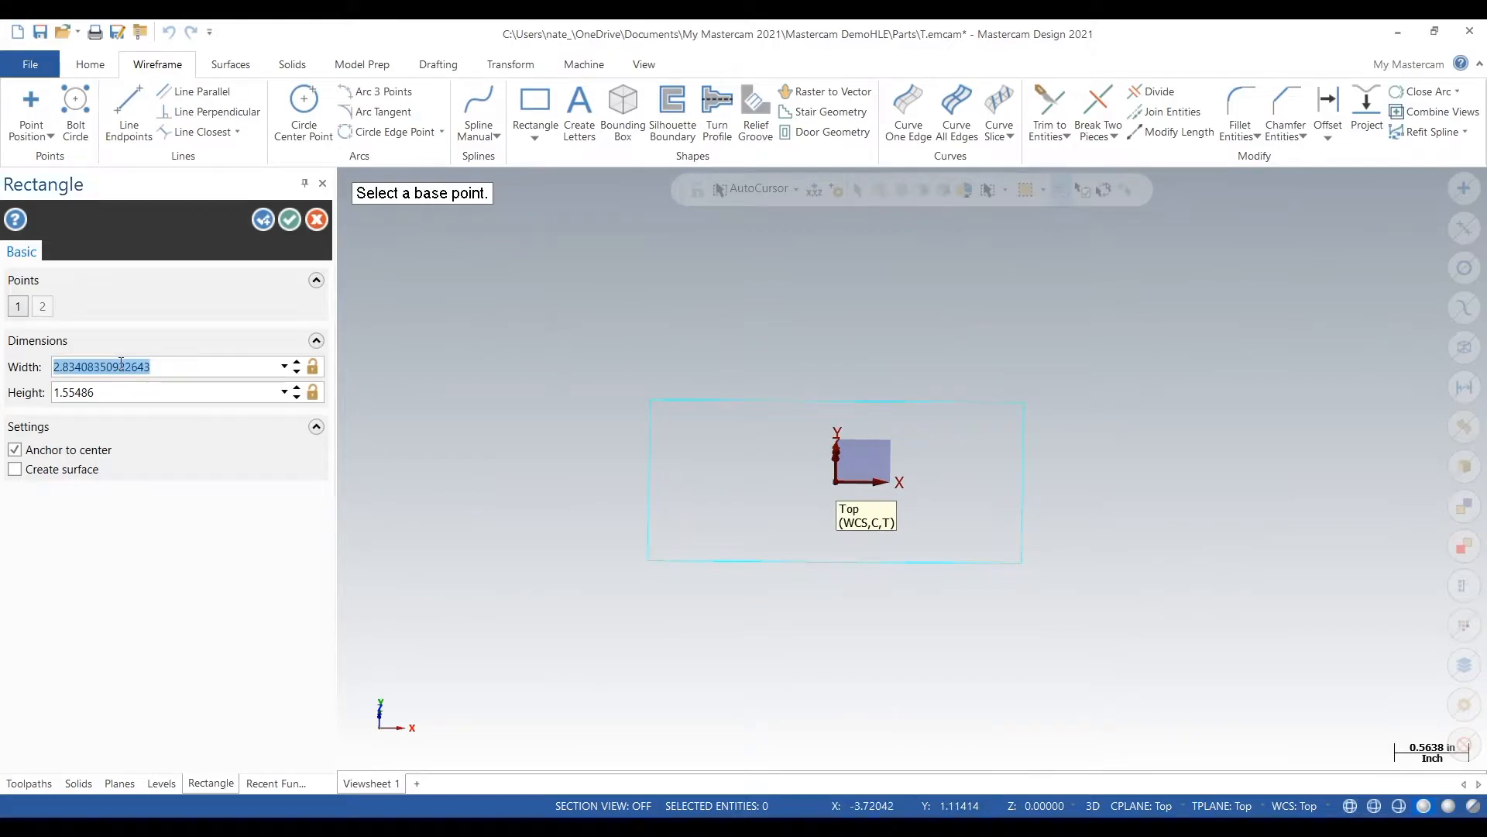
# Step: Draw a 6 by 6 inch rectangle anchored at its center on the origin
pyautogui.write('6')
pyautogui.press('Tab')
pyautogui.write('6')
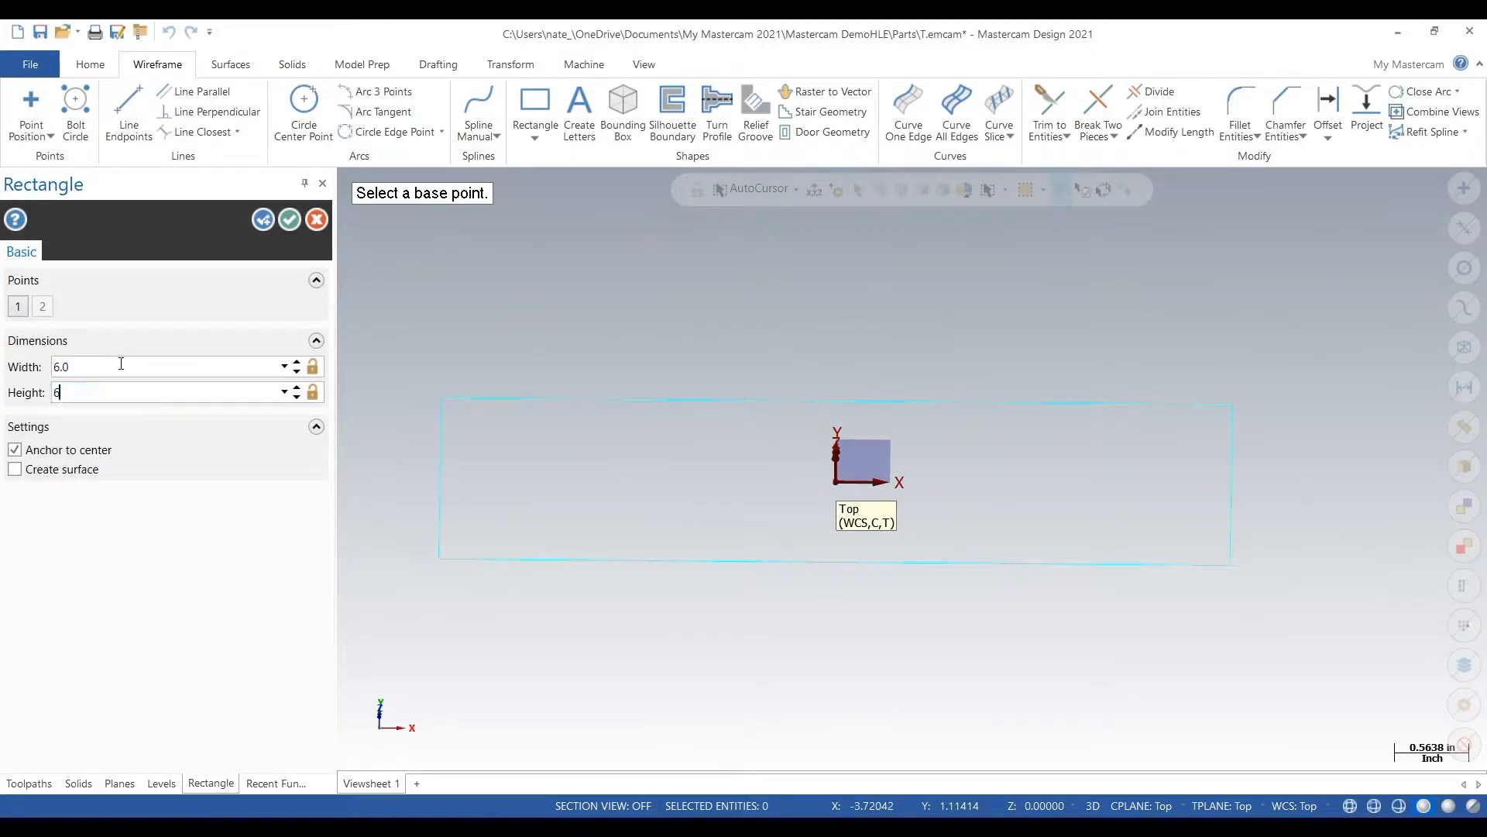
pyautogui.press('Tab')
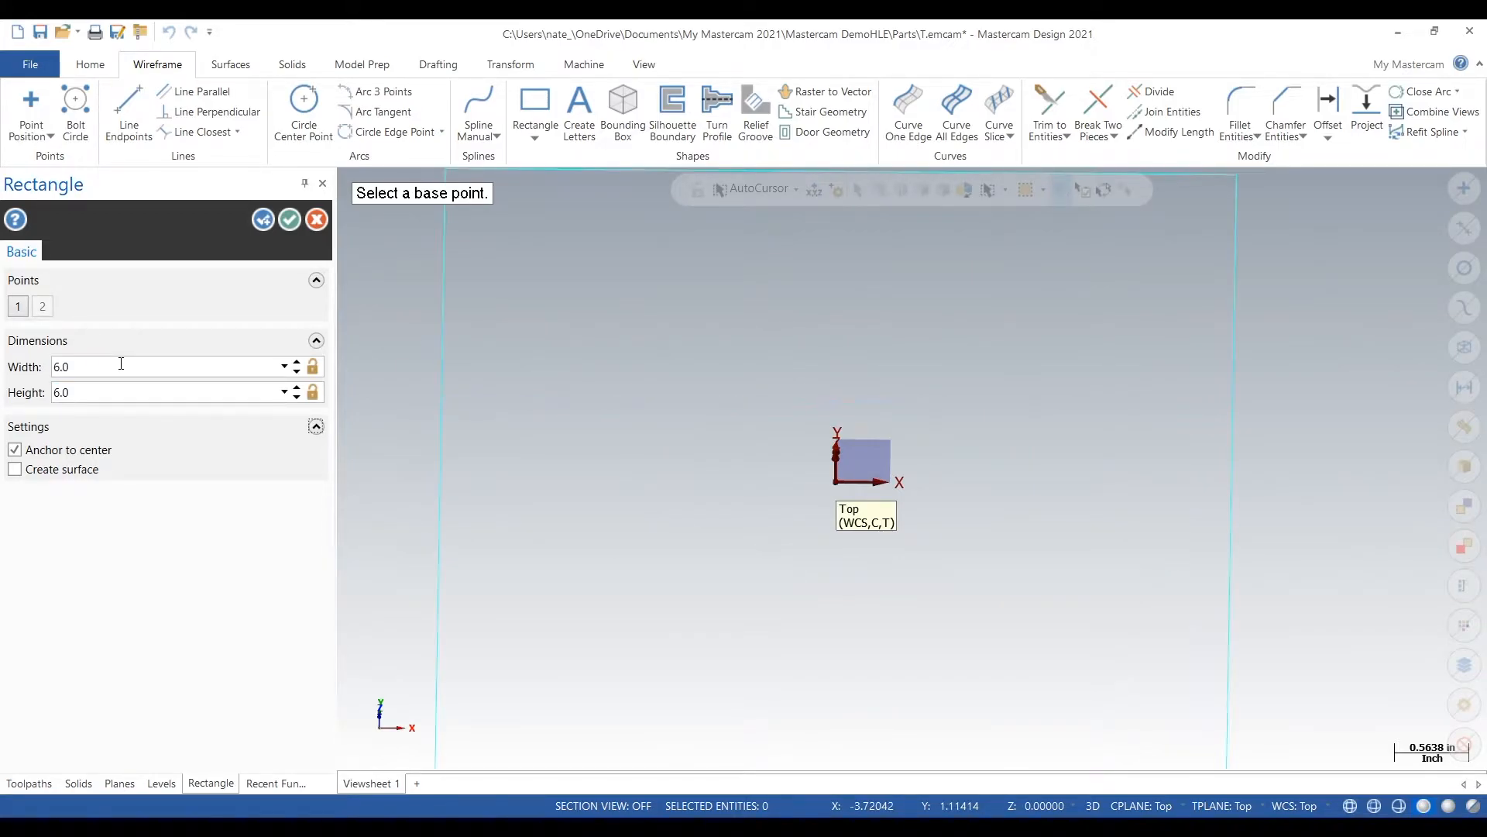
pyautogui.click(289, 223)
pyautogui.scroll(-3, 744, 488)
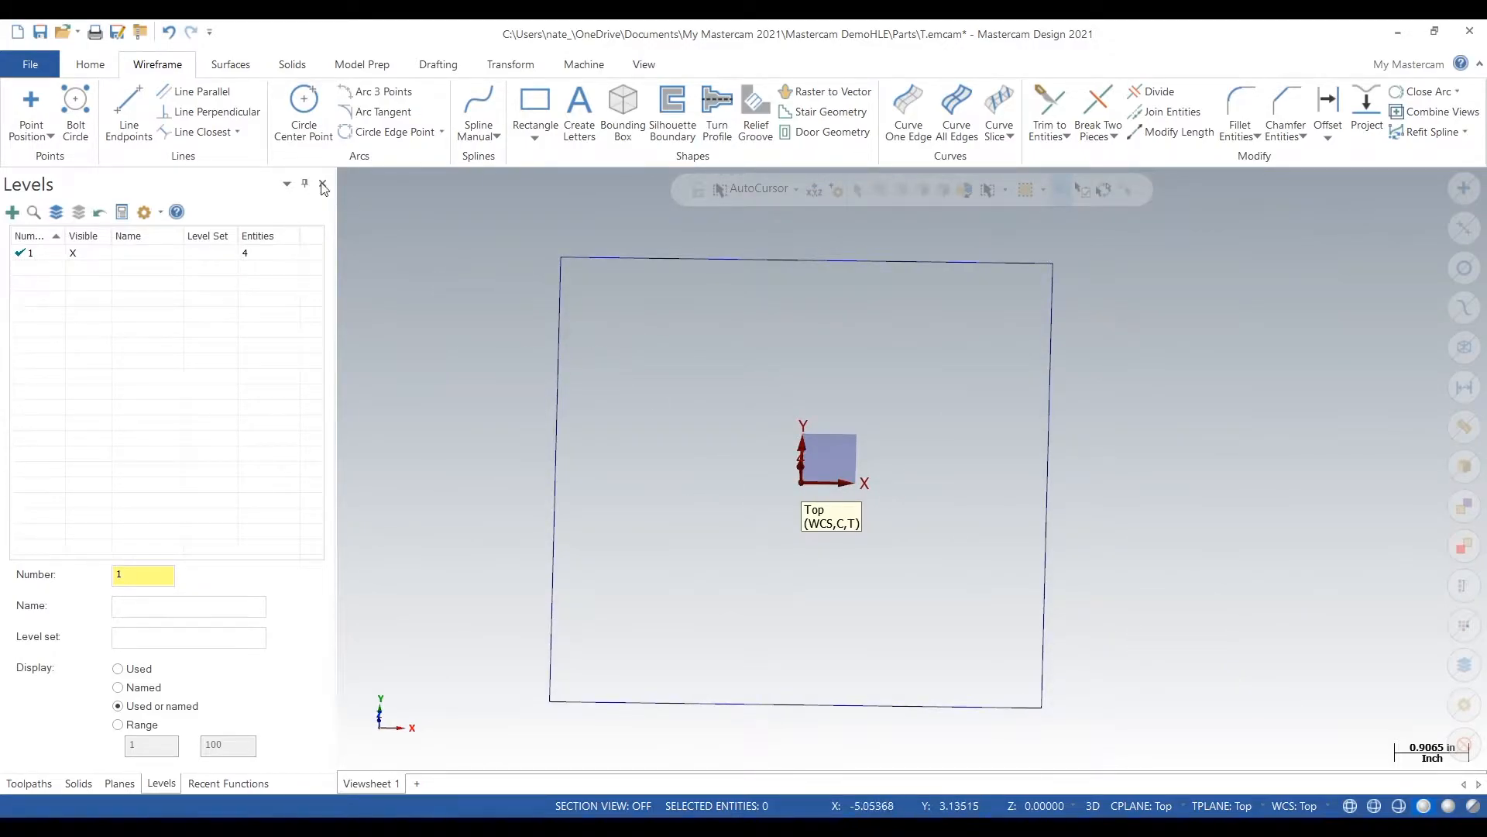
# Step: Extrude the rectangle chain as a new solid body with a distance of 3 inches
pyautogui.click(293, 69)
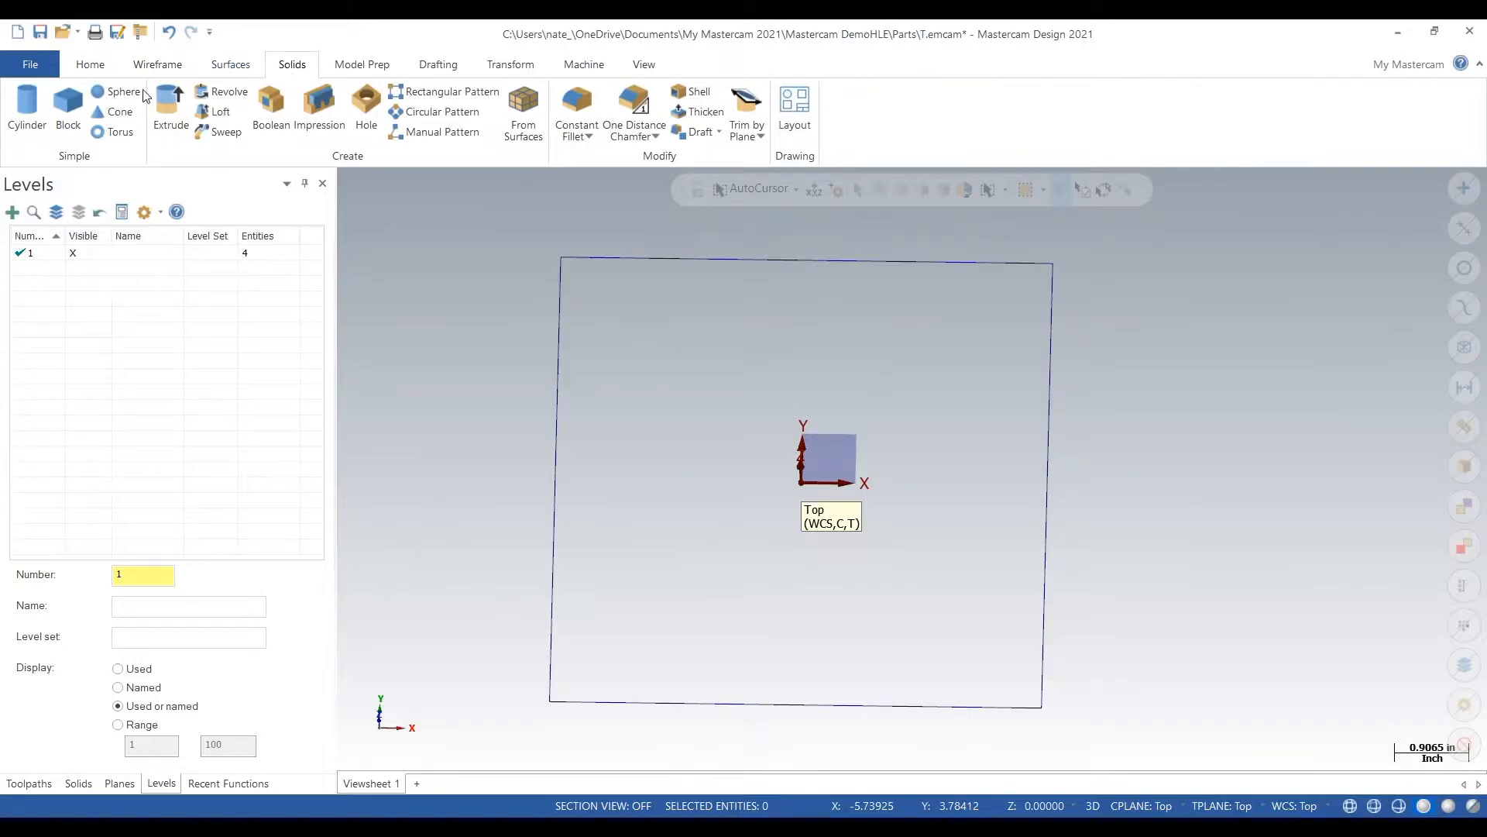
pyautogui.click(170, 108)
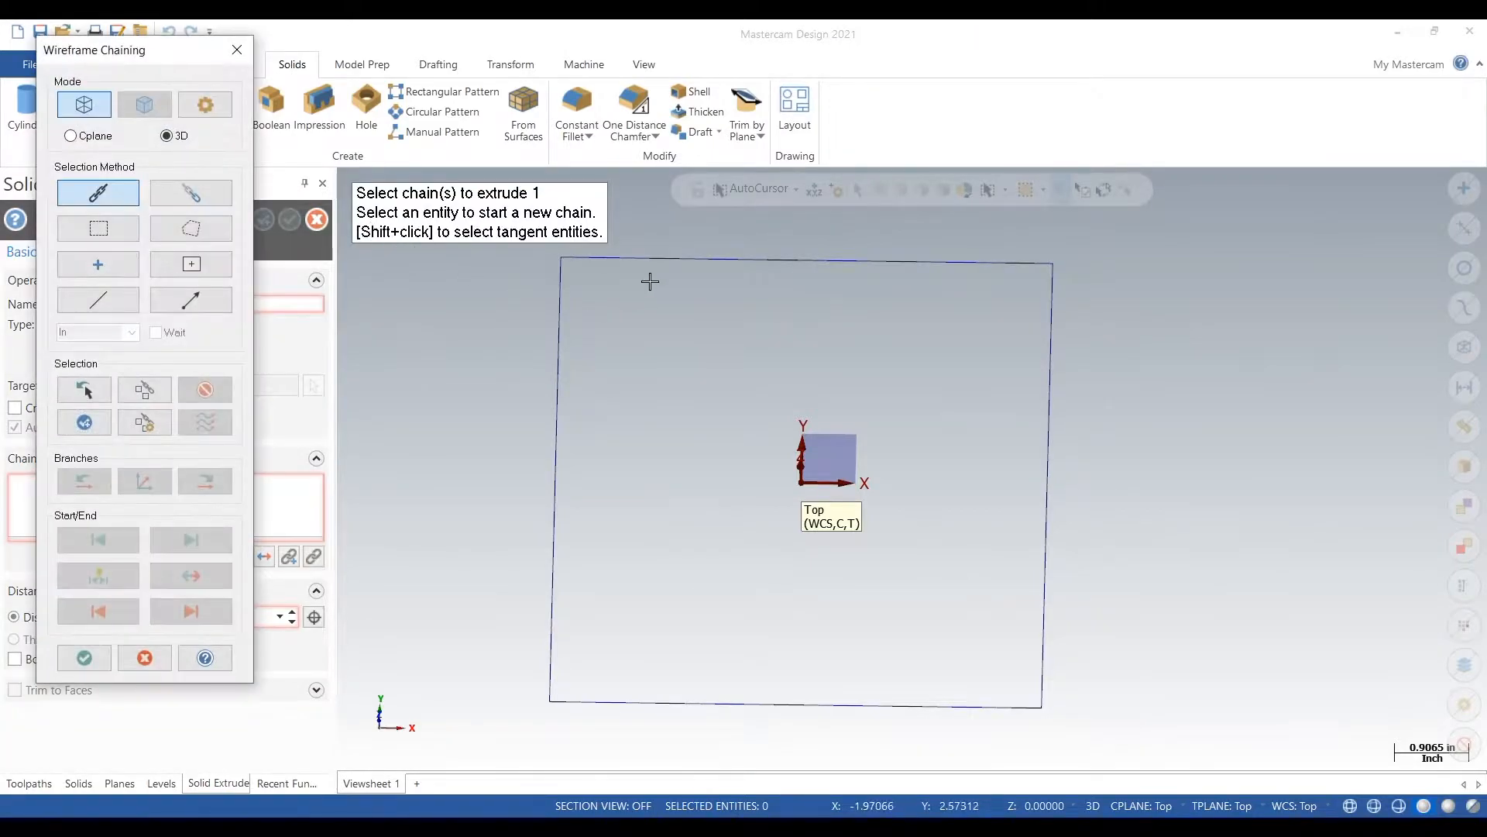
pyautogui.click(651, 258)
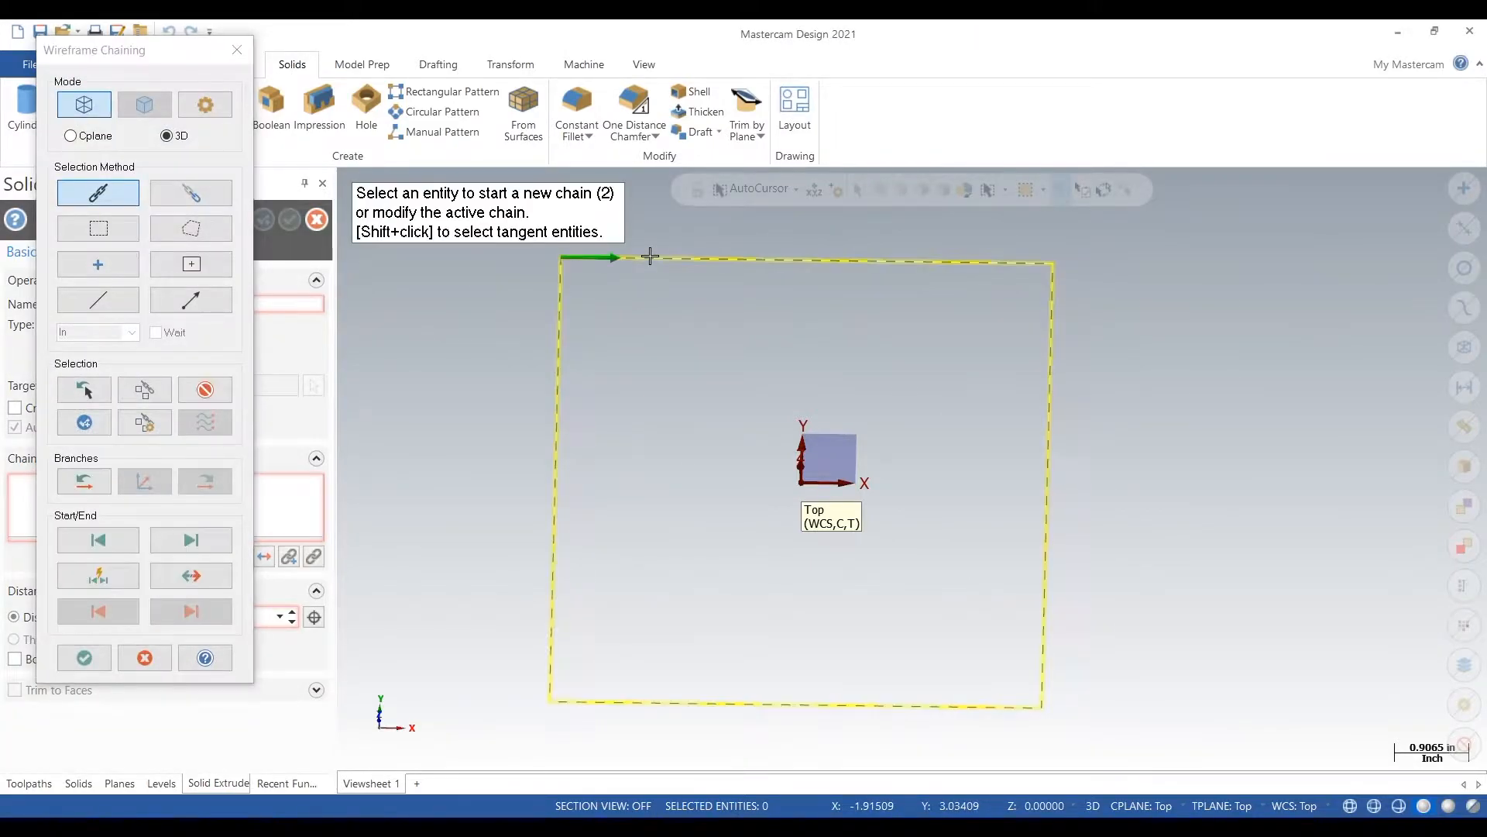
pyautogui.click(84, 658)
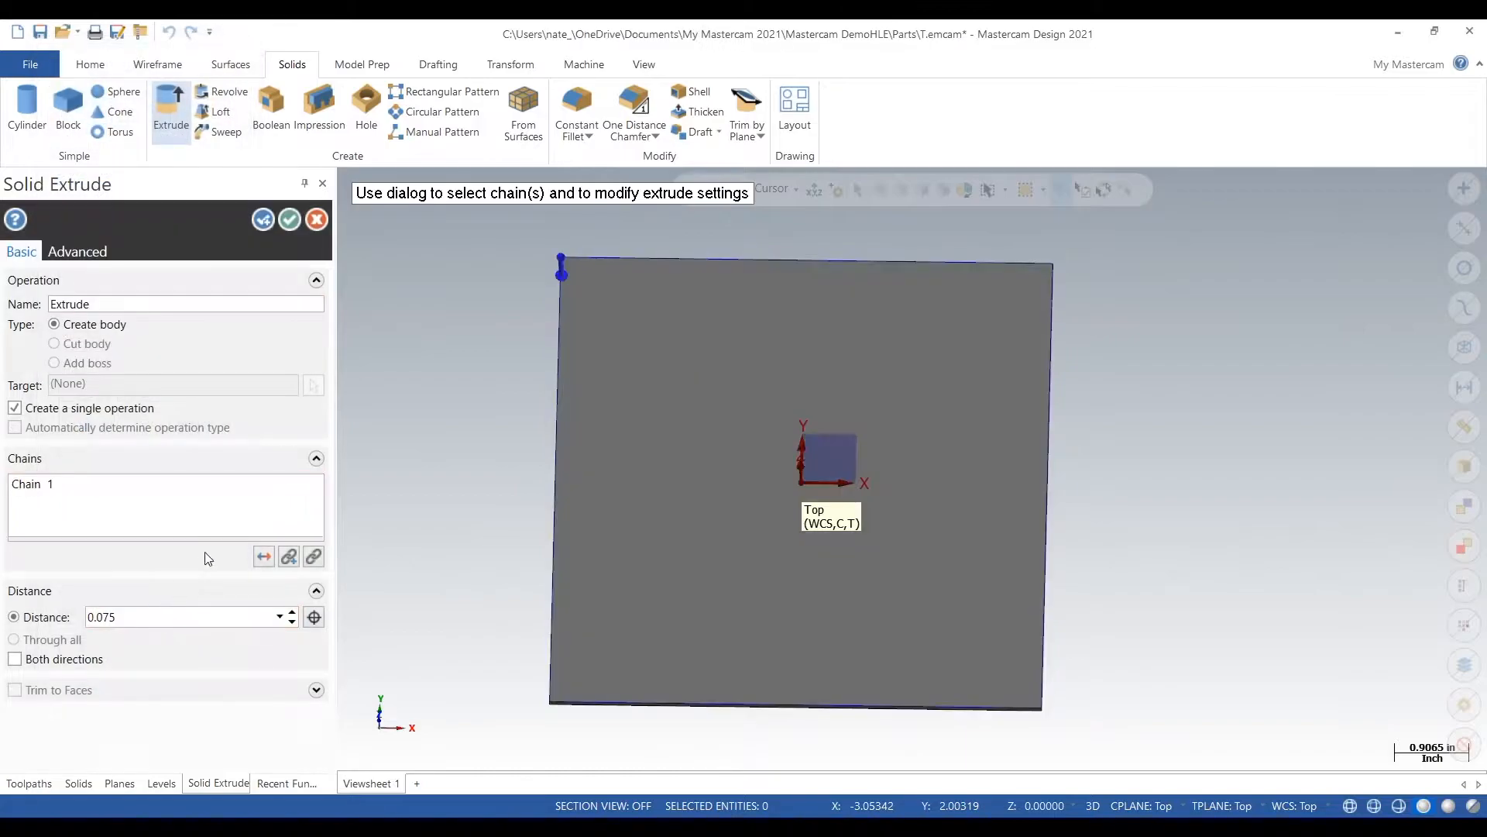
pyautogui.doubleClick(144, 617)
pyautogui.write('3')
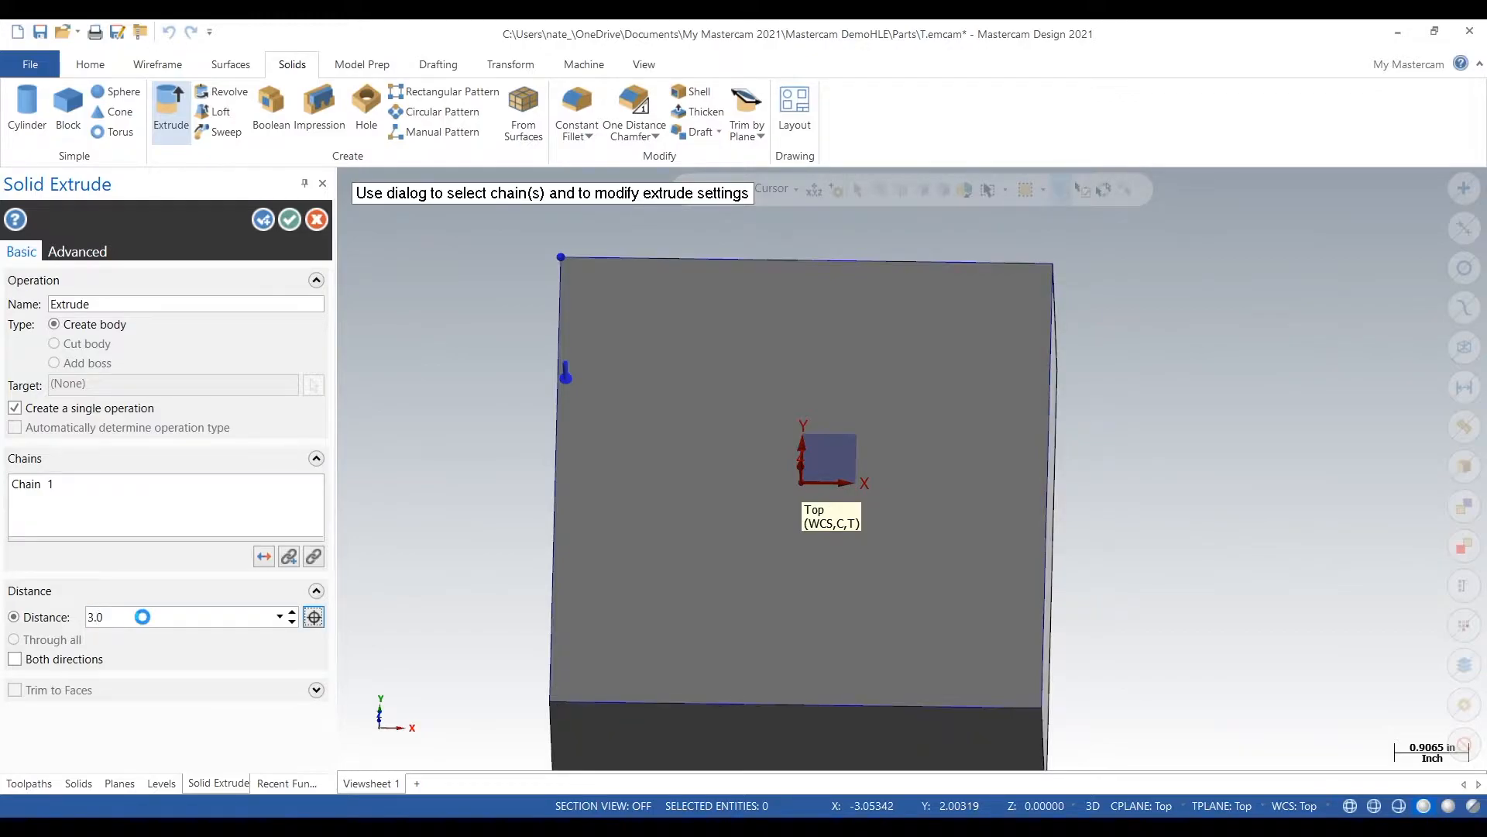
pyautogui.moveTo(435, 379); pyautogui.dragTo(469, 354, button='middle')
pyautogui.click(289, 220)
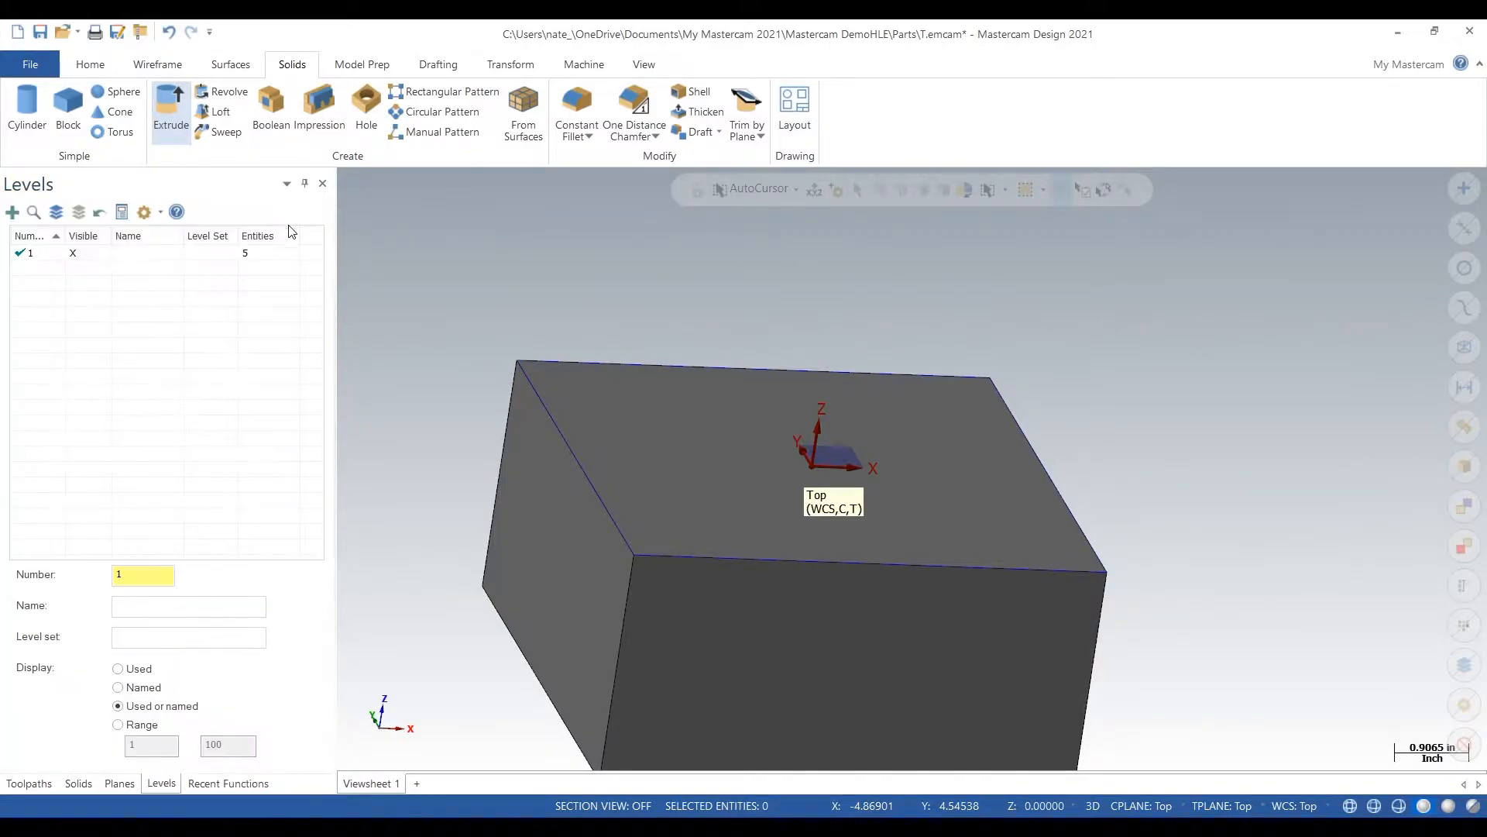
# Step: Select the whole block and create wireframe curves on all of its edges with the default options
pyautogui.scroll(-2, 426, 300)
pyautogui.moveTo(426, 301); pyautogui.dragTo(558, 358, button='middle')
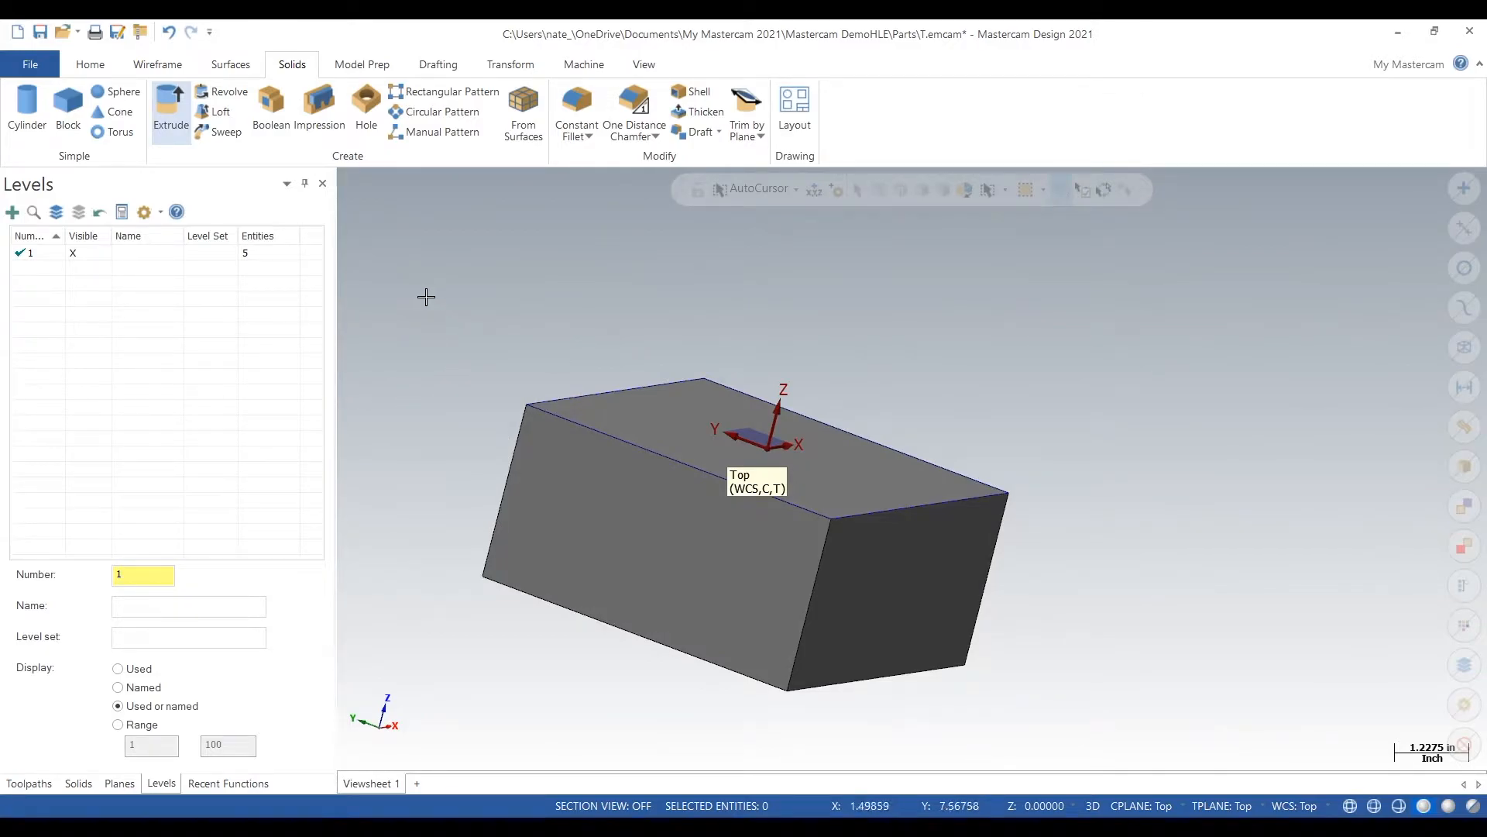
pyautogui.moveTo(423, 294); pyautogui.dragTo(1071, 721)
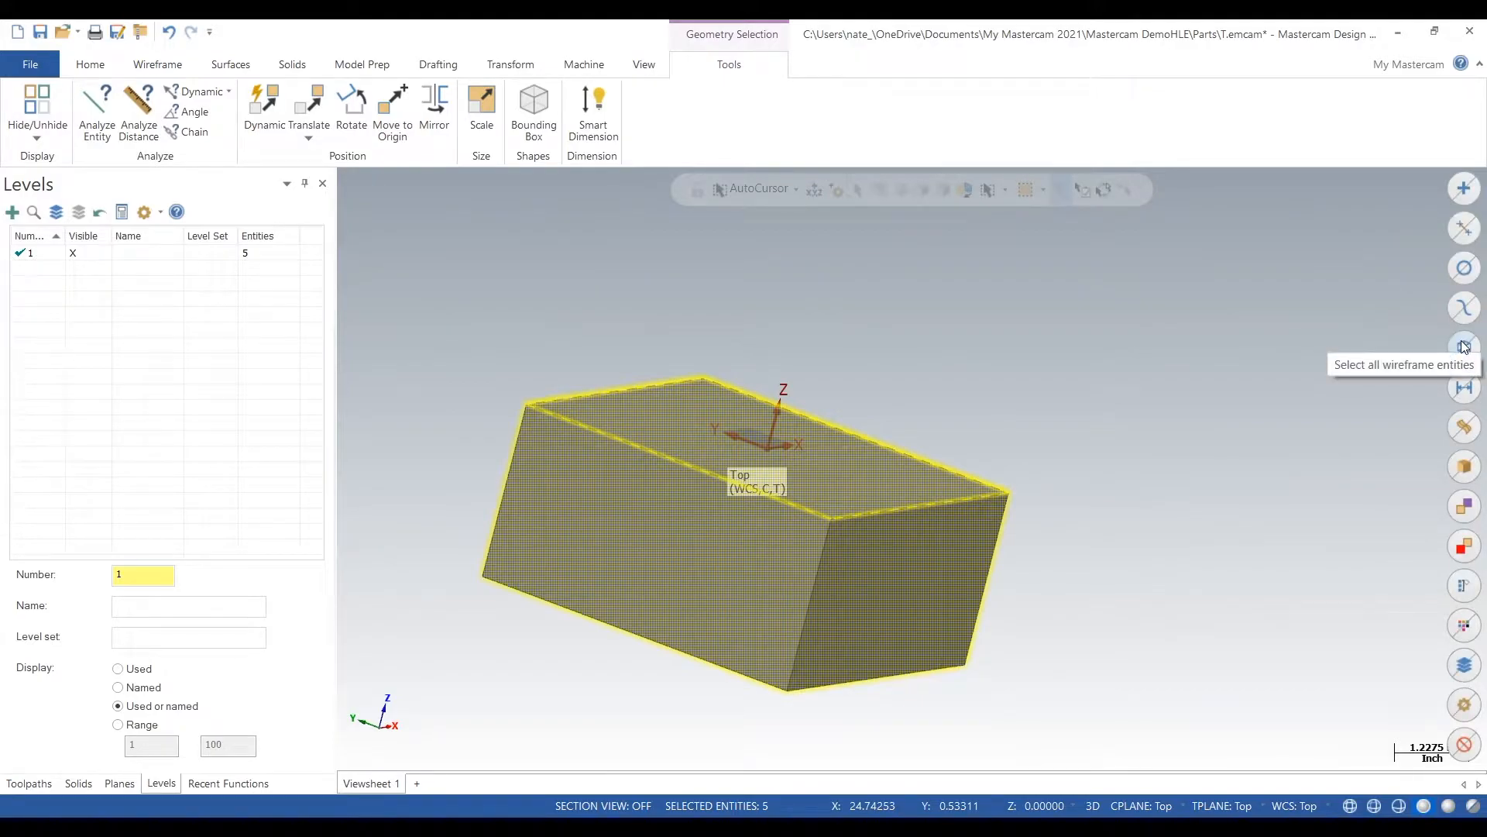
pyautogui.click(163, 62)
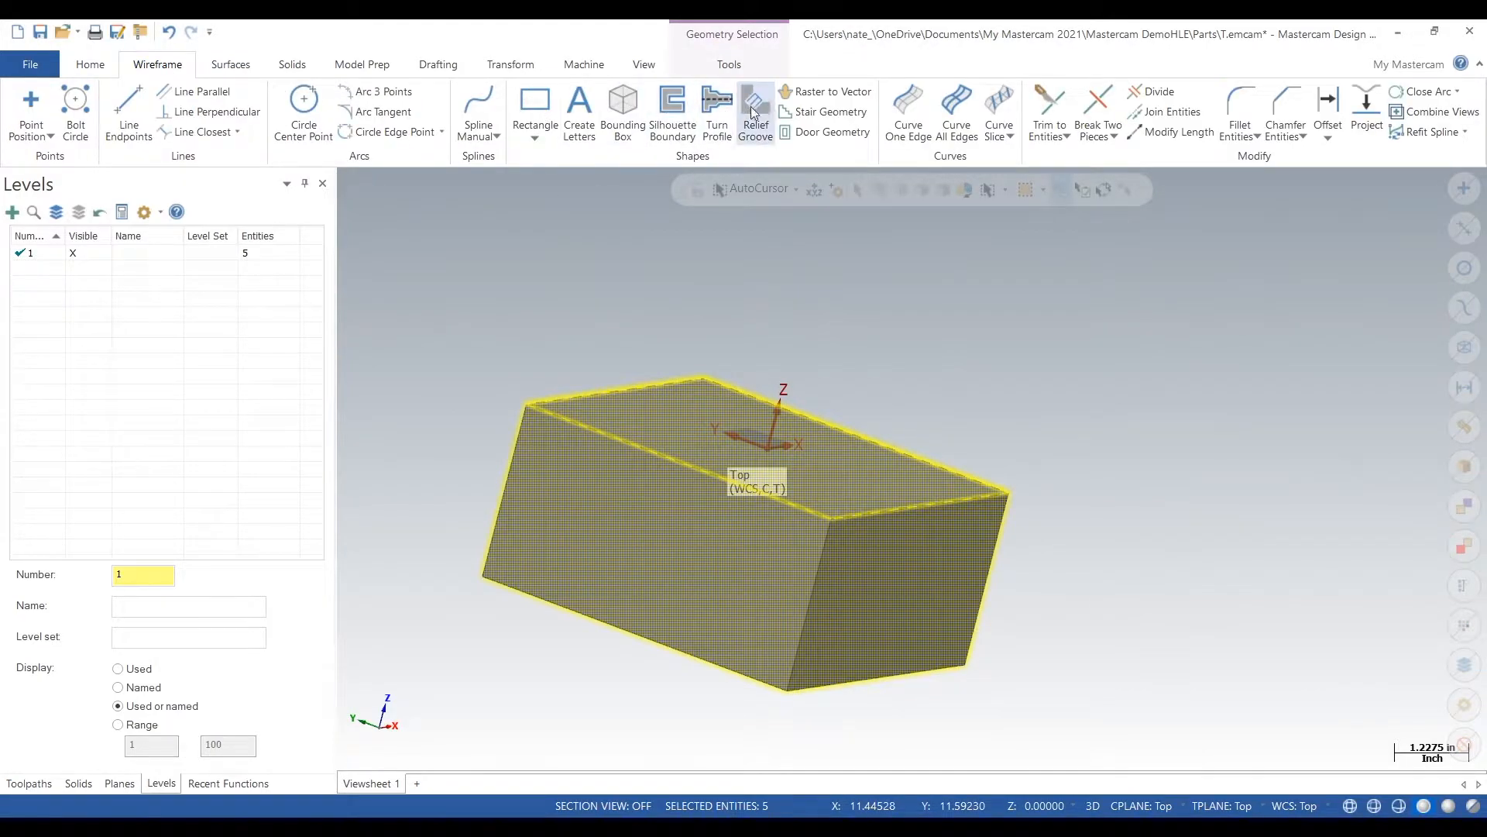
pyautogui.click(955, 105)
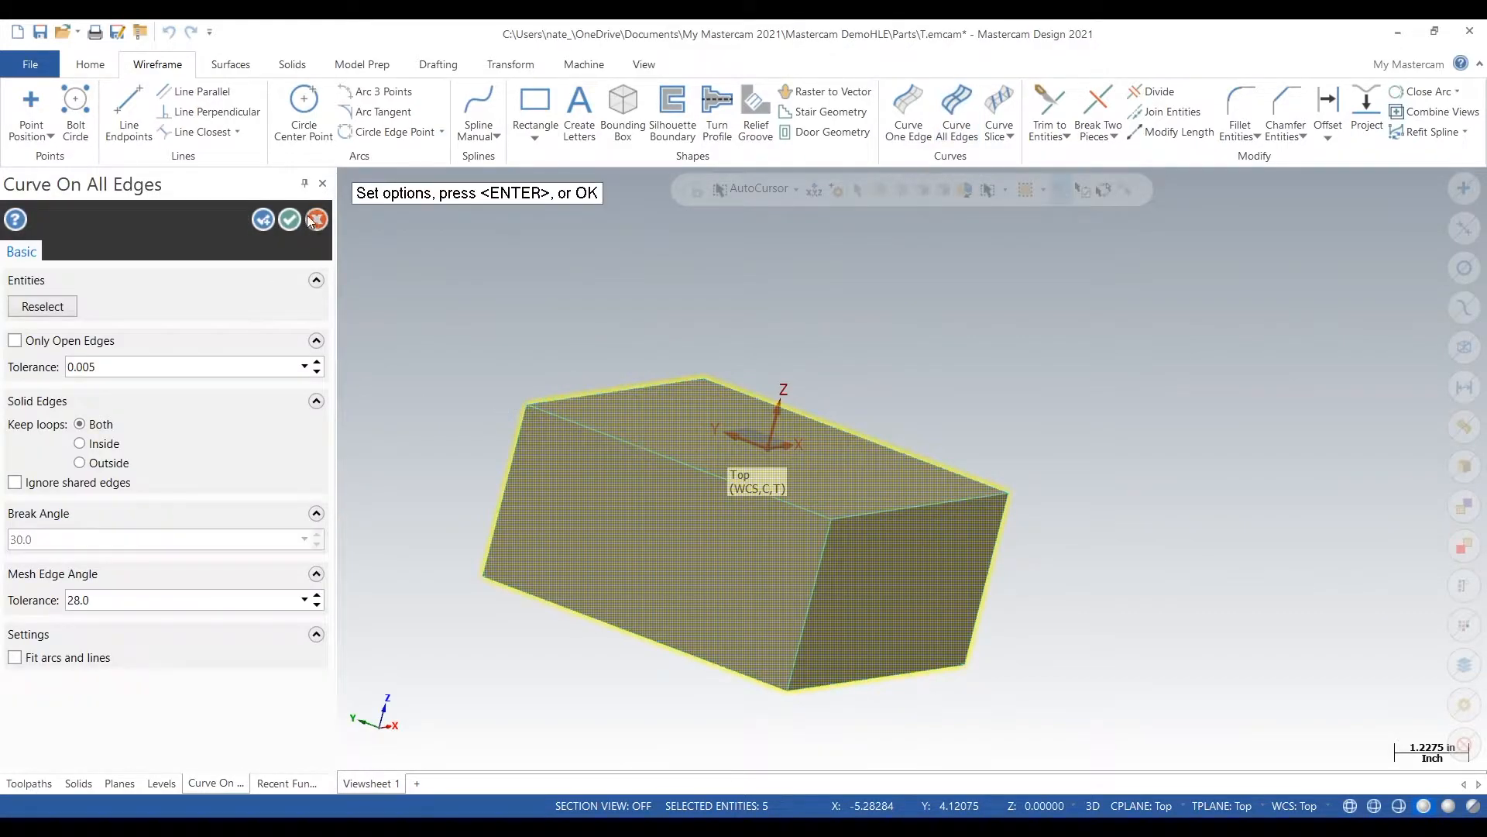
pyautogui.click(299, 220)
# Step: Duplicate the Top plane and name the copy "build"
pyautogui.moveTo(952, 403); pyautogui.dragTo(792, 375, button='middle')
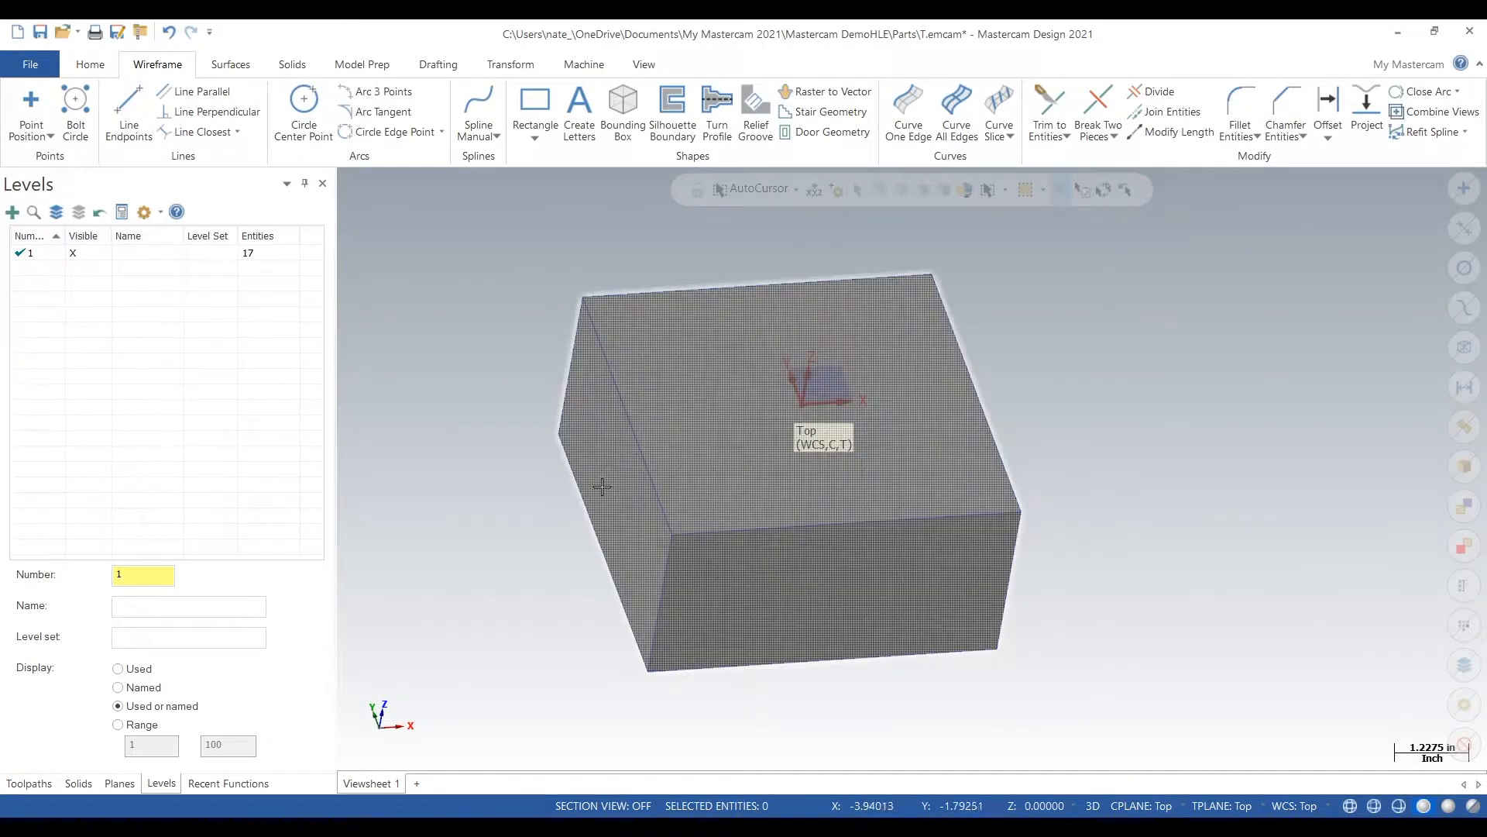
pyautogui.moveTo(542, 529); pyautogui.dragTo(491, 532, button='middle')
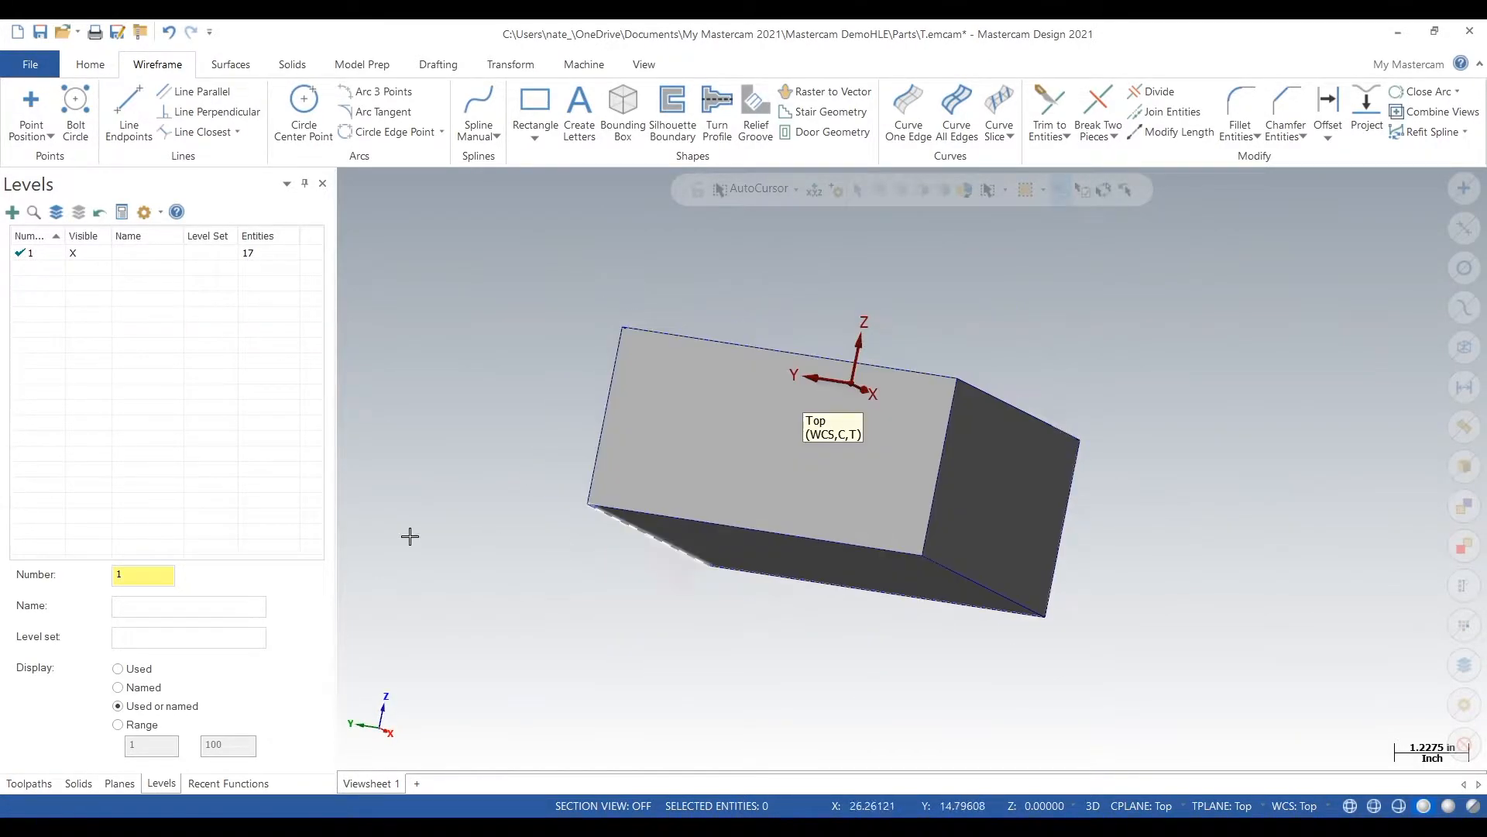
pyautogui.click(117, 784)
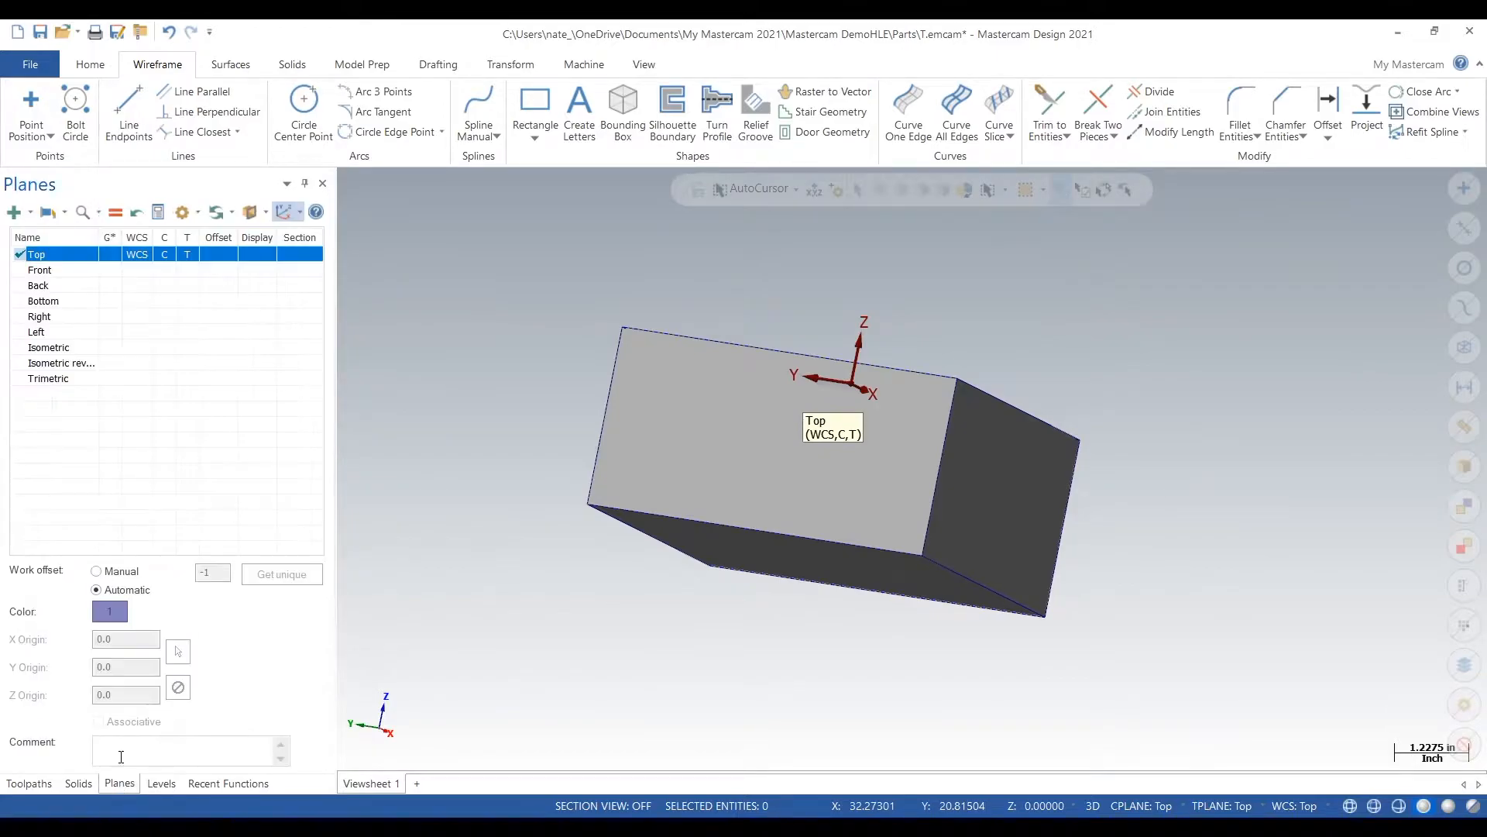
pyautogui.rightClick(77, 259)
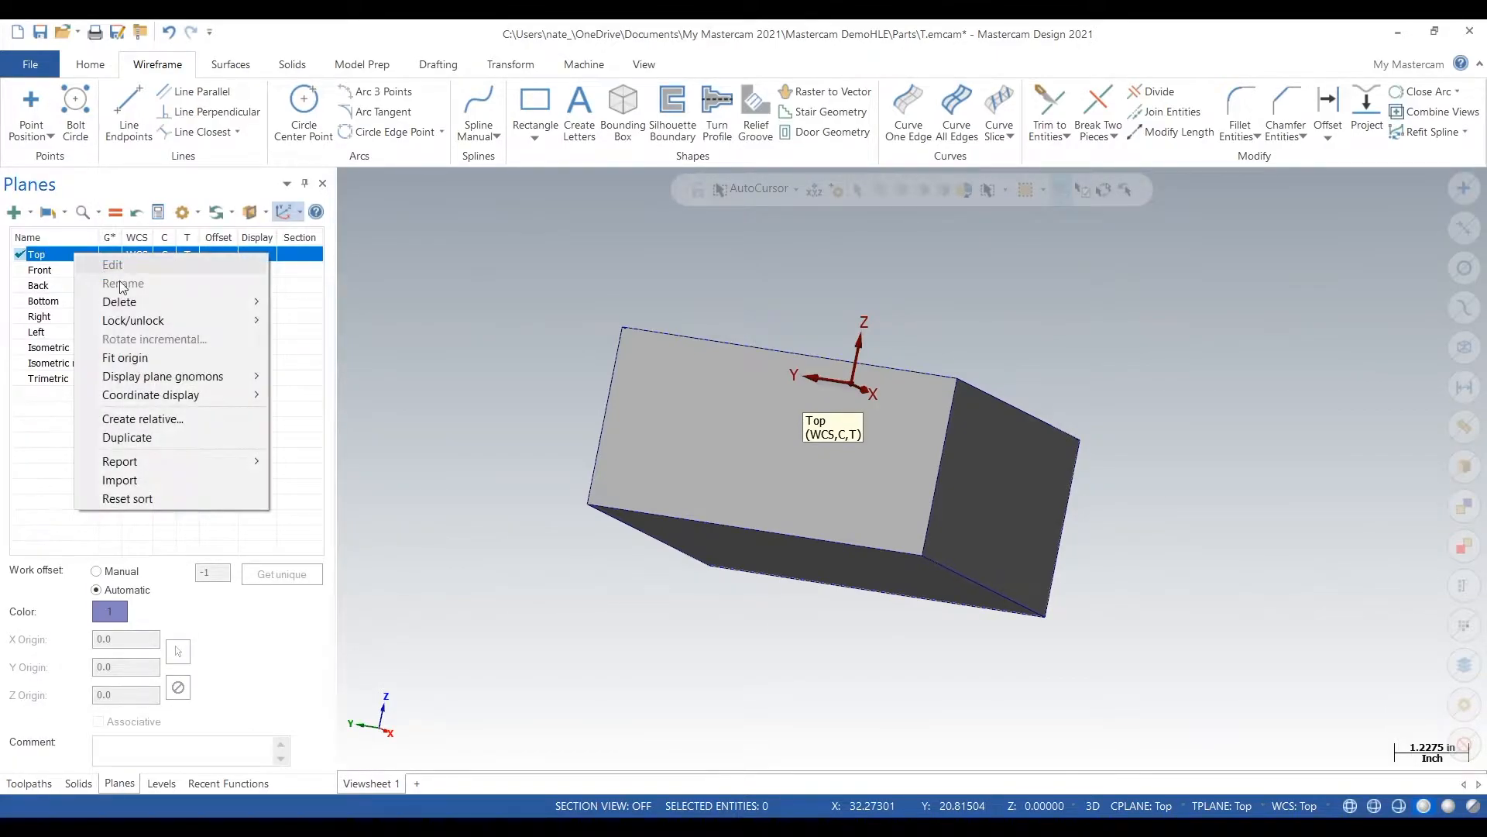
pyautogui.click(140, 437)
pyautogui.click(76, 396)
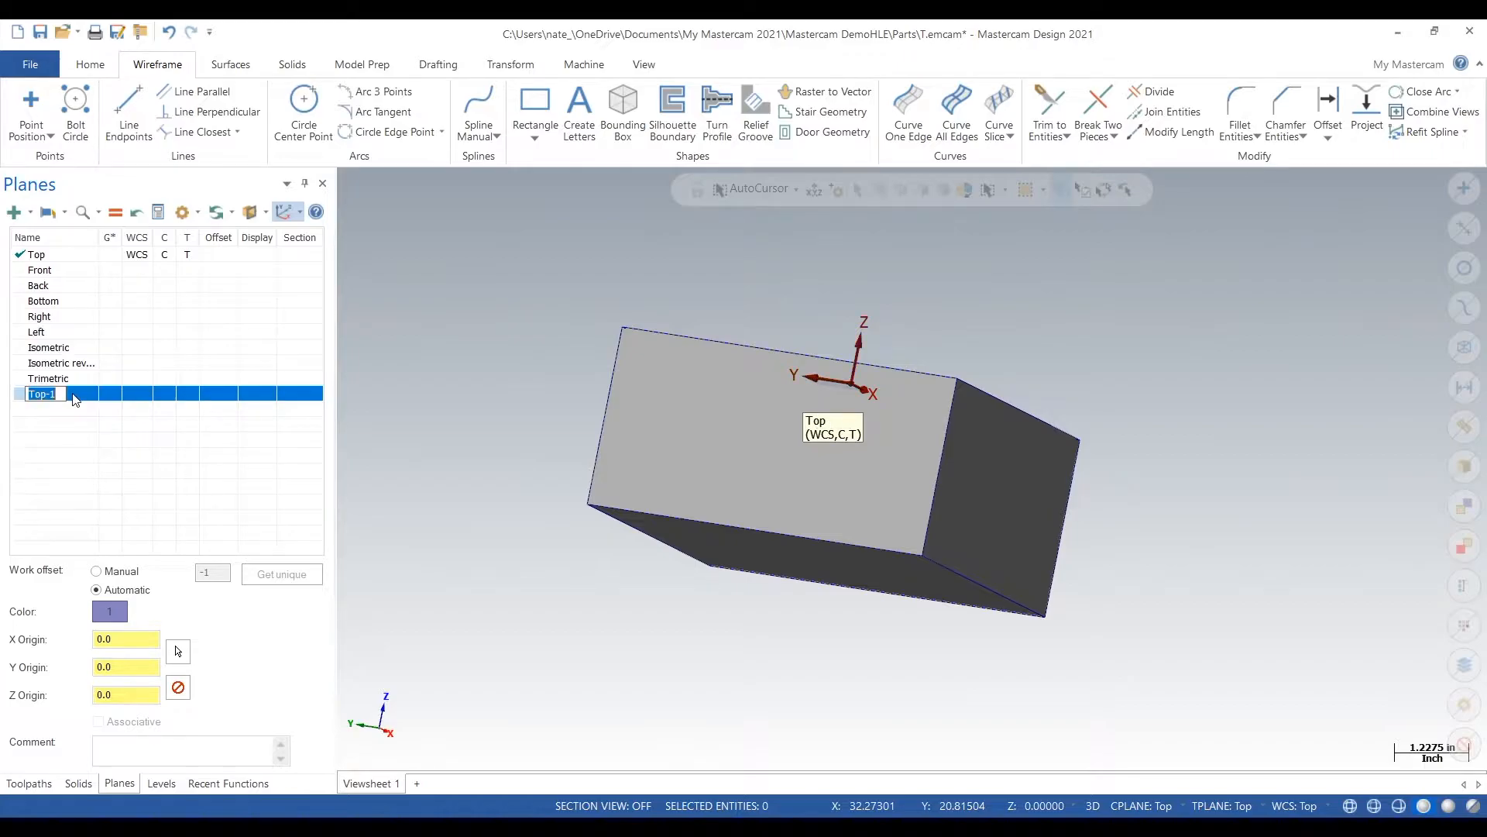
pyautogui.write('build')
# Step: Edit the build plane and move its origin to the block's lower corner at X -3, Y -3, Z -3
pyautogui.rightClick(76, 398)
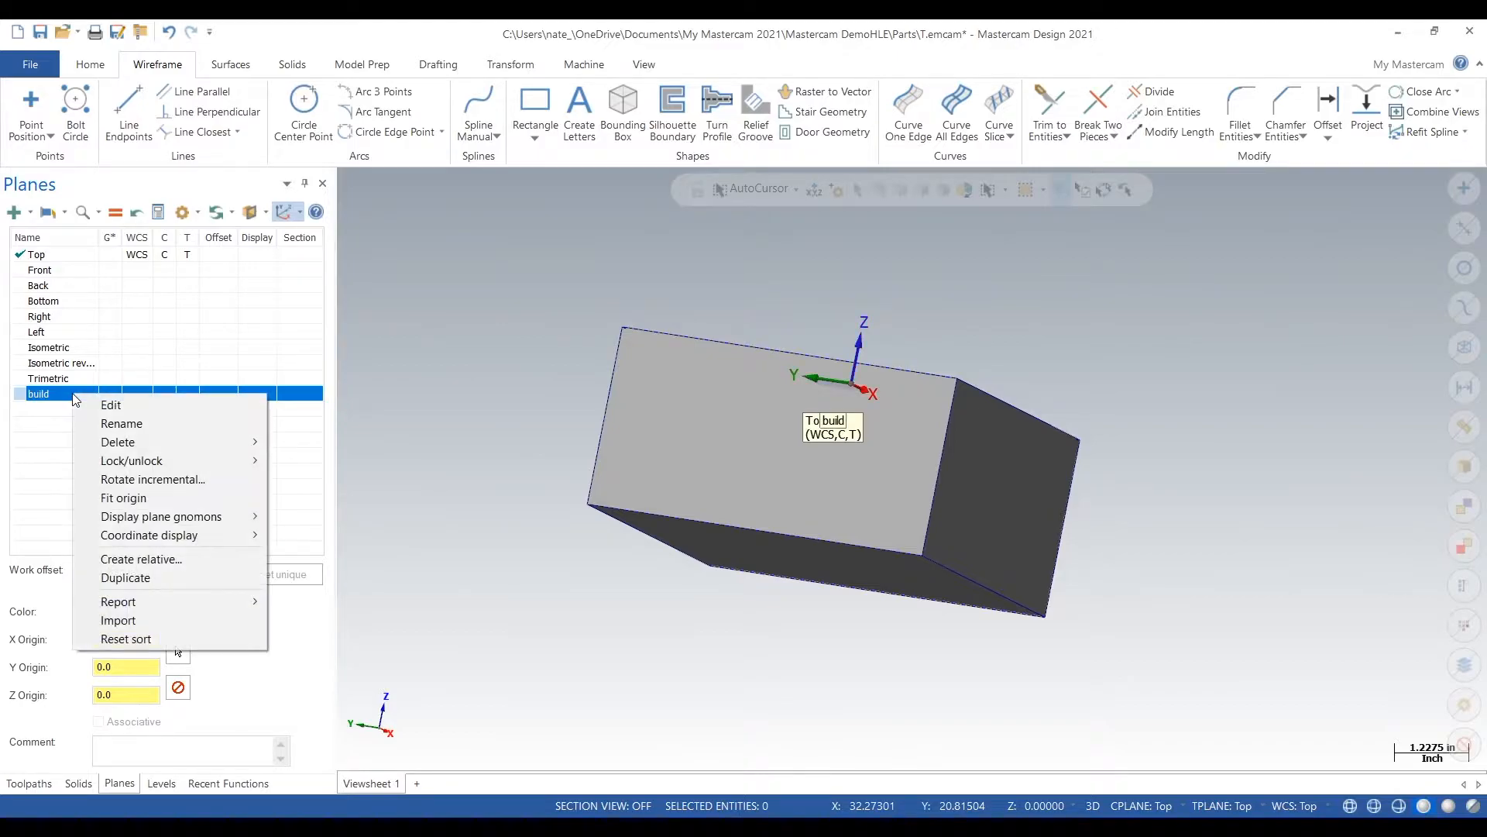
pyautogui.click(101, 403)
pyautogui.moveTo(786, 382); pyautogui.dragTo(880, 325, button='middle')
pyautogui.click(870, 341)
pyautogui.moveTo(883, 386); pyautogui.dragTo(962, 564, button='middle')
pyautogui.click(938, 556)
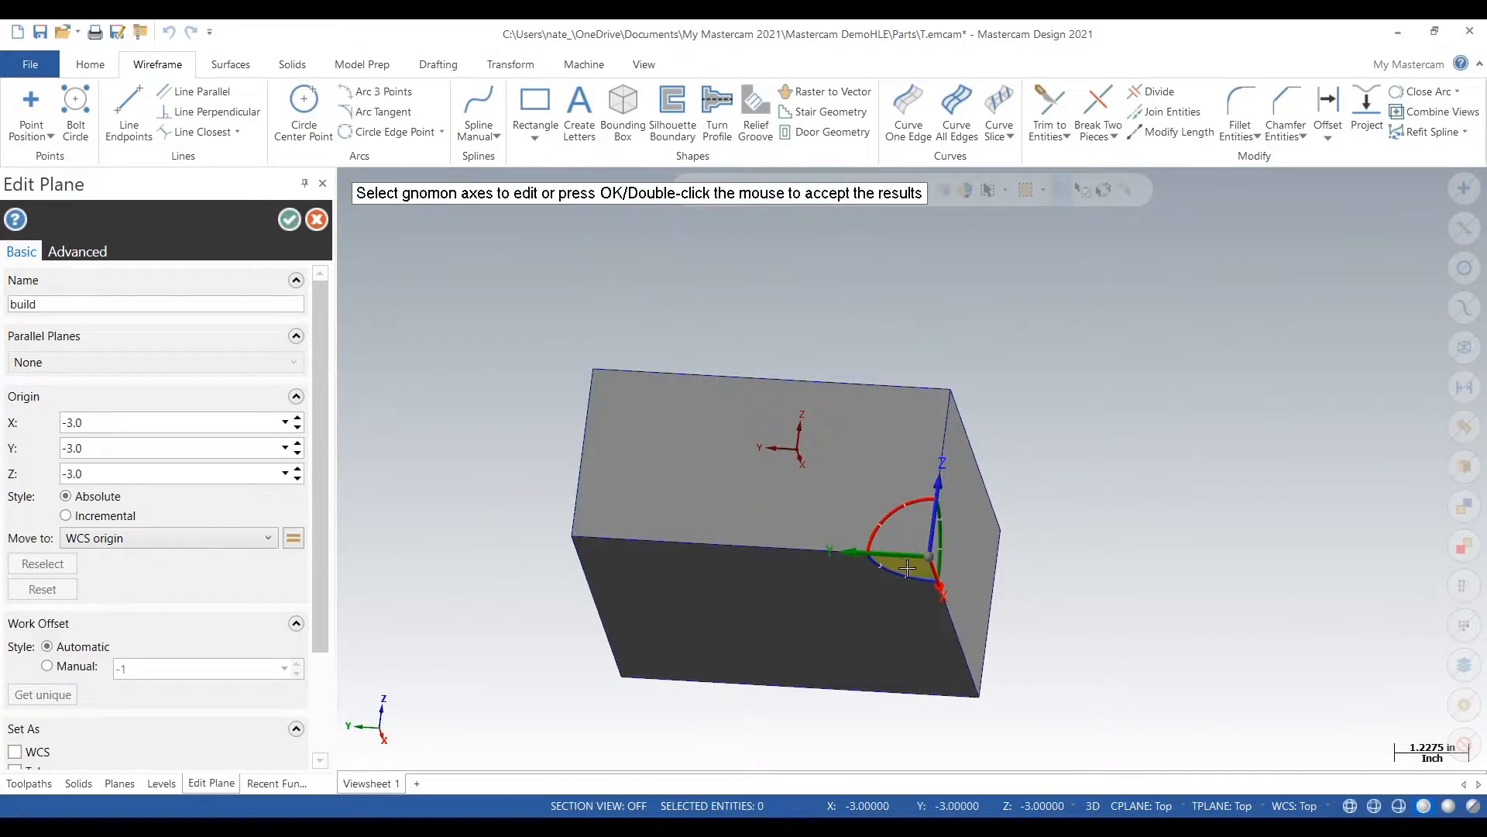
# Step: Rotate the build plane's axes onto the block's X -3 side face with Y pointing up, ending with a -180° turn in the XY plane
pyautogui.click(888, 571)
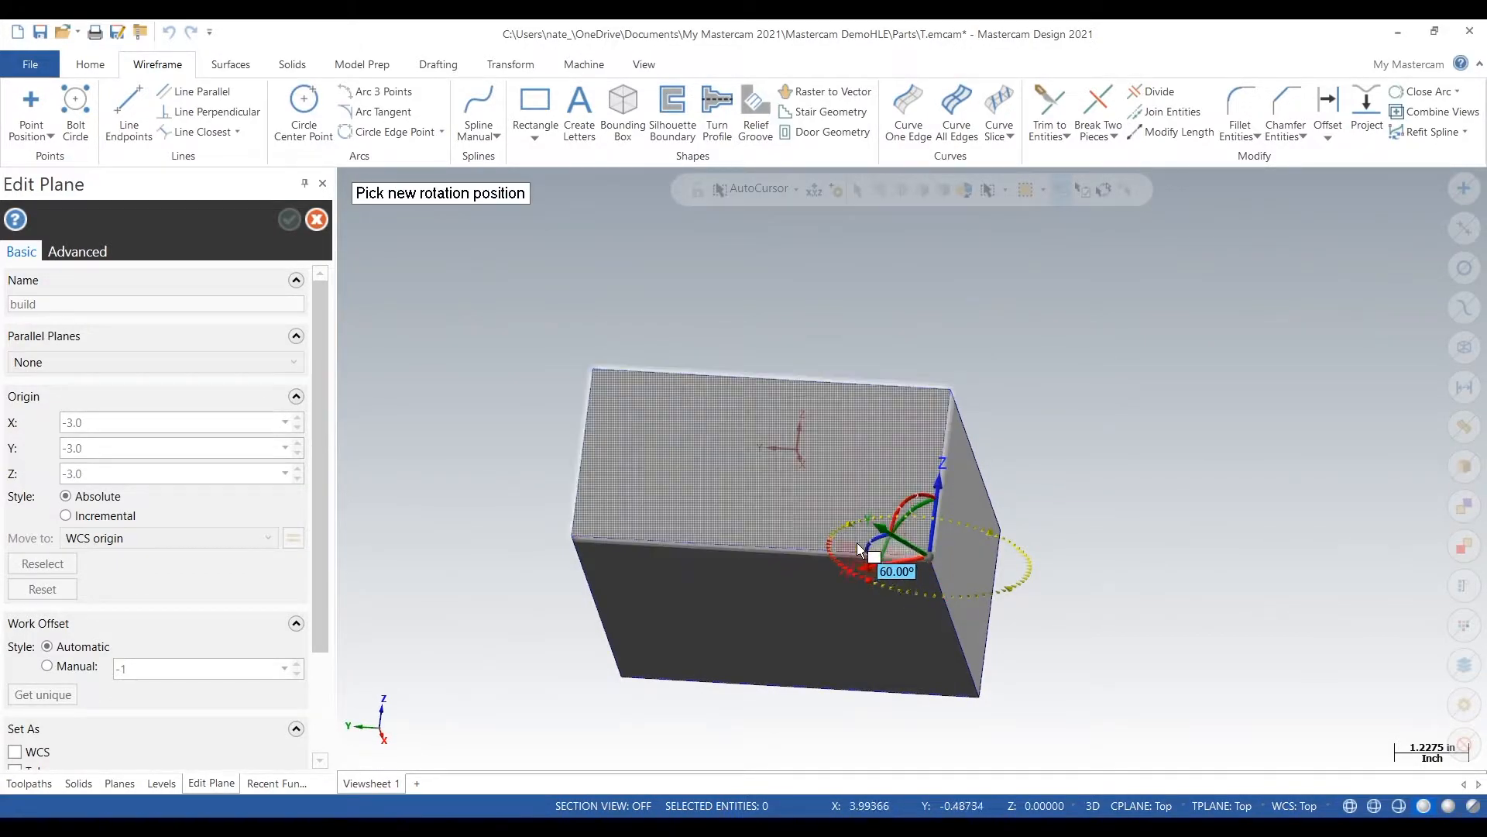
pyautogui.click(863, 528)
pyautogui.moveTo(863, 529); pyautogui.dragTo(797, 480, button='middle')
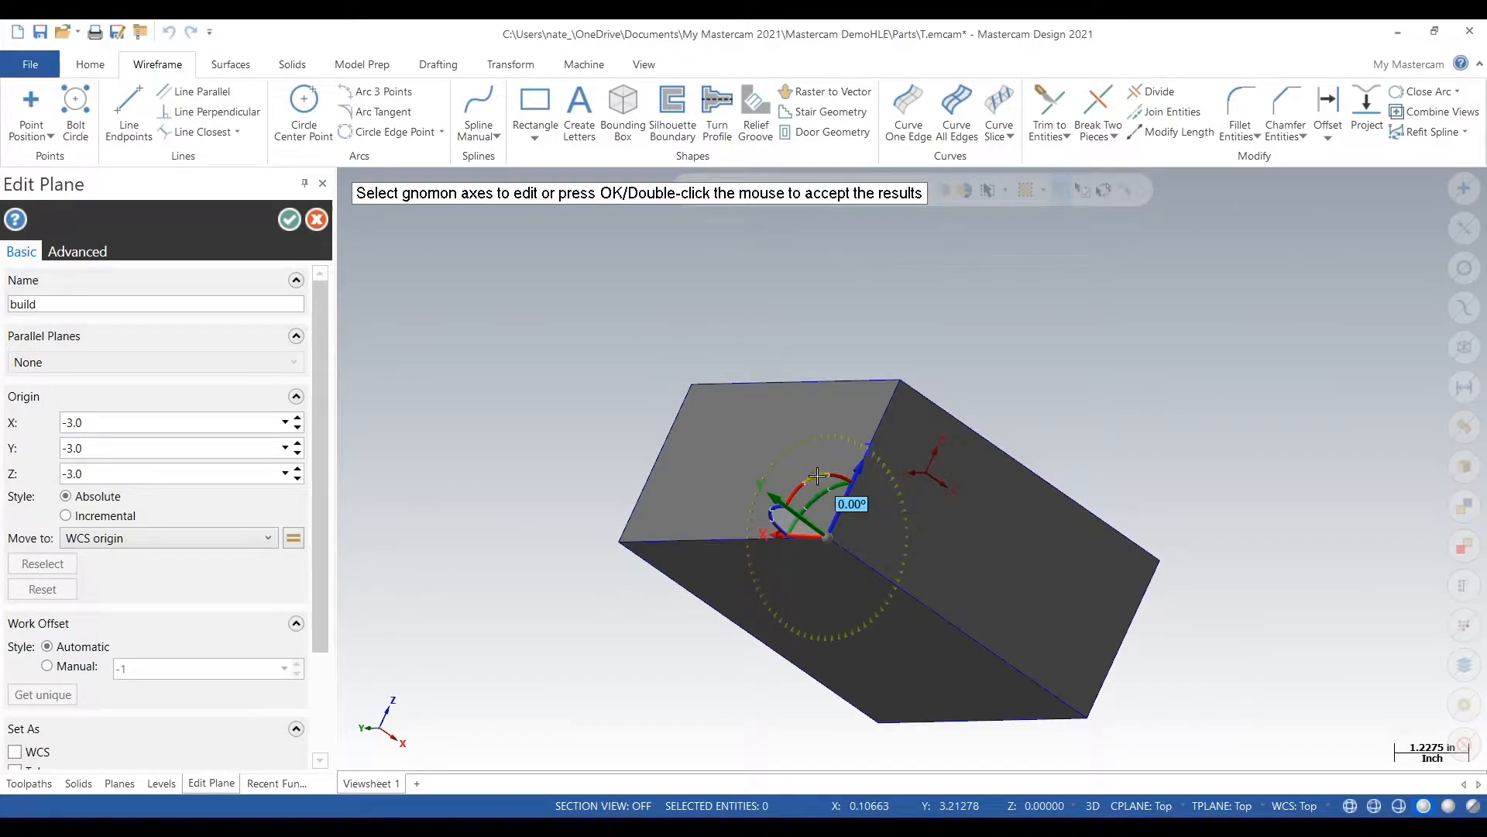
pyautogui.click(810, 484)
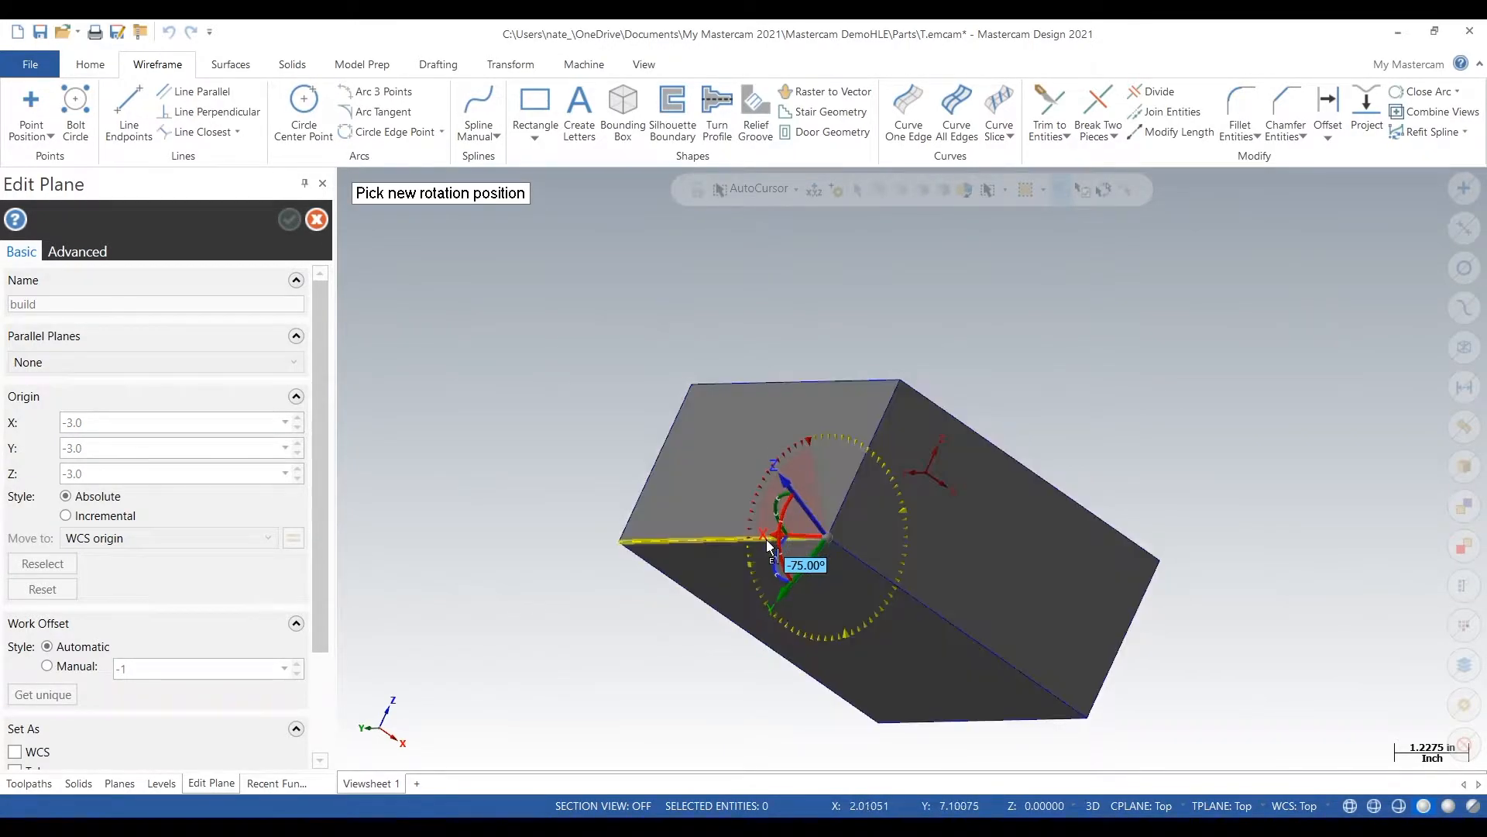
pyautogui.click(769, 554)
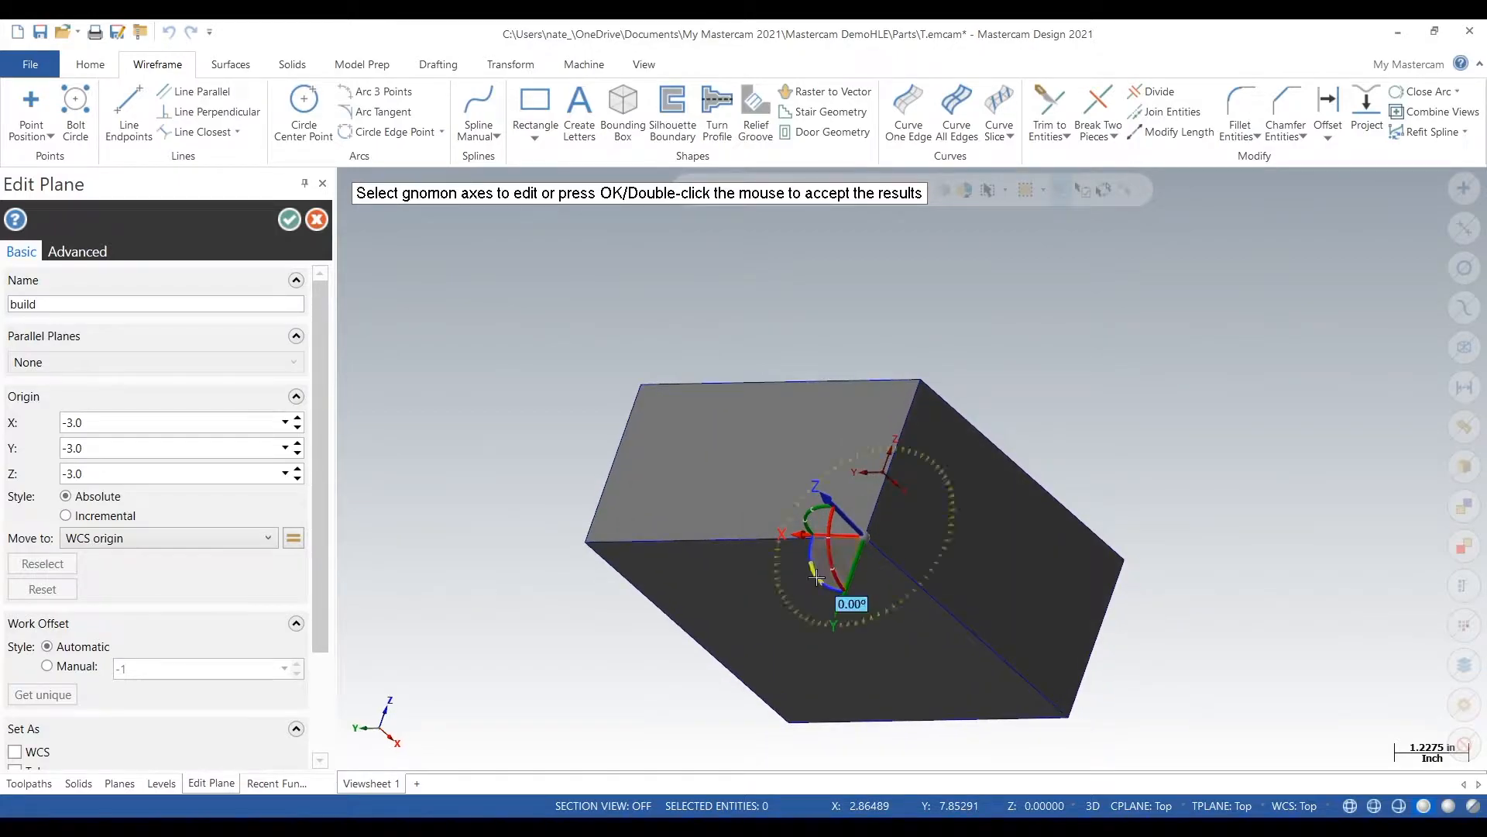
pyautogui.click(816, 574)
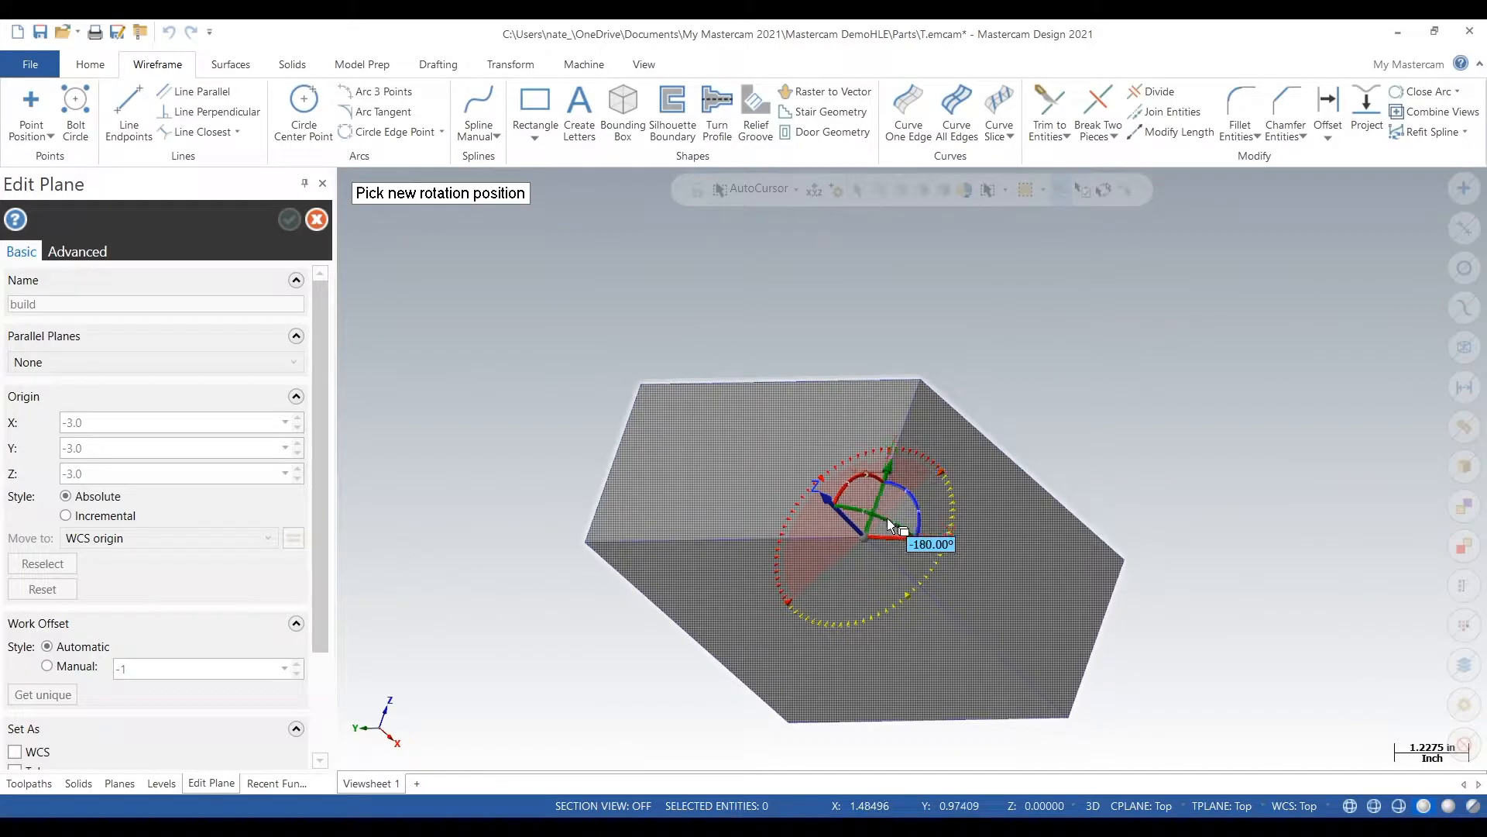
pyautogui.click(888, 519)
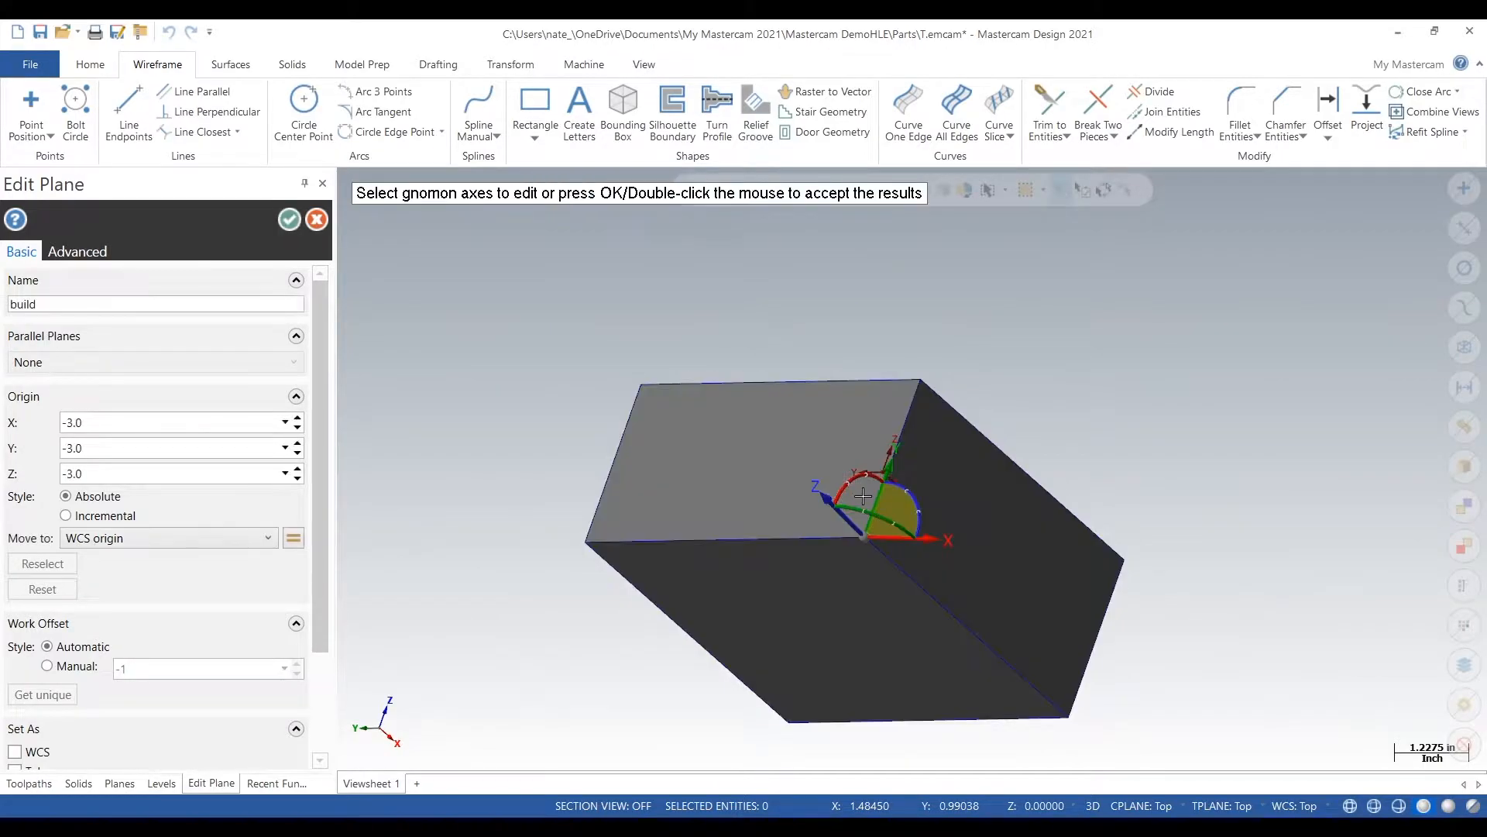
pyautogui.click(290, 220)
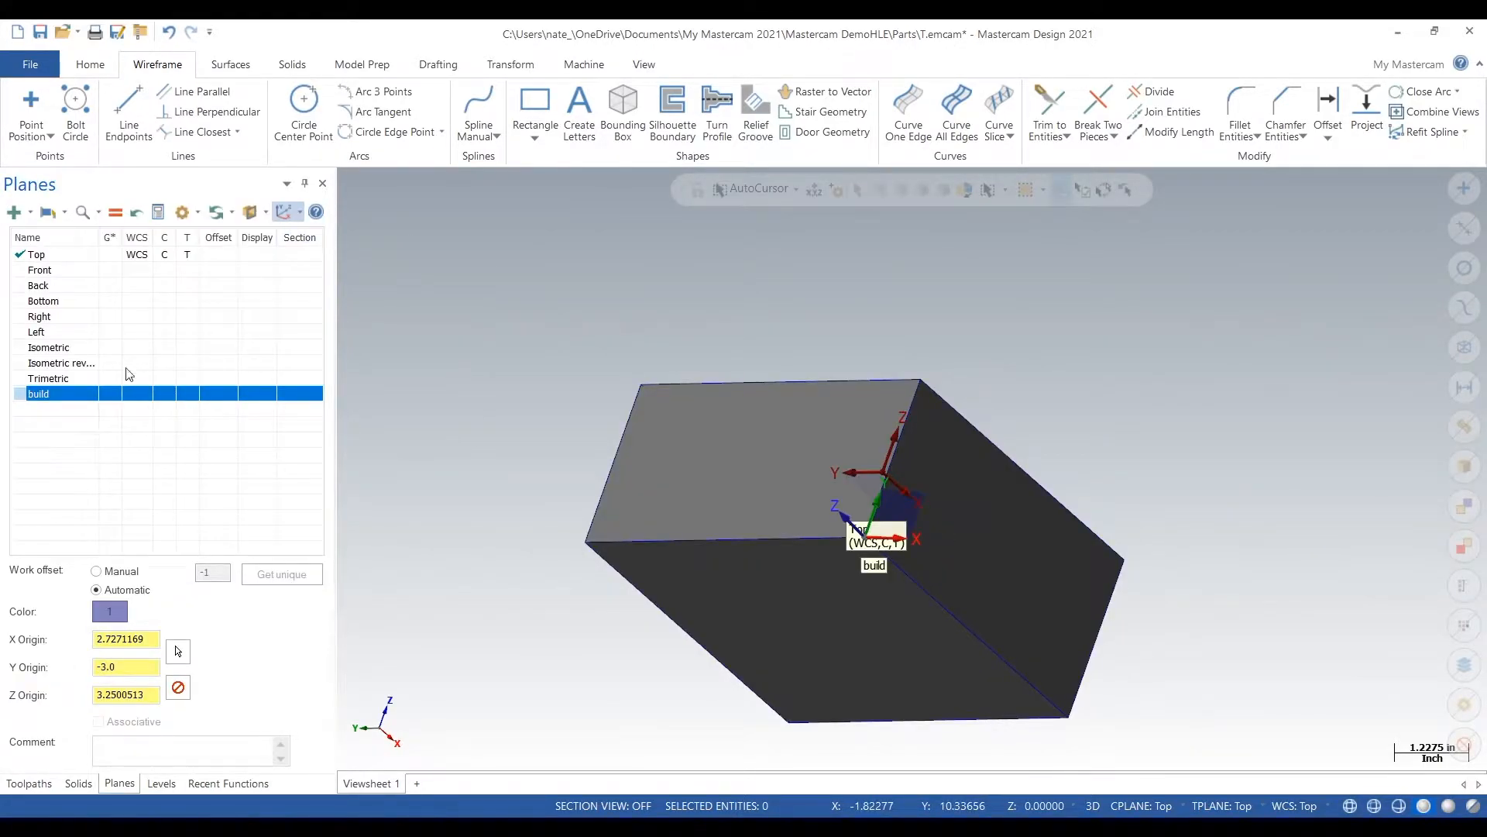
# Step: Make the build plane the graphics view and the WCS
pyautogui.click(107, 393)
pyautogui.click(139, 394)
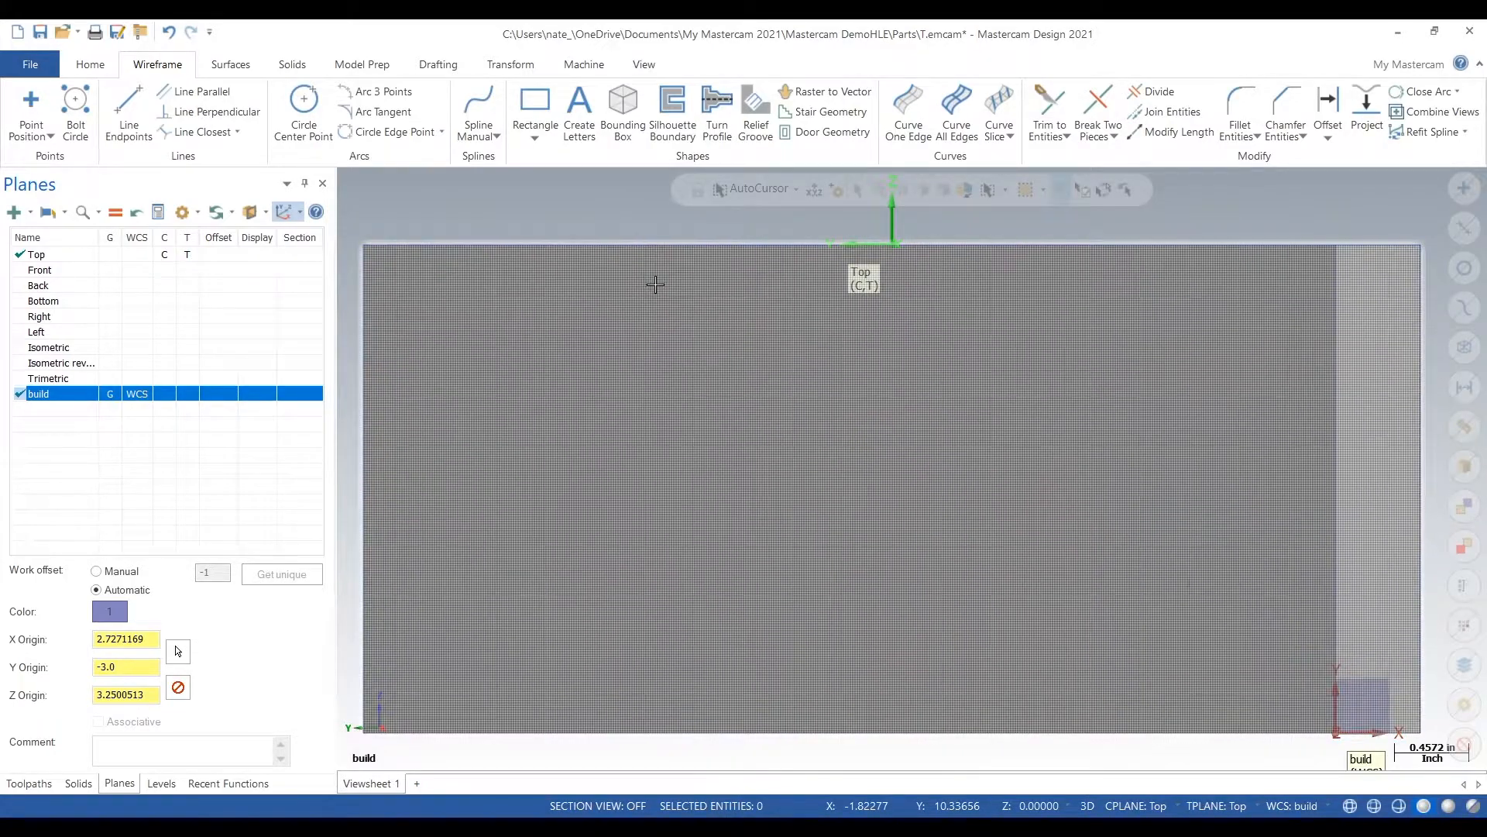
pyautogui.scroll(-2, 1261, 435)
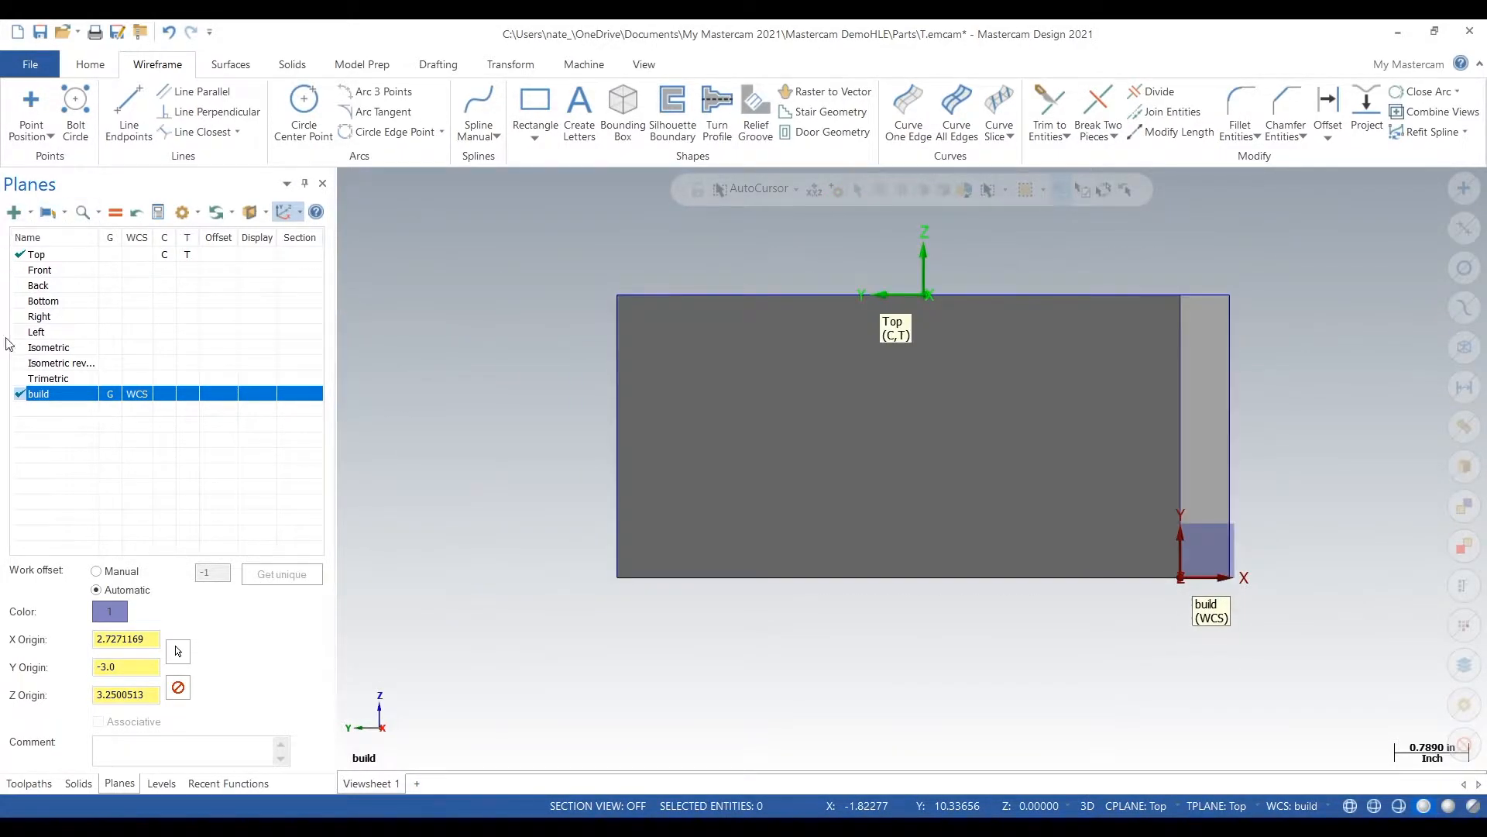
# Step: Rotate the build plane's XZ axes square with the block's edges, and reapply the plane as the graphics view
pyautogui.rightClick(73, 402)
pyautogui.click(100, 410)
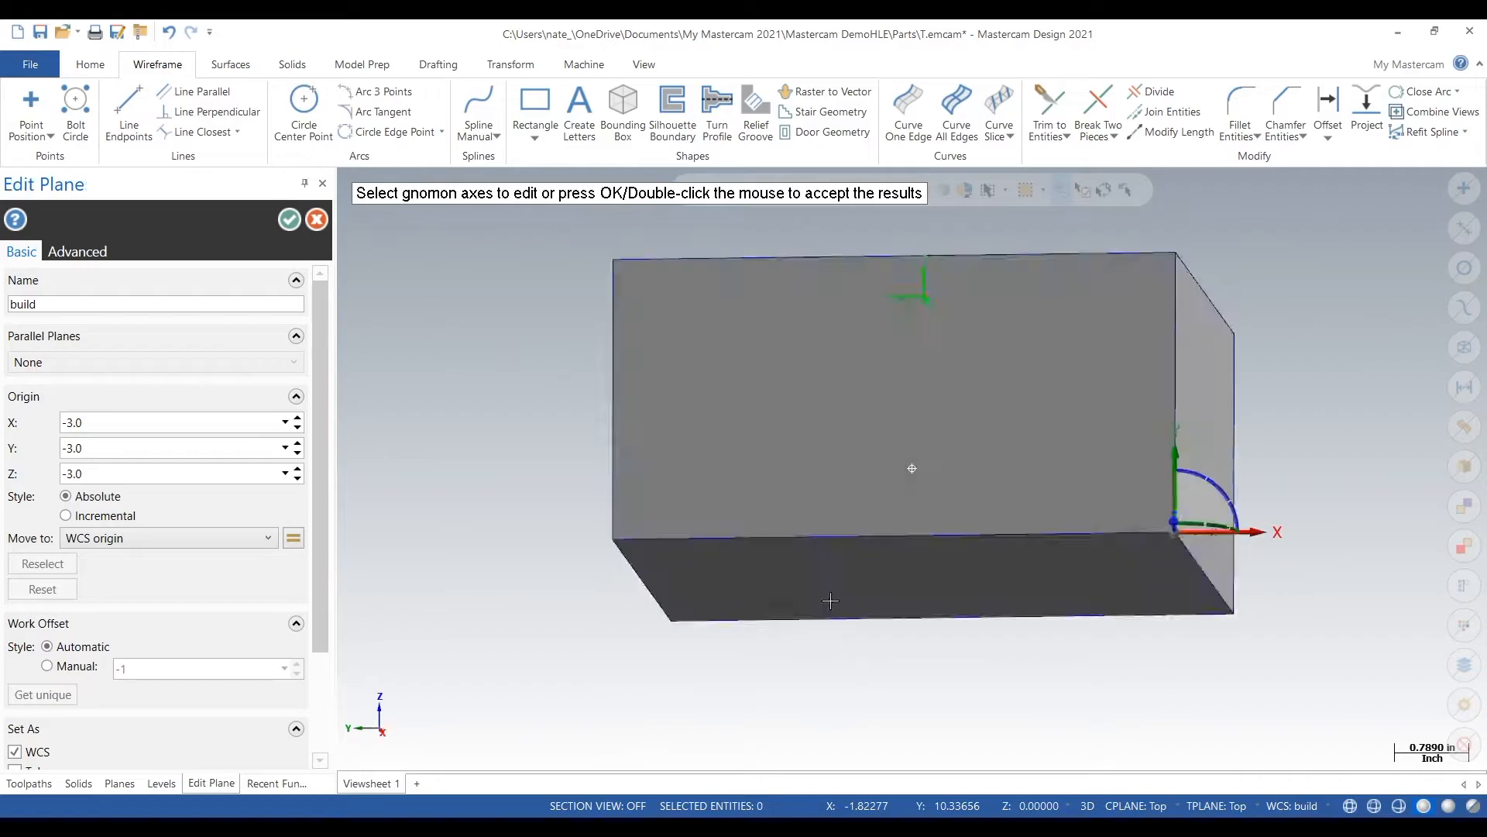
pyautogui.moveTo(827, 541); pyautogui.dragTo(827, 506, button='middle')
pyautogui.scroll(-3, 697, 600)
pyautogui.scroll(4, 1075, 297)
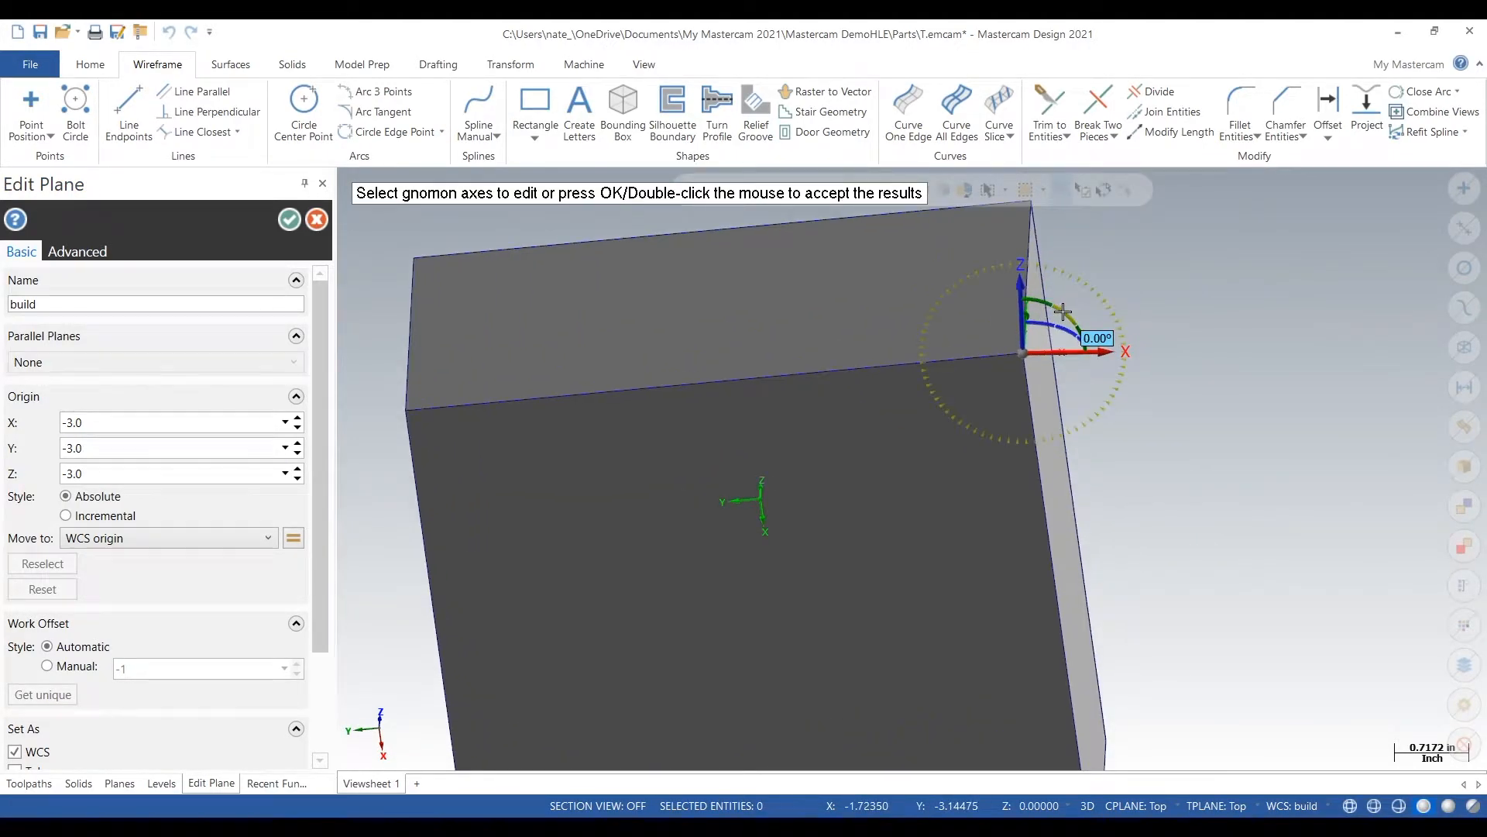
pyautogui.click(1063, 310)
pyautogui.click(1060, 307)
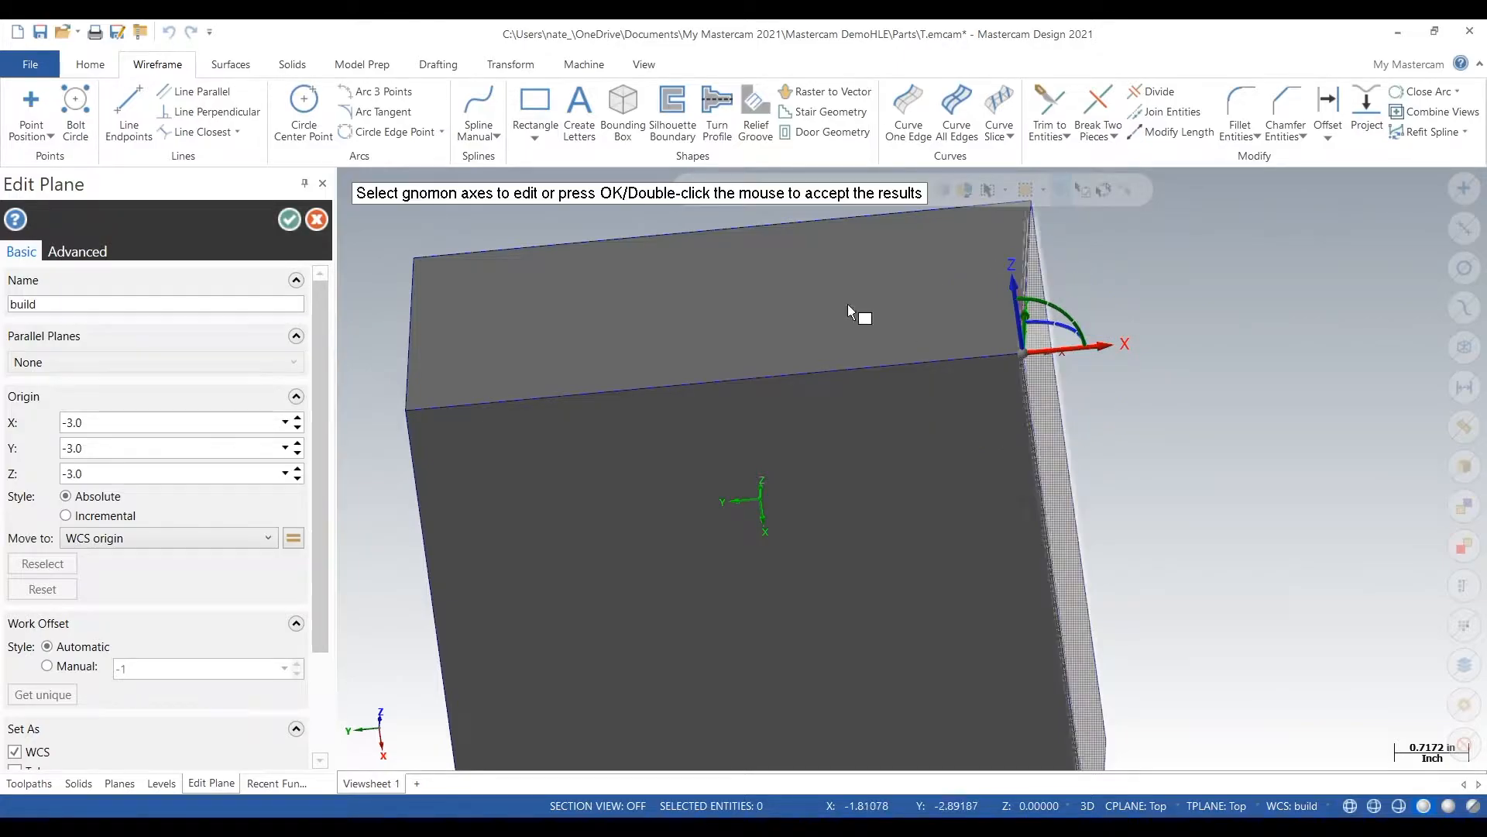
pyautogui.click(290, 219)
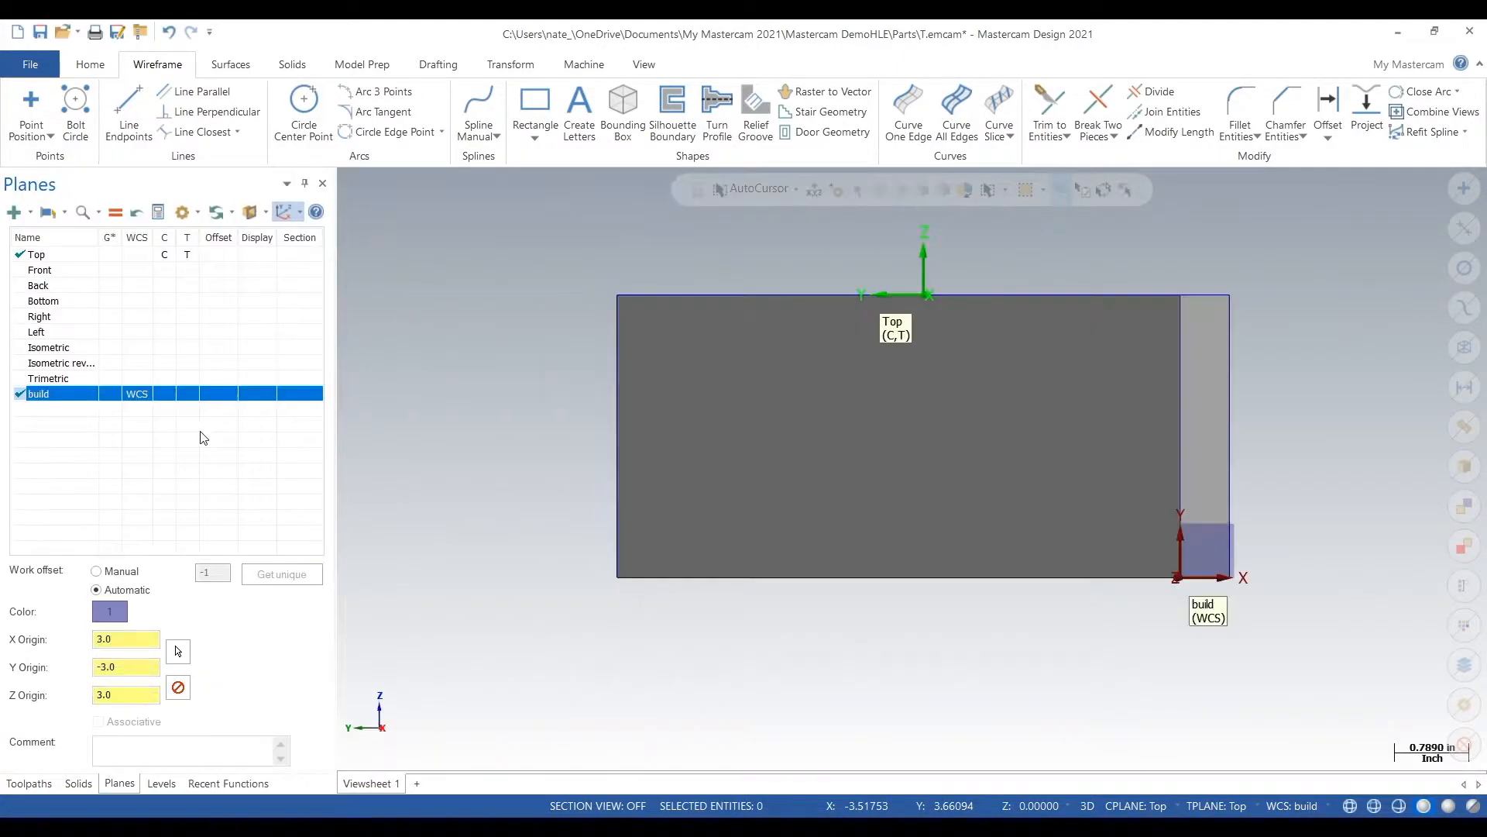
pyautogui.click(102, 395)
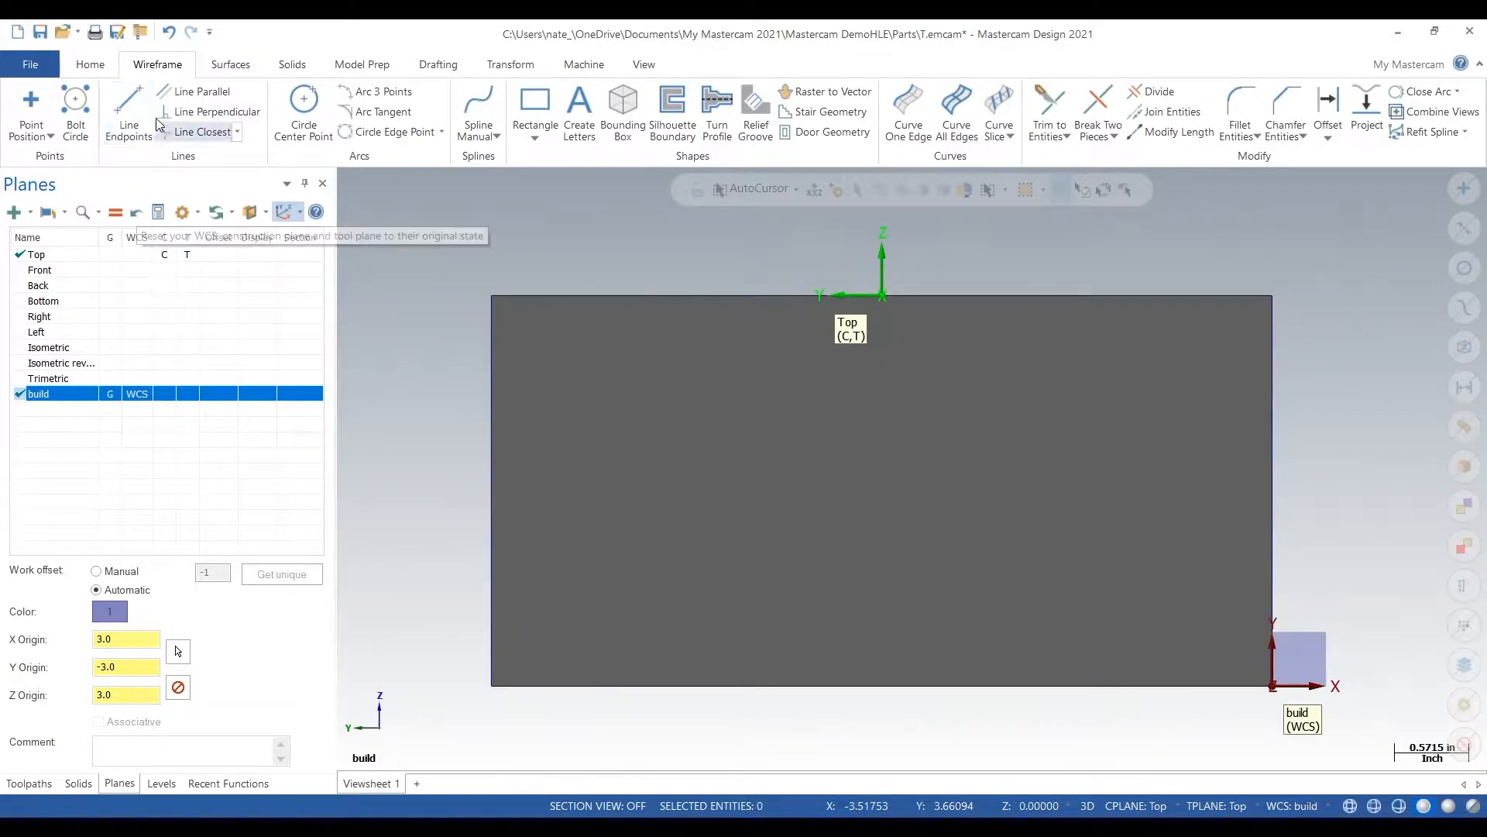
# Step: Draw a freeform line 1 inch long at 0° from the midpoint of the side face's lower edge
pyautogui.click(124, 103)
pyautogui.click(124, 103)
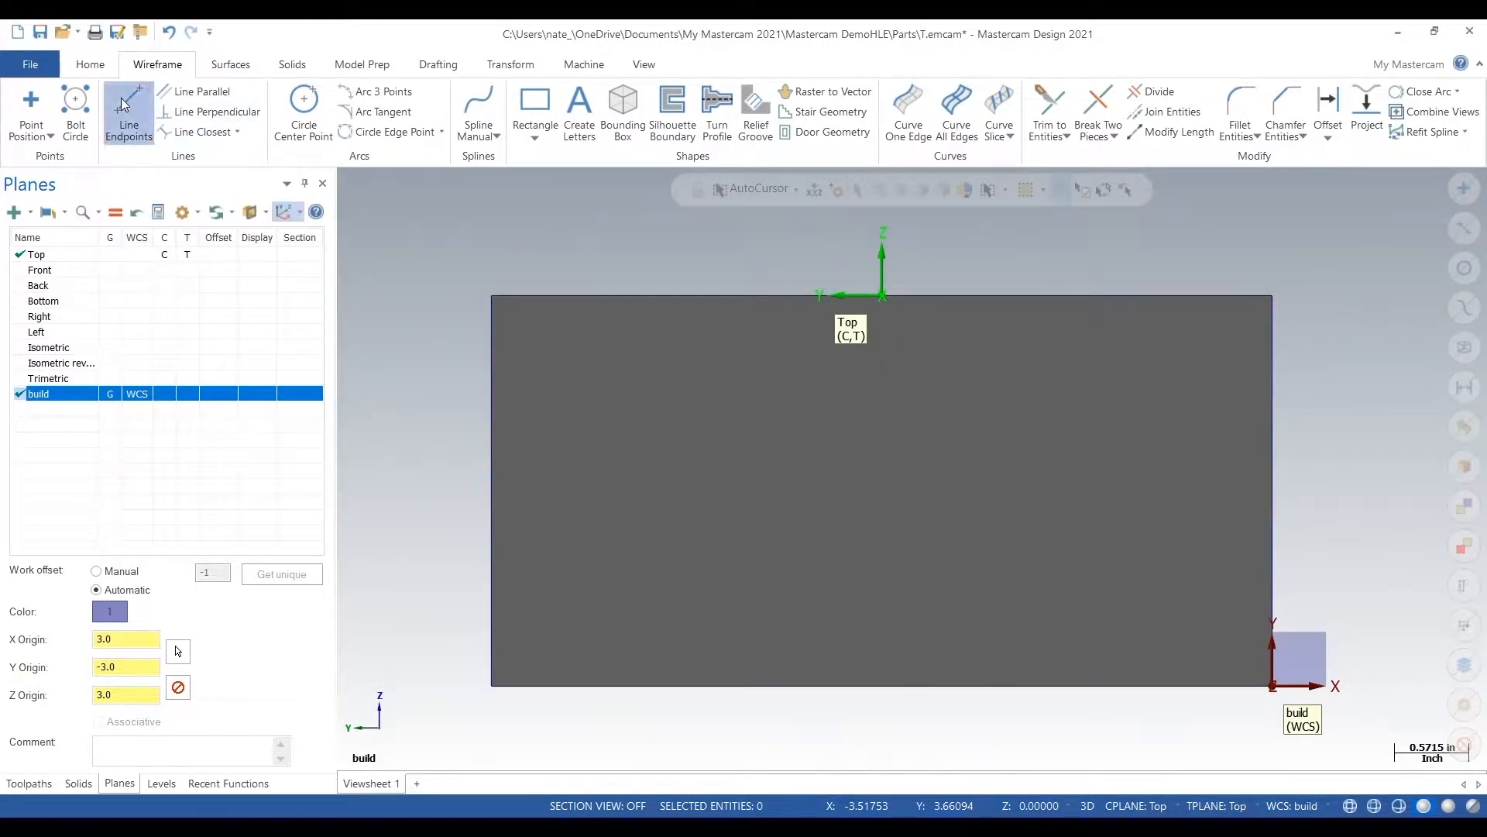
pyautogui.click(881, 687)
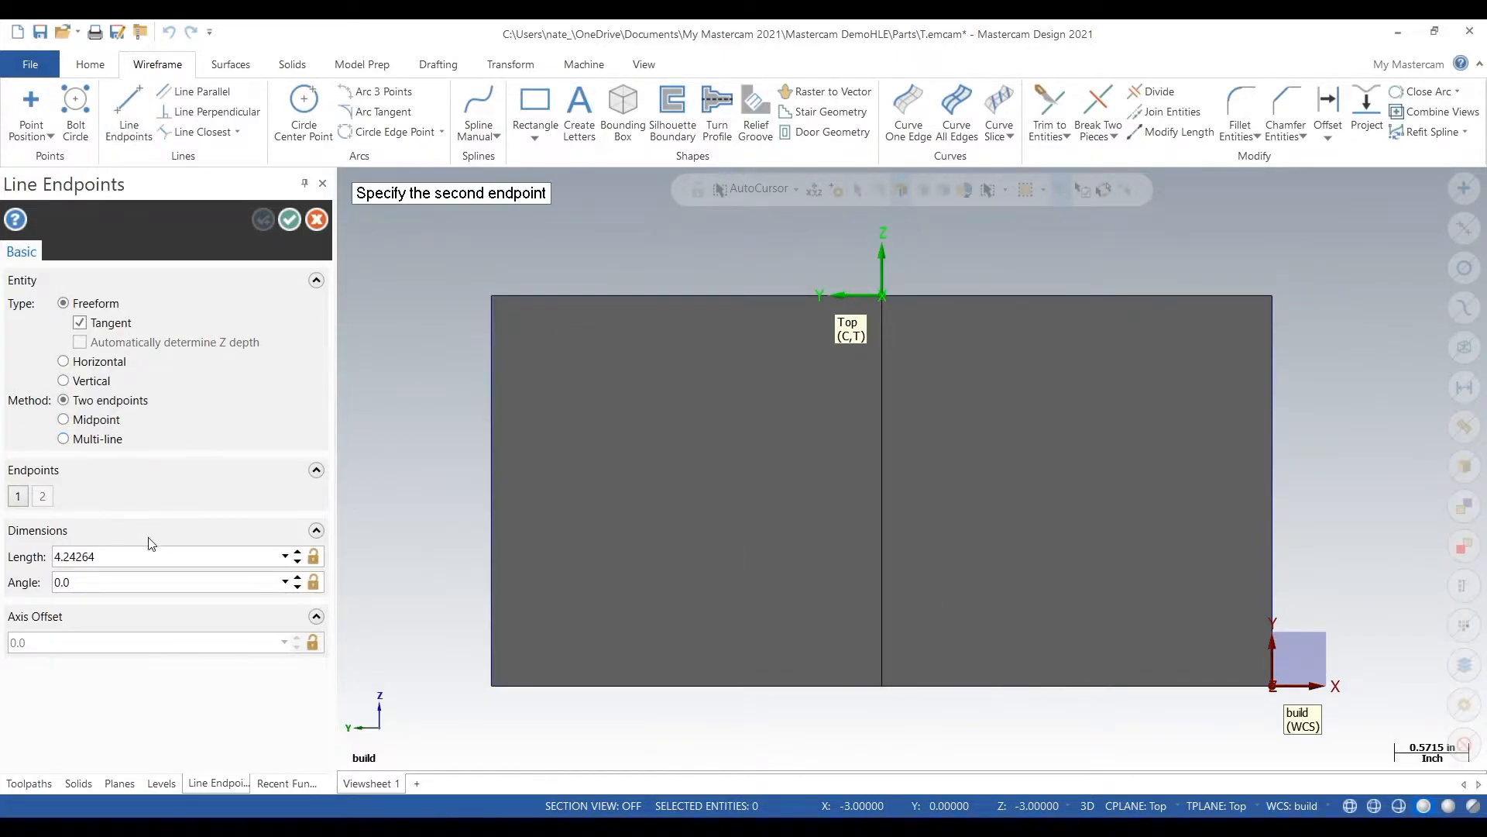
pyautogui.click(145, 560)
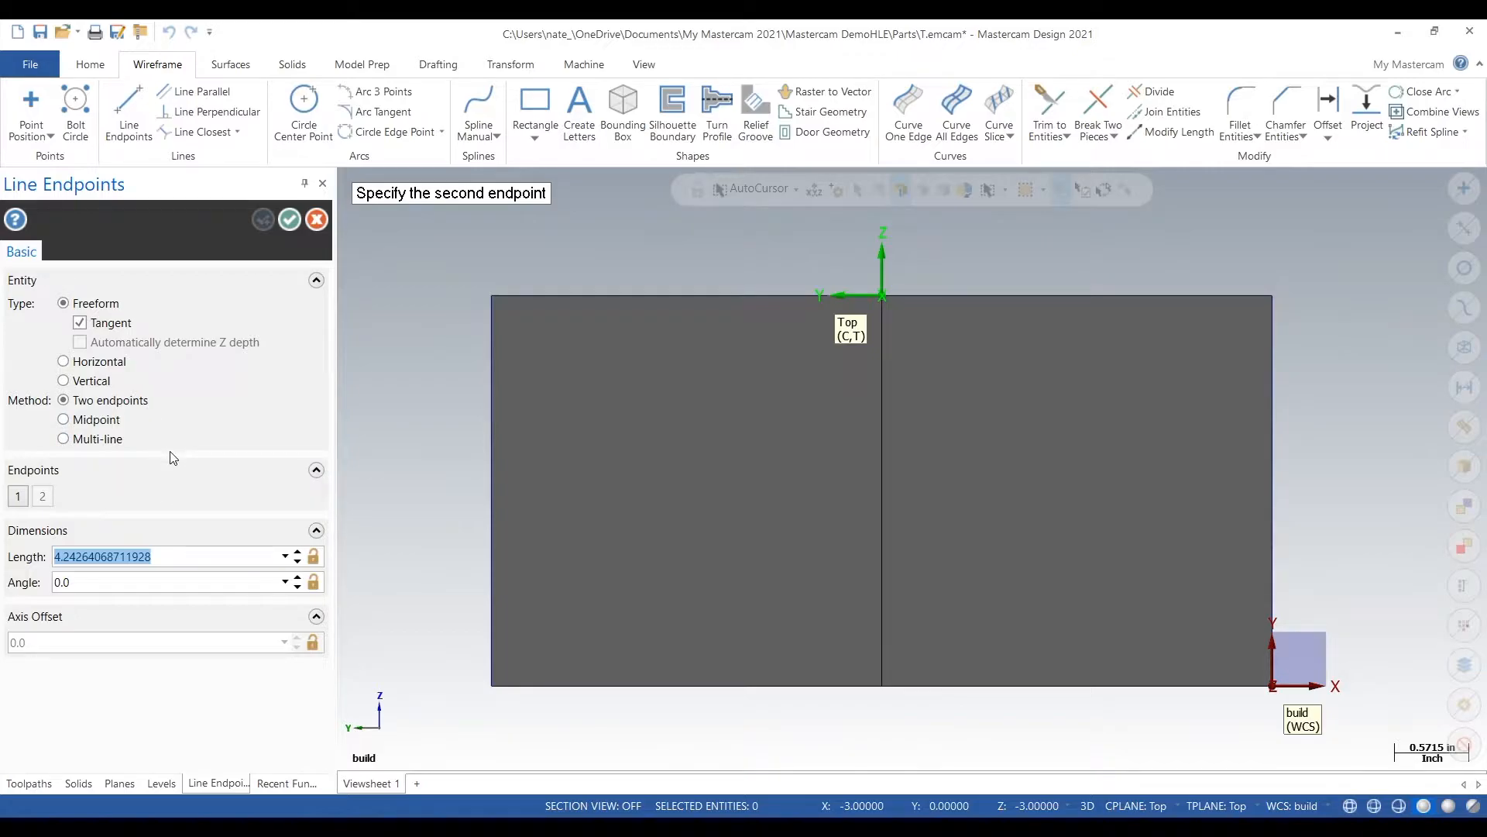
pyautogui.write('1')
pyautogui.press('Tab')
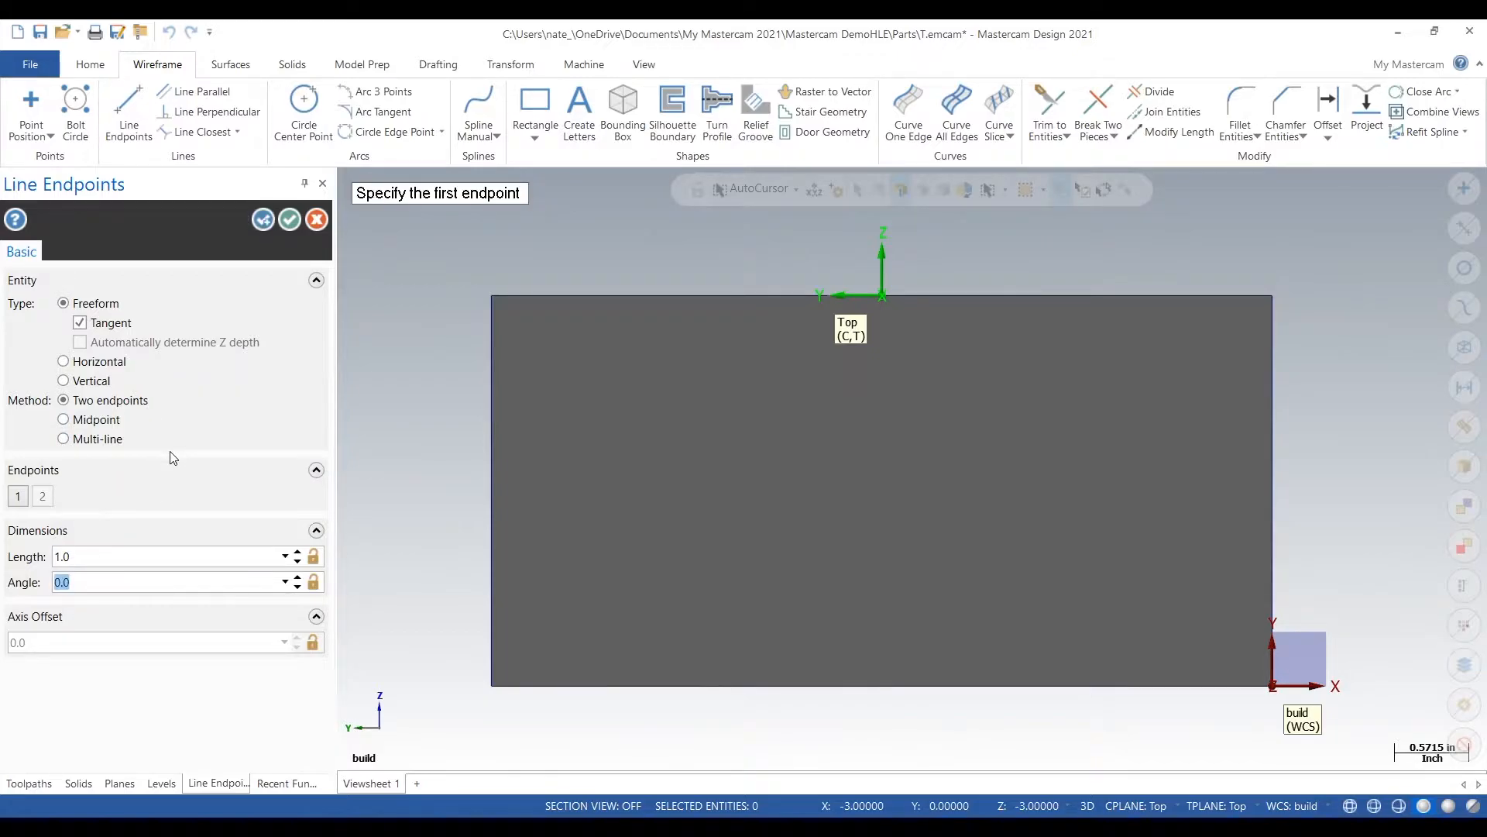
pyautogui.moveTo(638, 380); pyautogui.dragTo(604, 331, button='middle')
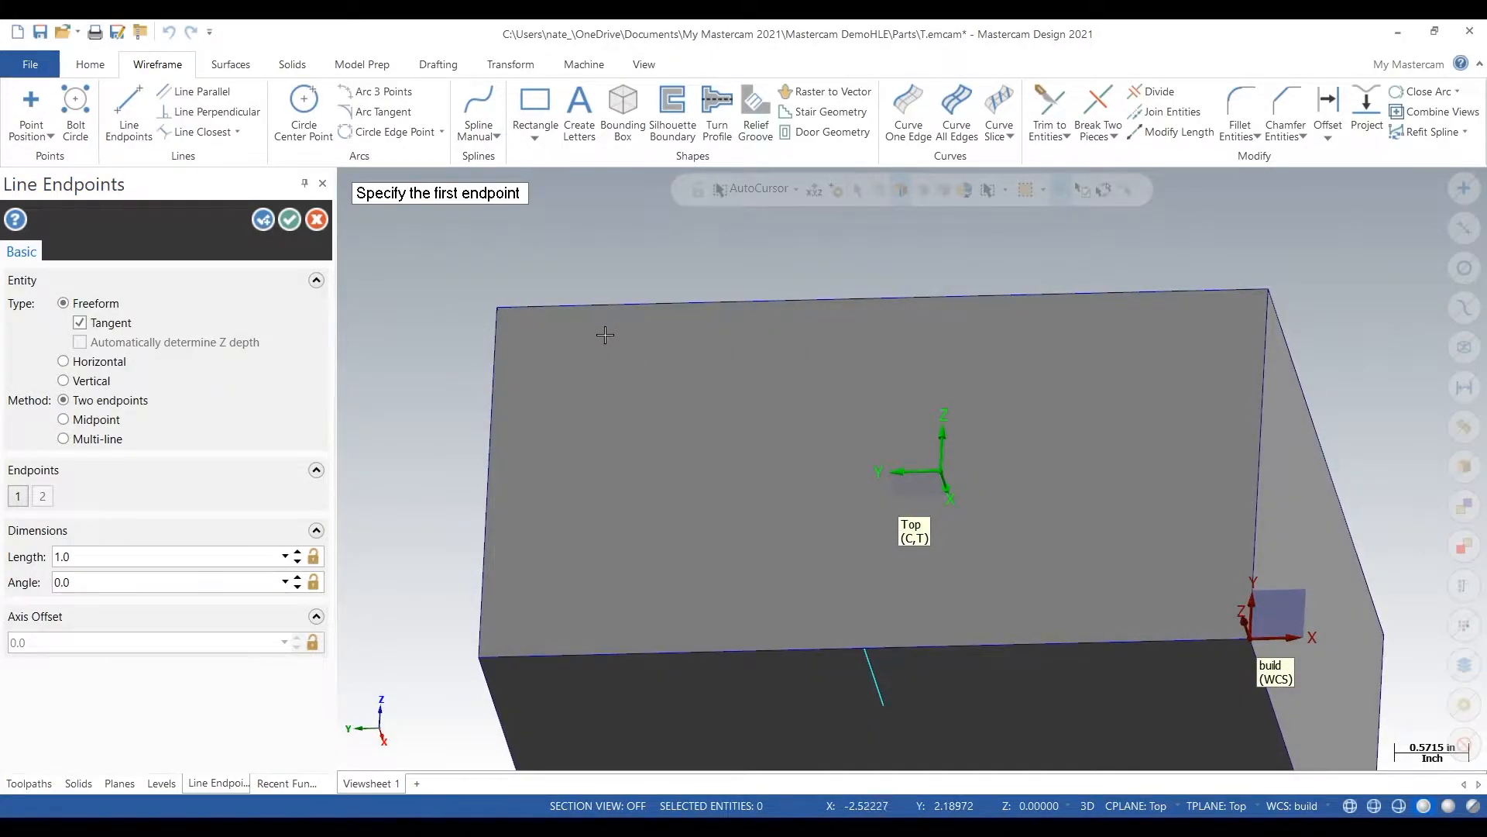
pyautogui.click(319, 221)
# Step: Make the build plane the construction and tool plane as well, and delete the 1-inch line
pyautogui.click(163, 395)
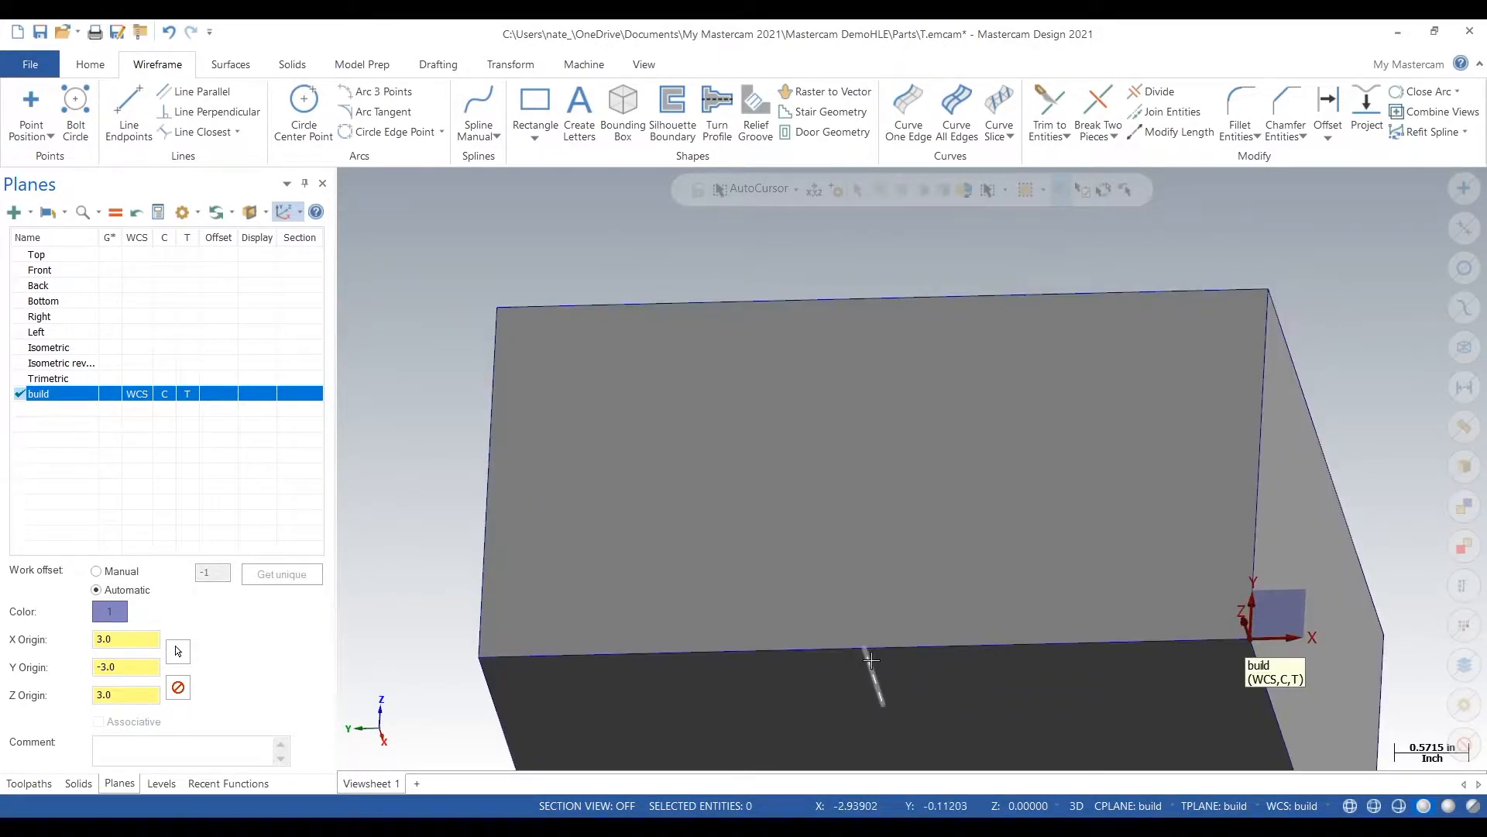
pyautogui.click(871, 658)
pyautogui.press('Delete')
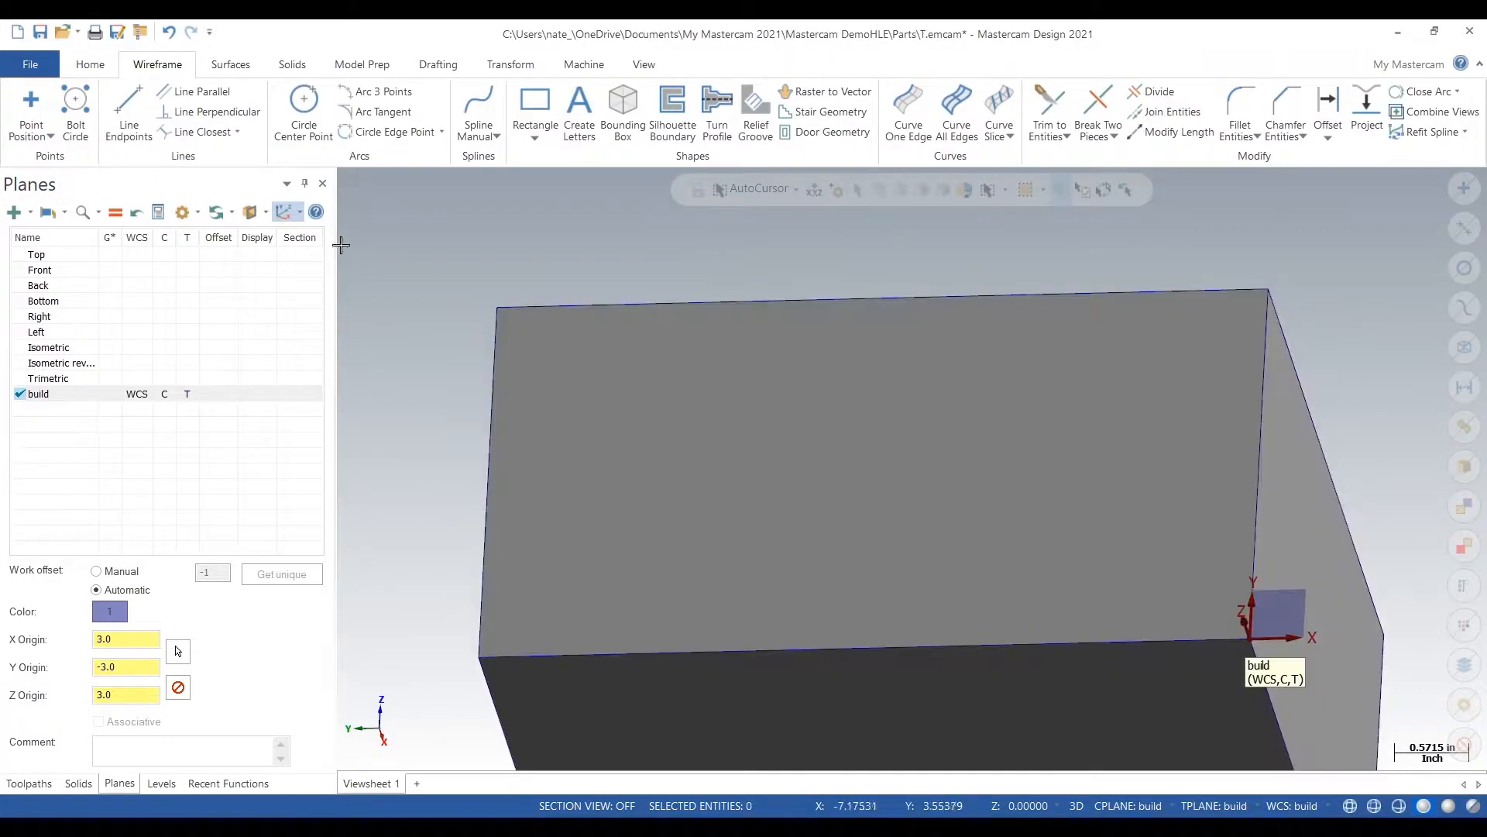
# Step: Draw a 0.75-inch line at 90° up the side face from the midpoint of its lower edge
pyautogui.click(130, 101)
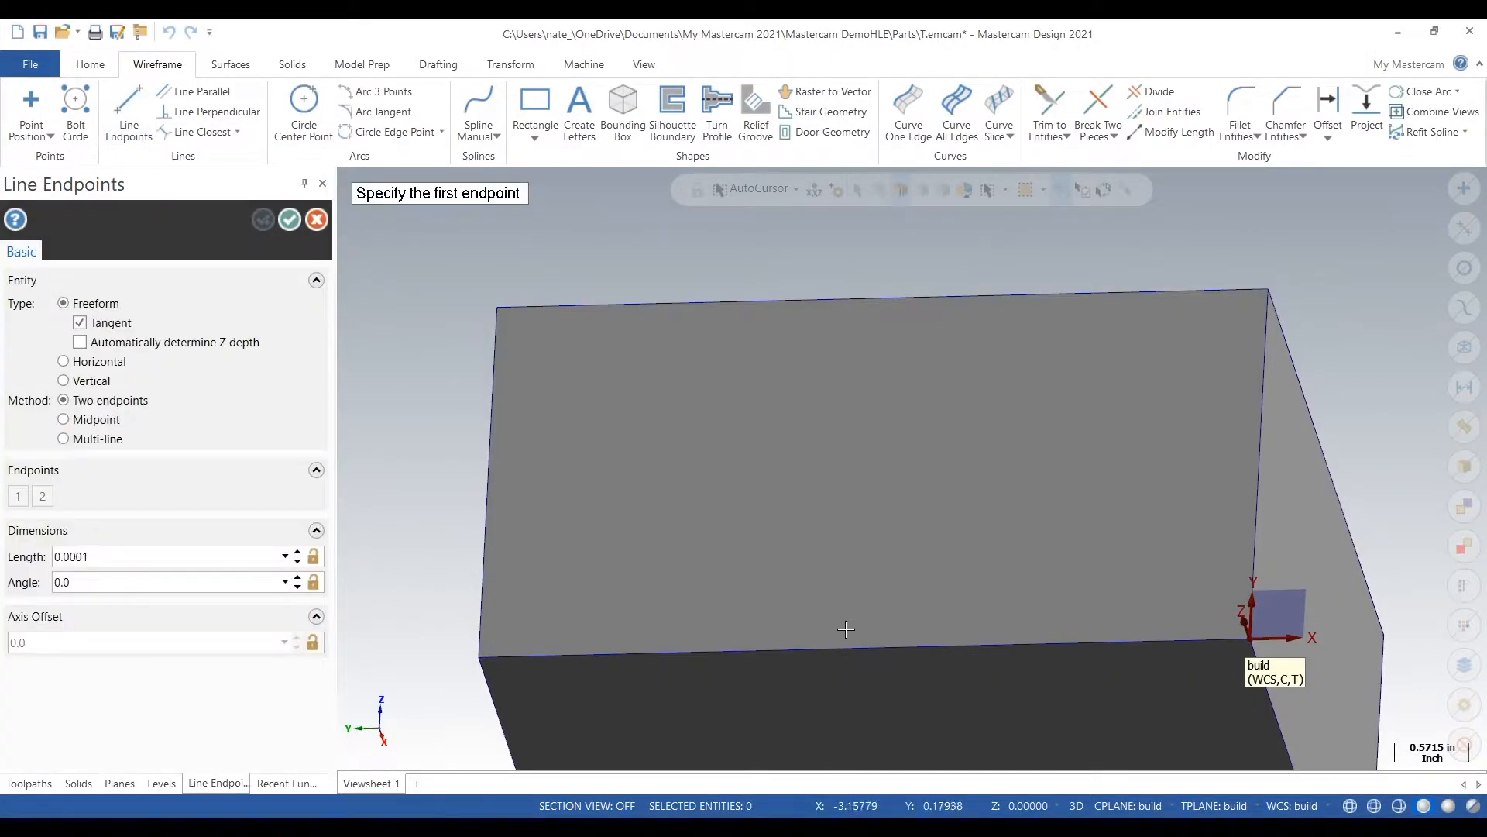
pyautogui.click(861, 647)
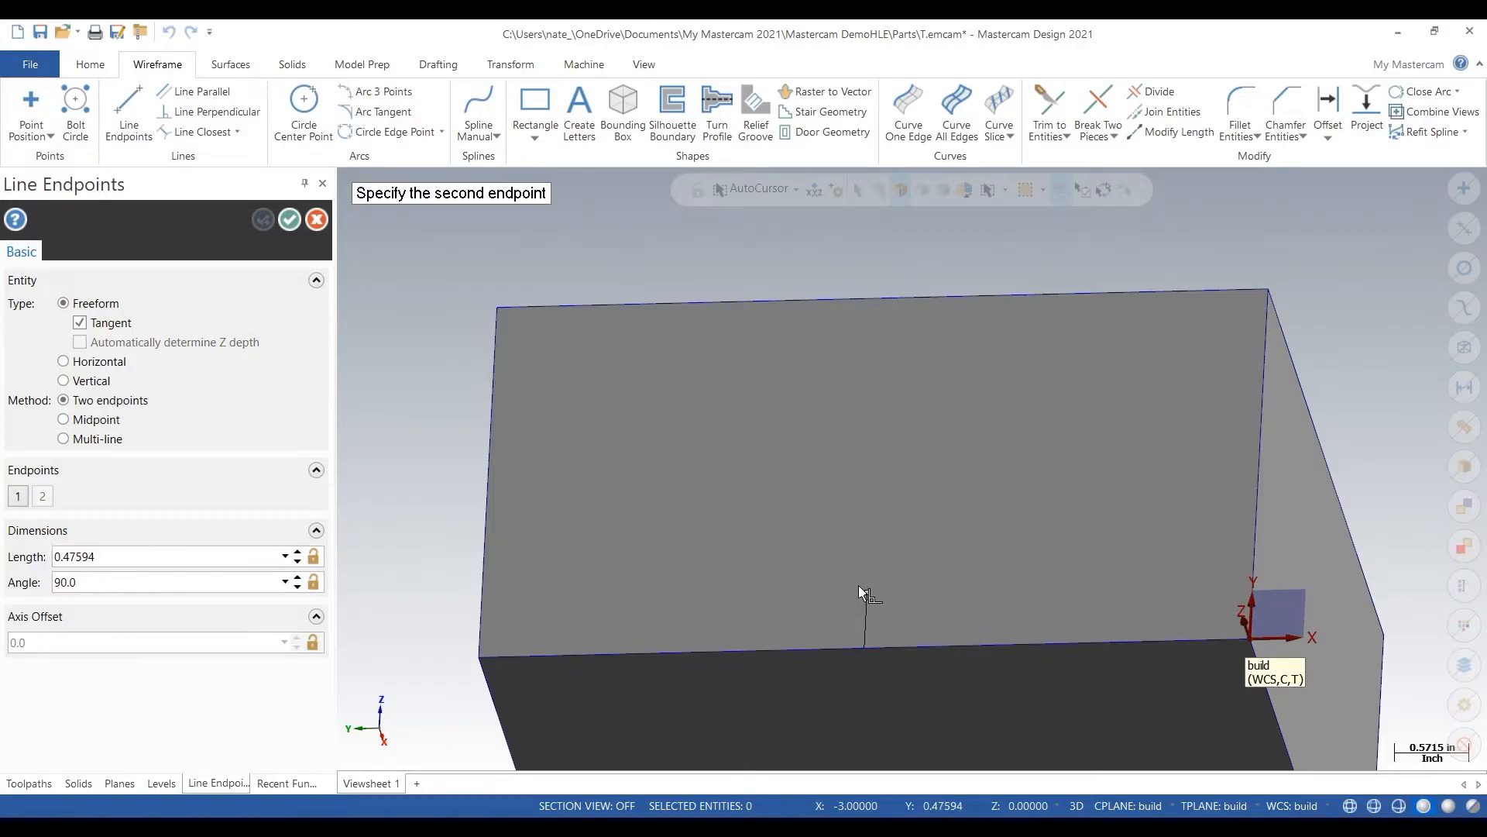
pyautogui.click(878, 535)
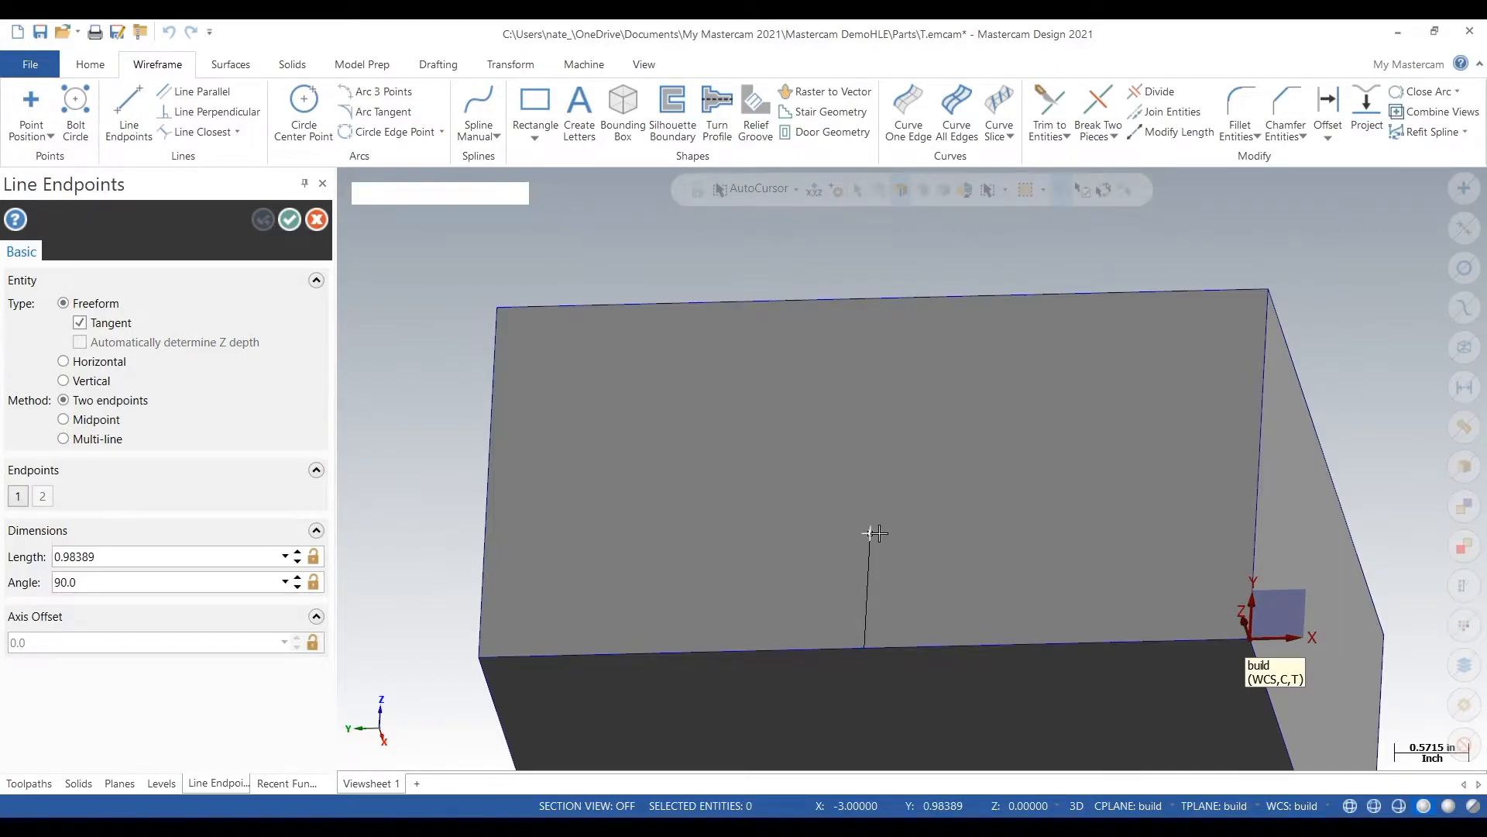
pyautogui.click(217, 563)
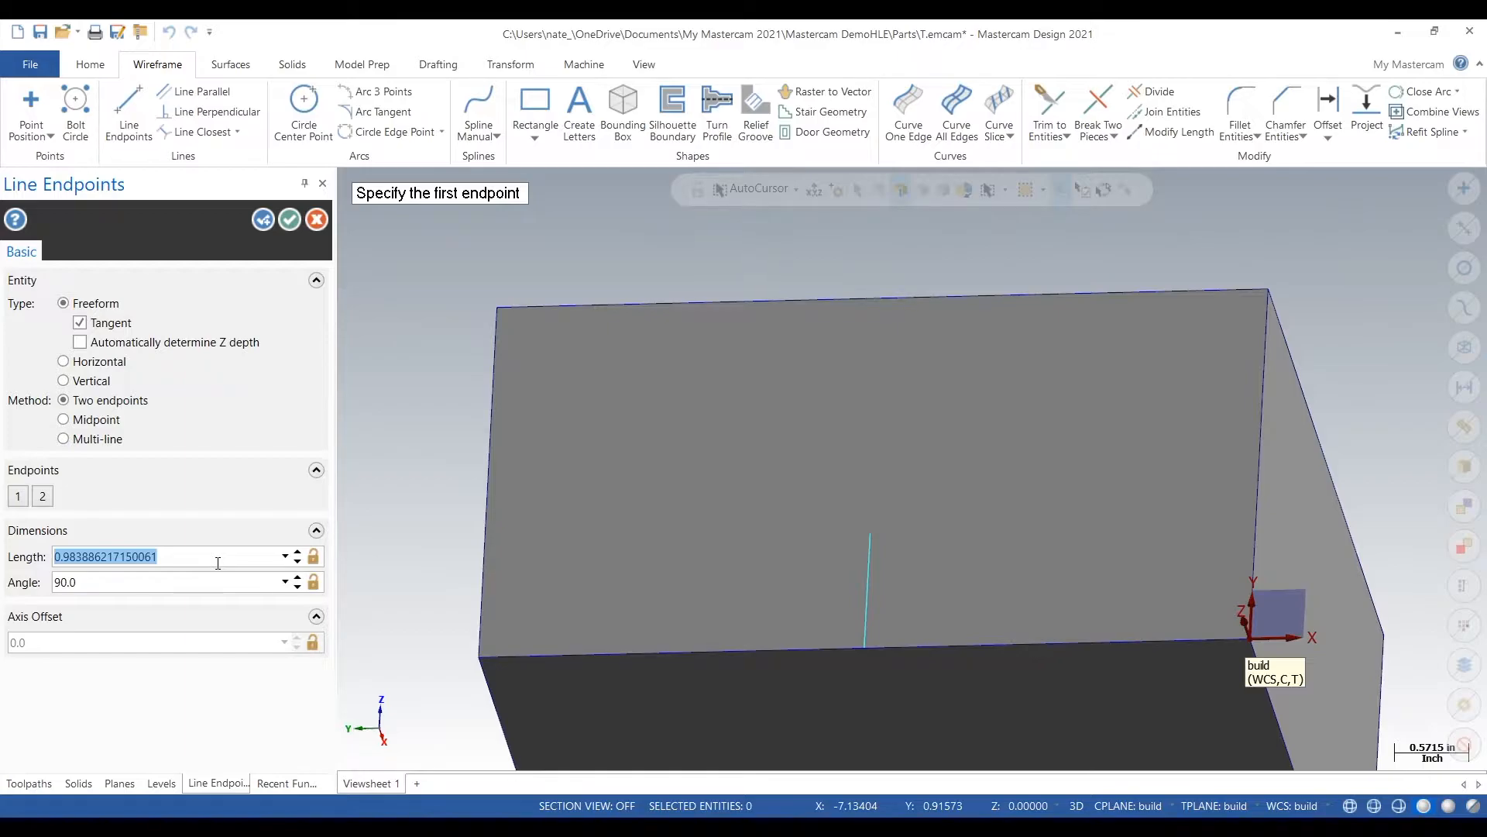
pyautogui.write('0.75')
pyautogui.press('Tab')
pyautogui.click(289, 220)
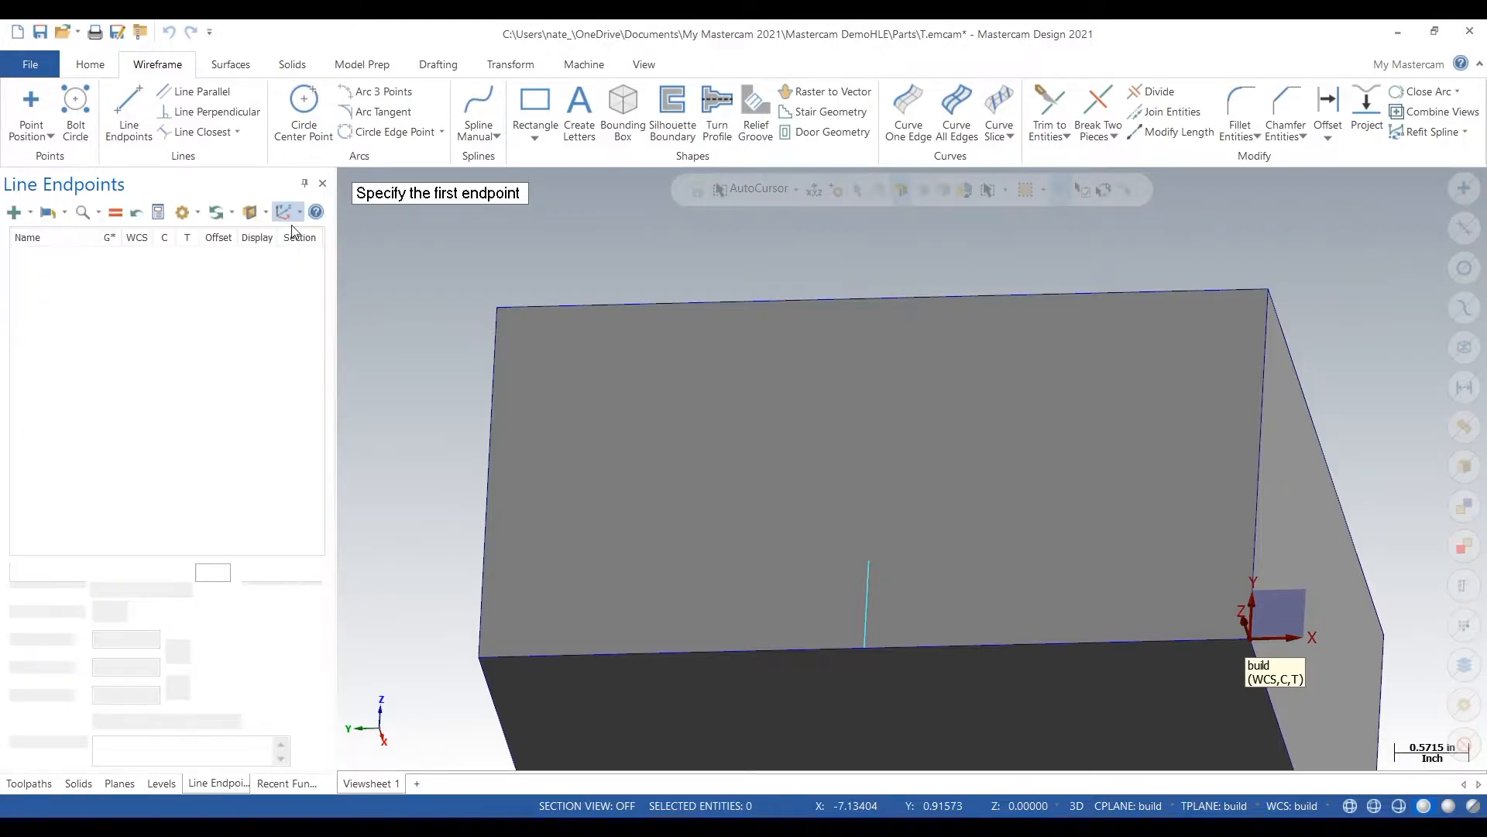
pyautogui.moveTo(449, 425)
pyautogui.mouseDown(button='middle')
pyautogui.moveTo(447, 444)
pyautogui.moveTo(488, 449)
pyautogui.moveTo(445, 439)
pyautogui.moveTo(488, 516)
pyautogui.mouseUp(button='middle')
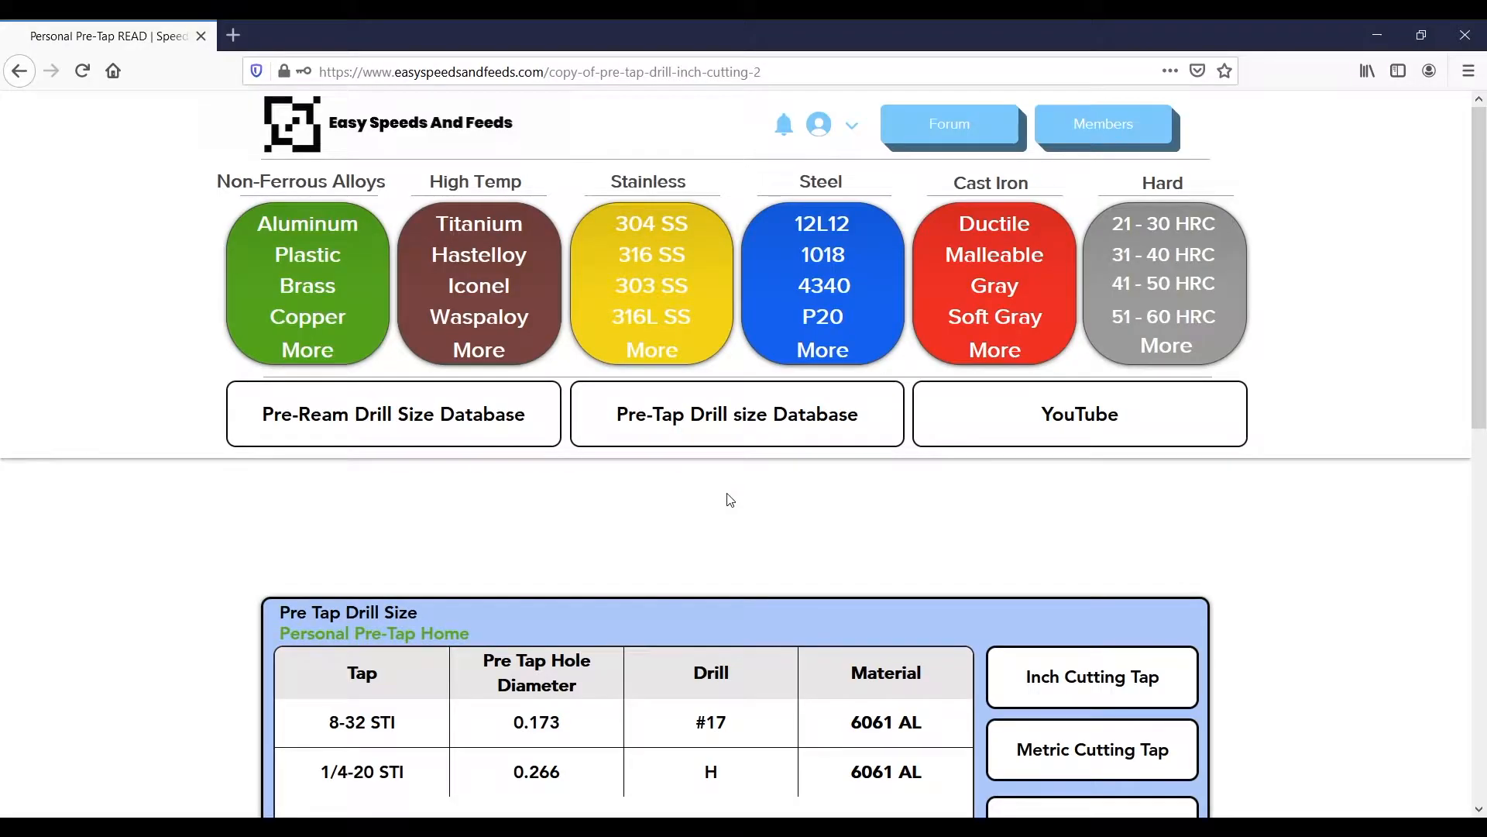
# Step: Switch to the Easy Speeds and Feeds website and look up the pre-tap drill sizes for NPSM and NPT & NPTF pipe taps
pyautogui.scroll(-6, 730, 500)
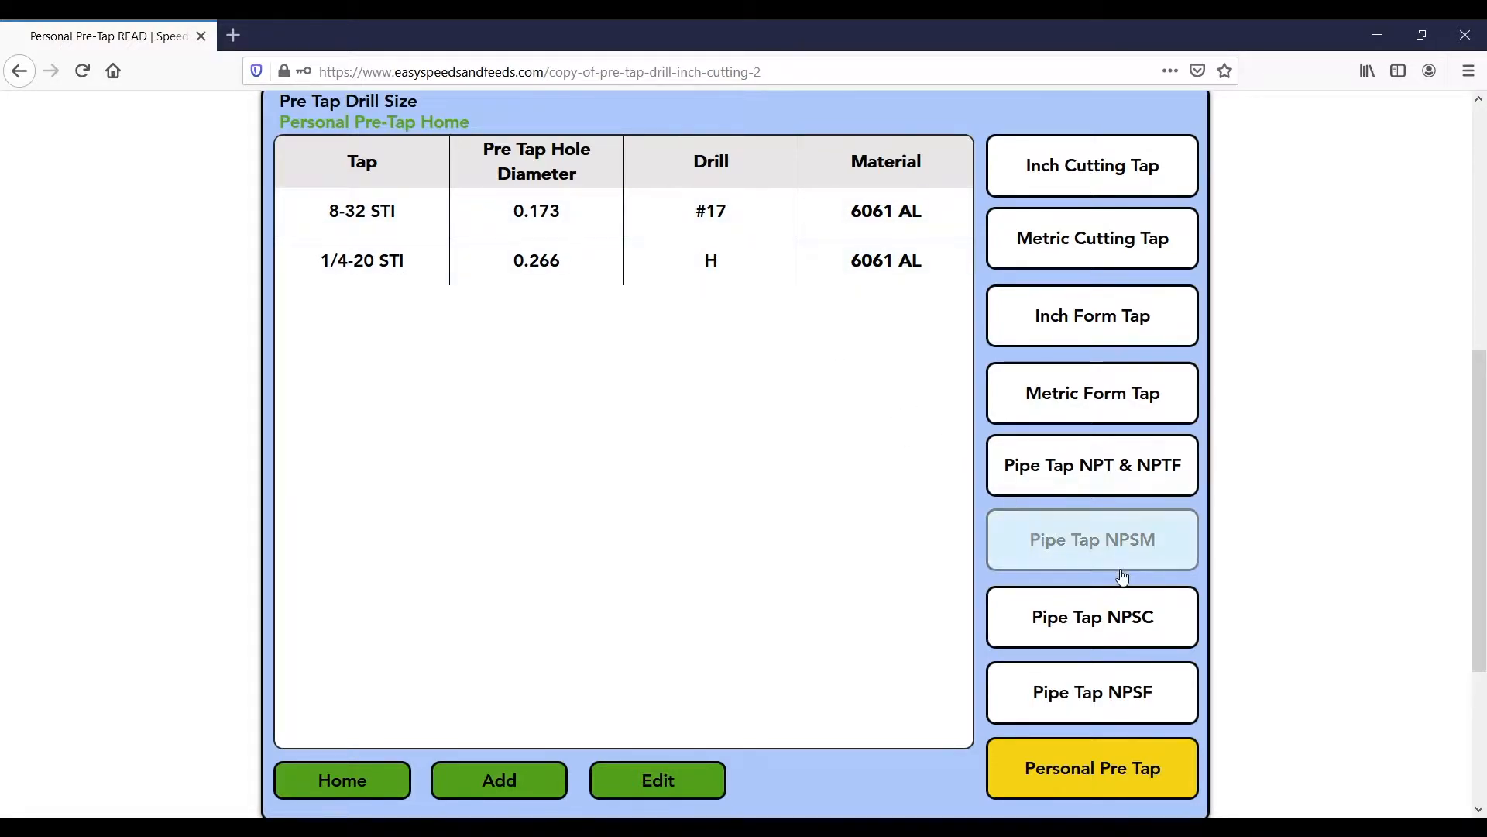
pyautogui.click(1179, 541)
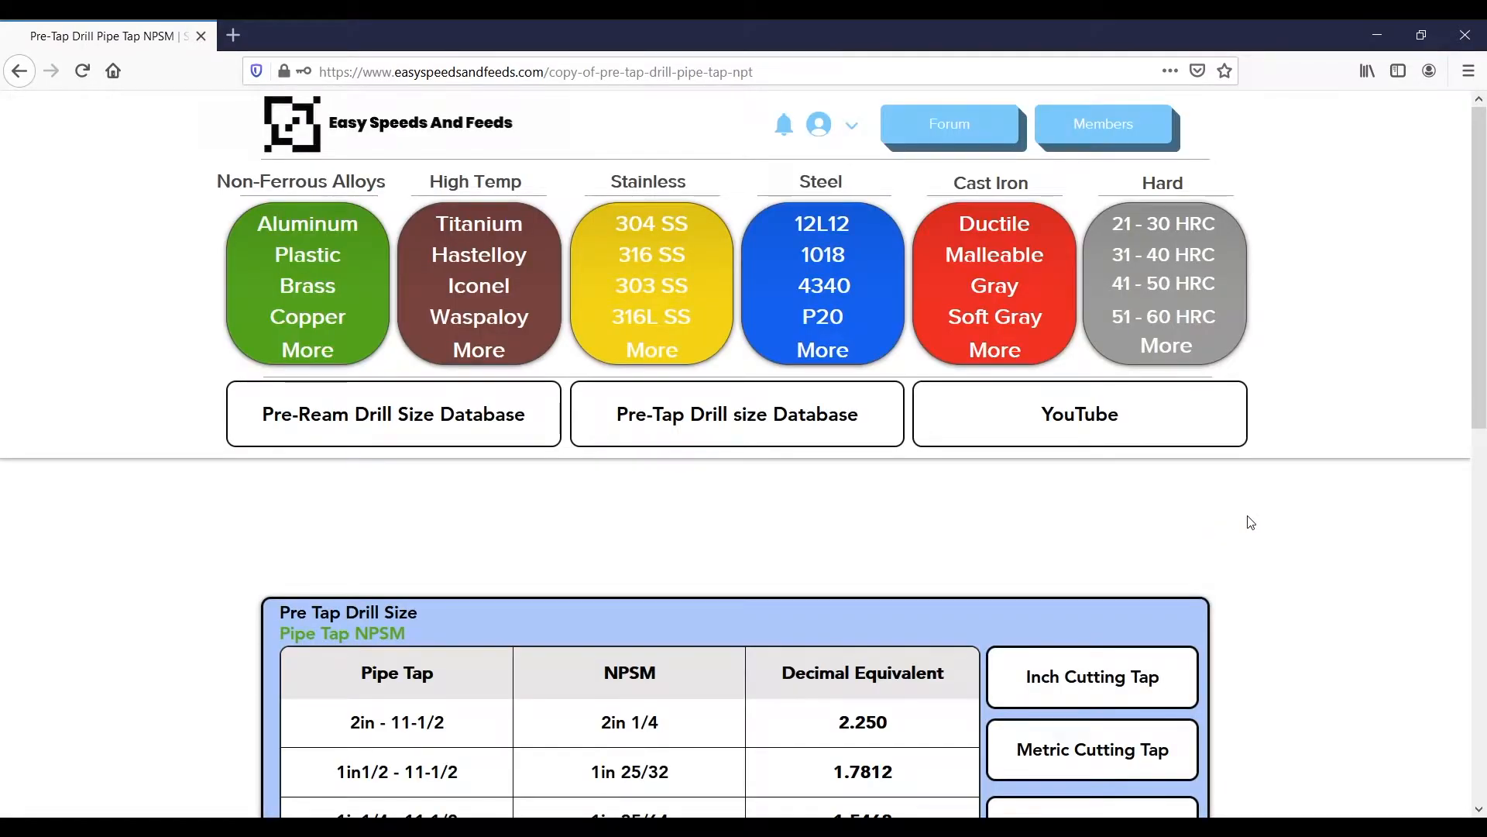
pyautogui.scroll(-3, 1271, 527)
pyautogui.scroll(-3, 1284, 531)
pyautogui.click(1159, 475)
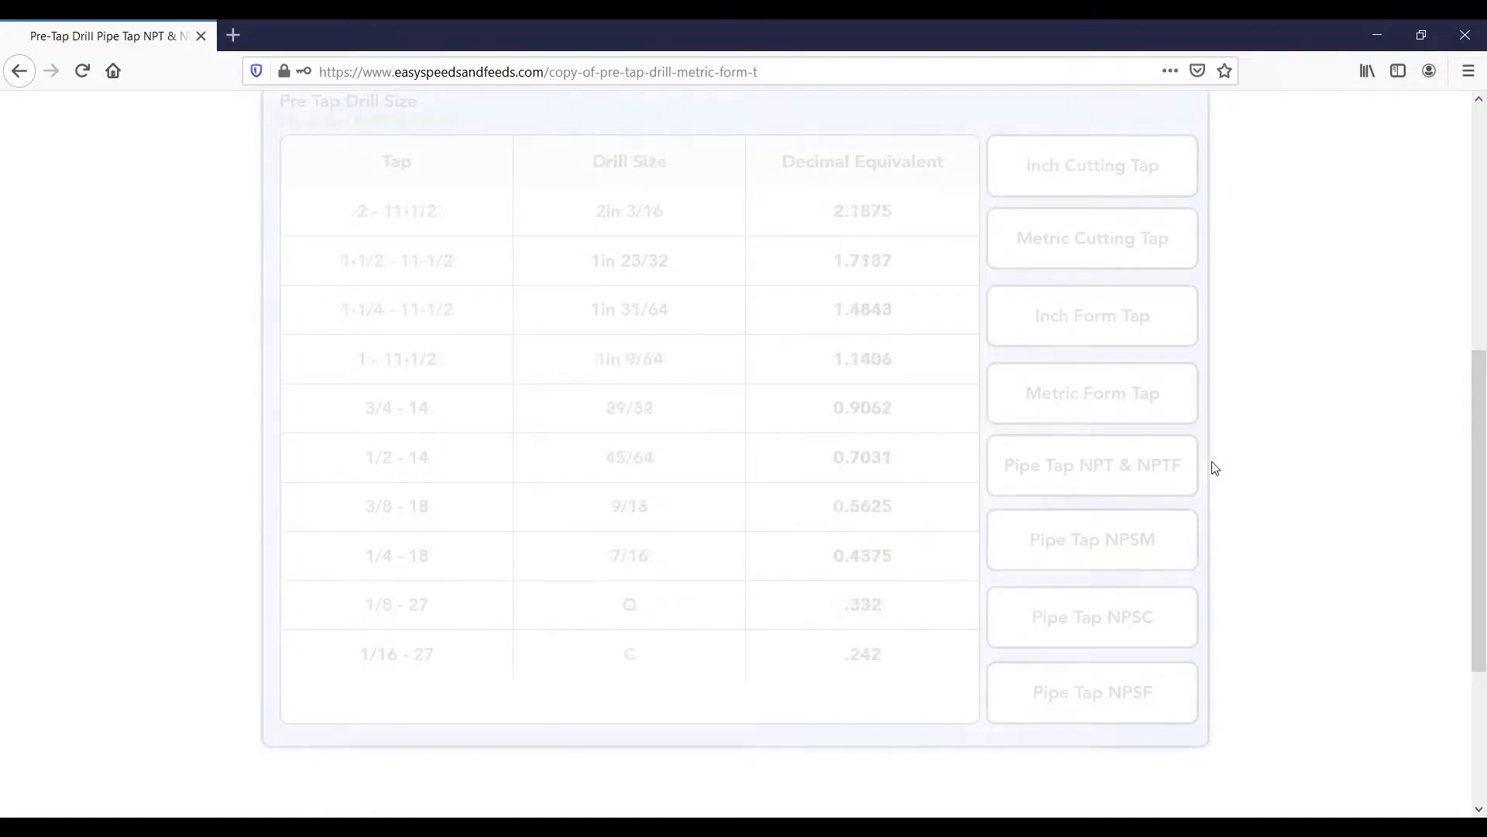
pyautogui.scroll(-6, 1167, 547)
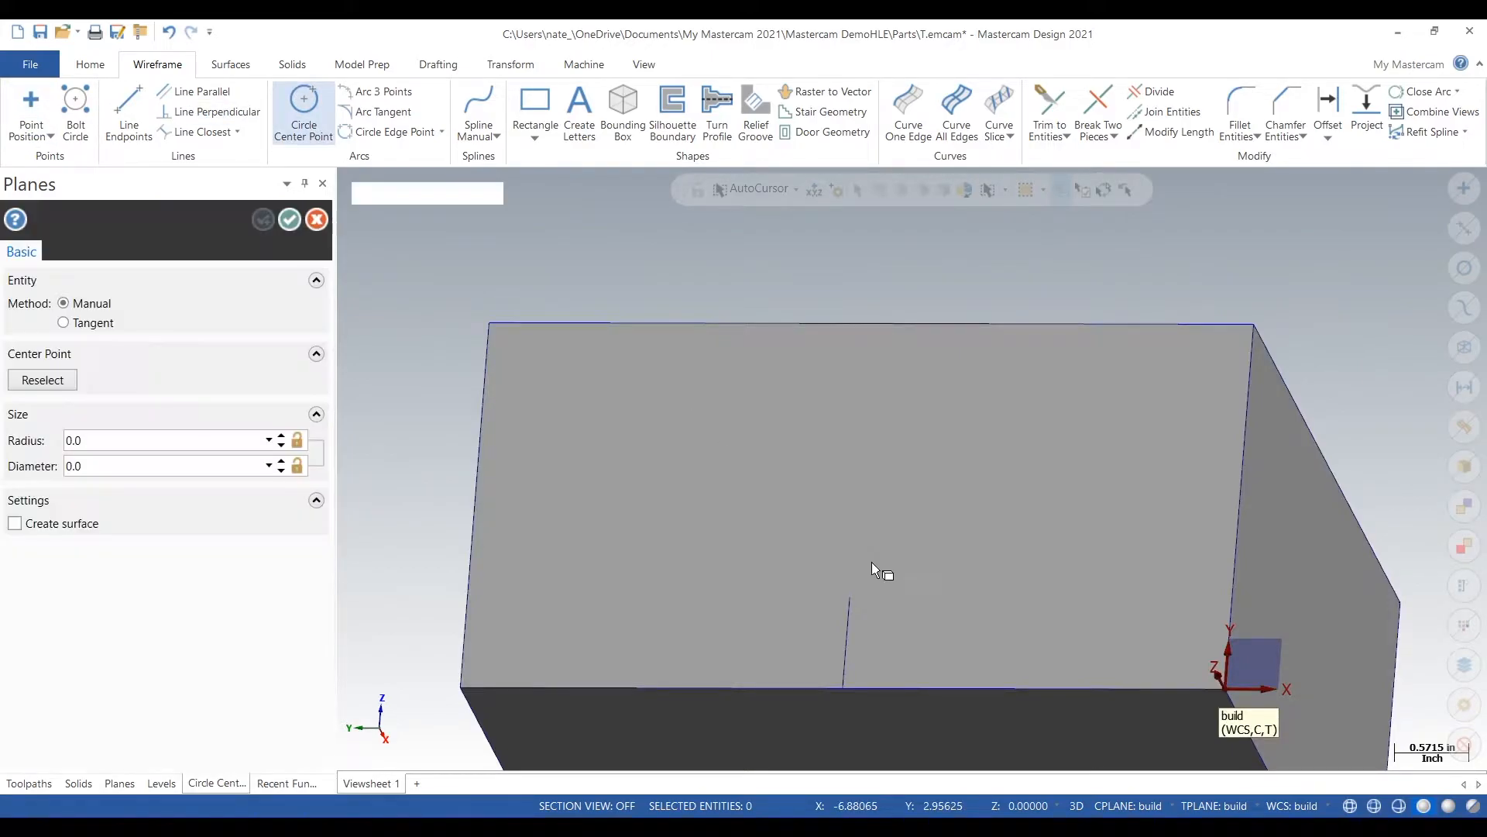
# Step: Draw a 0.4375-inch diameter circle centred on the upper end of the 0.75-inch line
pyautogui.click(849, 598)
pyautogui.click(878, 603)
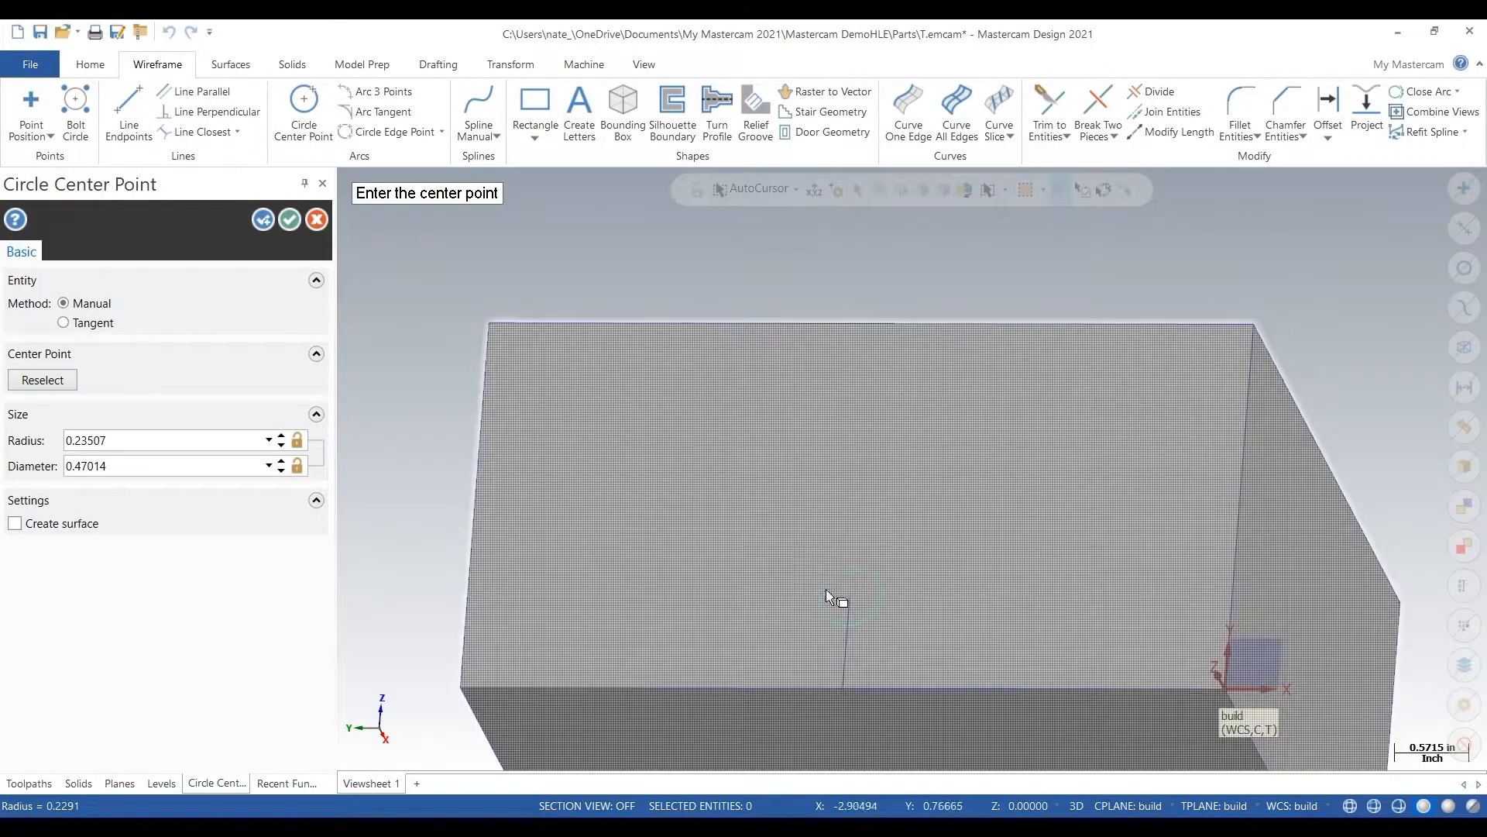
pyautogui.click(161, 465)
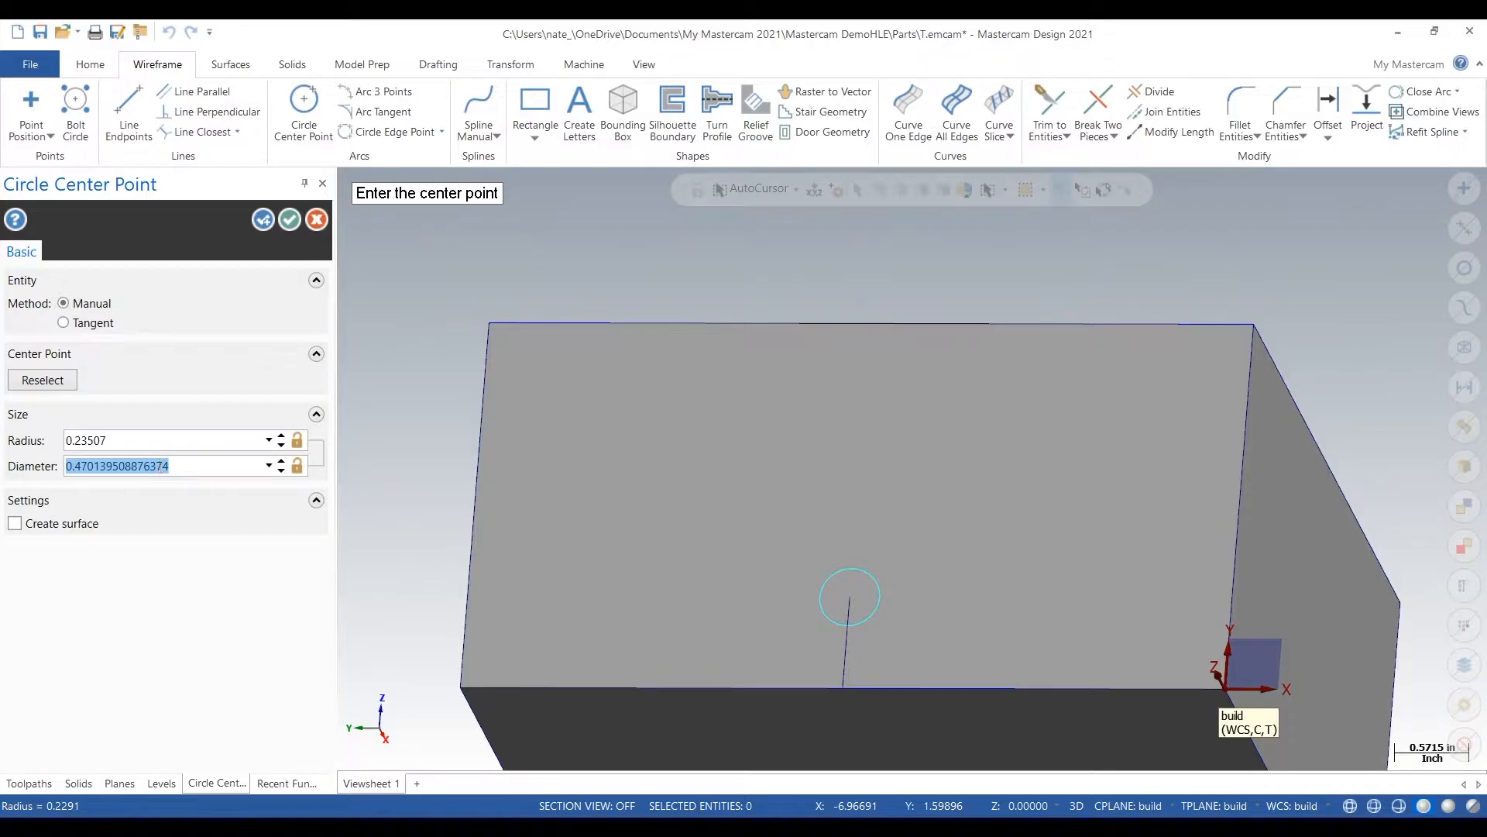
pyautogui.write('0.4375')
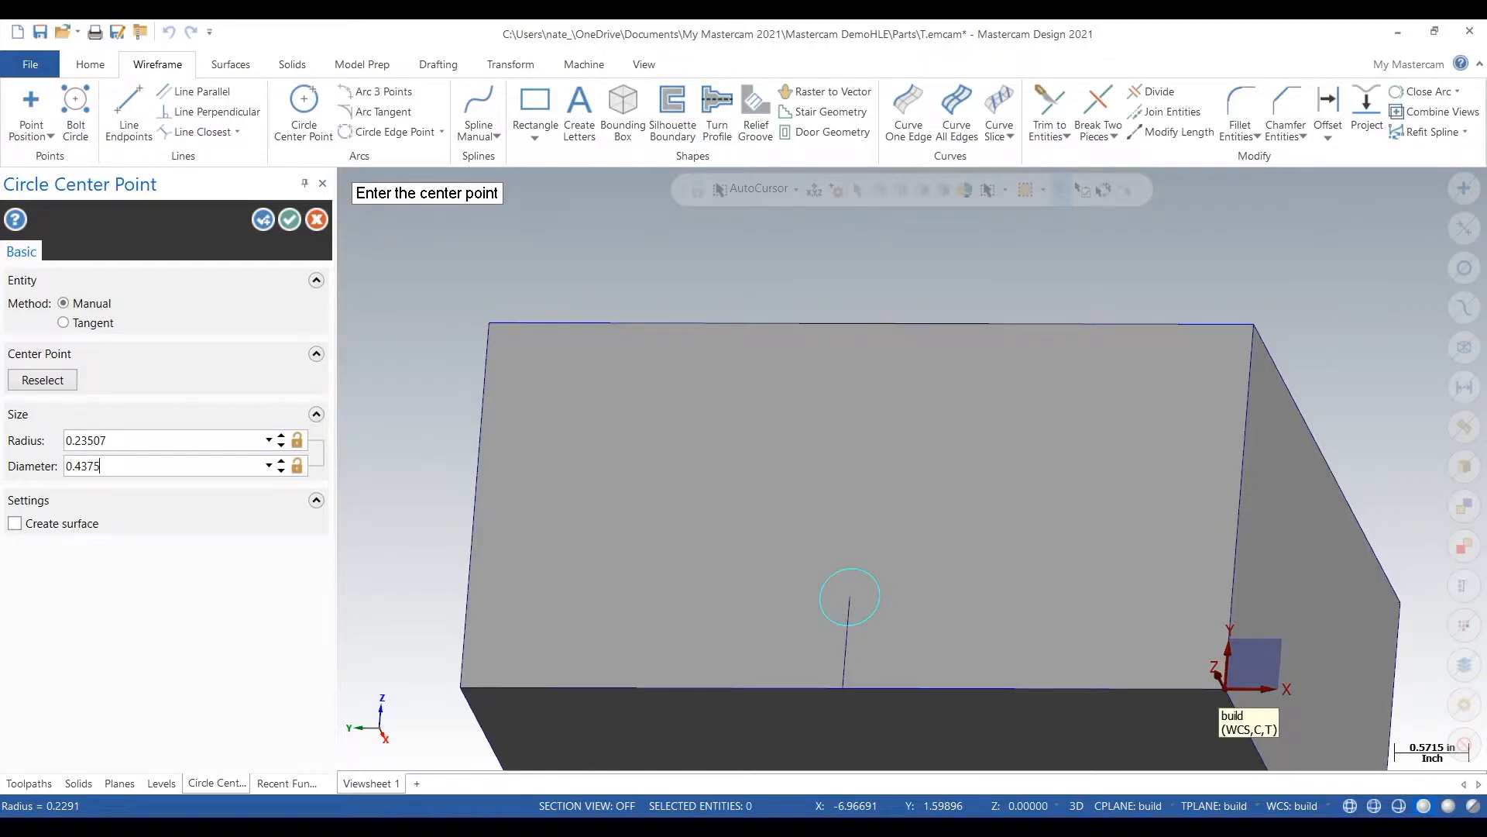
pyautogui.press('Tab')
pyautogui.click(290, 221)
# Step: Delete the vertical line and the circle from the side face
pyautogui.scroll(-2, 783, 351)
pyautogui.scroll(3, 831, 657)
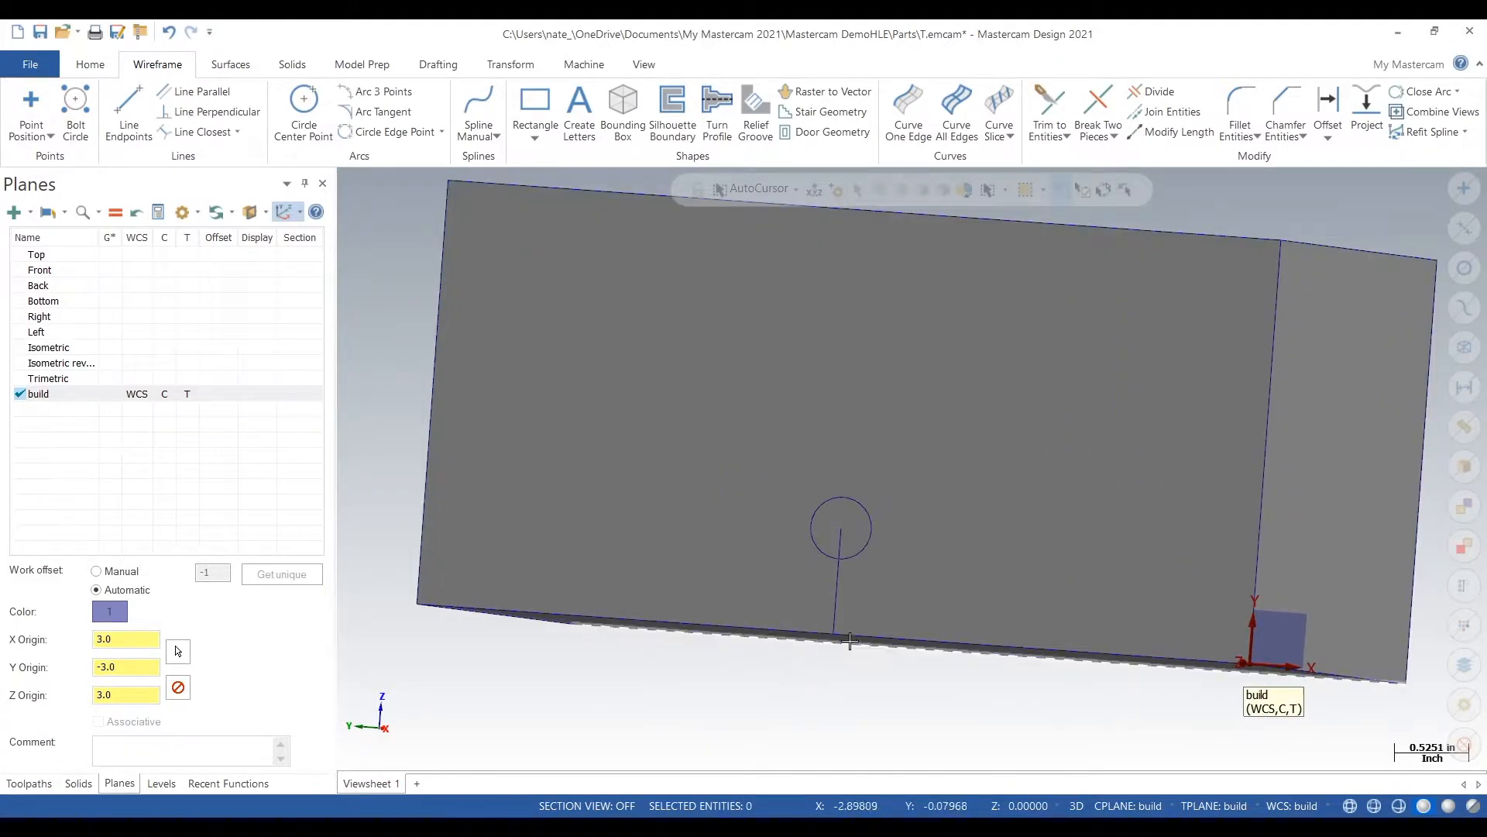
pyautogui.click(843, 596)
pyautogui.press('Delete')
pyautogui.click(865, 544)
pyautogui.press('Delete')
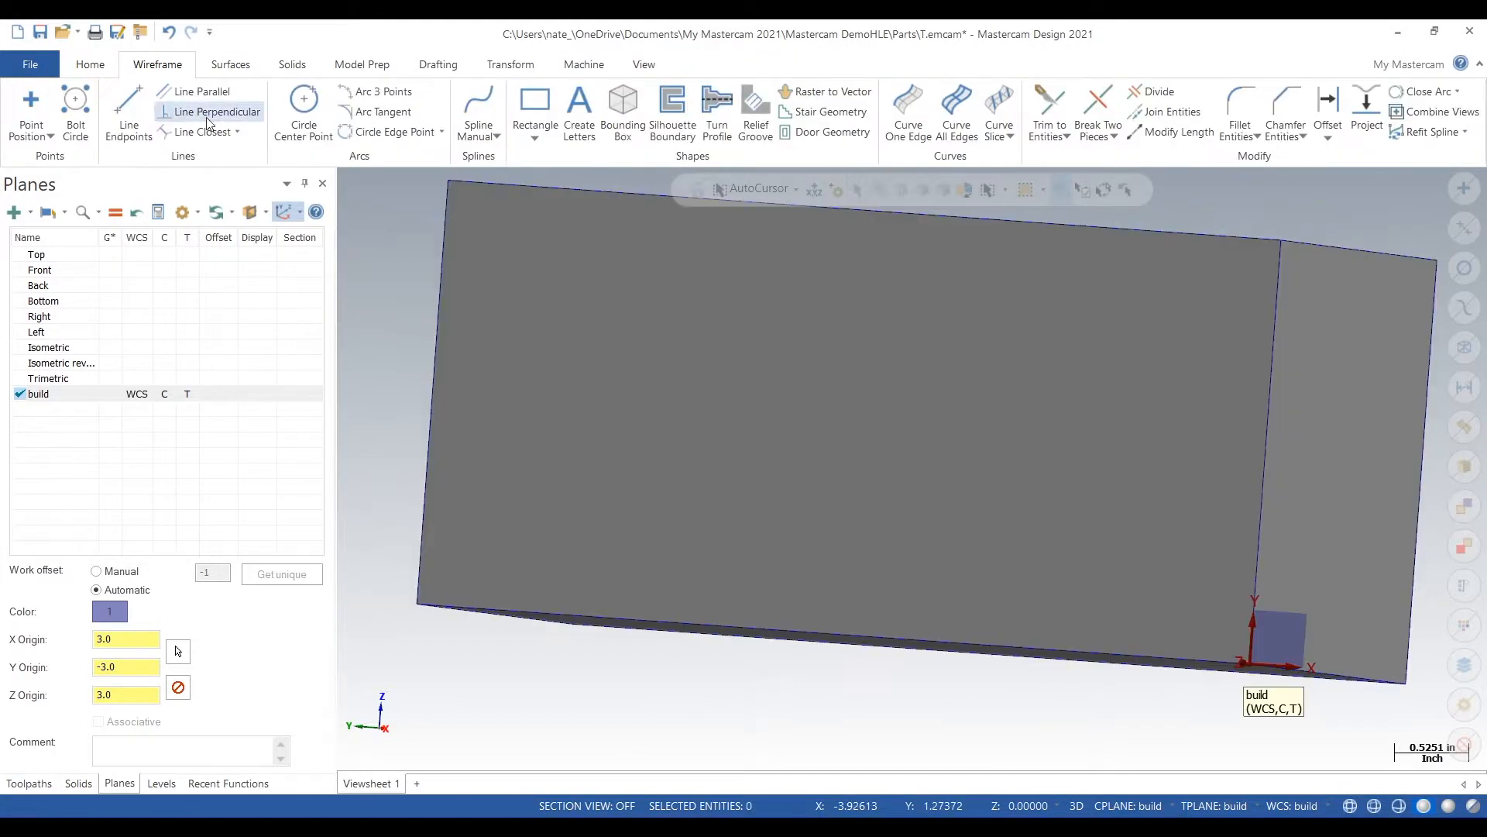
# Step: Draw a 0.5-inch line at 90° up the side face from the midpoint of its lower edge
pyautogui.click(130, 109)
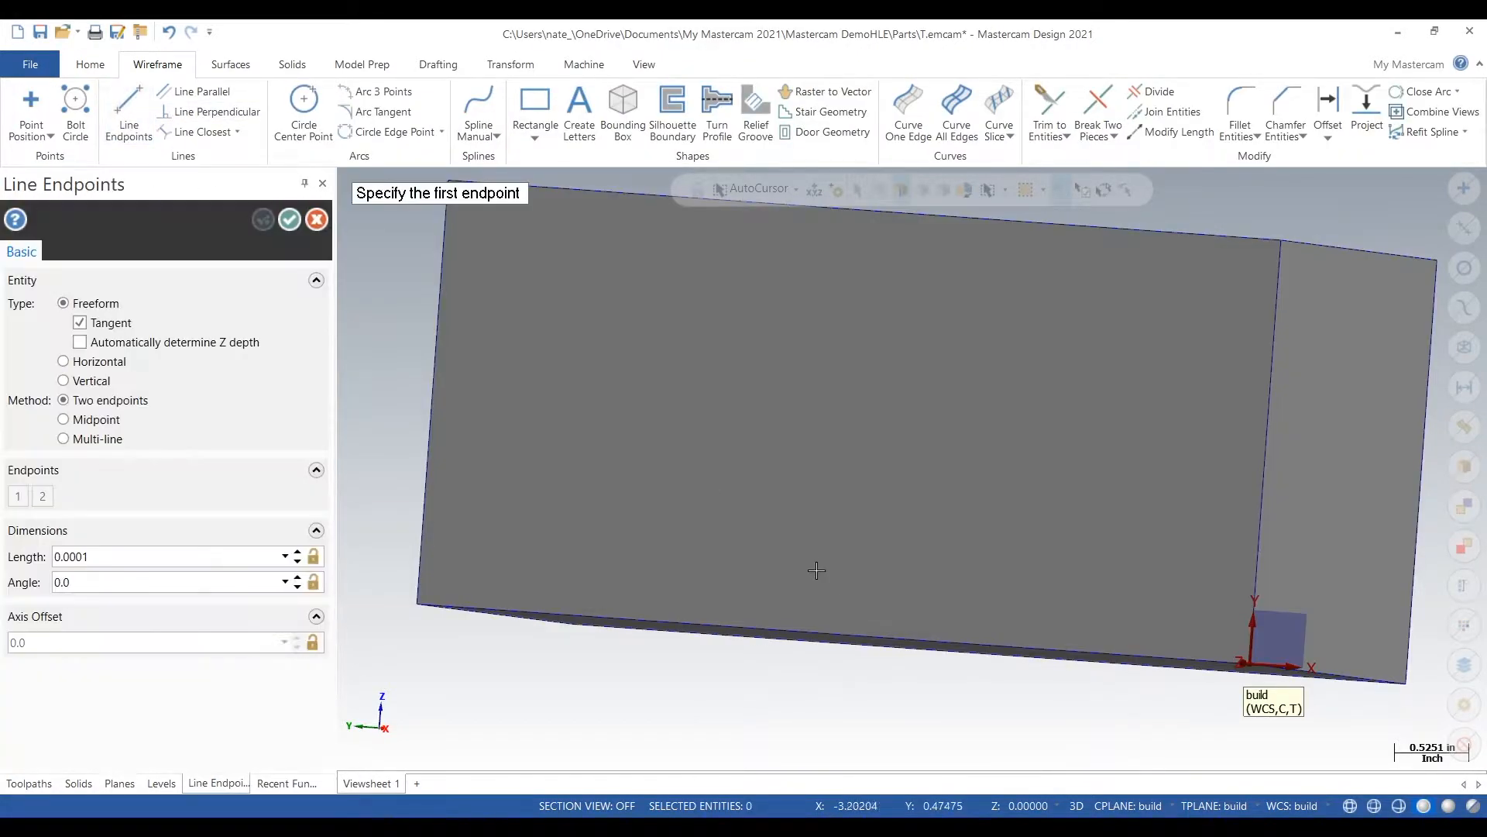
pyautogui.click(834, 620)
pyautogui.click(837, 589)
pyautogui.click(211, 556)
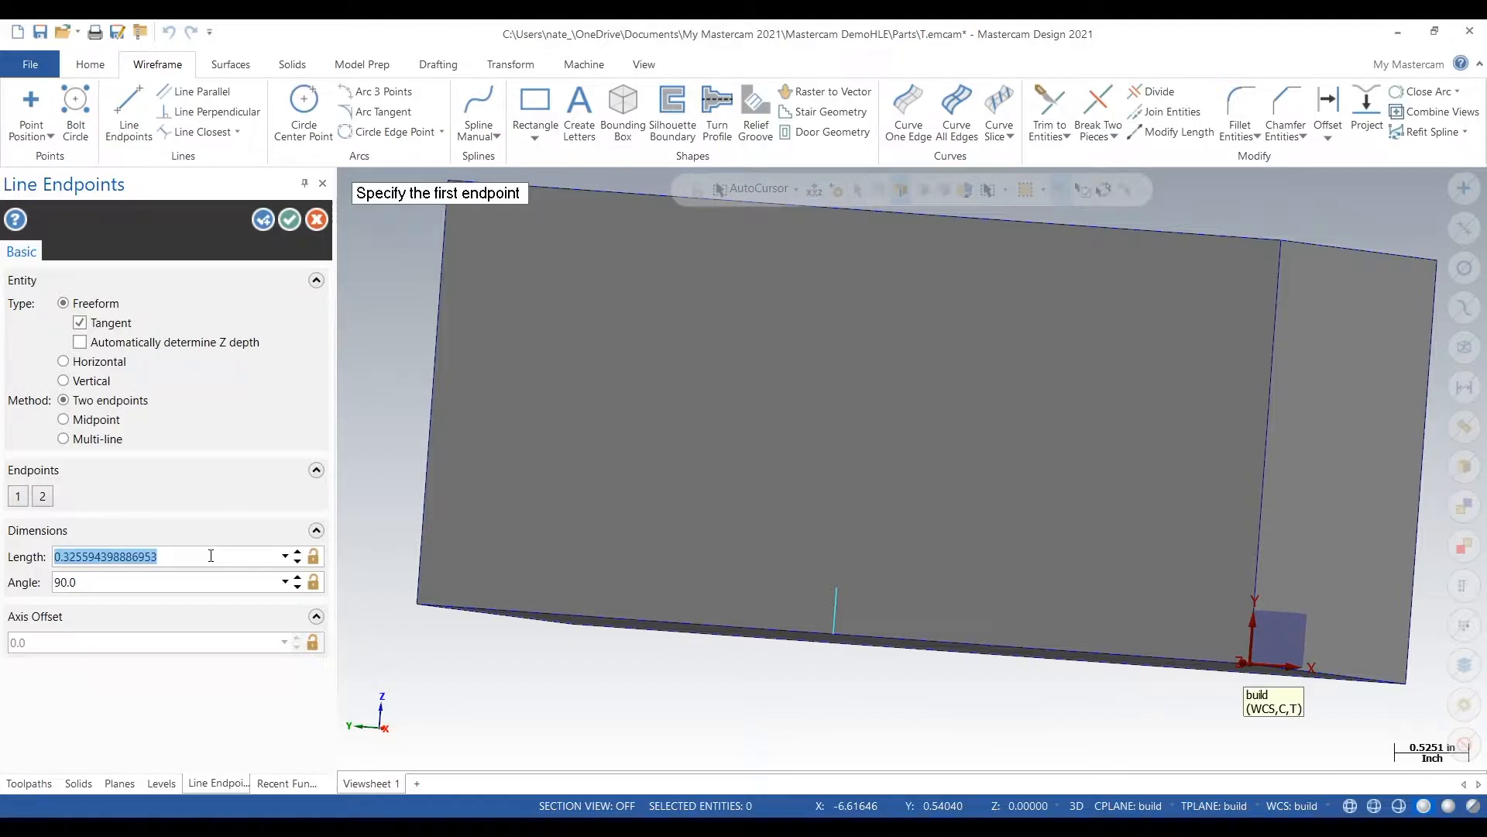
pyautogui.write('0.5')
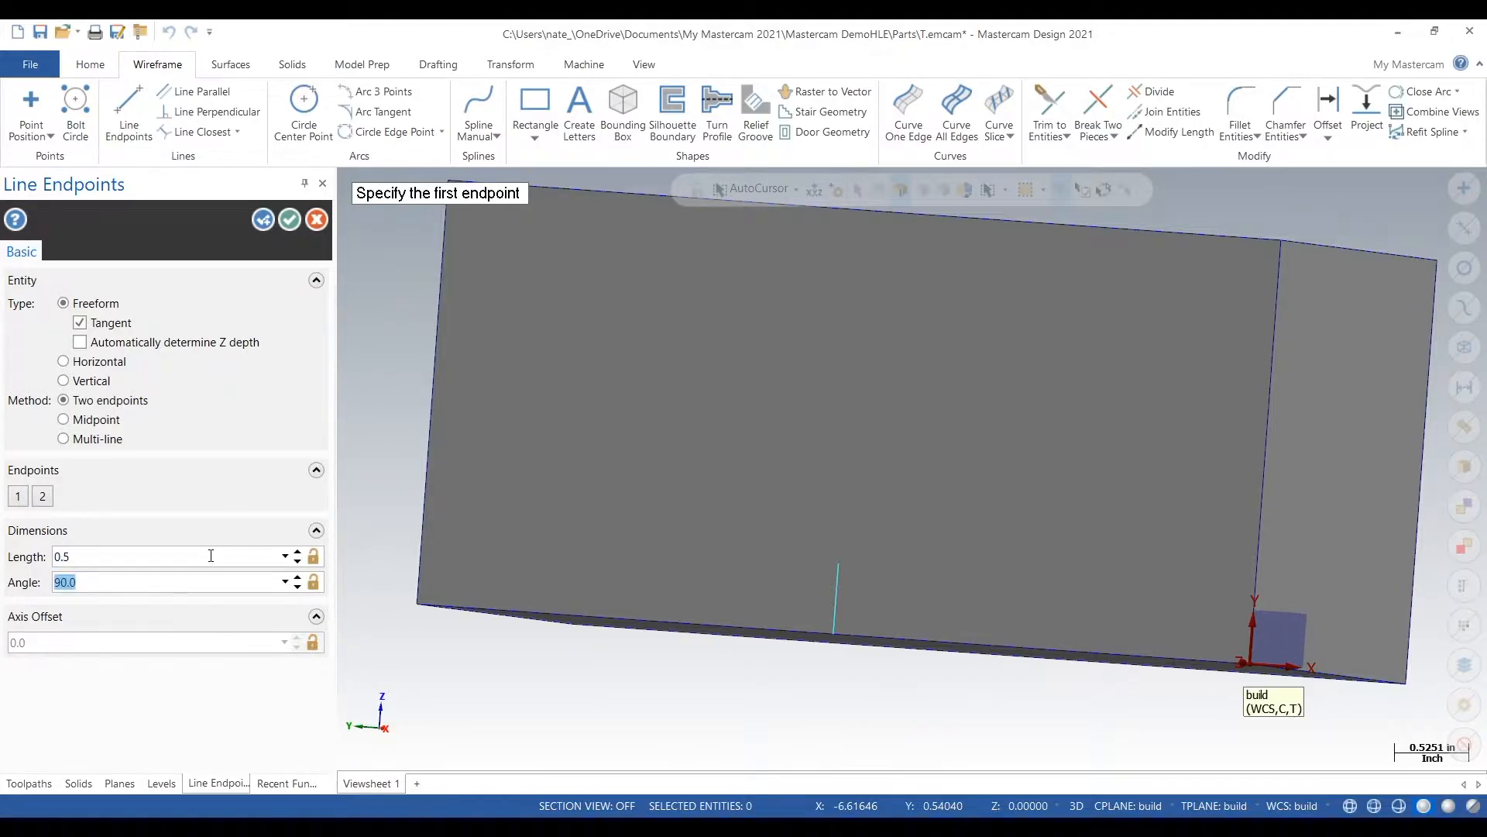
pyautogui.click(291, 218)
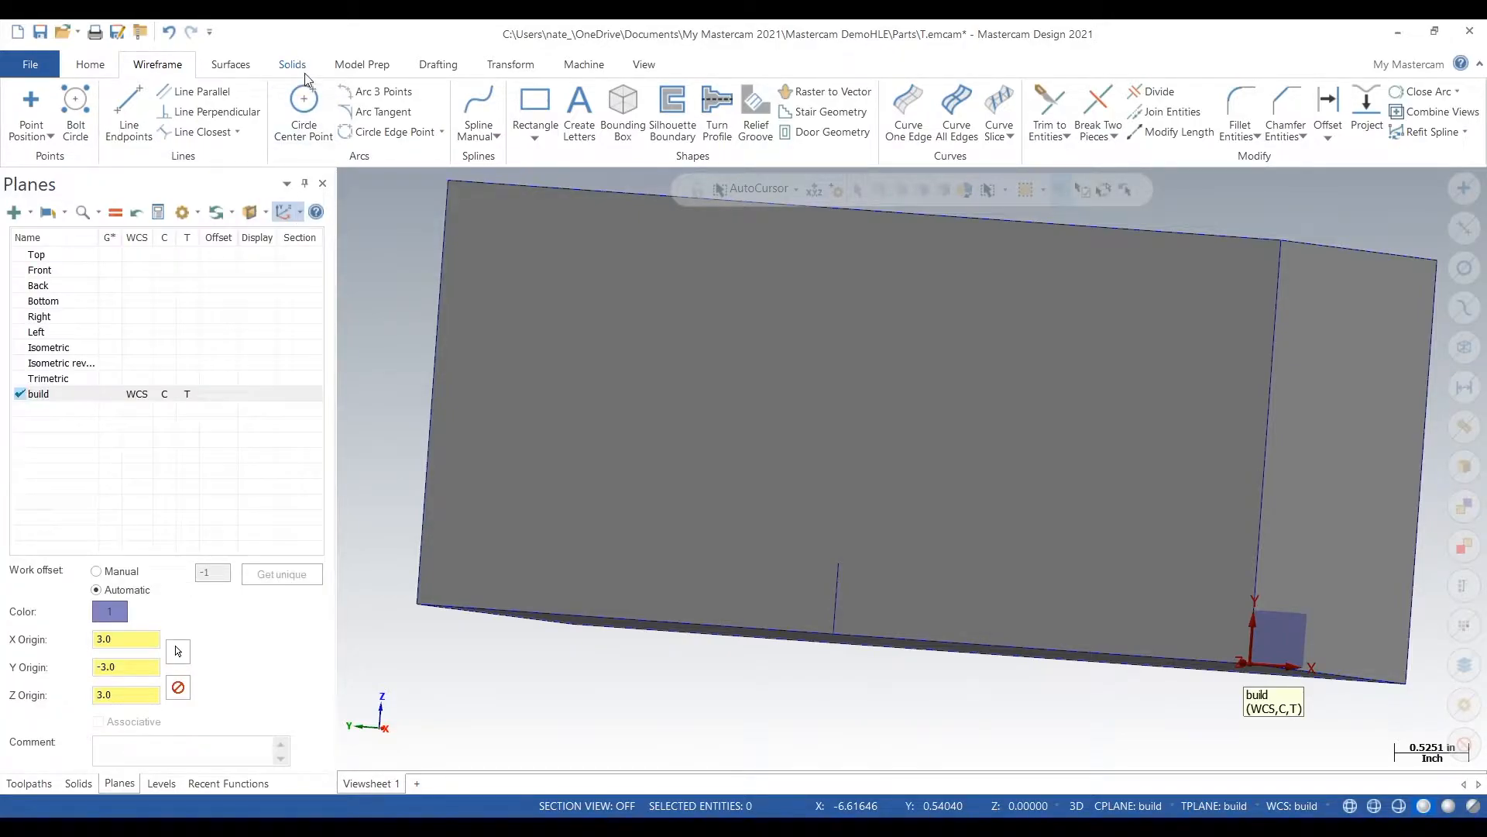
# Step: Draw a circle with a 0.4375-inch diameter centred on the upper end of the 0.5-inch line
pyautogui.click(304, 103)
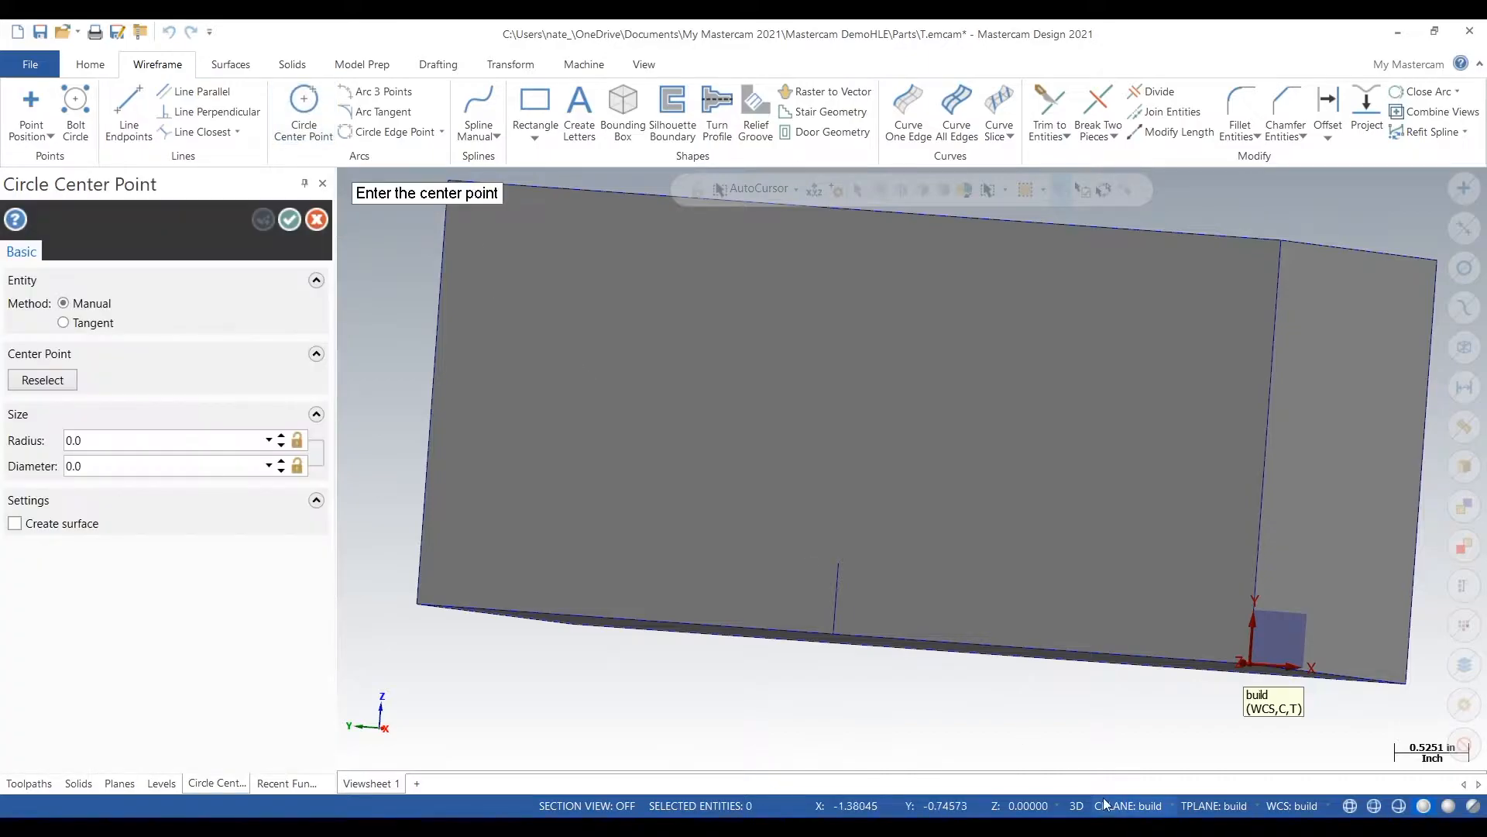
pyautogui.click(843, 565)
pyautogui.click(865, 581)
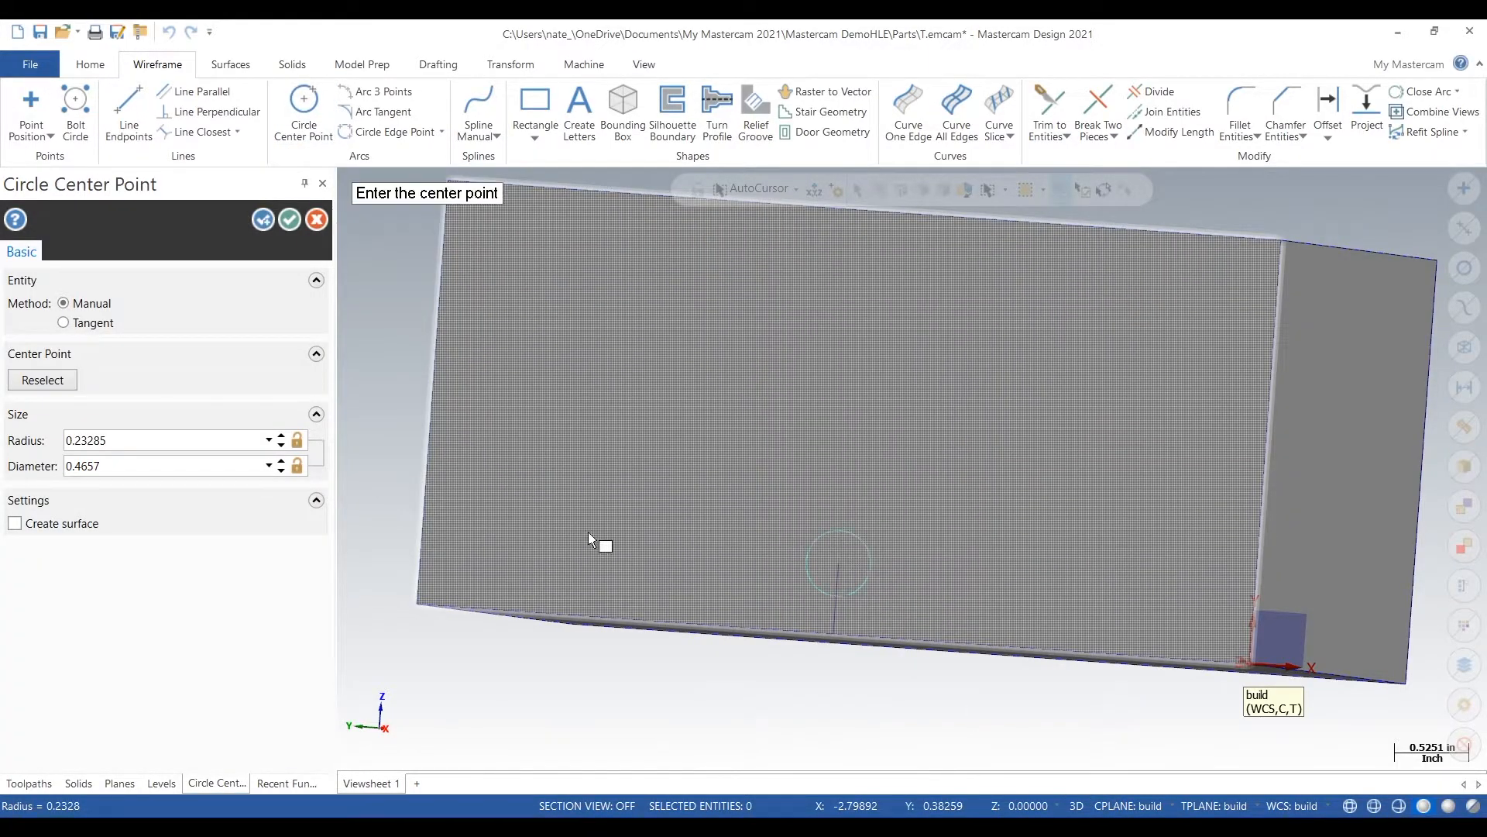
pyautogui.doubleClick(157, 465)
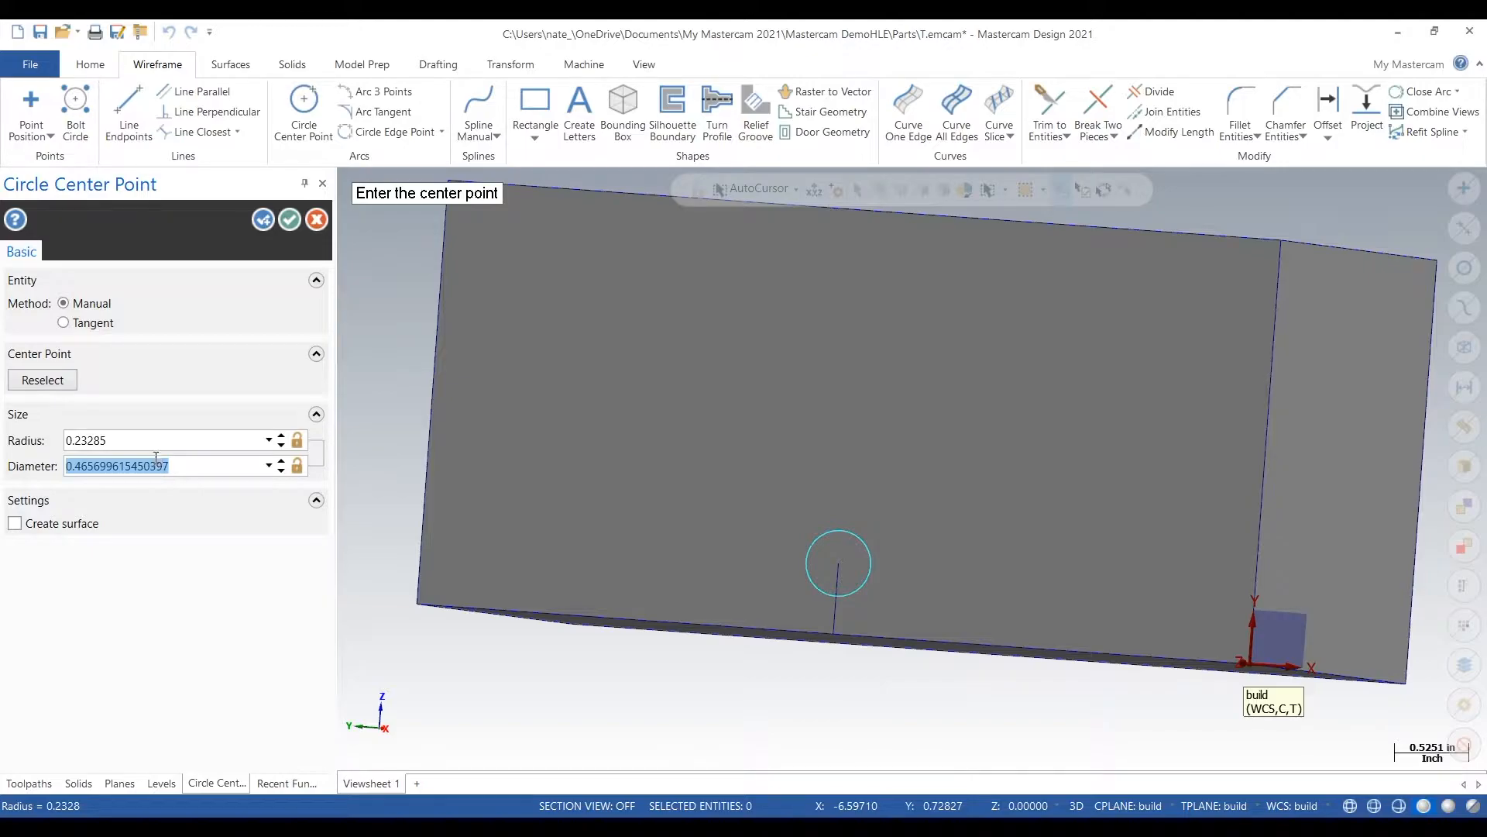
pyautogui.write('0.4375')
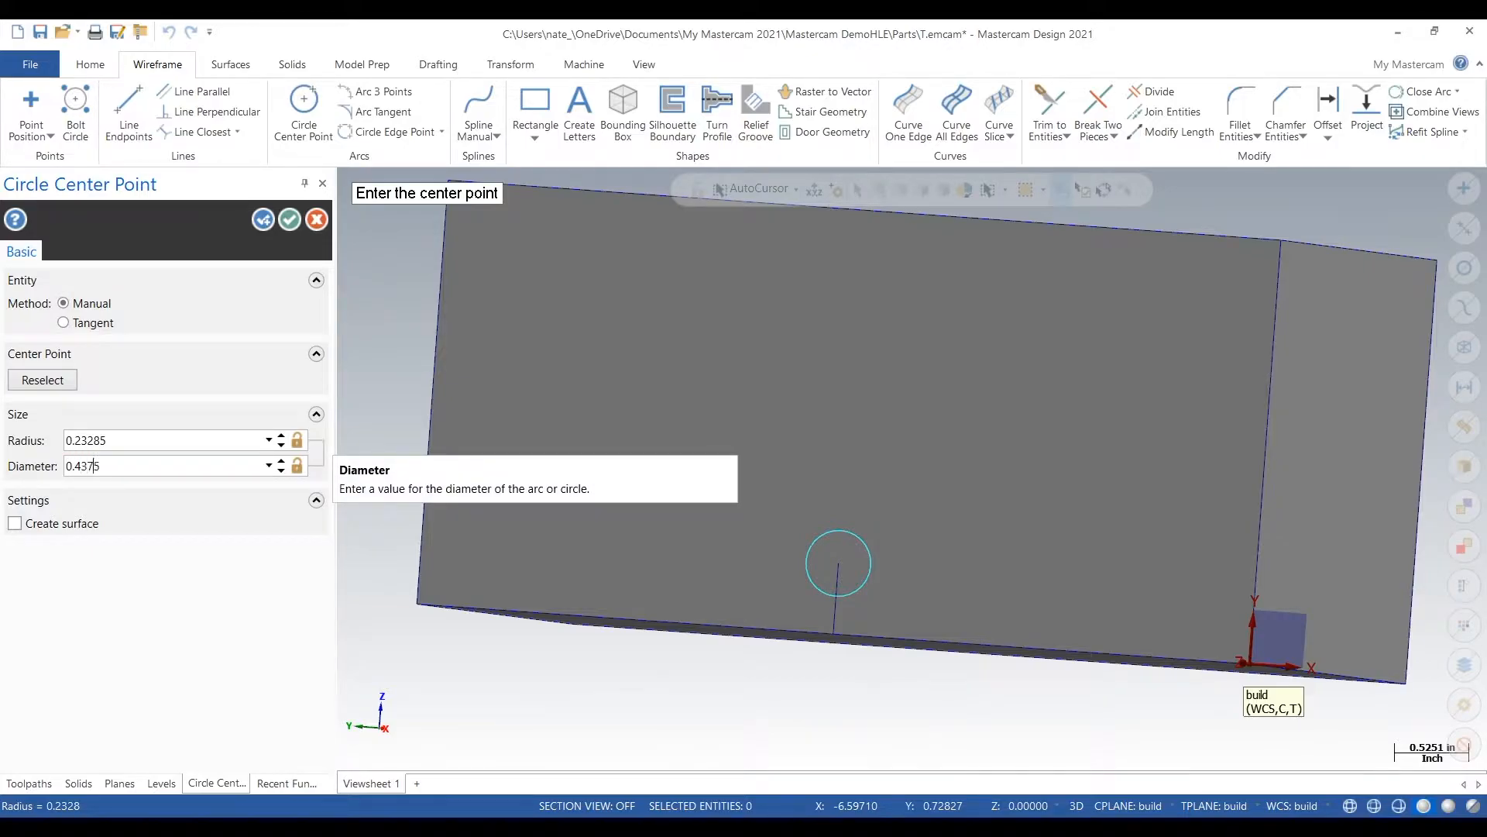
pyautogui.press('Tab')
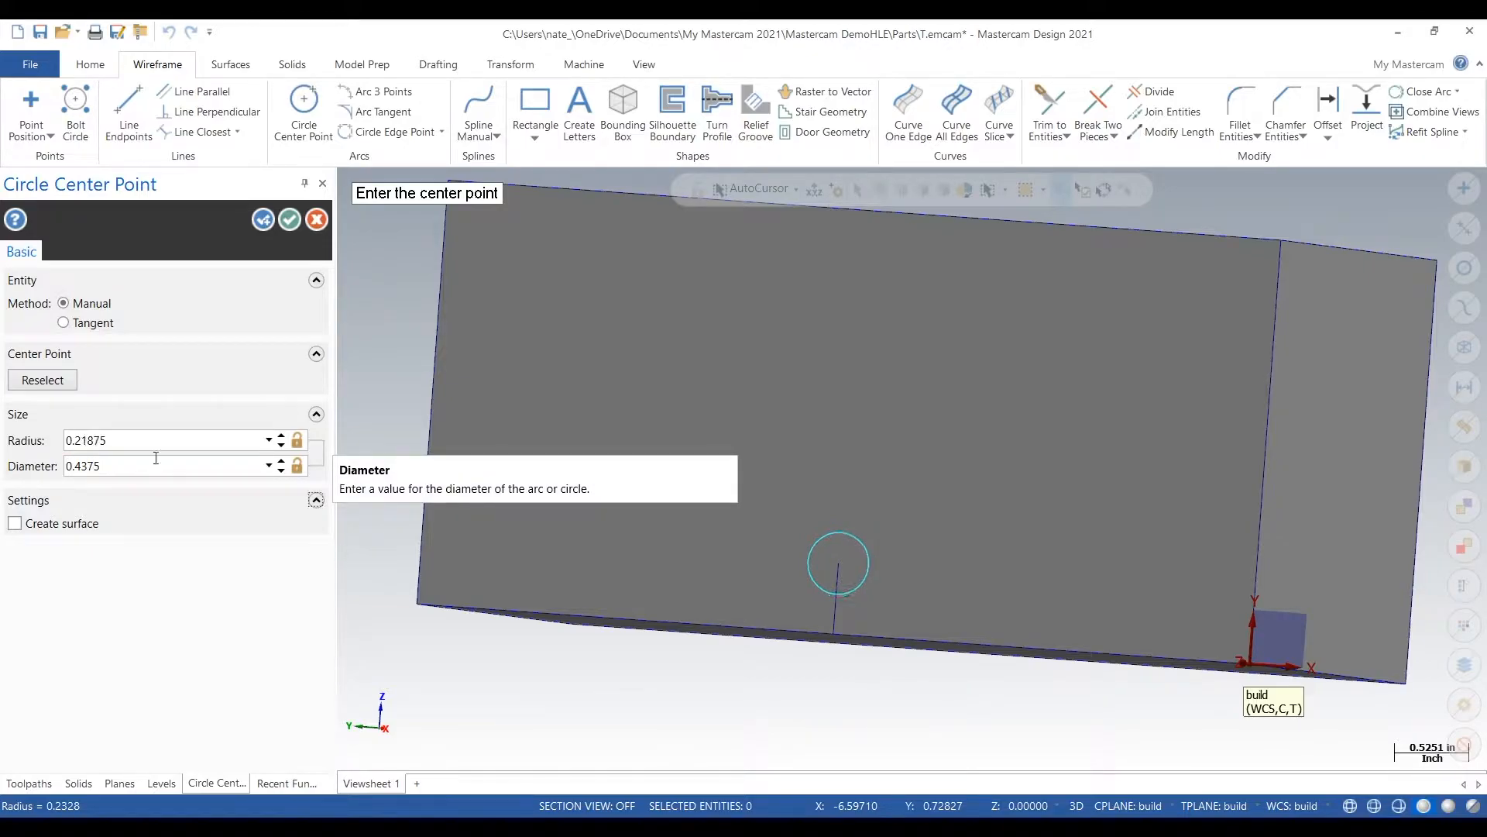
pyautogui.click(301, 142)
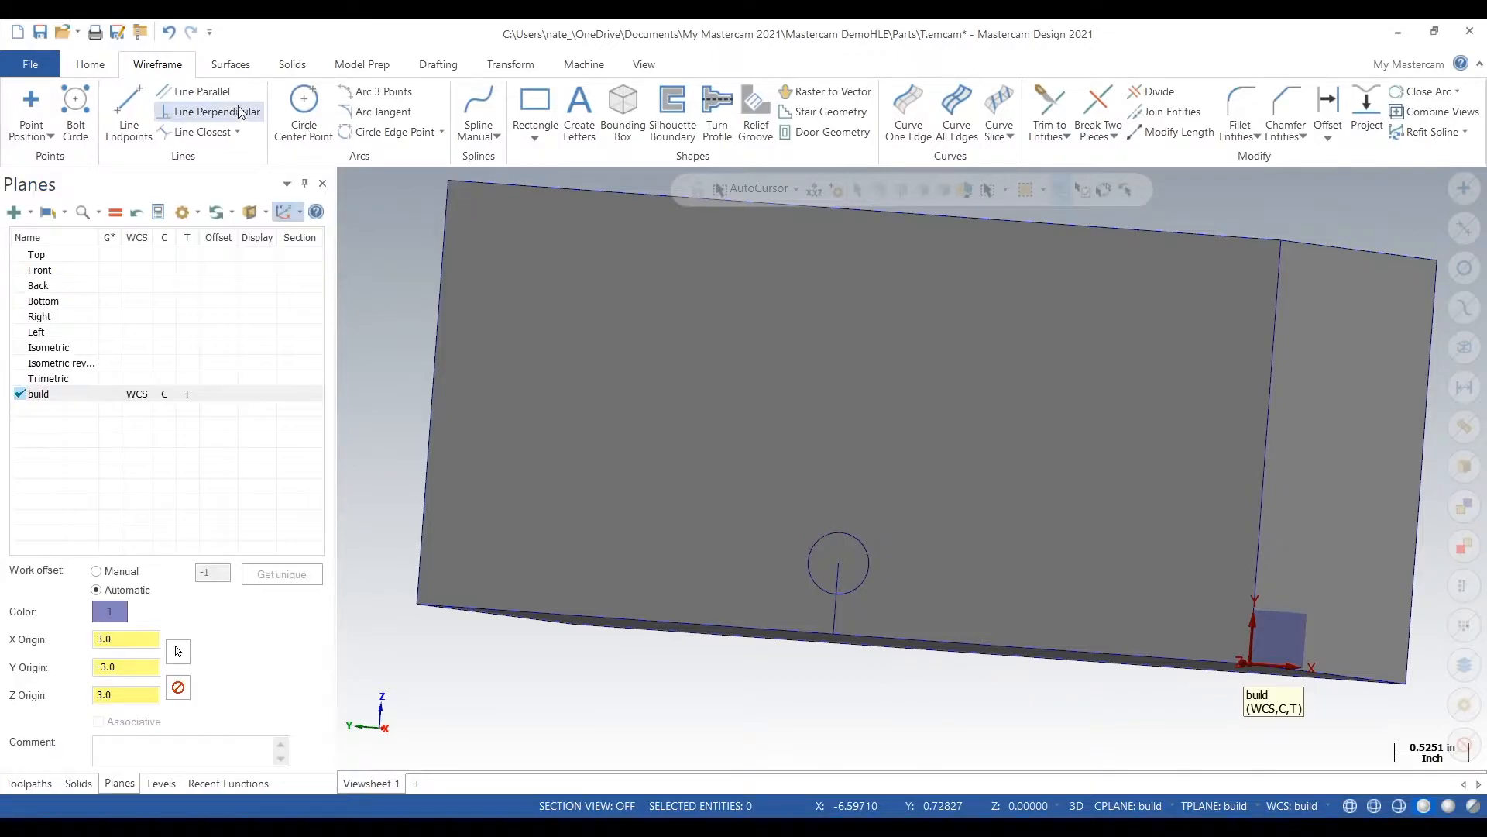
# Step: Extrude the 0.4375-inch circle on the side face as a body cut 5.5 inches deep into the block
pyautogui.click(253, 70)
pyautogui.click(292, 70)
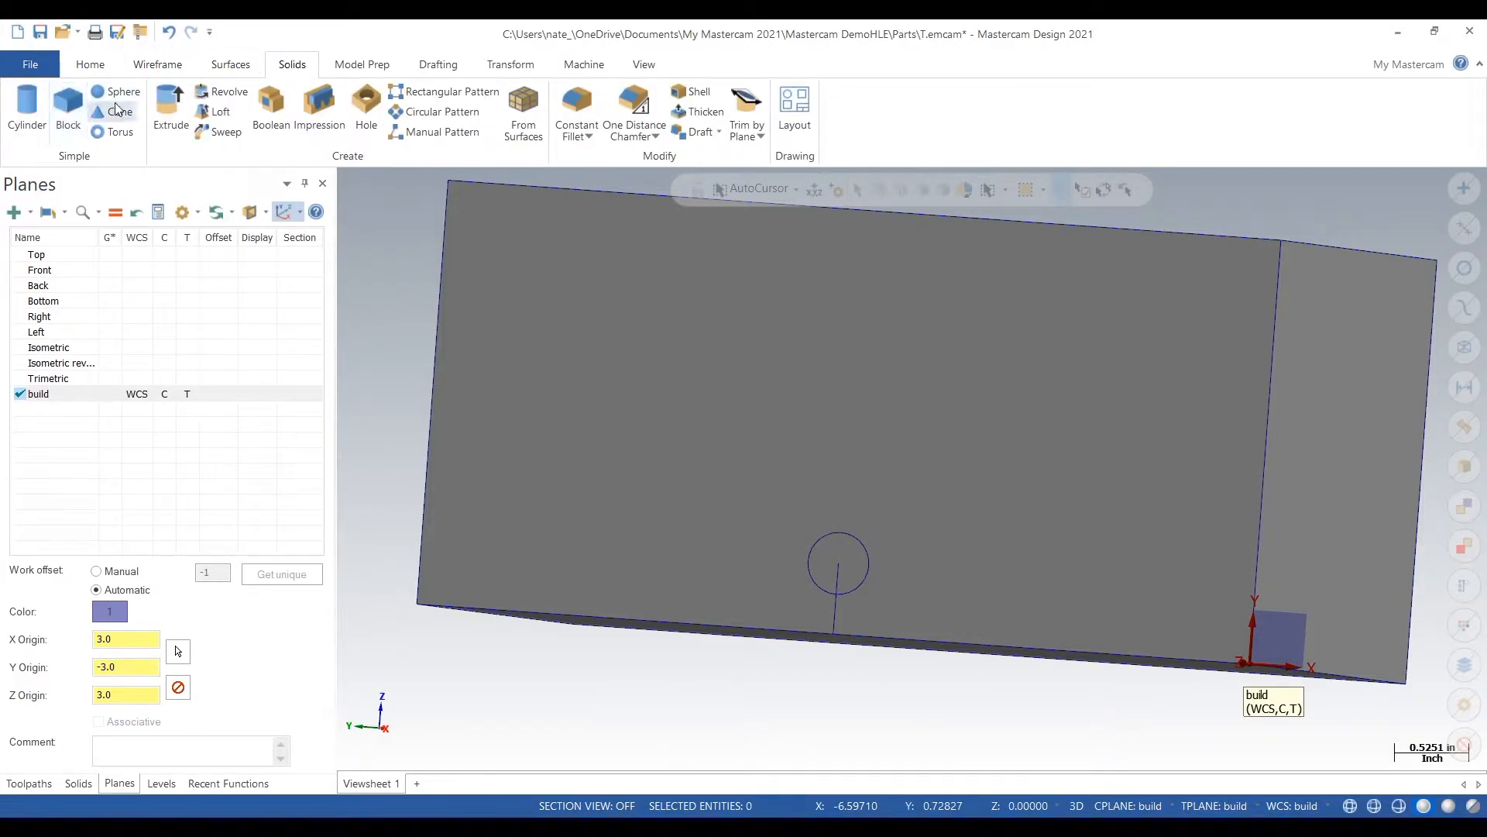
pyautogui.click(172, 101)
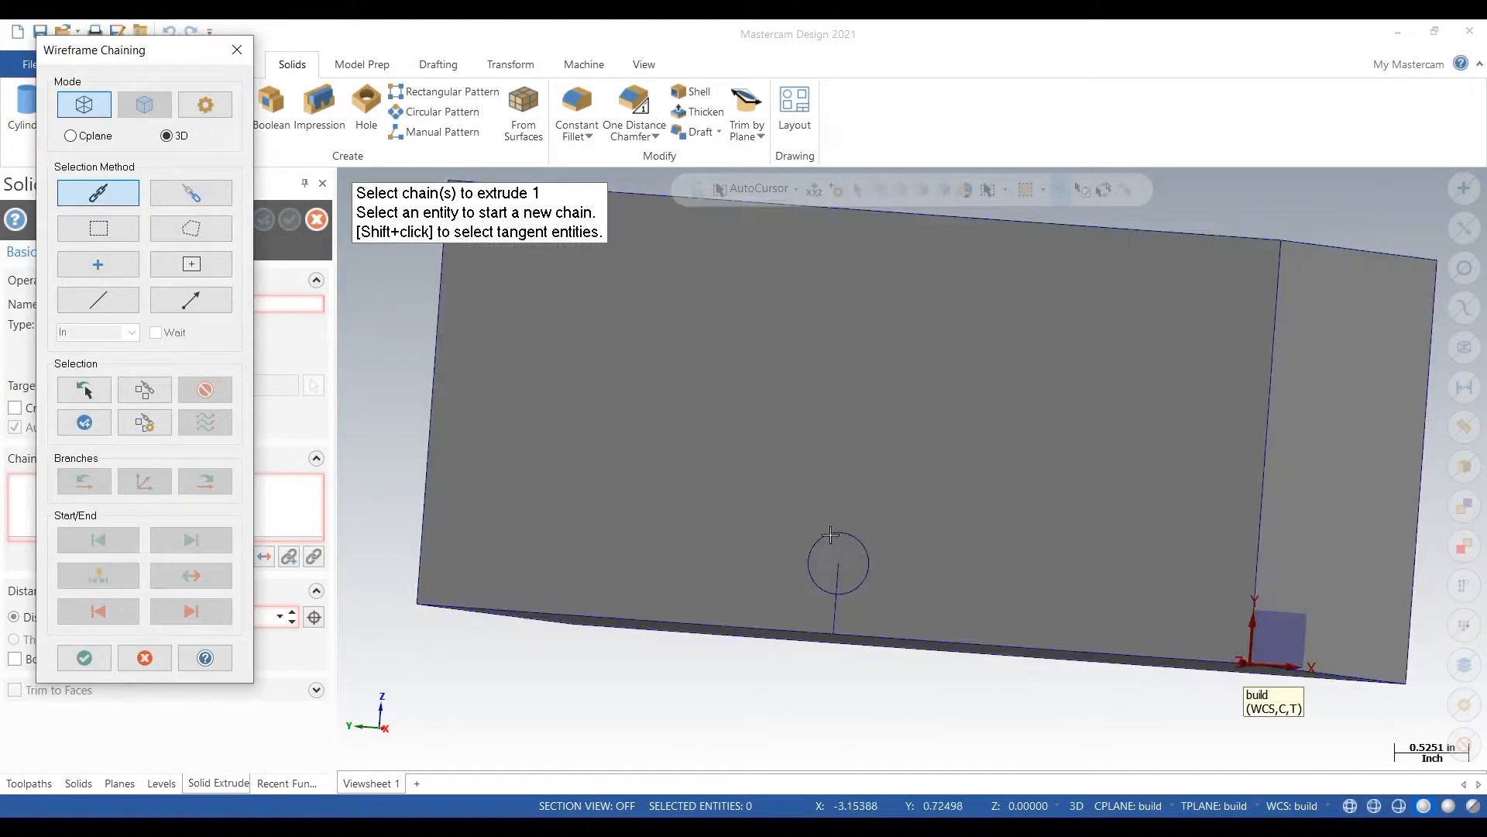
pyautogui.click(830, 535)
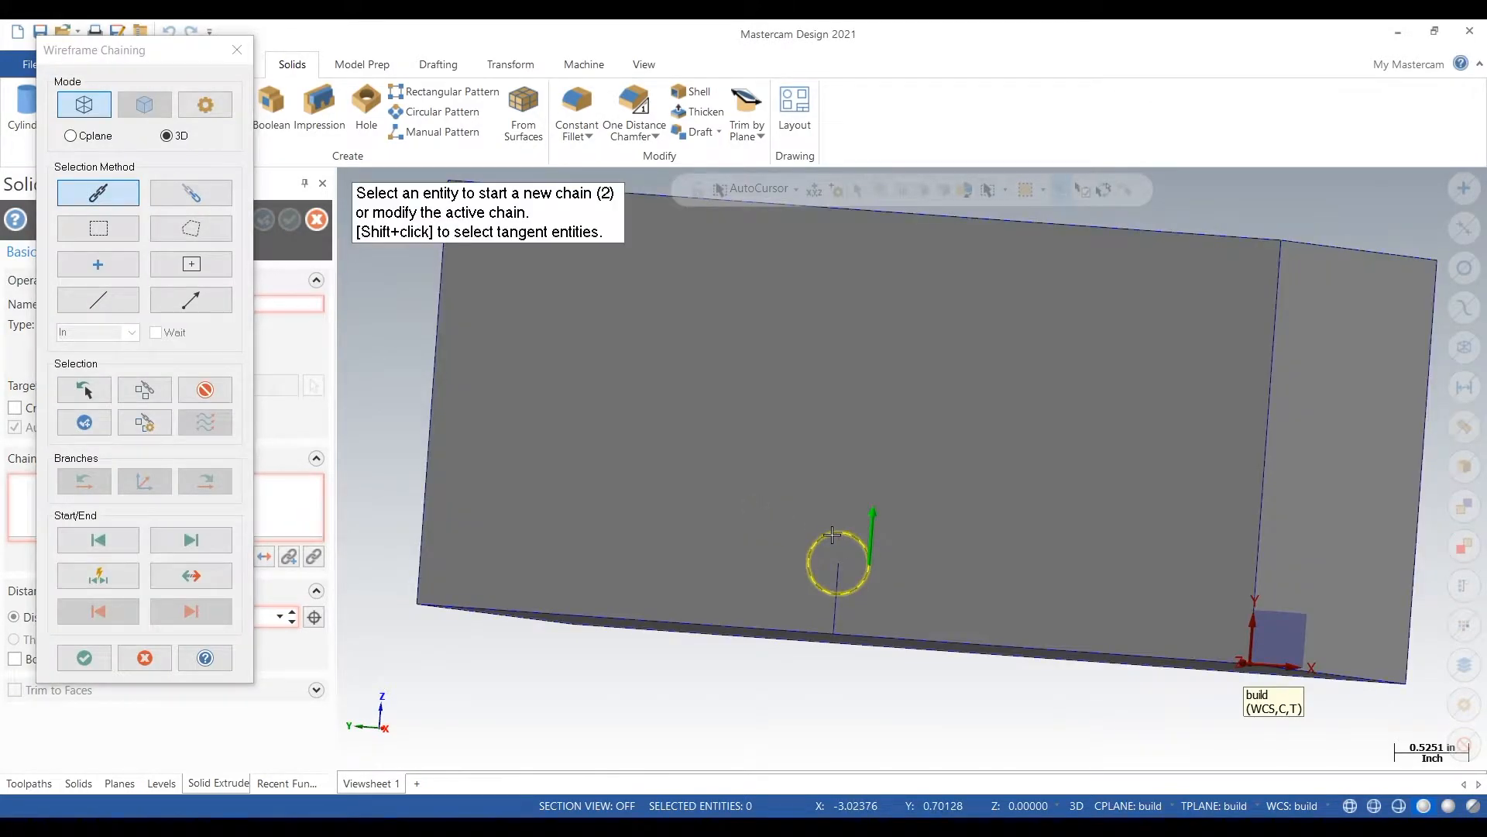
pyautogui.click(82, 659)
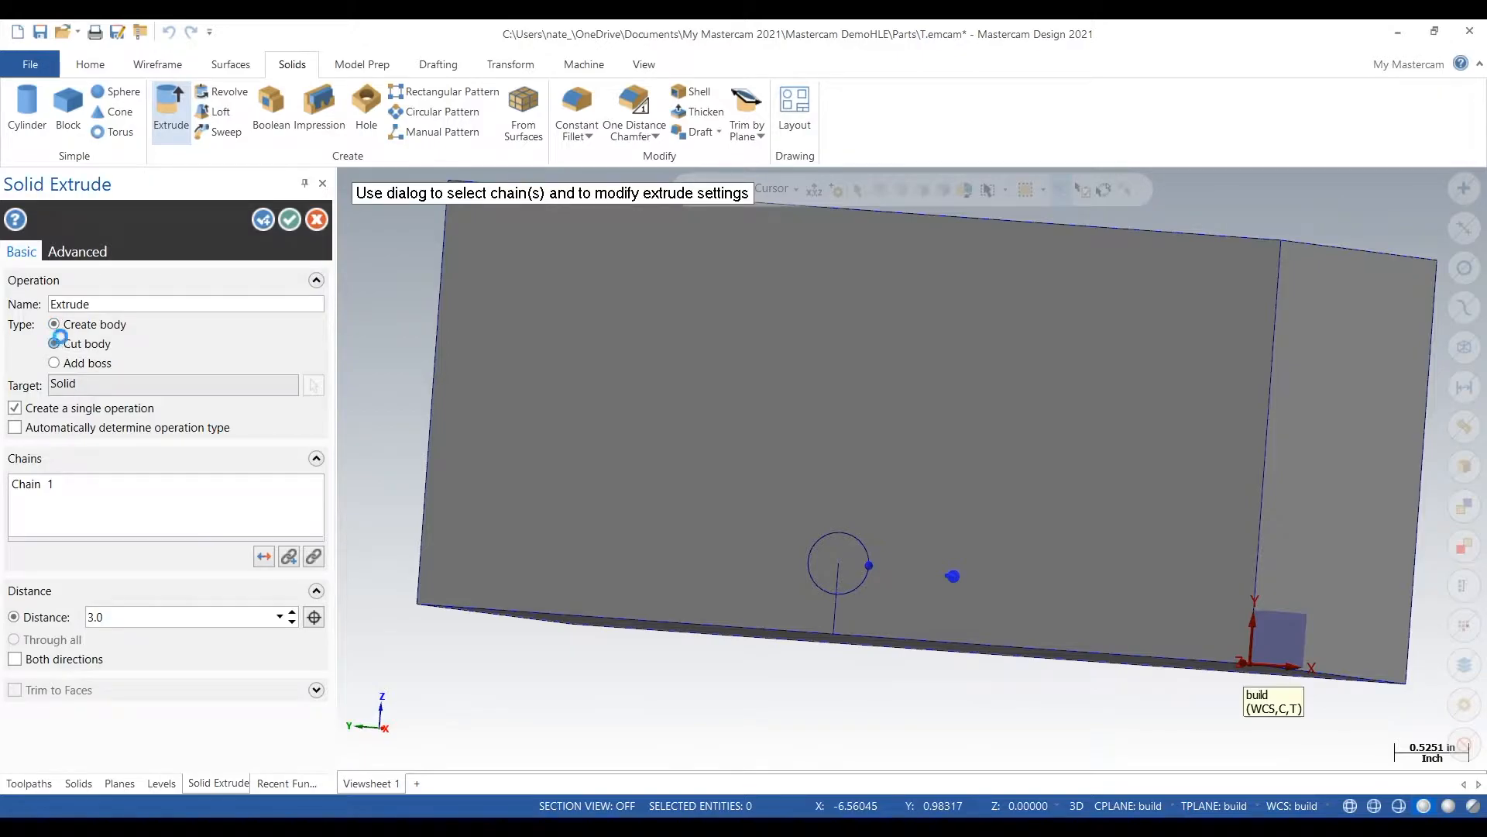
pyautogui.click(54, 343)
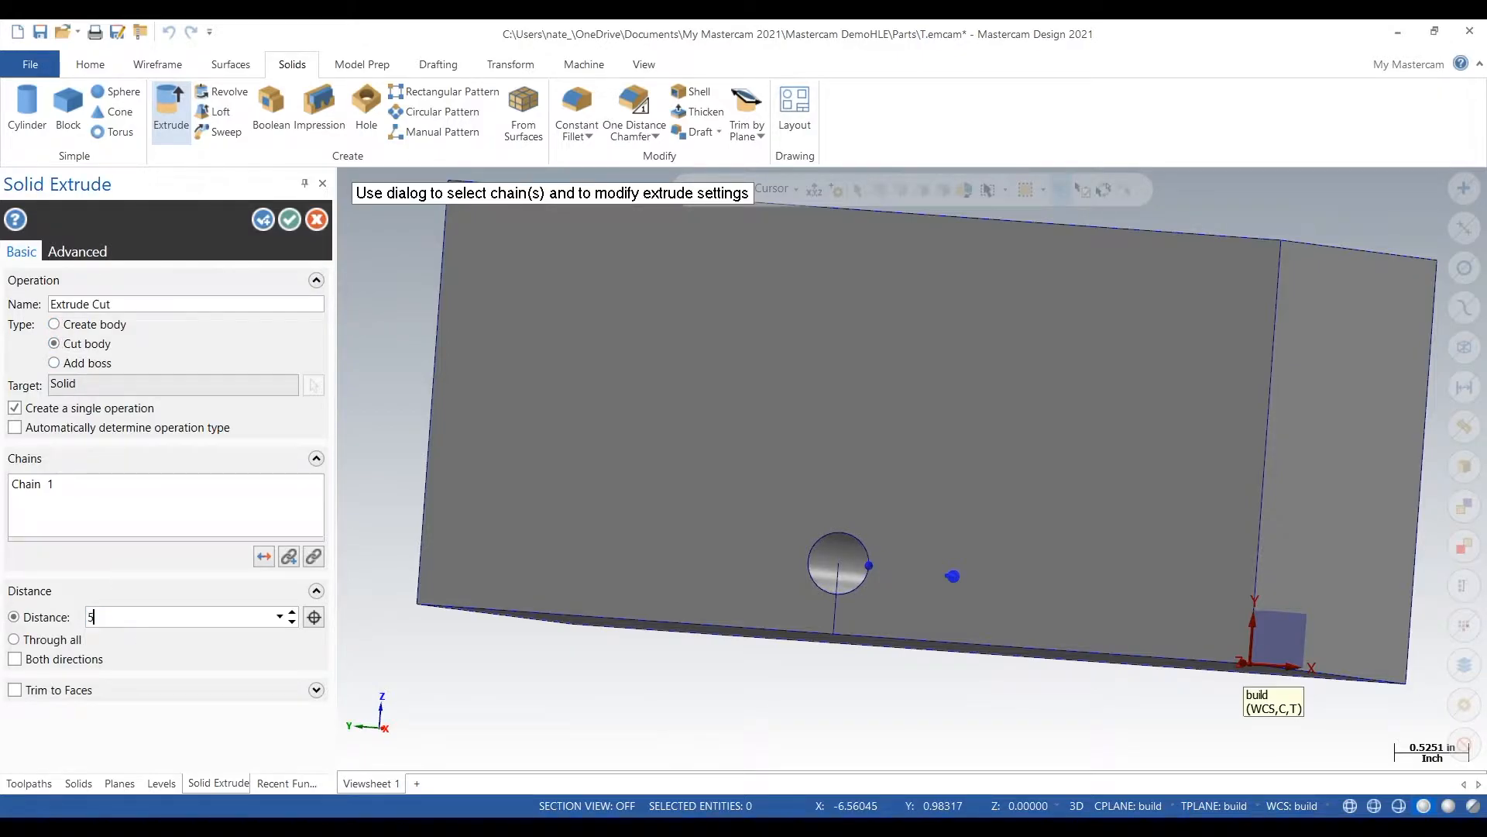
pyautogui.moveTo(750, 500); pyautogui.dragTo(782, 505, button='middle')
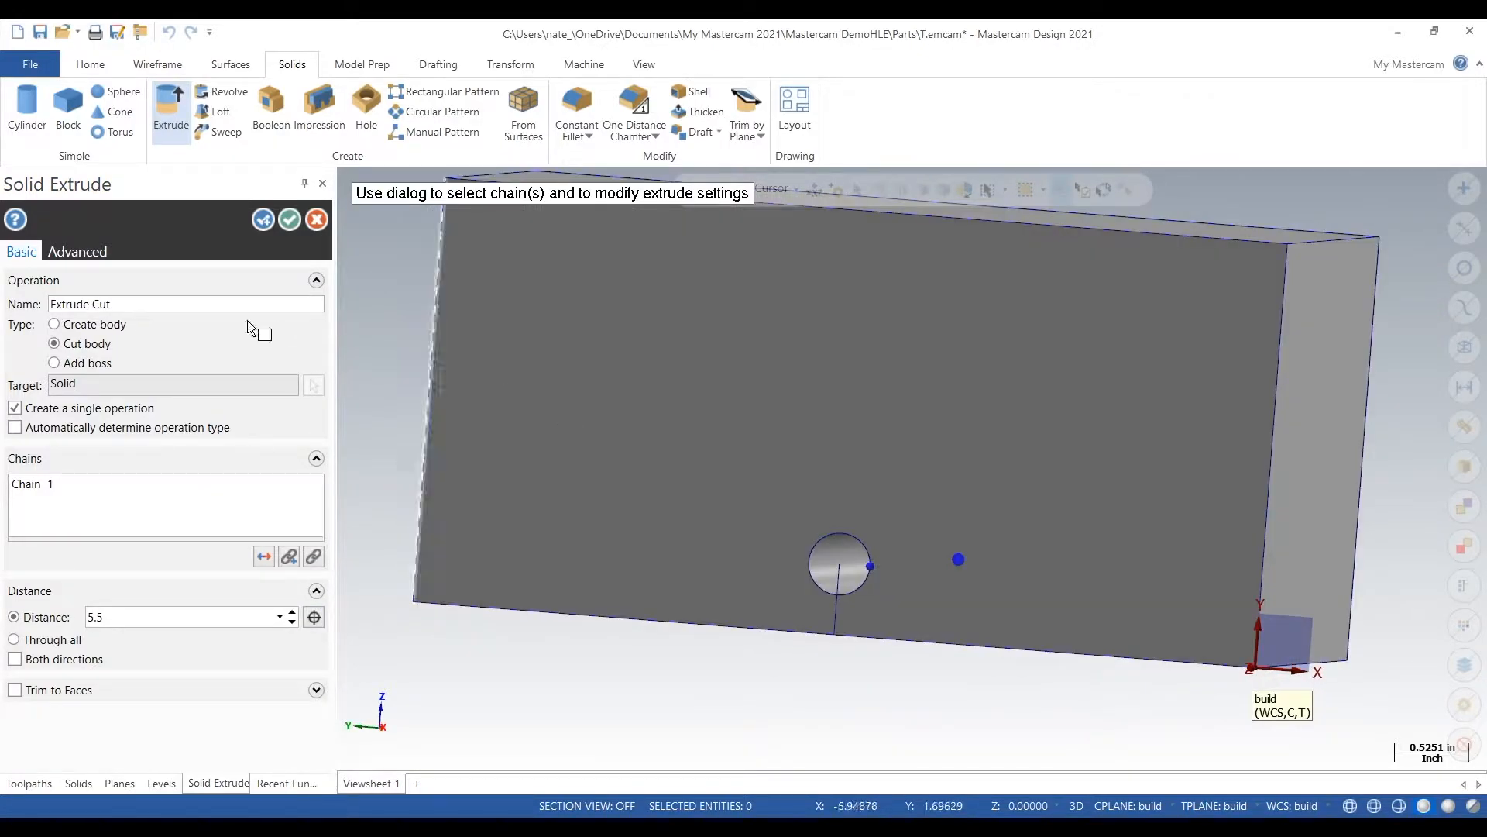
pyautogui.click(290, 221)
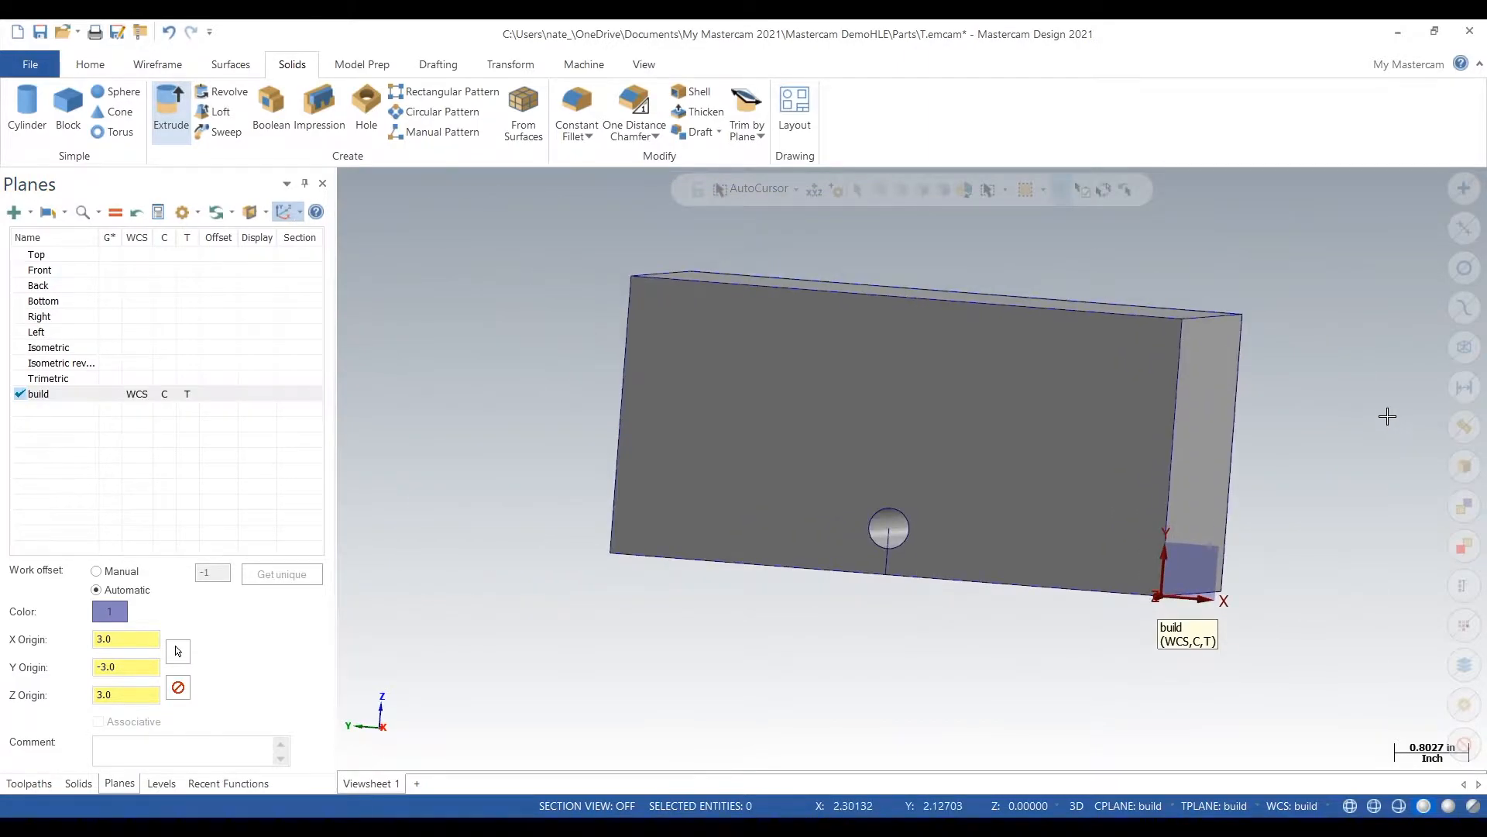
# Step: Examine the block and its pipe-tap hole from several sides
pyautogui.moveTo(1388, 416); pyautogui.dragTo(1301, 463, button='middle')
pyautogui.scroll(-3, 1301, 464)
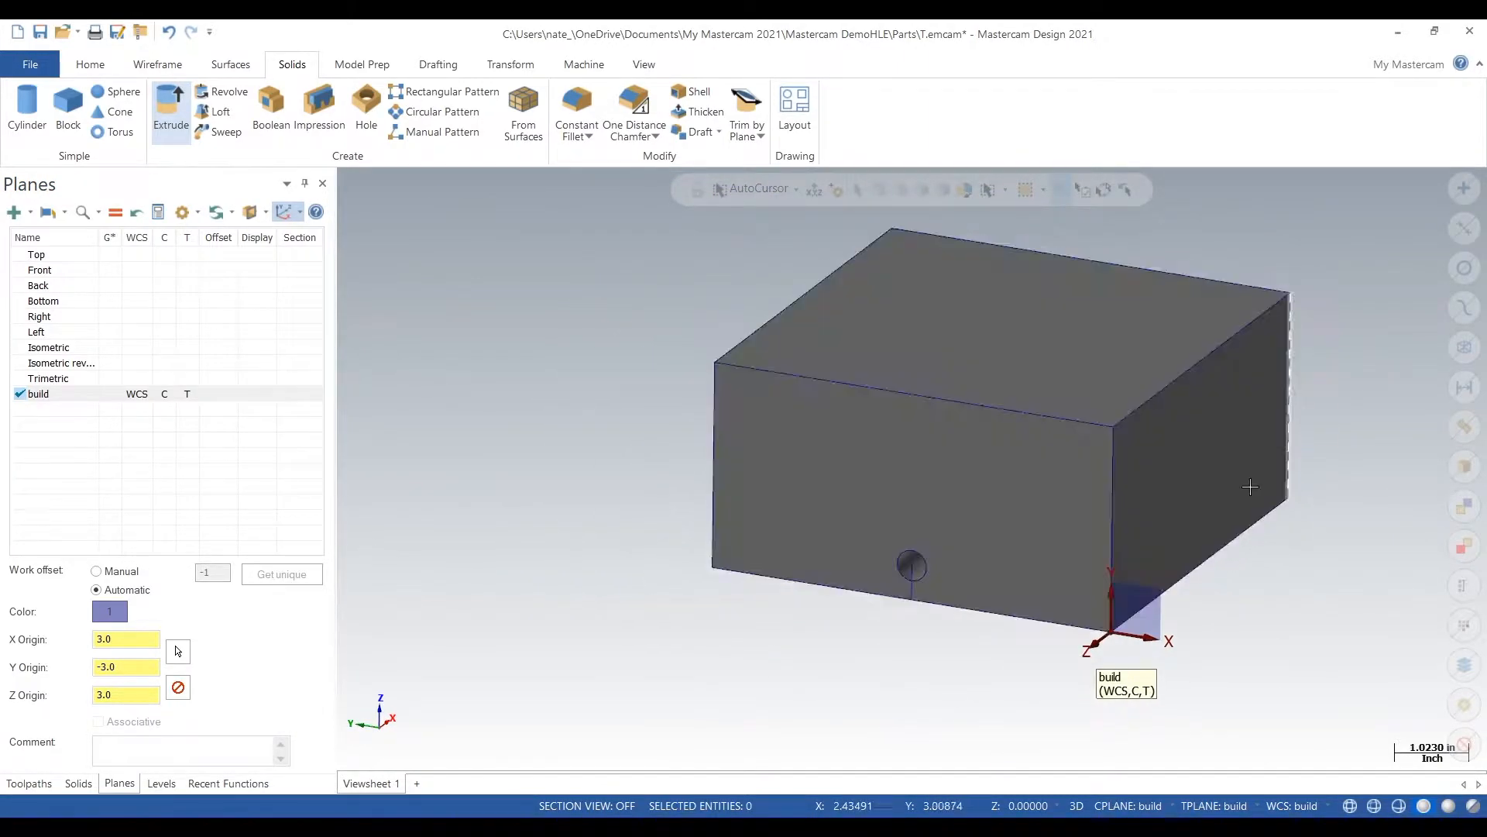
pyautogui.moveTo(689, 653)
pyautogui.mouseDown(button='middle')
pyautogui.moveTo(551, 611)
pyautogui.moveTo(846, 618)
pyautogui.moveTo(604, 620)
pyautogui.moveTo(700, 644)
pyautogui.moveTo(774, 628)
pyautogui.moveTo(740, 651)
pyautogui.moveTo(510, 624)
pyautogui.moveTo(800, 614)
pyautogui.moveTo(572, 637)
pyautogui.mouseUp(button='middle')
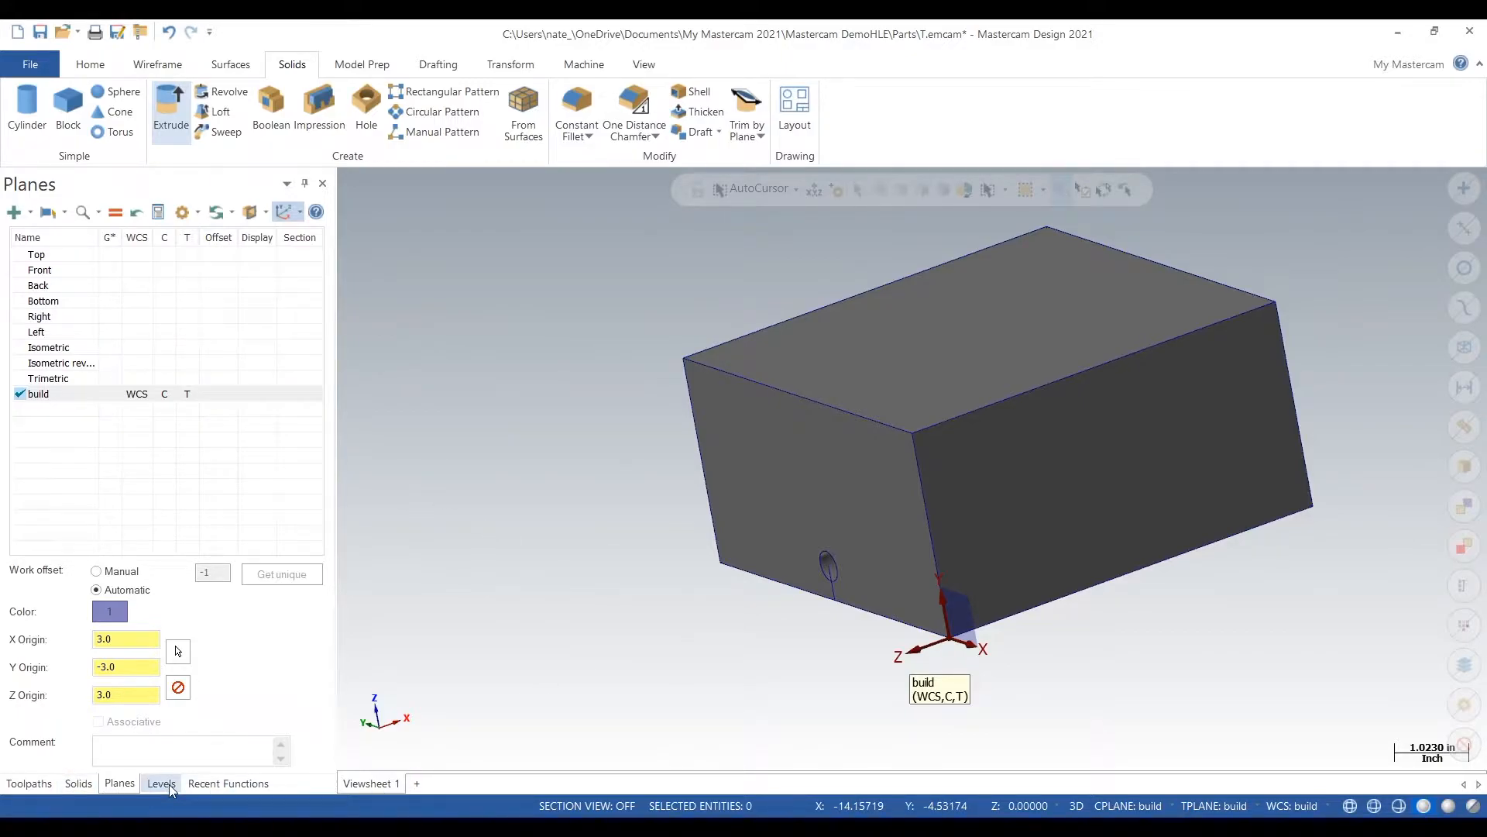
pyautogui.moveTo(657, 498); pyautogui.dragTo(784, 521, button='middle')
pyautogui.moveTo(1221, 369); pyautogui.dragTo(1285, 405, button='middle')
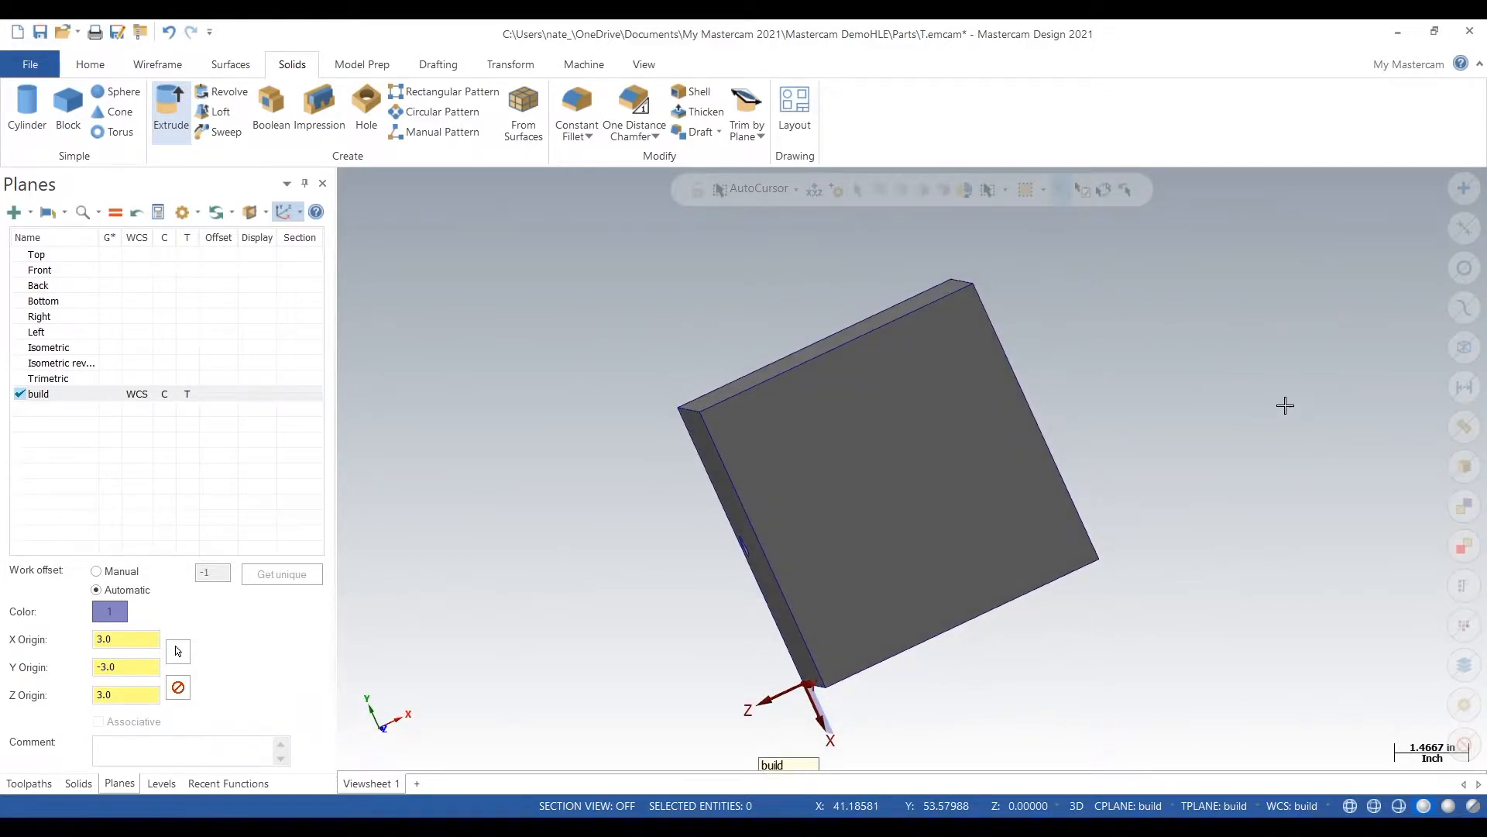
pyautogui.moveTo(607, 333); pyautogui.dragTo(946, 346, button='middle')
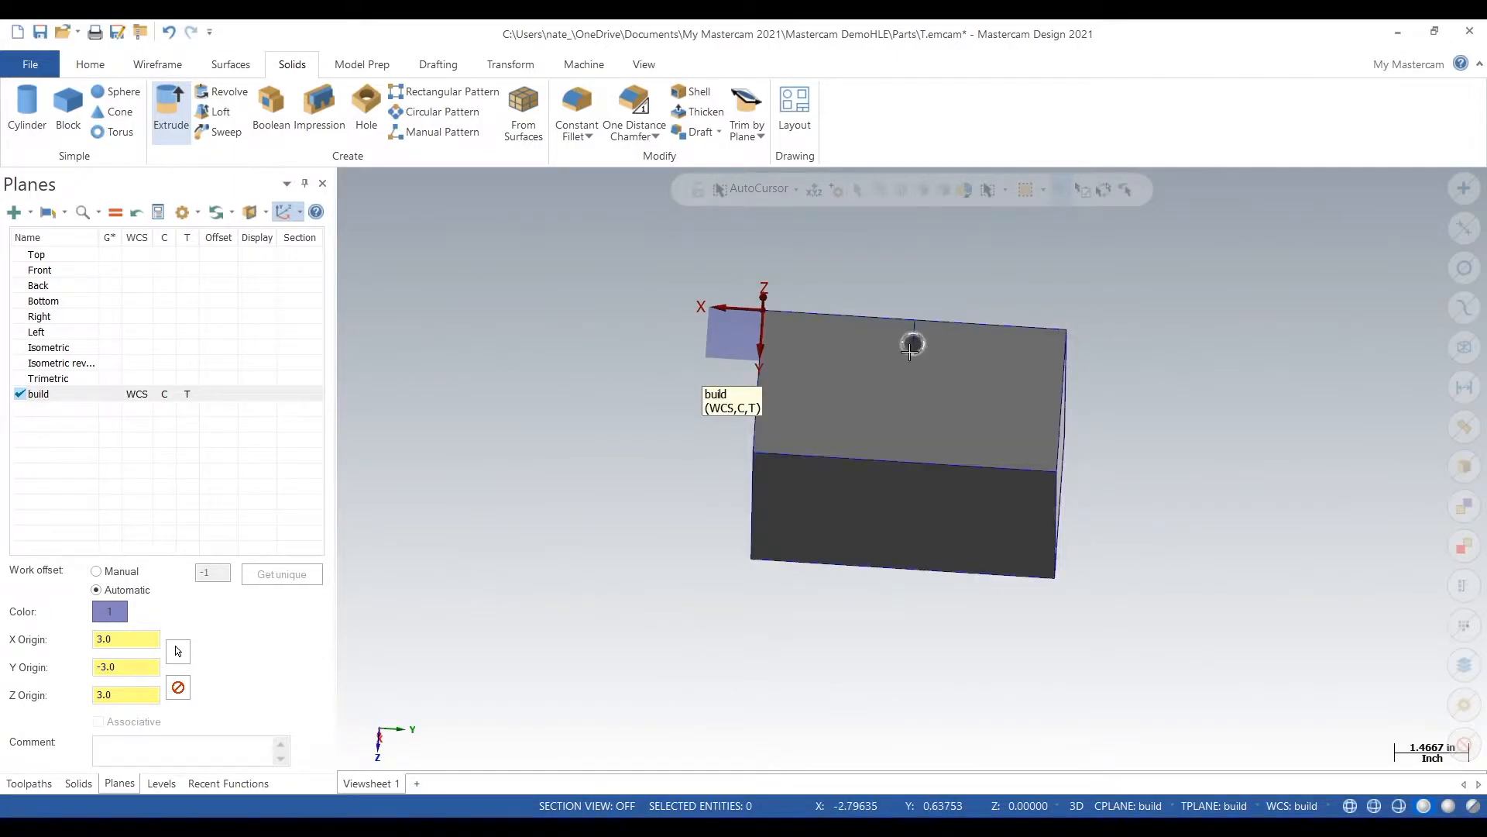
pyautogui.moveTo(1156, 605); pyautogui.dragTo(1190, 456, button='middle')
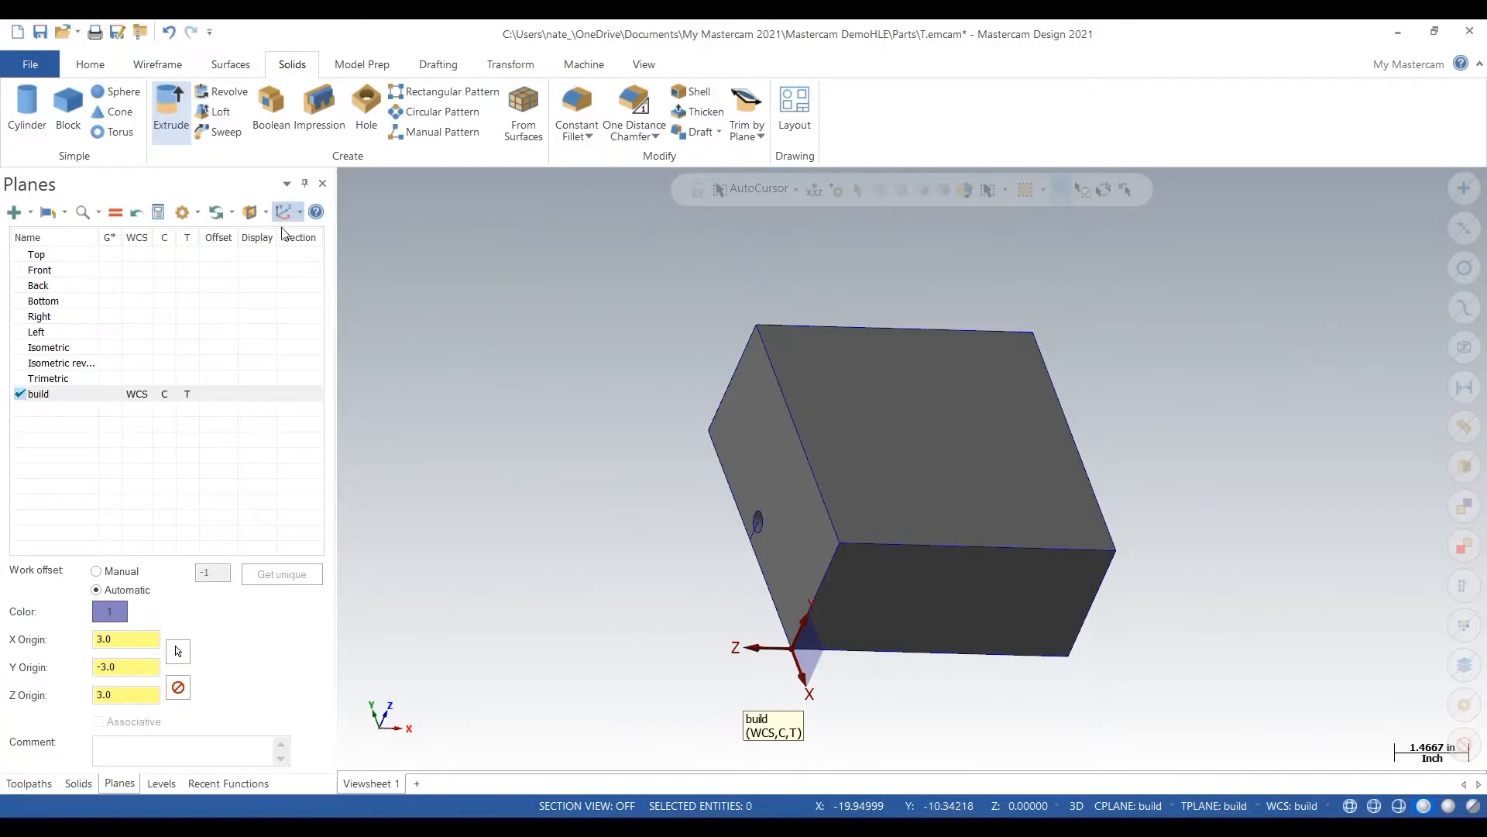
# Step: Open the recent file "vacum part", saving the current block to the Desktop as "Vacum chuck"
pyautogui.click(79, 35)
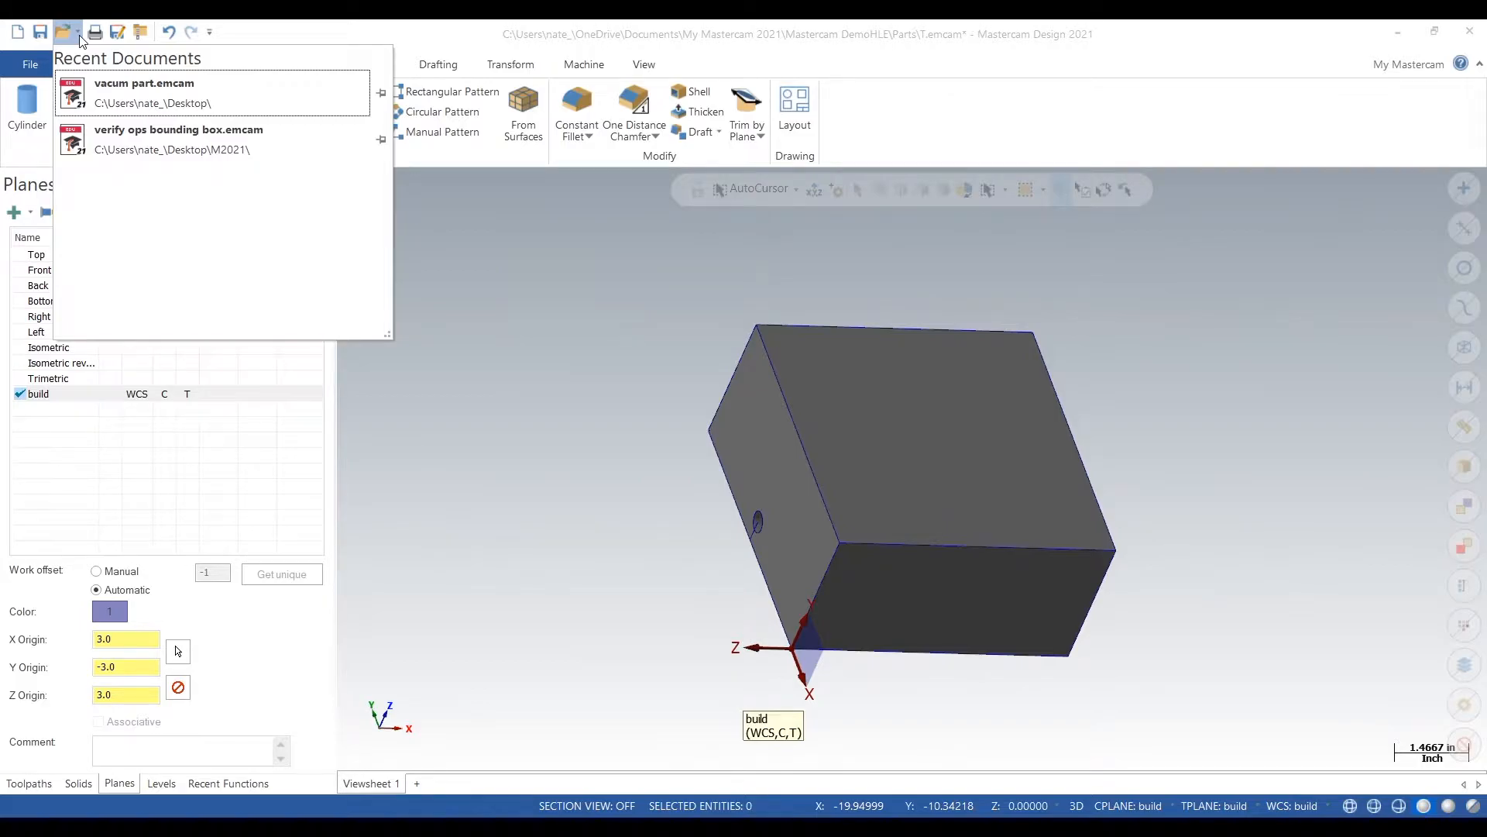
pyautogui.click(136, 92)
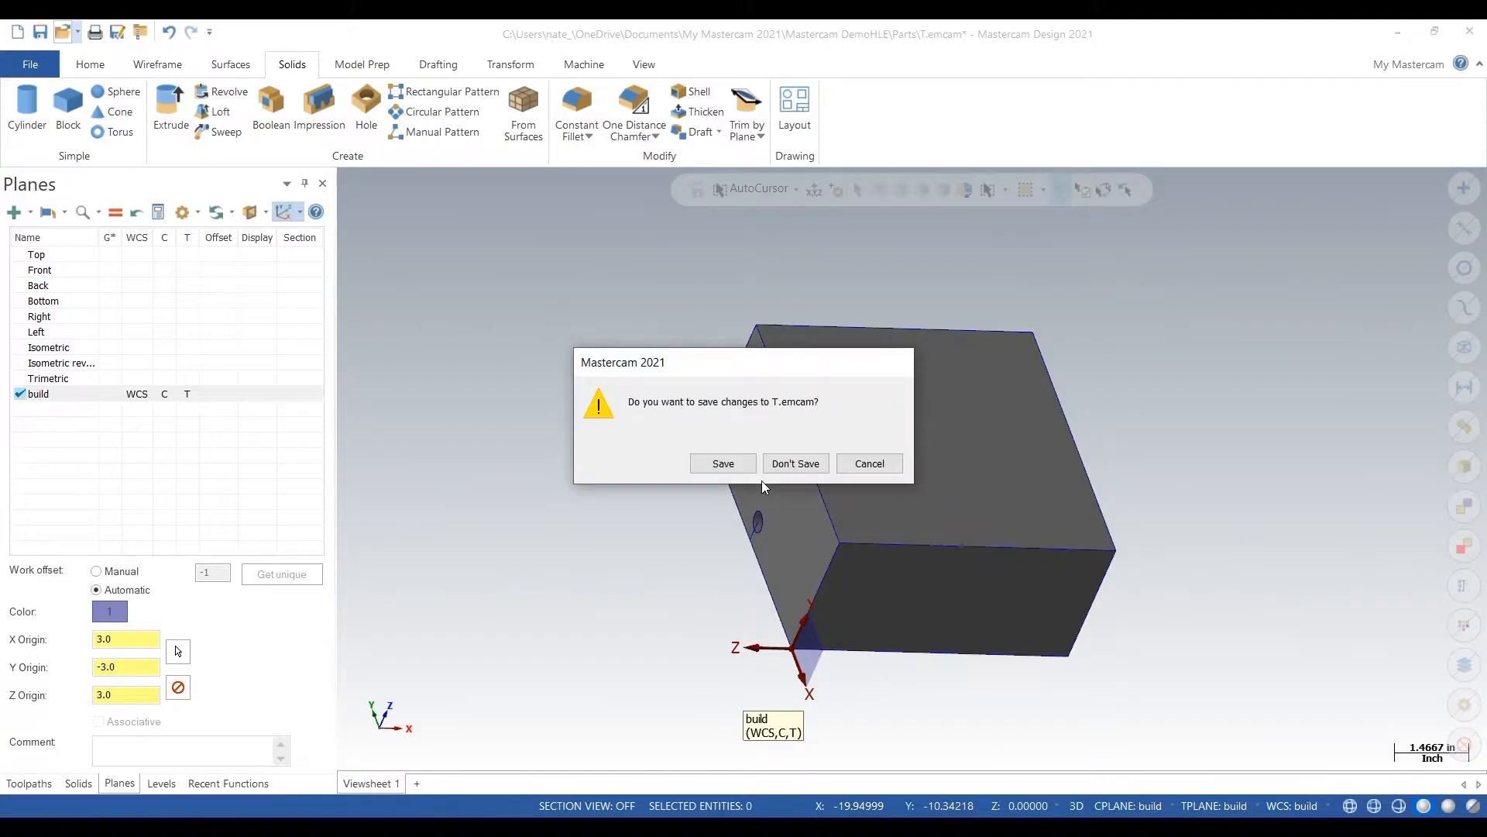
pyautogui.click(724, 463)
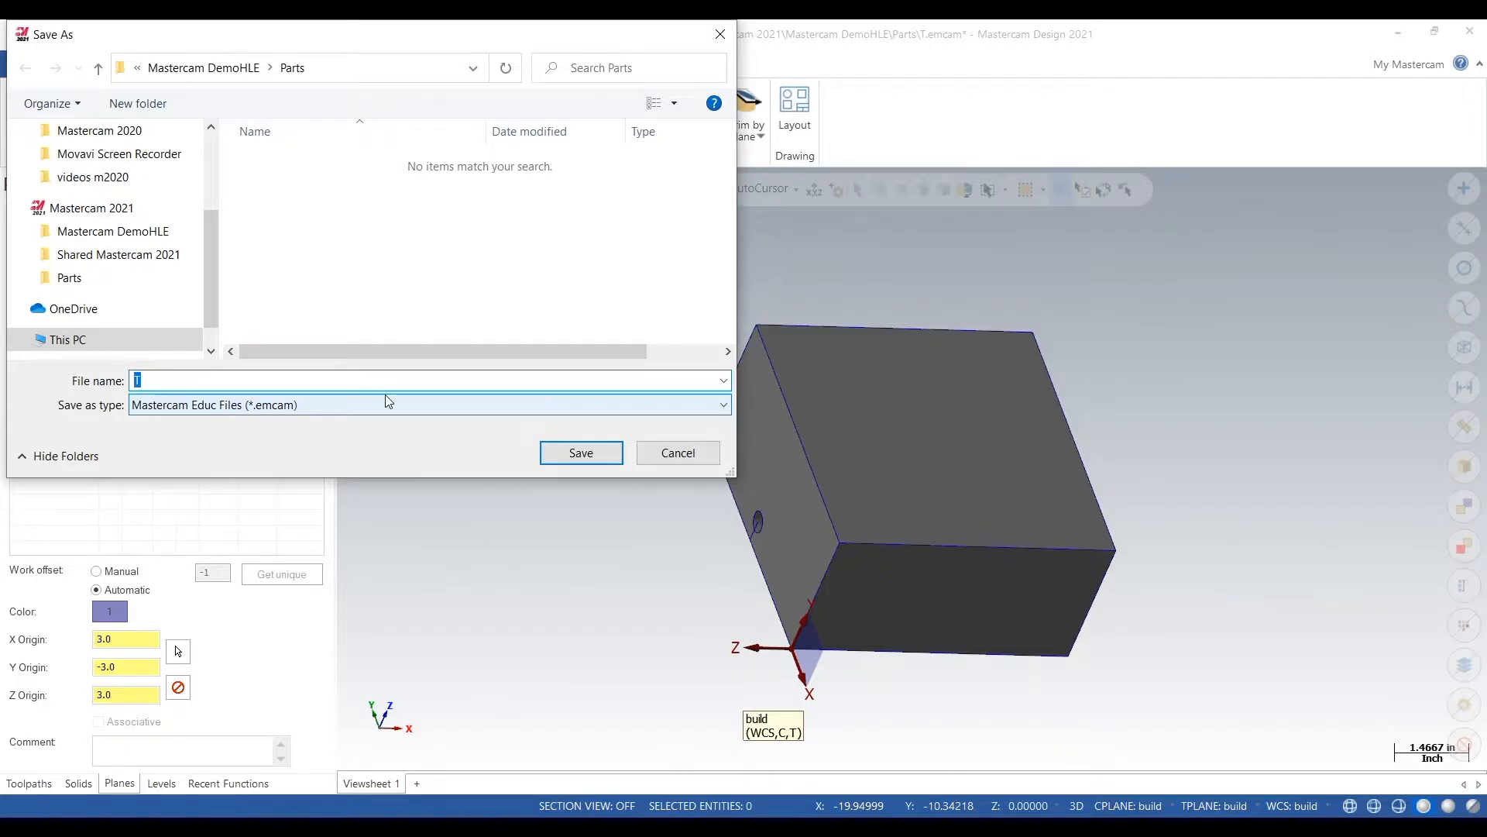
pyautogui.scroll(3, 155, 183)
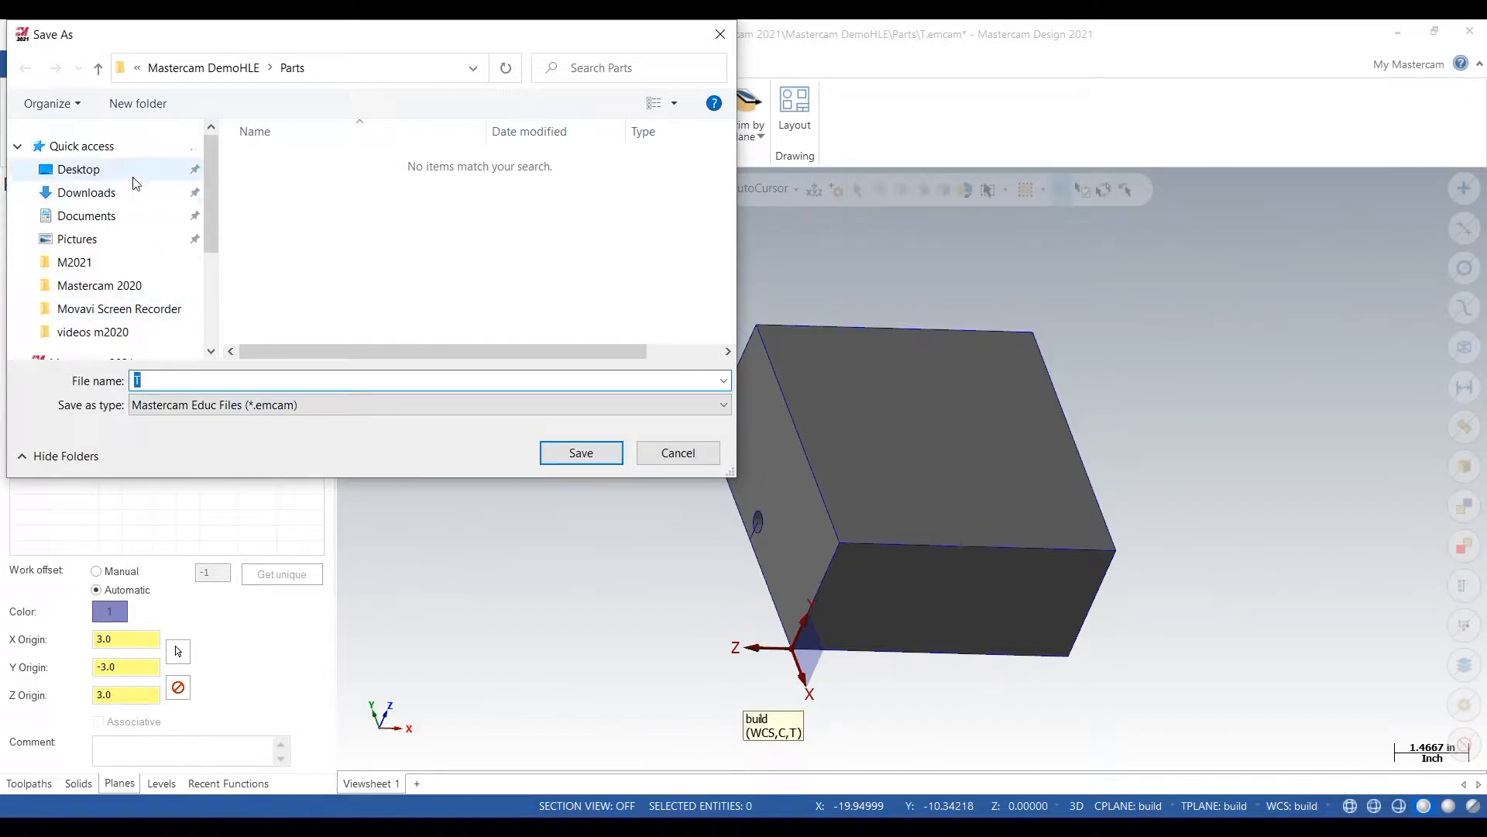
pyautogui.click(131, 169)
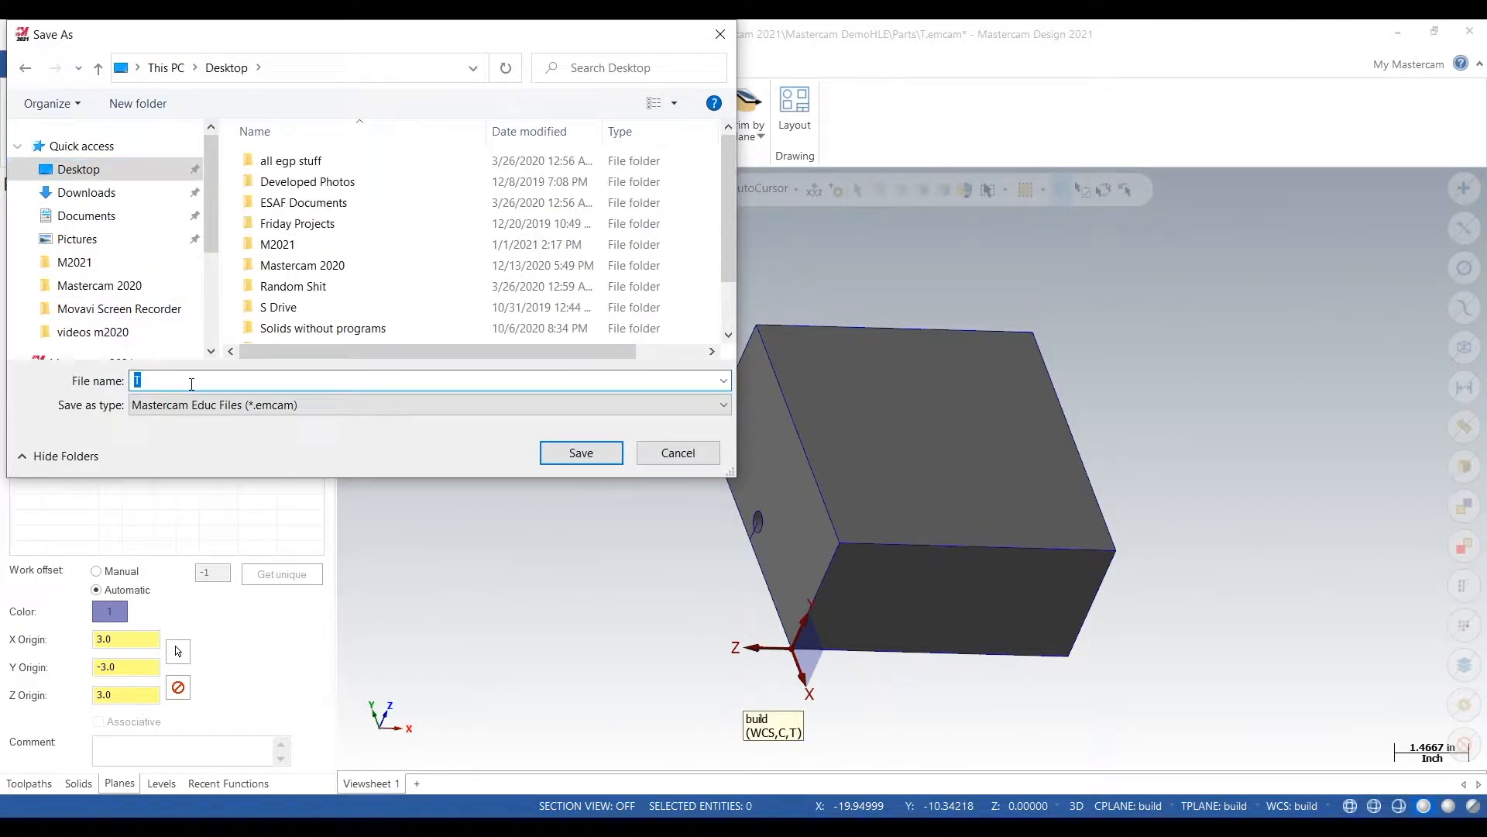
pyautogui.write('Vacum chuck')
pyautogui.click(607, 454)
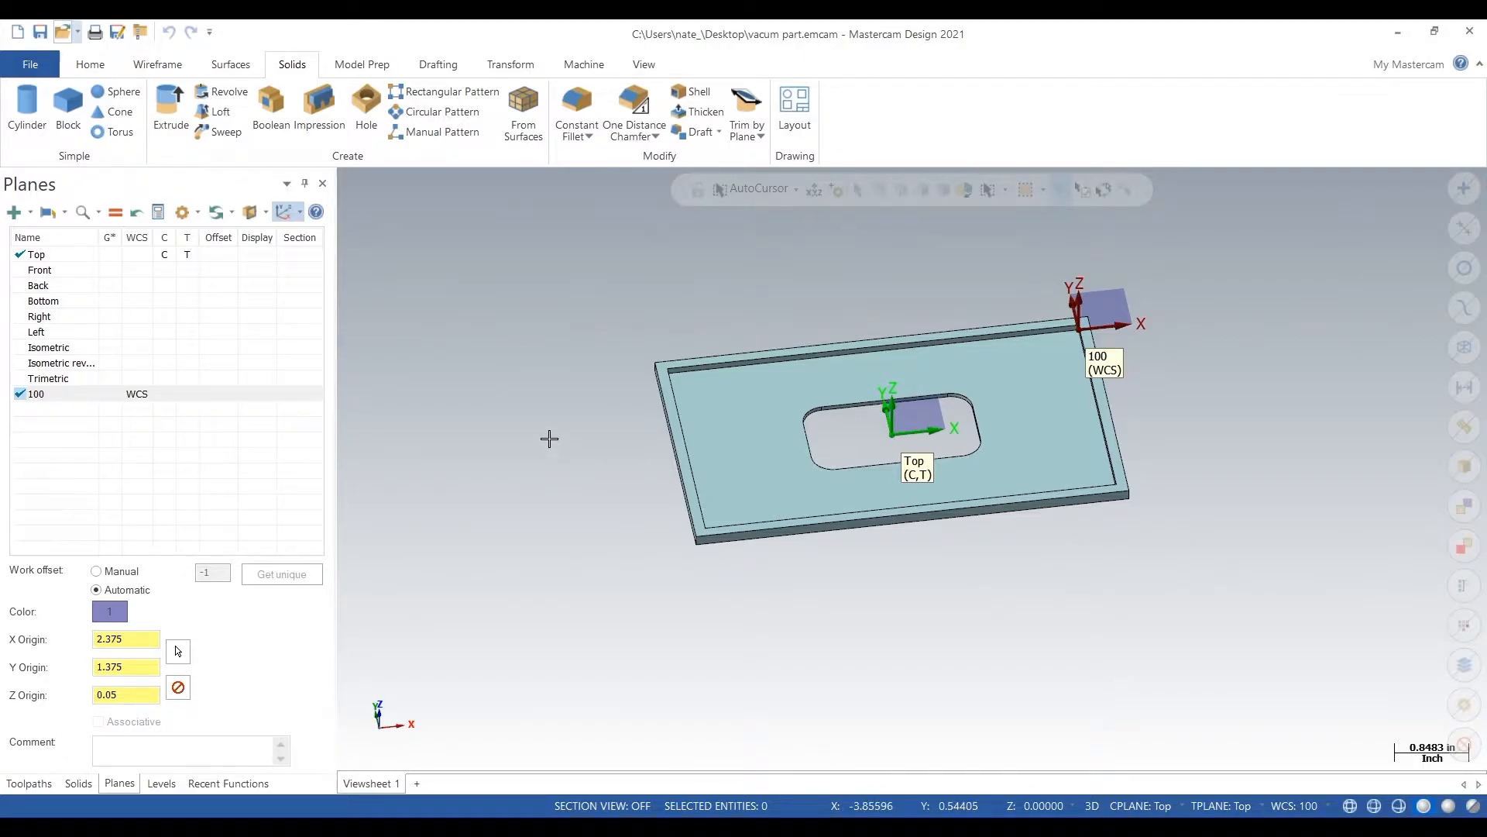
# Step: Measure the distance between the lower and upper edges of the central opening's long back wall
pyautogui.moveTo(563, 548)
pyautogui.mouseDown(button='middle')
pyautogui.moveTo(532, 514)
pyautogui.moveTo(481, 525)
pyautogui.moveTo(542, 555)
pyautogui.moveTo(1482, 335)
pyautogui.moveTo(988, 420)
pyautogui.mouseUp(button='middle')
pyautogui.moveTo(912, 468)
pyautogui.mouseDown(button='middle')
pyautogui.moveTo(916, 536)
pyautogui.moveTo(820, 463)
pyautogui.moveTo(757, 307)
pyautogui.moveTo(759, 475)
pyautogui.moveTo(1011, 459)
pyautogui.moveTo(671, 463)
pyautogui.moveTo(671, 375)
pyautogui.moveTo(774, 501)
pyautogui.moveTo(936, 466)
pyautogui.moveTo(876, 471)
pyautogui.moveTo(850, 318)
pyautogui.moveTo(859, 412)
pyautogui.moveTo(852, 434)
pyautogui.moveTo(835, 433)
pyautogui.mouseUp(button='middle')
pyautogui.scroll(4, 836, 433)
pyautogui.click(105, 65)
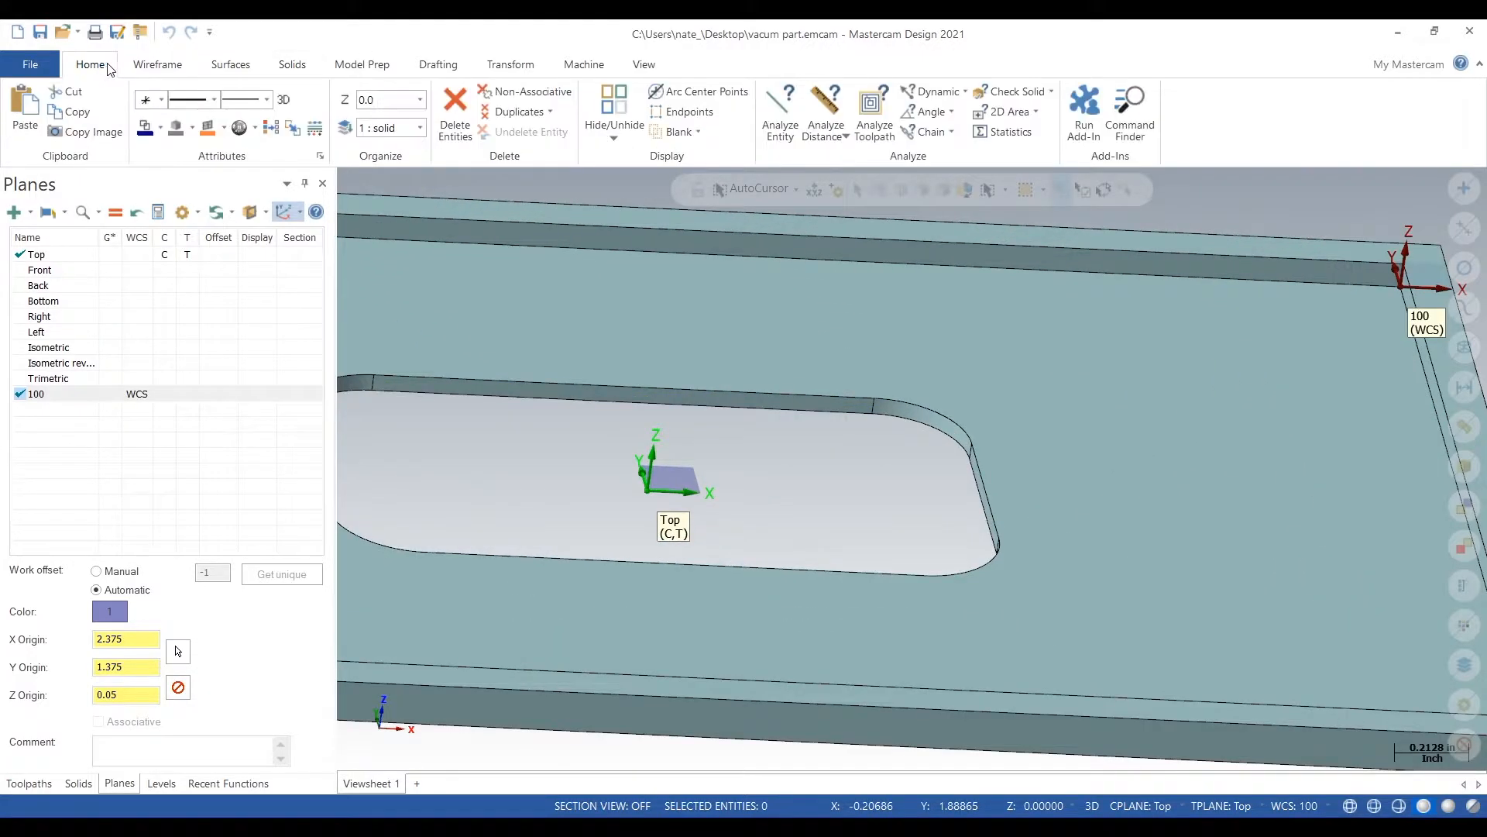
pyautogui.click(828, 109)
pyautogui.click(827, 410)
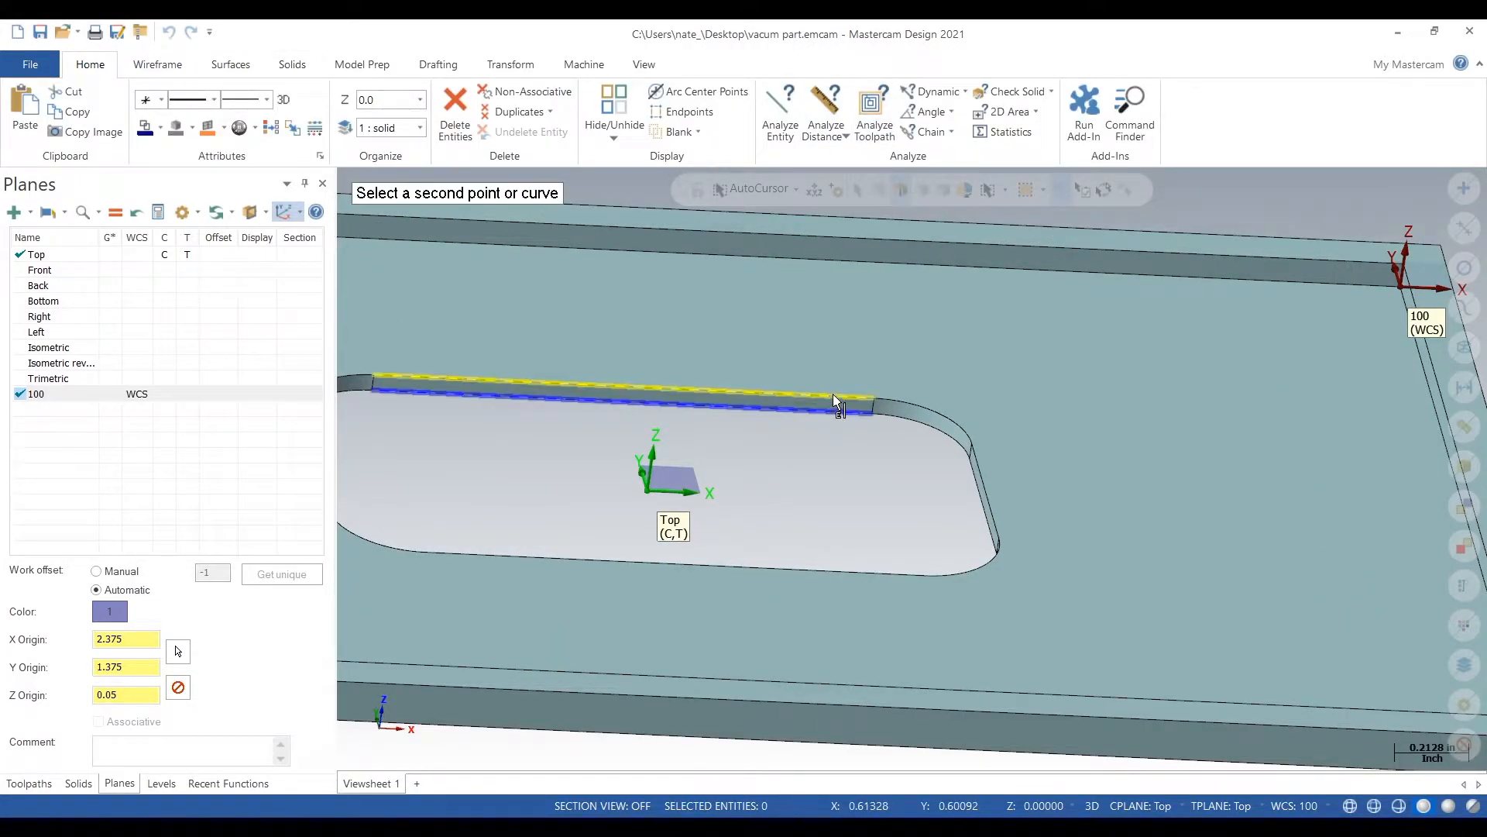
pyautogui.click(833, 393)
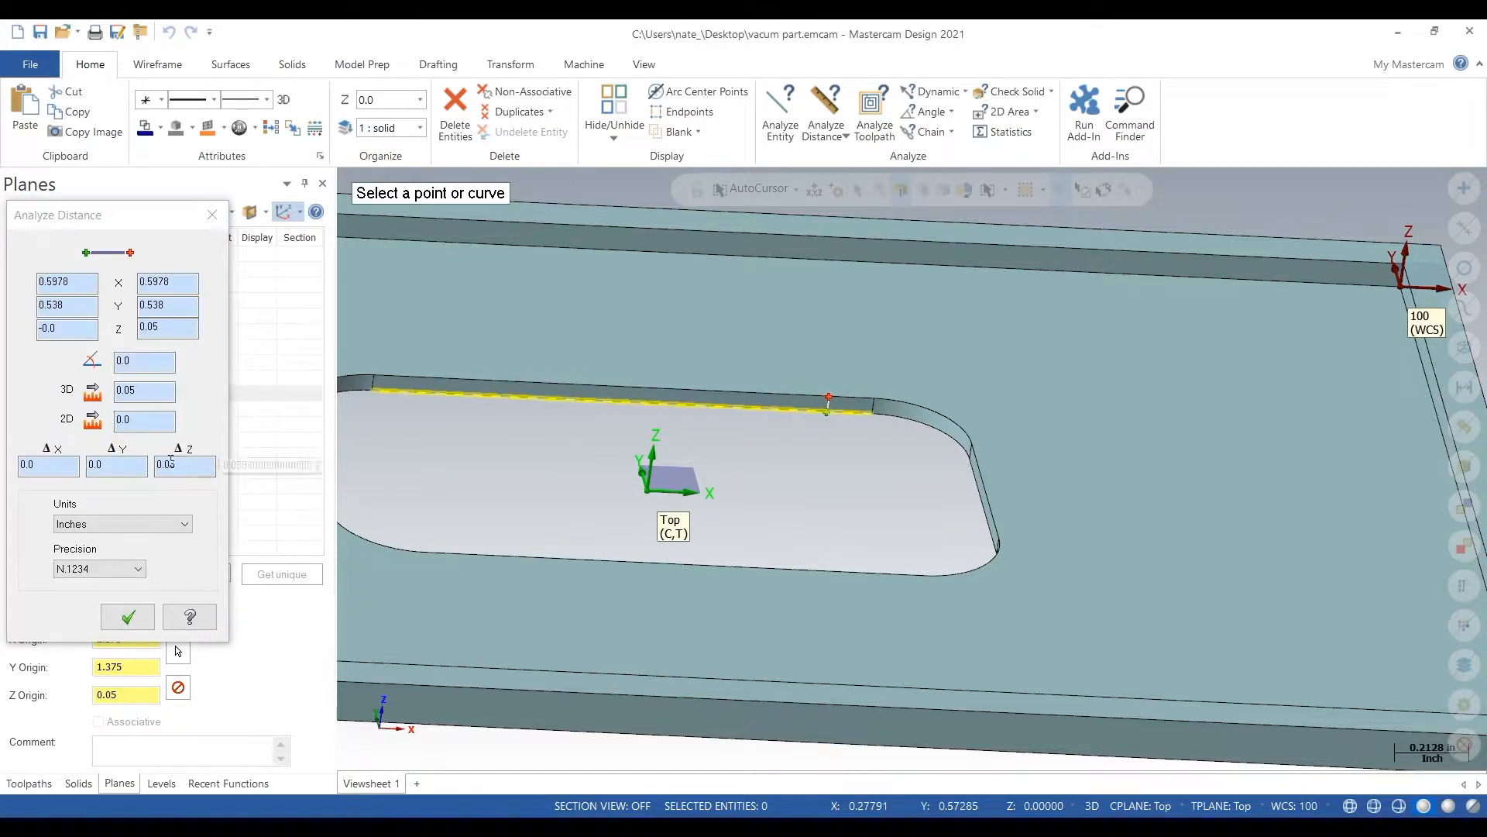
pyautogui.click(213, 215)
pyautogui.scroll(-1, 913, 449)
pyautogui.scroll(-3, 914, 449)
pyautogui.moveTo(1070, 309); pyautogui.dragTo(1079, 641, button='middle')
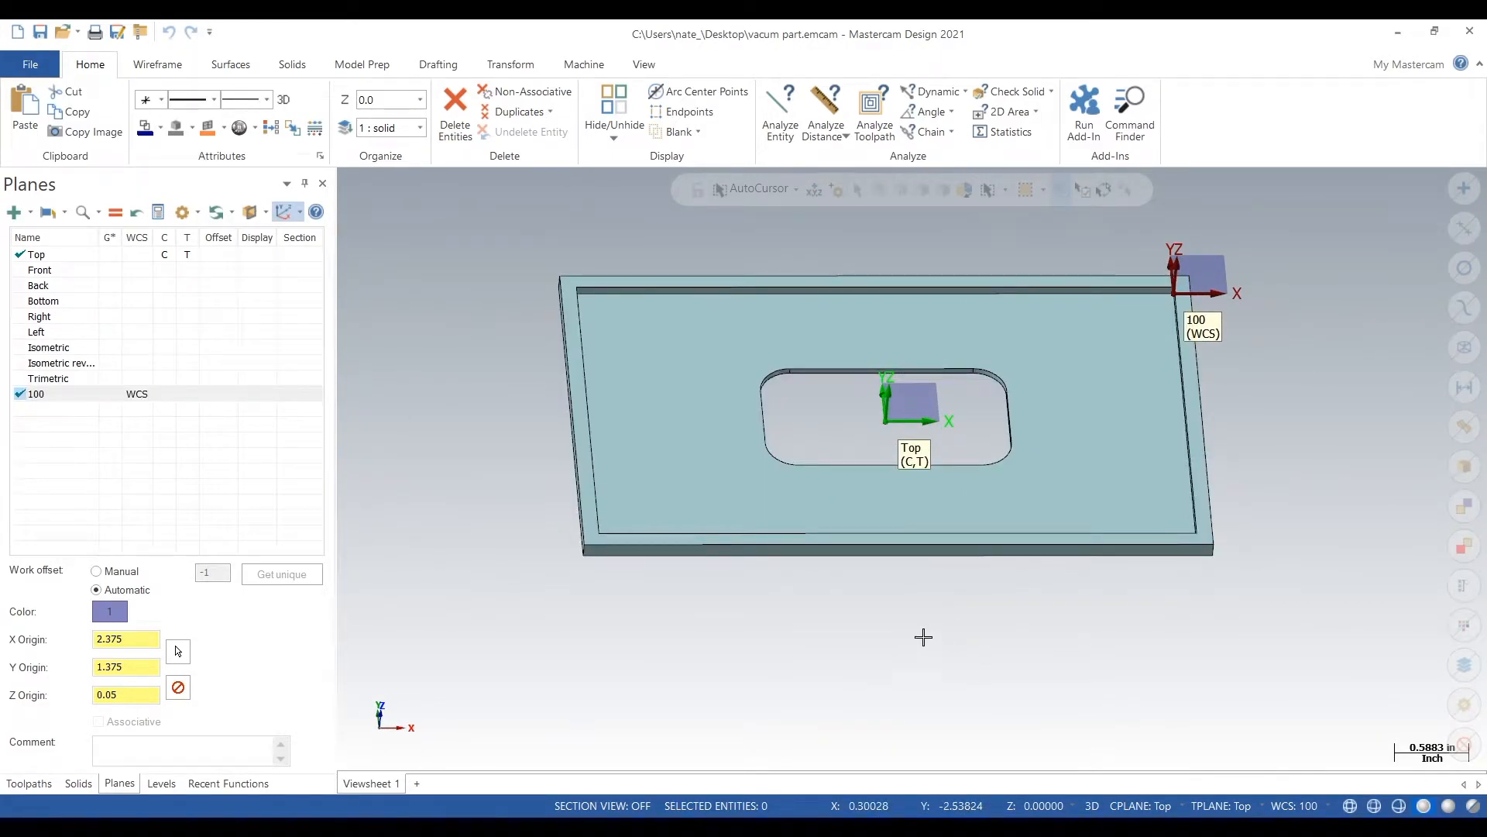
pyautogui.click(44, 67)
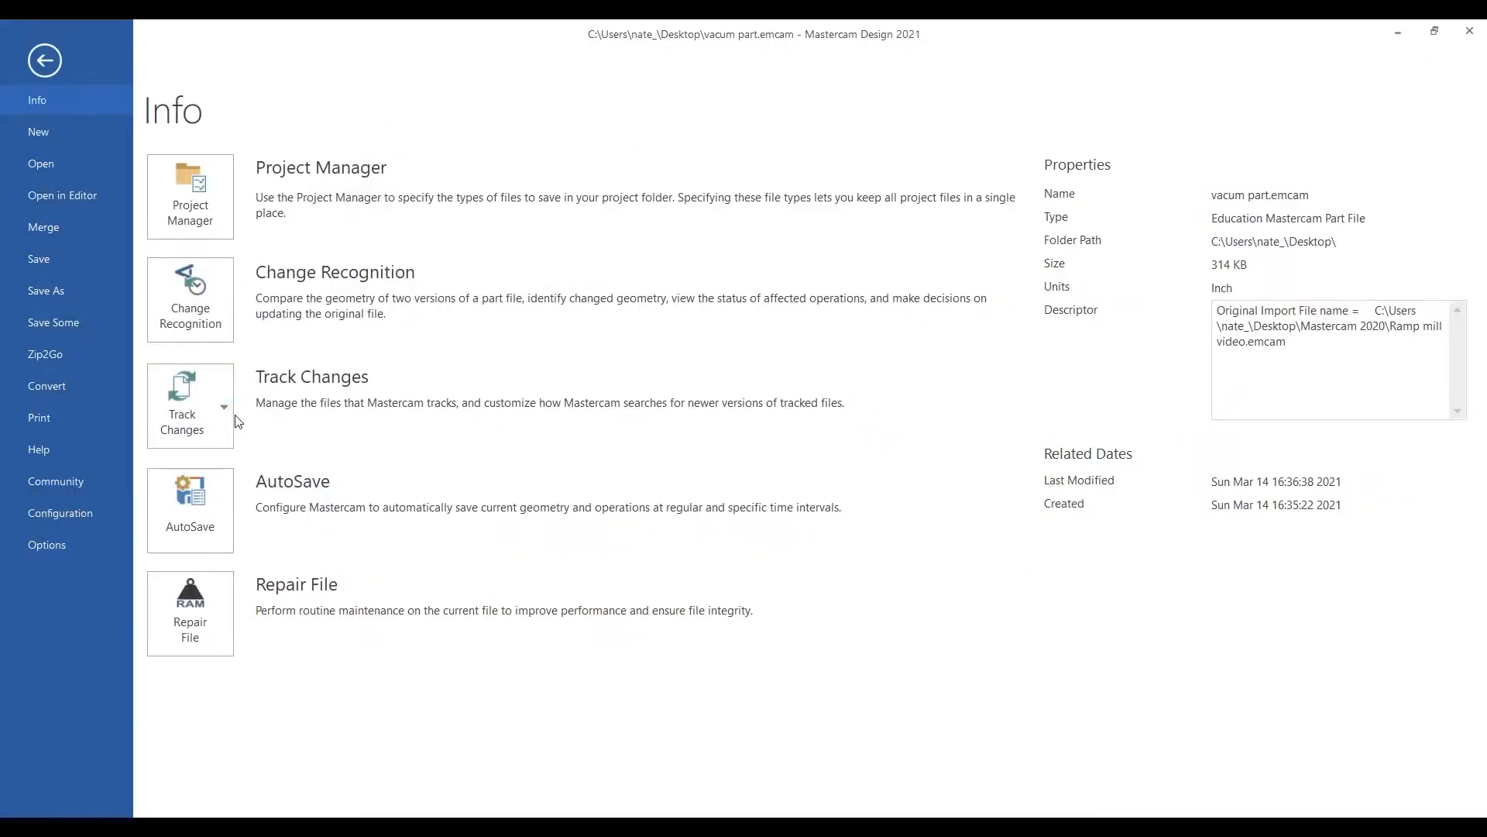
pyautogui.click(76, 230)
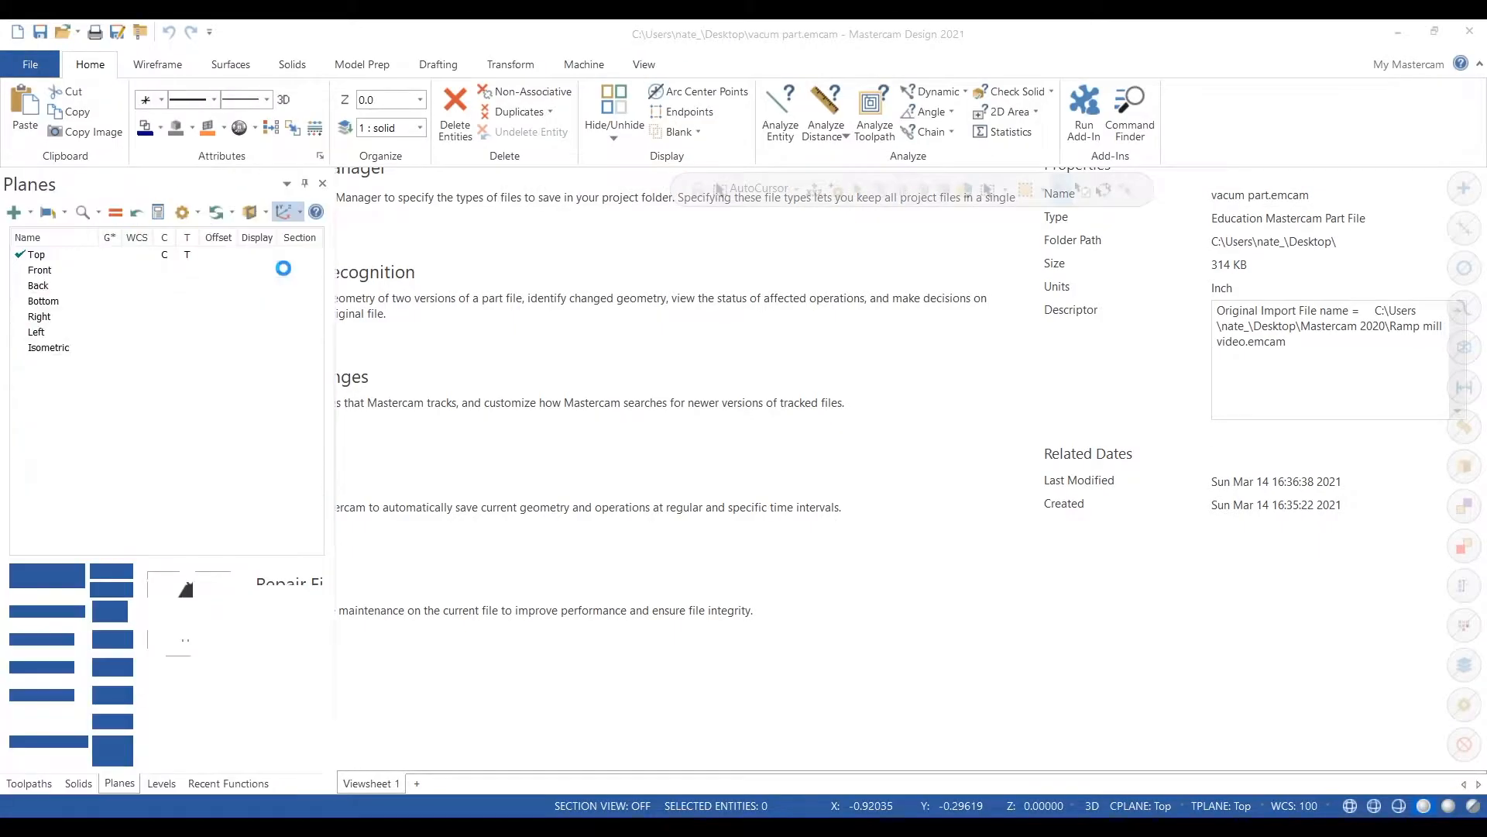
pyautogui.scroll(2, 558, 294)
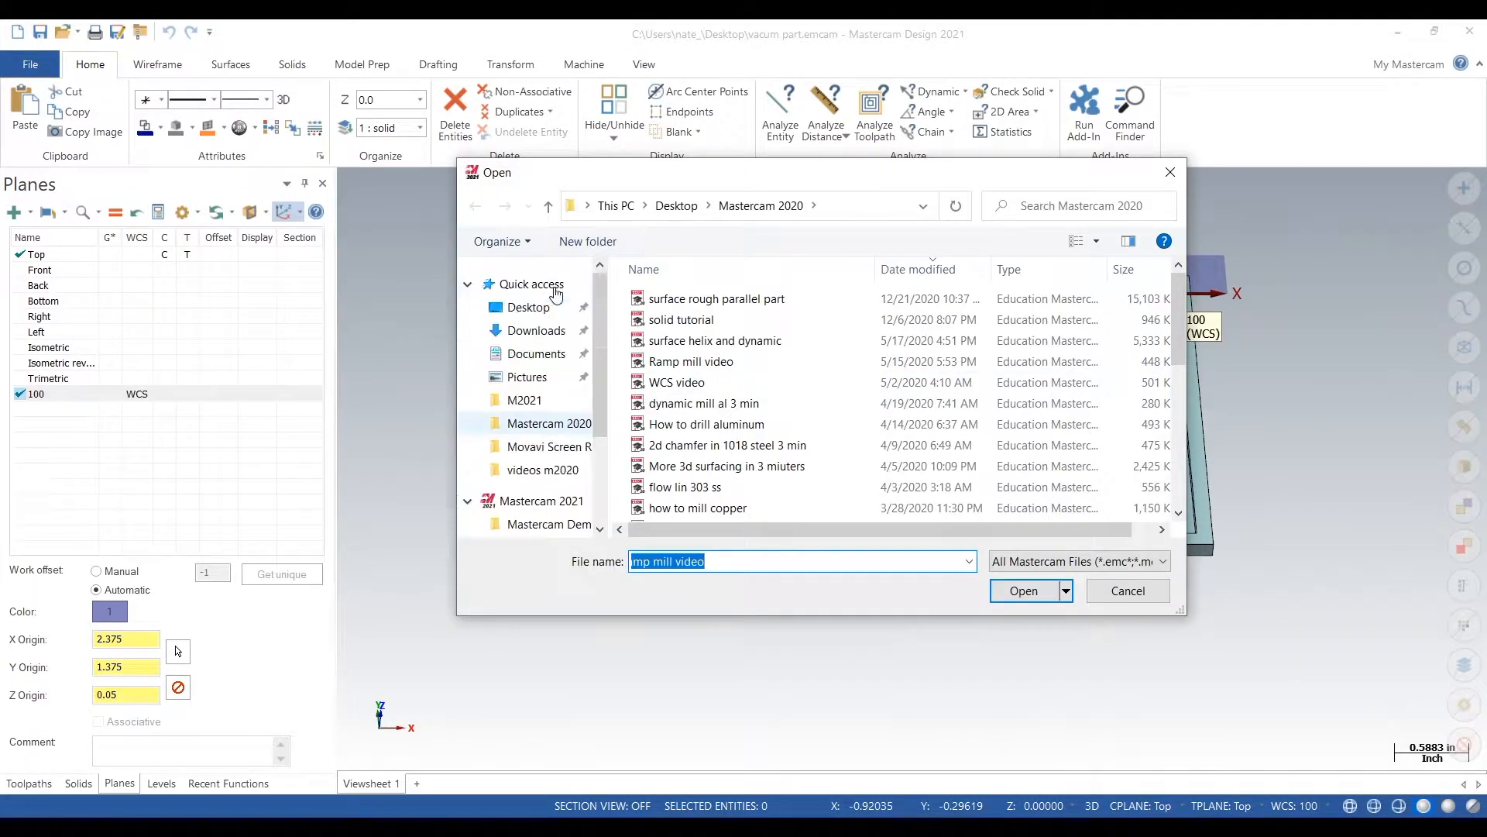
pyautogui.scroll(-1, 753, 385)
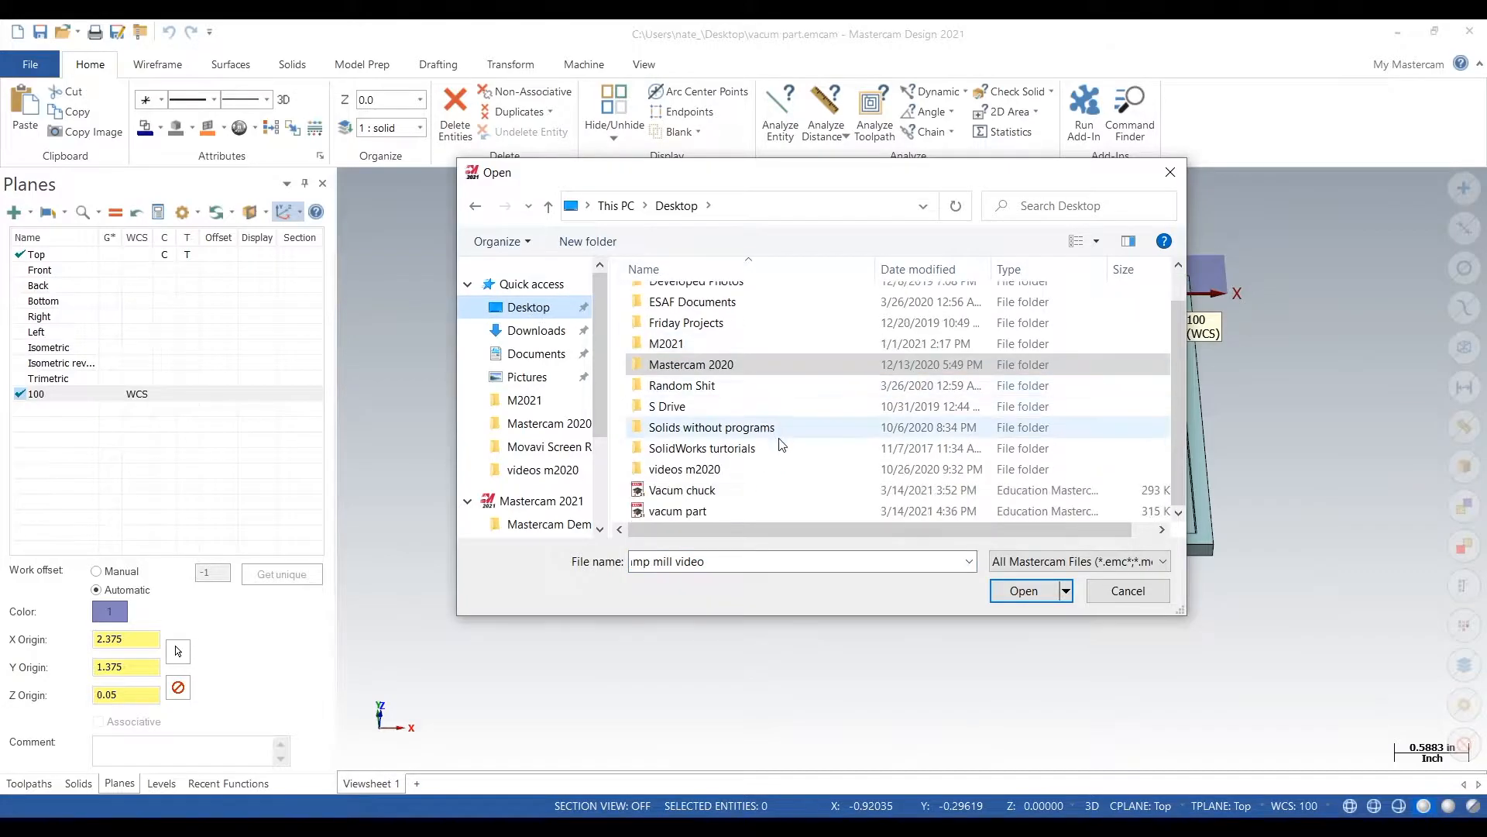
pyautogui.doubleClick(762, 510)
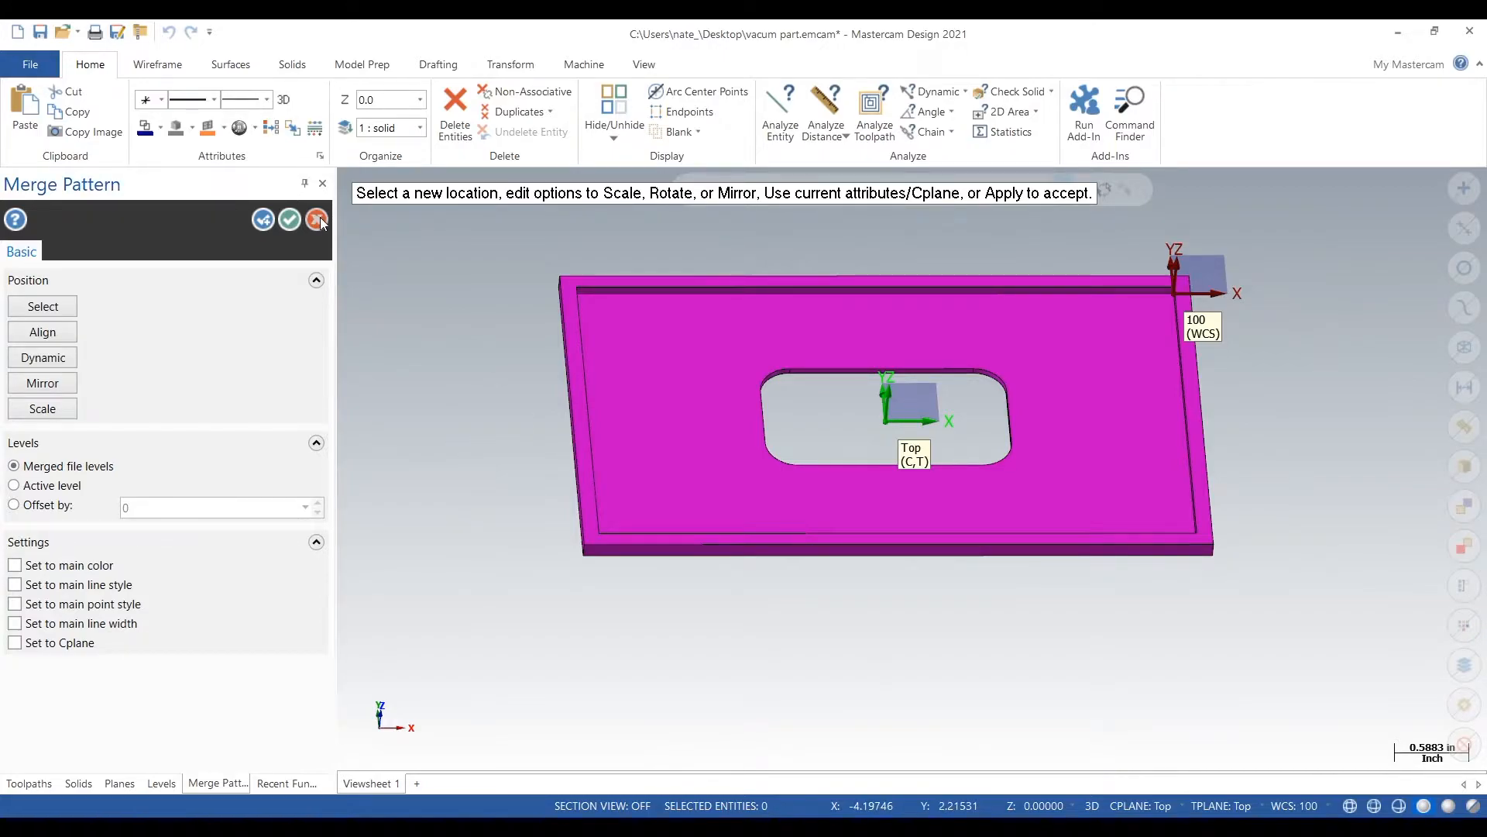
pyautogui.click(317, 220)
# Step: Merge the "Vacum chuck" file from the Desktop into the vacuum part, keeping the merged file levels and default position
pyautogui.click(31, 64)
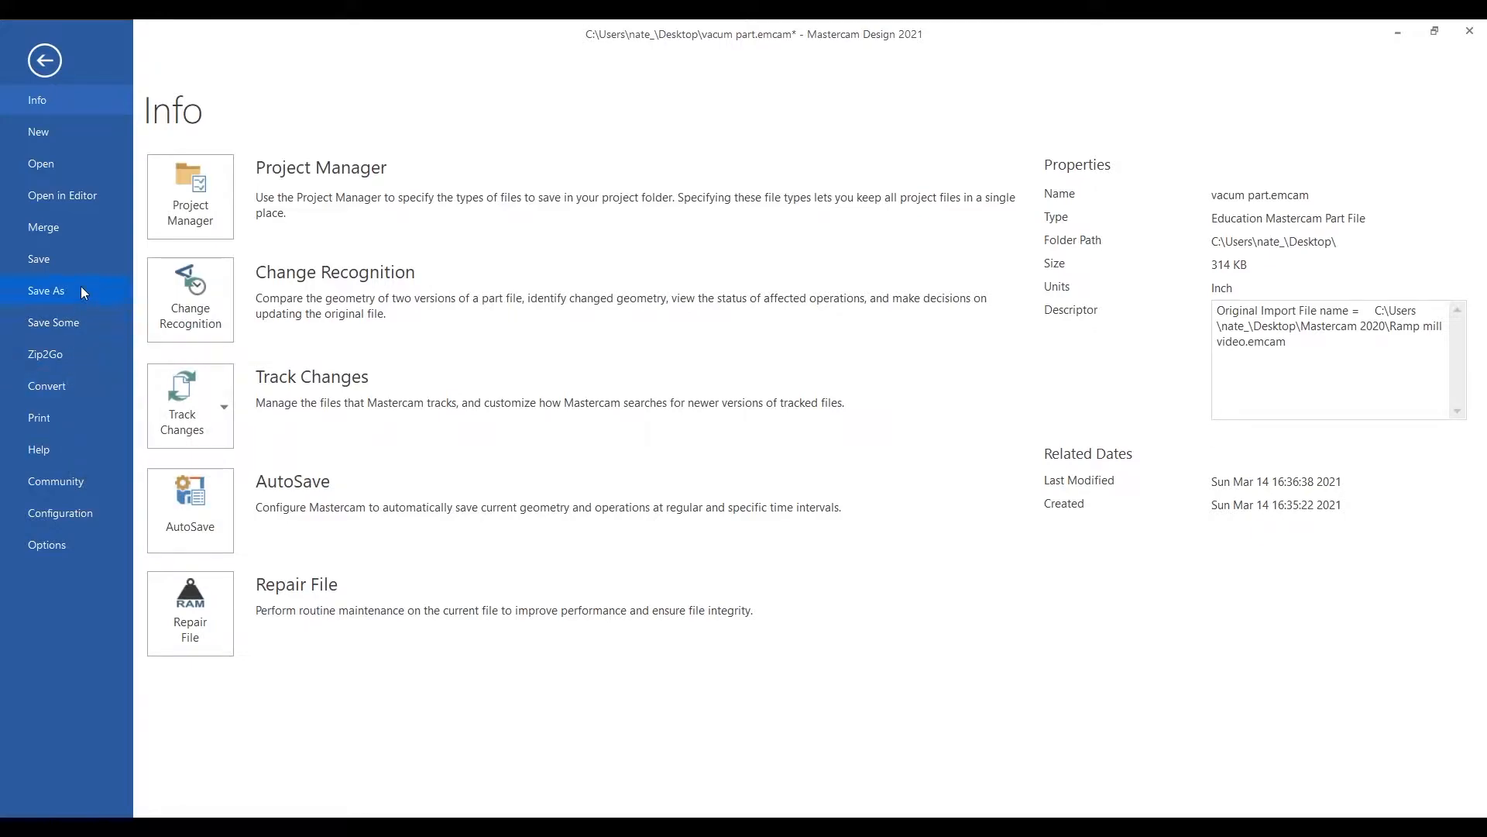
pyautogui.click(76, 231)
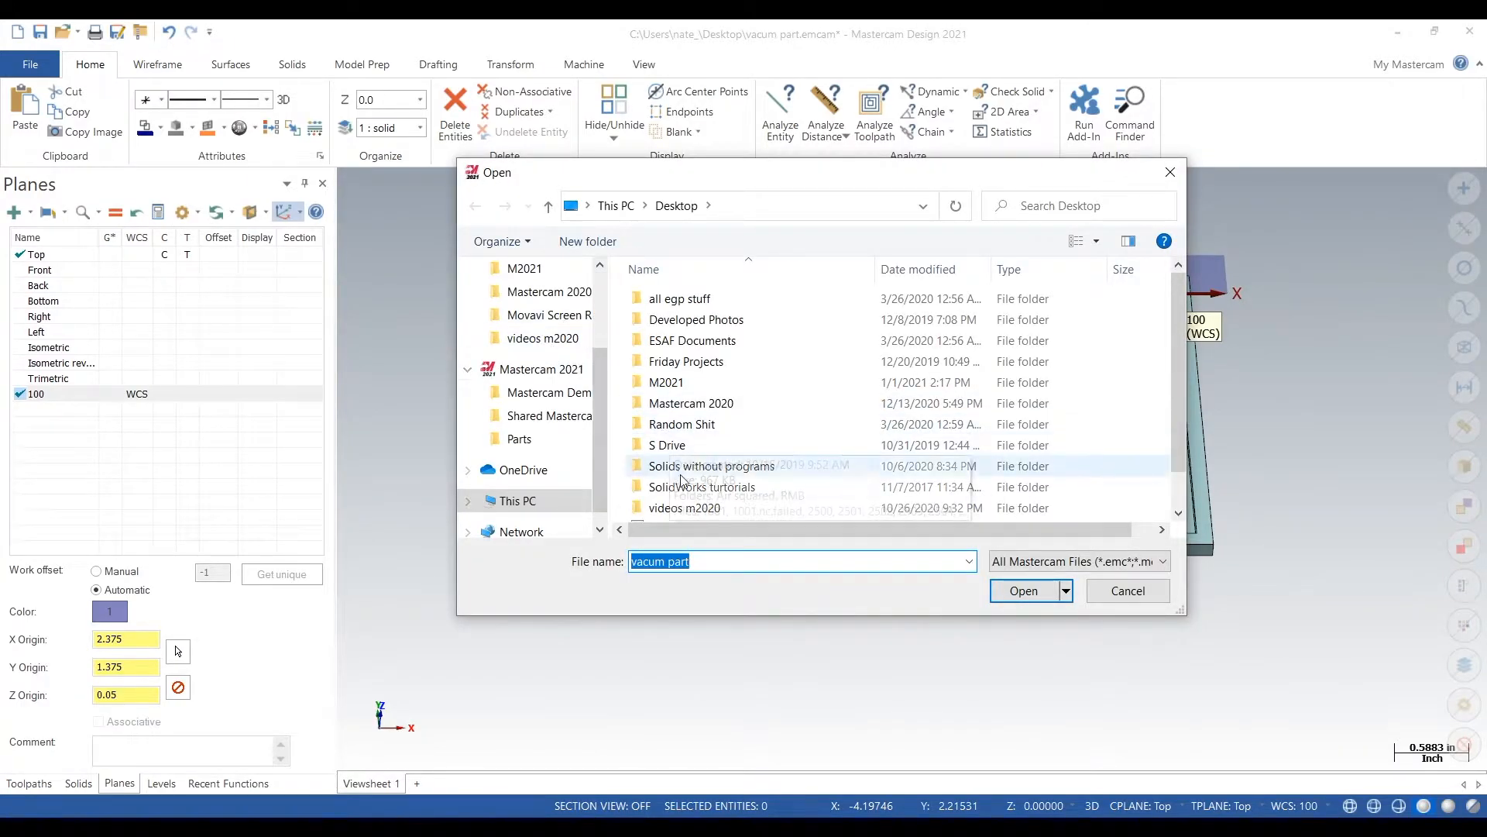
pyautogui.scroll(-1, 760, 457)
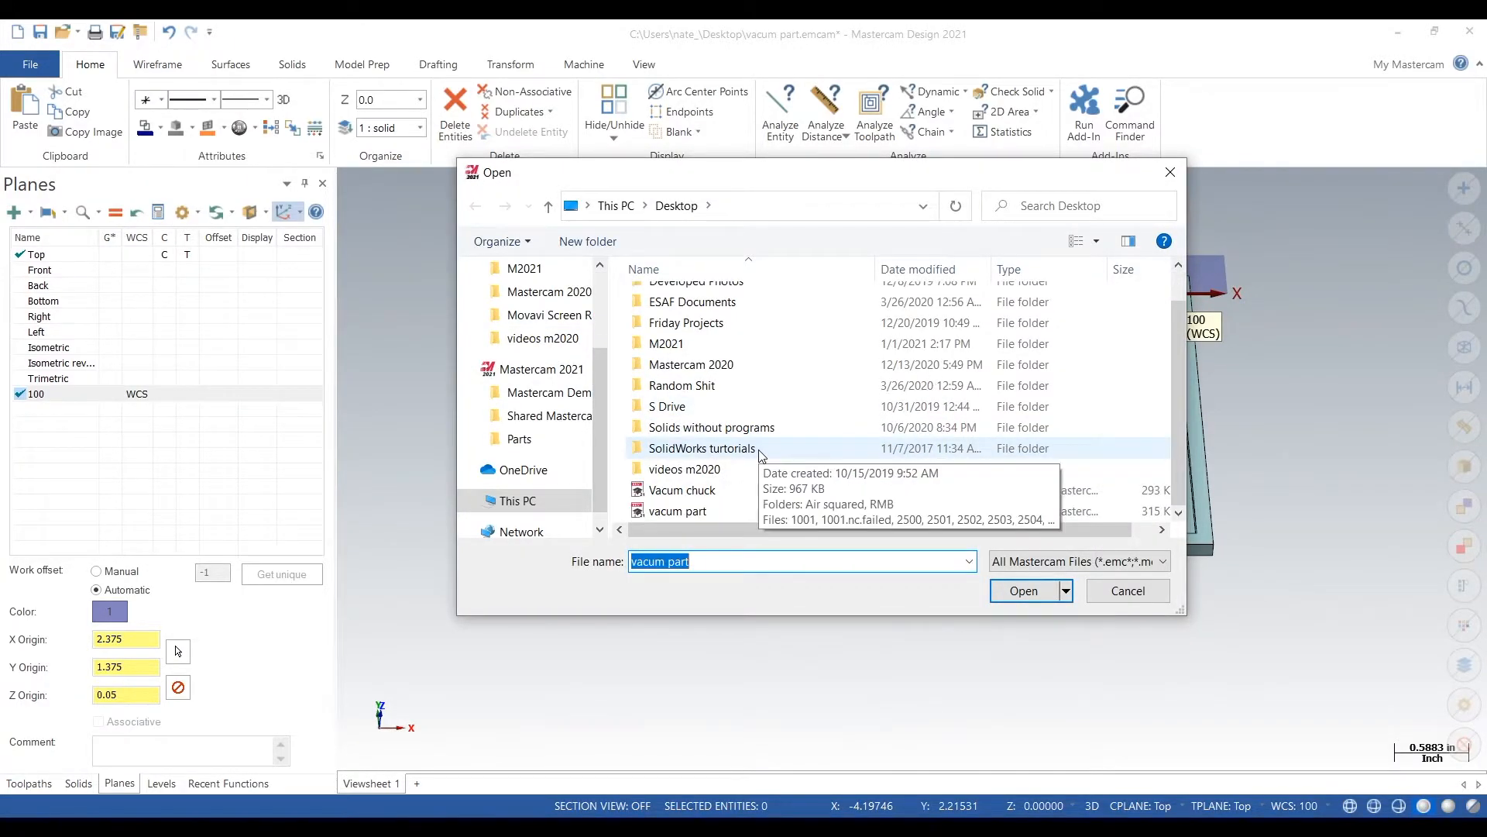
pyautogui.doubleClick(729, 500)
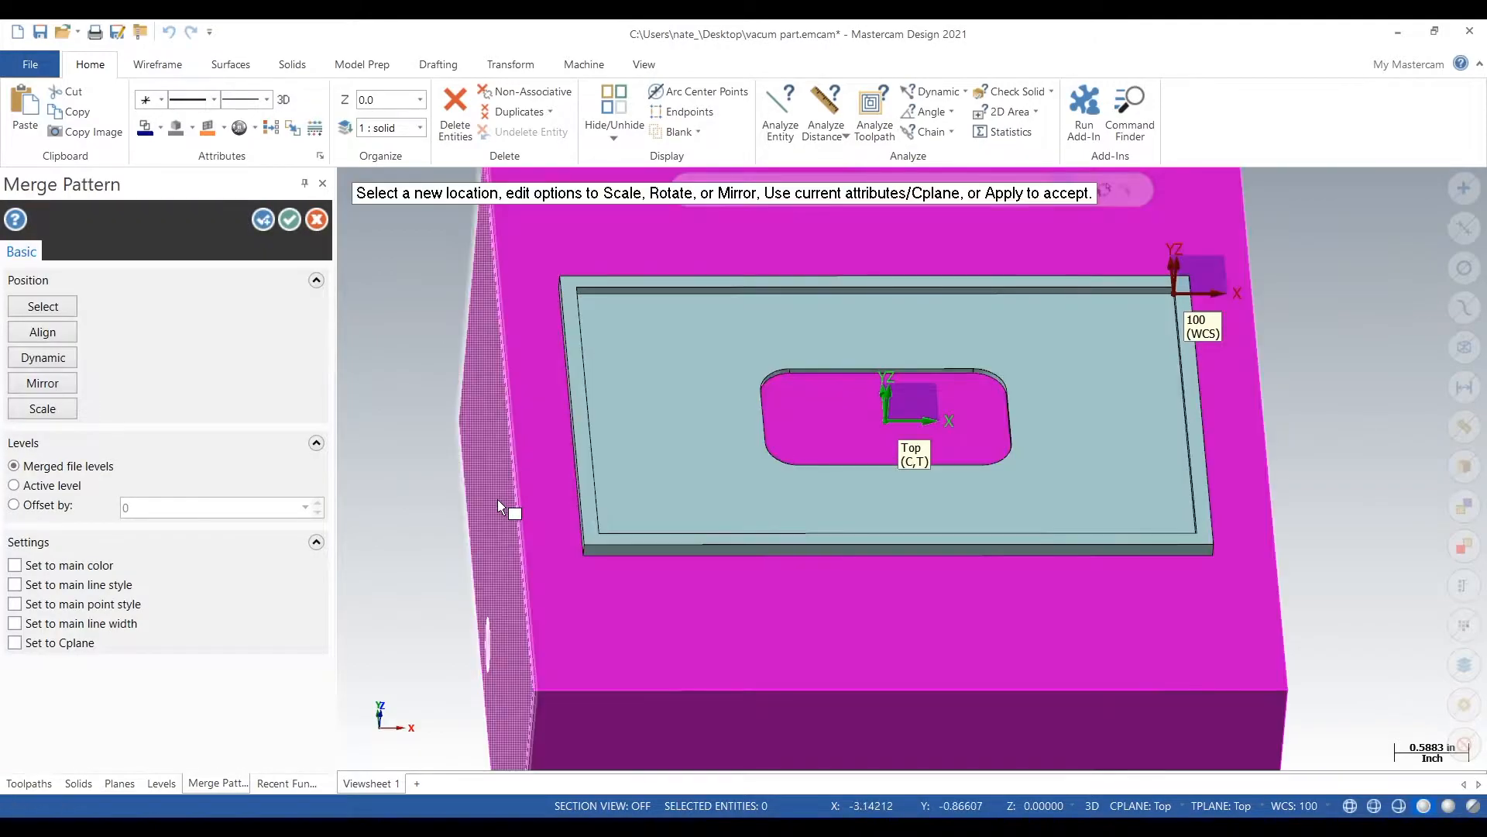
pyautogui.moveTo(1140, 584); pyautogui.dragTo(1127, 515, button='middle')
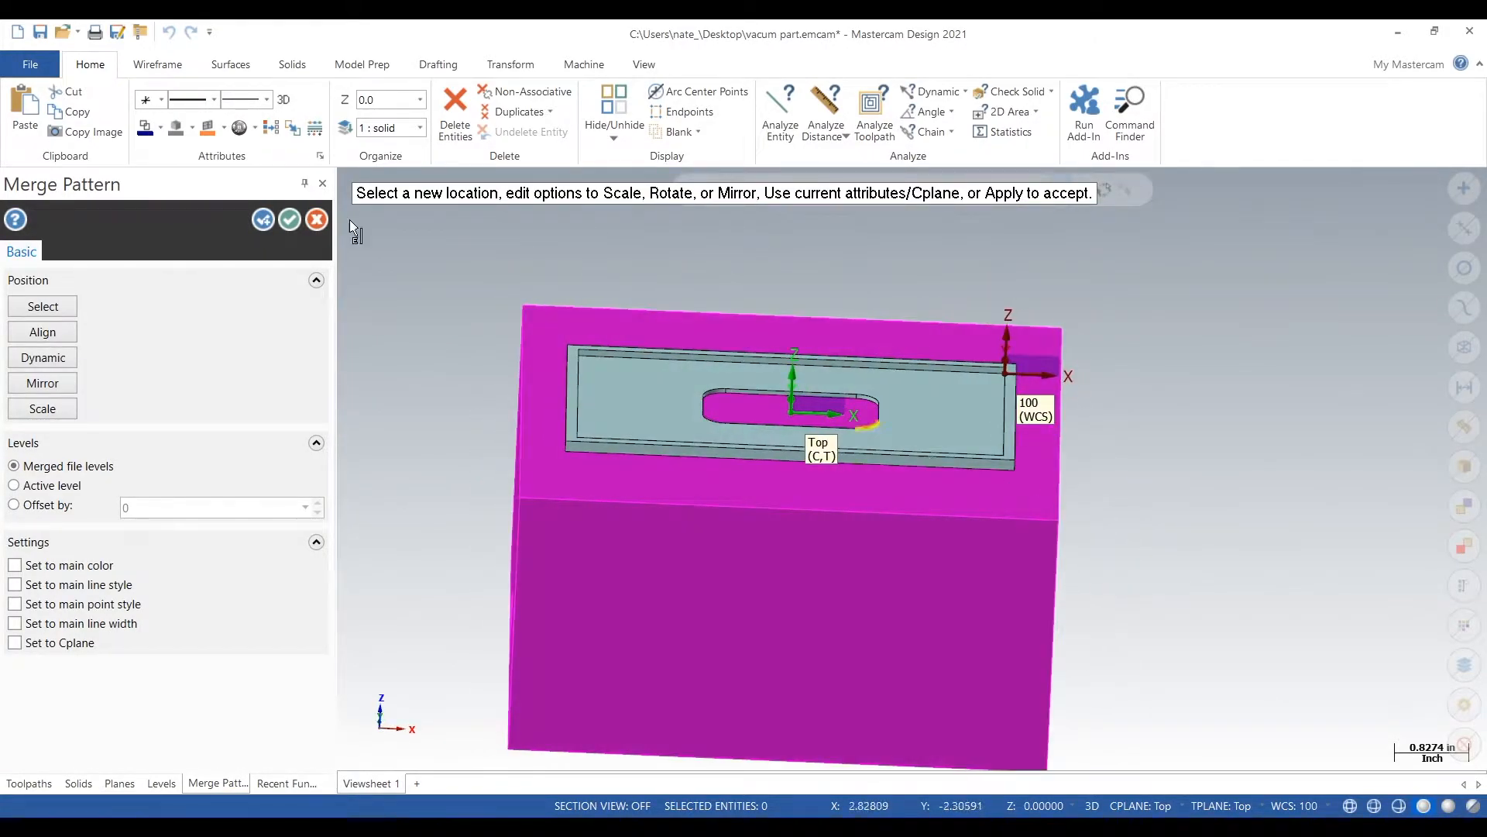
pyautogui.click(292, 220)
# Step: Finish the merge and rename level 1 to "solid part" in the level list
pyautogui.moveTo(441, 370)
pyautogui.mouseDown(button='middle')
pyautogui.moveTo(481, 424)
pyautogui.moveTo(372, 462)
pyautogui.moveTo(458, 445)
pyautogui.moveTo(427, 349)
pyautogui.moveTo(435, 375)
pyautogui.mouseUp(button='middle')
pyautogui.click(34, 784)
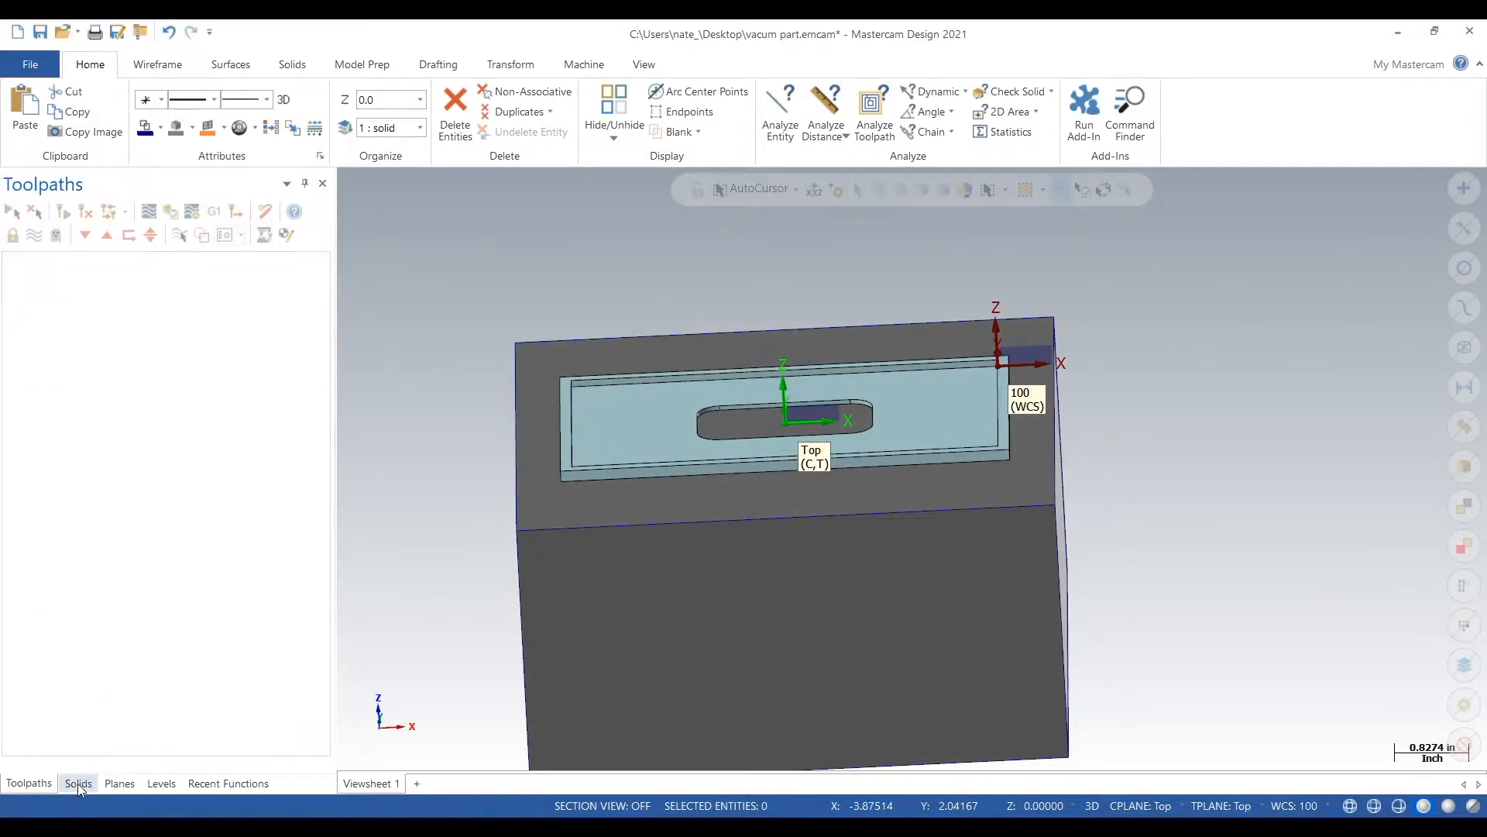
pyautogui.click(161, 783)
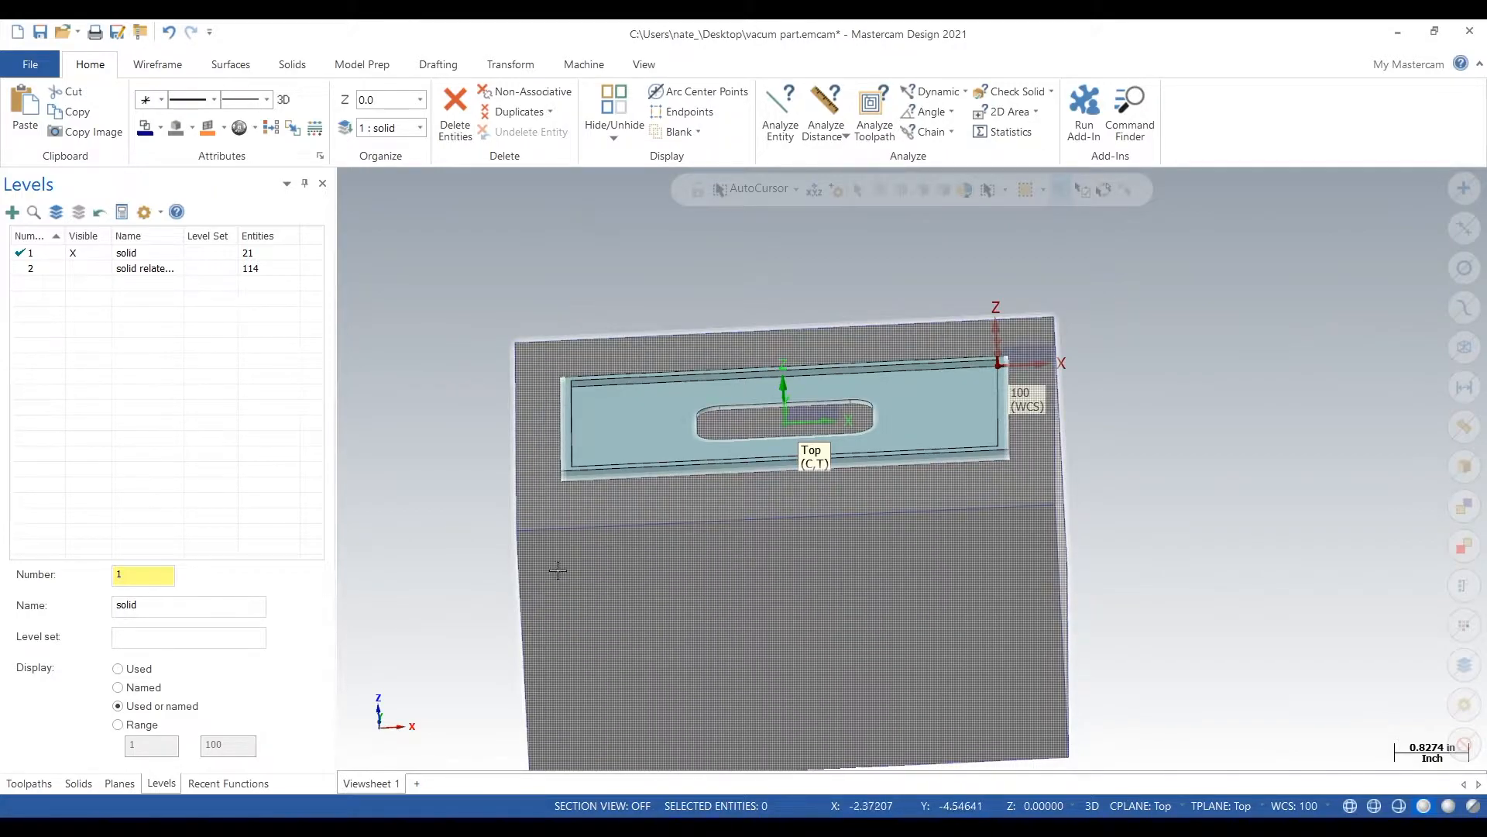
pyautogui.click(631, 429)
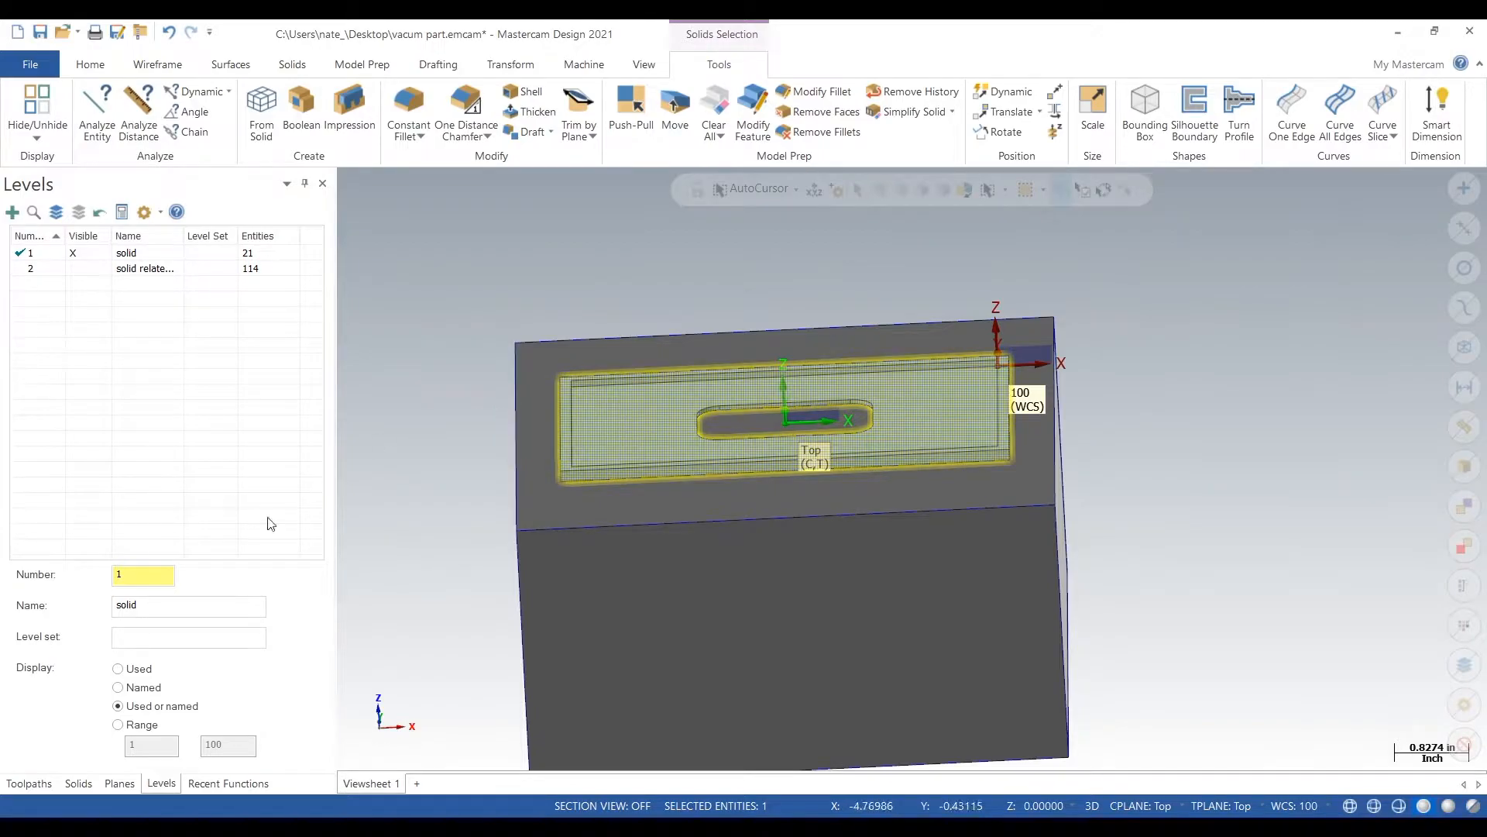
pyautogui.click(154, 581)
pyautogui.click(161, 607)
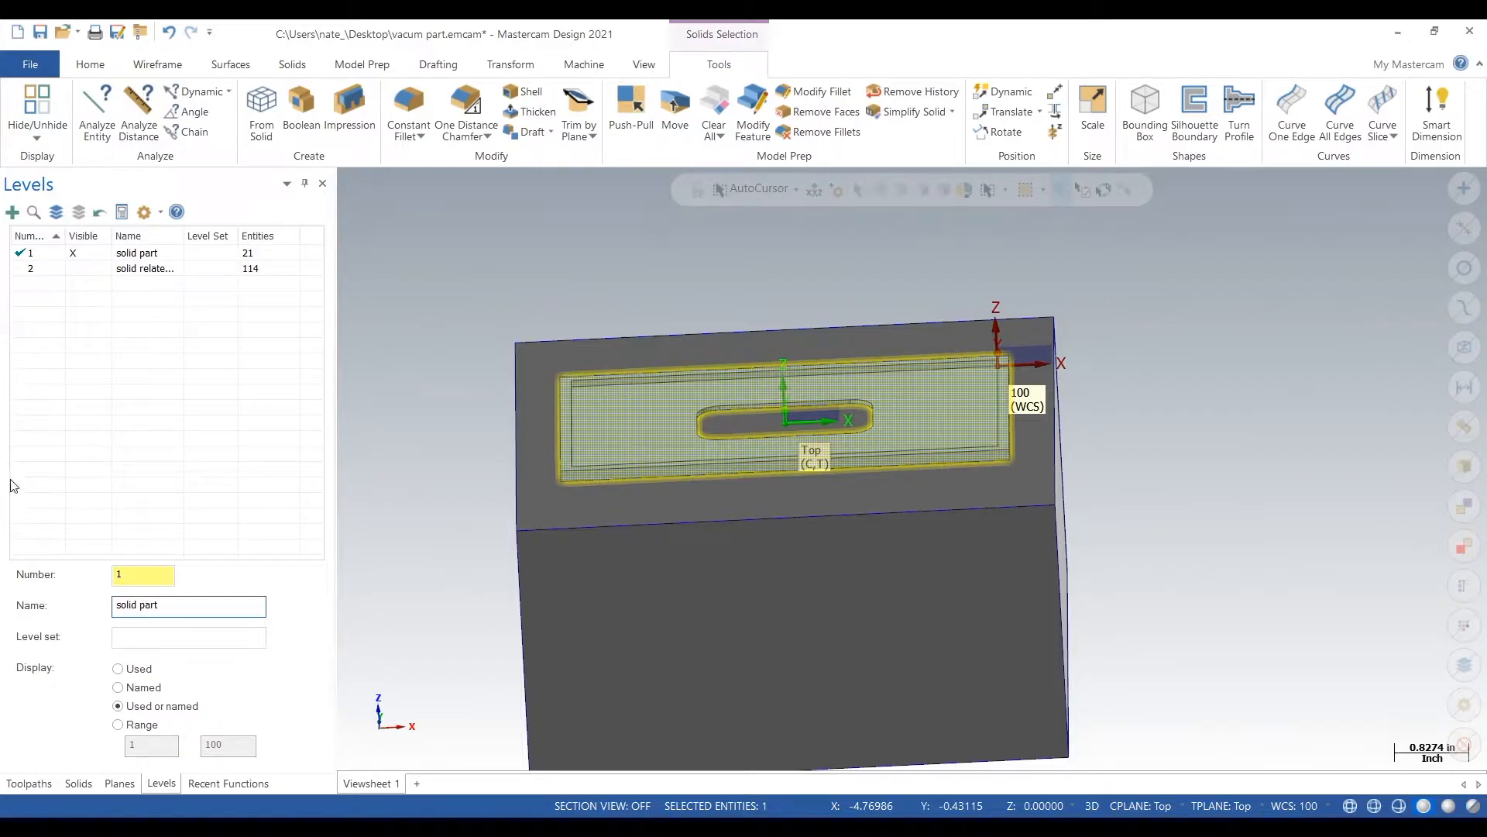
pyautogui.click(513, 592)
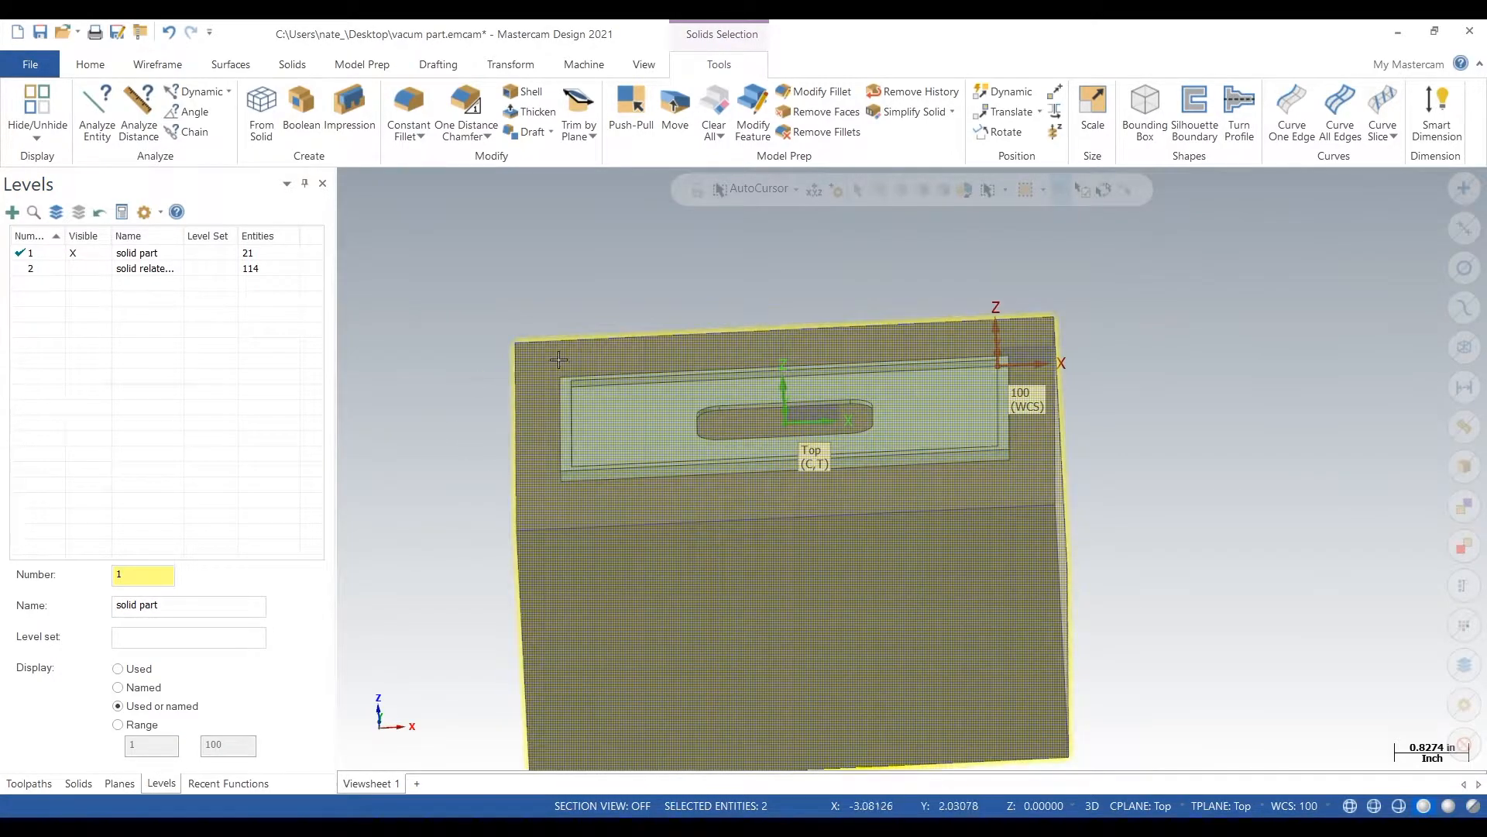
pyautogui.press('Escape')
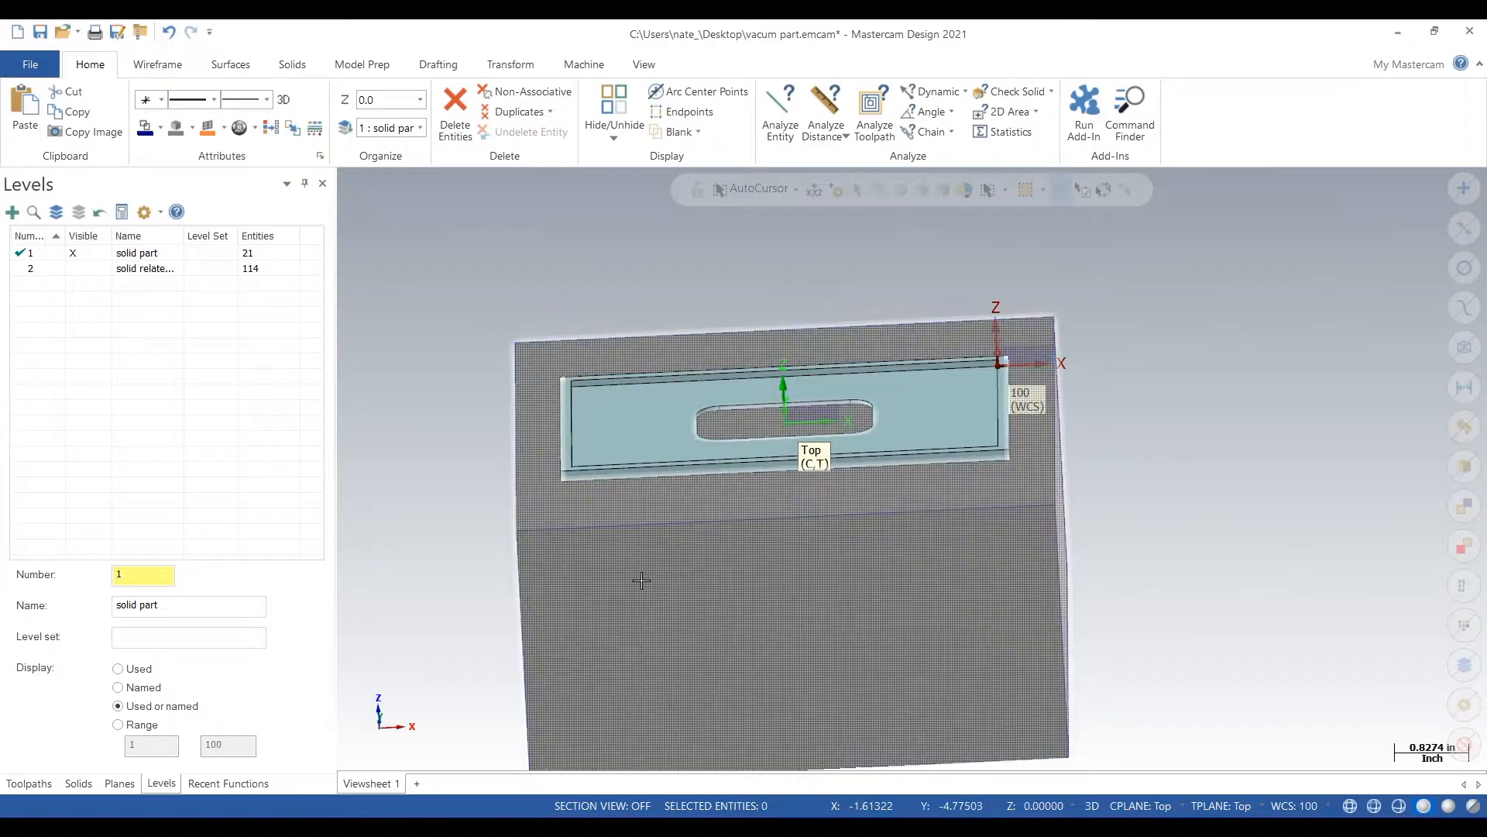
# Step: Create level 3 named "vacum chuck" and level 4 named "vacum chuck wireframe"
pyautogui.click(143, 574)
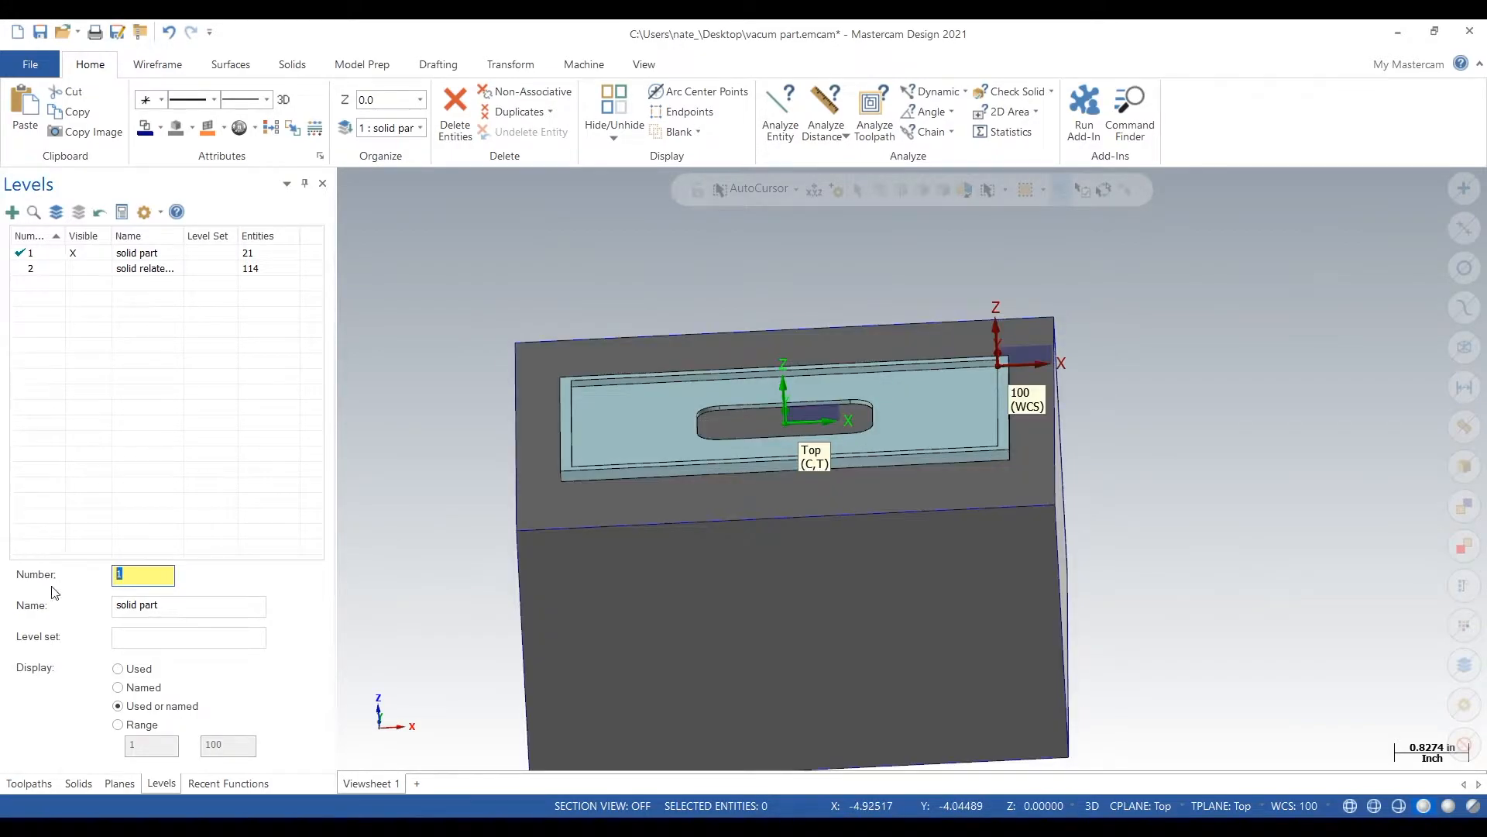
pyautogui.write('3')
pyautogui.press('Tab')
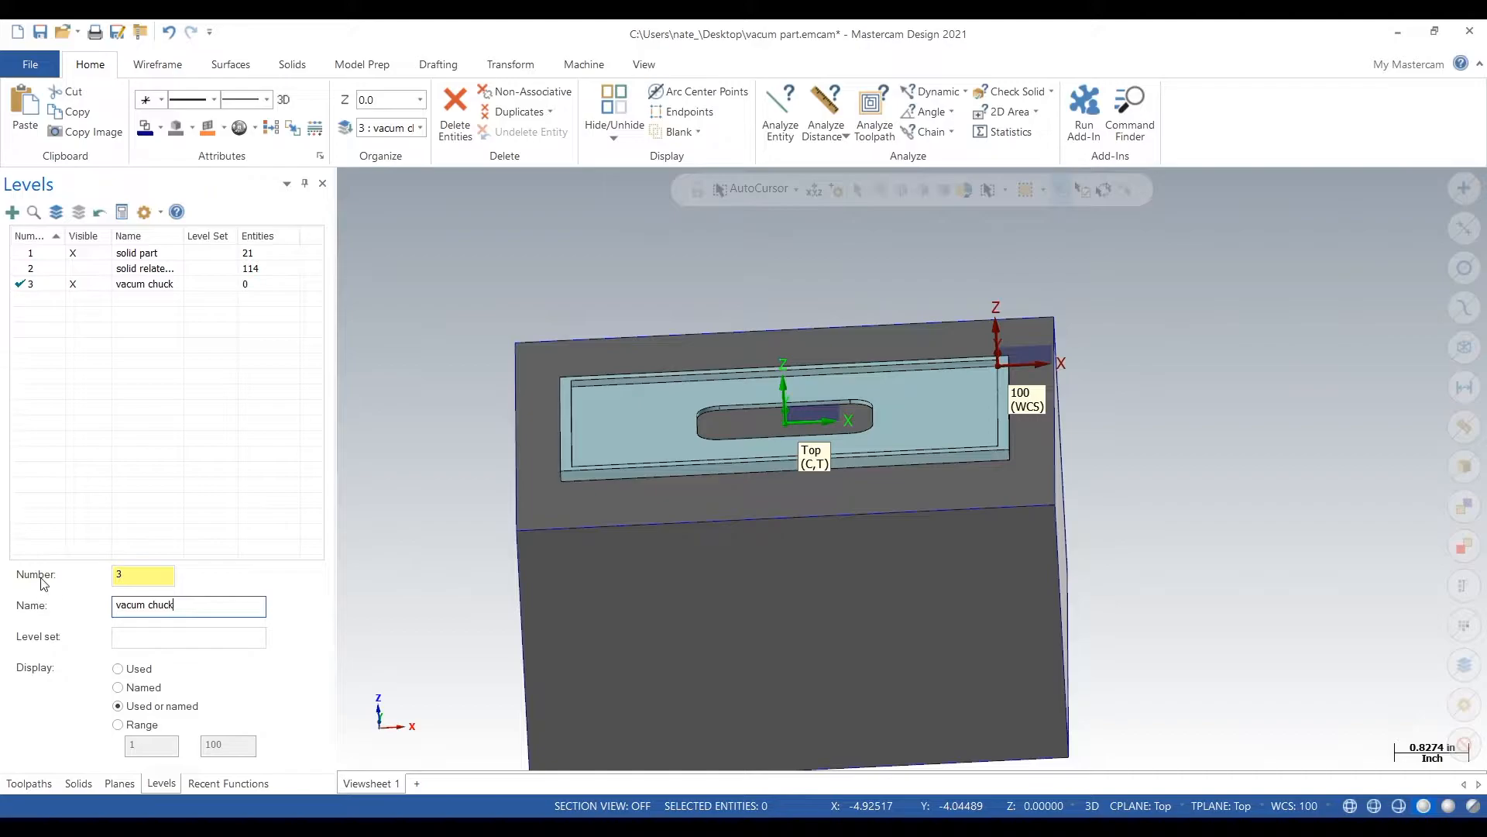
pyautogui.click(167, 572)
pyautogui.press('Return')
pyautogui.write('vacum chuck')
# Step: Make level 1 "solid part" active and hide levels 3 and 4
pyautogui.click(58, 253)
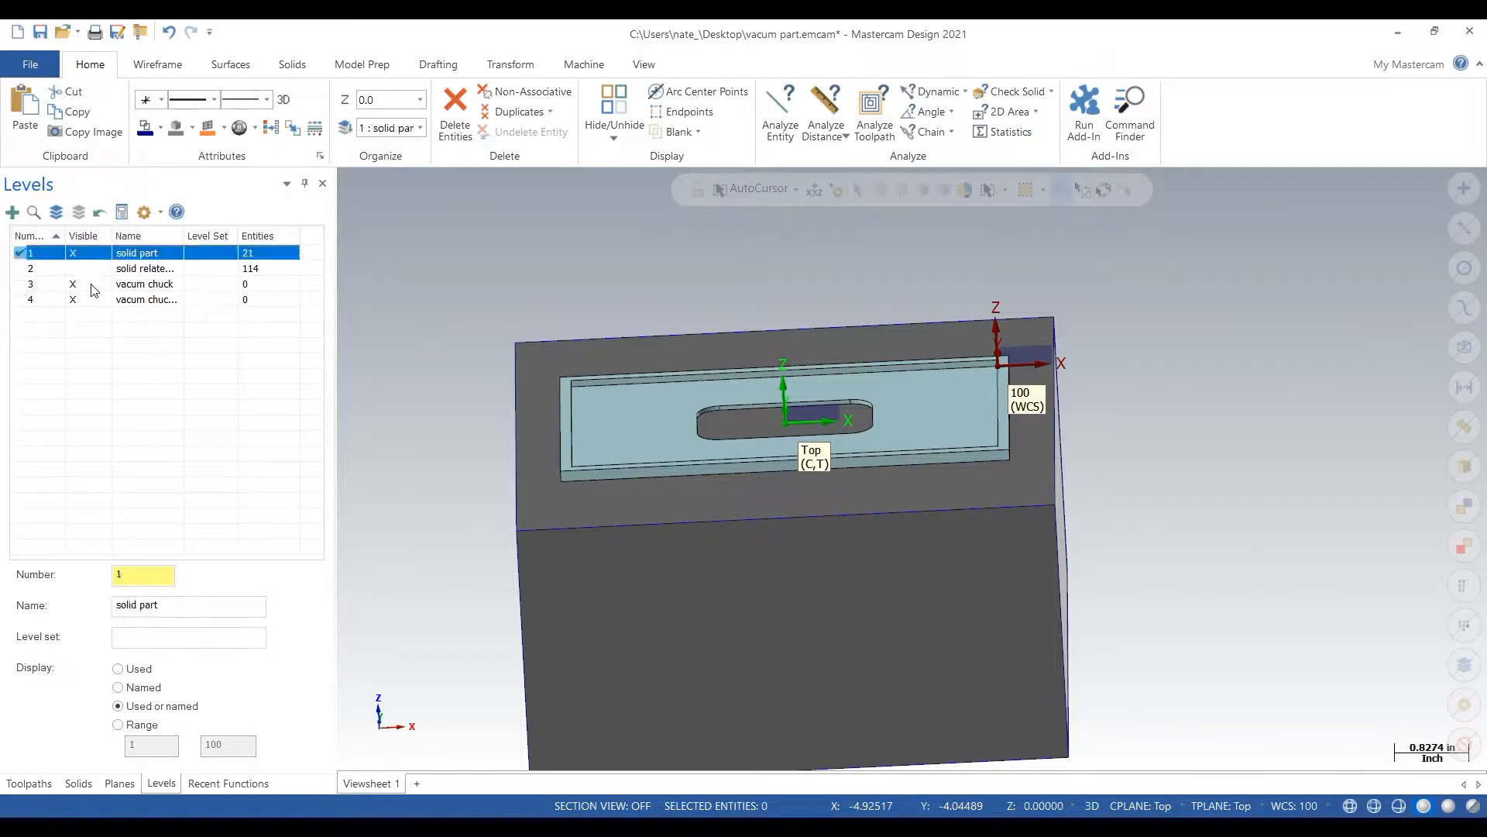
pyautogui.click(90, 283)
pyautogui.click(91, 298)
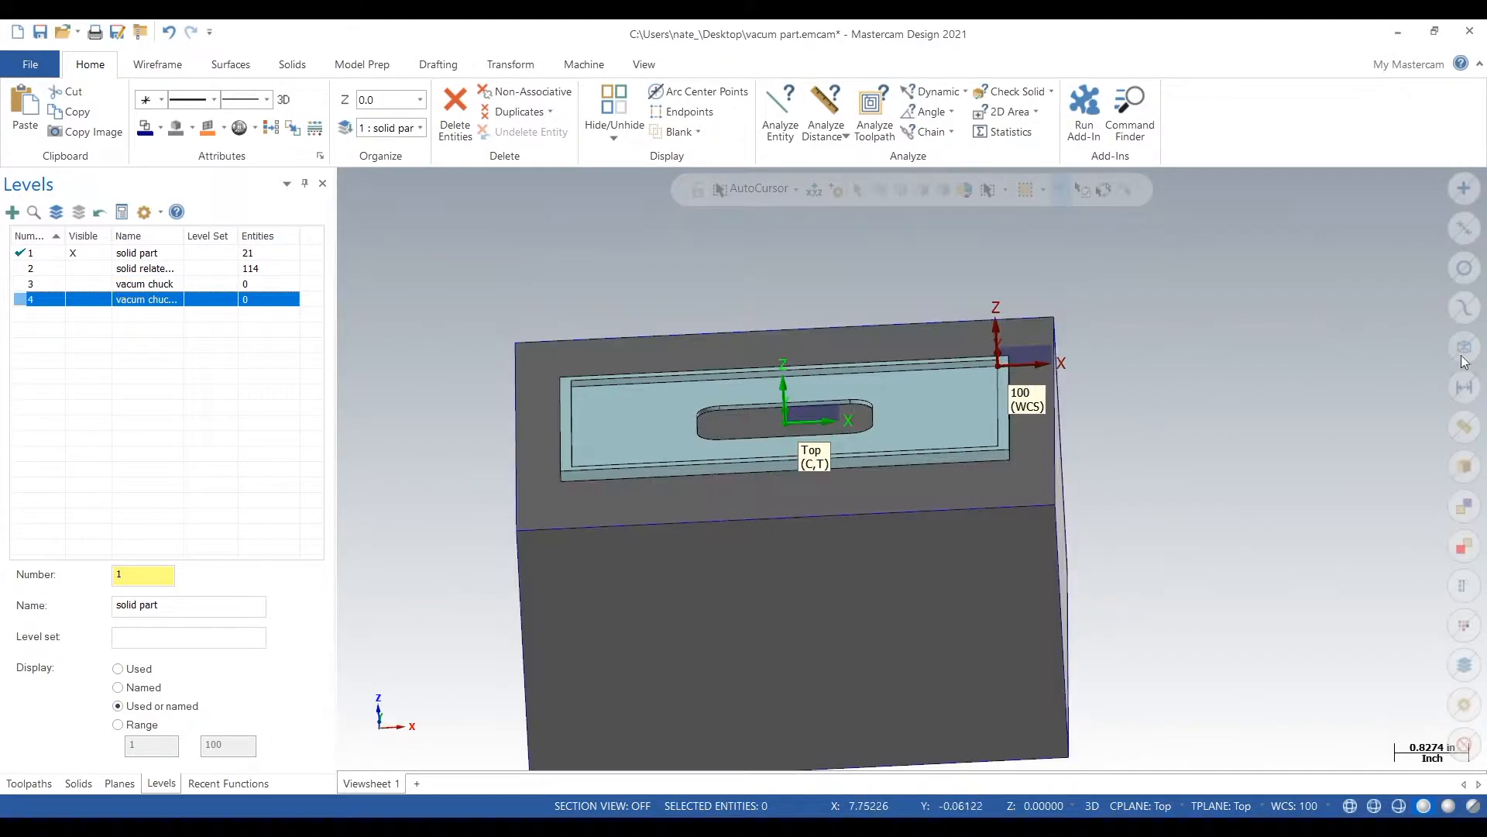
# Step: Move all of the chuck block's wireframe entities to level 4
pyautogui.hotkey('ctrl', 'a')
pyautogui.rightClick(1229, 426)
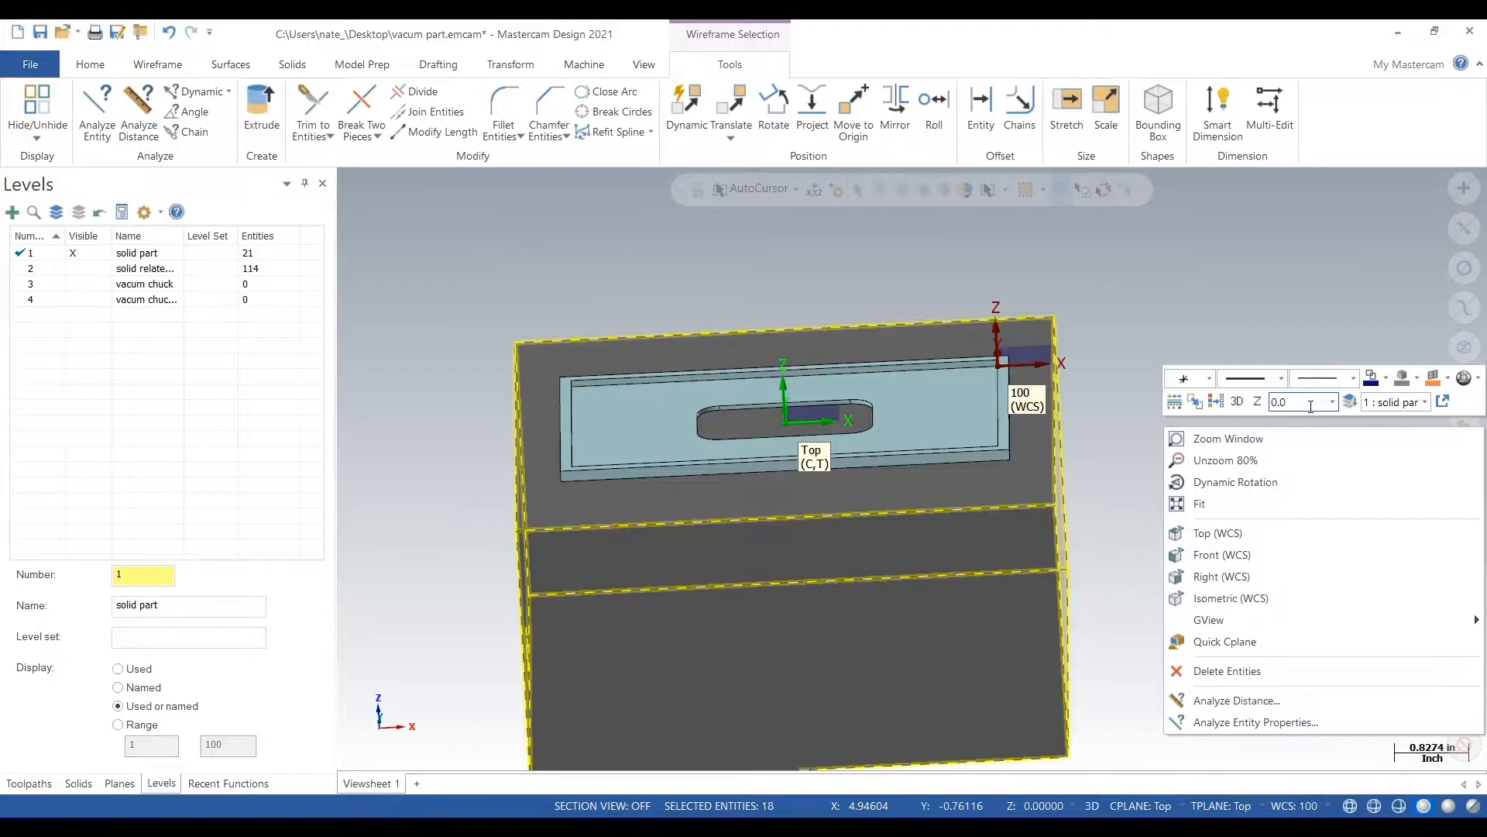
pyautogui.click(1351, 401)
pyautogui.click(29, 320)
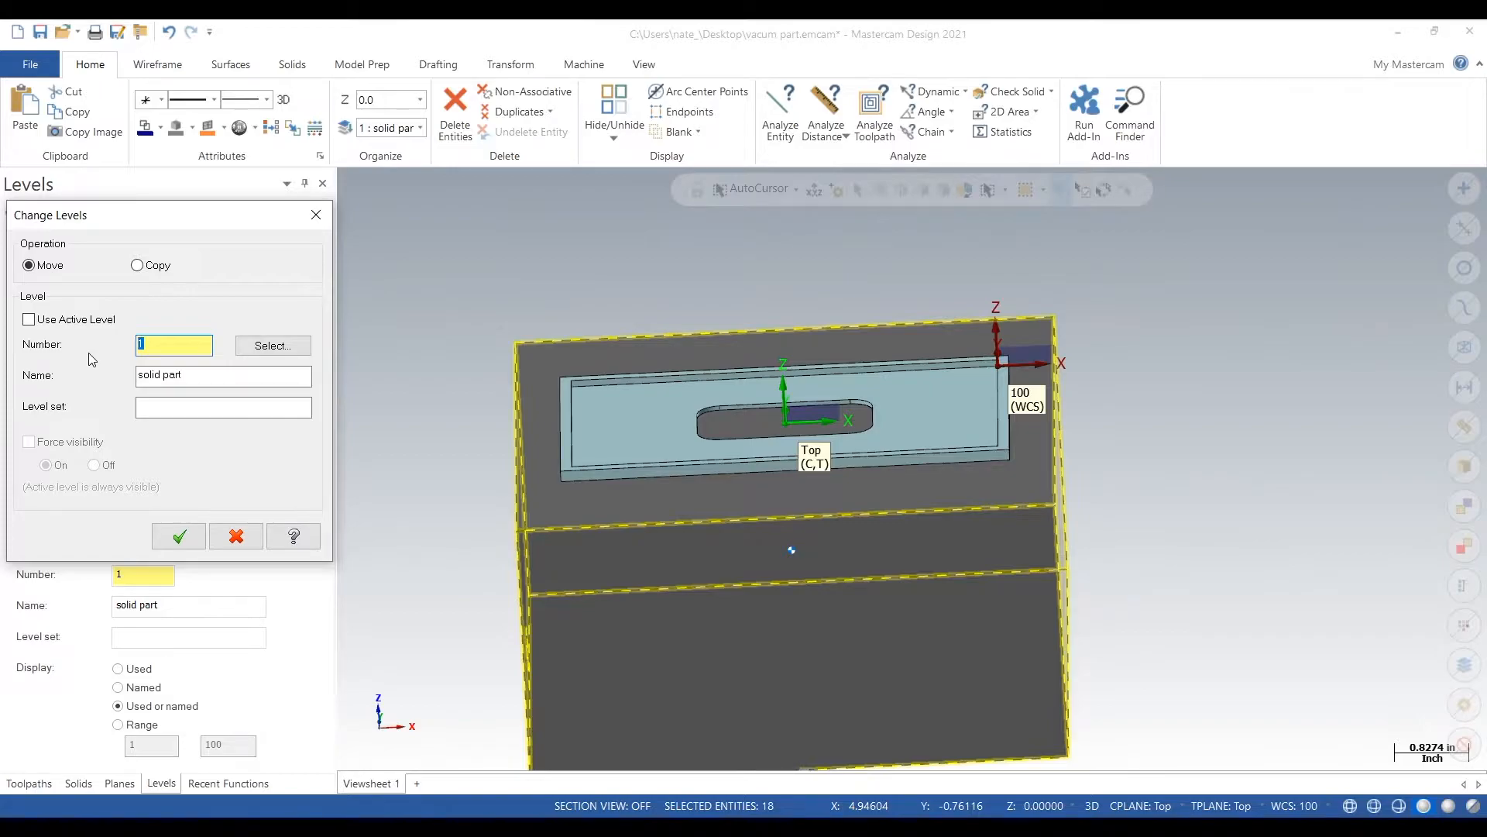
pyautogui.write('4')
pyautogui.click(179, 536)
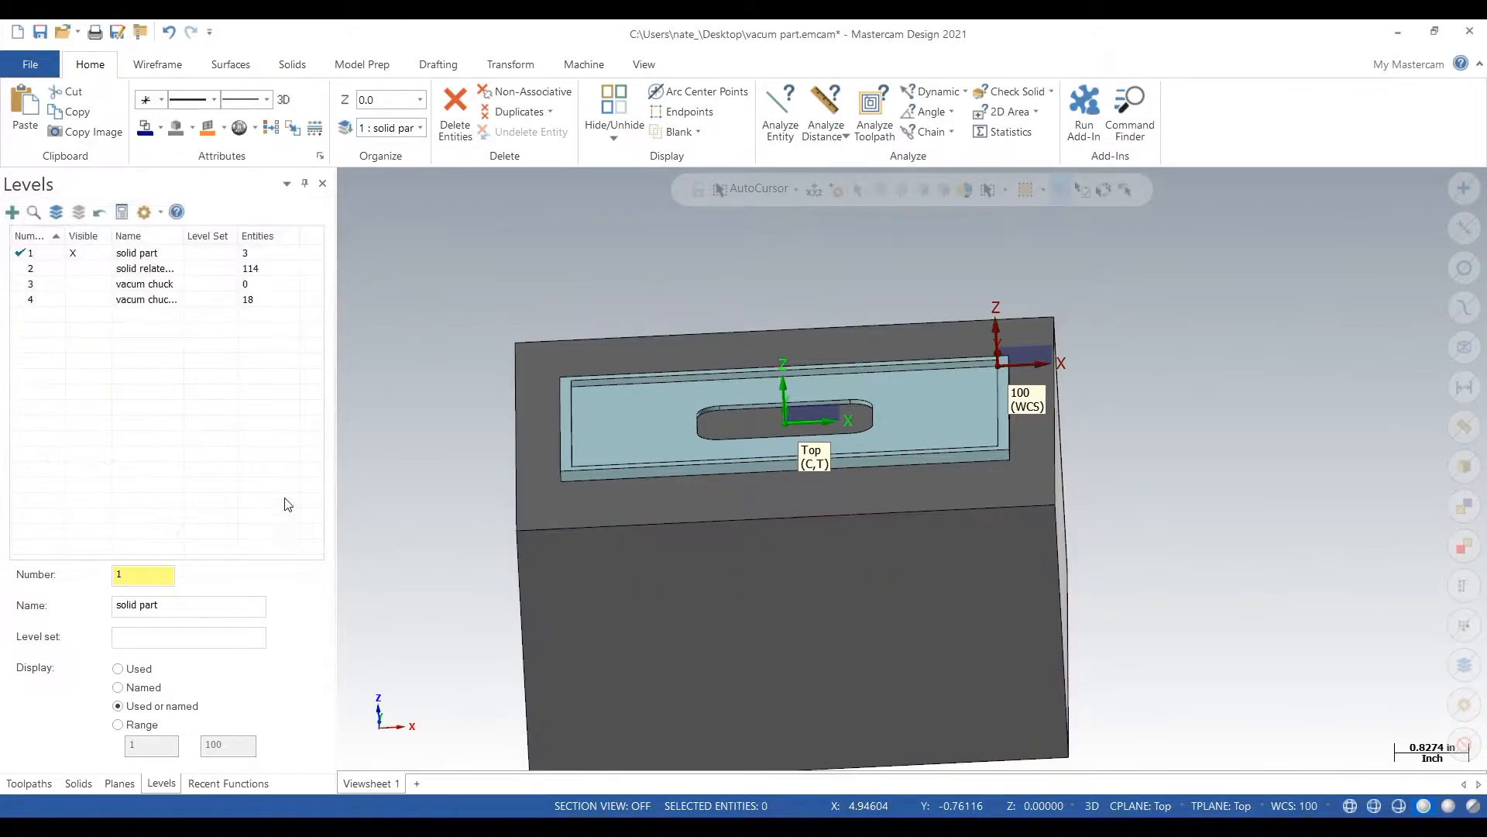
# Step: Move the chuck block solid to level 3, "vacum chuck"
pyautogui.click(1028, 532)
pyautogui.rightClick(1157, 431)
pyautogui.click(1356, 405)
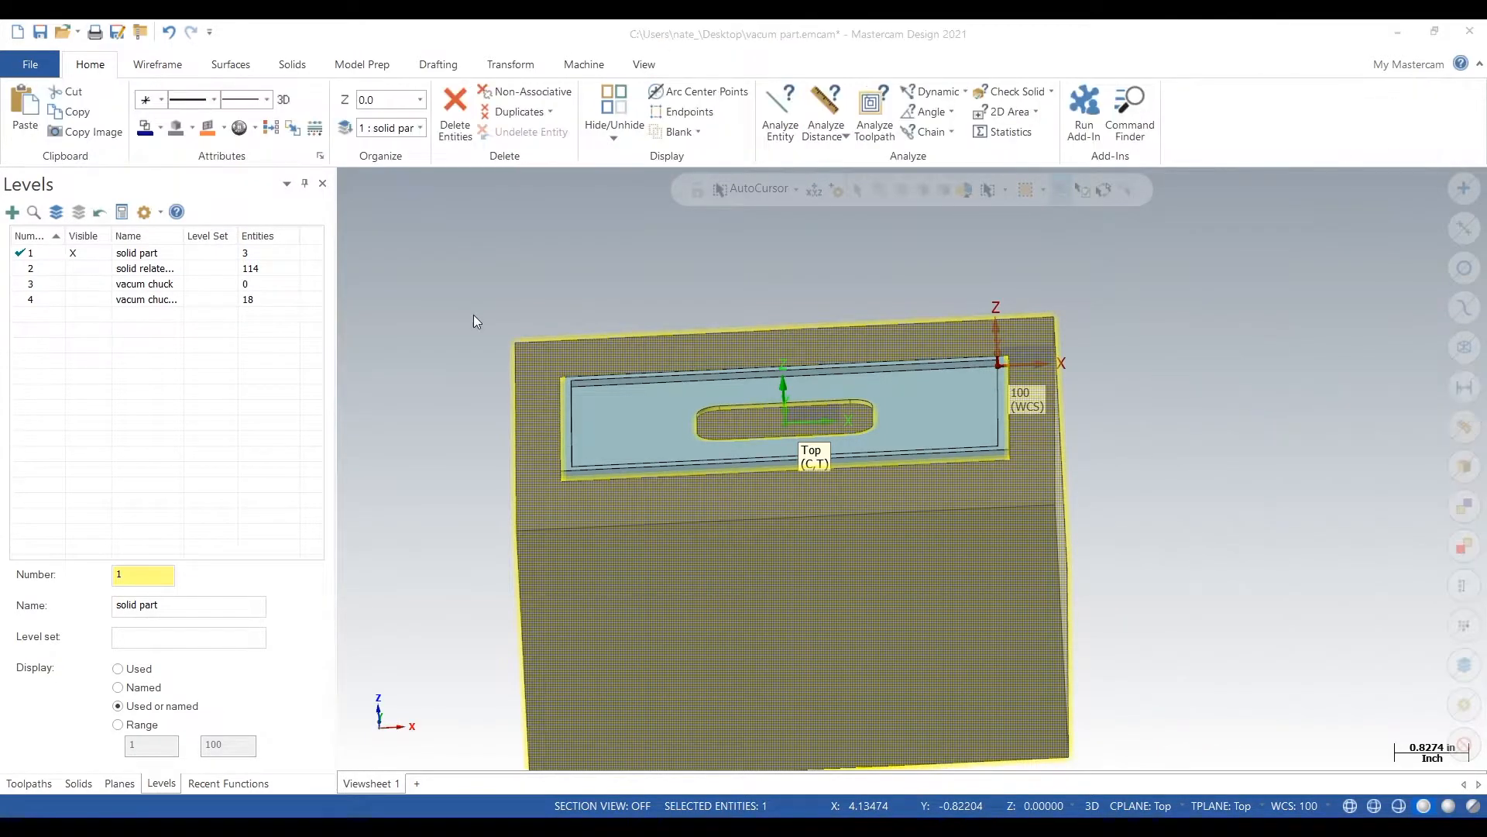
pyautogui.click(162, 345)
pyautogui.write('3')
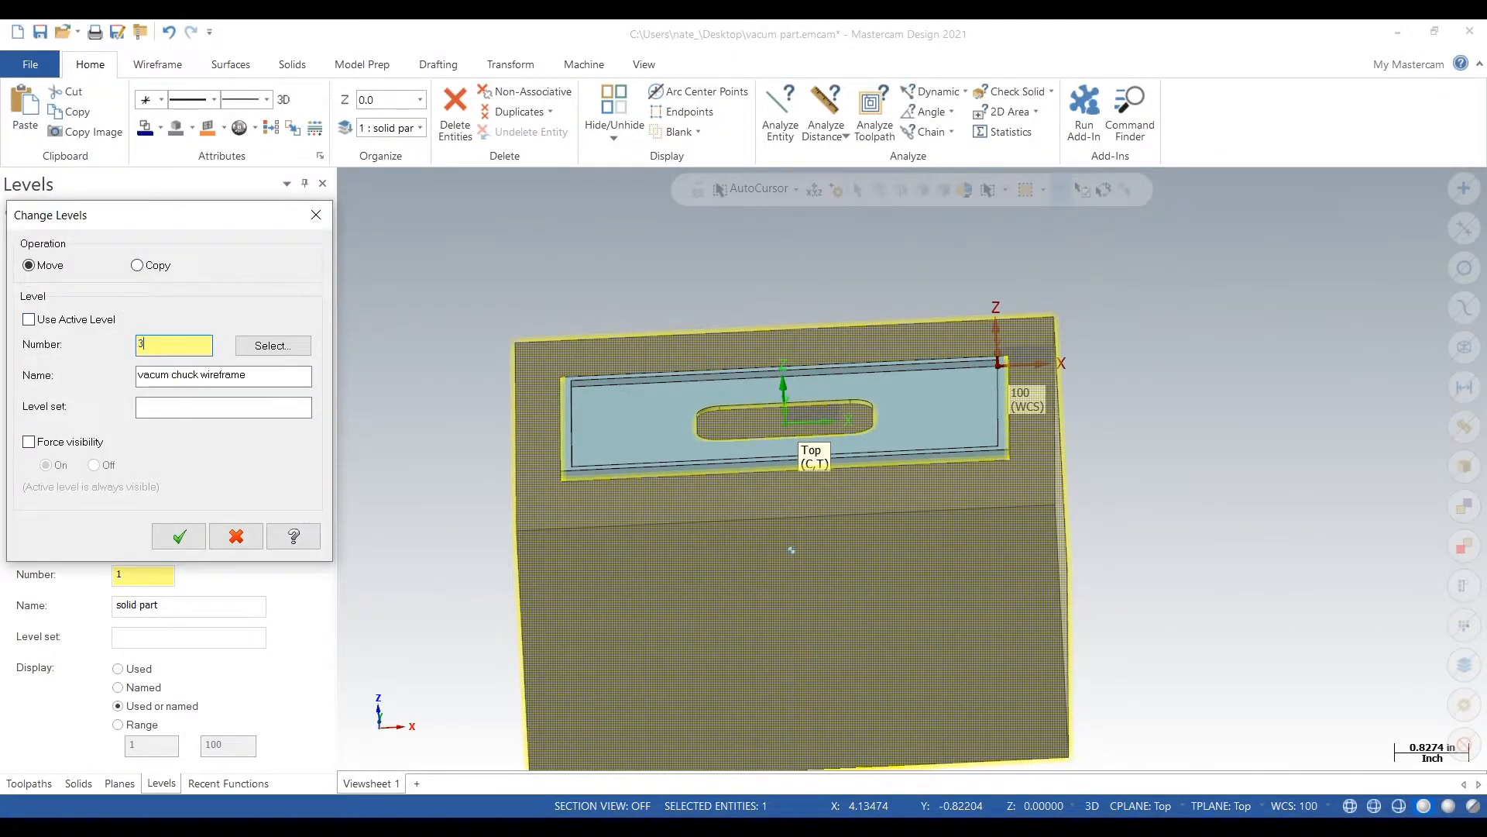
pyautogui.press('Tab')
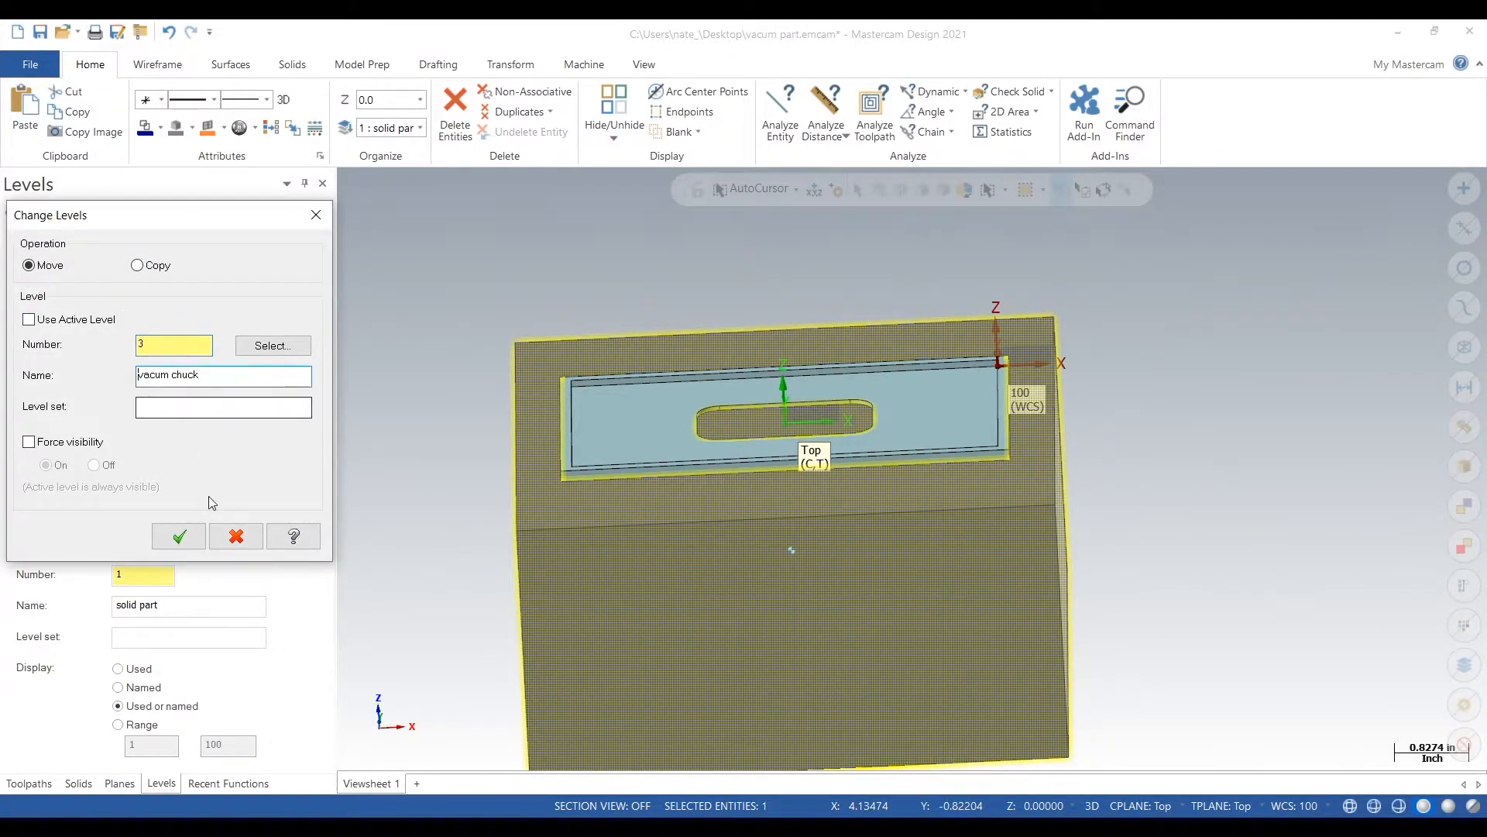
pyautogui.click(179, 537)
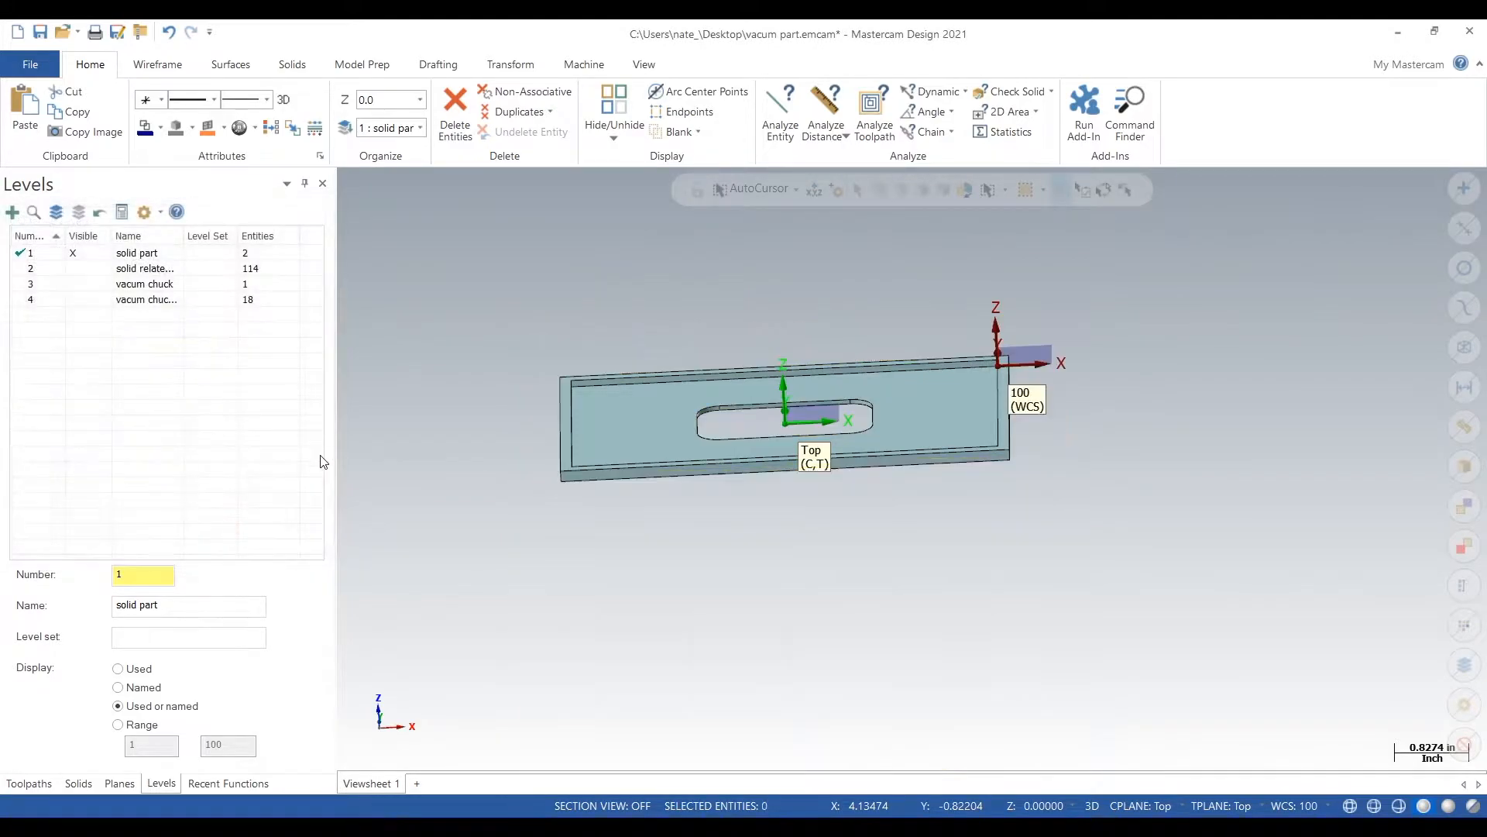
# Step: Check what each of the four levels contains by showing them in turn, returning to level 1 as the only visible level
pyautogui.click(82, 271)
pyautogui.click(51, 271)
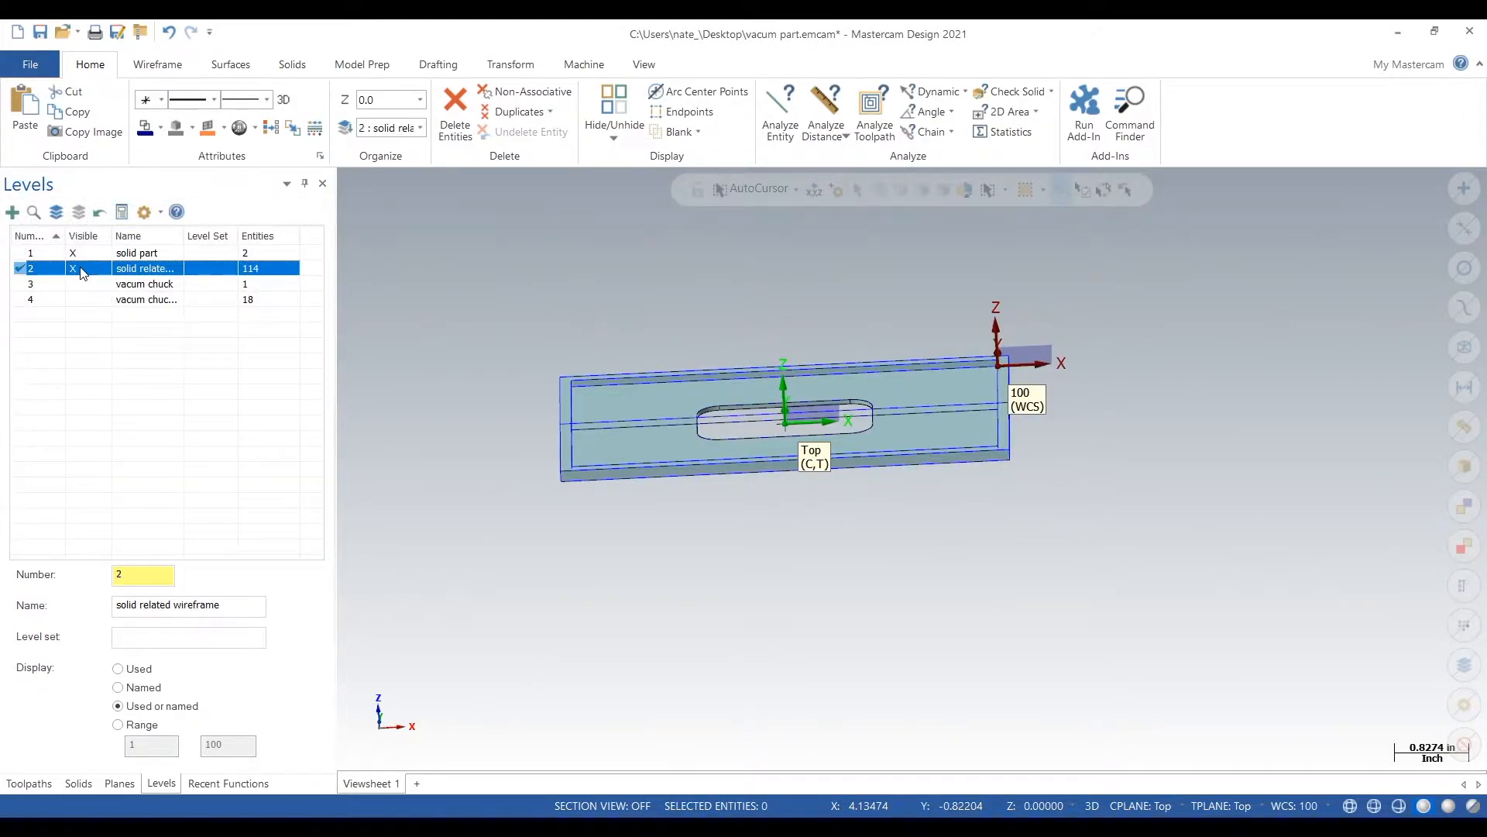
pyautogui.click(93, 257)
pyautogui.click(93, 255)
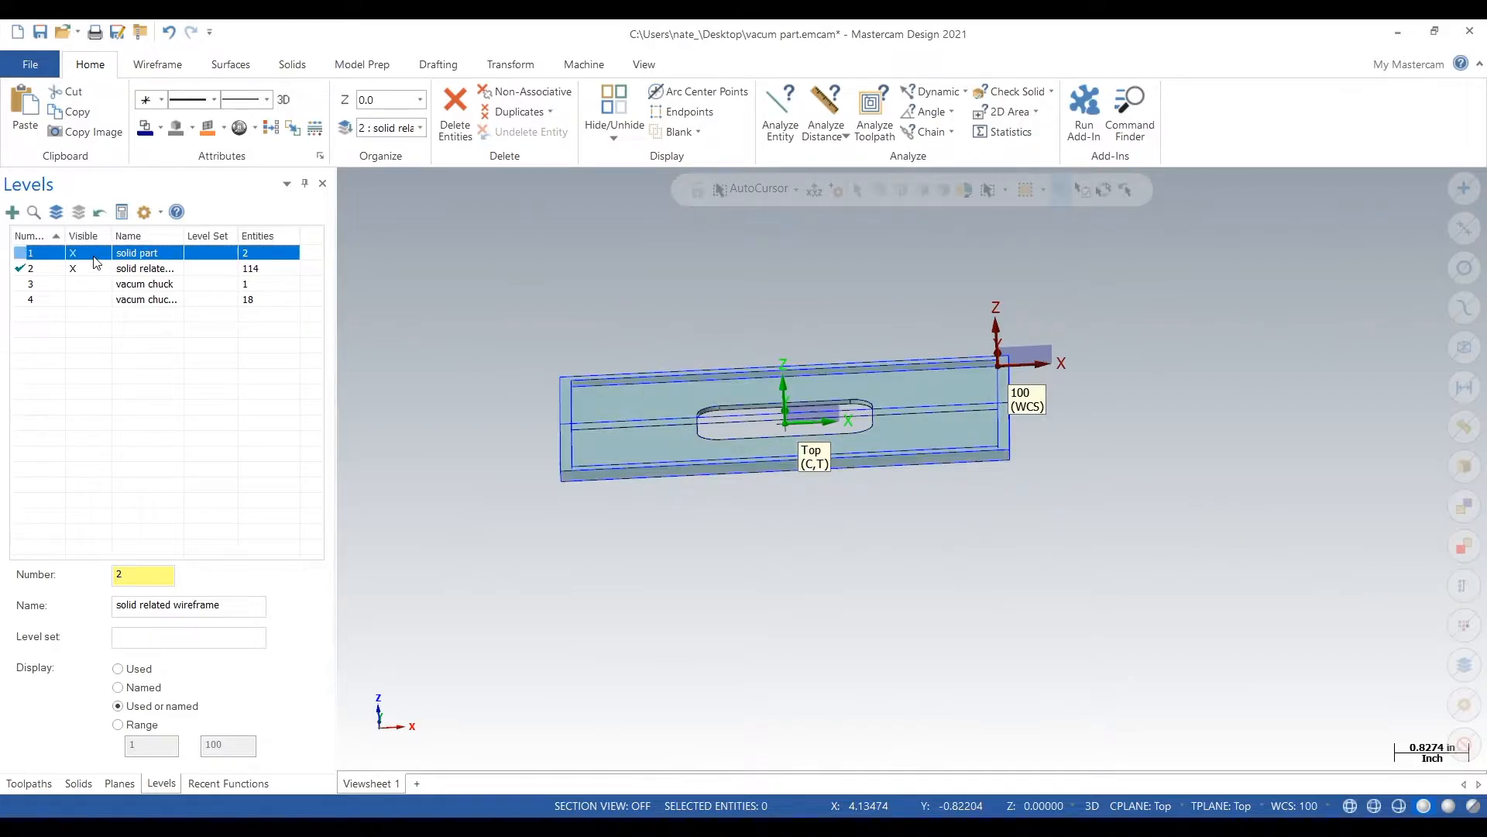
pyautogui.click(57, 282)
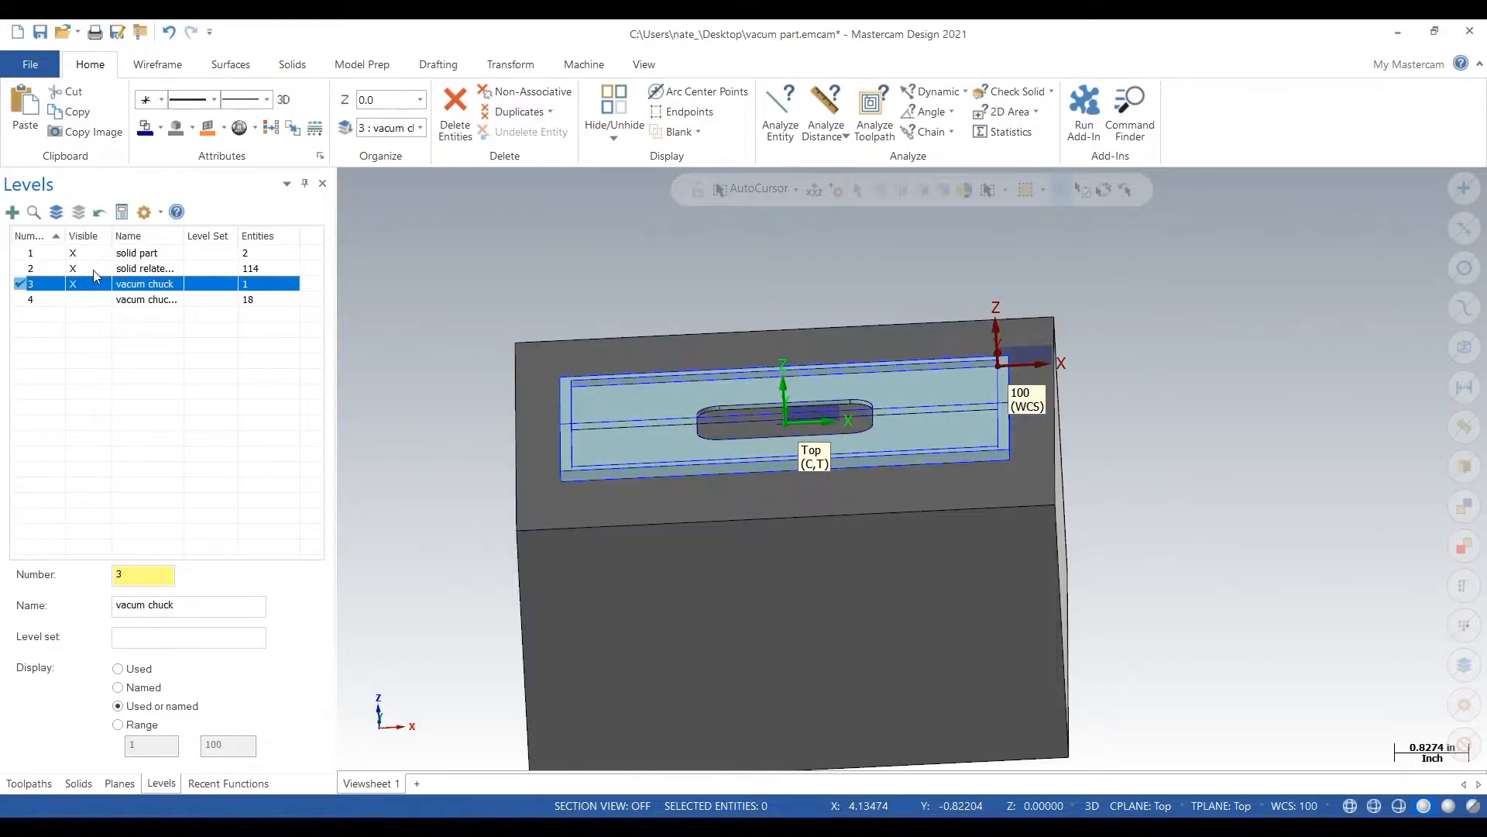
pyautogui.click(92, 268)
pyautogui.click(96, 253)
pyautogui.click(89, 300)
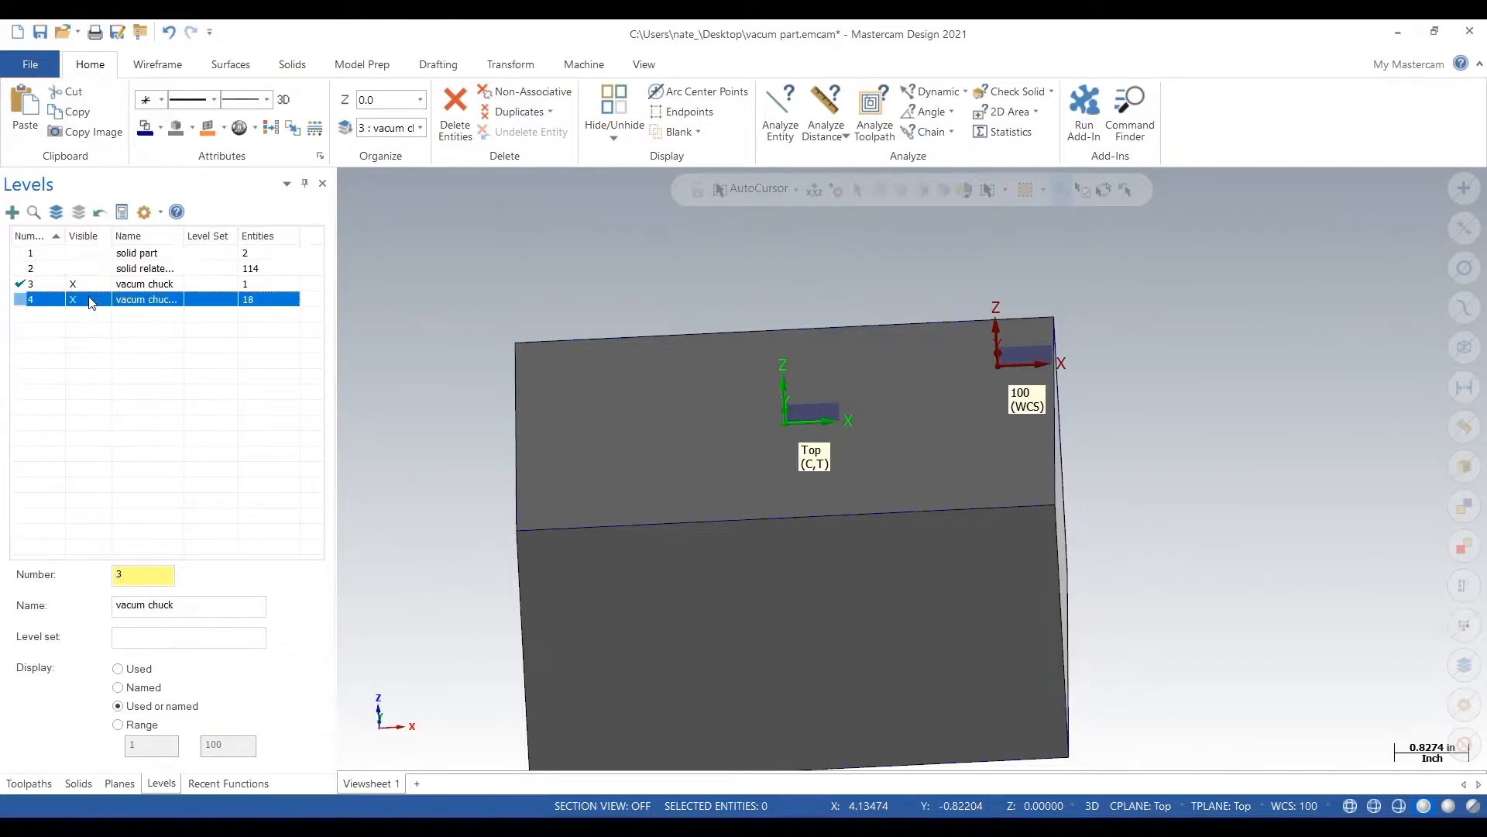
pyautogui.click(93, 255)
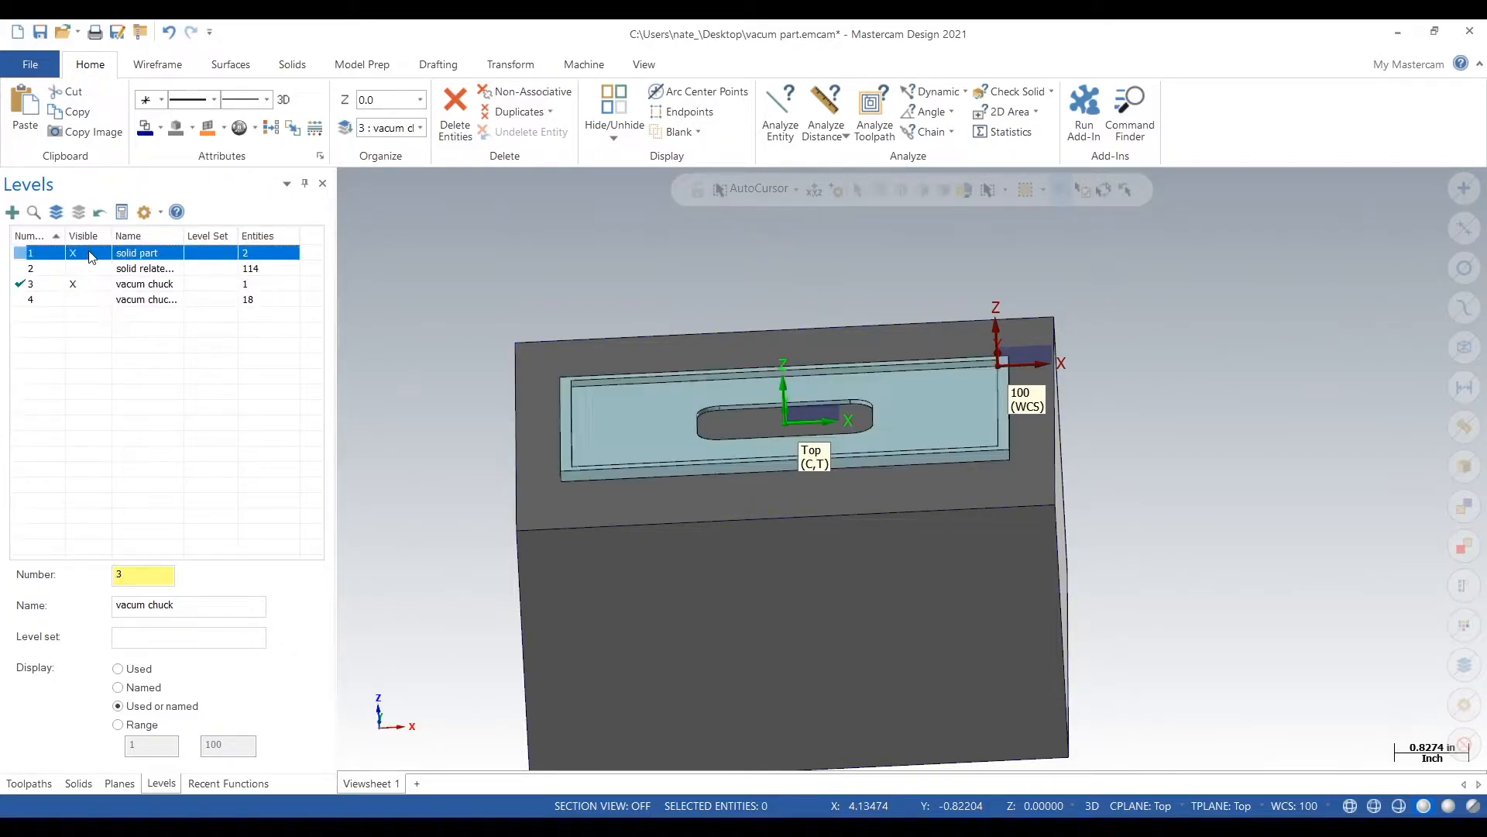
pyautogui.click(51, 253)
pyautogui.click(97, 285)
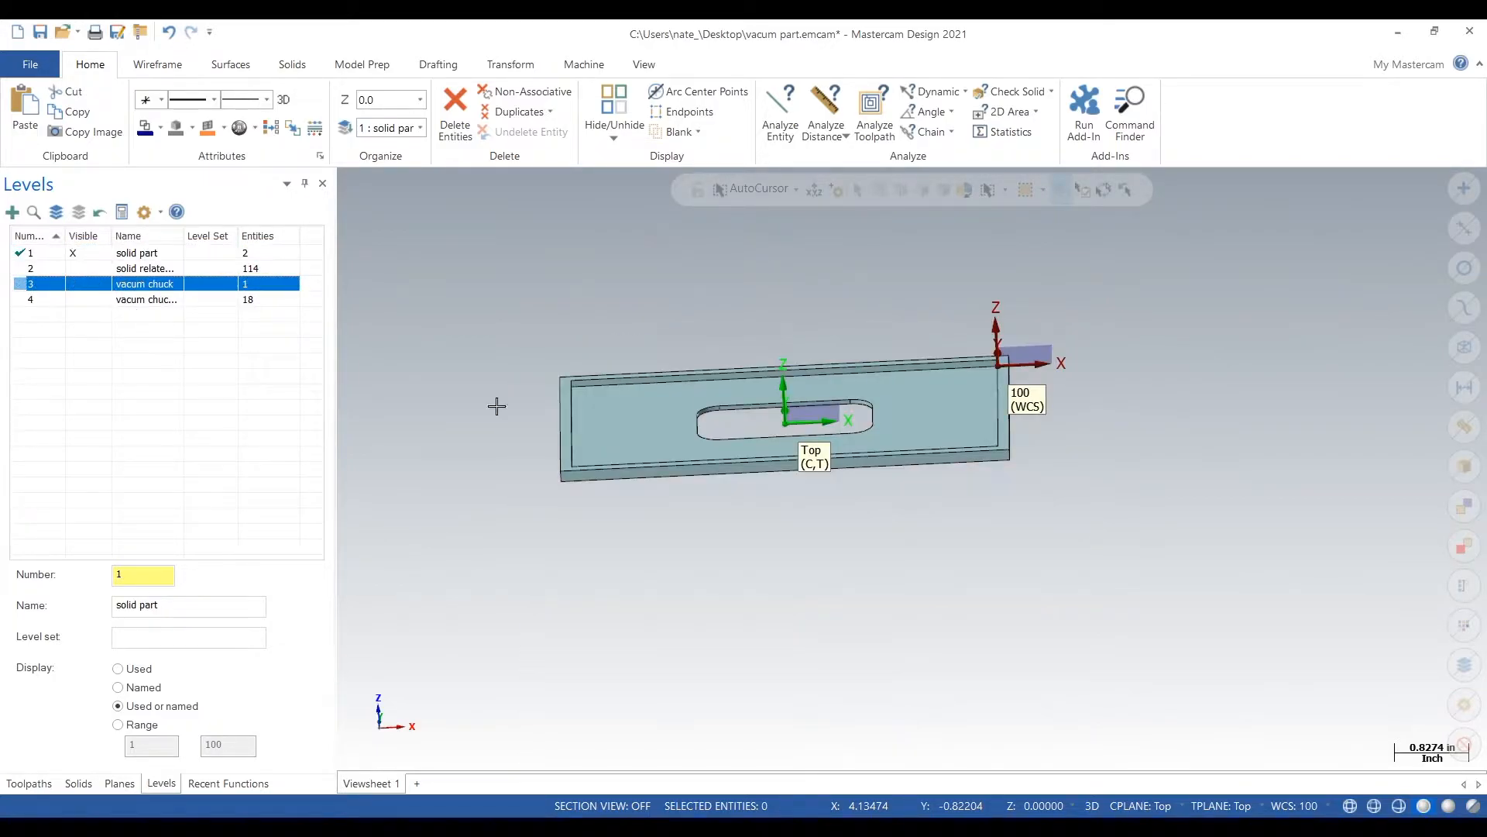
# Step: Rename the plane "100" to "build"
pyautogui.moveTo(913, 547); pyautogui.dragTo(953, 691, button='middle')
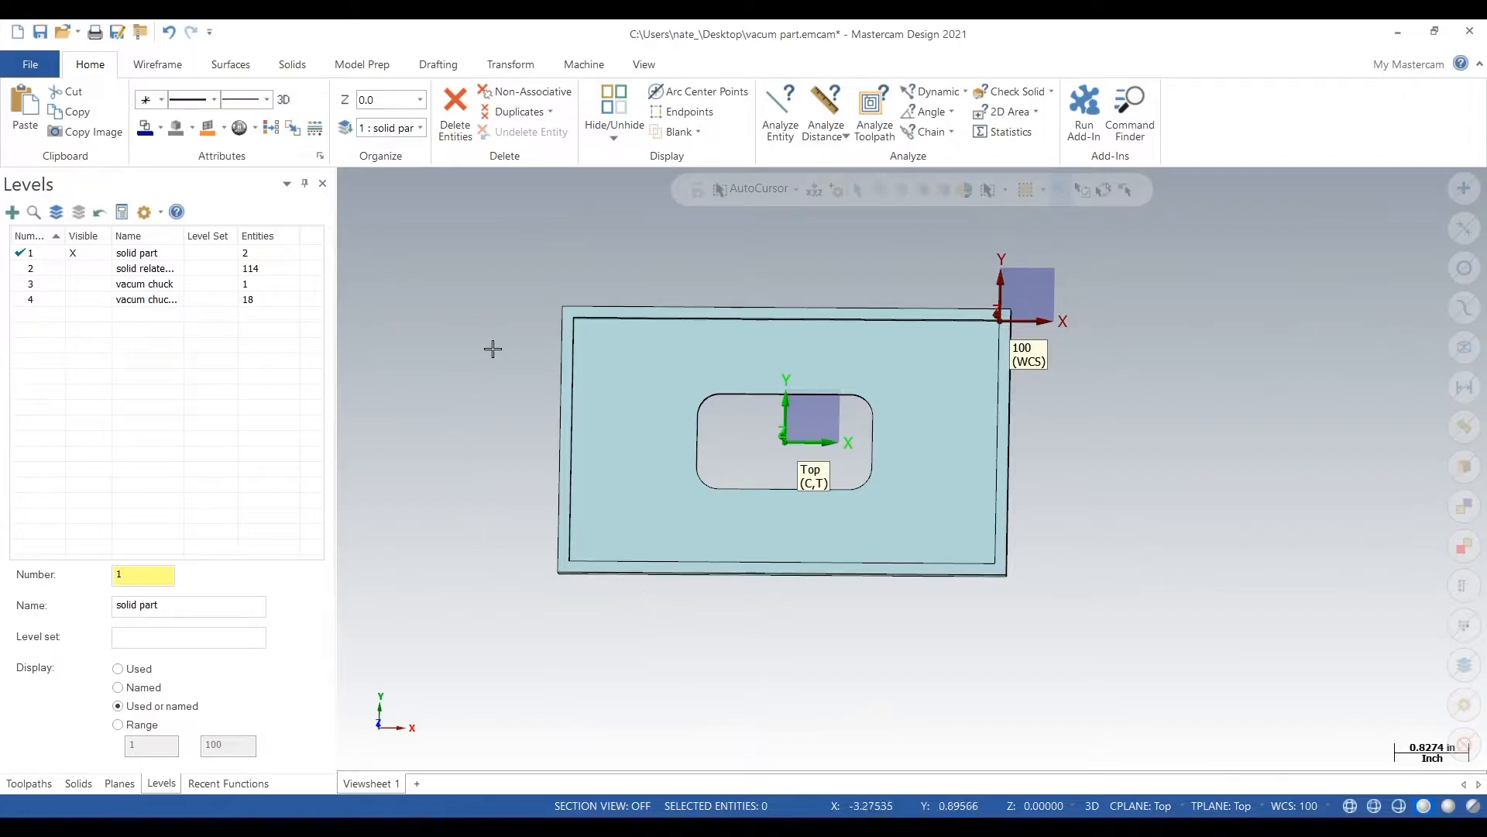
pyautogui.moveTo(514, 498)
pyautogui.mouseDown(button='middle')
pyautogui.moveTo(569, 483)
pyautogui.moveTo(750, 491)
pyautogui.moveTo(974, 412)
pyautogui.mouseUp(button='middle')
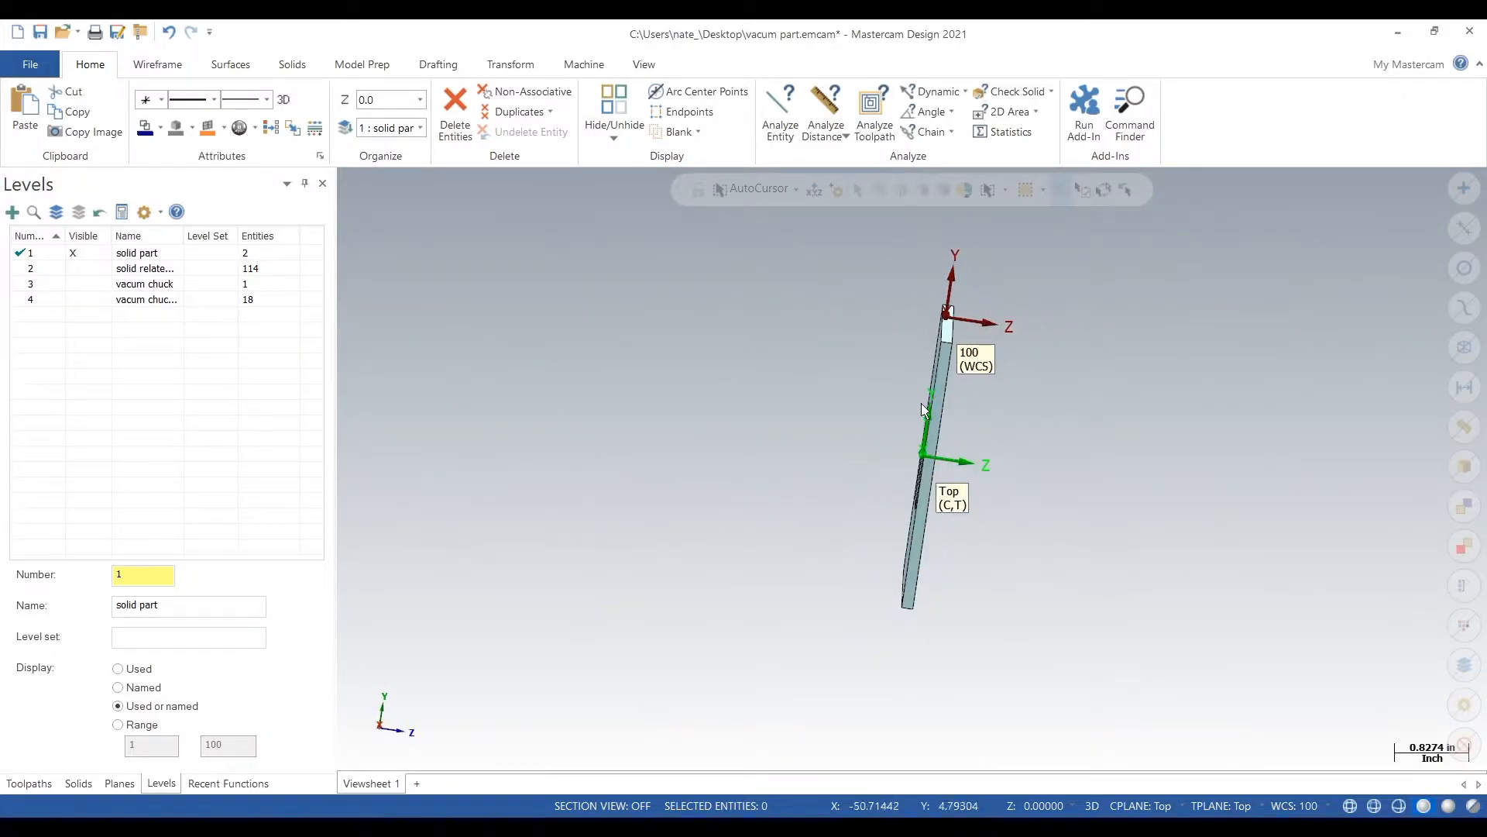
pyautogui.moveTo(817, 458); pyautogui.dragTo(922, 513, button='middle')
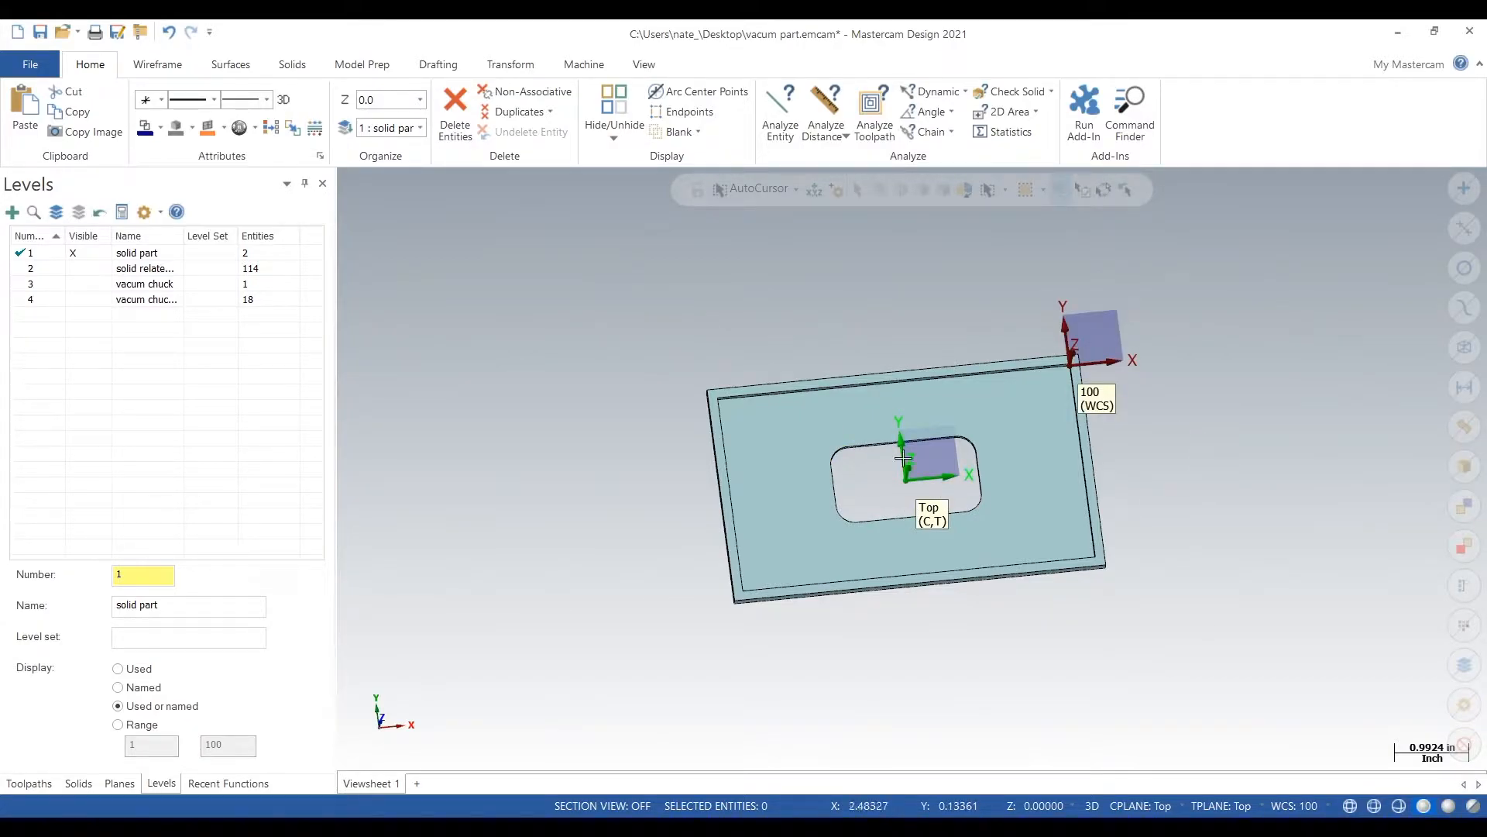
pyautogui.click(123, 785)
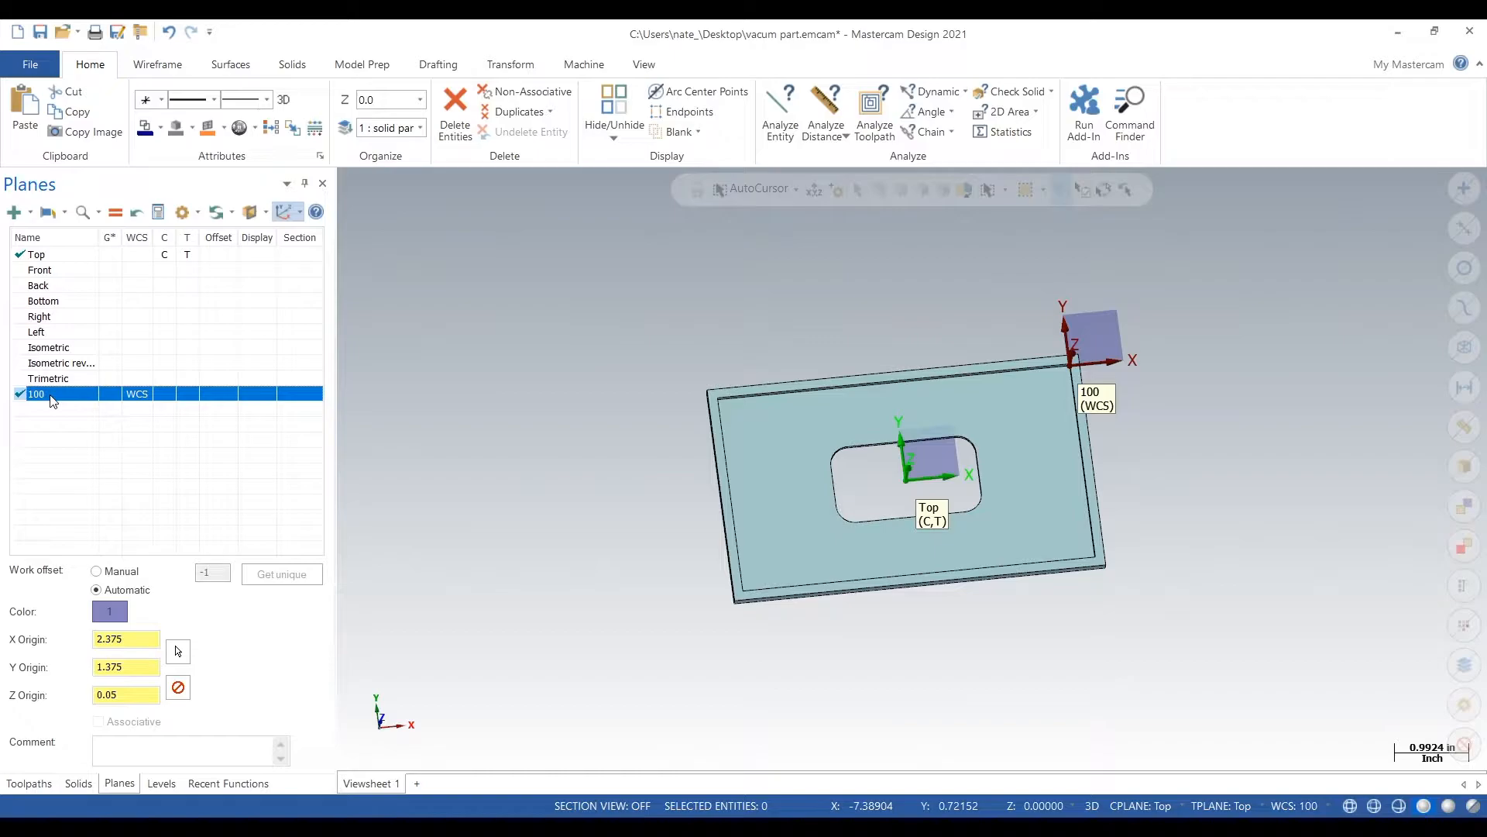
pyautogui.doubleClick(51, 395)
pyautogui.press('Return')
# Step: Try to shift the "build" plane's origin along its Z axis
pyautogui.rightClick(89, 399)
pyautogui.click(108, 403)
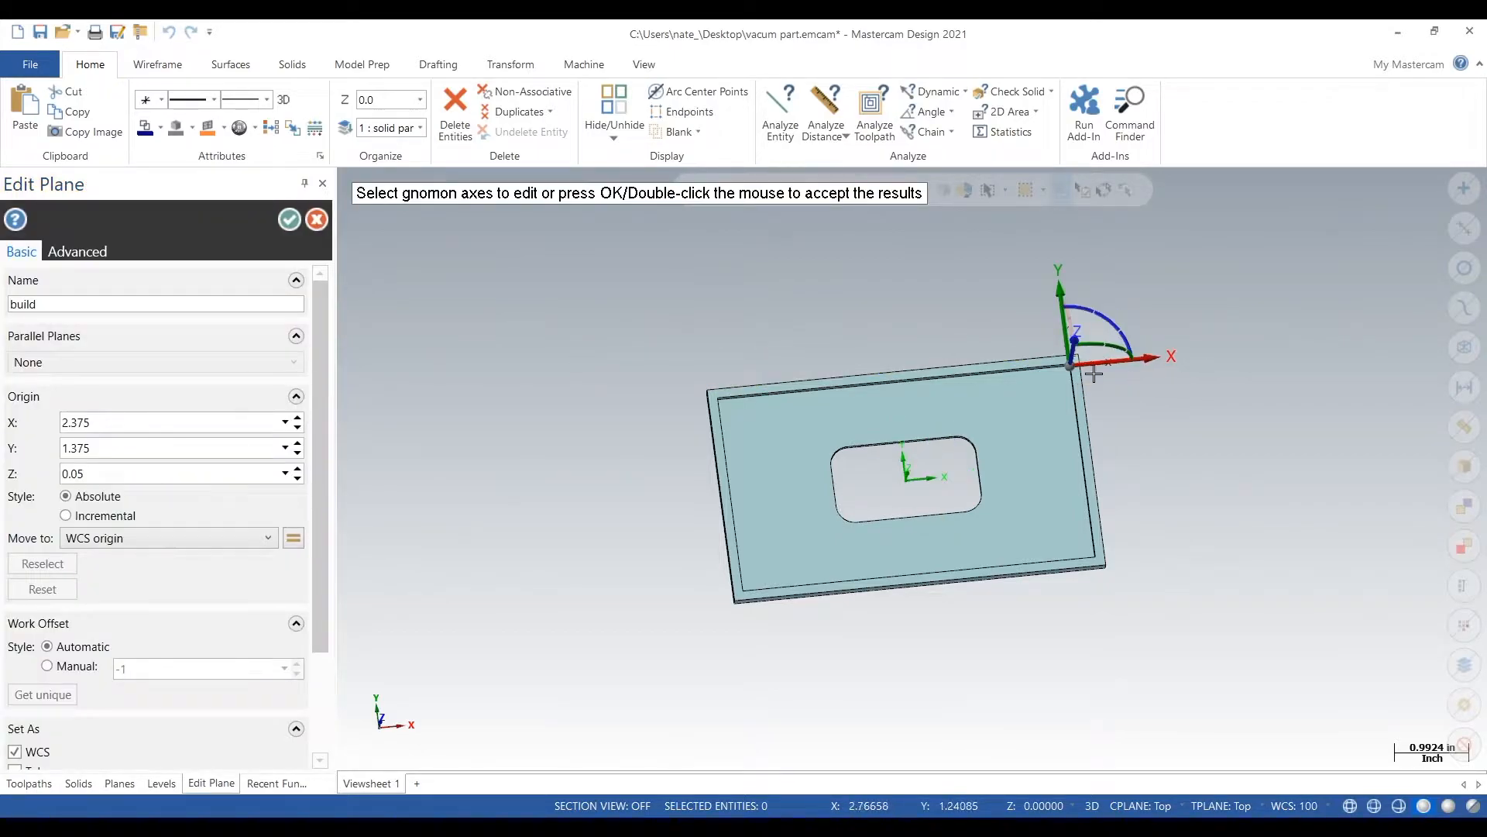
pyautogui.click(1075, 339)
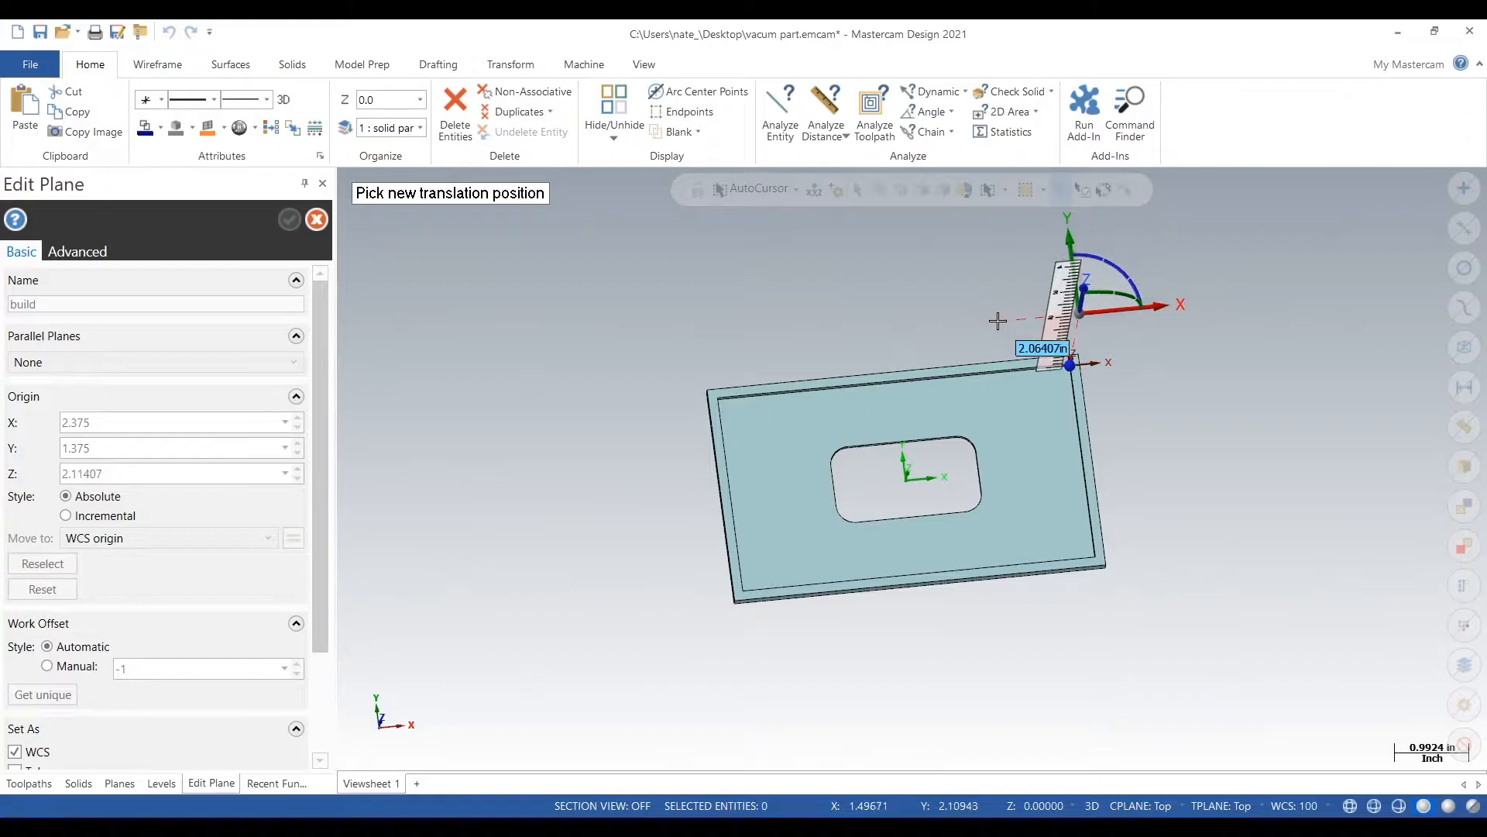
pyautogui.click(1070, 366)
pyautogui.click(1074, 340)
pyautogui.moveTo(986, 332); pyautogui.dragTo(1117, 410, button='middle')
pyautogui.click(1036, 317)
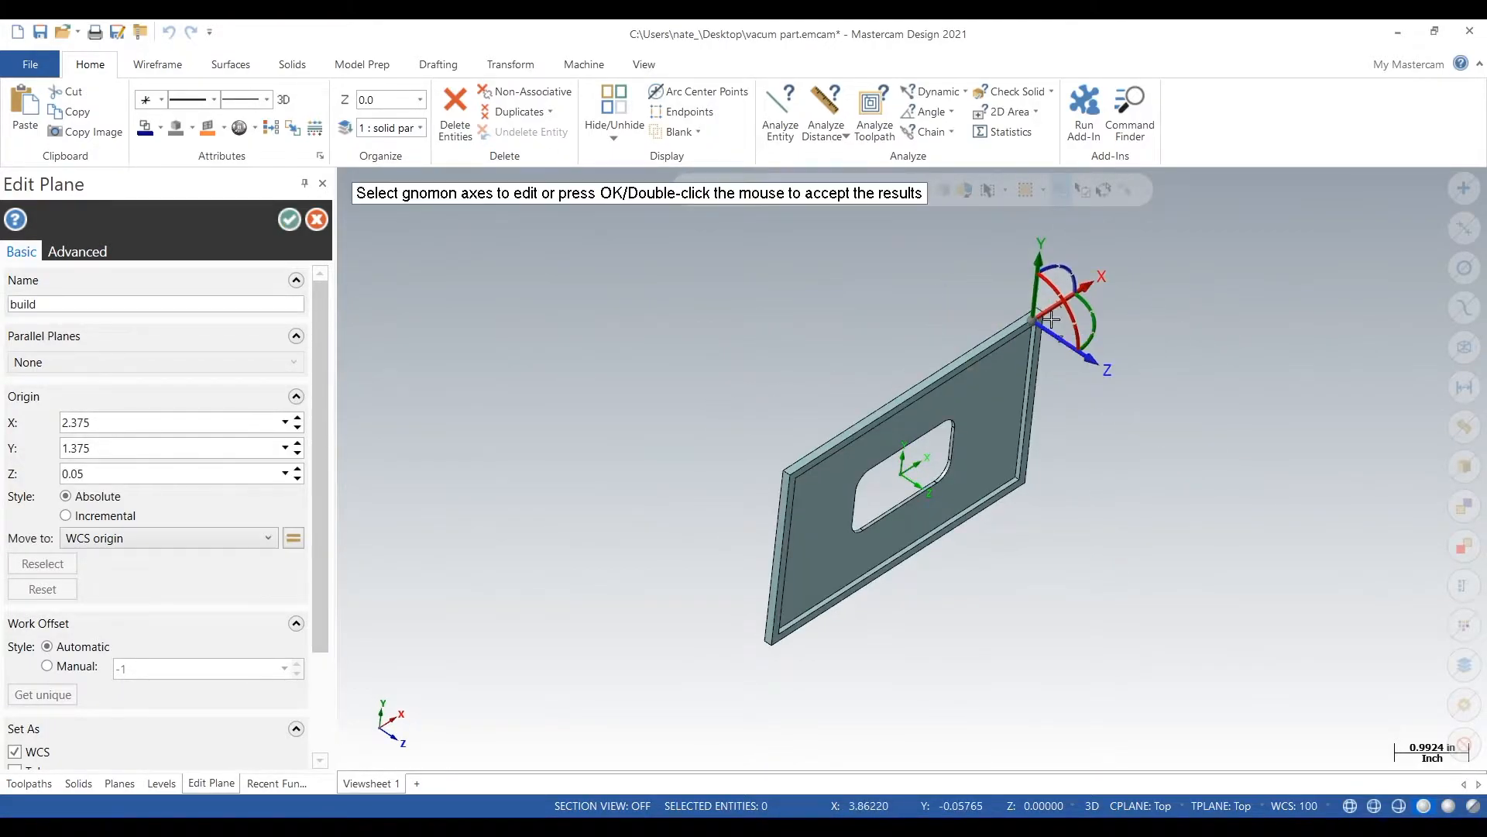
pyautogui.doubleClick(1043, 316)
# Step: Edit the "build" plane and move its origin to the part's outer back-face corner at X 2.5, Y 1.5, Z 0
pyautogui.scroll(5, 1043, 316)
pyautogui.rightClick(67, 393)
pyautogui.click(91, 403)
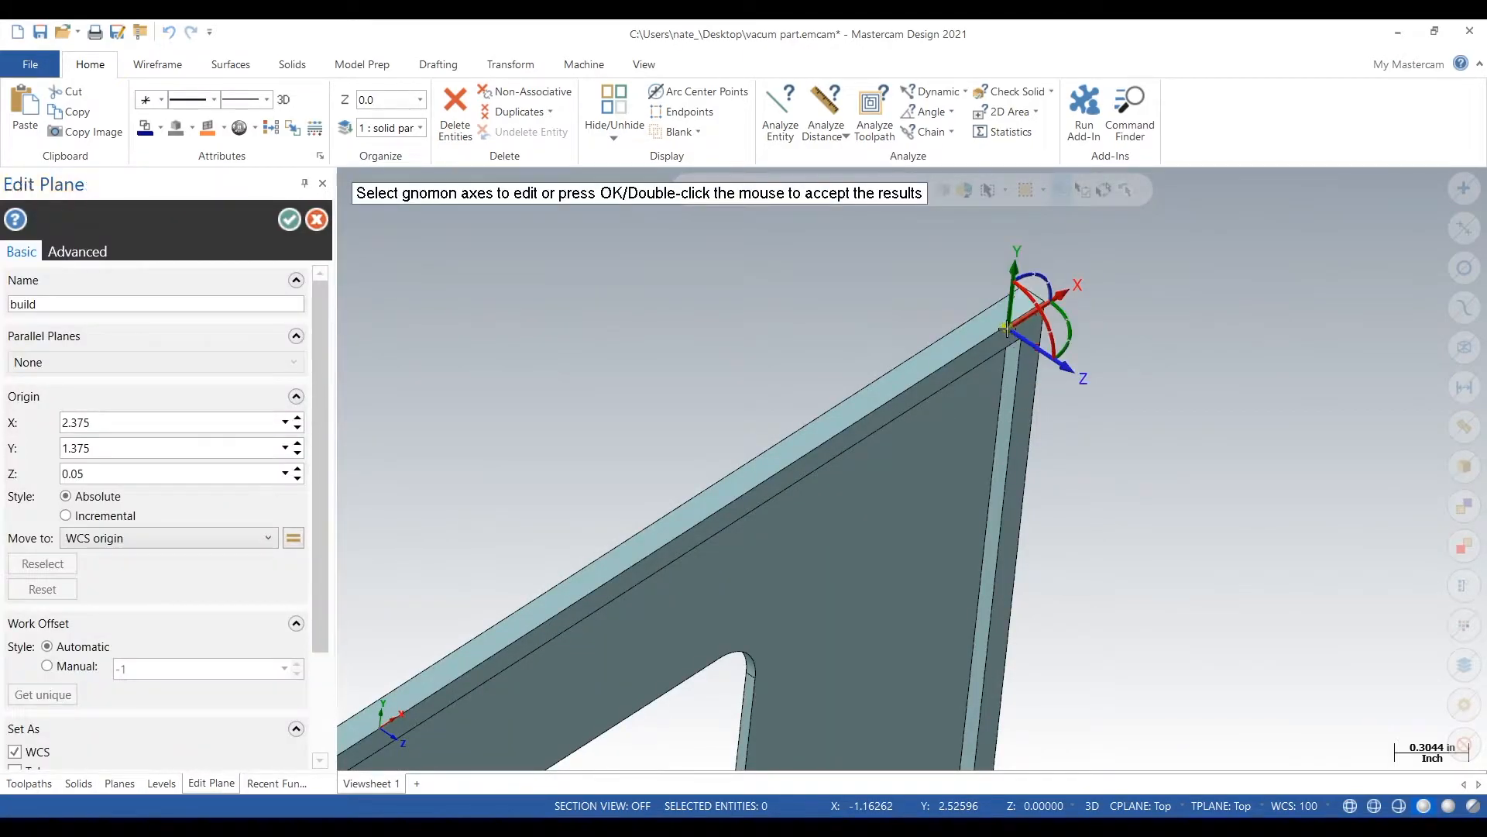
pyautogui.click(1006, 329)
pyautogui.moveTo(914, 295); pyautogui.dragTo(1006, 272, button='middle')
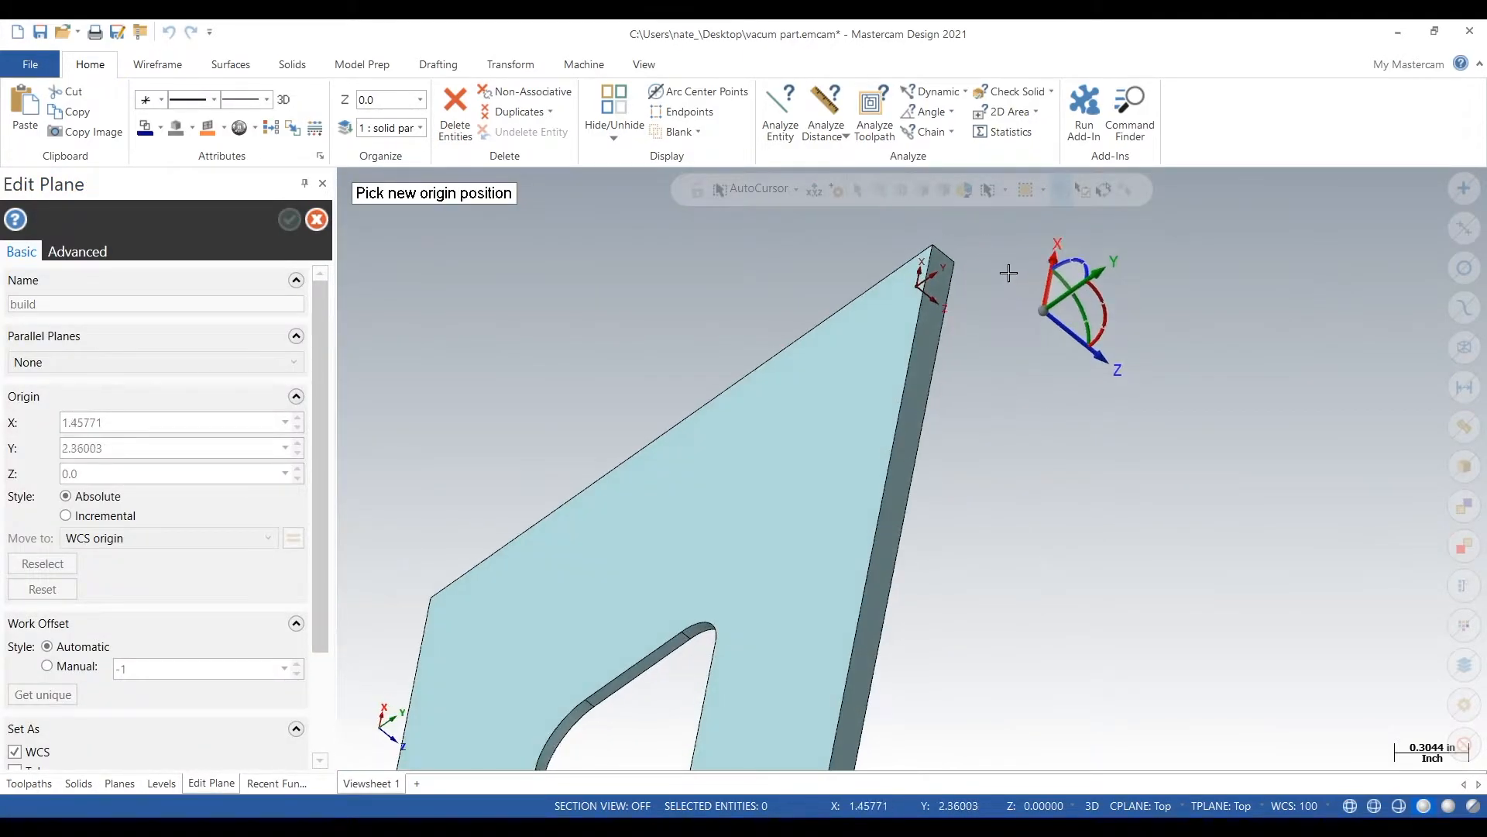
pyautogui.click(933, 245)
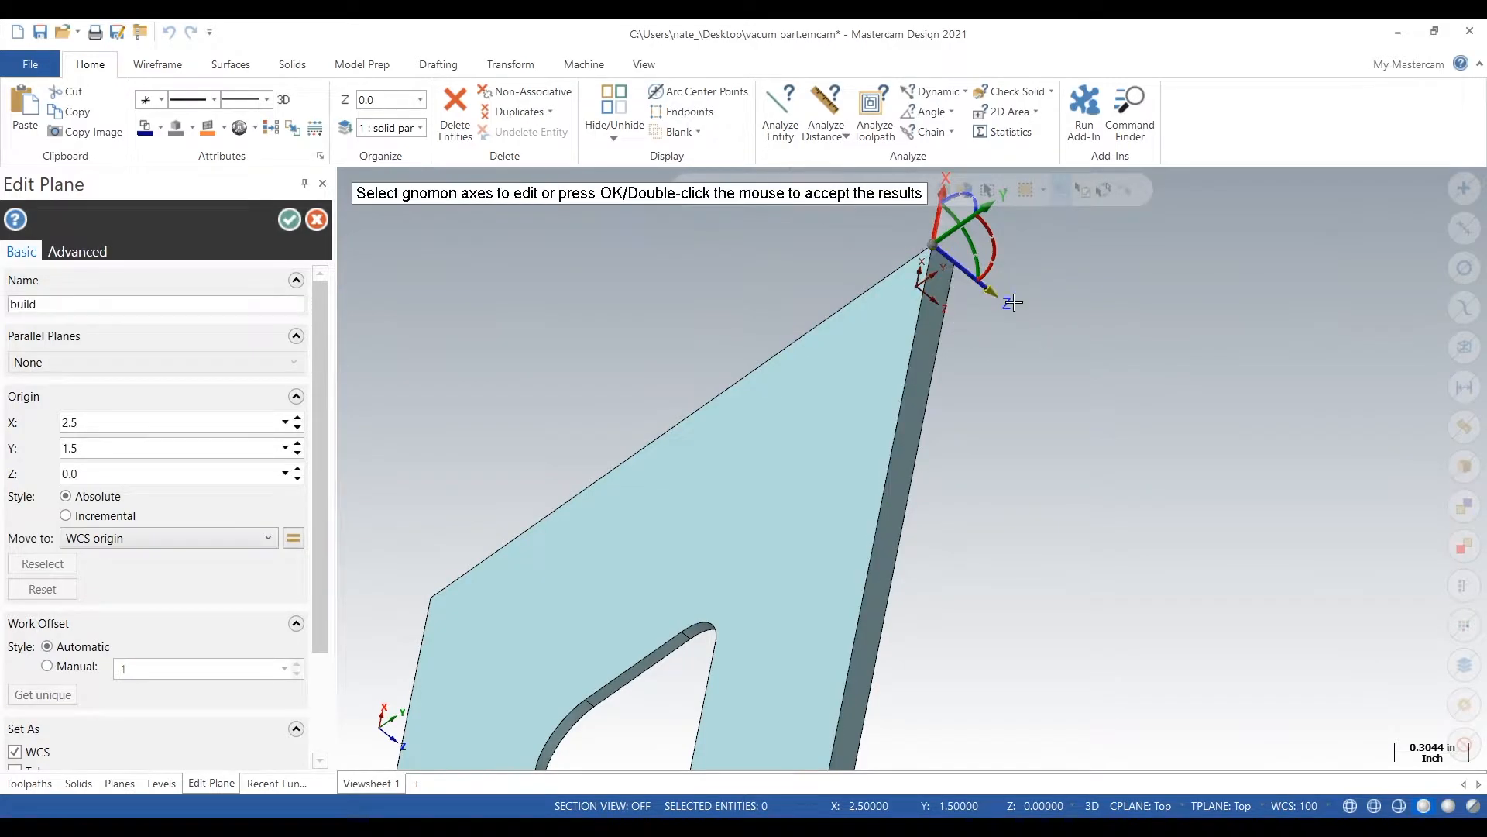
# Step: Flip the "build" plane about its X axis so Z points the opposite way, accept it and view the part along that plane
pyautogui.scroll(-2, 911, 608)
pyautogui.scroll(2, 1122, 242)
pyautogui.click(924, 354)
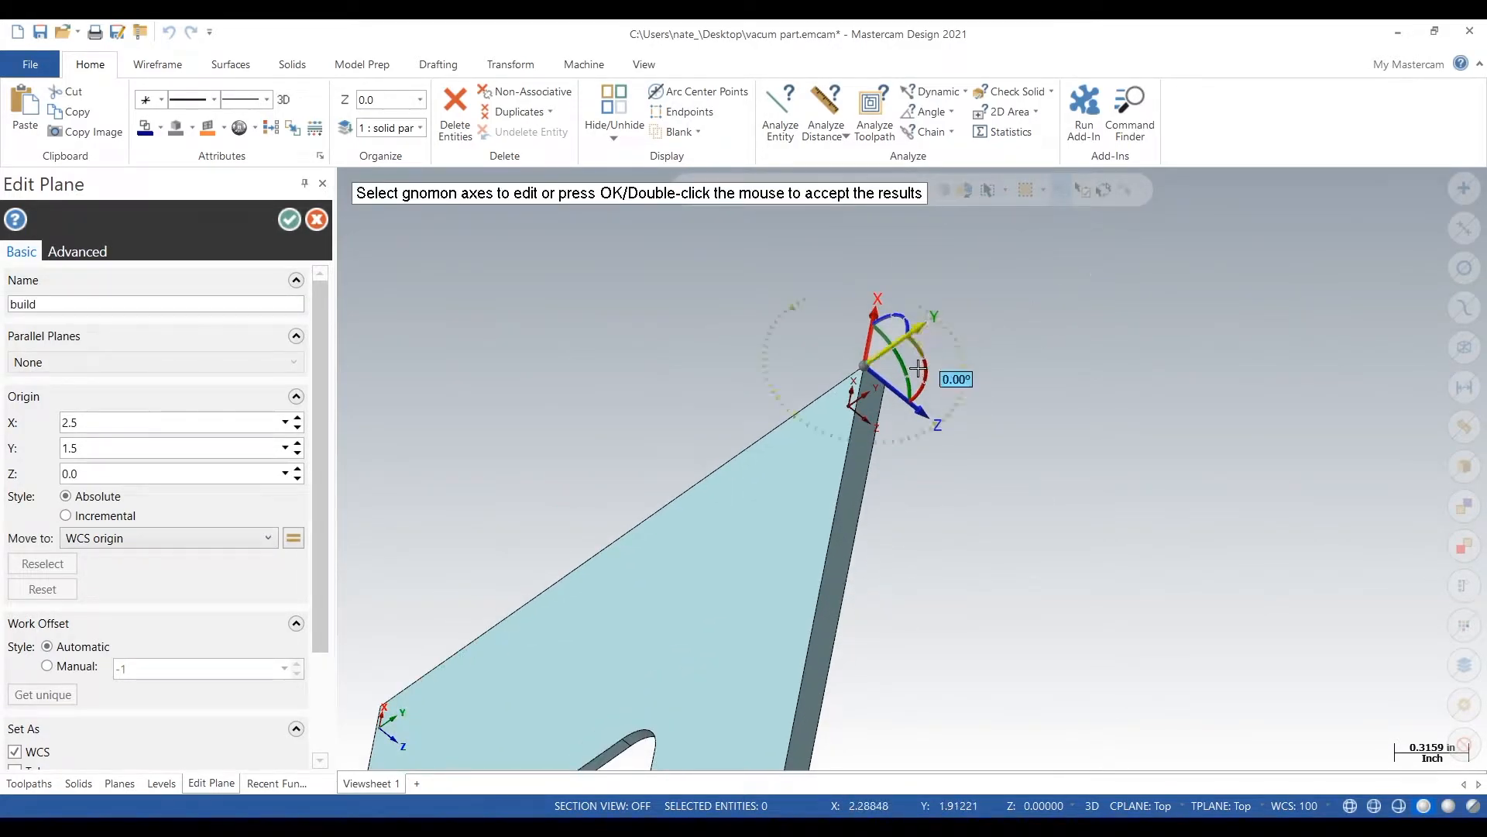
pyautogui.click(924, 365)
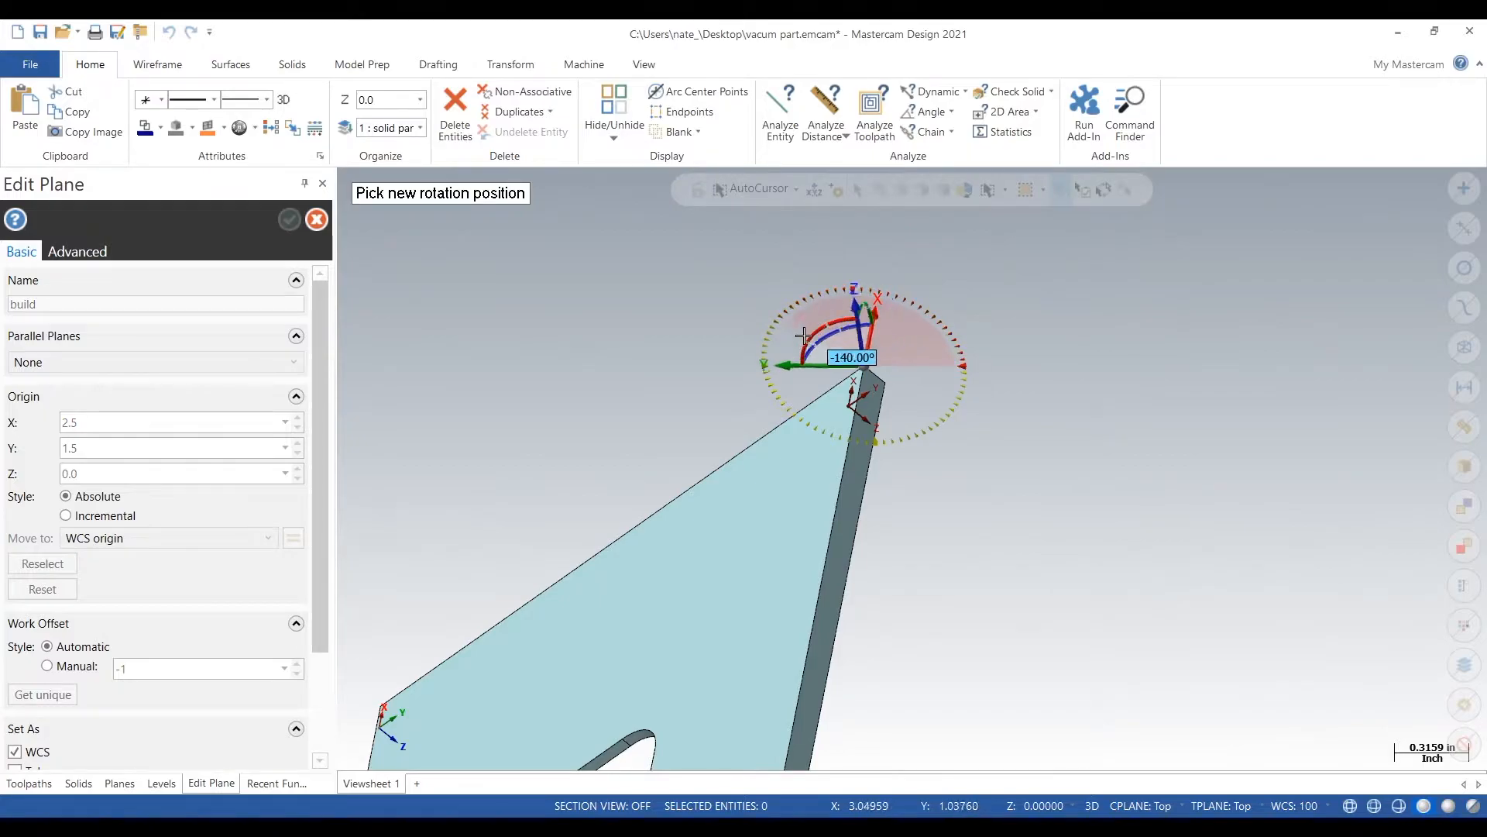
pyautogui.click(809, 359)
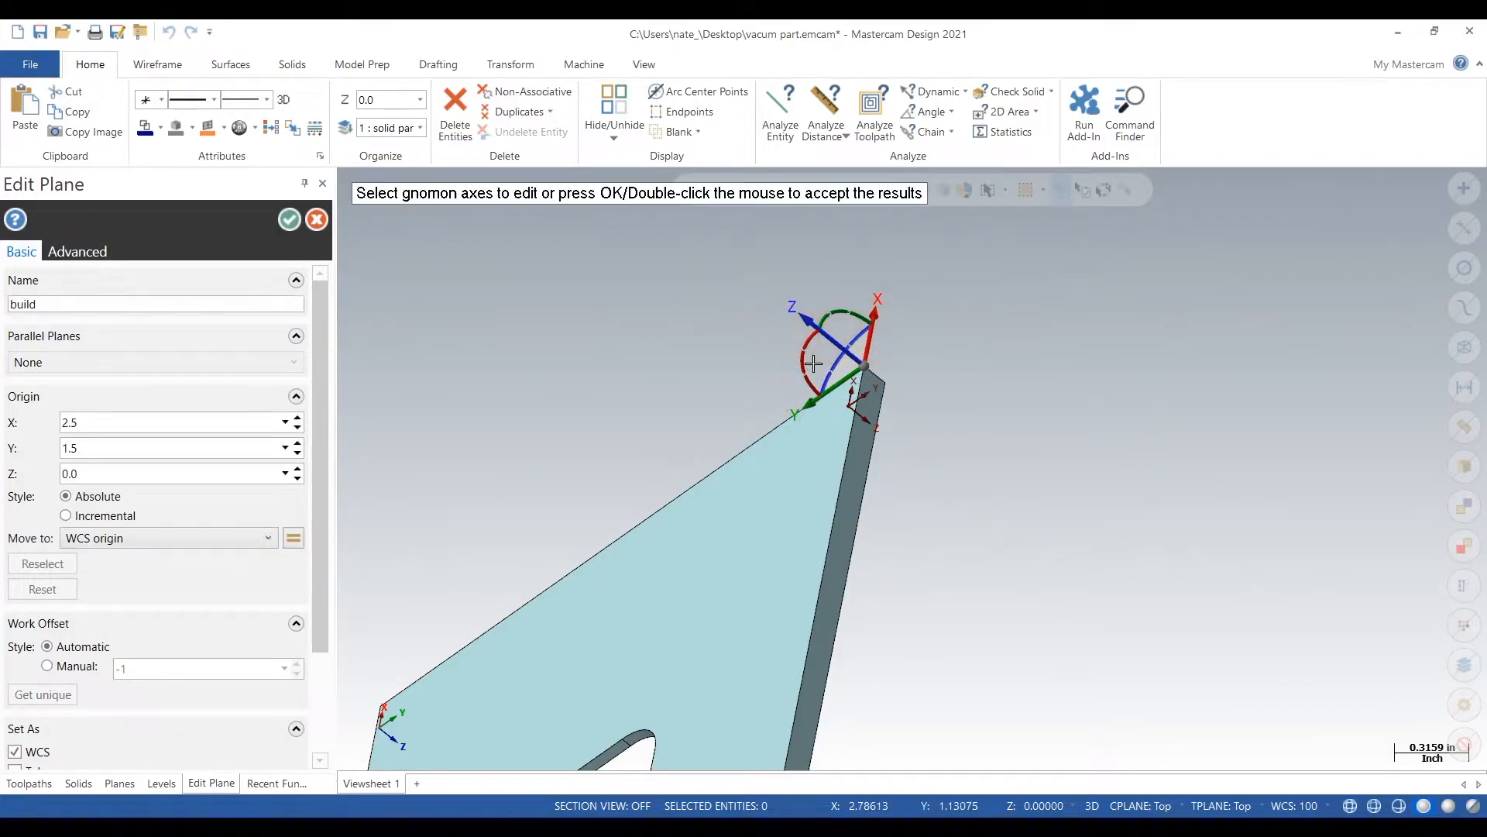
pyautogui.click(289, 219)
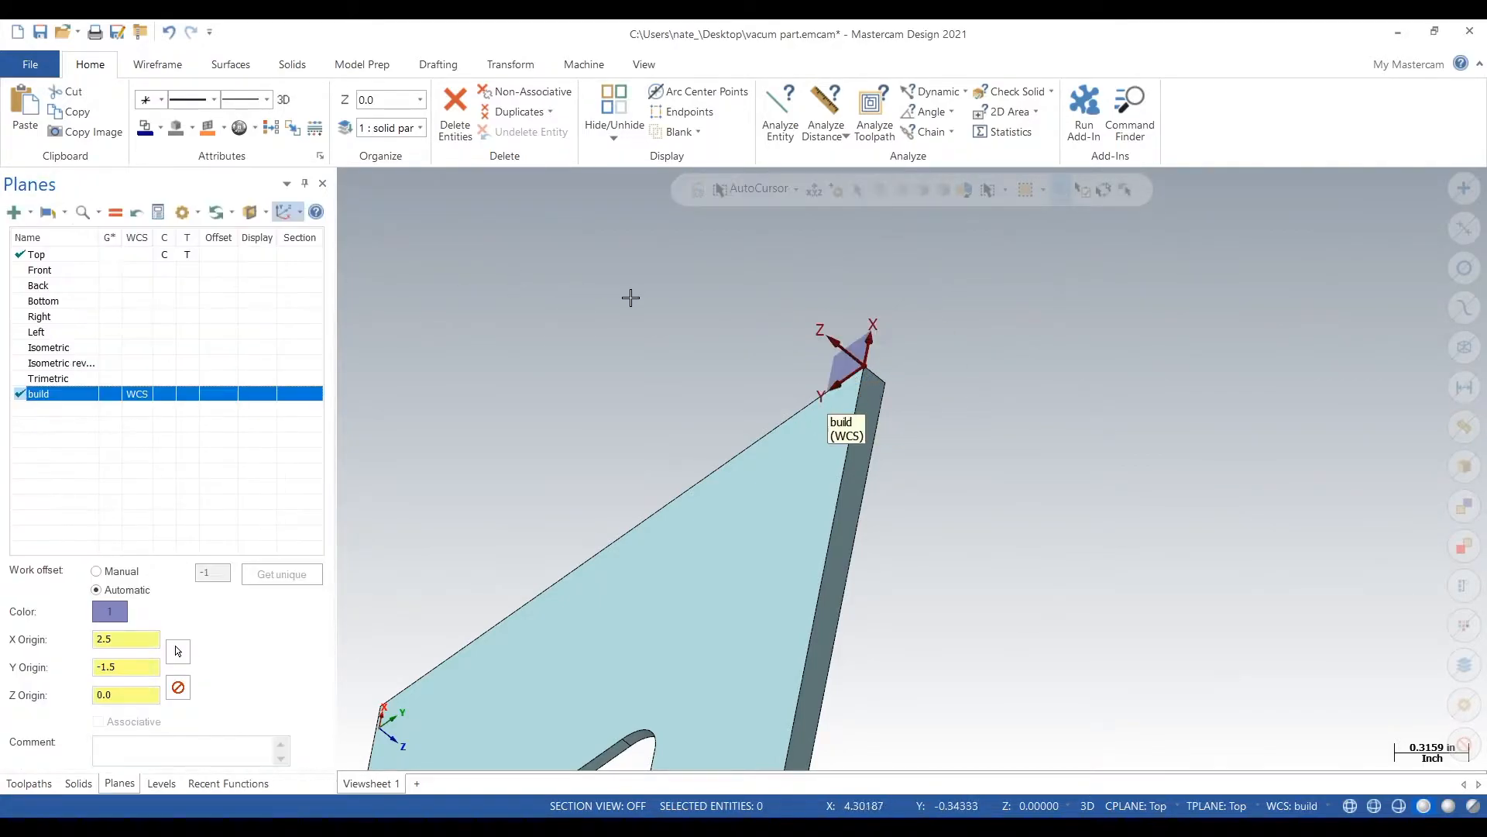
pyautogui.click(109, 394)
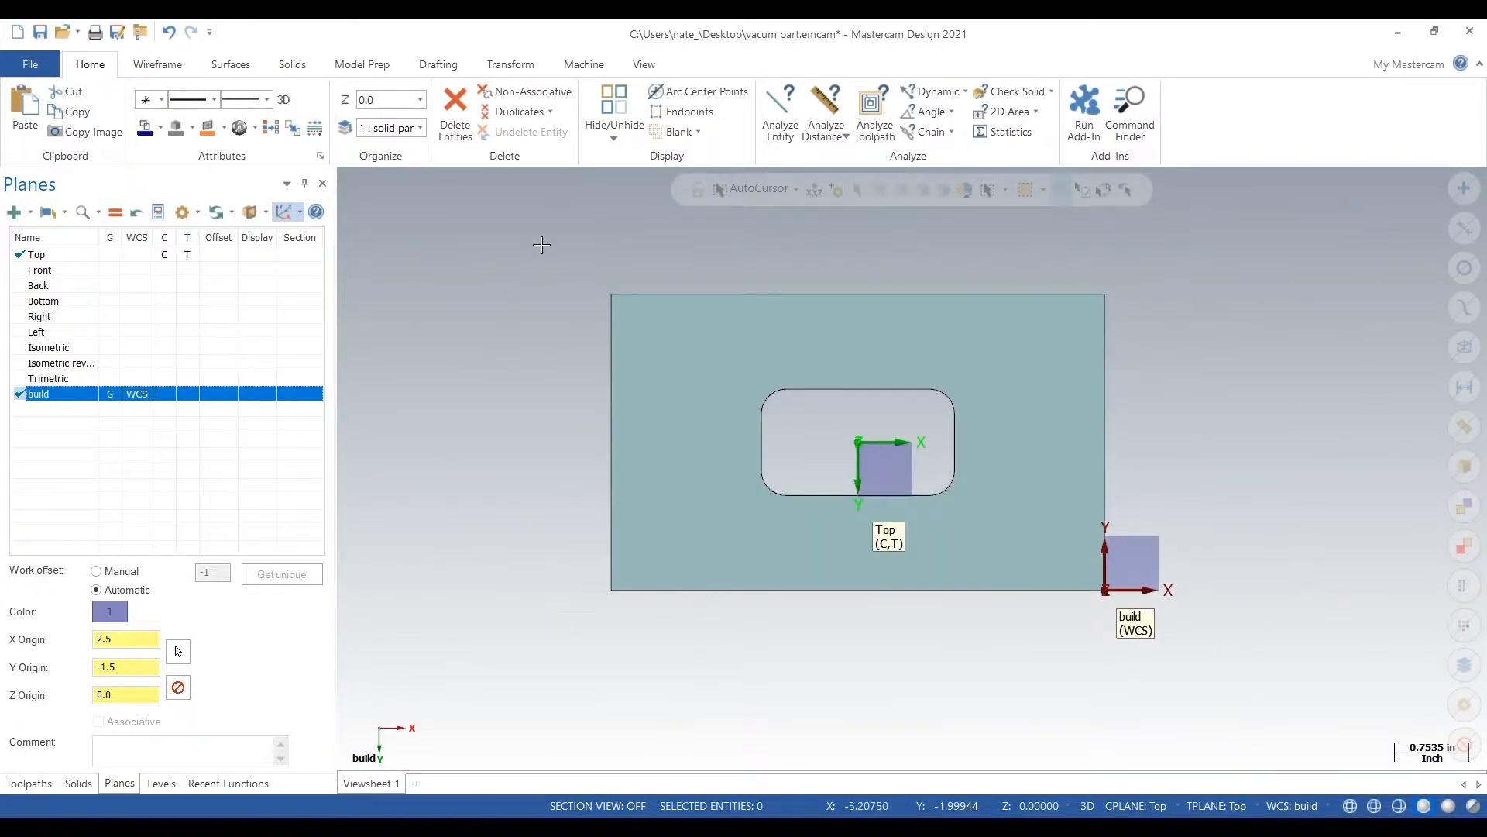
# Step: Create curves on all edges of the two part solids, keeping both inside and outside loops
pyautogui.moveTo(541, 244); pyautogui.dragTo(1185, 624)
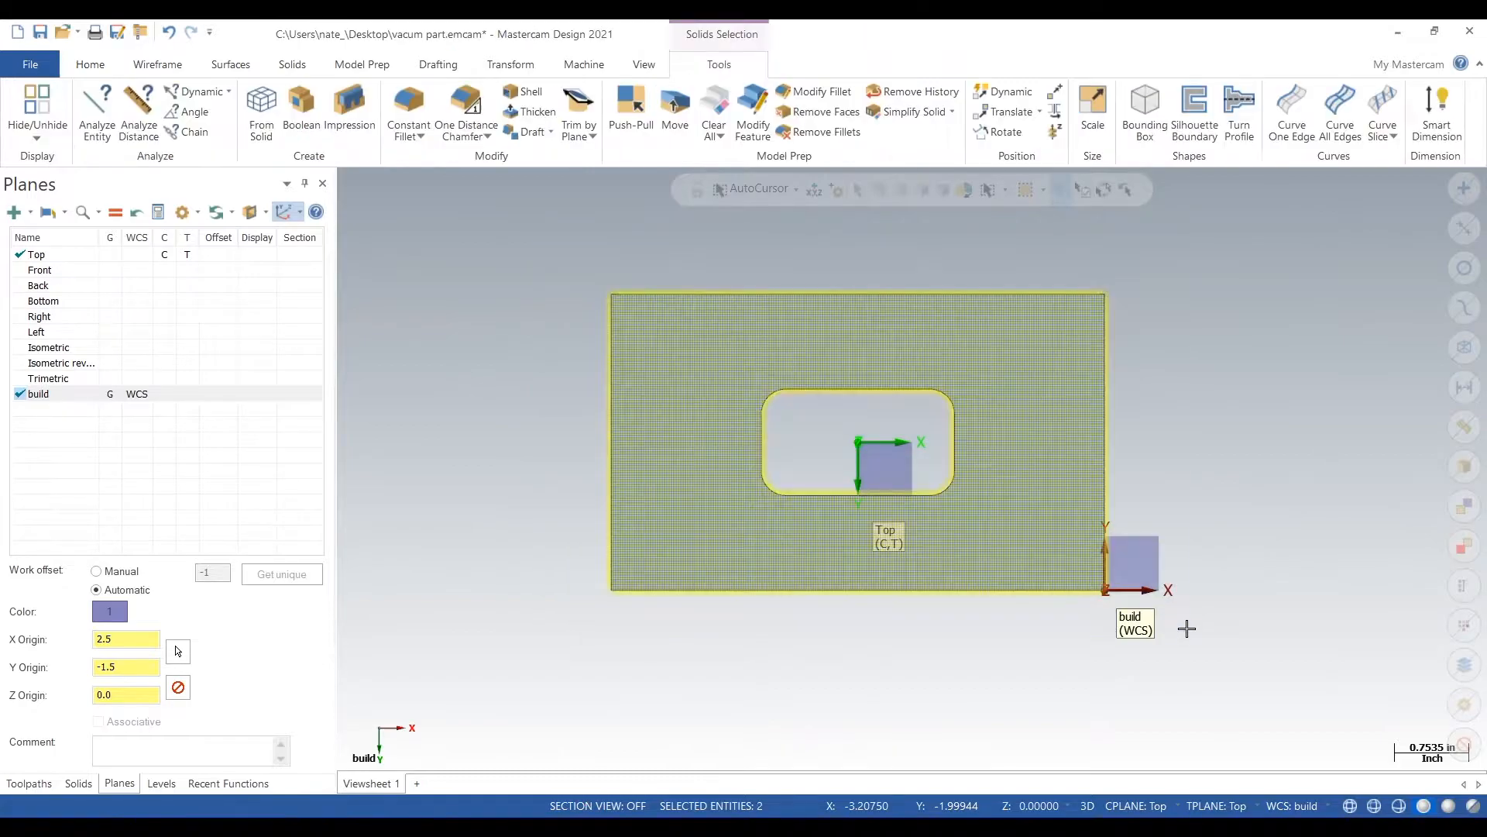
pyautogui.click(161, 68)
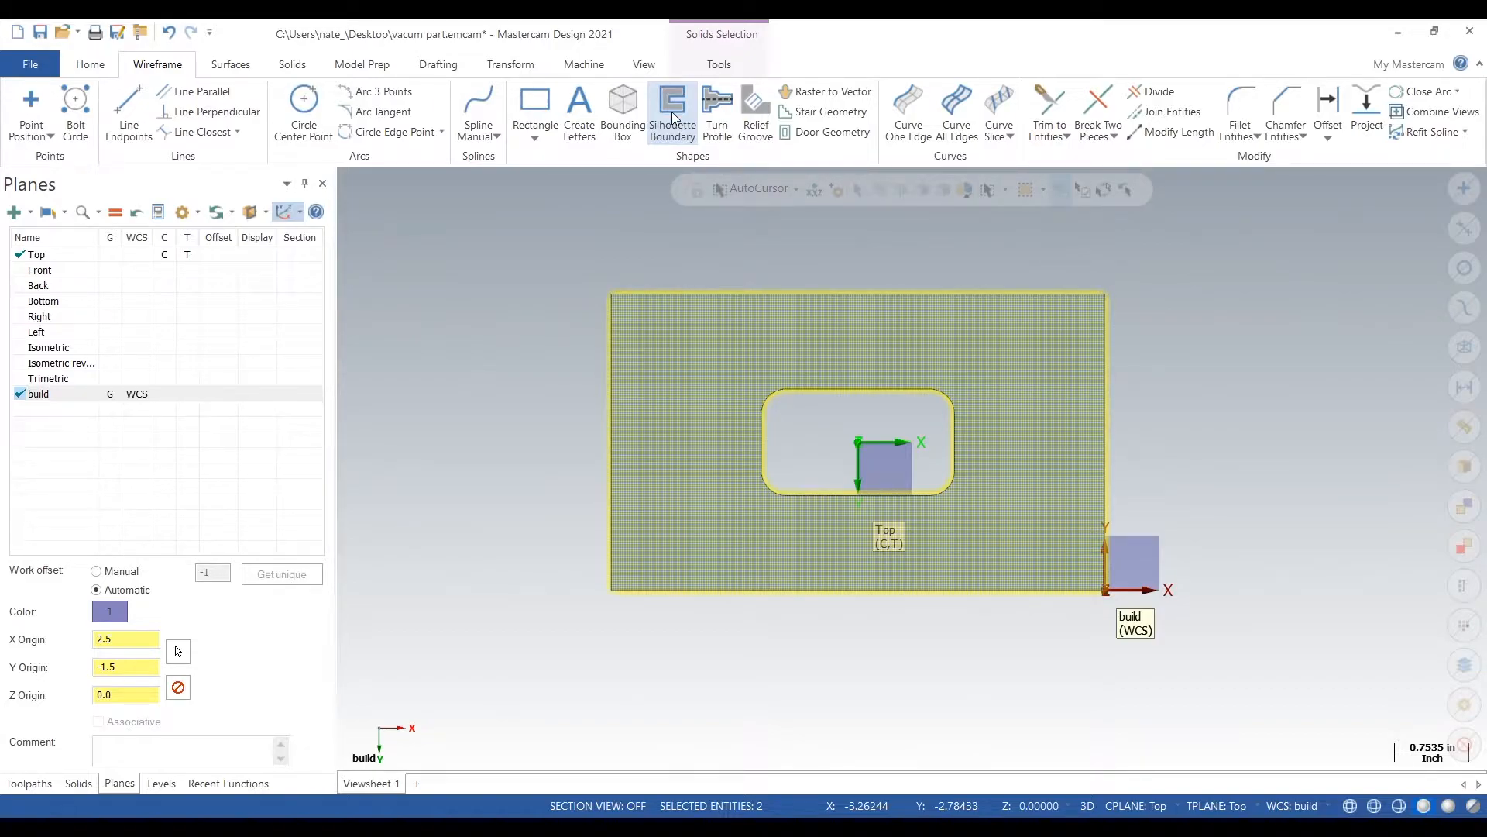
pyautogui.click(957, 115)
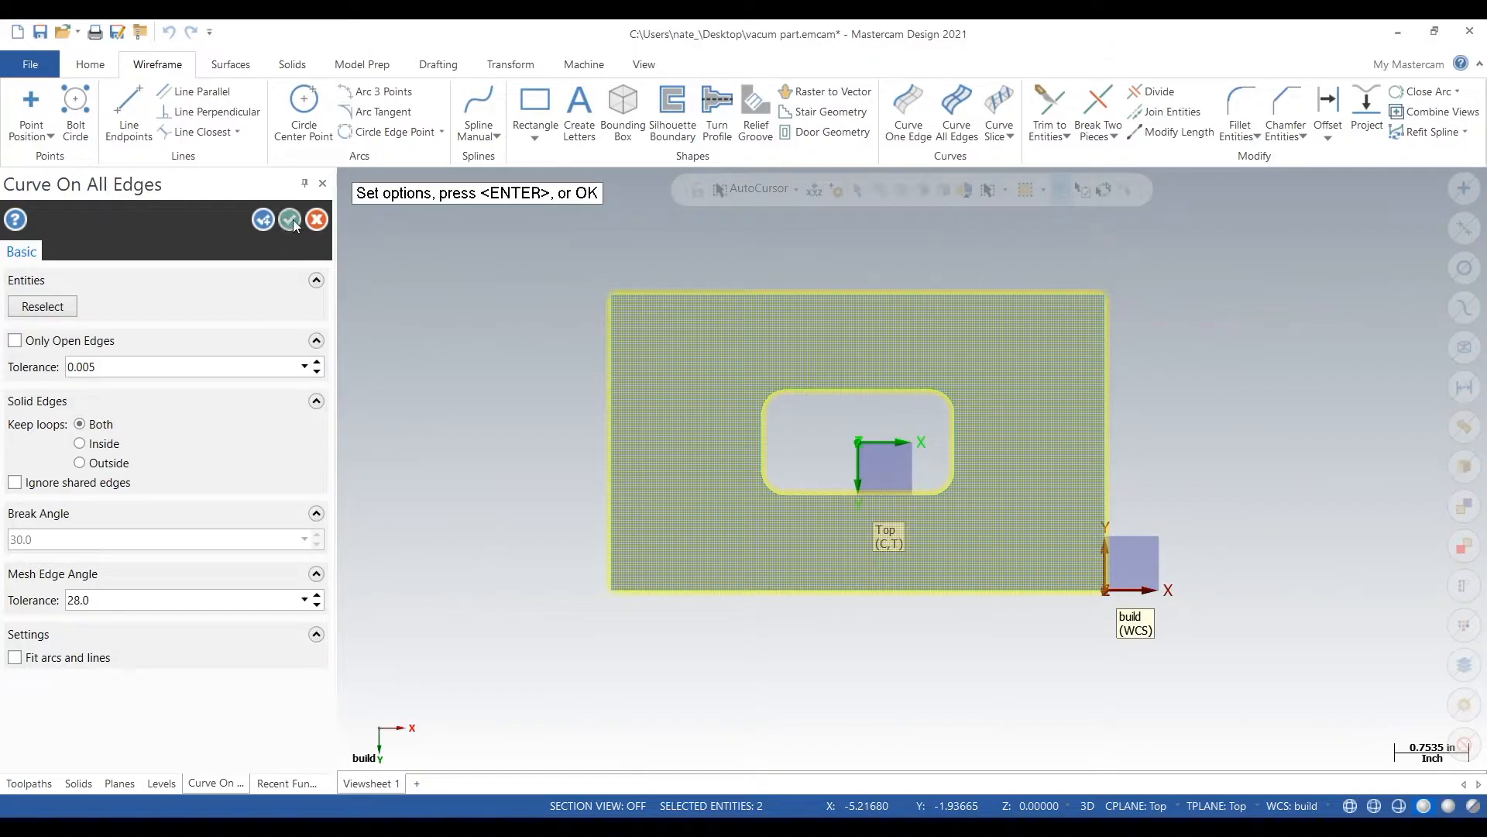
pyautogui.click(289, 219)
# Step: Move the part's outer rectangle and rounded-slot curves to a new level 4 named "vacum chuck wireframe"
pyautogui.click(613, 345)
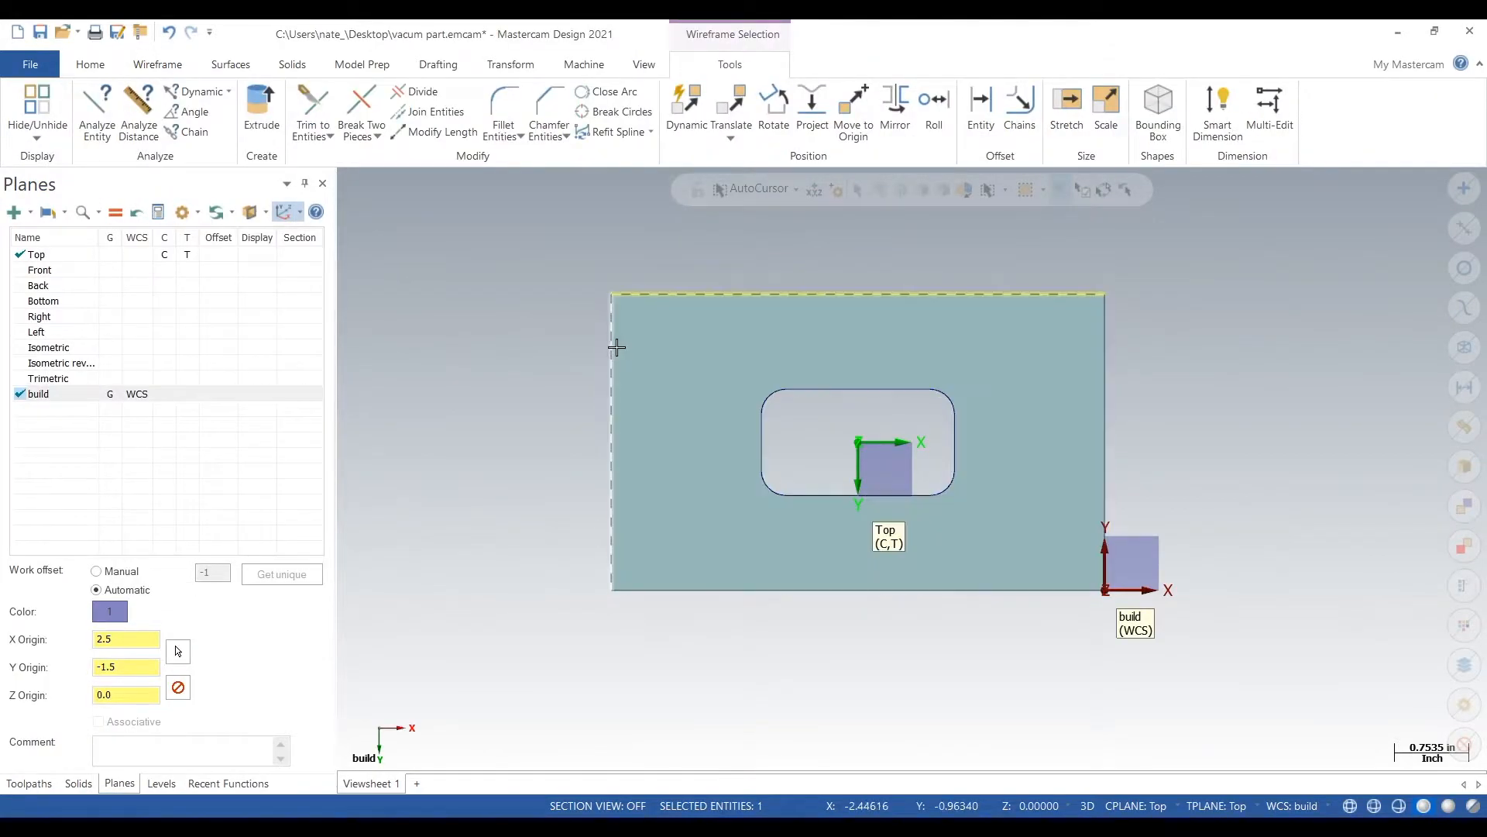
pyautogui.click(667, 590)
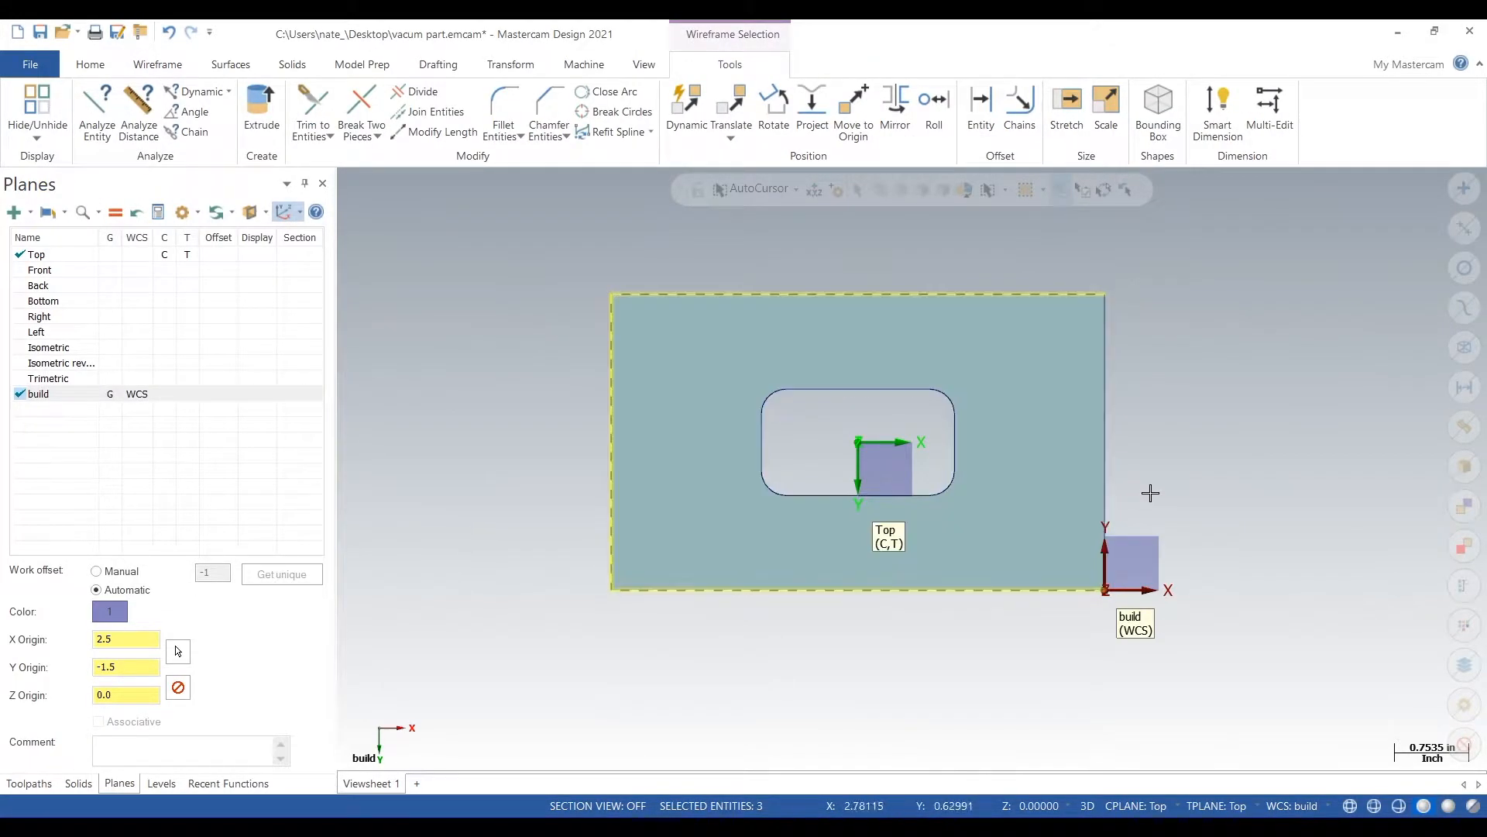
pyautogui.click(1104, 475)
pyautogui.scroll(2, 913, 488)
pyautogui.click(964, 488)
pyautogui.click(890, 500)
pyautogui.click(730, 488)
pyautogui.click(713, 446)
pyautogui.click(725, 364)
pyautogui.click(852, 351)
pyautogui.click(975, 359)
pyautogui.click(980, 411)
pyautogui.rightClick(937, 403)
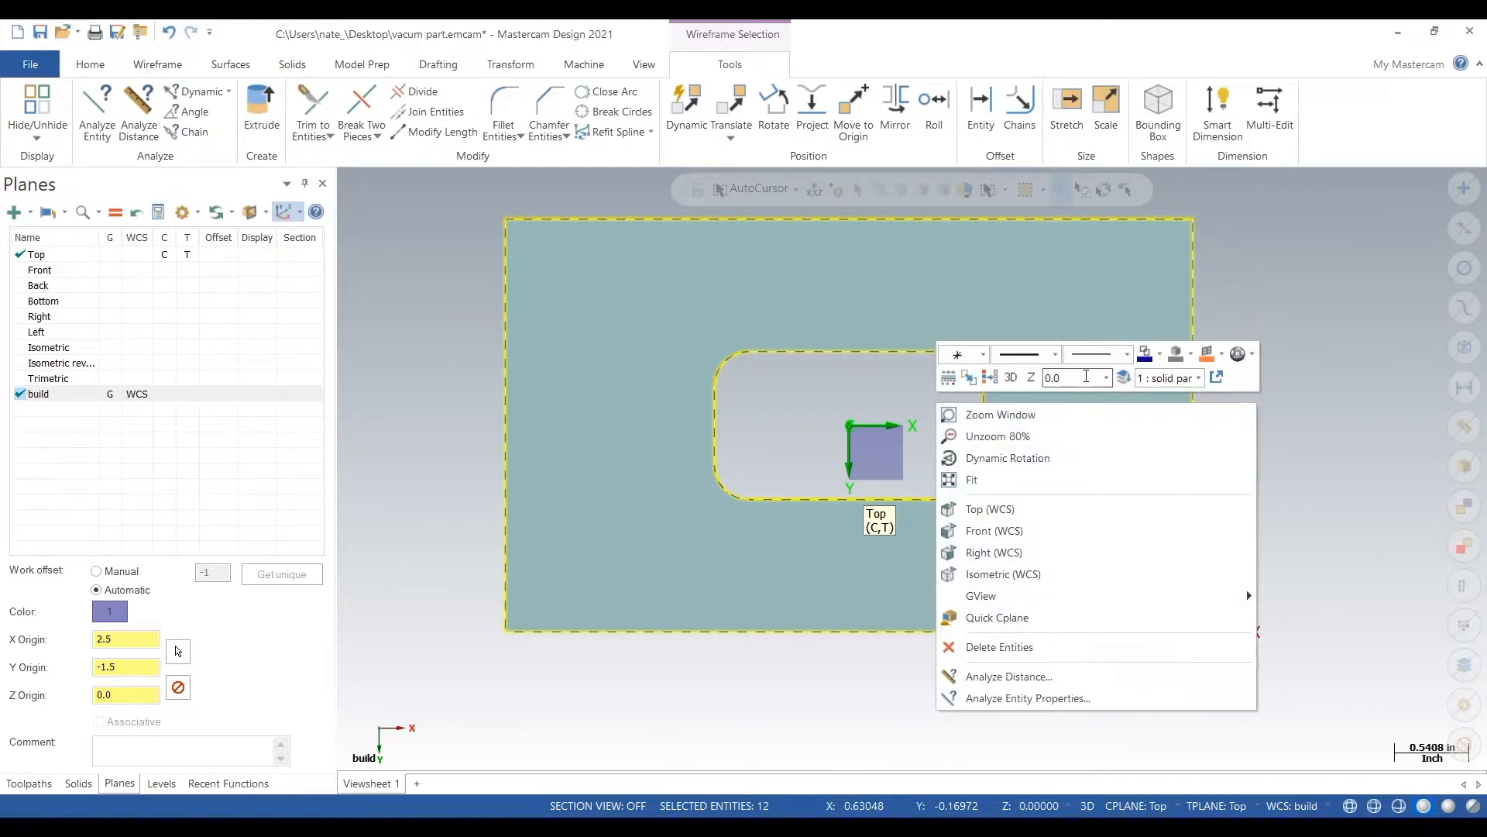
pyautogui.click(1124, 380)
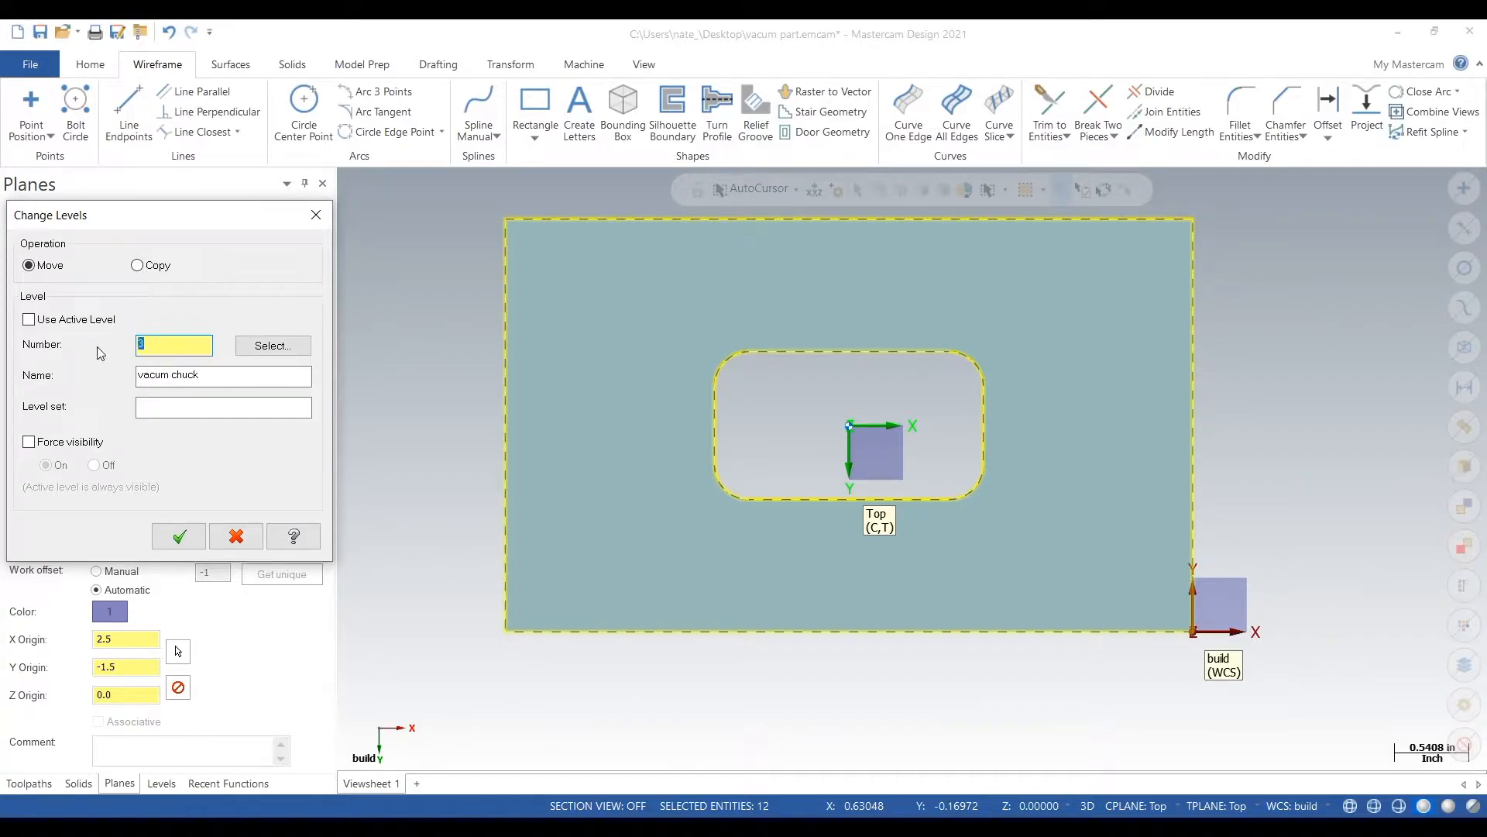
pyautogui.press('Tab')
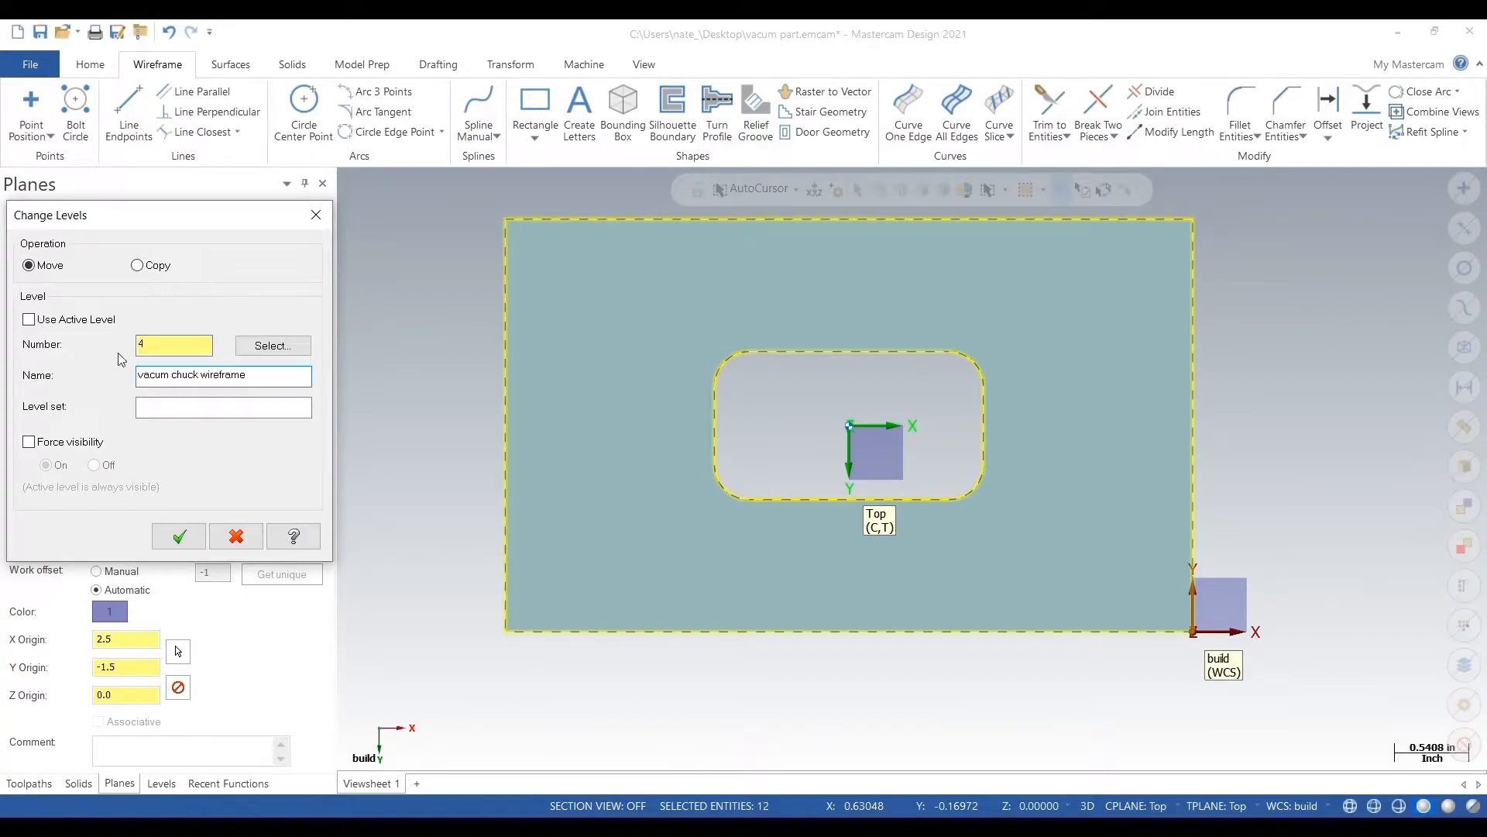
pyautogui.click(179, 535)
# Step: Delete all the leftover wireframe curves from level 1, keeping only the solids
pyautogui.scroll(-1, 402, 430)
pyautogui.moveTo(402, 430); pyautogui.dragTo(405, 305, button='middle')
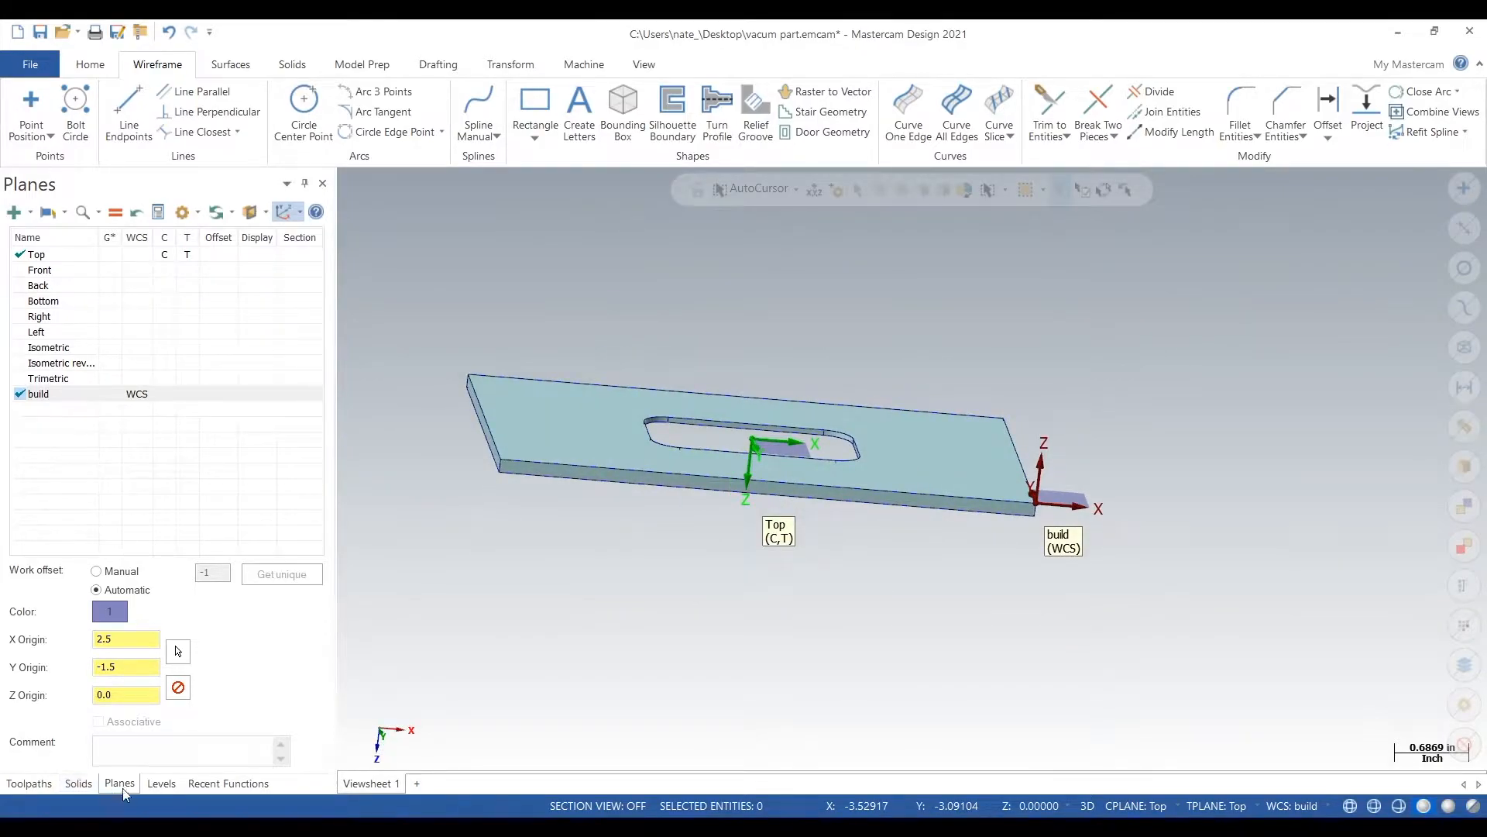
pyautogui.click(161, 783)
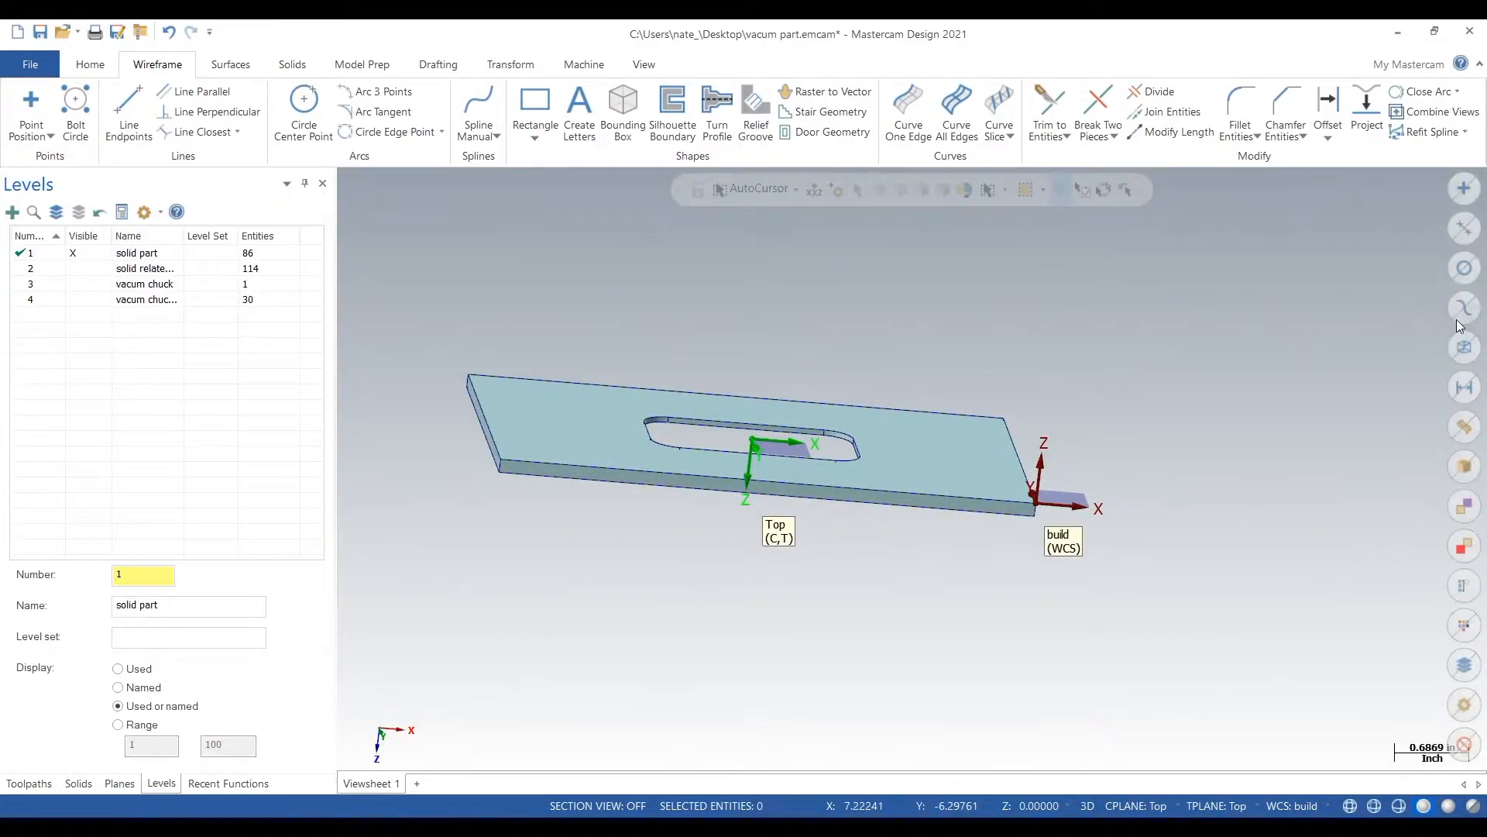
pyautogui.click(1463, 345)
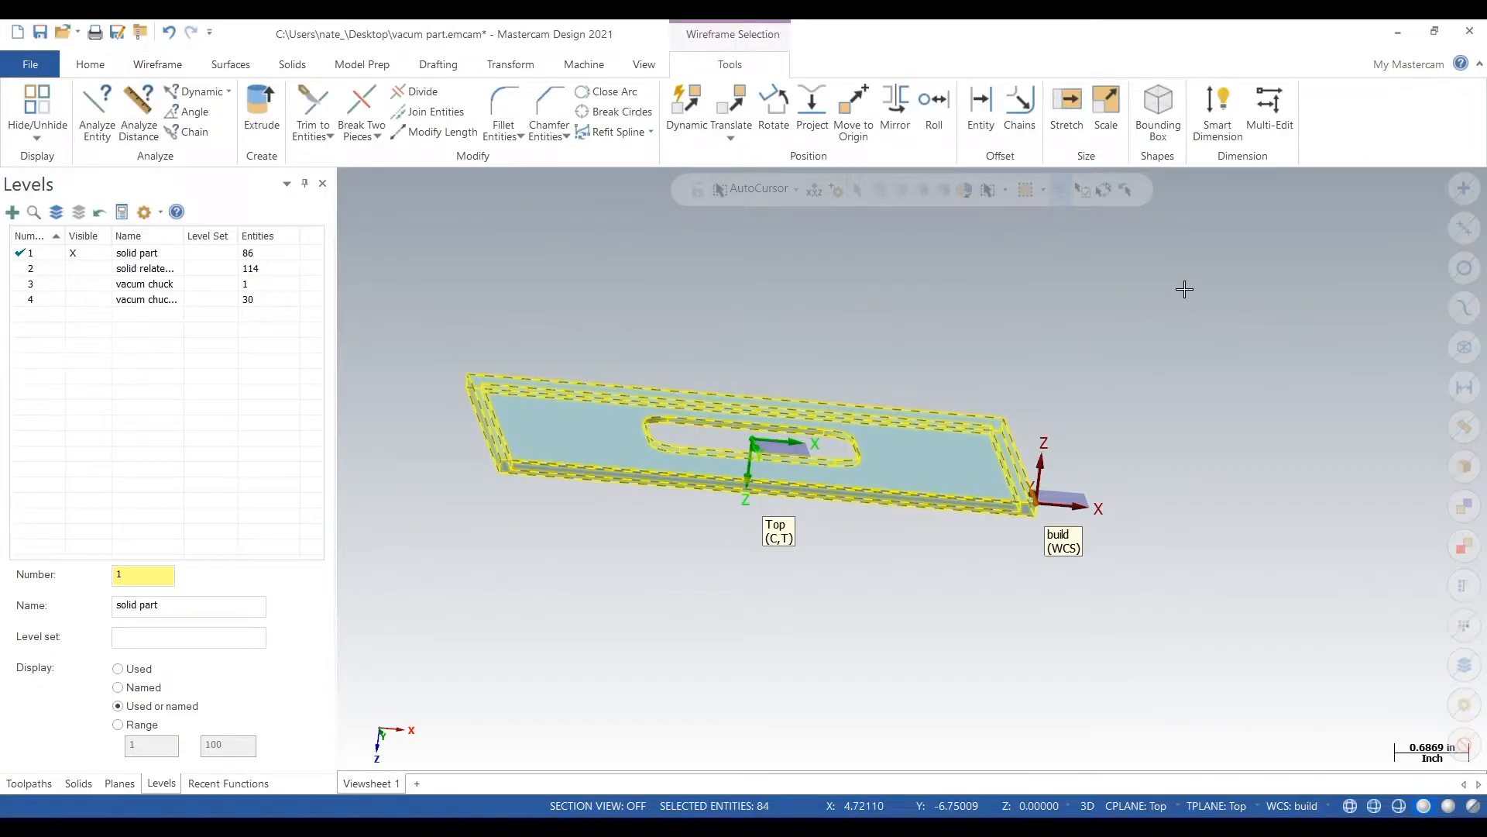
pyautogui.press('Delete')
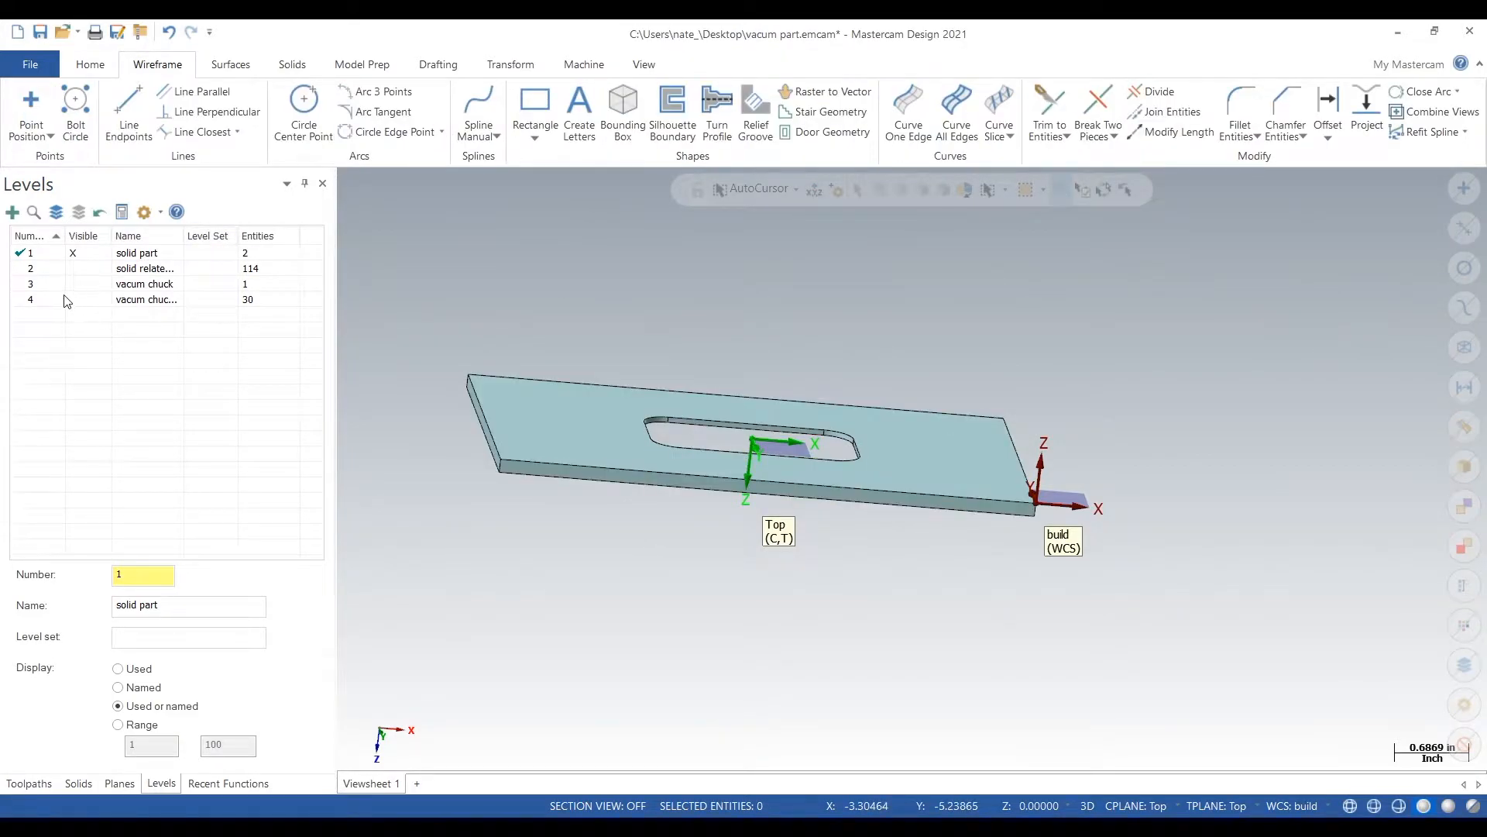
# Step: Make level 4 active, show the chuck block on level 3 and hide level 1, leaving the projected outline exposed on the block
pyautogui.click(66, 300)
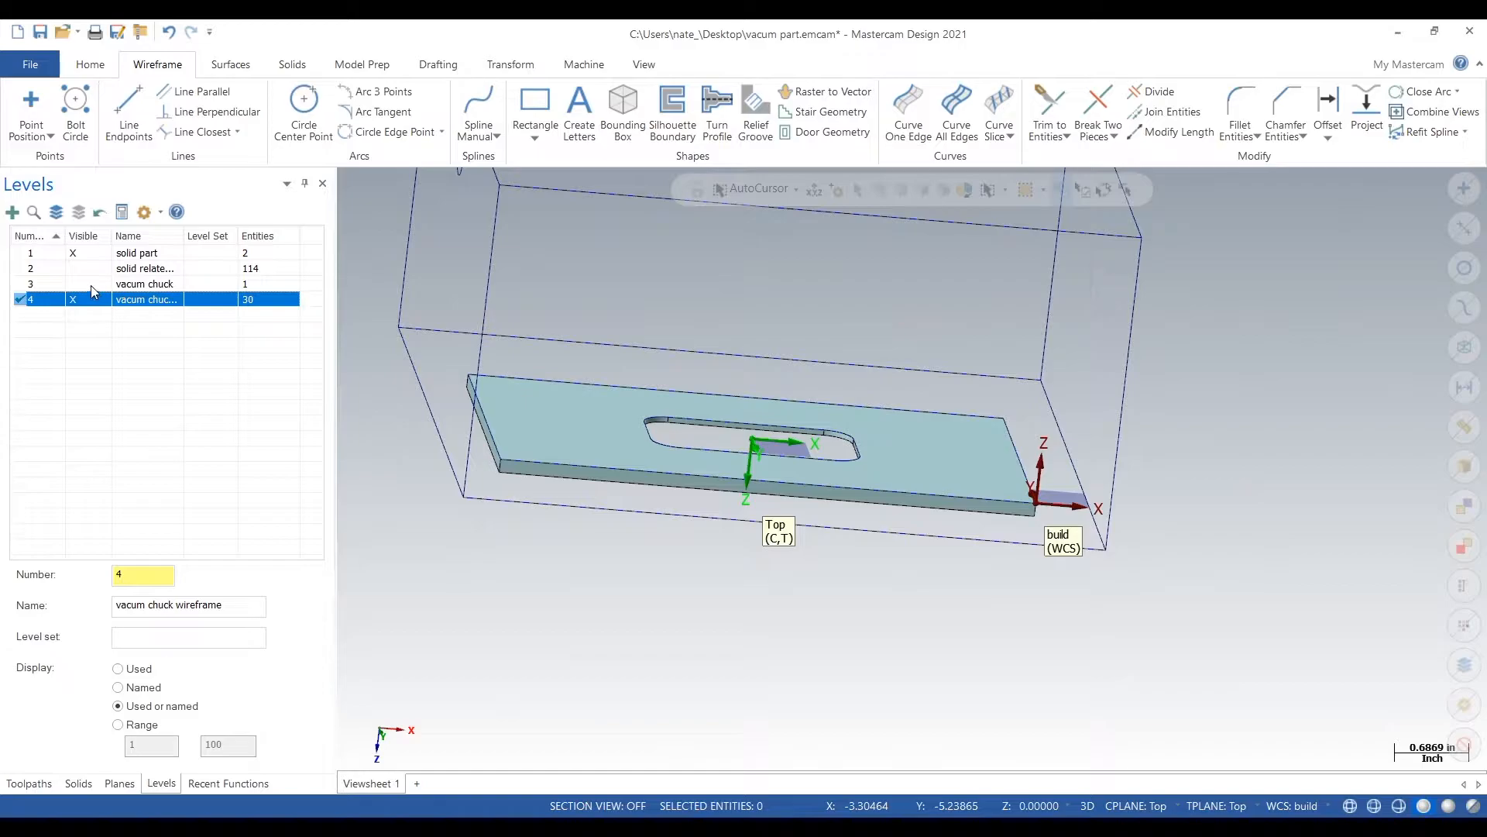
pyautogui.click(93, 284)
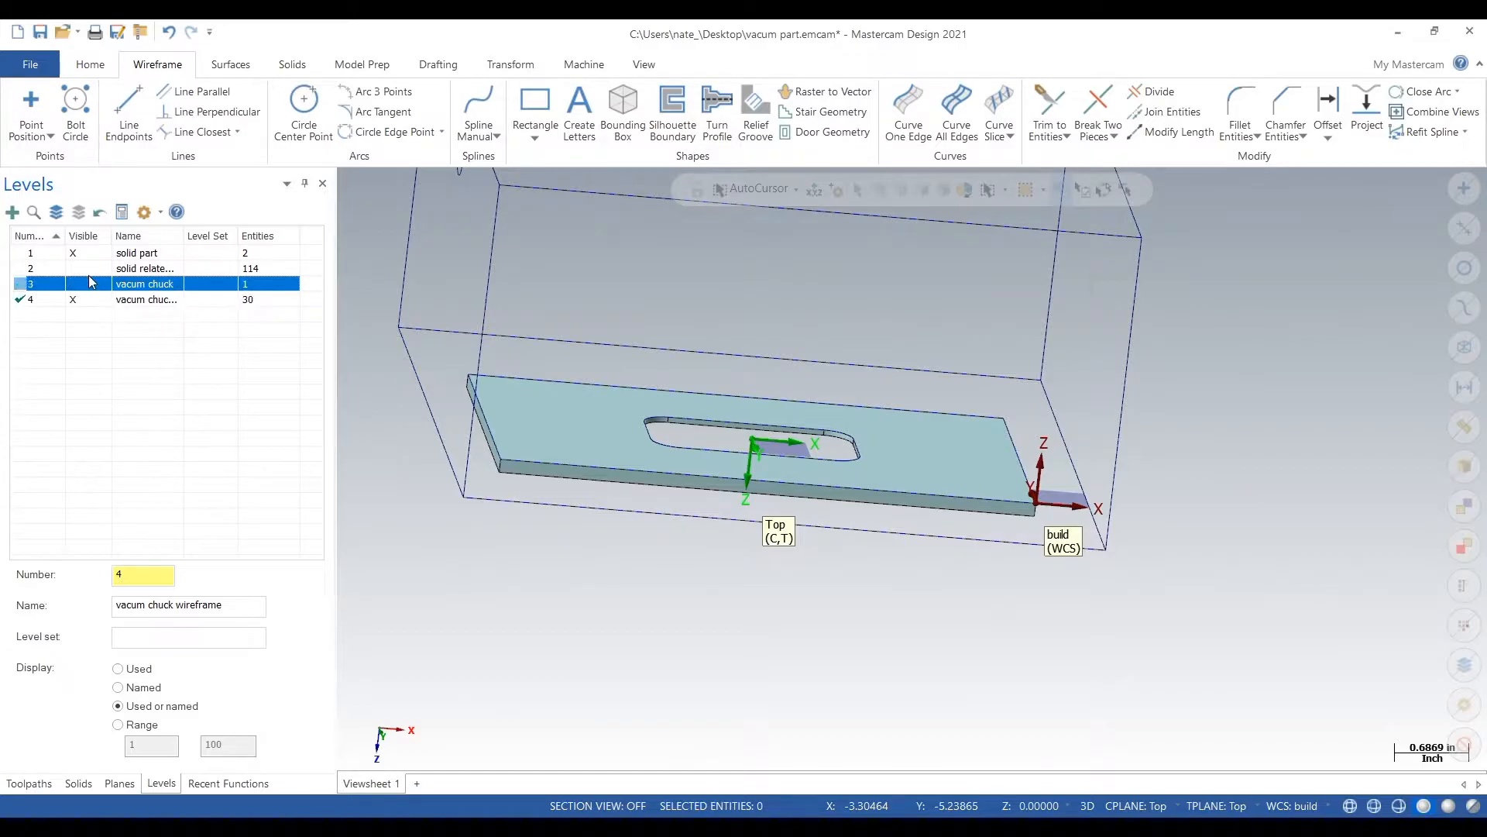
pyautogui.moveTo(729, 626); pyautogui.dragTo(709, 496, button='middle')
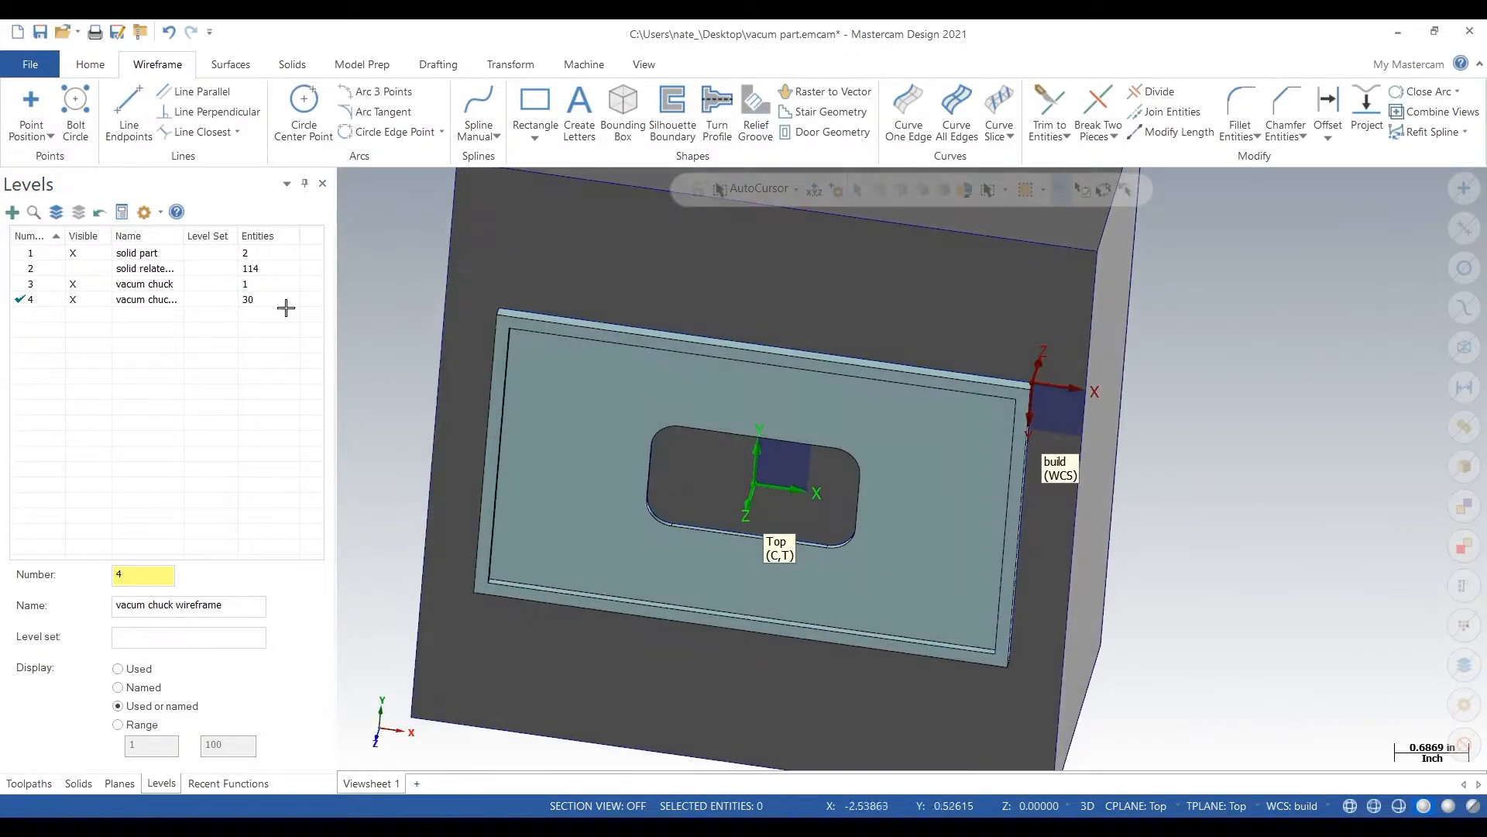
pyautogui.click(90, 255)
pyautogui.moveTo(704, 425); pyautogui.dragTo(806, 337, button='middle')
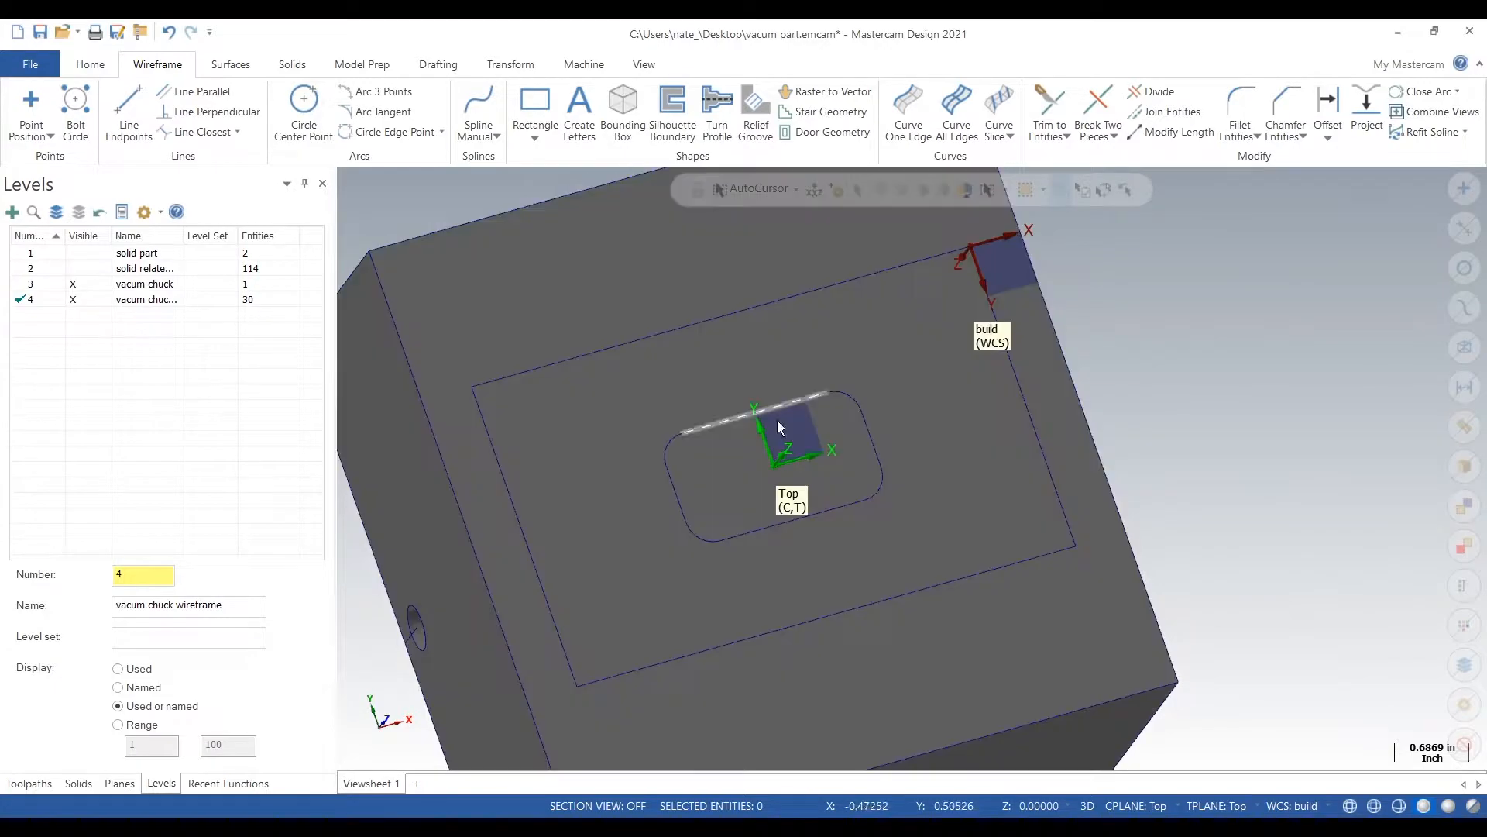
pyautogui.moveTo(778, 420); pyautogui.dragTo(1268, 381, button='middle')
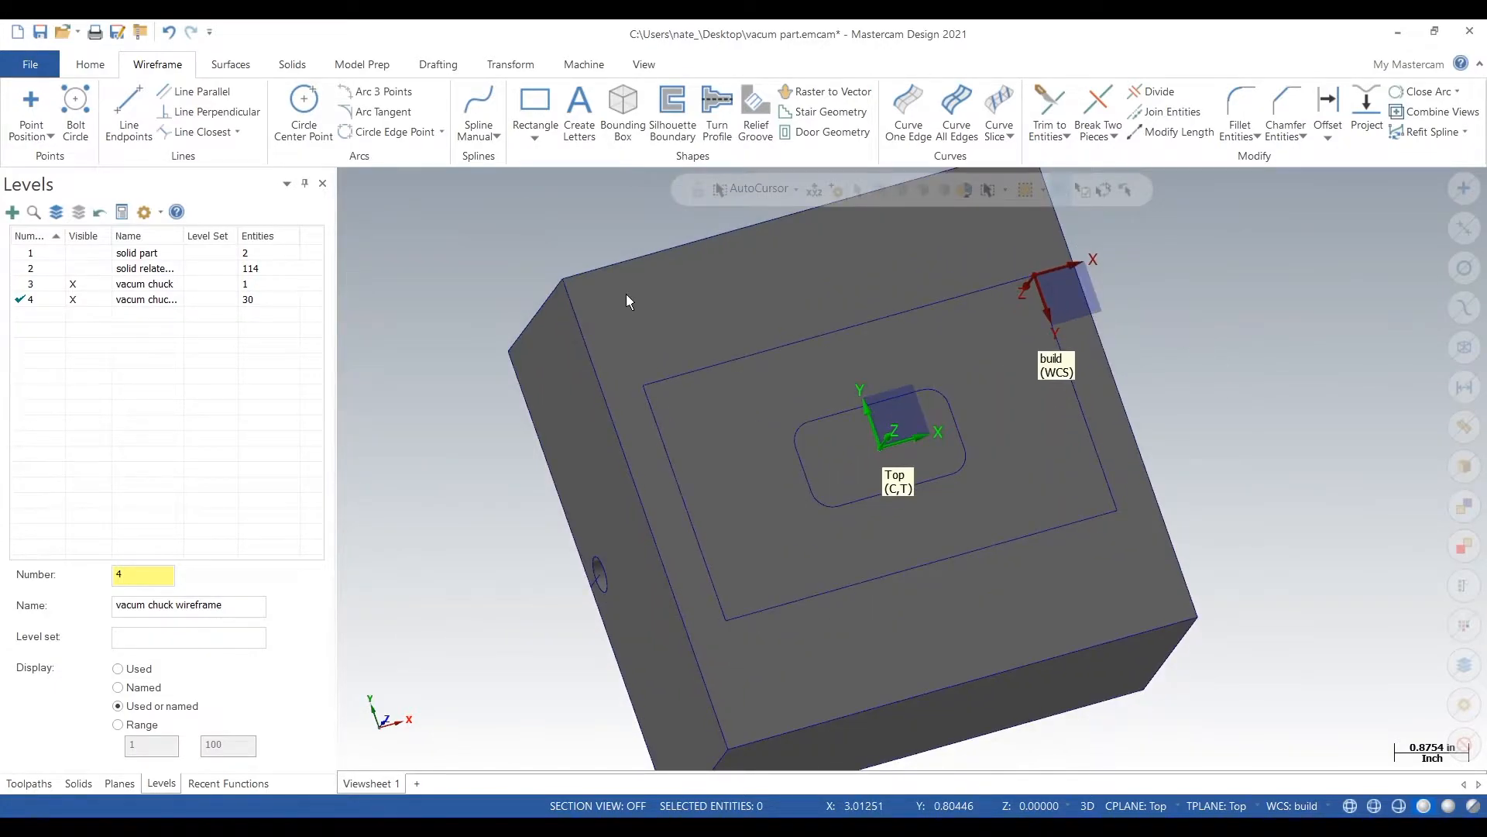
# Step: Edit the "build" plane and move its origin to the chuck block's corner at X 3.0, Y 3.0, Z 0.0
pyautogui.click(119, 783)
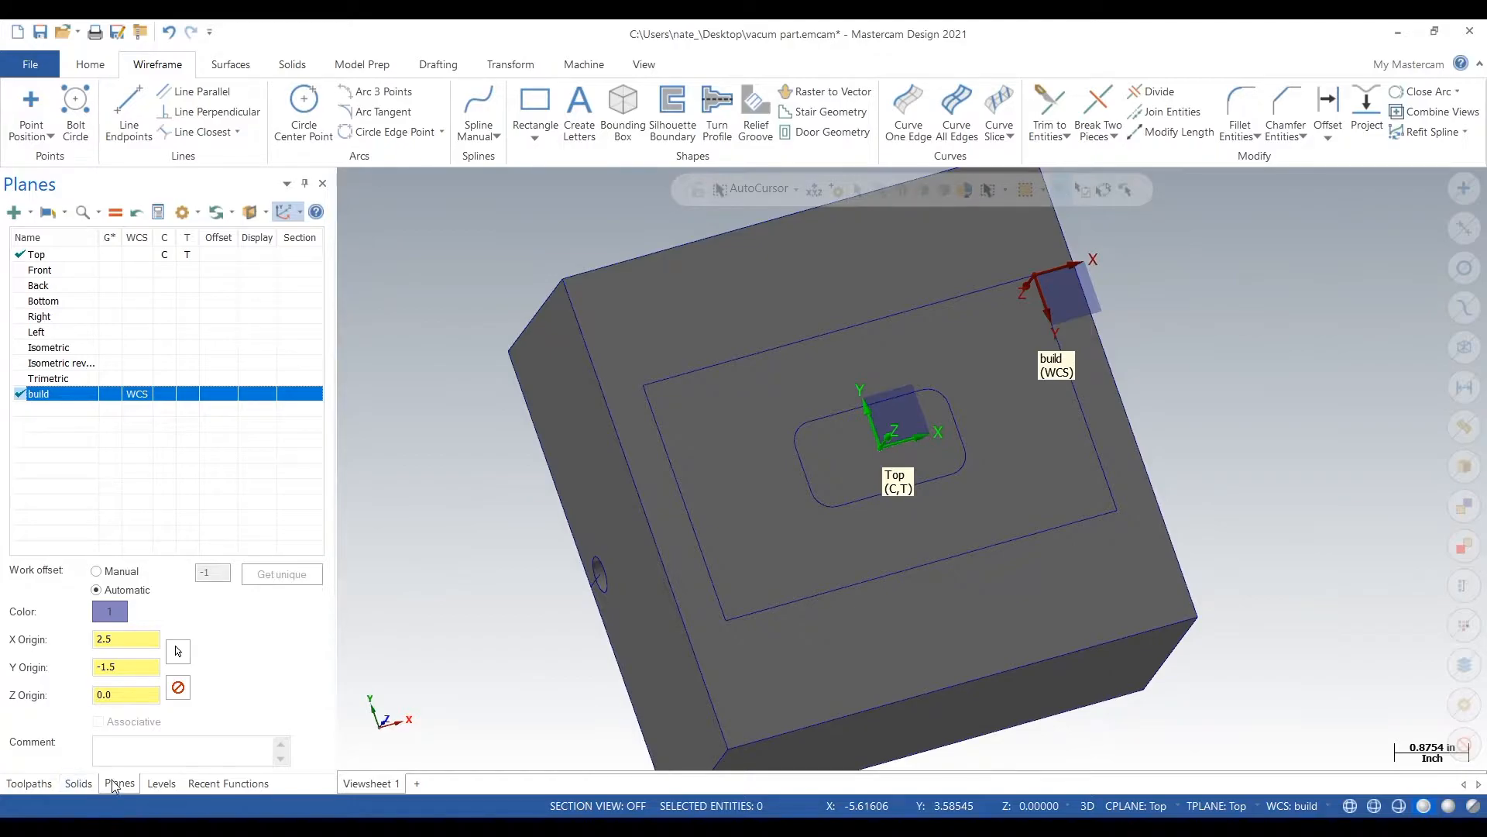
pyautogui.rightClick(79, 395)
pyautogui.click(106, 402)
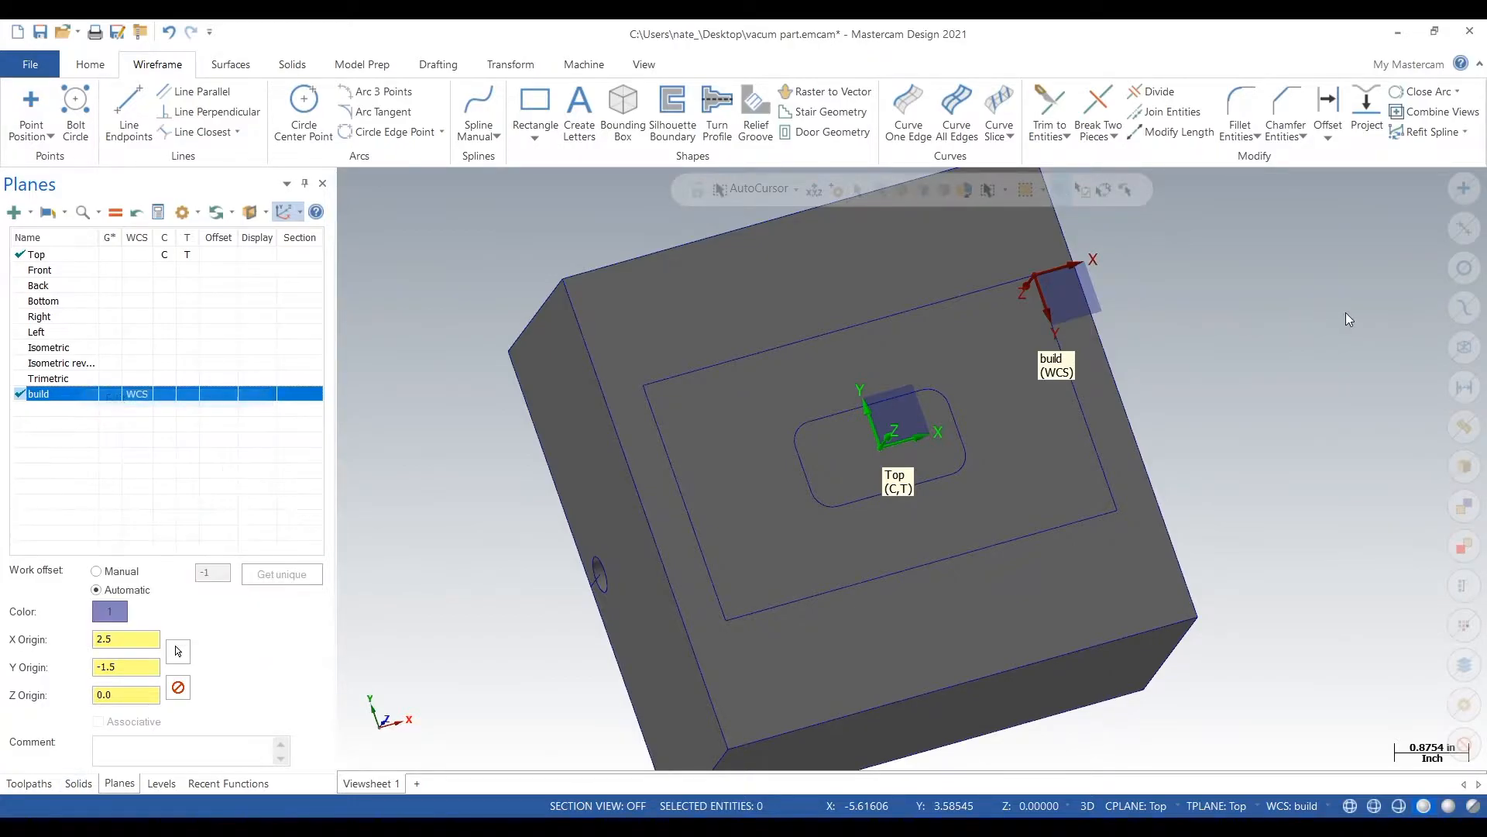
pyautogui.click(1035, 274)
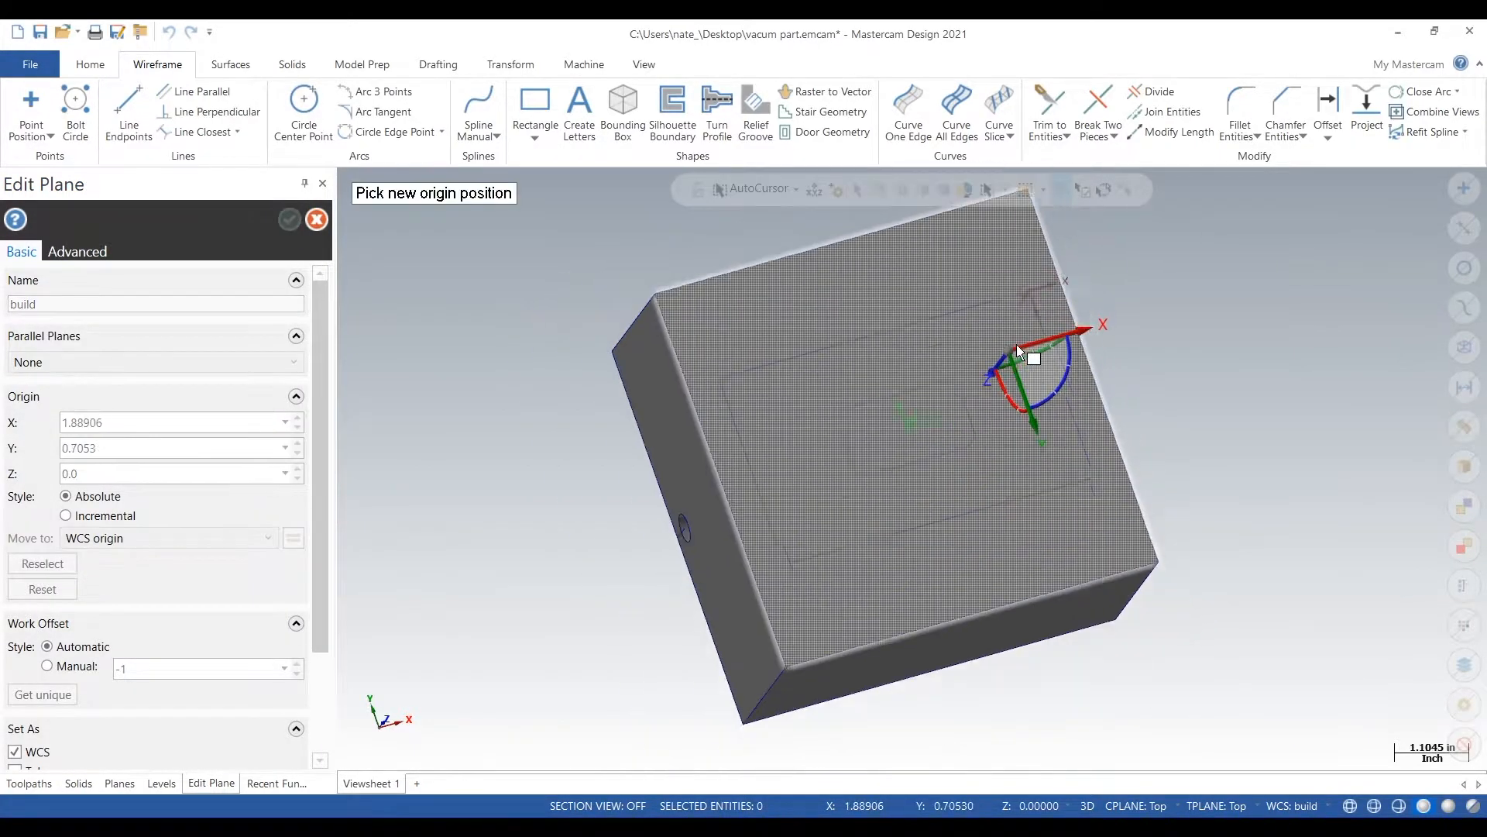
pyautogui.scroll(1, 976, 248)
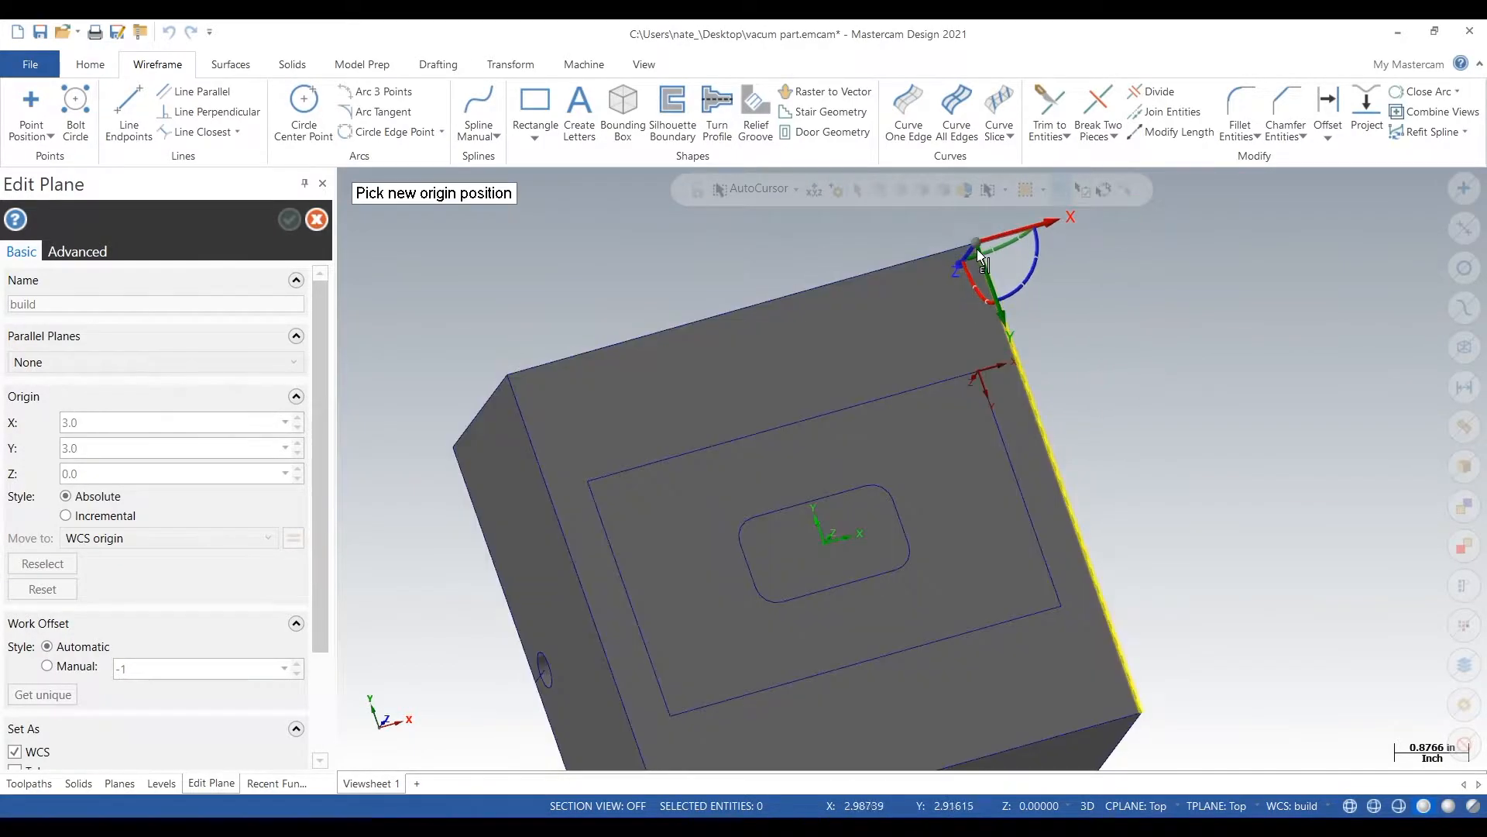
pyautogui.click(977, 245)
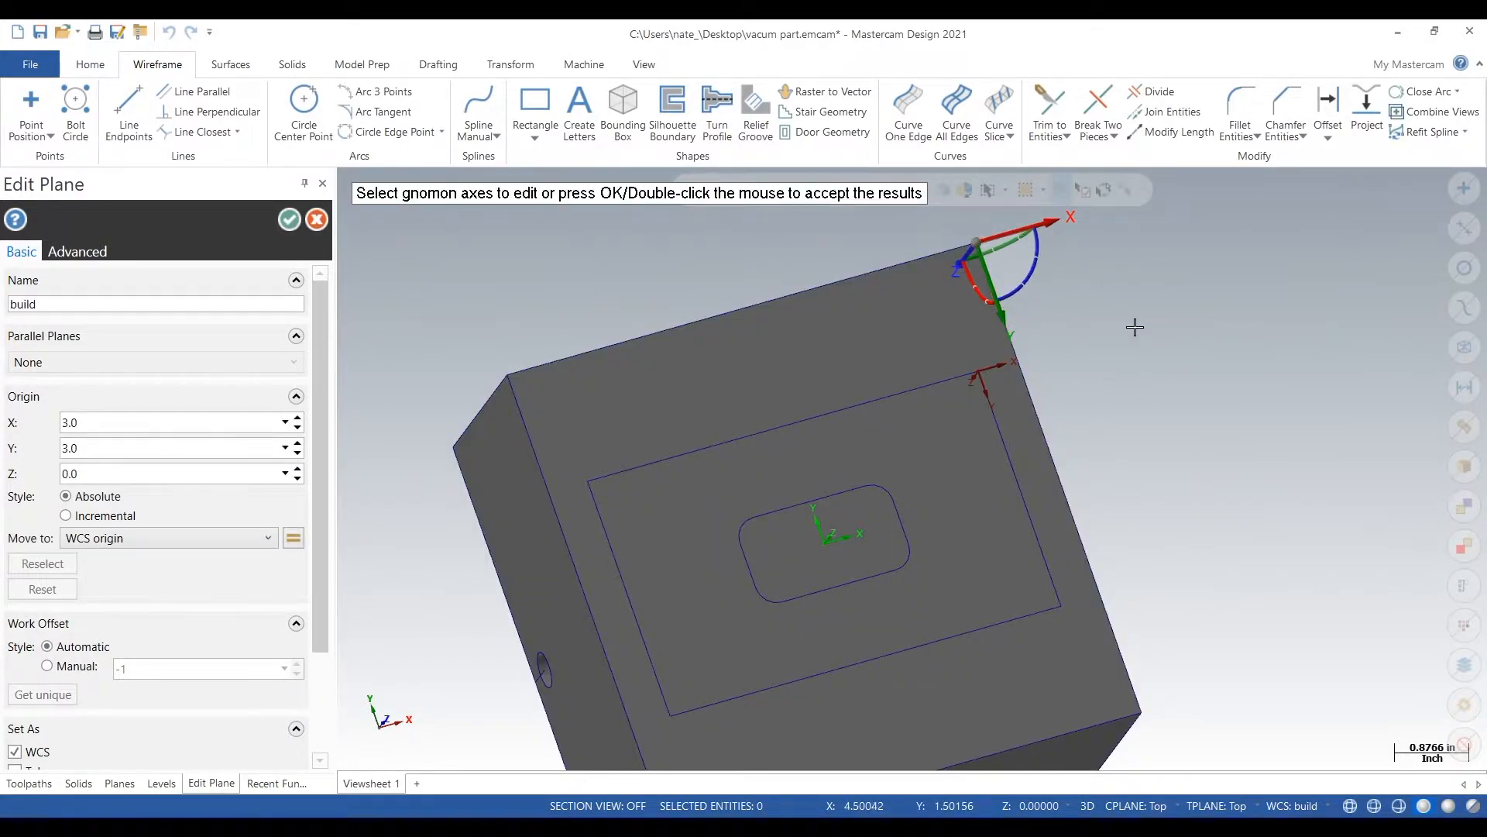
# Step: Rotate the "build" plane about its X axis so Z points up out of the chuck block's face, and accept the edit
pyautogui.moveTo(1135, 327); pyautogui.dragTo(1082, 319, button='middle')
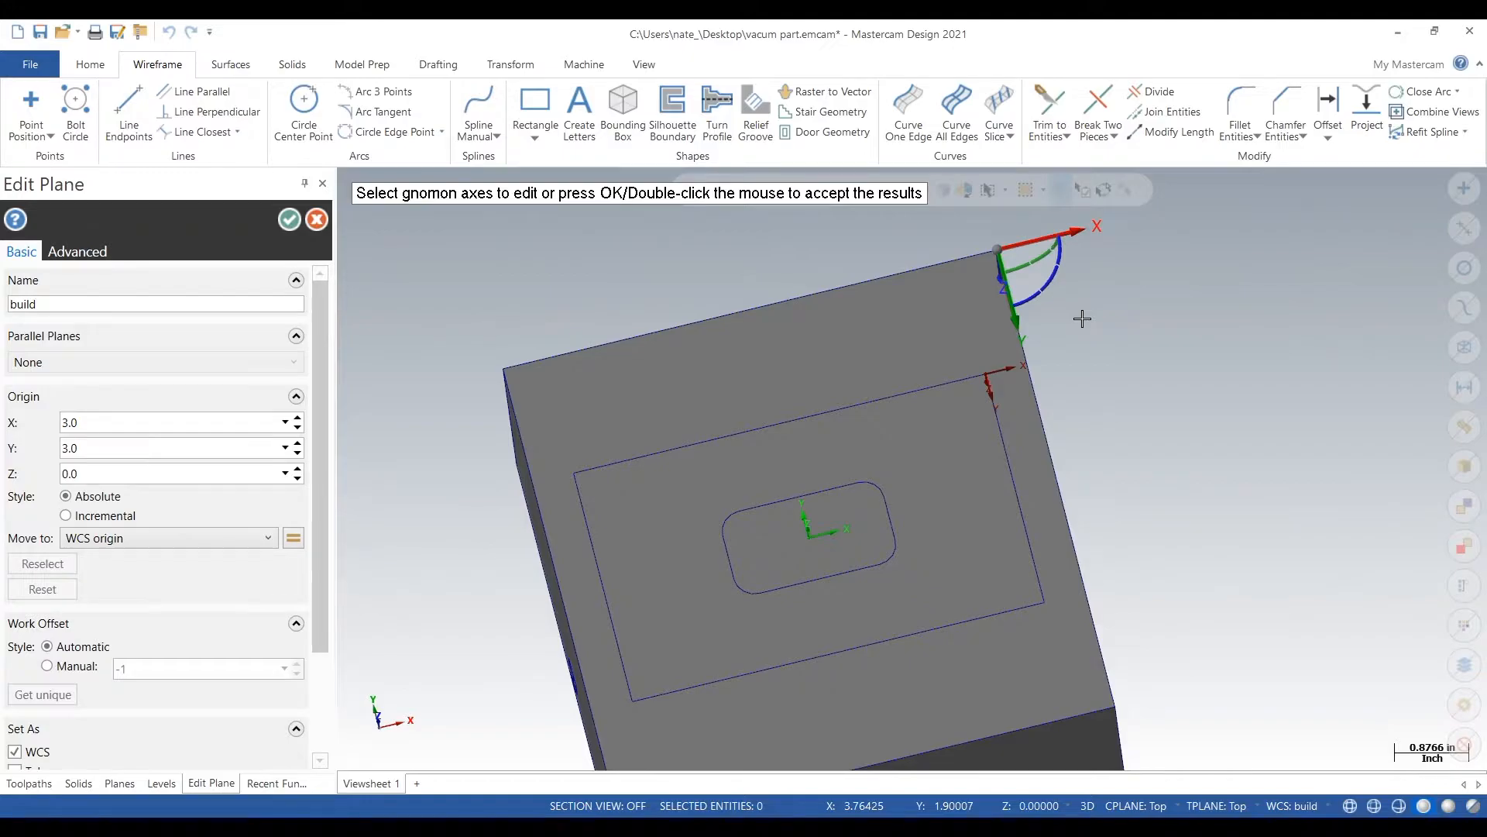
pyautogui.moveTo(1124, 362); pyautogui.dragTo(966, 272, button='middle')
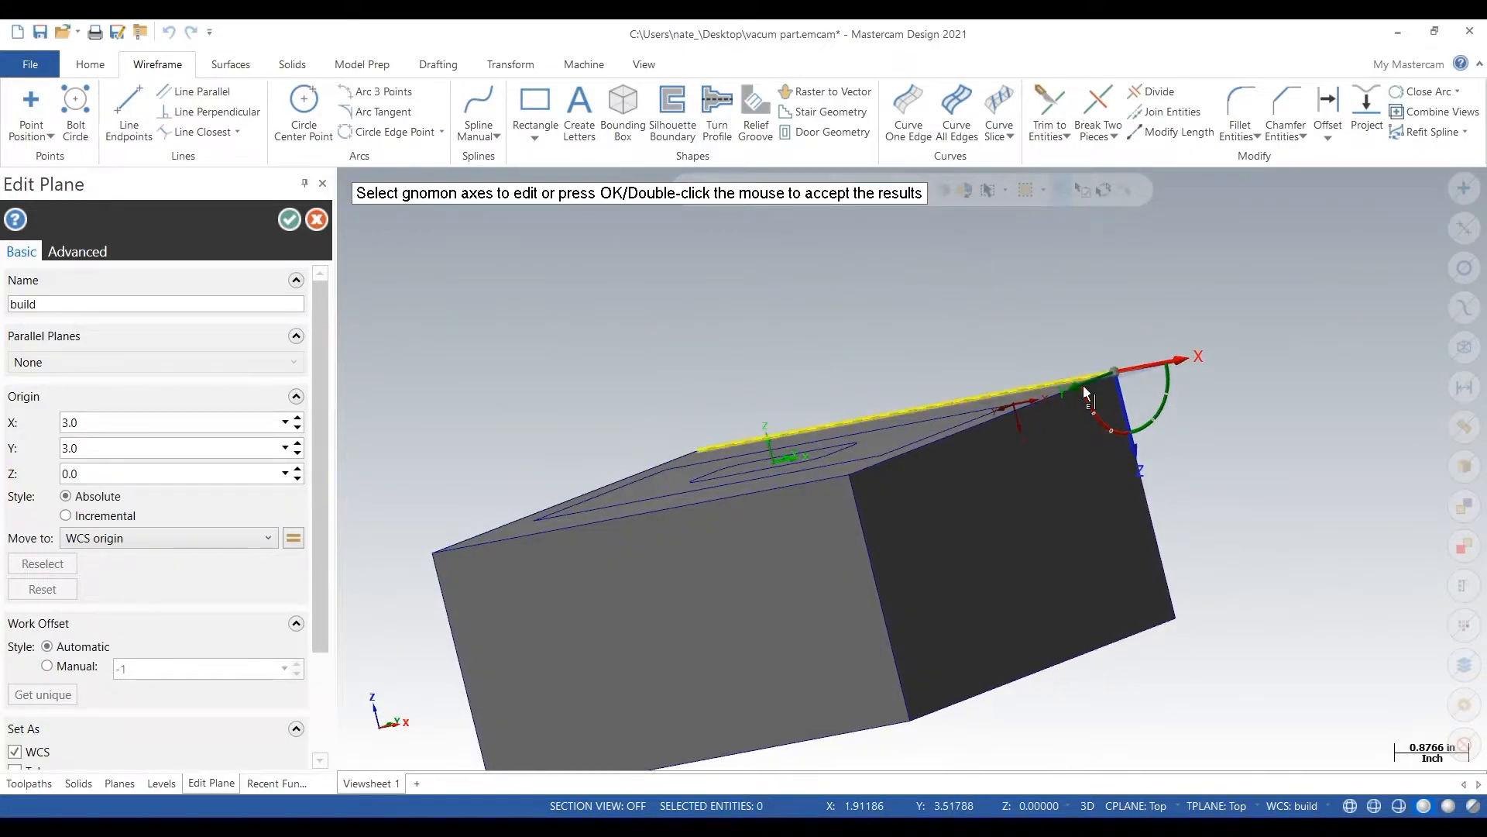
pyautogui.click(1102, 422)
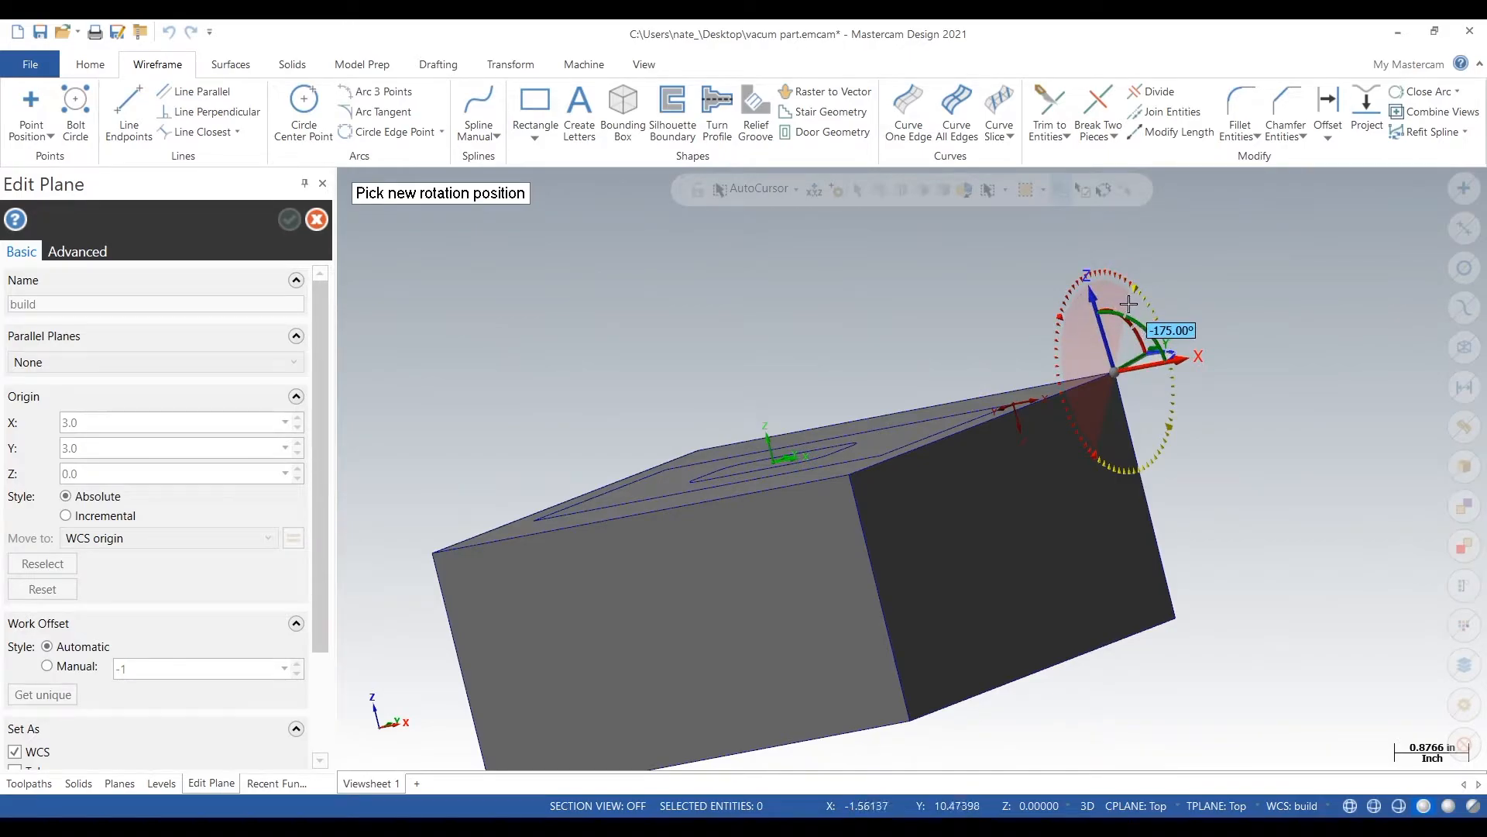
pyautogui.click(1066, 302)
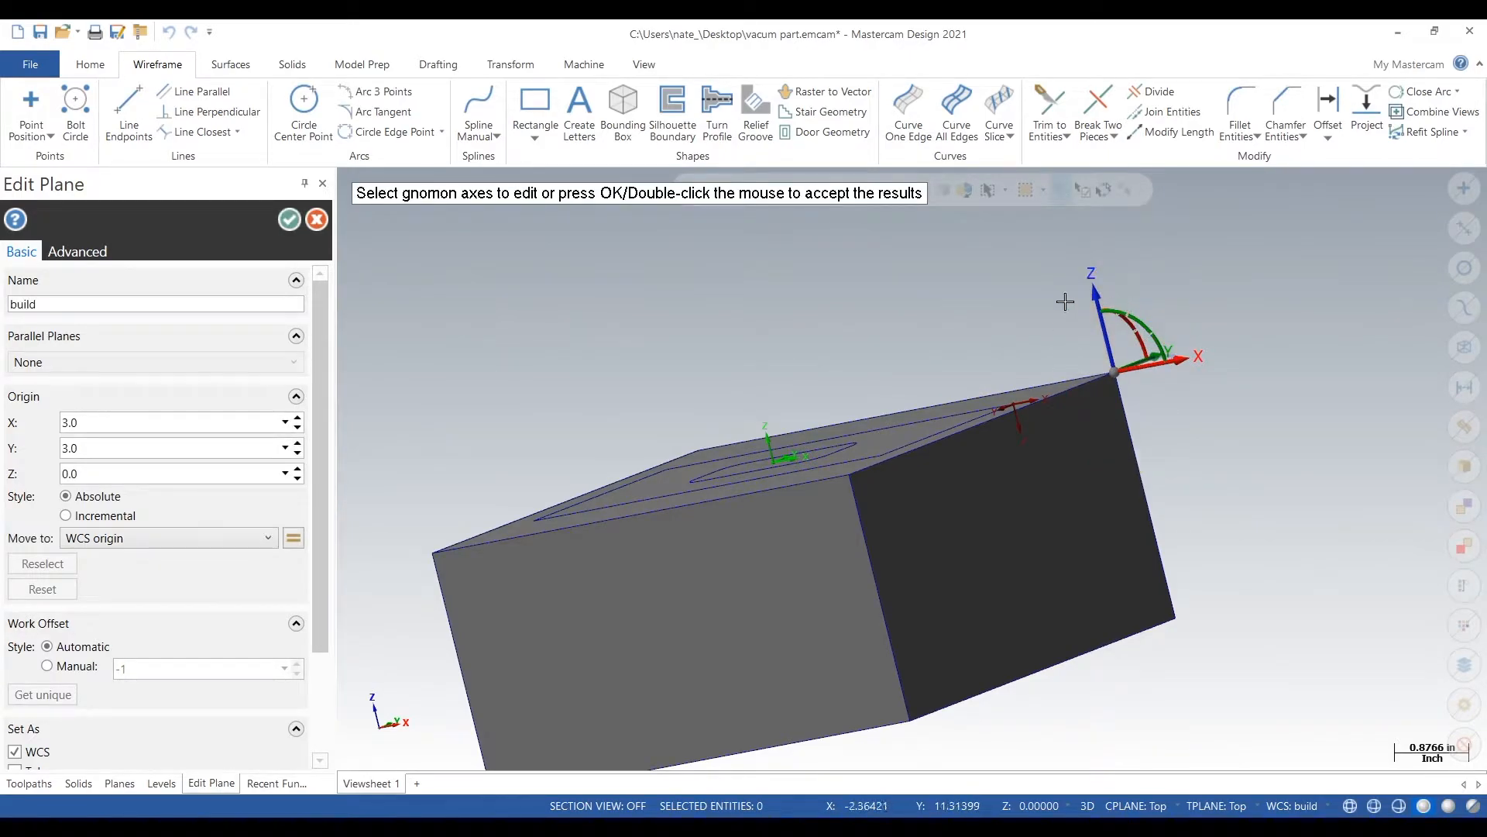
pyautogui.click(289, 221)
# Step: Draw a line from the midpoint of the outer rectangle's left side to the midpoint of the rounded outline's left side
pyautogui.rightClick(671, 329)
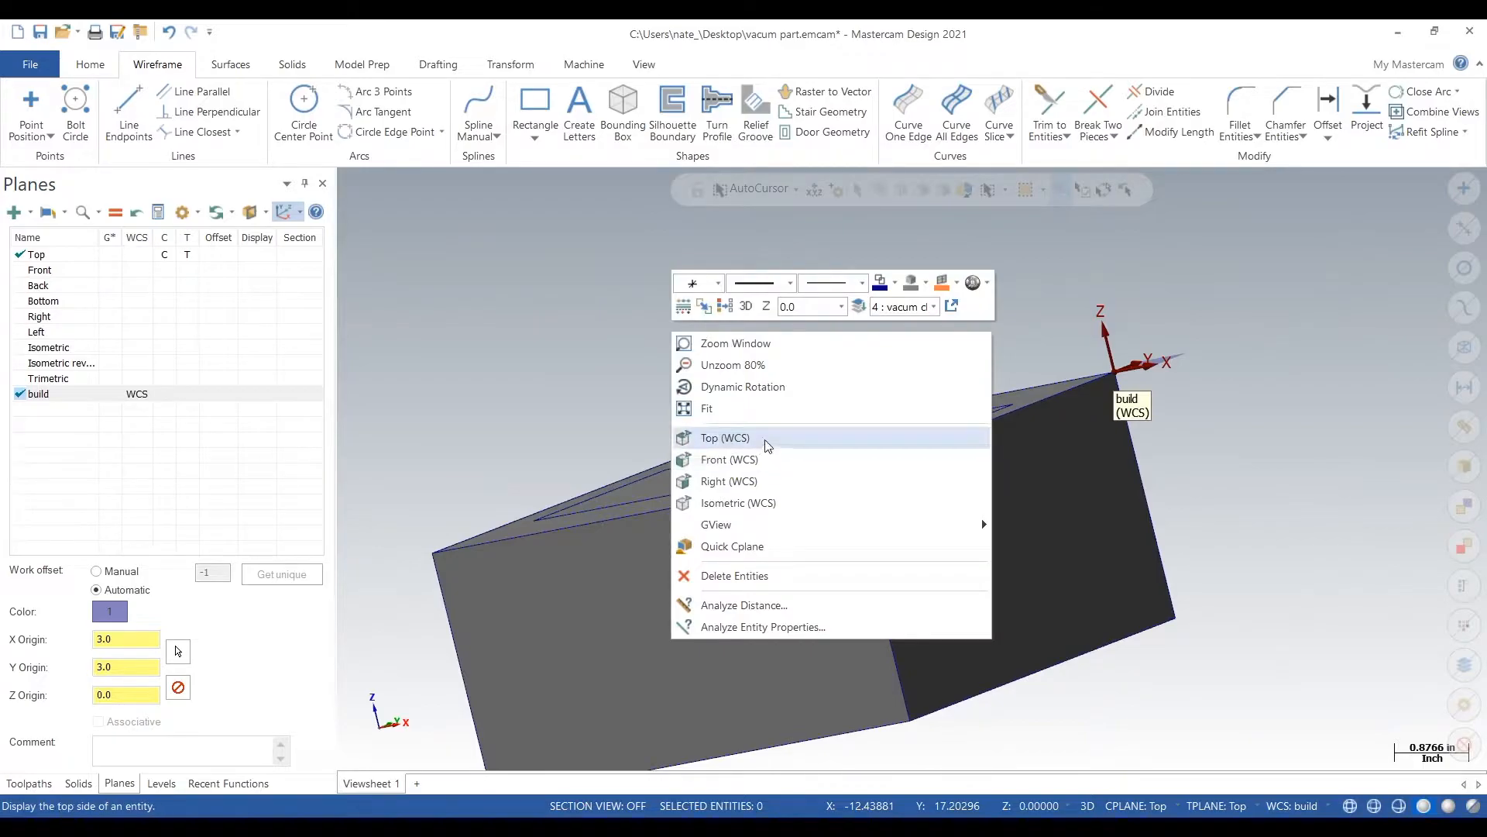
pyautogui.click(724, 438)
pyautogui.scroll(-1, 693, 591)
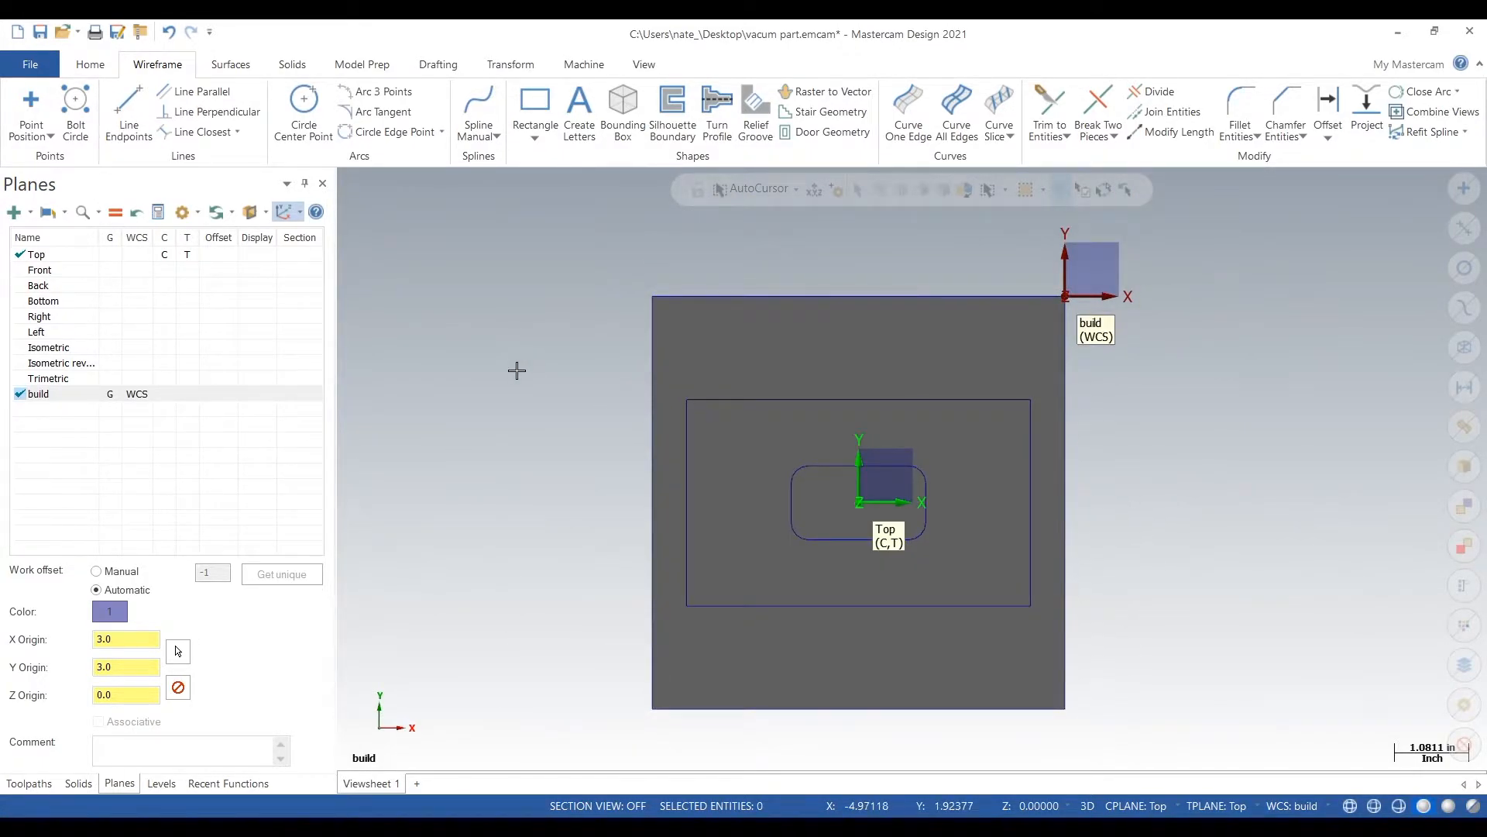
pyautogui.click(129, 109)
pyautogui.scroll(1, 805, 664)
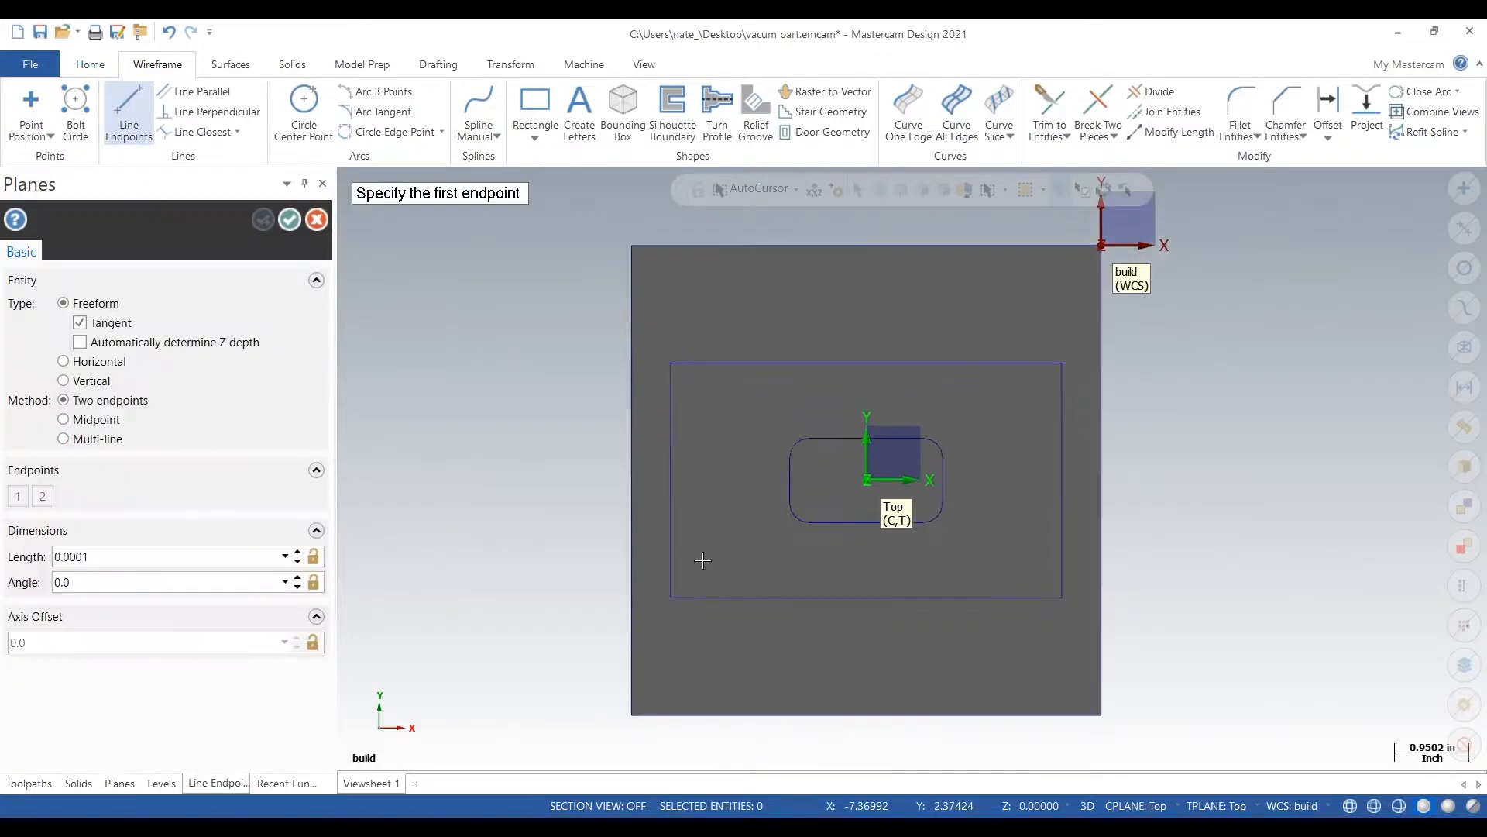
pyautogui.click(670, 479)
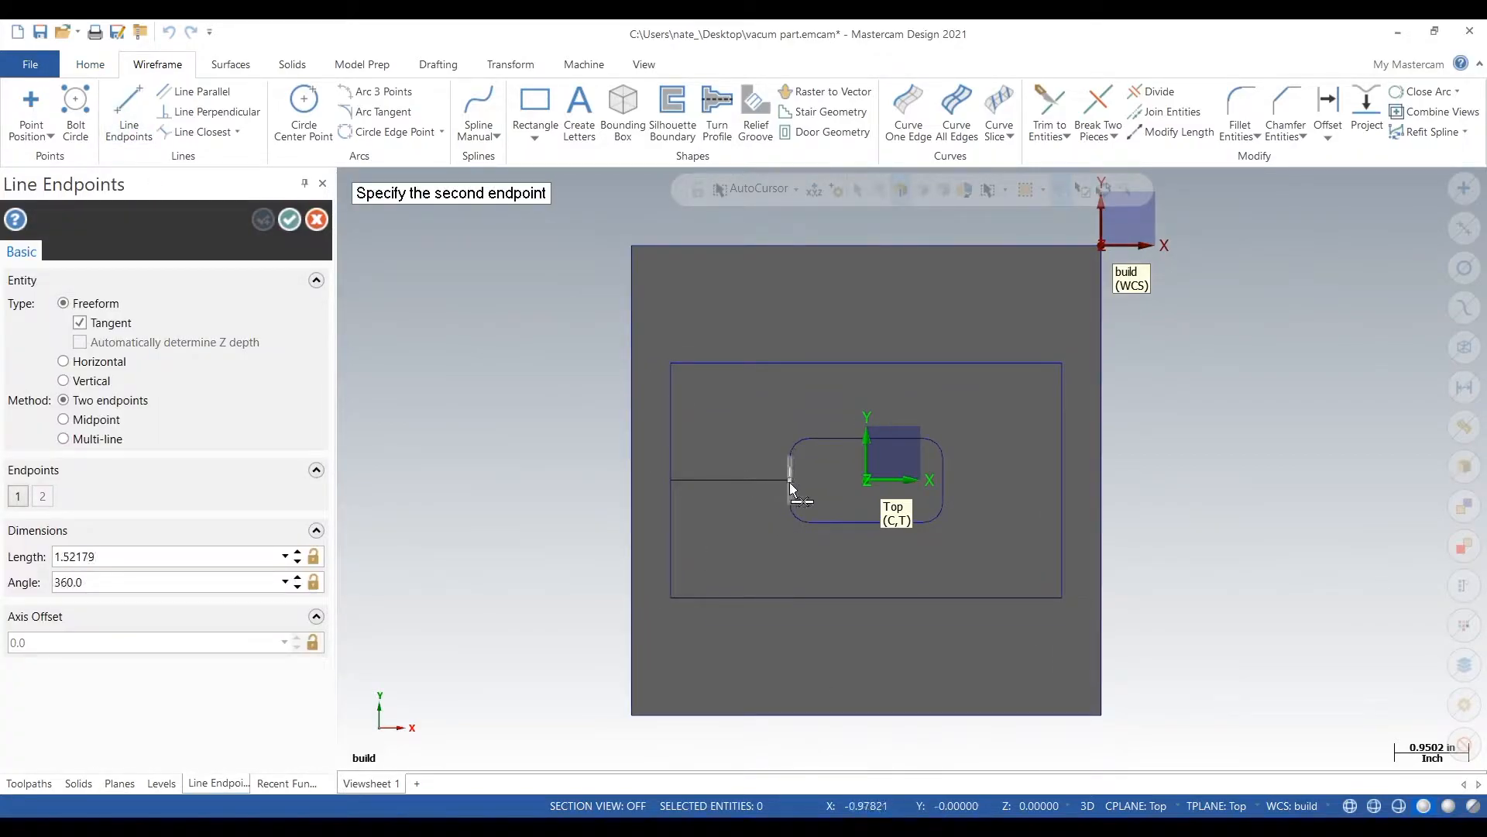
pyautogui.click(789, 480)
# Step: Place a point at the midpoint of the line connecting the rectangle and the rounded outline
pyautogui.click(31, 109)
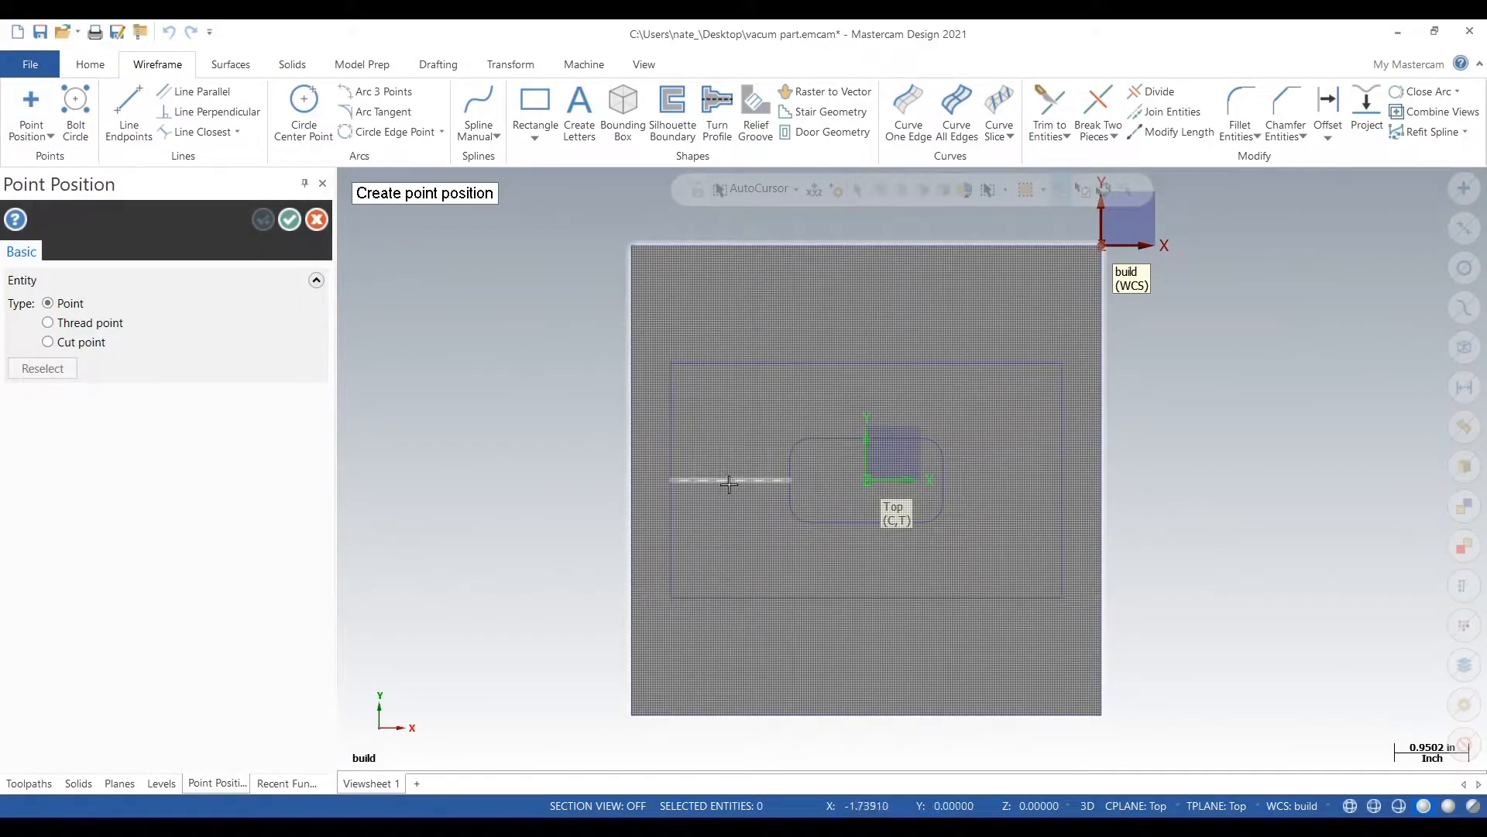
pyautogui.click(729, 481)
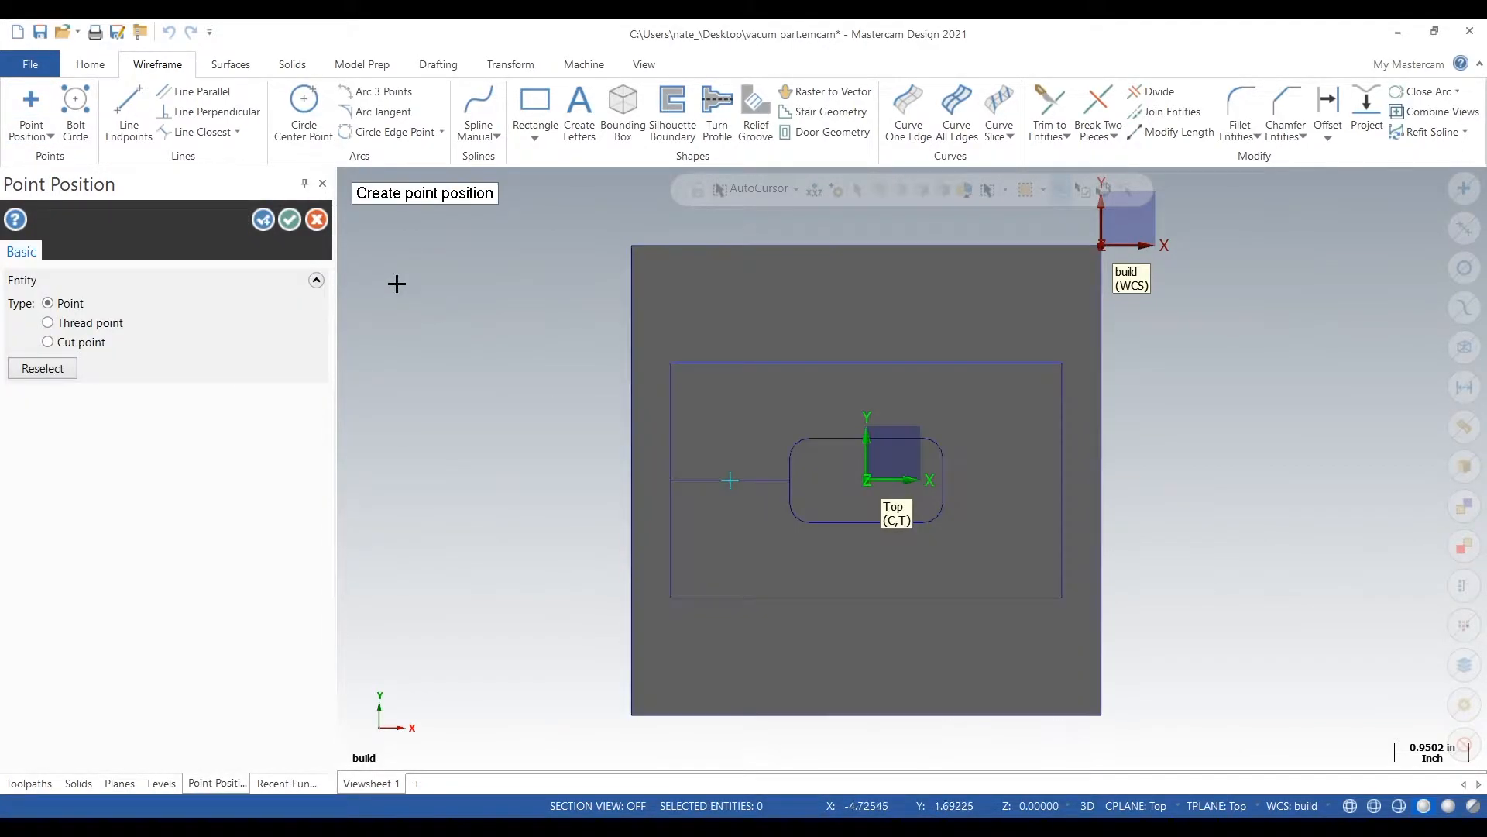
pyautogui.click(286, 220)
pyautogui.scroll(2, 711, 472)
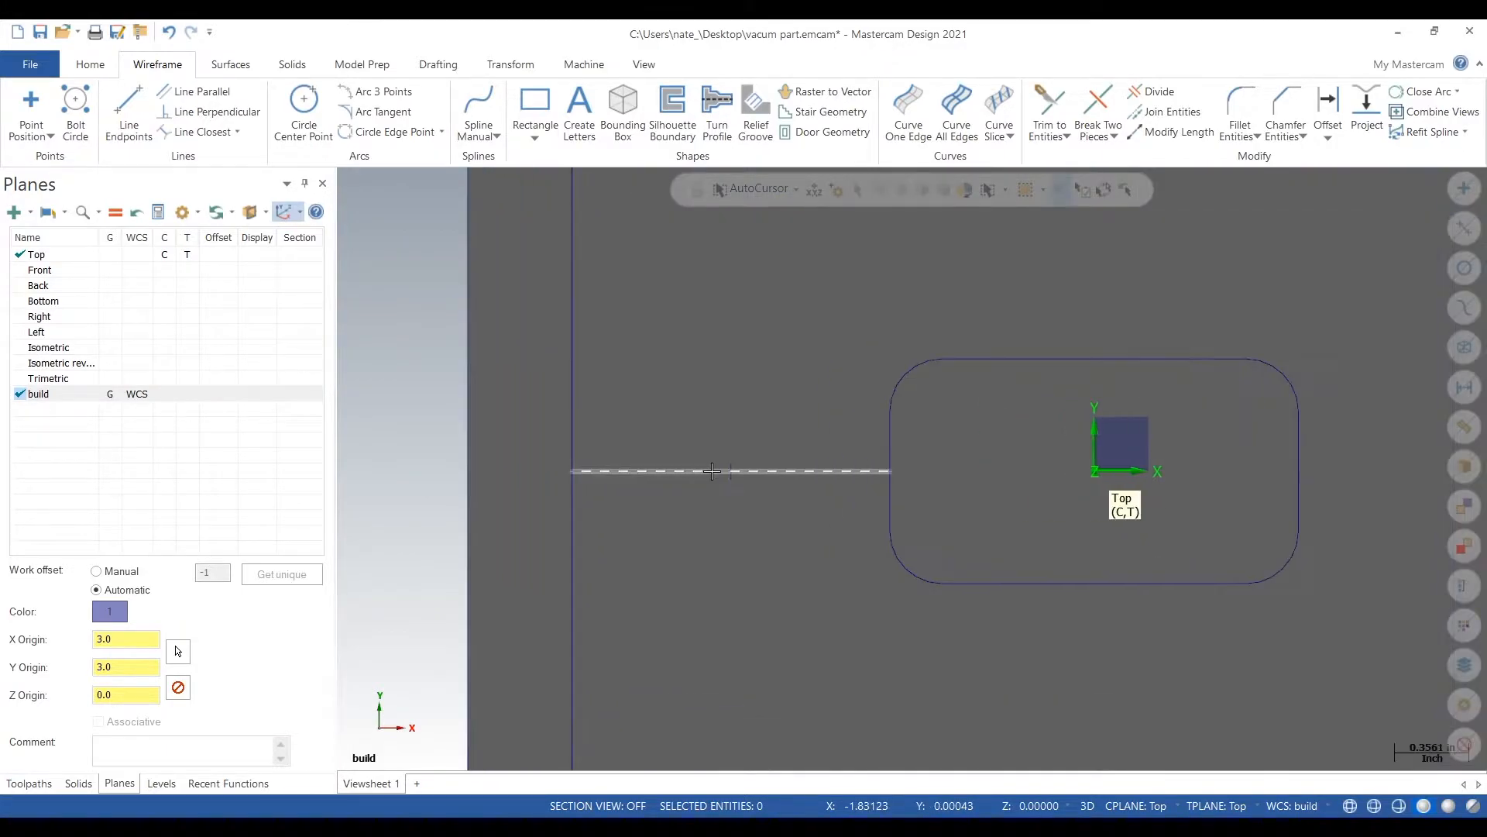
pyautogui.scroll(-1, 672, 401)
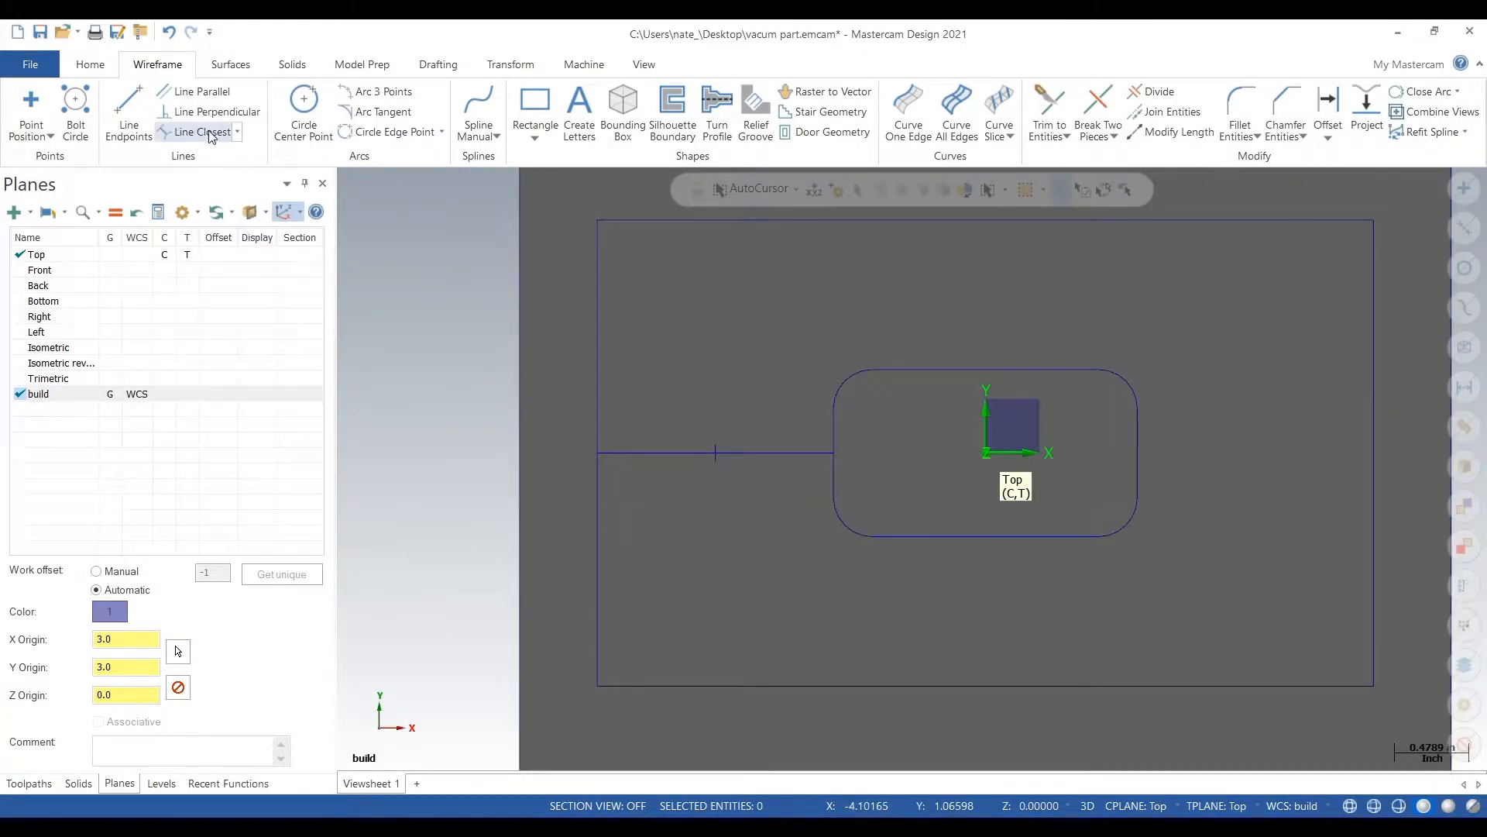
# Step: Create a circle with a 0.3 diameter centred on the connecting line's midpoint
pyautogui.click(303, 102)
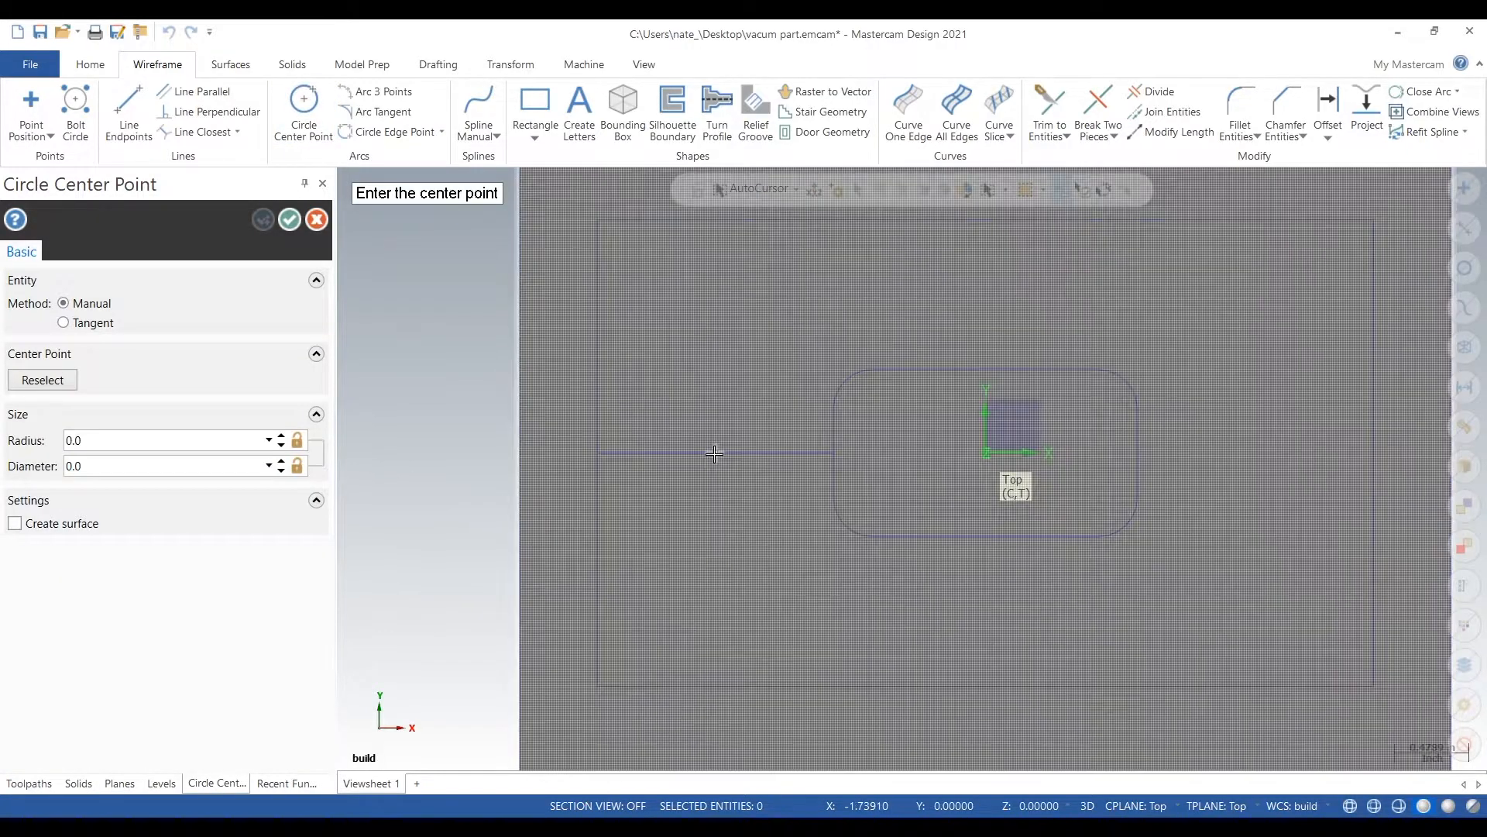
pyautogui.click(715, 453)
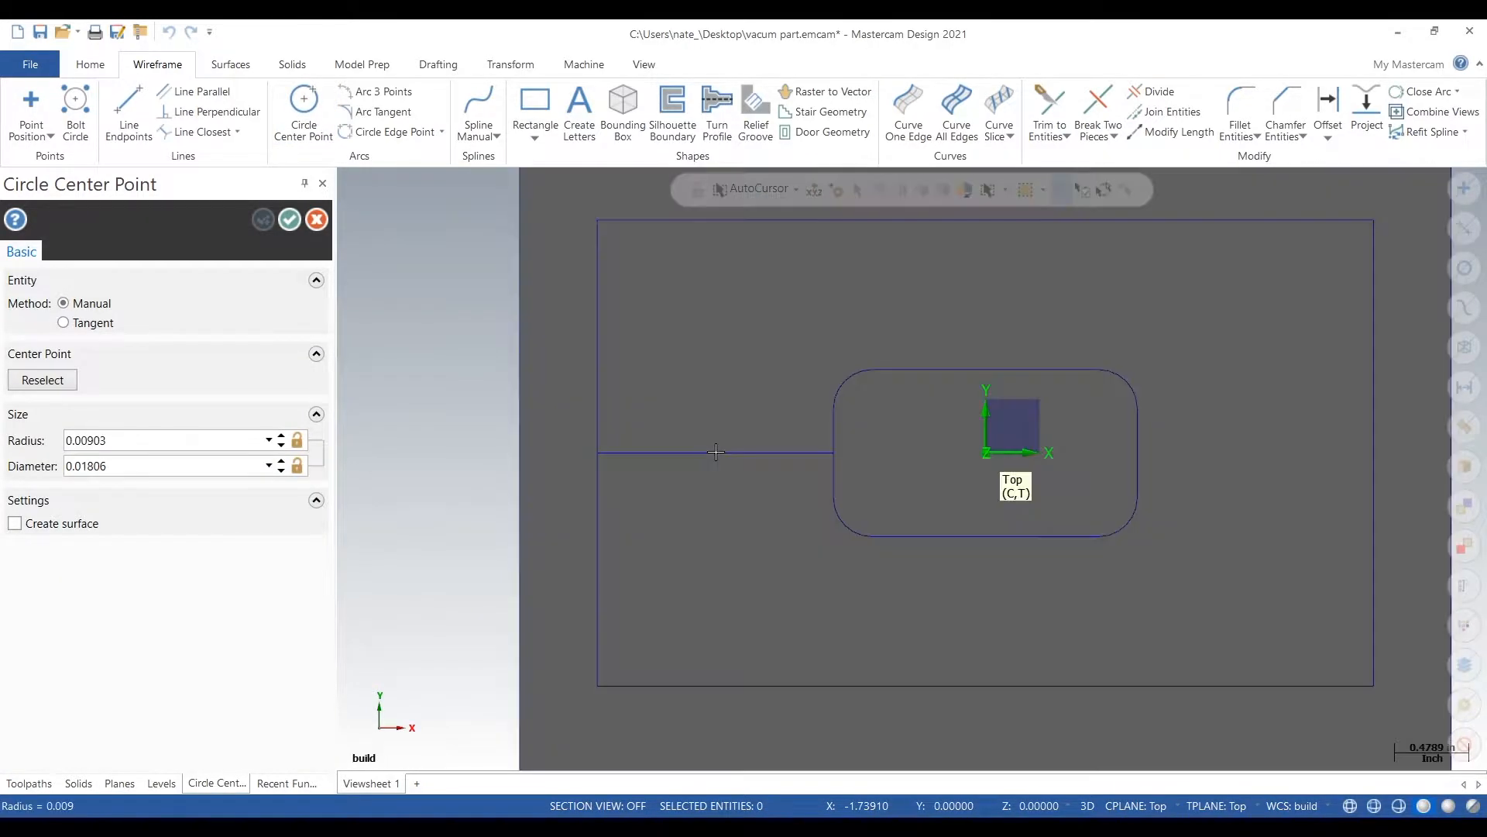
pyautogui.click(738, 447)
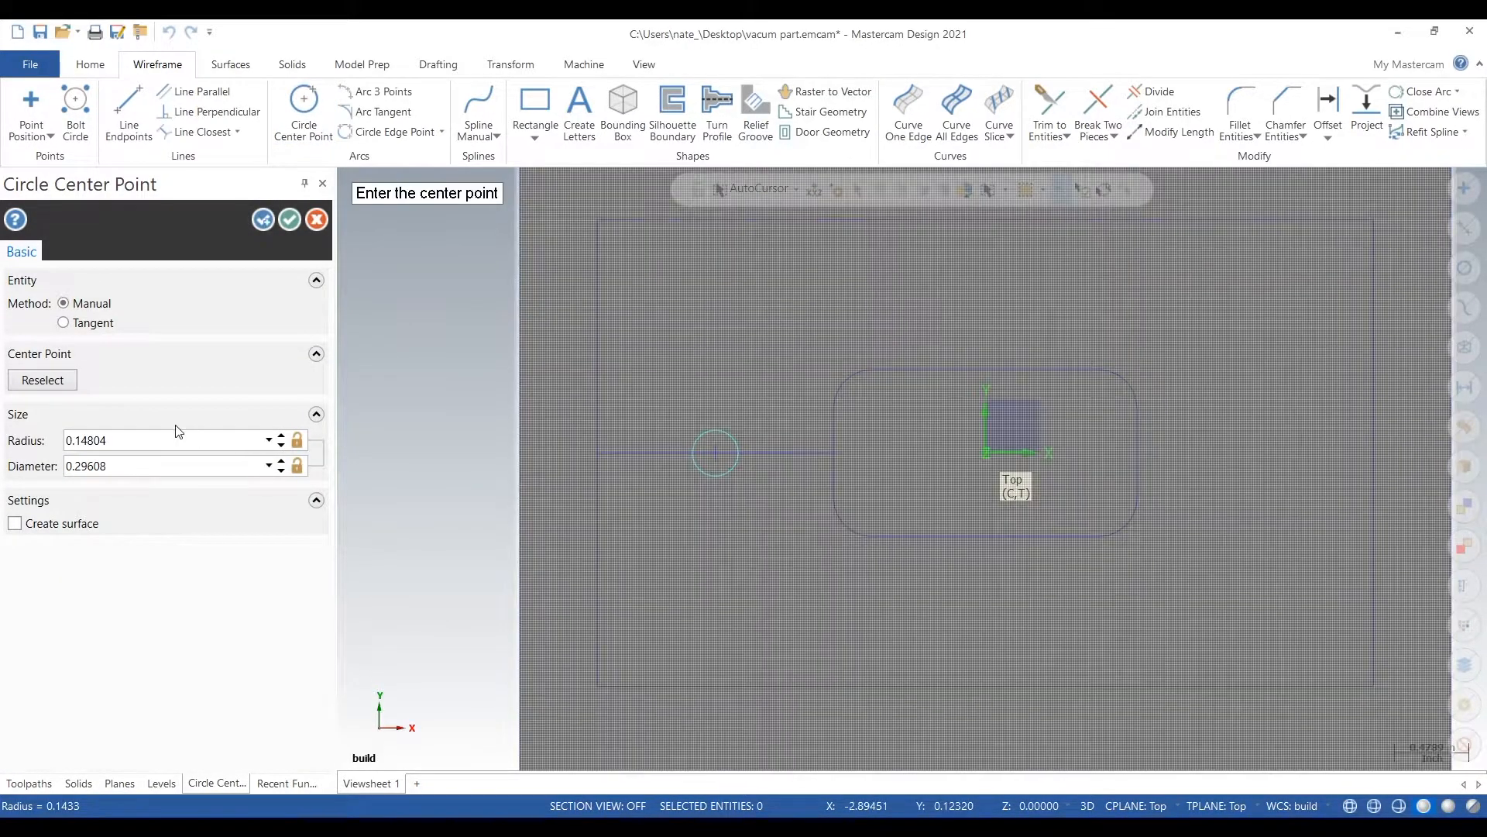
pyautogui.click(154, 468)
pyautogui.write('0.3')
pyautogui.click(290, 219)
pyautogui.scroll(-3, 435, 310)
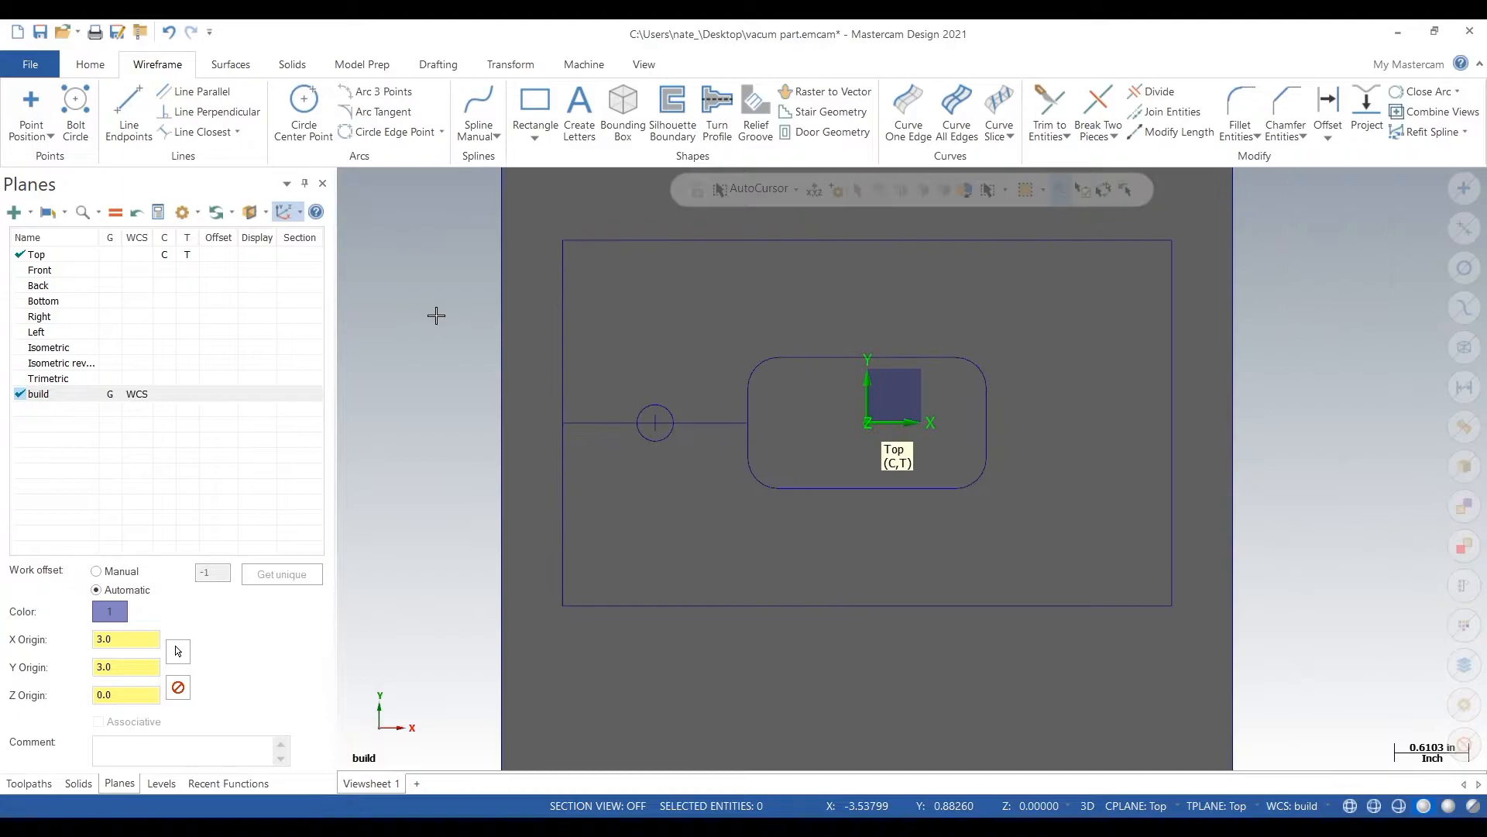
# Step: Start a solid extrude using the circle on the connecting line as its chain
pyautogui.moveTo(1305, 526); pyautogui.dragTo(1287, 445, button='middle')
pyautogui.rightClick(1286, 445)
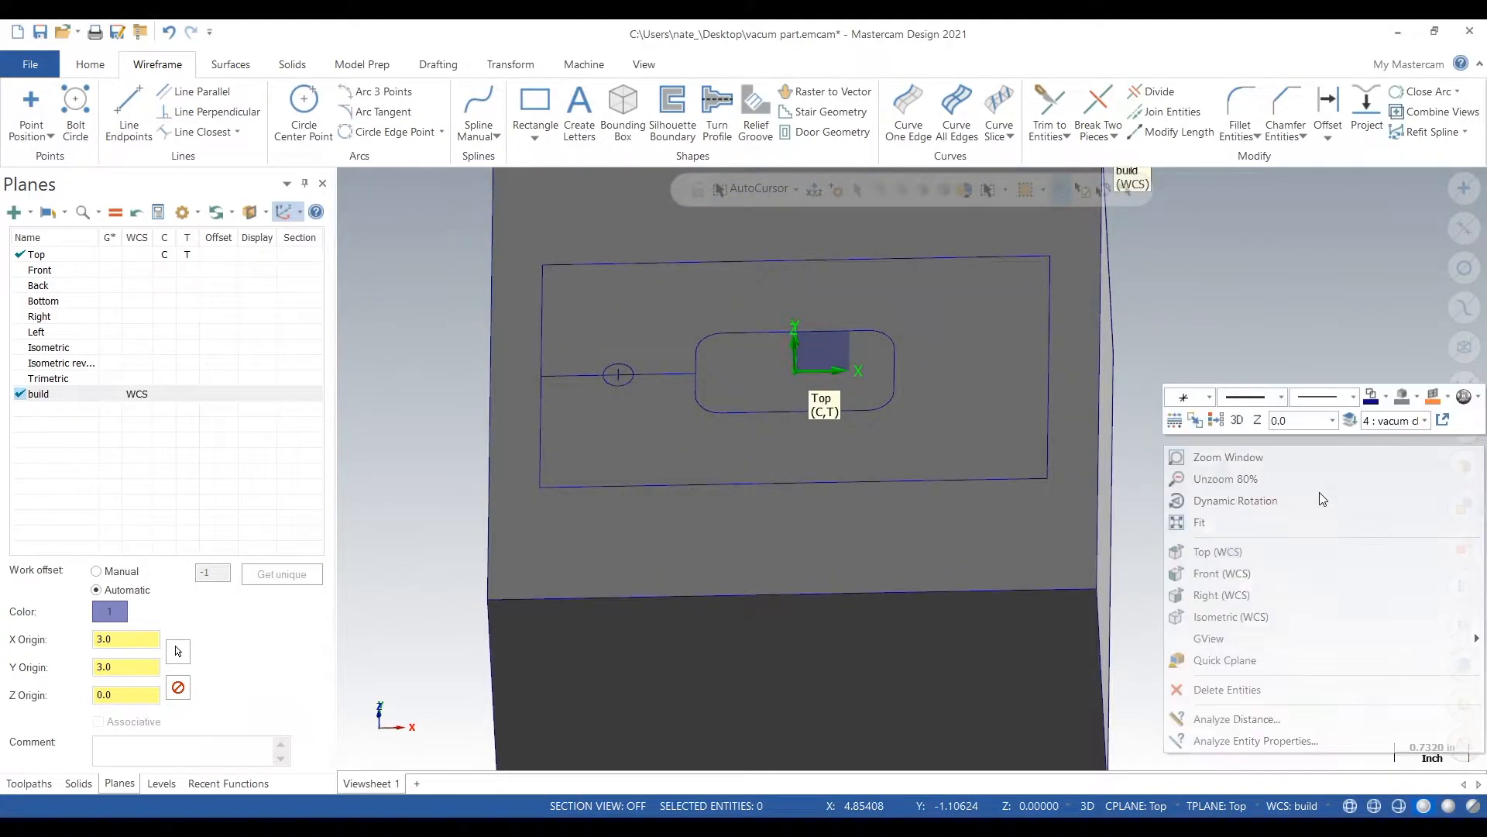
pyautogui.click(1295, 548)
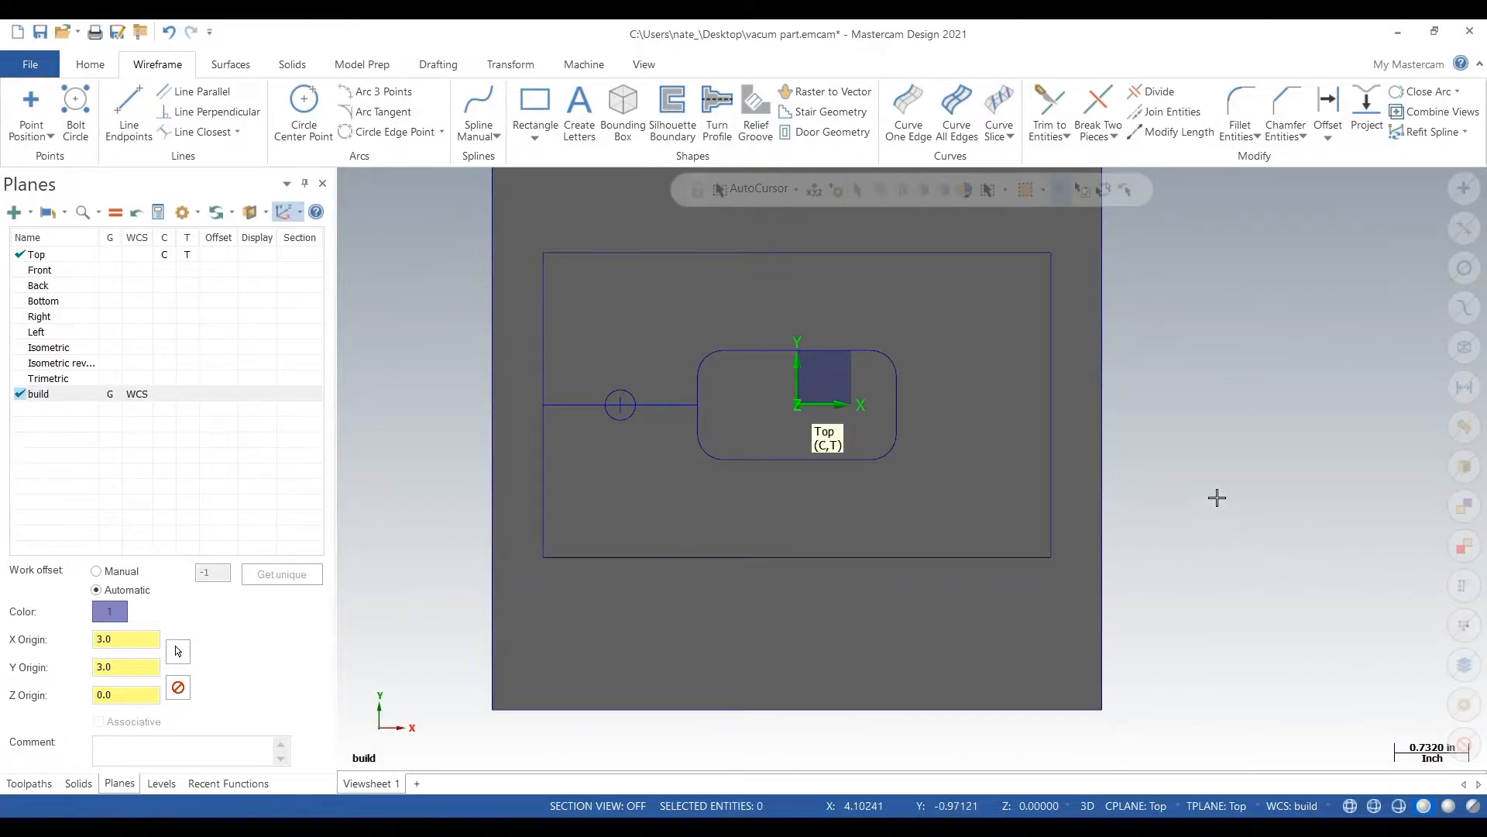
pyautogui.click(635, 395)
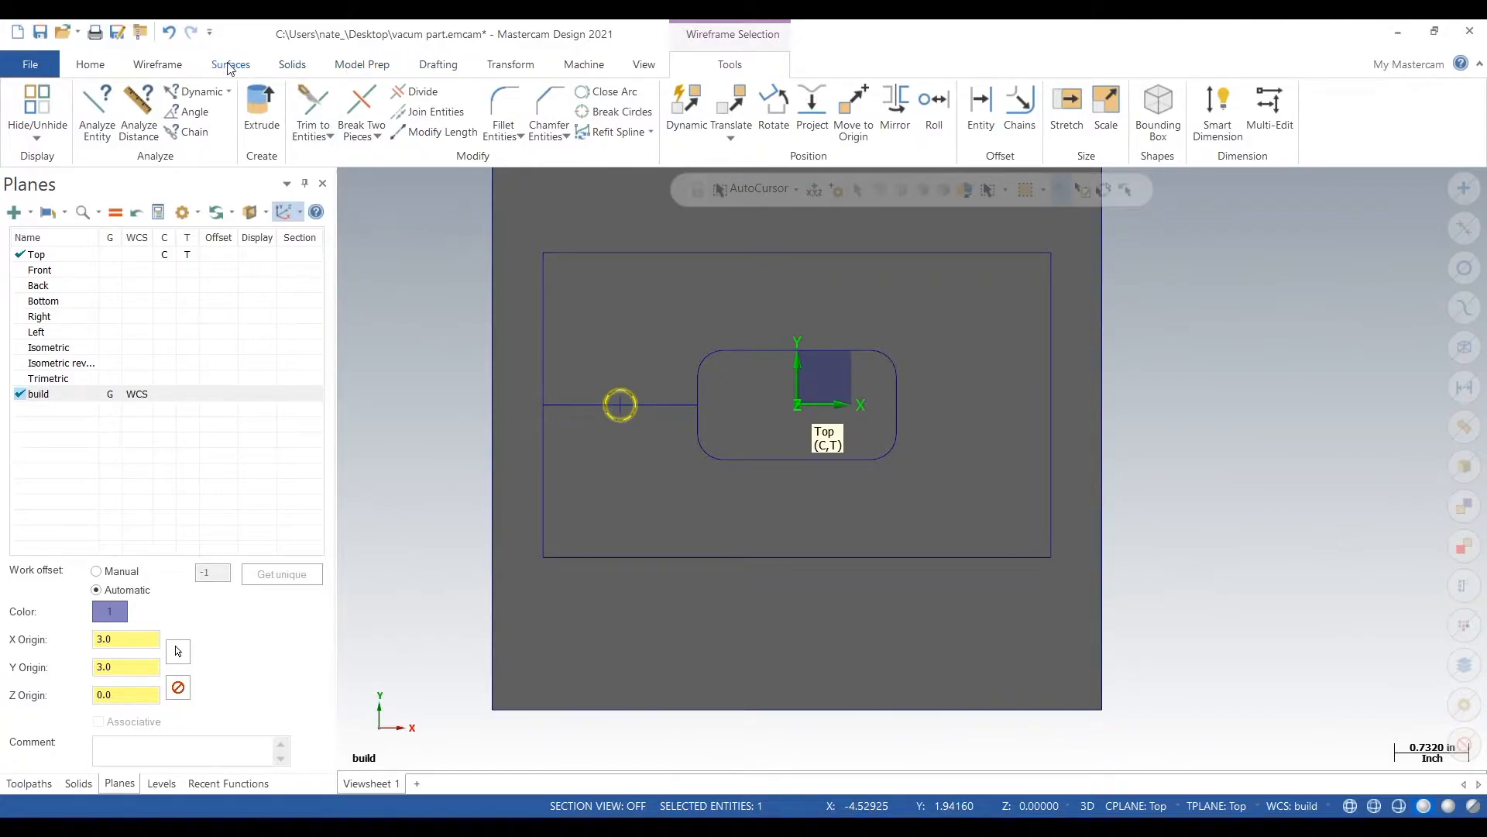
pyautogui.click(292, 64)
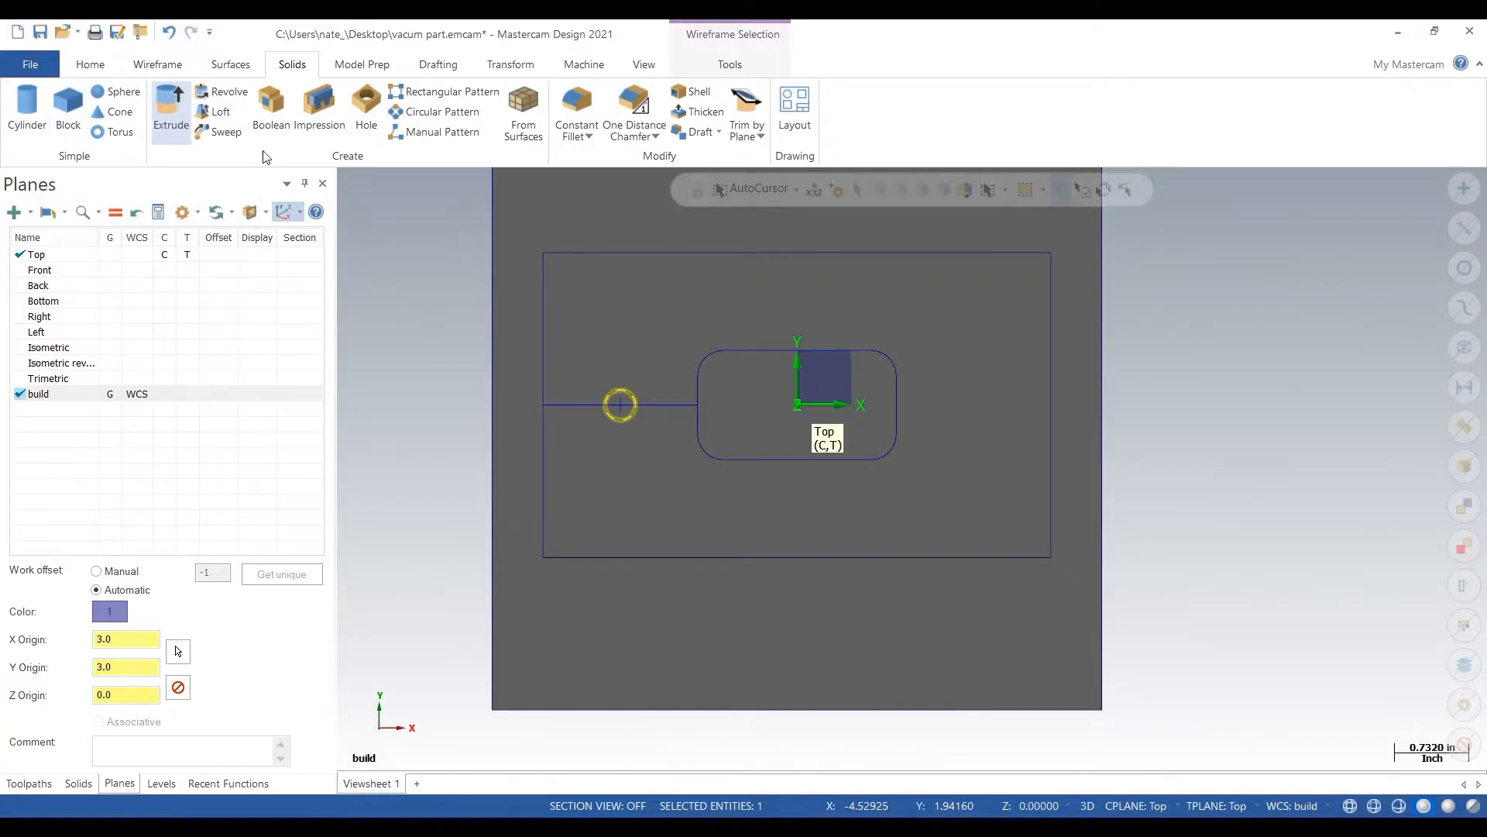
pyautogui.moveTo(426, 402); pyautogui.dragTo(509, 382, button='middle')
pyautogui.moveTo(411, 389); pyautogui.dragTo(685, 380, button='middle')
pyautogui.click(689, 379)
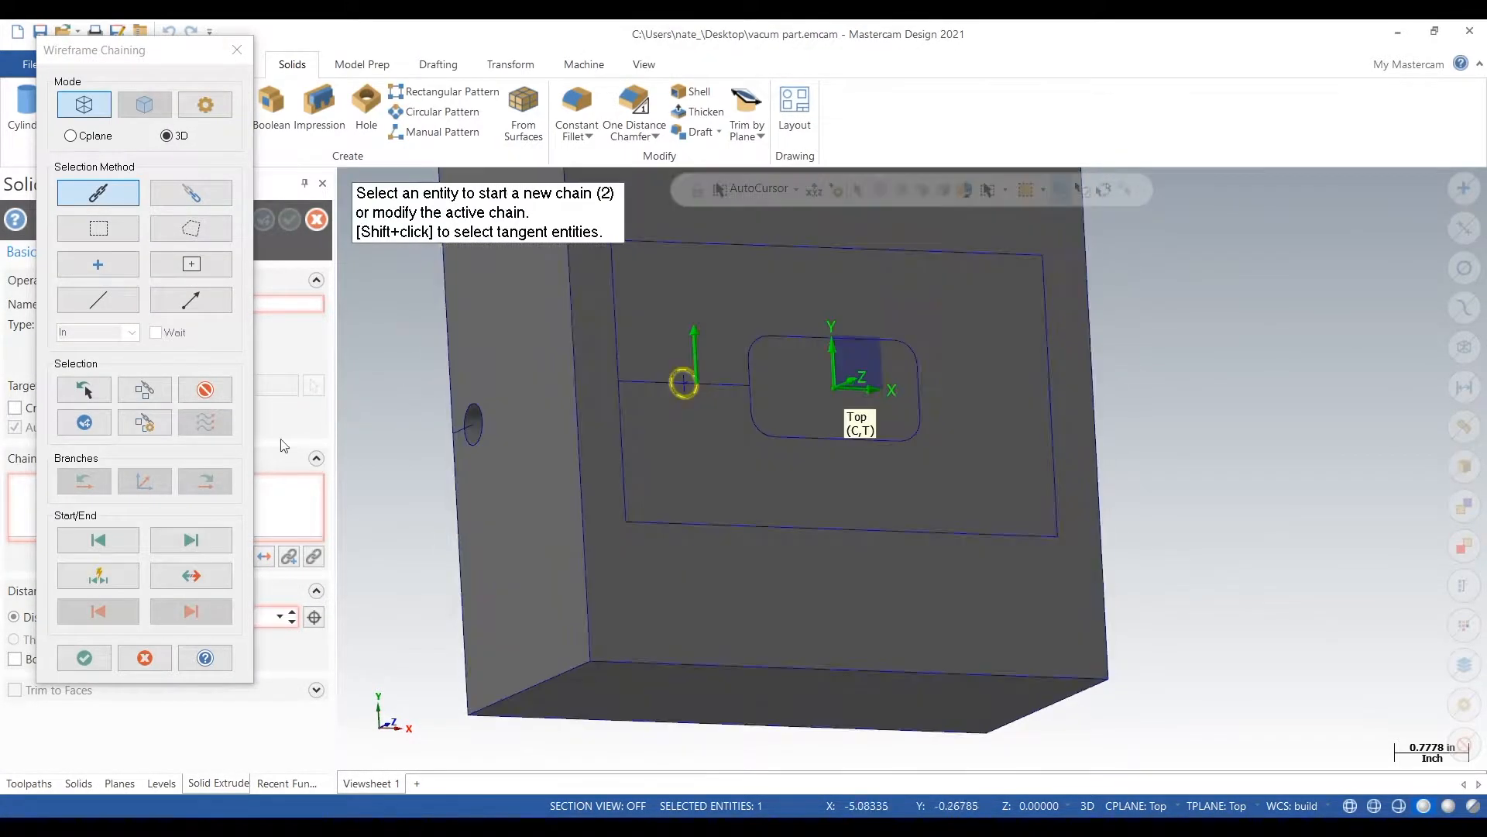
pyautogui.click(85, 658)
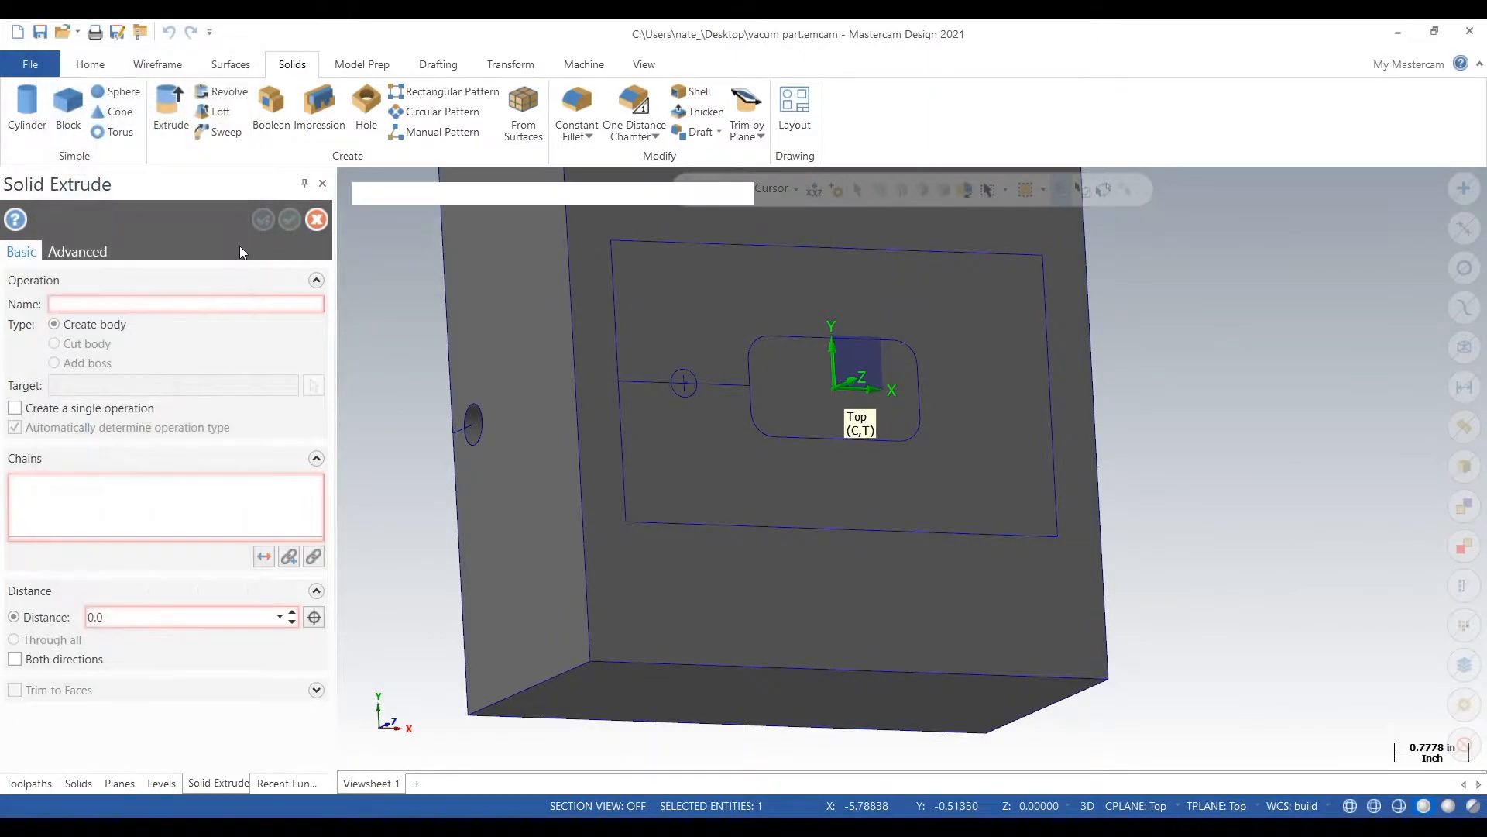
# Step: Cut the circle into the chuck block as a single extrude cut operation with a distance of 2.5
pyautogui.moveTo(602, 451); pyautogui.dragTo(502, 454, button='middle')
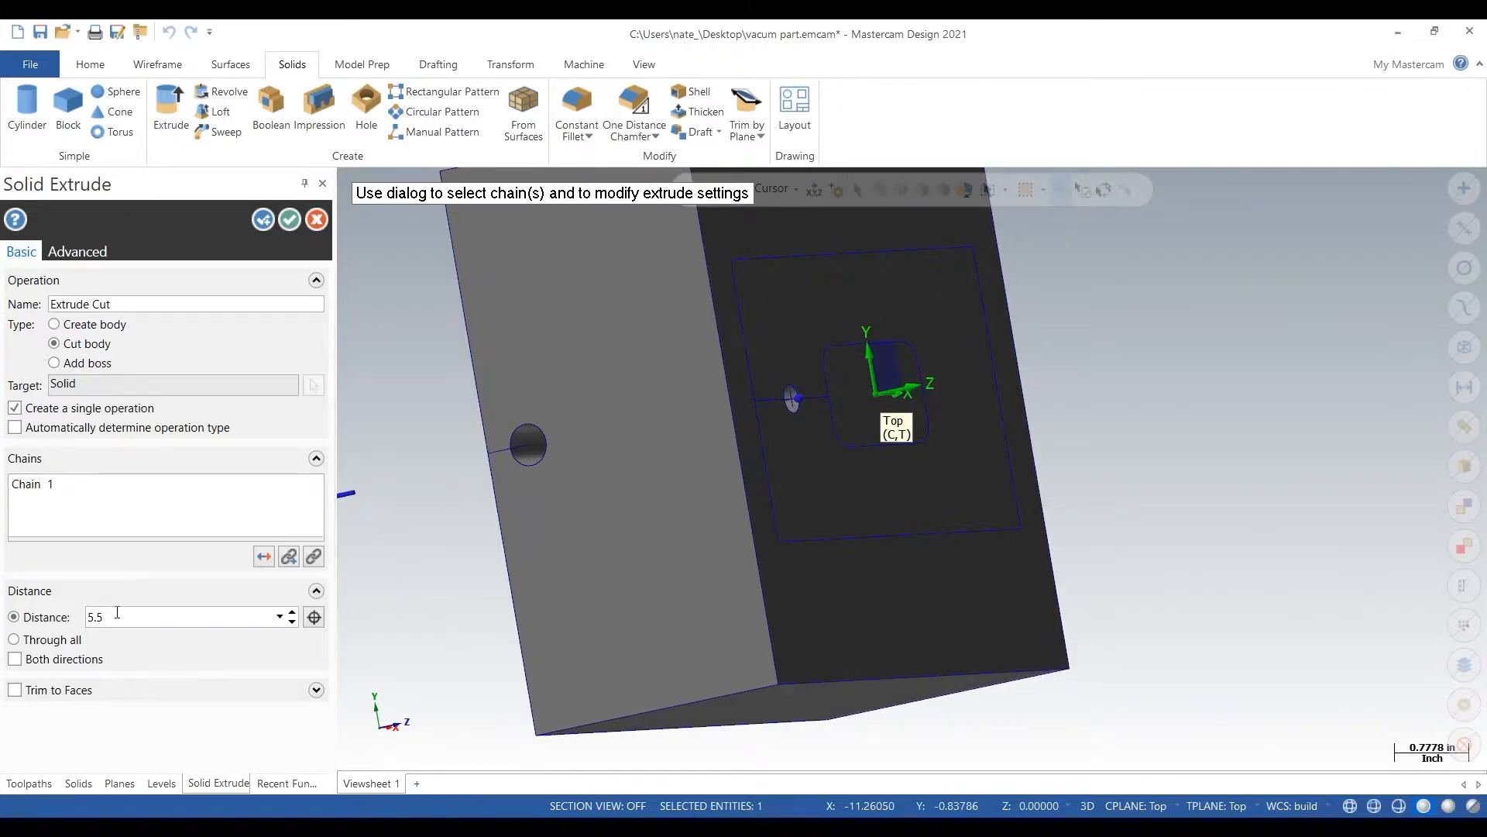
pyautogui.press('Tab')
pyautogui.moveTo(464, 576); pyautogui.dragTo(625, 560, button='middle')
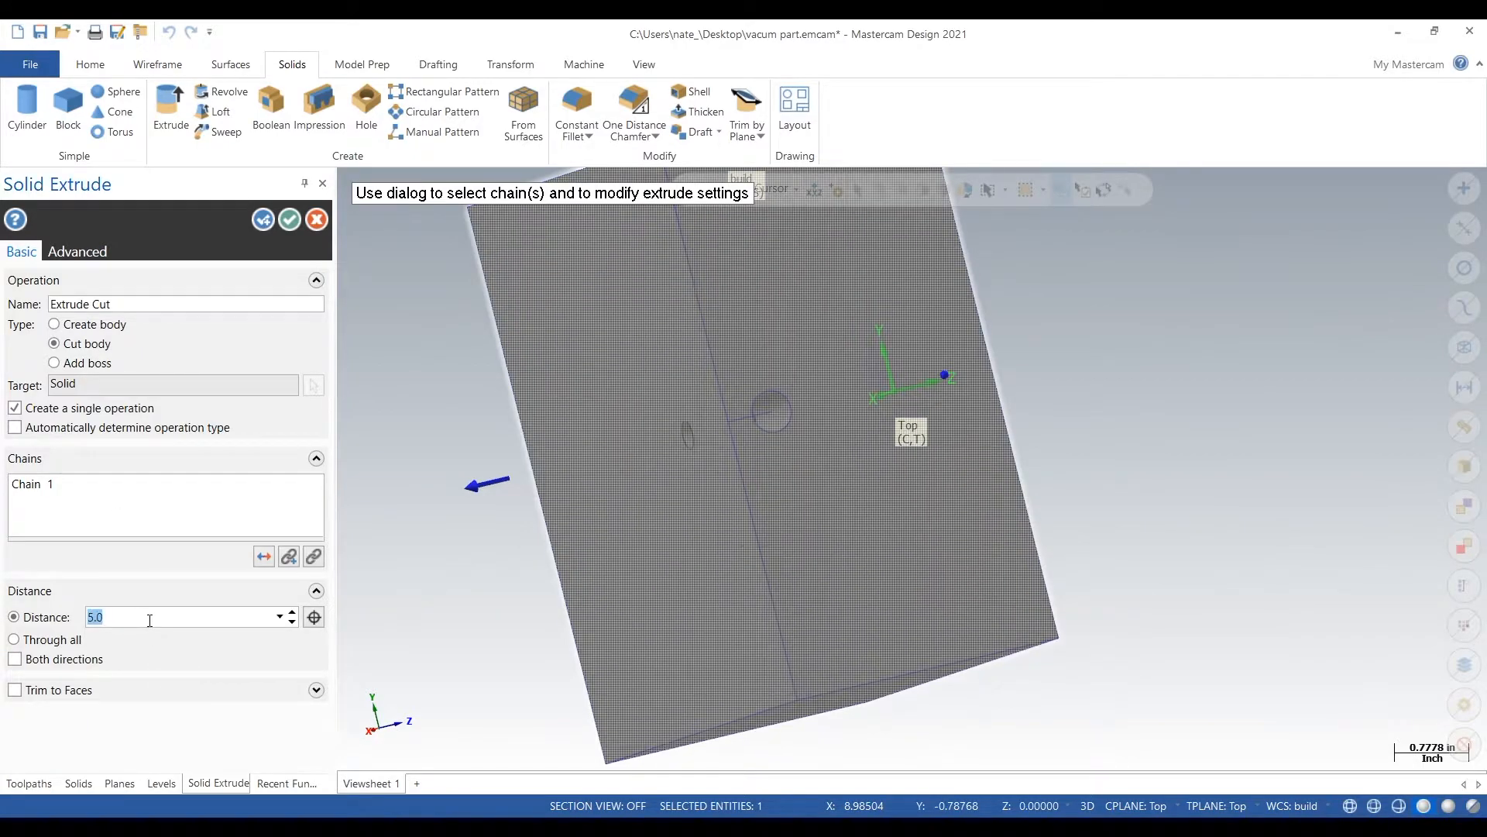
pyautogui.press('Tab')
pyautogui.press('Tab')
pyautogui.write('2.8')
pyautogui.press('Tab')
pyautogui.moveTo(367, 583); pyautogui.dragTo(398, 512, button='middle')
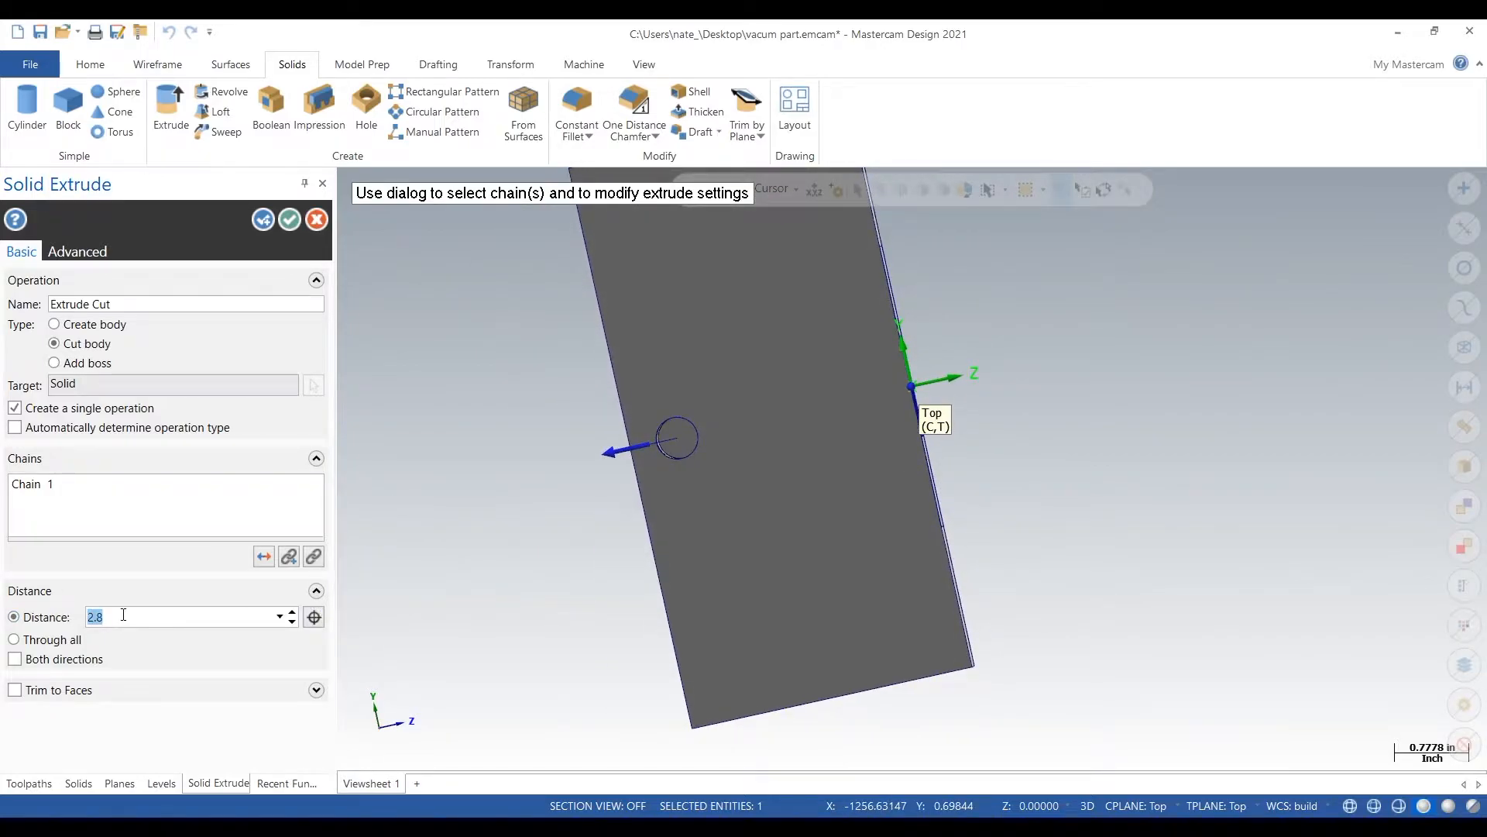
pyautogui.moveTo(369, 593)
pyautogui.mouseDown(button='middle')
pyautogui.moveTo(508, 558)
pyautogui.moveTo(366, 567)
pyautogui.mouseUp(button='middle')
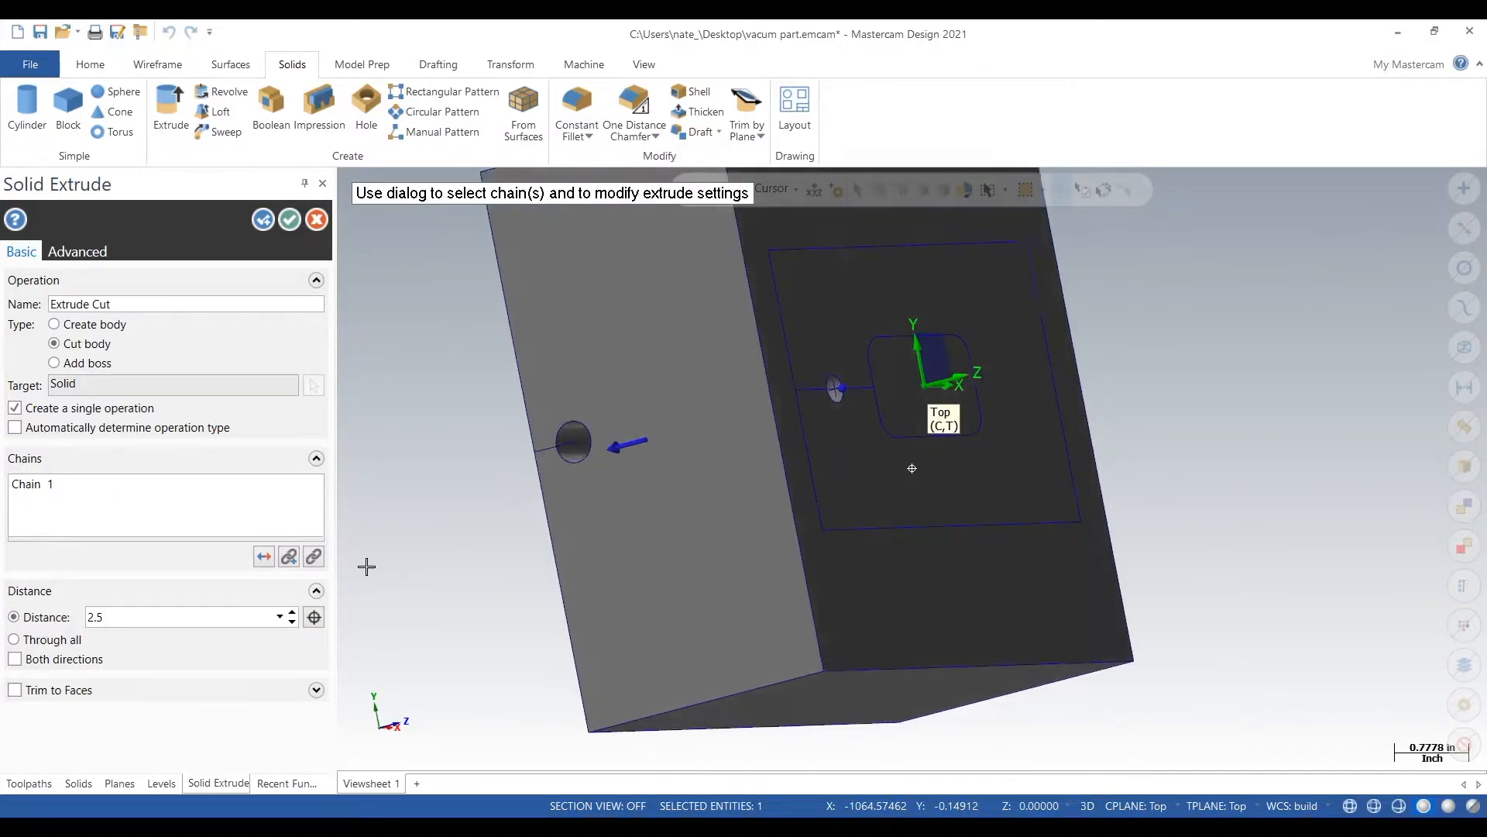
pyautogui.click(299, 223)
# Step: Create circles with a locked 0.3 diameter centred on all four corners of the outer rectangle
pyautogui.moveTo(418, 421); pyautogui.dragTo(866, 323, button='middle')
pyautogui.scroll(1, 1063, 419)
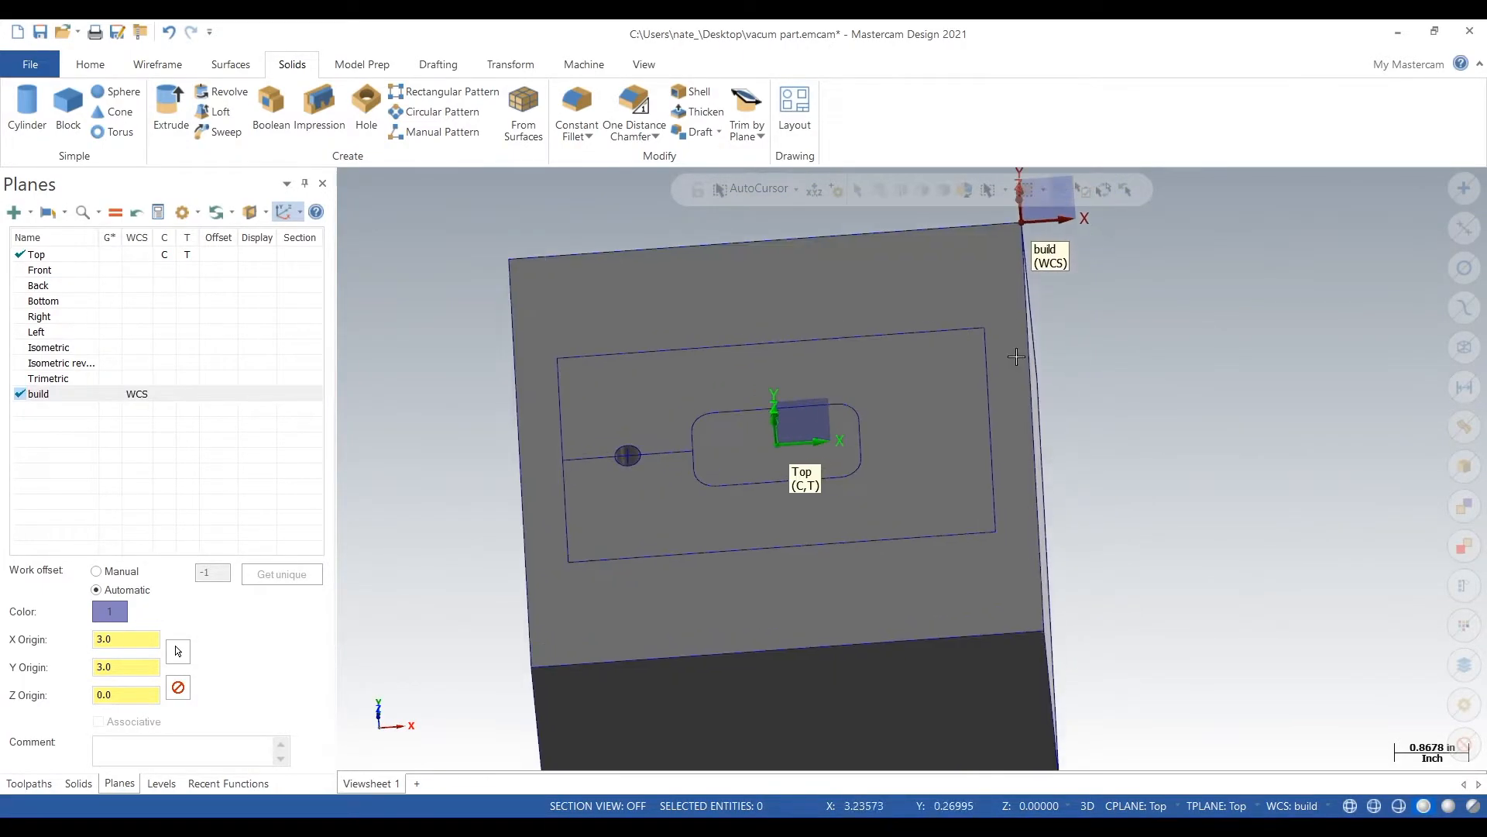
pyautogui.click(160, 64)
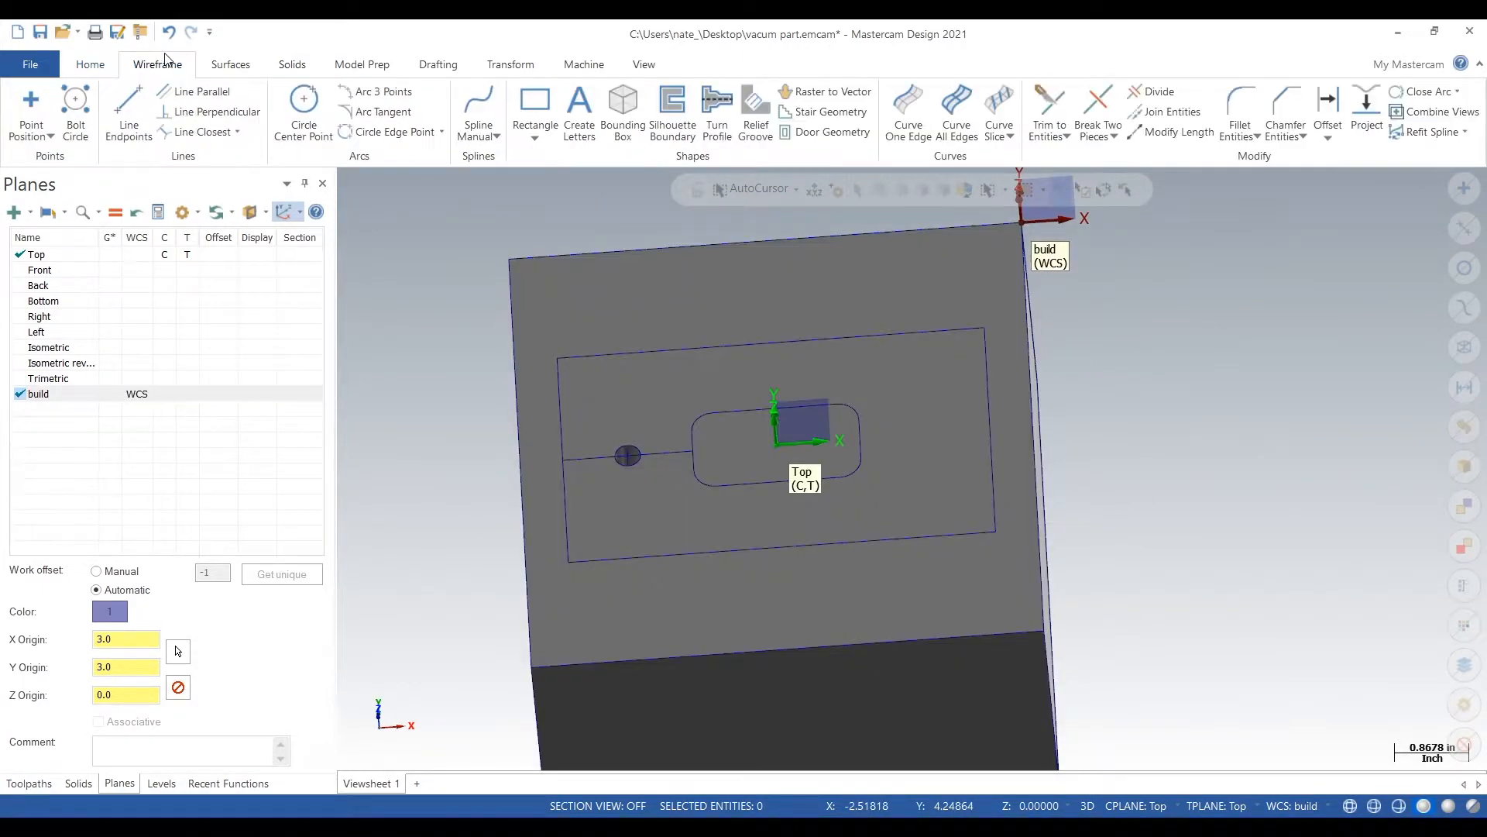
pyautogui.click(308, 107)
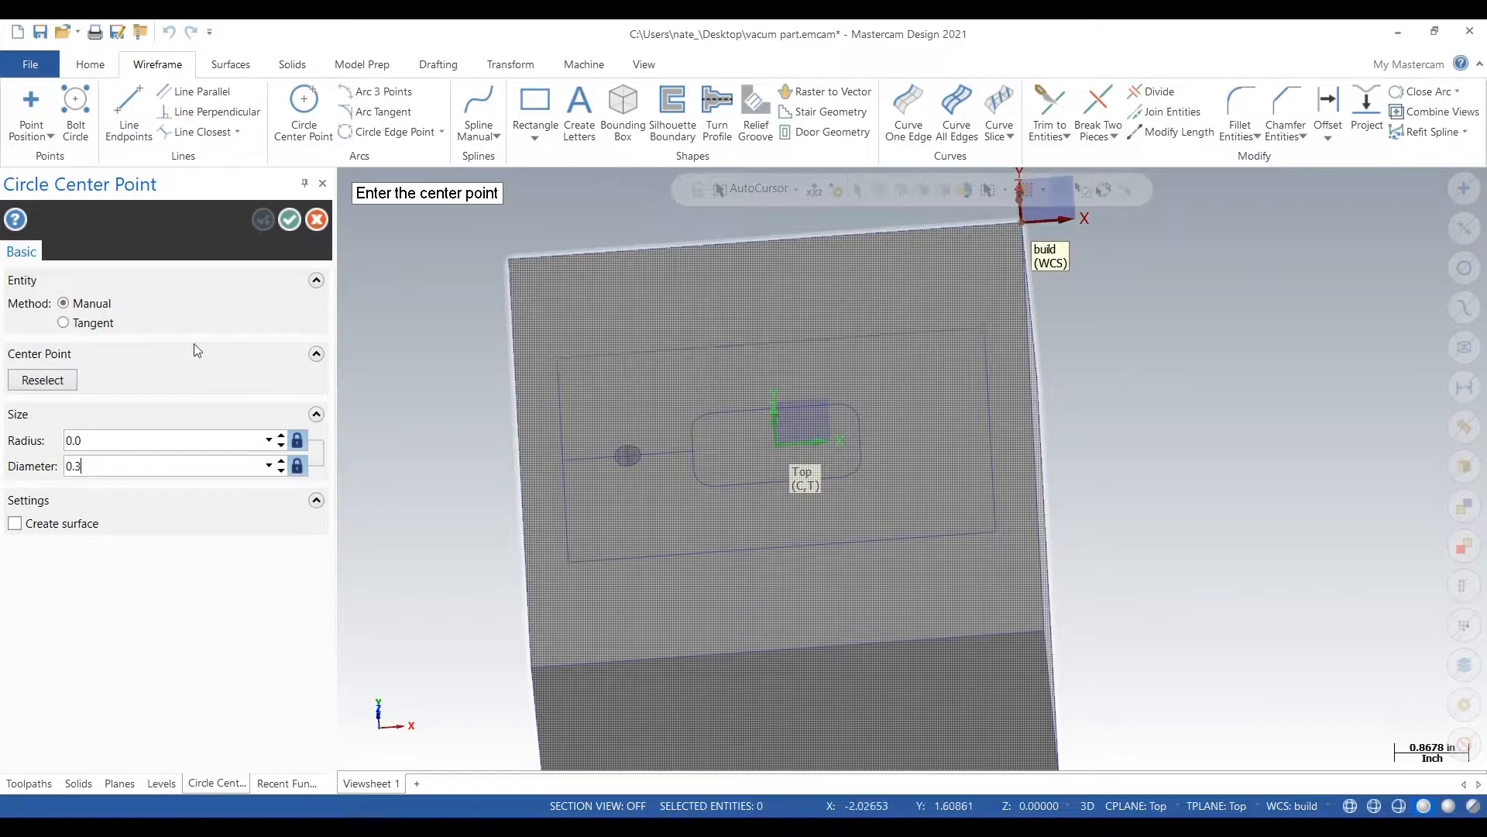
pyautogui.click(178, 447)
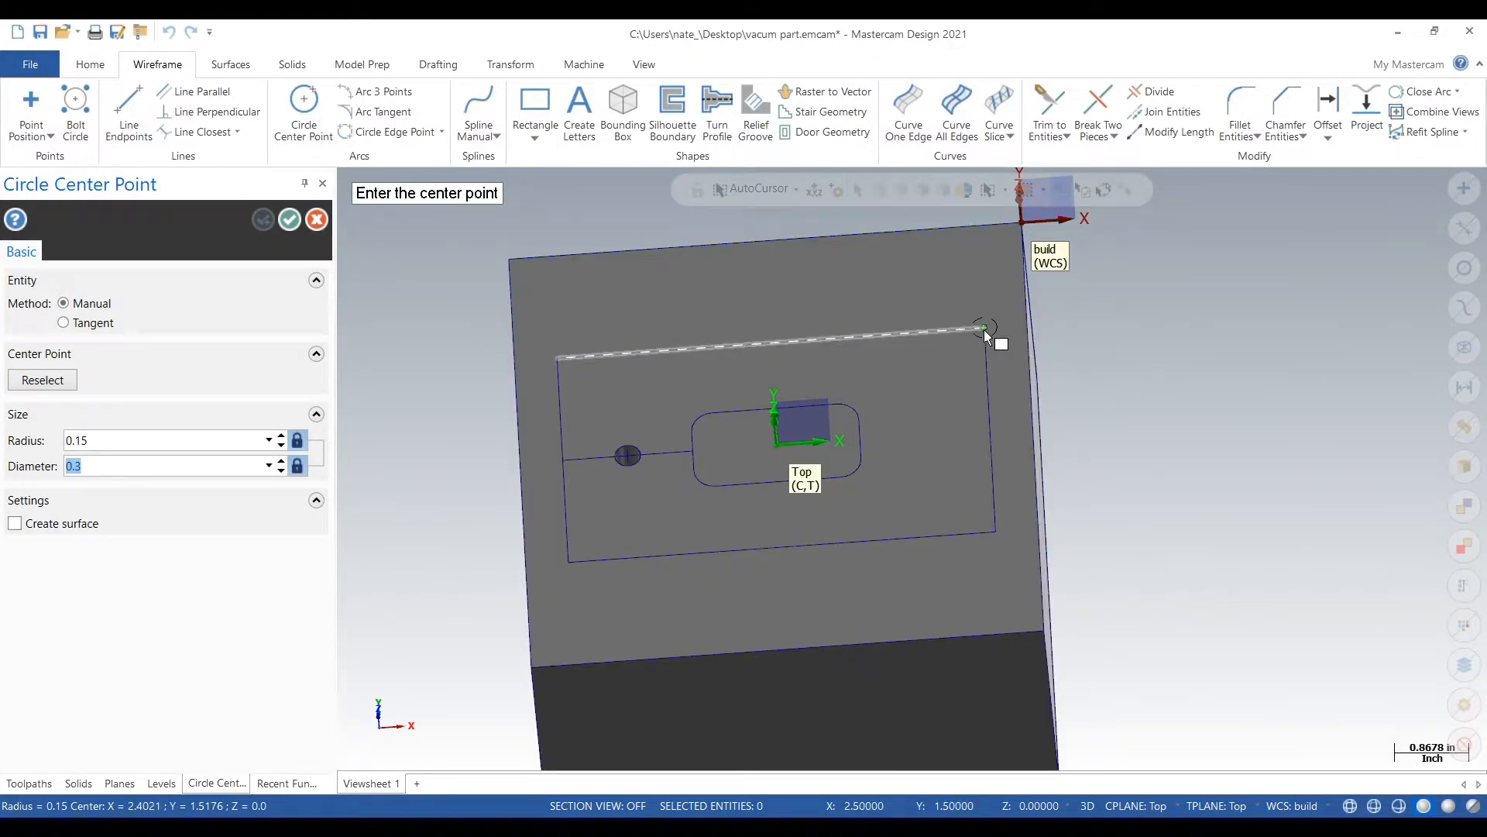
pyautogui.click(984, 329)
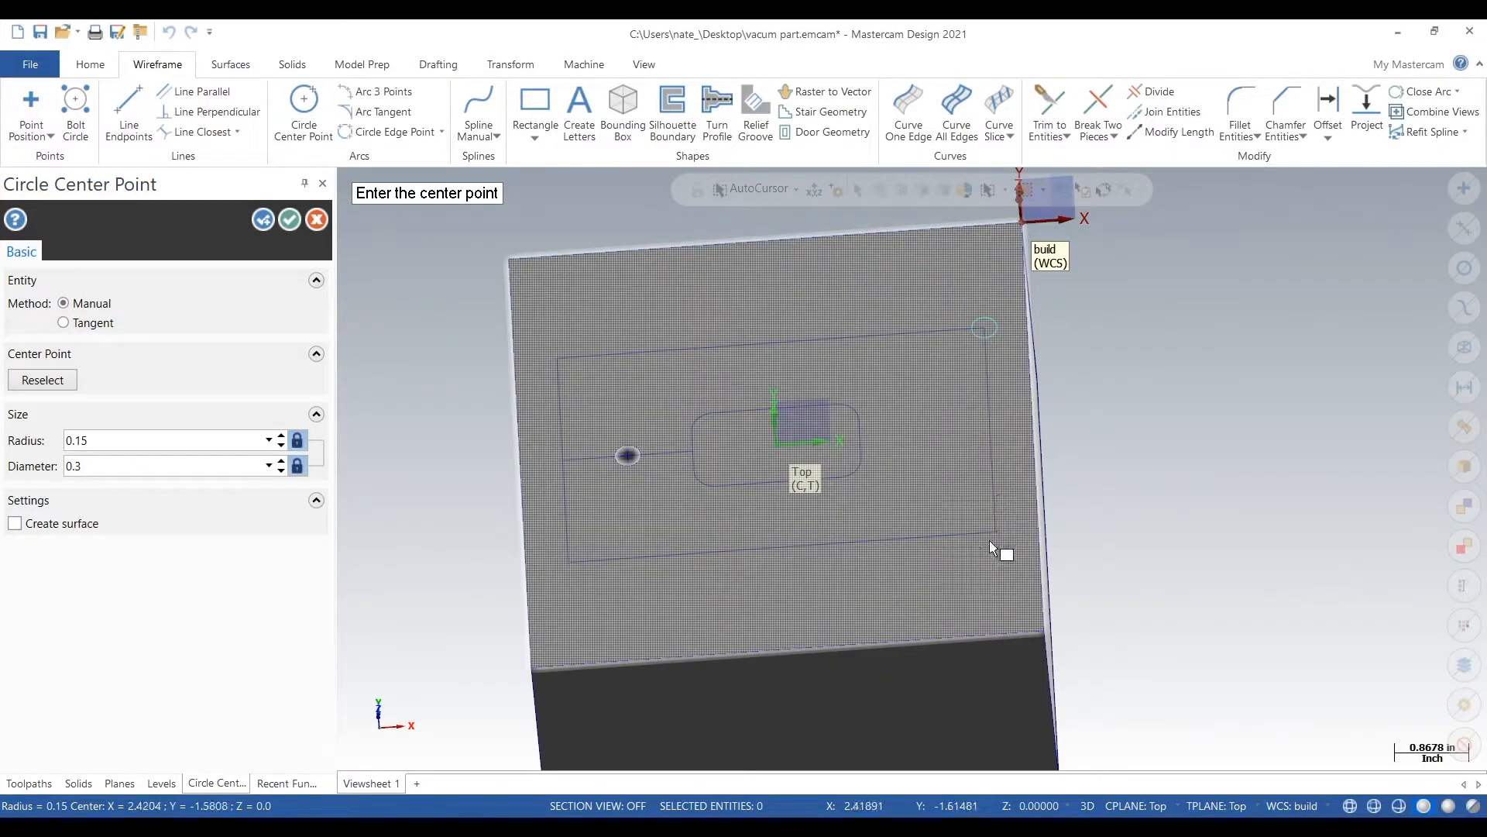
pyautogui.click(993, 531)
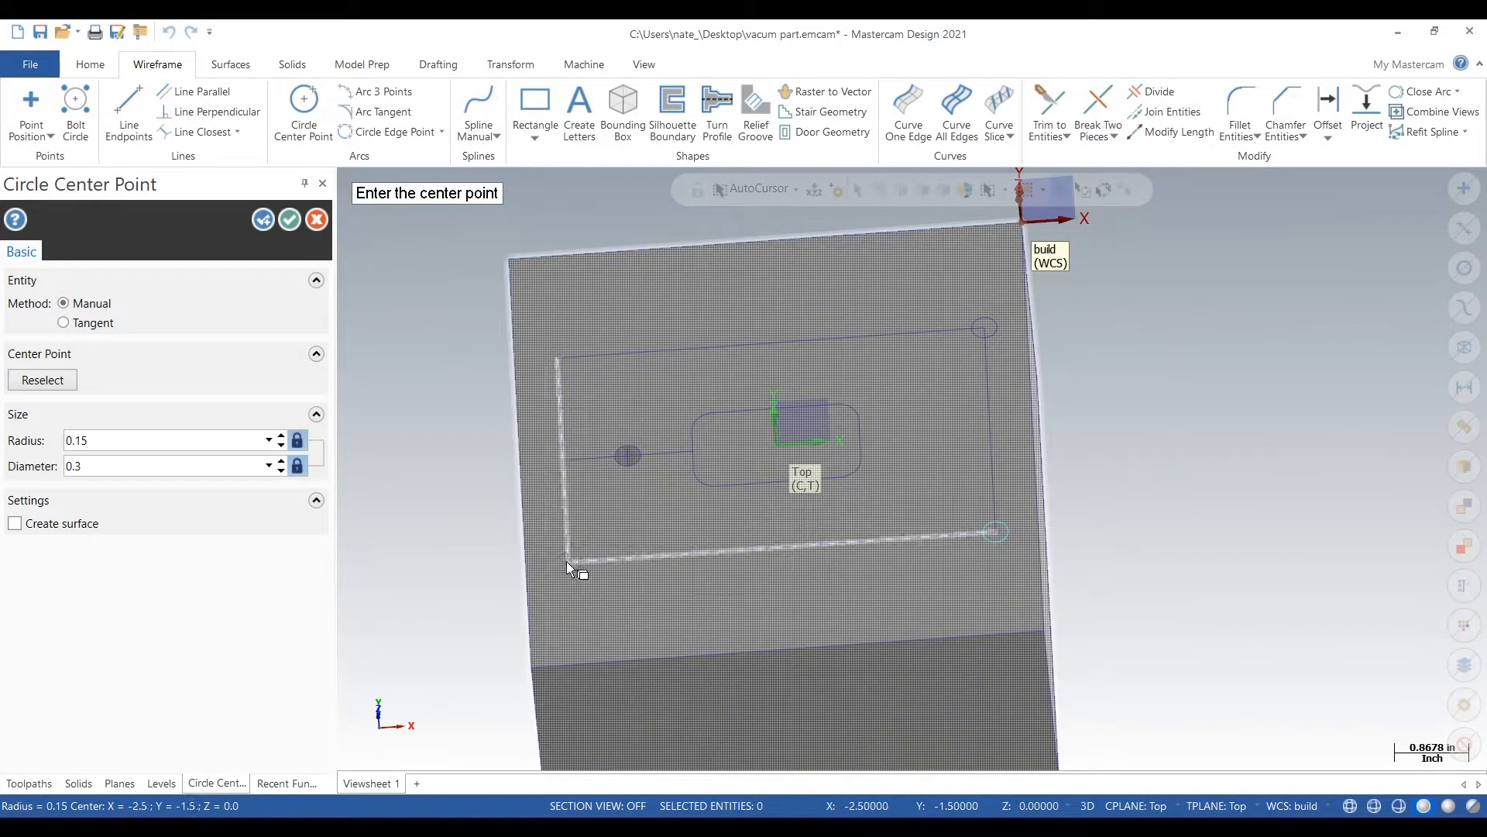
pyautogui.click(570, 566)
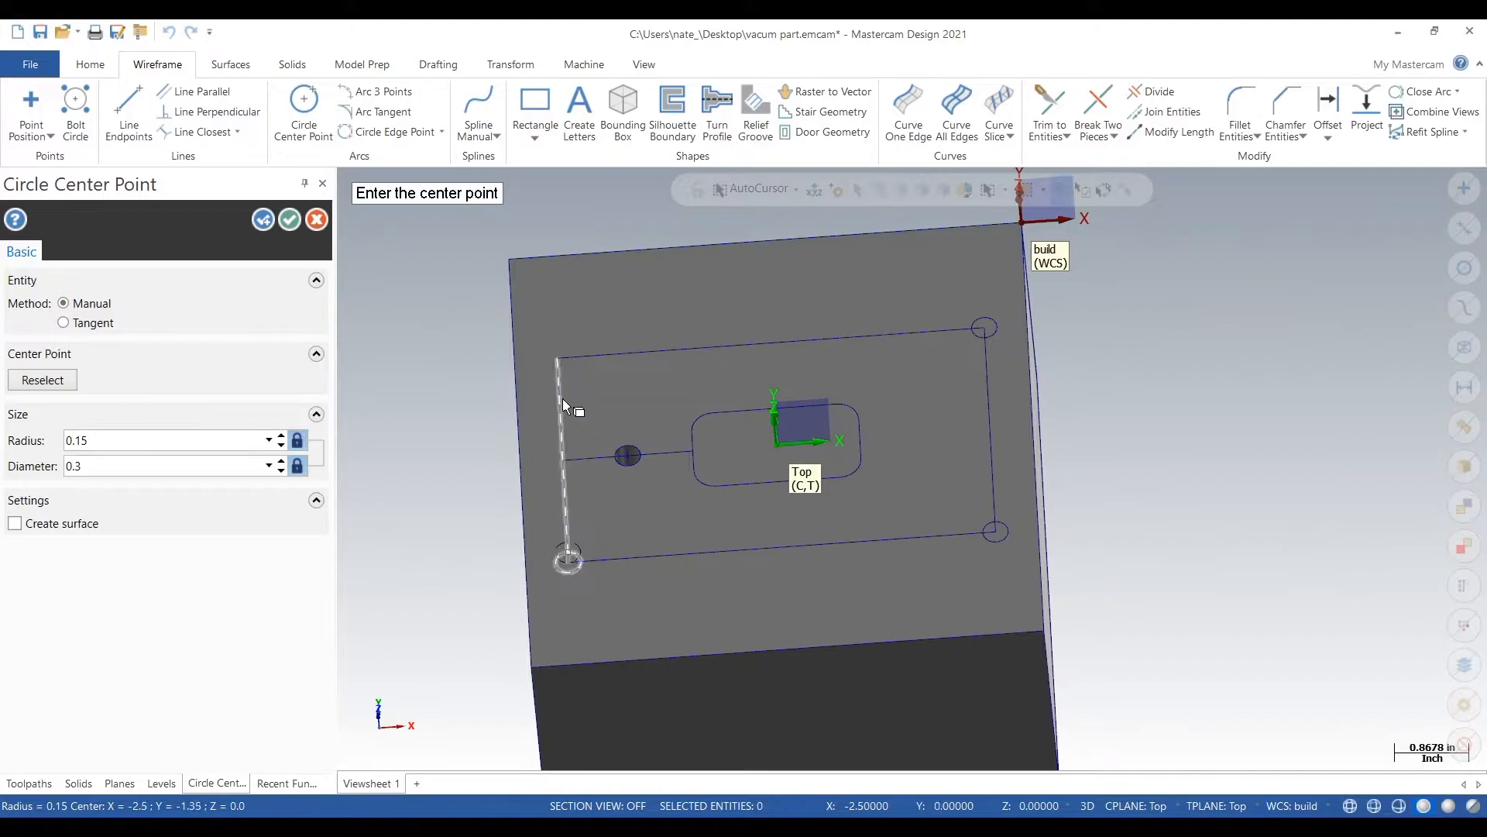
pyautogui.click(290, 220)
# Step: Break the outer rectangle's upper and left edges in two where they cross the upper-left corner circle
pyautogui.scroll(3, 562, 248)
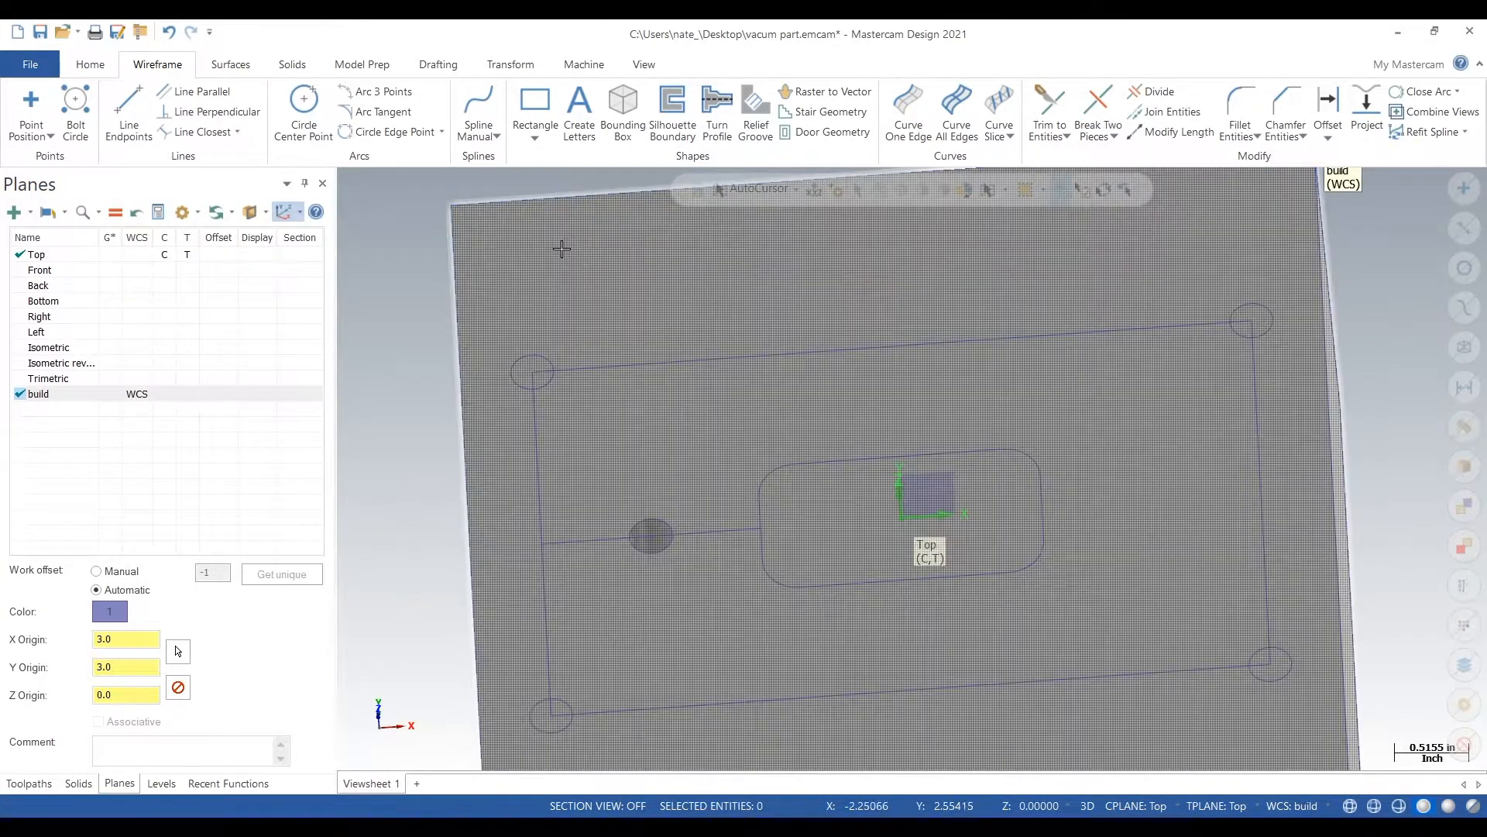
pyautogui.scroll(2, 569, 356)
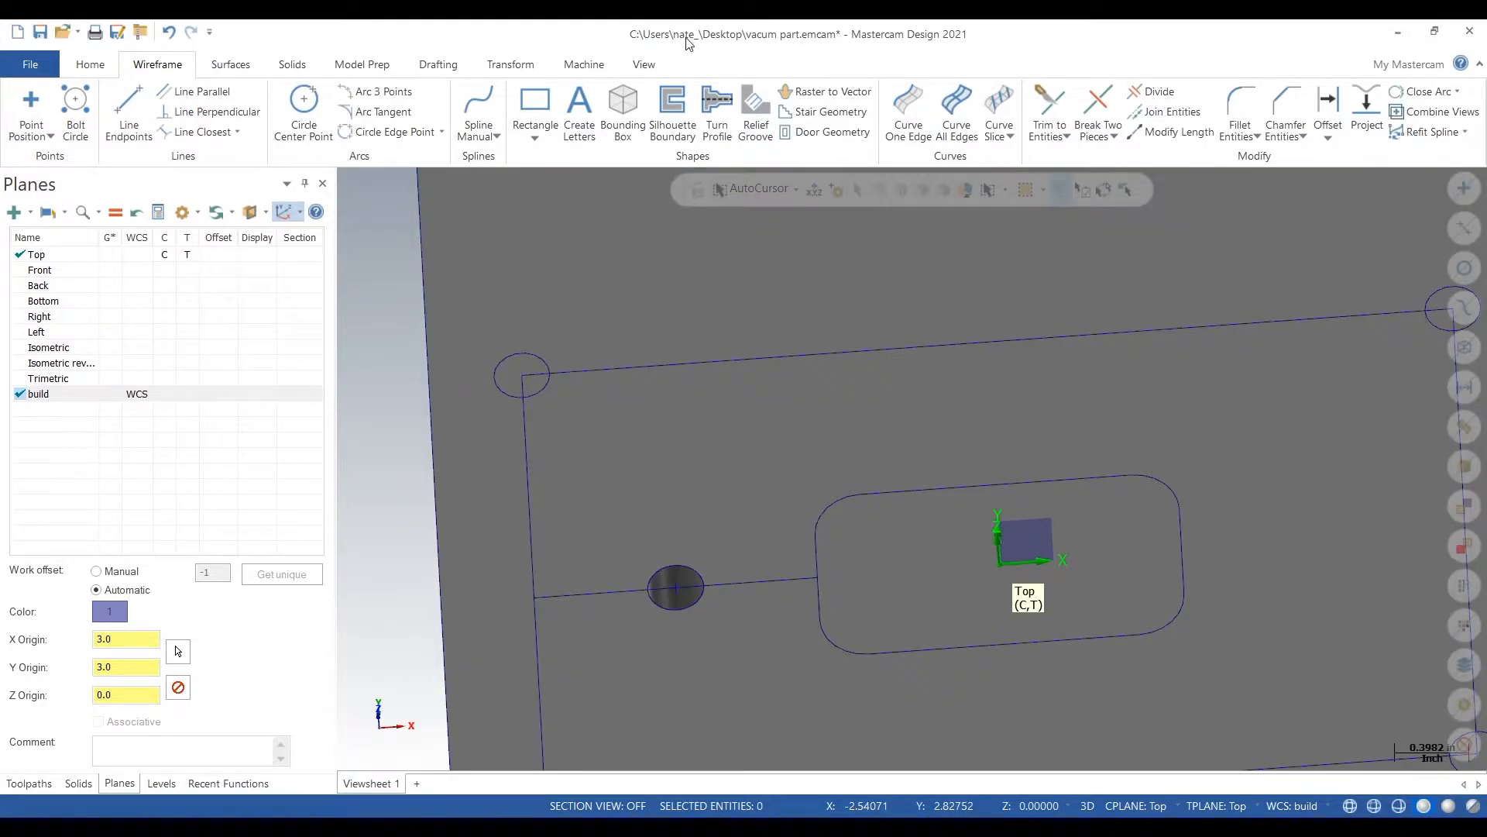
pyautogui.click(1098, 103)
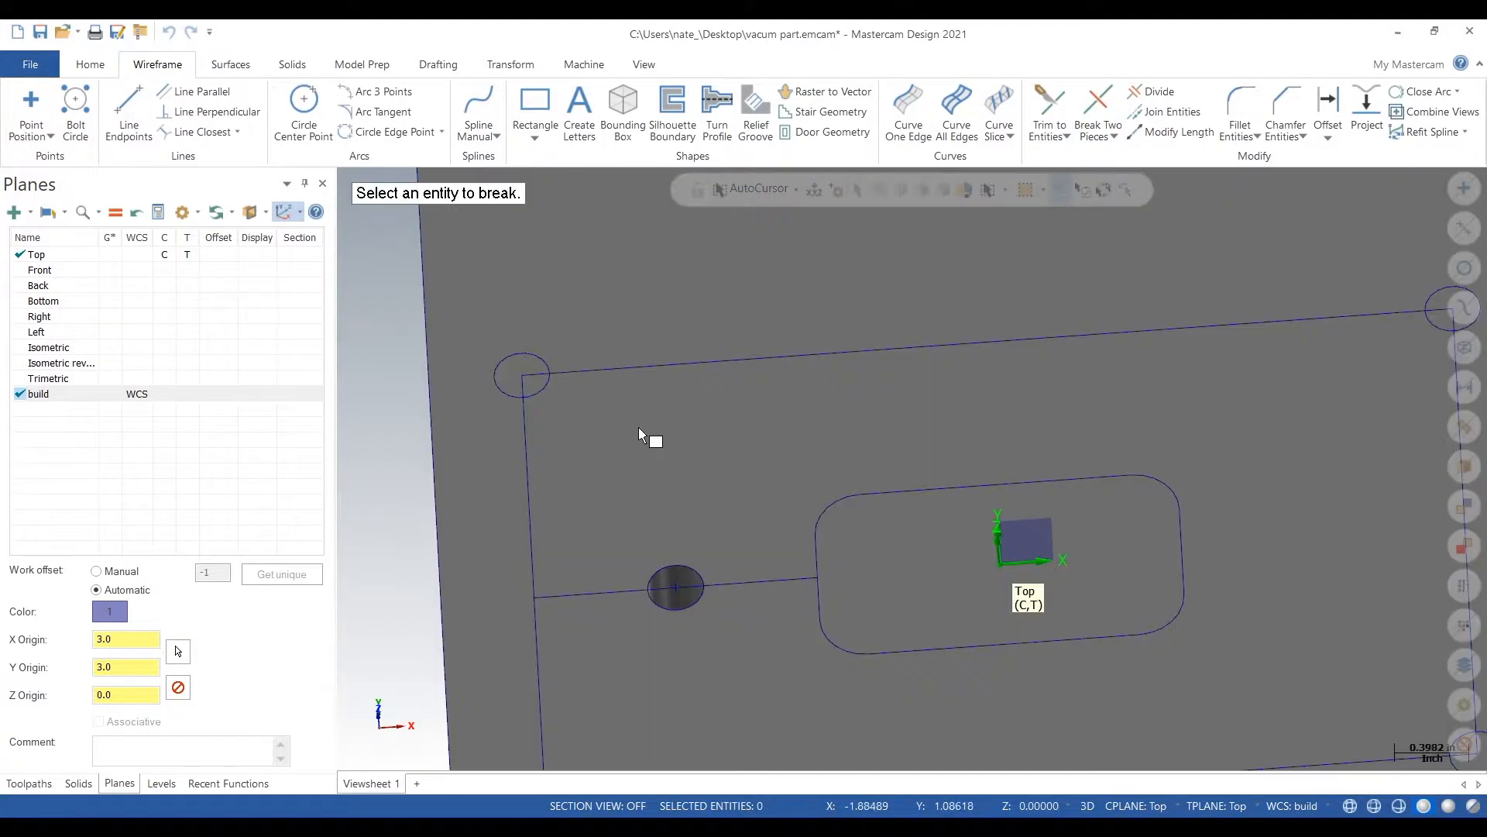
pyautogui.click(556, 372)
pyautogui.scroll(6, 543, 369)
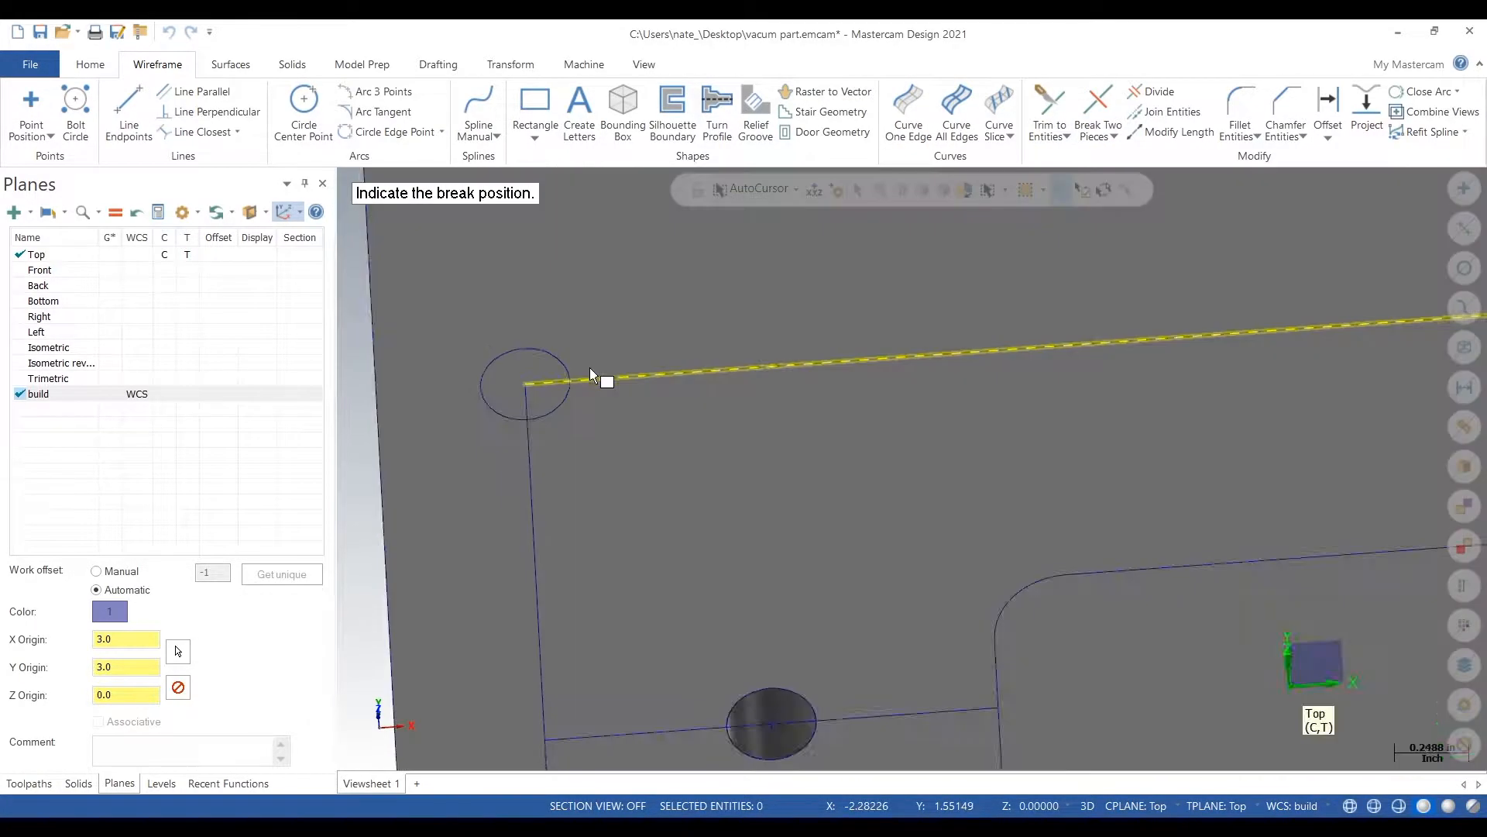
pyautogui.click(1100, 138)
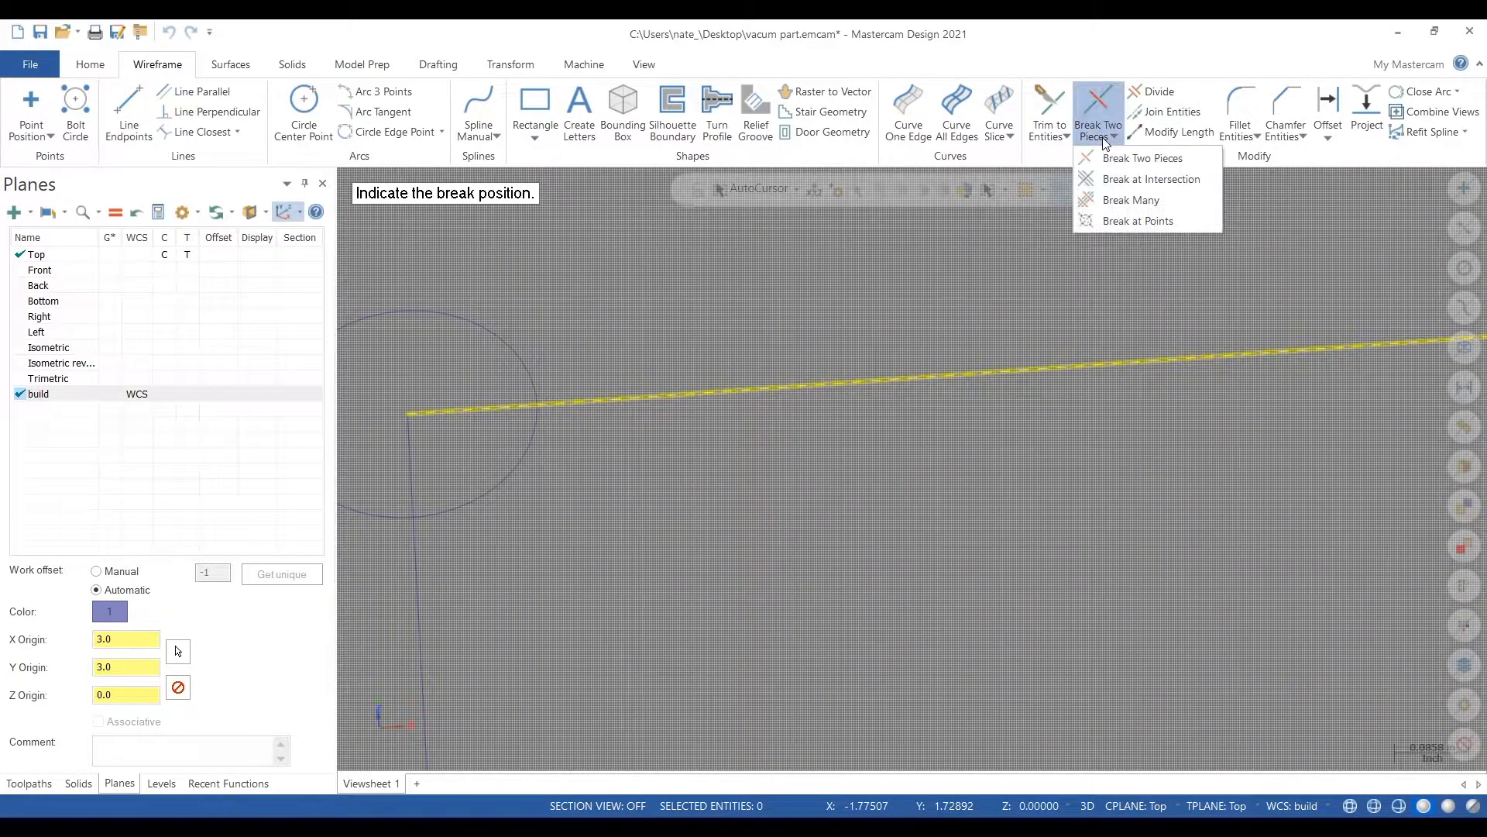
pyautogui.click(1094, 163)
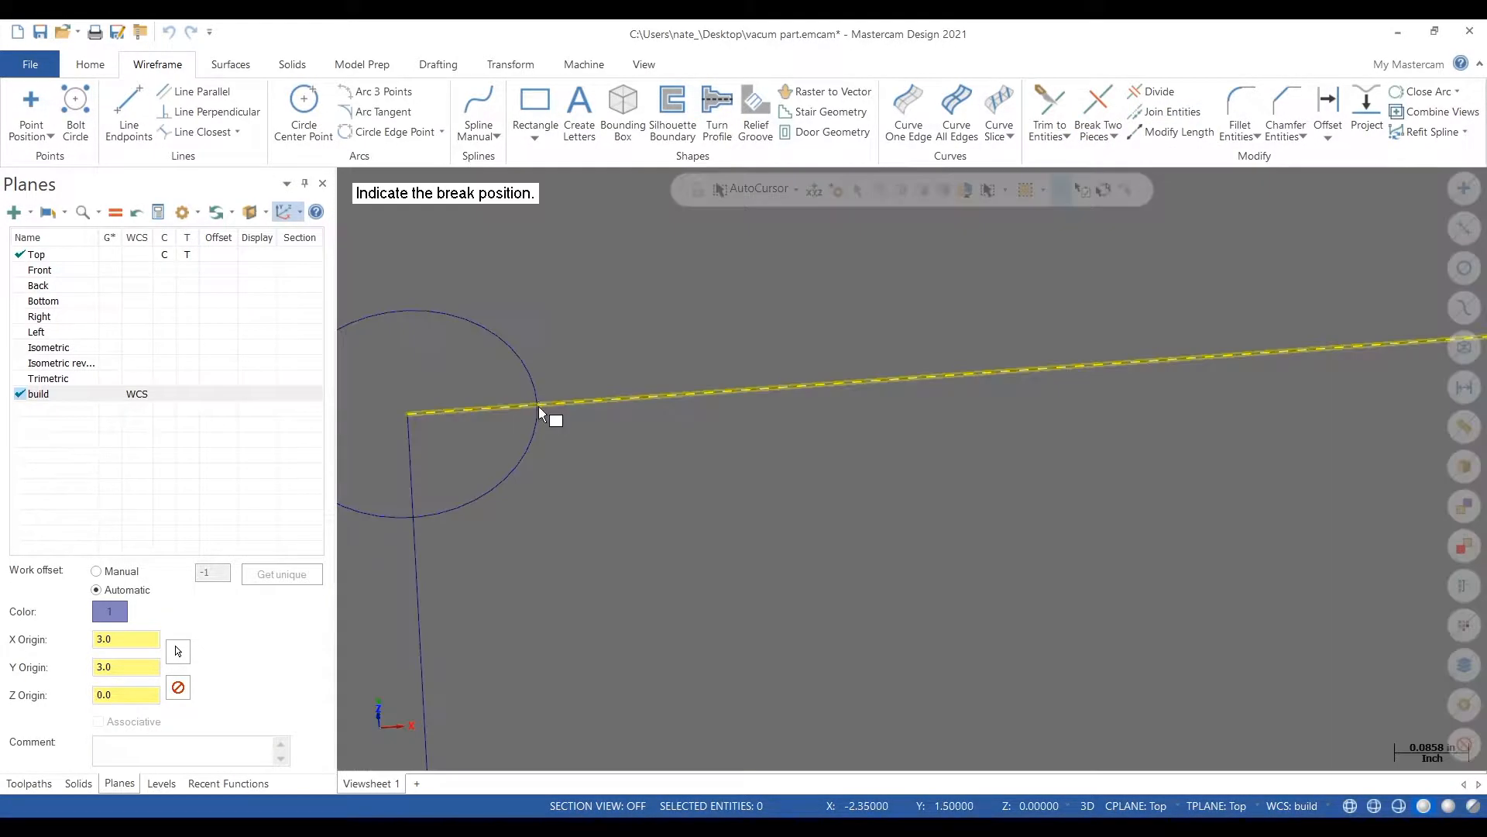
pyautogui.click(538, 405)
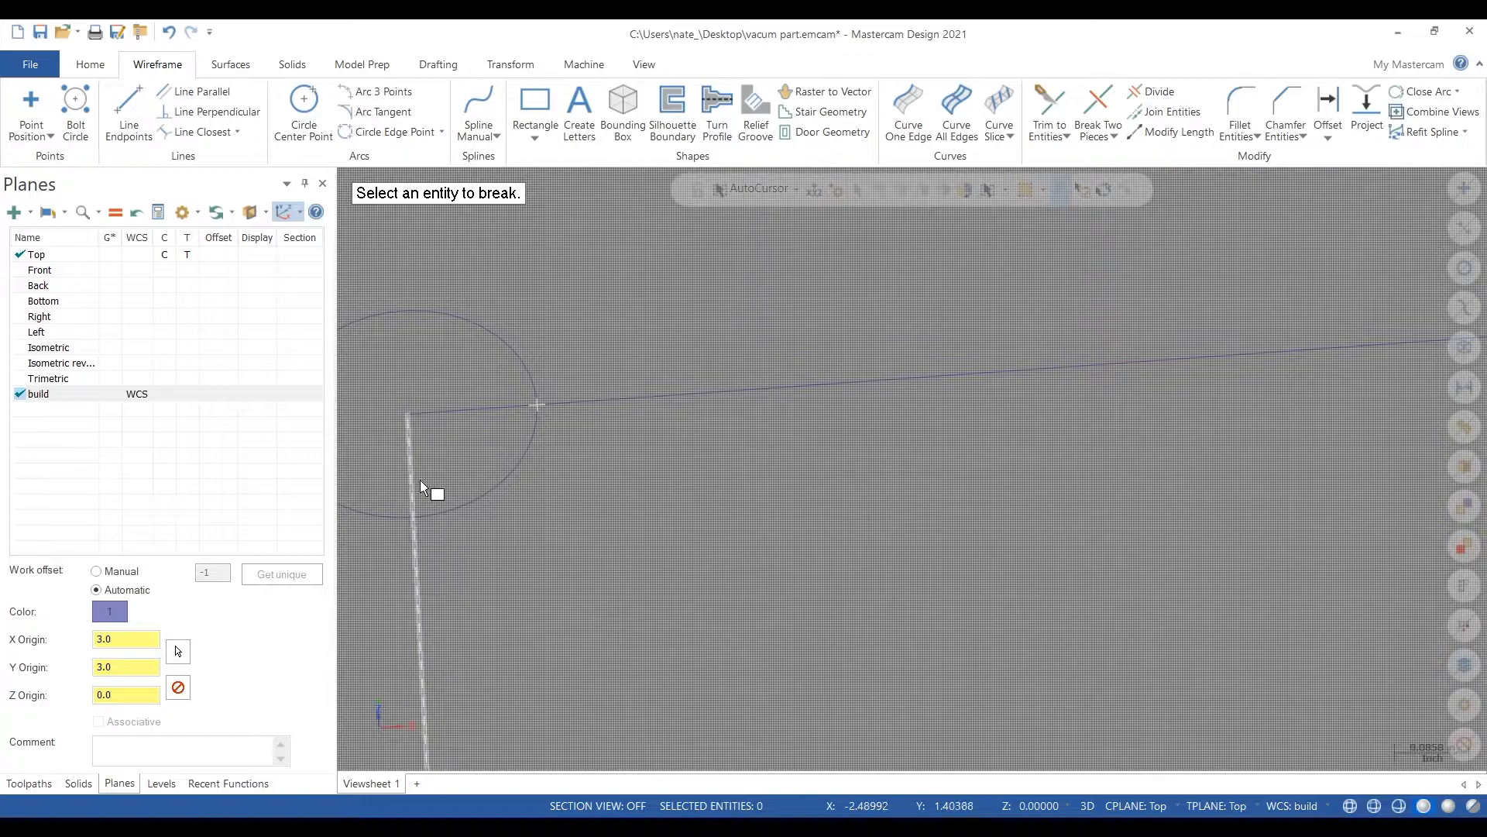
pyautogui.click(415, 479)
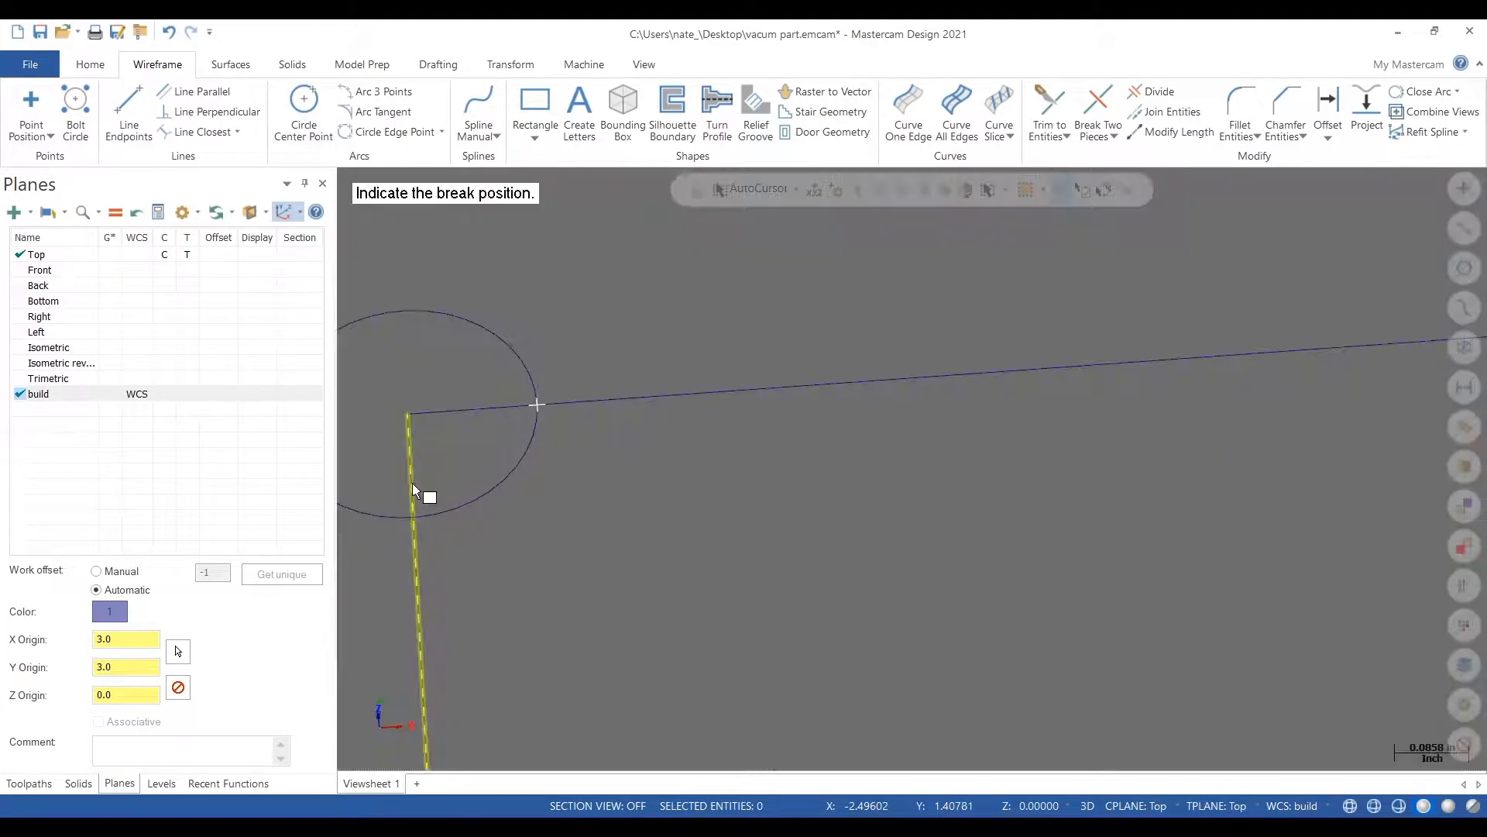
pyautogui.click(413, 516)
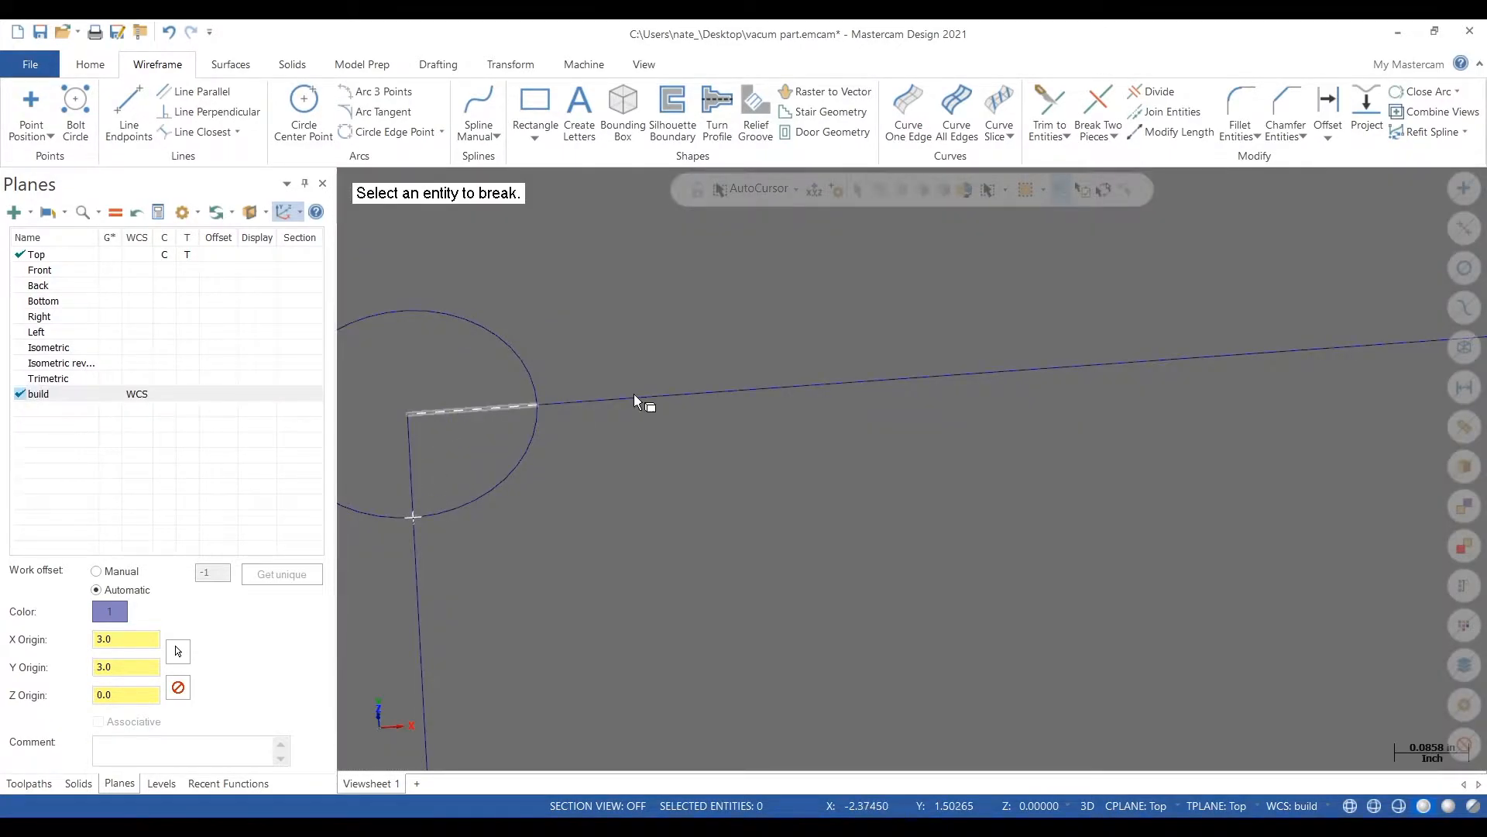
# Step: Break the outer rectangle's right and upper edges in two where they cross the upper-right corner circle
pyautogui.scroll(-6, 458, 486)
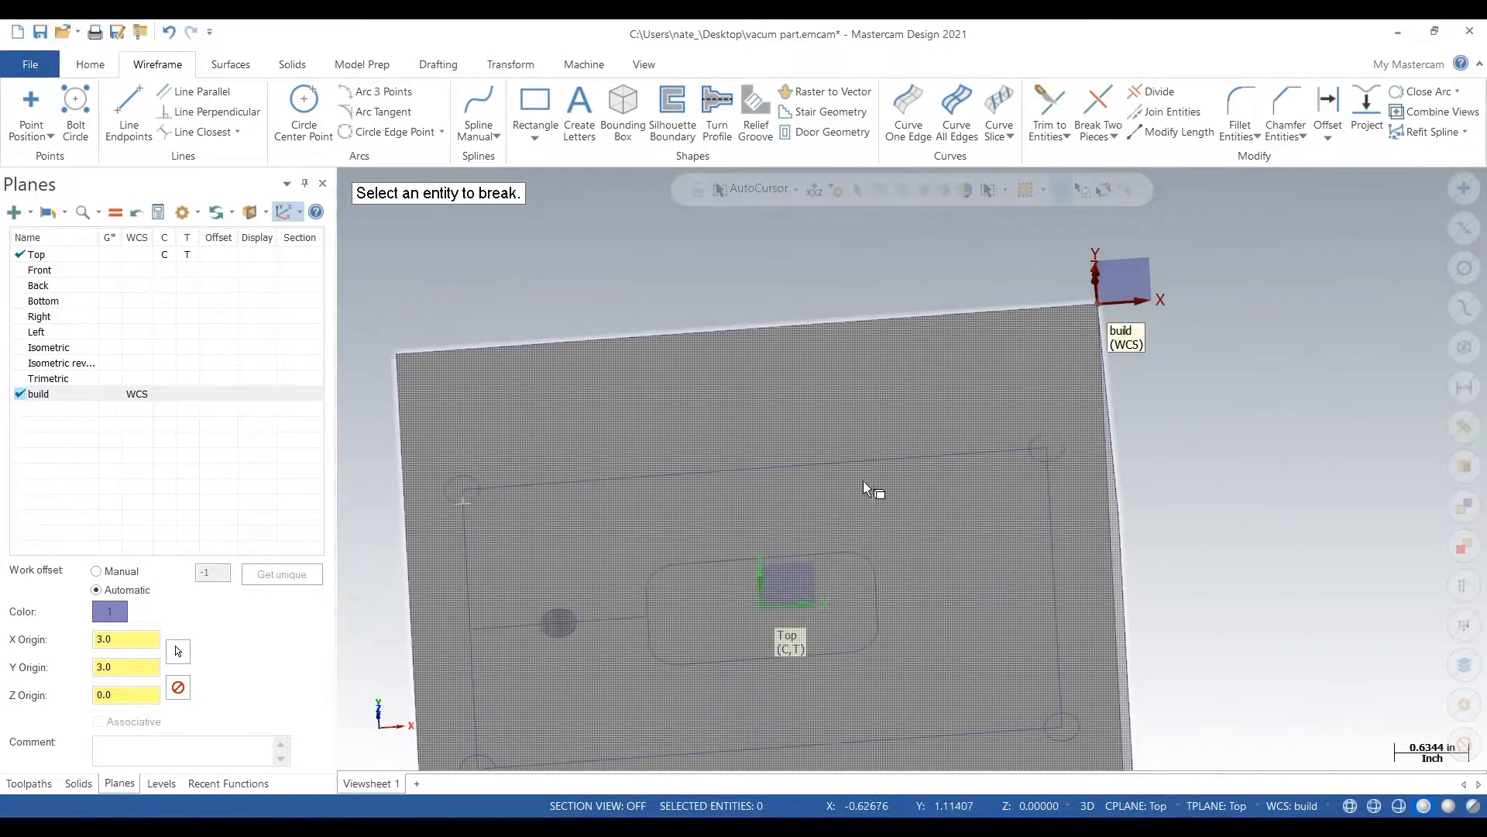
pyautogui.scroll(5, 1019, 444)
pyautogui.click(992, 512)
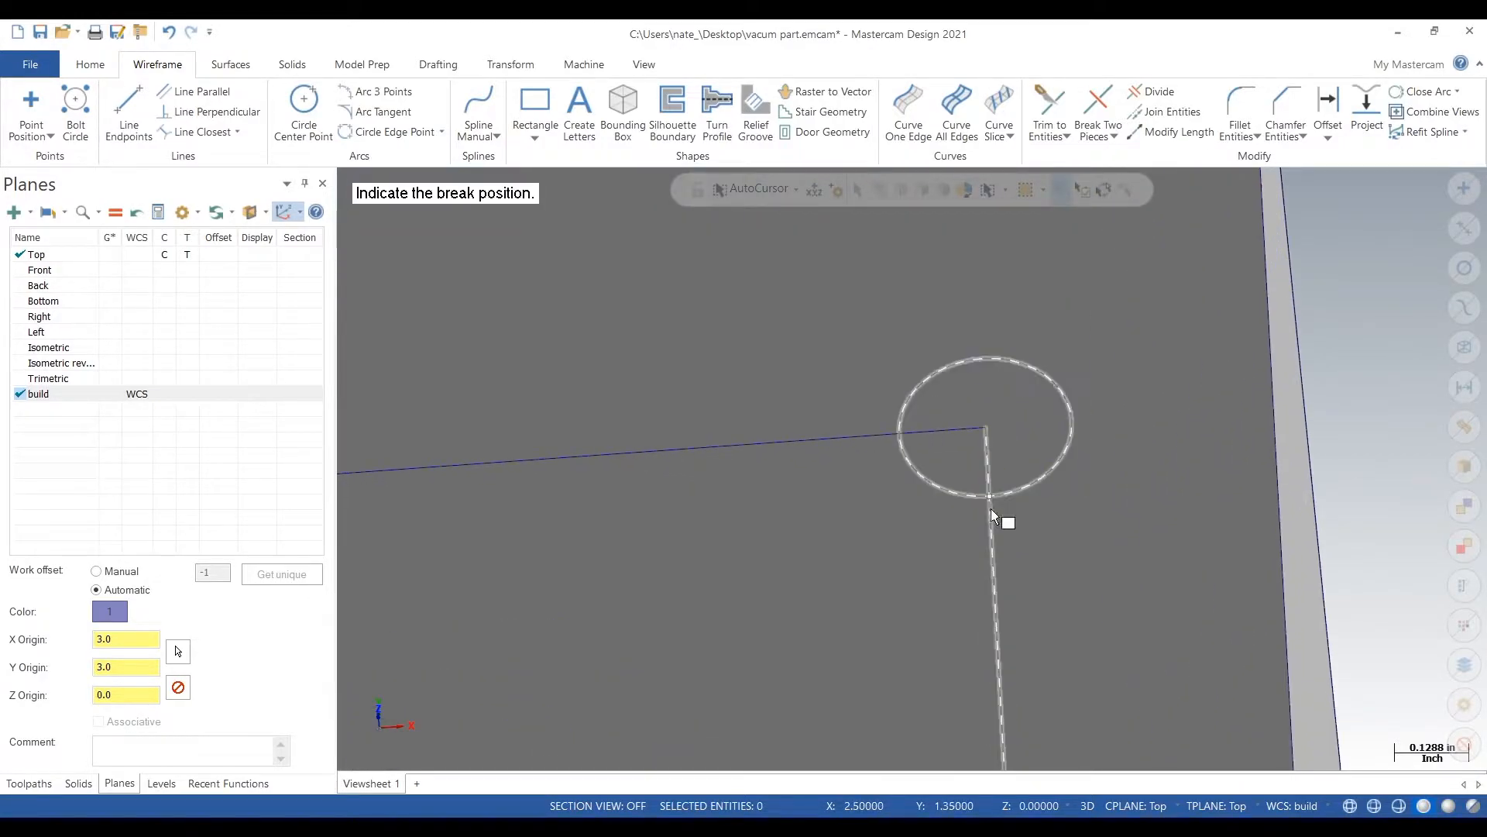
pyautogui.click(990, 497)
pyautogui.click(925, 431)
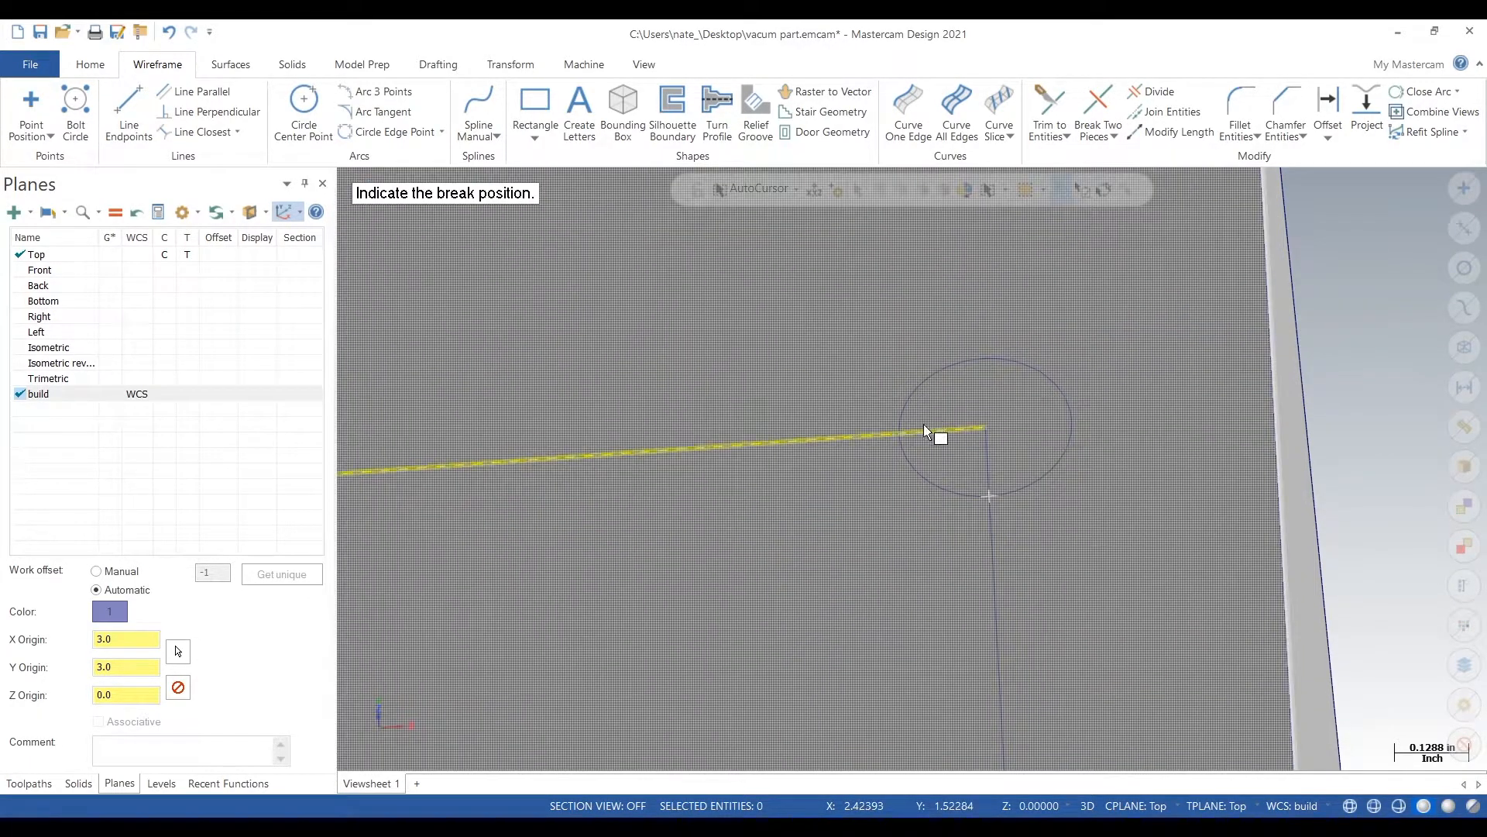
pyautogui.click(896, 431)
# Step: Break the outer rectangle's right and lower edges in two where they cross the lower-right corner circle
pyautogui.scroll(-2, 899, 426)
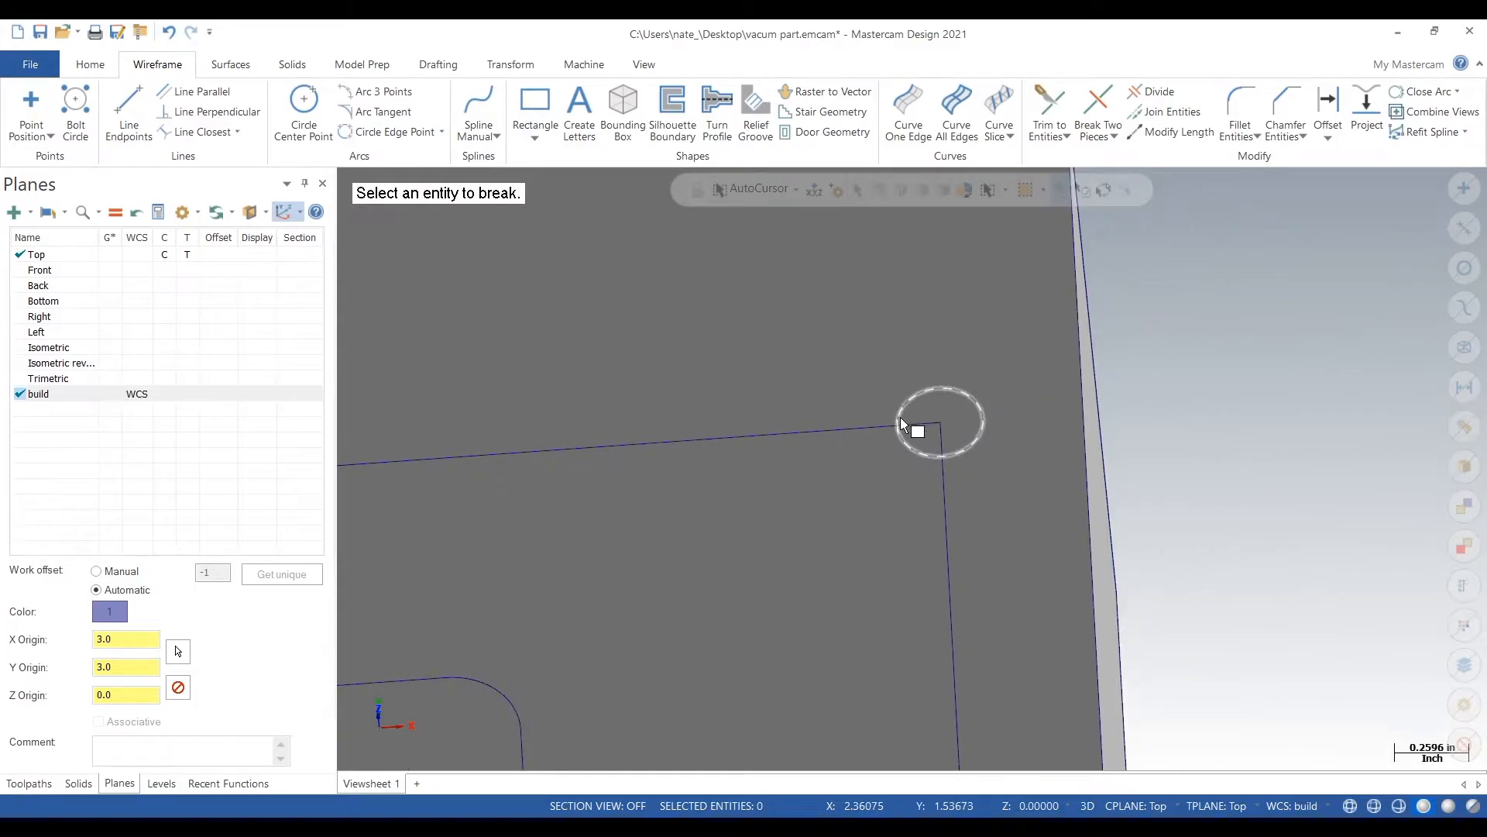
pyautogui.scroll(-2, 901, 424)
pyautogui.scroll(4, 940, 638)
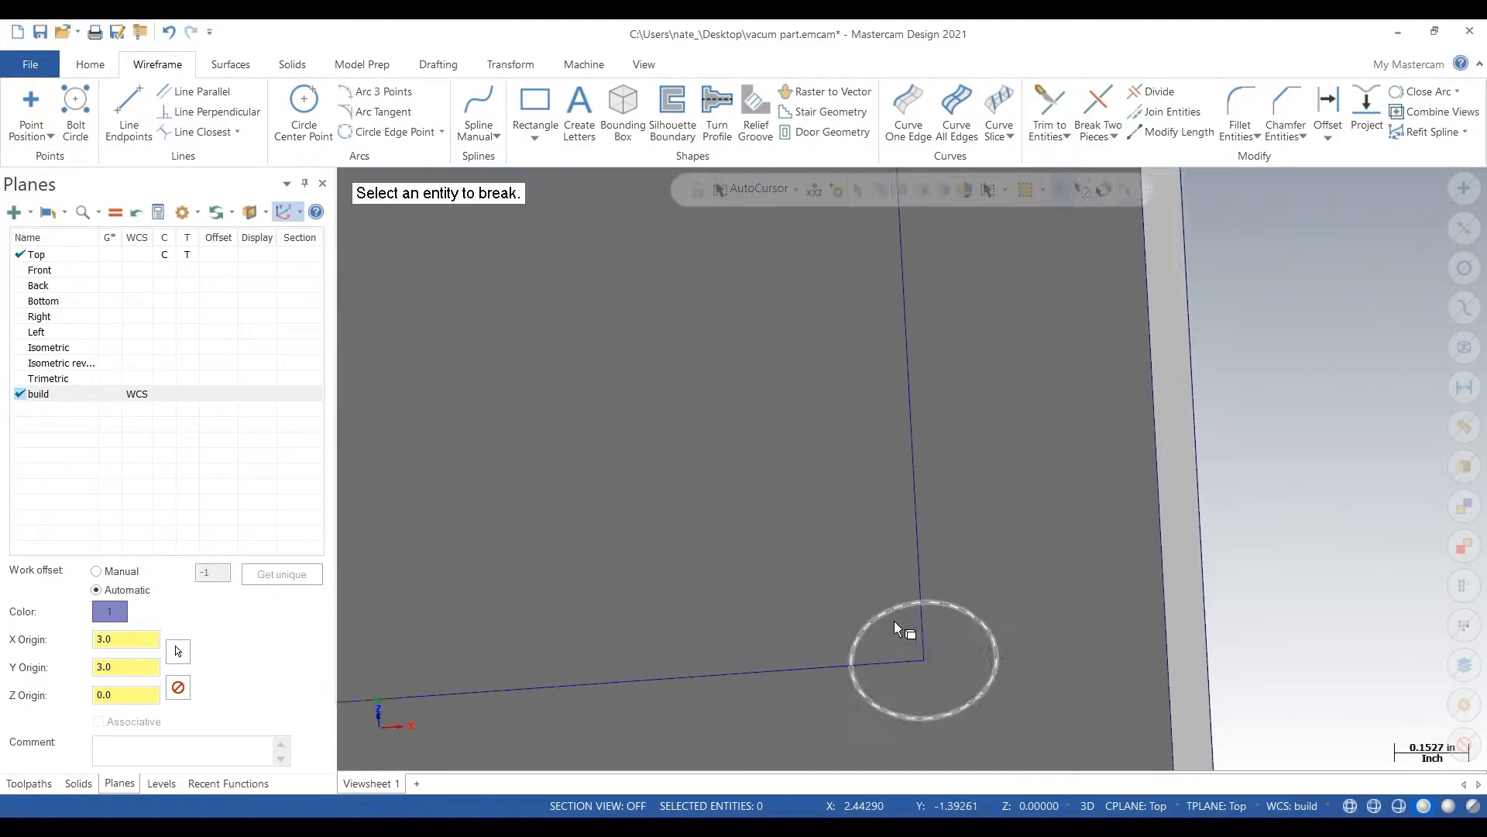
pyautogui.scroll(2, 899, 624)
pyautogui.click(926, 596)
pyautogui.click(926, 588)
pyautogui.click(882, 680)
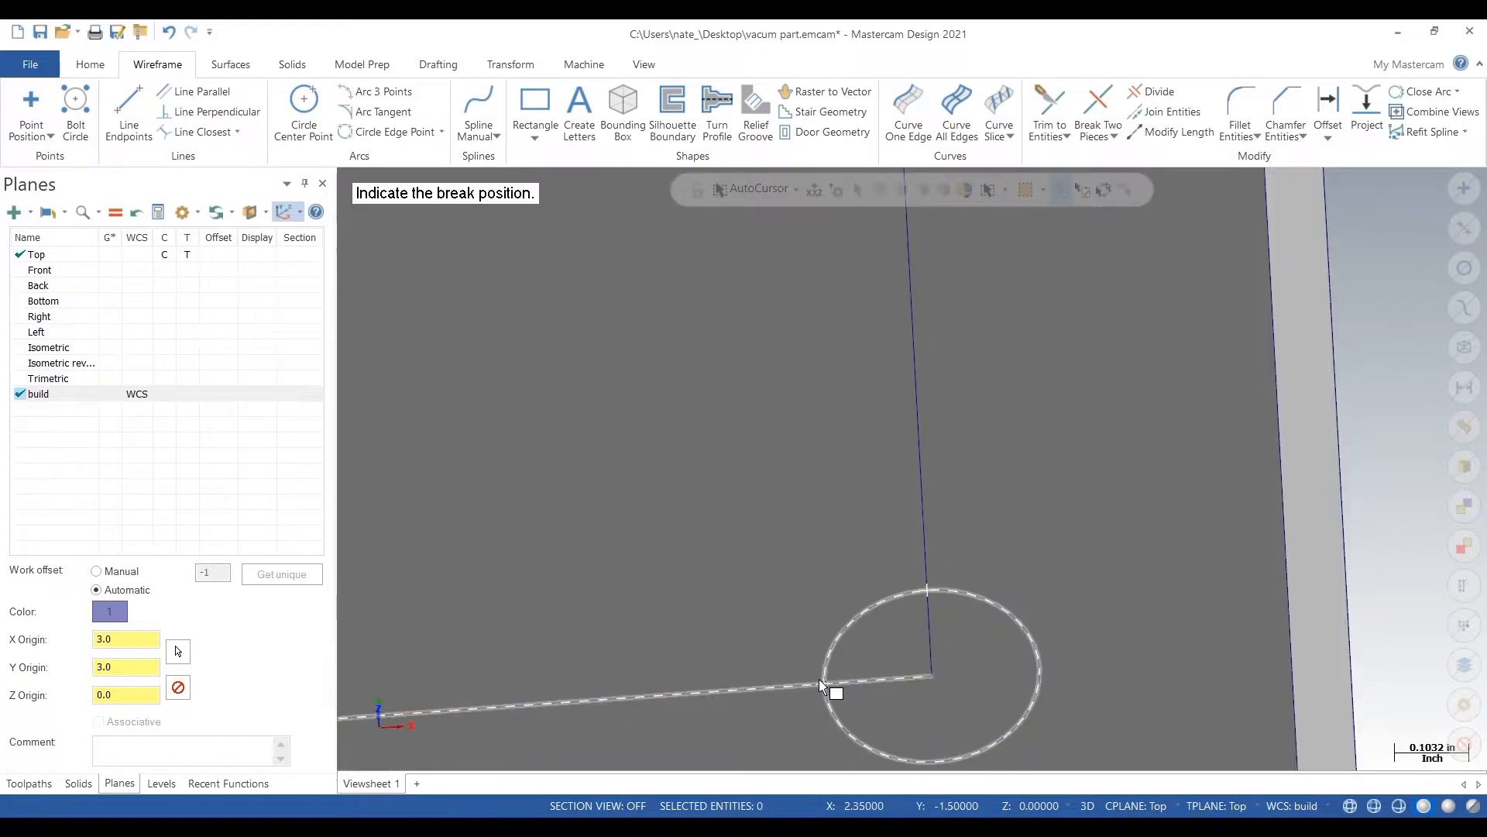
pyautogui.click(820, 679)
# Step: Break the outer rectangle's lower and left edges in two where they cross the lower-left corner circle
pyautogui.scroll(-6, 1209, 577)
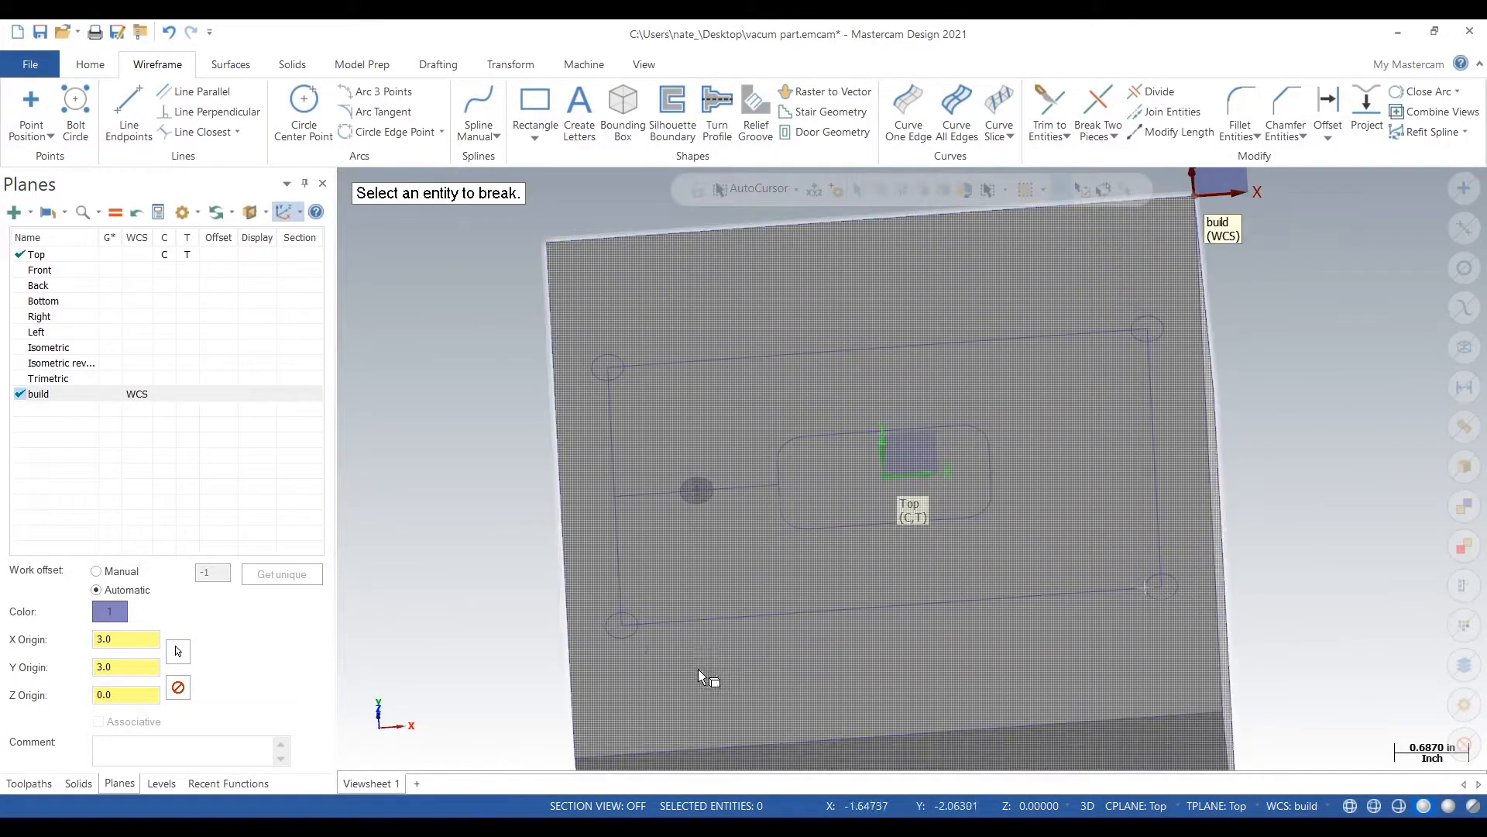
pyautogui.scroll(5, 601, 597)
pyautogui.click(624, 600)
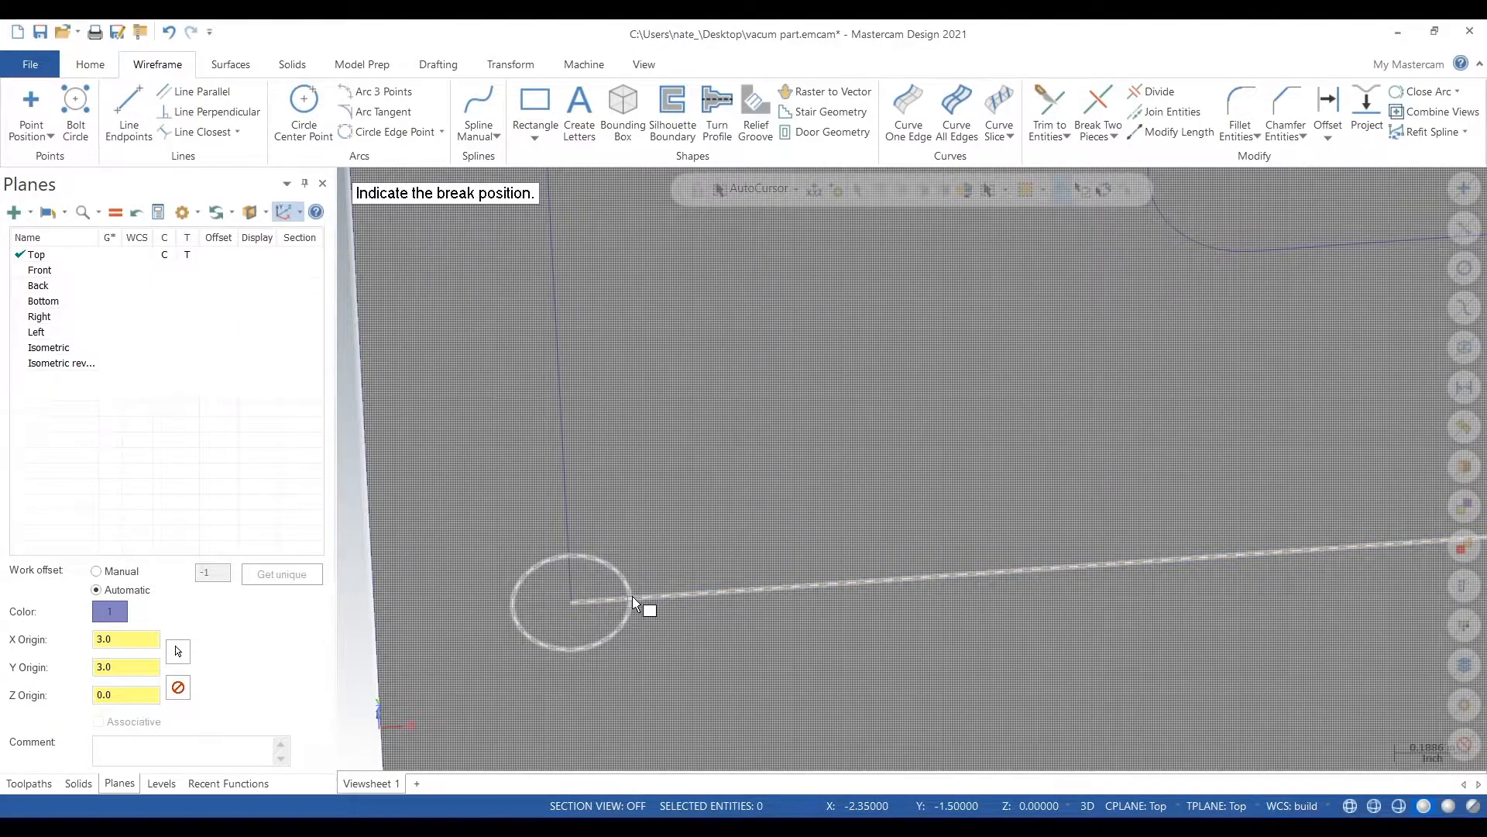
pyautogui.click(632, 597)
pyautogui.scroll(2, 561, 609)
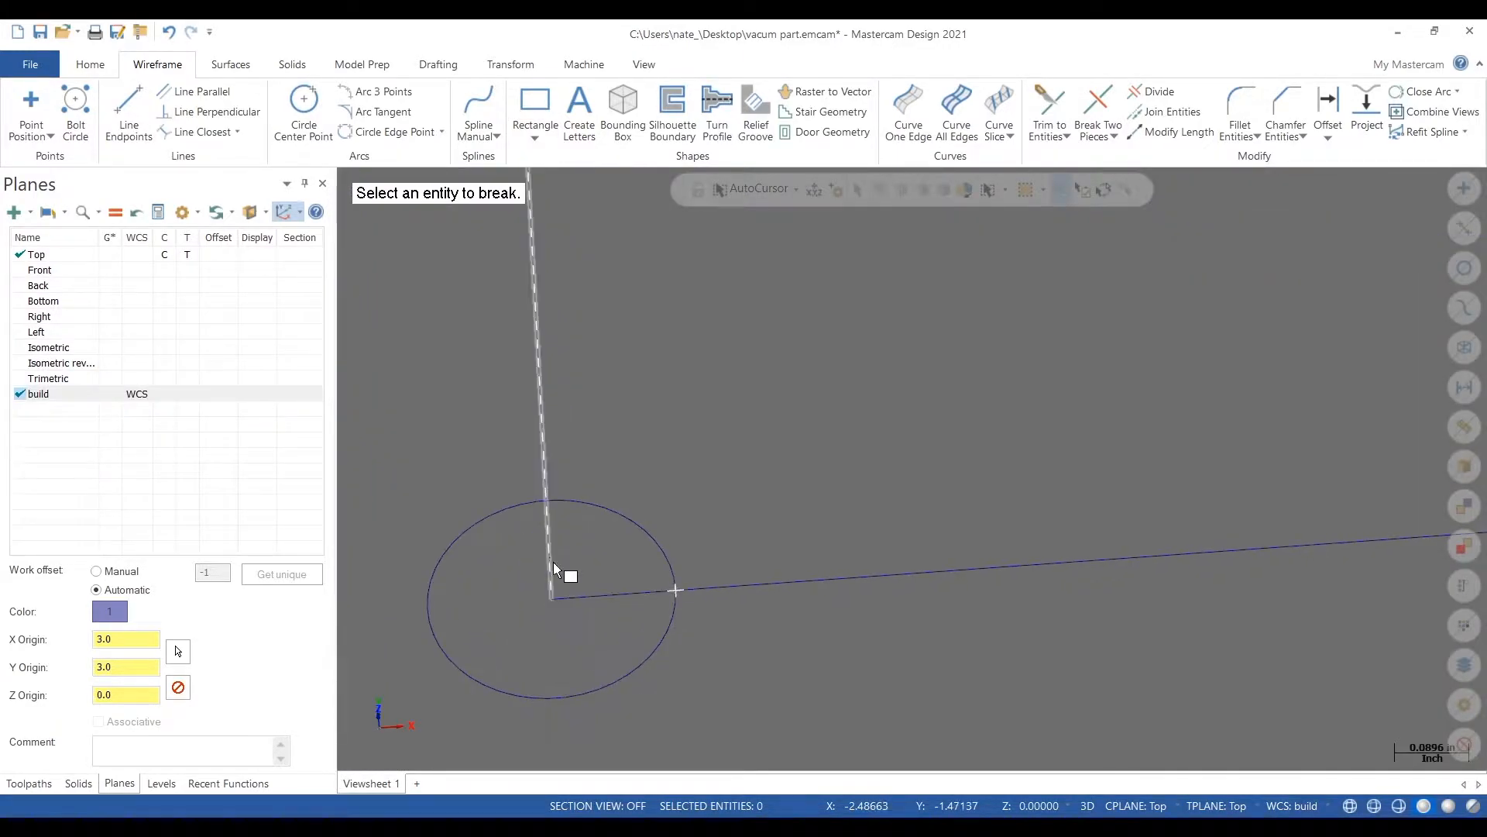
pyautogui.click(550, 556)
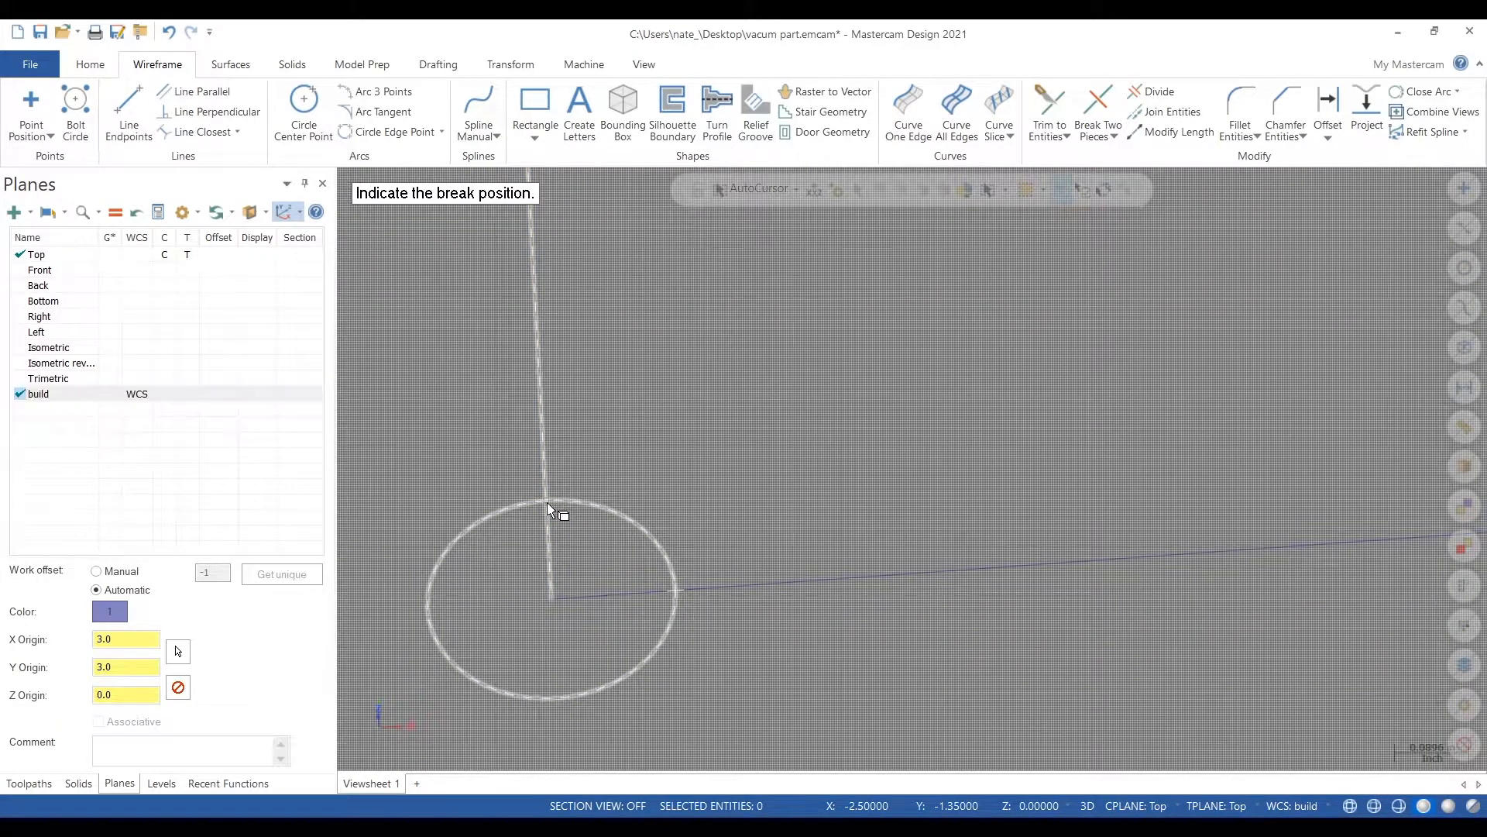
pyautogui.click(547, 502)
pyautogui.scroll(-2, 558, 585)
pyautogui.scroll(-5, 542, 597)
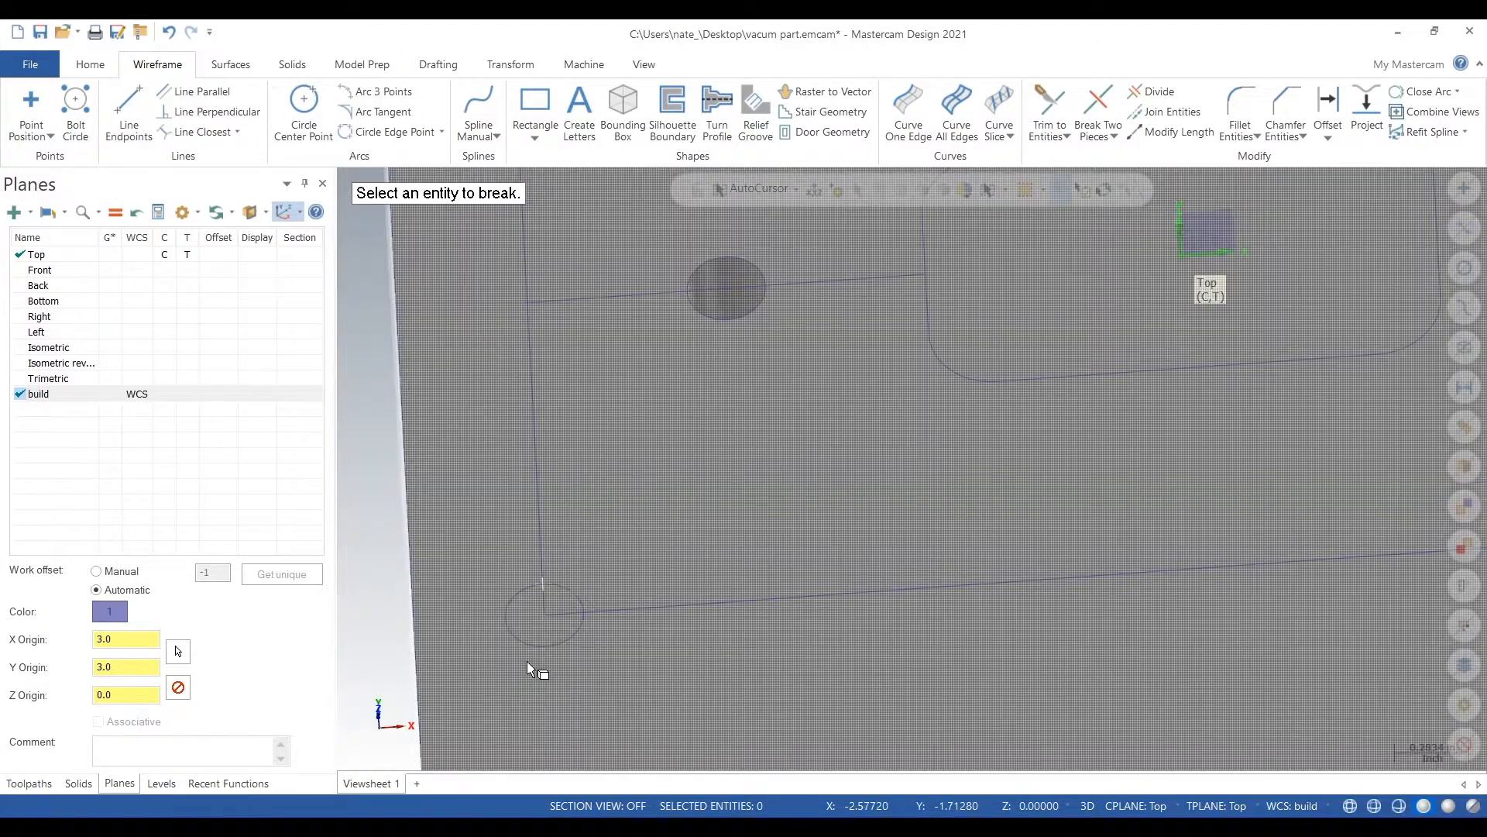
pyautogui.press('Escape')
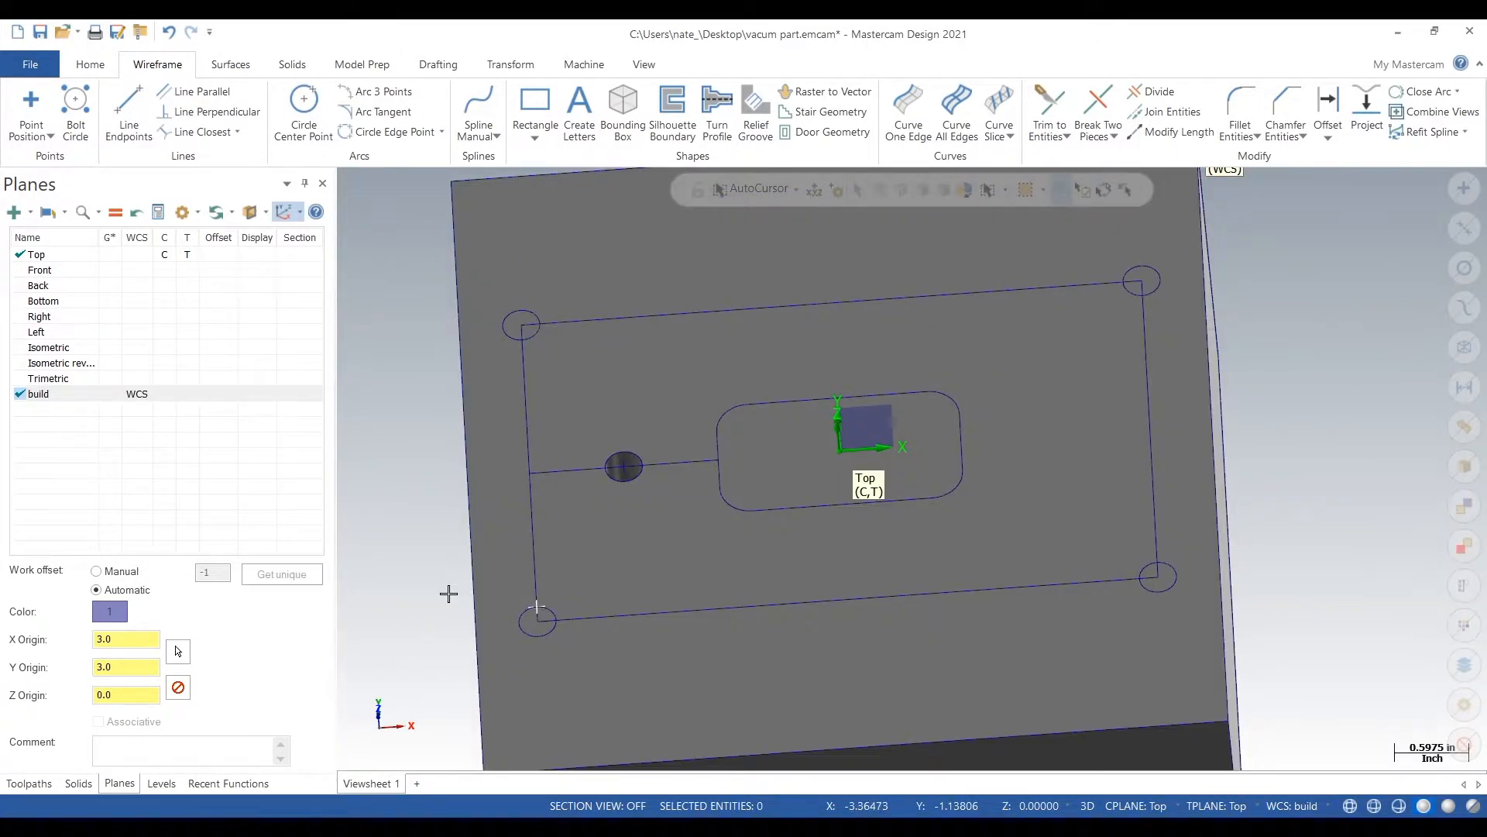
# Step: Delete the short line segments inside all four corner circles of the outer rectangle
pyautogui.scroll(4, 542, 618)
pyautogui.click(541, 617)
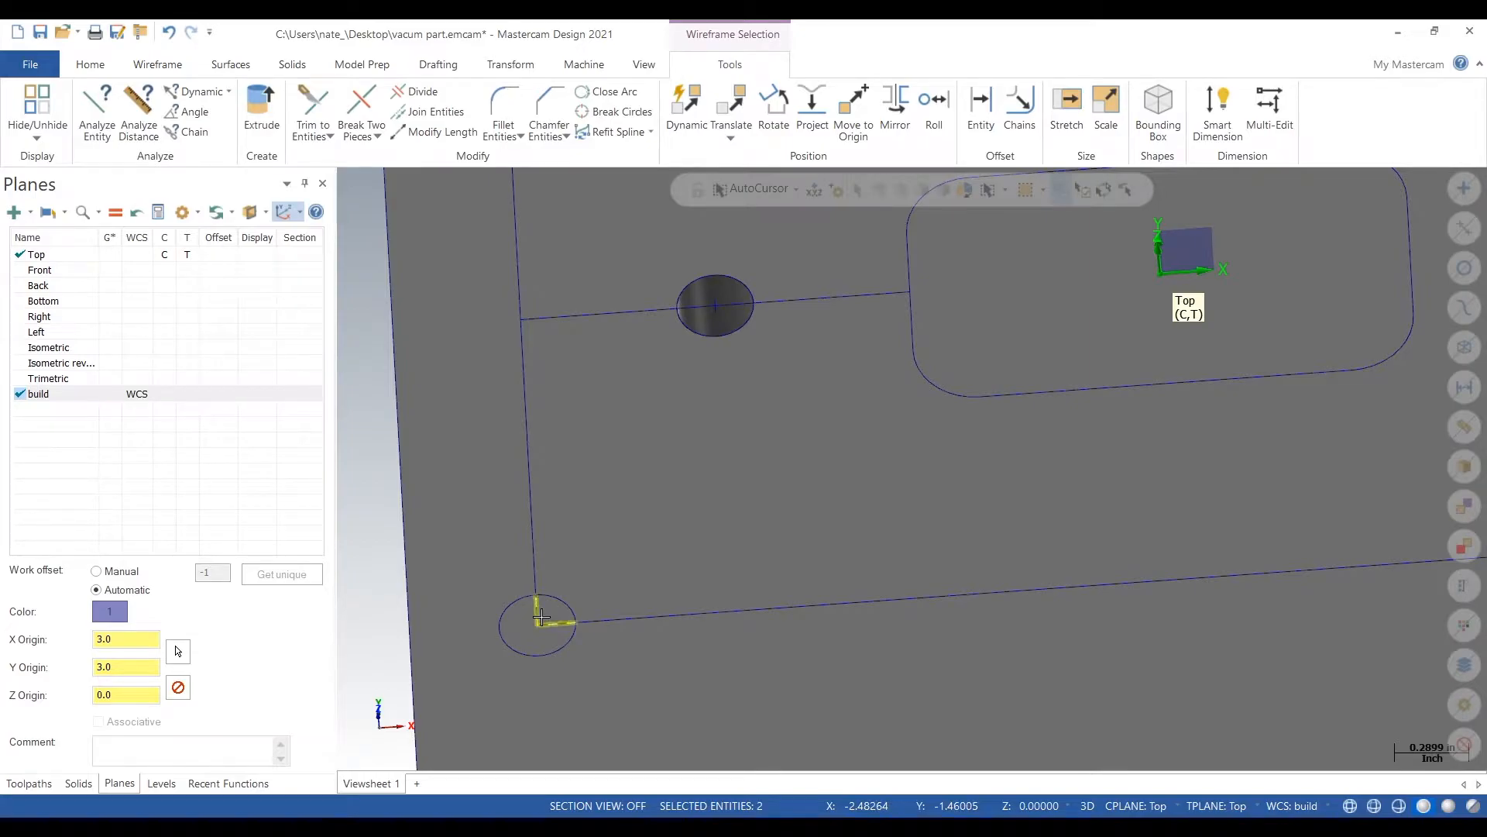
pyautogui.scroll(-5, 540, 618)
pyautogui.scroll(4, 962, 600)
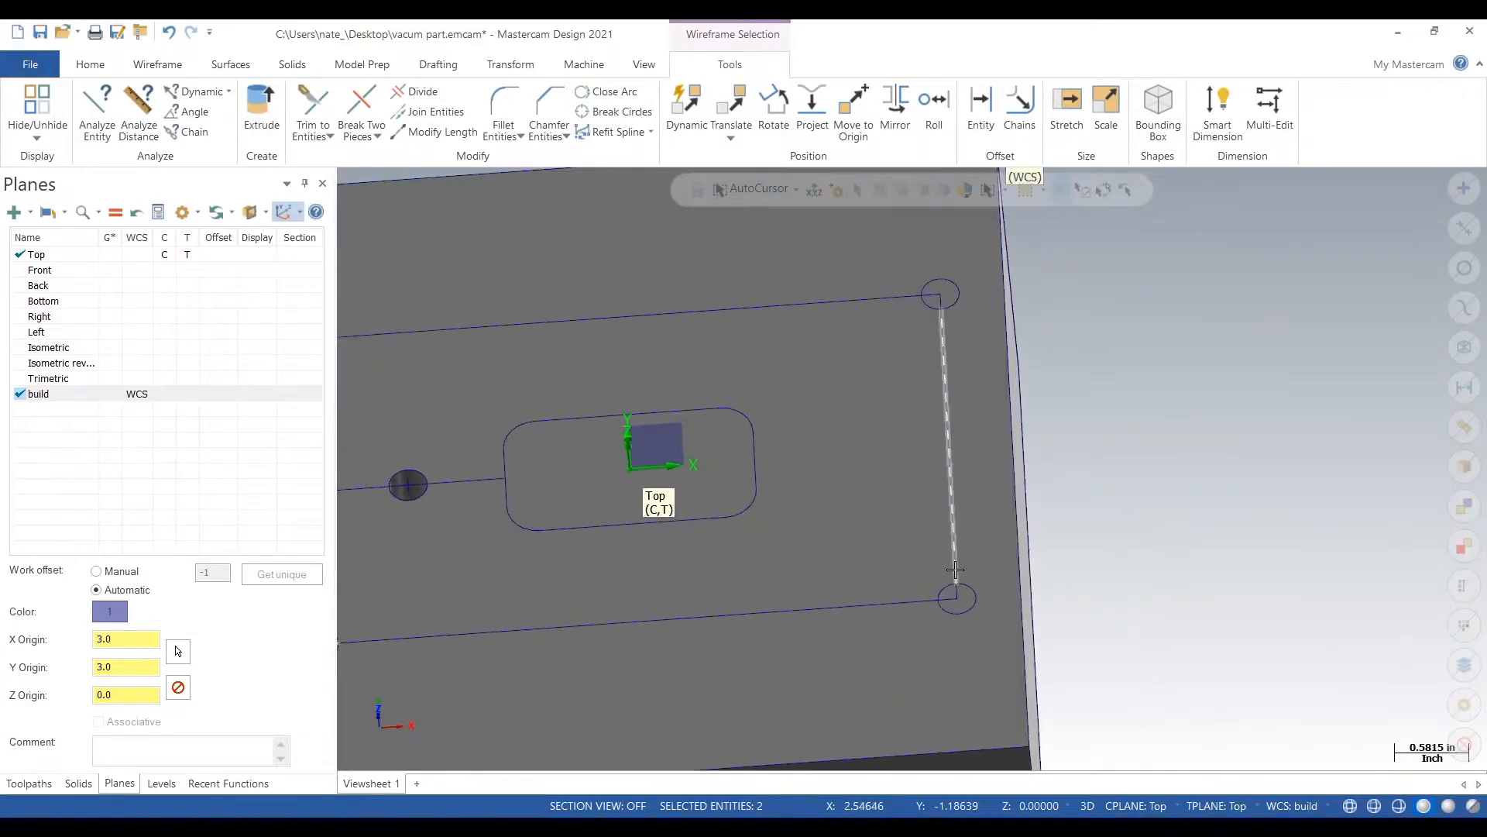
pyautogui.click(946, 613)
pyautogui.scroll(-2, 946, 613)
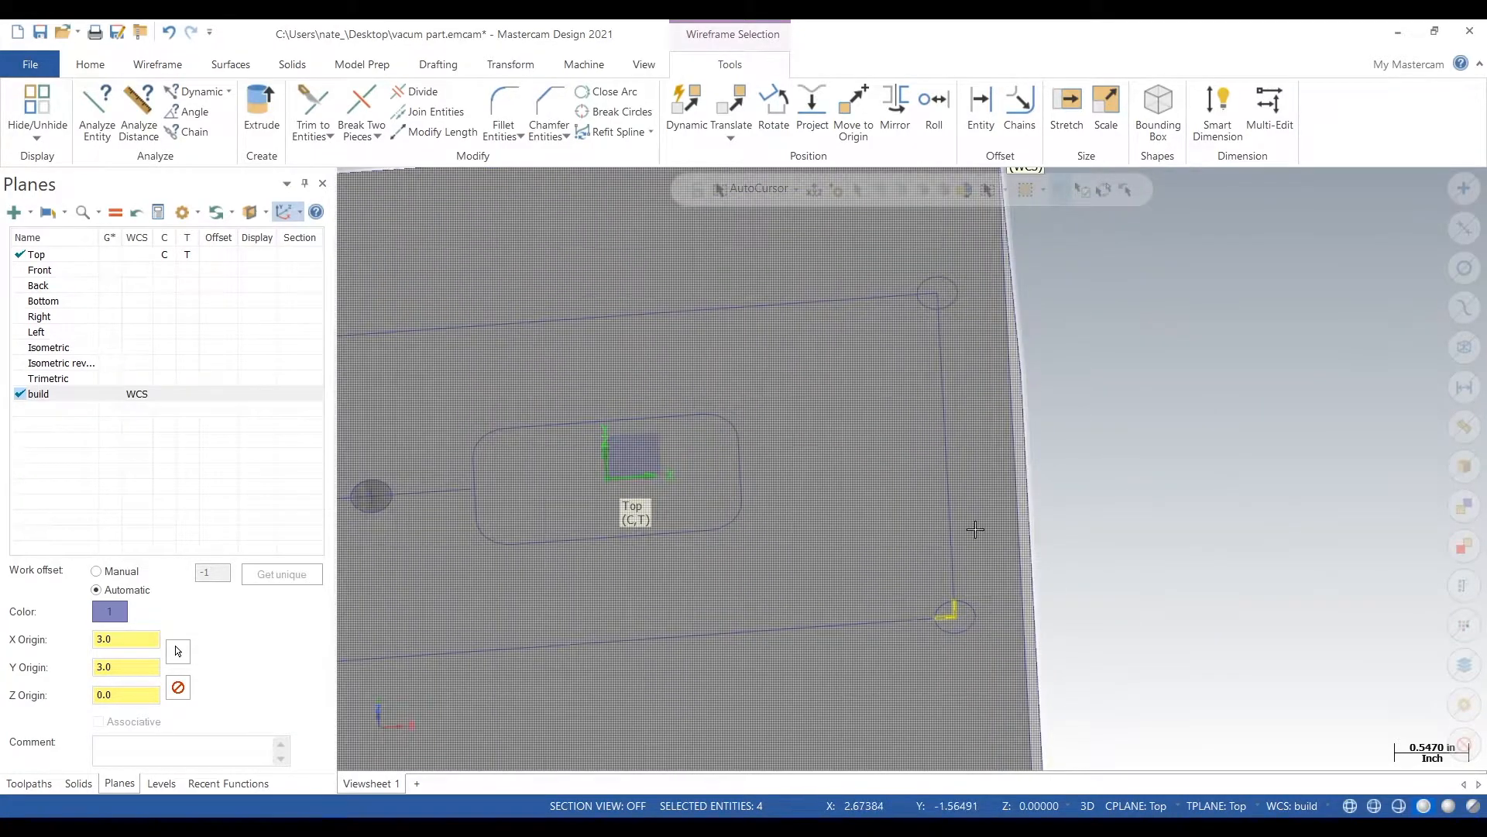
pyautogui.scroll(2, 934, 298)
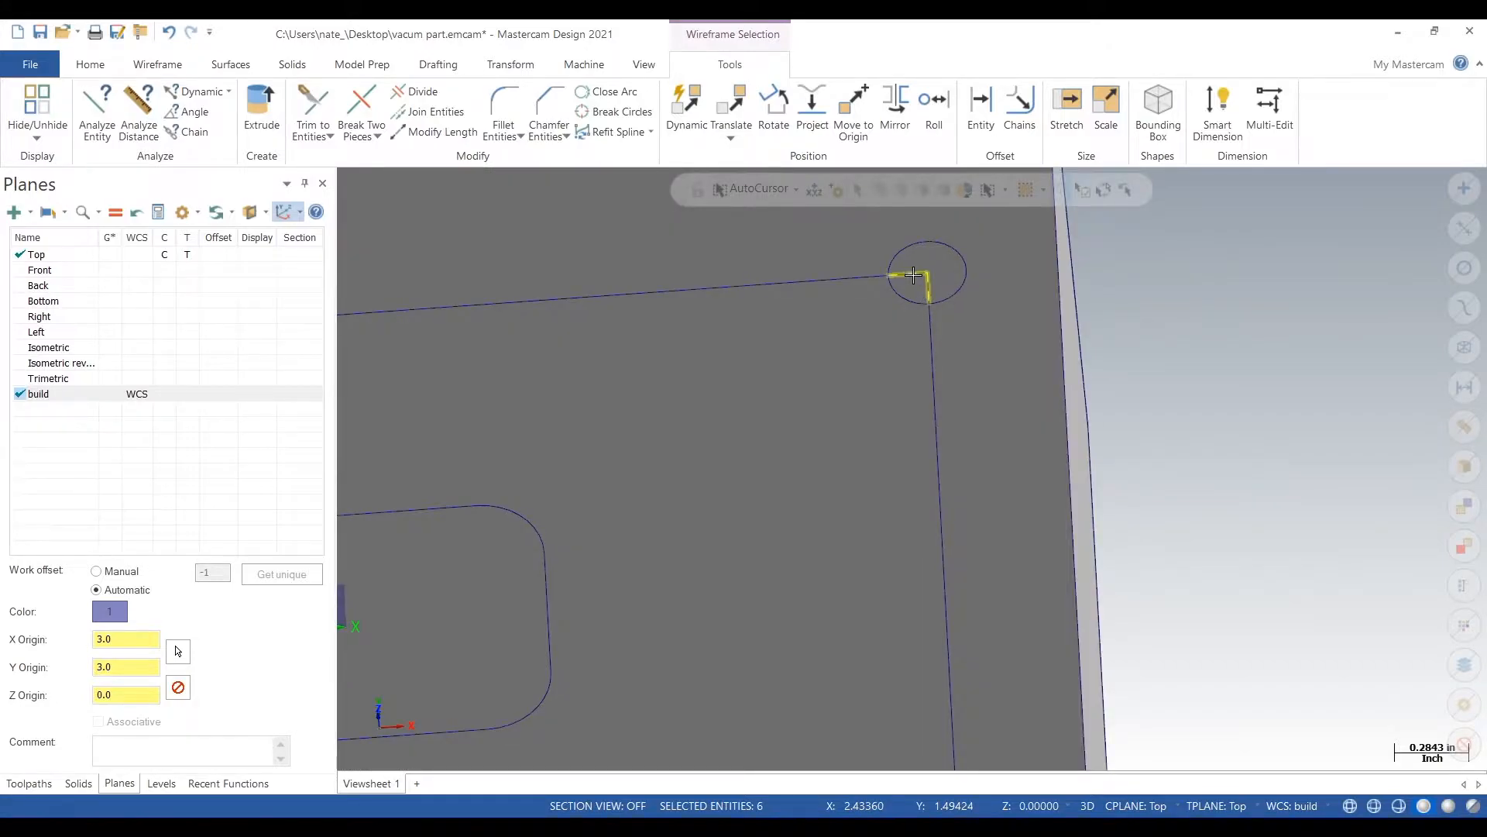
pyautogui.scroll(-2, 910, 275)
pyautogui.scroll(1, 445, 338)
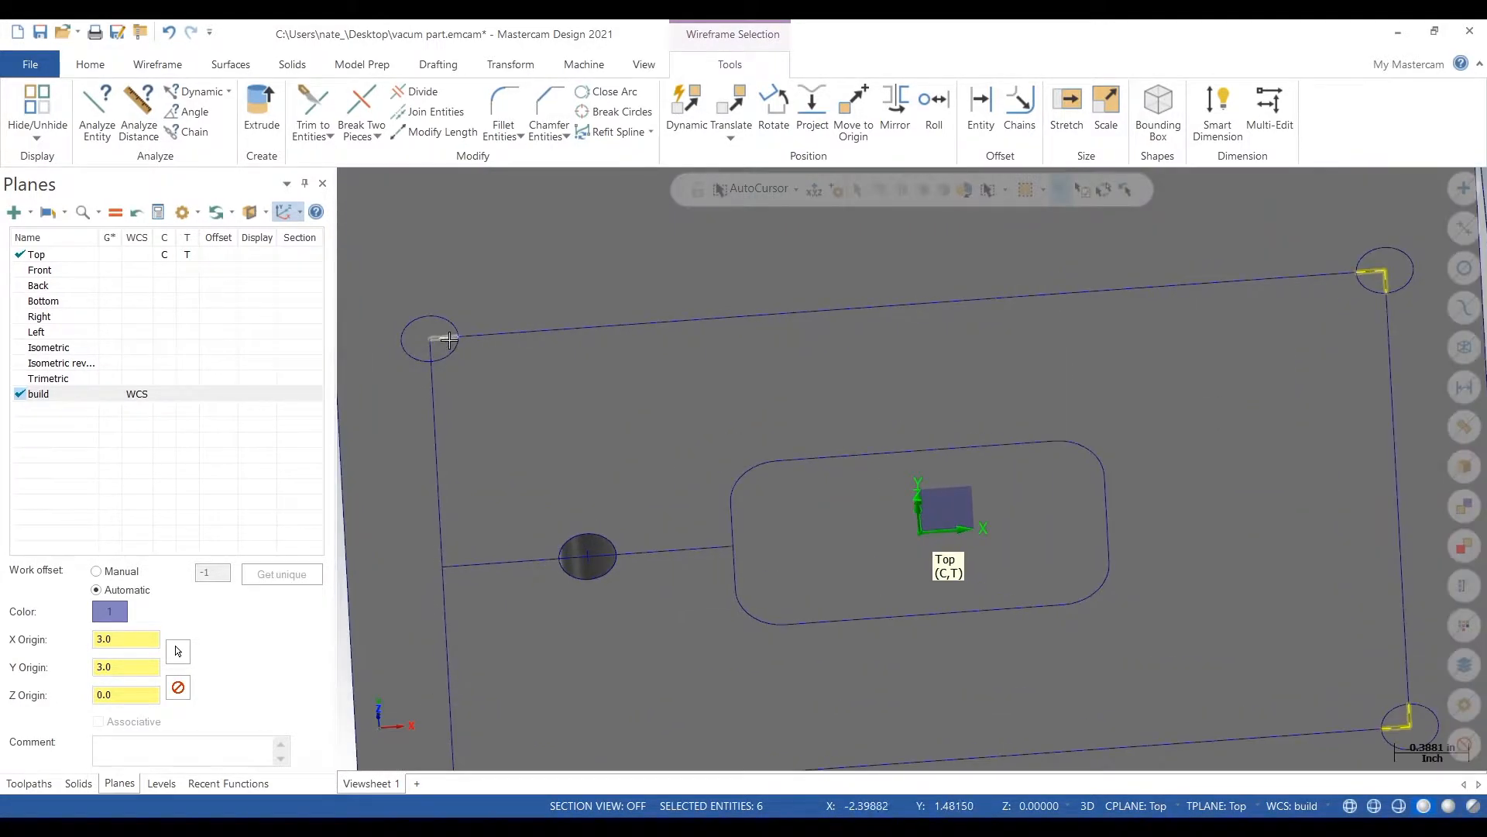
pyautogui.click(432, 345)
pyautogui.scroll(-1, 431, 345)
pyautogui.scroll(-1, 980, 333)
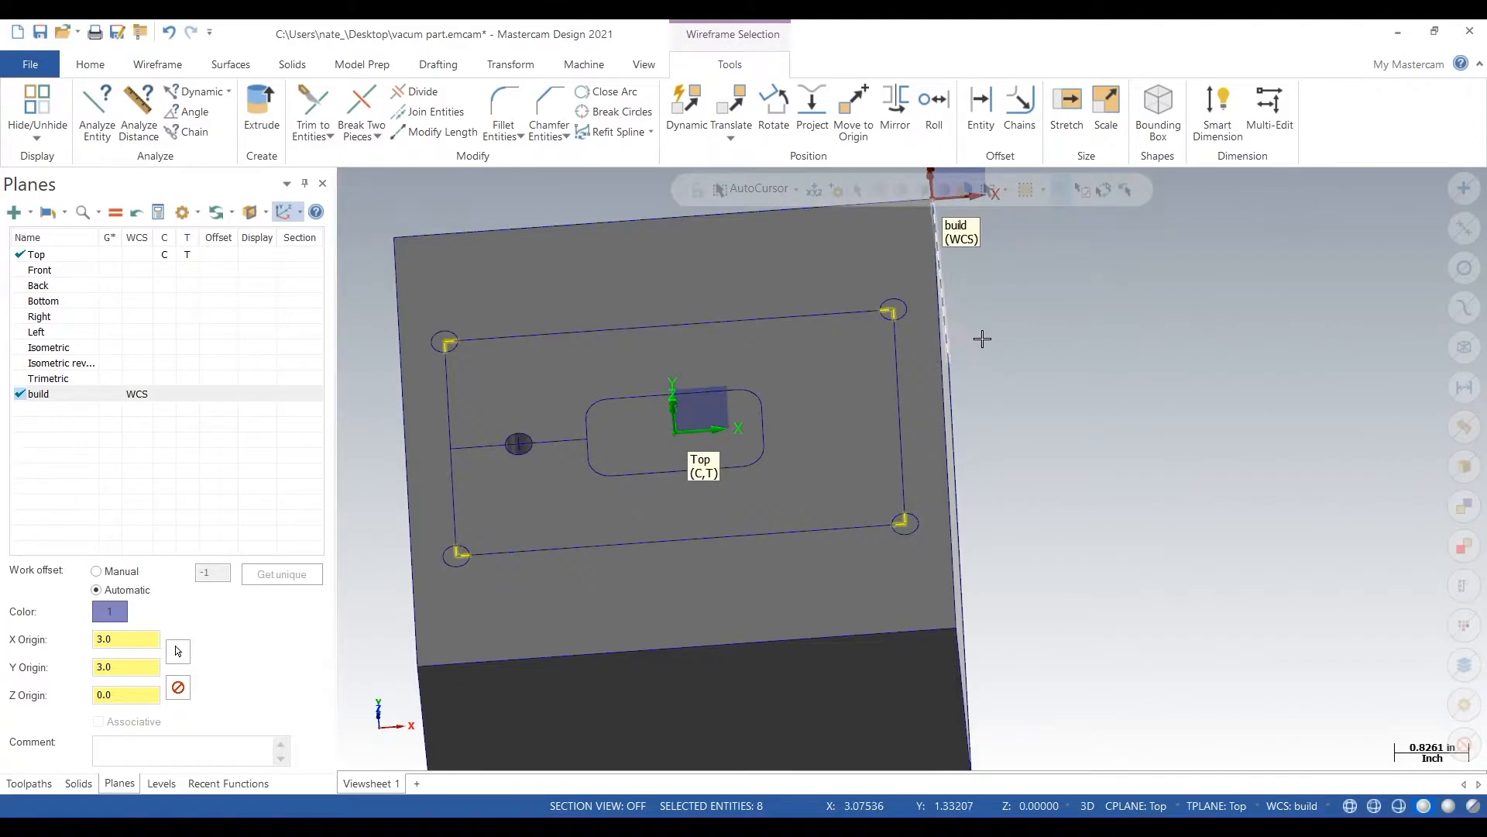
pyautogui.press('Escape')
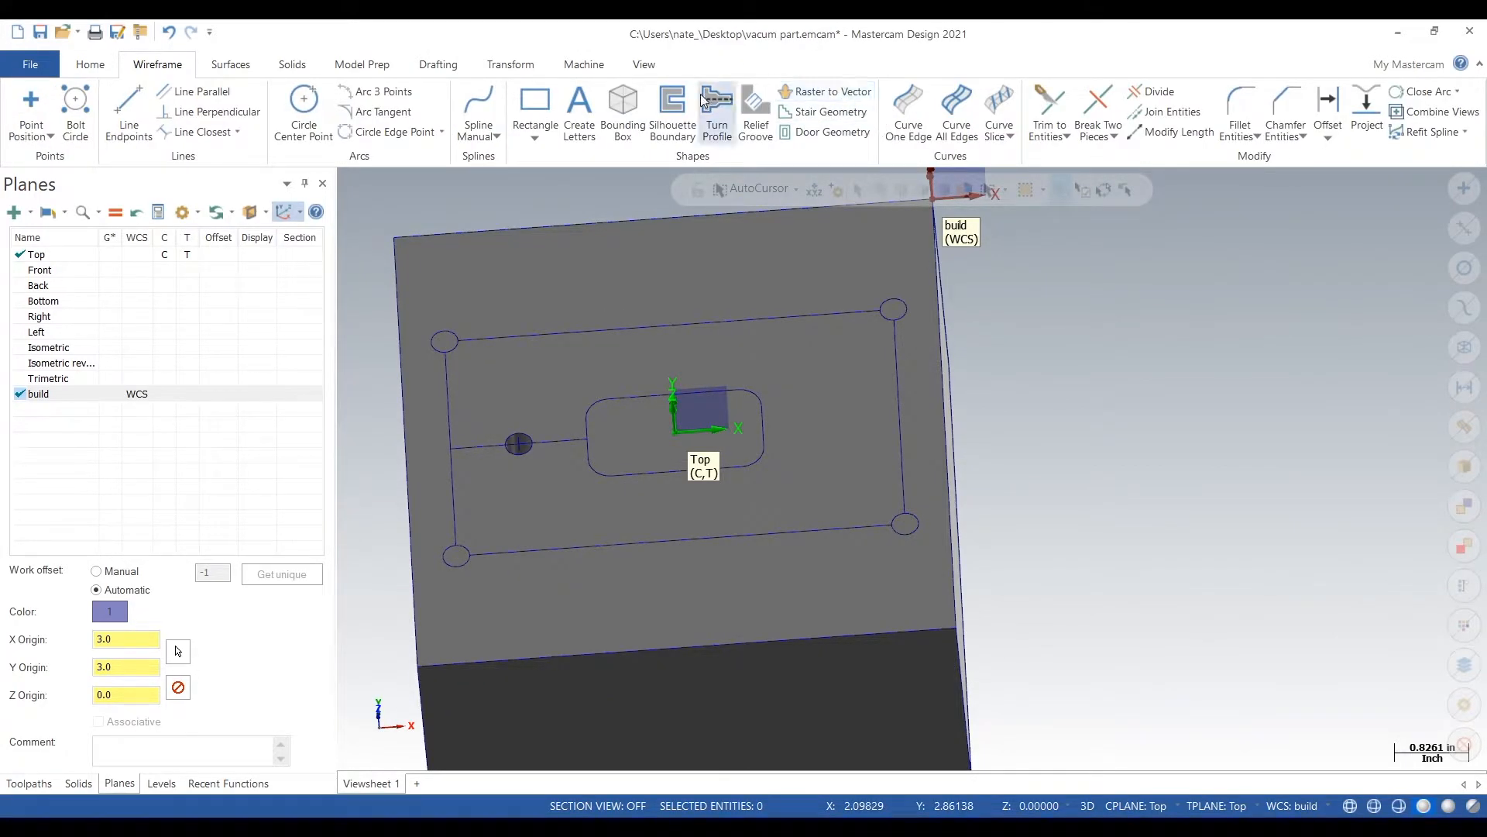
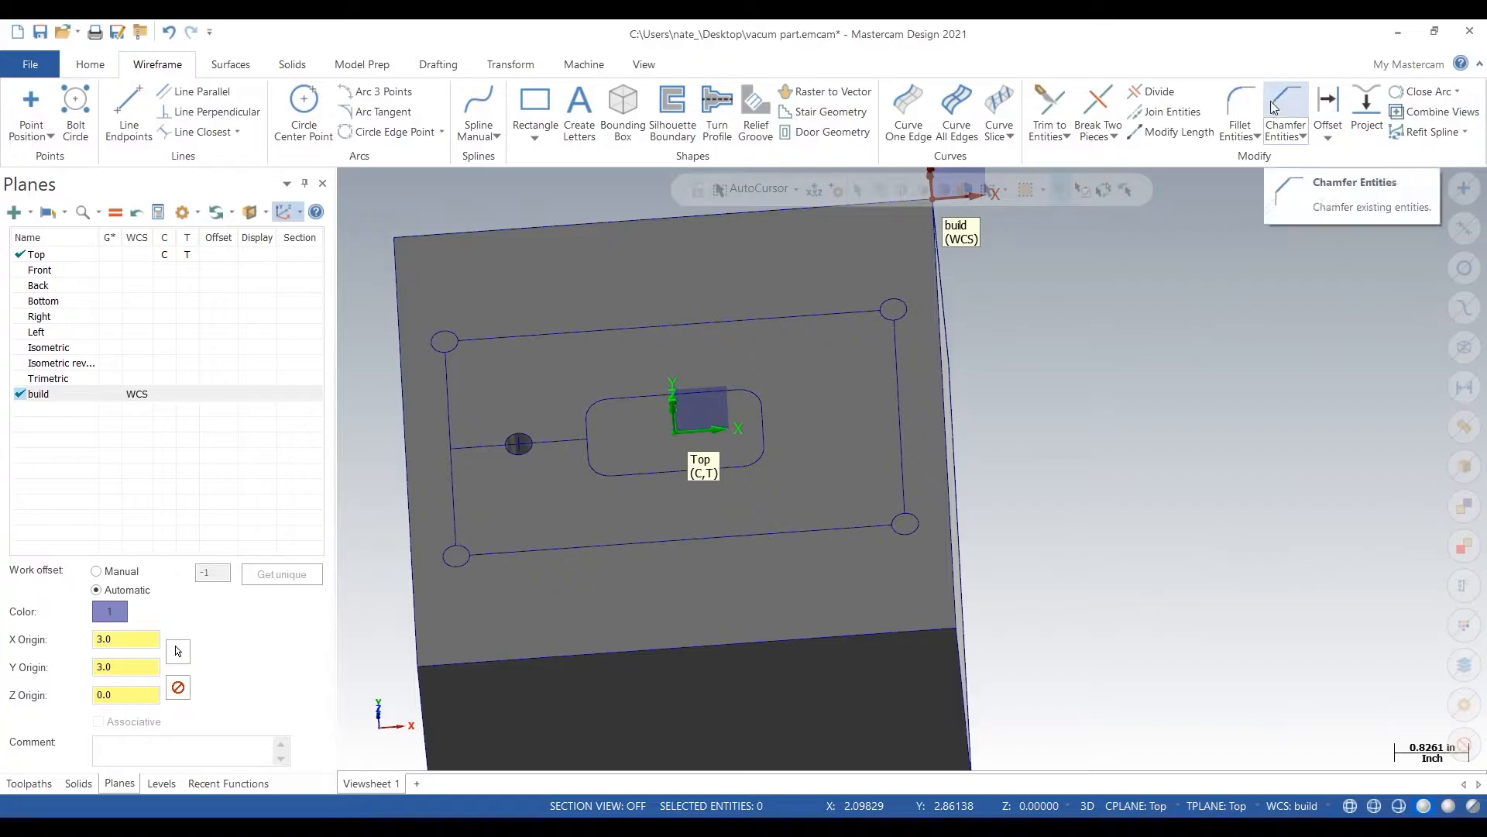
# Step: Try to fillet the upper-right corner circle to the rectangle's right edge with a 0.1 radius and trimmed entities
pyautogui.click(1237, 105)
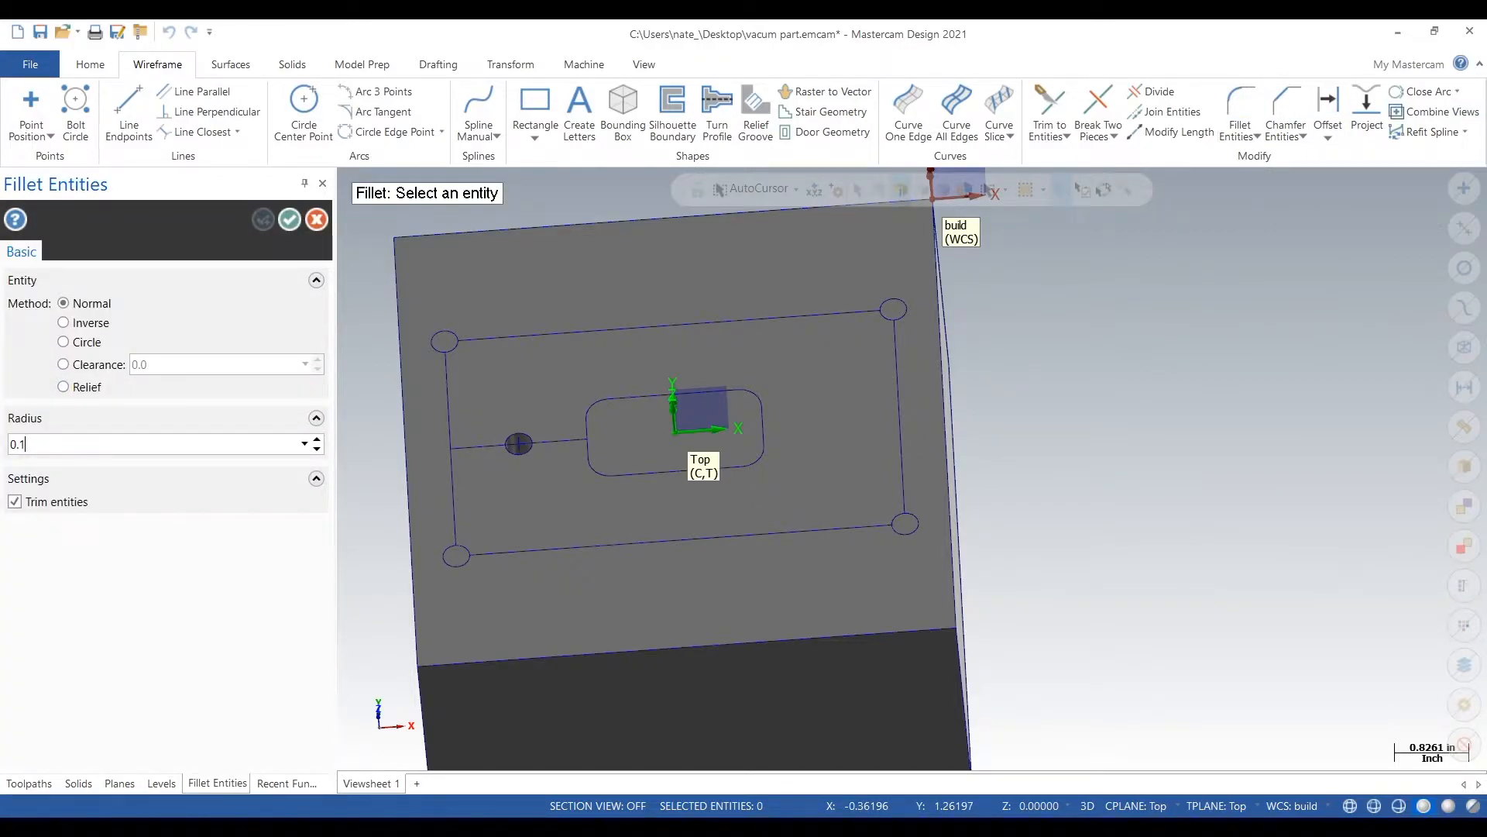
pyautogui.scroll(2, 899, 297)
pyautogui.click(892, 358)
pyautogui.click(891, 357)
pyautogui.click(901, 322)
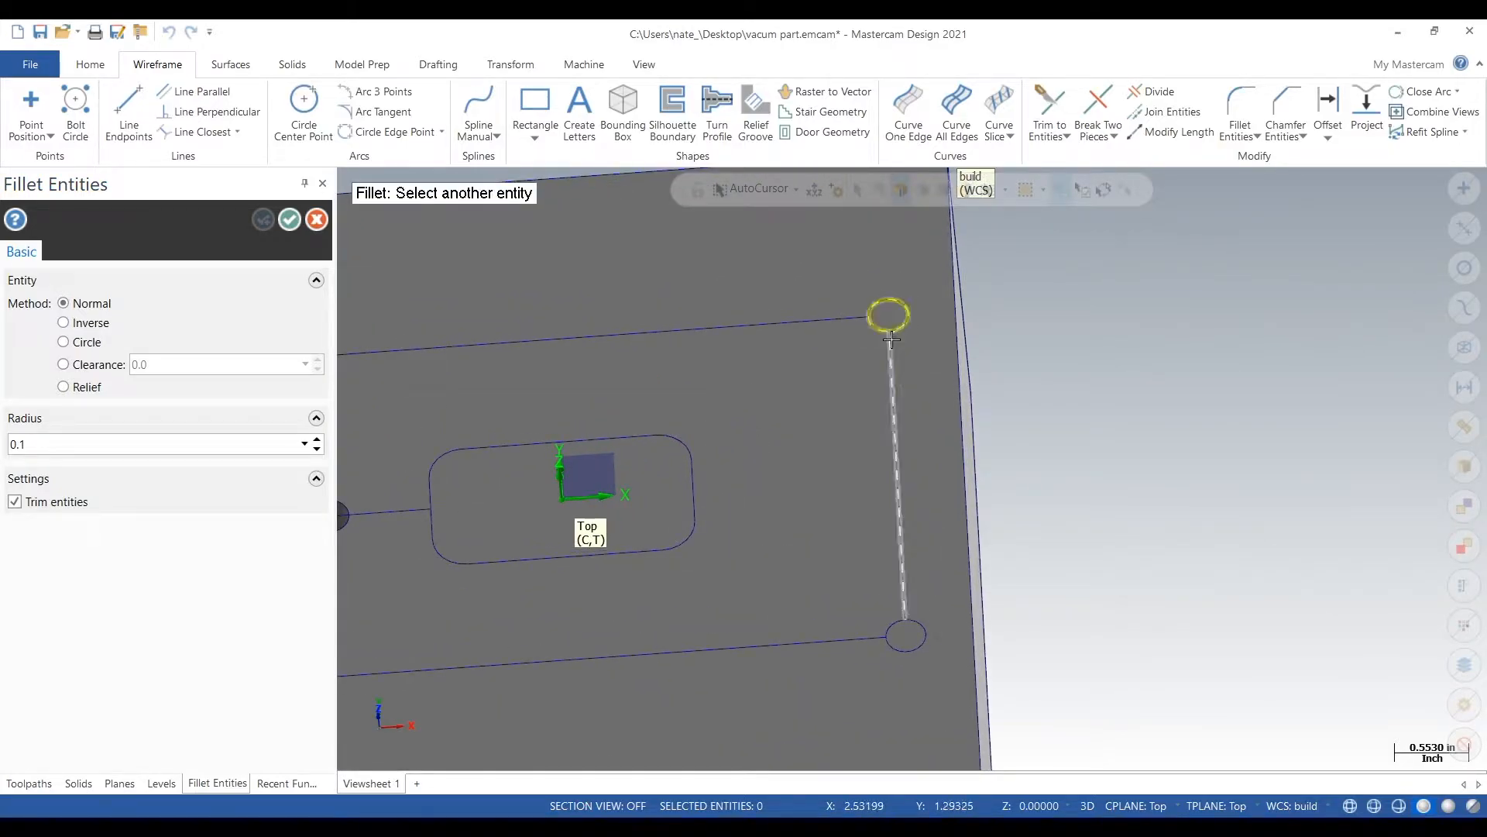
pyautogui.click(901, 380)
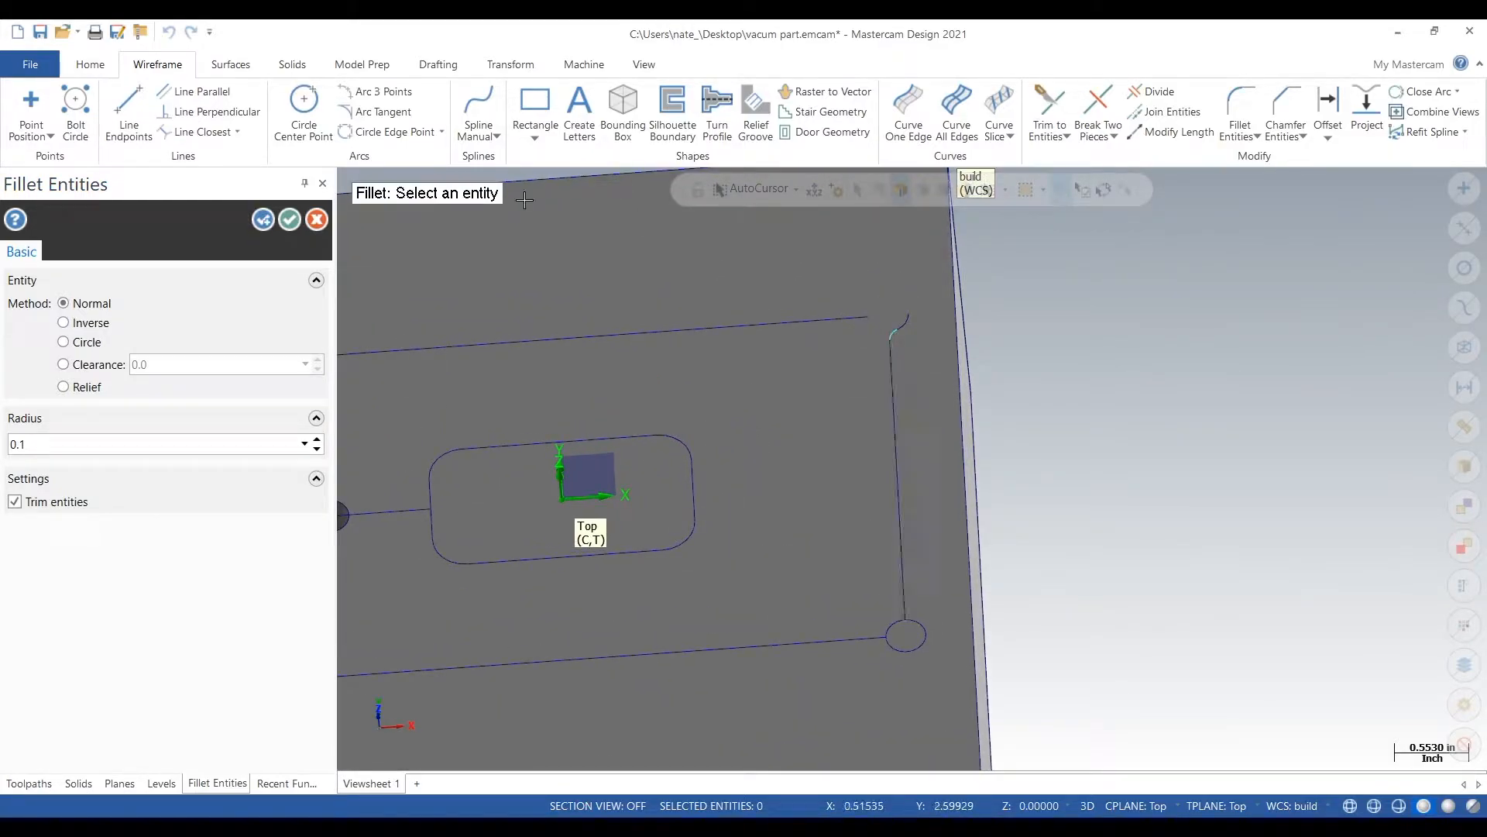
pyautogui.click(319, 221)
pyautogui.click(168, 32)
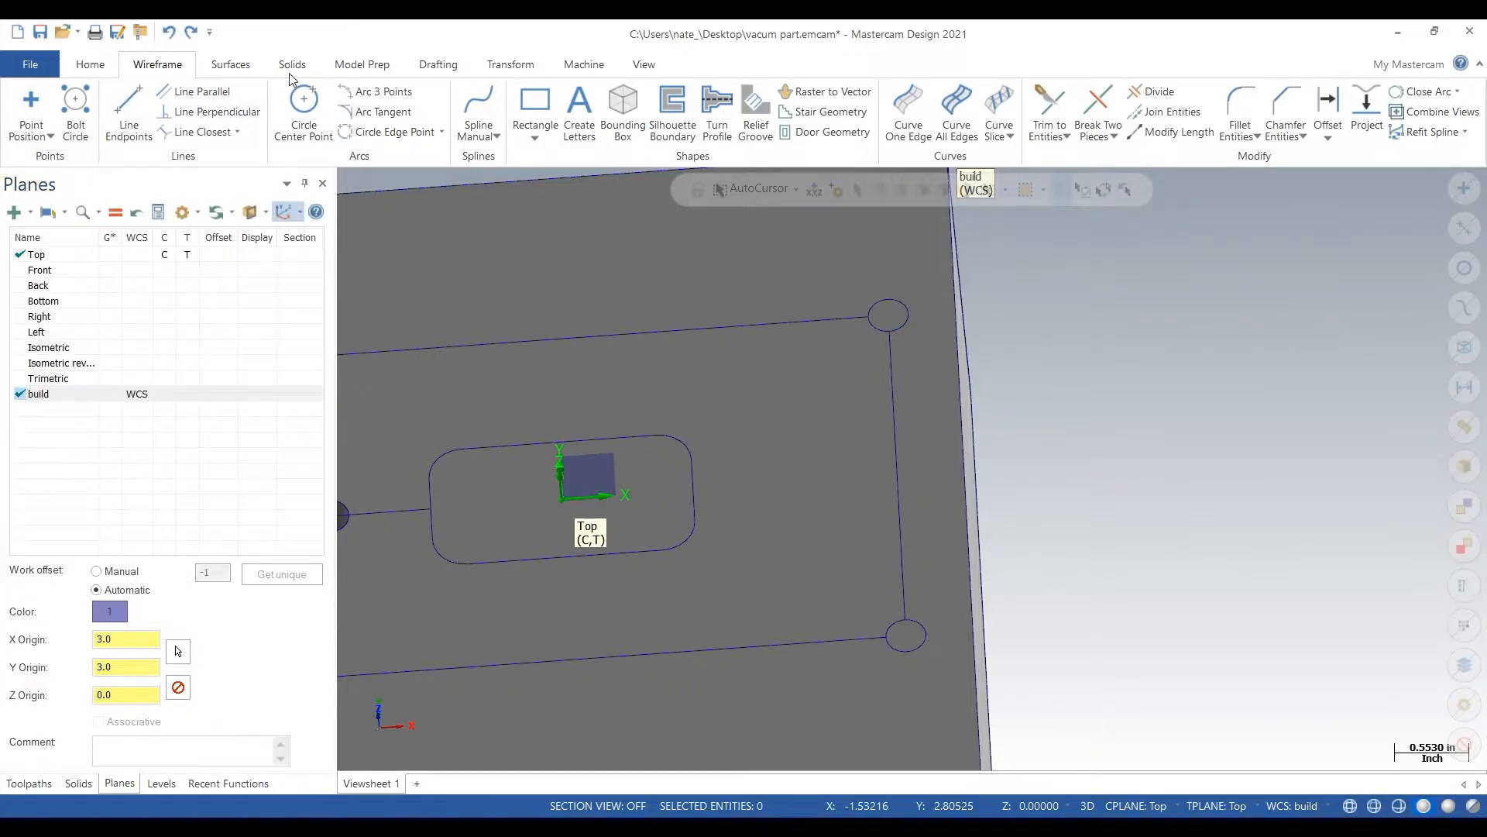
# Step: Break the upper-right corner circle in two where it meets the outer rectangle's right and upper edges
pyautogui.scroll(1, 860, 364)
pyautogui.click(1100, 109)
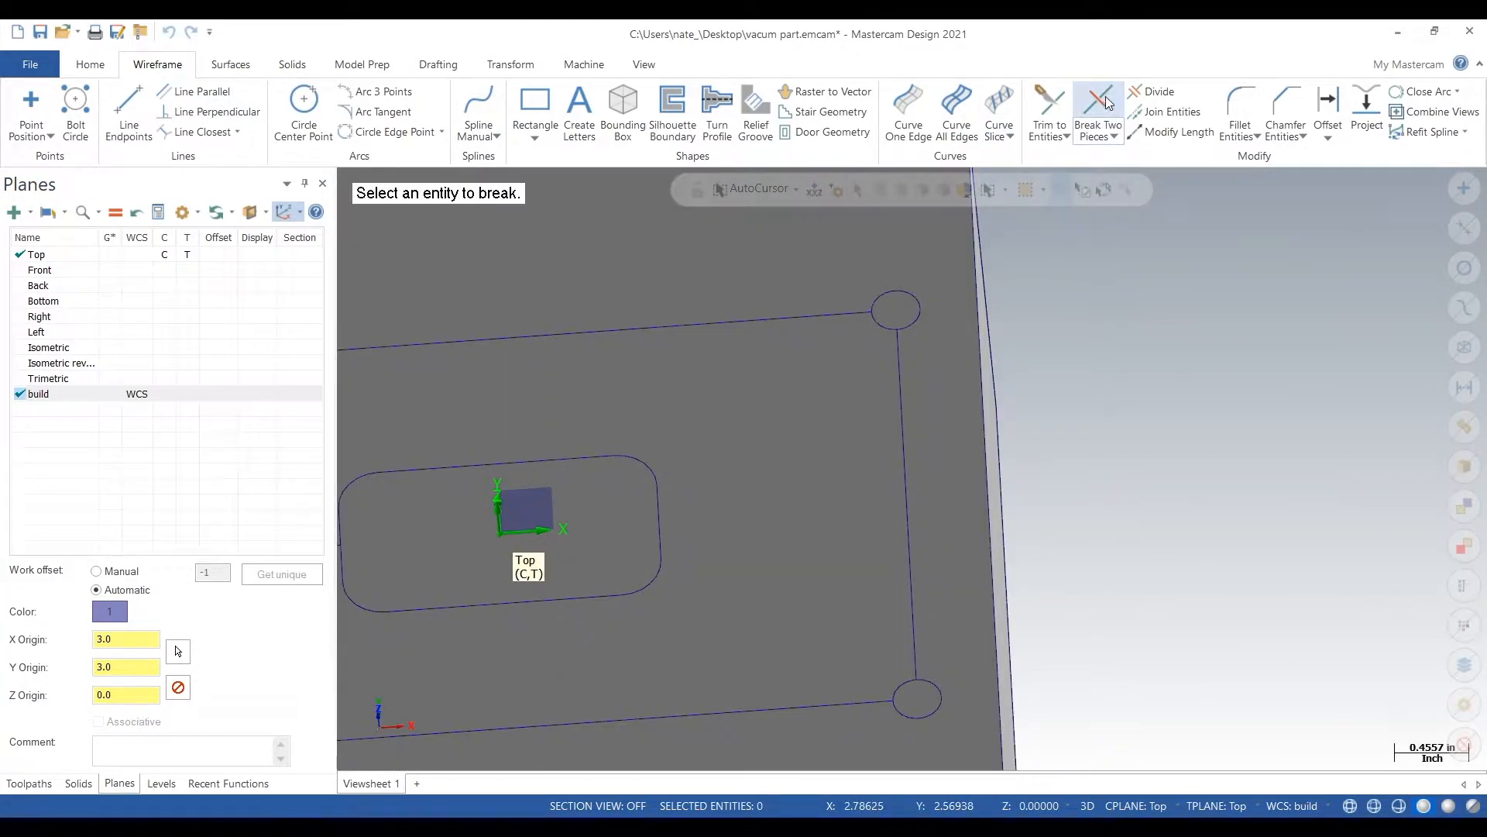
pyautogui.scroll(2, 827, 372)
pyautogui.click(921, 378)
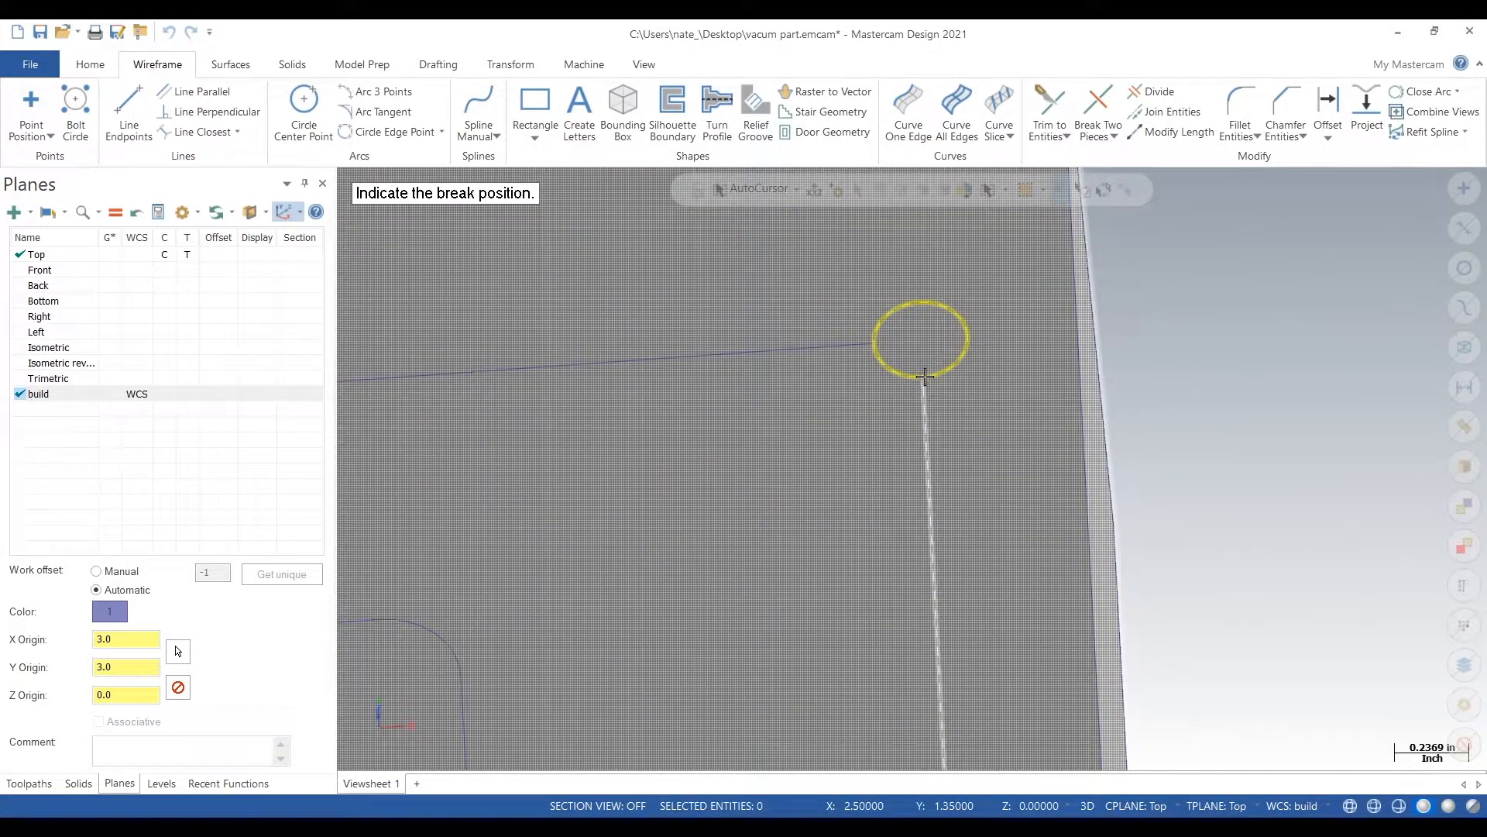
pyautogui.click(925, 377)
pyautogui.click(874, 342)
pyautogui.click(869, 342)
pyautogui.scroll(-5, 863, 364)
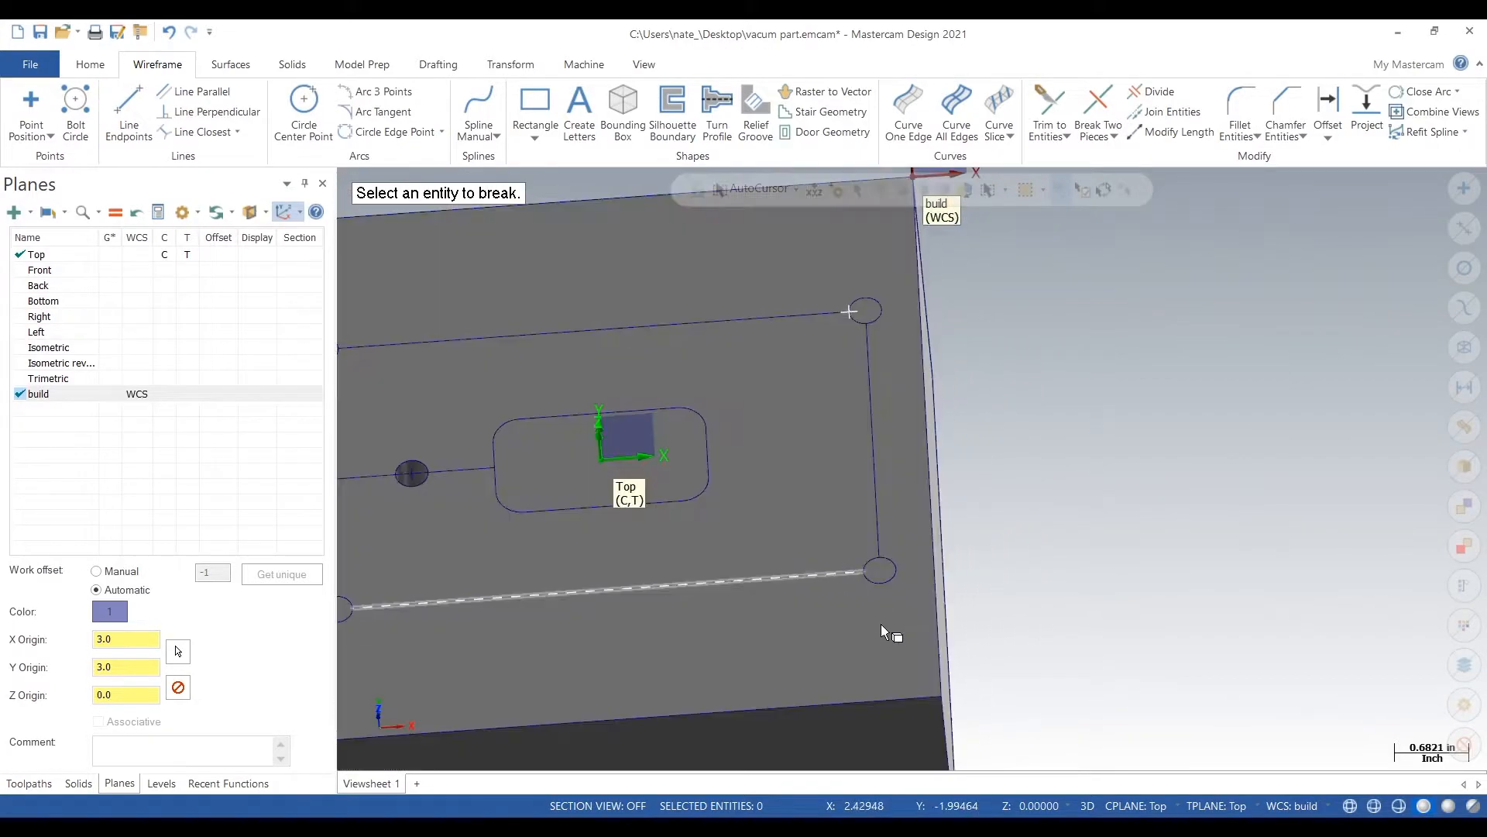
# Step: Break the lower-right corner circle where it meets the outer rectangle's right and lower edges
pyautogui.scroll(9, 874, 571)
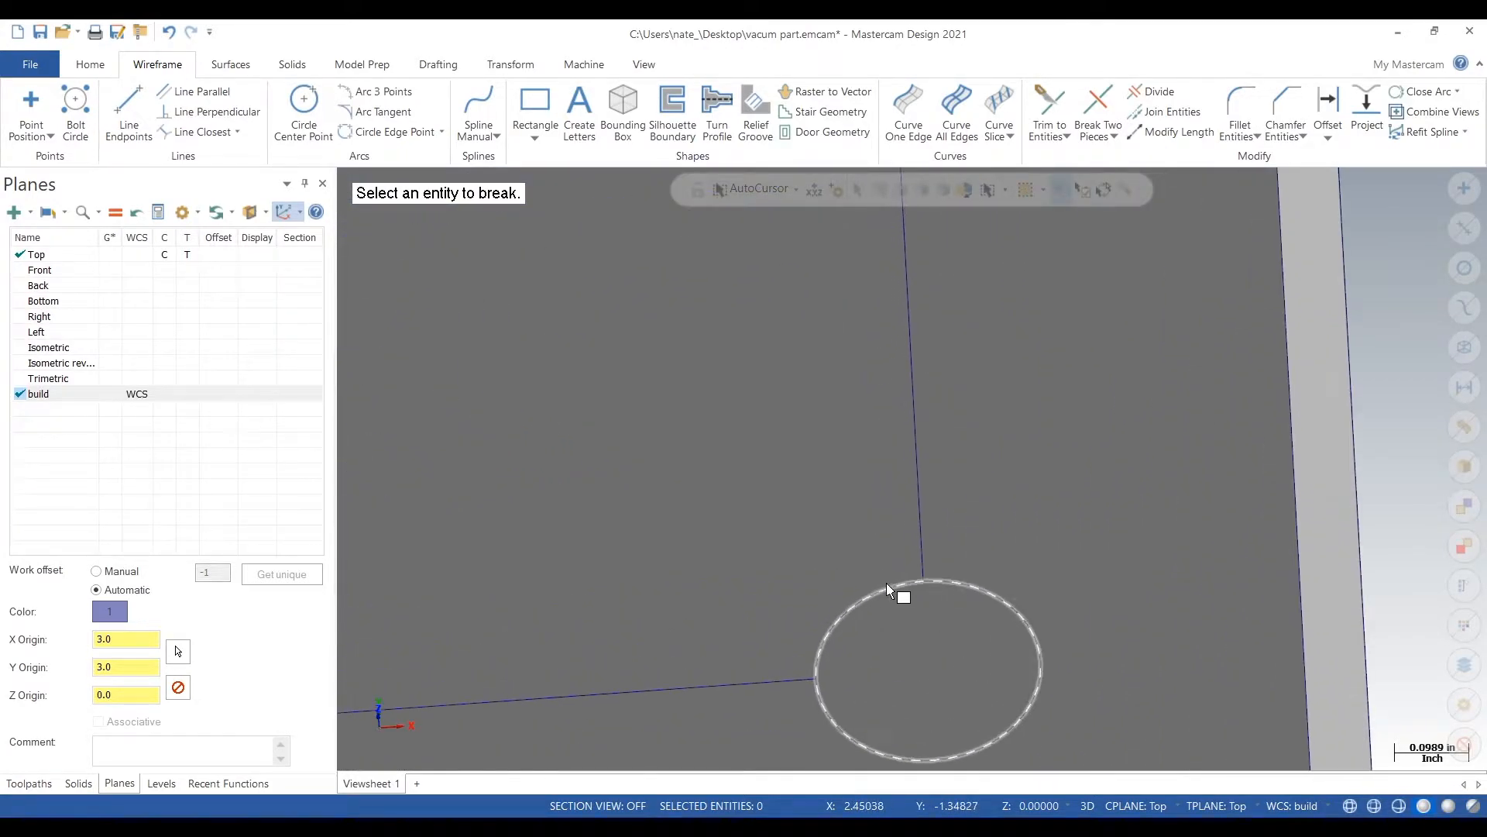
pyautogui.click(886, 582)
pyautogui.click(927, 580)
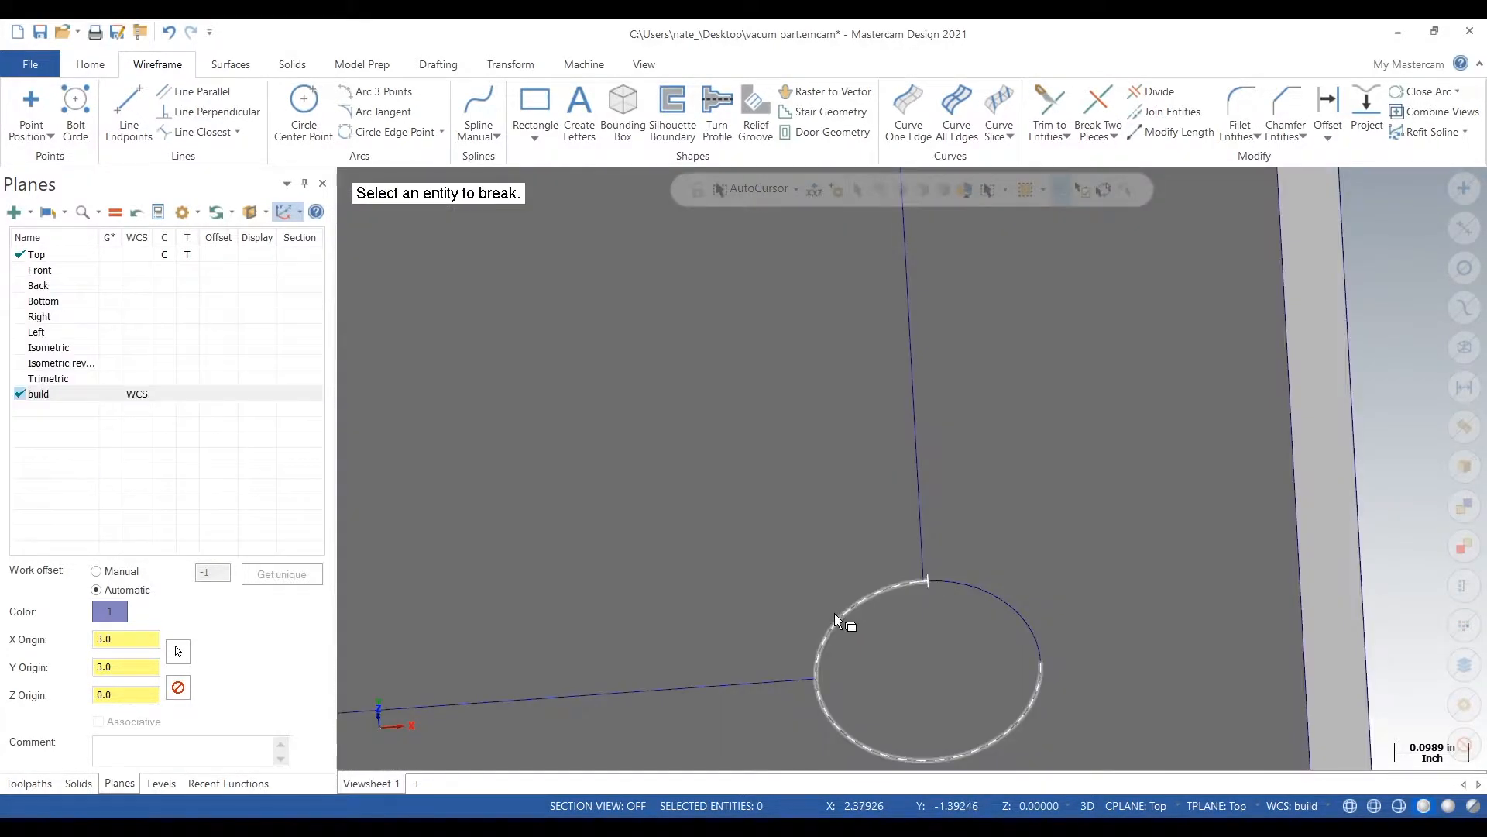
pyautogui.scroll(10, 934, 588)
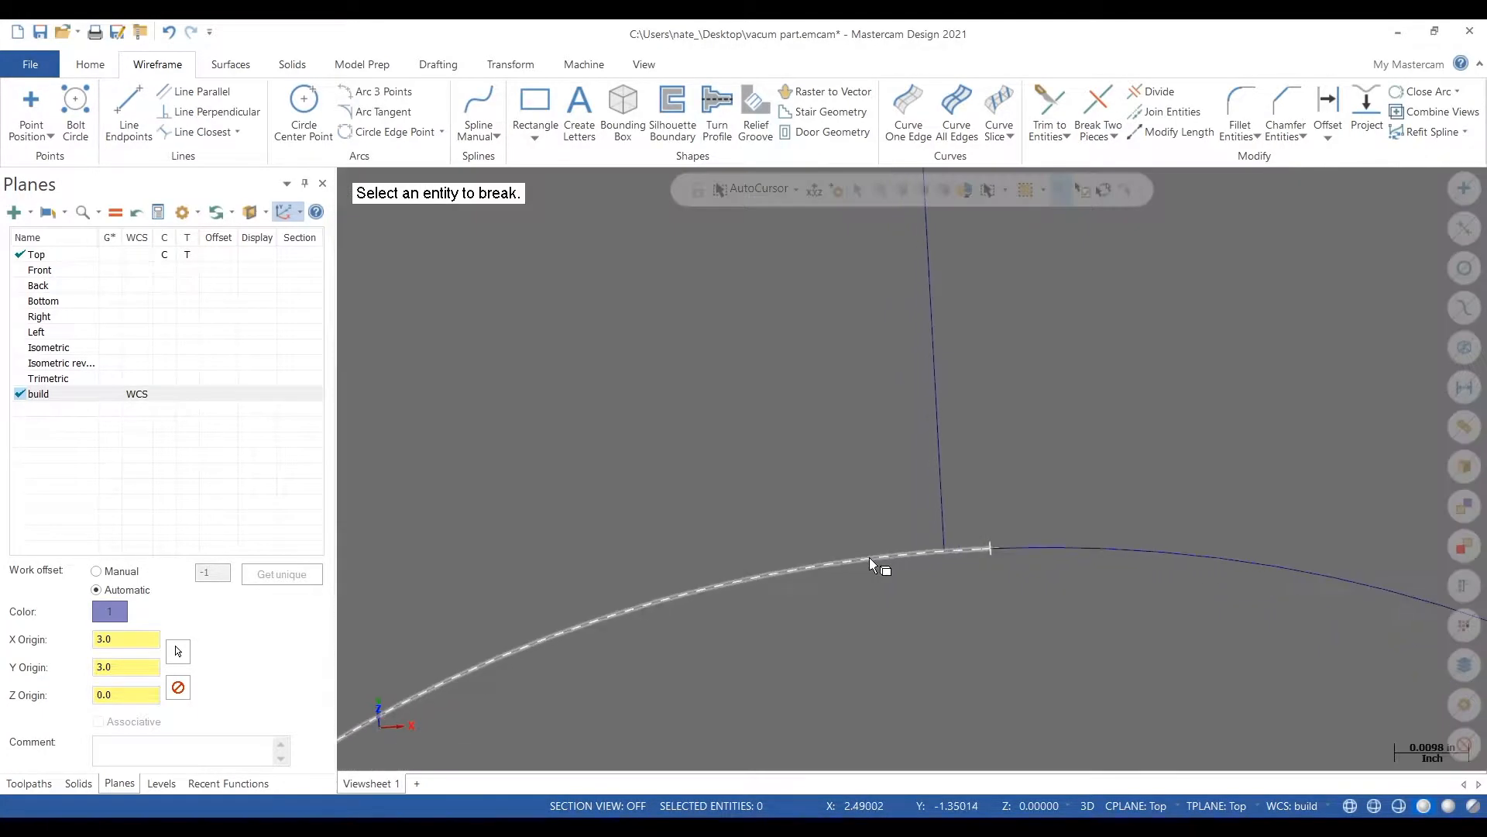
pyautogui.click(869, 556)
pyautogui.click(943, 552)
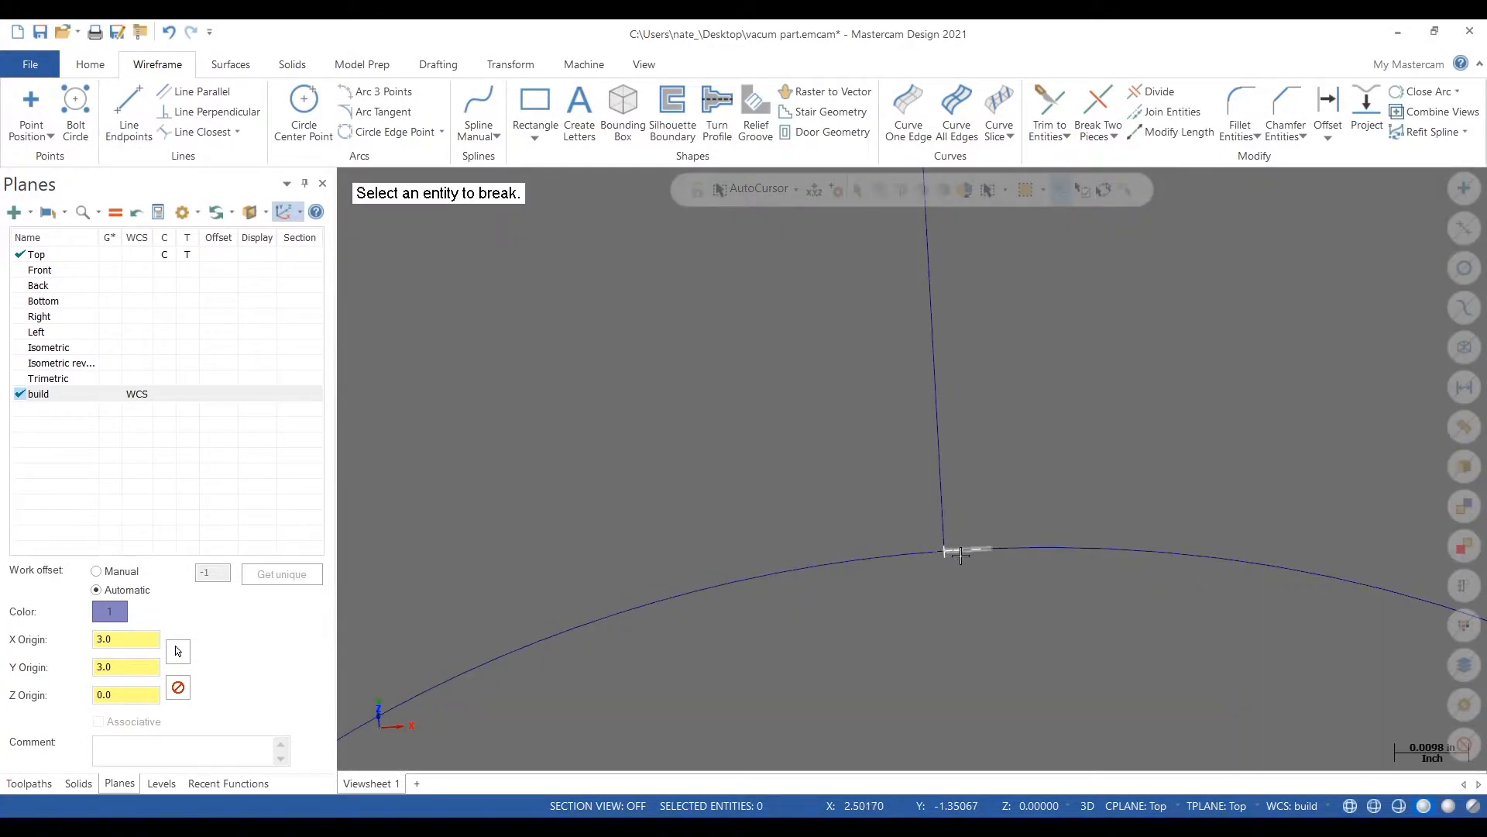
pyautogui.scroll(-2, 852, 527)
pyautogui.click(779, 571)
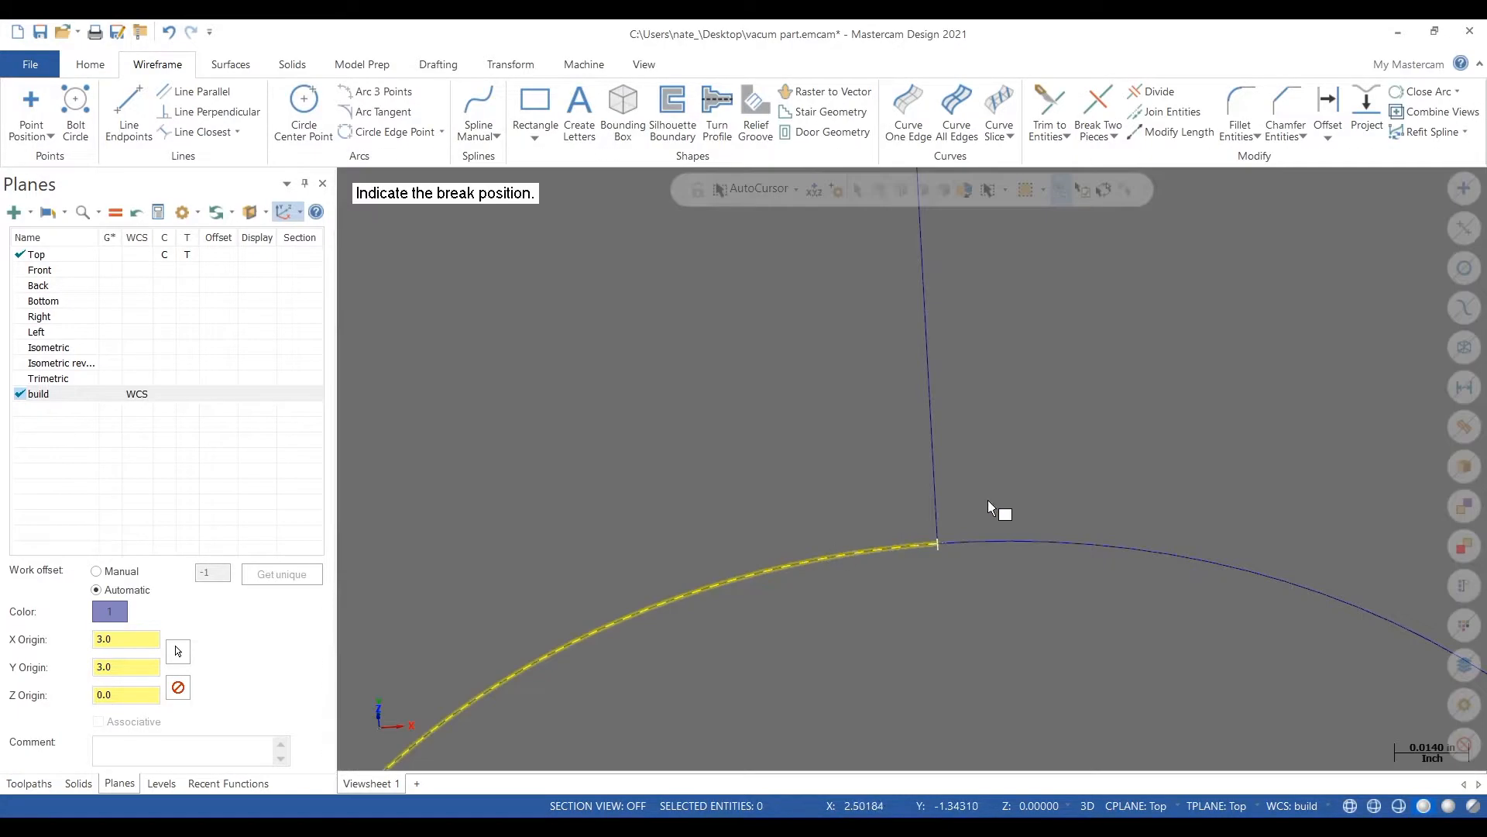
pyautogui.scroll(-2, 1055, 463)
pyautogui.scroll(-3, 1056, 463)
pyautogui.scroll(4, 891, 643)
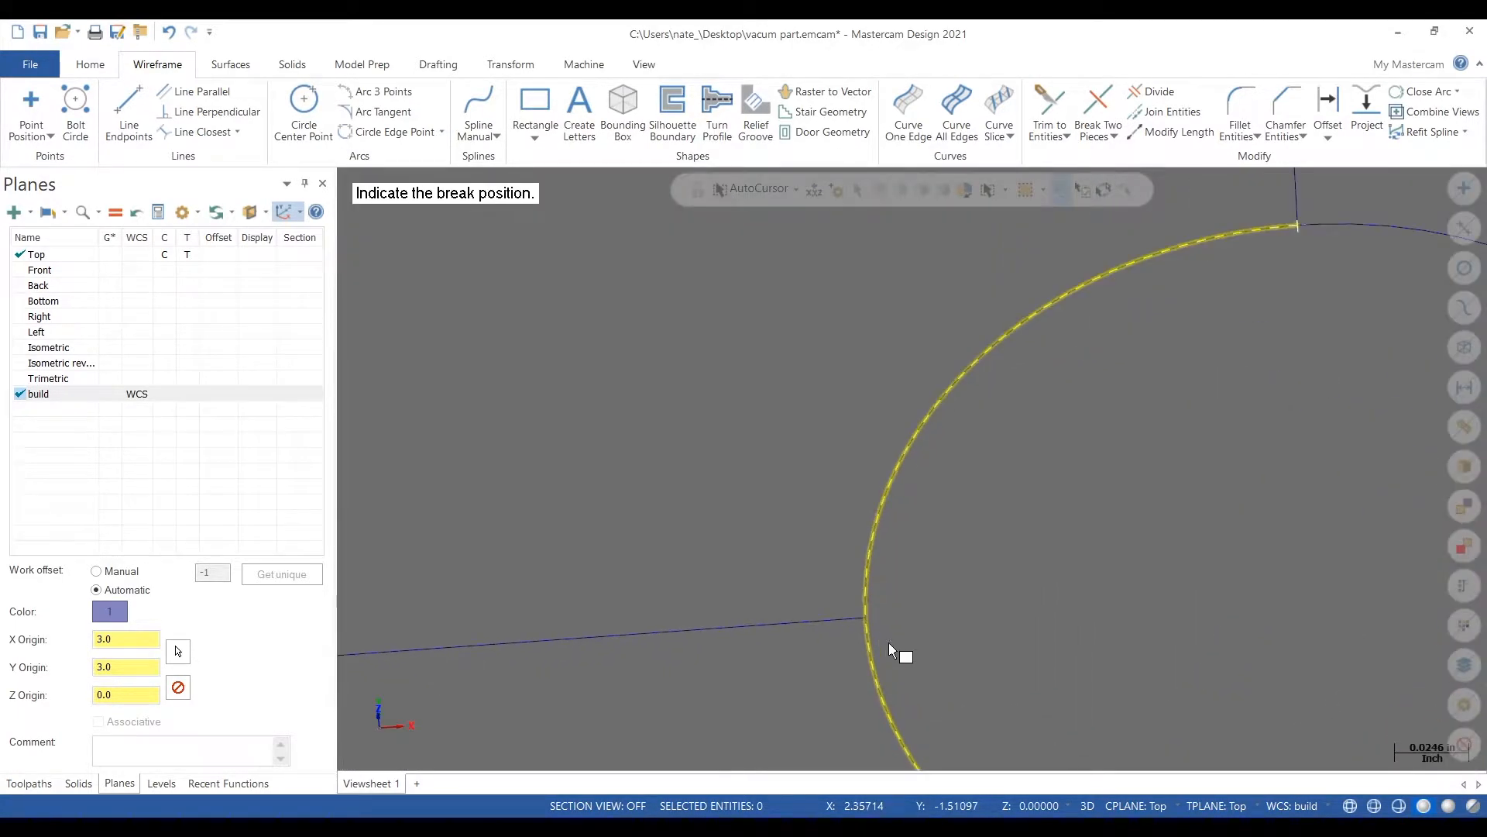
pyautogui.click(855, 601)
pyautogui.scroll(-3, 1304, 443)
pyautogui.scroll(-5, 1315, 500)
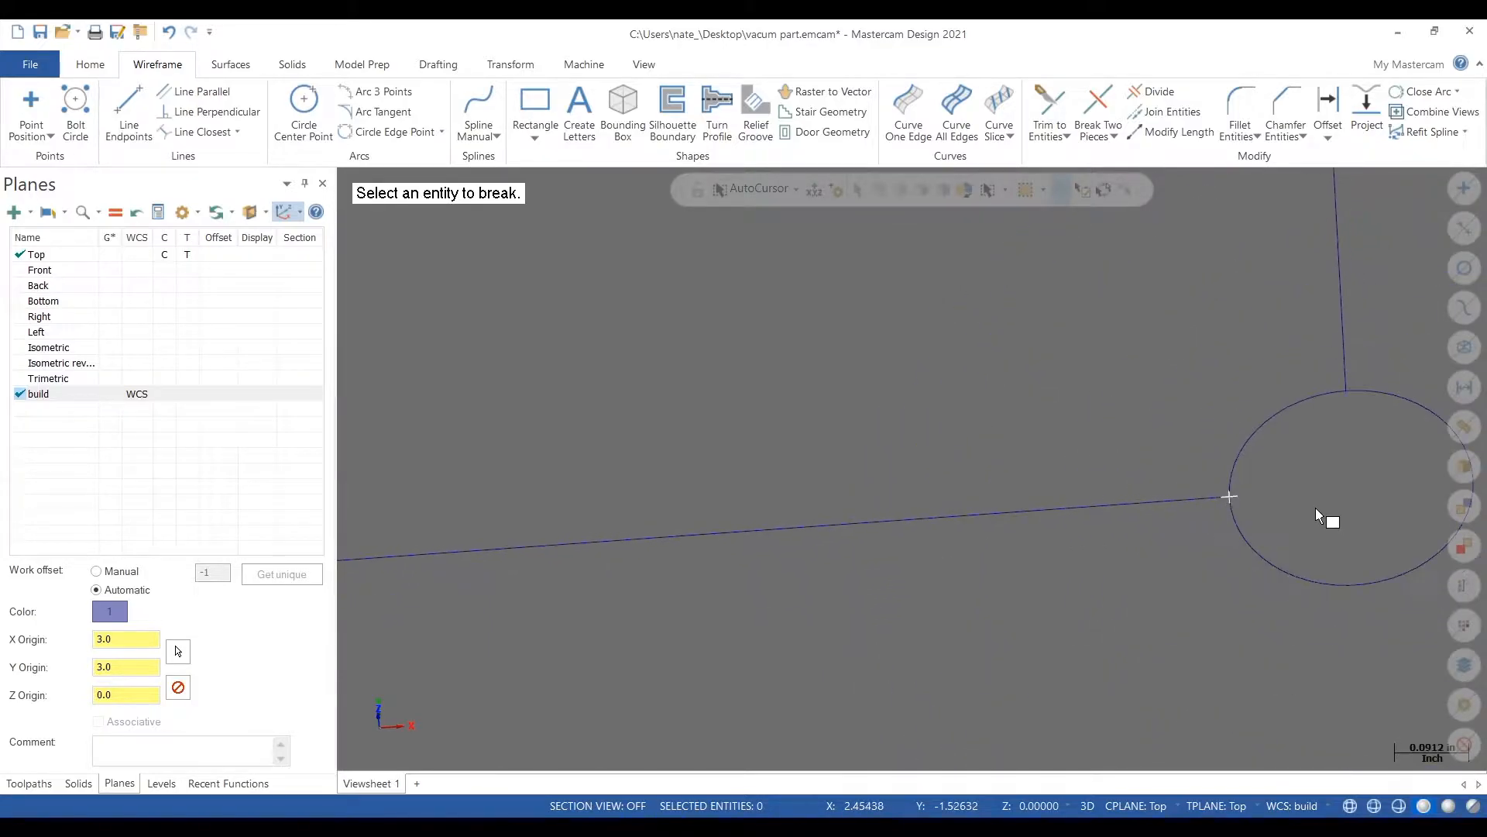
# Step: Break the lower-left corner circle where it meets the outer rectangle's lower and left edges
pyautogui.scroll(6, 612, 535)
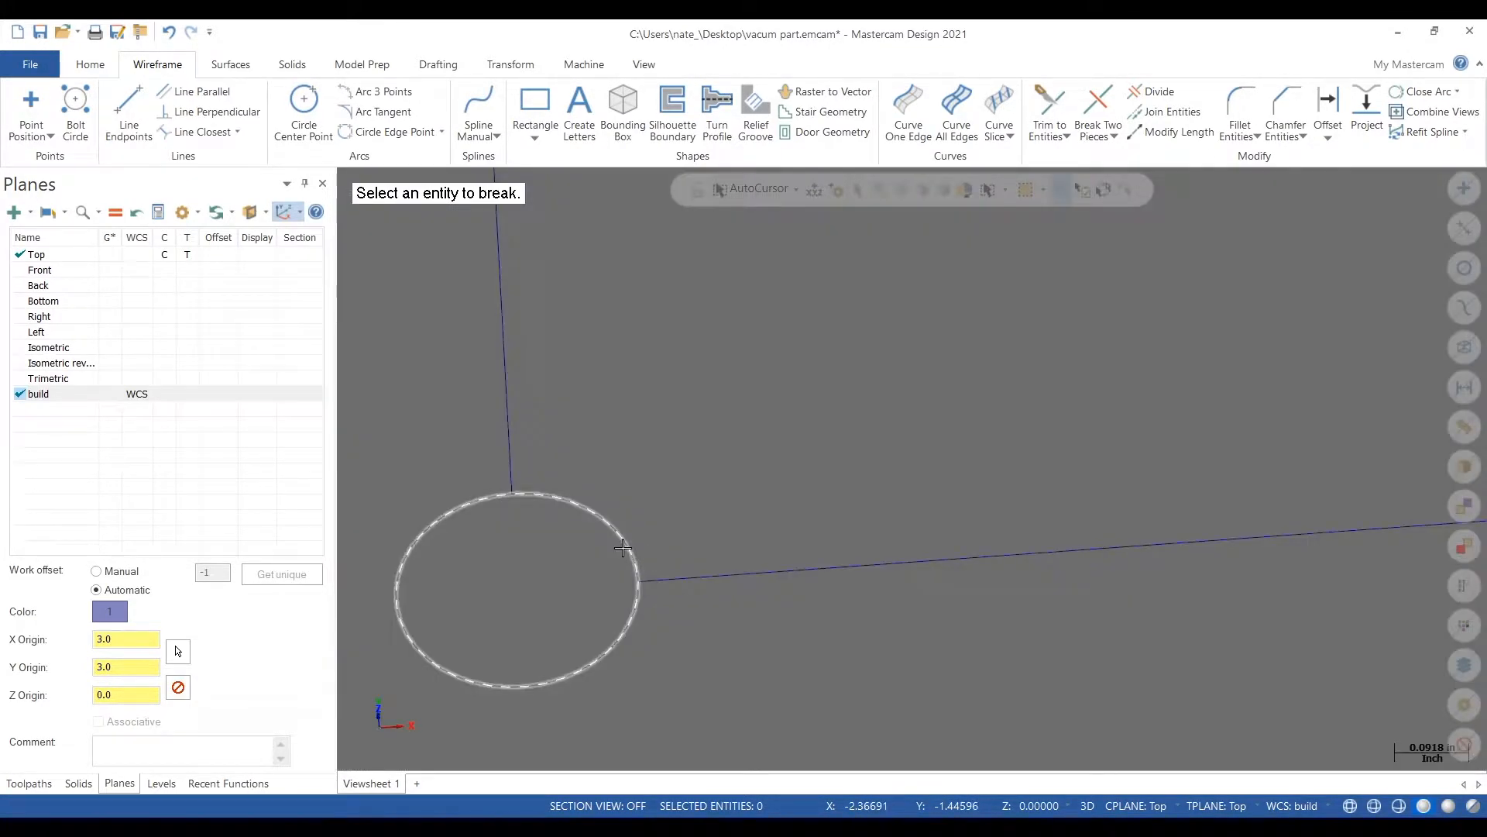
pyautogui.click(623, 548)
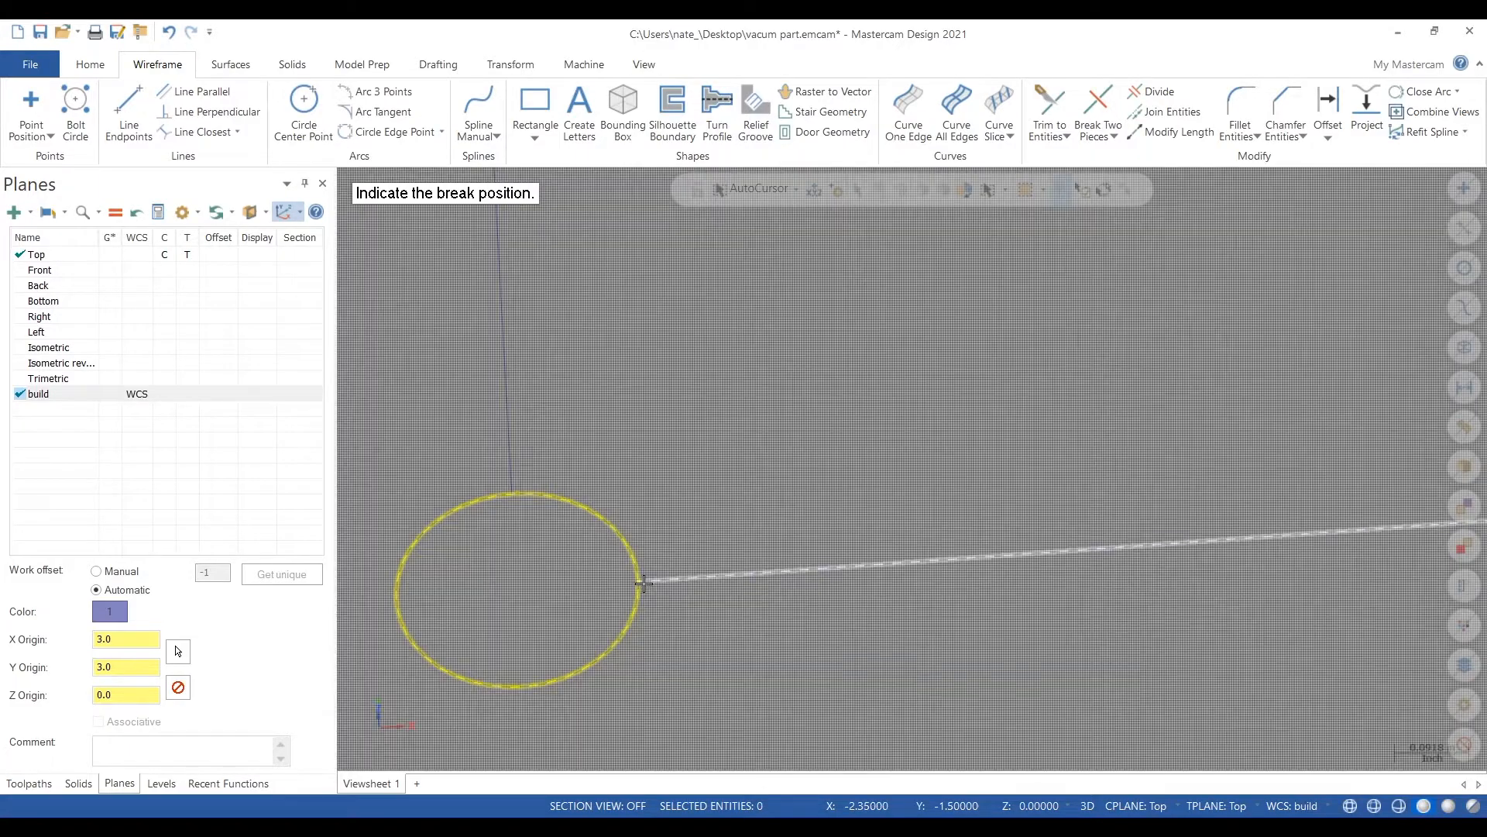
pyautogui.scroll(3, 629, 591)
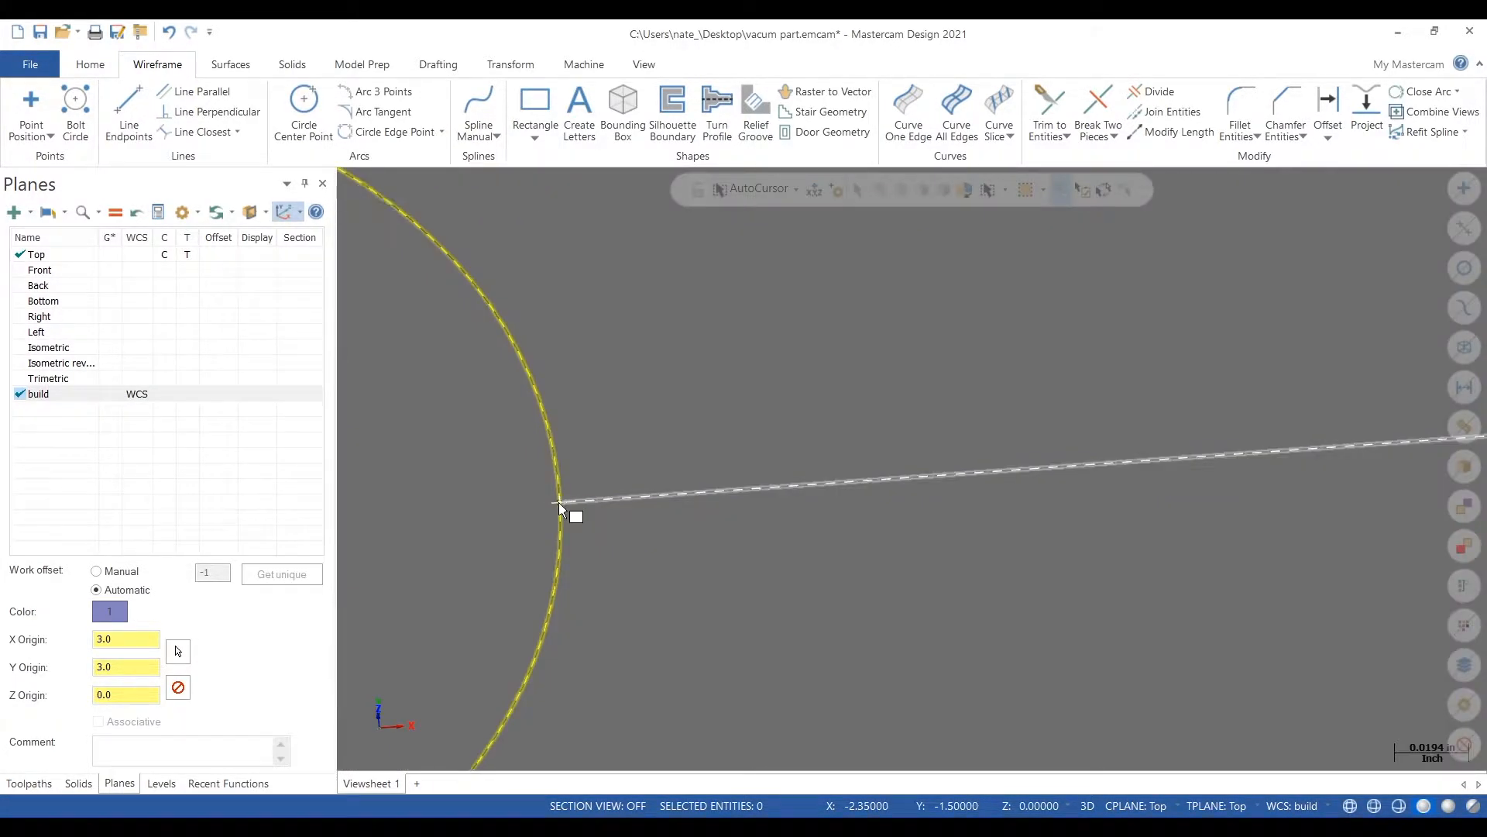
pyautogui.click(559, 502)
pyautogui.scroll(-3, 816, 587)
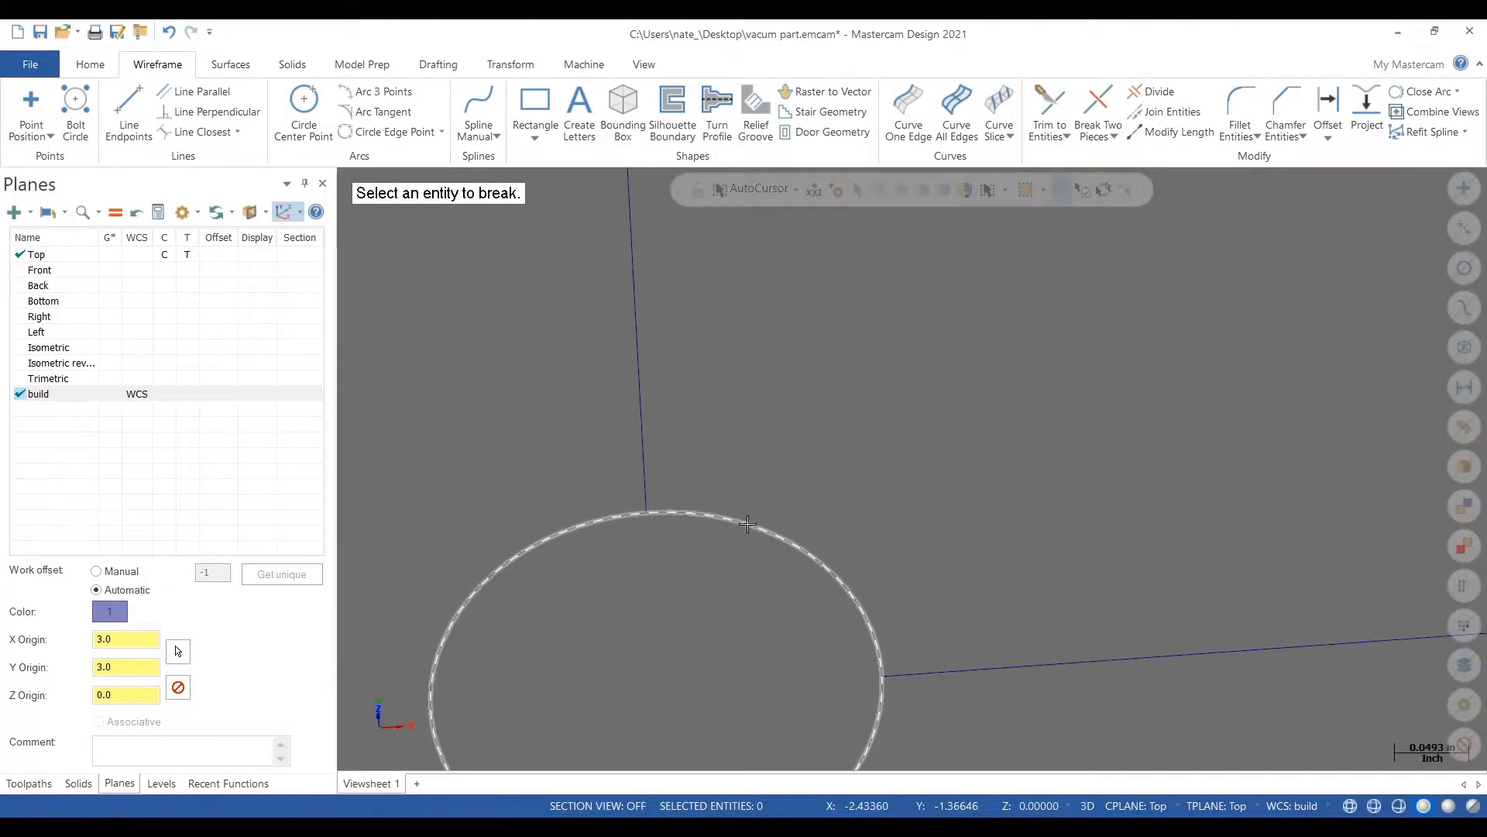
pyautogui.click(623, 515)
pyautogui.scroll(4, 623, 517)
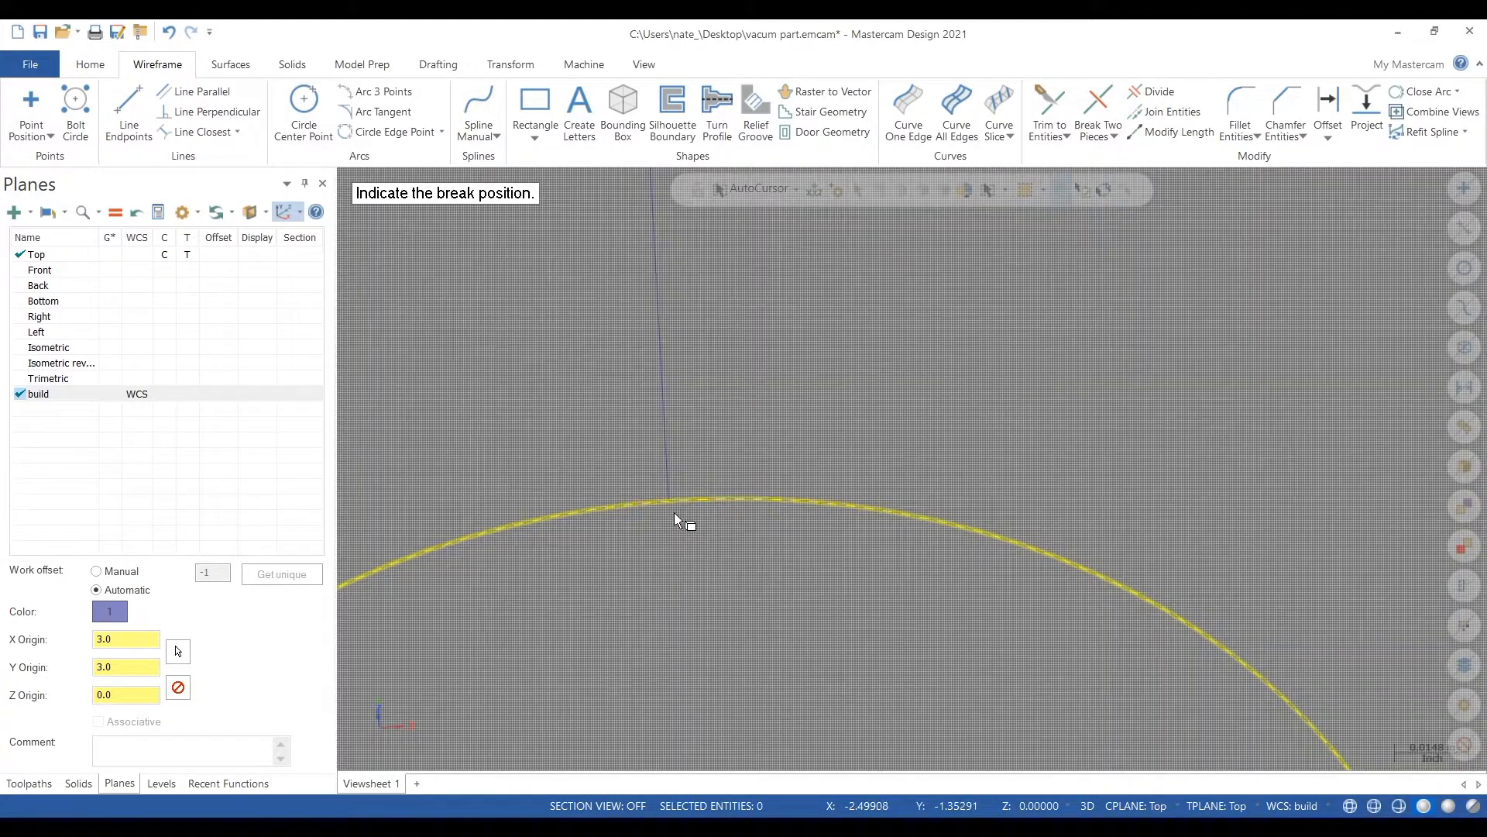
pyautogui.click(673, 505)
pyautogui.scroll(-5, 707, 632)
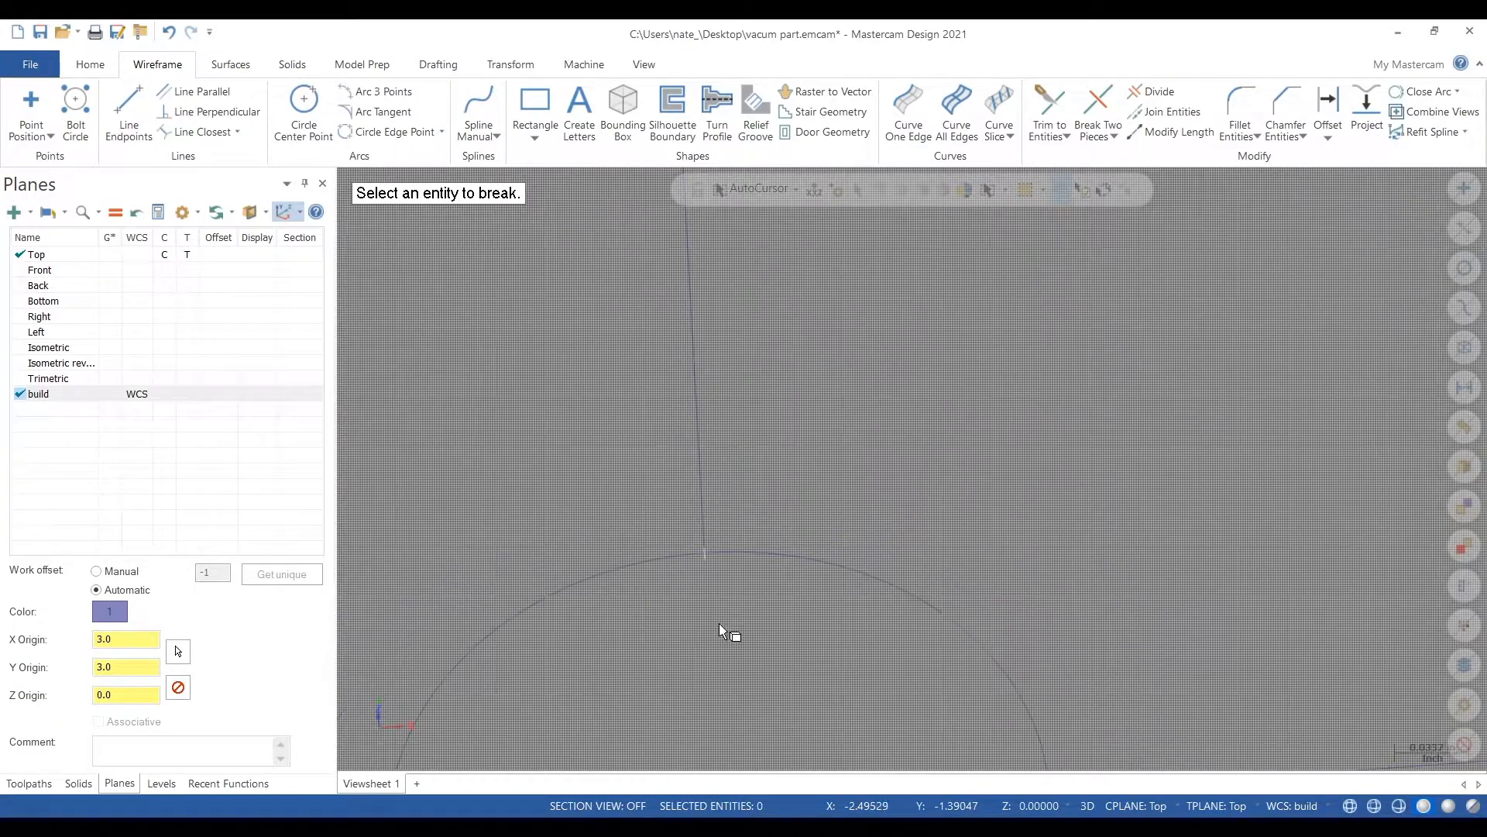
pyautogui.scroll(-6, 705, 630)
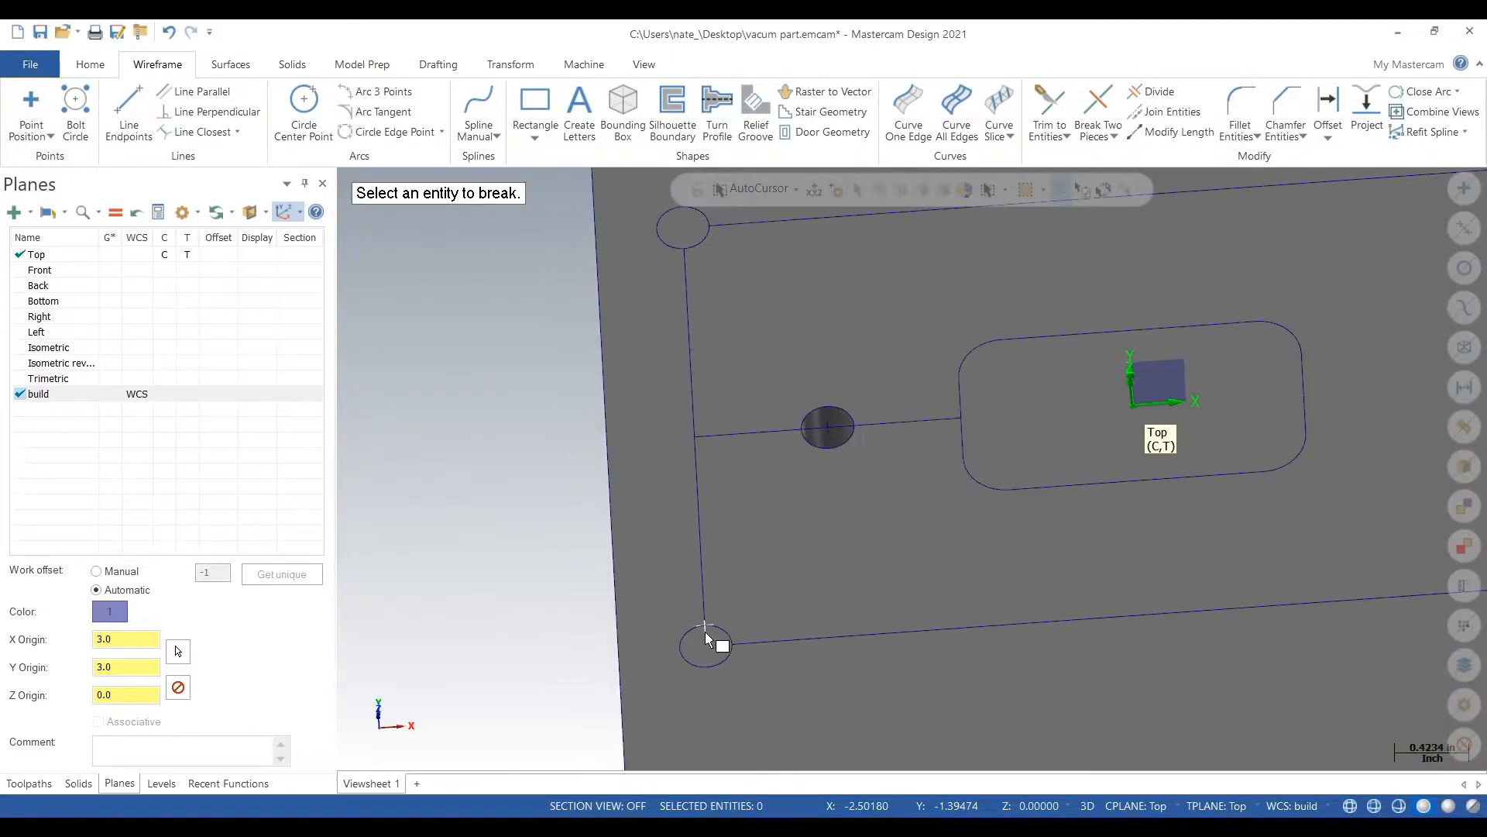
# Step: Break the upper-left corner circle where it meets the outer rectangle's left and upper edges, and end the break command
pyautogui.scroll(6, 697, 403)
pyautogui.scroll(2, 712, 349)
pyautogui.click(583, 385)
pyautogui.scroll(3, 603, 395)
pyautogui.click(603, 390)
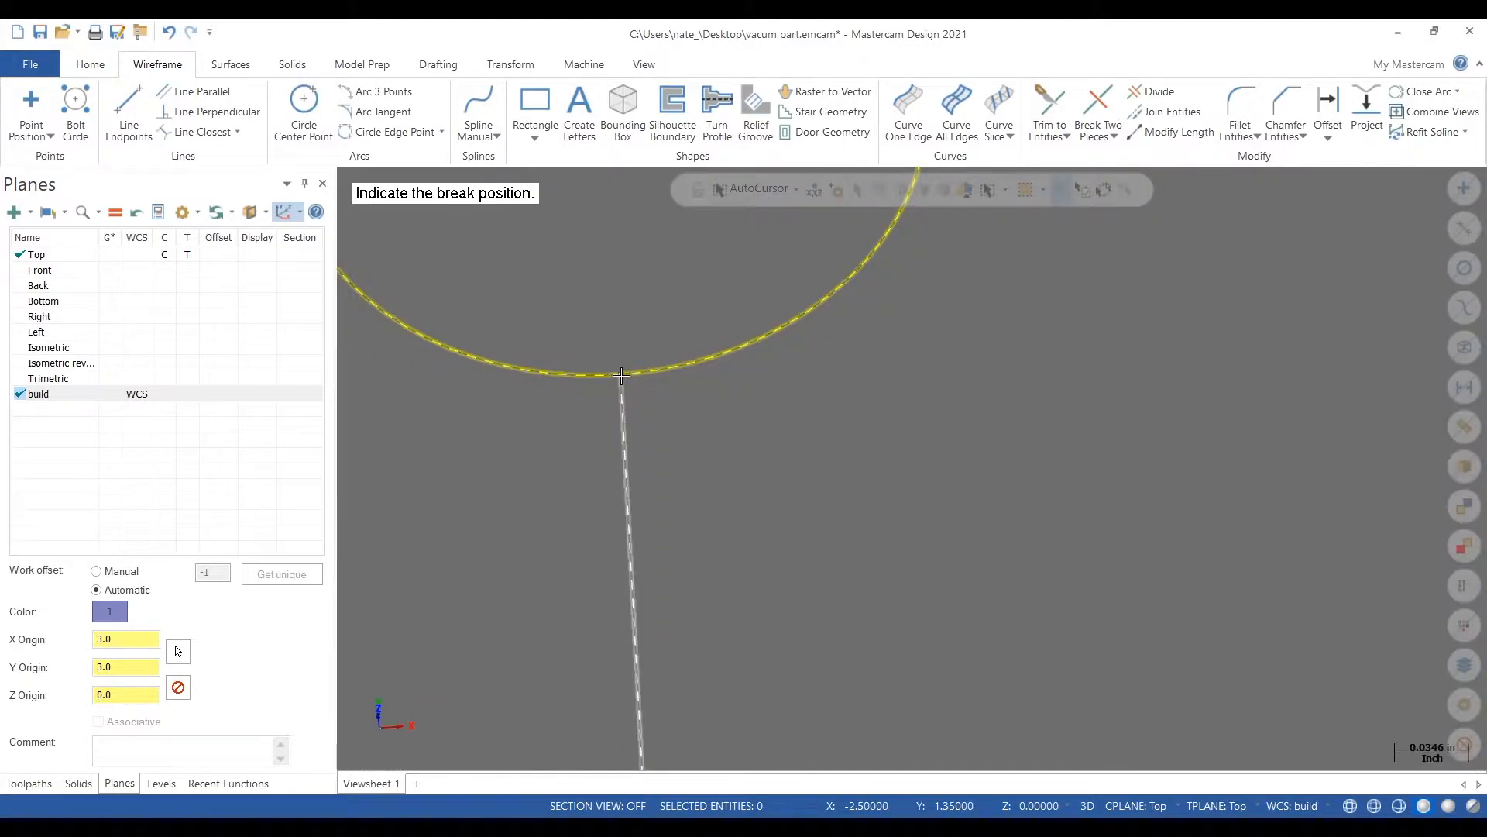
pyautogui.scroll(-3, 653, 533)
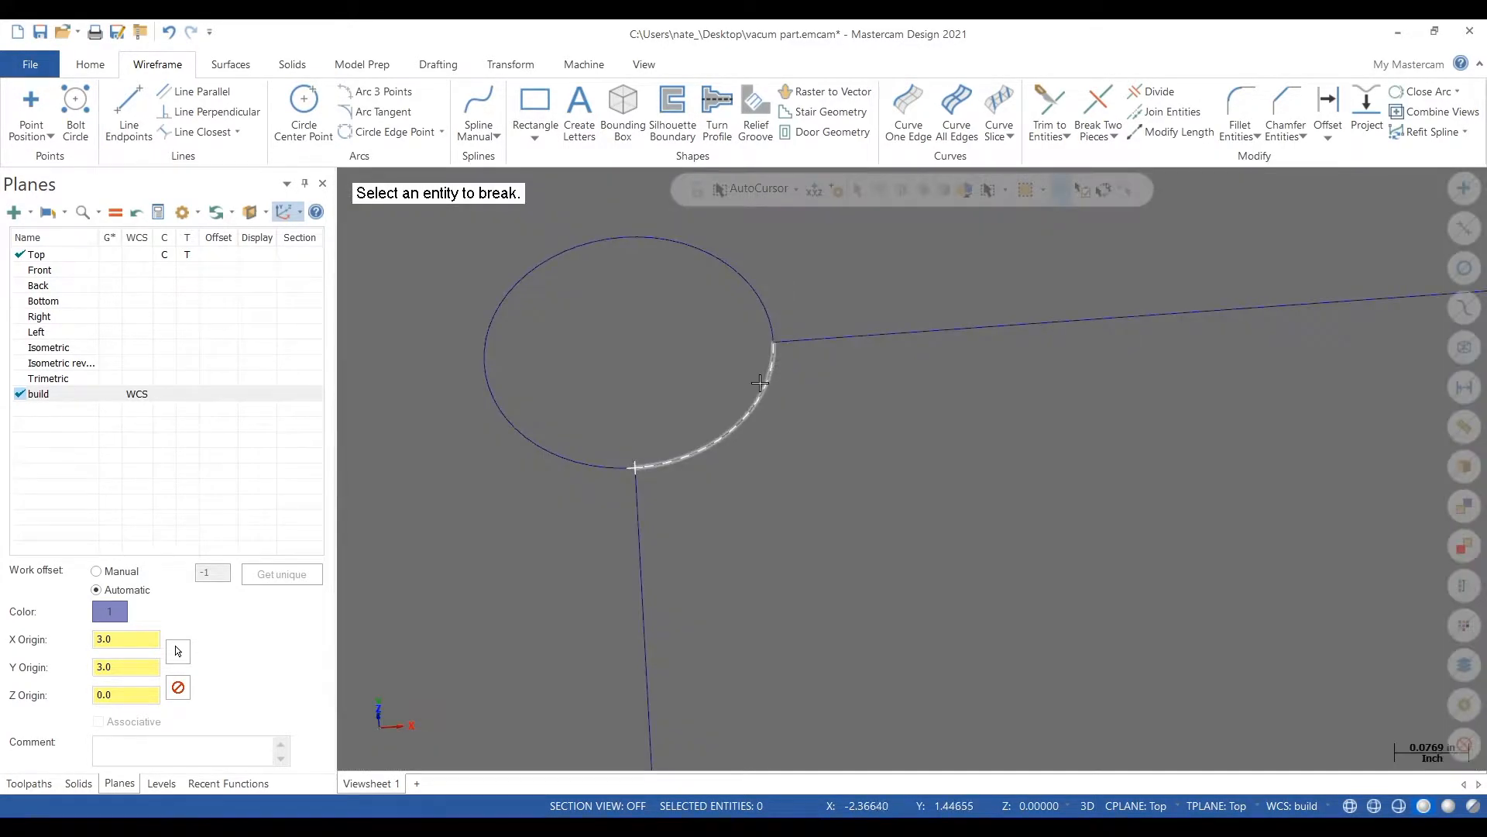
pyautogui.click(761, 381)
pyautogui.scroll(3, 777, 342)
pyautogui.scroll(-5, 664, 399)
pyautogui.scroll(-5, 602, 396)
pyautogui.press('Escape')
pyautogui.press('Escape')
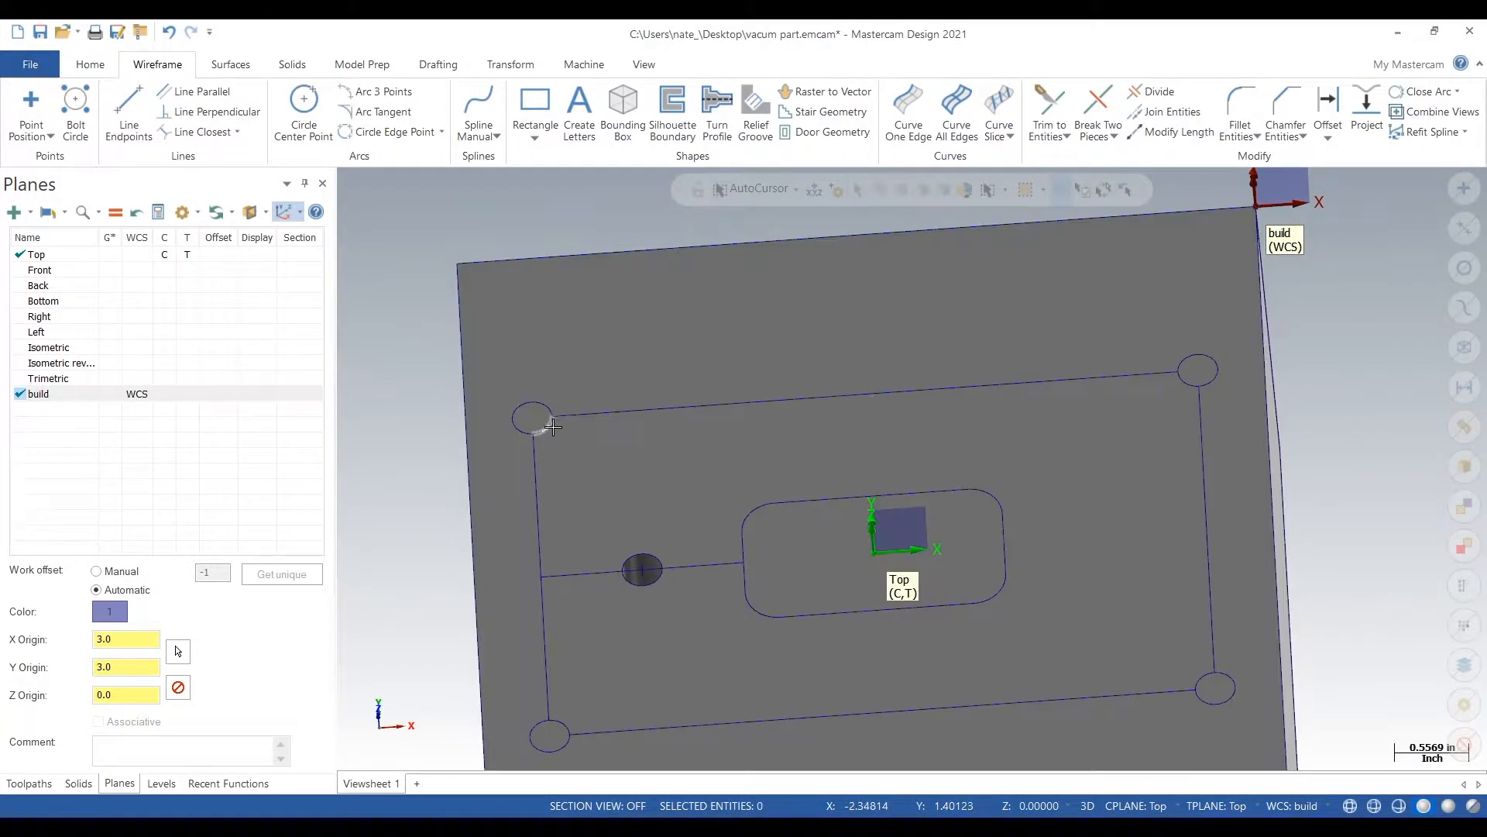
# Step: Delete the short inner arcs of all four corner circles, leaving one continuous outline with relieved corners
pyautogui.click(534, 434)
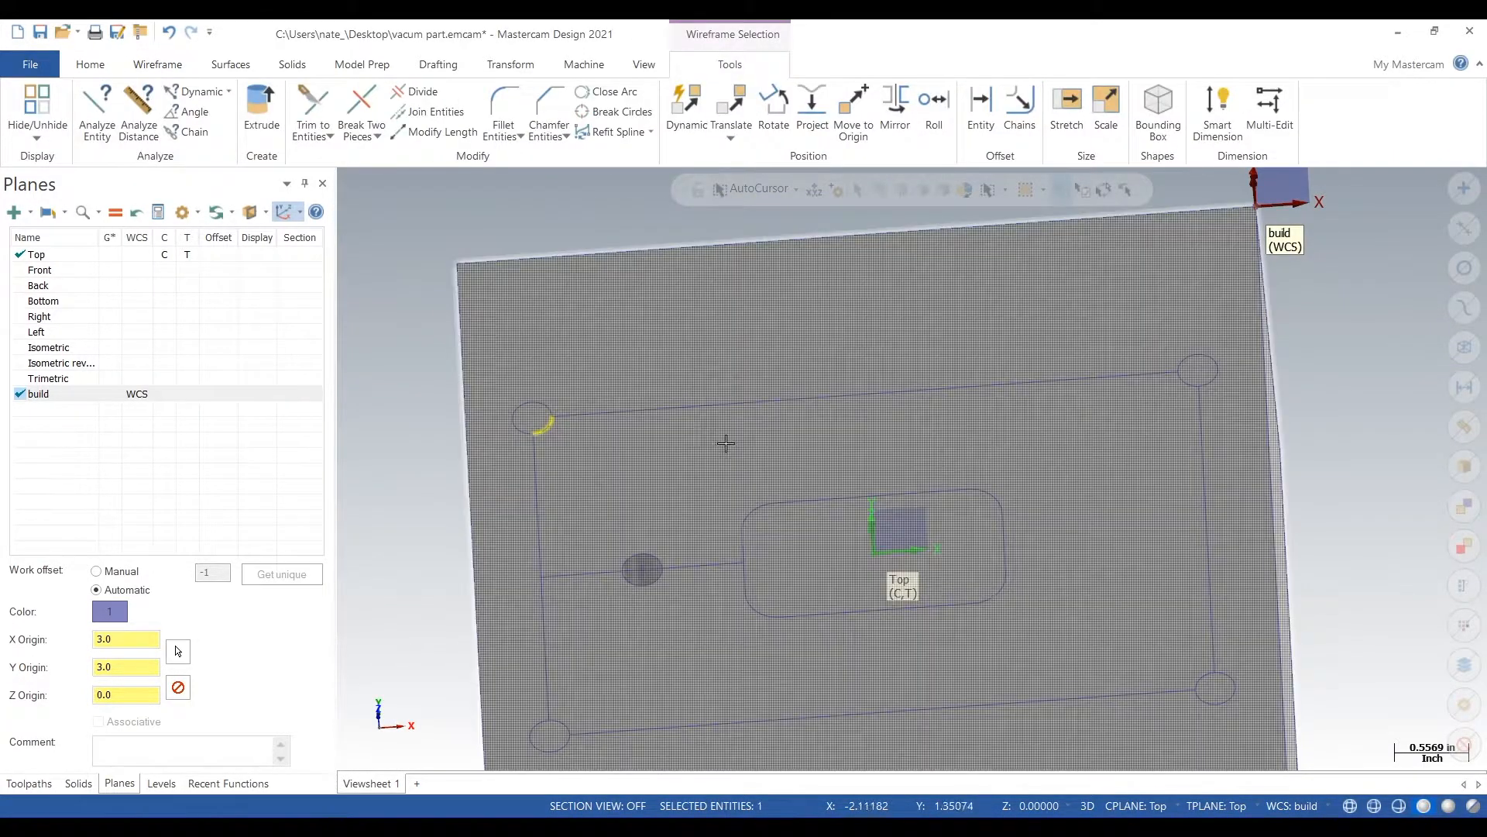
pyautogui.scroll(2, 1197, 373)
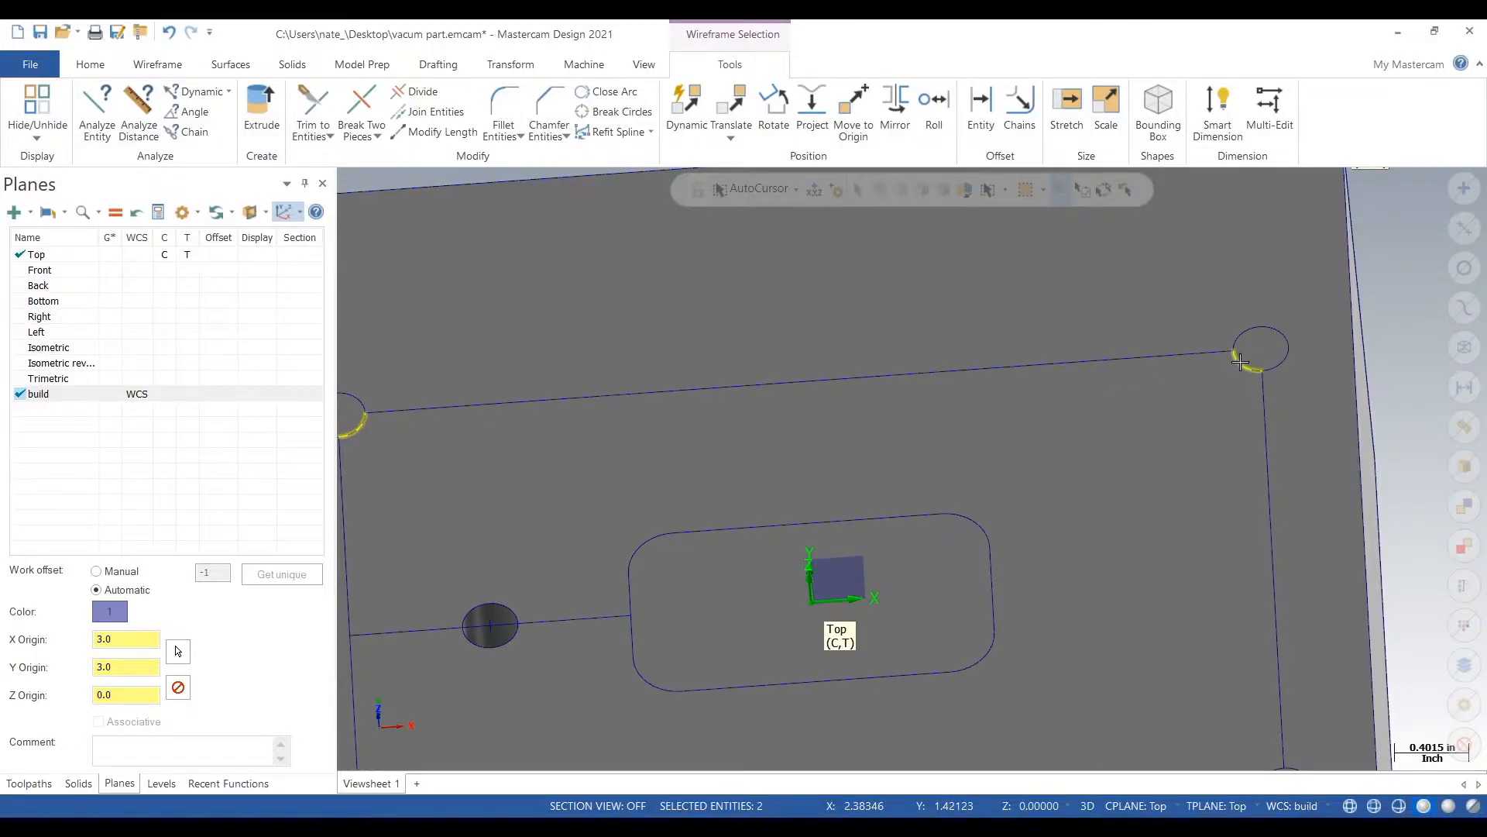
pyautogui.press('Escape')
pyautogui.scroll(-2, 1242, 359)
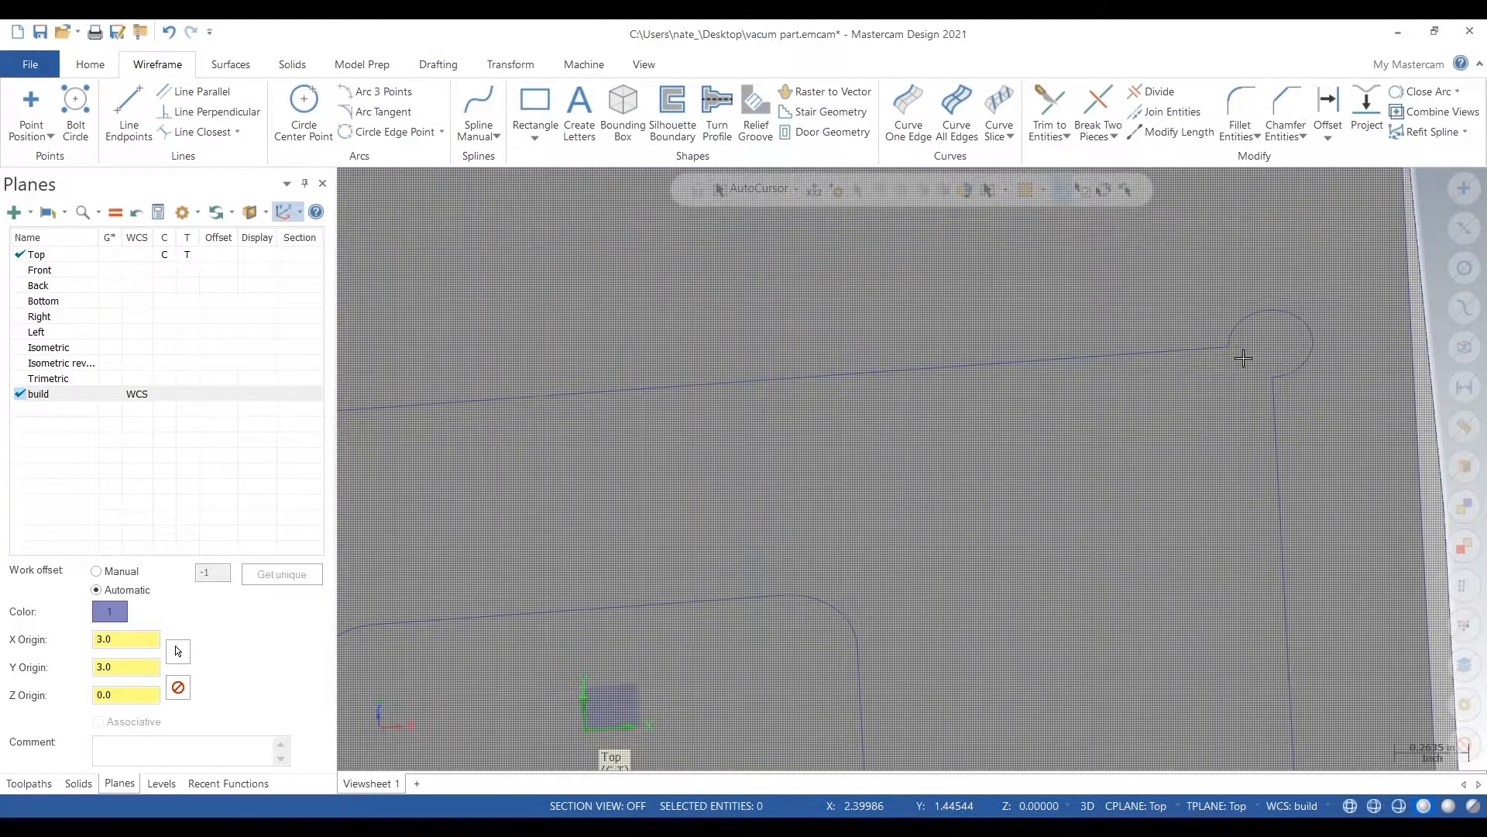
pyautogui.scroll(3, 1255, 581)
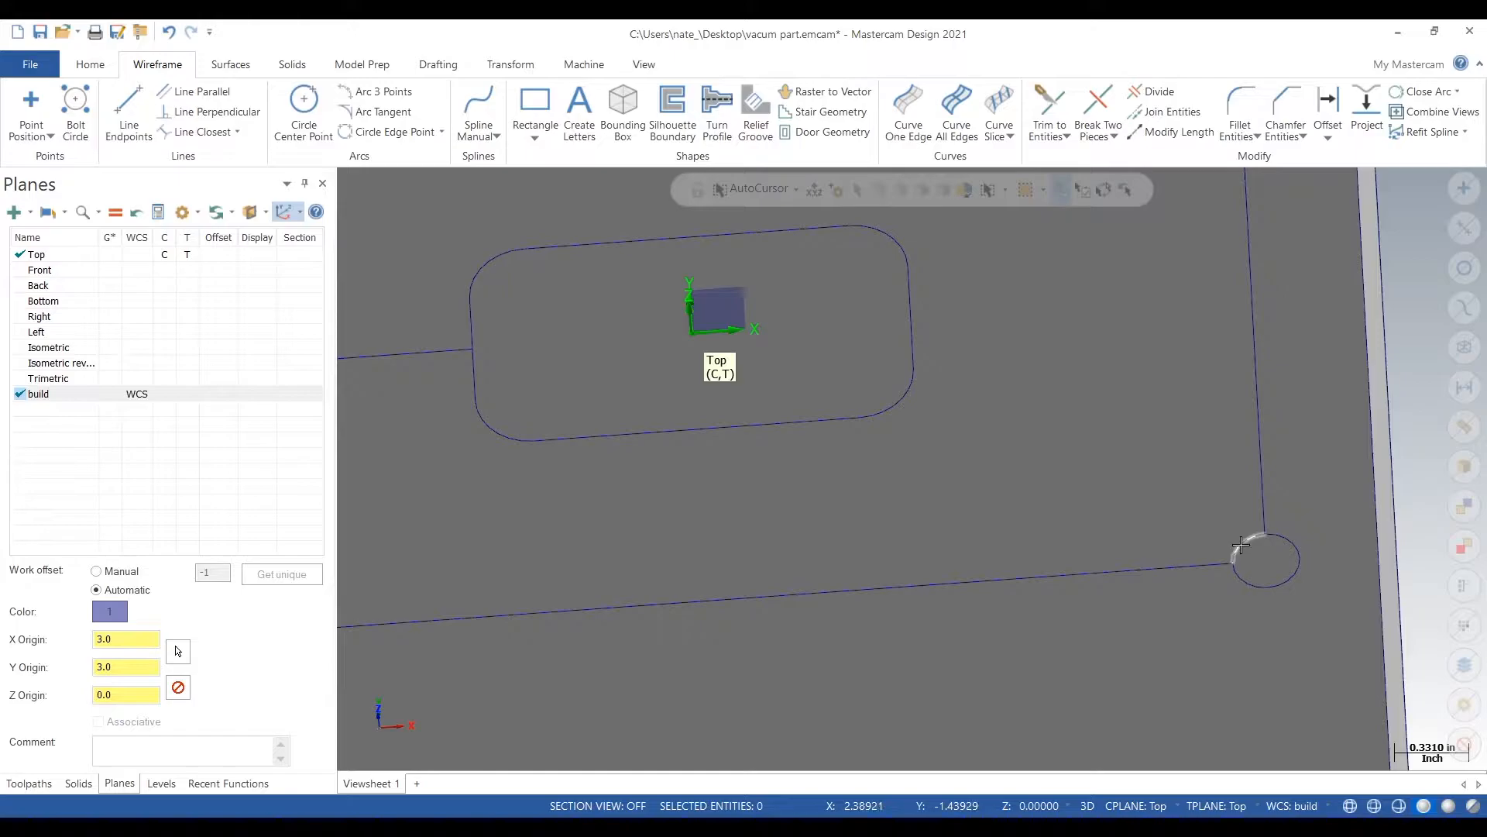
pyautogui.click(1251, 541)
pyautogui.scroll(-2, 1251, 541)
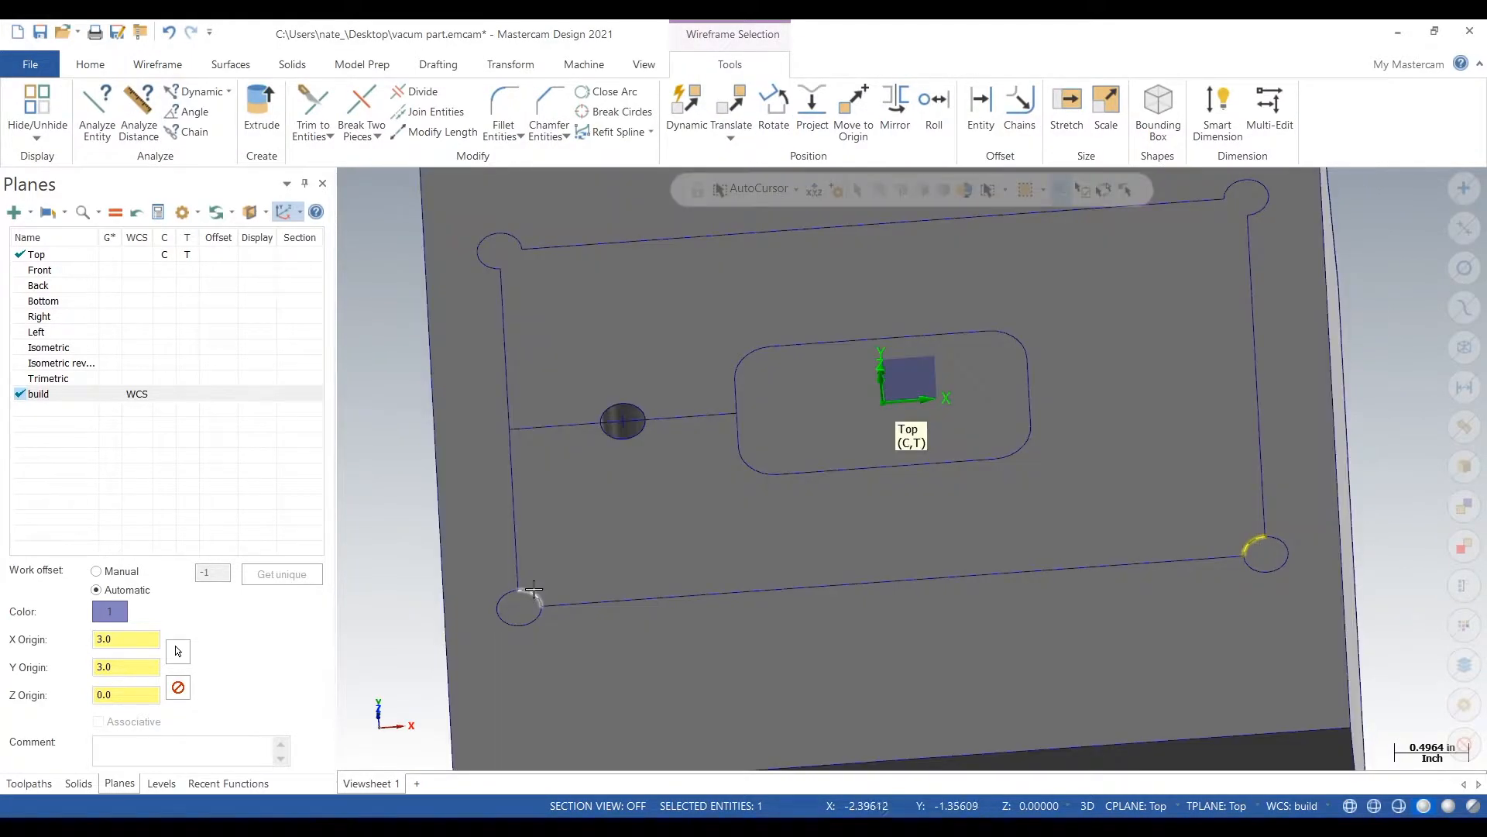
pyautogui.press('Escape')
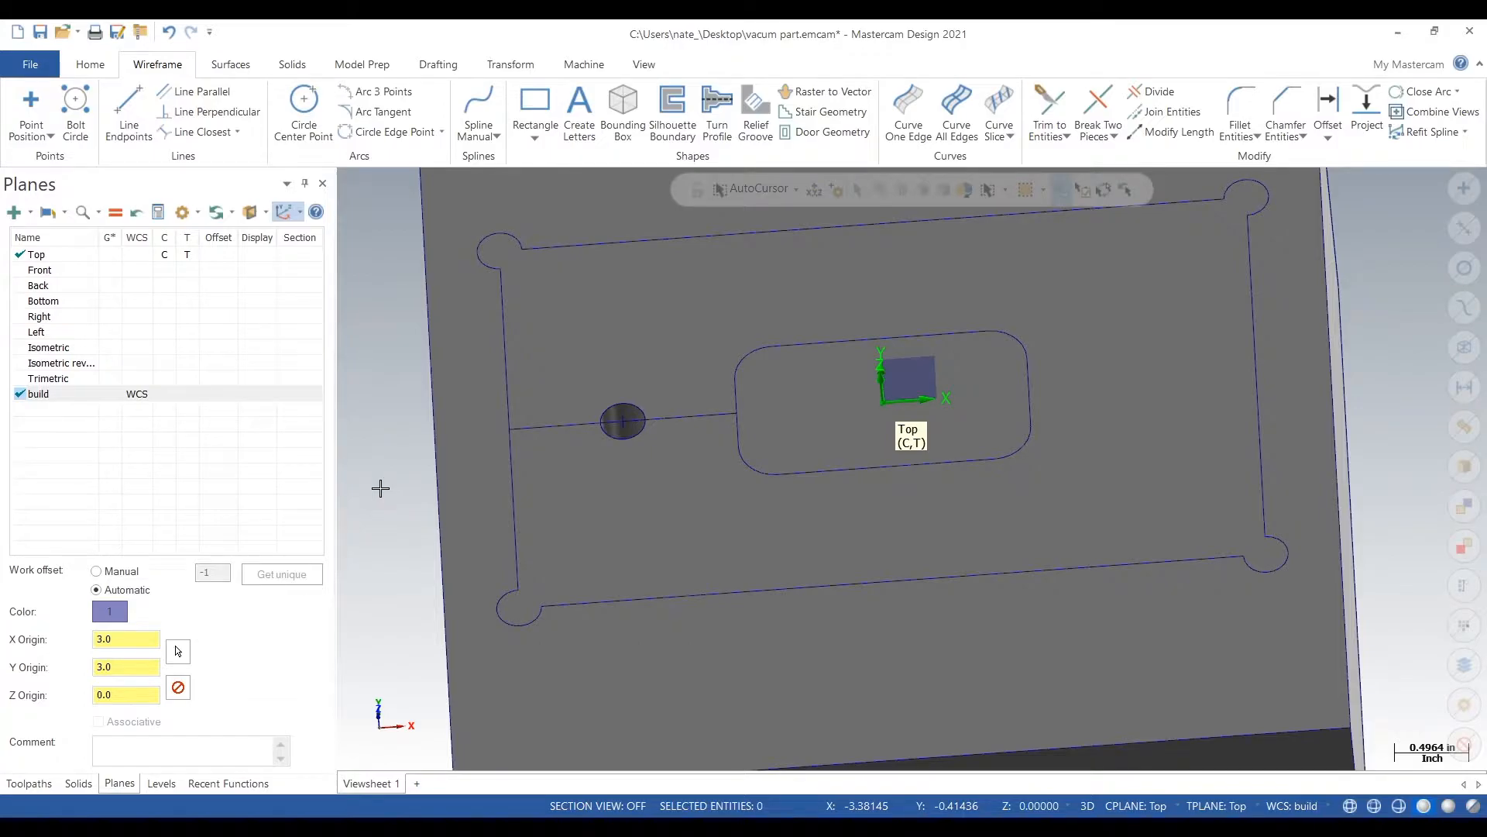
pyautogui.scroll(-2, 380, 488)
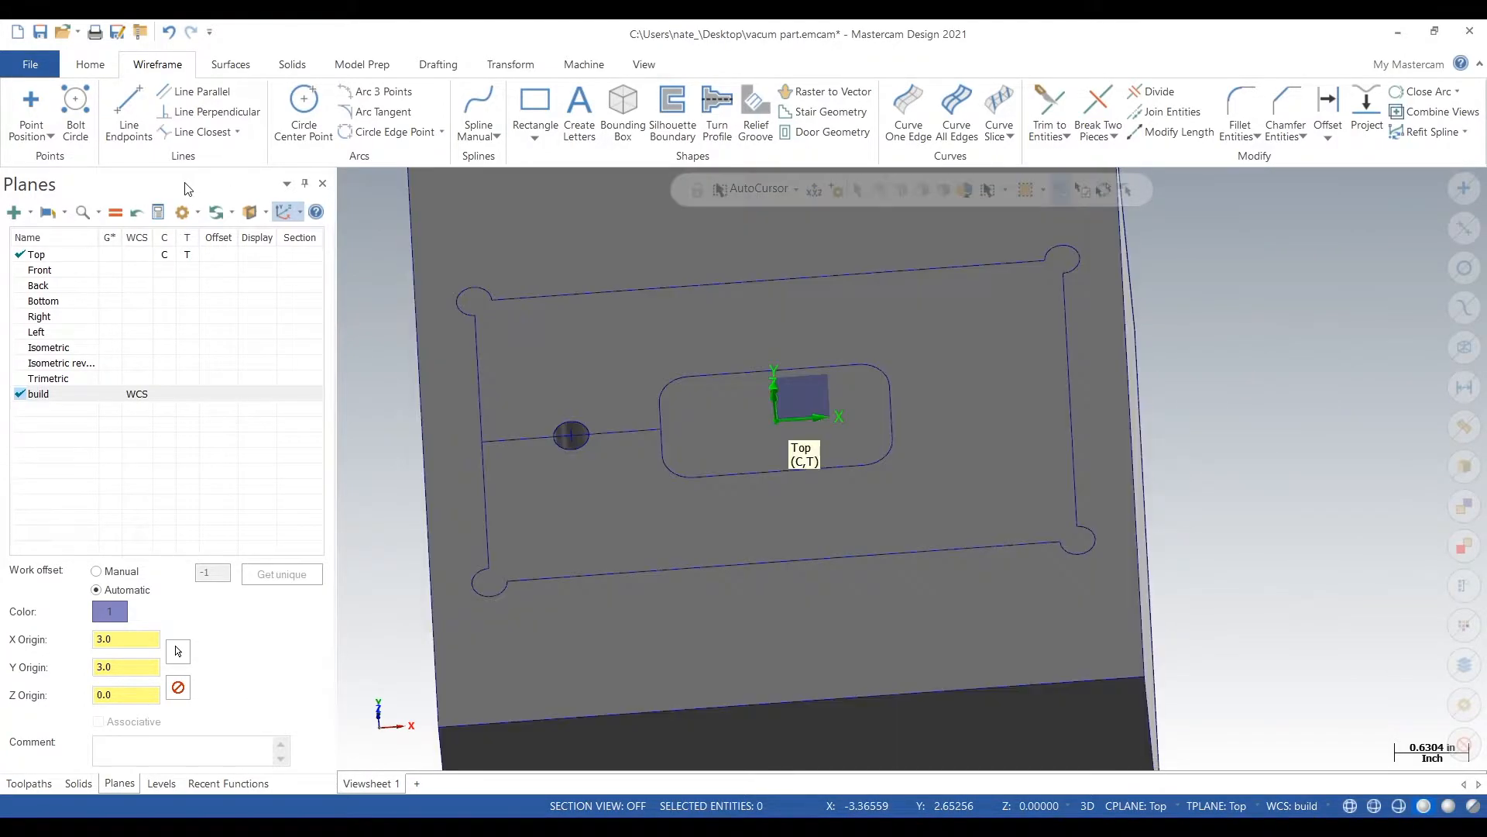
# Step: Extrude the outer rectangle's relieved-corner outline as a single cut into the chuck body with a distance of 0.05
pyautogui.click(232, 65)
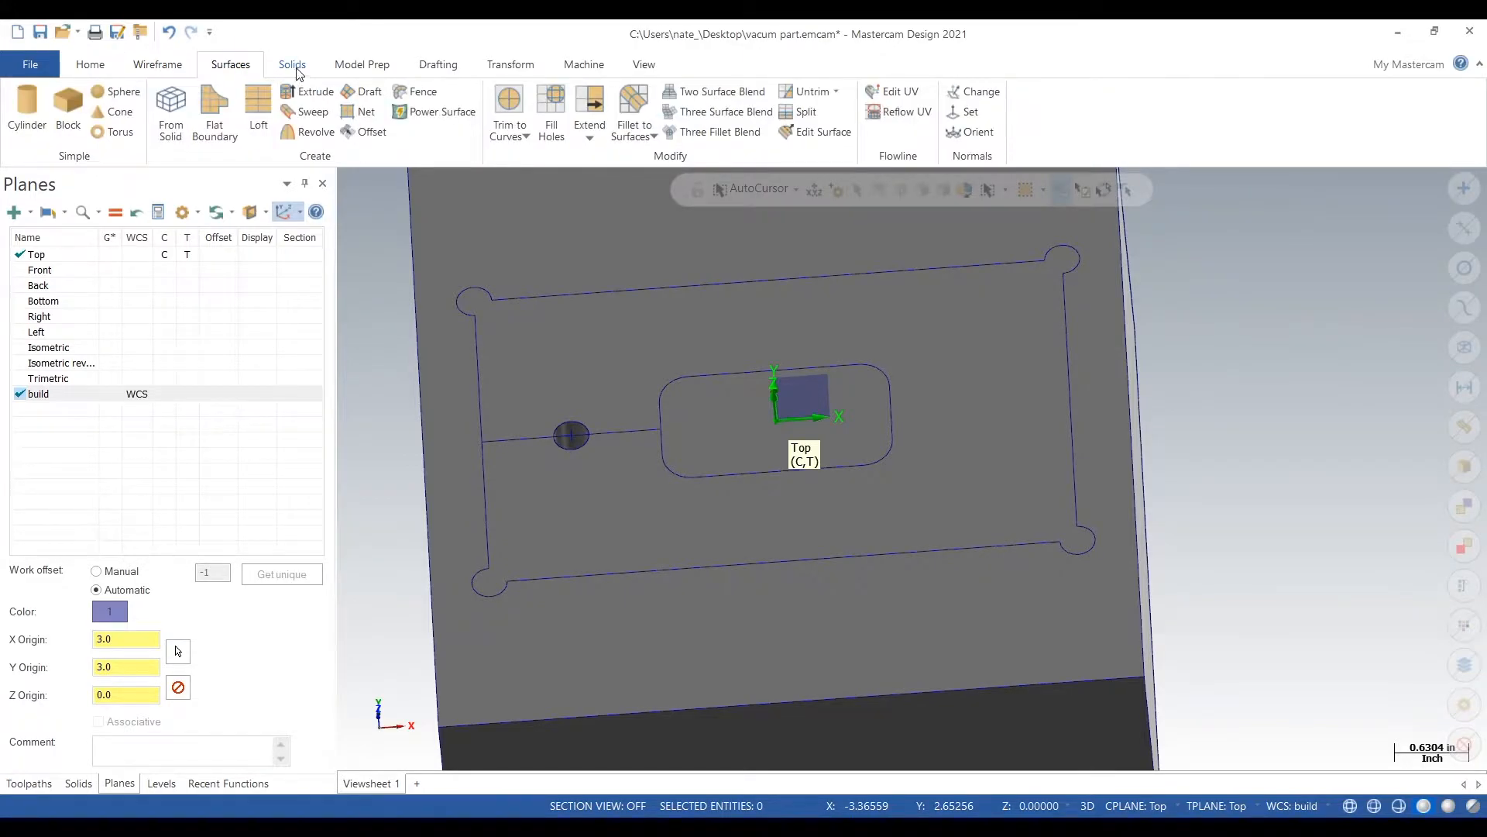
pyautogui.click(295, 66)
pyautogui.click(169, 104)
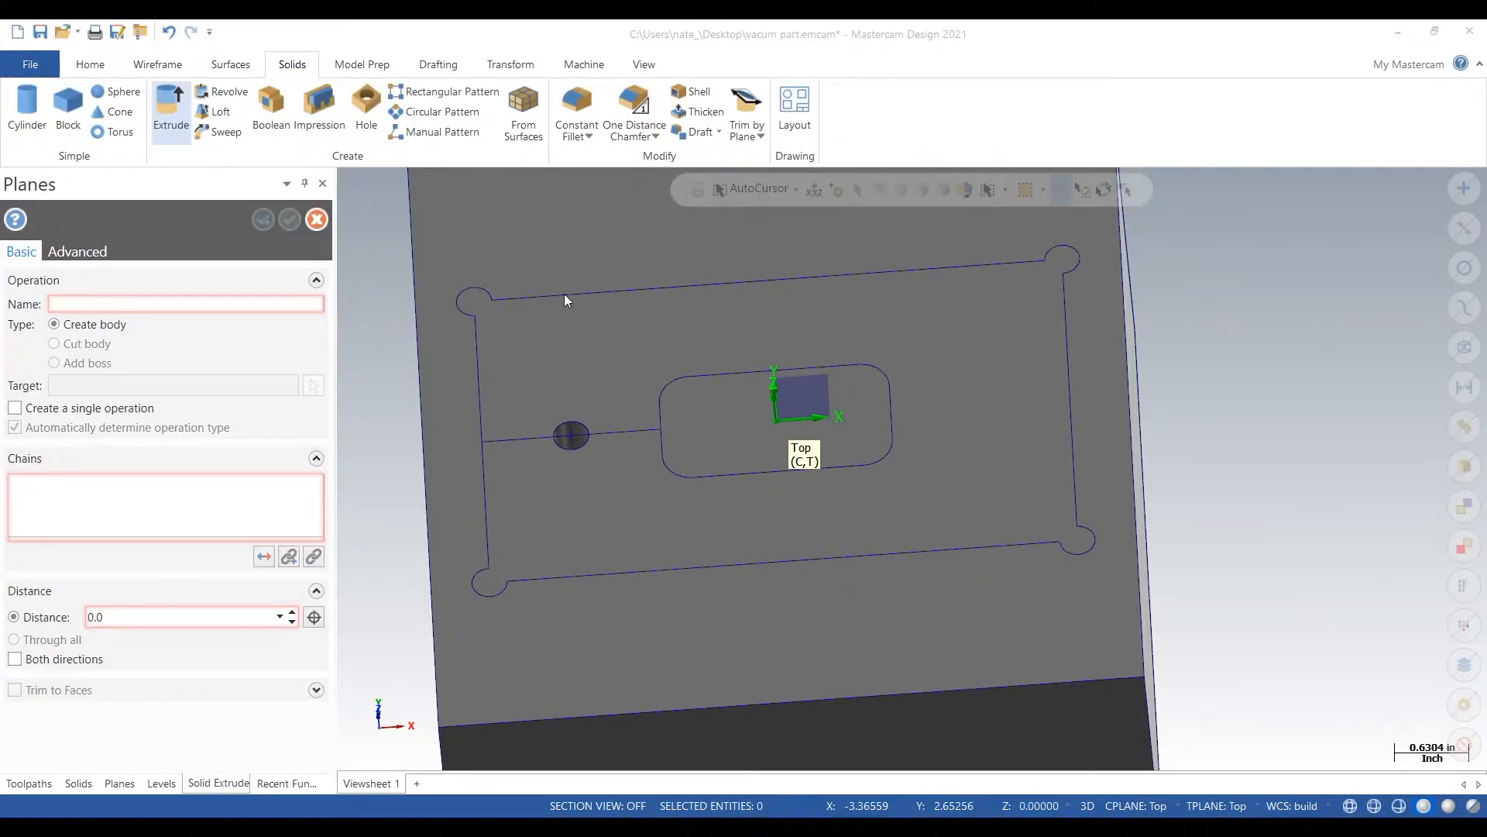
pyautogui.click(515, 295)
pyautogui.click(83, 658)
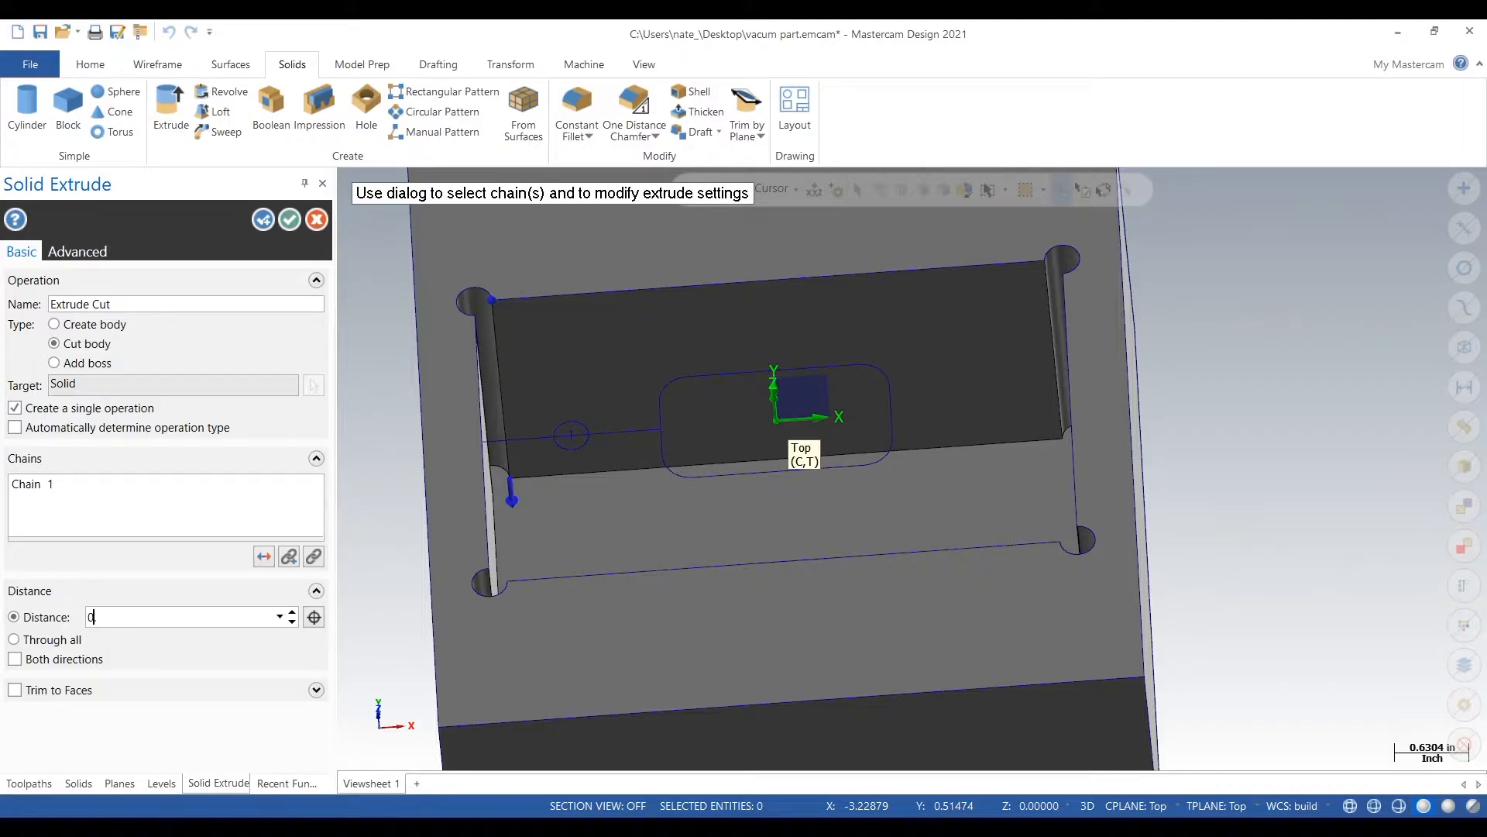
pyautogui.press('Return')
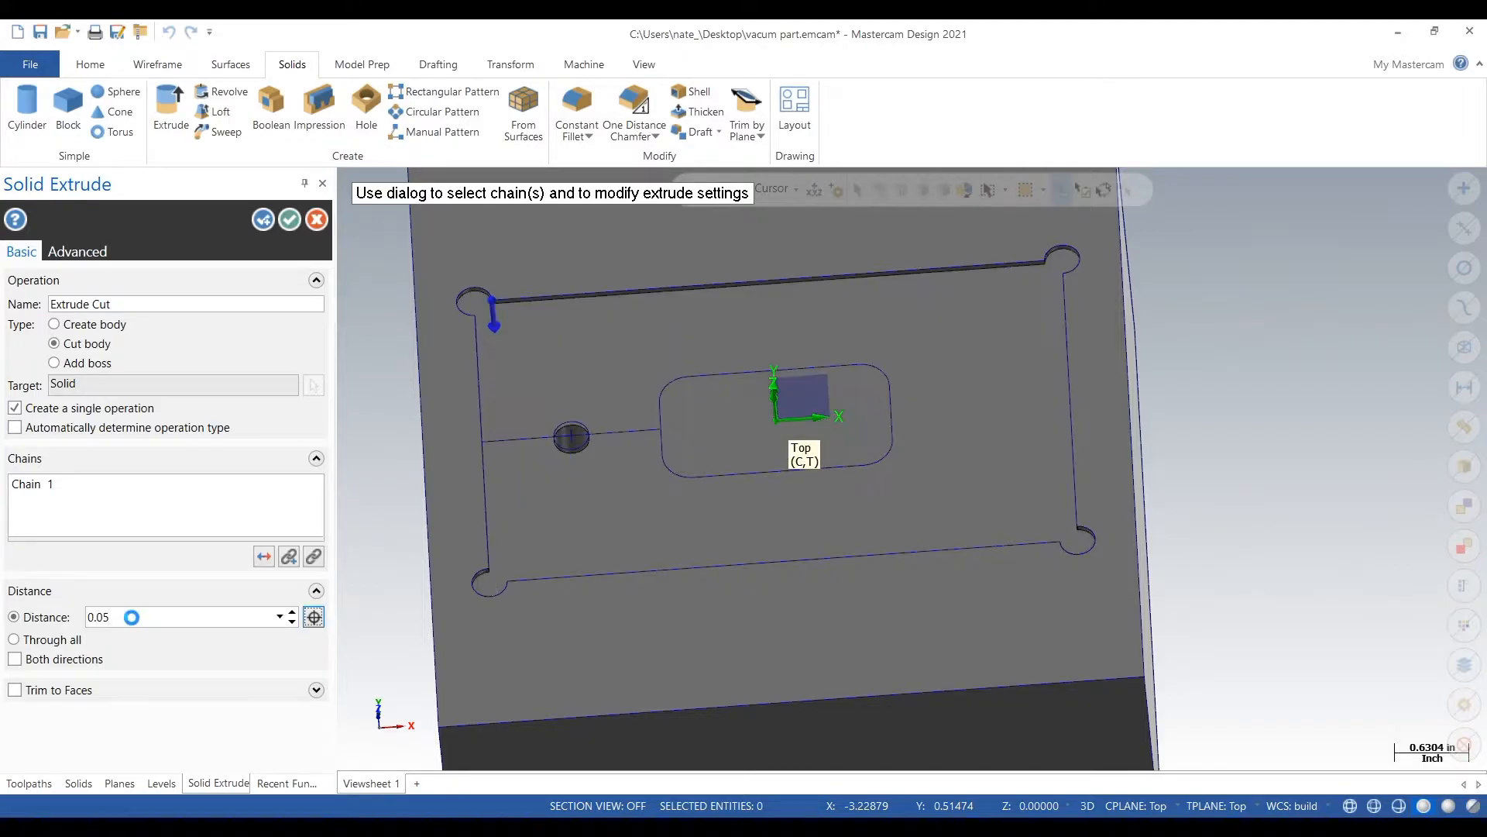
pyautogui.click(299, 220)
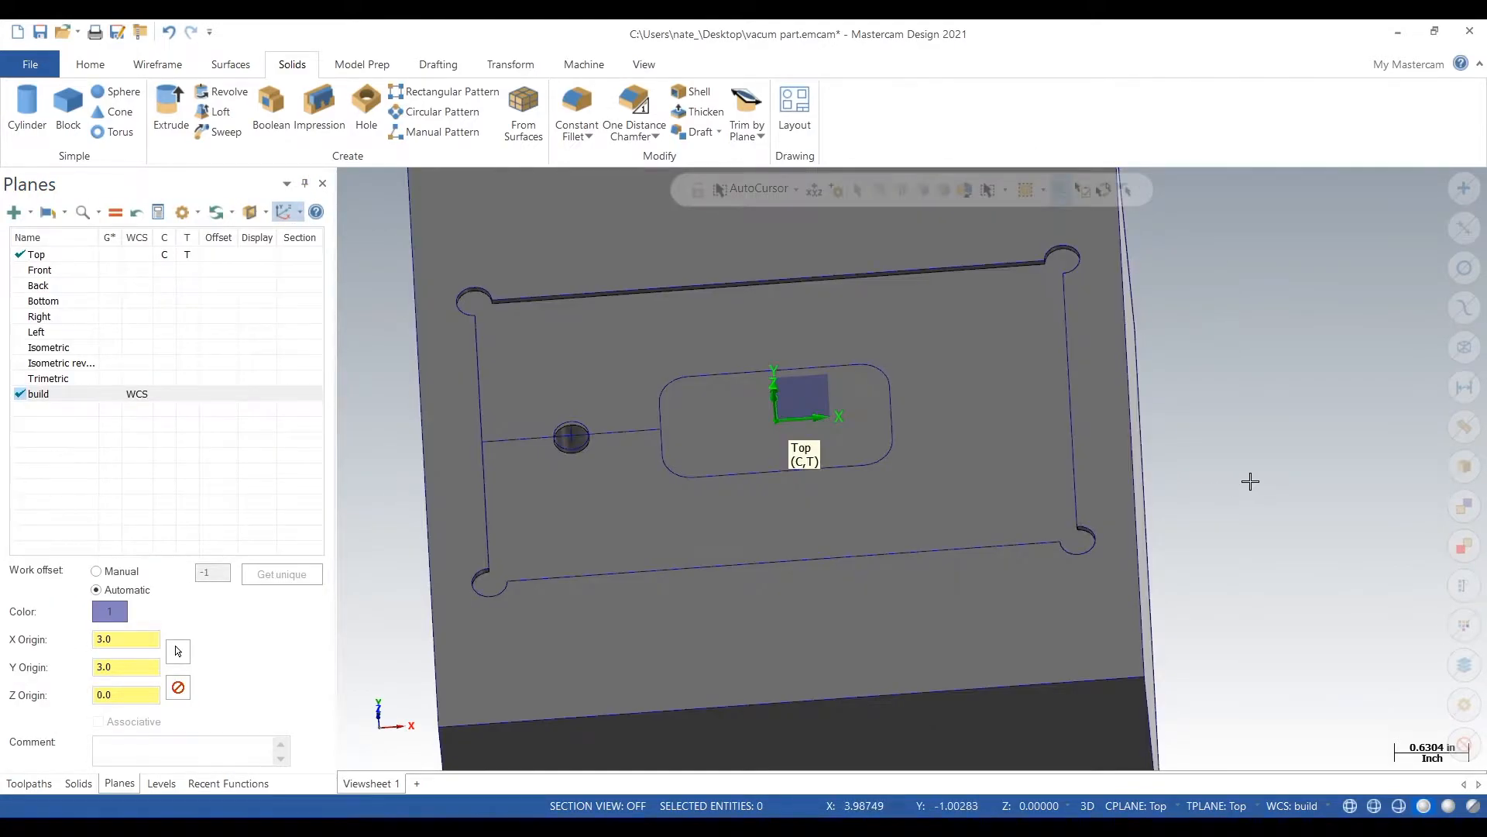
# Step: Make level 3, vacum chuck, the active level and hide level 4, vacum chuck wireframe
pyautogui.moveTo(1250, 481)
pyautogui.mouseDown(button='middle')
pyautogui.moveTo(1242, 419)
pyautogui.moveTo(1266, 442)
pyautogui.mouseUp(button='middle')
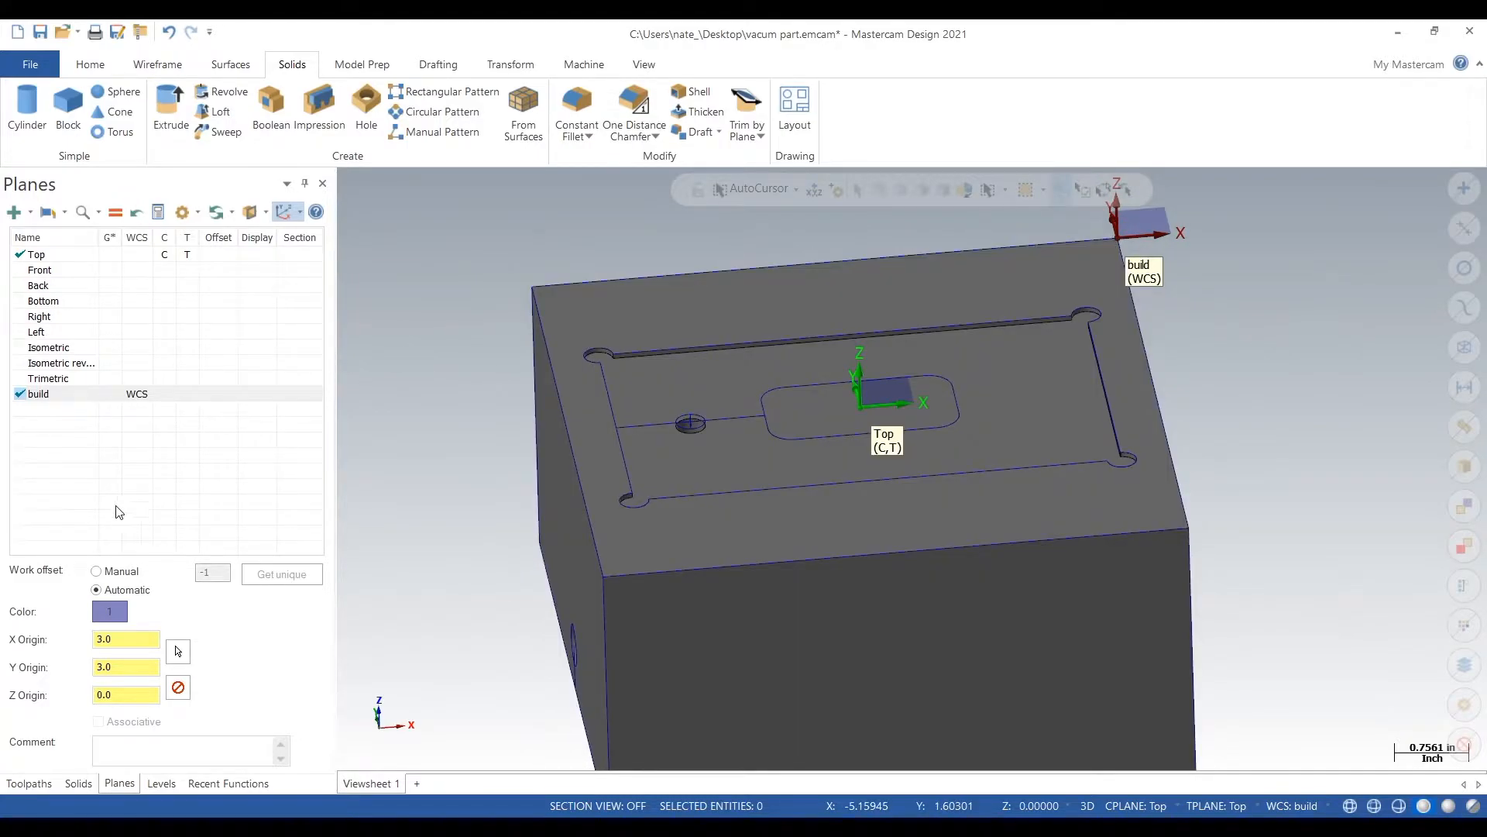
pyautogui.click(161, 783)
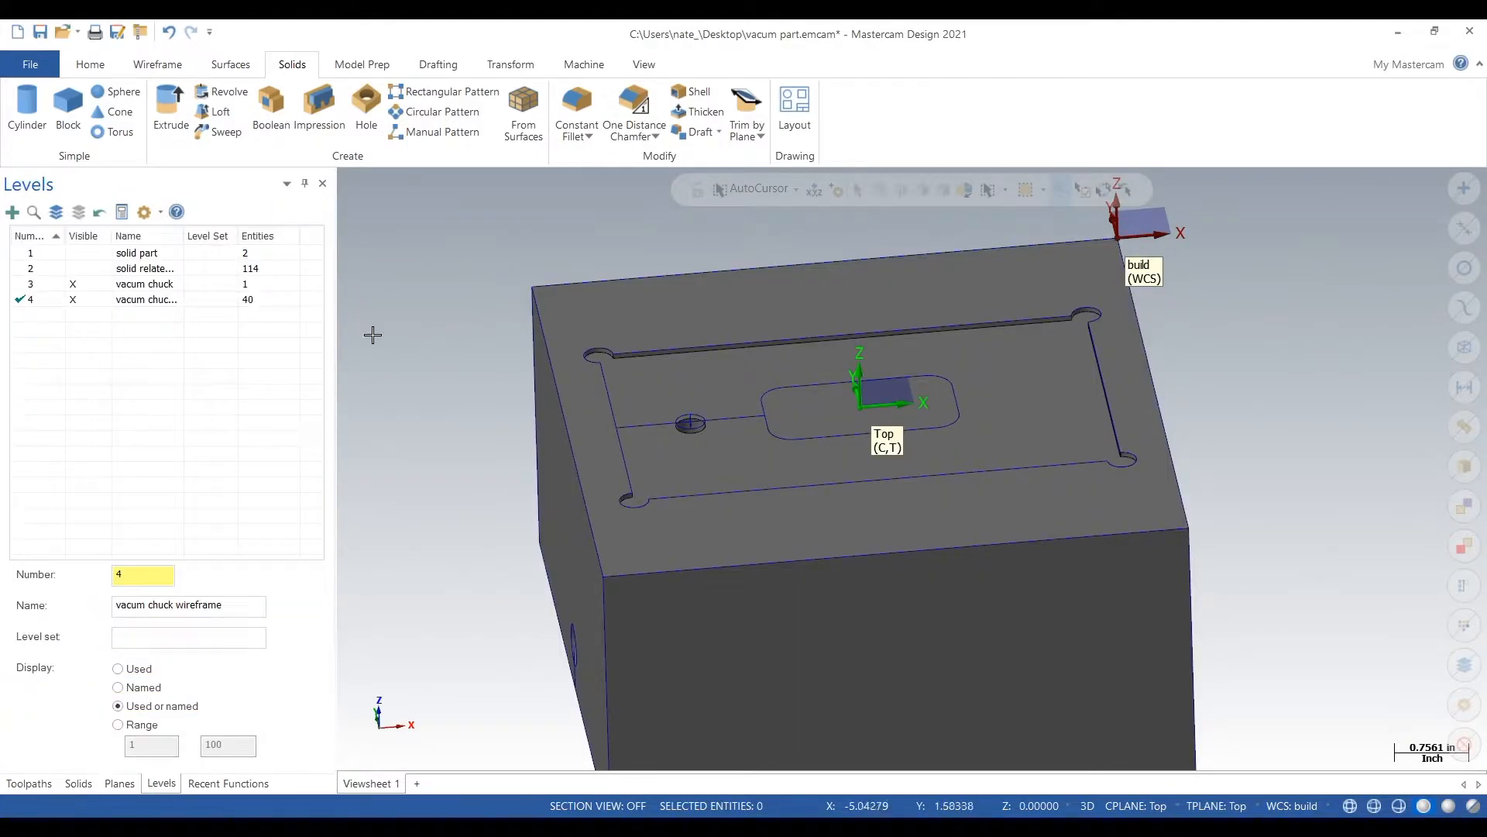
pyautogui.click(52, 285)
pyautogui.click(77, 299)
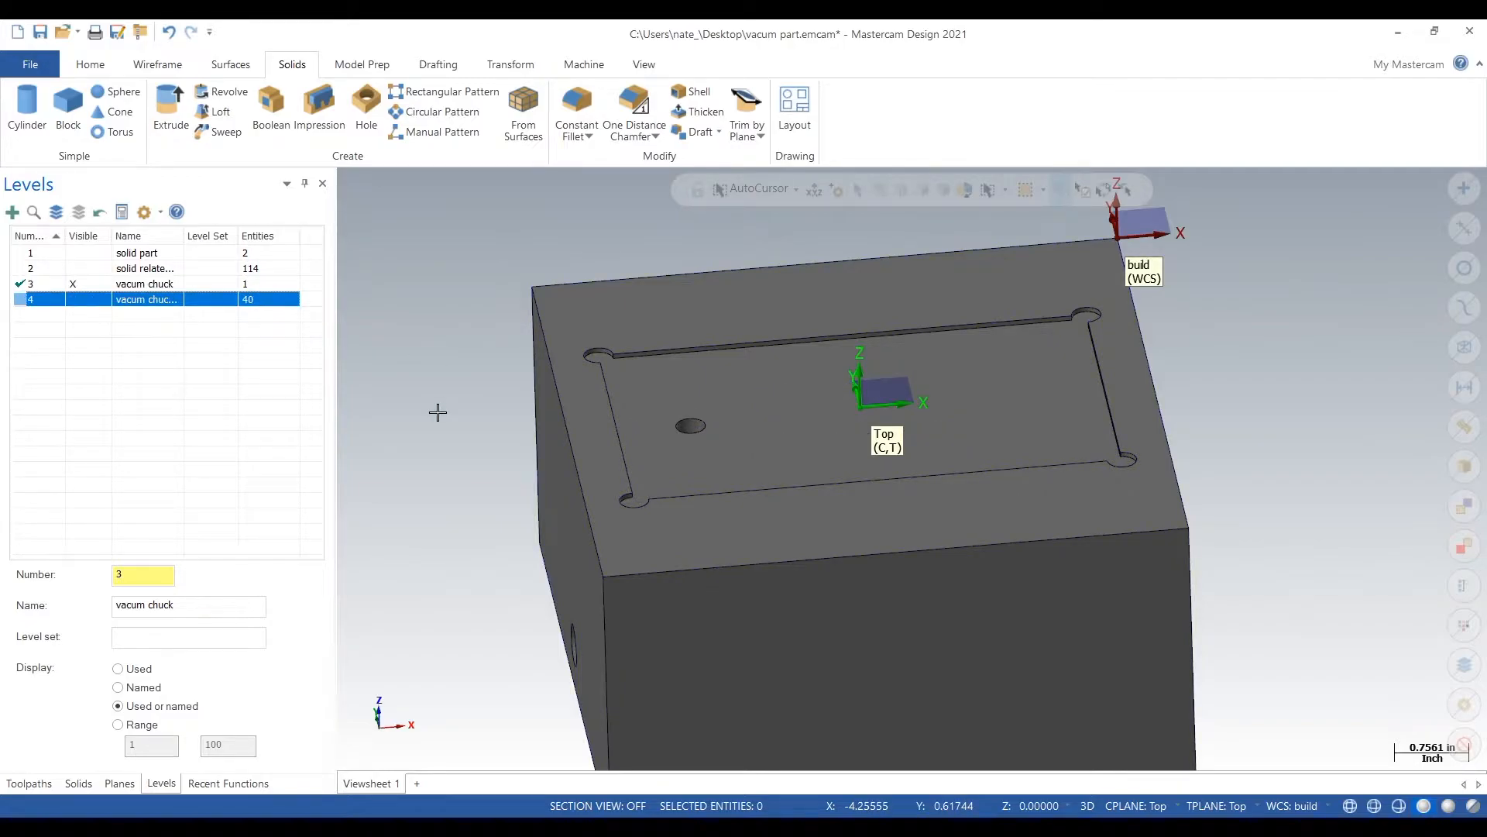
# Step: Create curves on all edges of the vacuum chuck solid
pyautogui.scroll(2, 656, 402)
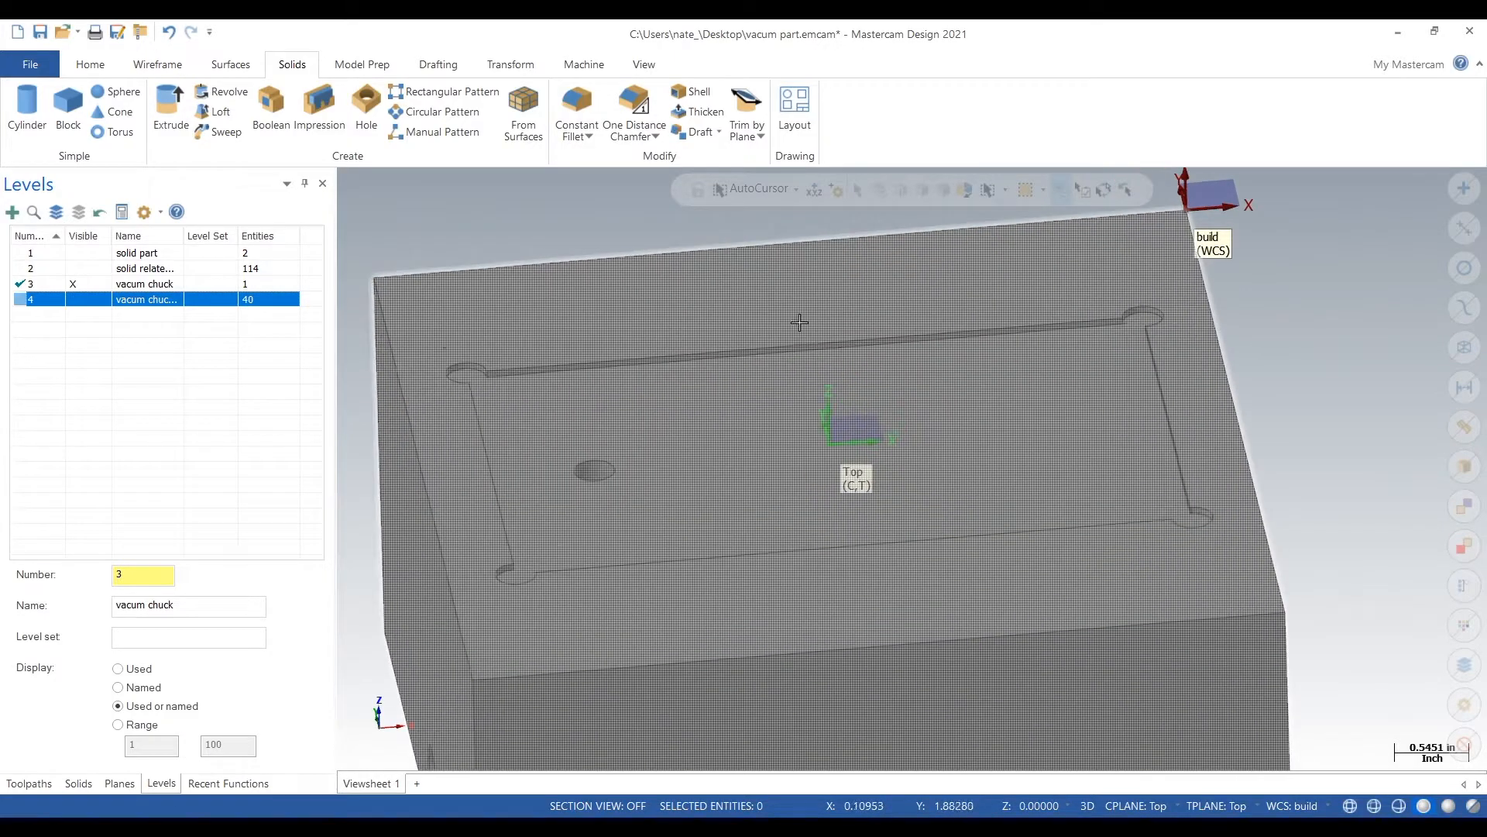
pyautogui.scroll(-3, 561, 341)
pyautogui.click(414, 262)
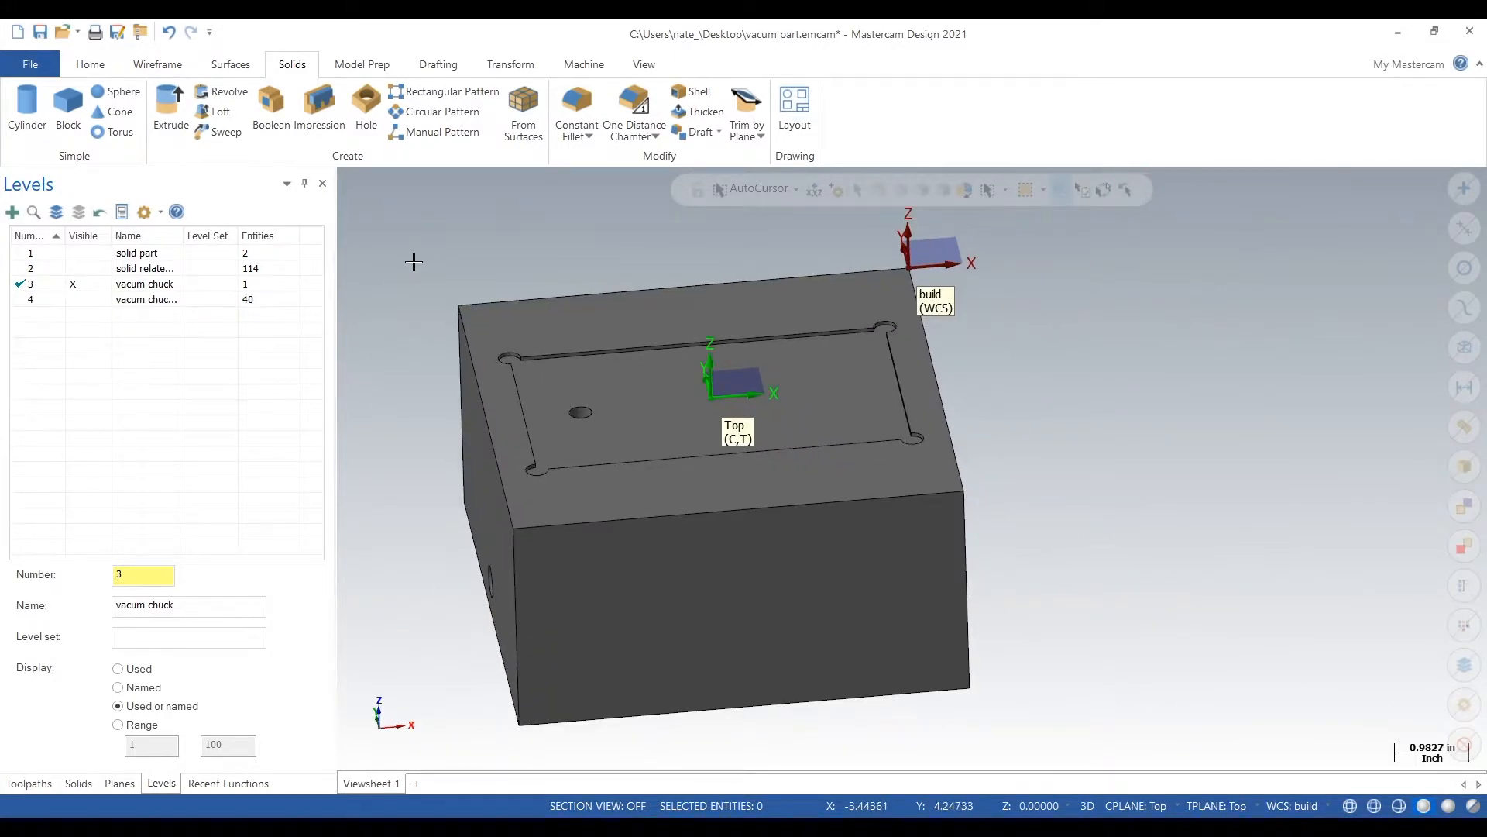
pyautogui.moveTo(858, 553); pyautogui.dragTo(1042, 767)
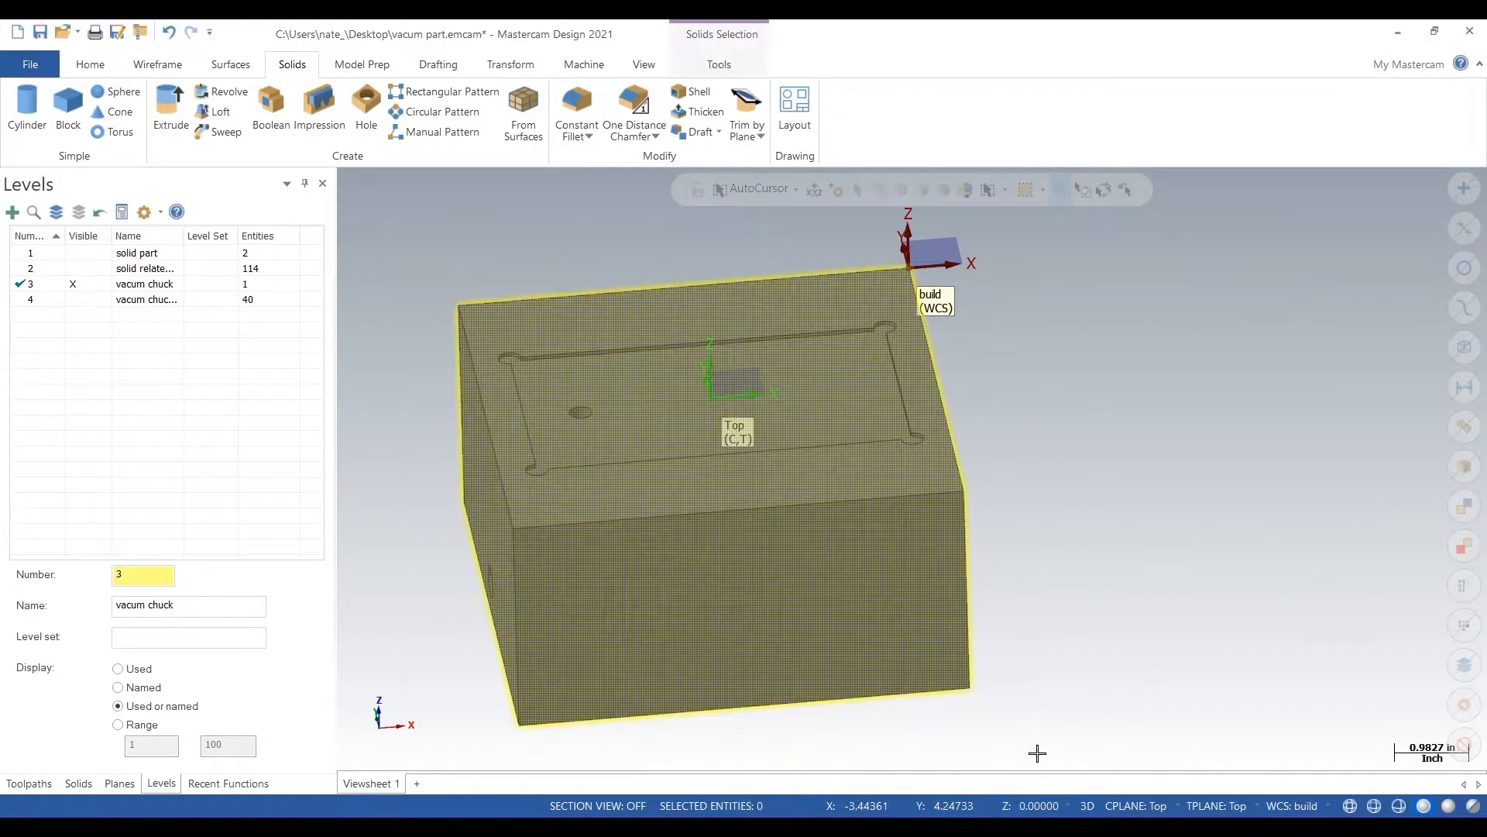
pyautogui.click(176, 67)
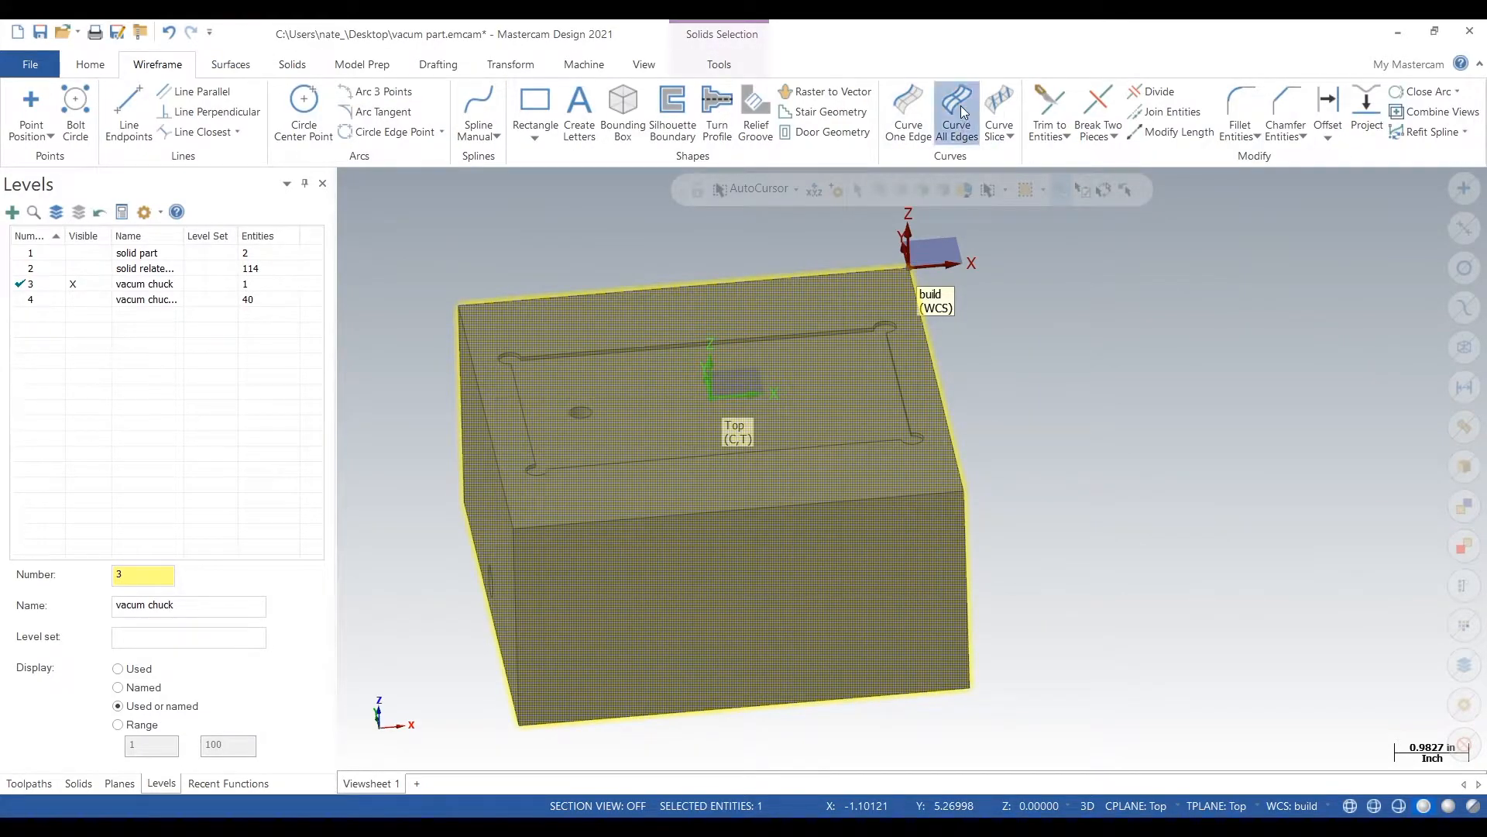
pyautogui.click(959, 107)
pyautogui.click(290, 220)
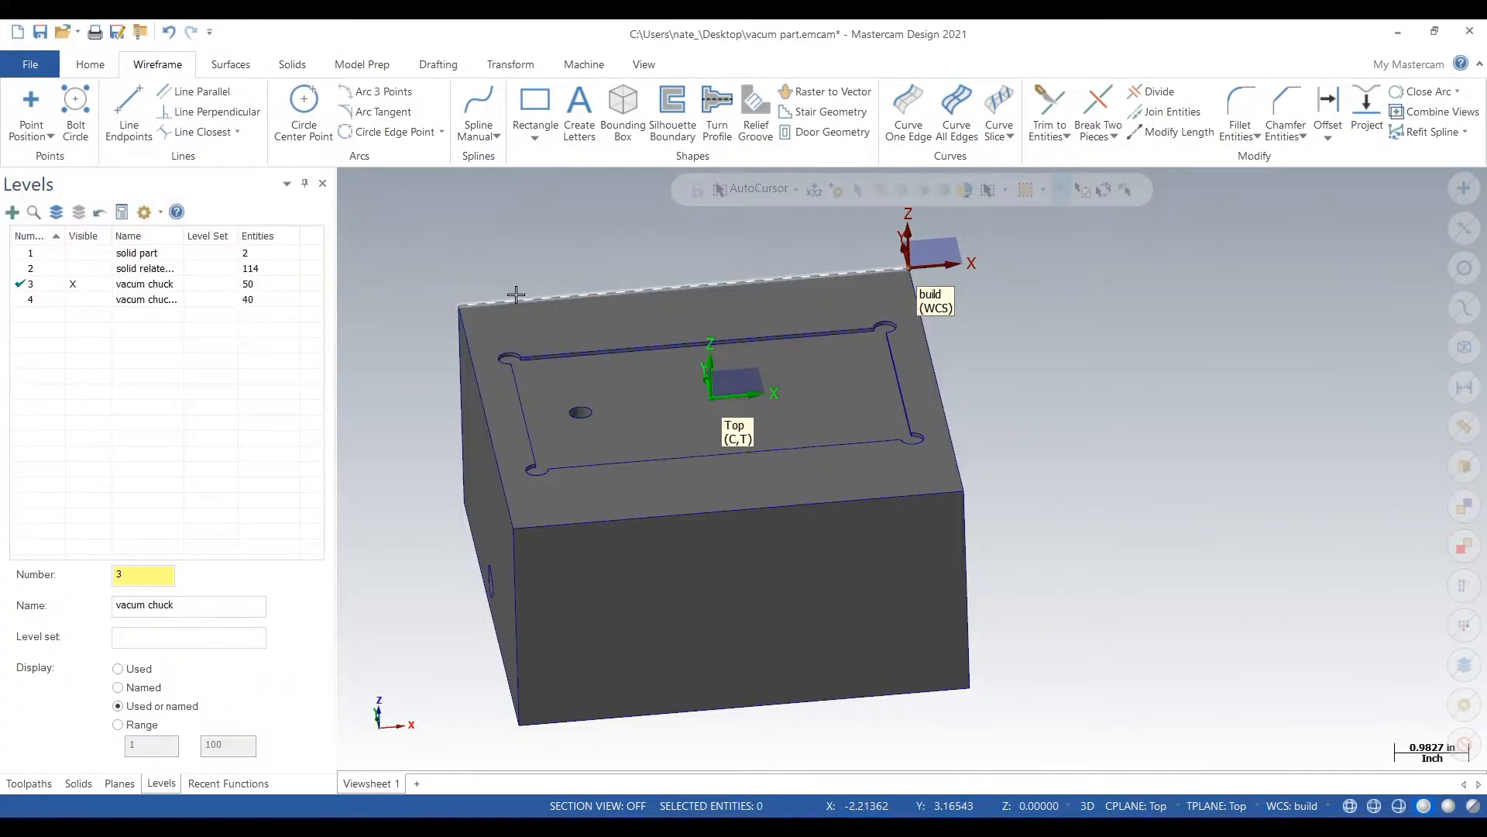
# Step: Create level 5 named "vacum pocket wireframe" and move the chuck's new edge curves onto it
pyautogui.scroll(2, 484, 297)
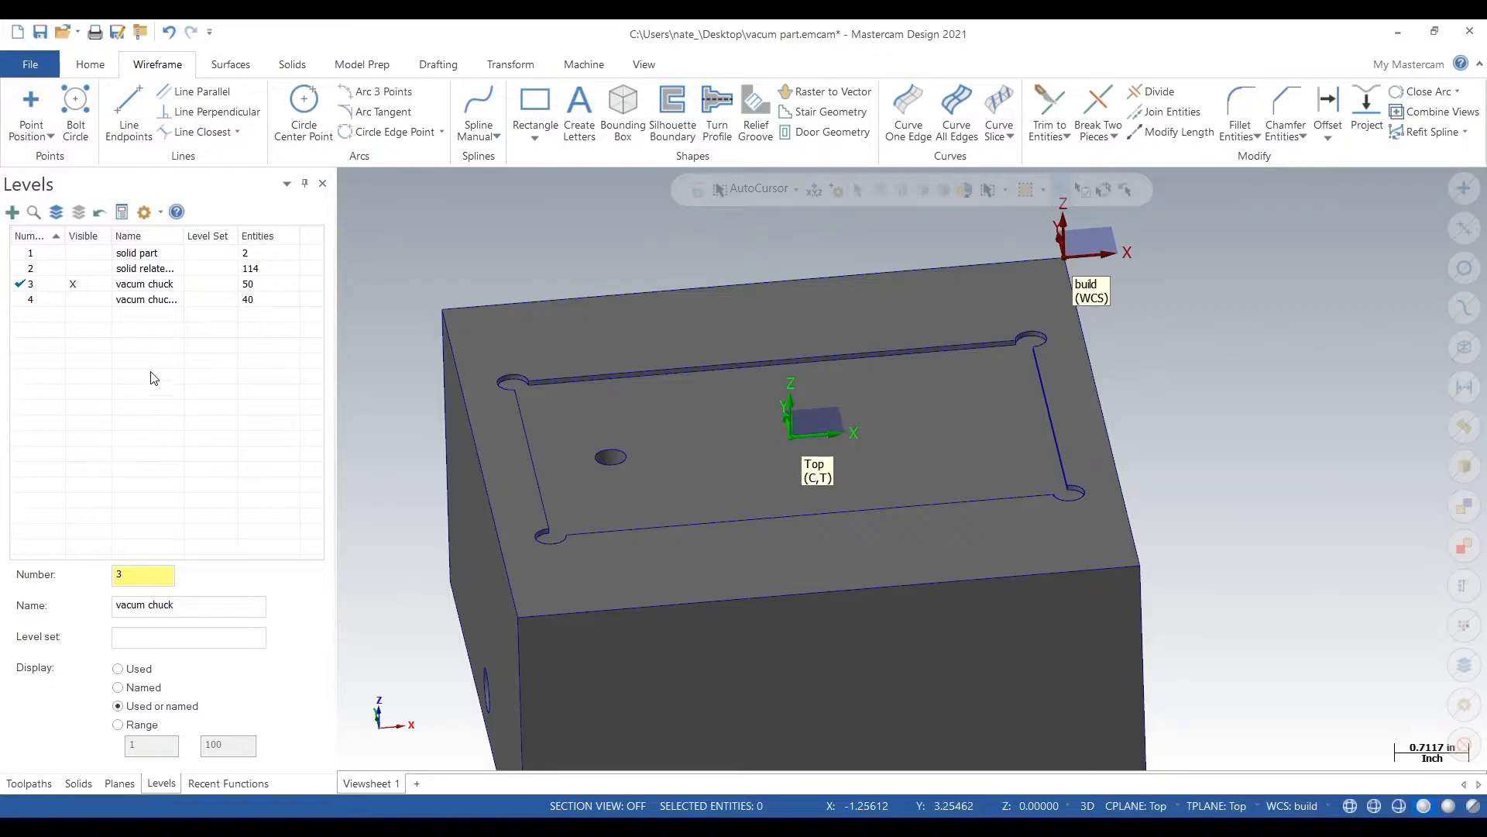
pyautogui.doubleClick(138, 580)
pyautogui.press('Return')
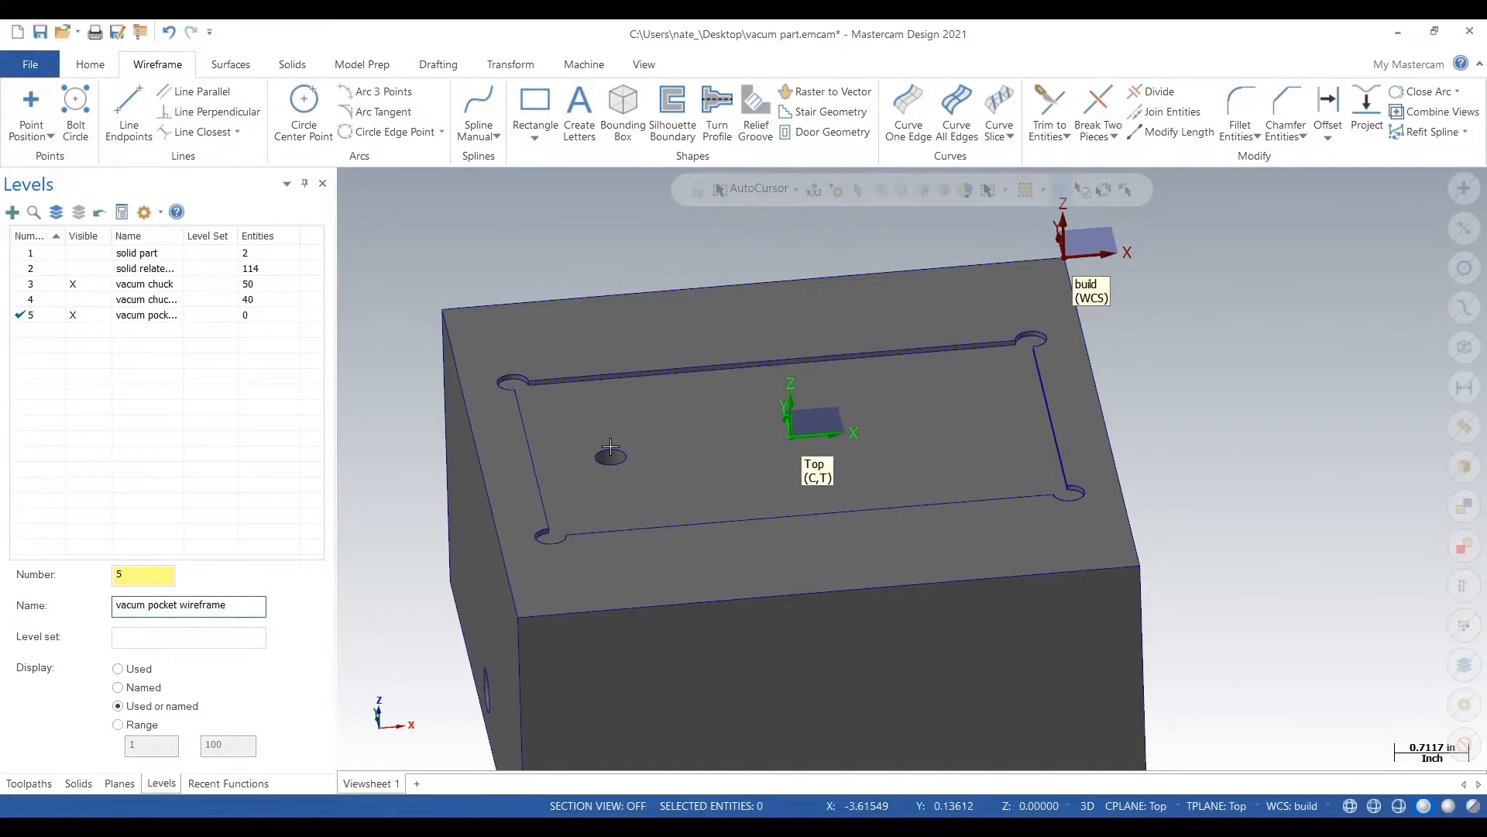
pyautogui.click(1456, 346)
pyautogui.rightClick(1305, 342)
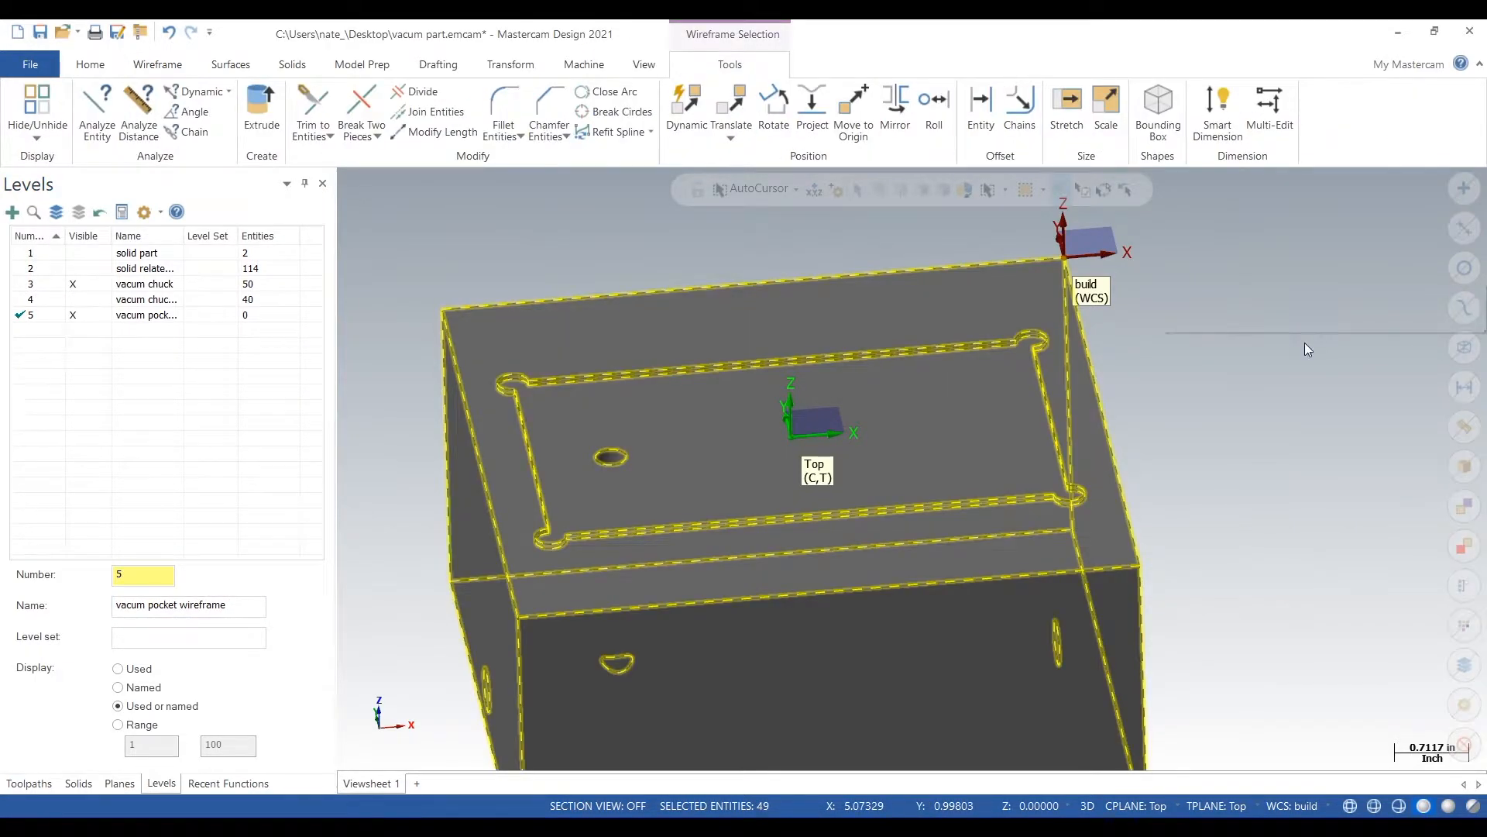
pyautogui.click(1350, 317)
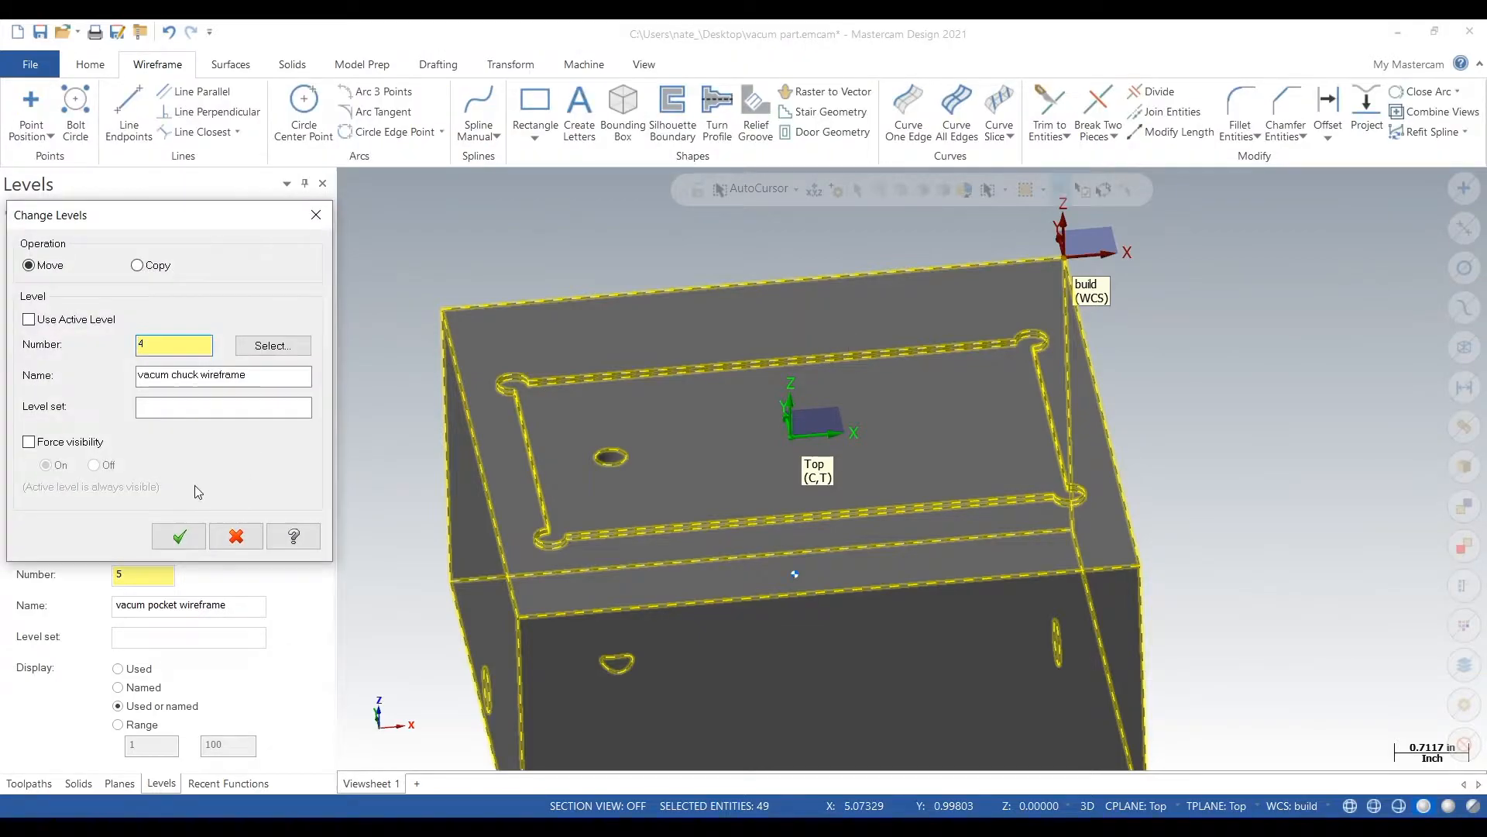
pyautogui.write('5')
pyautogui.click(138, 375)
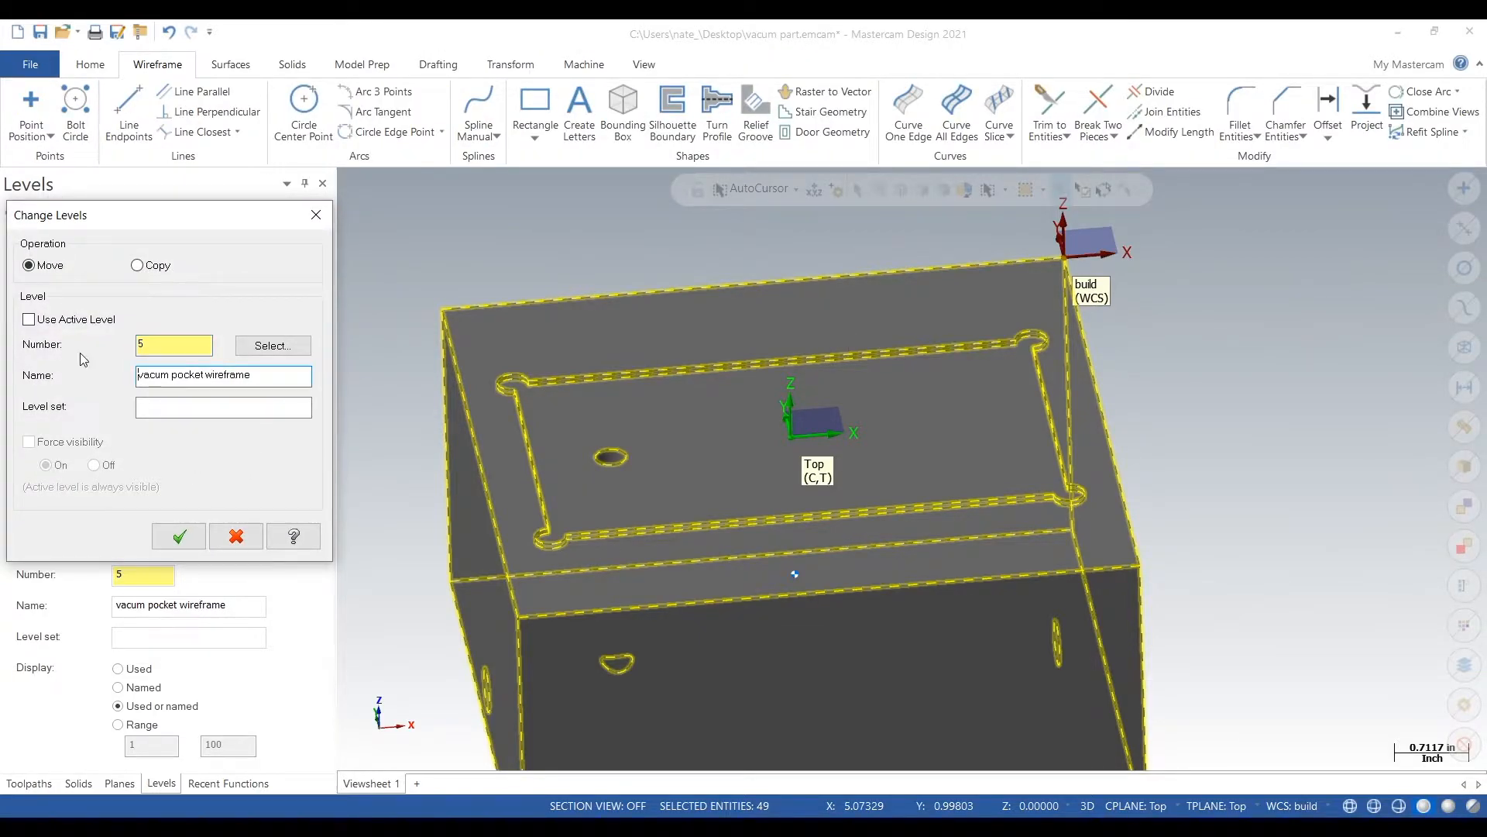
pyautogui.click(179, 536)
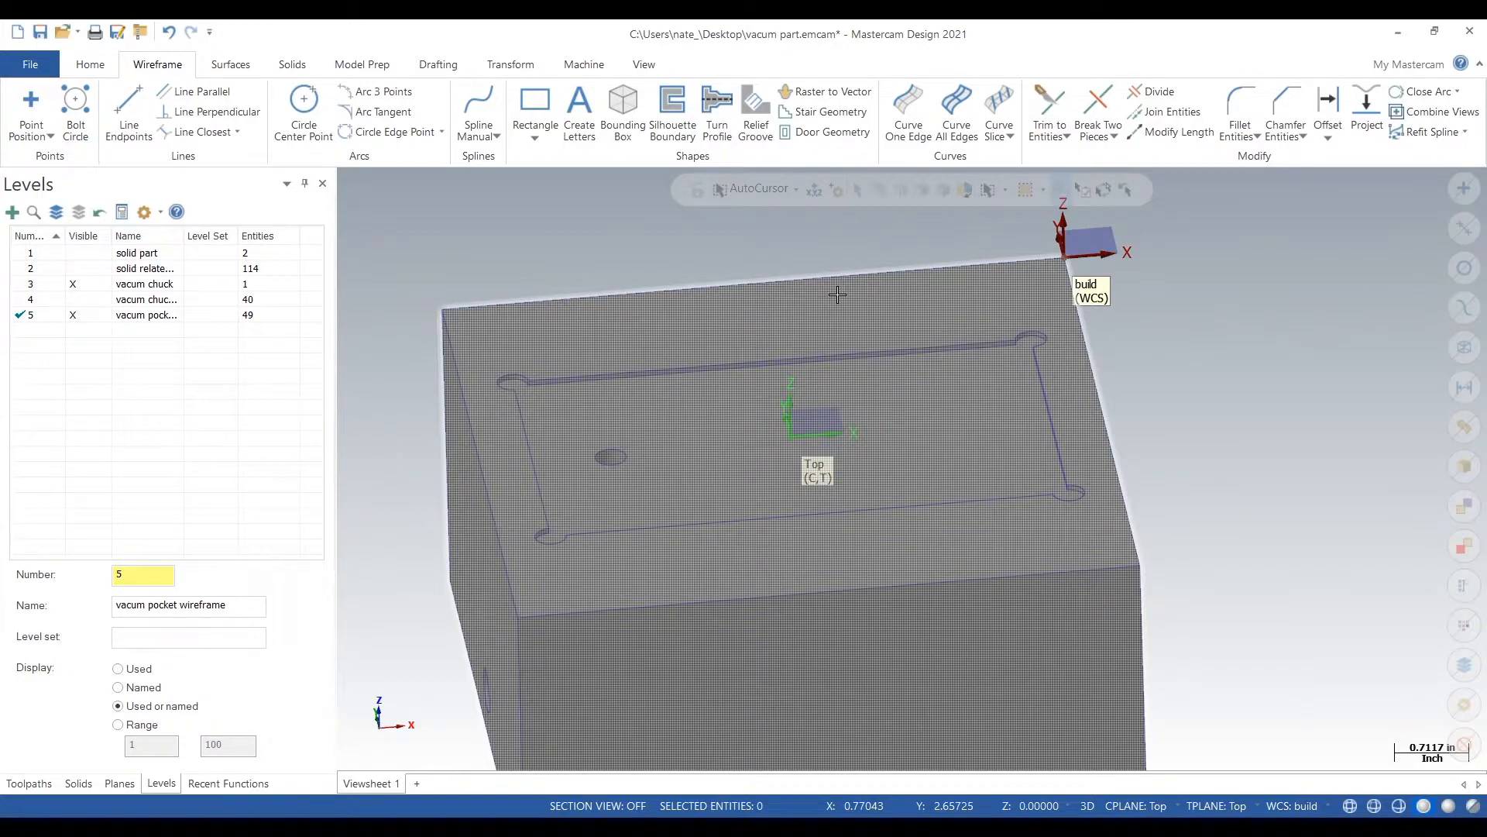
# Step: Show level 4 and move the eight lines and arcs of the central rounded rectangle to level 5
pyautogui.scroll(2, 836, 294)
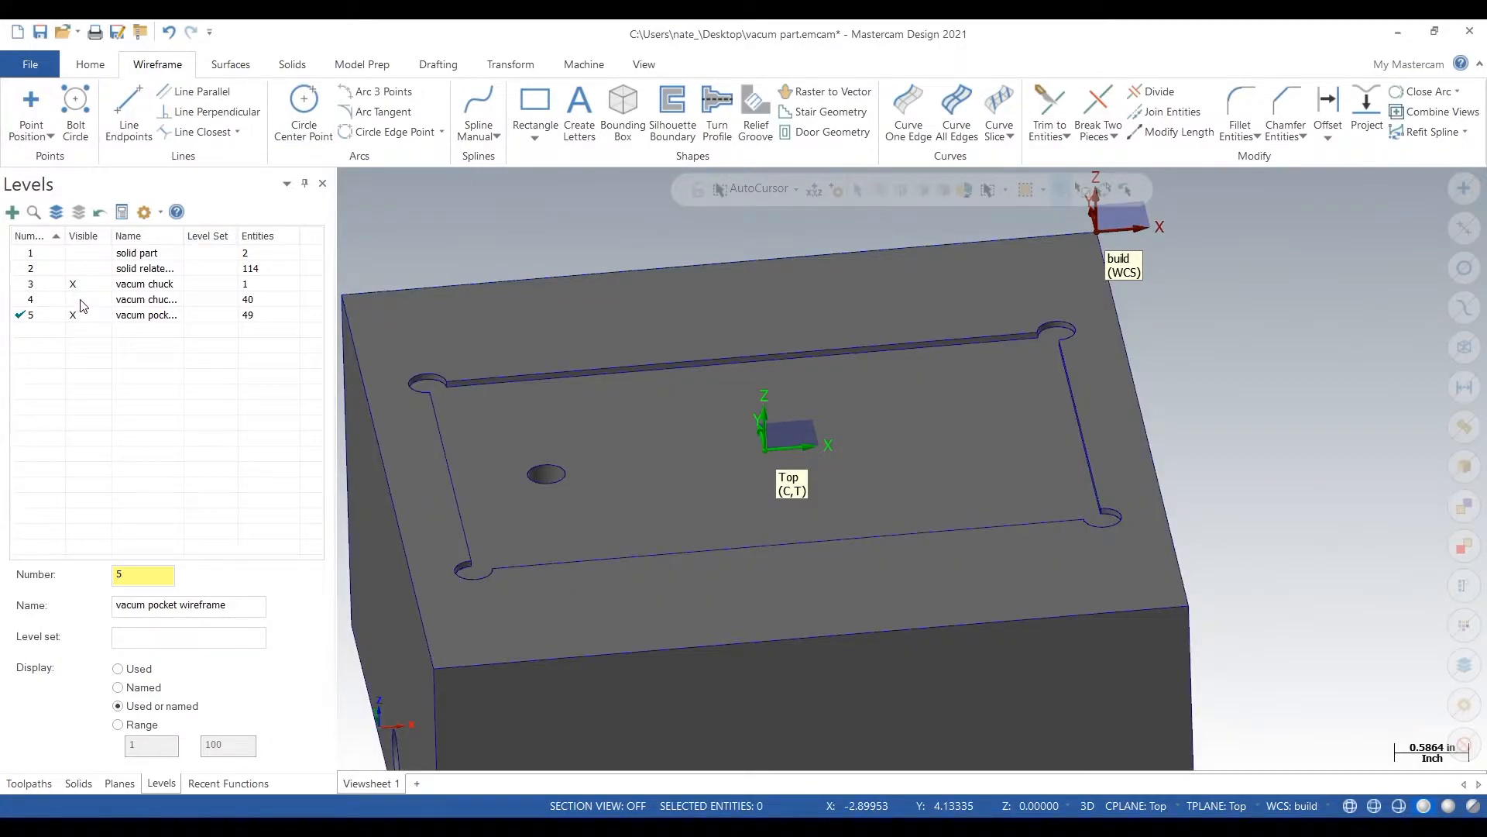
pyautogui.click(82, 301)
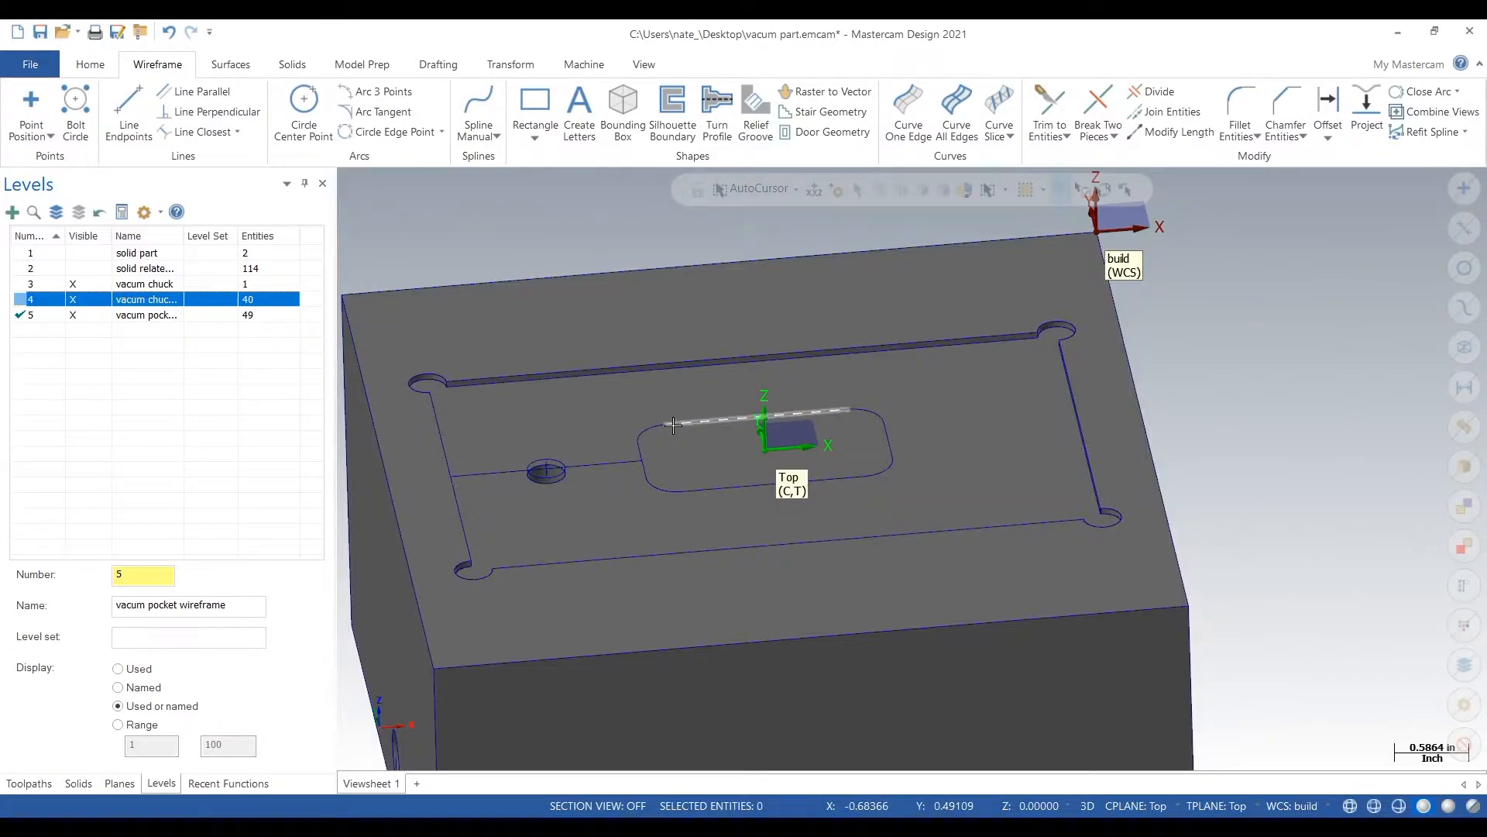
pyautogui.click(668, 424)
pyautogui.click(658, 426)
pyautogui.click(643, 454)
pyautogui.click(660, 488)
pyautogui.click(730, 486)
pyautogui.click(890, 472)
pyautogui.click(888, 443)
pyautogui.click(871, 418)
pyautogui.rightClick(1230, 353)
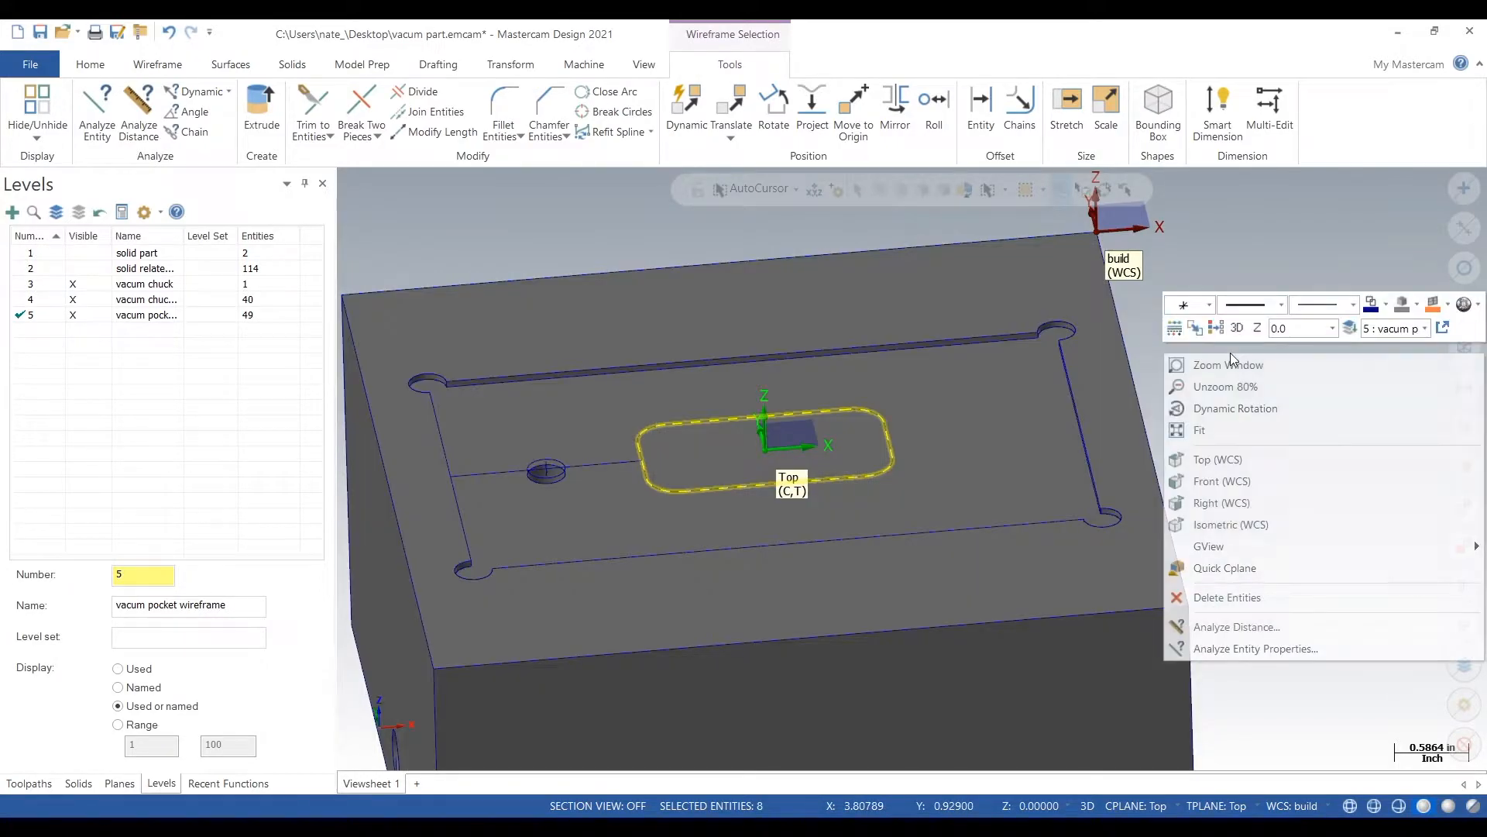
pyautogui.click(1365, 316)
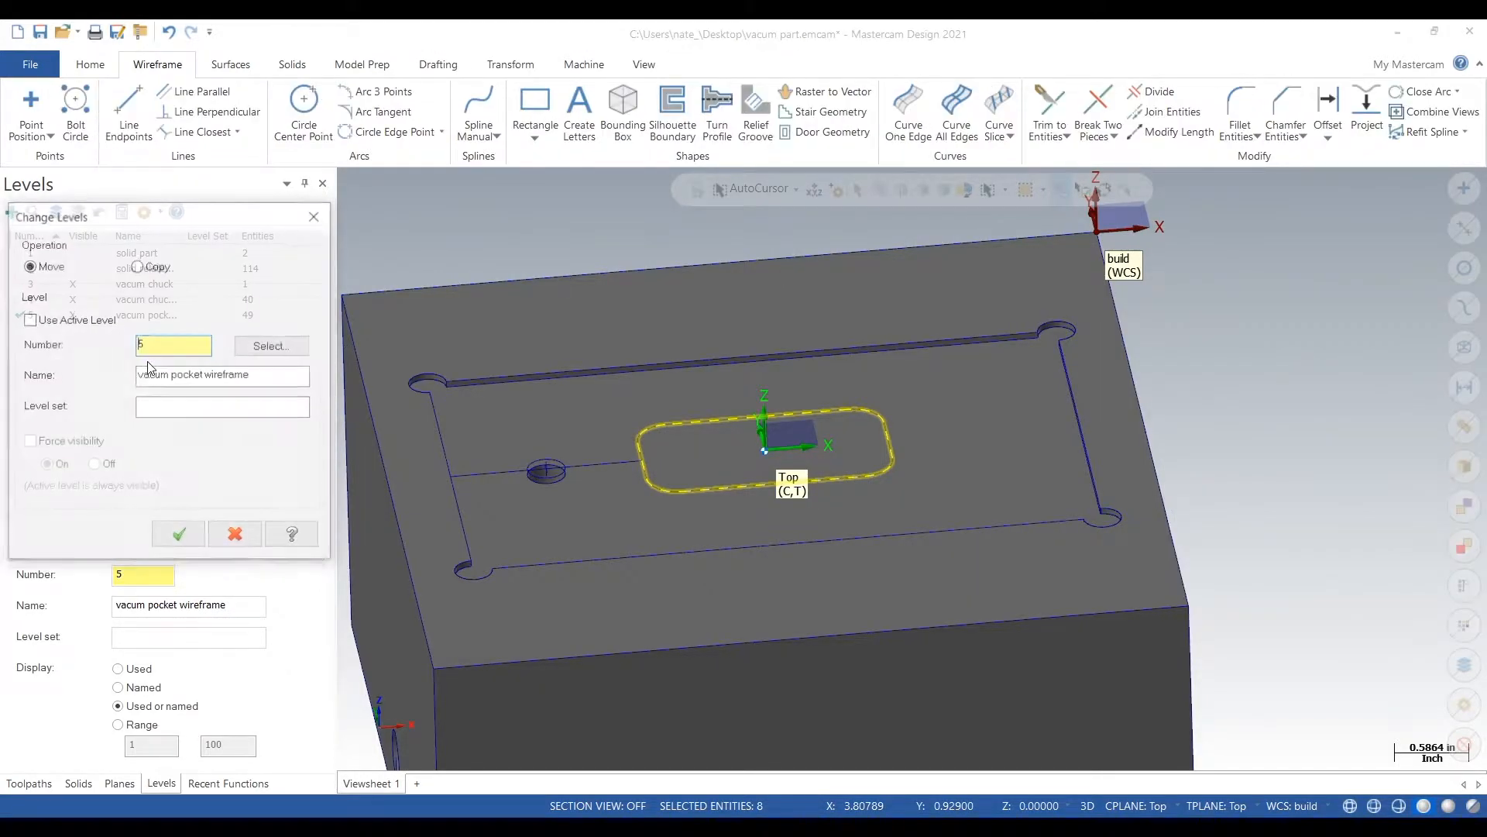
pyautogui.click(195, 529)
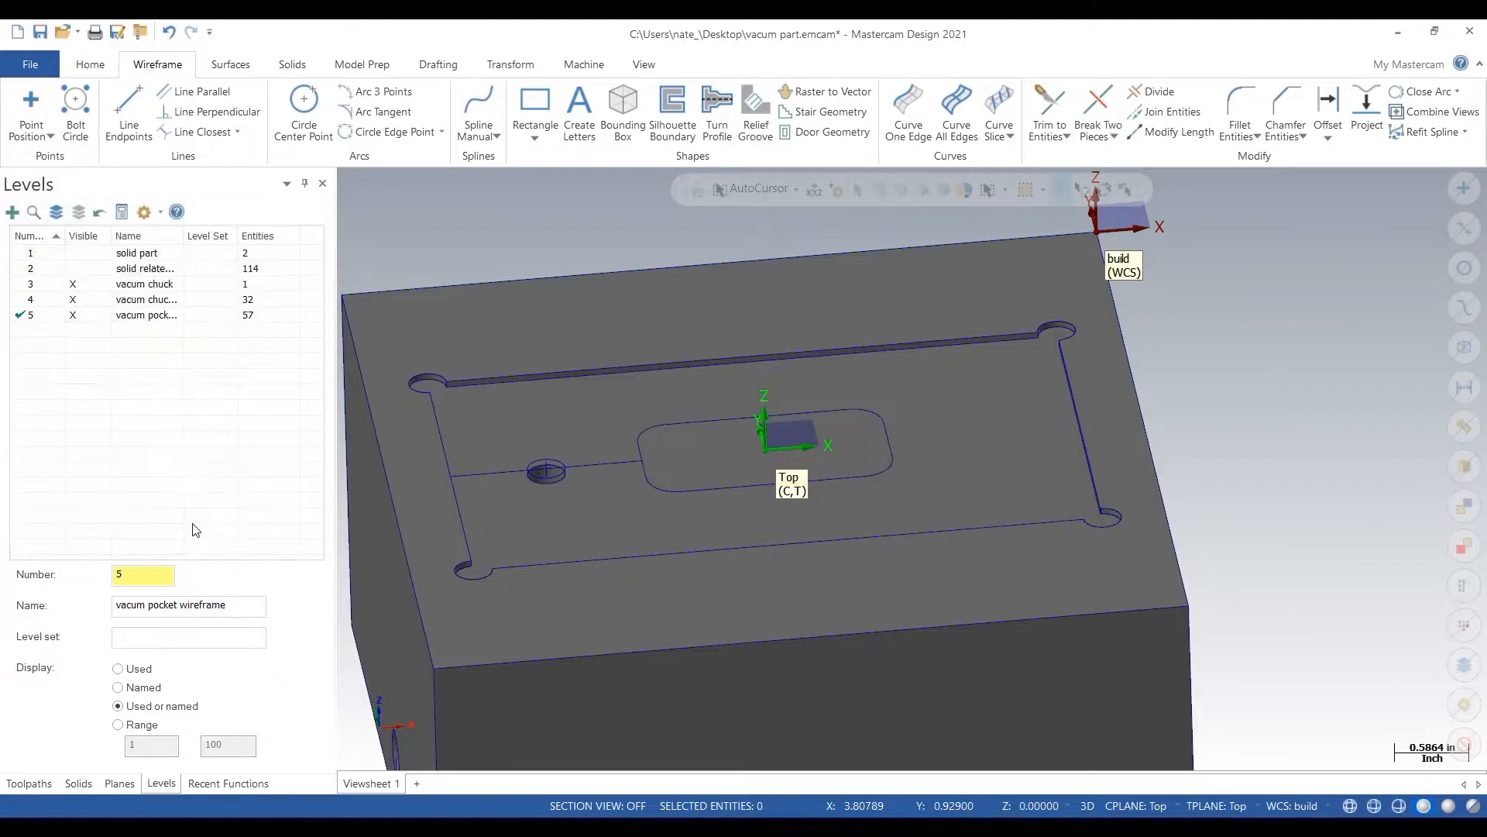
# Step: Hide level 4, vacum chuck wireframe, and briefly toggle level 3's visibility to check the level 5 wireframe
pyautogui.click(57, 316)
pyautogui.click(87, 300)
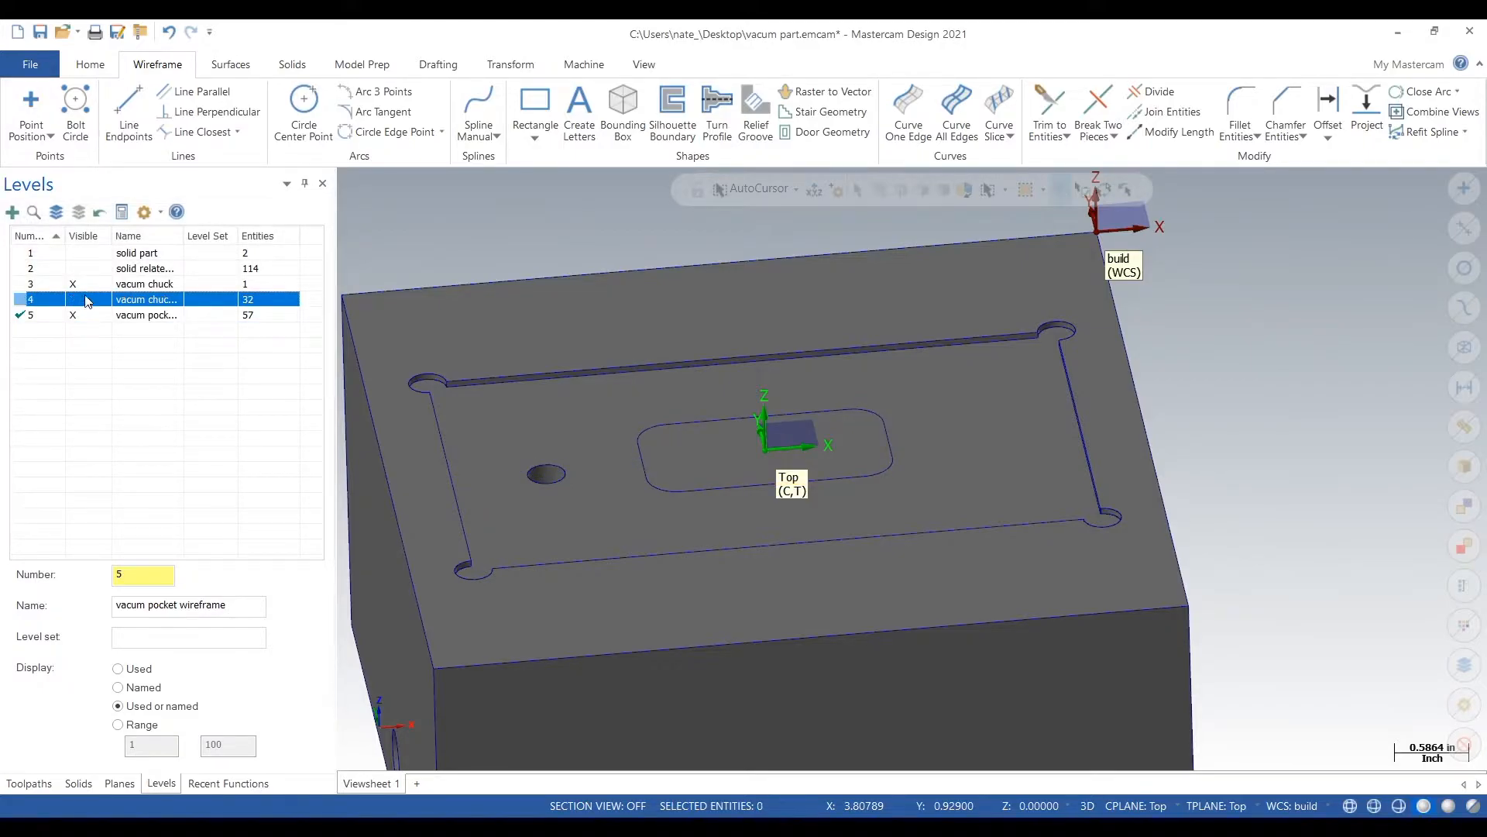
pyautogui.click(91, 284)
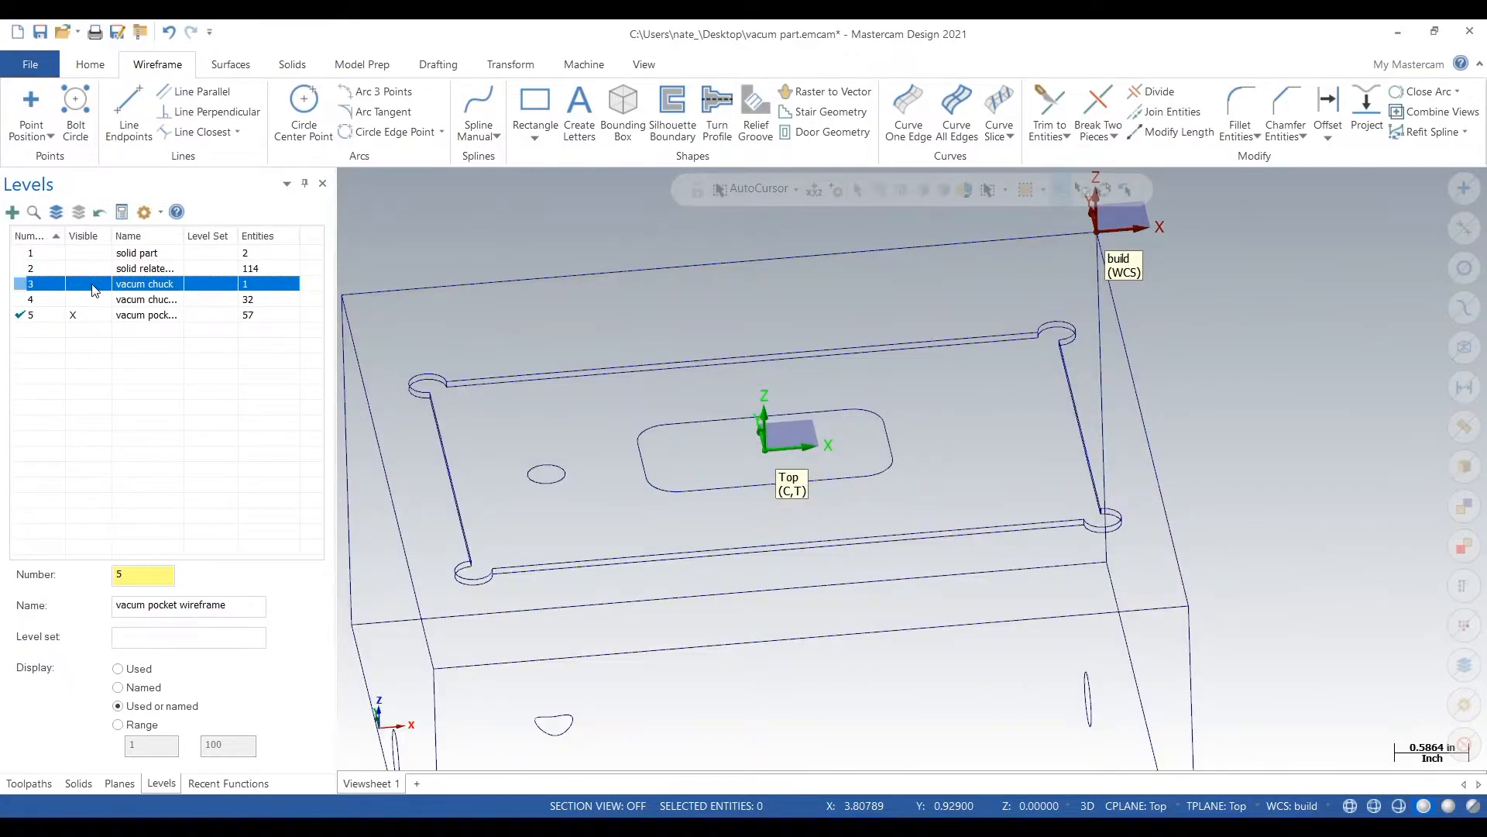
pyautogui.click(92, 284)
# Step: Translate the central rounded rectangle with the Move method by -0.05 in Z, down to the pocket floor
pyautogui.click(891, 457)
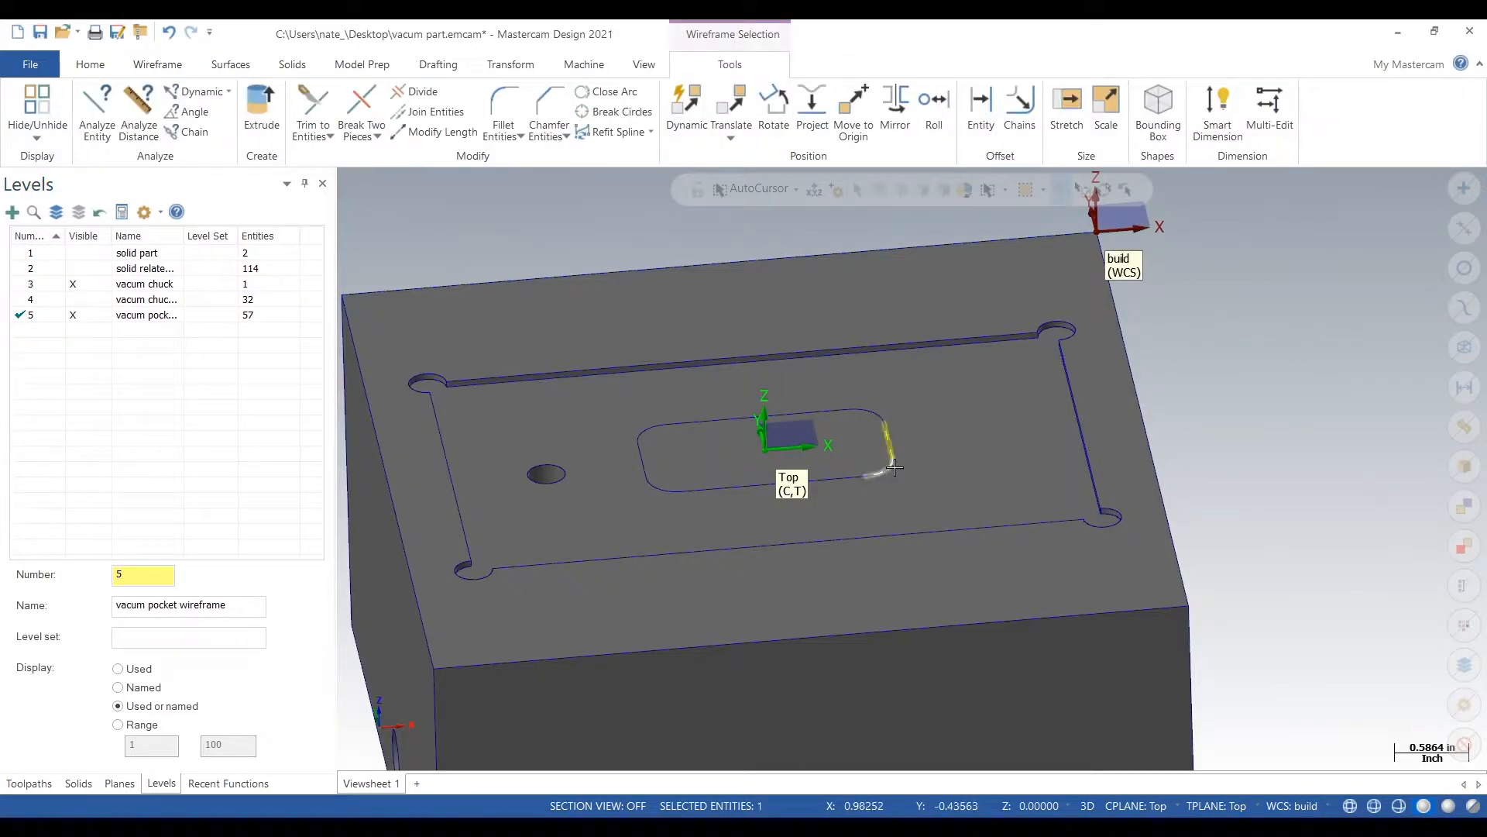
pyautogui.click(747, 486)
pyautogui.click(653, 485)
pyautogui.click(643, 453)
pyautogui.click(643, 429)
pyautogui.click(744, 416)
pyautogui.click(880, 414)
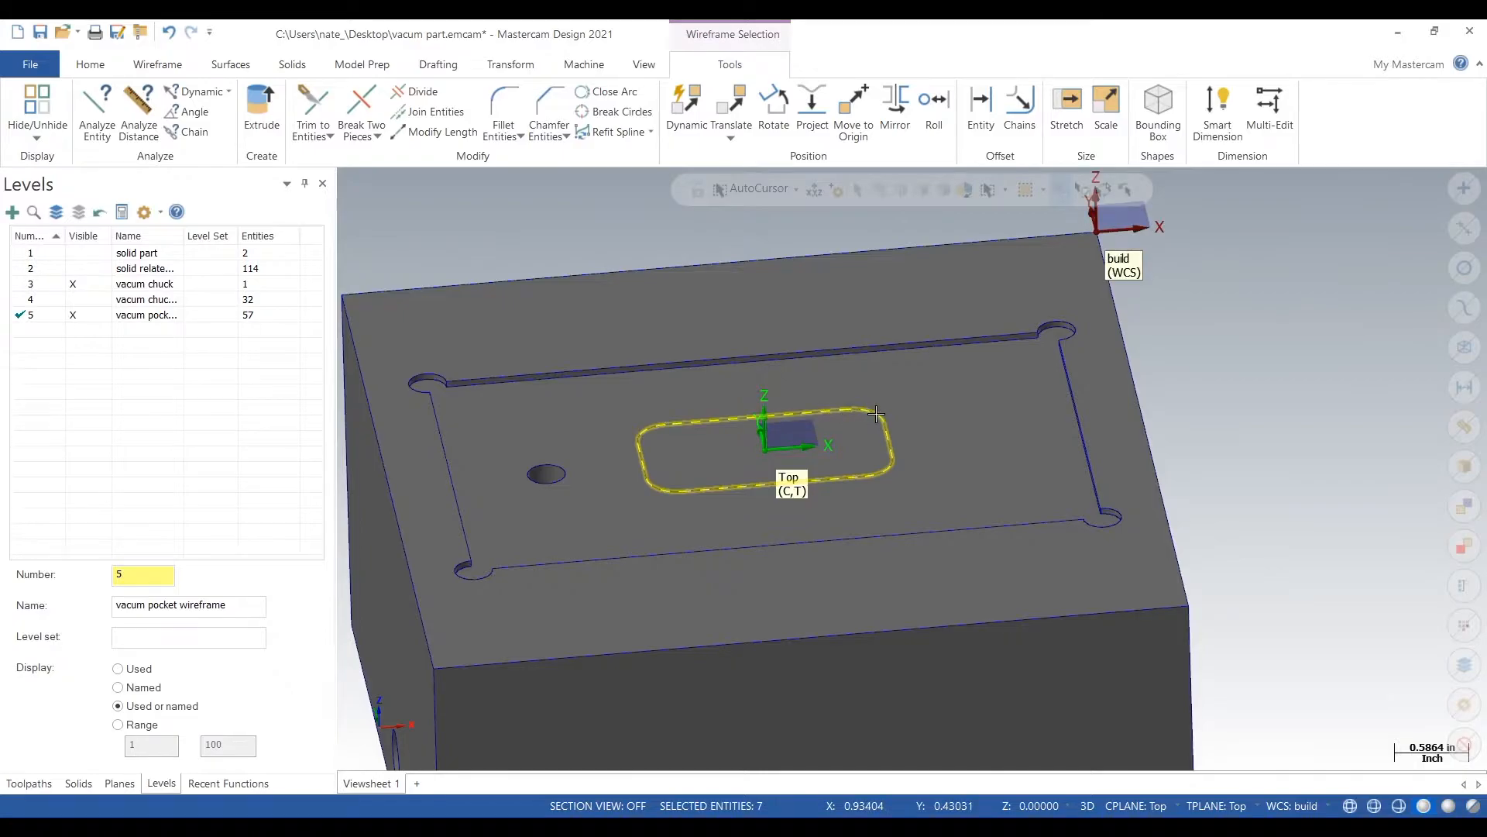
pyautogui.scroll(-2, 821, 402)
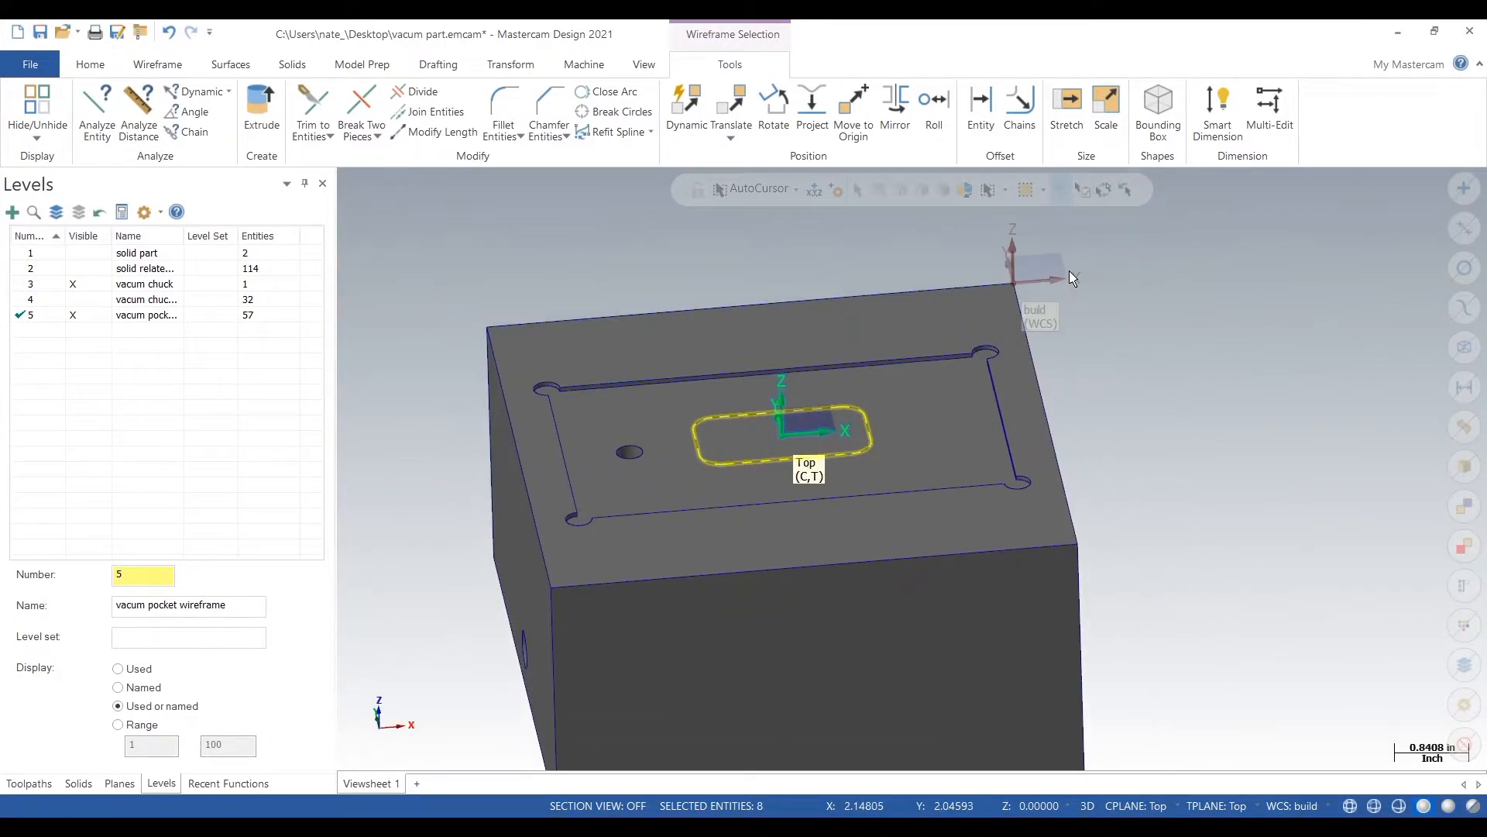
pyautogui.click(510, 65)
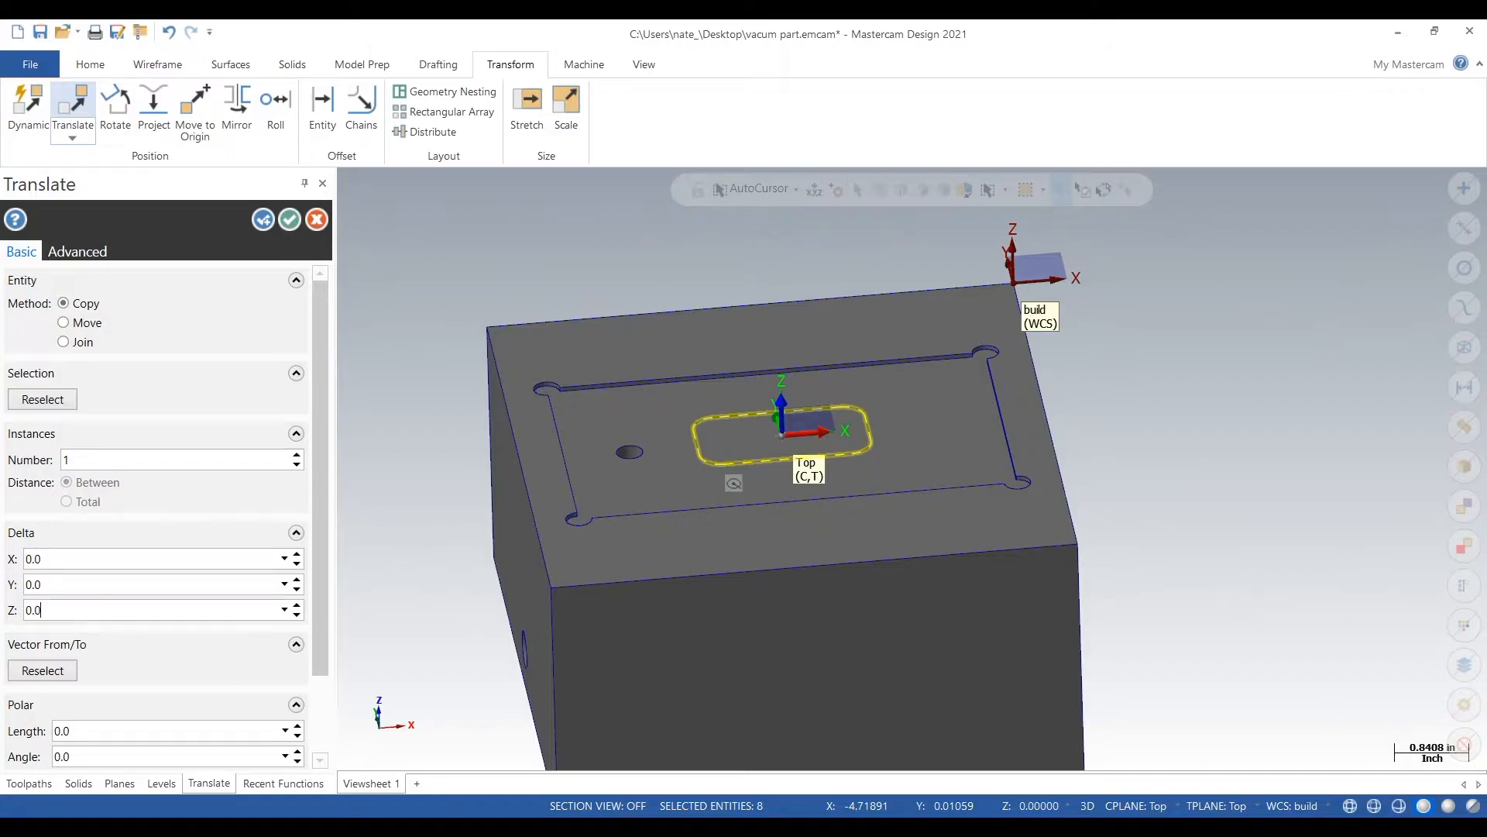
pyautogui.press('Tab')
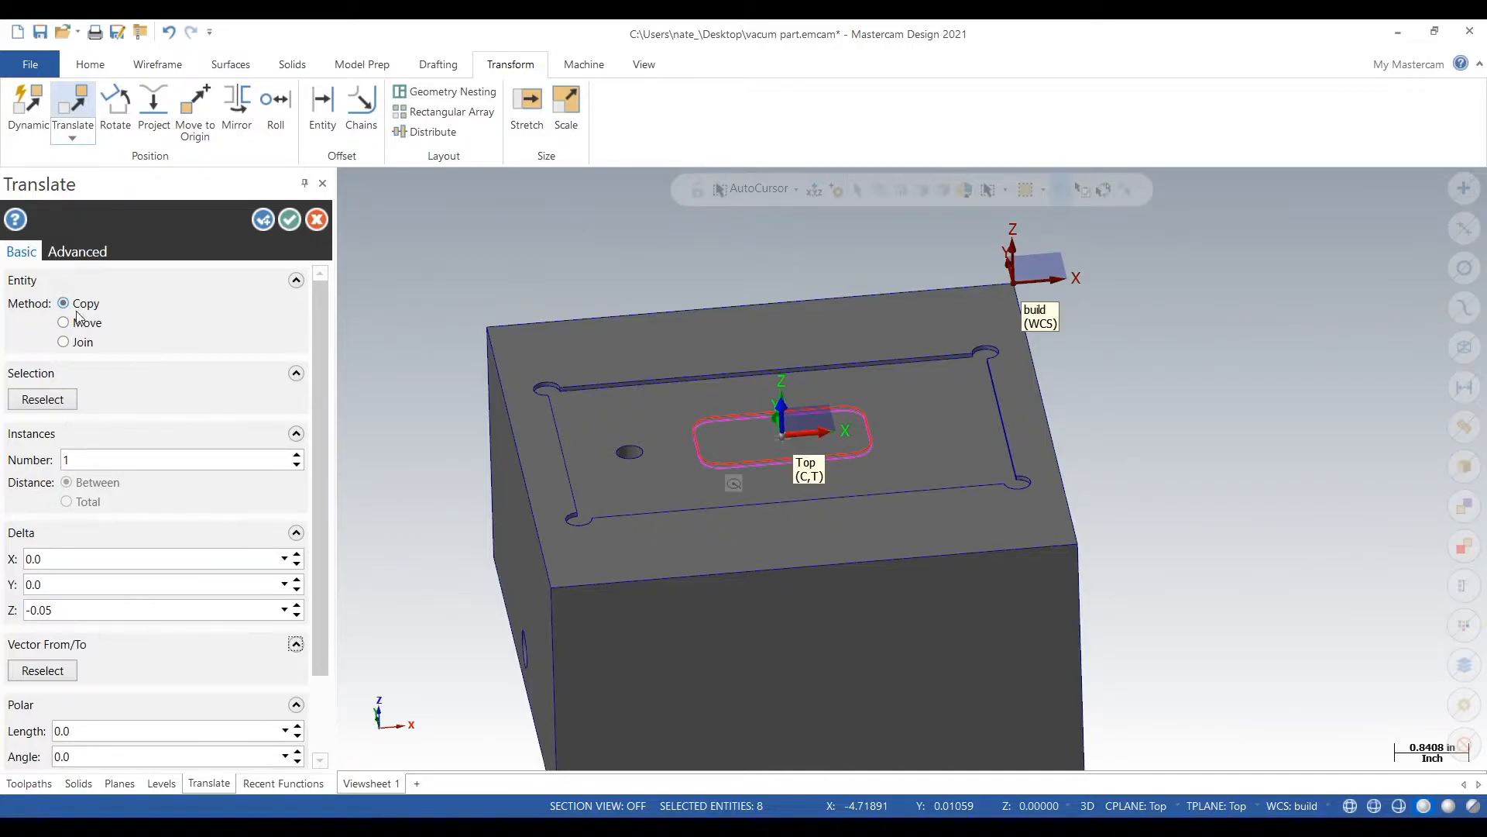
pyautogui.click(289, 220)
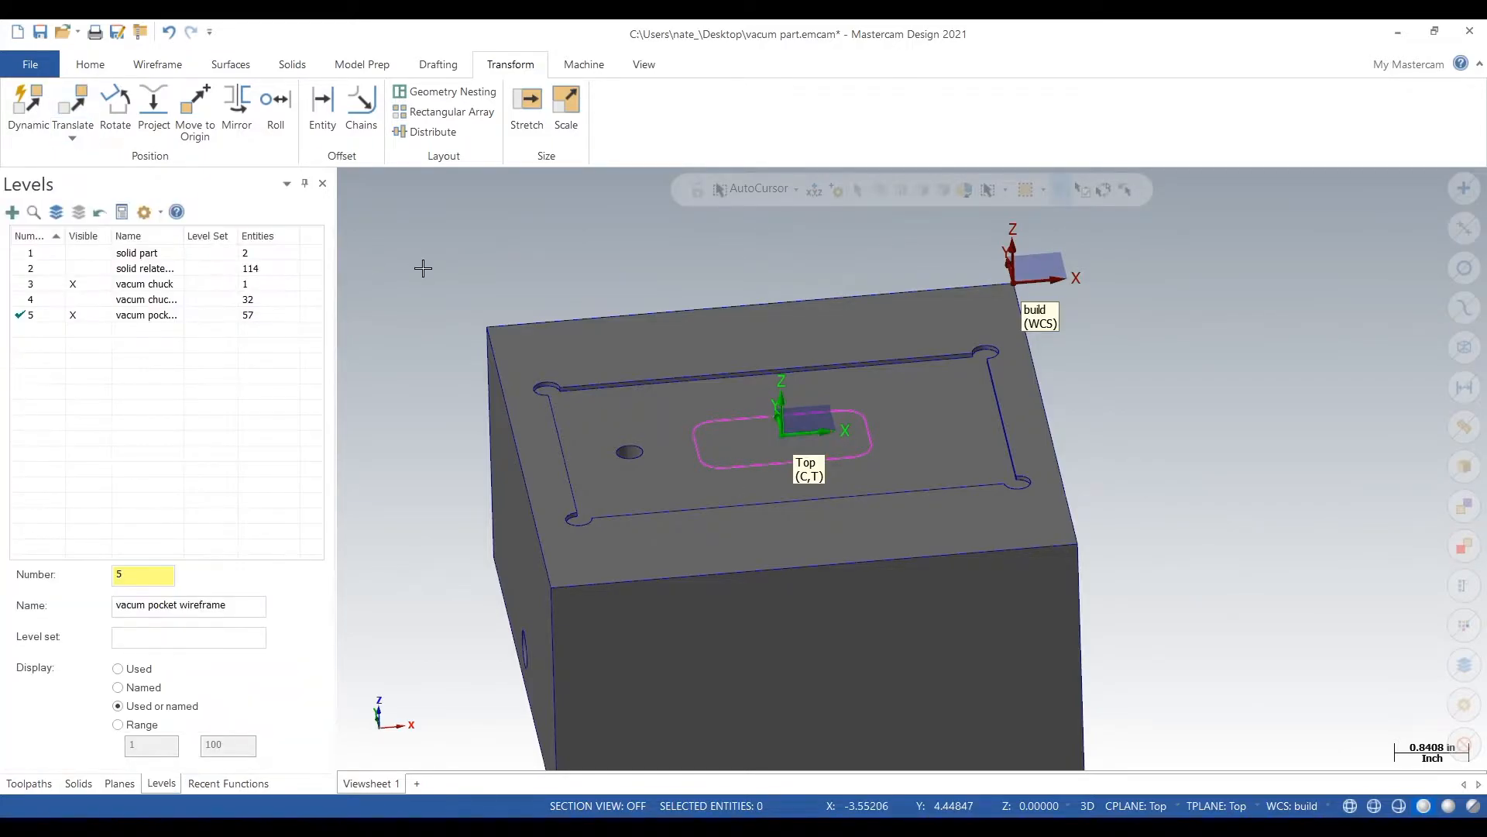
# Step: Clear the transform result colors from the moved rounded rectangle
pyautogui.rightClick(423, 268)
pyautogui.click(458, 346)
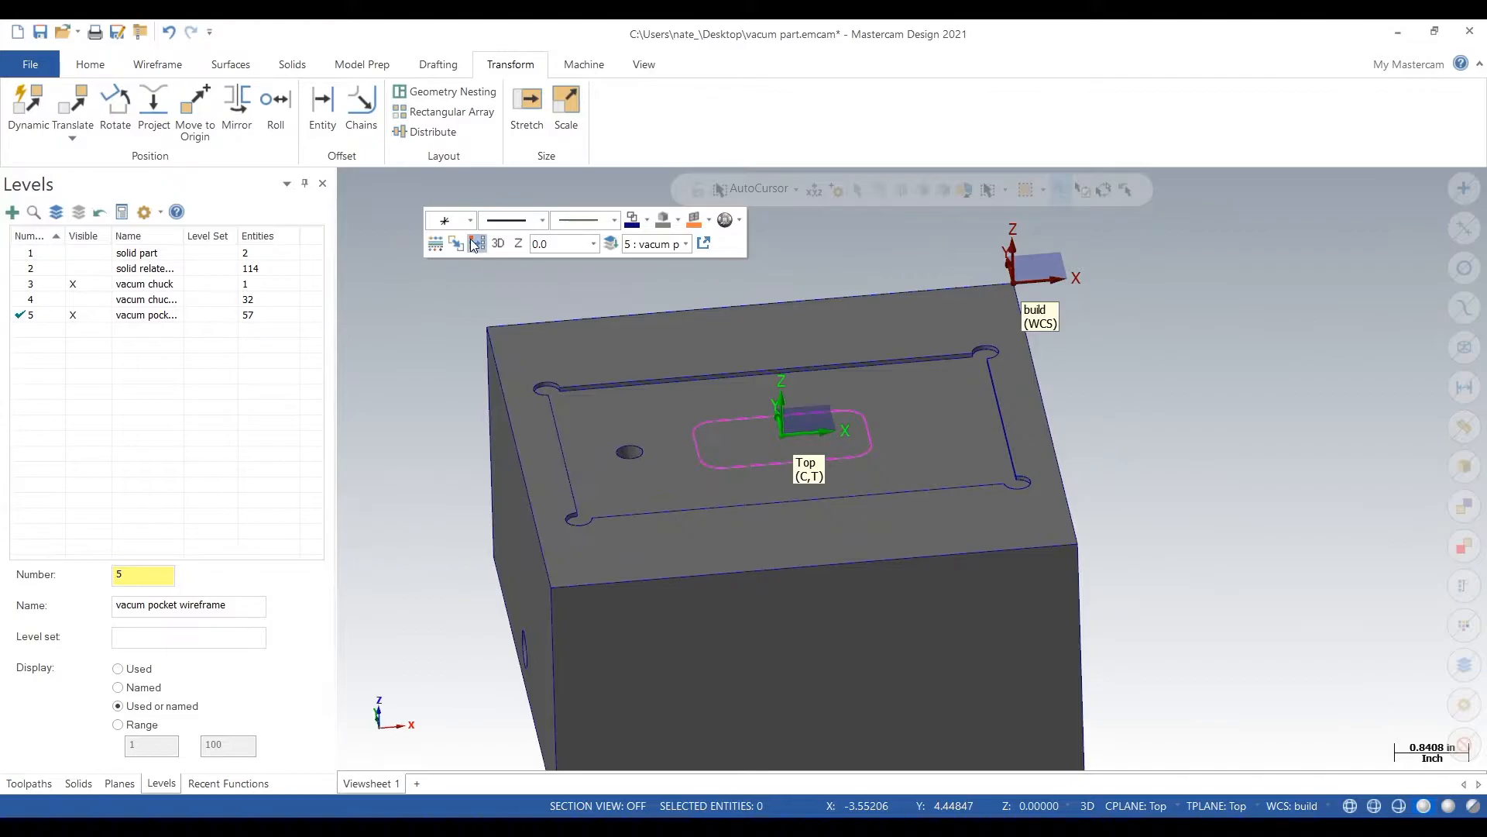
pyautogui.scroll(3, 734, 445)
pyautogui.scroll(-3, 734, 446)
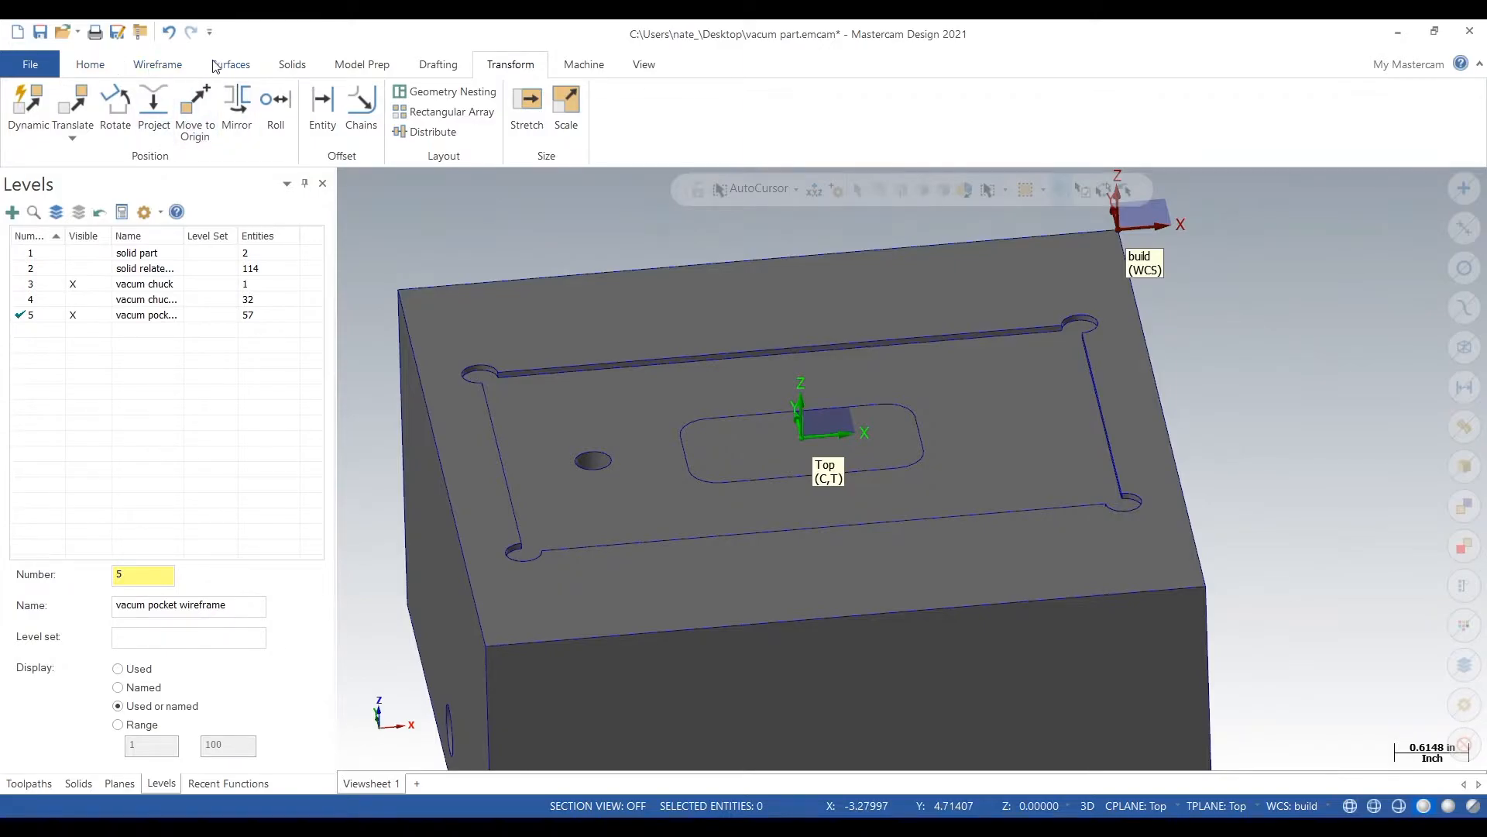
# Step: Save the file to the Desktop as "vacum part", replacing the existing file
pyautogui.click(42, 35)
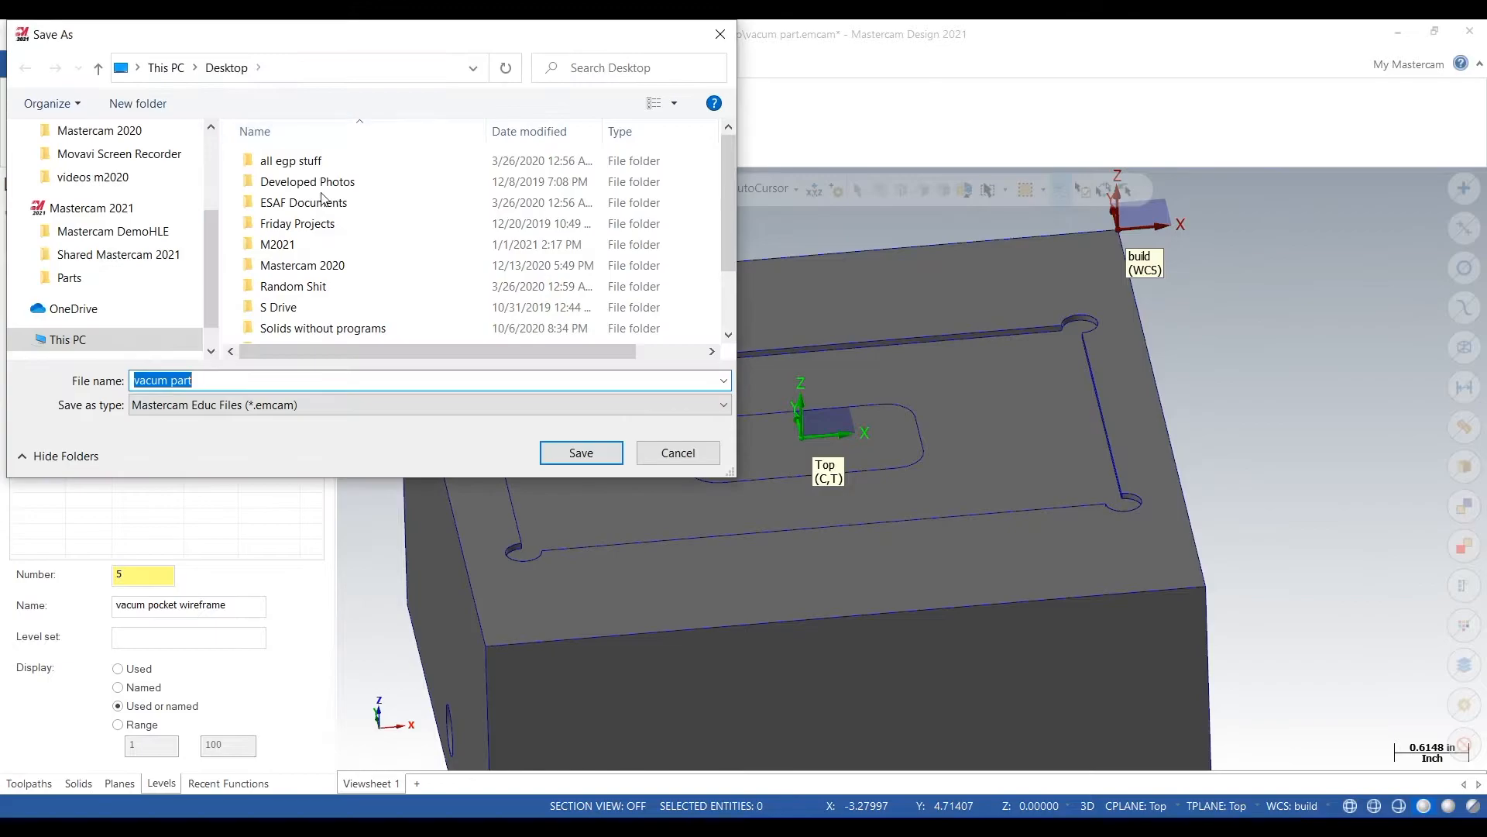
pyautogui.scroll(3, 142, 205)
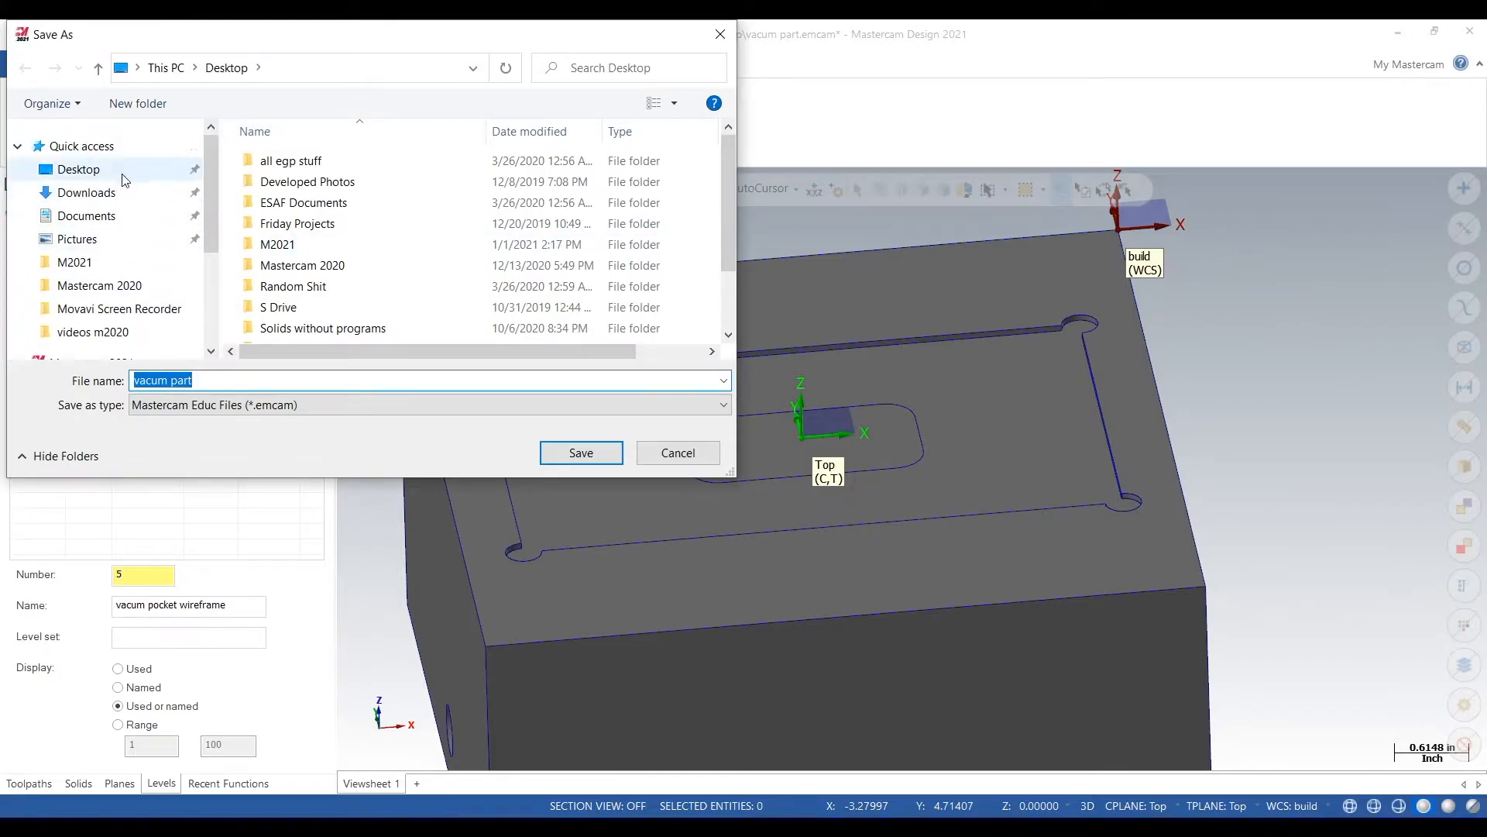
pyautogui.click(116, 169)
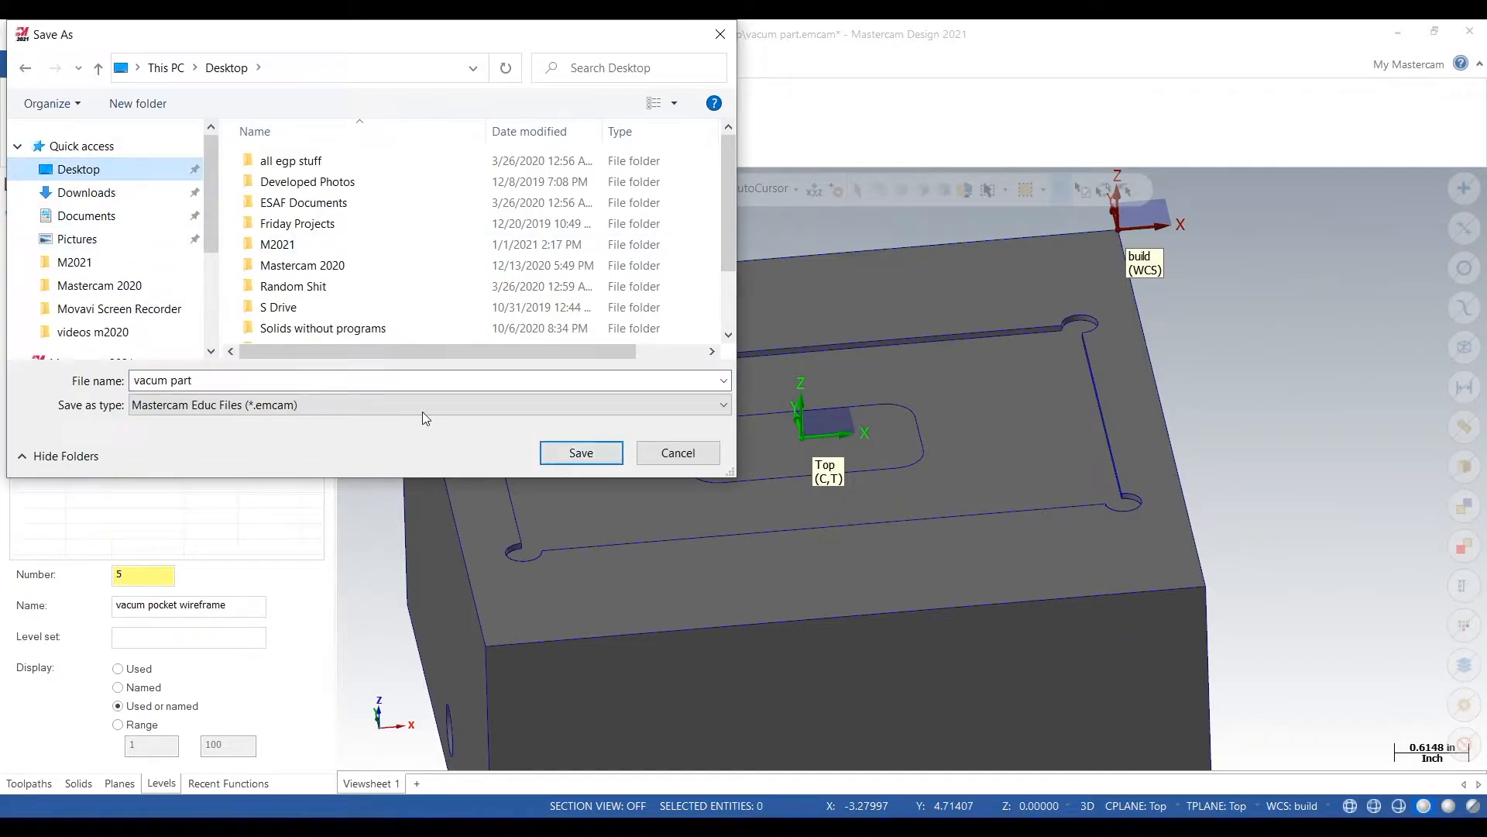
pyautogui.click(578, 454)
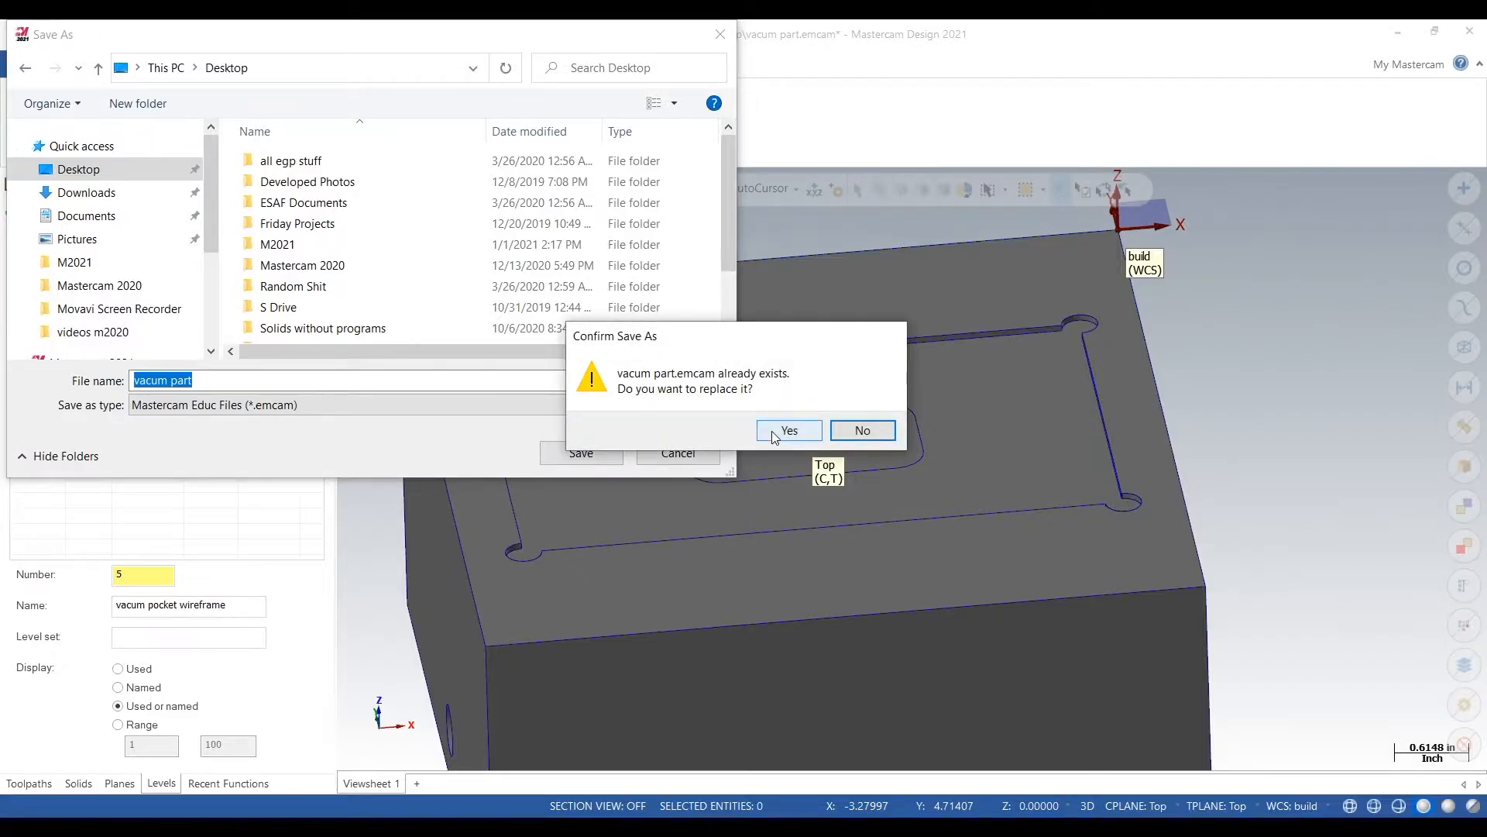
pyautogui.click(774, 434)
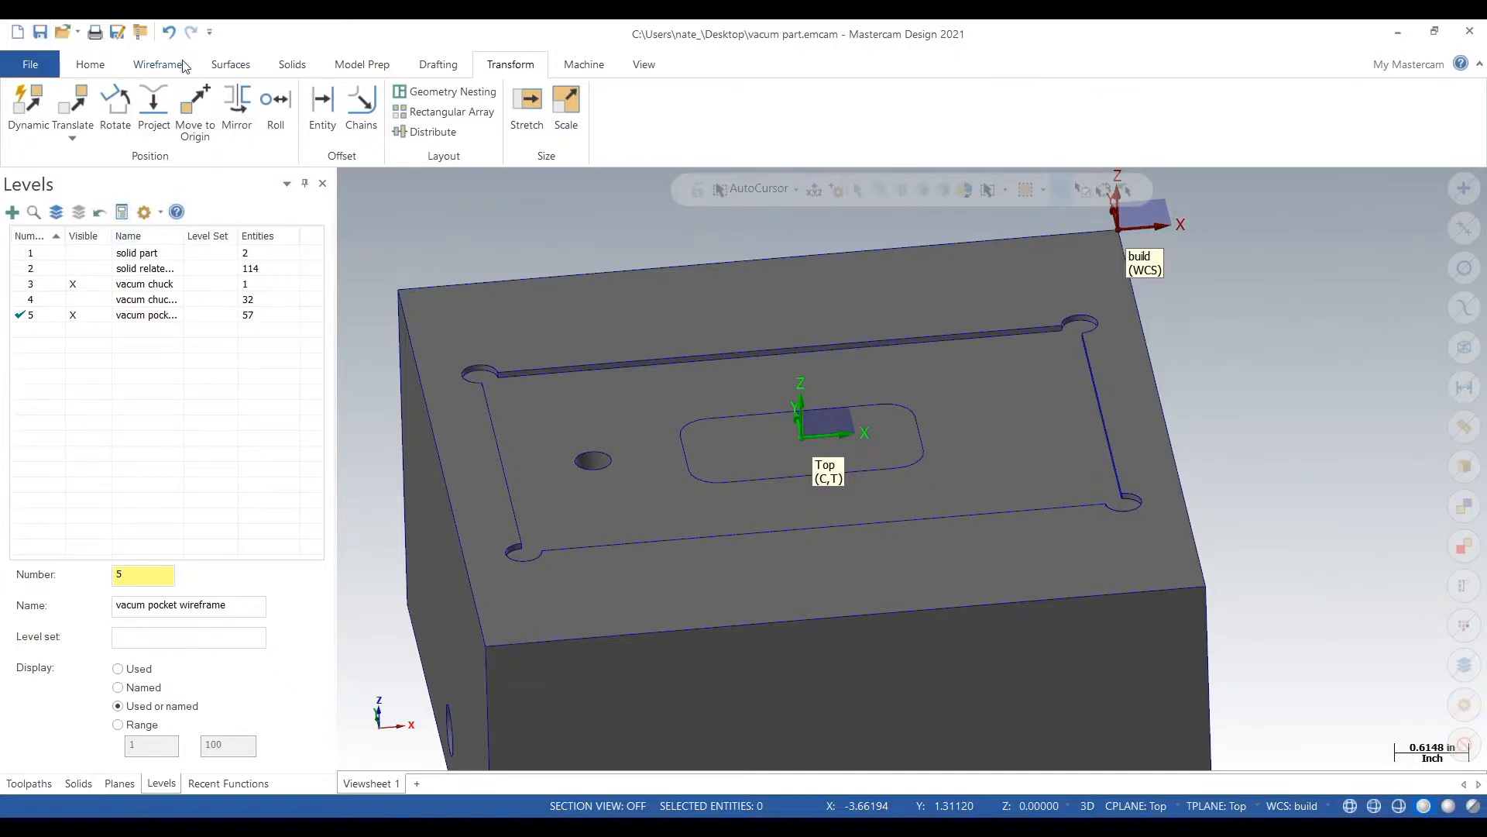
# Step: Draw horizontal and vertical floor-level lines about 0.2 in long from the pocket wall ends, crossing inside the upper-left corner relief
pyautogui.click(145, 71)
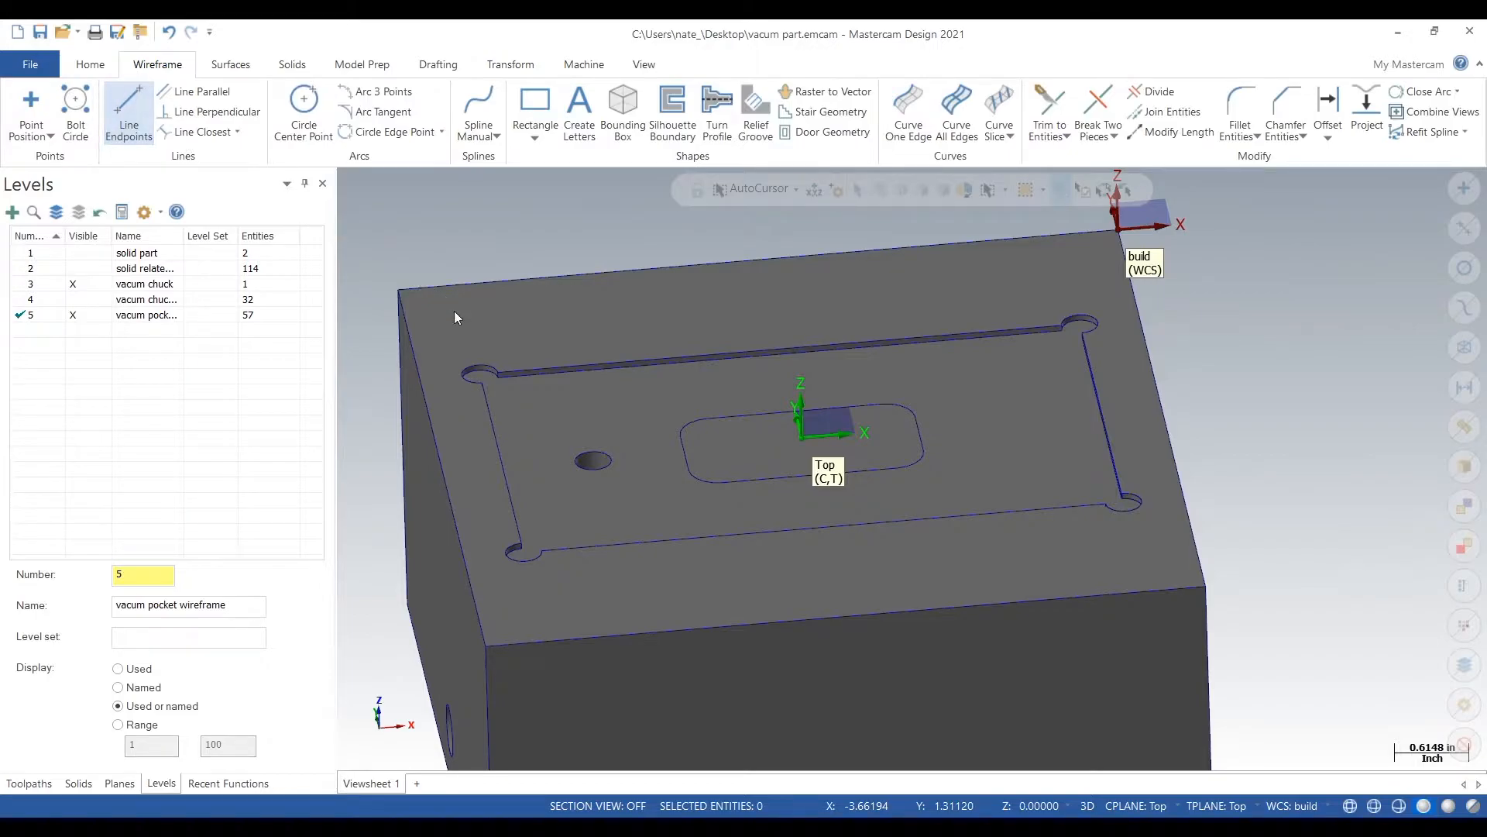
pyautogui.scroll(6, 501, 376)
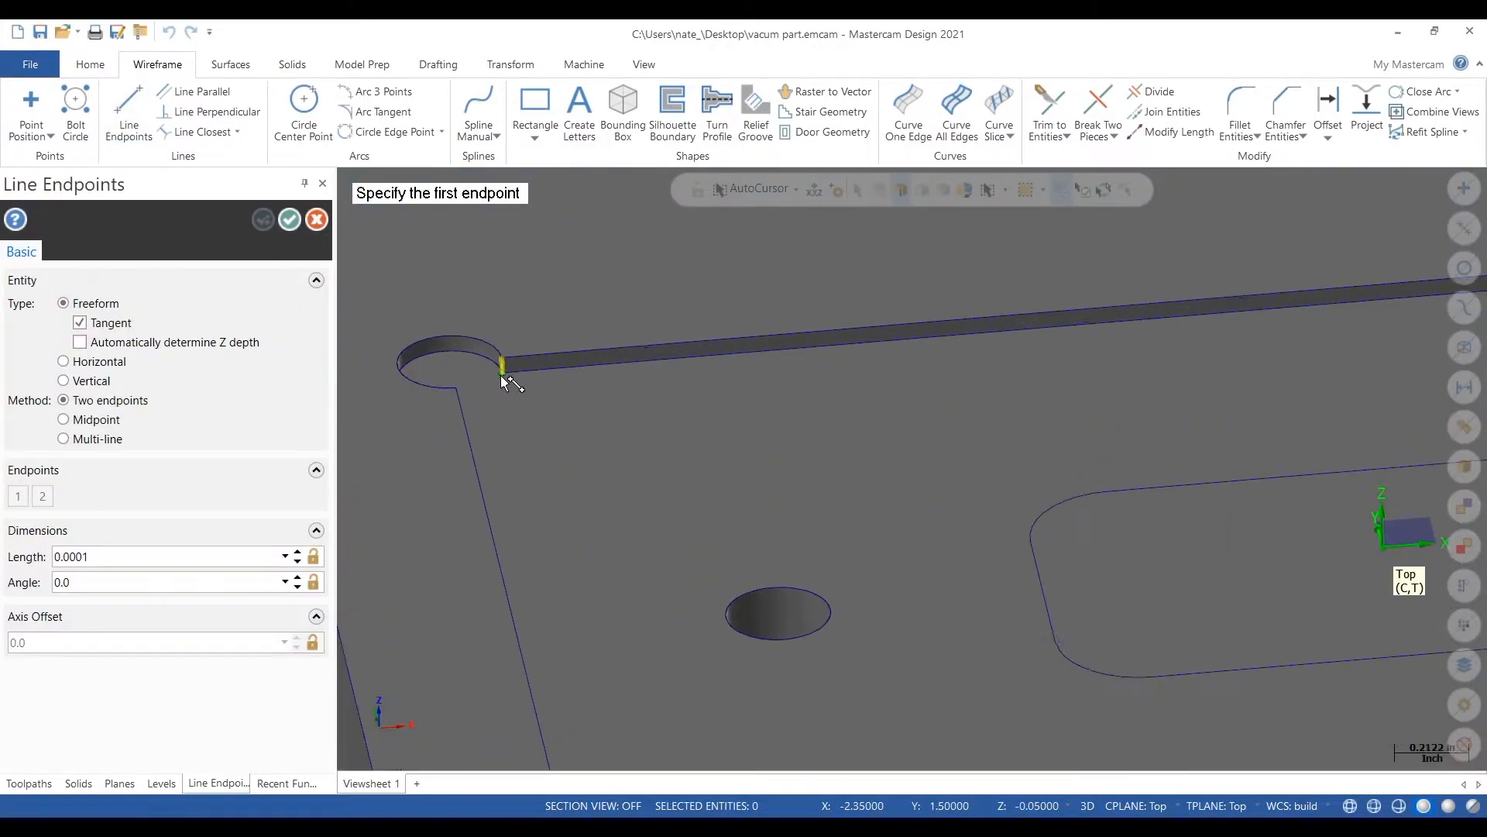
pyautogui.scroll(5, 502, 377)
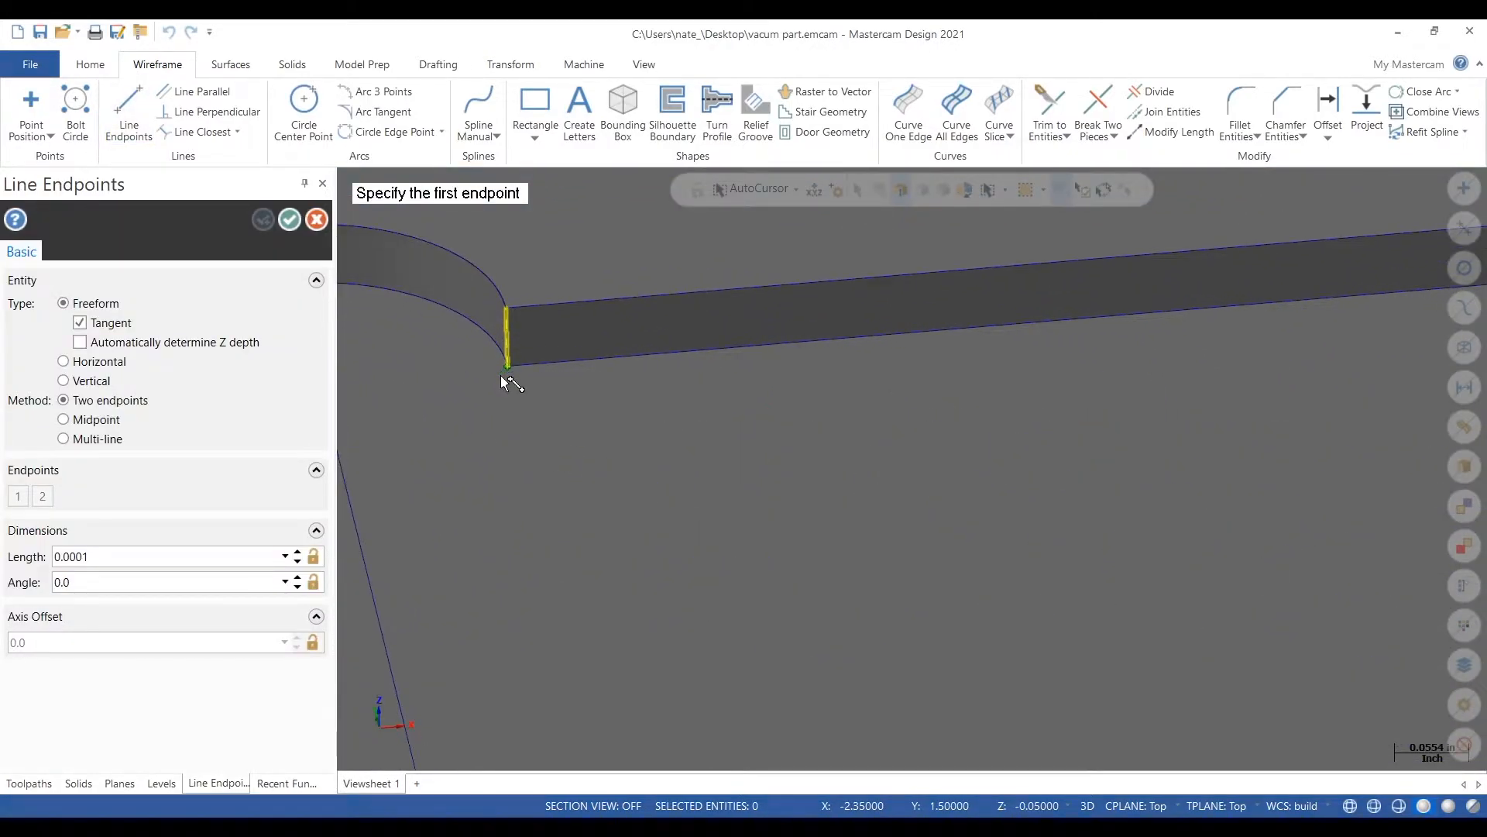
pyautogui.rightClick(511, 396)
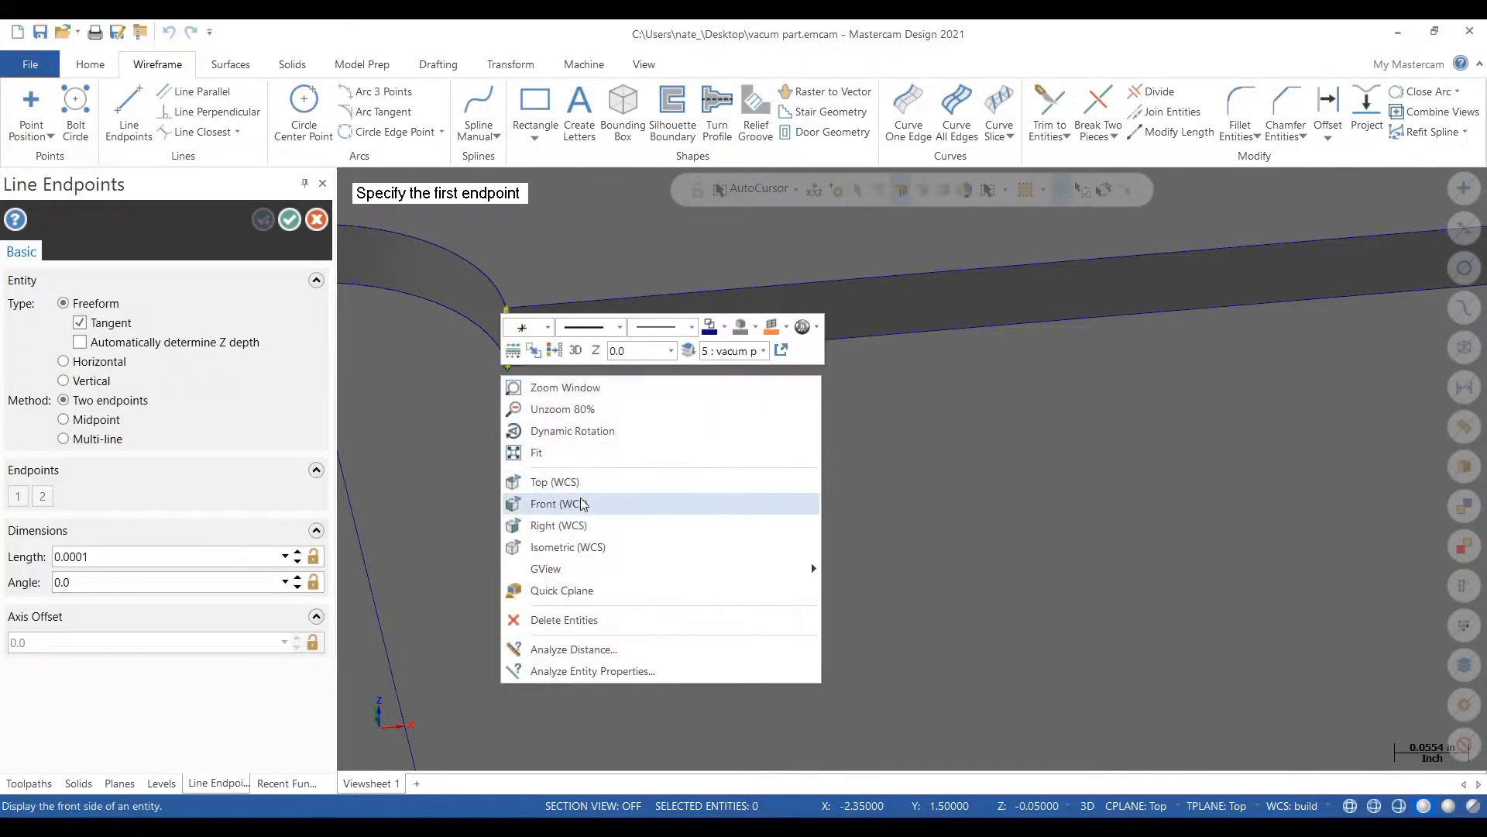
pyautogui.click(577, 479)
pyautogui.scroll(1, 570, 137)
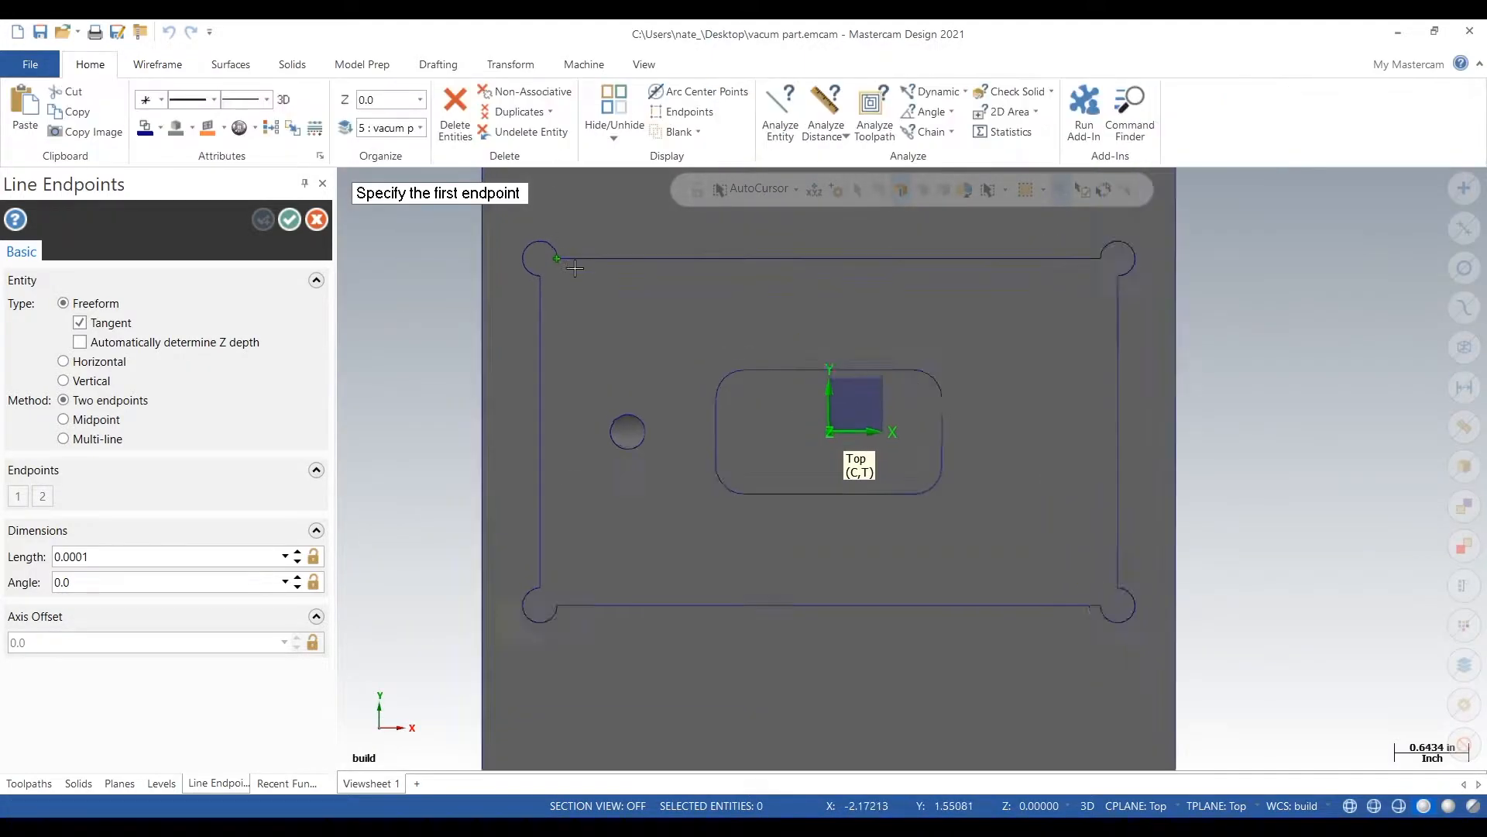
pyautogui.scroll(7, 555, 260)
pyautogui.moveTo(529, 251); pyautogui.dragTo(500, 229, button='middle')
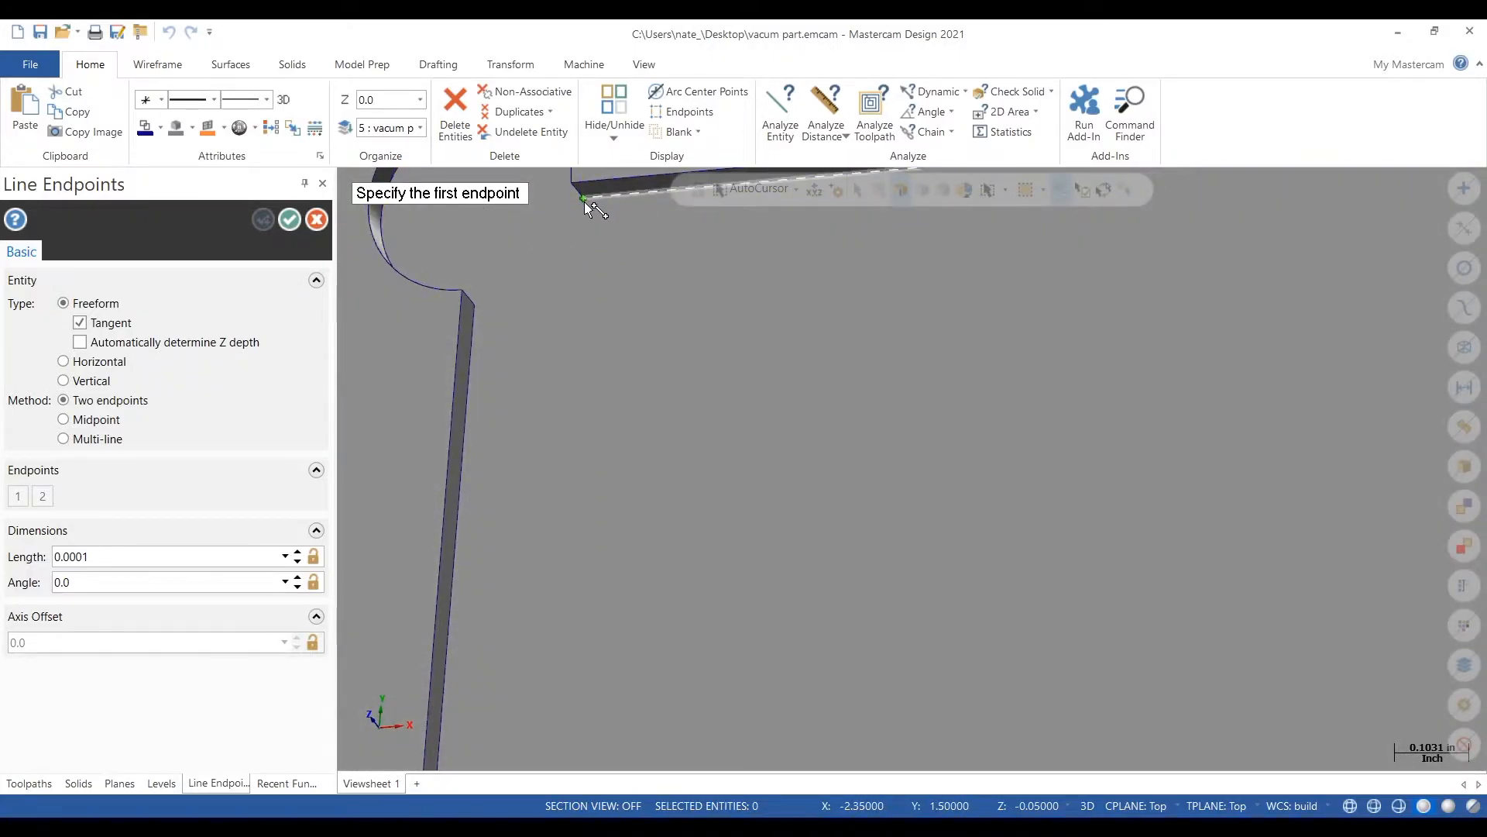
pyautogui.click(584, 202)
pyautogui.click(442, 219)
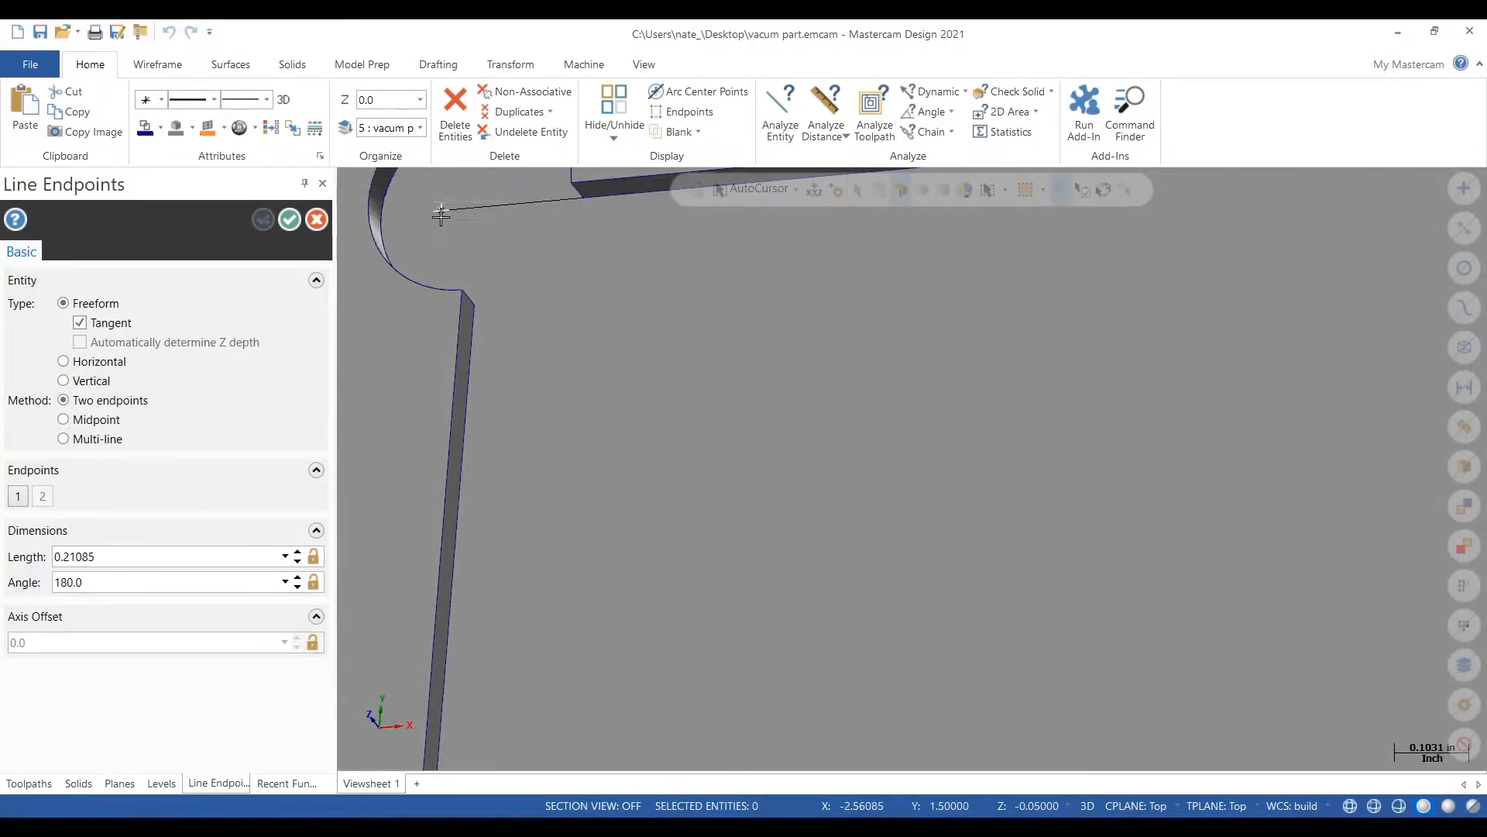
pyautogui.click(481, 303)
pyautogui.scroll(-2, 479, 299)
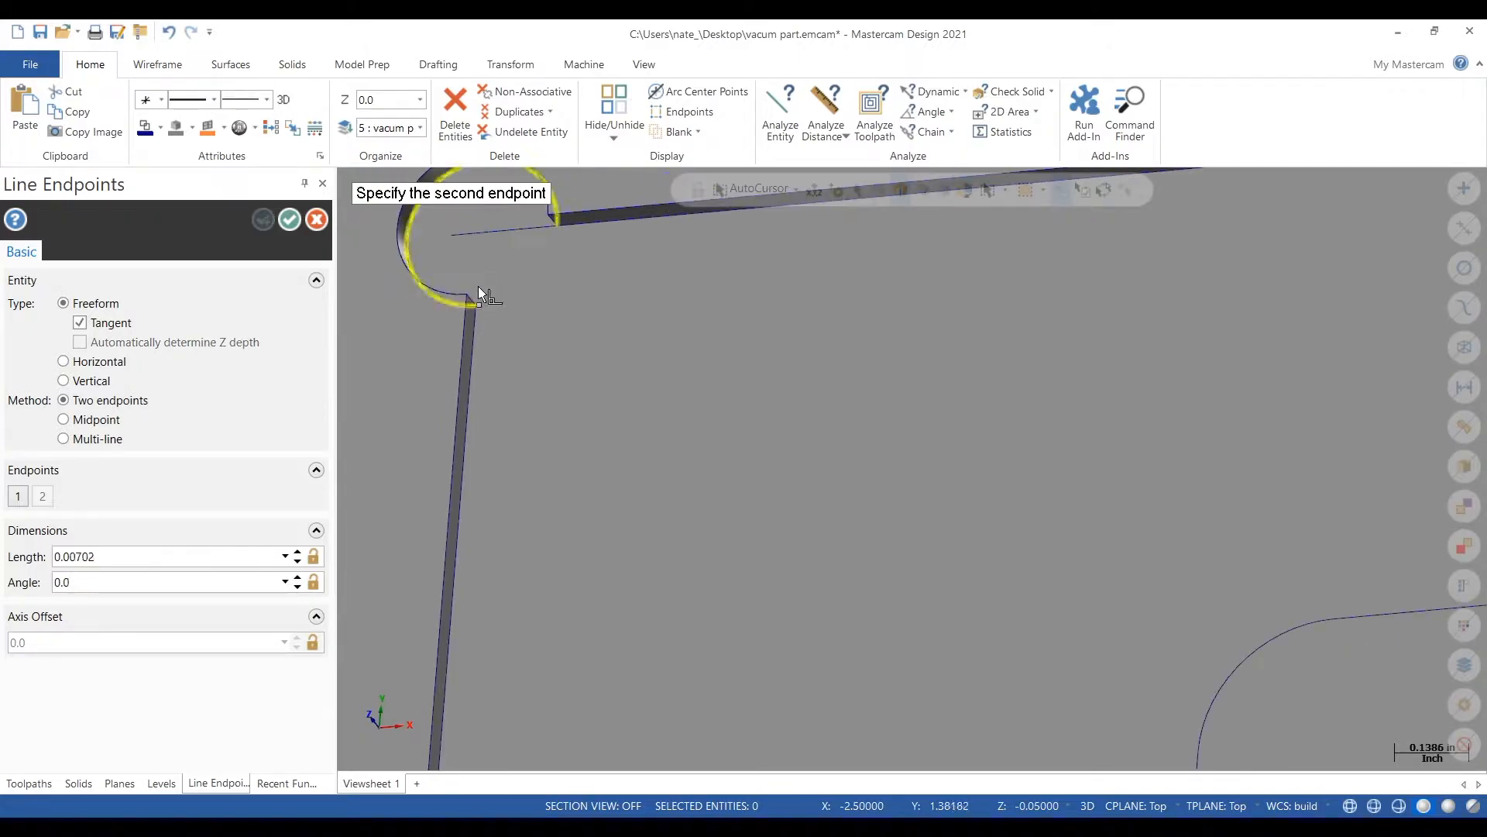
pyautogui.click(489, 213)
pyautogui.scroll(-2, 459, 264)
pyautogui.scroll(-2, 457, 263)
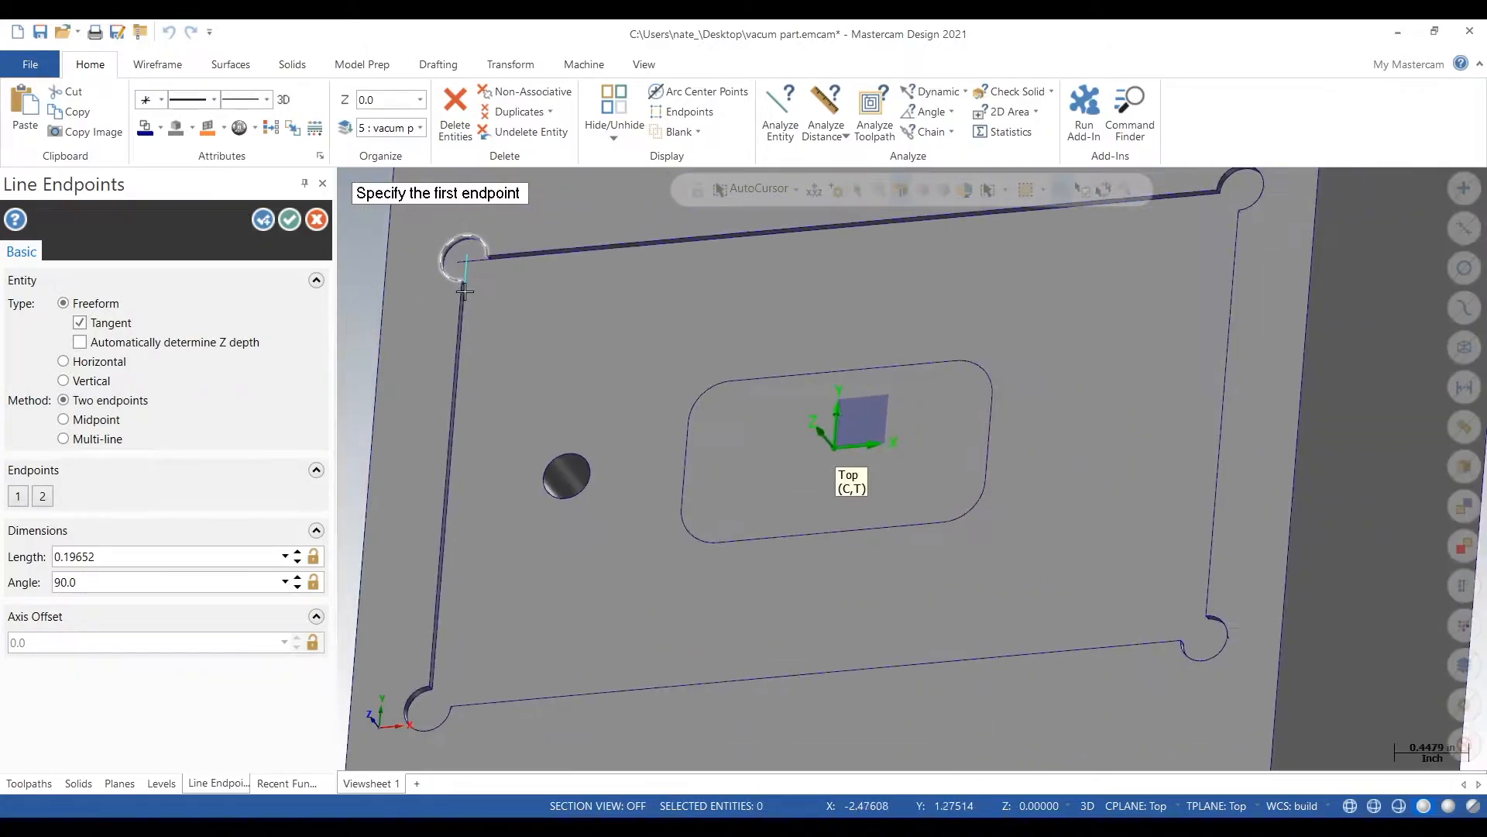
# Step: Draw a horizontal line about 0.20 in and a vertical line about 0.19 in long, crossing on the floor of the upper-right relief
pyautogui.scroll(3, 1272, 221)
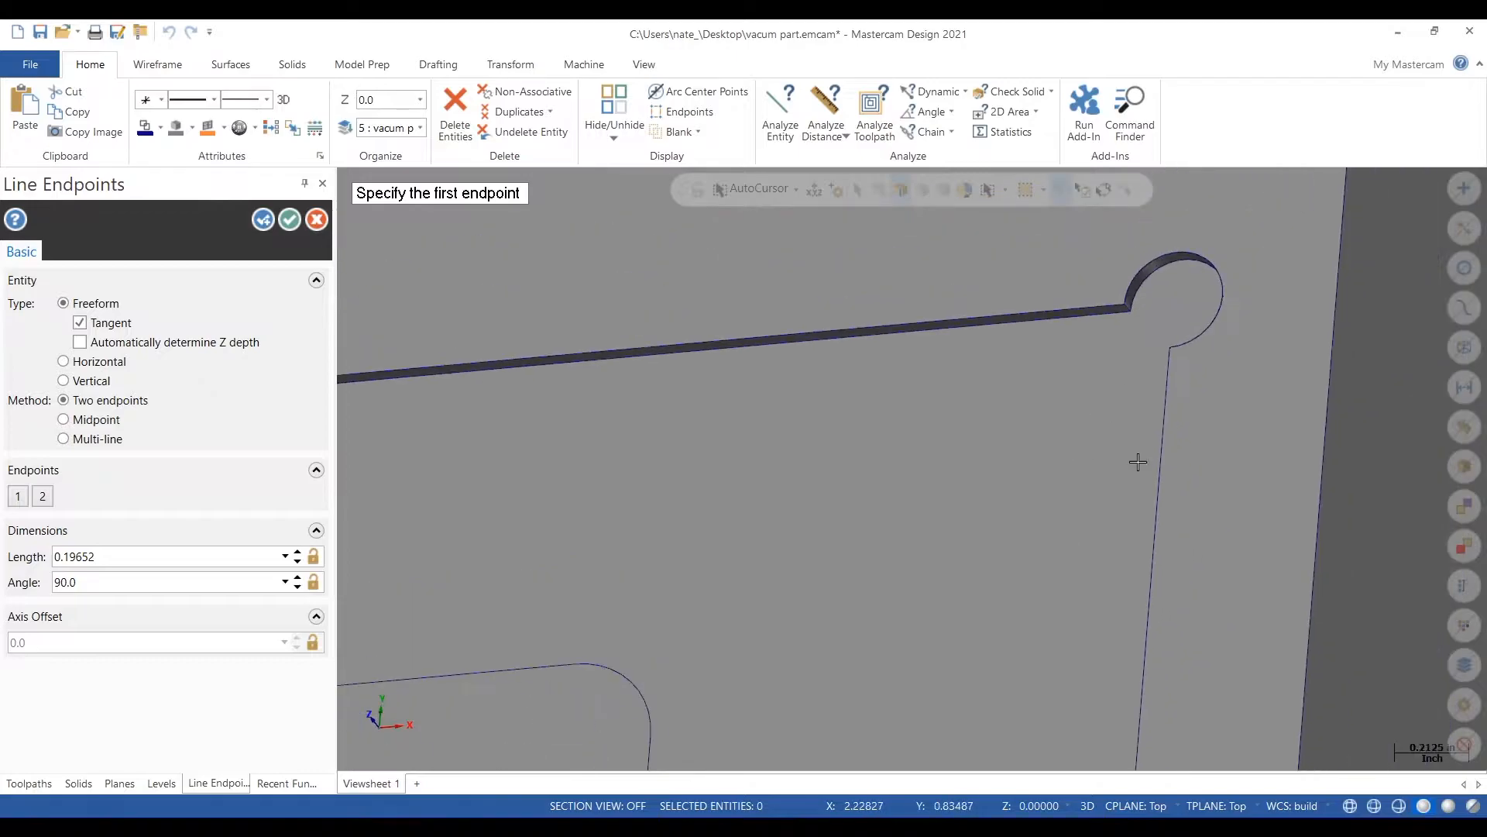
pyautogui.scroll(1, 1151, 326)
pyautogui.click(1085, 310)
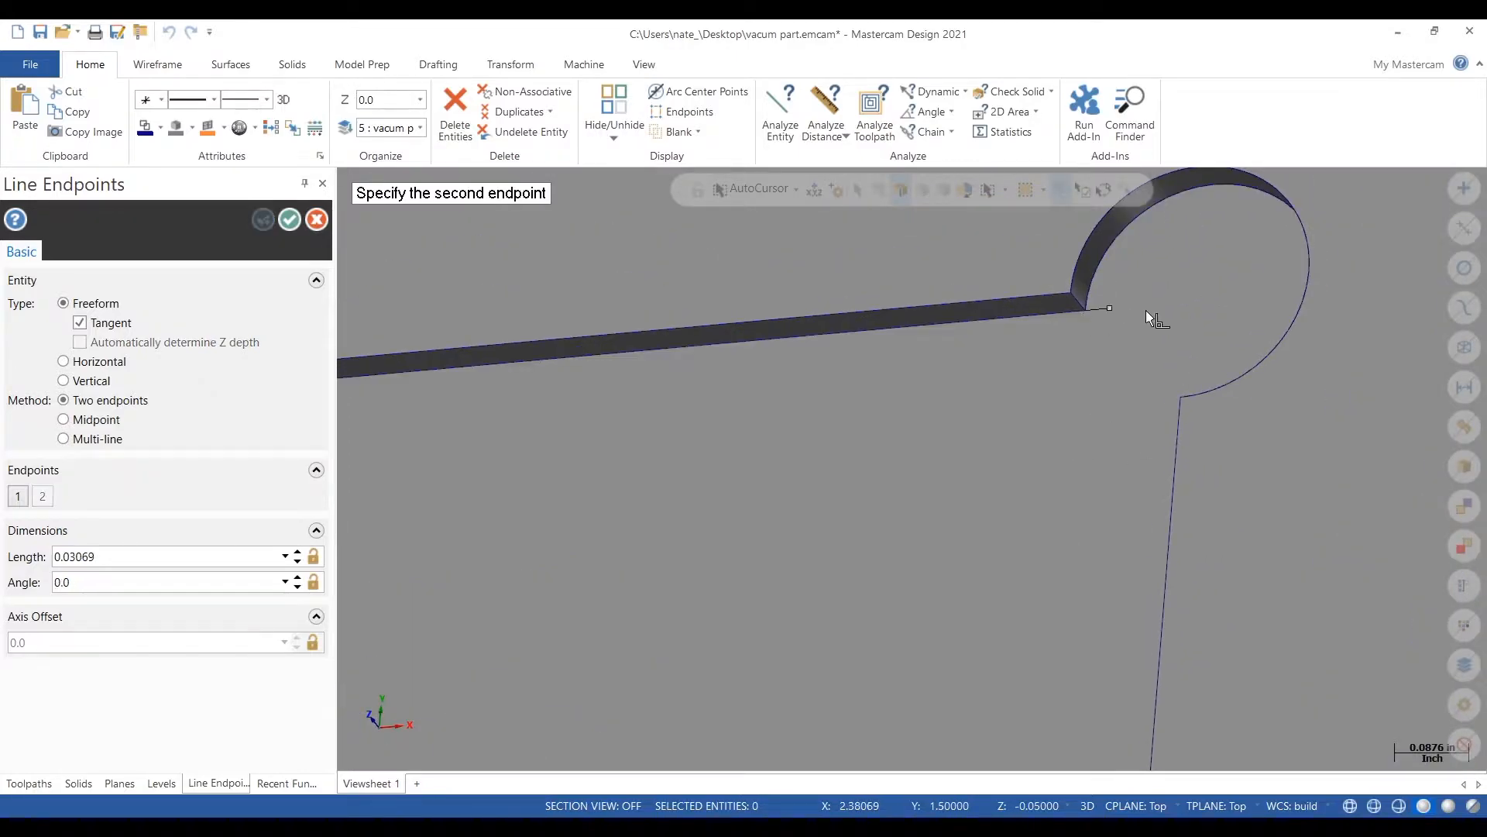
pyautogui.click(1244, 304)
pyautogui.moveTo(1212, 326); pyautogui.dragTo(1223, 407, button='middle')
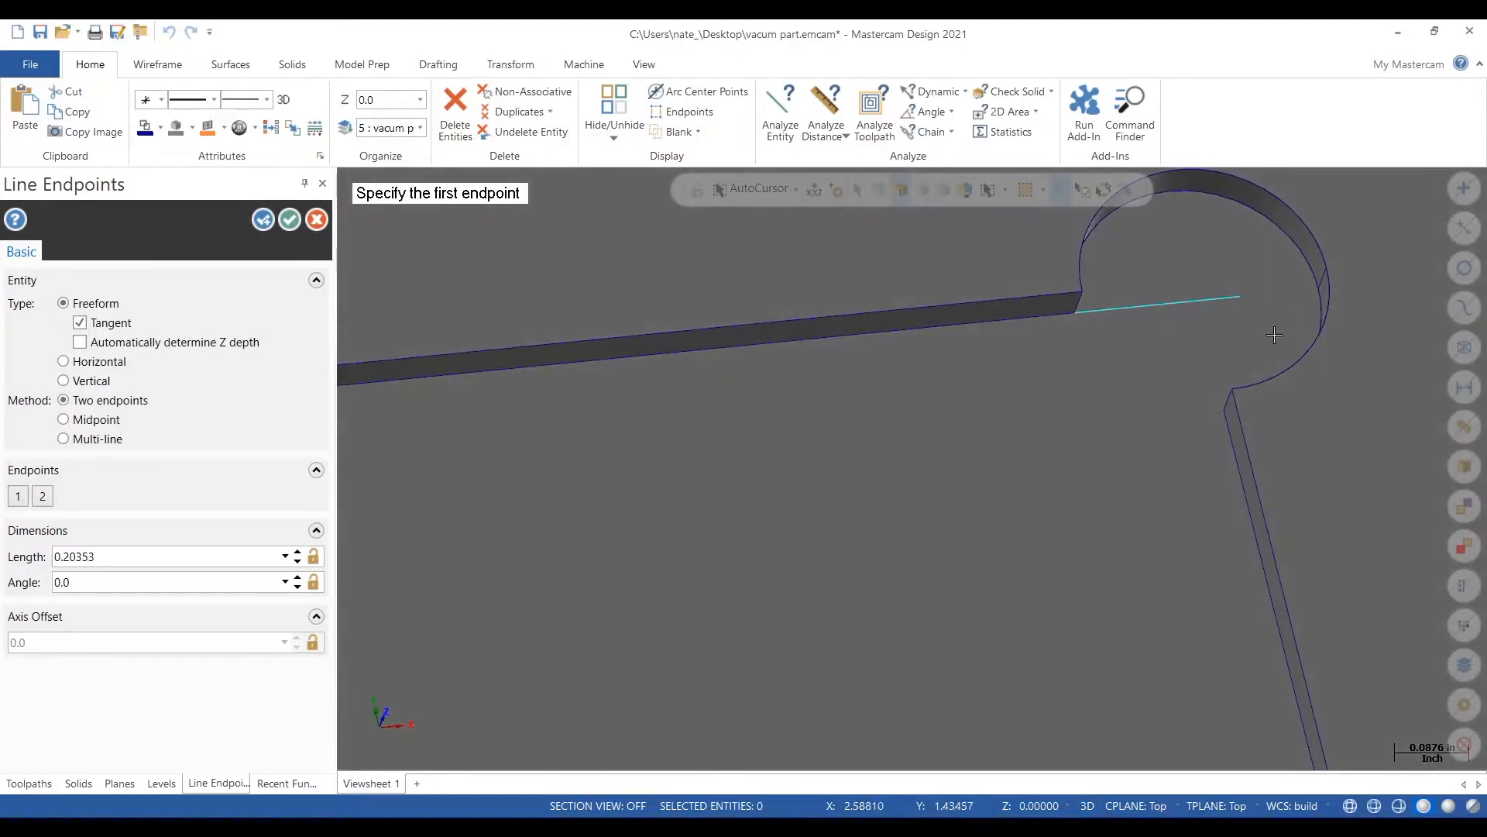
pyautogui.click(1221, 412)
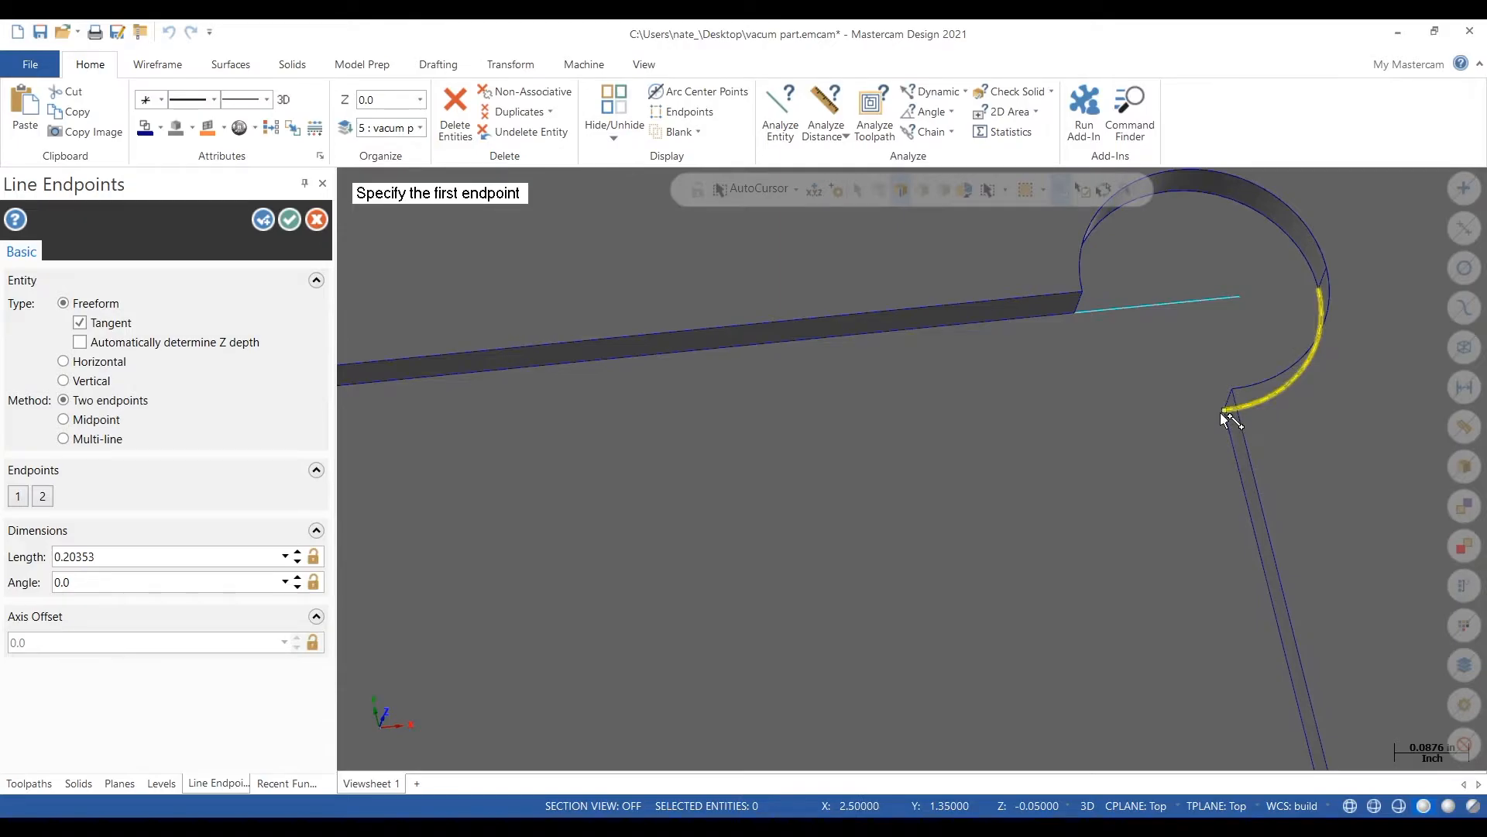
pyautogui.click(1198, 268)
pyautogui.scroll(-5, 1181, 232)
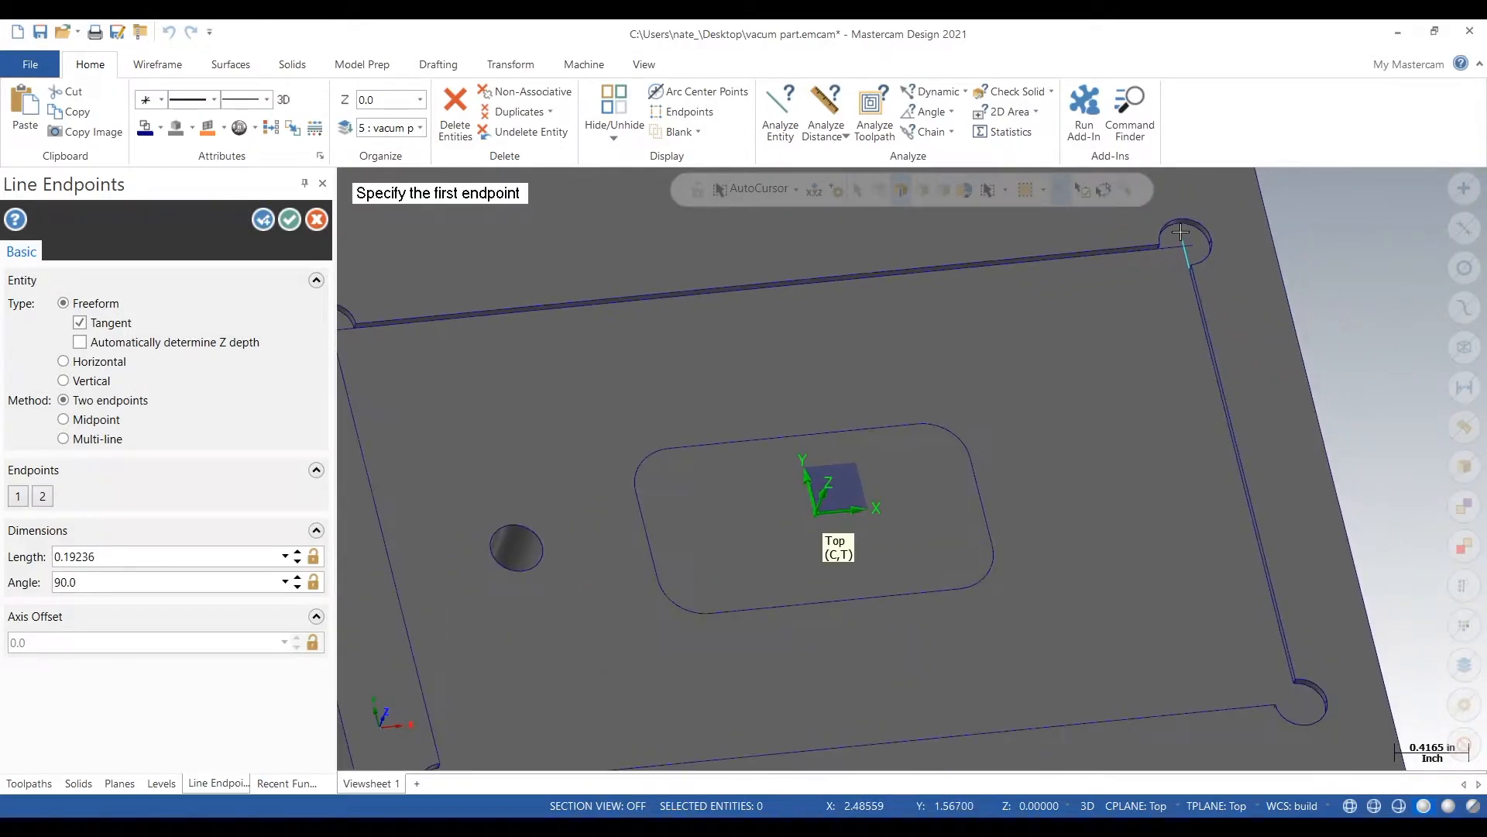
# Step: Draw a vertical line about 0.18 in and a horizontal line about 0.19 in long, crossing on the floor of the lower-right relief
pyautogui.scroll(5, 1240, 585)
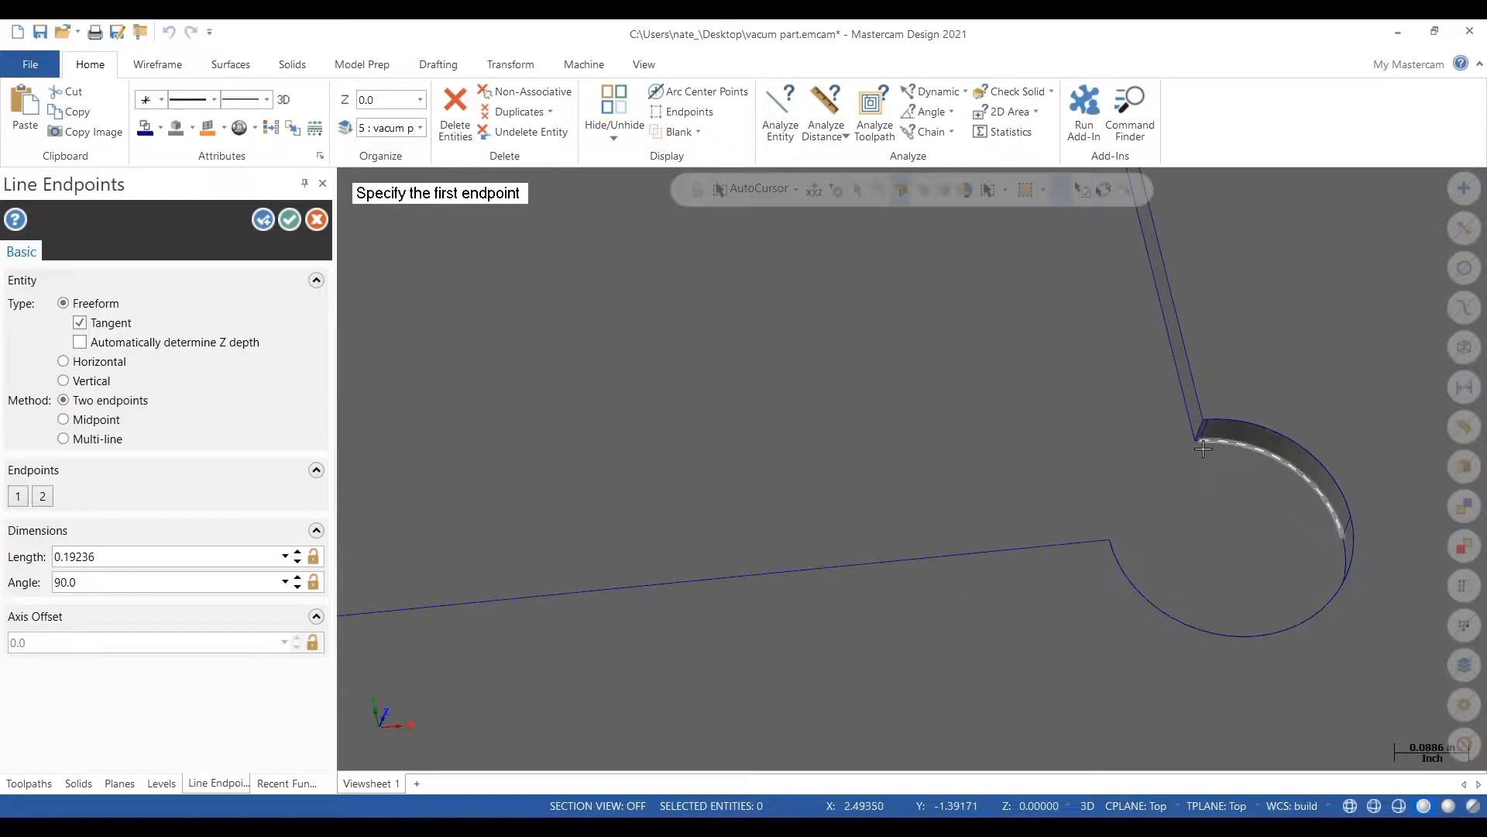
pyautogui.scroll(3, 1198, 448)
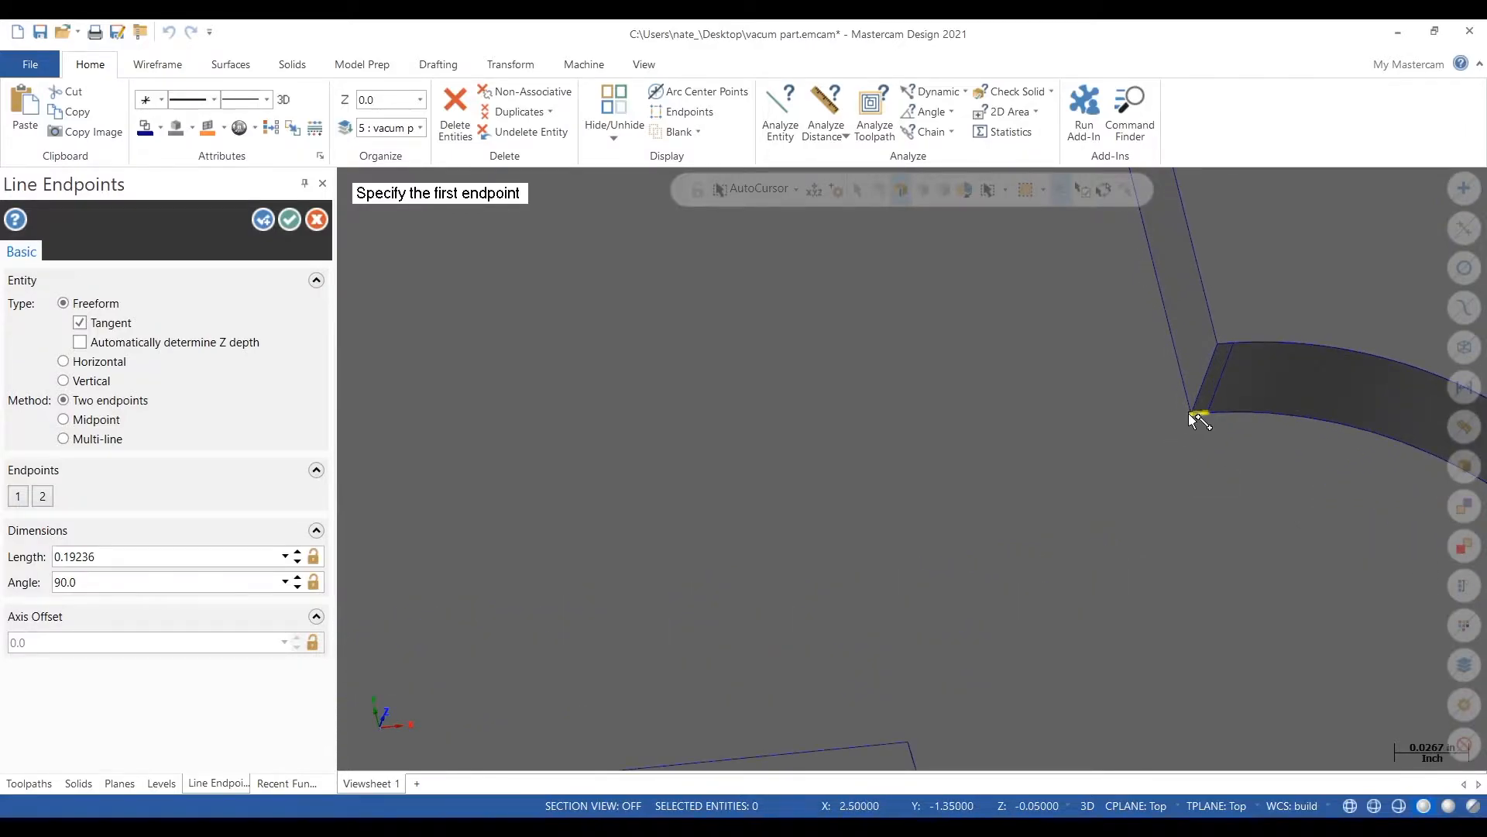
pyautogui.click(1191, 414)
pyautogui.scroll(-2, 1186, 406)
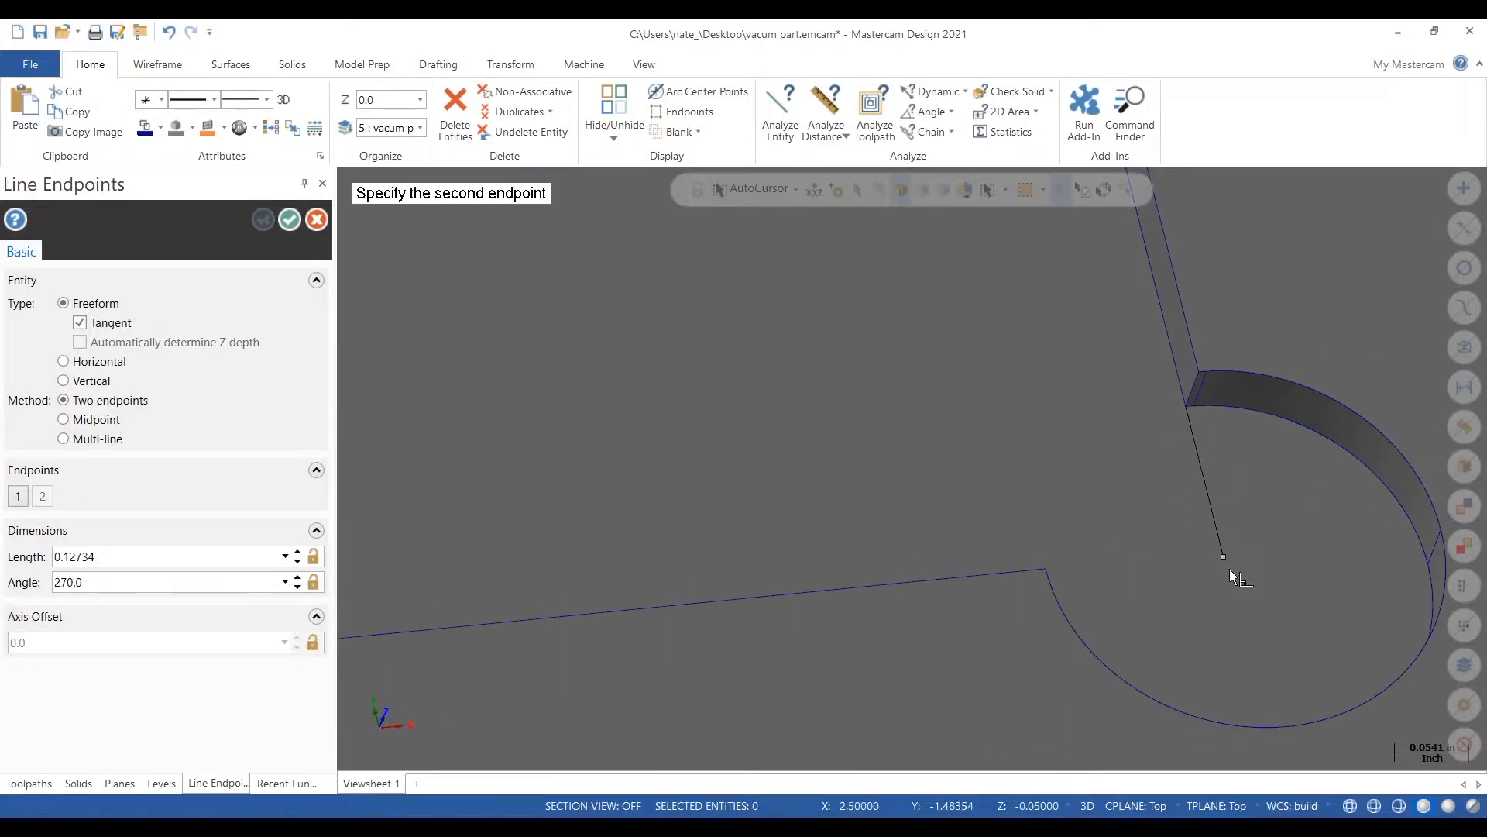
pyautogui.click(1247, 621)
pyautogui.moveTo(1278, 521); pyautogui.dragTo(1155, 531, button='middle')
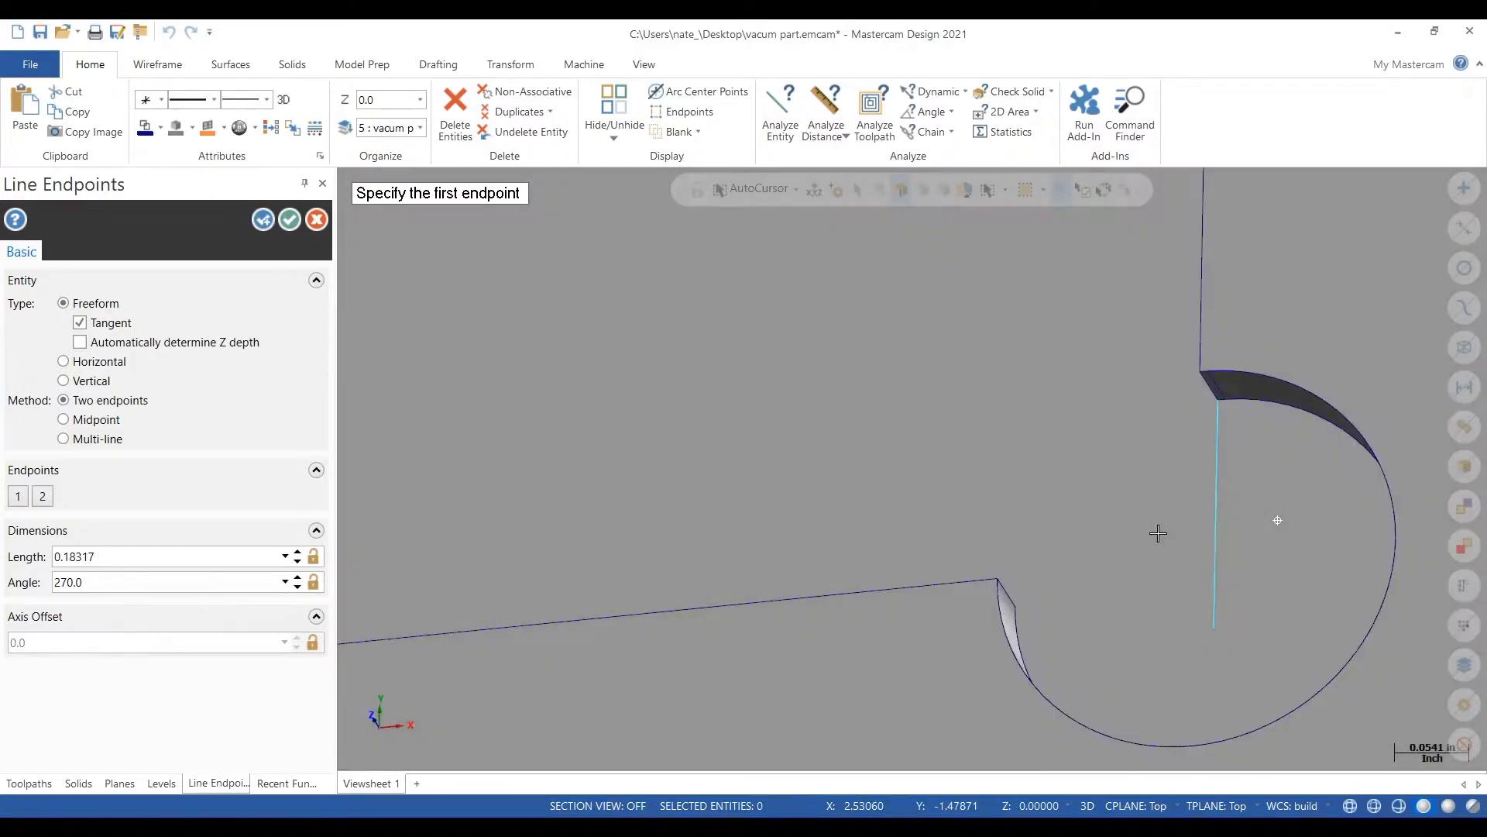
pyautogui.click(1027, 602)
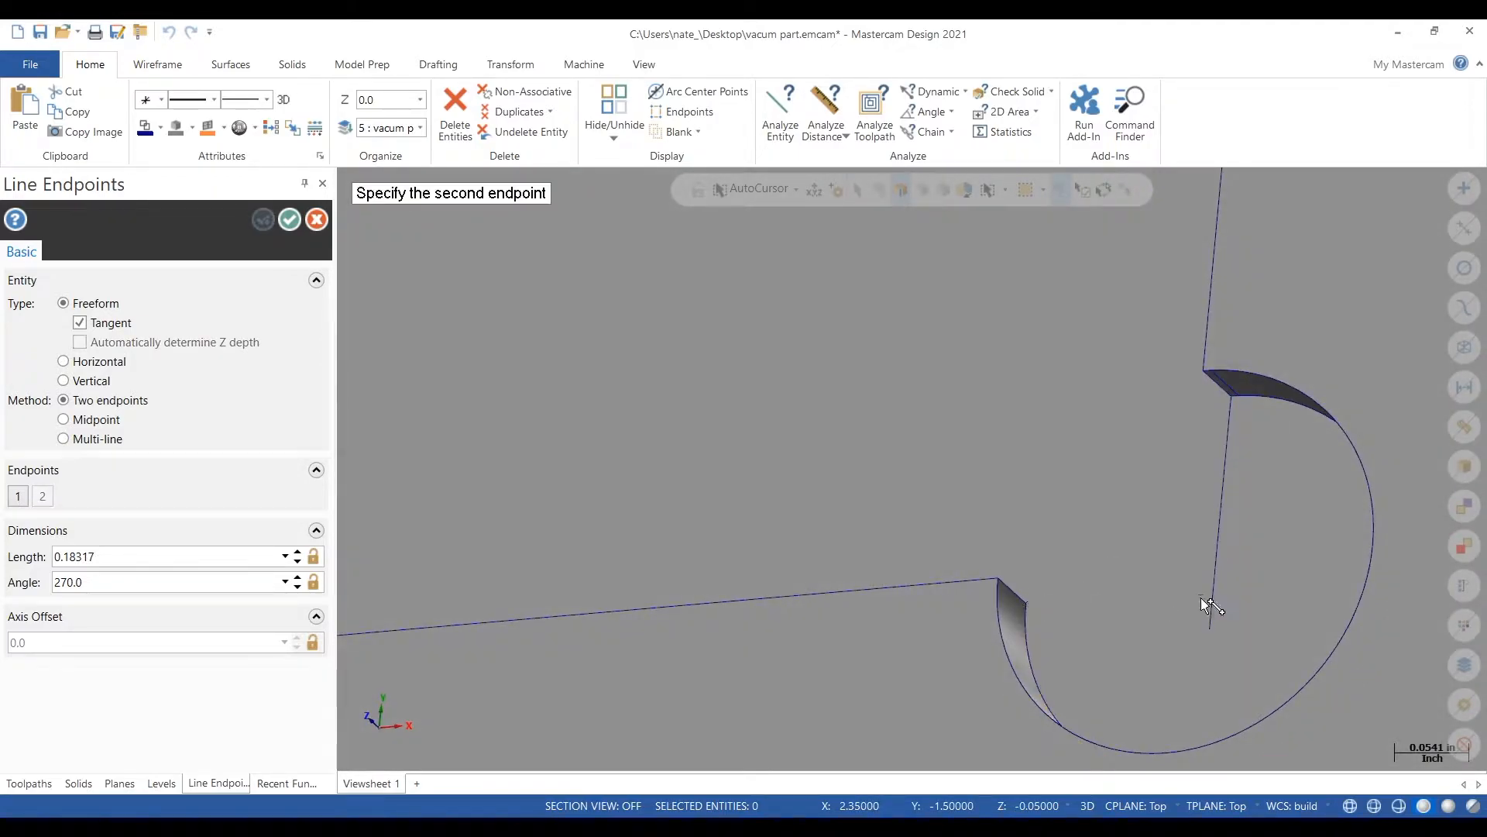
pyautogui.click(1258, 583)
pyautogui.scroll(-10, 1309, 558)
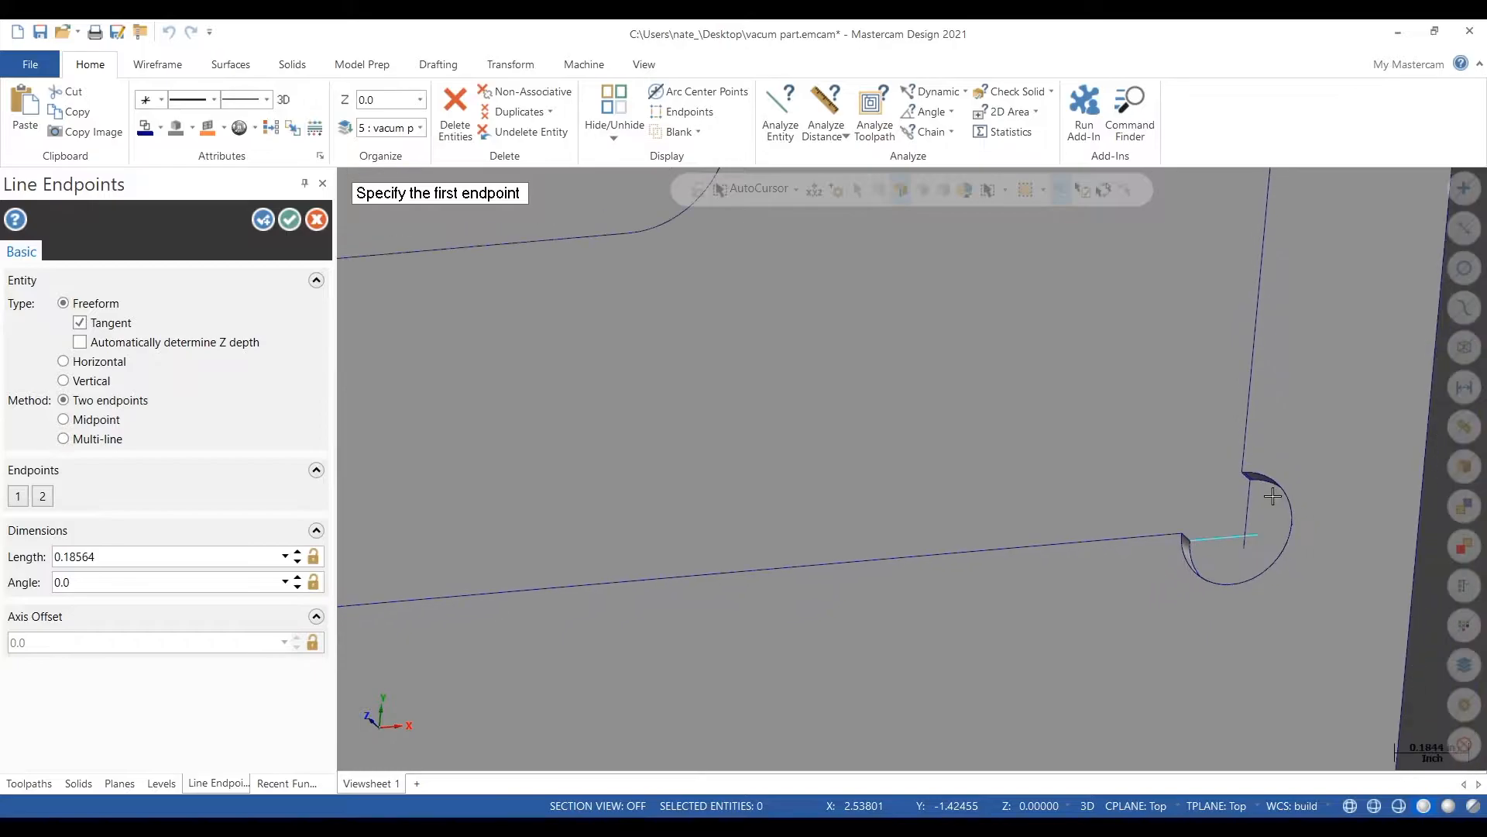
# Step: Draw a horizontal line about 0.20 in and a vertical line about 0.18 in long across the lower-left relief floor, finishing the line set
pyautogui.scroll(5, 864, 522)
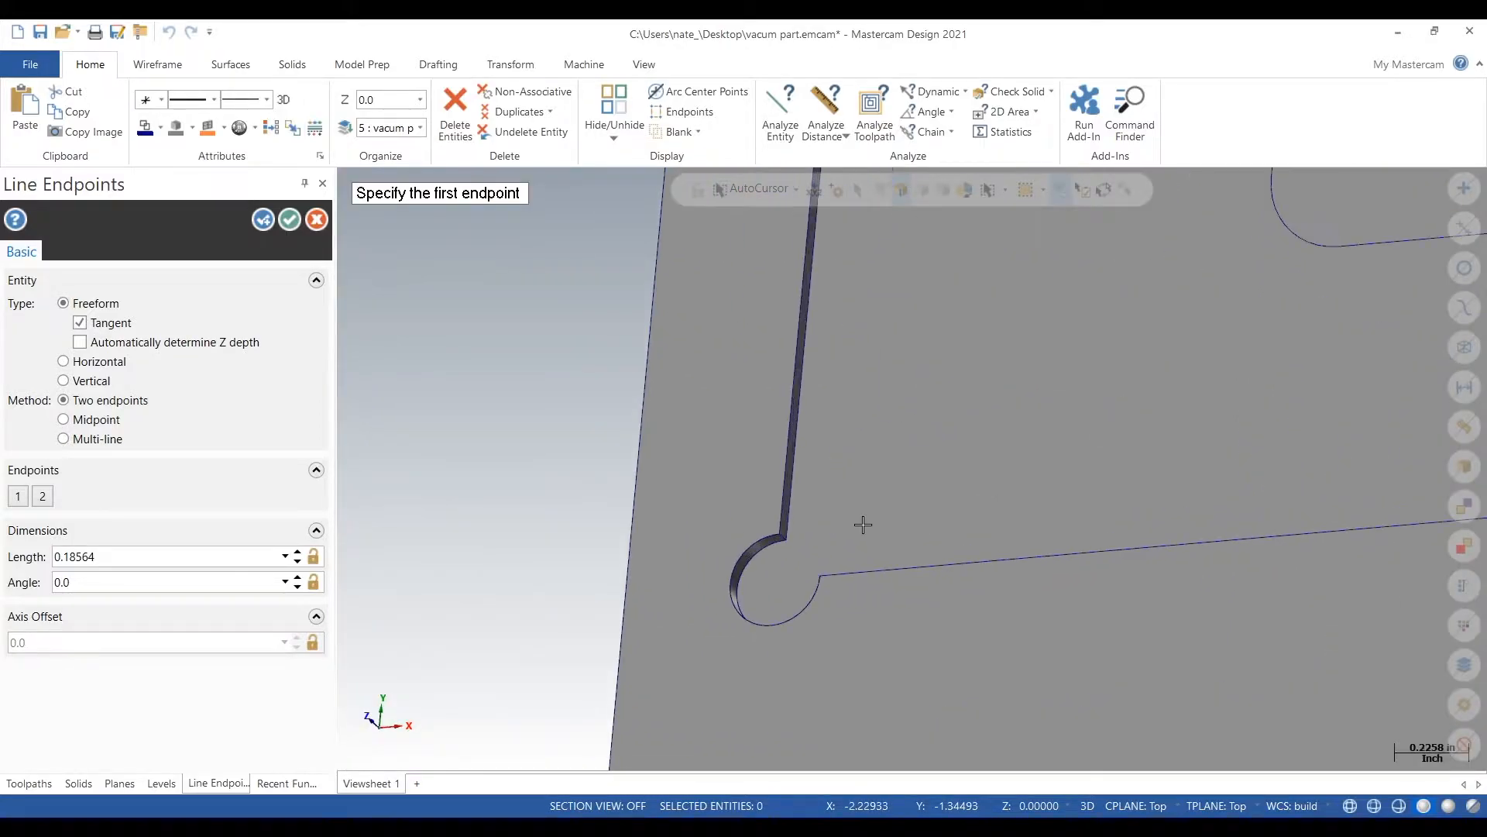
pyautogui.scroll(10, 852, 608)
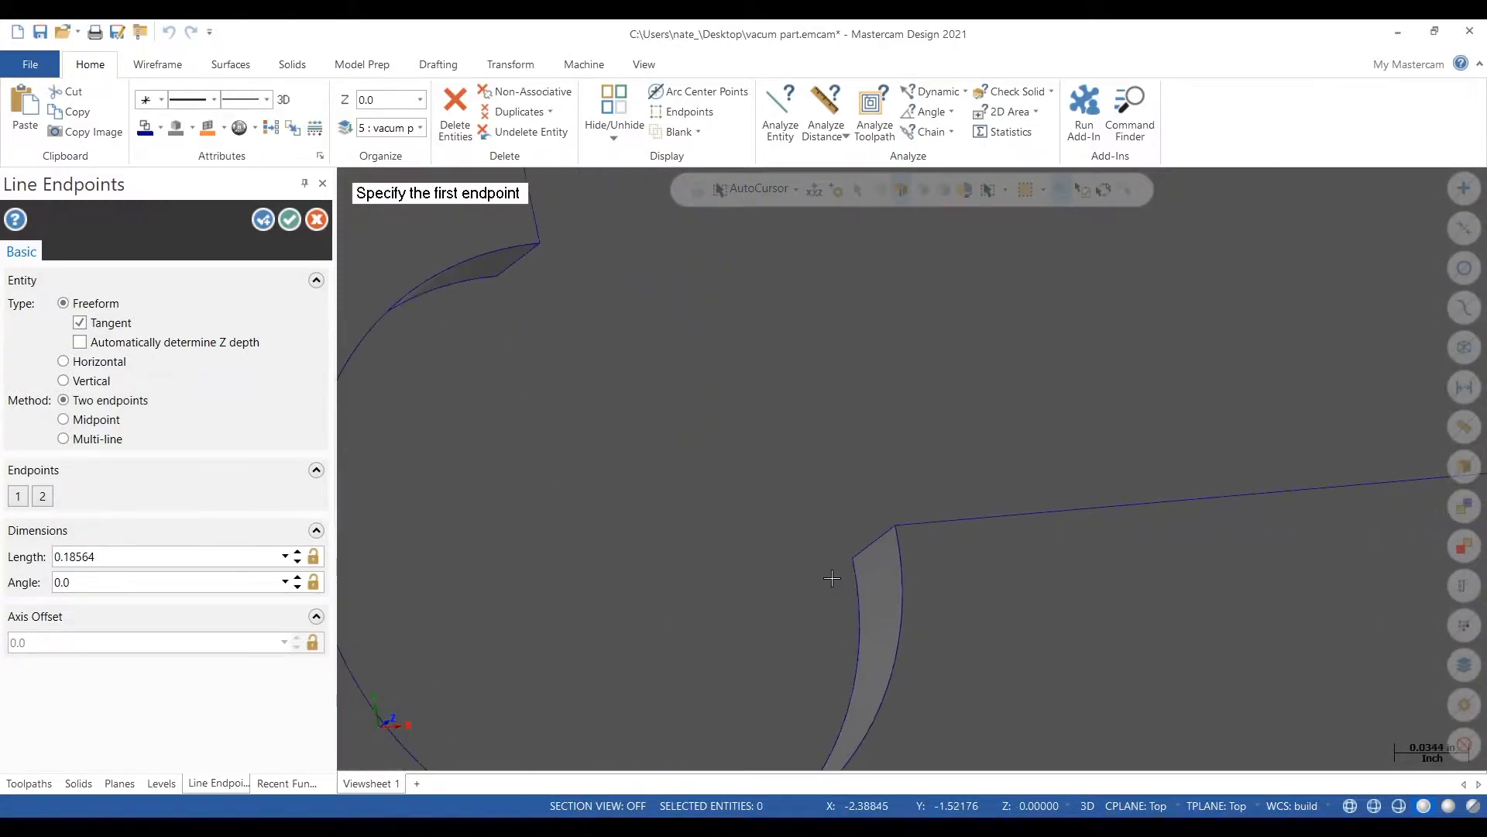
pyautogui.click(856, 551)
pyautogui.scroll(-3, 852, 550)
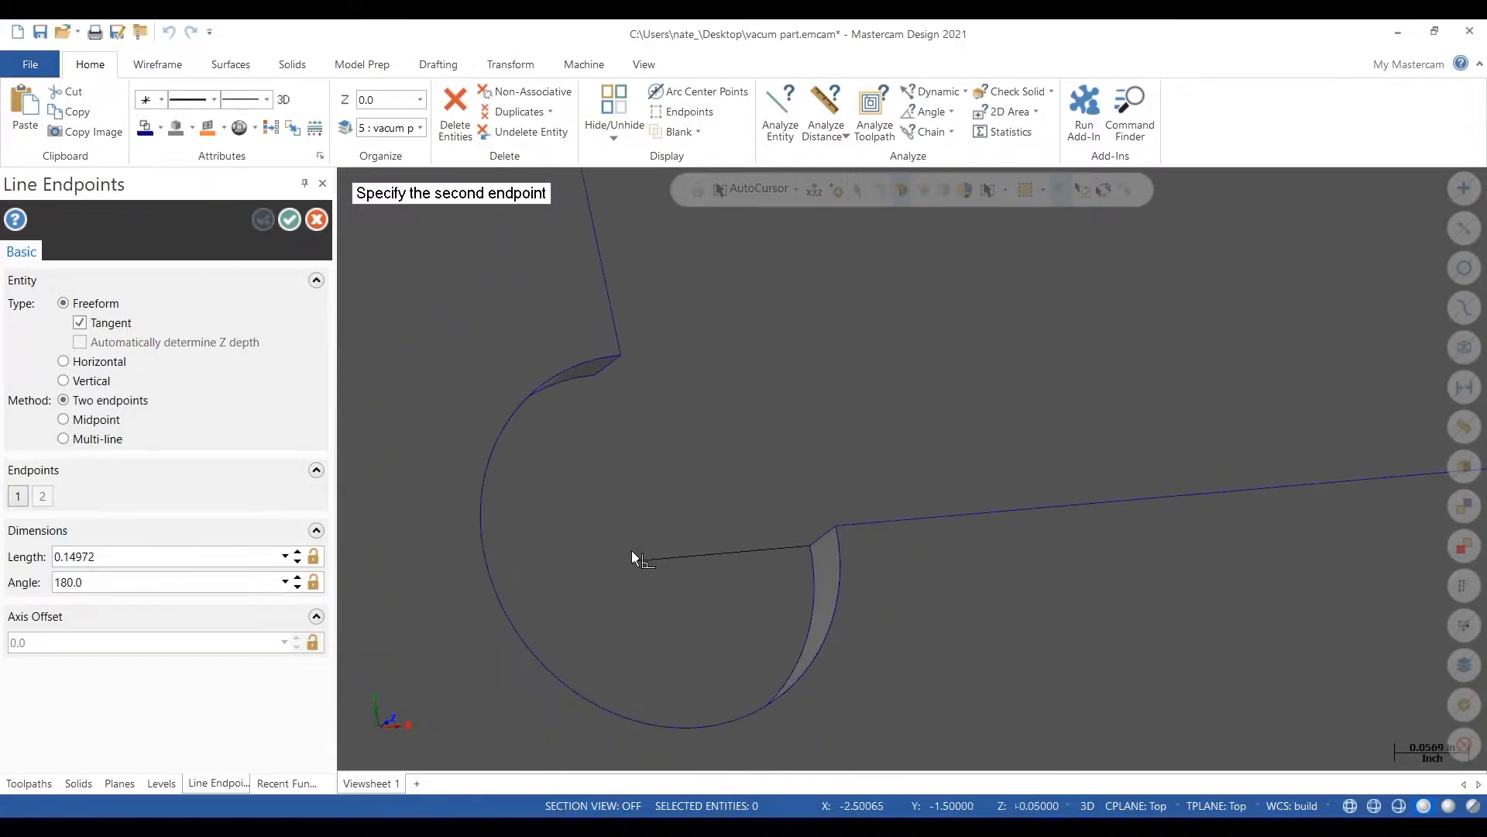
pyautogui.click(578, 566)
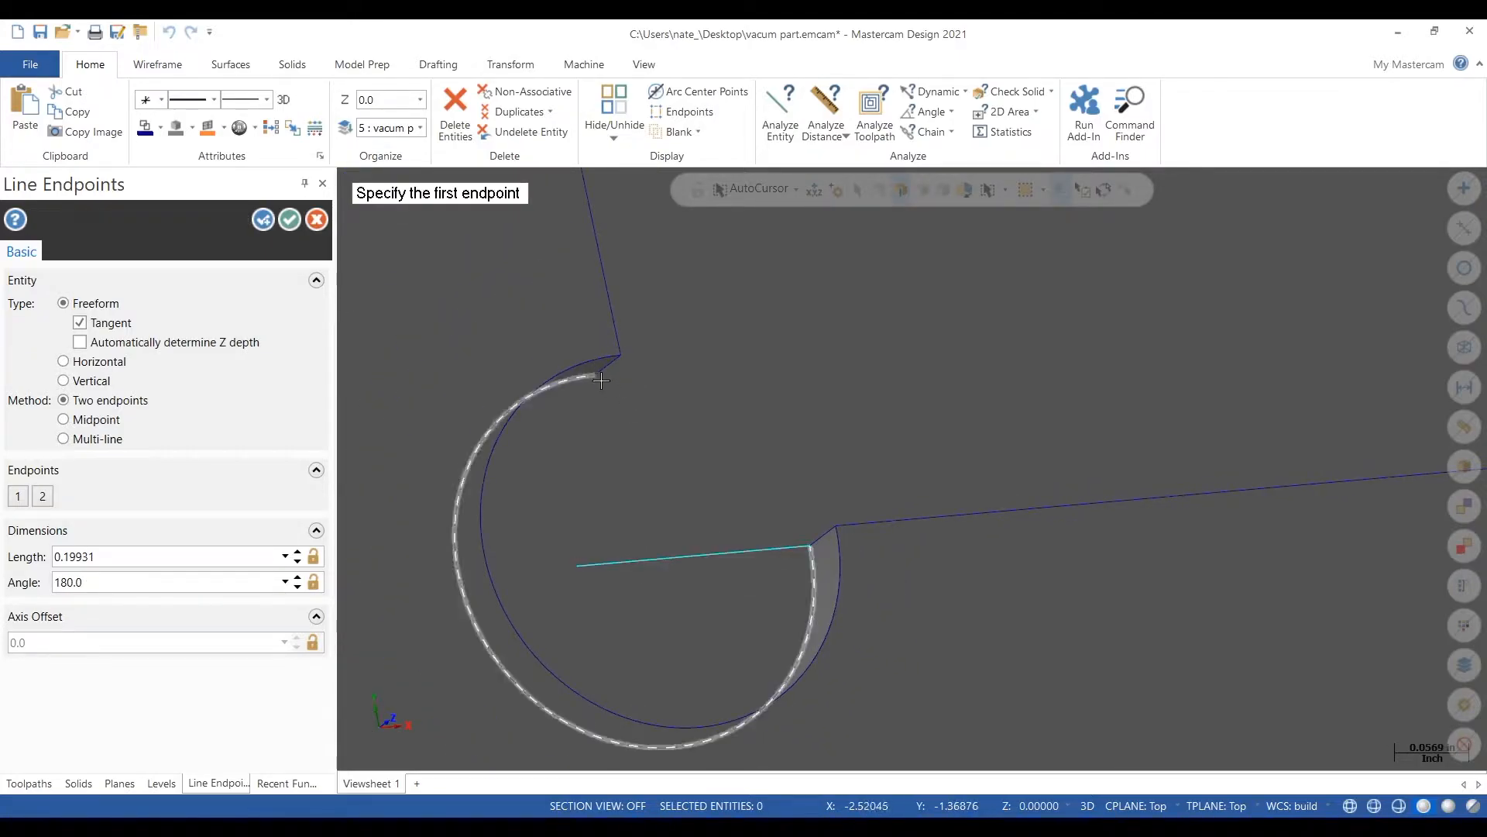
pyautogui.click(597, 377)
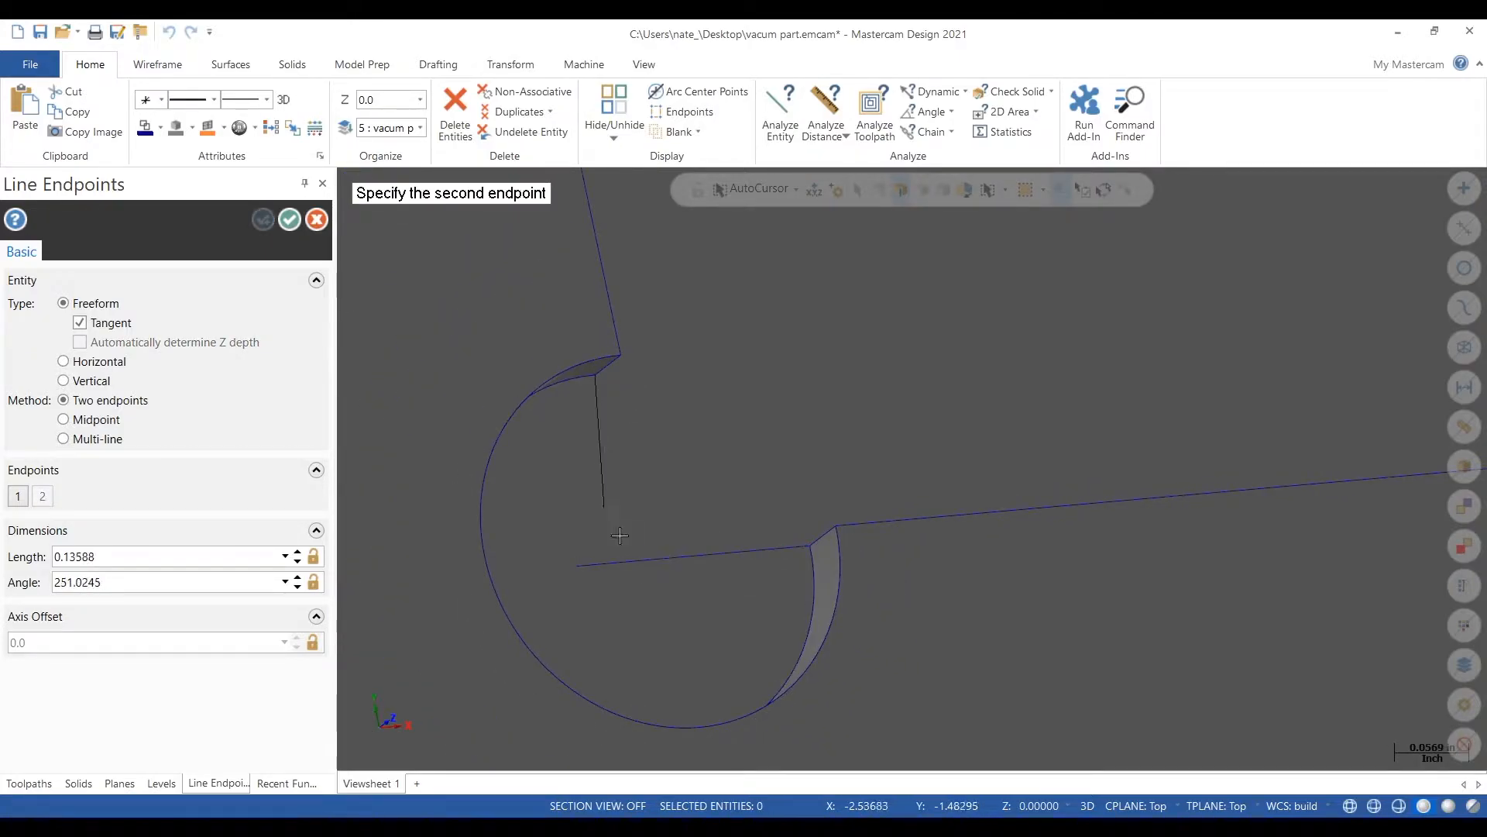
pyautogui.click(643, 592)
pyautogui.scroll(-5, 588, 604)
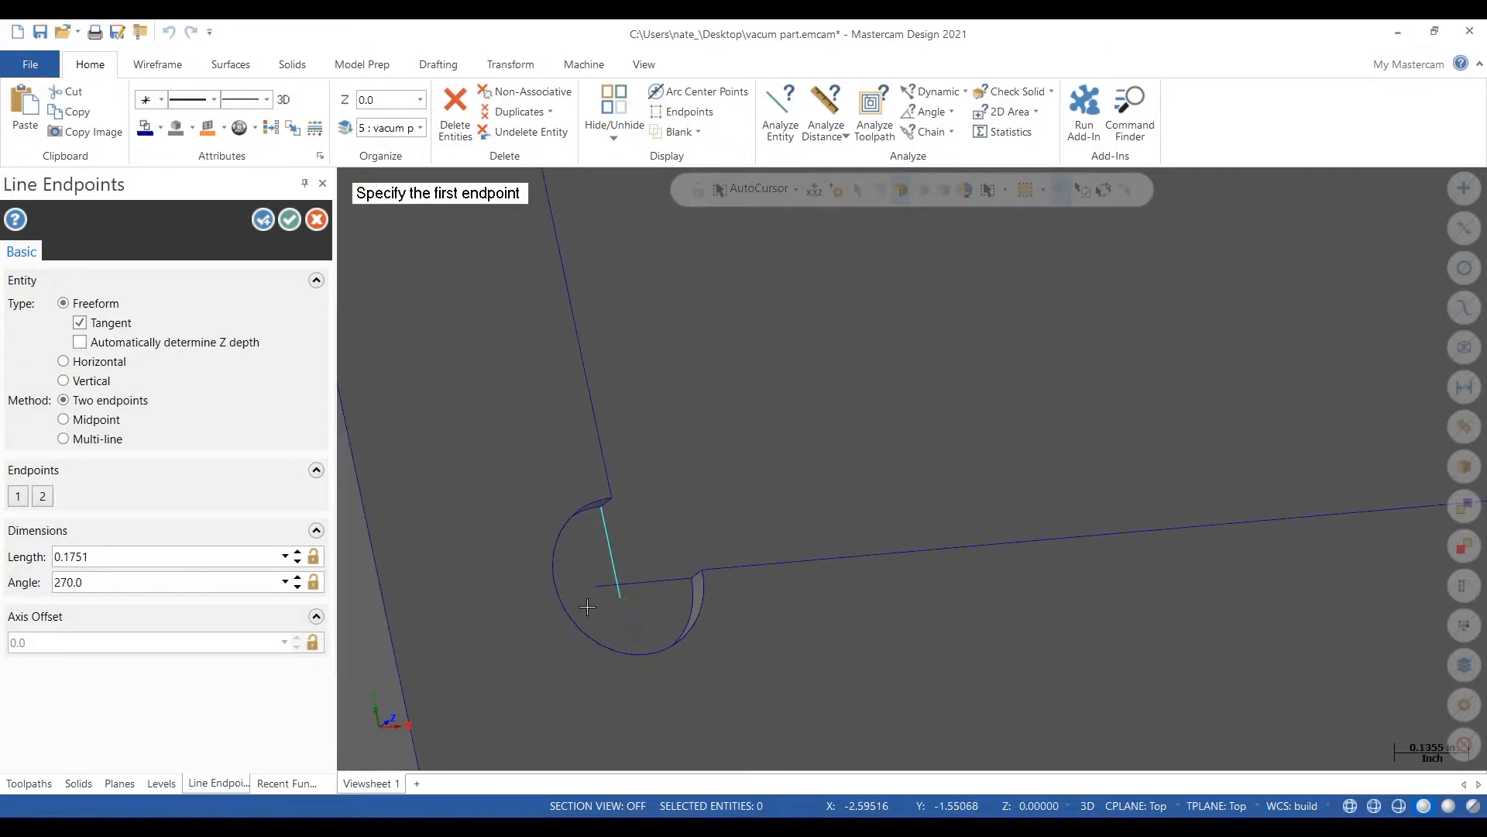
pyautogui.scroll(-6, 588, 607)
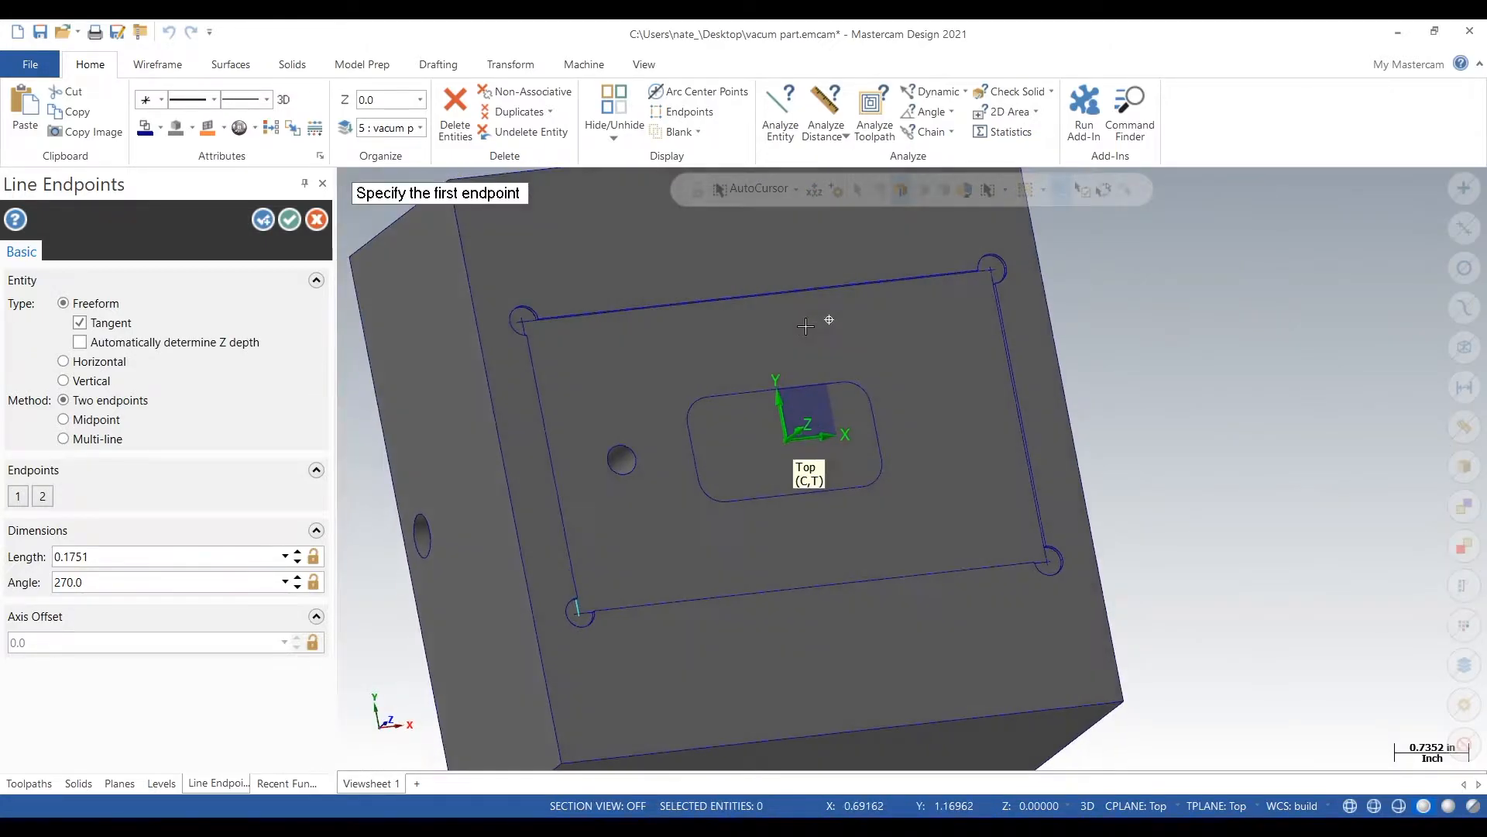
pyautogui.moveTo(777, 318); pyautogui.dragTo(663, 296, button='middle')
pyautogui.click(290, 220)
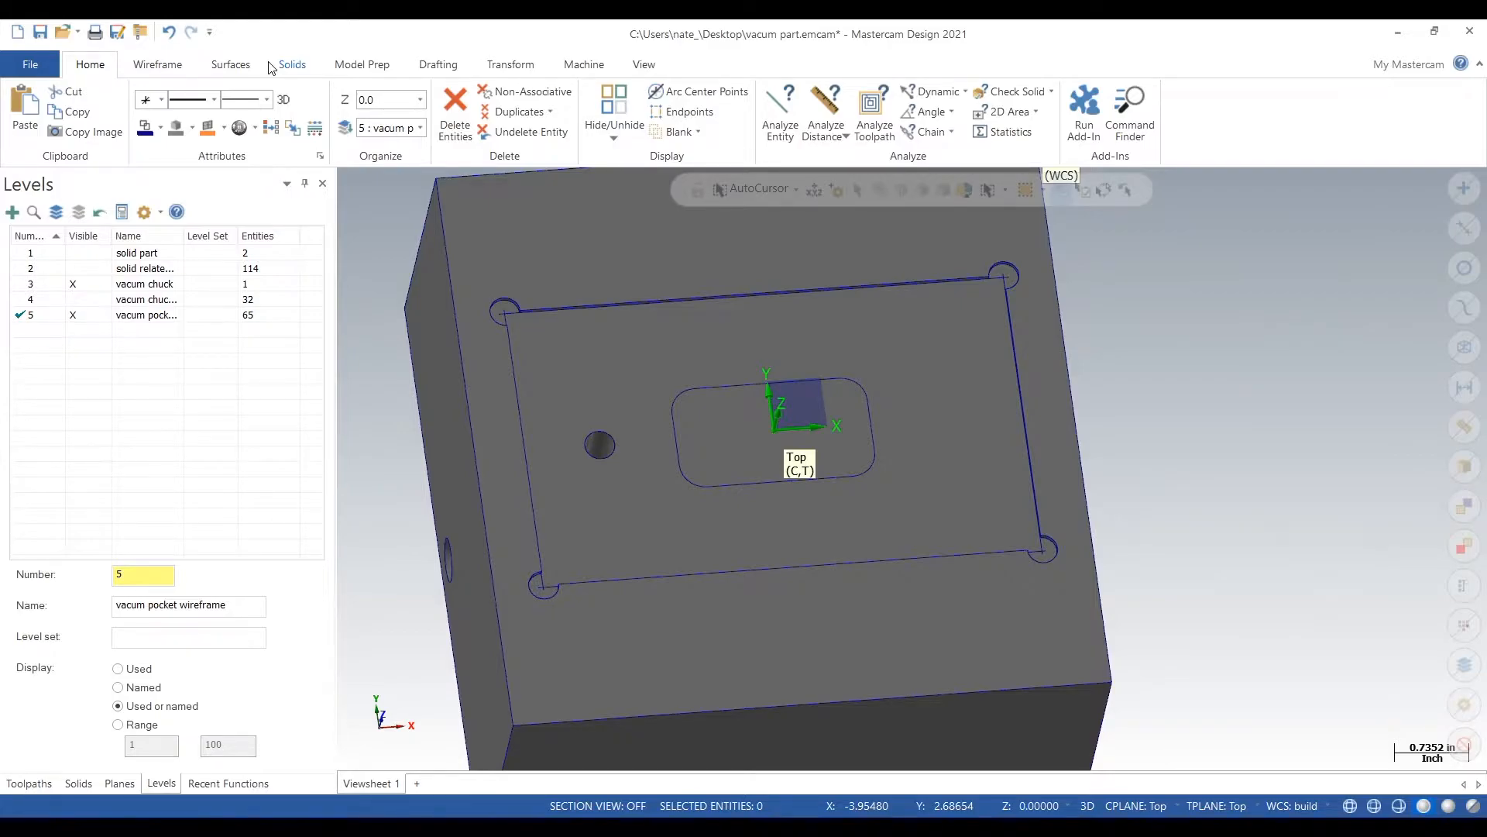
# Step: Trim the two crossing floor lines in the lower-left corner relief to their intersection, using Trim to Entities with the Auto method
pyautogui.click(178, 64)
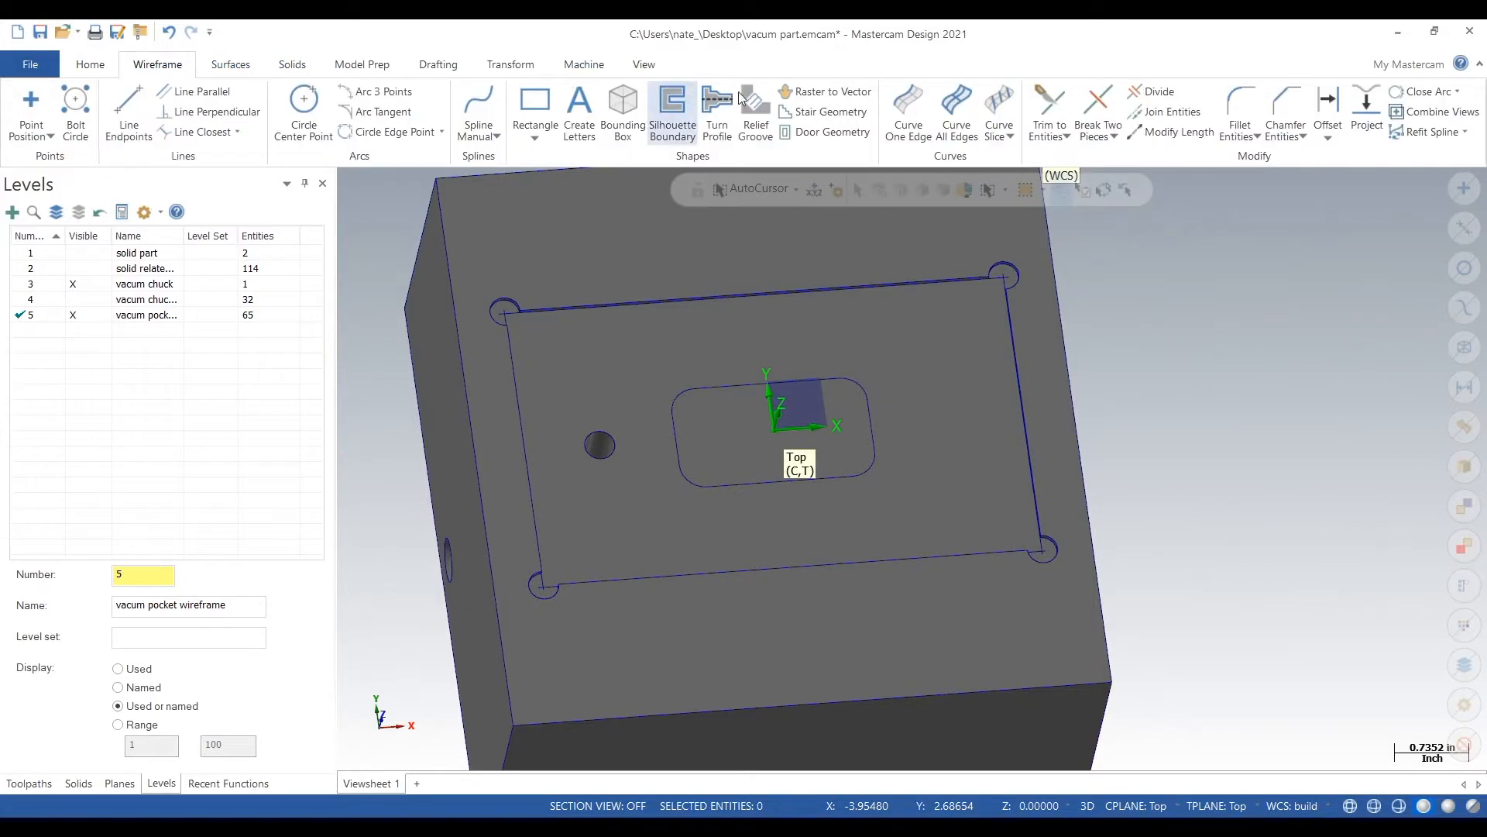
pyautogui.click(1051, 102)
pyautogui.scroll(2, 609, 543)
pyautogui.scroll(3, 608, 543)
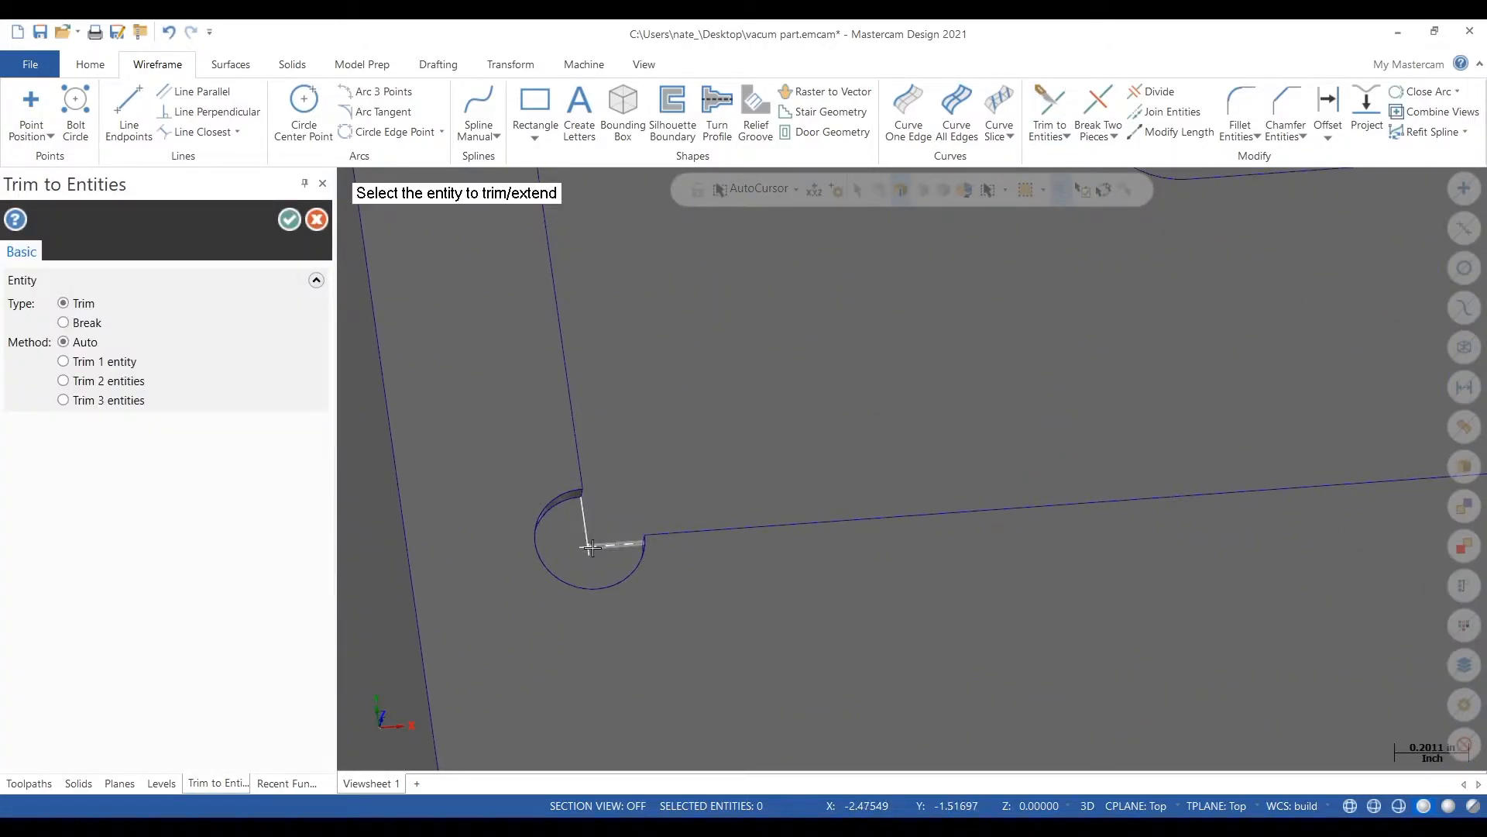
pyautogui.scroll(-4, 592, 542)
# Step: Trim the two crossing floor lines in the lower-right corner relief to a sharp corner
pyautogui.scroll(-2, 561, 557)
pyautogui.scroll(5, 990, 546)
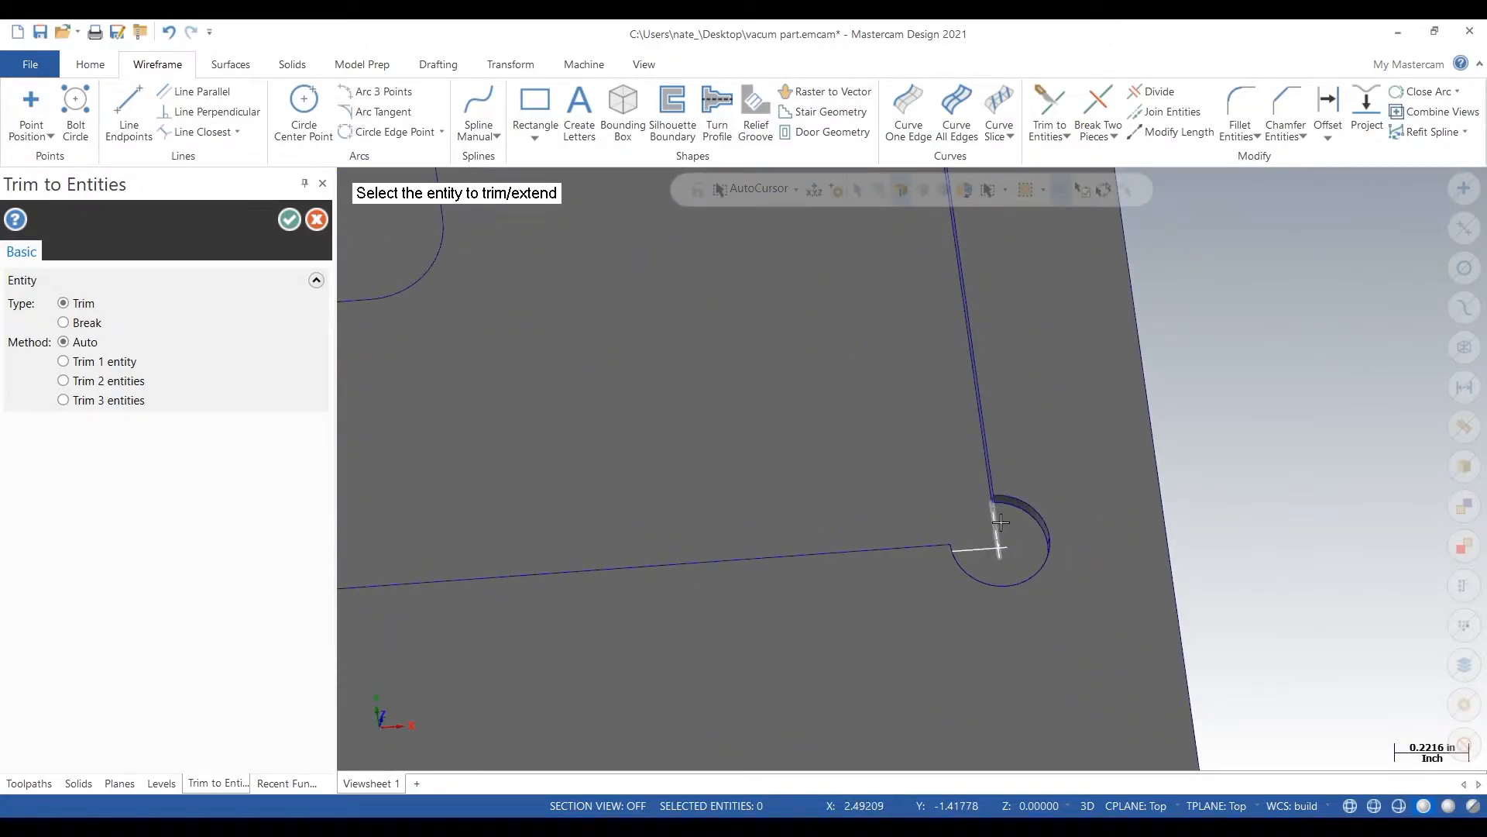
pyautogui.scroll(-2, 984, 543)
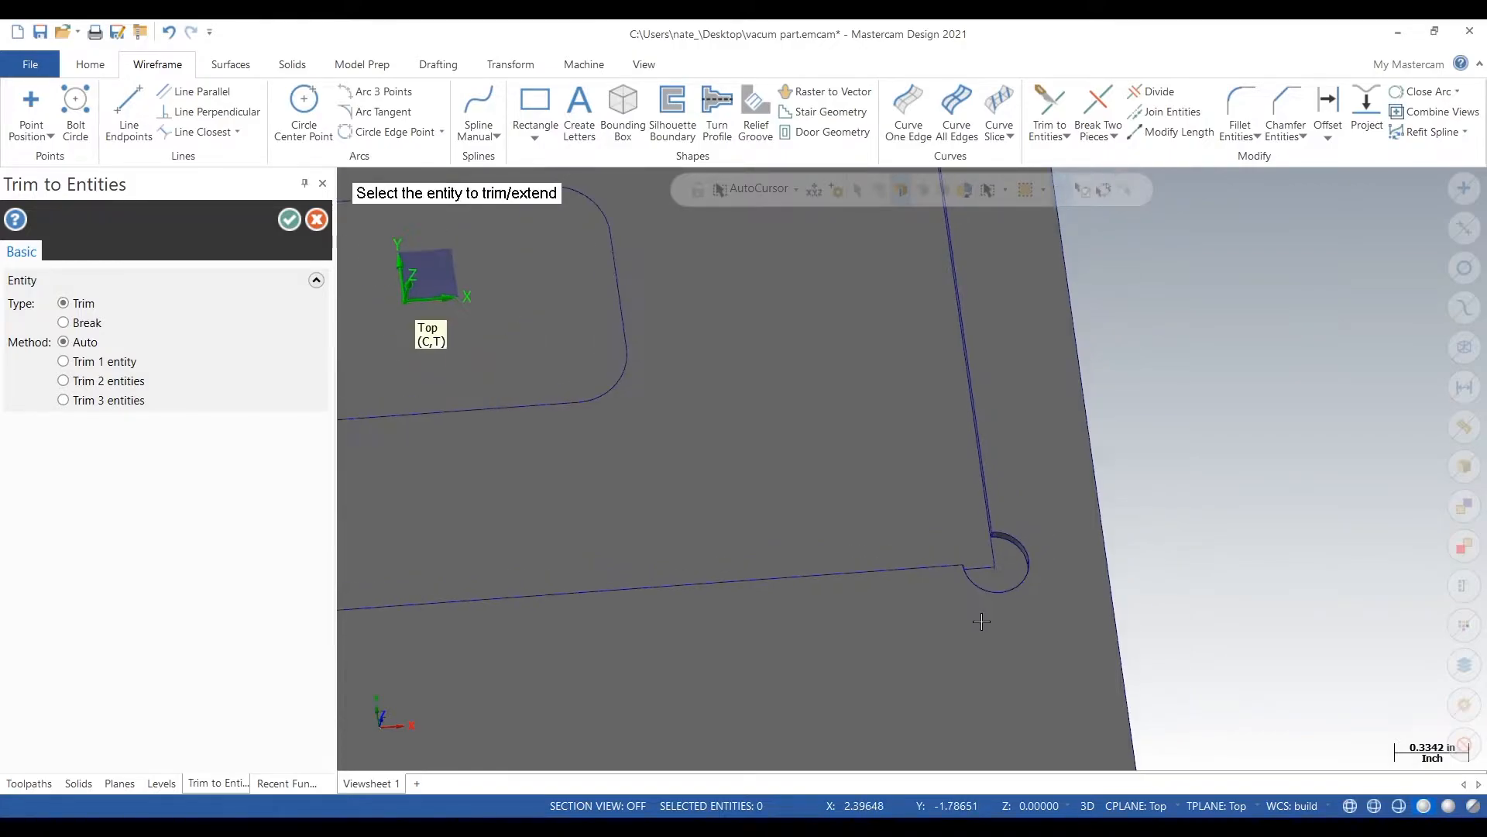
pyautogui.scroll(-2, 880, 415)
# Step: Try to trim the crossing floor lines in the upper-right corner relief, and undo that trim
pyautogui.scroll(4, 899, 286)
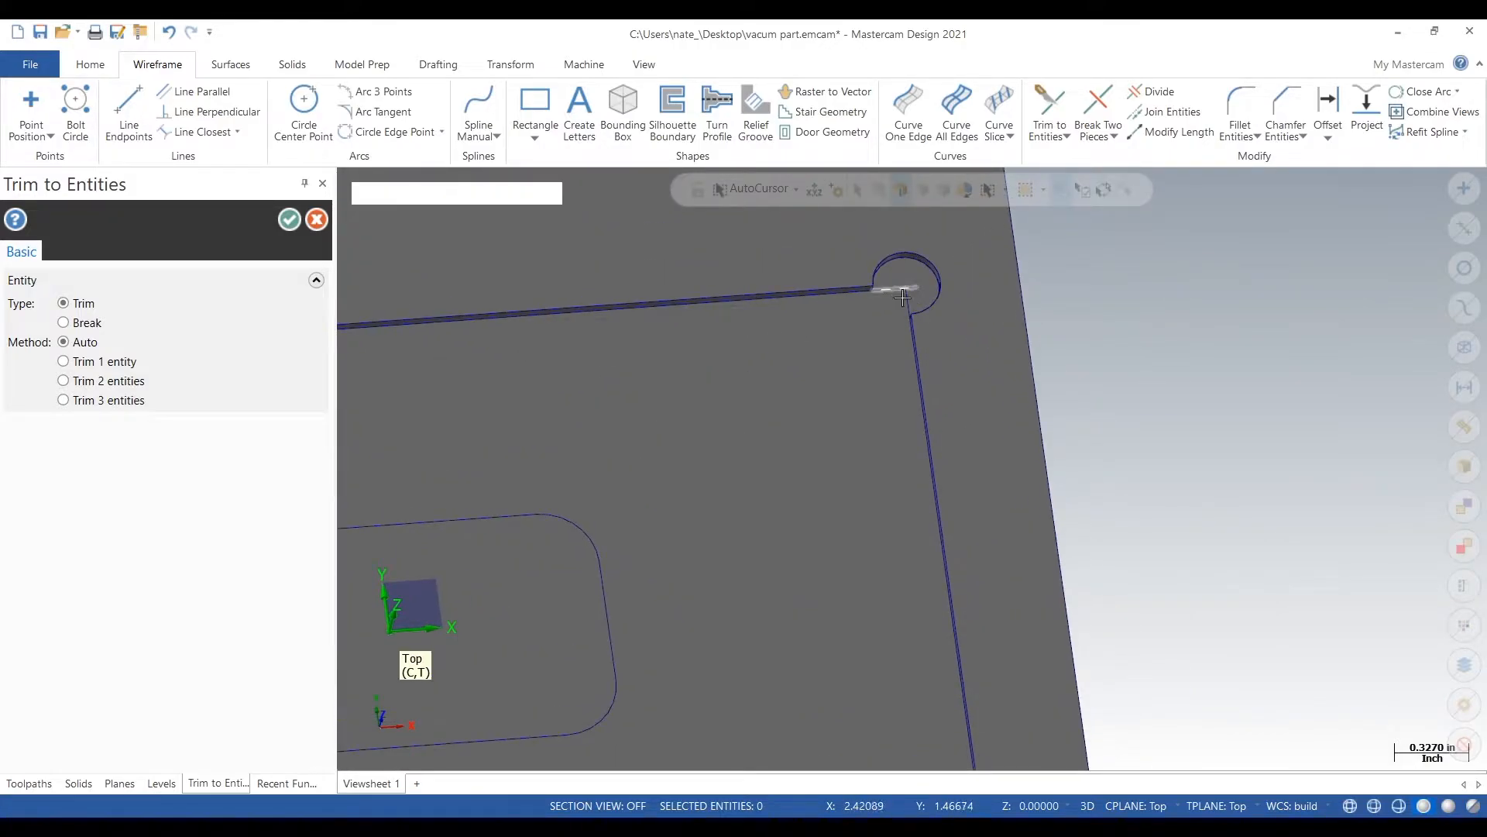
pyautogui.click(908, 300)
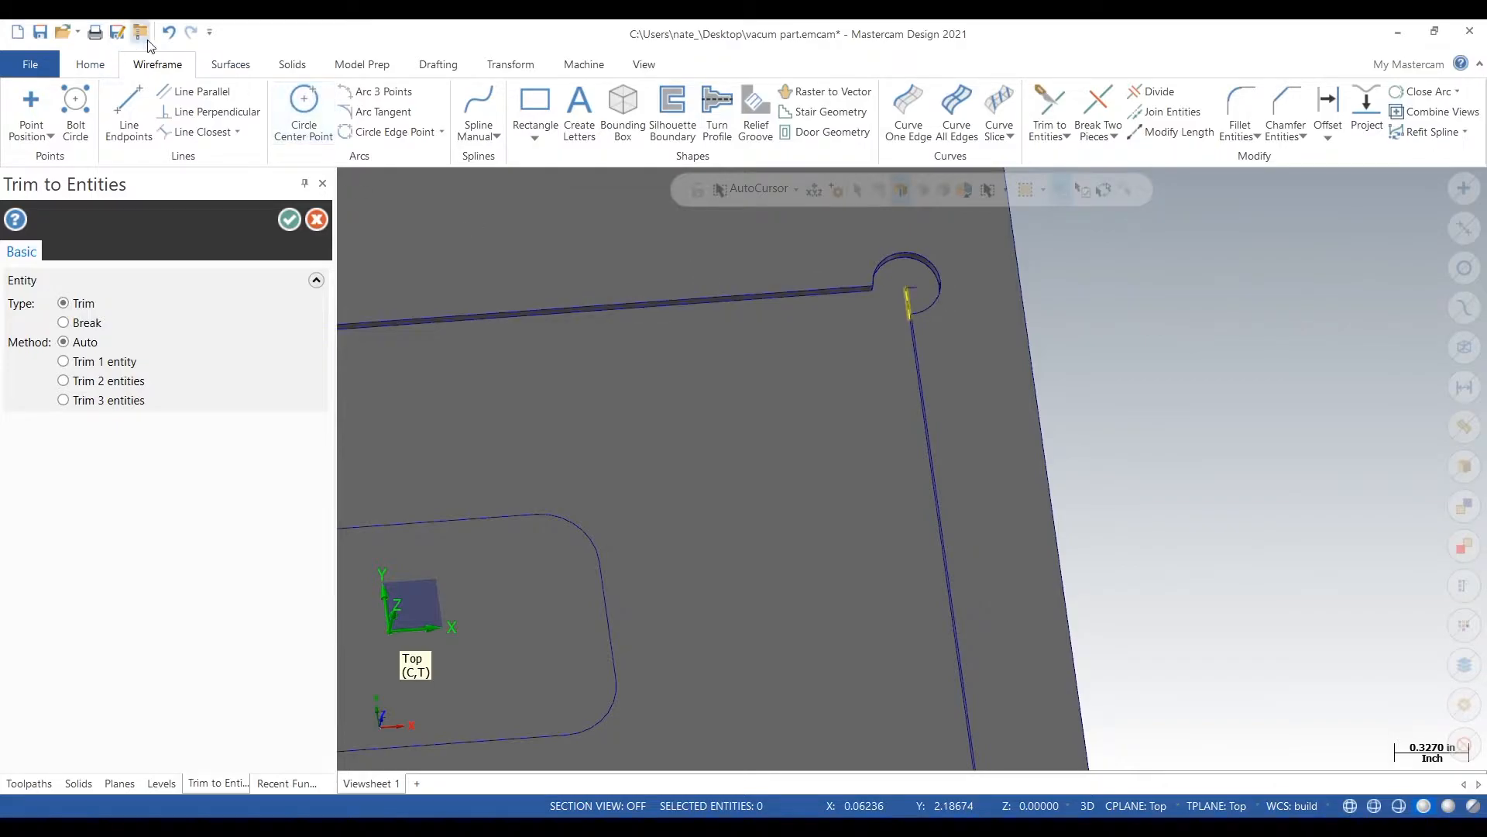
pyautogui.click(170, 33)
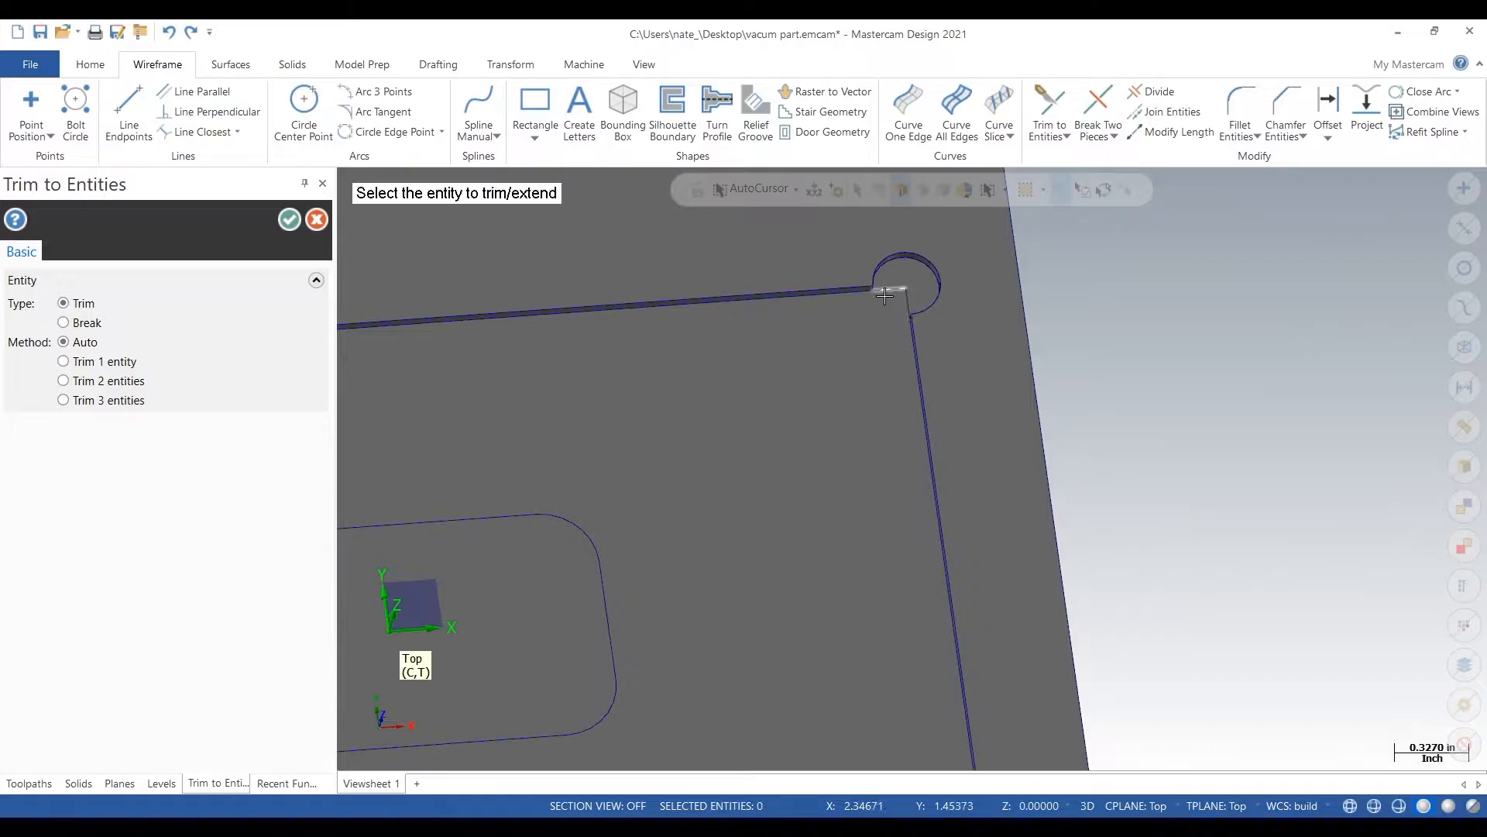
# Step: Trim the two crossing floor lines in the upper-left corner relief to a sharp corner and finish the trimming
pyautogui.scroll(-4, 985, 289)
pyautogui.scroll(4, 507, 271)
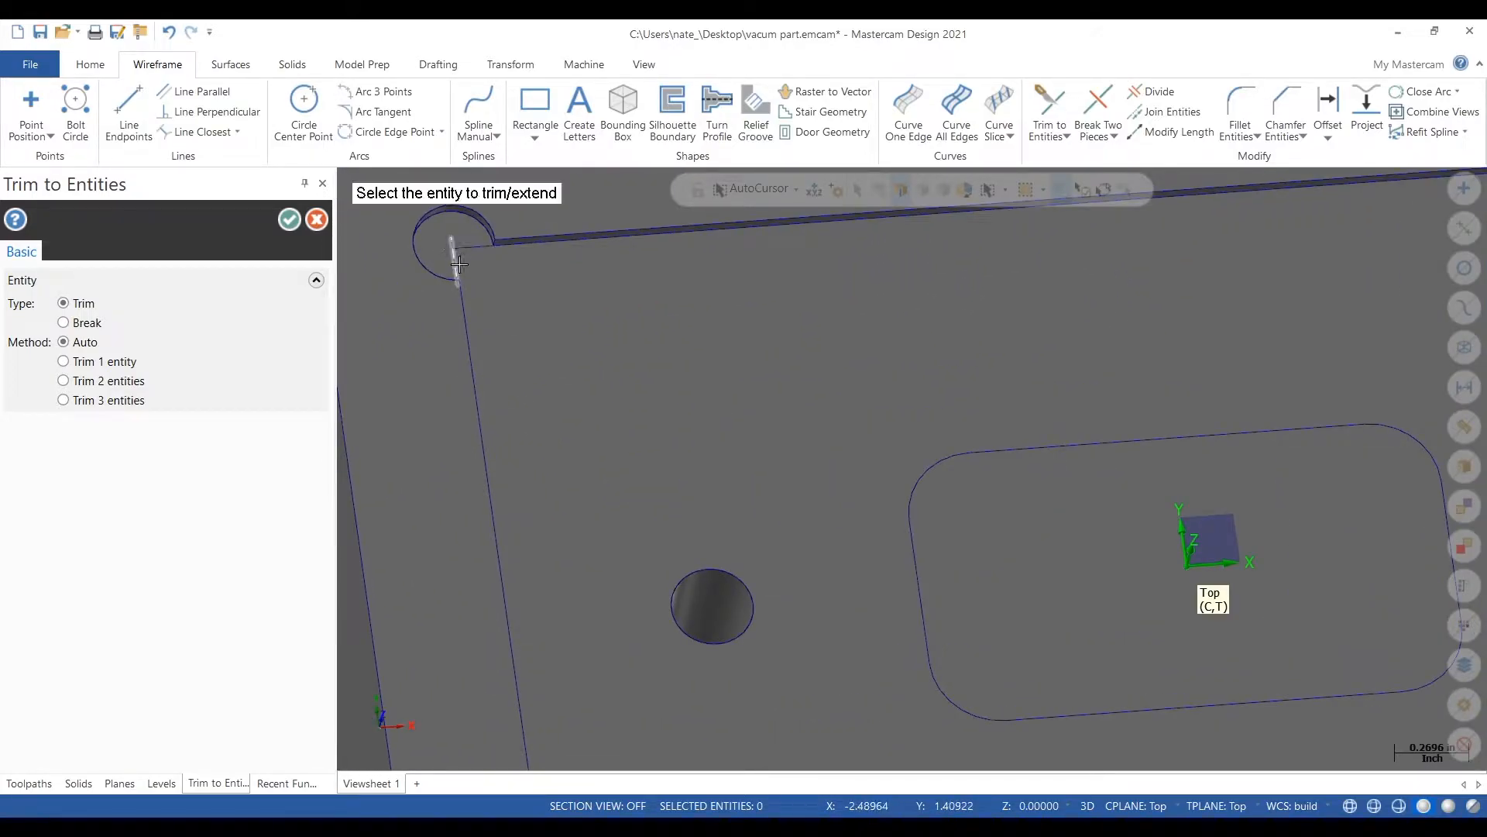
pyautogui.click(475, 248)
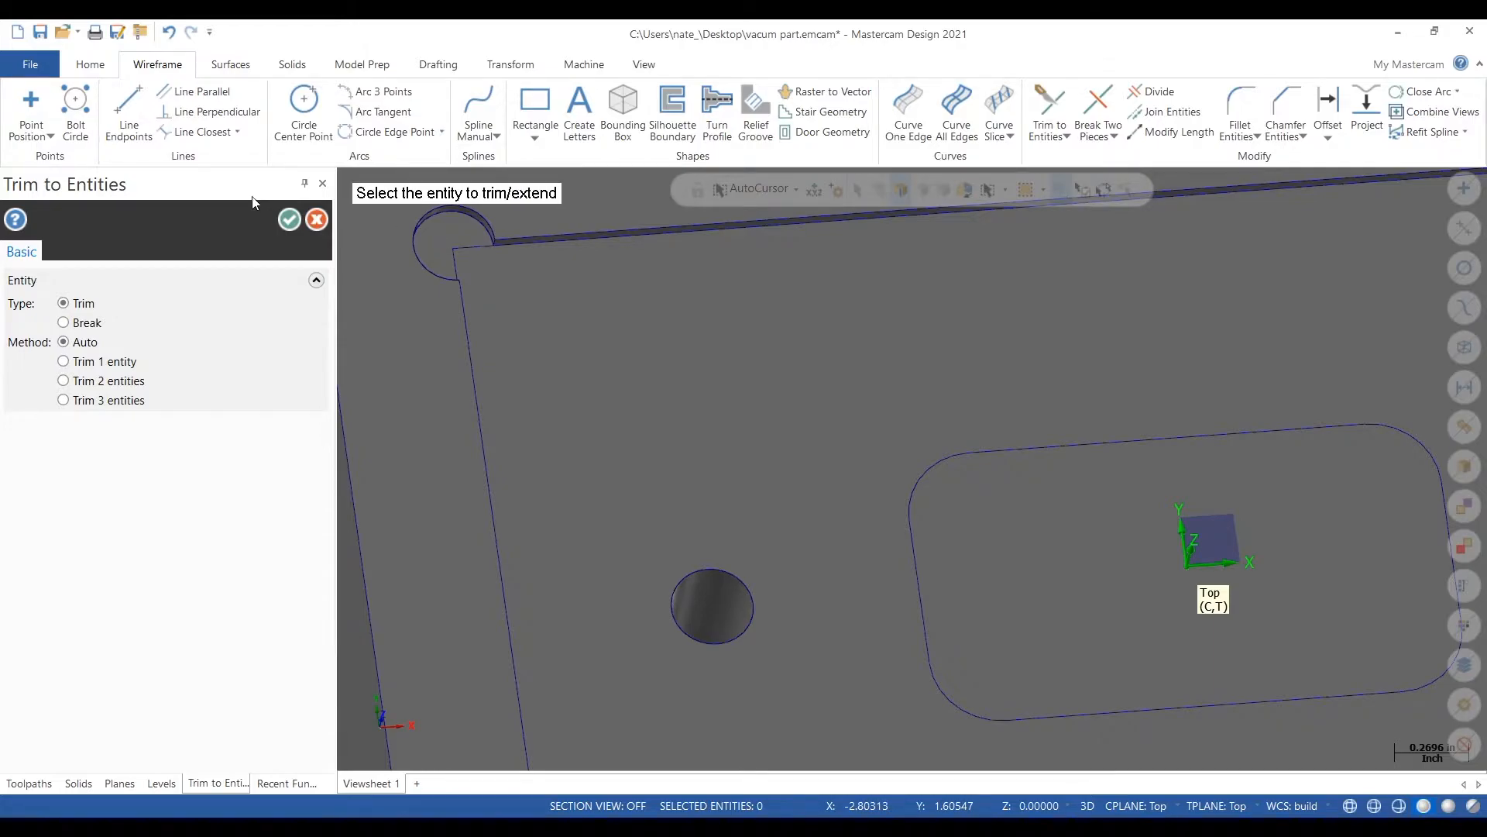
pyautogui.click(292, 226)
pyautogui.scroll(-3, 561, 452)
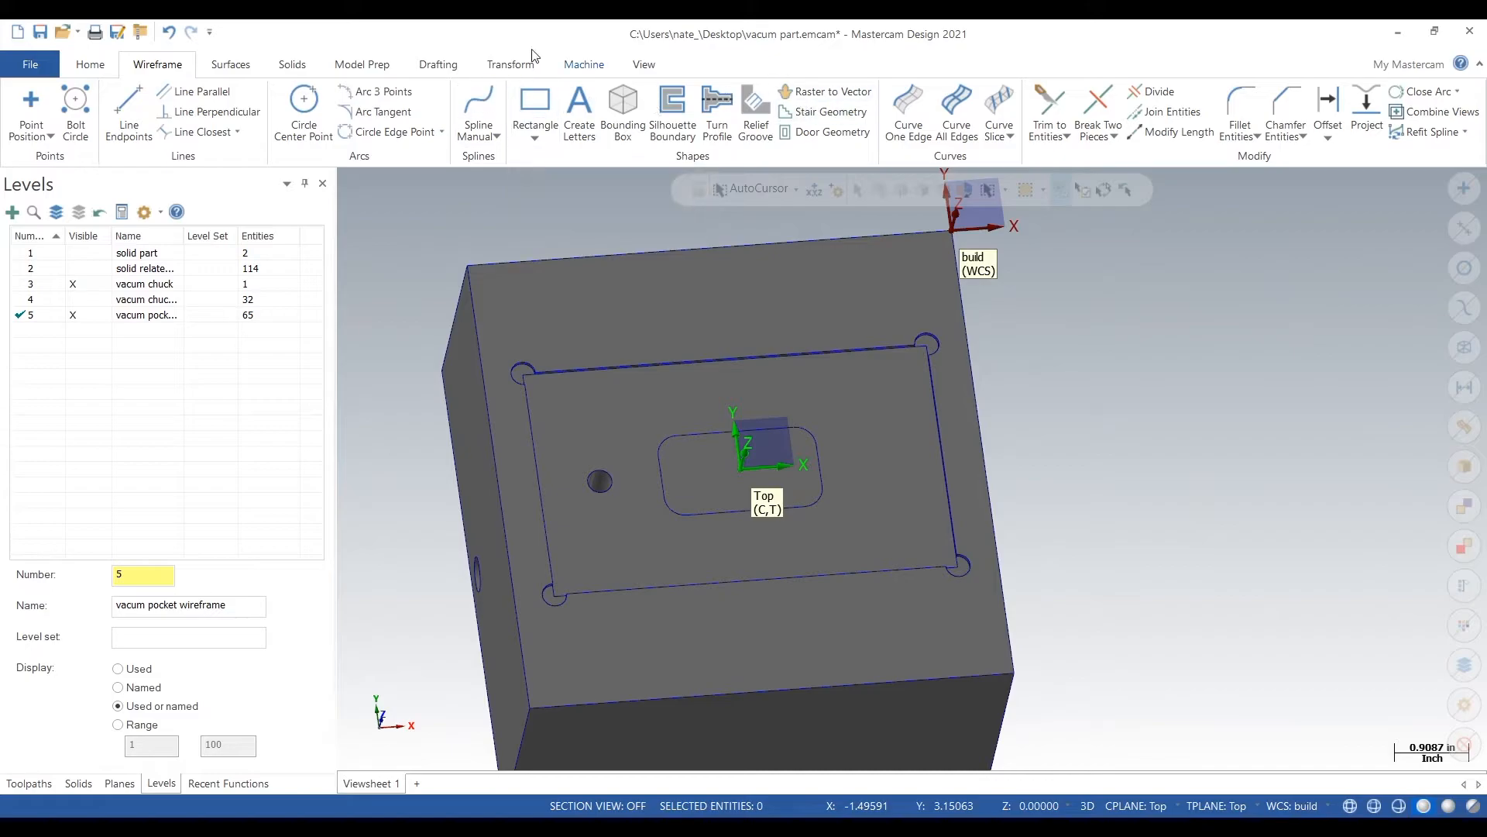
# Step: Start Offset Chains and chain the pocket floor outline along its upper edge, around the square upper-right corner and down the right edge
pyautogui.click(496, 69)
pyautogui.click(364, 112)
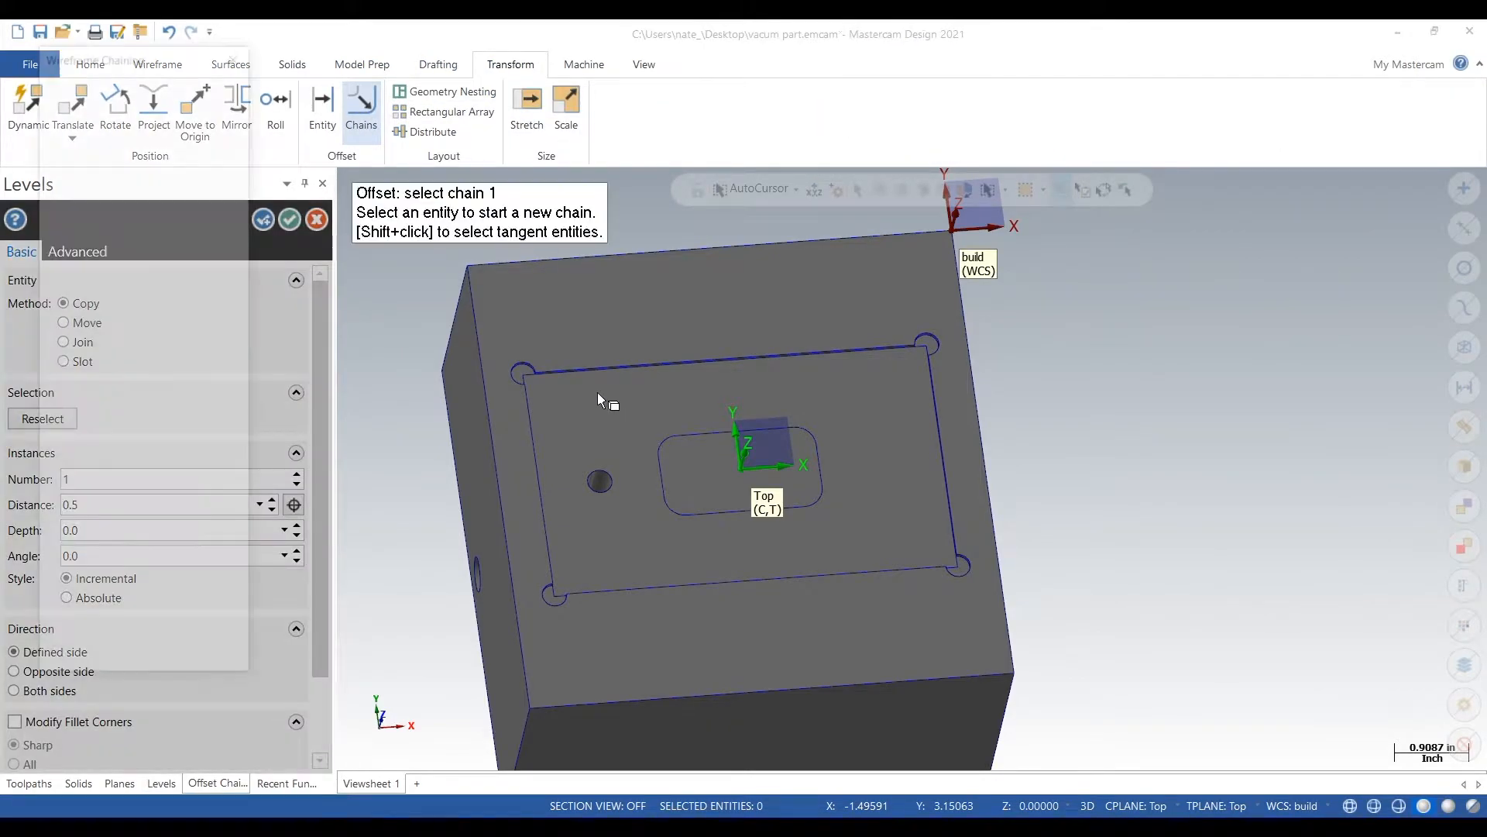
pyautogui.scroll(2, 609, 376)
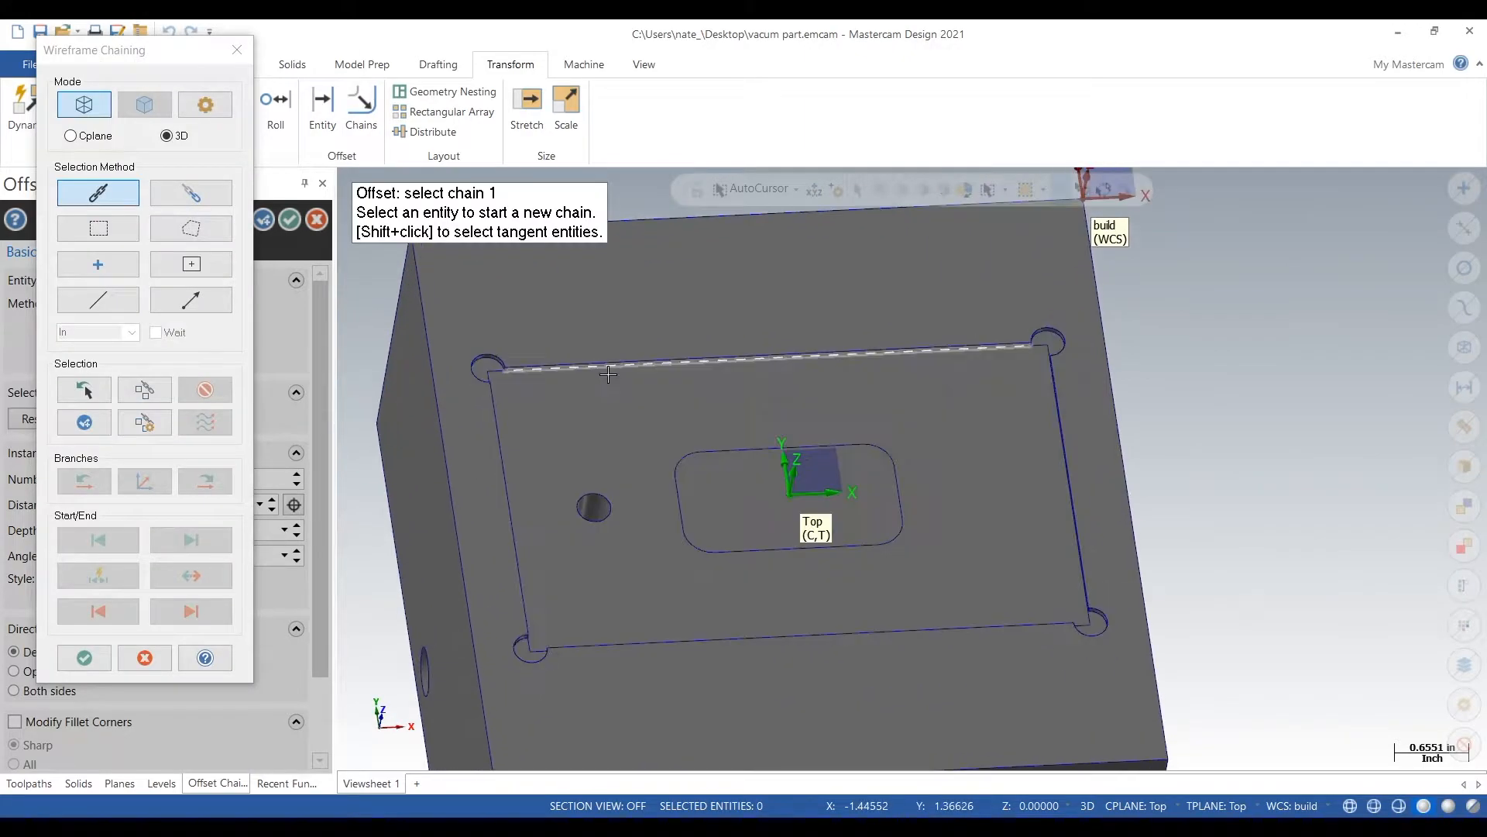
pyautogui.click(610, 370)
pyautogui.scroll(4, 1061, 379)
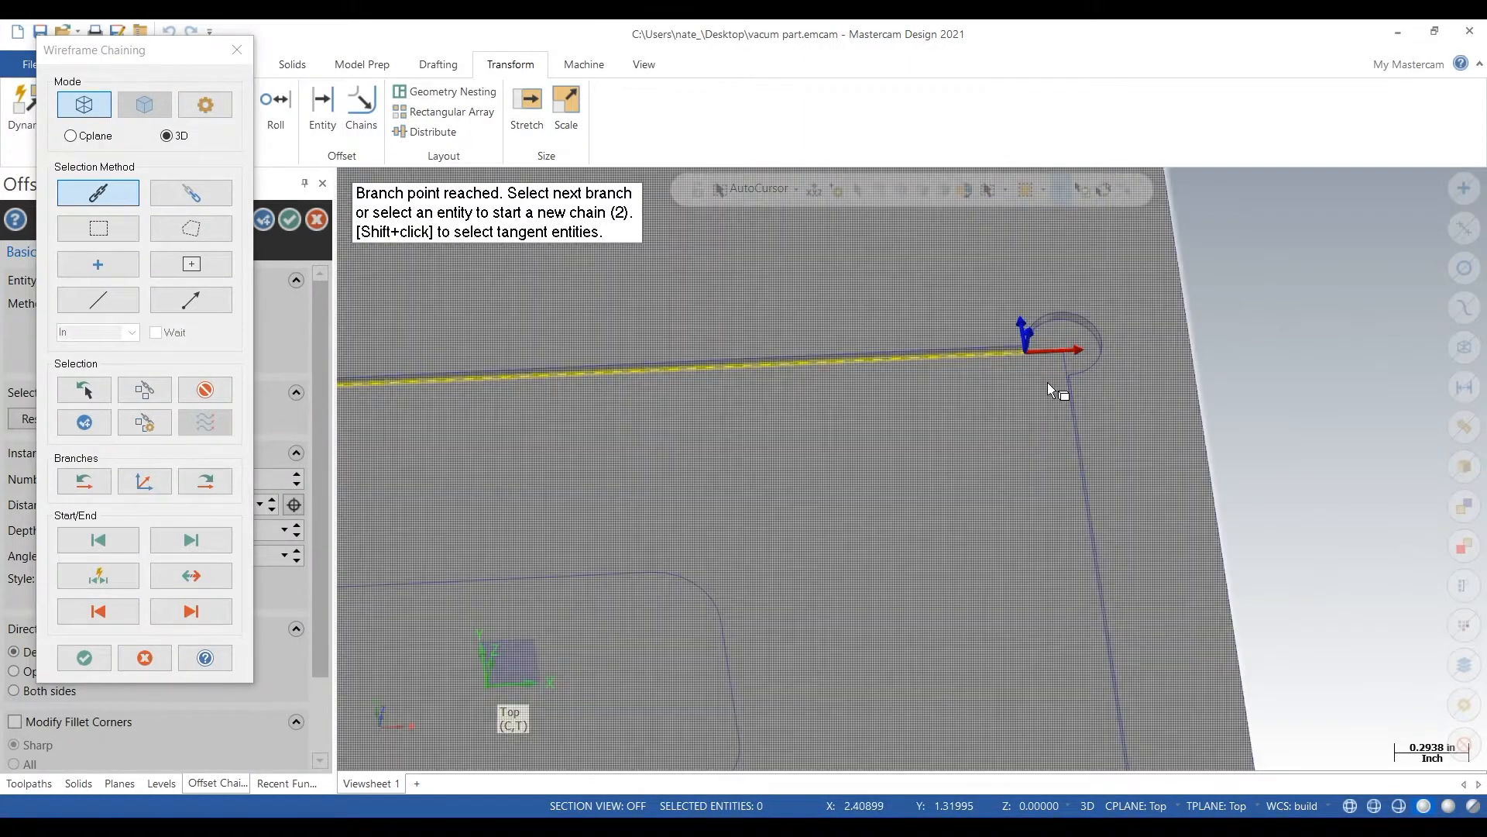
pyautogui.scroll(2, 1057, 334)
pyautogui.click(1073, 325)
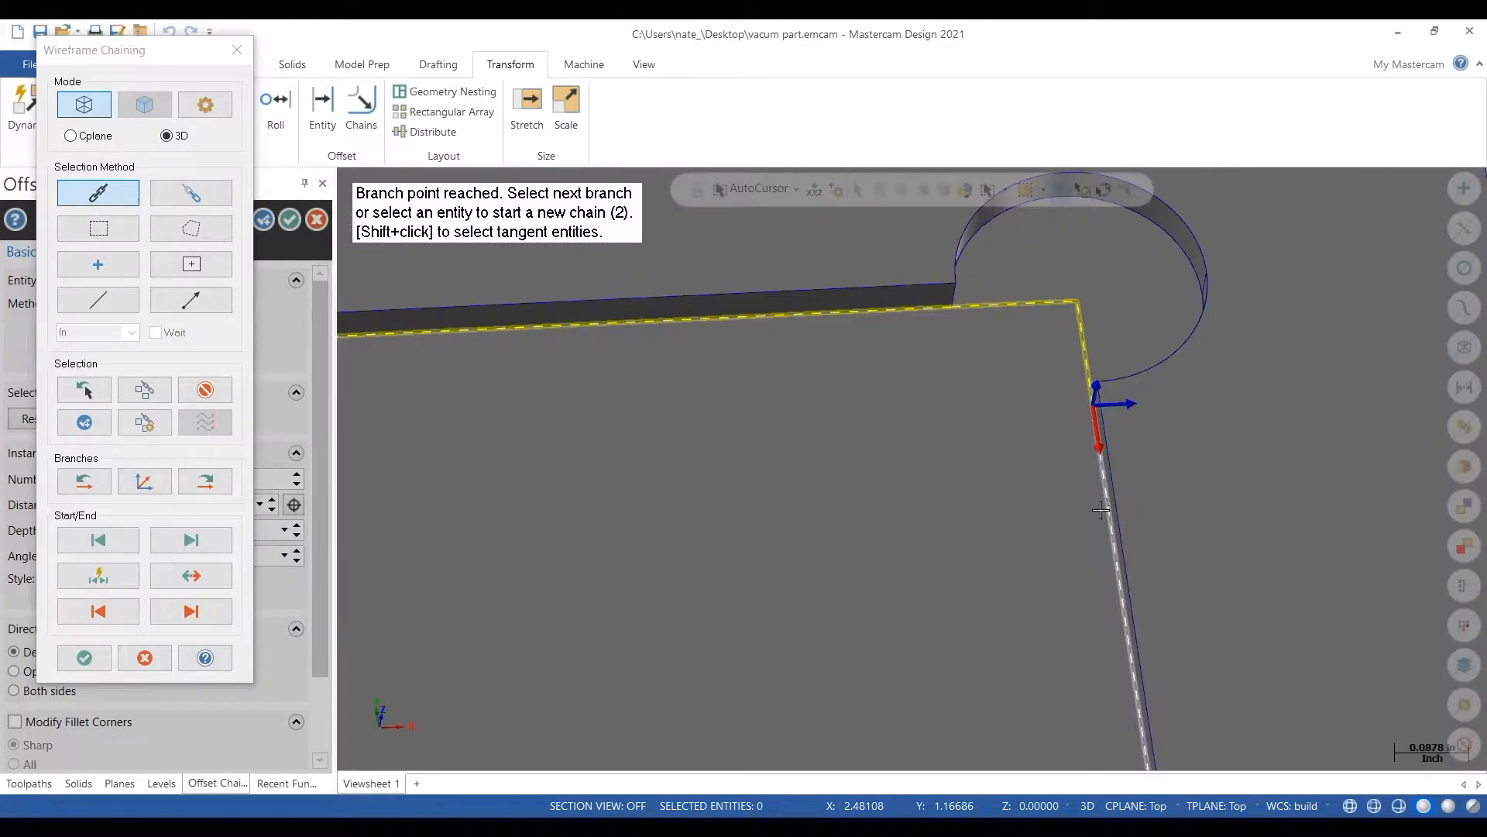
pyautogui.click(1101, 509)
# Step: Continue the offset chain around the square lower-right corner and along the pocket floor's lower edge
pyautogui.scroll(-8, 936, 230)
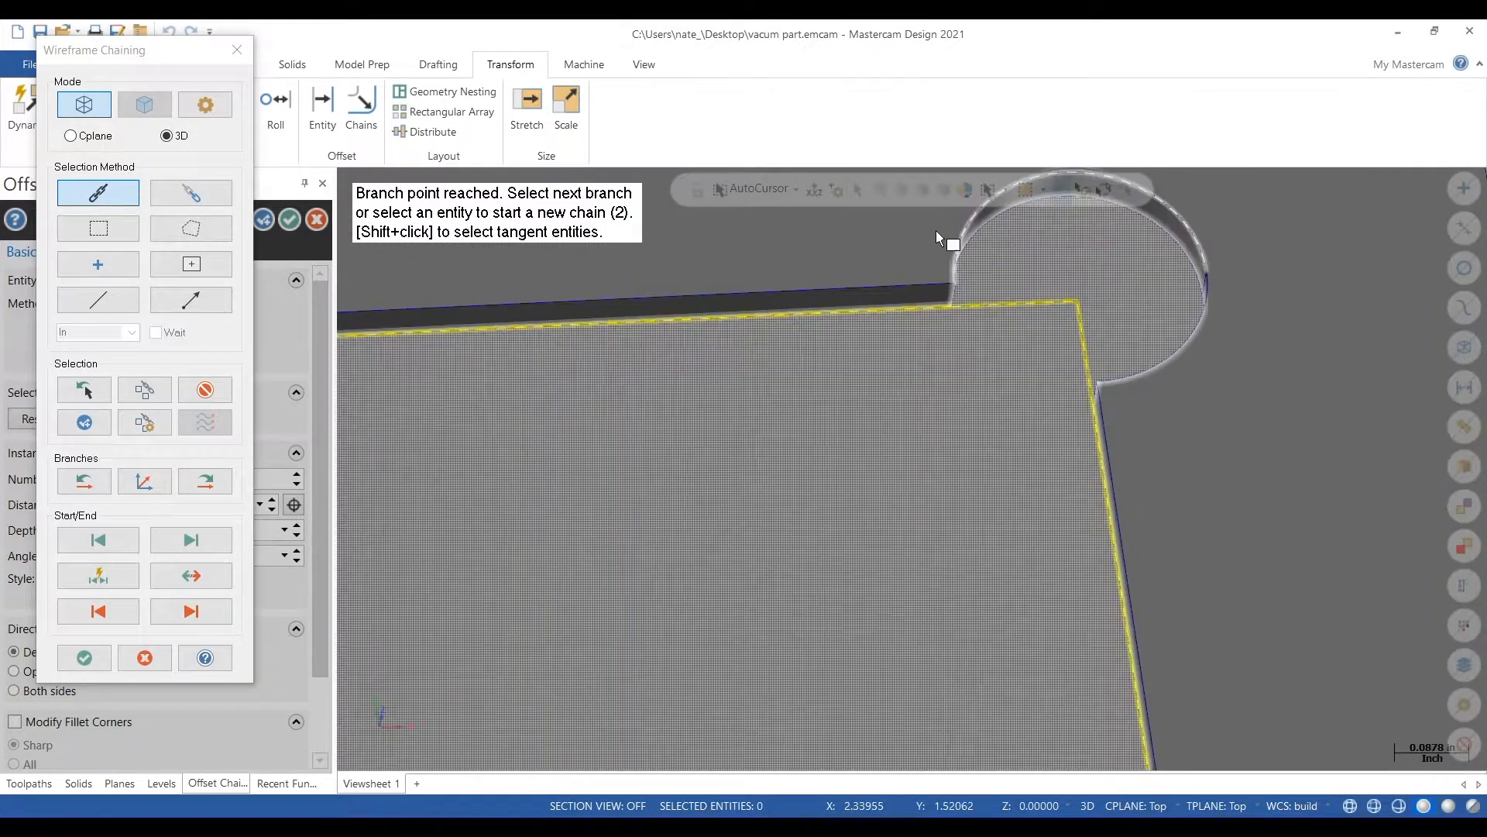
pyautogui.scroll(10, 996, 671)
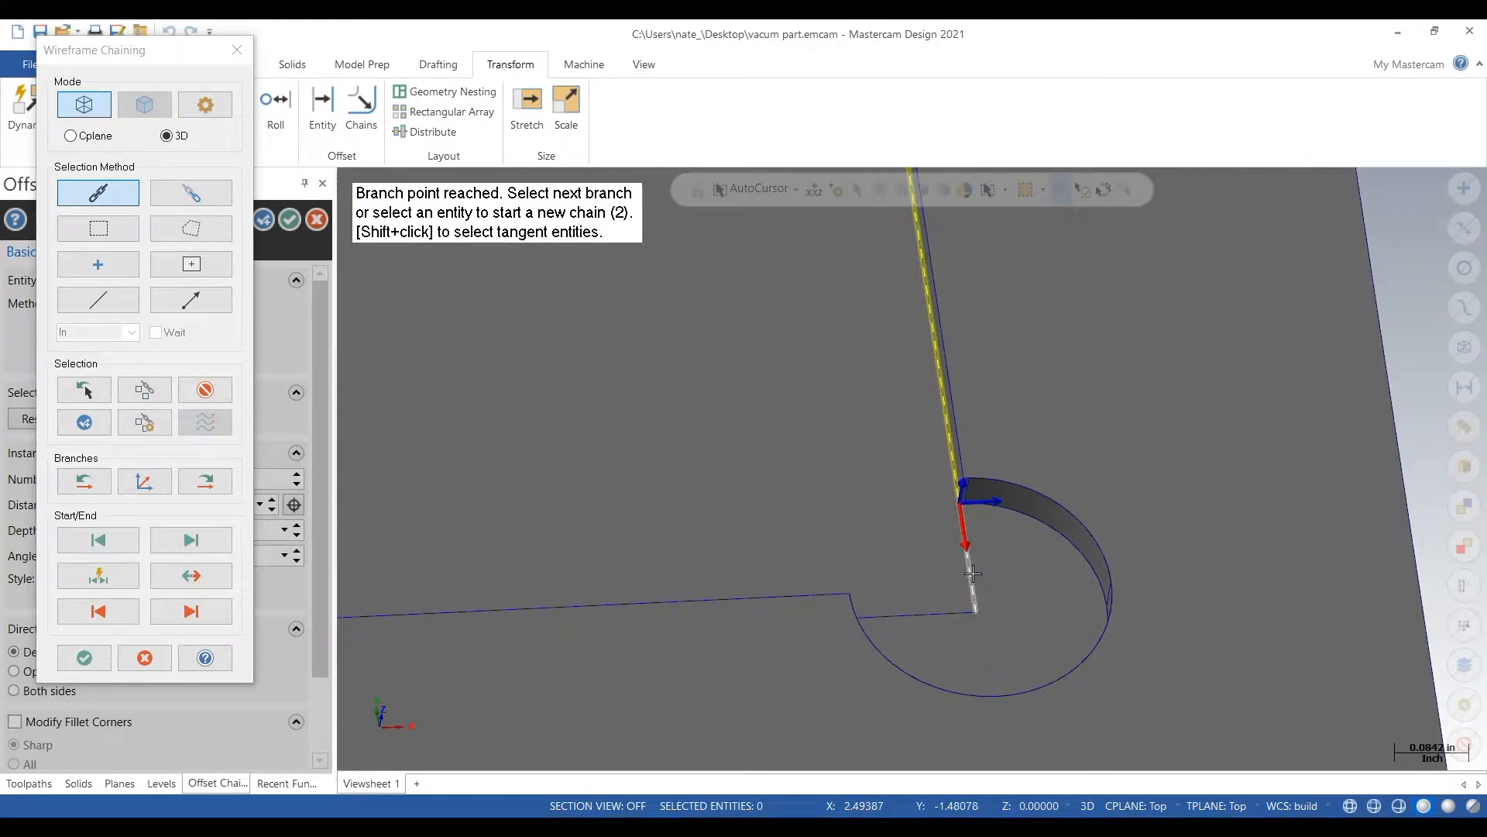
pyautogui.click(919, 606)
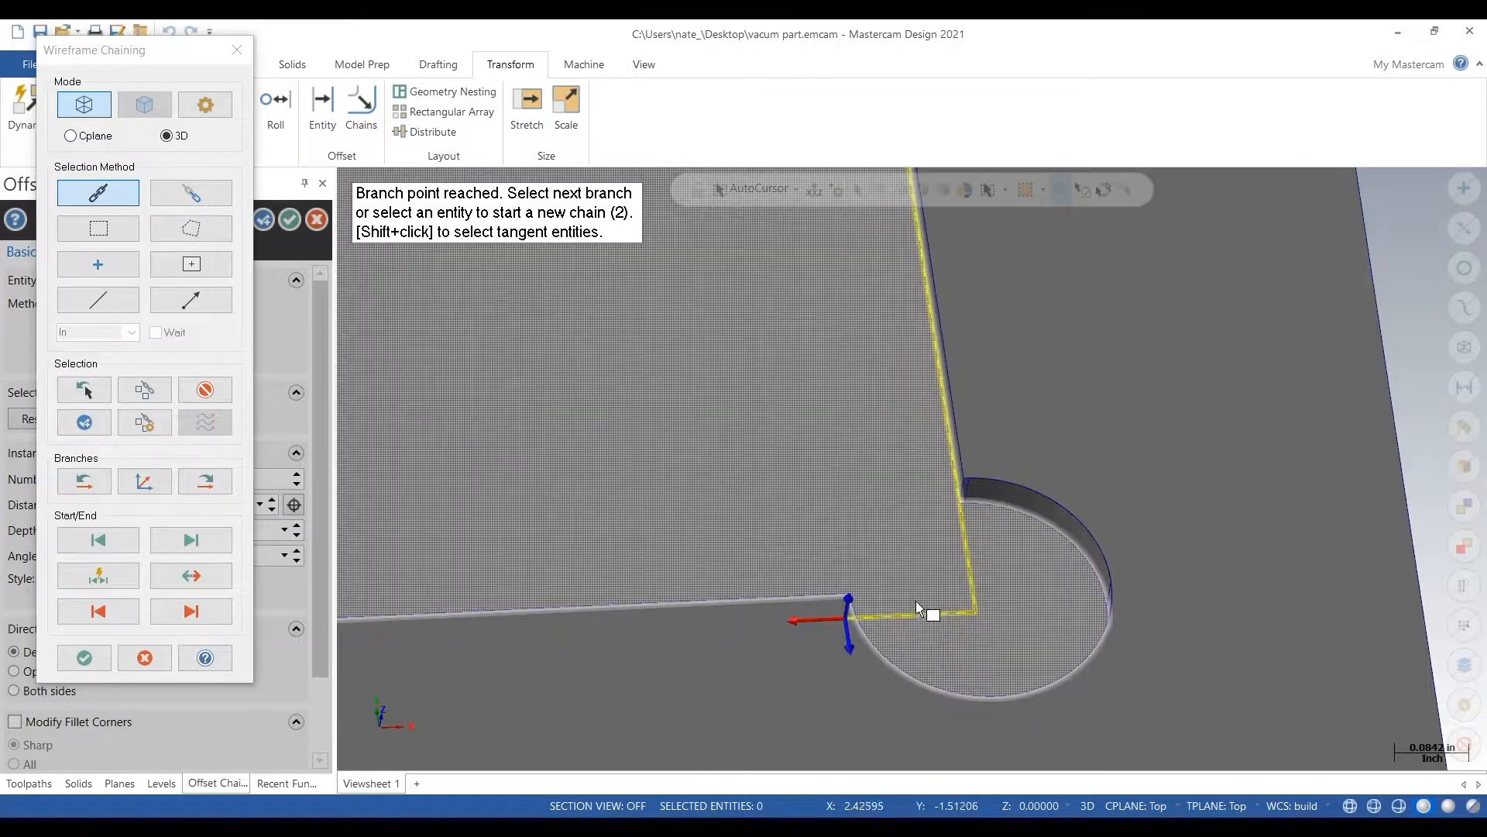
pyautogui.moveTo(962, 564); pyautogui.dragTo(952, 620, button='middle')
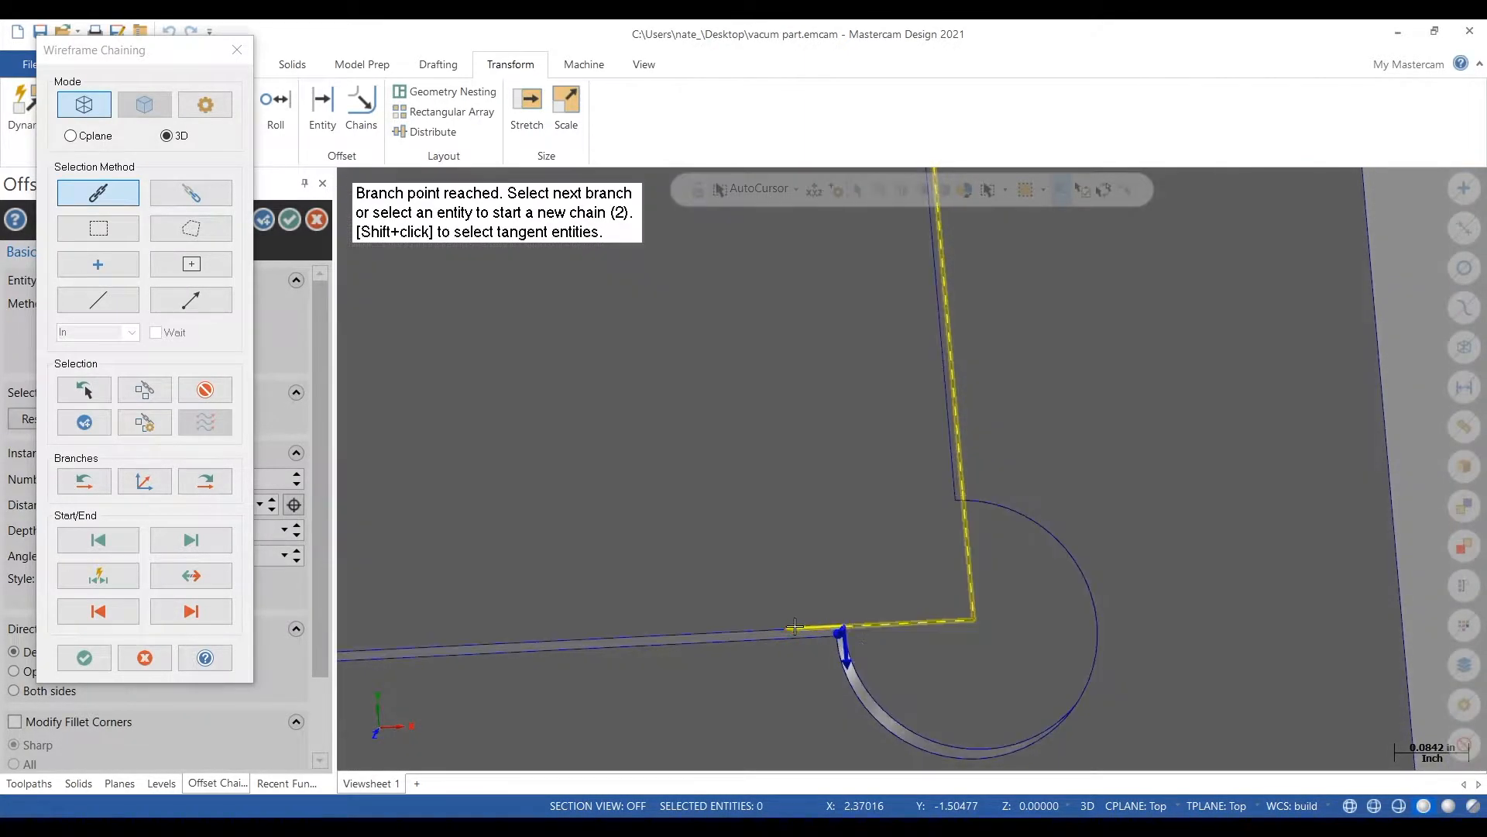
pyautogui.scroll(-12, 1223, 569)
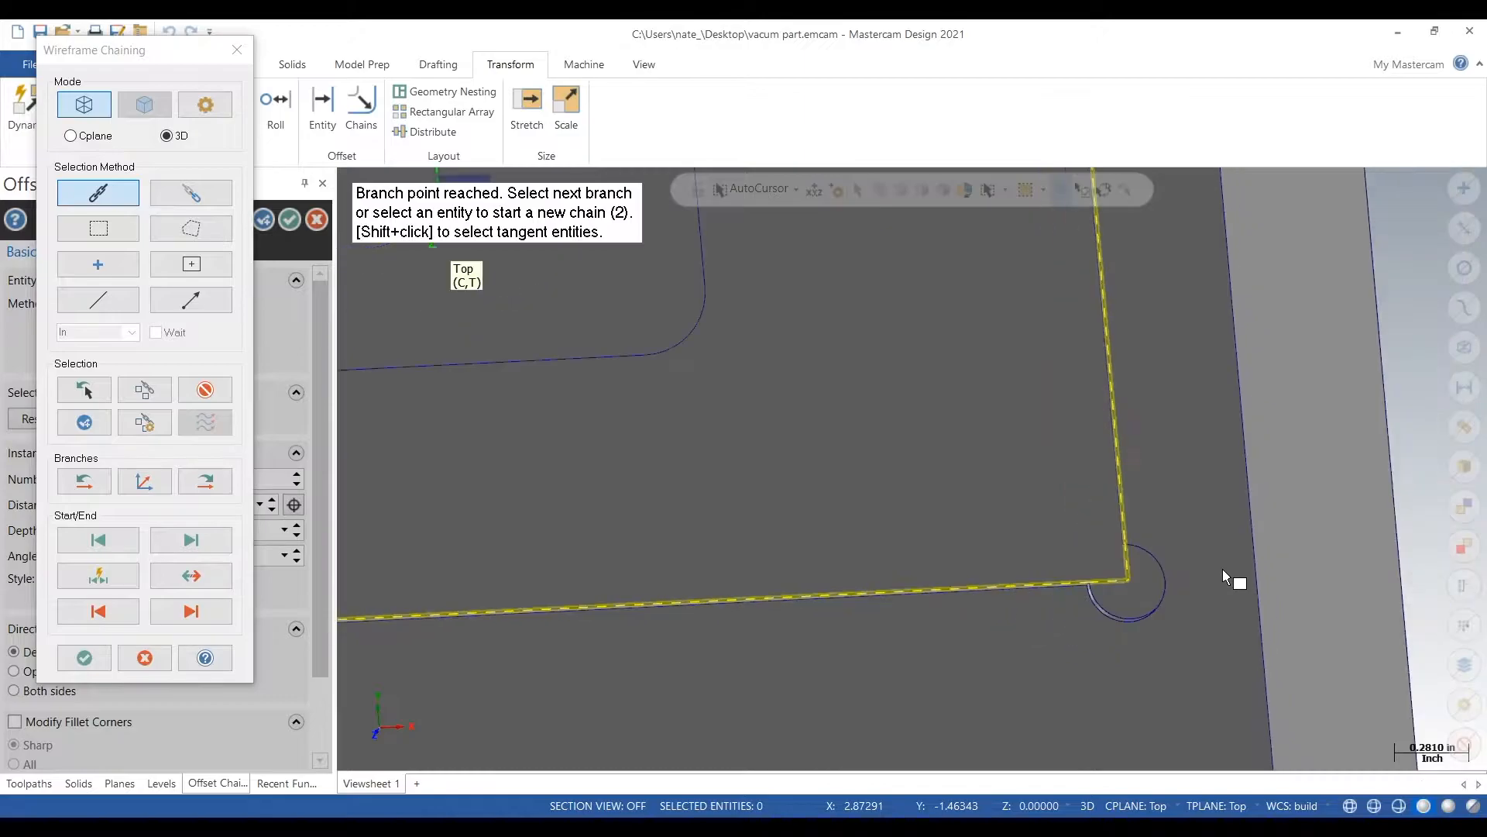
# Step: Extend the offset chain around the square lower-left corner, up the left edge and through the upper-left corner to close the pocket floor outline
pyautogui.scroll(12, 589, 609)
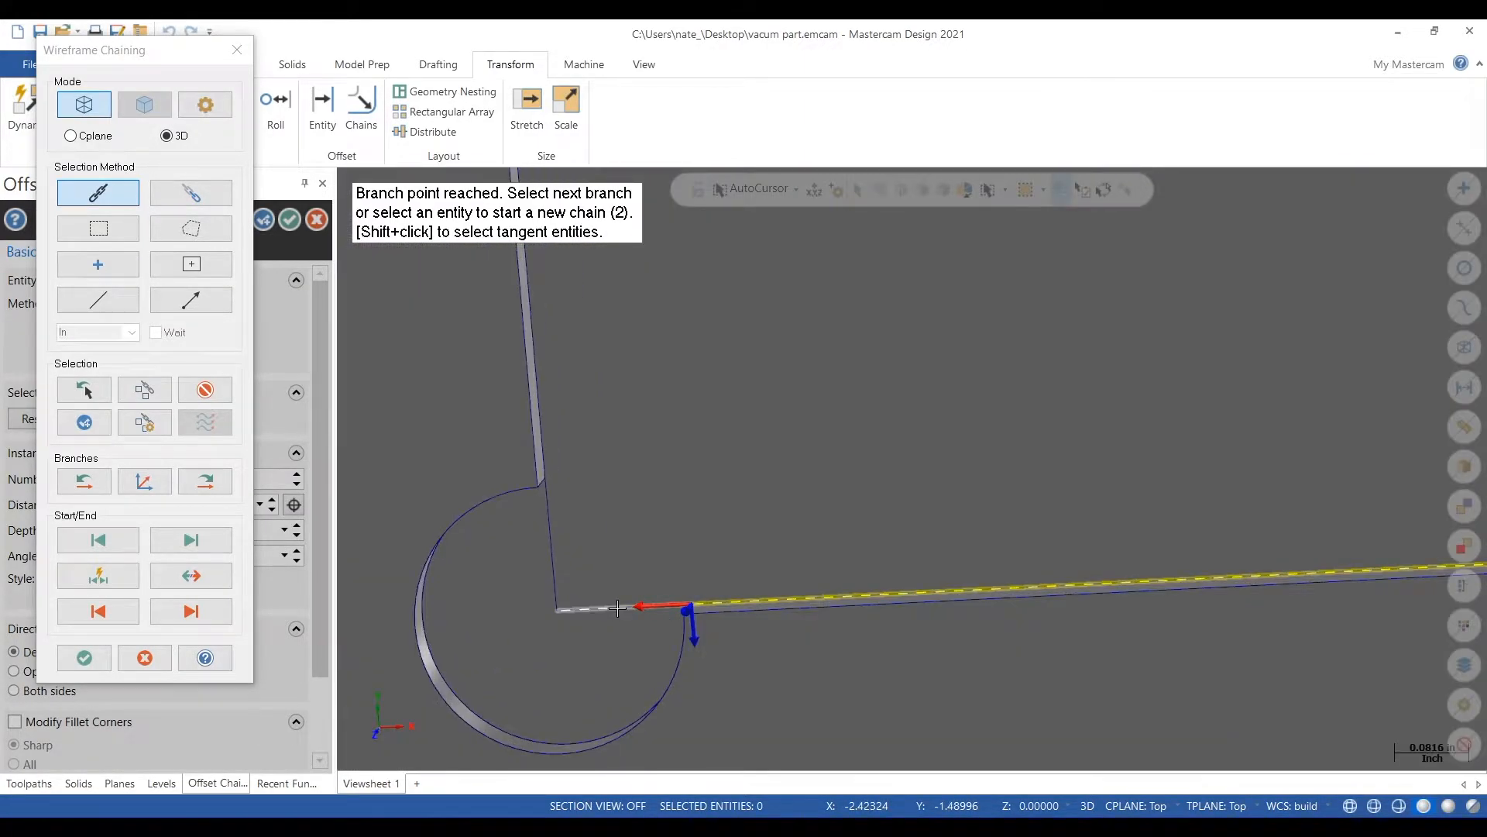
pyautogui.click(617, 609)
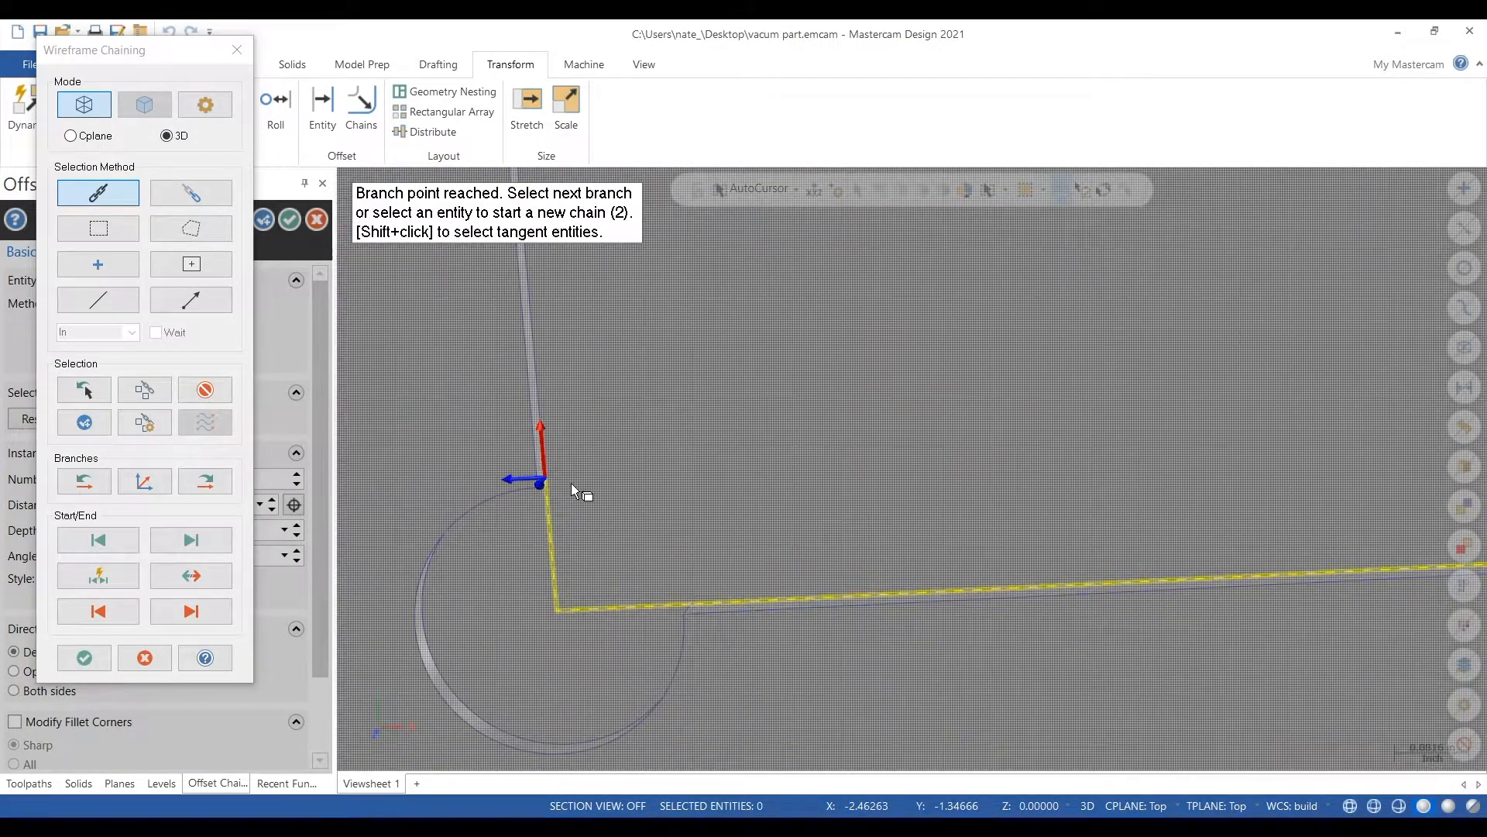
pyautogui.scroll(-13, 600, 647)
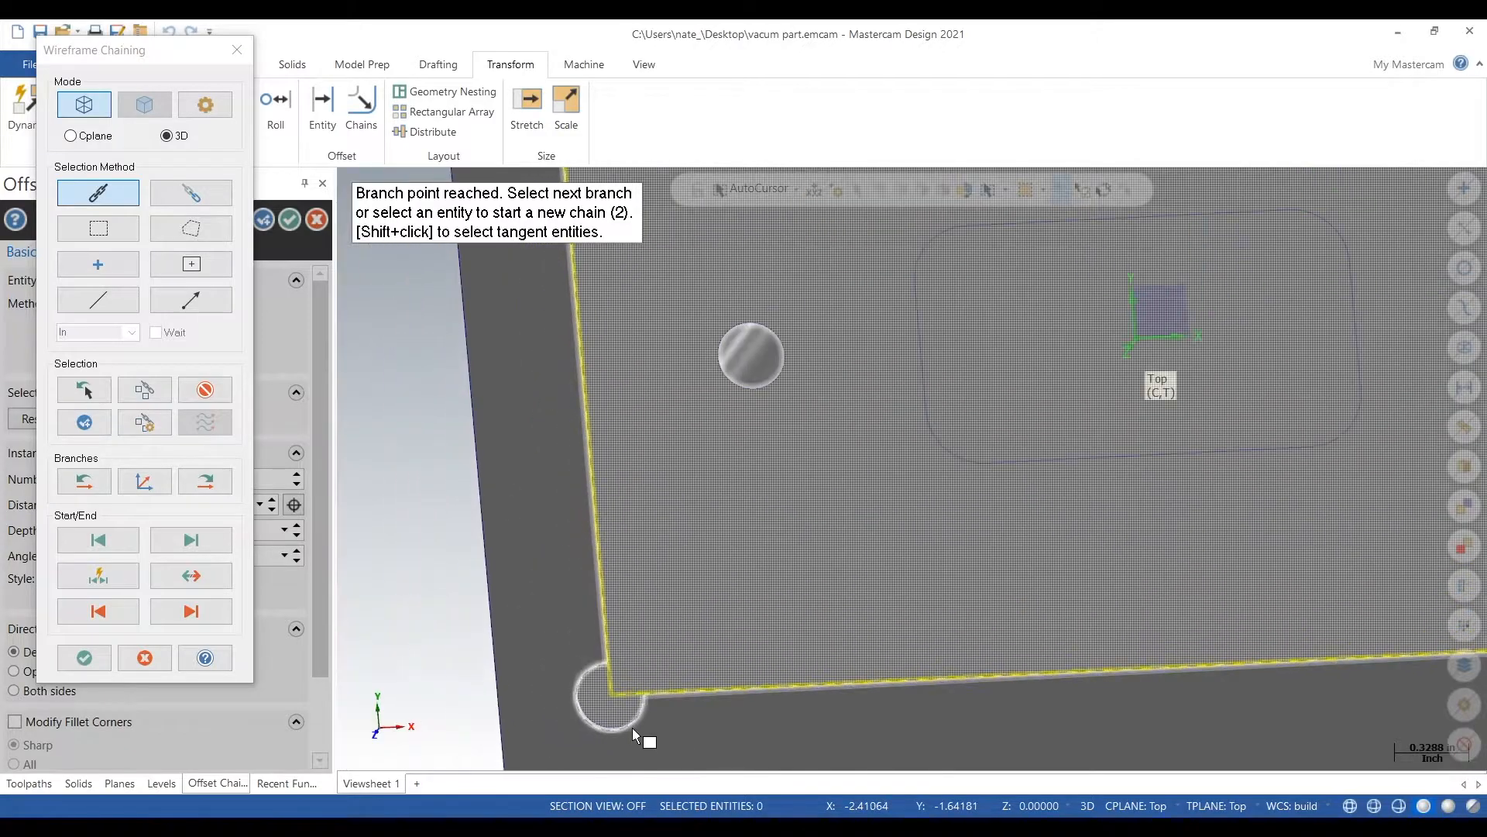
pyautogui.scroll(13, 629, 356)
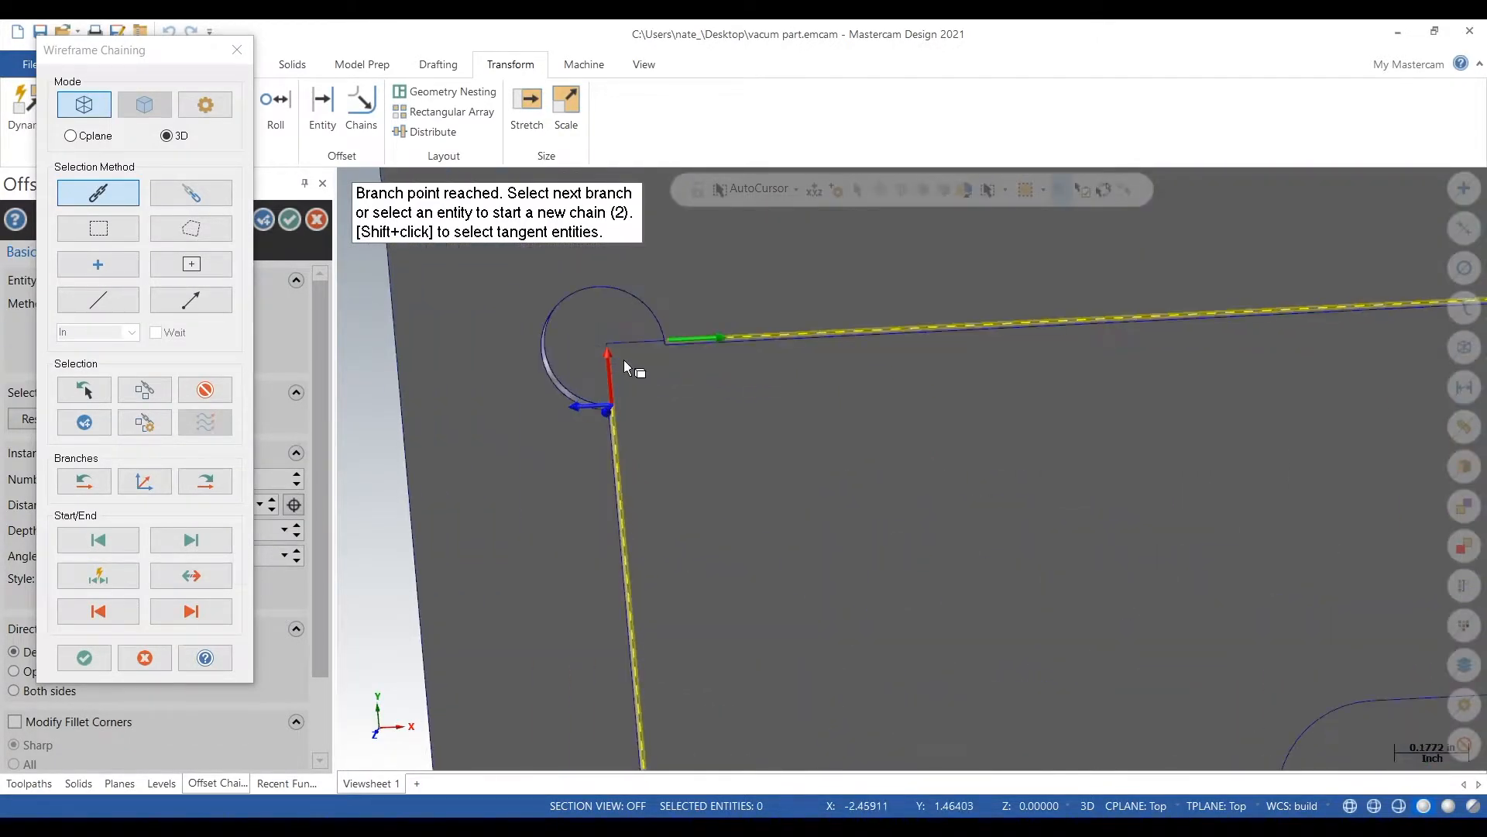
pyautogui.scroll(-8, 593, 377)
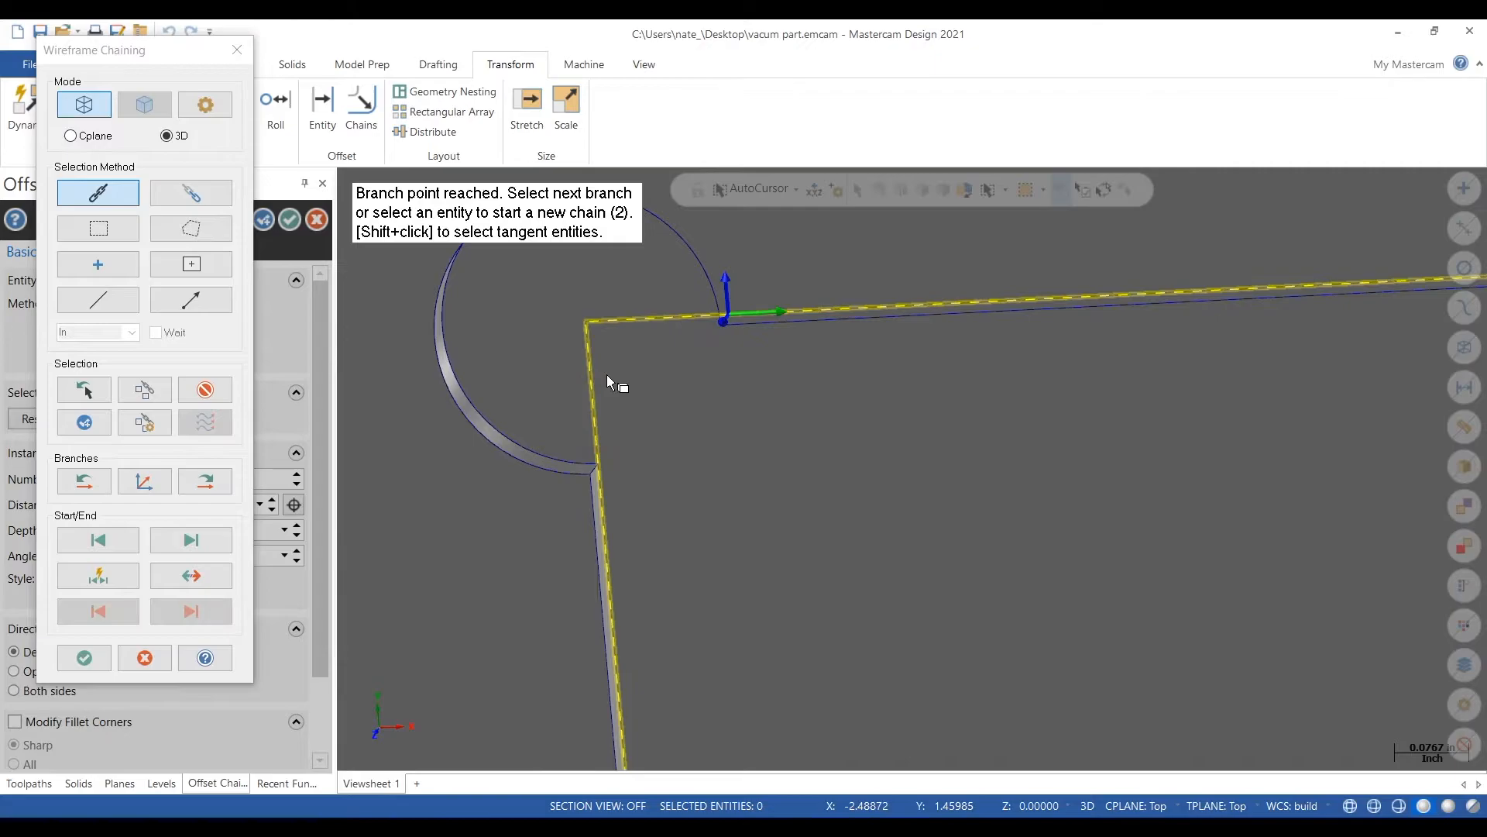
# Step: Offset a copy of the rectangular pocket chain inward by 0.05 inch and clear the result colours
pyautogui.scroll(-3, 485, 314)
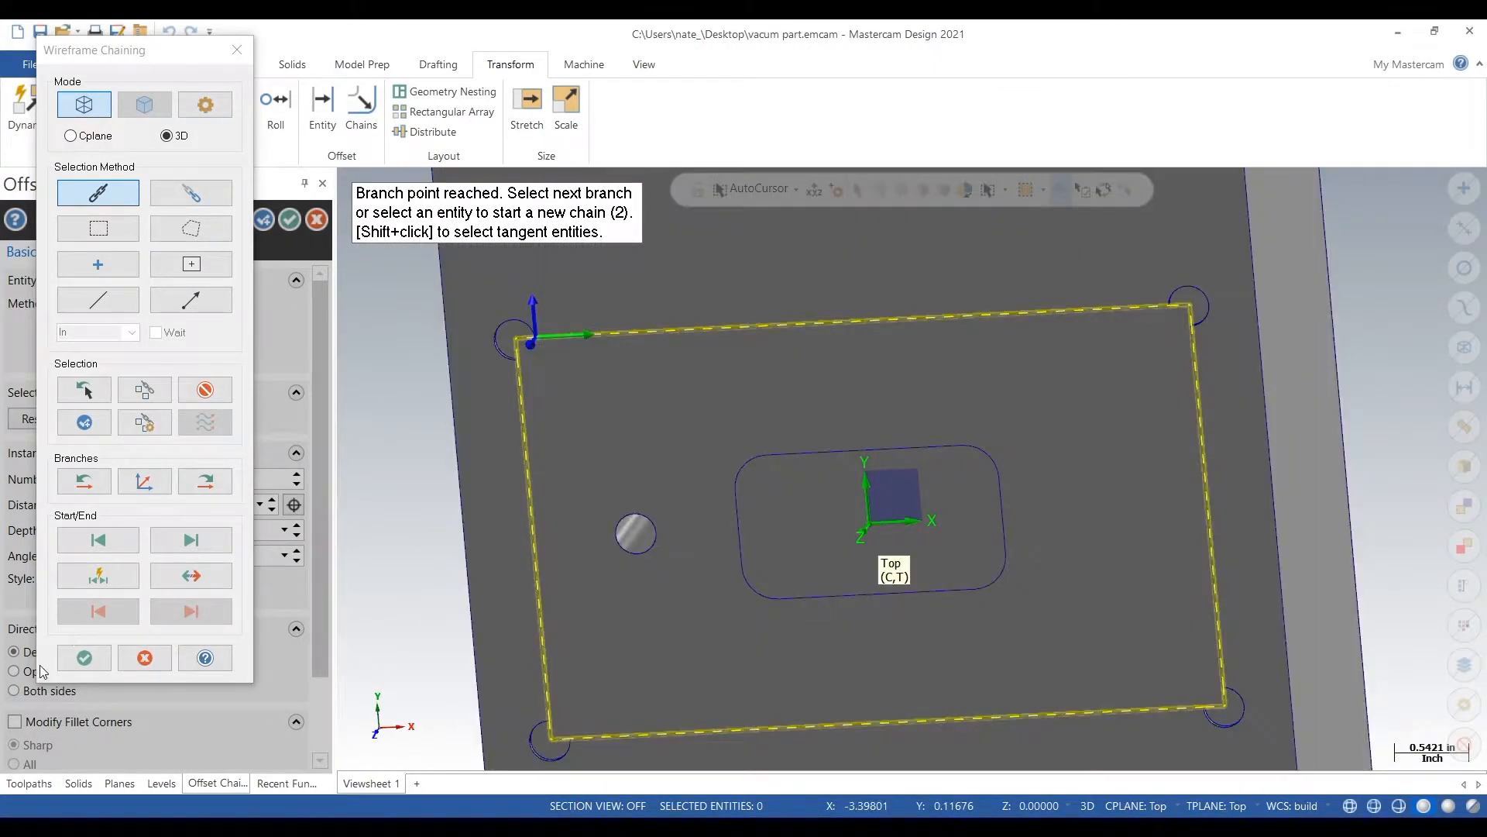
pyautogui.click(86, 658)
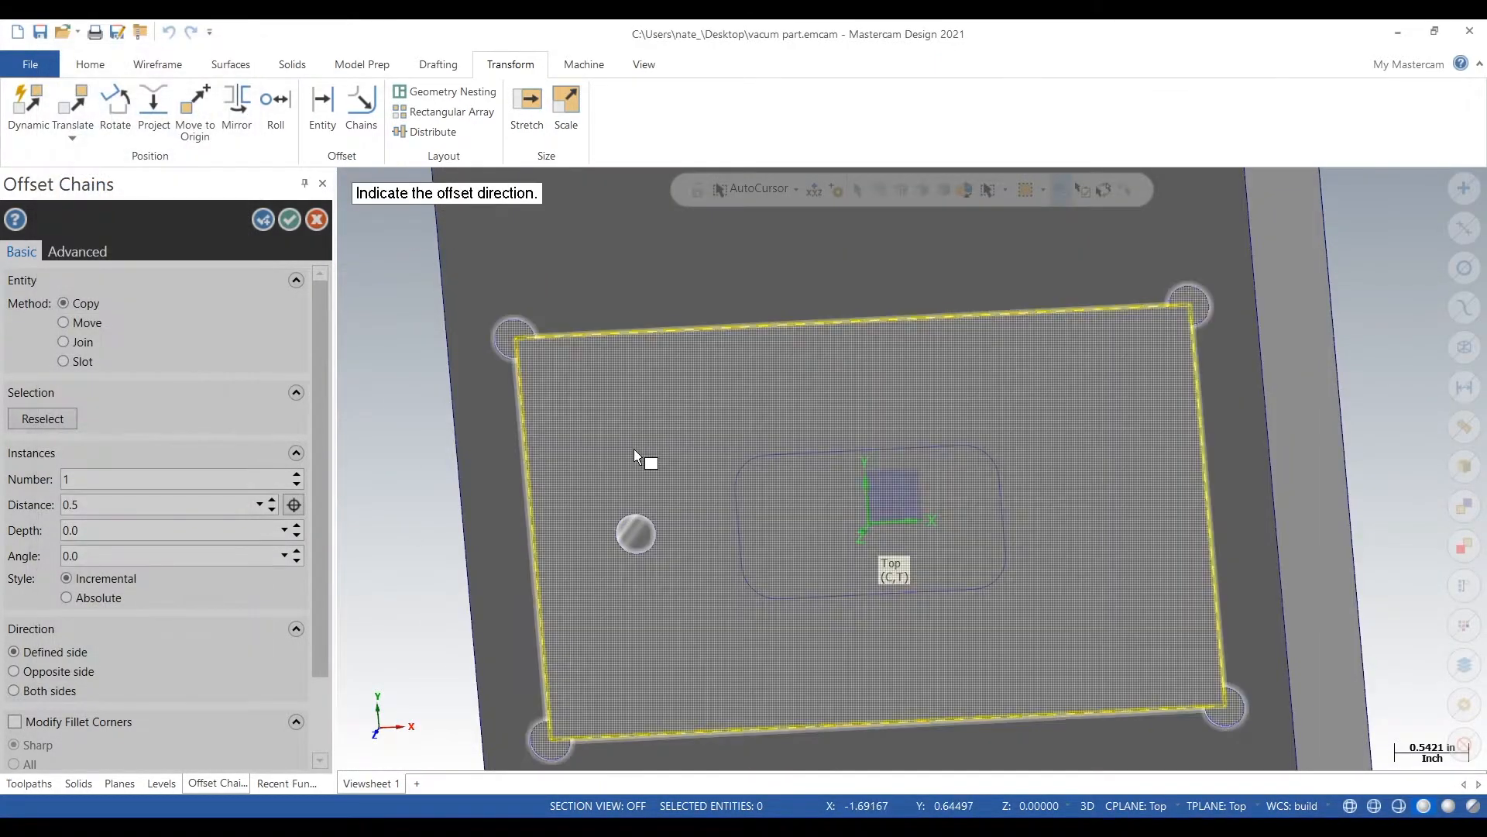
pyautogui.scroll(-2, 375, 518)
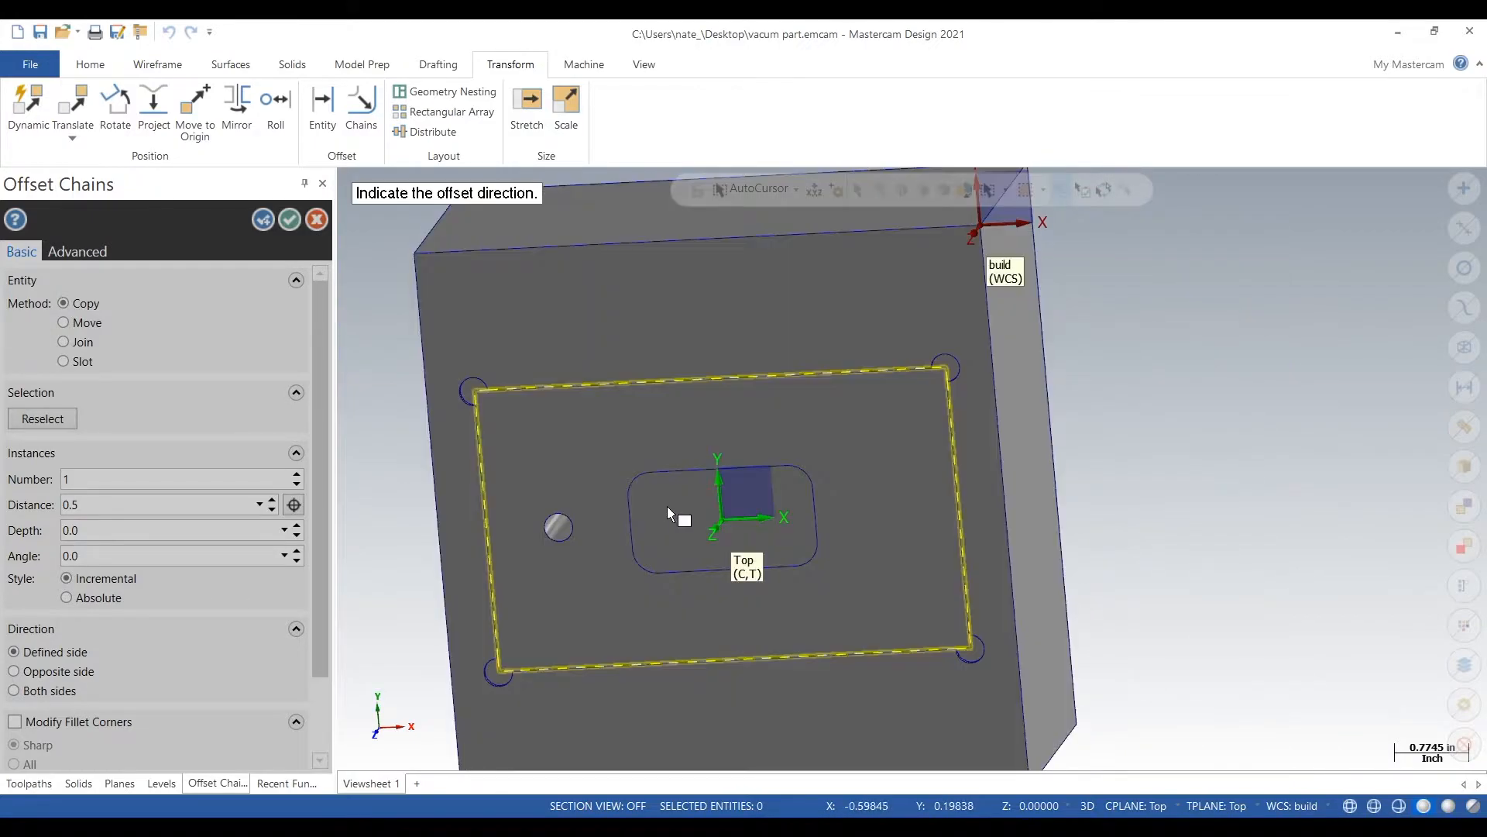
pyautogui.click(690, 516)
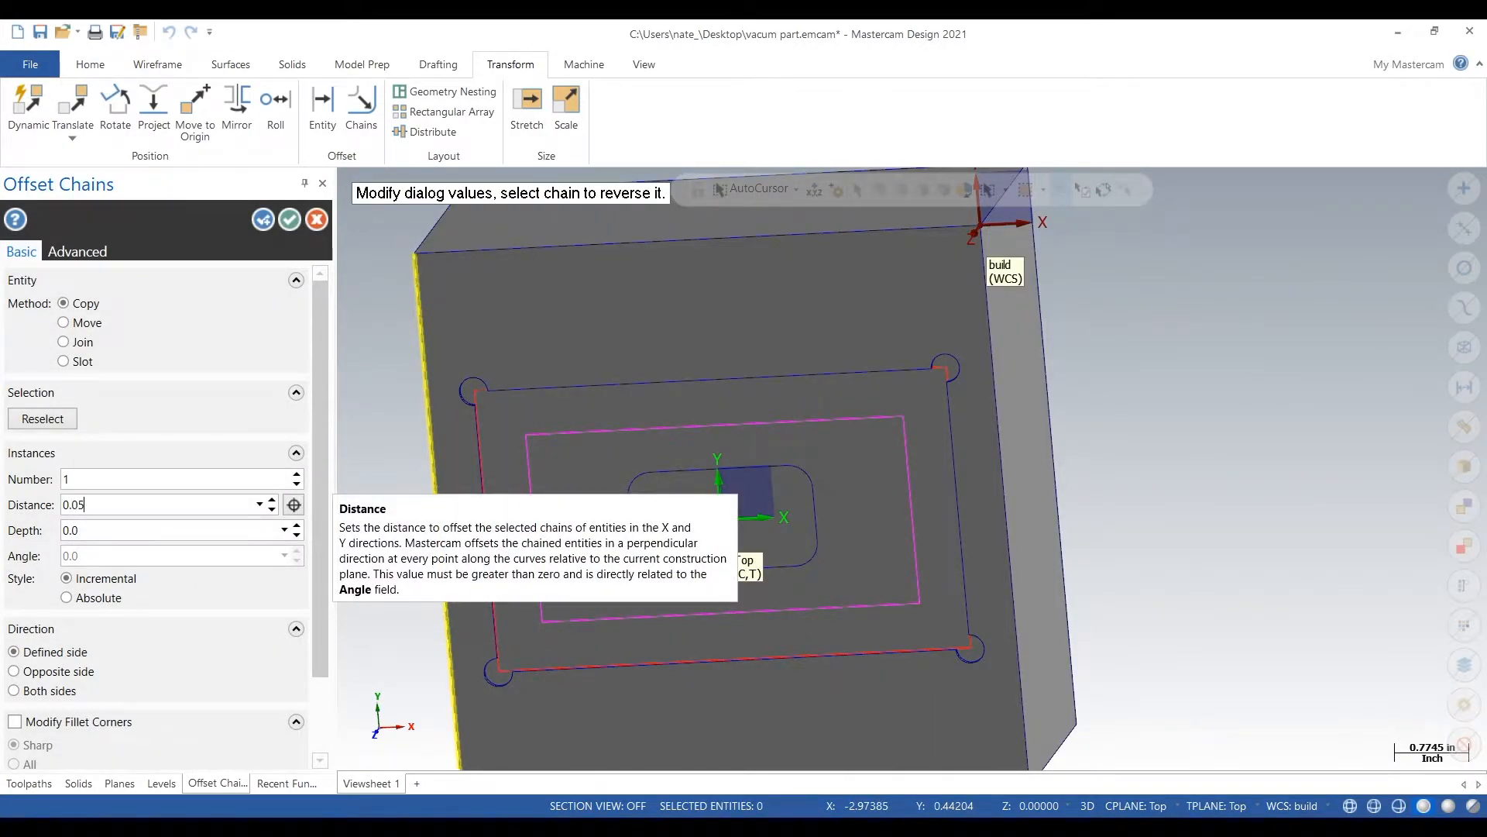
pyautogui.press('Return')
pyautogui.moveTo(1178, 434); pyautogui.dragTo(1213, 391, button='middle')
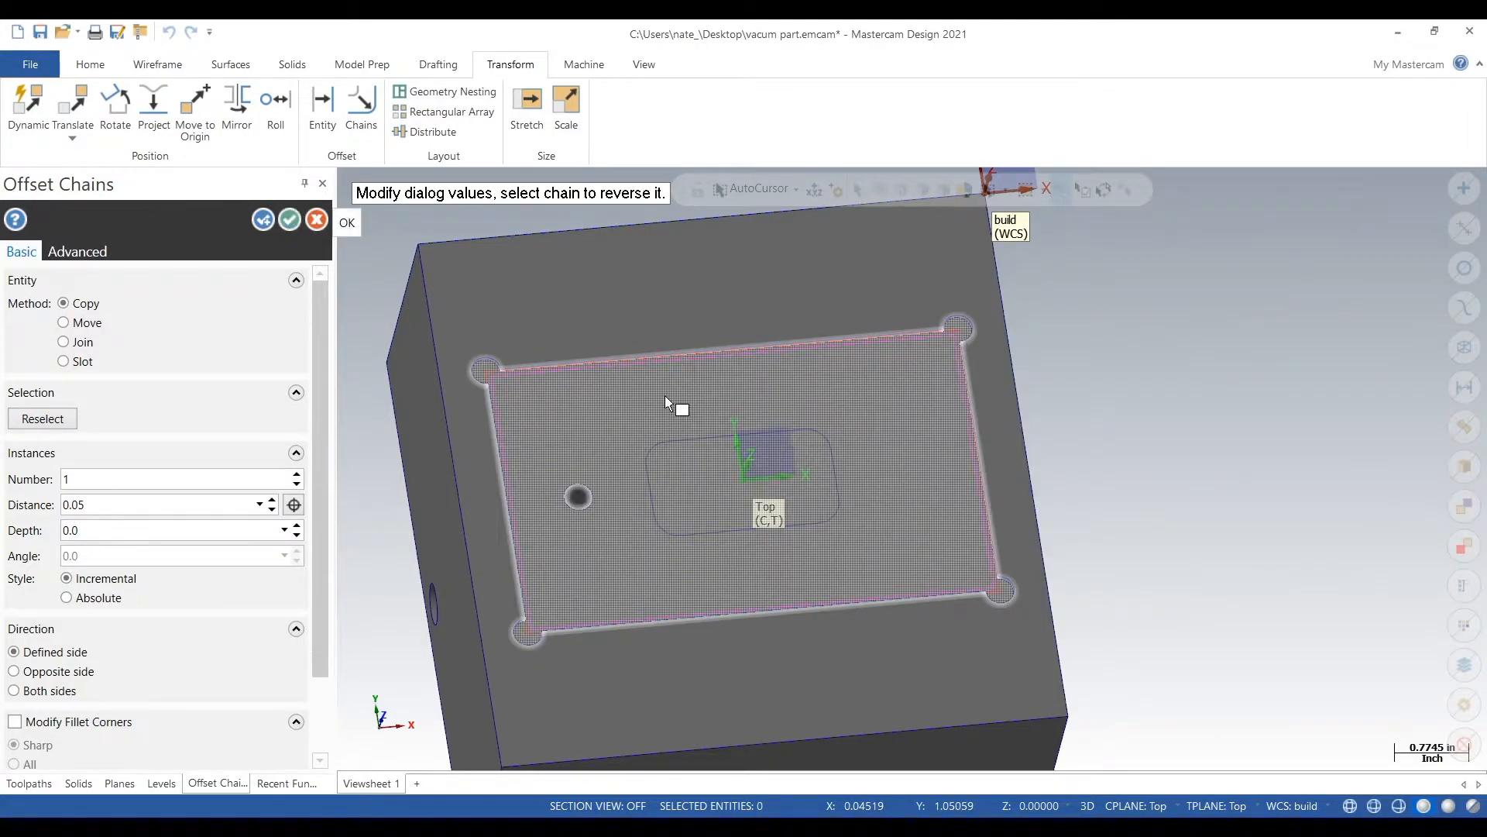
pyautogui.click(289, 220)
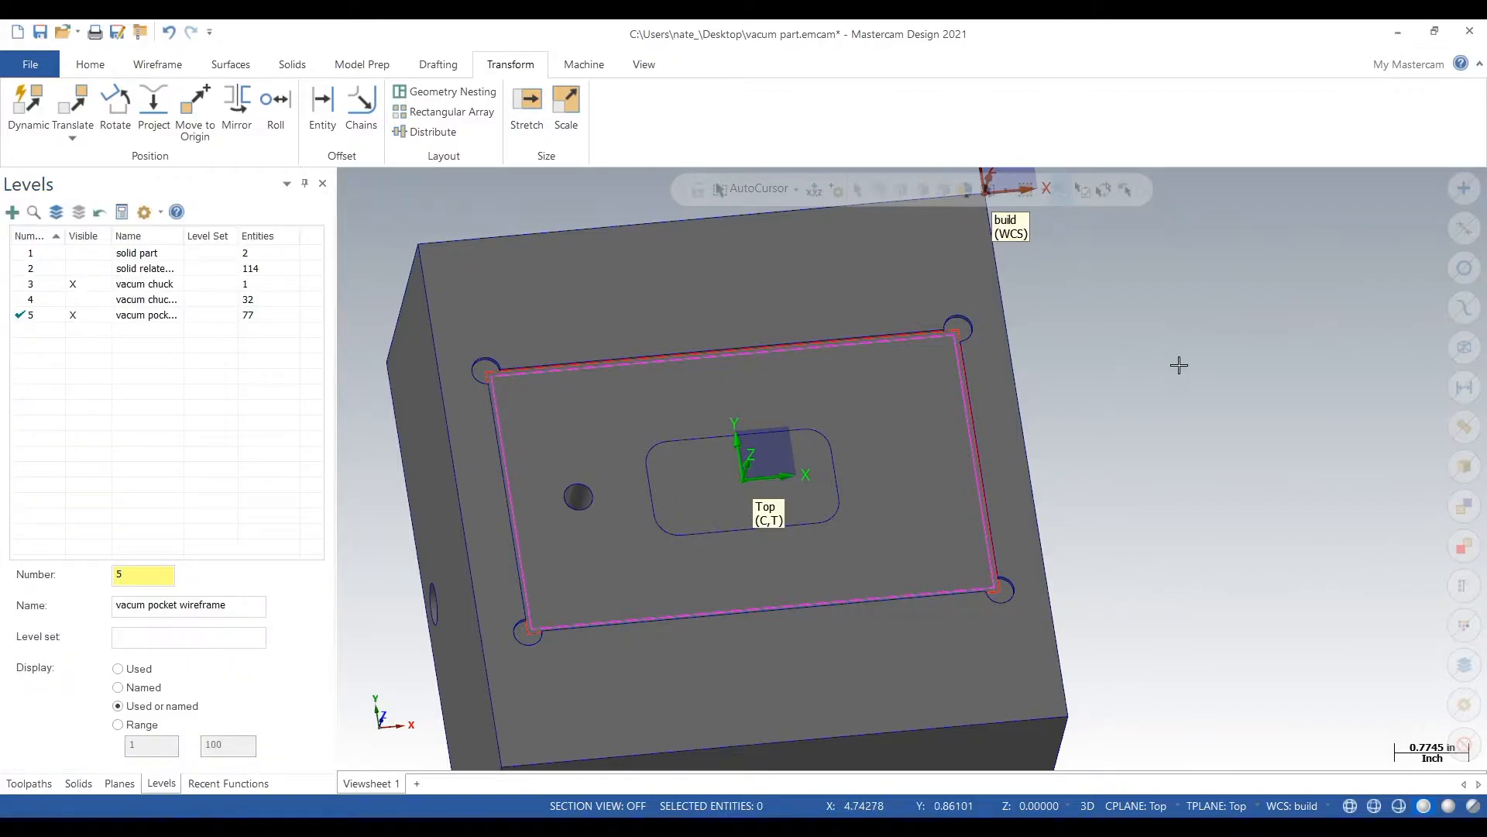
pyautogui.rightClick(1178, 365)
pyautogui.click(1216, 341)
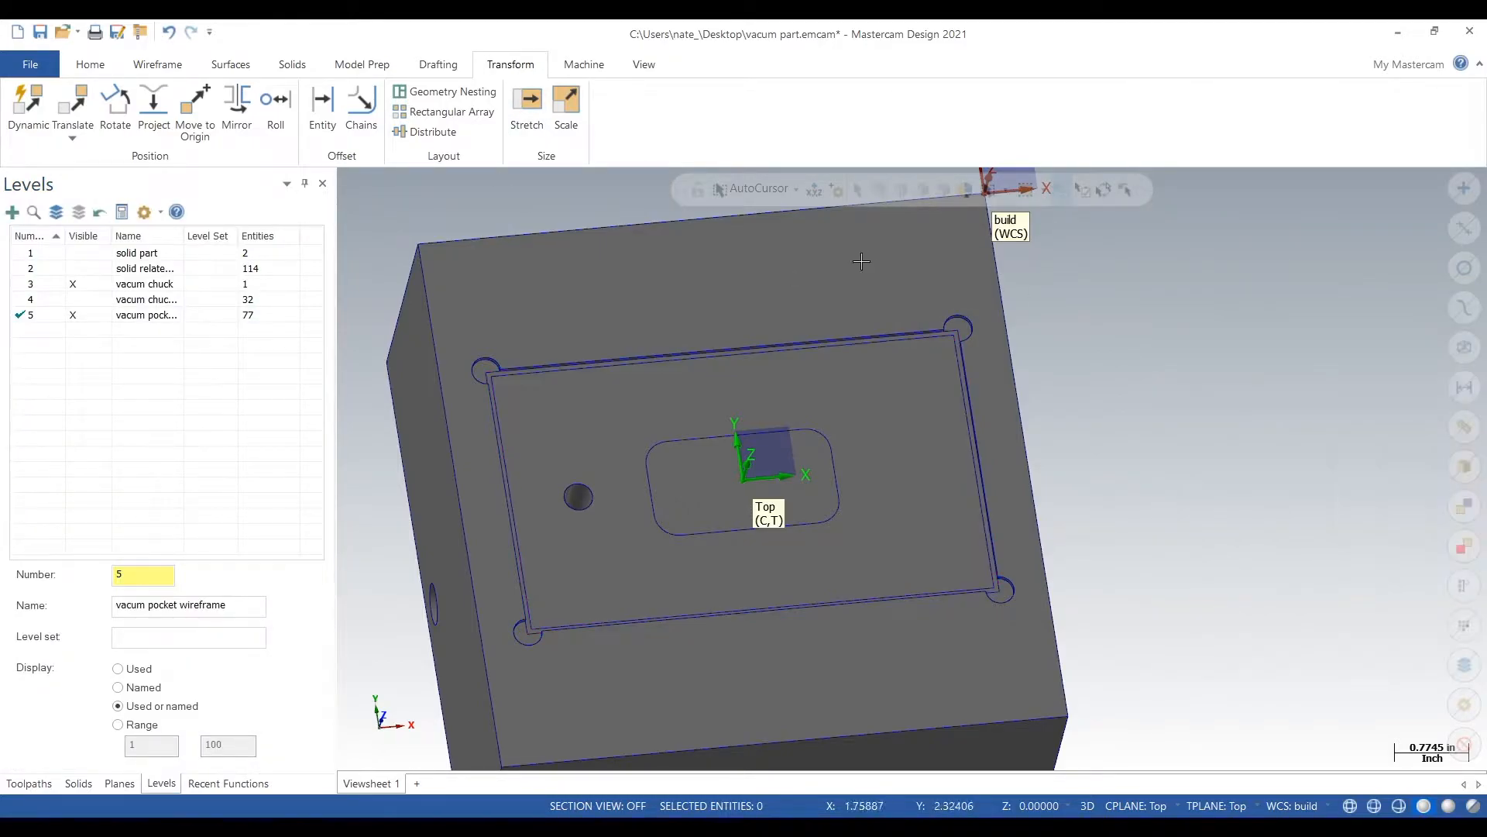
# Step: Fillet the upper-right corner of the inner offset rectangle with a 0.2 inch radius
pyautogui.click(157, 64)
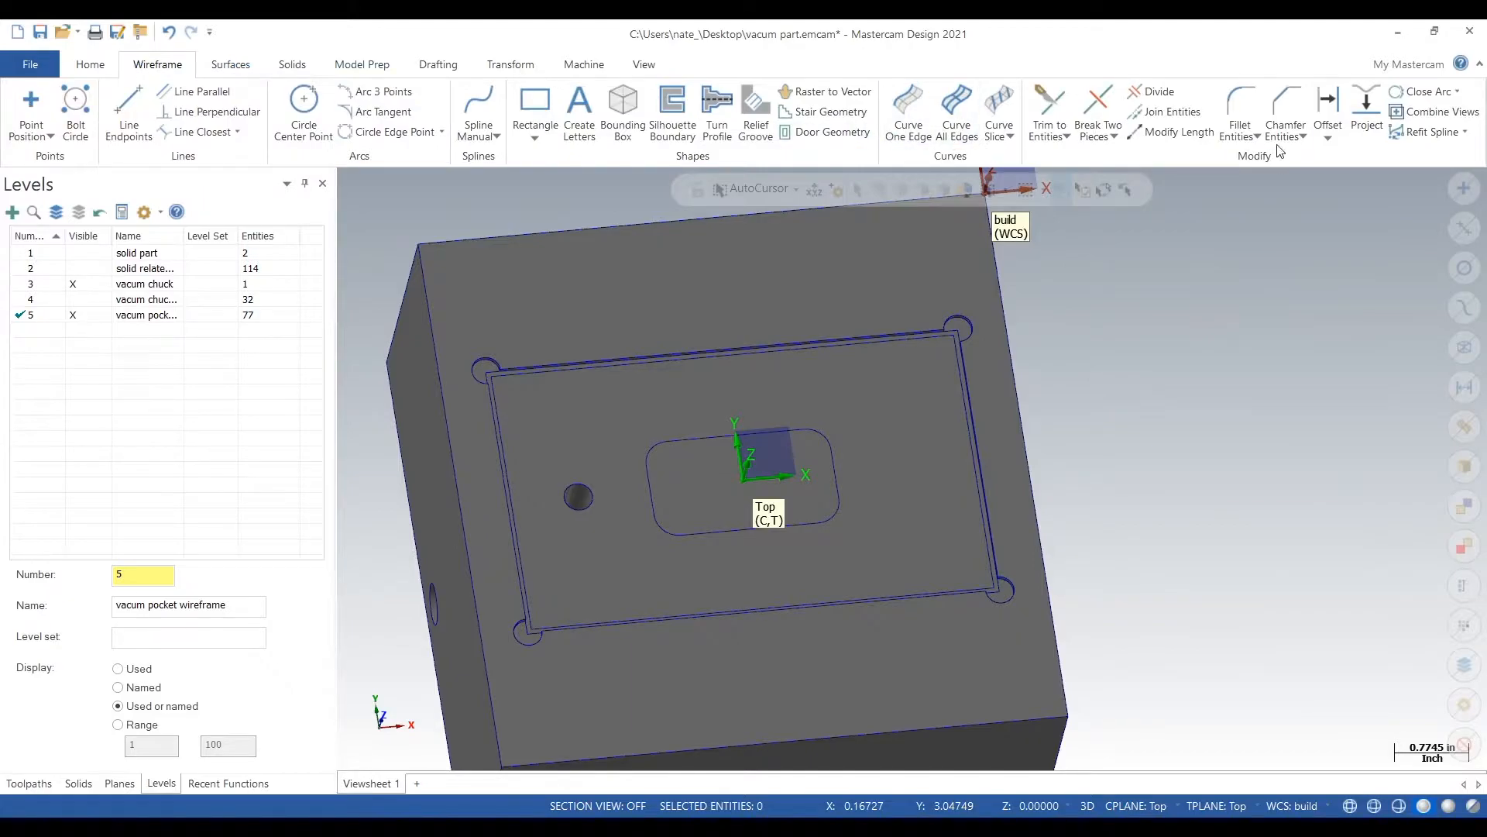
pyautogui.click(1241, 104)
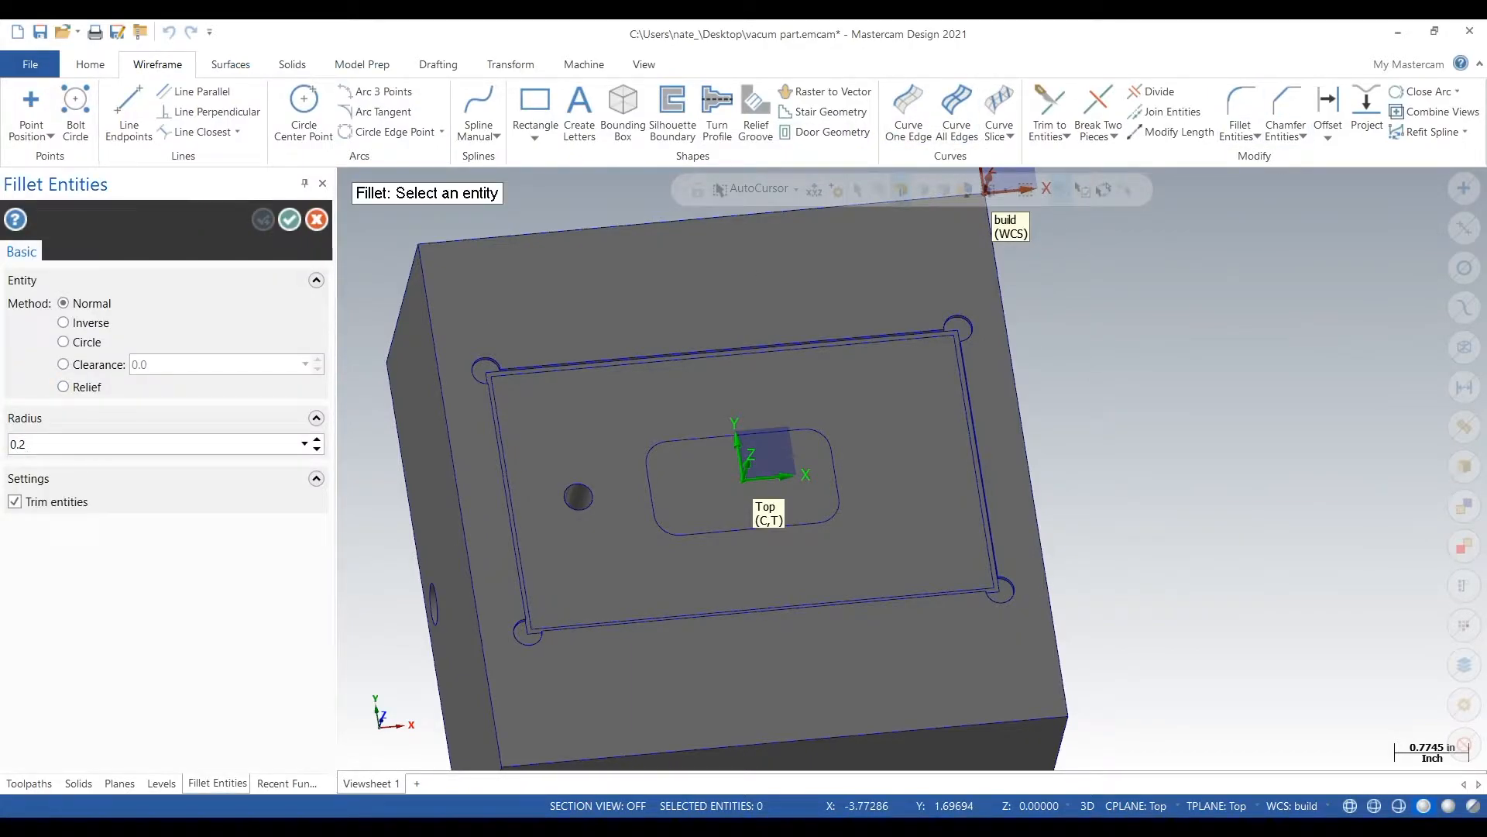
pyautogui.scroll(2, 852, 372)
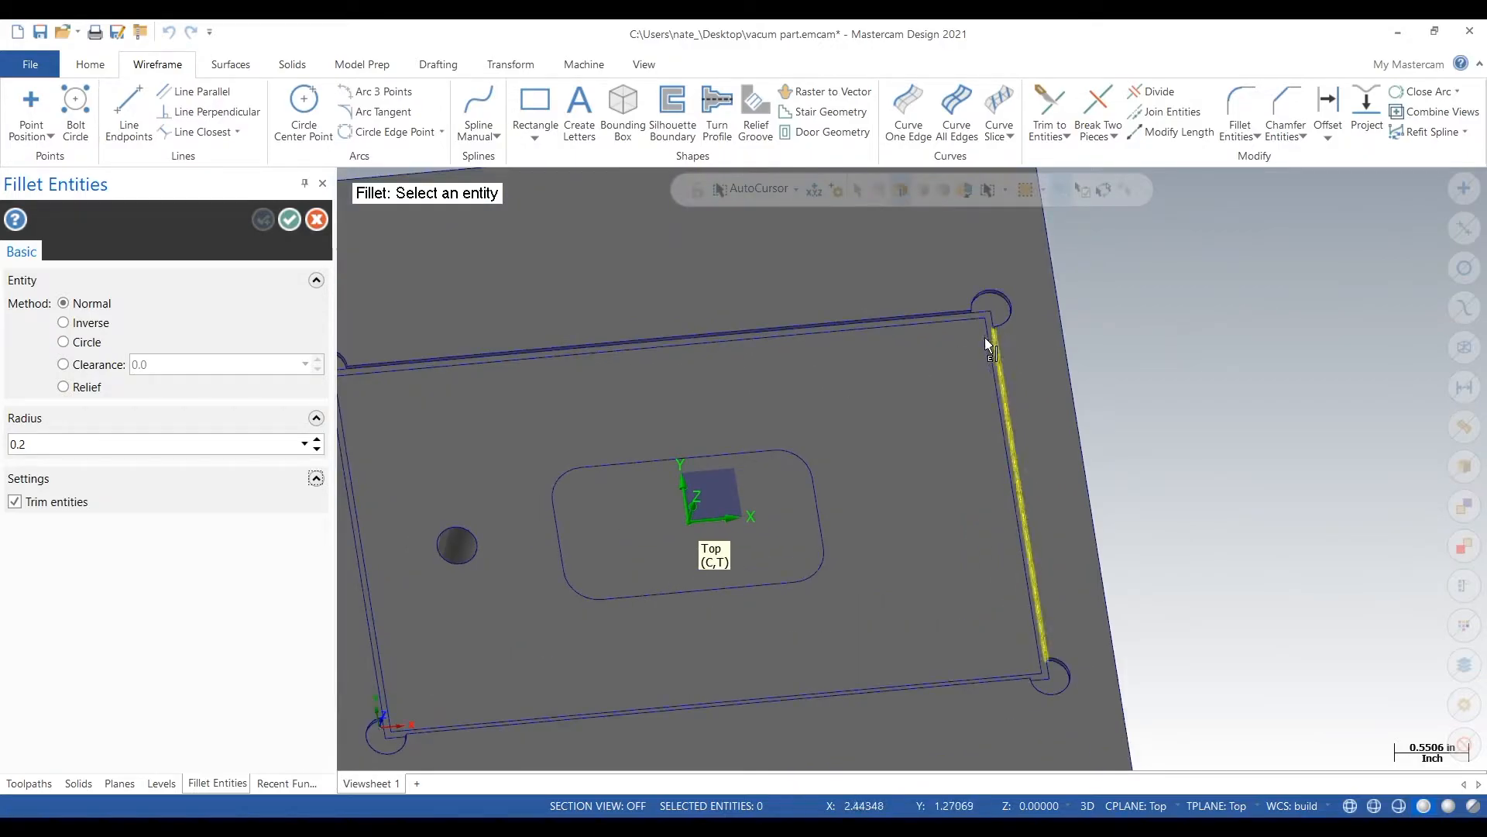
pyautogui.click(932, 328)
pyautogui.scroll(4, 985, 325)
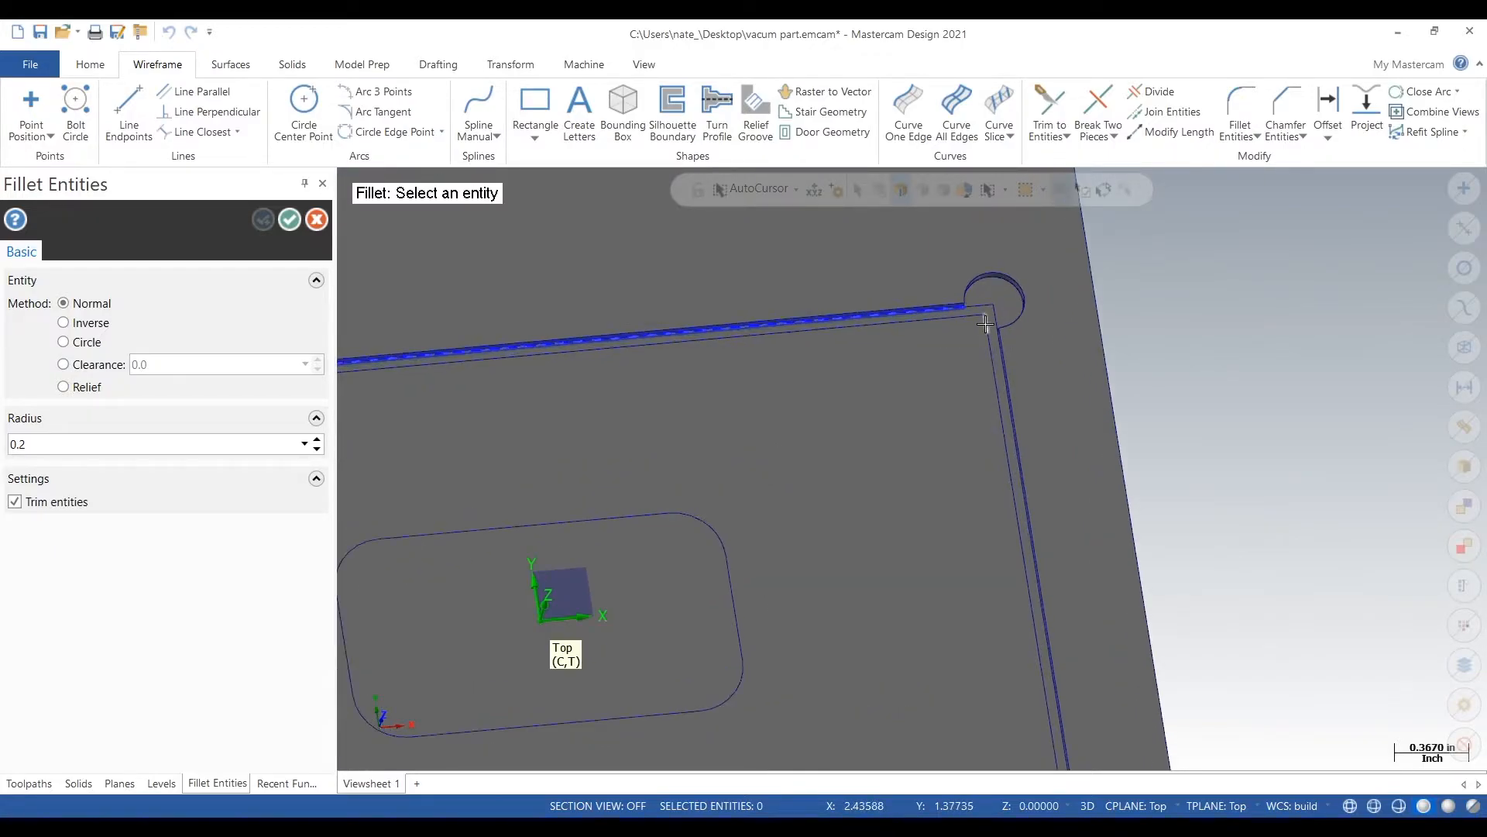
pyautogui.click(957, 307)
pyautogui.scroll(-5, 980, 321)
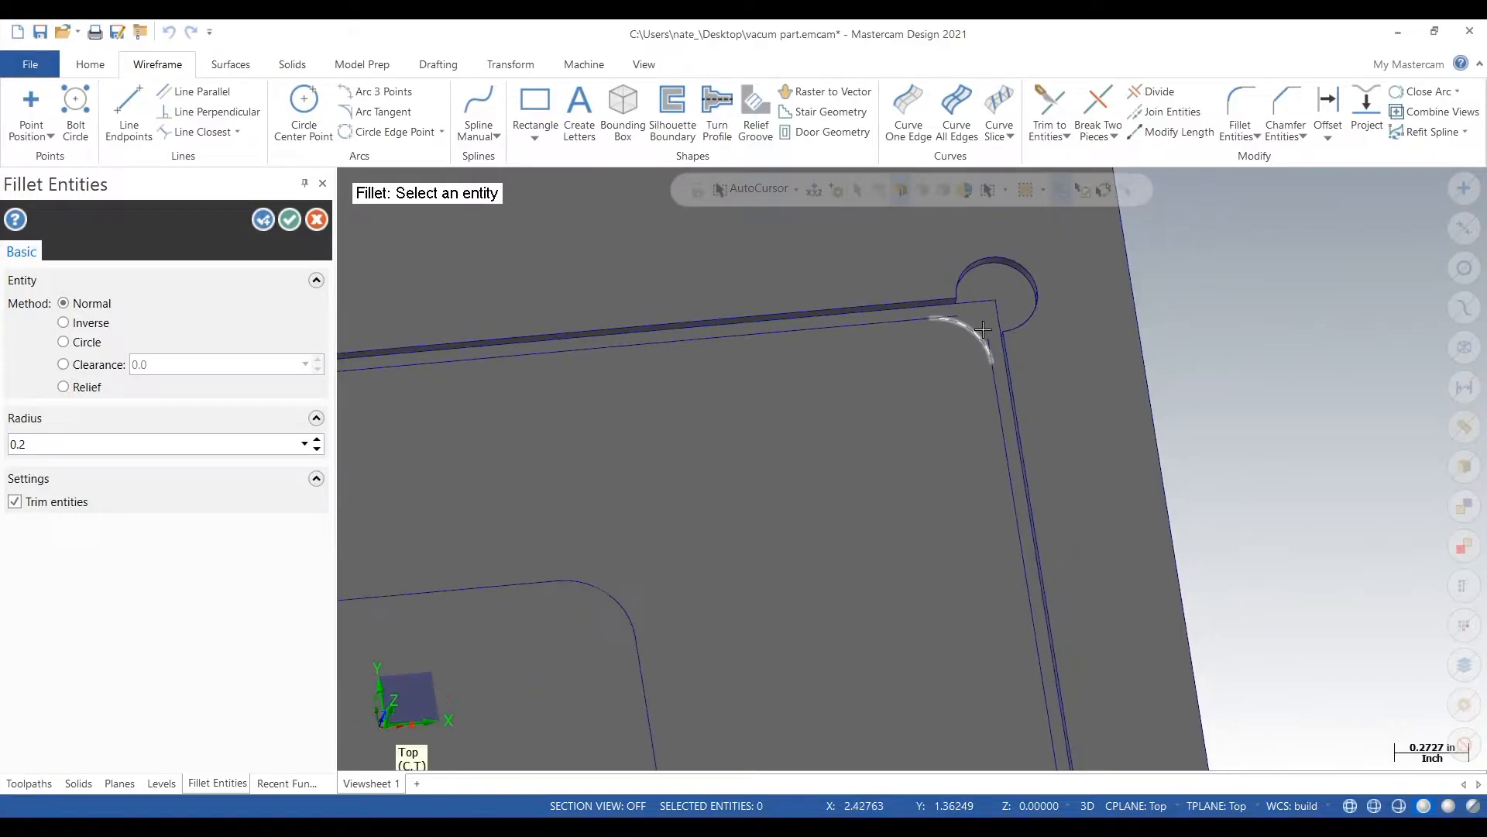
# Step: Add a 0.2 inch fillet to the lower-right corner of the offset rectangle
pyautogui.scroll(2, 1027, 620)
pyautogui.scroll(3, 1027, 620)
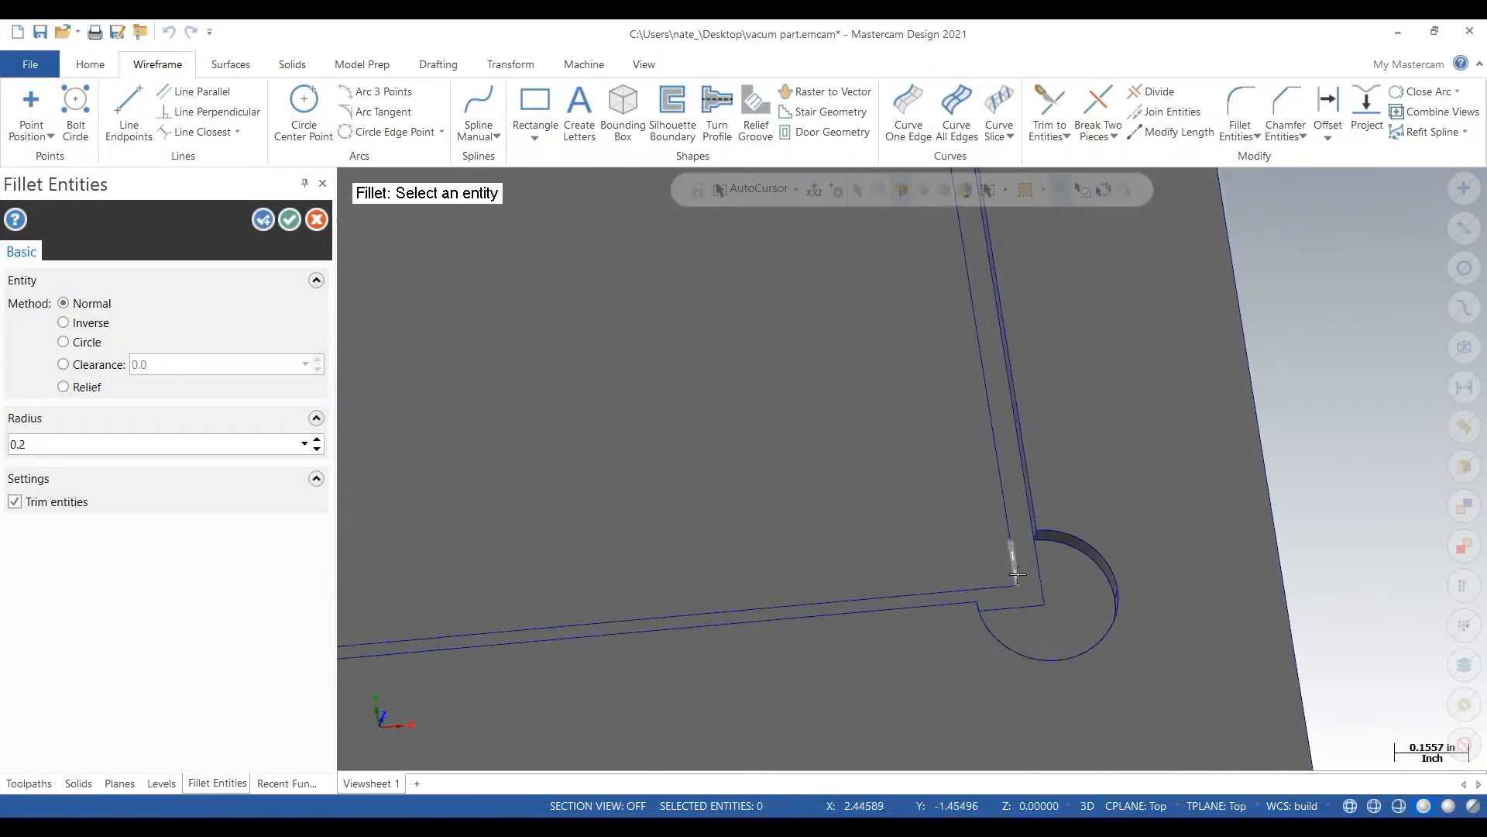
pyautogui.click(1013, 566)
pyautogui.click(998, 587)
pyautogui.scroll(-5, 976, 609)
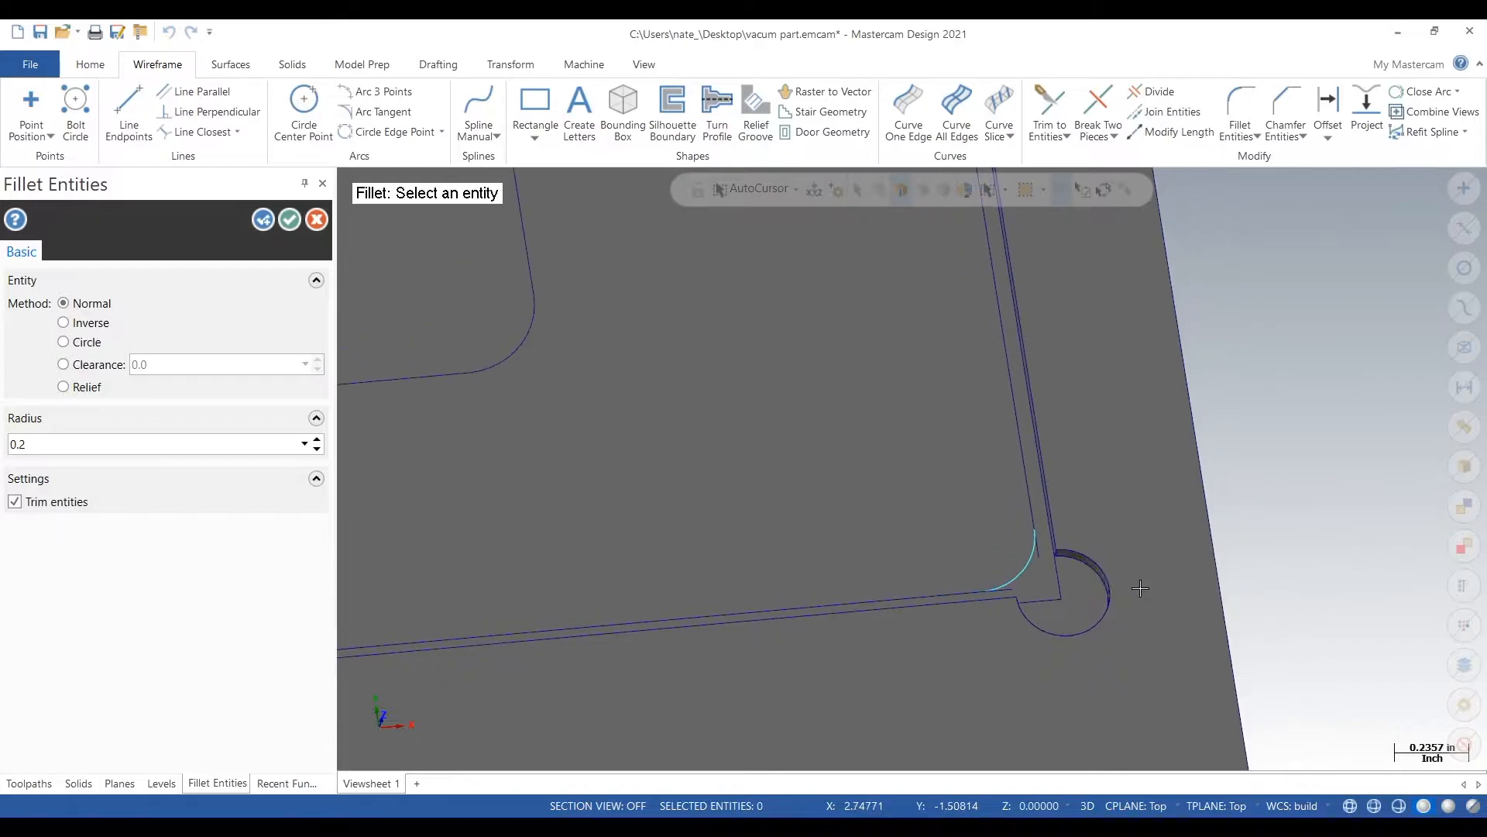
# Step: Round the lower-left corner of the offset rectangle with a 0.2 inch fillet
pyautogui.scroll(-2, 970, 616)
pyautogui.scroll(6, 667, 675)
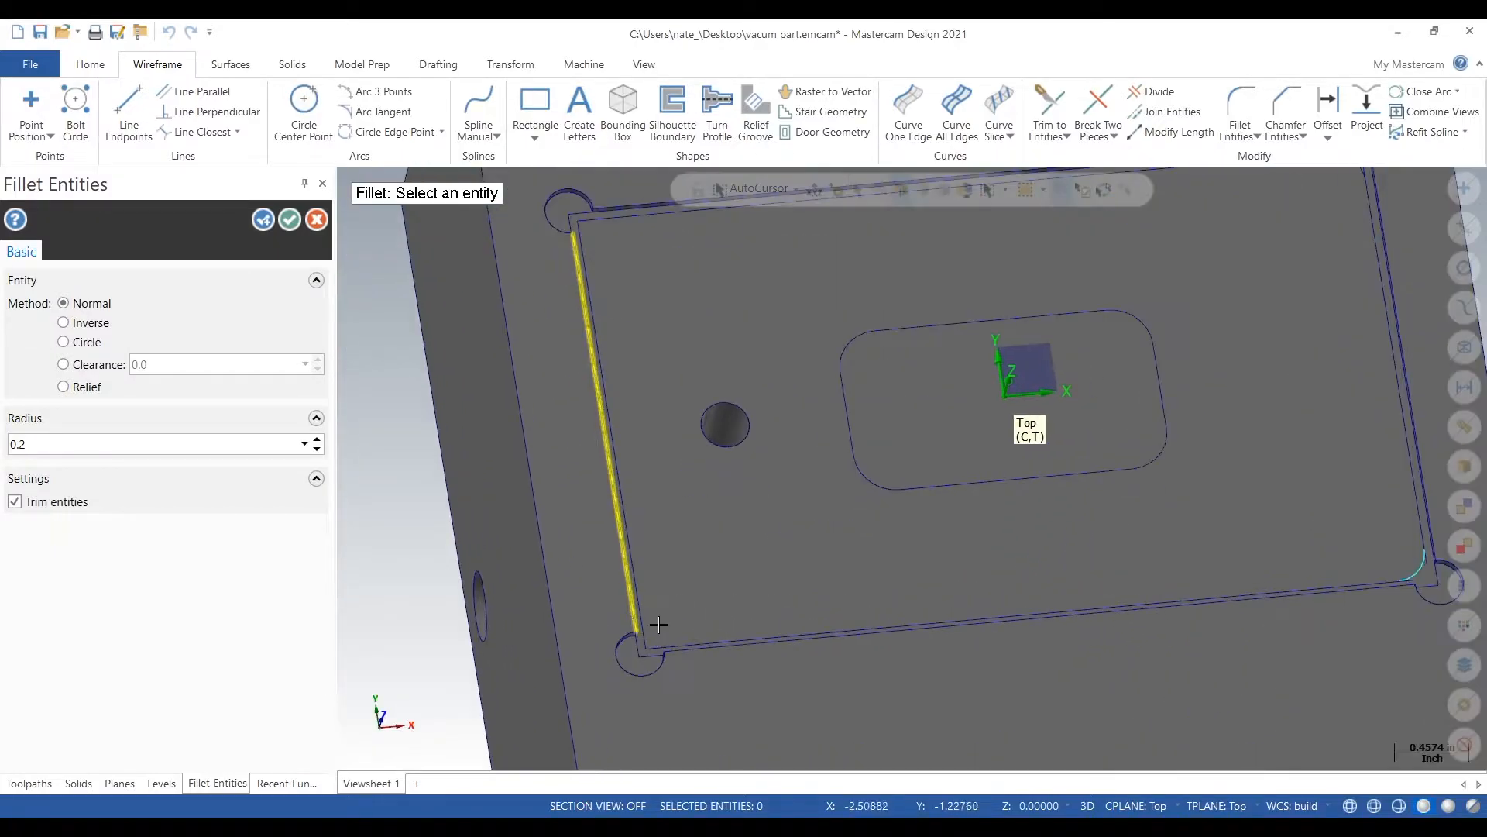
pyautogui.click(668, 676)
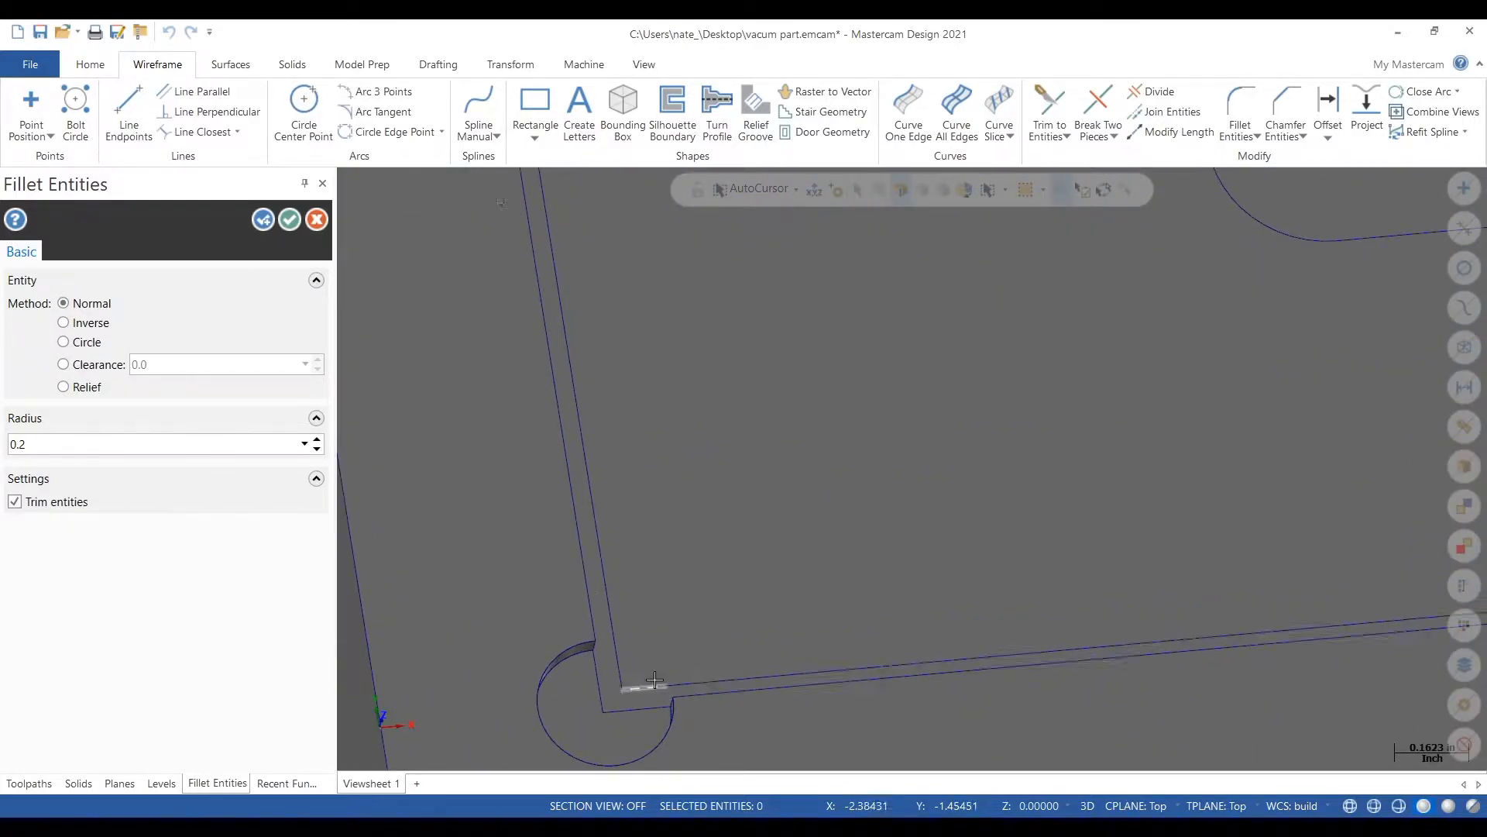
pyautogui.click(616, 664)
pyautogui.scroll(-6, 616, 665)
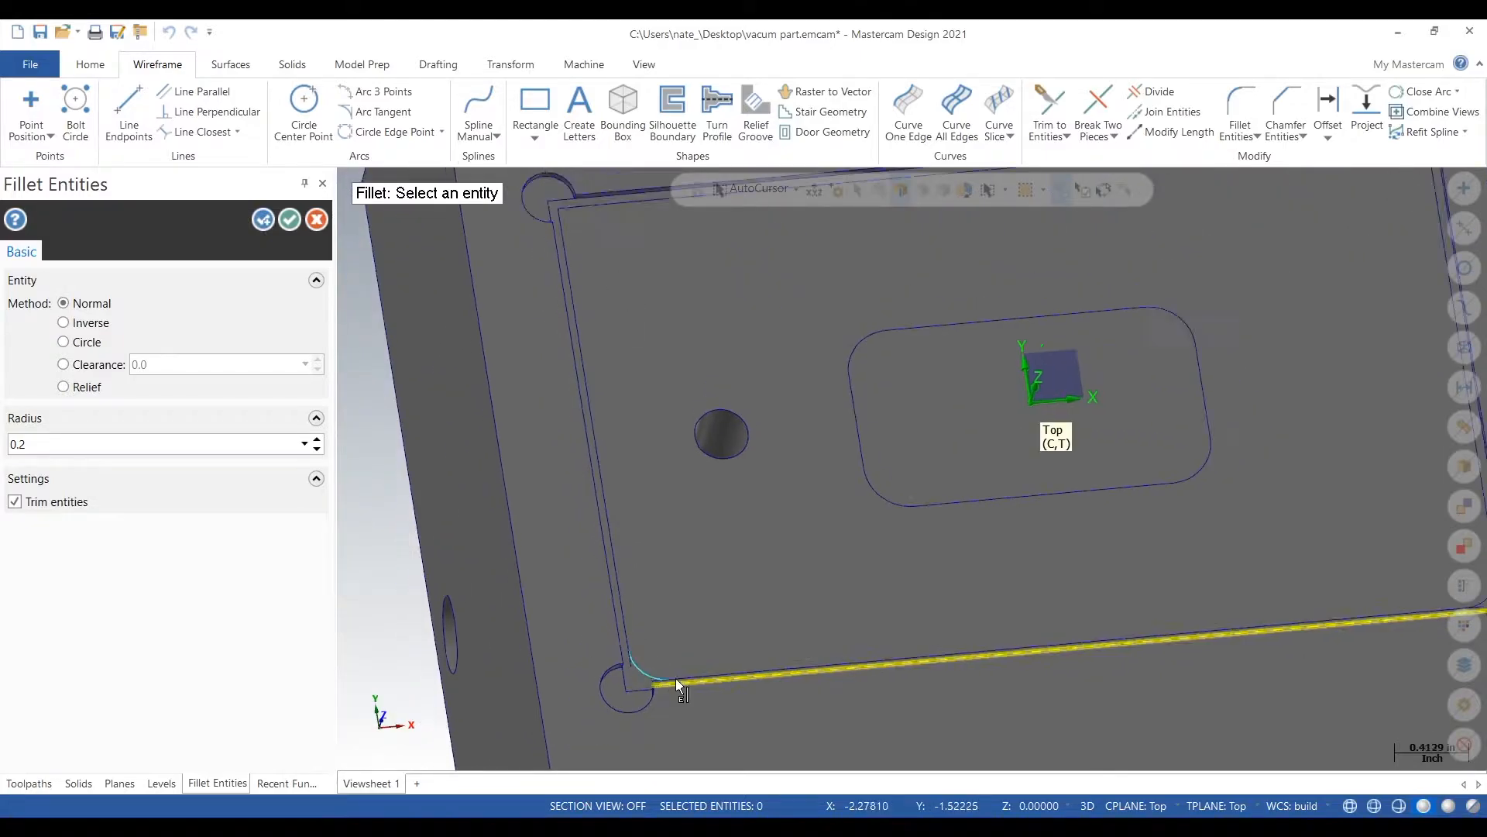
# Step: Fillet the remaining upper-left corner of the offset rectangle at 0.2 inch radius and accept the fillets
pyautogui.scroll(6, 590, 319)
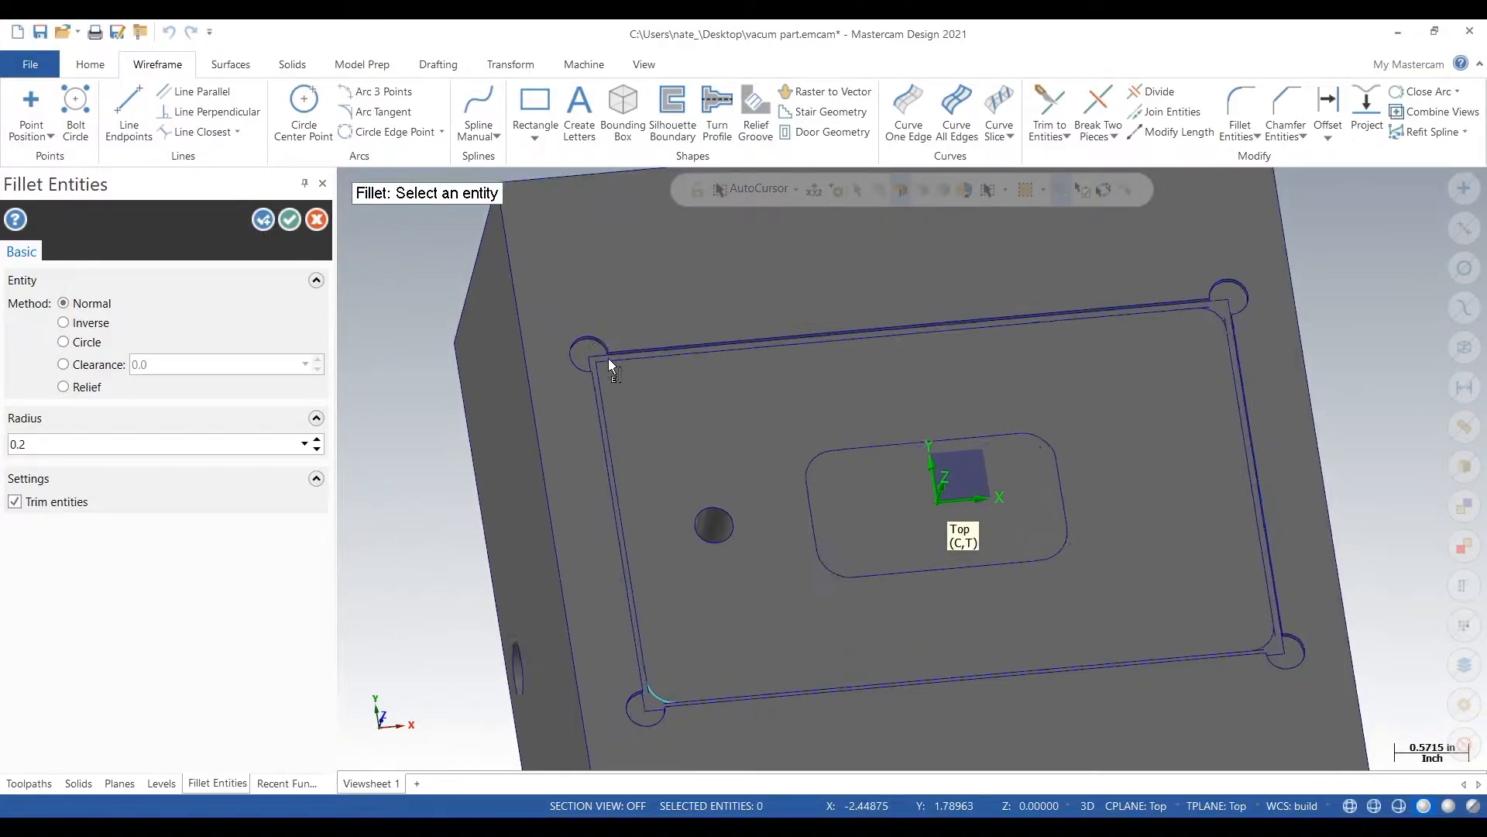
pyautogui.click(588, 364)
pyautogui.click(581, 377)
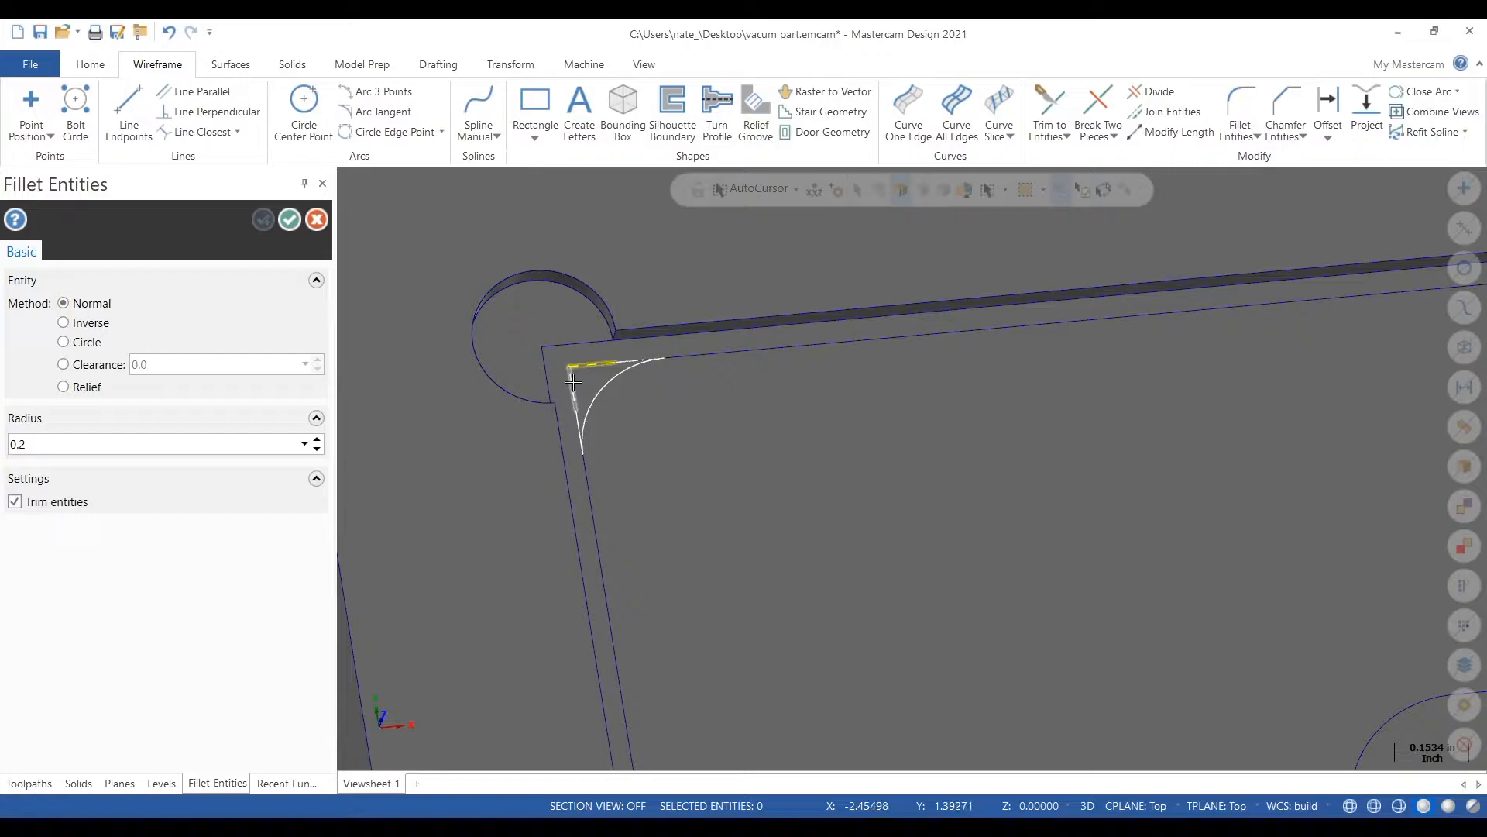
pyautogui.click(290, 219)
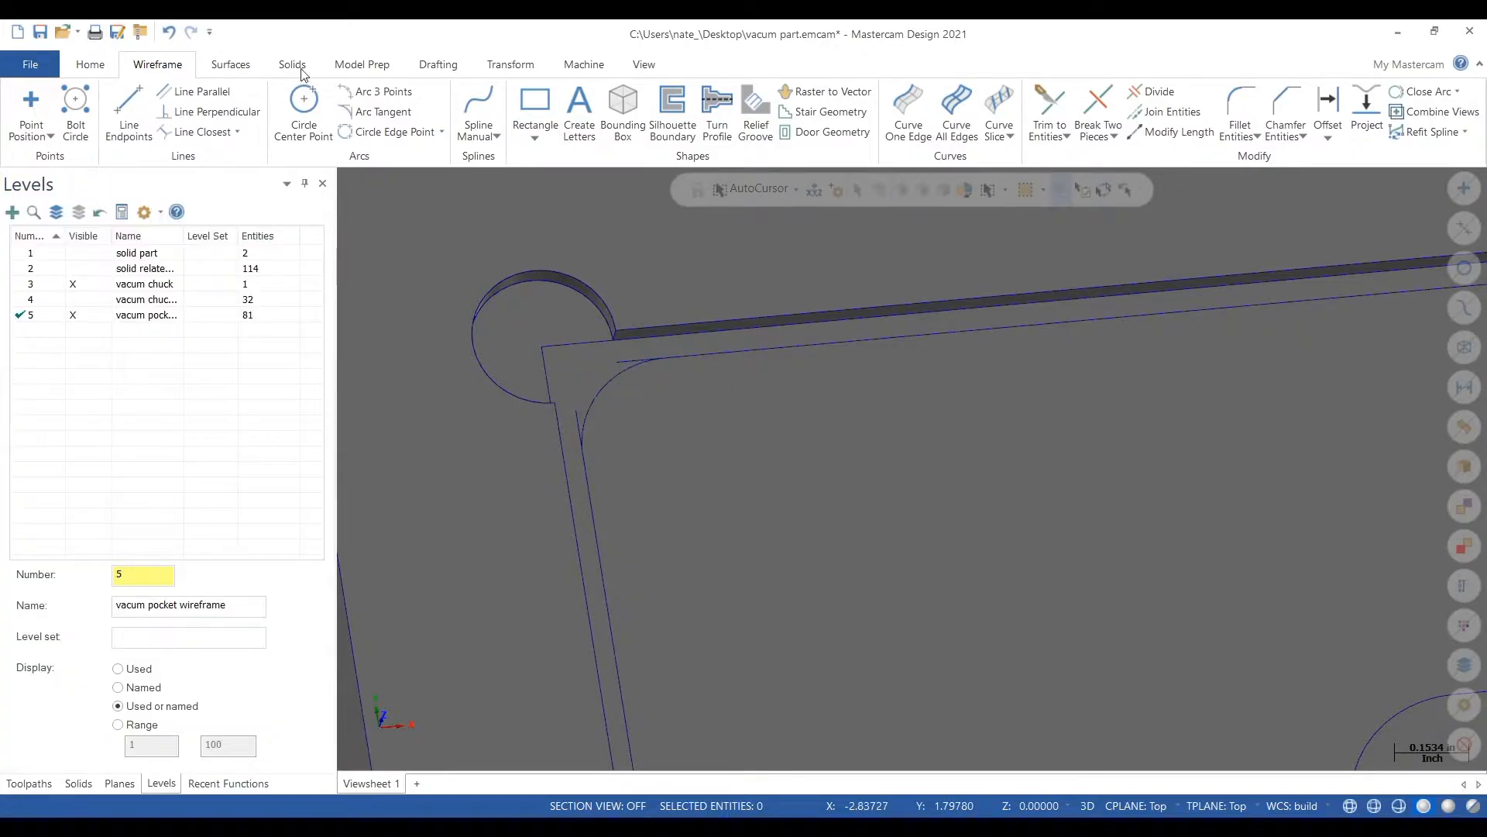
# Step: Use Break Two Pieces to split the top and left offset lines at the upper-left fillet's endpoints
pyautogui.click(1098, 108)
pyautogui.click(699, 355)
pyautogui.click(664, 357)
pyautogui.click(583, 449)
pyautogui.click(581, 456)
# Step: Break the right and top offset lines where they meet the upper-right corner fillet
pyautogui.scroll(-6, 491, 540)
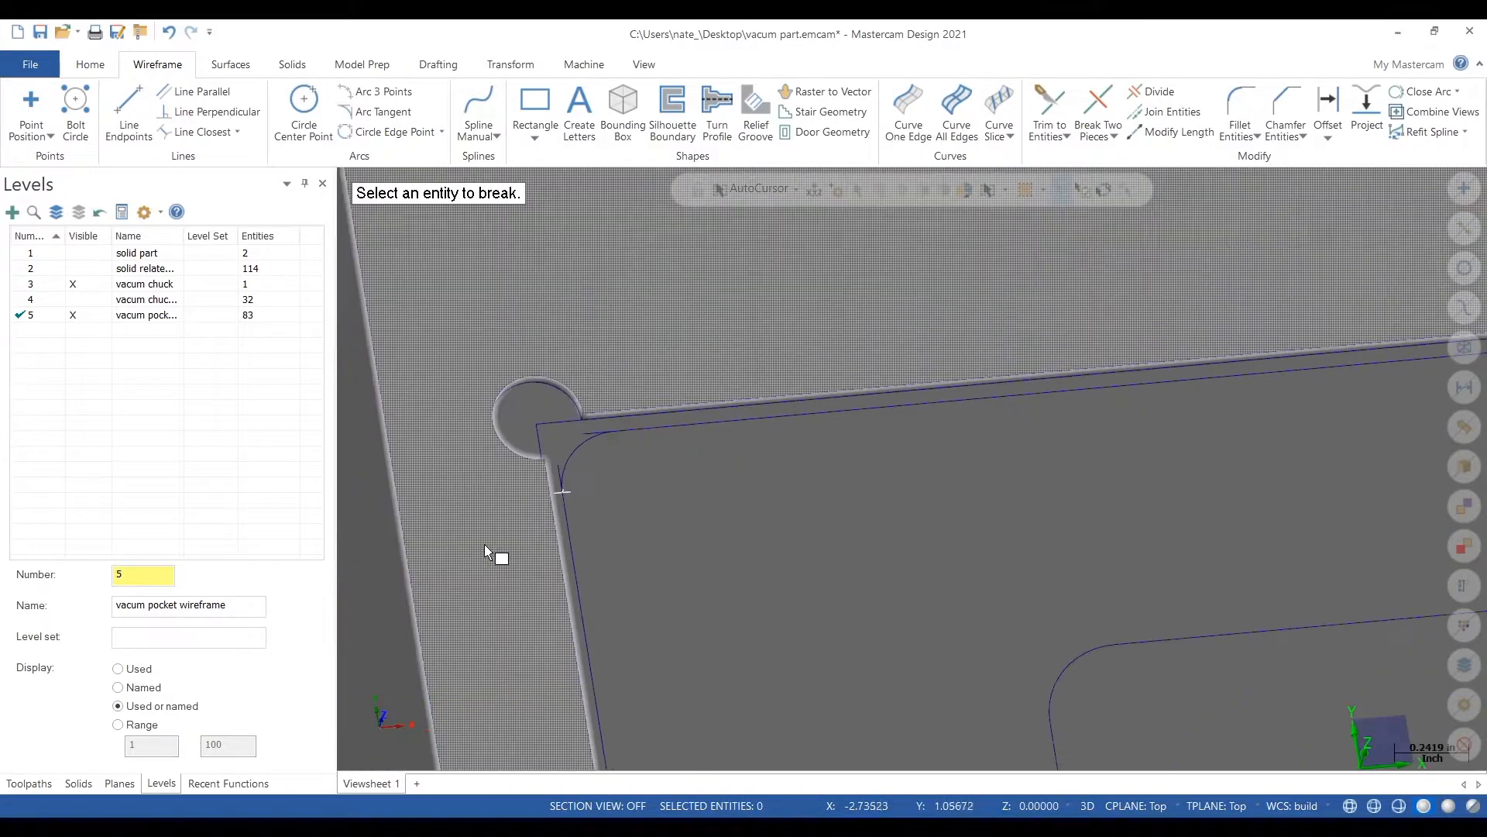
pyautogui.scroll(8, 1046, 448)
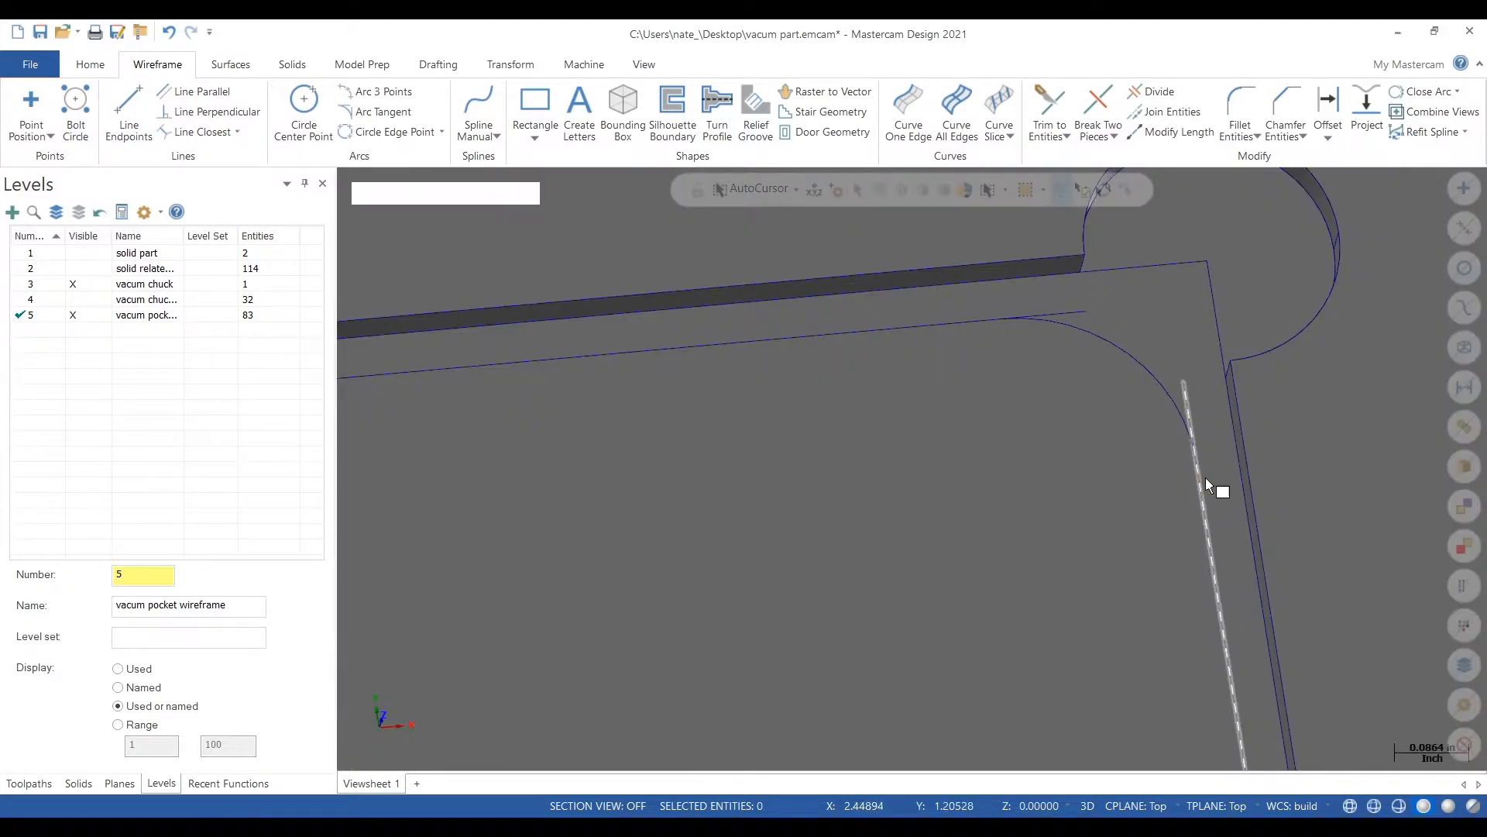
pyautogui.click(1206, 480)
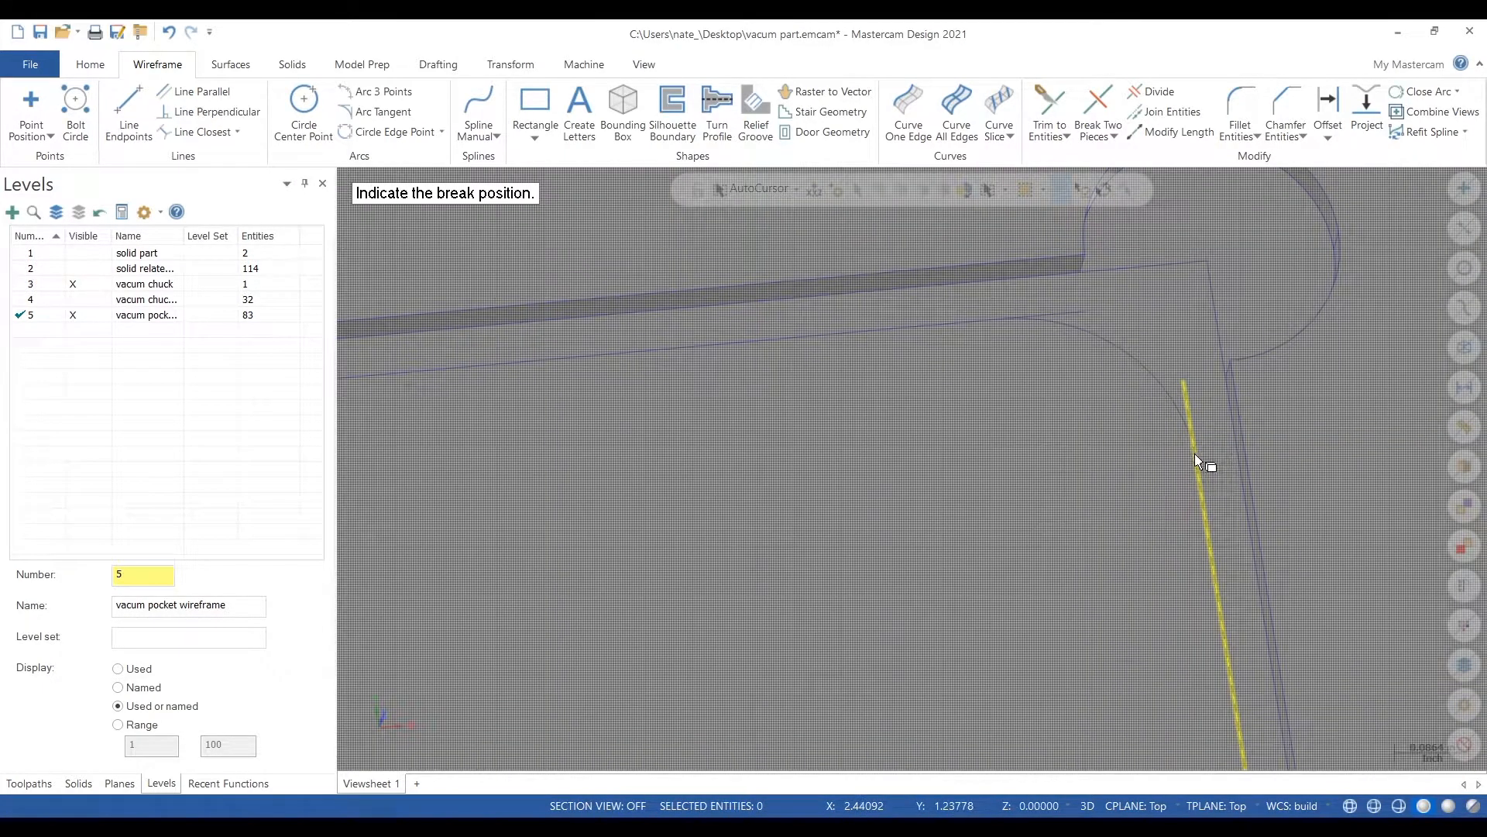
pyautogui.click(1196, 459)
pyautogui.click(1000, 320)
pyautogui.click(1002, 320)
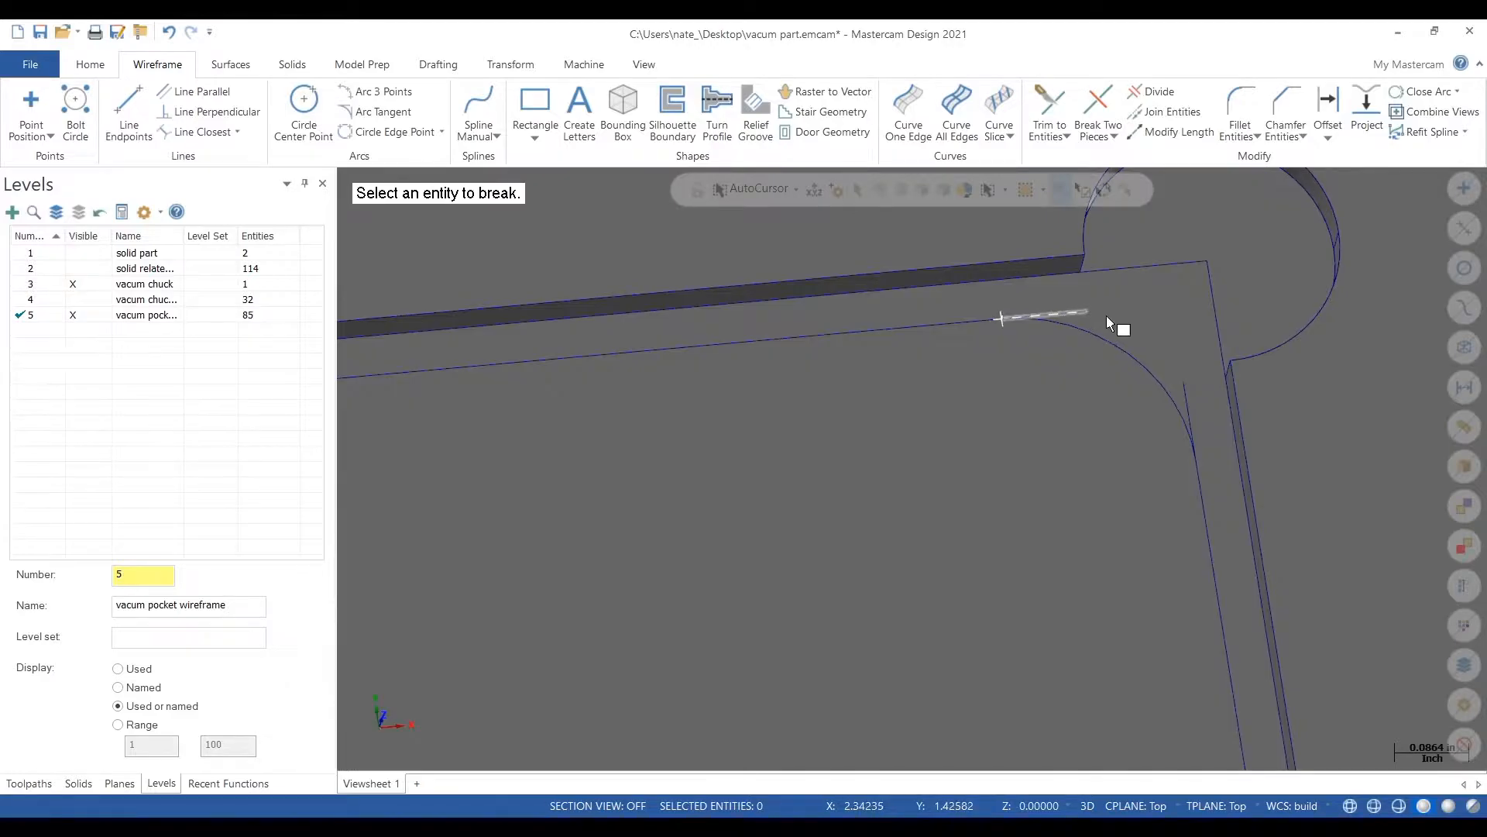
# Step: Break the right and bottom offset lines at the endpoints of the lower-right corner fillet
pyautogui.scroll(-8, 1062, 321)
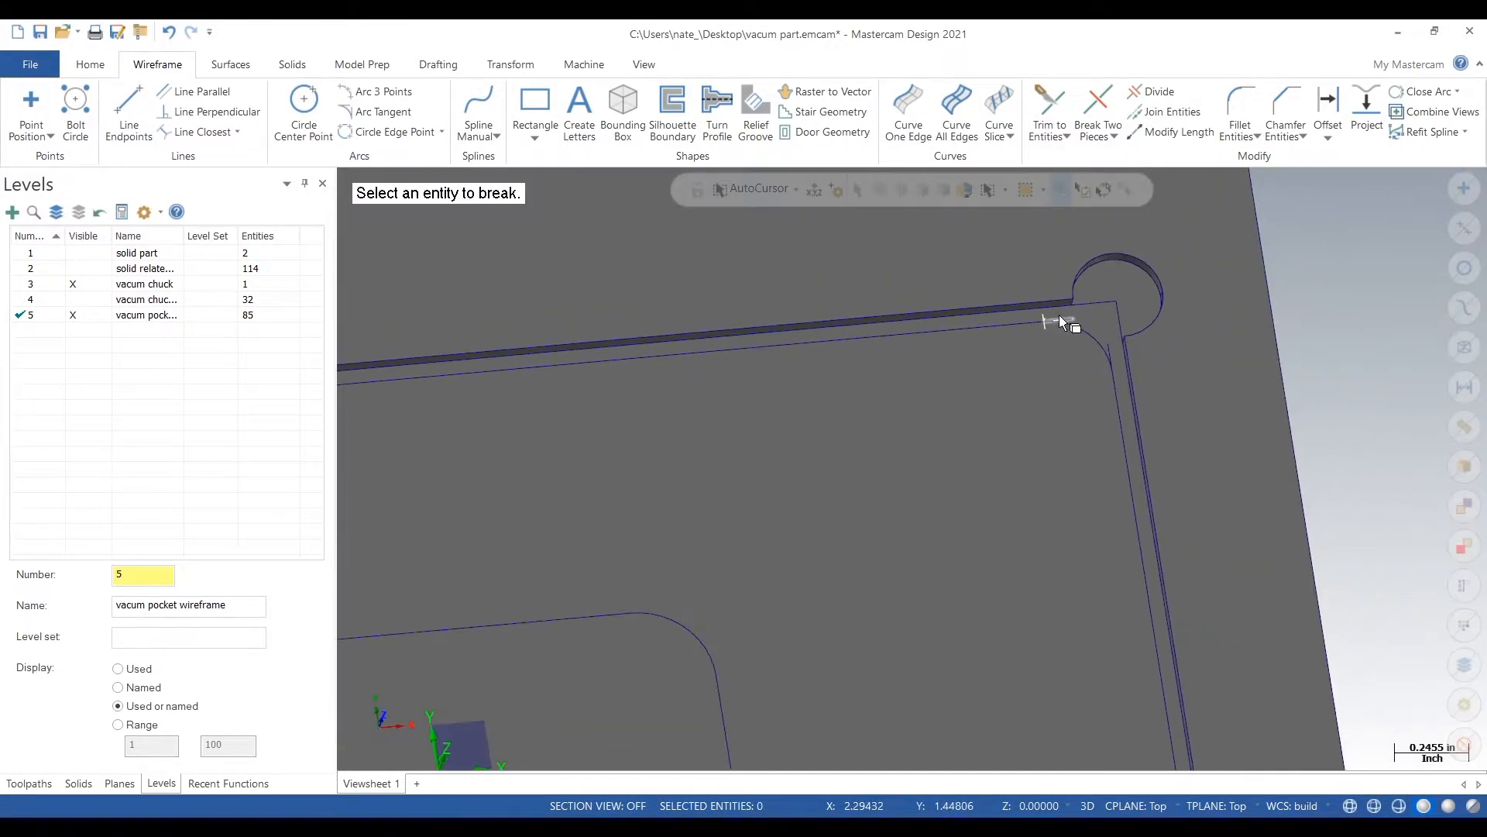
pyautogui.scroll(7, 1133, 672)
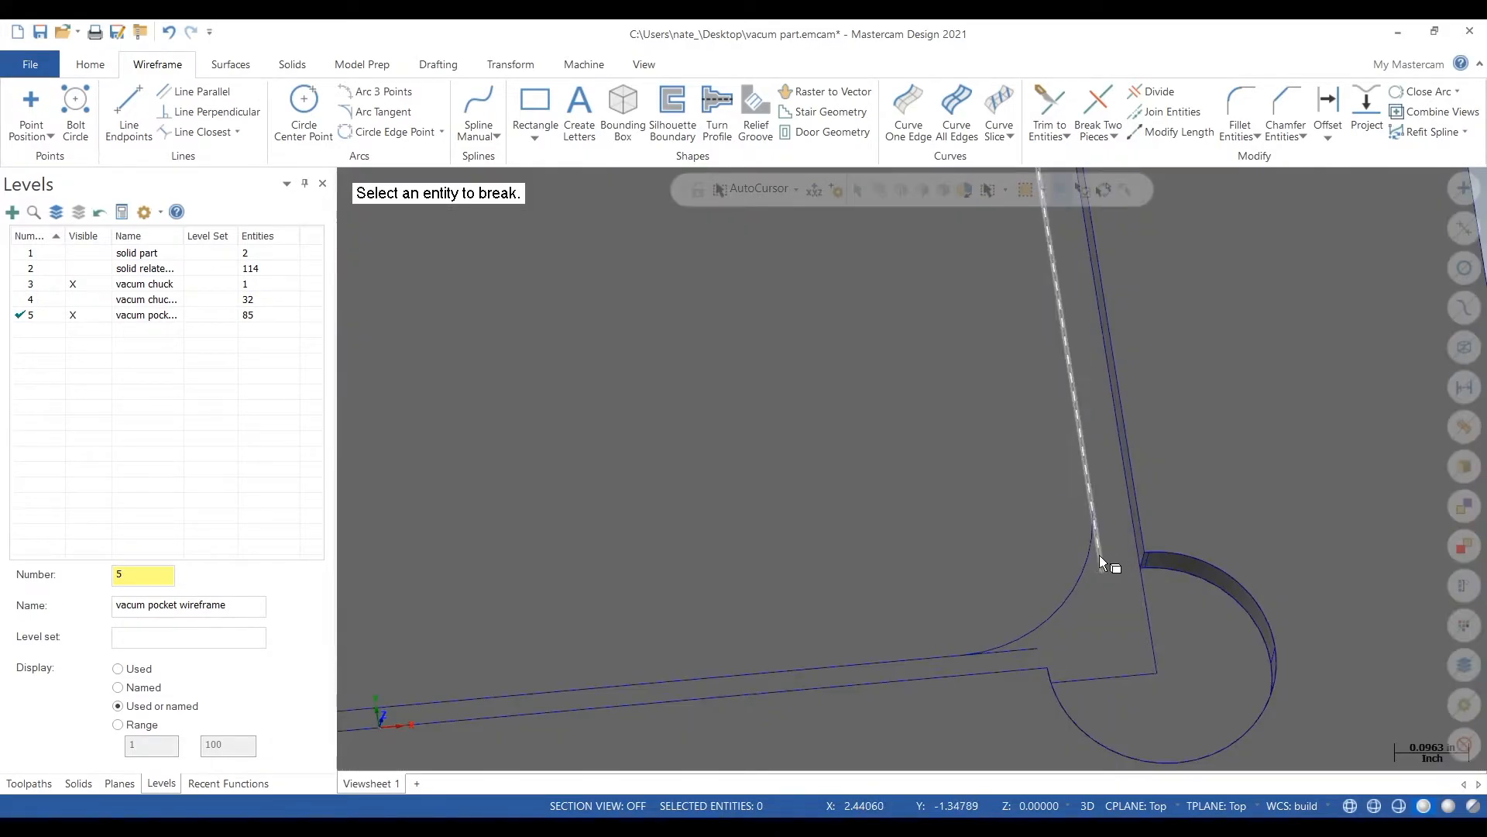
pyautogui.click(1100, 558)
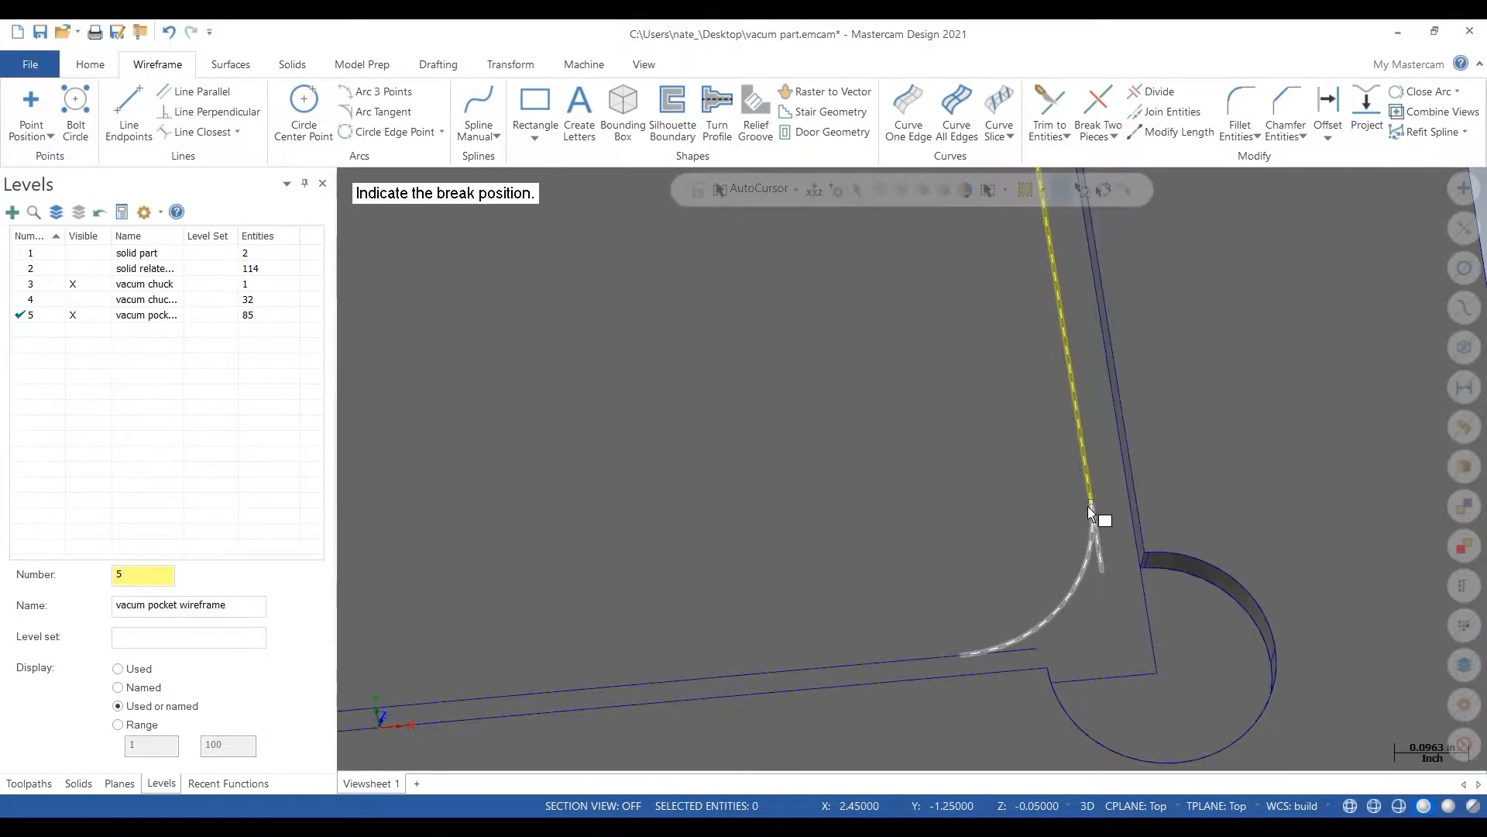
pyautogui.click(1088, 504)
pyautogui.click(1001, 649)
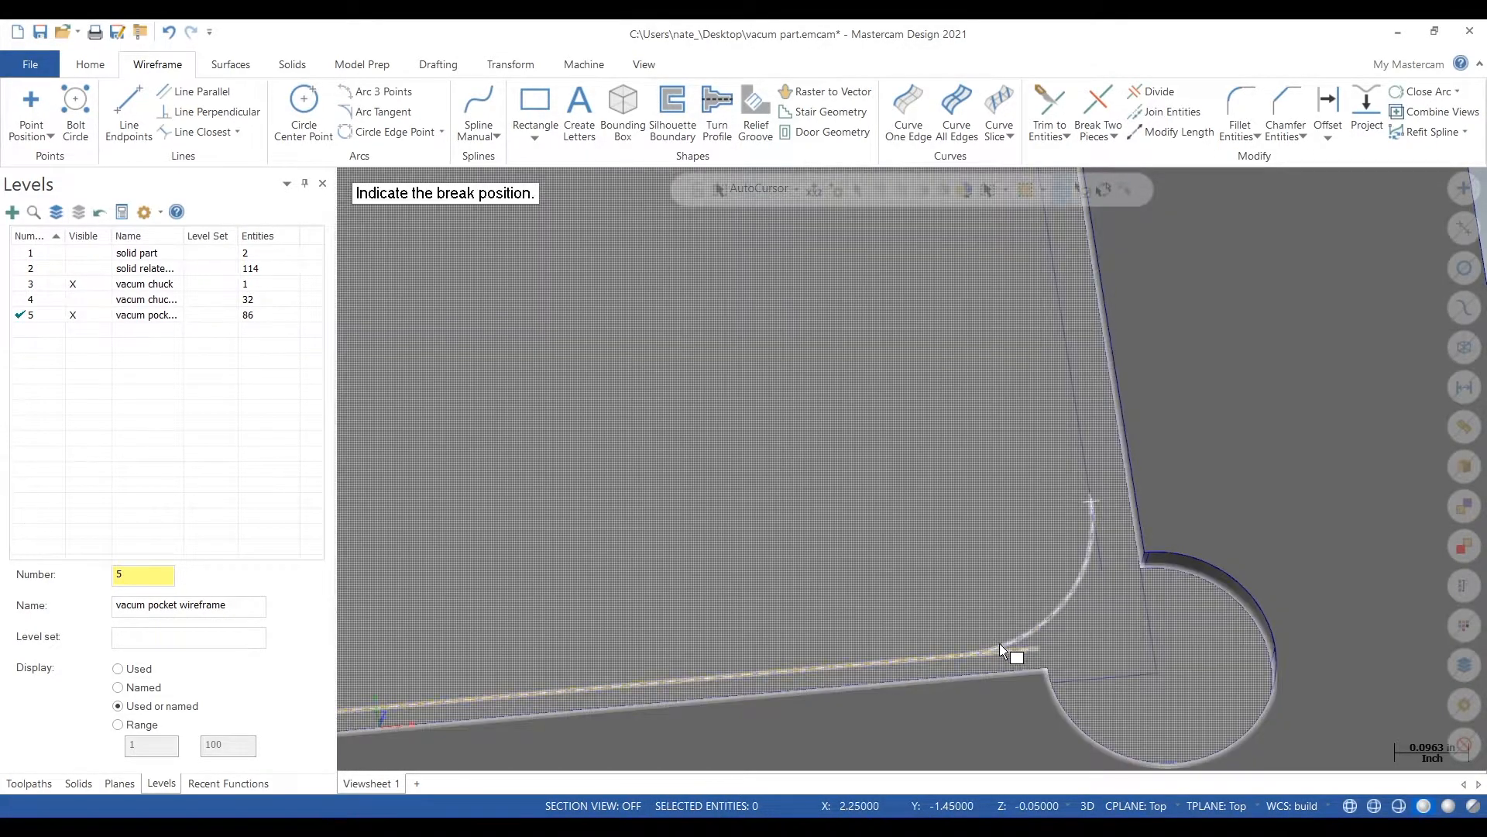
pyautogui.click(976, 657)
# Step: Break the bottom and left offset lines at the lower-left fillet, splitting the left line exactly at the fillet's endpoint
pyautogui.scroll(-6, 1162, 597)
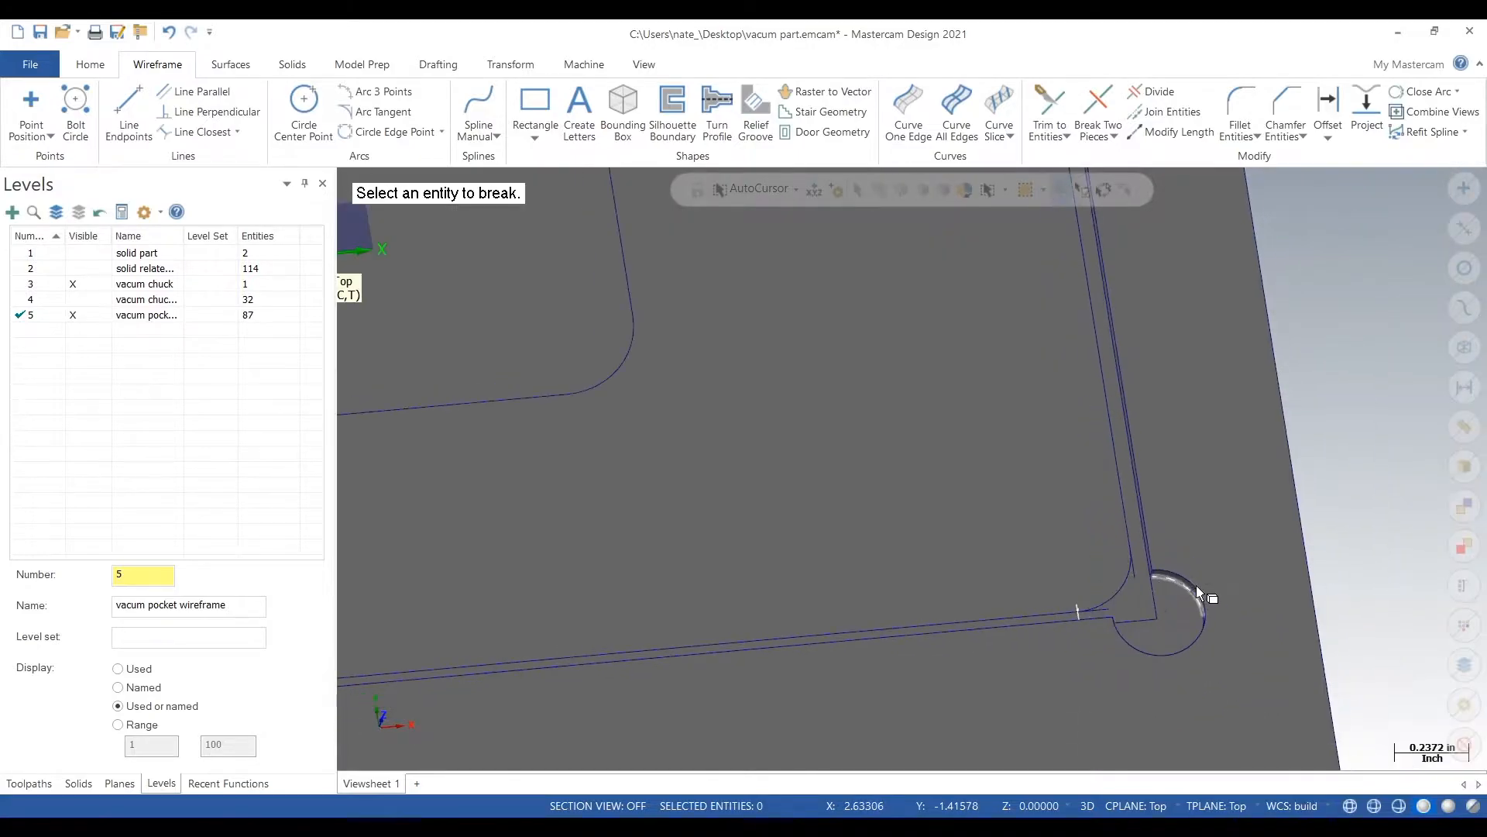
pyautogui.scroll(-3, 830, 565)
pyautogui.scroll(10, 542, 667)
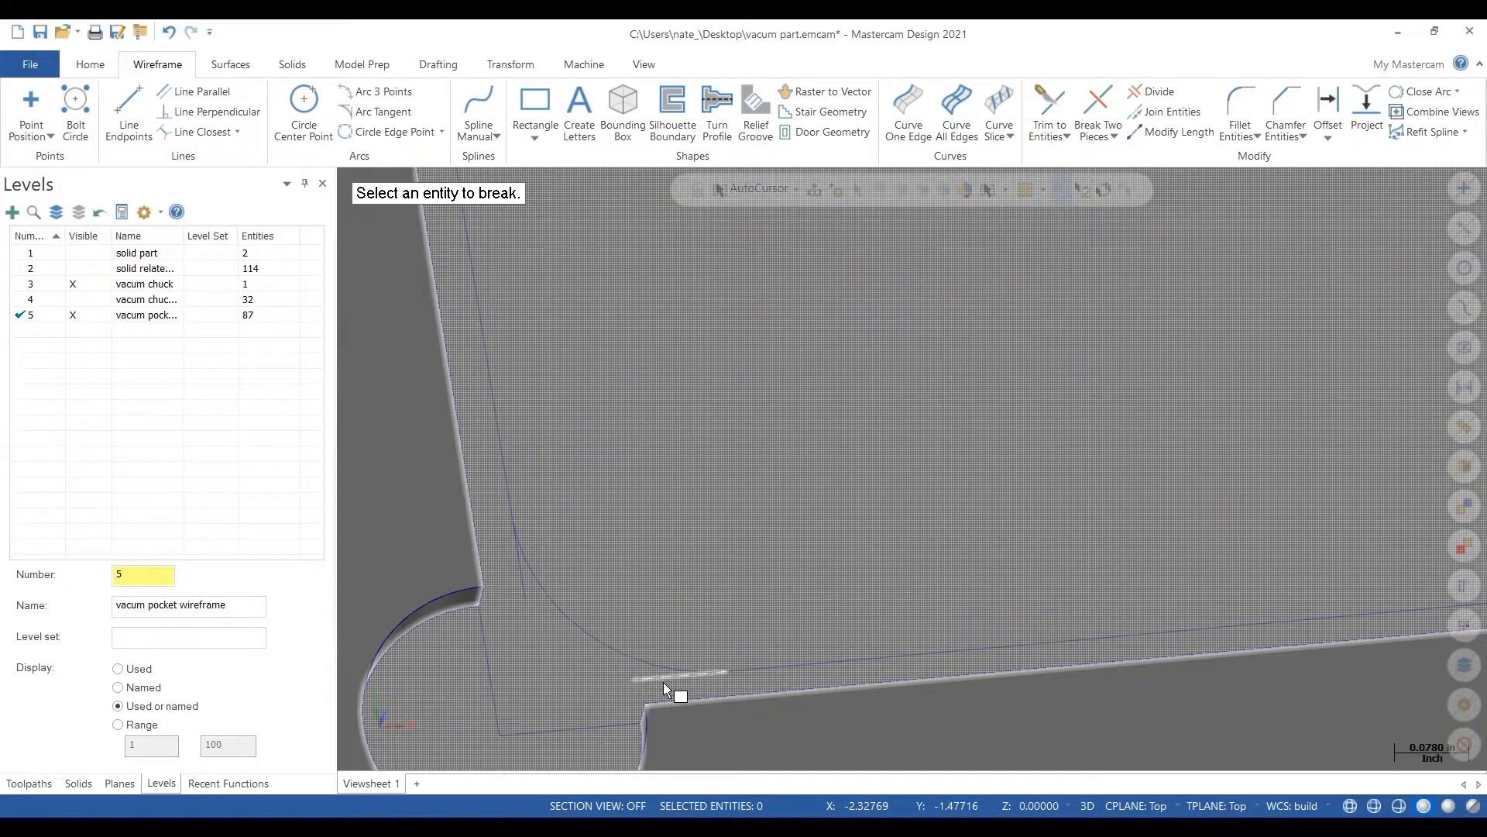
pyautogui.click(671, 677)
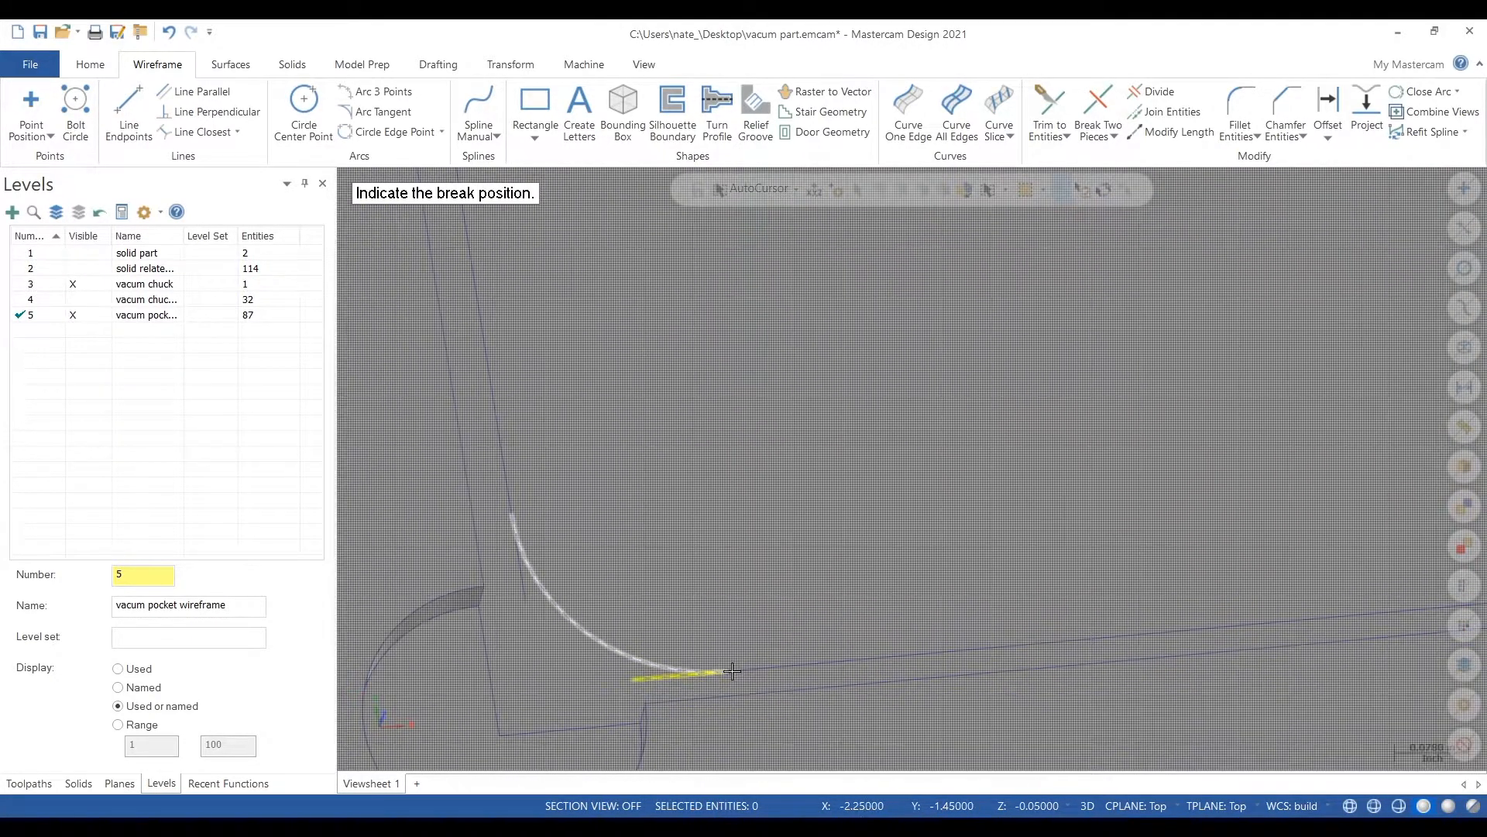
pyautogui.click(732, 671)
pyautogui.click(516, 541)
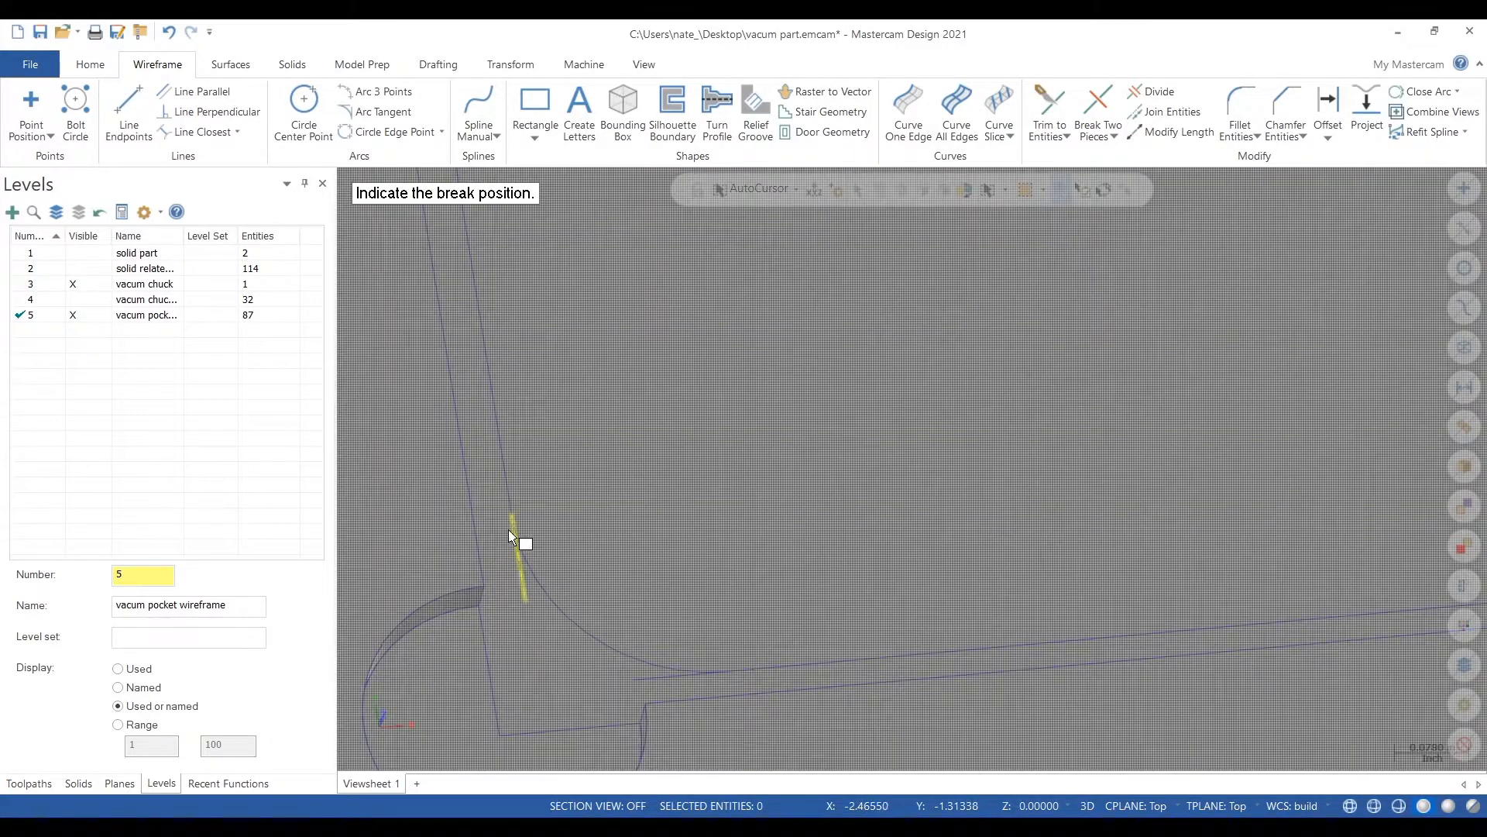
pyautogui.click(511, 533)
pyautogui.scroll(3, 516, 554)
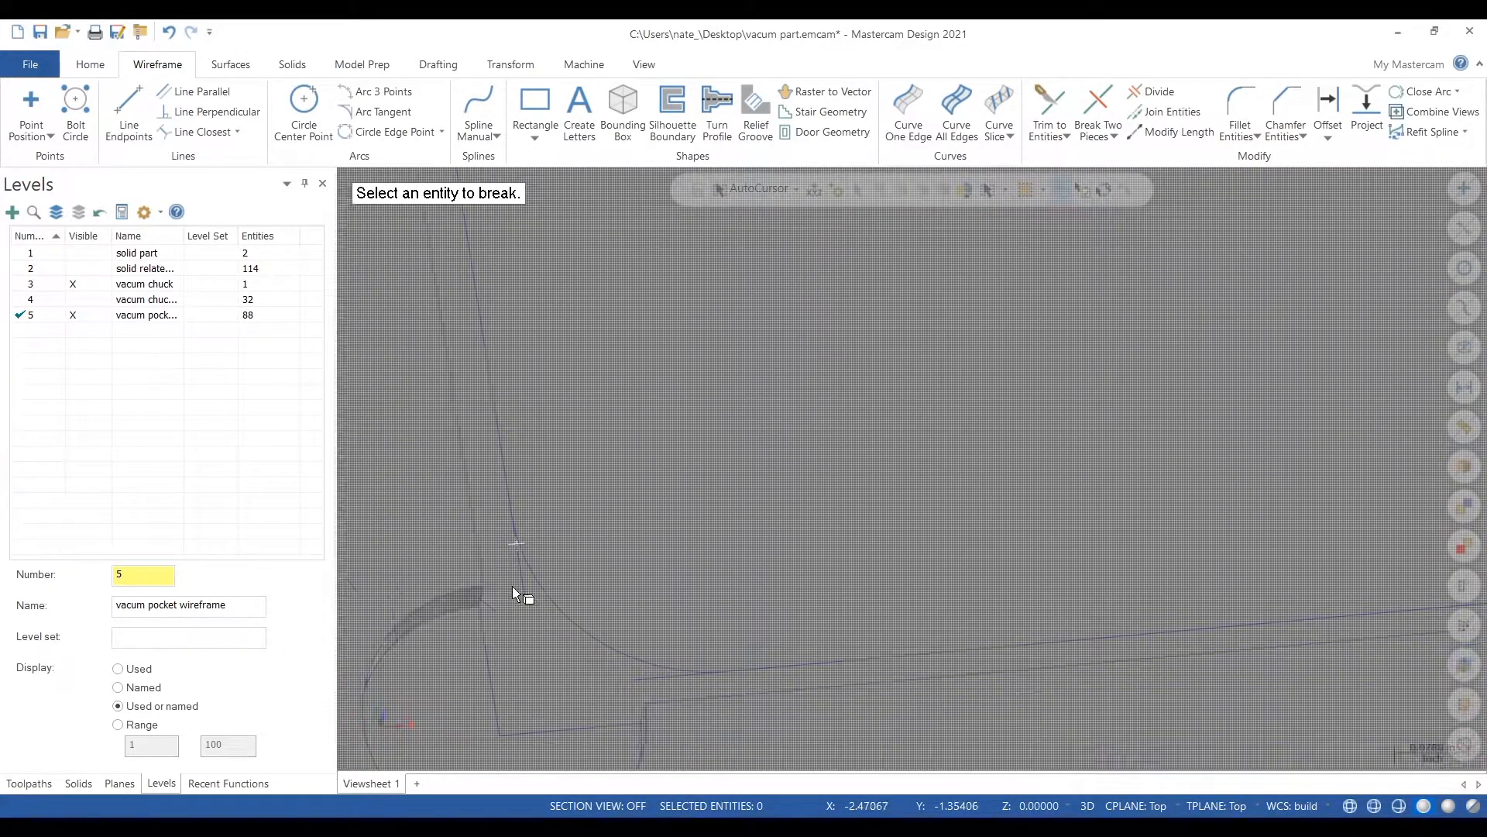
pyautogui.scroll(1, 513, 538)
pyautogui.click(502, 500)
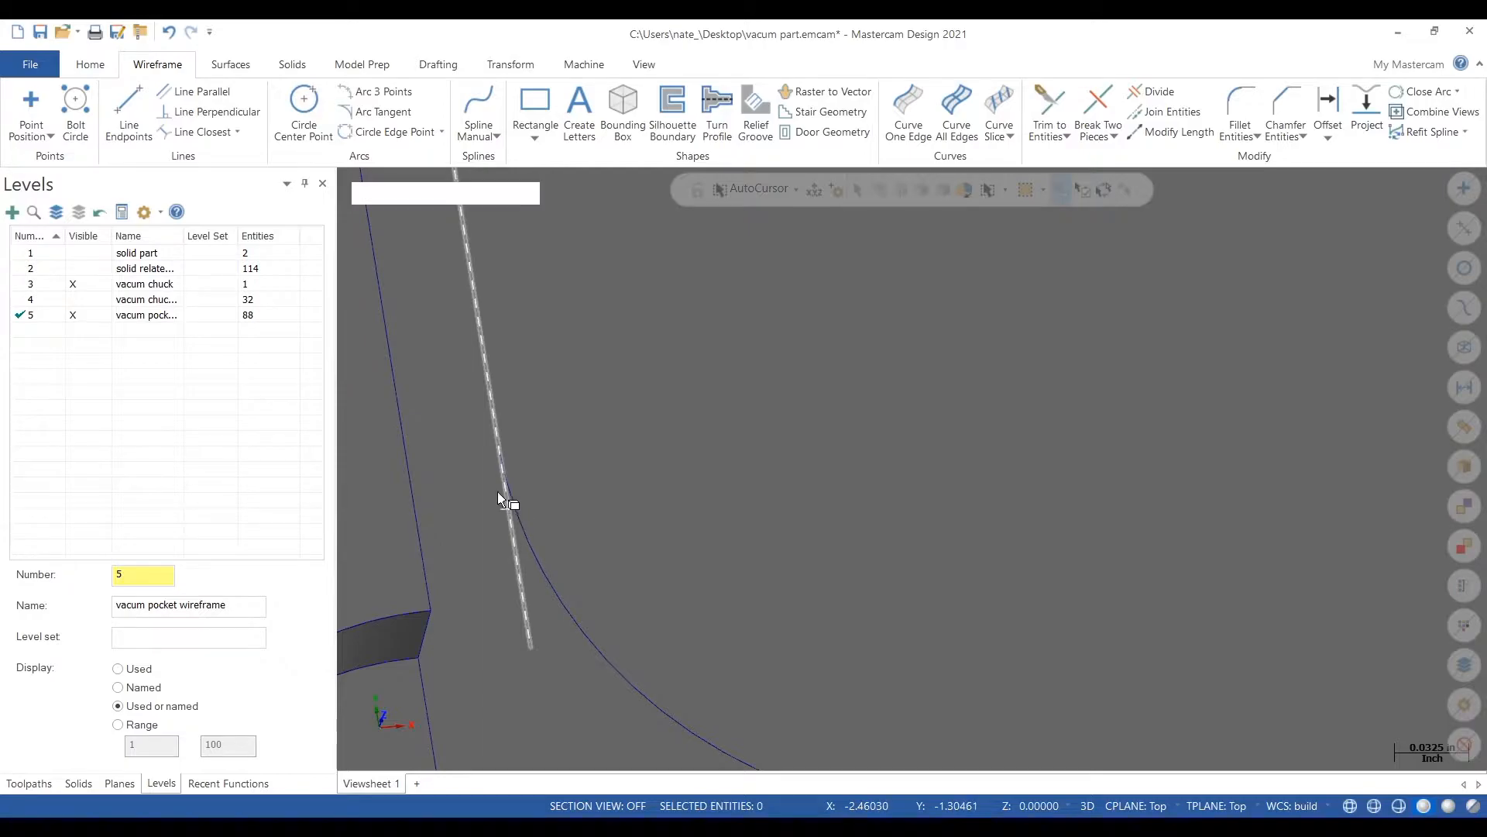
pyautogui.click(500, 449)
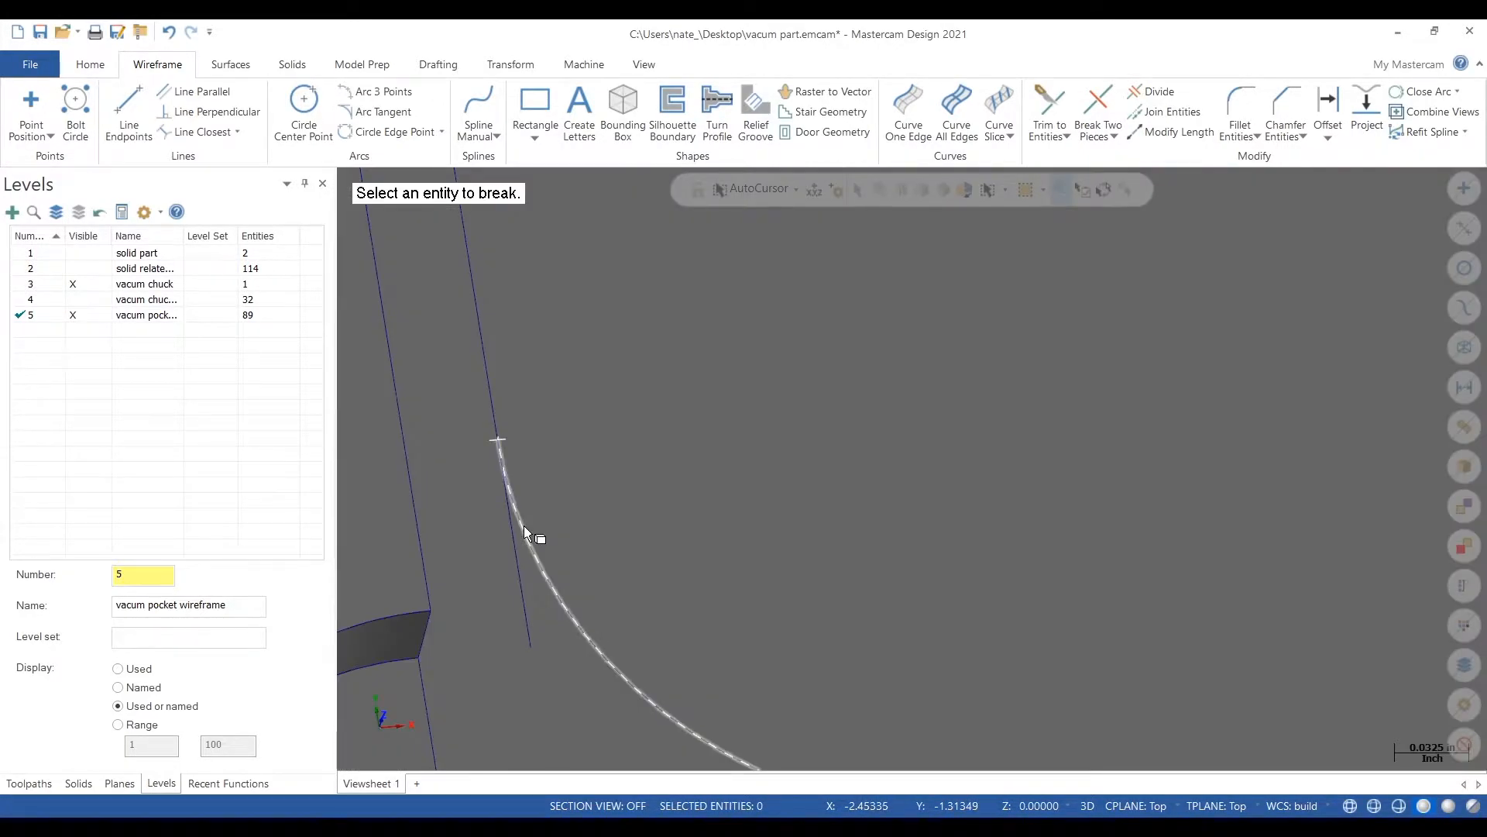
# Step: Delete the duplicate leftover pieces of the left and bottom offset lines that extend past the lower-left corner fillet
pyautogui.press('Escape')
pyautogui.click(520, 608)
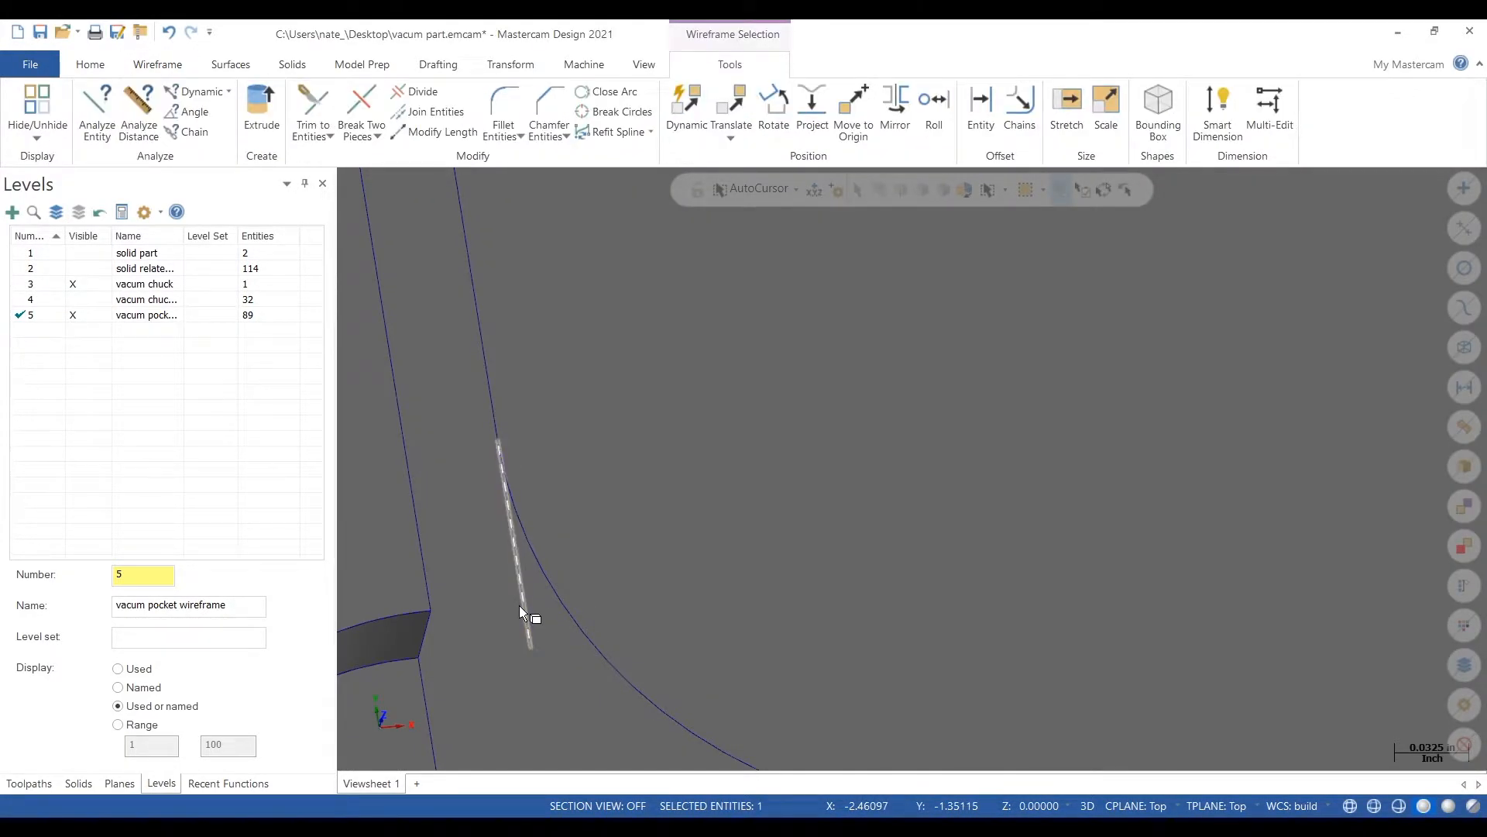
pyautogui.press('Delete')
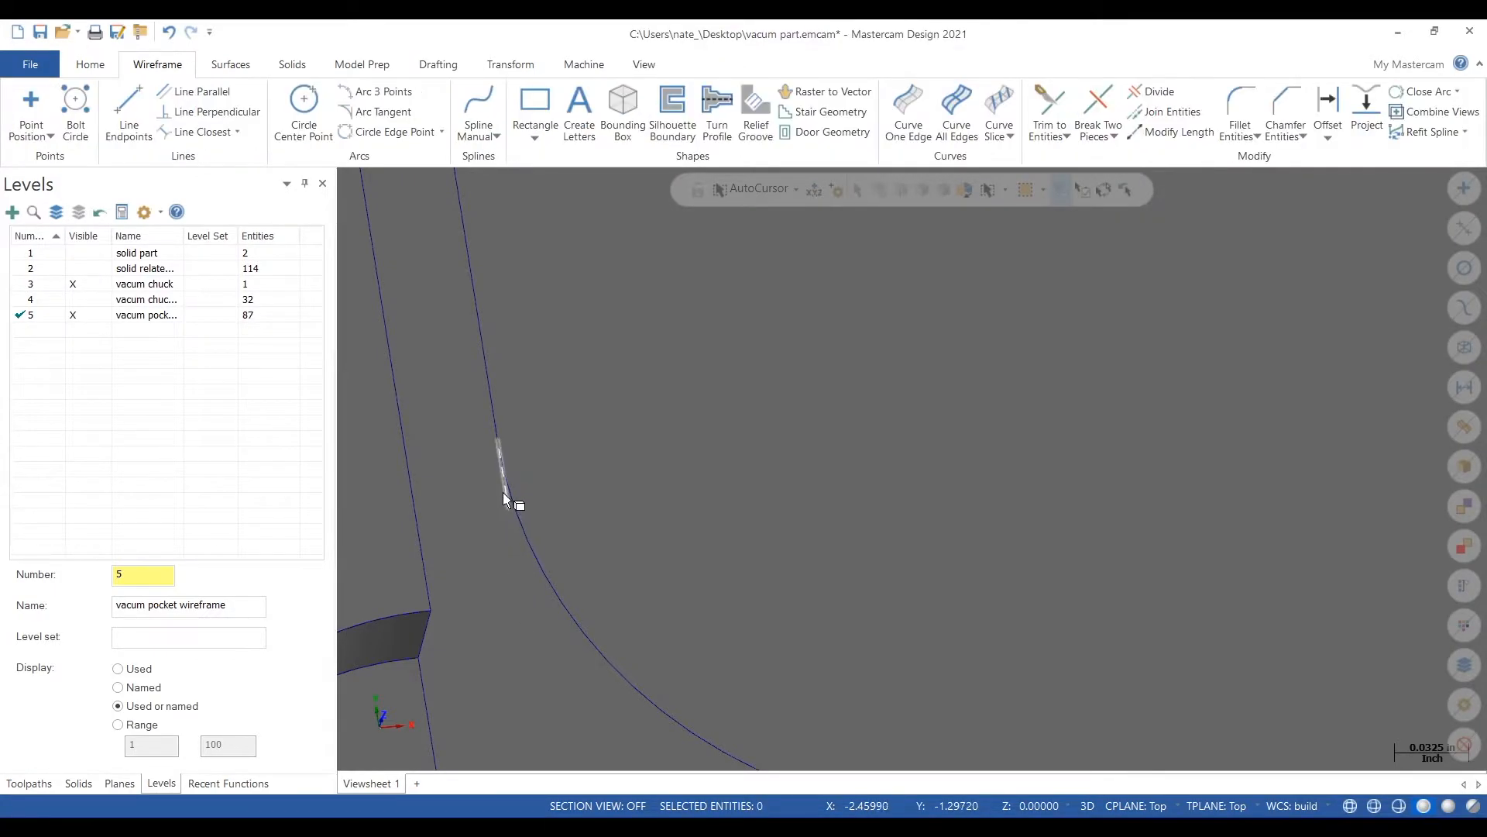
pyautogui.click(503, 496)
pyautogui.press('Delete')
pyautogui.scroll(-4, 502, 438)
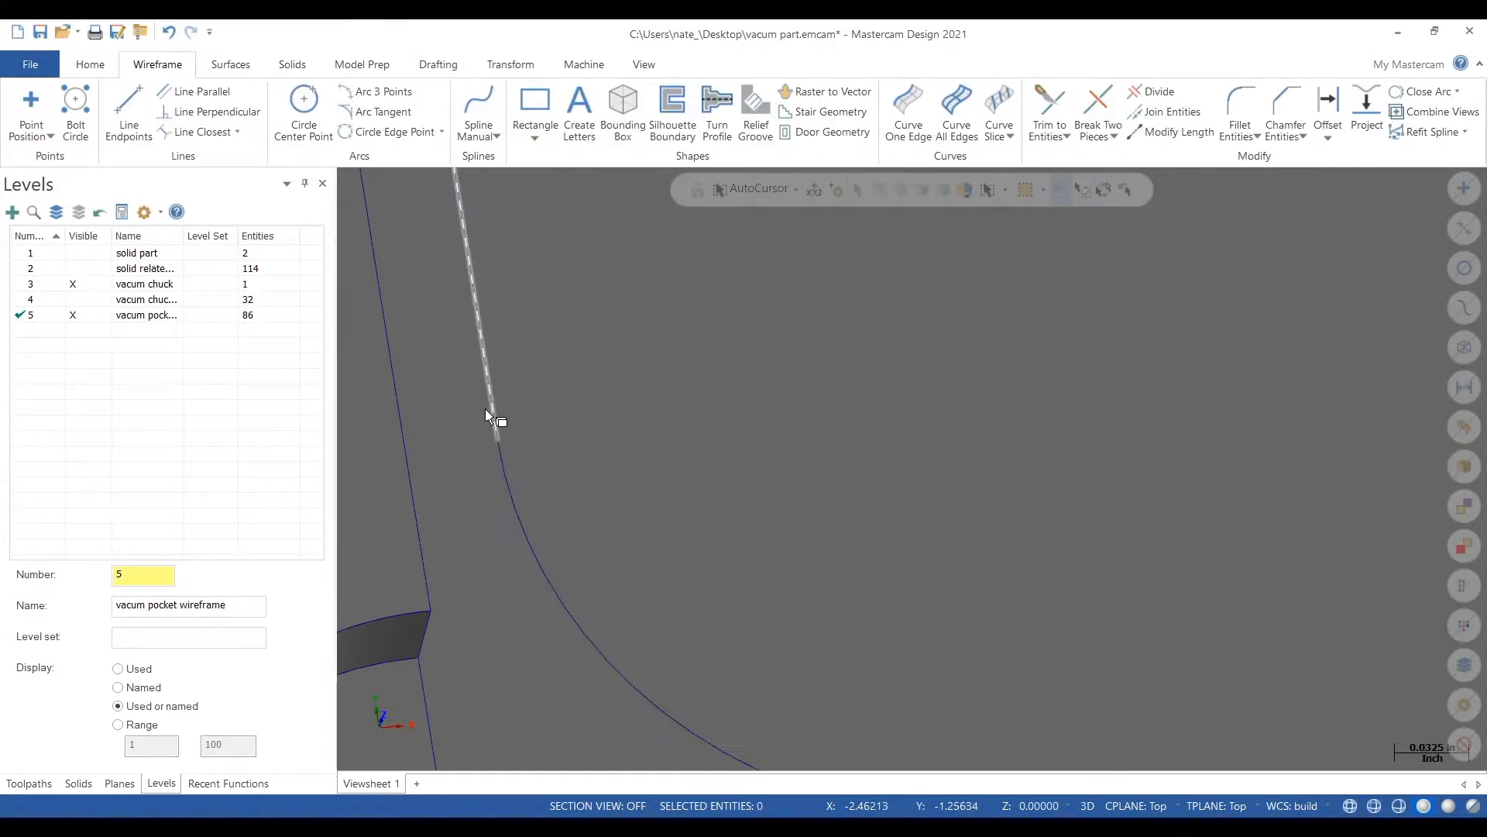
pyautogui.scroll(2, 682, 612)
pyautogui.click(674, 617)
pyautogui.press('Delete')
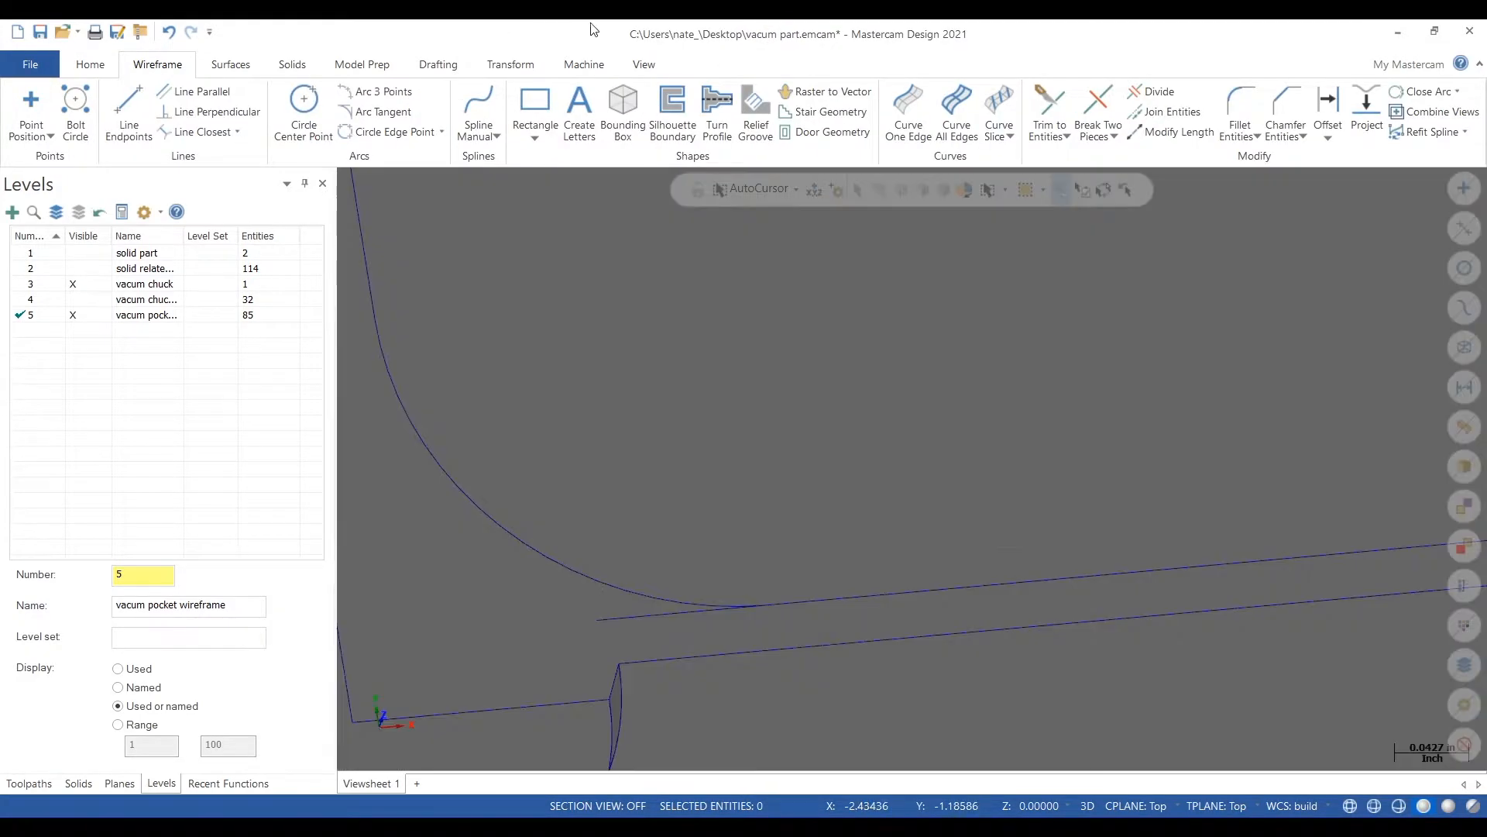
# Step: Break the bottom offset line at the lower-left fillet's endpoint and delete the piece extending past the fillet
pyautogui.click(1097, 102)
pyautogui.click(674, 602)
pyautogui.click(750, 589)
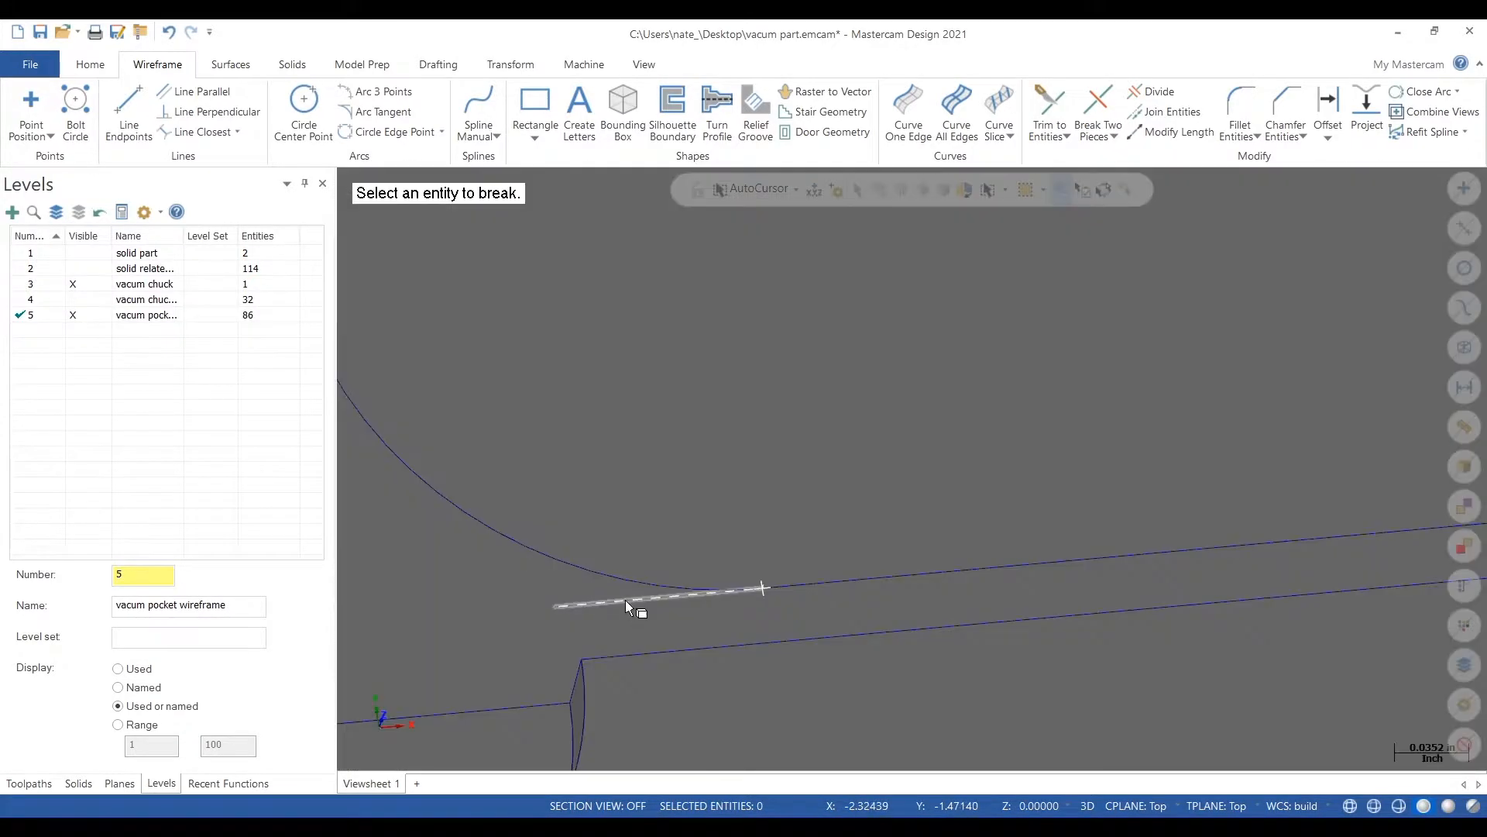
pyautogui.press('Escape')
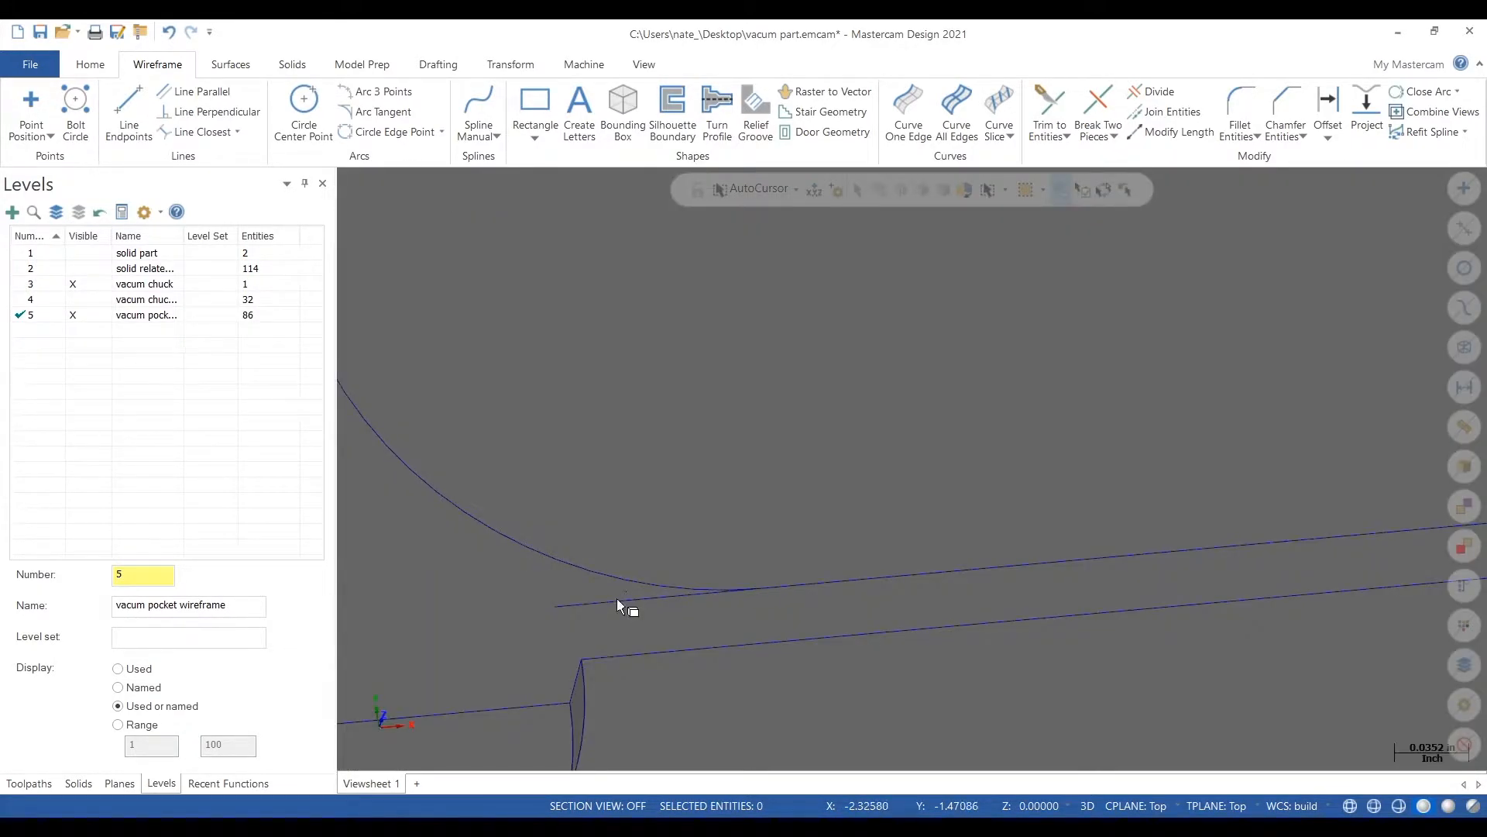
pyautogui.click(606, 605)
pyautogui.press('Delete')
# Step: Delete the duplicate leftover pieces of the bottom and right offset lines beyond the lower-right corner fillet
pyautogui.scroll(-5, 570, 641)
pyautogui.scroll(-5, 473, 634)
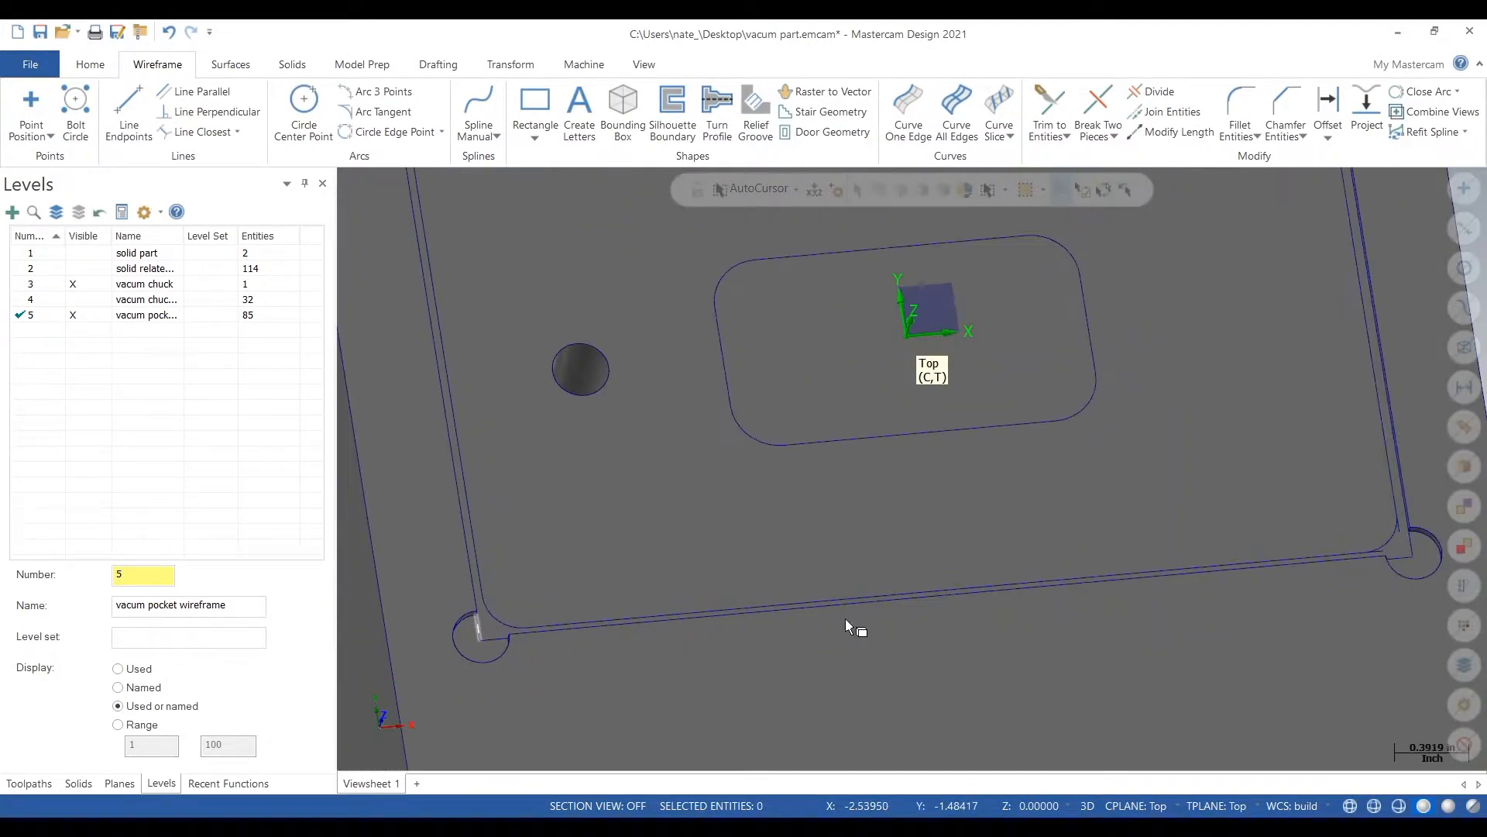
pyautogui.scroll(6, 1166, 575)
pyautogui.scroll(5, 1167, 574)
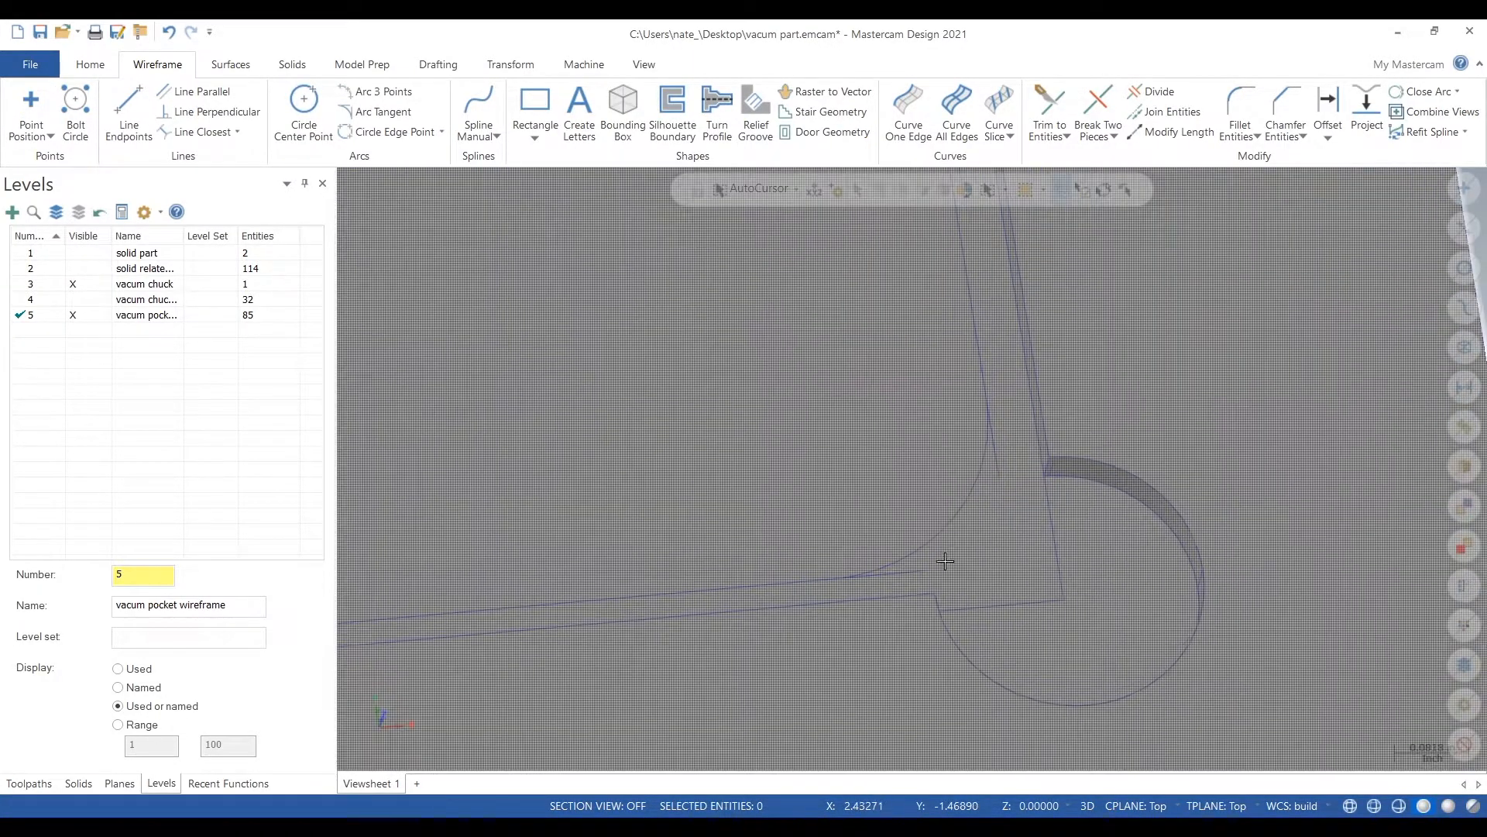
pyautogui.click(895, 581)
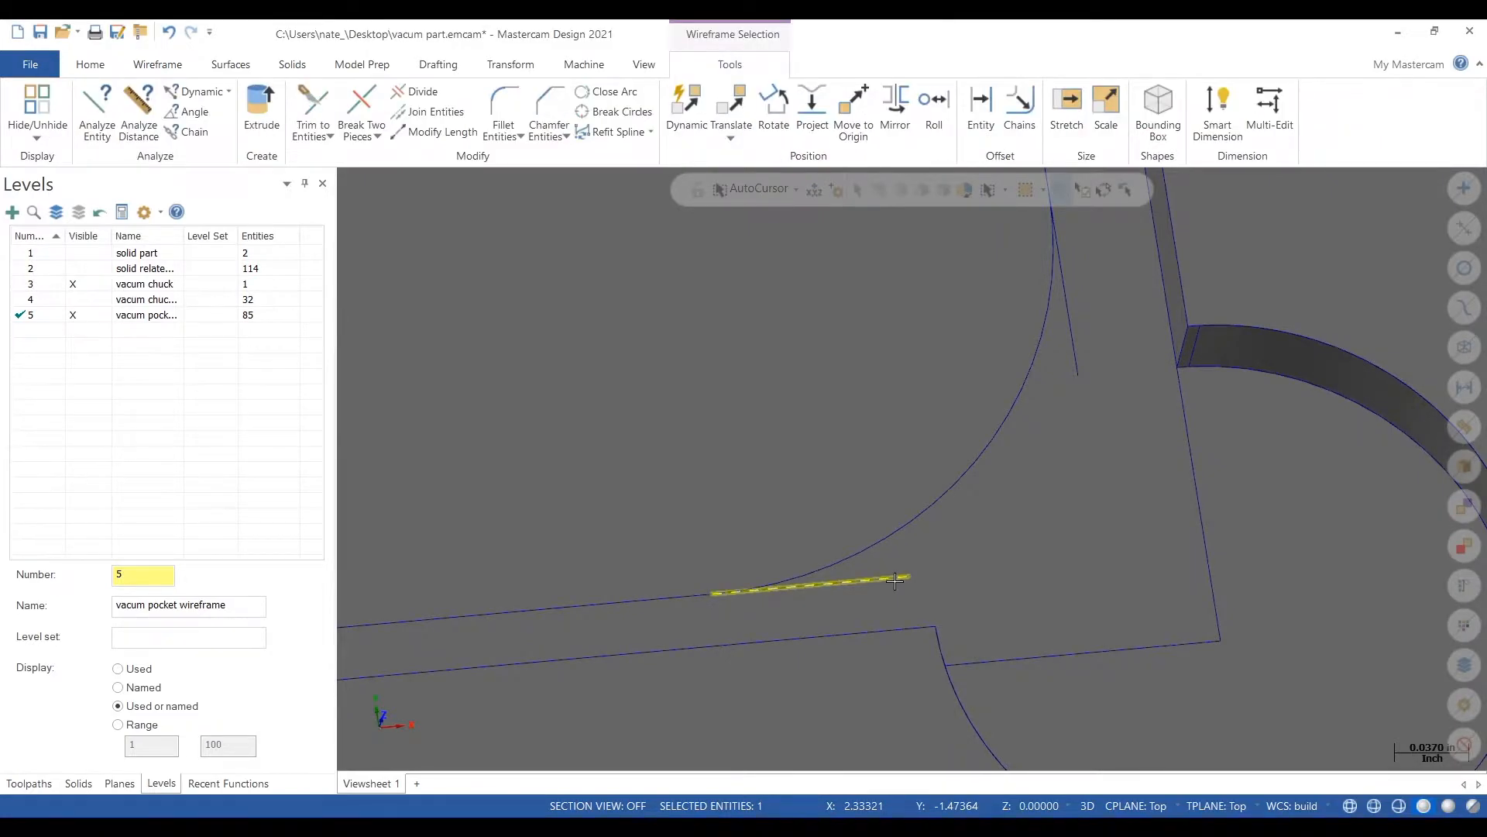
pyautogui.press('Delete')
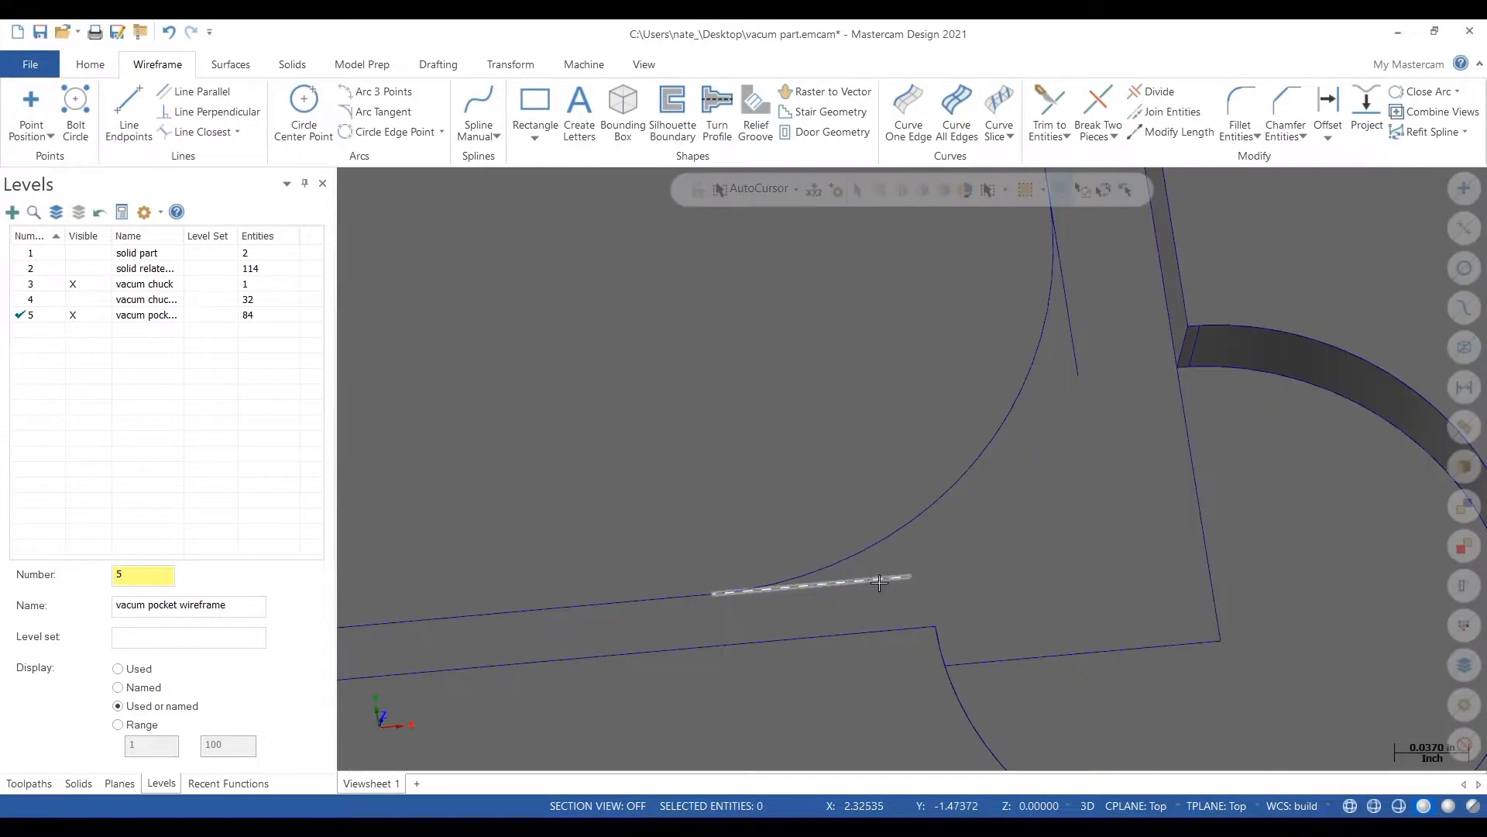
pyautogui.click(879, 580)
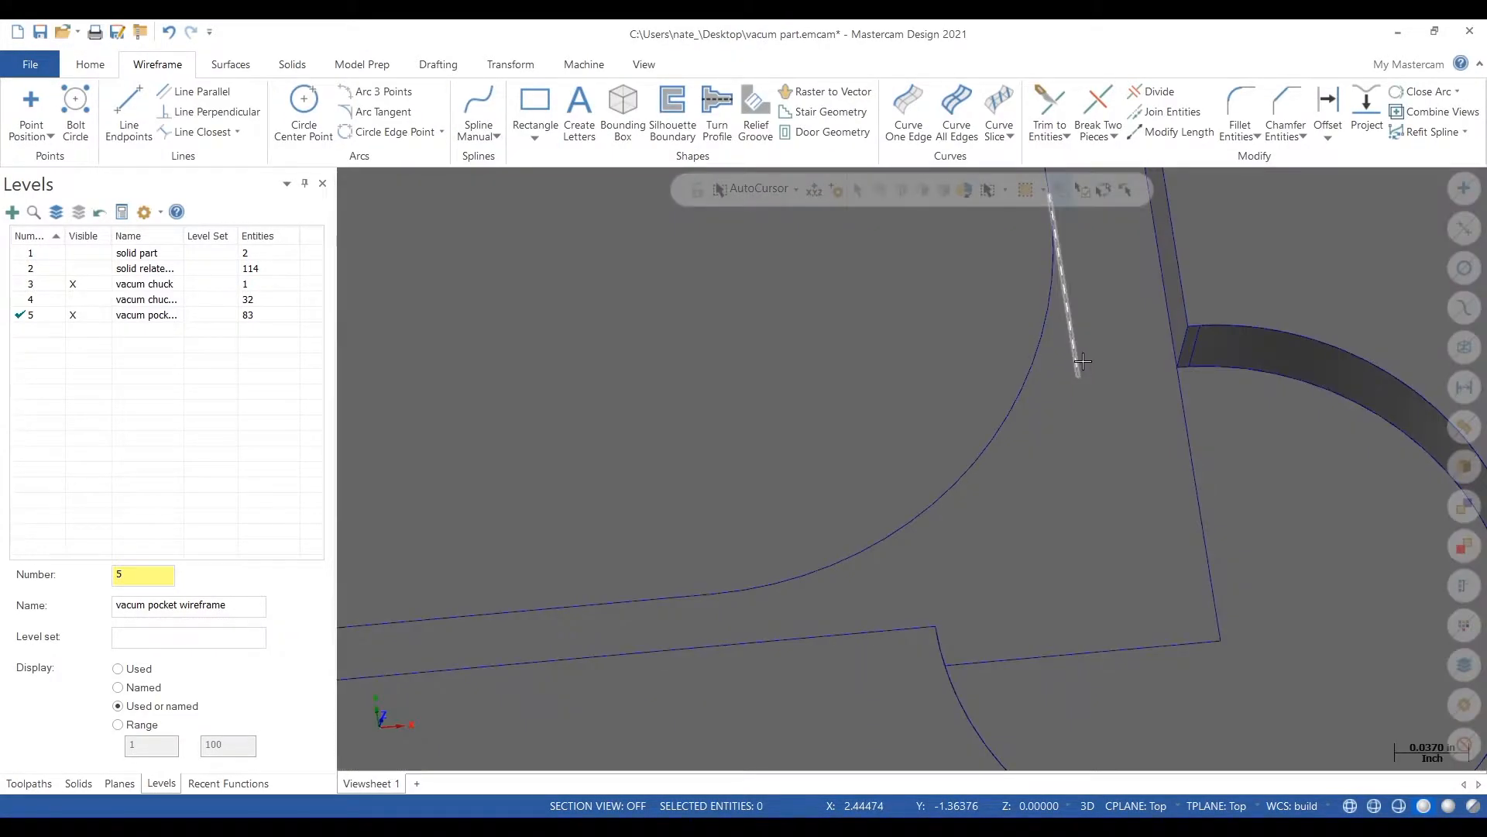
pyautogui.click(1082, 360)
pyautogui.press('Delete')
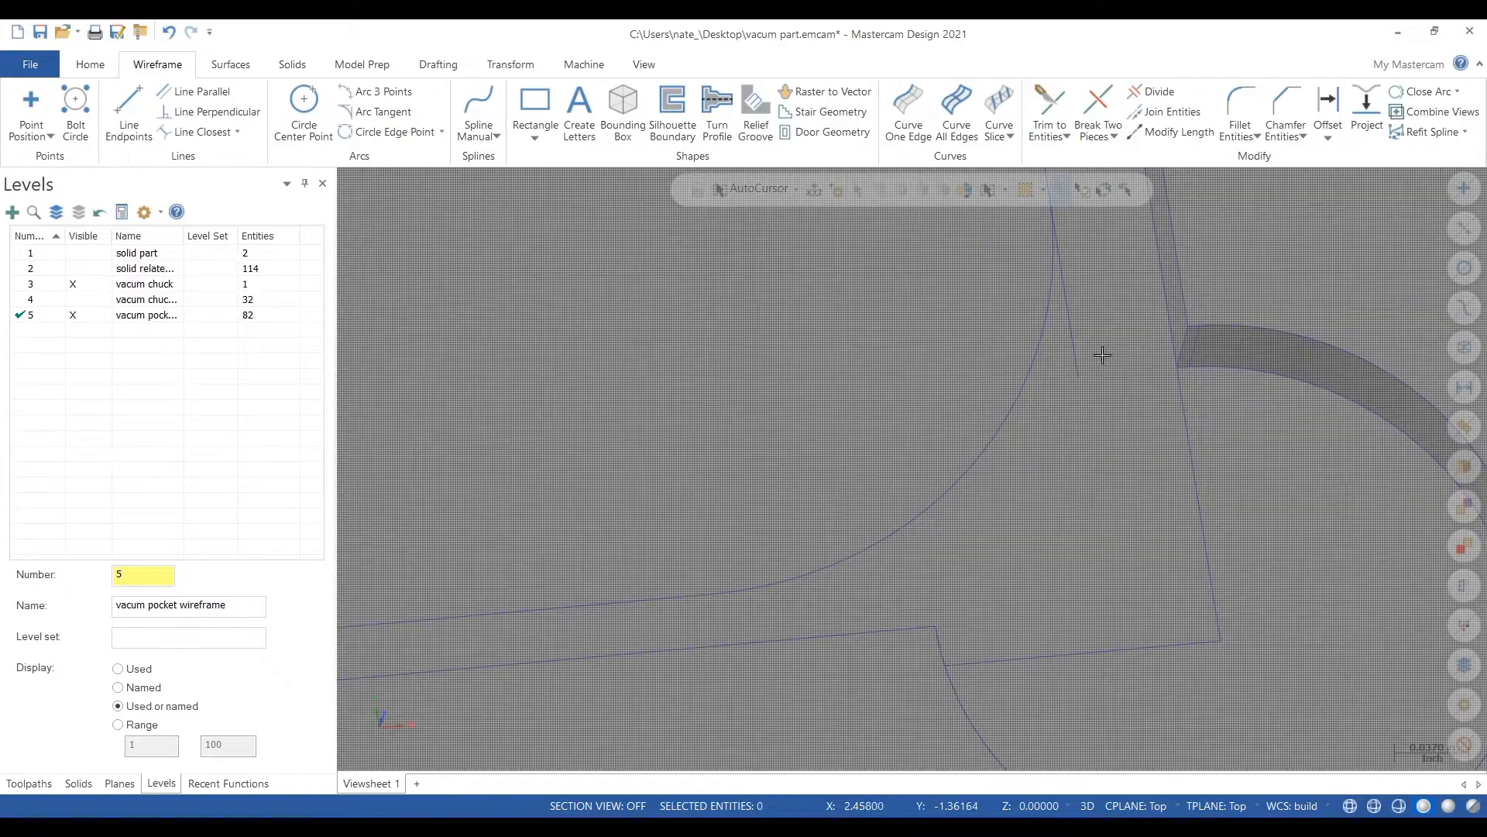
pyautogui.click(1080, 356)
pyautogui.press('Delete')
# Step: Delete the duplicate leftover pieces of the right and top offset lines beyond the upper-right corner fillet
pyautogui.scroll(-5, 965, 658)
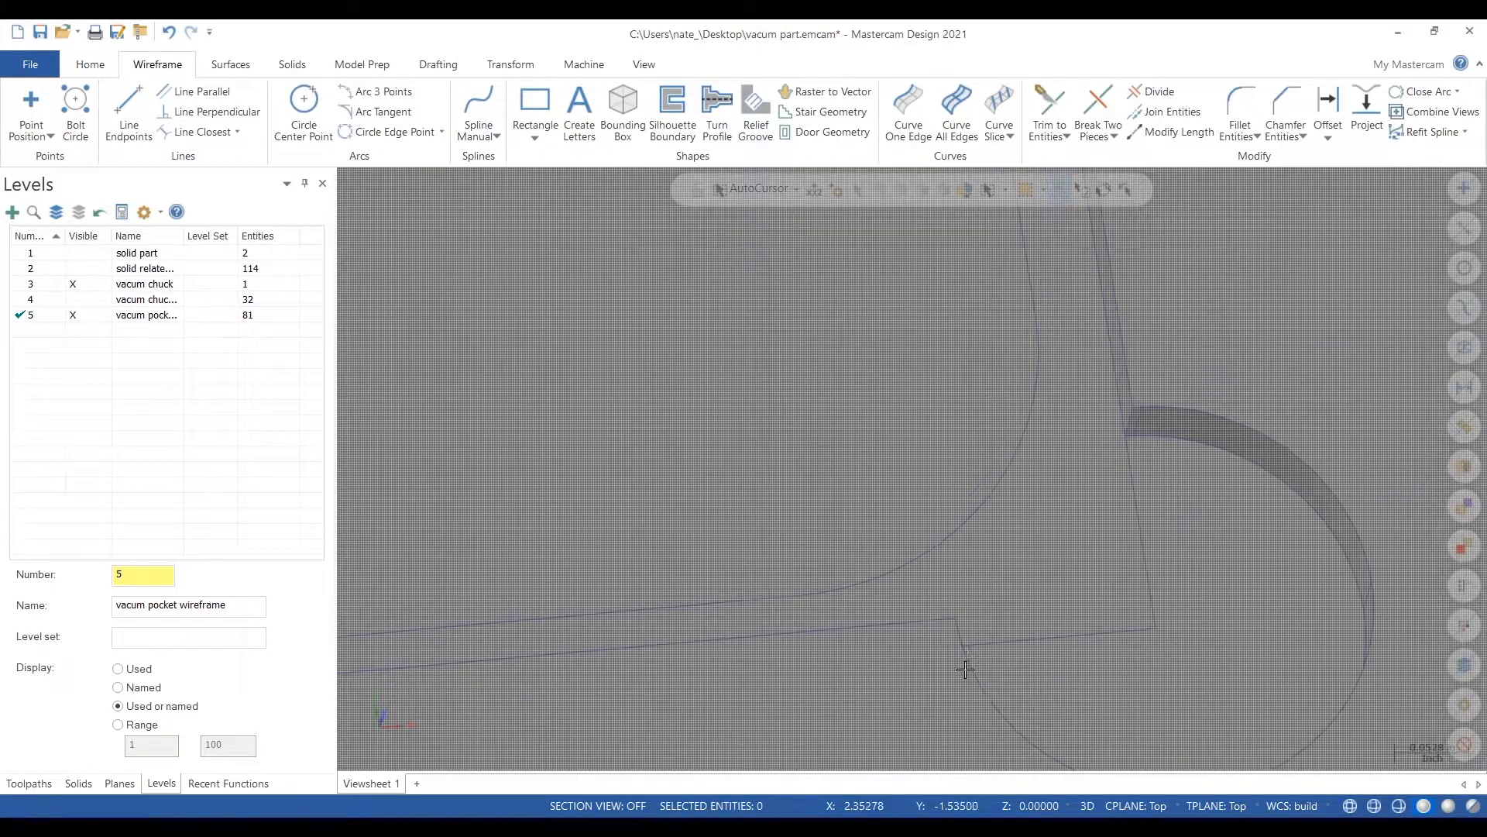
pyautogui.scroll(-4, 966, 671)
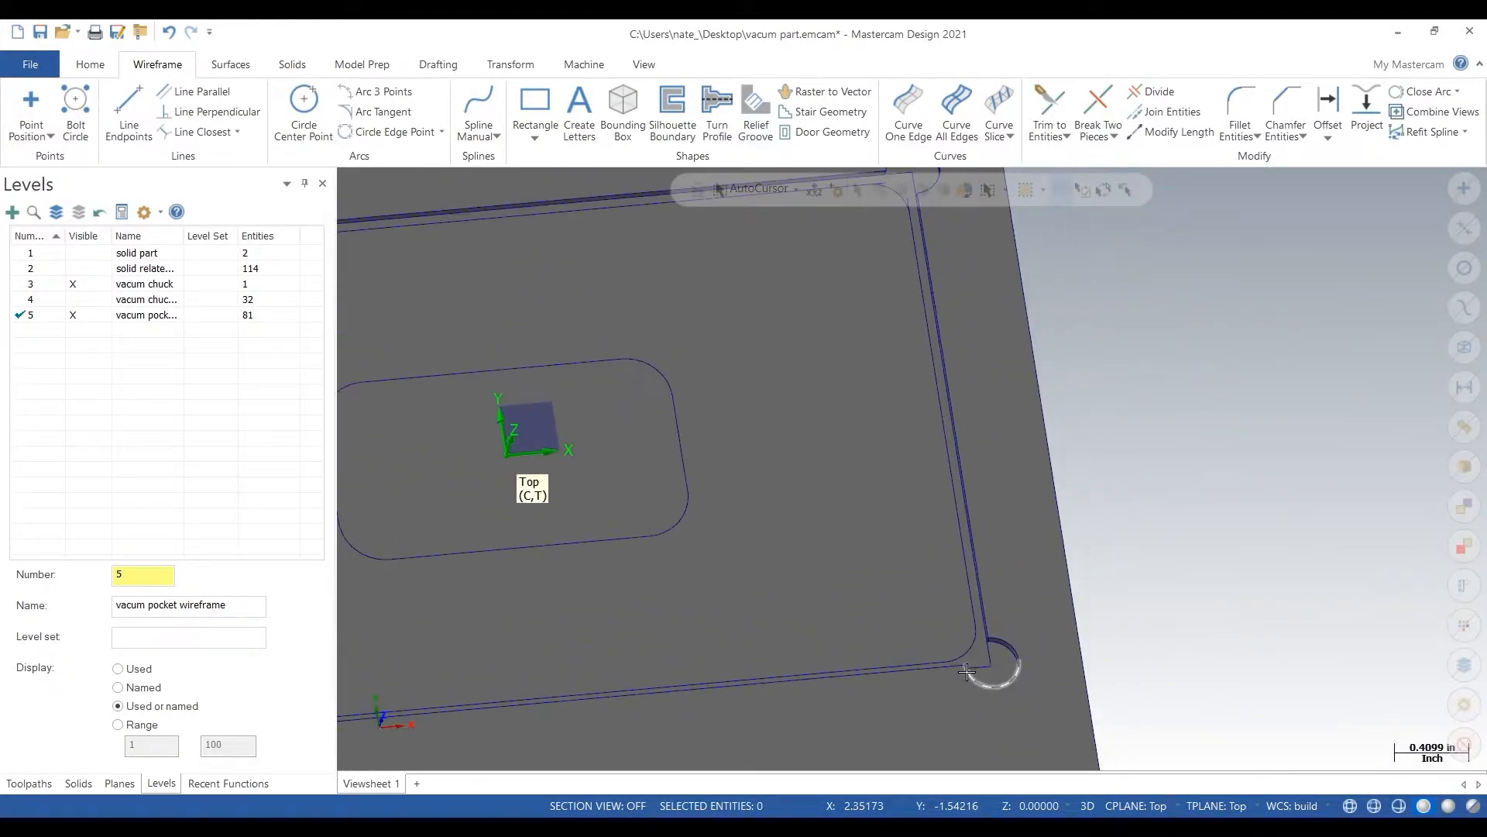
pyautogui.scroll(3, 932, 362)
pyautogui.scroll(6, 932, 362)
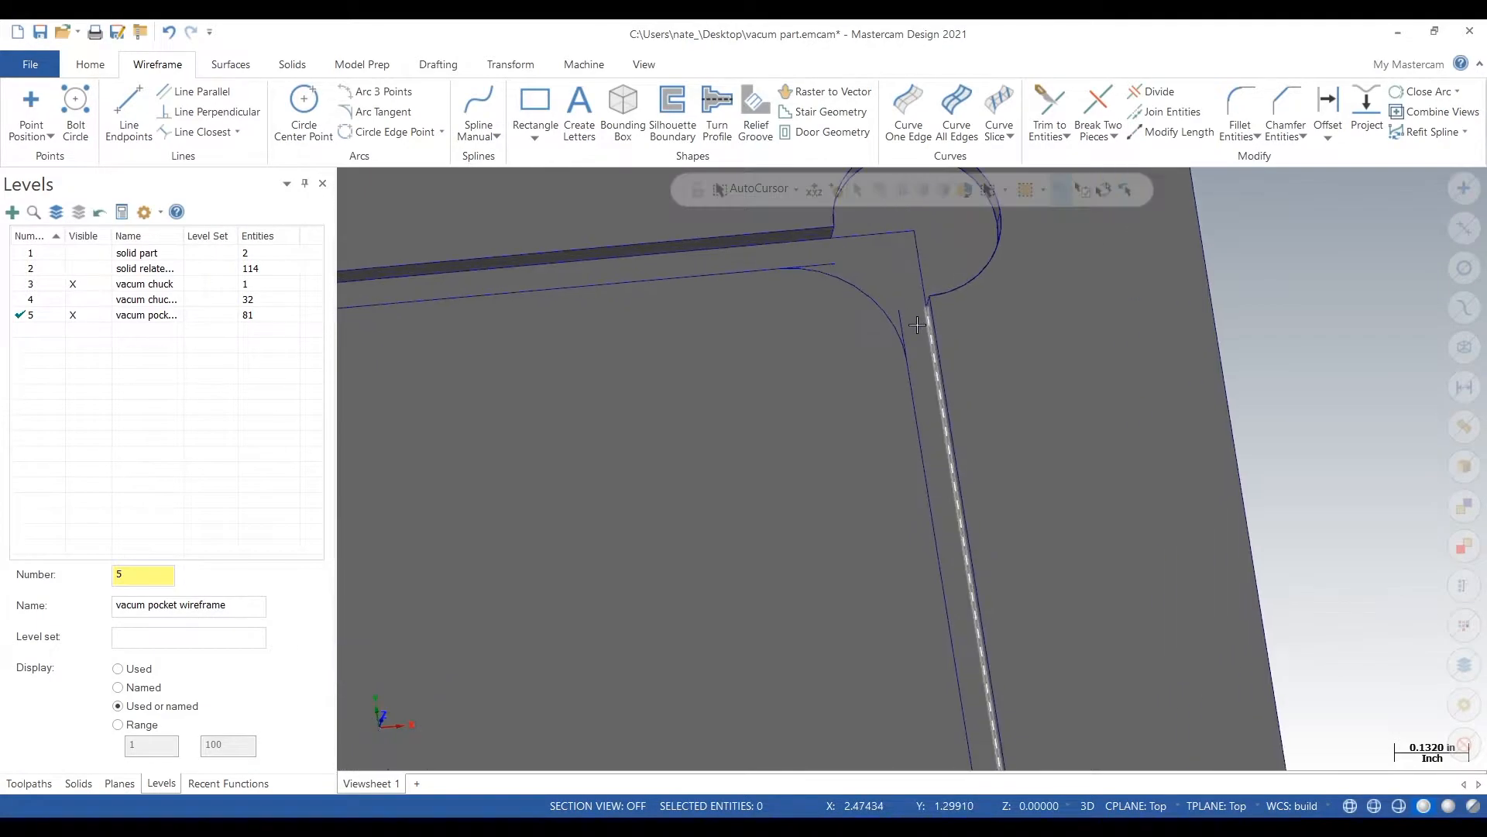
pyautogui.click(905, 327)
pyautogui.press('Delete')
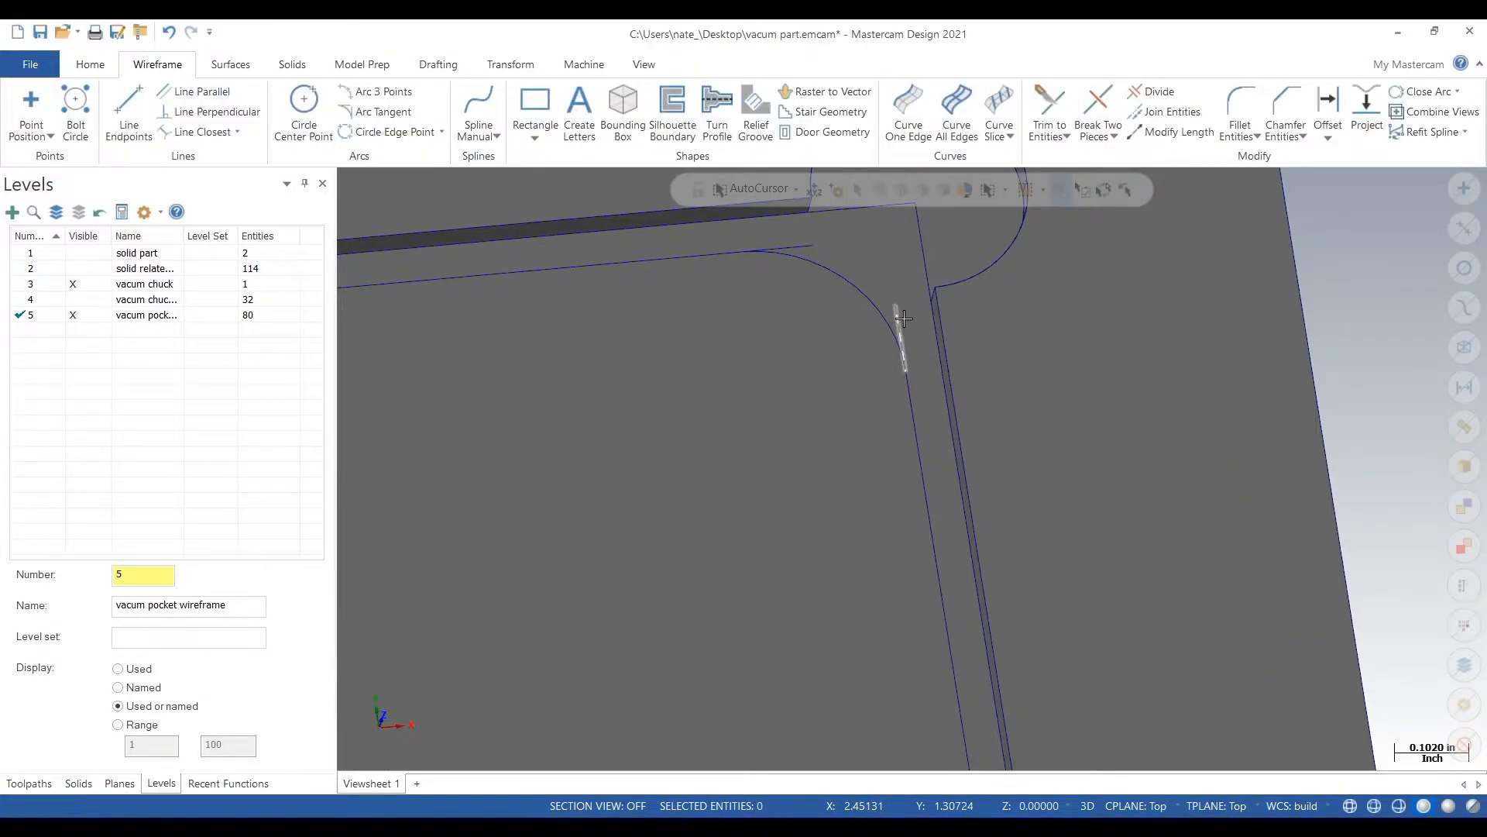
pyautogui.press('Delete')
pyautogui.scroll(-3, 922, 346)
pyautogui.scroll(5, 836, 376)
pyautogui.click(837, 377)
pyautogui.press('Delete')
pyautogui.click(821, 378)
pyautogui.press('Delete')
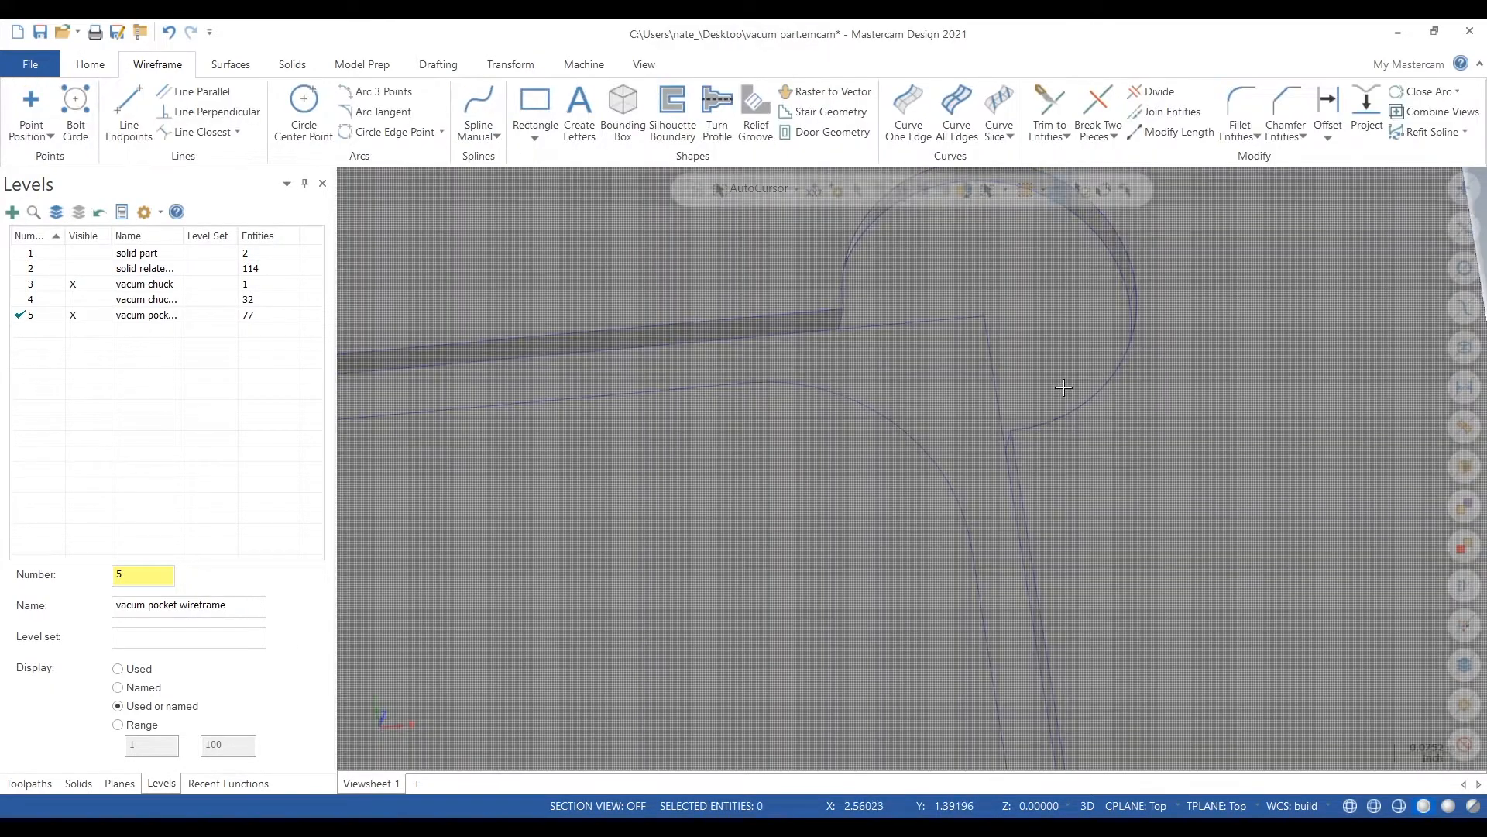
# Step: Delete the duplicate leftover pieces of the top and left offset lines beyond the upper-left corner fillet
pyautogui.scroll(-3, 1203, 405)
pyautogui.scroll(-5, 1271, 418)
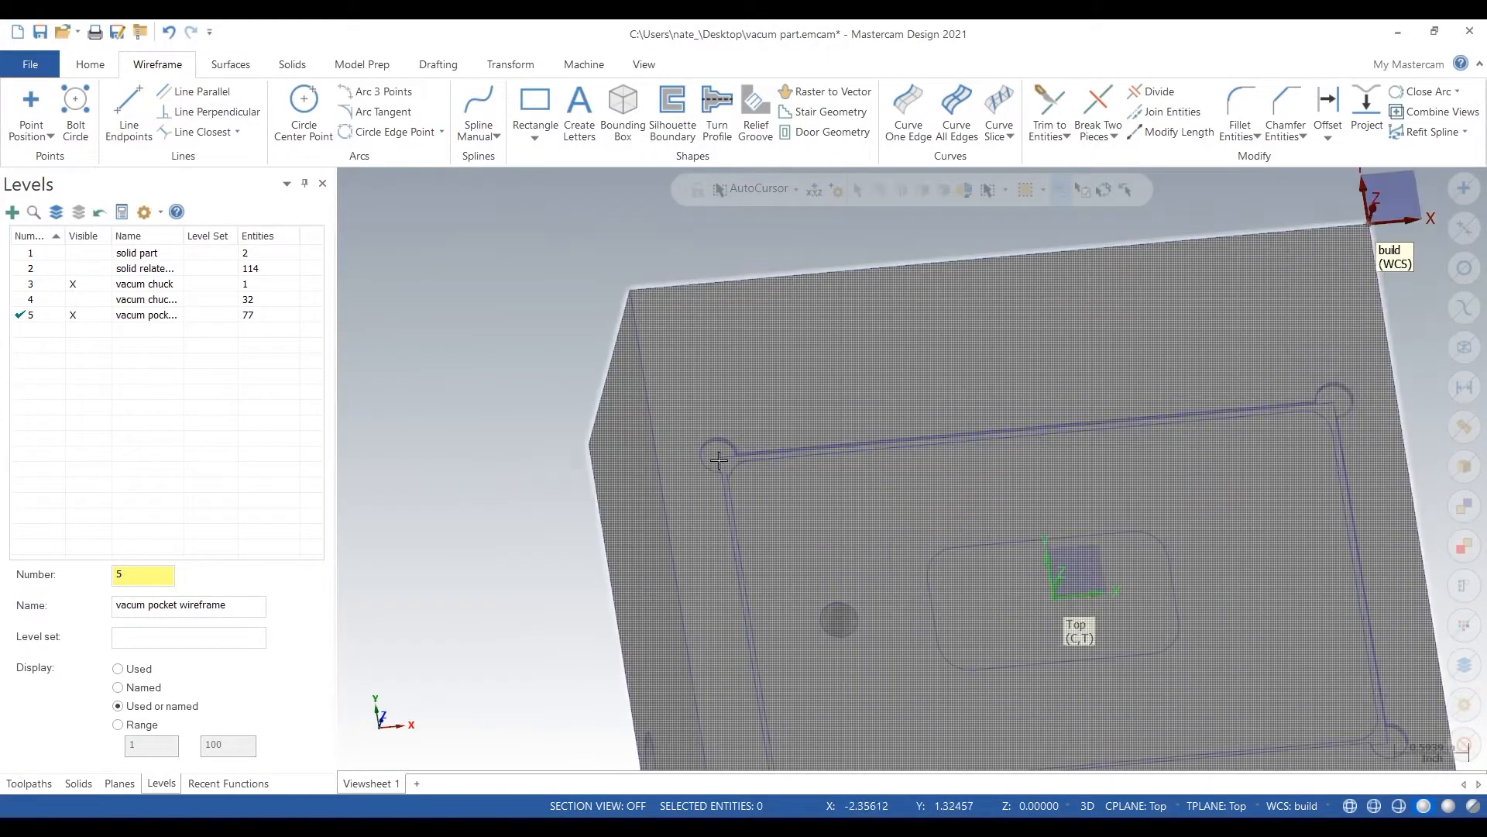
pyautogui.scroll(8, 719, 460)
pyautogui.click(787, 431)
pyautogui.press('Delete')
pyautogui.press('Delete')
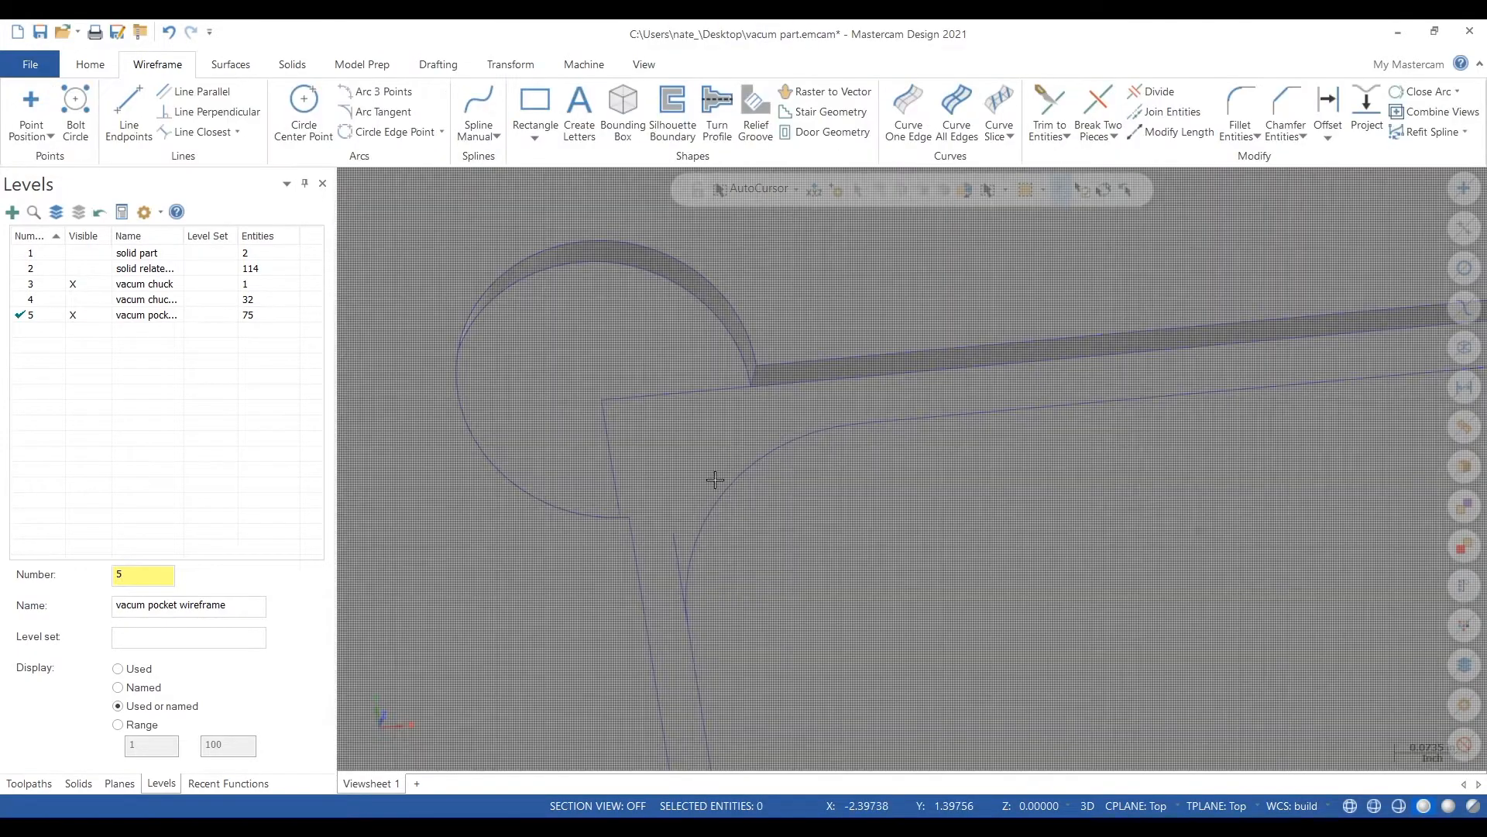
pyautogui.click(680, 564)
pyautogui.press('Delete')
pyautogui.click(682, 527)
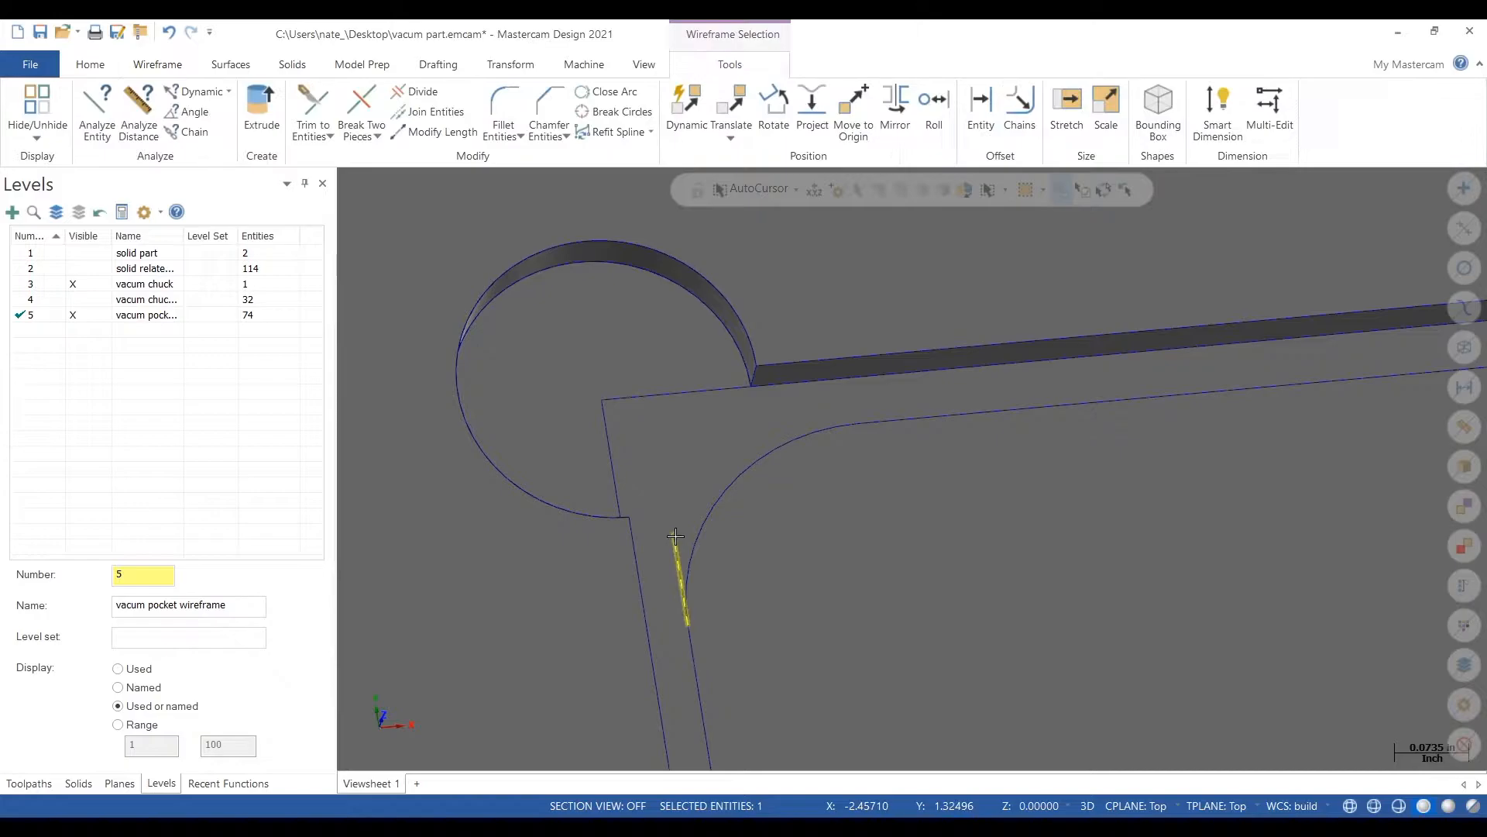
pyautogui.press('Delete')
# Step: Offset the filleted pocket outline chain inward by 0.104 as a copy and clear the result colors
pyautogui.scroll(-3, 682, 515)
pyautogui.scroll(-6, 572, 296)
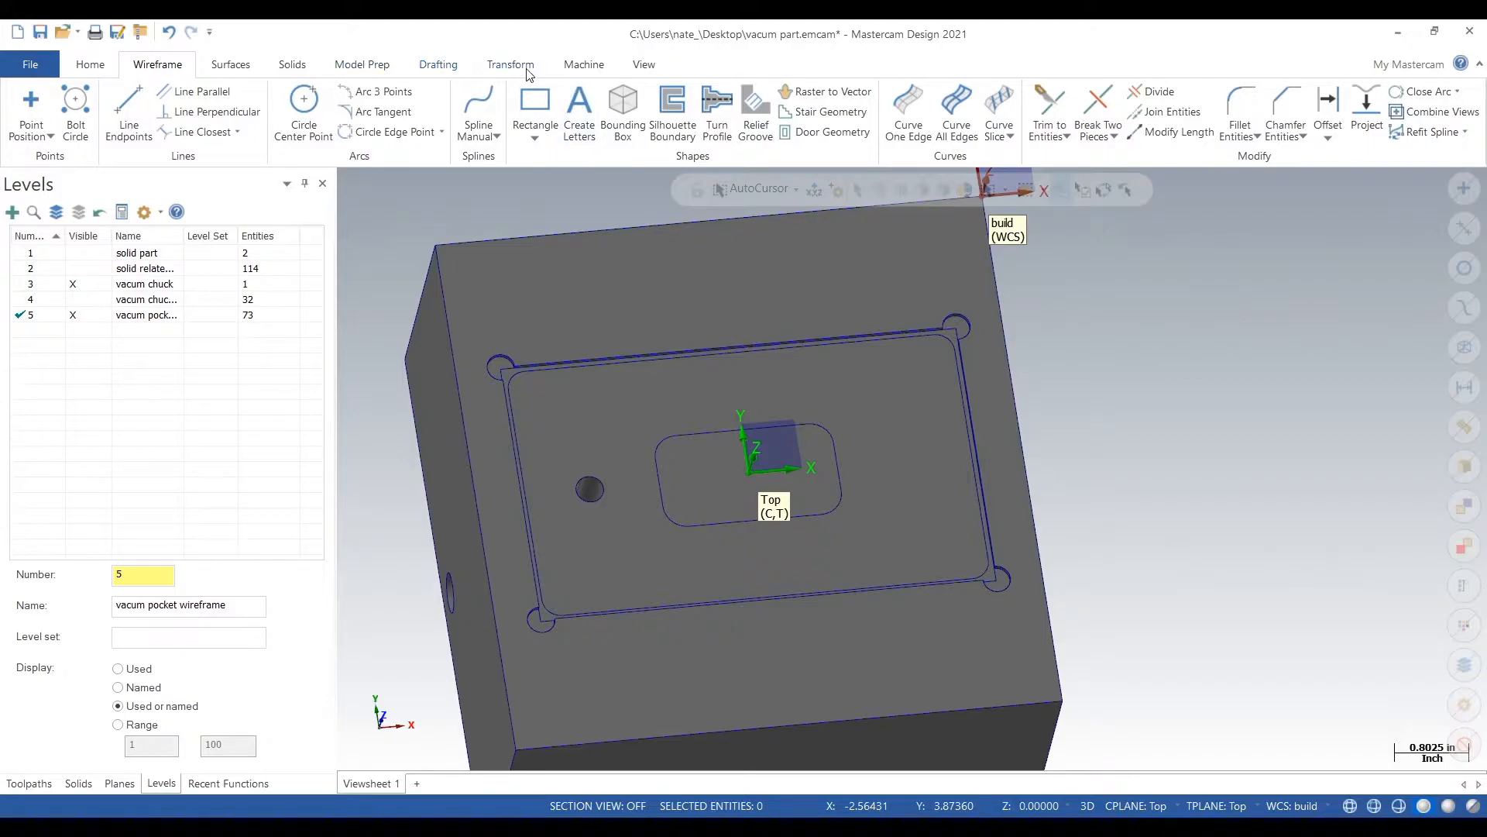
pyautogui.click(527, 70)
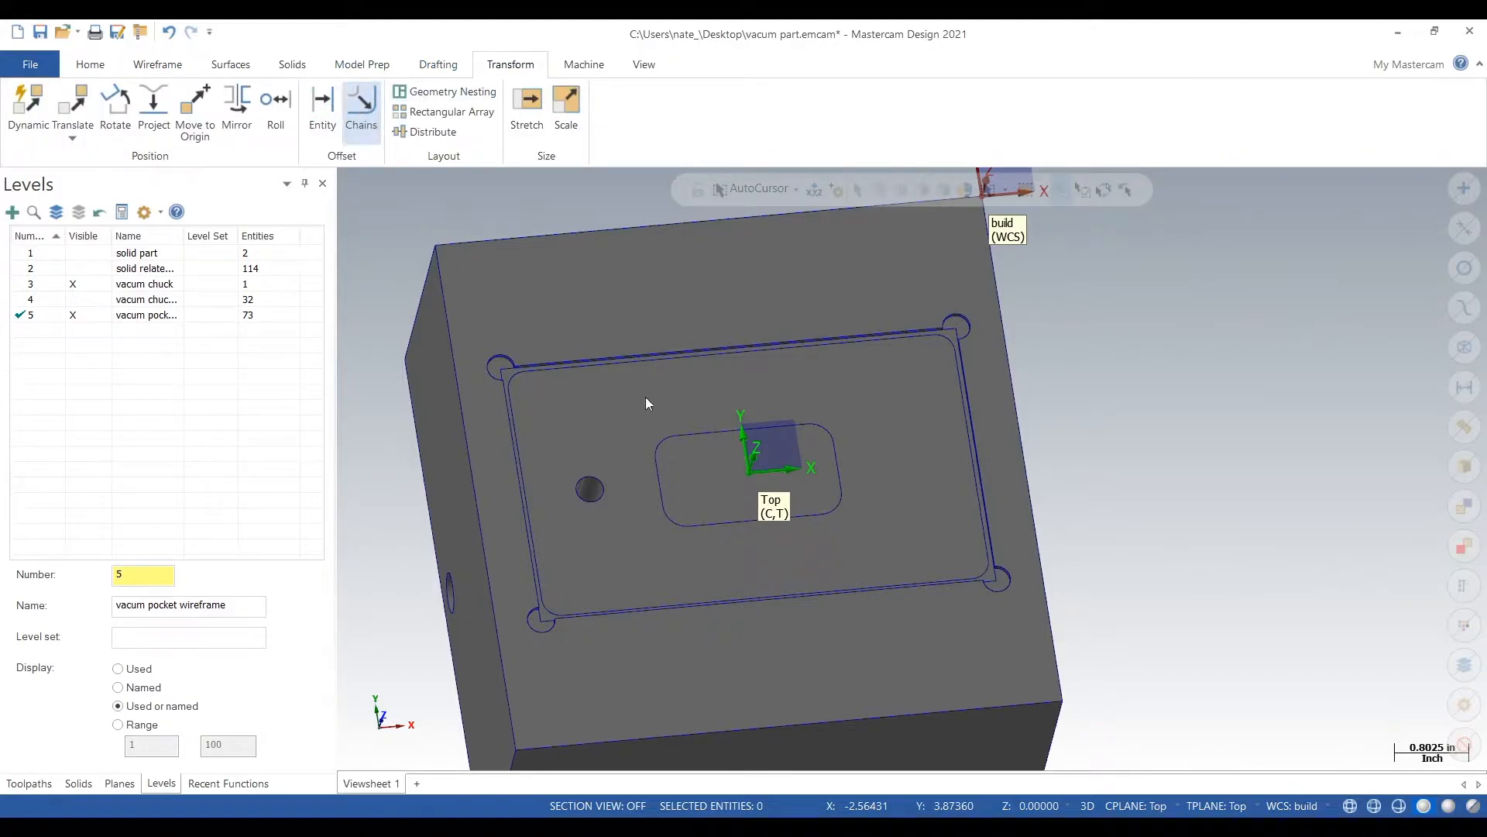
pyautogui.scroll(2, 552, 384)
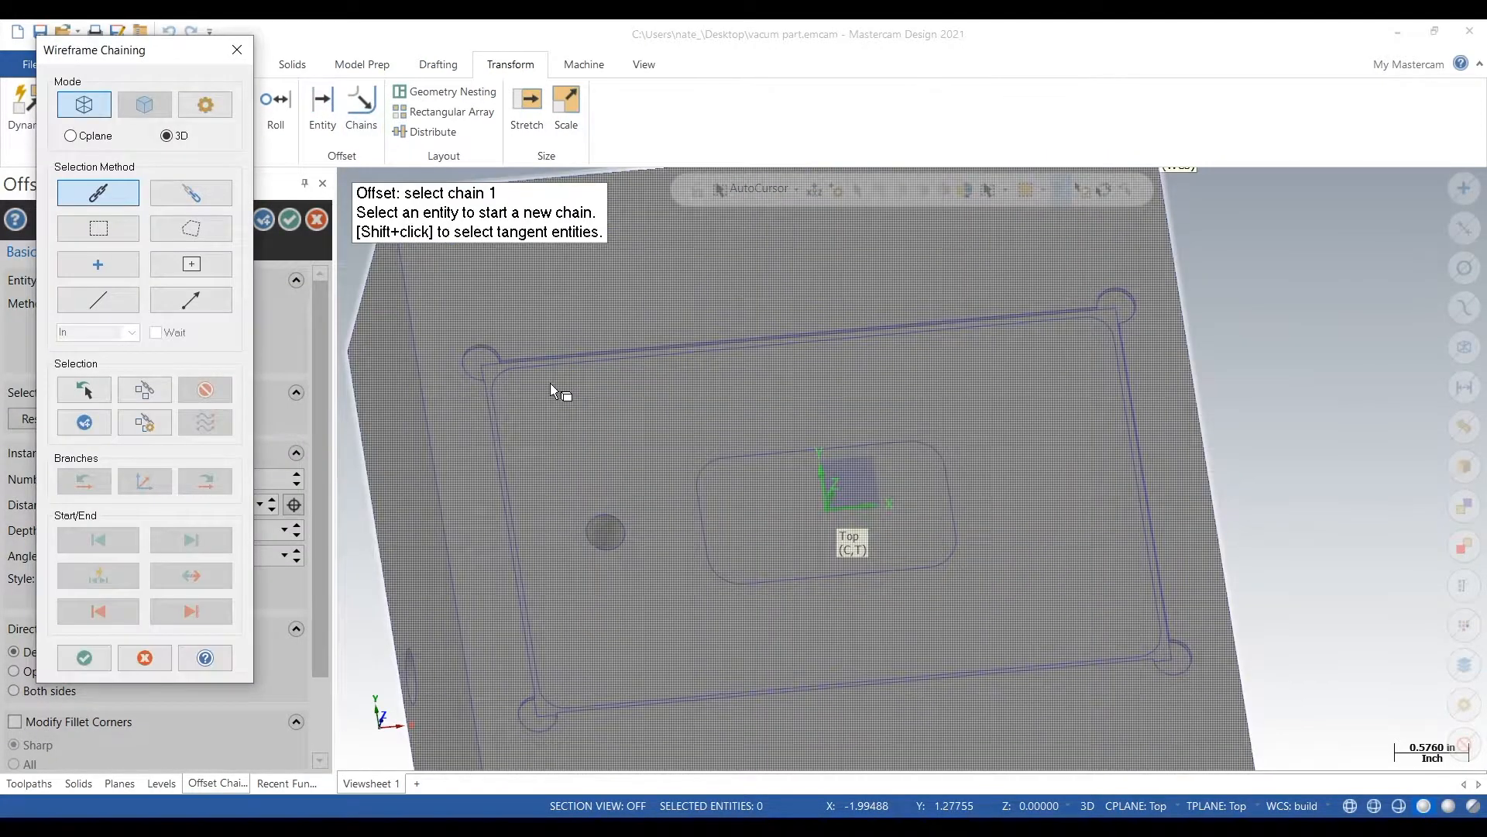
pyautogui.click(551, 363)
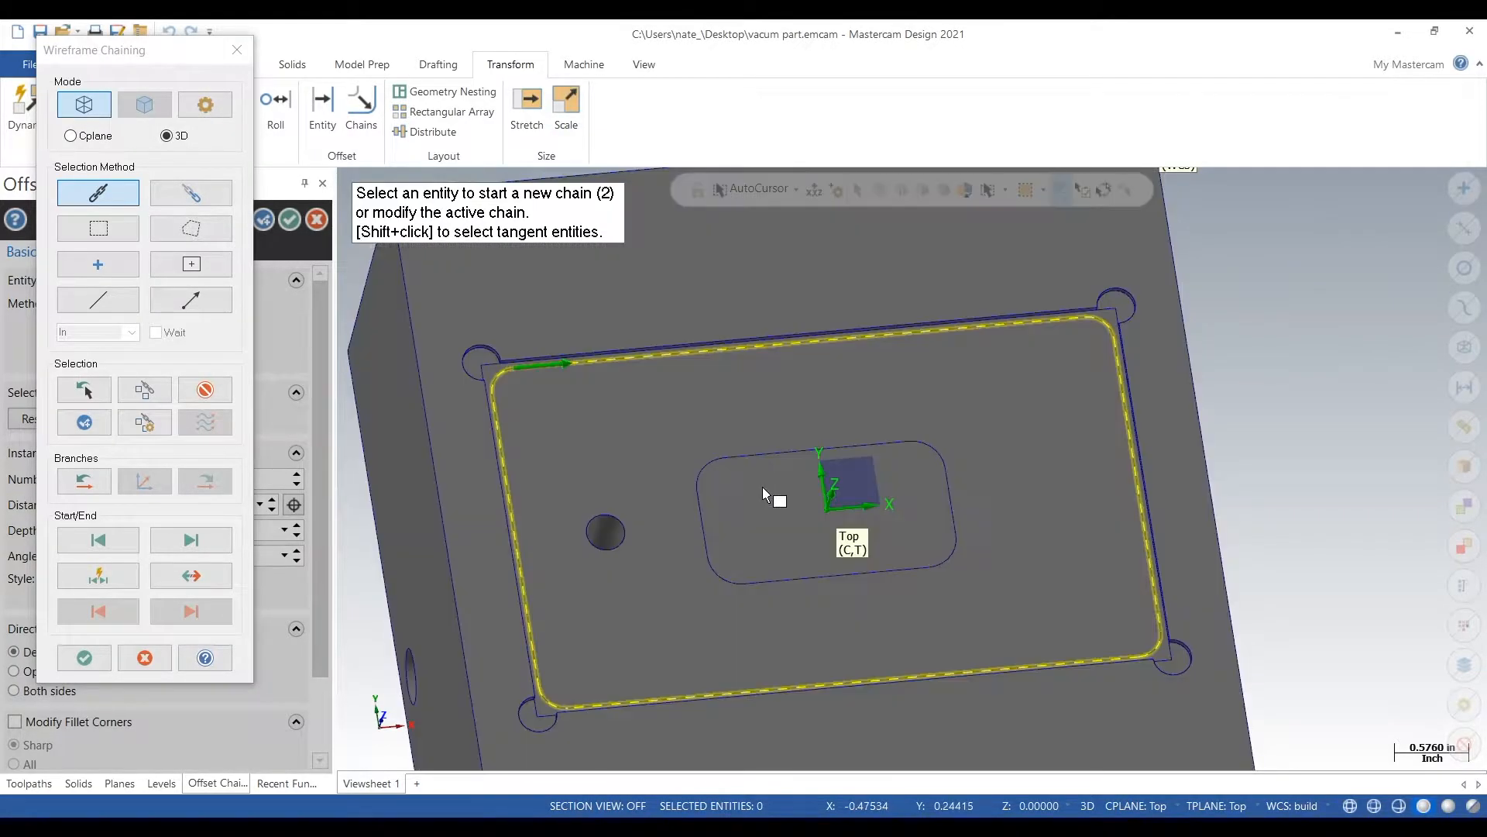
pyautogui.click(84, 658)
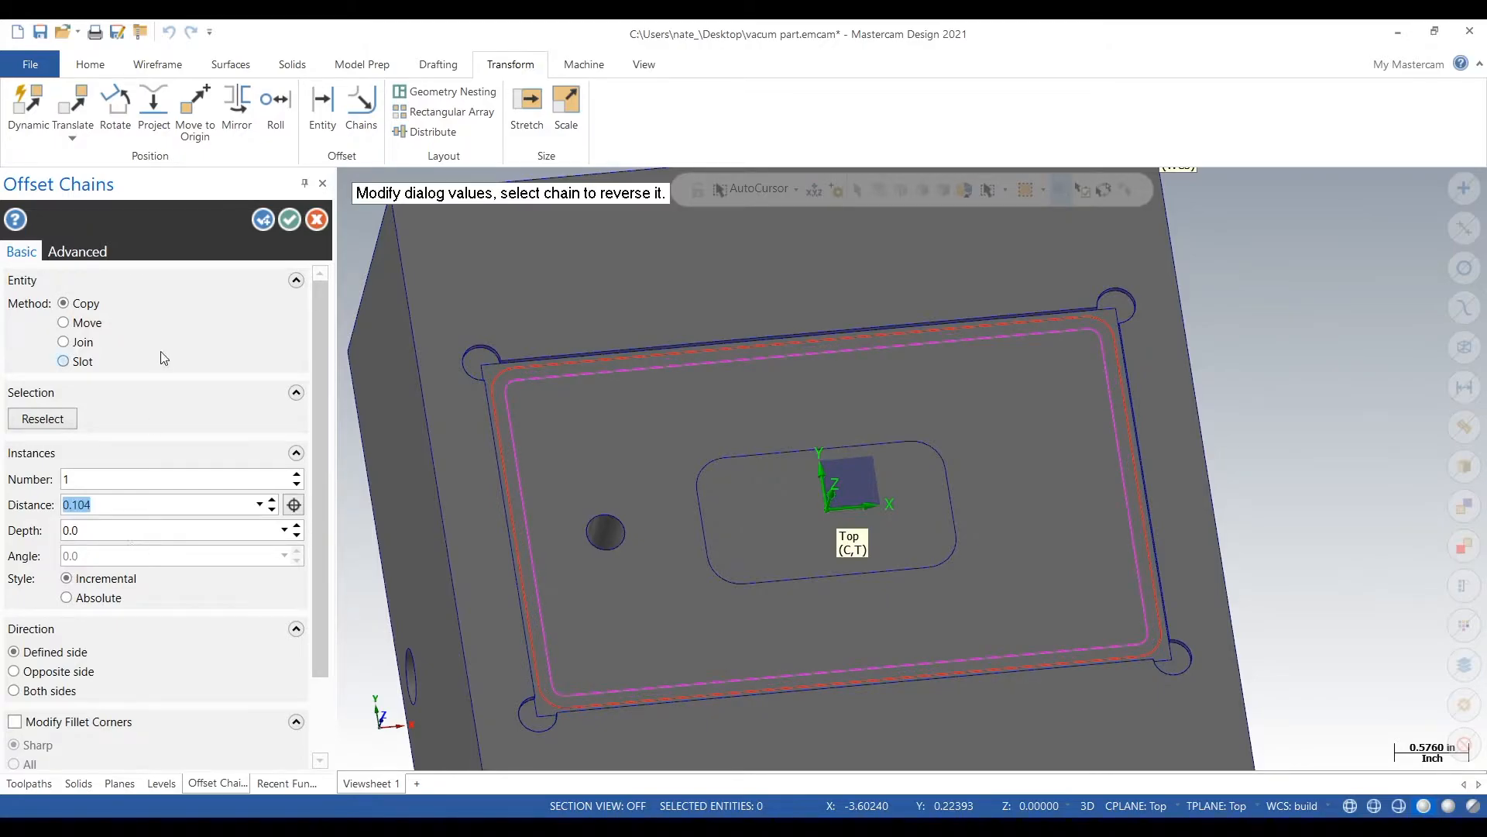
pyautogui.click(290, 221)
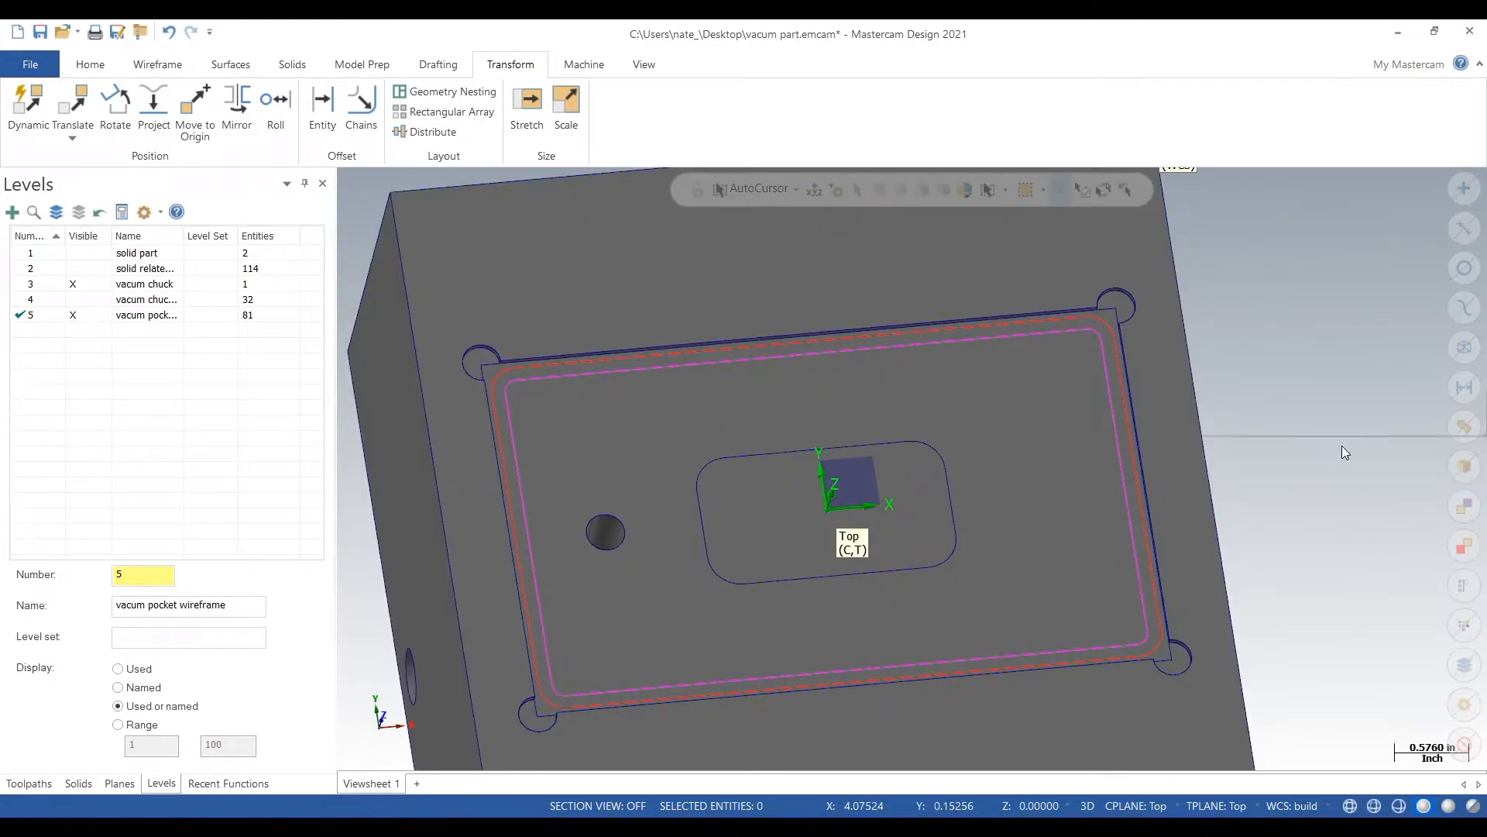
pyautogui.rightClick(1287, 382)
pyautogui.click(1214, 425)
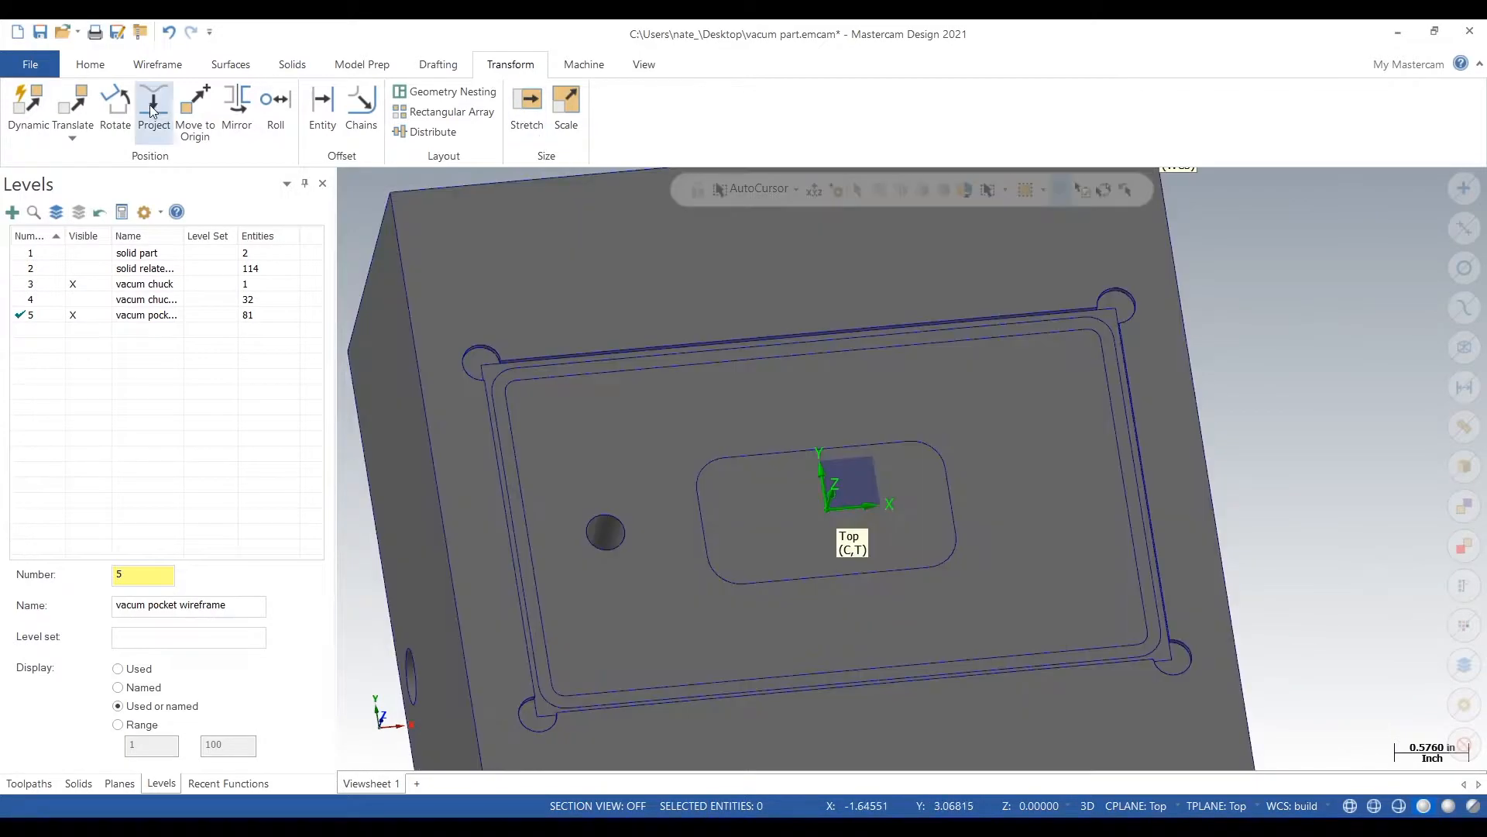
# Step: Offset the central rounded rectangle chain outward by 0.05 as a copy
pyautogui.click(361, 108)
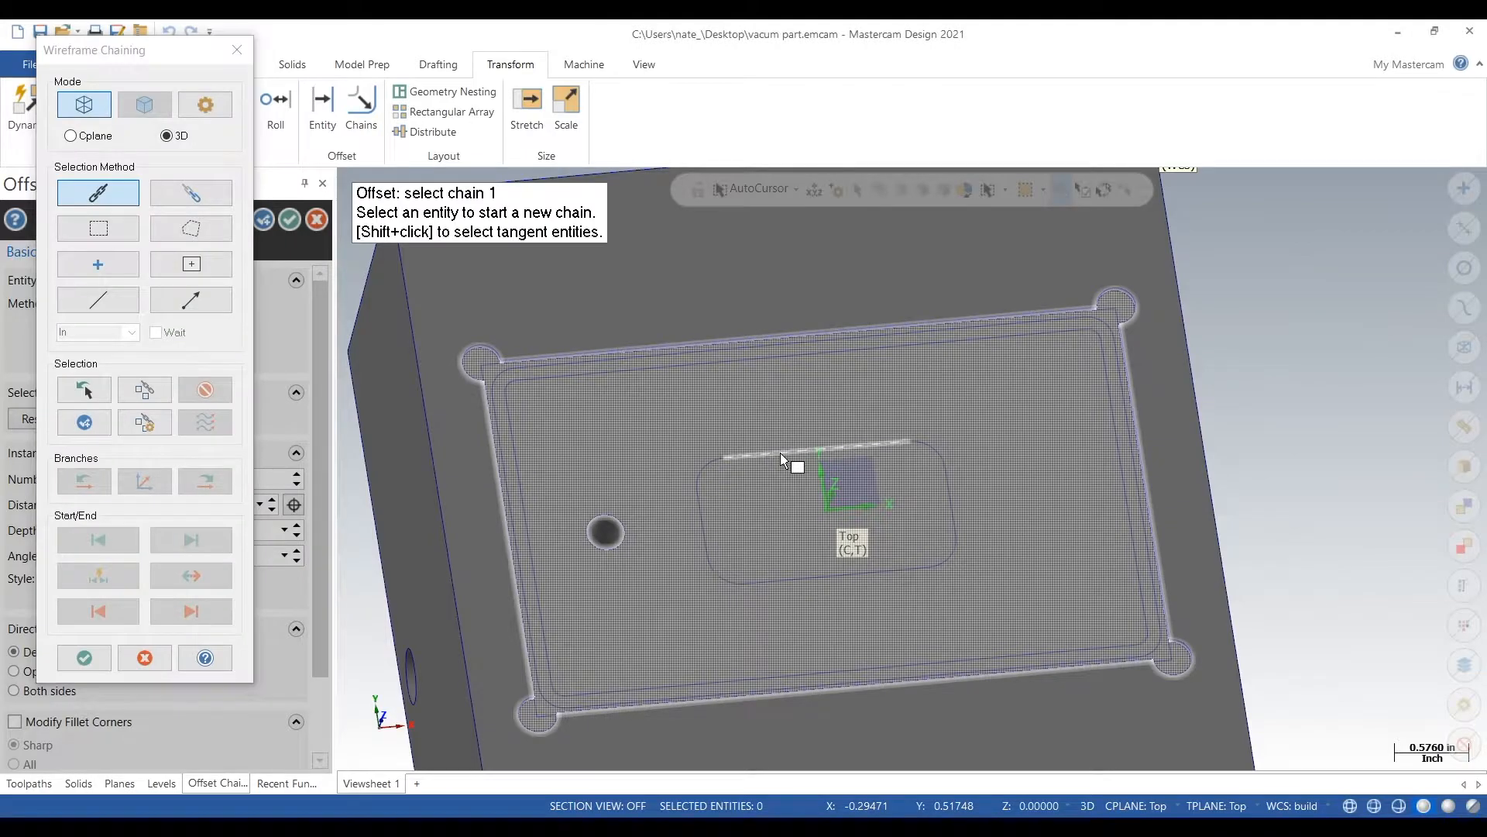
pyautogui.click(783, 453)
pyautogui.click(83, 657)
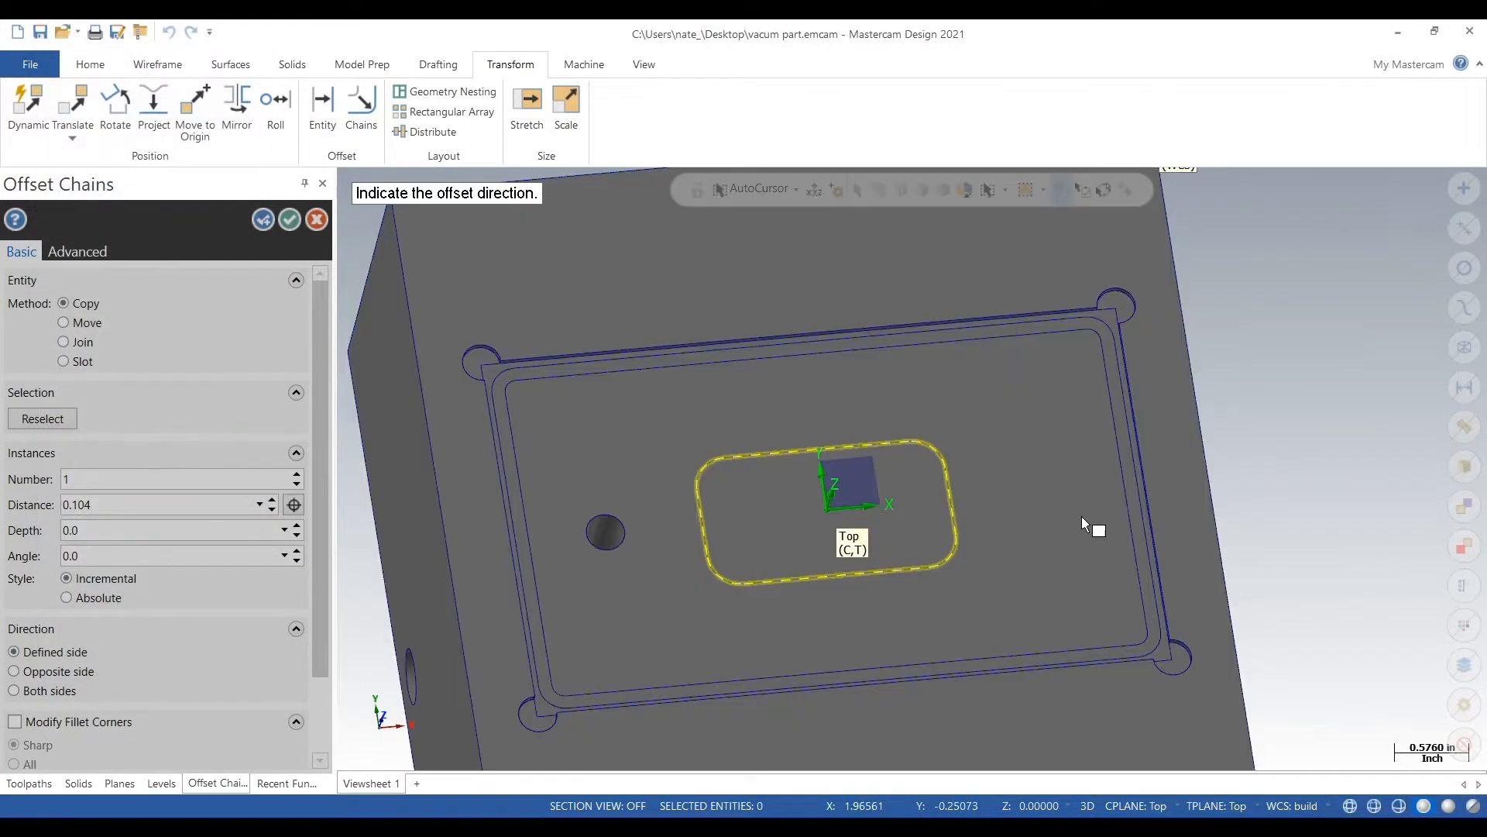
pyautogui.click(1082, 516)
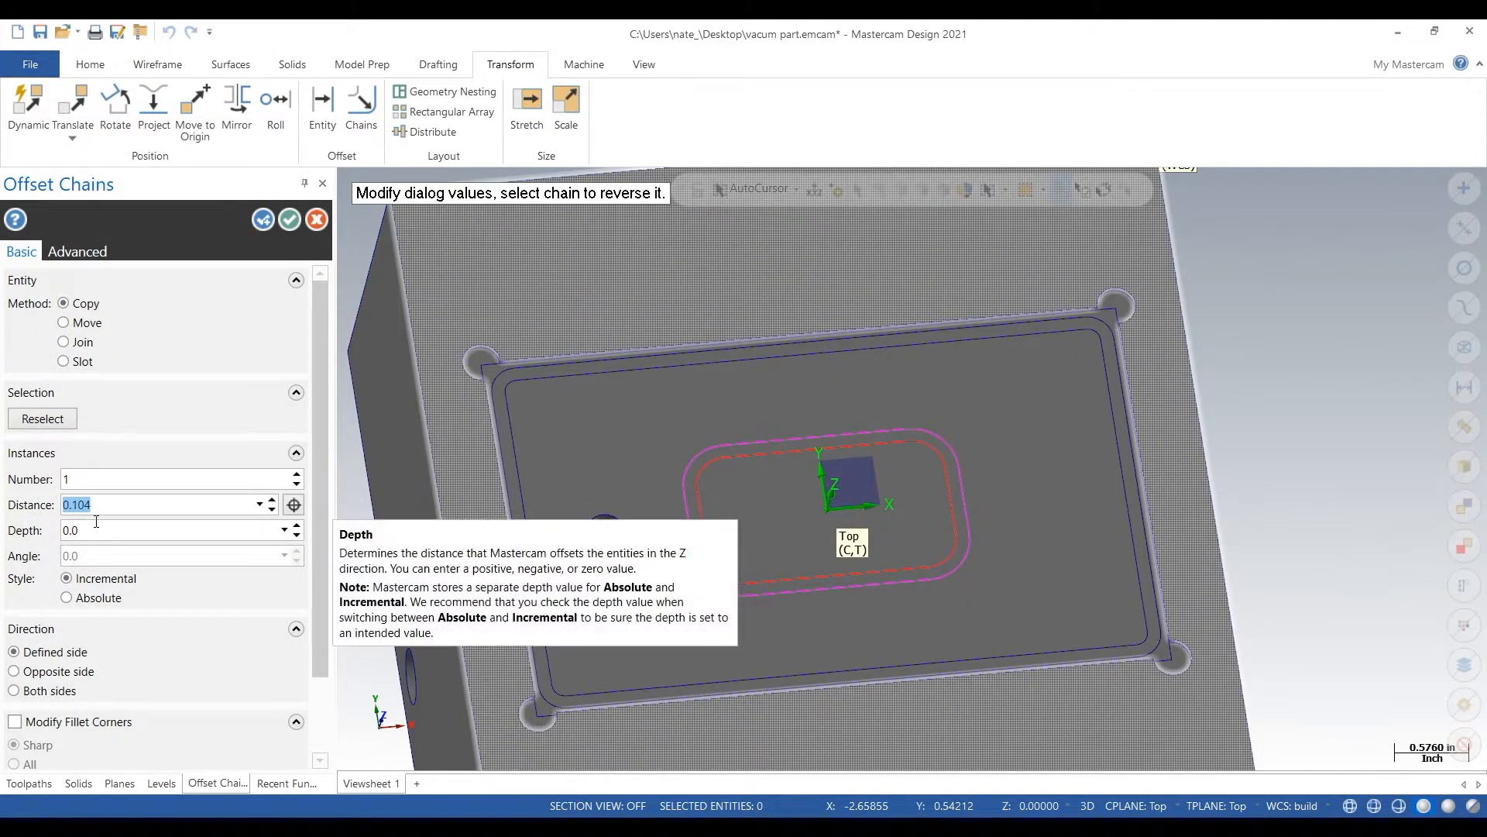
pyautogui.press('Return')
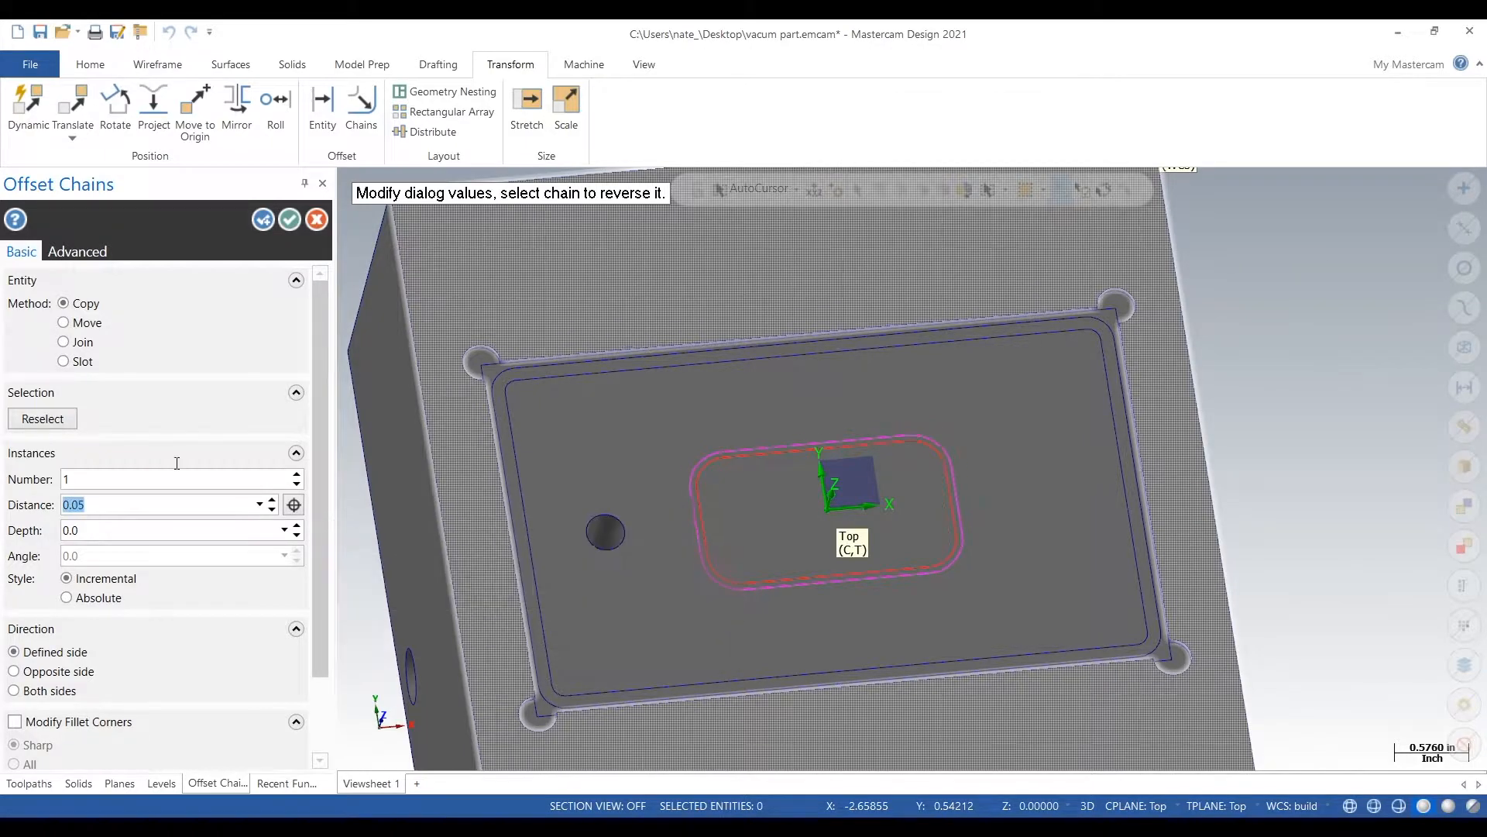
pyautogui.click(290, 221)
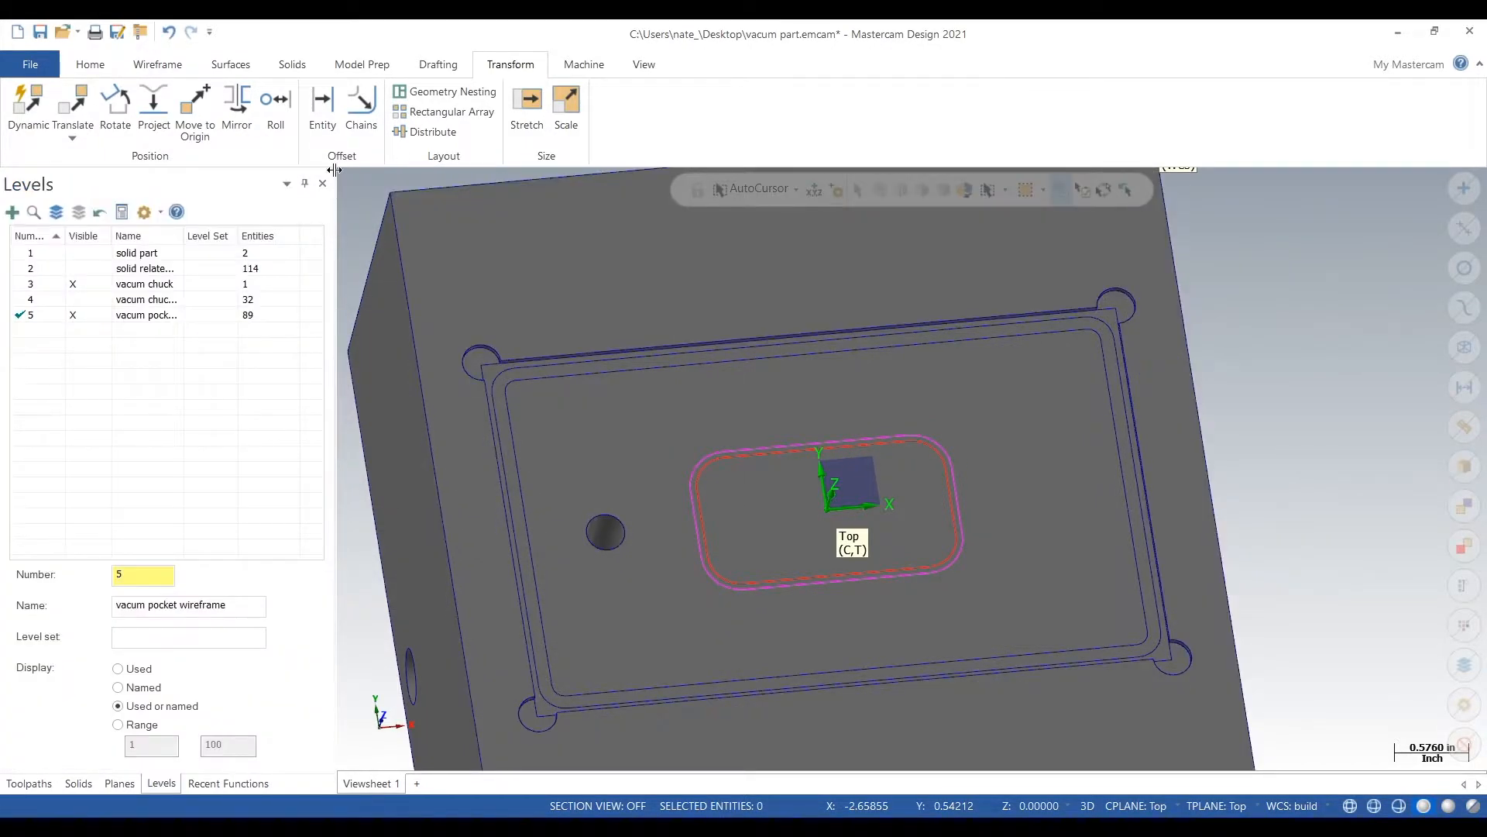
# Step: Offset the outer rounded rectangle chain around the centre outward by 0.104 as a copy and clear the result colors
pyautogui.click(361, 108)
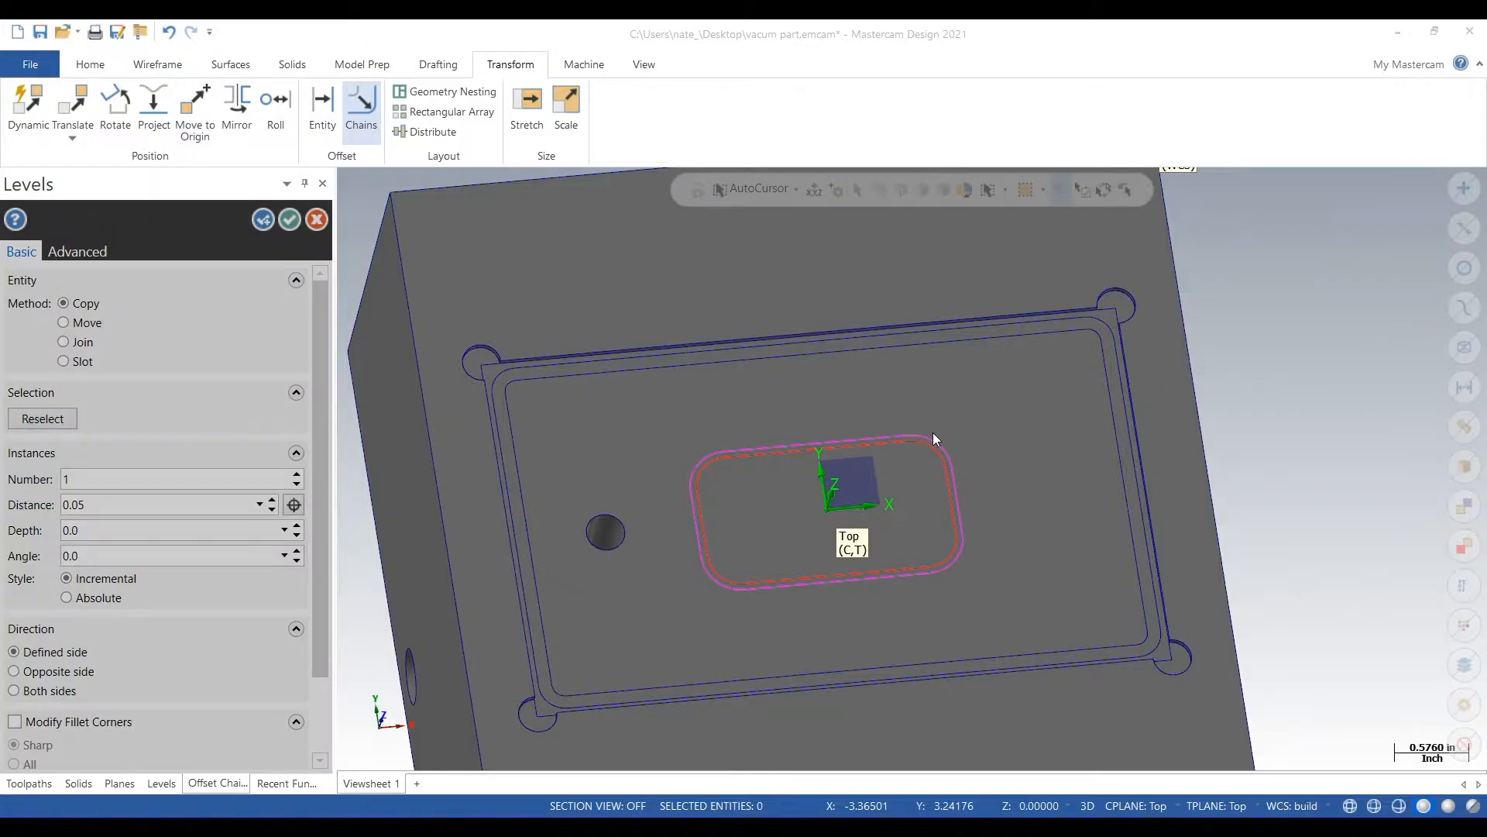
pyautogui.scroll(1, 933, 434)
pyautogui.click(932, 436)
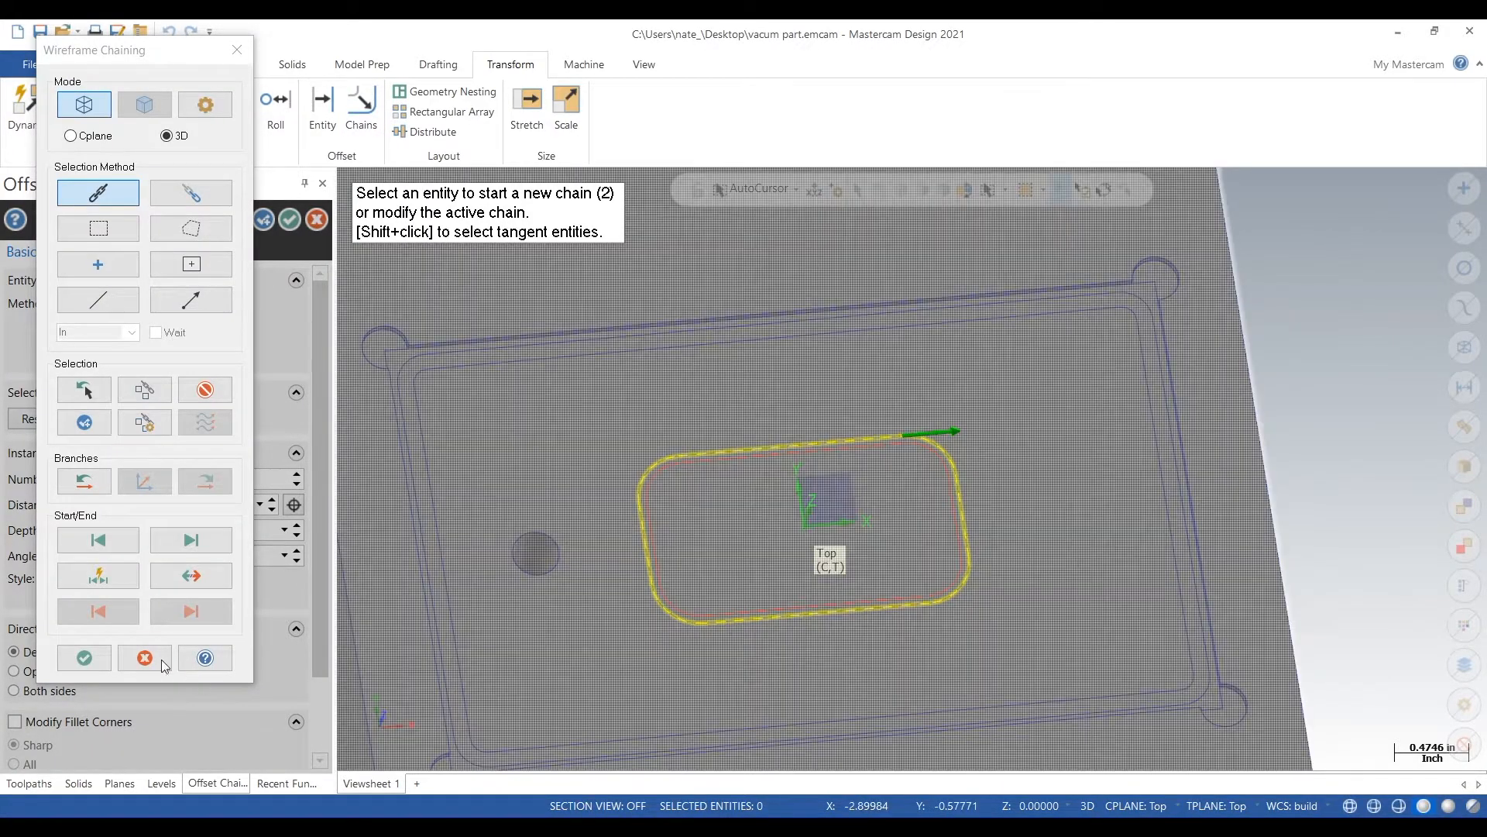
pyautogui.click(85, 658)
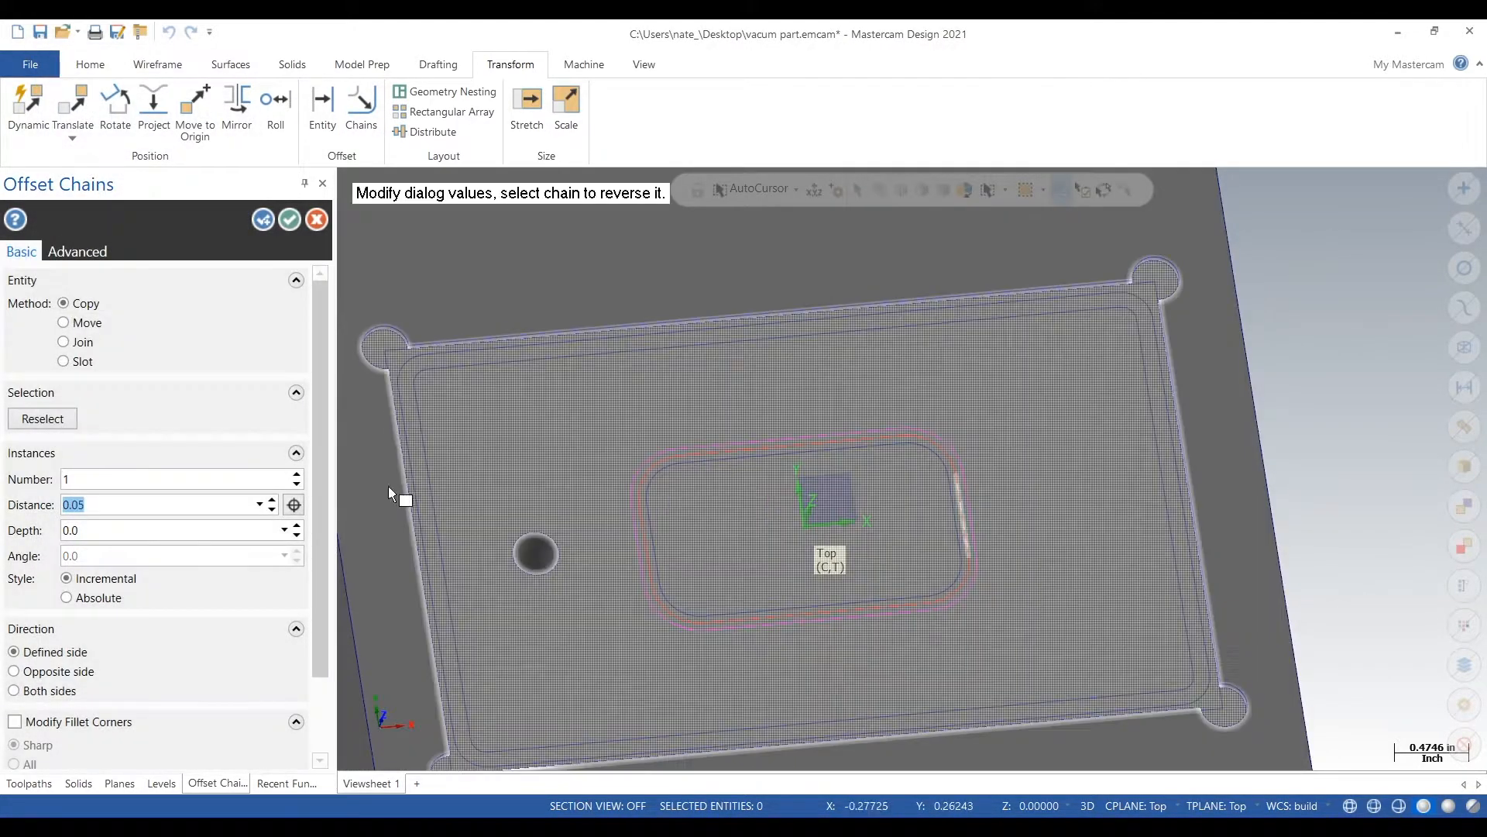
pyautogui.write('04')
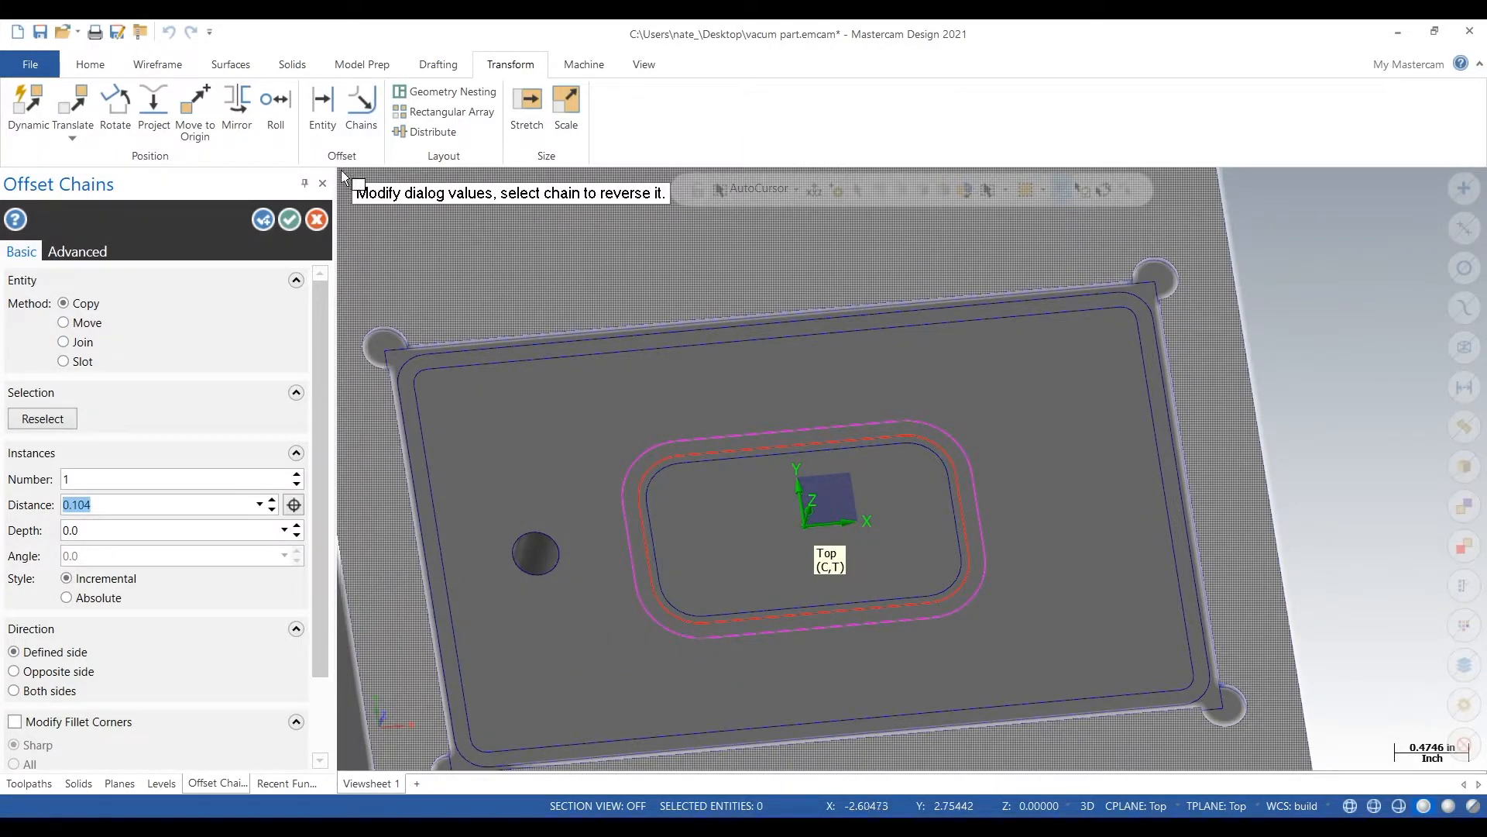
pyautogui.click(290, 221)
pyautogui.scroll(-2, 808, 450)
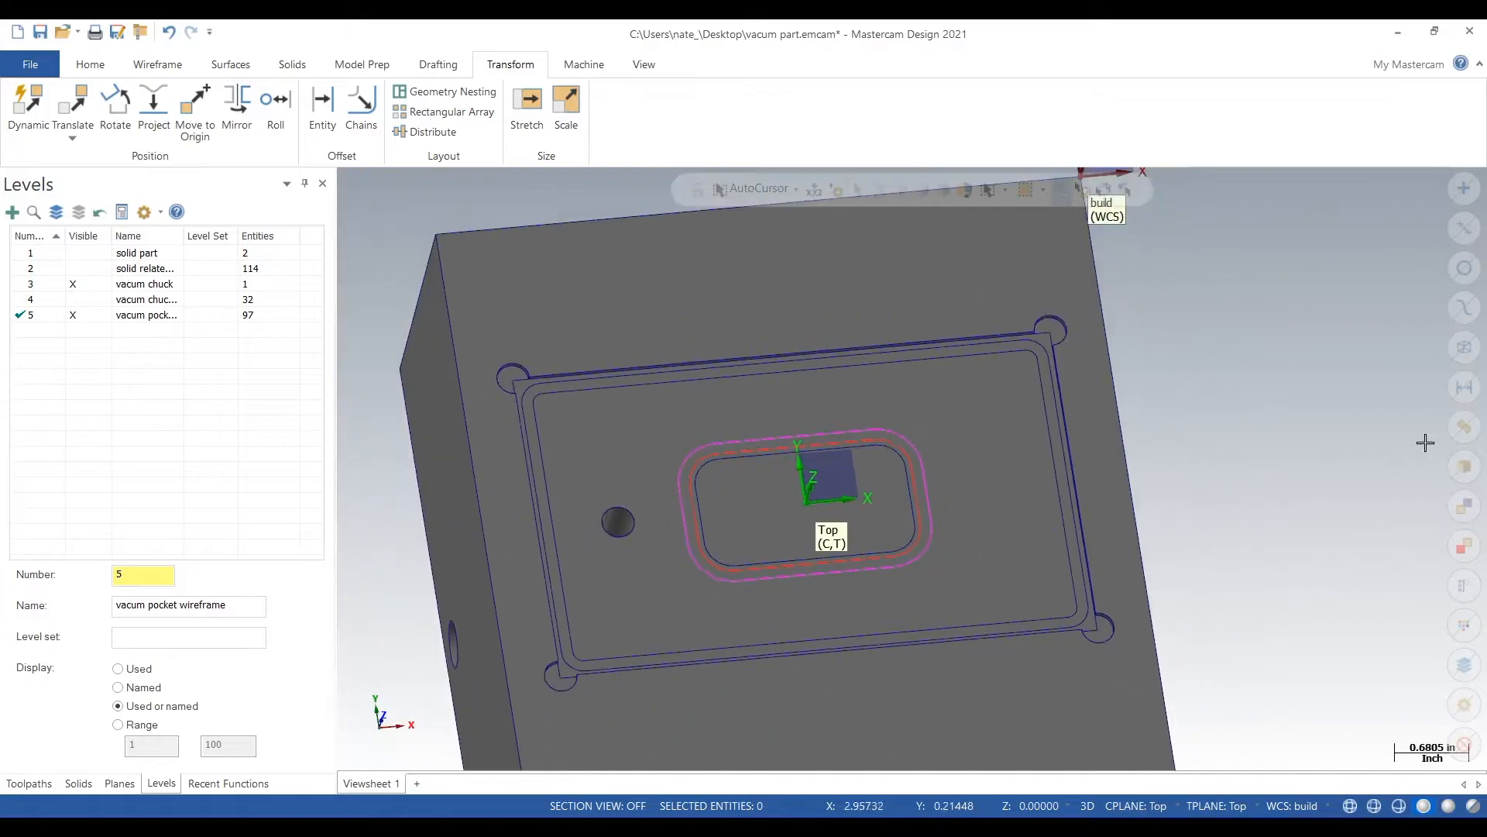
pyautogui.rightClick(1268, 423)
pyautogui.click(1213, 393)
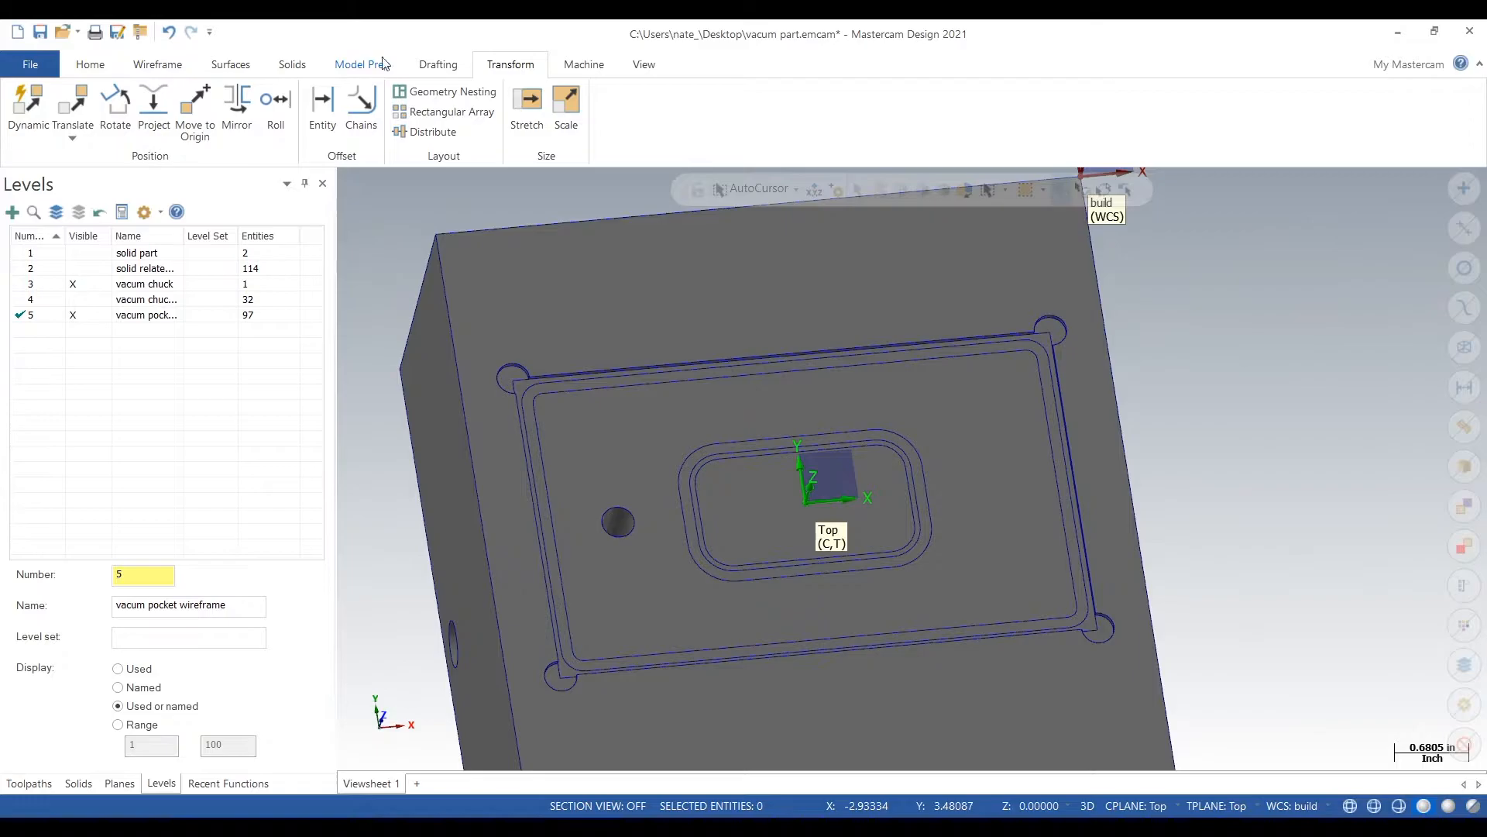
# Step: Extrude-cut the band between the two filleted pocket outline chains into the vacuum chuck to a depth of 0.09
pyautogui.click(291, 64)
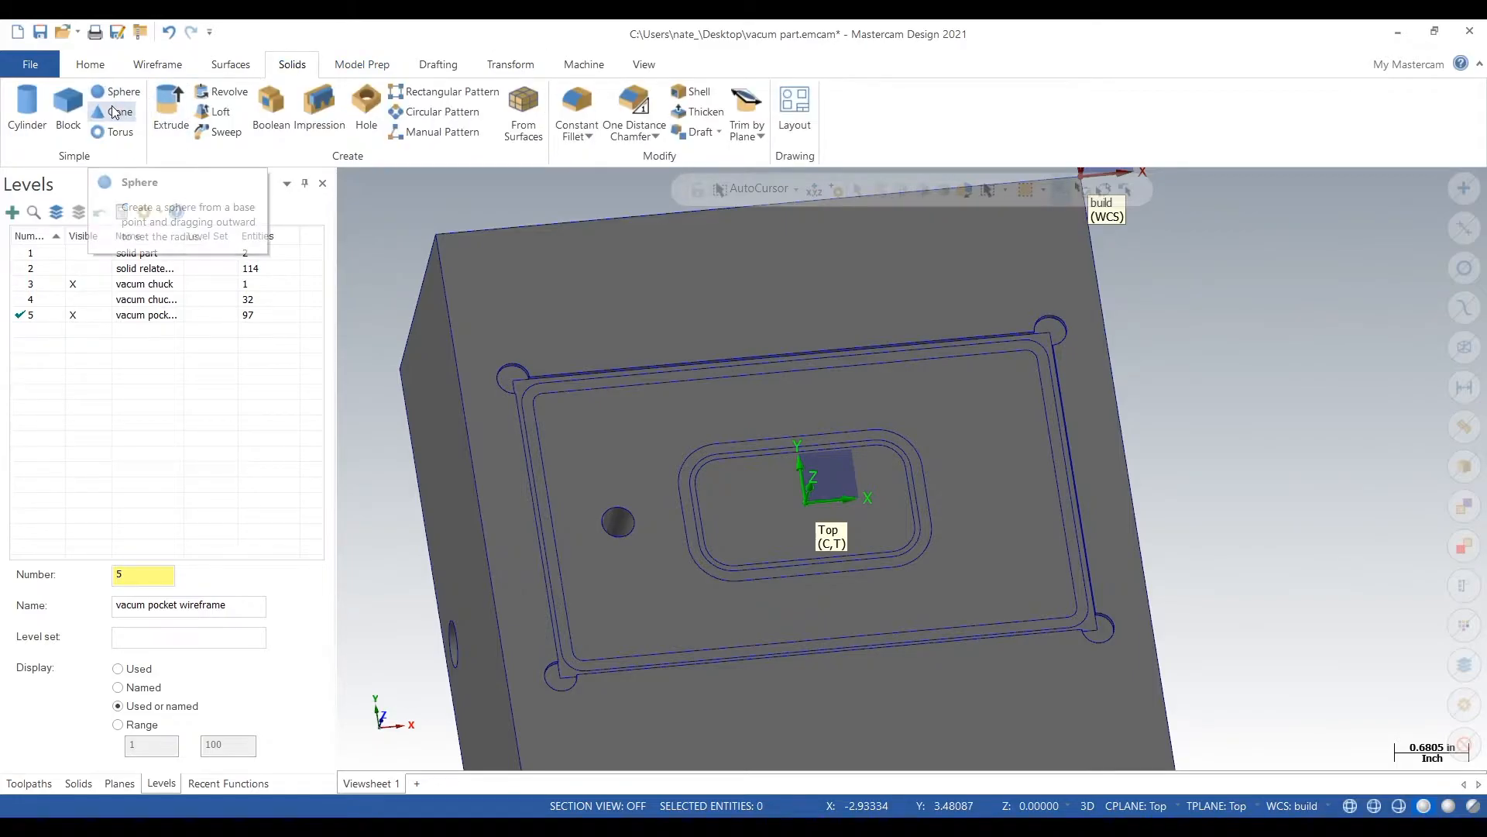
pyautogui.click(170, 109)
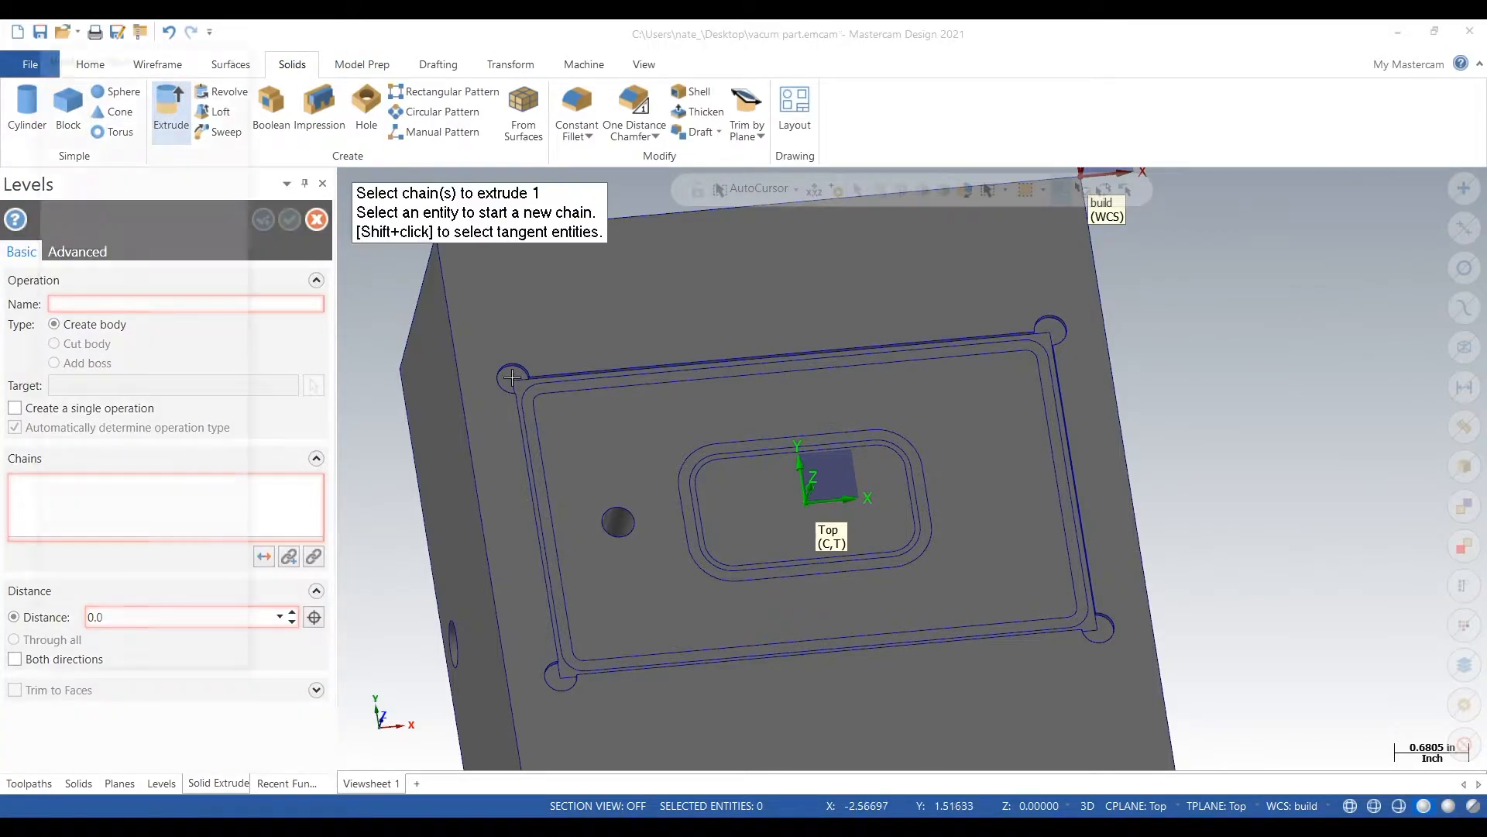
pyautogui.click(568, 389)
pyautogui.click(569, 395)
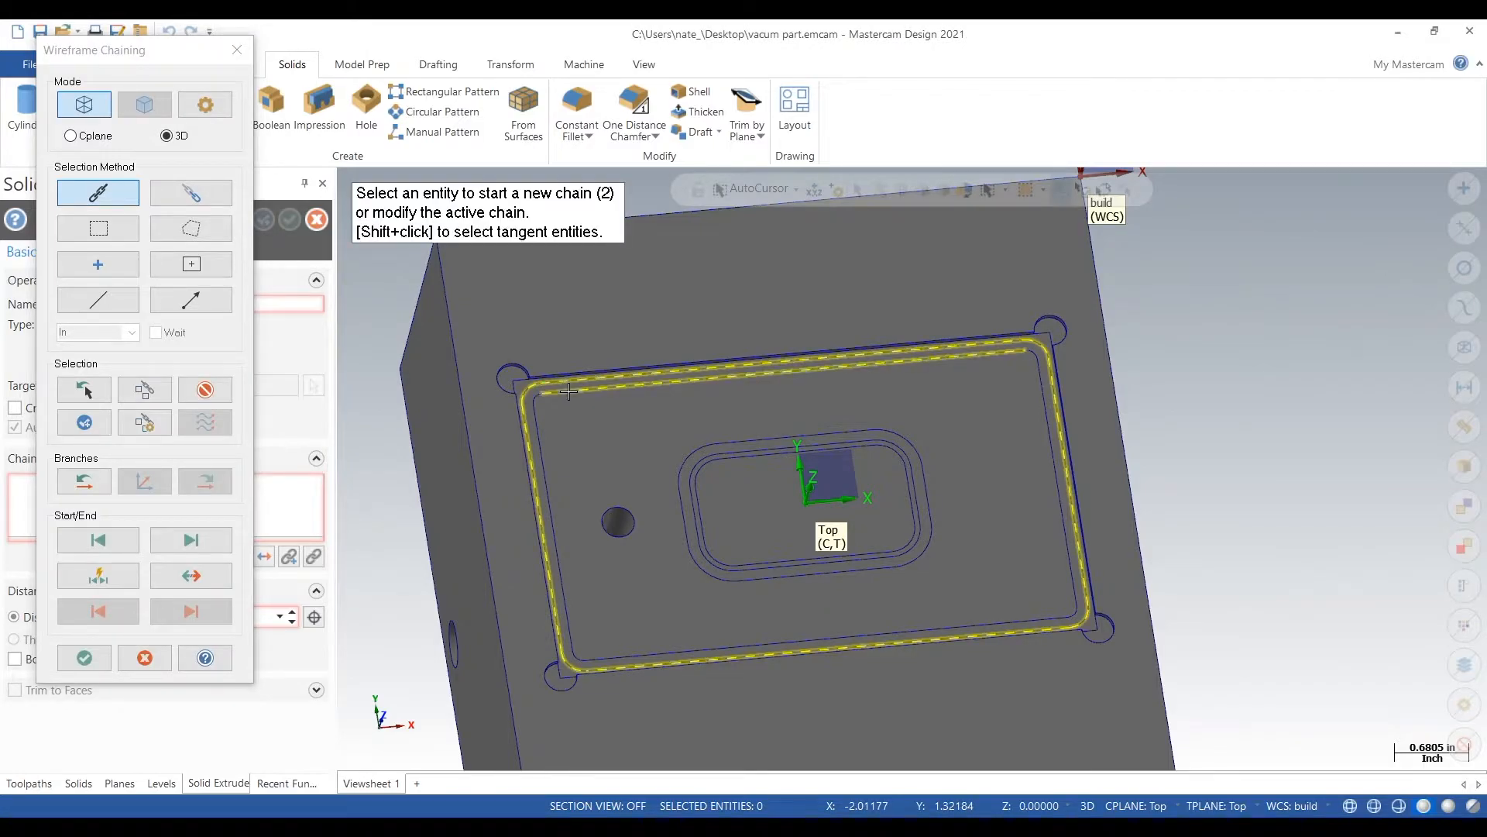
pyautogui.click(85, 657)
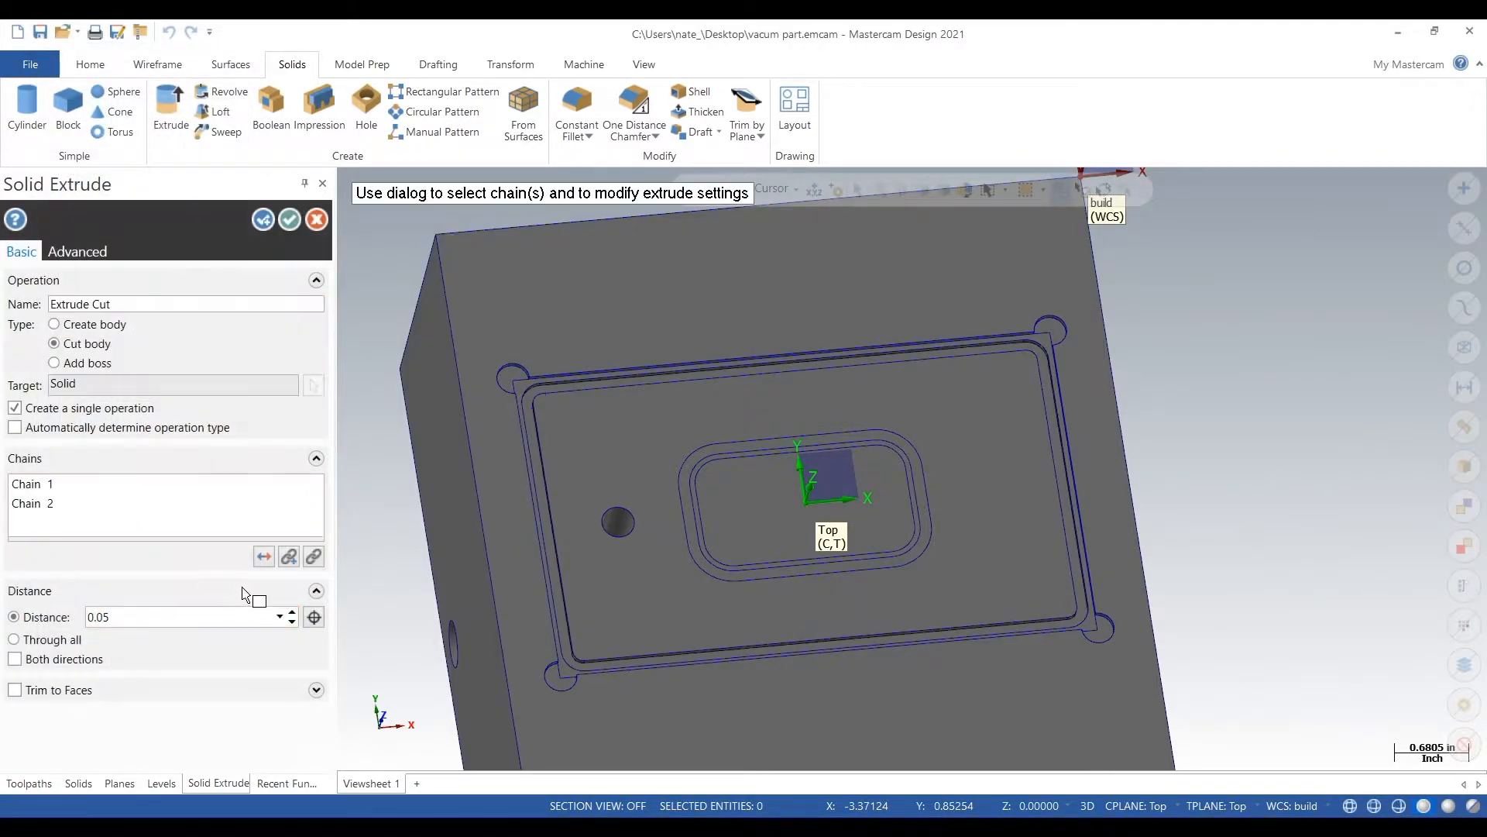
pyautogui.doubleClick(172, 615)
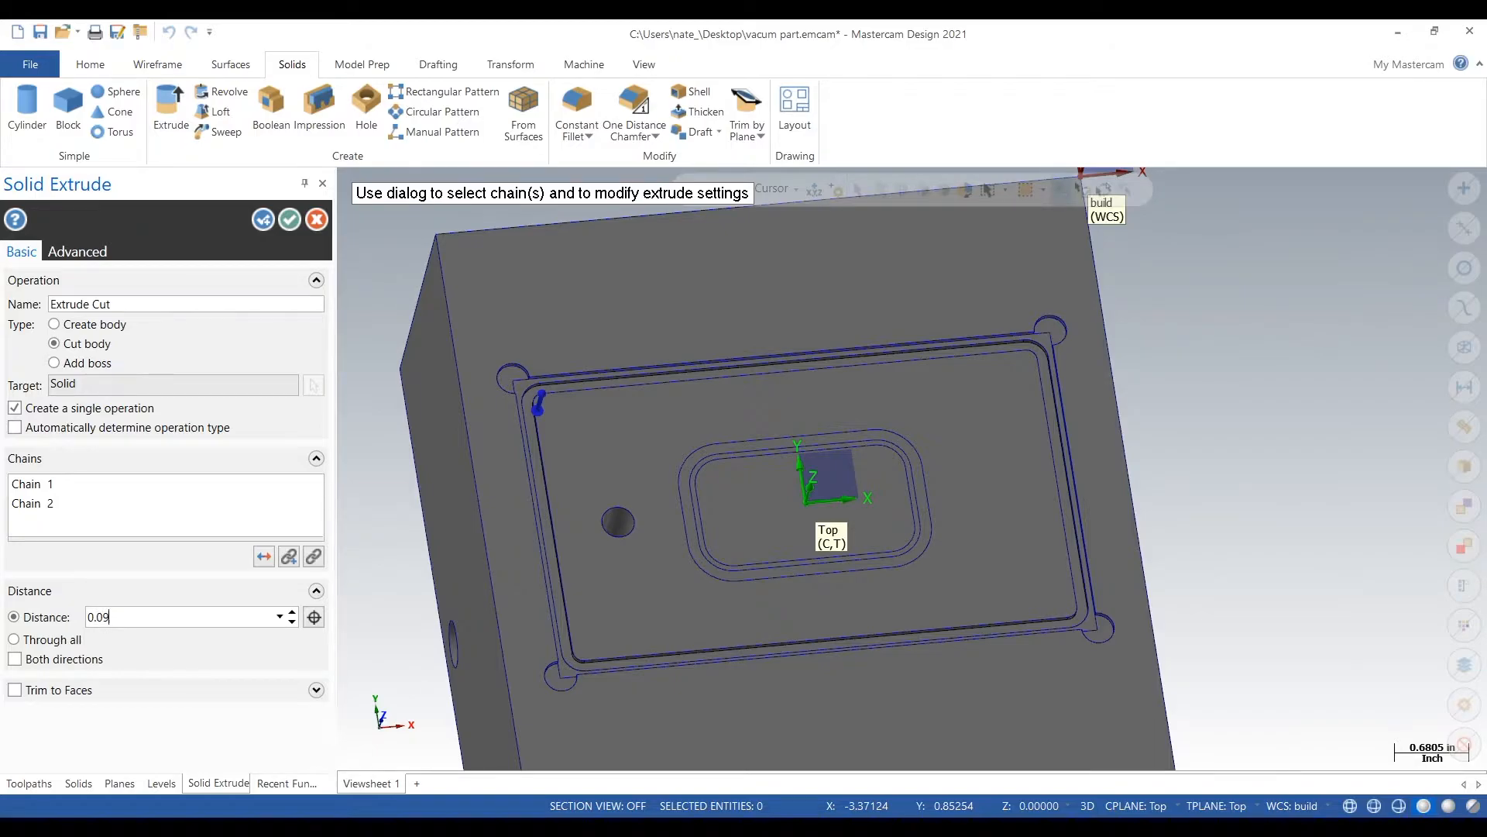
pyautogui.click(289, 220)
# Step: Extrude-cut the band between the two outermost rounded rectangle chains around the centre to a depth of 0.09
pyautogui.moveTo(806, 521)
pyautogui.mouseDown(button='middle')
pyautogui.moveTo(768, 467)
pyautogui.moveTo(782, 495)
pyautogui.mouseUp(button='middle')
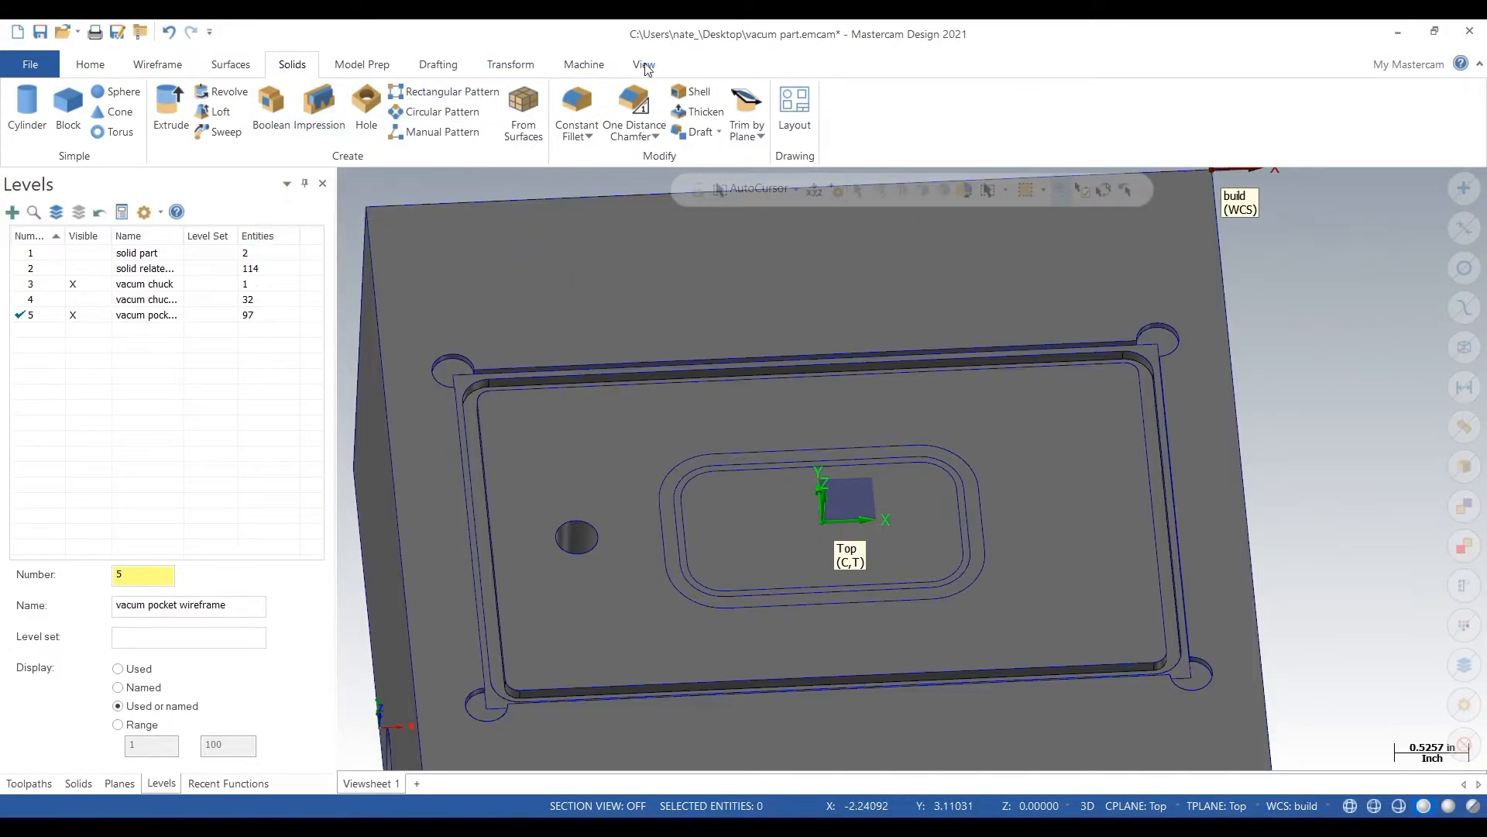
pyautogui.click(172, 109)
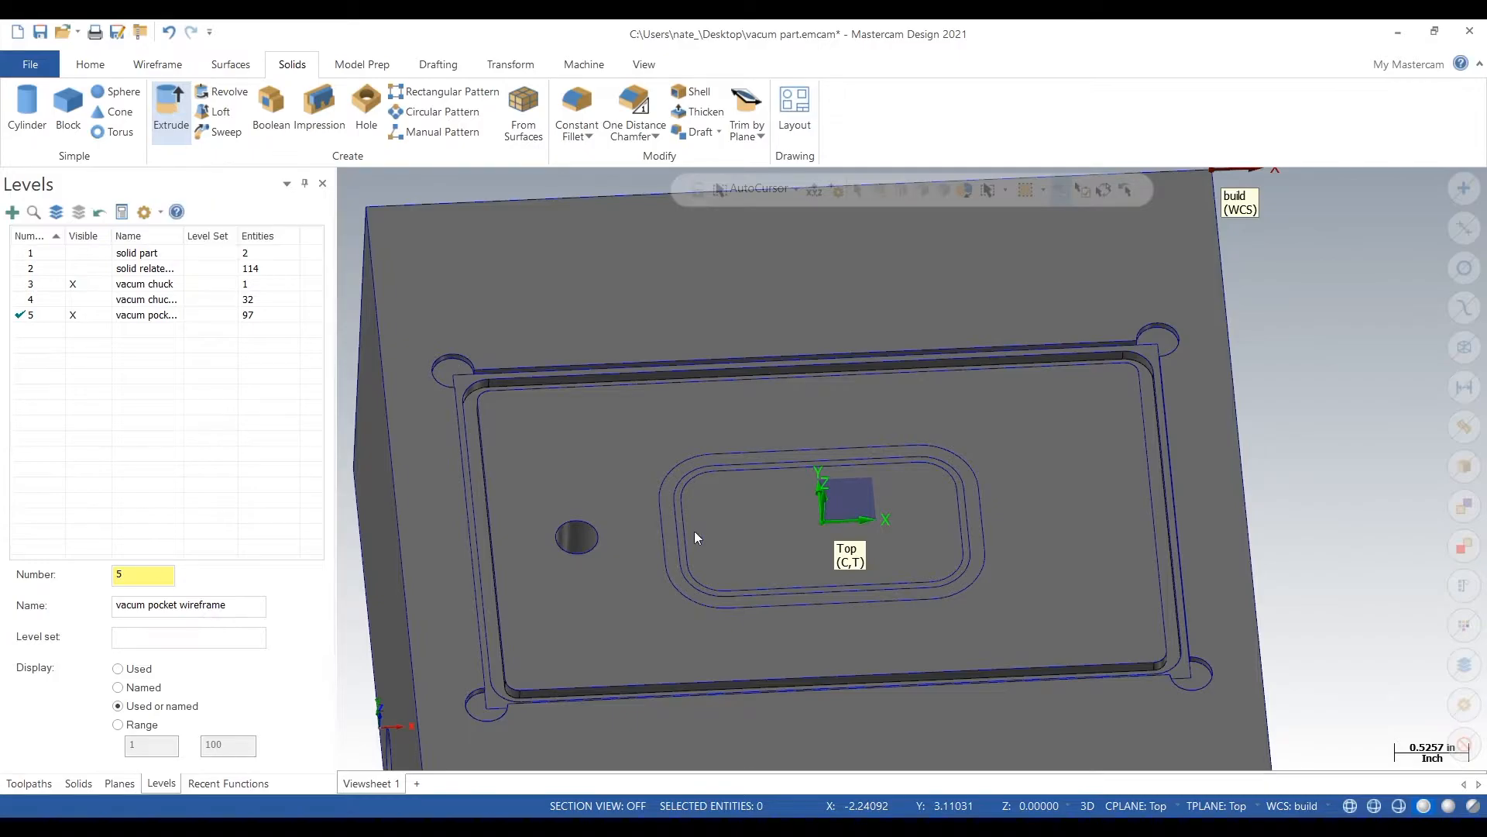
pyautogui.click(763, 452)
pyautogui.click(765, 463)
pyautogui.click(92, 662)
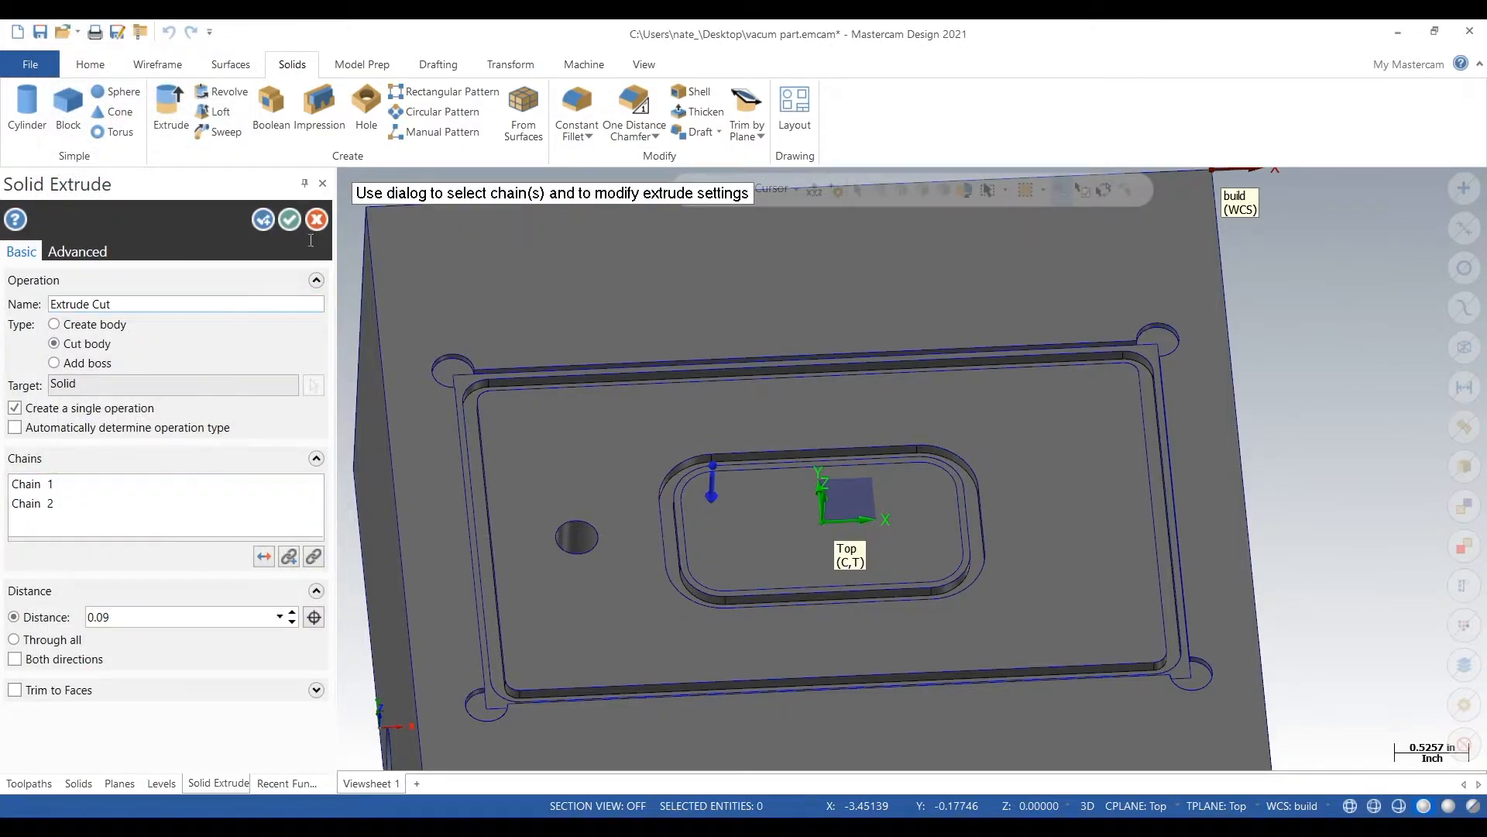
pyautogui.click(289, 219)
pyautogui.scroll(-1, 1257, 409)
pyautogui.moveTo(1256, 409); pyautogui.dragTo(1302, 550, button='middle')
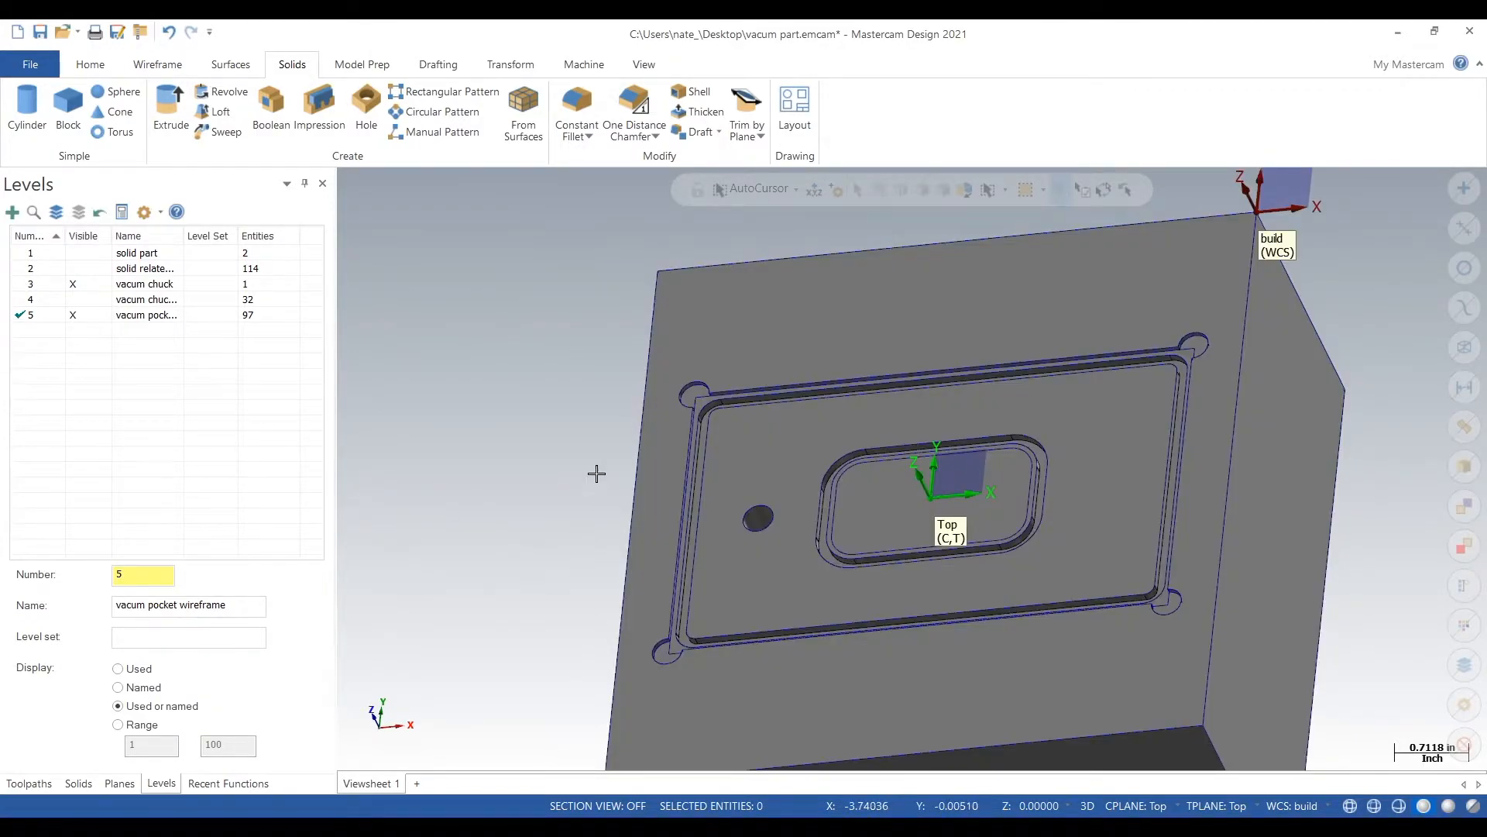
pyautogui.moveTo(597, 471)
pyautogui.mouseDown(button='middle')
pyautogui.moveTo(607, 442)
pyautogui.moveTo(596, 482)
pyautogui.mouseUp(button='middle')
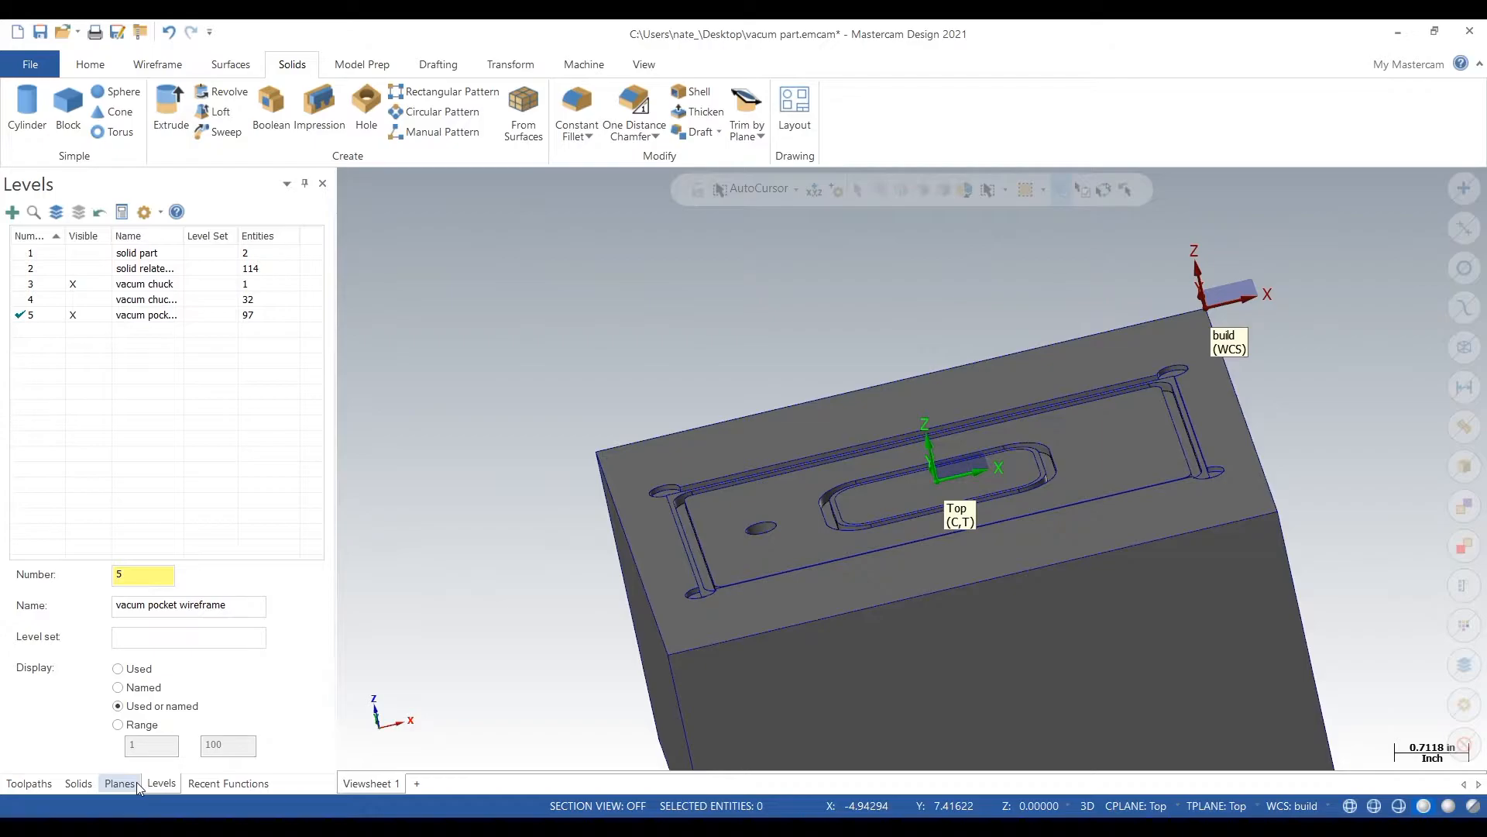
pyautogui.click(158, 64)
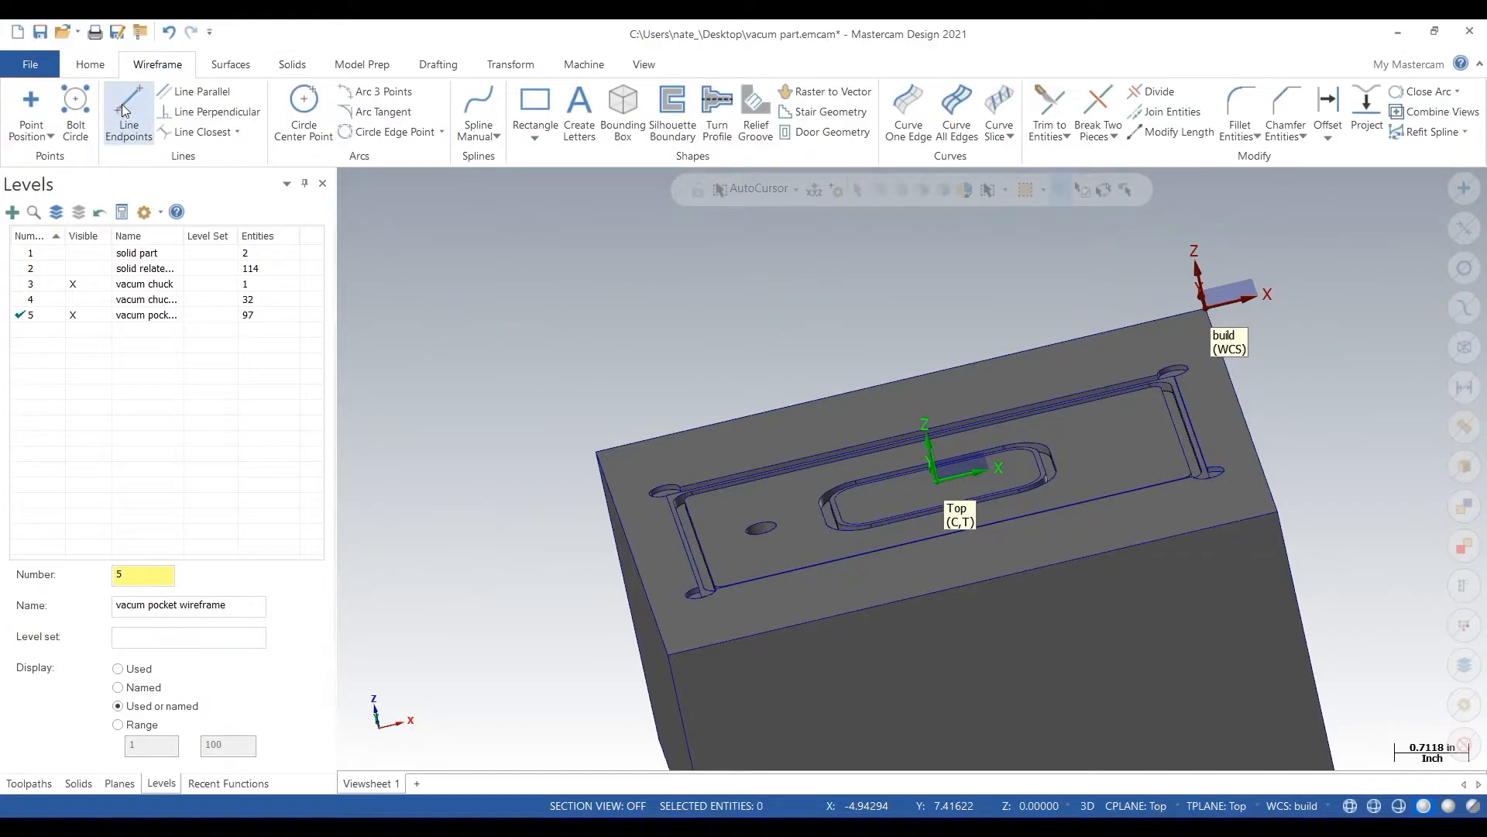
pyautogui.click(129, 109)
pyautogui.scroll(3, 852, 581)
pyautogui.click(714, 505)
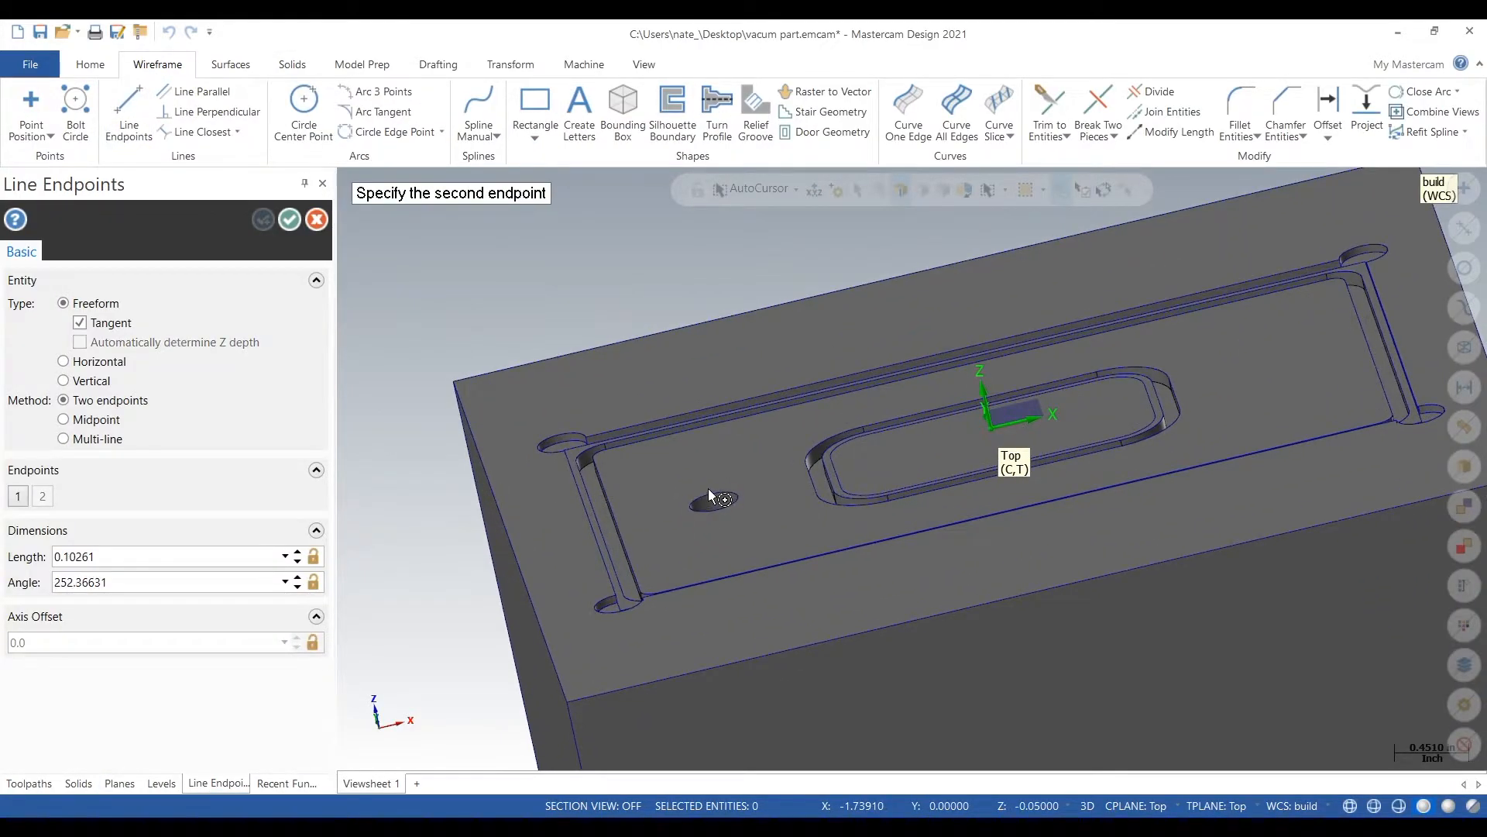
pyautogui.rightClick(704, 474)
pyautogui.click(767, 583)
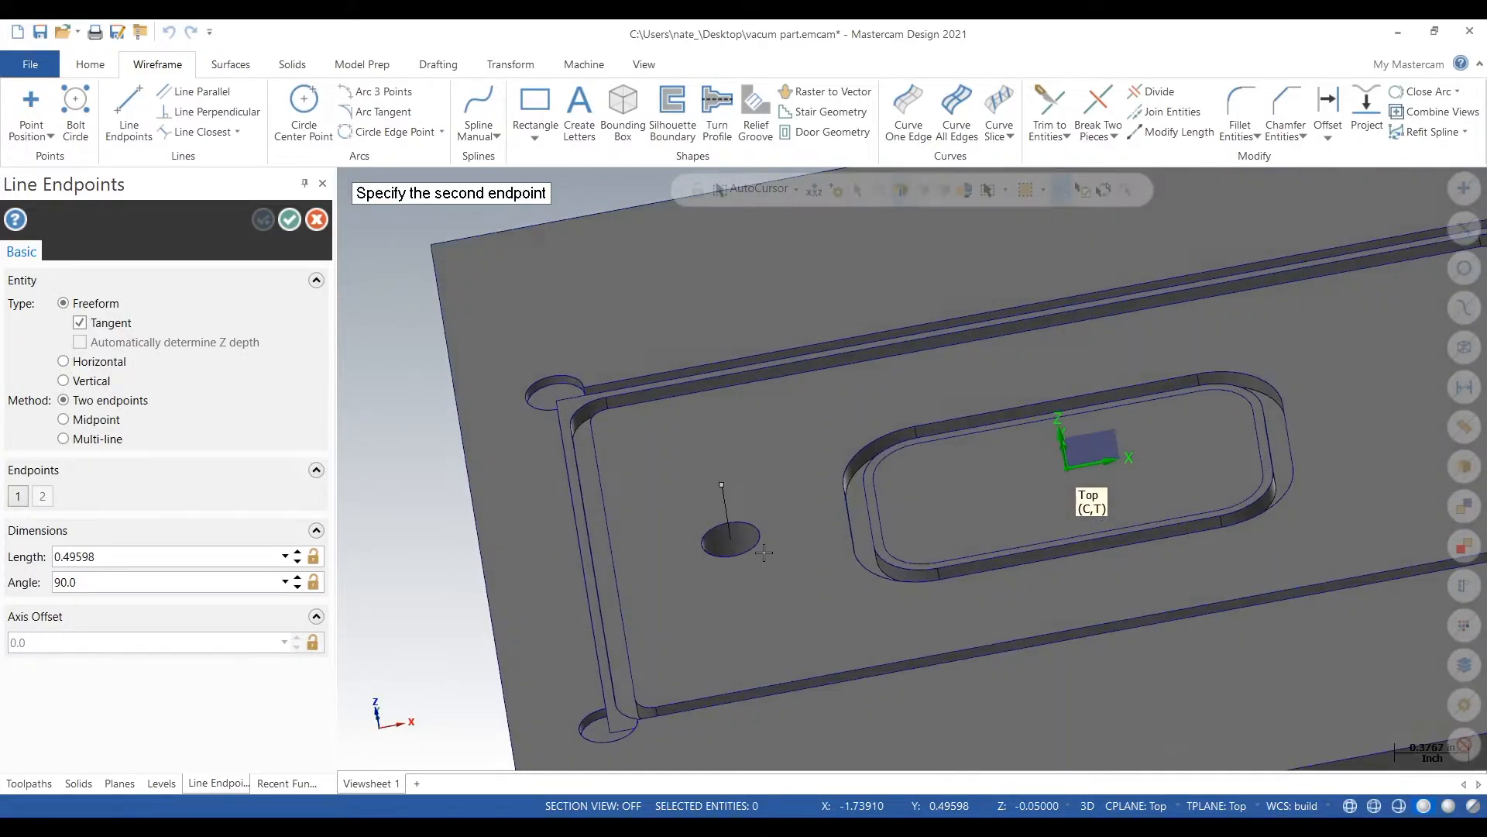
pyautogui.scroll(5, 883, 425)
pyautogui.scroll(-6, 883, 425)
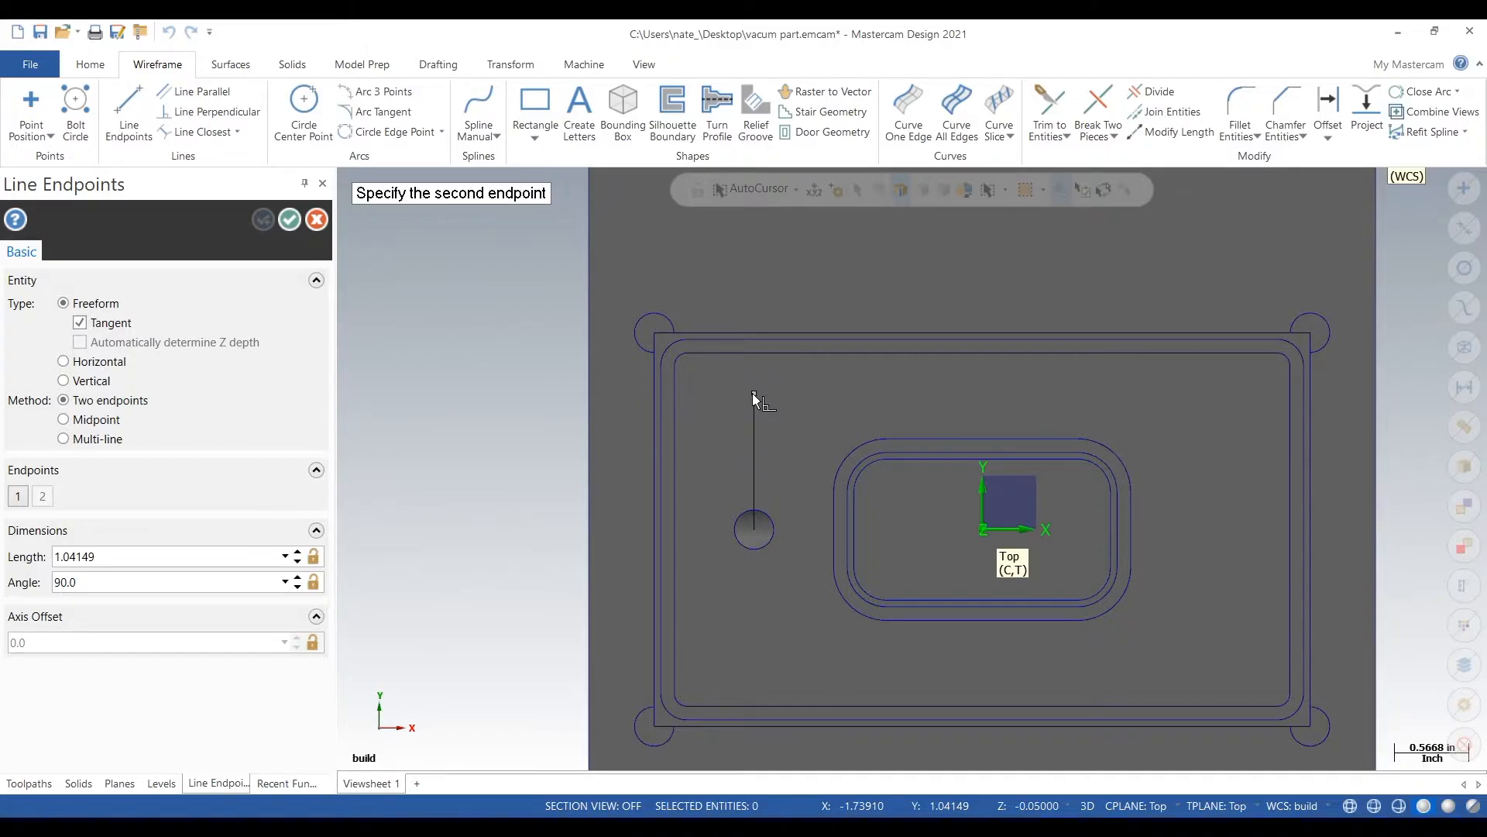
pyautogui.press('Escape')
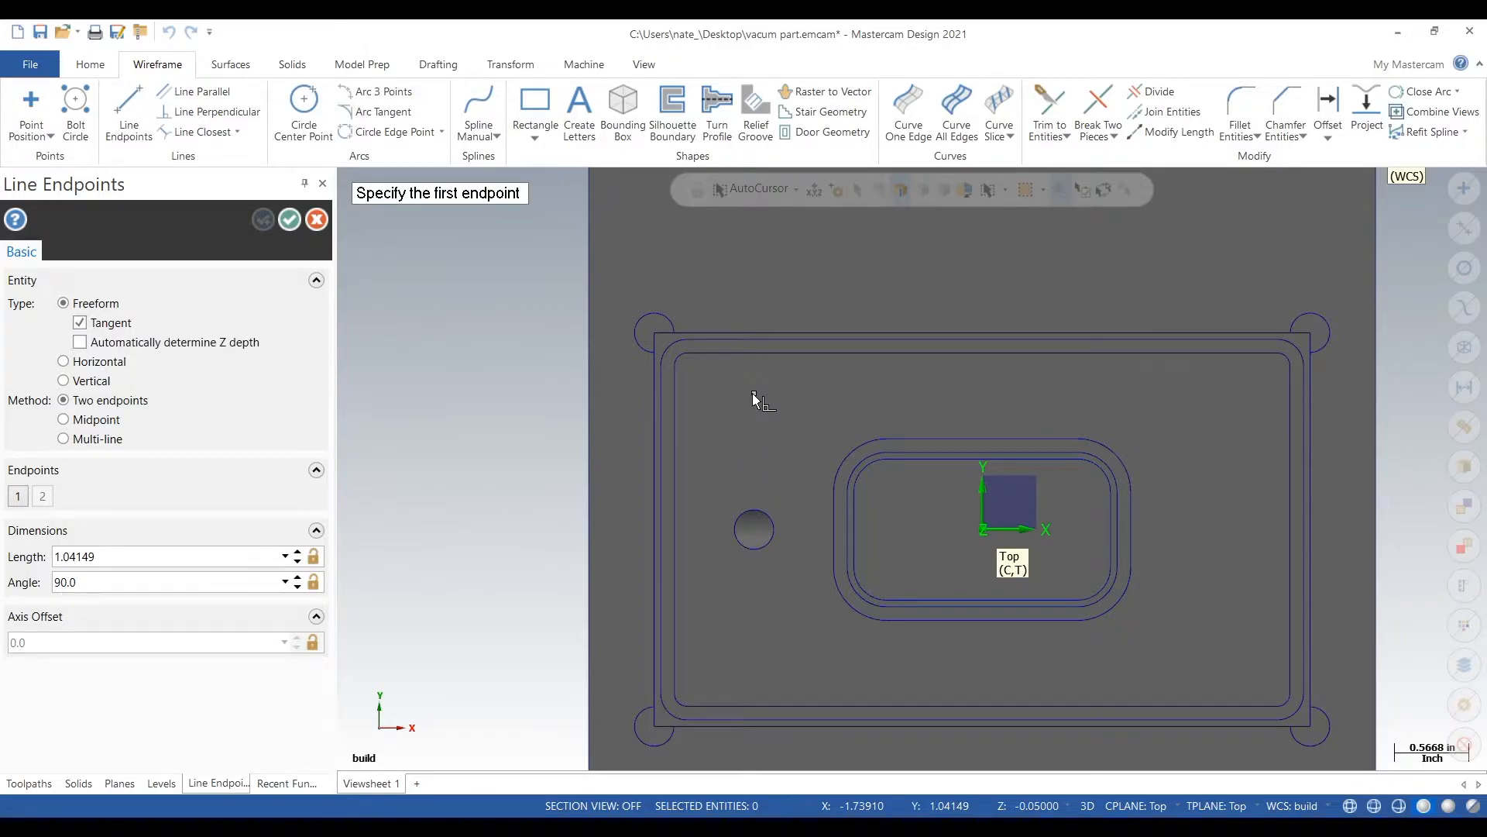
pyautogui.click(317, 219)
pyautogui.scroll(-3, 454, 319)
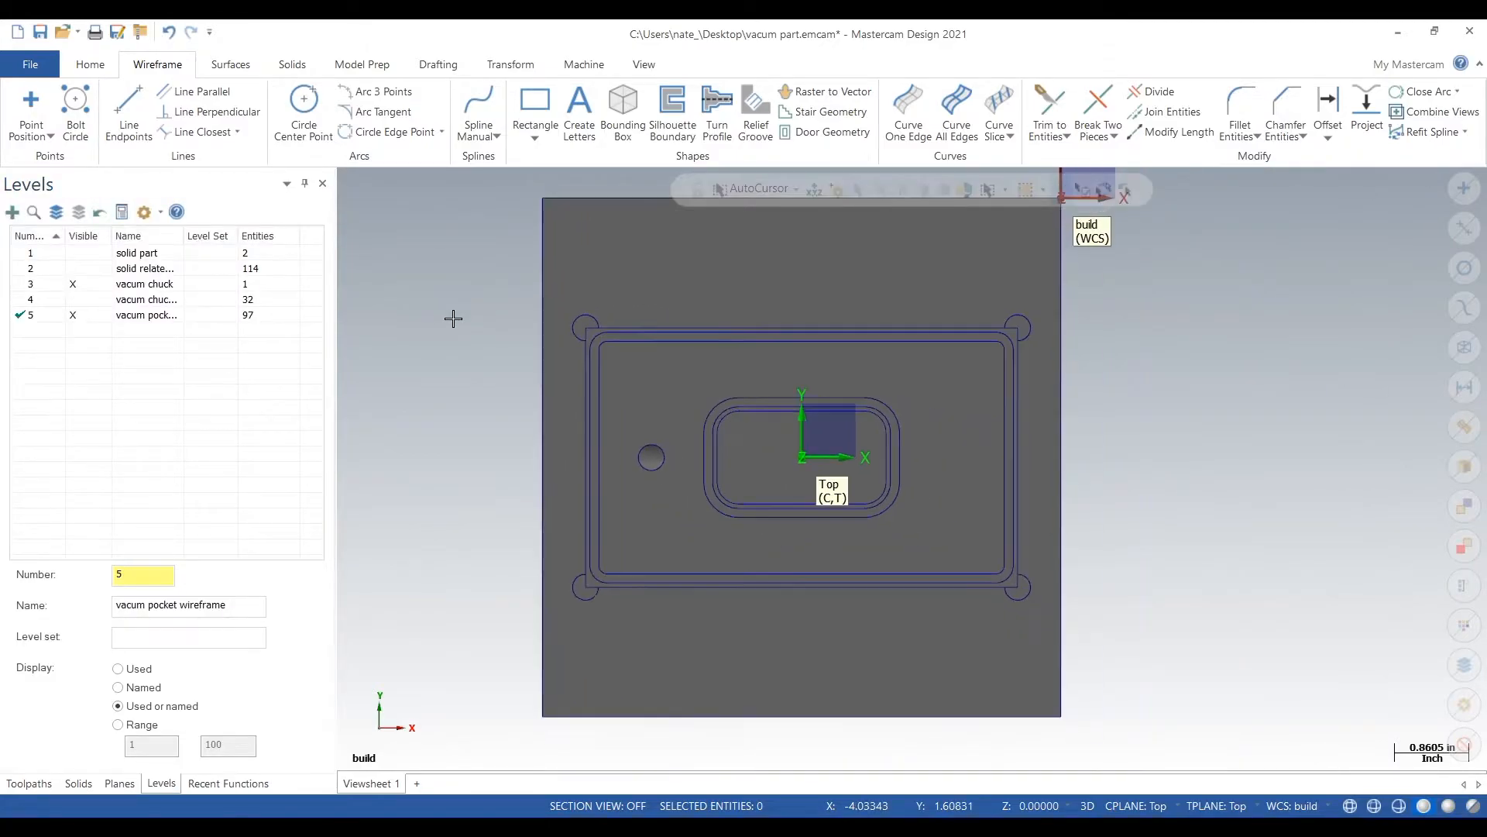
# Step: Create level 6 as the active level and name it "vacum airway"
pyautogui.click(167, 573)
pyautogui.press('Tab')
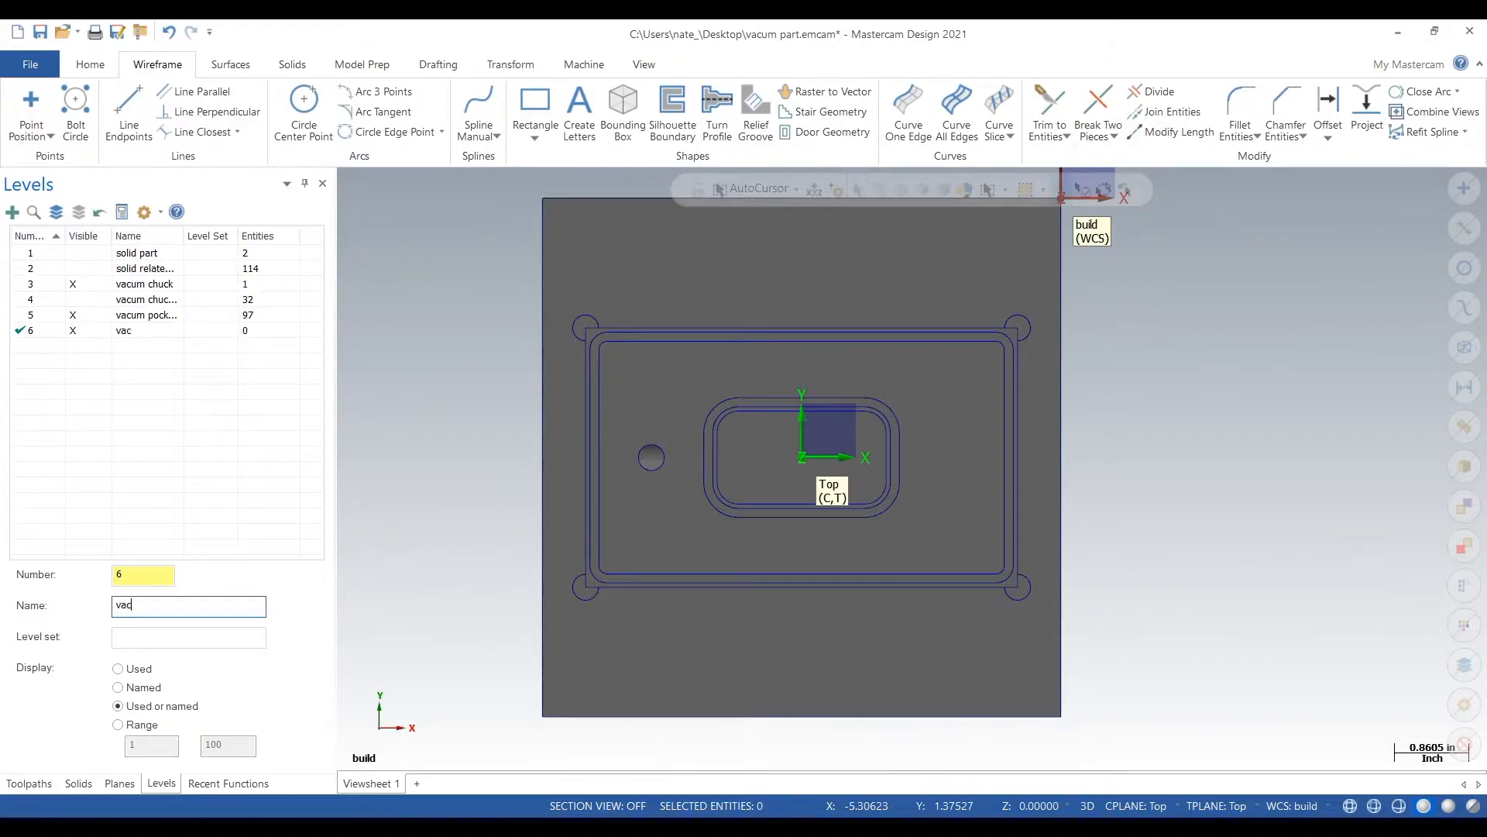
pyautogui.write('vacum airway')
pyautogui.press('Return')
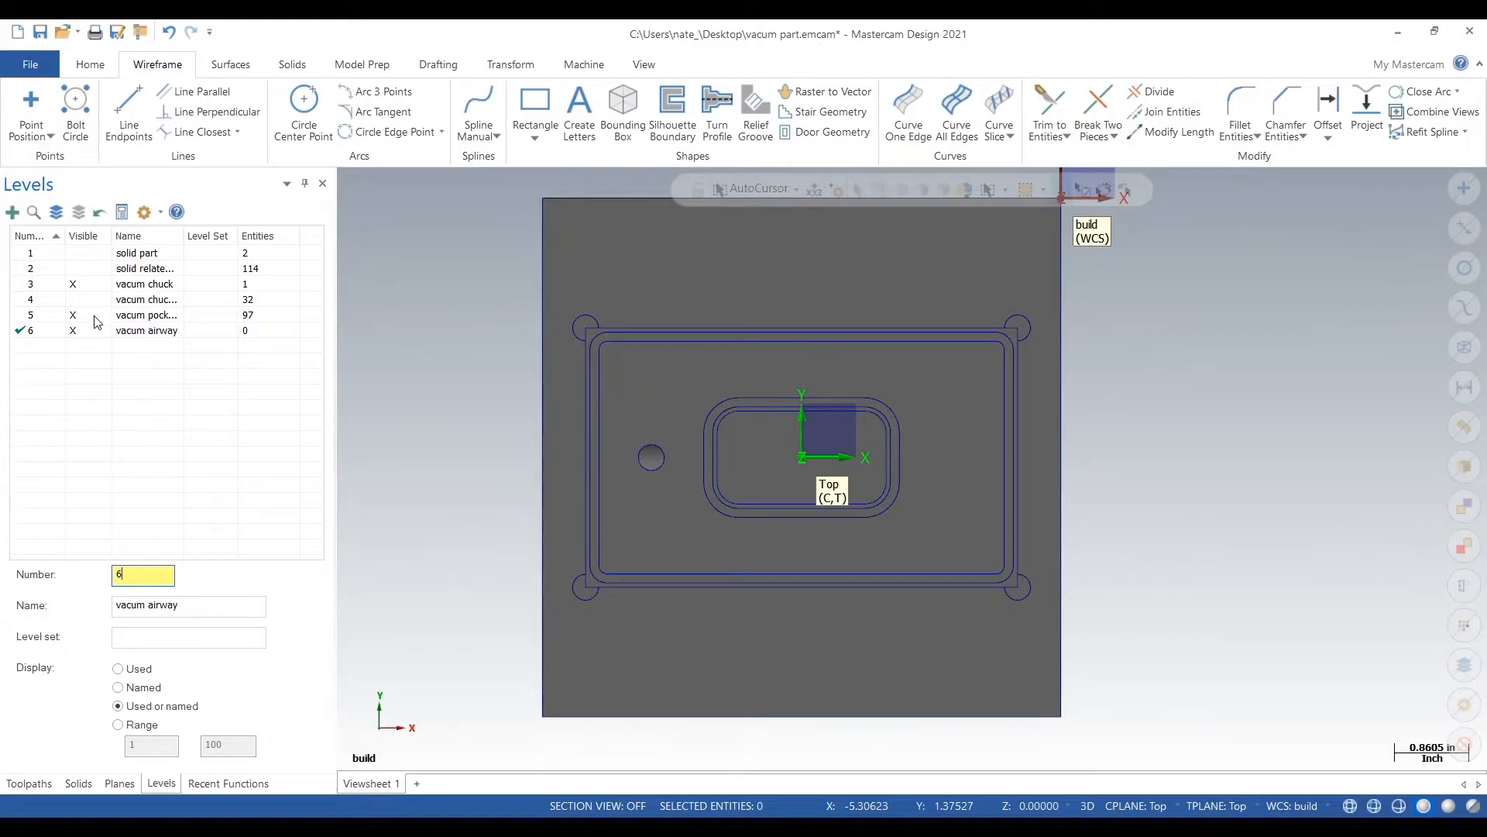
# Step: Draw five connected lines from the hole's center around the central groove and back, starting with a vertical line about 1.02 inches long
pyautogui.click(129, 112)
pyautogui.scroll(1, 652, 463)
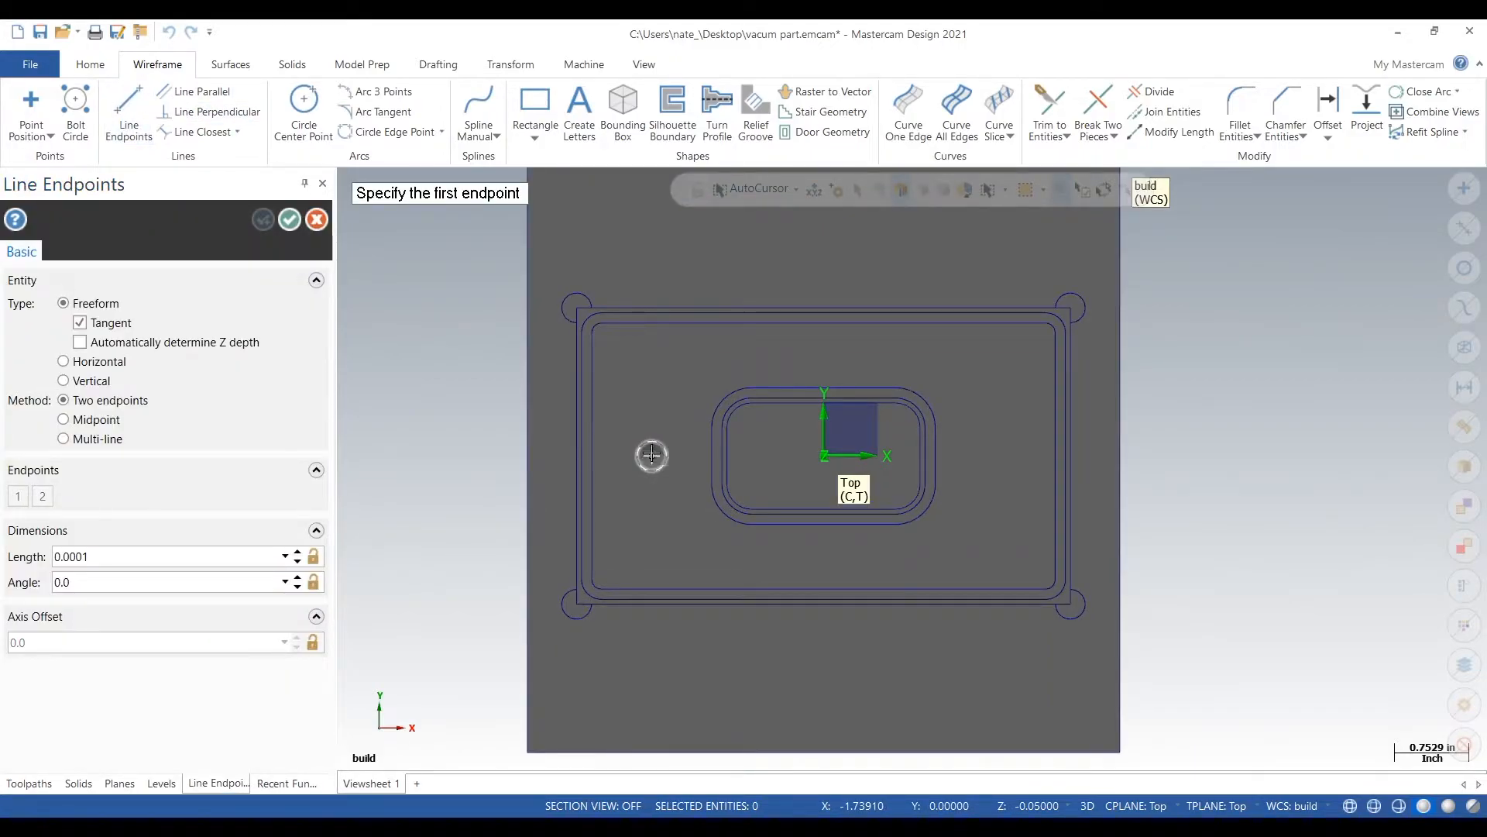
pyautogui.click(651, 455)
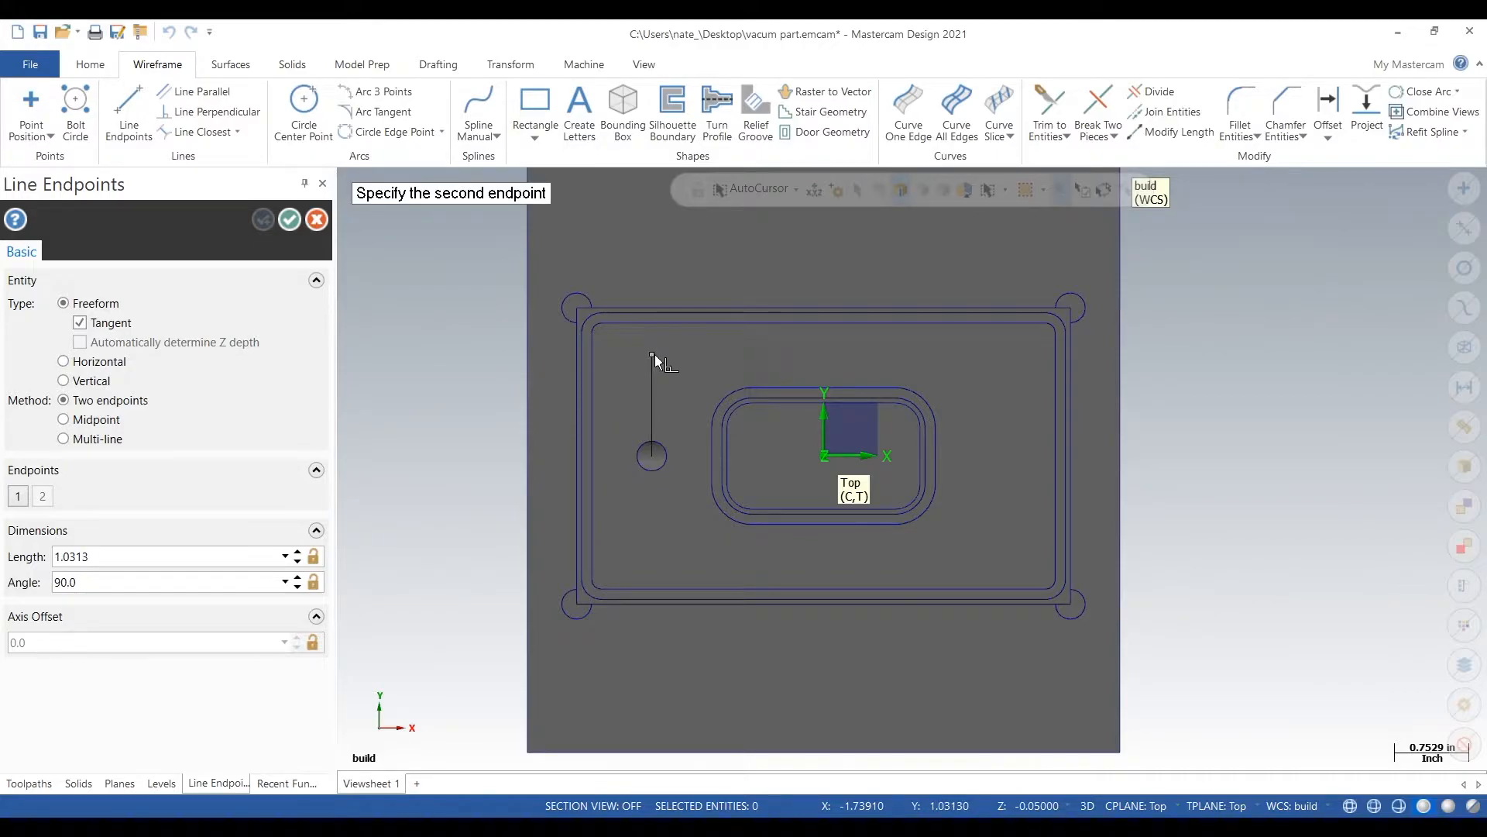
pyautogui.click(652, 355)
pyautogui.click(652, 356)
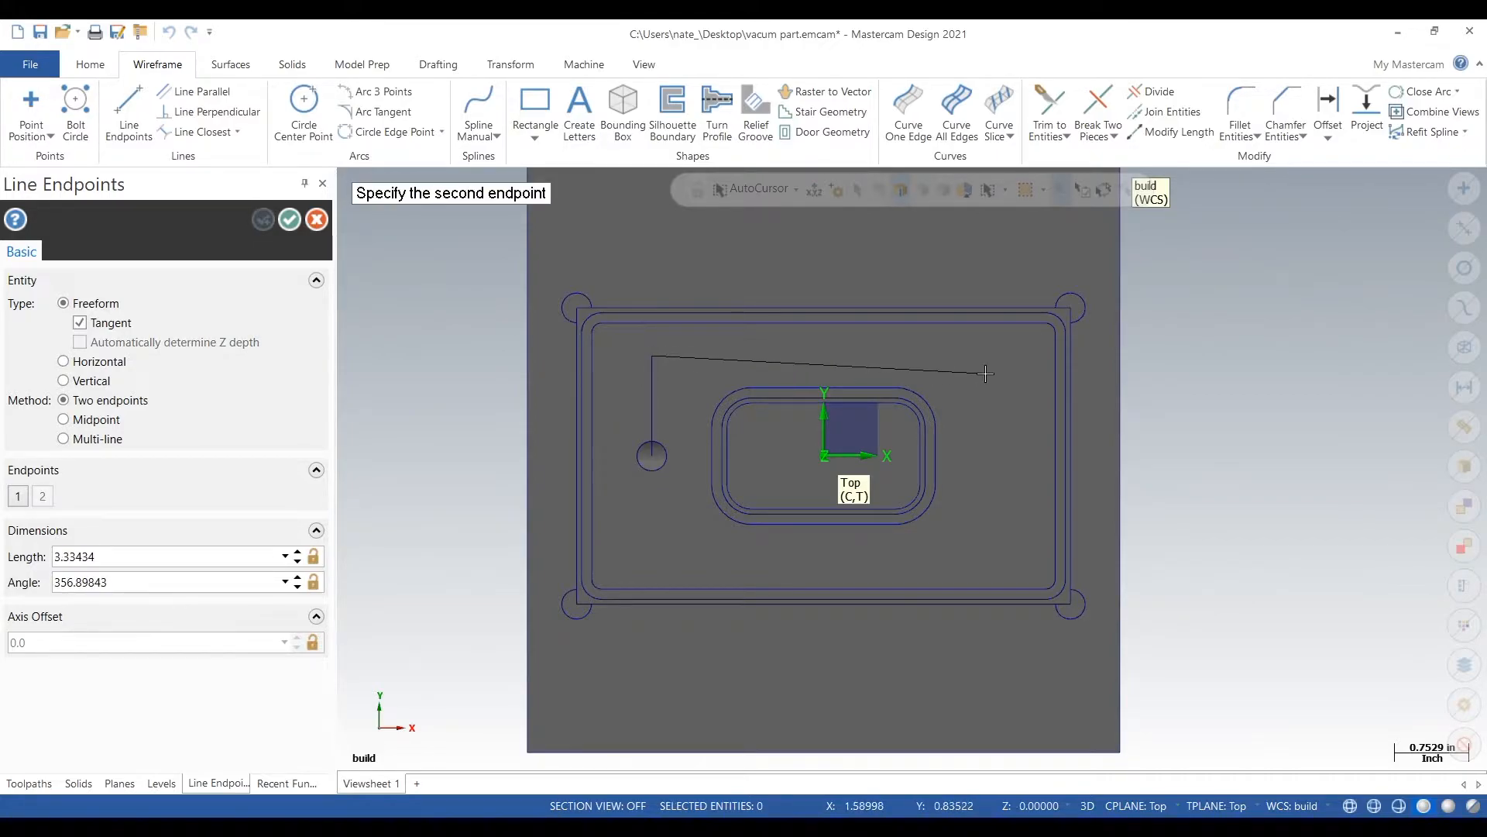
pyautogui.click(1014, 356)
pyautogui.click(1015, 357)
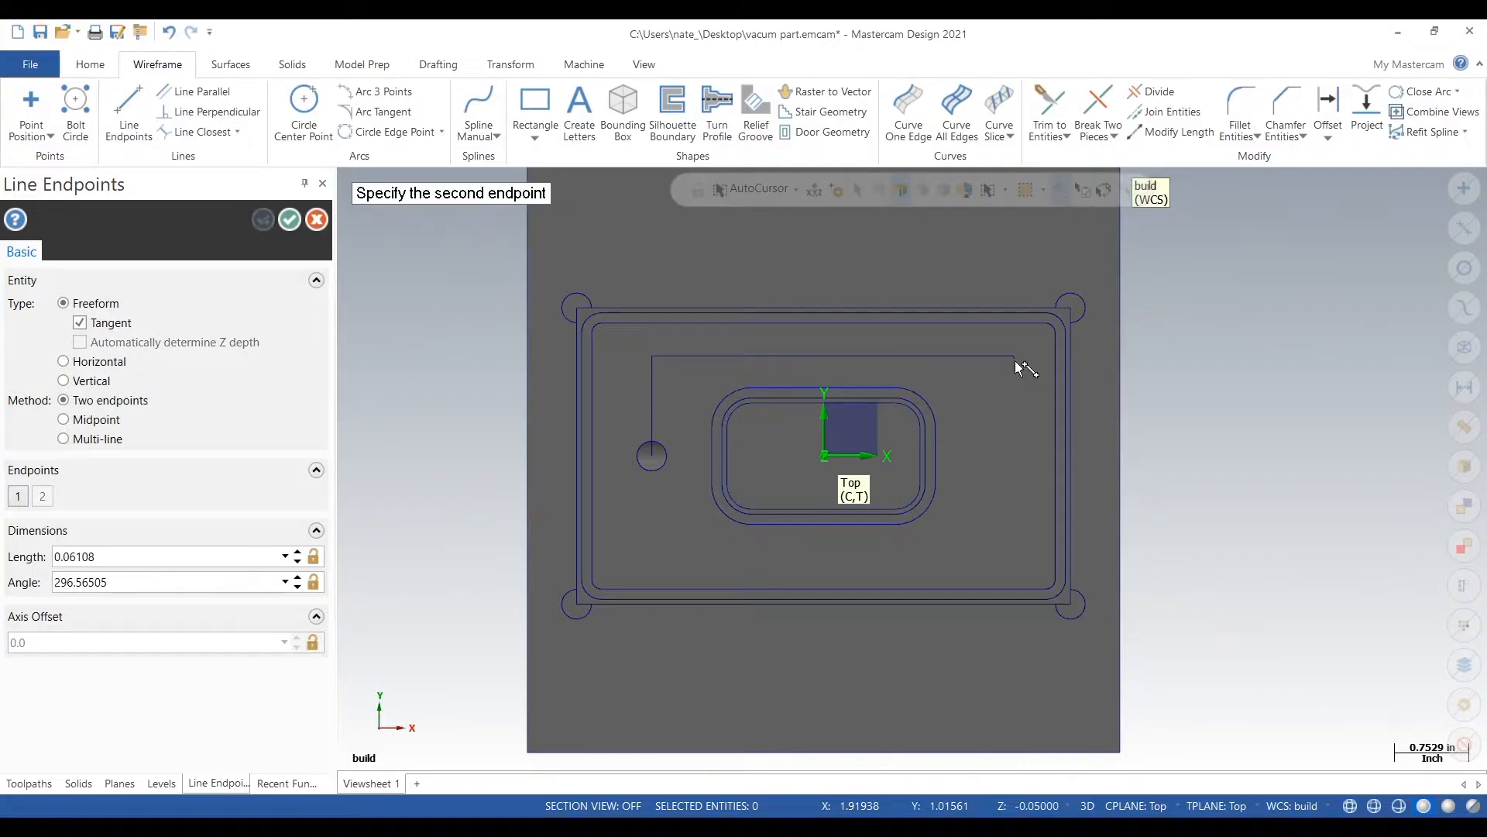
pyautogui.click(1013, 568)
pyautogui.click(1013, 568)
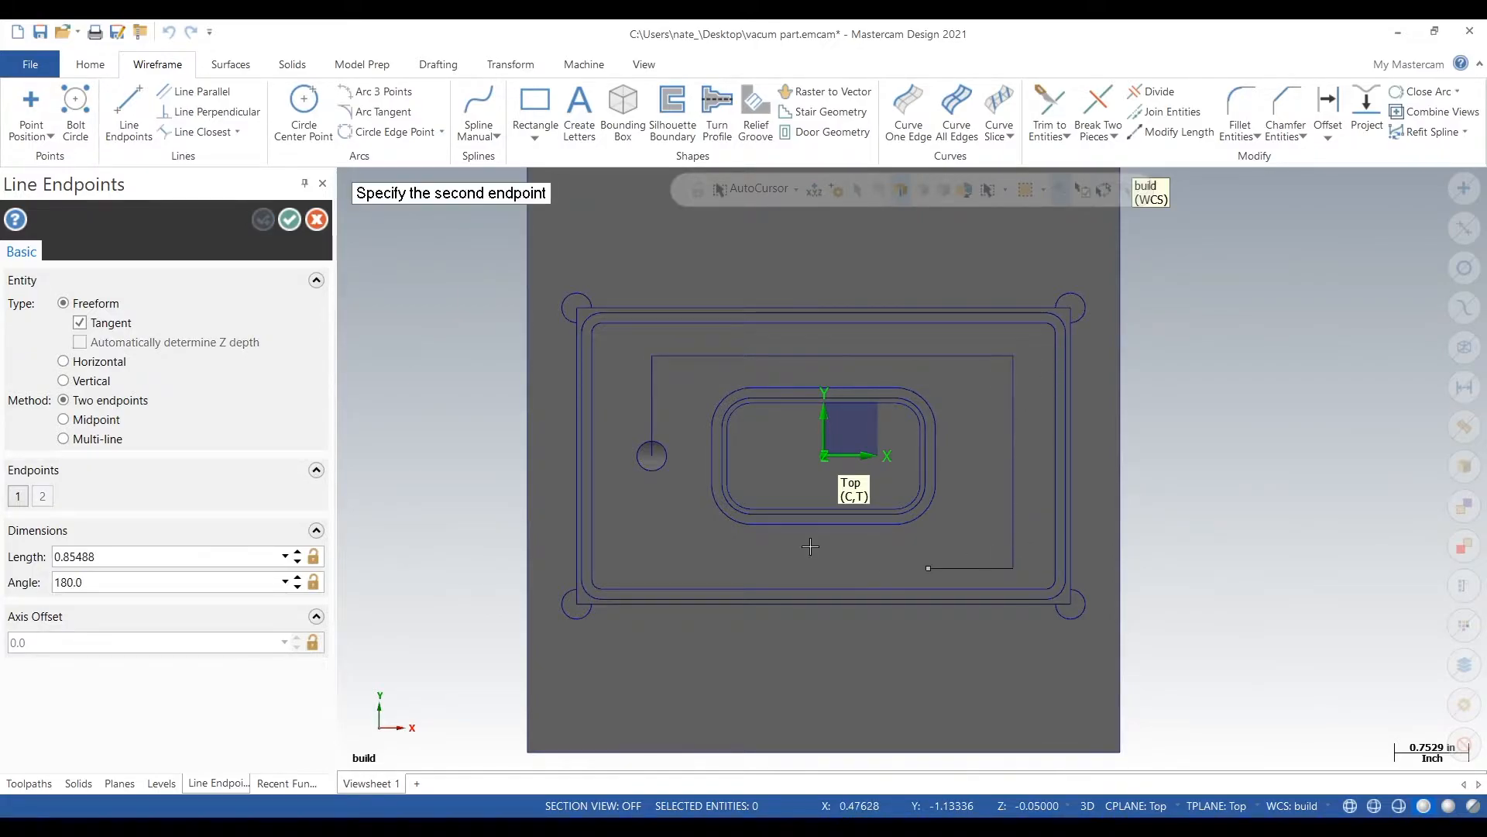
pyautogui.click(656, 567)
pyautogui.click(656, 567)
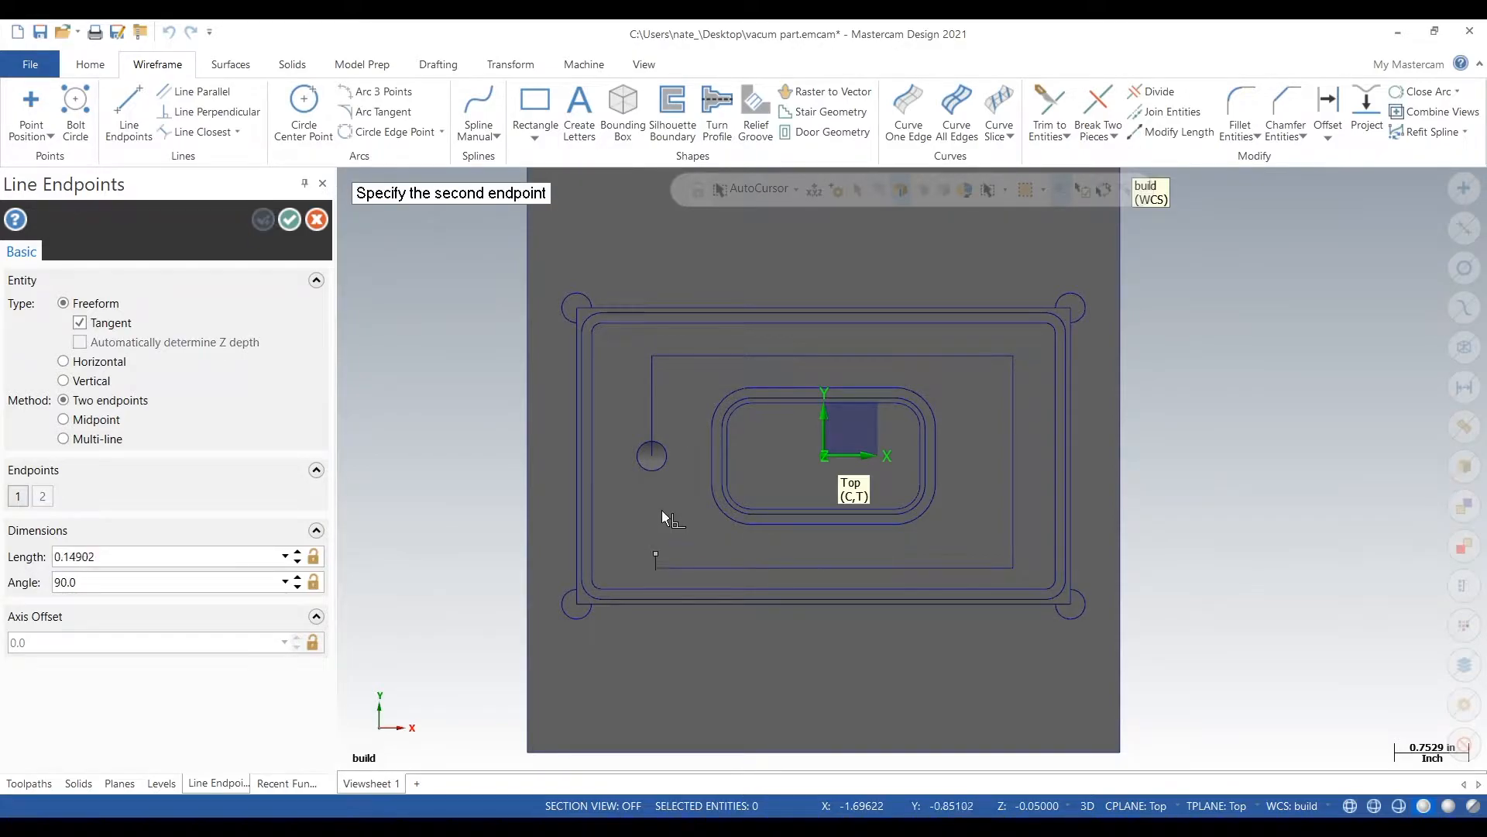
pyautogui.click(651, 456)
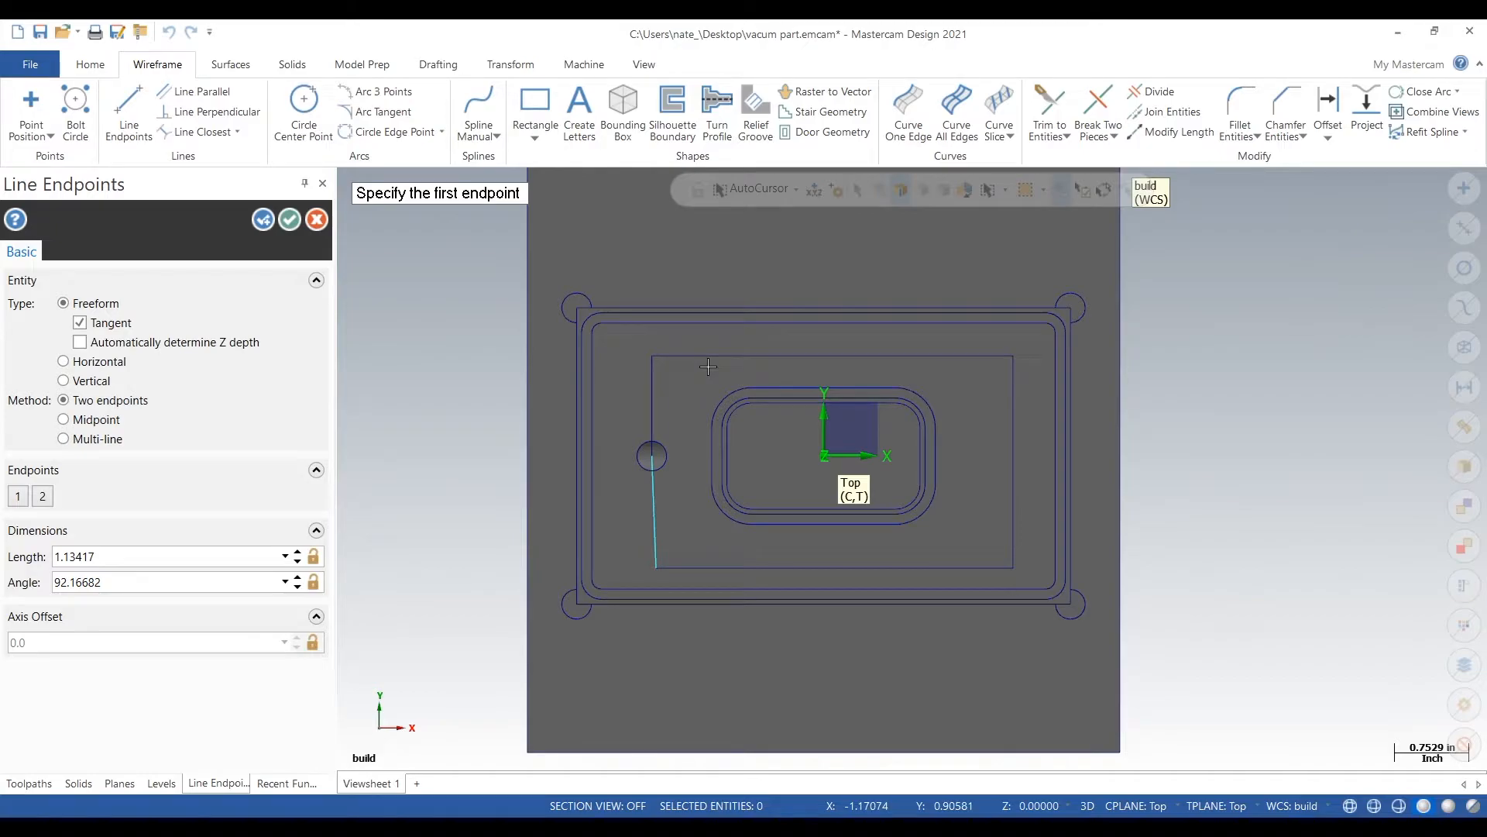
# Step: Draw a diagonal line about 0.45 inch outward from the loop's upper-left corner and a horizontal line about 0.89 inch across its left side
pyautogui.scroll(1, 672, 361)
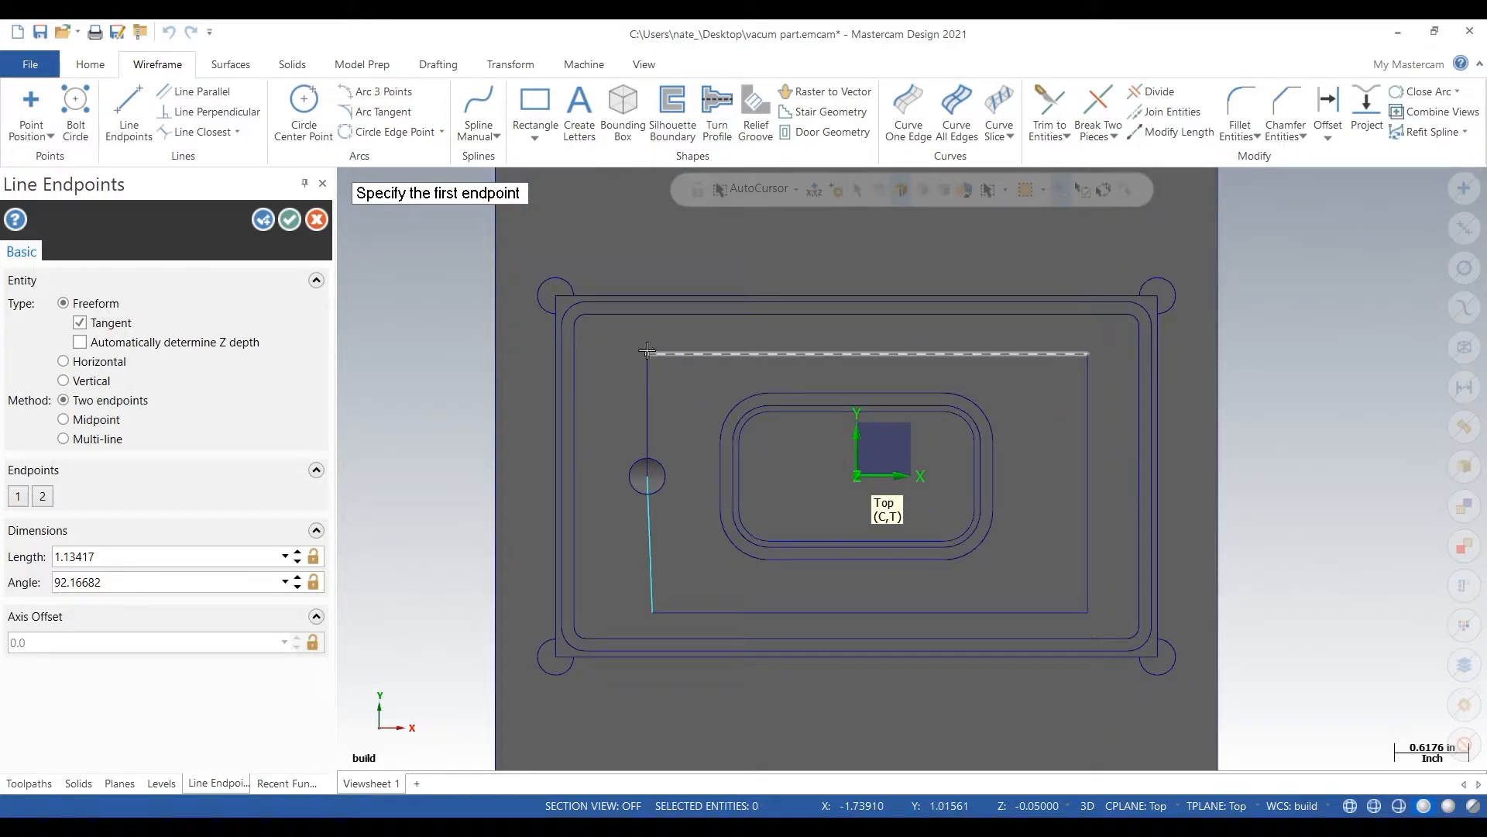
pyautogui.click(647, 352)
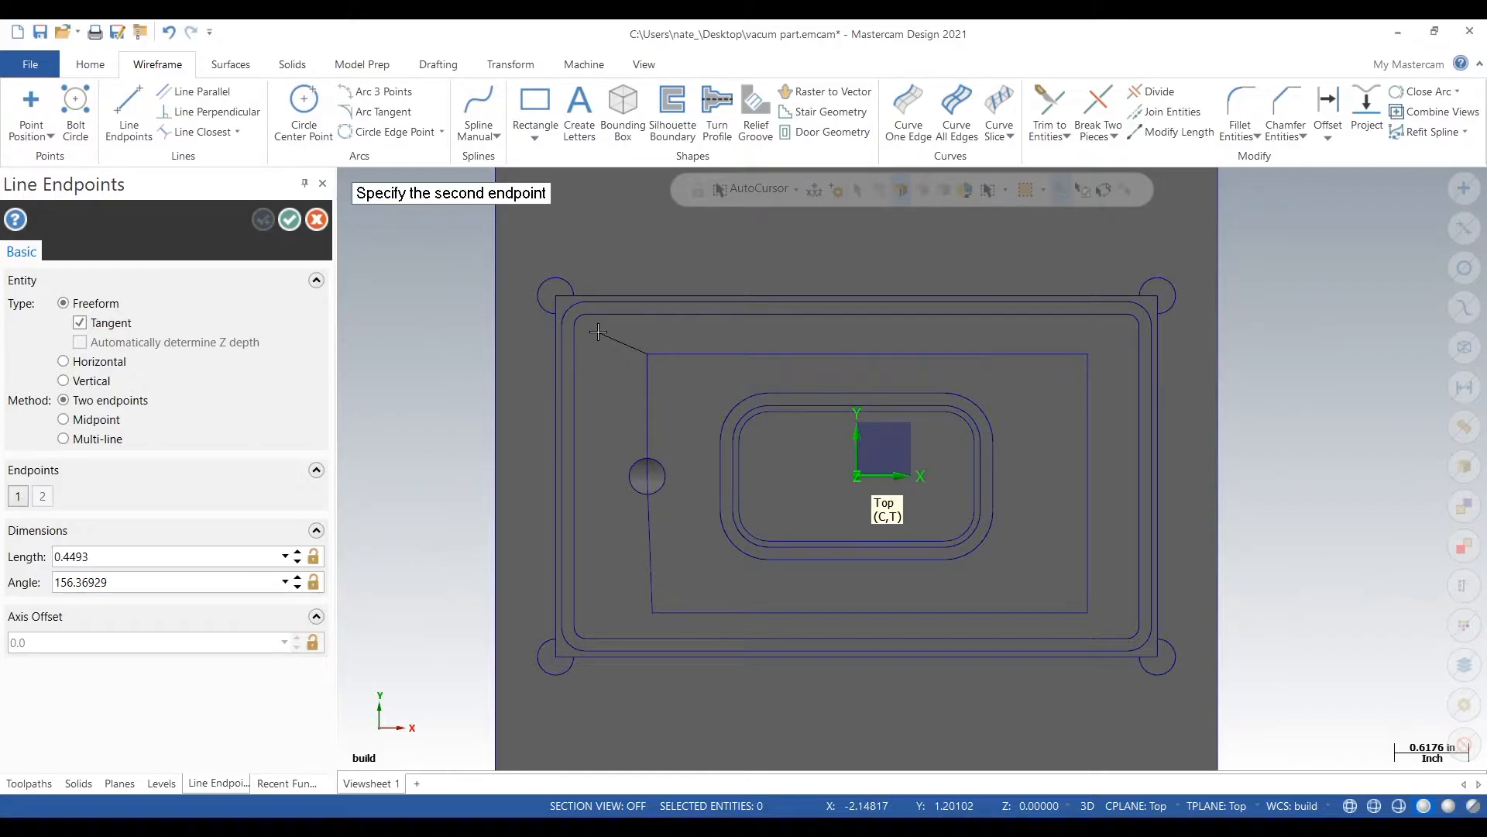
pyautogui.click(598, 332)
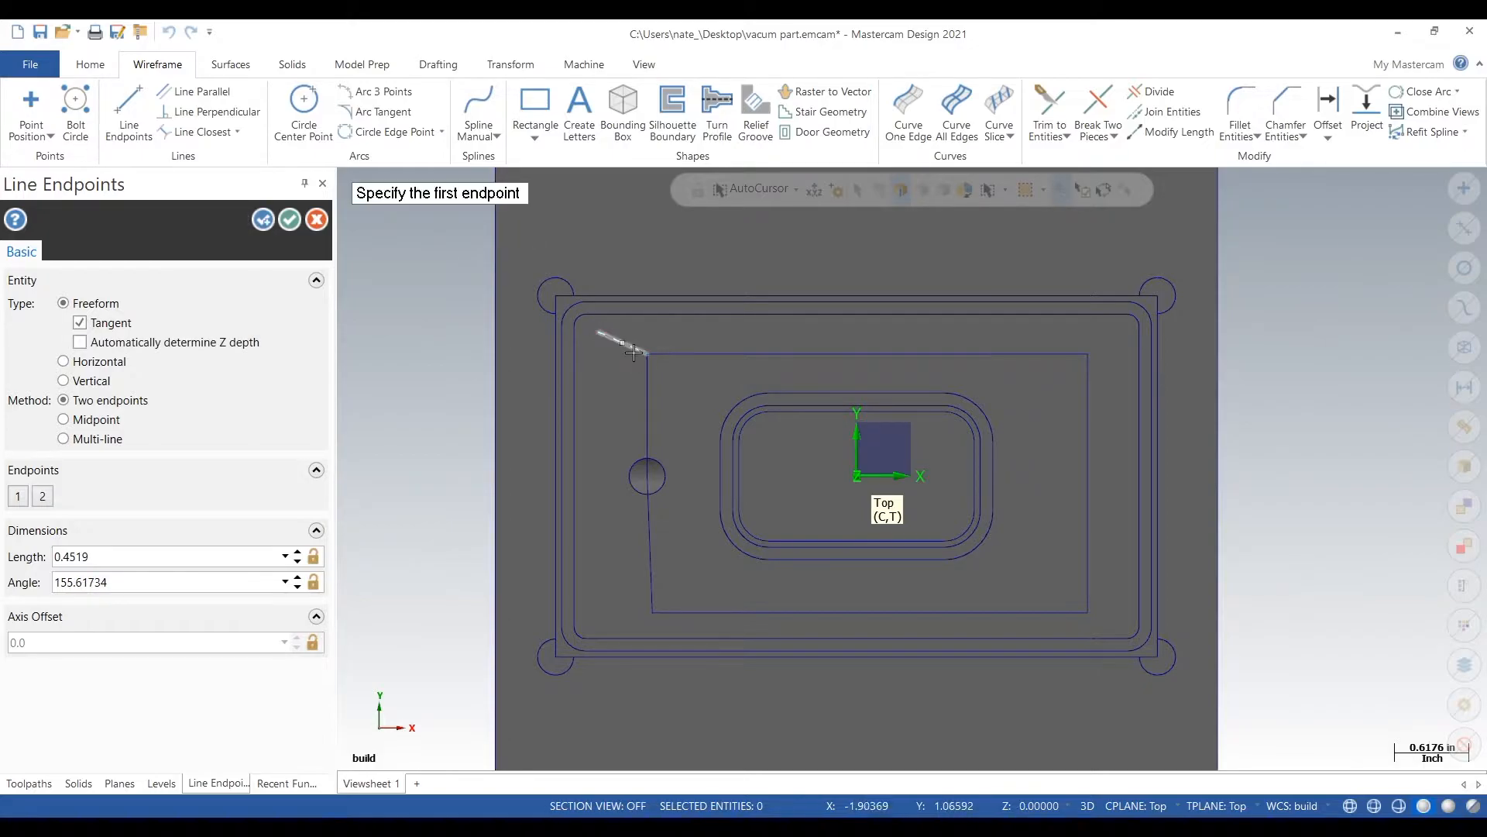
pyautogui.click(711, 381)
pyautogui.click(605, 380)
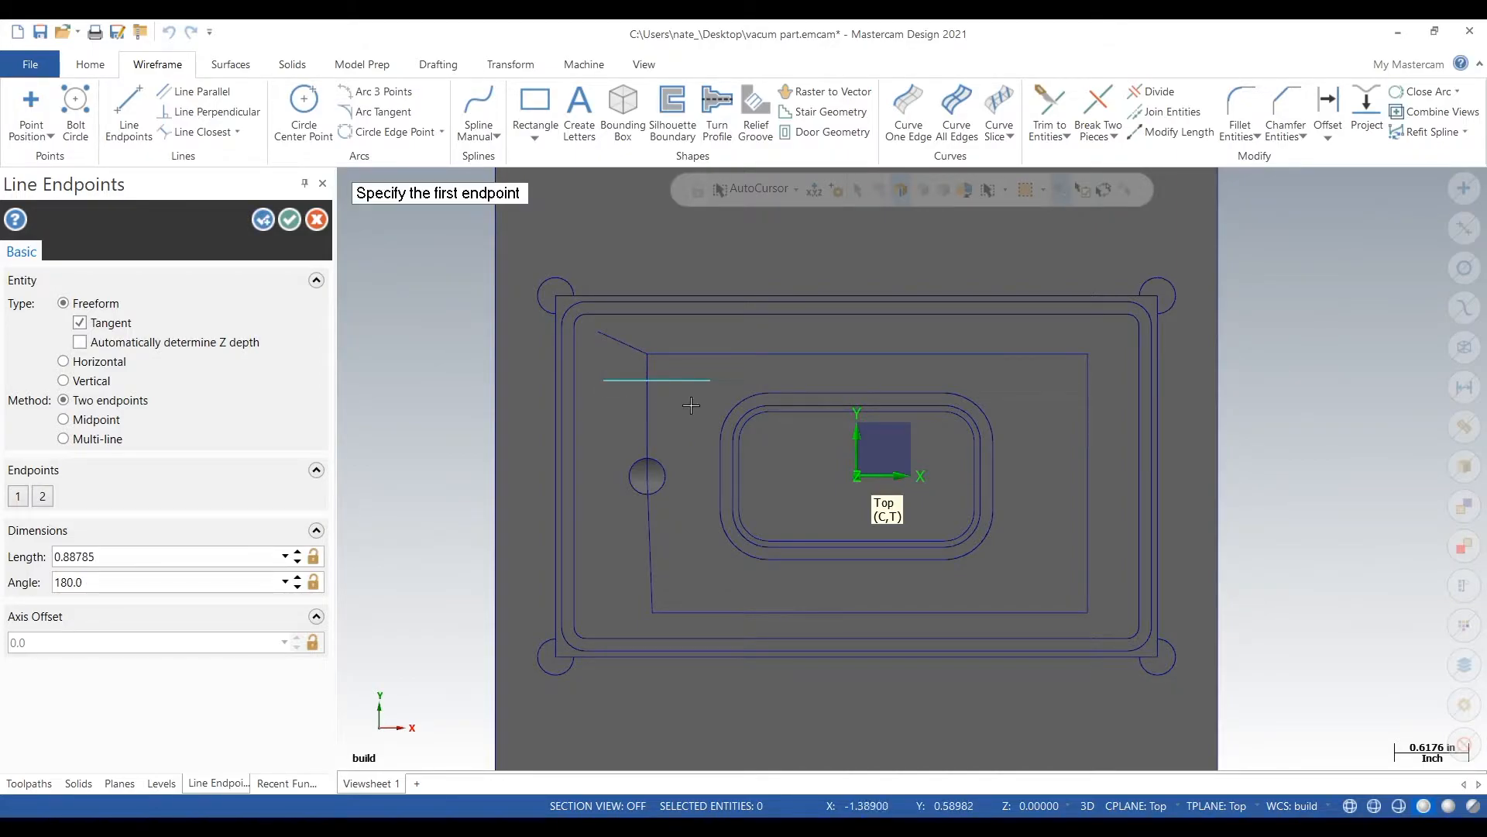
# Step: Draw three horizontal lines across the loop's left side, at and above the hole, about 0.77, 0.82 and 0.72 inch long
pyautogui.click(692, 417)
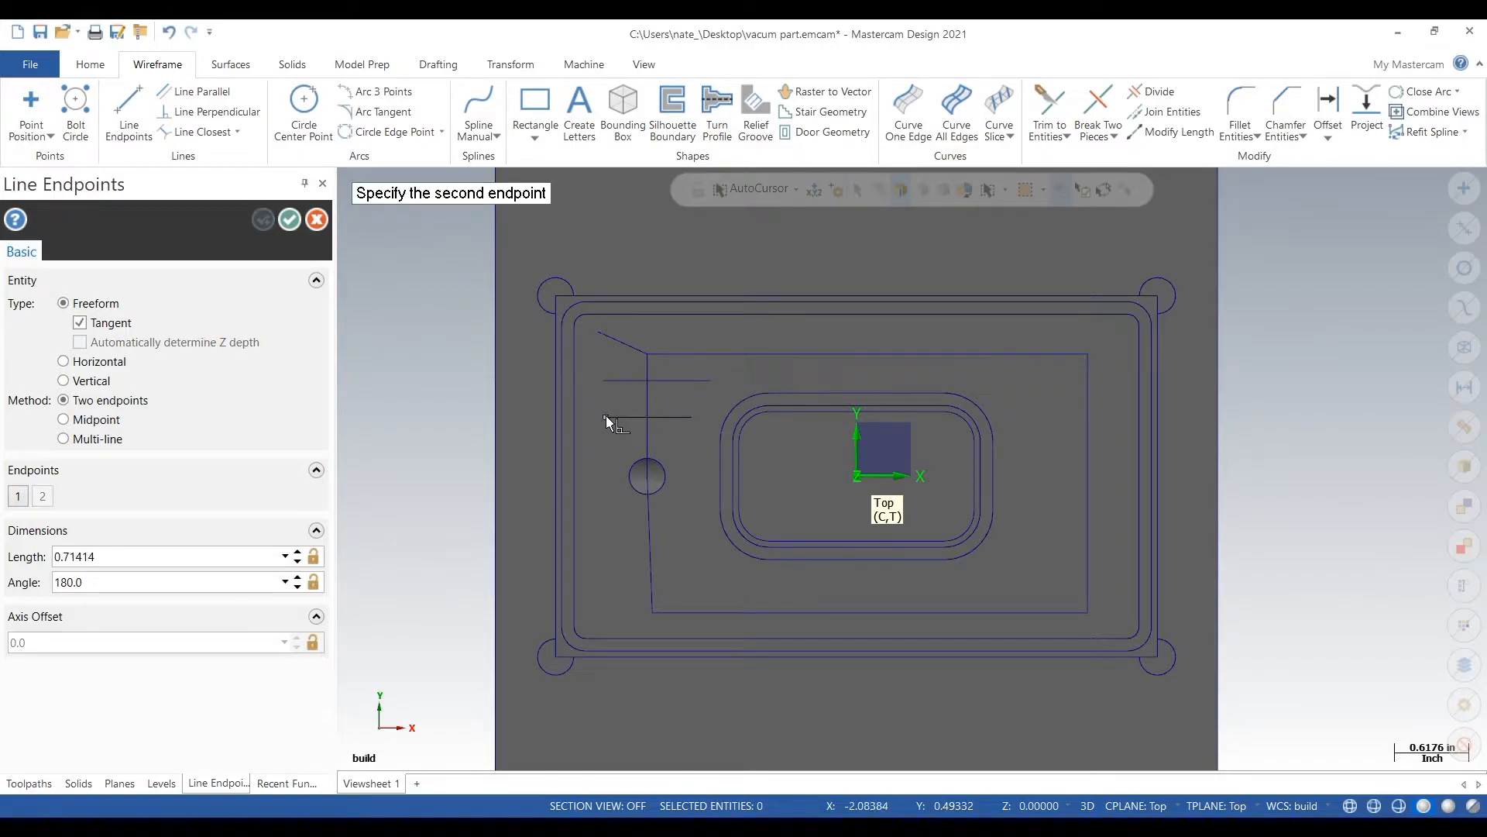
pyautogui.click(599, 417)
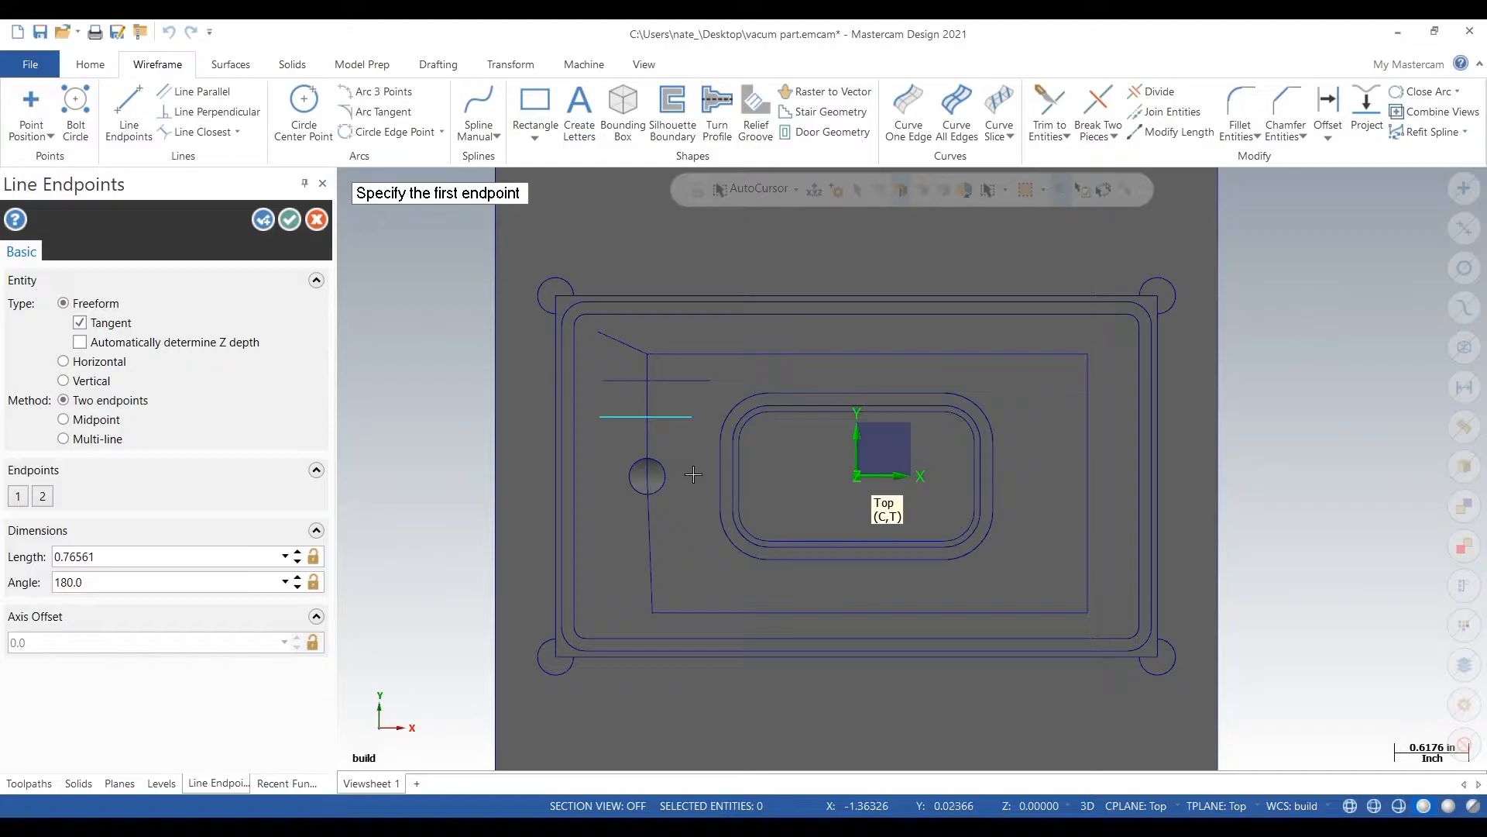
pyautogui.click(695, 473)
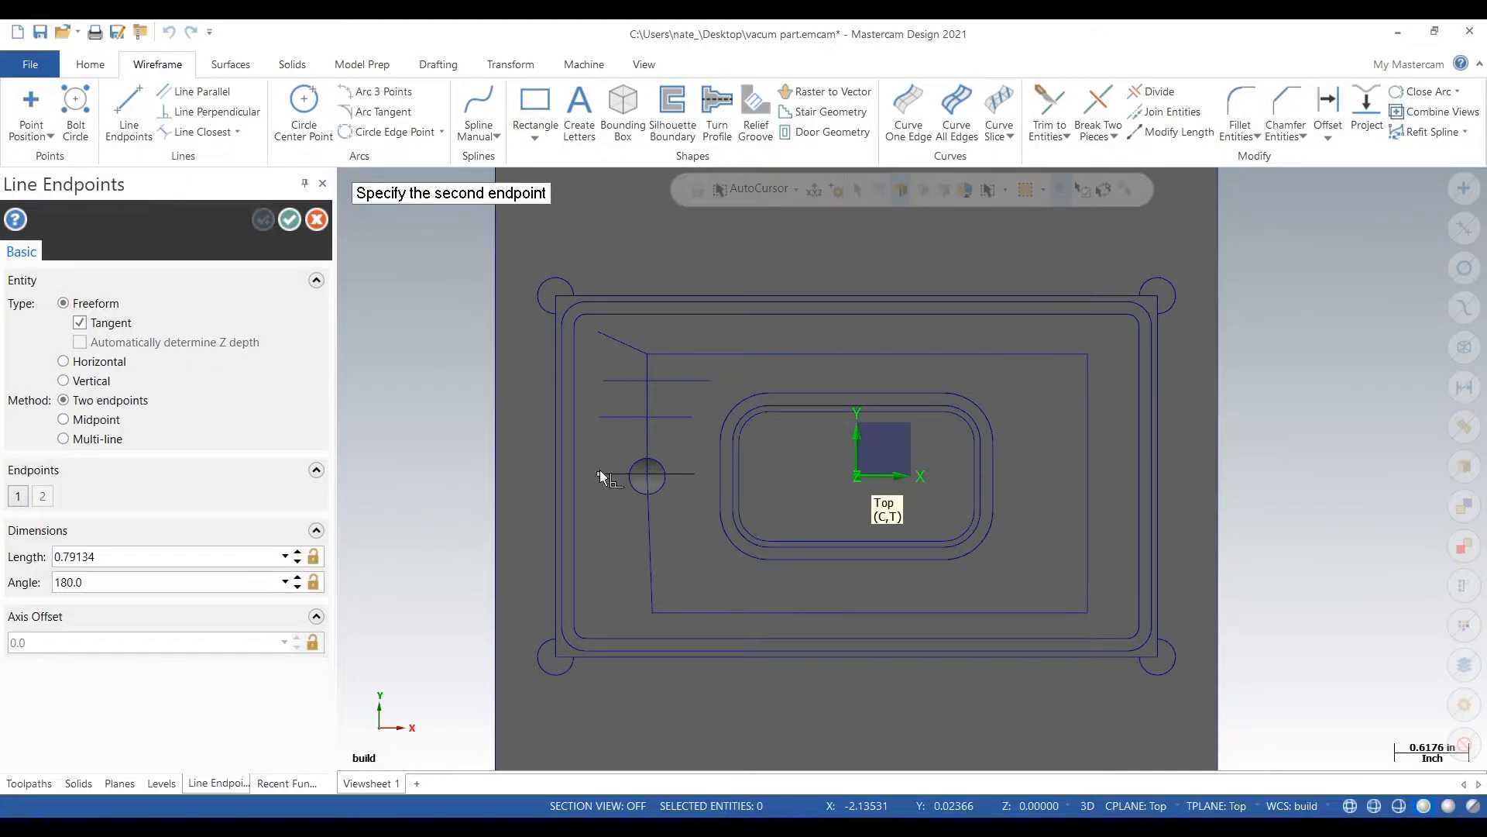
pyautogui.click(596, 474)
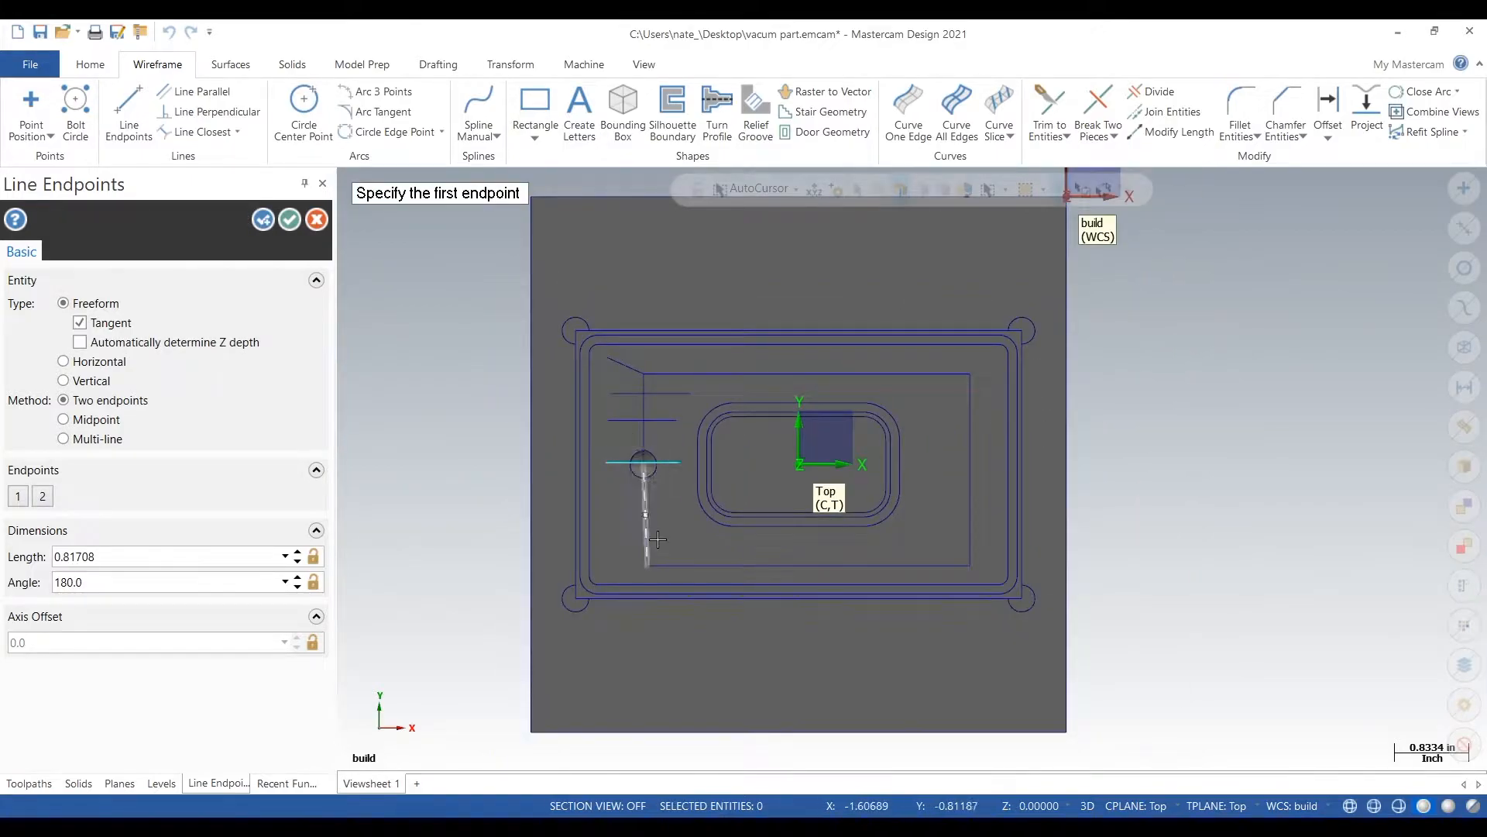
pyautogui.scroll(1, 665, 379)
pyautogui.click(682, 395)
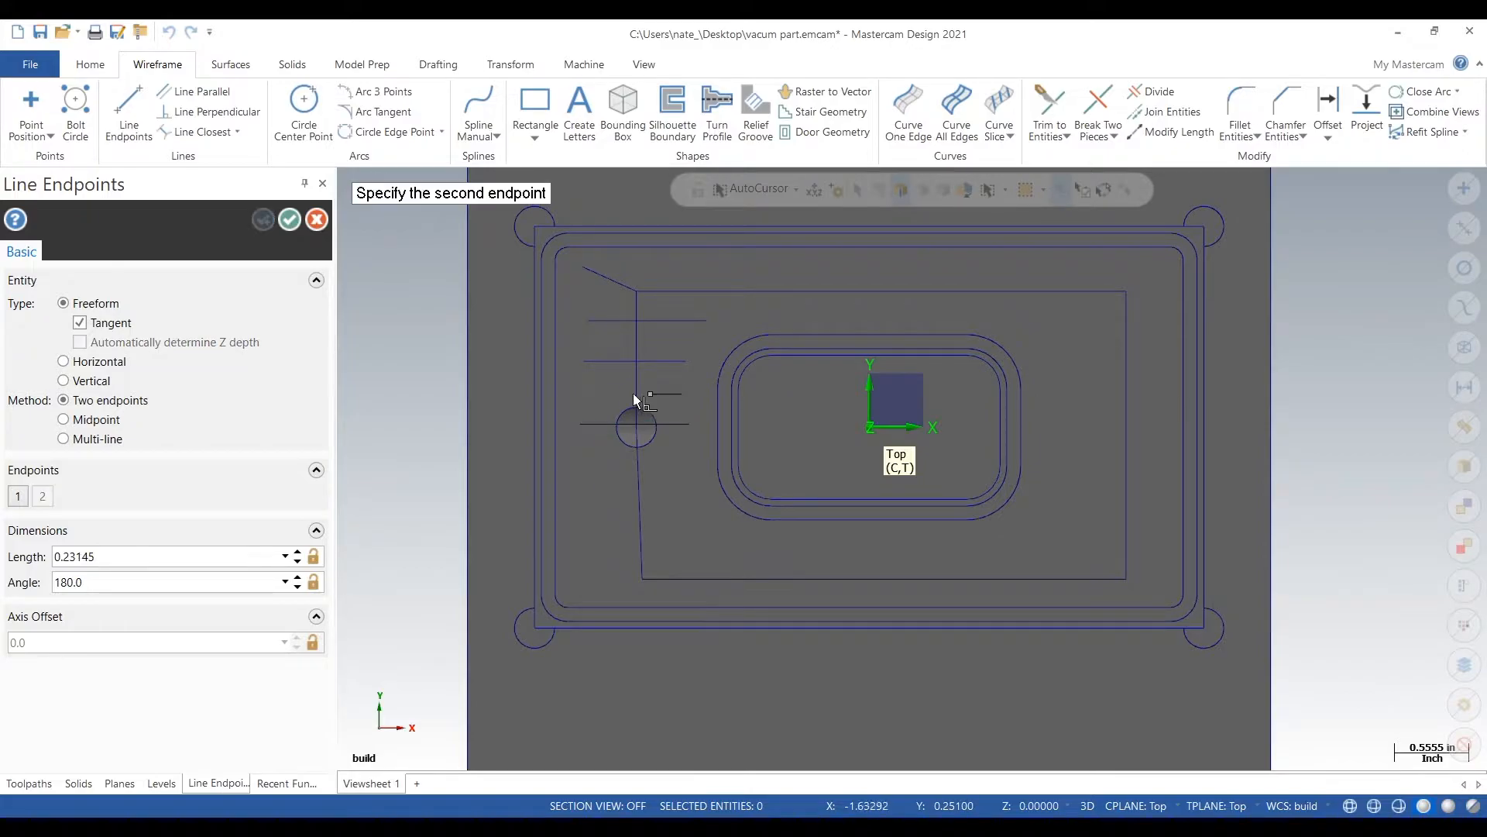
pyautogui.click(586, 393)
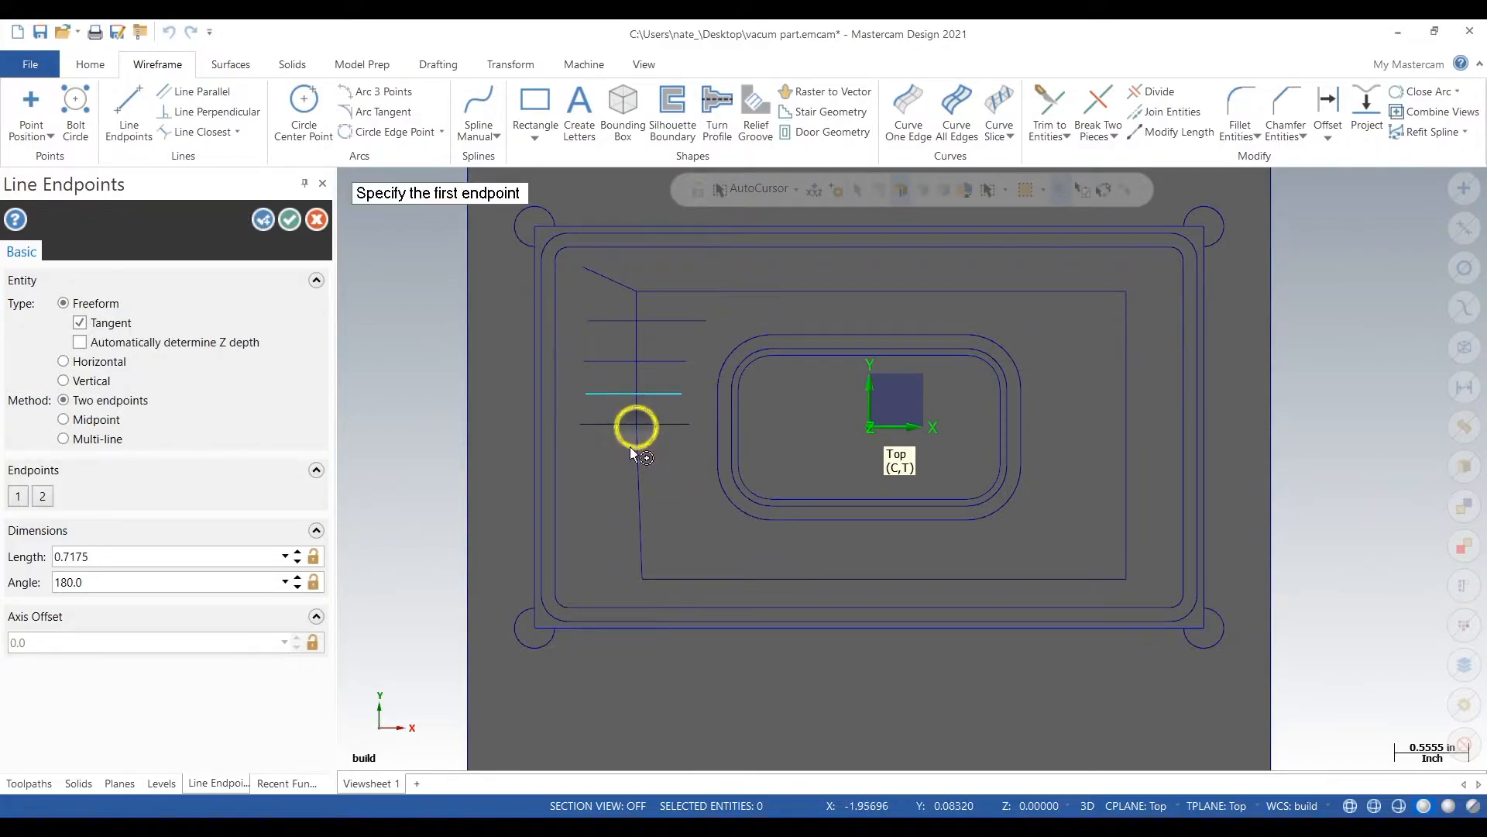
# Step: Draw two horizontal lines below the hole, about 0.73 and 0.93 inch, and a slanted line about 0.92 inch near the loop's lower-left corner
pyautogui.click(685, 481)
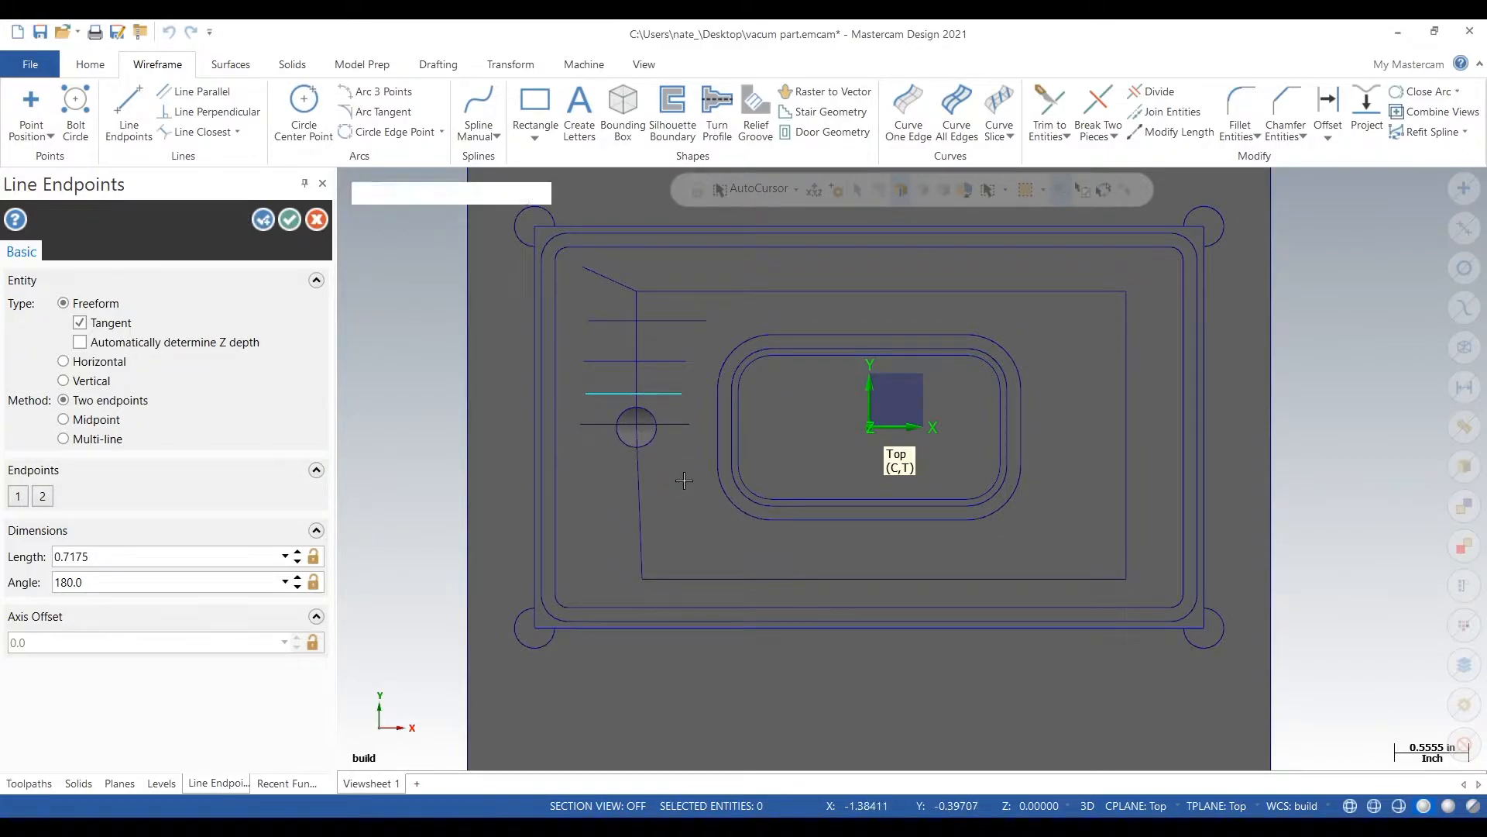
pyautogui.click(582, 482)
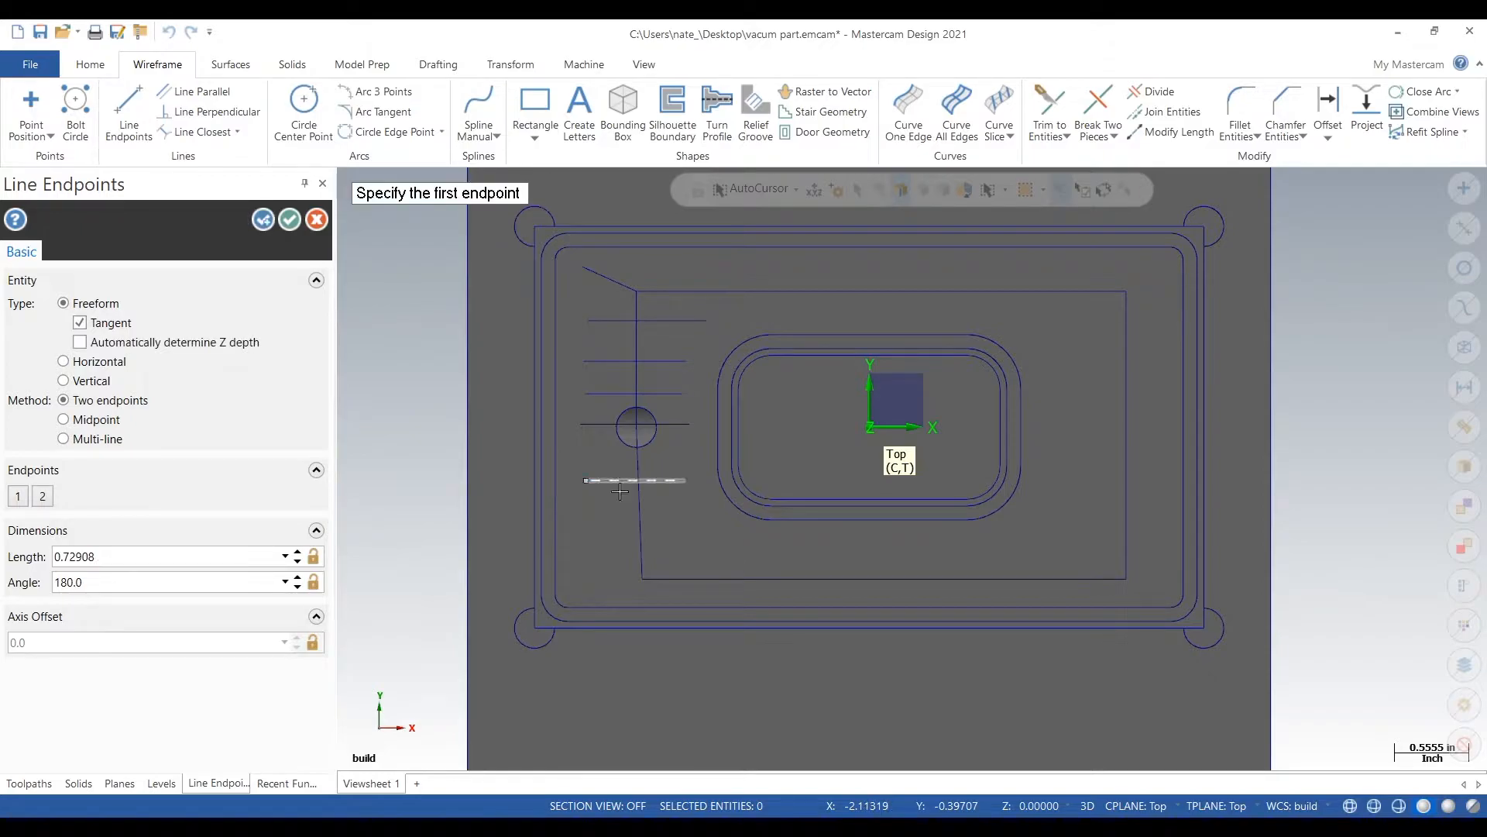
pyautogui.click(708, 517)
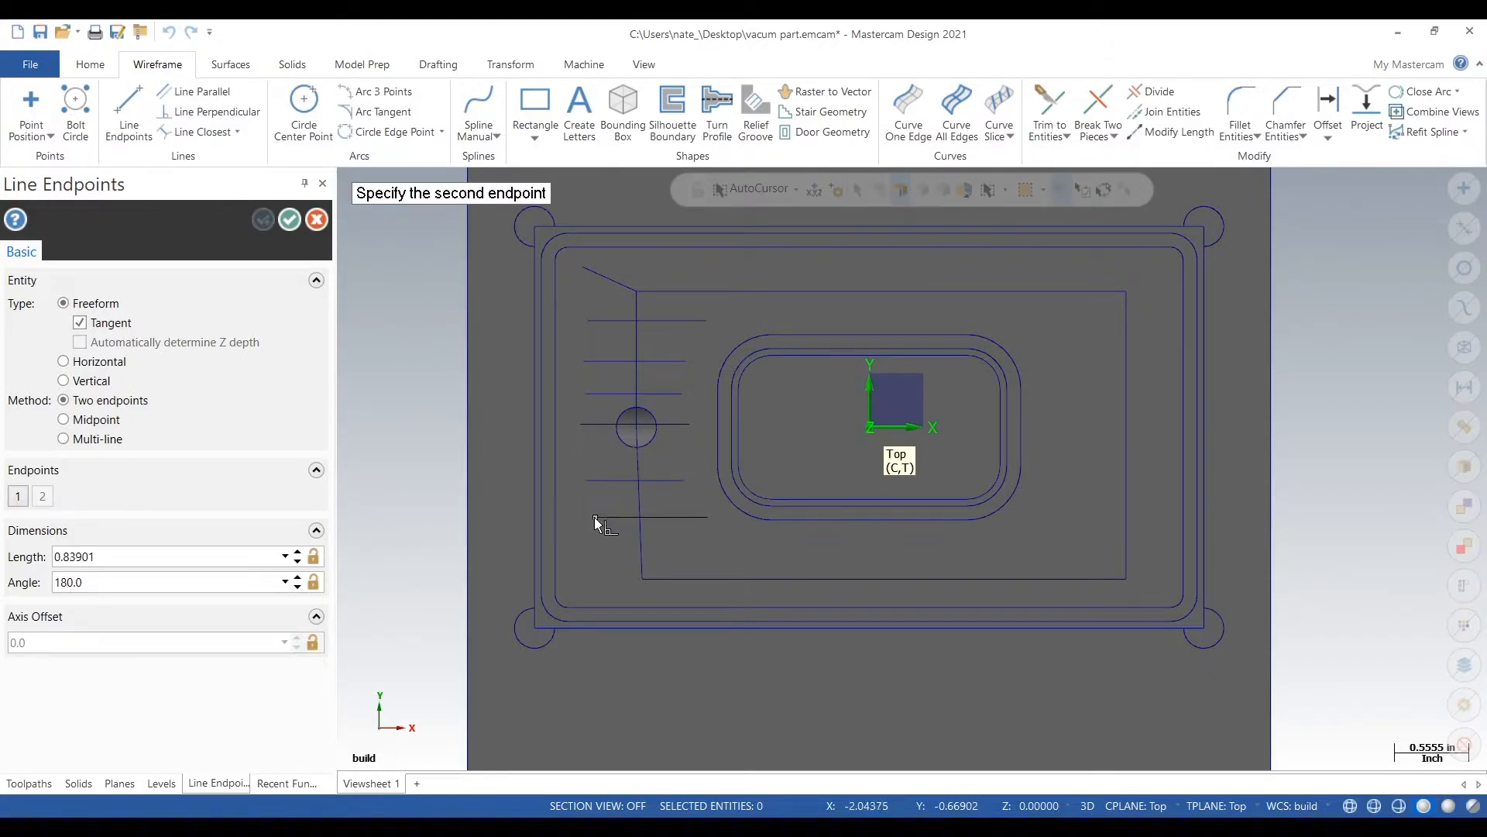
pyautogui.click(583, 517)
pyautogui.scroll(1, 642, 589)
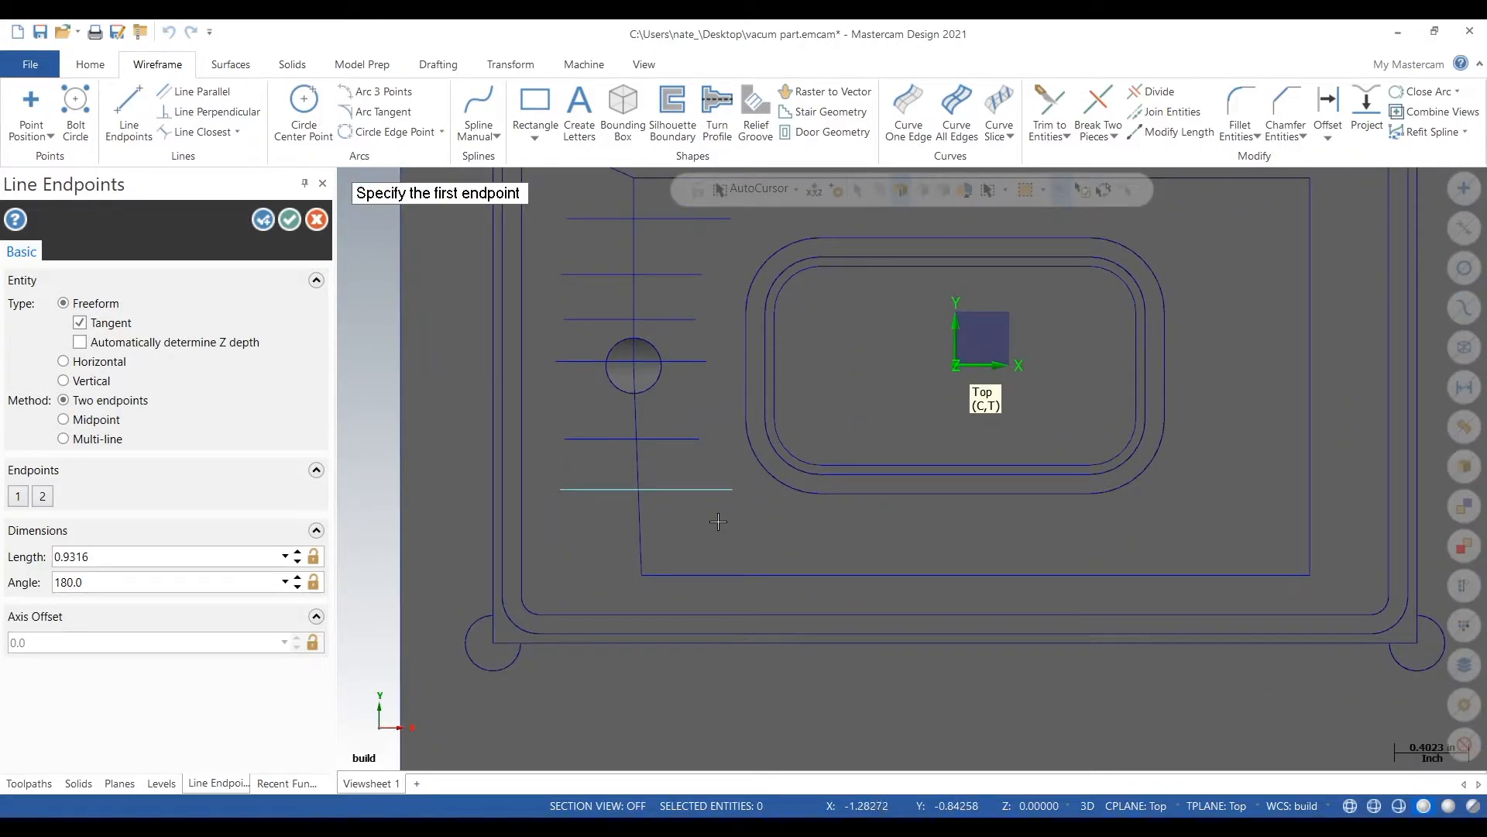
pyautogui.click(719, 521)
pyautogui.click(558, 573)
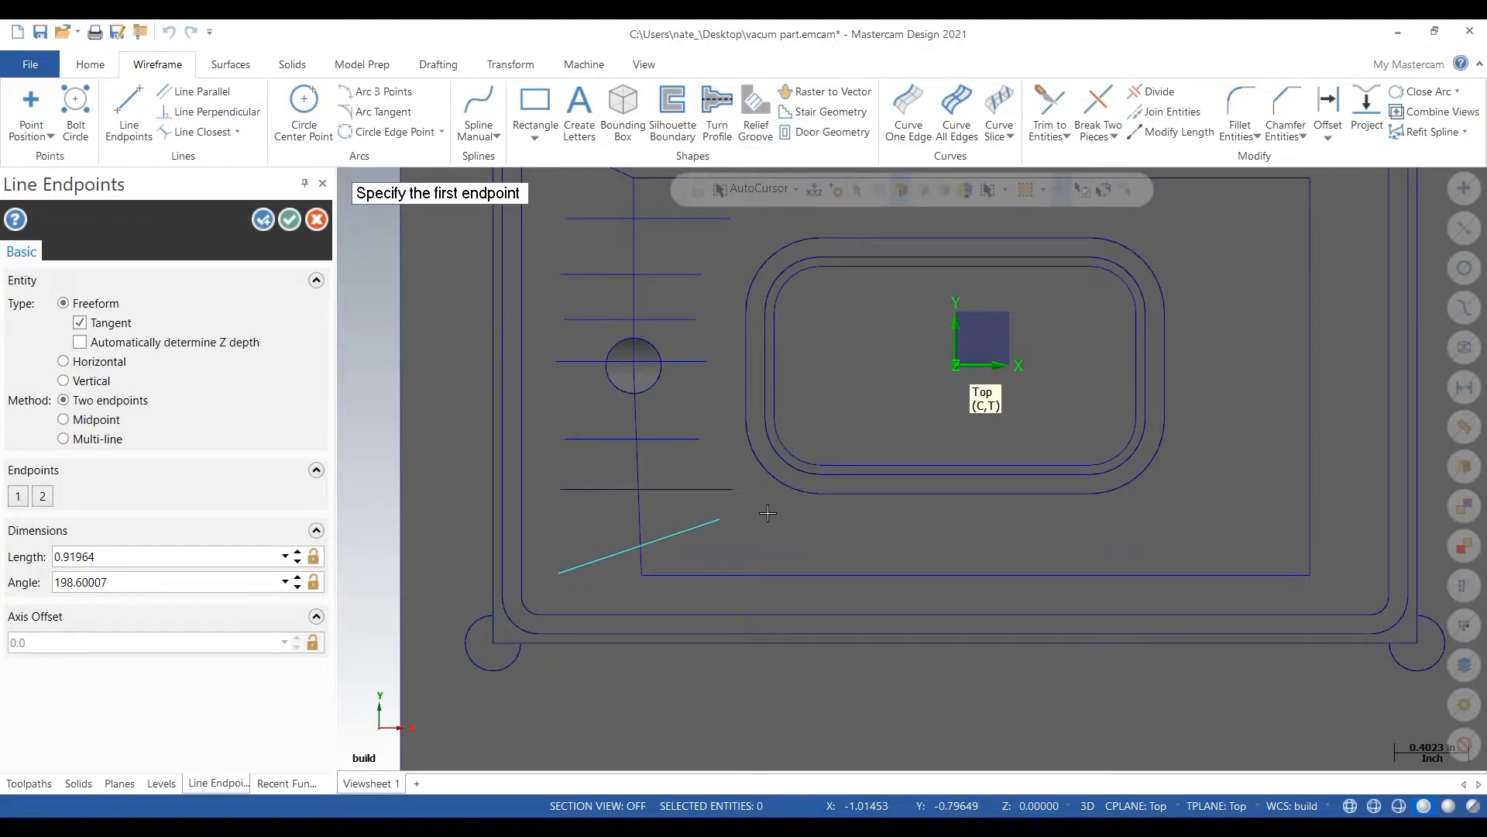
# Step: Draw three vertical lines across the left half of the loop's bottom edge, about 0.44, 0.36 and 0.4 inch long
pyautogui.click(767, 513)
pyautogui.click(768, 593)
pyautogui.click(855, 521)
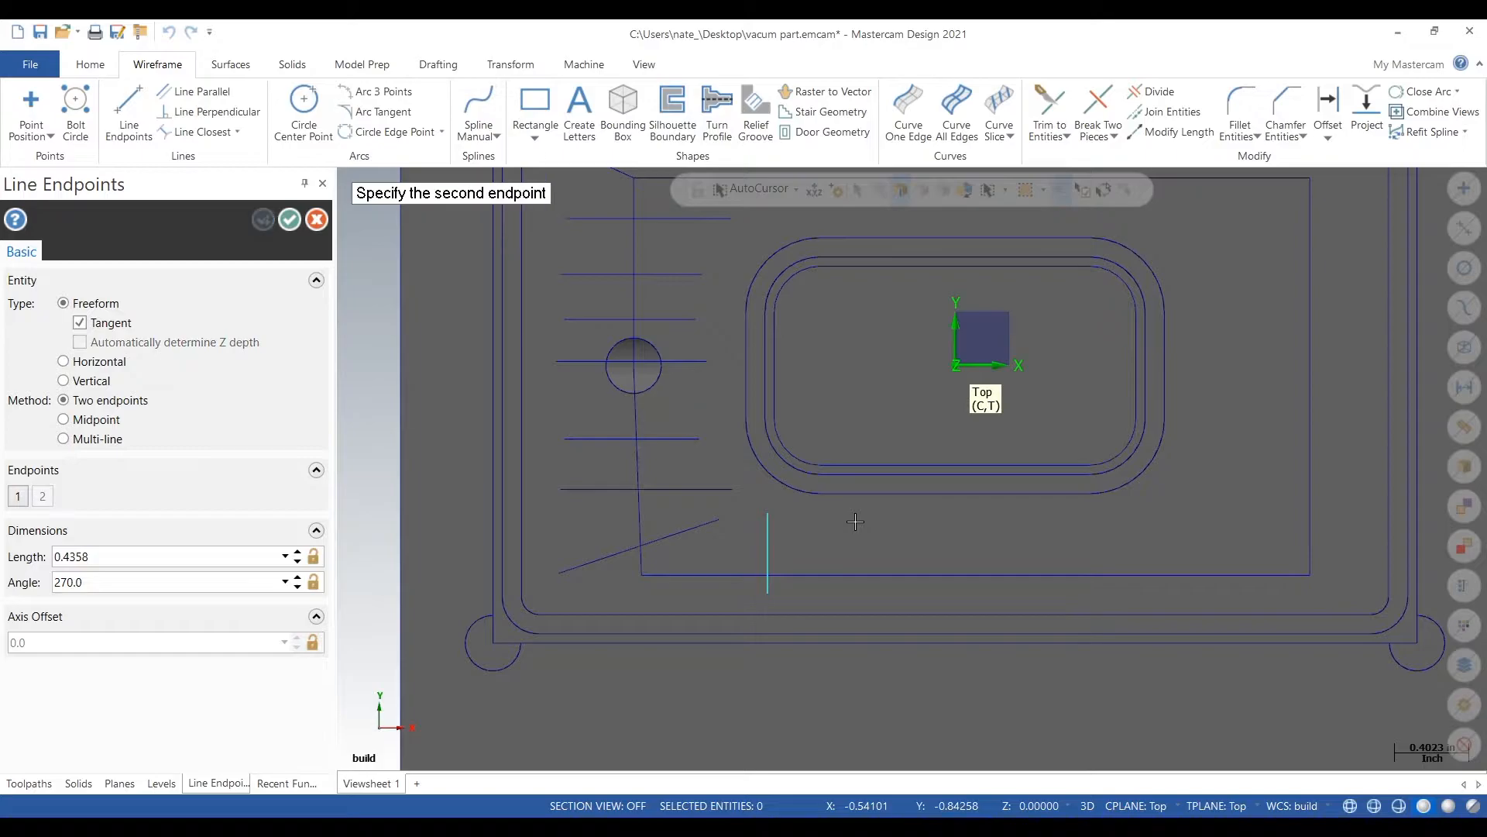
pyautogui.click(857, 590)
pyautogui.scroll(2, 841, 534)
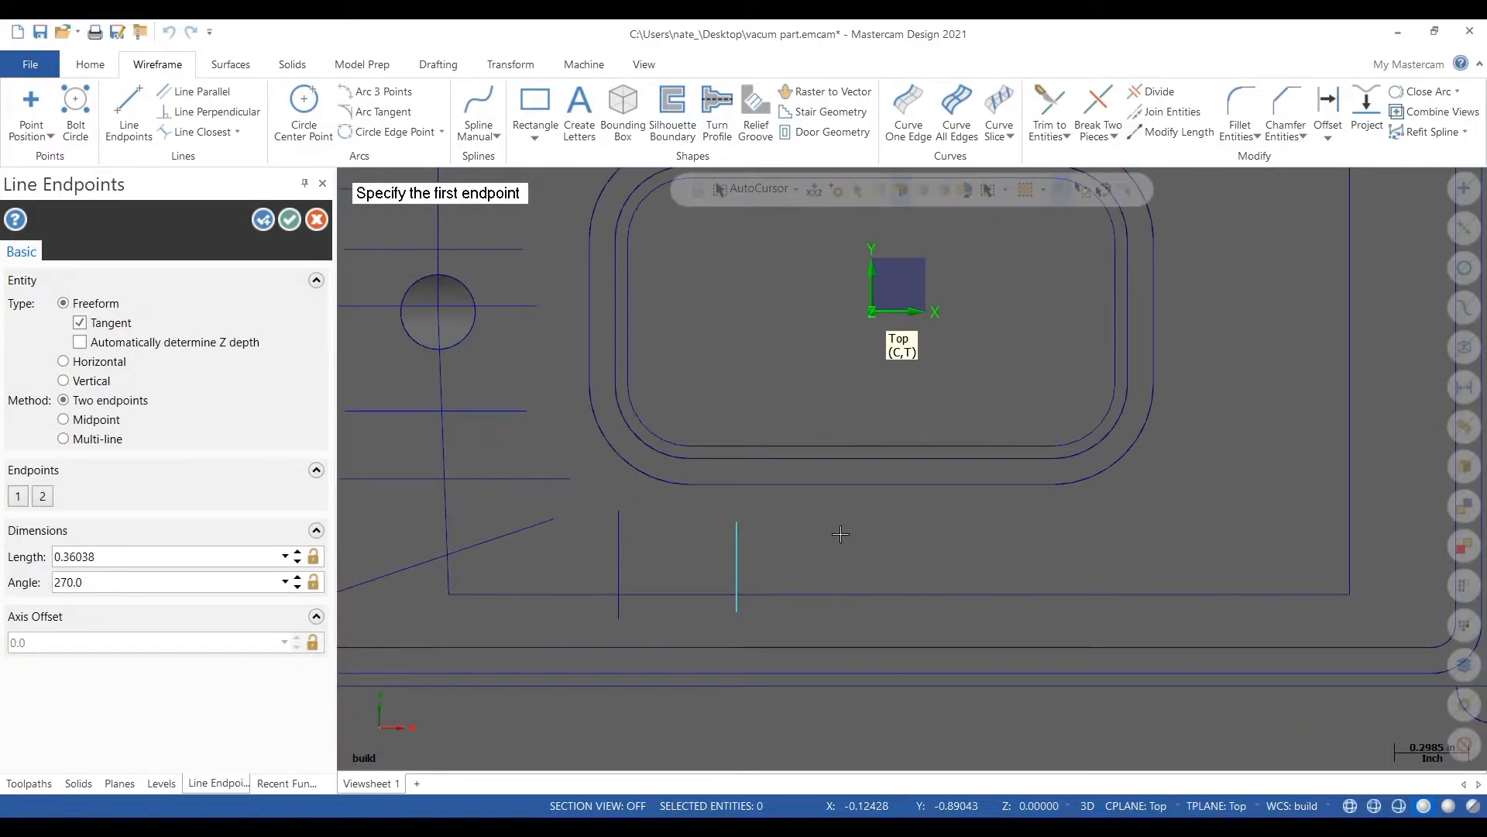
pyautogui.click(868, 520)
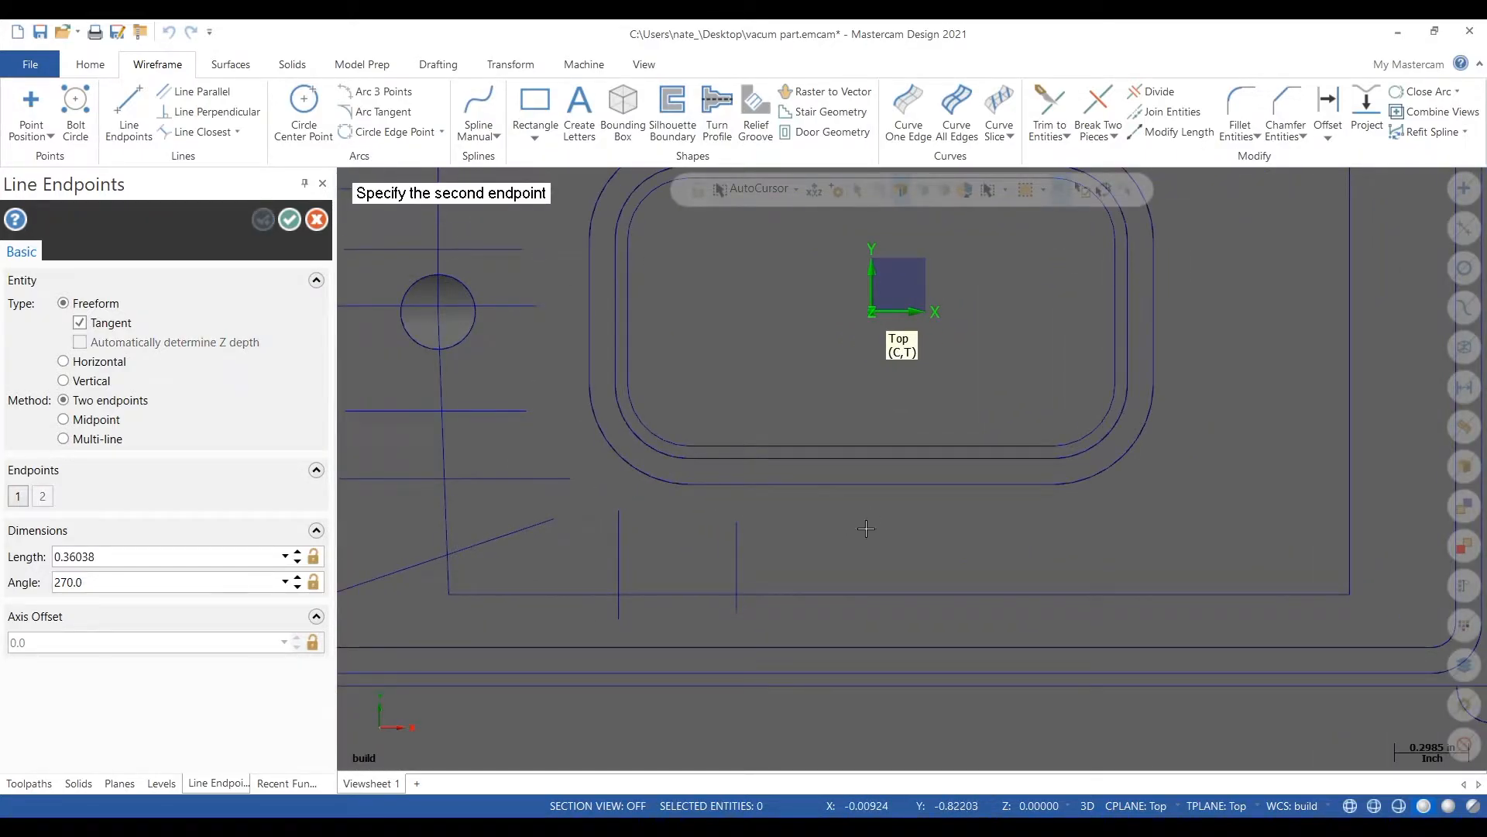
pyautogui.click(872, 616)
pyautogui.scroll(-2, 863, 527)
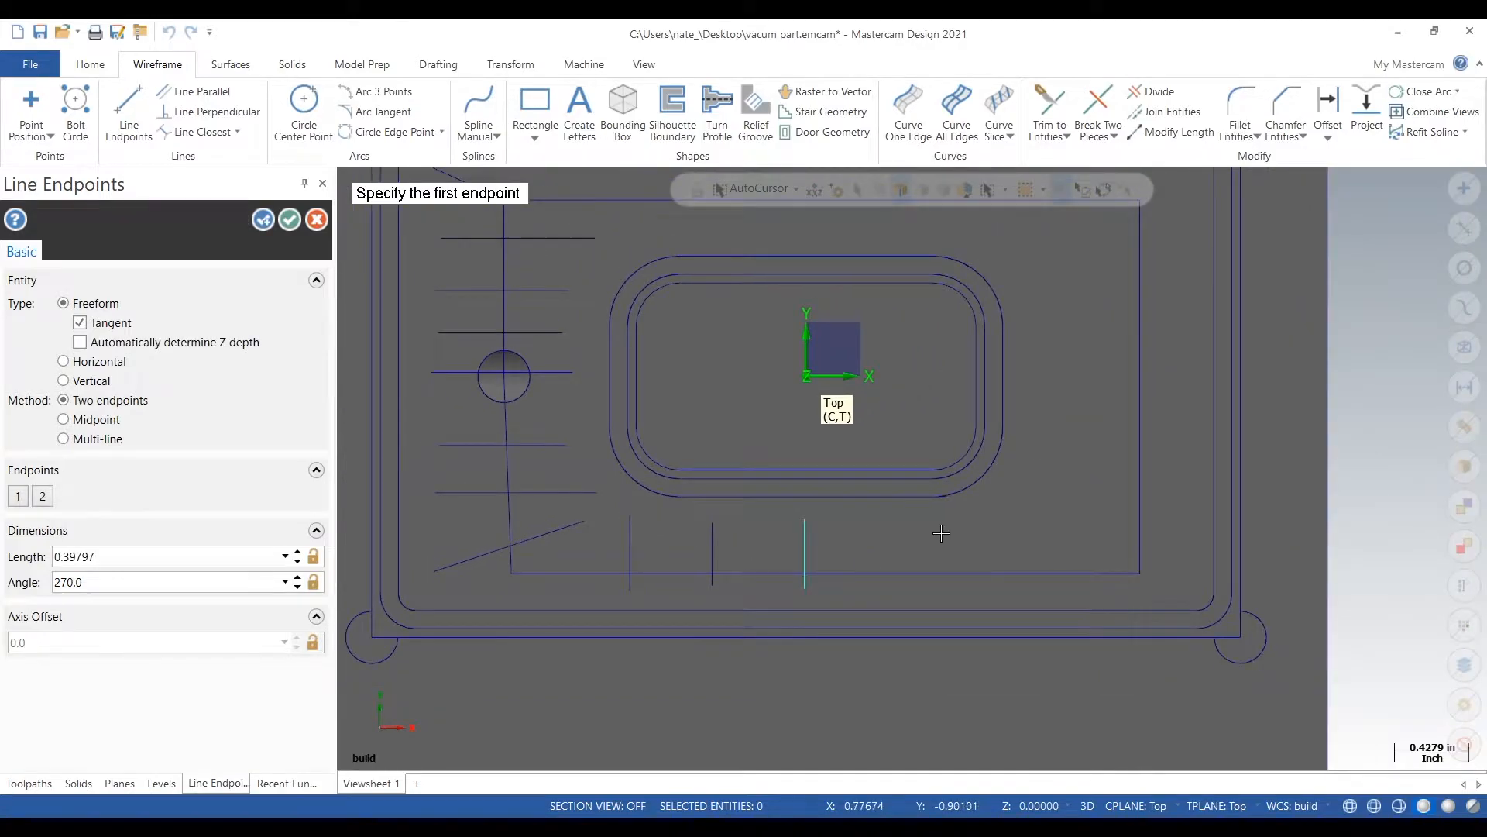
# Step: Draw four more vertical lines across the right half of the loop's bottom edge, the last one about 0.45 inch long
pyautogui.click(869, 524)
pyautogui.click(876, 595)
pyautogui.click(954, 519)
pyautogui.click(955, 592)
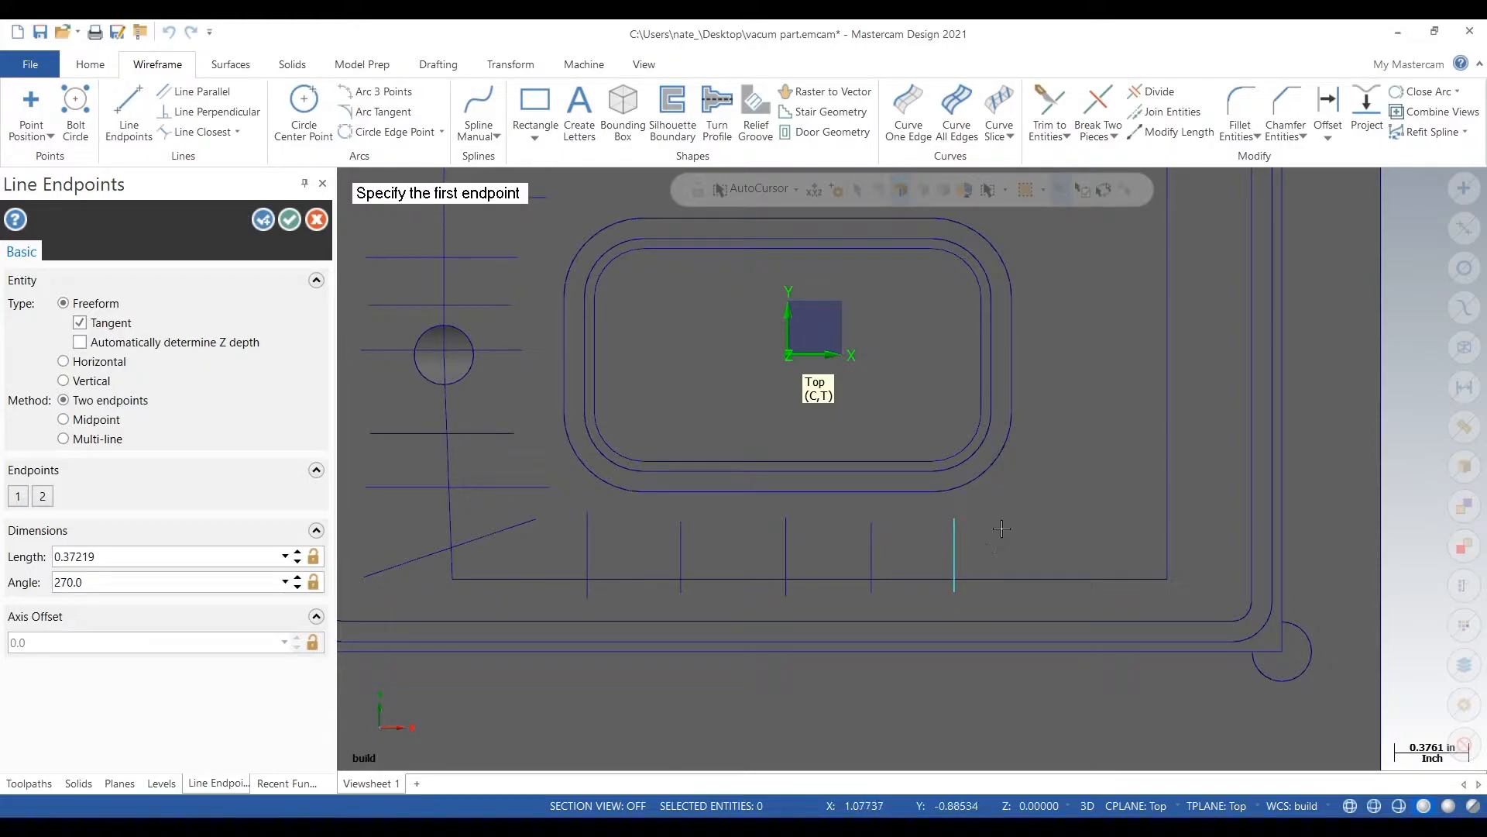
pyautogui.click(1025, 498)
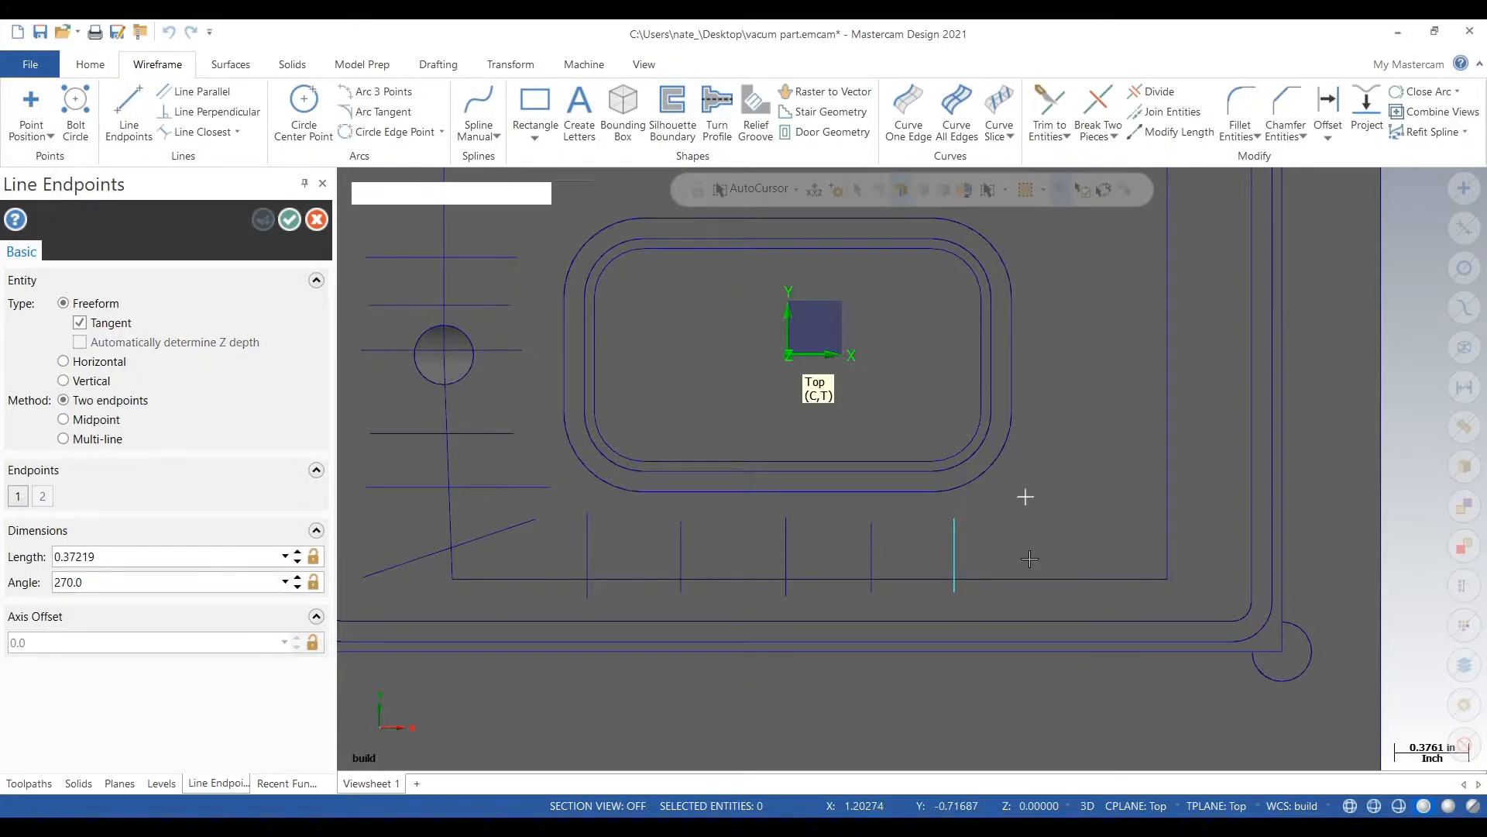
pyautogui.click(1025, 593)
pyautogui.scroll(-2, 1075, 520)
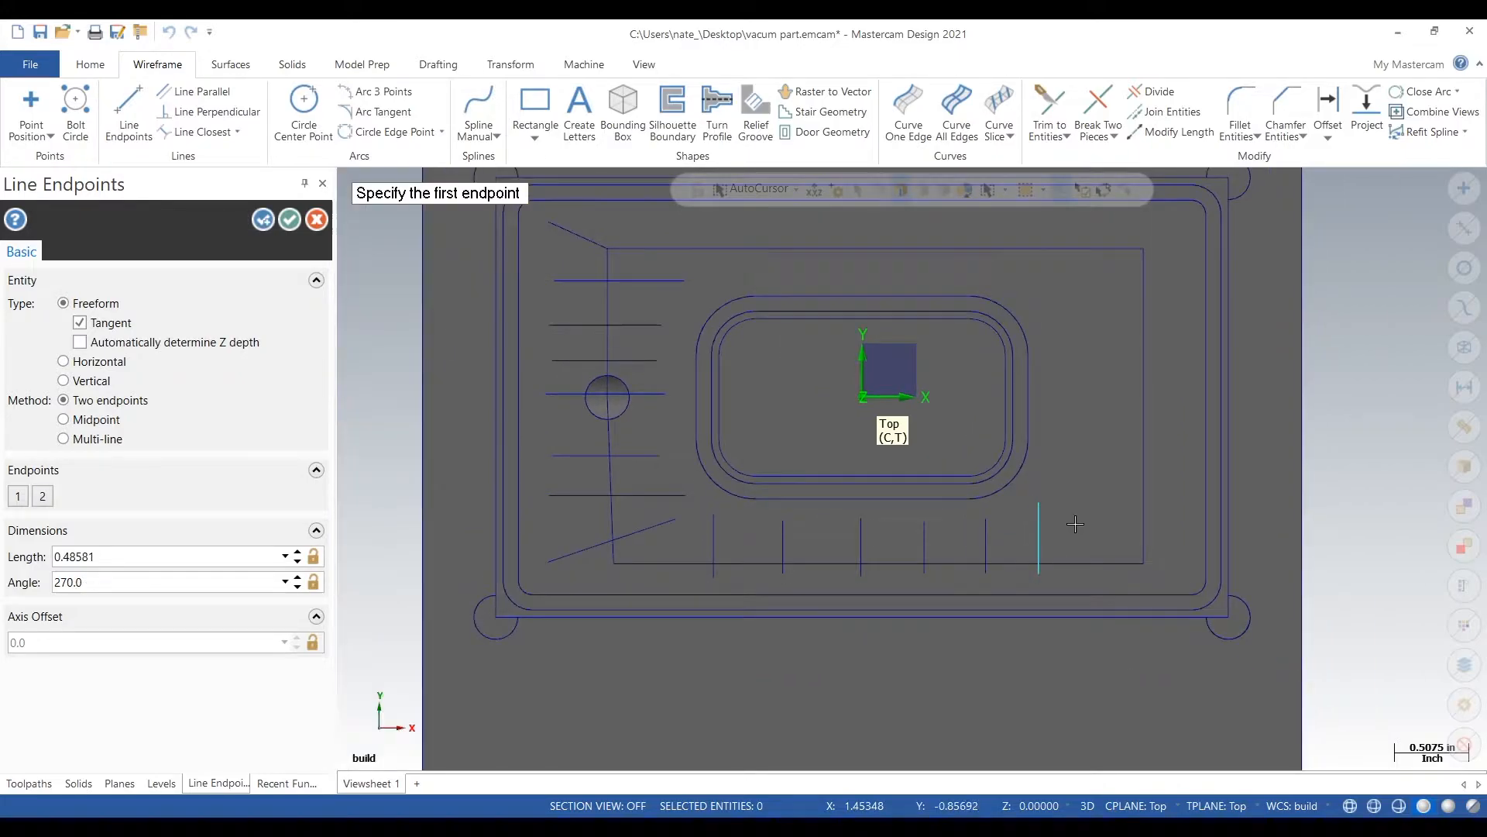
pyautogui.click(1086, 512)
pyautogui.click(1086, 575)
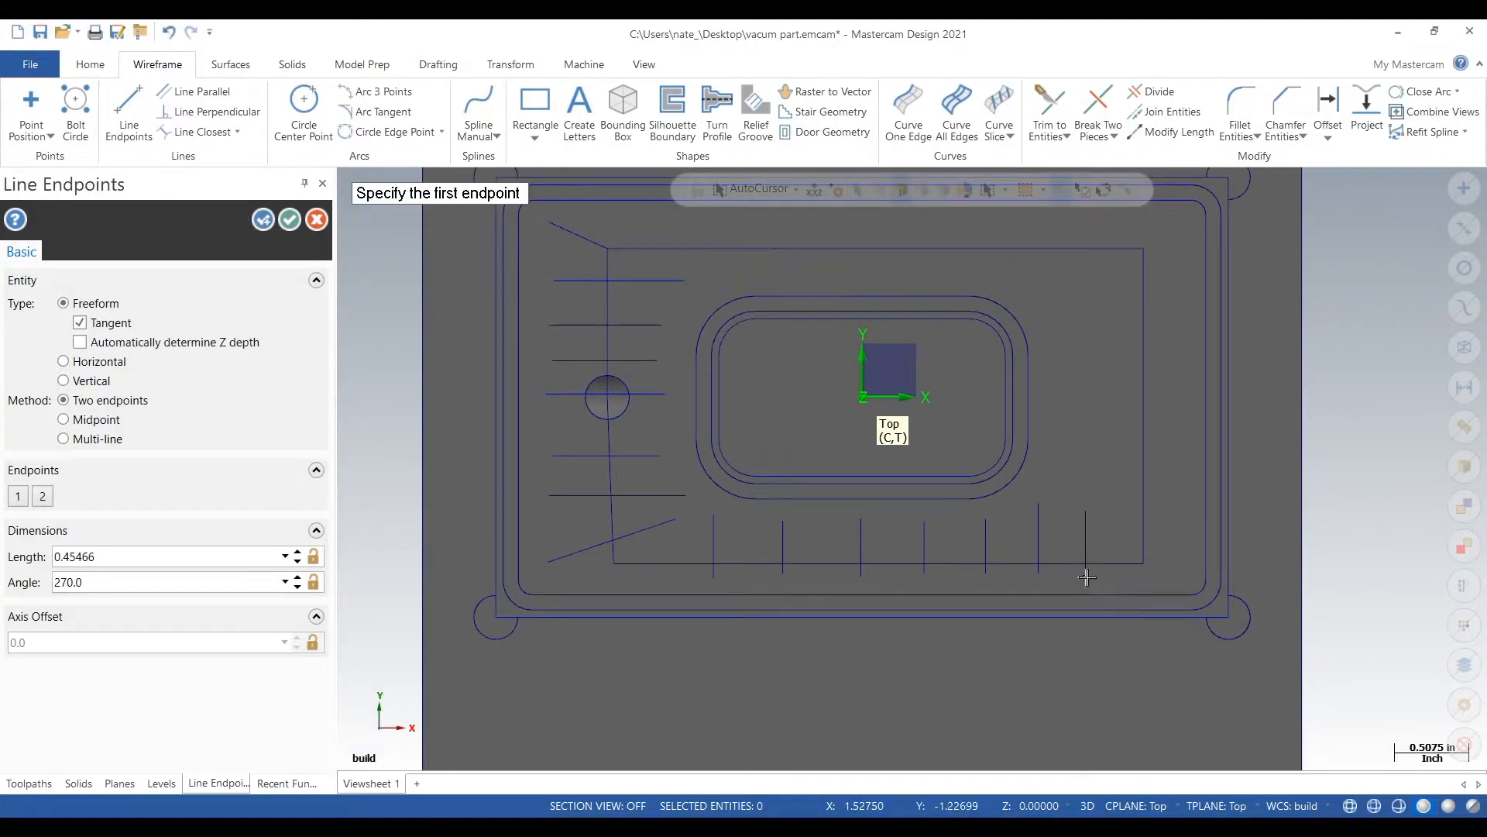
# Step: Draw a slanted line about 0.54 inch across the loop's lower-right corner and a horizontal line about 0.42 inch just above it
pyautogui.click(1113, 546)
pyautogui.click(1186, 576)
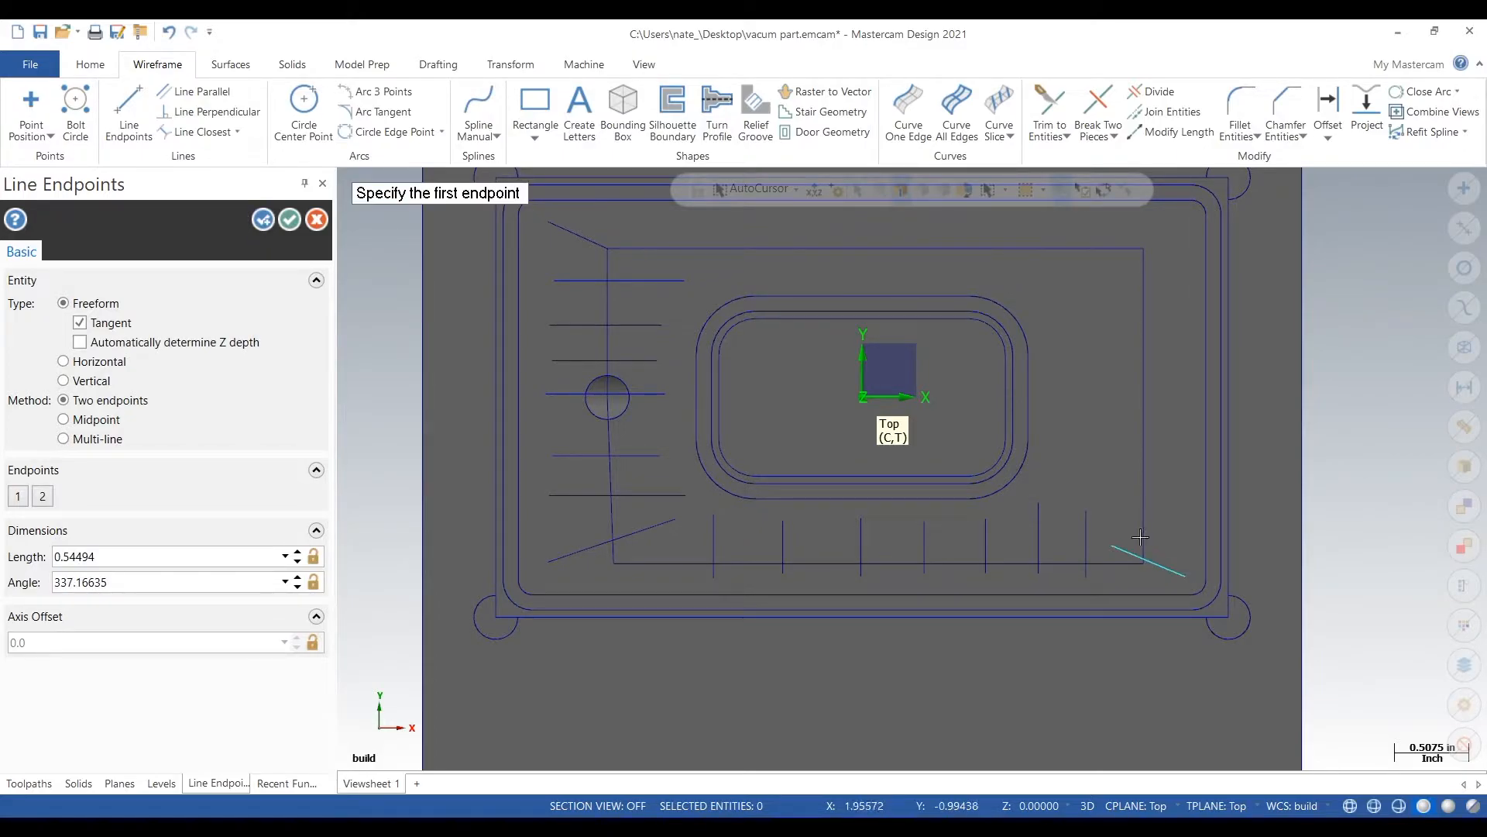
pyautogui.click(1115, 514)
pyautogui.click(1182, 514)
pyautogui.scroll(-1, 996, 554)
pyautogui.scroll(1, 992, 556)
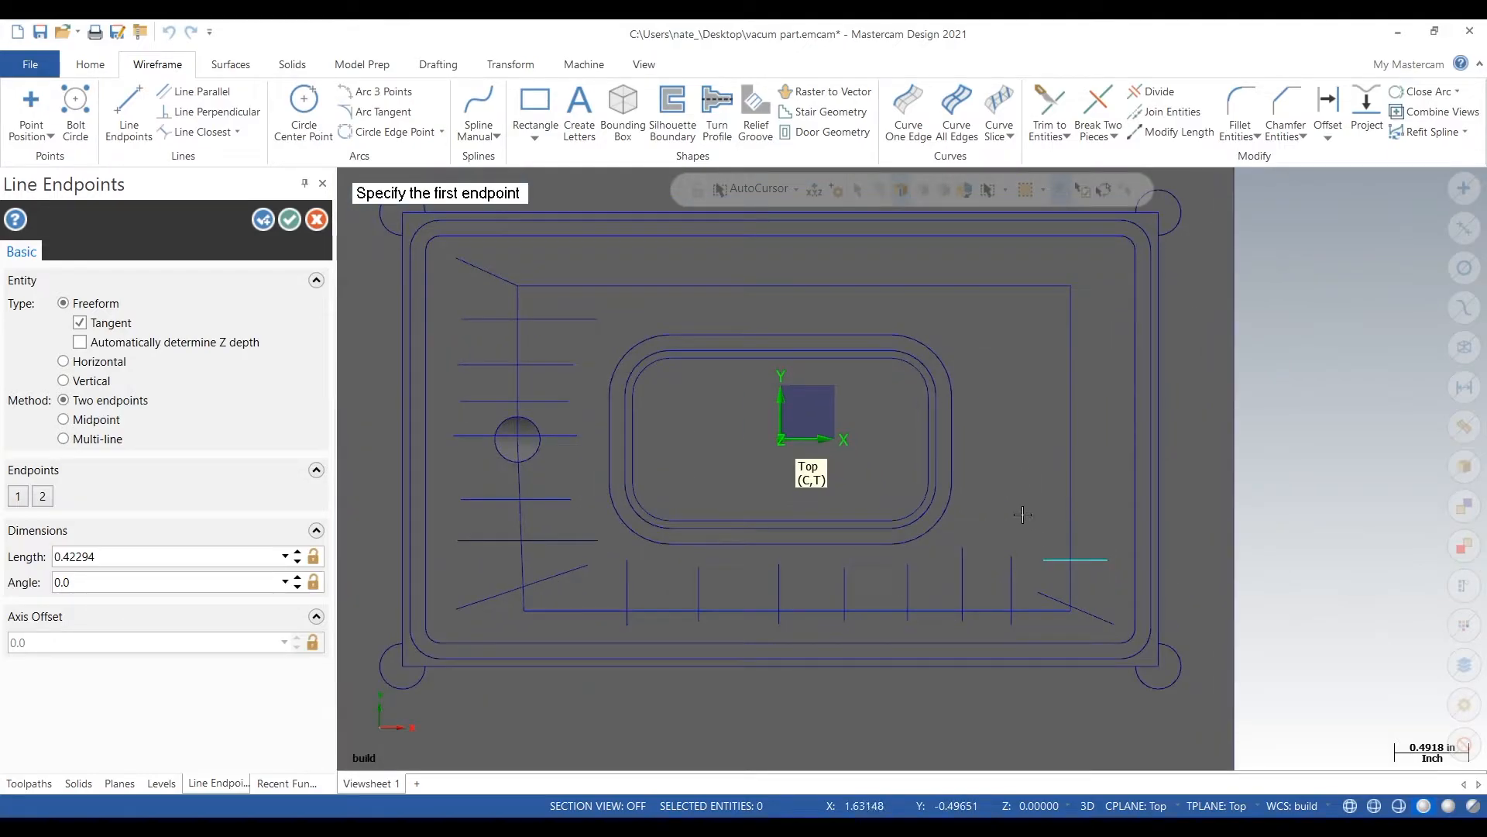
# Step: Draw four horizontal lines, about 0.88 to 0.94 inch long, spaced up the loop's right side
pyautogui.click(971, 510)
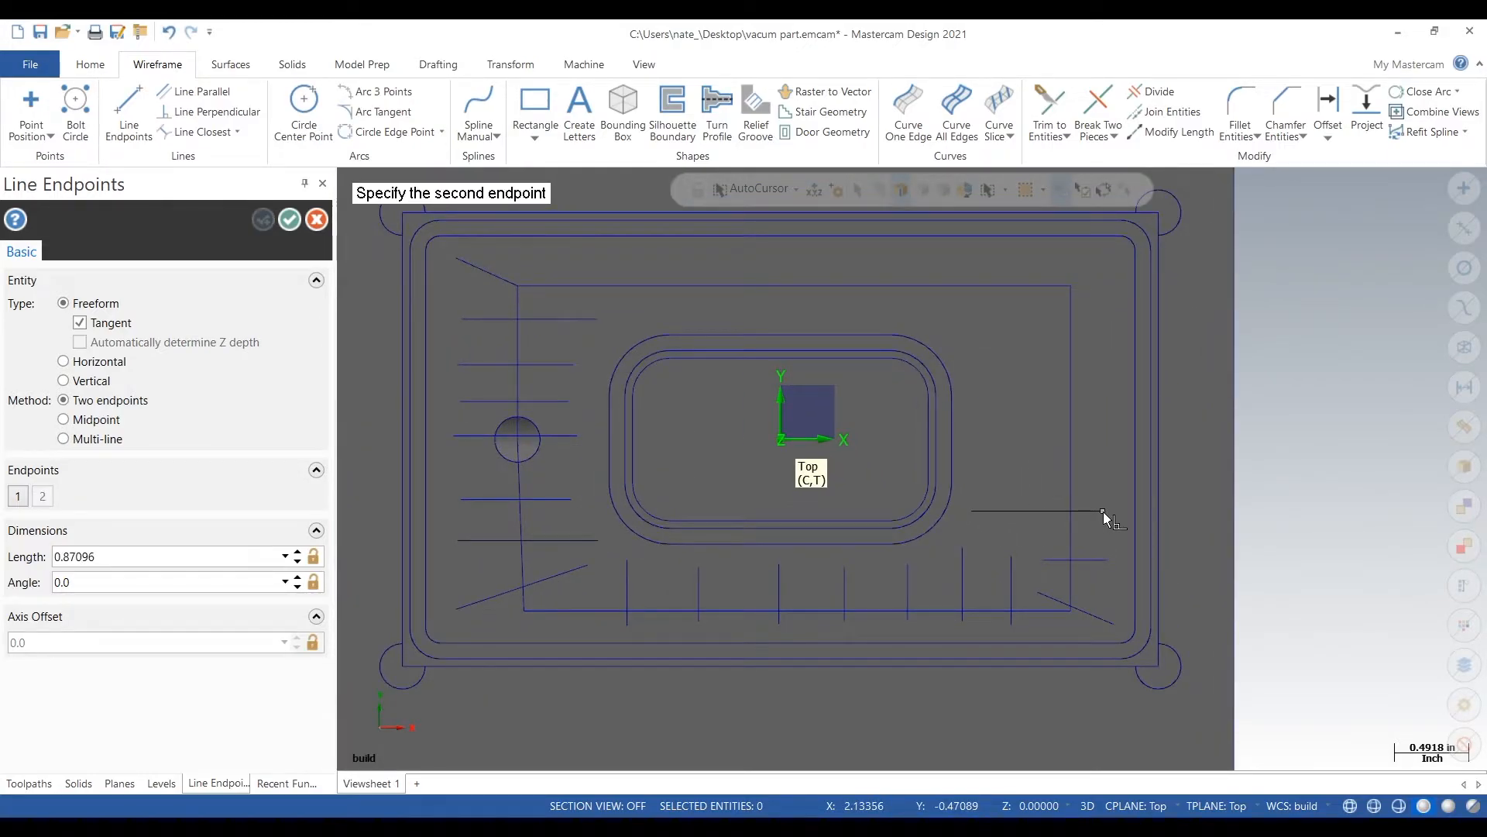
pyautogui.click(1106, 511)
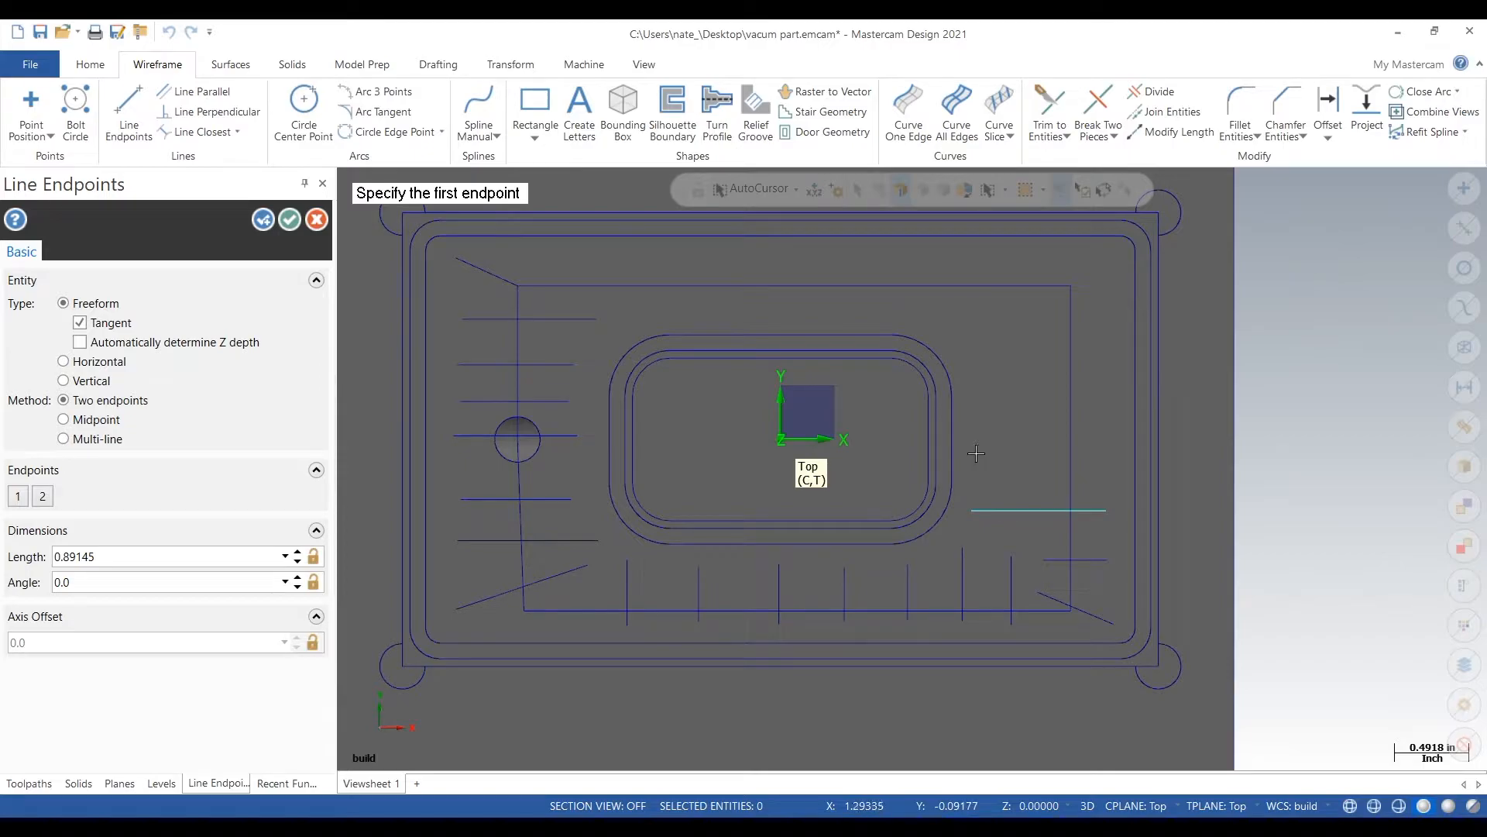
pyautogui.click(976, 453)
pyautogui.click(1112, 455)
pyautogui.scroll(-2, 1052, 539)
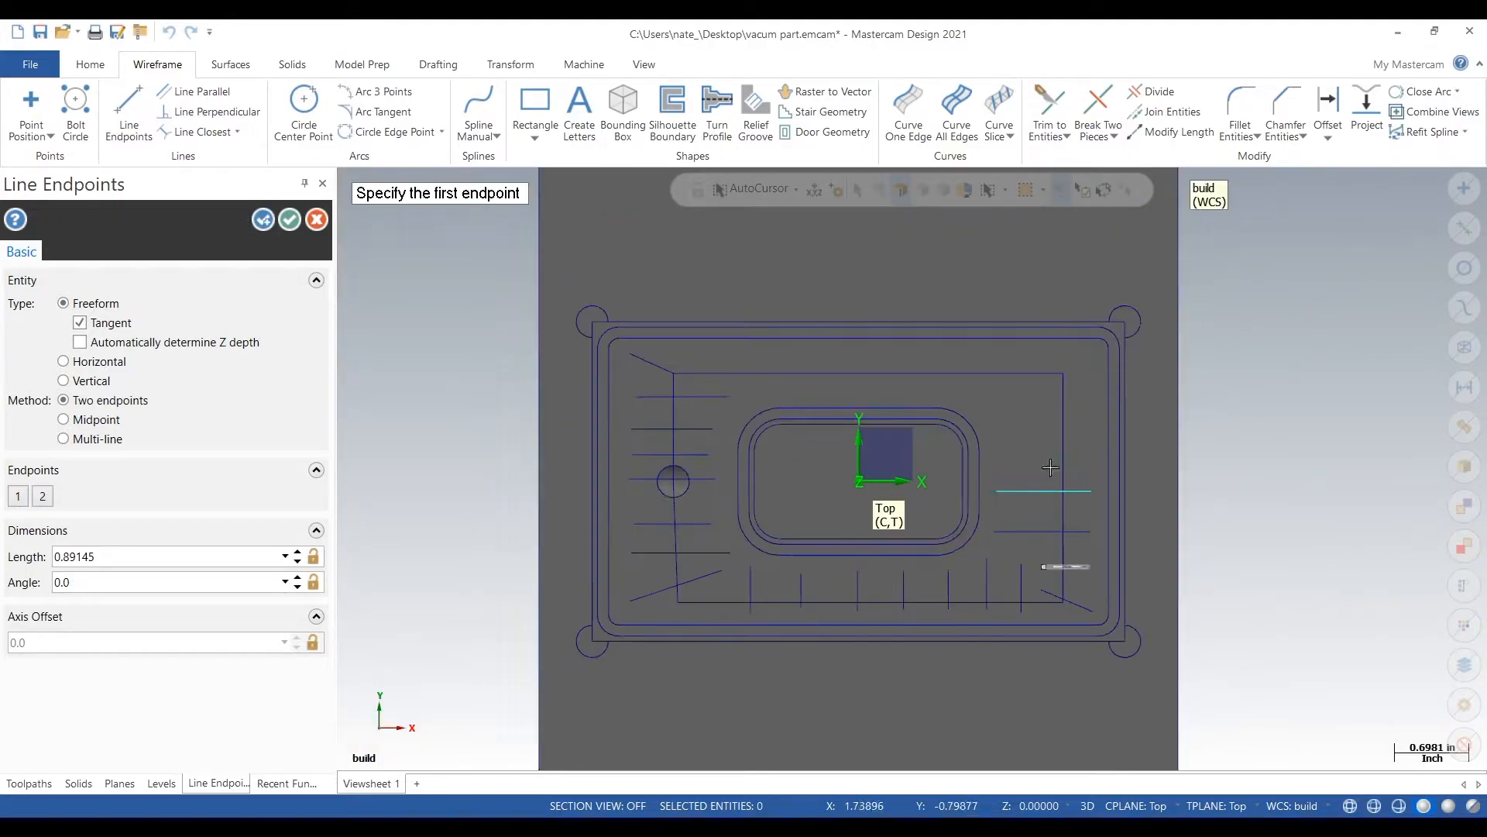
pyautogui.scroll(2, 1085, 421)
pyautogui.click(949, 460)
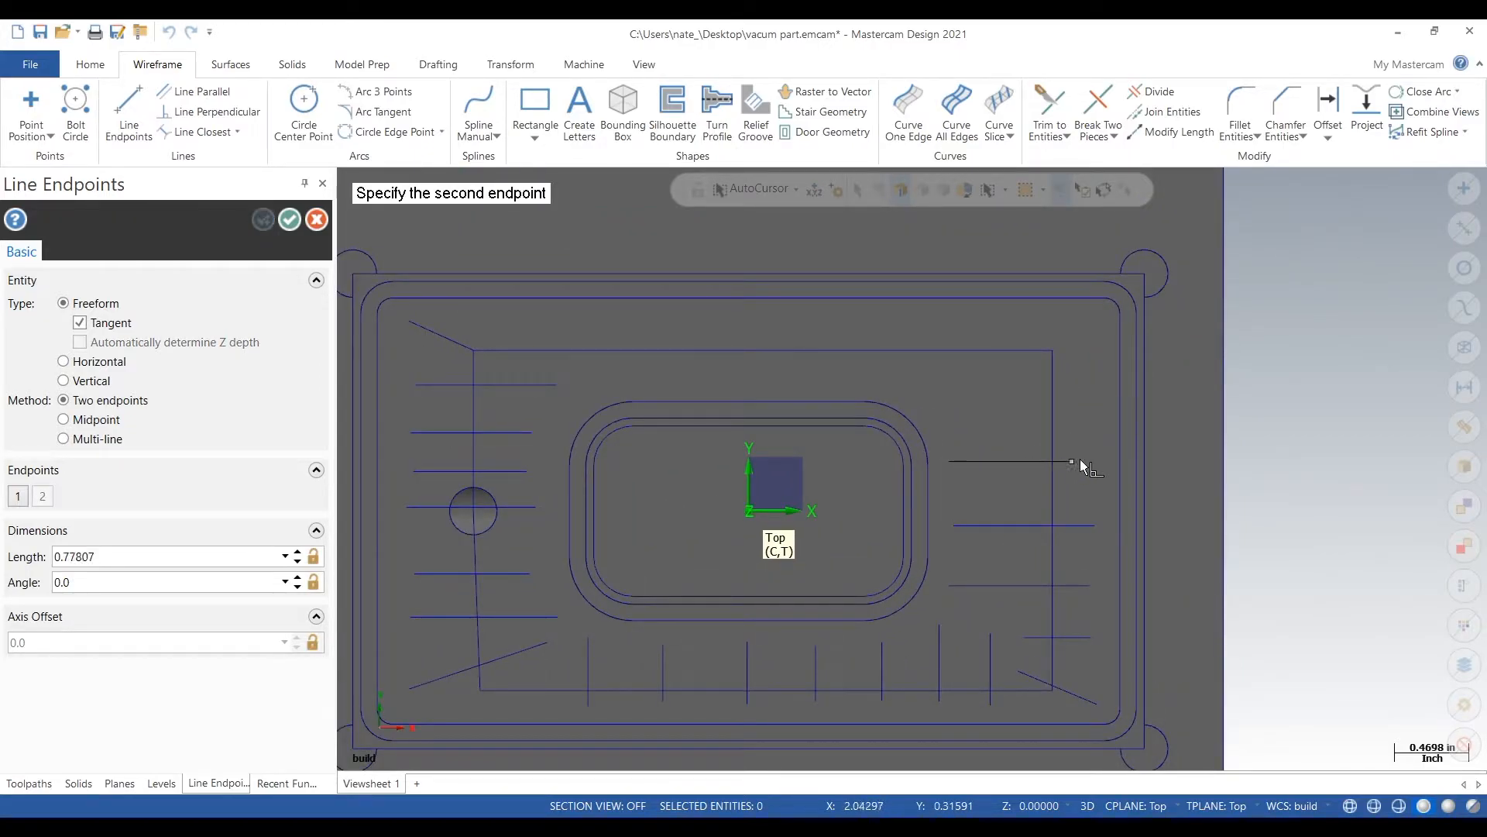
pyautogui.click(1089, 460)
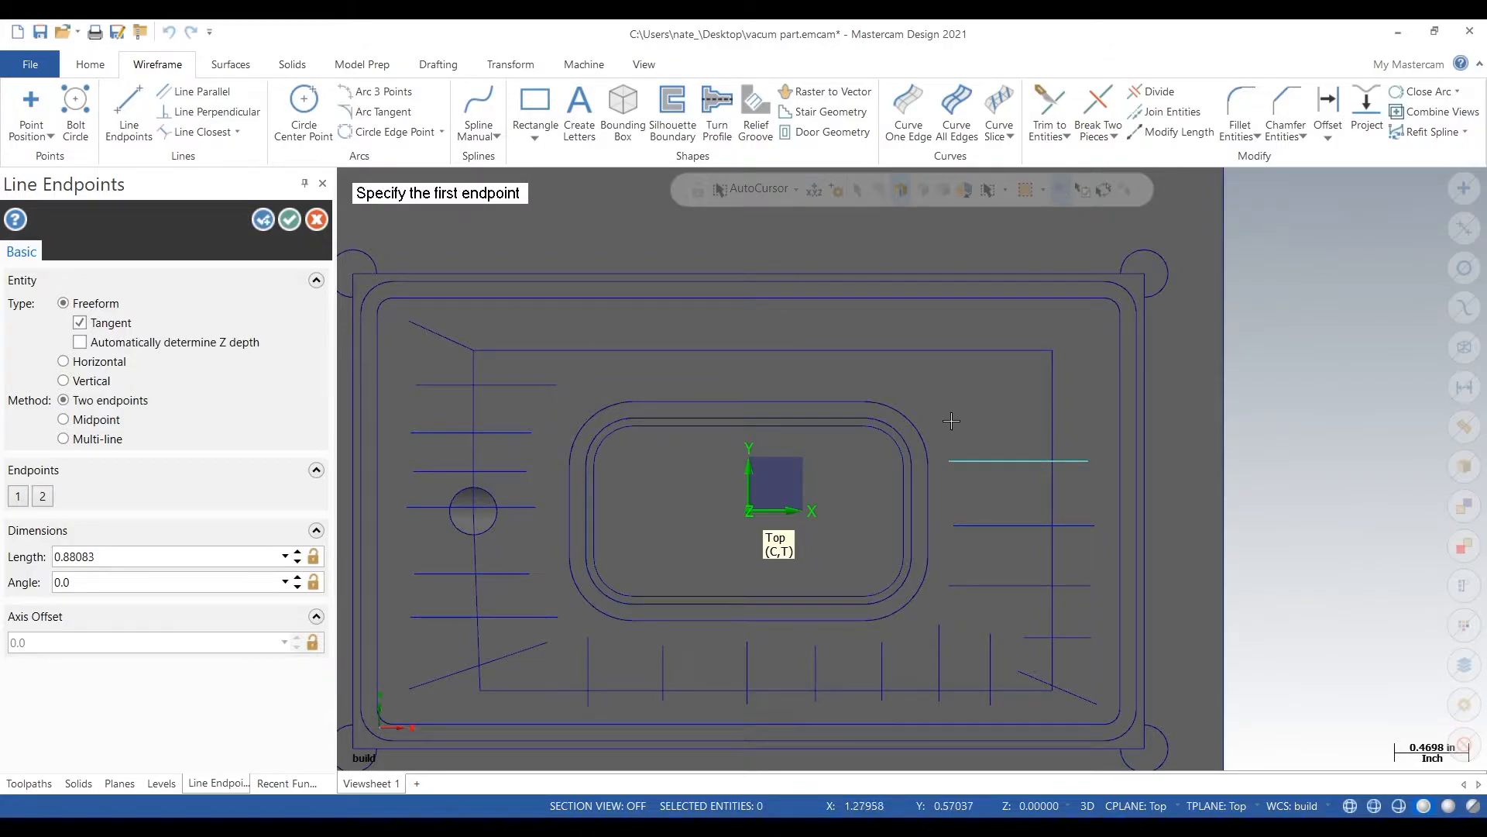
pyautogui.click(943, 420)
pyautogui.click(1091, 422)
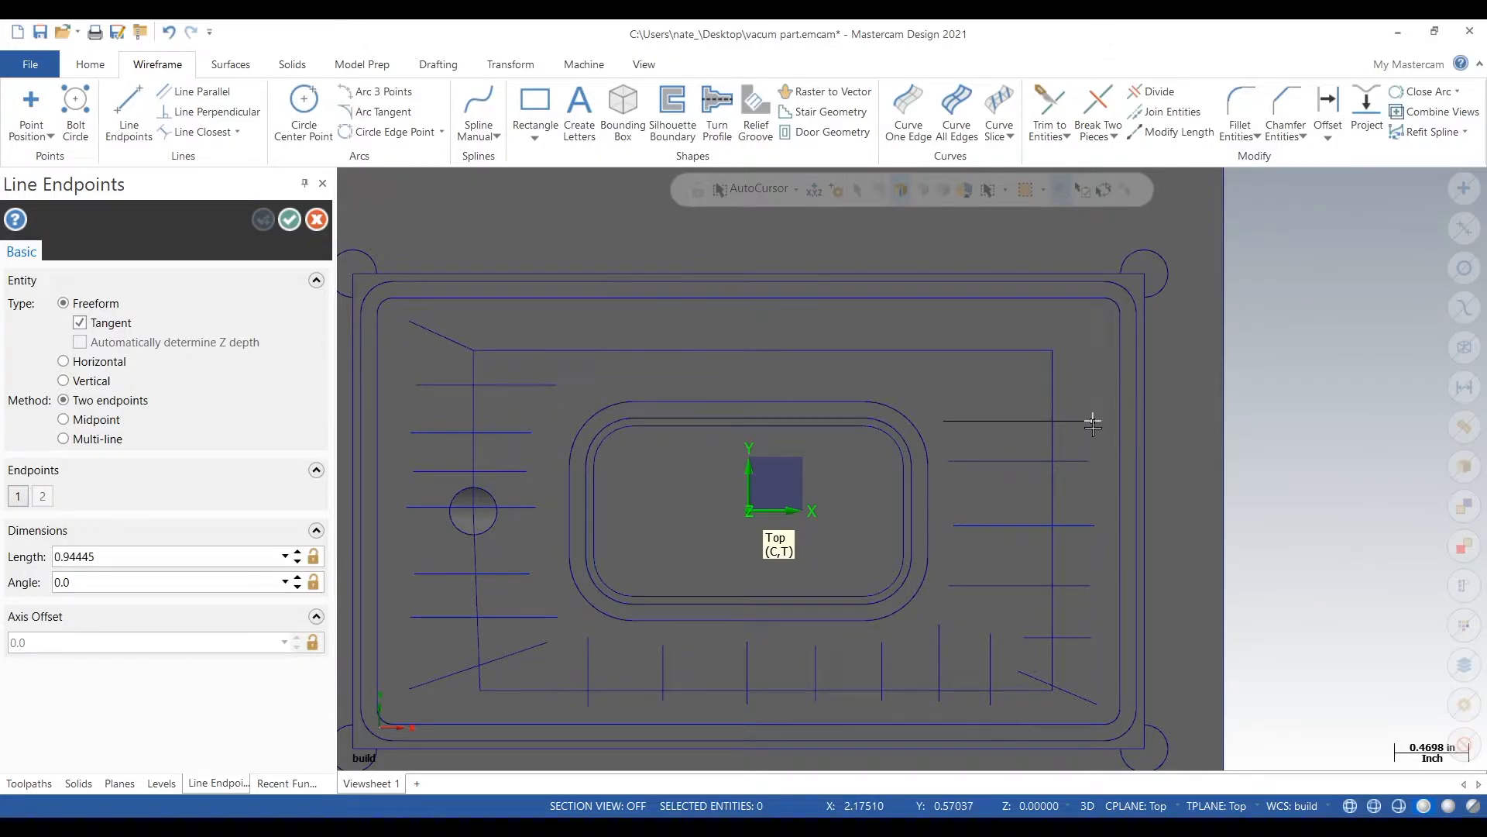
# Step: Draw a slanted line about 0.64 inch through the loop's upper-right corner and a shorter slanted line beside it across the top edge
pyautogui.click(1000, 383)
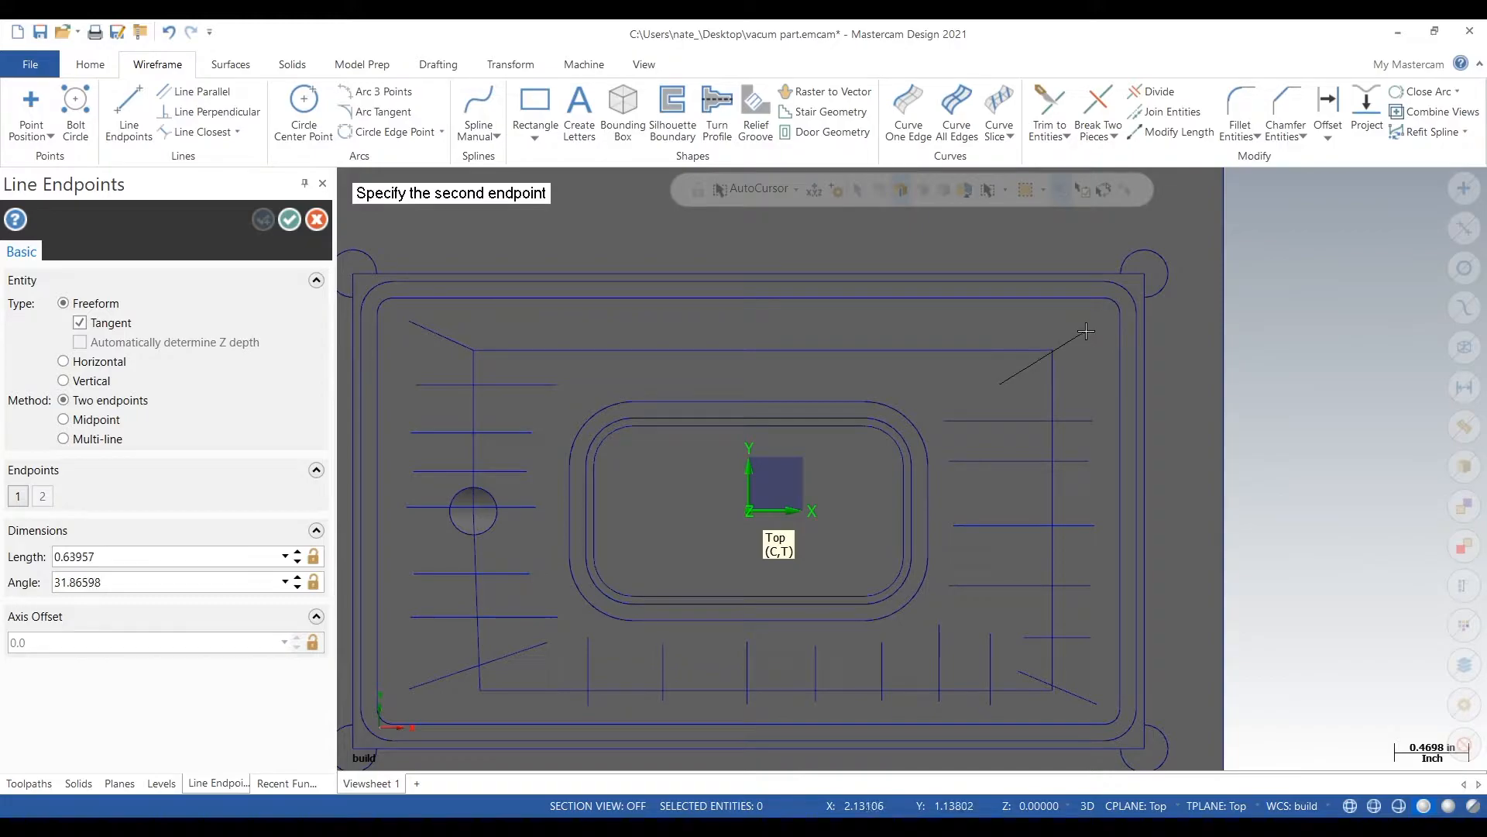
pyautogui.click(1085, 331)
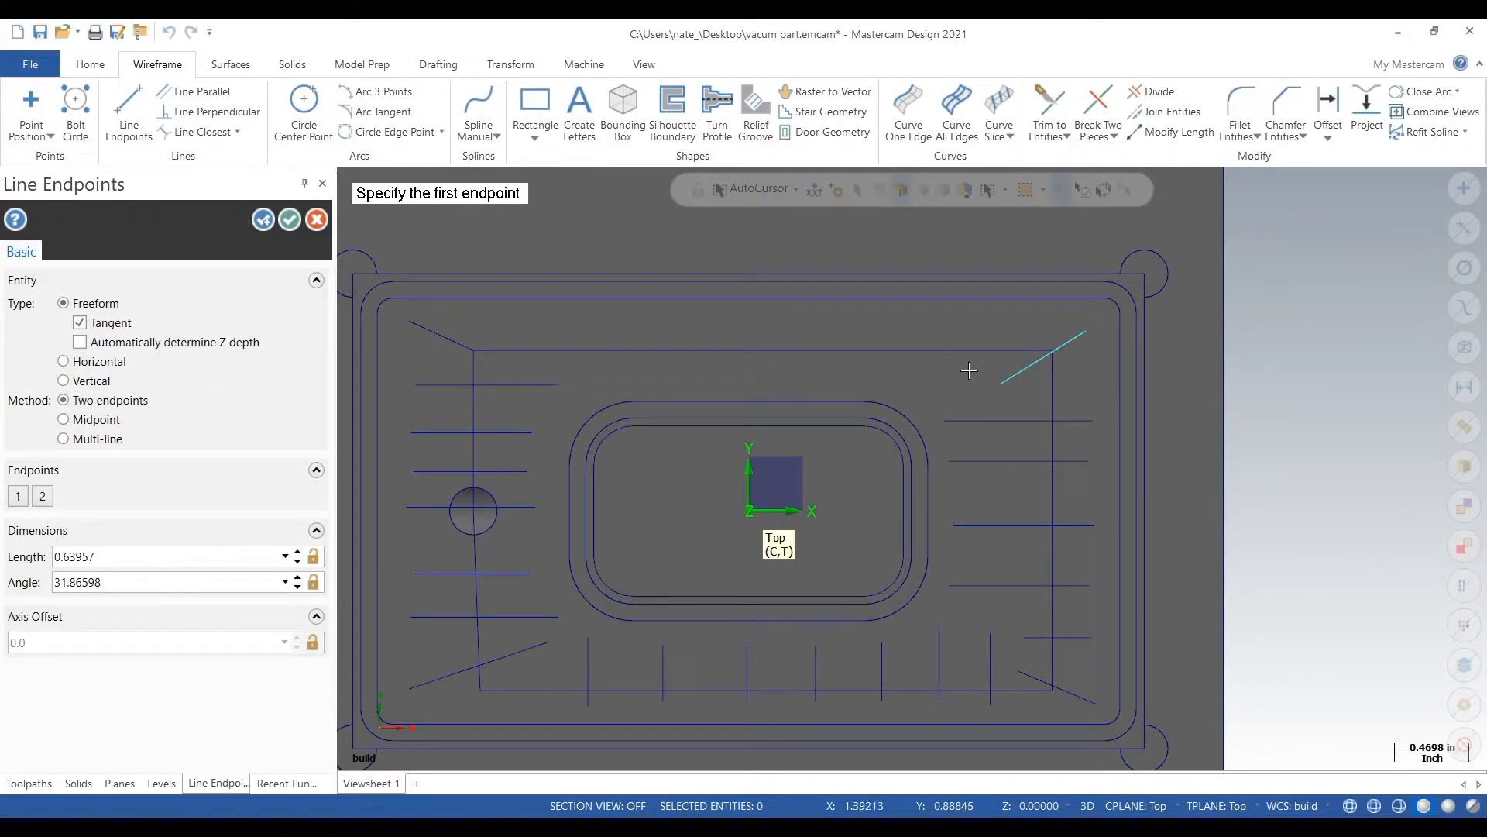
pyautogui.click(969, 370)
pyautogui.click(1000, 325)
# Step: Draw three vertical lines across the right half of the loop's top edge, about 0.46, 0.36 and 0.37 inch long
pyautogui.click(917, 395)
pyautogui.click(917, 323)
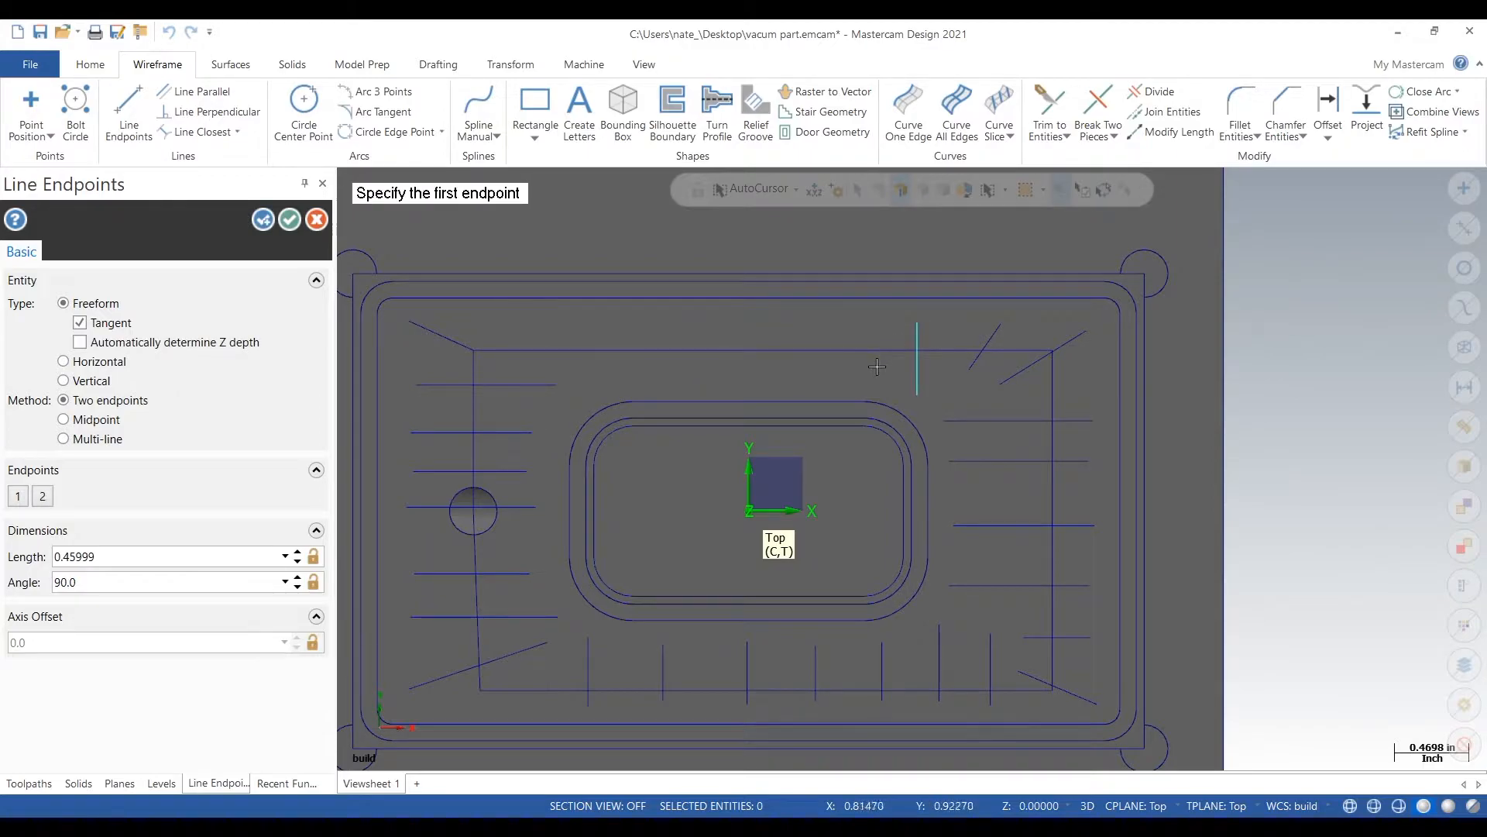
pyautogui.click(867, 377)
pyautogui.click(868, 322)
pyautogui.scroll(-2, 1109, 387)
pyautogui.scroll(3, 873, 345)
pyautogui.click(896, 400)
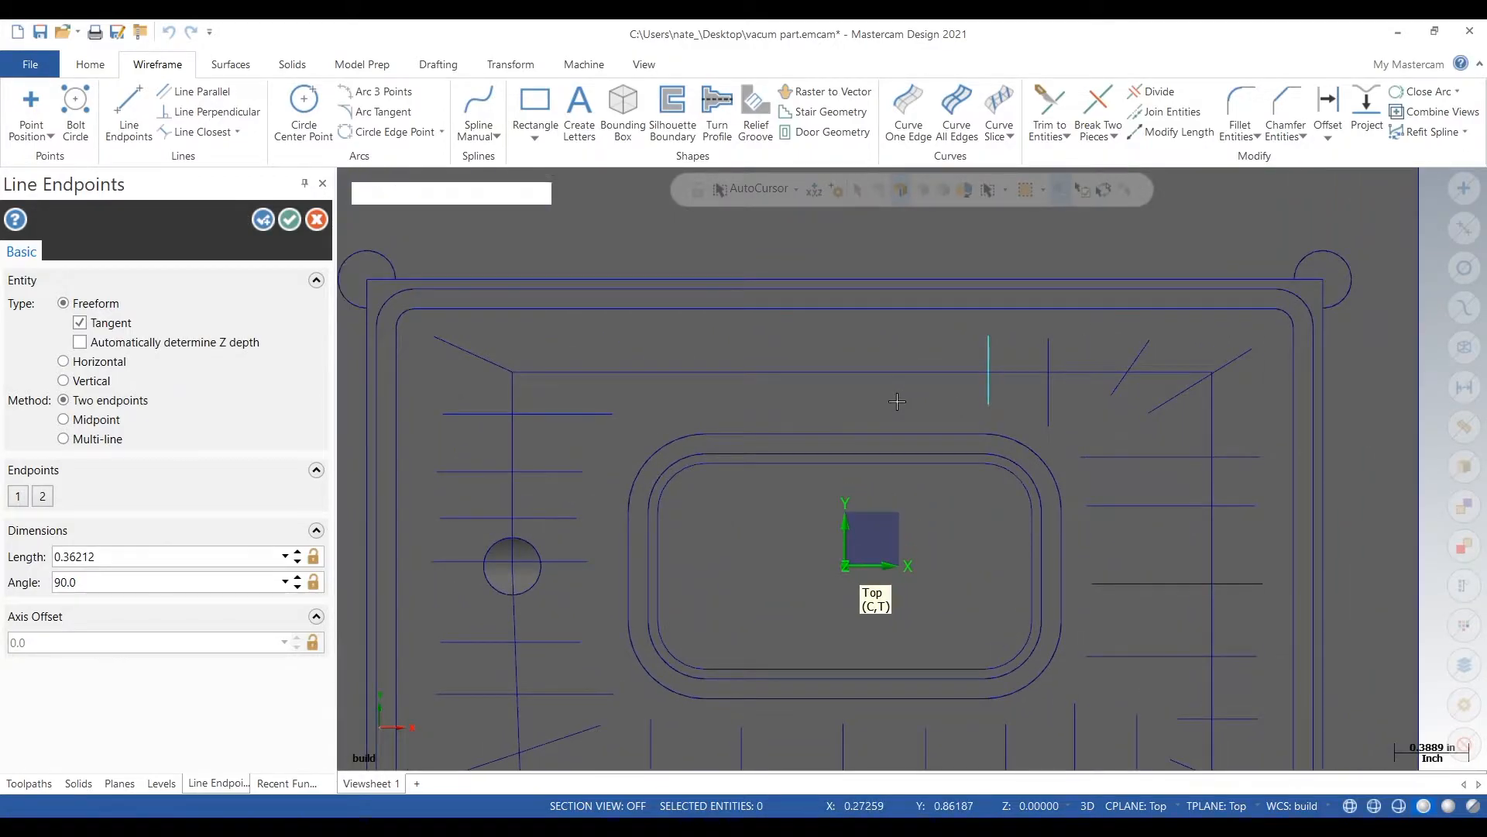
pyautogui.click(900, 331)
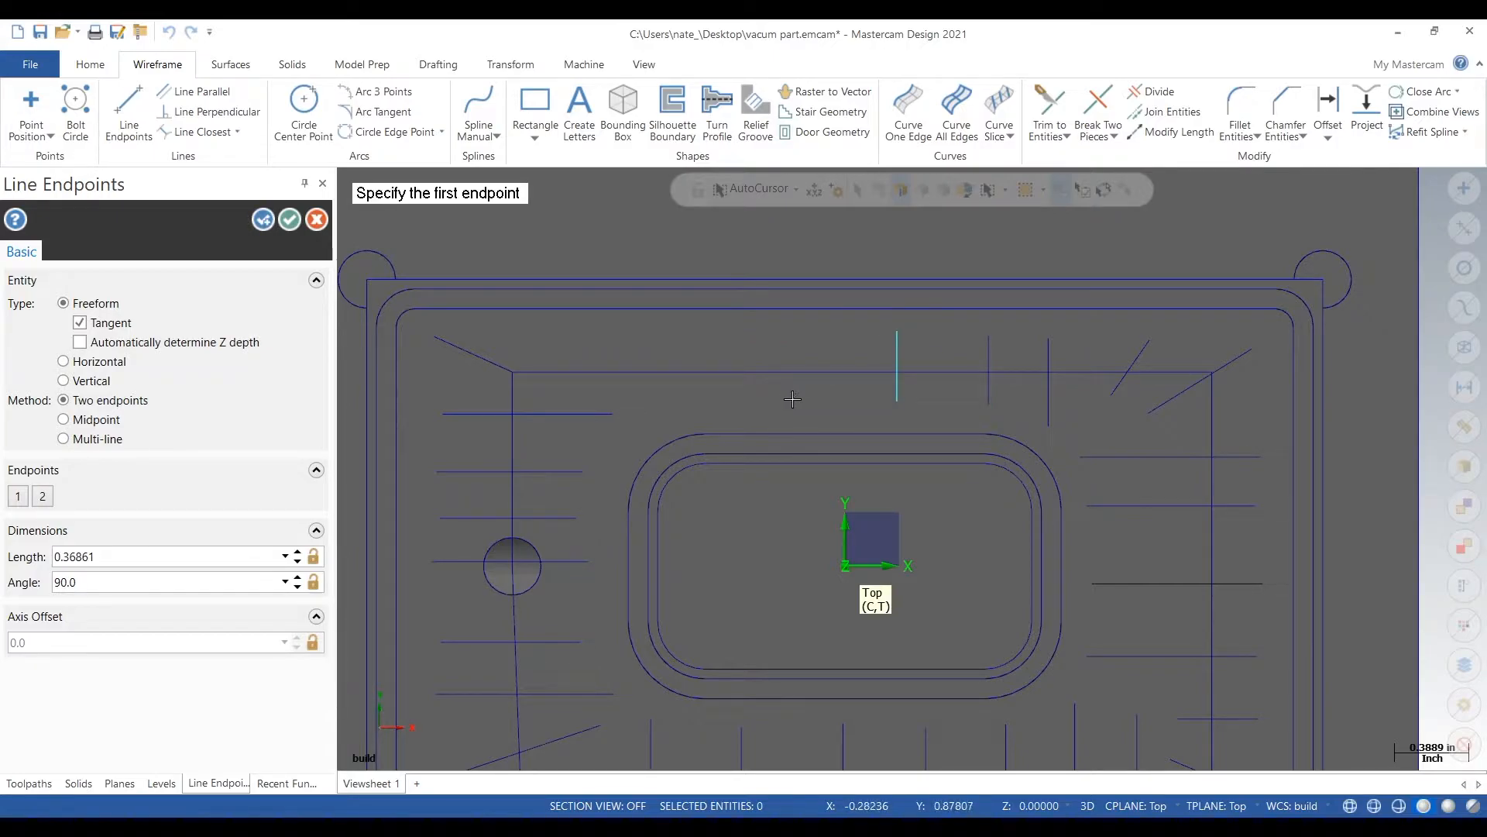
# Step: Draw four vertical lines across the left half of the loop's top edge, from about 0.36 inch to about 0.26 inch near the corner
pyautogui.click(793, 400)
pyautogui.click(791, 332)
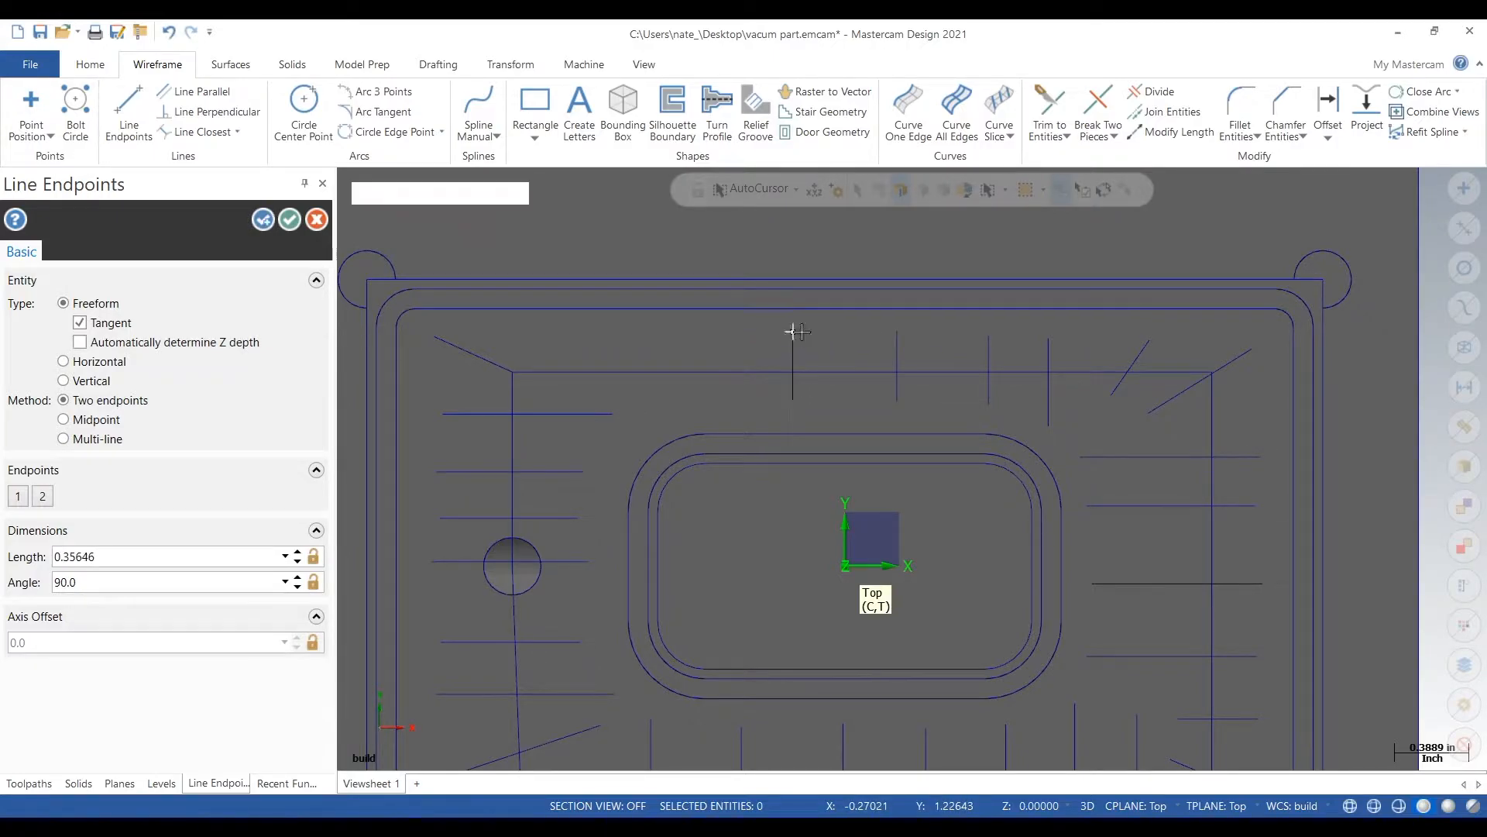
pyautogui.click(698, 399)
pyautogui.click(698, 334)
pyautogui.click(619, 335)
pyautogui.click(552, 385)
pyautogui.click(551, 337)
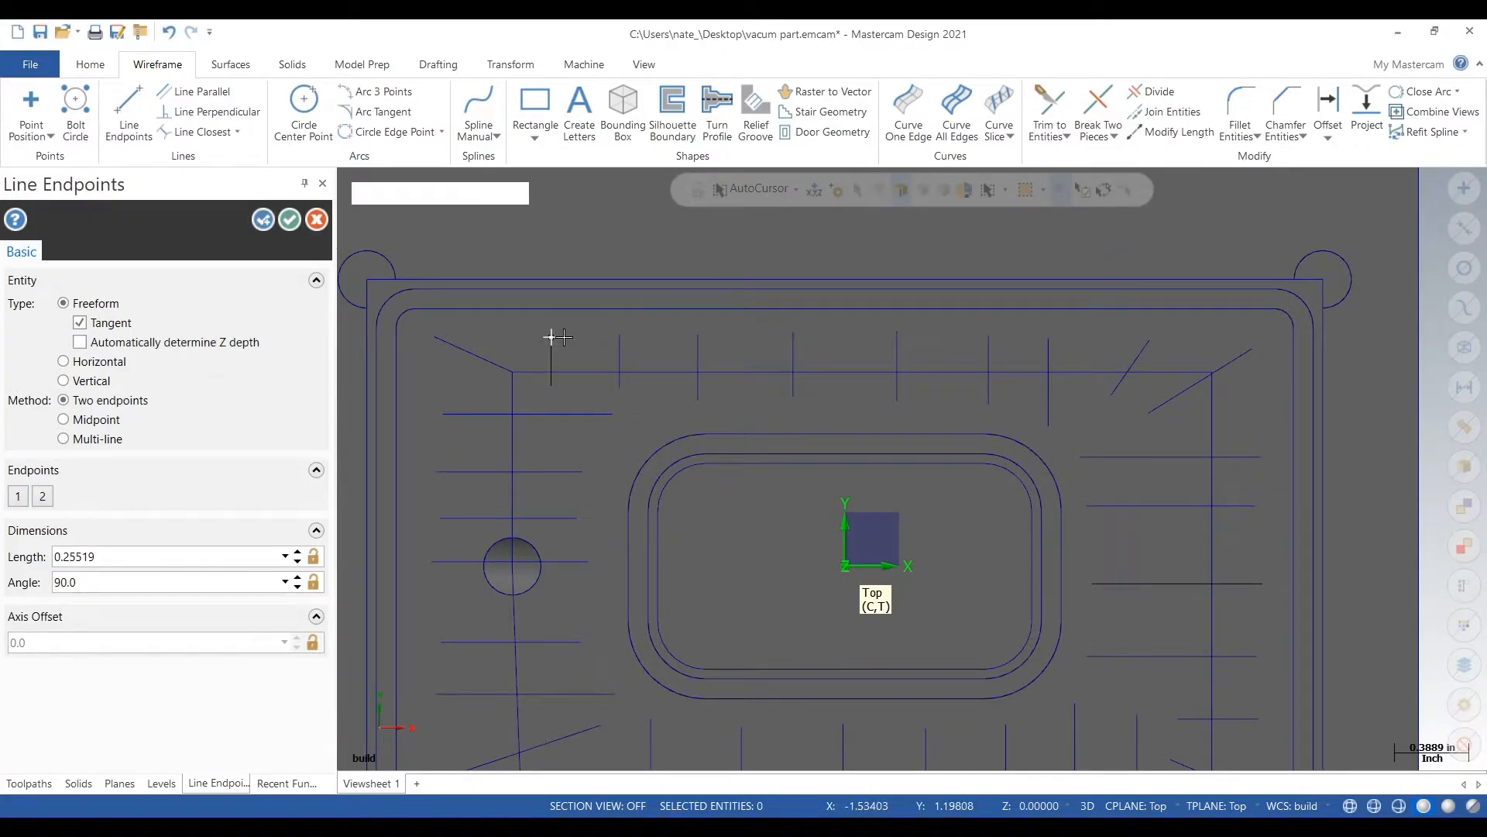
pyautogui.scroll(-3, 695, 324)
pyautogui.moveTo(1212, 584); pyautogui.dragTo(1152, 446, button='middle')
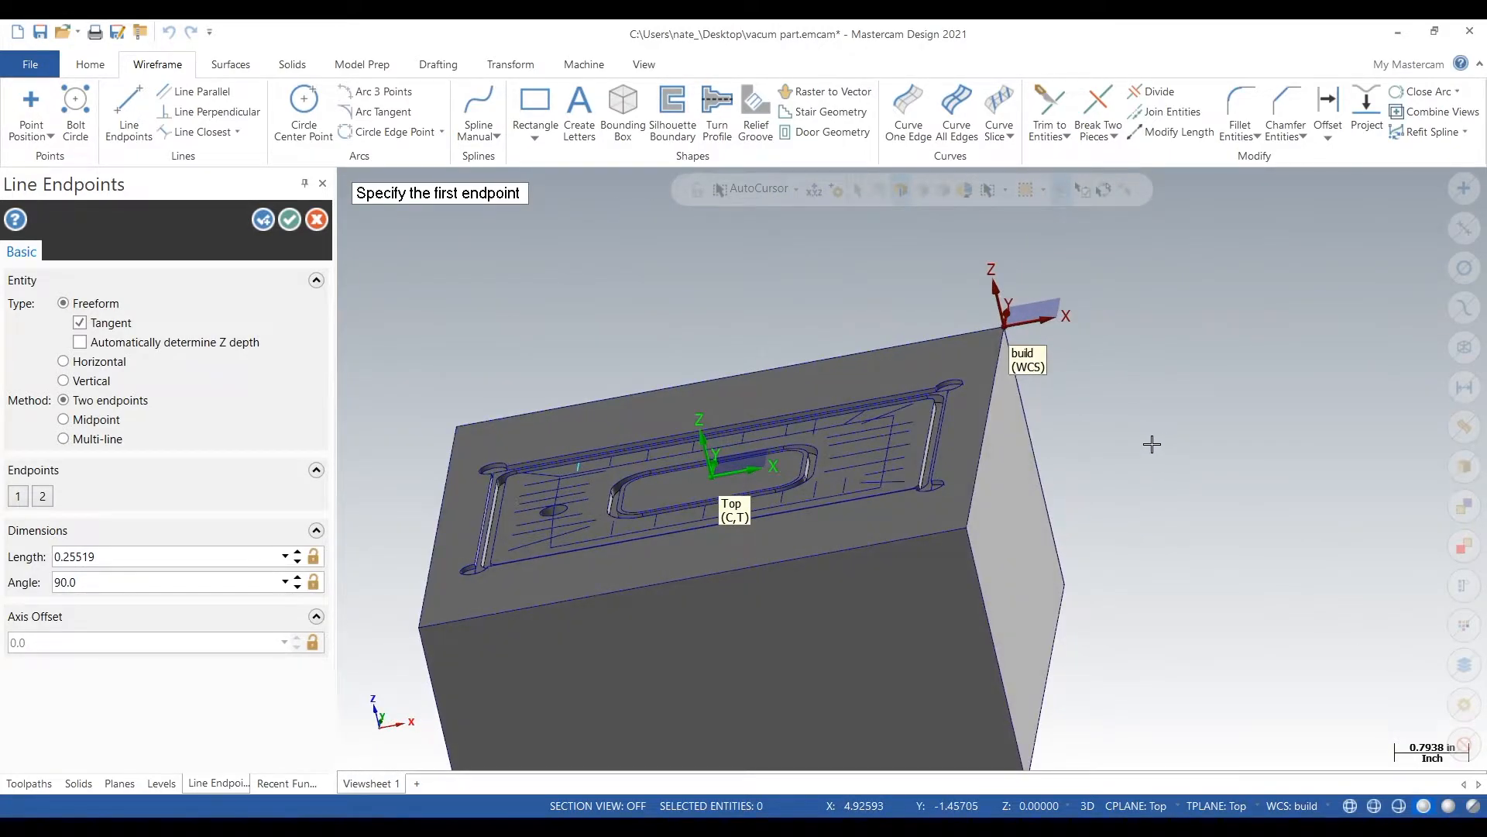
# Step: Switch to the WCS top view and finish the line drawing
pyautogui.rightClick(1152, 446)
pyautogui.click(1197, 554)
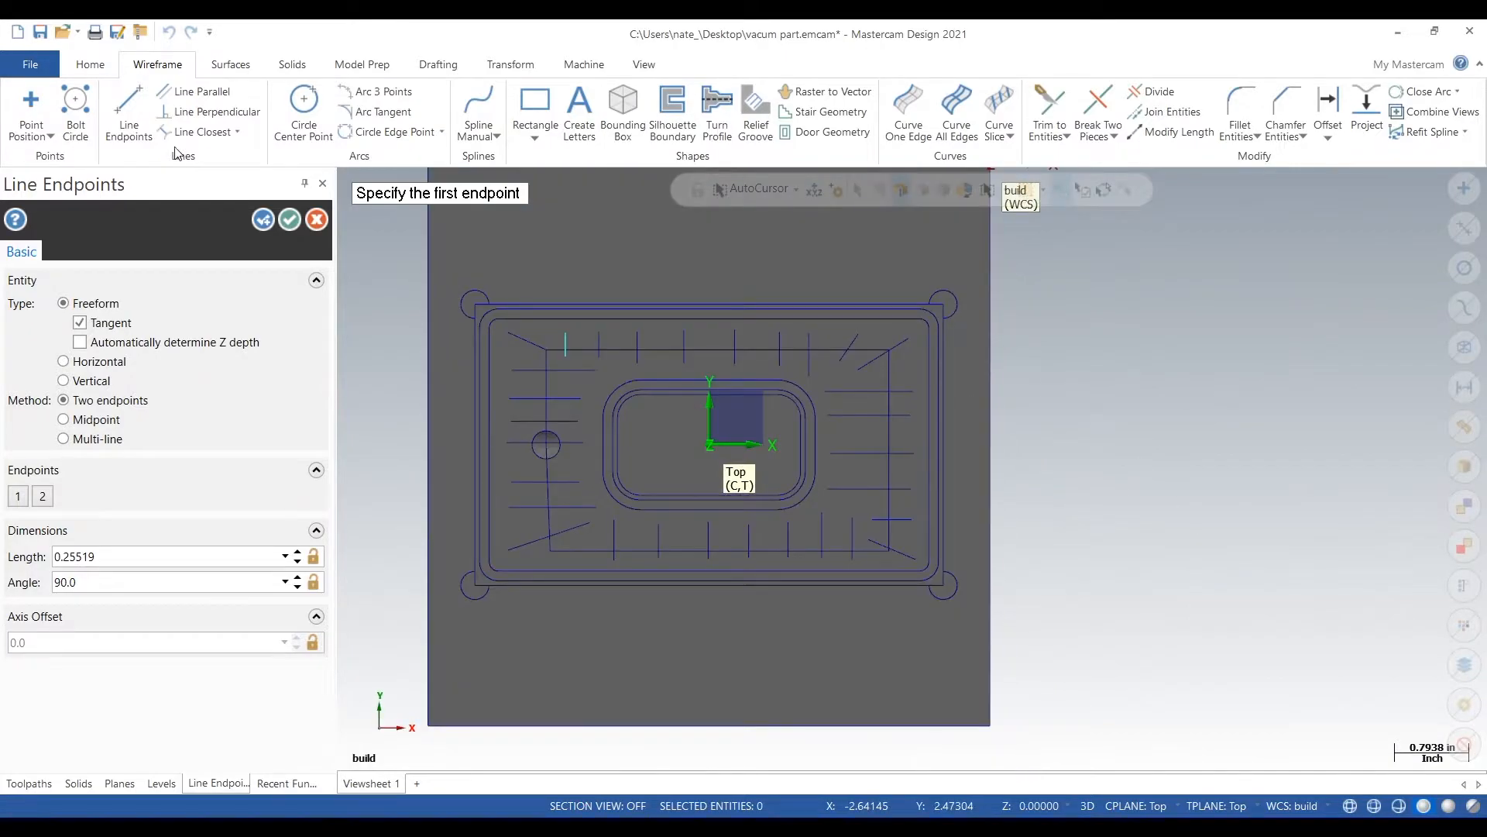
pyautogui.click(291, 225)
# Step: Select all lines of the airway loop with its cross lines and move them to level 6, "vacum airway"
pyautogui.scroll(1, 474, 304)
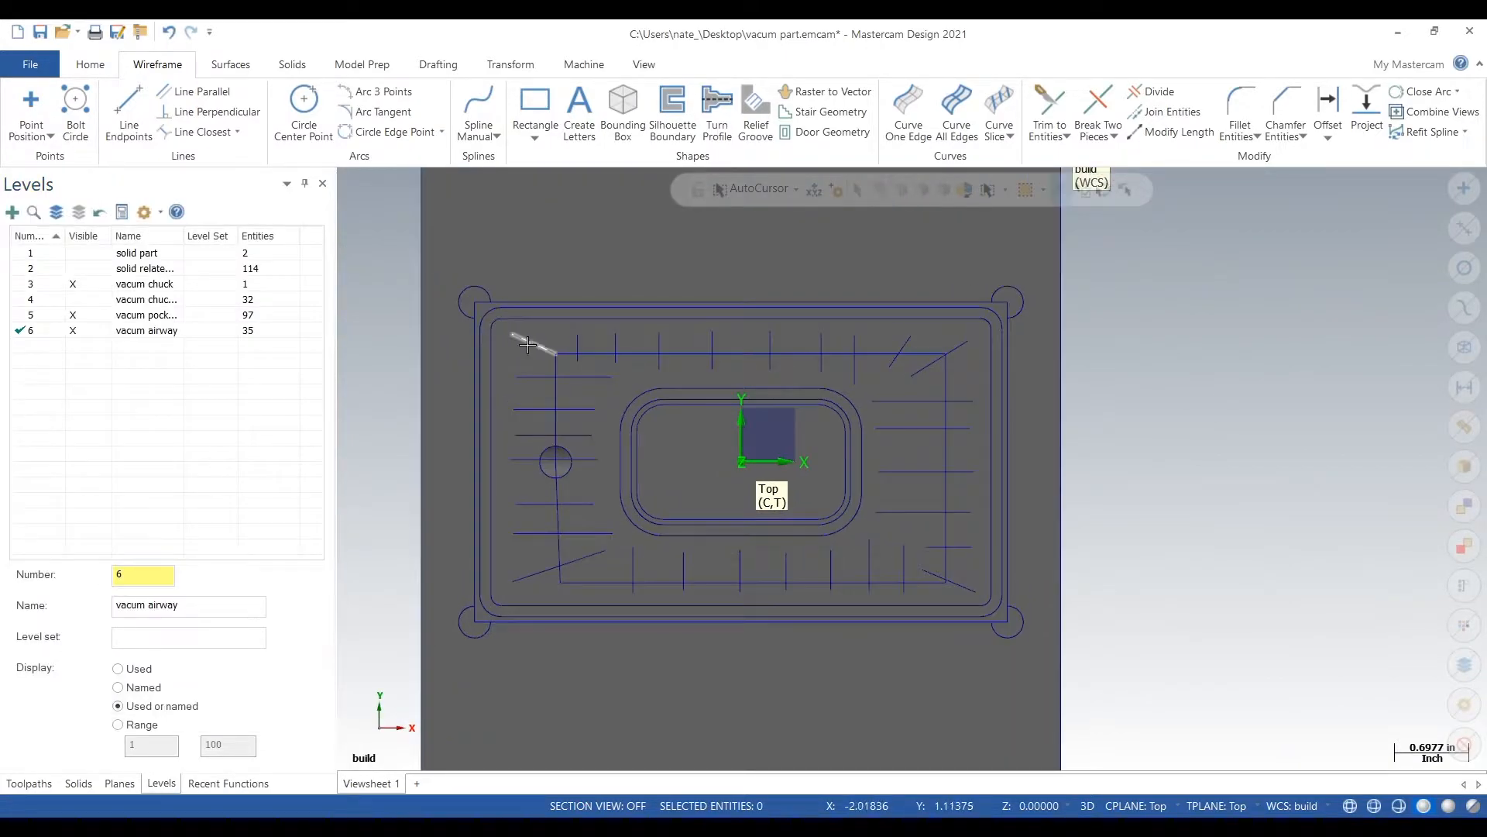
pyautogui.click(550, 364)
pyautogui.click(554, 370)
pyautogui.click(536, 376)
pyautogui.click(533, 408)
pyautogui.click(530, 435)
pyautogui.click(526, 460)
pyautogui.click(542, 504)
pyautogui.click(544, 533)
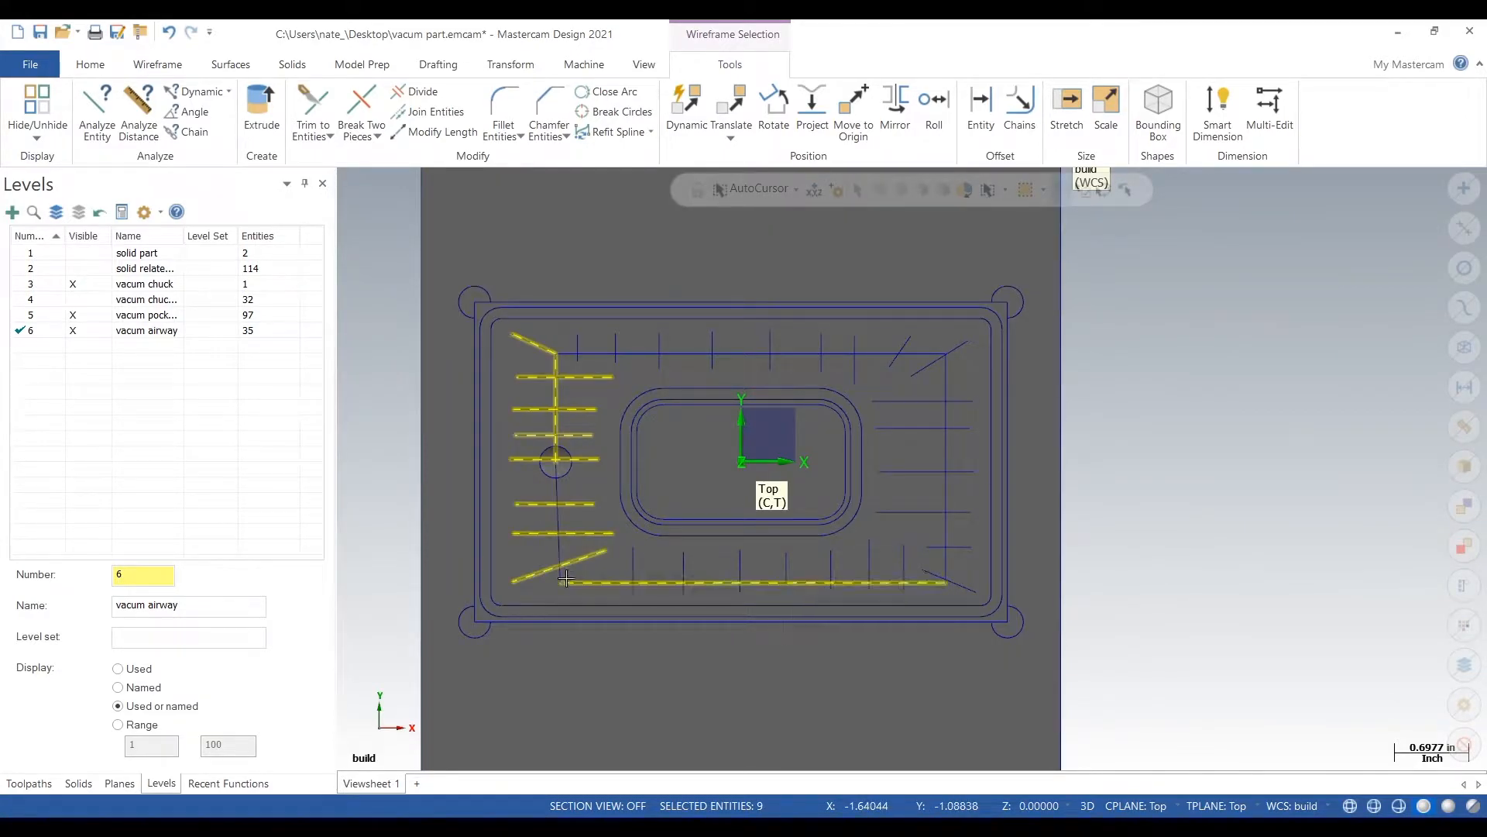
pyautogui.click(634, 571)
pyautogui.click(608, 582)
pyautogui.click(557, 546)
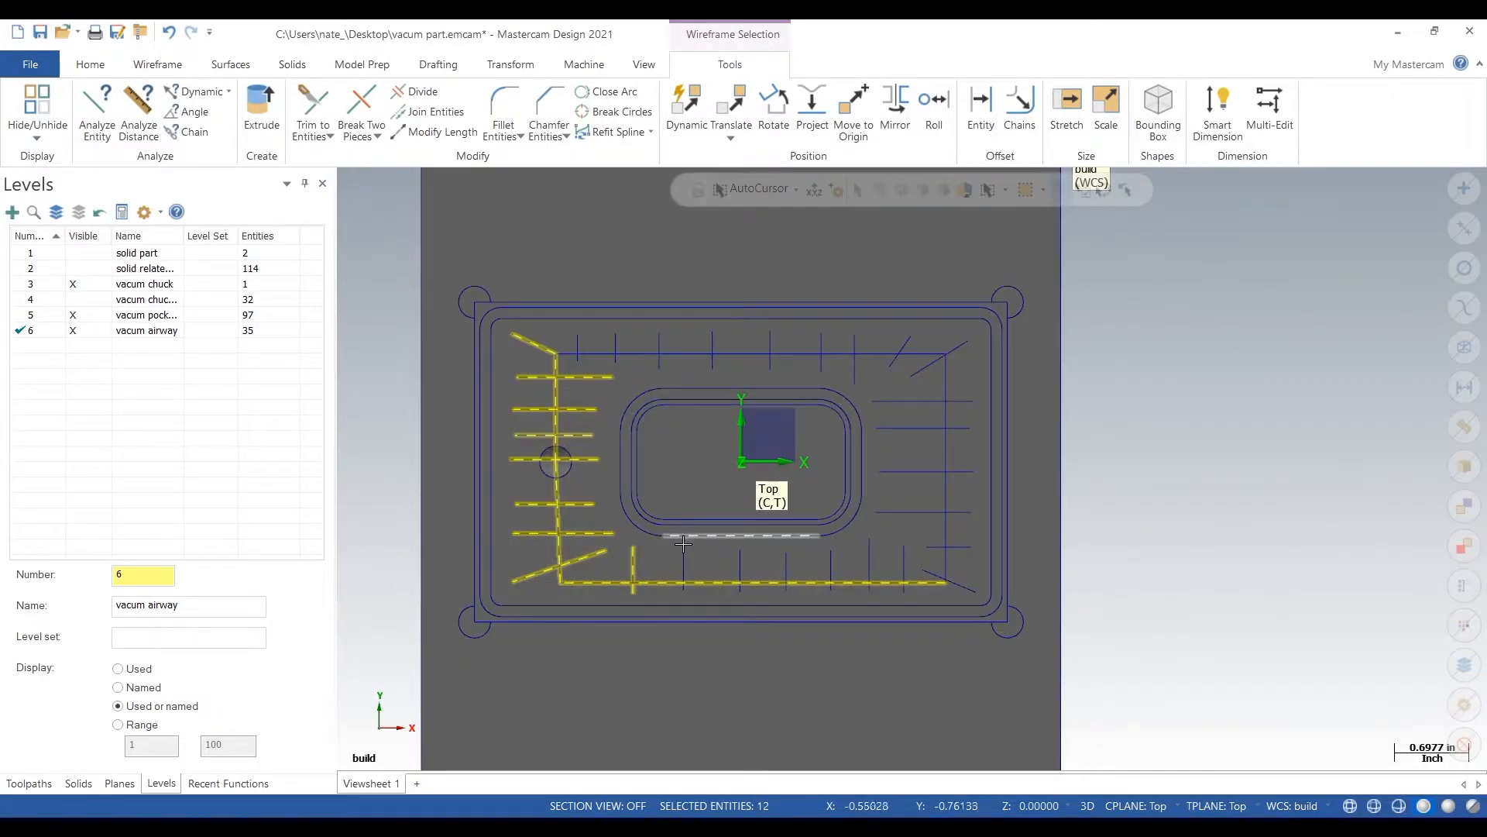
pyautogui.click(683, 569)
pyautogui.click(740, 569)
pyautogui.click(831, 563)
pyautogui.click(904, 561)
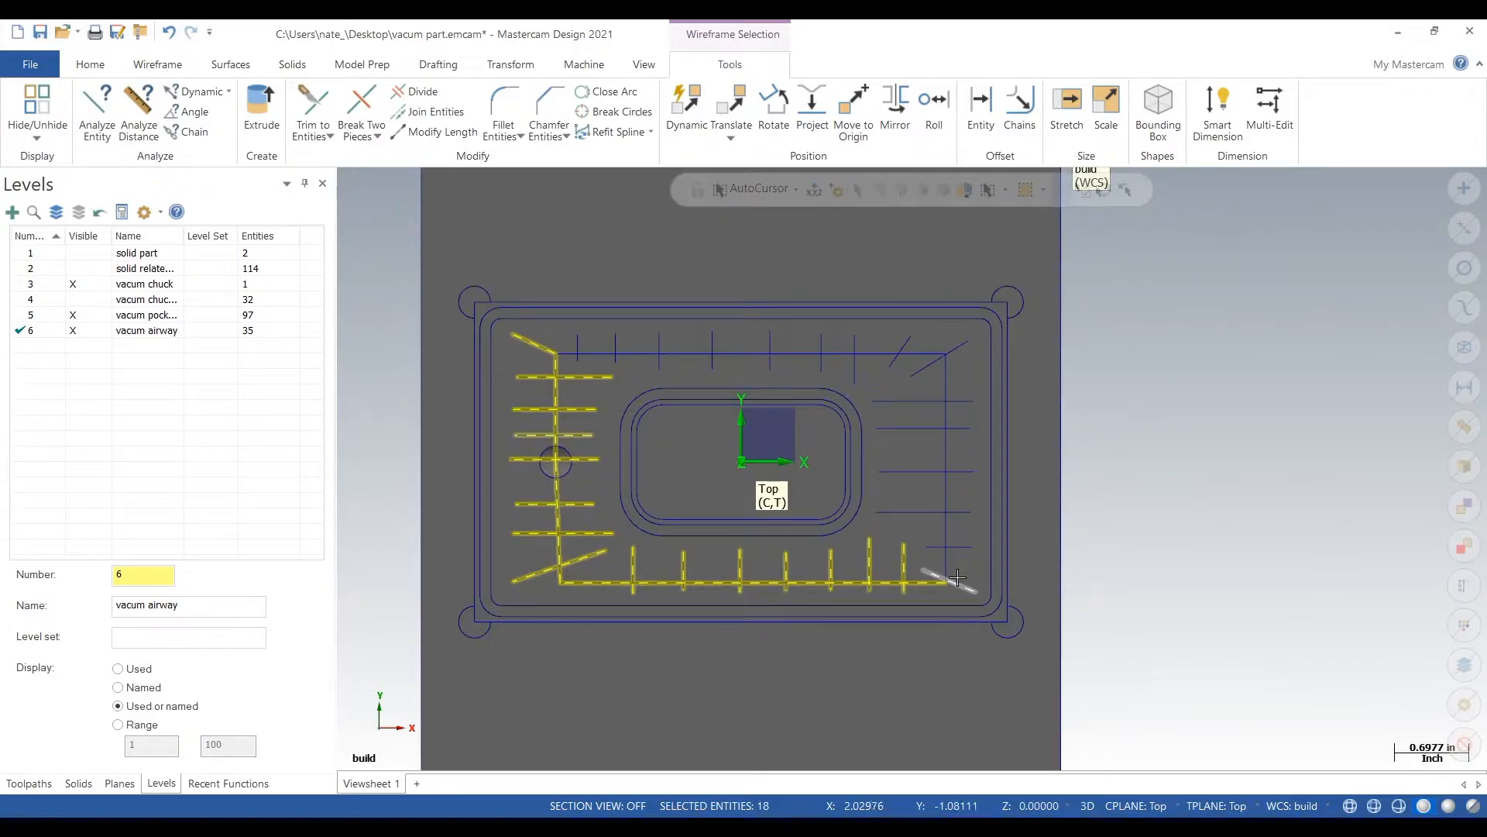
pyautogui.click(946, 542)
pyautogui.click(922, 512)
pyautogui.click(906, 471)
pyautogui.click(893, 427)
pyautogui.click(899, 401)
pyautogui.click(926, 368)
pyautogui.click(905, 356)
pyautogui.click(770, 361)
pyautogui.click(712, 364)
pyautogui.click(658, 362)
pyautogui.click(617, 344)
pyautogui.click(579, 342)
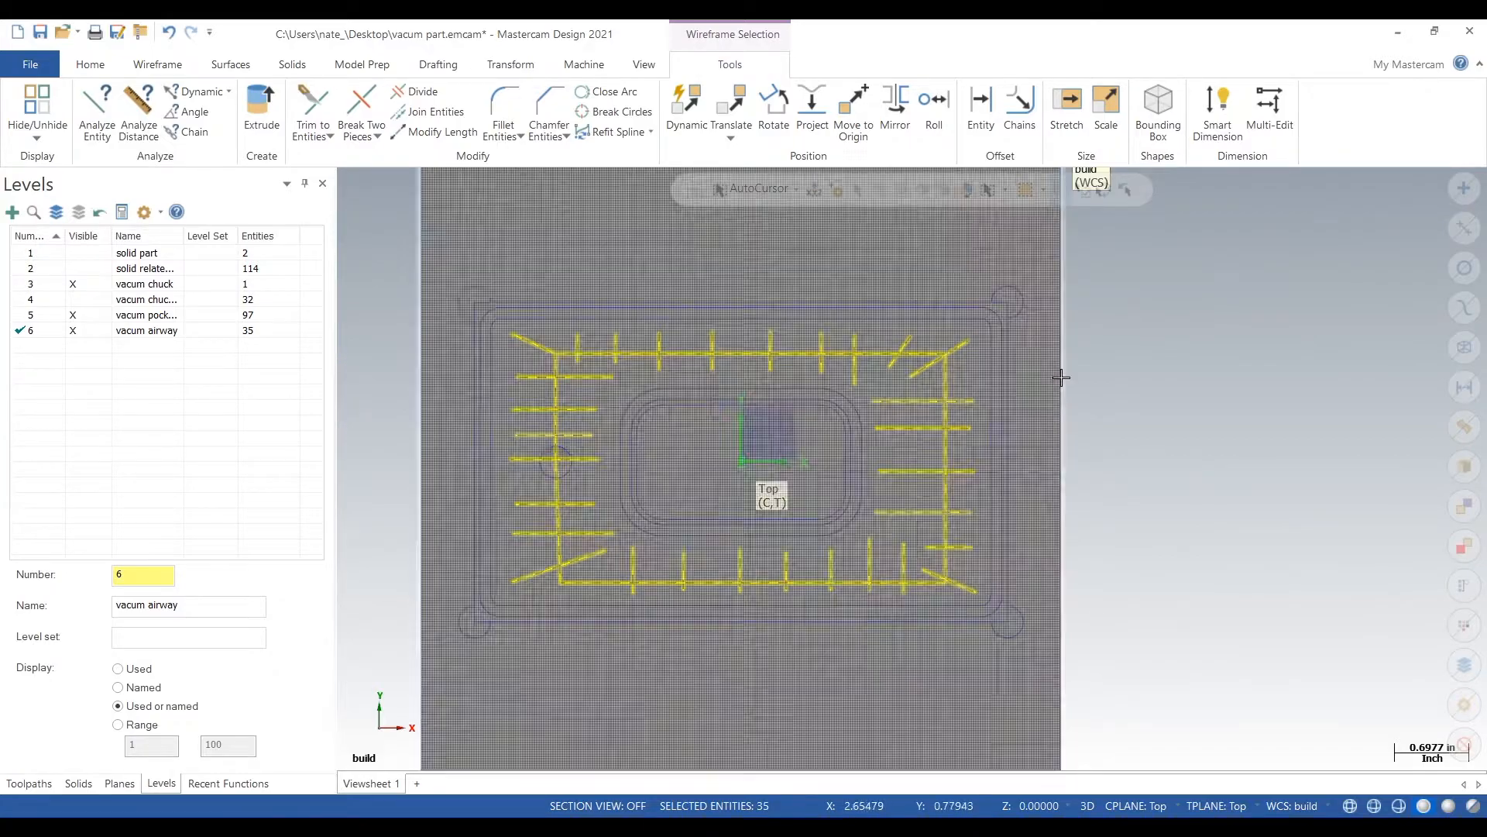
pyautogui.rightClick(1131, 361)
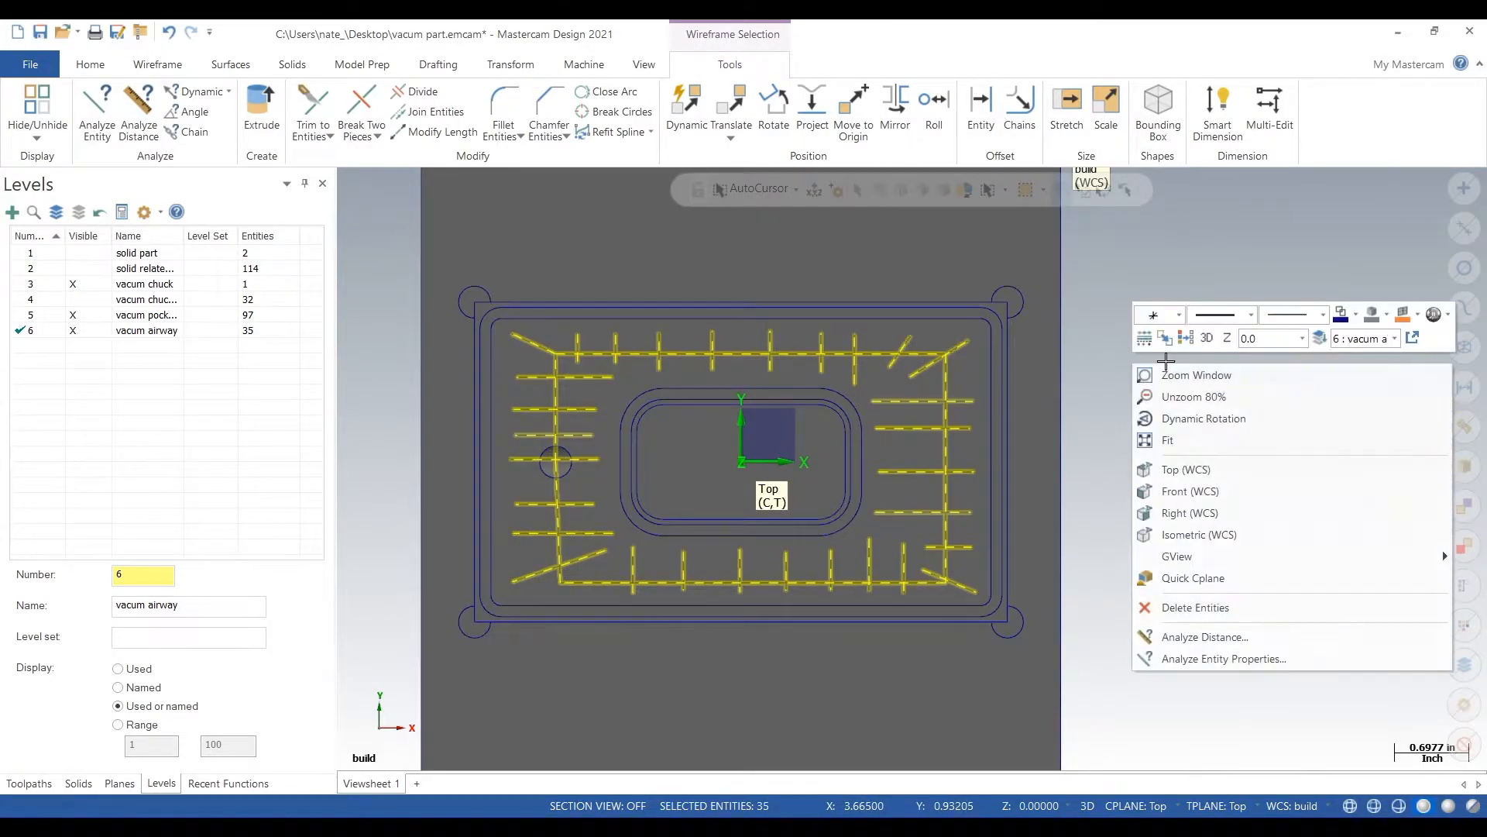
pyautogui.click(1320, 338)
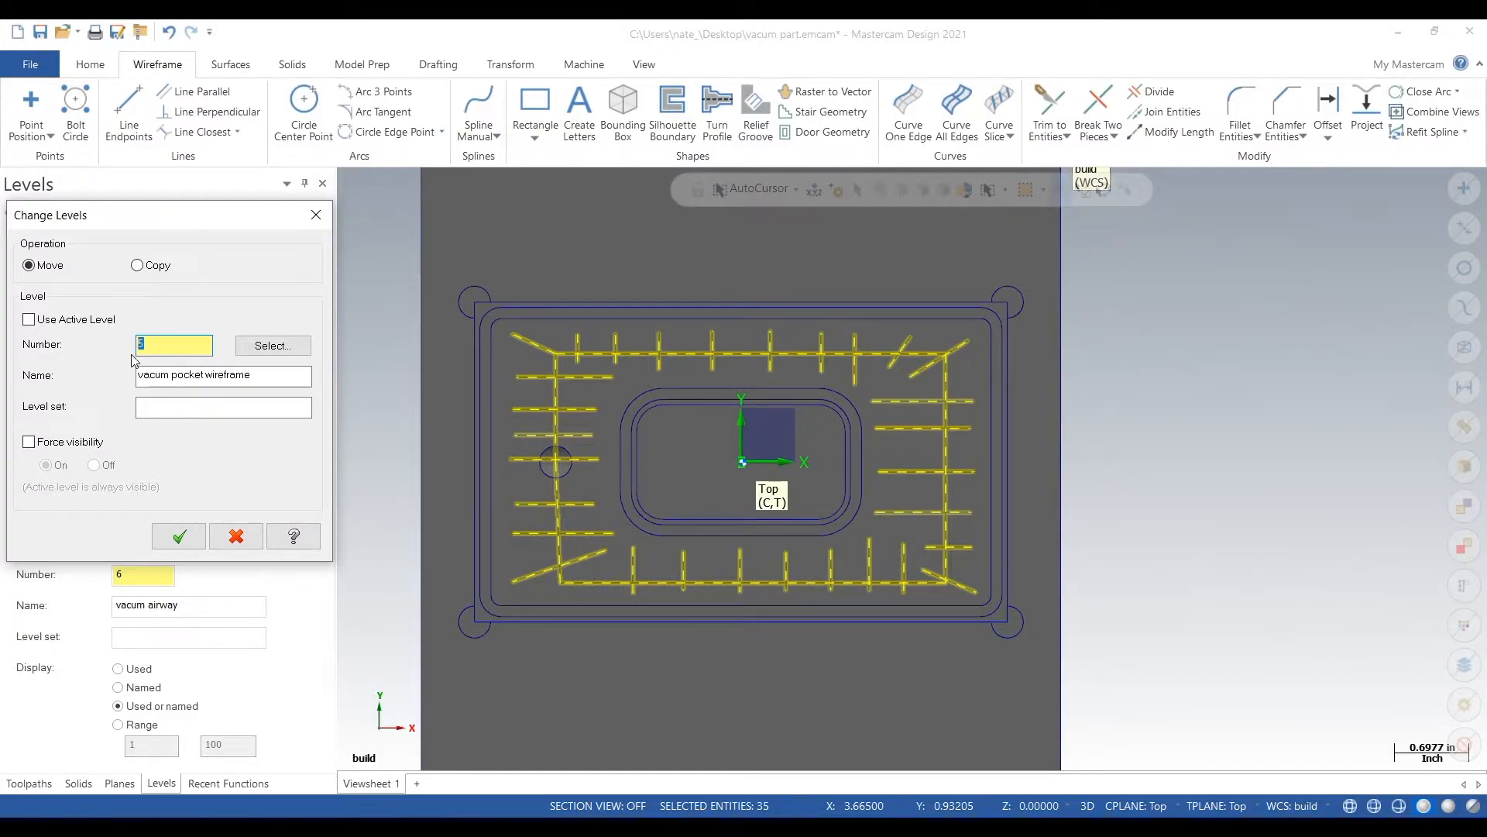
pyautogui.write('6')
pyautogui.press('Tab')
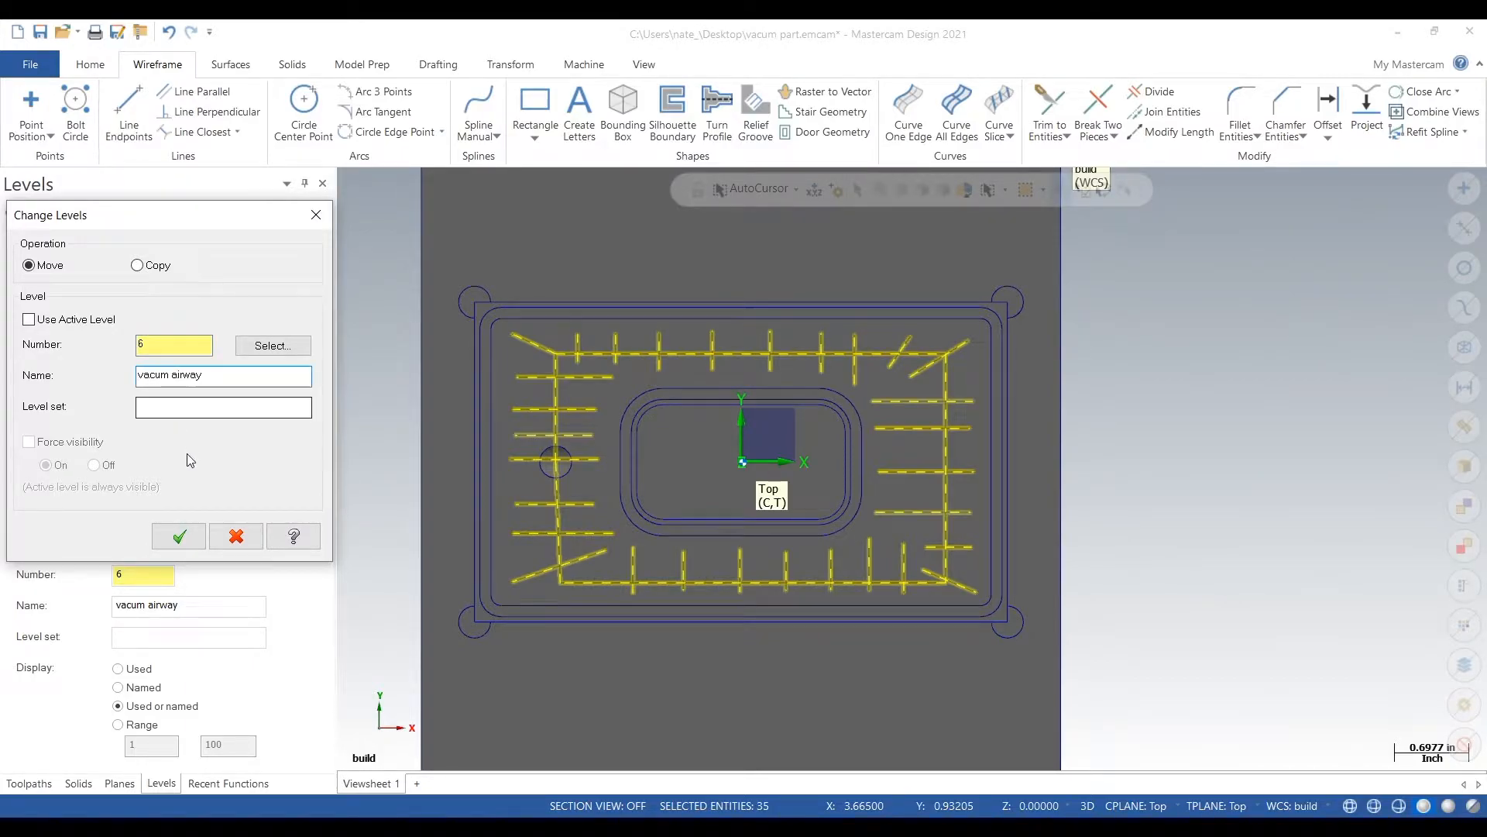
pyautogui.click(179, 536)
# Step: Hide level 5, the vacuum pocket wireframe, and show level 1, "solid part", on the chuck
pyautogui.click(94, 314)
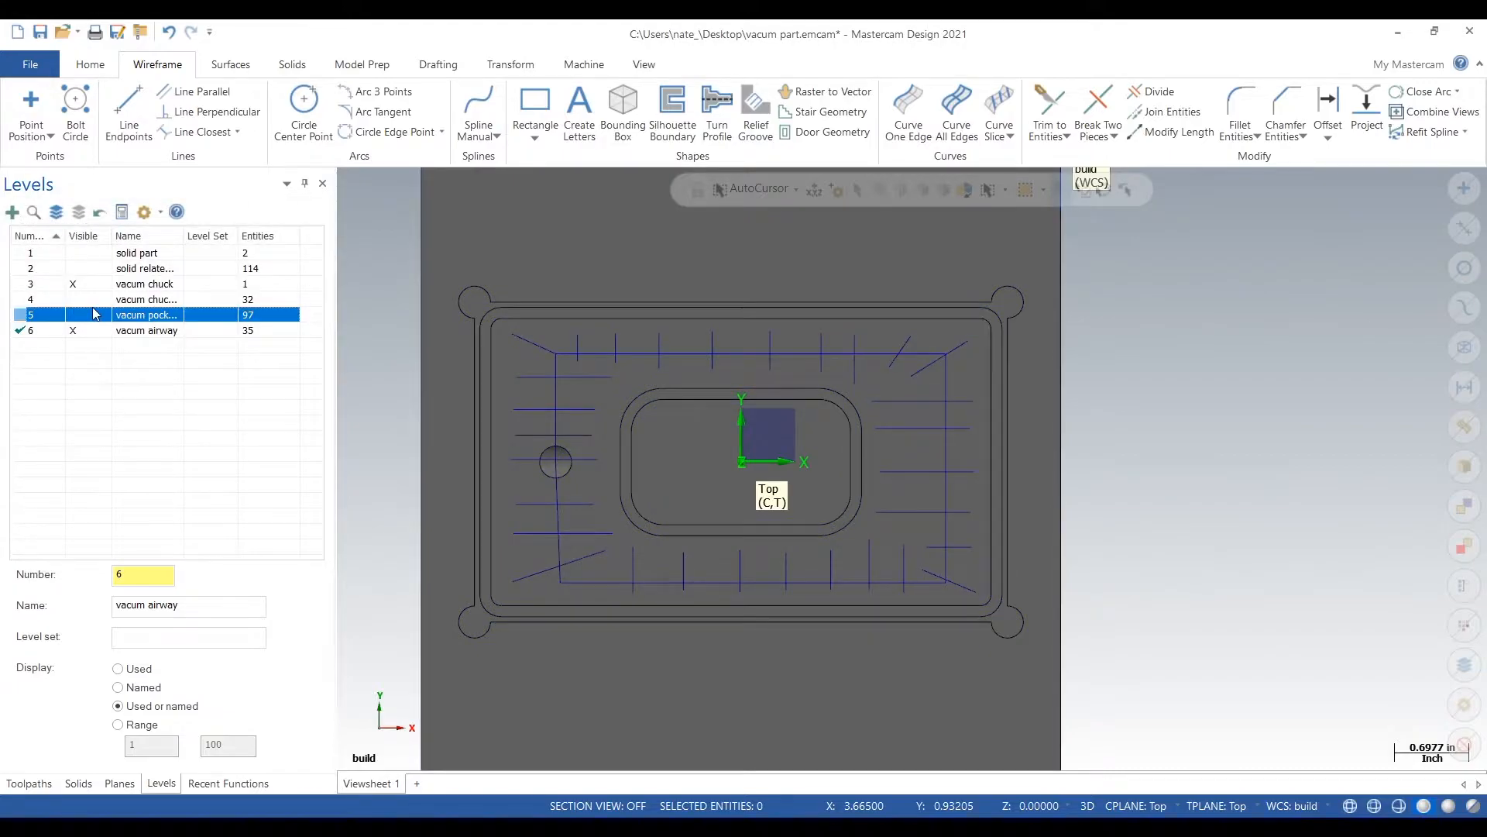
pyautogui.moveTo(1166, 559); pyautogui.dragTo(1356, 555, button='middle')
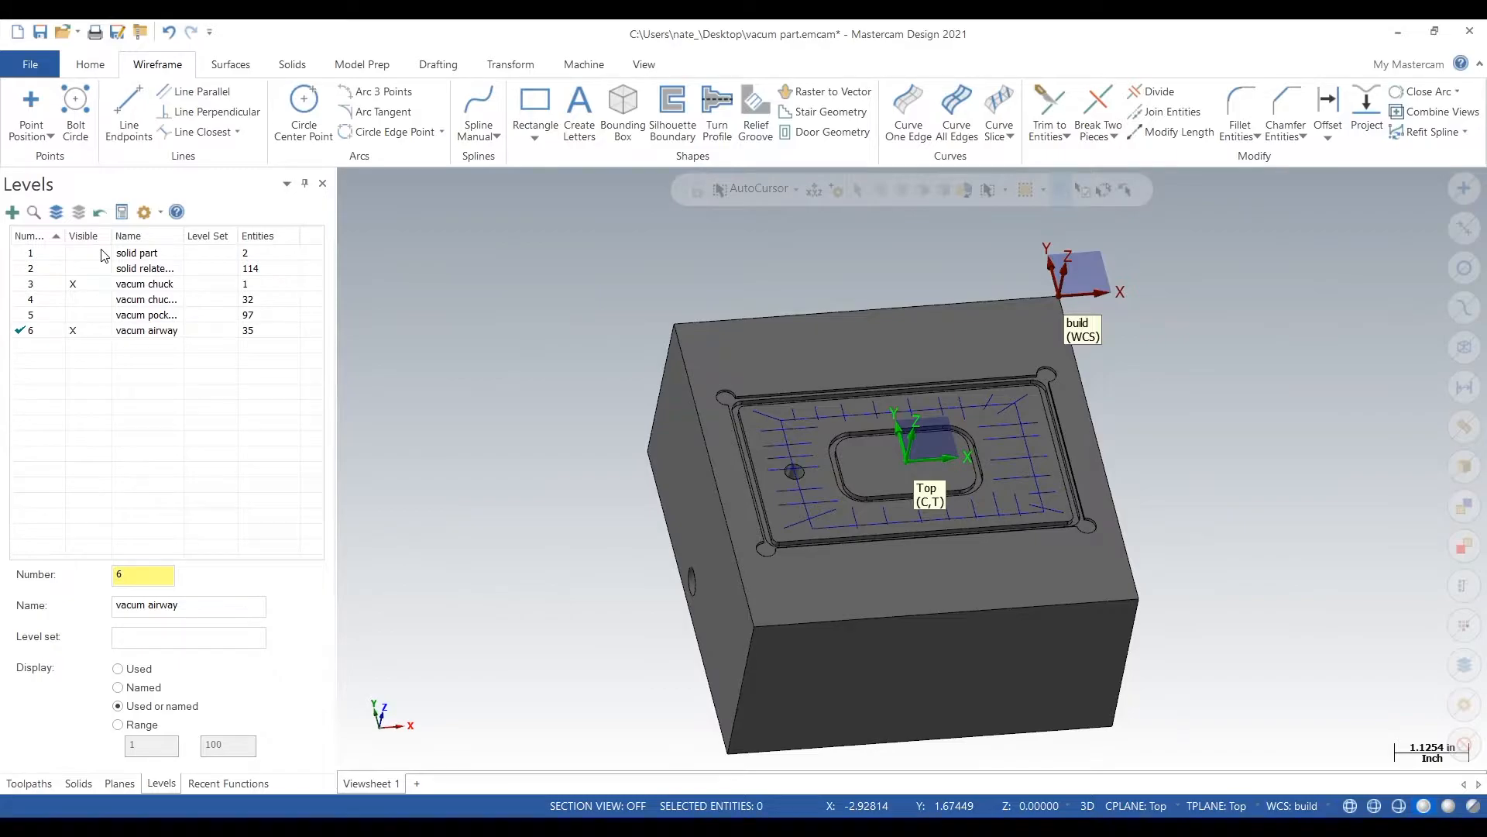
pyautogui.click(72, 253)
pyautogui.moveTo(607, 474)
pyautogui.mouseDown(button='middle')
pyautogui.moveTo(621, 512)
pyautogui.moveTo(608, 493)
pyautogui.mouseUp(button='middle')
pyautogui.scroll(5, 864, 469)
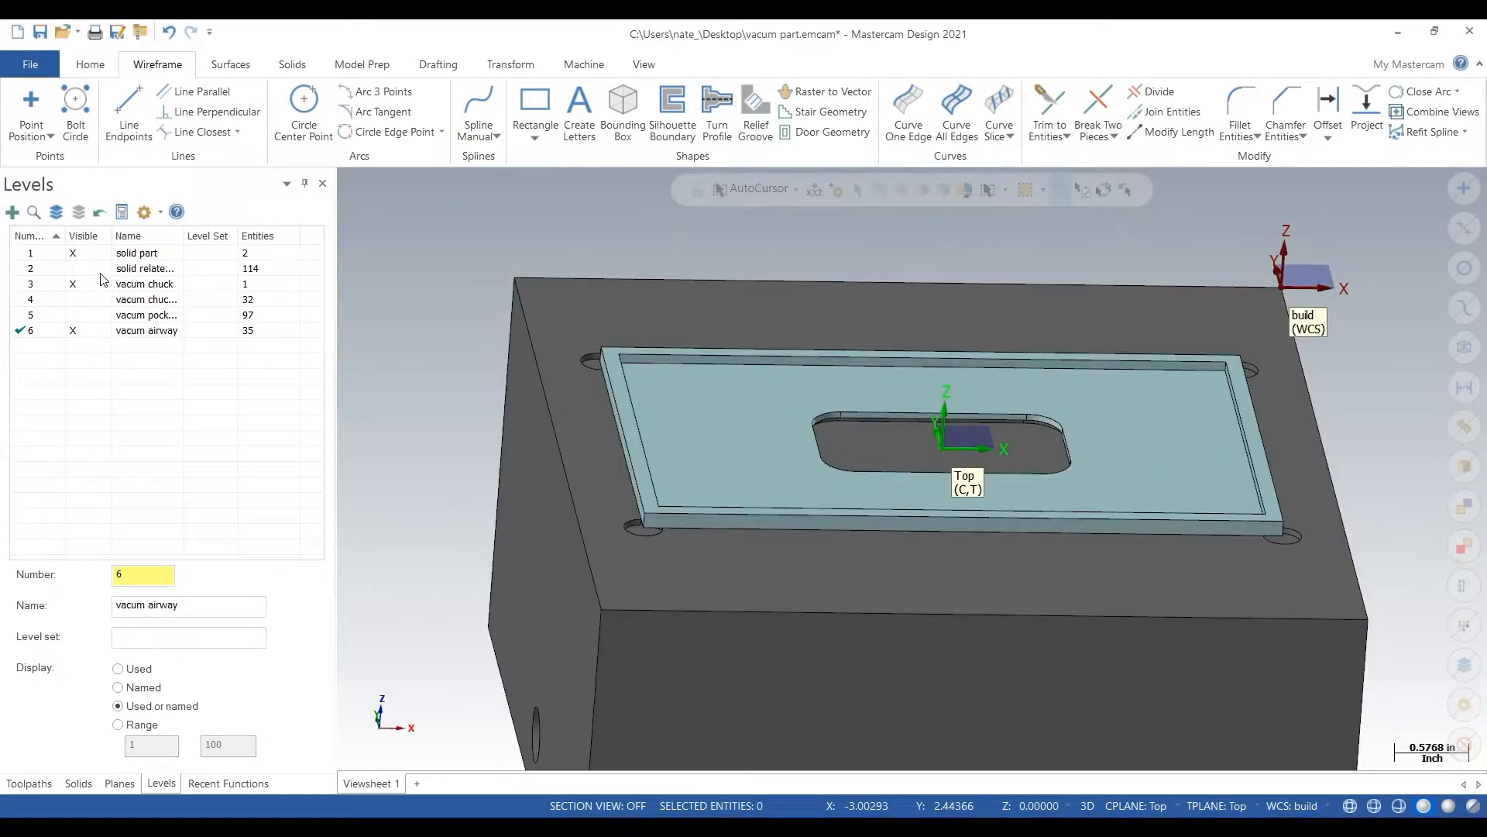
# Step: Make level 2, "solid related wireframe", active and leave only it and the solid part visible, hiding the chuck and airway levels
pyautogui.click(71, 268)
pyautogui.click(48, 255)
pyautogui.click(76, 284)
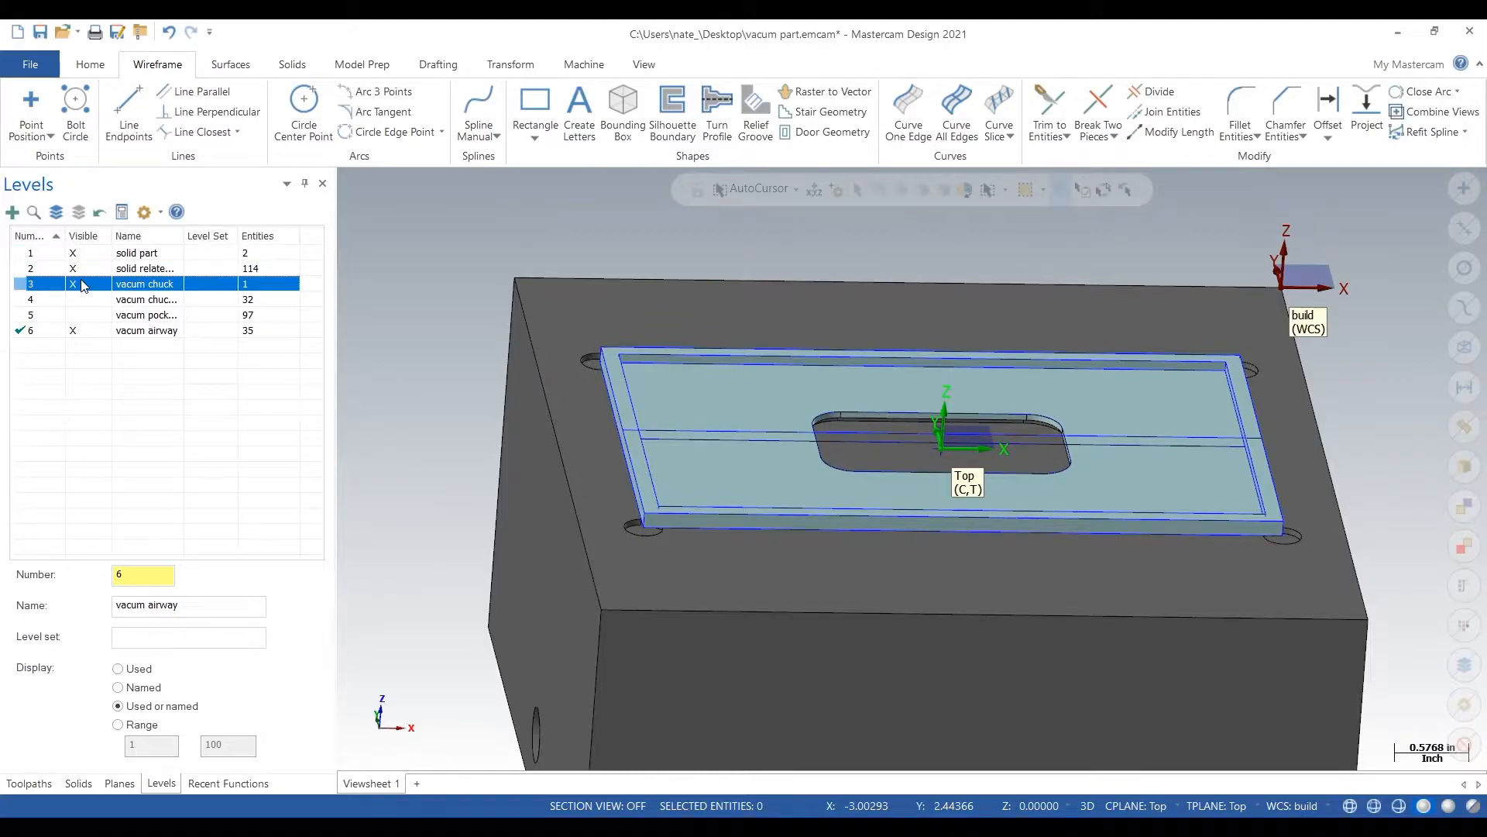
pyautogui.click(92, 331)
pyautogui.moveTo(485, 266)
pyautogui.mouseDown()
pyautogui.moveTo(523, 299)
pyautogui.moveTo(1212, 614)
pyautogui.moveTo(1334, 602)
pyautogui.moveTo(791, 462)
pyautogui.moveTo(522, 349)
pyautogui.moveTo(496, 287)
pyautogui.mouseUp()
pyautogui.click(59, 273)
pyautogui.click(87, 333)
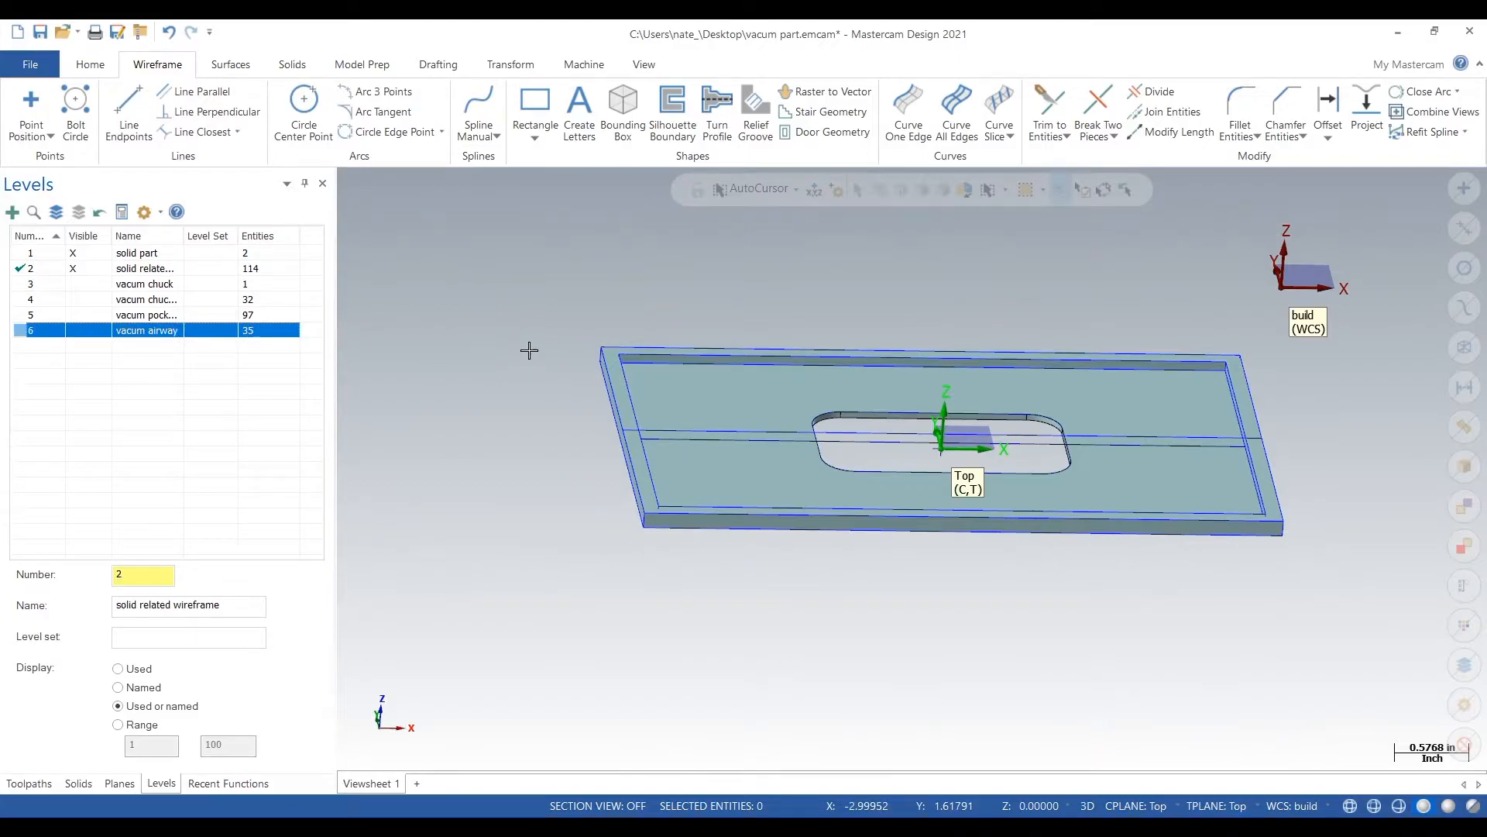
# Step: Move the solid part and its related wireframe by -0.05 in Z with Translate
pyautogui.moveTo(485, 287); pyautogui.dragTo(1355, 662)
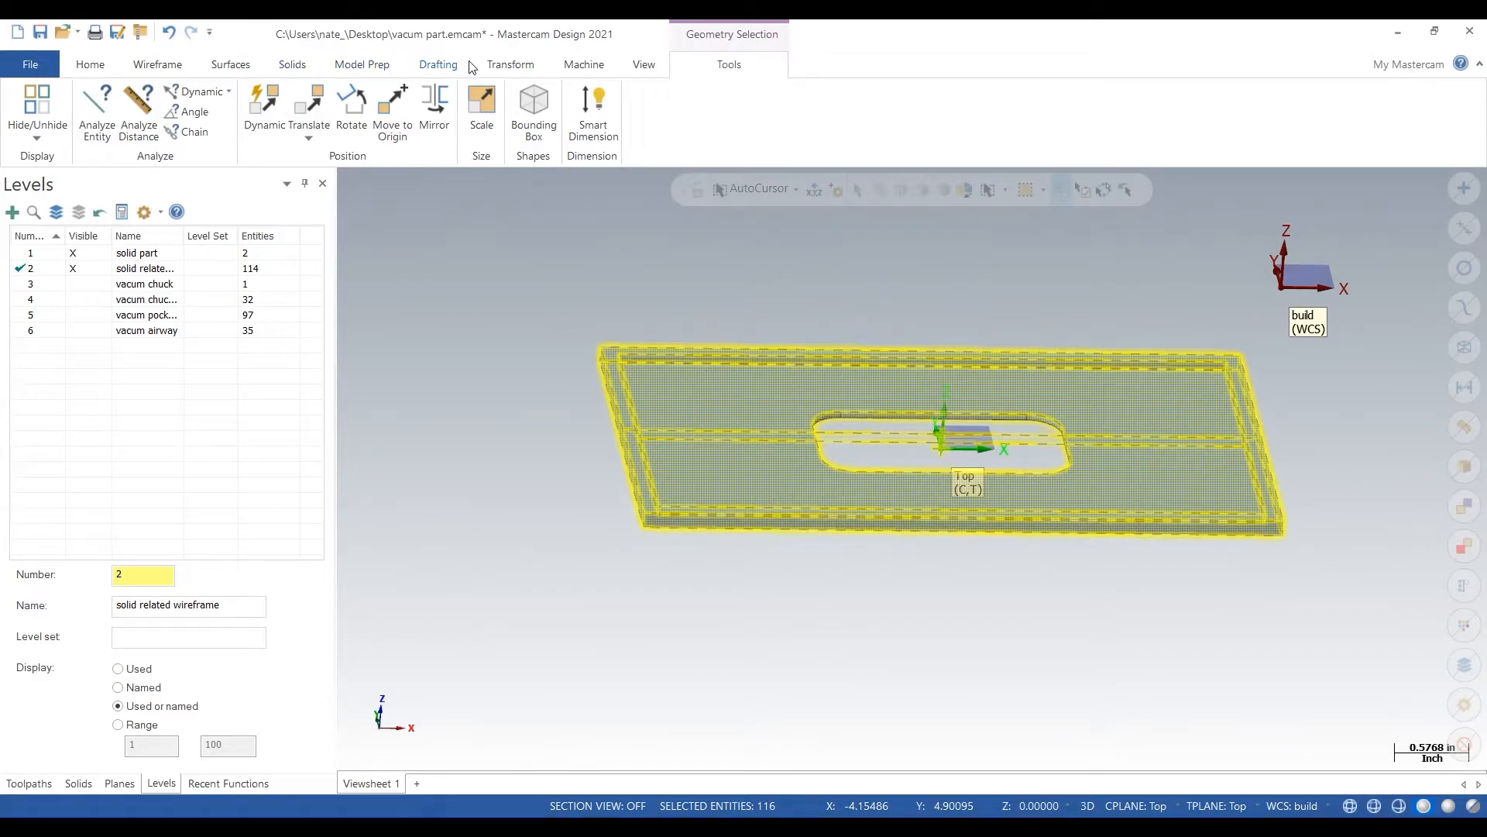
pyautogui.click(511, 65)
pyautogui.click(72, 104)
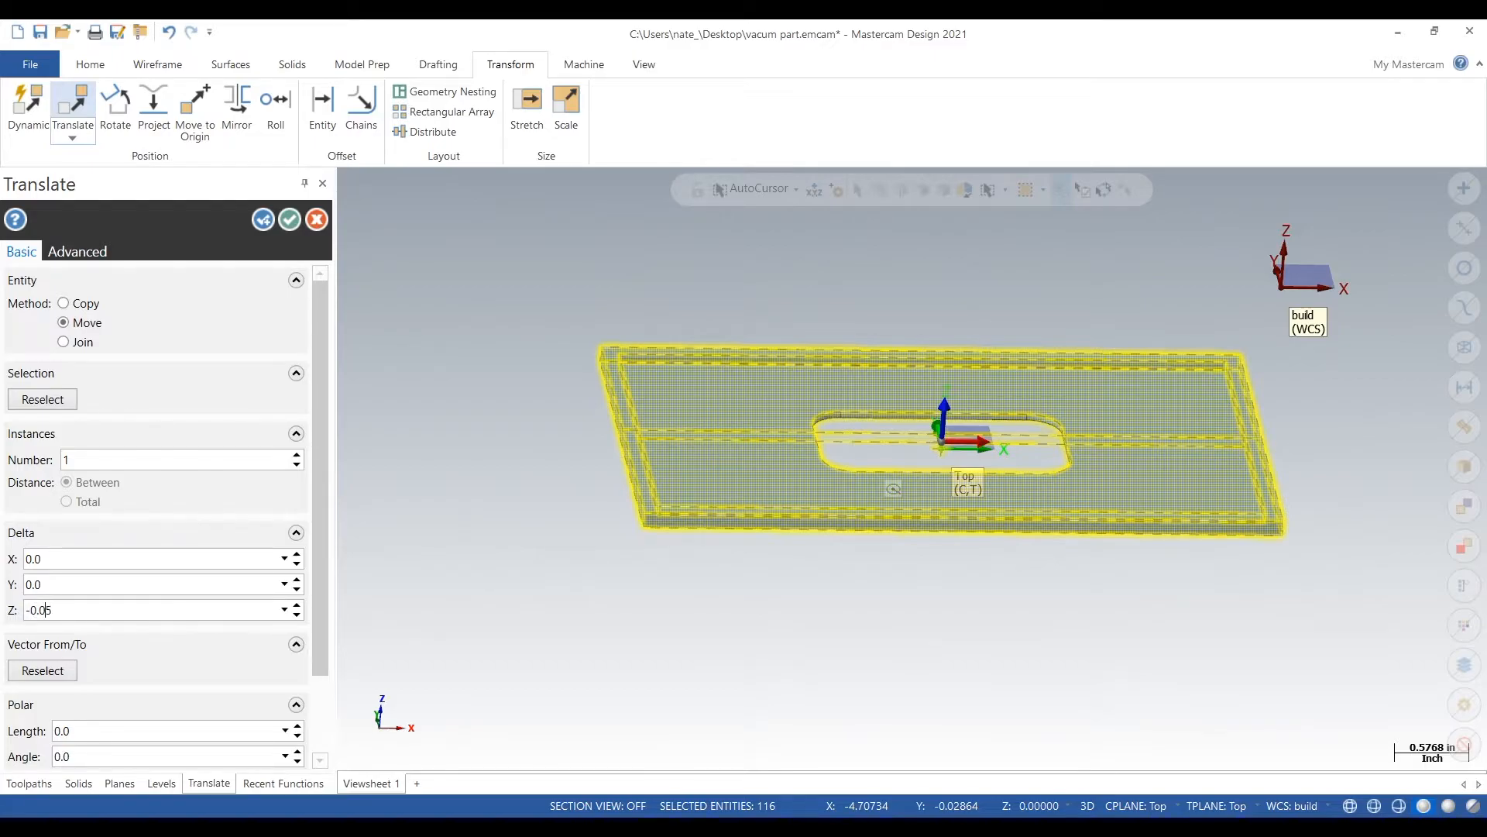
pyautogui.click(172, 609)
pyautogui.write('-0.05')
pyautogui.press('Tab')
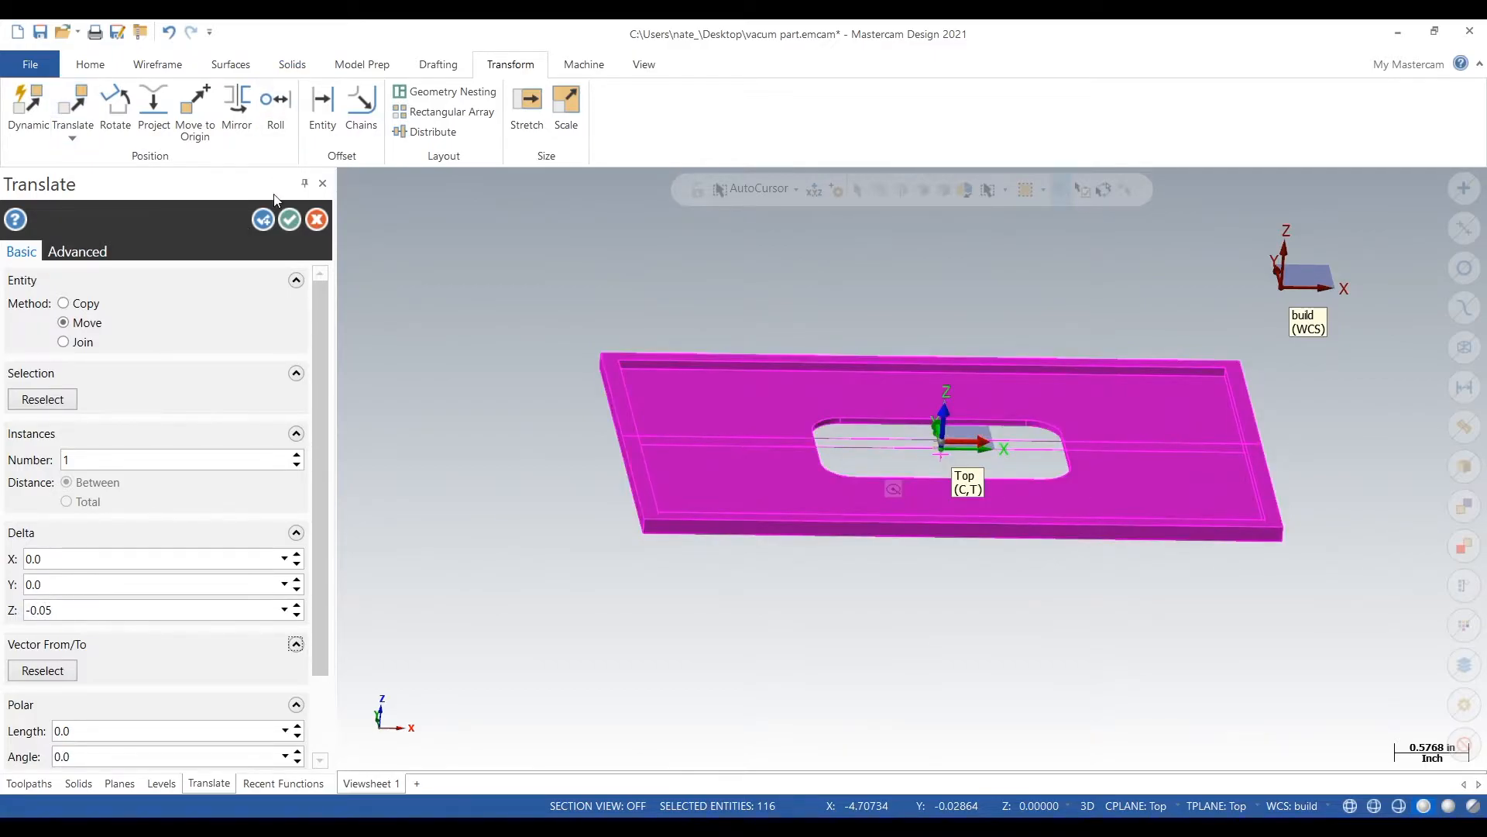
pyautogui.click(289, 220)
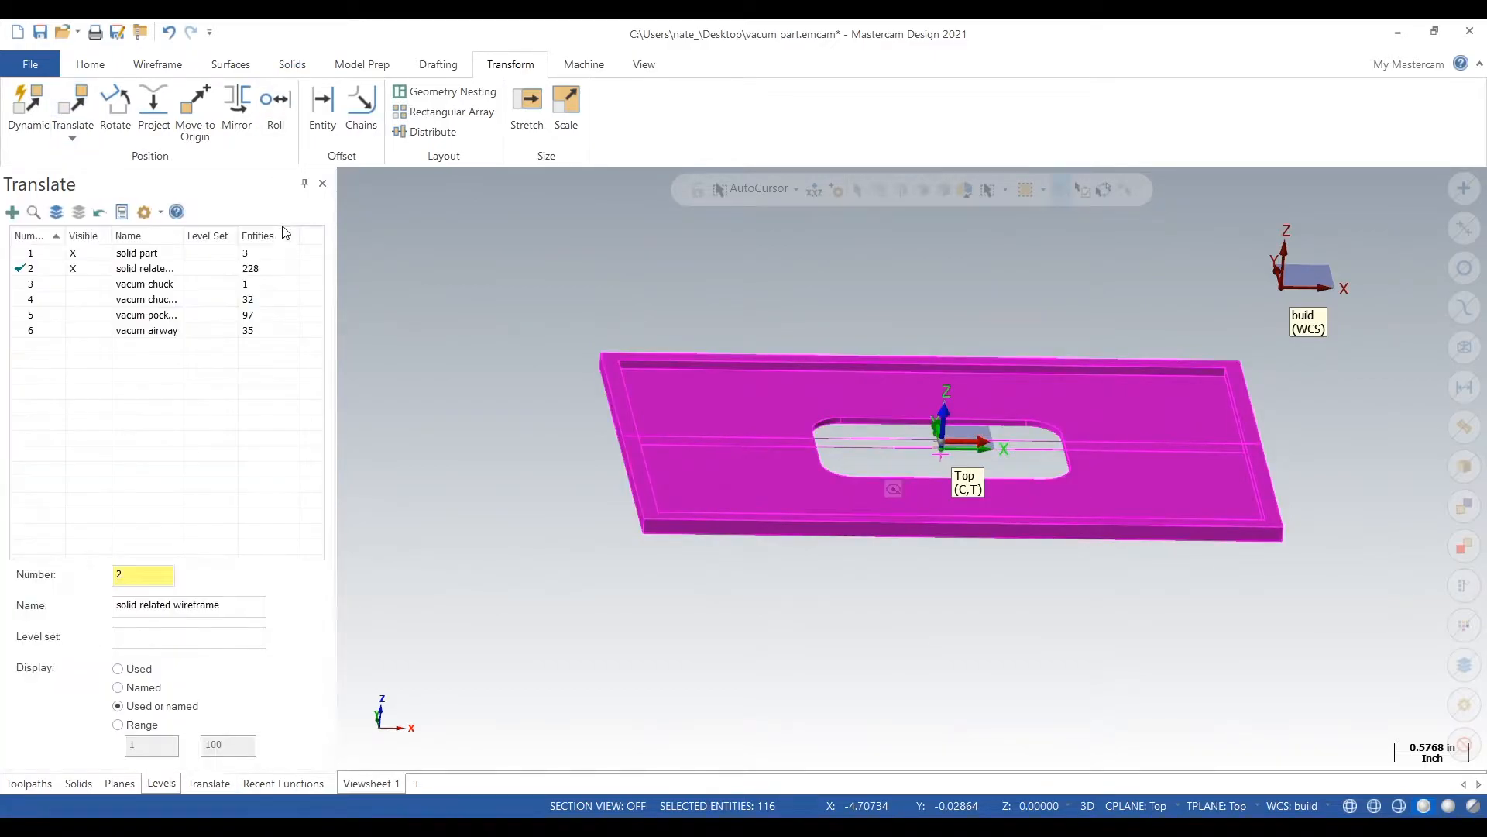
# Step: Make the solid part level active, hide its related wireframe and show the vacuum chuck level
pyautogui.click(60, 254)
pyautogui.click(74, 268)
pyautogui.click(74, 284)
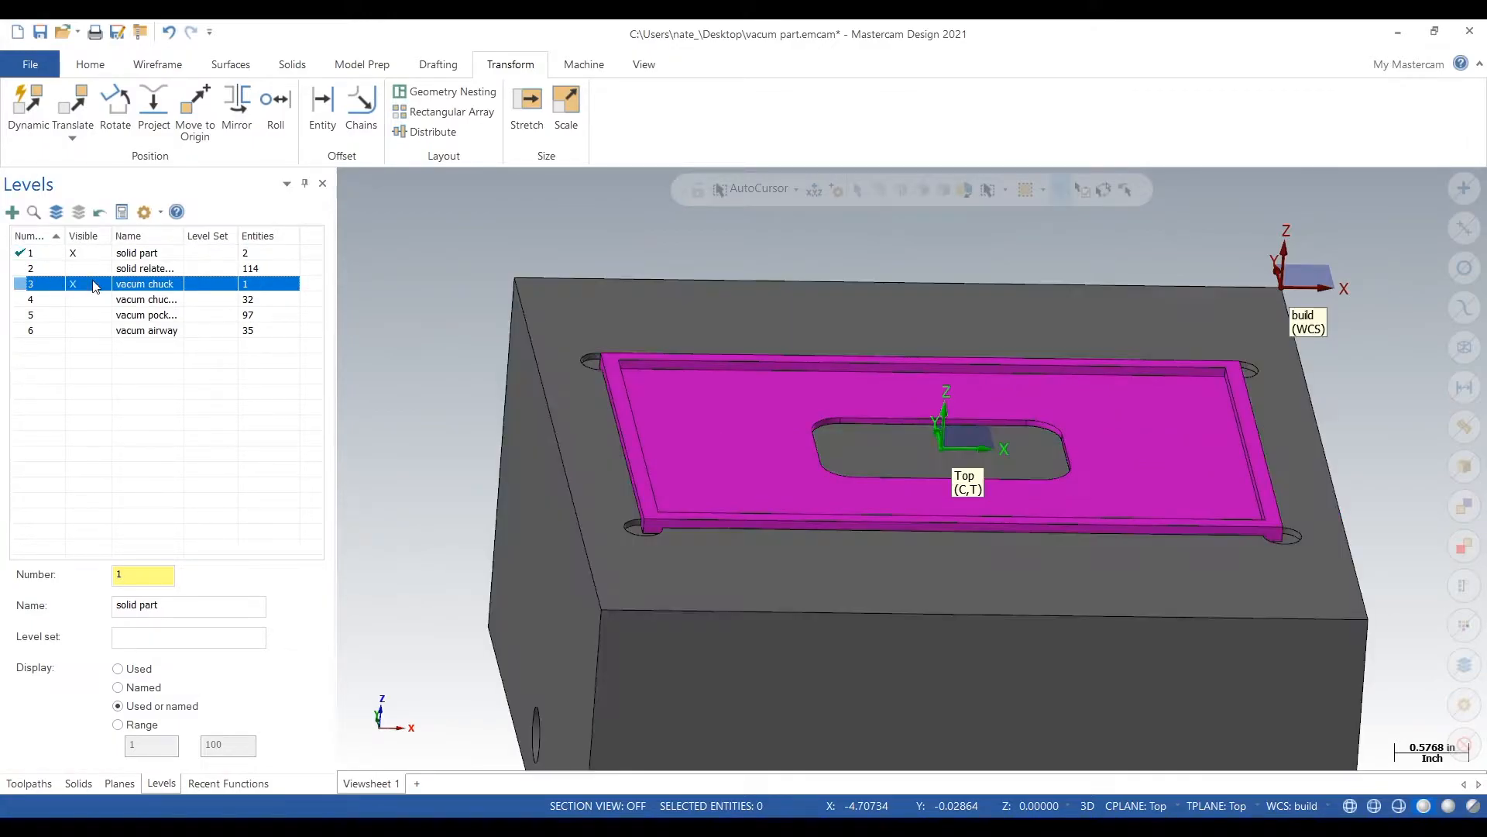
# Step: Inspect how the part seats in the chuck and clear the transform result colors
pyautogui.scroll(5, 627, 537)
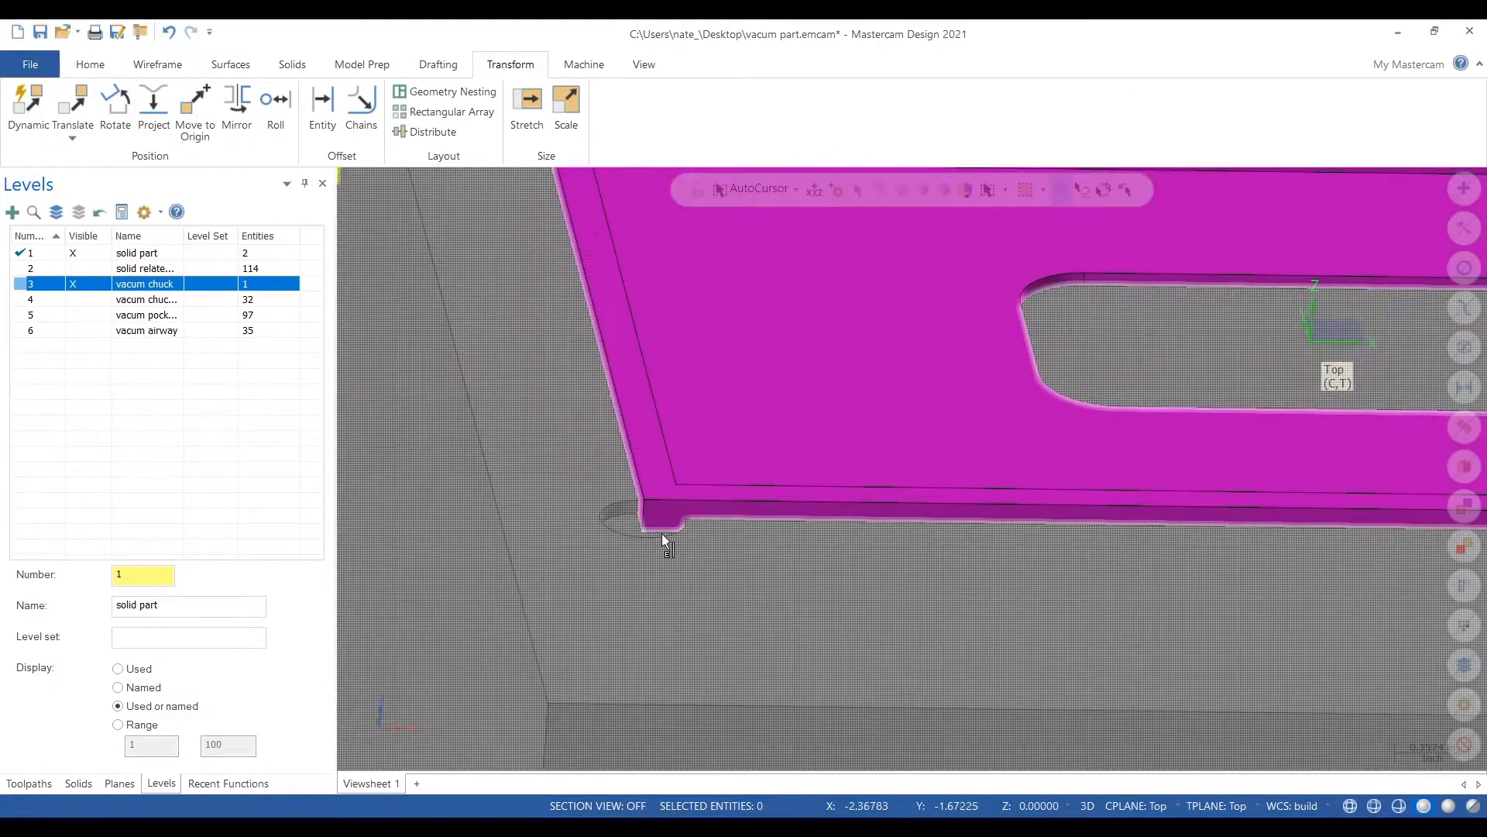
pyautogui.scroll(-6, 1206, 406)
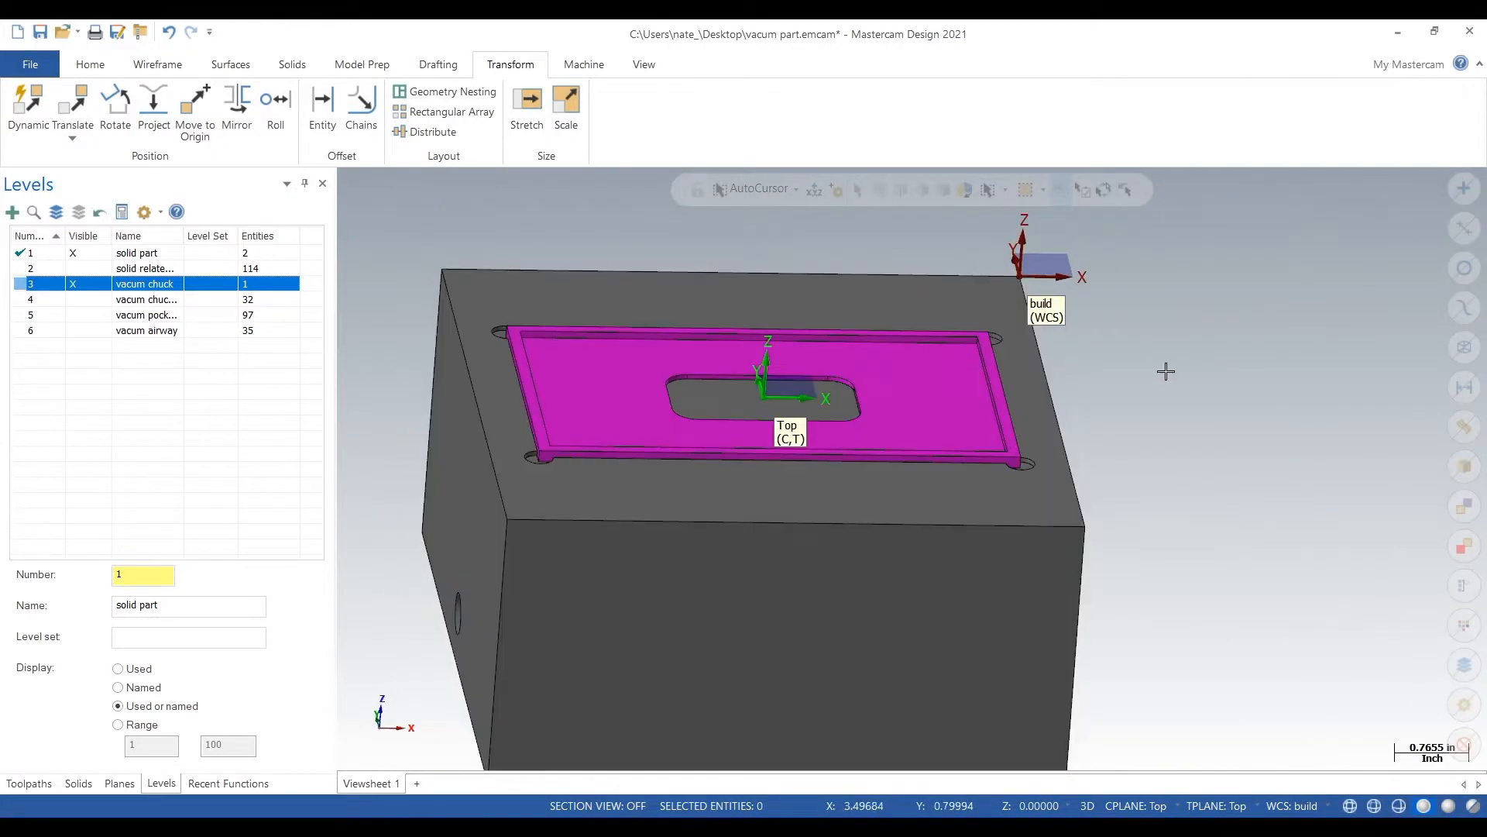
pyautogui.rightClick(1166, 372)
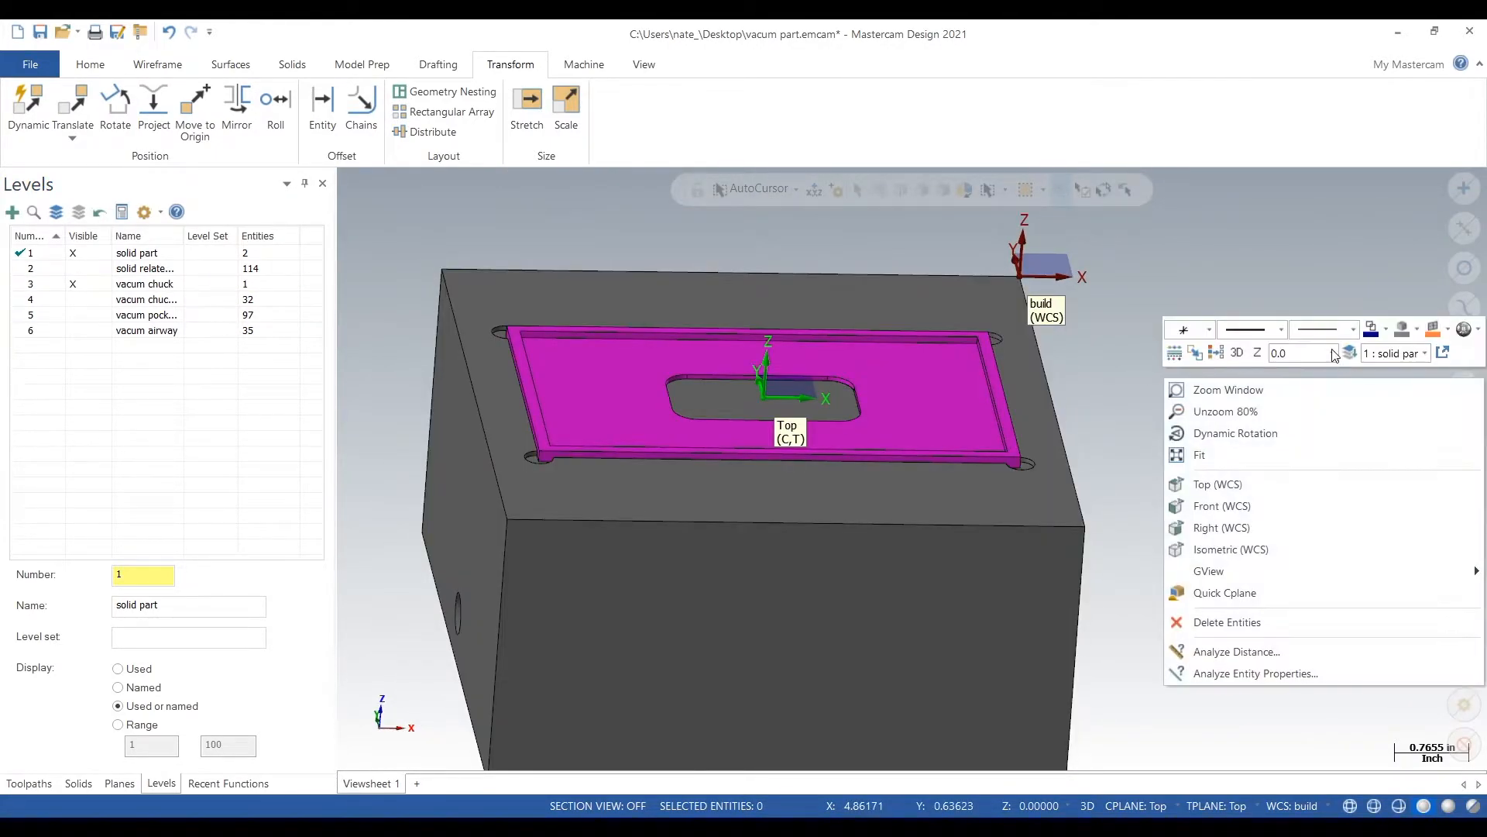
pyautogui.click(1215, 353)
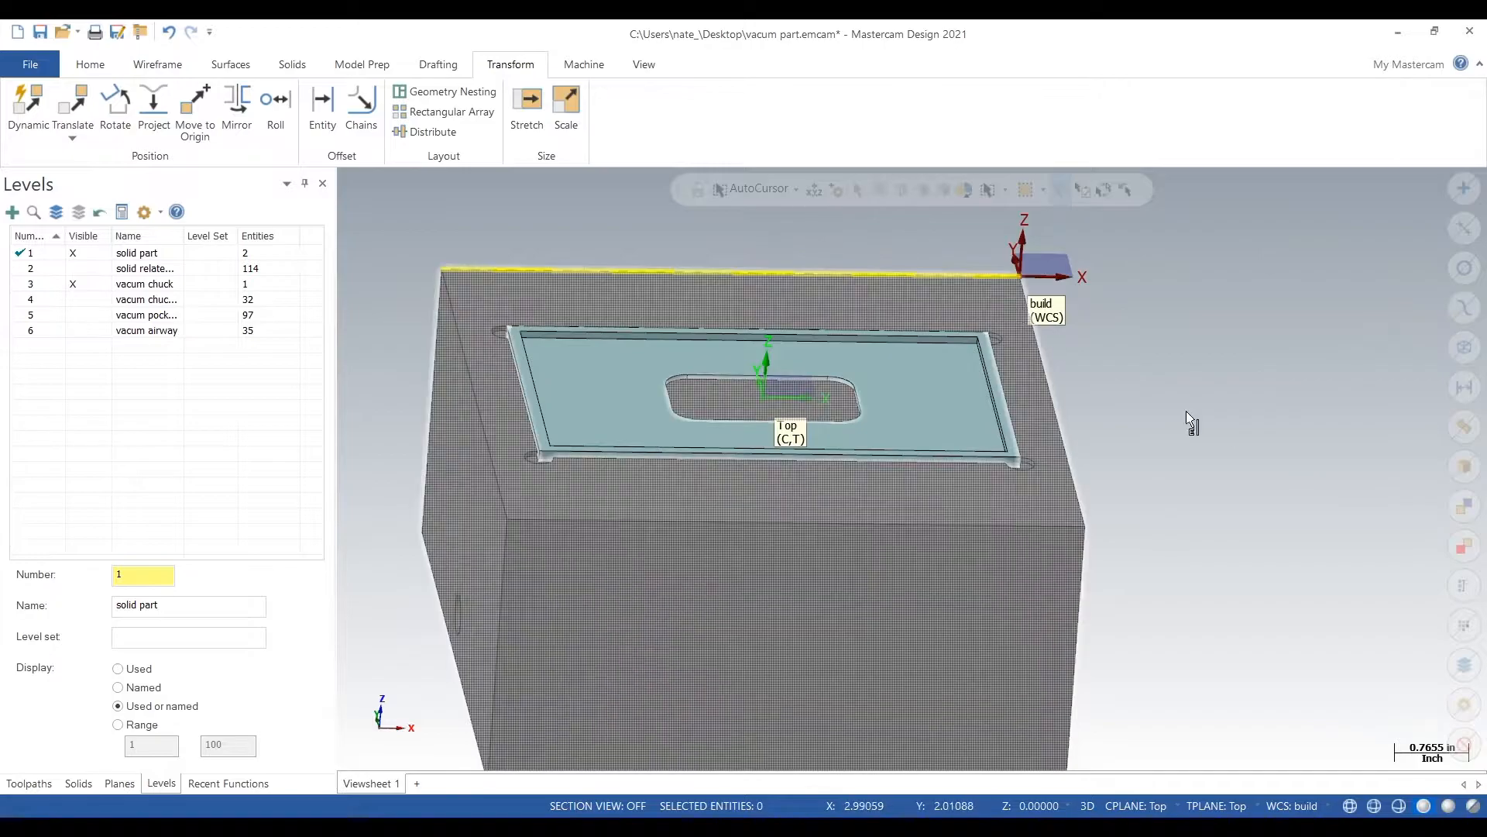
pyautogui.scroll(-2, 1241, 515)
pyautogui.moveTo(1242, 515); pyautogui.dragTo(1281, 535, button='middle')
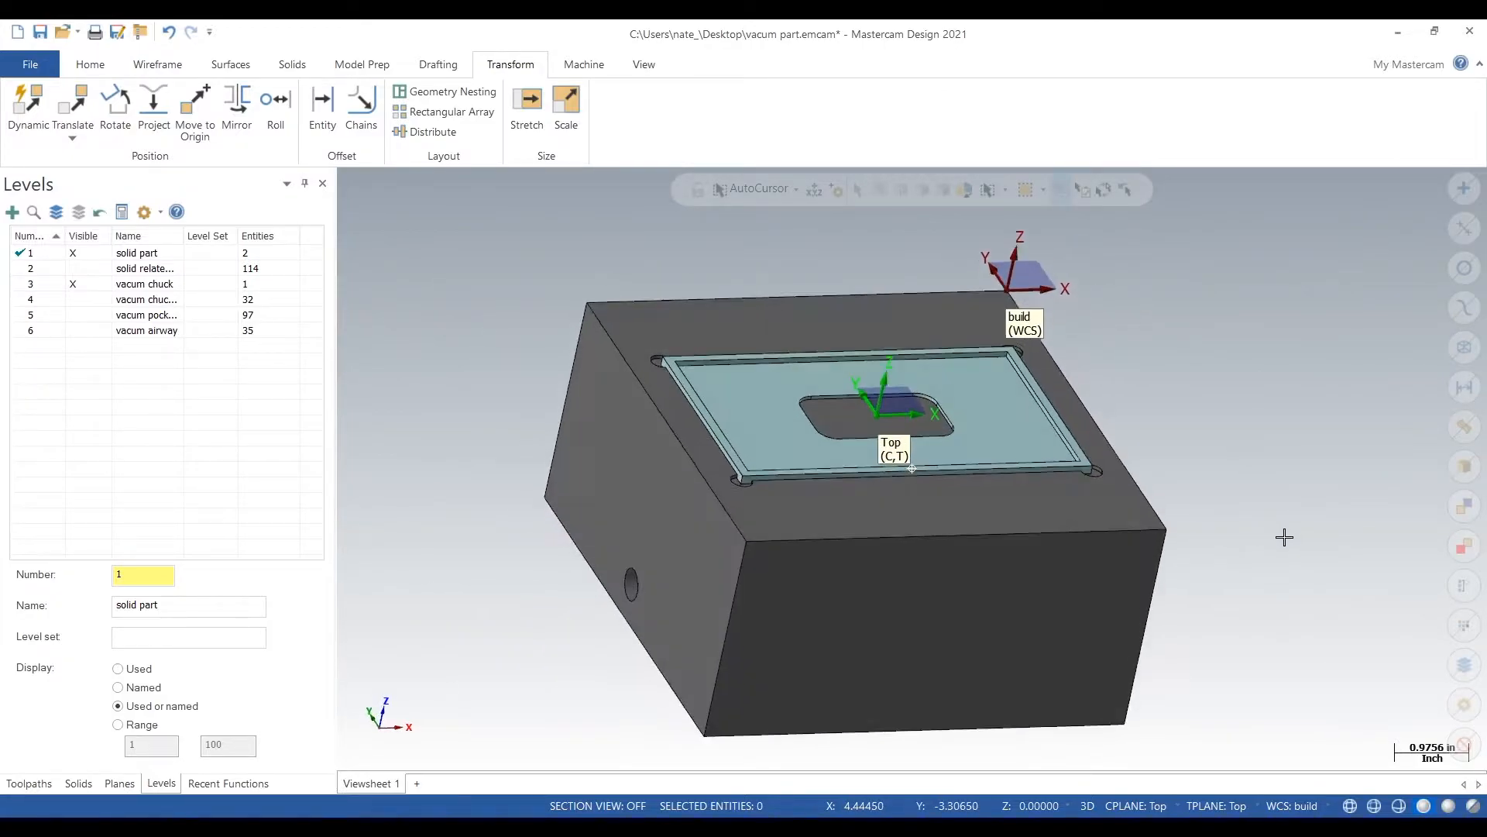
pyautogui.scroll(1, 1238, 475)
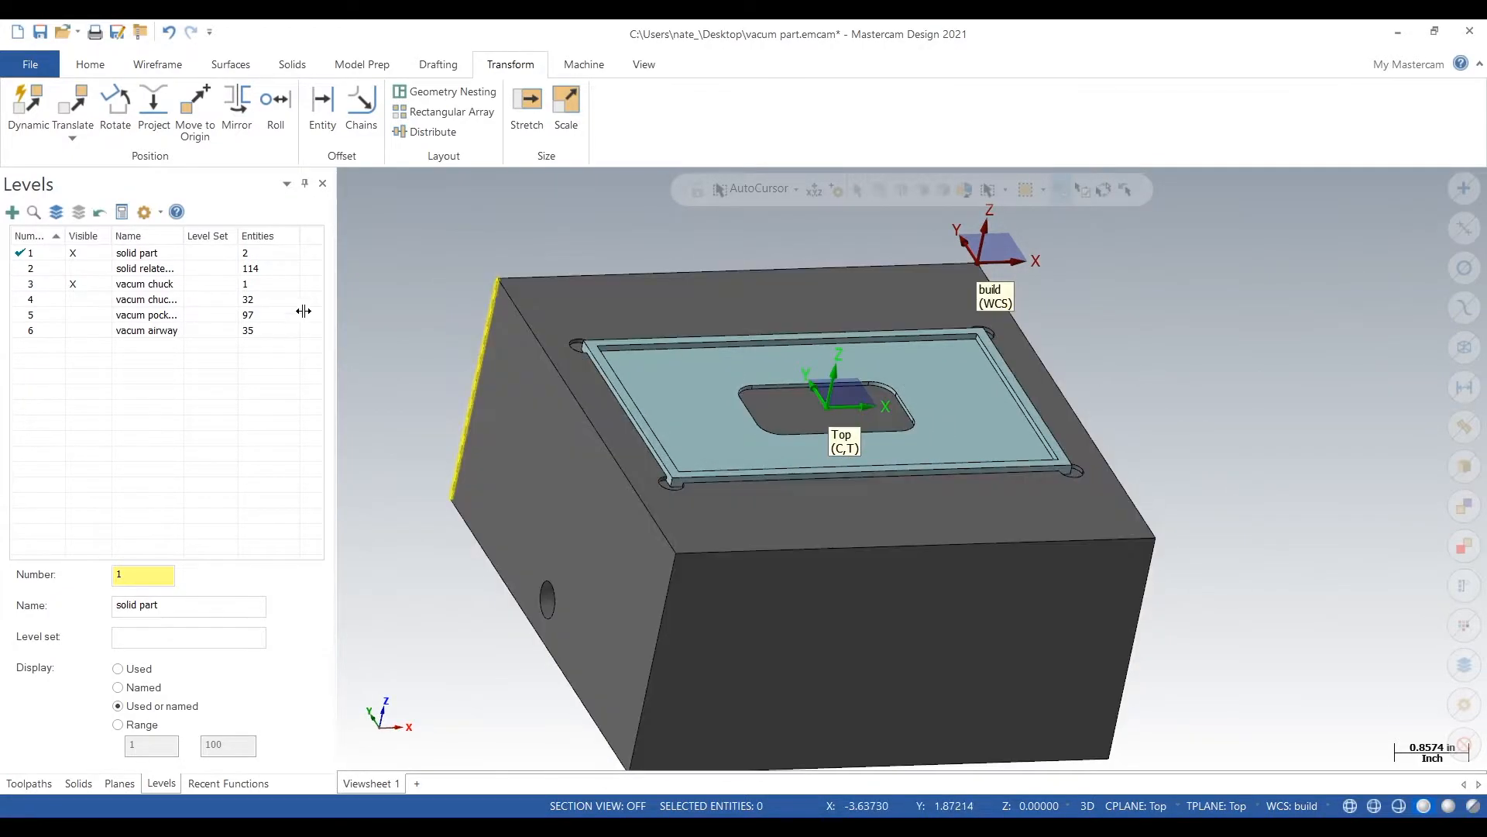
# Step: Make level 3, "vacum chuck", active, hide the solid part, and show the vacuum pocket wireframe and airway levels
pyautogui.click(104, 255)
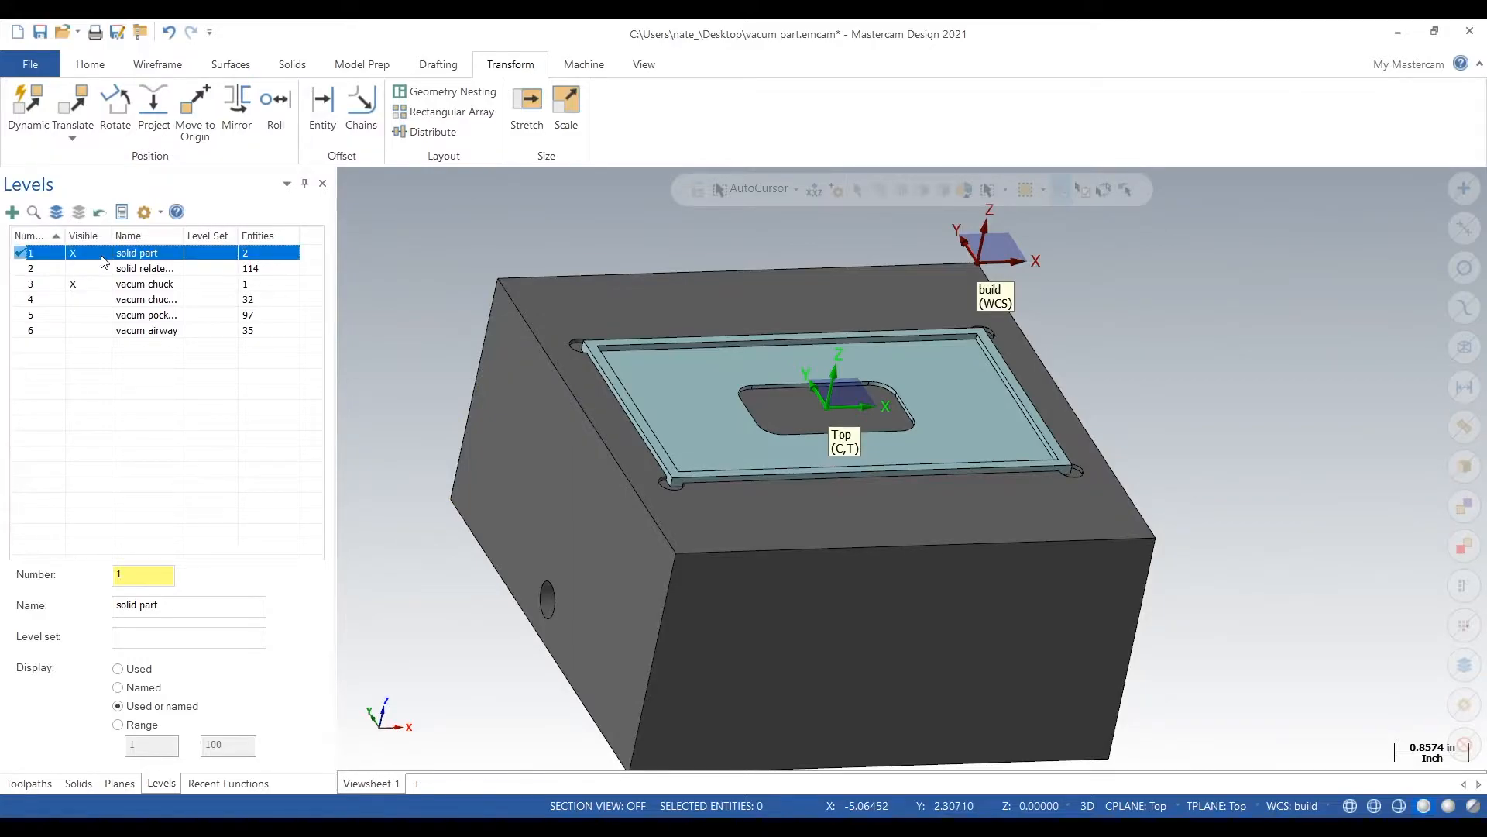
pyautogui.click(51, 284)
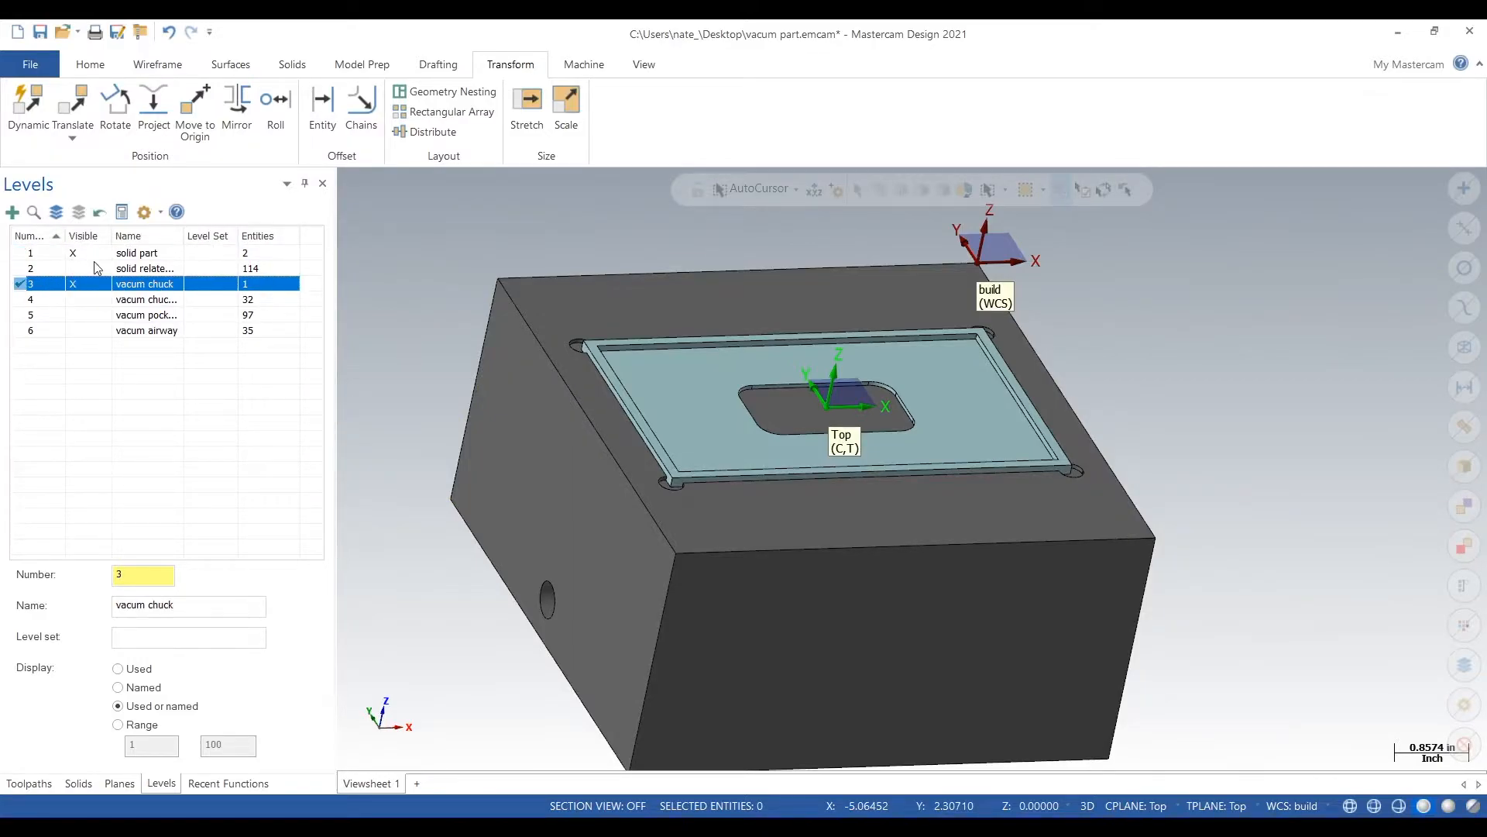
pyautogui.click(98, 257)
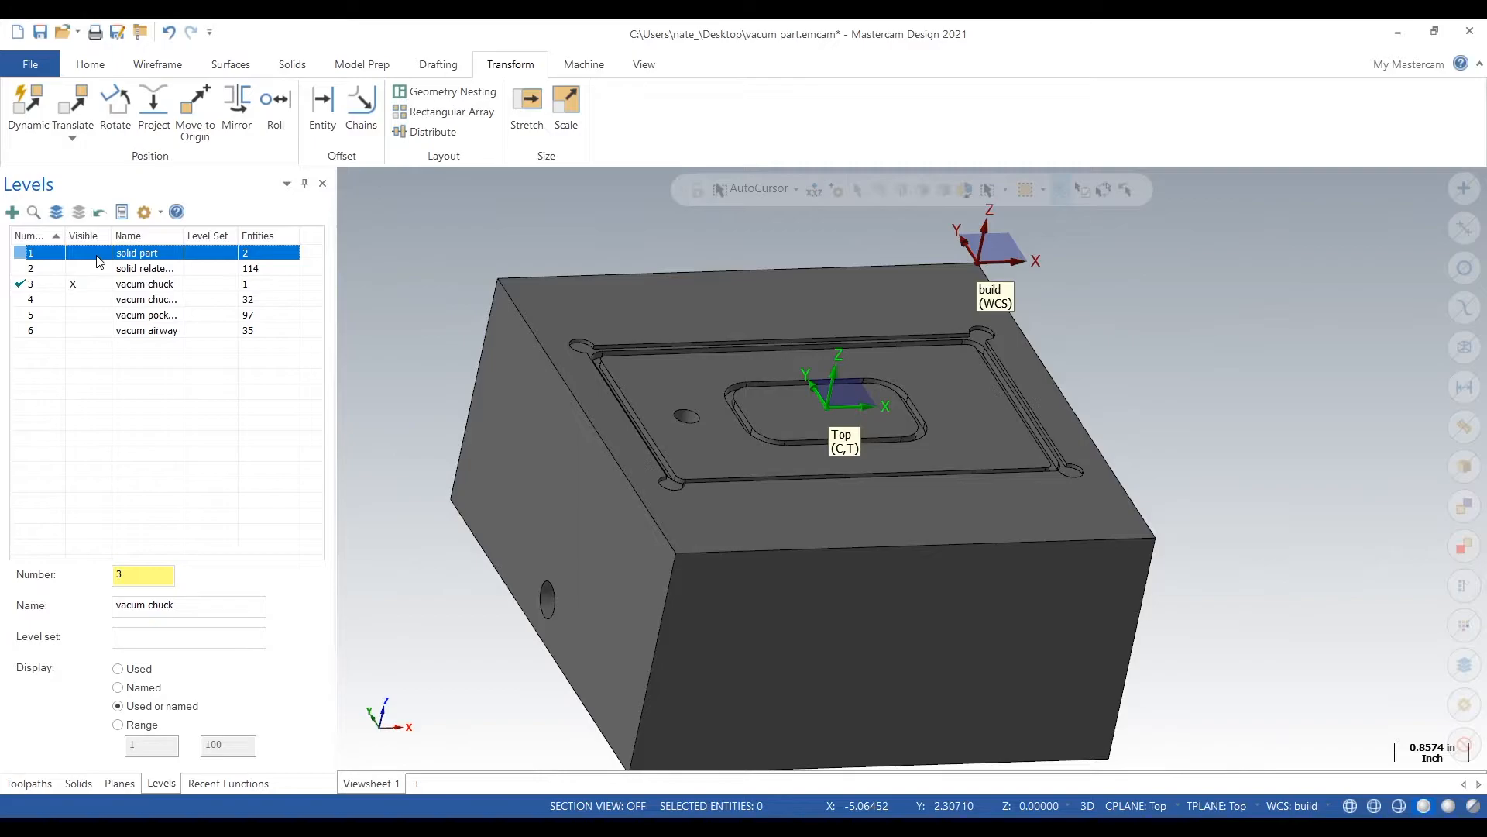
pyautogui.click(94, 332)
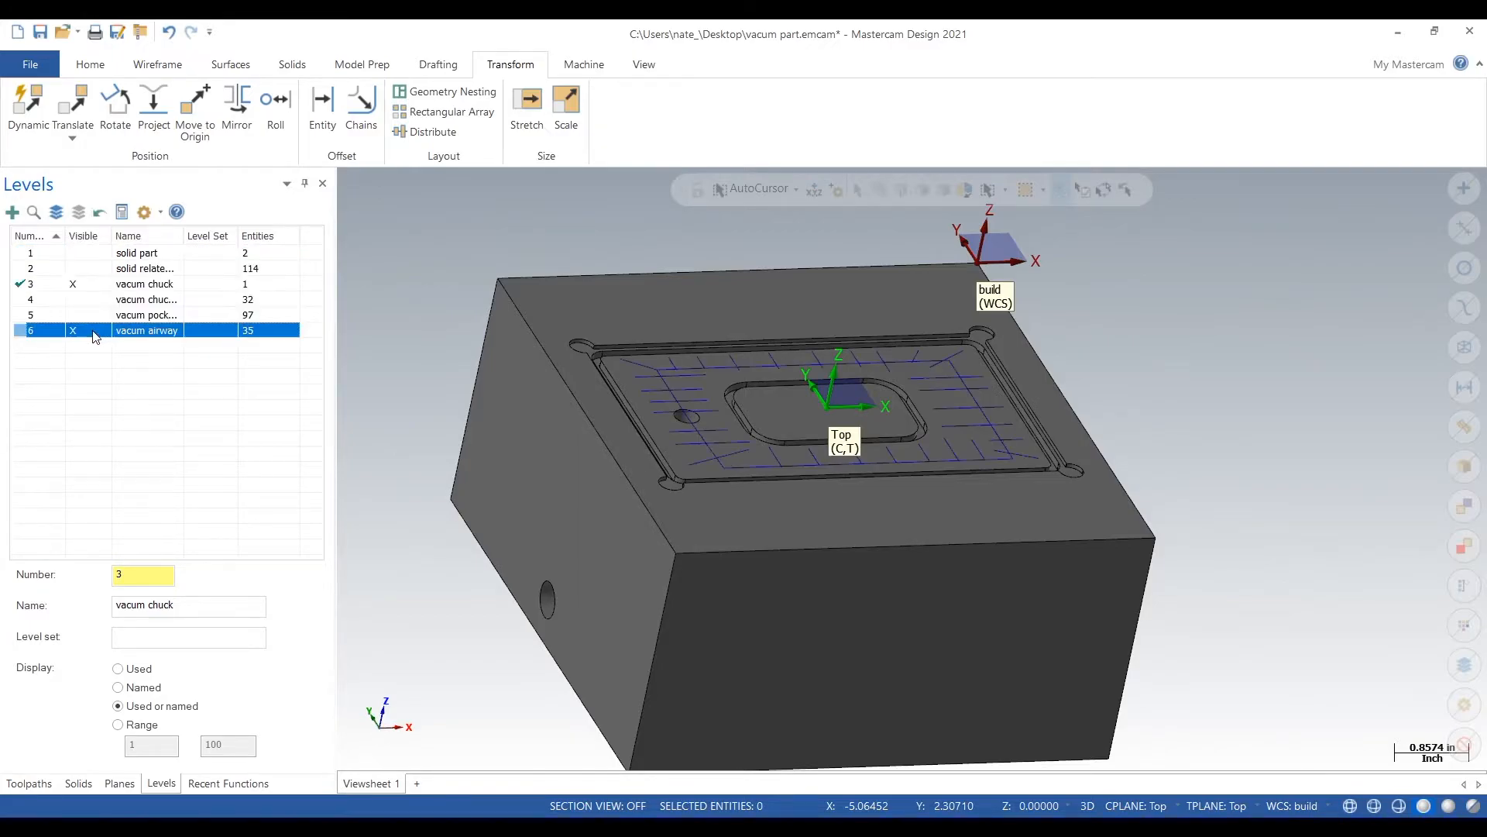
pyautogui.click(93, 333)
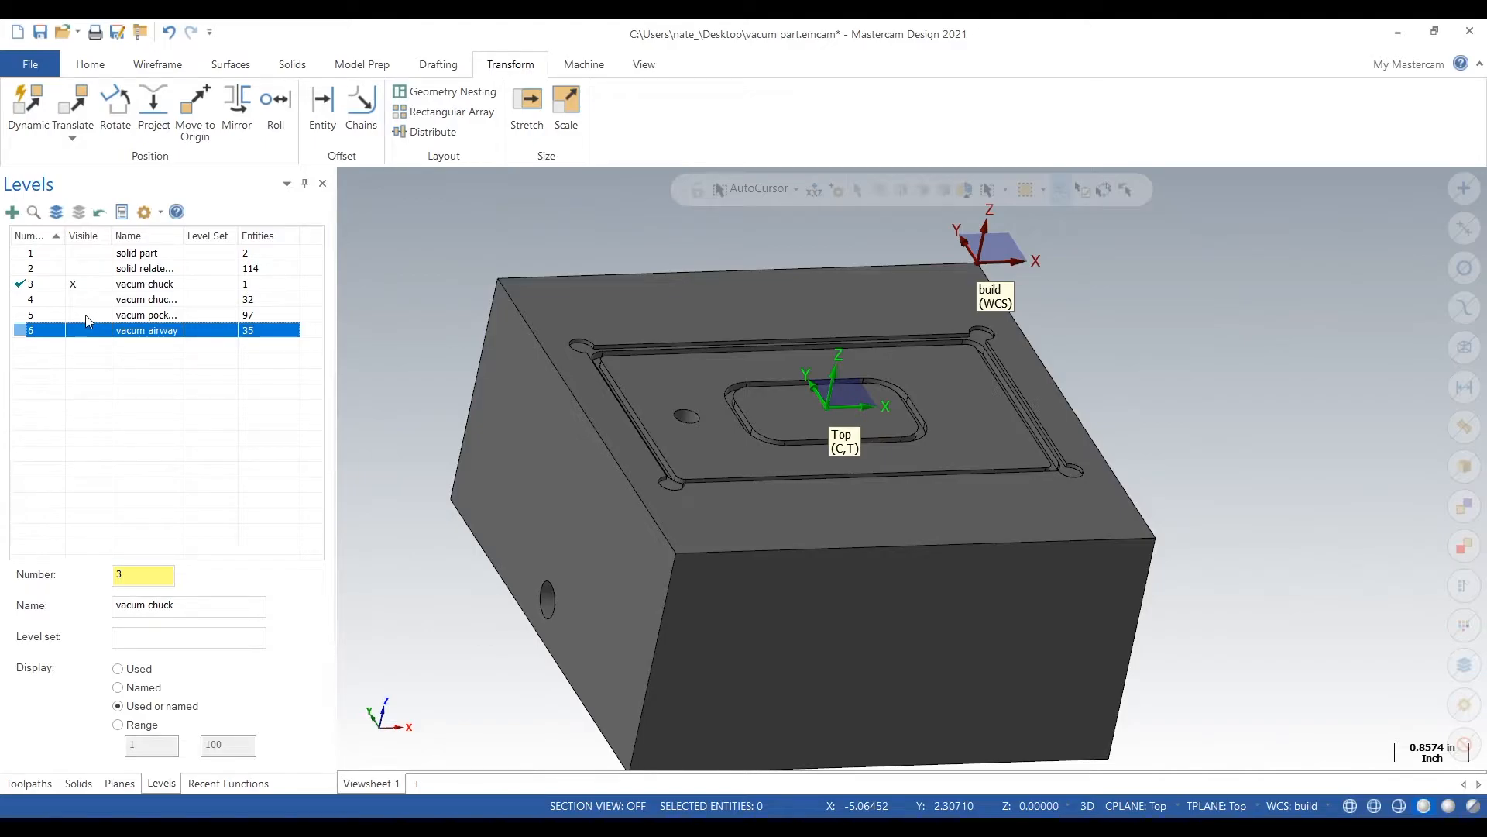
pyautogui.click(101, 313)
pyautogui.click(93, 331)
# Step: Save the vacuum part file
pyautogui.moveTo(1430, 436)
pyautogui.mouseDown(button='middle')
pyautogui.moveTo(1185, 389)
pyautogui.moveTo(1317, 381)
pyautogui.moveTo(1271, 380)
pyautogui.mouseUp(button='middle')
pyautogui.click(39, 31)
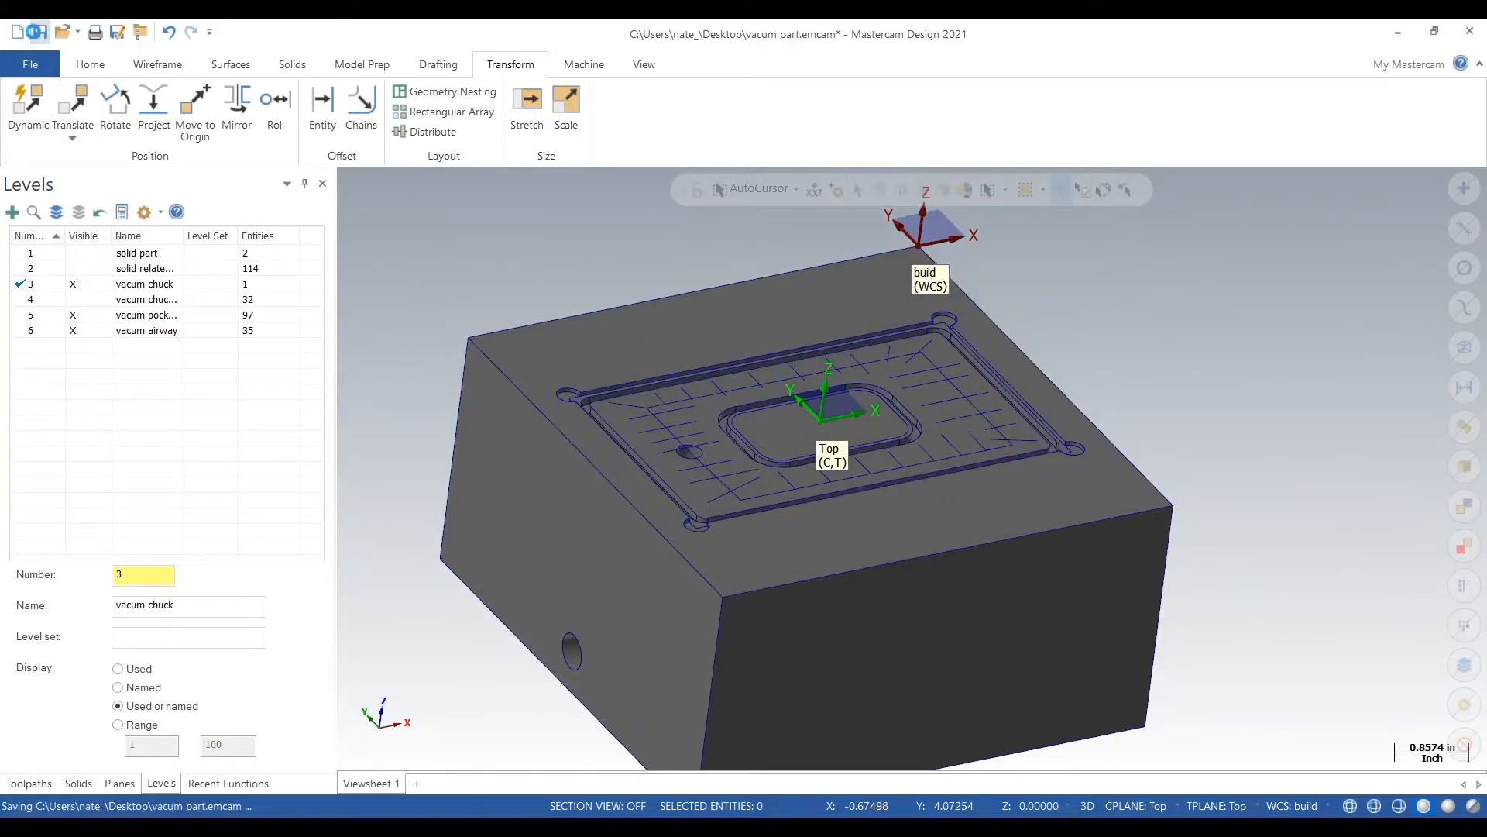
pyautogui.scroll(-1, 654, 382)
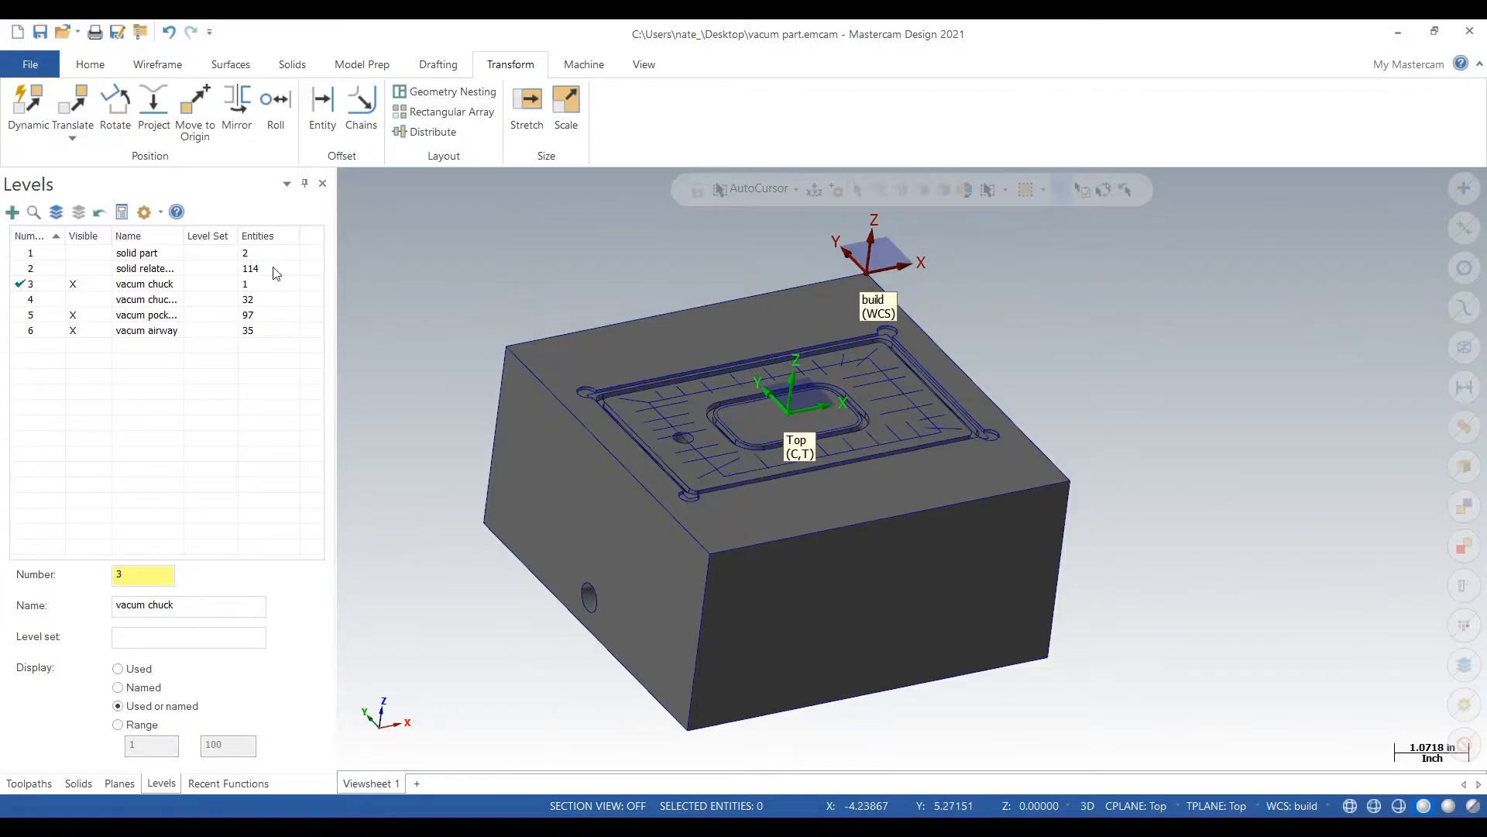
# Step: Add a default mill machine to the part file
pyautogui.click(29, 783)
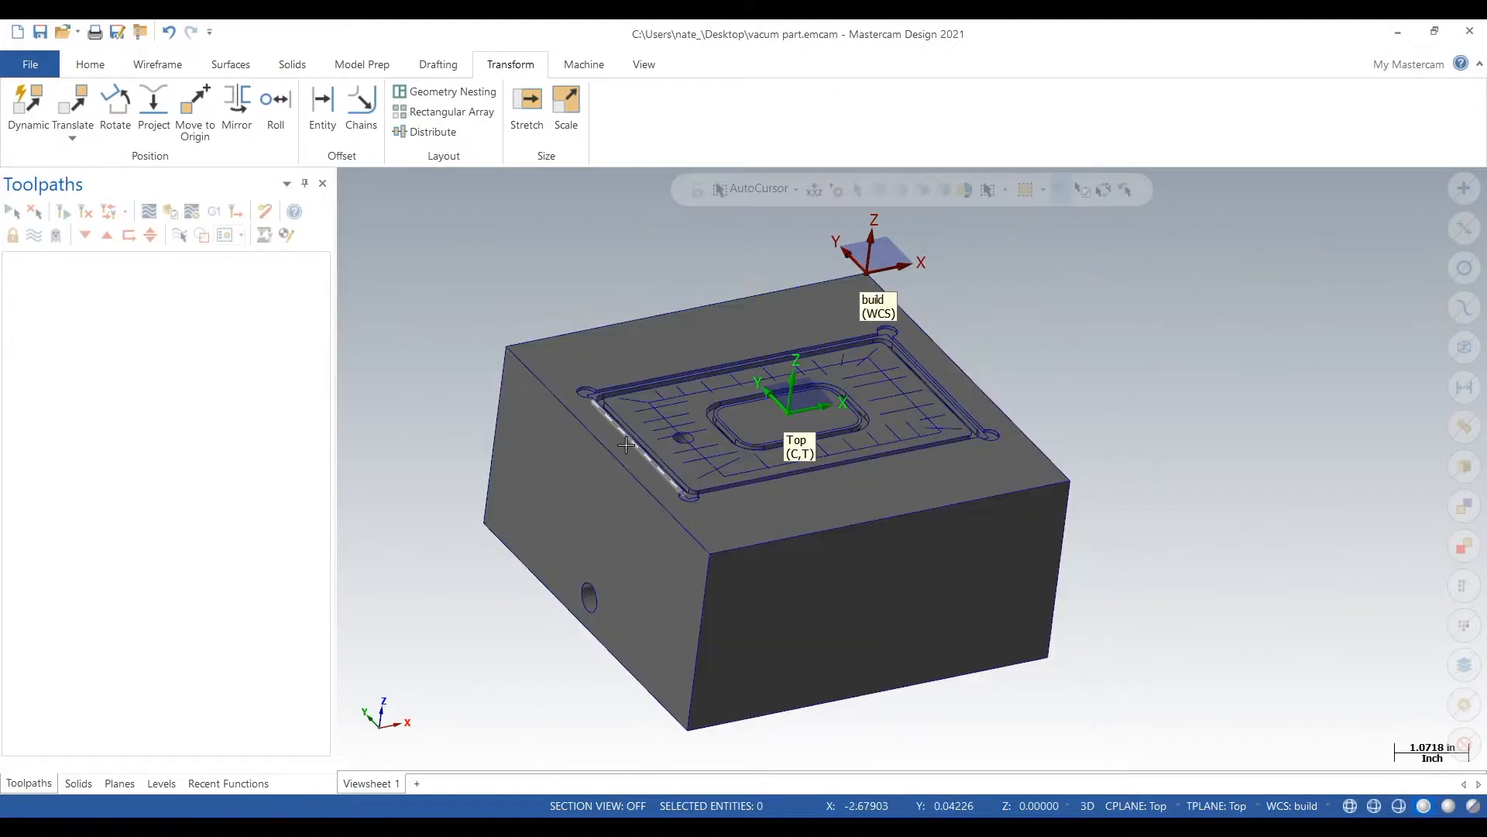
pyautogui.moveTo(1162, 415); pyautogui.dragTo(1007, 430, button='middle')
pyautogui.click(584, 64)
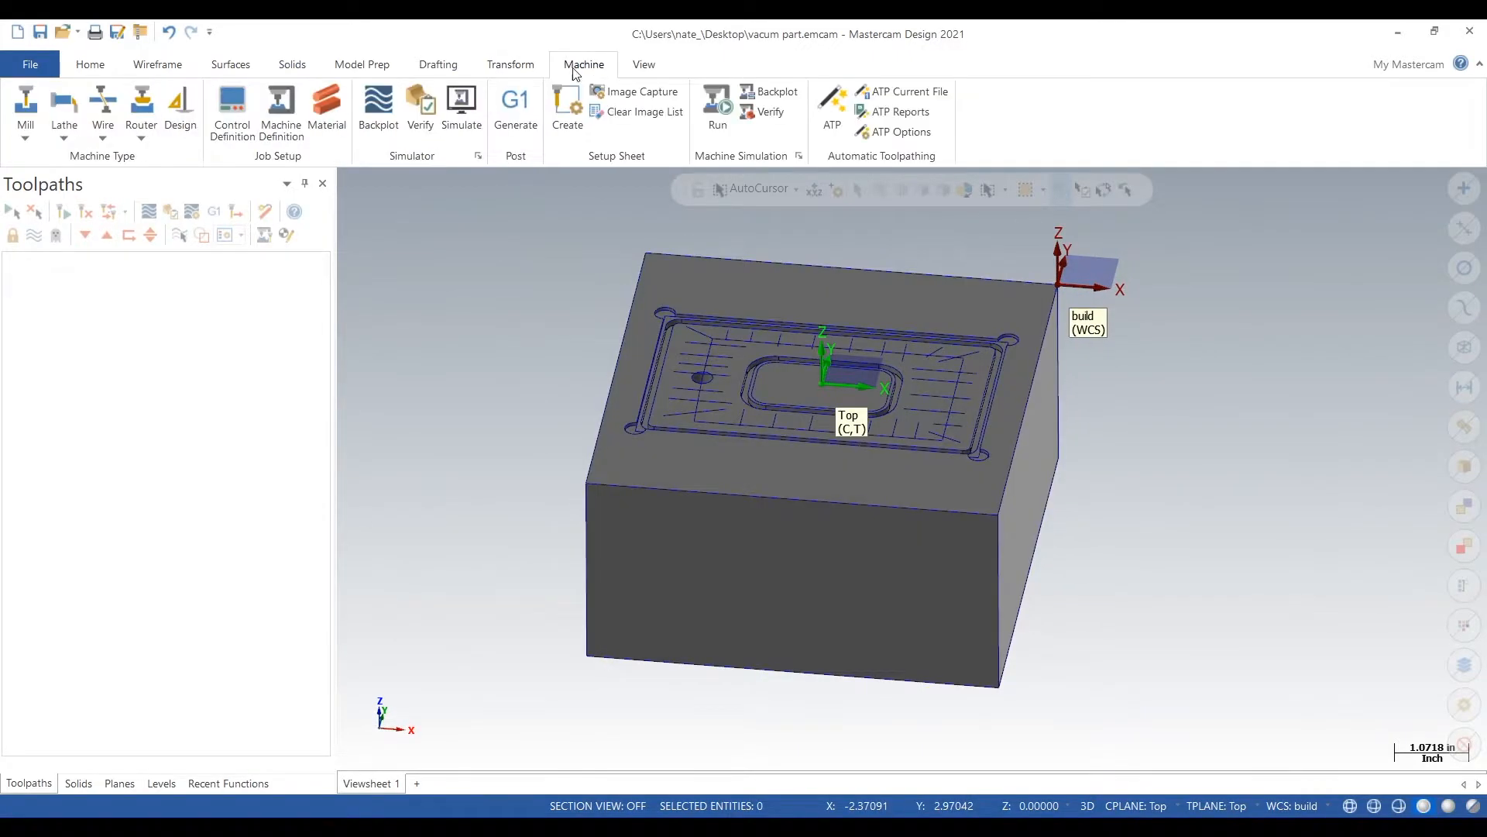
pyautogui.click(22, 103)
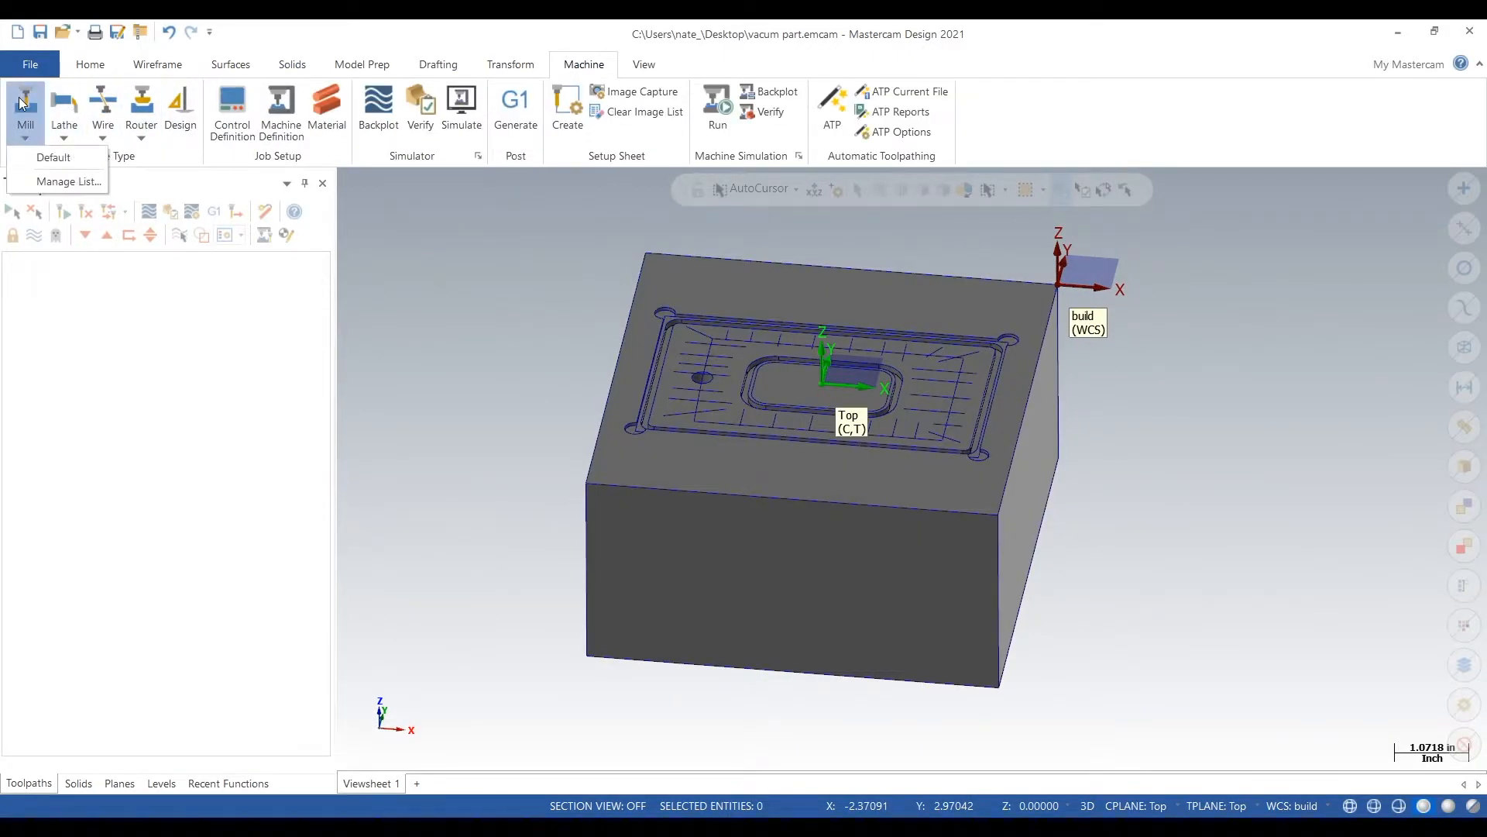
pyautogui.click(47, 161)
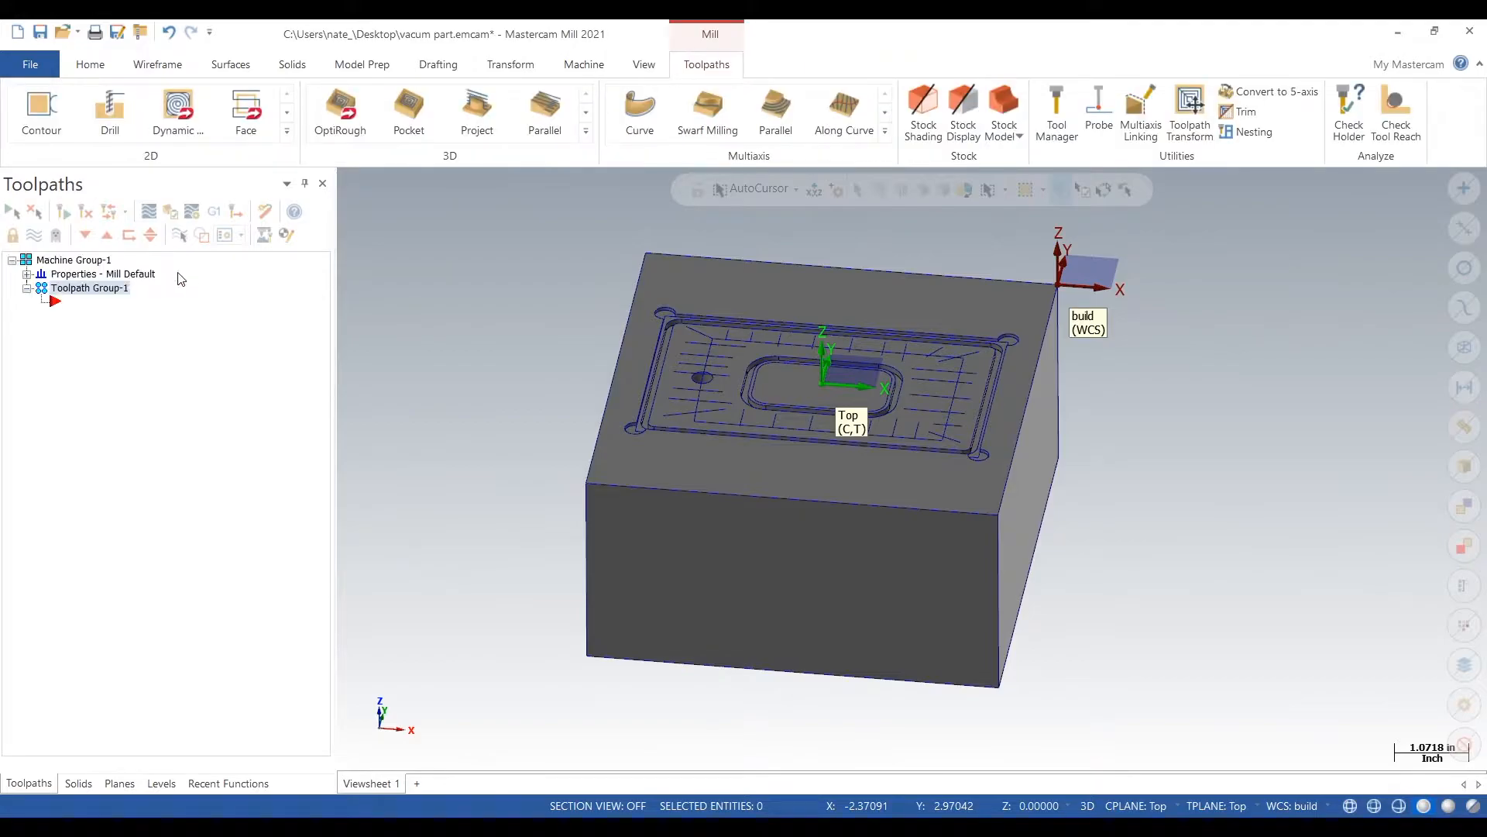
# Step: Rename the new machine's toolpath group as 100
pyautogui.click(116, 288)
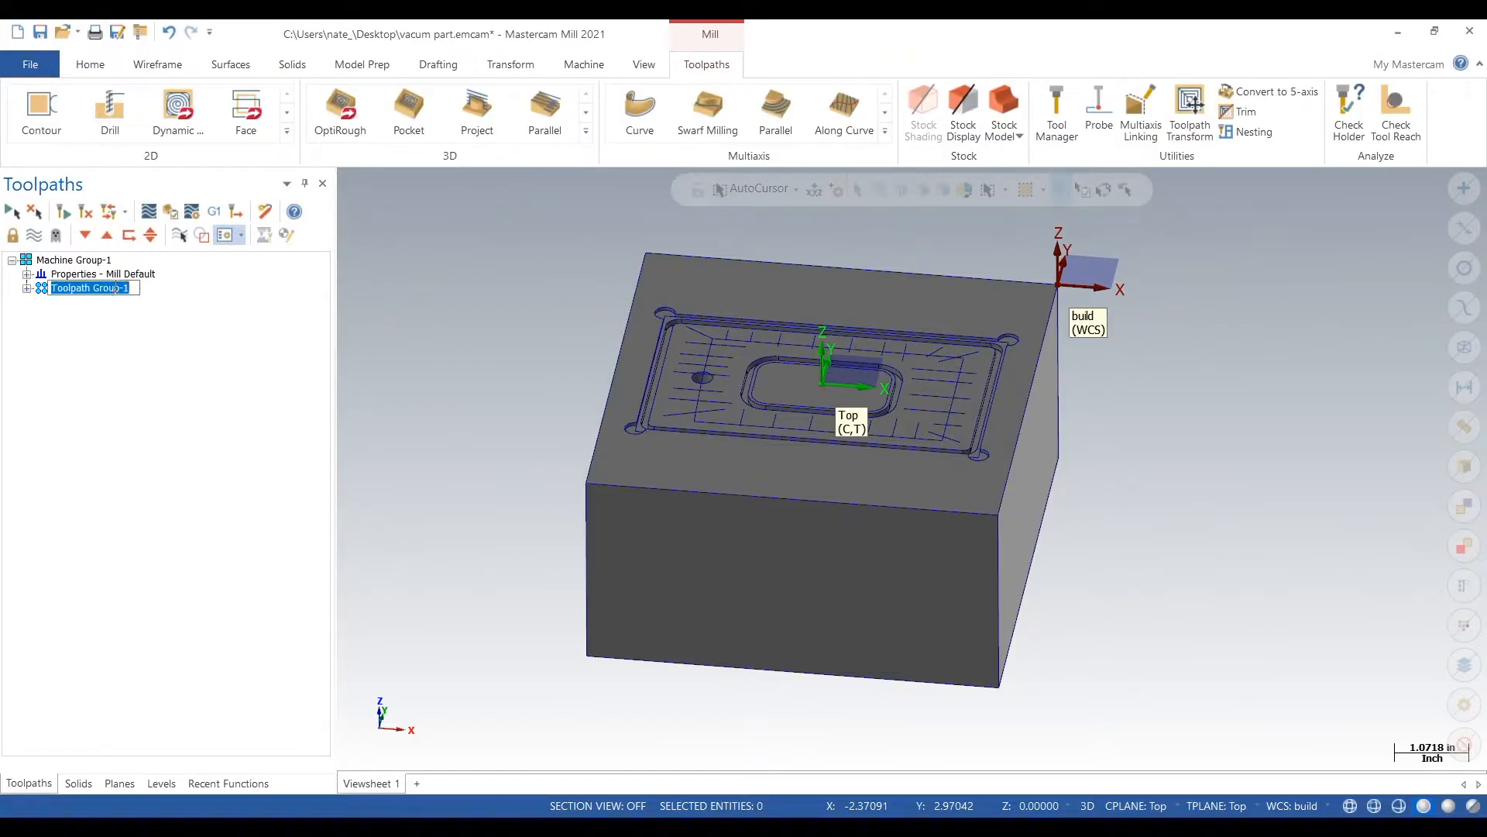
pyautogui.write('100')
pyautogui.click(159, 345)
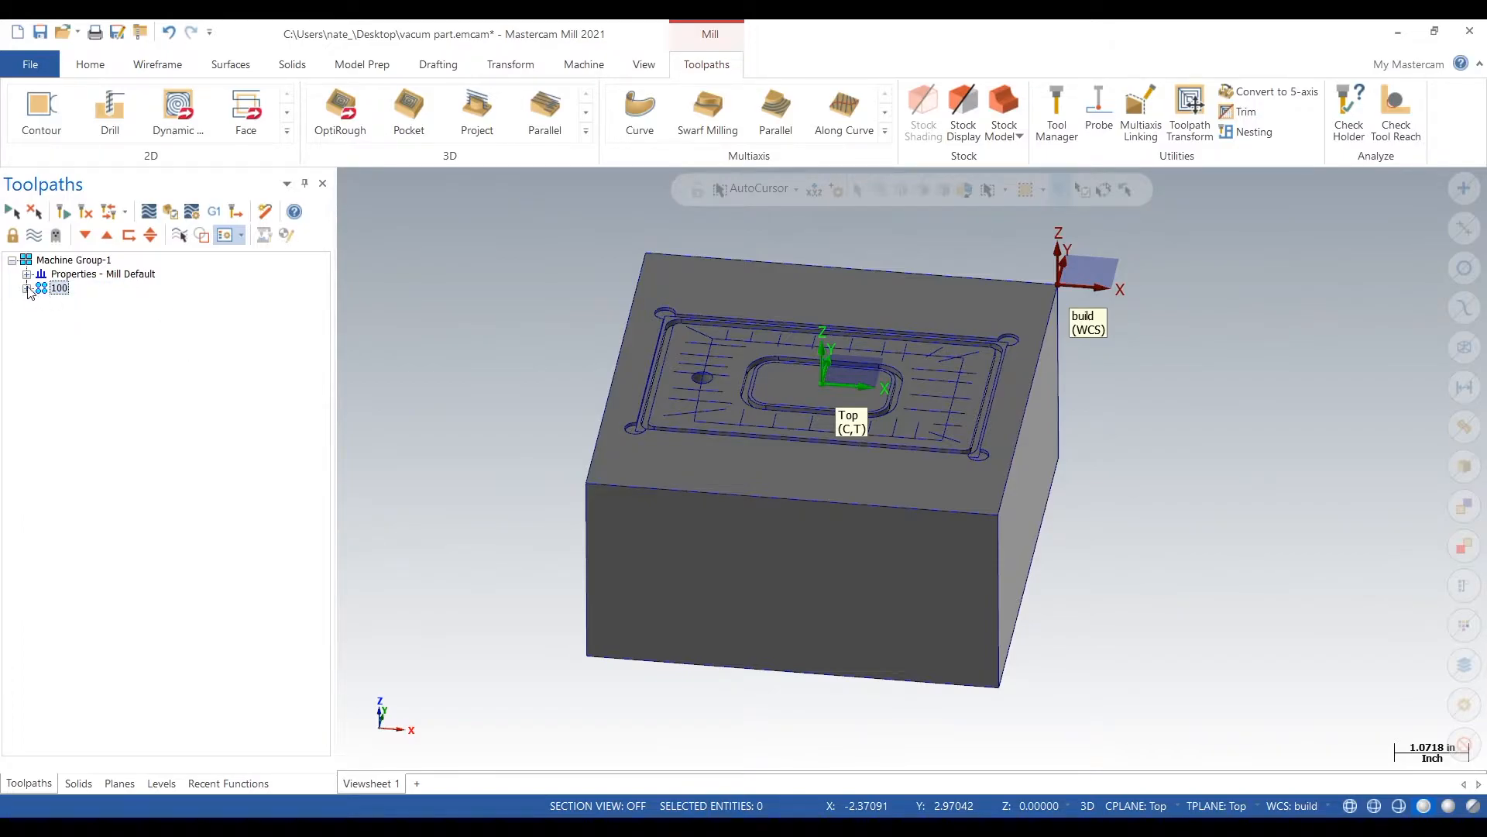
pyautogui.moveTo(468, 464)
pyautogui.mouseDown(button='middle')
pyautogui.moveTo(521, 470)
pyautogui.moveTo(491, 499)
pyautogui.moveTo(514, 485)
pyautogui.moveTo(502, 481)
pyautogui.mouseUp(button='middle')
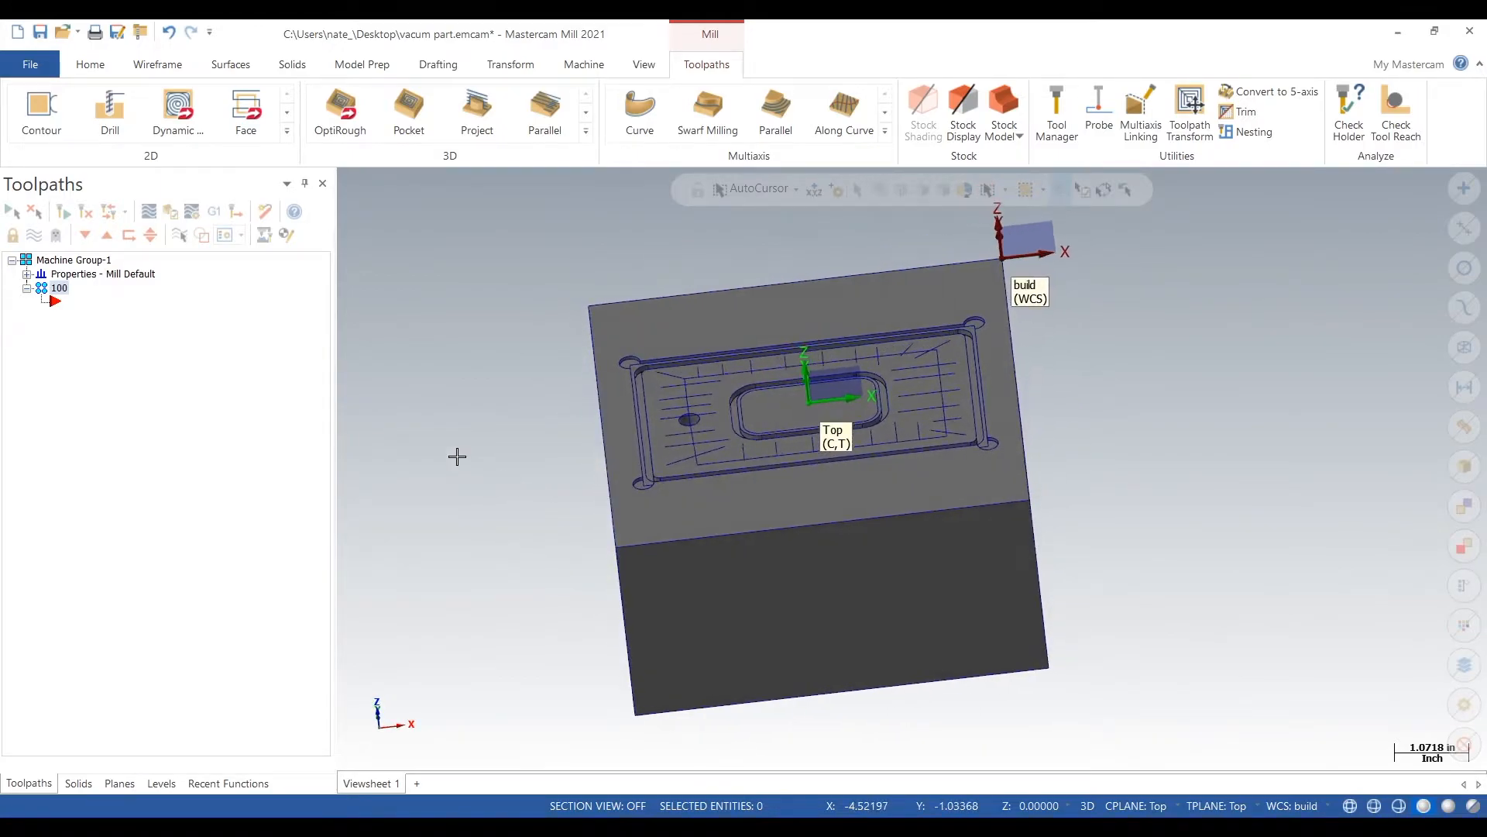
pyautogui.click(54, 302)
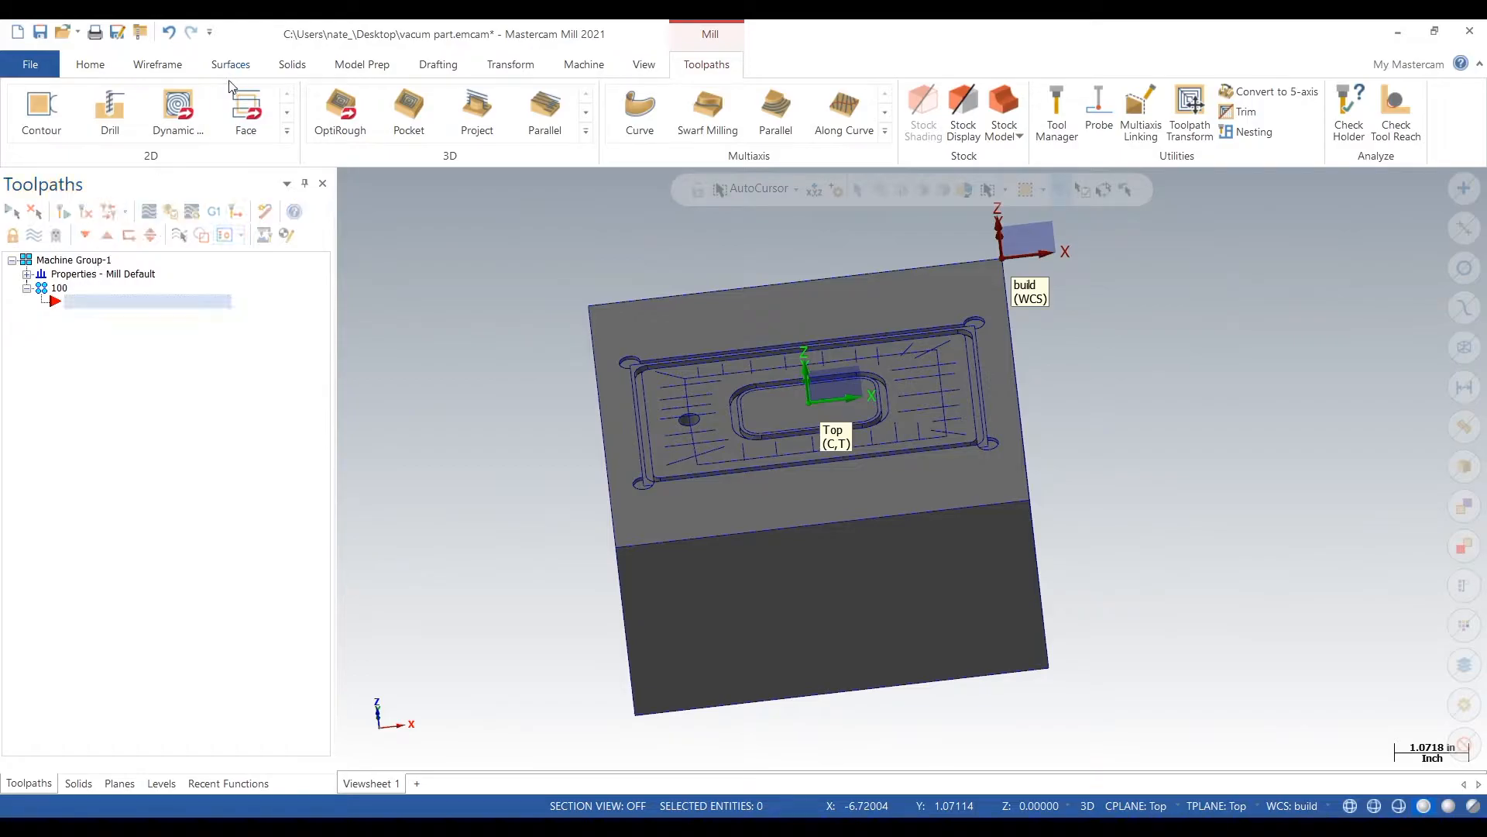
pyautogui.click(230, 103)
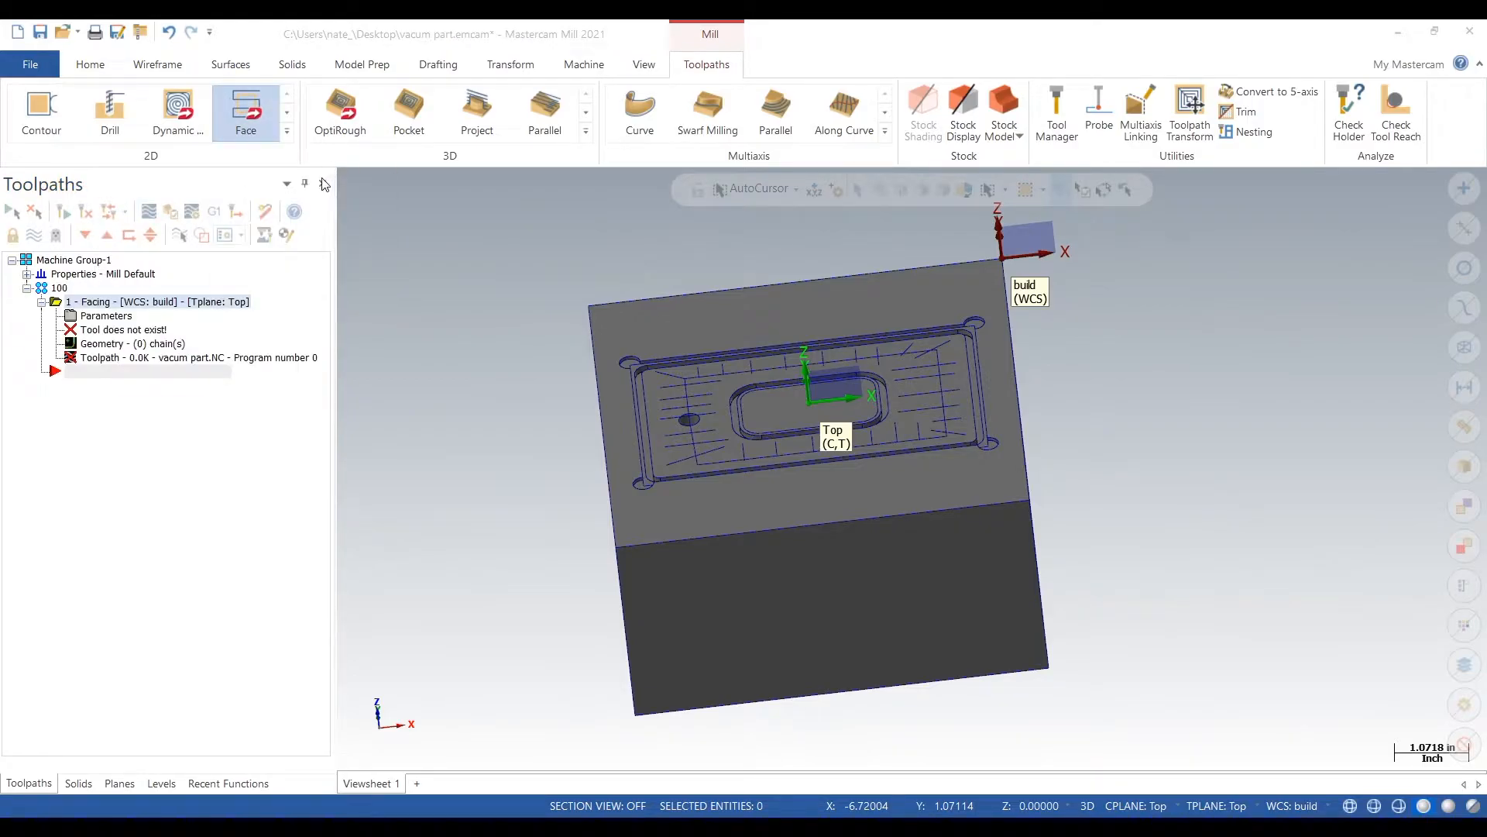
pyautogui.click(237, 50)
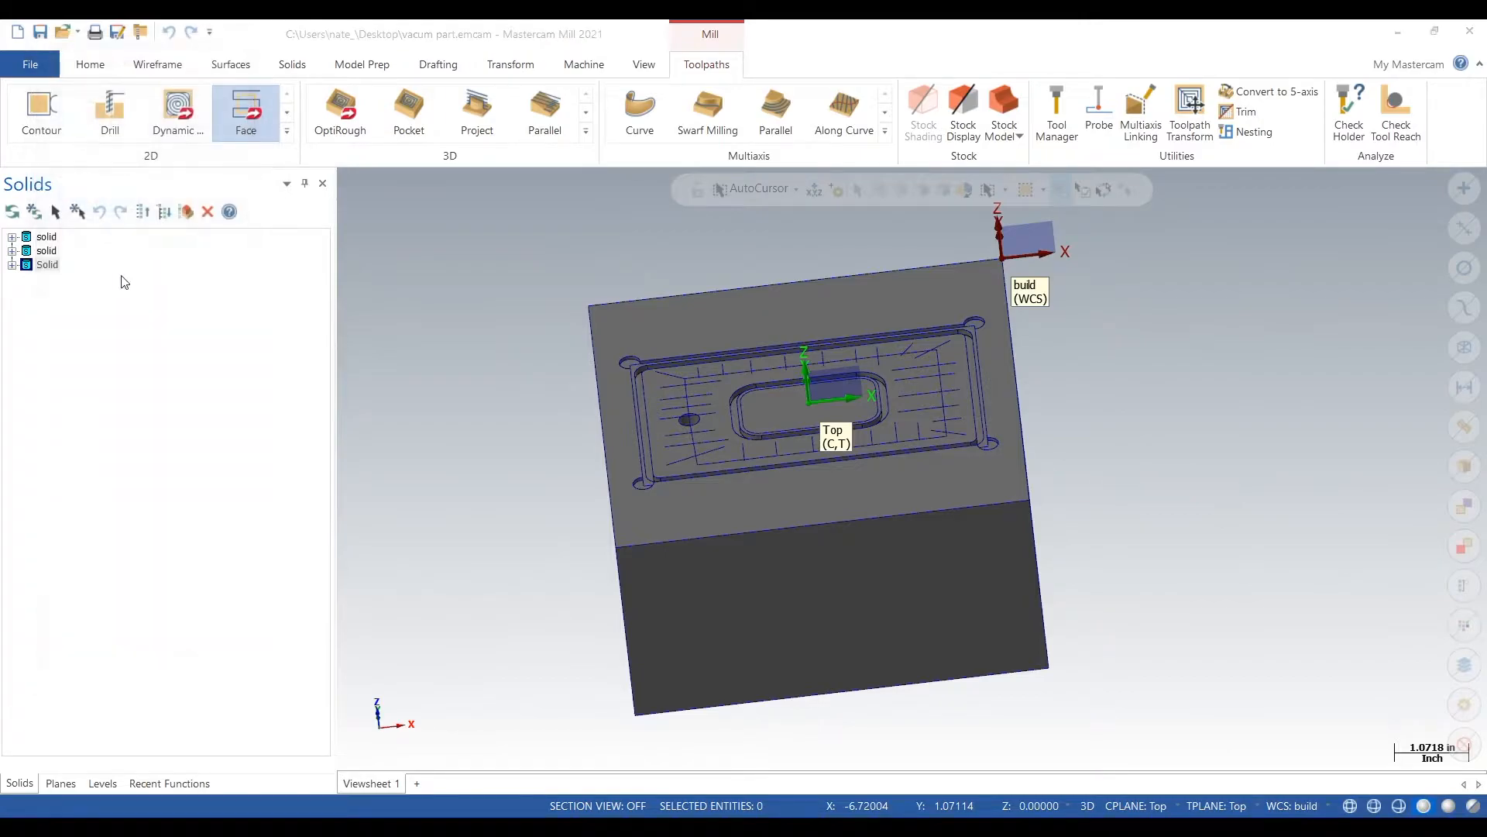
pyautogui.click(837, 476)
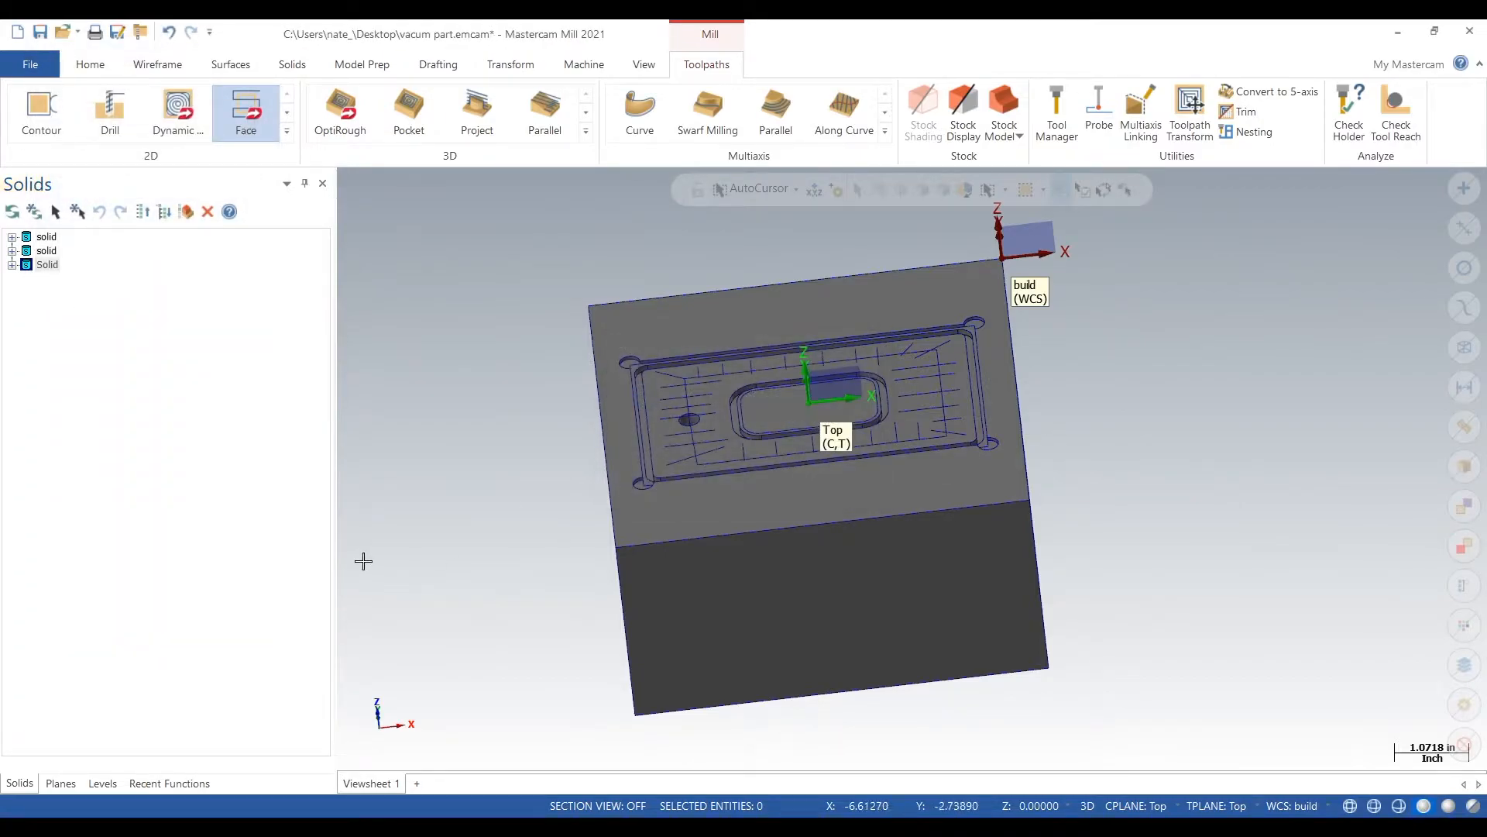
# Step: Search the open managers and their display options for the missing Toolpaths manager
pyautogui.click(57, 785)
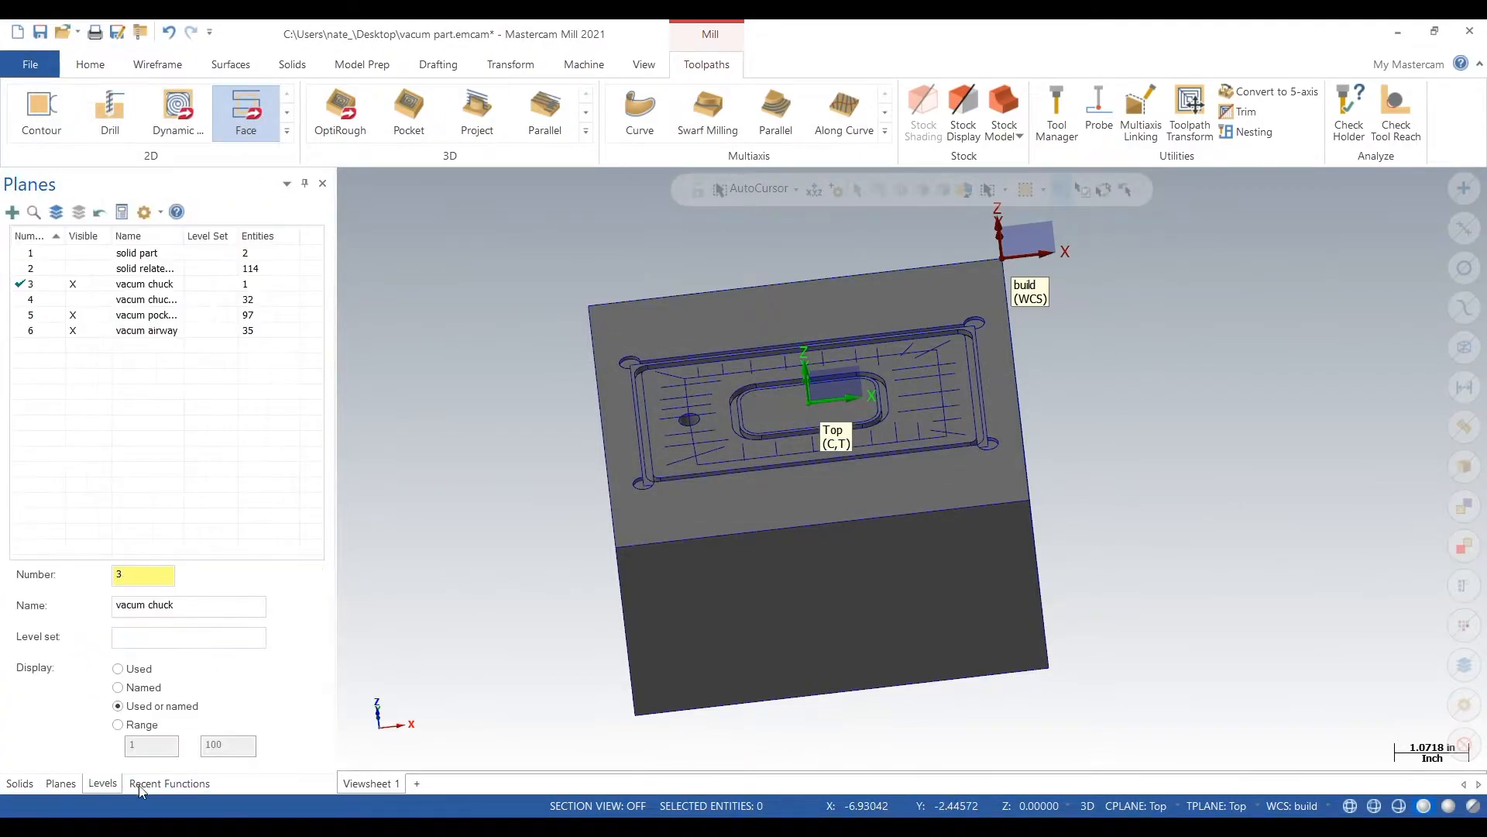
pyautogui.click(209, 783)
pyautogui.rightClick(275, 785)
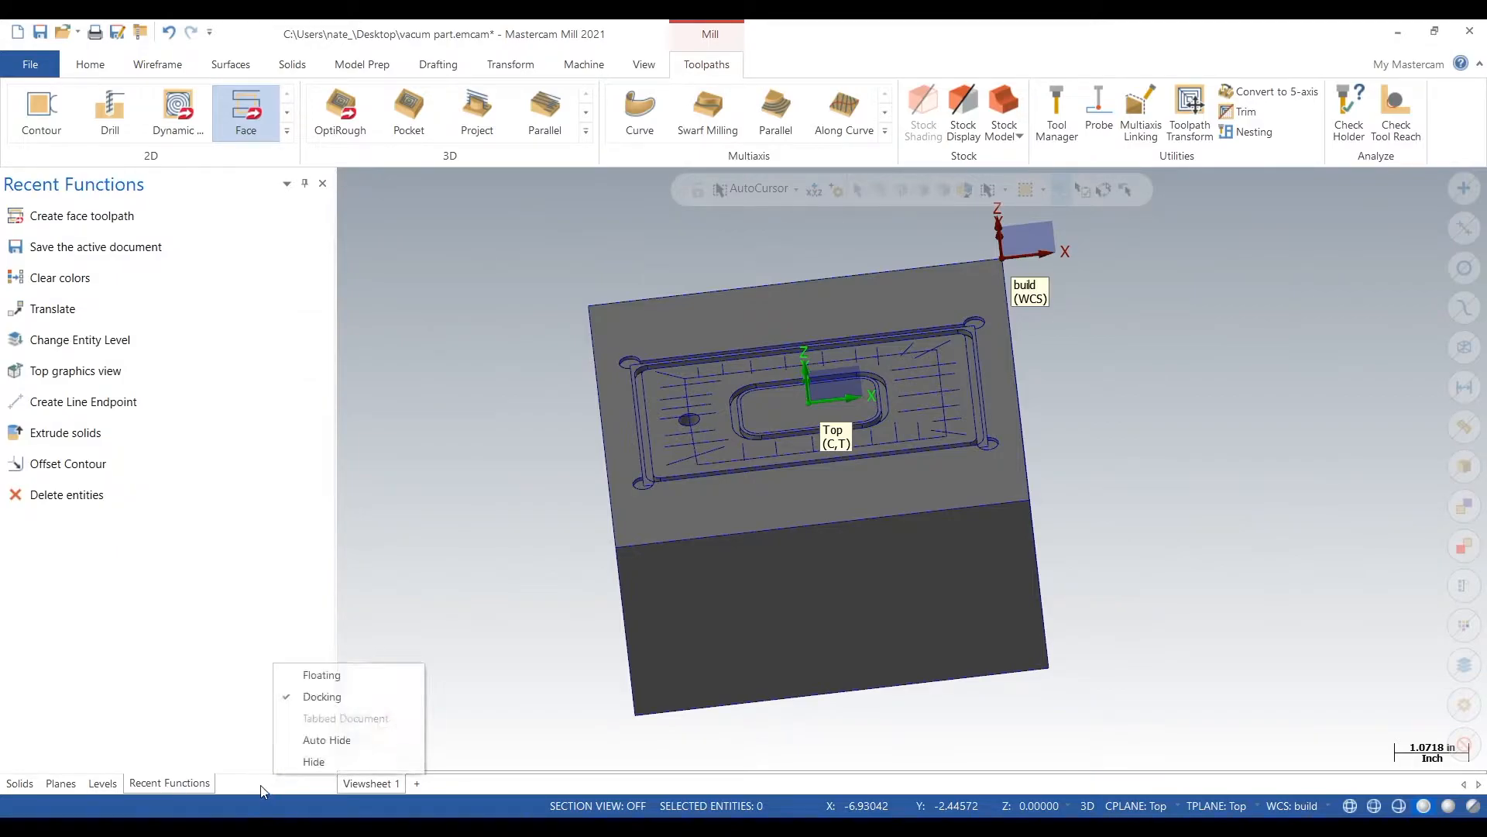
pyautogui.click(411, 473)
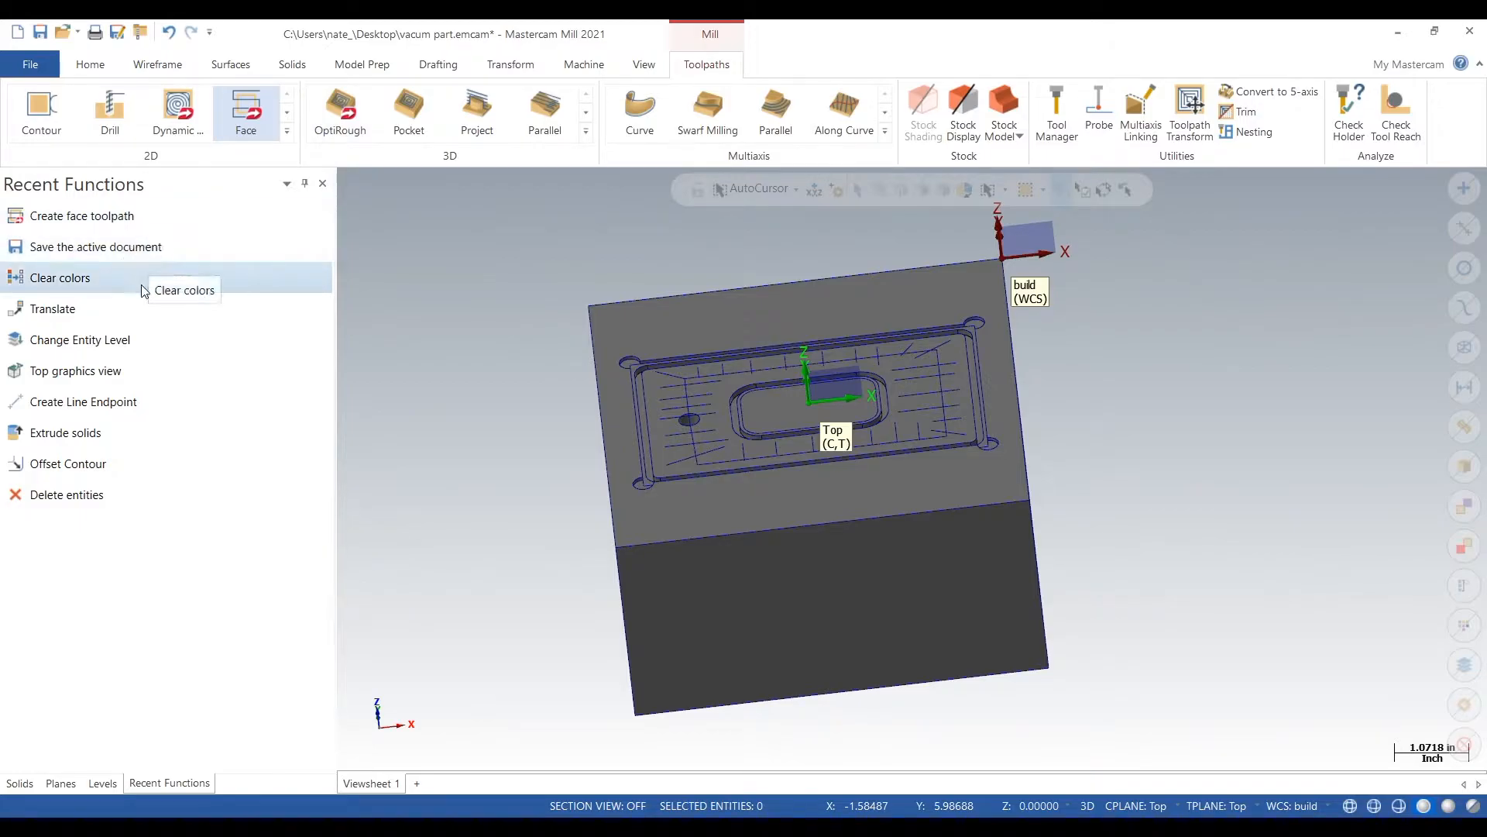
pyautogui.click(90, 784)
pyautogui.click(22, 784)
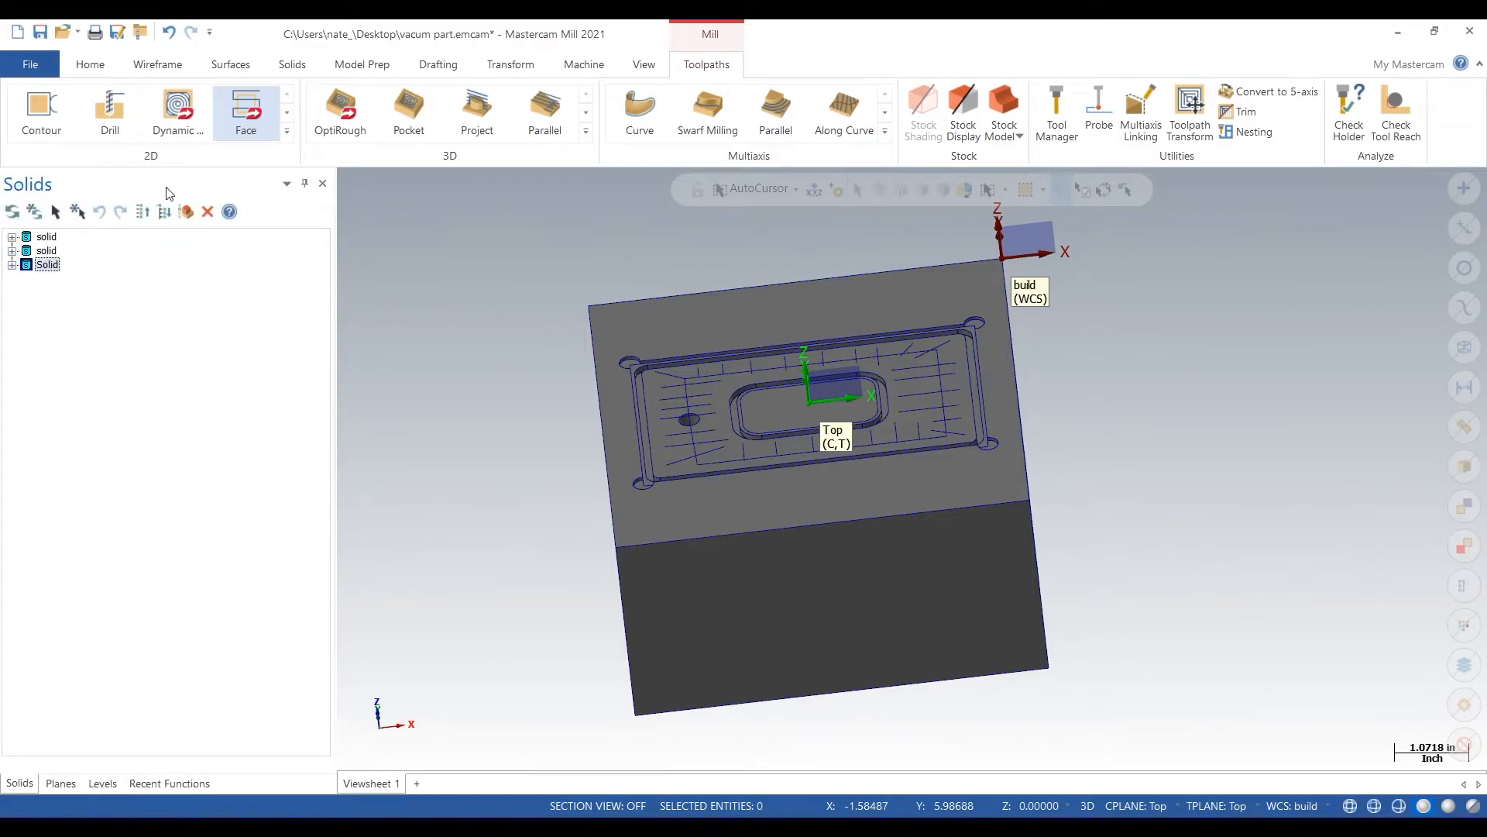
pyautogui.moveTo(225, 186)
pyautogui.mouseDown()
pyautogui.moveTo(243, 203)
pyautogui.moveTo(240, 184)
pyautogui.moveTo(216, 197)
pyautogui.mouseUp()
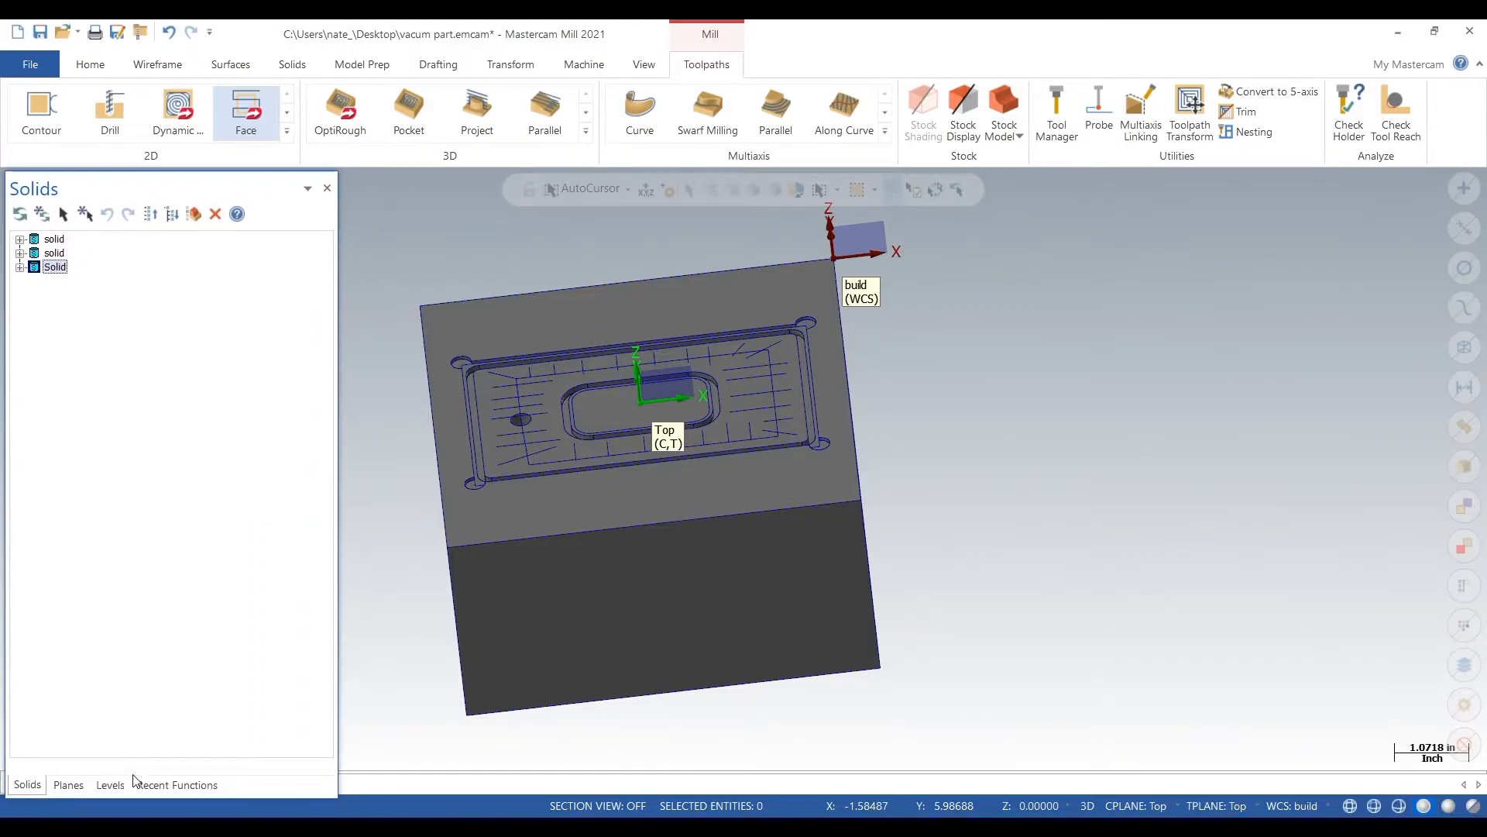
pyautogui.click(110, 784)
pyautogui.click(178, 785)
pyautogui.rightClick(278, 792)
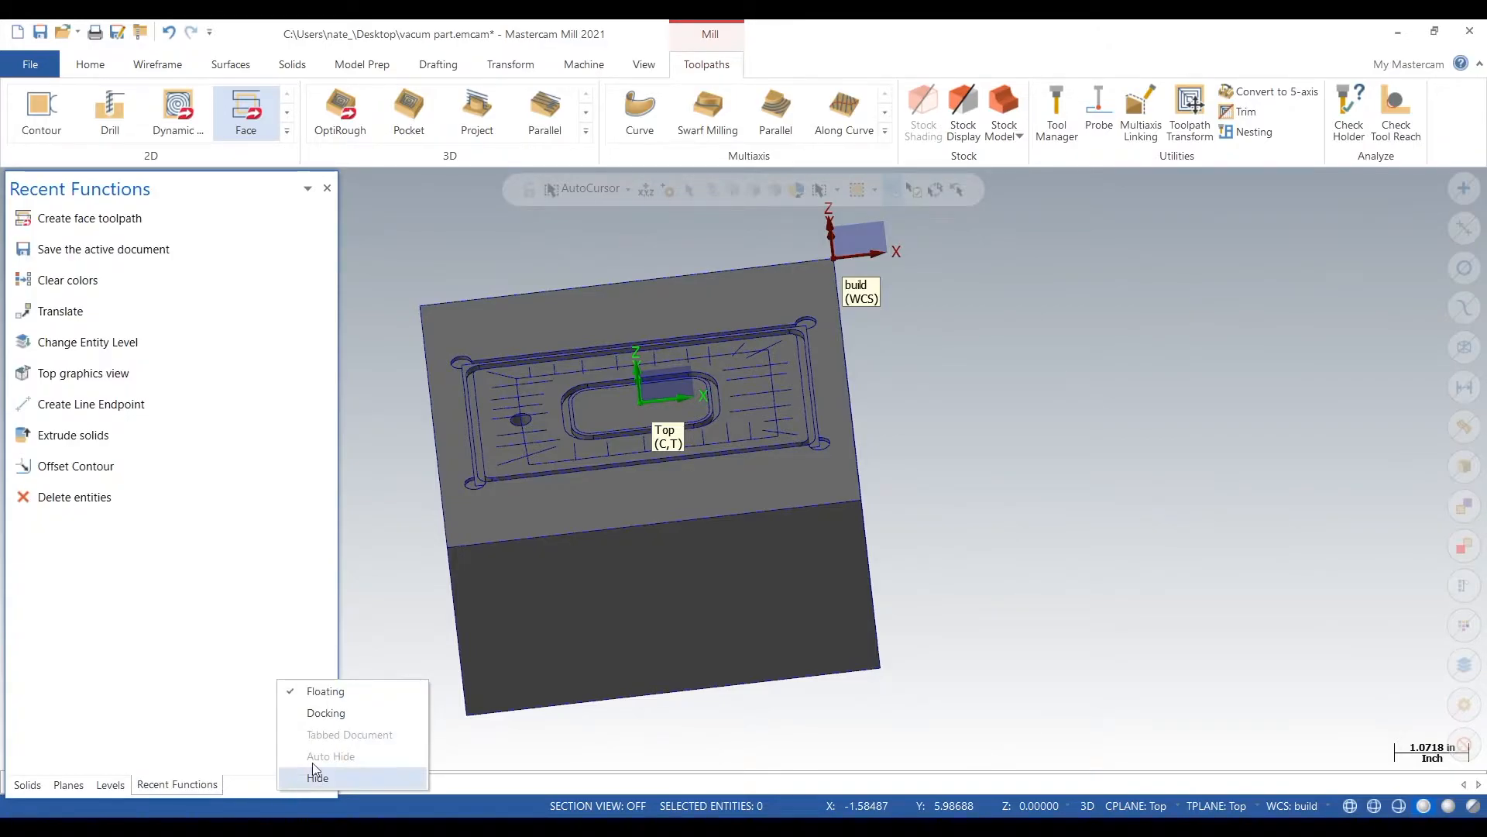
pyautogui.click(403, 612)
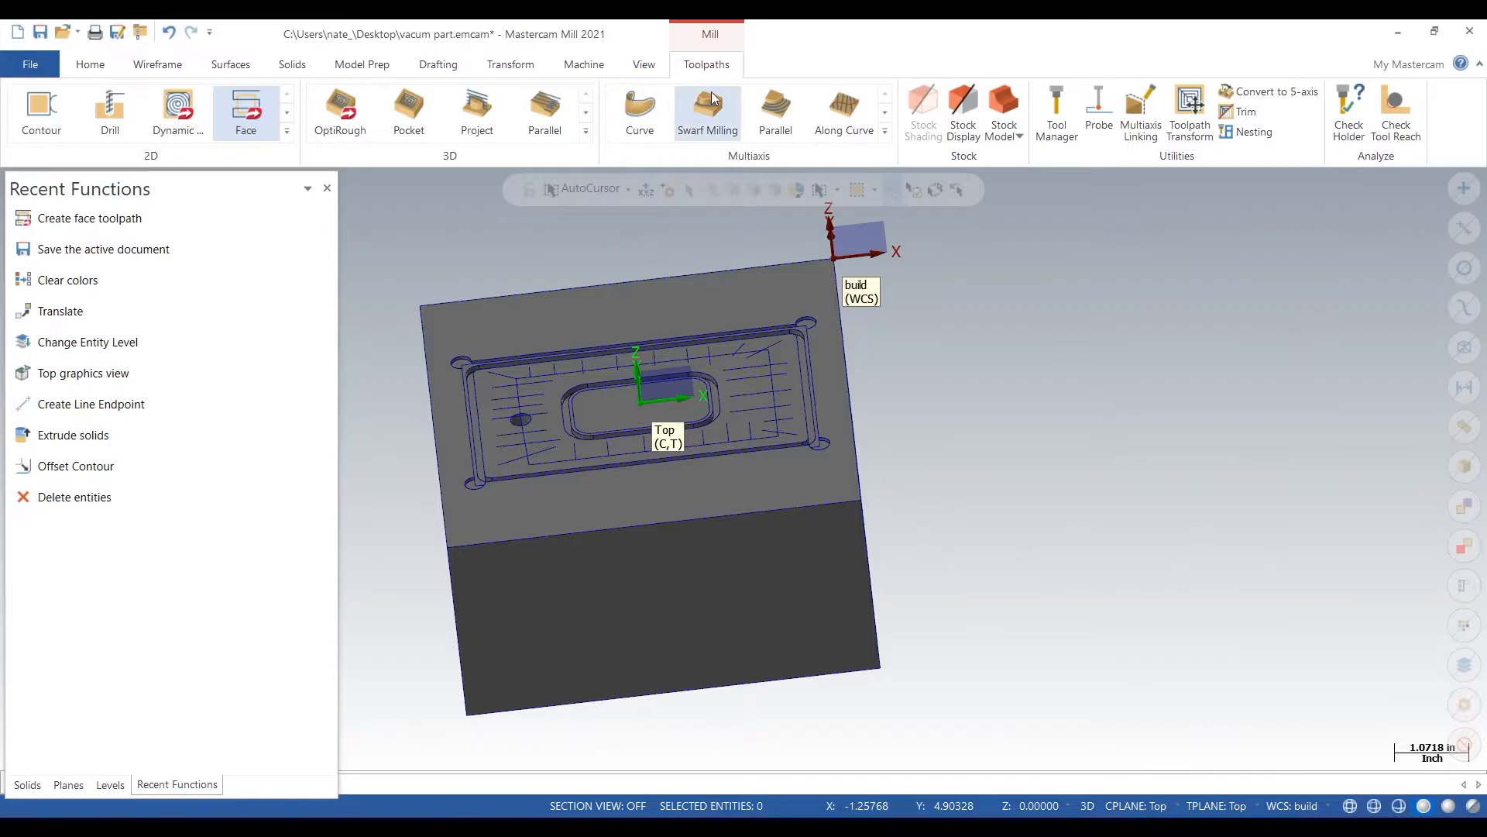
# Step: Add another default mill machine group to try to bring back the Toolpaths manager
pyautogui.click(582, 67)
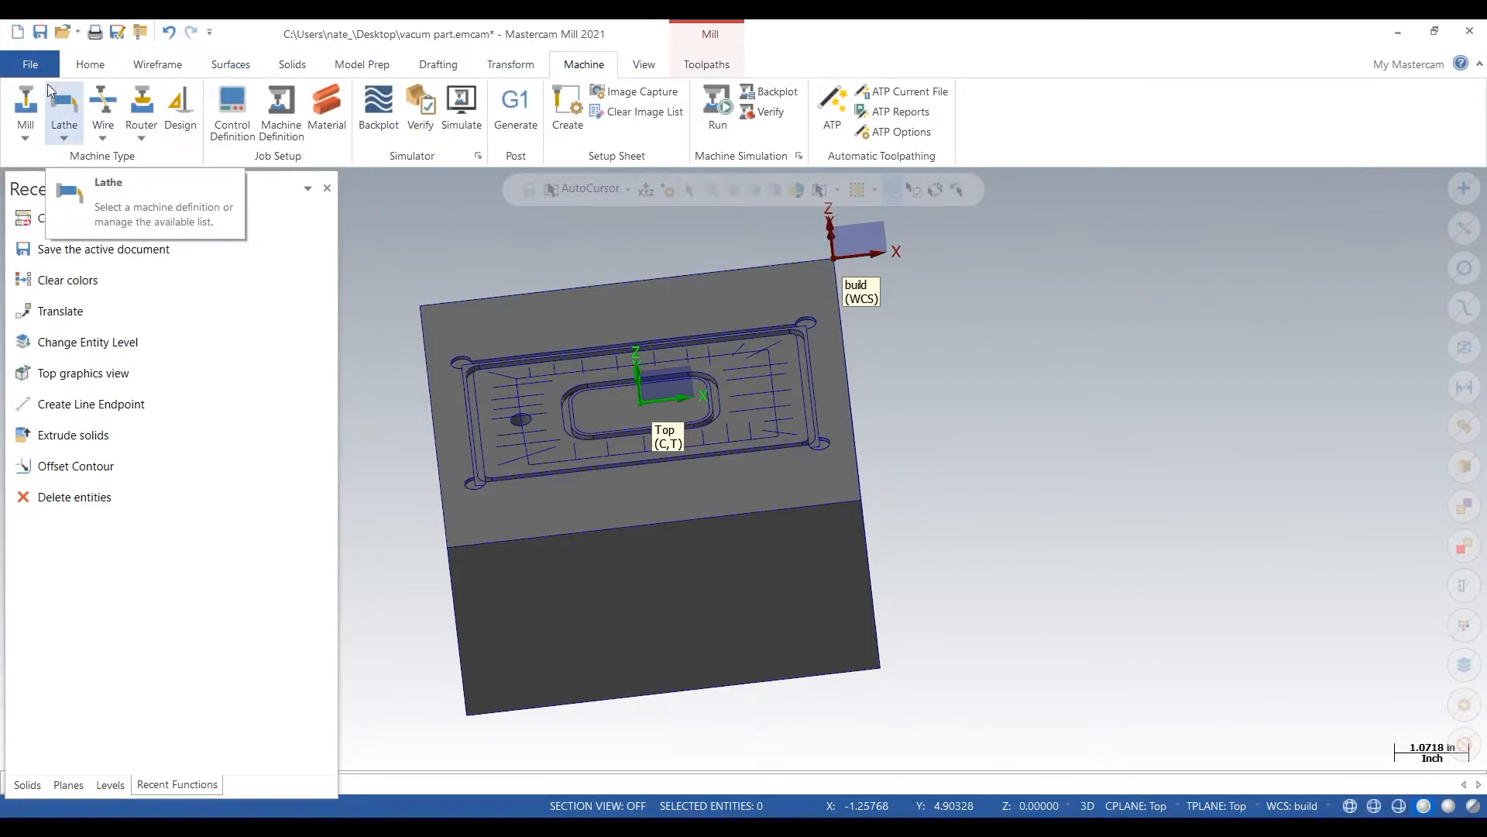
pyautogui.click(26, 138)
pyautogui.click(49, 158)
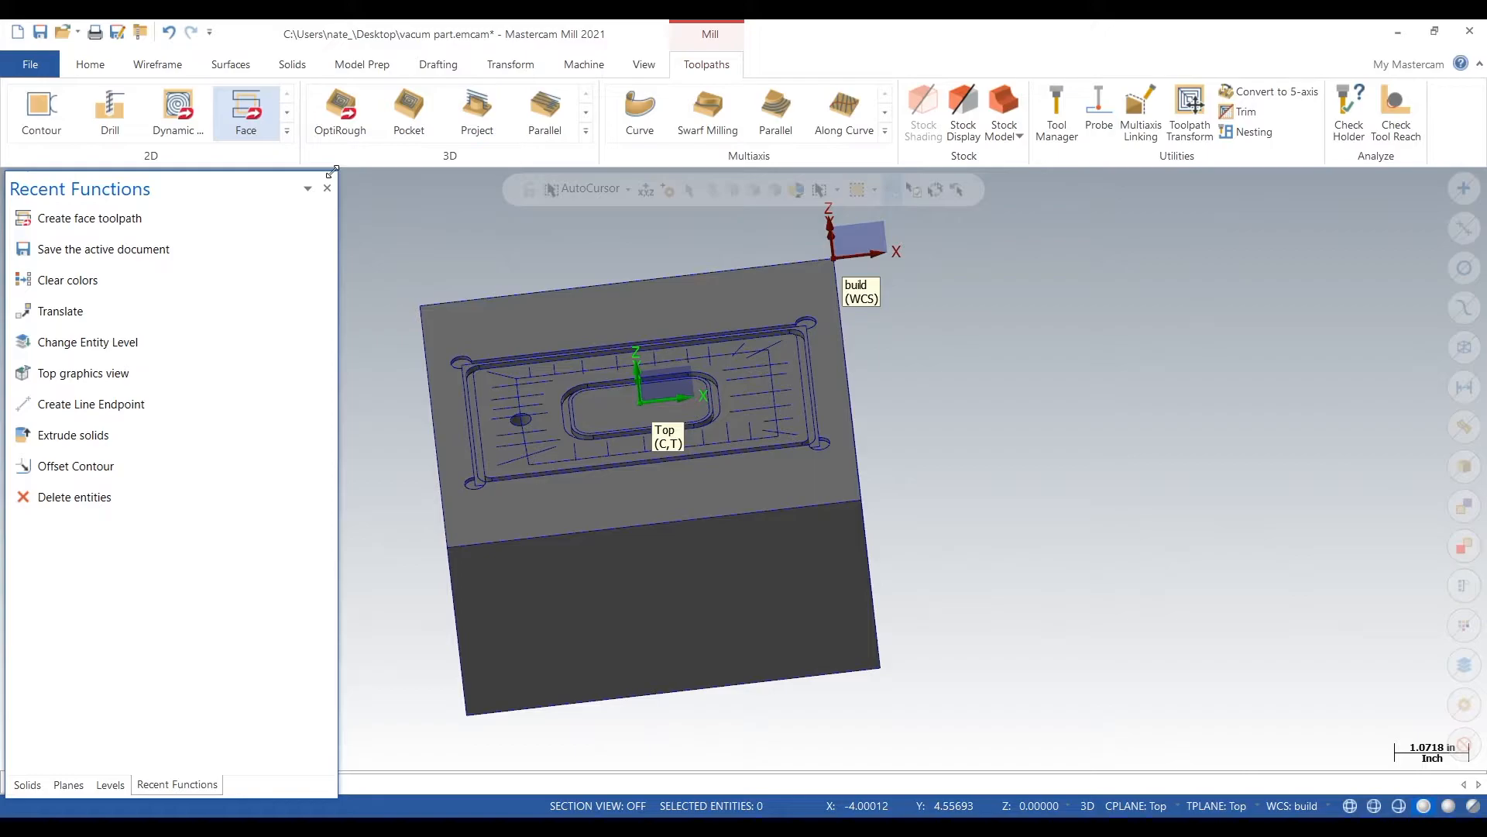
# Step: Turn the display of the Toolpaths manager back on
pyautogui.click(87, 68)
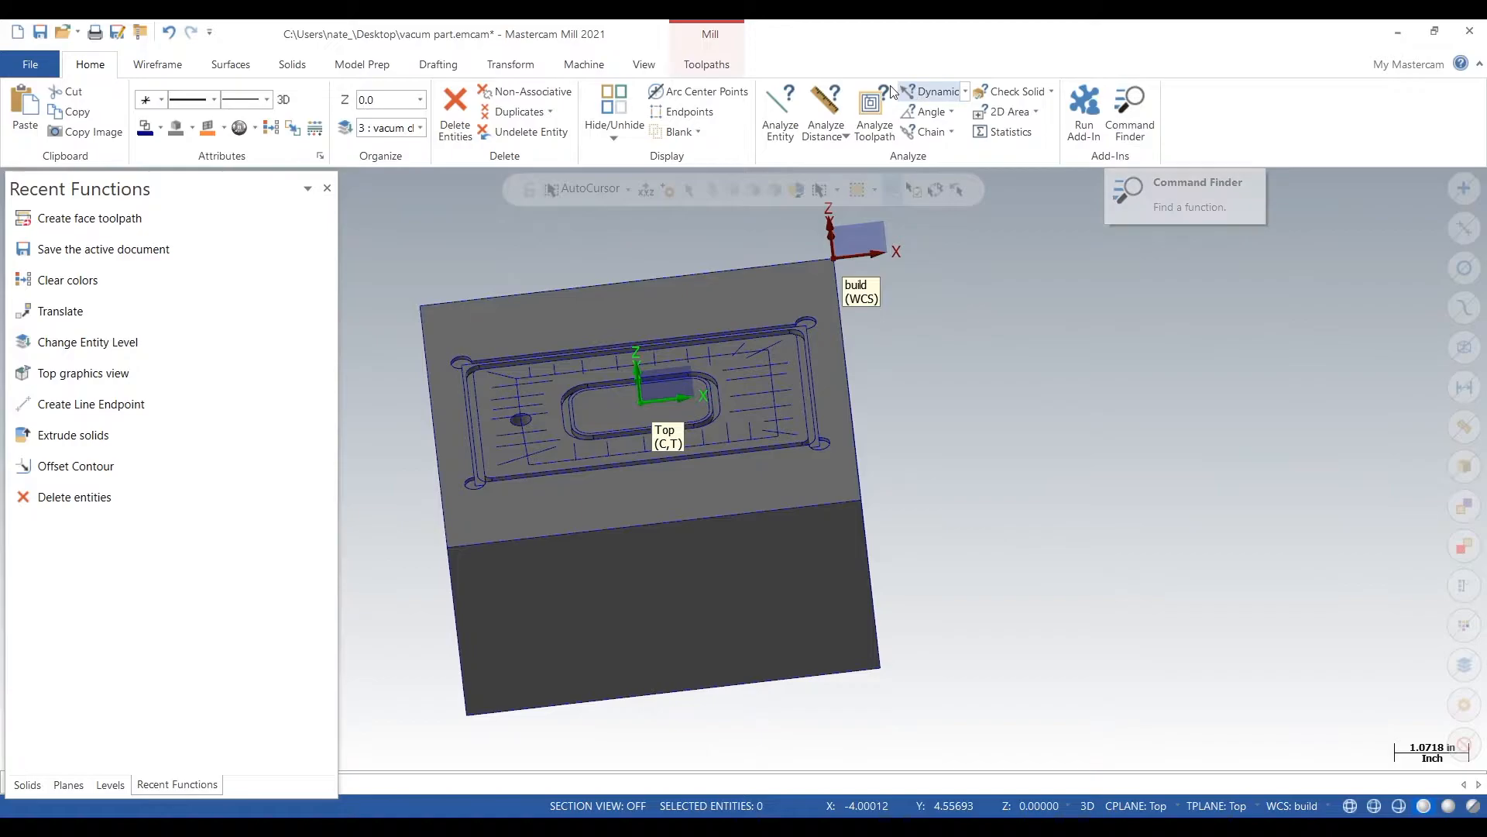
pyautogui.click(645, 66)
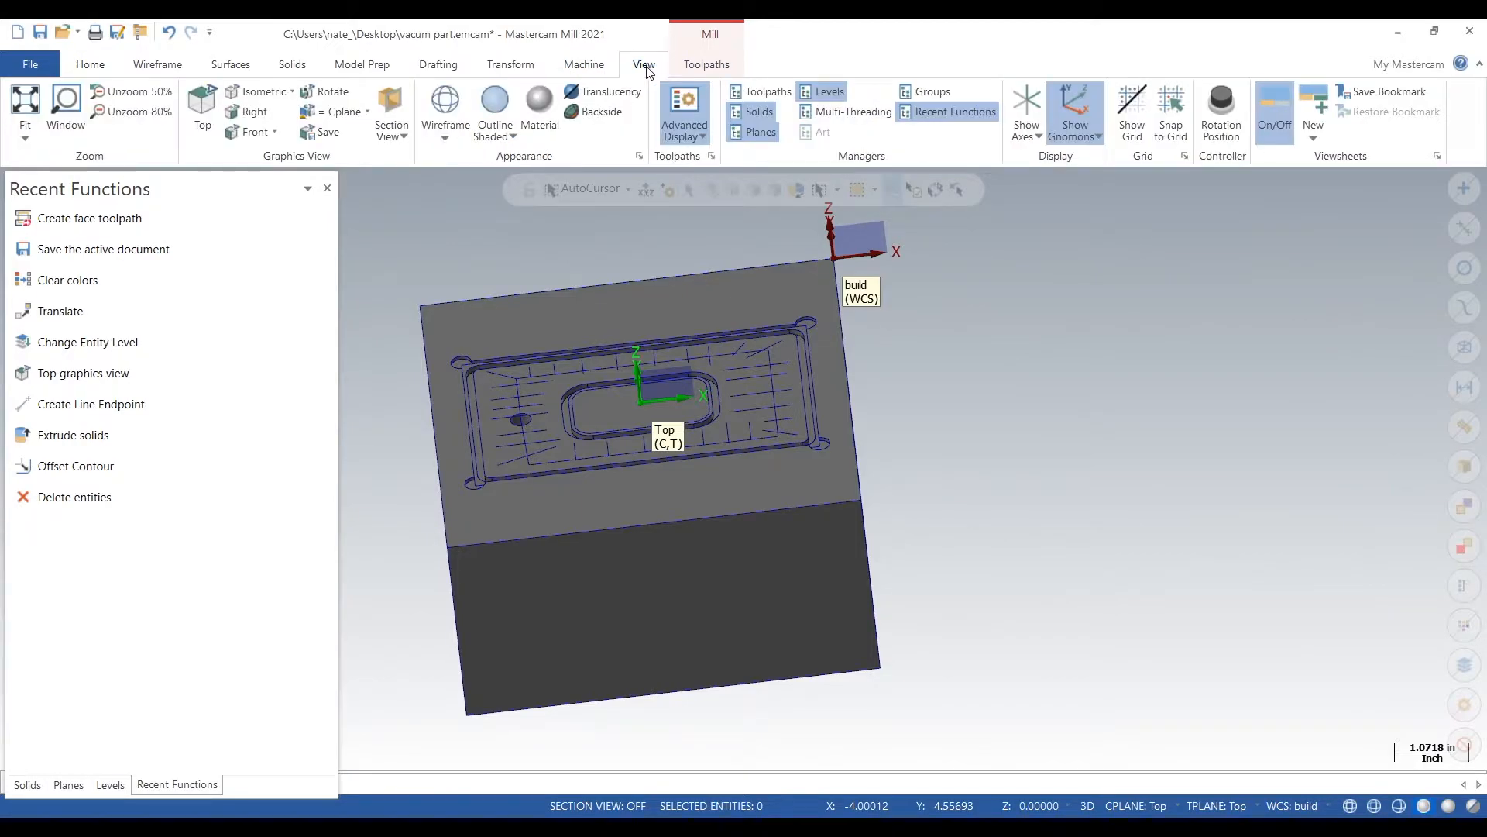
pyautogui.click(759, 91)
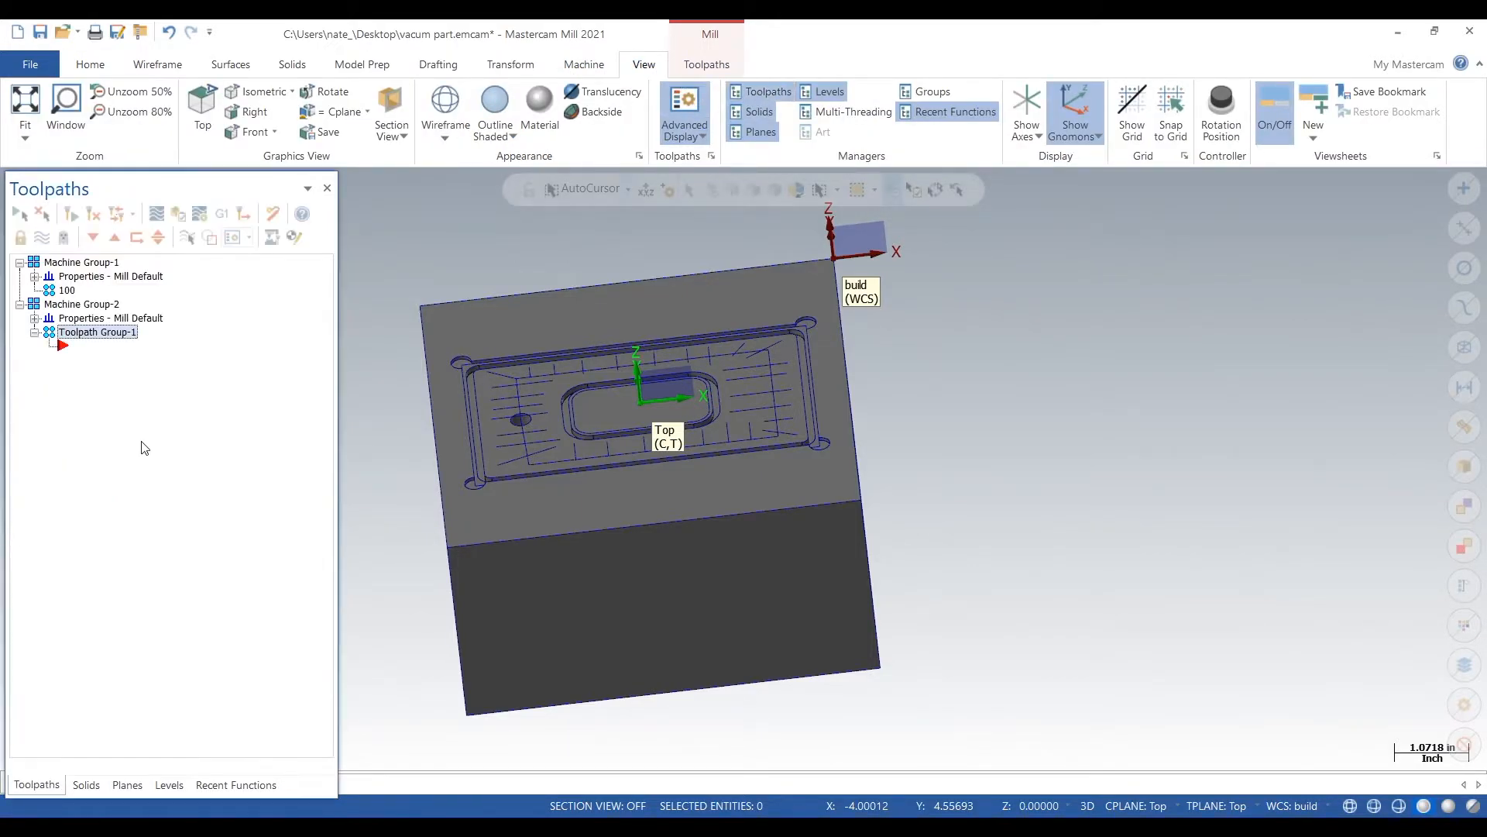
# Step: Delete the surplus Machine Group-2 from the Toolpaths manager
pyautogui.rightClick(68, 305)
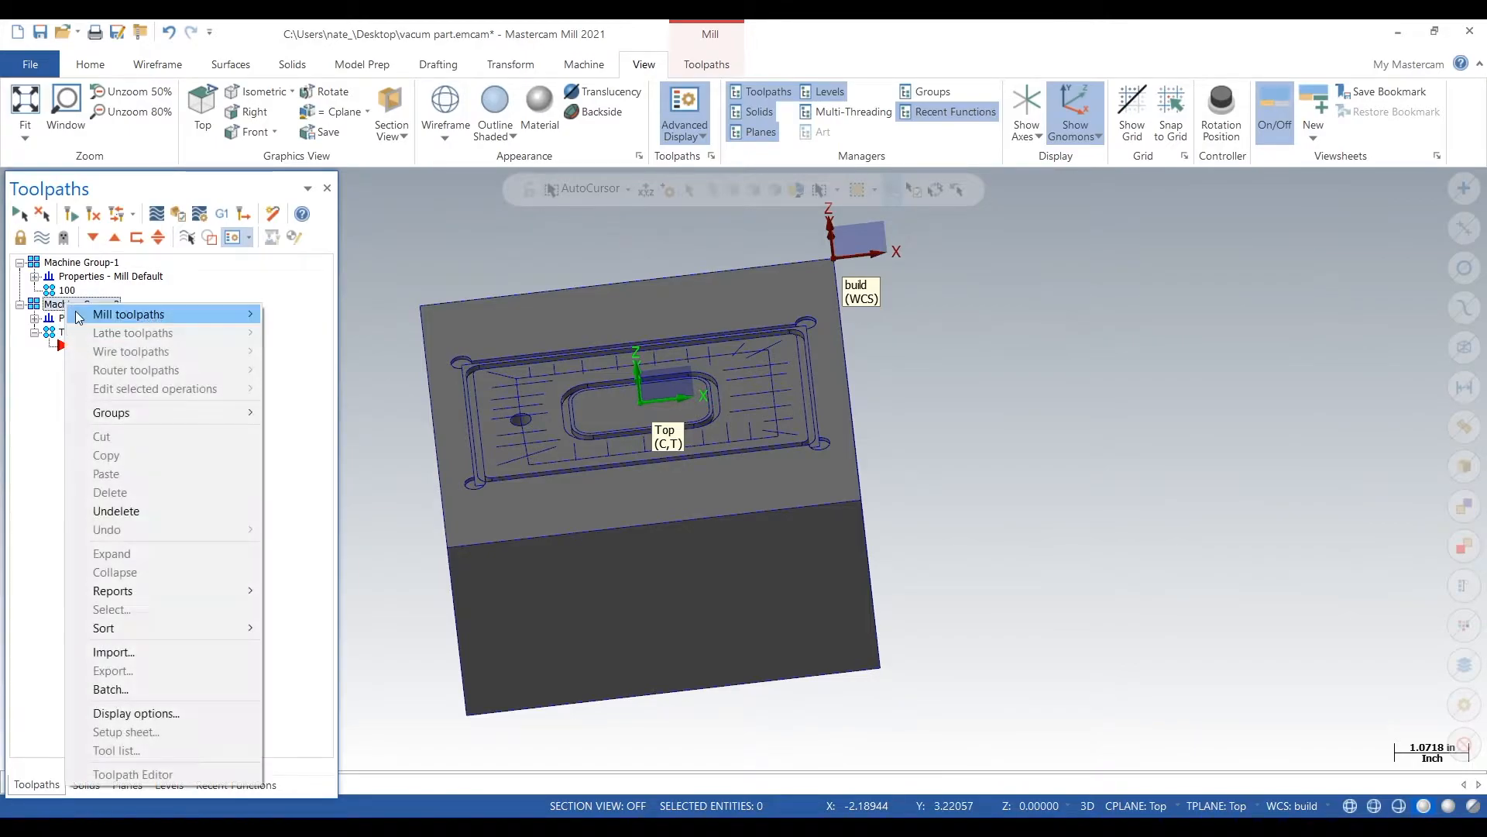
pyautogui.moveTo(170, 417)
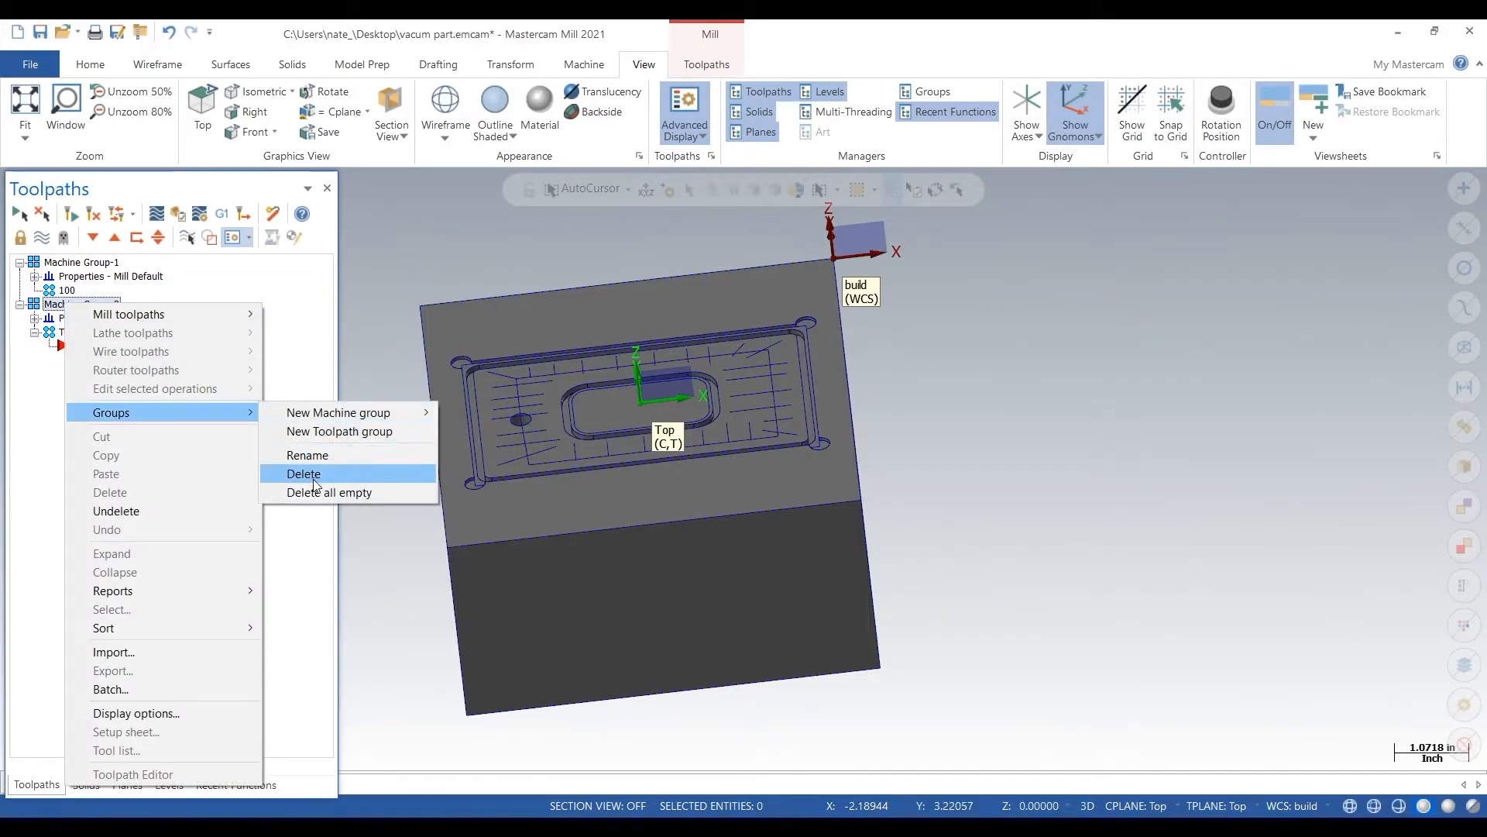
pyautogui.click(311, 475)
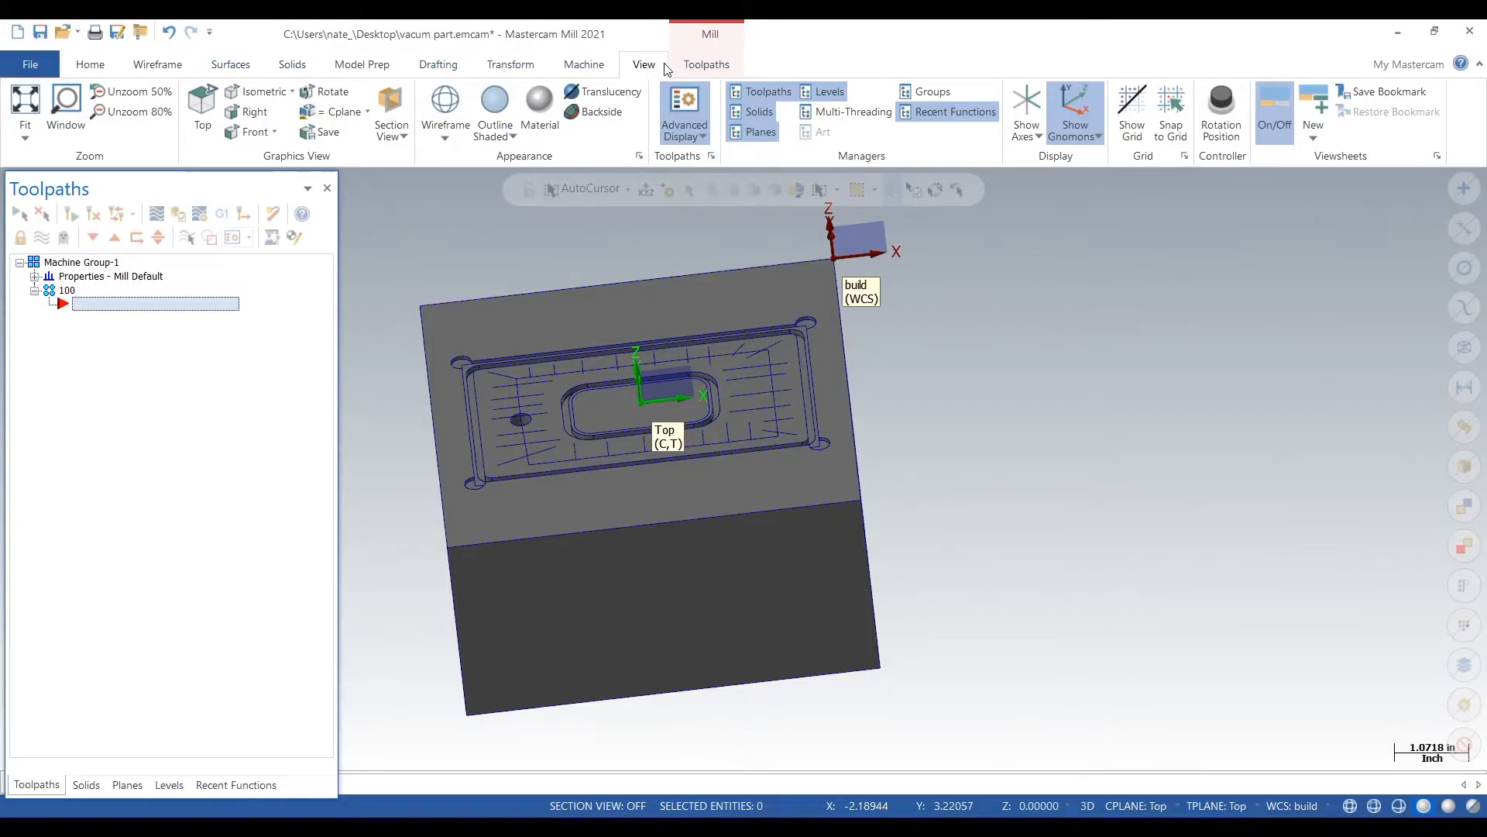
# Step: Create a plane relative to or duplicated from the "build" plane and name it 100
pyautogui.click(705, 64)
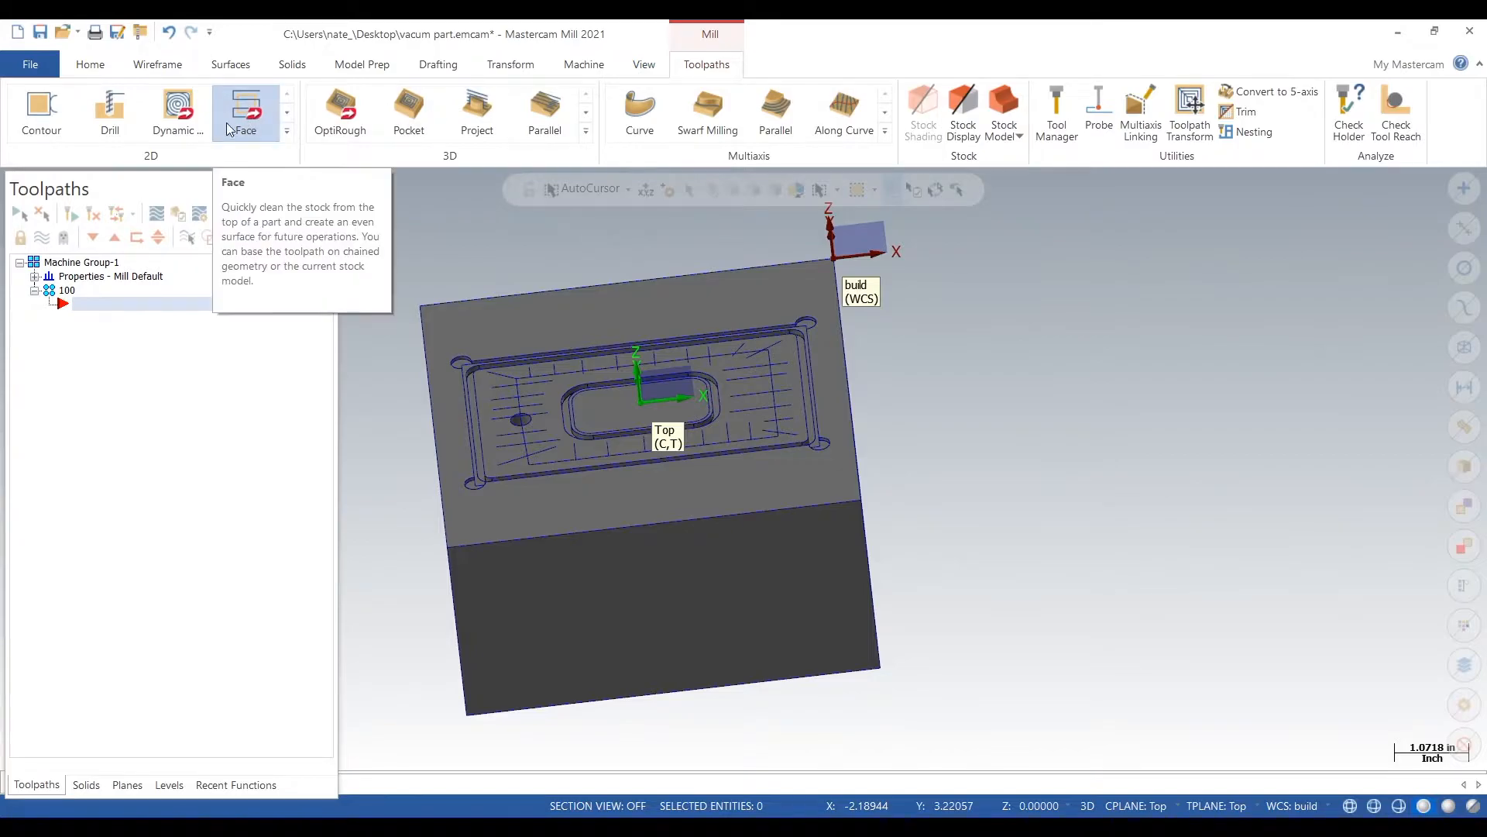
pyautogui.click(158, 65)
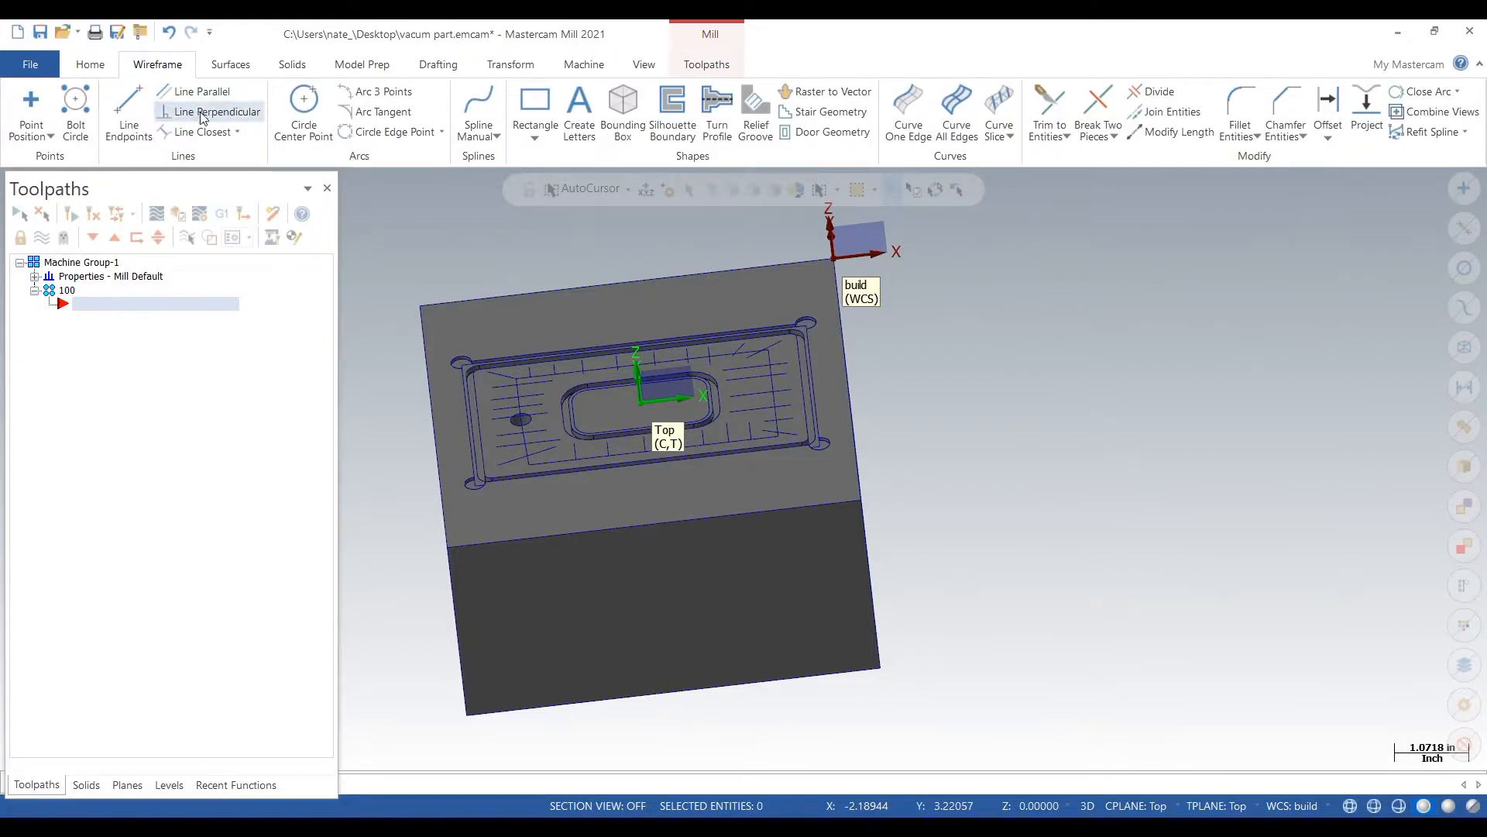
pyautogui.click(127, 786)
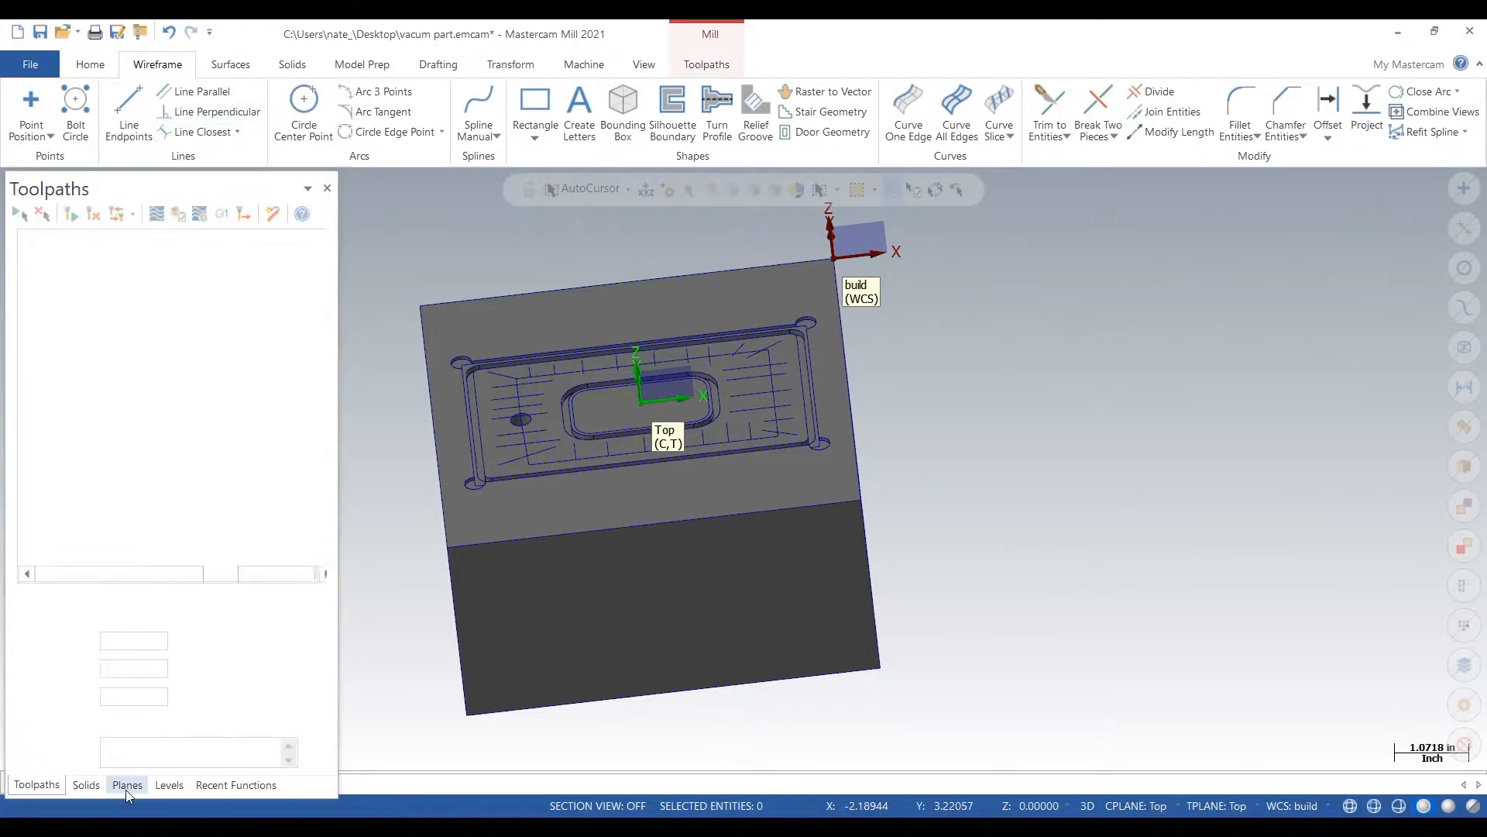
pyautogui.rightClick(77, 408)
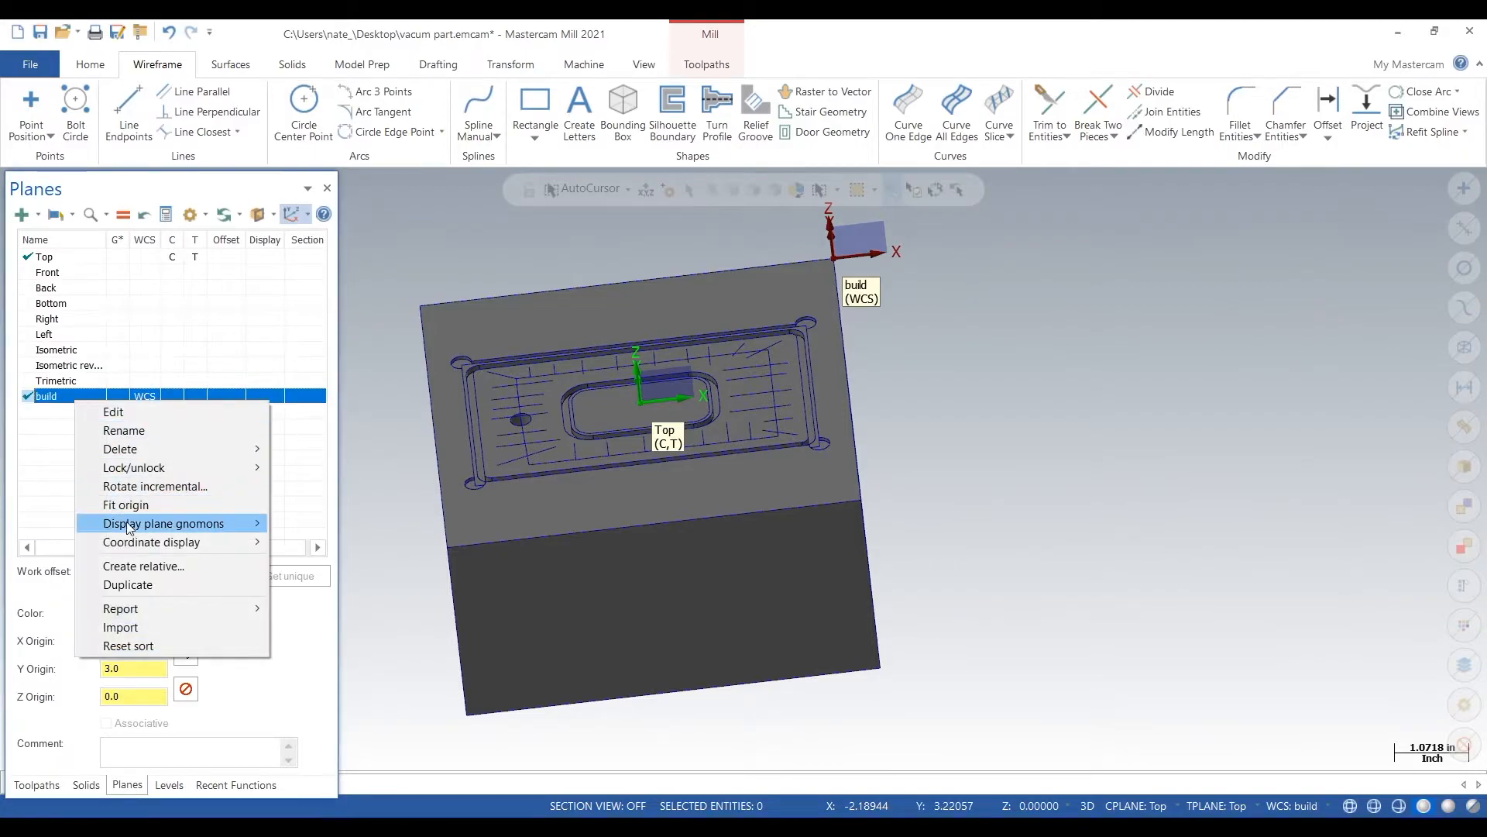
pyautogui.click(143, 581)
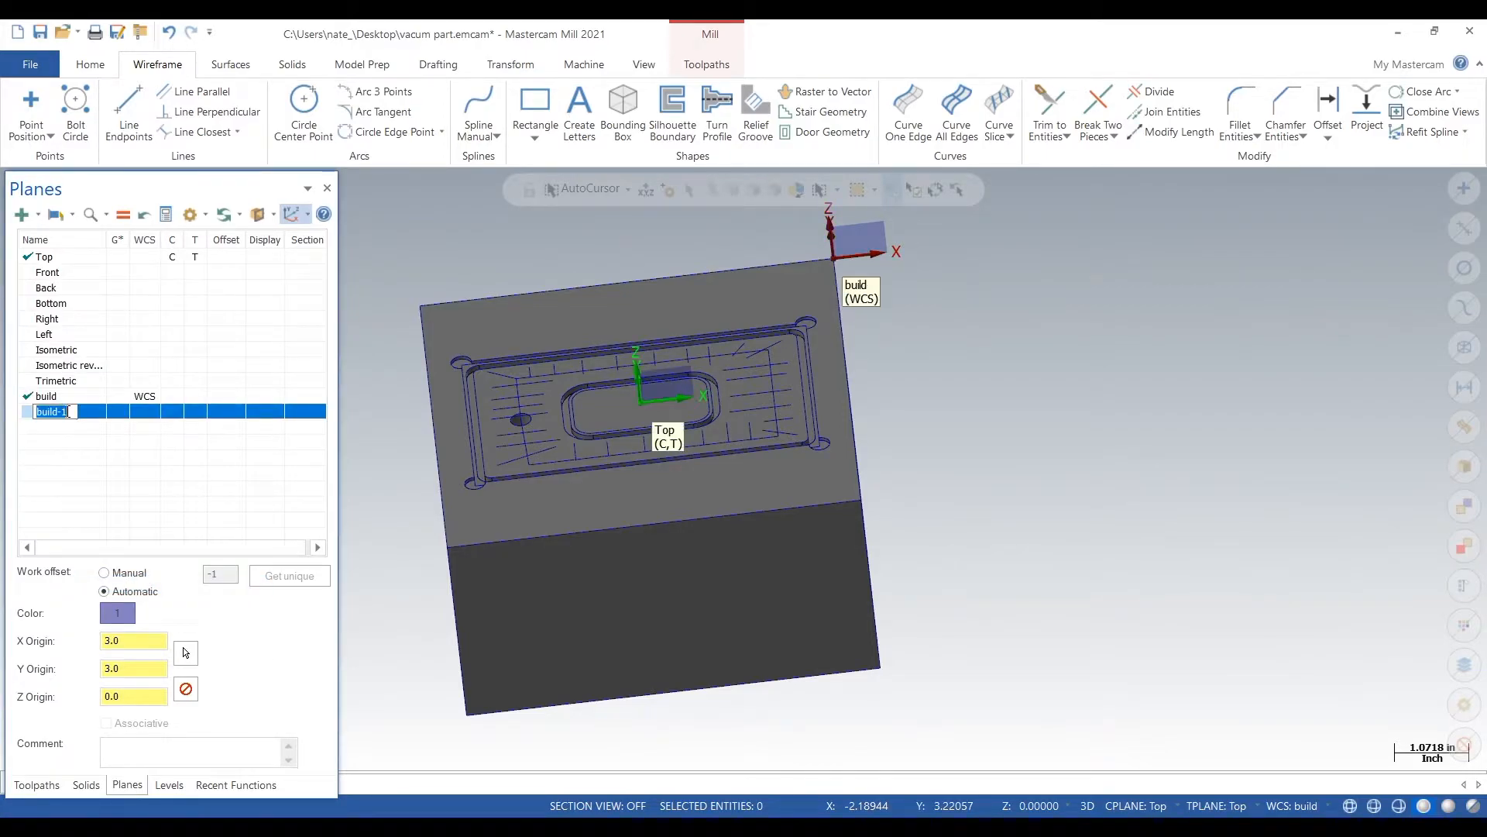
pyautogui.write('1')
pyautogui.press('Return')
# Step: Set plane 100 as the graphics view and the WCS
pyautogui.click(93, 414)
pyautogui.click(122, 412)
pyautogui.click(158, 411)
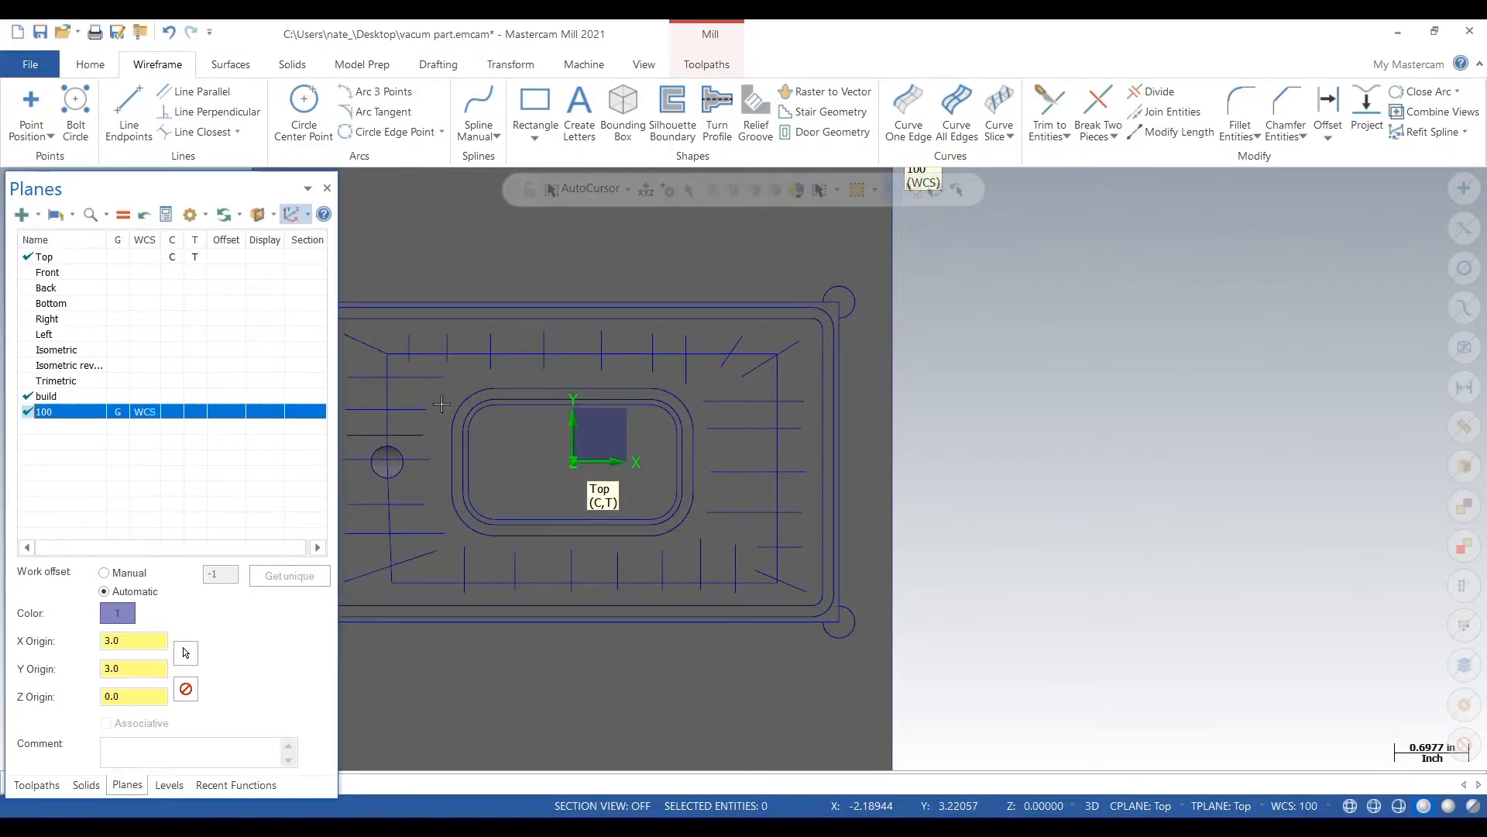
# Step: Edit plane 100 and move its origin to X 0, Y 0, Z 0 at the centre of the chuck's top face
pyautogui.scroll(-2, 1079, 408)
pyautogui.rightClick(78, 415)
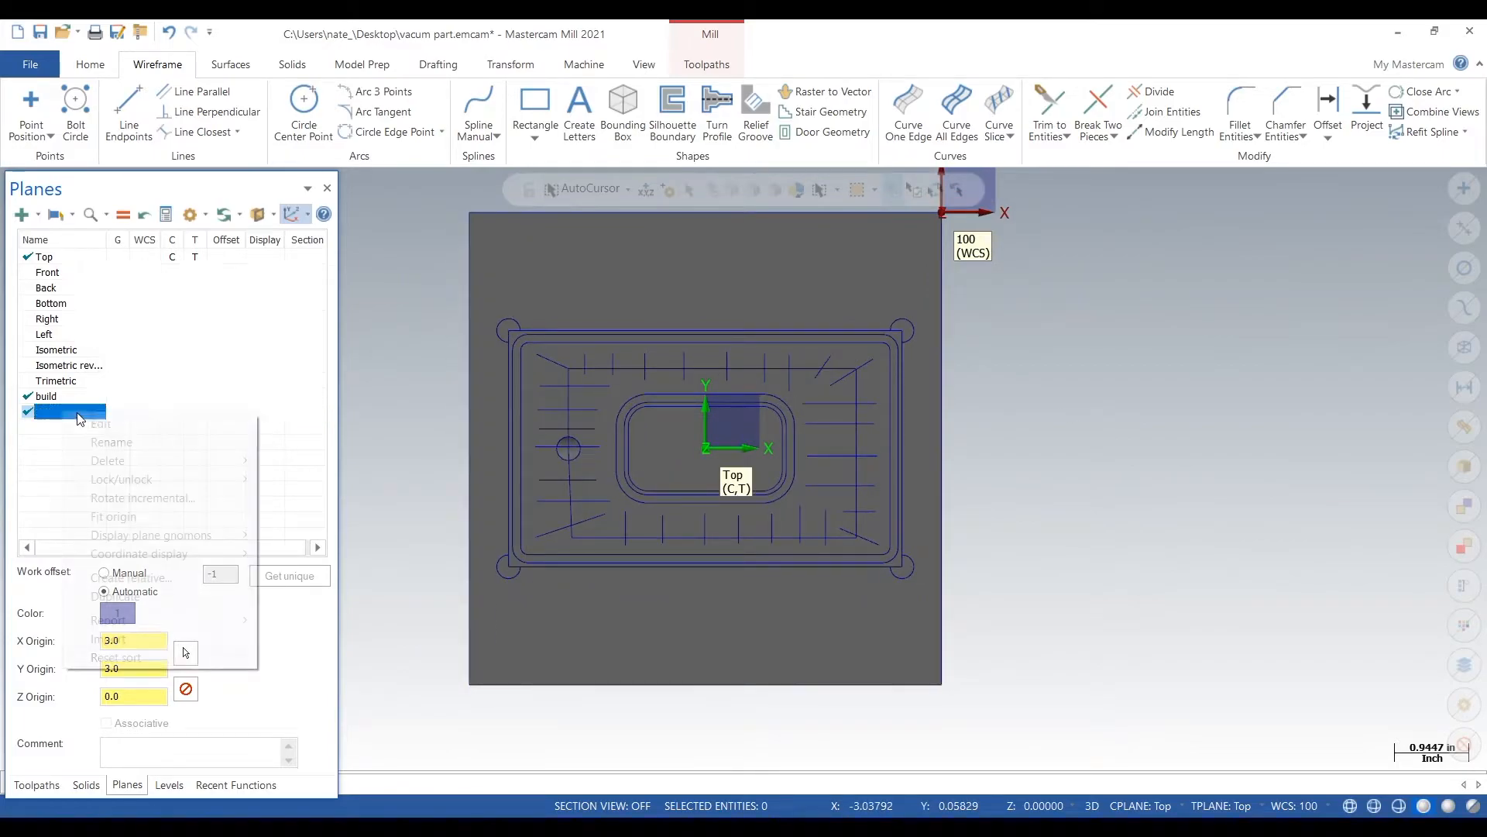
pyautogui.click(99, 423)
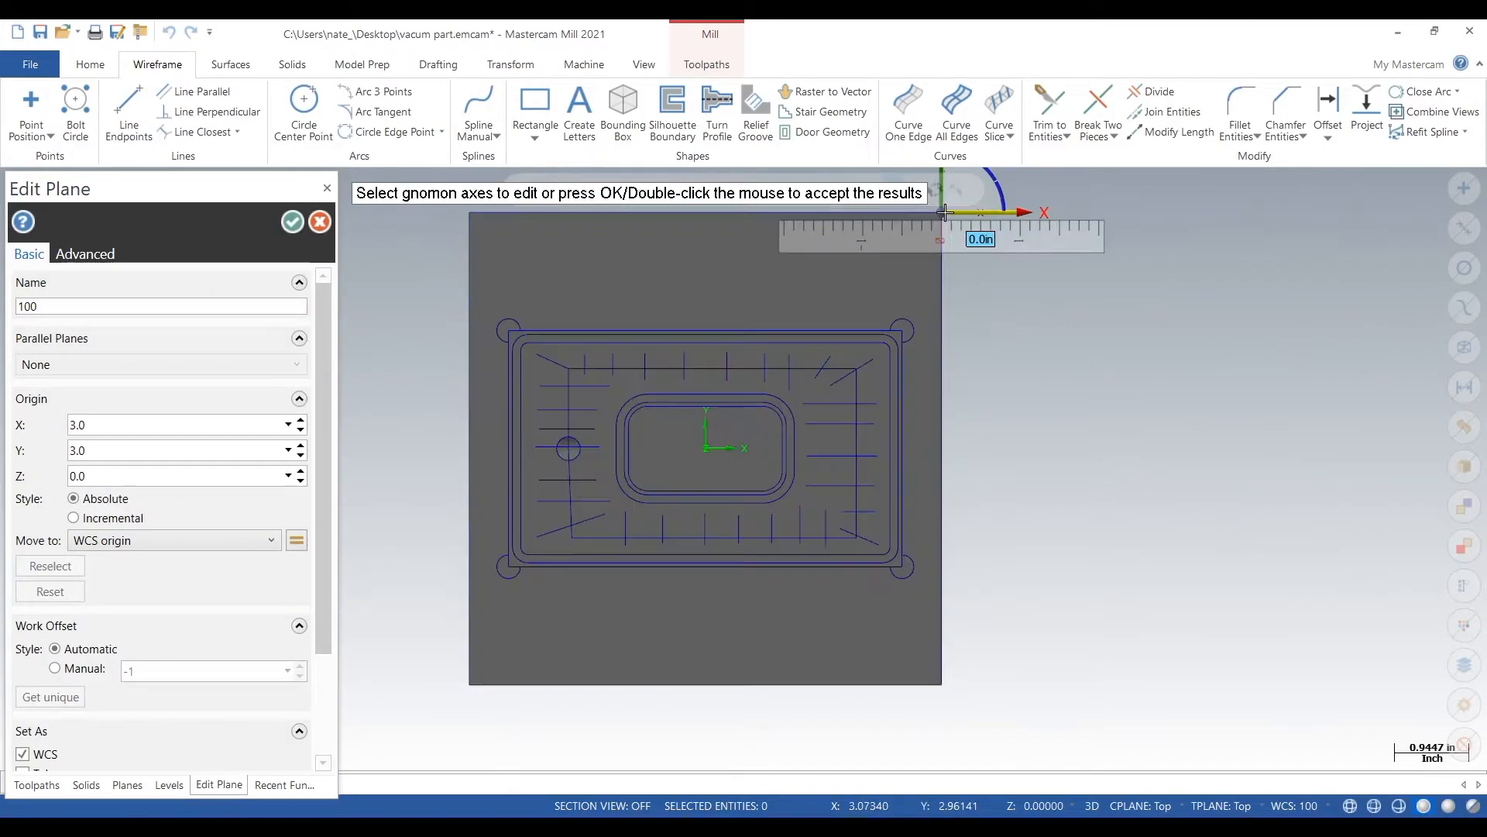
pyautogui.click(945, 211)
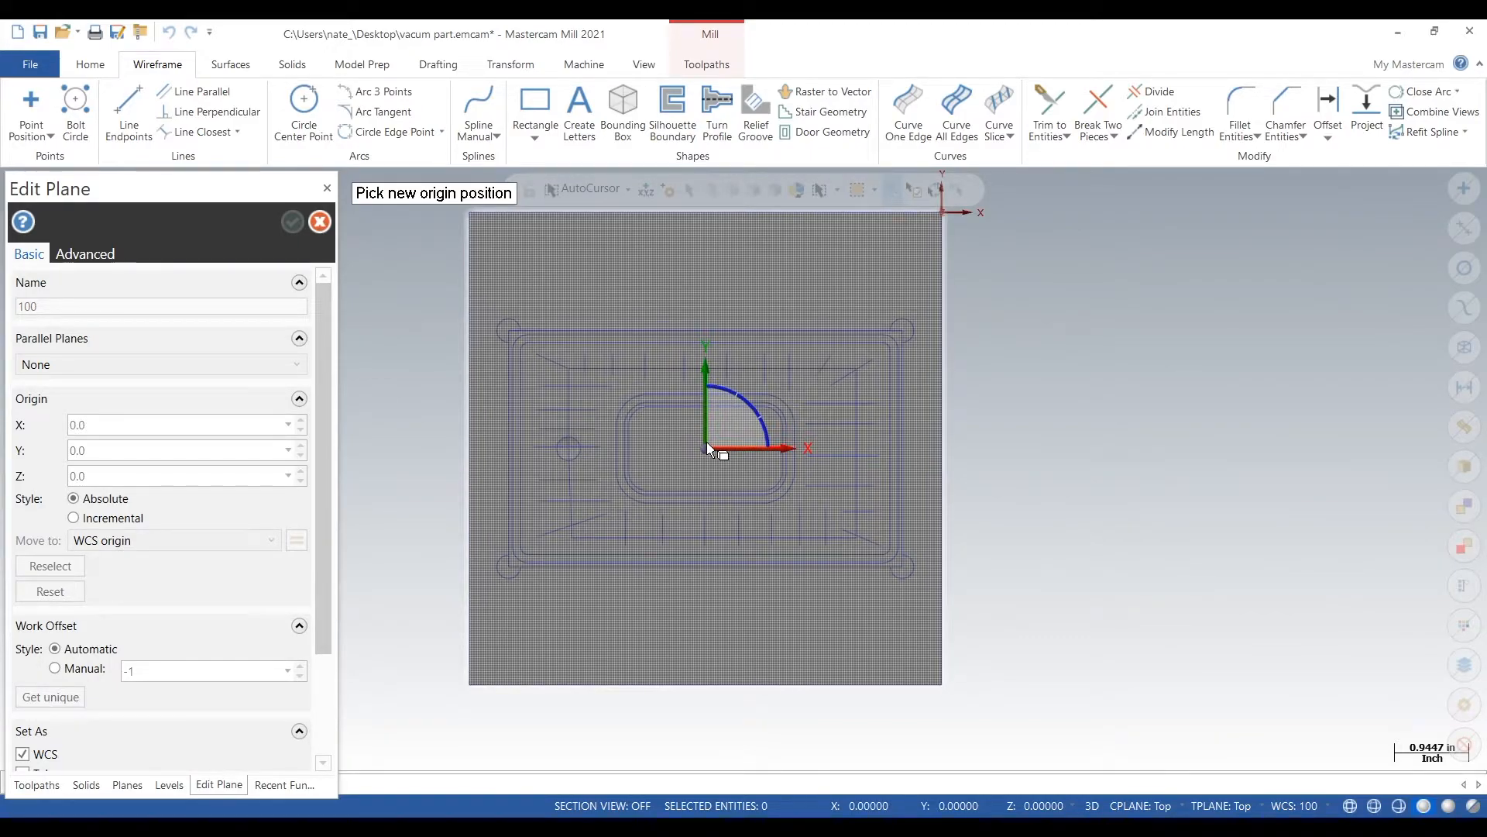
pyautogui.moveTo(720, 406)
pyautogui.mouseDown(button='middle')
pyautogui.moveTo(720, 297)
pyautogui.moveTo(717, 403)
pyautogui.mouseUp(button='middle')
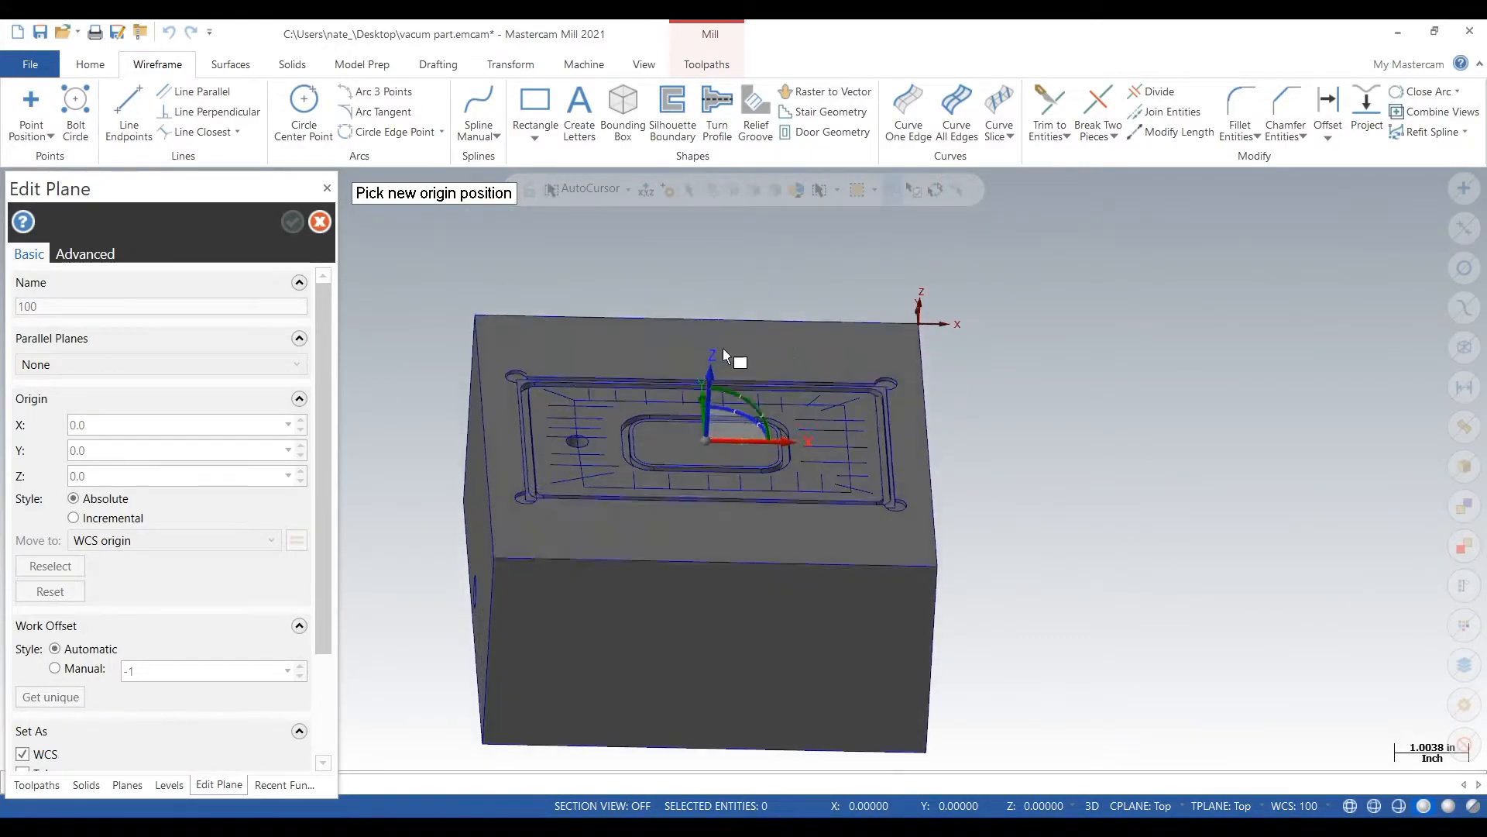
pyautogui.click(705, 440)
pyautogui.moveTo(759, 488); pyautogui.dragTo(736, 453, button='middle')
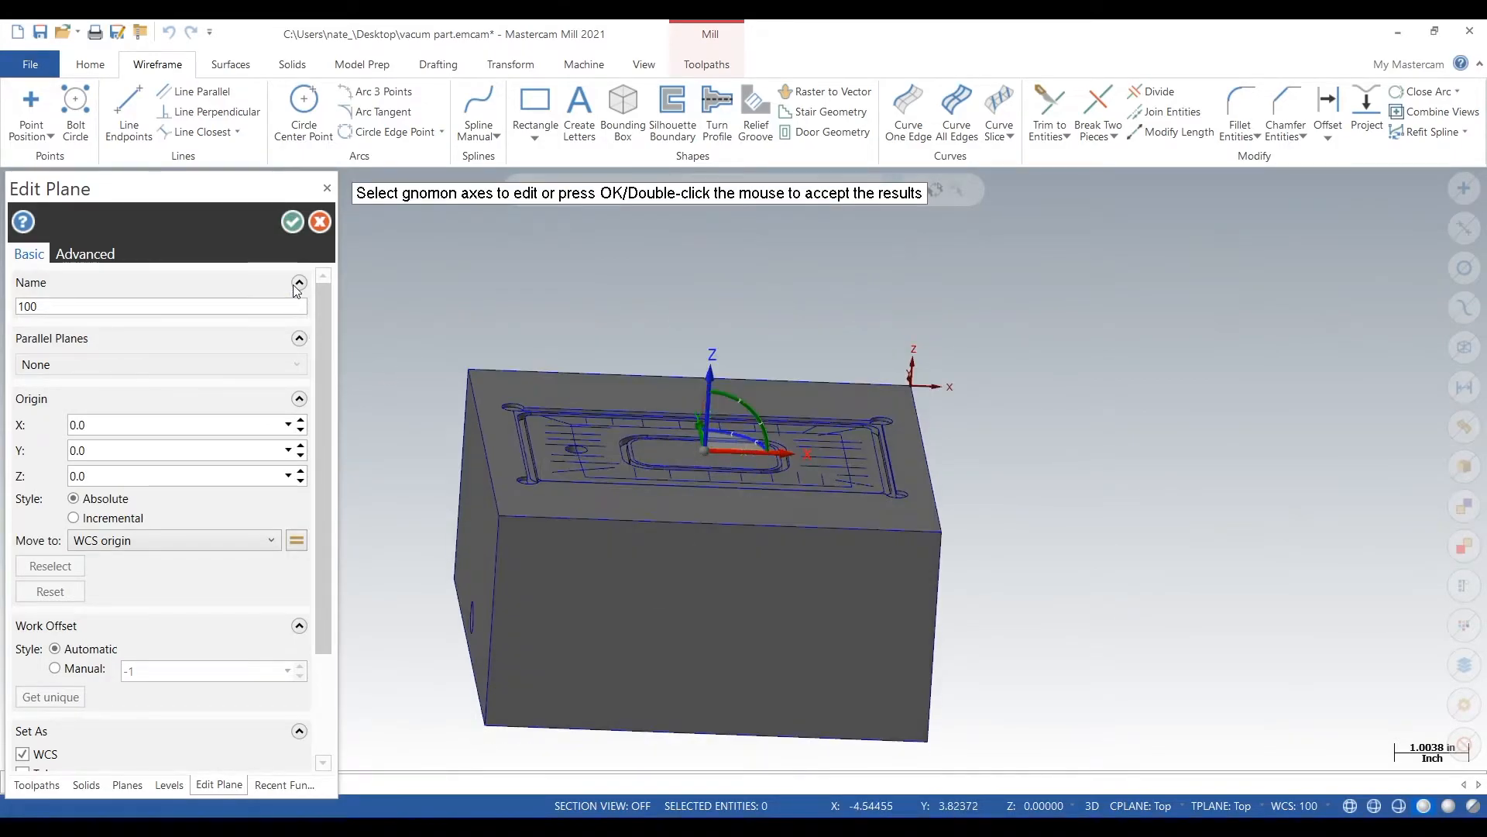
pyautogui.click(292, 222)
# Step: Make plane 100 the active construction and tool plane, check its origin from the front, and return to the top view
pyautogui.rightClick(572, 430)
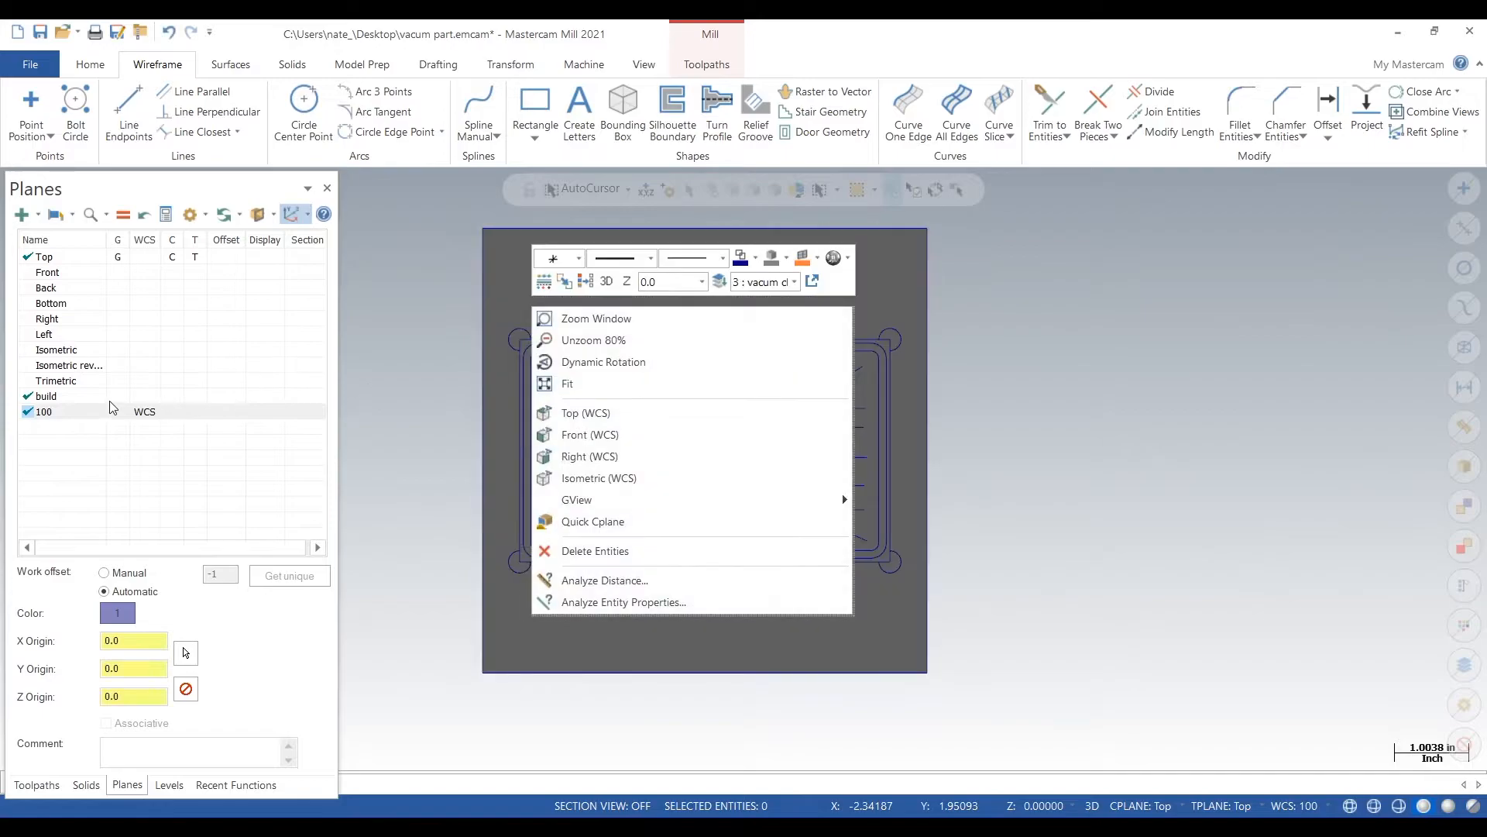
pyautogui.click(122, 415)
pyautogui.click(167, 414)
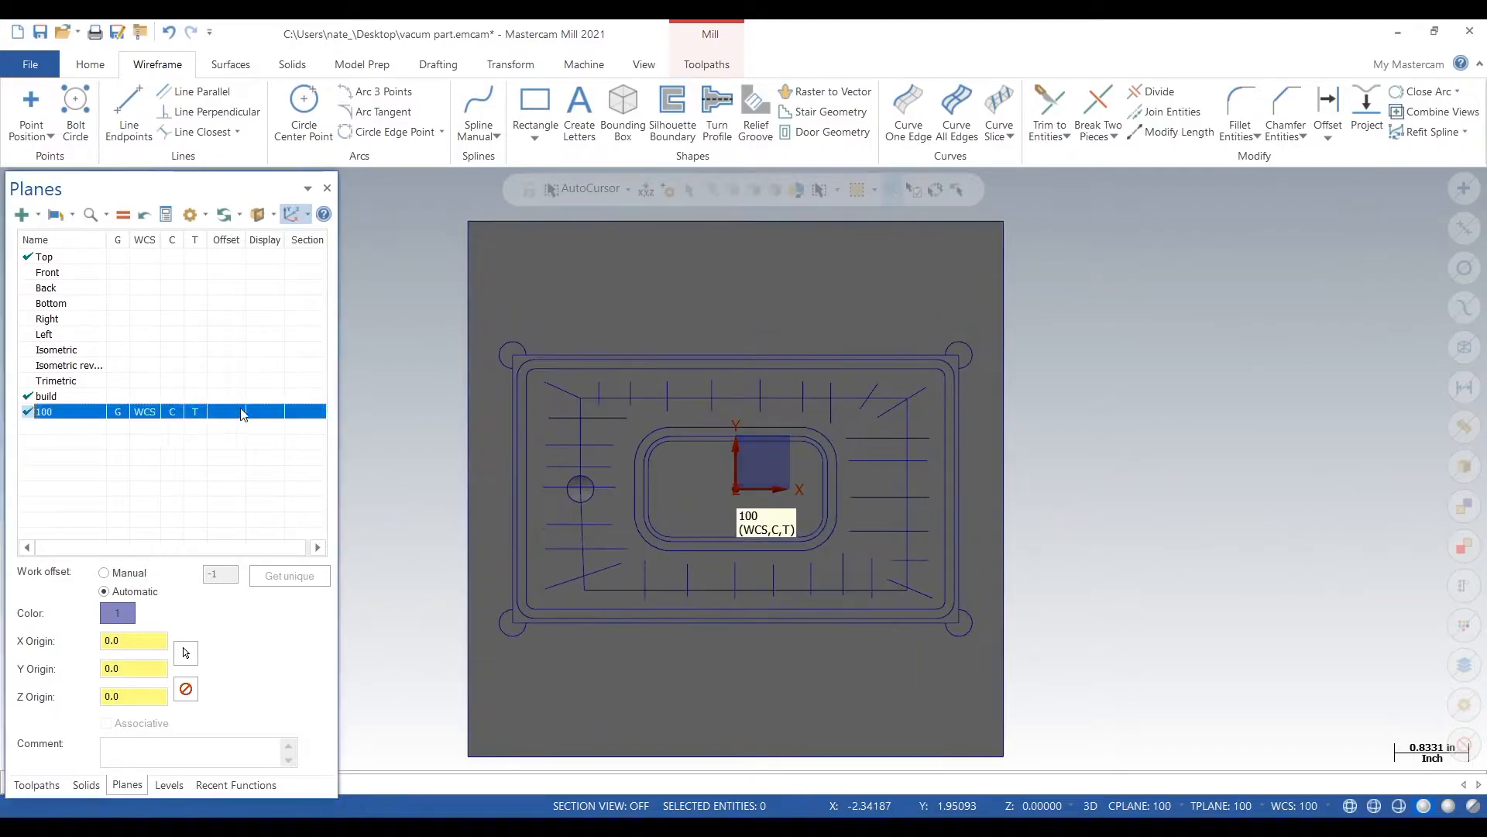
pyautogui.rightClick(450, 401)
pyautogui.click(521, 529)
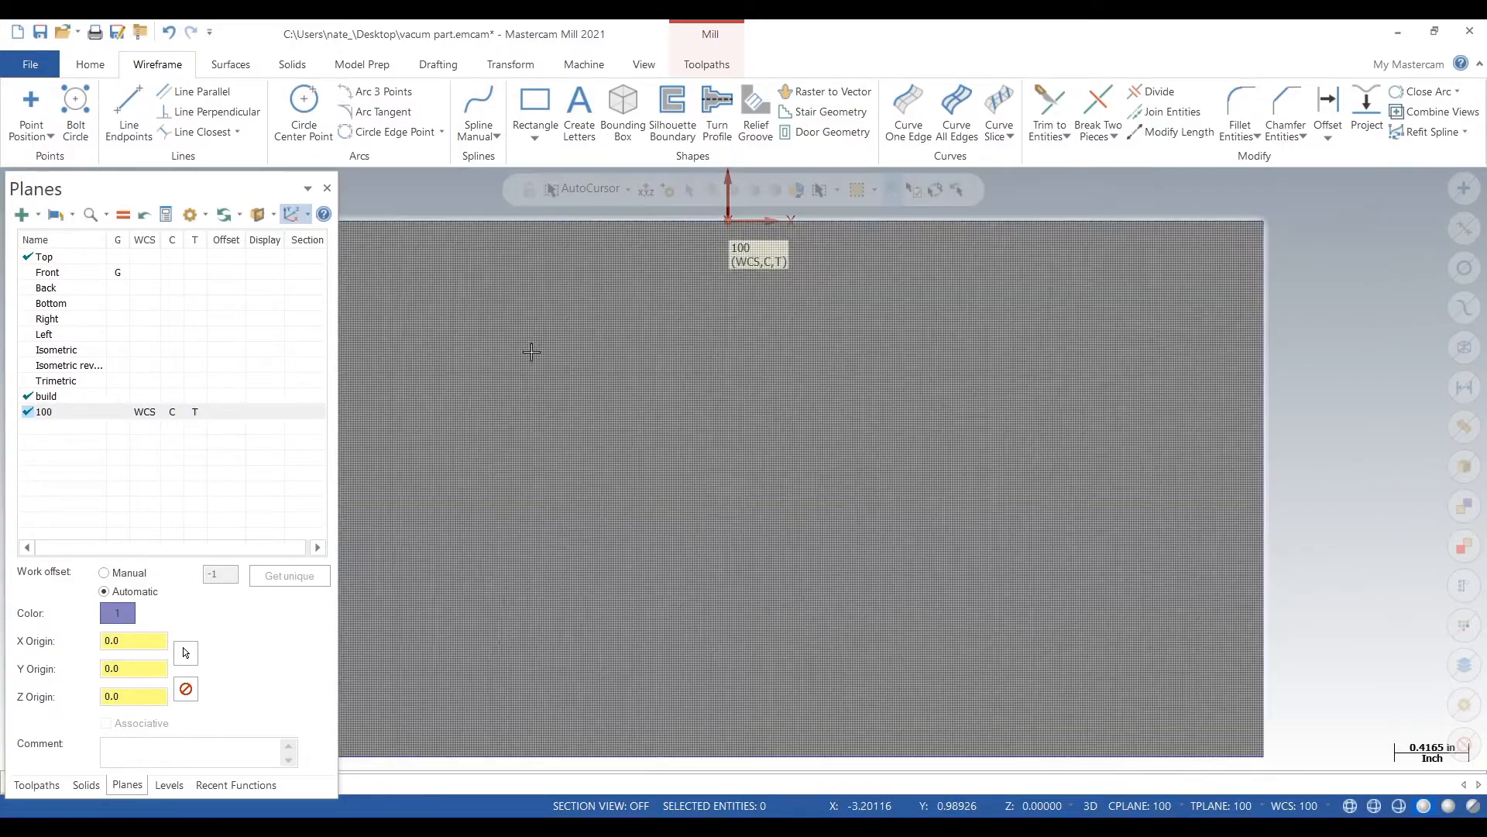
pyautogui.rightClick(1248, 469)
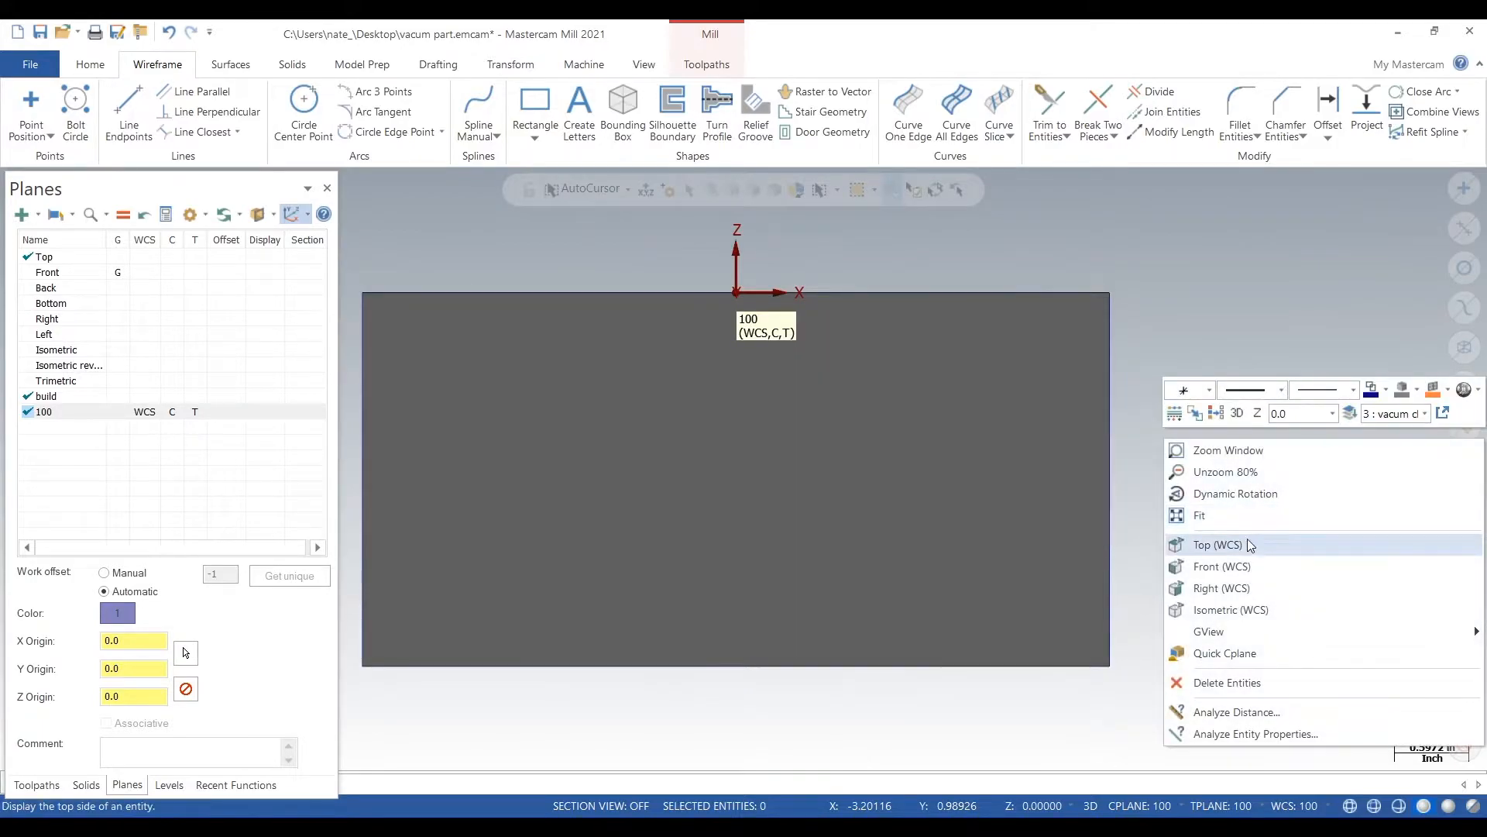
pyautogui.click(1247, 540)
pyautogui.hotkey('alt', '1')
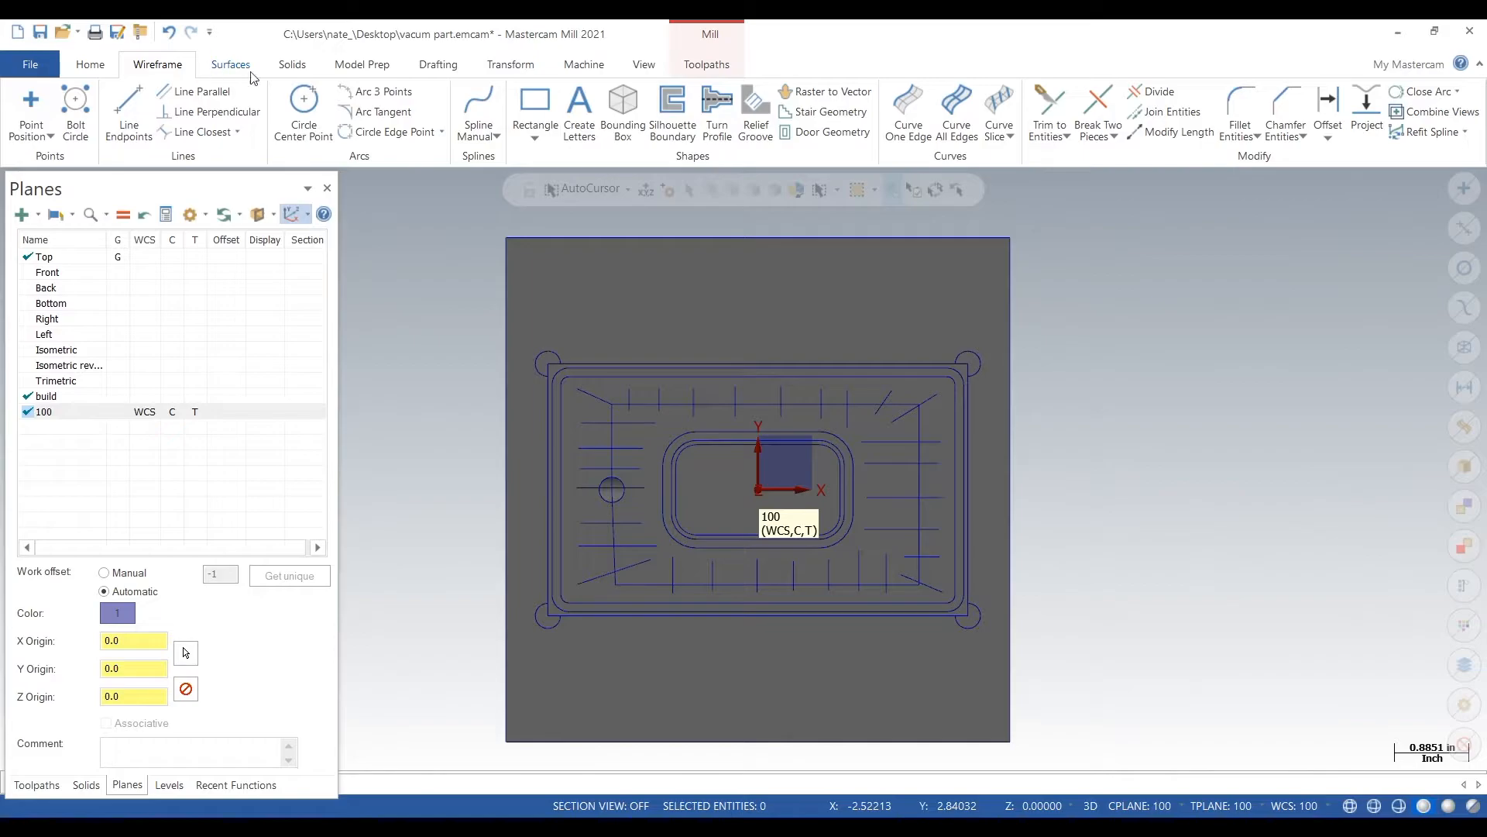
# Step: Sketch a centre-anchored rectangle from the plane 100 origin, about 6.46 by 6.22 in, just outside the block
pyautogui.click(535, 104)
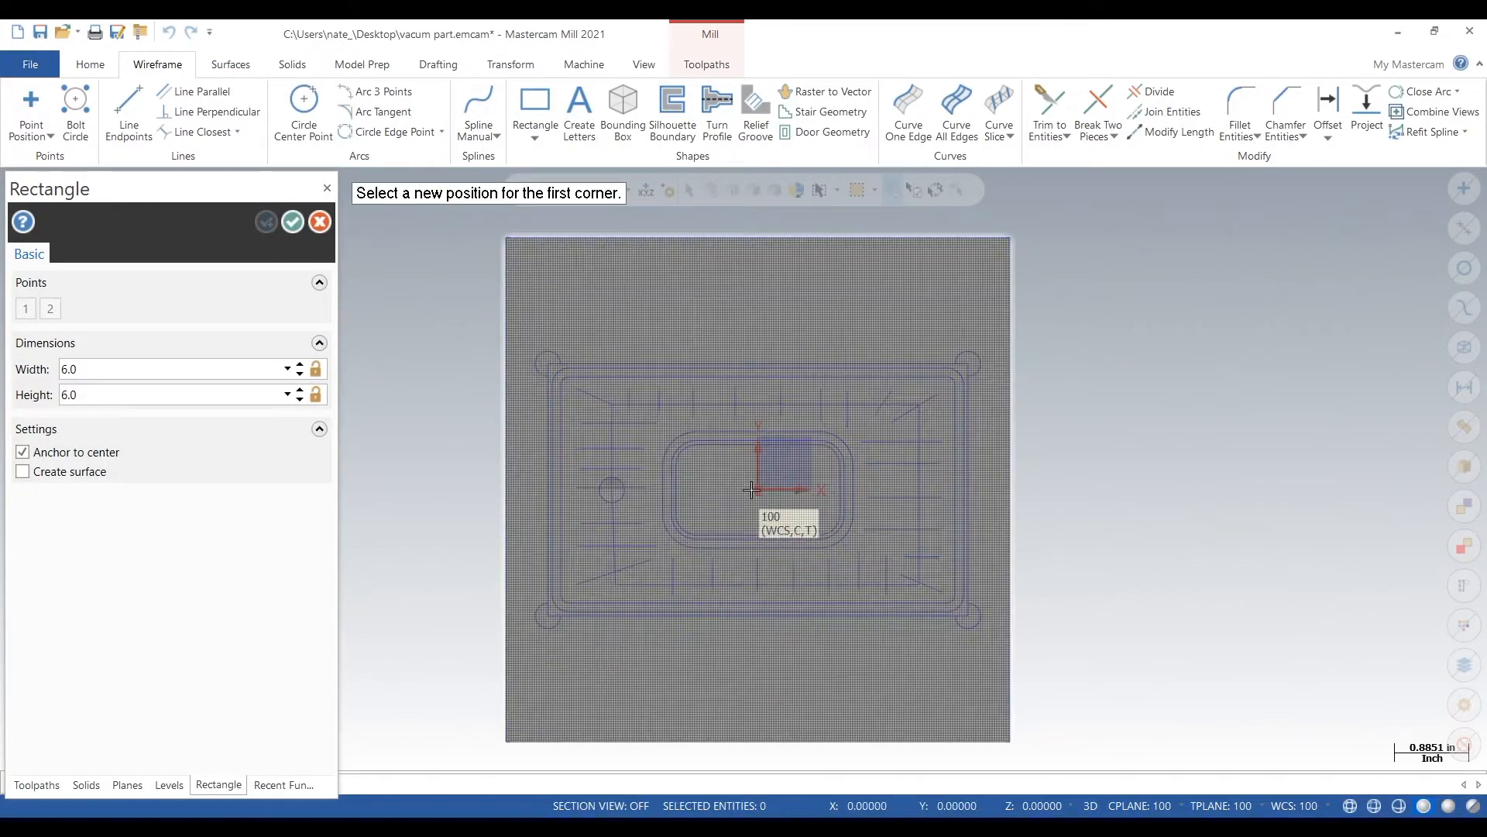
pyautogui.moveTo(903, 491); pyautogui.dragTo(779, 487, button='middle')
pyautogui.scroll(5, 783, 480)
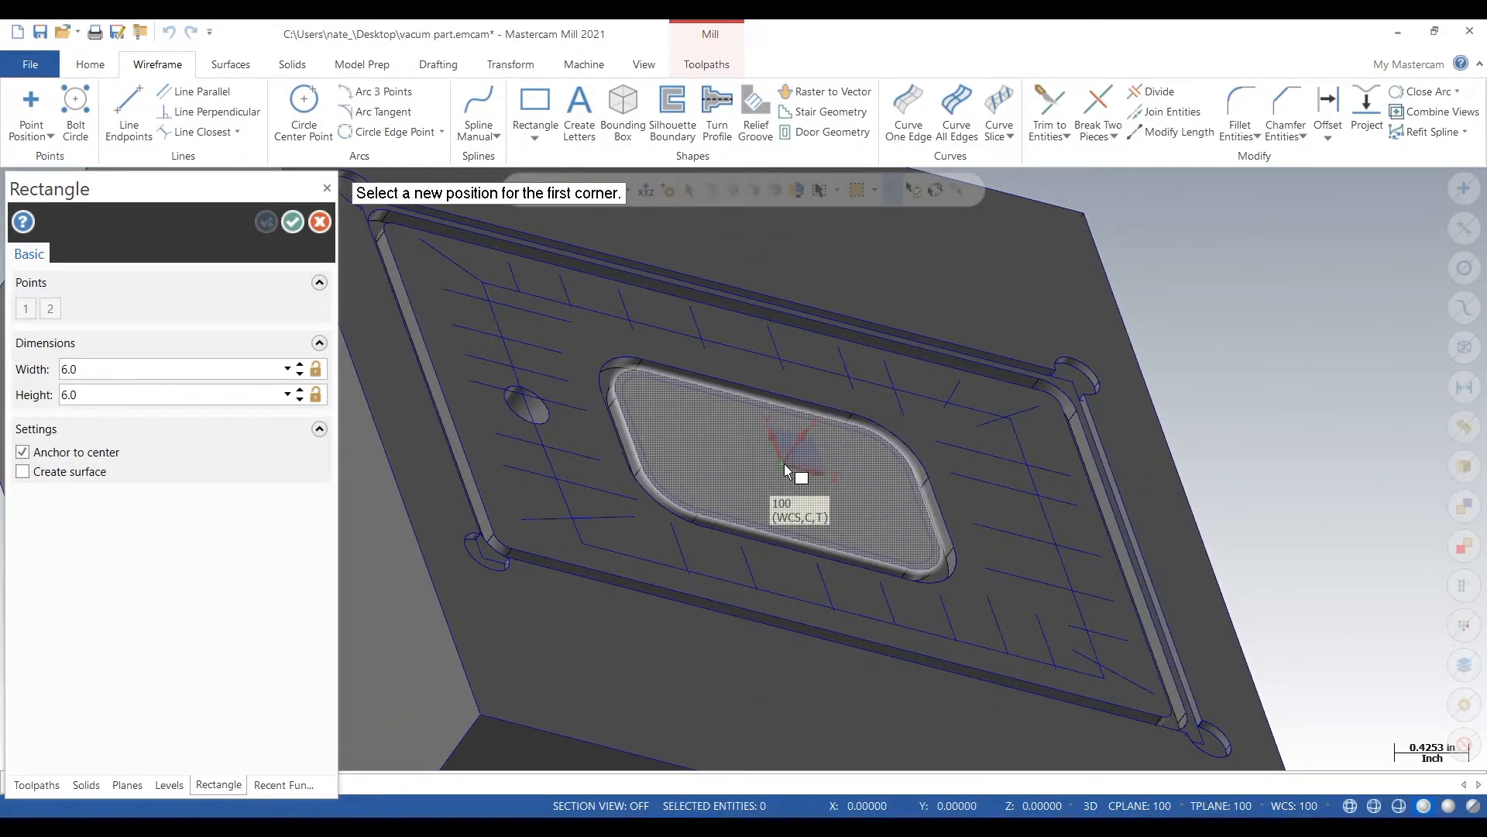
pyautogui.click(785, 469)
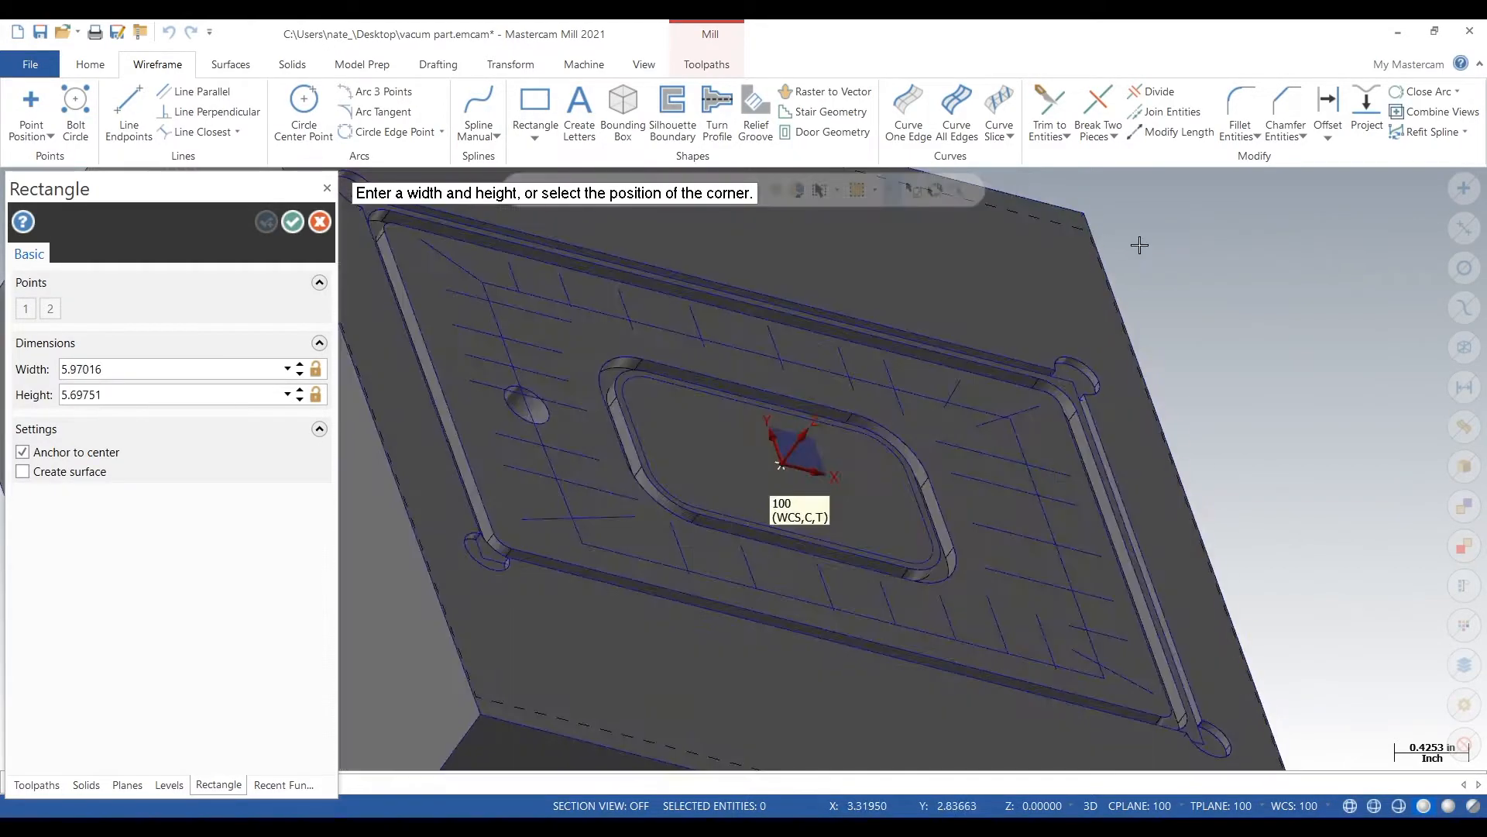
pyautogui.rightClick(1140, 245)
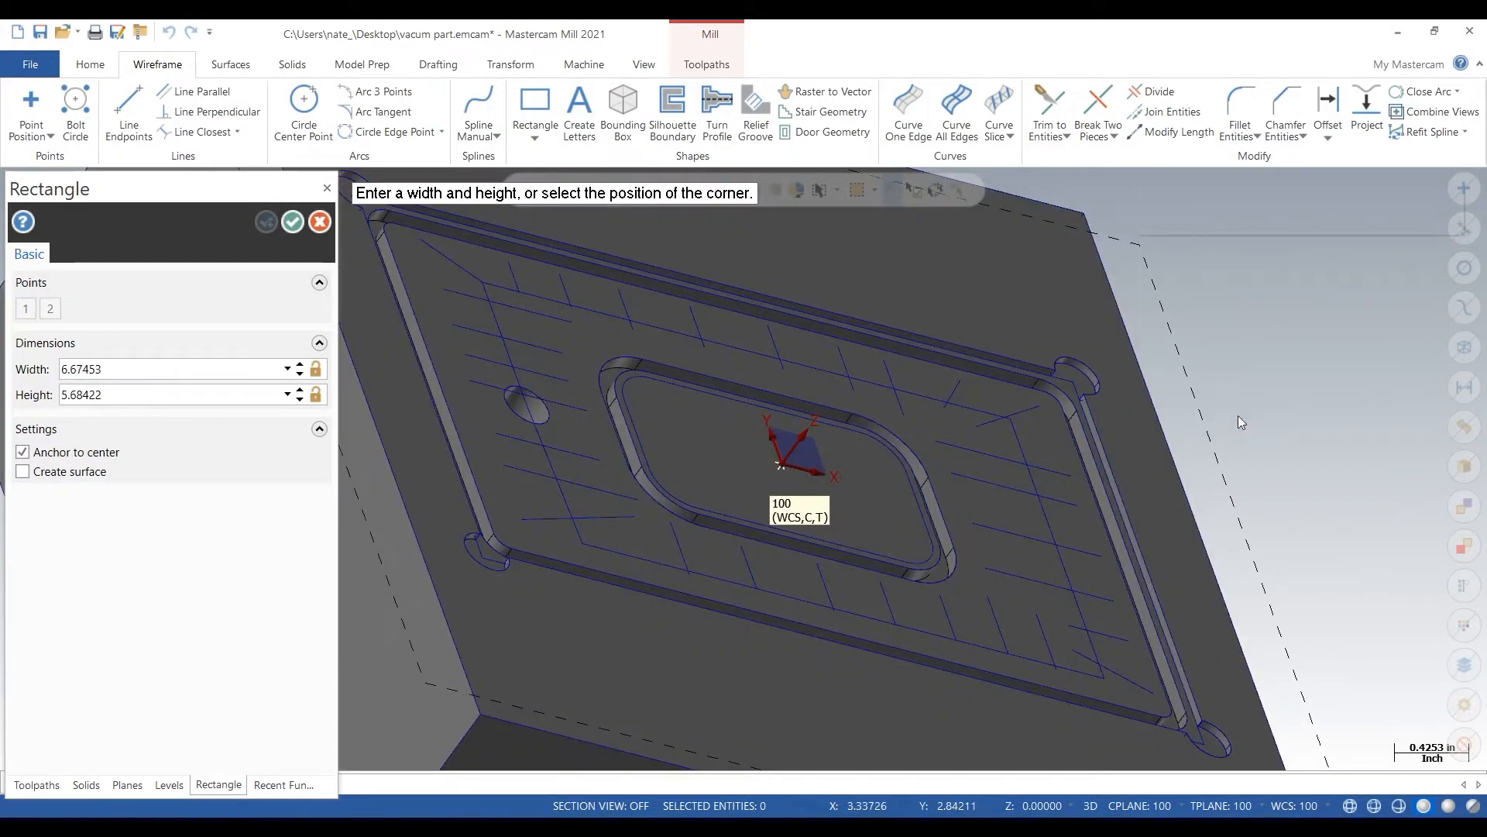
pyautogui.click(1246, 354)
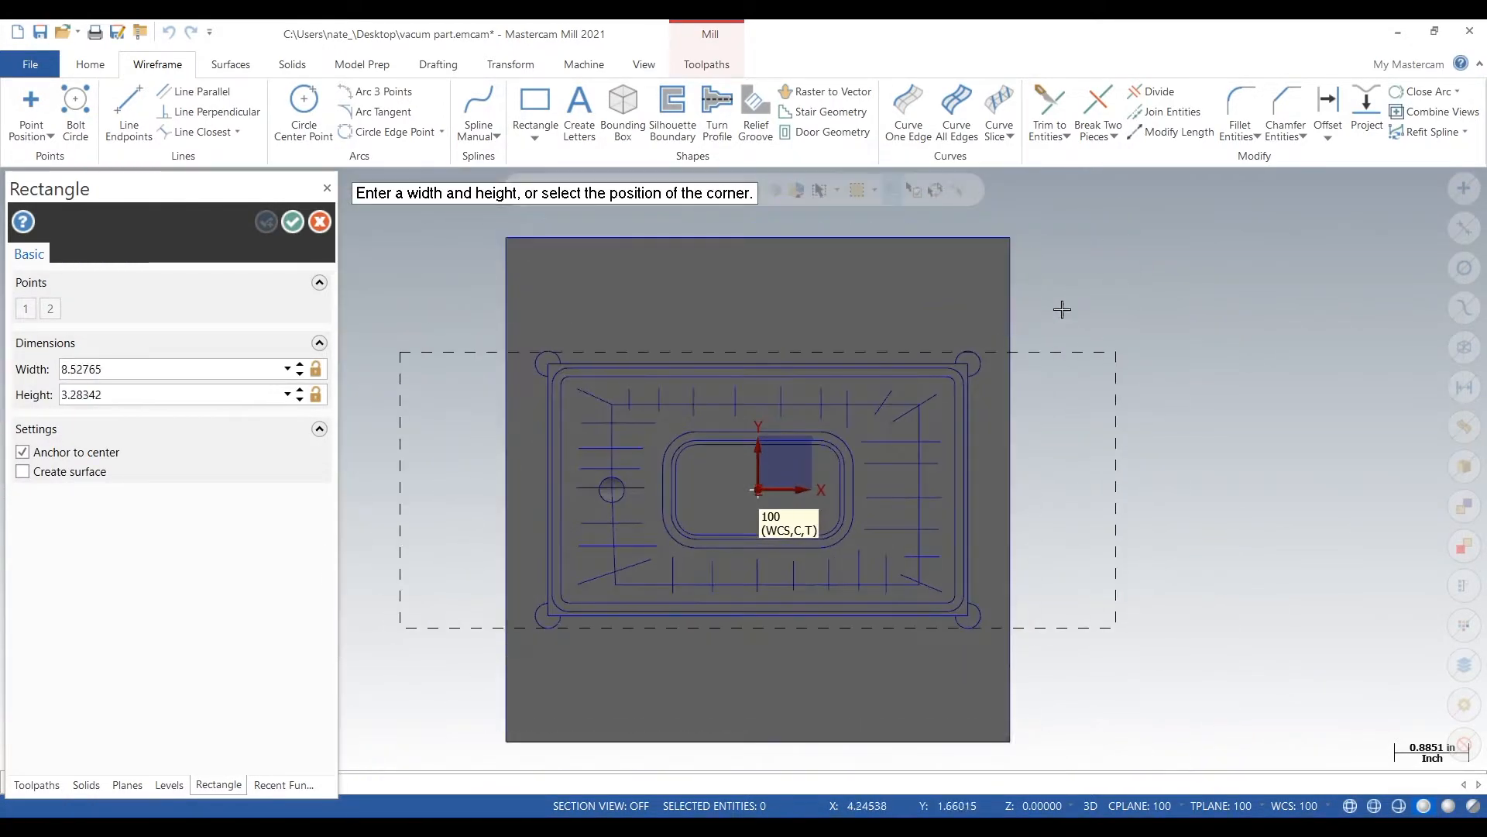
pyautogui.click(1027, 227)
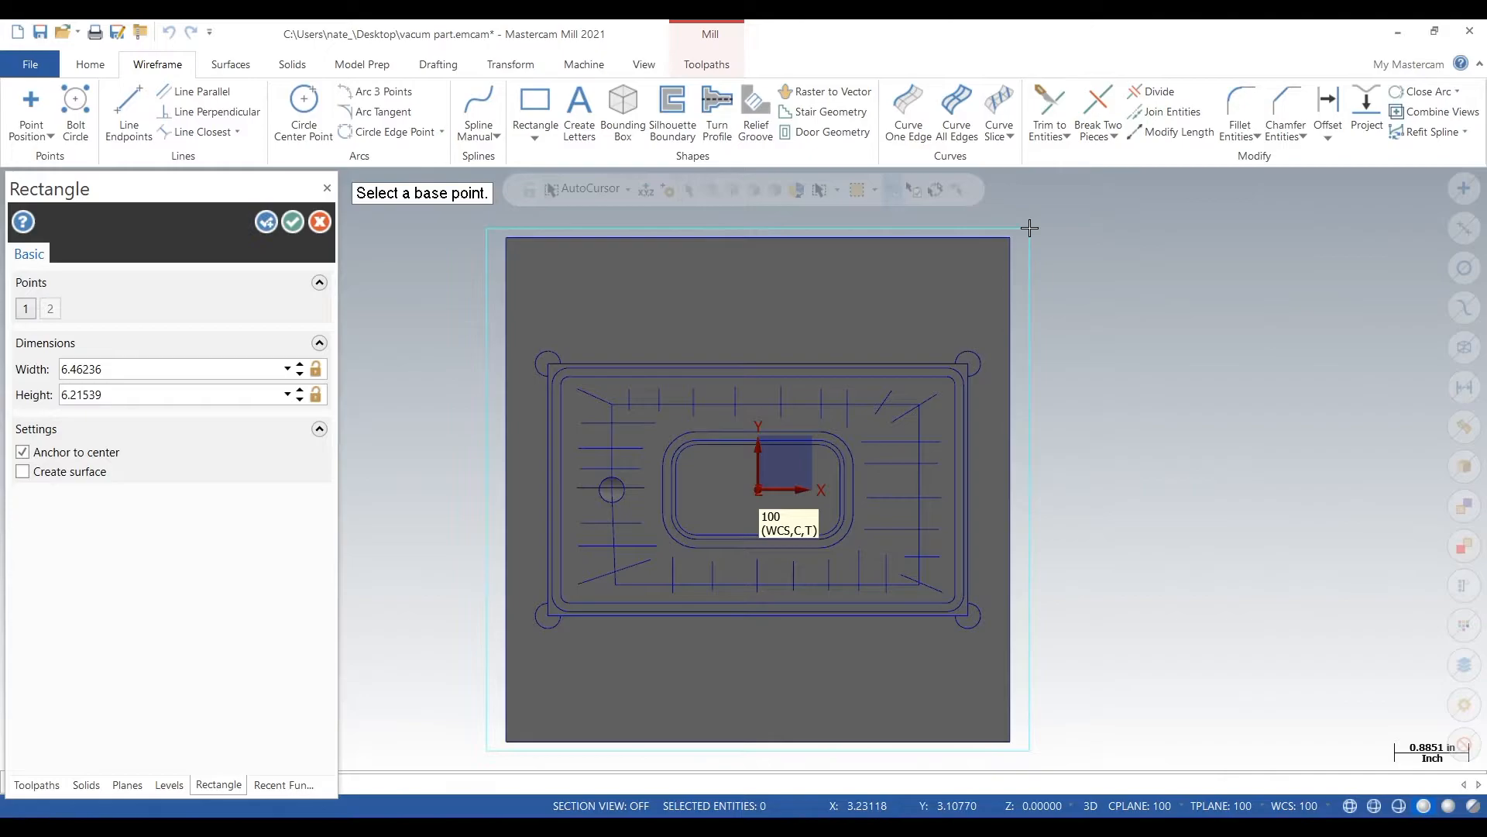
# Step: Set the rectangle's width and height both to 6.25 in and finish it
pyautogui.click(136, 372)
pyautogui.write('6.')
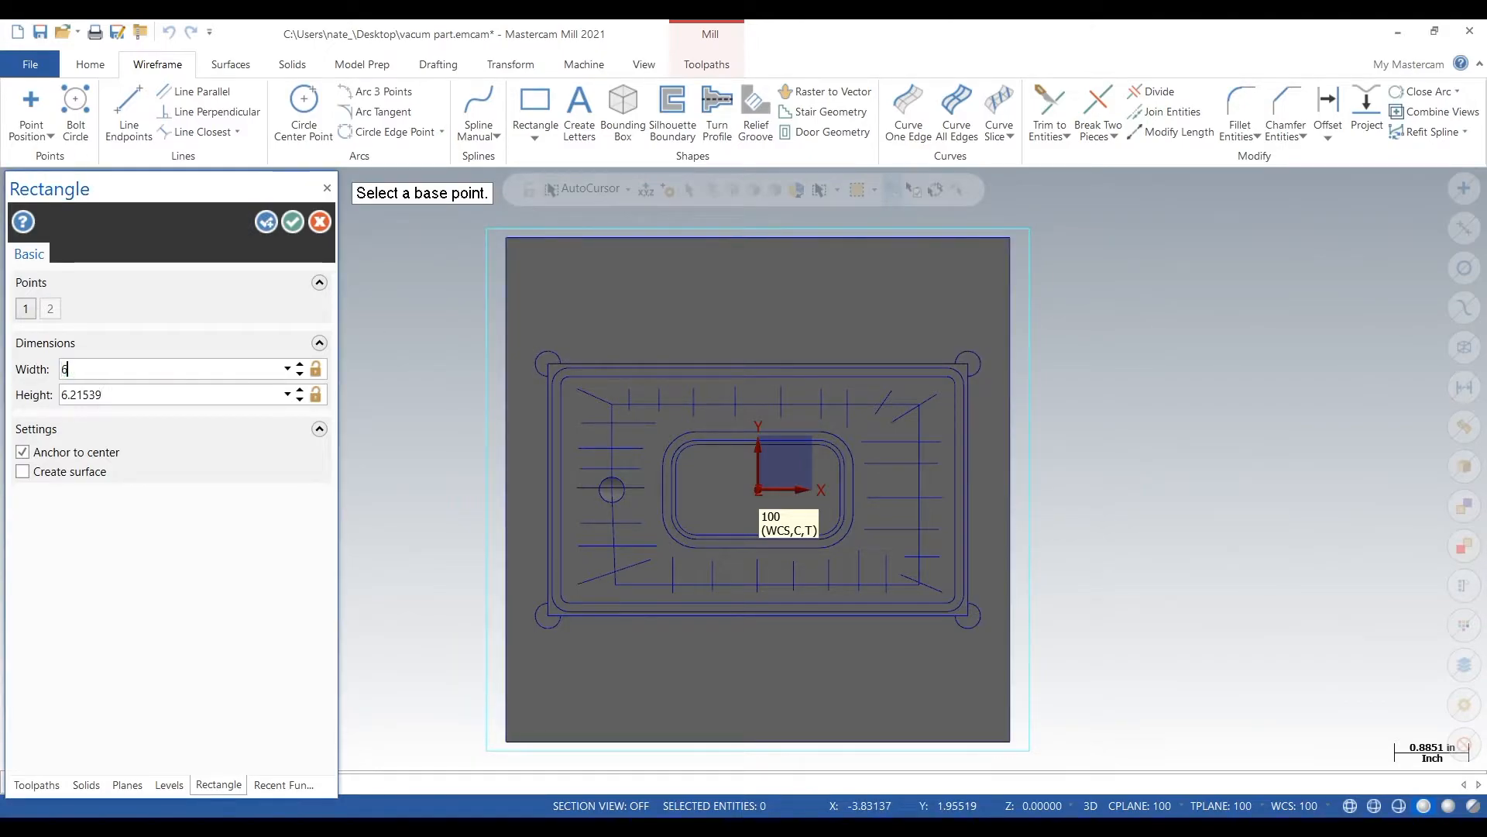
pyautogui.press('Tab')
pyautogui.write('6.25')
pyautogui.press('Tab')
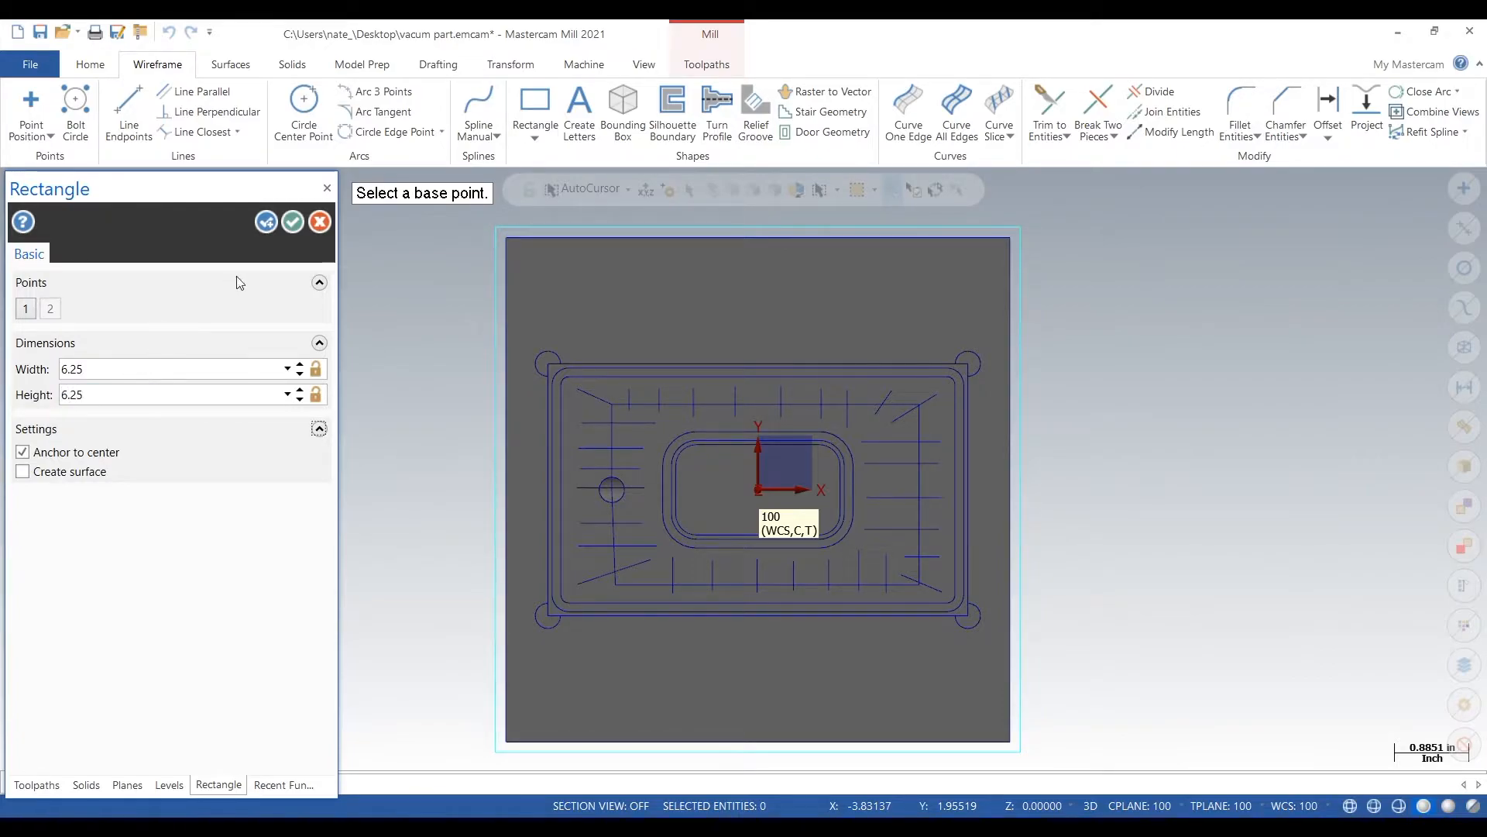
pyautogui.click(293, 223)
# Step: Create level 7 as the active level and name it "stock op 100"
pyautogui.click(168, 785)
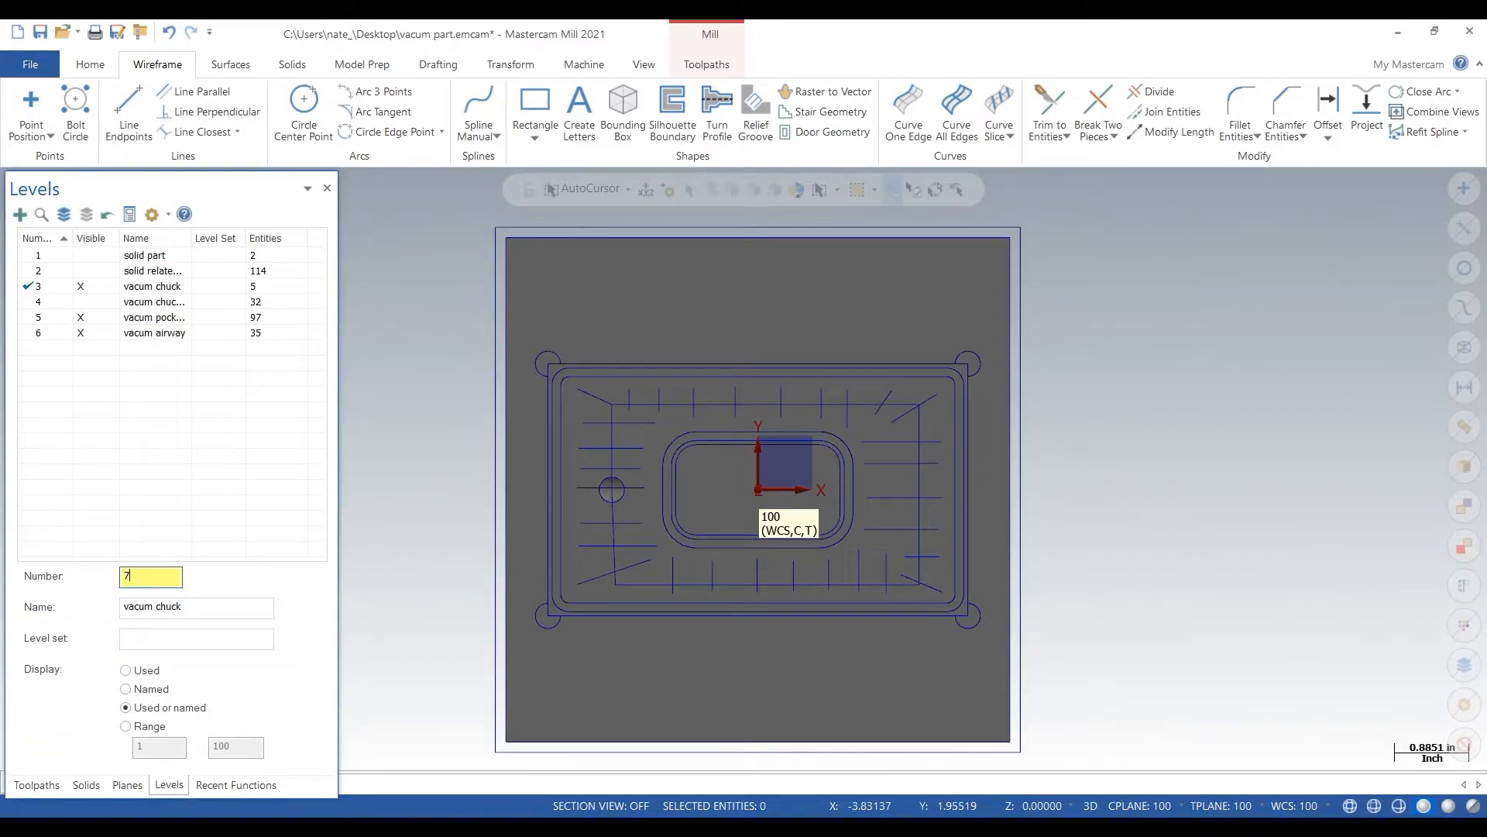
pyautogui.press('Tab')
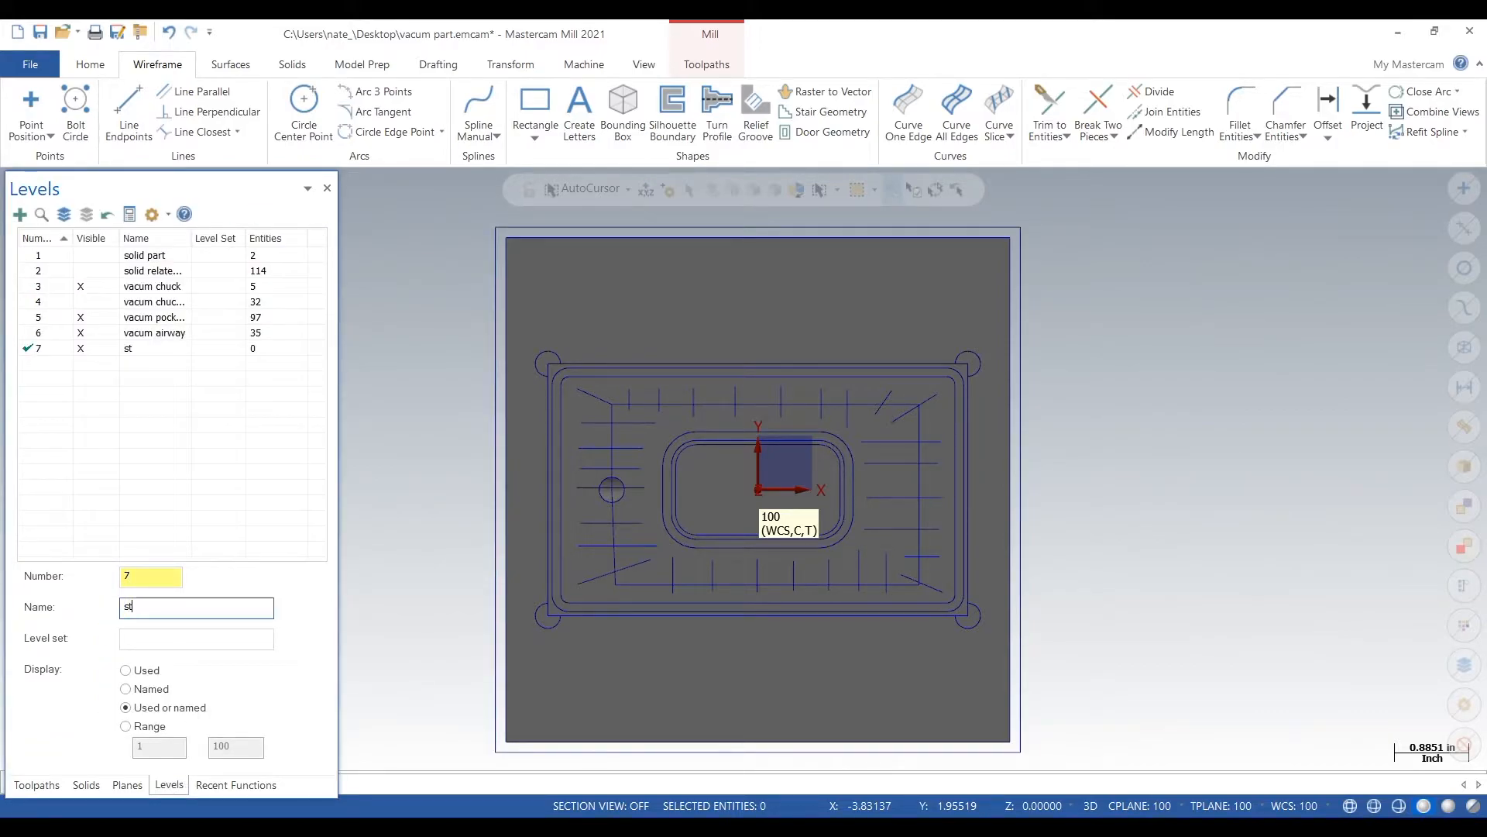
pyautogui.write('stock op 100')
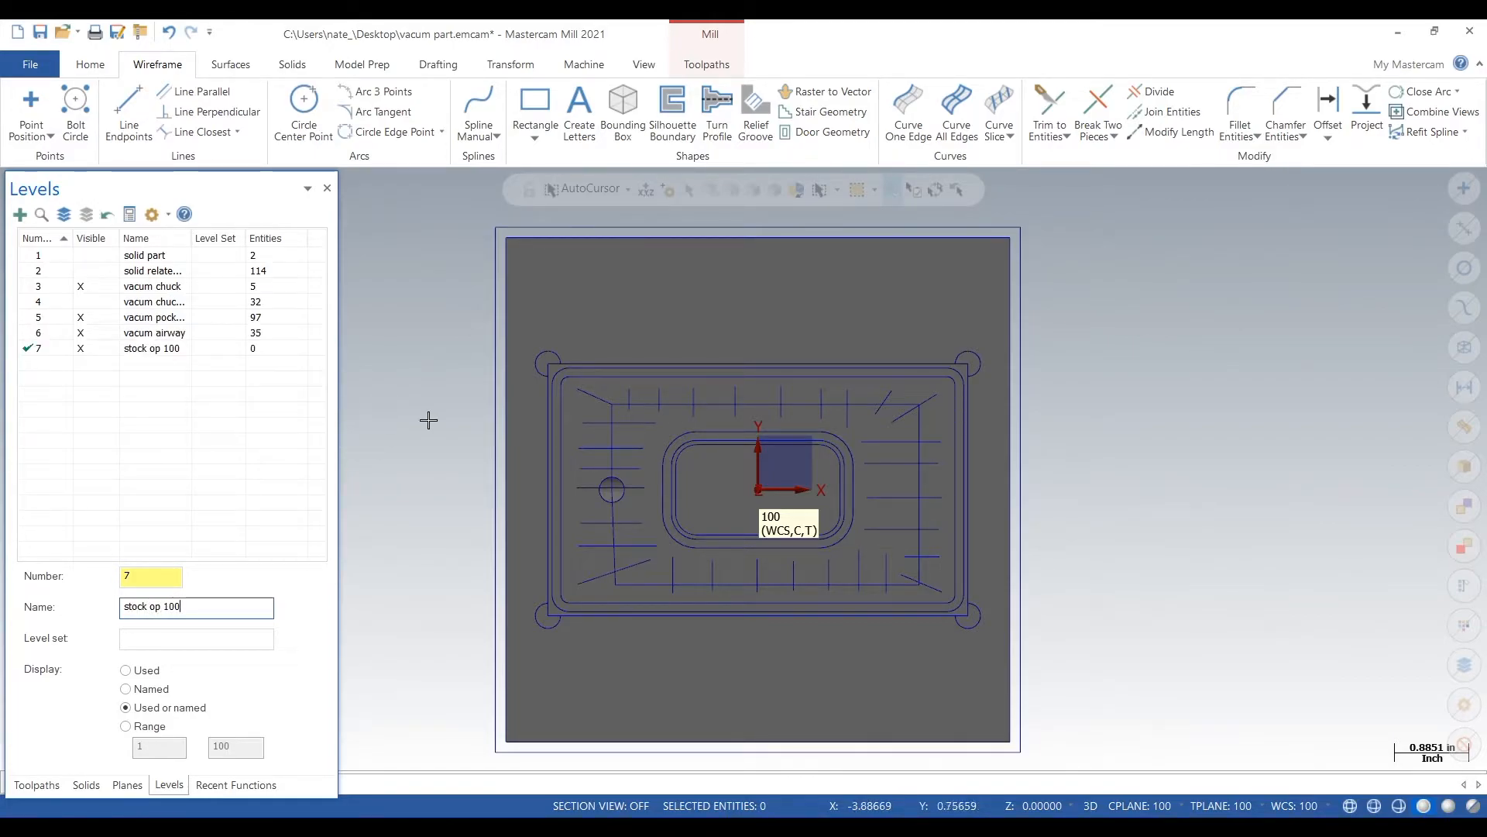
# Step: Move the four lines of the 6.25 in stock rectangle to level 7
pyautogui.click(495, 302)
pyautogui.click(541, 229)
pyautogui.click(1031, 317)
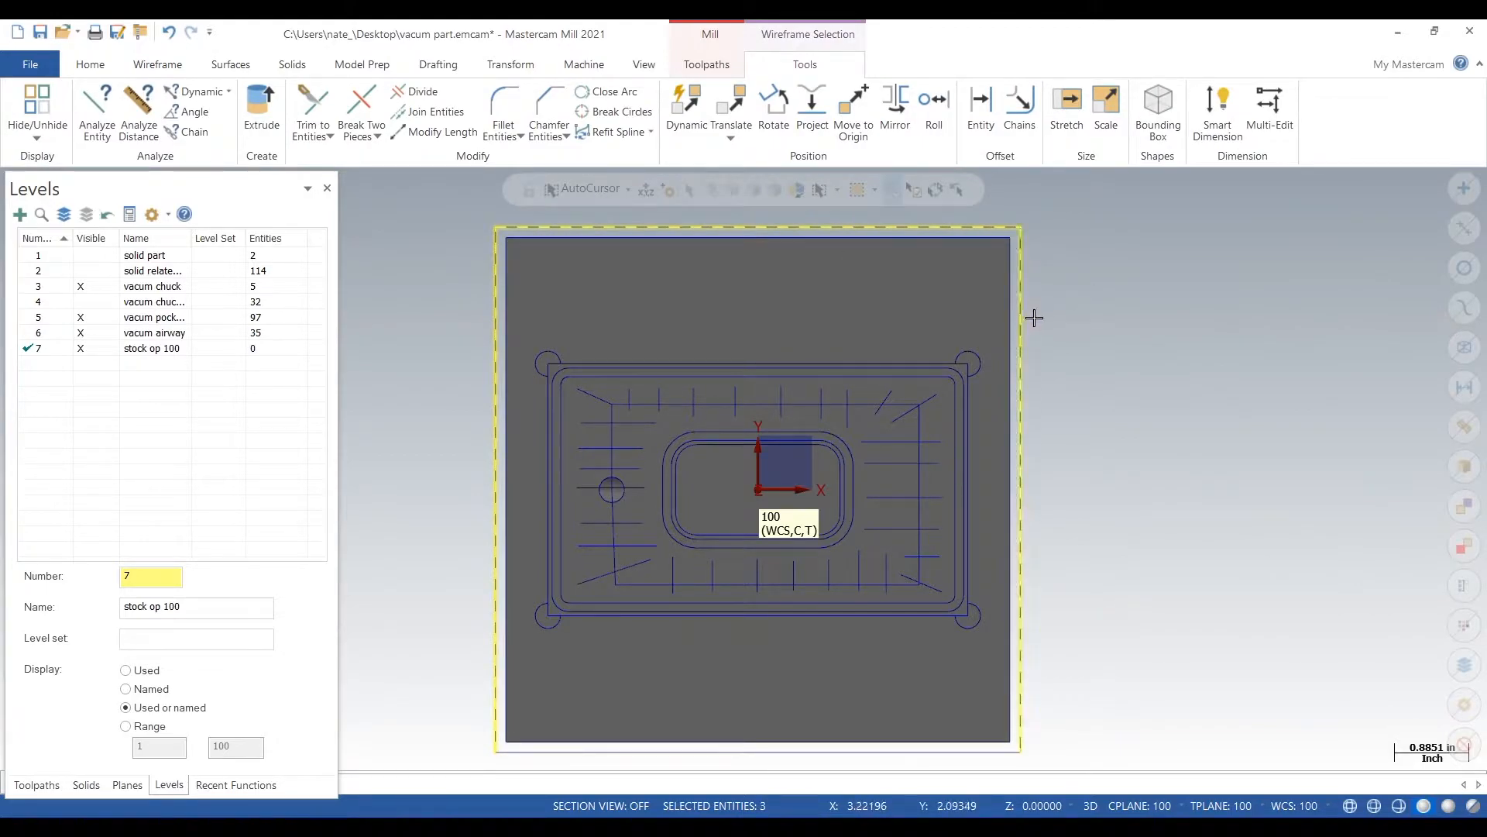
pyautogui.click(983, 752)
pyautogui.rightClick(1106, 550)
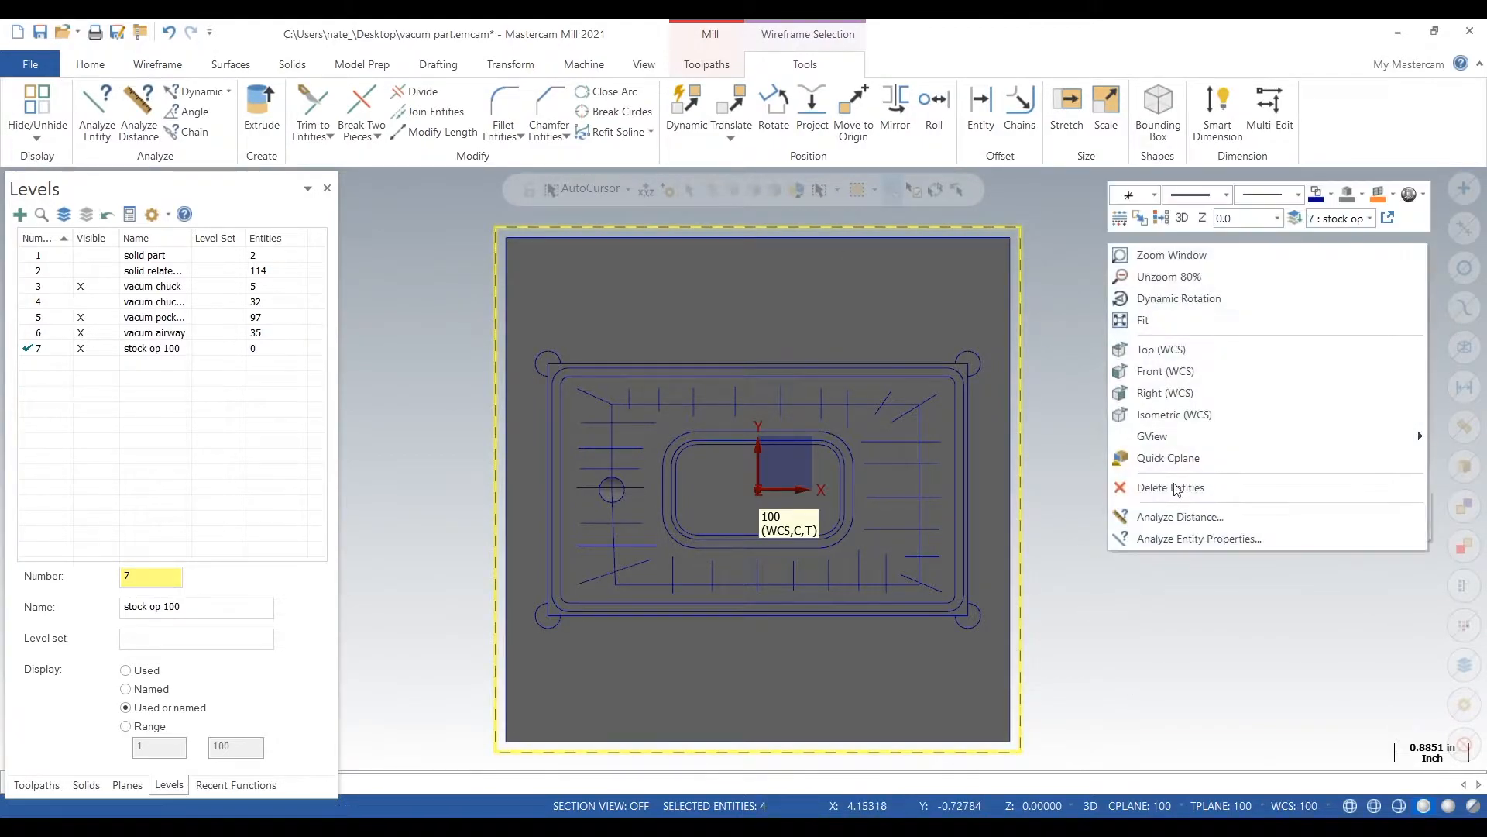
pyautogui.click(1295, 217)
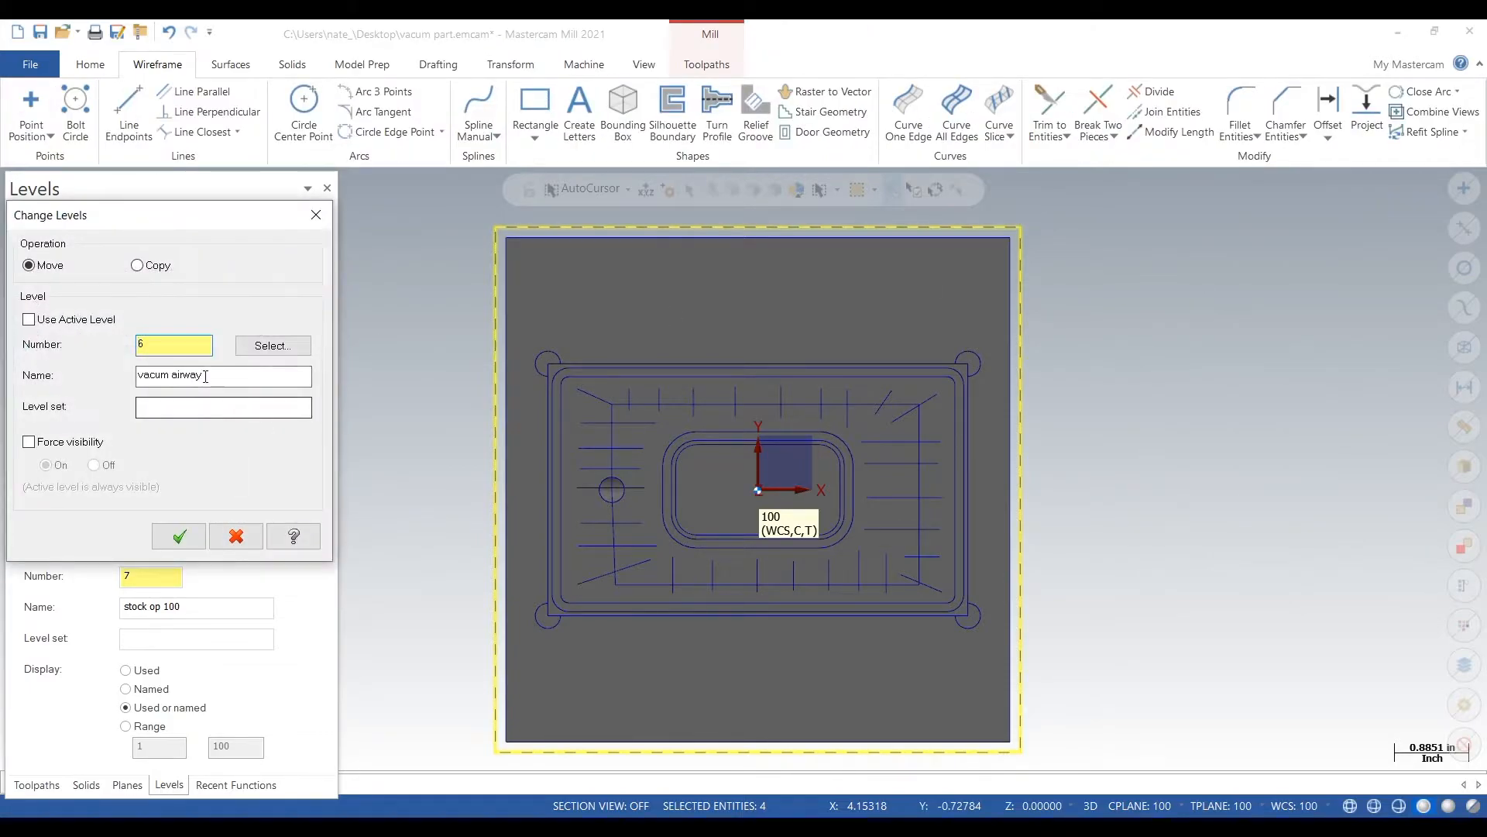
pyautogui.moveTo(205, 345); pyautogui.dragTo(108, 352)
pyautogui.write('7')
pyautogui.press('Tab')
pyautogui.click(180, 537)
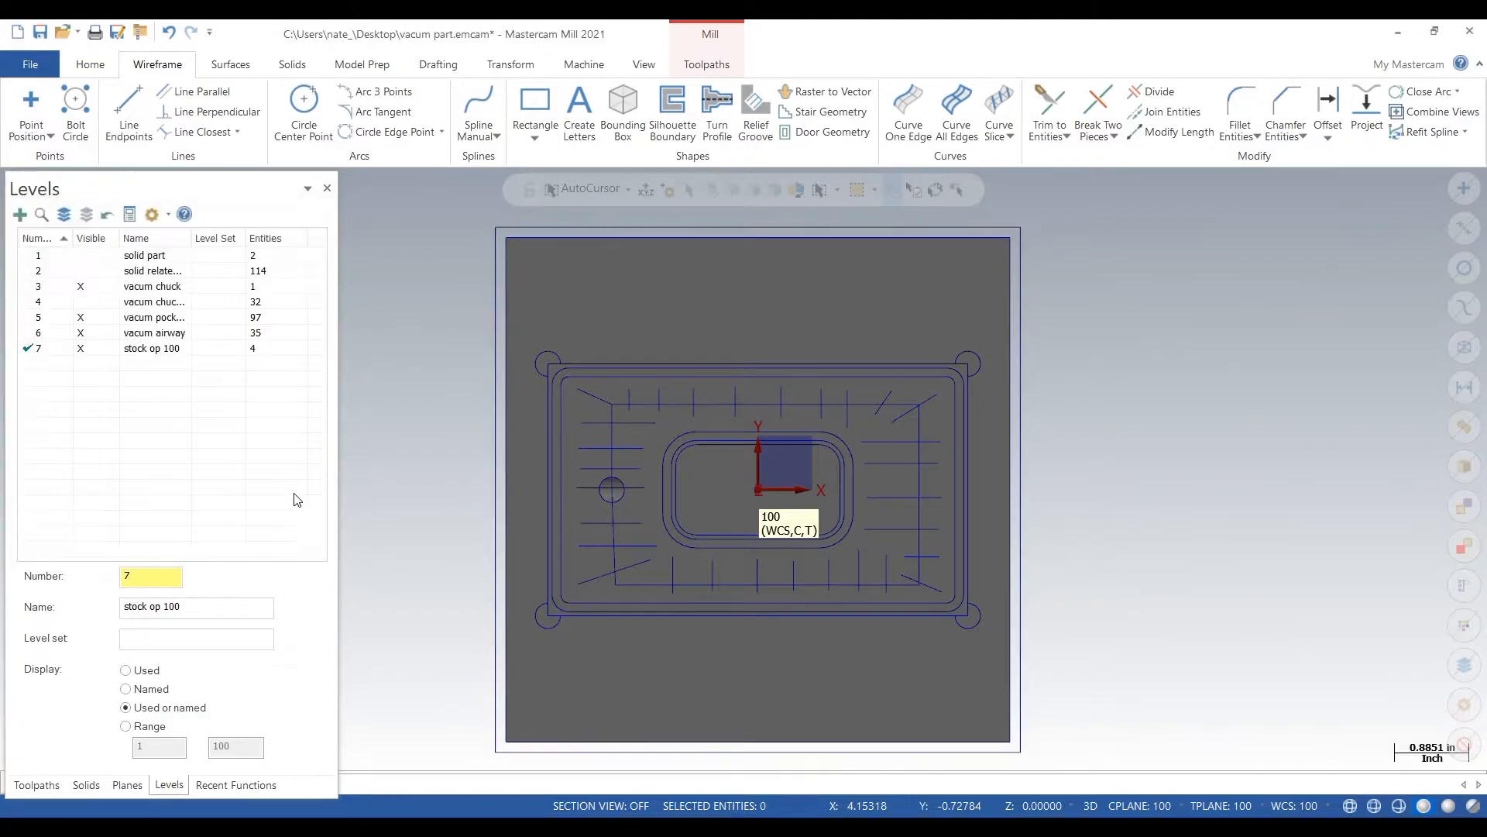
# Step: Hide level 6, "vacum airway", and make level 5, "vacum pocket wireframe", the active level
pyautogui.click(101, 333)
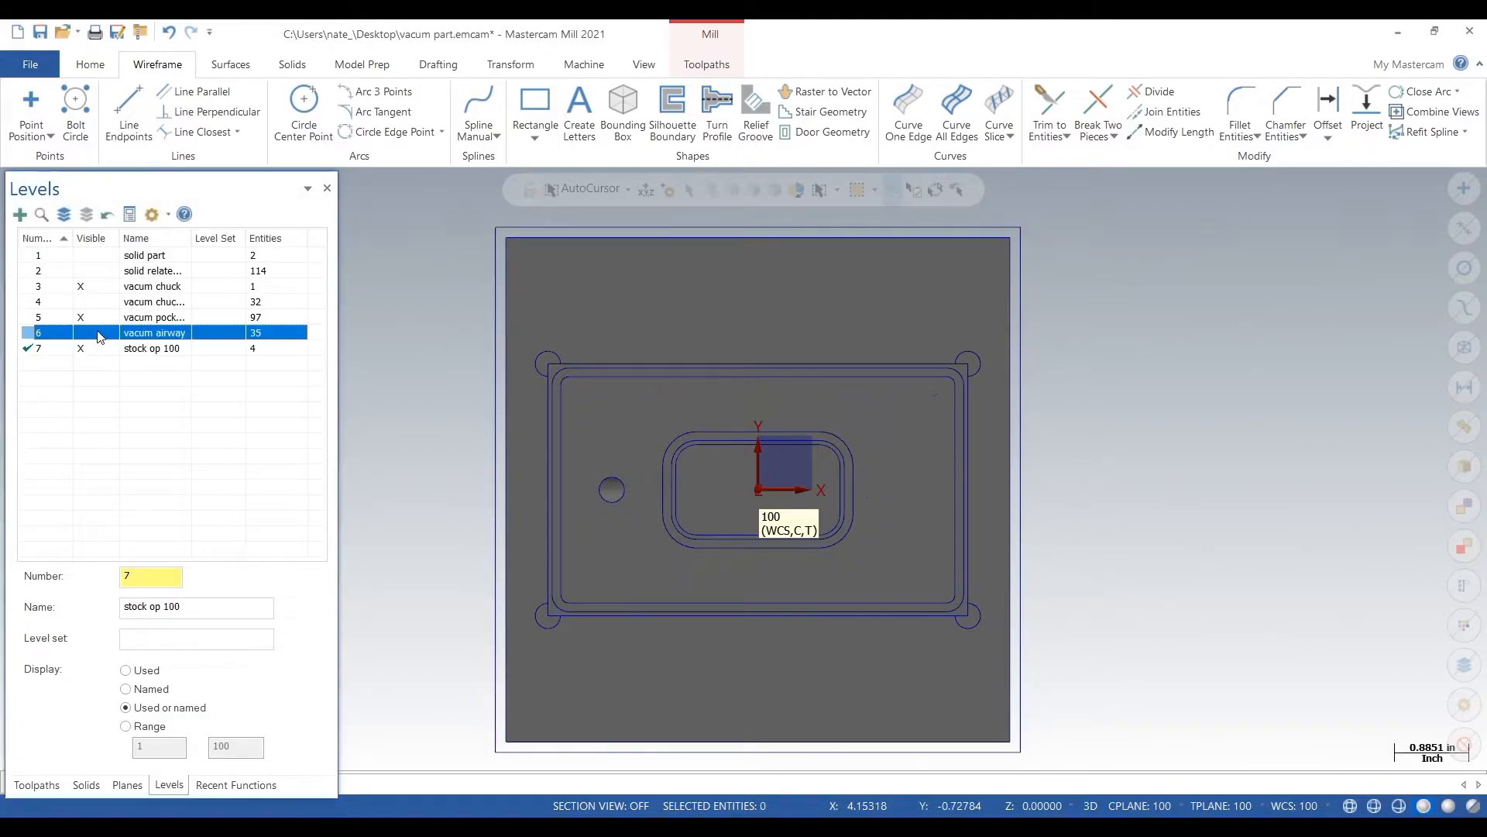
pyautogui.click(109, 317)
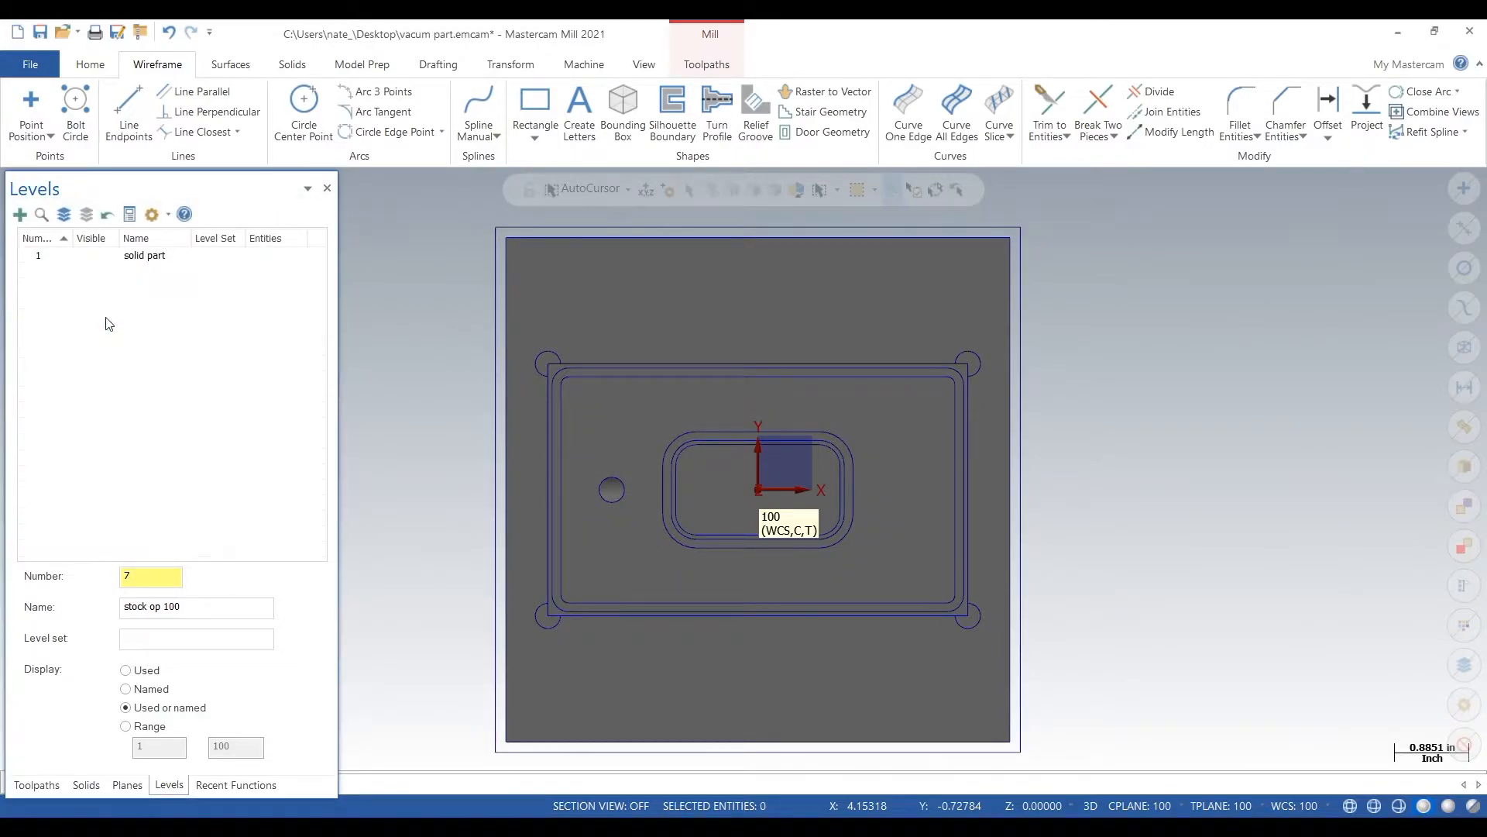
pyautogui.click(110, 317)
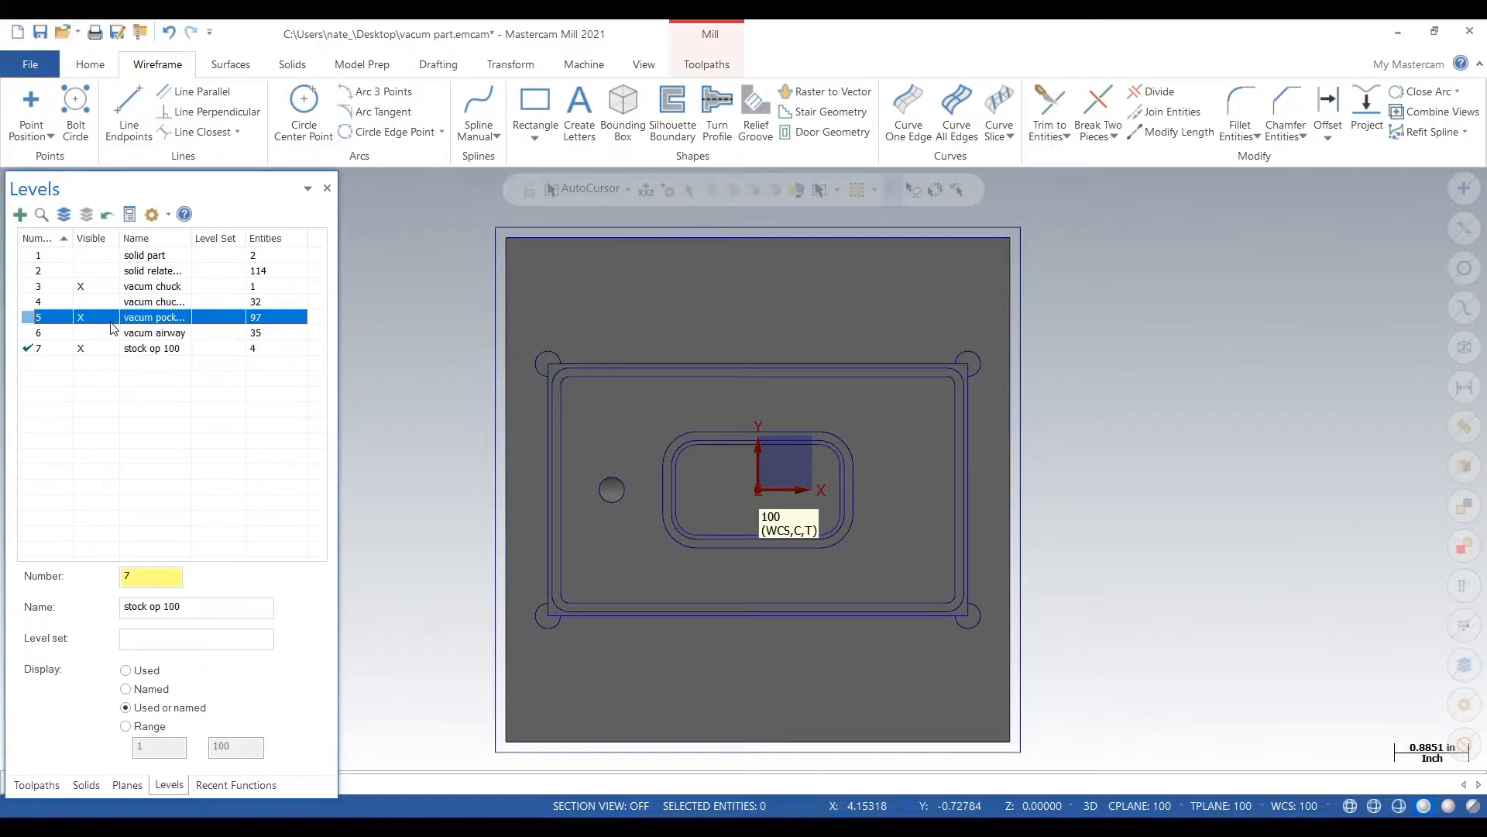
pyautogui.click(112, 333)
pyautogui.click(38, 316)
pyautogui.click(88, 332)
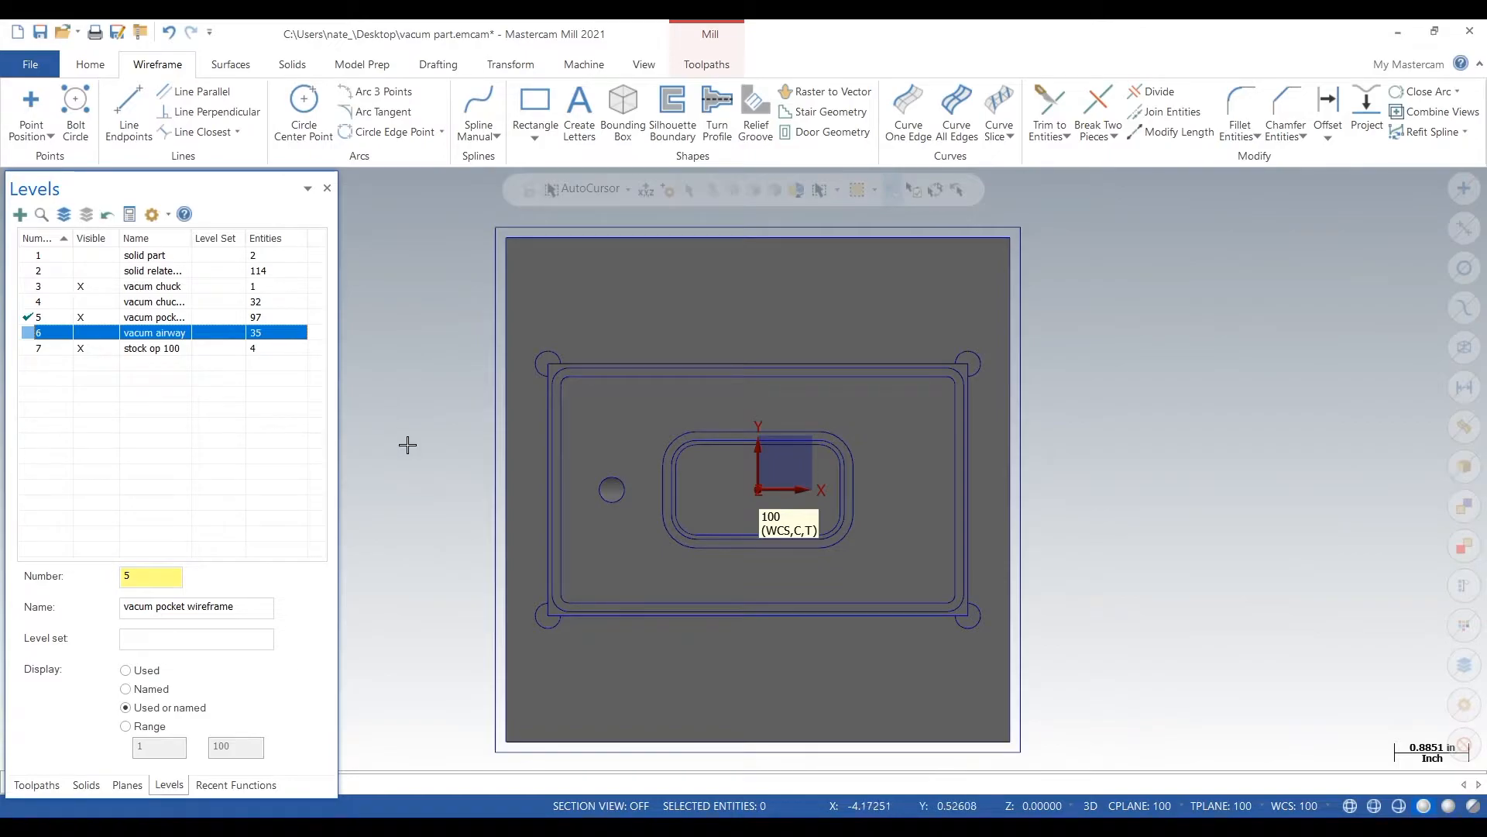
# Step: Start a Face toolpath in toolpath group 100 and chain the outer stock rectangle as its geometry
pyautogui.moveTo(408, 445); pyautogui.dragTo(403, 392, button='middle')
pyautogui.click(37, 785)
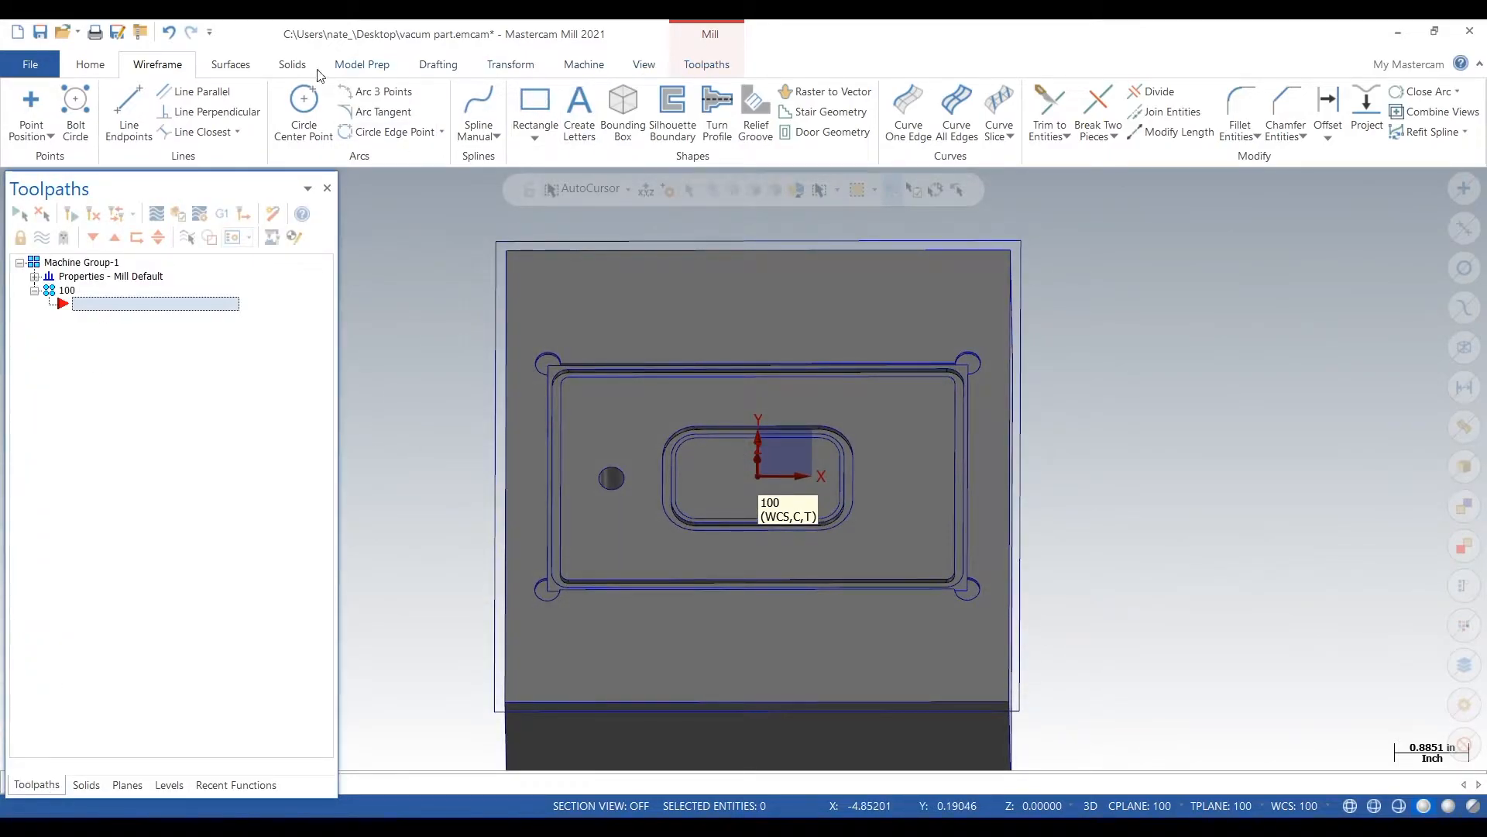
pyautogui.click(719, 69)
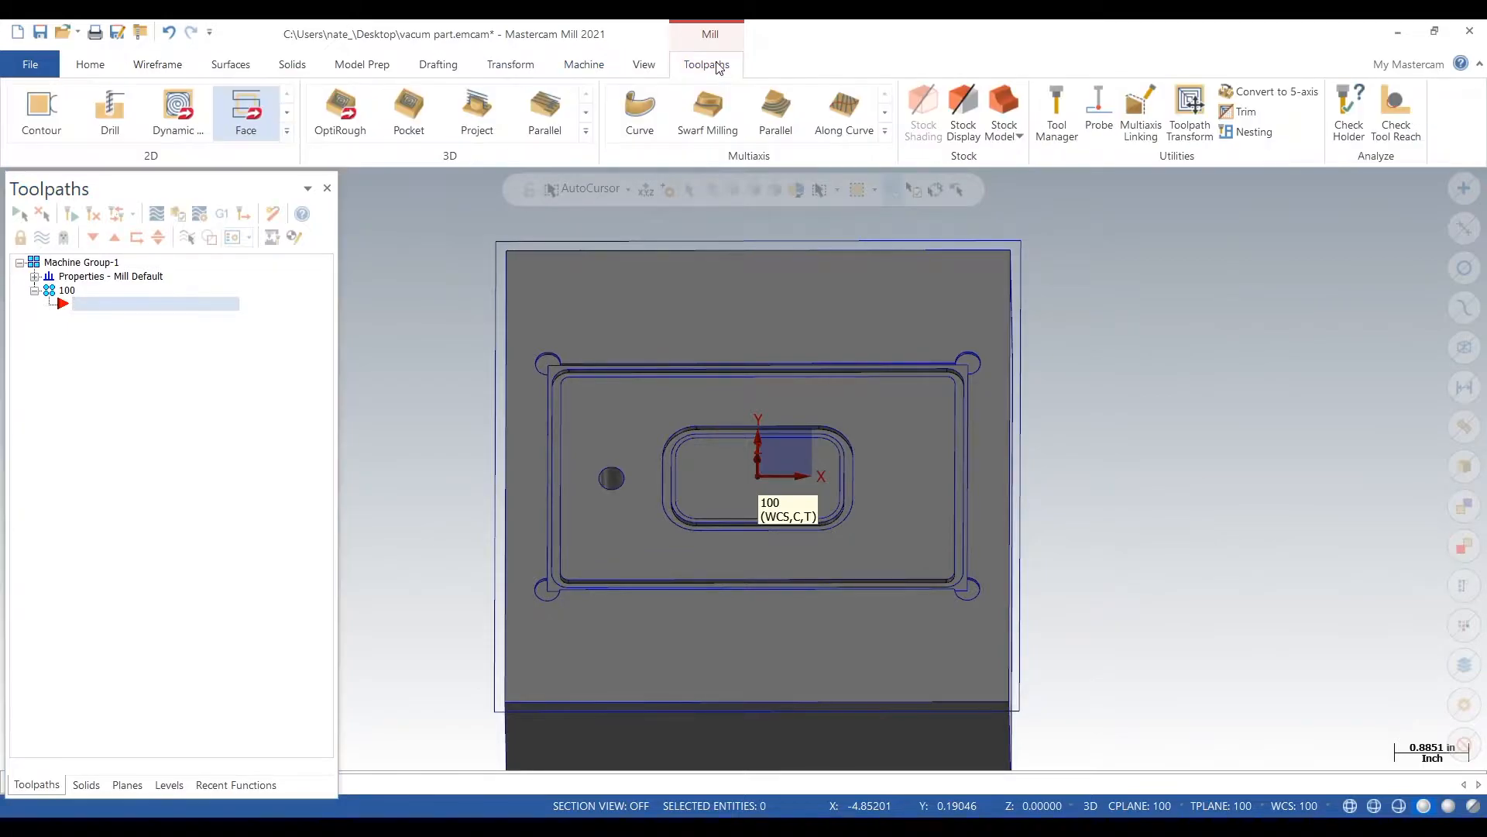
pyautogui.click(229, 108)
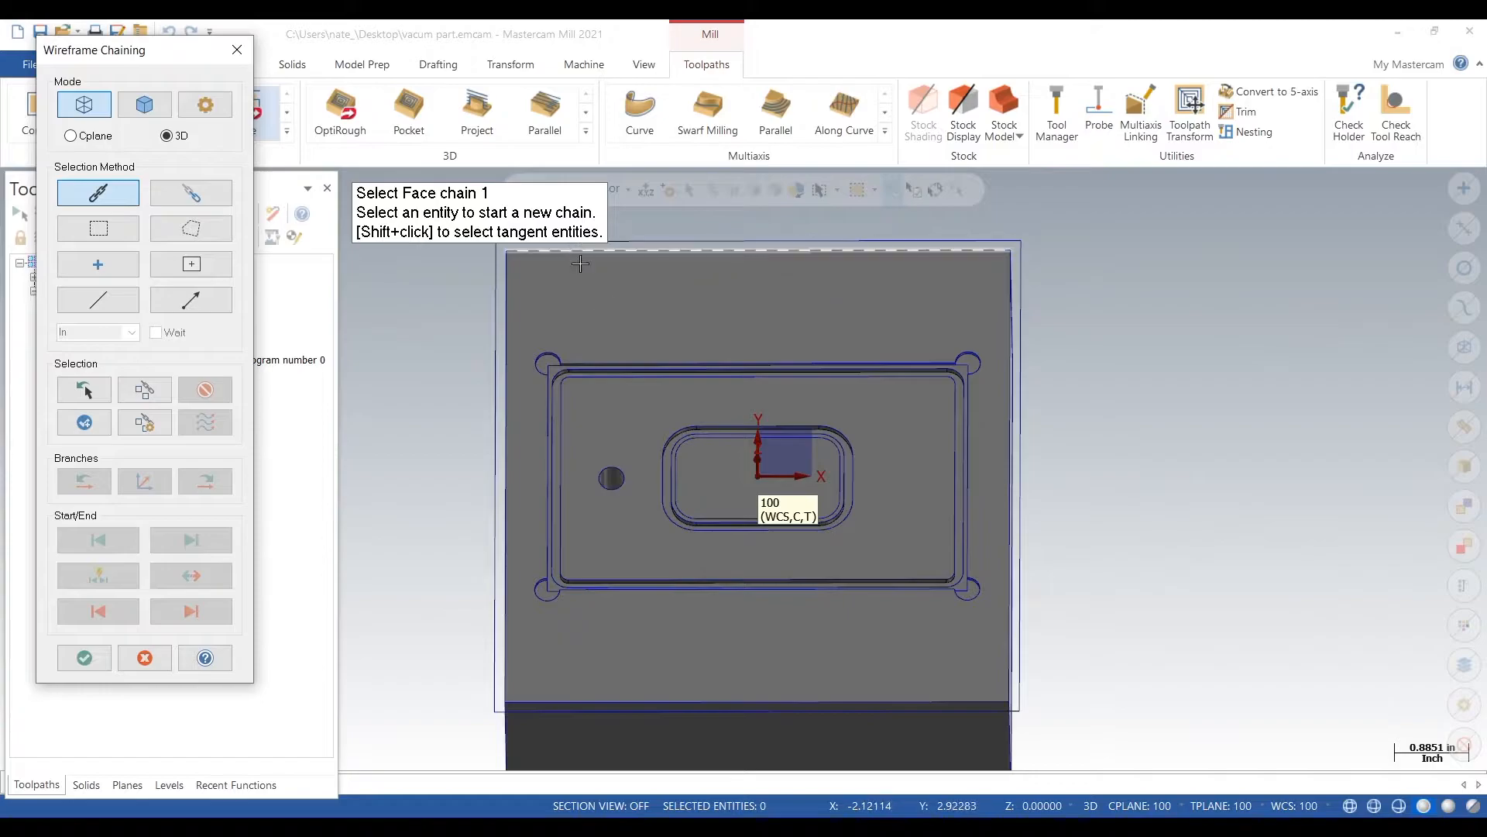
pyautogui.moveTo(596, 292); pyautogui.dragTo(574, 252, button='middle')
pyautogui.scroll(5, 545, 320)
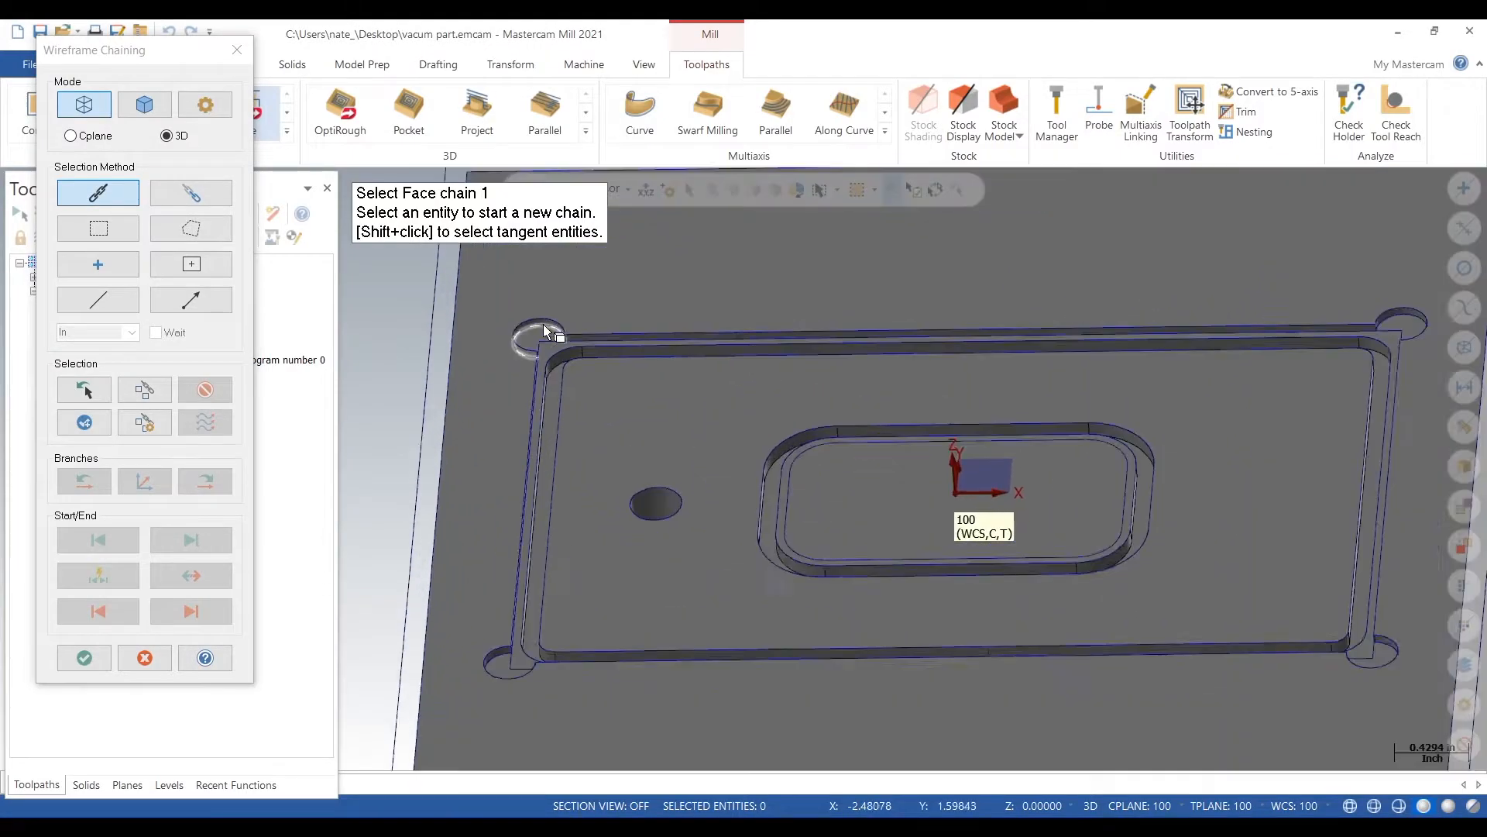
pyautogui.moveTo(595, 308); pyautogui.dragTo(551, 313, button='middle')
pyautogui.scroll(-5, 542, 379)
pyautogui.click(772, 289)
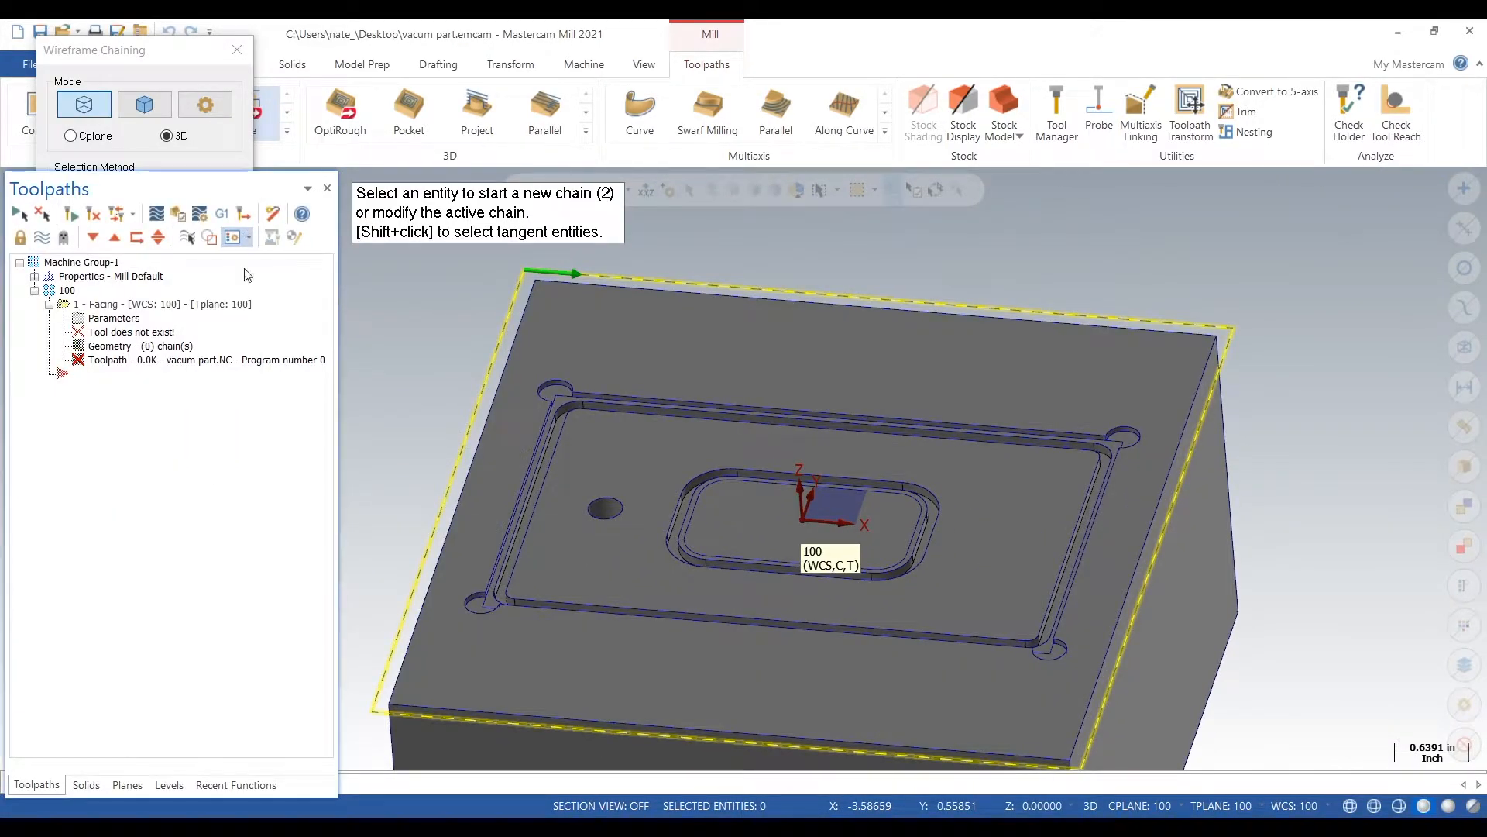
pyautogui.moveTo(167, 116)
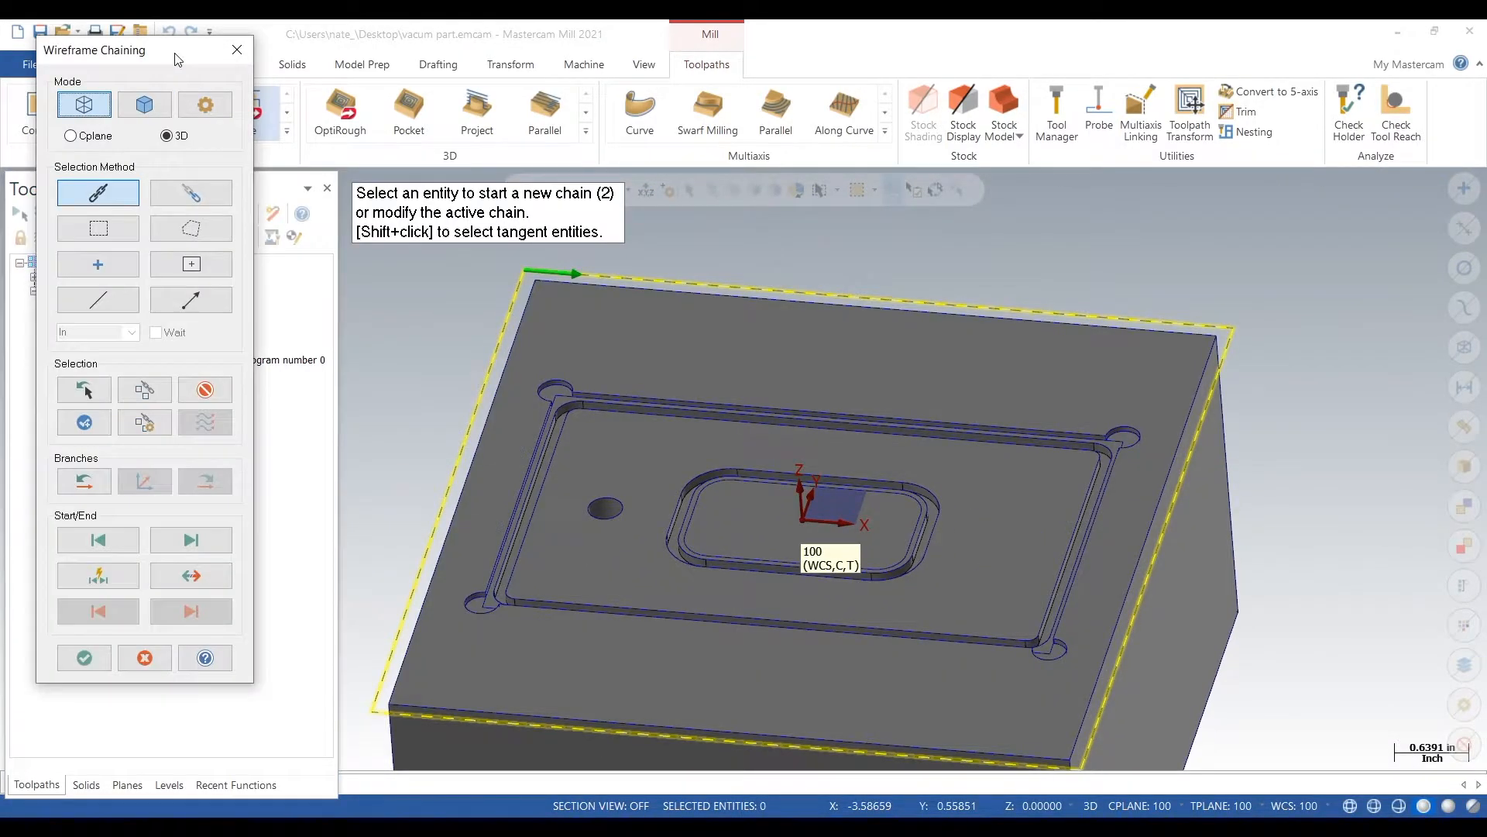
pyautogui.click(99, 660)
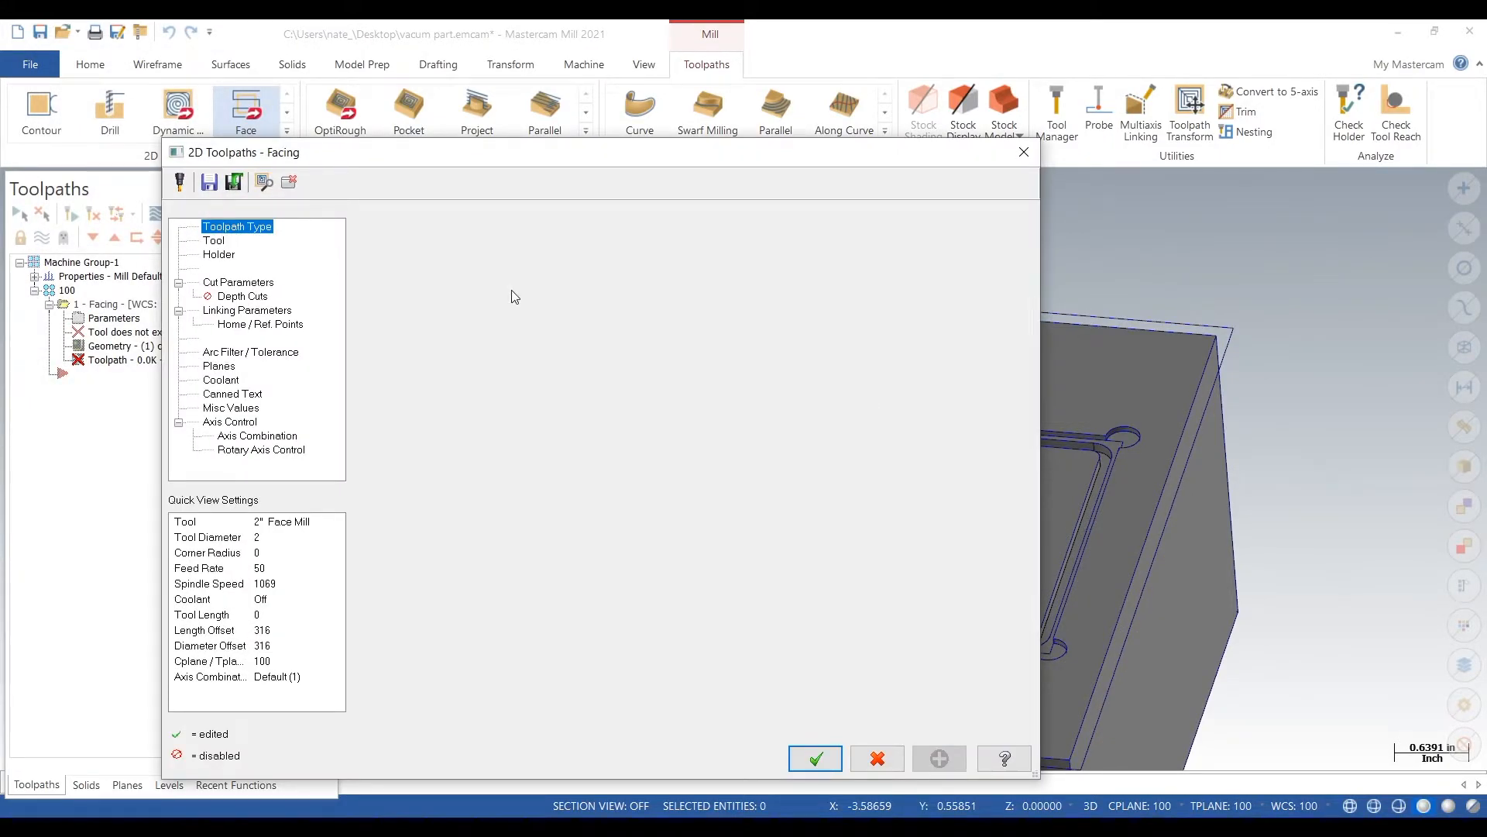
# Step: Filter the tool library to flat endmills and select the 1/2 in flat endmill for the facing toolpath
pyautogui.click(422, 545)
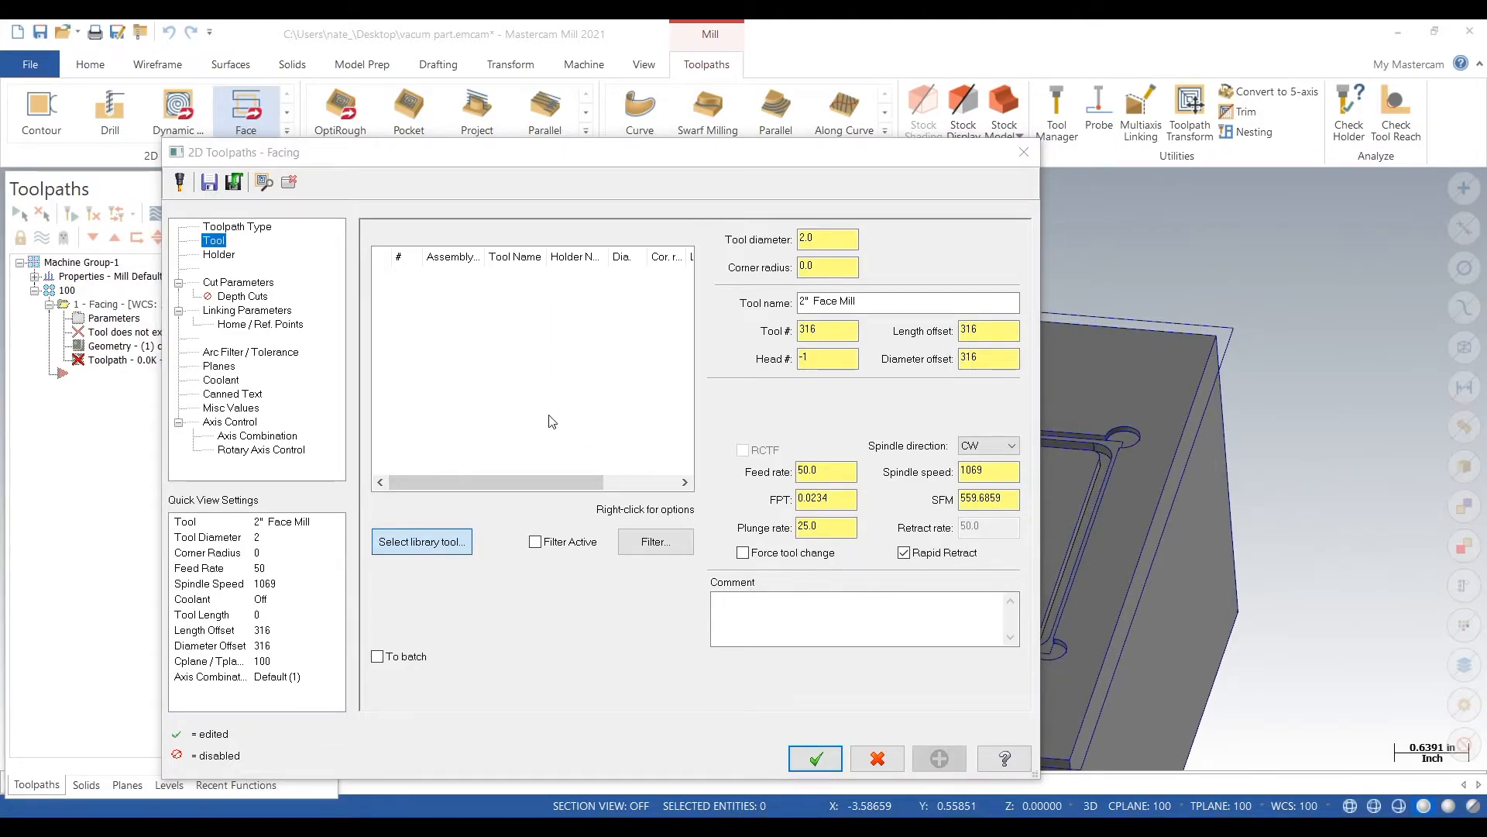
pyautogui.click(630, 355)
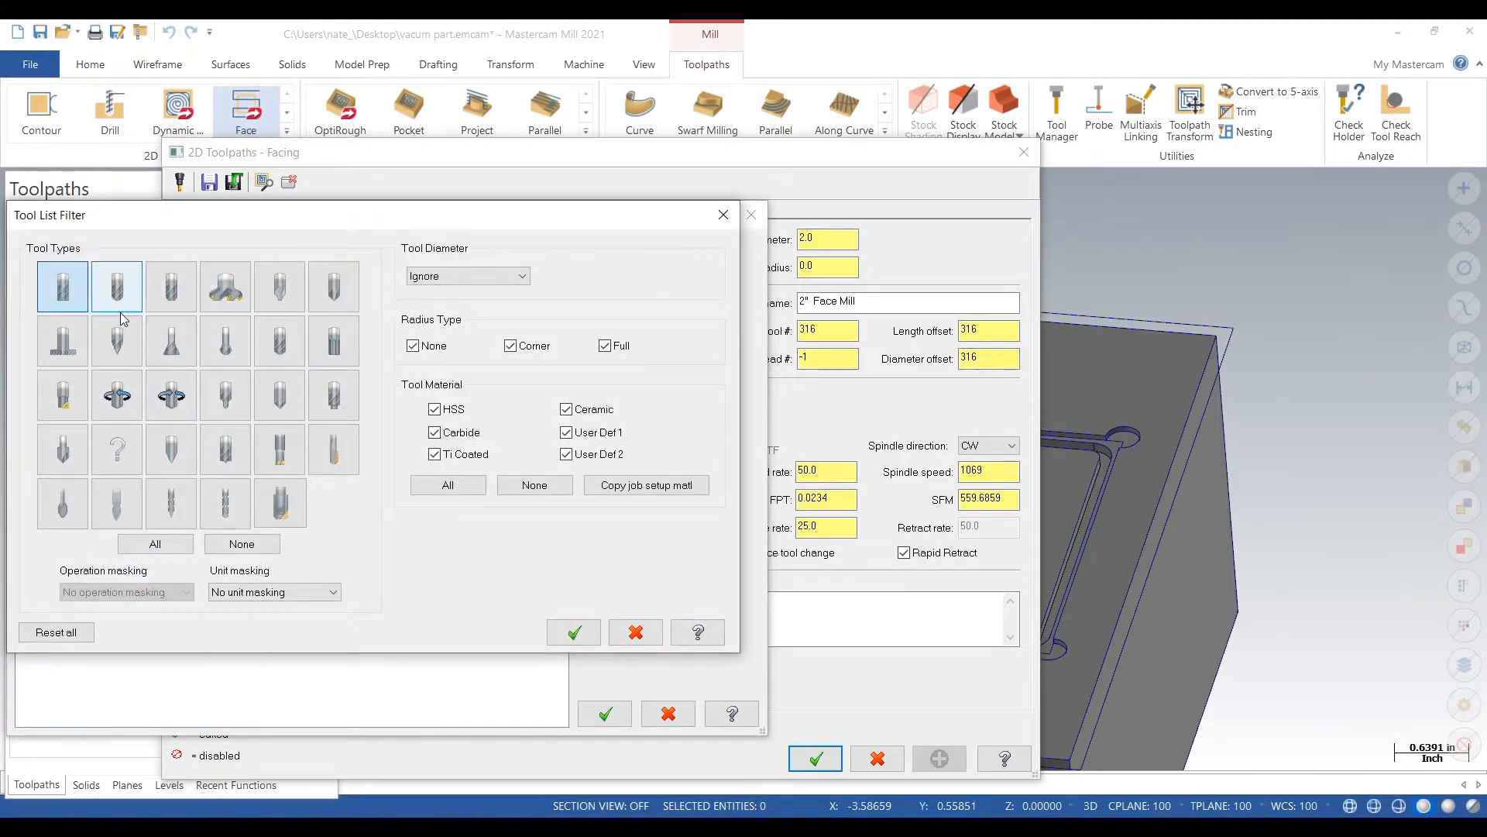
pyautogui.click(578, 634)
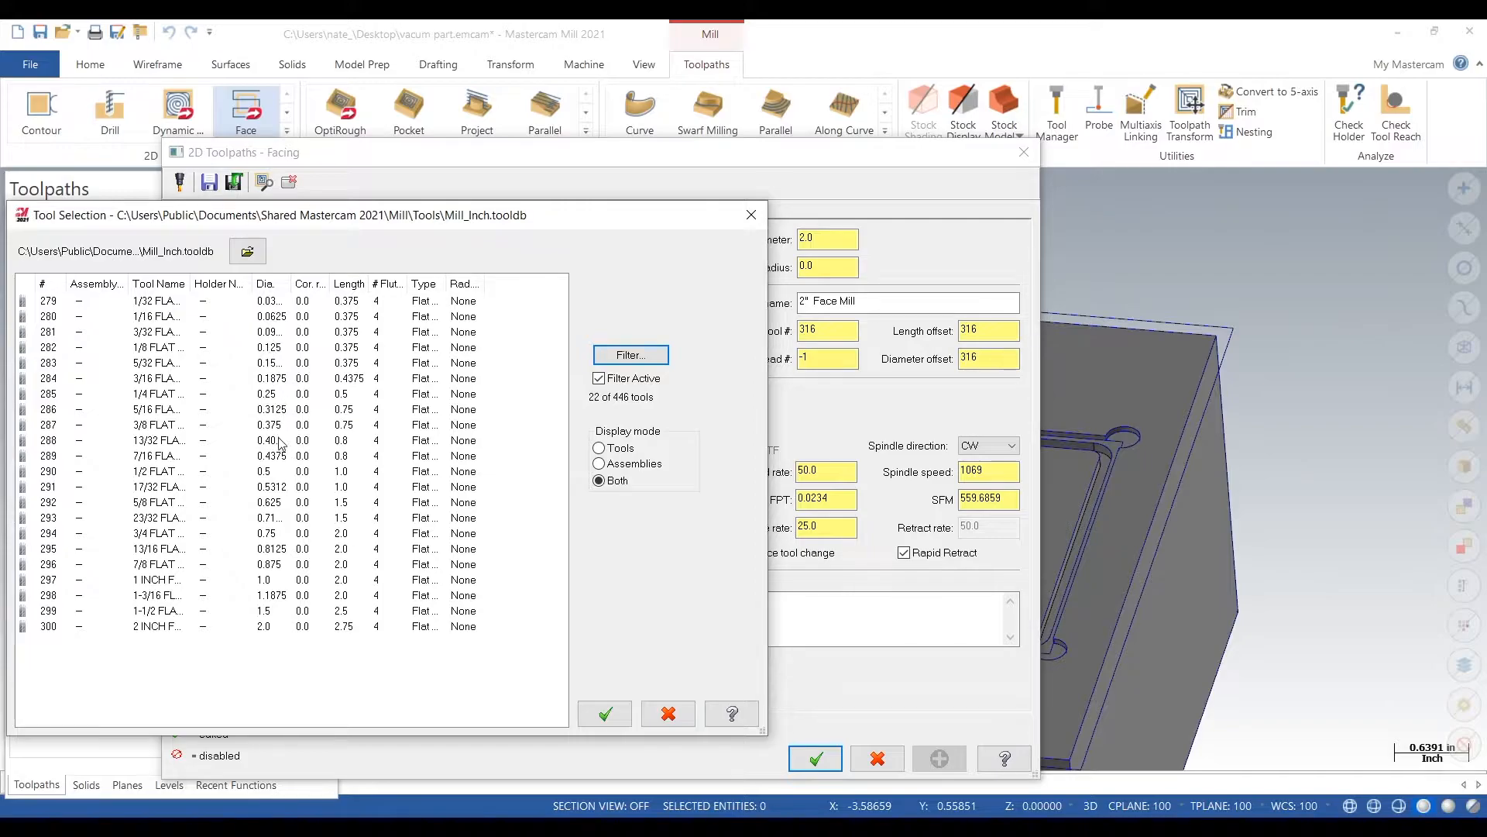
pyautogui.doubleClick(273, 473)
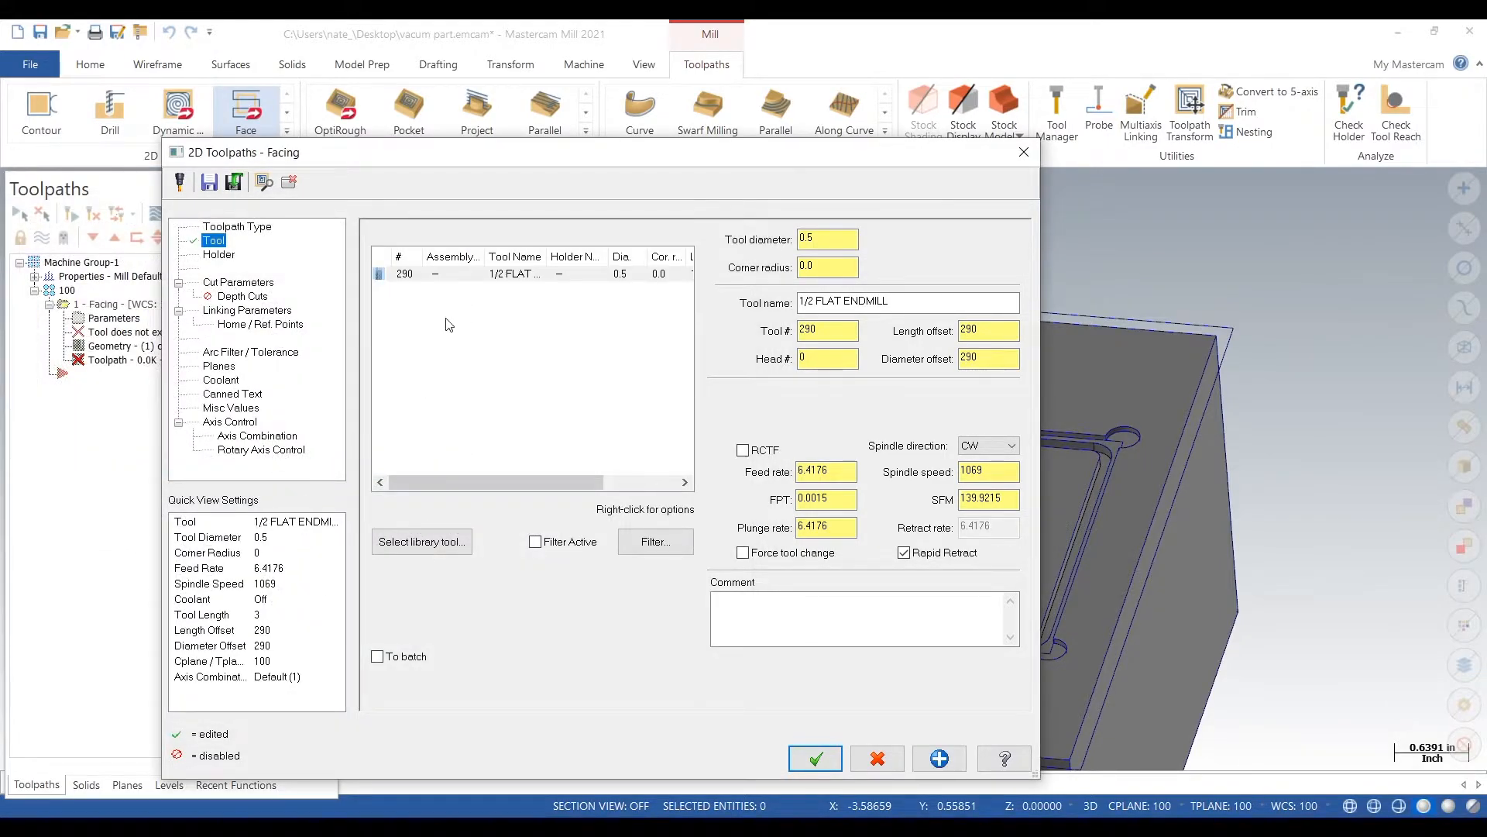
# Step: Edit the endmill's geometry: overall length 5, cutting length 0.625, shoulder length 3.25 and shoulder diameter 0.48
pyautogui.rightClick(461, 283)
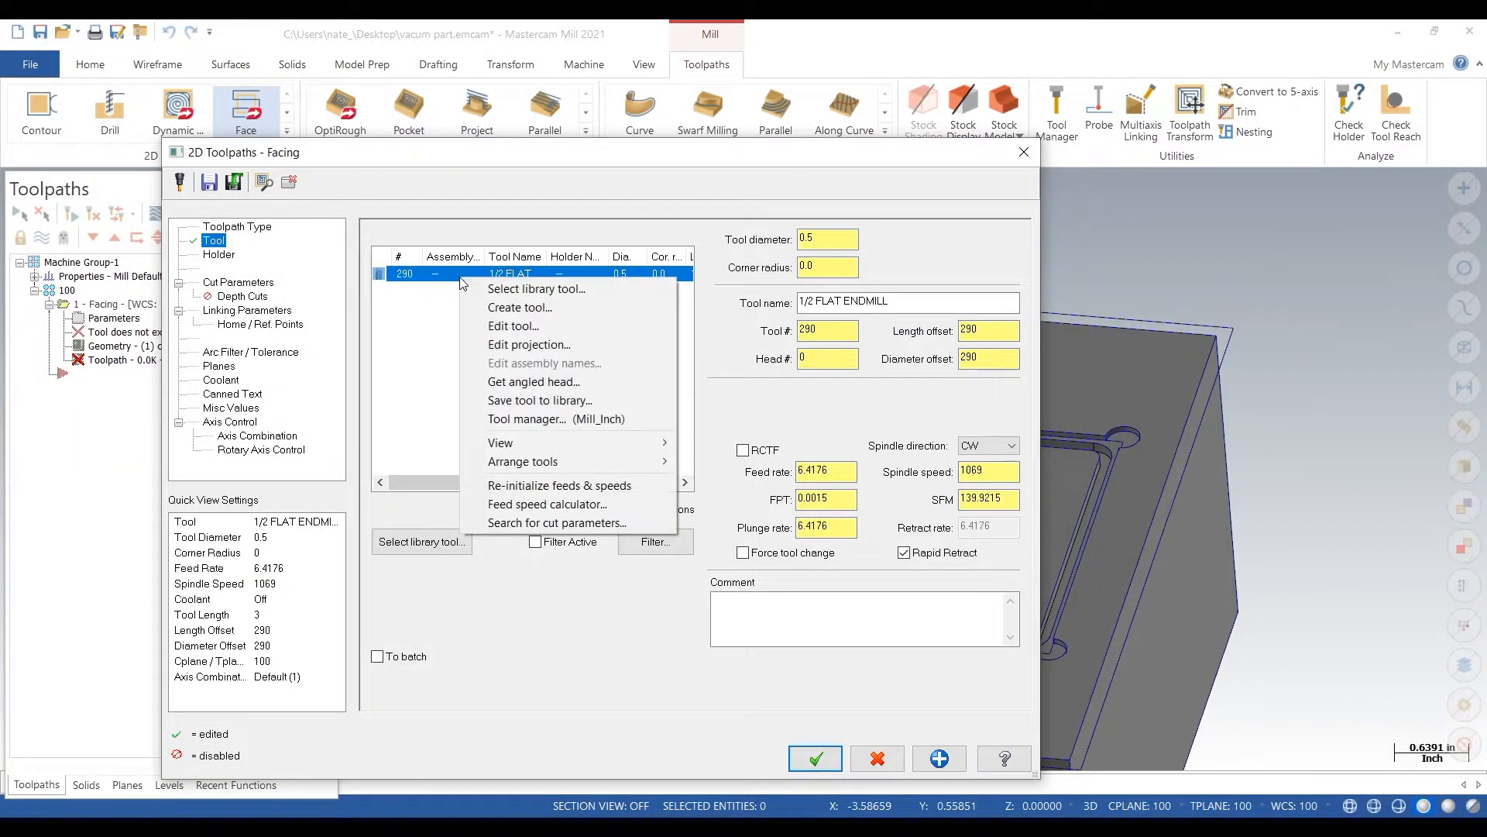
pyautogui.click(533, 326)
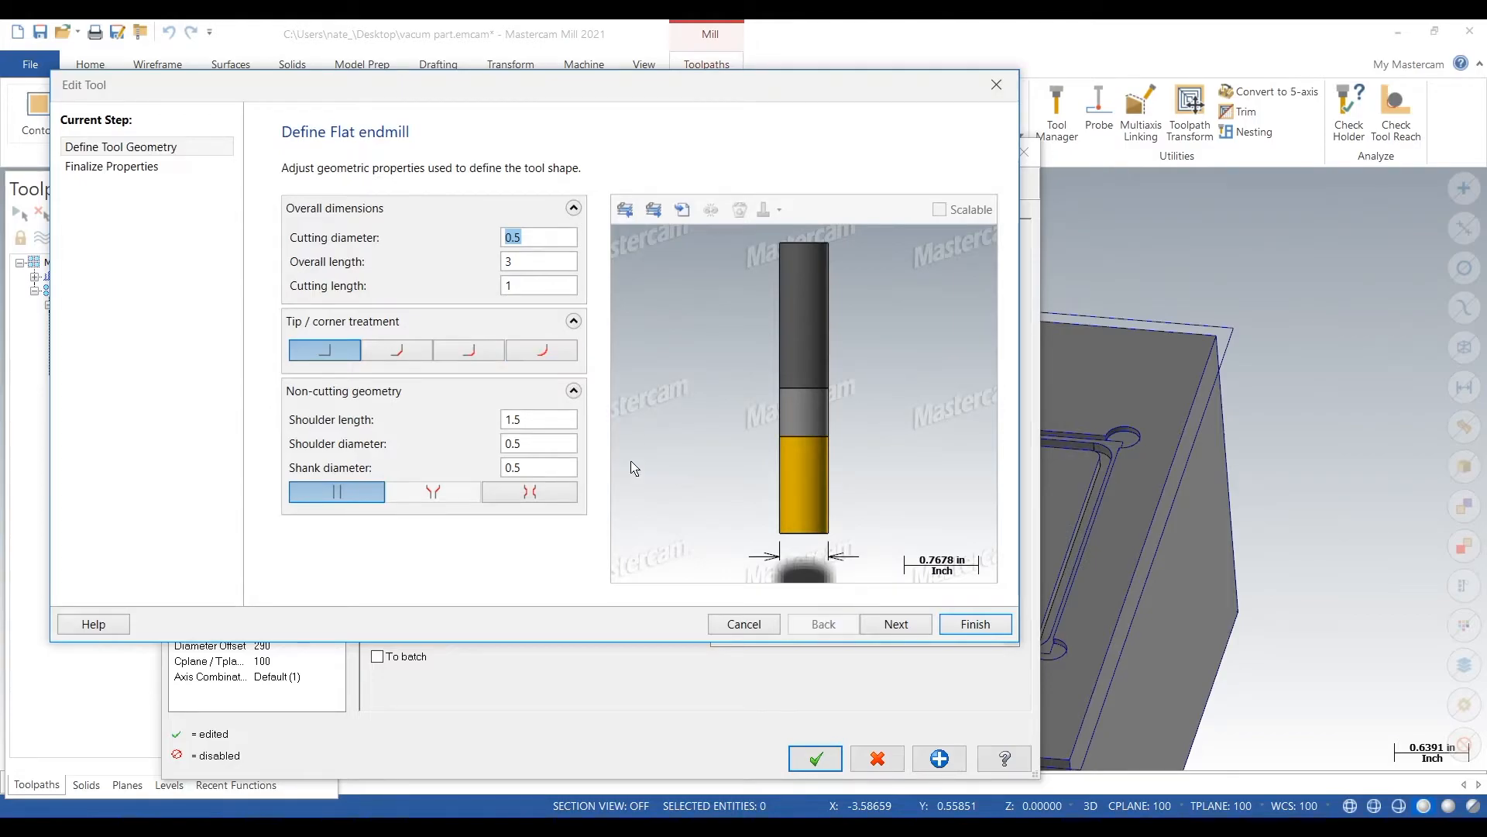
pyautogui.click(541, 260)
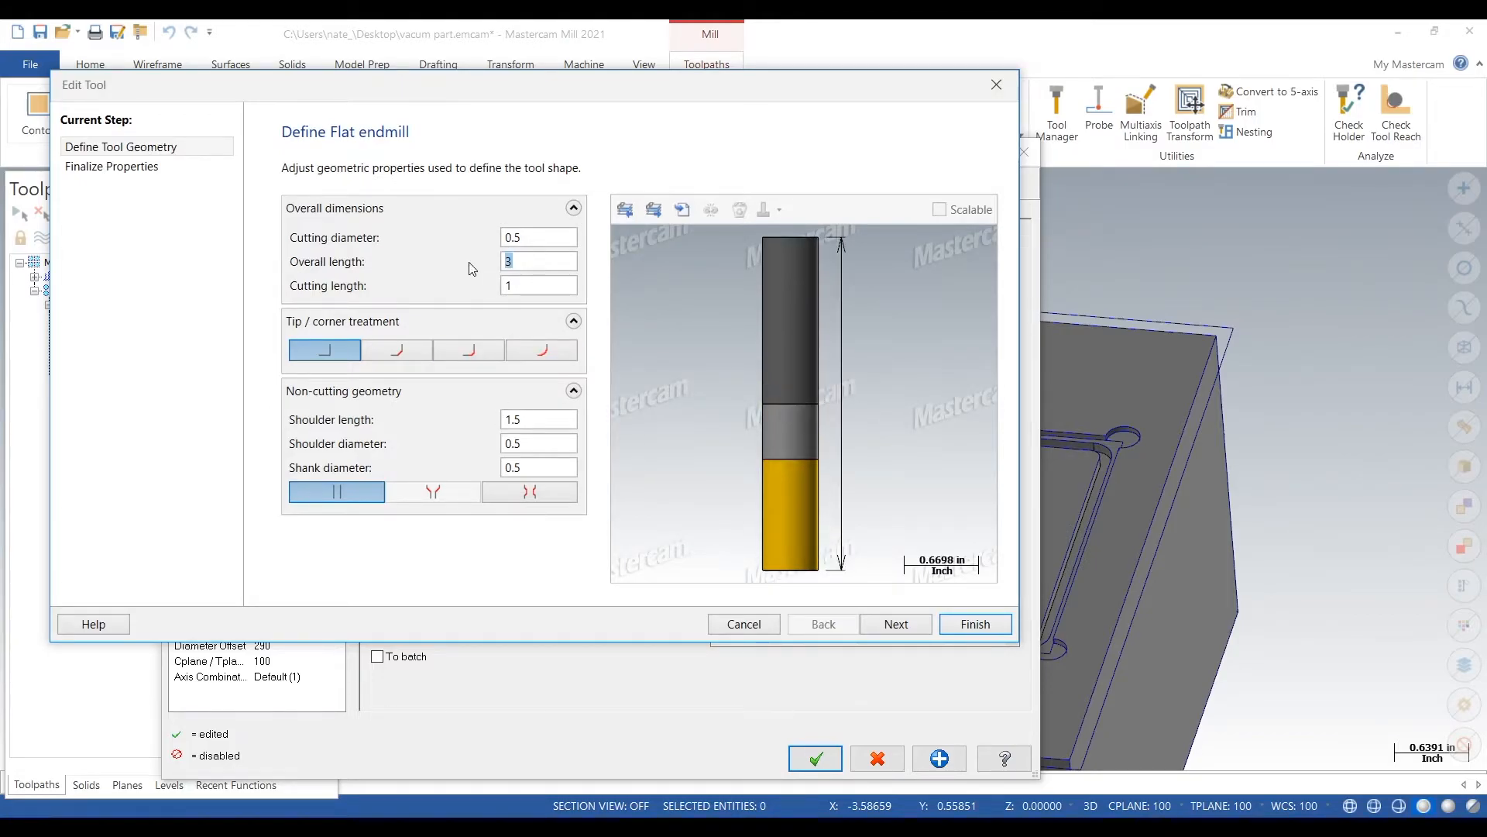
pyautogui.write('5')
pyautogui.press('Tab')
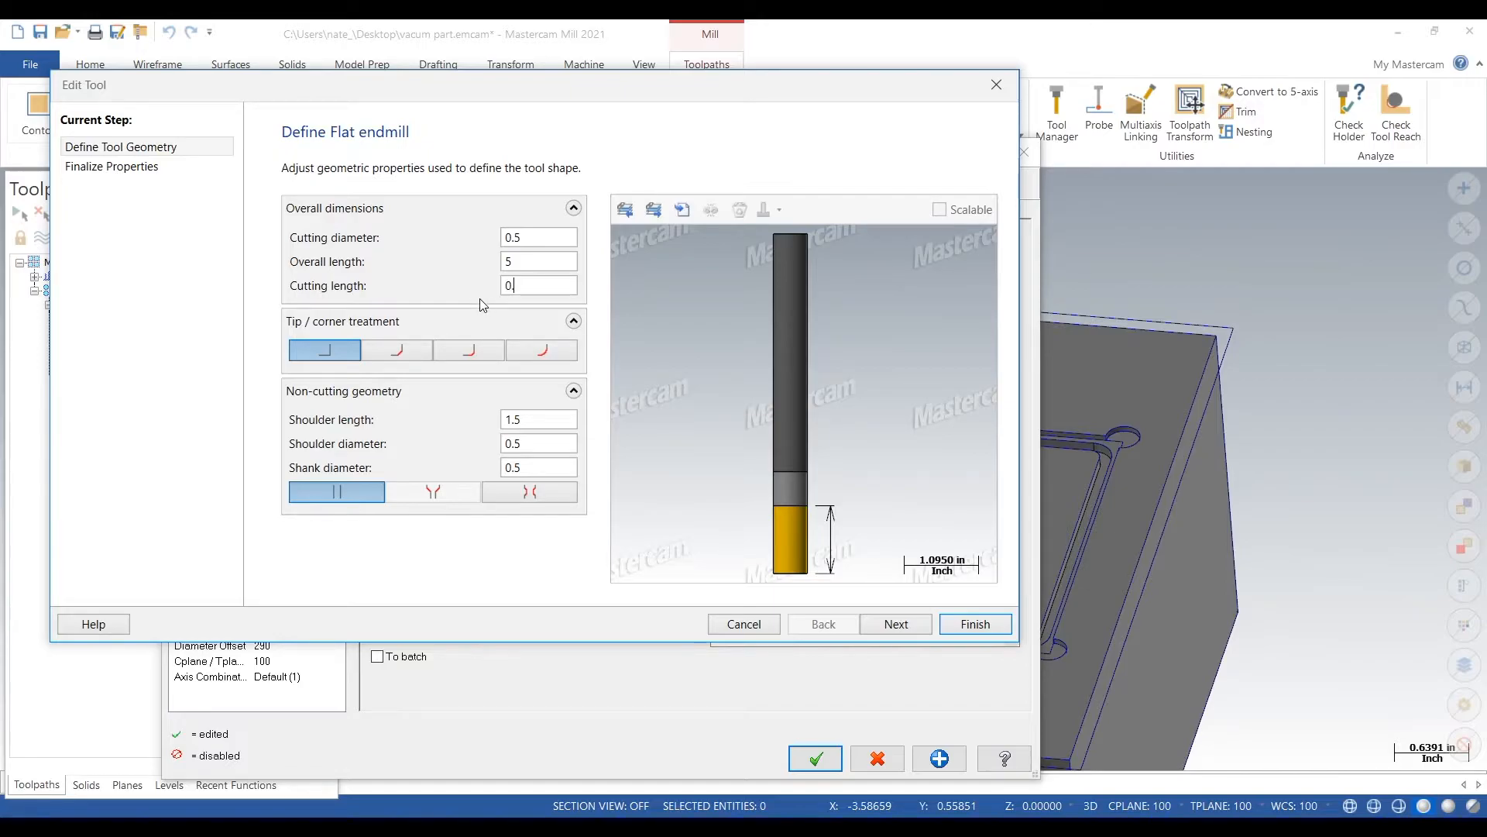
pyautogui.press('Tab')
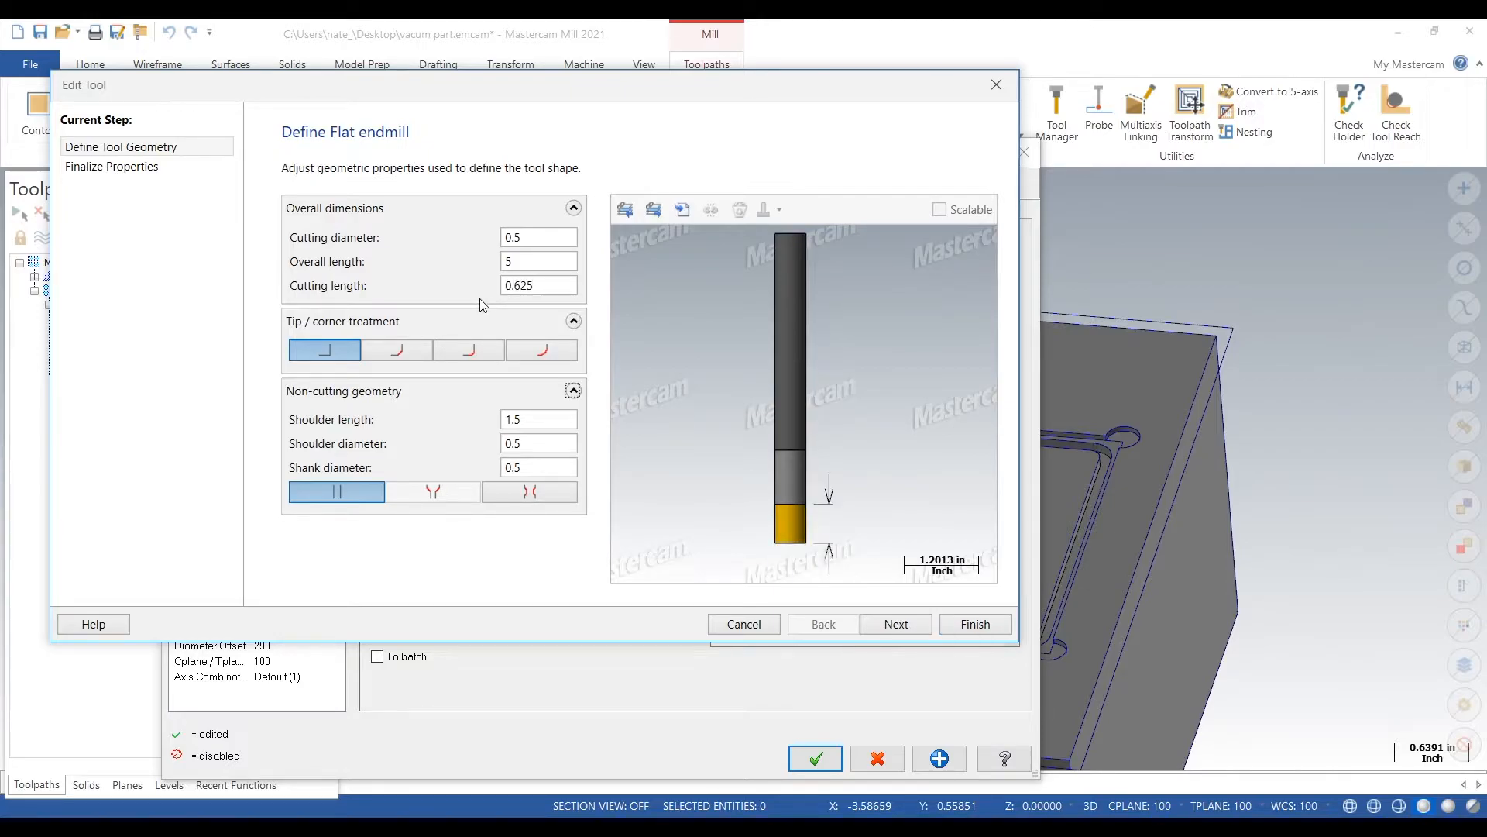
pyautogui.click(534, 447)
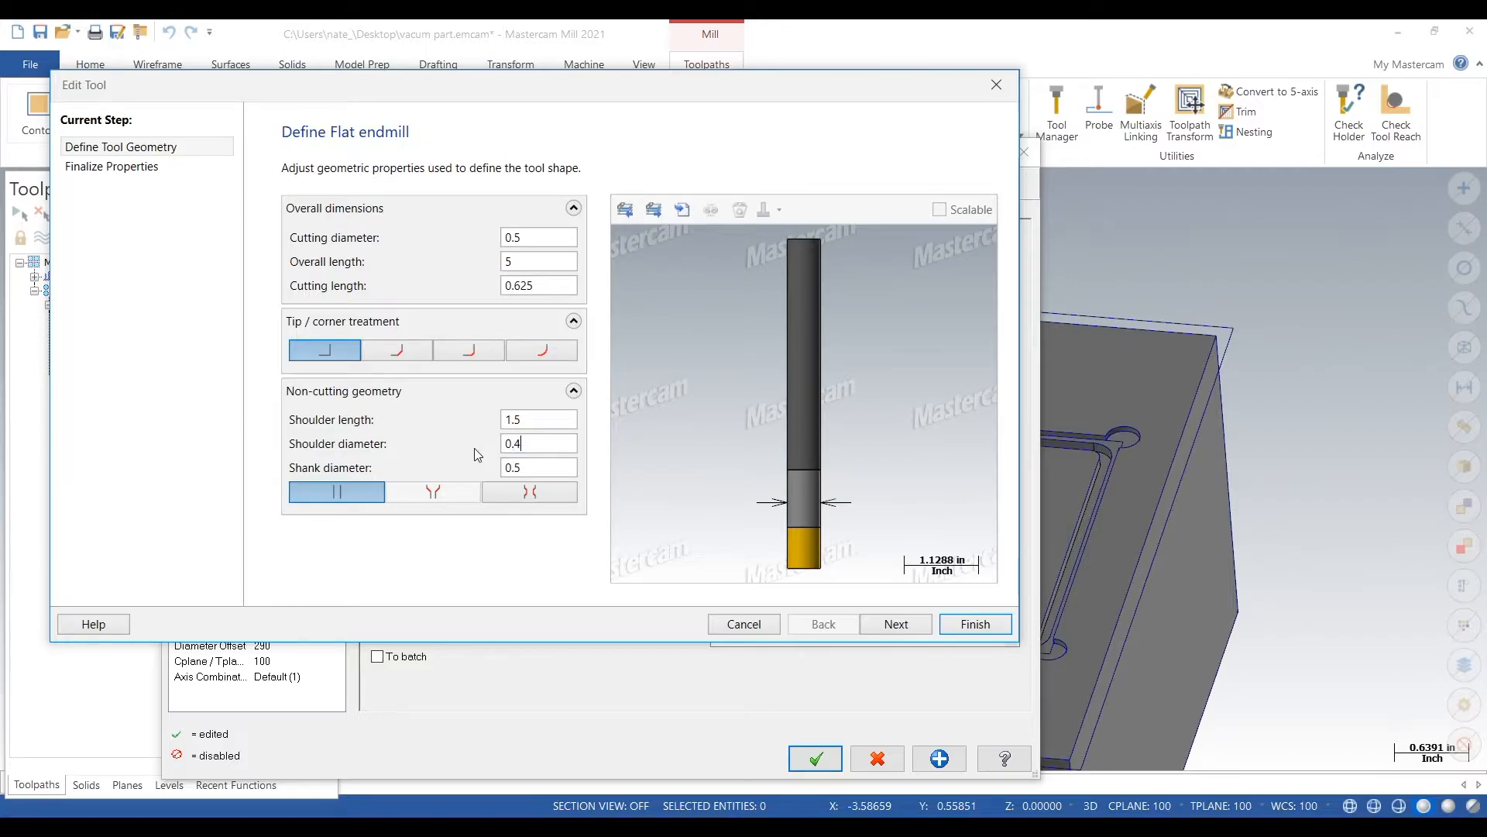
pyautogui.moveTo(569, 422); pyautogui.dragTo(510, 416)
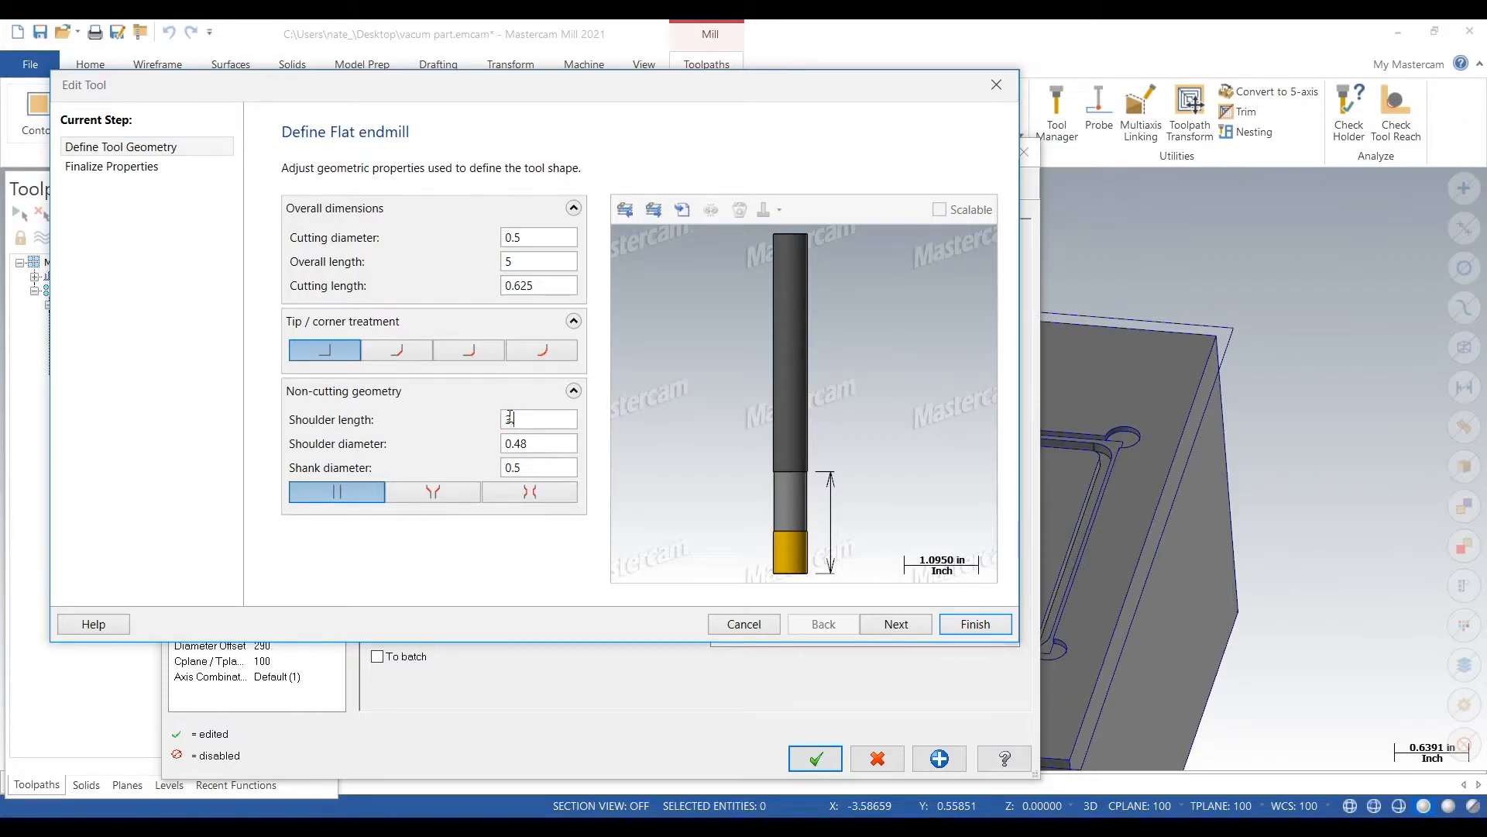
pyautogui.press('Tab')
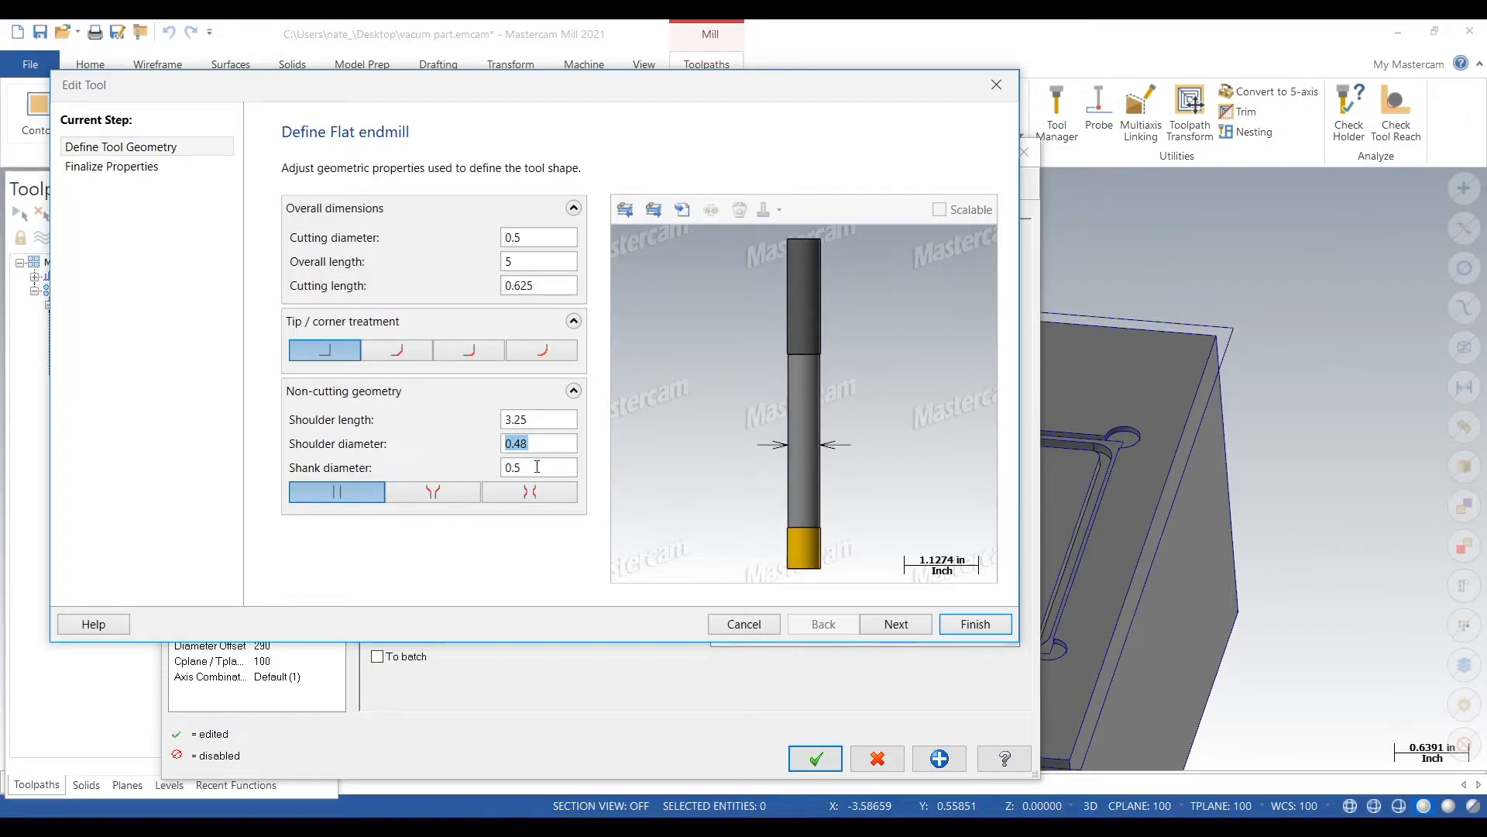
# Step: Set the endmill's tool number, length offset and diameter offset to 1 in its final properties
pyautogui.click(899, 624)
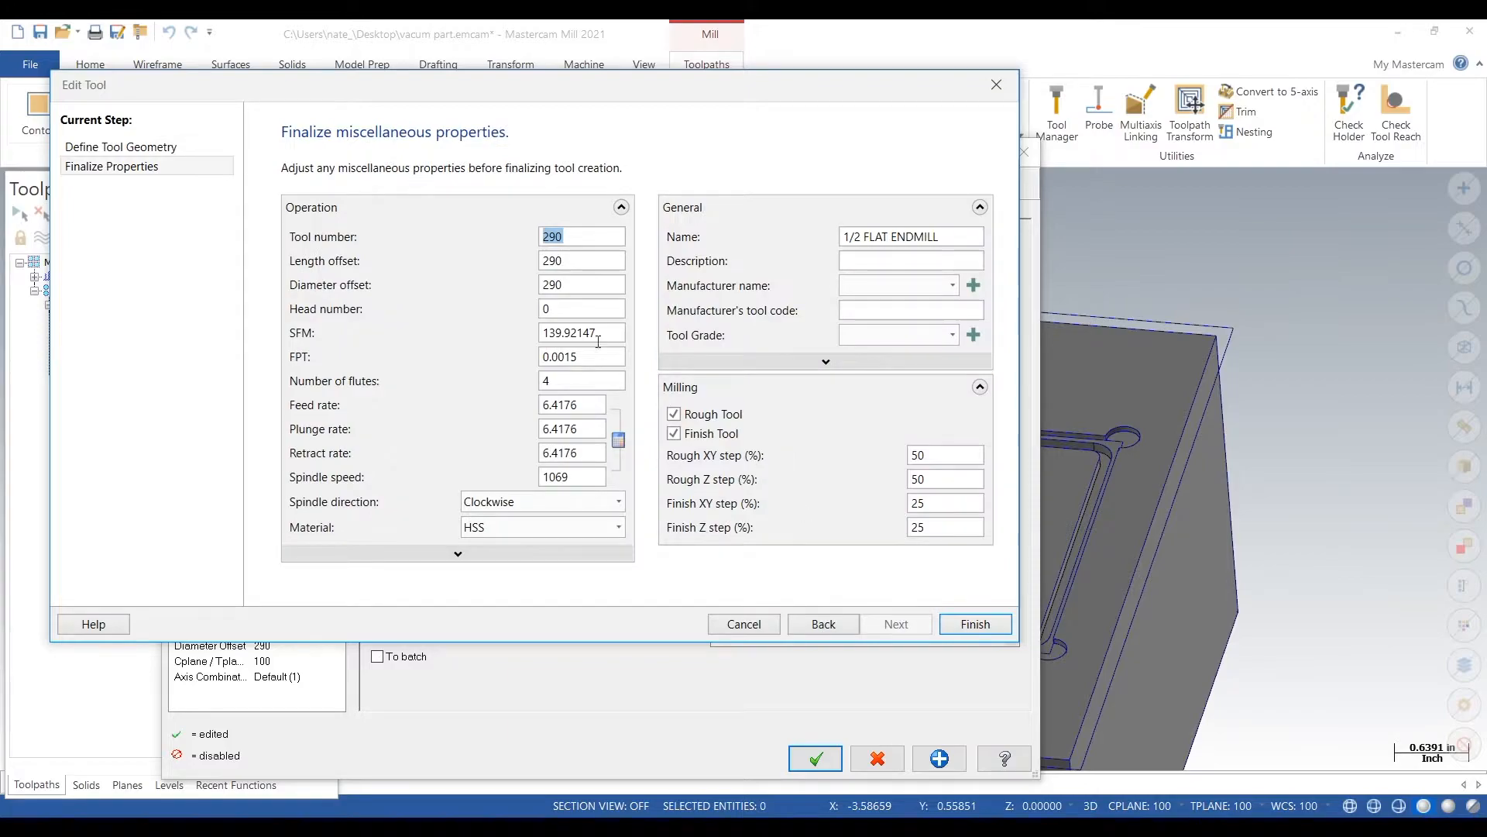
pyautogui.press('Tab')
pyautogui.press('Tab')
pyautogui.press('Tab')
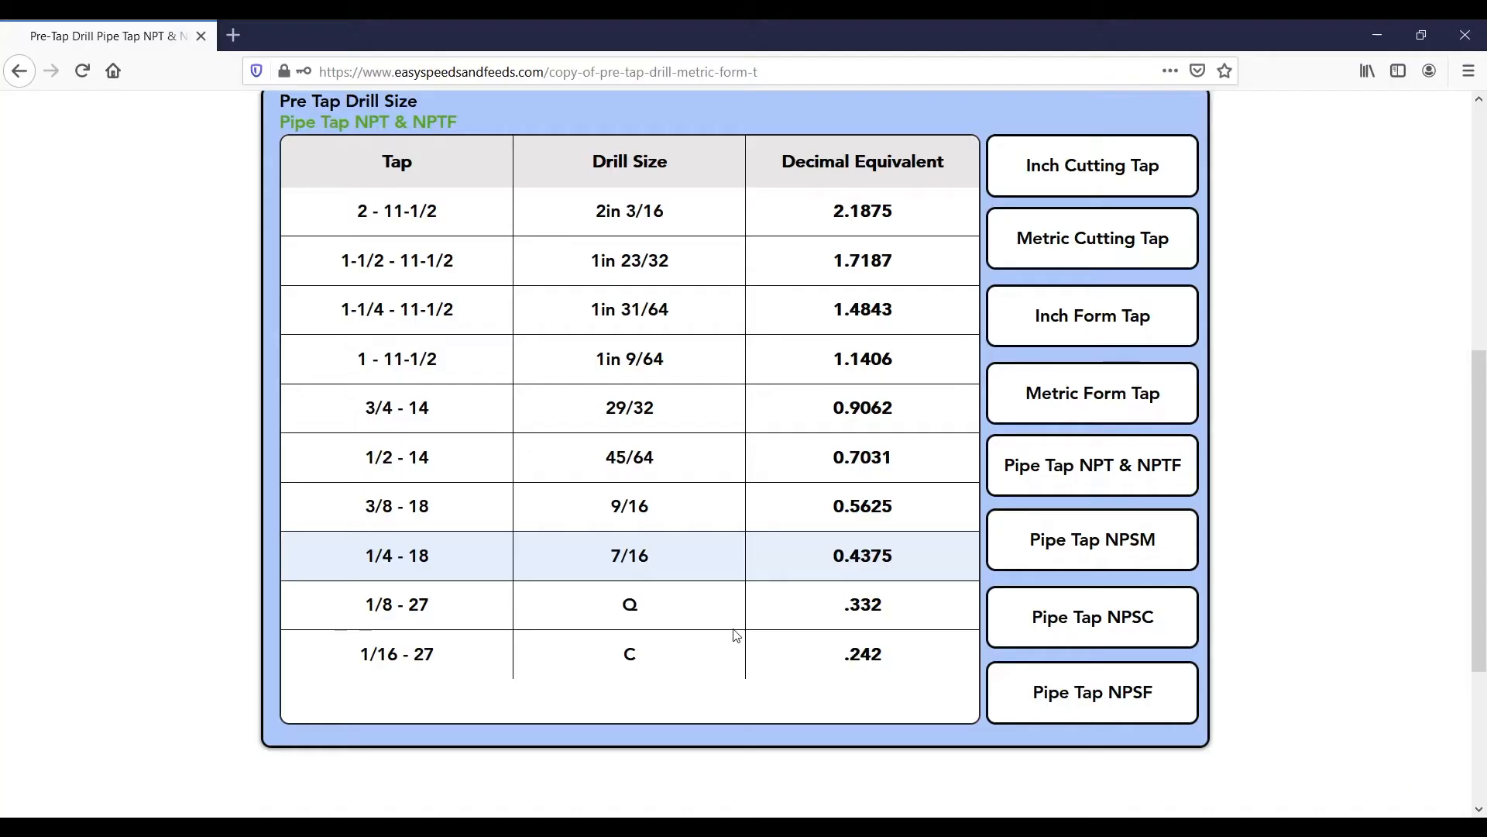
# Step: Switch to the Easy Speeds And Feeds website in the browser and open the inch milling calculator for aluminum
pyautogui.scroll(6, 763, 530)
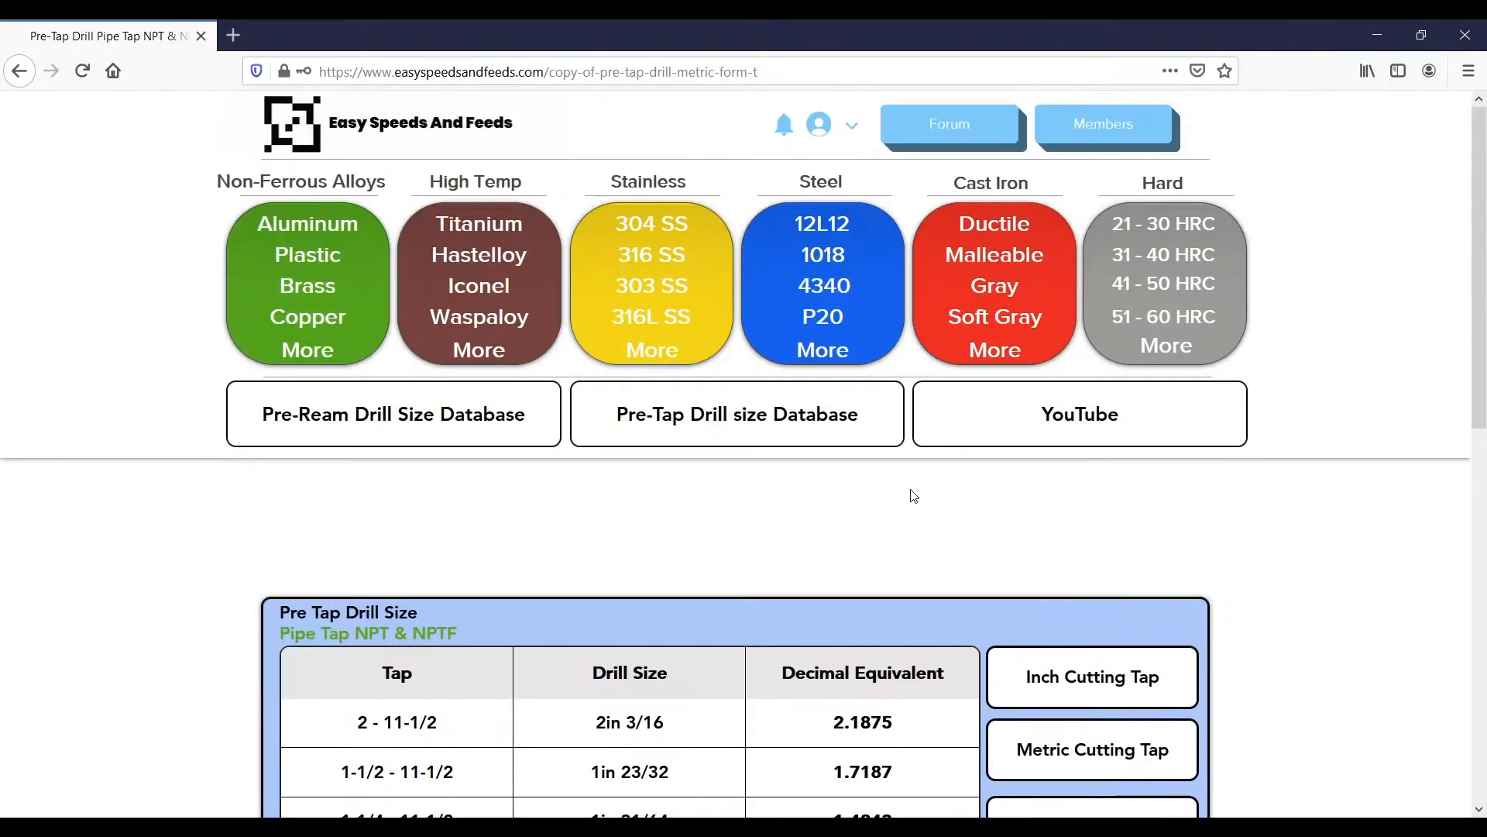
pyautogui.click(311, 226)
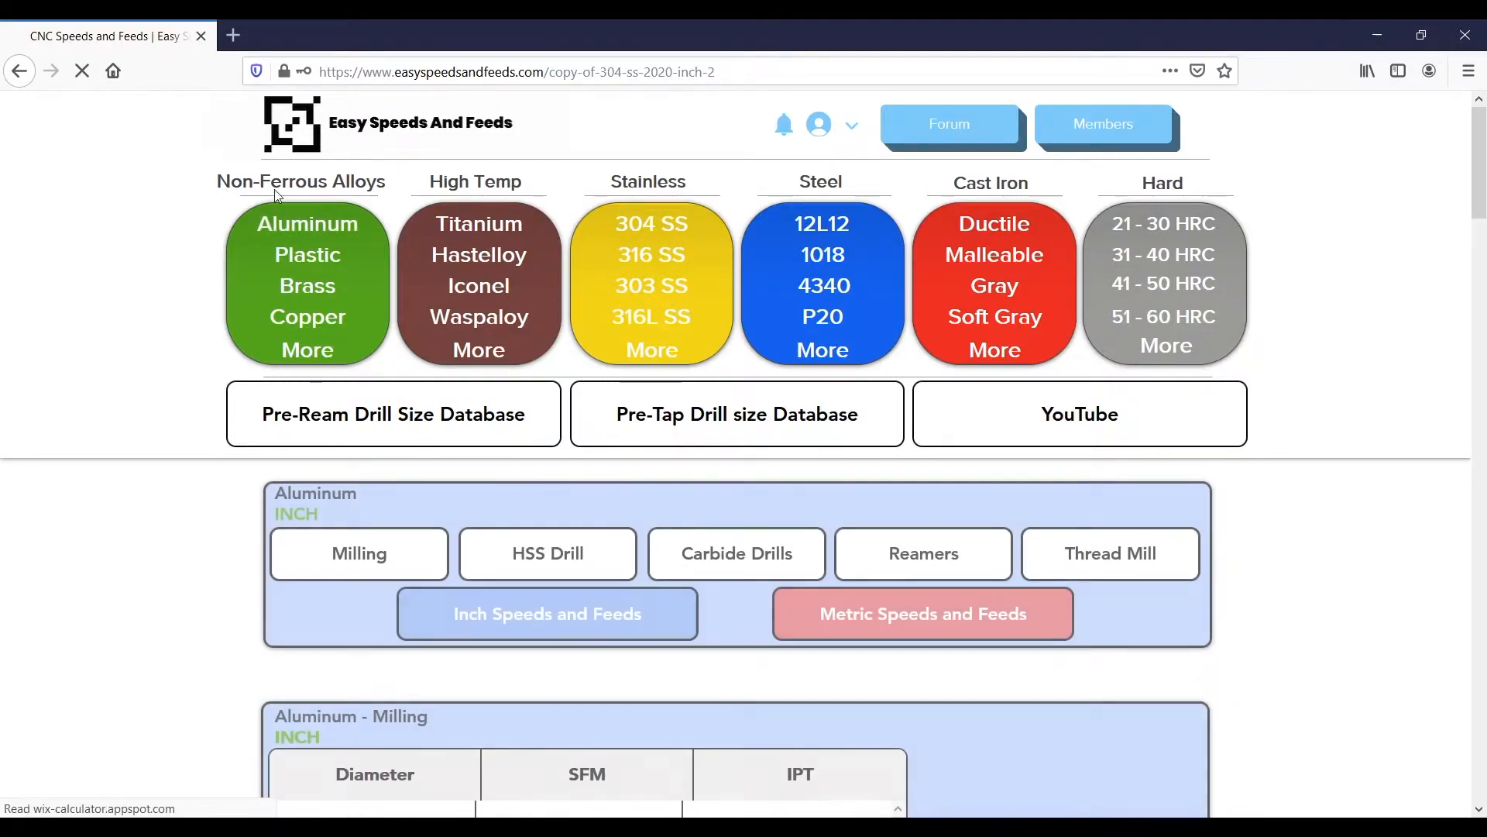
pyautogui.scroll(-6, 216, 432)
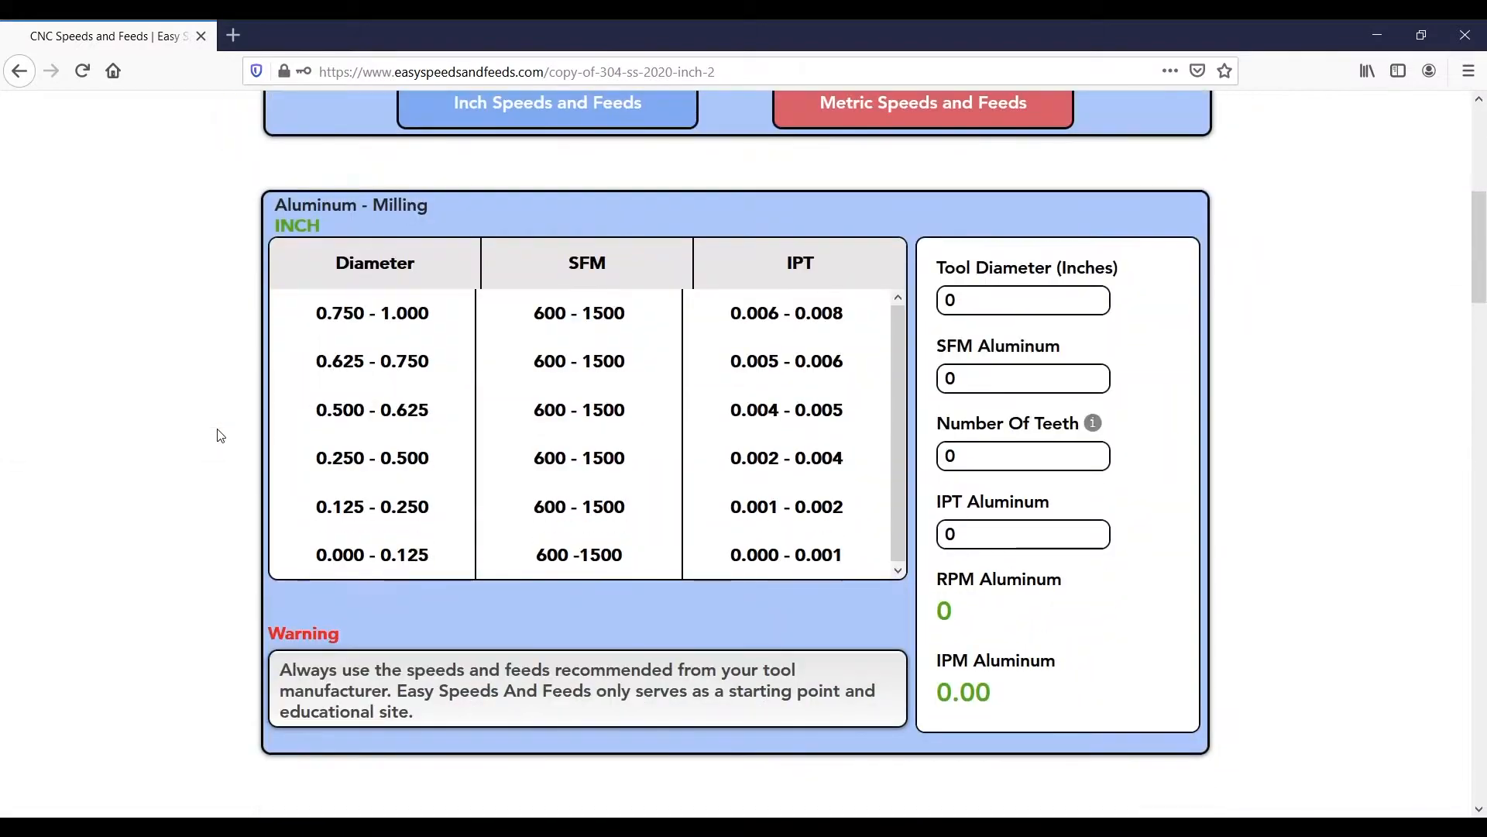
# Step: Calculate aluminum milling speed and feed for a 0.5 in tool with 600 SFM, 3 teeth and 0.005 IPT
pyautogui.doubleClick(972, 292)
pyautogui.write('0.500')
pyautogui.press('Tab')
pyautogui.write('600')
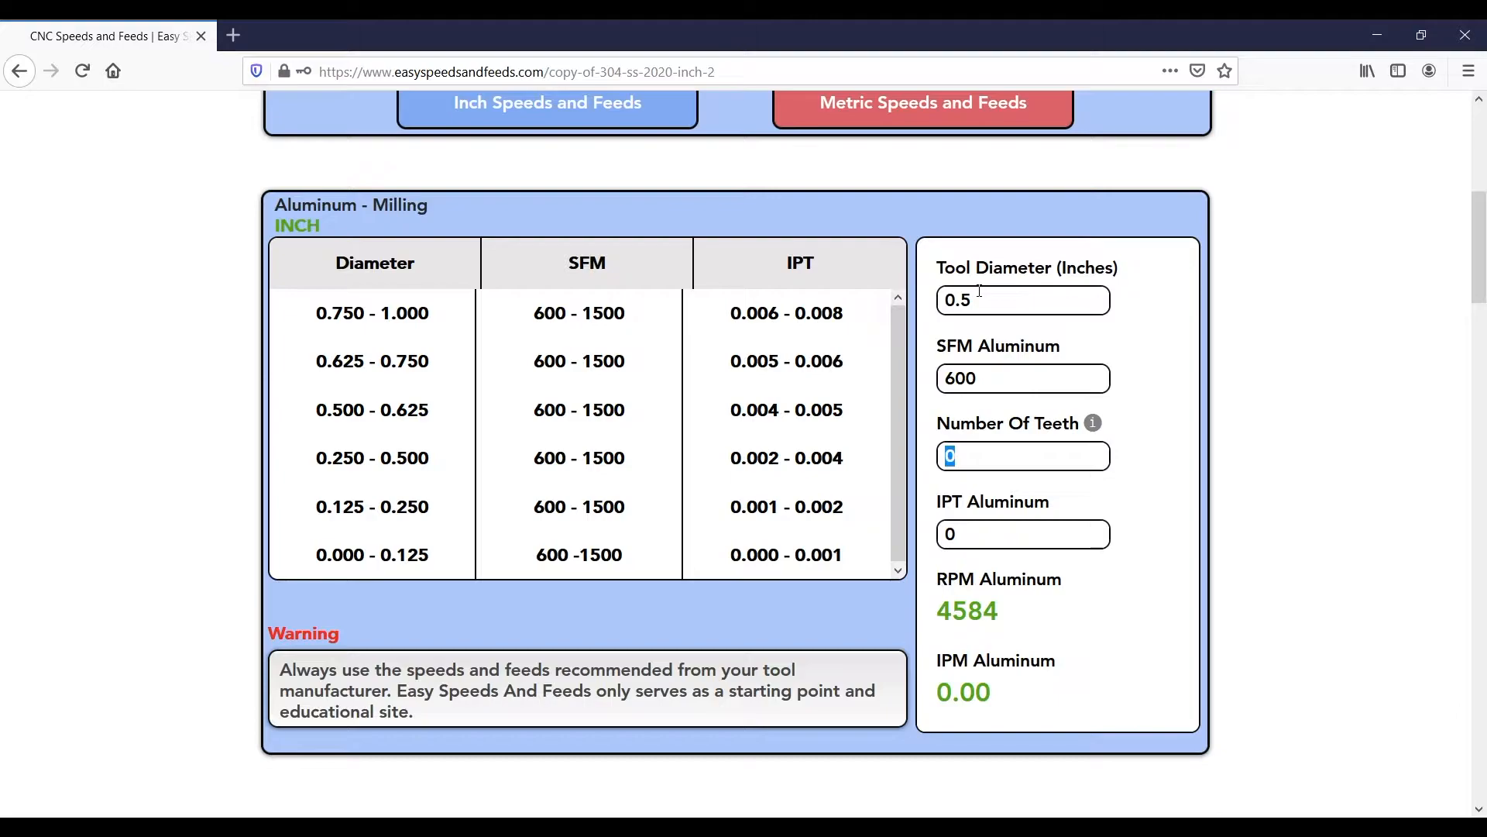
pyautogui.write('0.005')
pyautogui.hotkey('ctrl', 'a')
pyautogui.write('3')
pyautogui.press('Tab')
pyautogui.write('0.005')
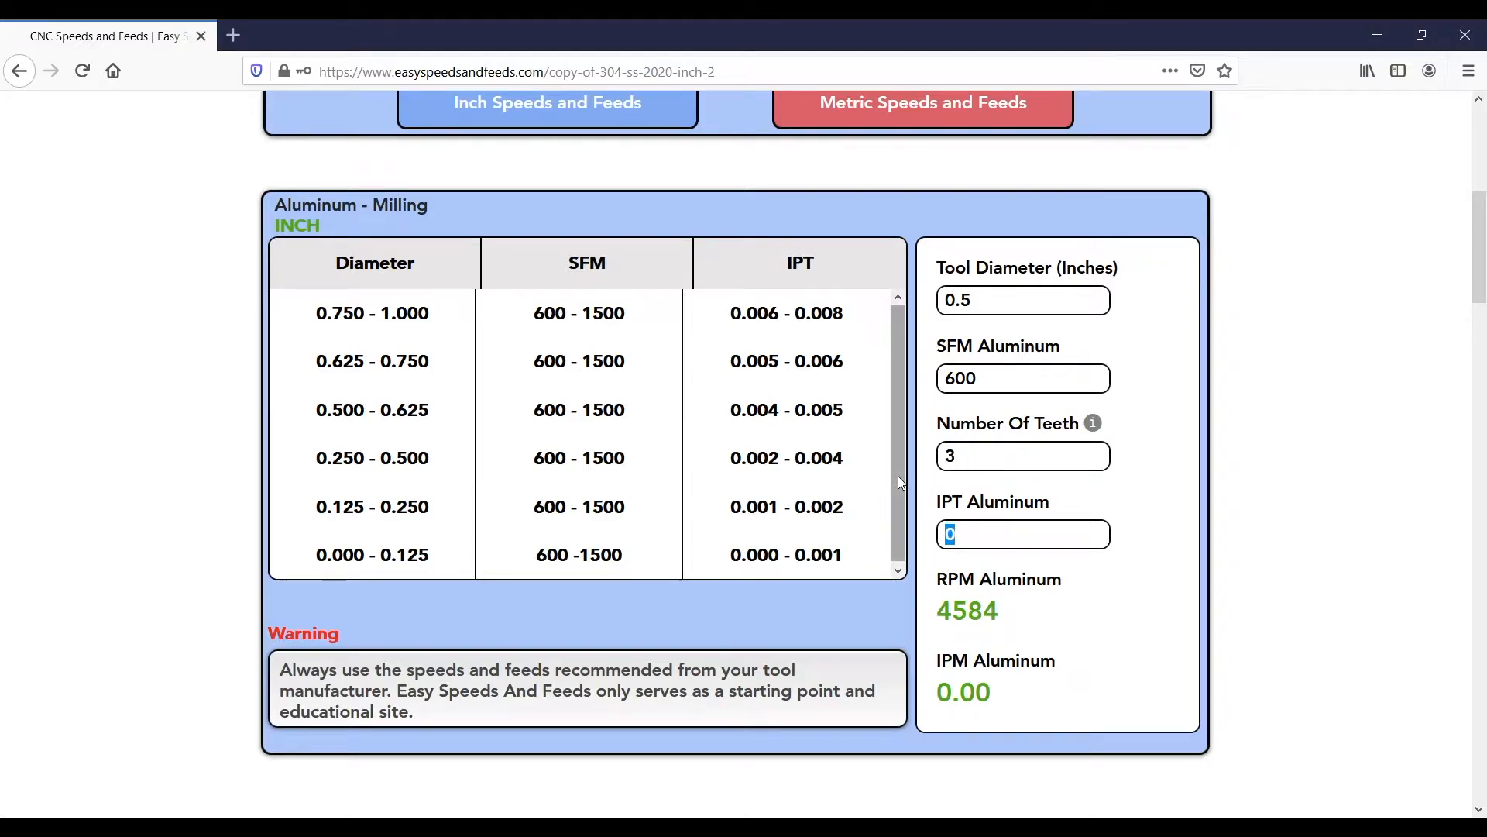
# Step: Check the calculated values against the milling table and recalculate with an IPT of 0.003
pyautogui.scroll(-3, 898, 481)
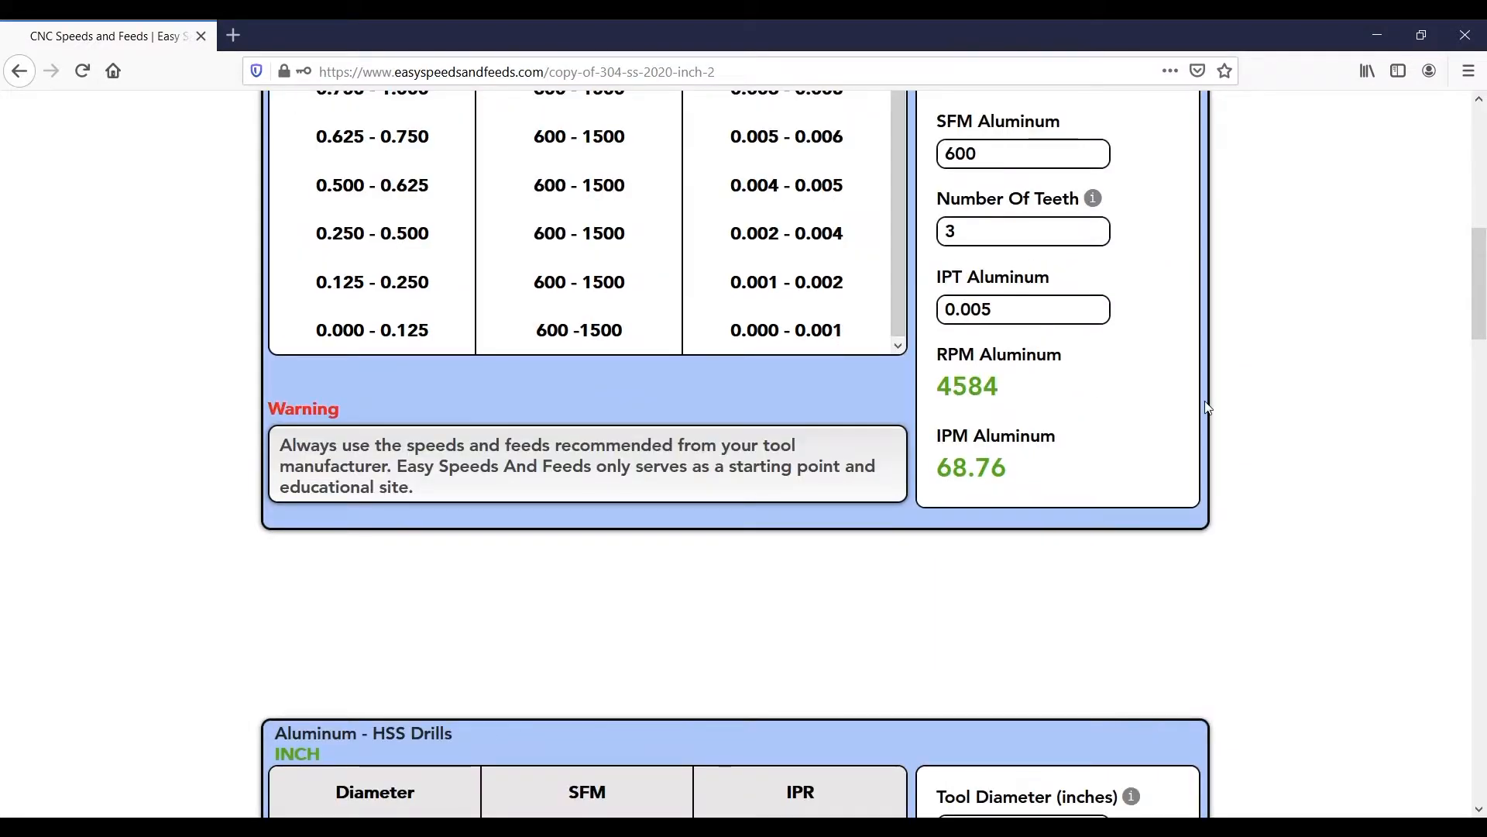
pyautogui.scroll(5, 1059, 457)
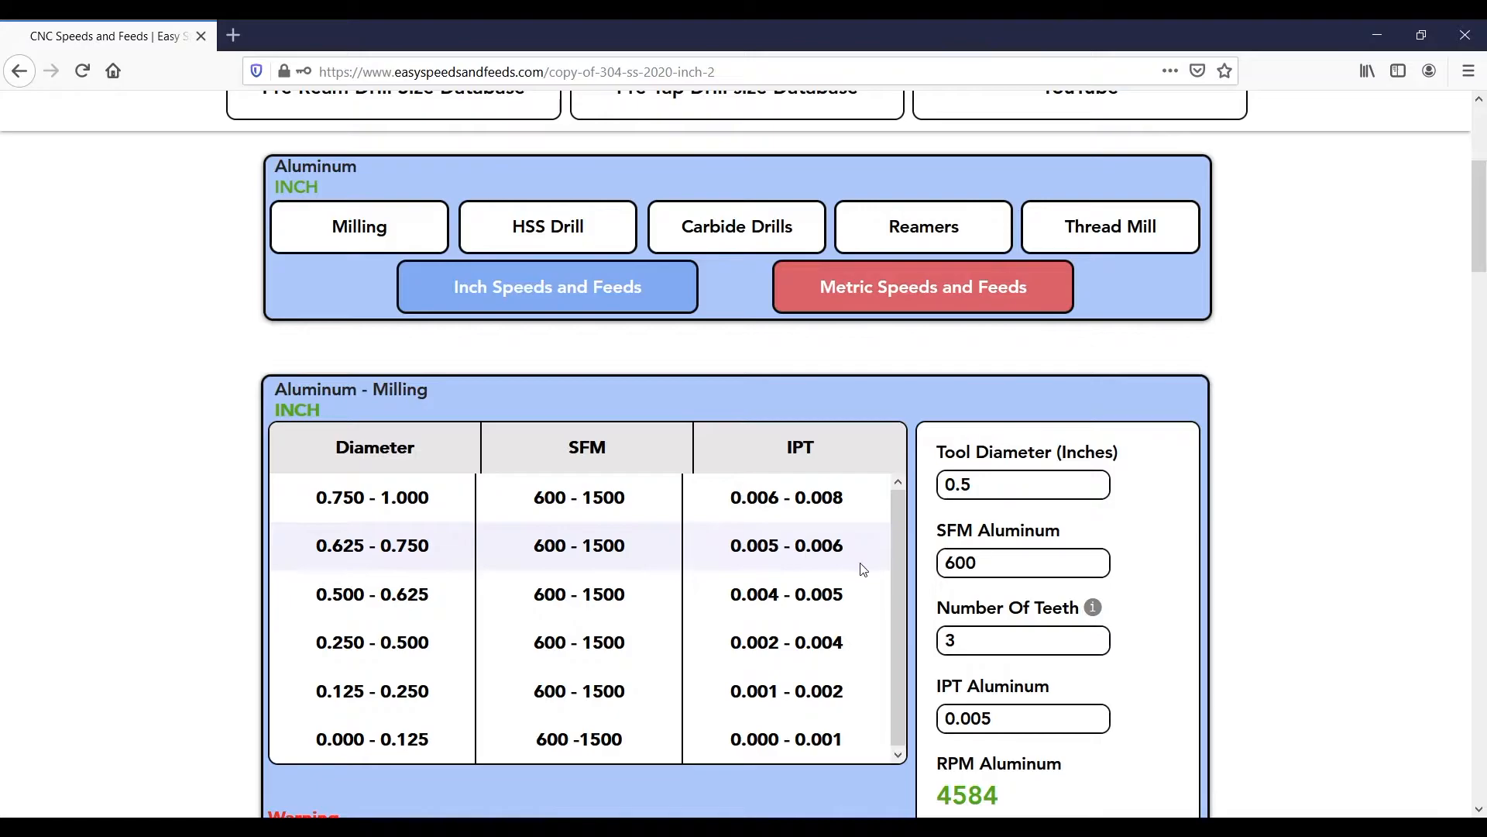
pyautogui.scroll(-4, 1416, 578)
pyautogui.doubleClick(1035, 411)
pyautogui.write('0.003')
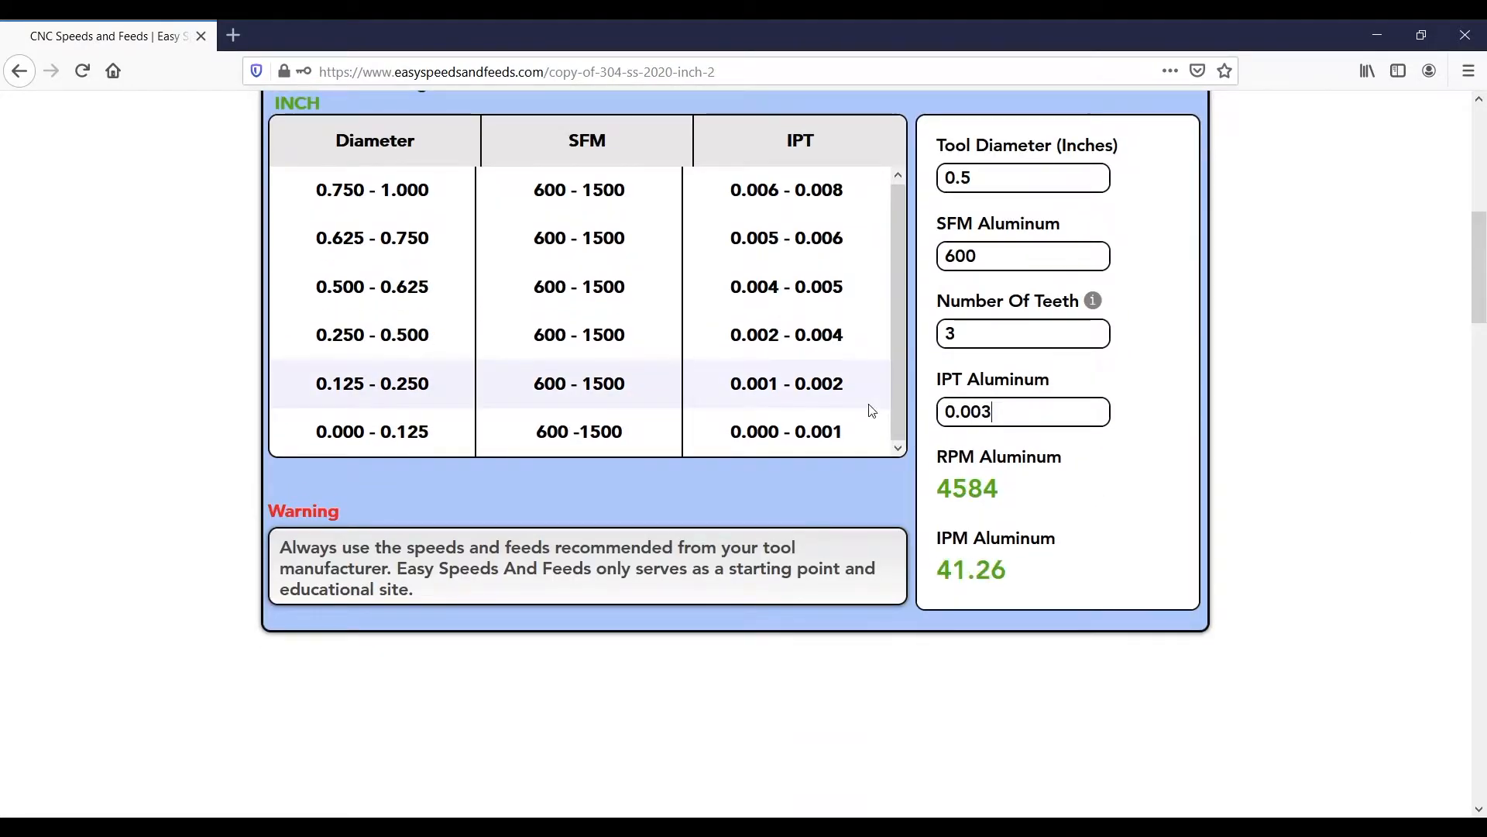
pyautogui.scroll(-1, 869, 406)
pyautogui.scroll(2, 1009, 309)
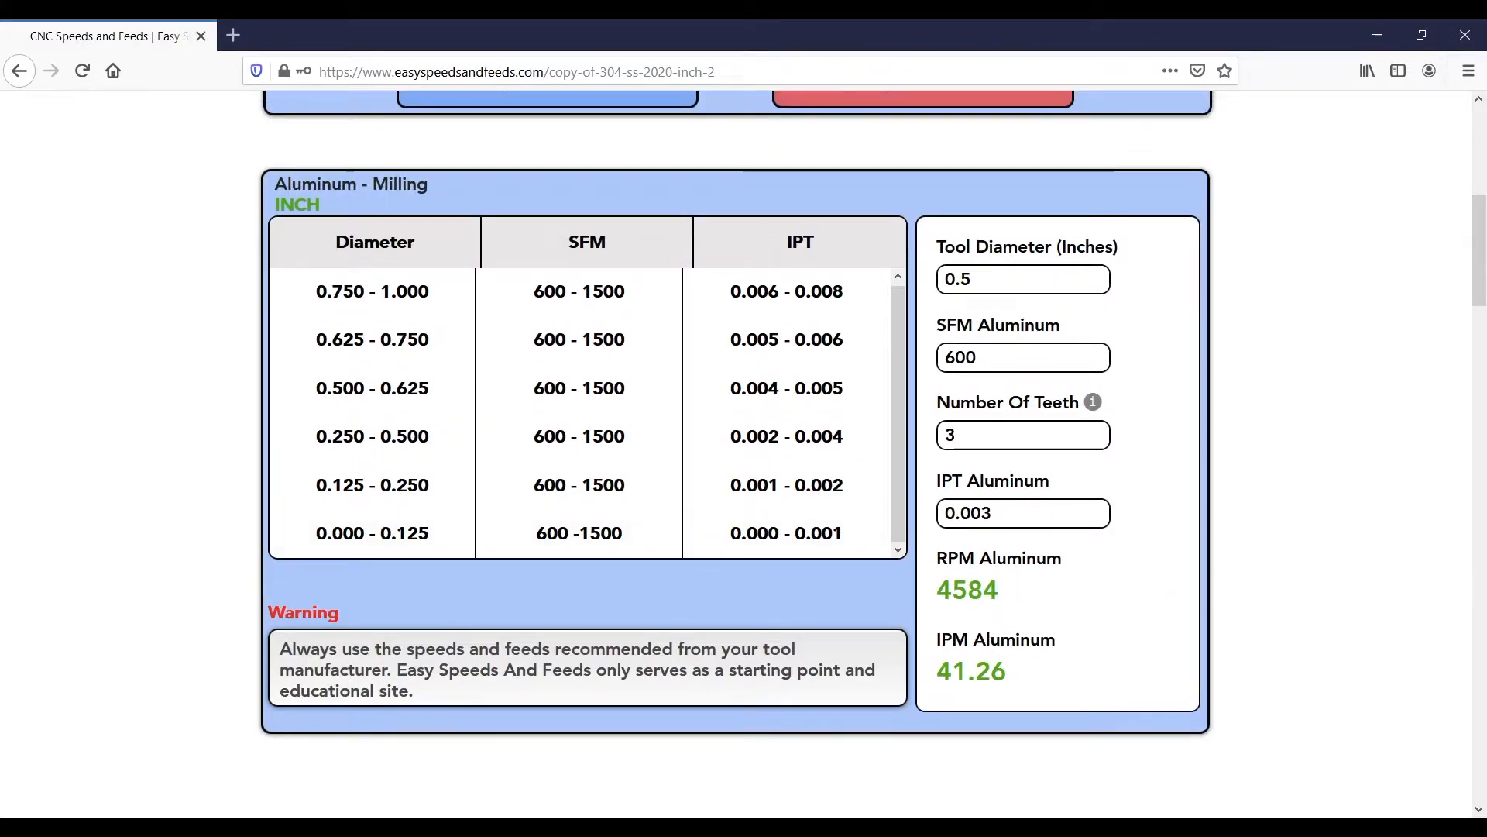
# Step: Back in Mastercam, set the endmill's feed, plunge and retract rates to 40 and spindle speed to 4500, and finish the tool edit
pyautogui.moveTo(836, 827)
pyautogui.click(784, 770)
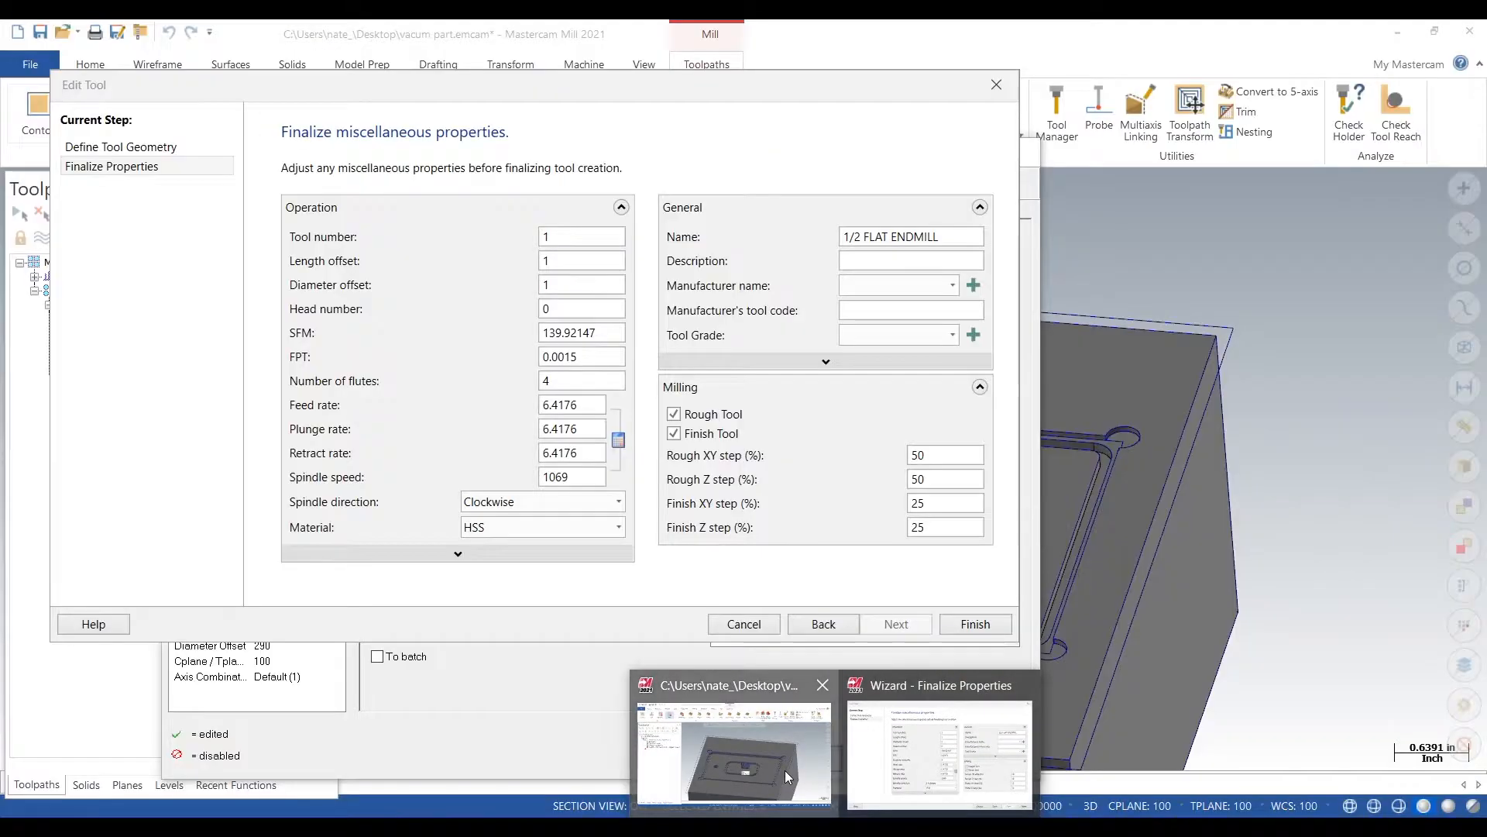
pyautogui.moveTo(592, 406); pyautogui.dragTo(507, 411)
pyautogui.write('40')
pyautogui.press('Tab')
pyautogui.write('40')
pyautogui.press('Tab')
pyautogui.write('40')
pyautogui.press('Tab')
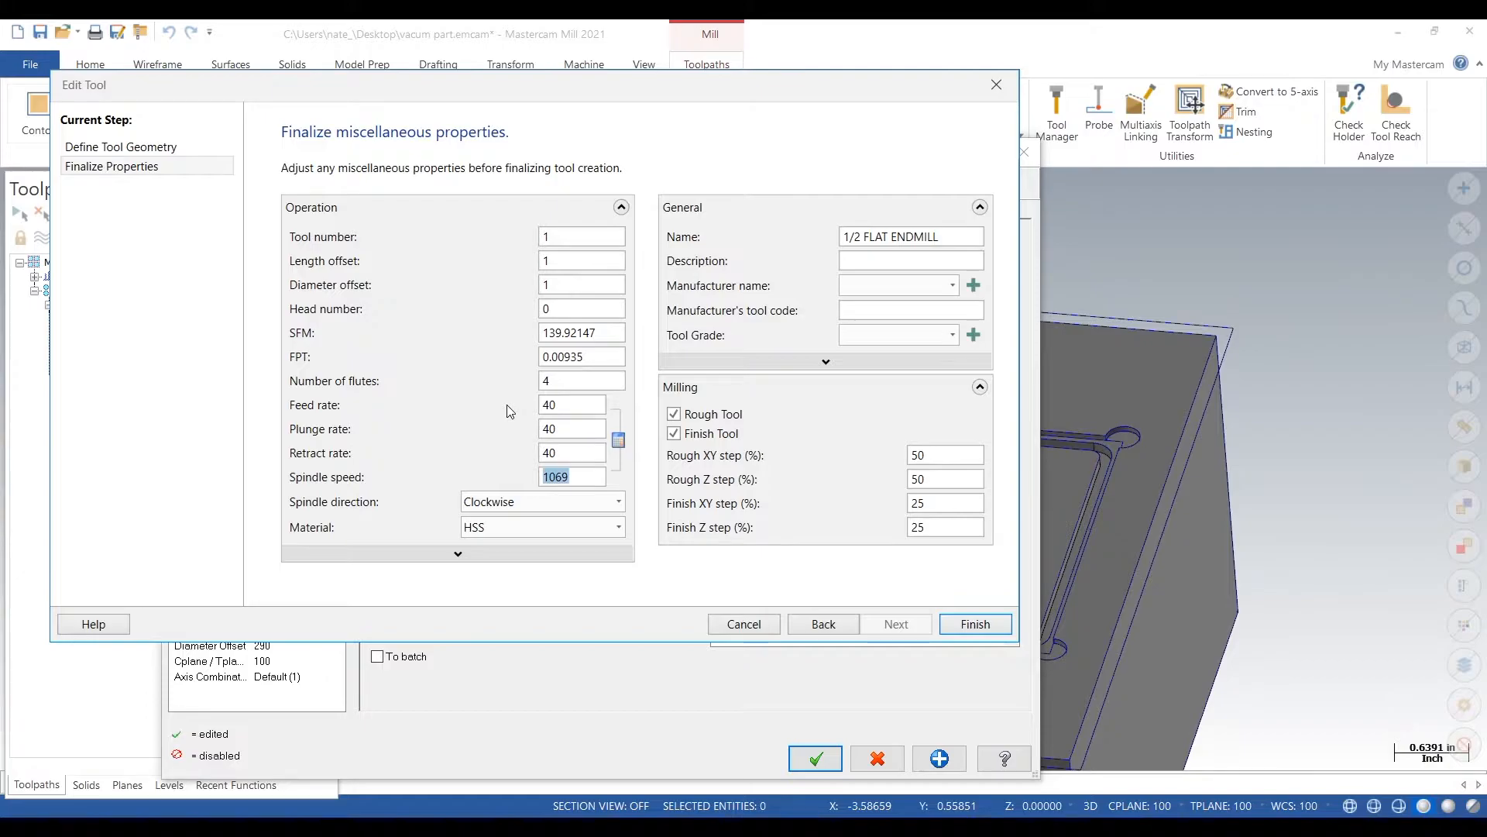
pyautogui.write('4500')
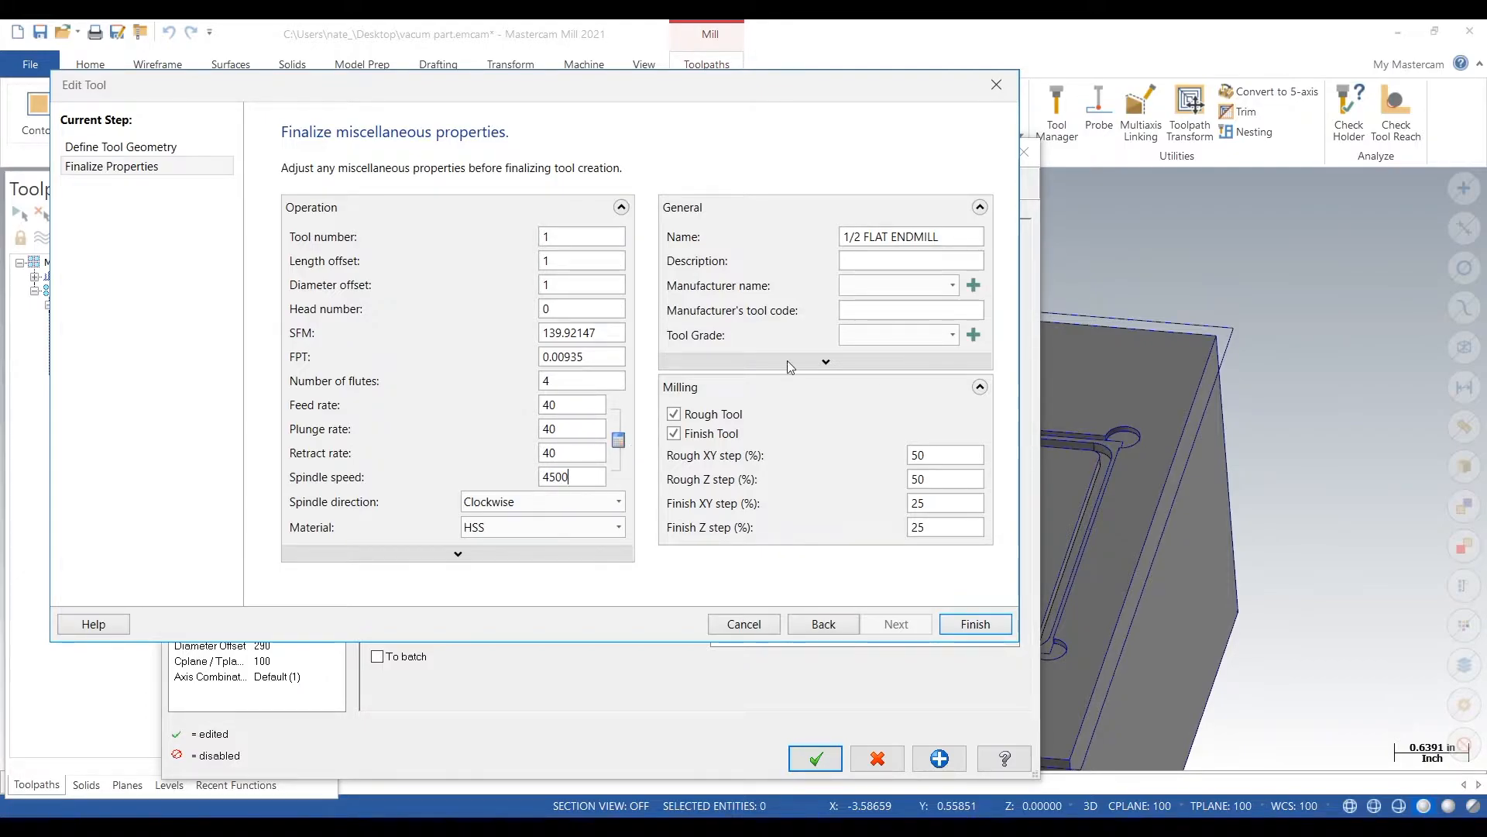
pyautogui.click(964, 619)
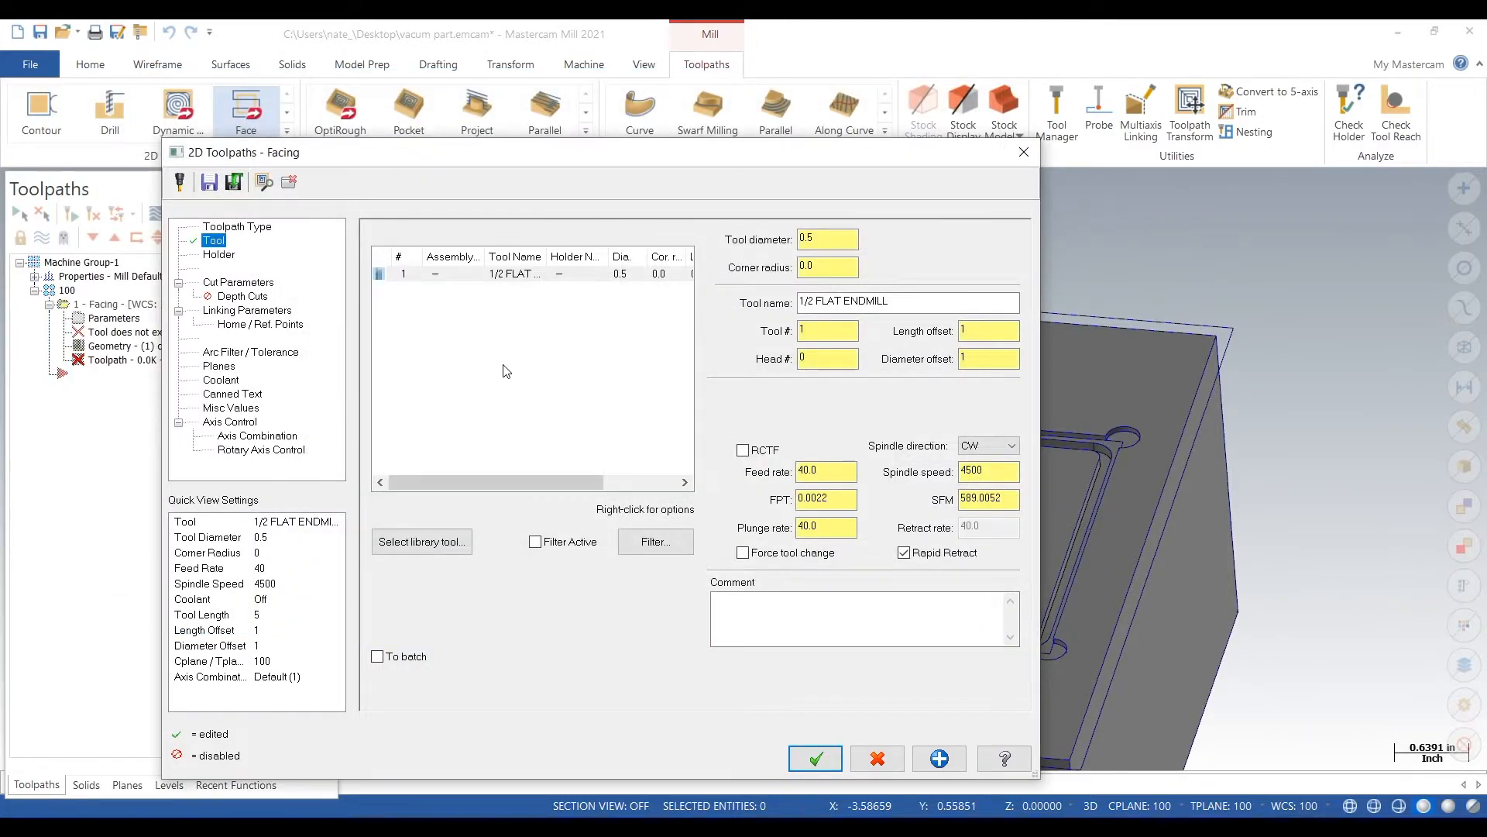
# Step: Set the facing cut style to Zigzag with 0 stock left on floors, and generate the facing toolpath
pyautogui.click(261, 285)
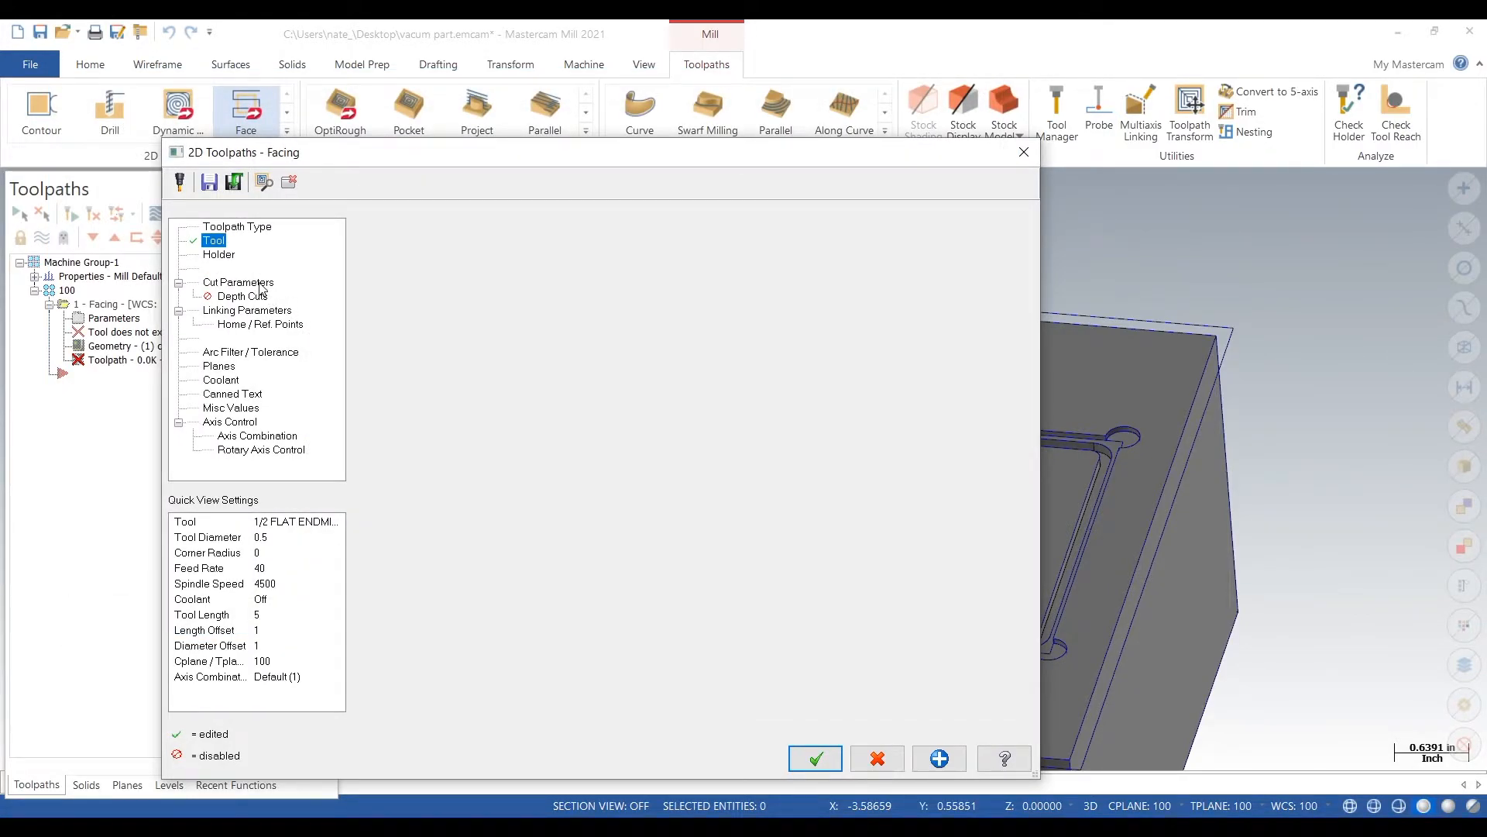
pyautogui.click(283, 318)
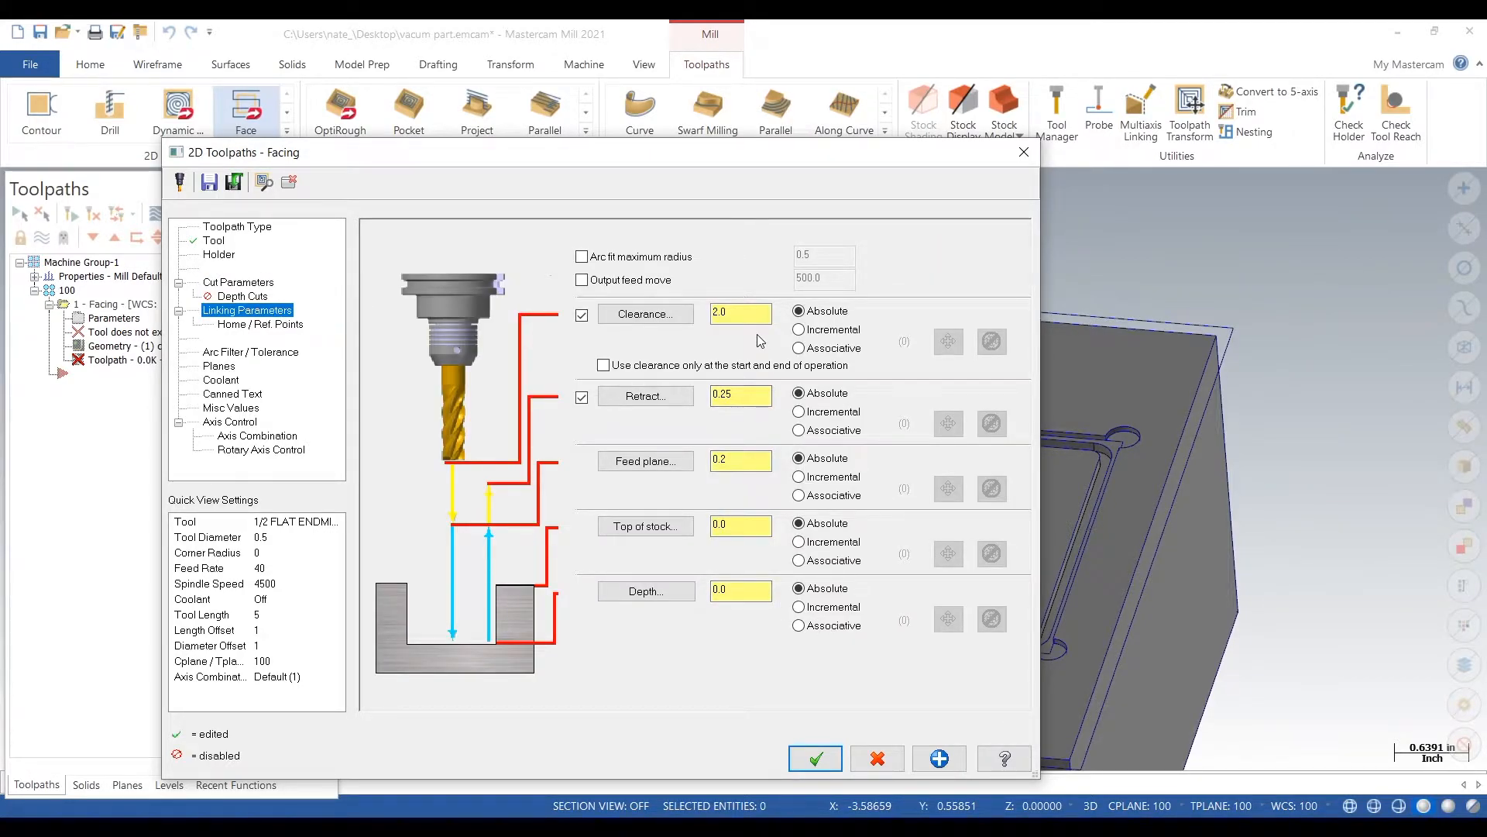
pyautogui.click(240, 283)
pyautogui.click(530, 268)
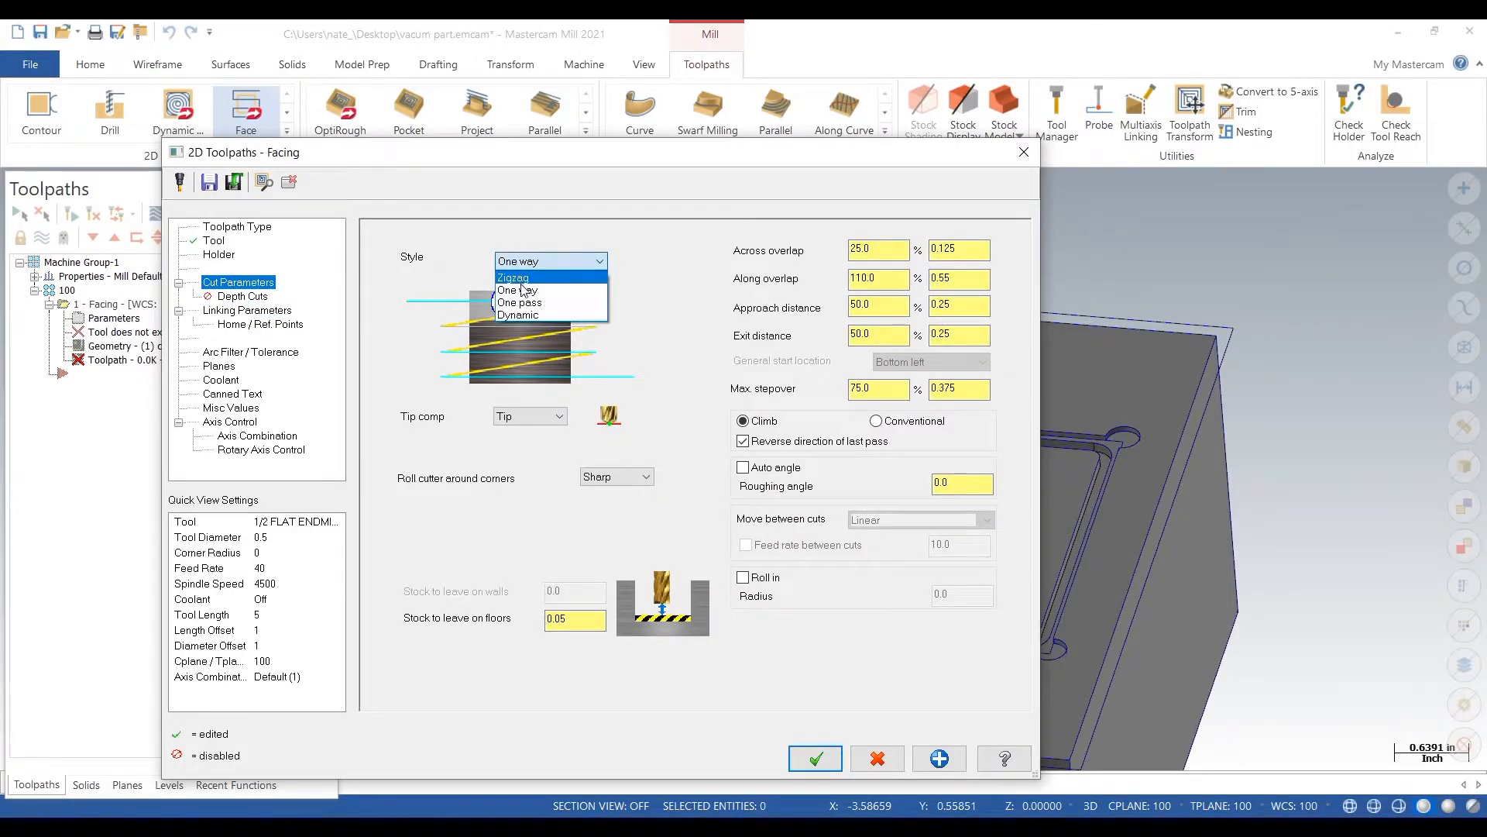
pyautogui.click(533, 277)
pyautogui.doubleClick(603, 620)
pyautogui.write('0')
pyautogui.press('Tab')
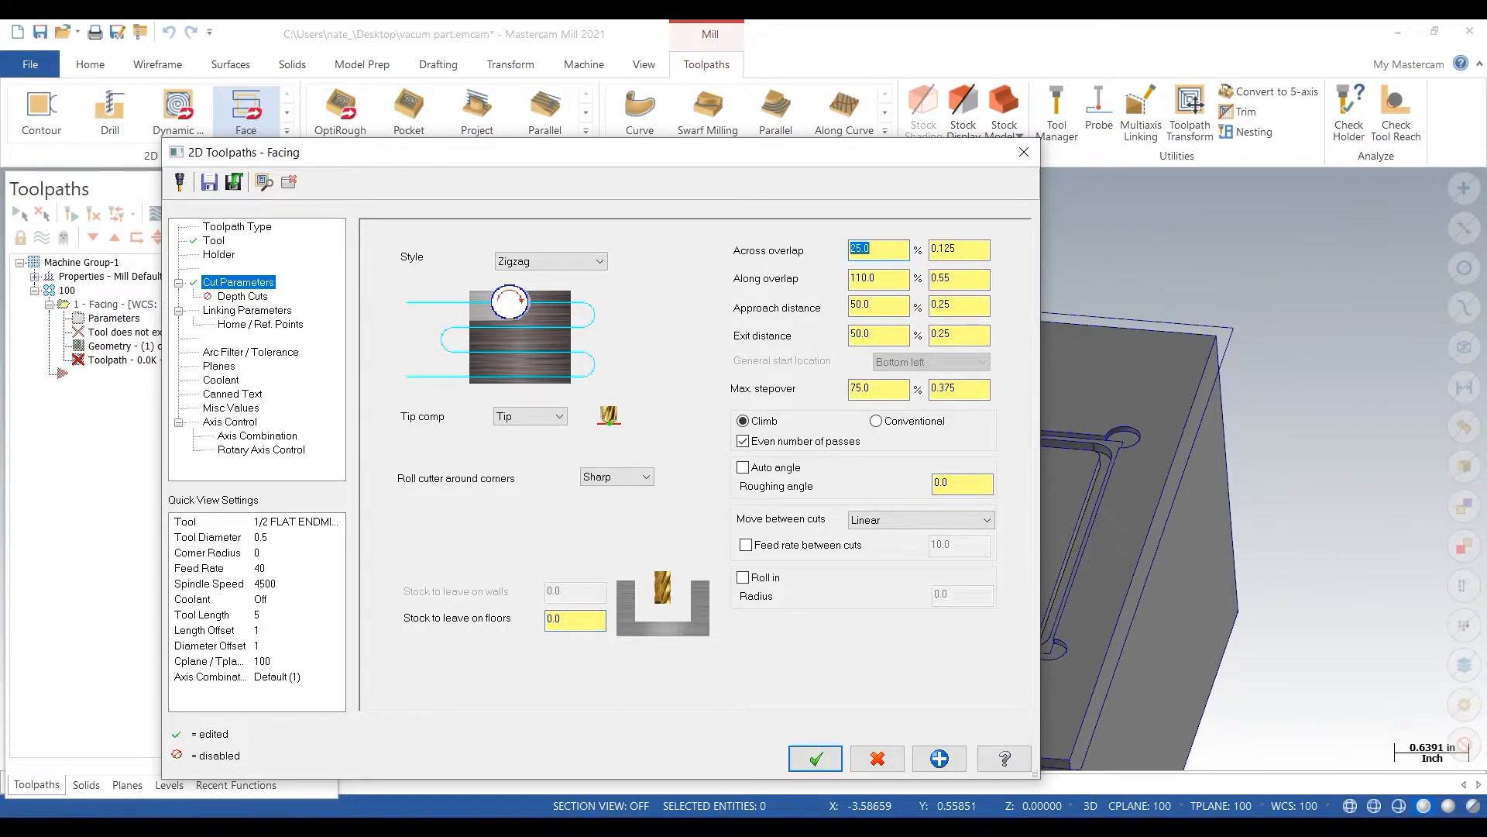
pyautogui.click(247, 301)
pyautogui.click(252, 311)
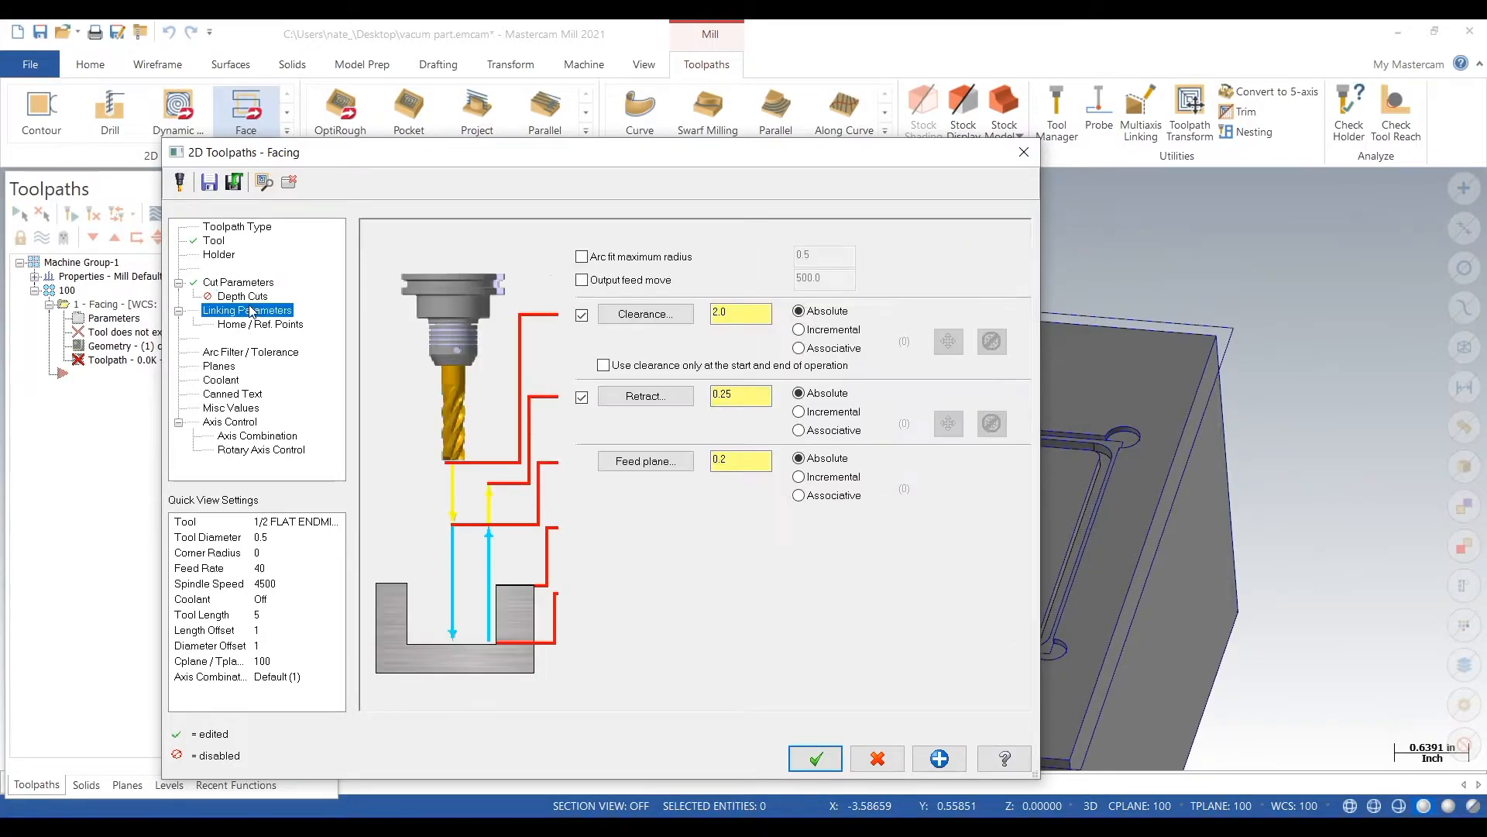
pyautogui.click(815, 759)
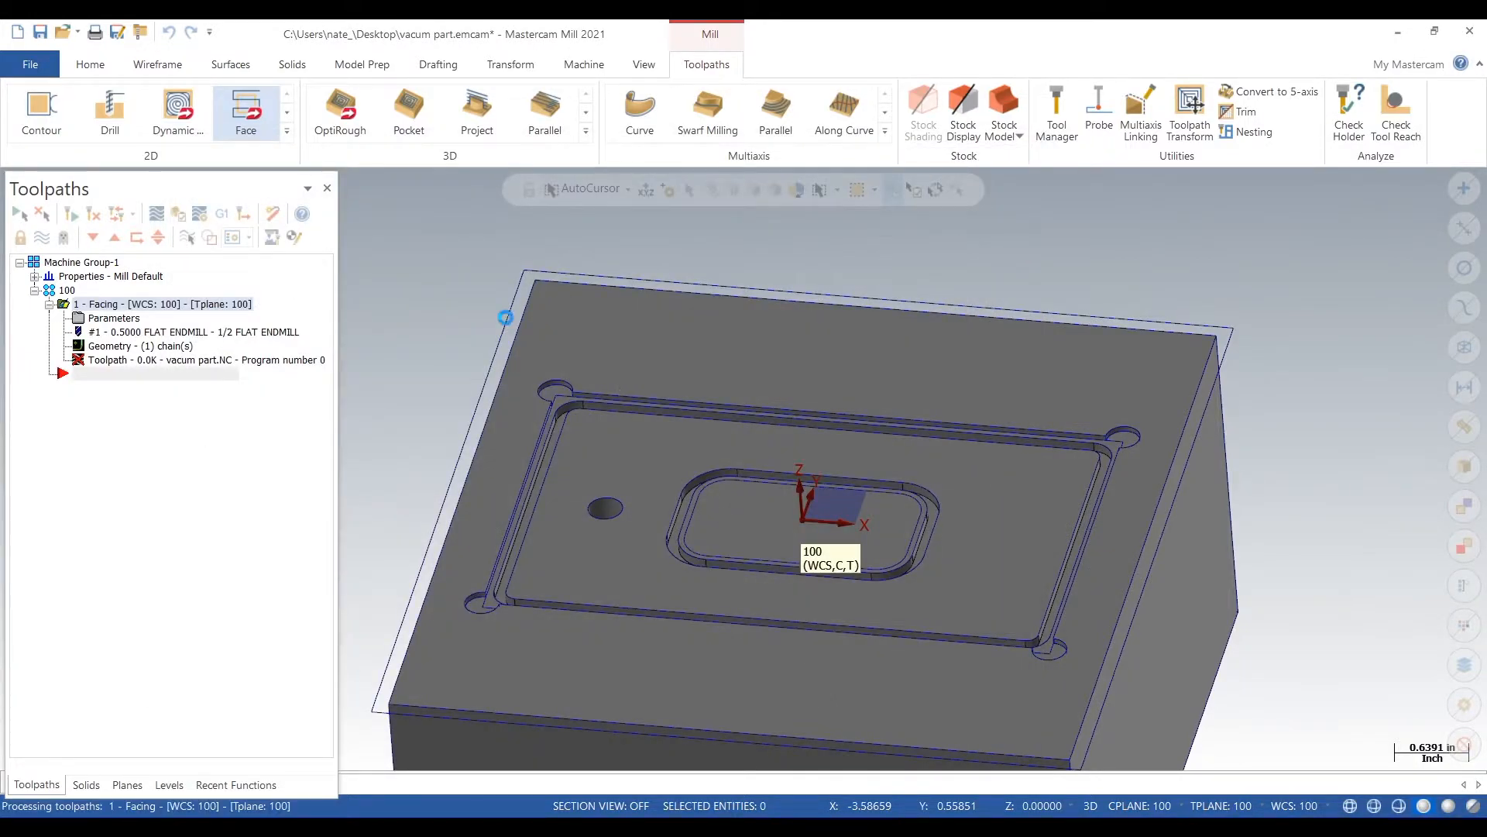
pyautogui.scroll(-2, 482, 268)
pyautogui.moveTo(1022, 465); pyautogui.dragTo(1070, 491, button='middle')
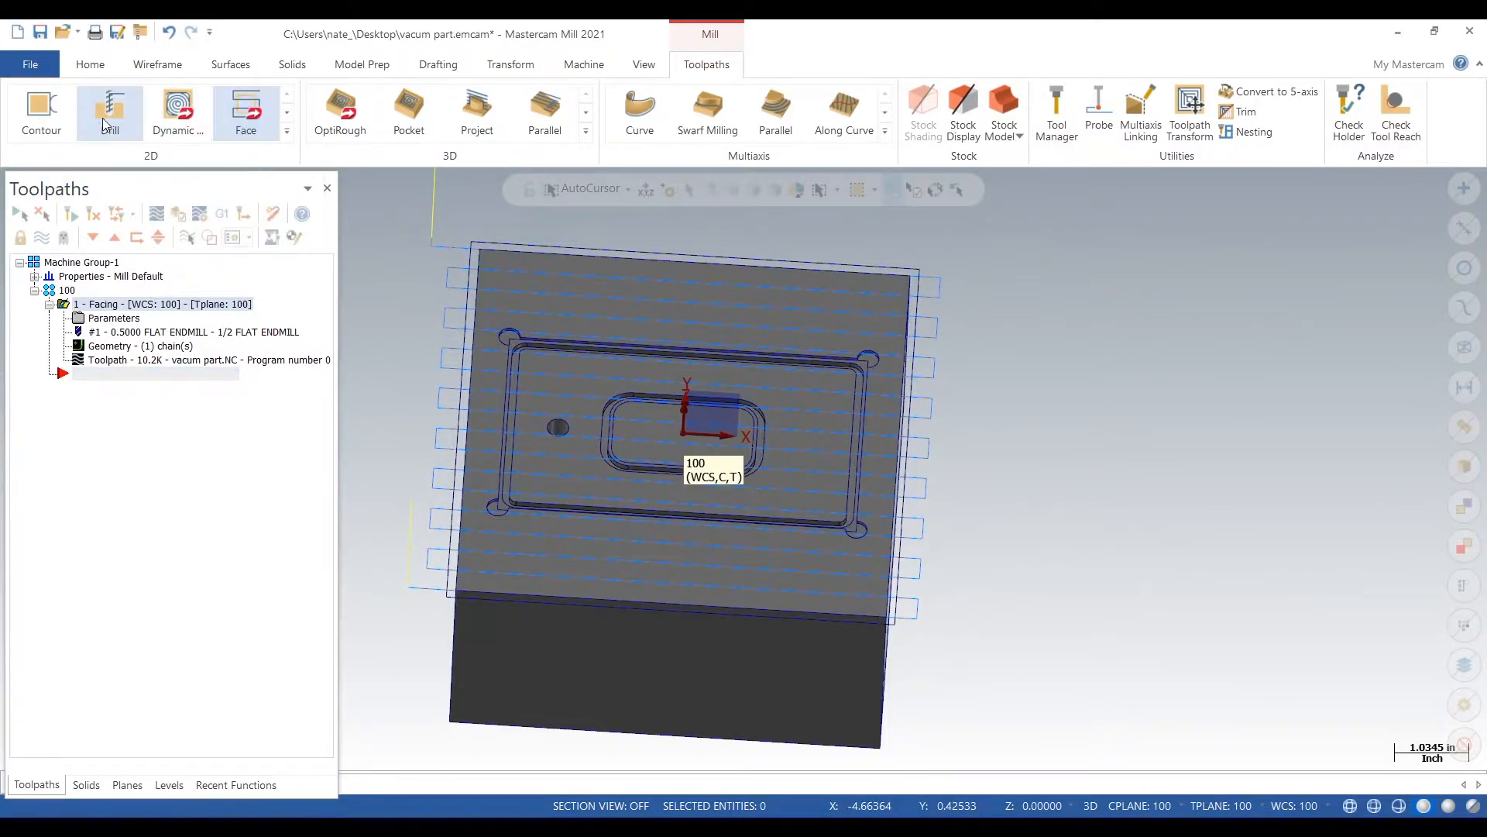
# Step: Start a Contour toolpath and chain the four outer edges of the block's top face in 3D wireframe mode
pyautogui.click(287, 130)
pyautogui.click(55, 136)
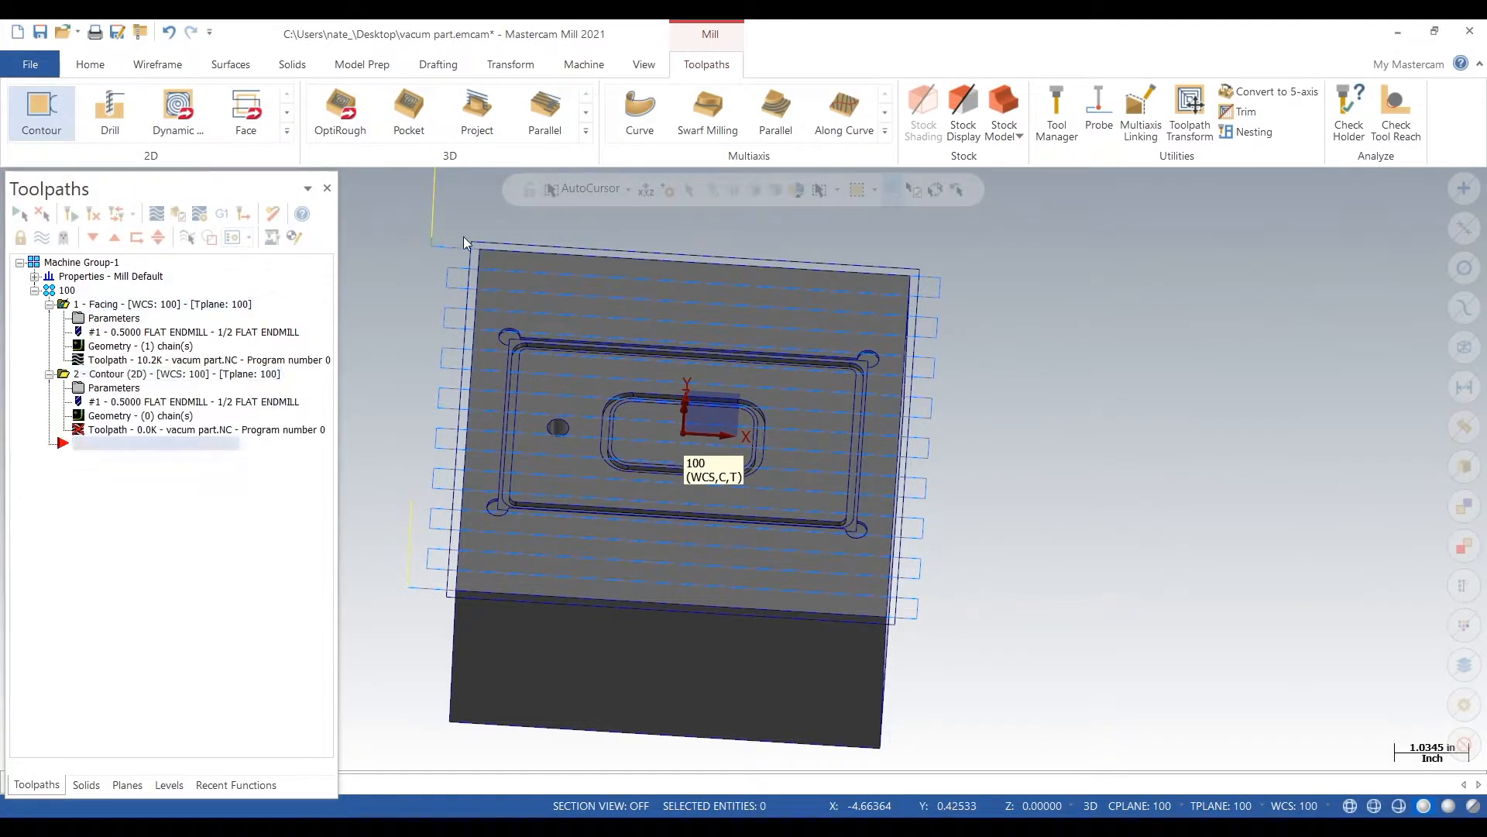
pyautogui.click(512, 252)
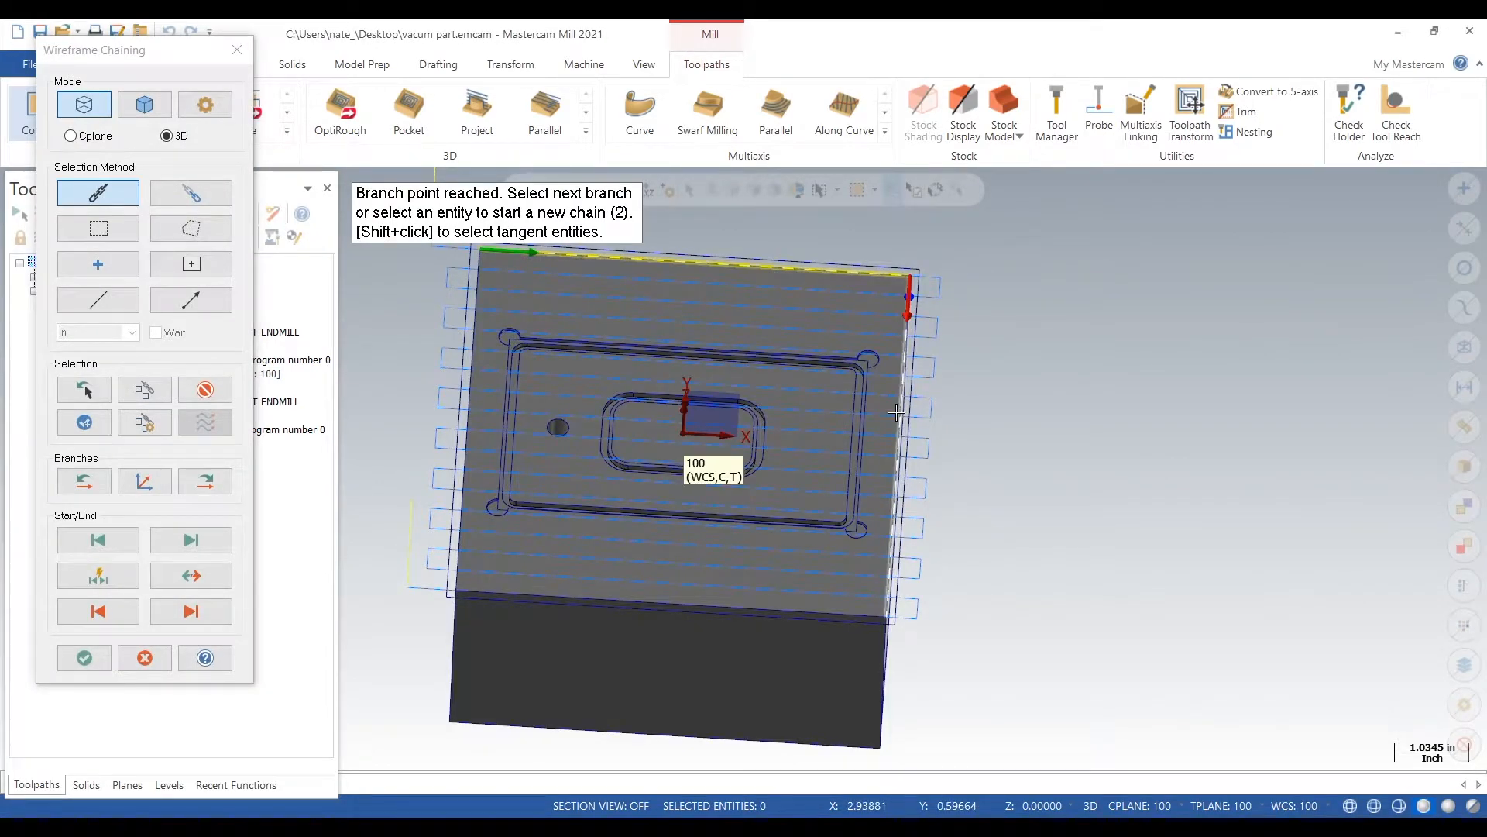
pyautogui.moveTo(896, 413); pyautogui.dragTo(969, 318, button='middle')
pyautogui.scroll(5, 972, 317)
pyautogui.click(970, 317)
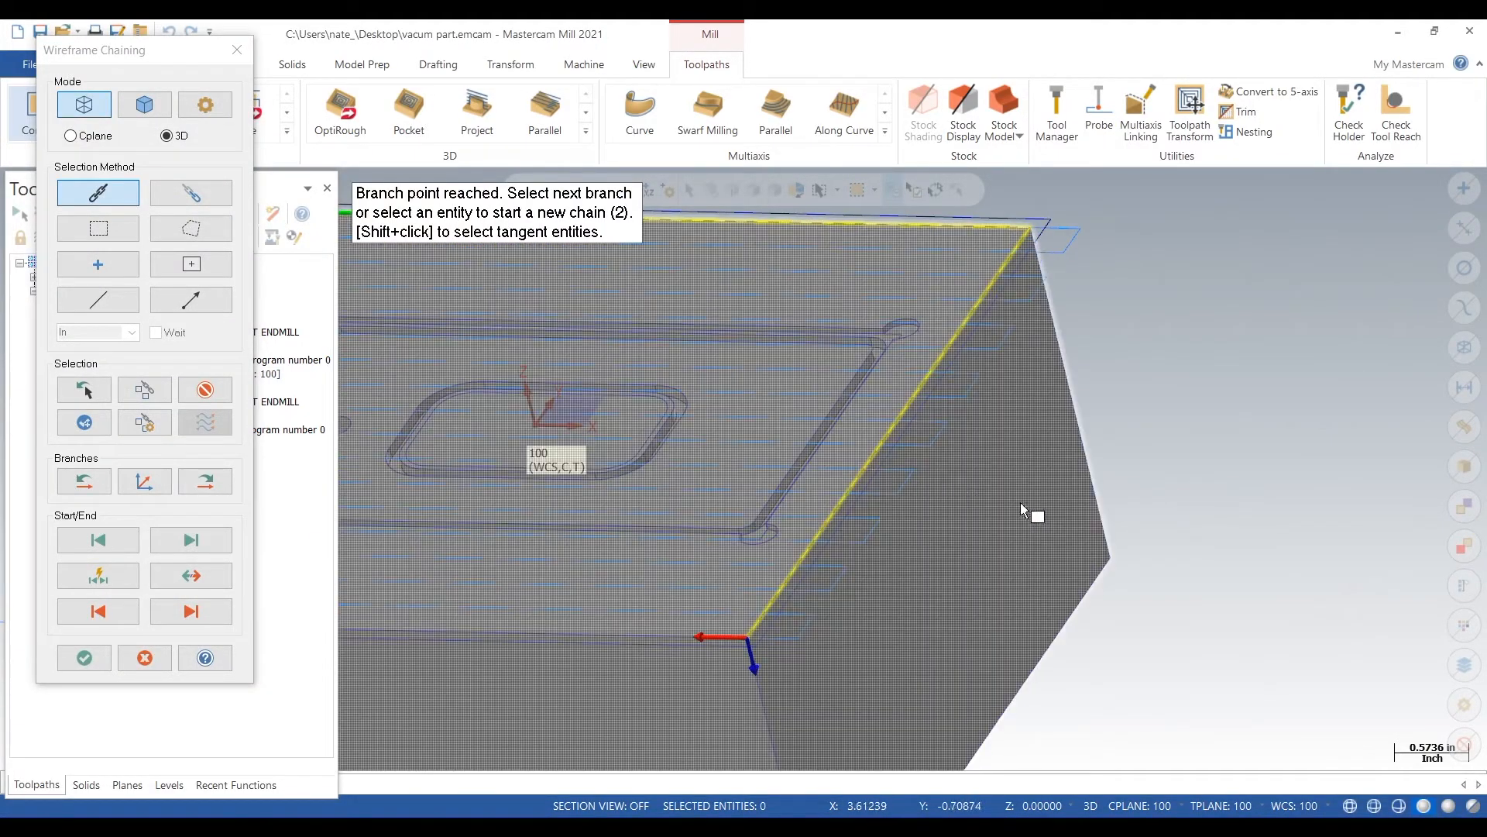
pyautogui.scroll(-3, 1100, 507)
pyautogui.click(610, 606)
pyautogui.scroll(-4, 1322, 607)
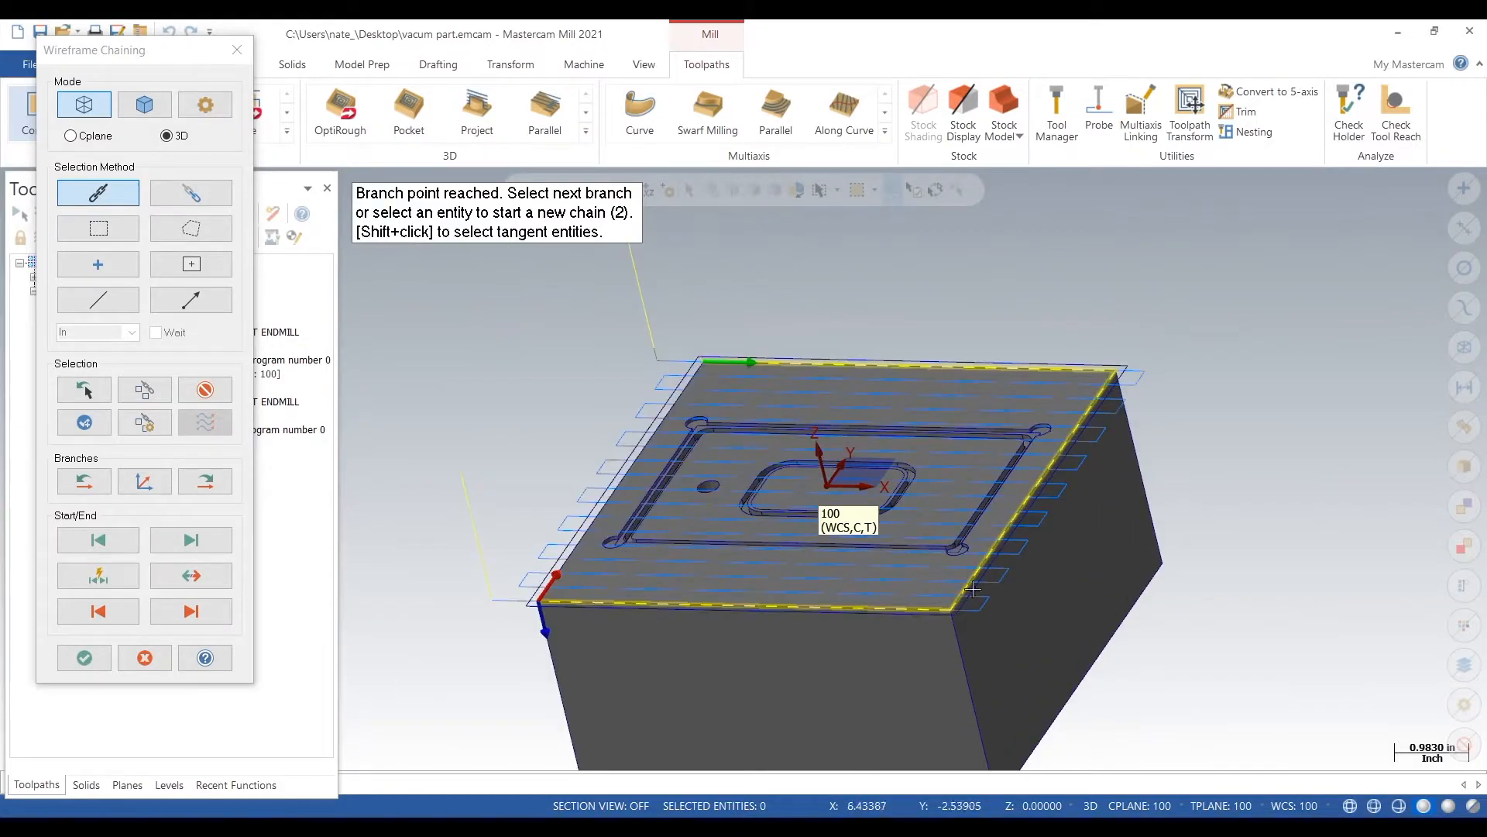
pyautogui.scroll(1, 510, 580)
pyautogui.click(590, 555)
pyautogui.click(84, 657)
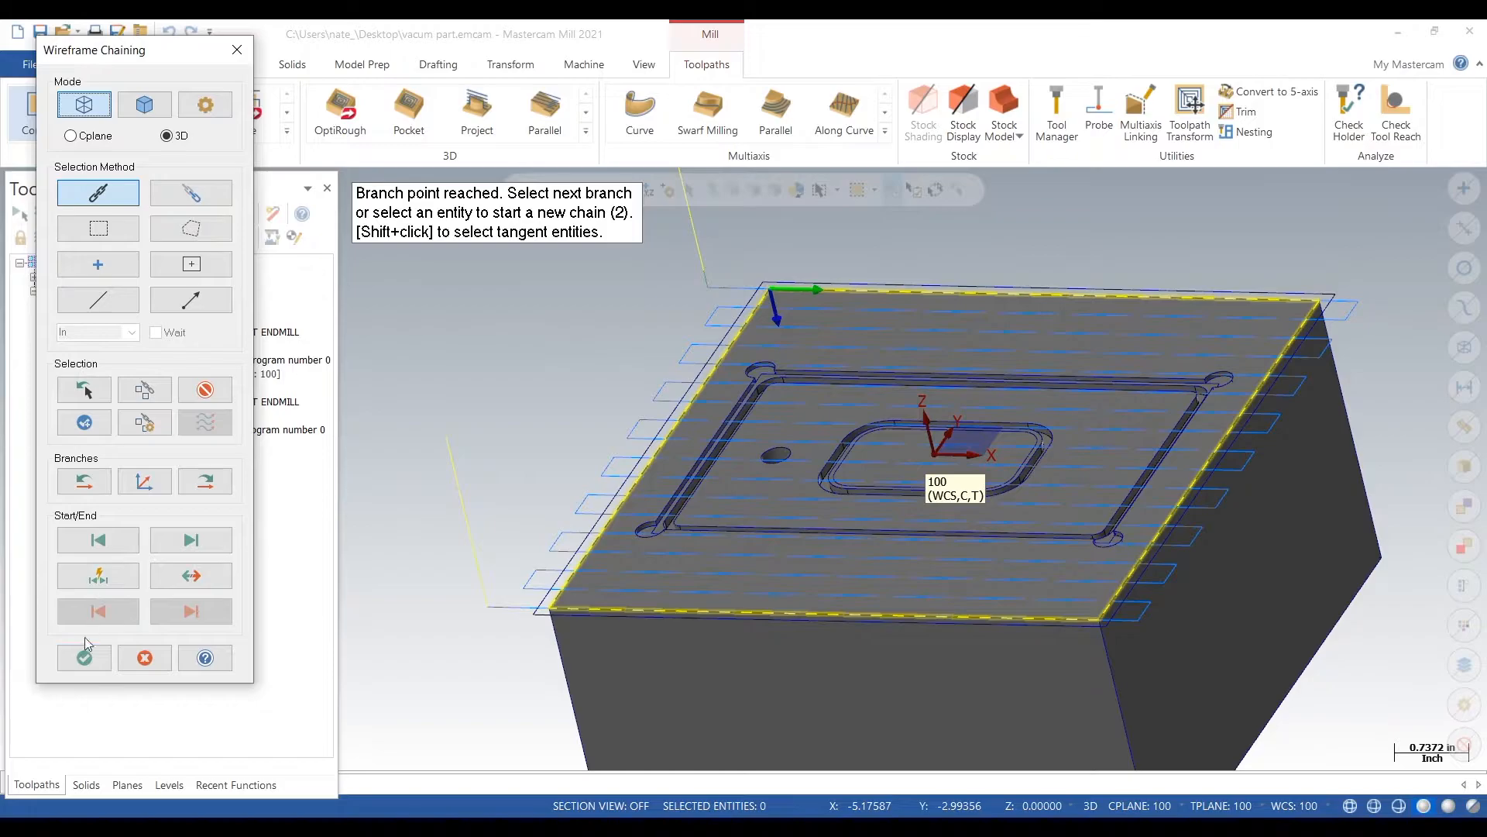
pyautogui.click(85, 658)
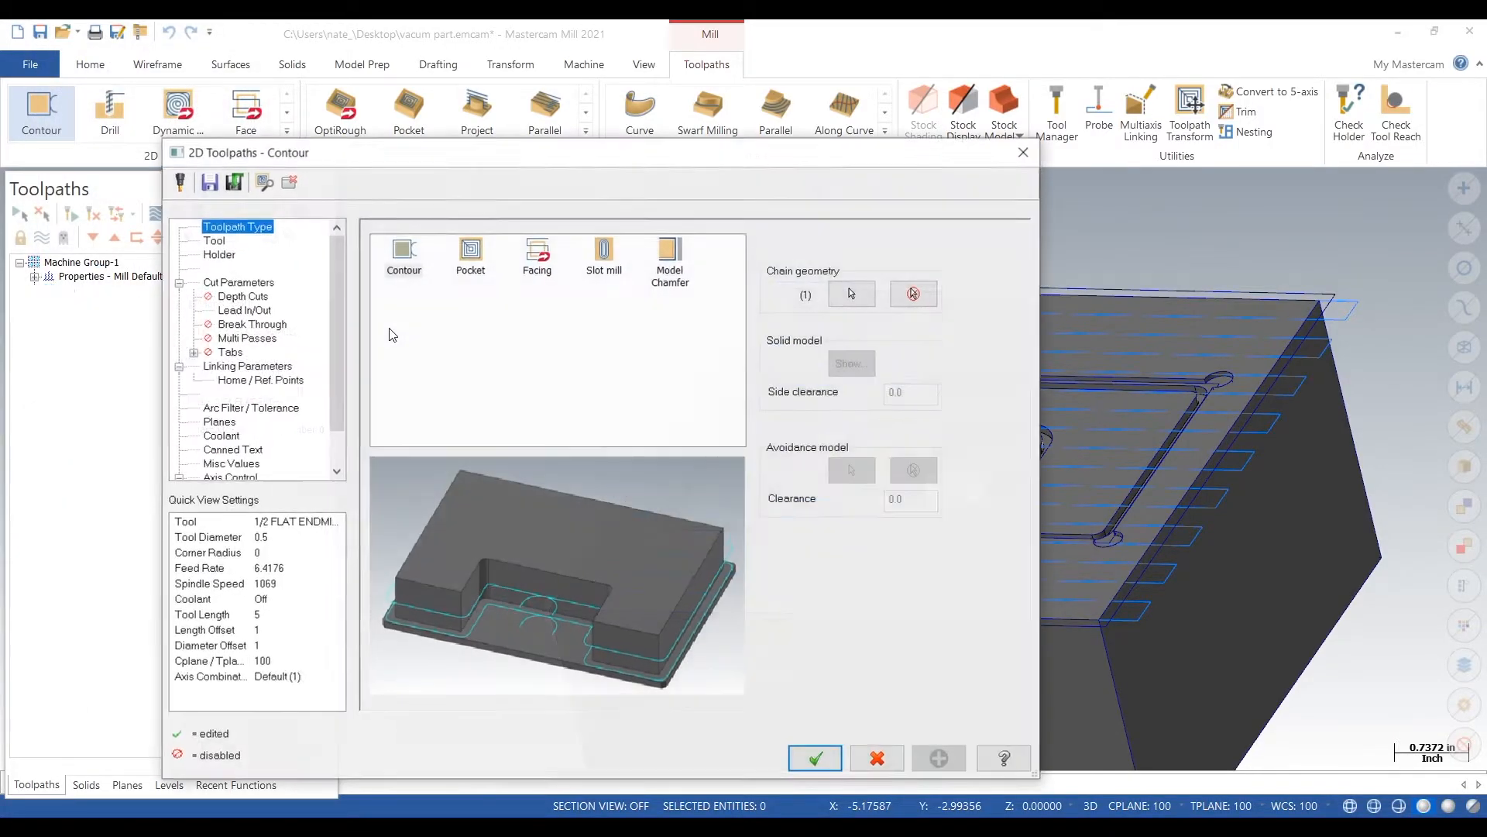
# Step: Keep the 1/2 flat endmill for the contour operation and set its contour type to Ramp
pyautogui.click(213, 241)
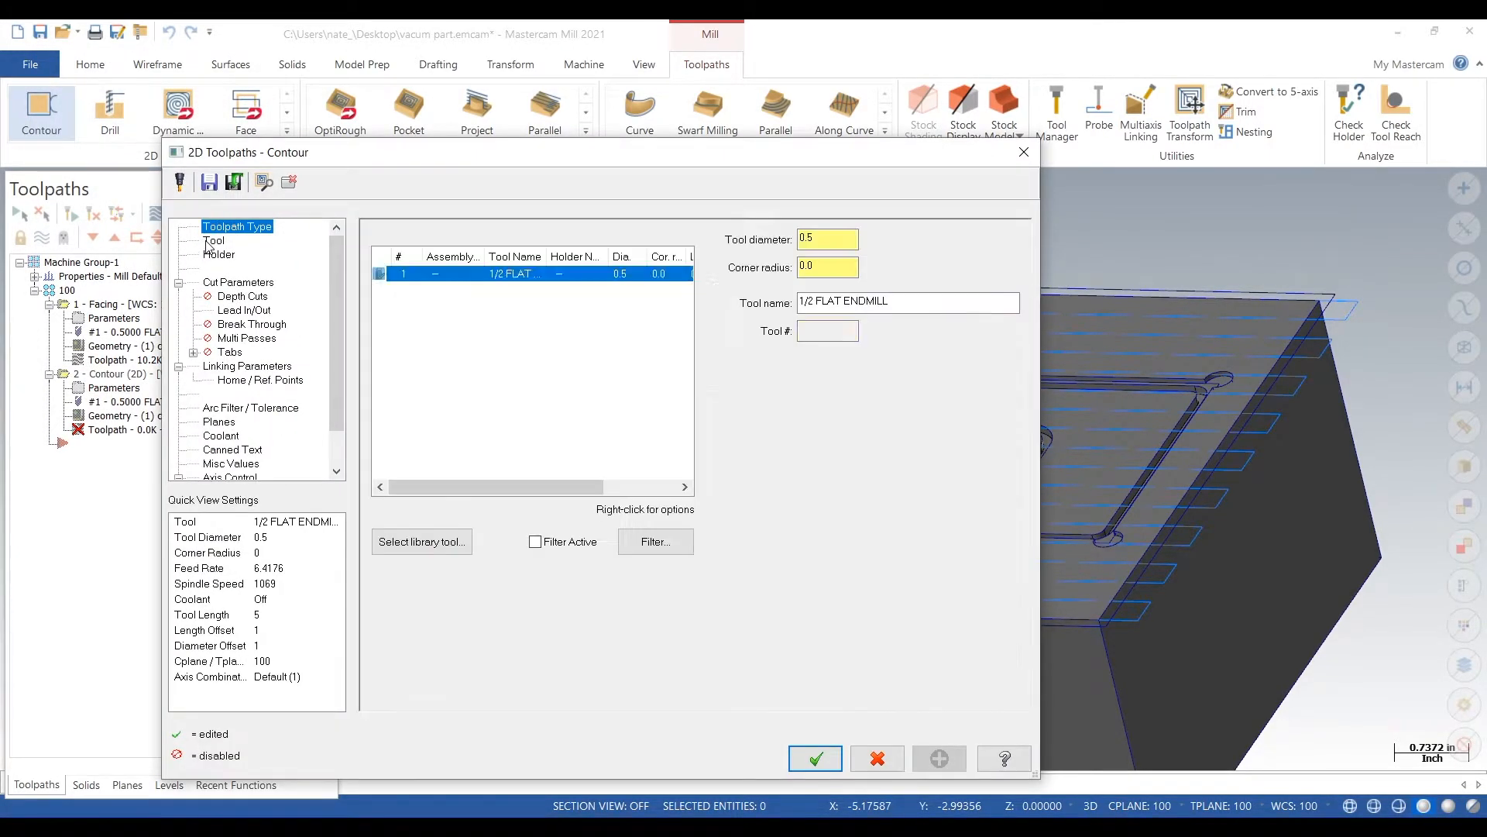
pyautogui.click(236, 284)
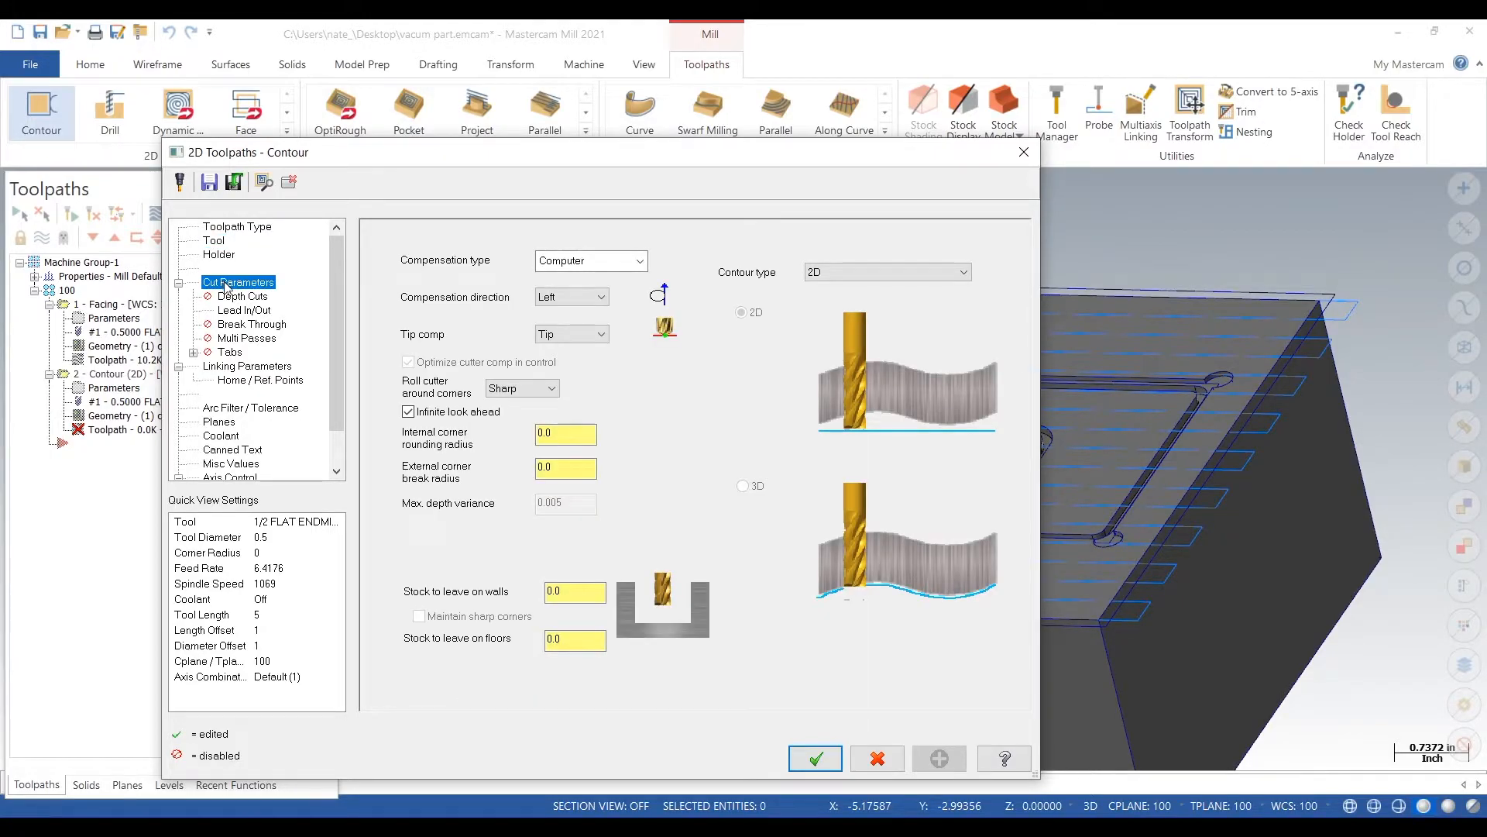
pyautogui.click(840, 271)
pyautogui.click(855, 314)
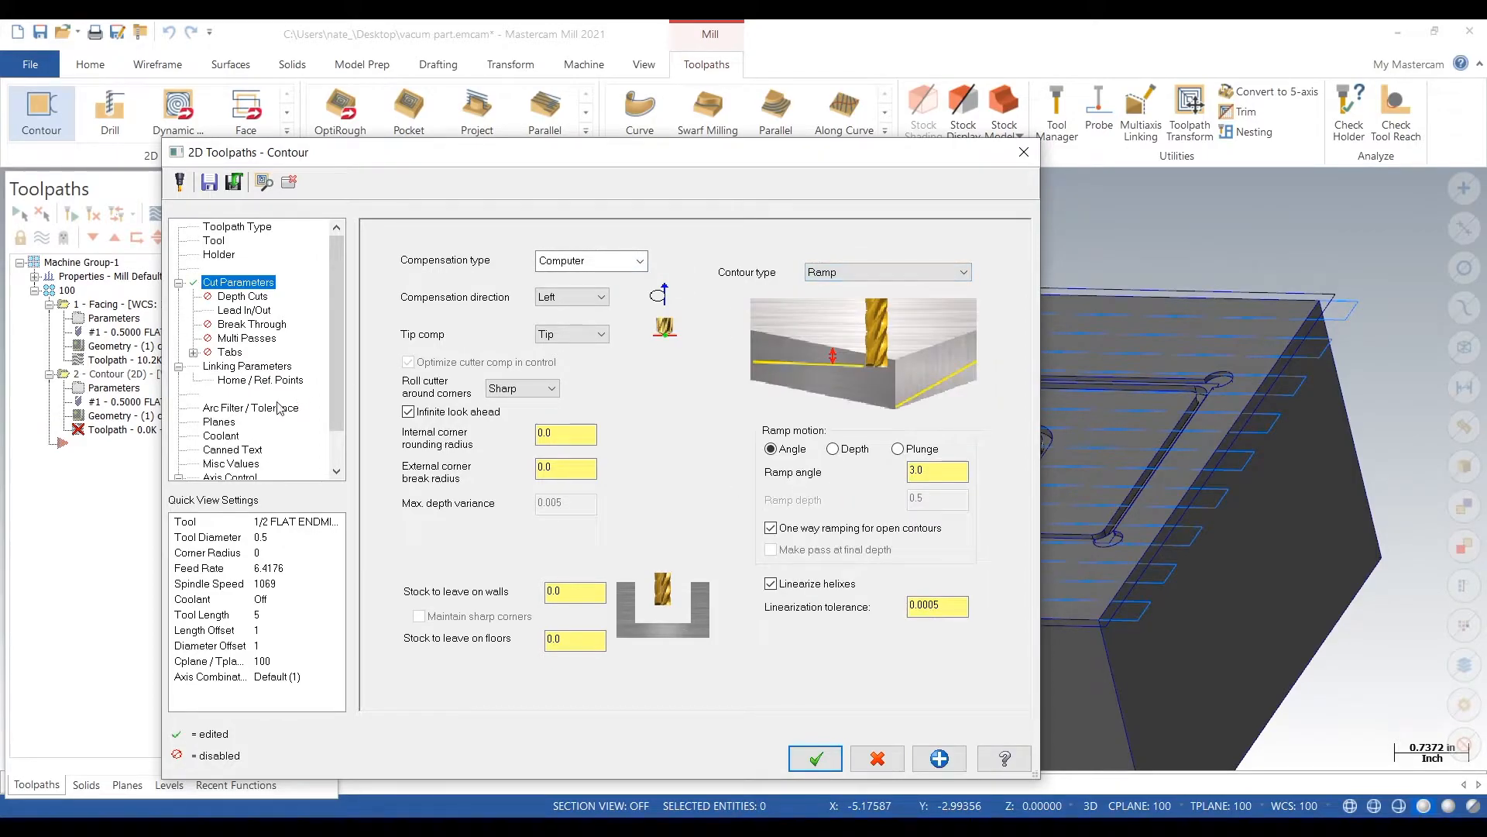
# Step: Pick the block's lower front corner as the contour depth reference and set the incremental depth to -3.1
pyautogui.click(248, 366)
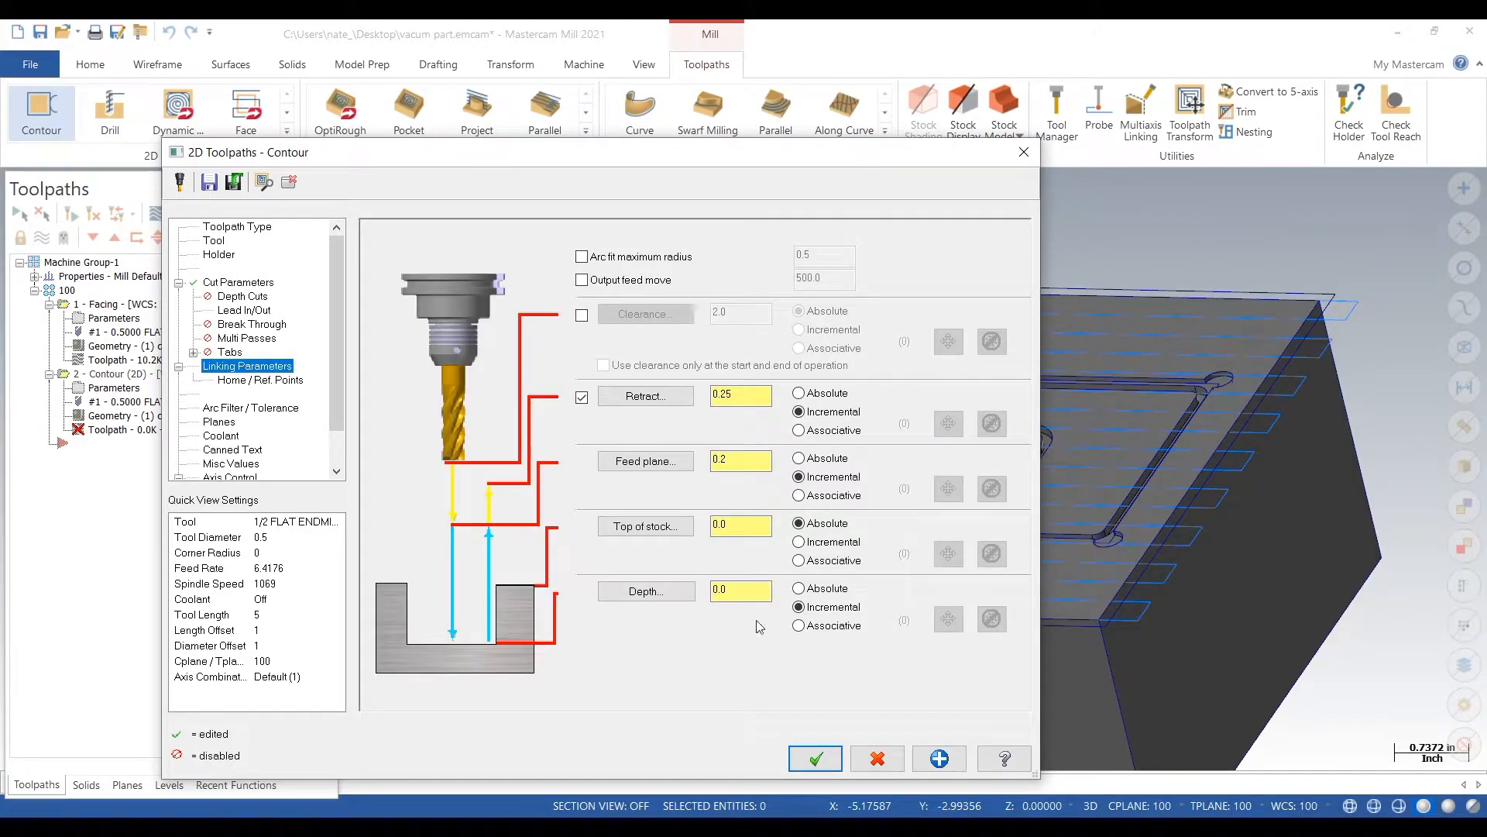
pyautogui.click(691, 596)
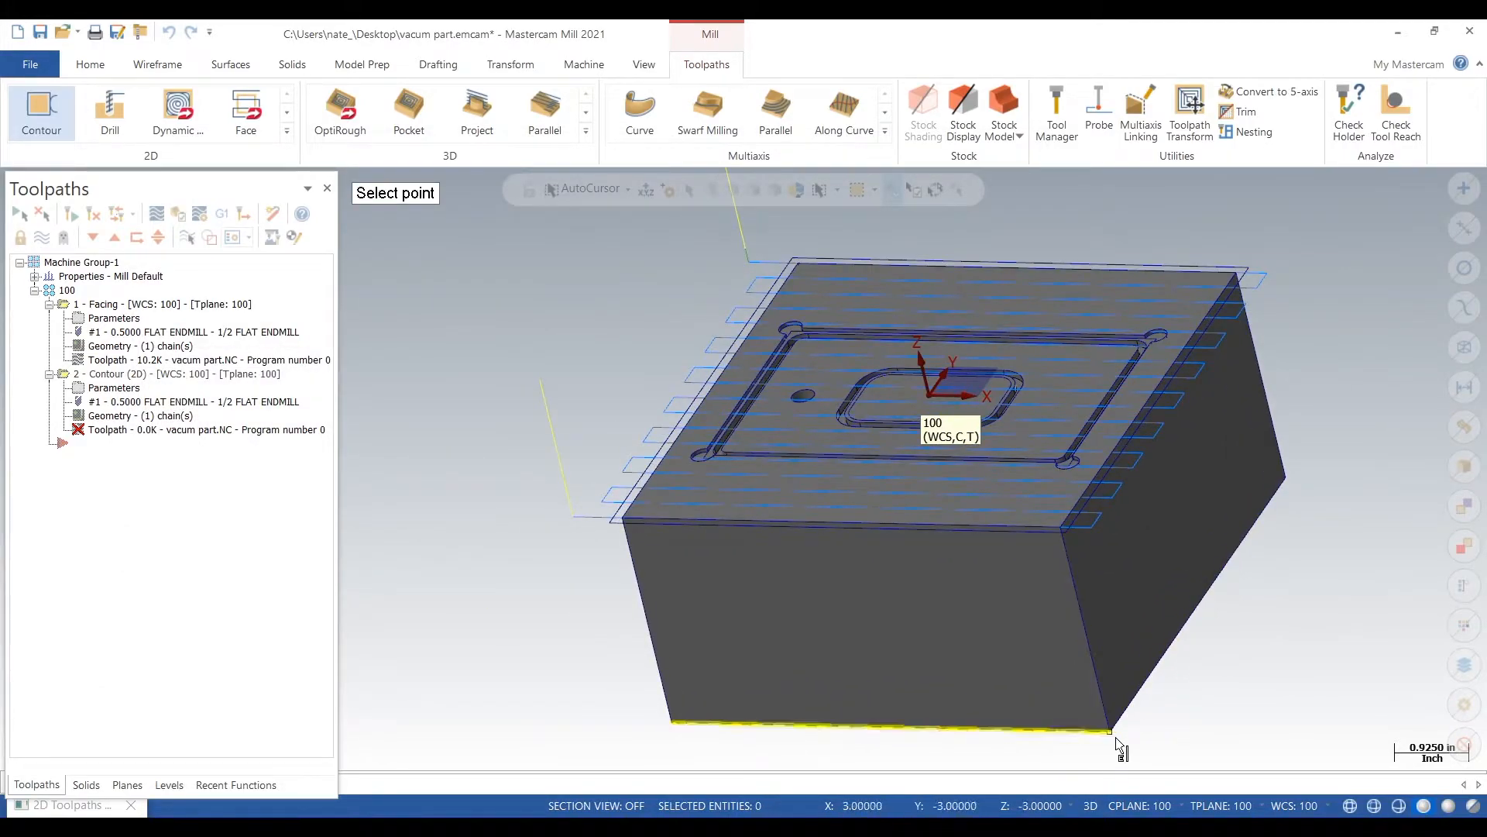
pyautogui.click(1112, 732)
pyautogui.click(750, 589)
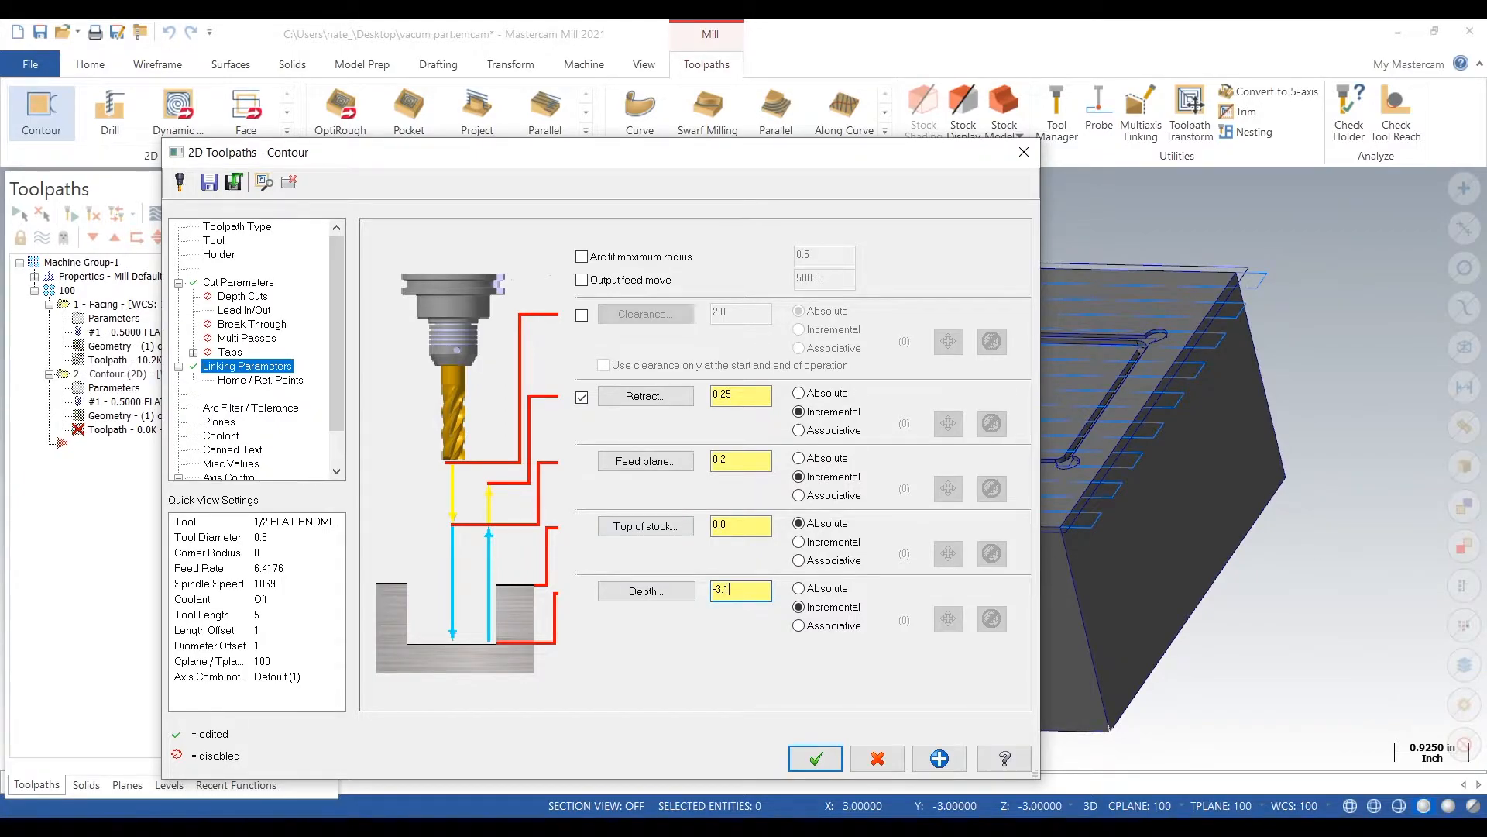
# Step: Switch the contour's ramp motion to Depth with a ramp depth of 0.25
pyautogui.click(254, 284)
pyautogui.click(834, 448)
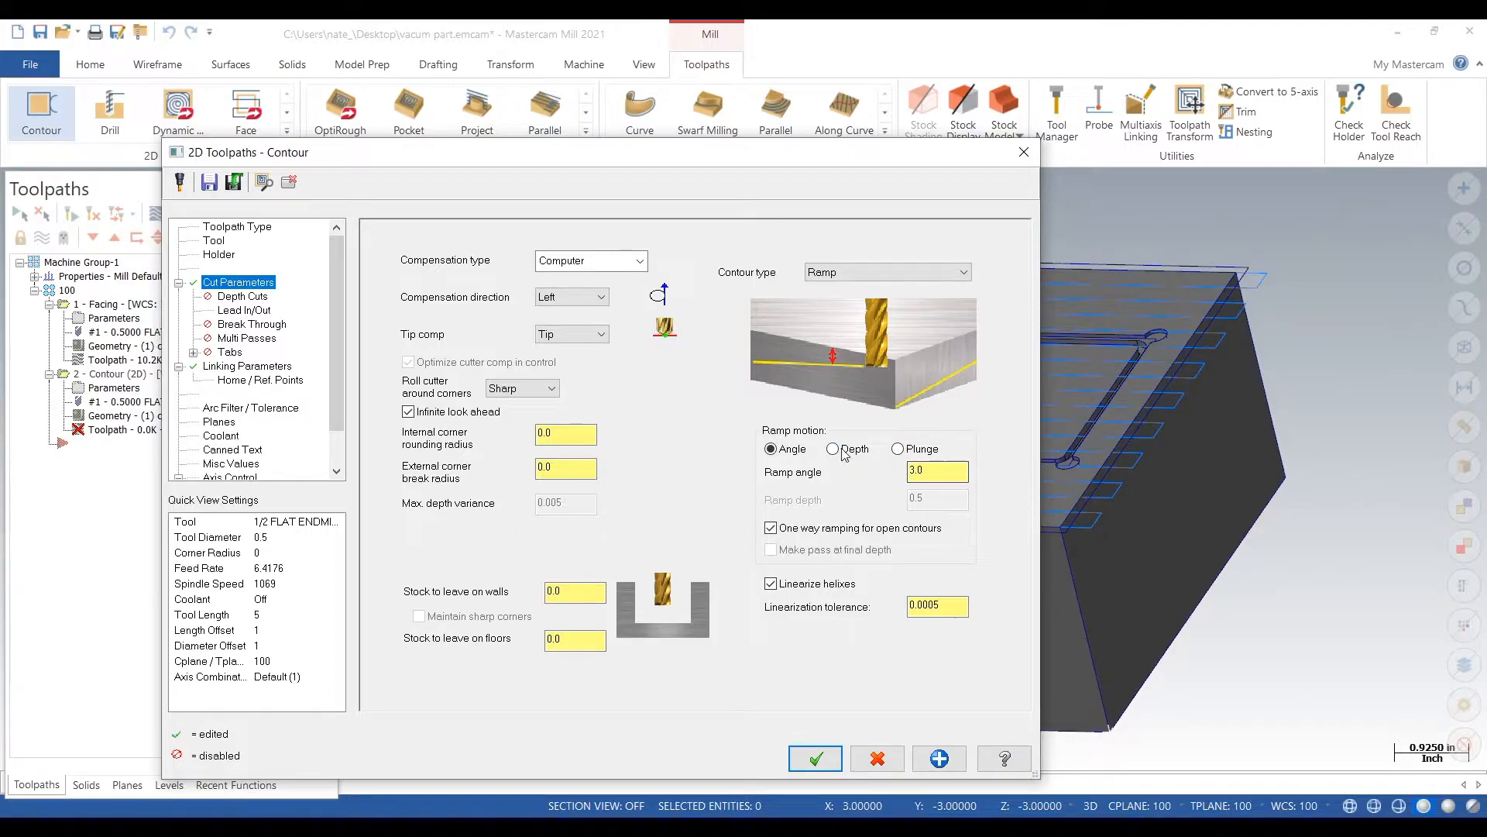
pyautogui.click(904, 502)
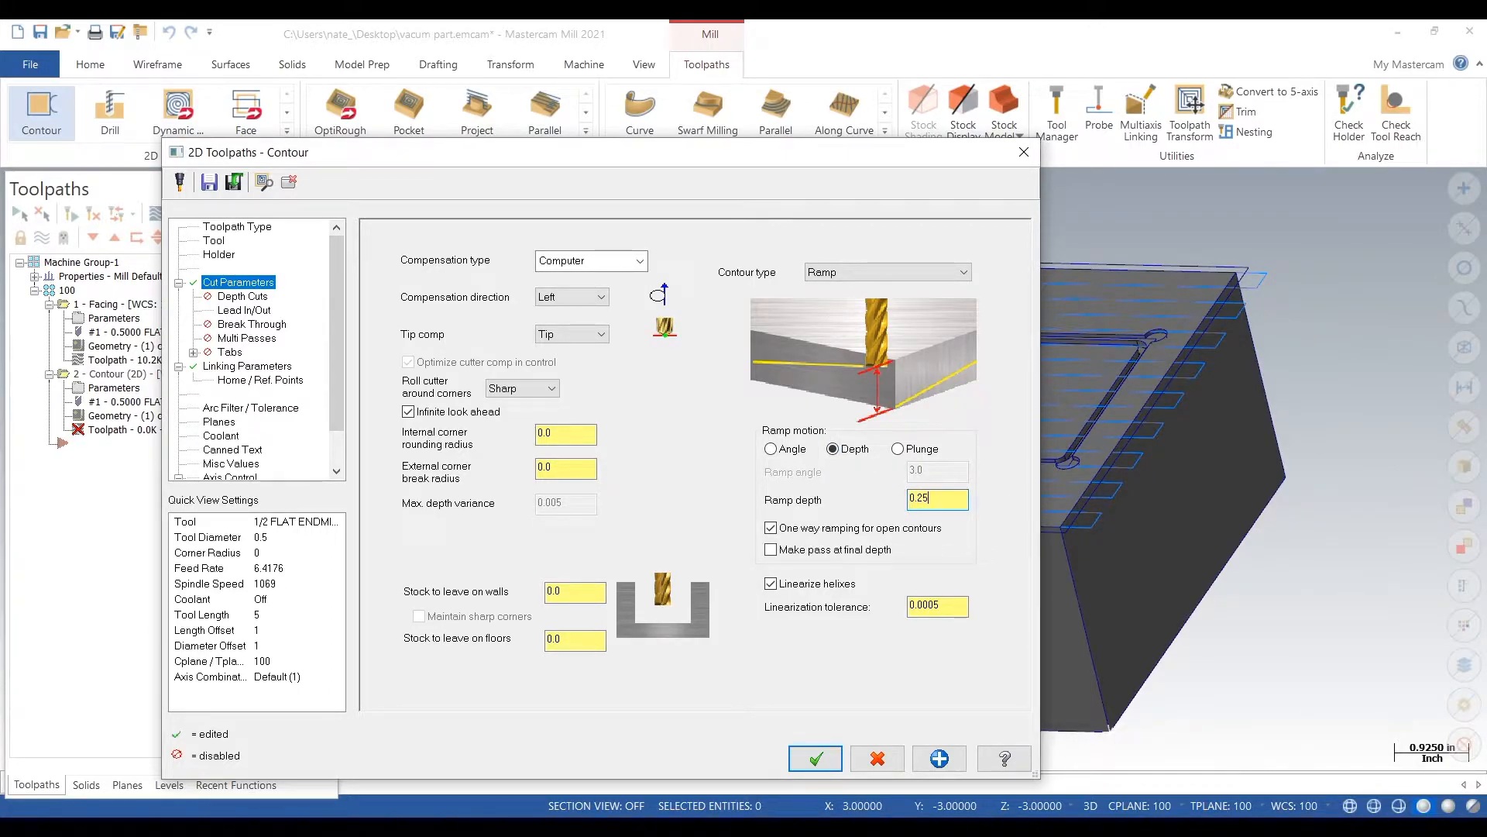
# Step: Enable multi passes for the contour with 1 finish pass at 0.01 spacing
pyautogui.click(261, 346)
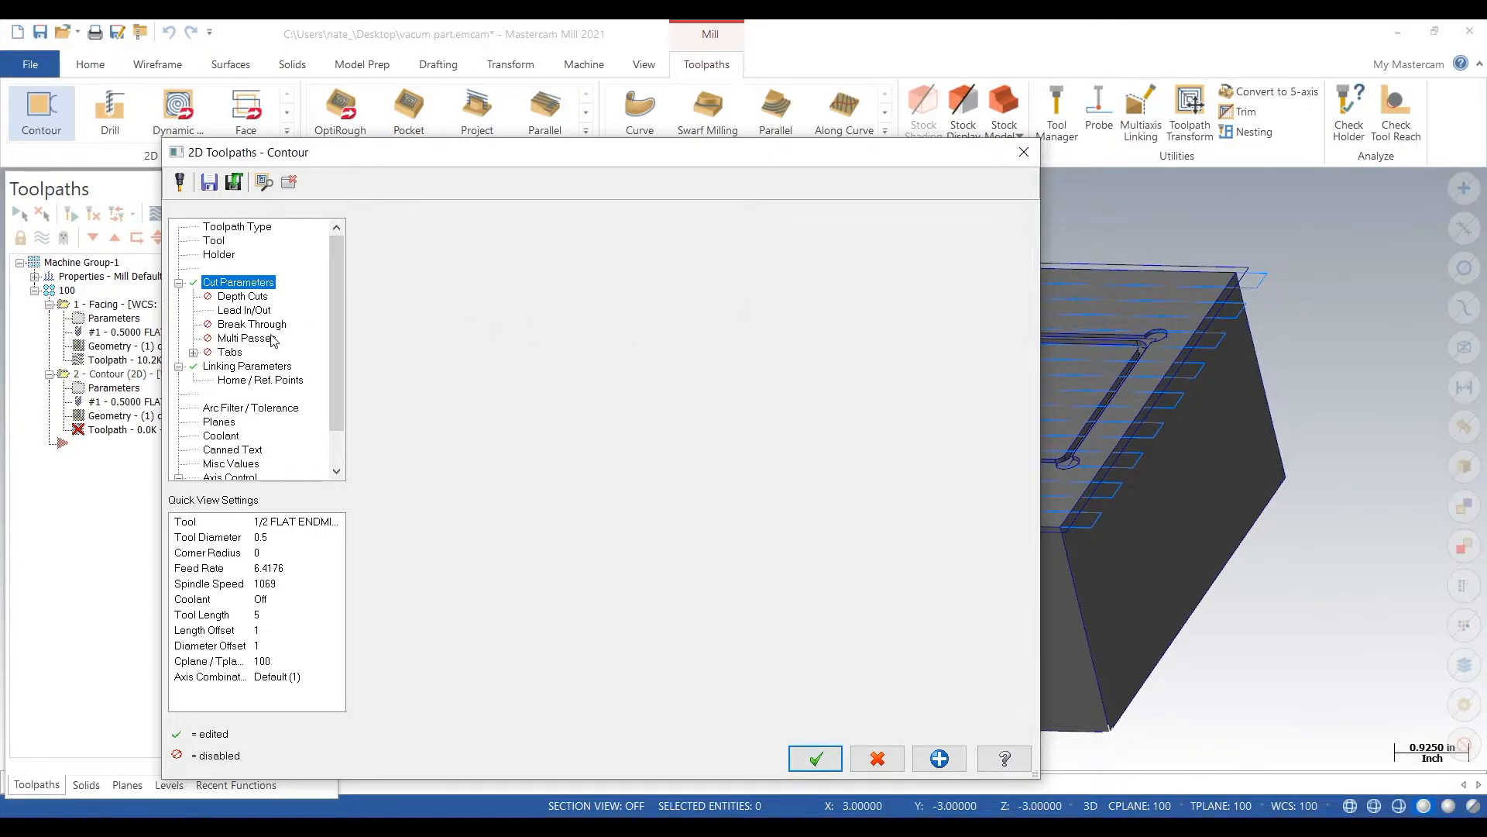
pyautogui.click(418, 259)
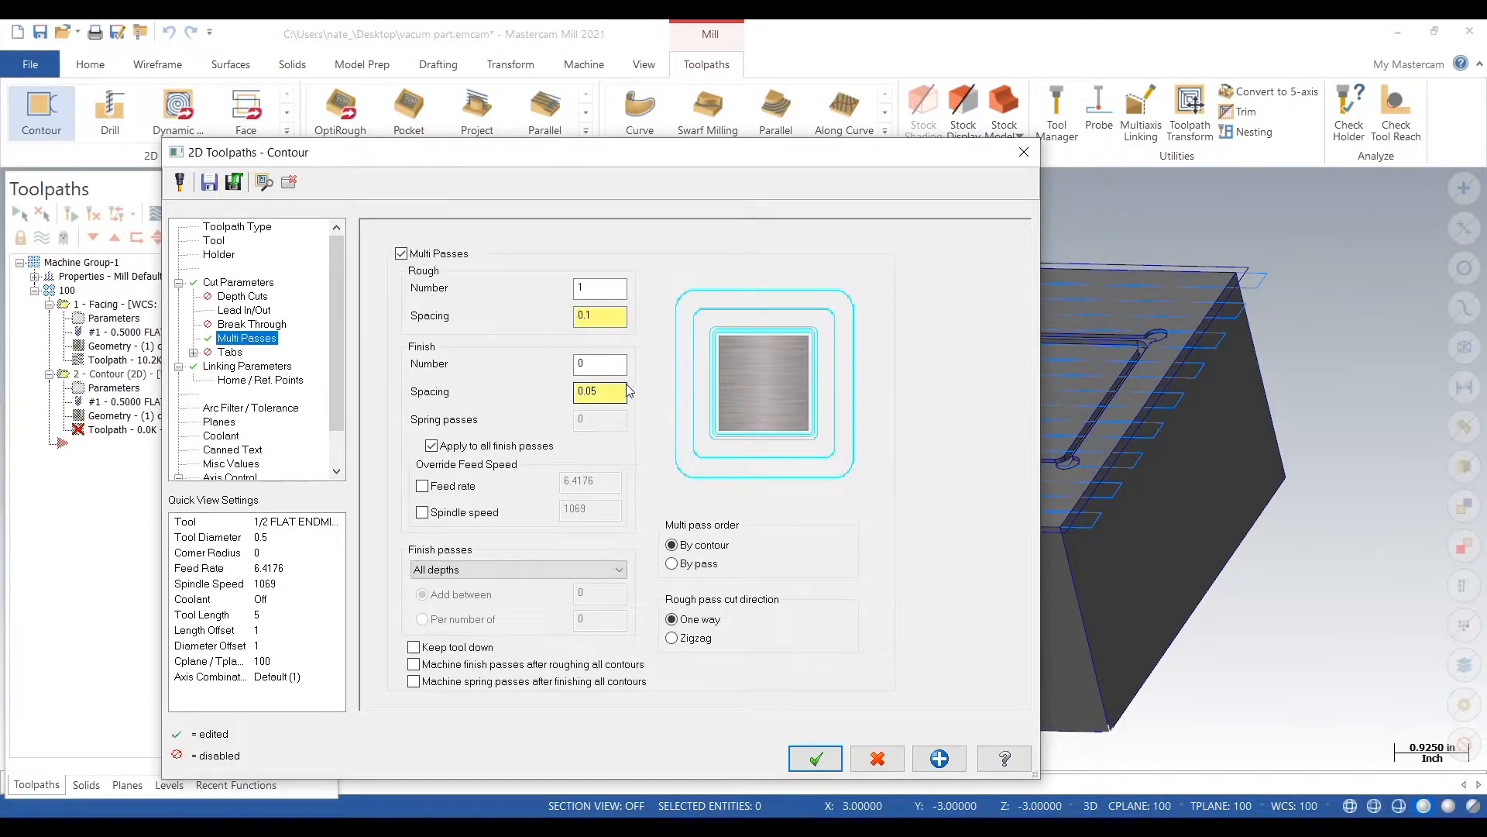
pyautogui.moveTo(612, 366); pyautogui.dragTo(520, 352)
pyautogui.write('1')
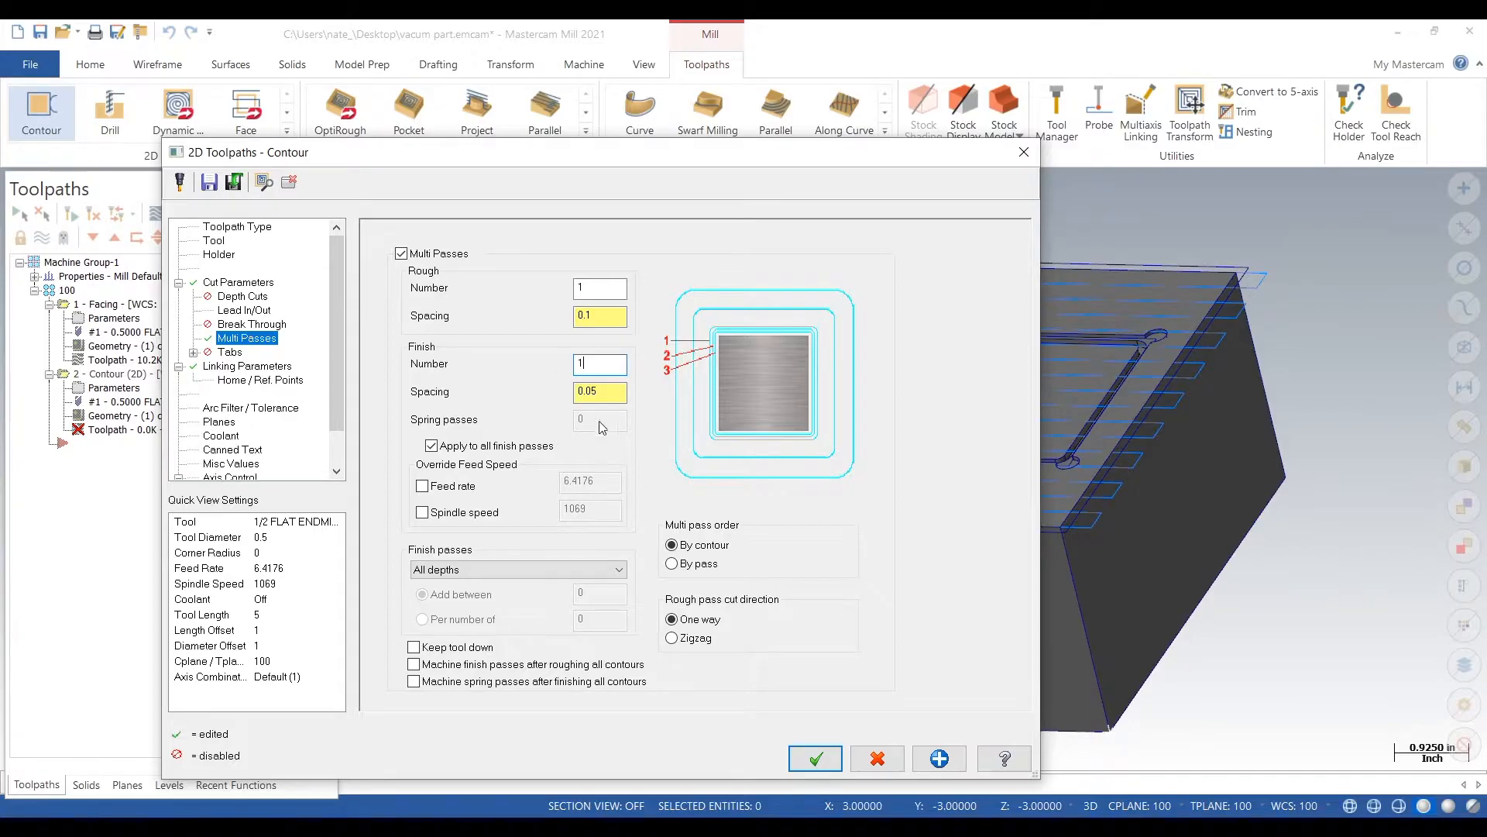
pyautogui.moveTo(626, 391); pyautogui.dragTo(574, 397)
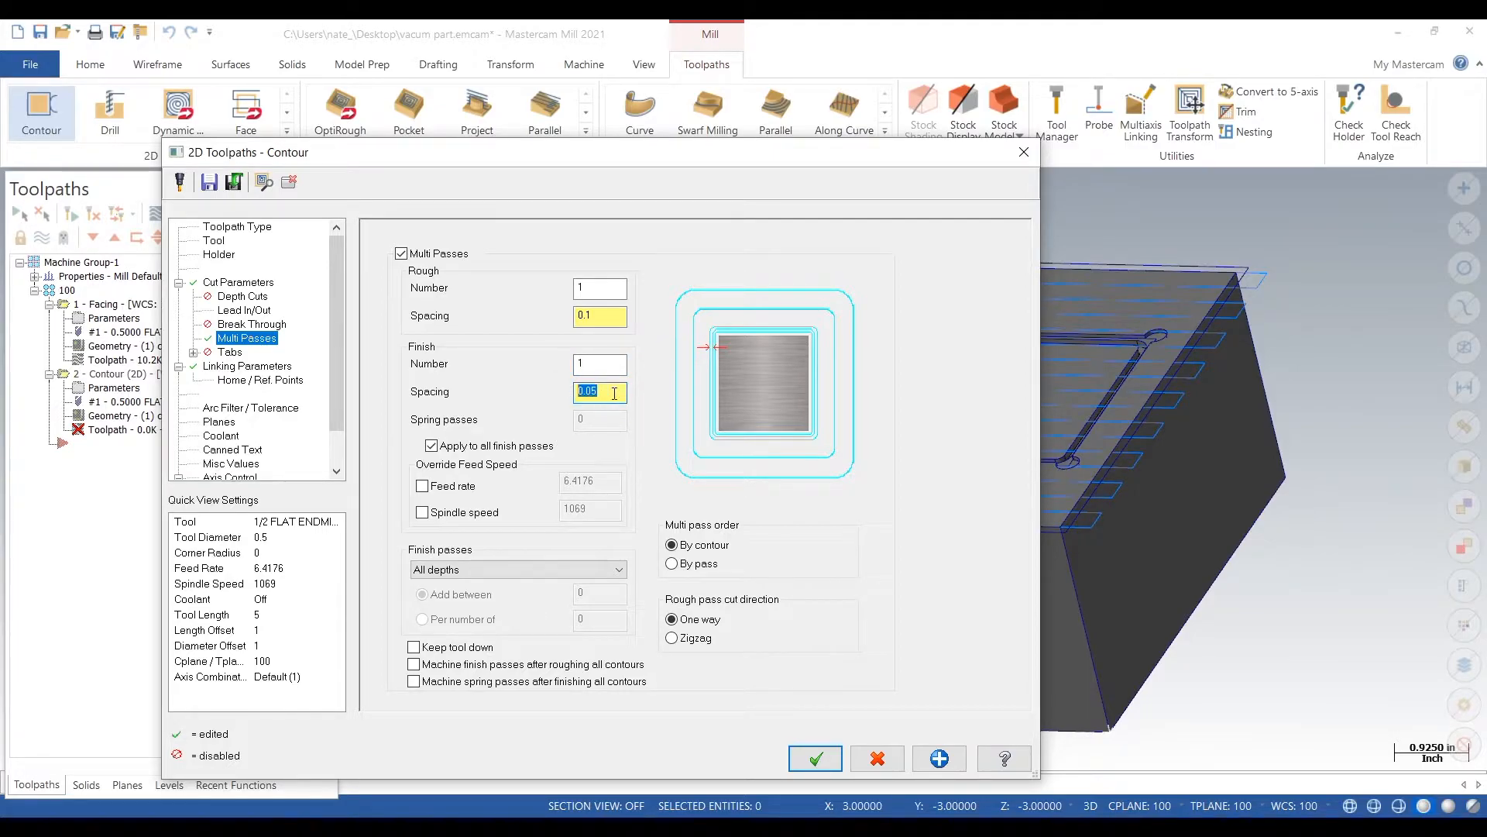
pyautogui.write('0.01')
pyautogui.click(588, 290)
pyautogui.click(263, 366)
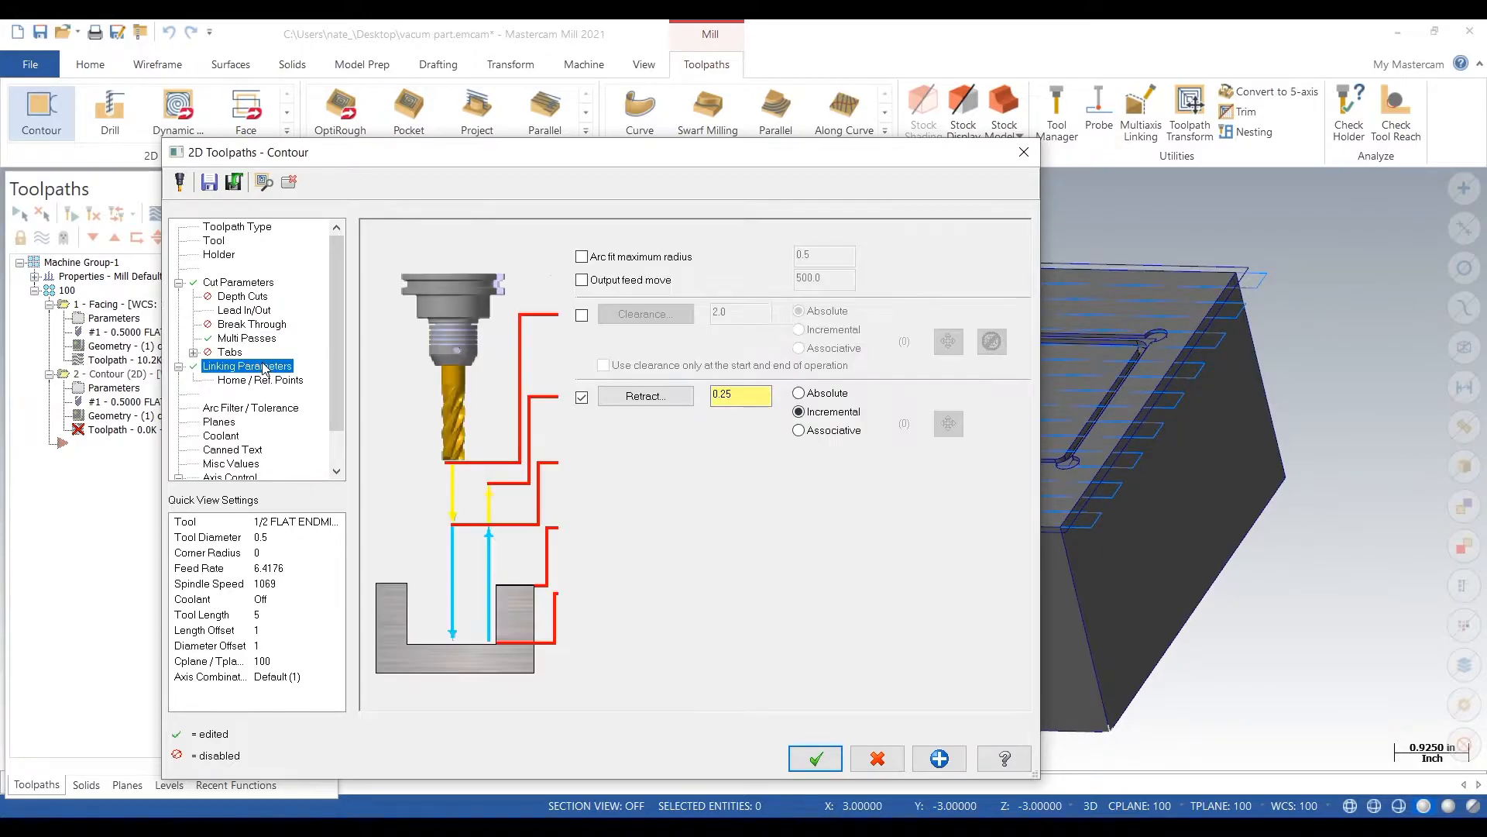
pyautogui.click(234, 439)
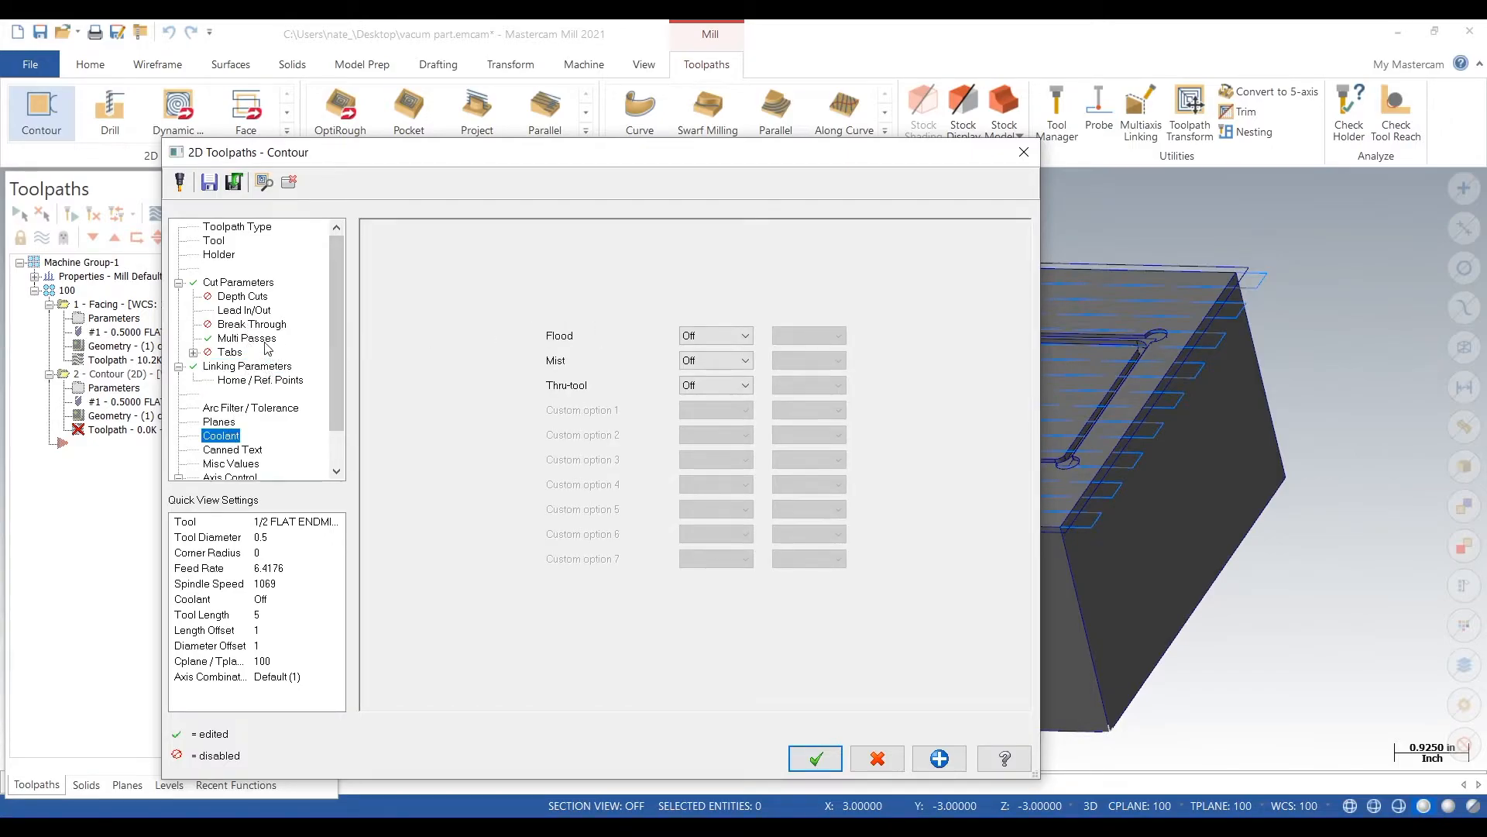
pyautogui.click(248, 338)
pyautogui.click(259, 295)
pyautogui.click(258, 282)
# Step: Reinitialize the contour's feeds and speeds from the 1/2 flat endmill definition and generate the ramp contour toolpath
pyautogui.click(213, 241)
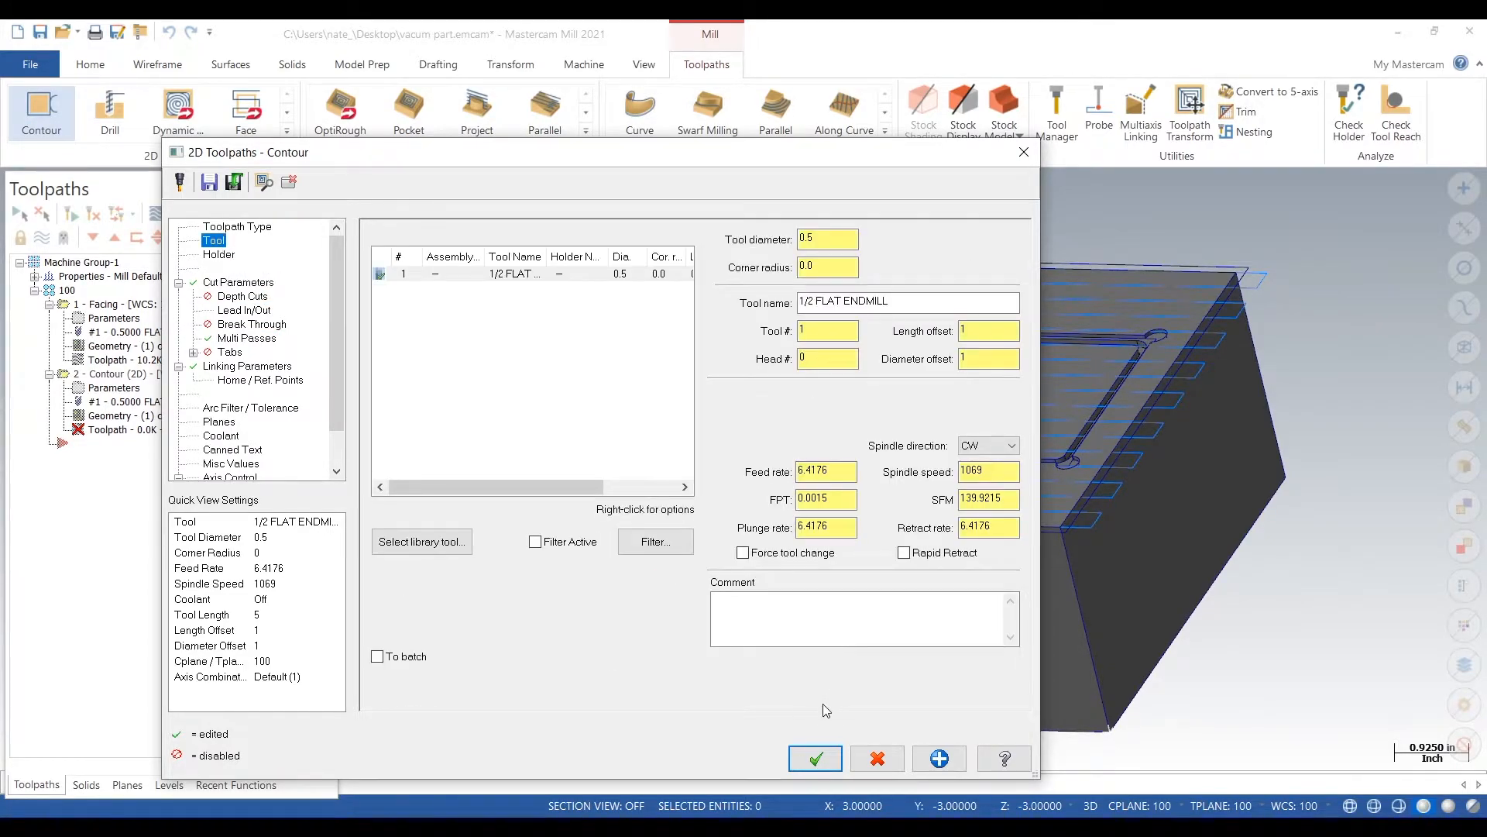
pyautogui.rightClick(522, 277)
pyautogui.click(623, 484)
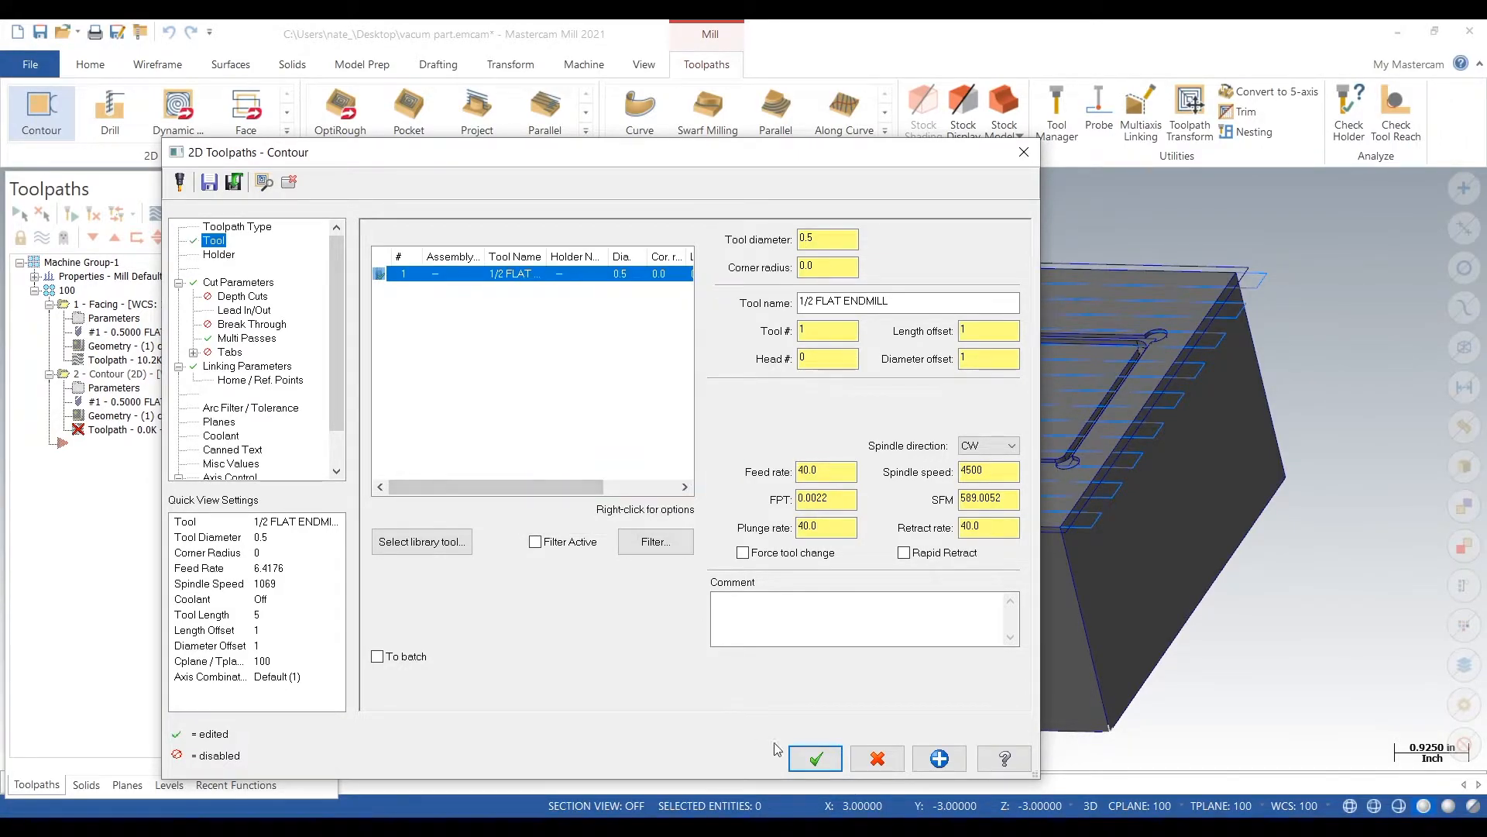
pyautogui.click(815, 758)
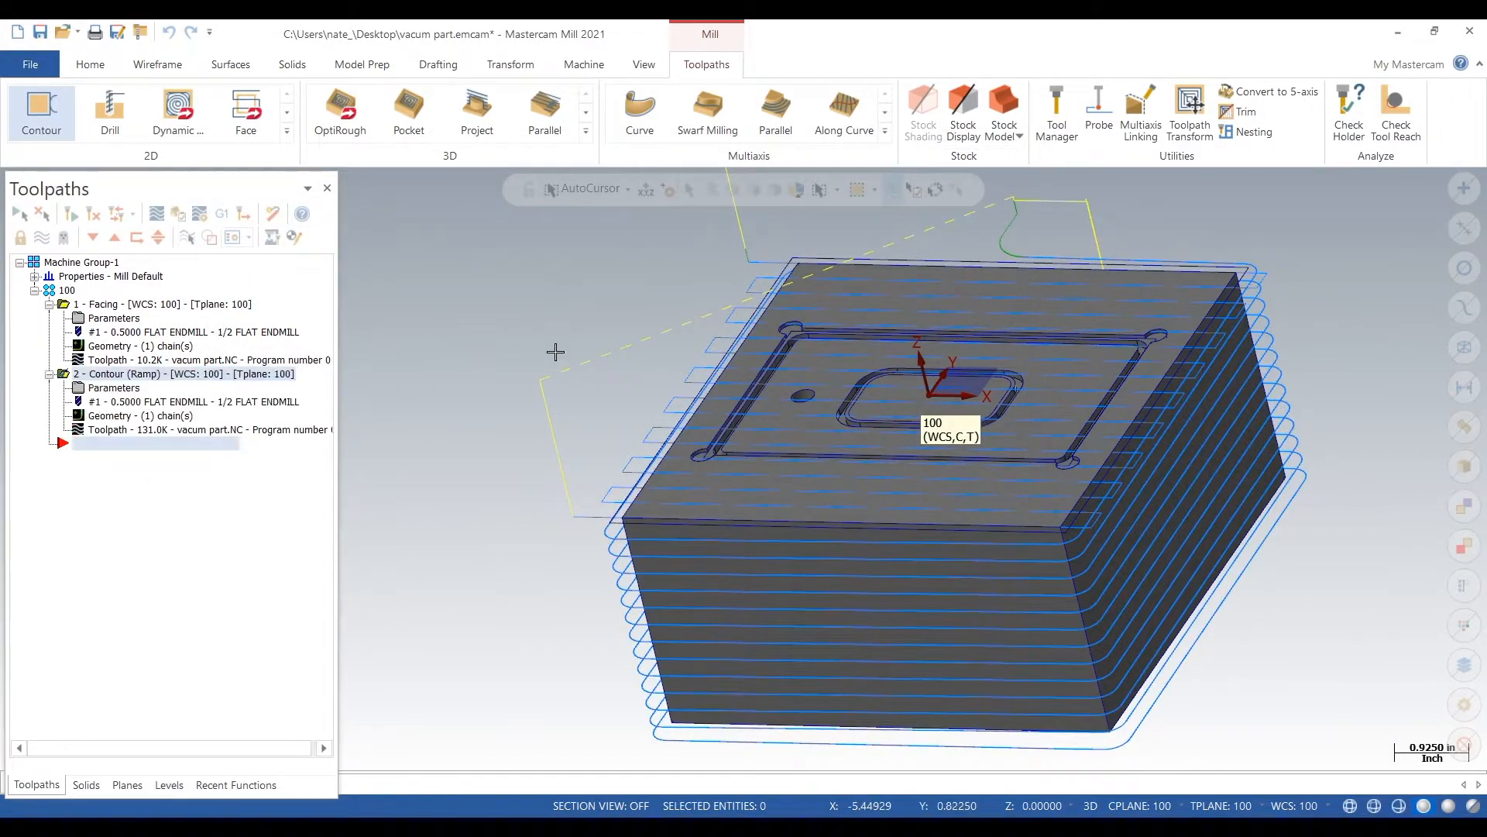
pyautogui.moveTo(574, 345); pyautogui.dragTo(739, 465, button='middle')
# Step: Open the machine group's stock setup and set the stock plane to 100
pyautogui.click(67, 290)
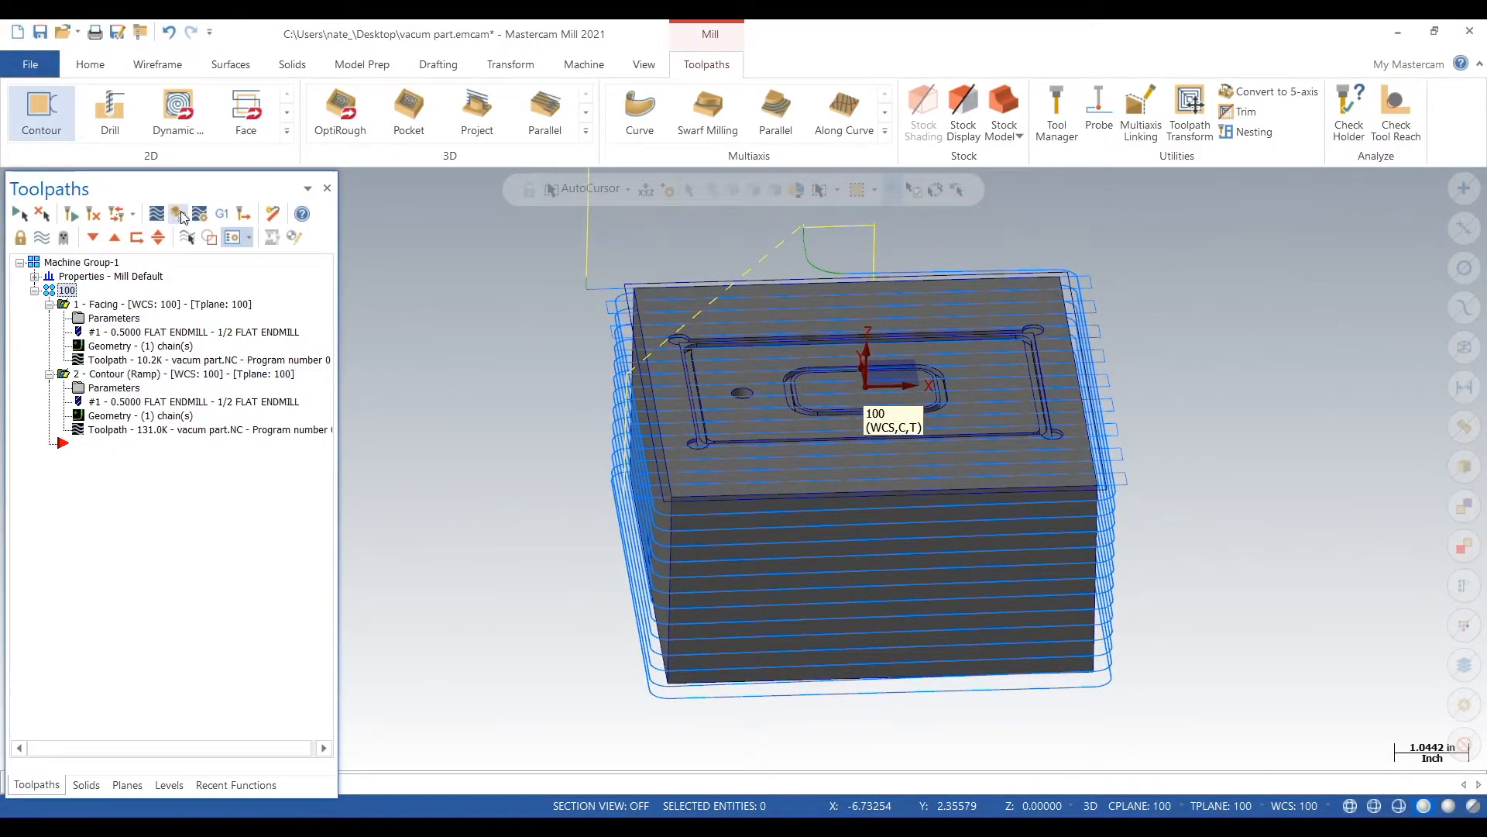
pyautogui.click(34, 276)
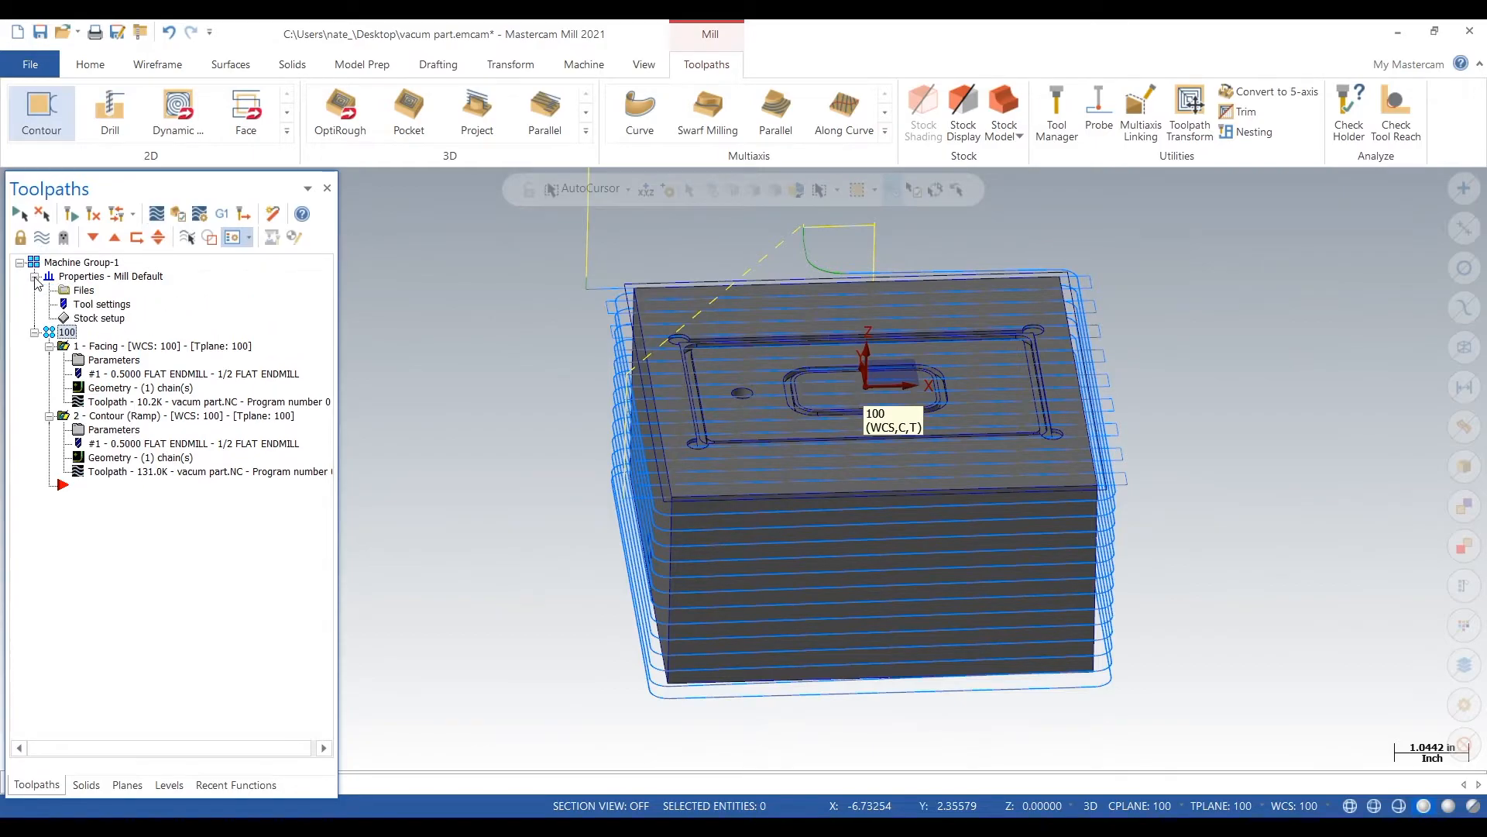
pyautogui.click(84, 316)
pyautogui.click(136, 219)
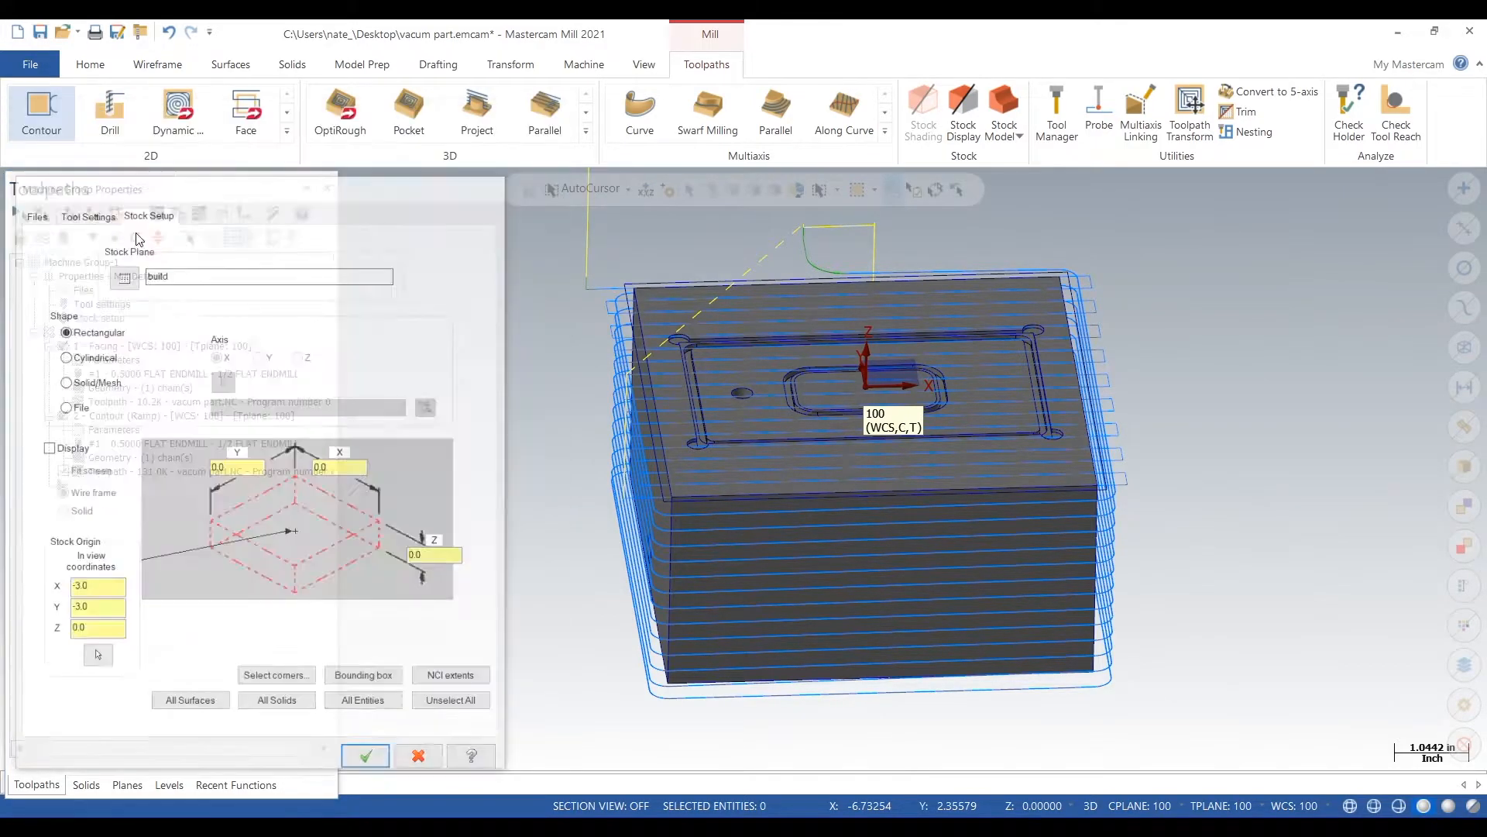
pyautogui.scroll(-1, 87, 338)
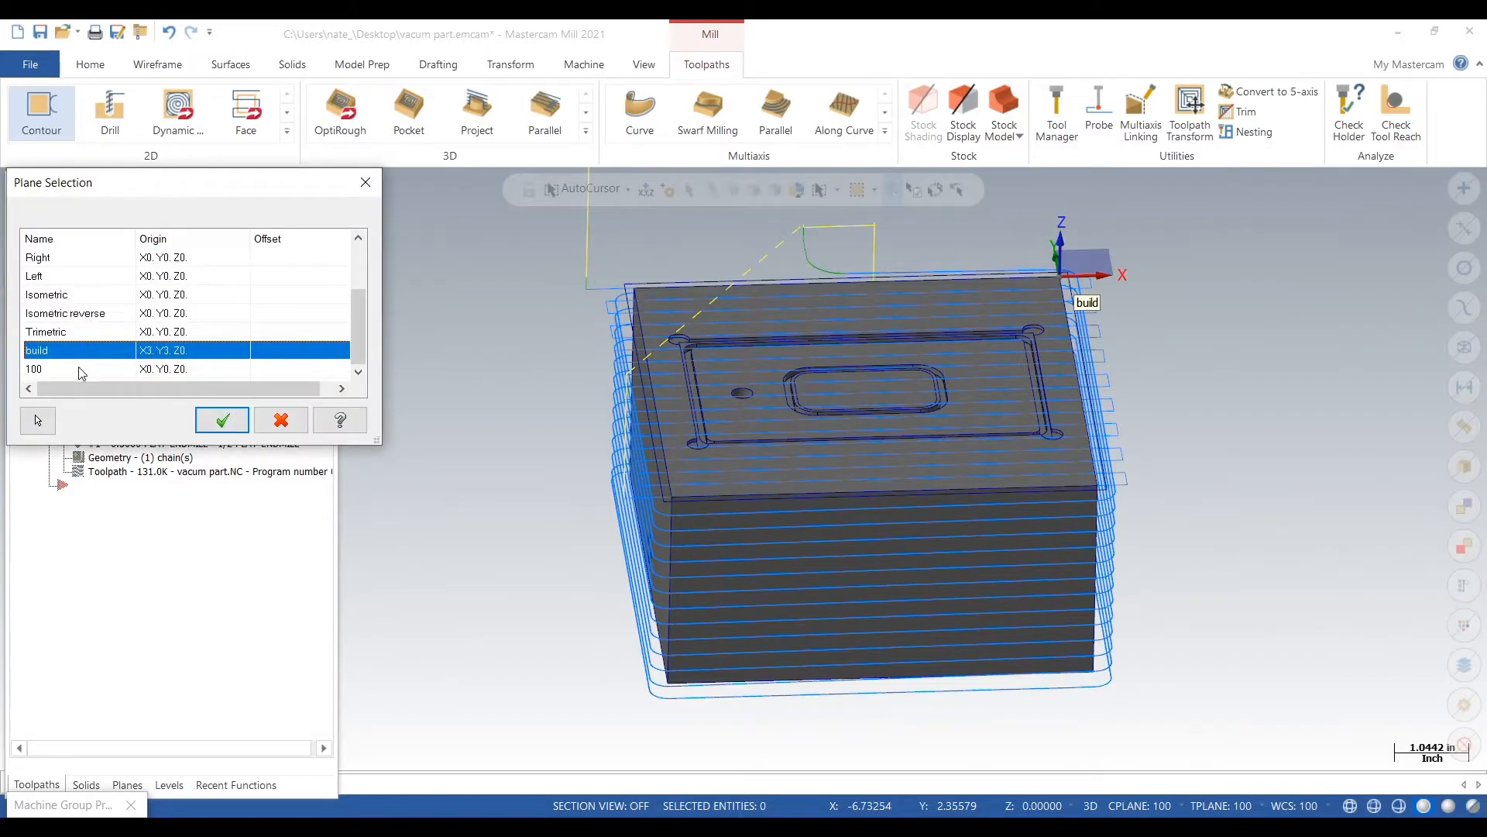
pyautogui.doubleClick(79, 372)
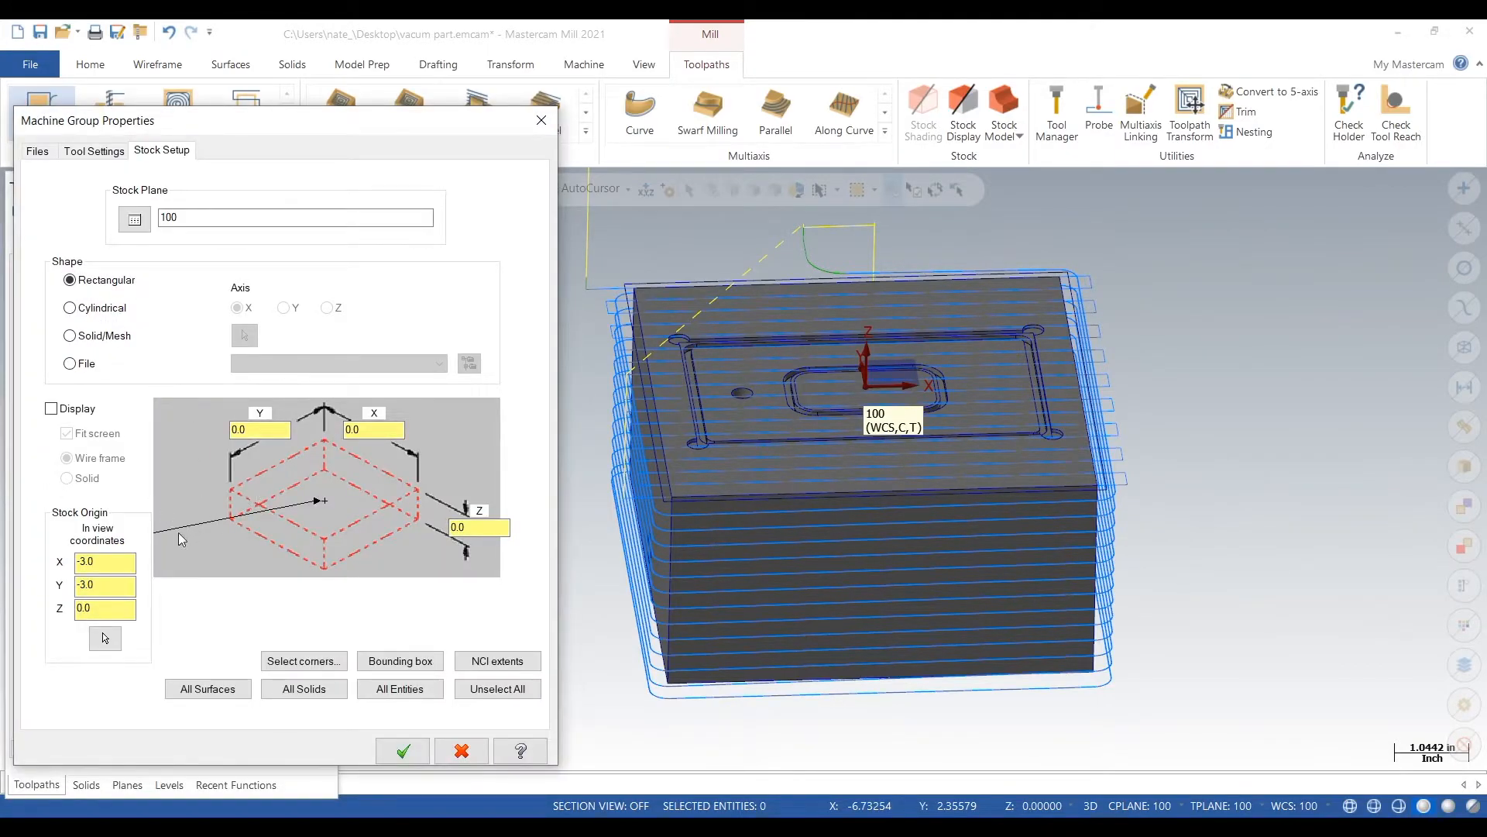
# Step: Size the stock in X and Y from a bounding box around the outer top outline and set its Z height to 3.25
pyautogui.click(393, 663)
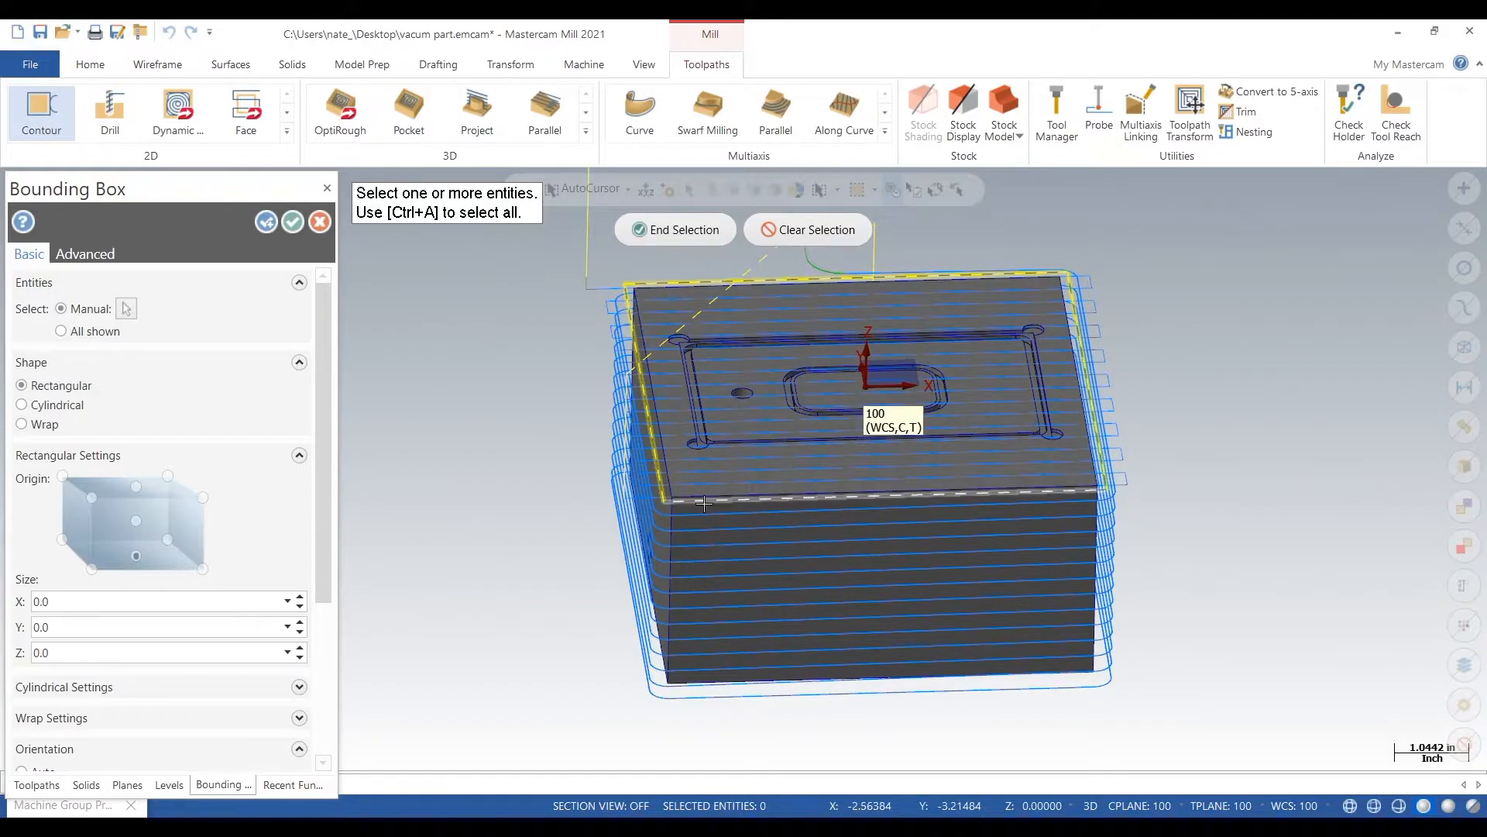
pyautogui.click(654, 229)
pyautogui.click(292, 223)
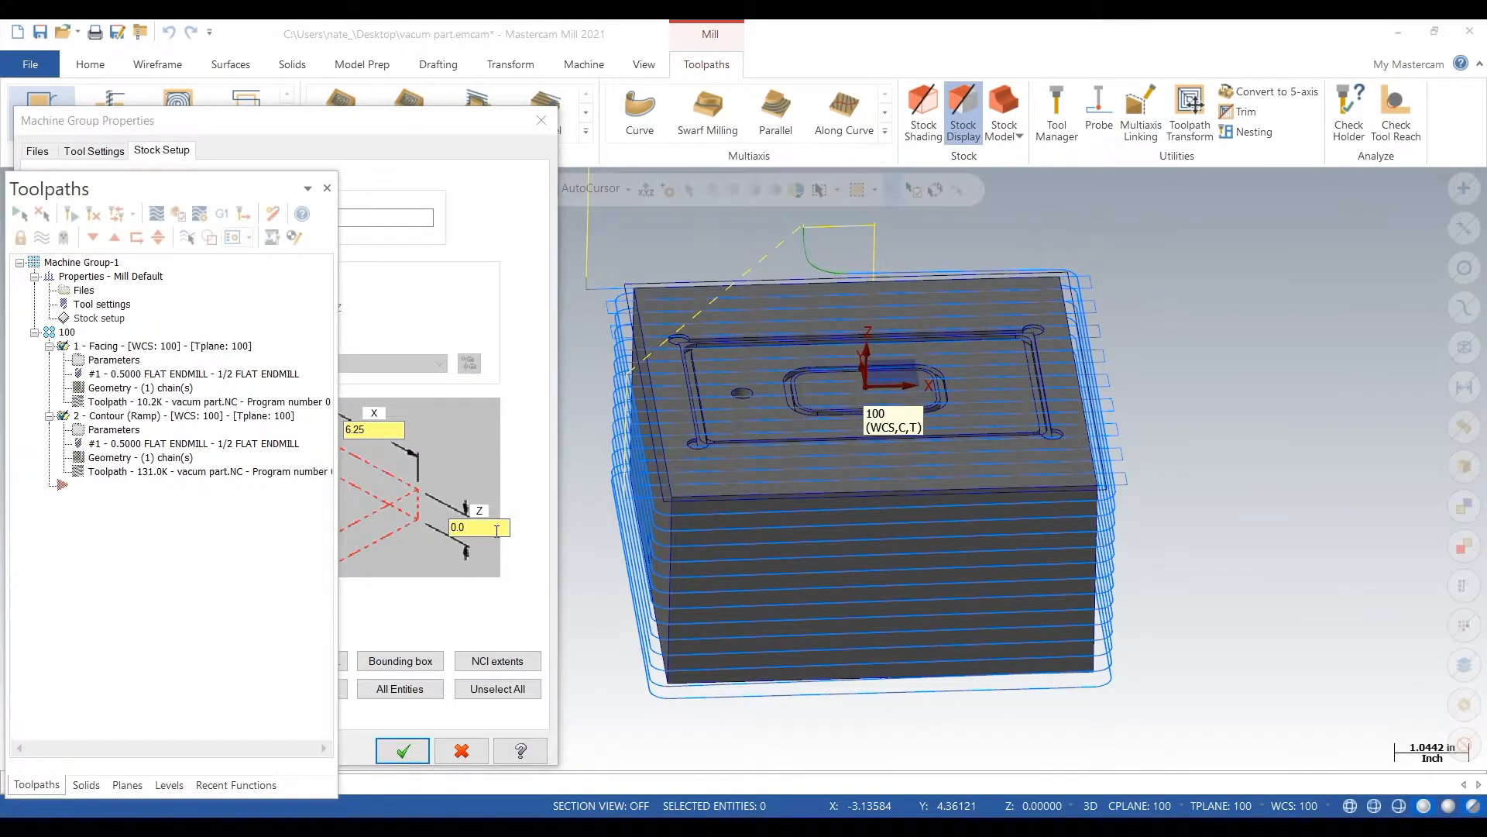
pyautogui.write('3.25')
pyautogui.press('Tab')
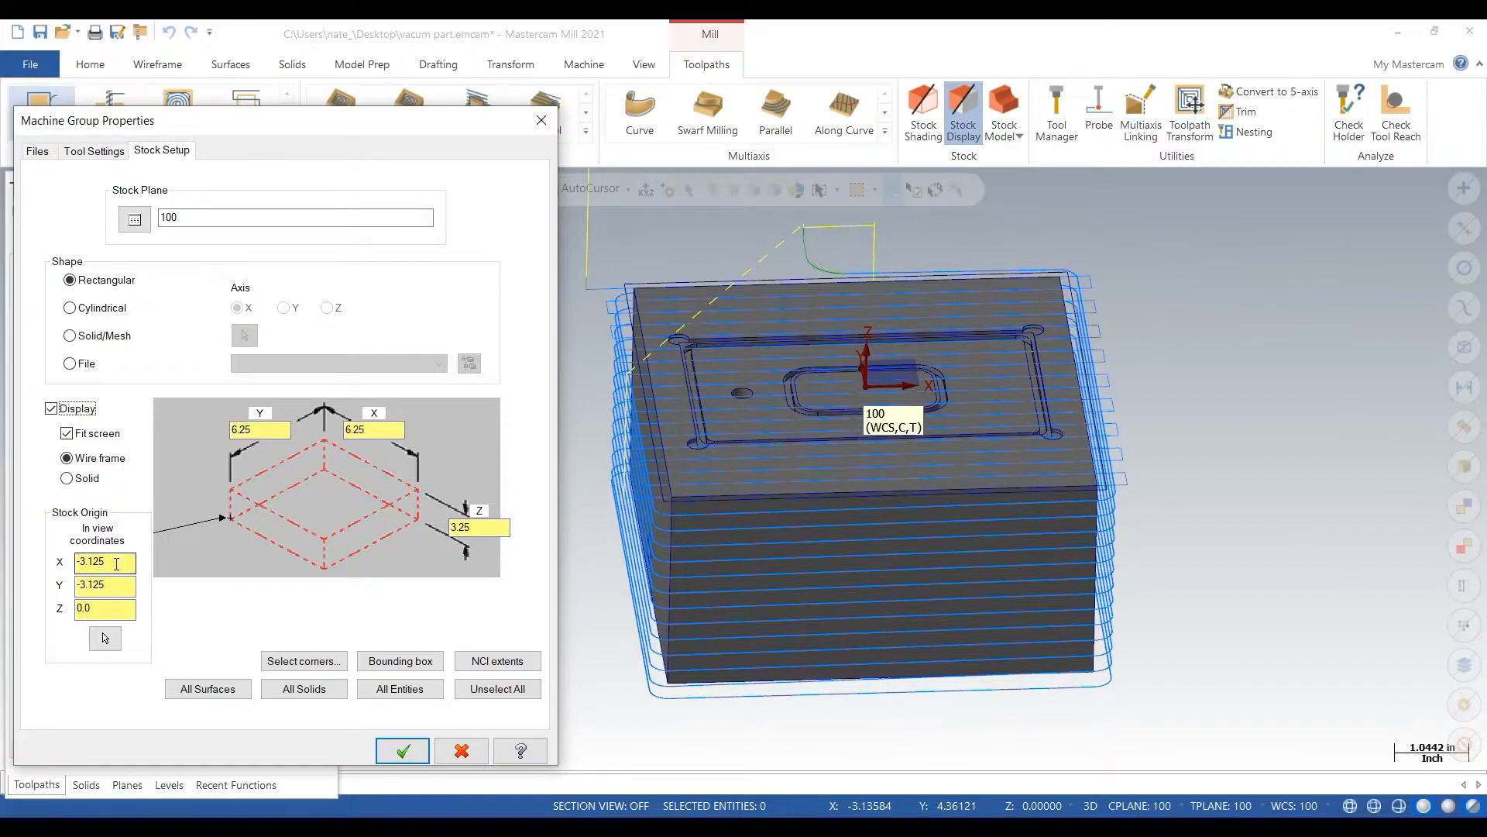
# Step: Place the stock origin at the top centre of the block with X, Y and Z at 0 and accept the stock setup
pyautogui.click(320, 499)
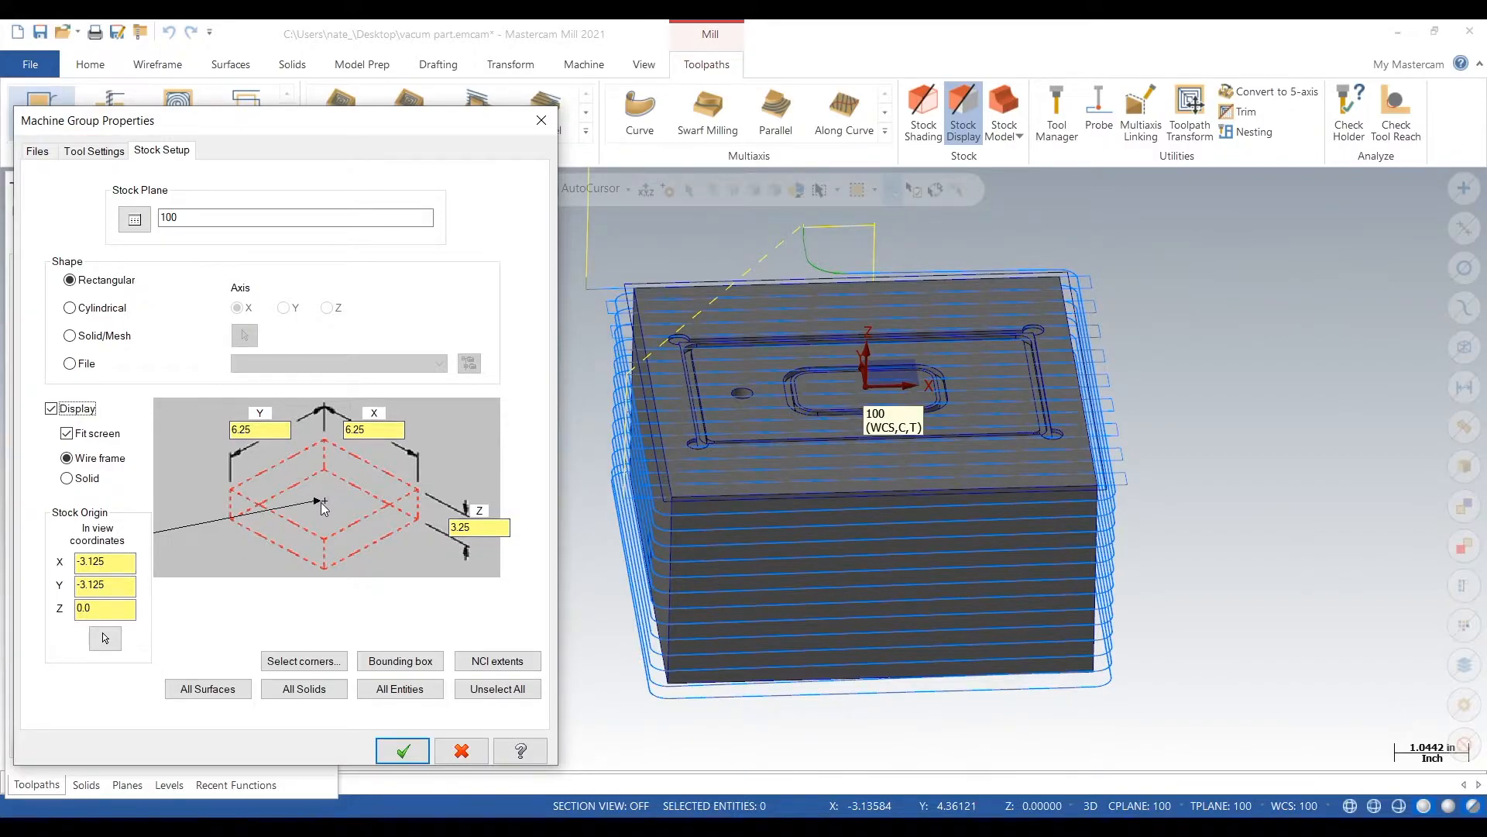
pyautogui.doubleClick(126, 563)
pyautogui.write('0')
pyautogui.press('Tab')
pyautogui.write('0')
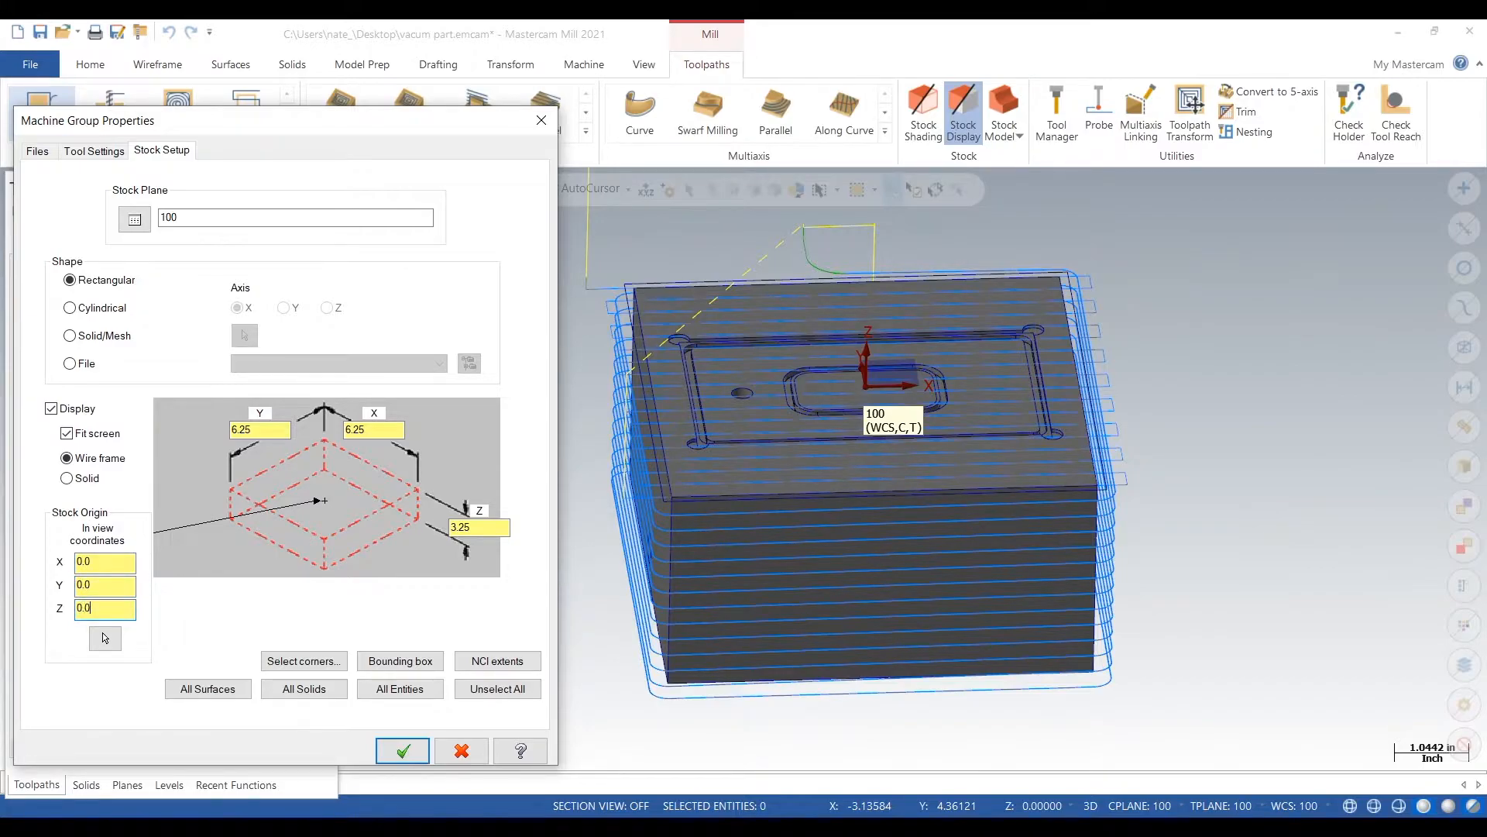
pyautogui.click(418, 747)
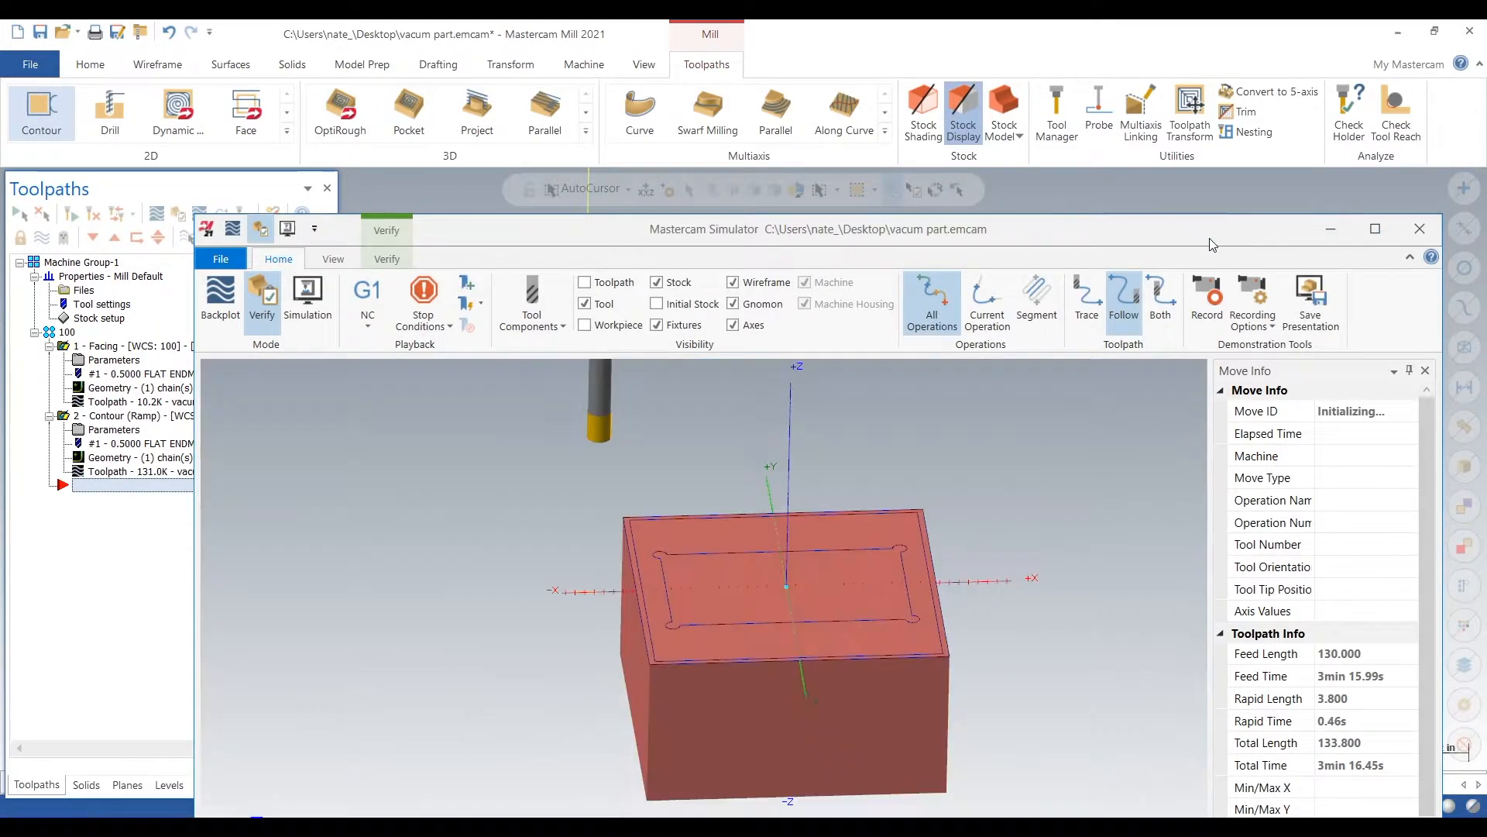
# Step: Run the verify simulation of the facing and ramp contour operations to its end, and close the simulator
pyautogui.moveTo(1286, 216); pyautogui.dragTo(1238, 105)
pyautogui.click(654, 725)
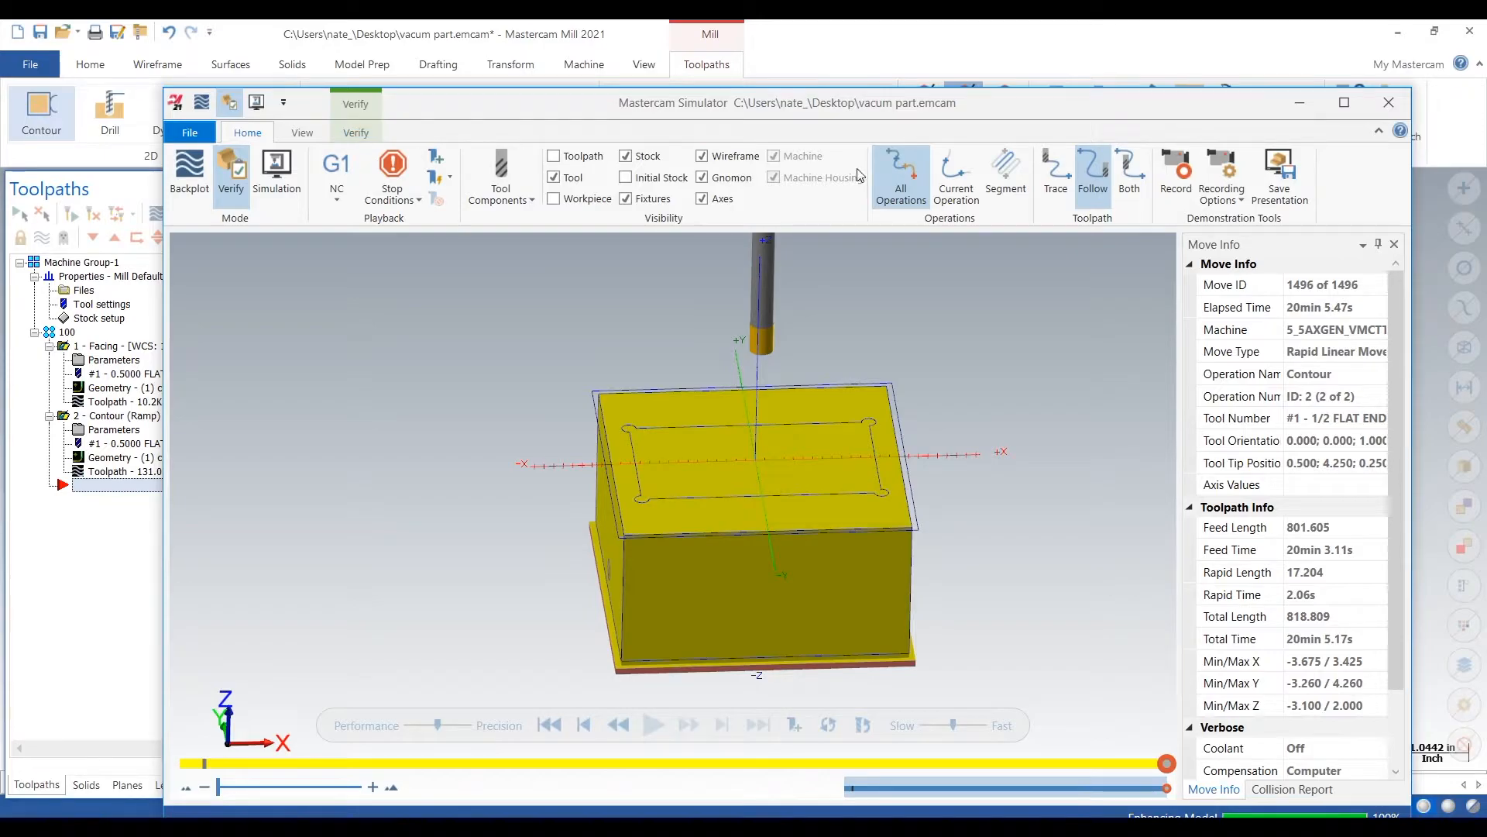
pyautogui.click(1389, 103)
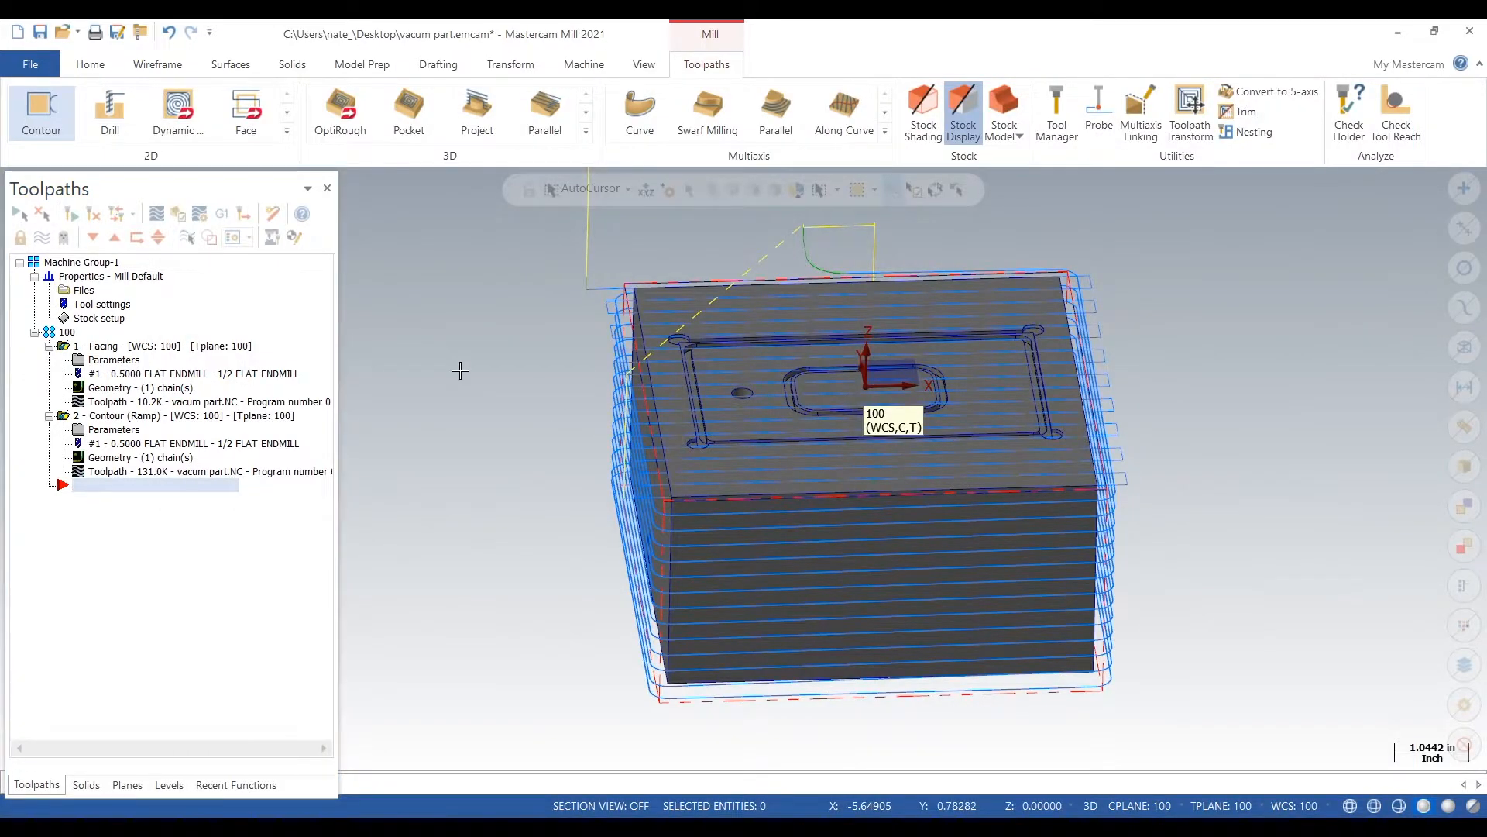
# Step: Collapse the two operations and add a new toolpath group named 200 under the machine group
pyautogui.click(49, 416)
pyautogui.click(49, 346)
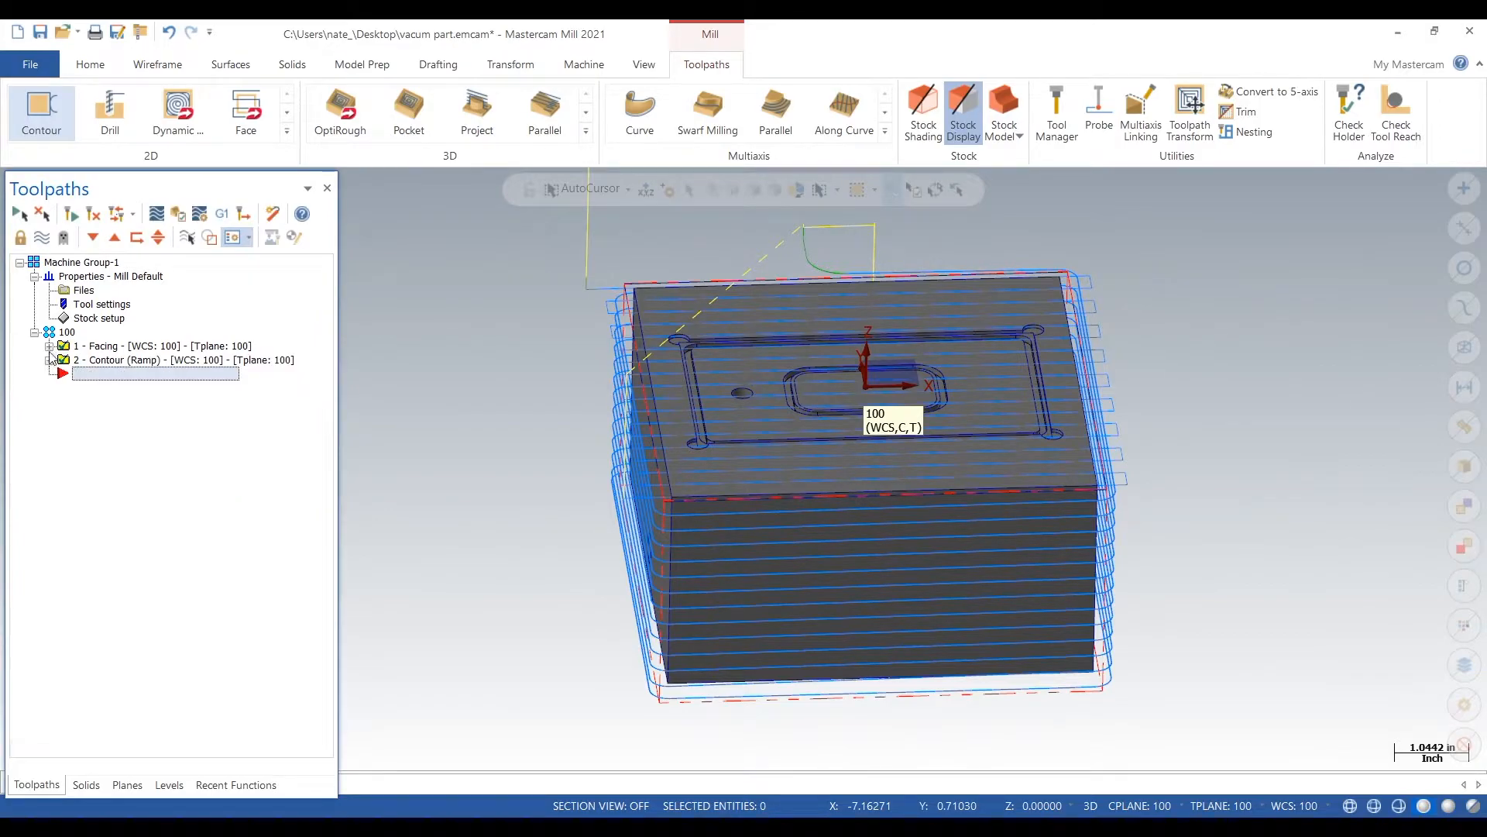
pyautogui.click(52, 333)
pyautogui.rightClick(52, 334)
pyautogui.moveTo(142, 417)
pyautogui.click(76, 264)
pyautogui.rightClick(75, 264)
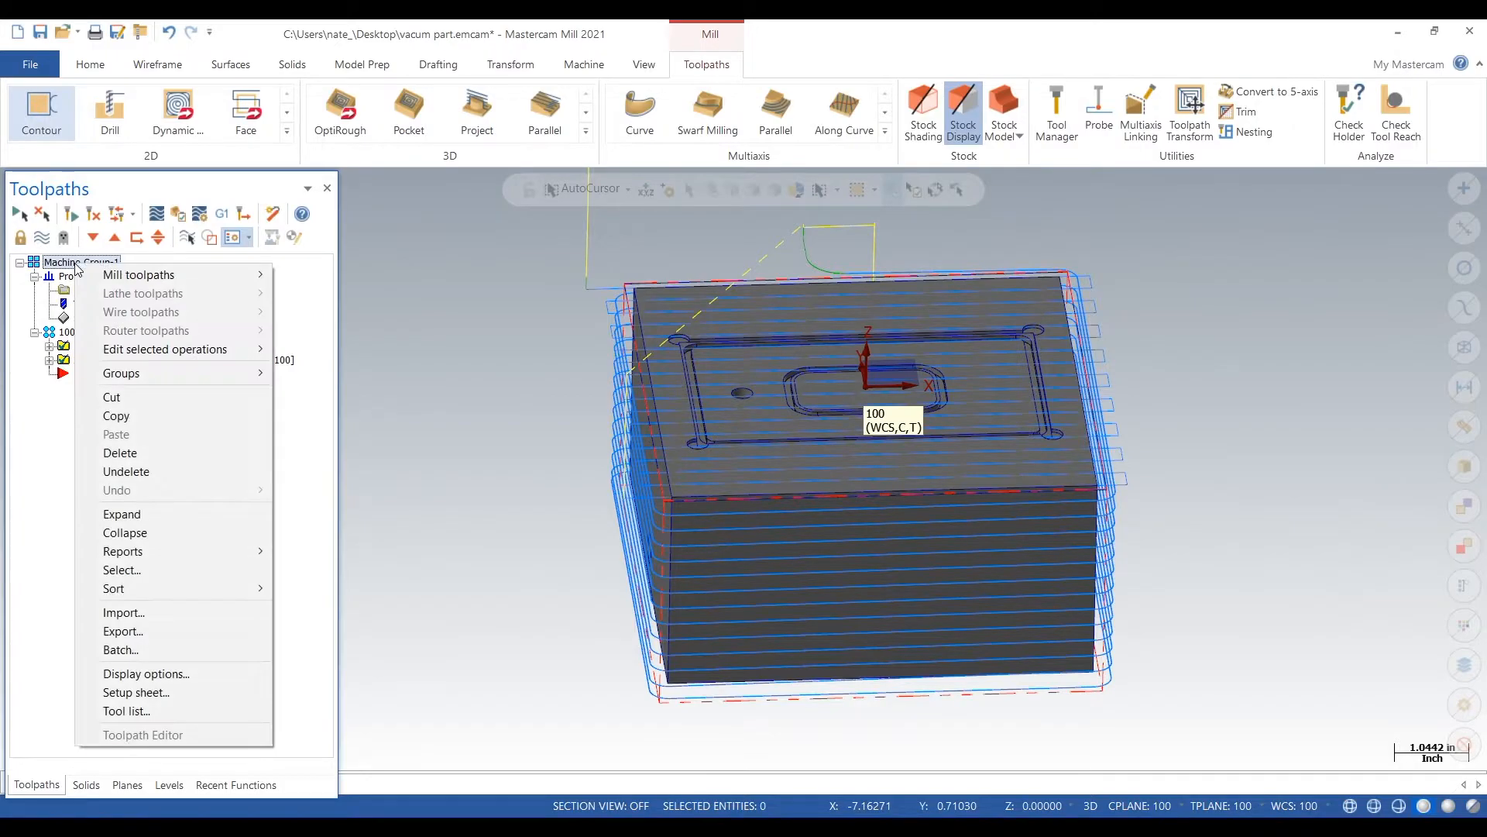
pyautogui.moveTo(163, 372)
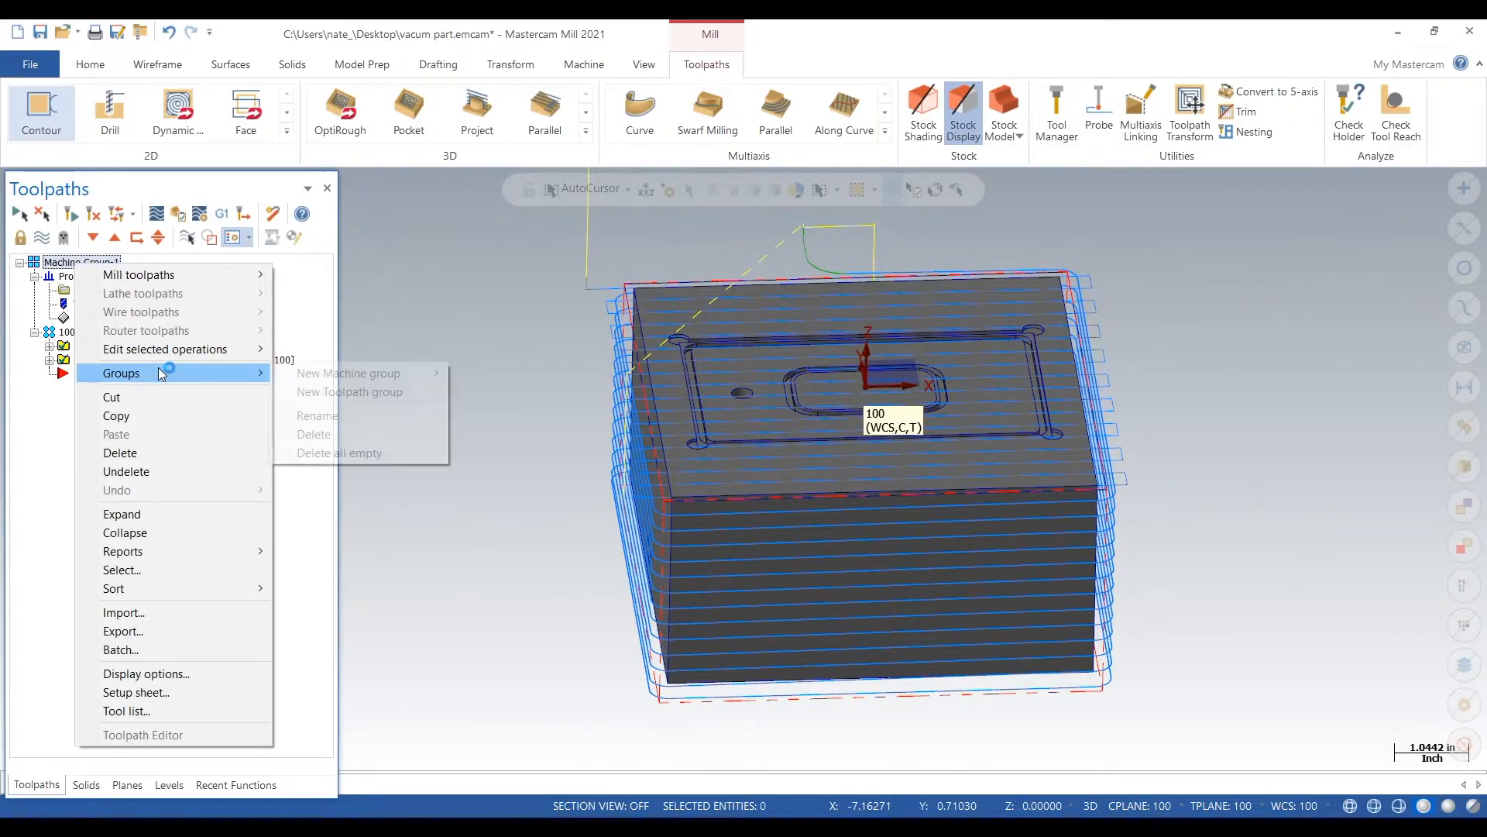
pyautogui.click(311, 393)
pyautogui.write('200')
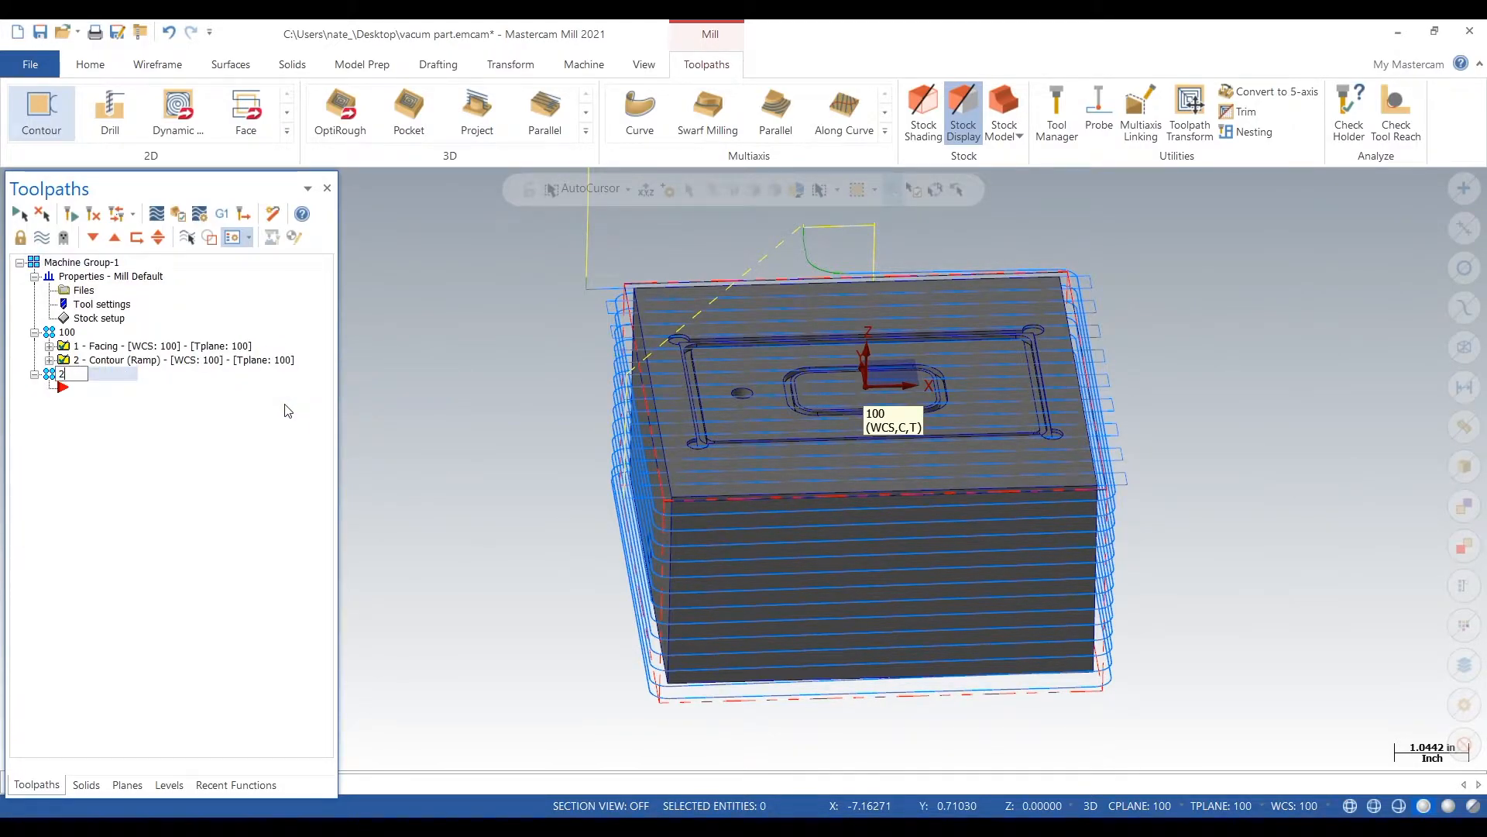
# Step: Rename the machine group as "vacum chuck" and expand it again
pyautogui.doubleClick(109, 263)
pyautogui.click(109, 264)
pyautogui.write('va')
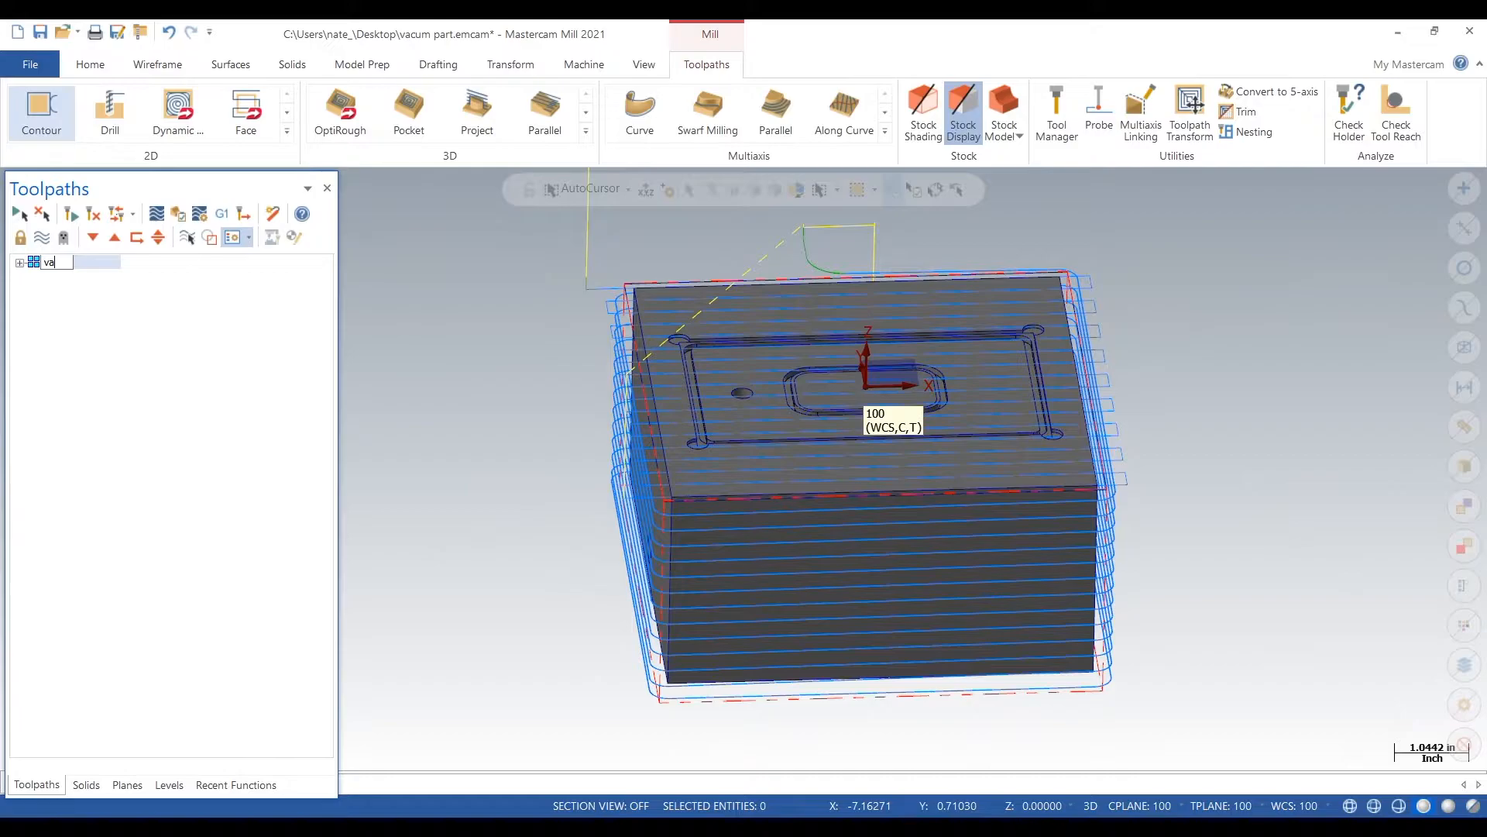
pyautogui.write('cum chuck')
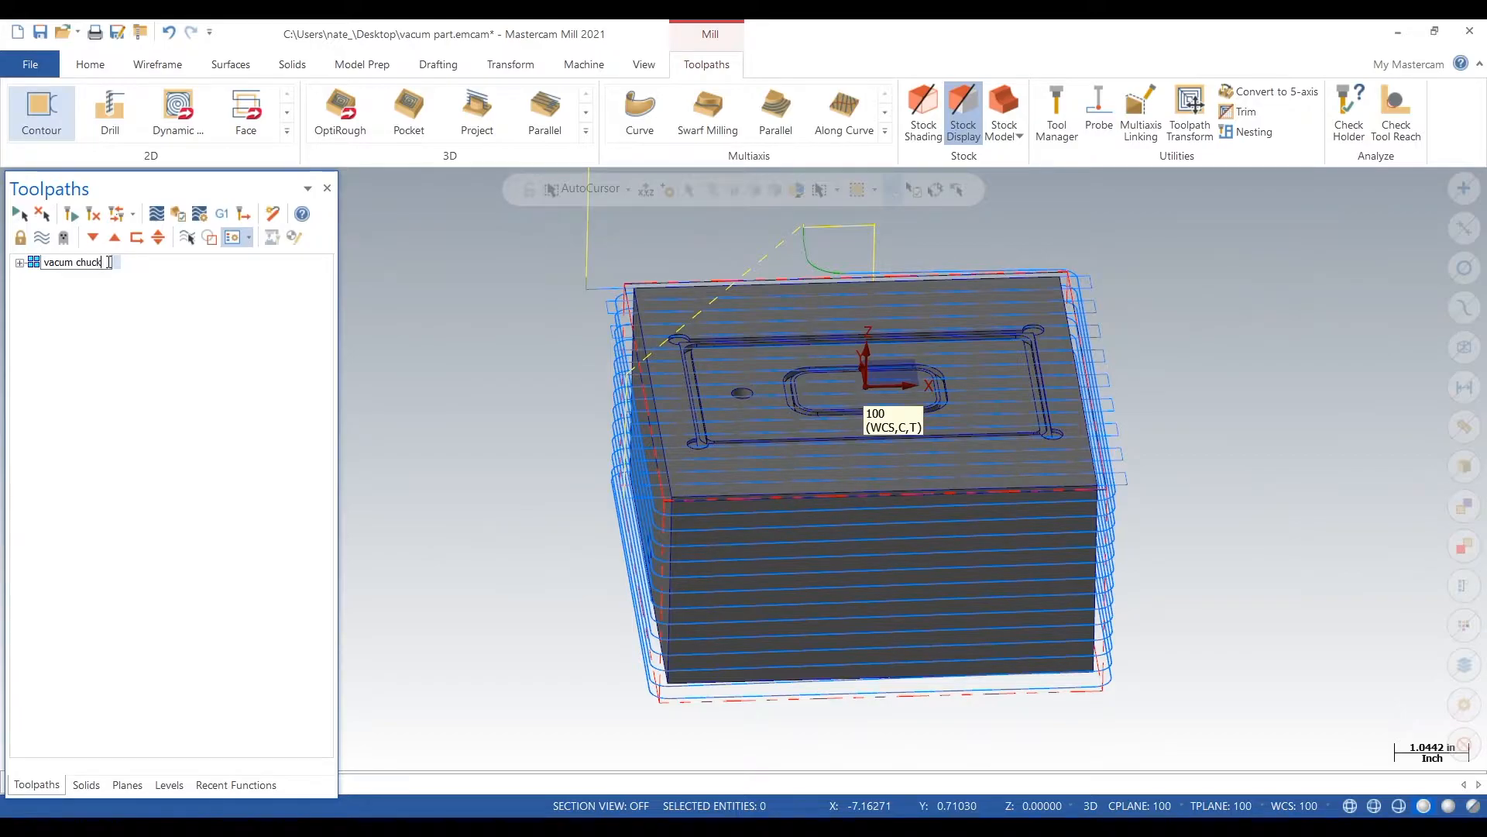
pyautogui.press('Return')
pyautogui.click(20, 264)
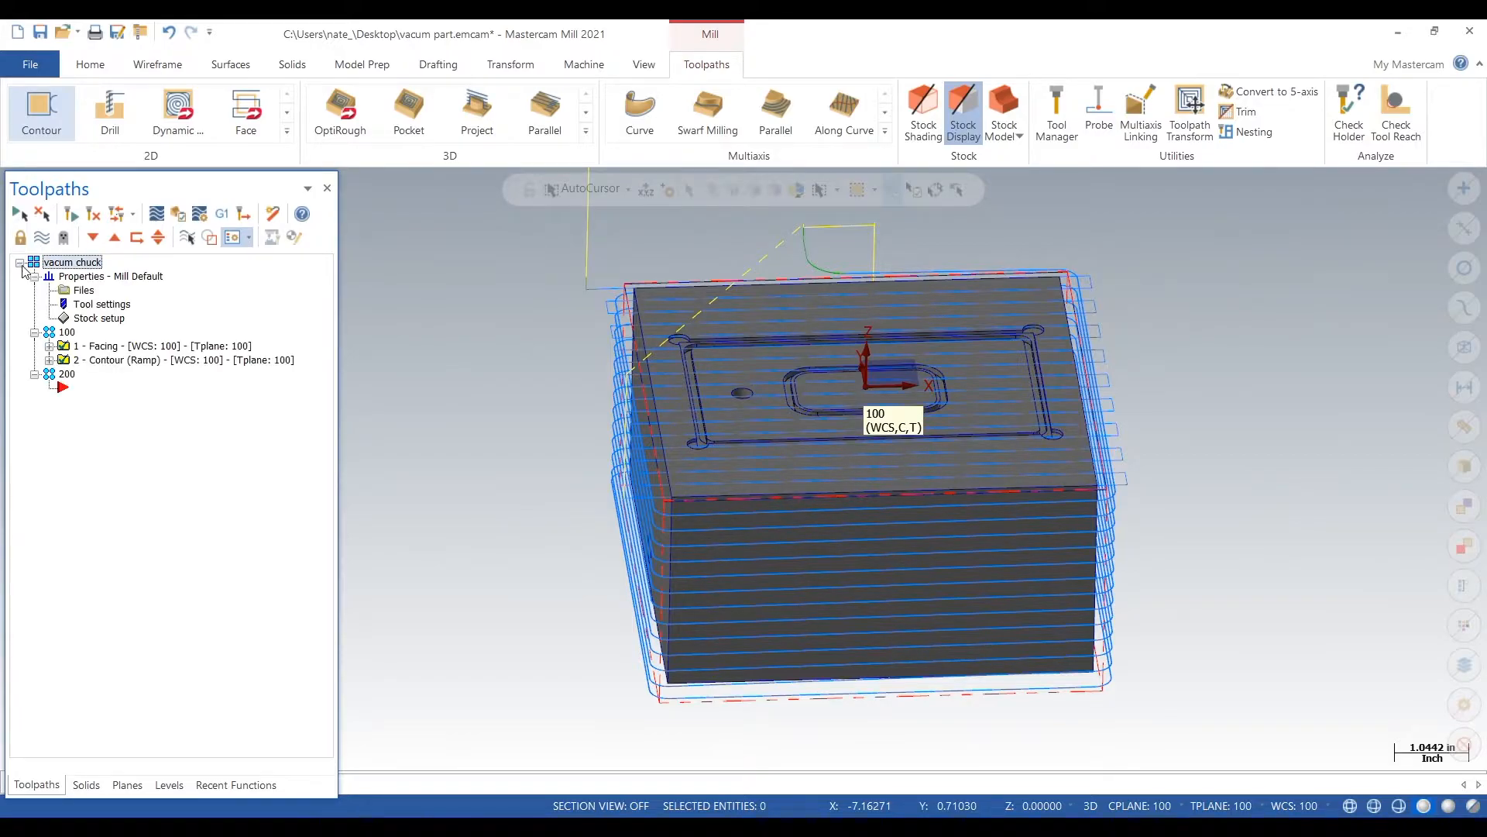
# Step: Hide the displayed toolpaths of group 100 in the graphics area
pyautogui.click(68, 389)
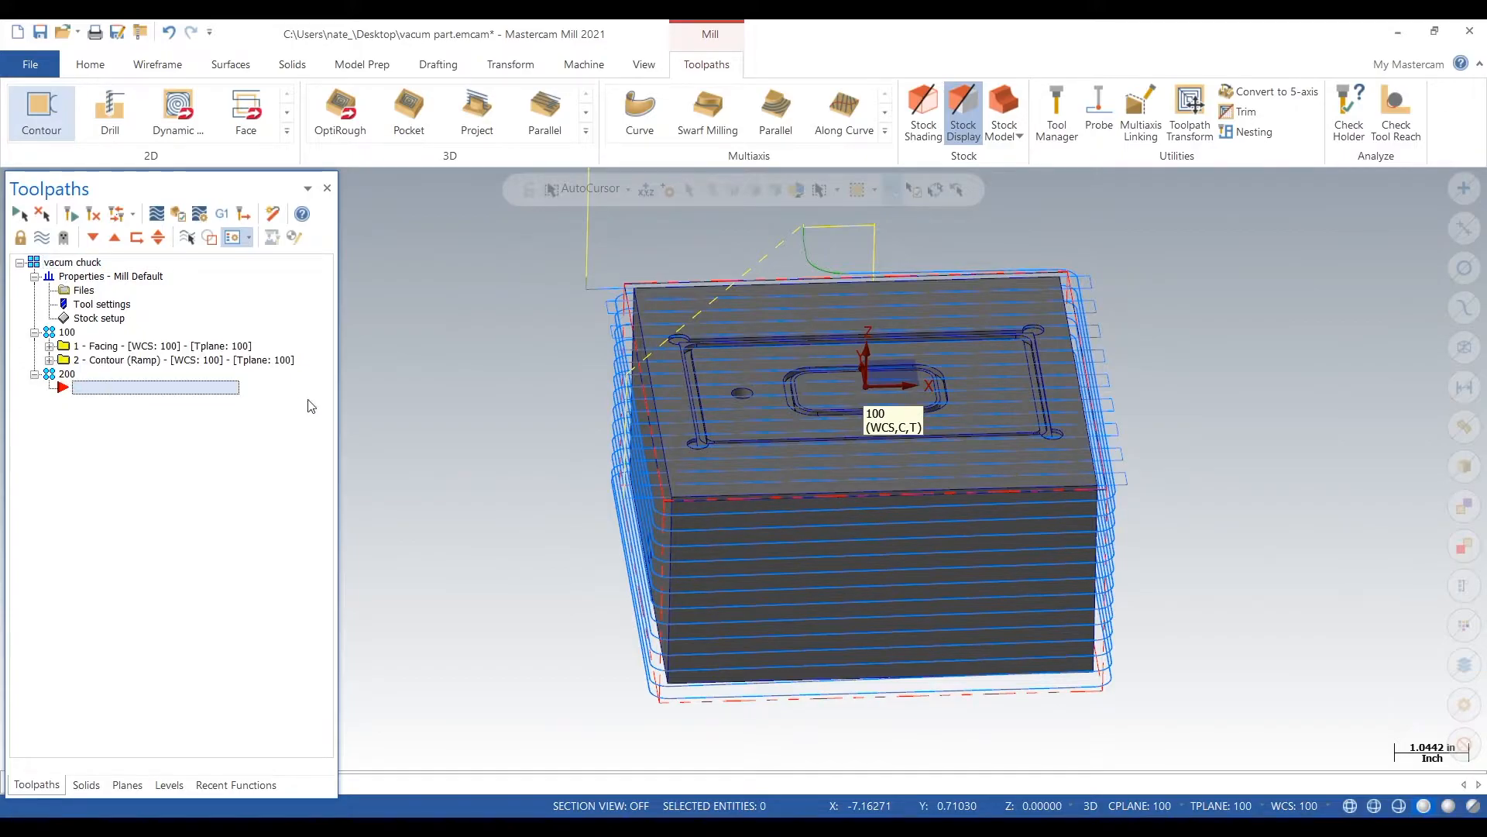
pyautogui.scroll(-2, 501, 432)
pyautogui.scroll(2, 946, 316)
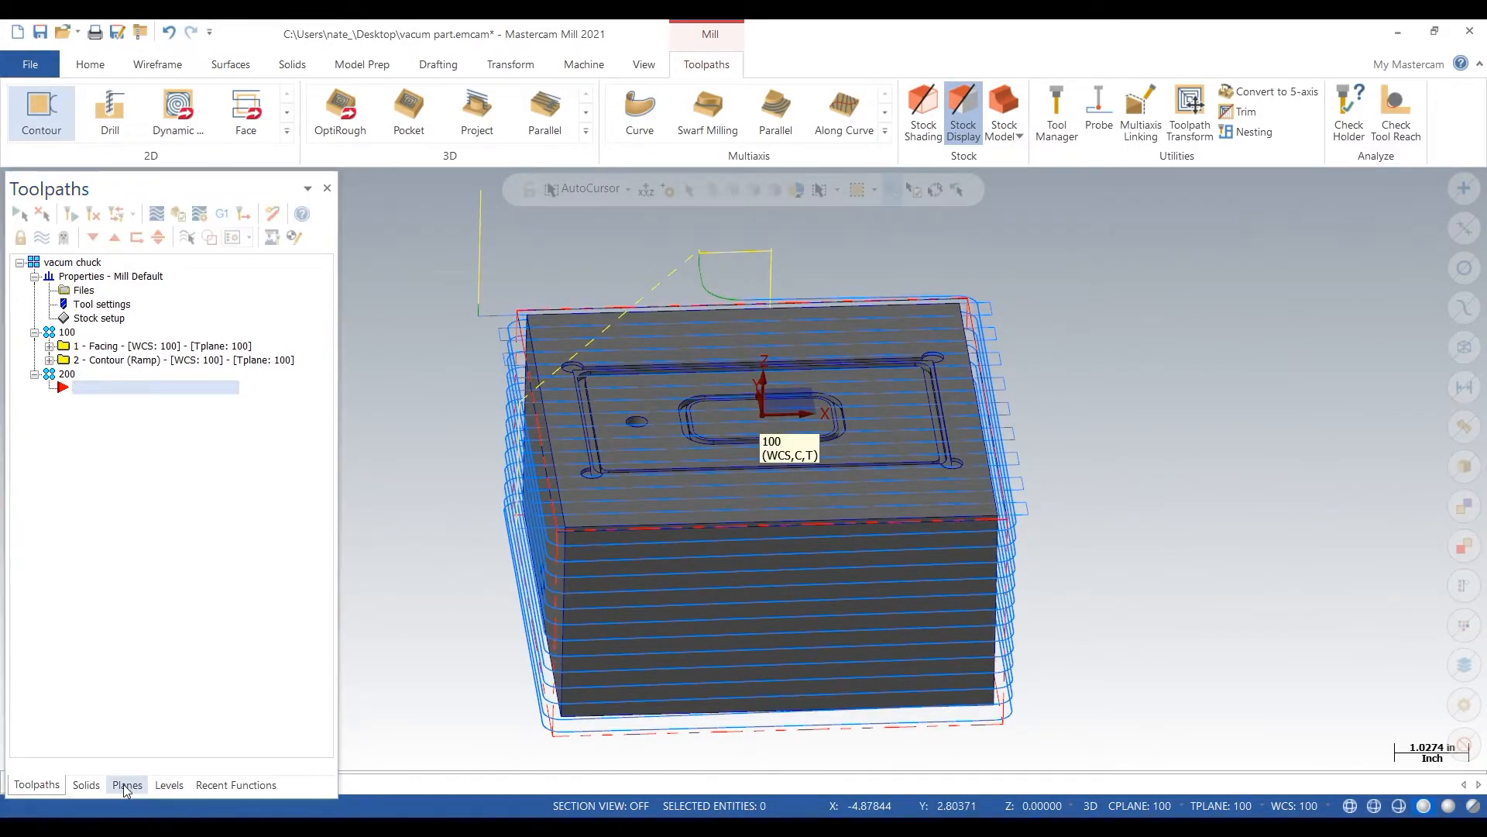
pyautogui.click(70, 333)
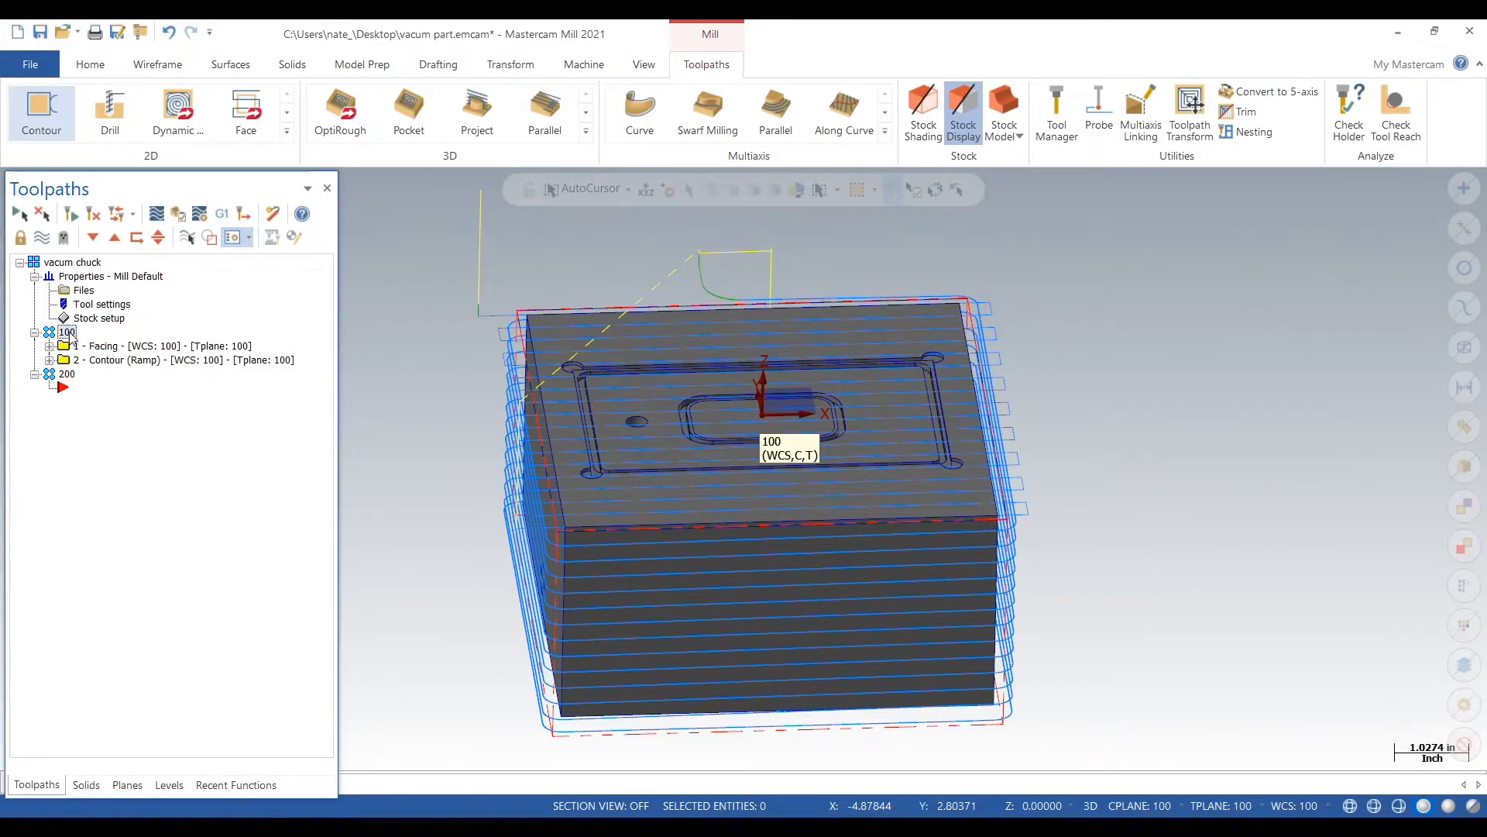
pyautogui.click(42, 237)
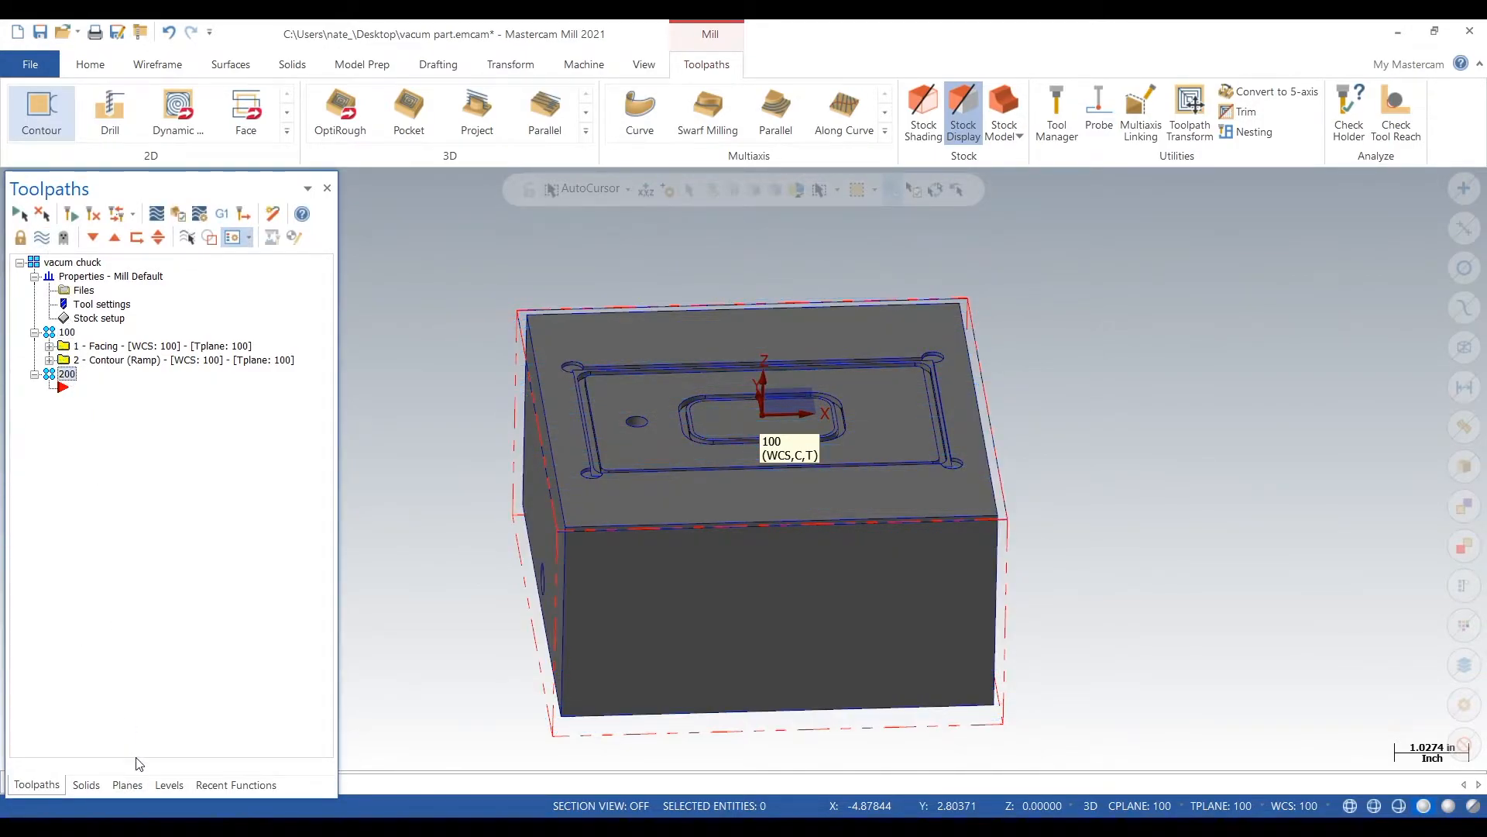
# Step: Duplicate plane 100 and name the copy 200
pyautogui.click(127, 785)
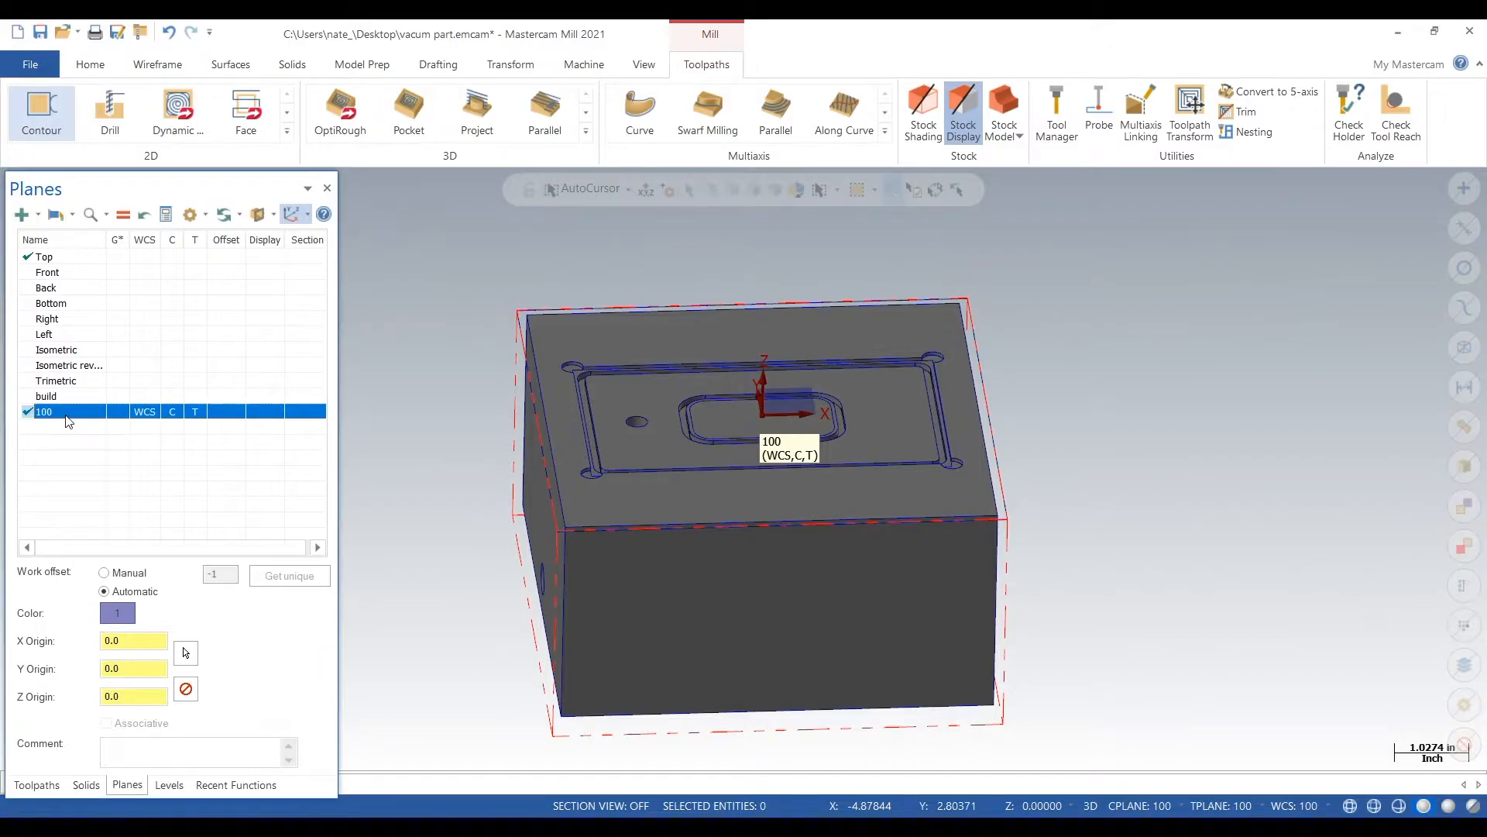
pyautogui.rightClick(66, 415)
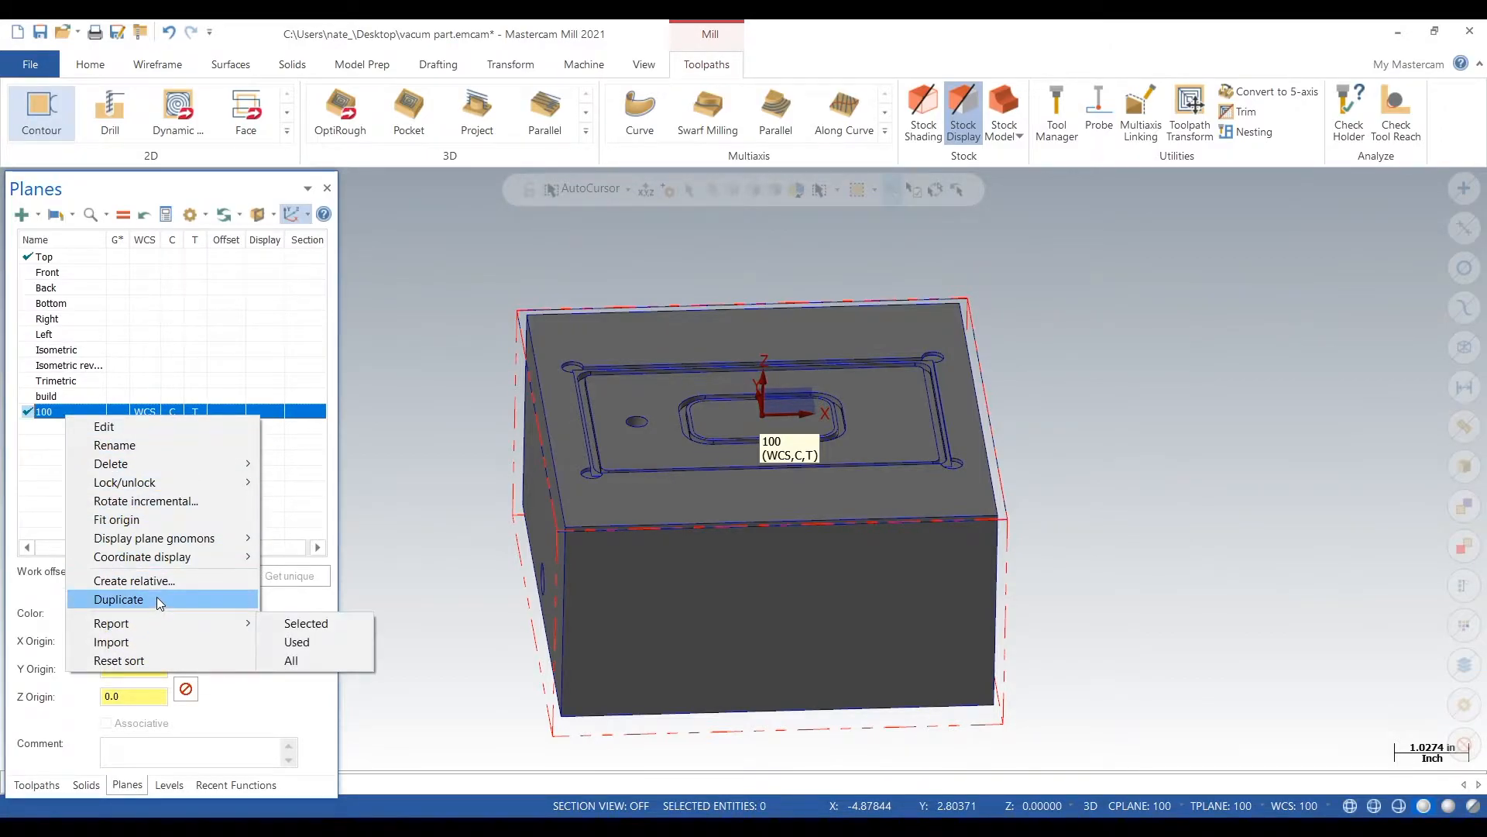
pyautogui.click(157, 599)
pyautogui.click(76, 431)
pyautogui.write('20')
pyautogui.click(149, 428)
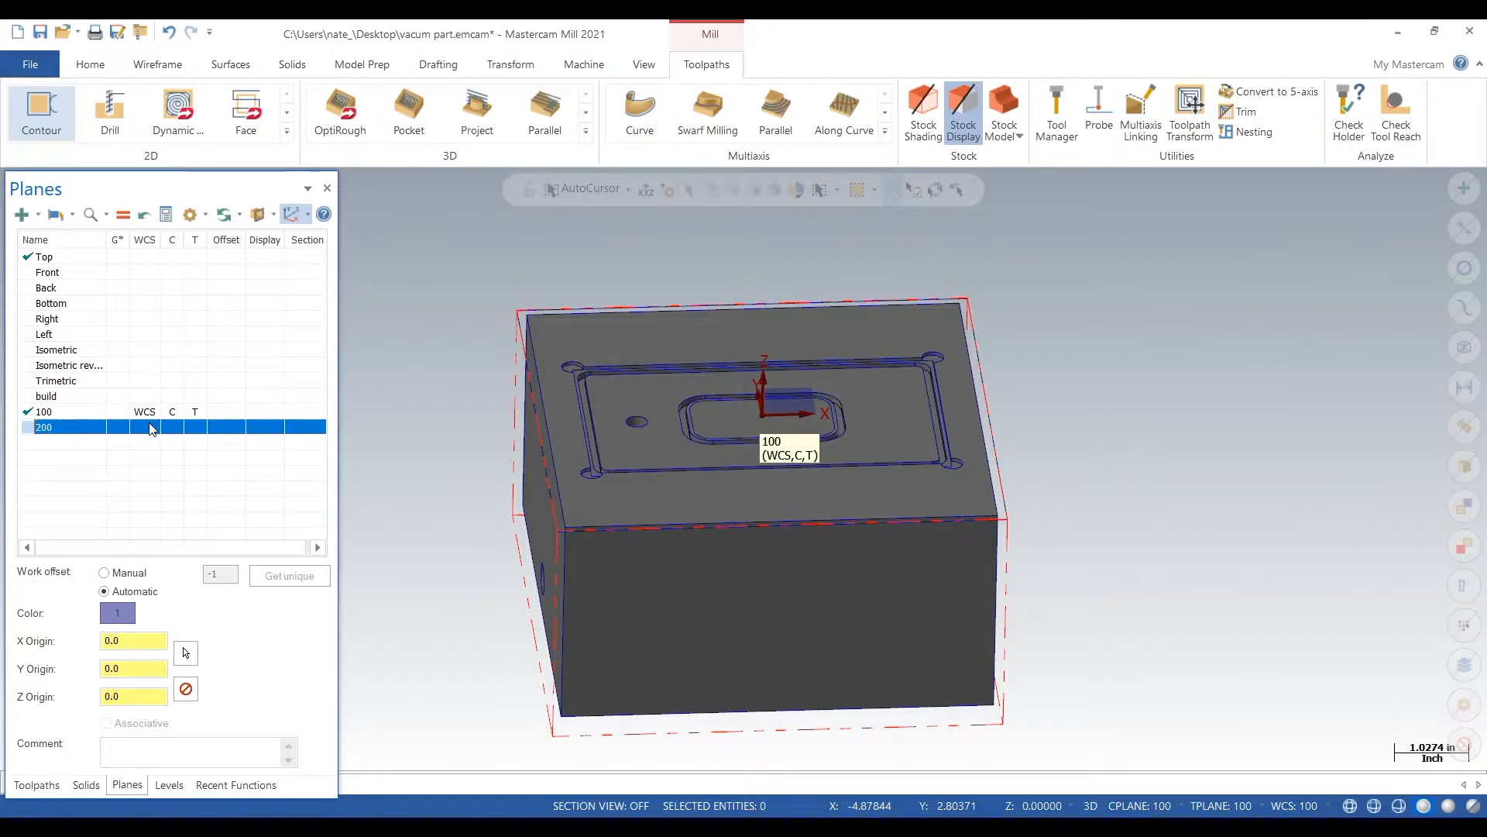
# Step: Edit plane 200 and move its origin to the block's underside corner at X 3.0, Y -3.0, Z -3.0
pyautogui.rightClick(148, 428)
pyautogui.click(200, 438)
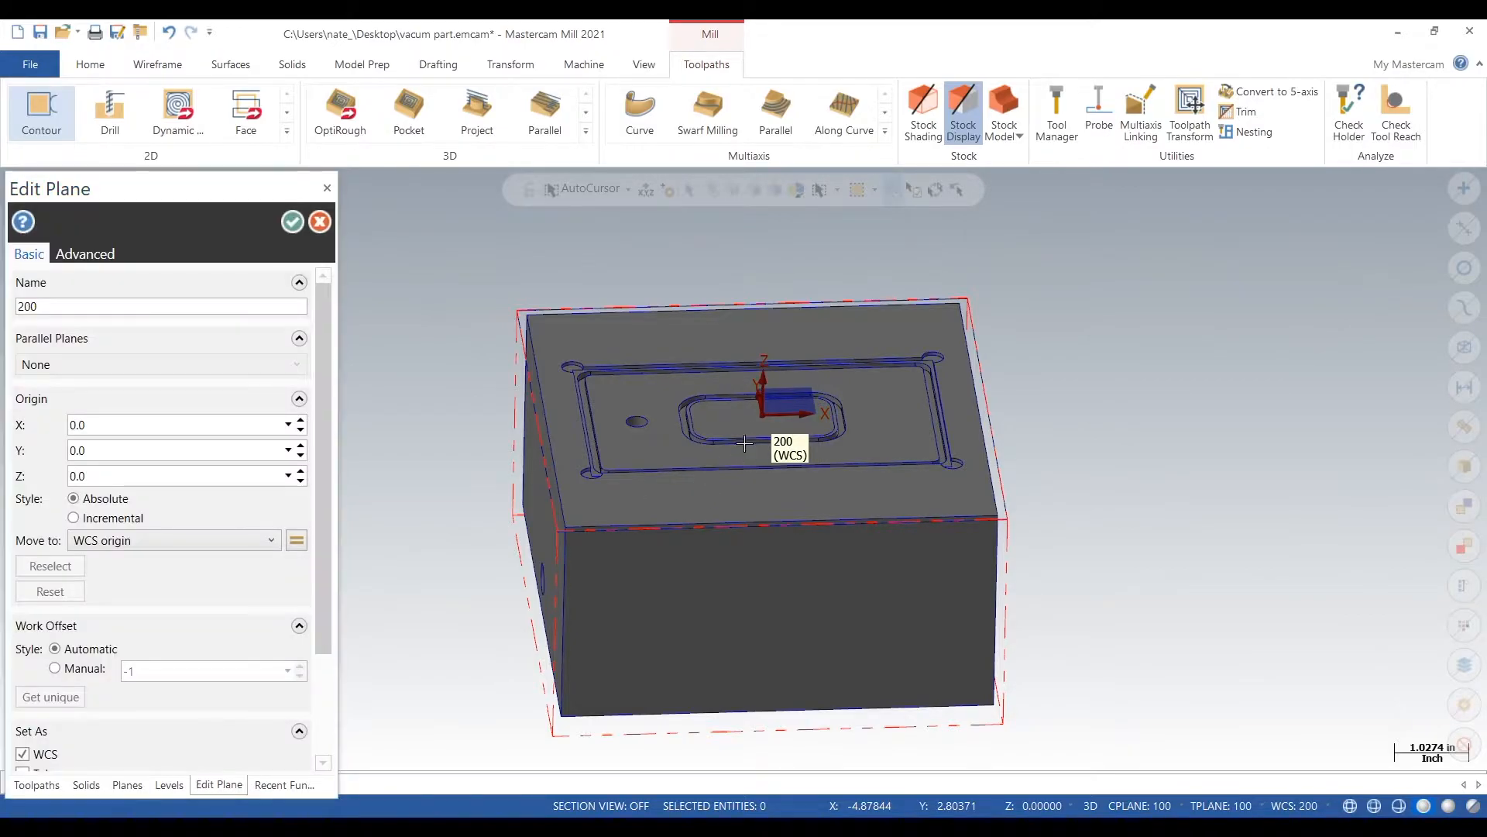
pyautogui.click(761, 414)
pyautogui.moveTo(996, 624); pyautogui.dragTo(993, 385, button='middle')
pyautogui.scroll(-1, 996, 385)
pyautogui.moveTo(1198, 578); pyautogui.dragTo(891, 465, button='middle')
pyautogui.scroll(1, 829, 387)
pyautogui.scroll(1, 835, 403)
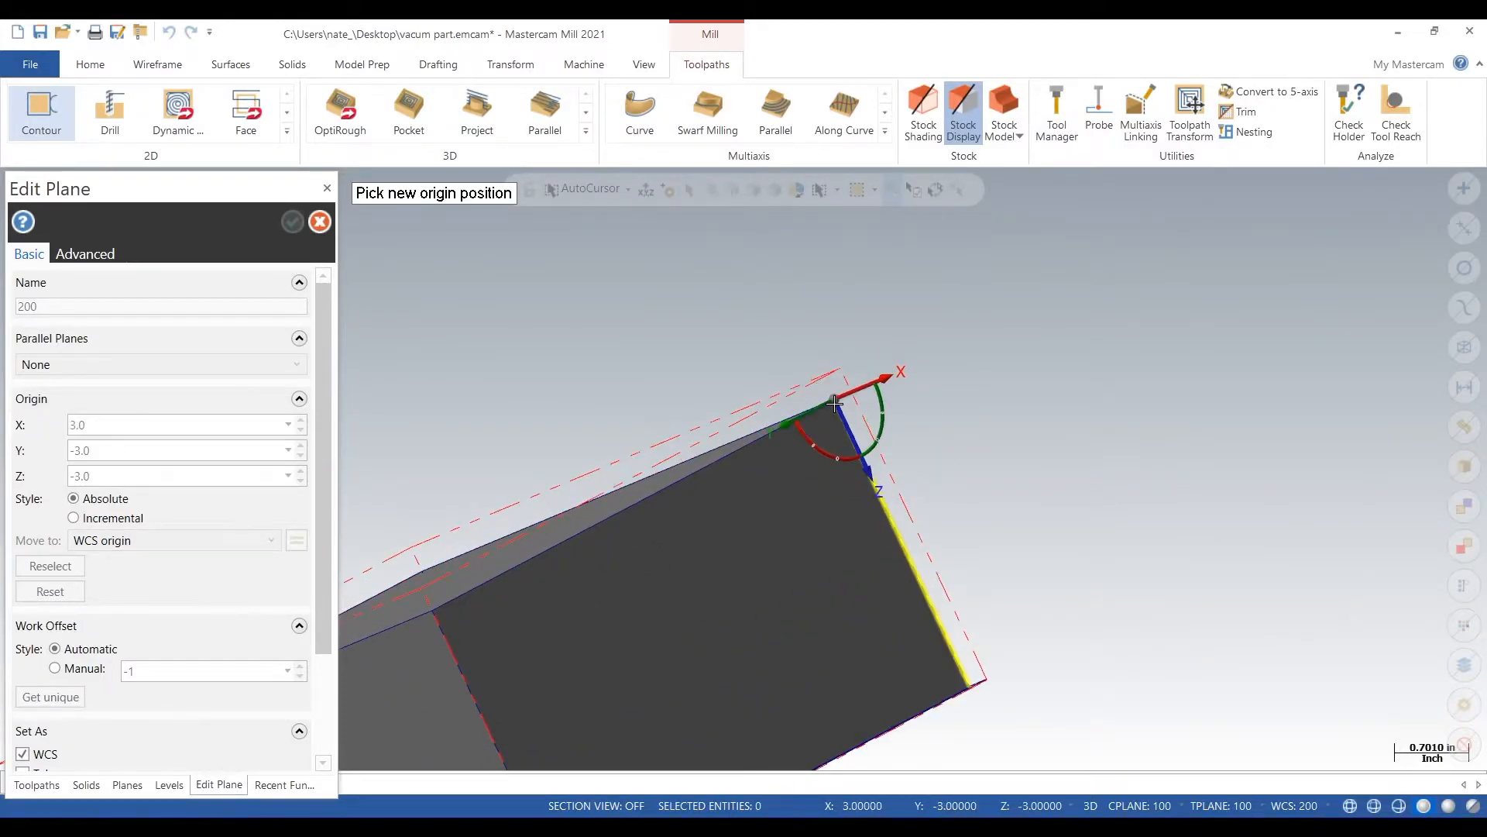
pyautogui.click(835, 403)
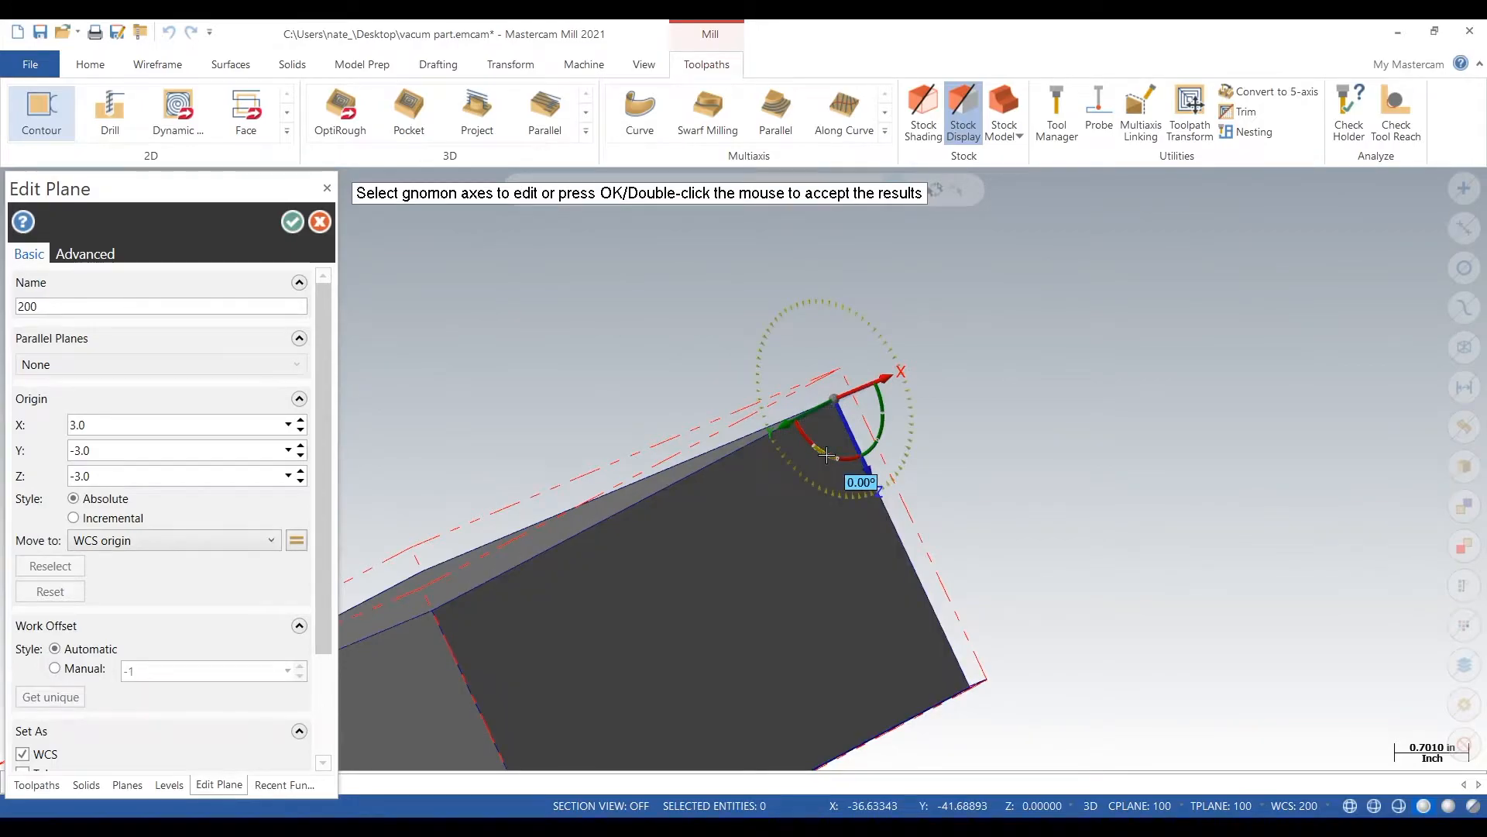
# Step: Flip plane 200 about its X axis so Z points outward from the block's underside, and accept the plane edit
pyautogui.click(825, 457)
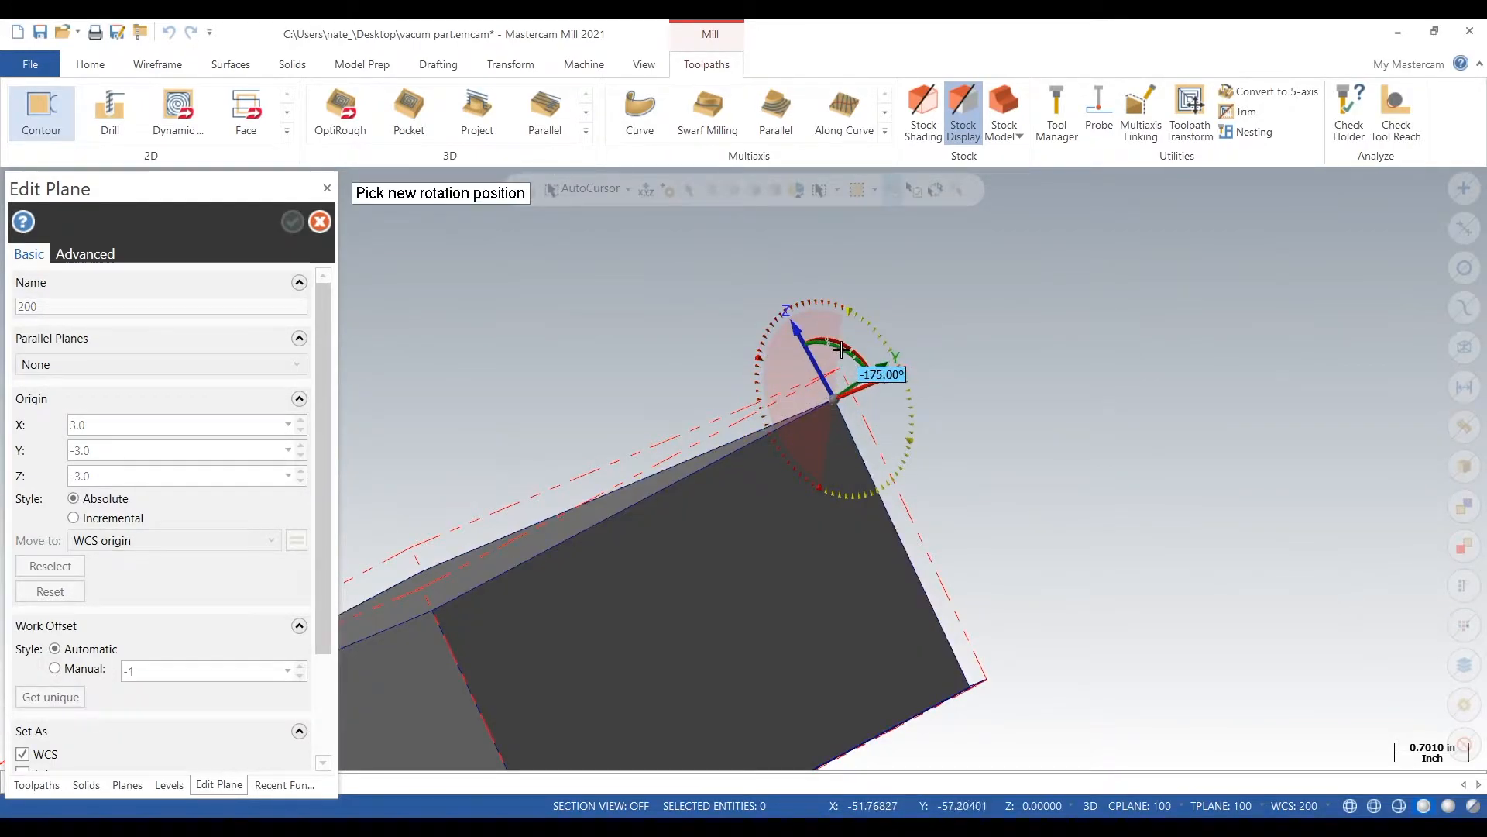
pyautogui.click(853, 345)
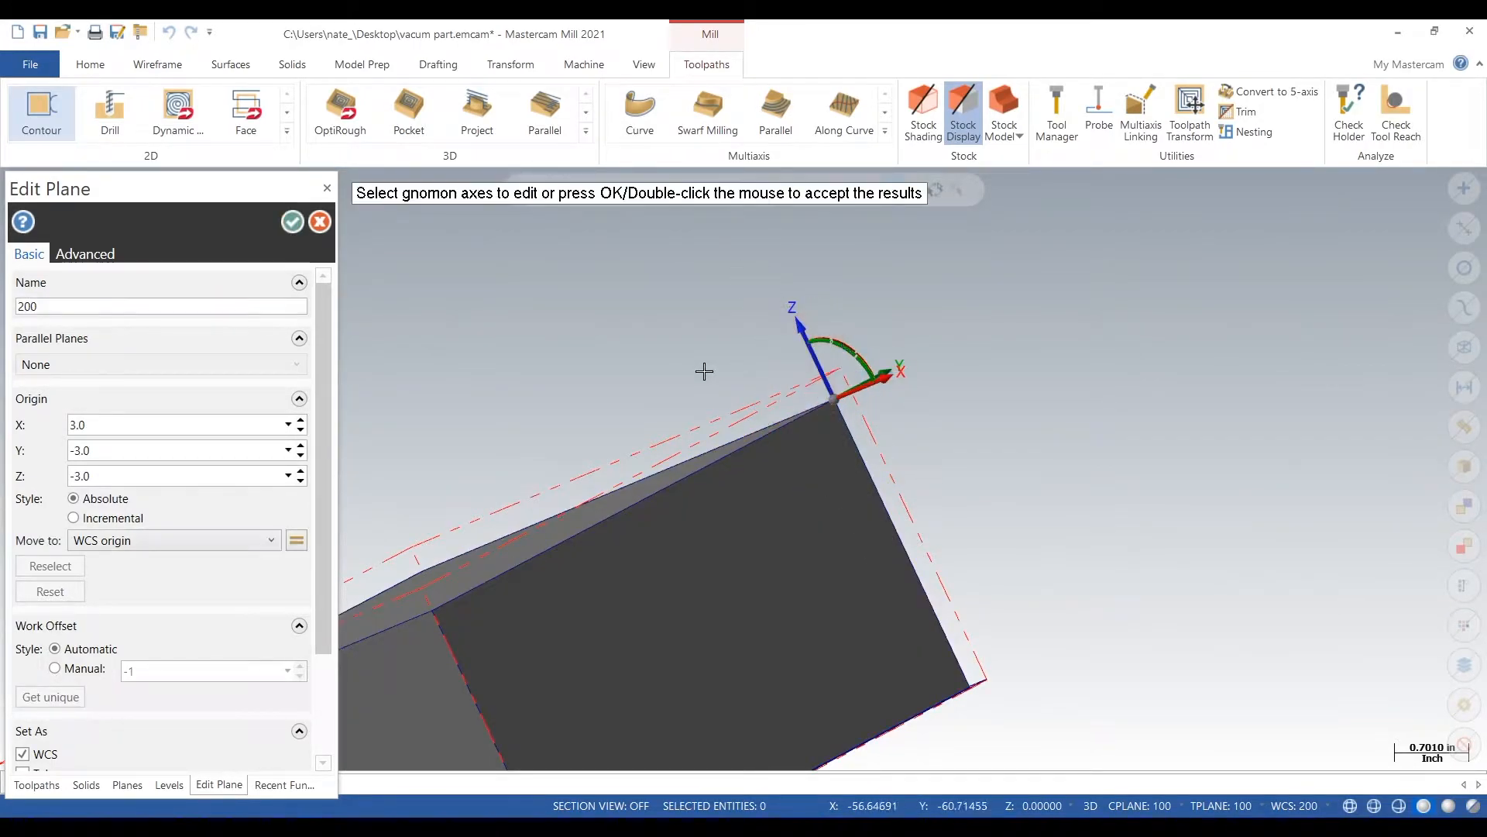
pyautogui.click(292, 222)
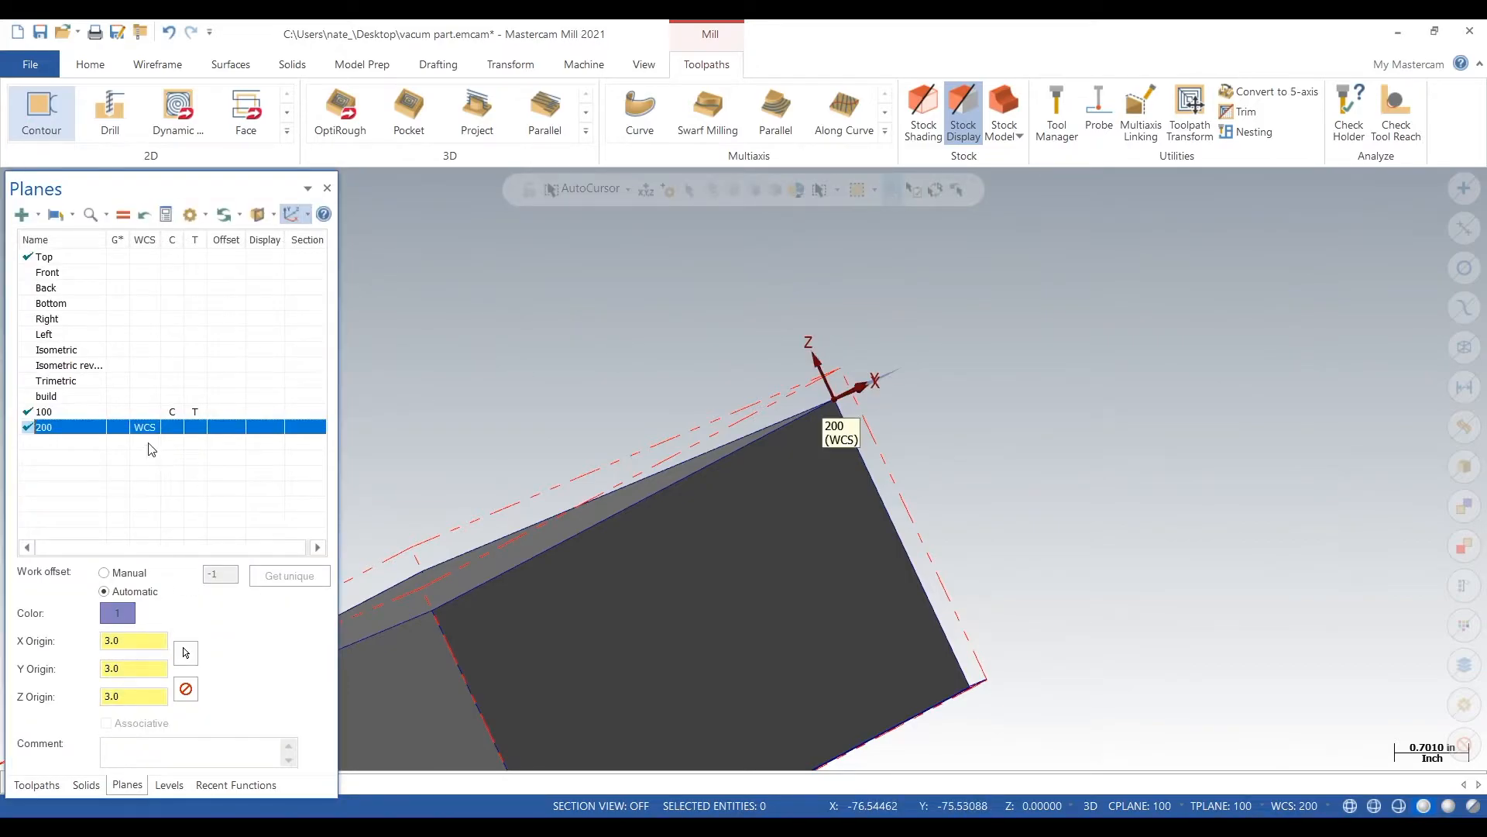
# Step: Make plane 200 the active WCS, construction and tool plane, and set the toolpath insertion point in group 200
pyautogui.click(118, 428)
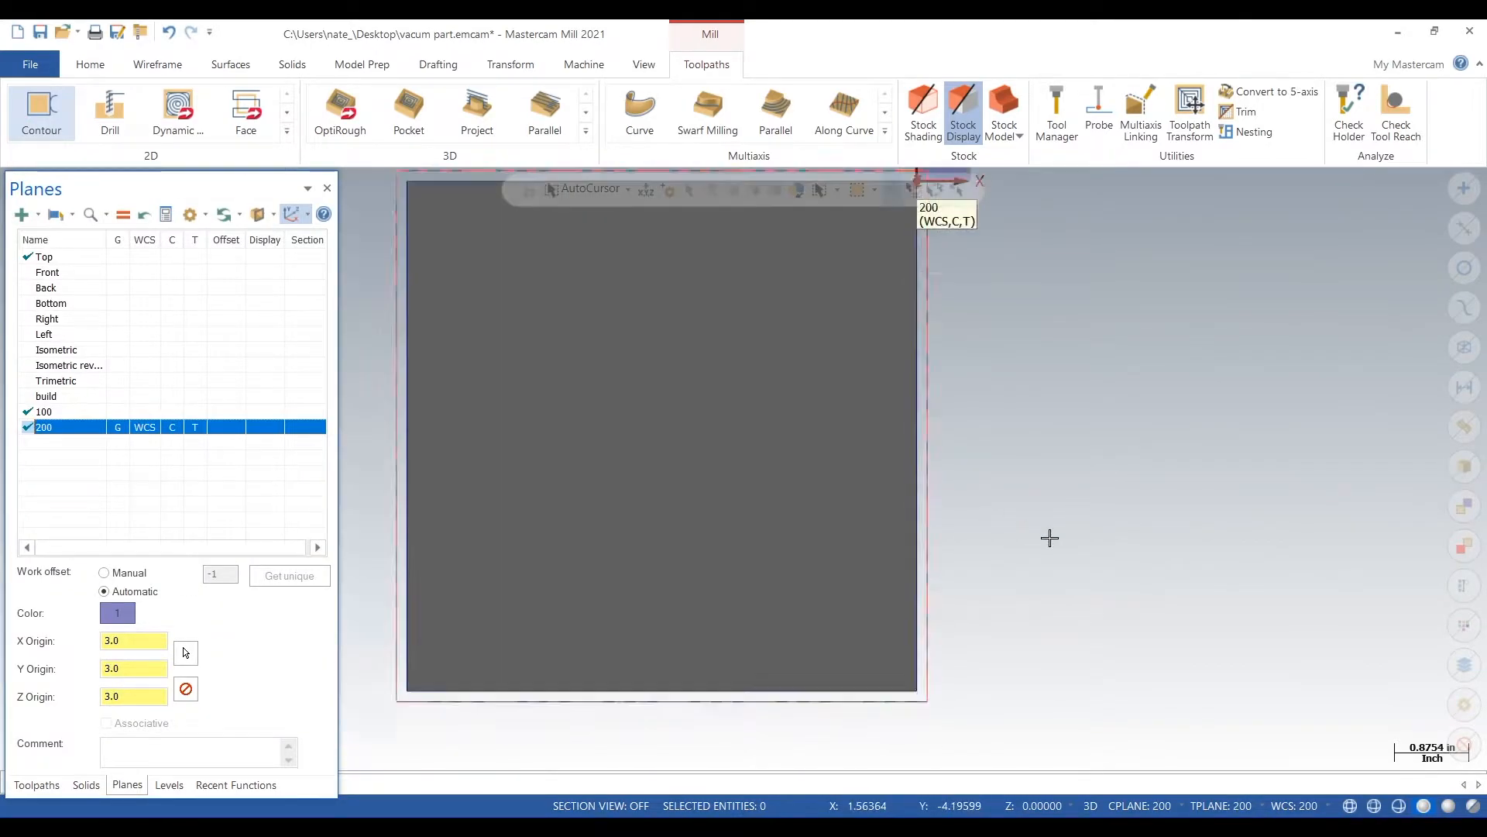
pyautogui.moveTo(816, 391); pyautogui.dragTo(808, 451, button='middle')
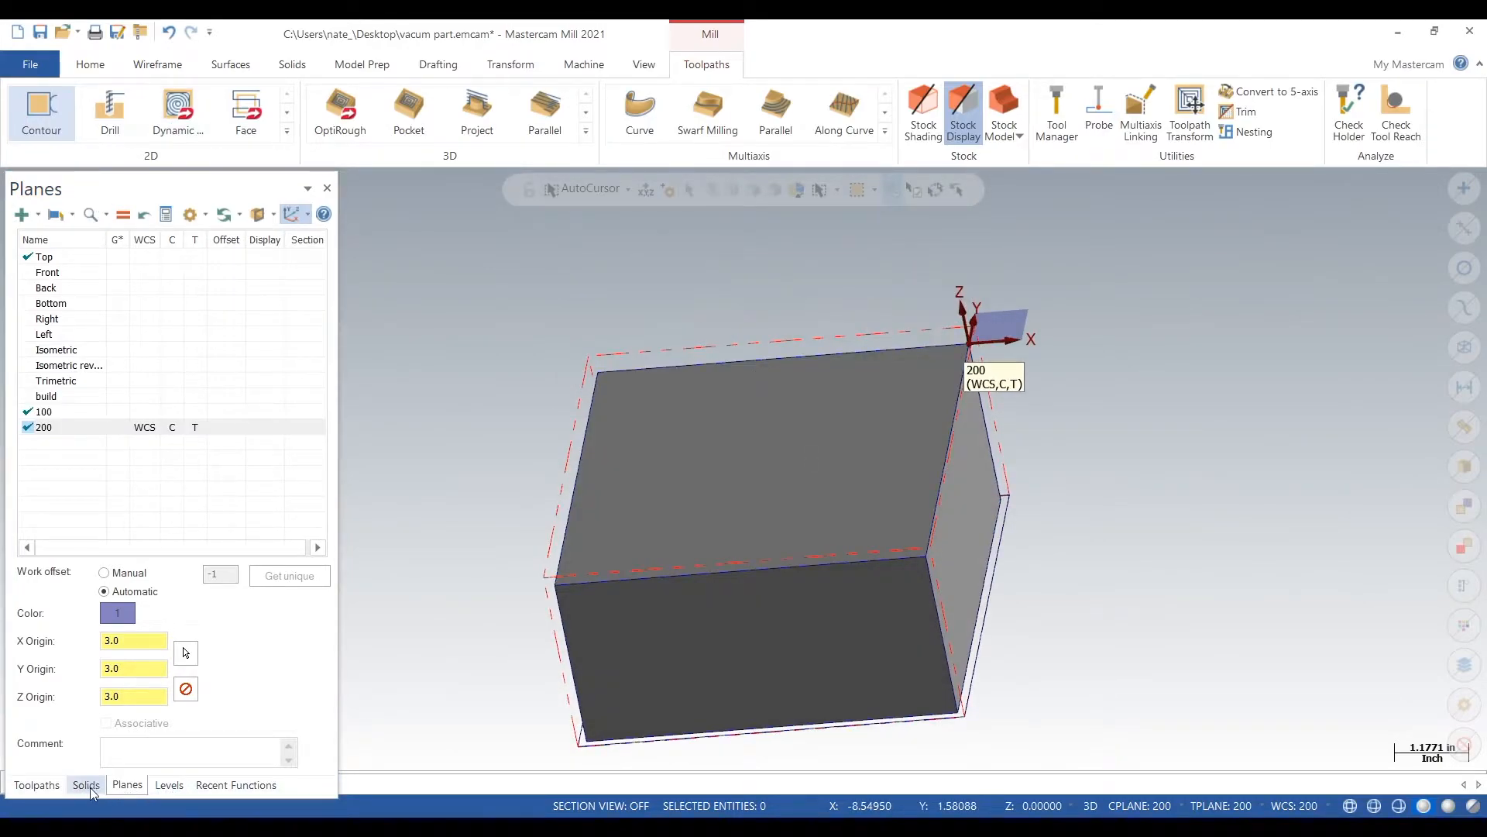
pyautogui.click(54, 786)
pyautogui.click(64, 388)
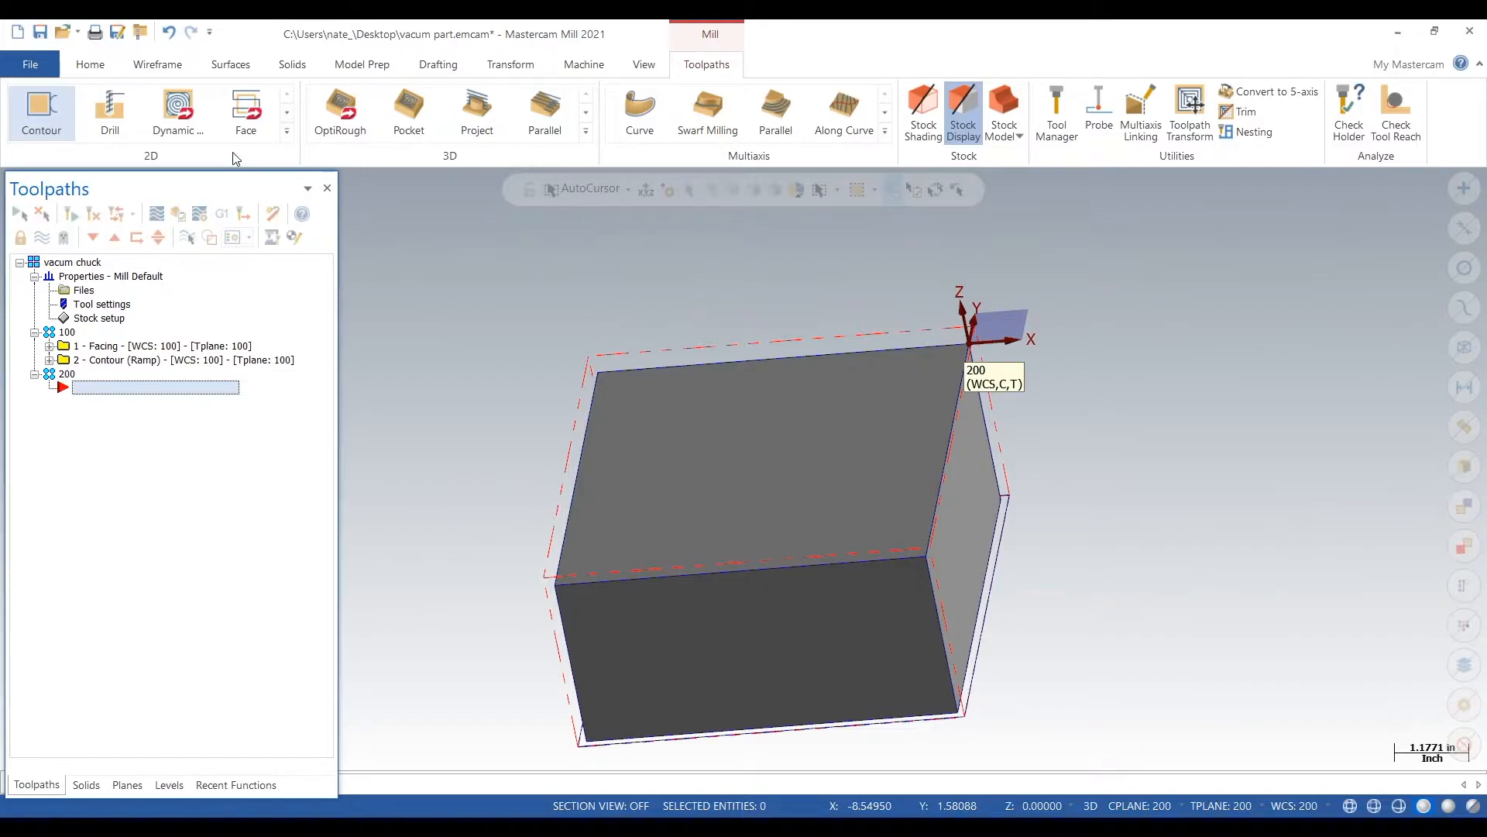
pyautogui.click(177, 106)
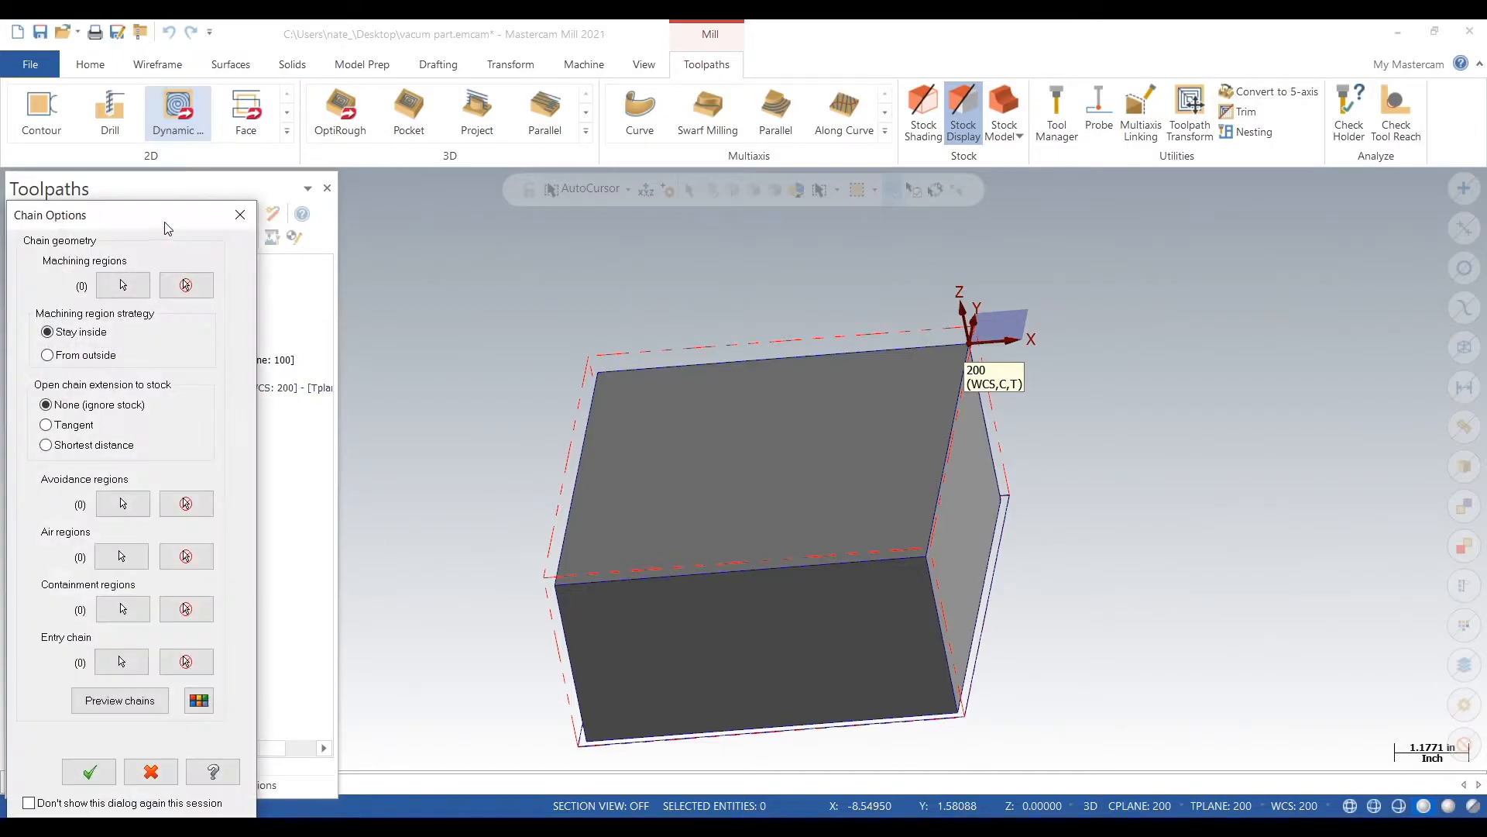
pyautogui.click(241, 215)
pyautogui.click(895, 477)
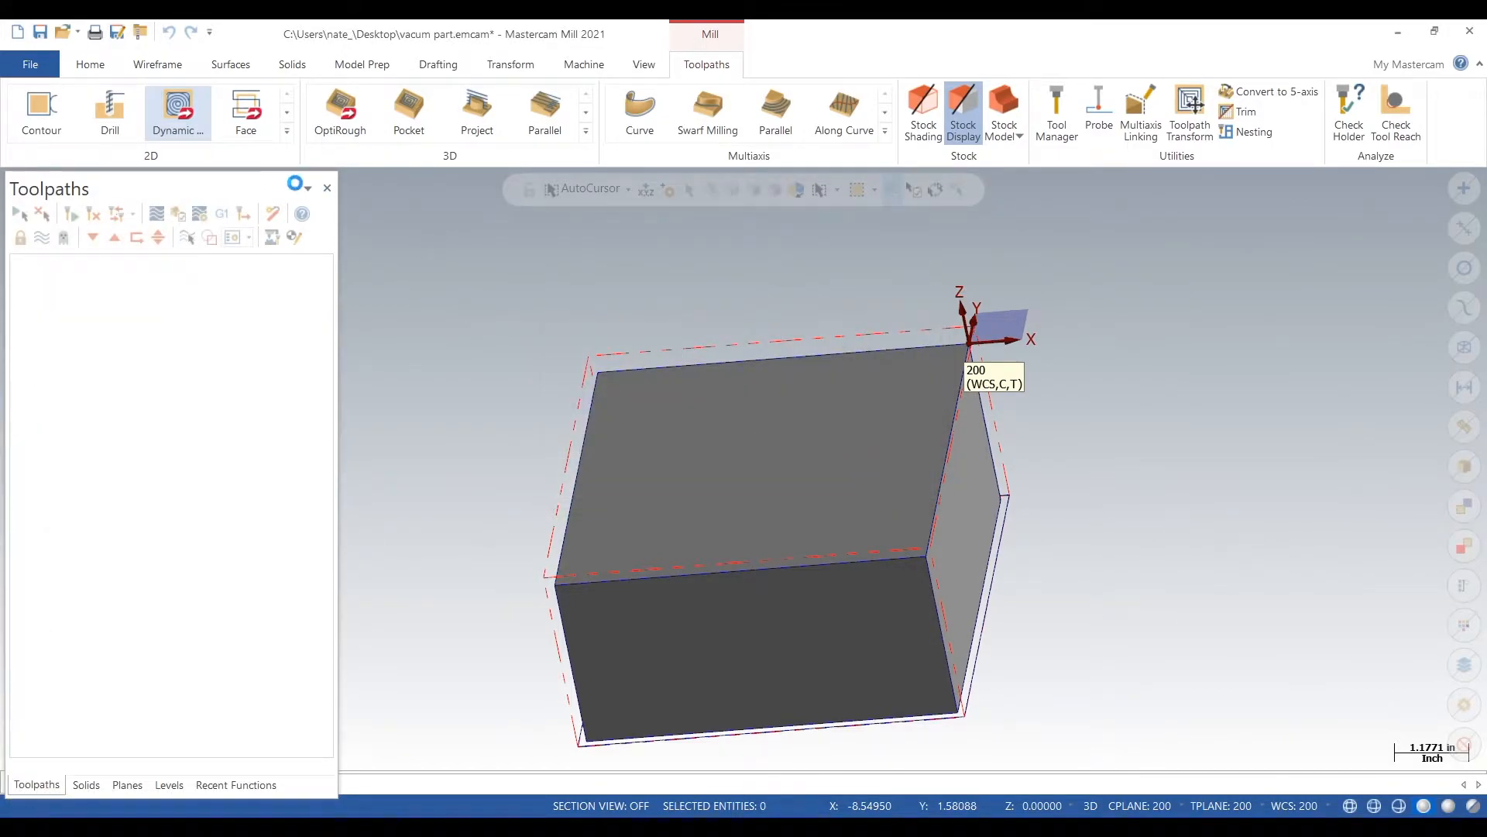
# Step: Start a 2D Dynamic Peel Mill toolpath in group 200, chaining the two opposite X-direction edges of the block's underside as single entities
pyautogui.click(288, 134)
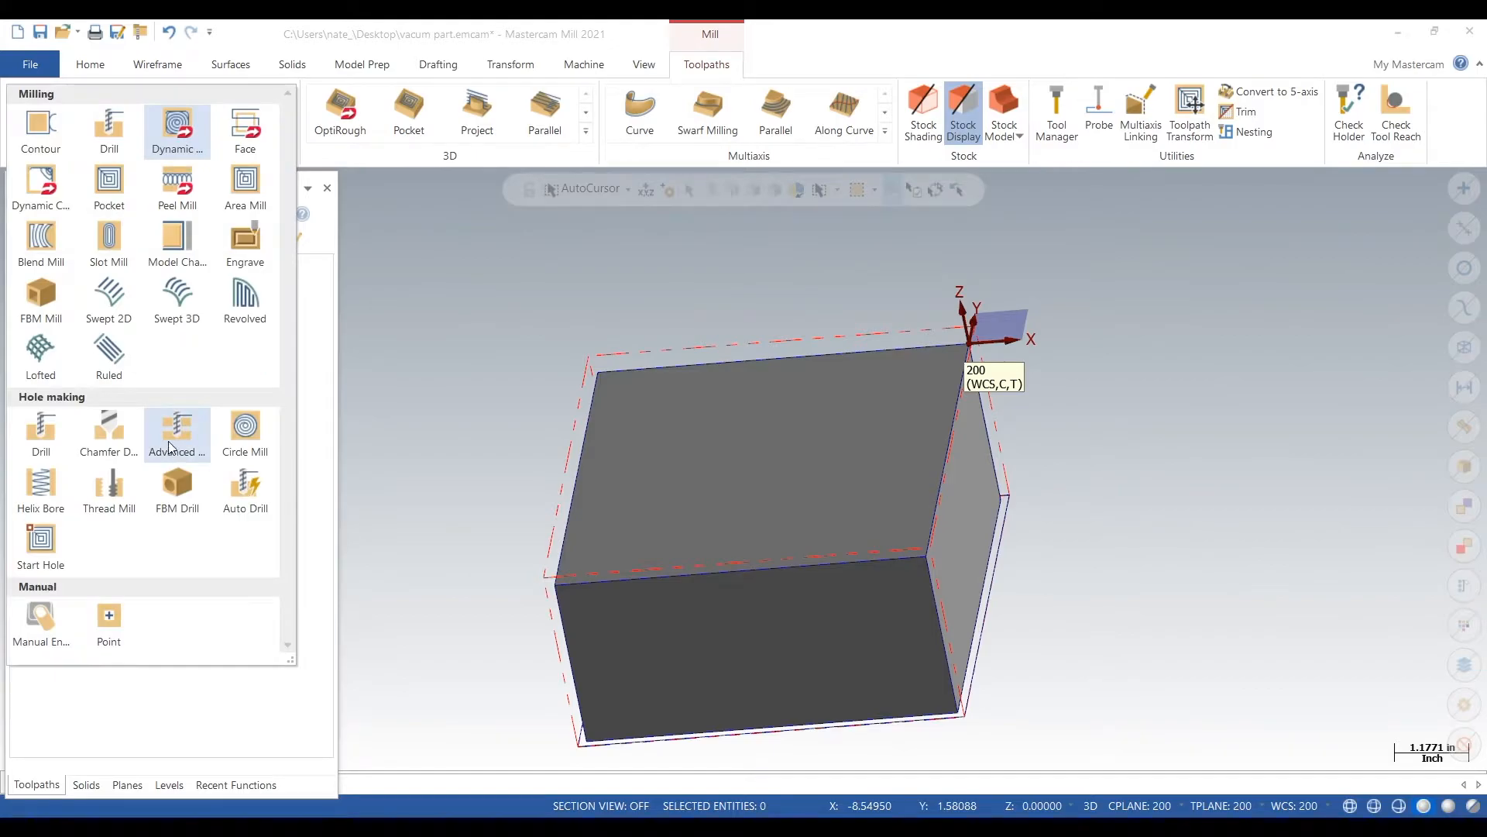
pyautogui.click(175, 189)
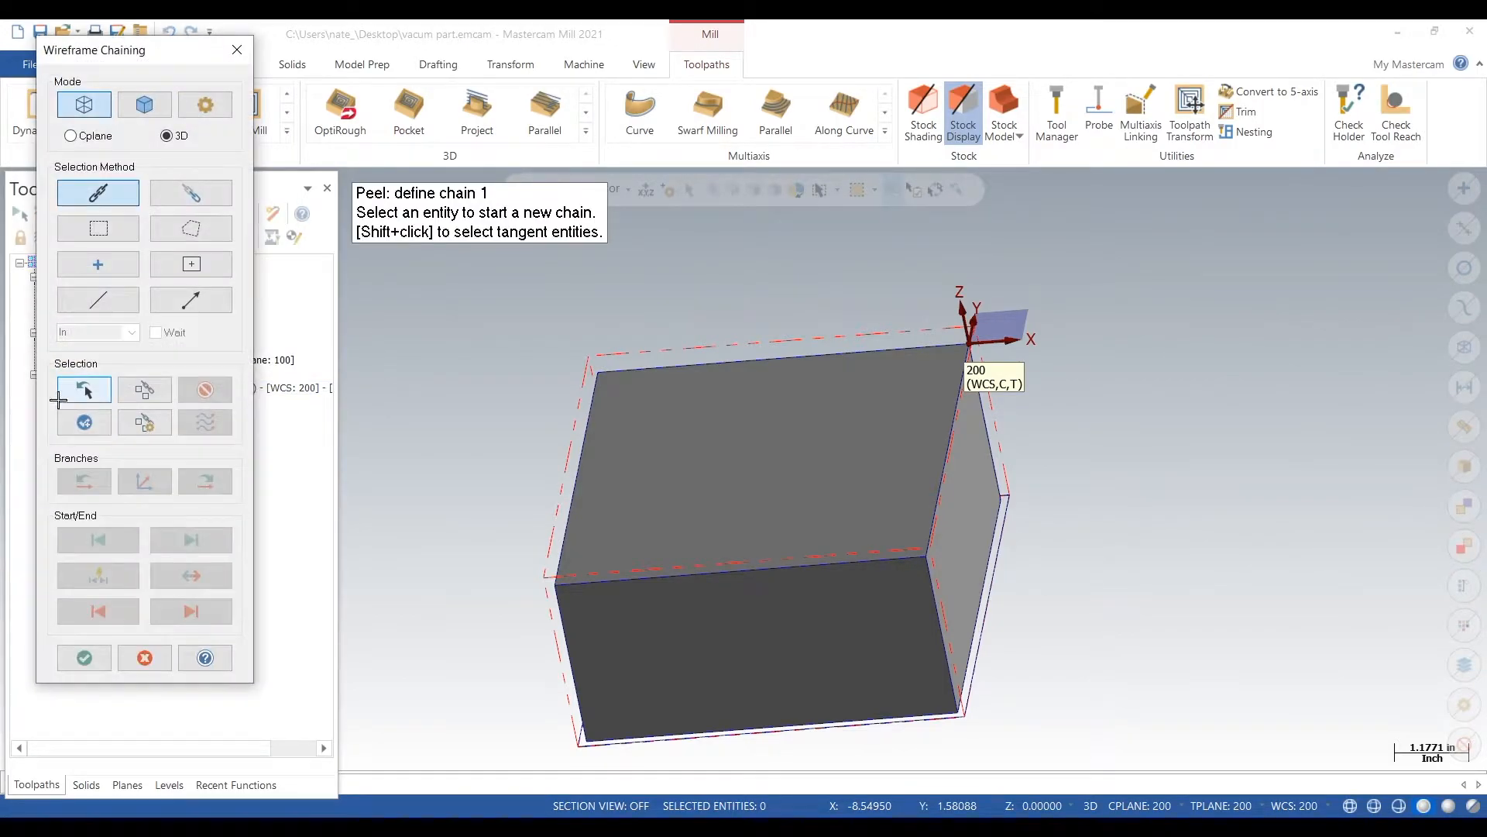
pyautogui.click(86, 300)
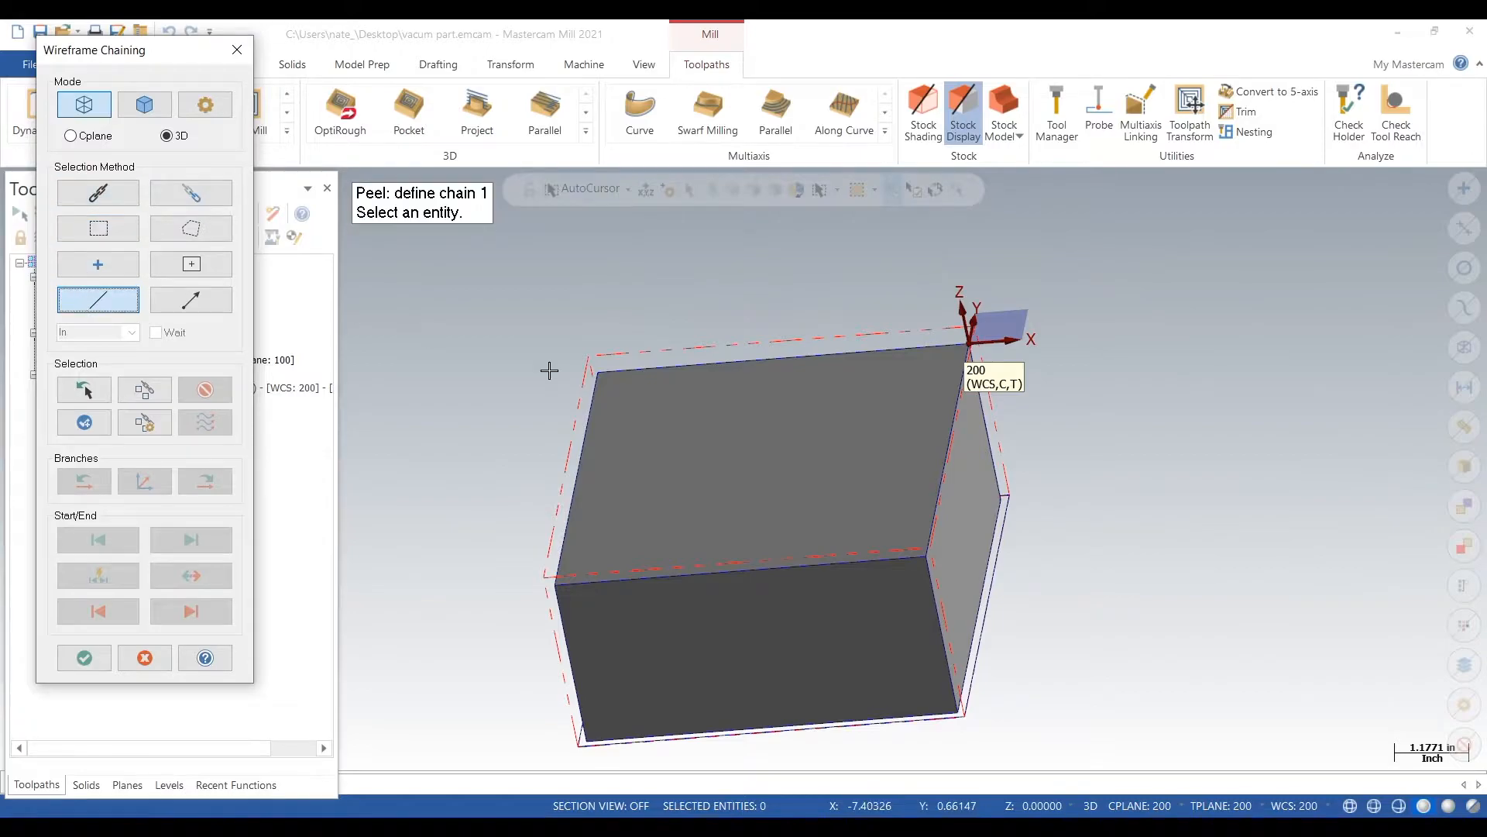
pyautogui.click(737, 358)
pyautogui.click(720, 569)
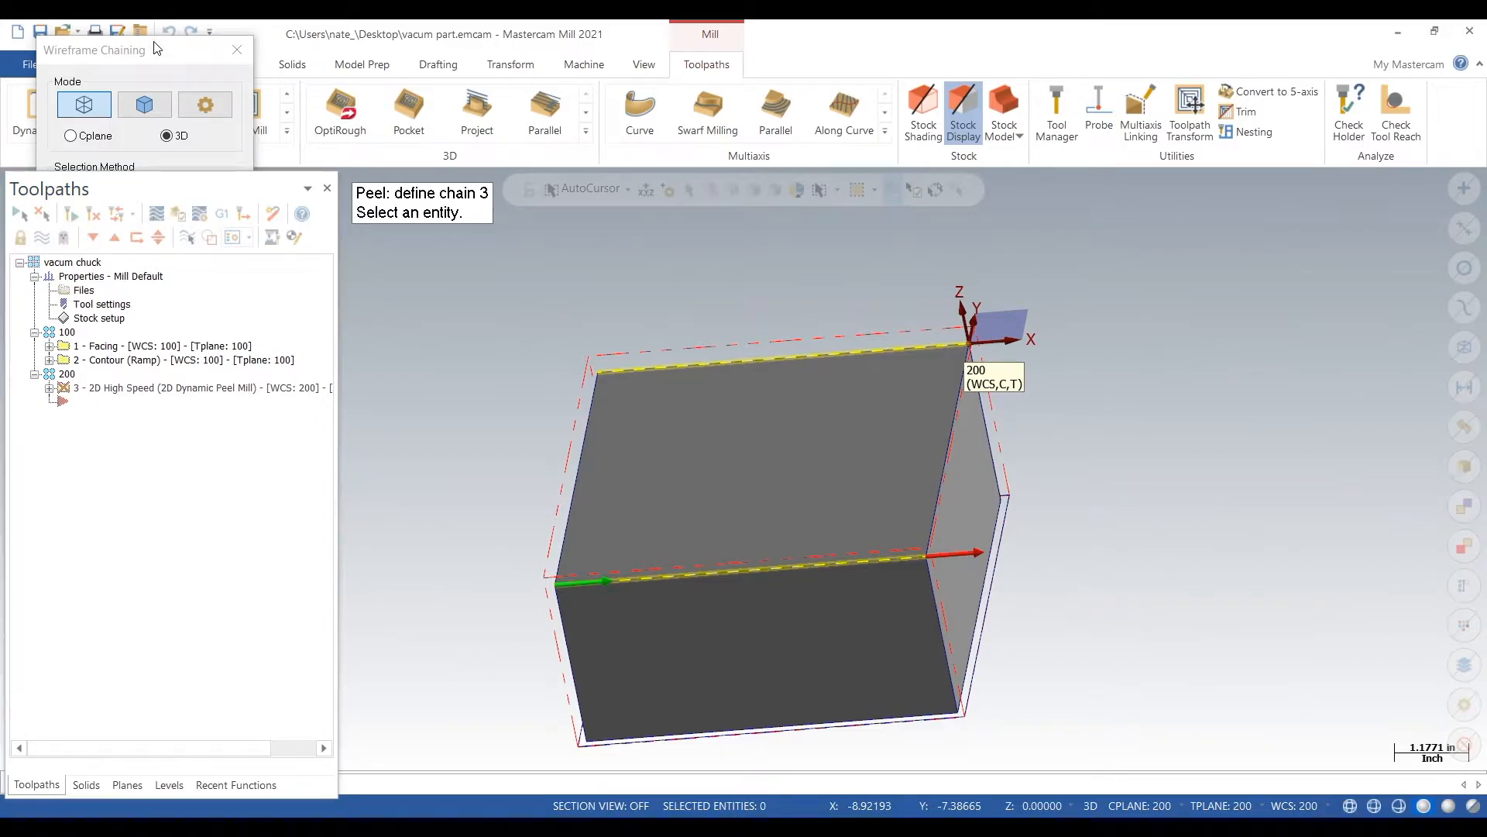
pyautogui.click(78, 658)
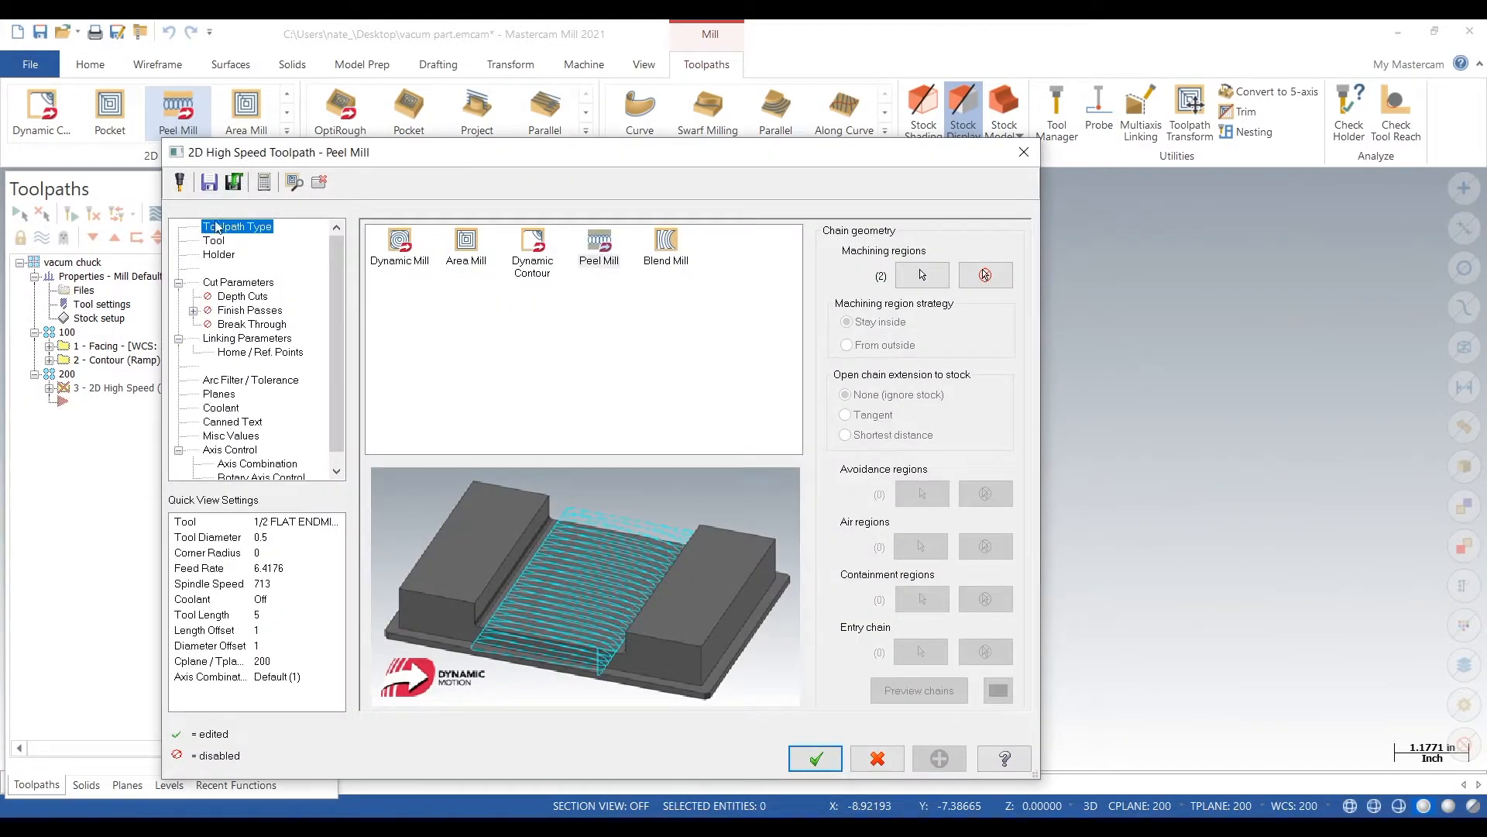
# Step: Filter the tool library for the peel mill toolpath to show only flat end mills
pyautogui.click(213, 243)
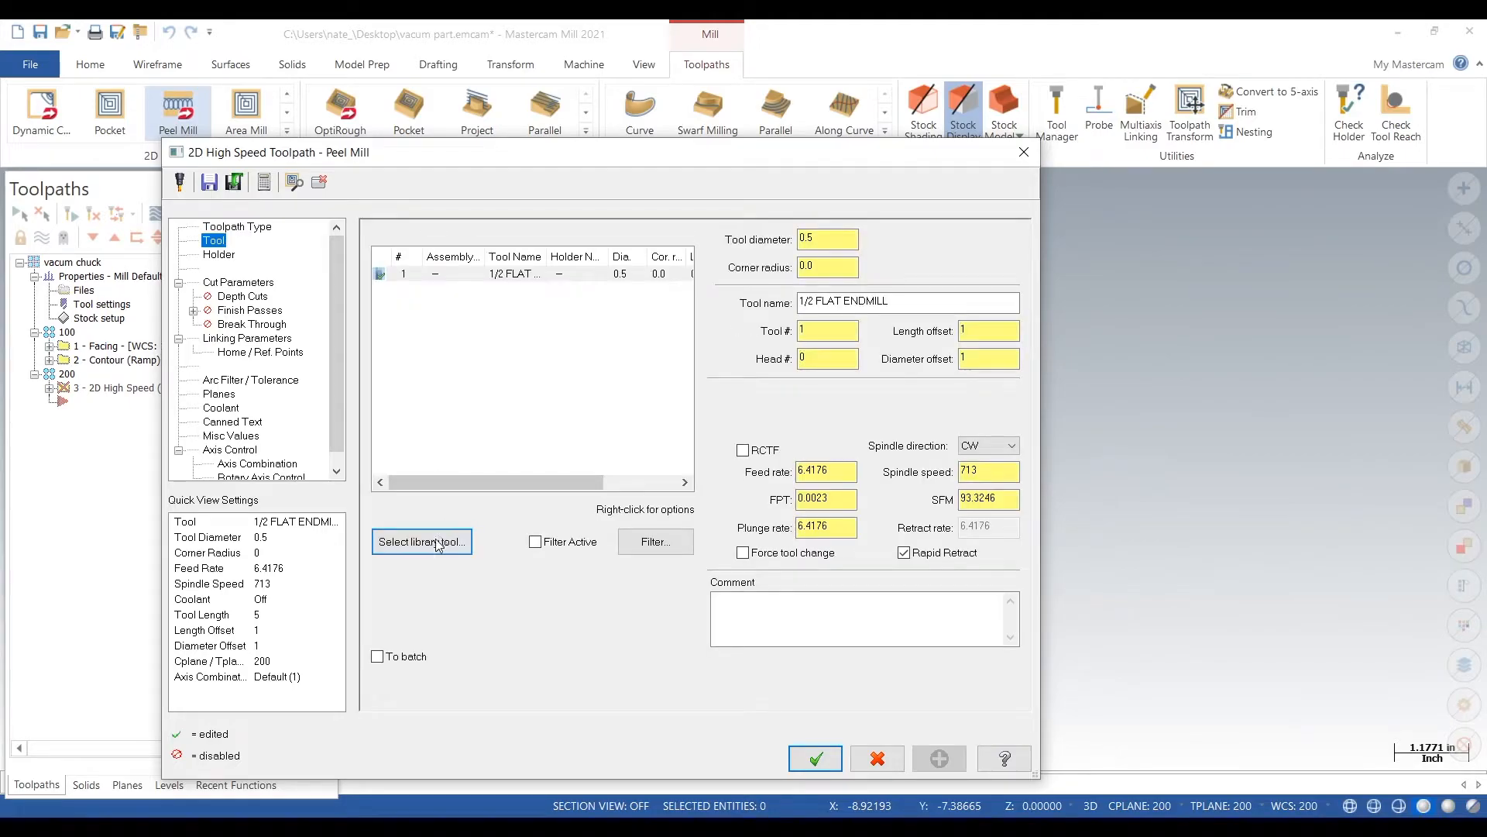
pyautogui.click(426, 543)
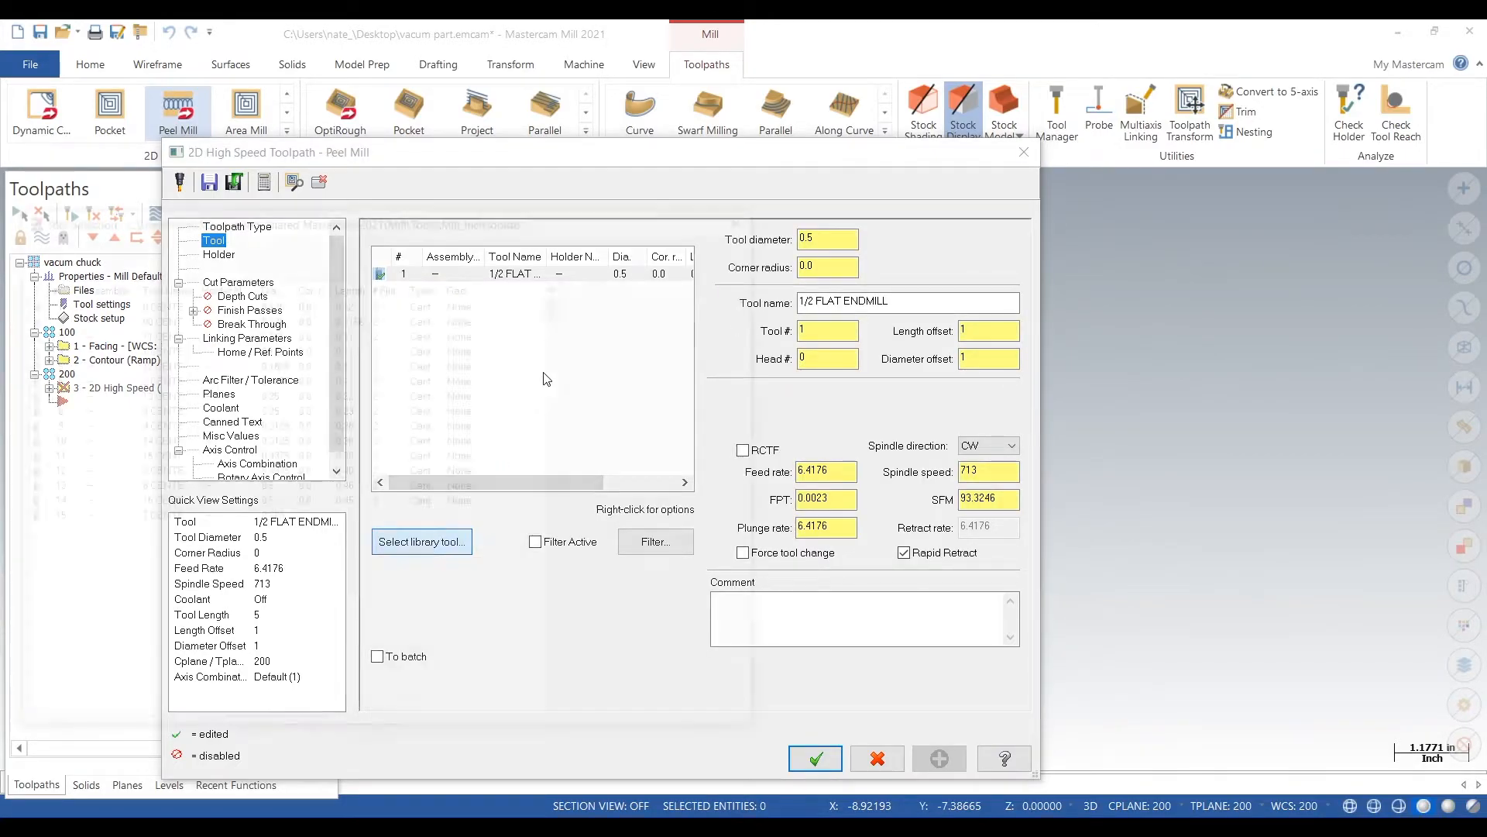
pyautogui.click(625, 354)
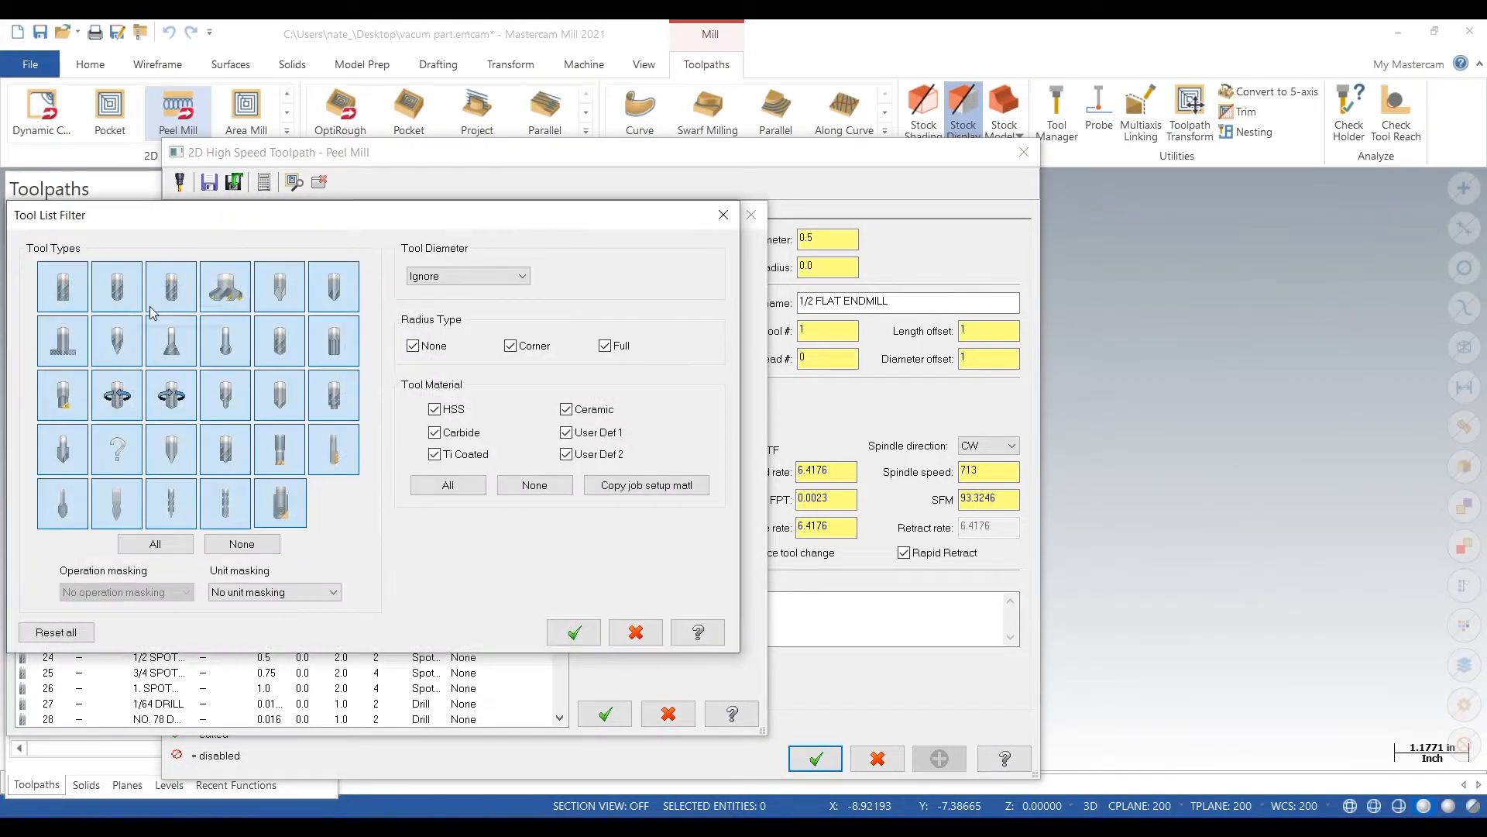
pyautogui.click(224, 544)
pyautogui.click(58, 281)
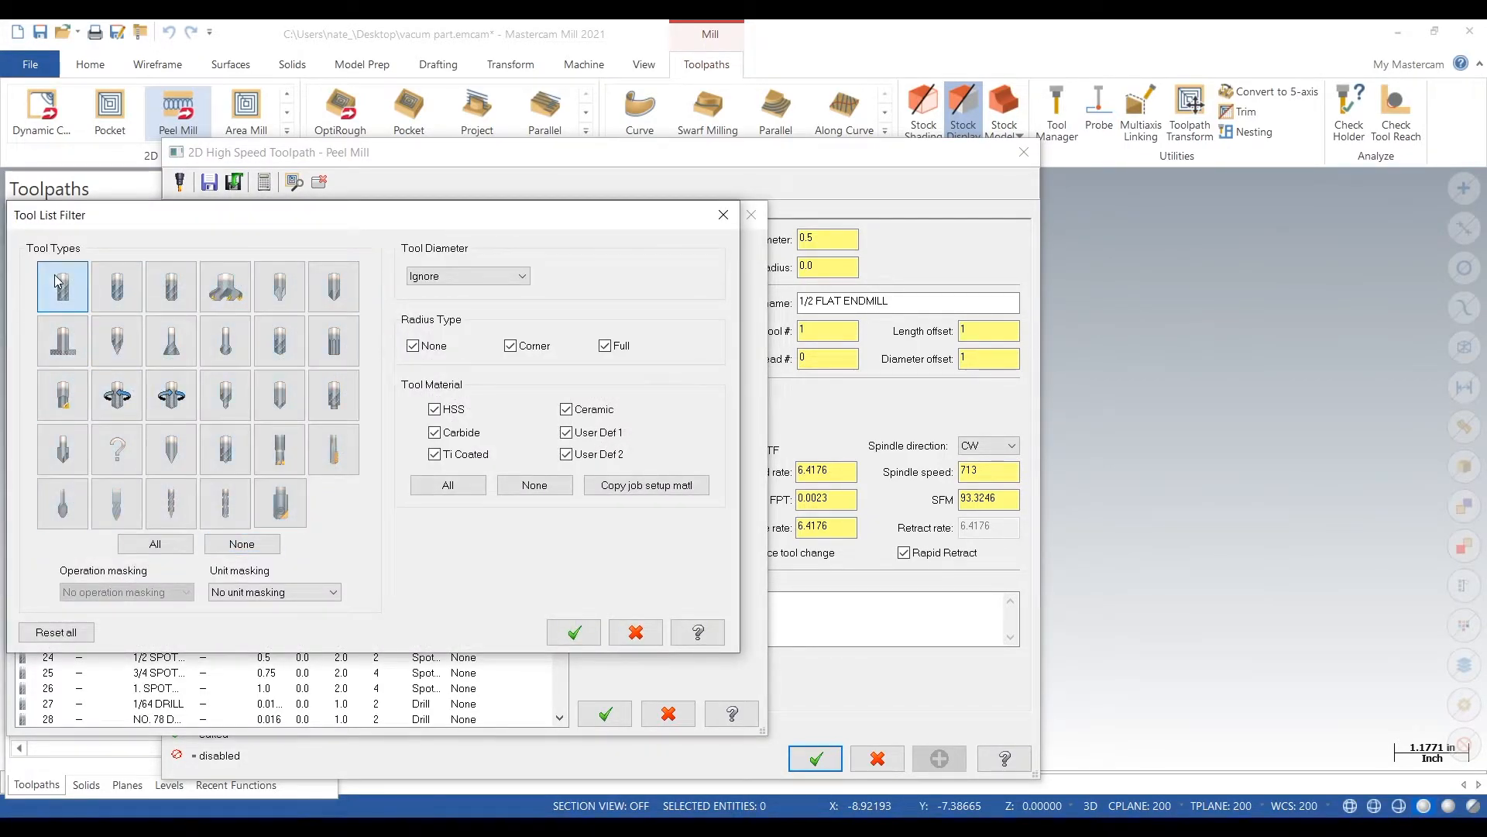
# Step: Add the 1/2 flat endmill from the filtered tool library and set its tool number, length offset and diameter offset to 1
pyautogui.click(574, 631)
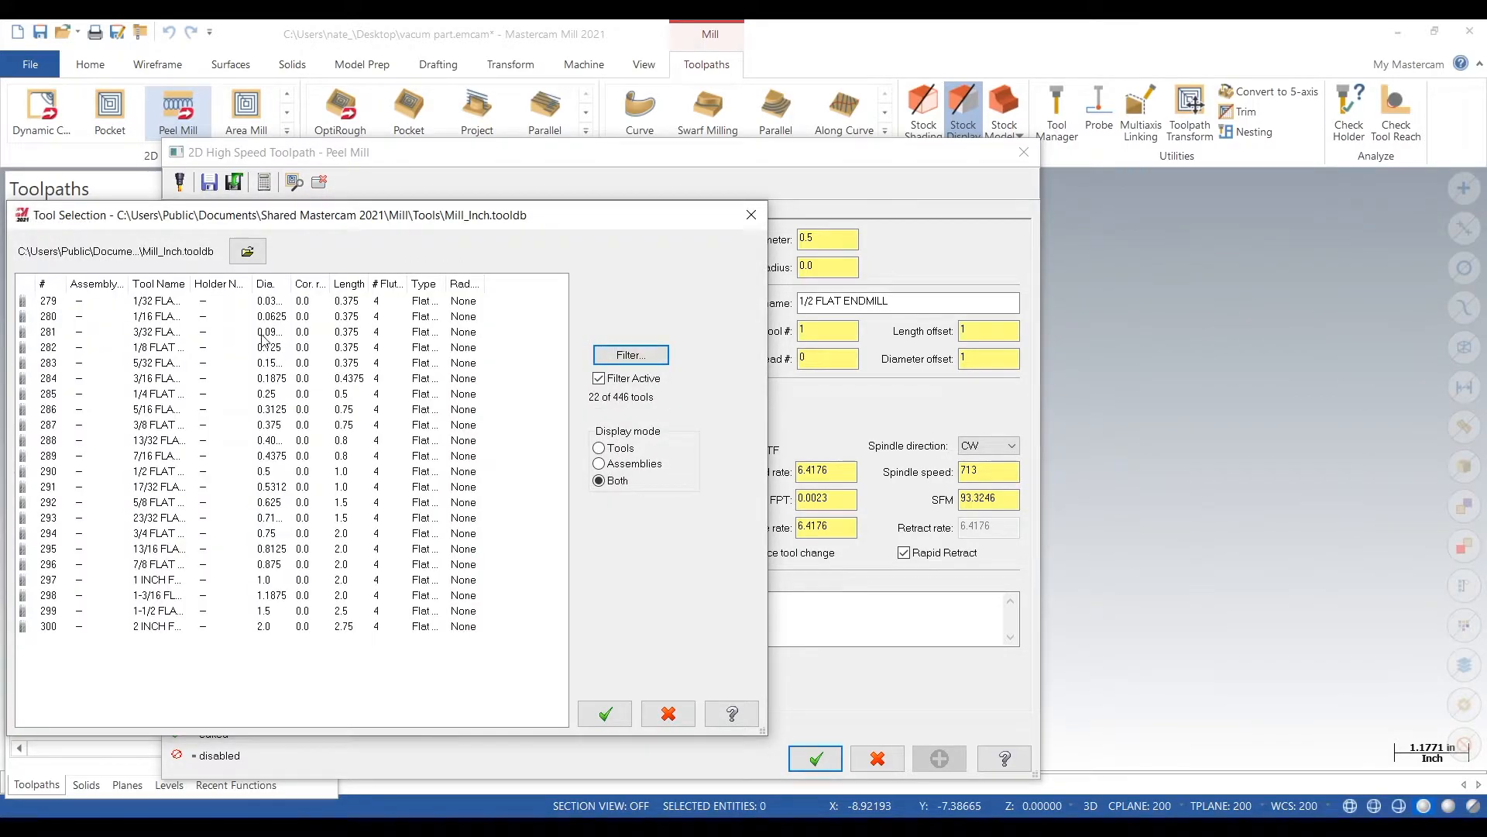
pyautogui.doubleClick(266, 474)
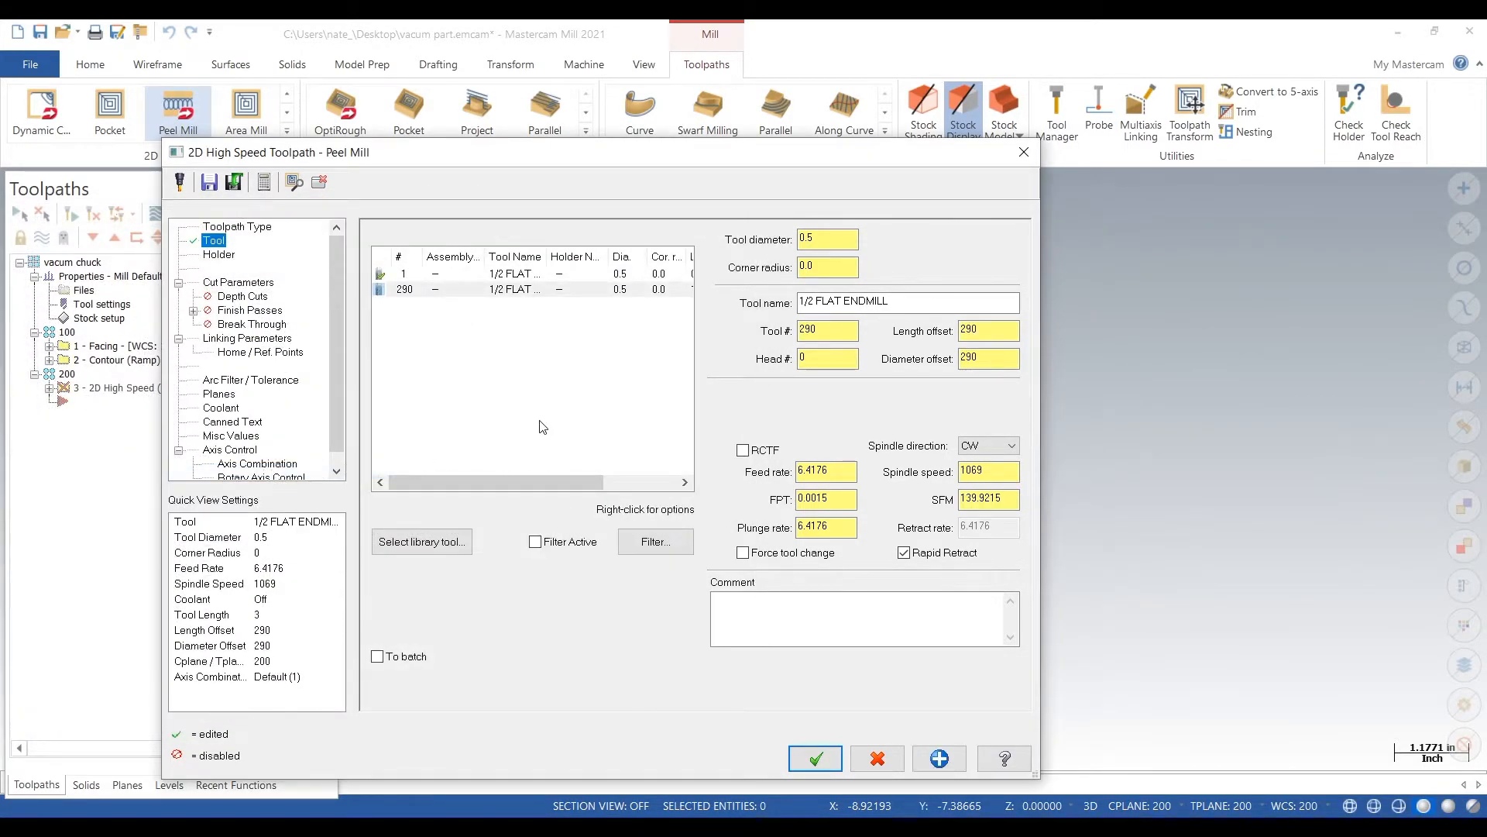
pyautogui.rightClick(497, 292)
pyautogui.click(527, 336)
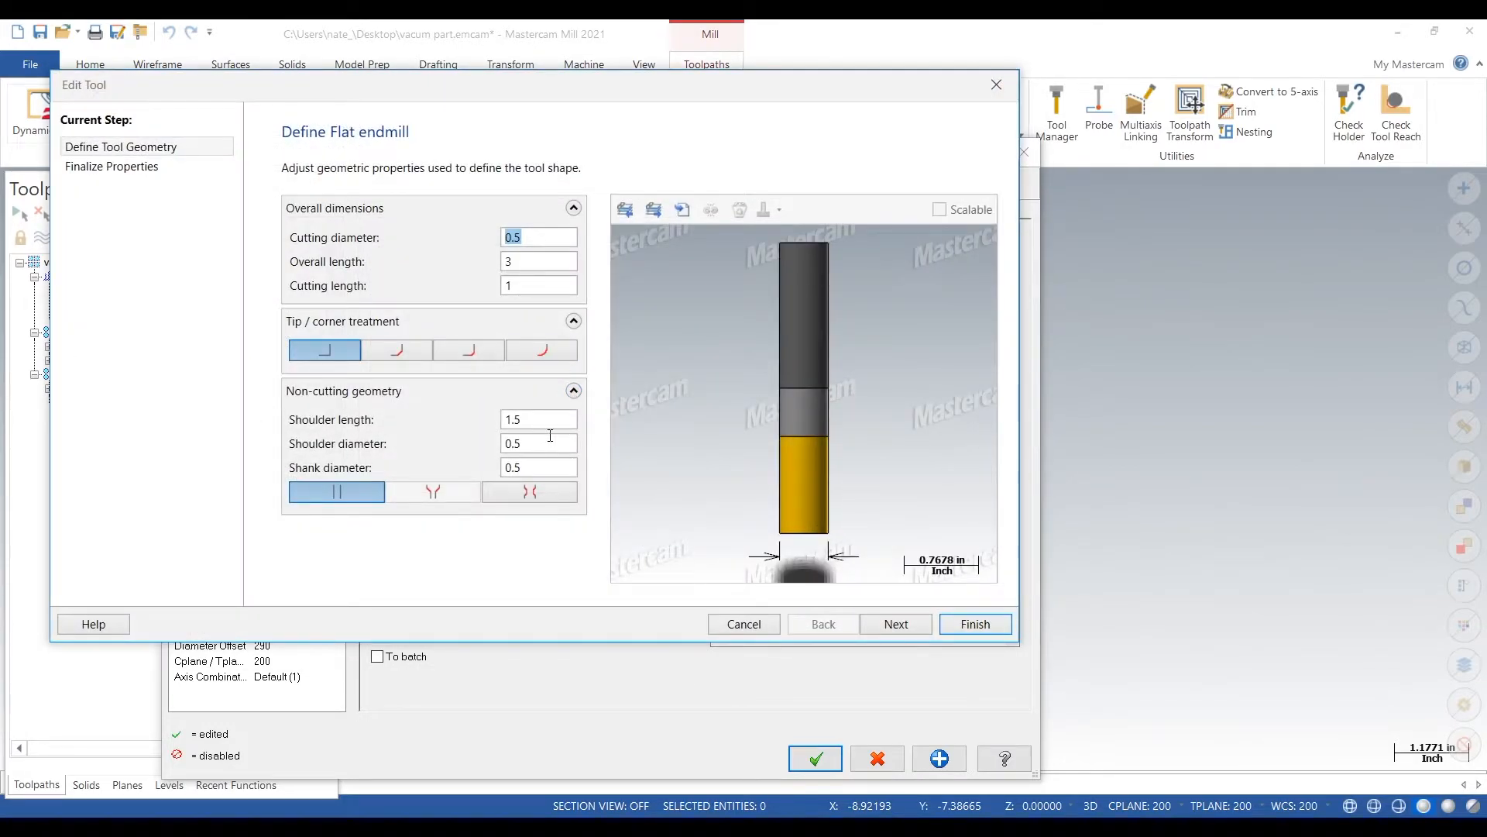
pyautogui.click(538, 261)
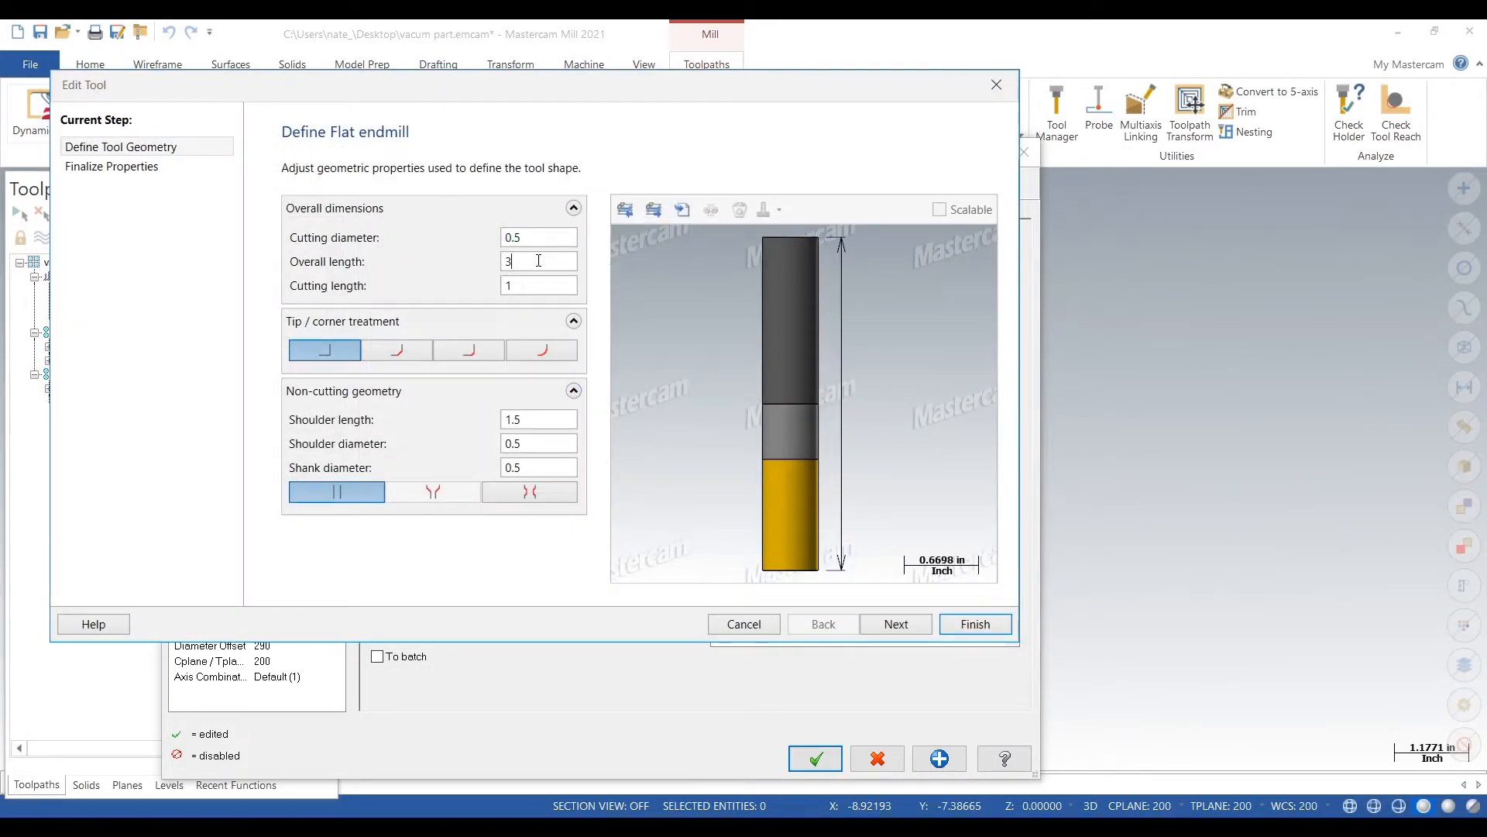
pyautogui.click(913, 622)
pyautogui.write('1')
pyautogui.press('Tab')
pyautogui.press('Tab')
pyautogui.press('Tab')
pyautogui.press('Tab')
pyautogui.press('Tab')
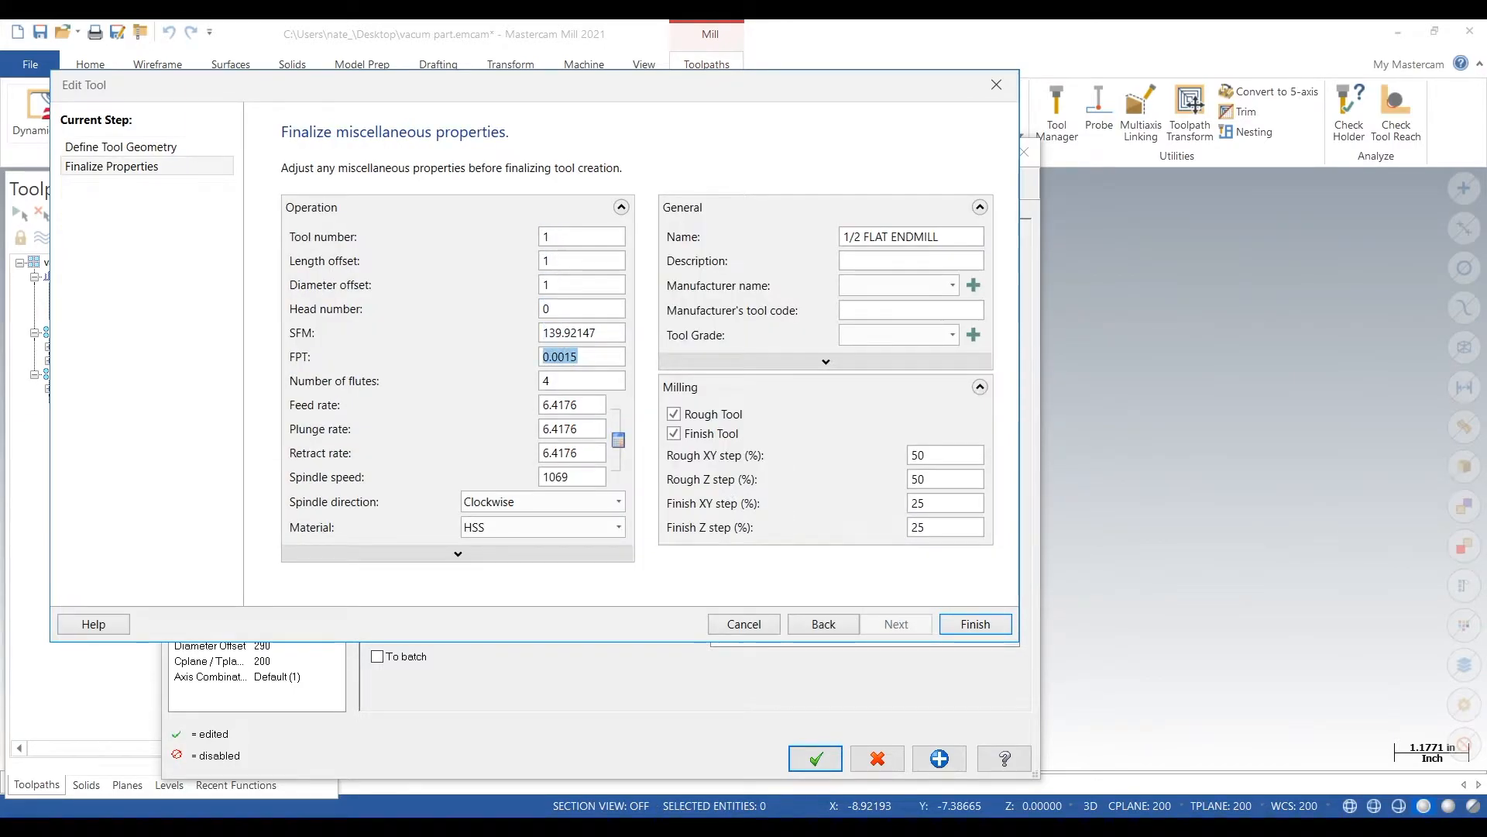
# Step: Switch to the Easy Speeds and Feeds aluminum milling calculator in the browser and enter 1200 SFM and 0.005 IPT for the 0.5-inch tool
pyautogui.click(662, 815)
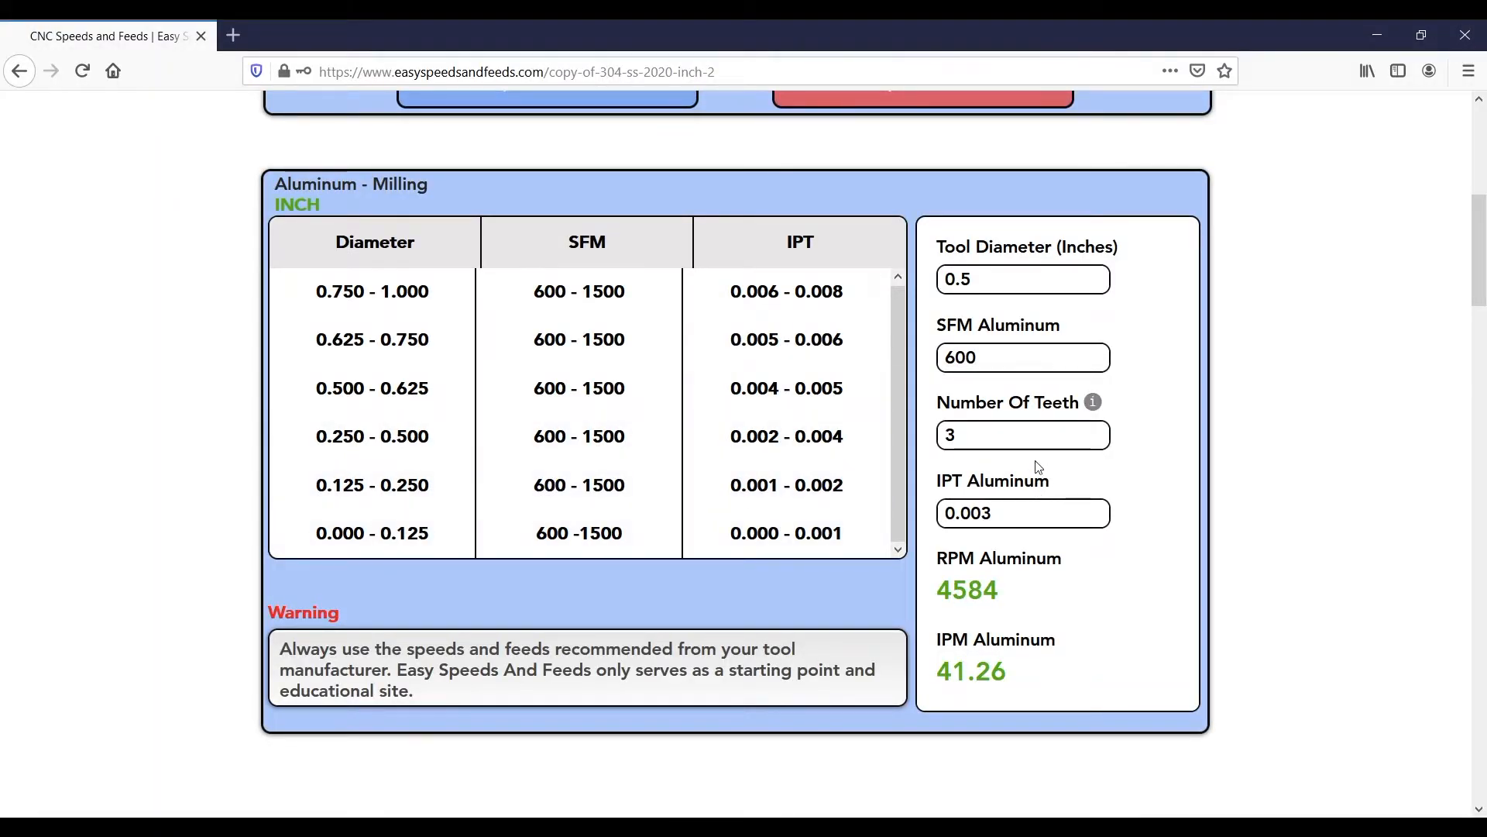
pyautogui.moveTo(1017, 362); pyautogui.dragTo(913, 380)
pyautogui.write('900')
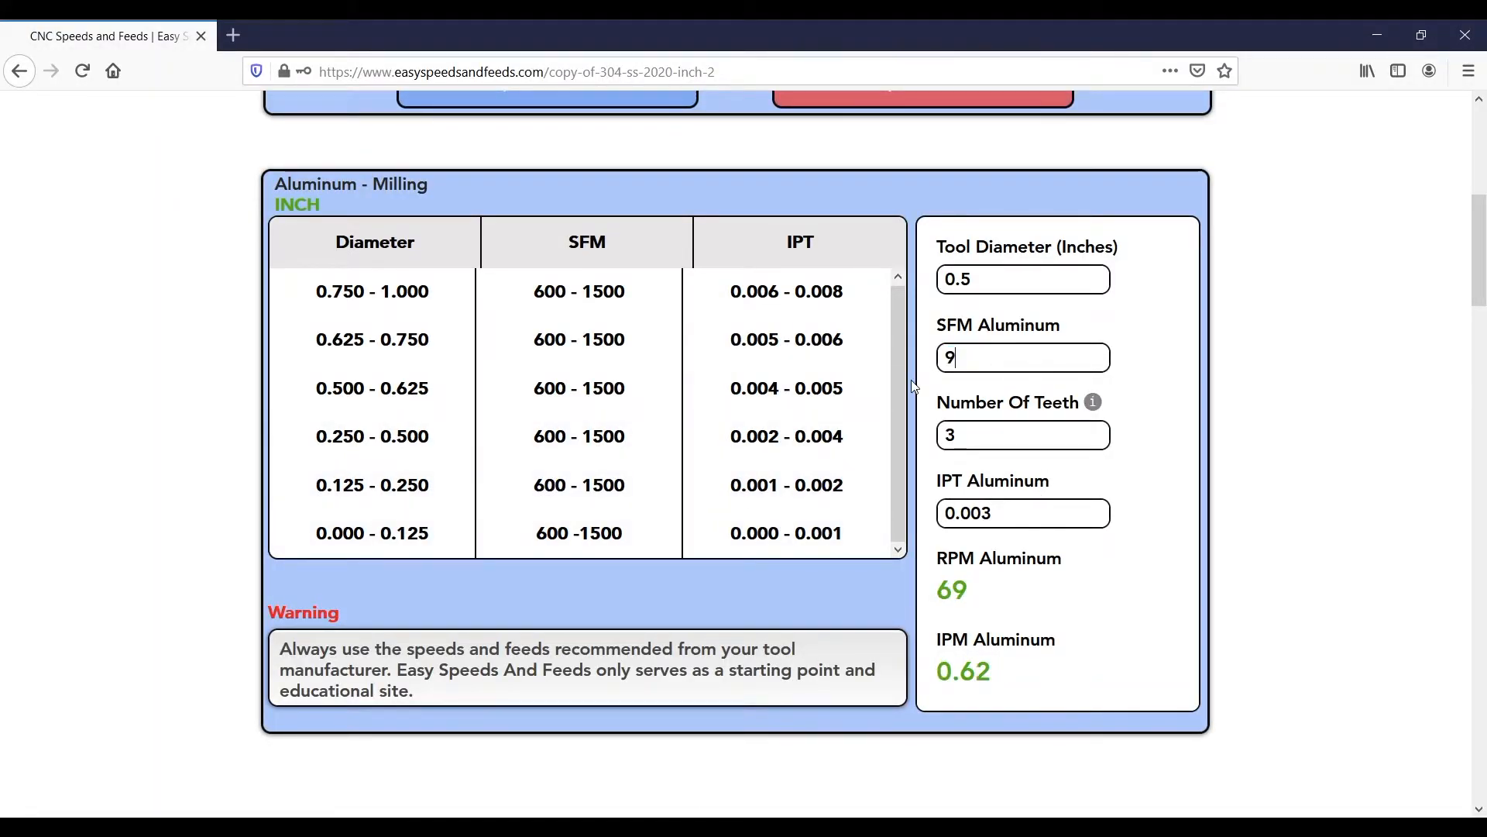
pyautogui.press('BackSpace')
pyautogui.press('BackSpace')
pyautogui.press('BackSpace')
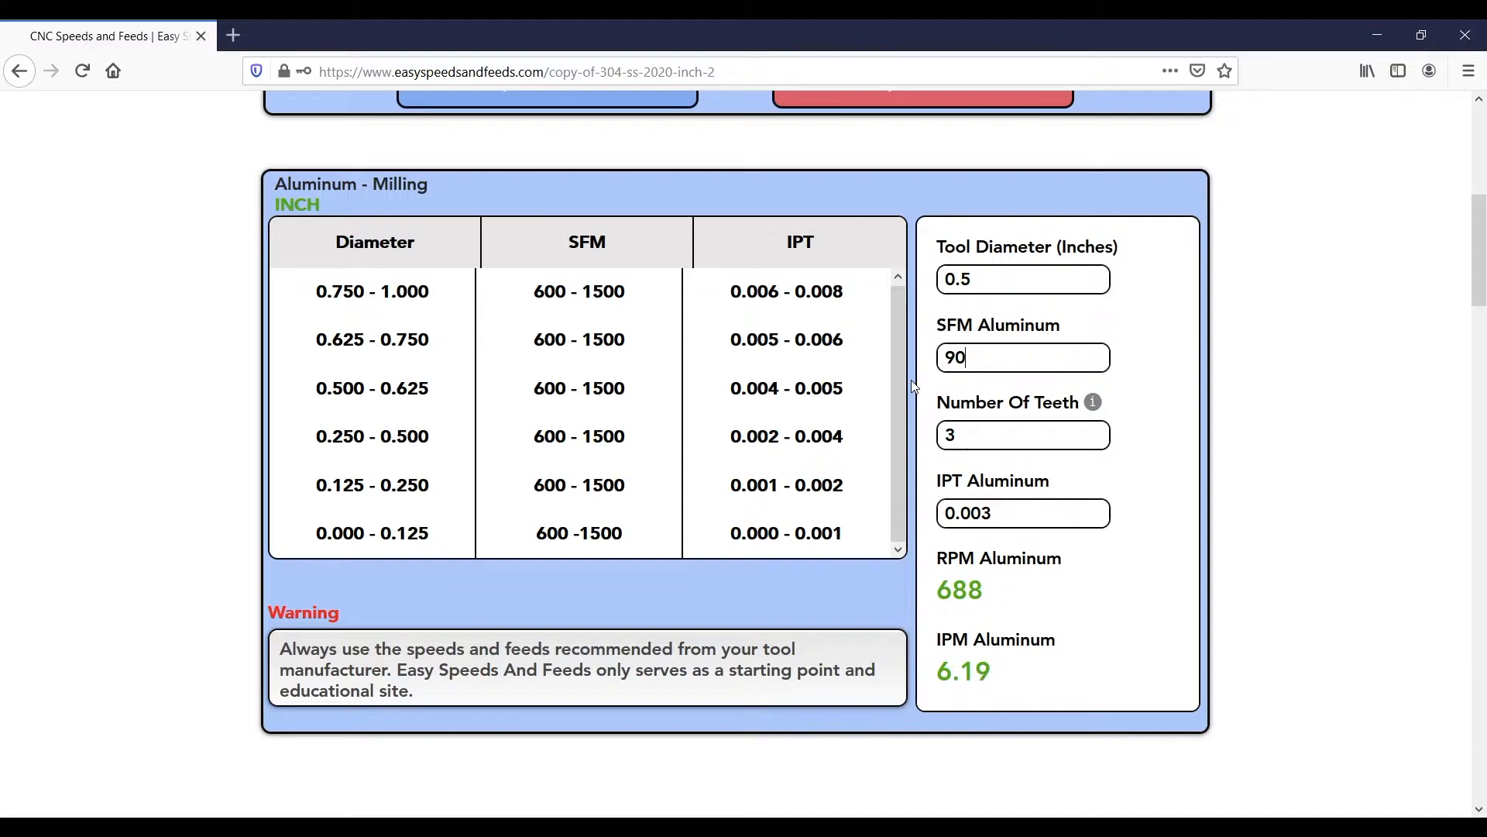
pyautogui.write('1200')
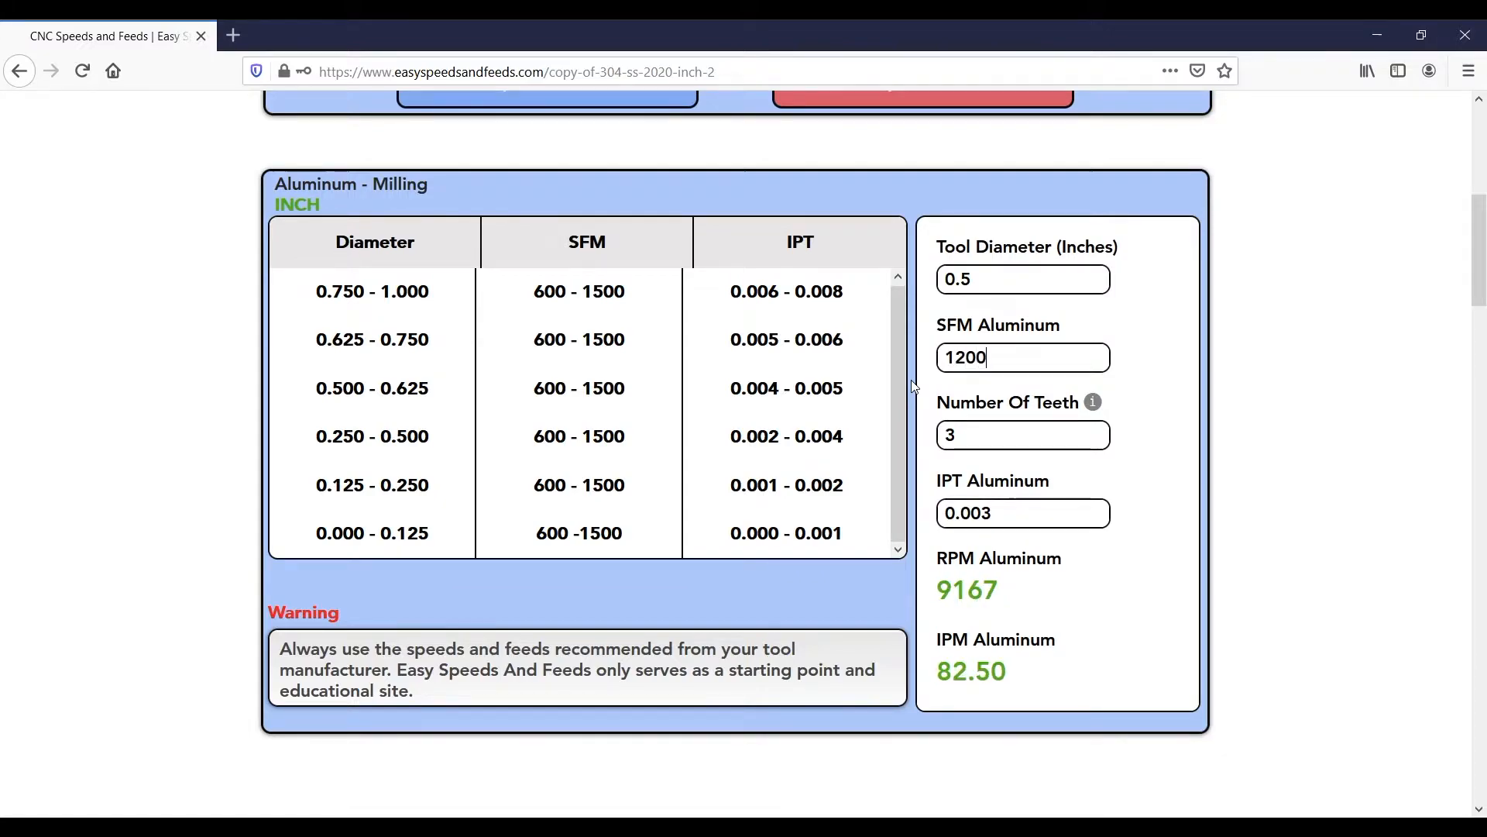
pyautogui.doubleClick(1026, 507)
pyautogui.write('0.005')
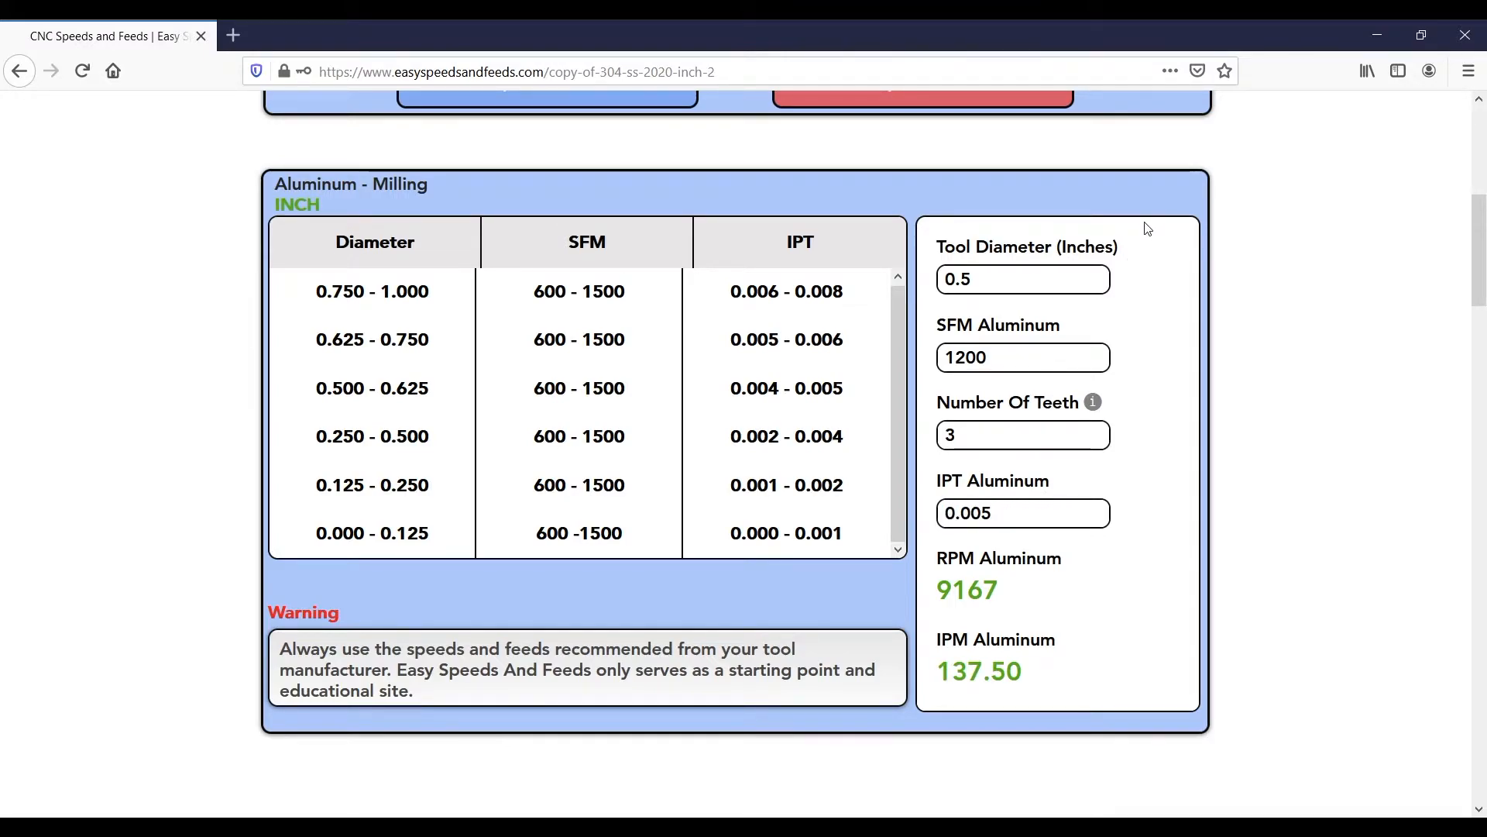
pyautogui.click(990, 279)
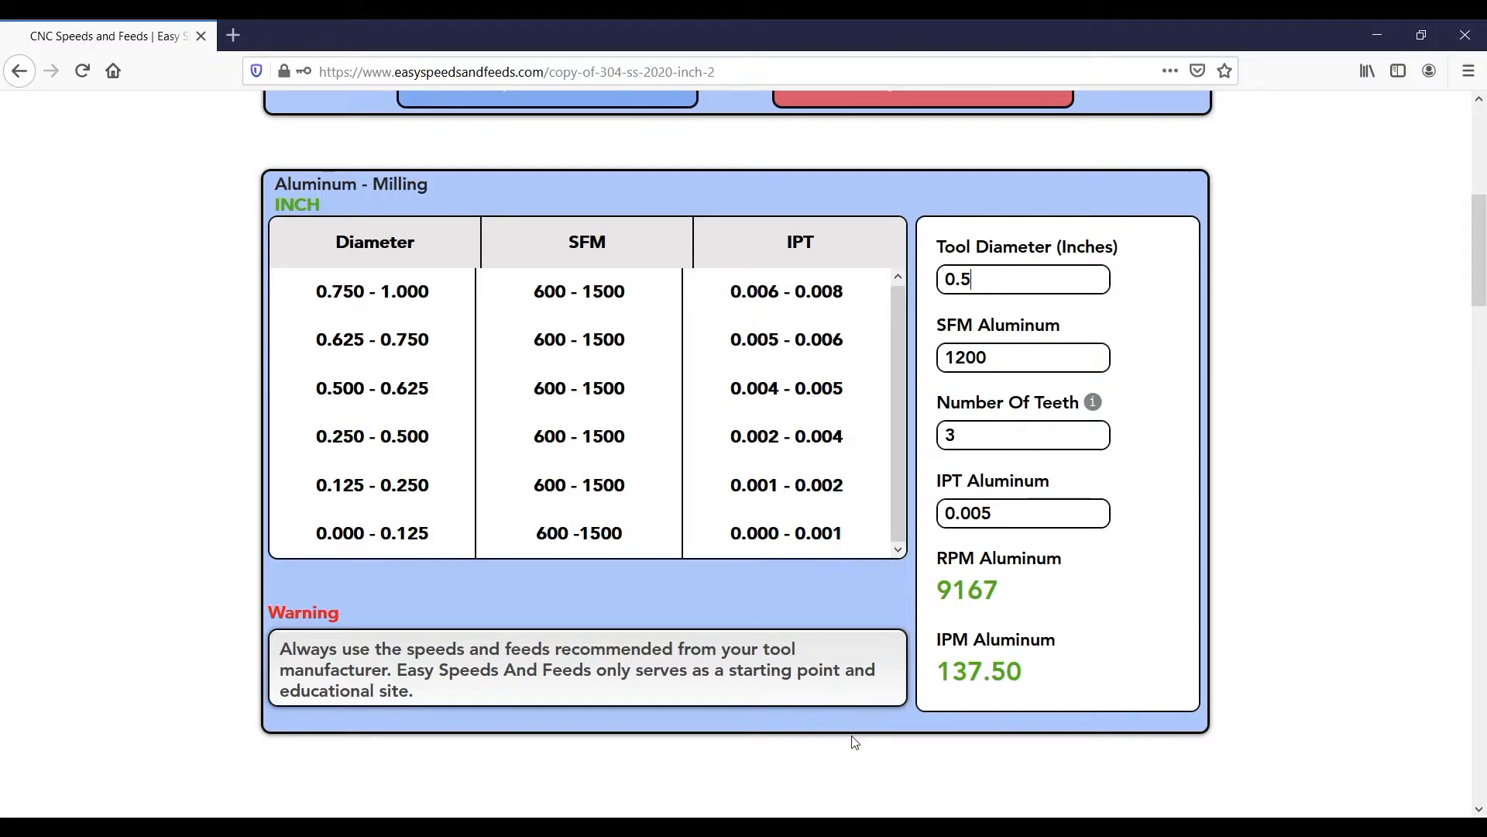
# Step: Return to Mastercam and set the endmill's feed, plunge and retract rates to 130 and its spindle speed to 9000, finishing the tool edit
pyautogui.moveTo(835, 825)
pyautogui.click(758, 790)
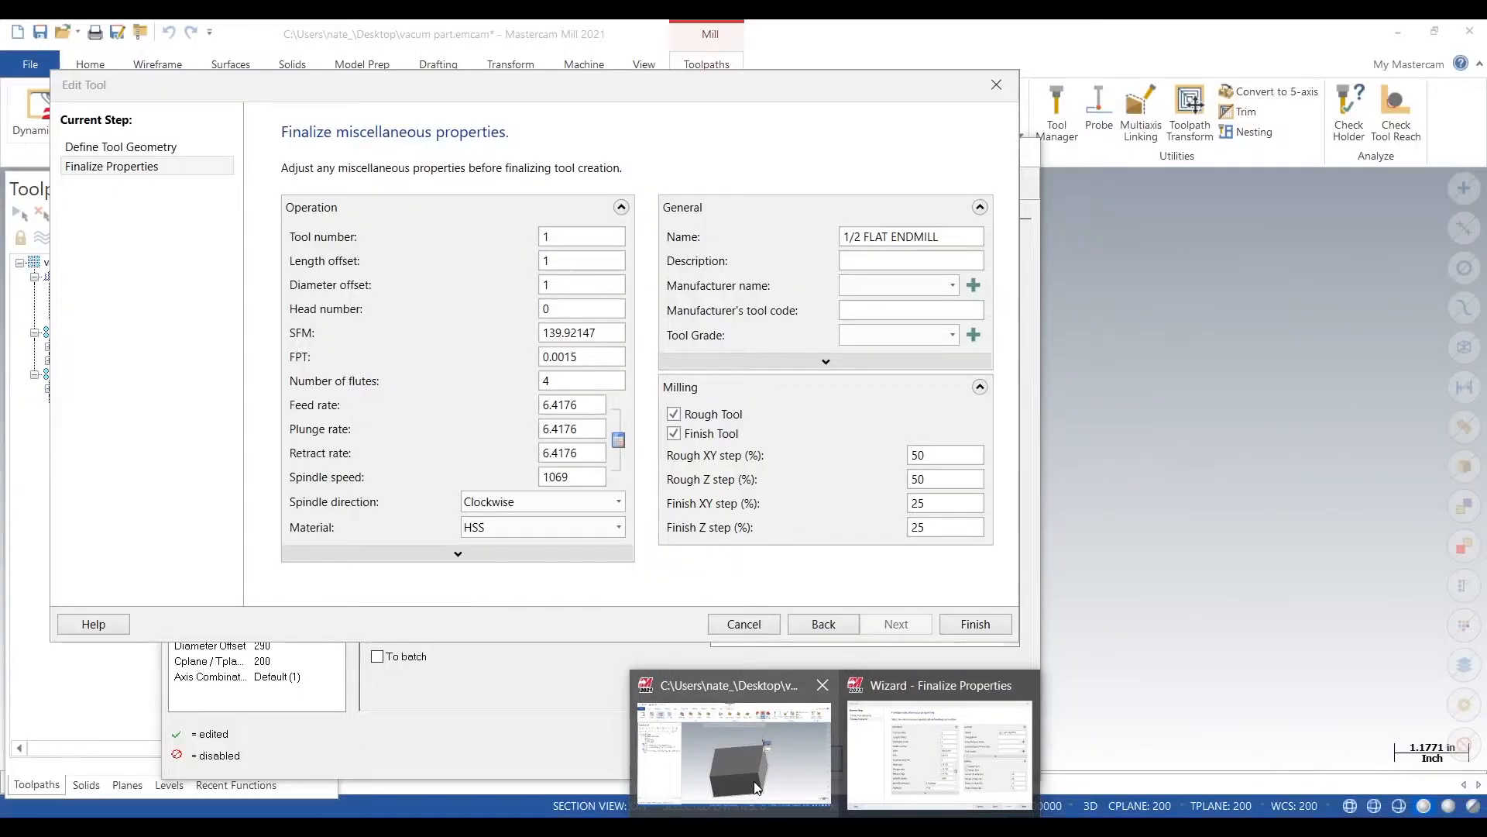
pyautogui.doubleClick(592, 406)
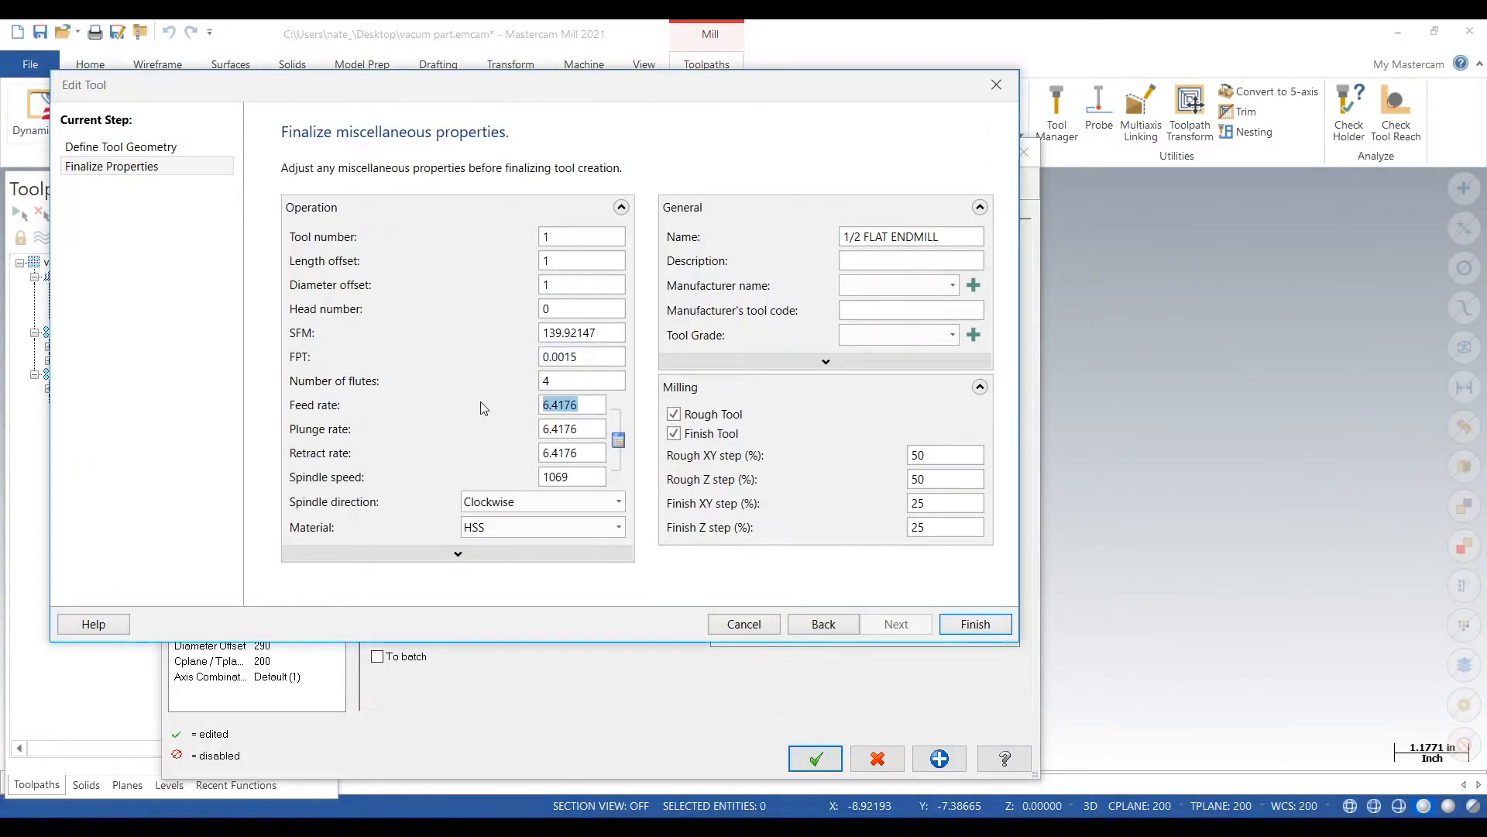
pyautogui.write('130')
pyautogui.press('Tab')
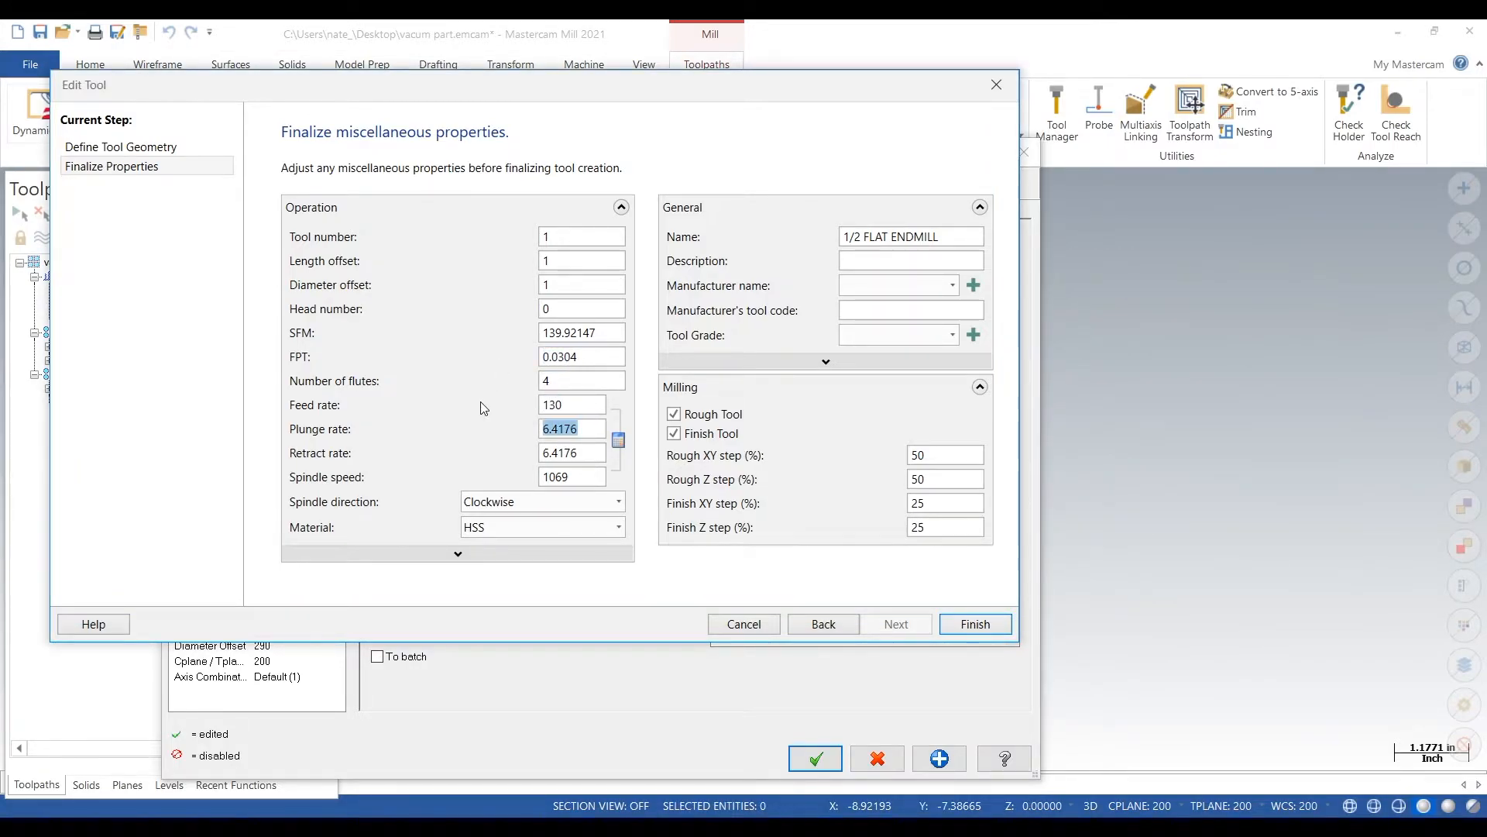
pyautogui.write('13')
pyautogui.write('130')
pyautogui.press('Tab')
pyautogui.write('9000')
pyautogui.click(988, 624)
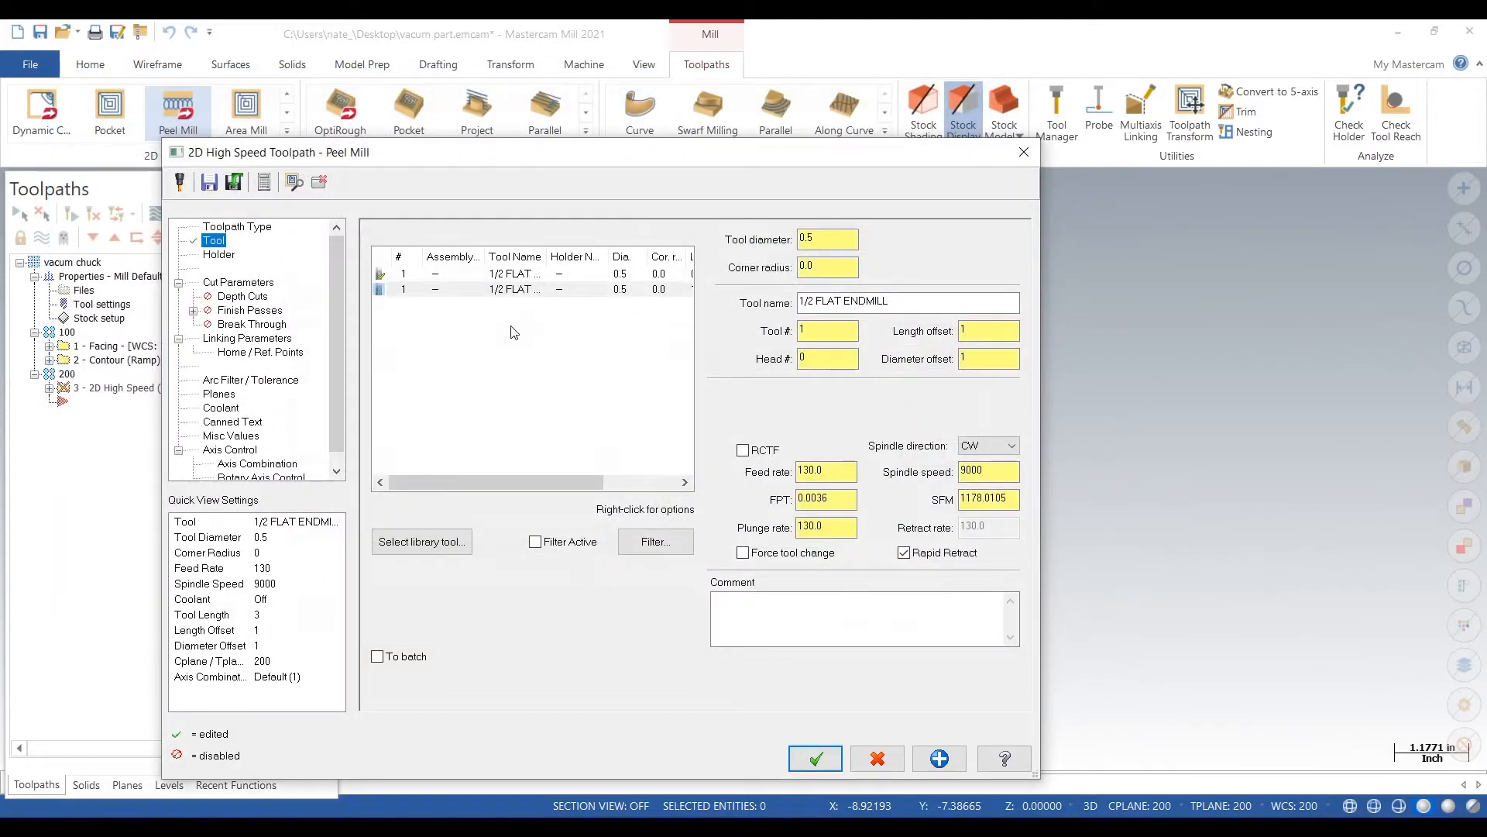
# Step: Set the peel mill's stock to leave on walls and floors to 0 in the cut parameters
pyautogui.click(216, 283)
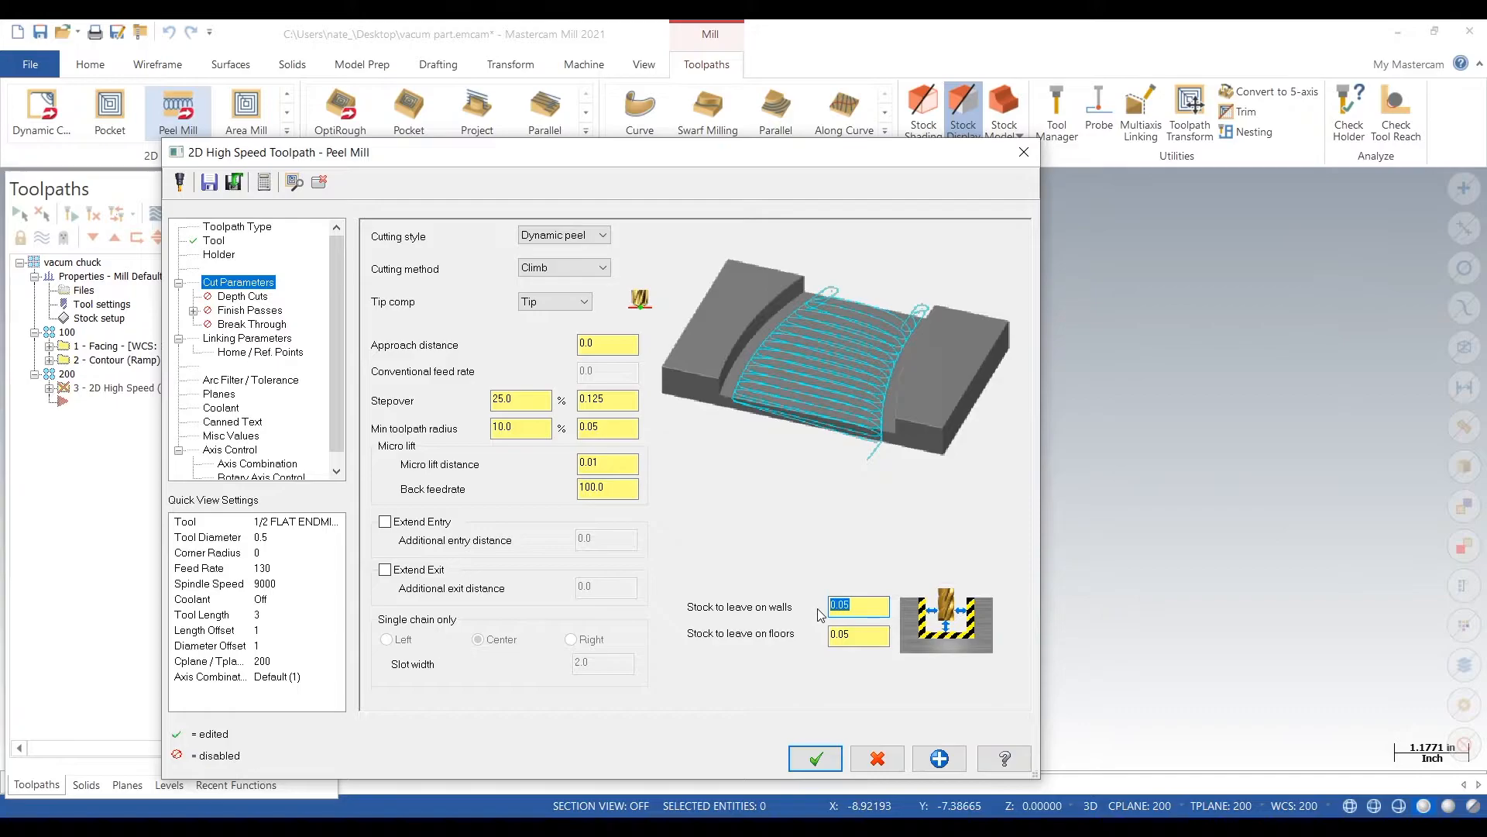
pyautogui.write('0')
pyautogui.press('Tab')
pyautogui.write('0')
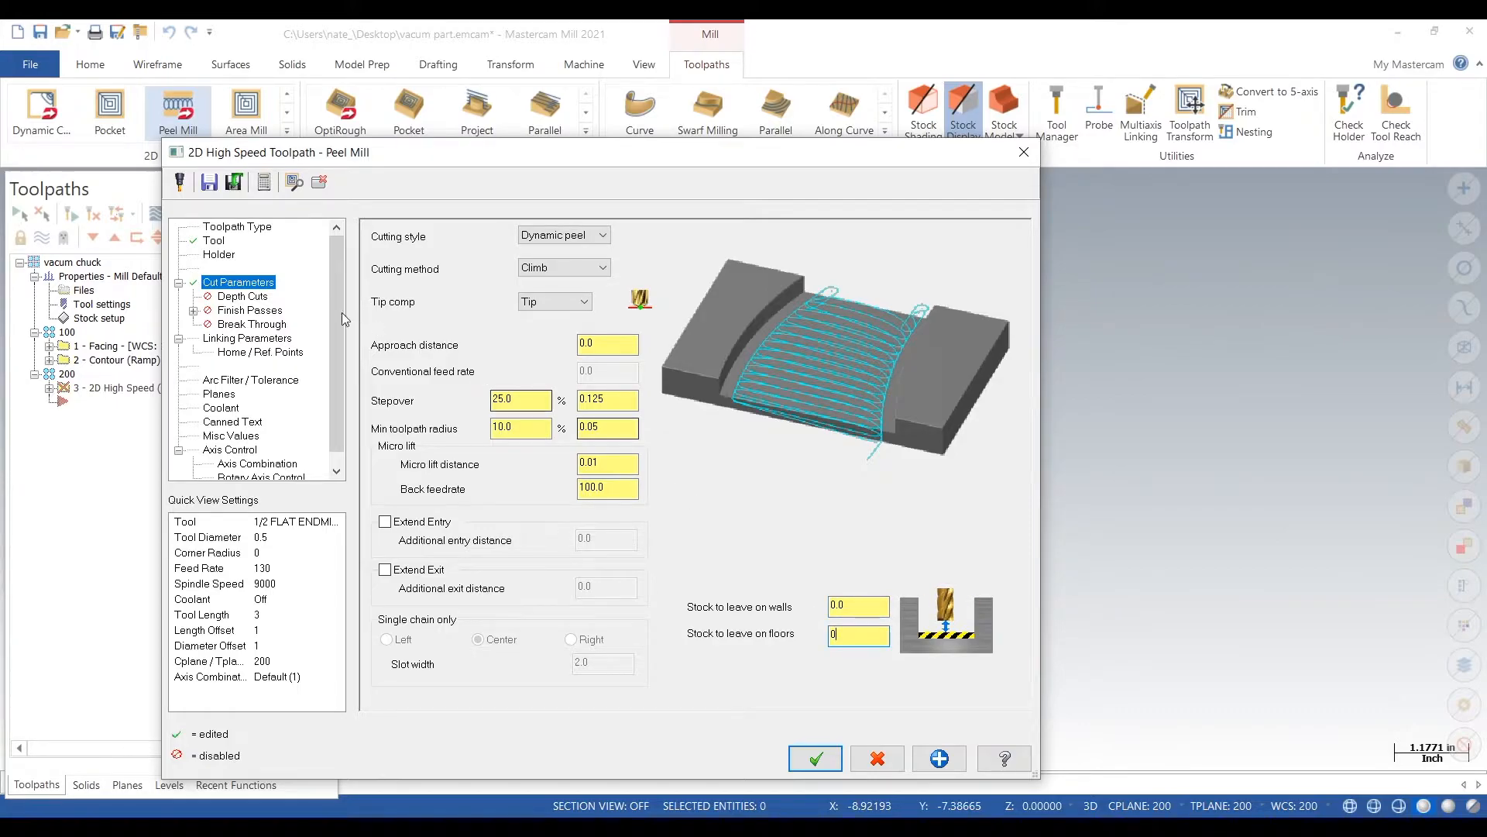
# Step: Enable depth cuts for the peel mill with 1 finish cut and a finish step of 0.1
pyautogui.click(242, 296)
pyautogui.click(413, 233)
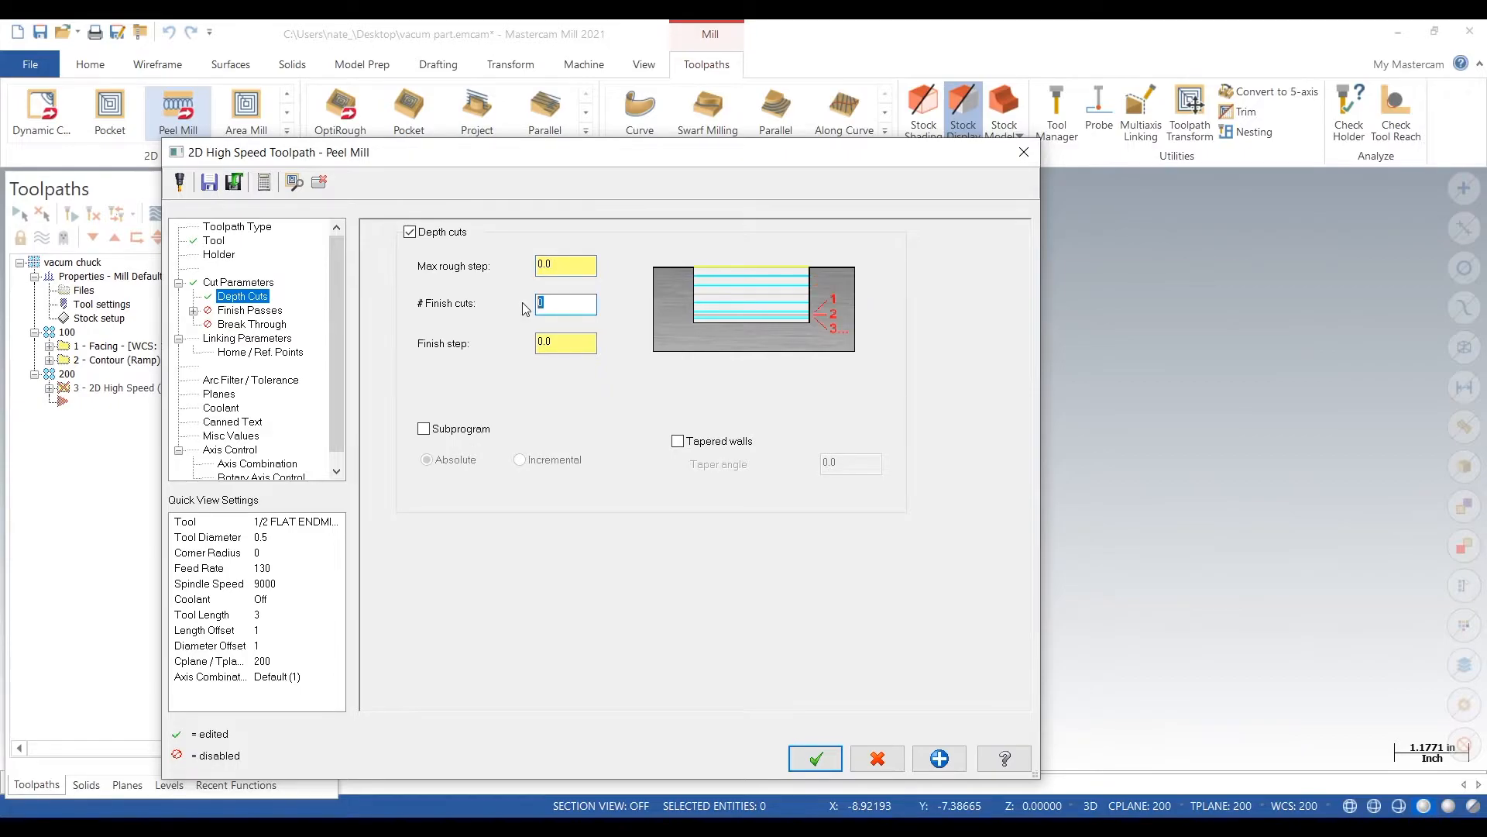
pyautogui.write('1')
pyautogui.press('Tab')
# Step: Pick the peel mill's absolute depth of 0.0 from the model in the linking parameters and generate the toolpath
pyautogui.click(258, 283)
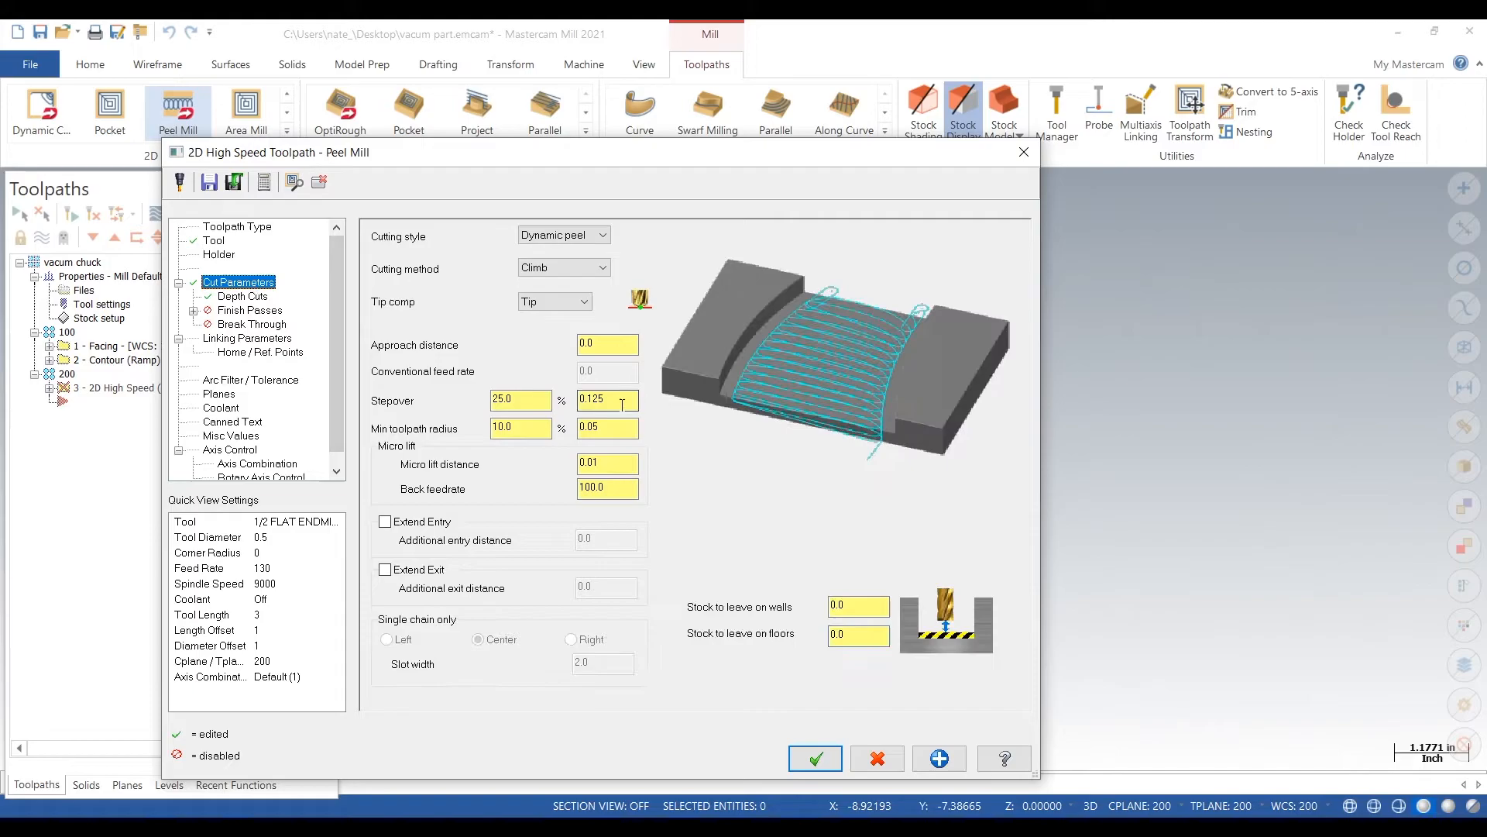
pyautogui.click(264, 339)
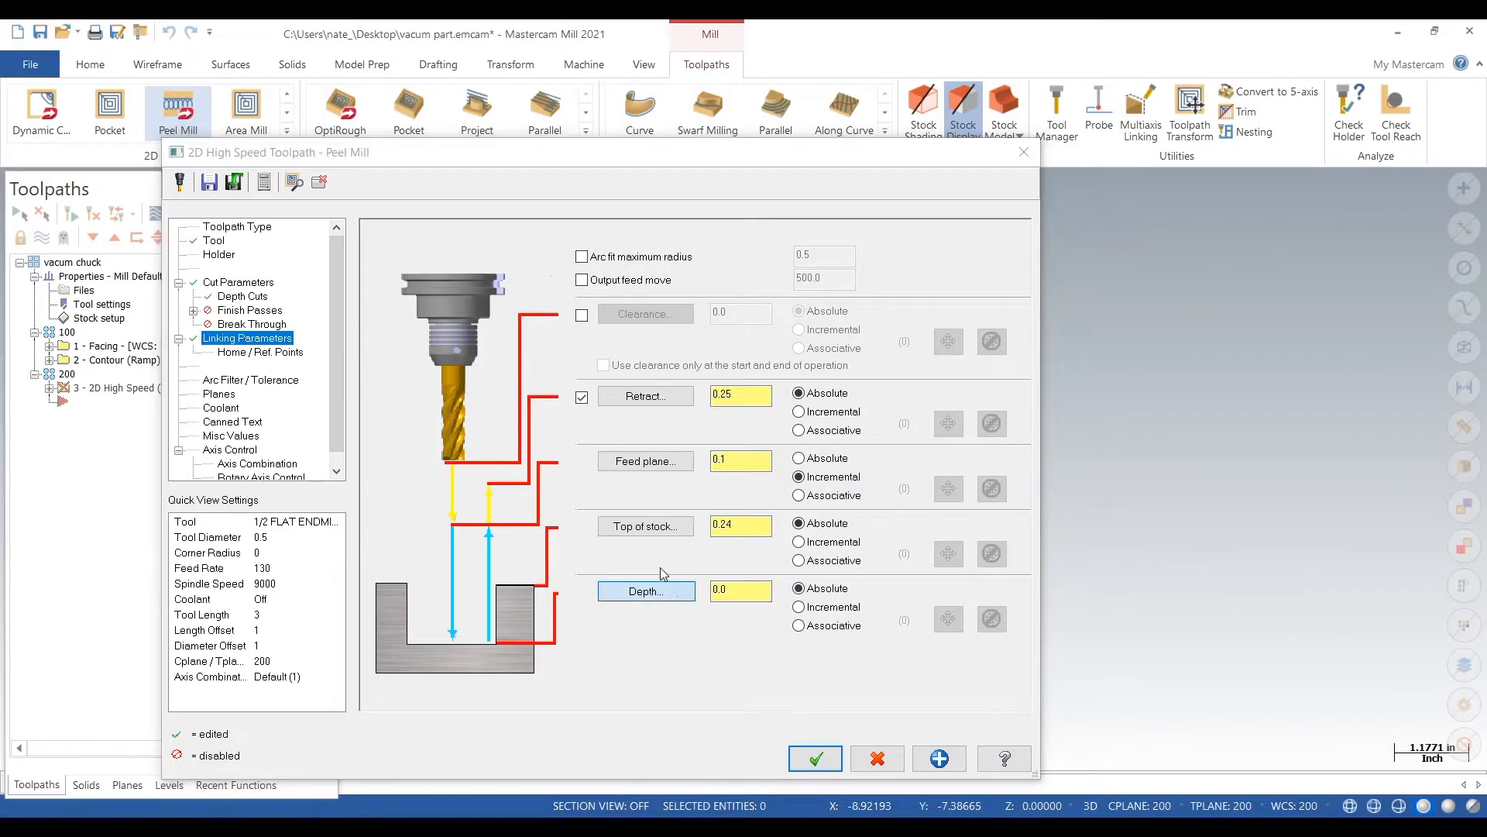
pyautogui.click(654, 590)
pyautogui.click(916, 571)
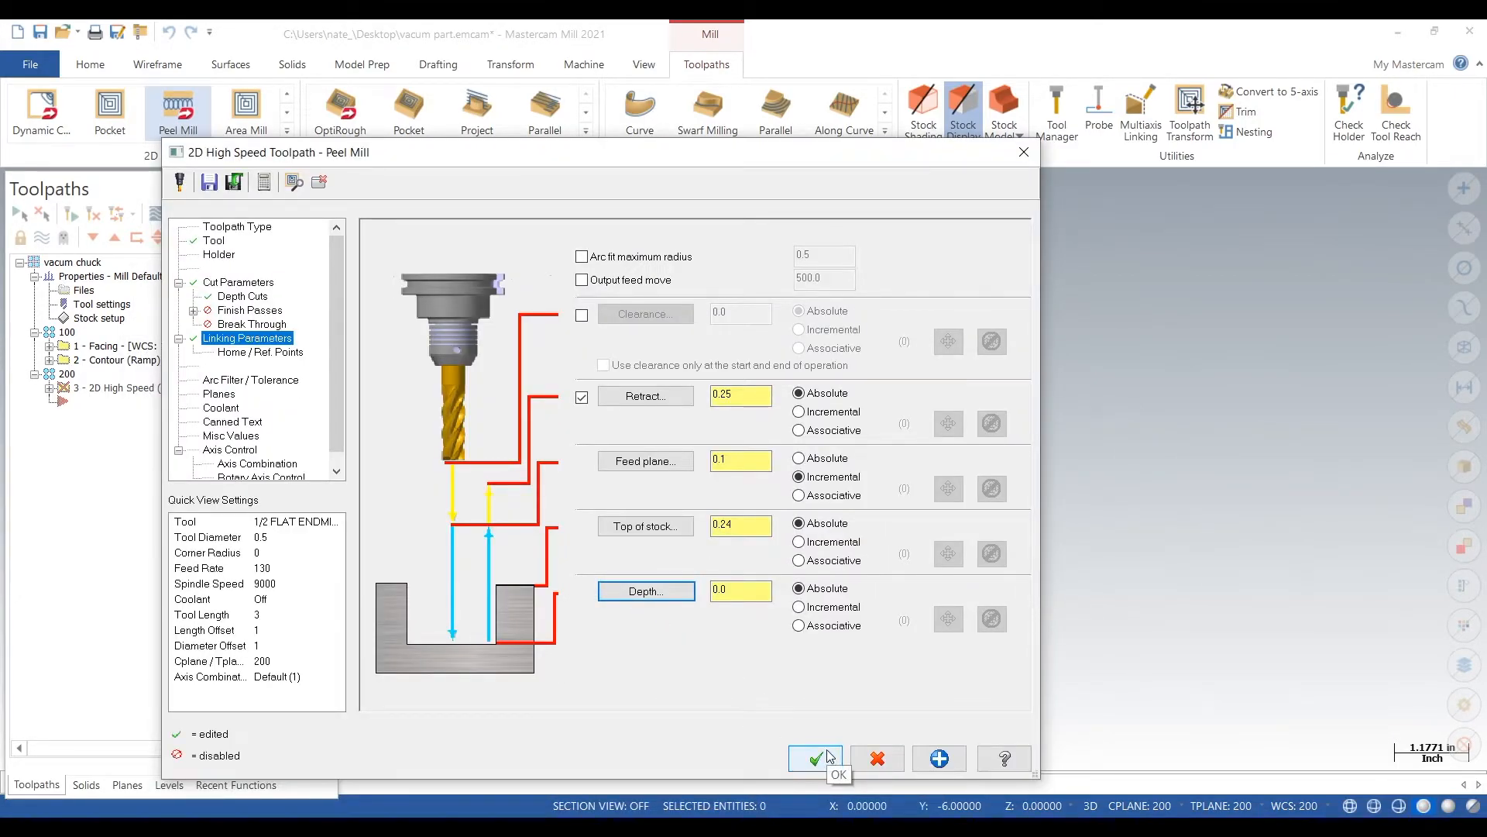
pyautogui.click(815, 758)
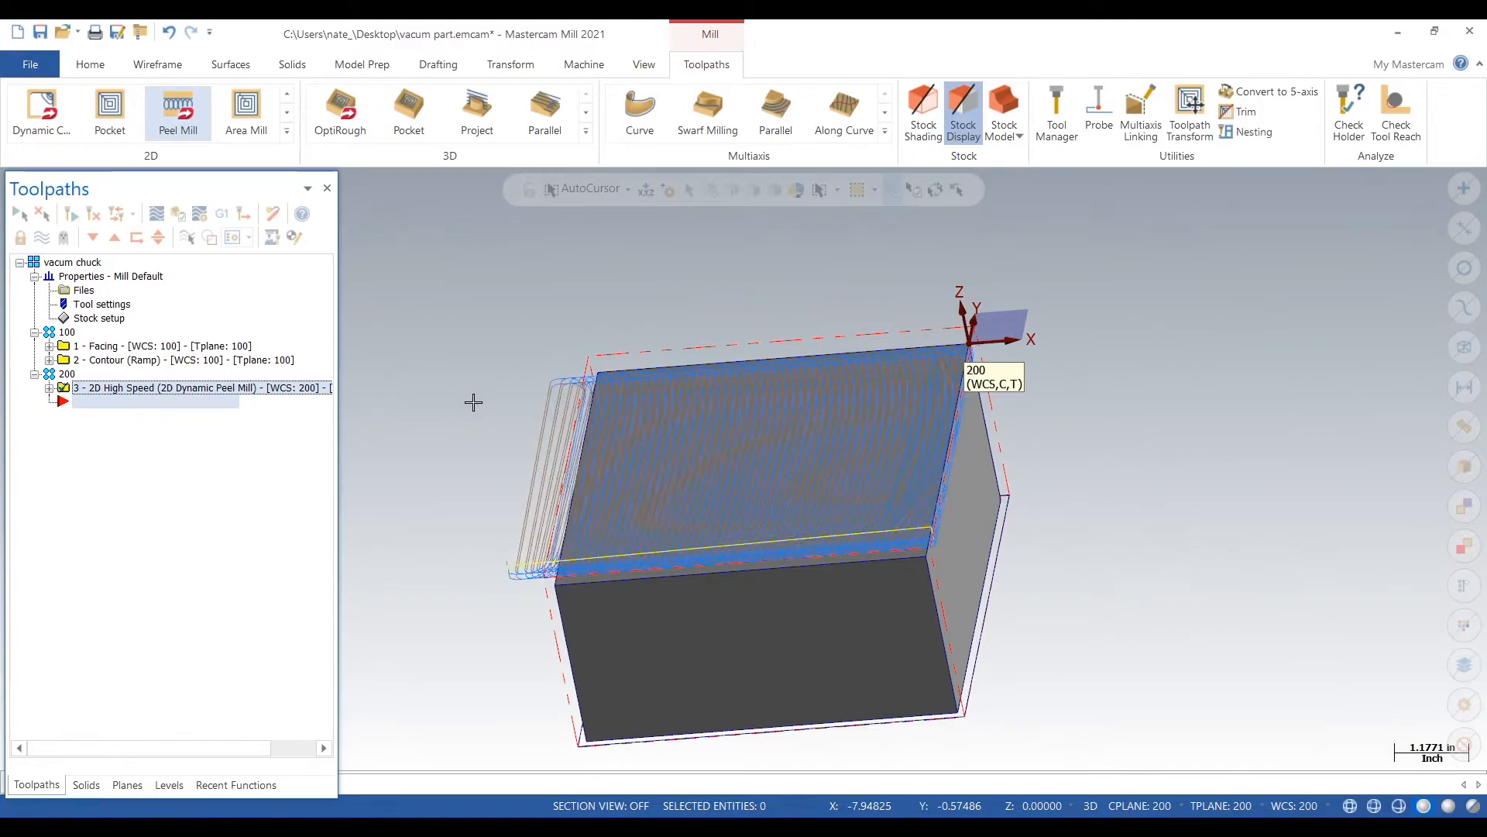
# Step: Select all operations in groups 100 and 200 and play their machining in the maximized Verify simulator
pyautogui.moveTo(504, 402); pyautogui.dragTo(518, 408, button='middle')
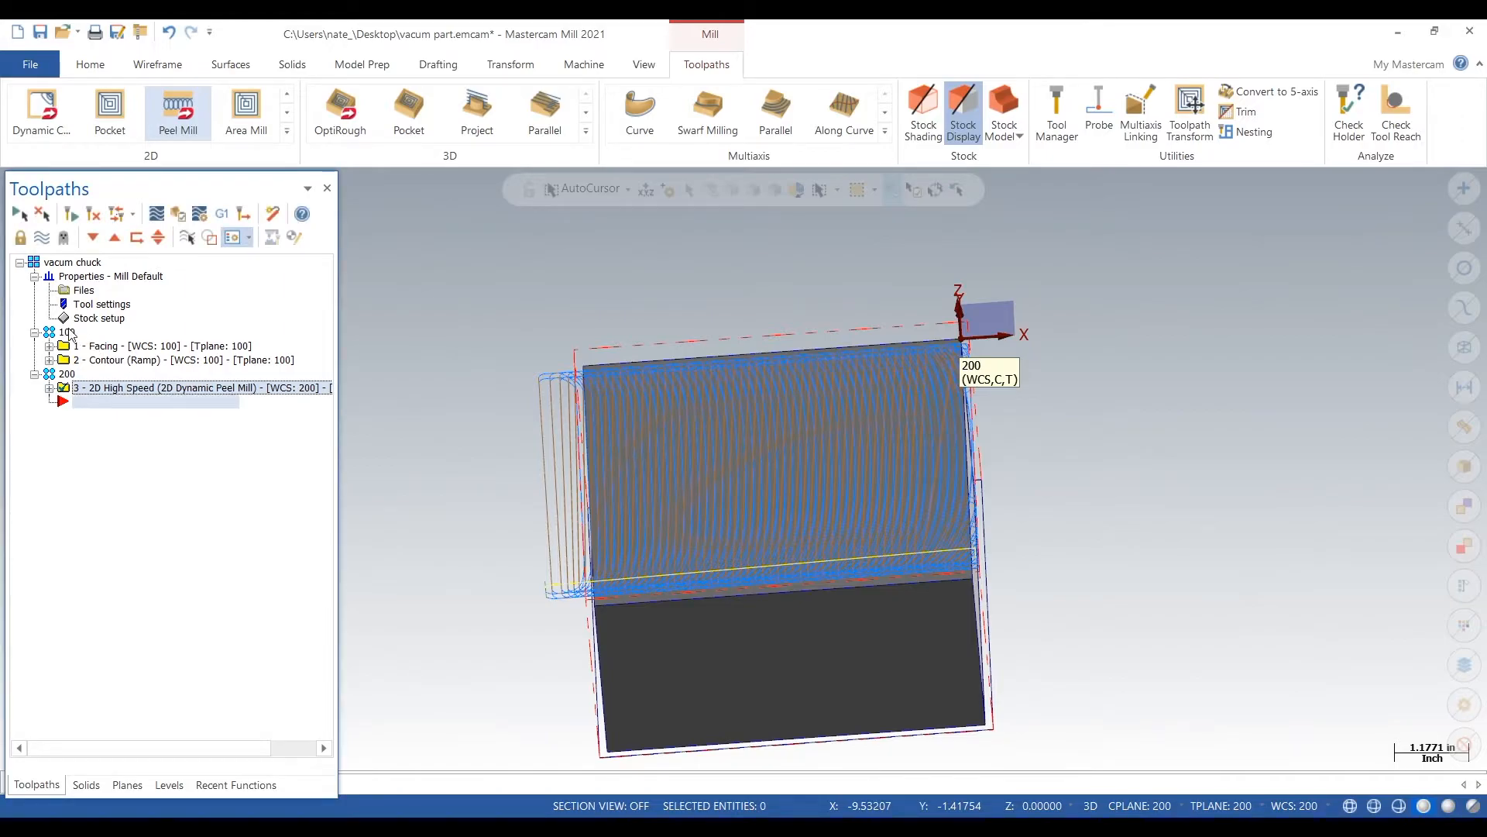
pyautogui.click(68, 332)
pyautogui.click(72, 388)
pyautogui.click(180, 216)
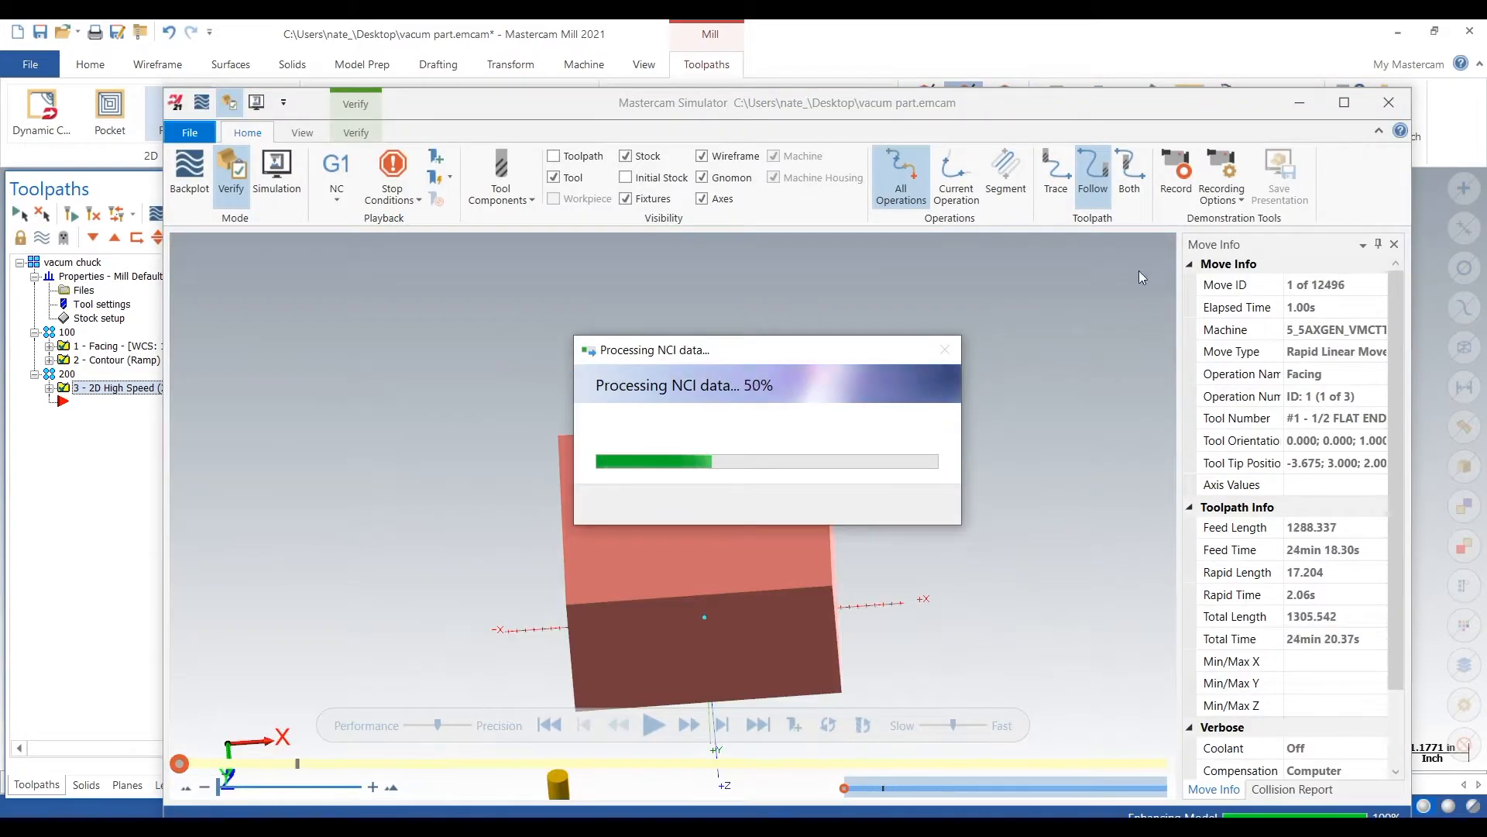
pyautogui.click(1346, 108)
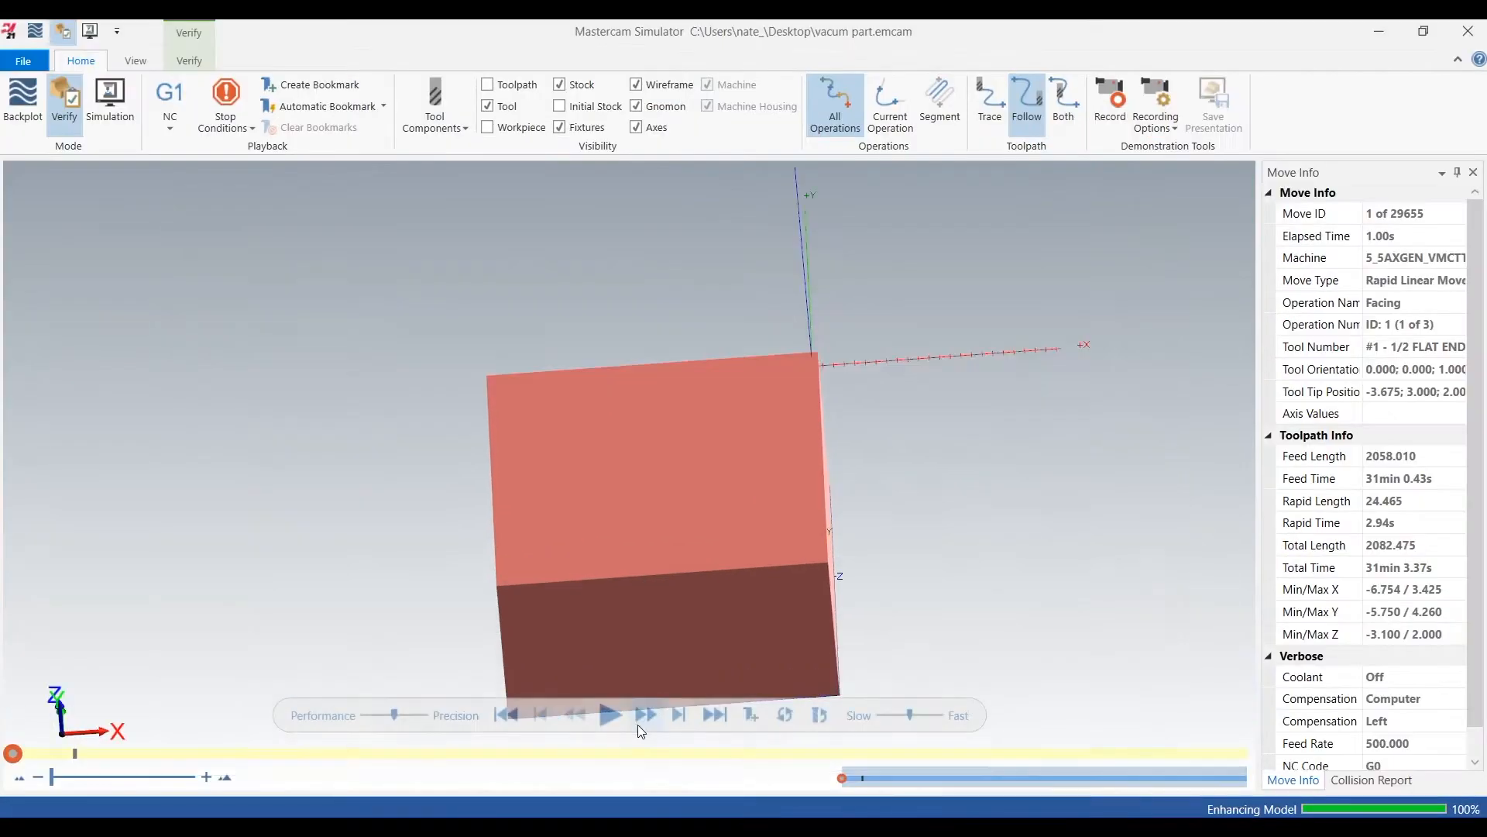
pyautogui.click(610, 715)
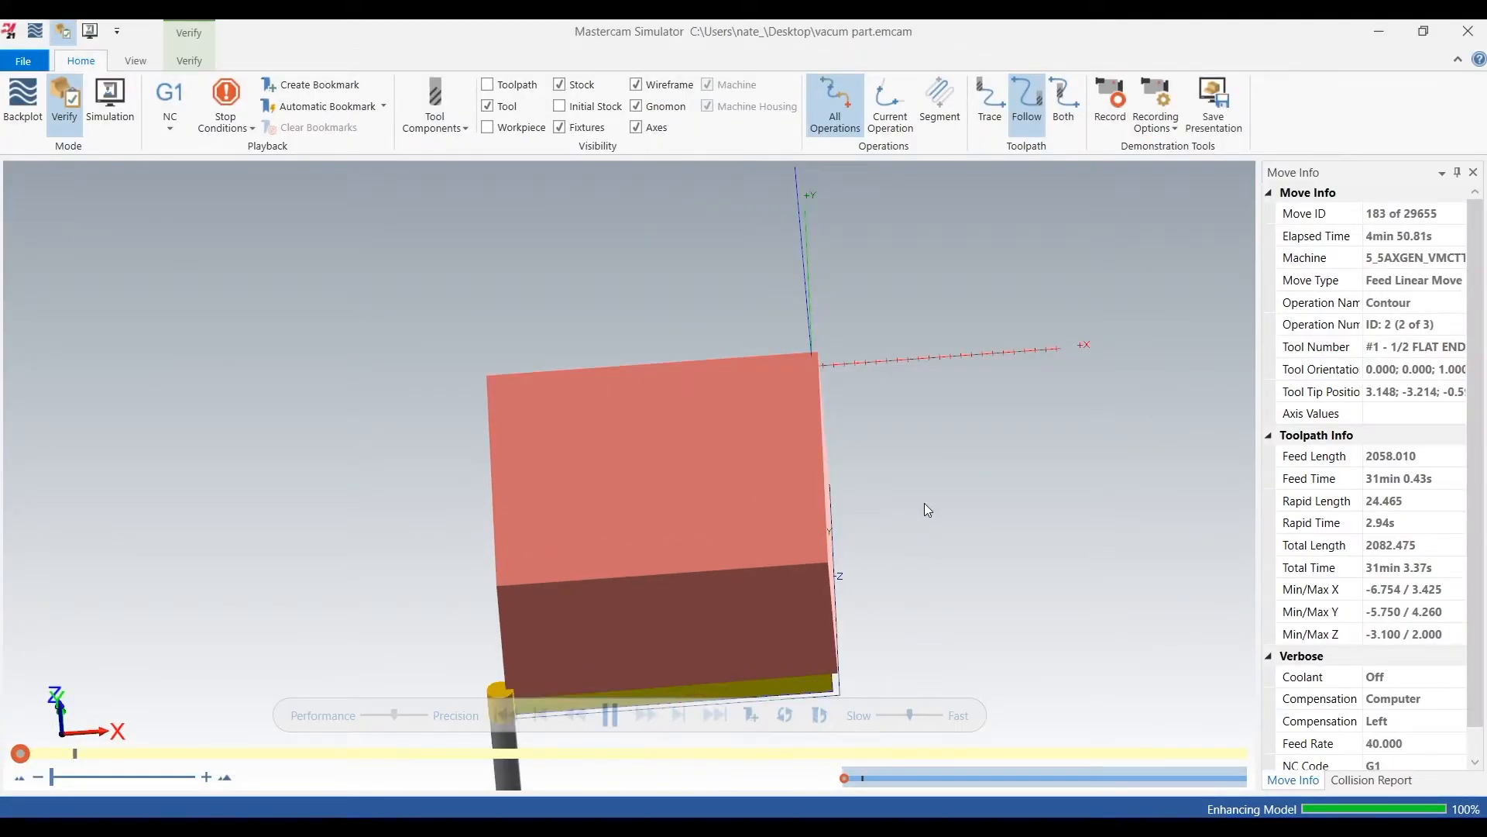
# Step: Examine the peel mill cut from several angles, apply Color Loop coloring to the verified stock, and close the simulator
pyautogui.scroll(-2, 926, 511)
pyautogui.moveTo(931, 525)
pyautogui.mouseDown(button='middle')
pyautogui.moveTo(945, 402)
pyautogui.moveTo(939, 530)
pyautogui.mouseUp(button='middle')
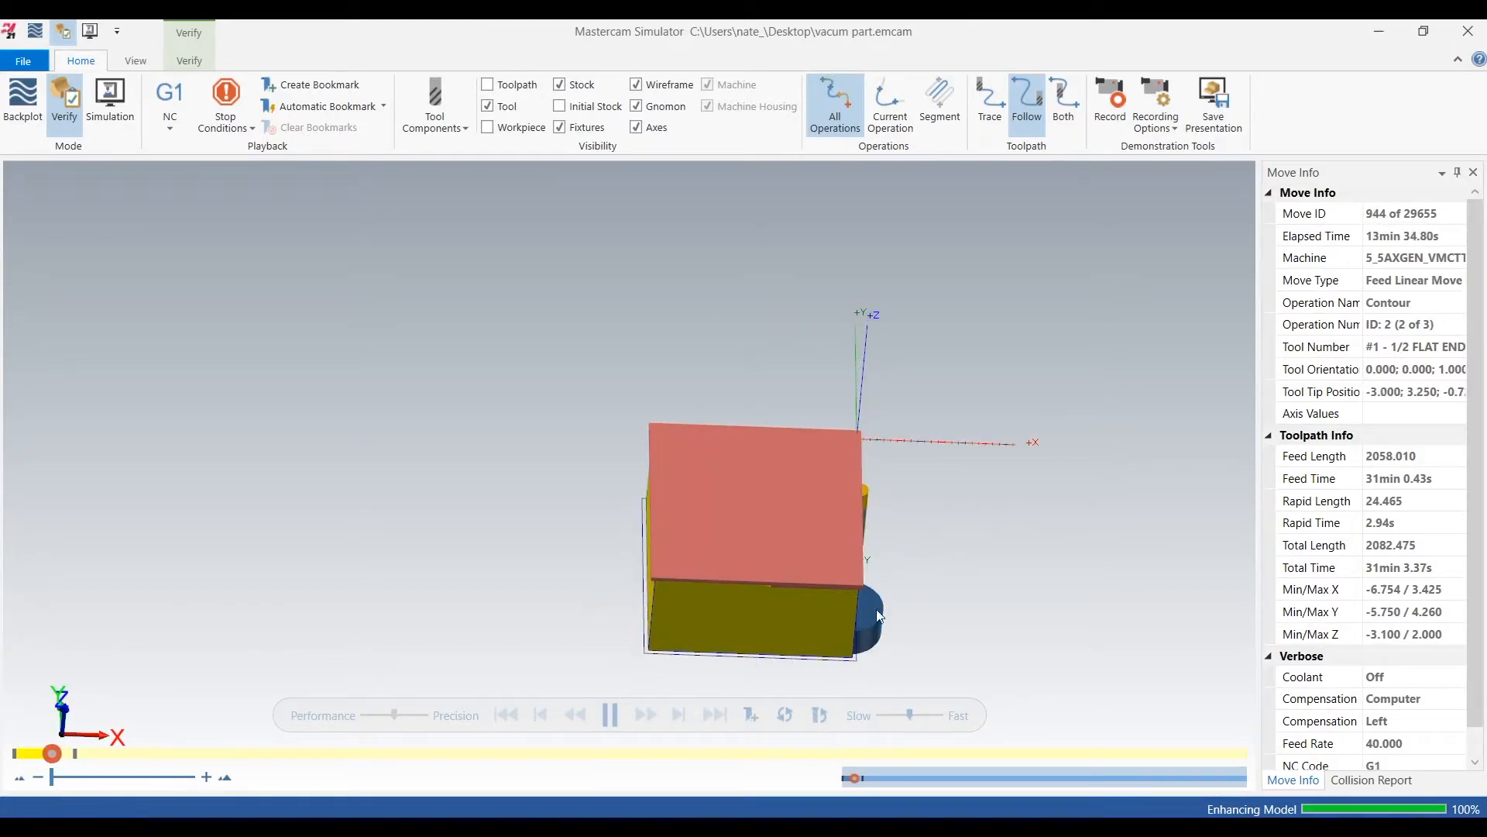
pyautogui.moveTo(897, 657); pyautogui.dragTo(734, 626, button='middle')
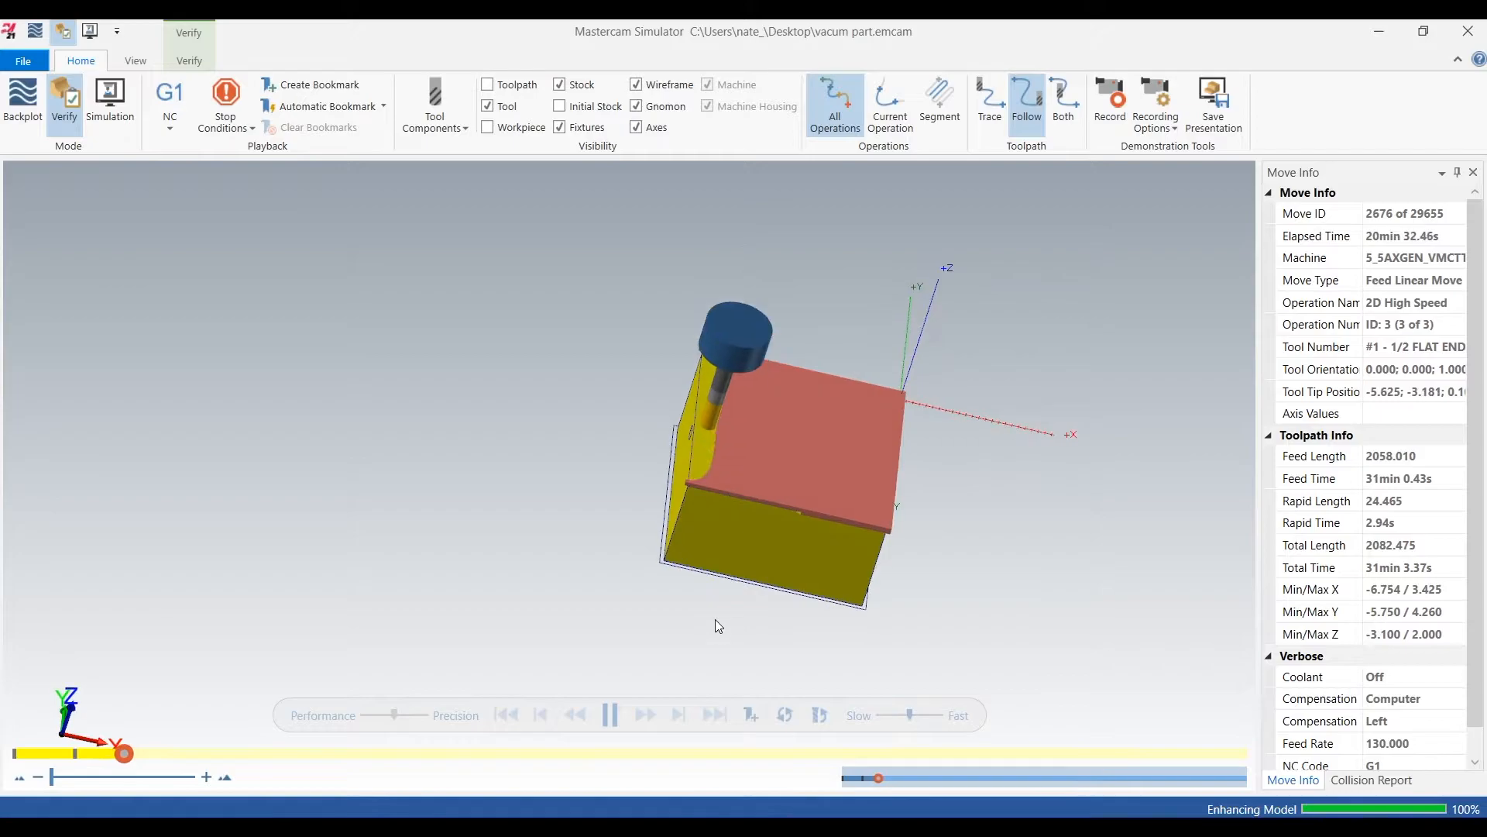
pyautogui.scroll(4, 753, 414)
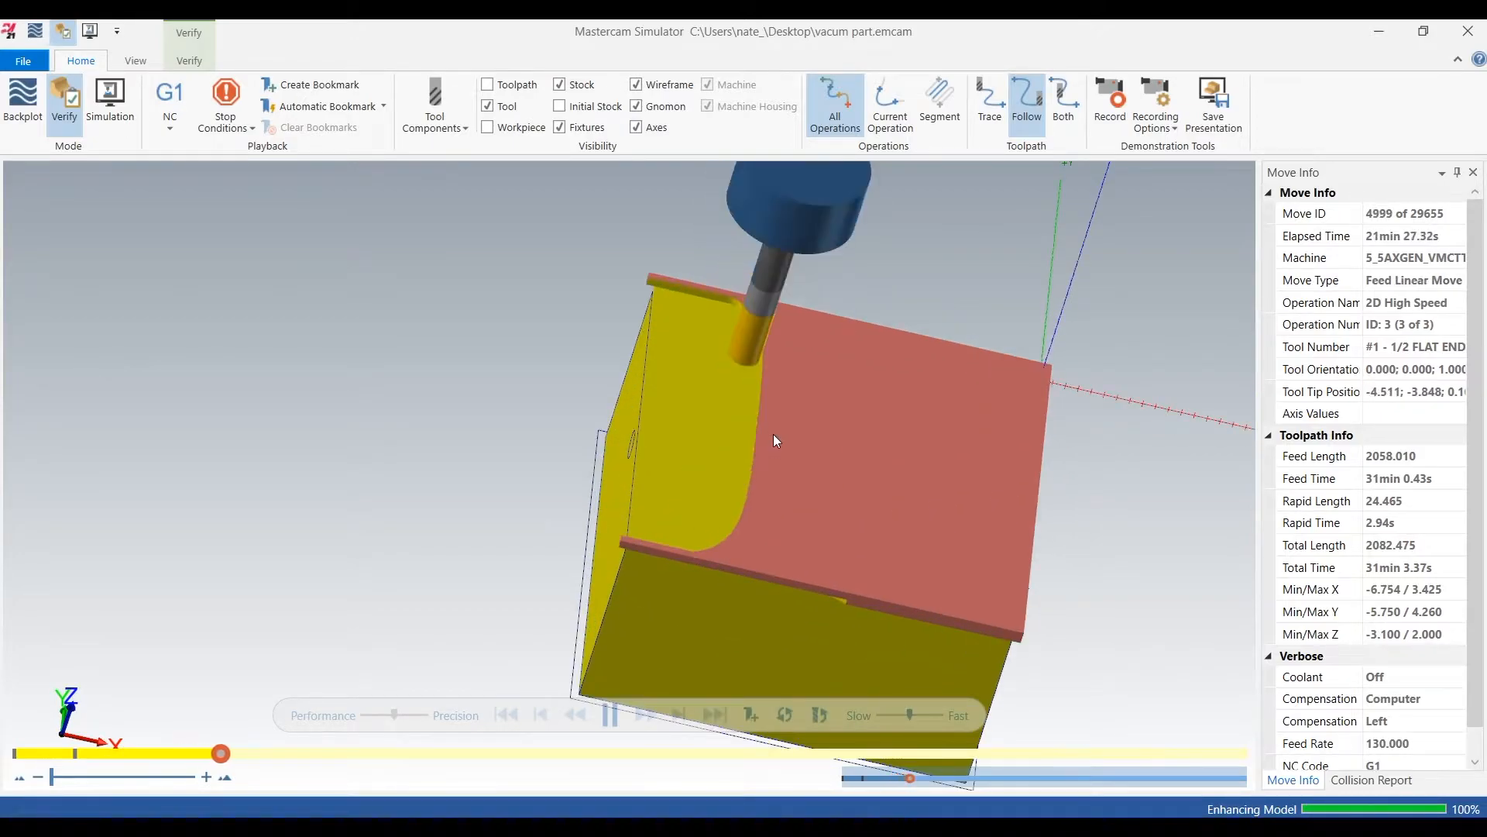
pyautogui.moveTo(726, 448); pyautogui.dragTo(672, 440, button='middle')
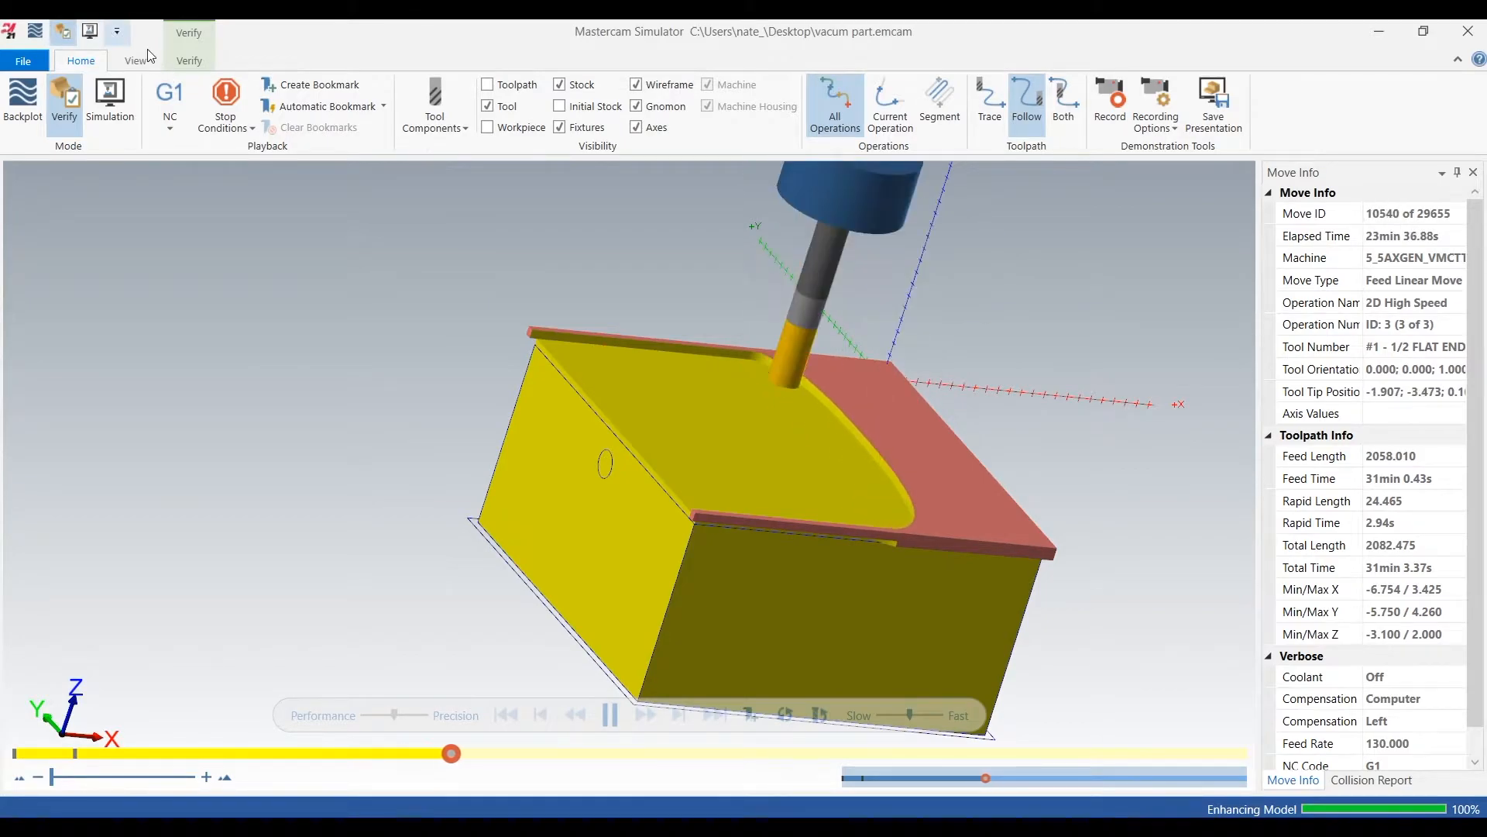
pyautogui.click(189, 60)
pyautogui.click(21, 91)
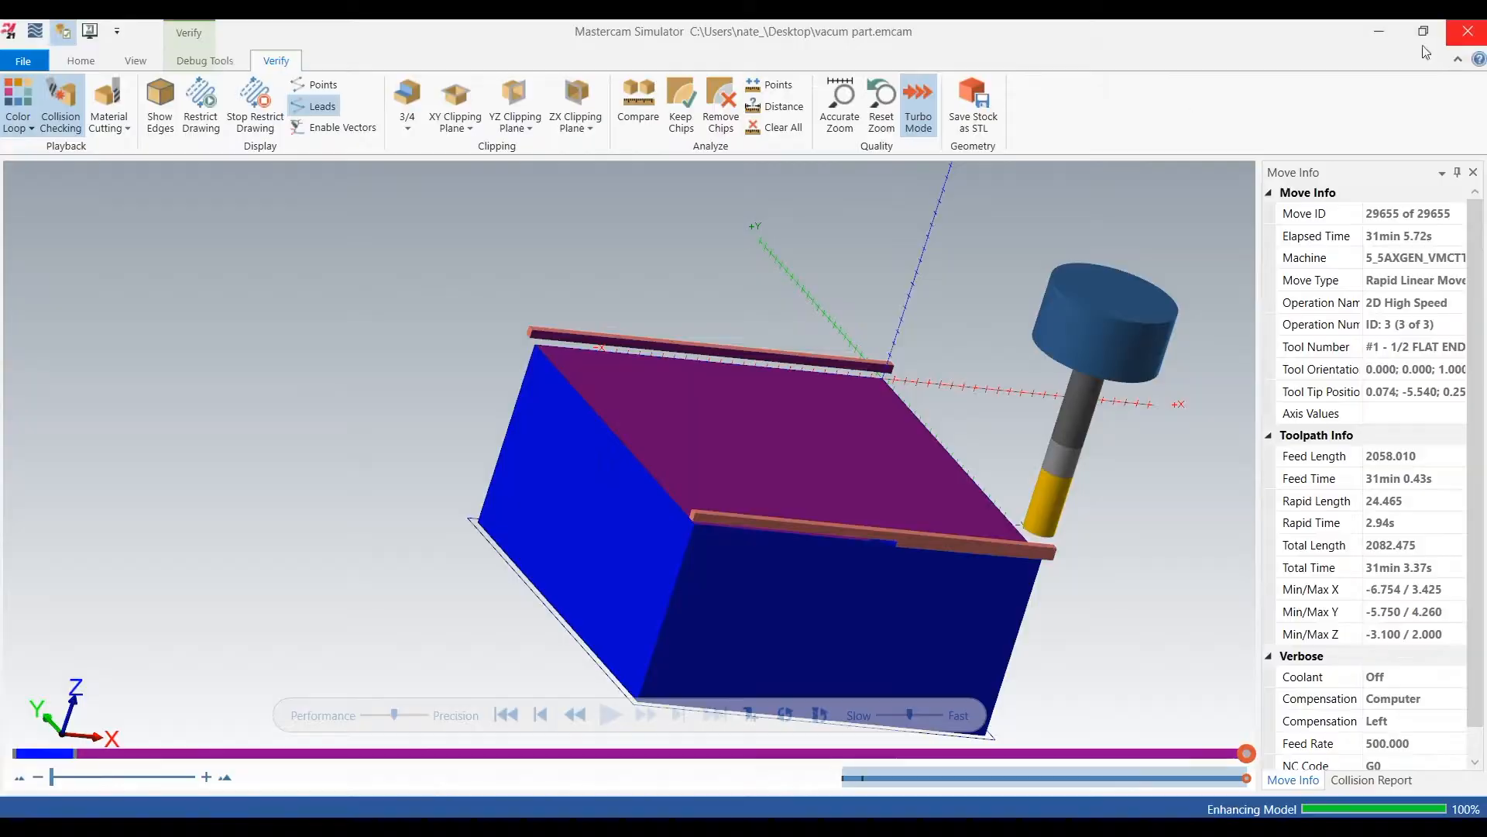
pyautogui.click(1468, 31)
# Step: Reopen the 2D Dynamic Peel Mill parameters, revisit the floor stock and depth cut settings, and accept them
pyautogui.click(48, 387)
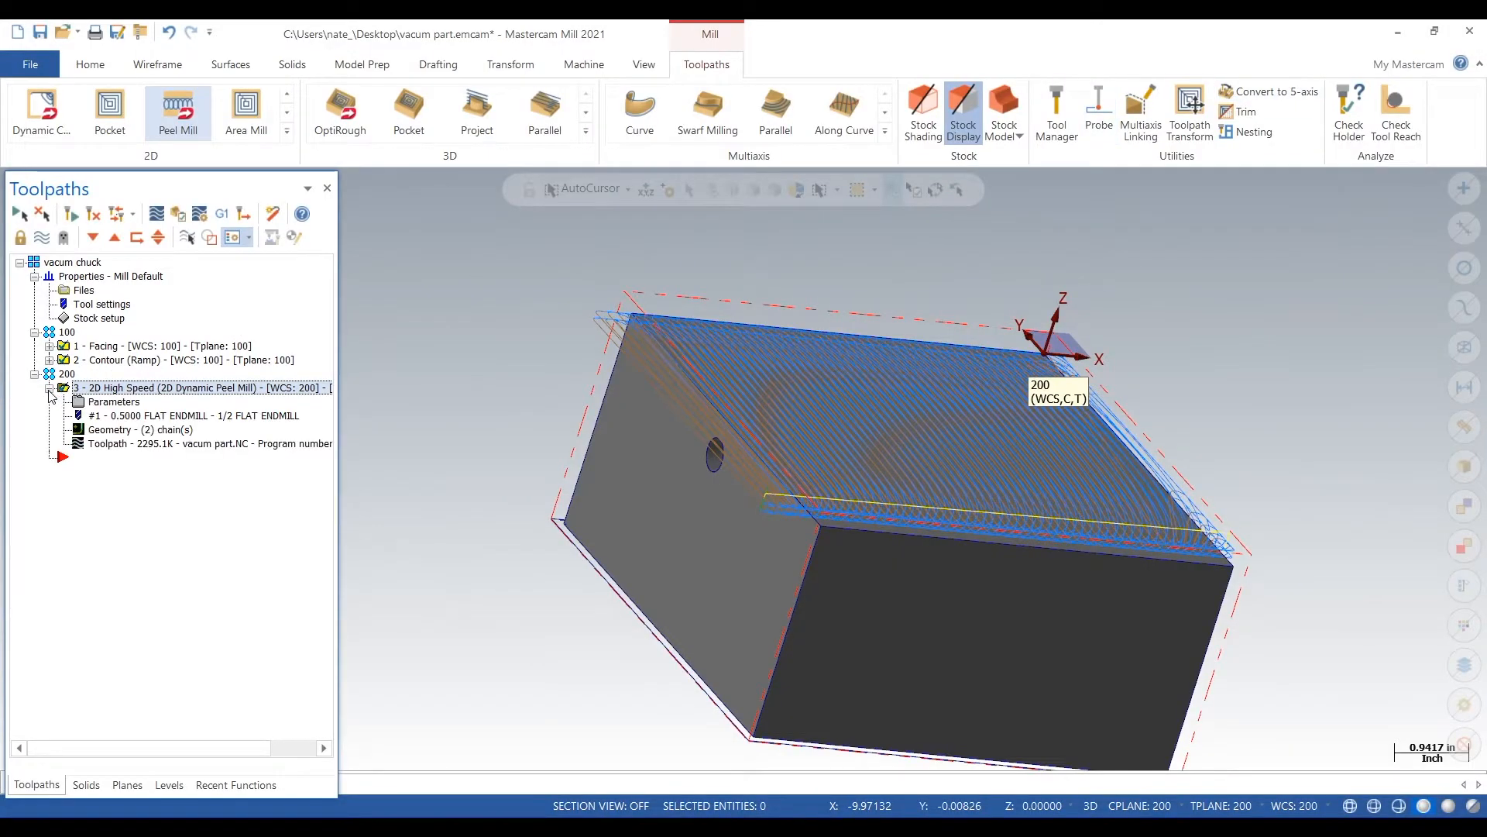
pyautogui.click(116, 400)
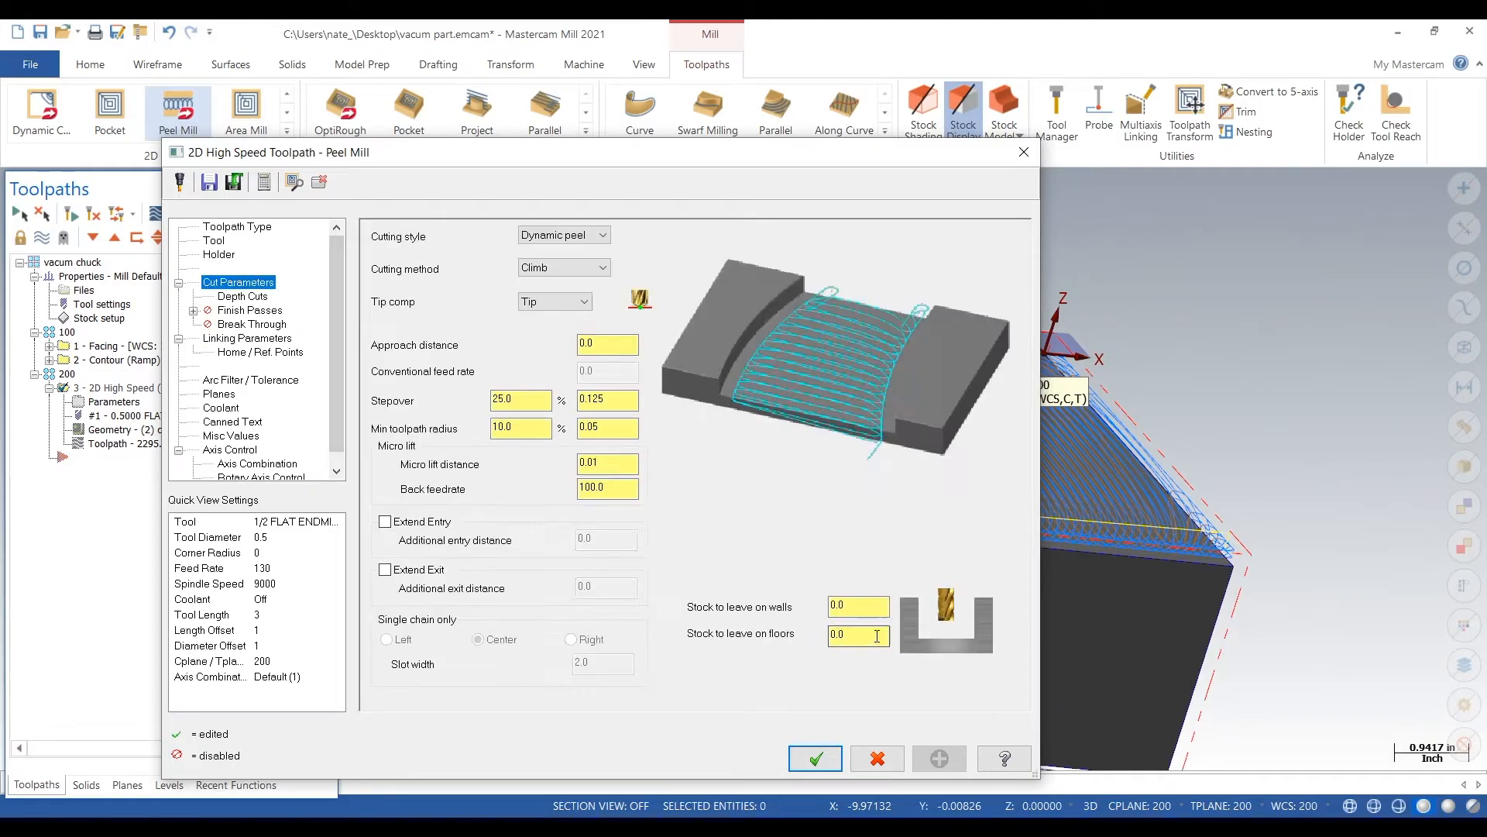
pyautogui.write('-0')
pyautogui.click(233, 297)
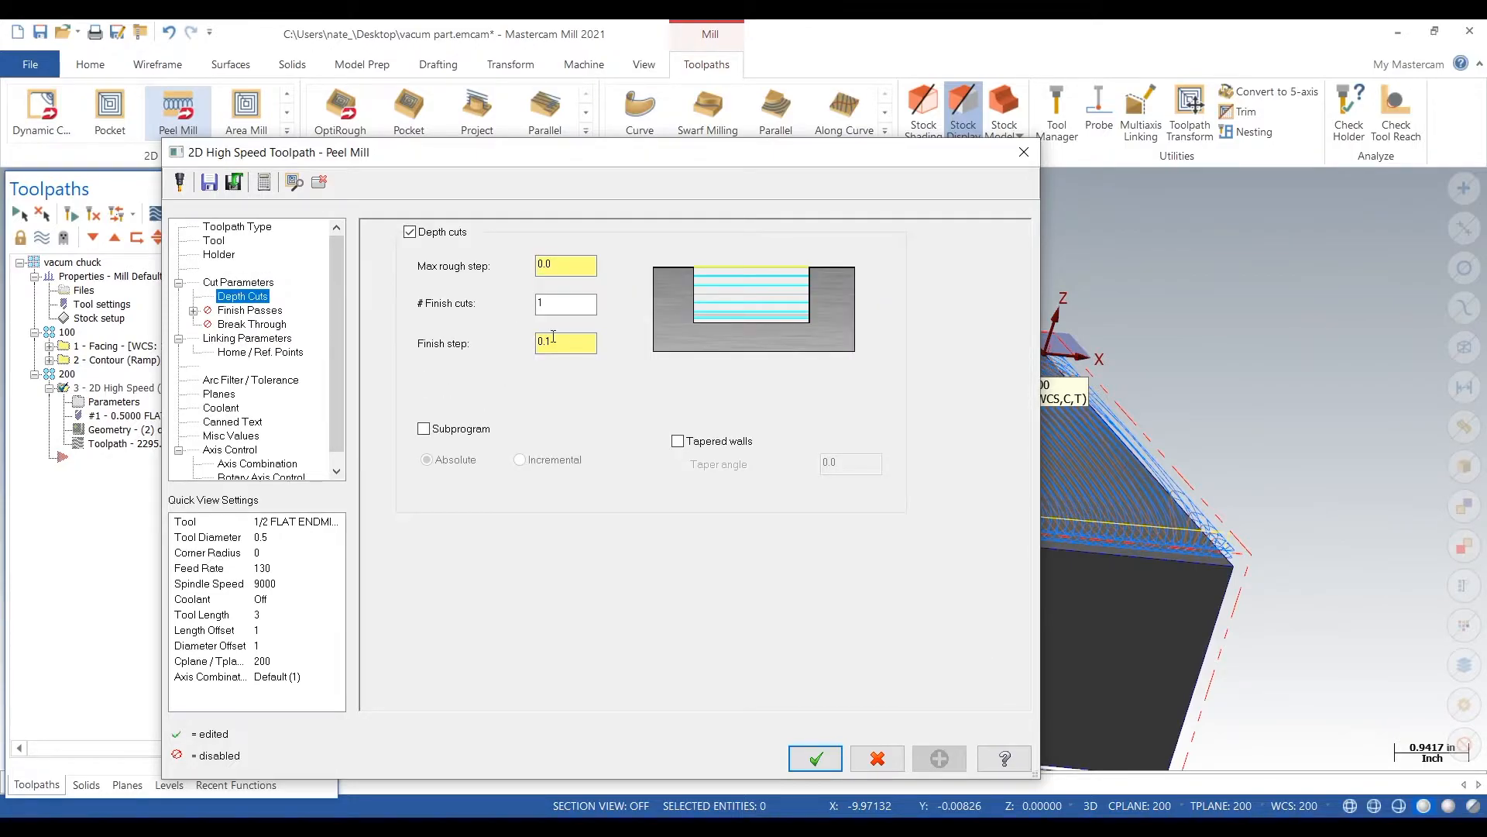
pyautogui.click(816, 759)
# Step: Check the cut parameters of the Contour (Ramp) operation in group 100 and accept the dialog
pyautogui.click(69, 362)
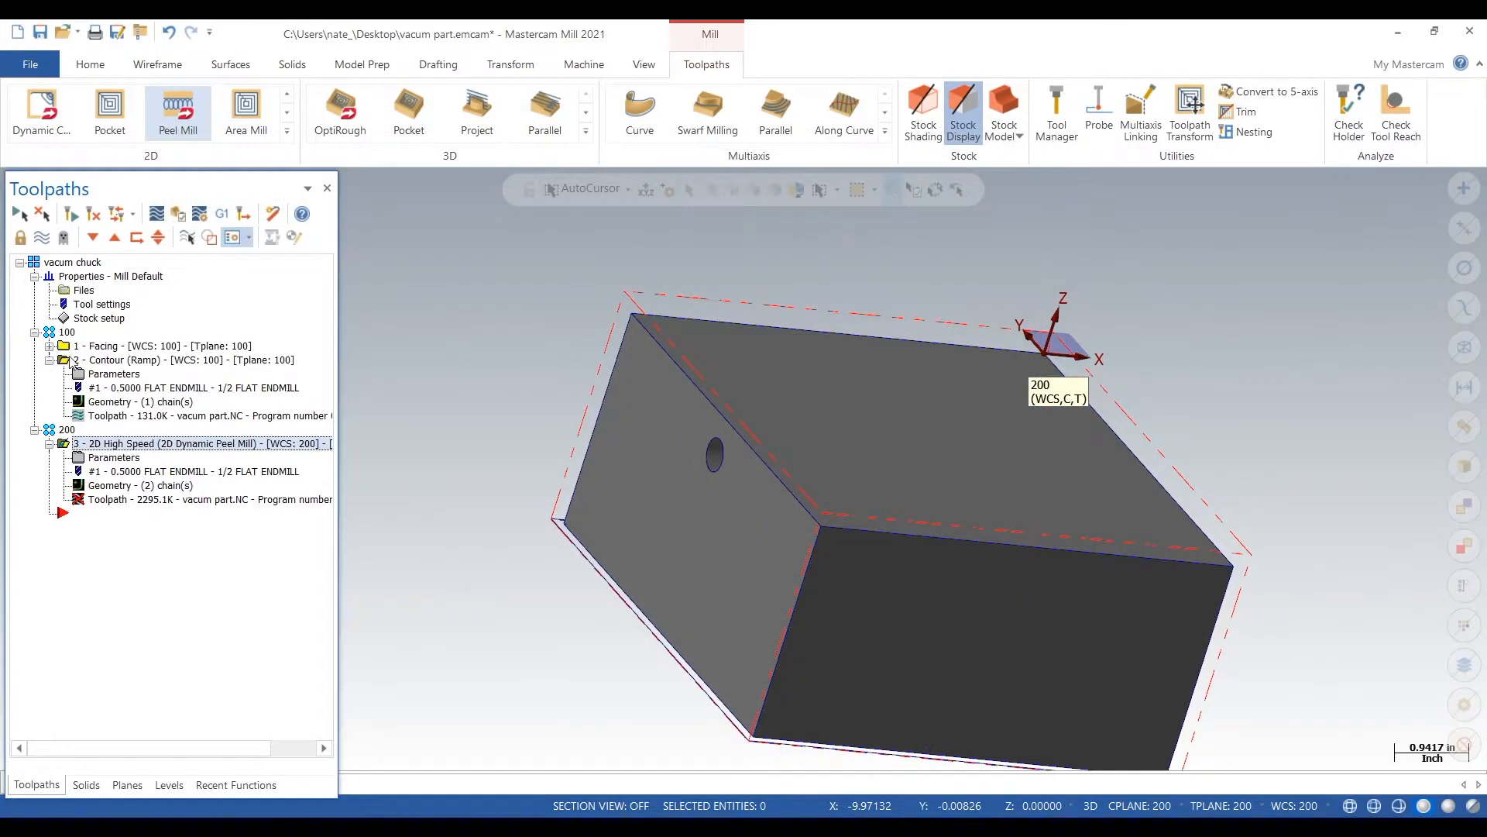
pyautogui.click(106, 374)
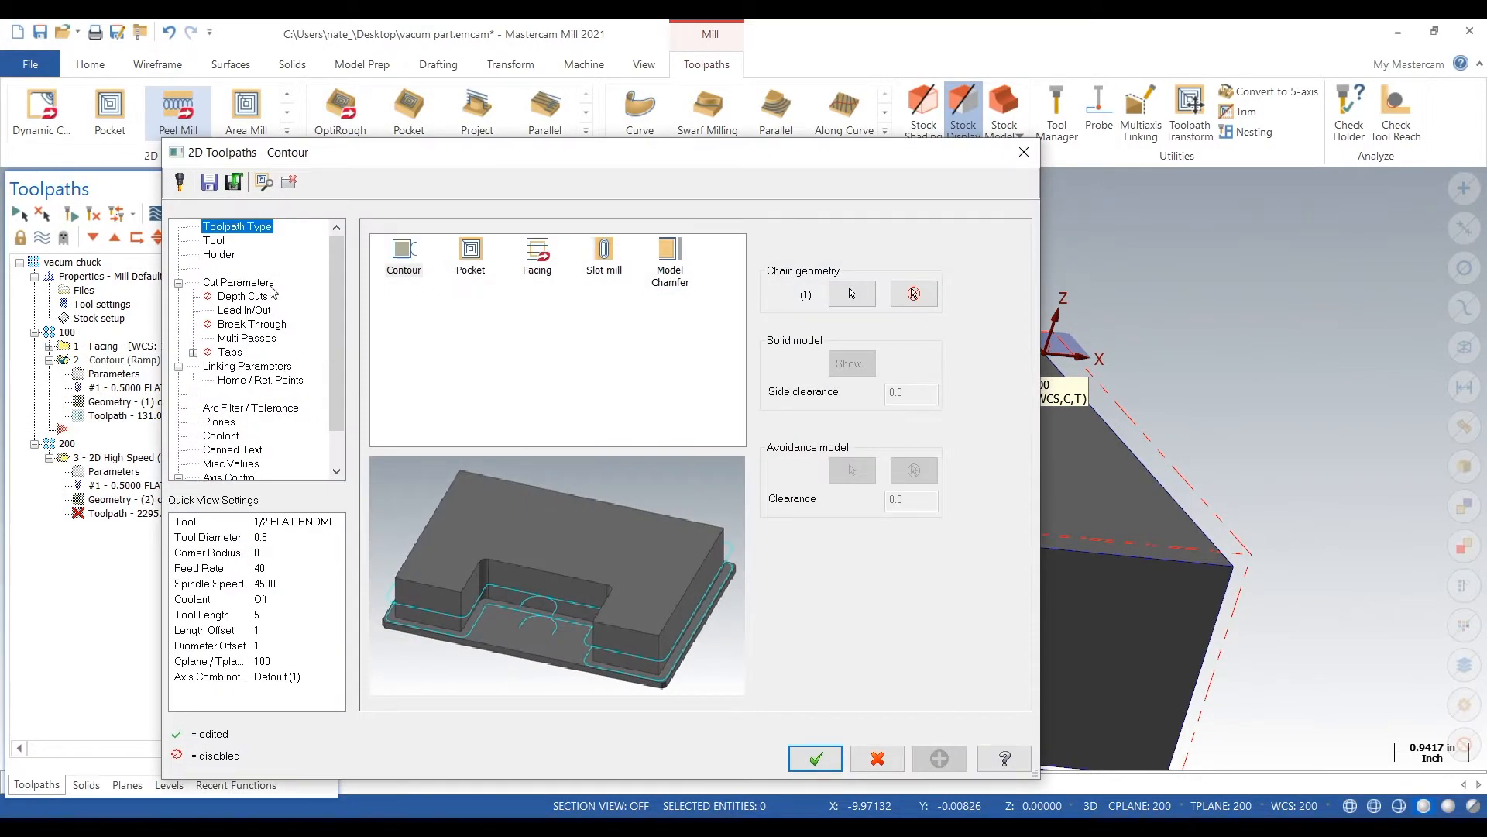
pyautogui.click(264, 284)
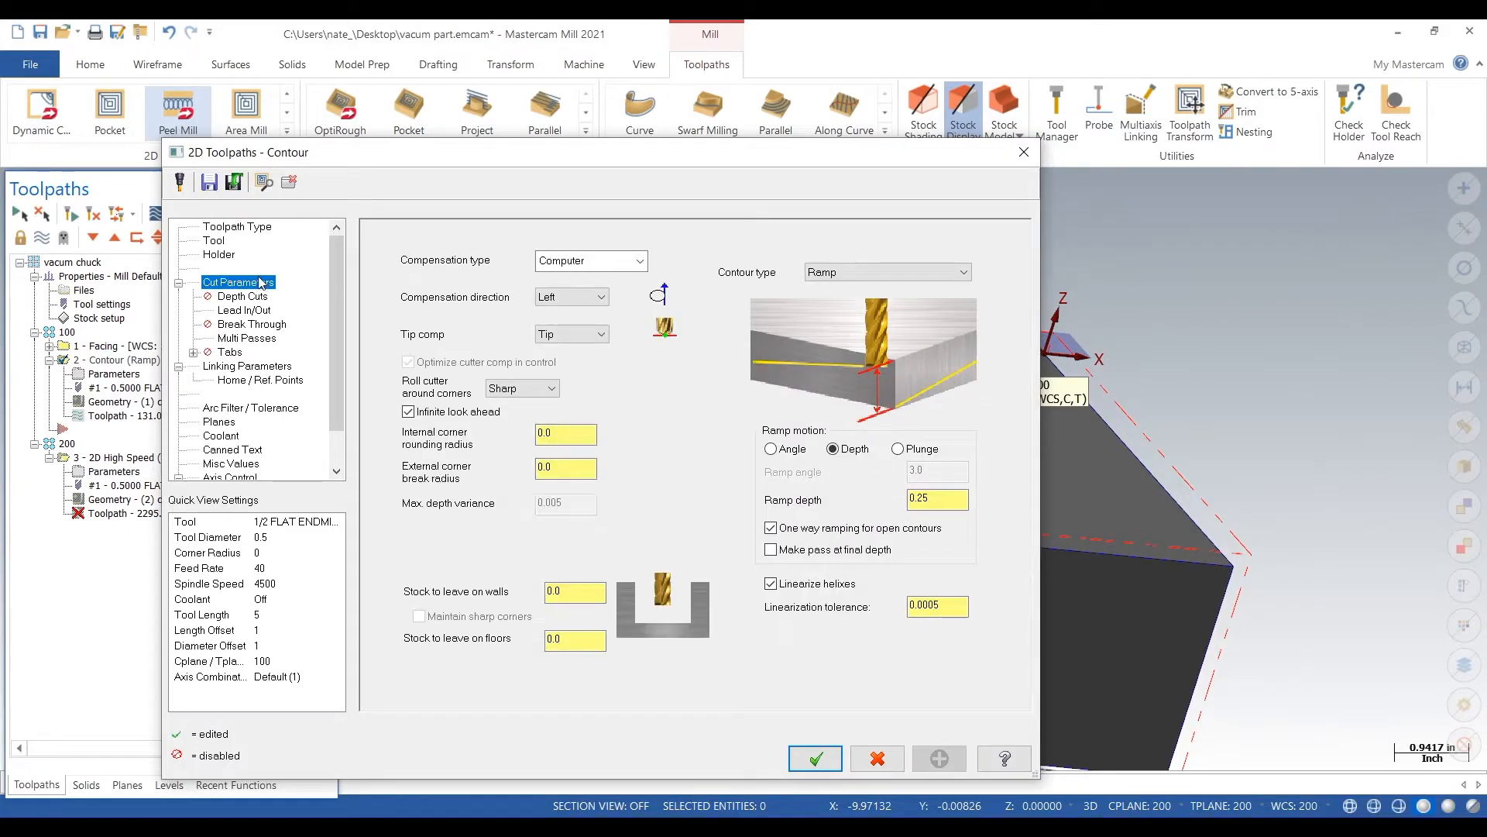
pyautogui.click(841, 760)
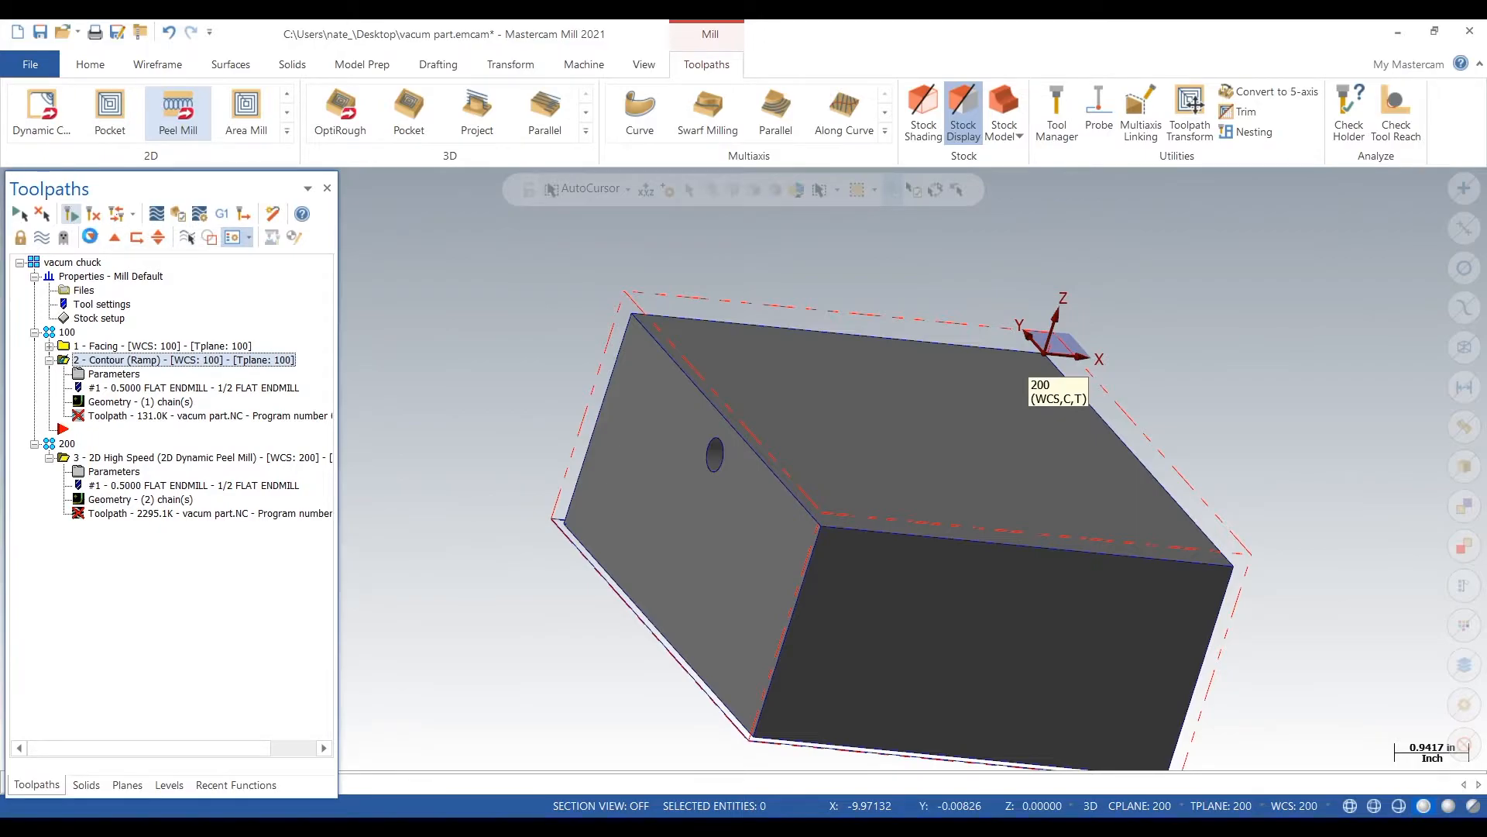
# Step: Regenerate the 2D Dynamic Peel Mill operation in group 200 and collapse the contour and peel mill entries
pyautogui.click(116, 459)
pyautogui.click(77, 220)
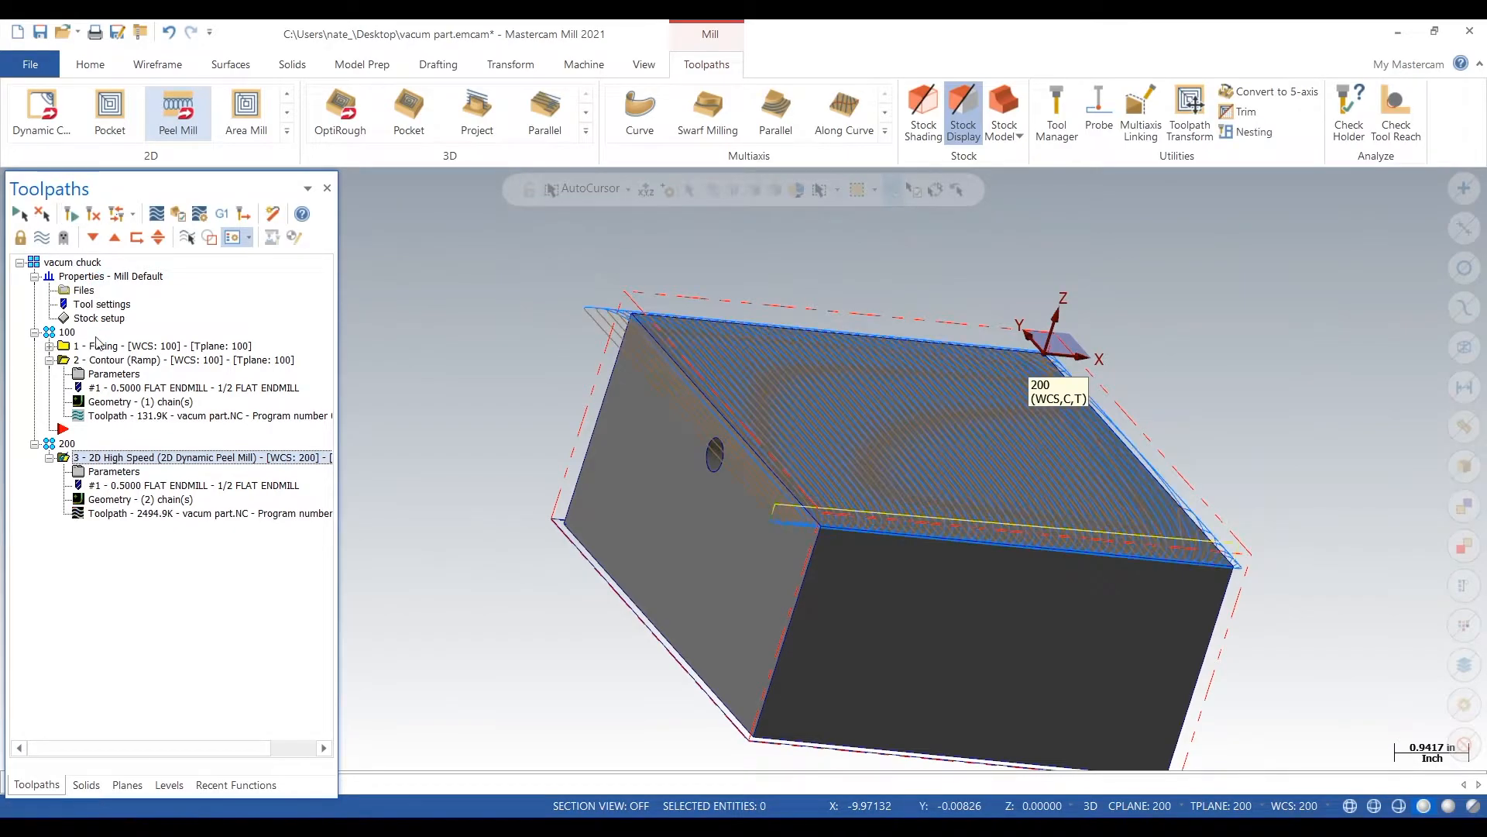
pyautogui.click(49, 361)
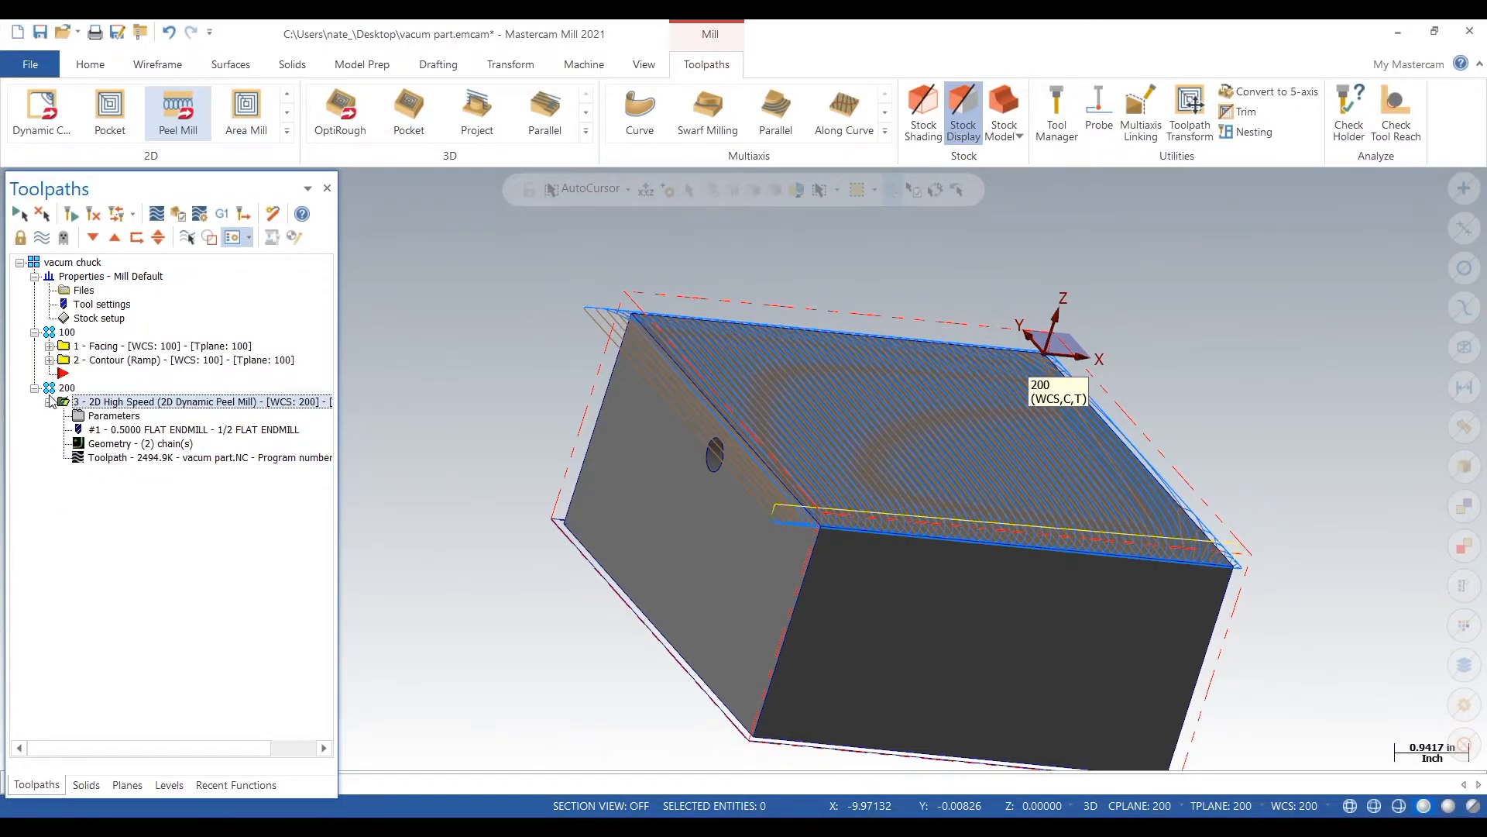
pyautogui.click(49, 402)
# Step: Verify all operations of groups 100 and 200 in the simulator, adjusting the playback speed, and close it after the peel mill finishes
pyautogui.click(64, 332)
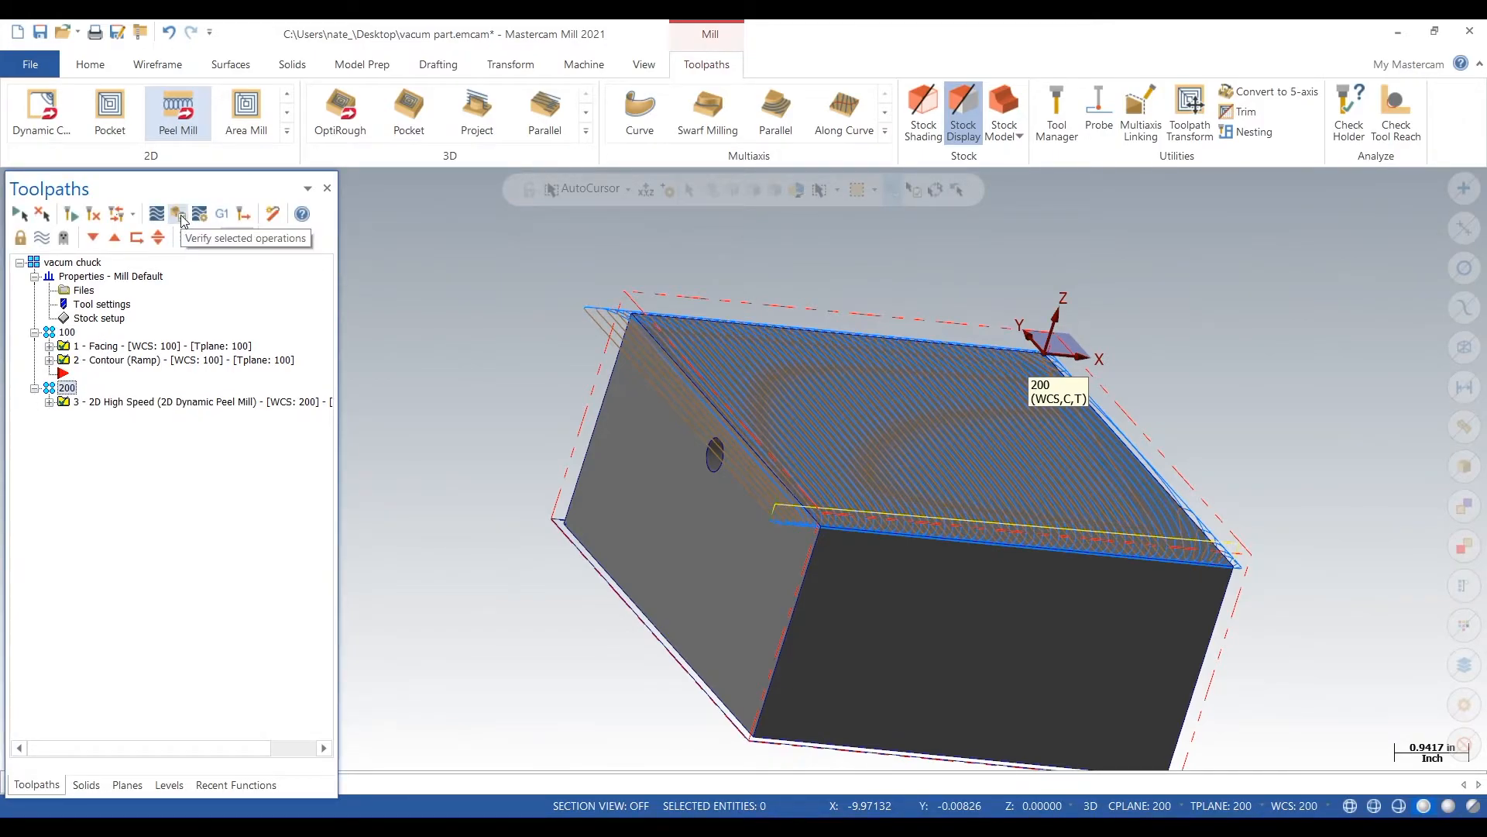
pyautogui.click(180, 214)
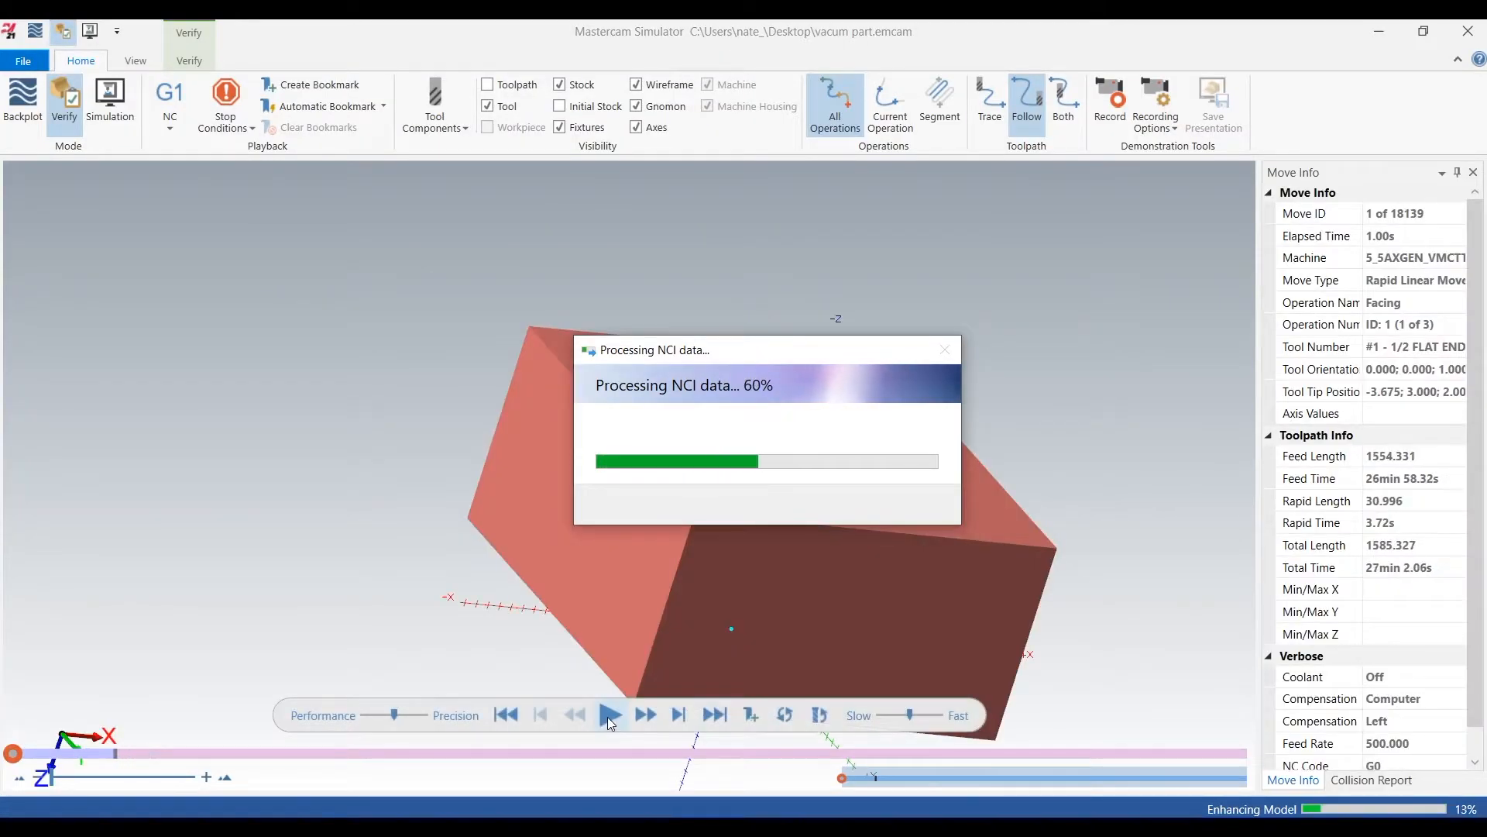
pyautogui.click(607, 718)
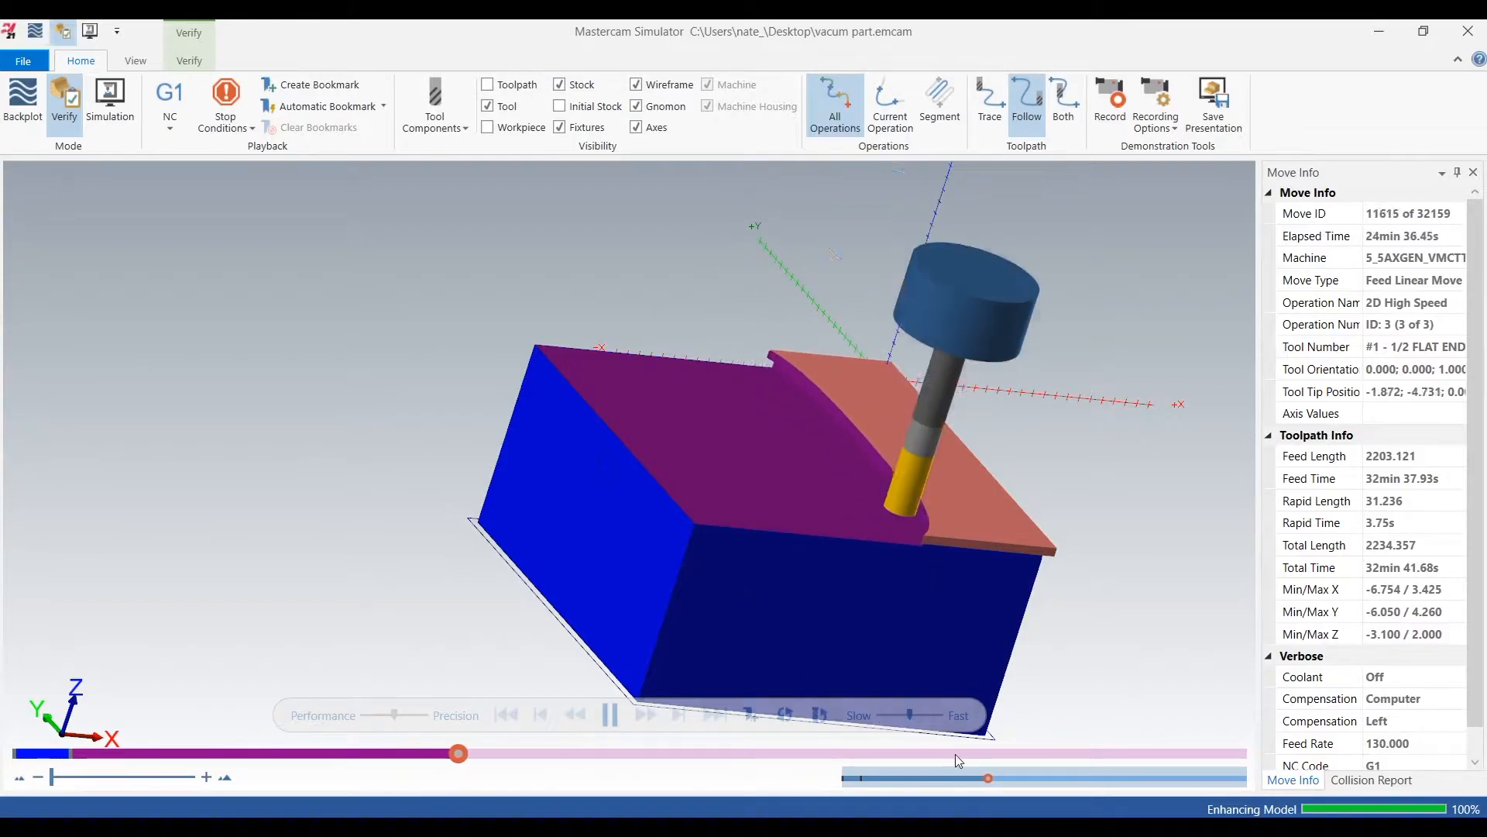
pyautogui.click(895, 715)
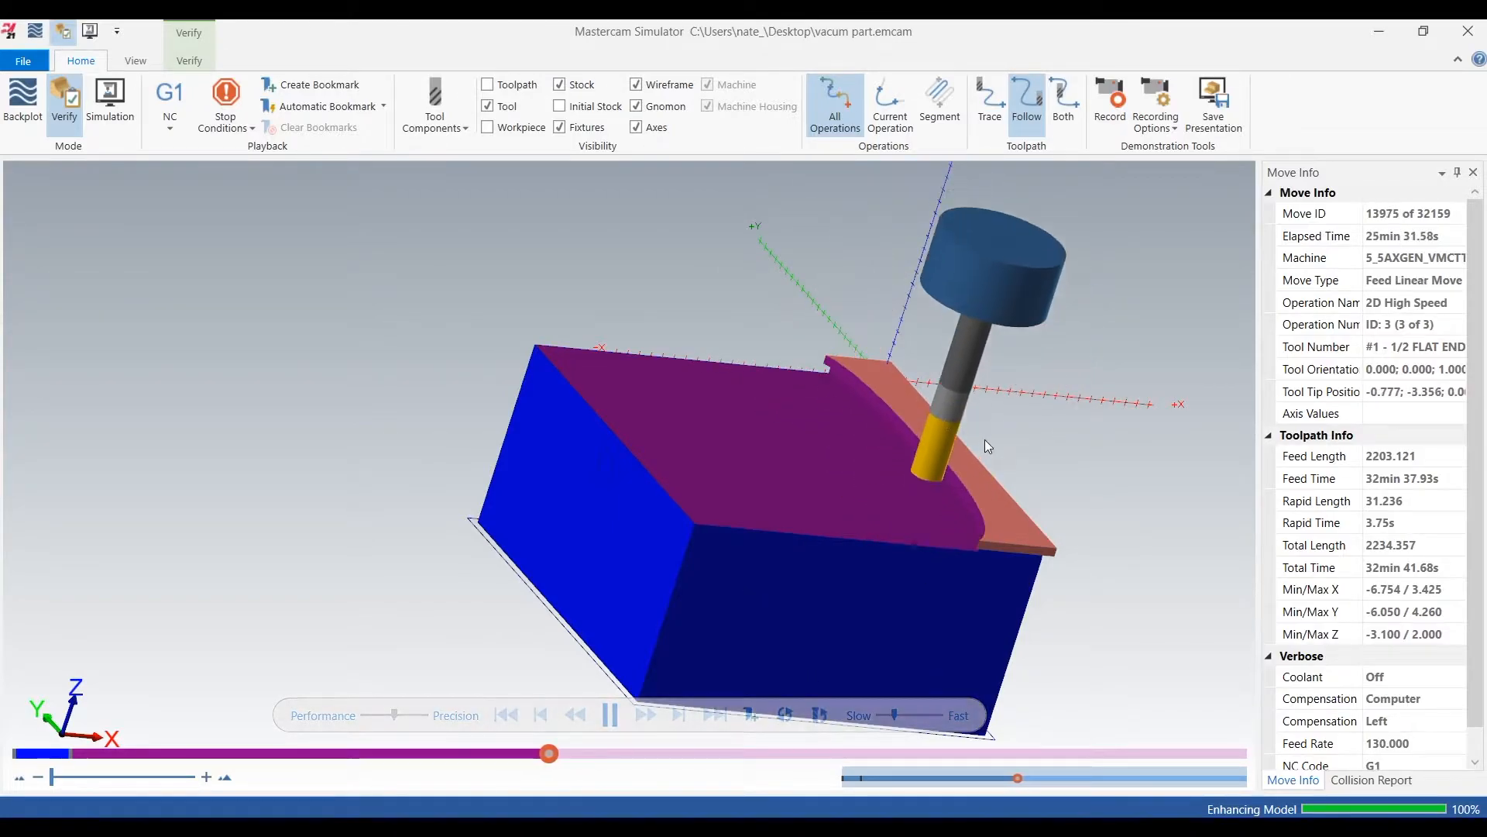
pyautogui.scroll(3, 985, 438)
pyautogui.scroll(2, 988, 439)
pyautogui.scroll(-4, 988, 439)
pyautogui.click(920, 716)
pyautogui.scroll(-3, 981, 490)
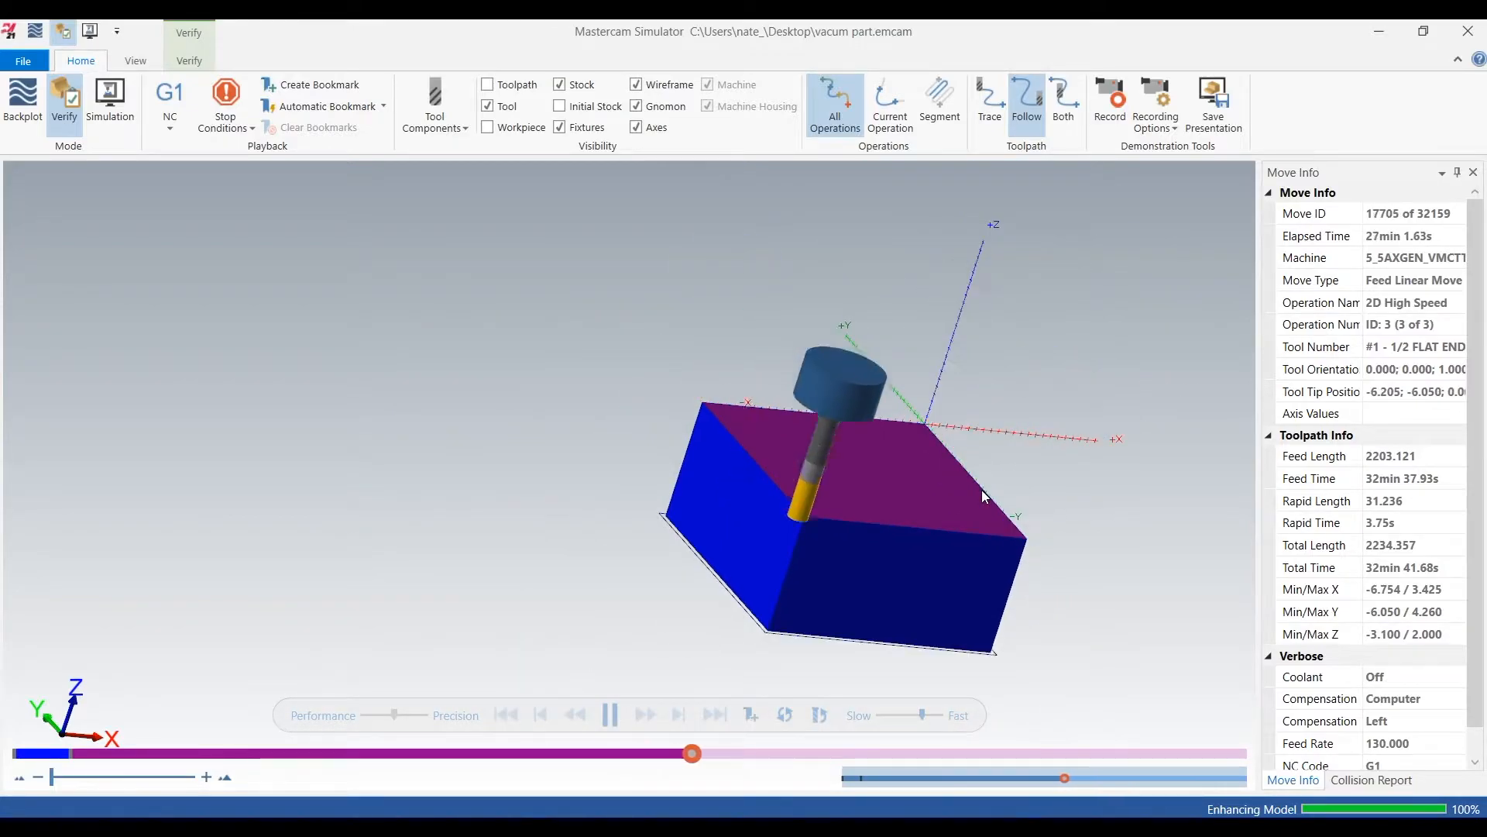
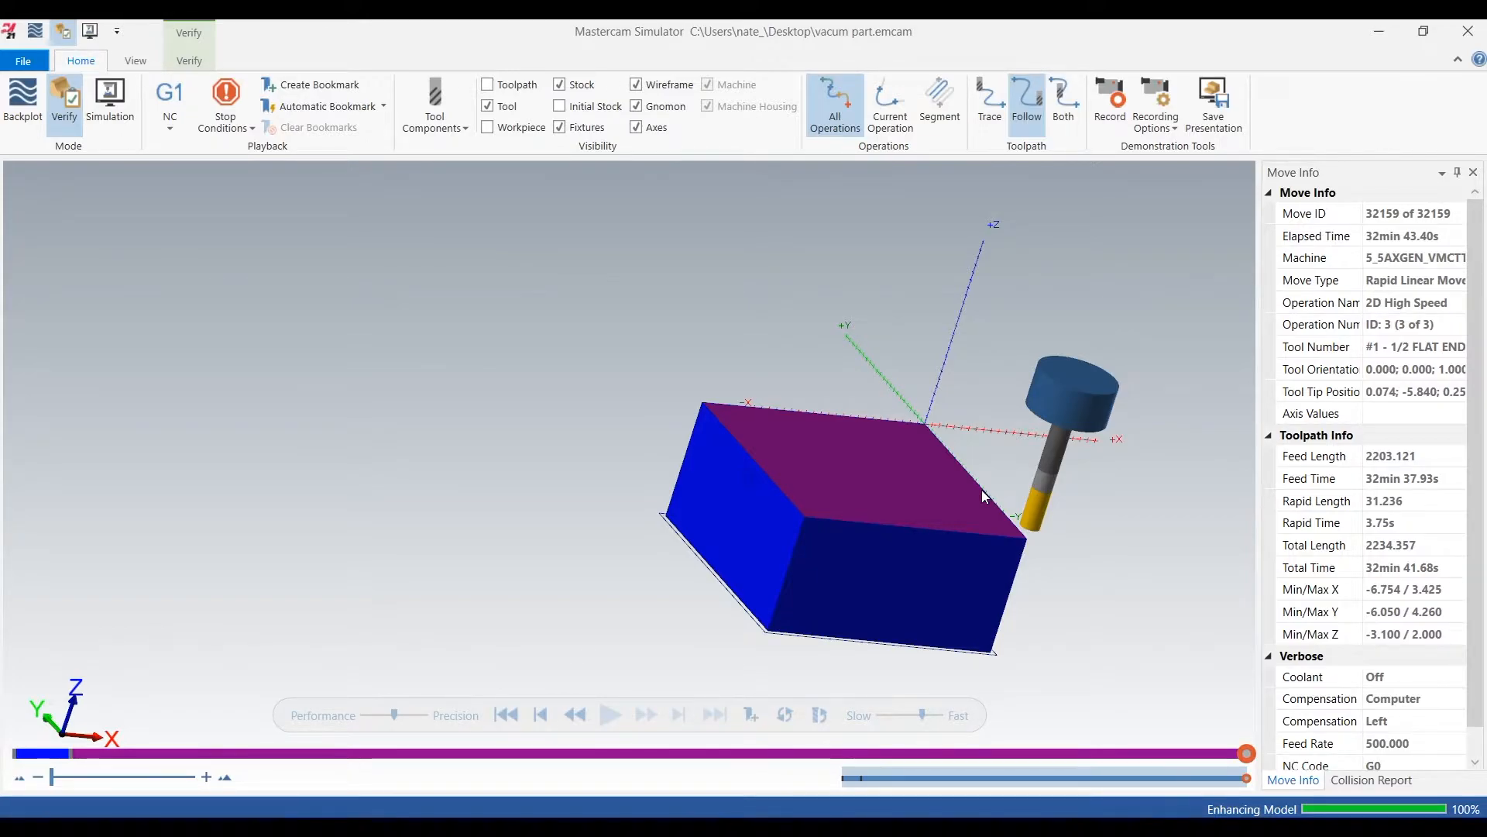
pyautogui.click(1478, 40)
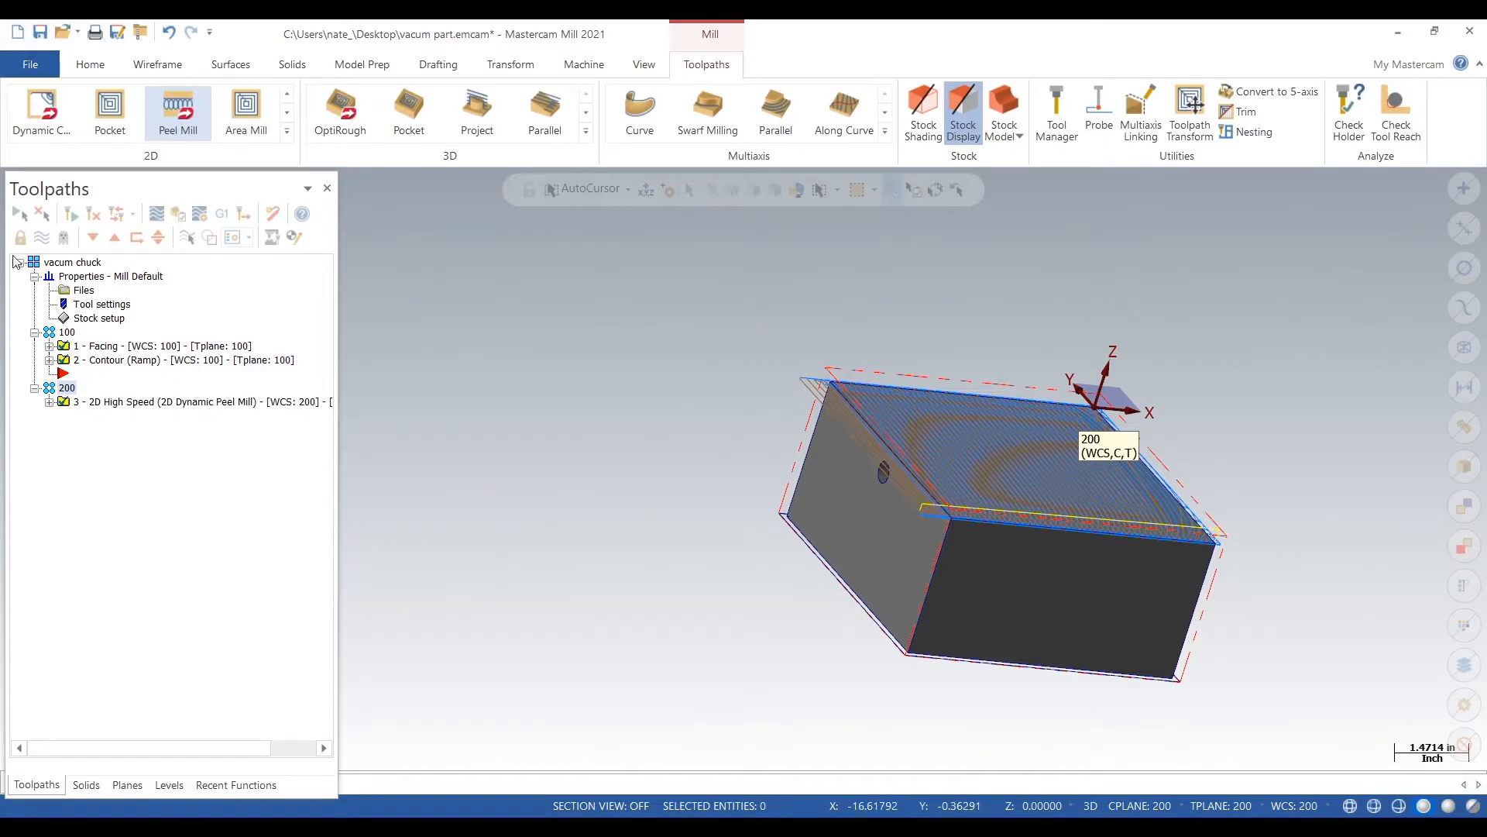
# Step: Add a new toolpath group named 300 to the vacuum chuck machine group
pyautogui.rightClick(70, 265)
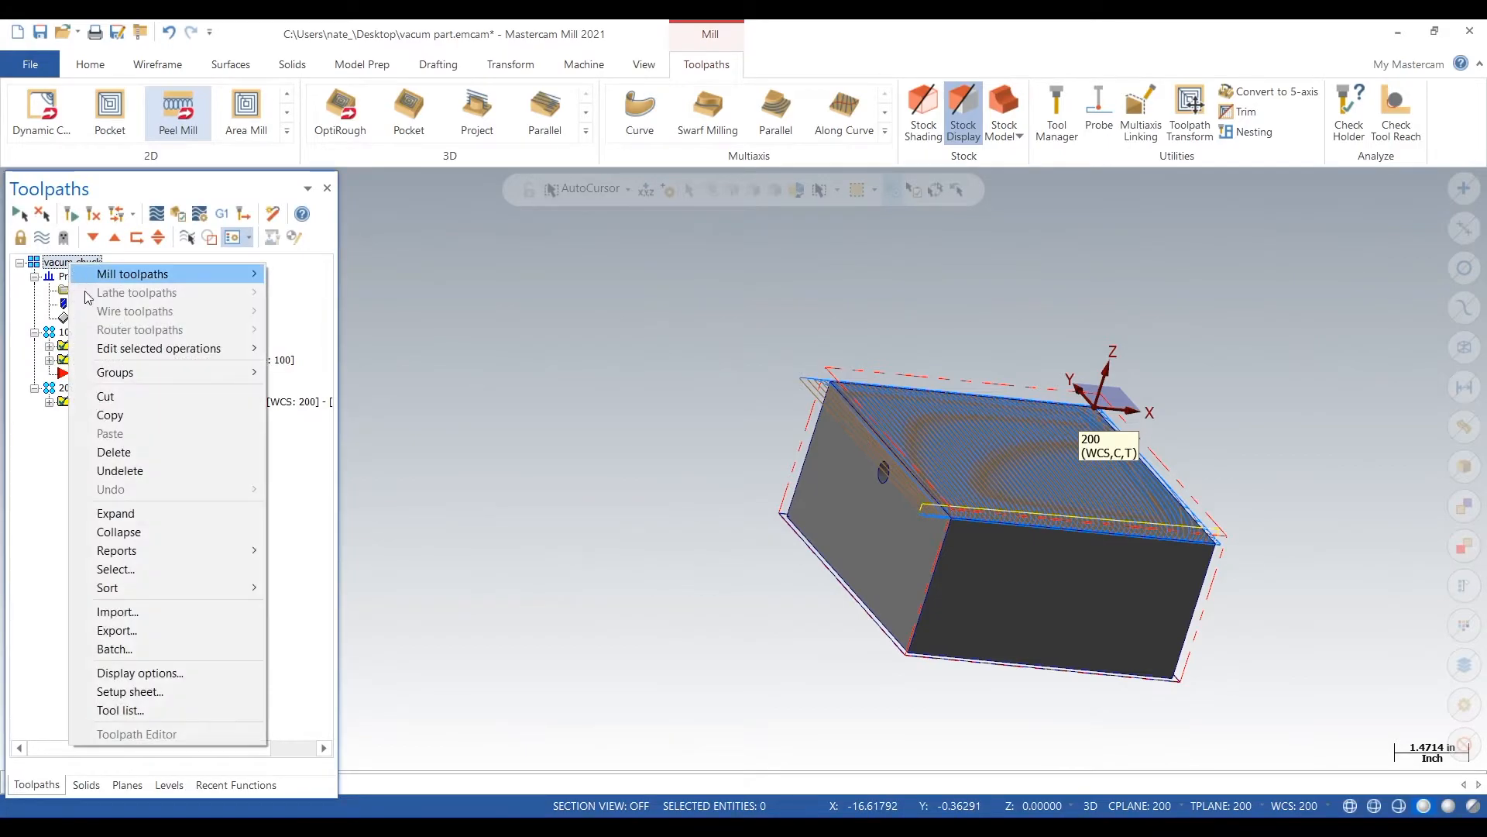
pyautogui.moveTo(142, 381)
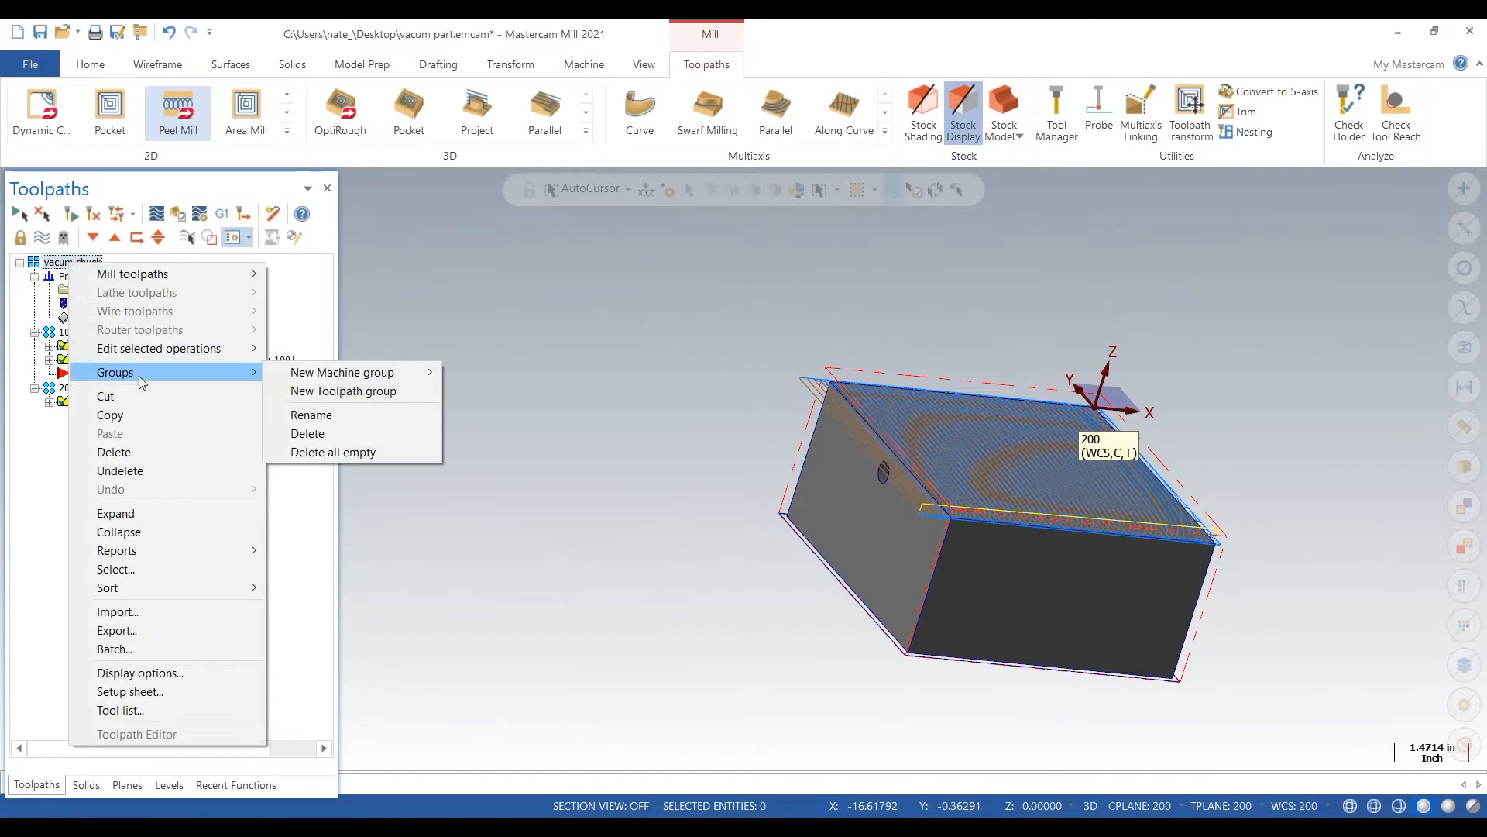
pyautogui.click(363, 396)
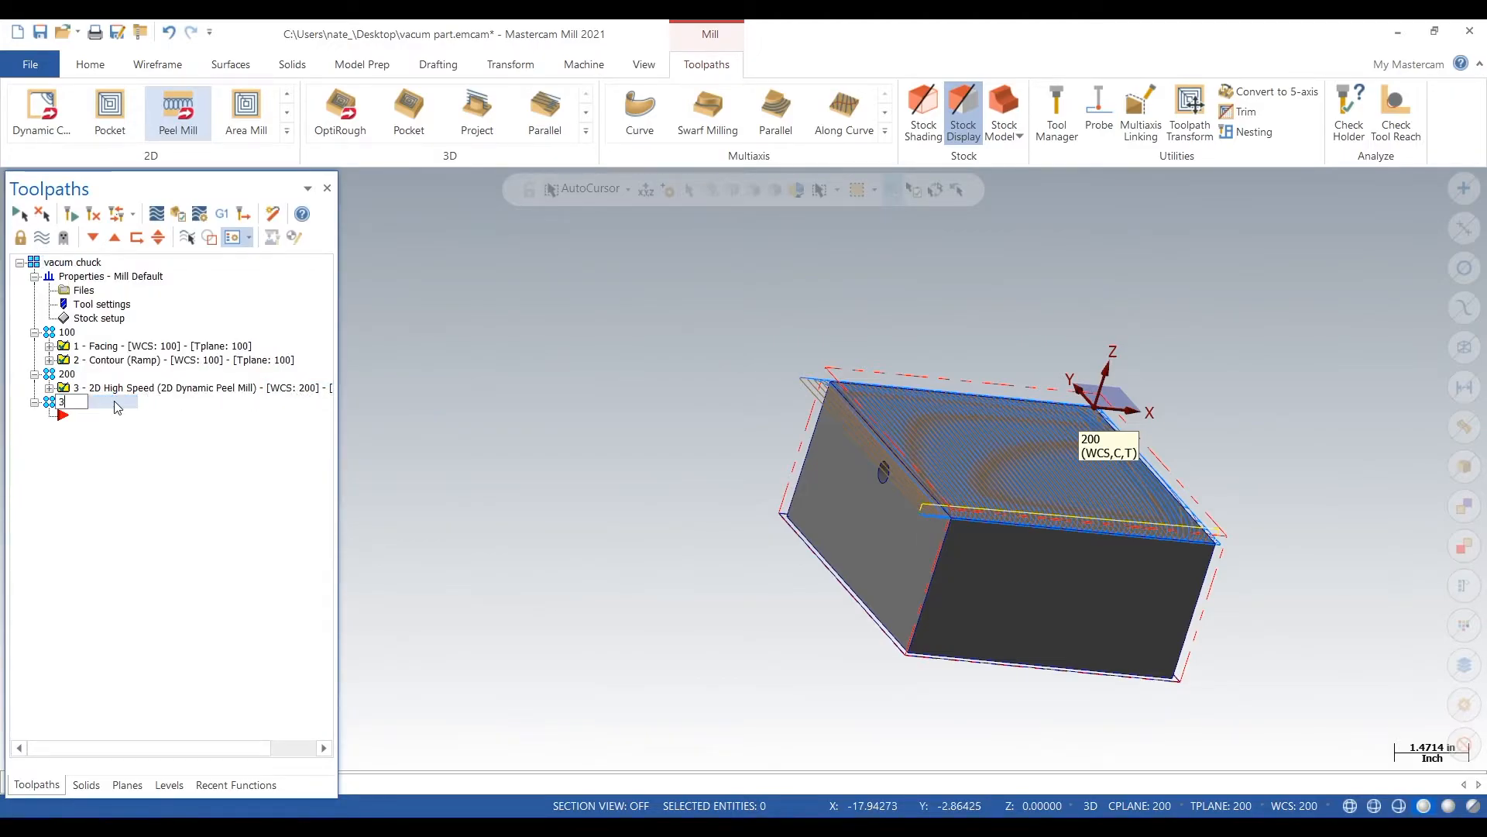
pyautogui.click(67, 415)
# Step: Edit plane 200 and move its origin to the part corner at X -3.0, Y 3.0, Z -3.0
pyautogui.moveTo(788, 520); pyautogui.dragTo(973, 504, button='middle')
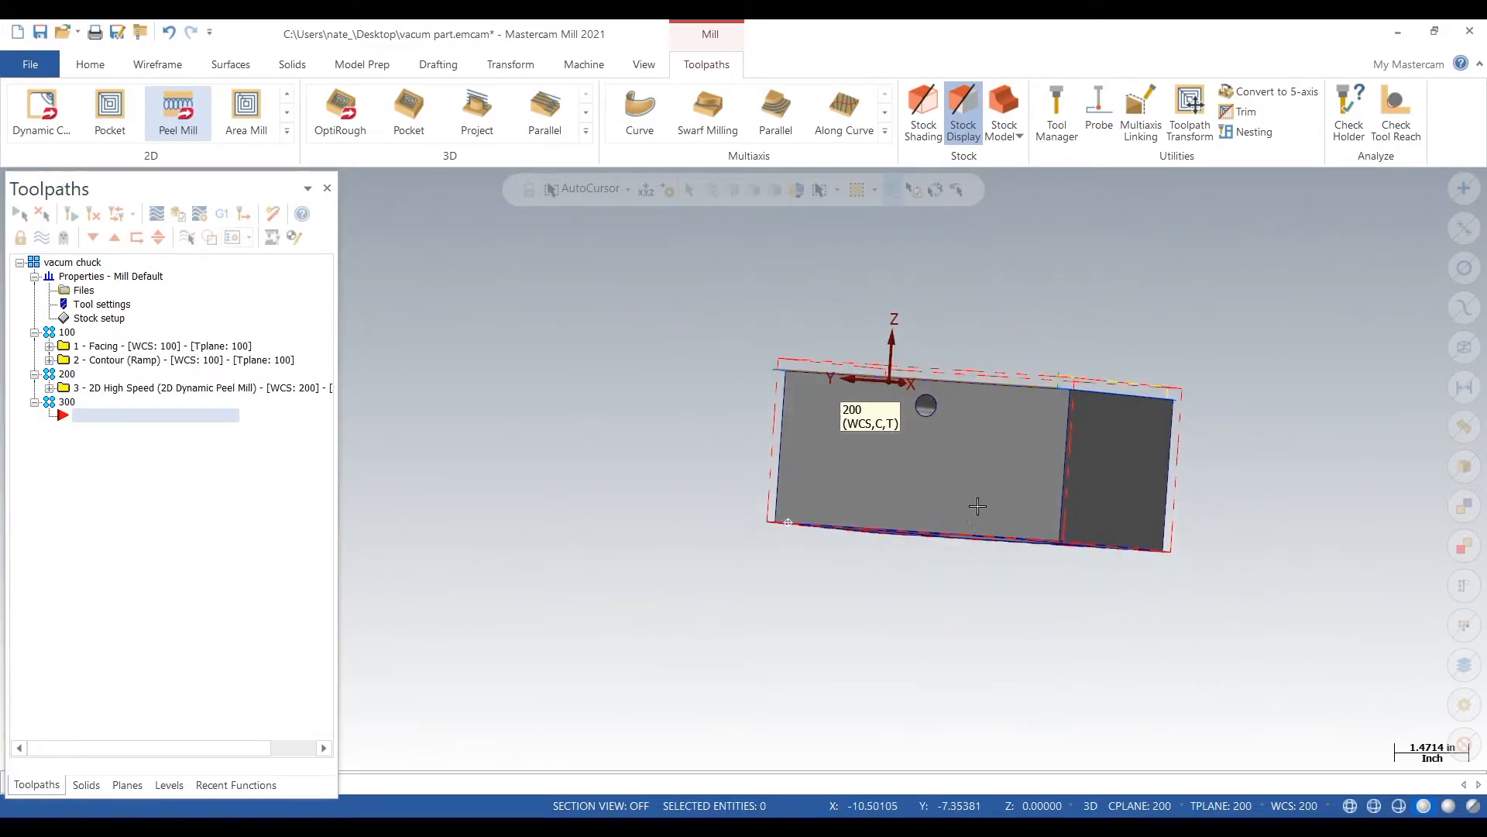
pyautogui.click(127, 785)
pyautogui.click(130, 429)
pyautogui.rightClick(91, 433)
pyautogui.click(128, 436)
pyautogui.click(885, 379)
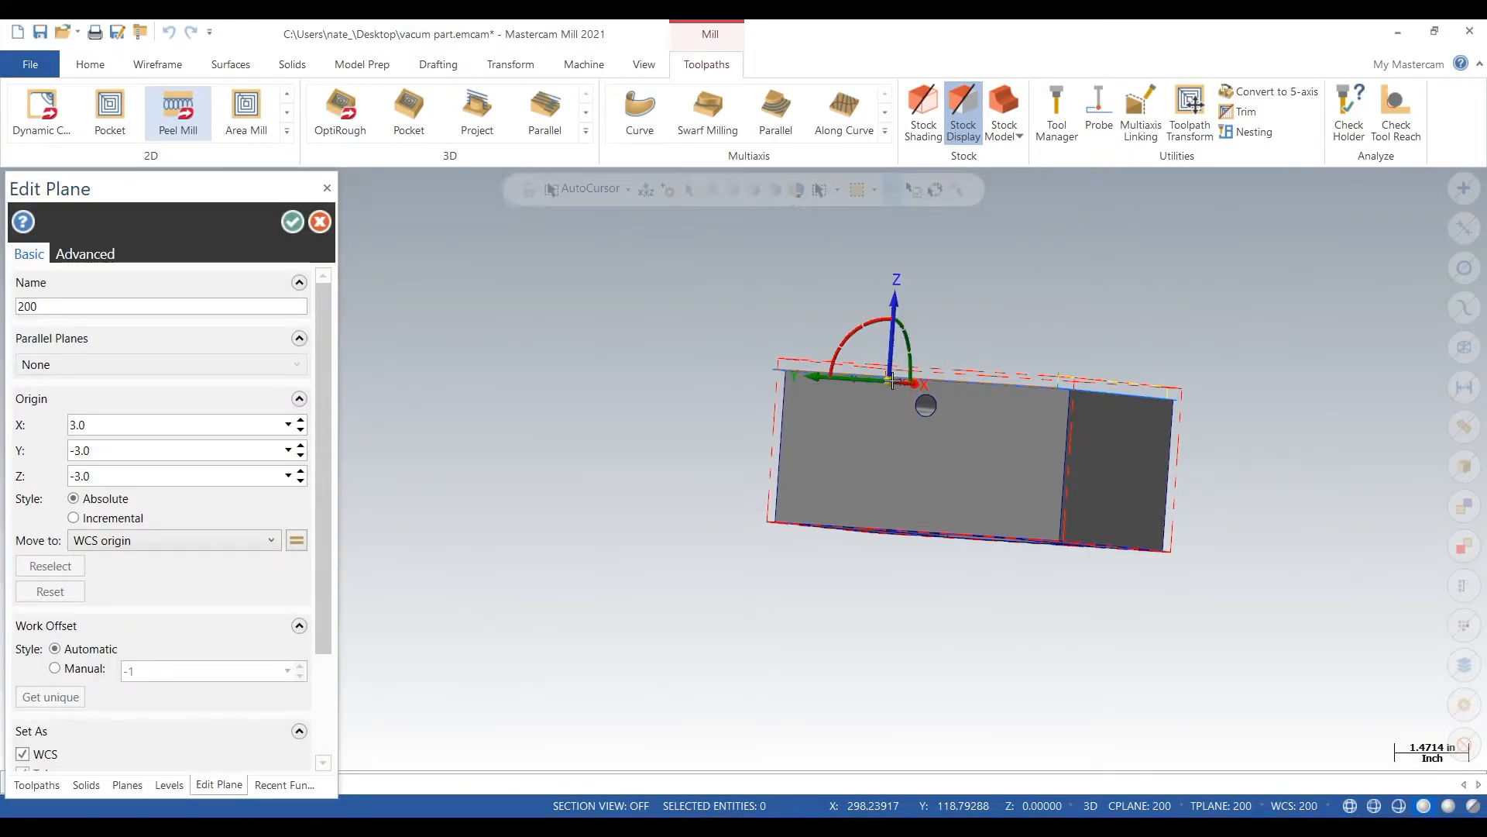
pyautogui.moveTo(1128, 315)
pyautogui.mouseDown(button='middle')
pyautogui.moveTo(1162, 316)
pyautogui.moveTo(1118, 316)
pyautogui.mouseUp(button='middle')
pyautogui.scroll(2, 1118, 316)
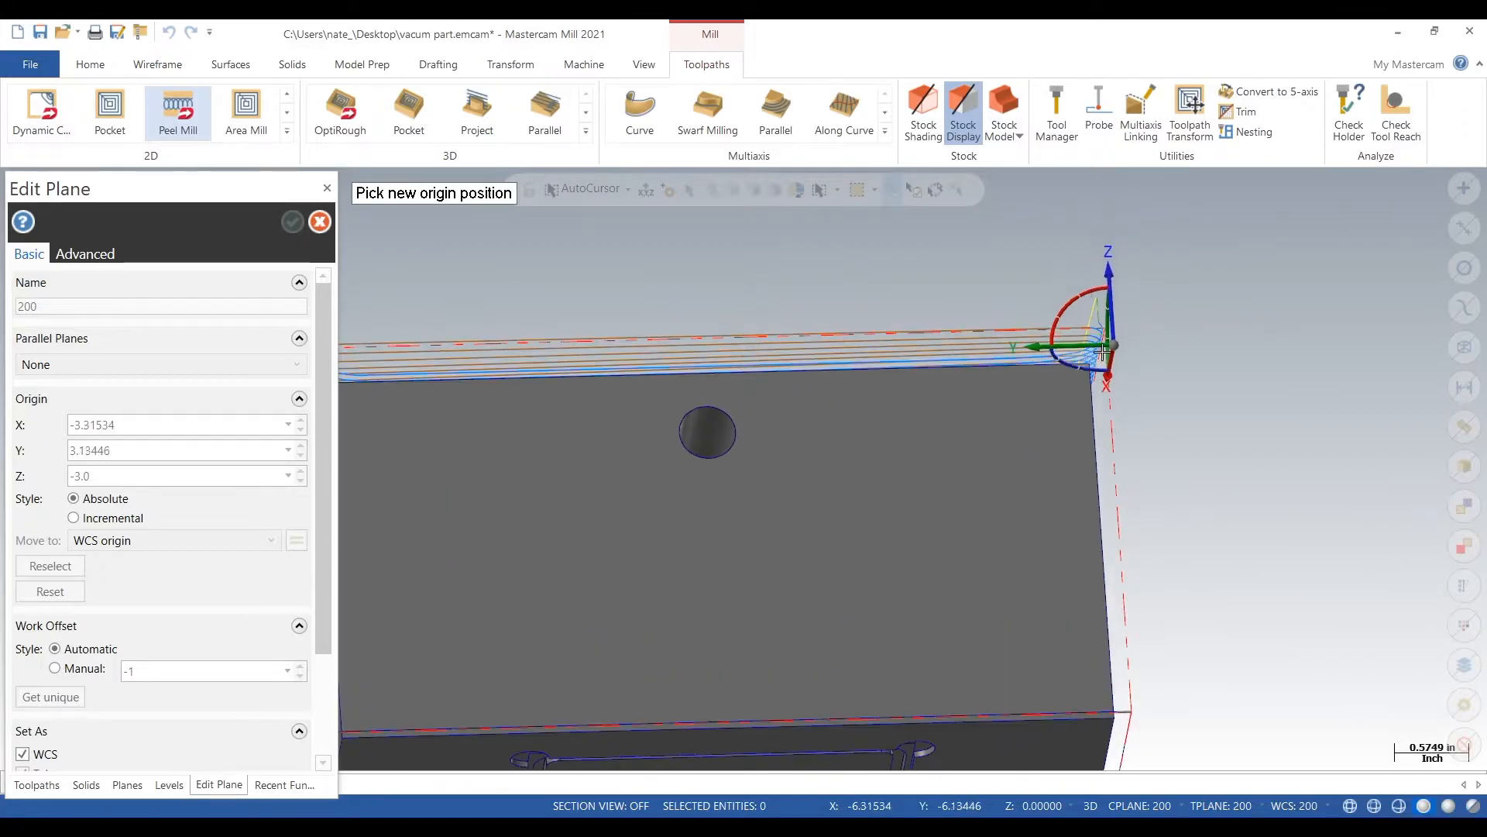
pyautogui.click(1104, 350)
# Step: Rotate plane 200 about its Y axis until X points up, accept the plane, and check its orientation in the Top (WCS) view
pyautogui.moveTo(1152, 337); pyautogui.dragTo(854, 345, button='middle')
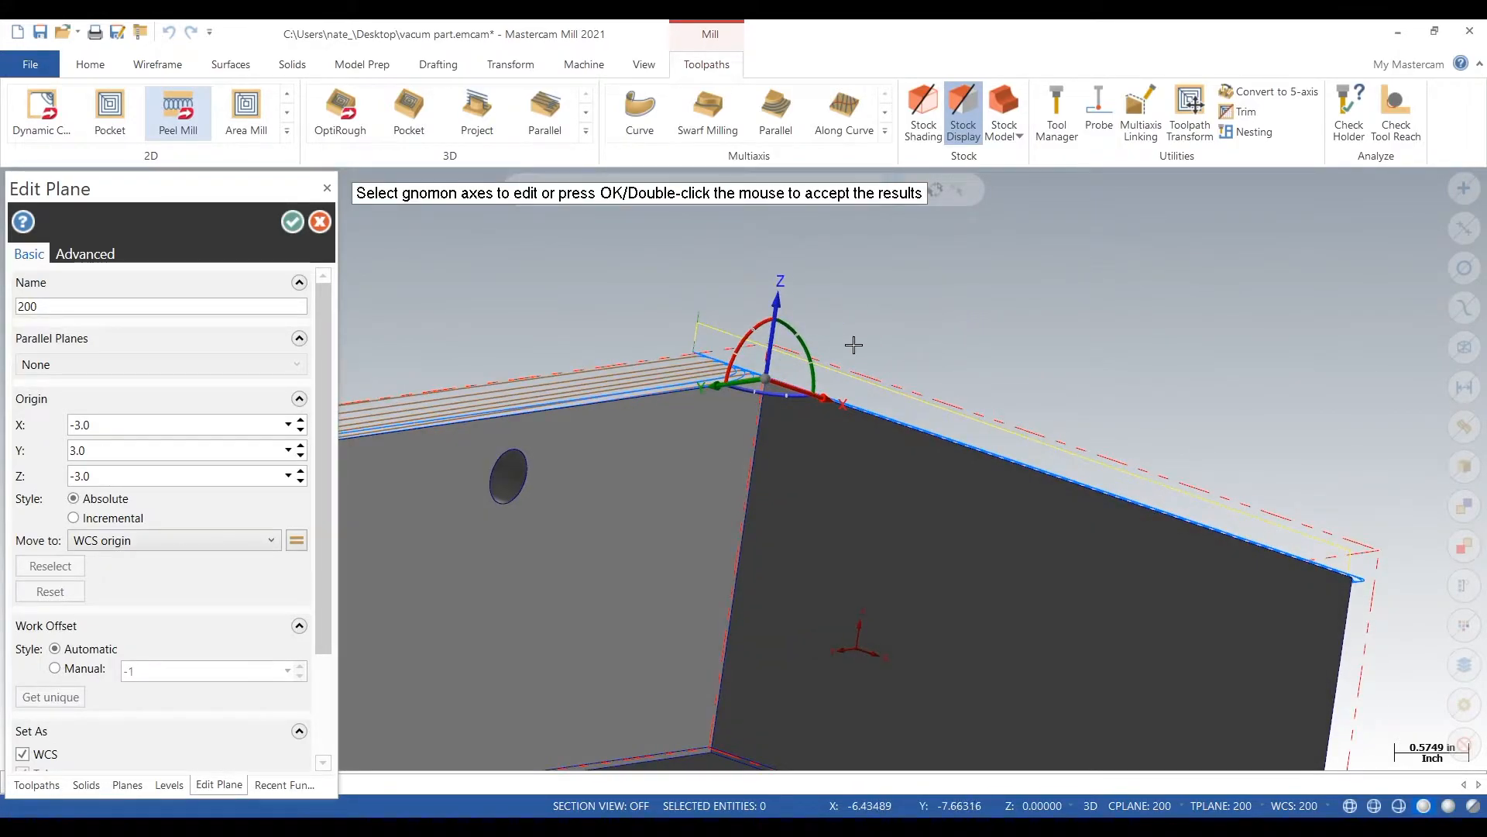
pyautogui.click(809, 353)
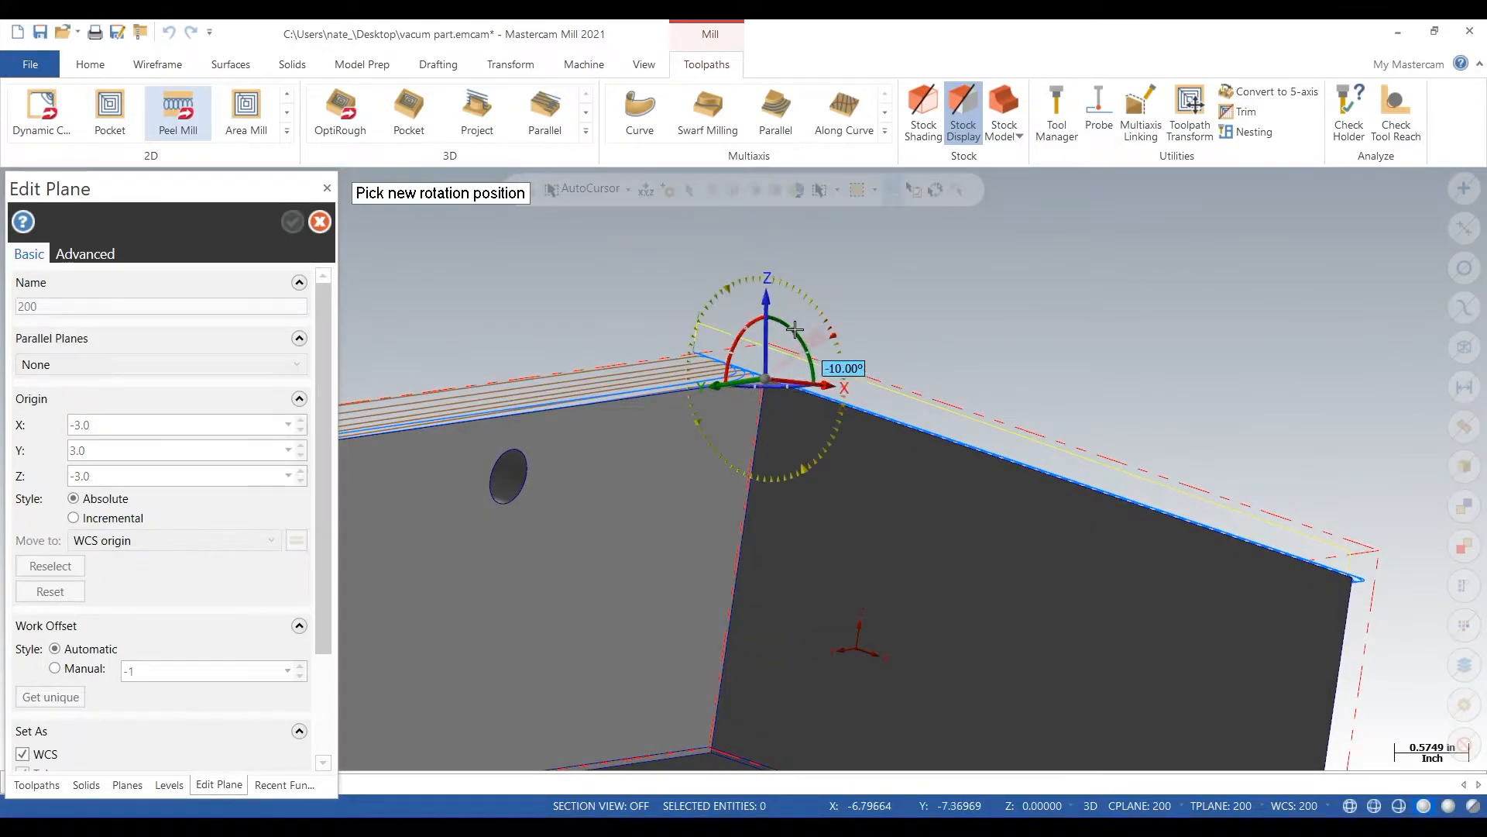
pyautogui.click(735, 309)
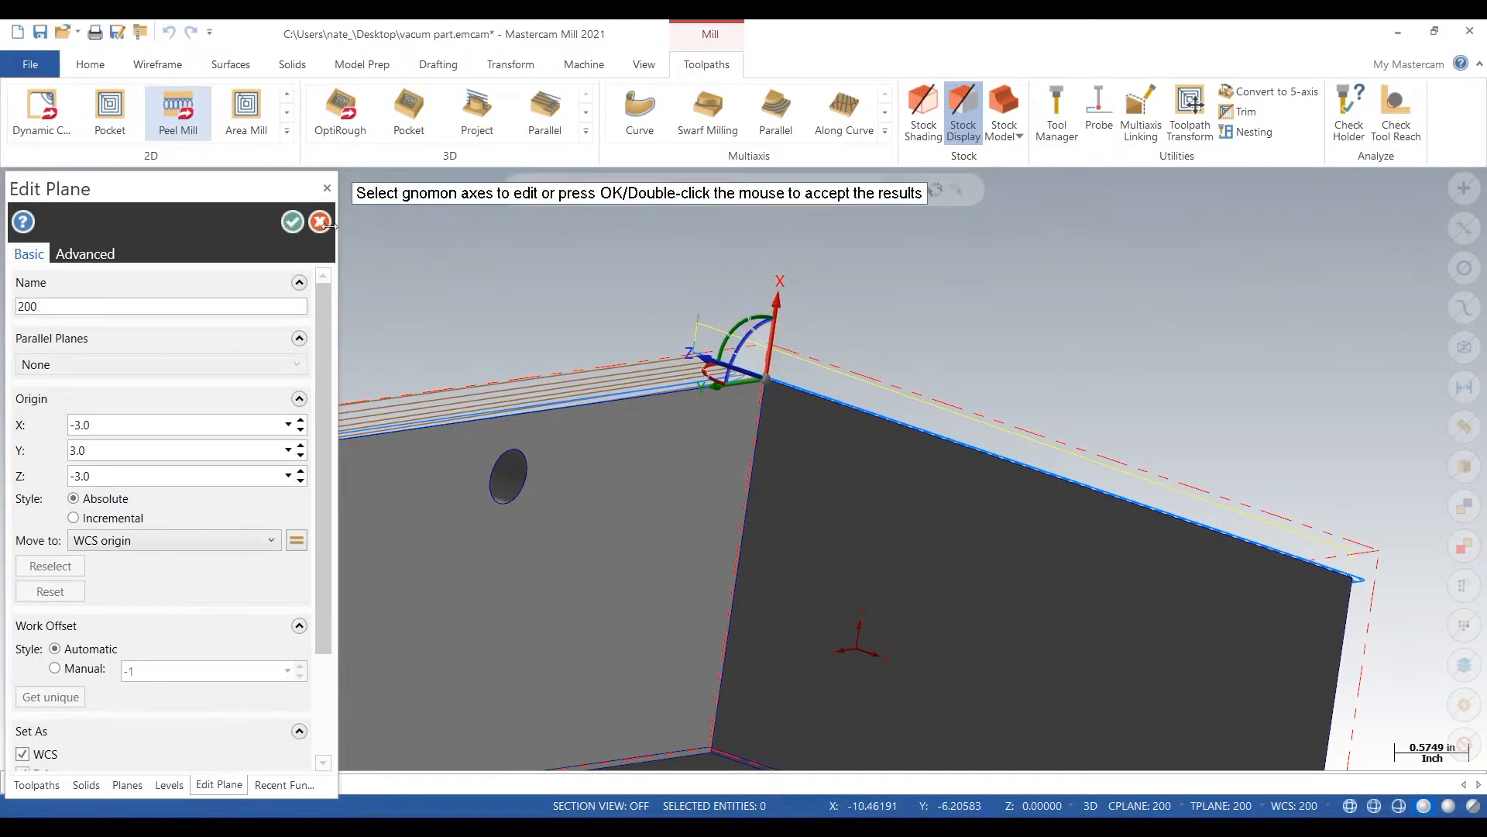
pyautogui.click(293, 225)
pyautogui.rightClick(496, 292)
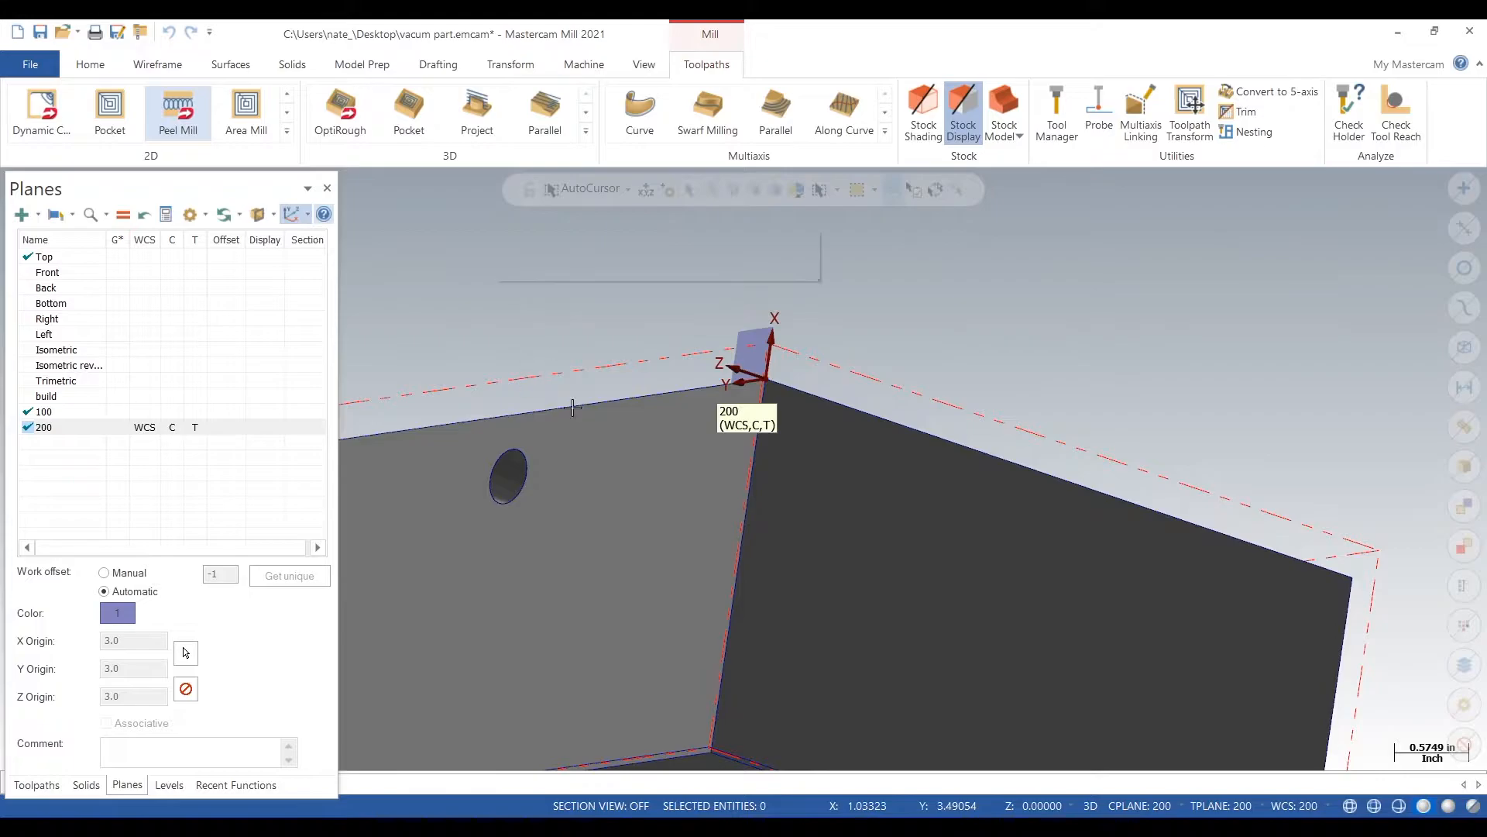
pyautogui.click(557, 398)
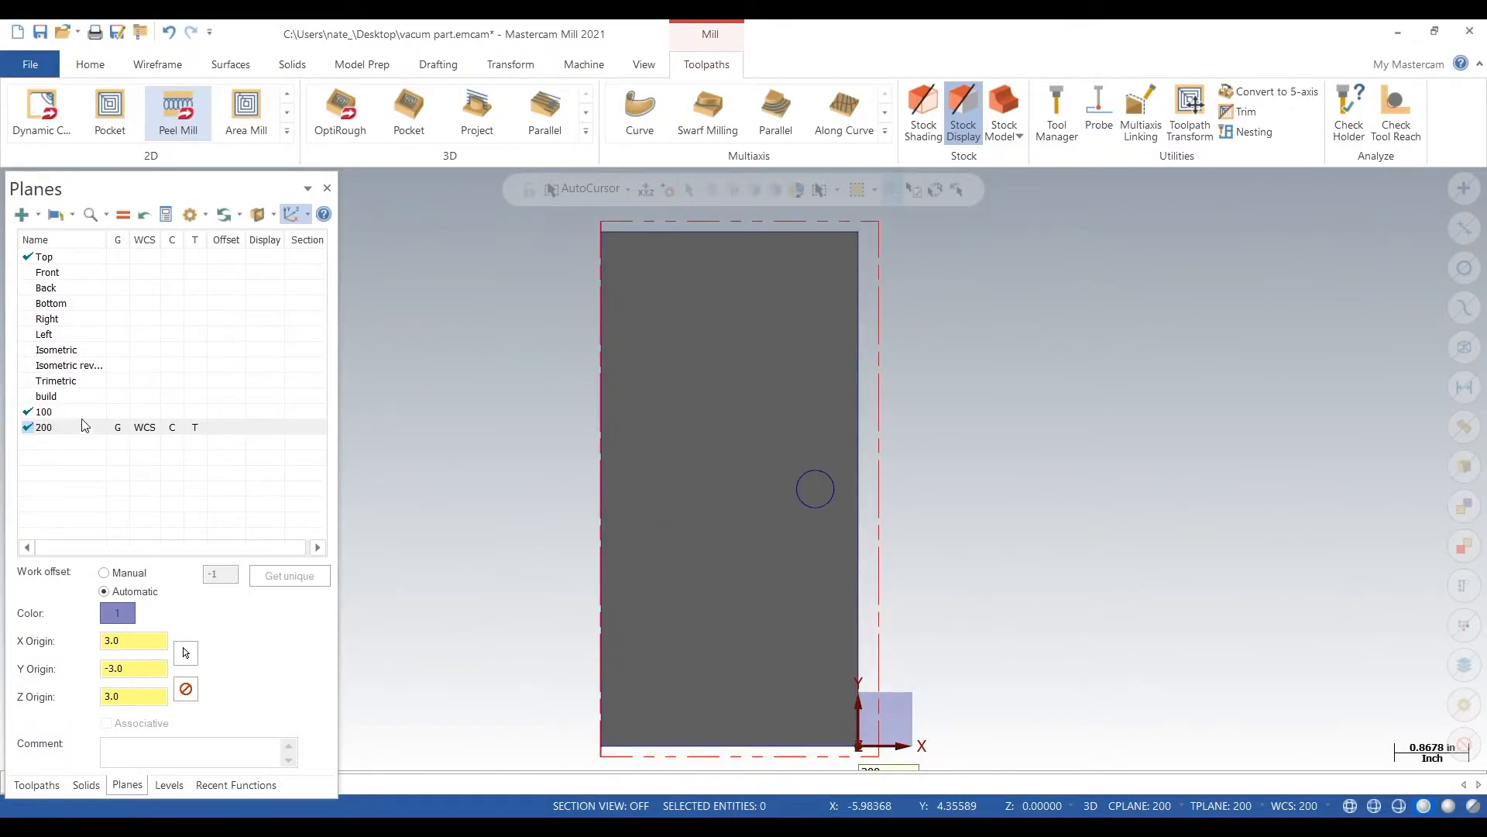
pyautogui.scroll(-1, 540, 280)
pyautogui.moveTo(498, 446); pyautogui.dragTo(378, 432, button='middle')
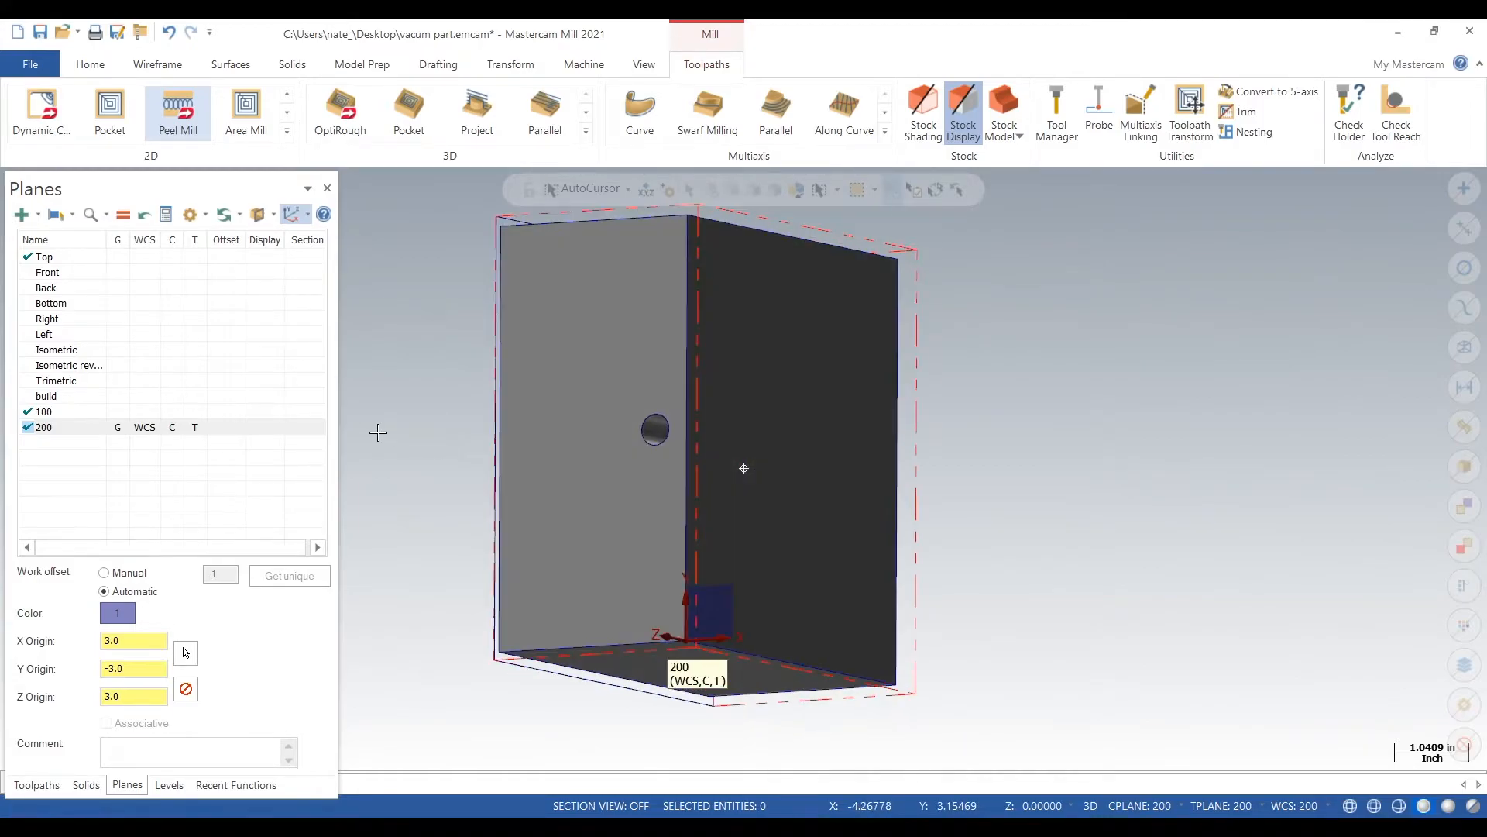
# Step: Reopen plane 200 for editing and move its origin to the part corner at X 3.0, Y -3.0, Z -3.0
pyautogui.rightClick(99, 433)
pyautogui.click(122, 437)
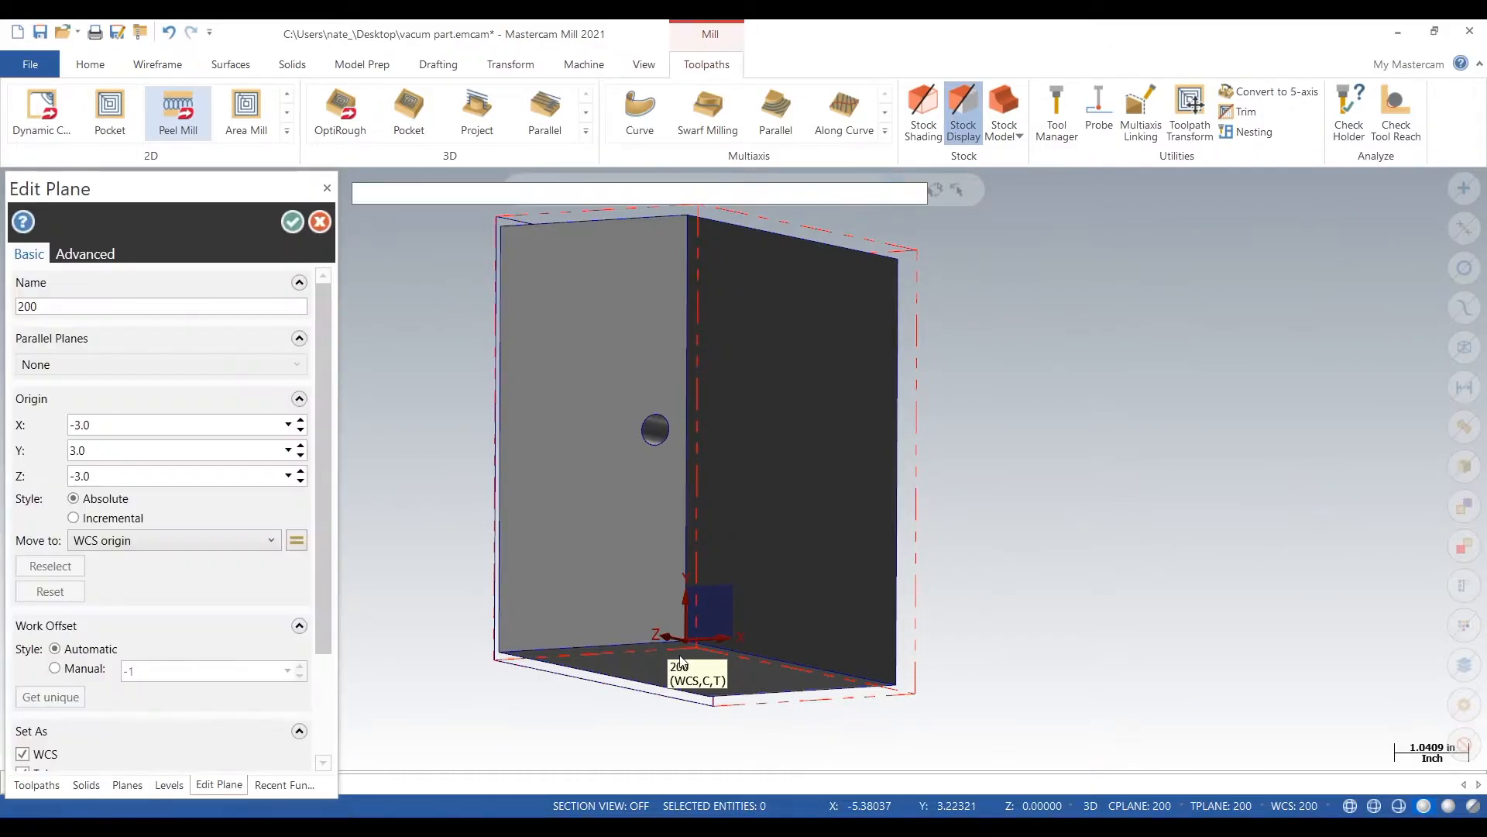
pyautogui.click(685, 637)
pyautogui.moveTo(1056, 419); pyautogui.dragTo(968, 312, button='middle')
pyautogui.click(969, 311)
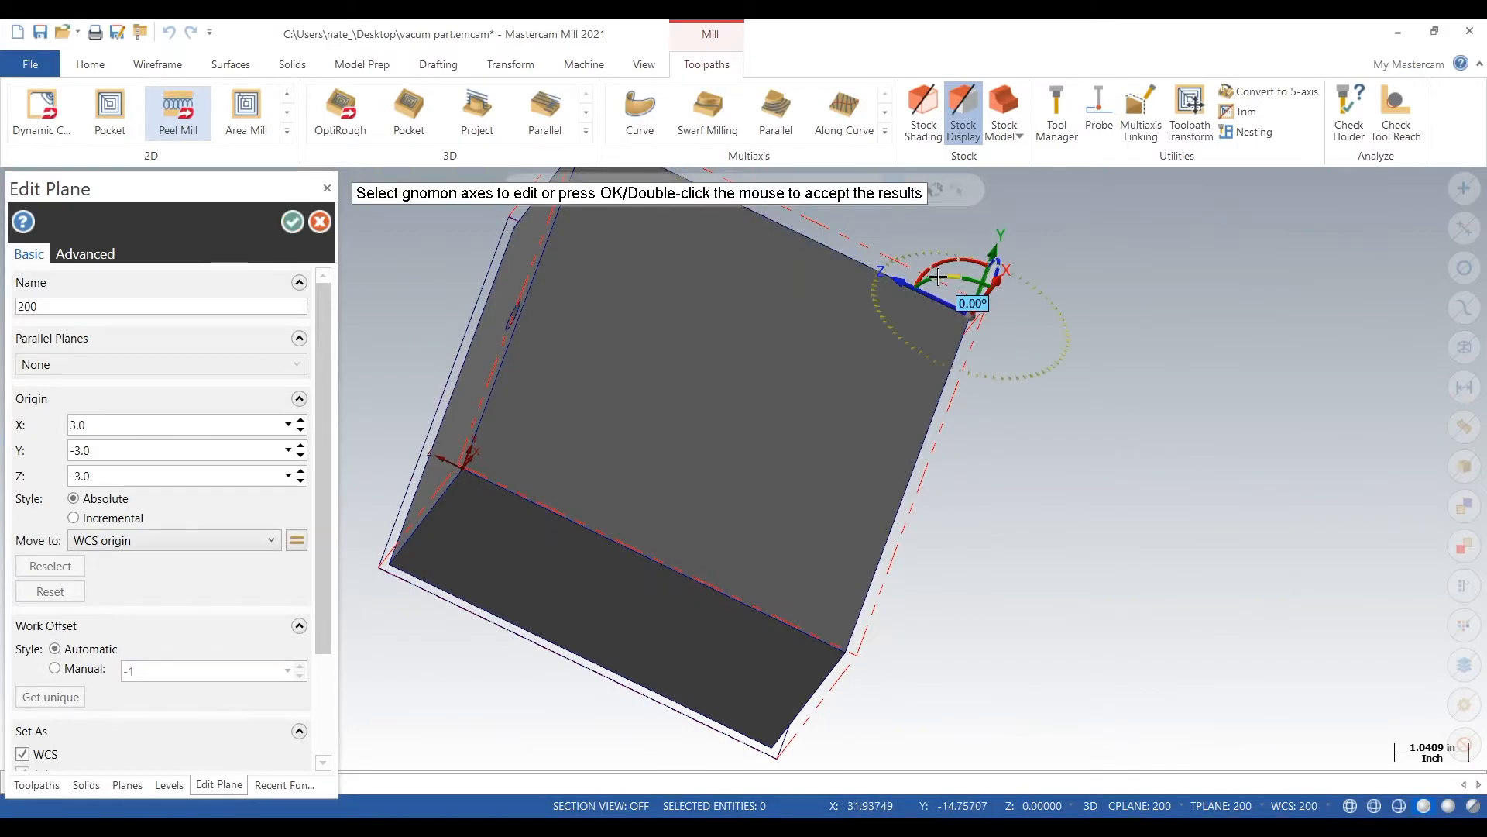
# Step: Rotate plane 200 back about its Y axis to its former orientation, accept it, check the Top (WCS) view, and return to the operations list
pyautogui.click(938, 276)
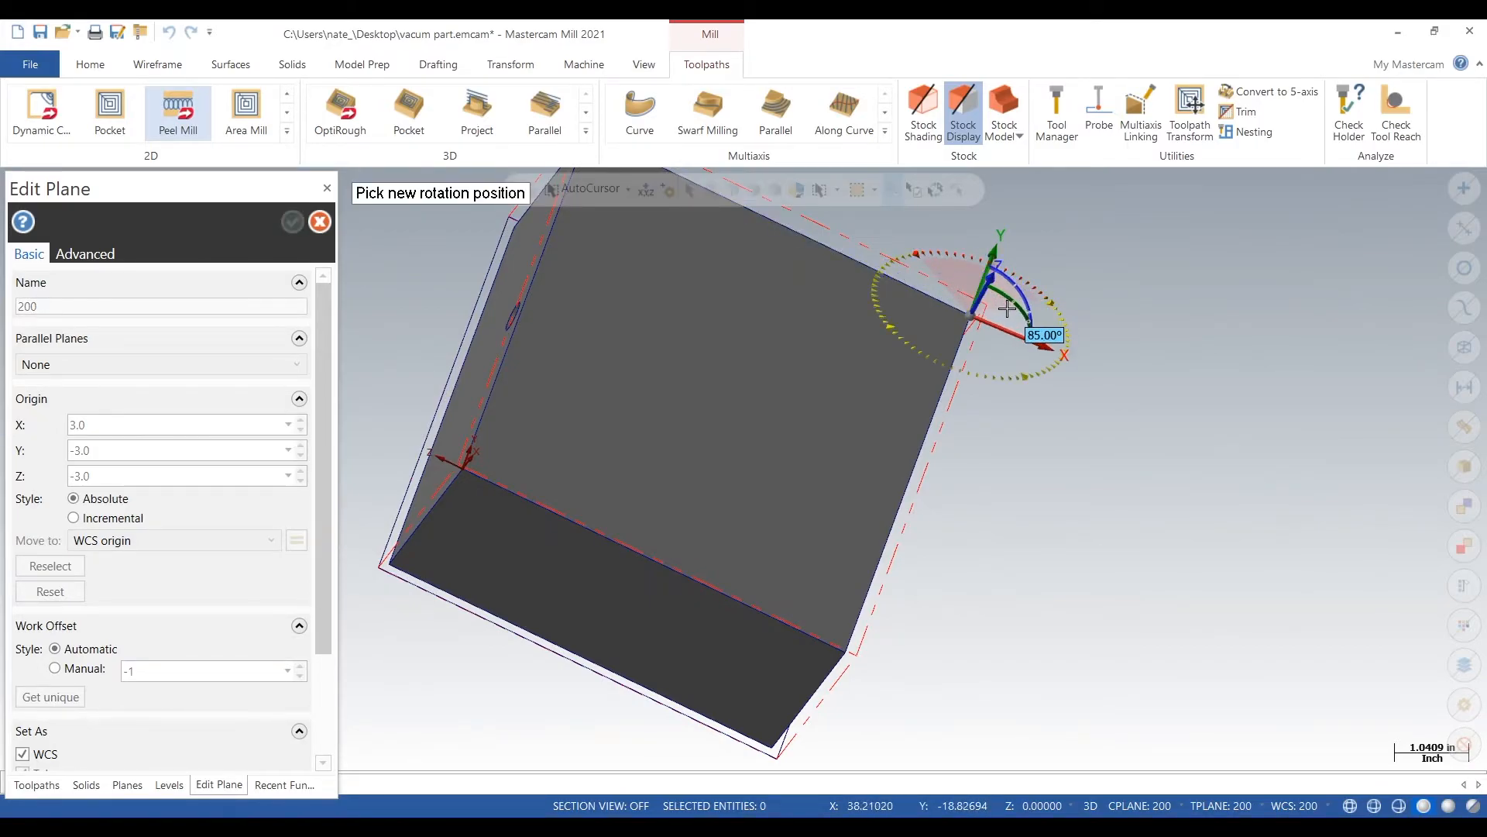
pyautogui.click(1007, 311)
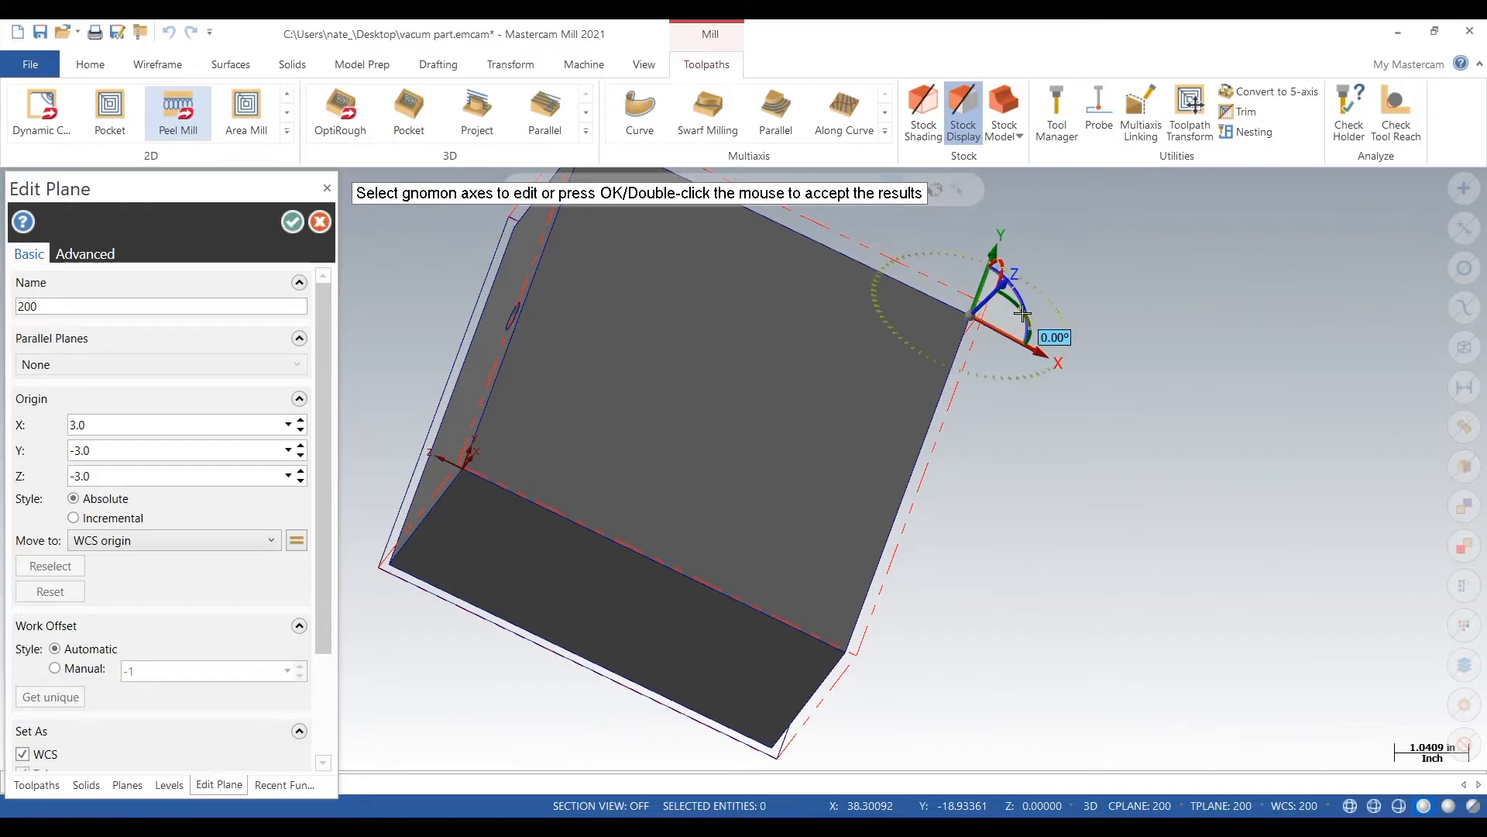
pyautogui.click(1024, 314)
pyautogui.click(1025, 314)
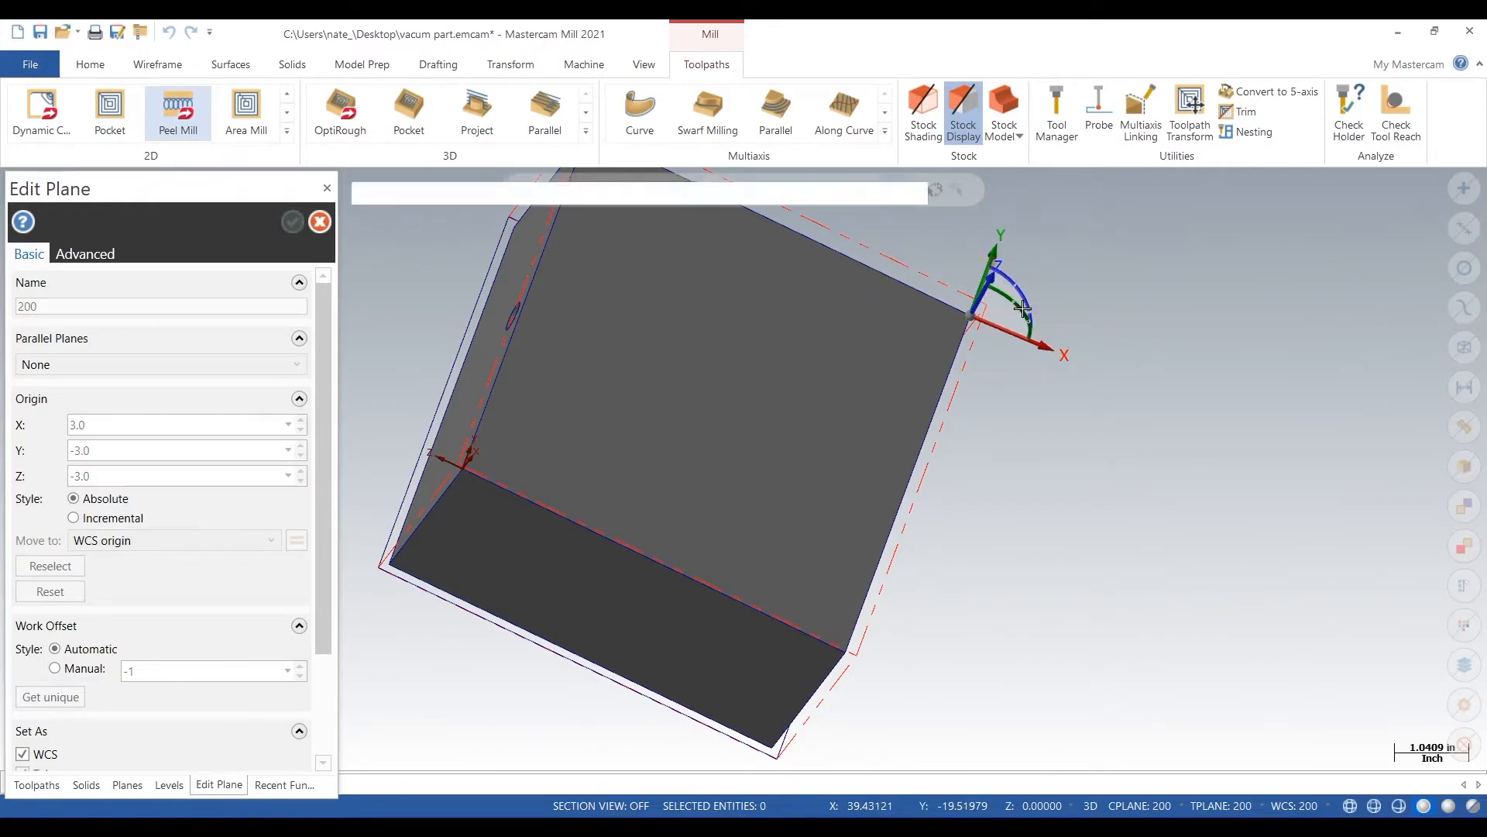
pyautogui.moveTo(1021, 311)
pyautogui.mouseDown(button='middle')
pyautogui.moveTo(1079, 282)
pyautogui.moveTo(1045, 306)
pyautogui.mouseUp(button='middle')
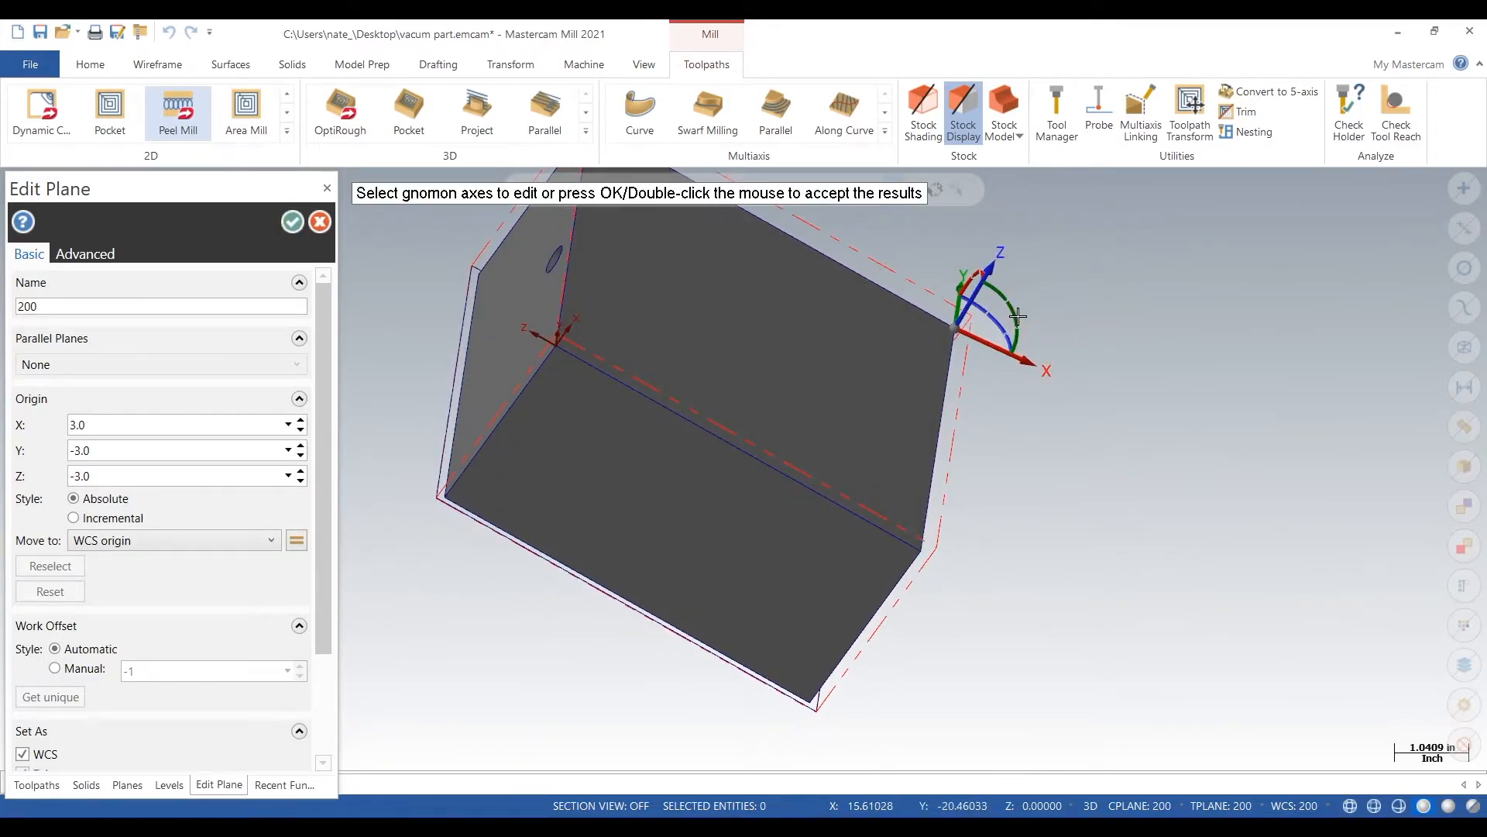
pyautogui.click(1017, 316)
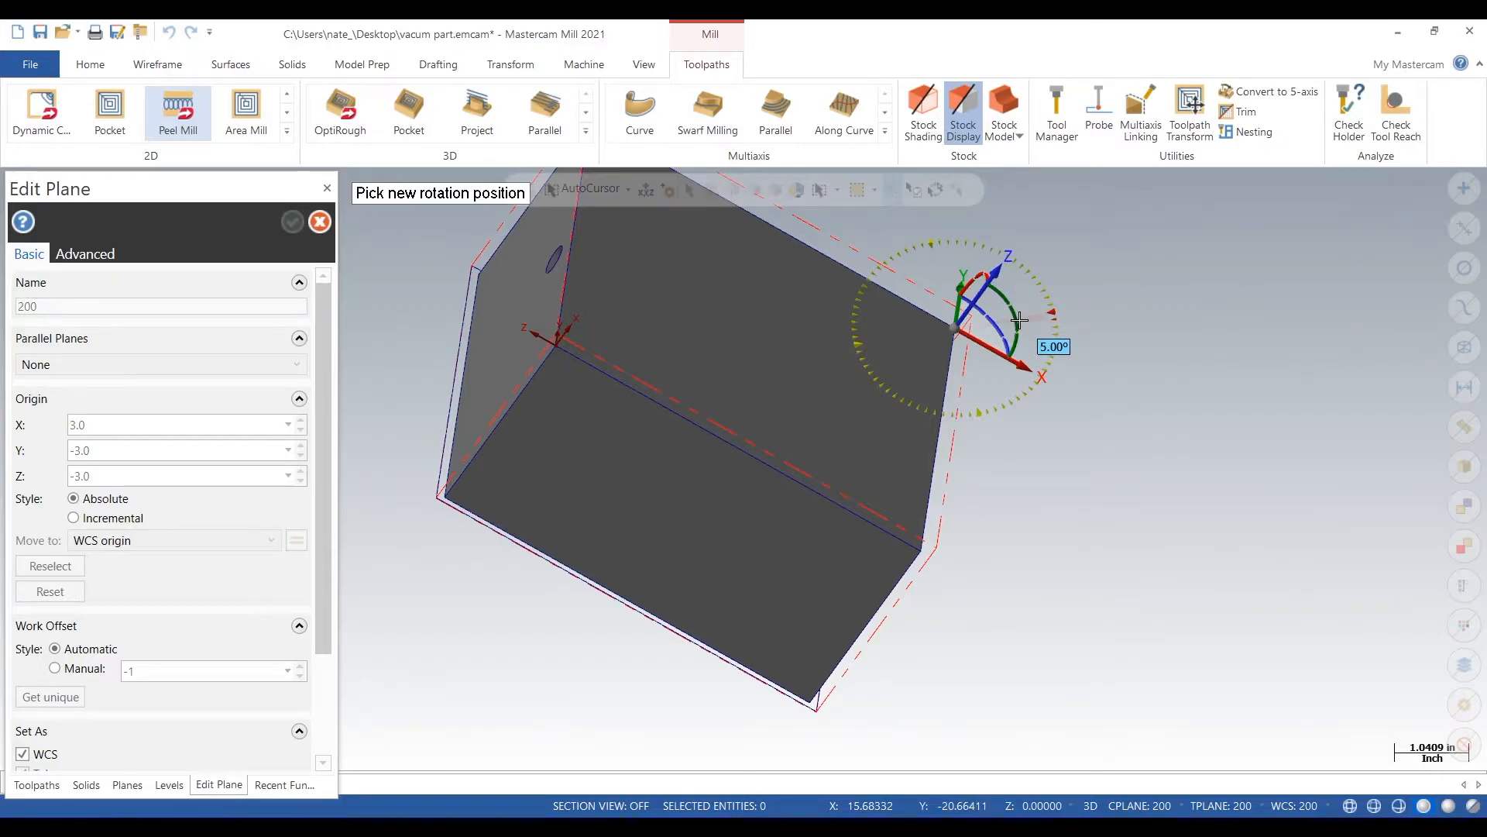
pyautogui.click(1019, 320)
pyautogui.click(293, 222)
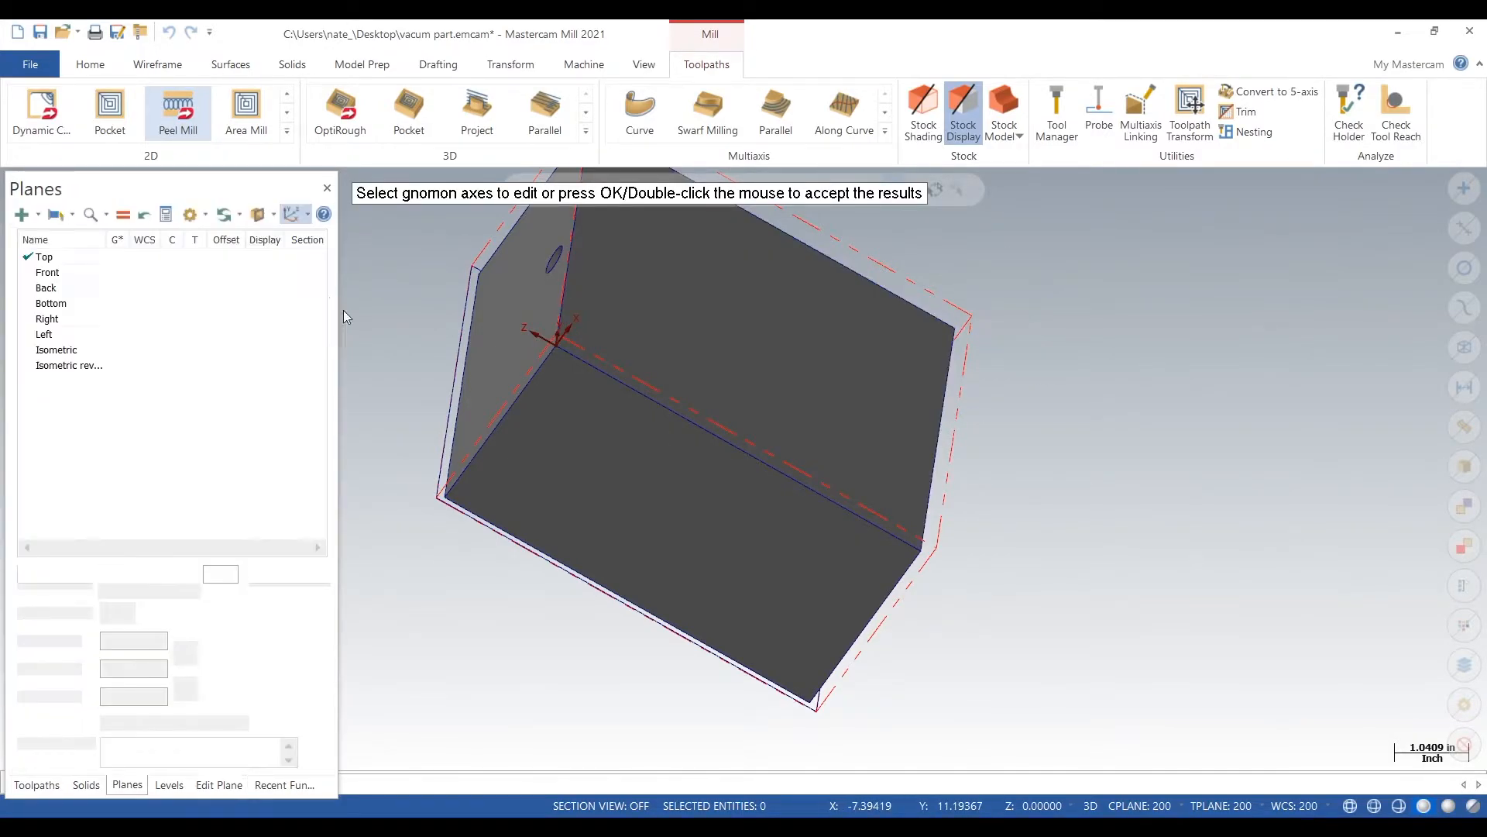
pyautogui.rightClick(512, 508)
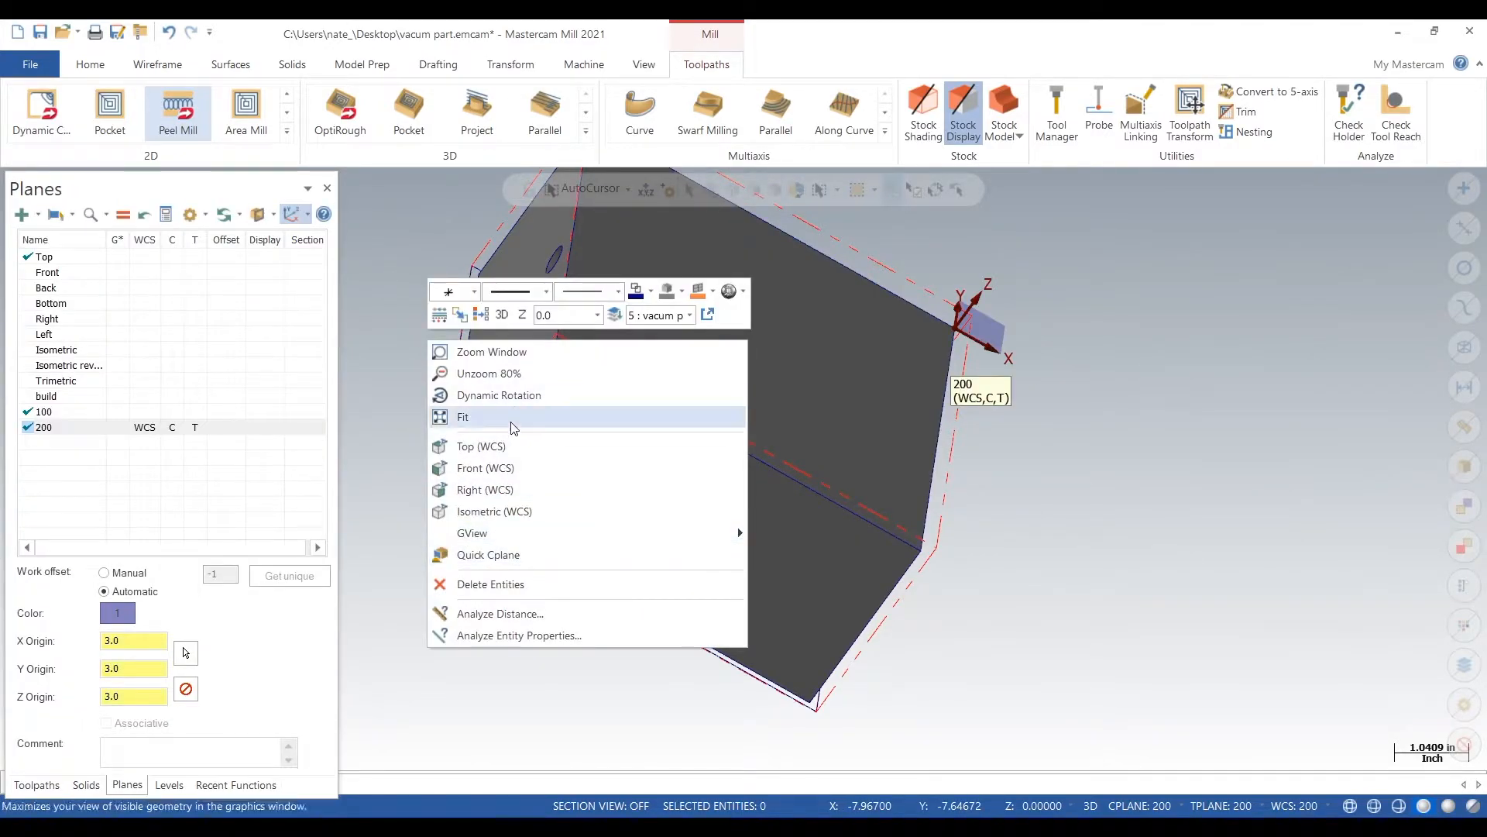
pyautogui.click(502, 445)
pyautogui.click(36, 785)
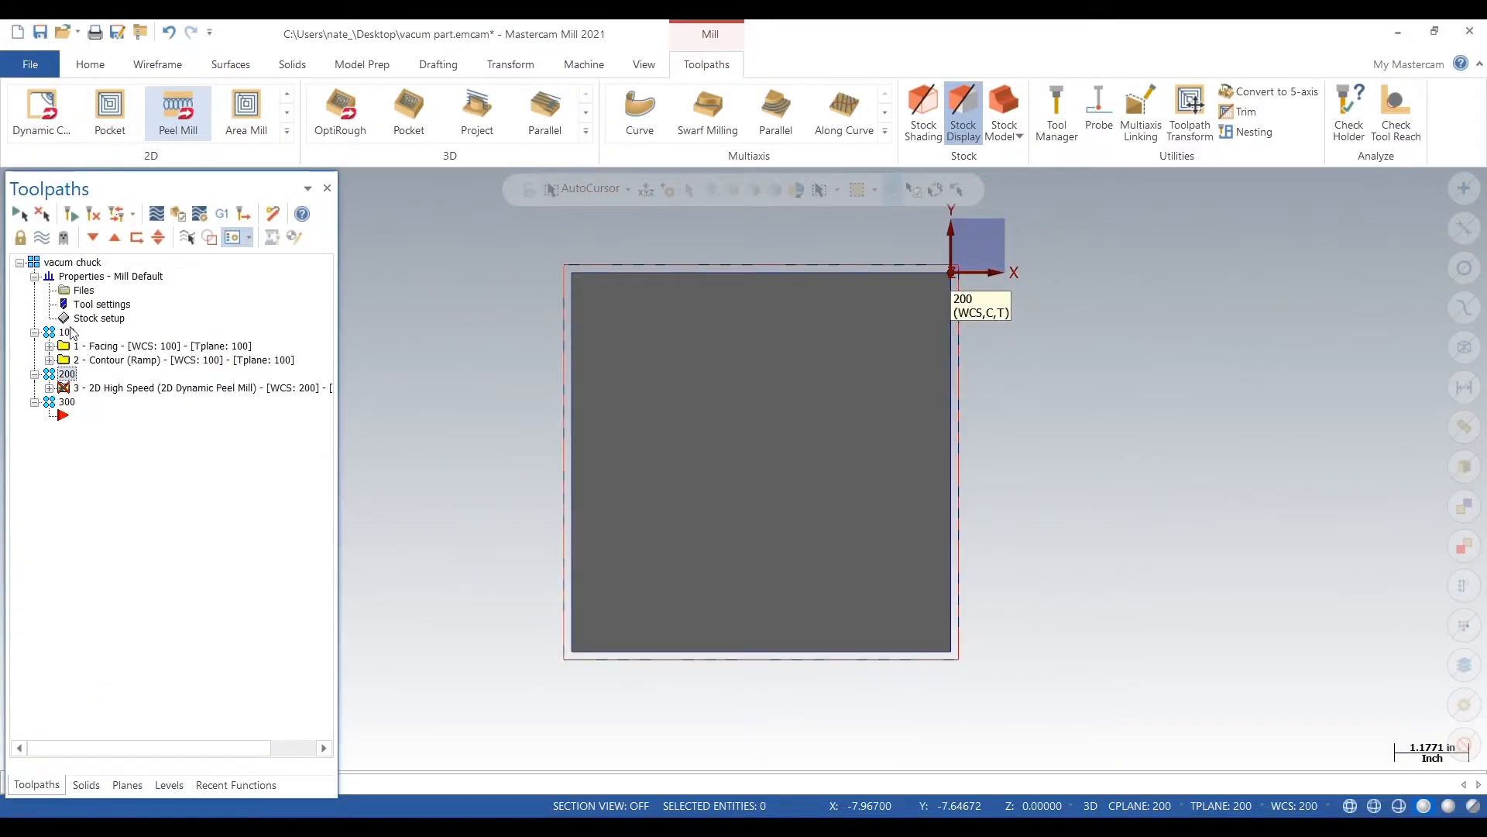
# Step: Regenerate the outdated peel mill toolpath, and duplicate plane 200 as a new plane named 300
pyautogui.click(71, 215)
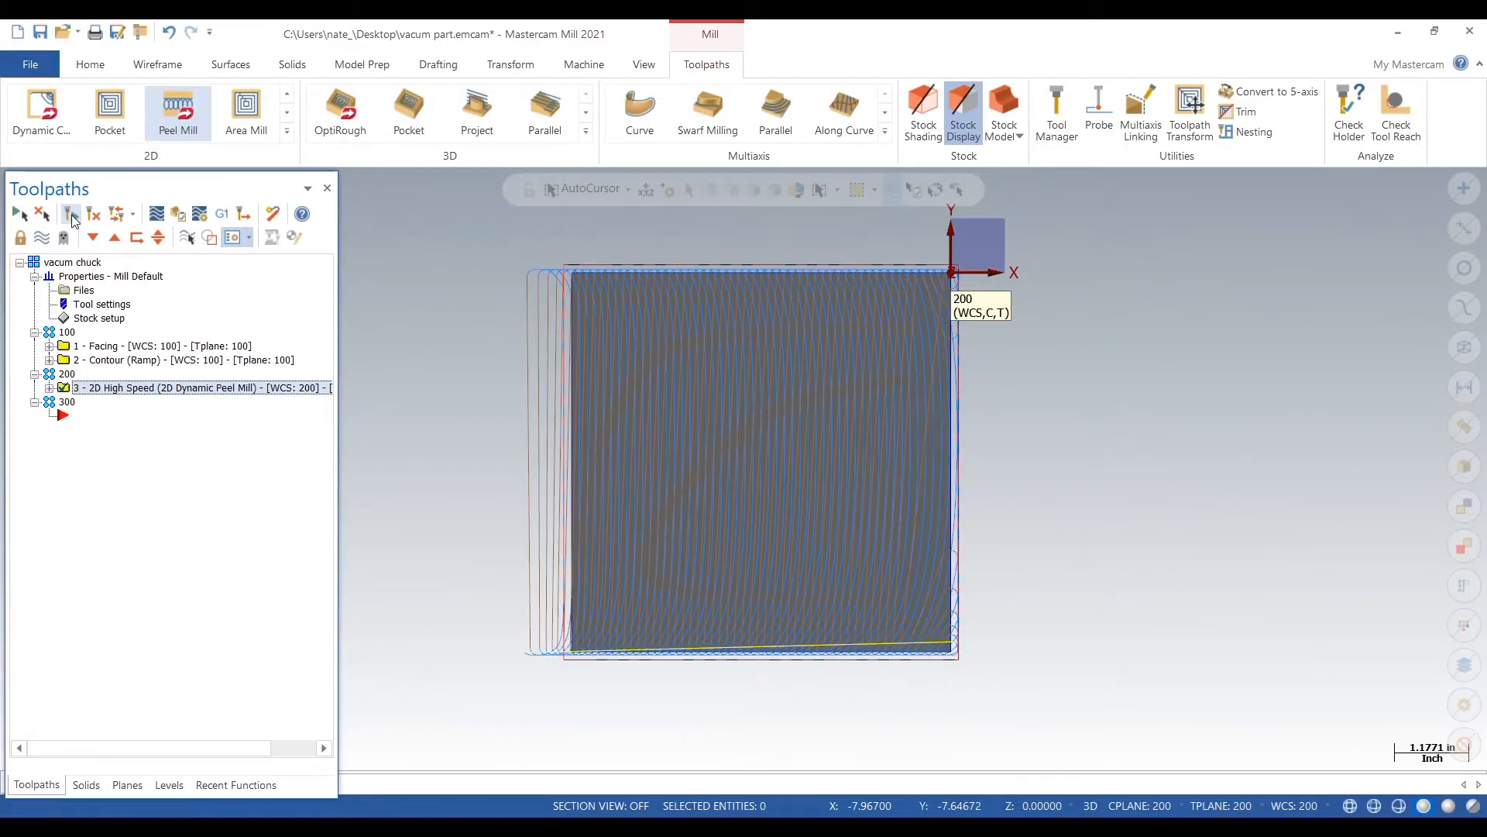
pyautogui.click(128, 785)
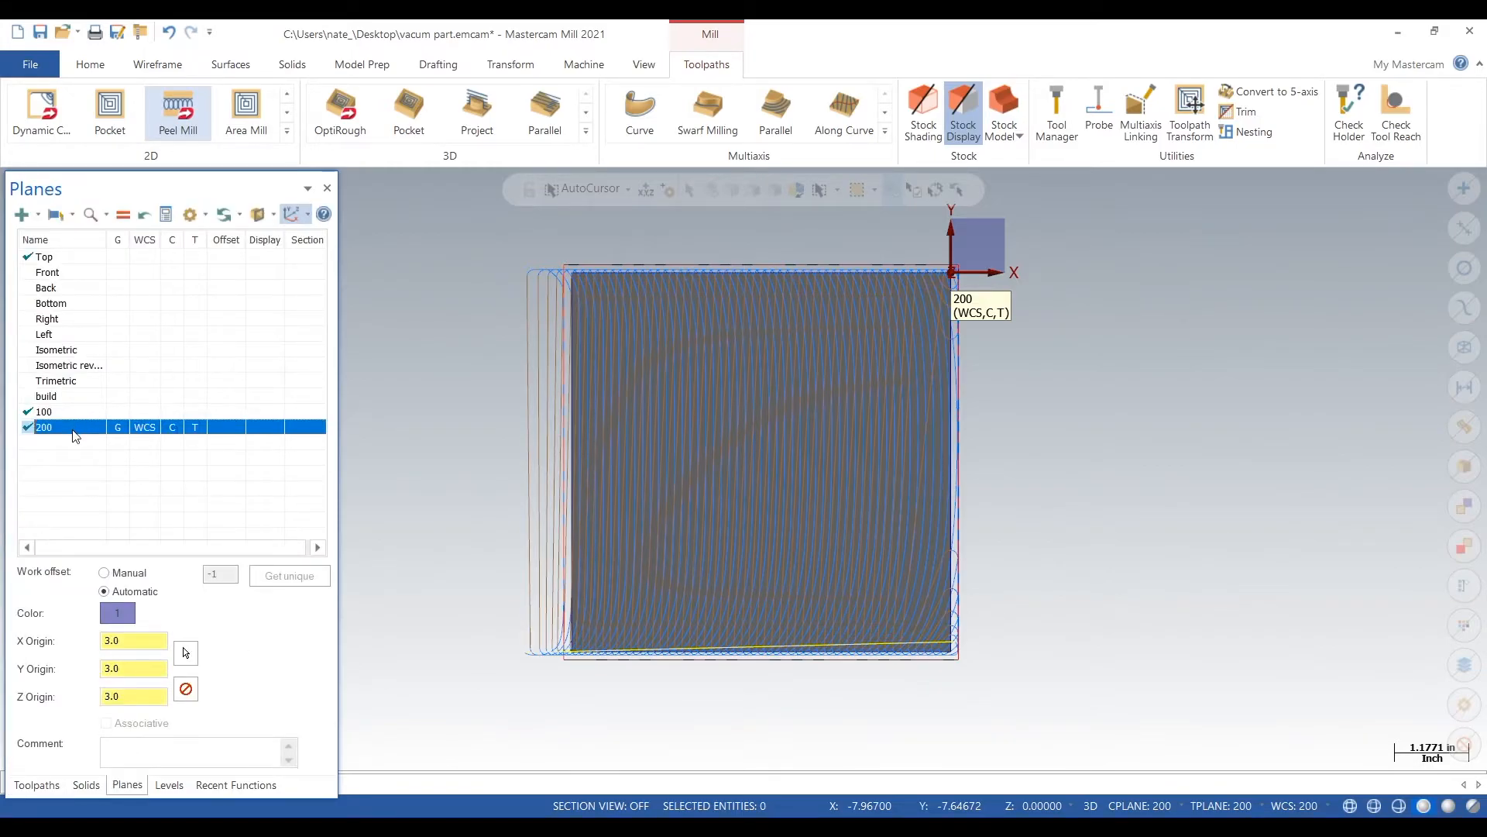
pyautogui.rightClick(75, 436)
pyautogui.click(178, 617)
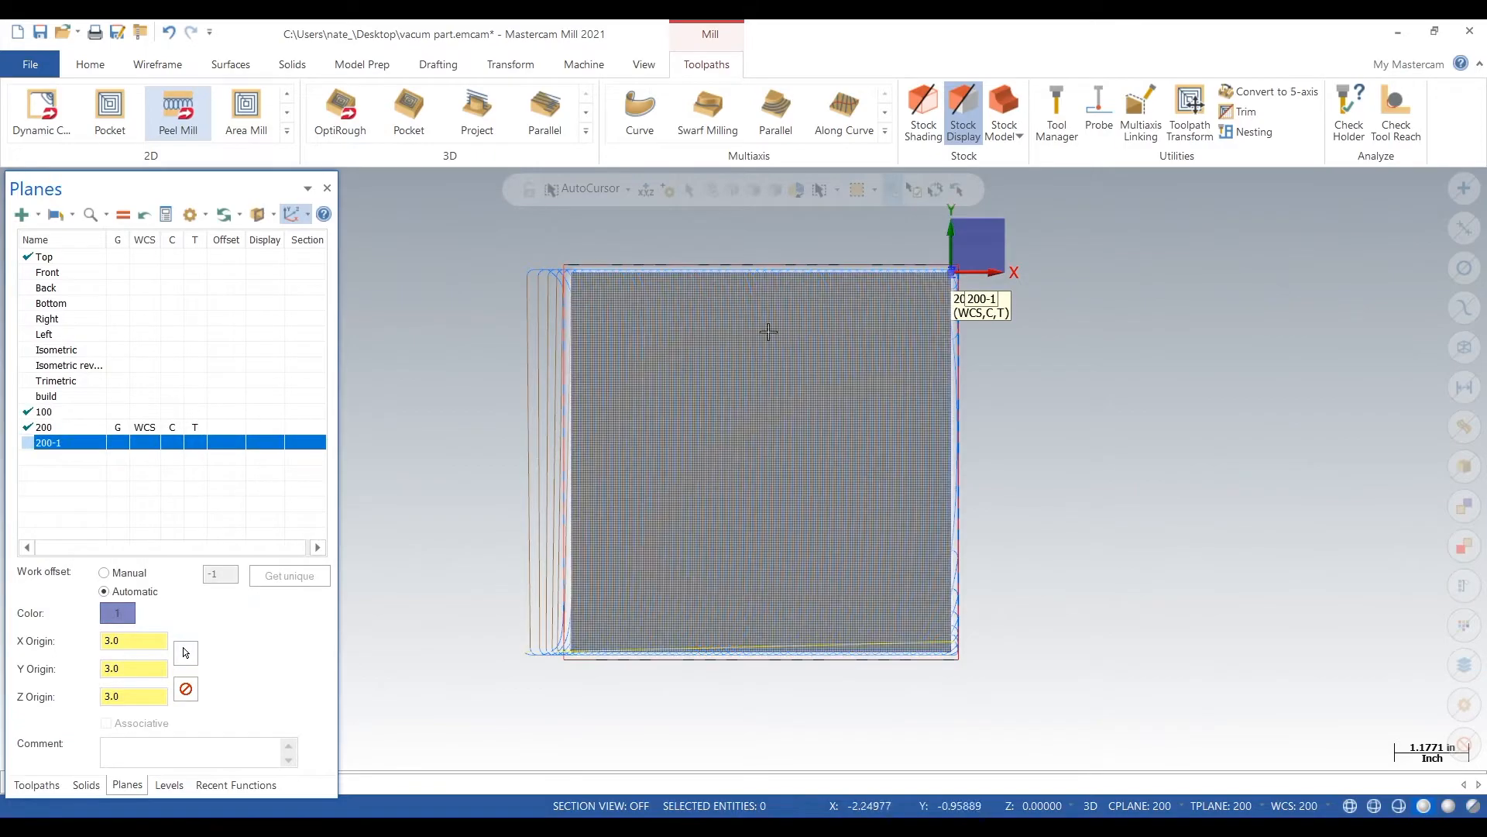
pyautogui.press('Return')
pyautogui.rightClick(77, 442)
pyautogui.click(108, 452)
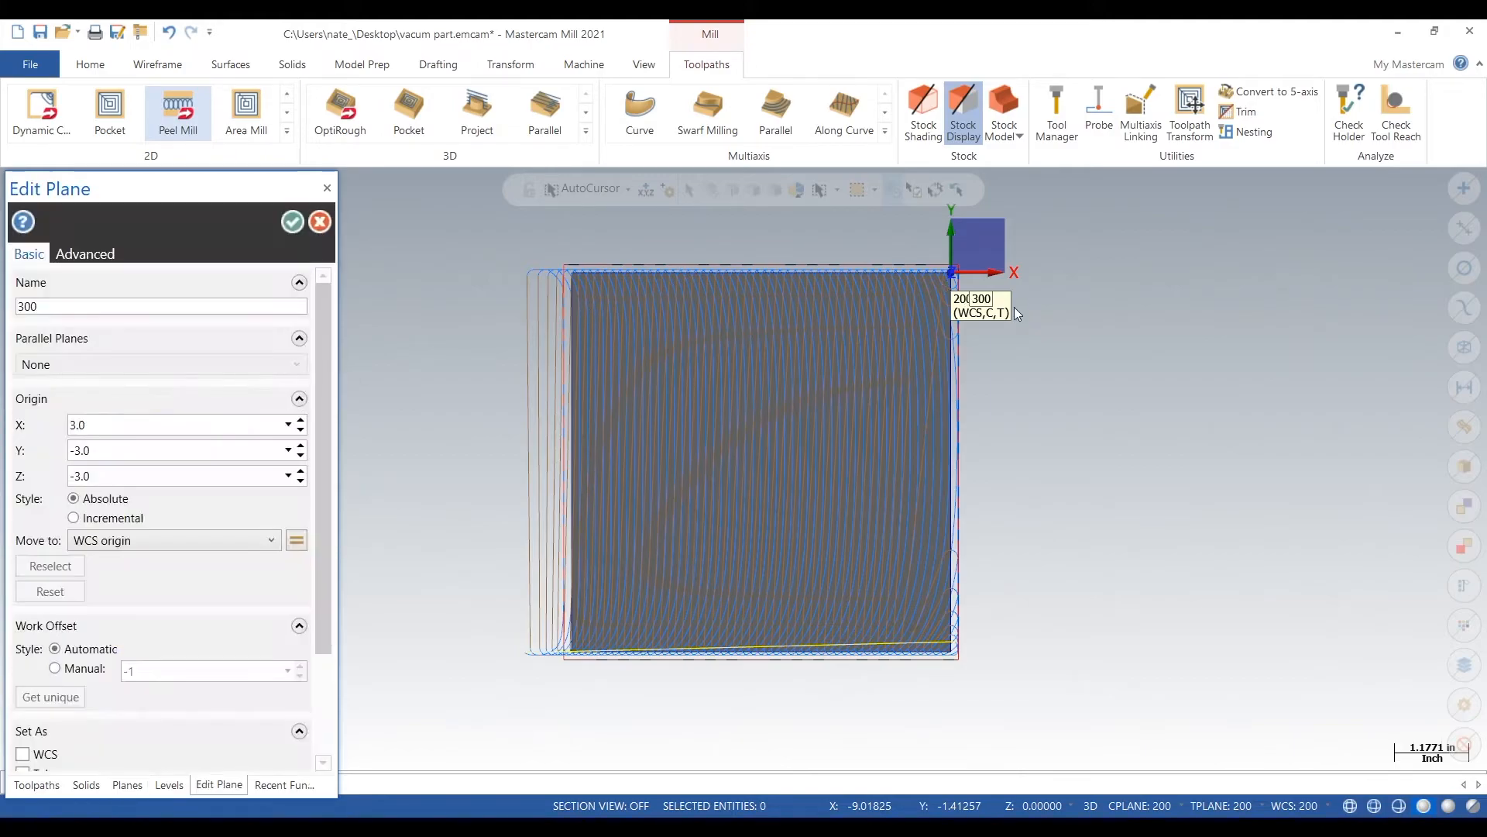
# Step: Move the origin of plane 300 to the part corner at X -3.0, Y 3.0, Z -3.0
pyautogui.click(952, 272)
pyautogui.moveTo(721, 407); pyautogui.dragTo(965, 385, button='middle')
pyautogui.scroll(3, 791, 502)
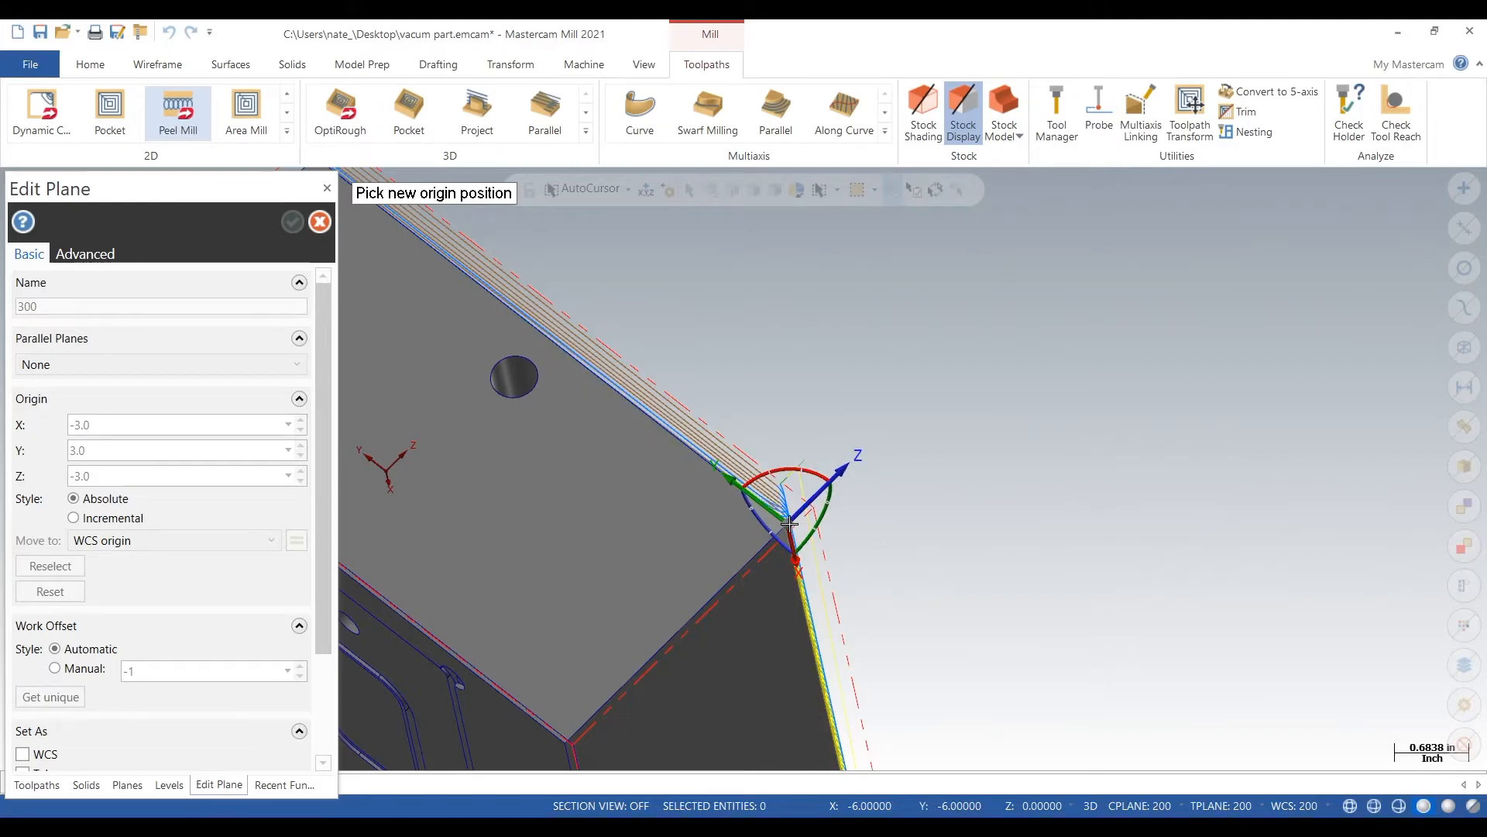
pyautogui.click(788, 523)
pyautogui.moveTo(926, 532); pyautogui.dragTo(852, 504, button='middle')
# Step: Rotate plane 300 about its Y axis and by -90° about its X axis so Z points out of the side face with the hole
pyautogui.click(726, 436)
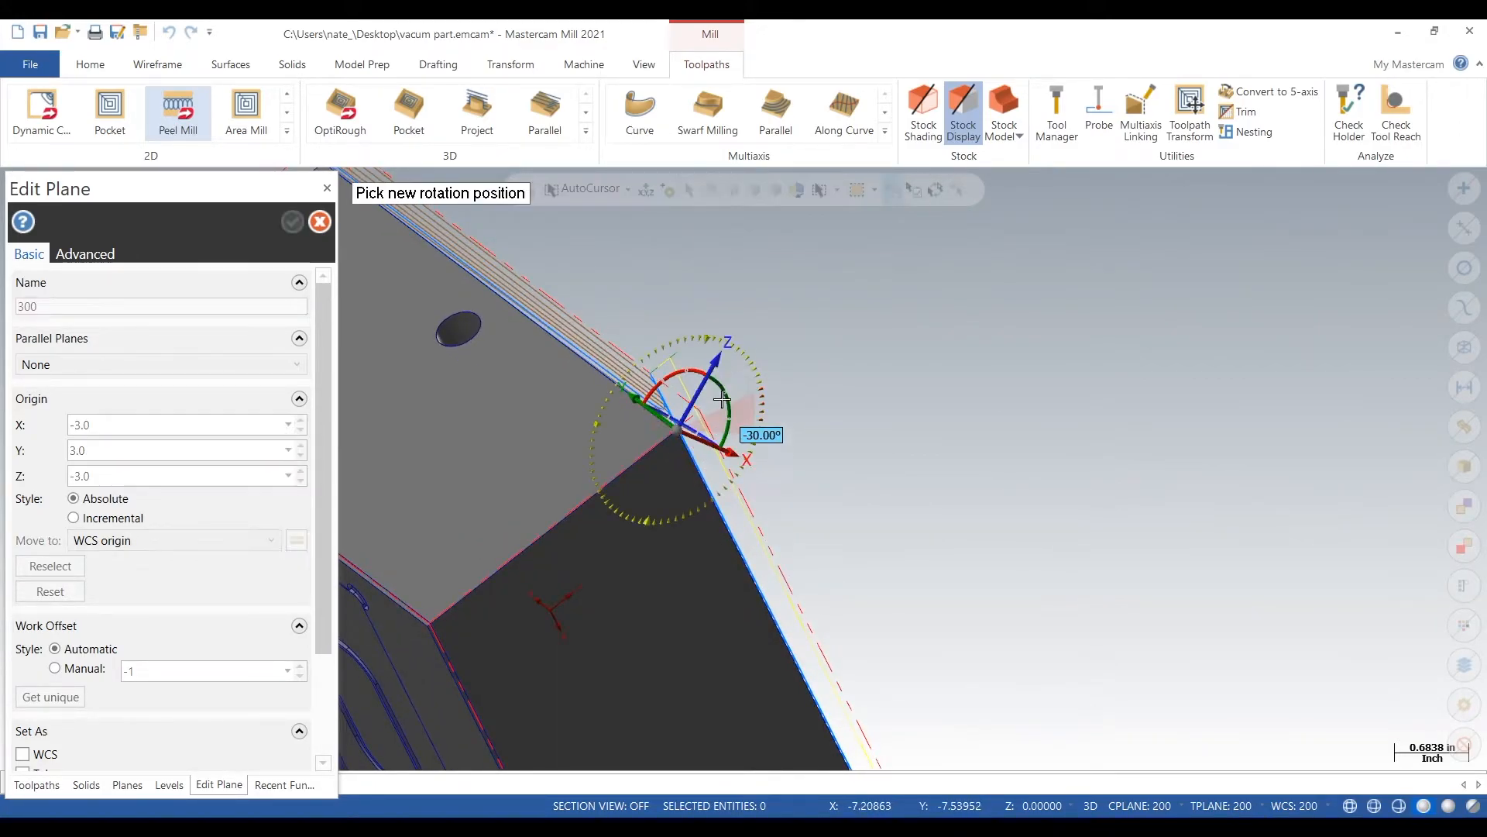
pyautogui.click(700, 364)
pyautogui.moveTo(704, 370); pyautogui.dragTo(703, 424, button='middle')
pyautogui.click(694, 563)
pyautogui.click(694, 563)
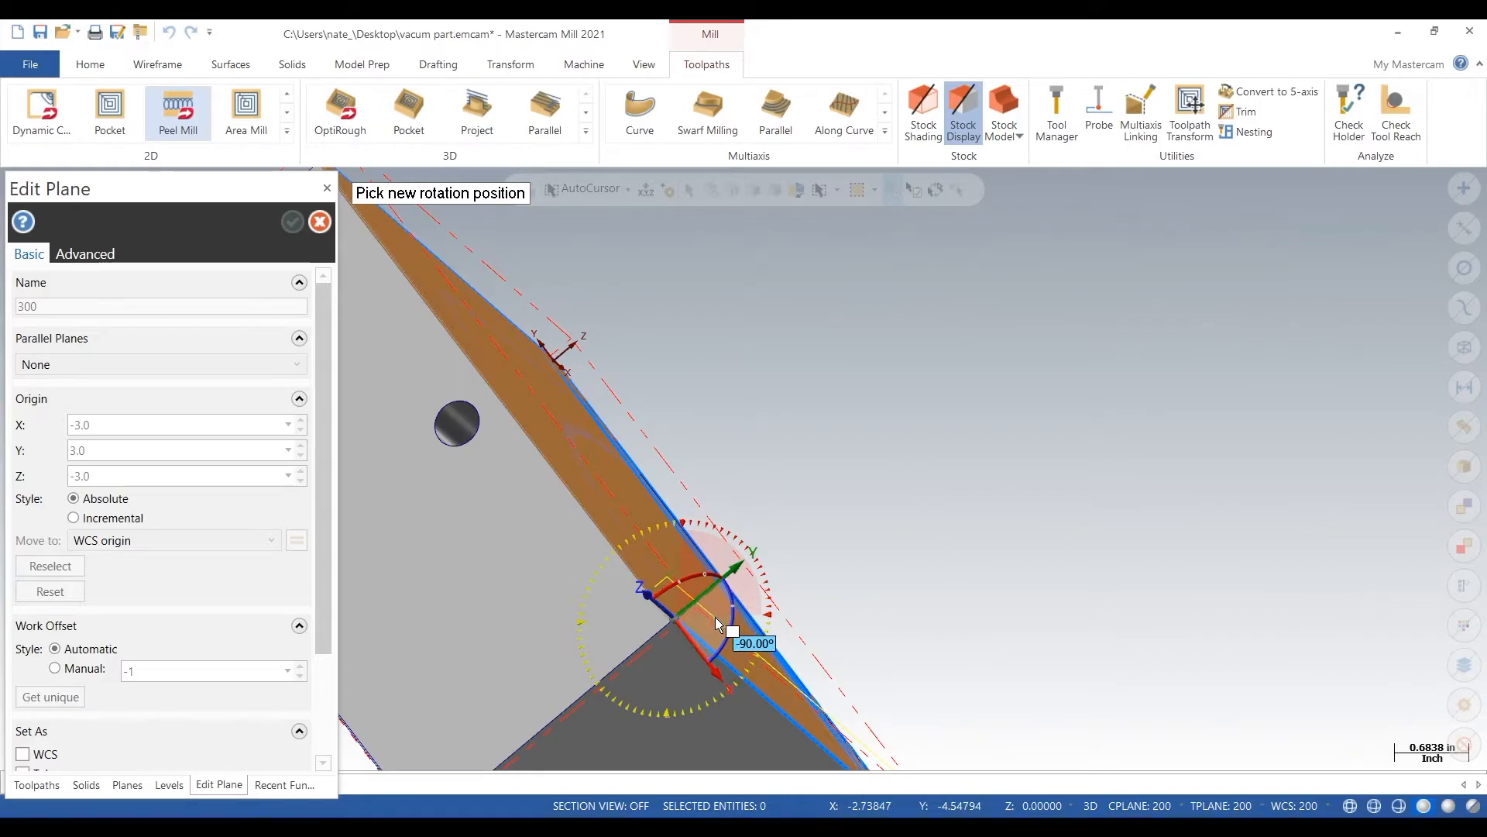
pyautogui.click(716, 616)
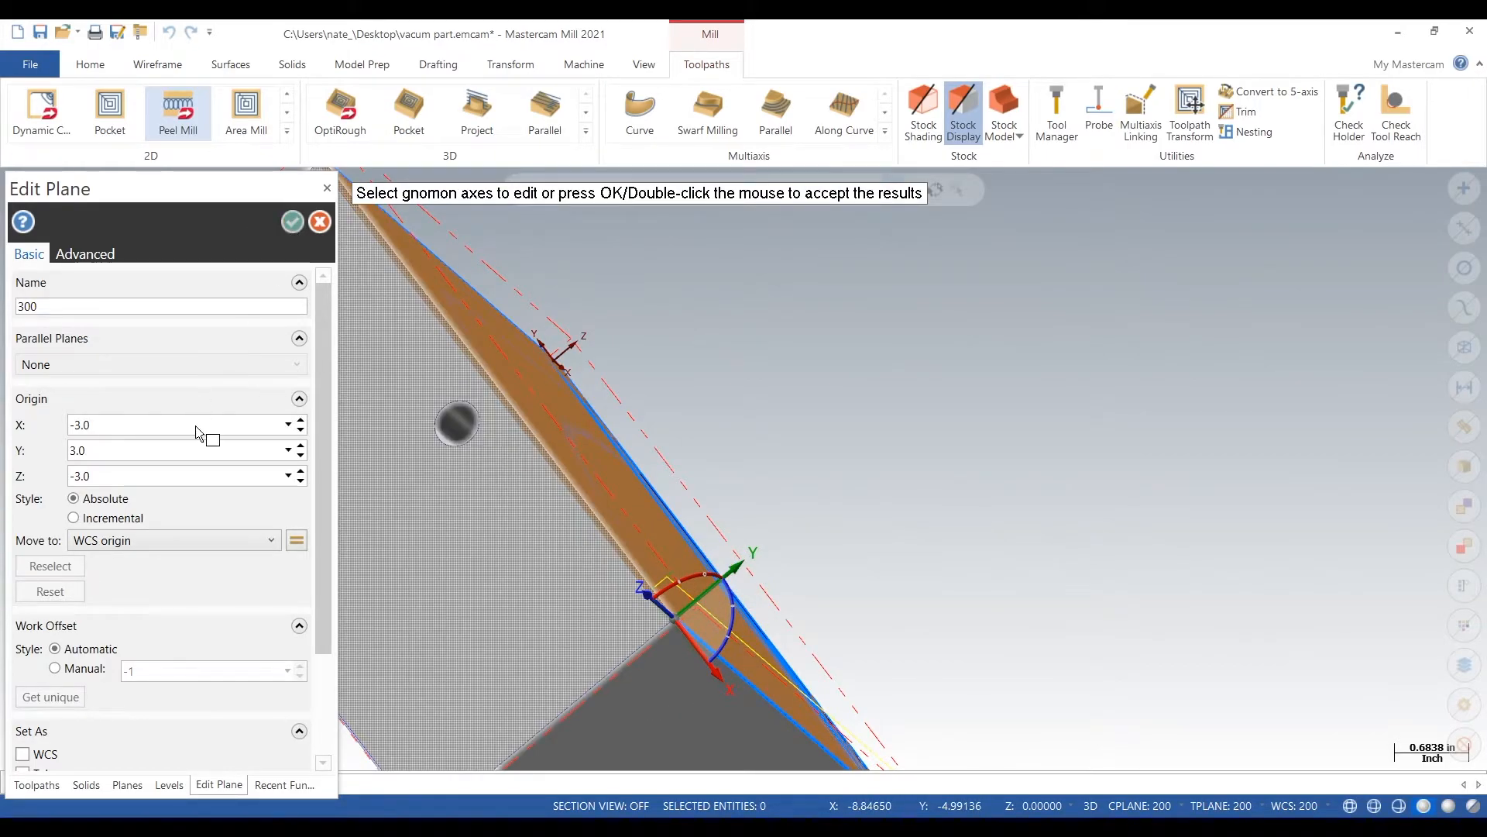
# Step: Accept plane 300 and make it the active WCS, construction plane and tool plane
pyautogui.press('Return')
pyautogui.click(121, 443)
pyautogui.click(148, 445)
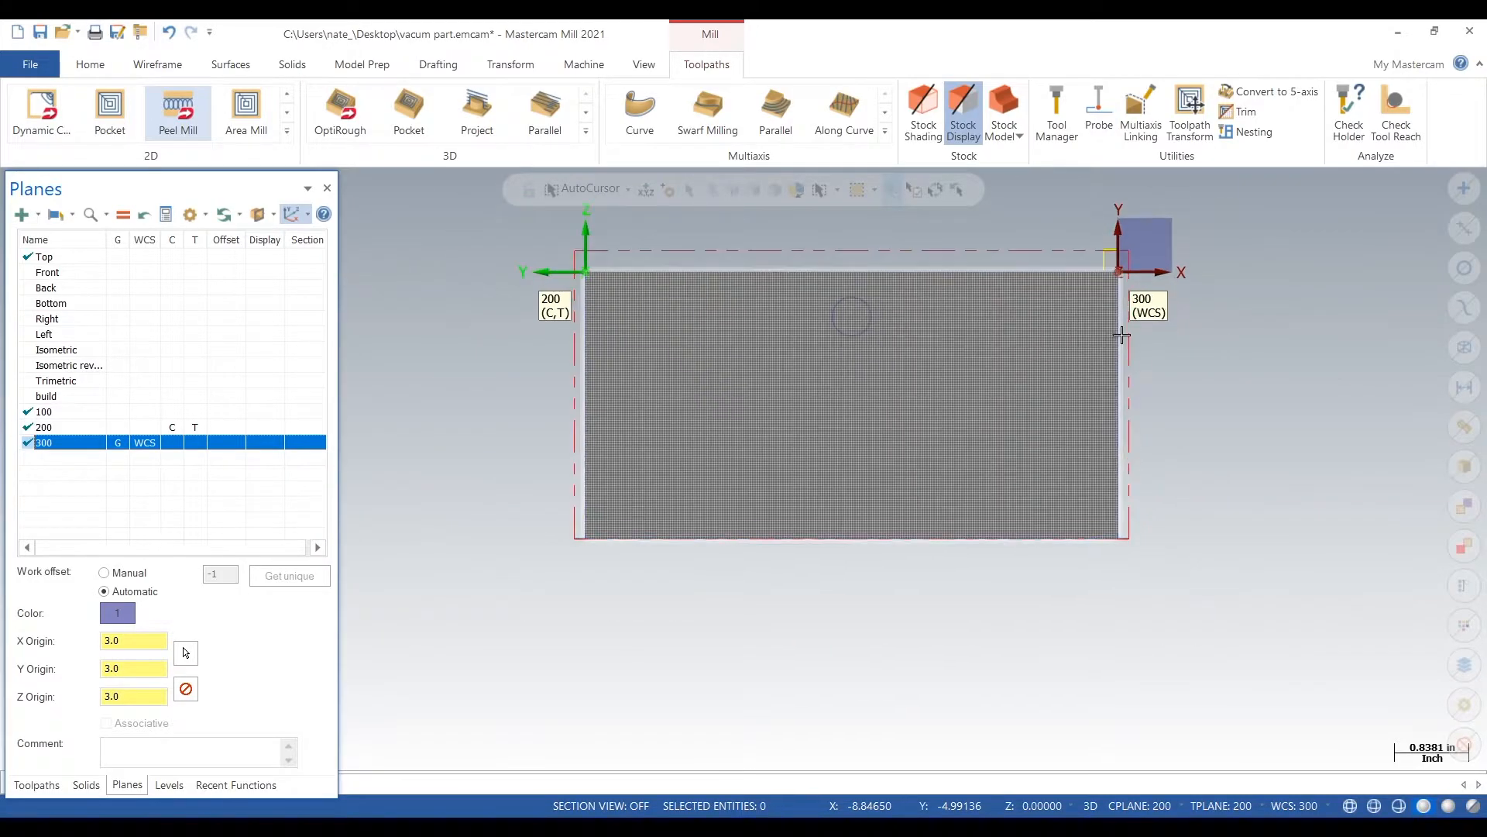
pyautogui.click(179, 448)
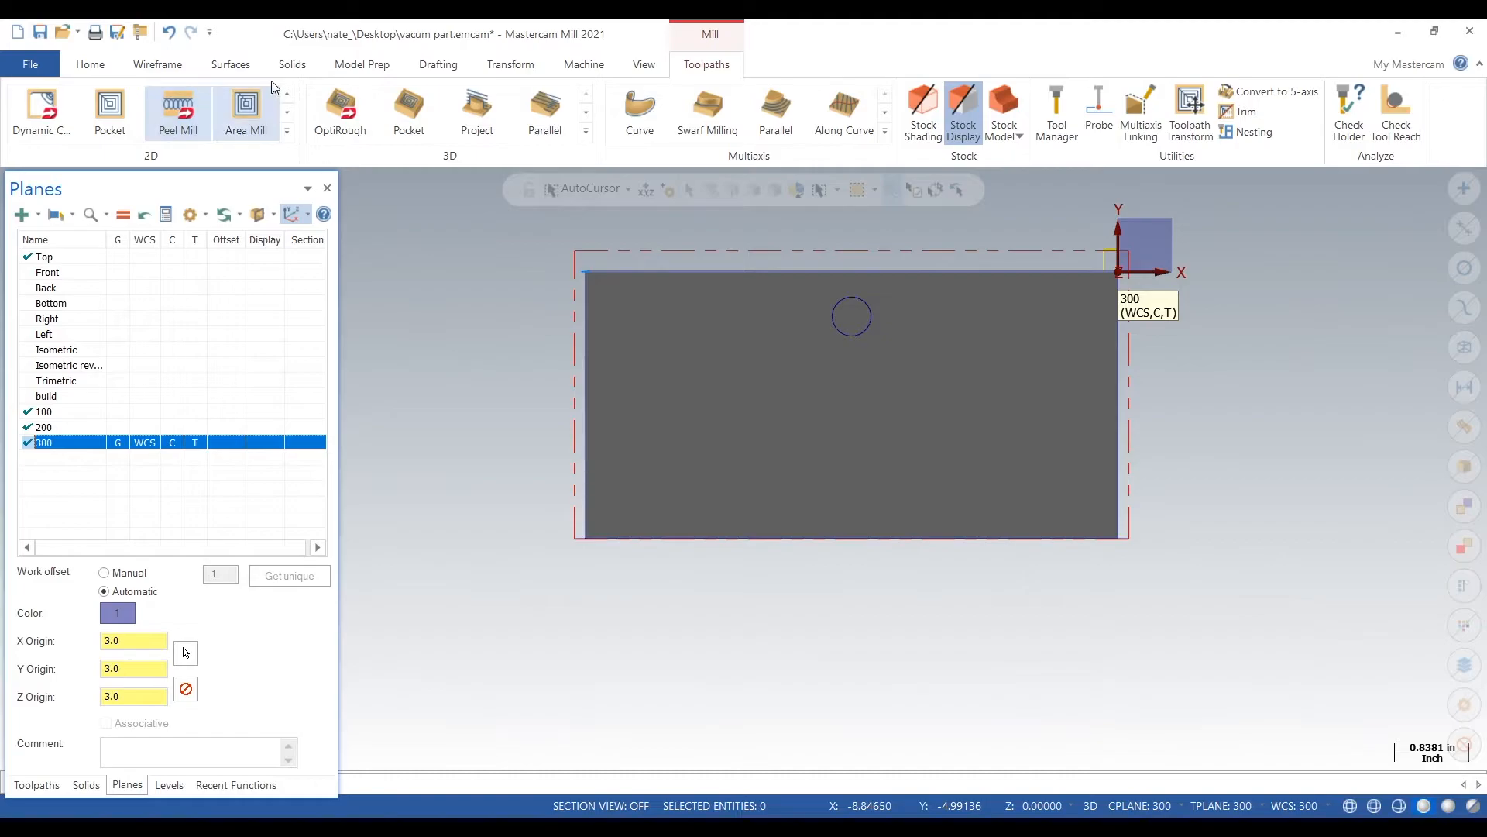
# Step: Create a Drill toolpath on the single round hole in the side face and accept the hole selection
pyautogui.click(288, 134)
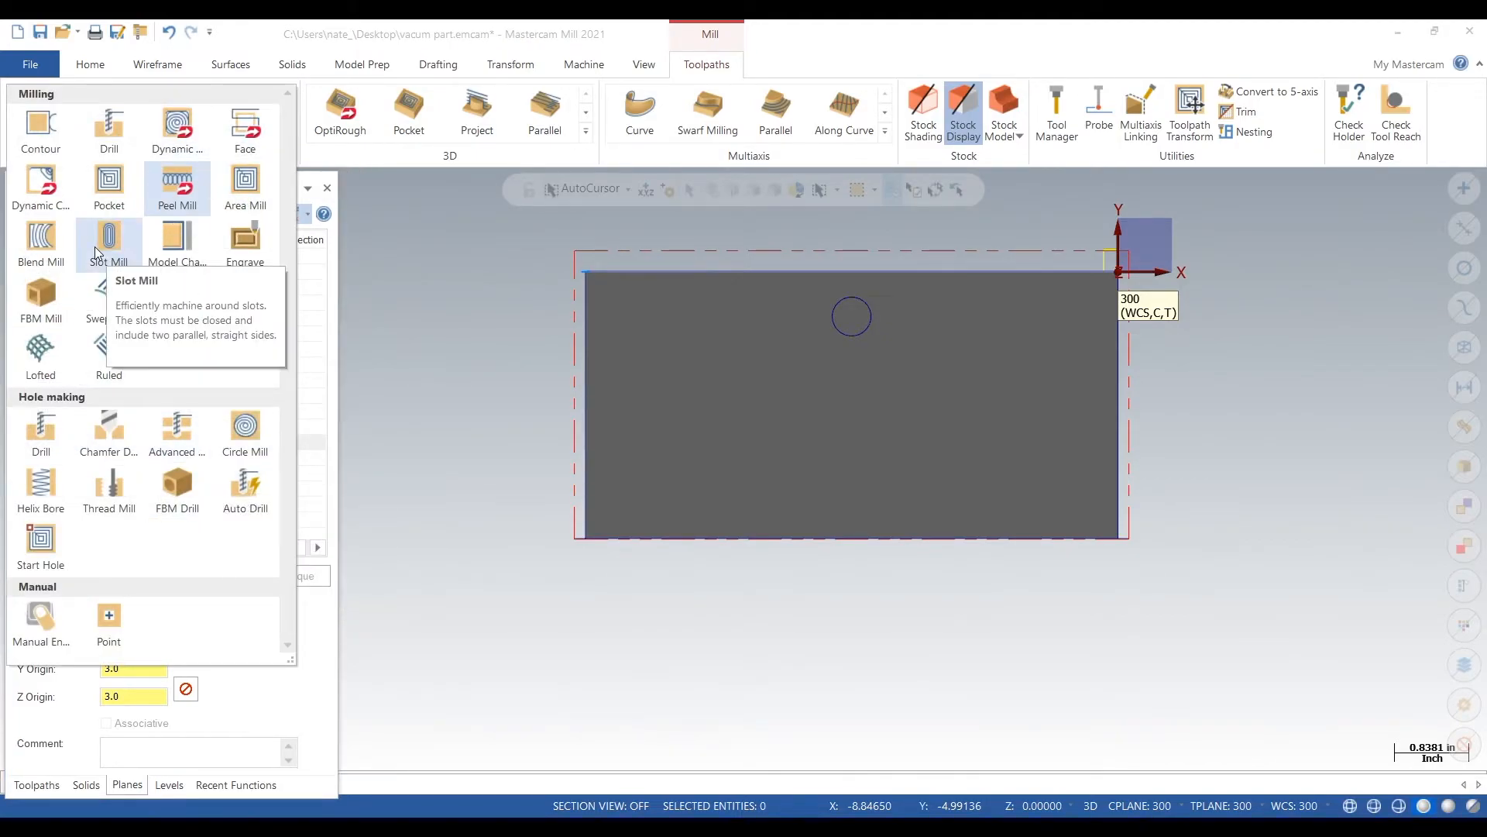
pyautogui.click(109, 131)
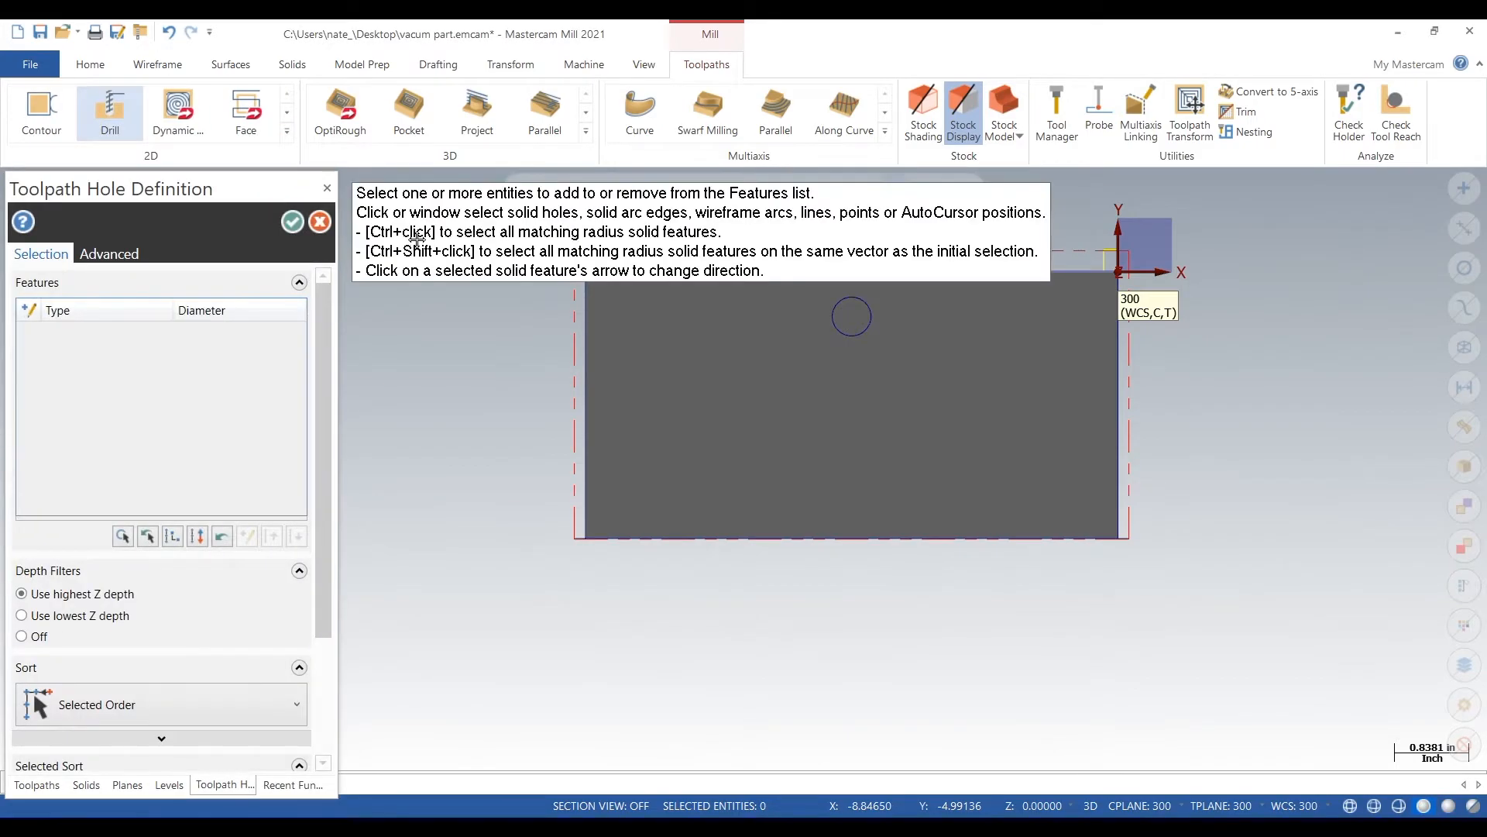
pyautogui.click(863, 301)
pyautogui.click(291, 222)
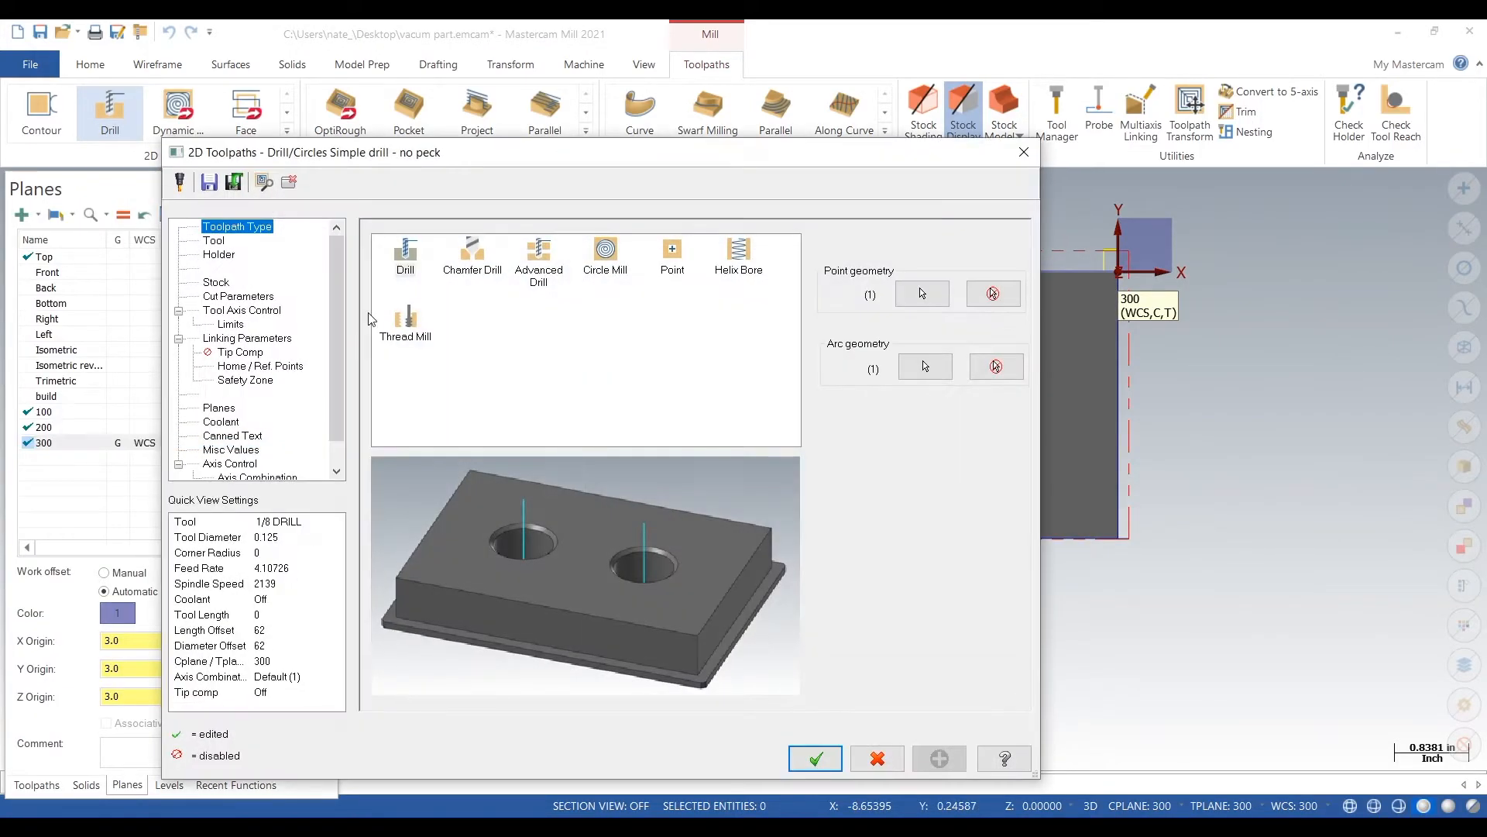
# Step: Change the second 1/2 flat endmill's tool number, length offset and diameter offset to 2
pyautogui.click(214, 241)
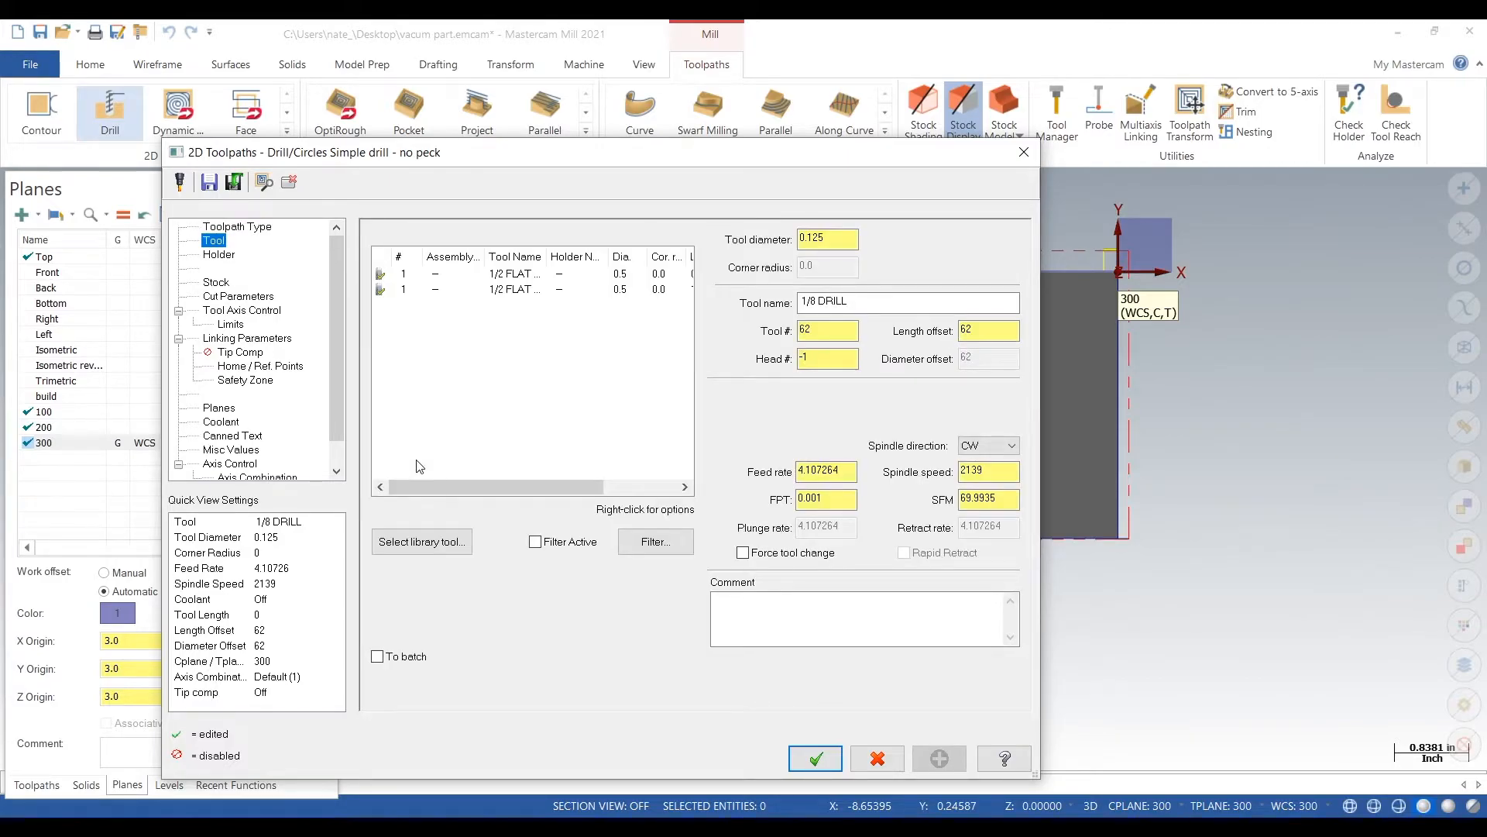
pyautogui.click(437, 544)
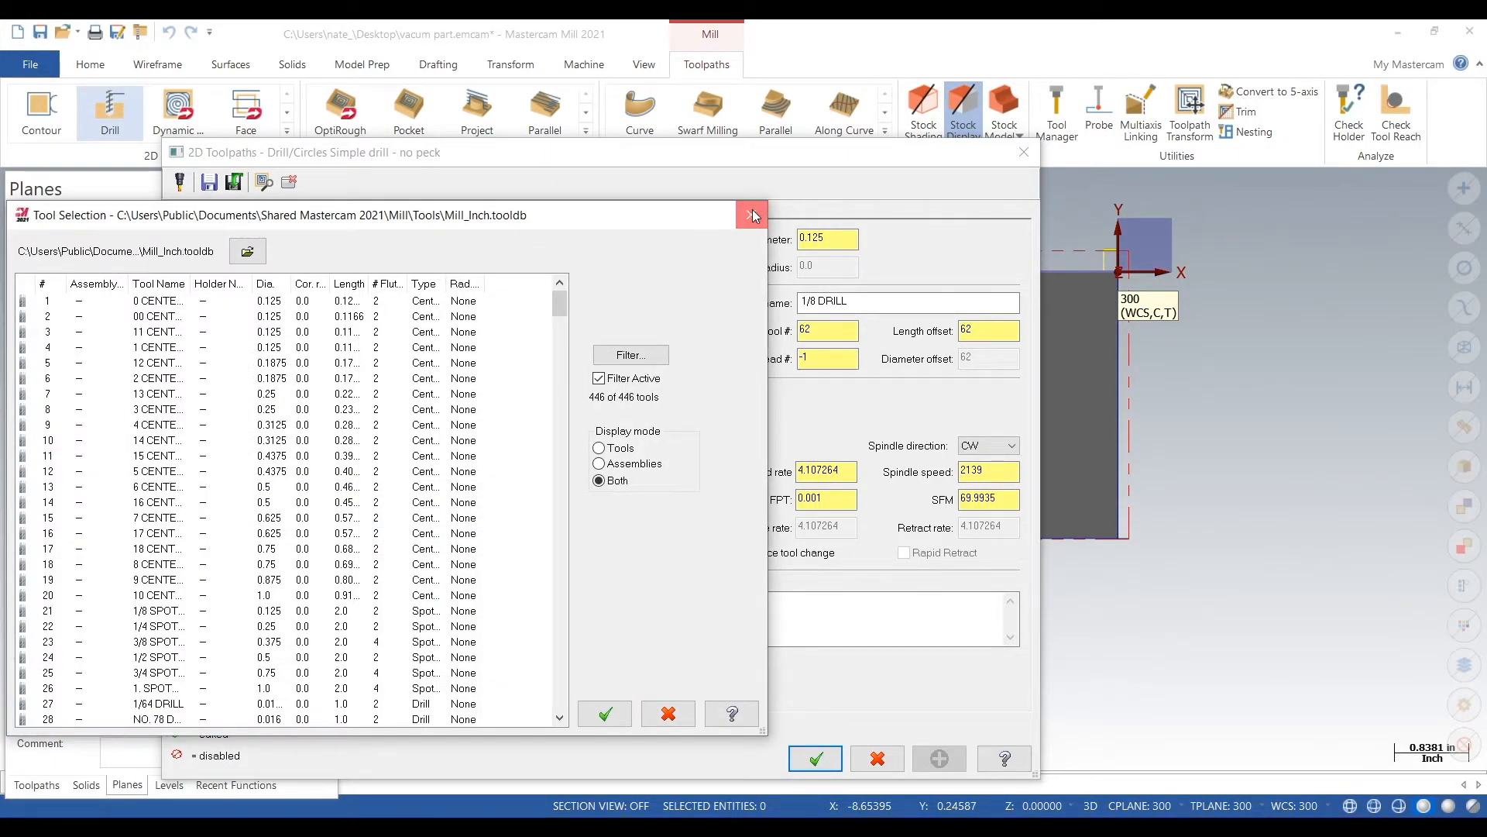
pyautogui.click(753, 214)
pyautogui.rightClick(444, 291)
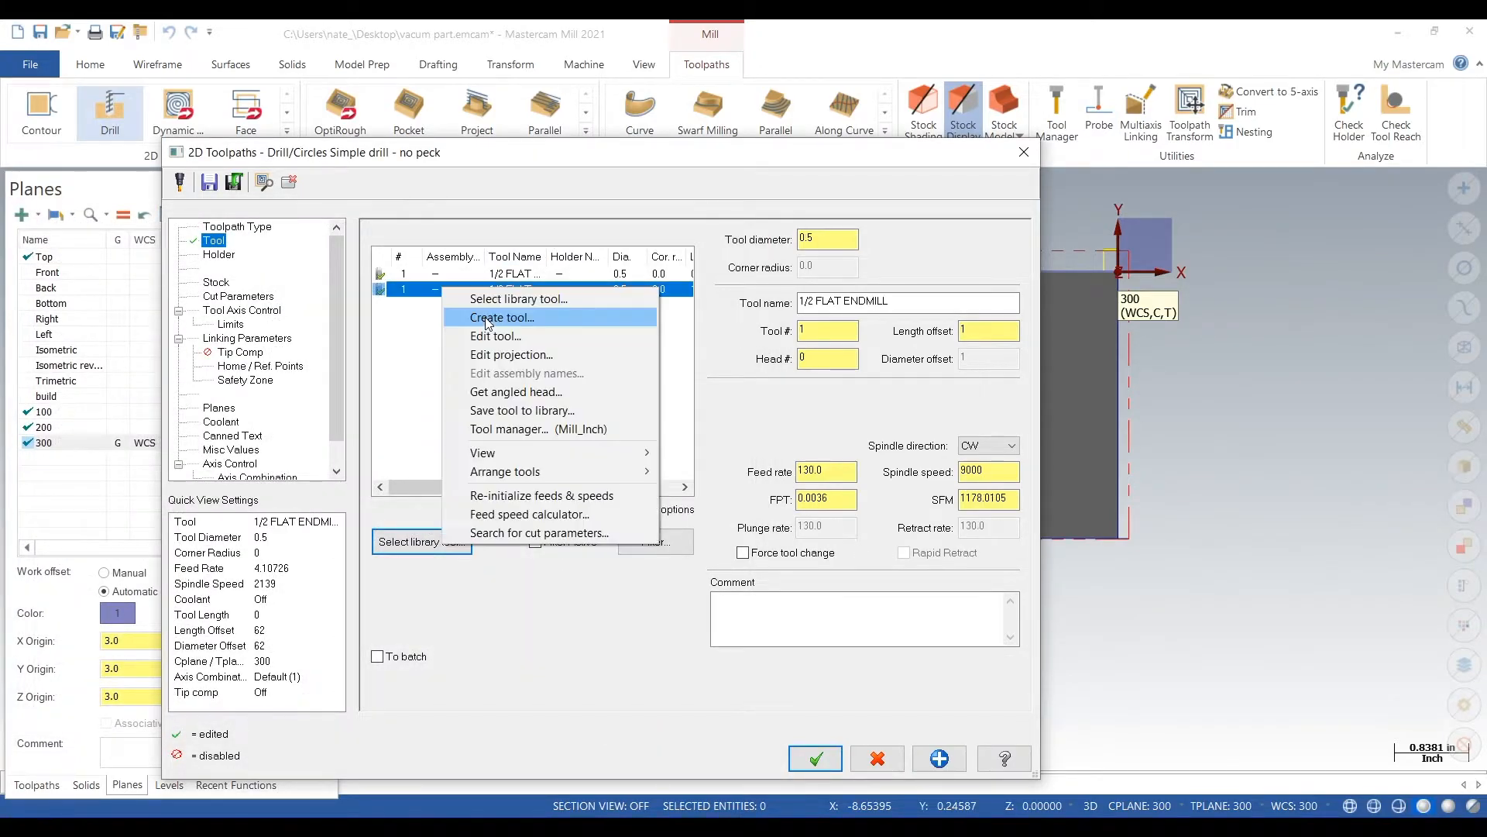
pyautogui.click(508, 334)
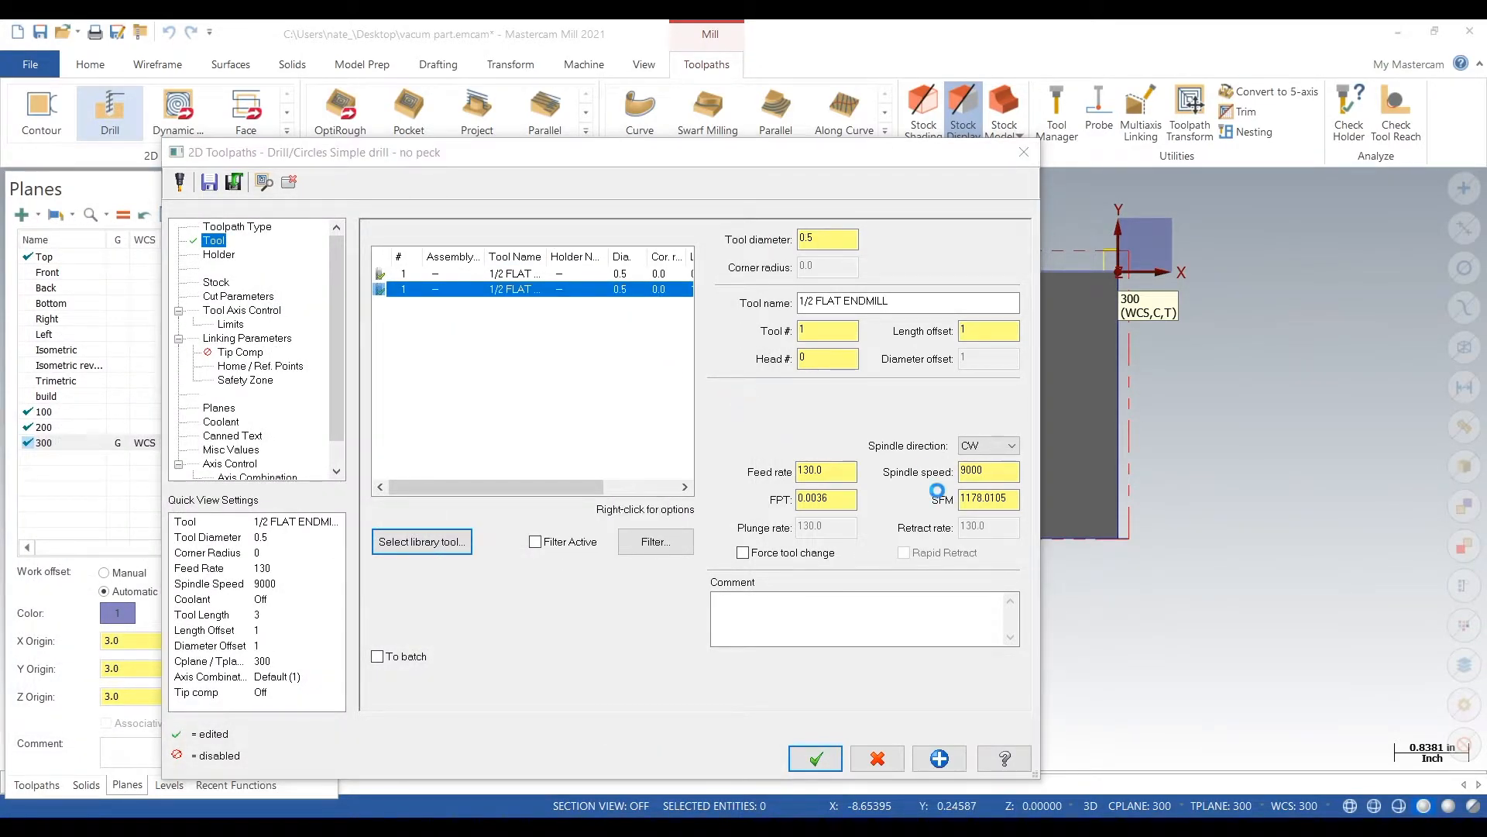
pyautogui.click(913, 623)
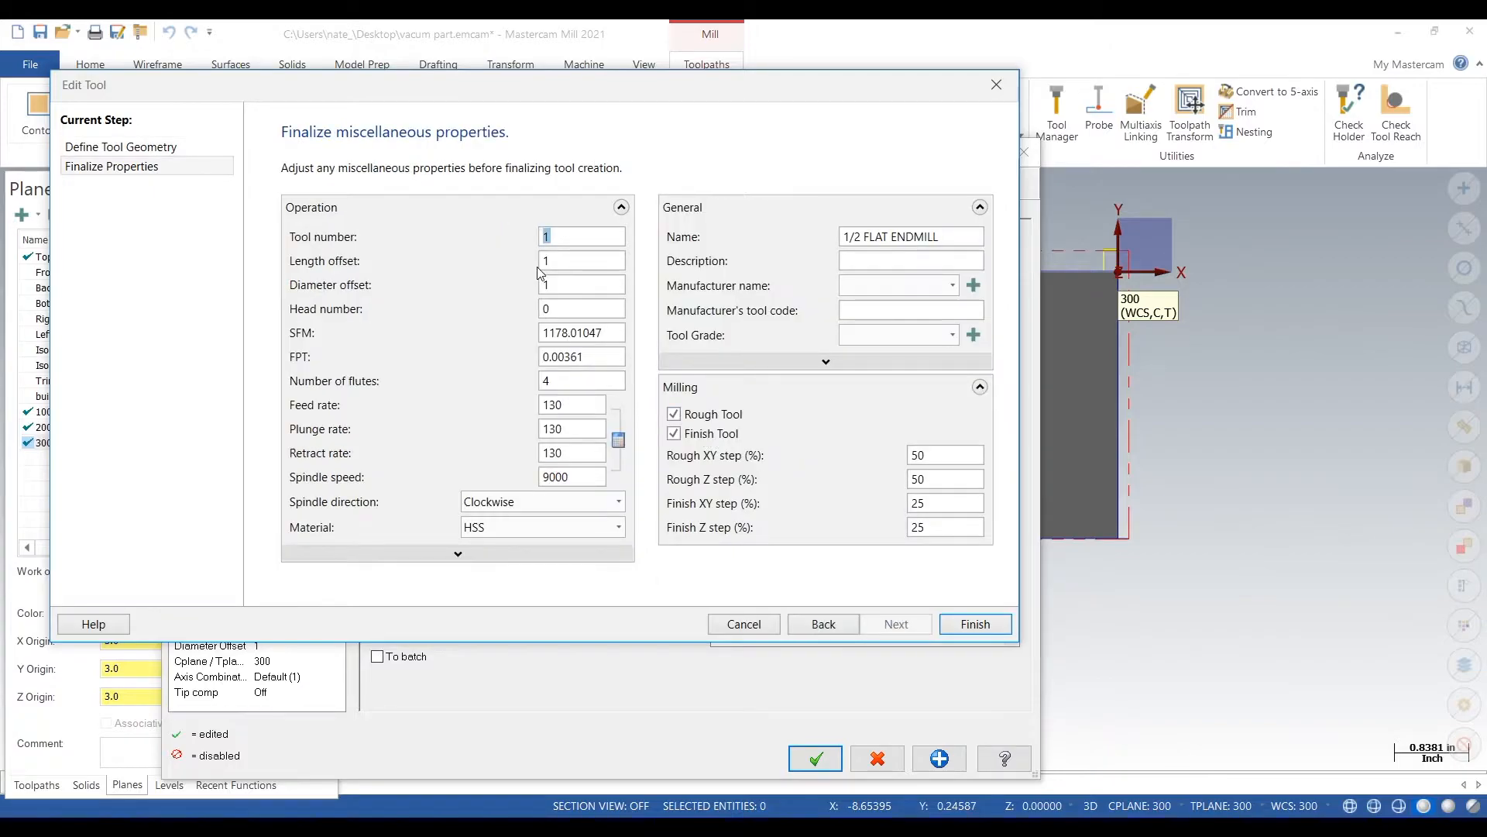
pyautogui.press('Tab')
pyautogui.press('Tab')
pyautogui.click(975, 624)
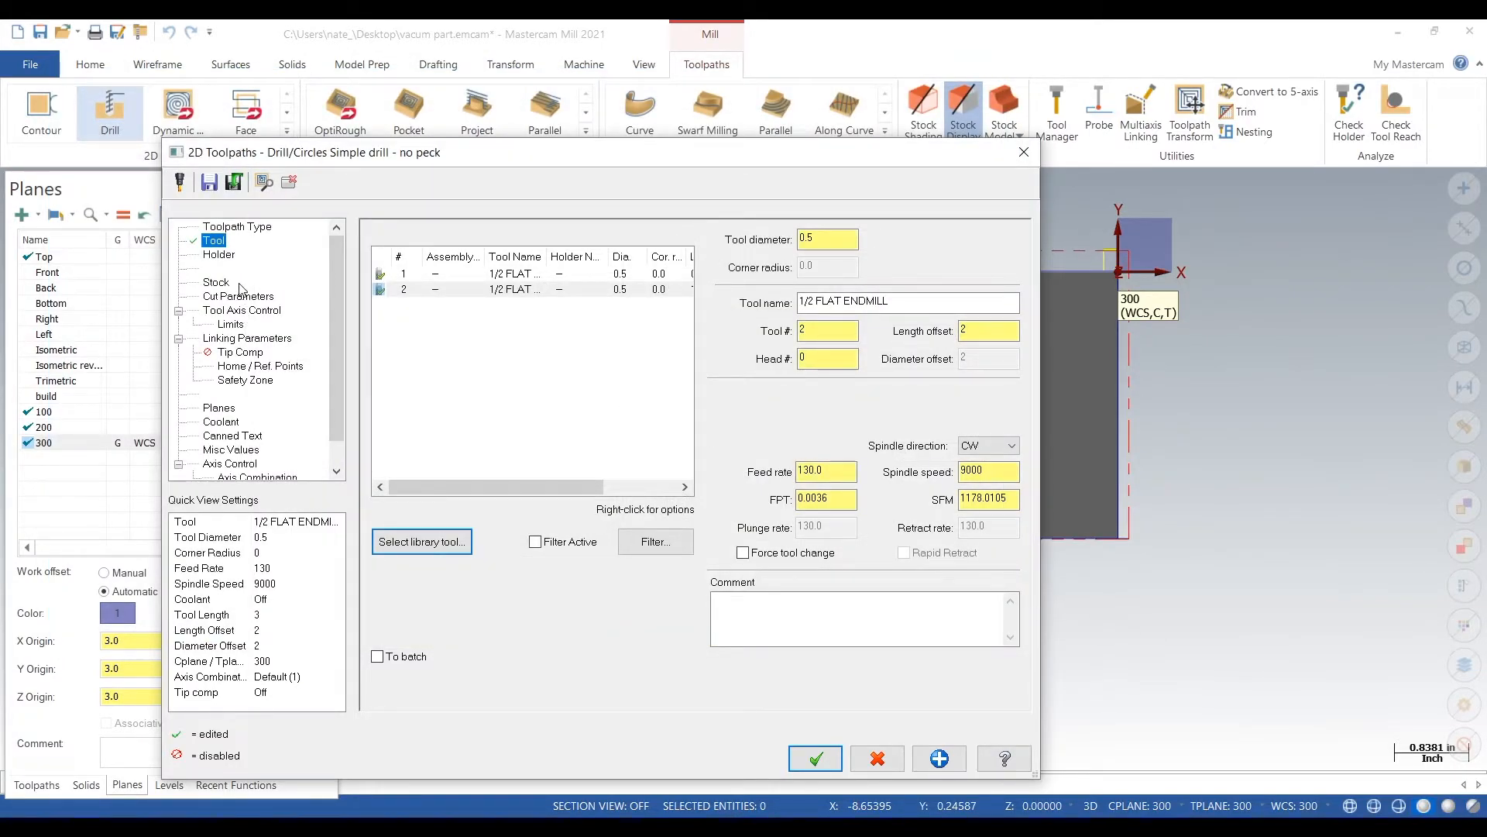
# Step: Filter the Mill_Inch tool library to spot drills only and select the 3/4 spot drill for the operation
pyautogui.click(432, 540)
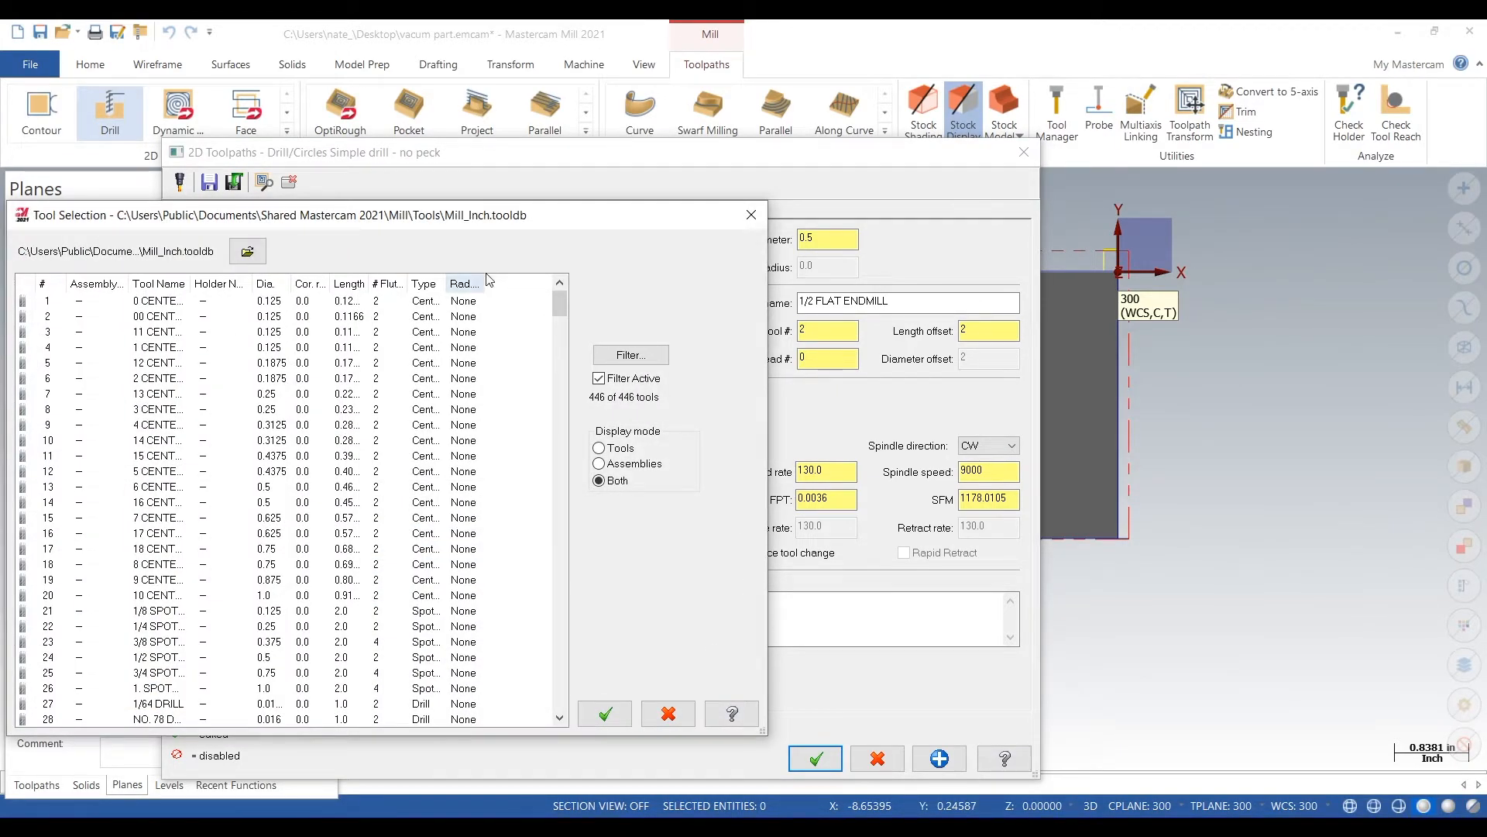
pyautogui.moveTo(583, 216); pyautogui.dragTo(574, 369)
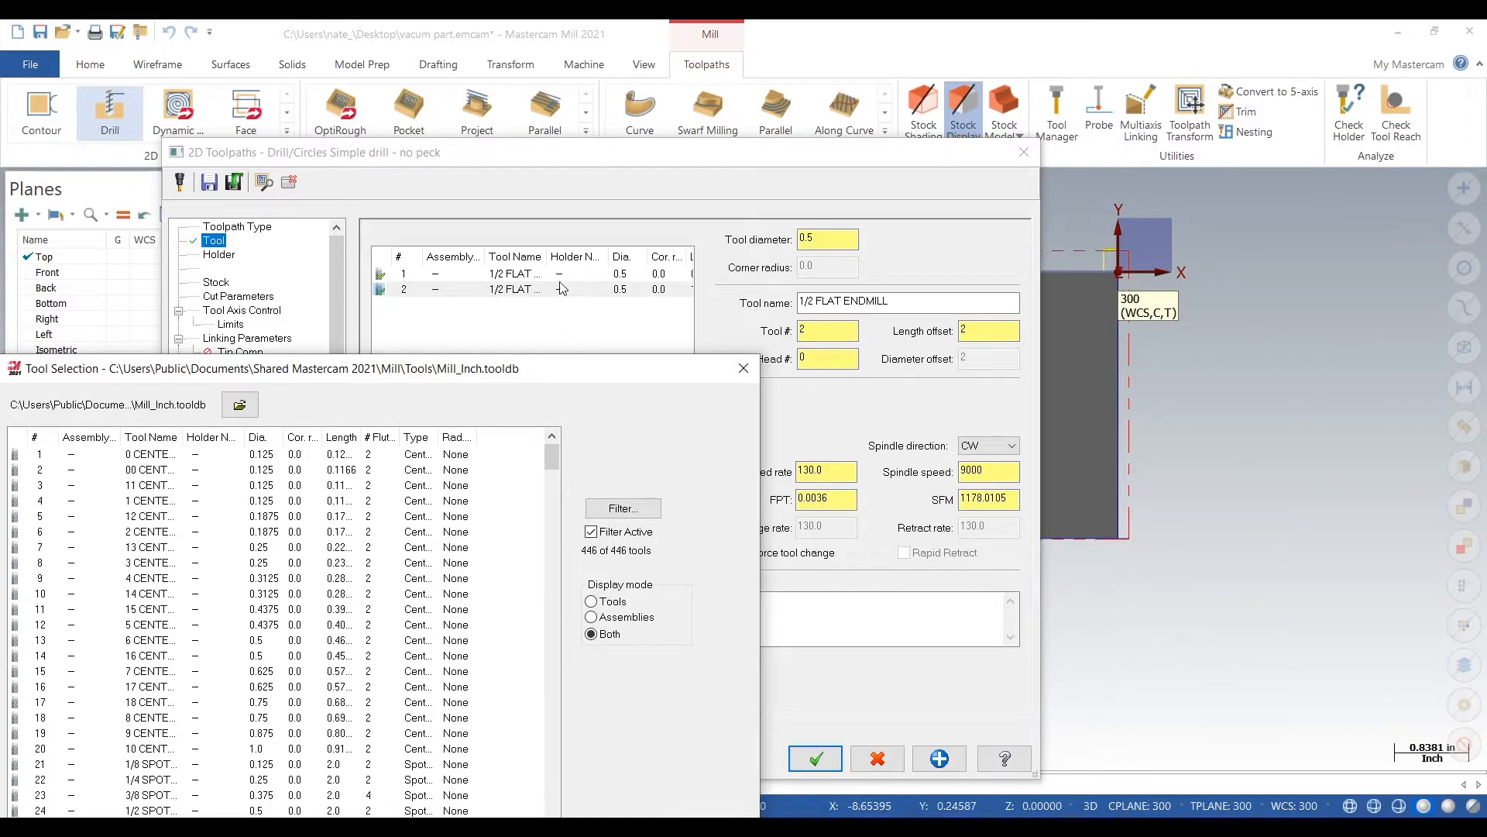
pyautogui.moveTo(611, 373); pyautogui.dragTo(693, 210)
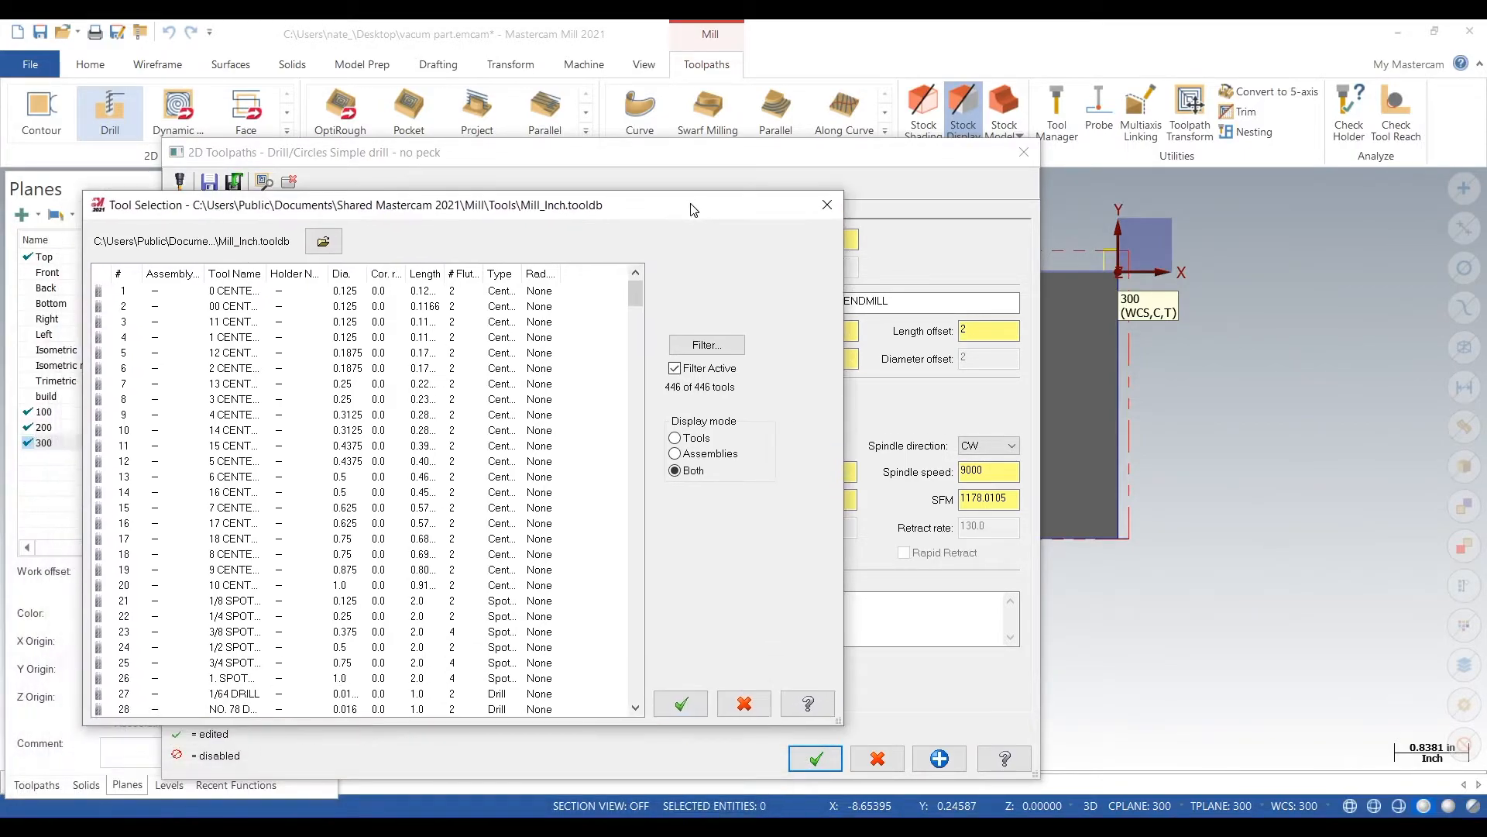
pyautogui.click(707, 344)
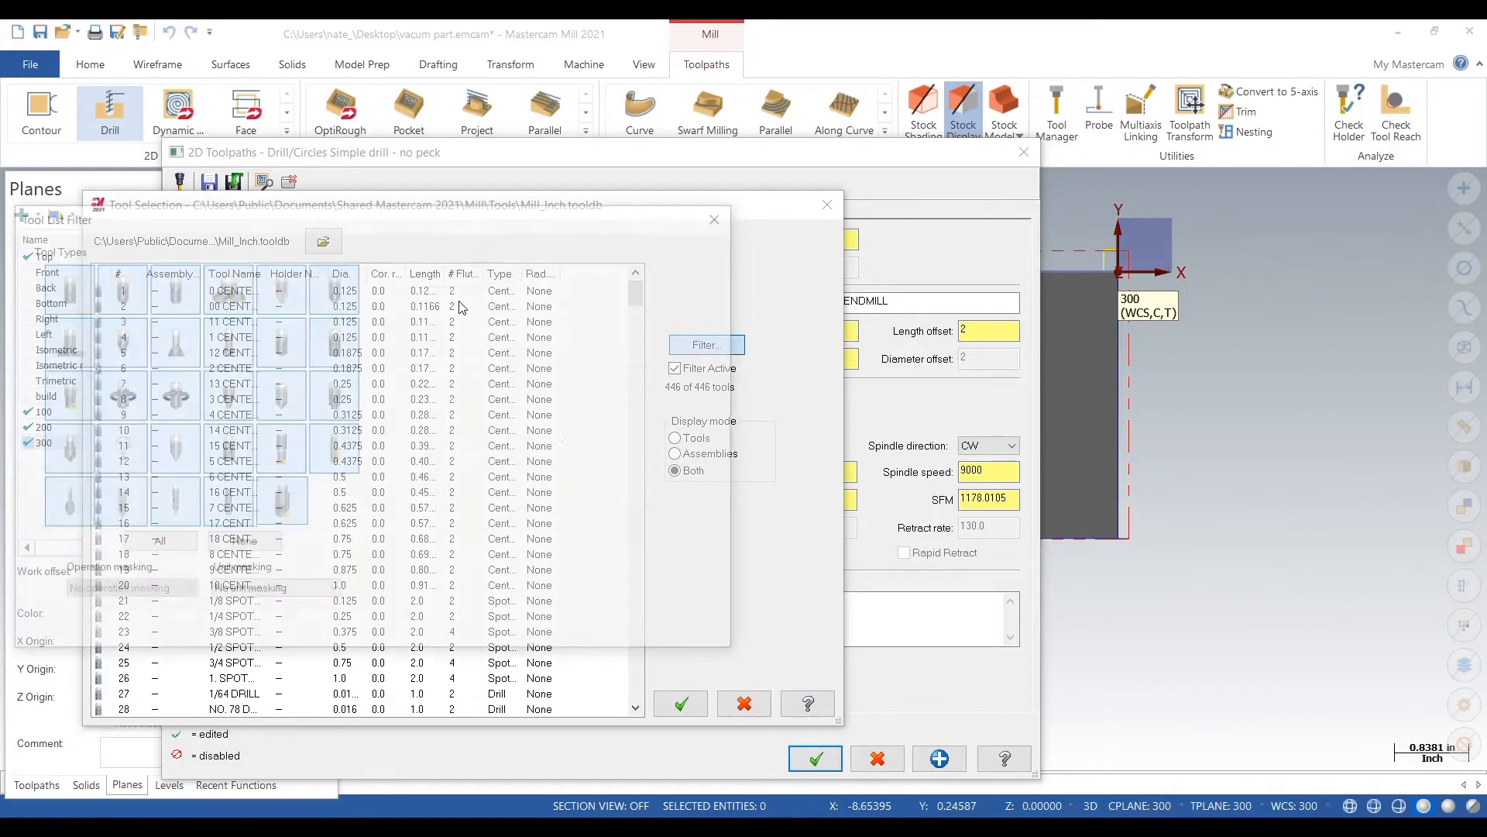
pyautogui.click(253, 547)
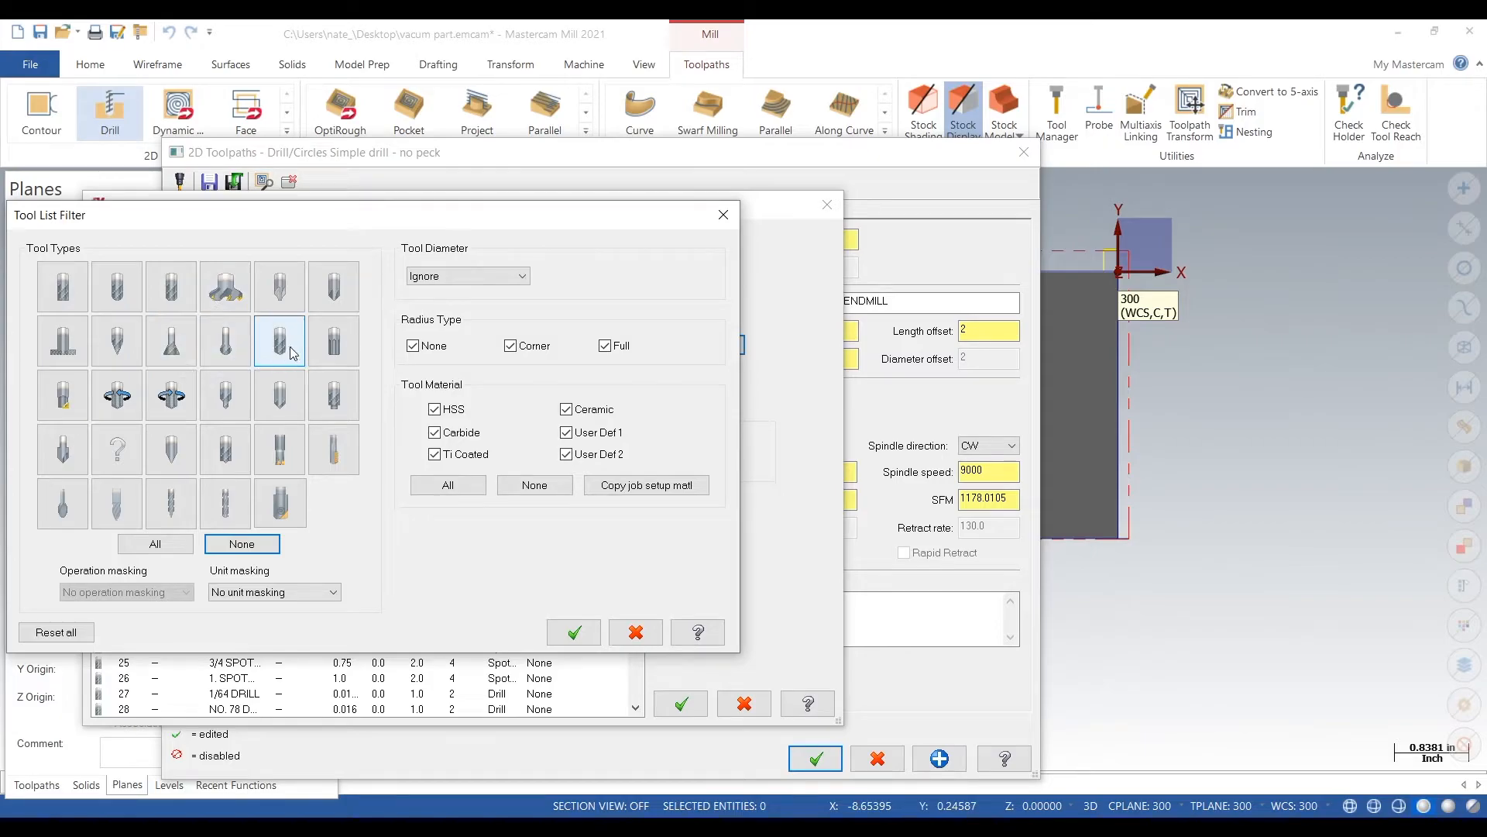
pyautogui.click(281, 397)
pyautogui.click(574, 632)
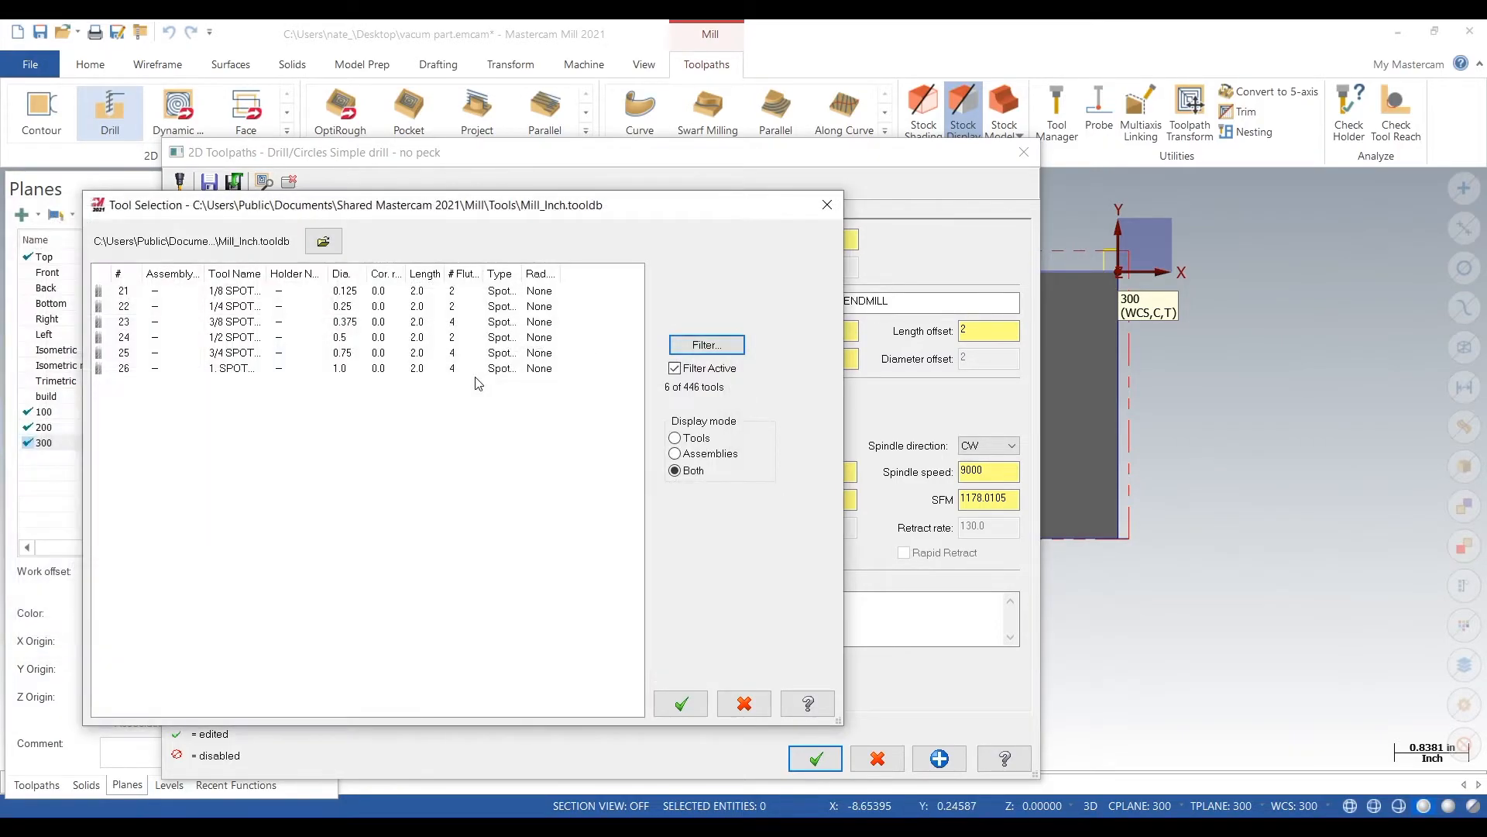
pyautogui.doubleClick(361, 353)
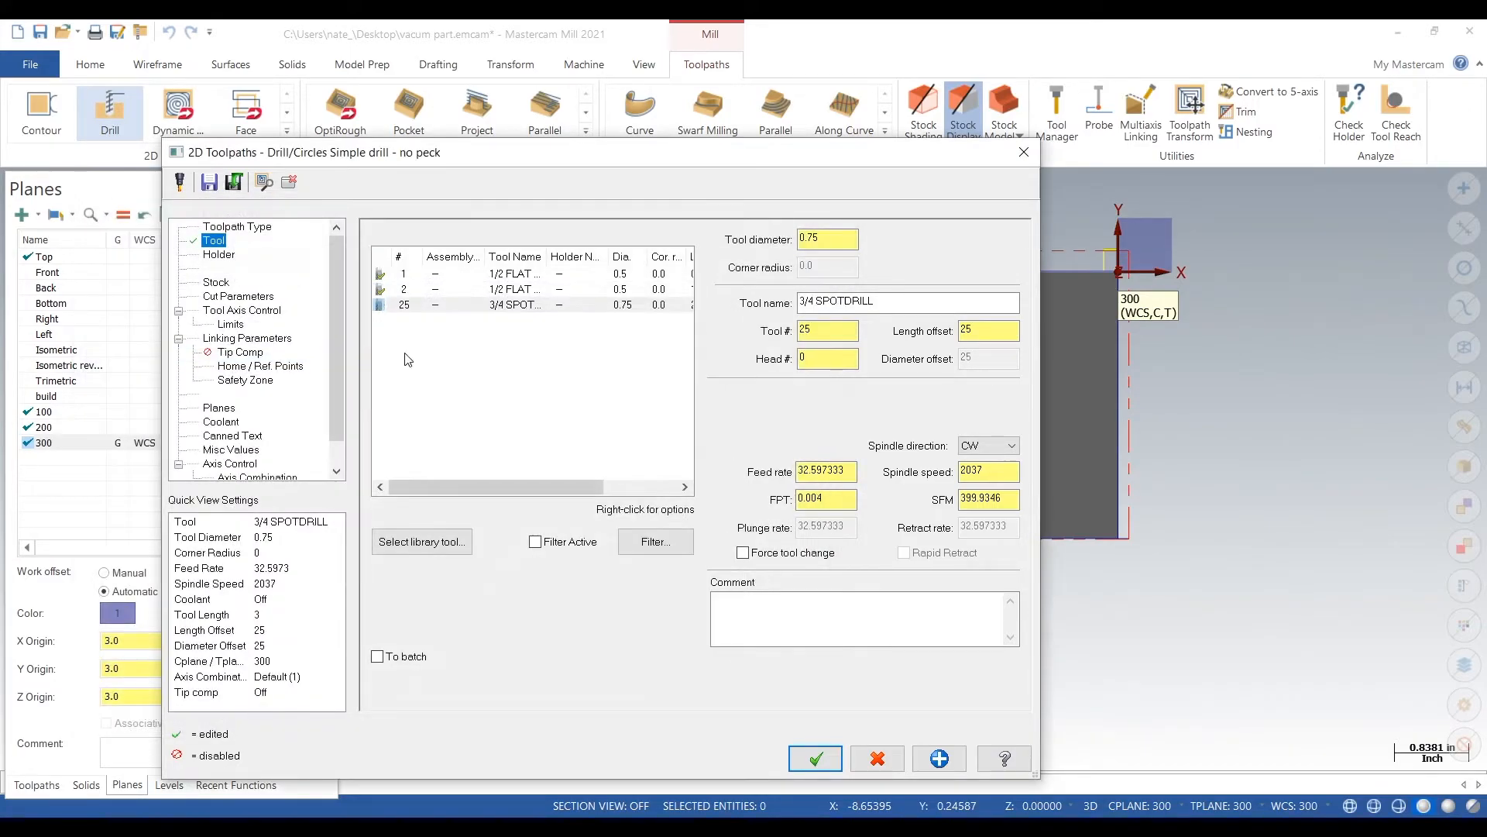
# Step: Set the spot drill's tool number and offsets to 3, its feed, plunge and retract rates to 3, and its spindle speed to 4000
pyautogui.rightClick(496, 304)
pyautogui.click(517, 357)
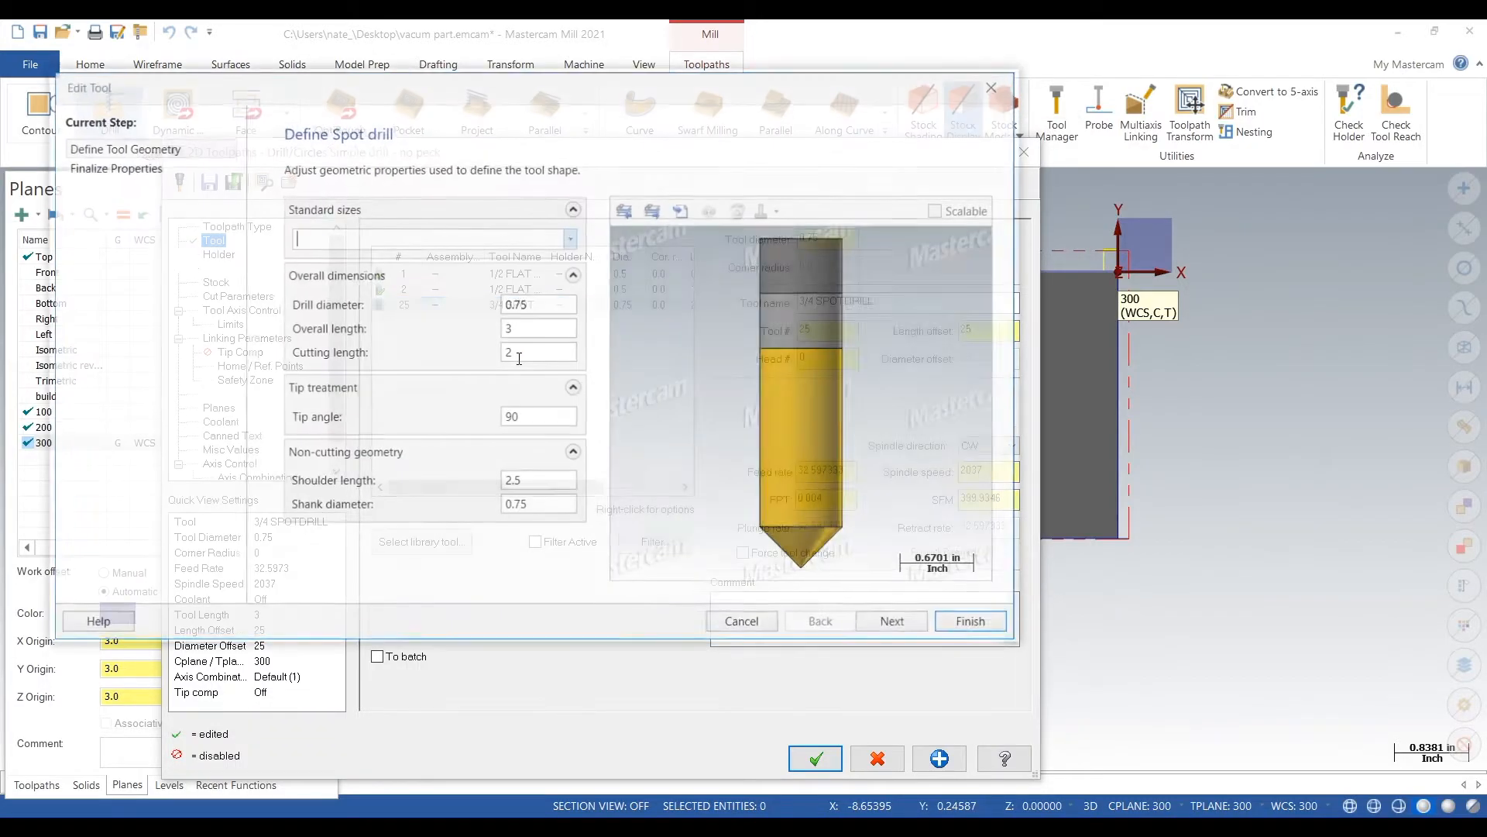
pyautogui.click(897, 623)
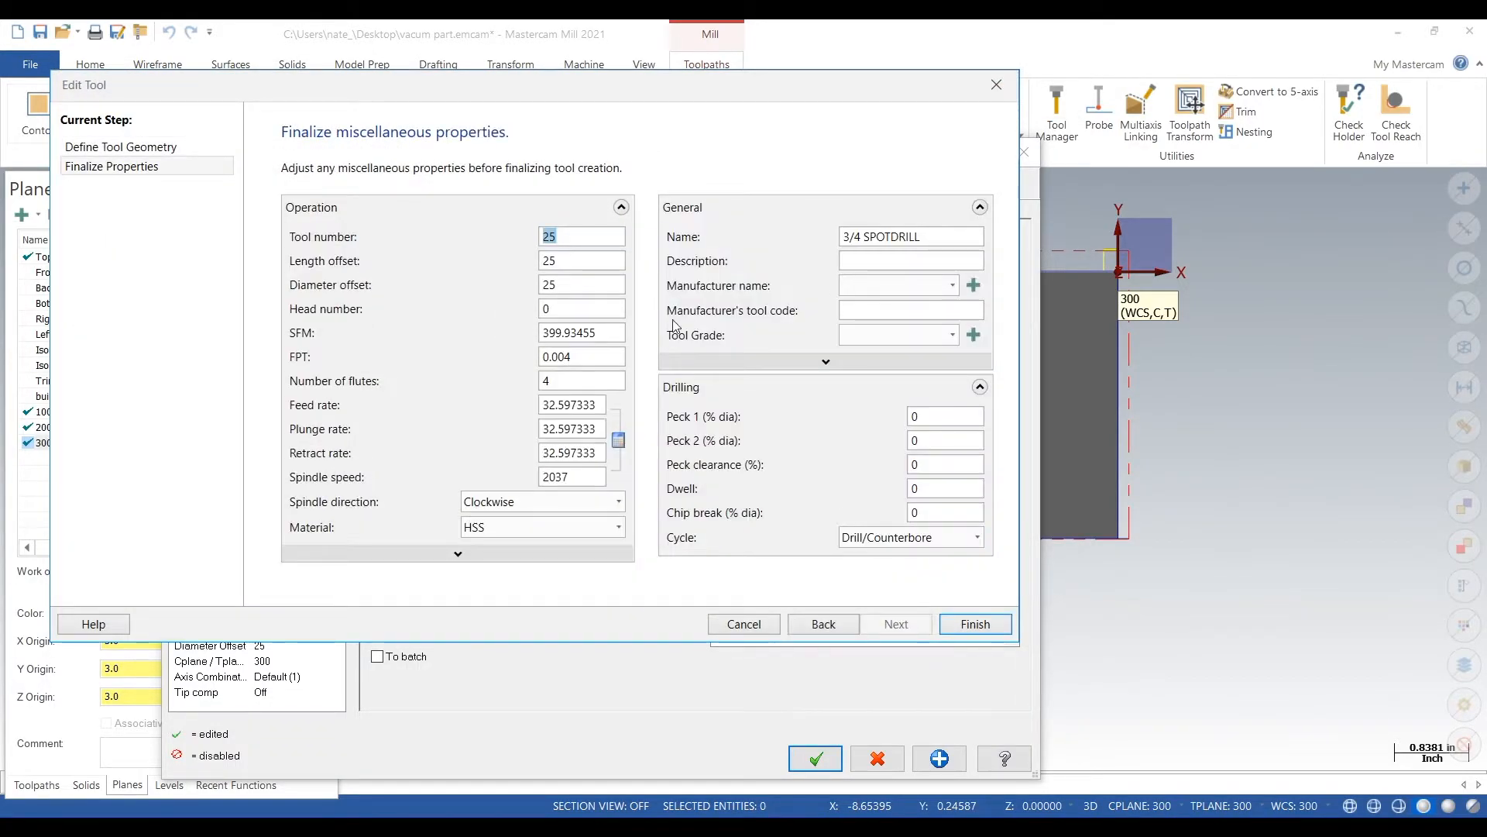
pyautogui.write('3')
pyautogui.press('Tab')
pyautogui.press('Tab')
pyautogui.press('Tab')
pyautogui.press('Tab')
pyautogui.press('Tab')
pyautogui.press('Tab')
pyautogui.press('Tab')
pyautogui.write('3')
pyautogui.press('Tab')
pyautogui.press('Tab')
pyautogui.press('Tab')
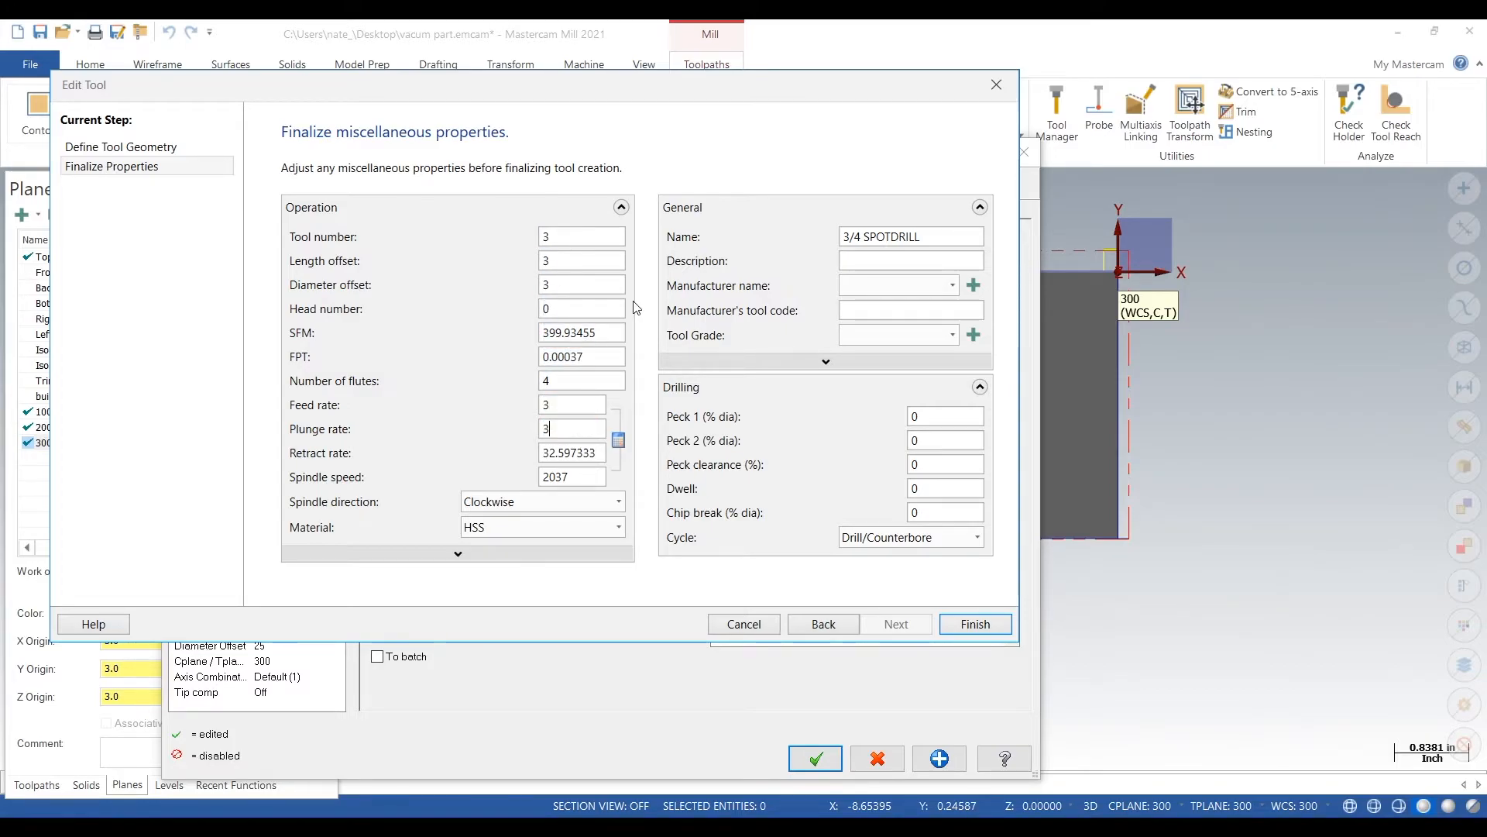
pyautogui.write('4000')
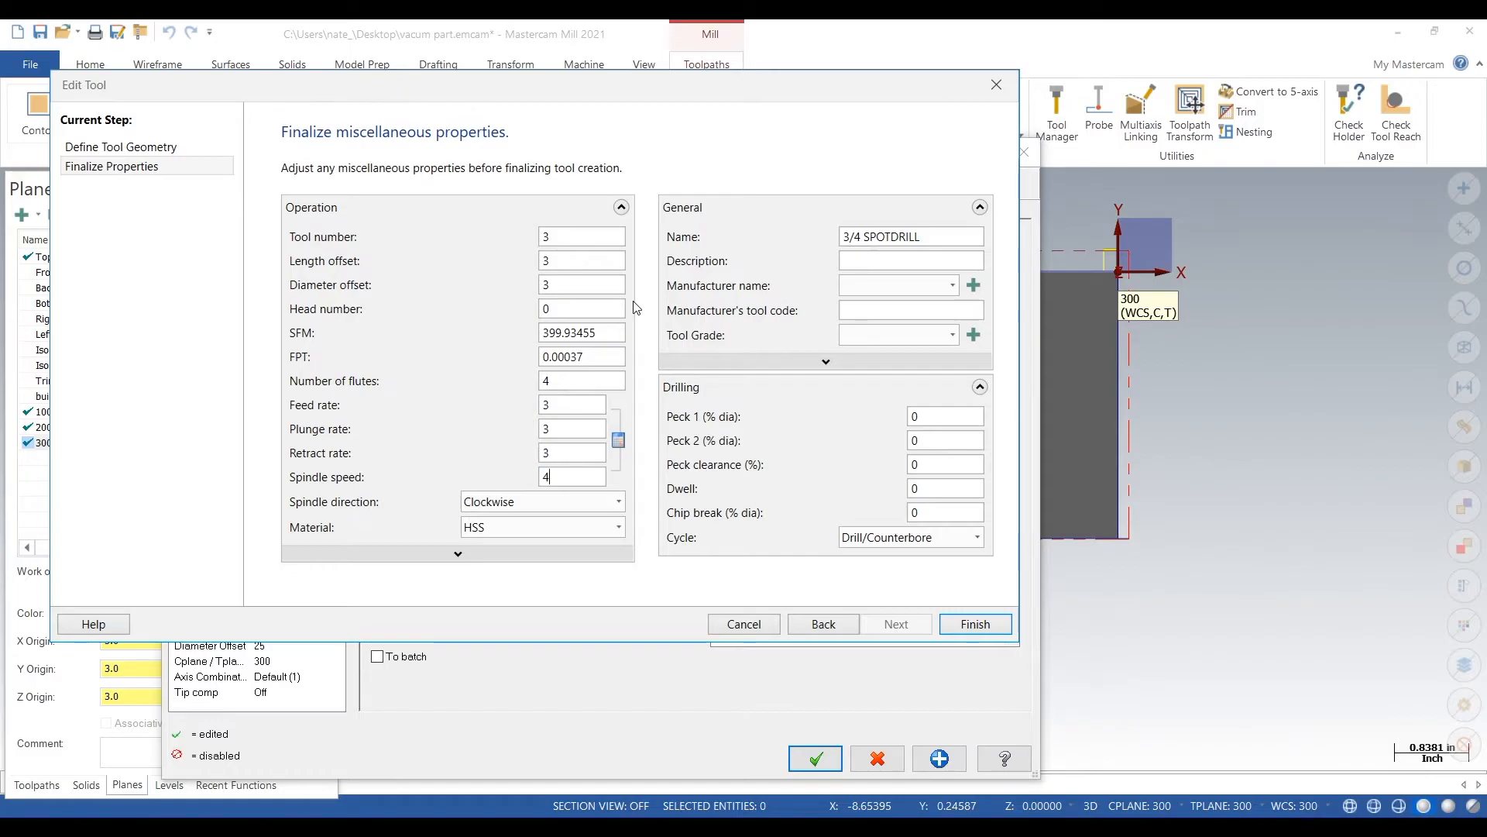
pyautogui.click(975, 624)
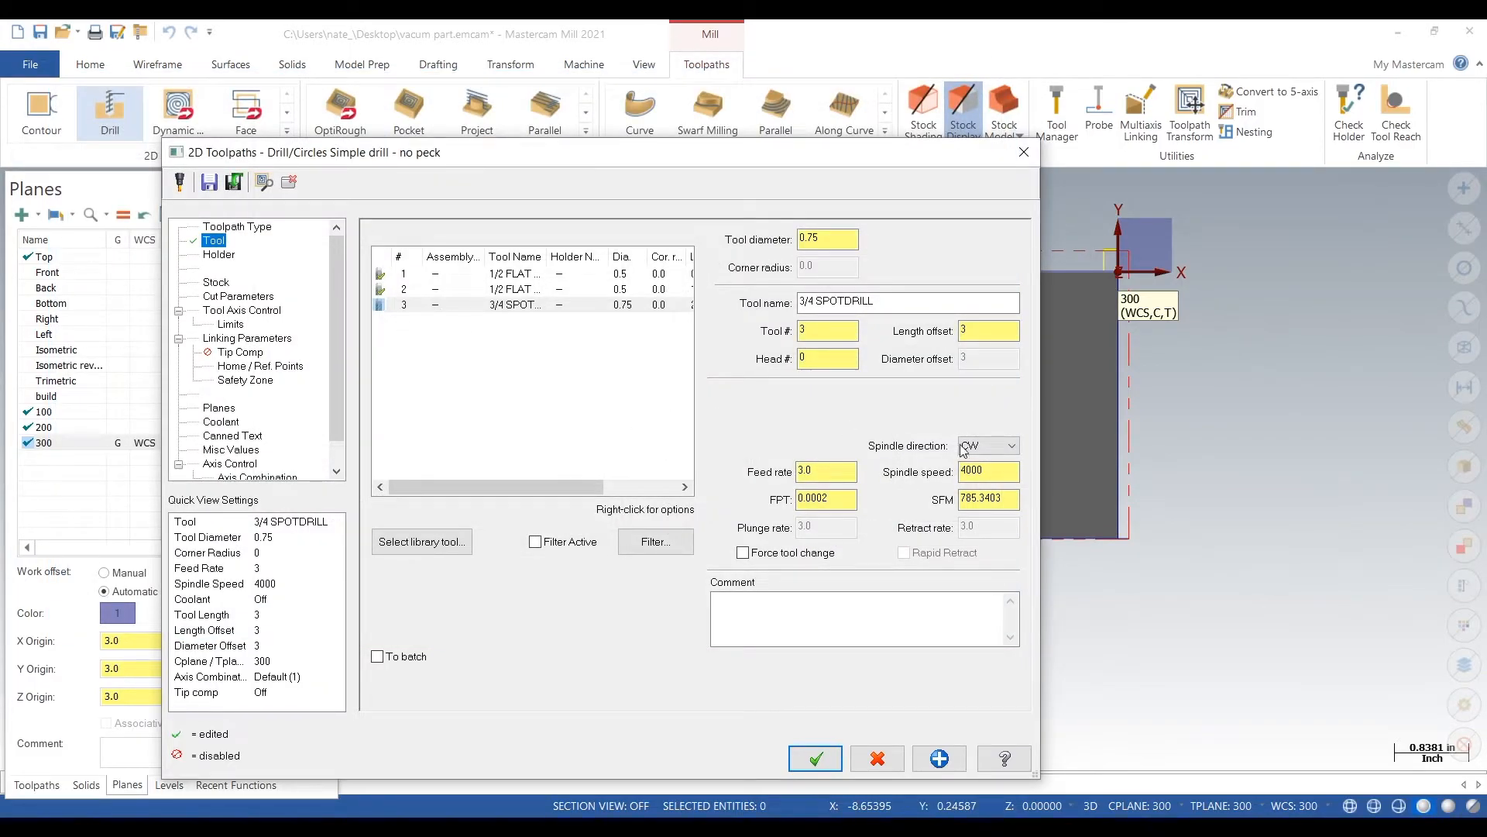
# Step: Enable an incremental clearance of 2.0 in the linking parameters, with retract at 0.5 and top of stock at 0.0, both absolute
pyautogui.click(237, 296)
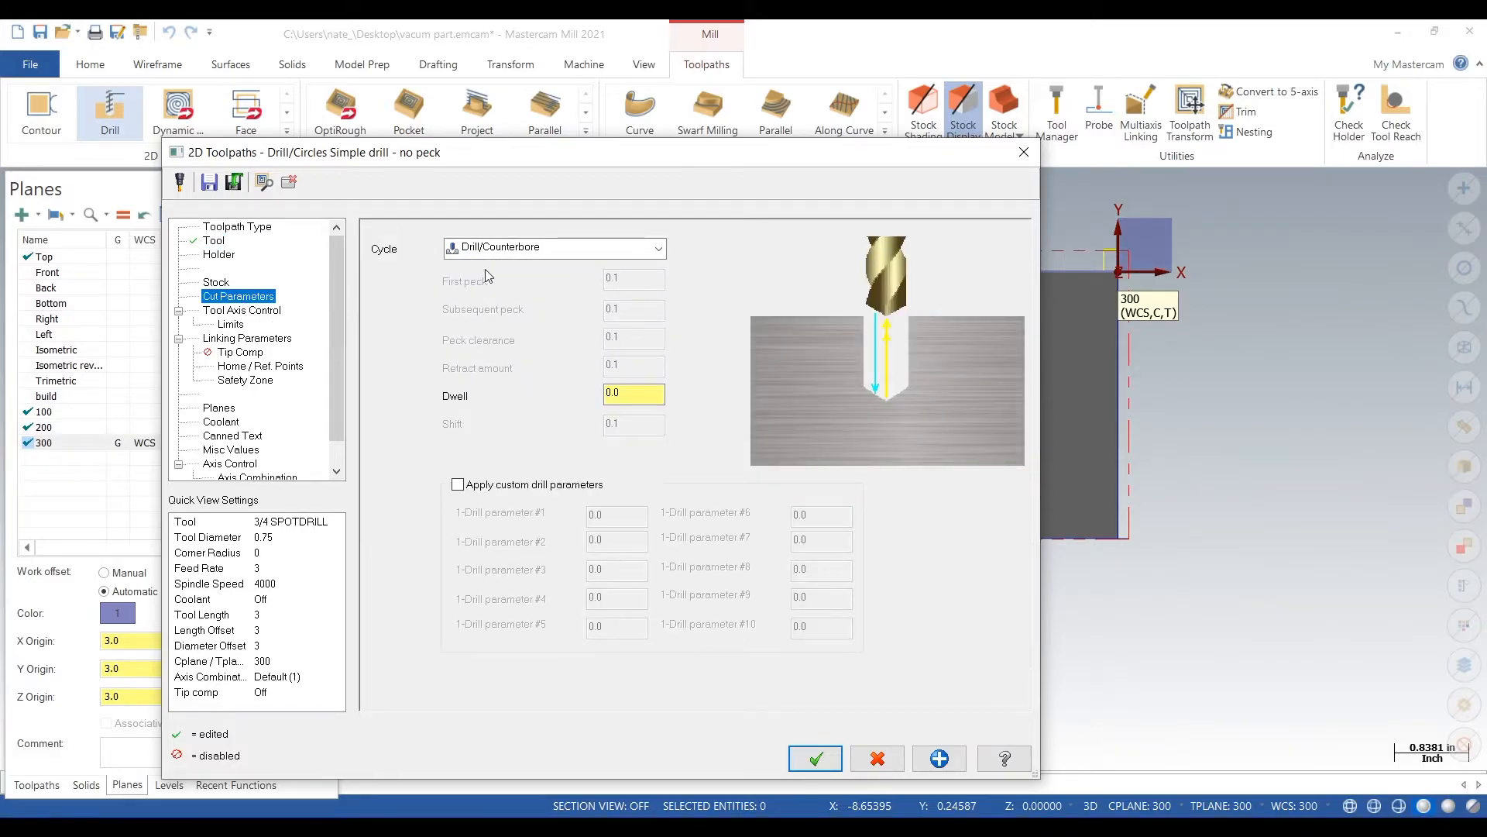
pyautogui.click(247, 338)
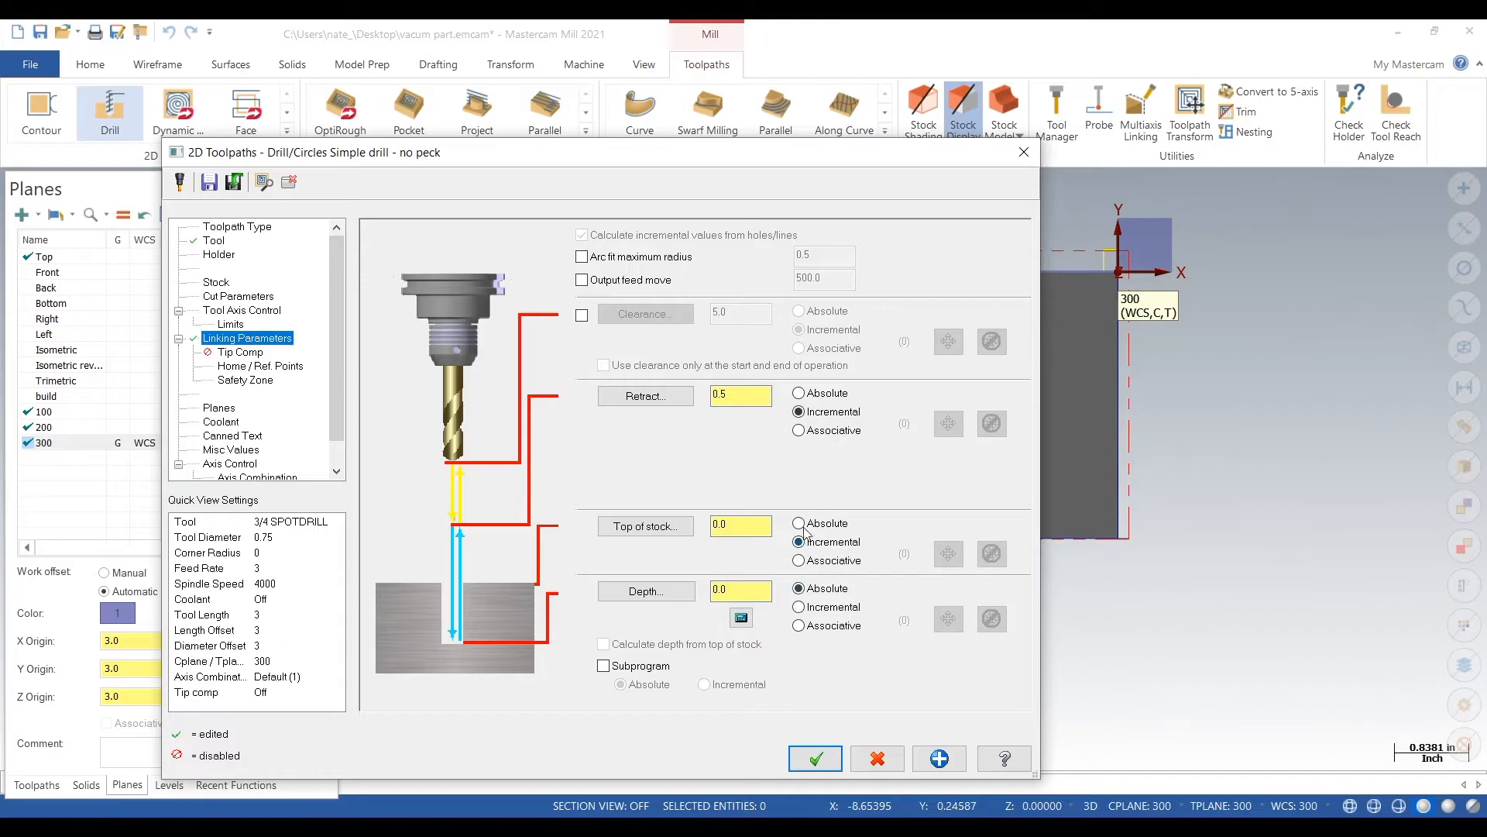
pyautogui.click(582, 314)
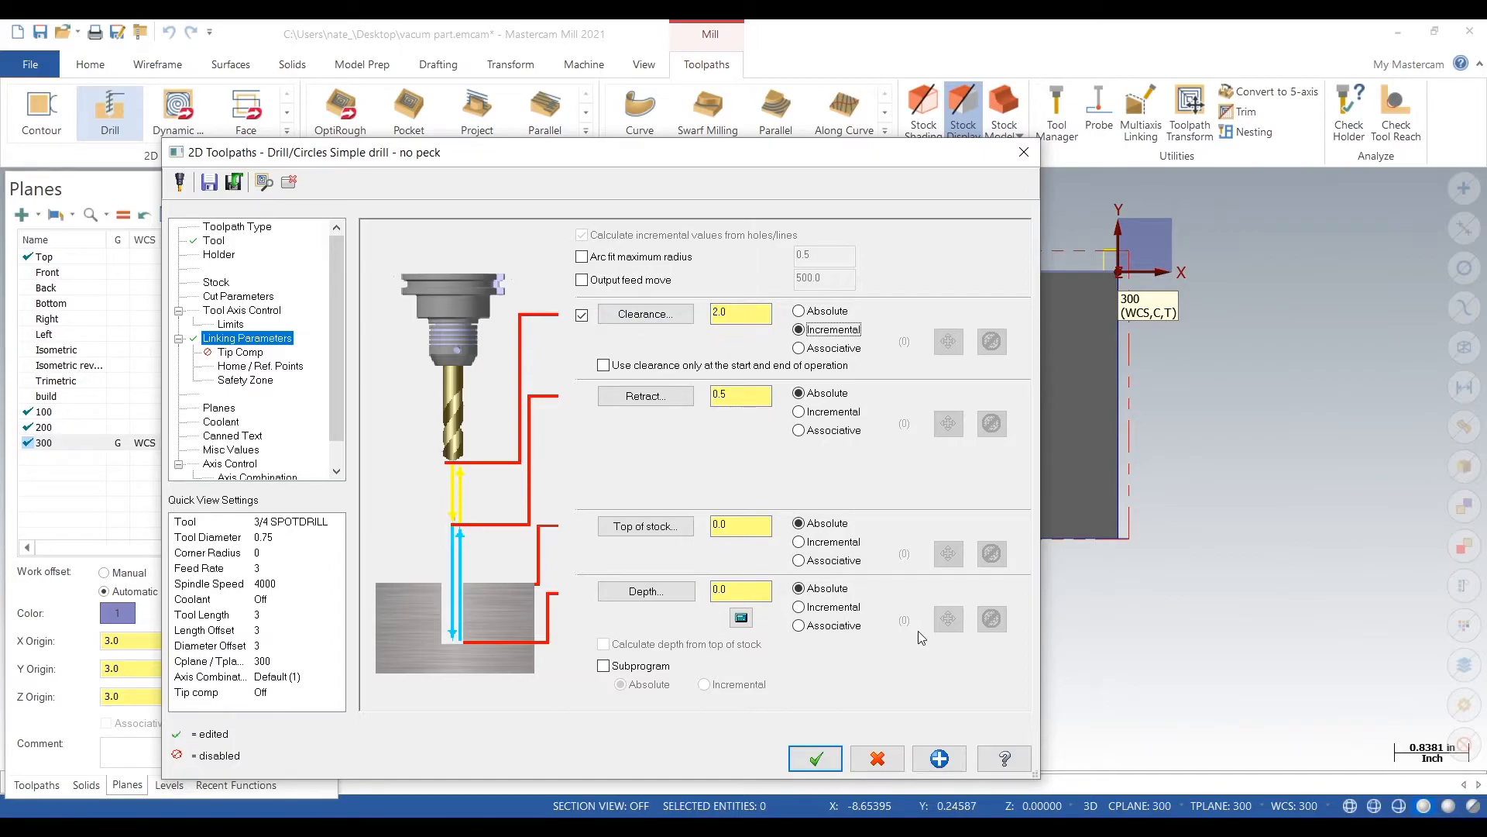
# Step: Set the drill depth to -0.275 by overwriting it from the depth calculator with a 0.55 finish diameter, and accept the operation
pyautogui.click(742, 618)
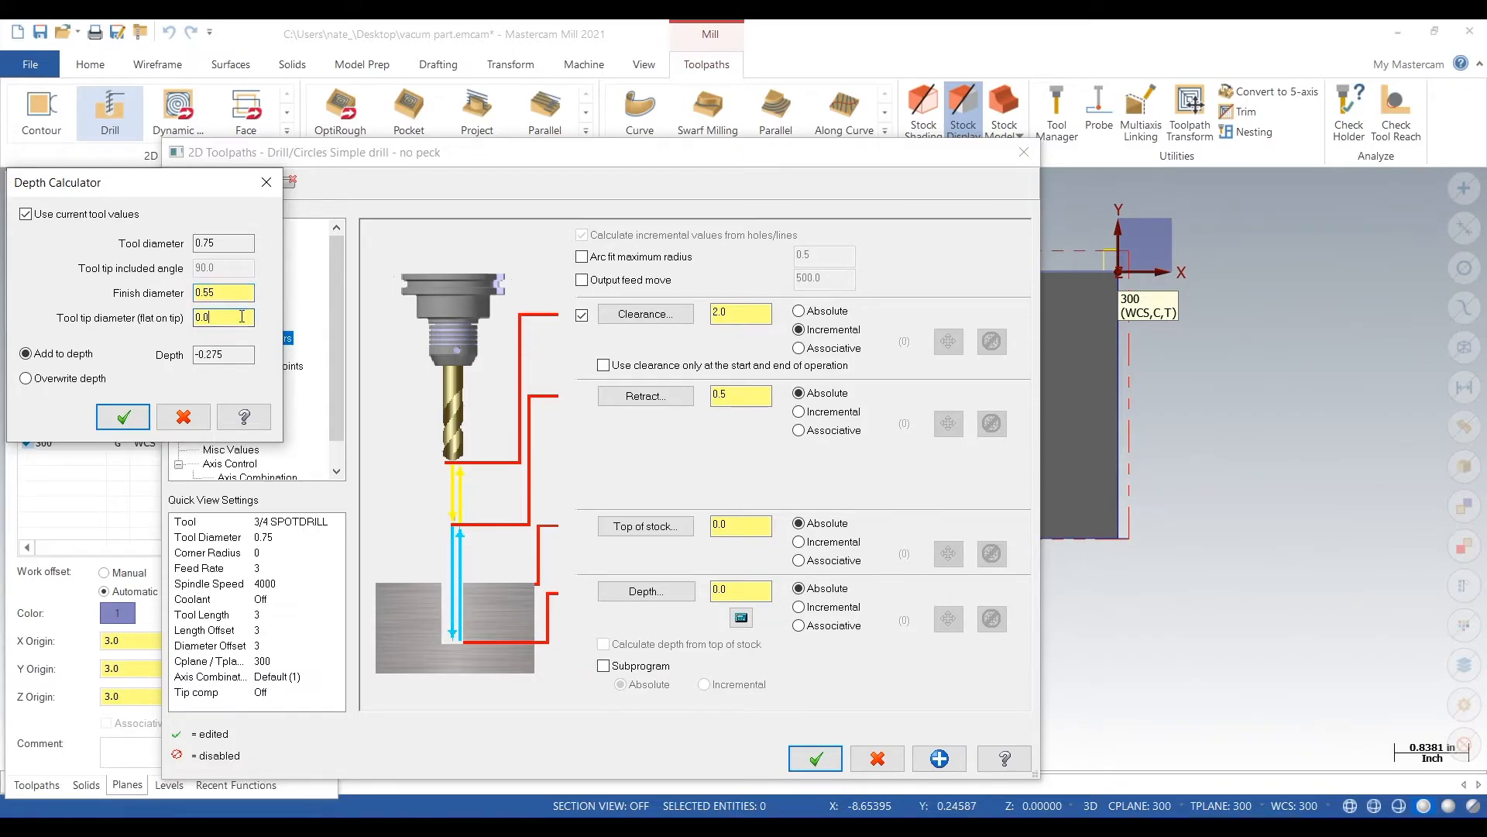
pyautogui.click(122, 417)
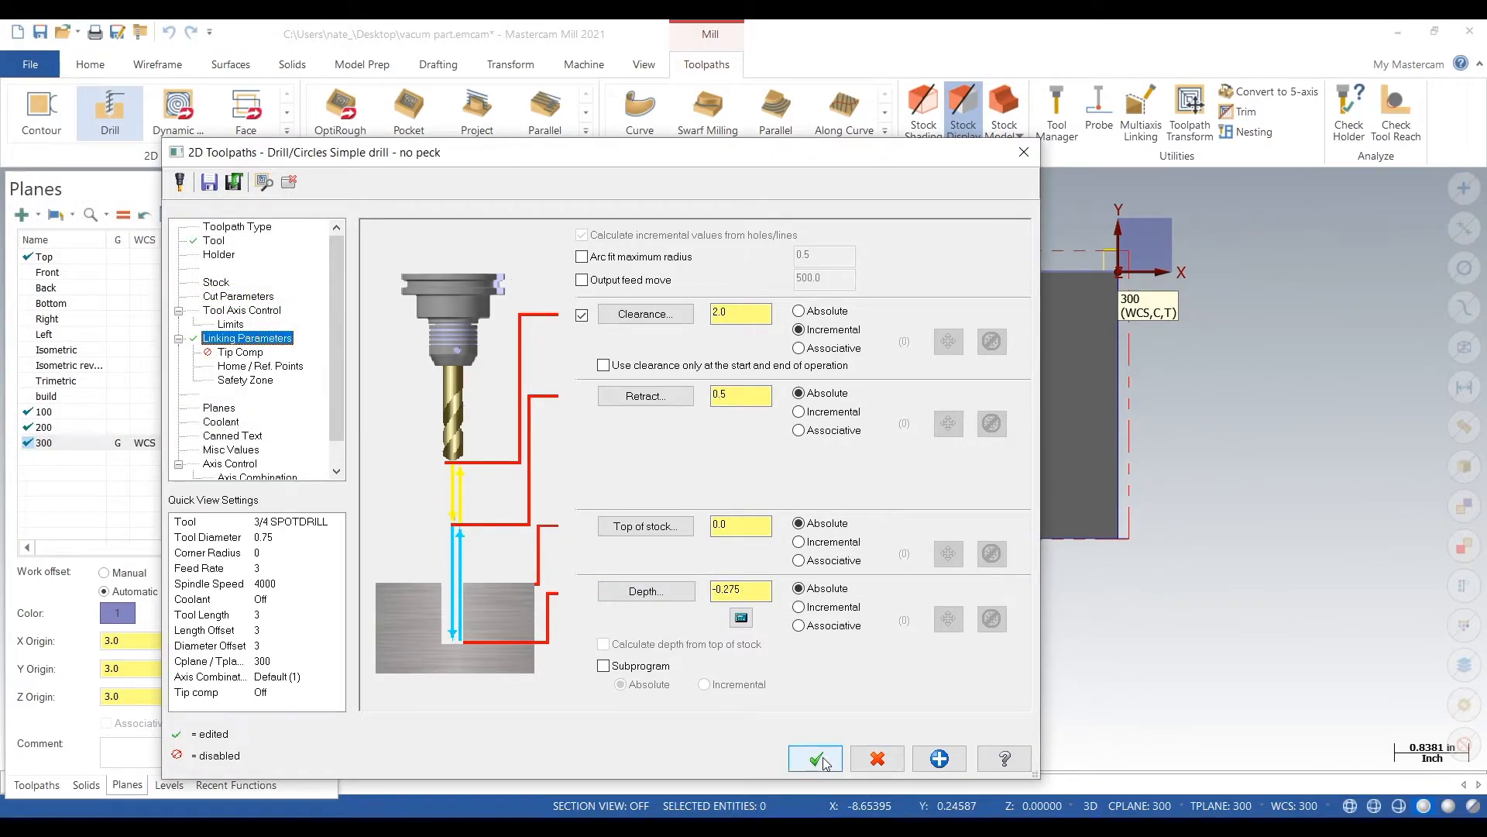
pyautogui.click(741, 617)
pyautogui.click(216, 291)
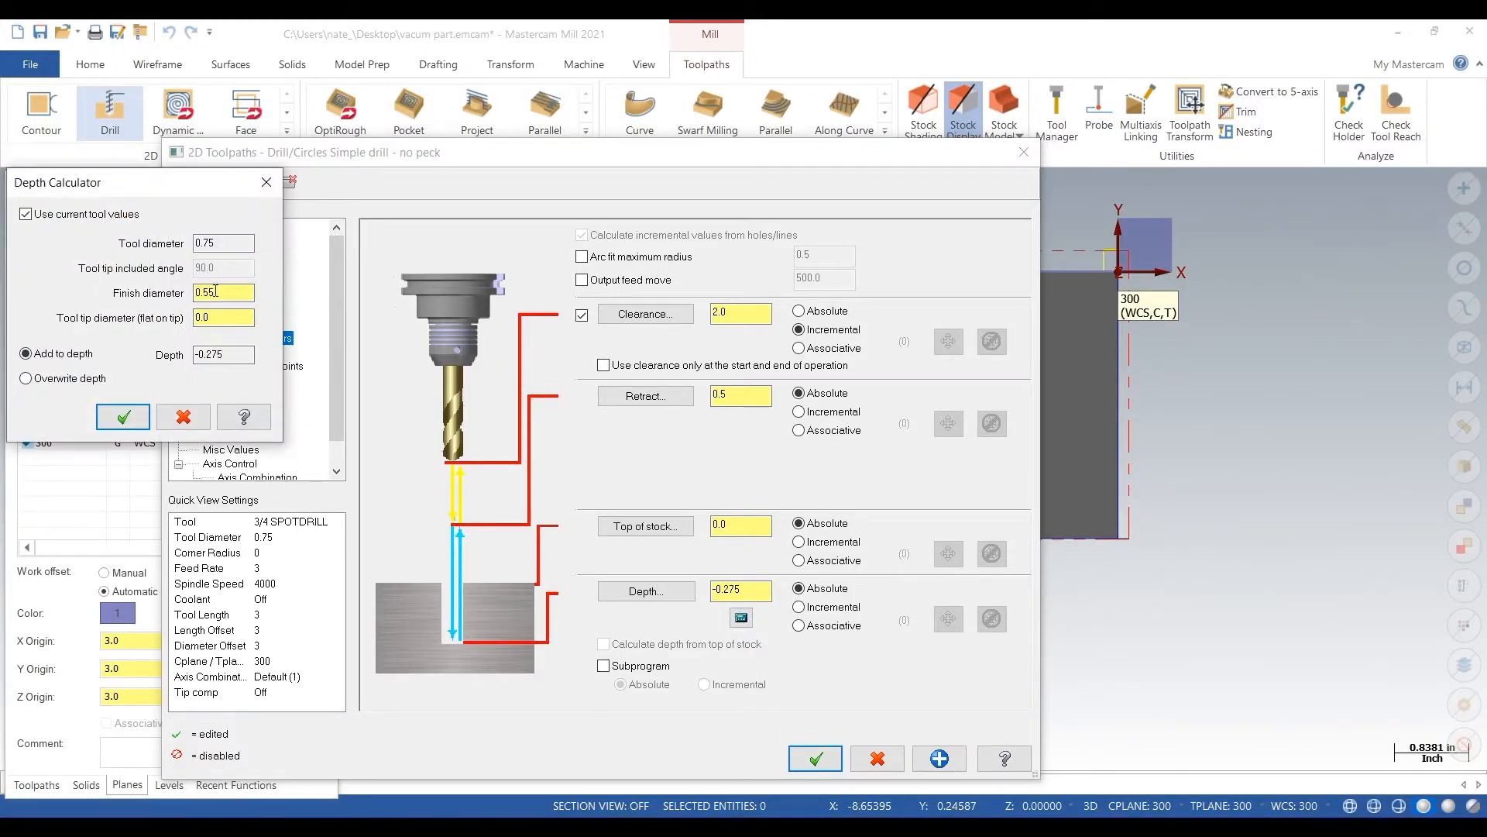
pyautogui.click(122, 417)
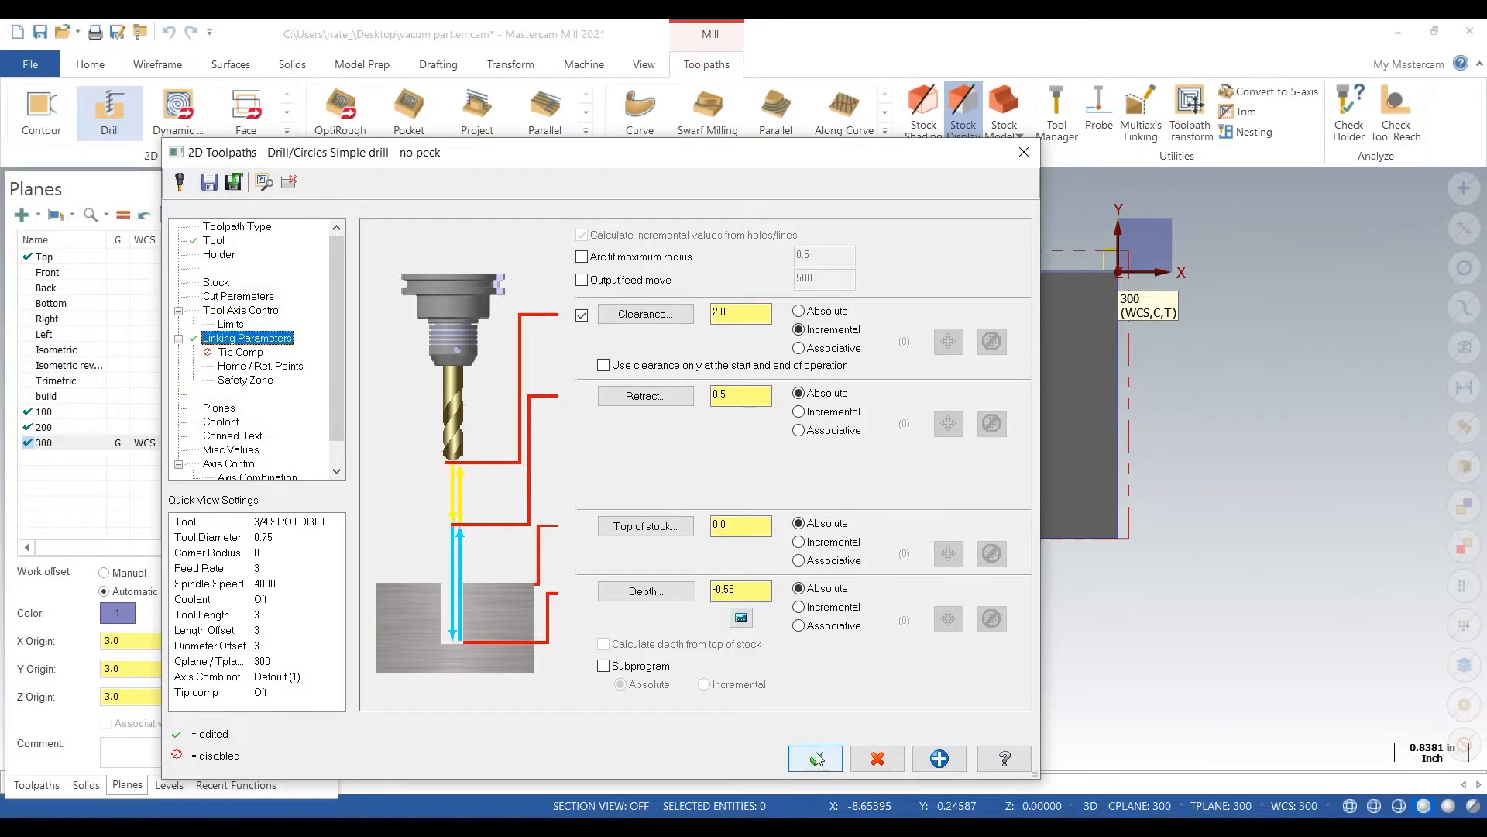
pyautogui.click(740, 617)
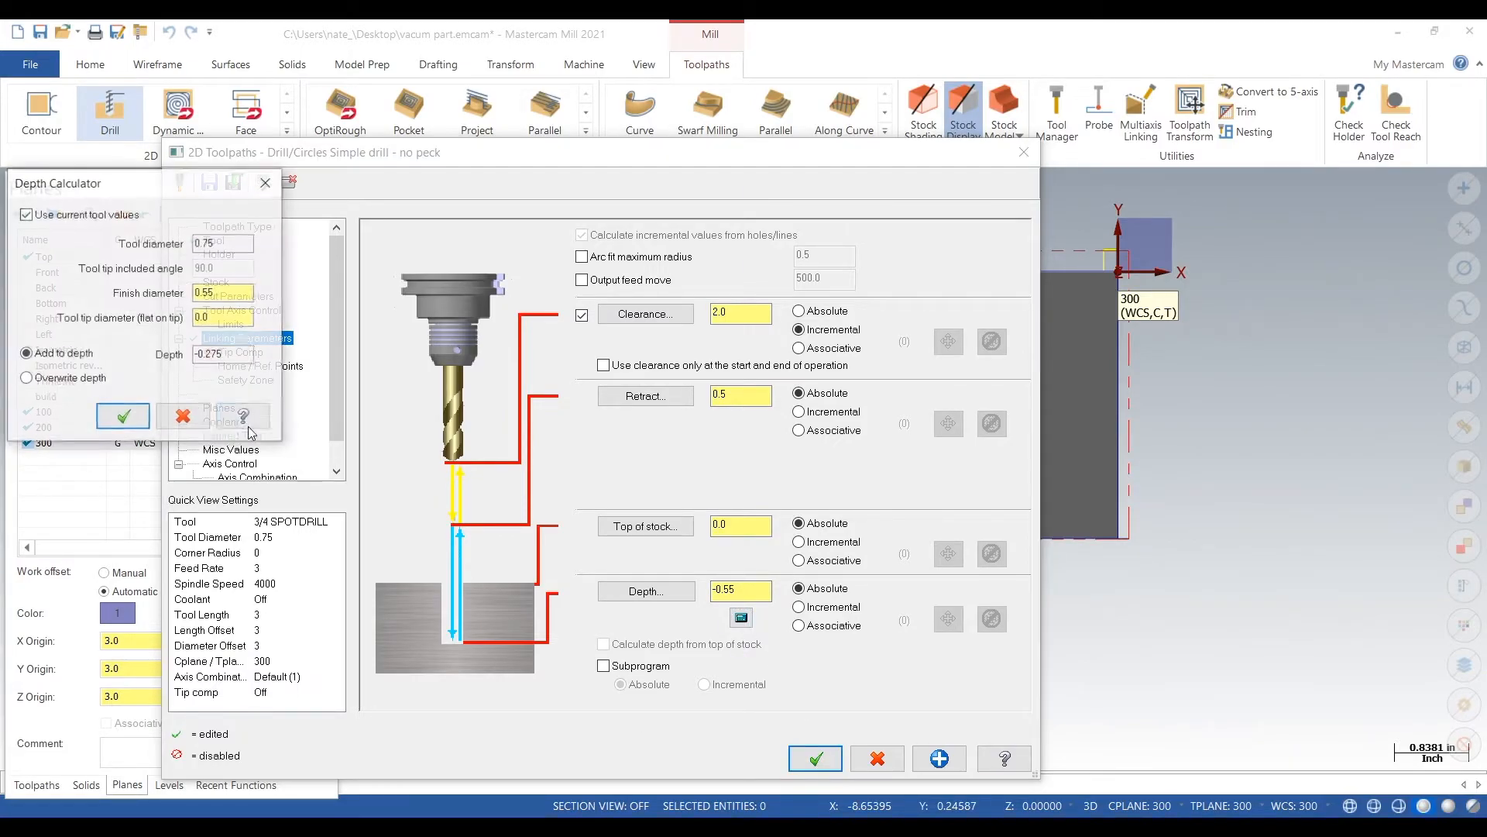
pyautogui.click(47, 385)
pyautogui.click(122, 416)
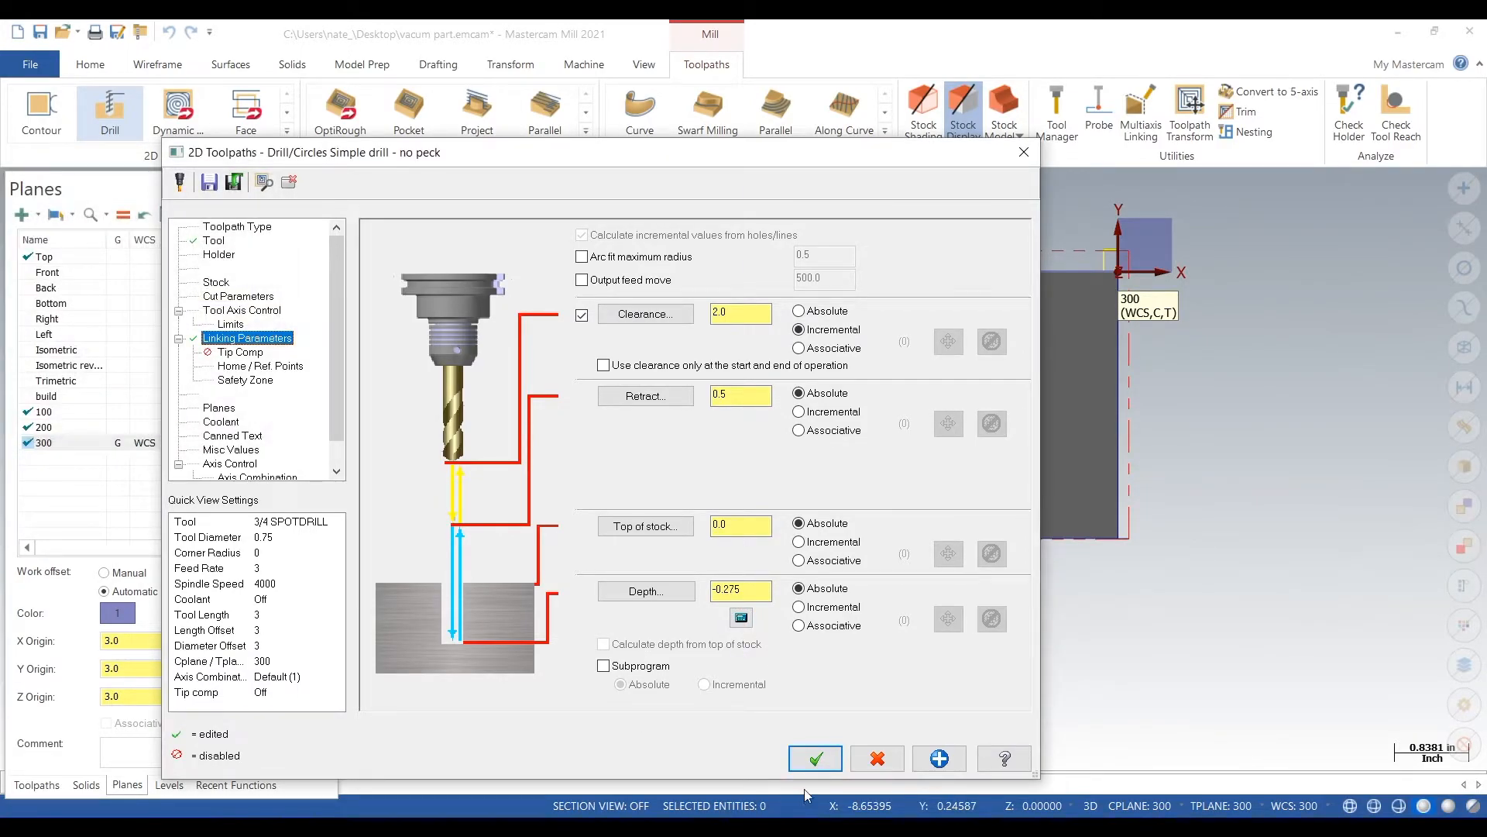
pyautogui.click(822, 758)
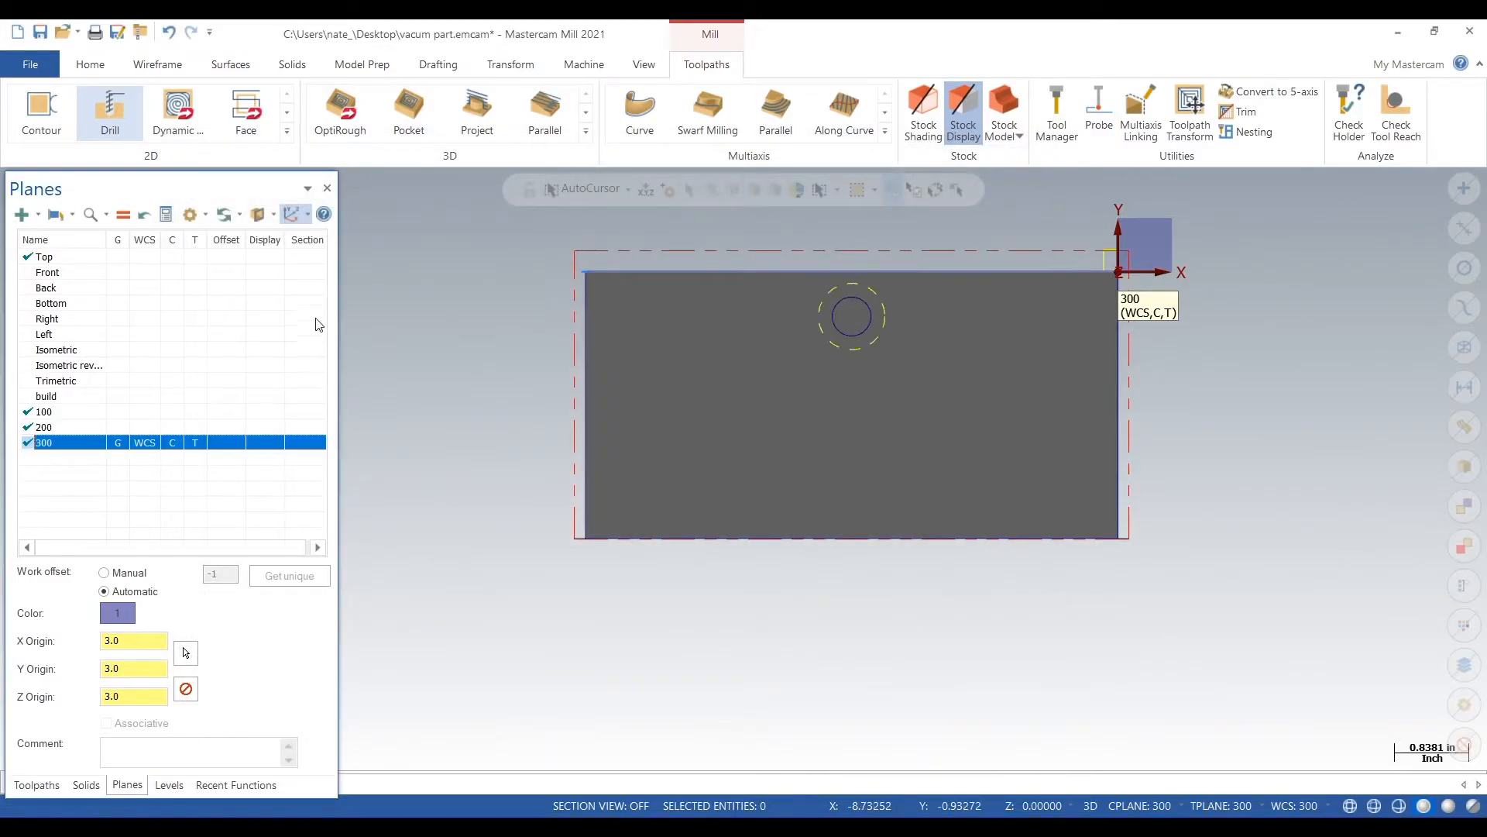
# Step: Select all operations of the vacuum chuck machine group and run the Verify simulation through to the end
pyautogui.moveTo(521, 432)
pyautogui.mouseDown(button='middle')
pyautogui.moveTo(518, 412)
pyautogui.moveTo(527, 448)
pyautogui.moveTo(521, 419)
pyautogui.mouseUp(button='middle')
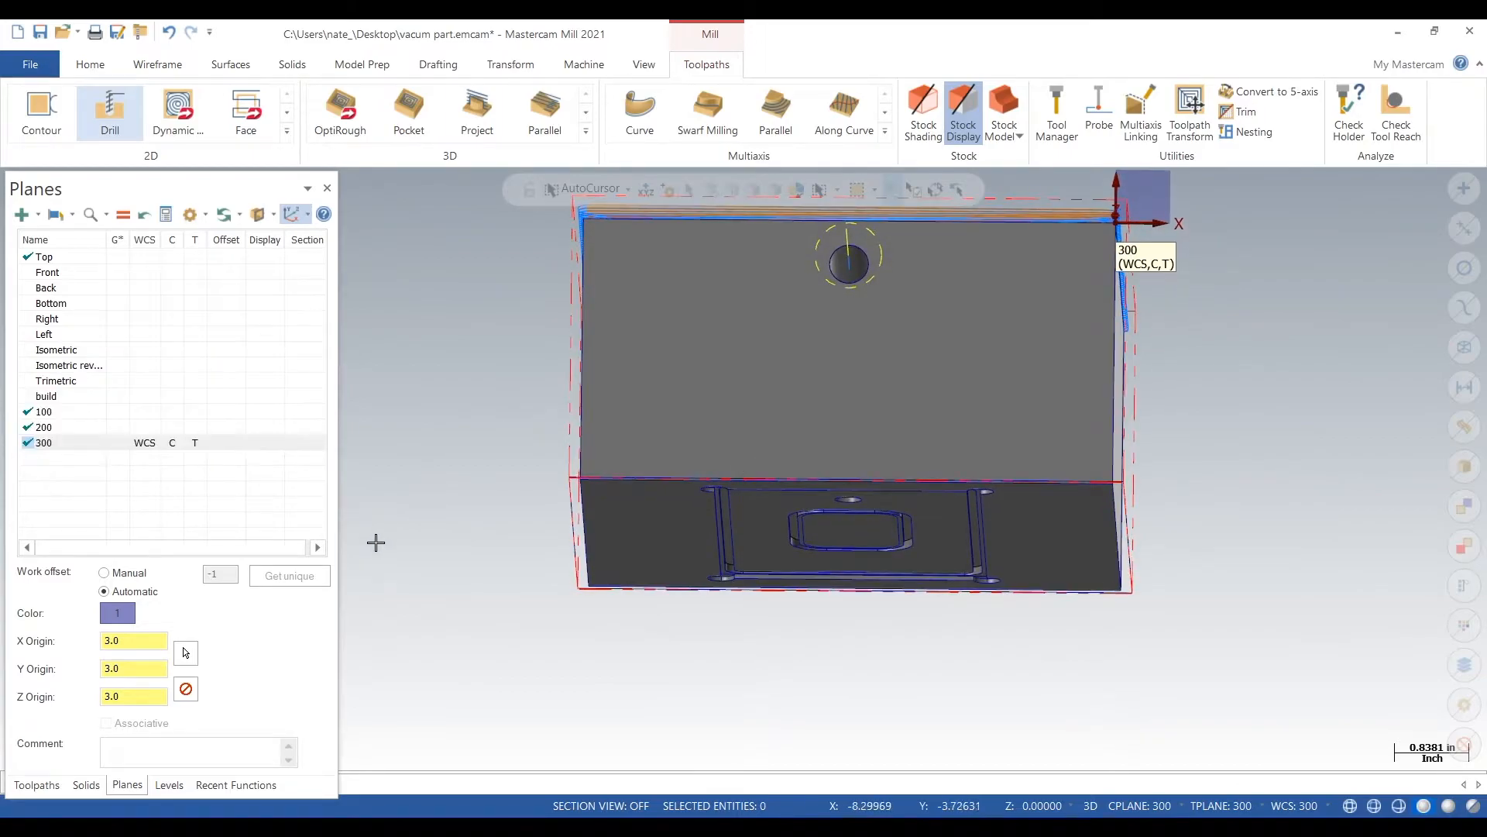
pyautogui.scroll(-3, 375, 538)
pyautogui.scroll(2, 366, 354)
pyautogui.click(36, 785)
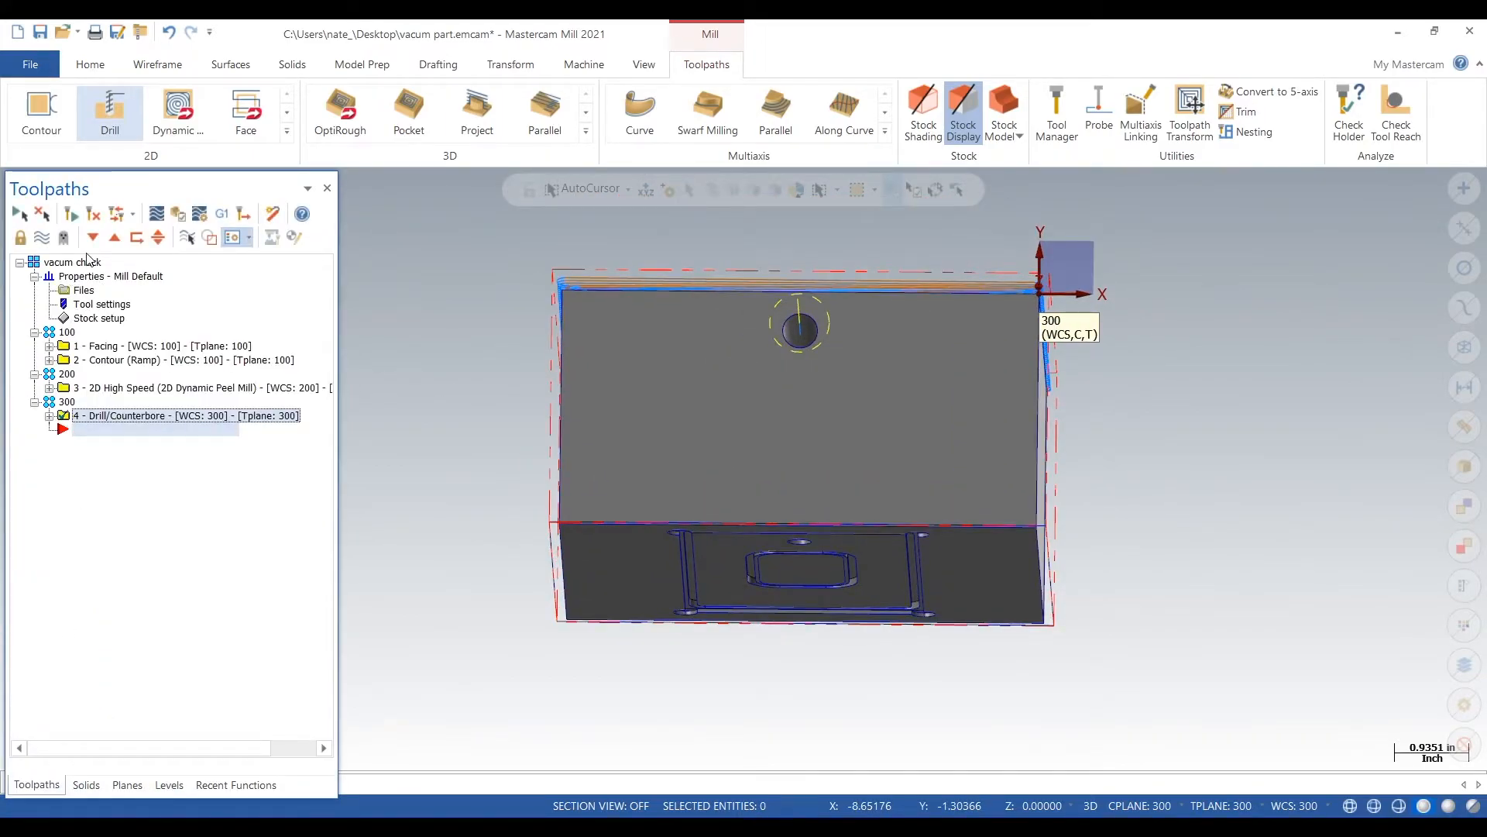
pyautogui.click(85, 263)
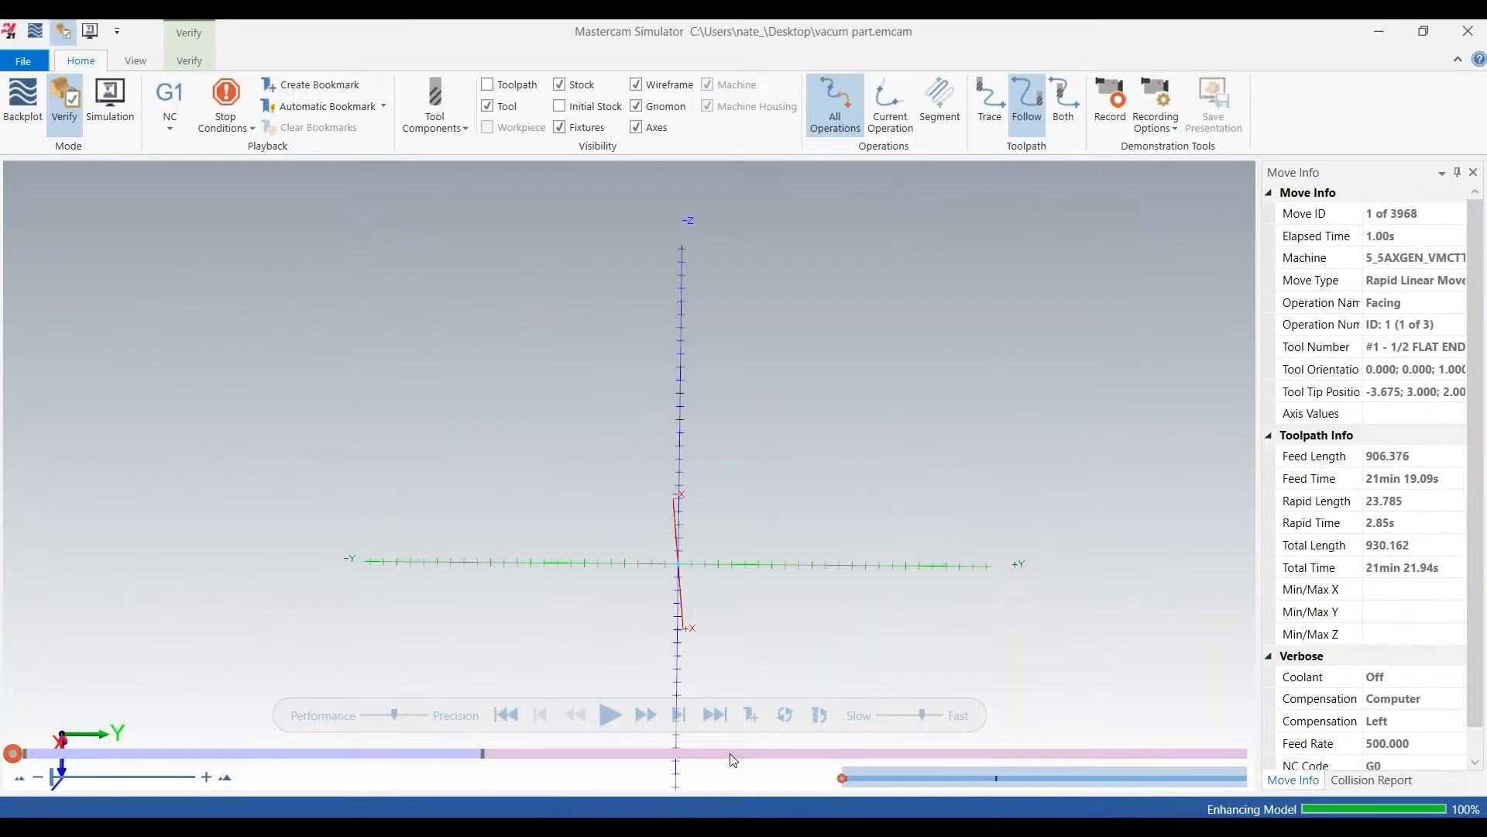
pyautogui.click(612, 713)
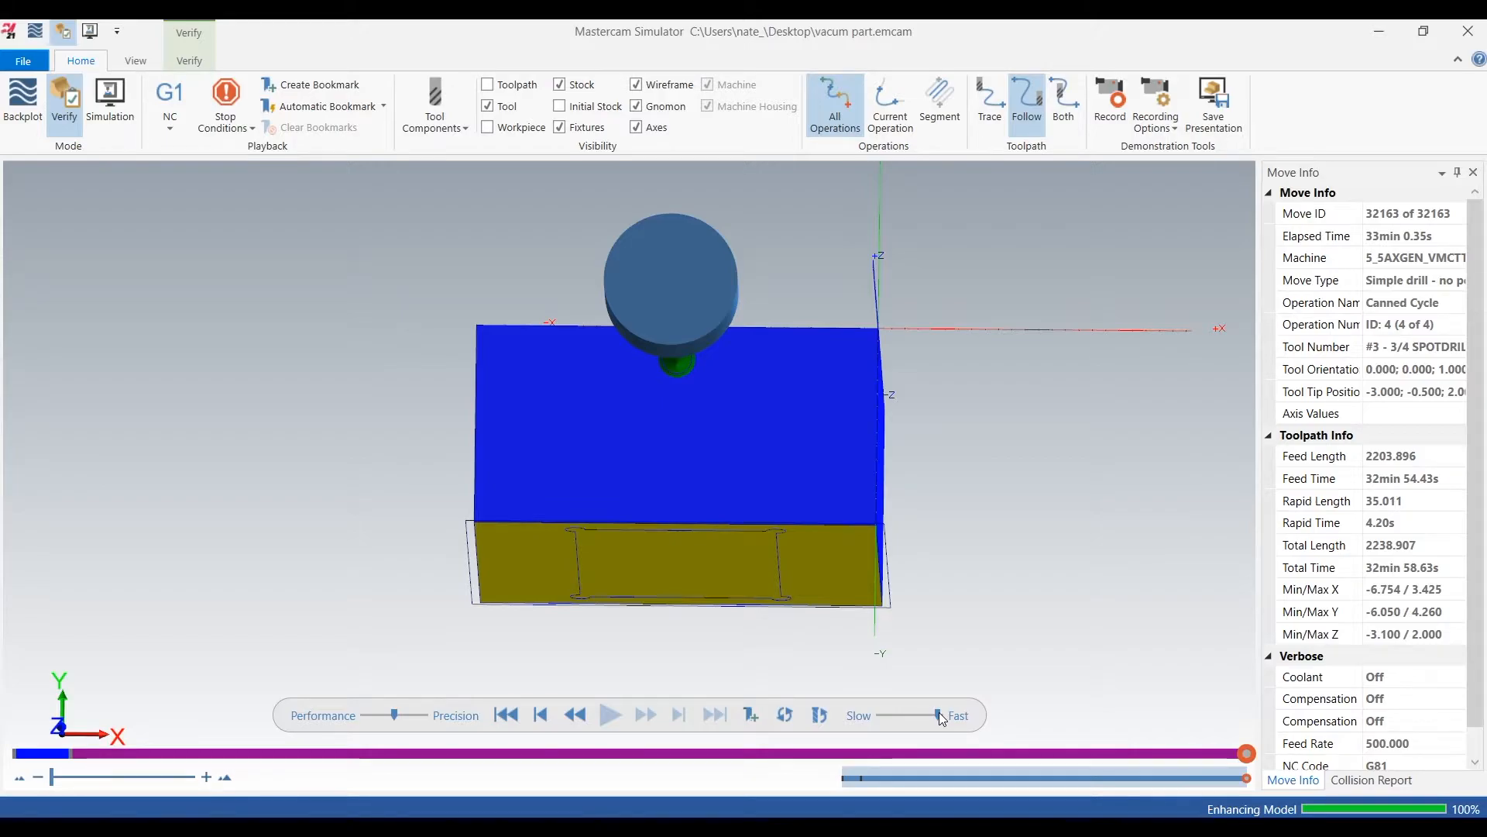
# Step: Examine the simulated stock and the spot-drilled hole from several sides, and close the simulator
pyautogui.moveTo(598, 573); pyautogui.dragTo(522, 392, button='middle')
pyautogui.scroll(-5, 522, 392)
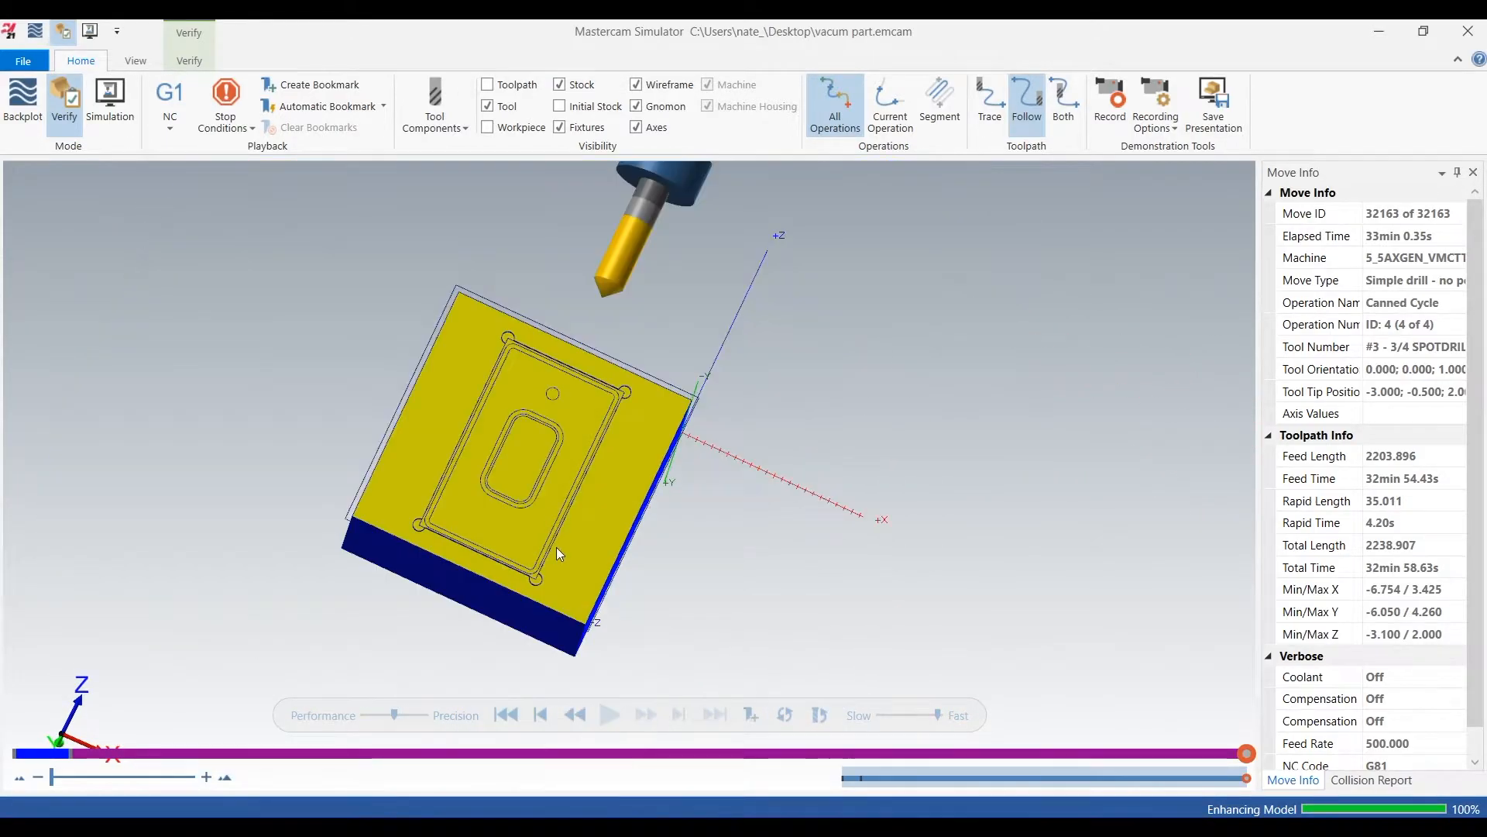
pyautogui.moveTo(625, 290); pyautogui.dragTo(582, 388, button='middle')
pyautogui.scroll(4, 573, 349)
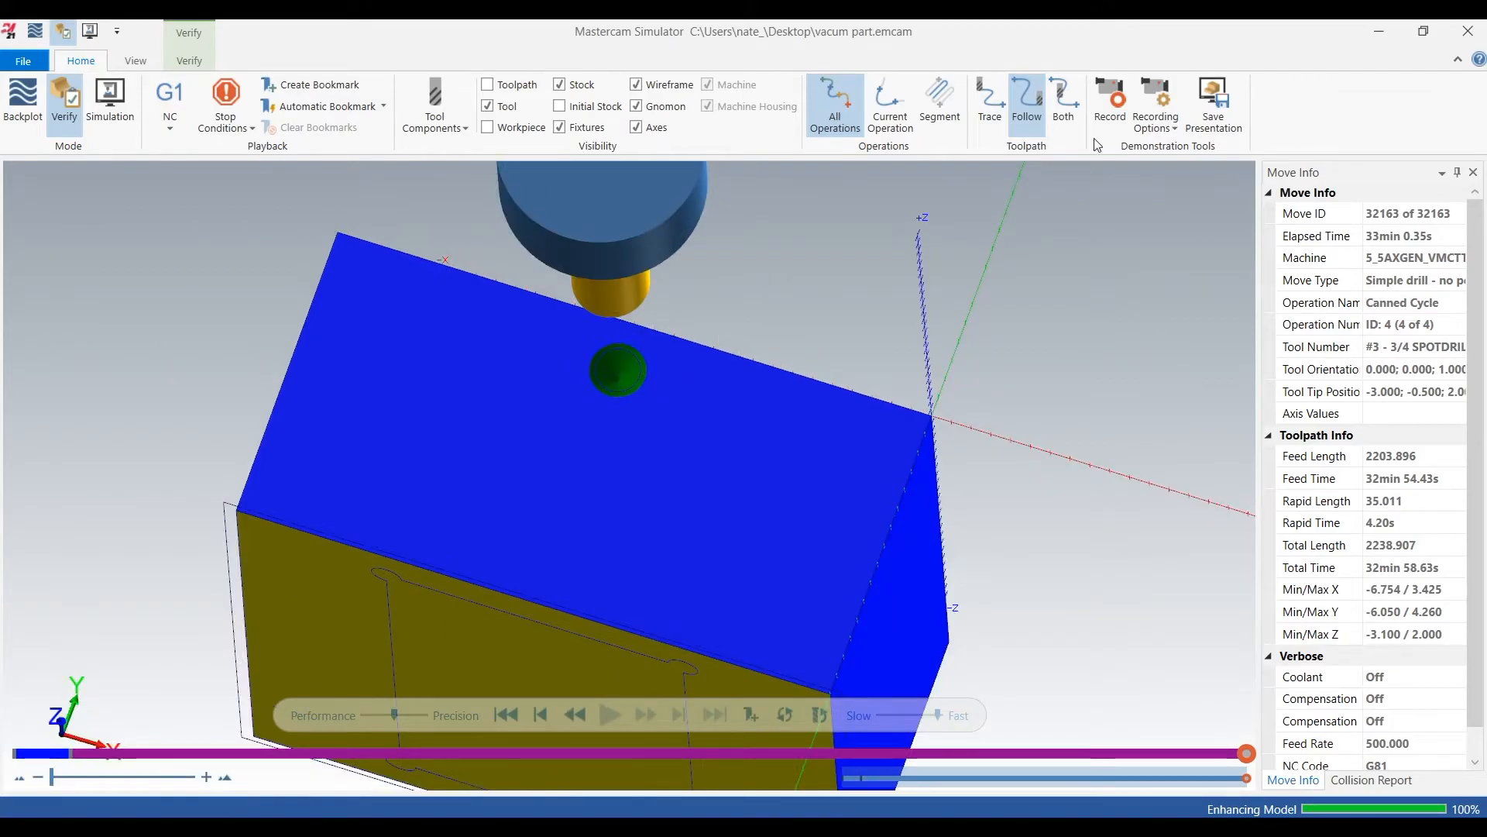
pyautogui.click(1467, 31)
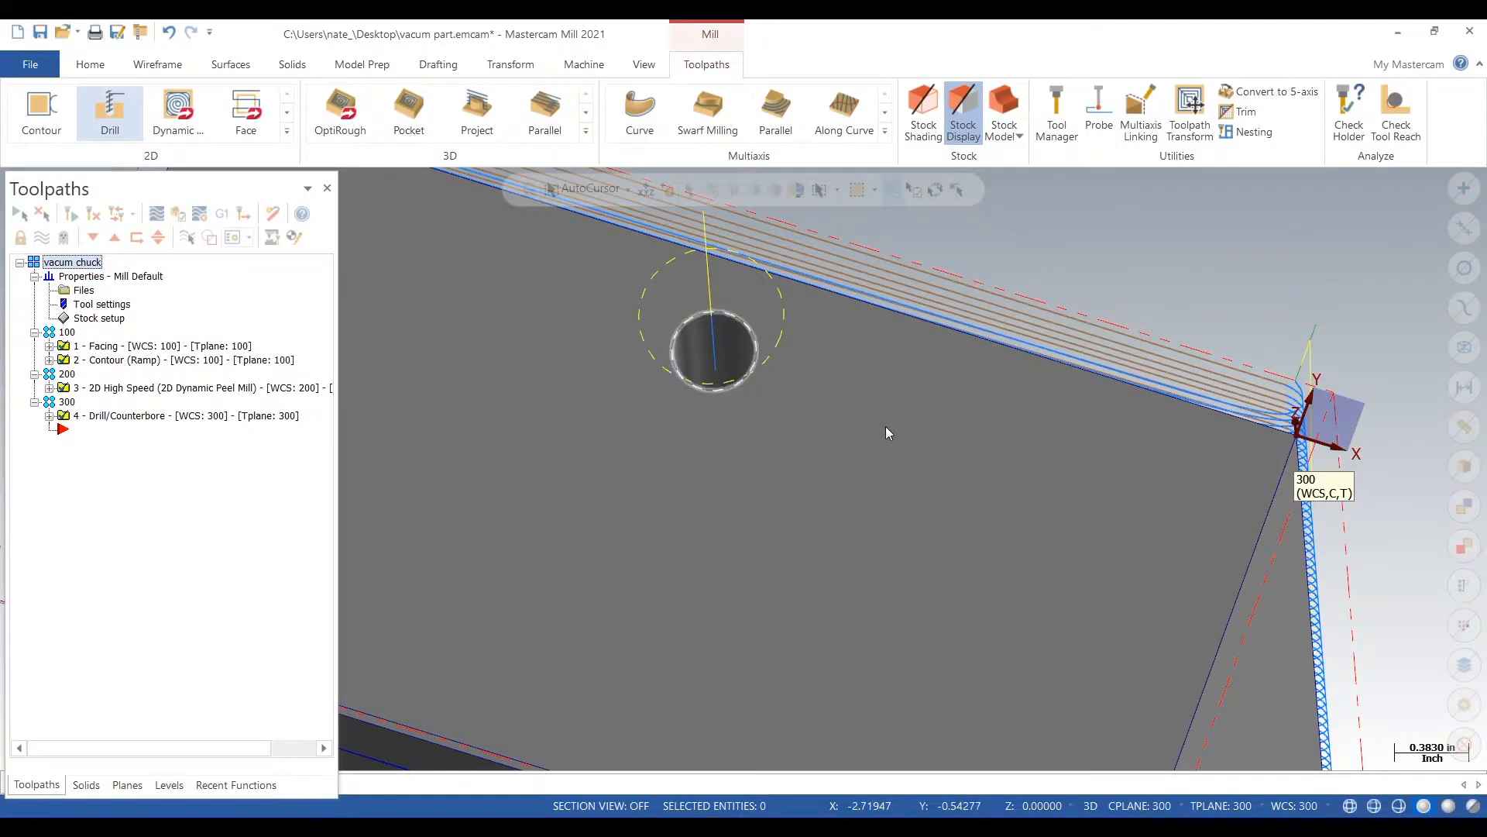
# Step: Create a second Drill toolpath on the same round hole in plane 300 and accept the hole selection
pyautogui.scroll(-3, 821, 371)
pyautogui.rightClick(987, 411)
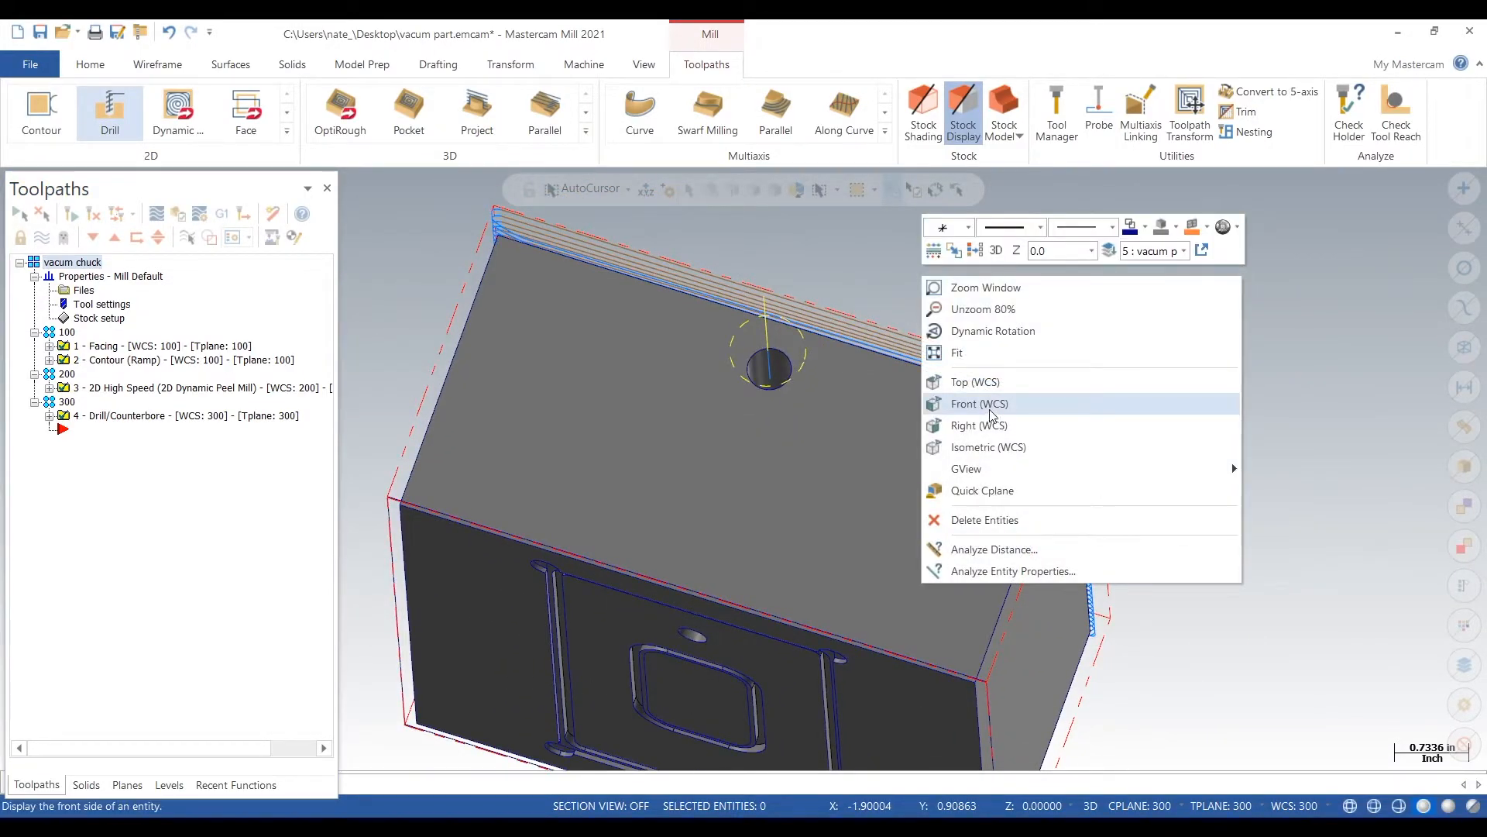
pyautogui.click(1007, 381)
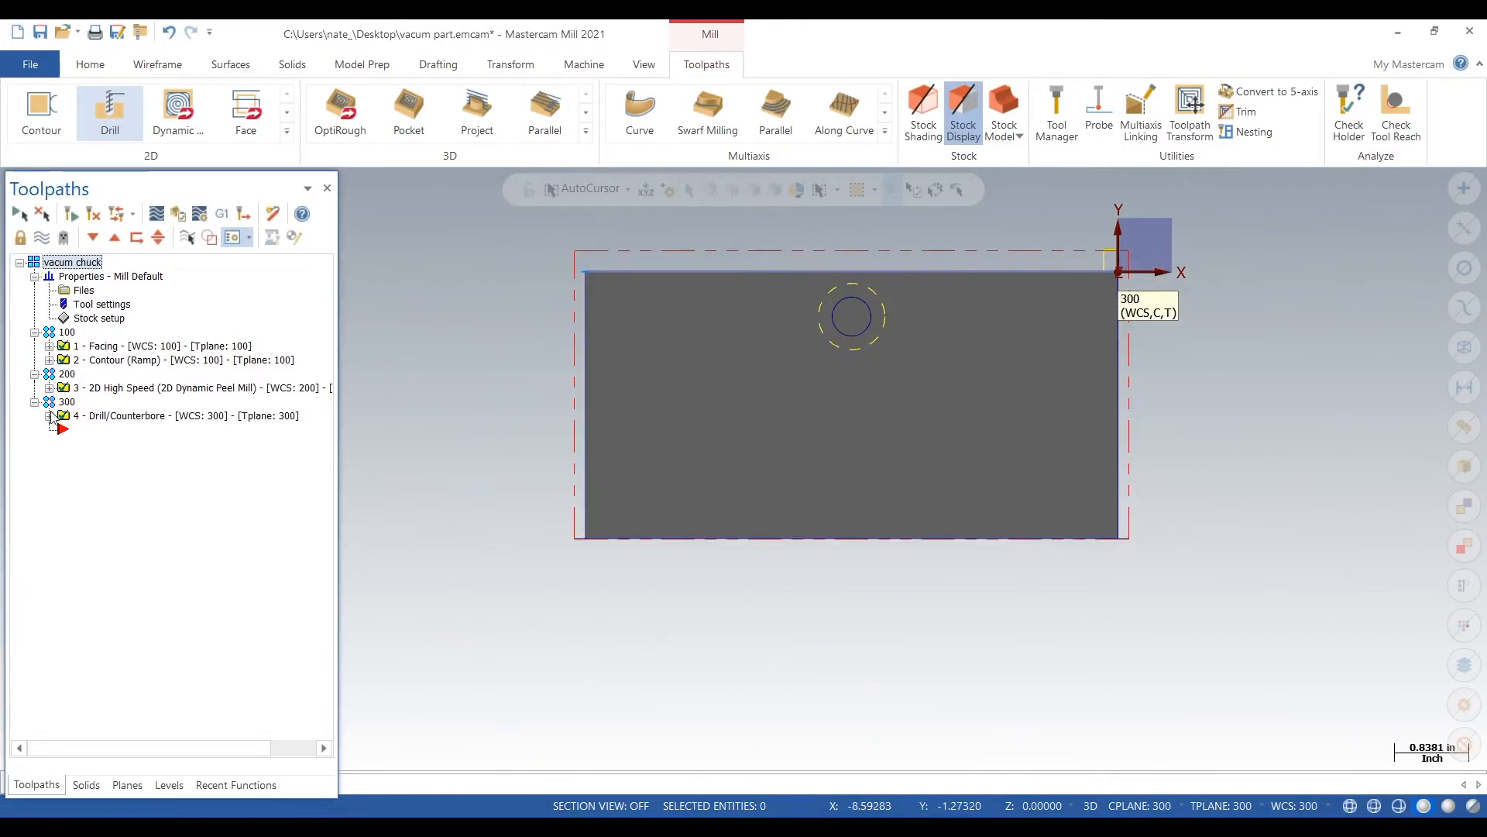
pyautogui.click(49, 416)
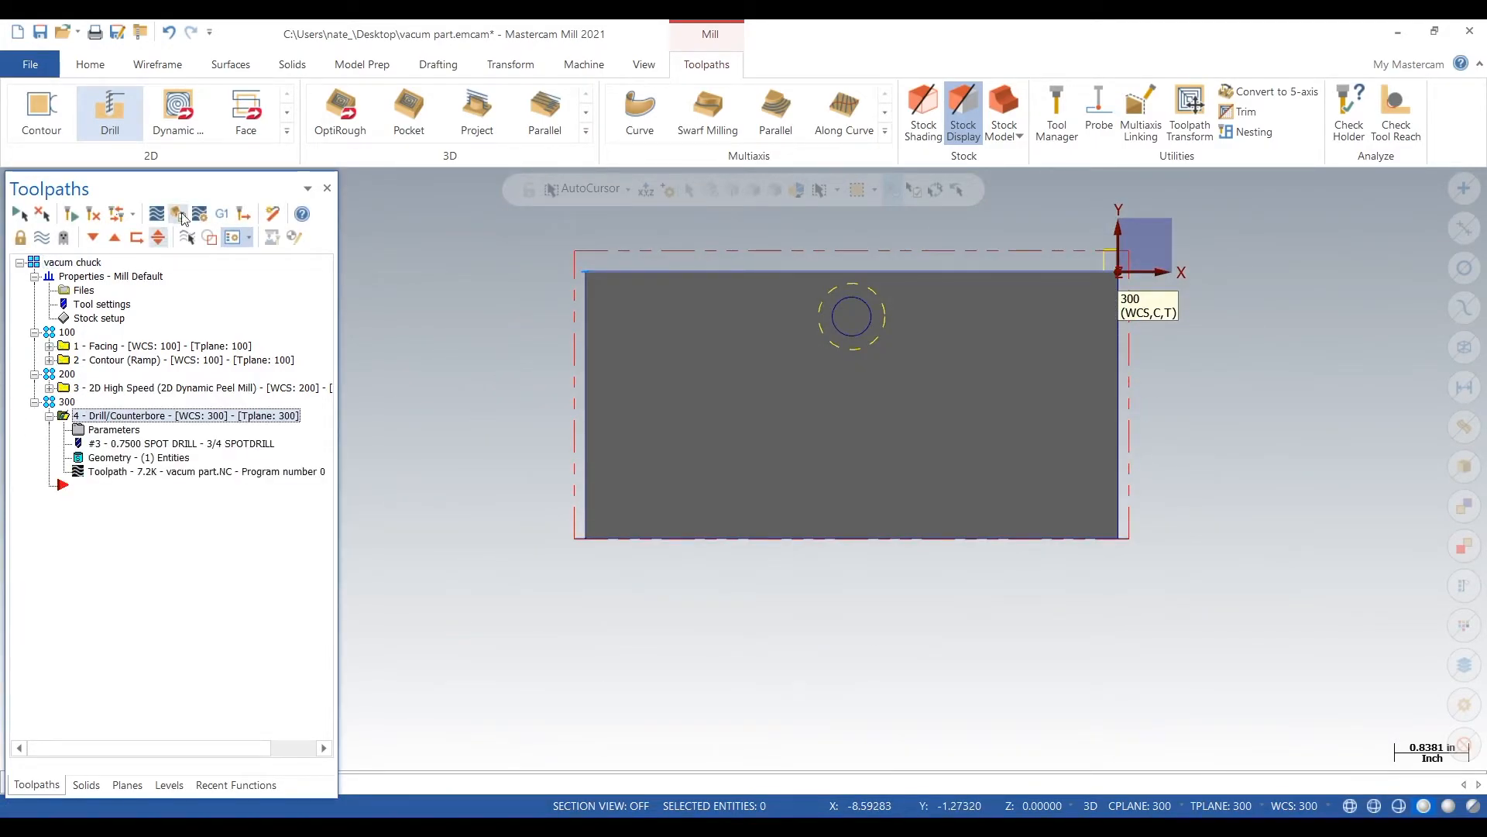
pyautogui.click(116, 103)
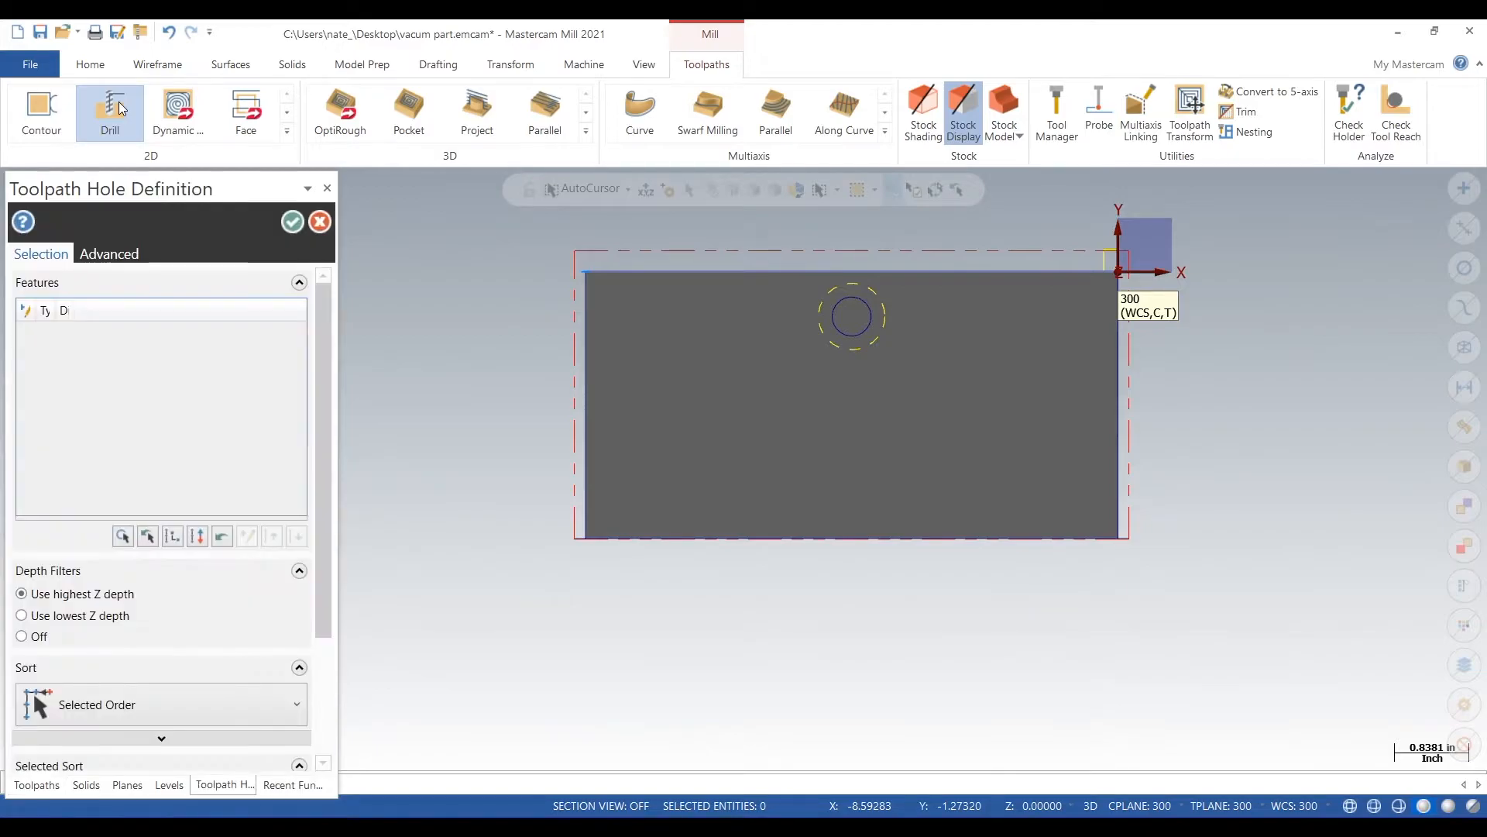
pyautogui.click(852, 316)
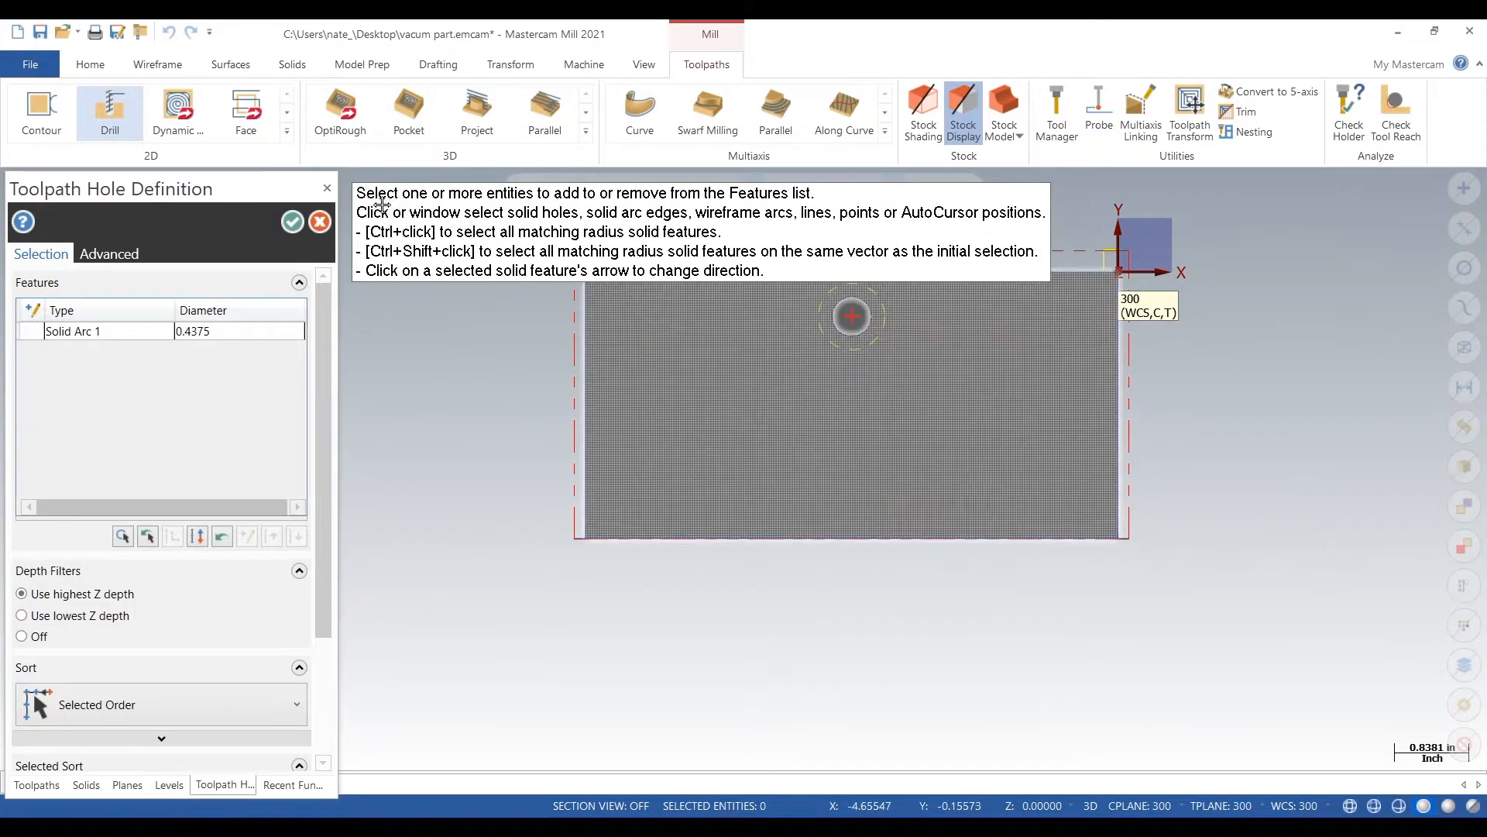
pyautogui.click(292, 221)
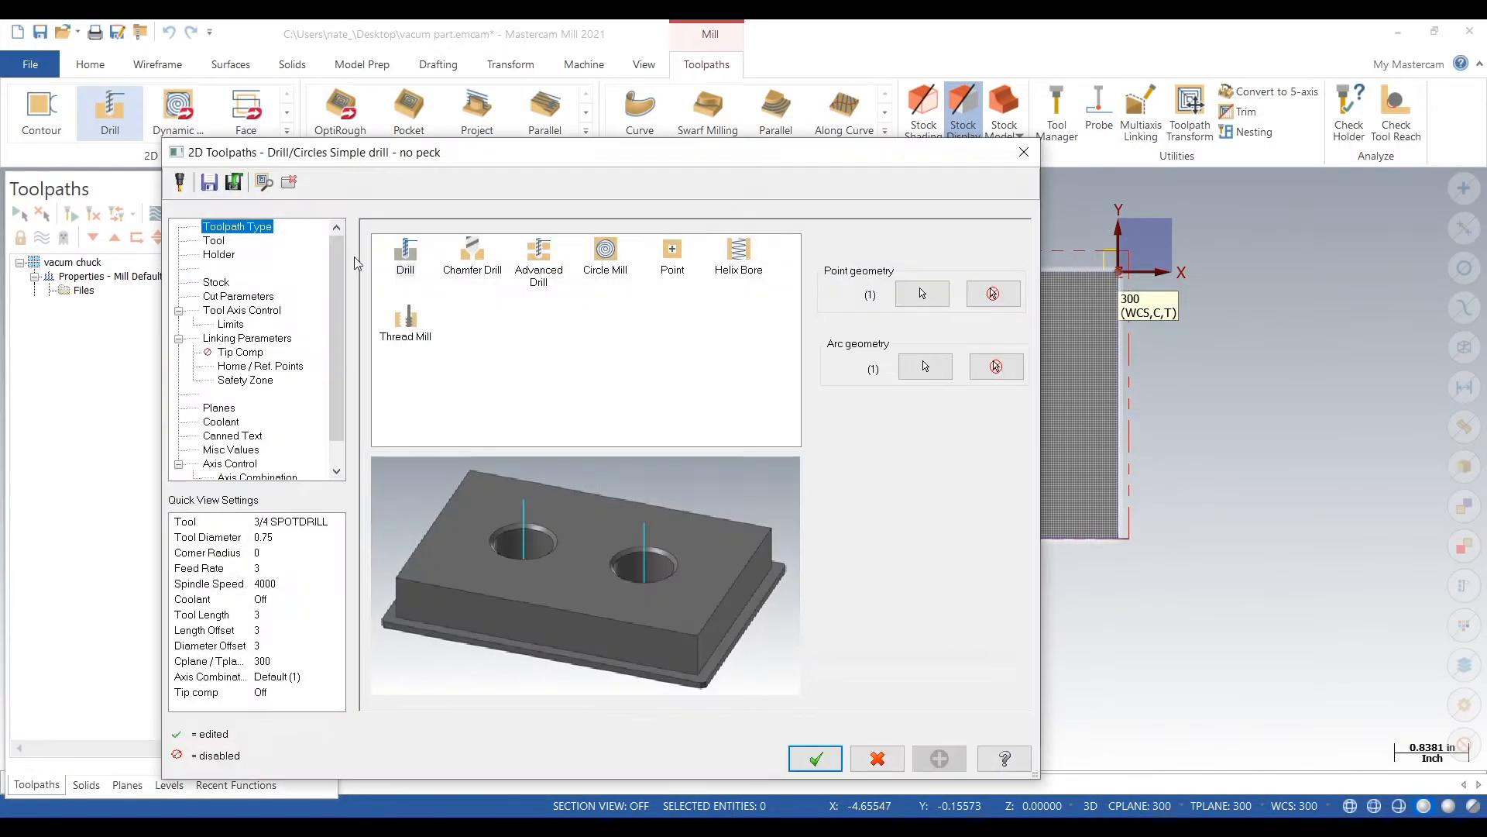
# Step: Filter the Mill_Inch tool library to drills and select the 7/16 drill for the new operation
pyautogui.click(214, 241)
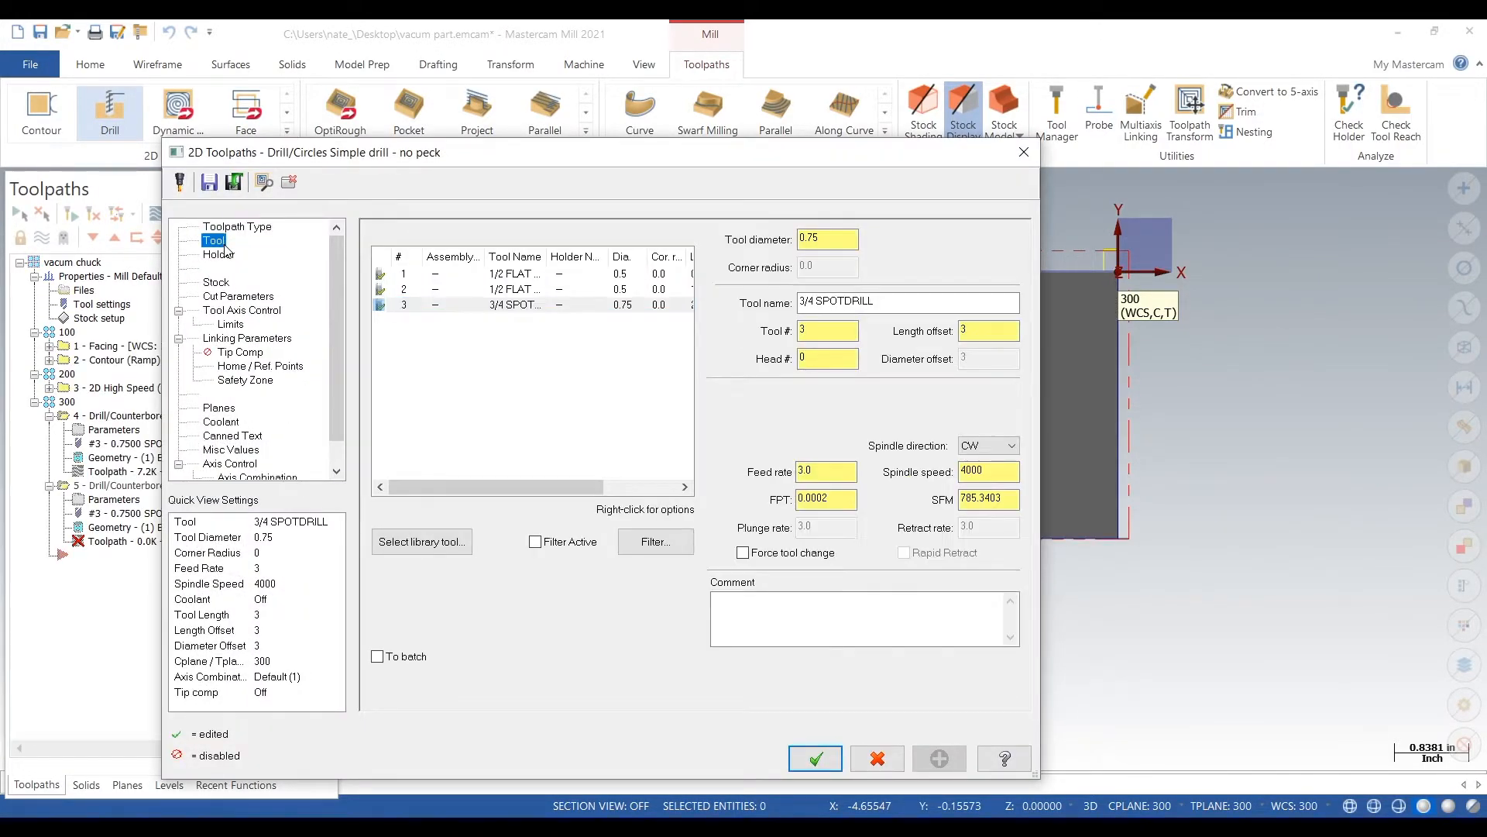
pyautogui.click(432, 546)
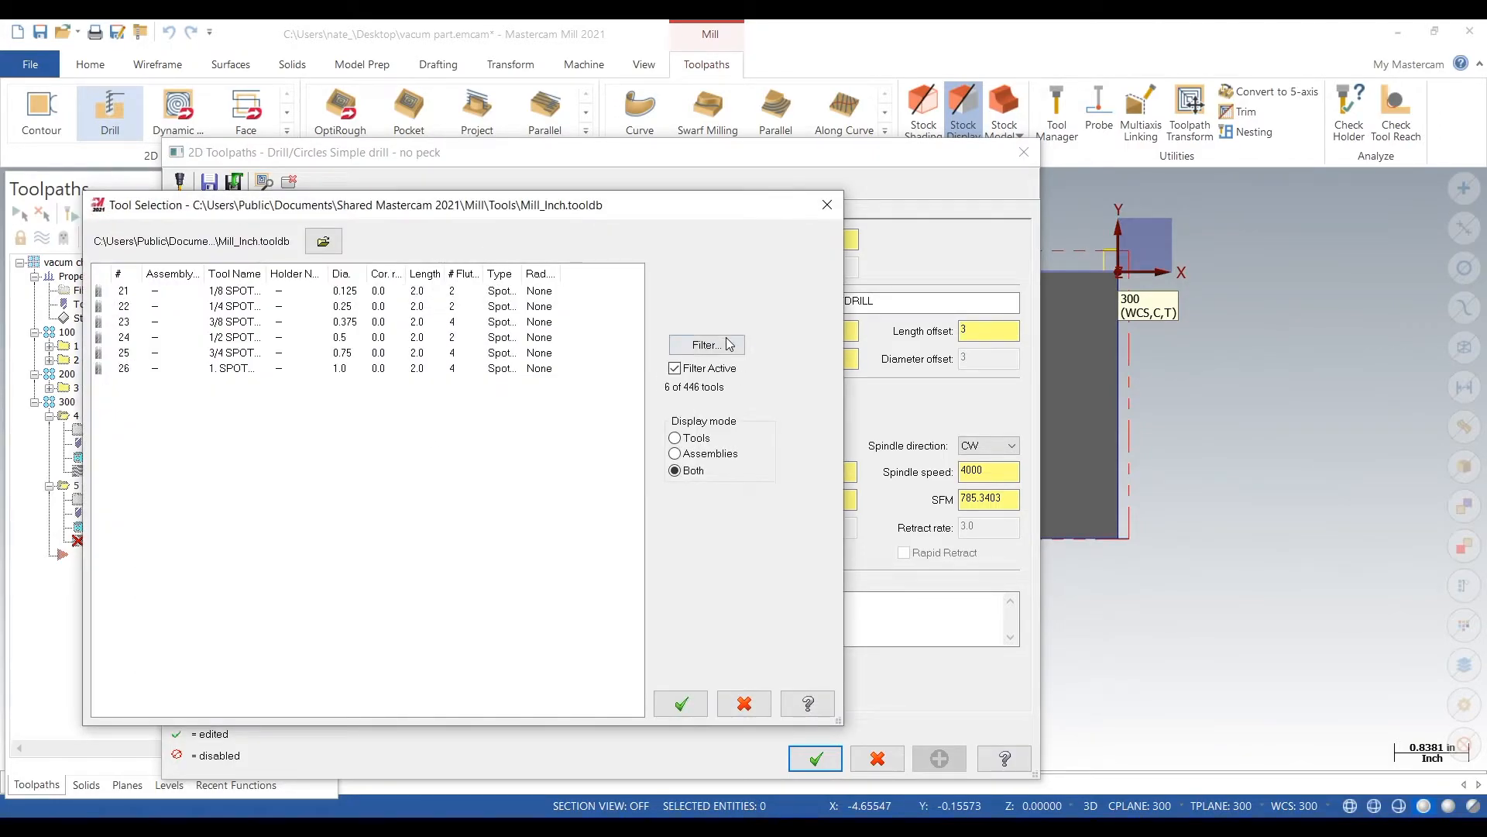
pyautogui.click(727, 348)
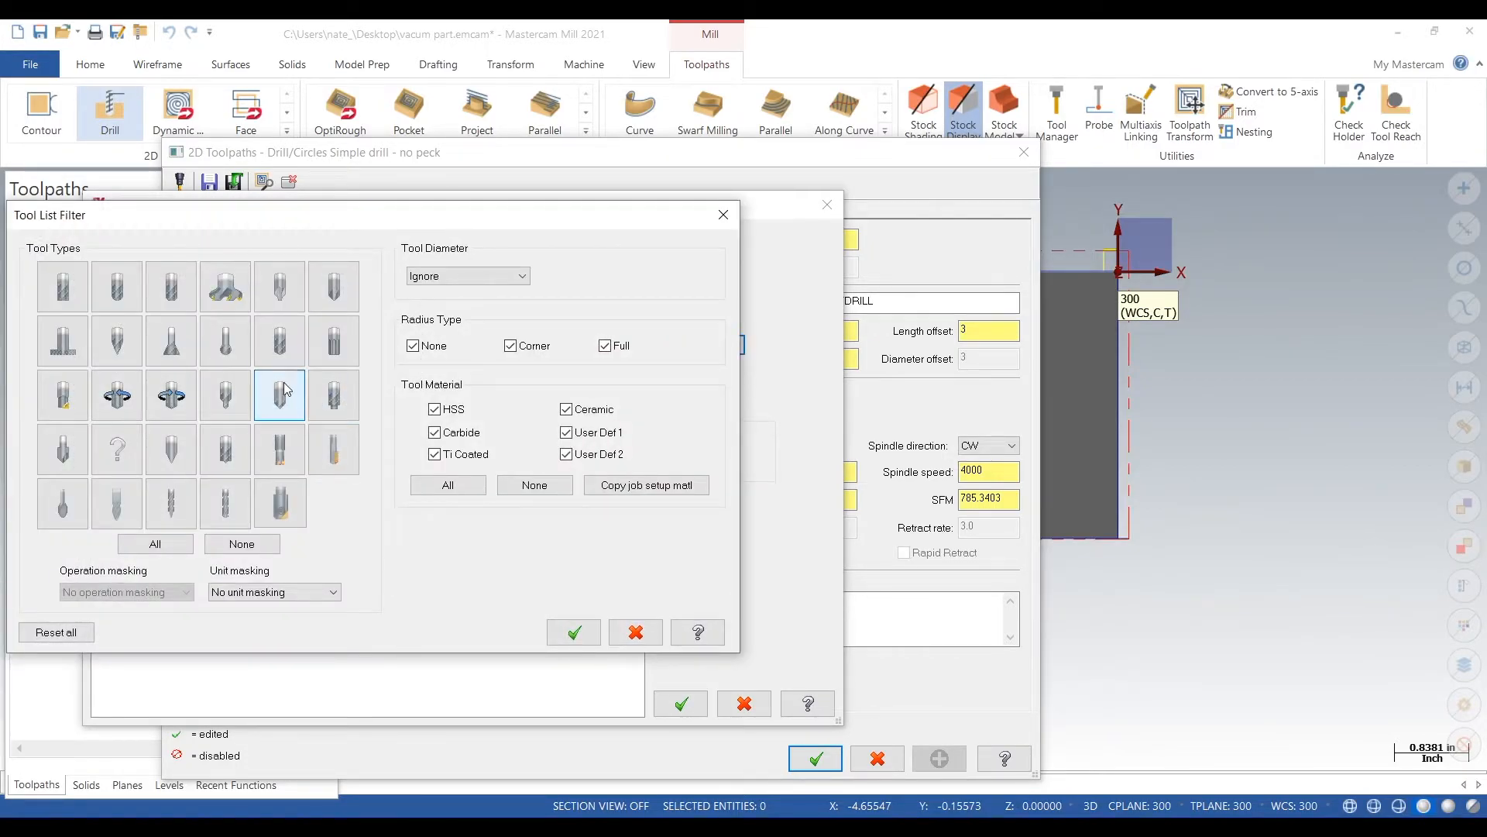
pyautogui.click(280, 341)
pyautogui.click(572, 632)
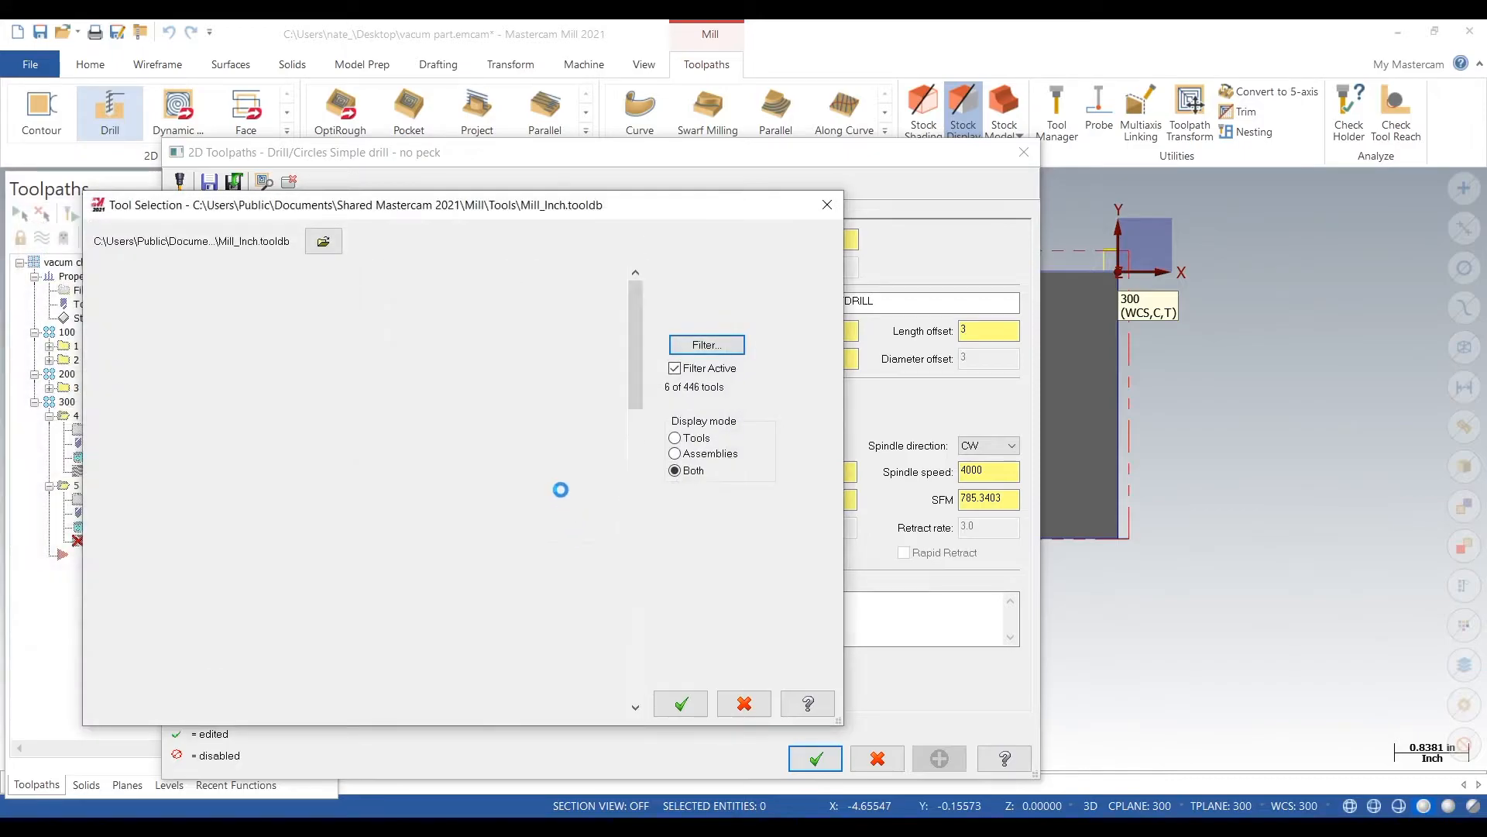
pyautogui.moveTo(632, 317); pyautogui.dragTo(622, 591)
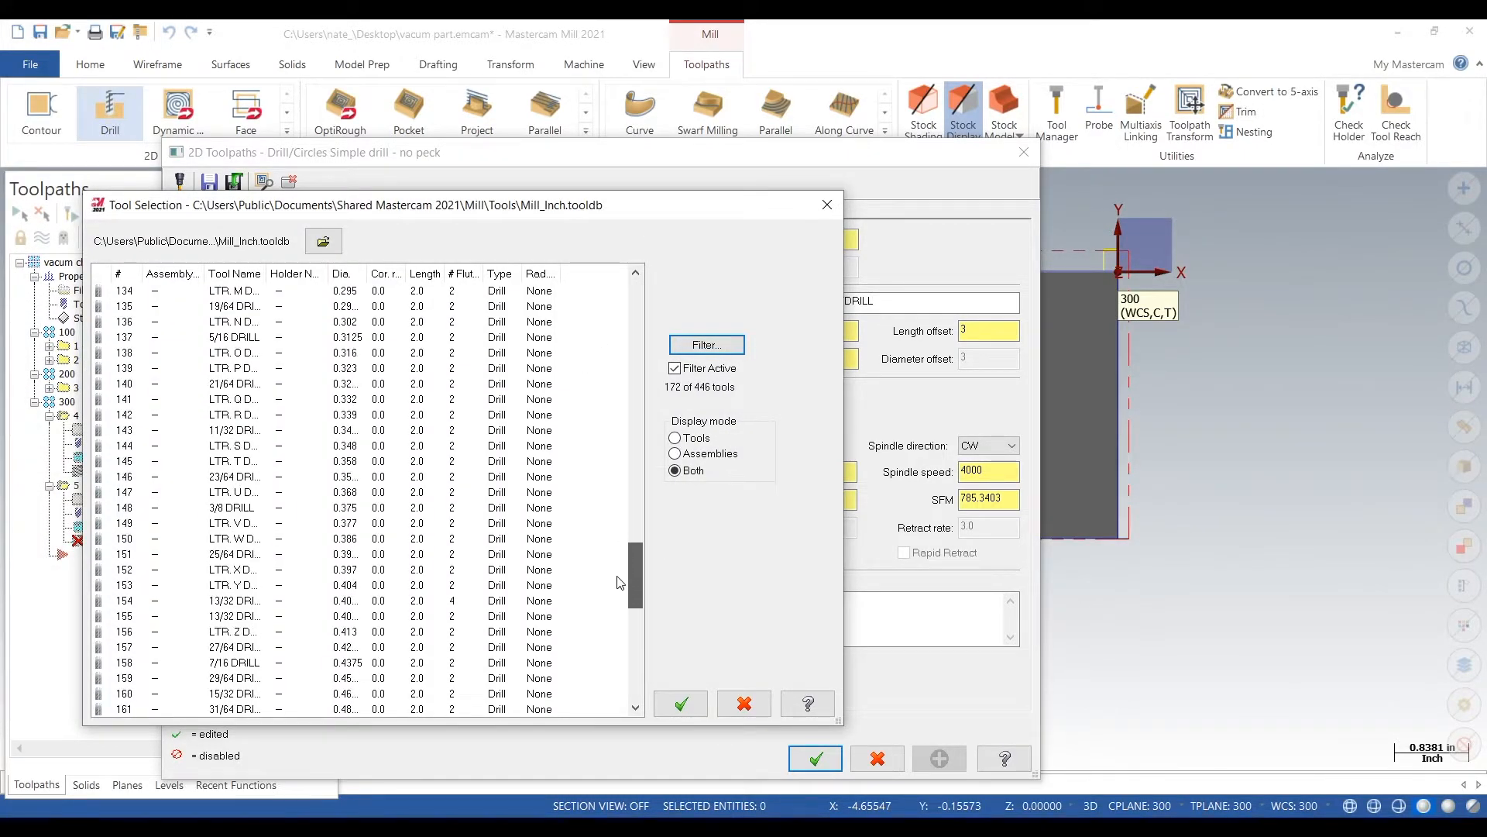
pyautogui.doubleClick(347, 587)
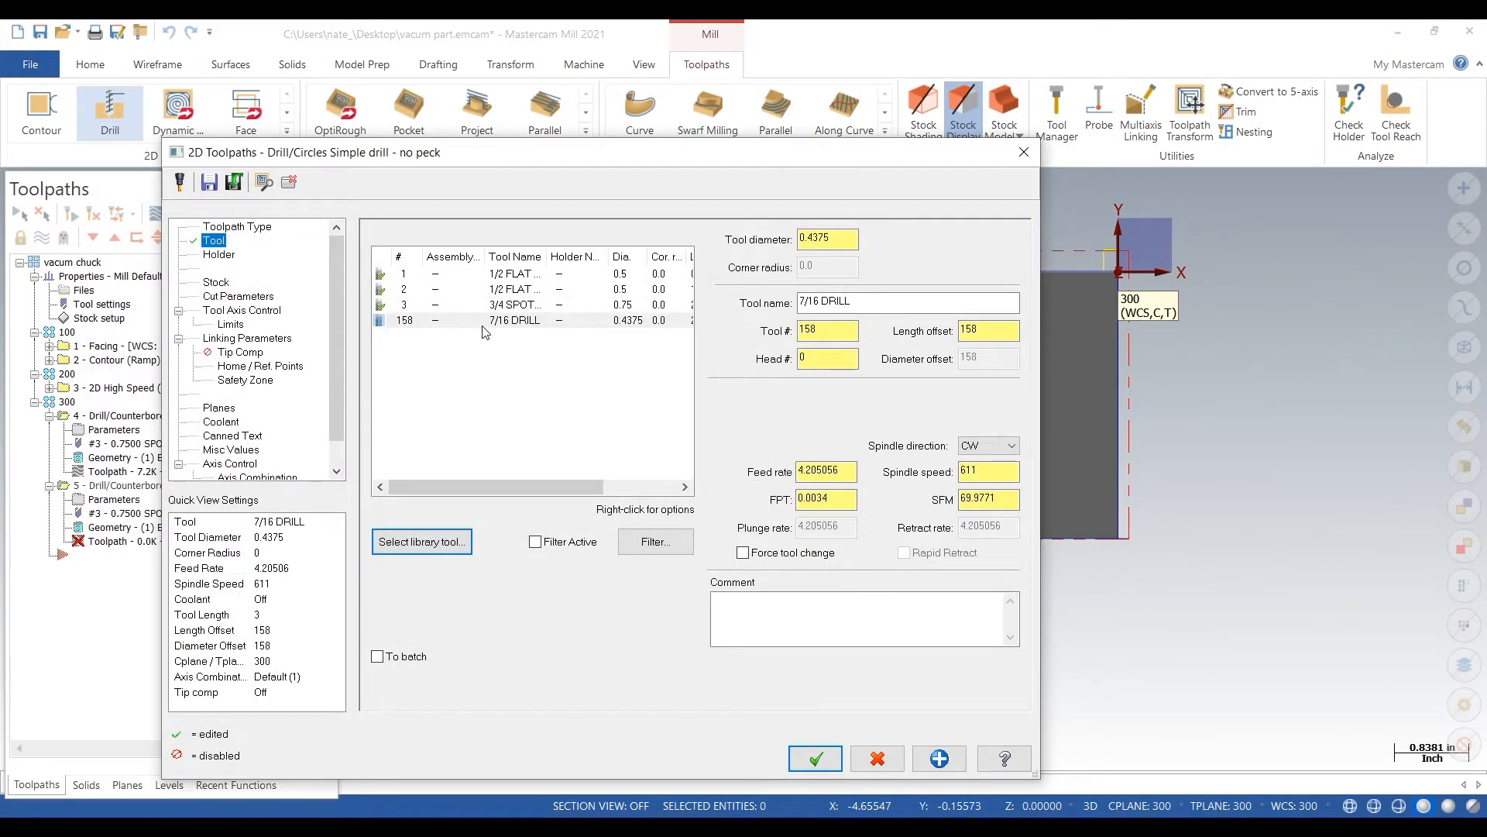
# Step: Edit the 7/16 drill and set its tool number, length offset and diameter offset to 4
pyautogui.rightClick(480, 330)
pyautogui.click(546, 371)
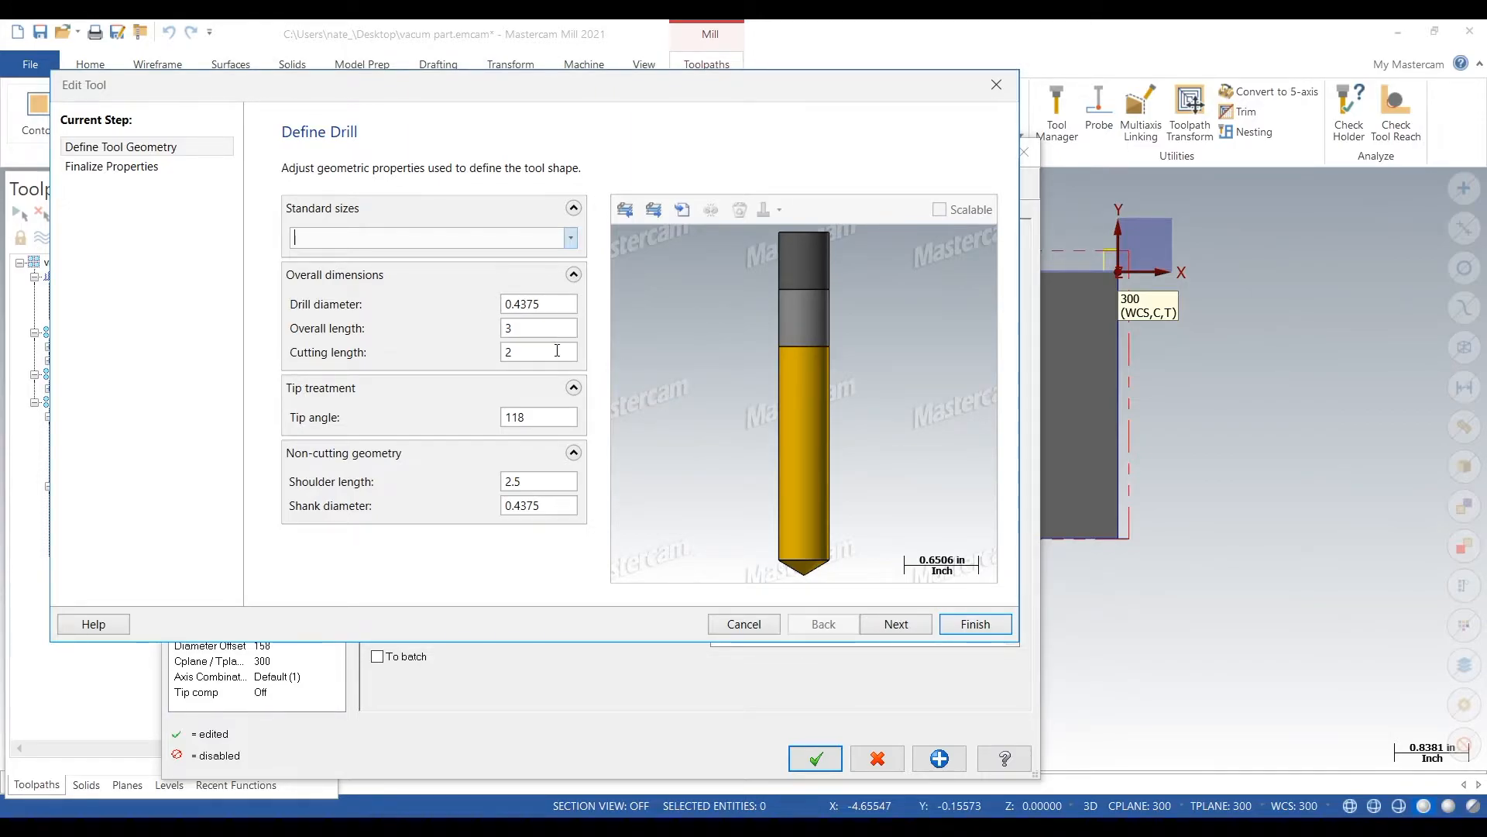
pyautogui.click(897, 624)
pyautogui.write('4')
pyautogui.press('Tab')
pyautogui.press('Tab')
pyautogui.press('Tab')
pyautogui.press('Tab')
pyautogui.press('Tab')
pyautogui.press('Tab')
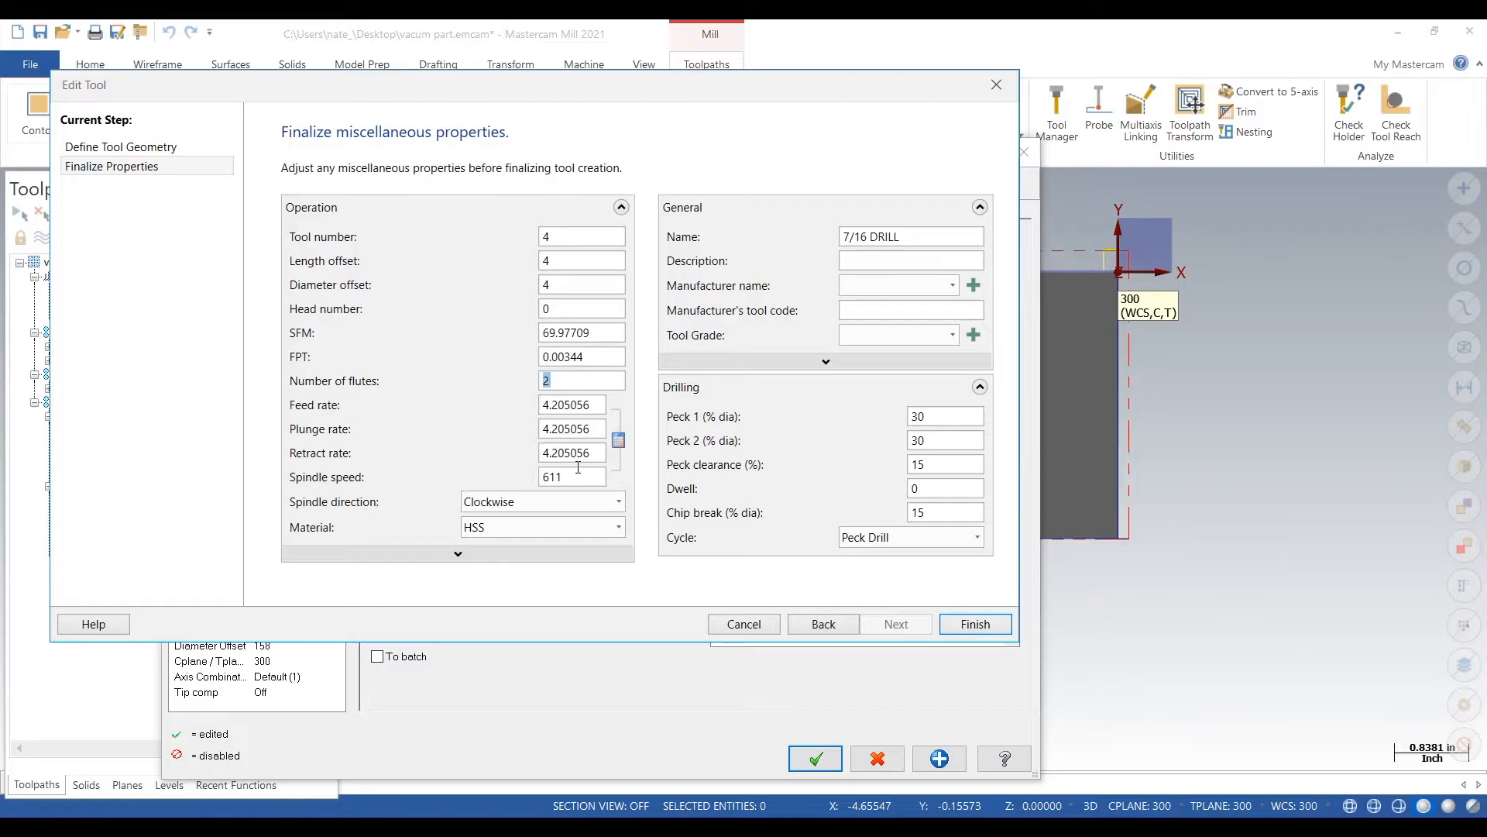
pyautogui.press('Tab')
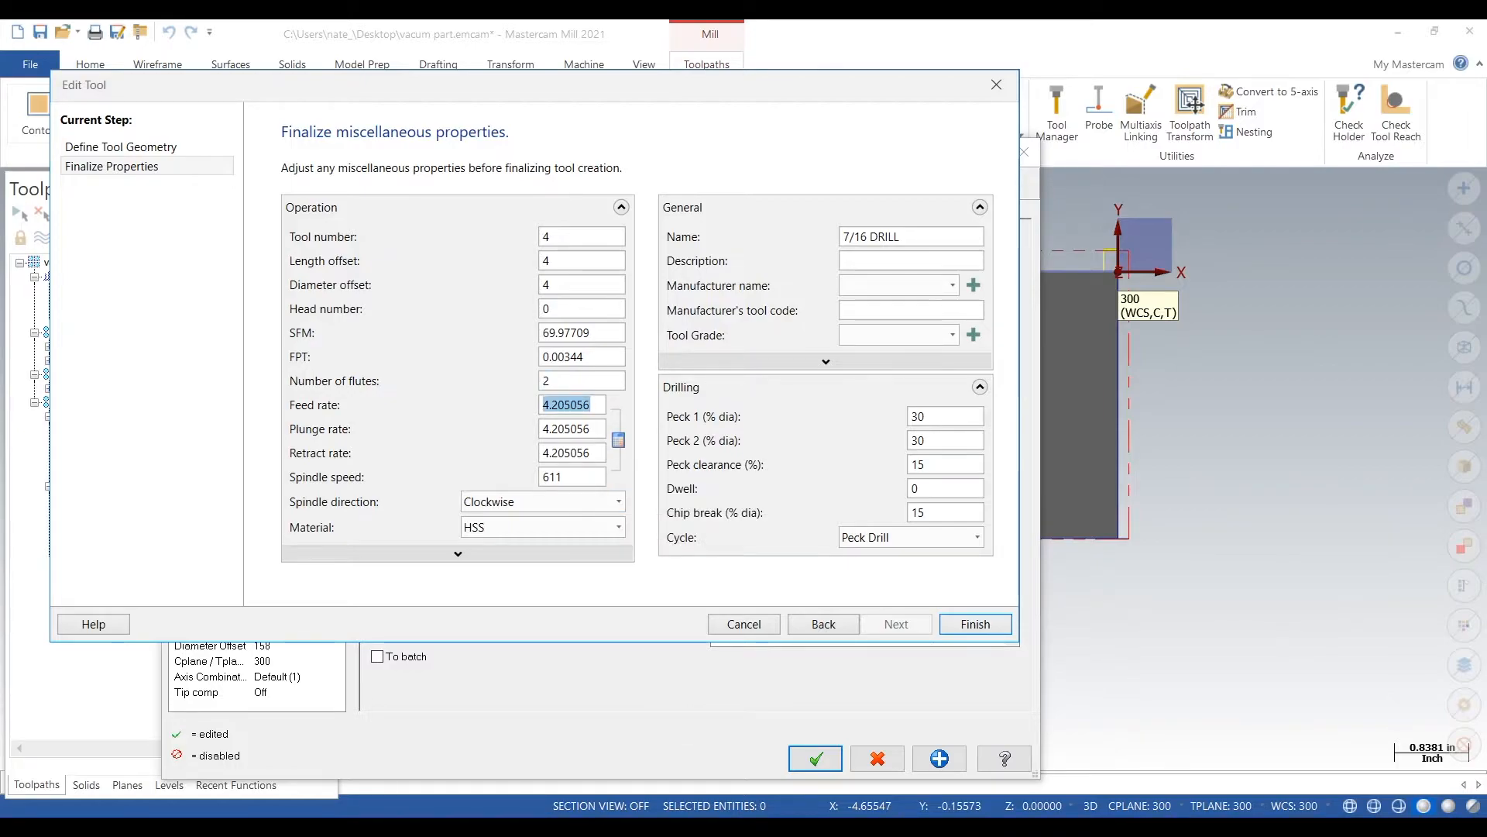
# Step: Switch to the Easy Speeds and Feeds website and calculate aluminum HSS drill values for diameter 0.438, 200 SFM and 0.005 IPR
pyautogui.hotkey('alt', 'Tab')
pyautogui.scroll(-7, 1314, 520)
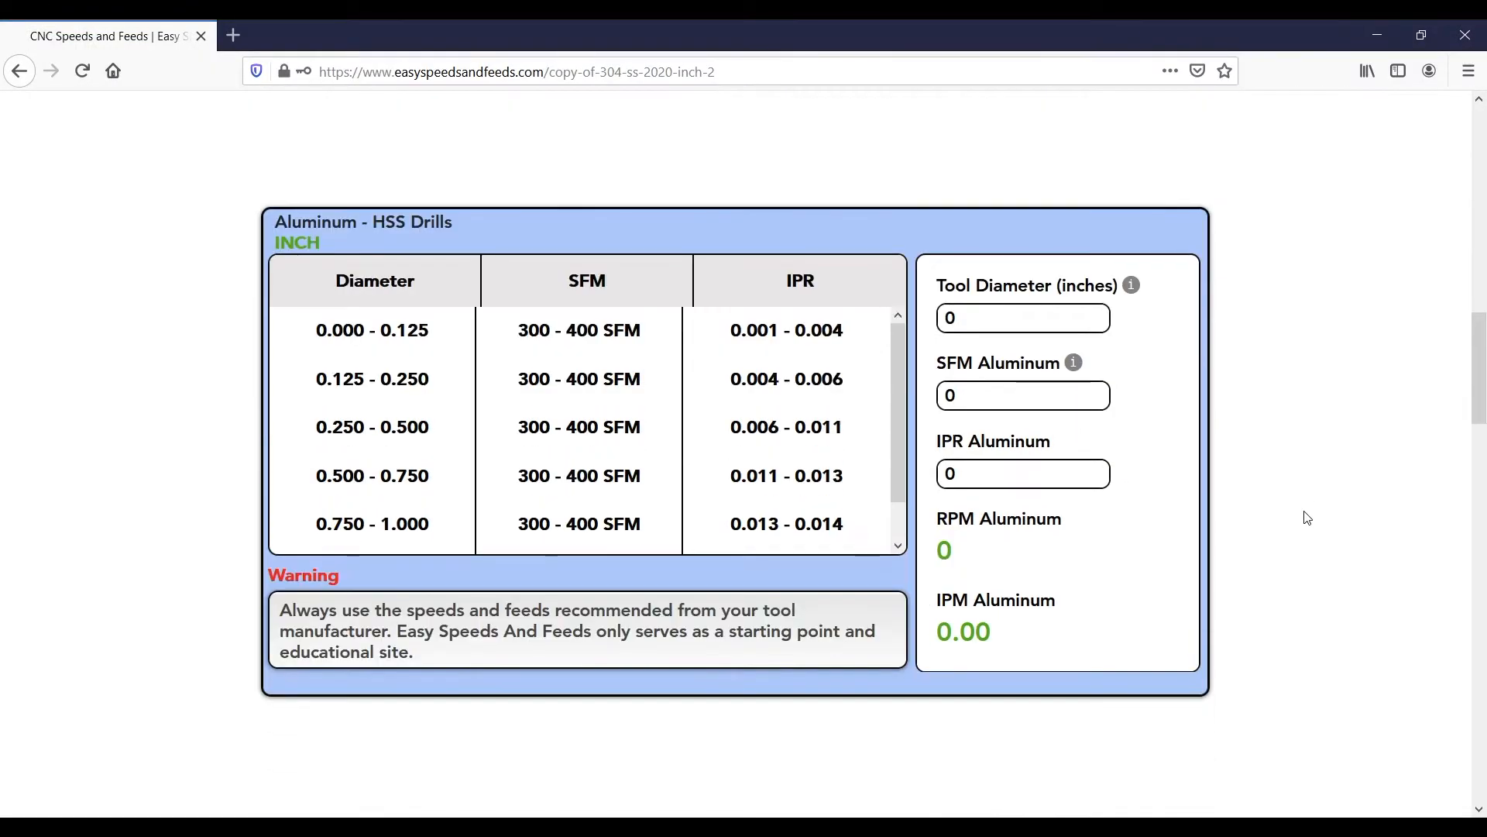
pyautogui.click(1009, 318)
pyautogui.hotkey('ctrl', 'a')
pyautogui.write('0.4375')
pyautogui.press('Tab')
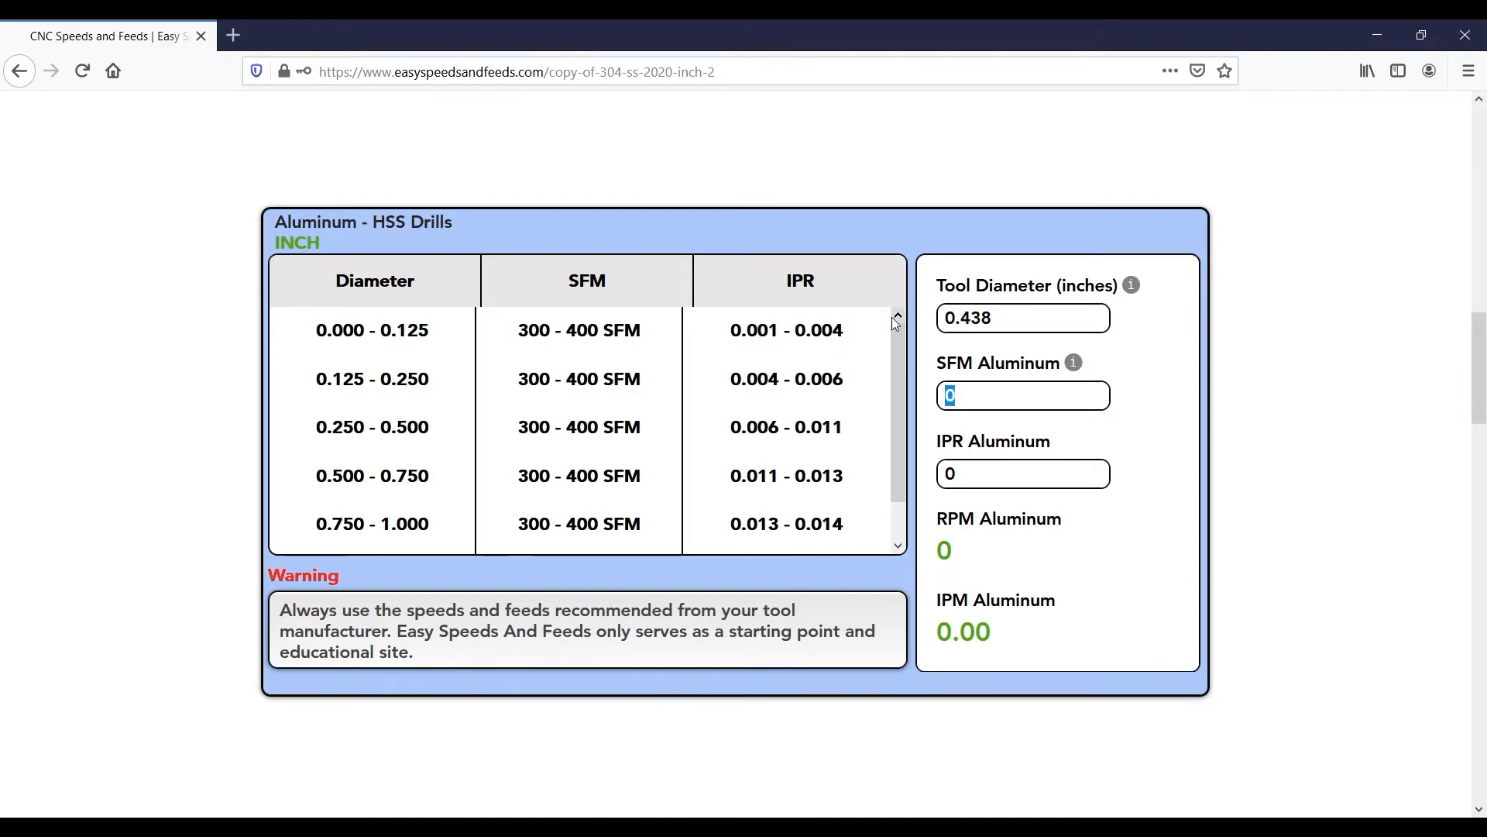
pyautogui.write('200')
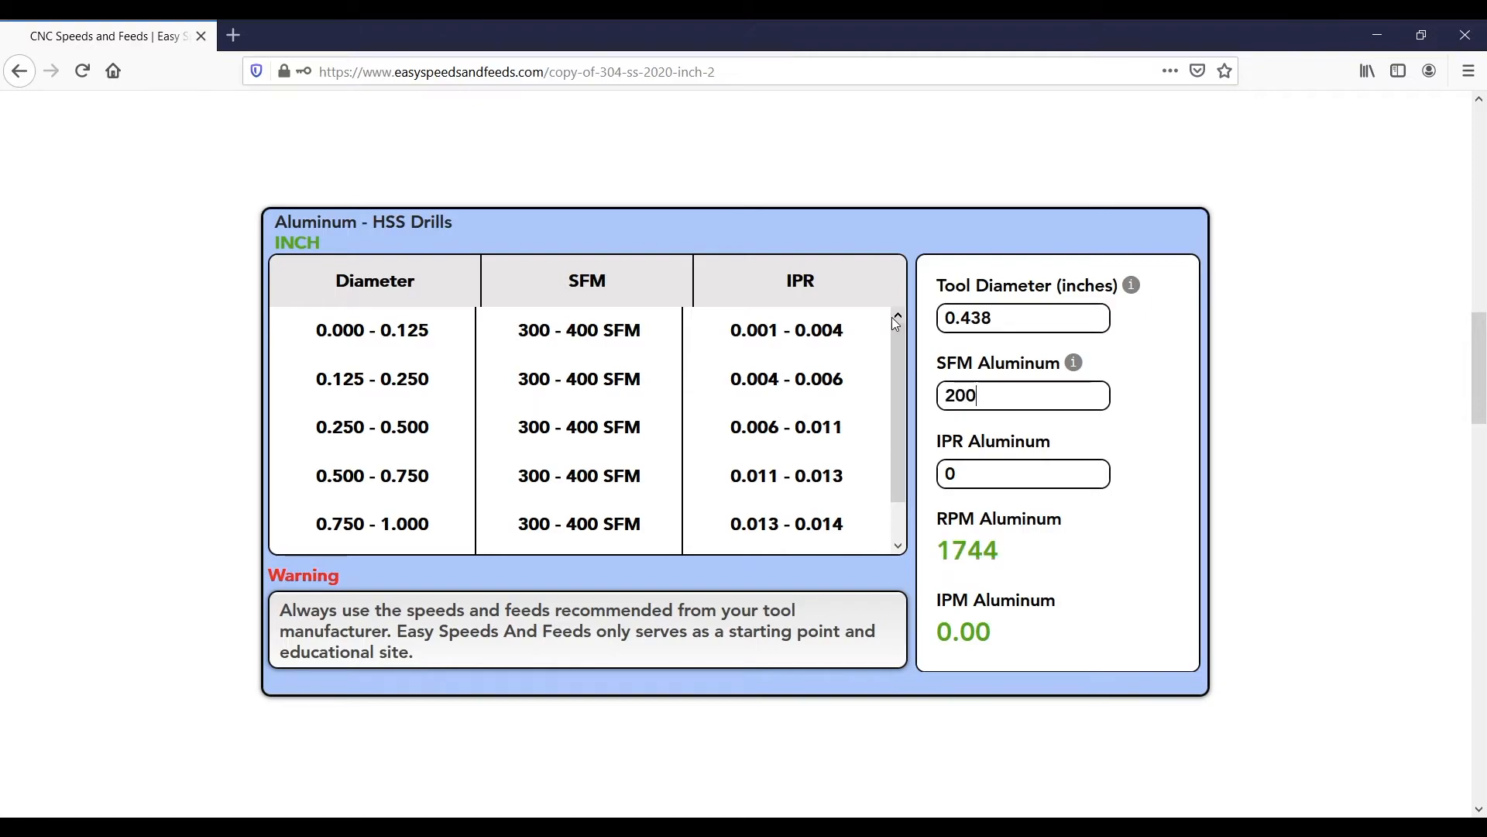
pyautogui.press('Tab')
pyautogui.write('0.005')
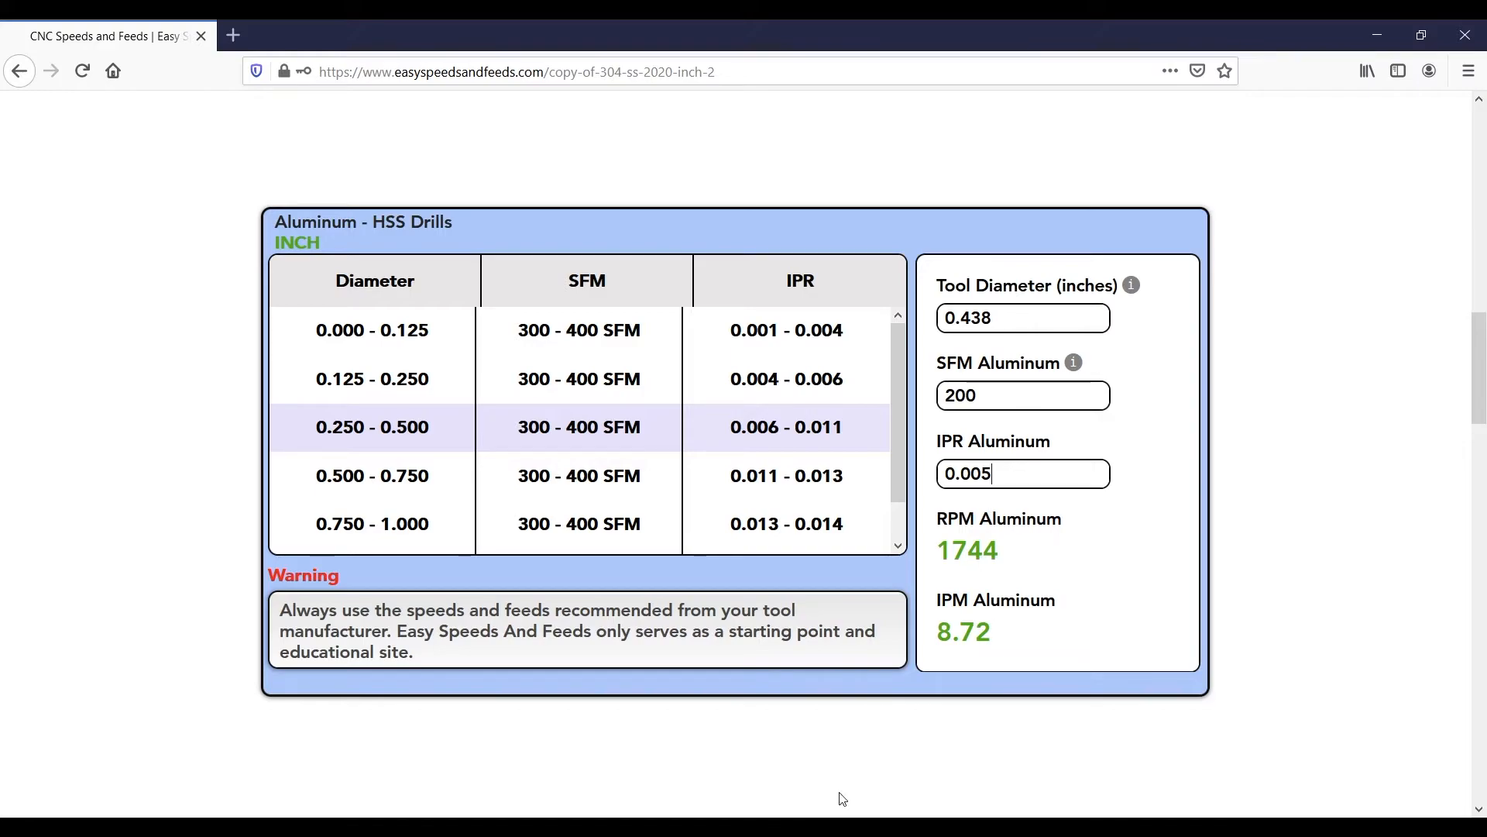
# Step: Return to Mastercam, set the 7/16 drill's feed, plunge and retract rates to 8 and spindle speed to 1750, and finish the tool edit
pyautogui.moveTo(862, 815)
pyautogui.click(770, 757)
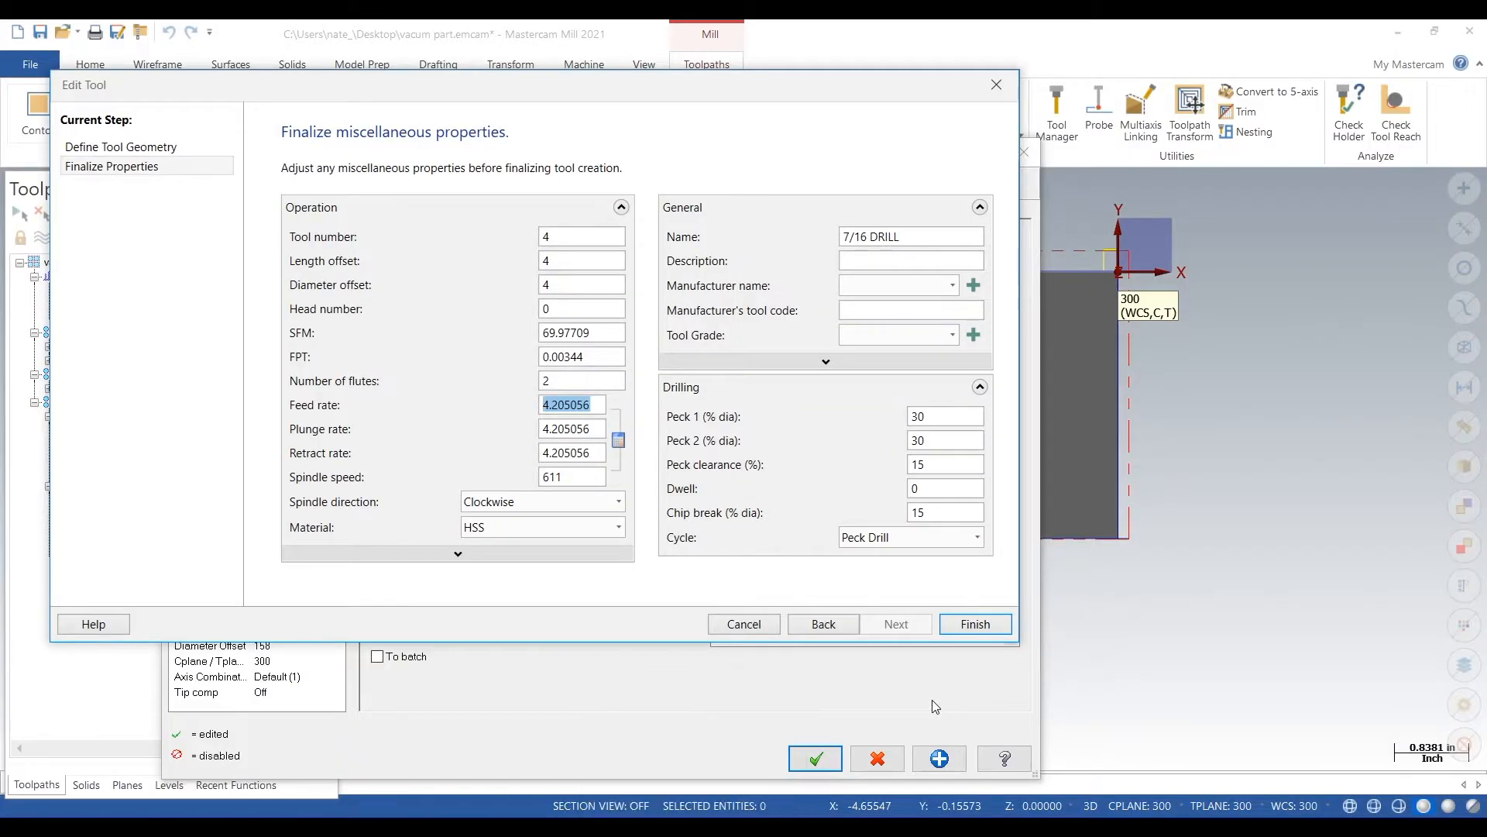
pyautogui.write('8')
pyautogui.press('Tab')
pyautogui.write('8')
pyautogui.press('Tab')
pyautogui.write('8')
pyautogui.press('Tab')
pyautogui.write('7')
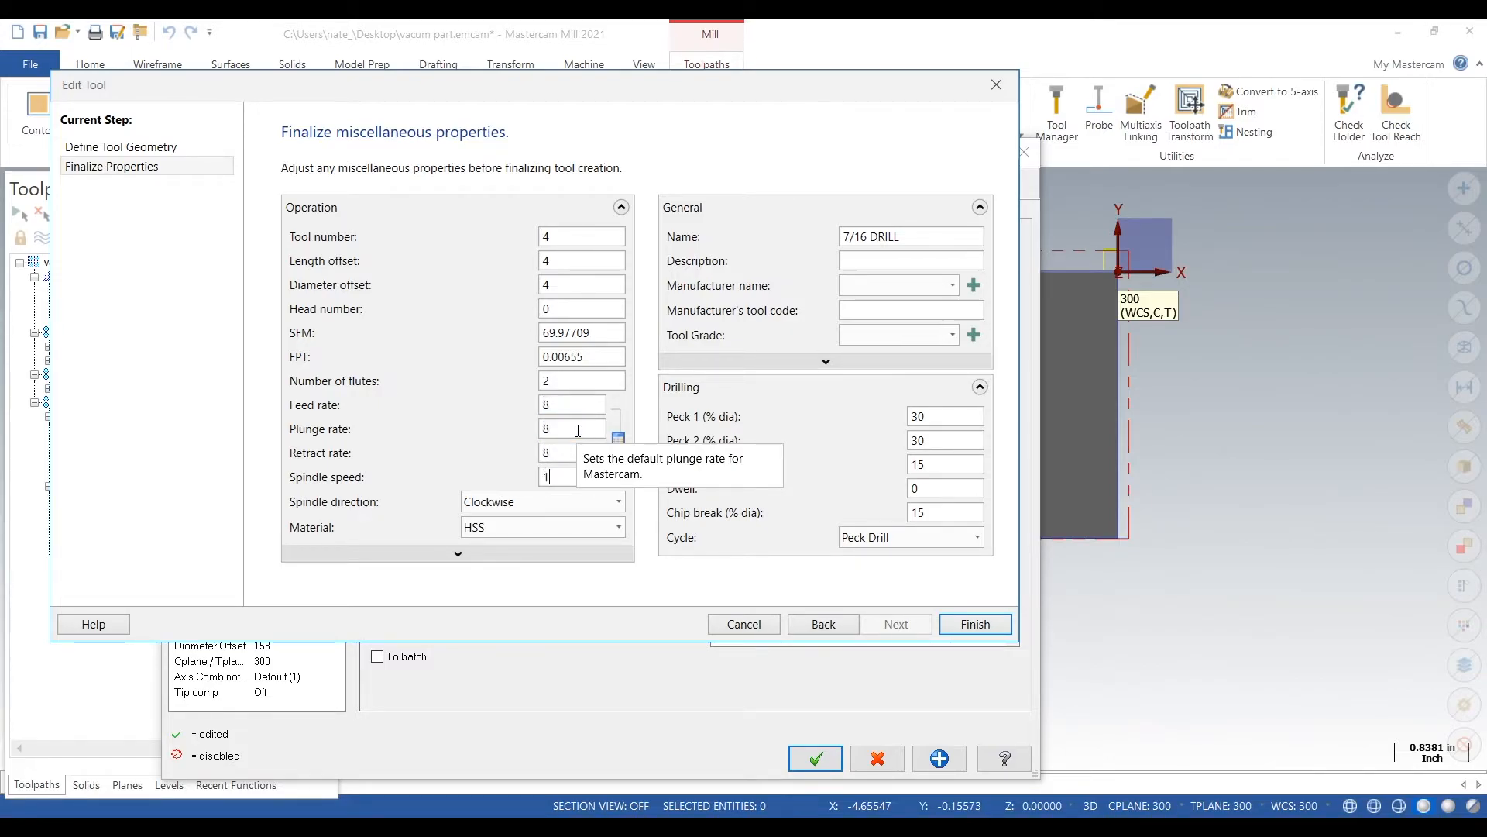
pyautogui.write('750')
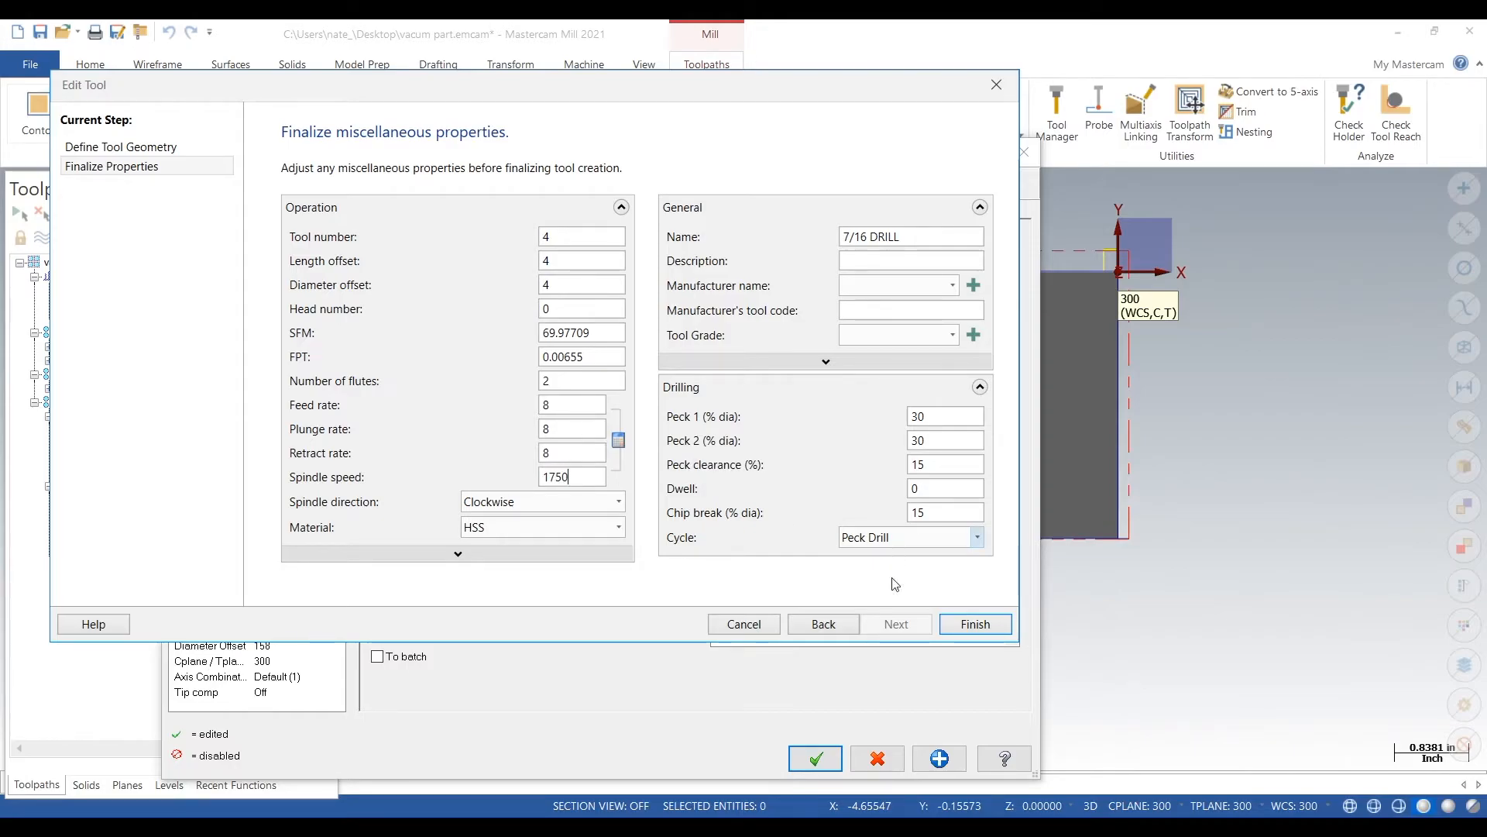
pyautogui.click(970, 626)
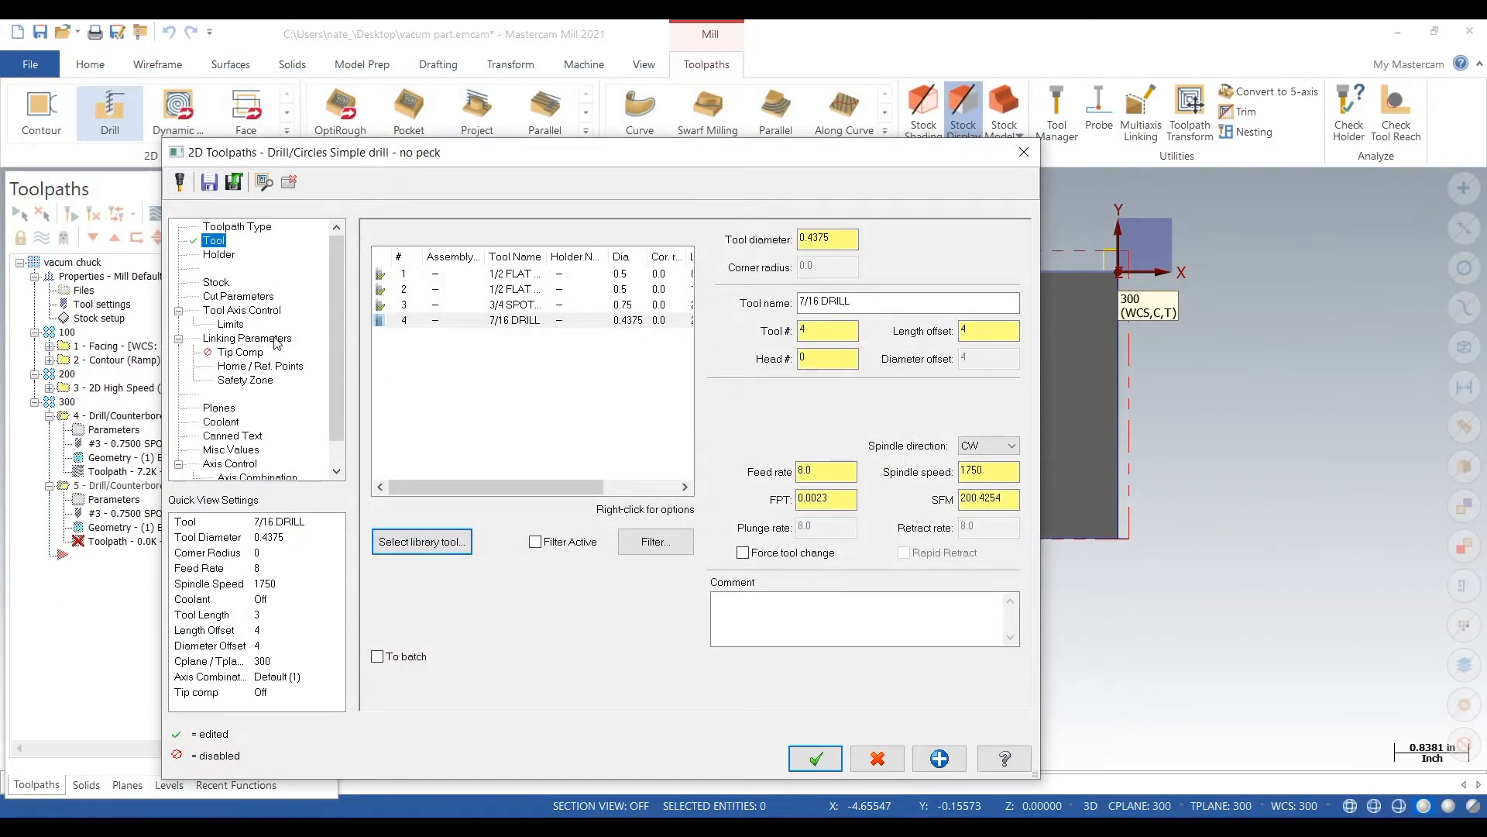
# Step: Set the drilling depth to 5.5 and change the cycle to Peck Drill with a peck of 0.025
pyautogui.click(246, 338)
pyautogui.doubleClick(724, 591)
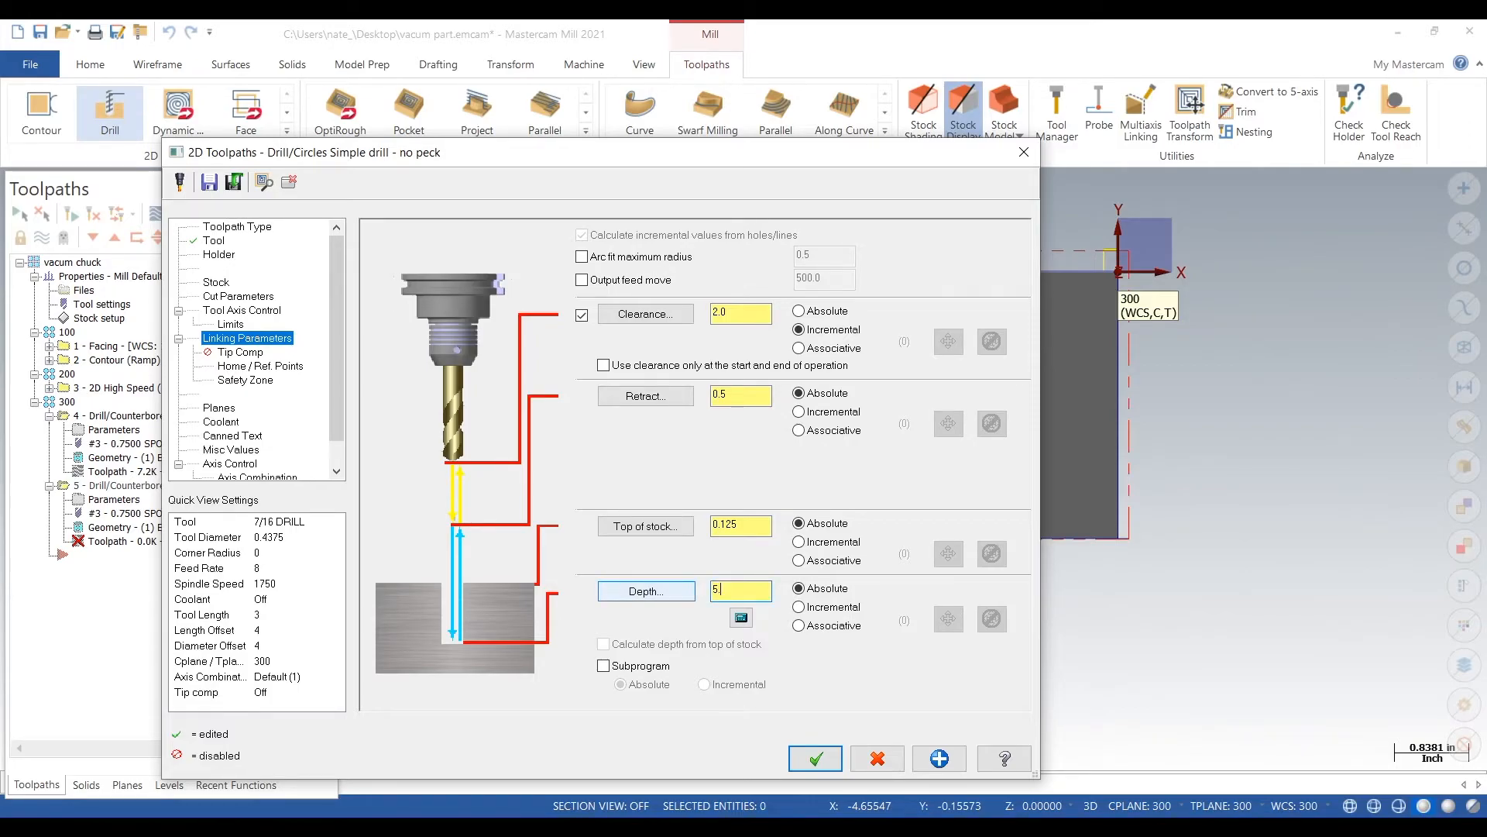
pyautogui.click(230, 296)
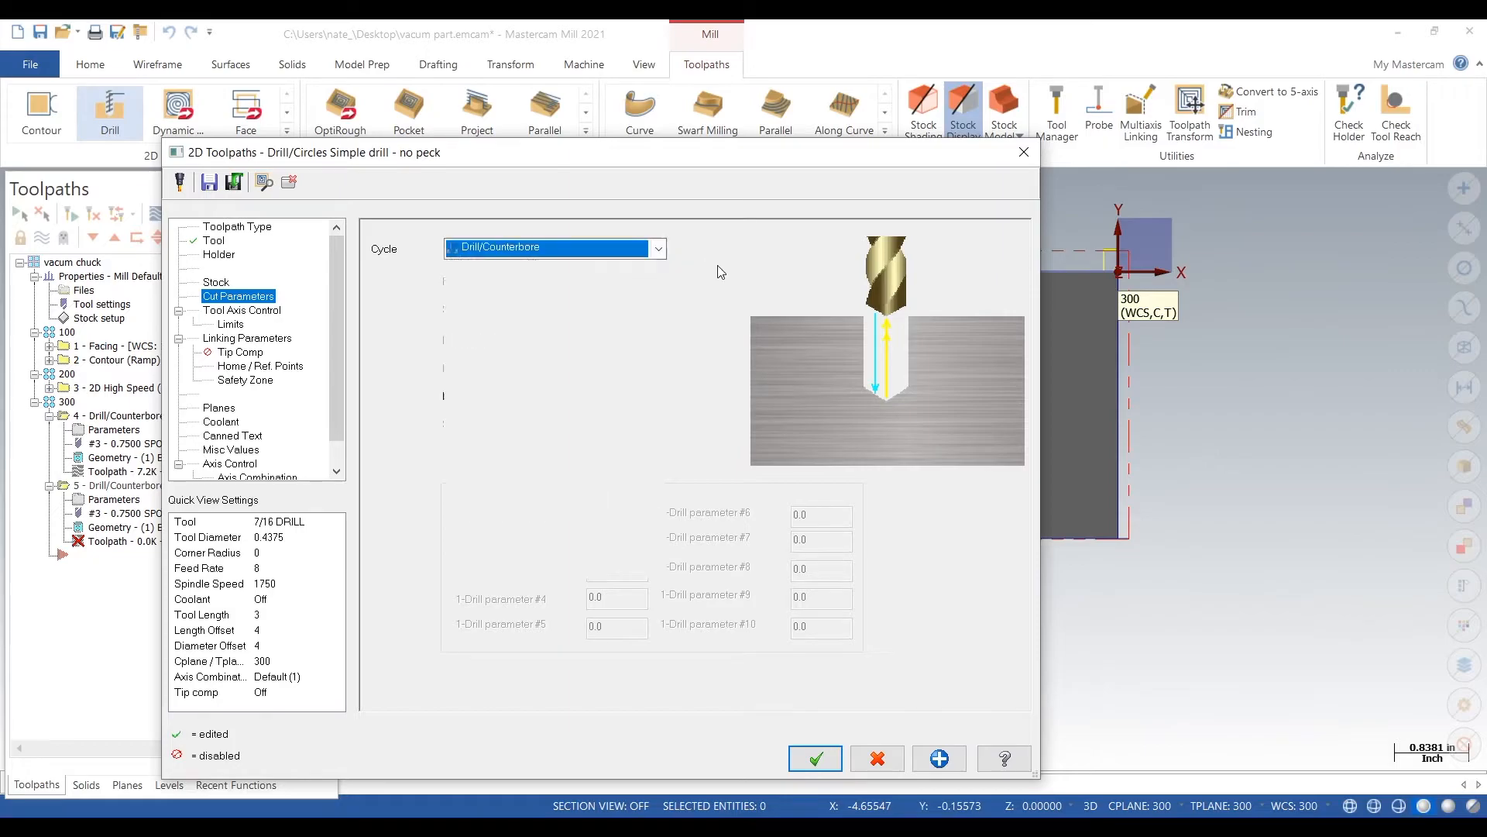
pyautogui.click(657, 254)
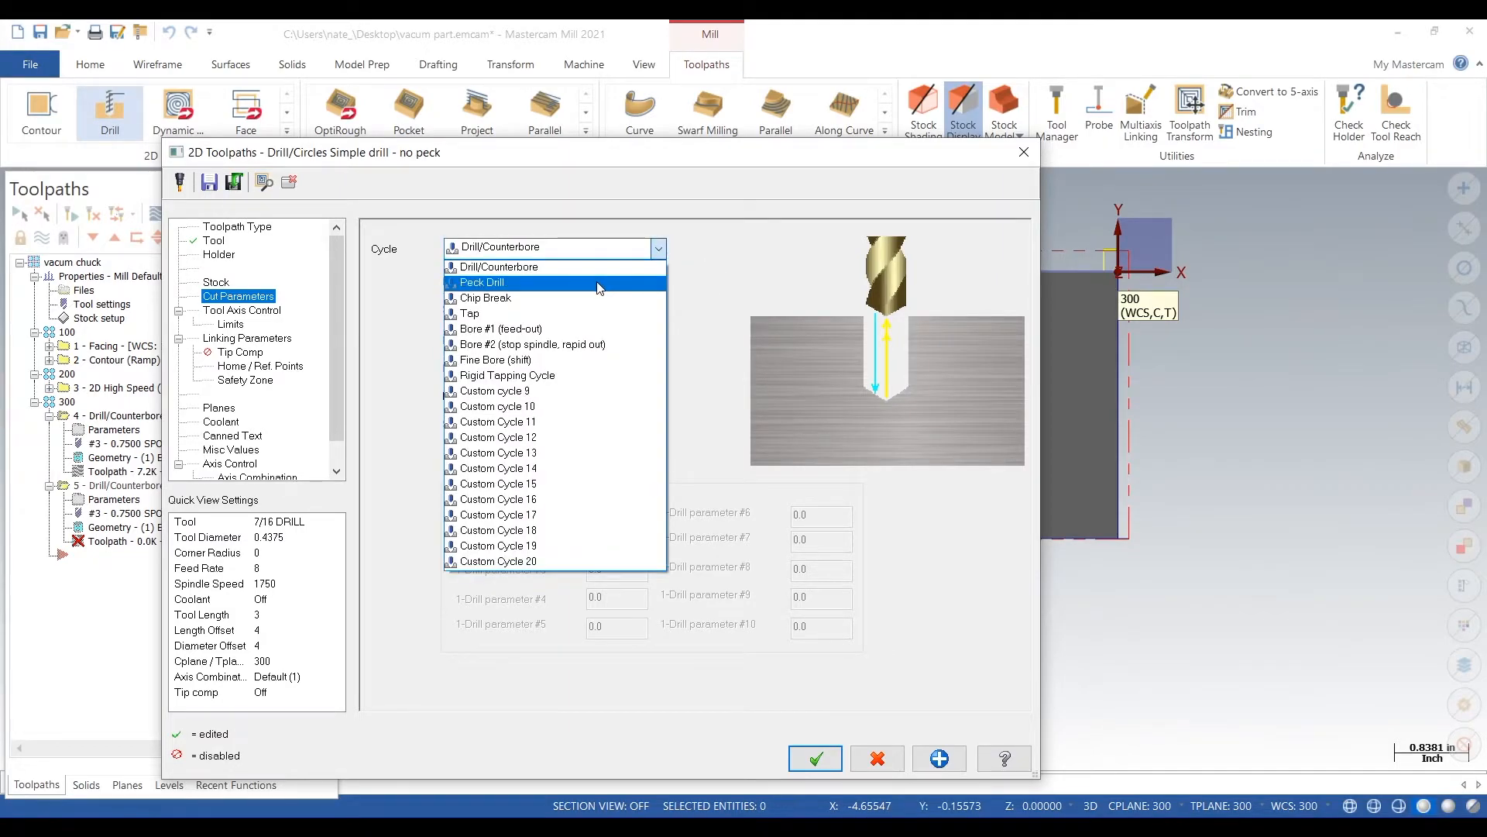
pyautogui.click(564, 282)
pyautogui.press('Tab')
pyautogui.write('0.025')
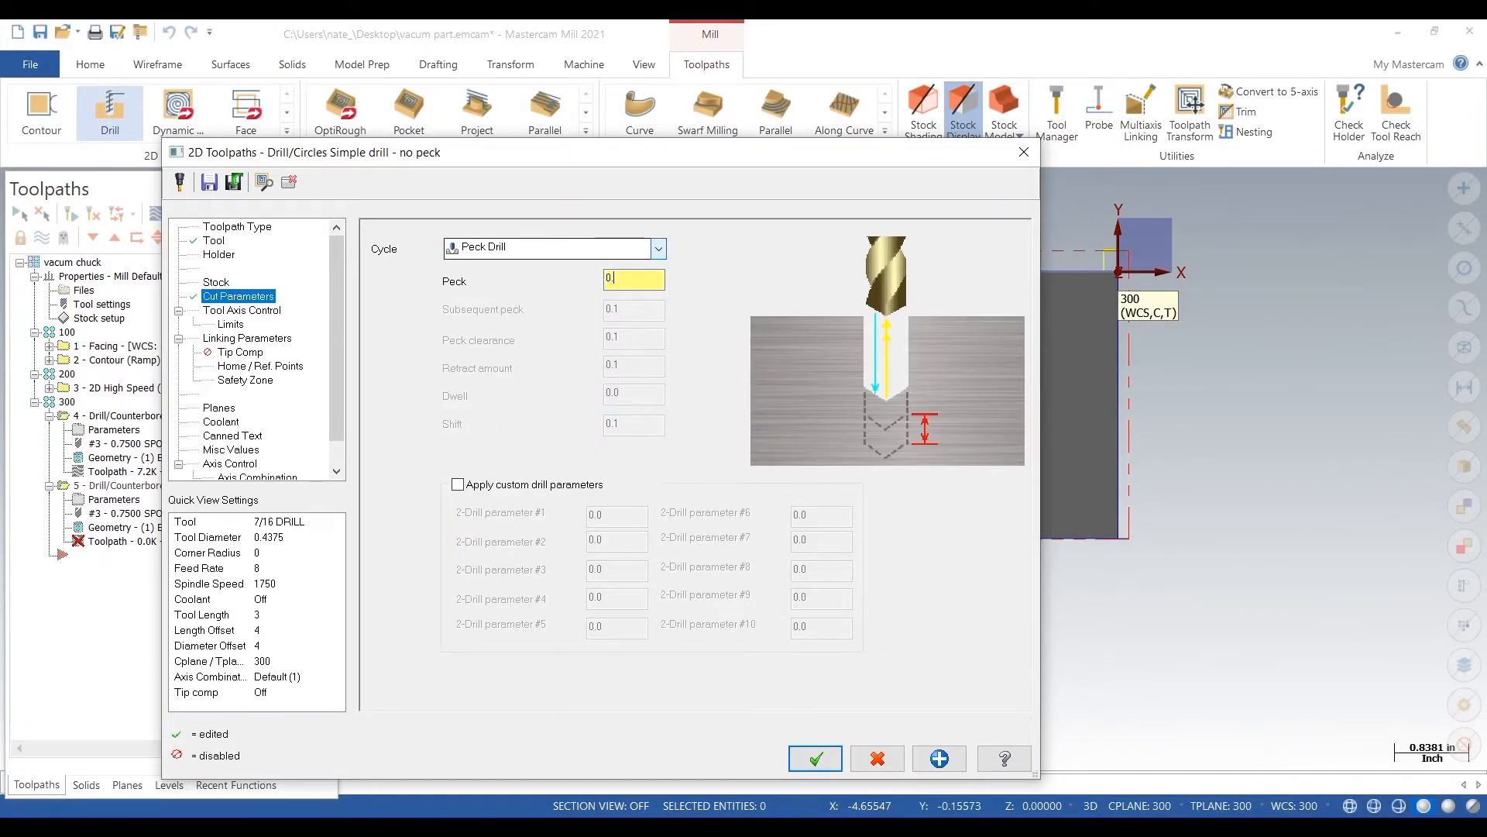
pyautogui.press('Tab')
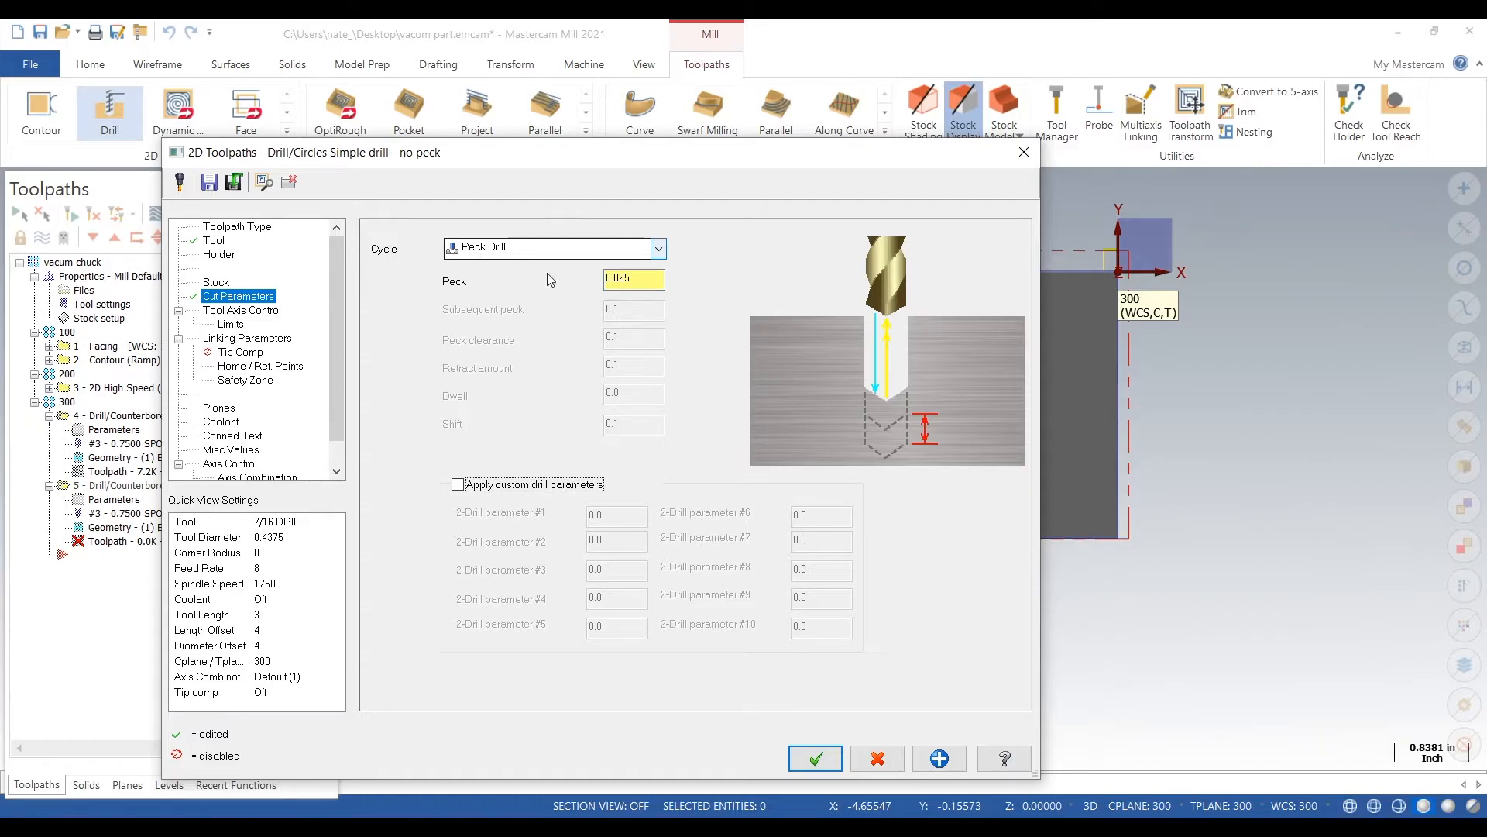
# Step: Change the clearance height from incremental to absolute and accept the peck drill operation
pyautogui.click(235, 338)
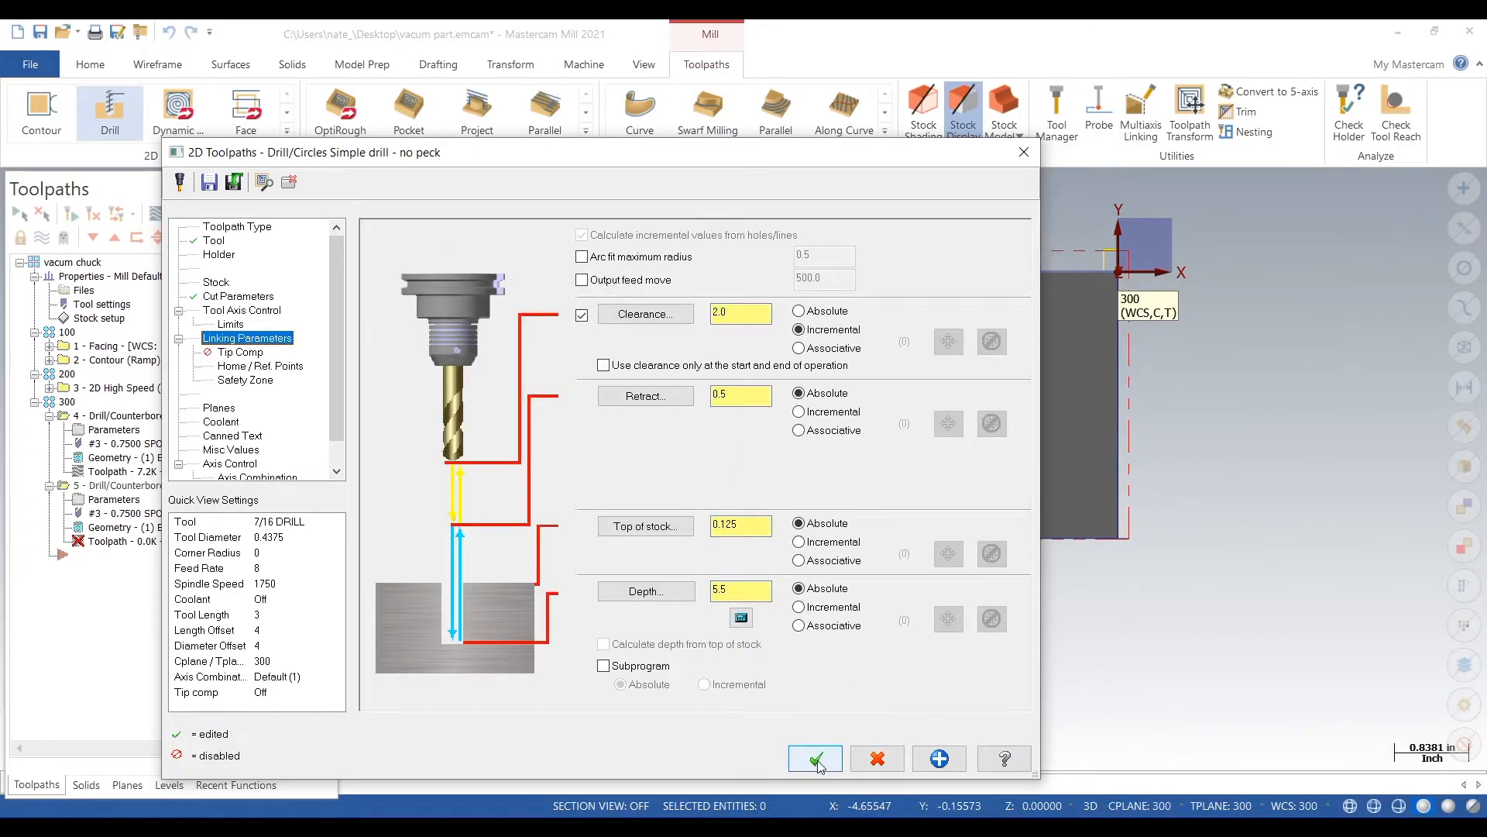
pyautogui.click(801, 311)
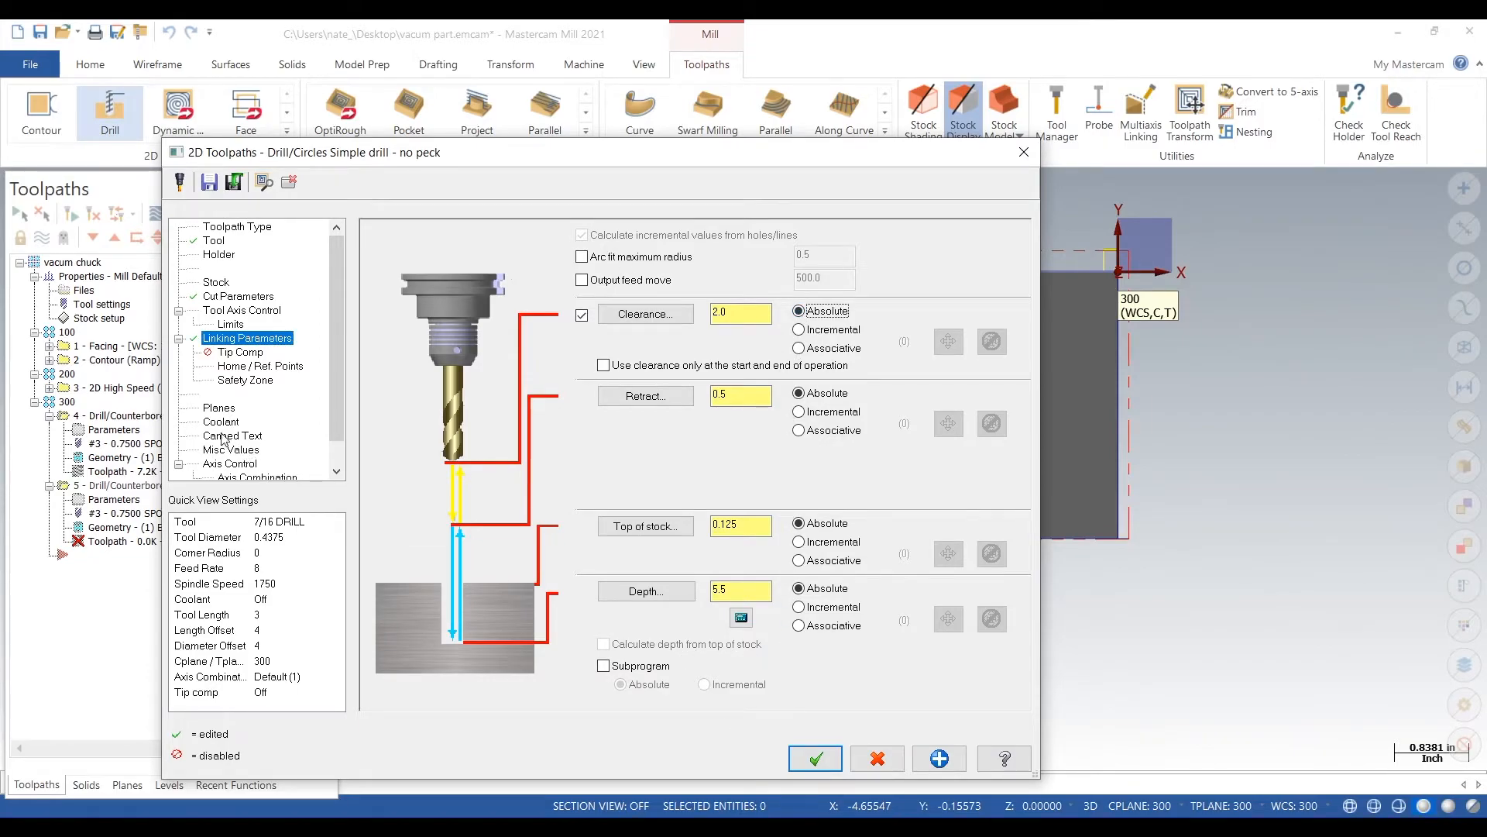
pyautogui.click(812, 755)
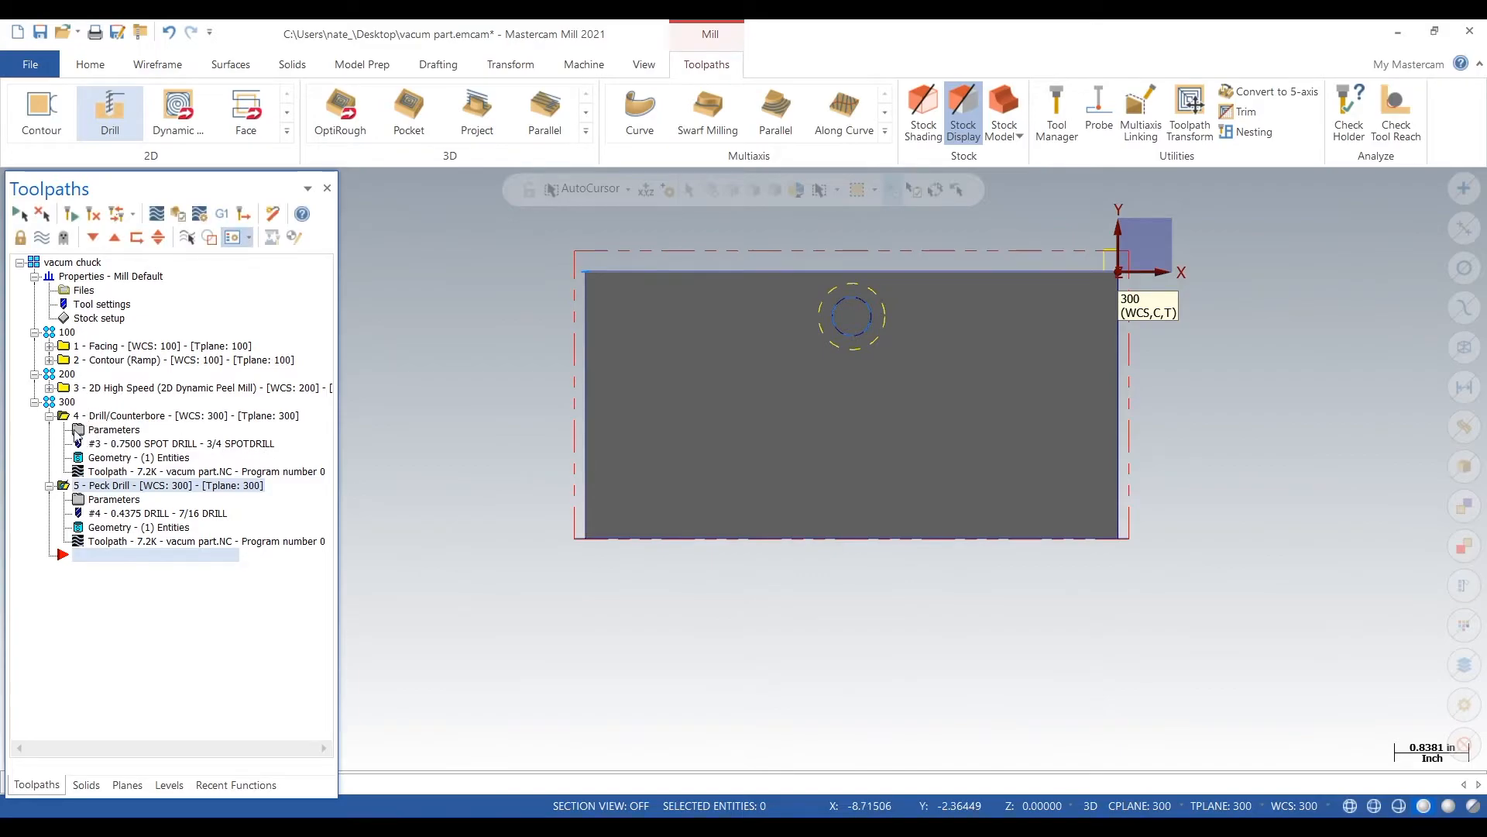
# Step: Collapse the spot drill operation and create a third Drill toolpath on the same round hole in plane 300, accepting the hole selection
pyautogui.click(49, 416)
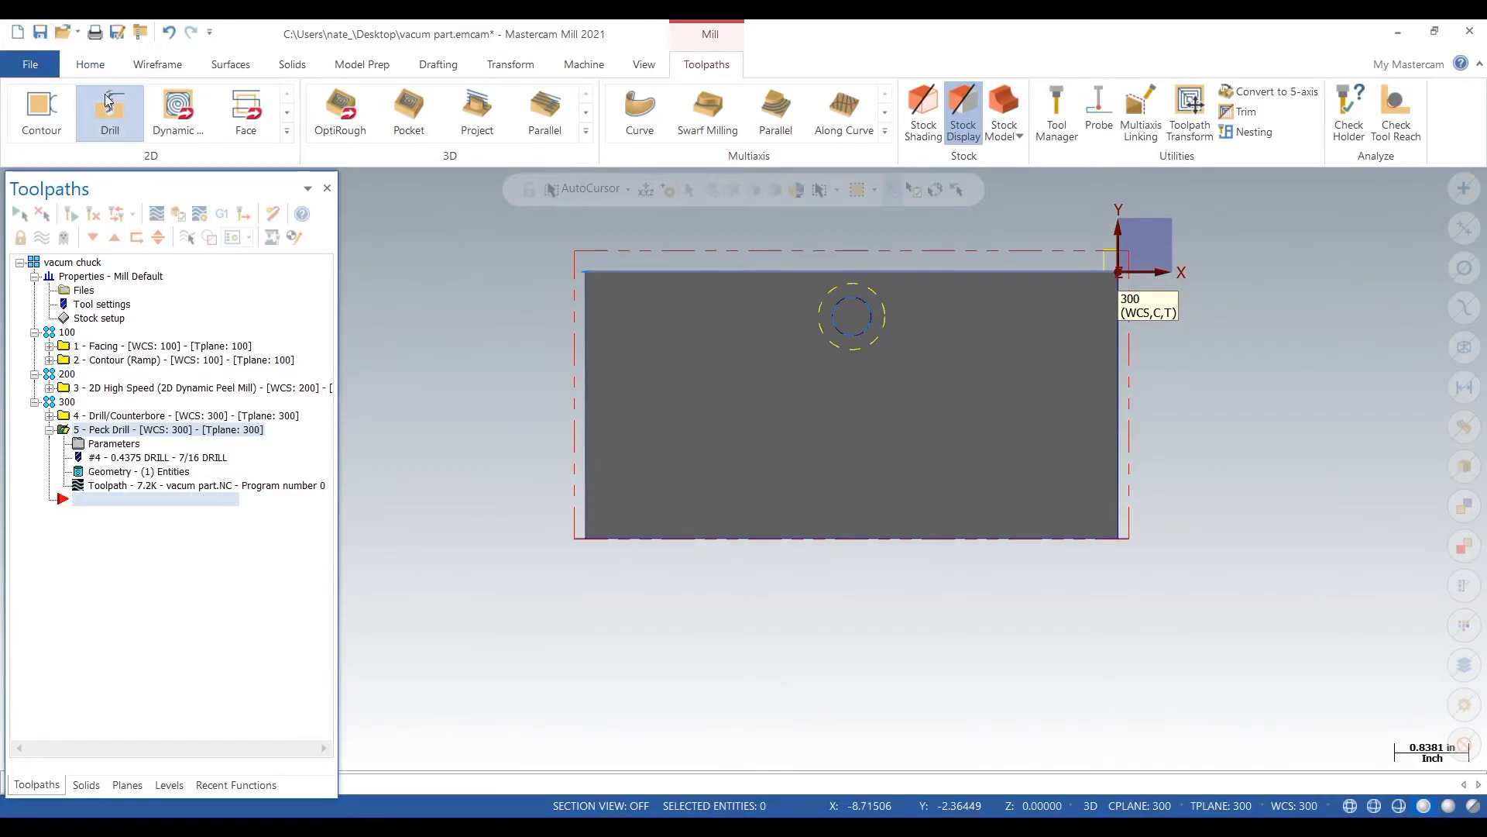
pyautogui.moveTo(1165, 620); pyautogui.dragTo(1170, 535, button='middle')
pyautogui.scroll(-2, 1023, 737)
pyautogui.scroll(2, 960, 317)
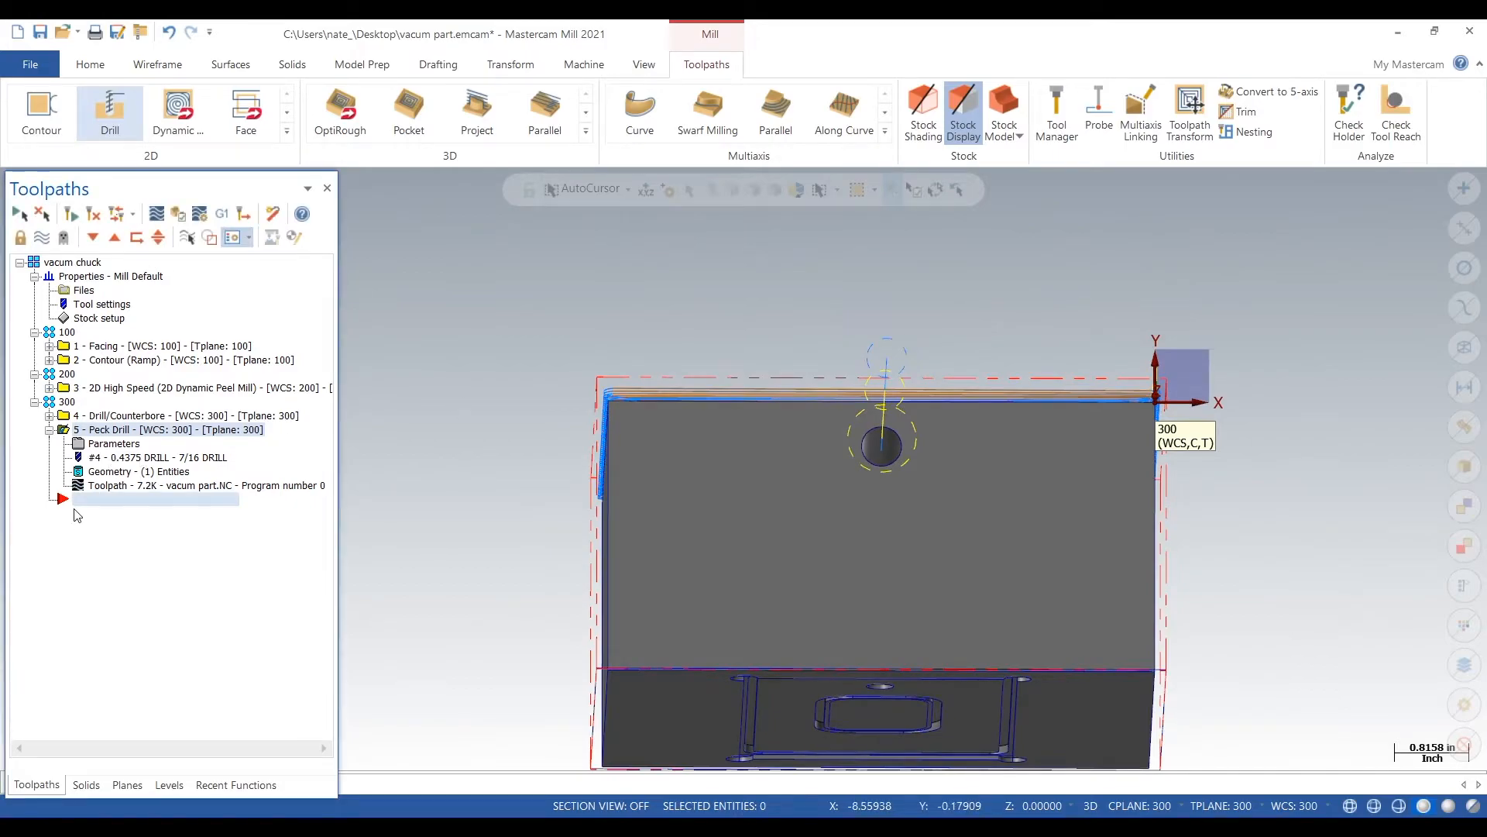
pyautogui.click(105, 114)
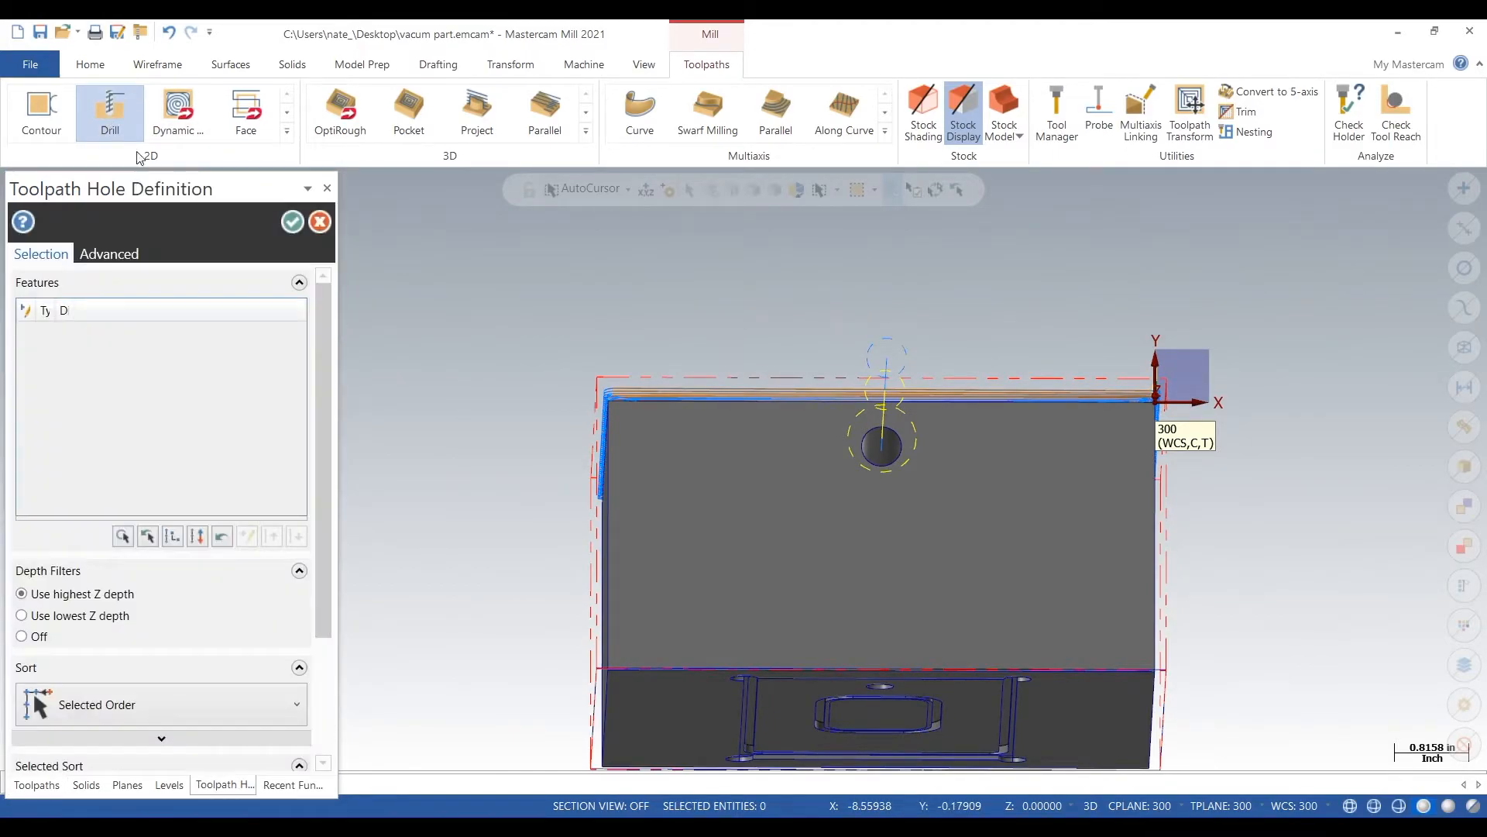
pyautogui.click(148, 536)
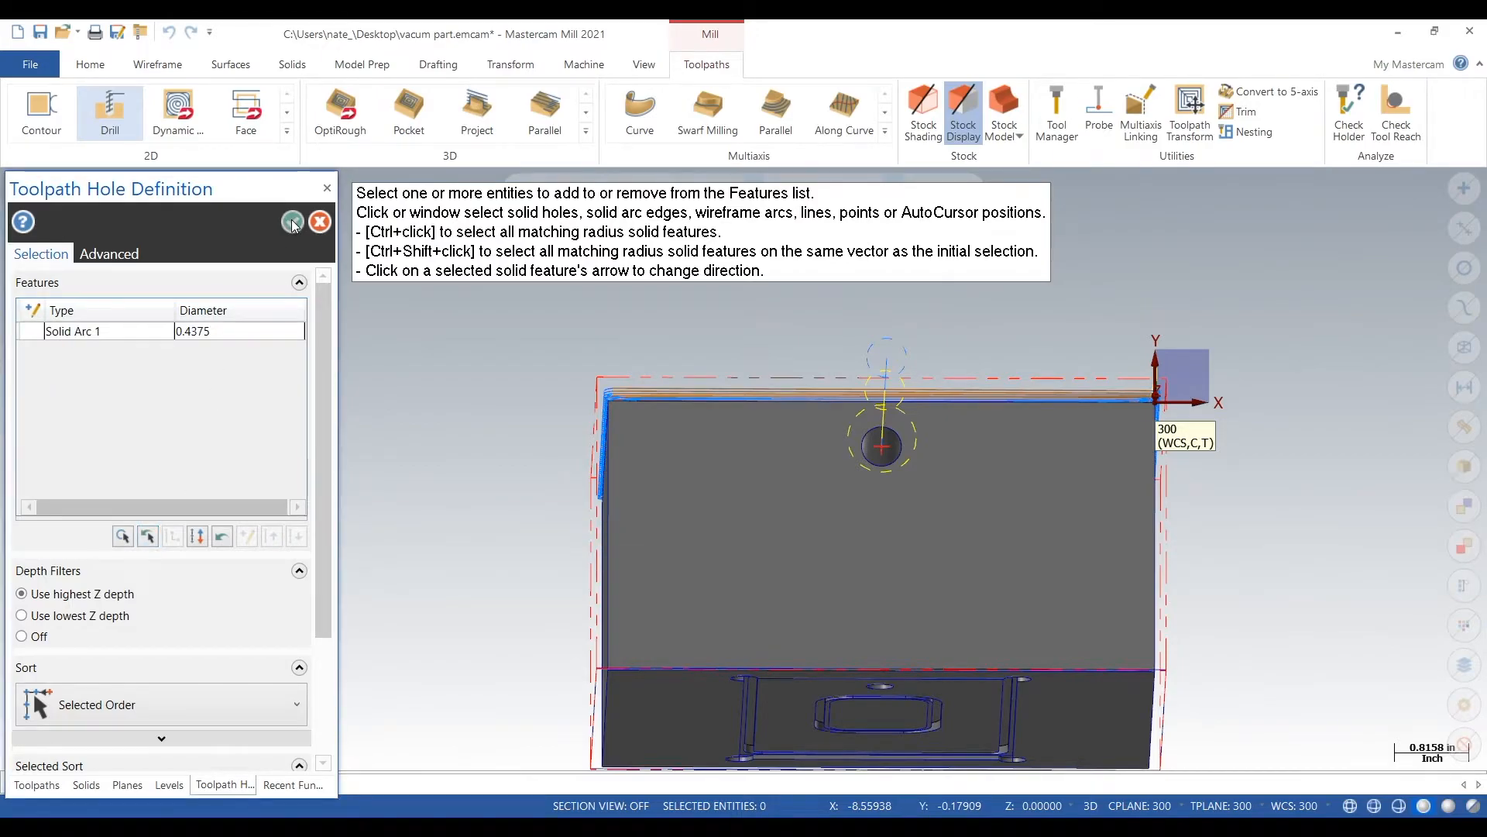
pyautogui.click(292, 222)
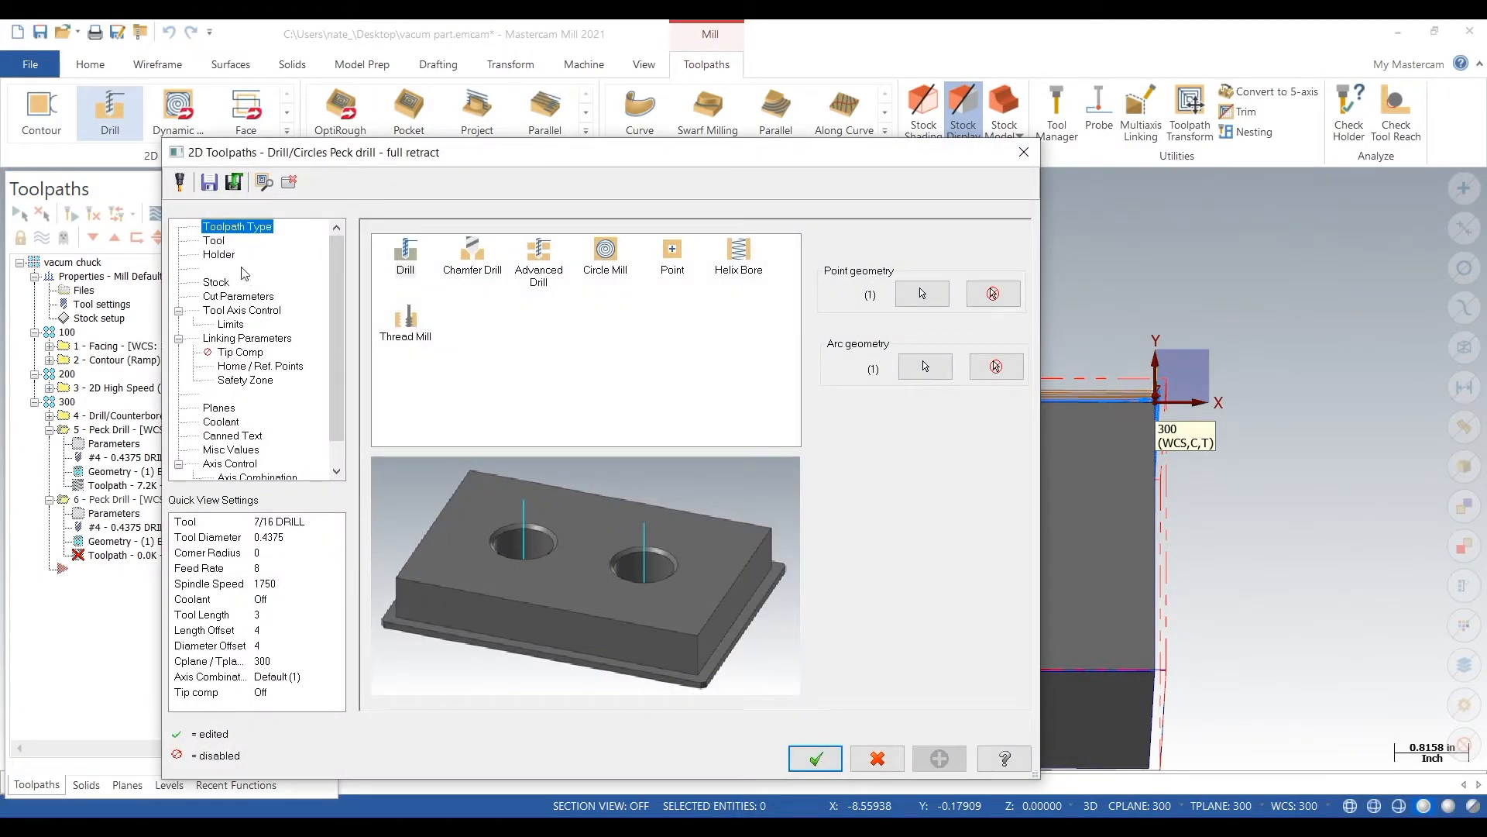
# Step: Filter the Mill_Inch tool library to right-hand taps, search the full tool names, and close the library without choosing a tool
pyautogui.click(214, 241)
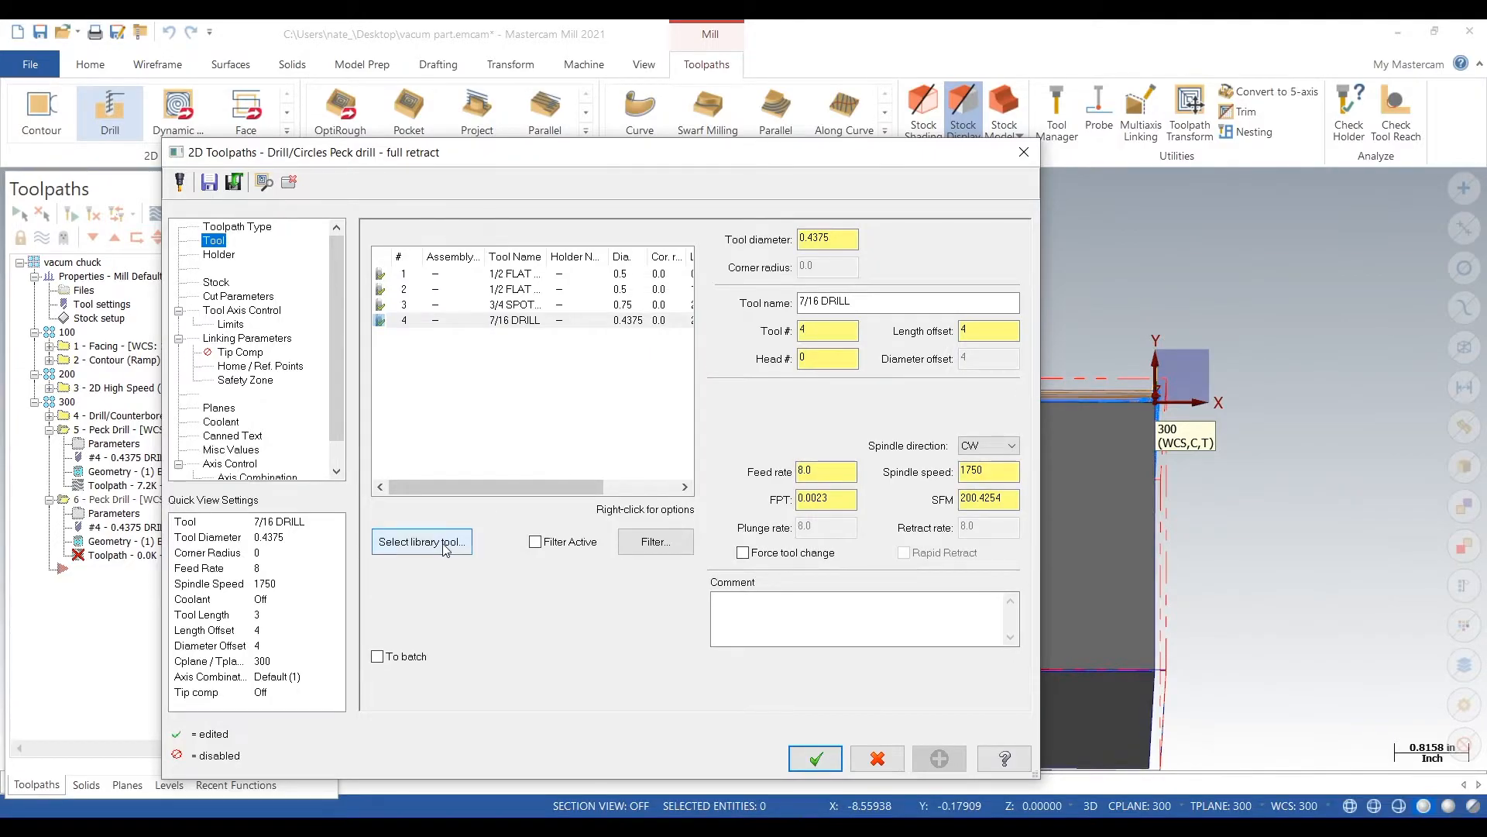
pyautogui.click(714, 347)
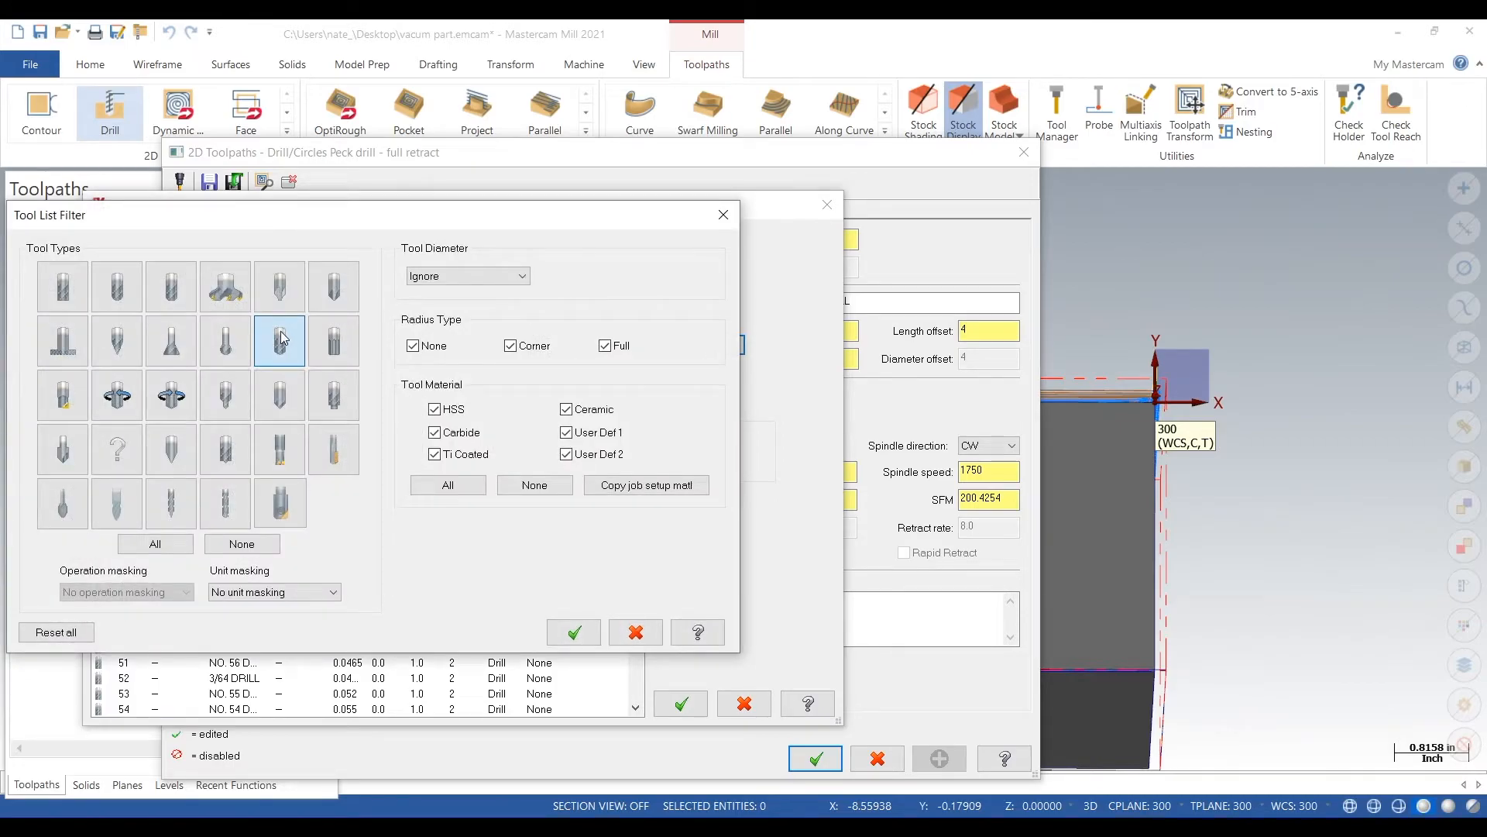
pyautogui.click(117, 399)
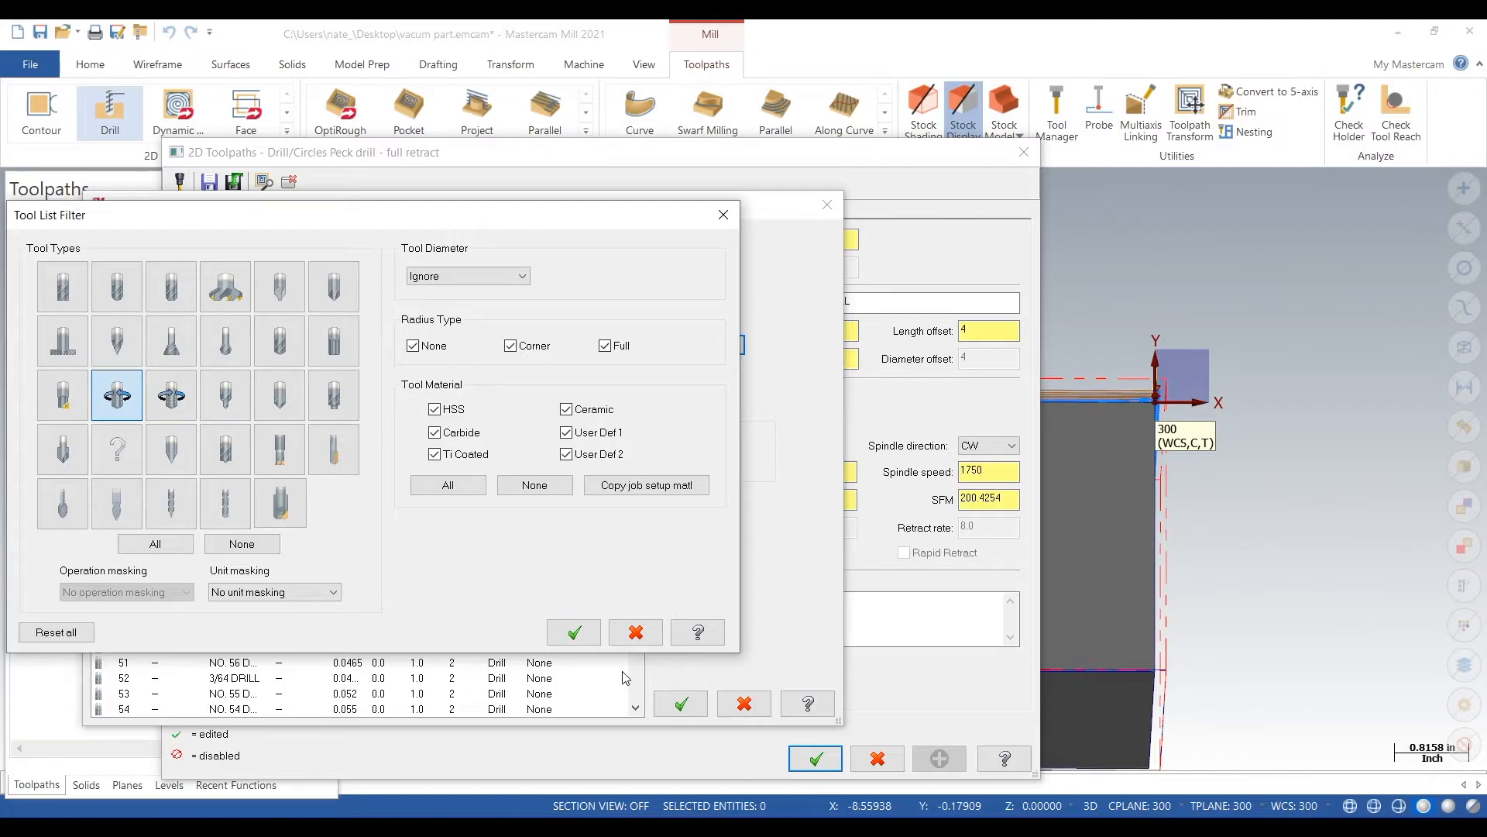
pyautogui.click(574, 632)
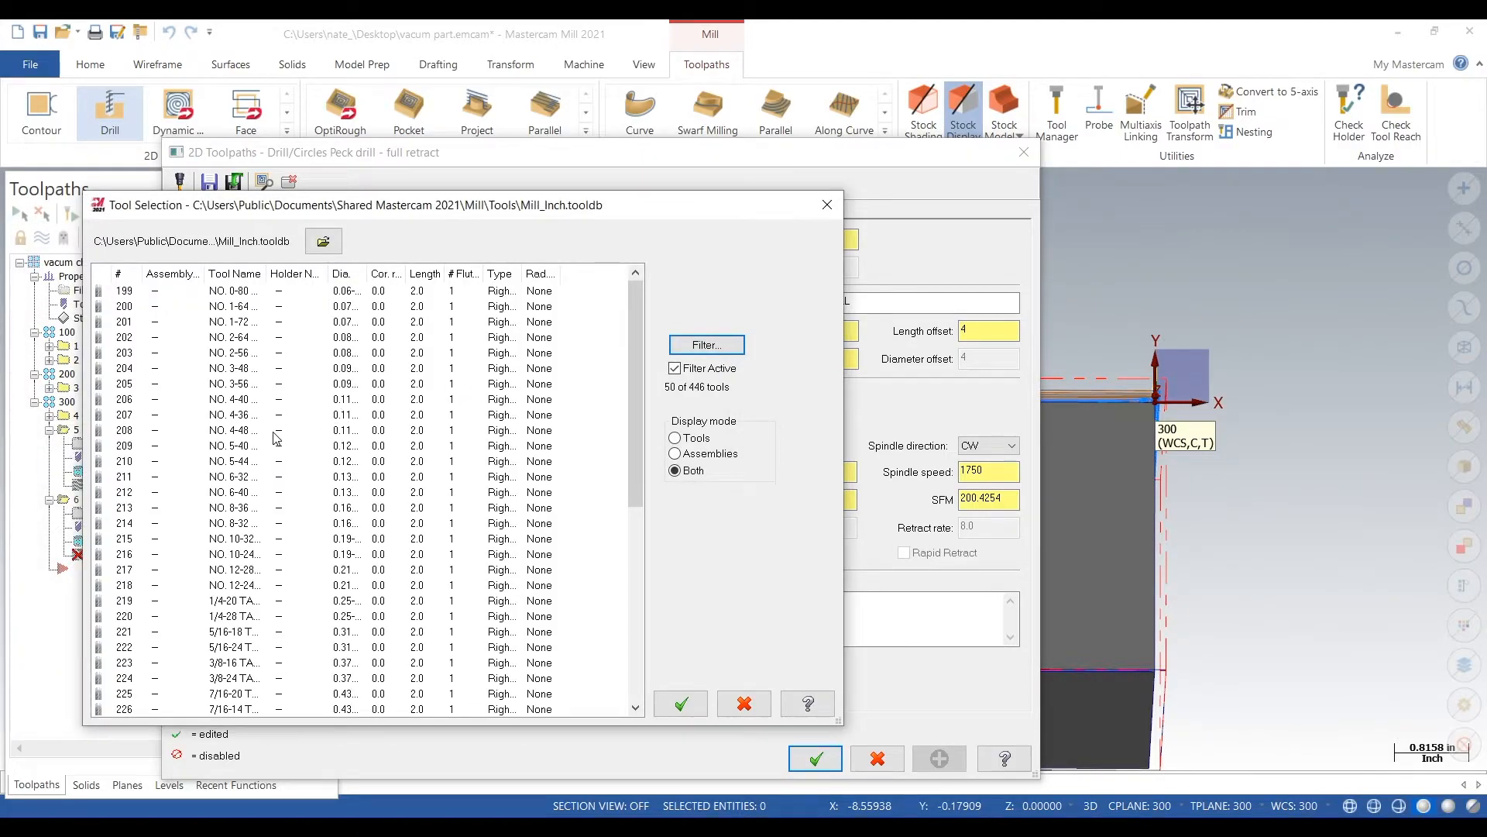
pyautogui.scroll(-3, 276, 439)
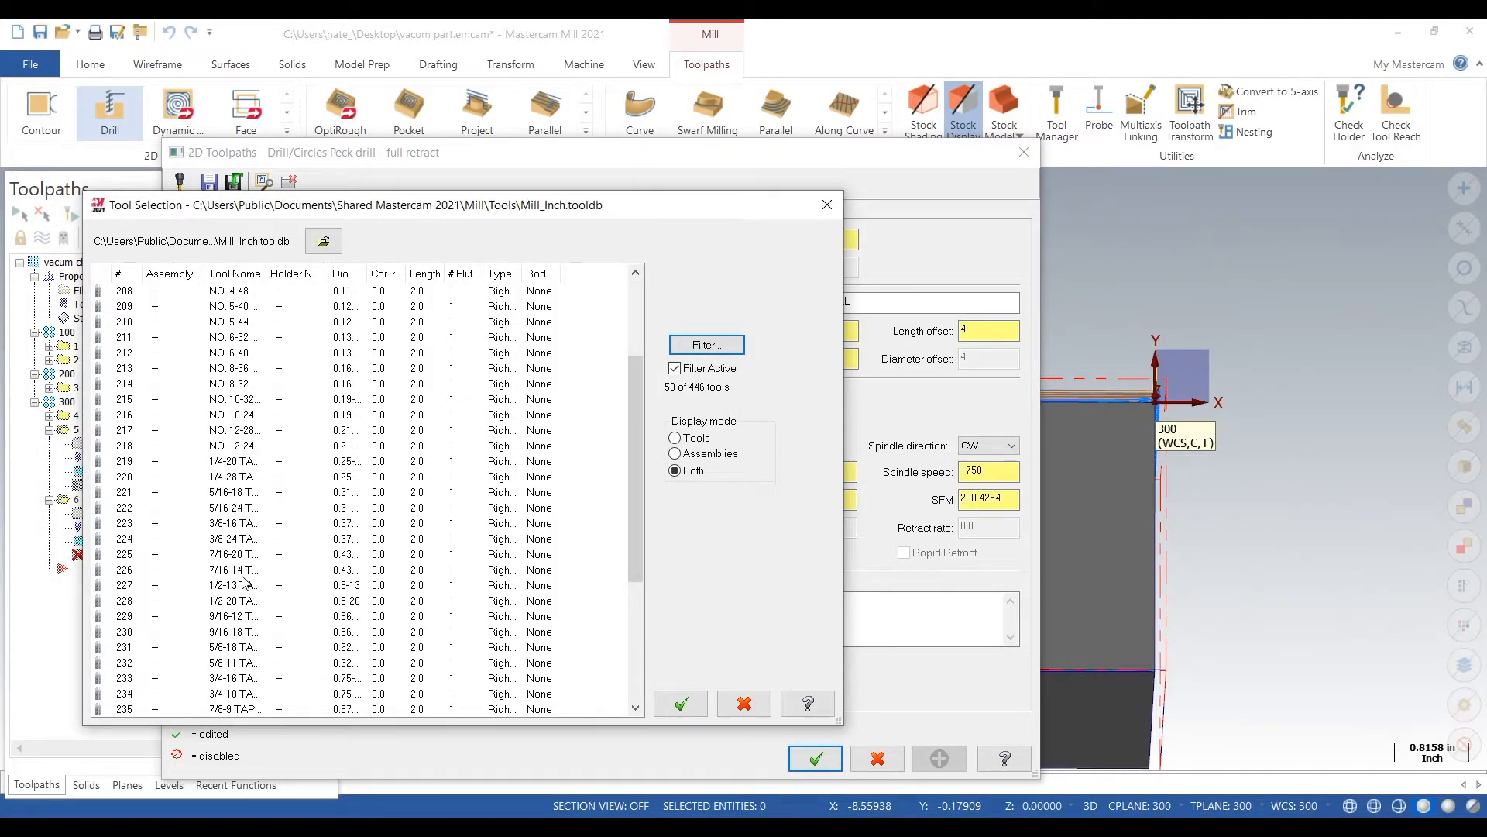
pyautogui.moveTo(268, 275); pyautogui.dragTo(326, 279)
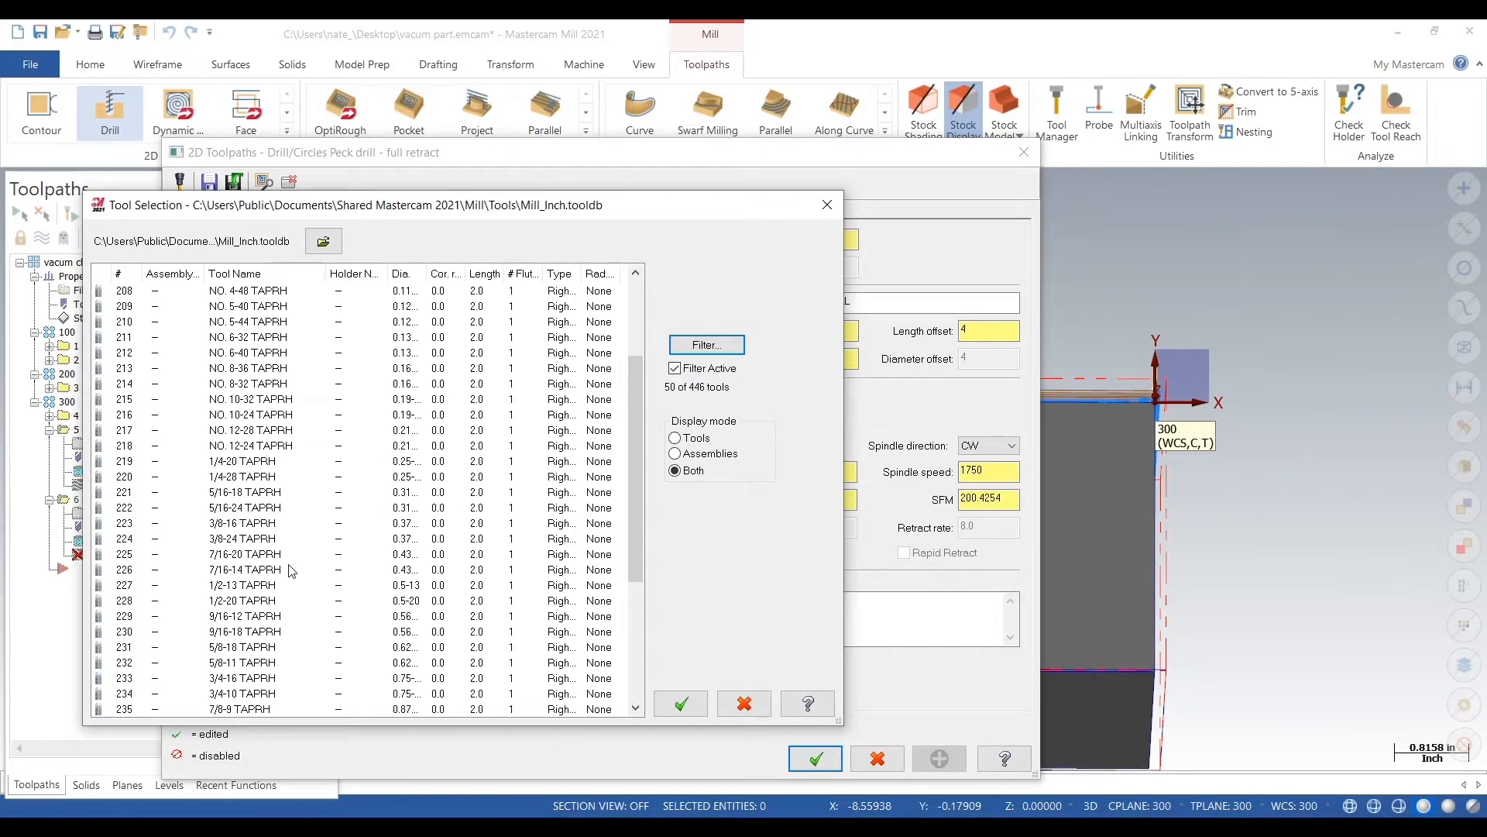
pyautogui.scroll(-1, 291, 571)
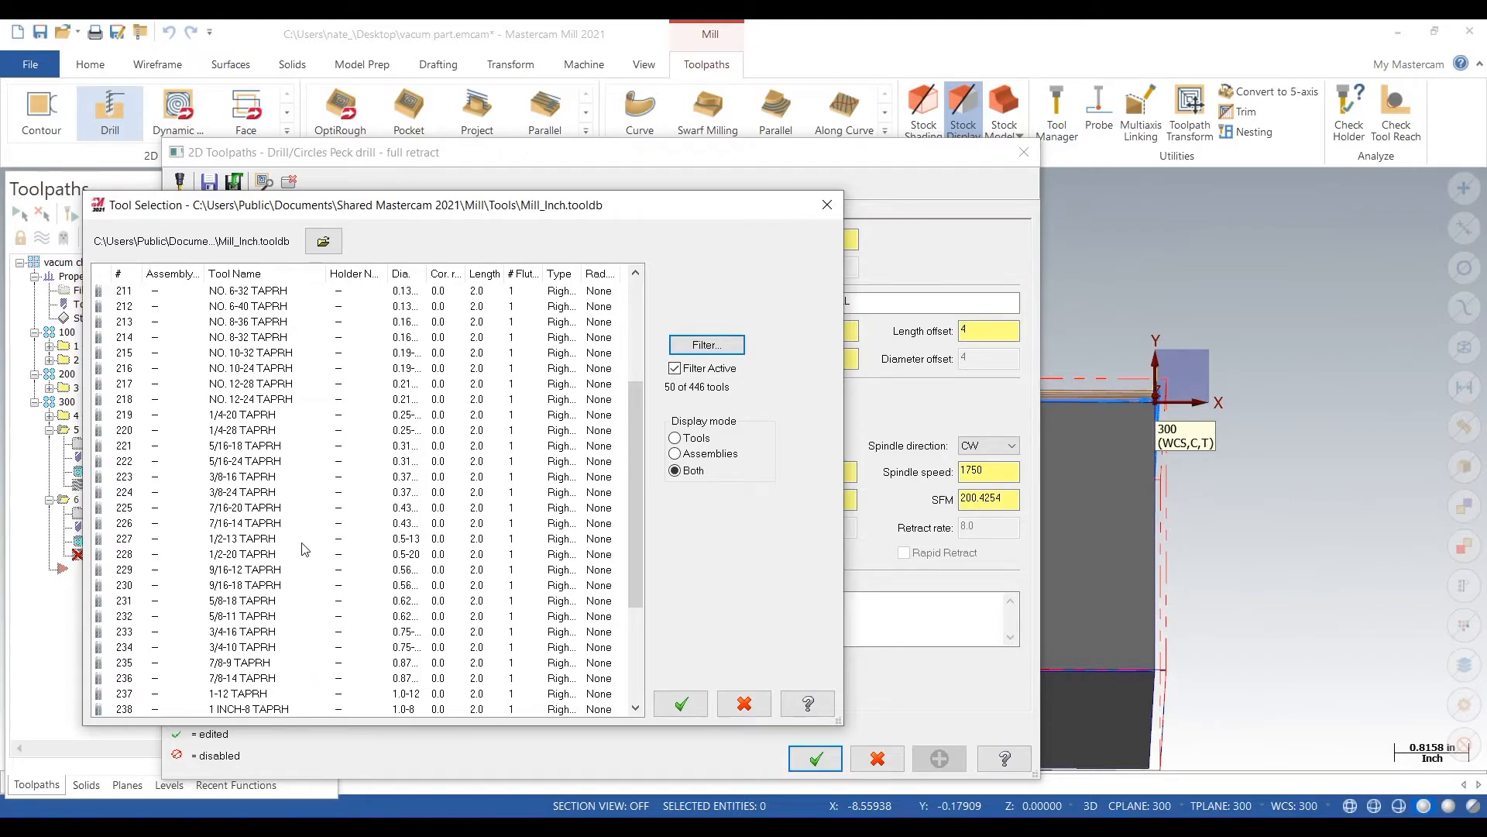
pyautogui.scroll(-4, 301, 514)
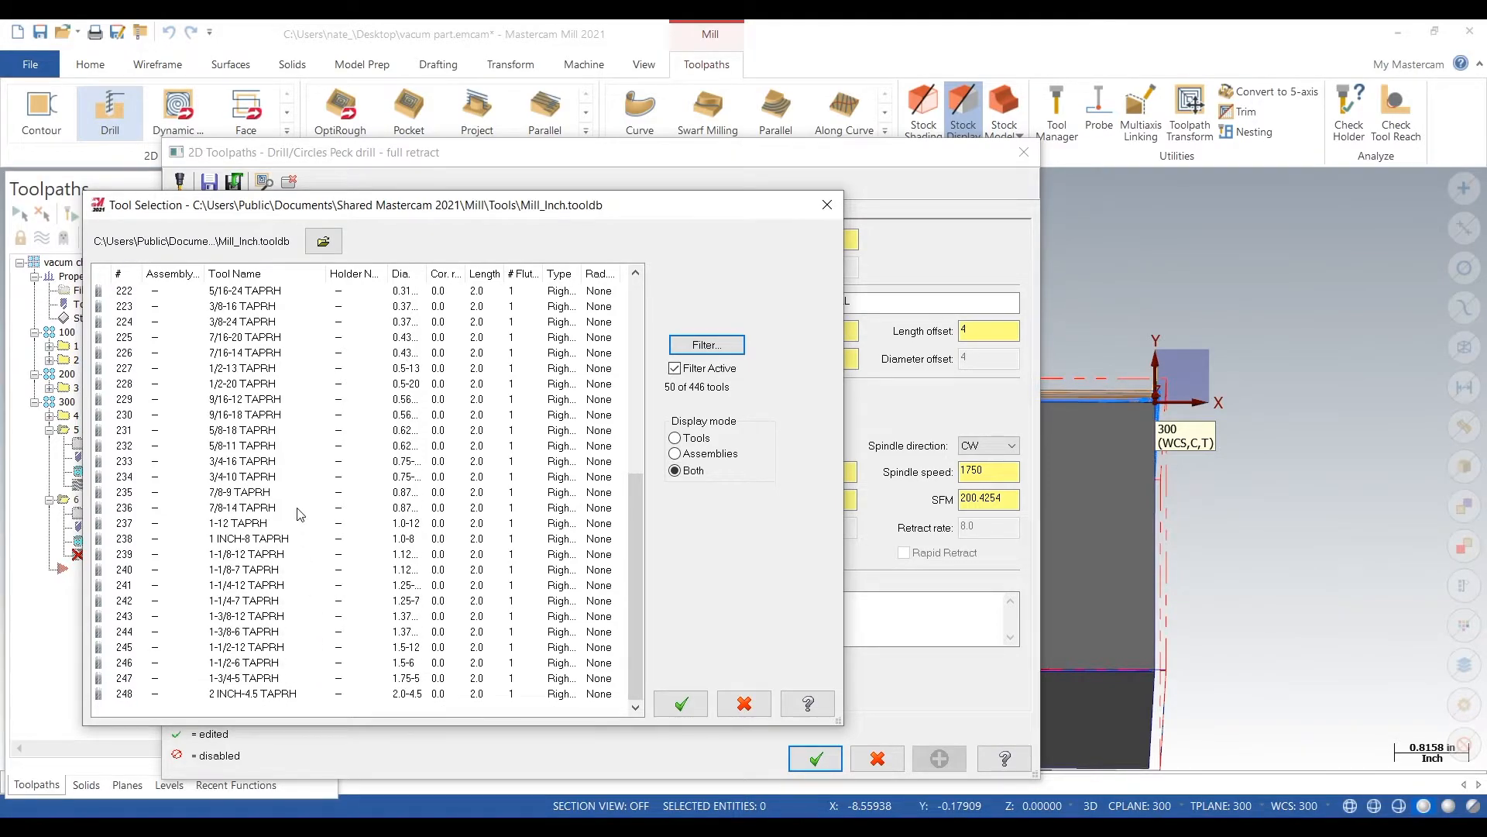
pyautogui.click(825, 206)
pyautogui.rightClick(518, 385)
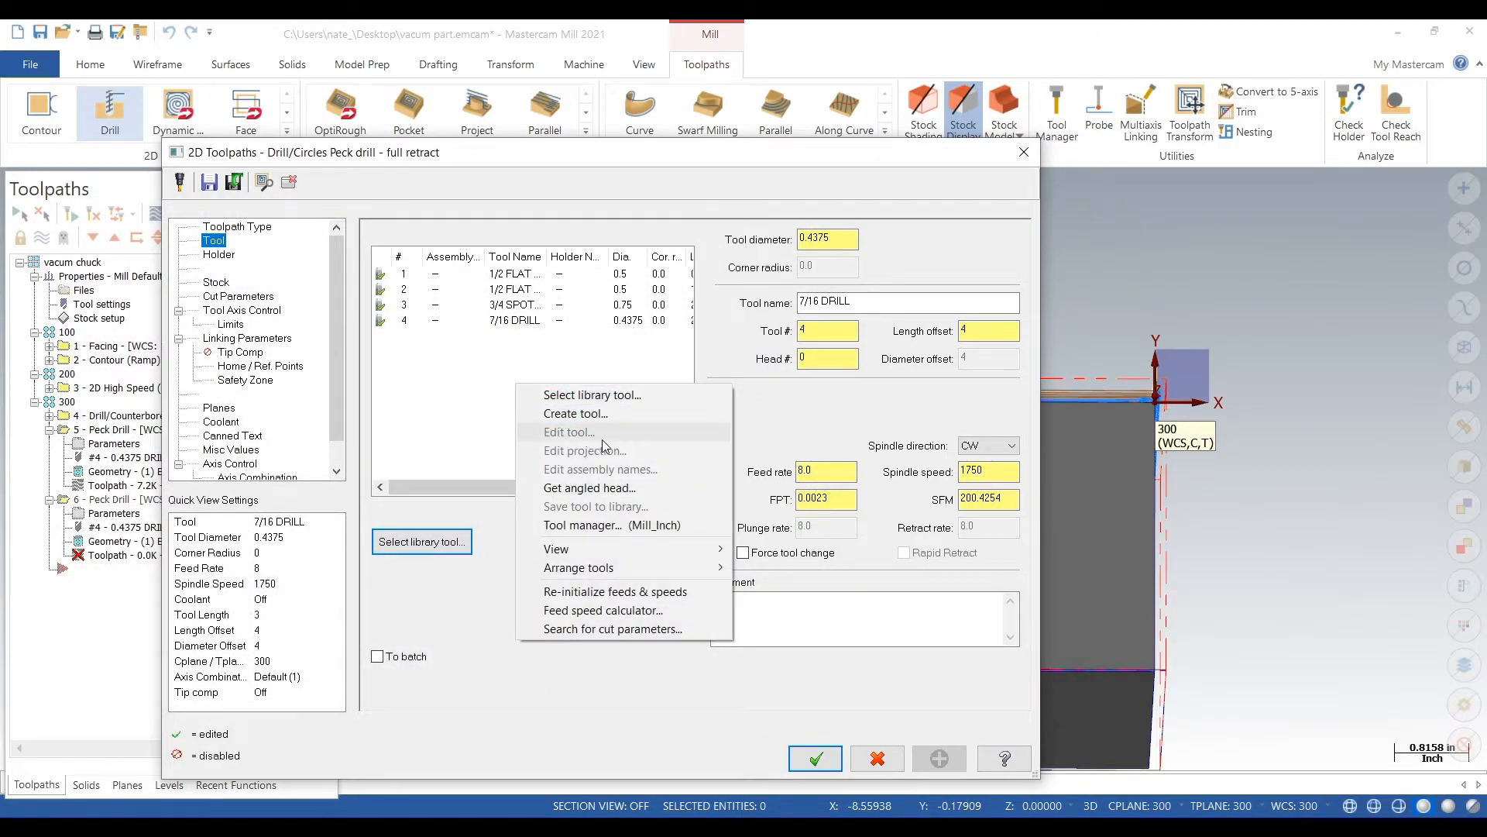
pyautogui.click(615, 413)
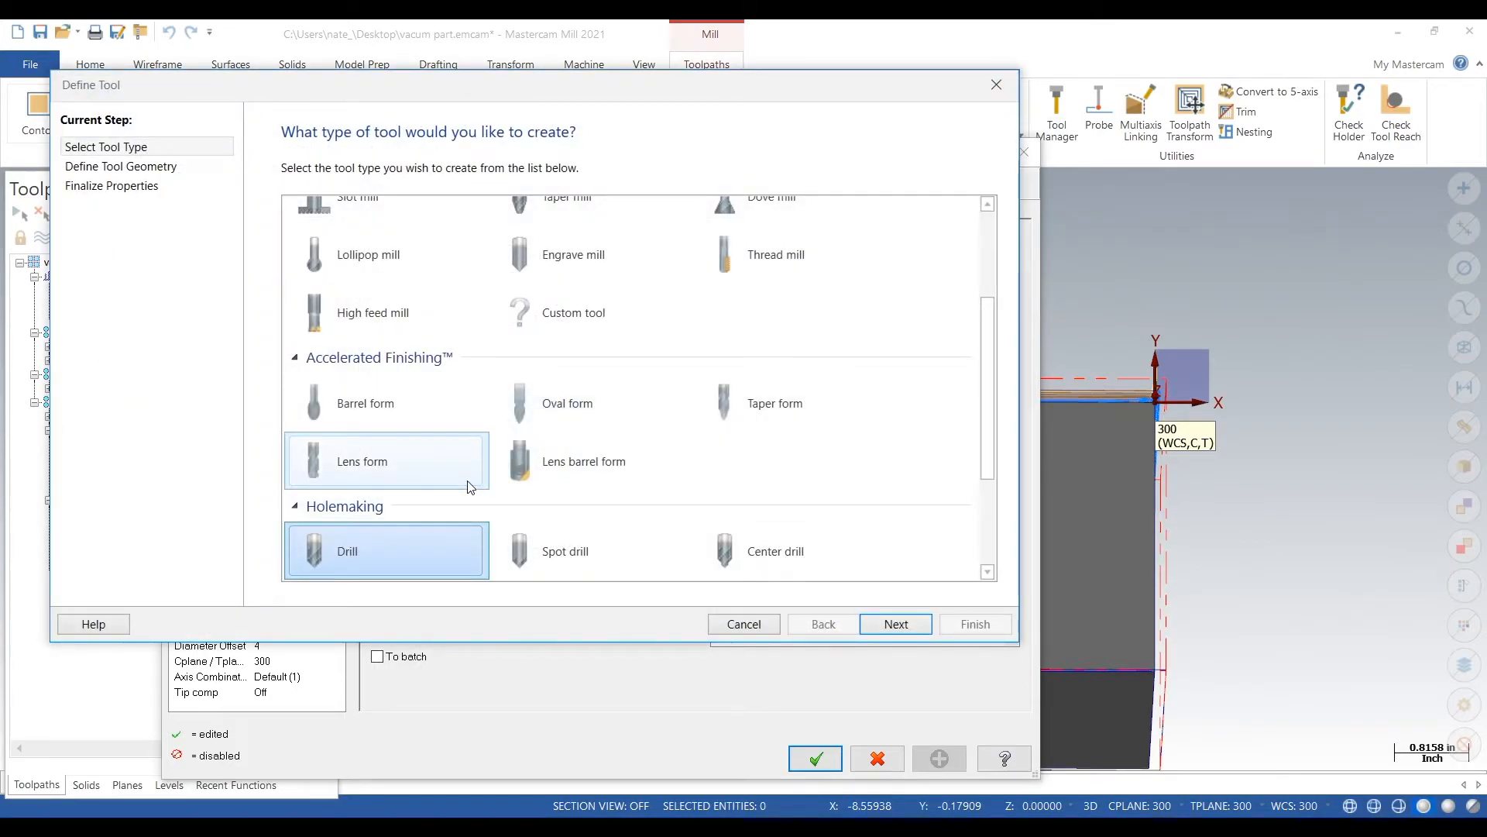
pyautogui.scroll(2, 469, 486)
pyautogui.scroll(1, 470, 487)
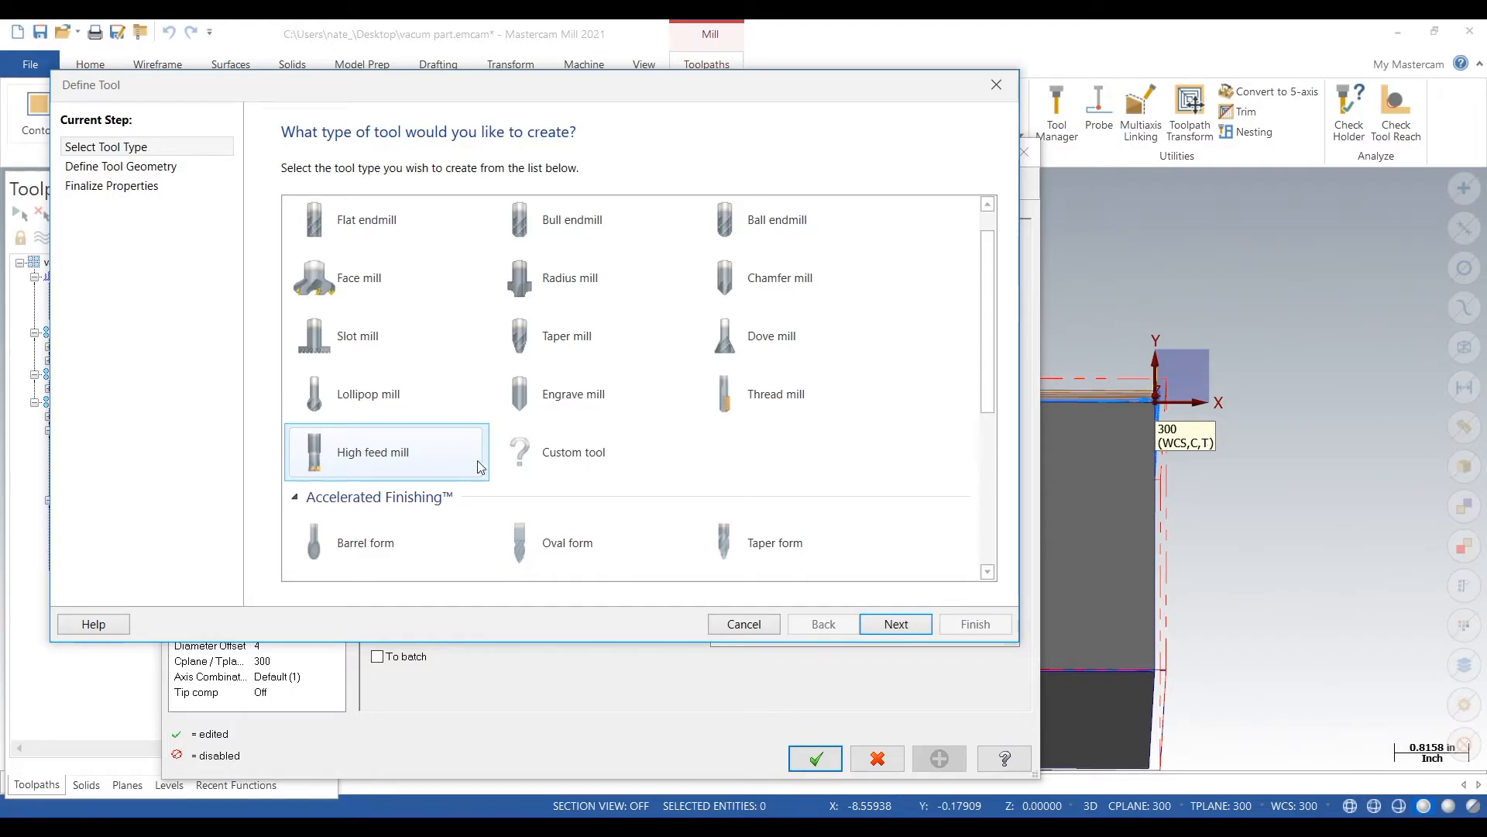
pyautogui.scroll(1, 469, 442)
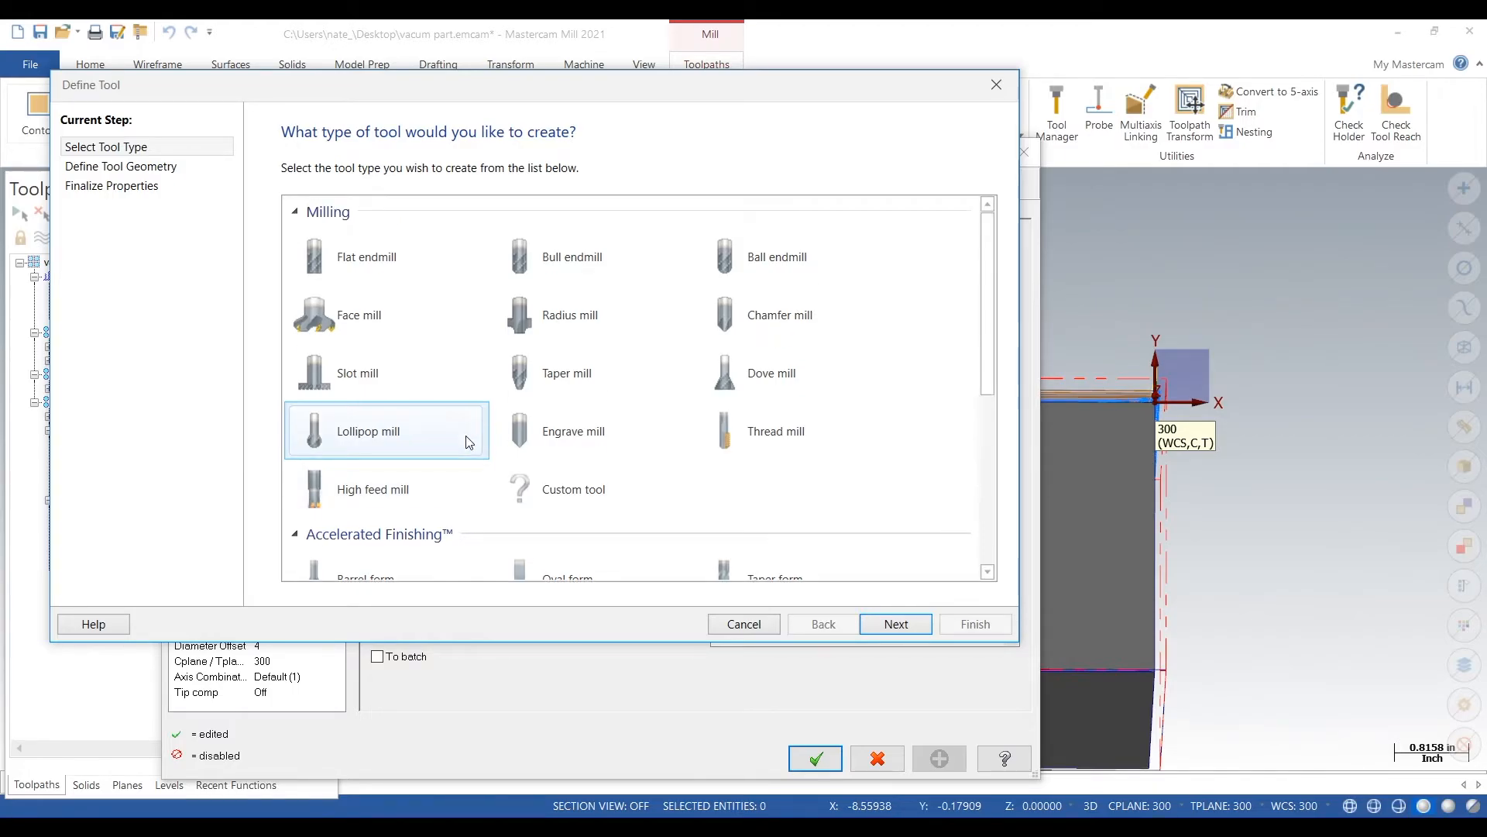
pyautogui.scroll(-7, 470, 442)
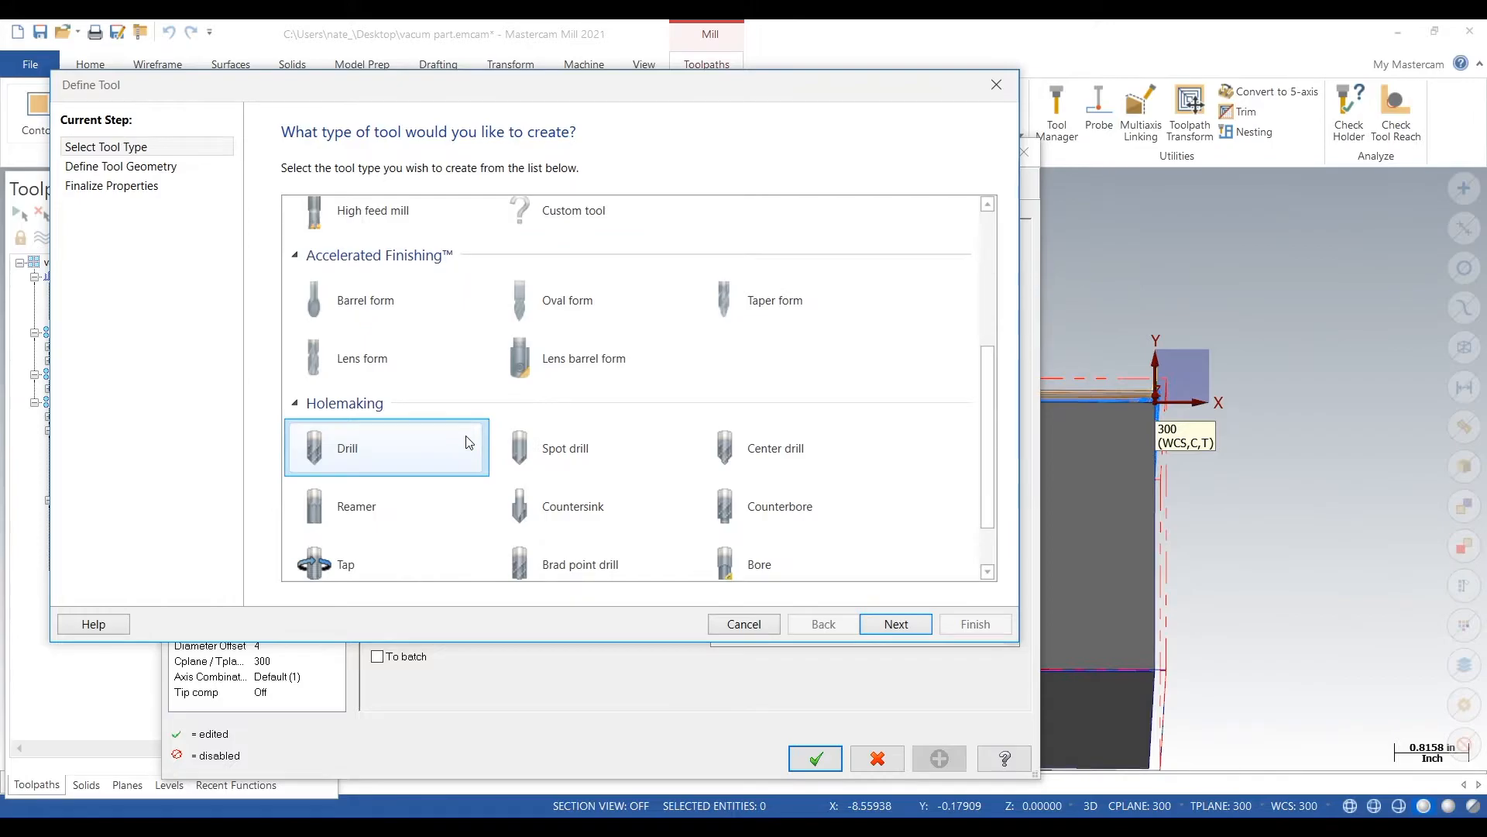
pyautogui.scroll(-1, 470, 442)
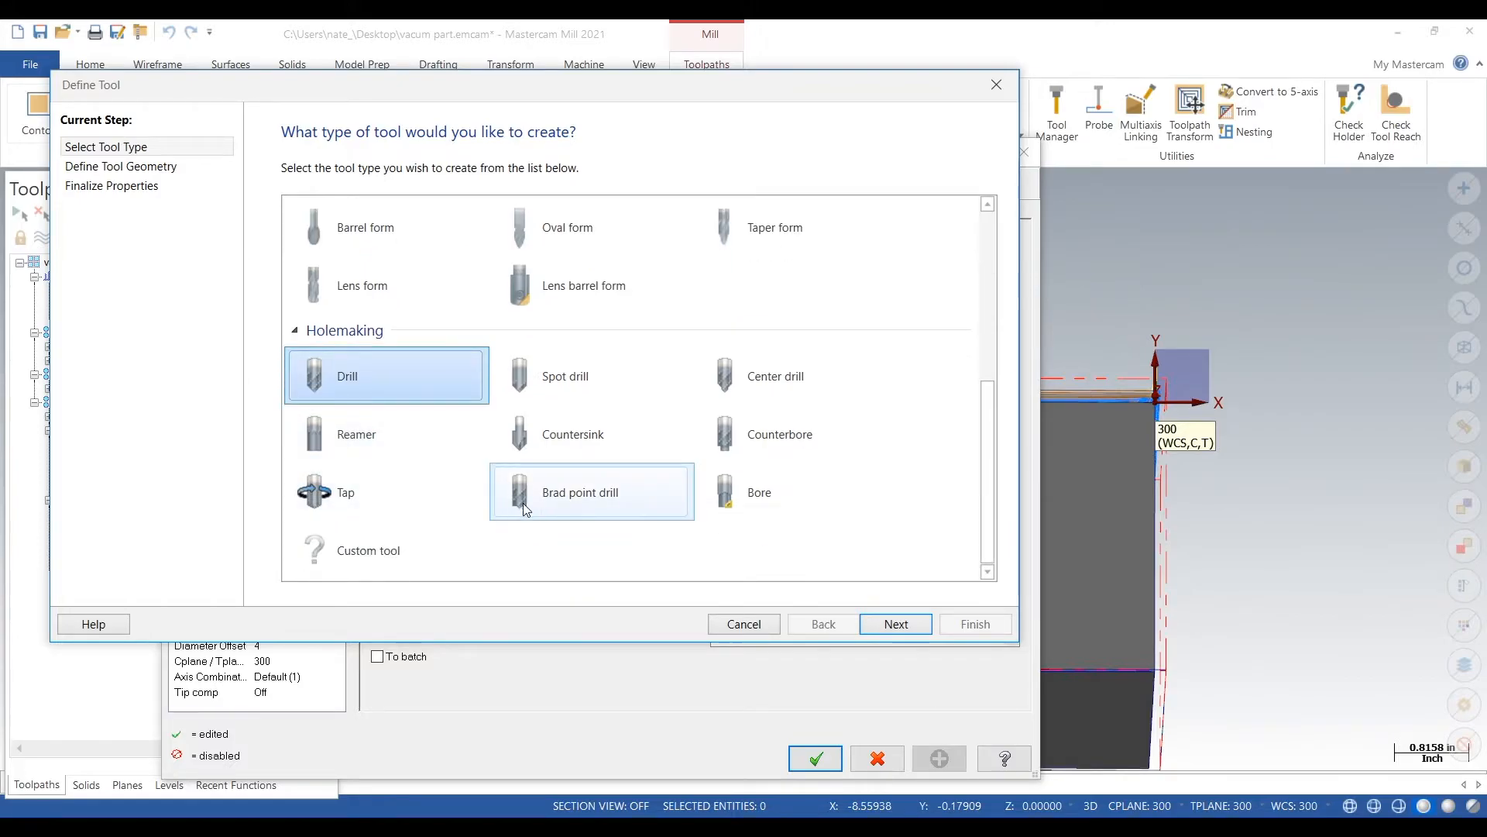
pyautogui.click(368, 487)
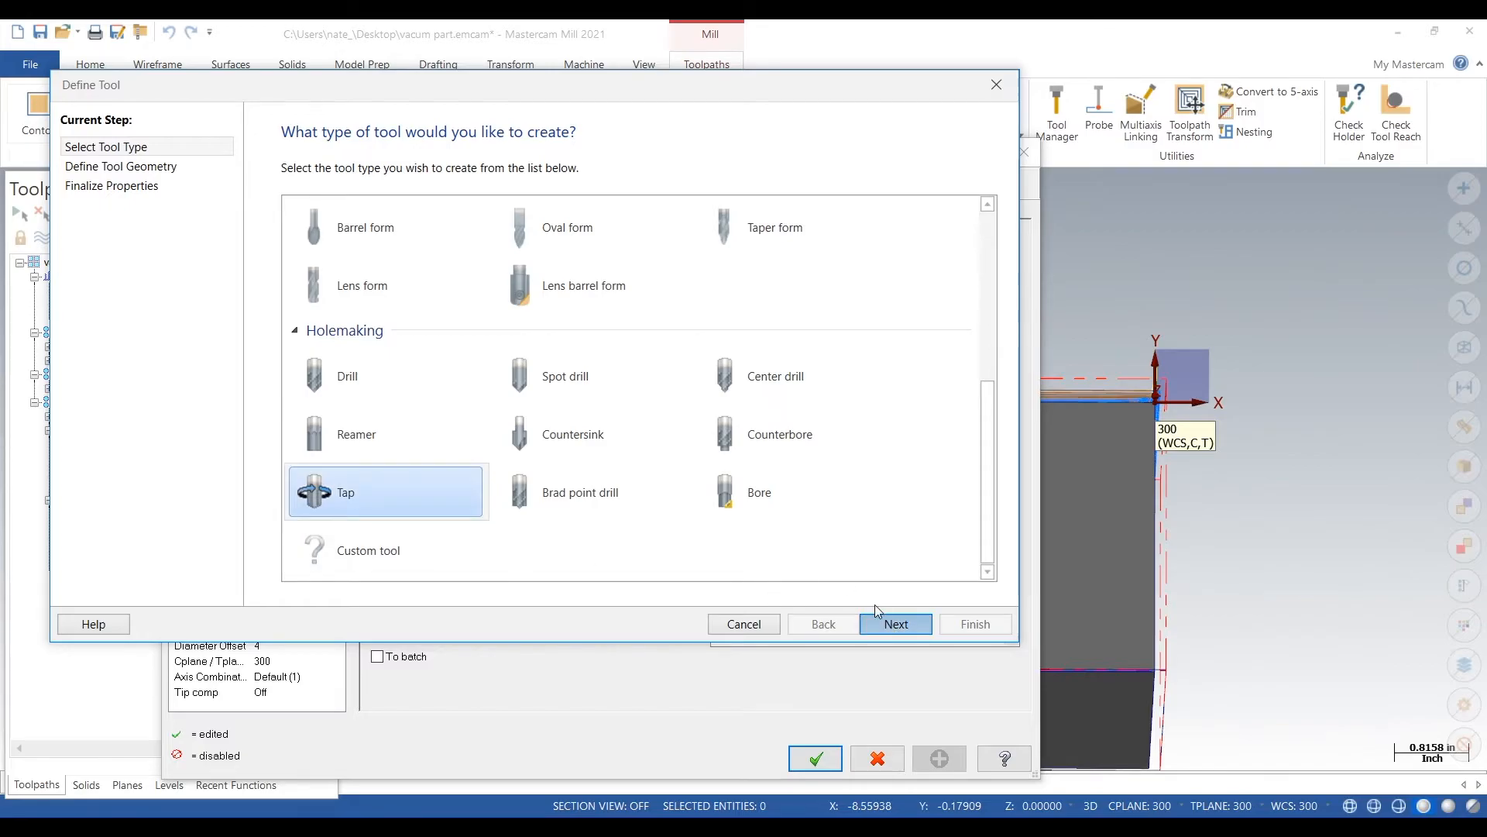
pyautogui.press('Return')
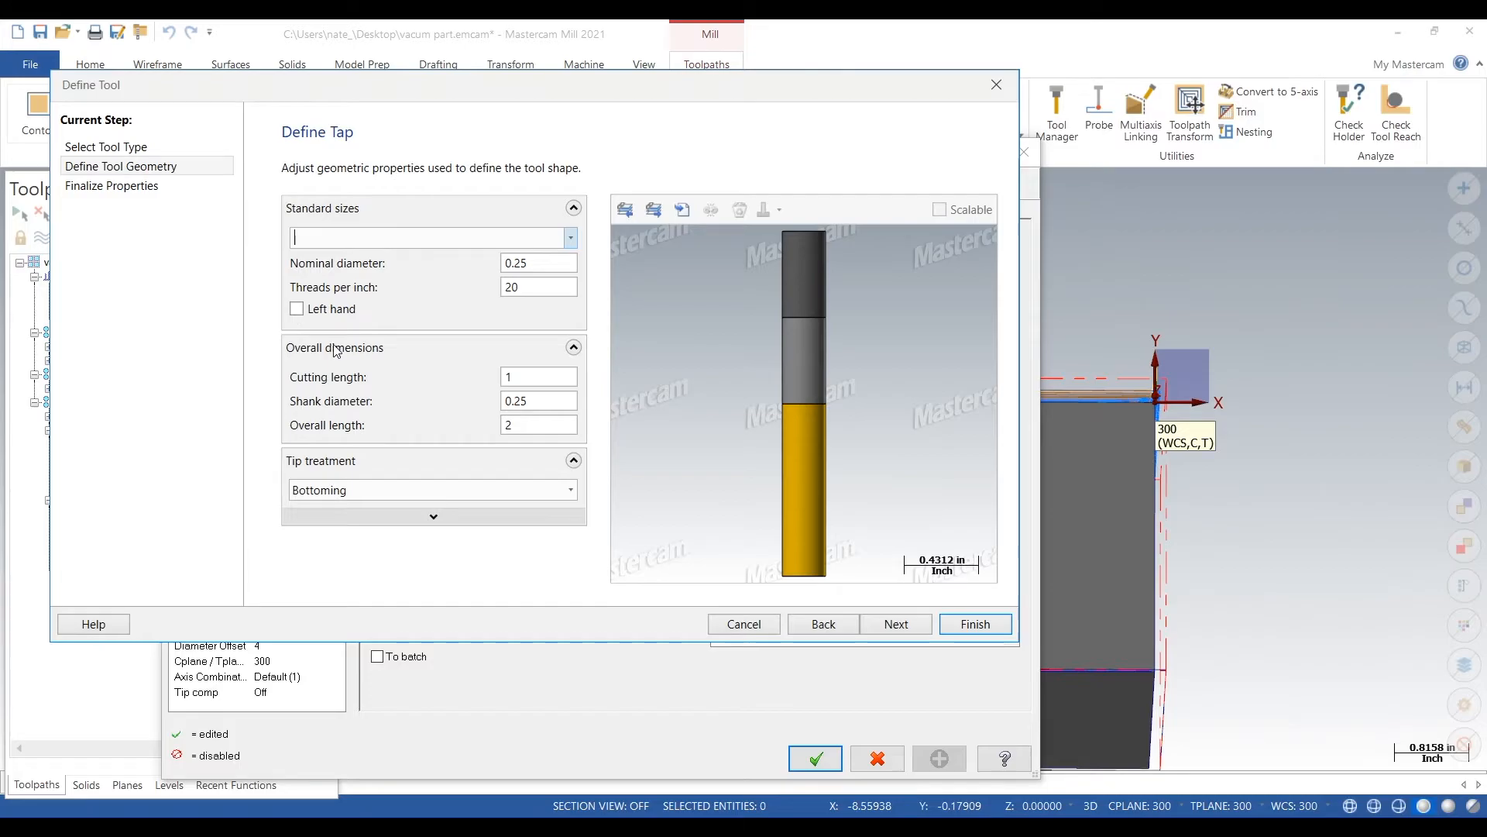
pyautogui.click(399, 493)
pyautogui.click(220, 475)
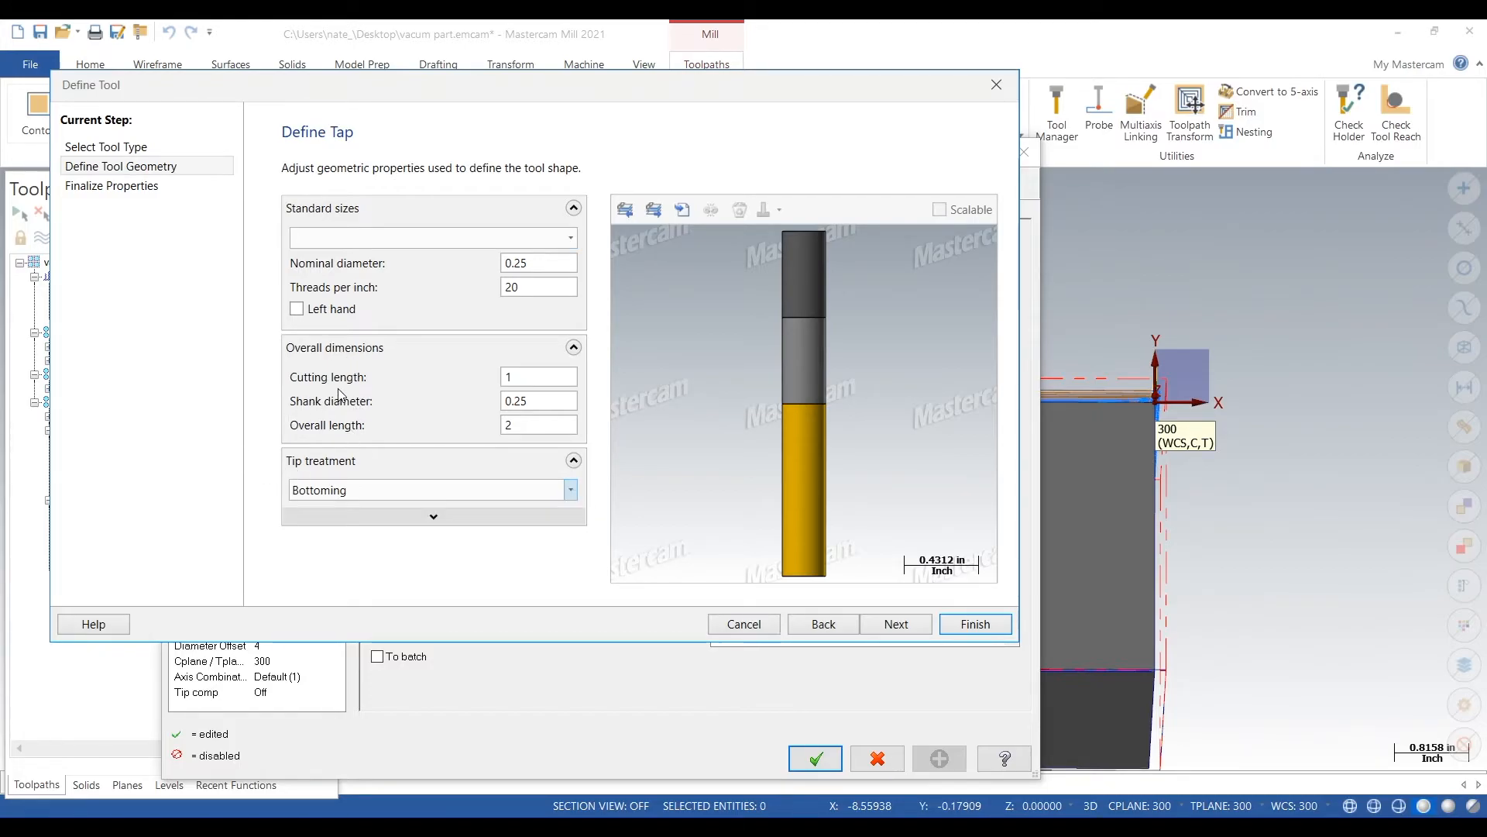
pyautogui.click(996, 84)
# Step: Close the parameters of the third drill toolpath and discard that operation
pyautogui.click(1023, 151)
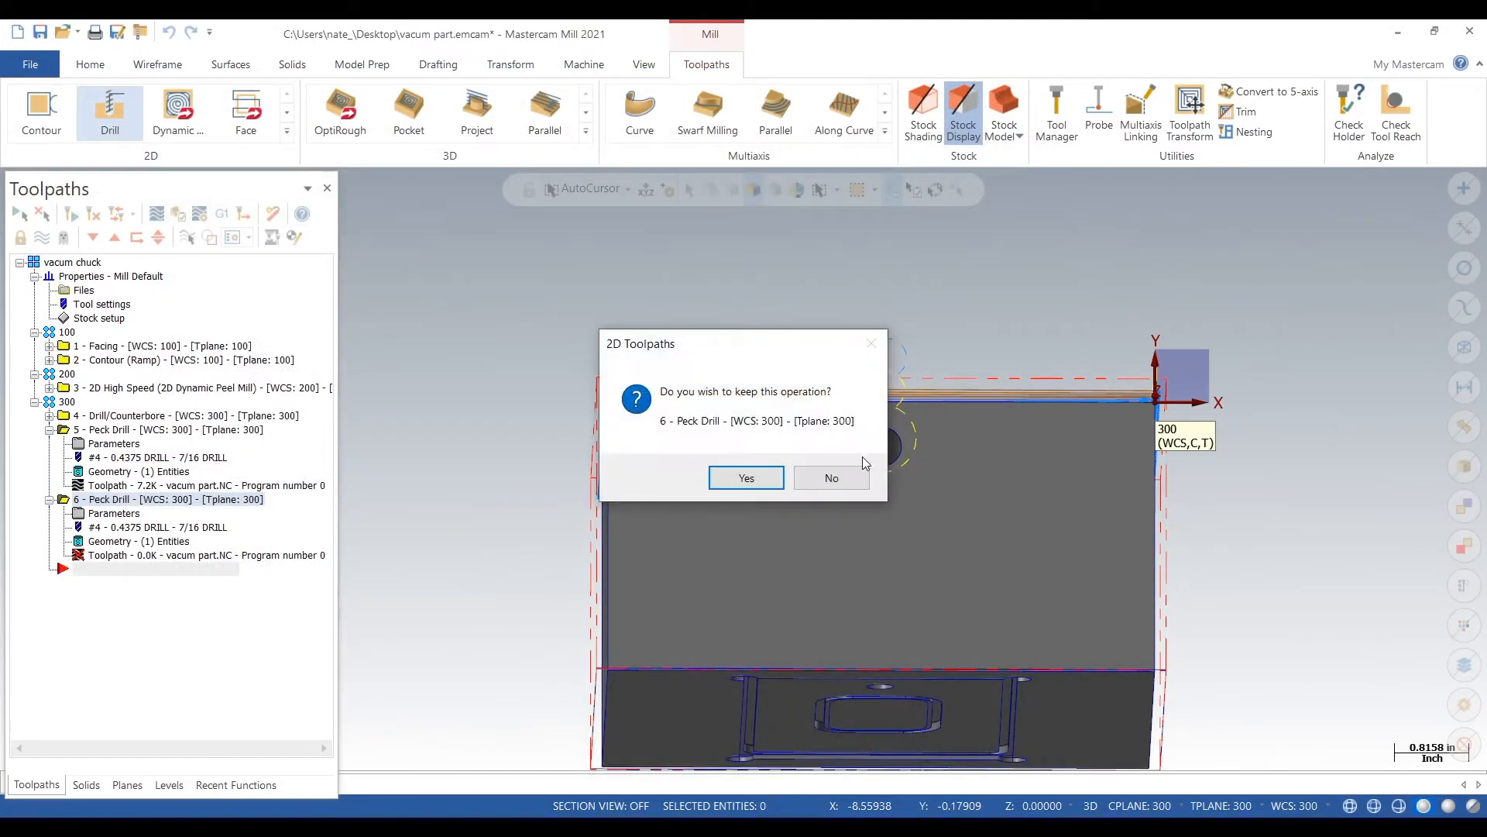
pyautogui.click(830, 476)
pyautogui.scroll(-1, 503, 353)
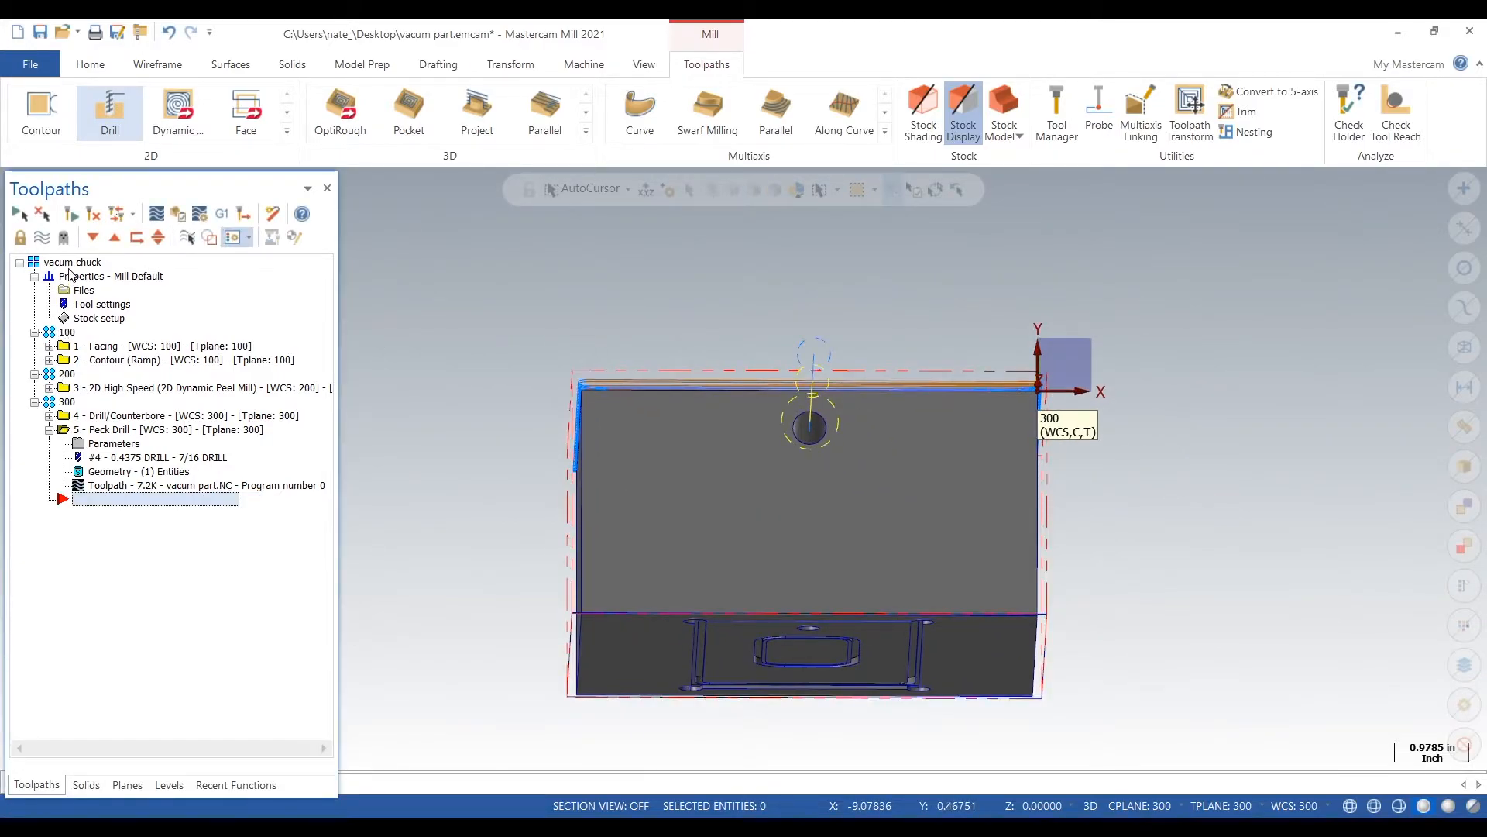
# Step: Select all operations of the vacuum chuck group, play the Verify simulation, inspect the drilled side hole and close the simulator
pyautogui.click(83, 264)
pyautogui.click(177, 215)
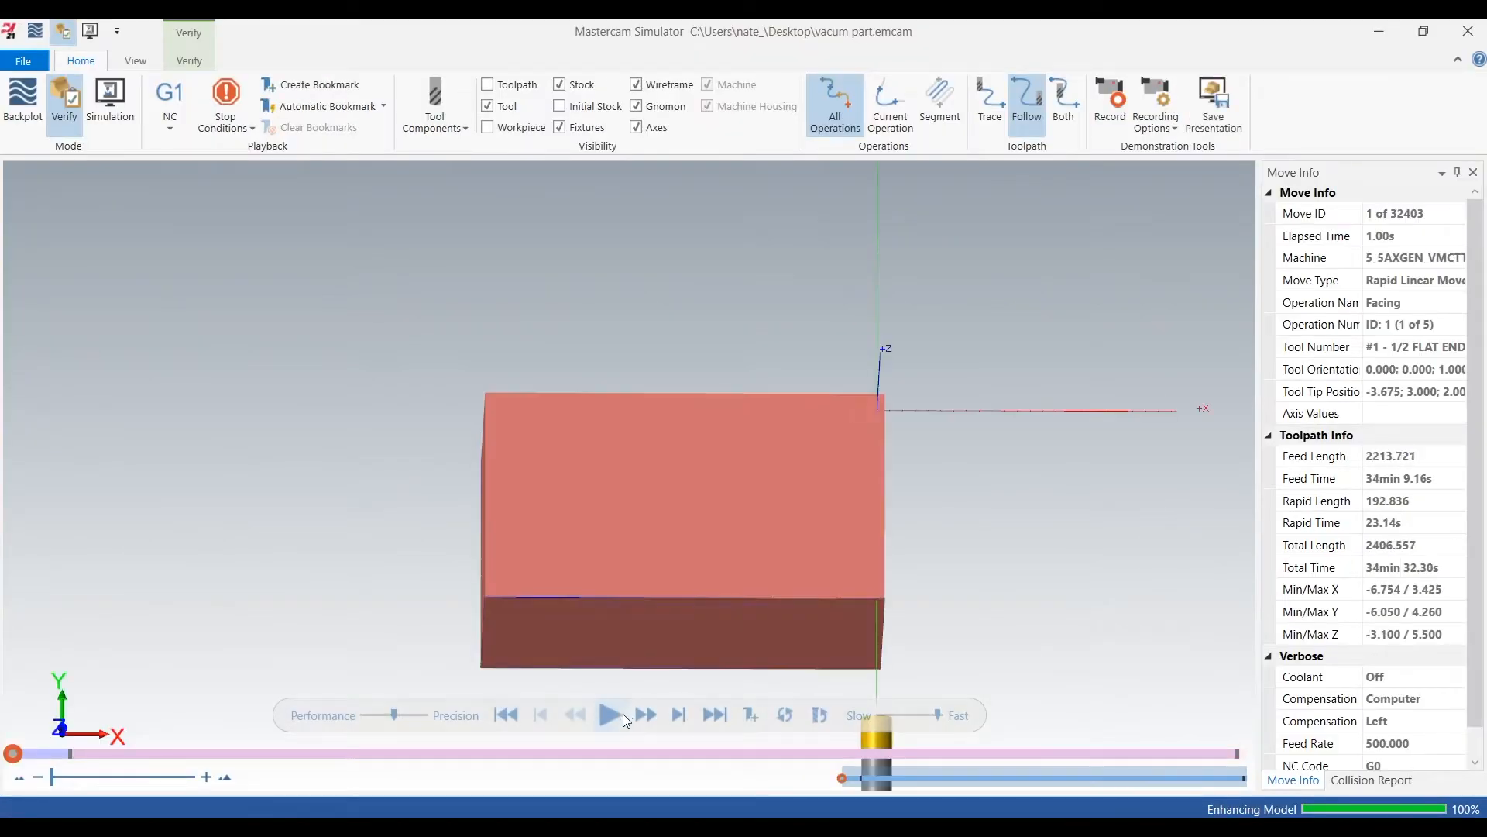
pyautogui.click(615, 717)
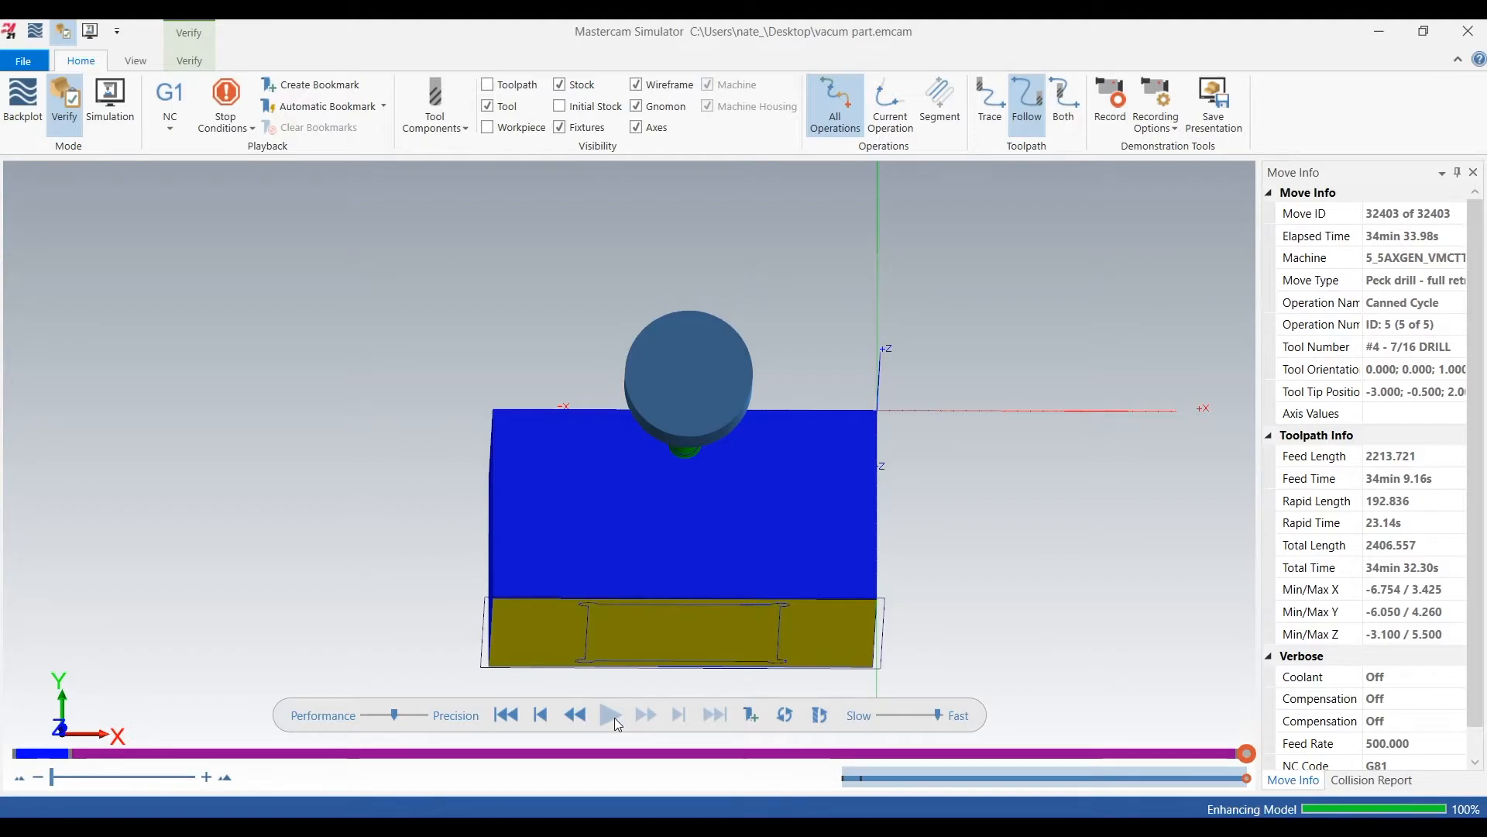
pyautogui.moveTo(796, 365); pyautogui.dragTo(770, 305, button='middle')
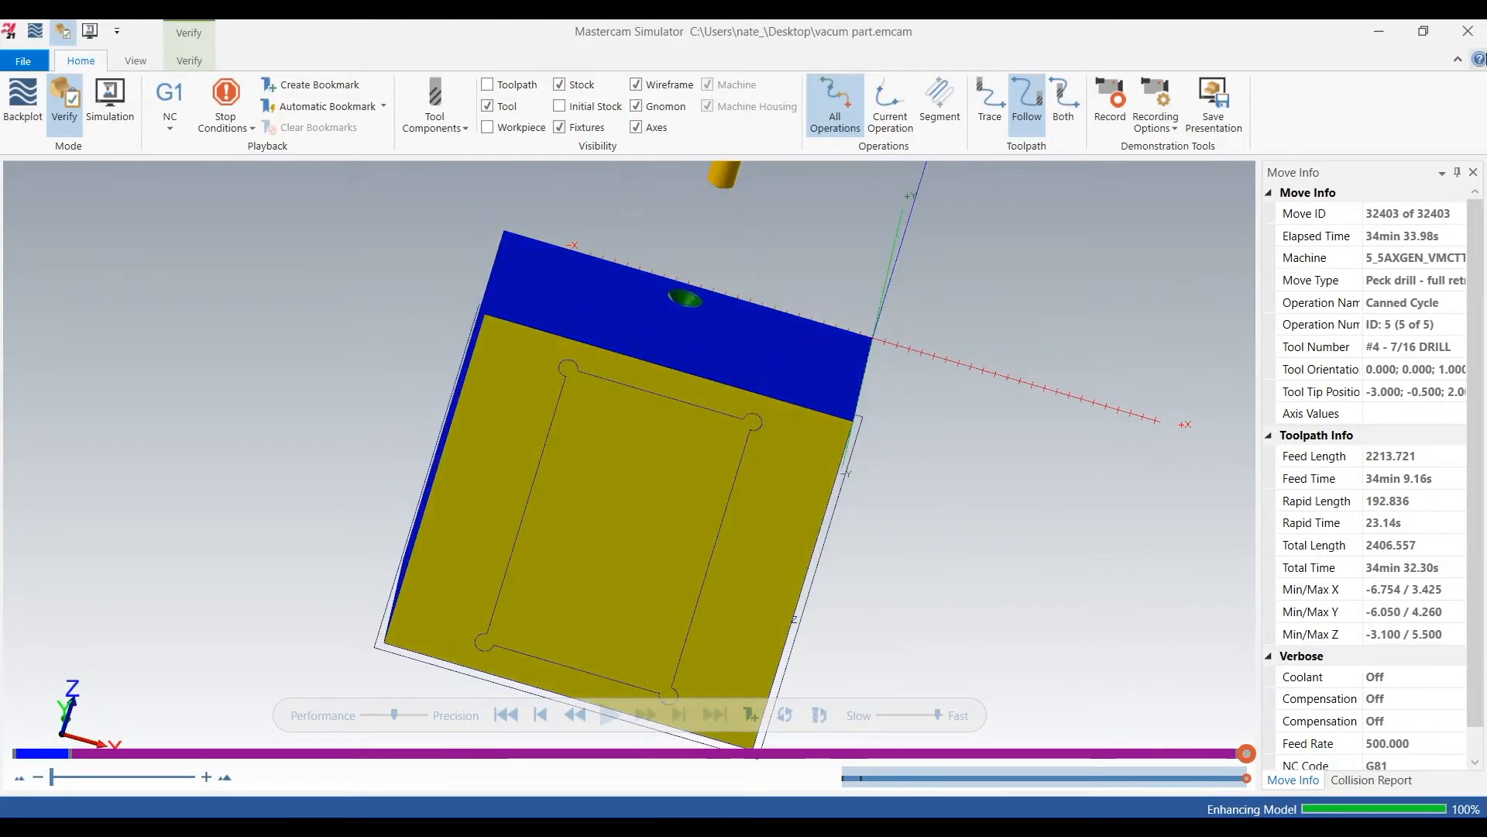
pyautogui.click(1467, 33)
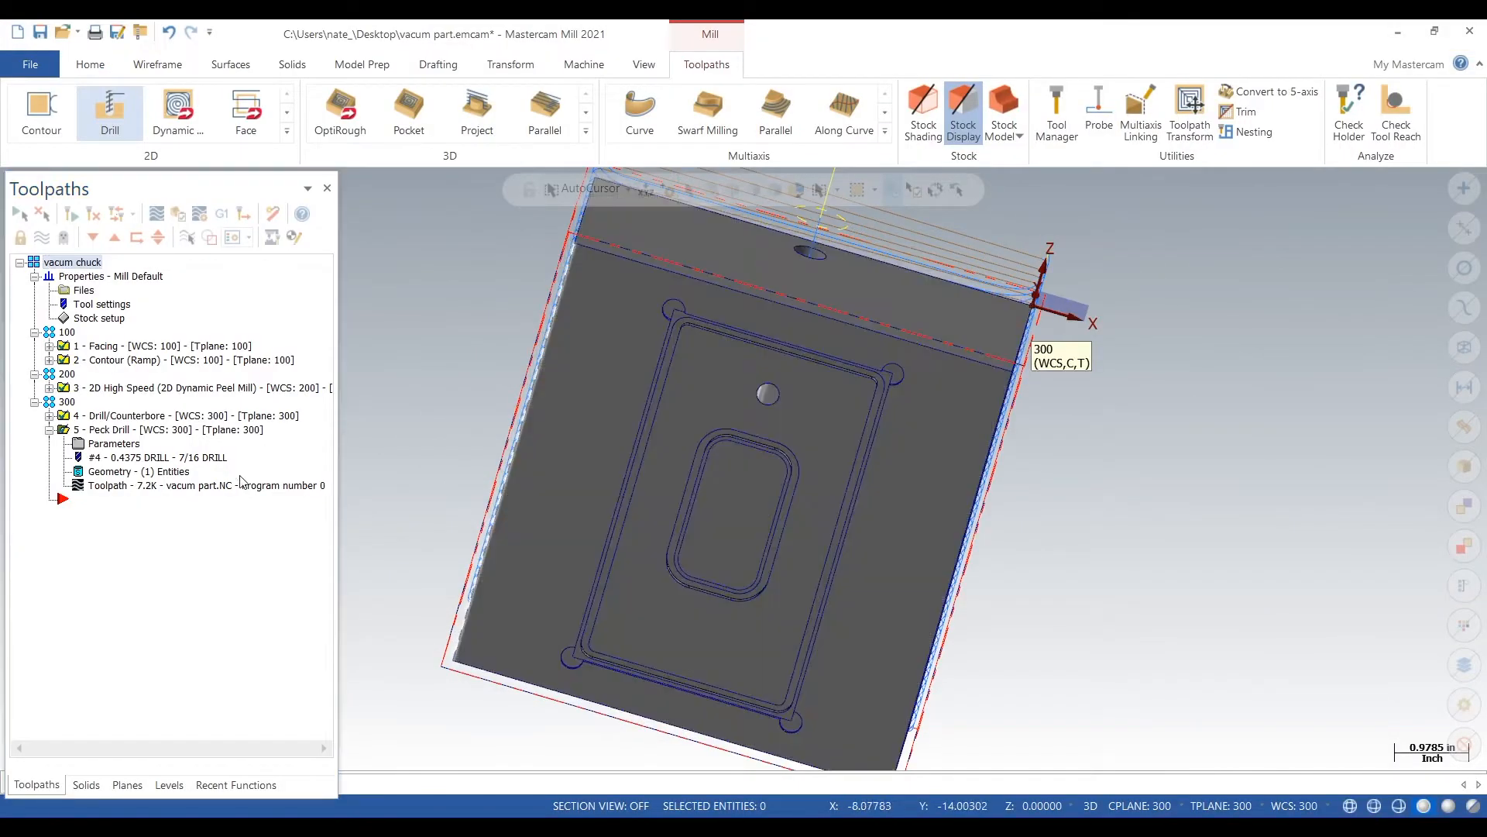
# Step: Collapse the peck drill operation, duplicate plane 300, name the copy 400 and set it as the WCS
pyautogui.click(49, 429)
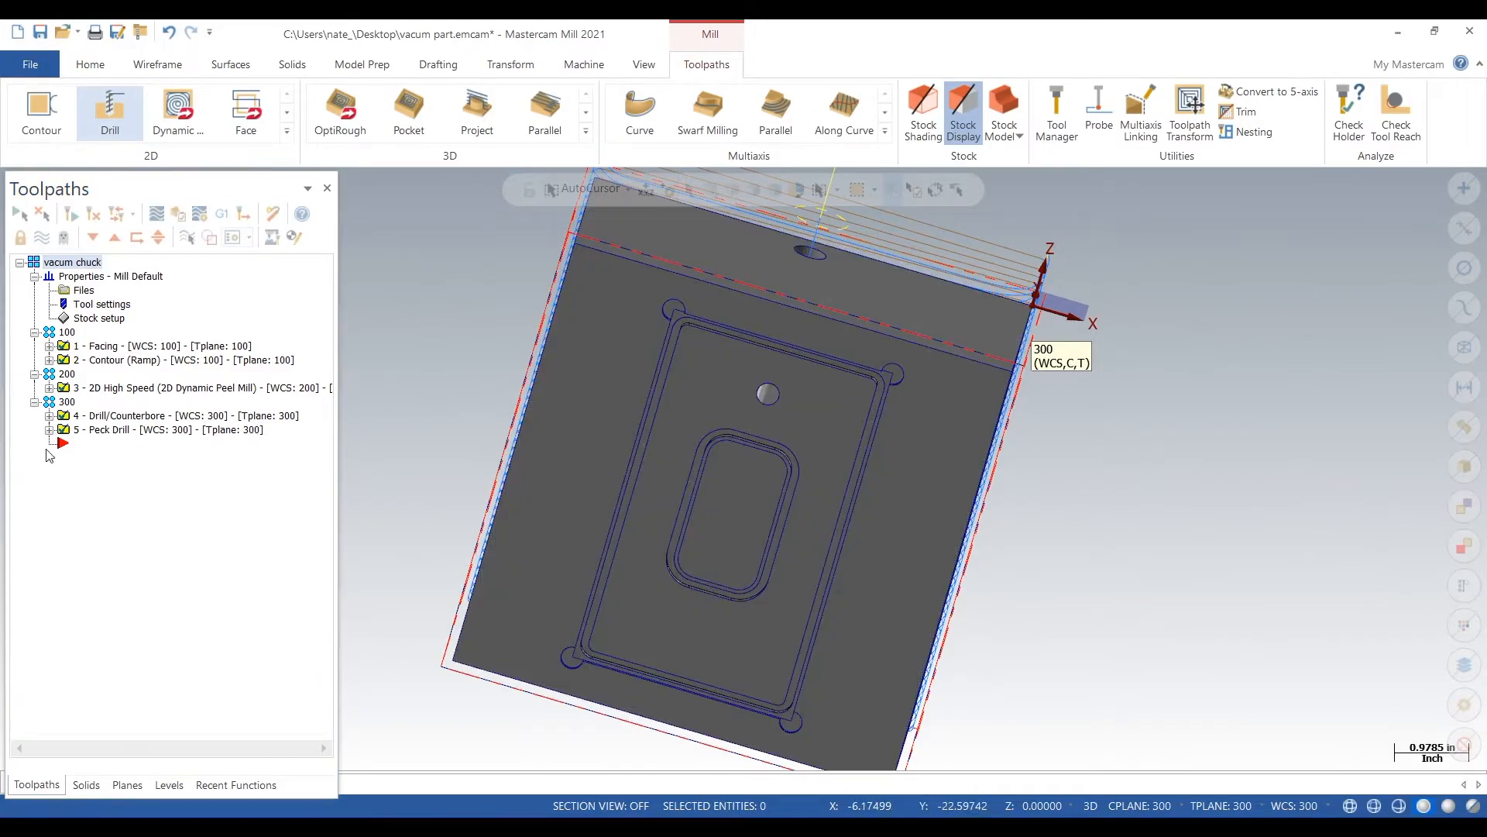
pyautogui.click(127, 785)
pyautogui.click(78, 447)
pyautogui.rightClick(78, 446)
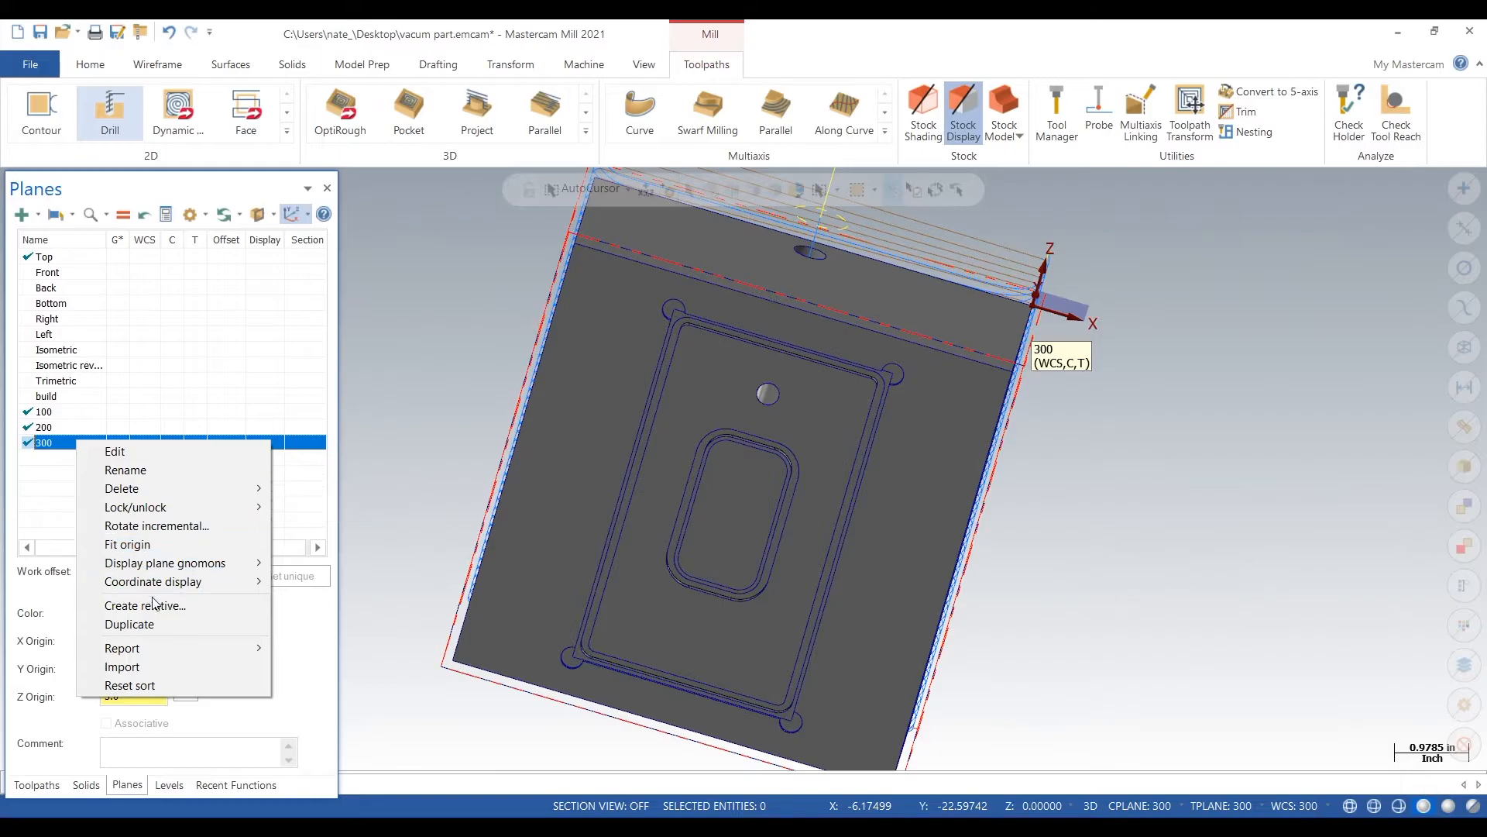
pyautogui.click(130, 624)
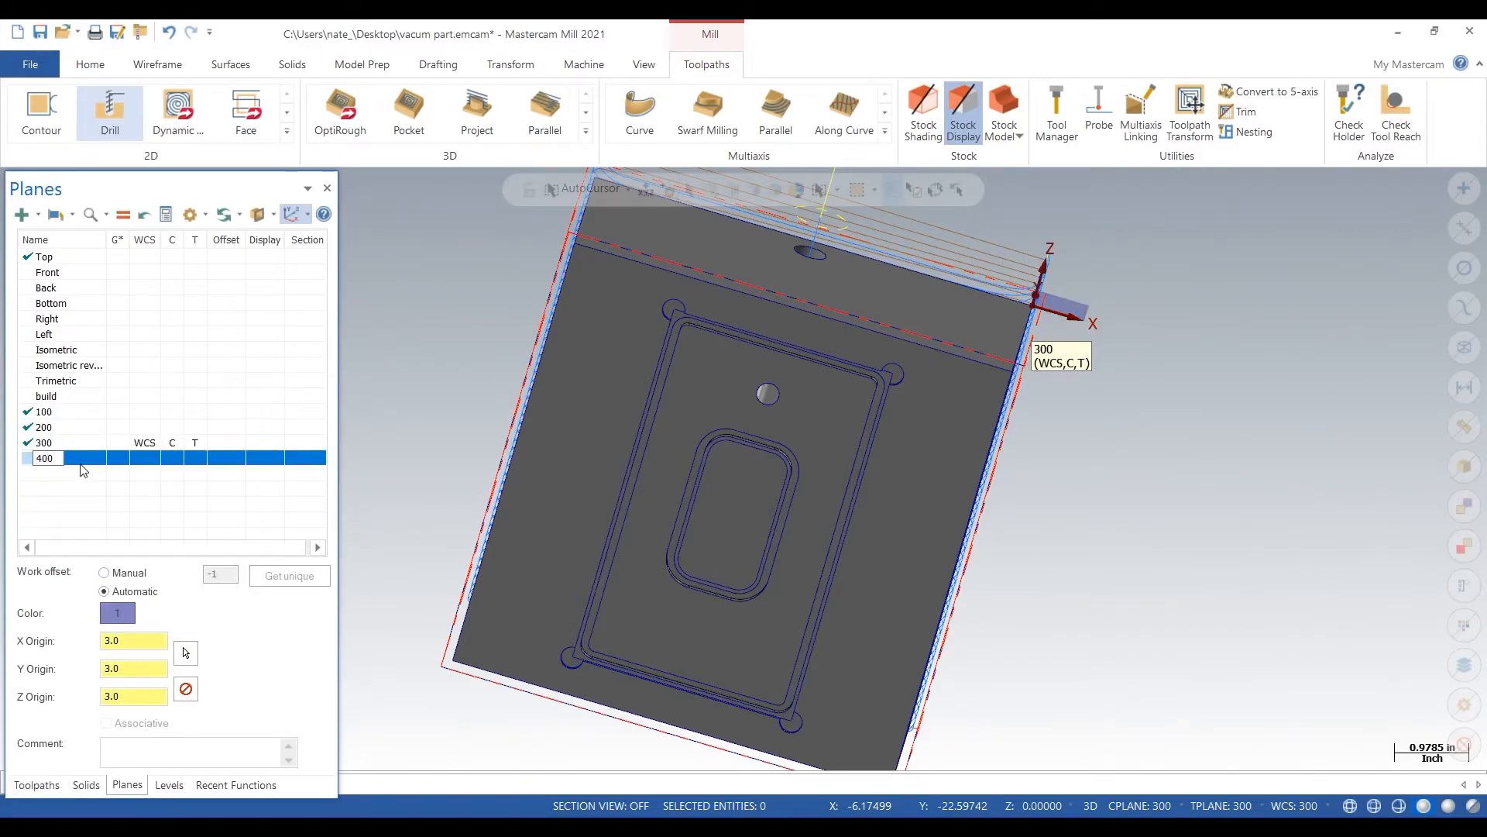
pyautogui.click(137, 460)
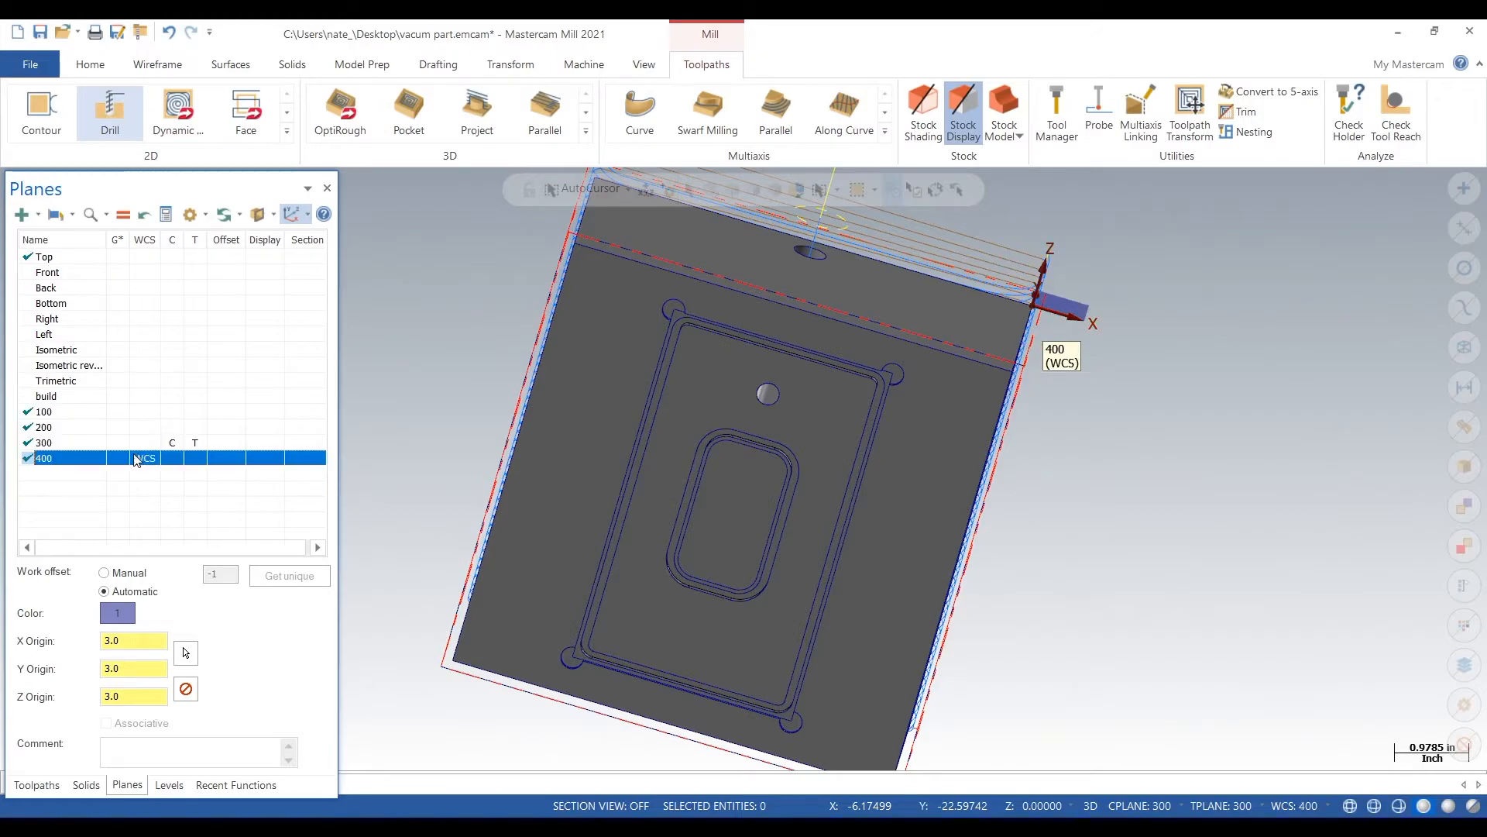
# Step: Edit plane 400 and move its origin to the corner of the pocketed face at X 3.0, Y 3.0, Z 0.0
pyautogui.click(116, 458)
pyautogui.rightClick(99, 458)
pyautogui.click(410, 459)
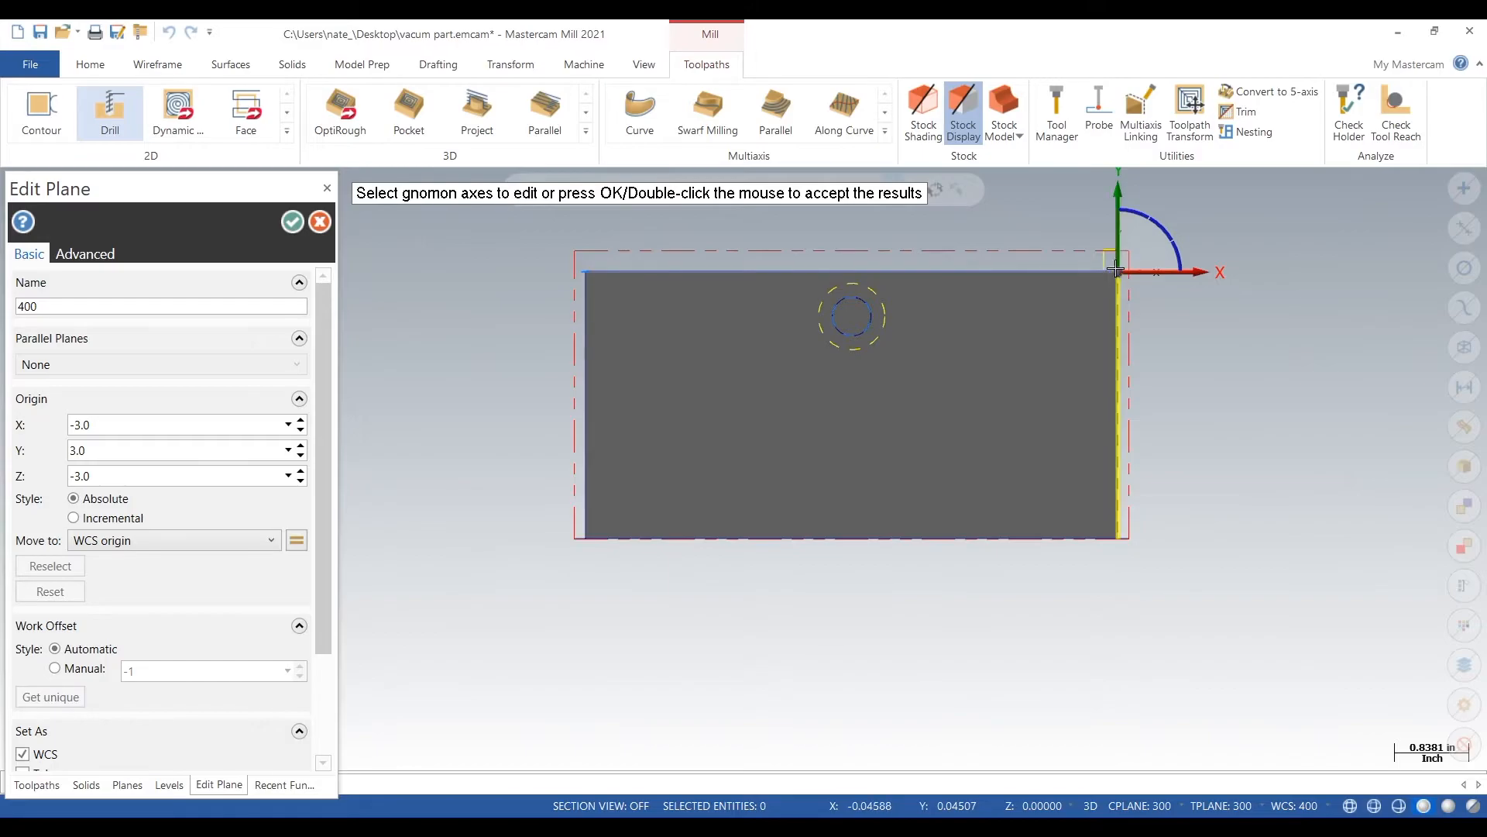
pyautogui.click(1119, 270)
pyautogui.moveTo(1200, 570); pyautogui.dragTo(1302, 325, button='middle')
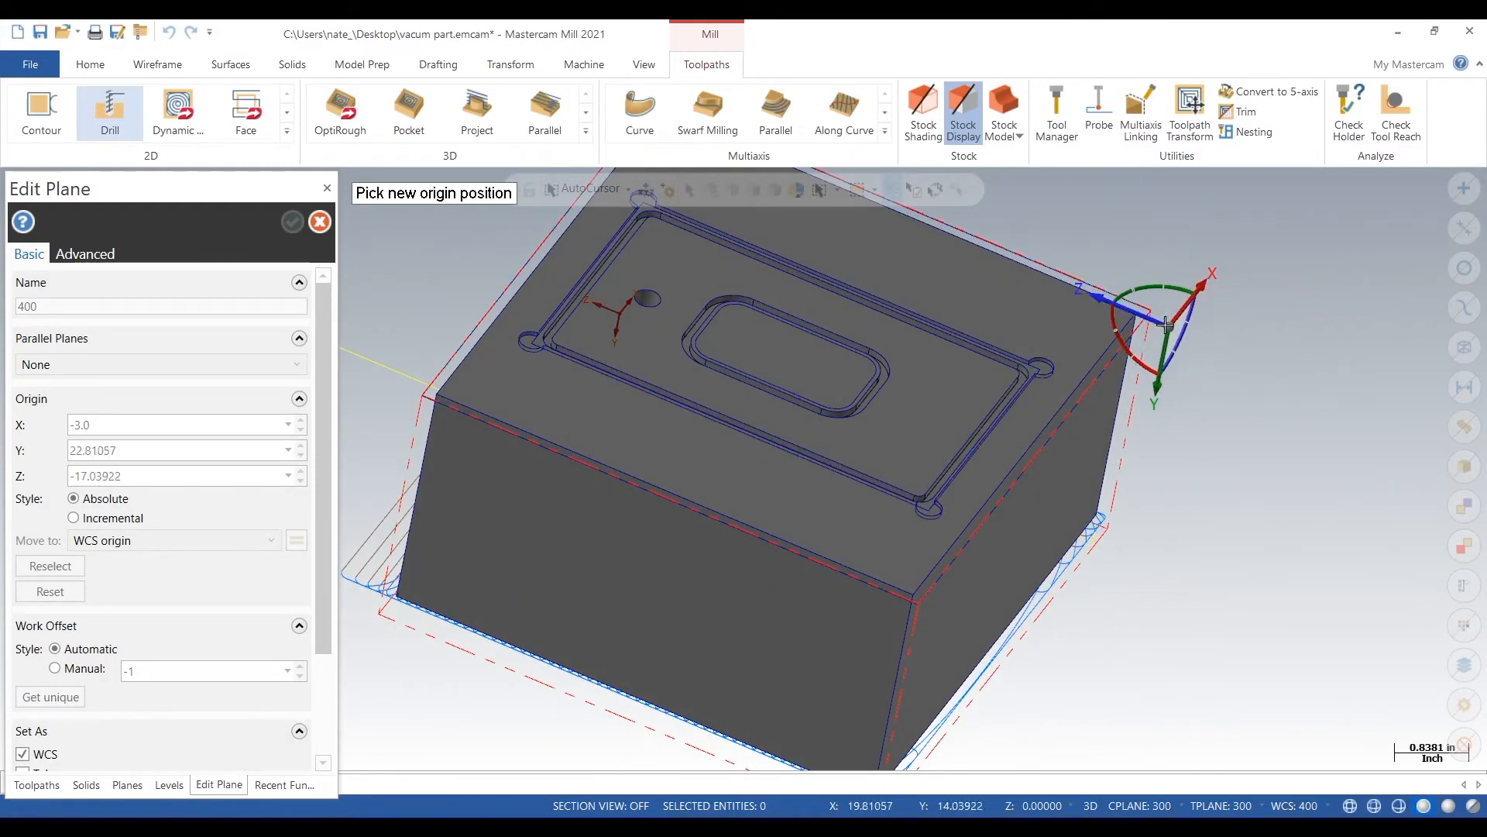
pyautogui.click(1138, 312)
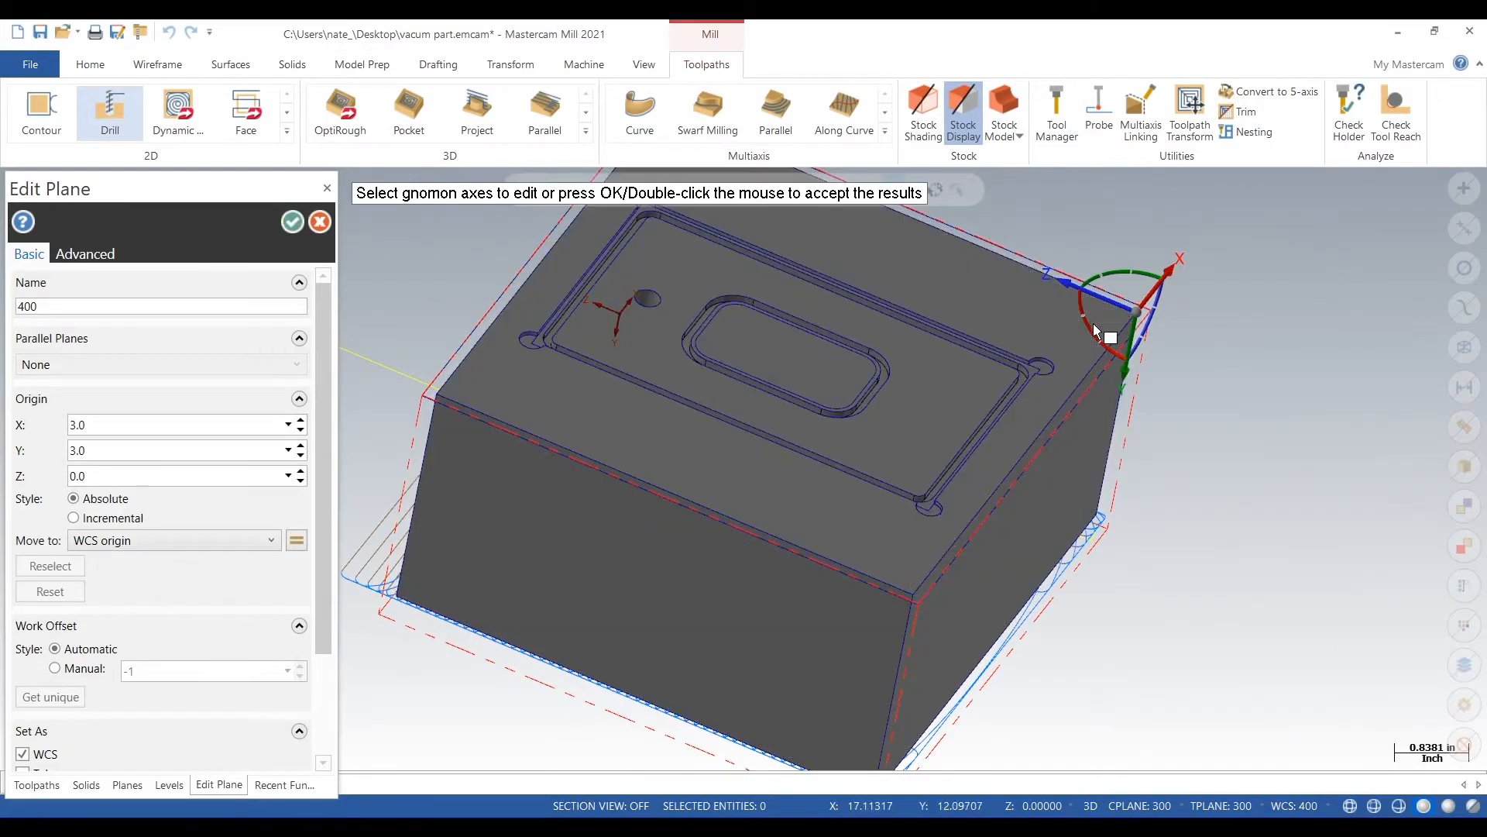
# Step: Rotate plane 400 by 90° about its X axis so Z points out of the pocketed face, and accept it
pyautogui.click(1121, 350)
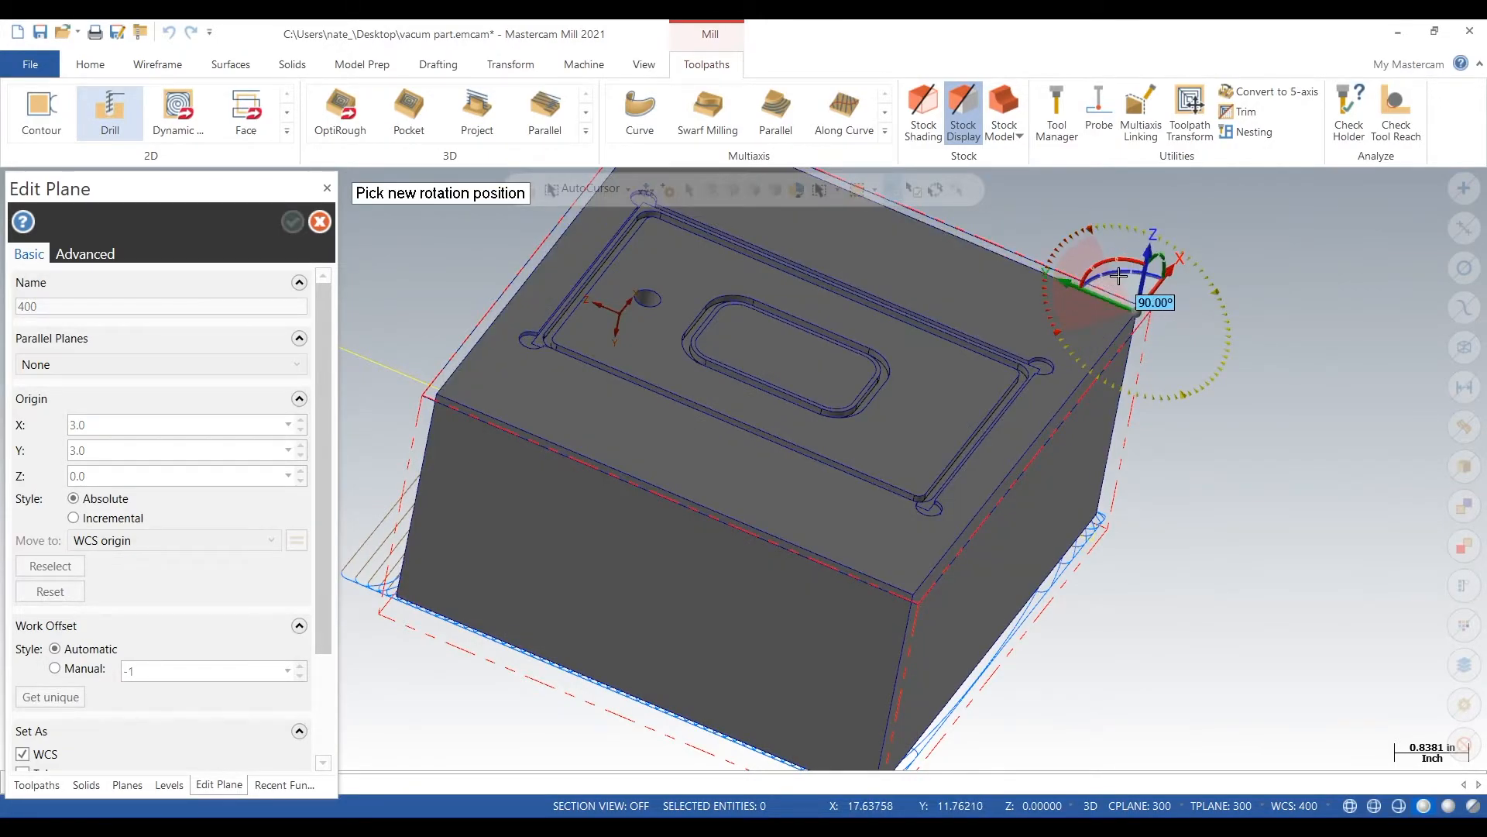
pyautogui.click(1106, 276)
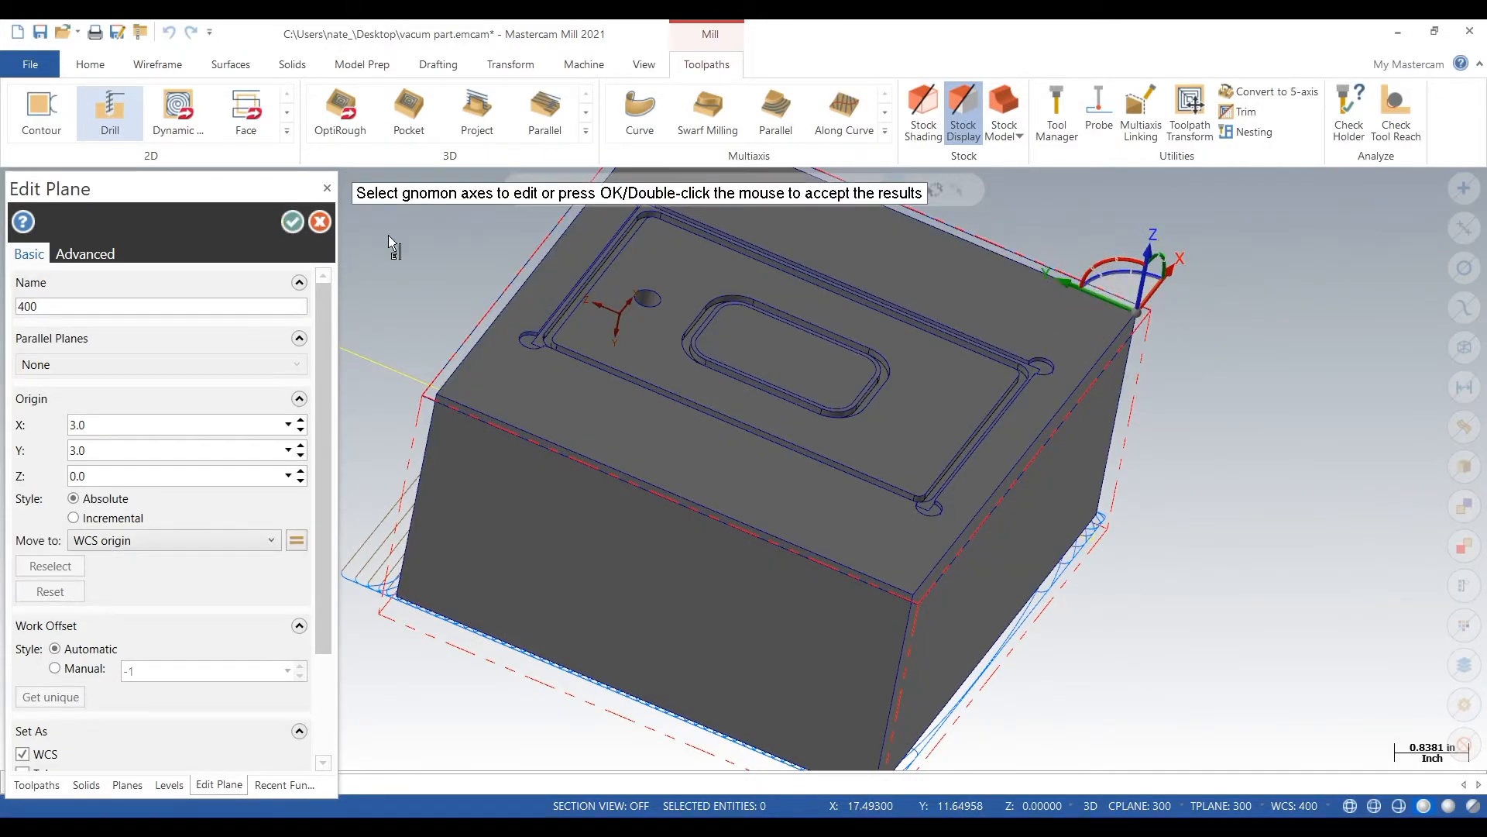
pyautogui.click(291, 224)
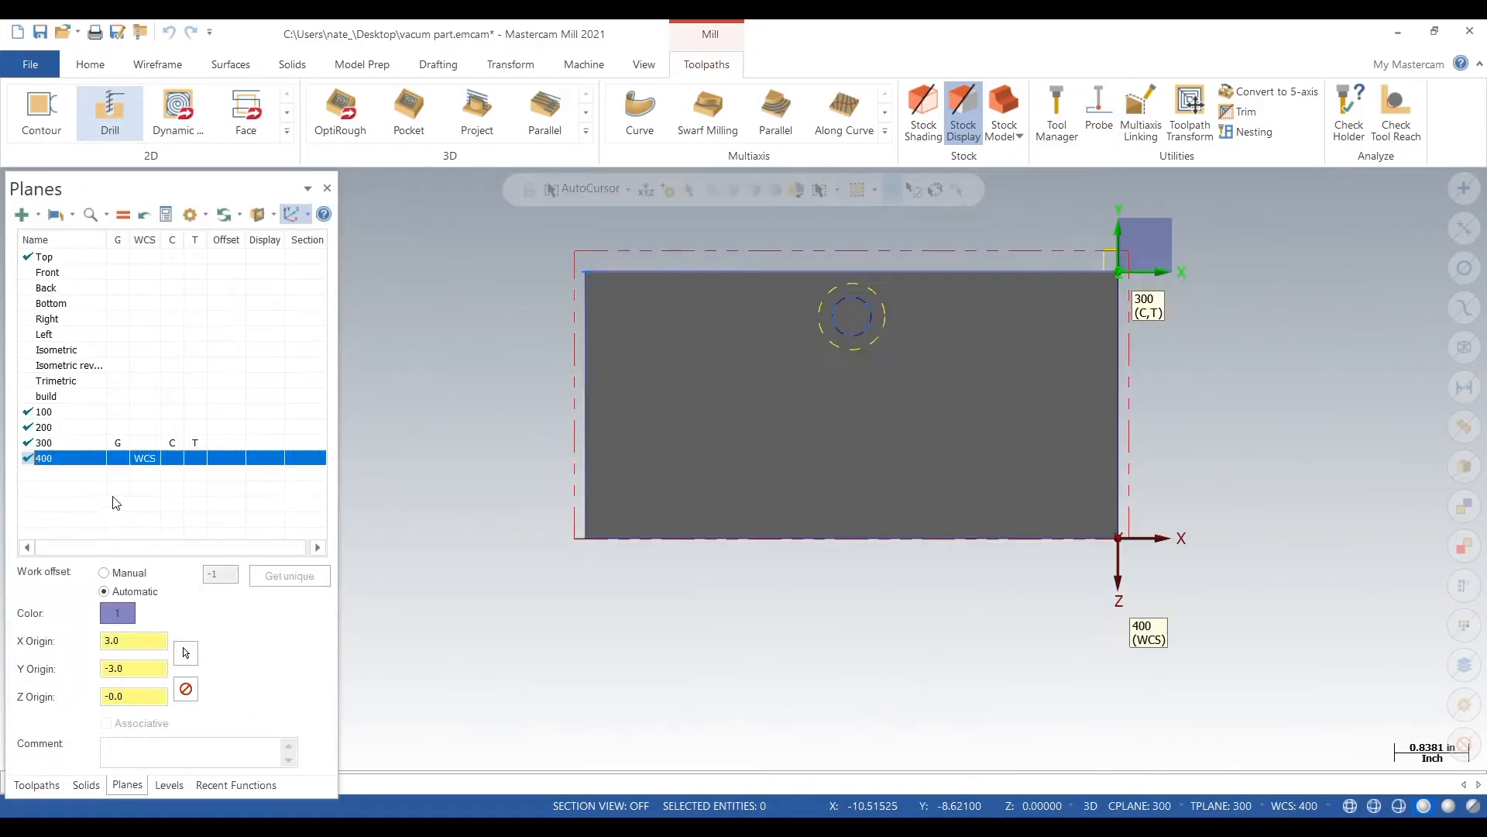
# Step: Align the view to plane 400 and set it as the construction plane and tool plane
pyautogui.click(118, 457)
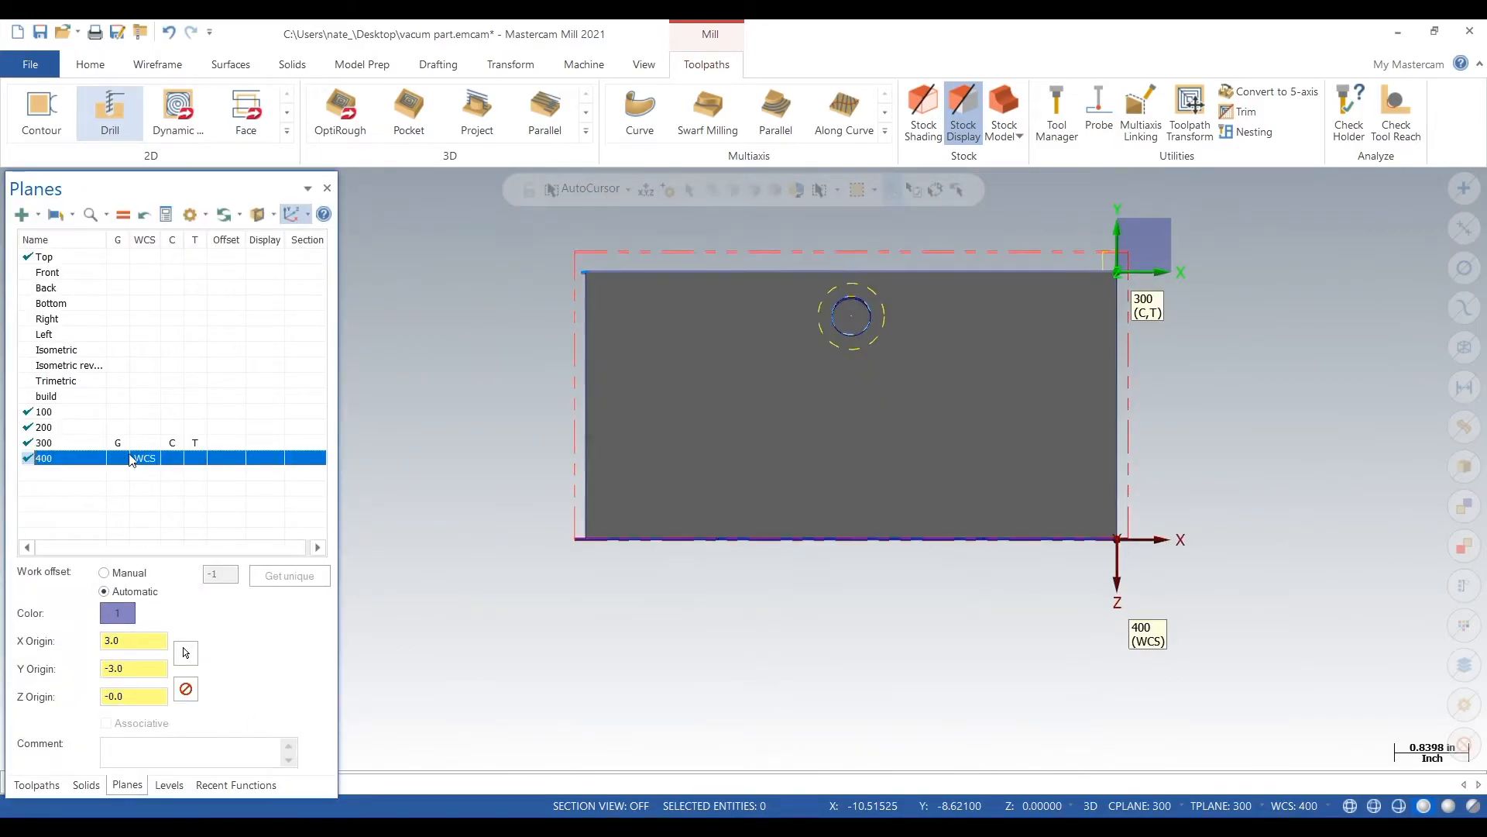
pyautogui.click(172, 458)
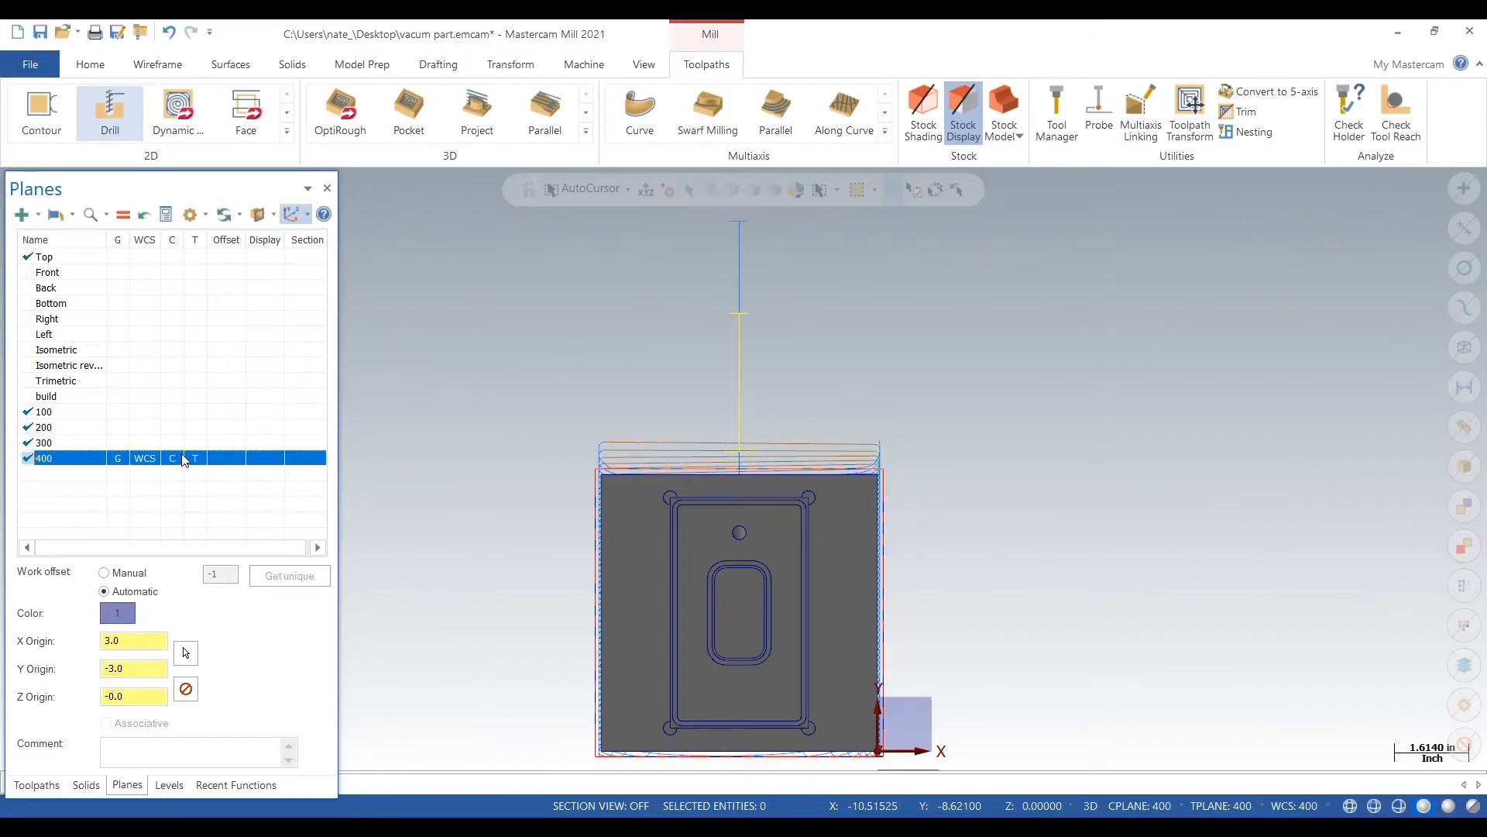
pyautogui.scroll(-1, 767, 285)
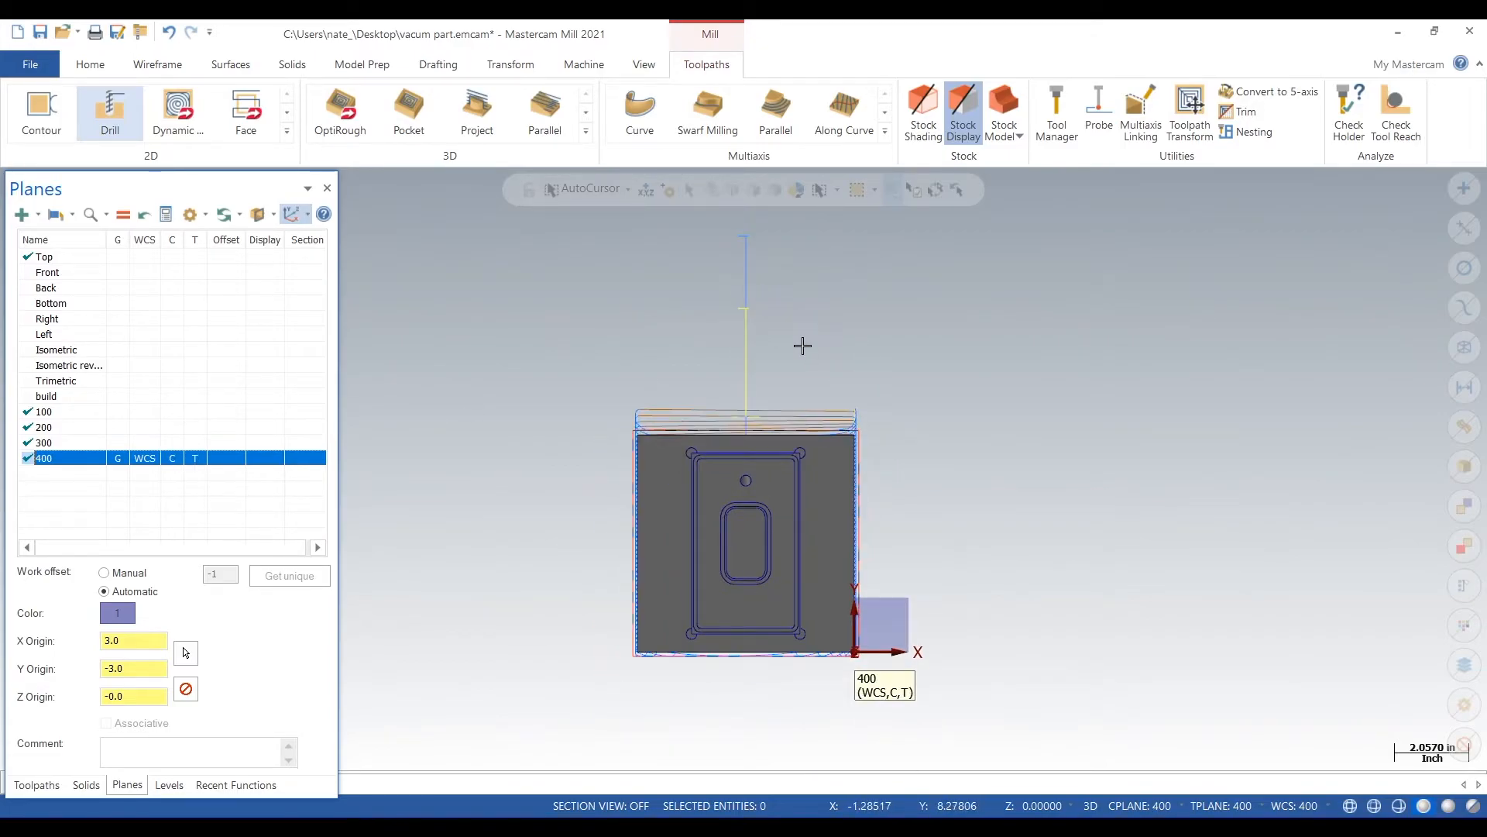
# Step: Edit plane 400 and rotate it a quarter turn clockwise about Z, so Y takes the former X direction, and accept it
pyautogui.moveTo(790, 389); pyautogui.dragTo(780, 308, button='middle')
pyautogui.rightClick(93, 463)
pyautogui.click(139, 467)
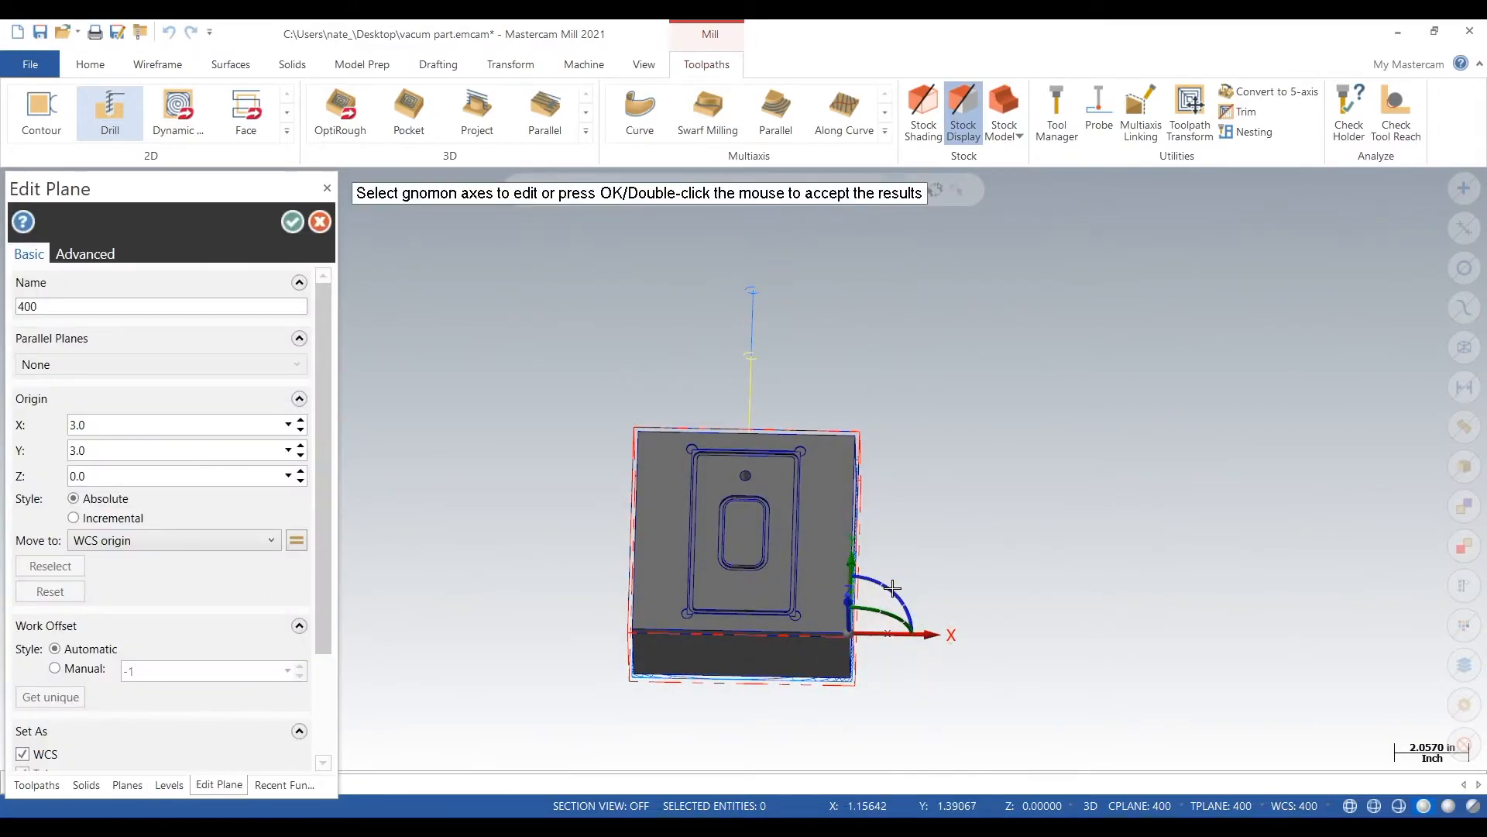
pyautogui.click(893, 592)
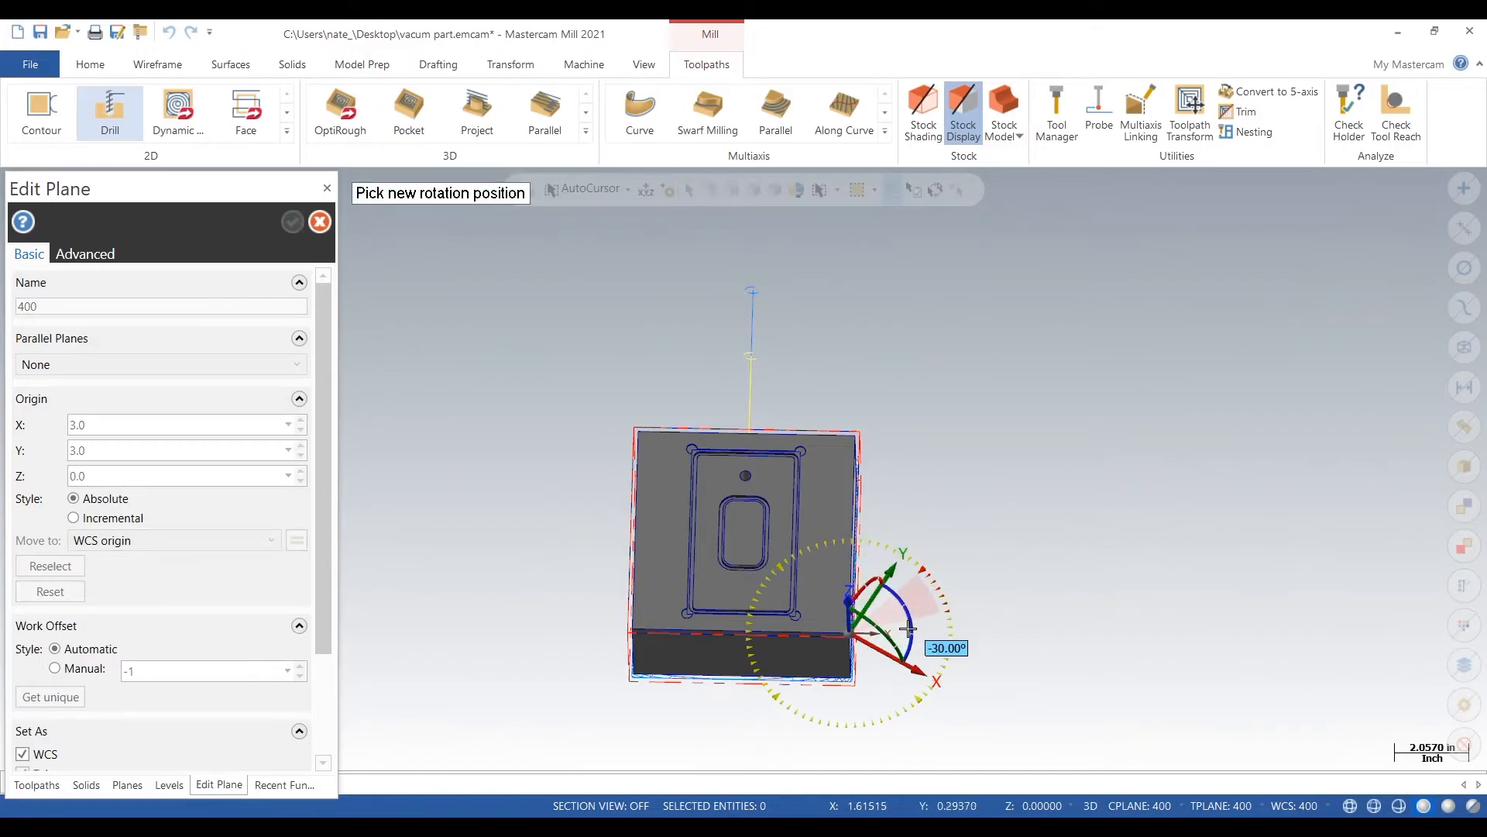
pyautogui.click(891, 678)
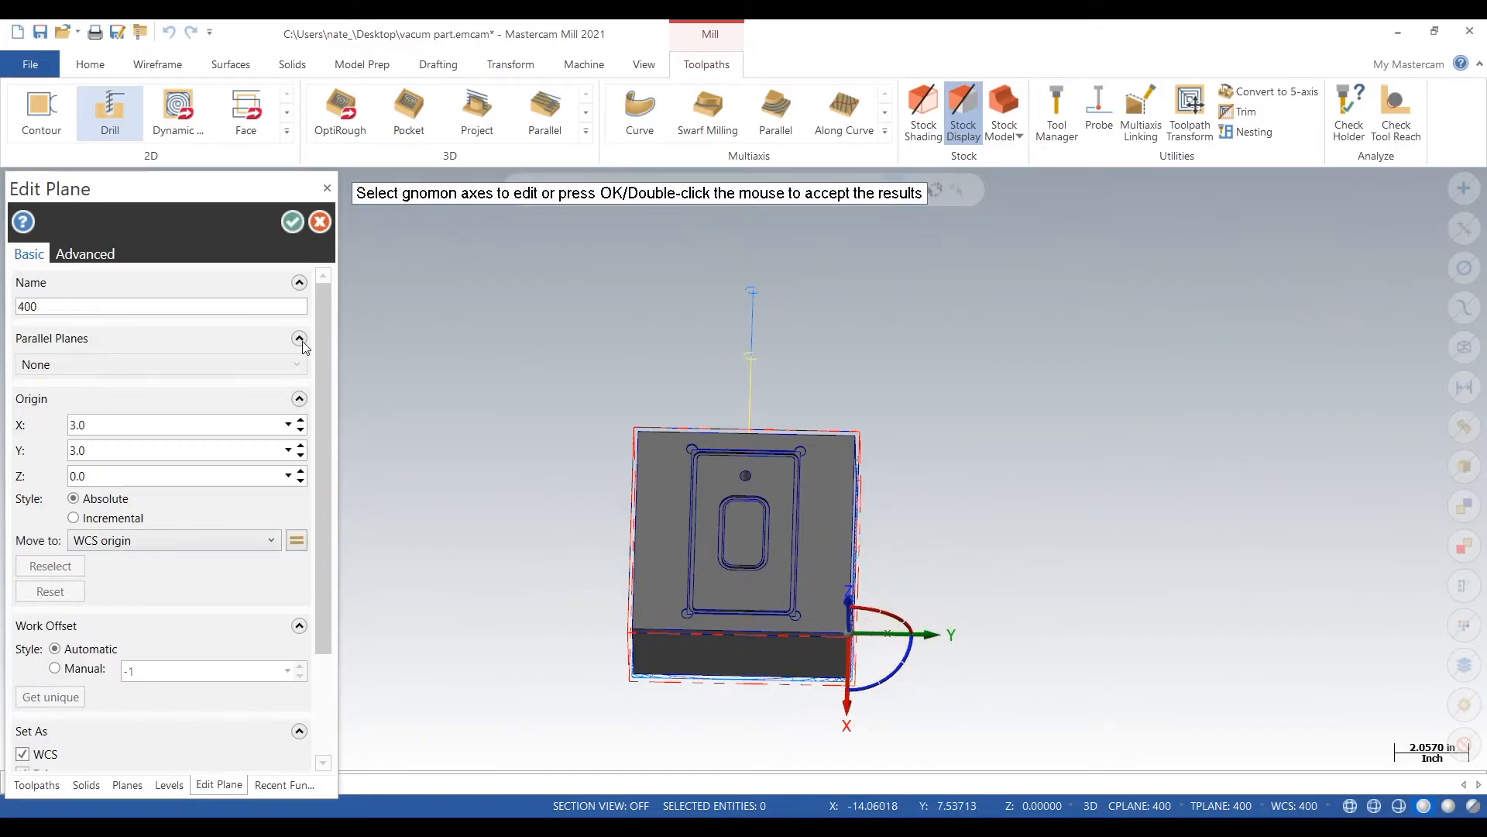
pyautogui.click(291, 224)
# Step: Align the view to plane 400 and examine the orientation of the pocketed face, its corner reliefs and hole
pyautogui.click(118, 459)
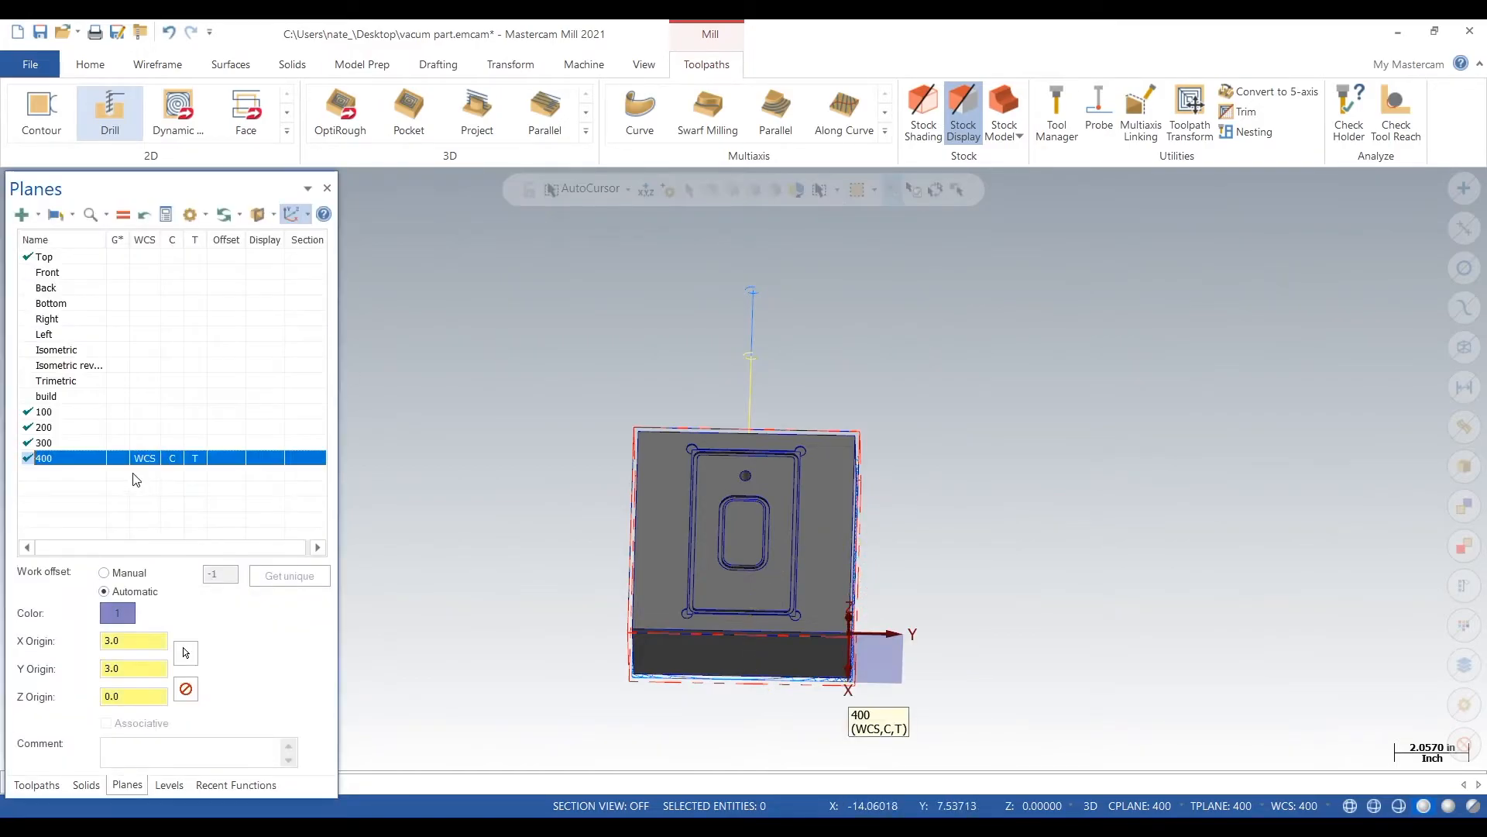
pyautogui.click(118, 458)
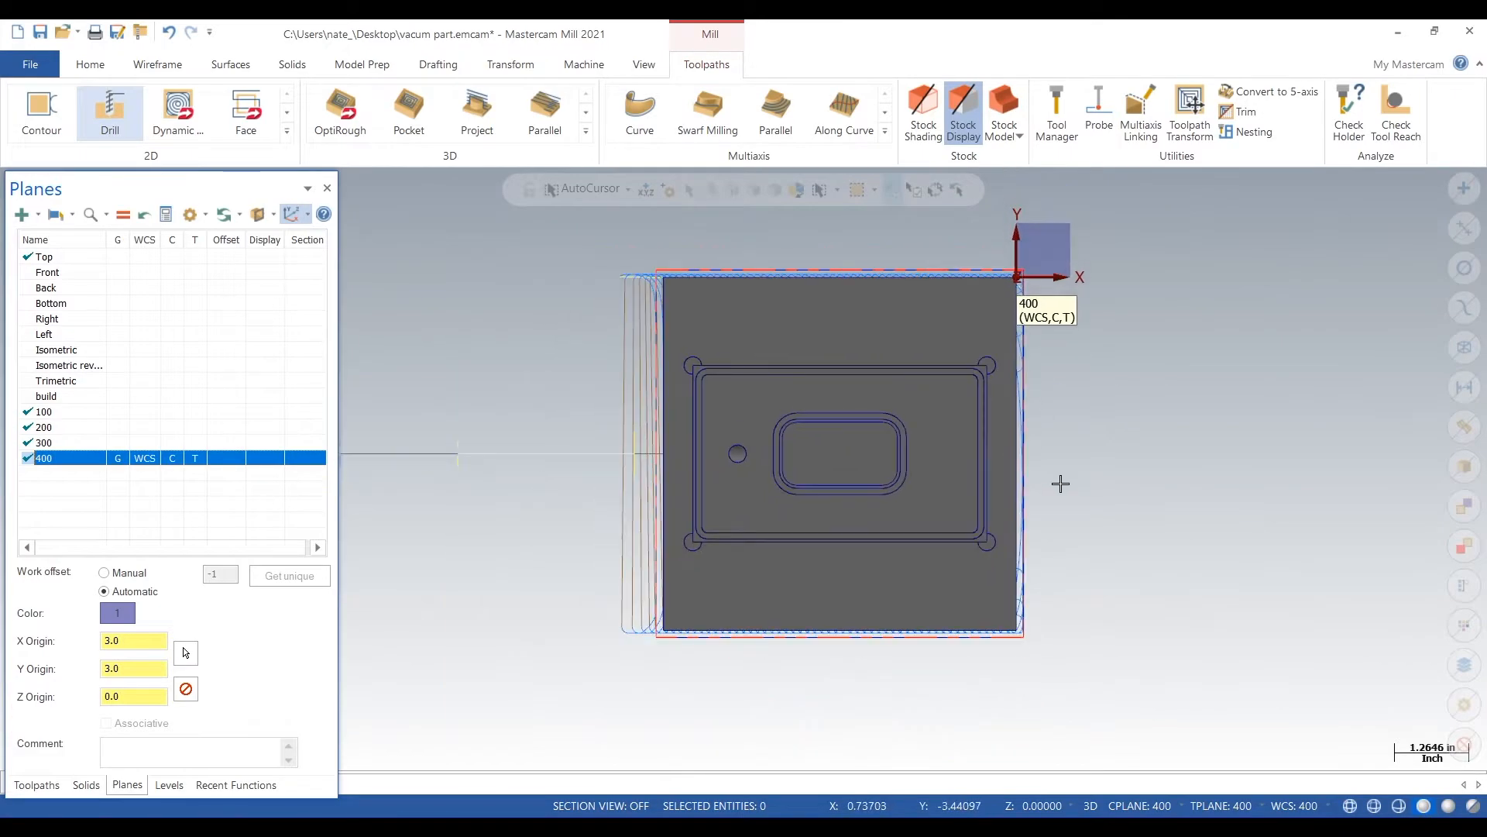
pyautogui.moveTo(1092, 509); pyautogui.dragTo(967, 419, button='middle')
pyautogui.scroll(2, 955, 401)
pyautogui.scroll(-2, 1076, 392)
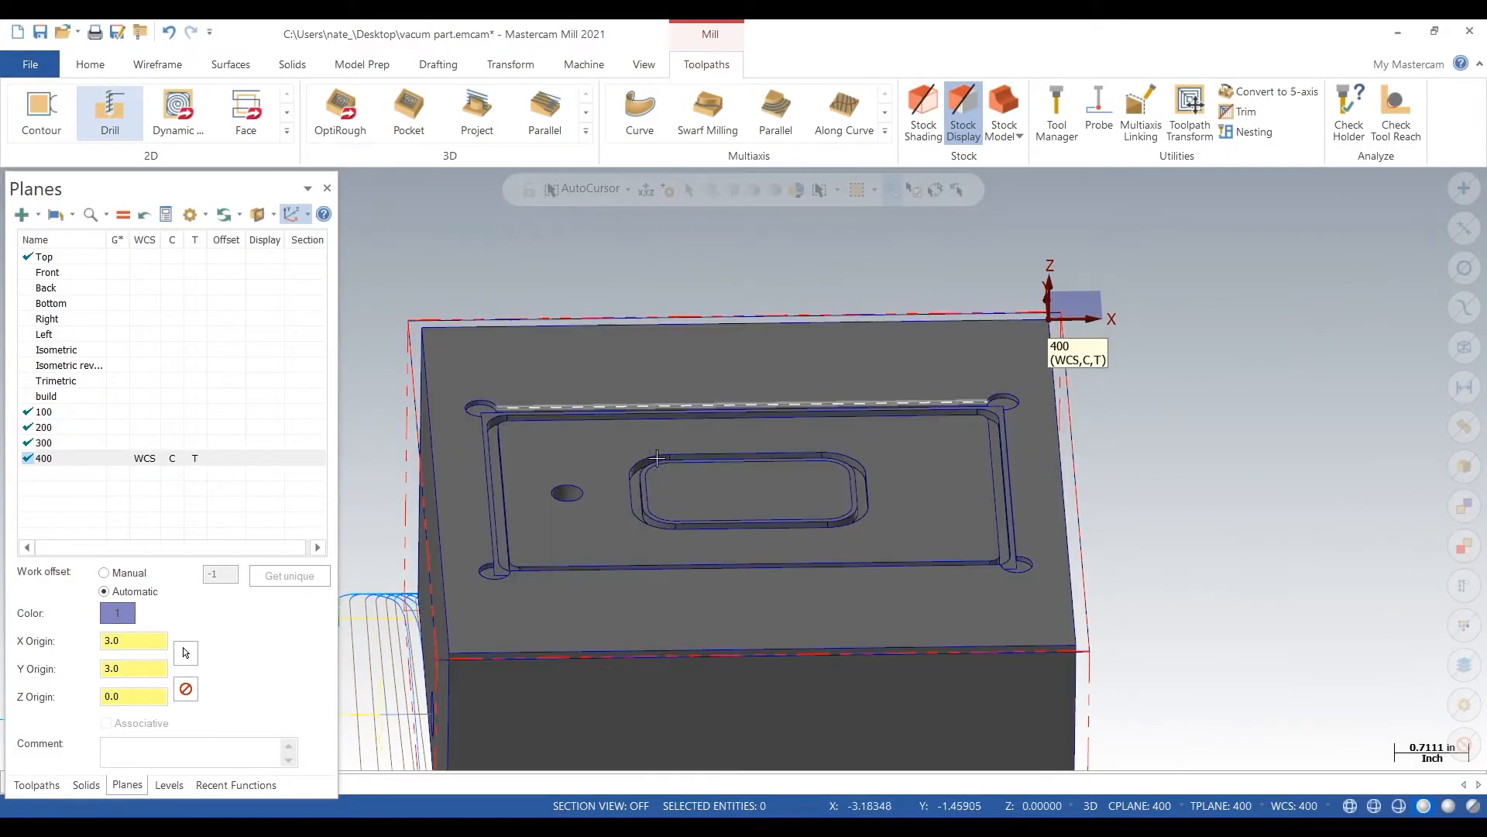
pyautogui.click(117, 459)
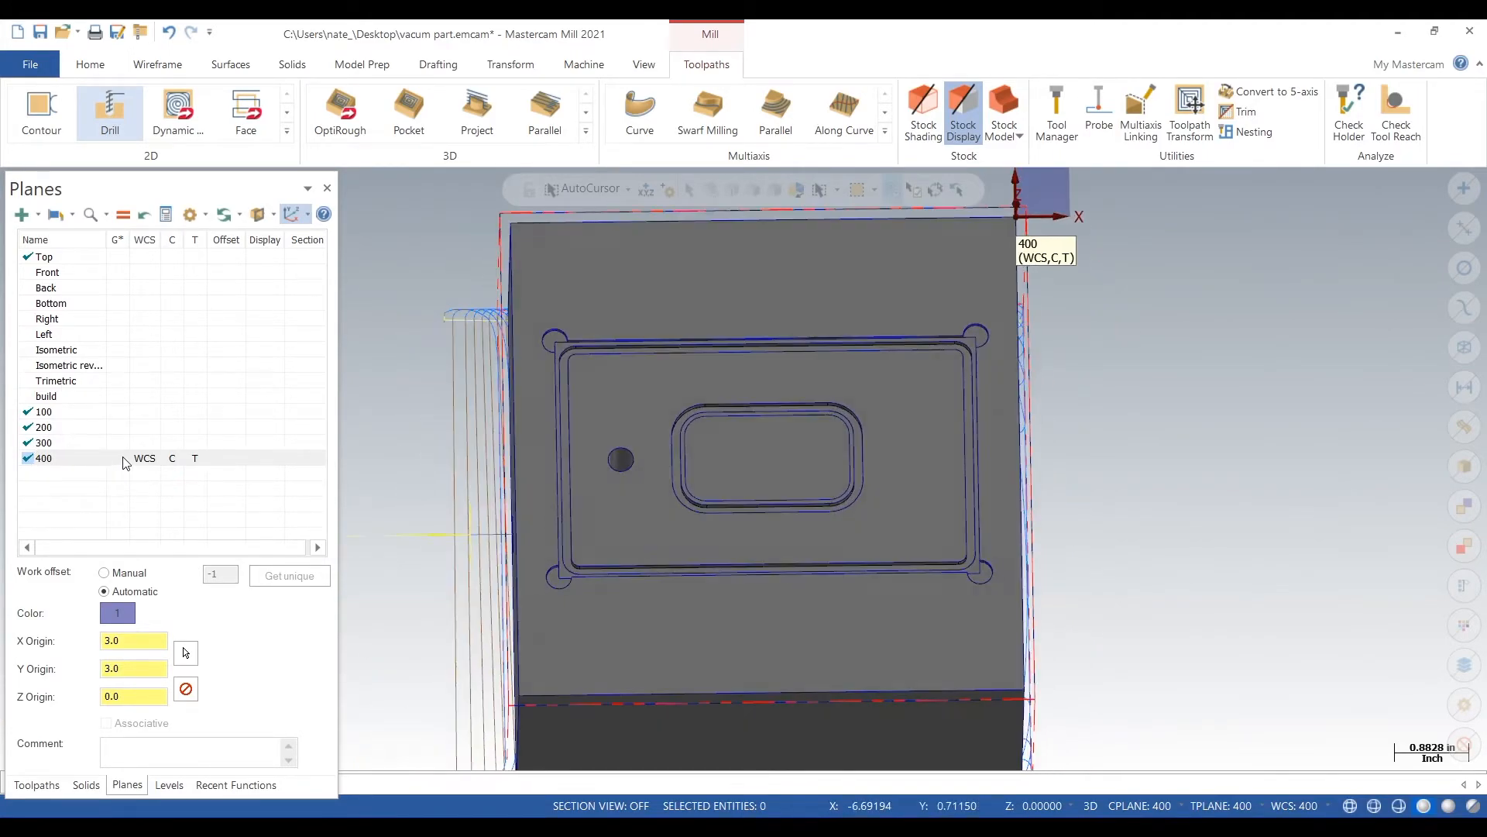
pyautogui.click(178, 110)
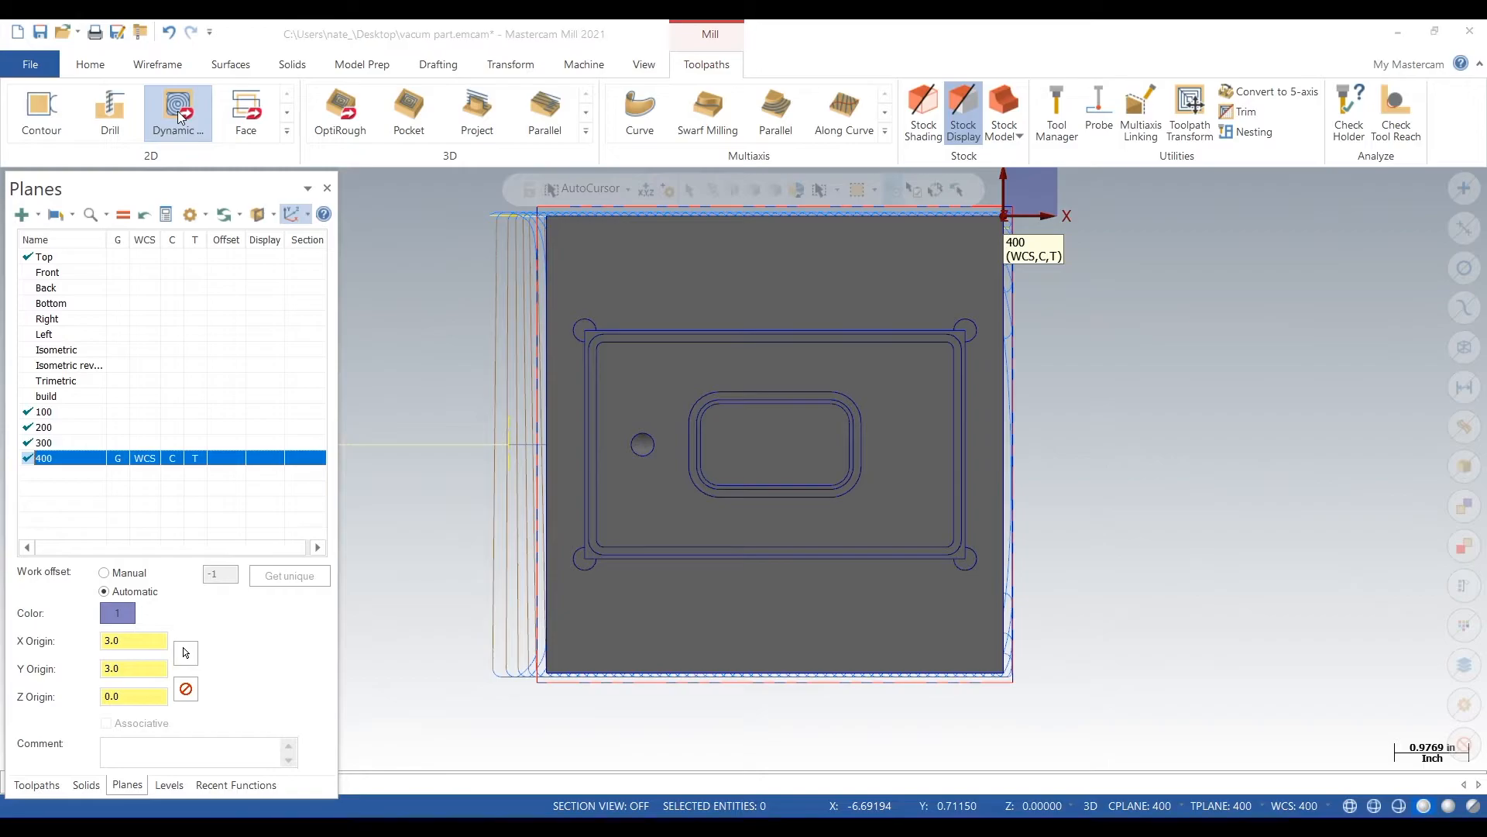
pyautogui.click(122, 286)
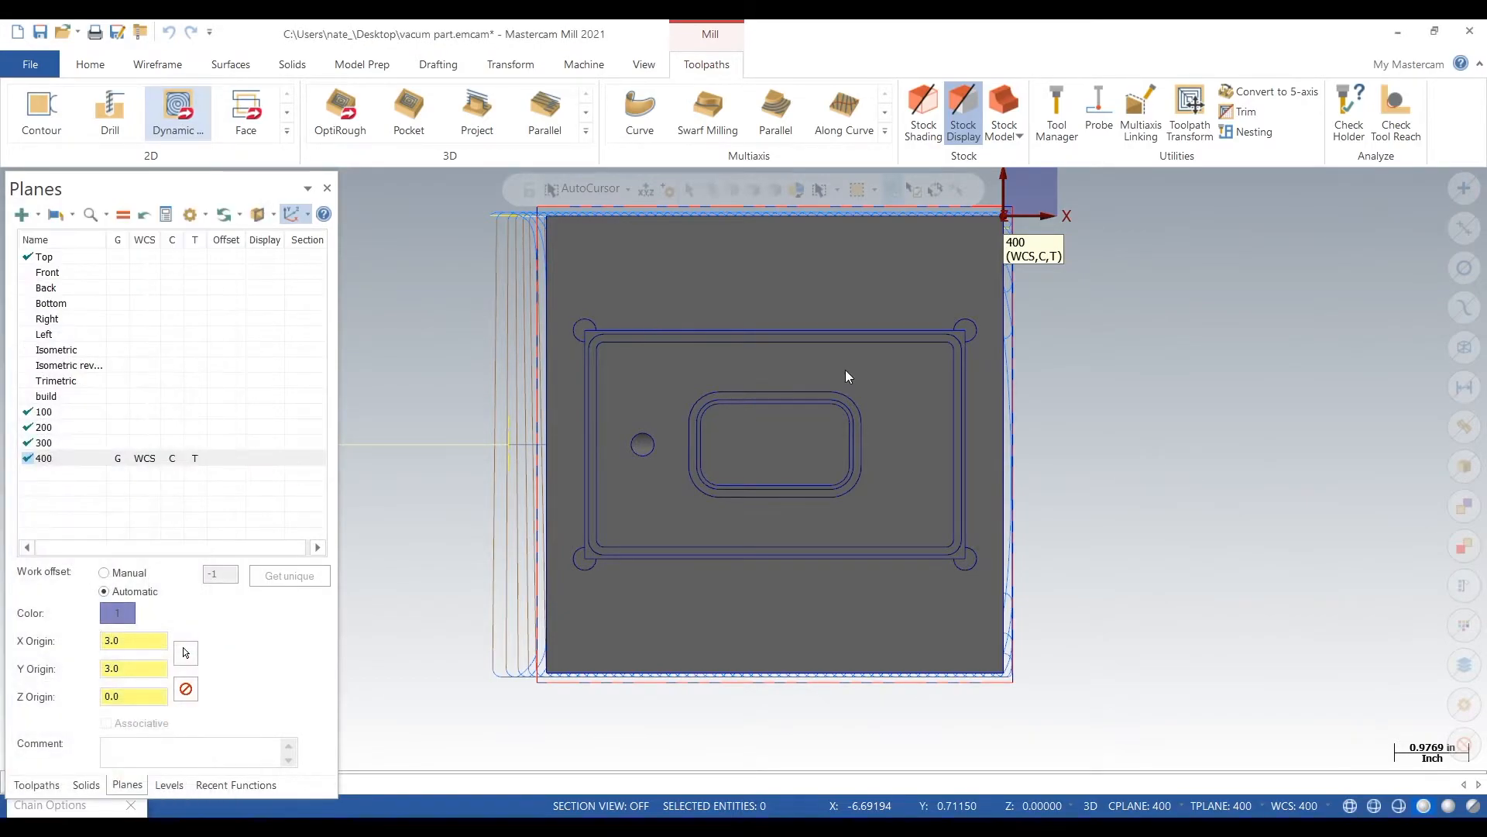
pyautogui.moveTo(820, 333); pyautogui.dragTo(713, 293, button='middle')
pyautogui.scroll(5, 713, 302)
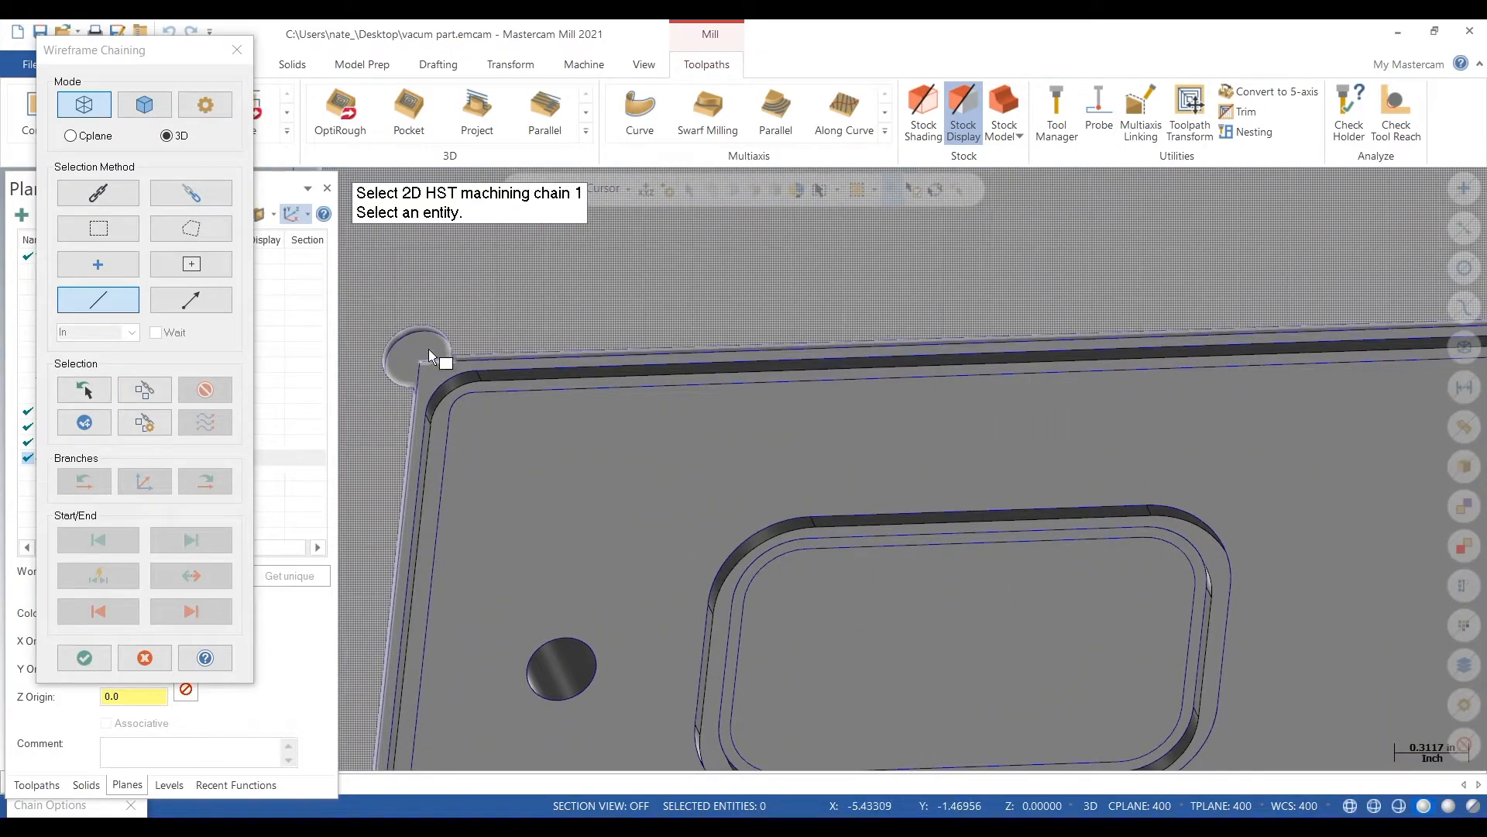
pyautogui.scroll(-1, 647, 293)
pyautogui.scroll(-3, 647, 301)
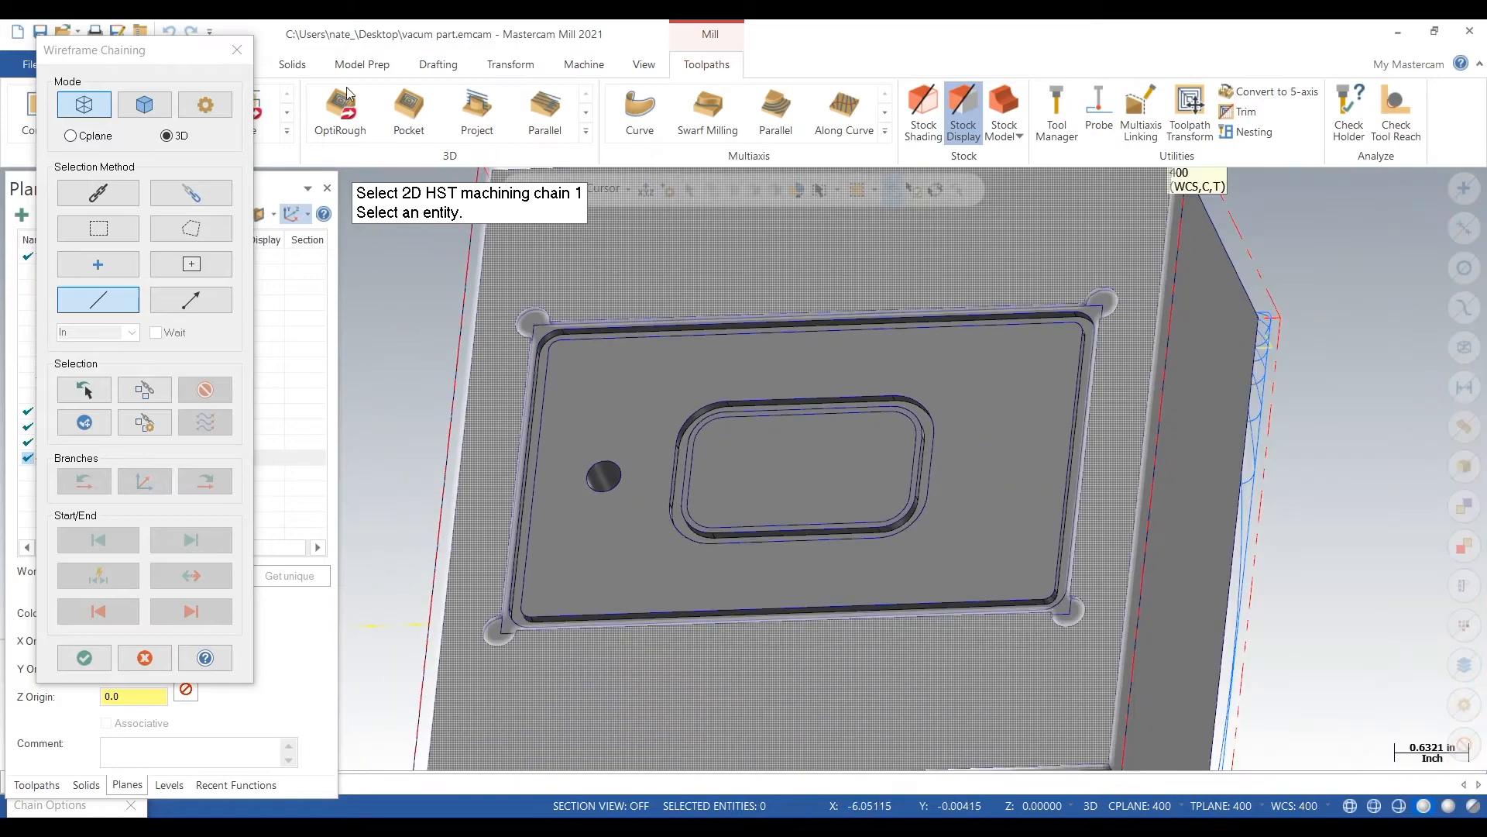
pyautogui.click(237, 50)
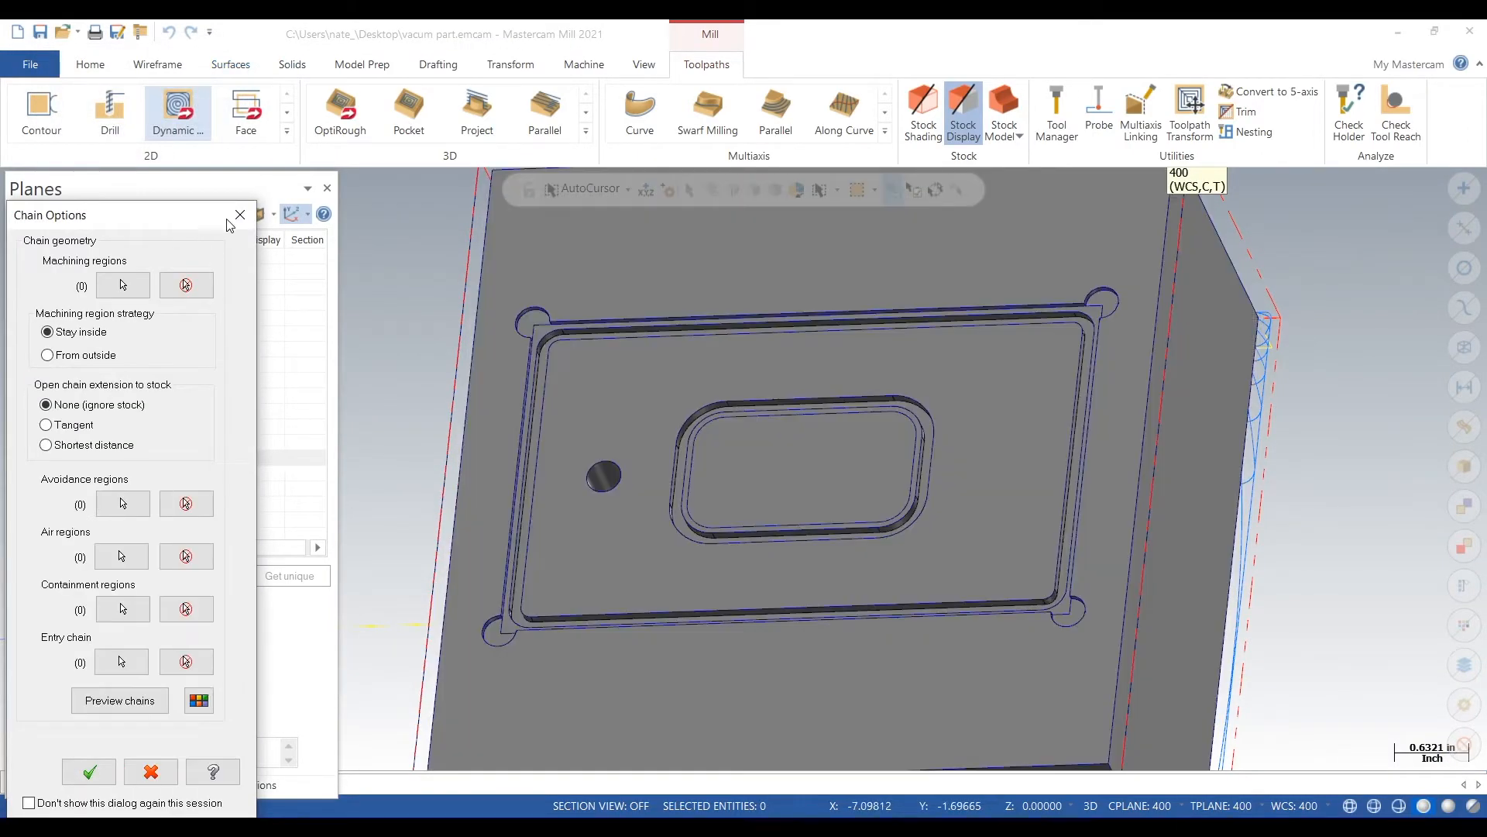
pyautogui.click(240, 215)
pyautogui.click(903, 479)
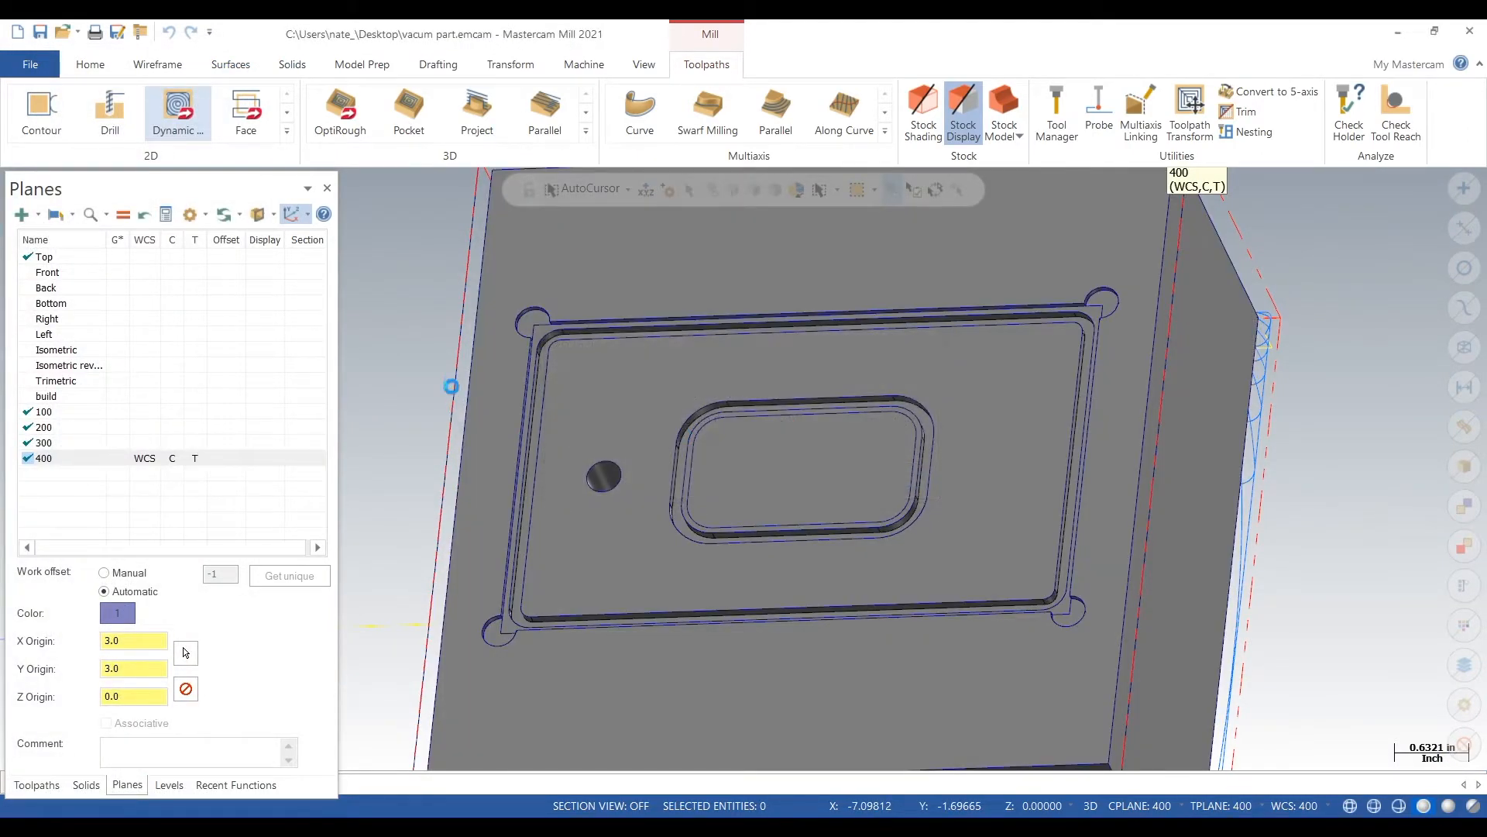
# Step: Make the vacum chuck level active and visible, and hide the vacum chuck wireframe and pocket wireframe levels
pyautogui.scroll(-3, 839, 505)
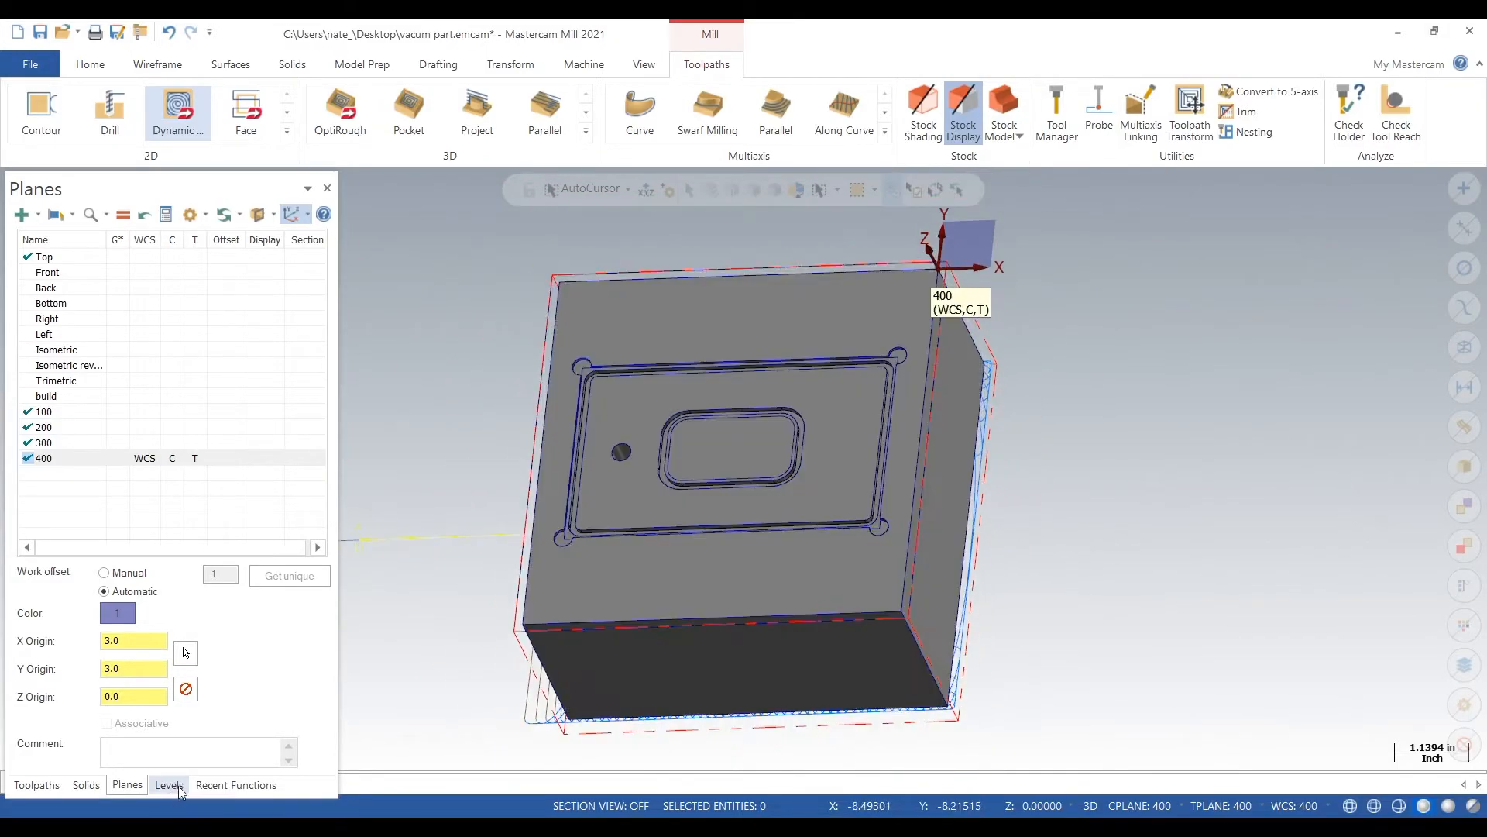
pyautogui.click(175, 785)
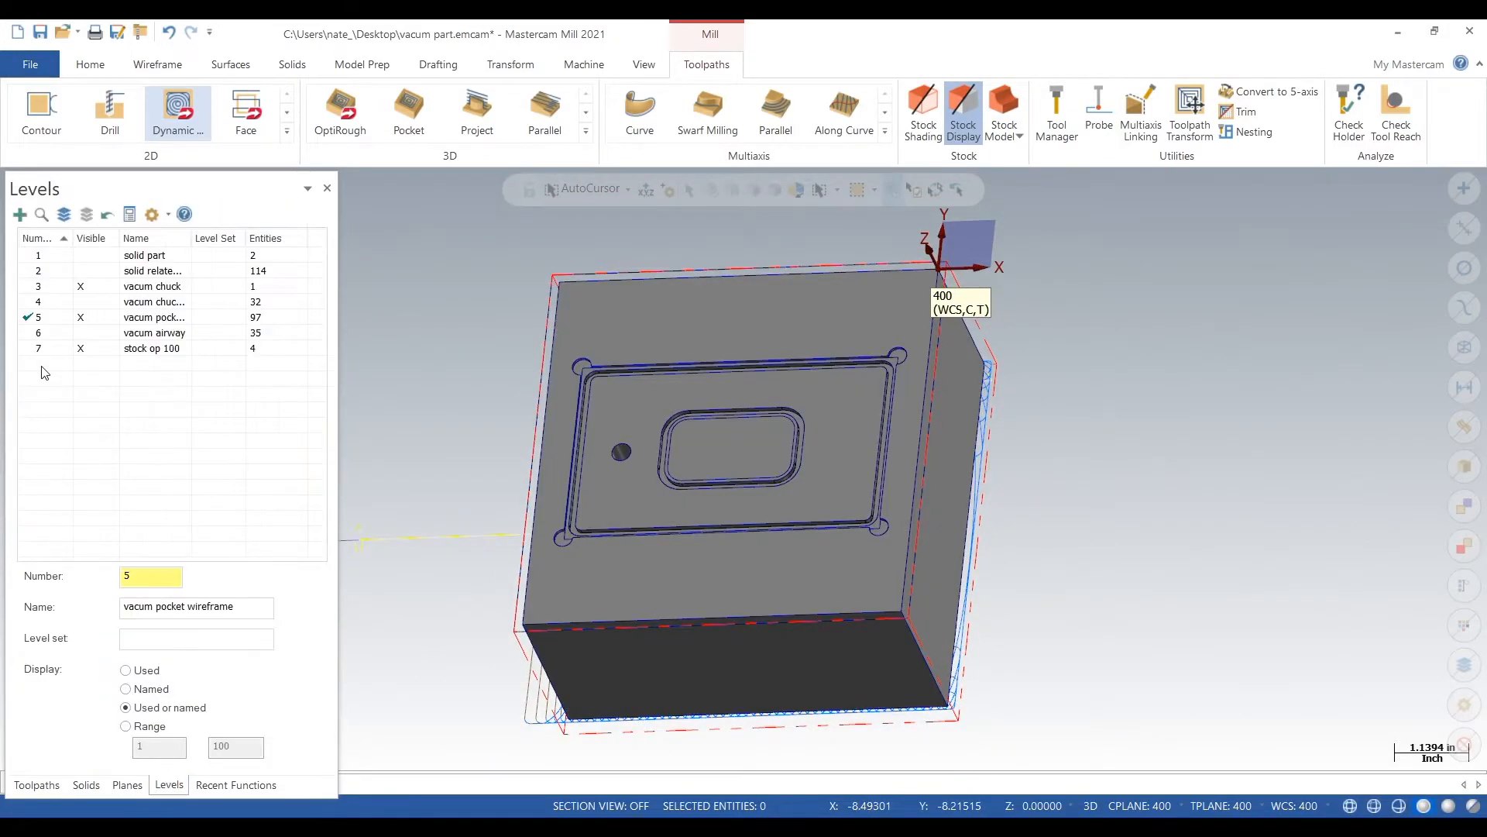
pyautogui.click(64, 301)
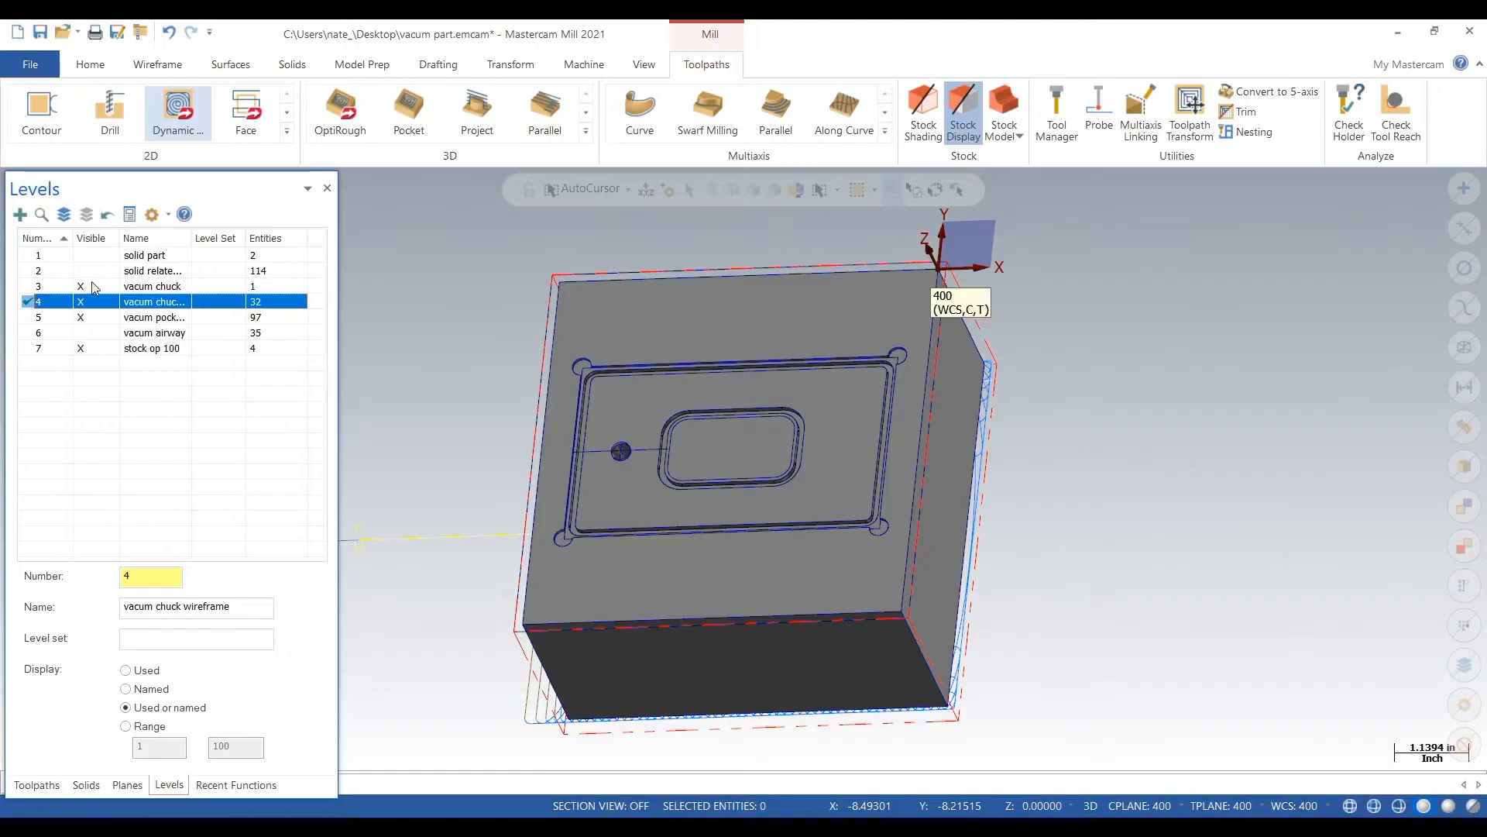
pyautogui.click(93, 287)
pyautogui.click(102, 320)
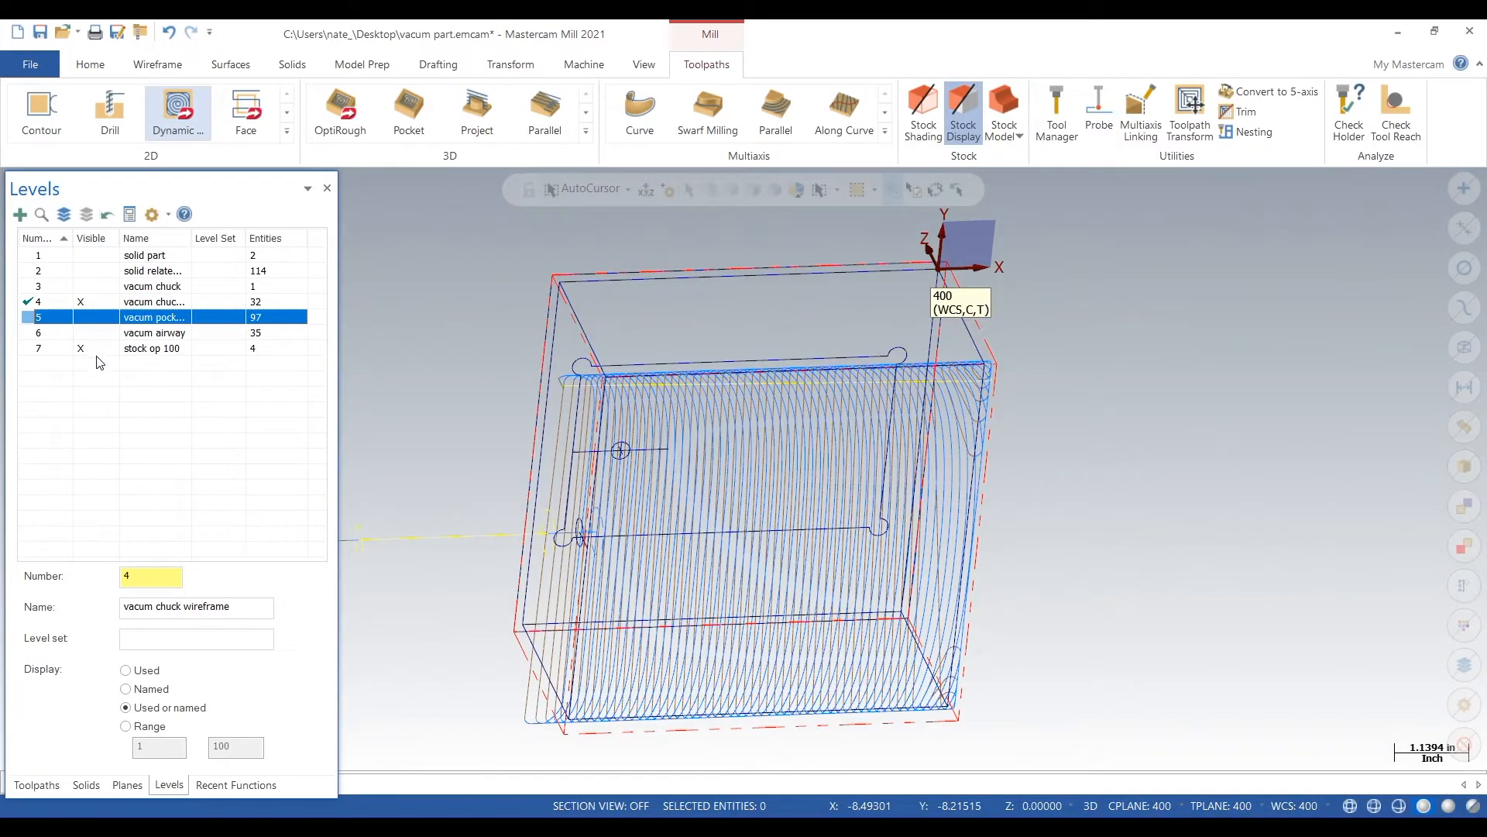
pyautogui.click(97, 357)
pyautogui.click(64, 289)
pyautogui.click(92, 299)
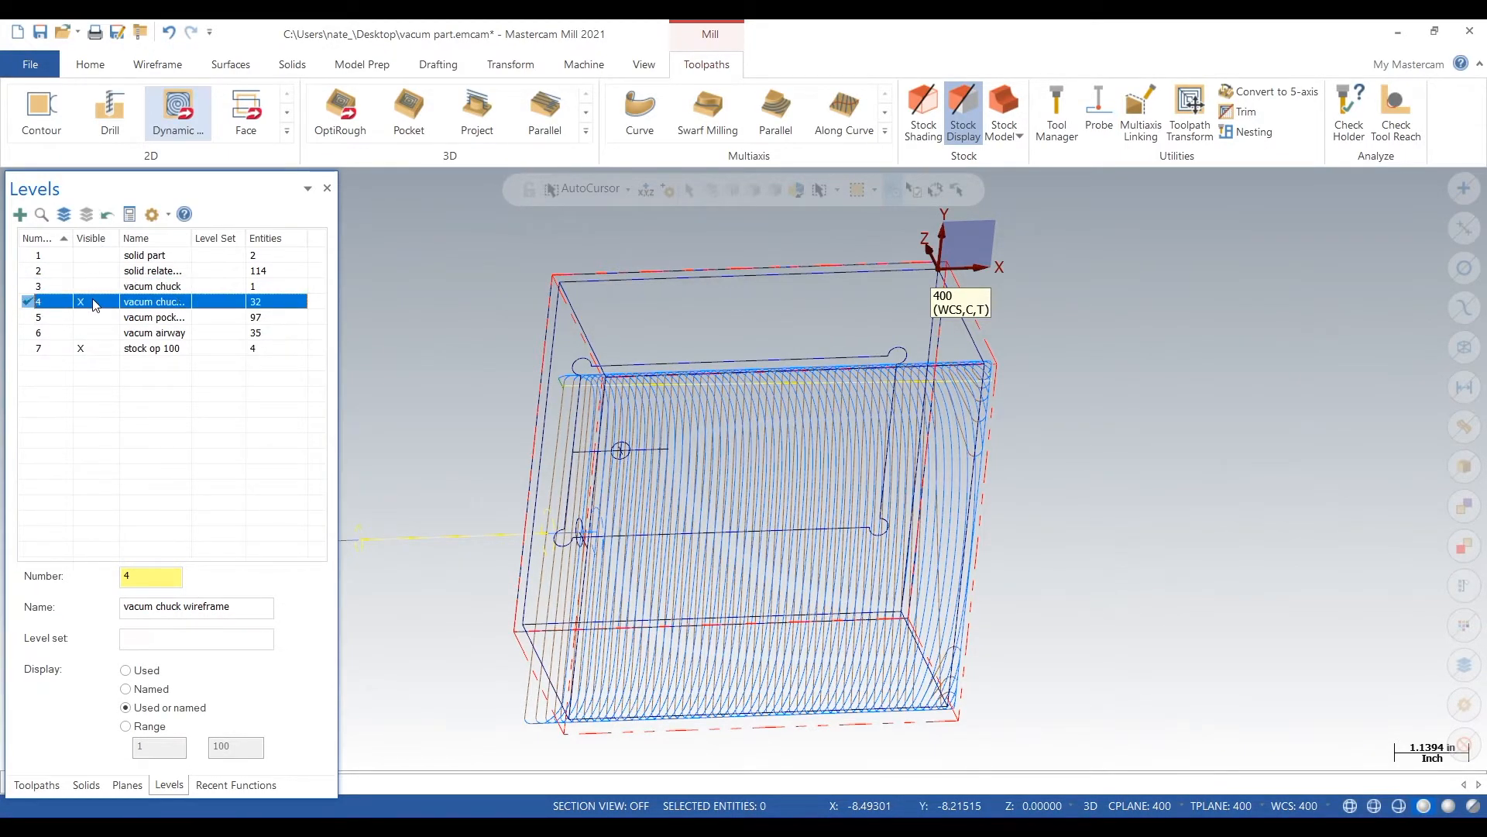
pyautogui.click(66, 285)
pyautogui.click(97, 302)
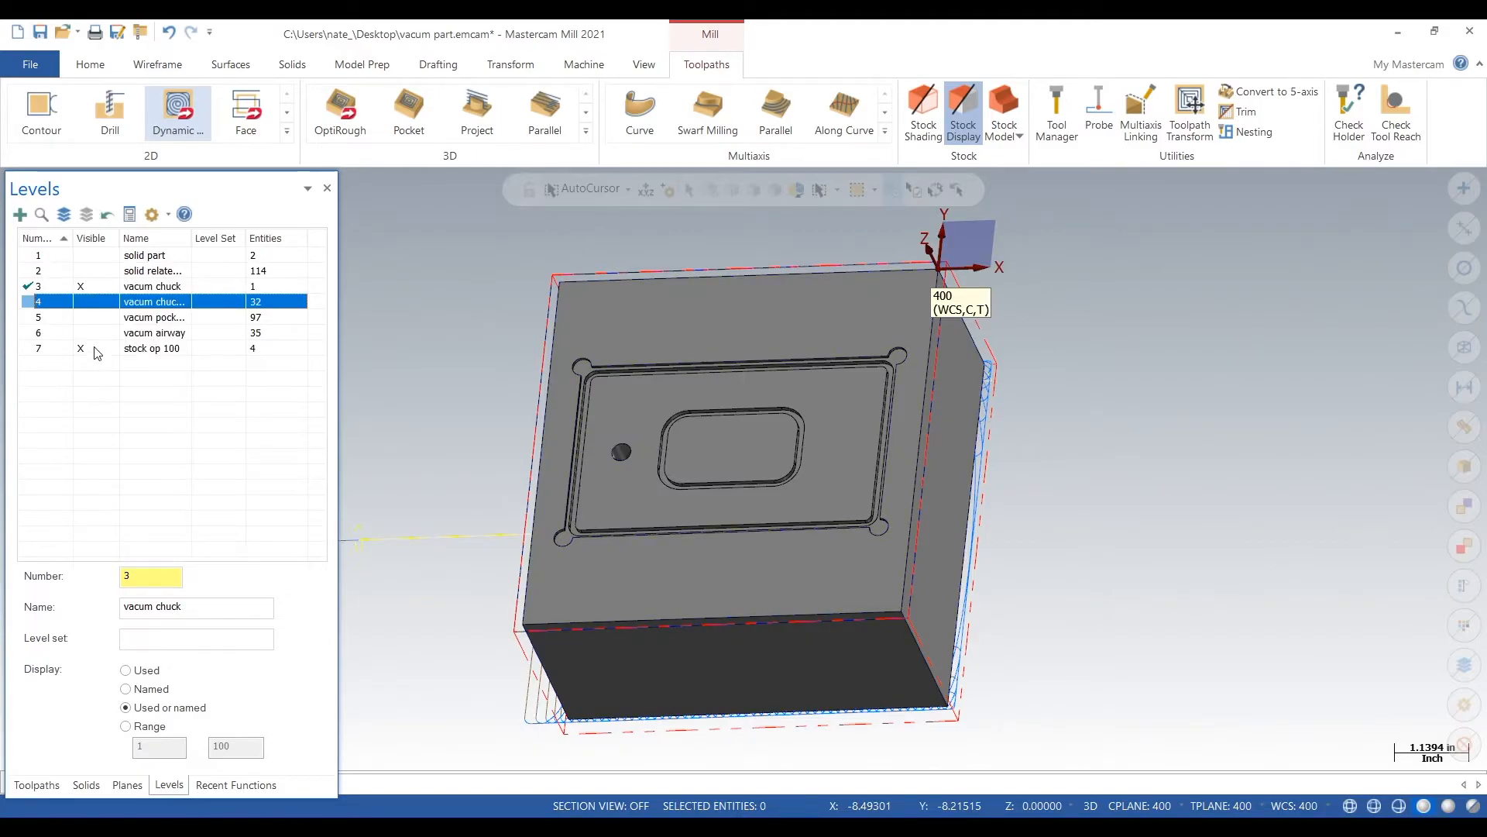
# Step: Create level 8 named "op 400 pocket" and hide the stock op 100 level
pyautogui.doubleClick(161, 583)
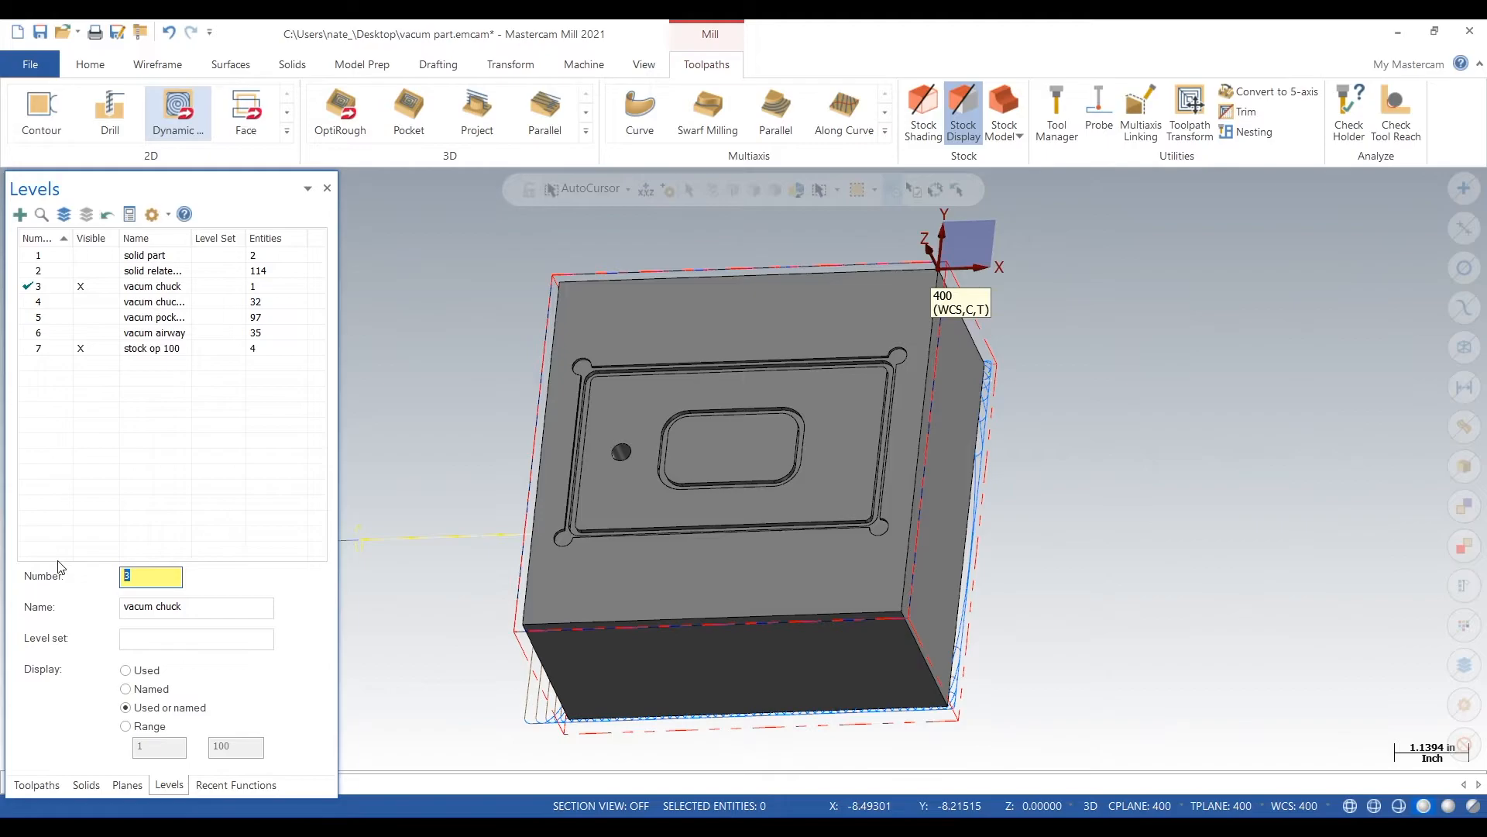
pyautogui.press('Return')
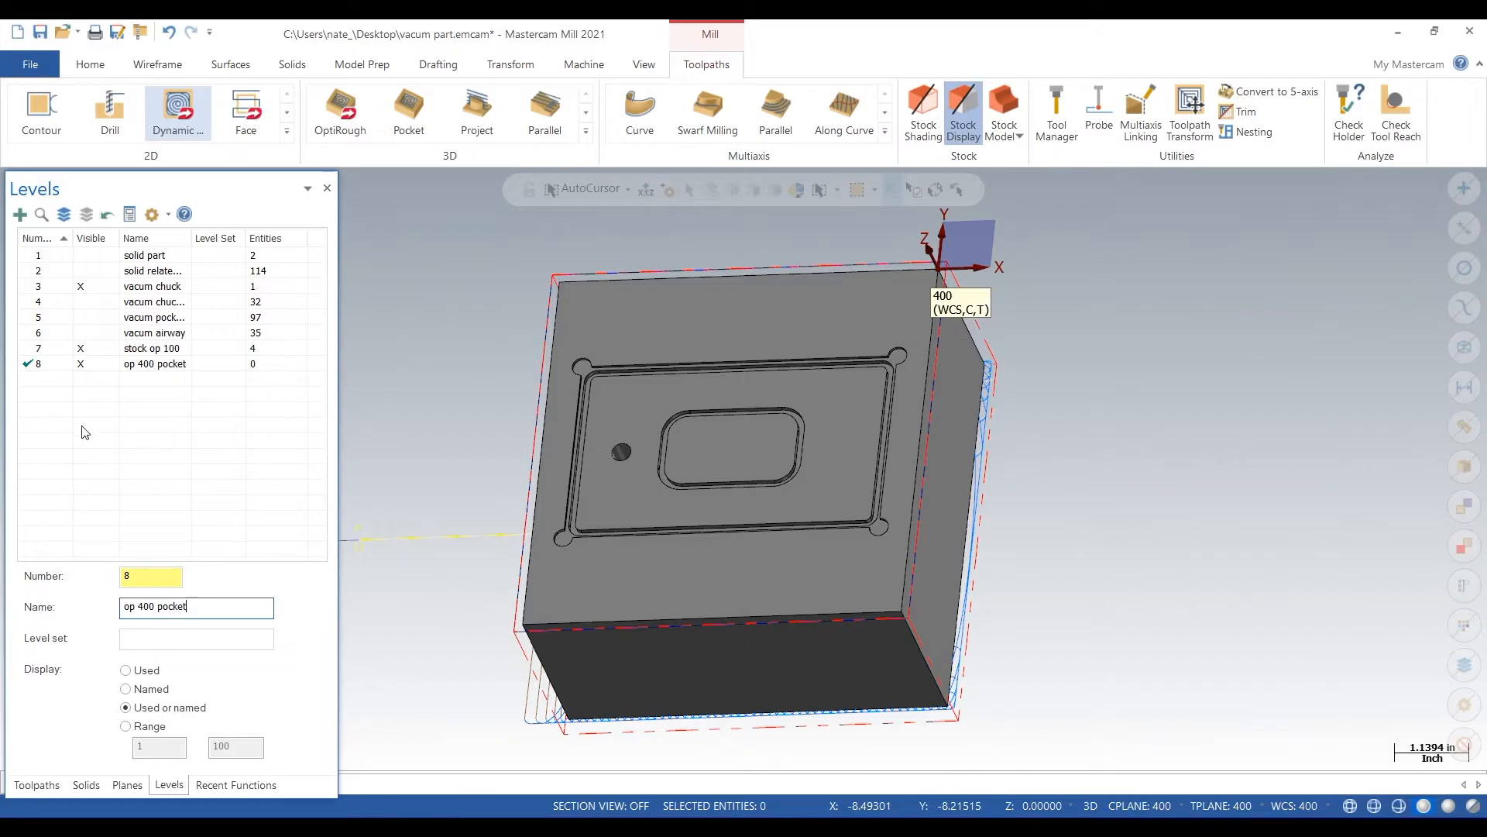
pyautogui.click(97, 350)
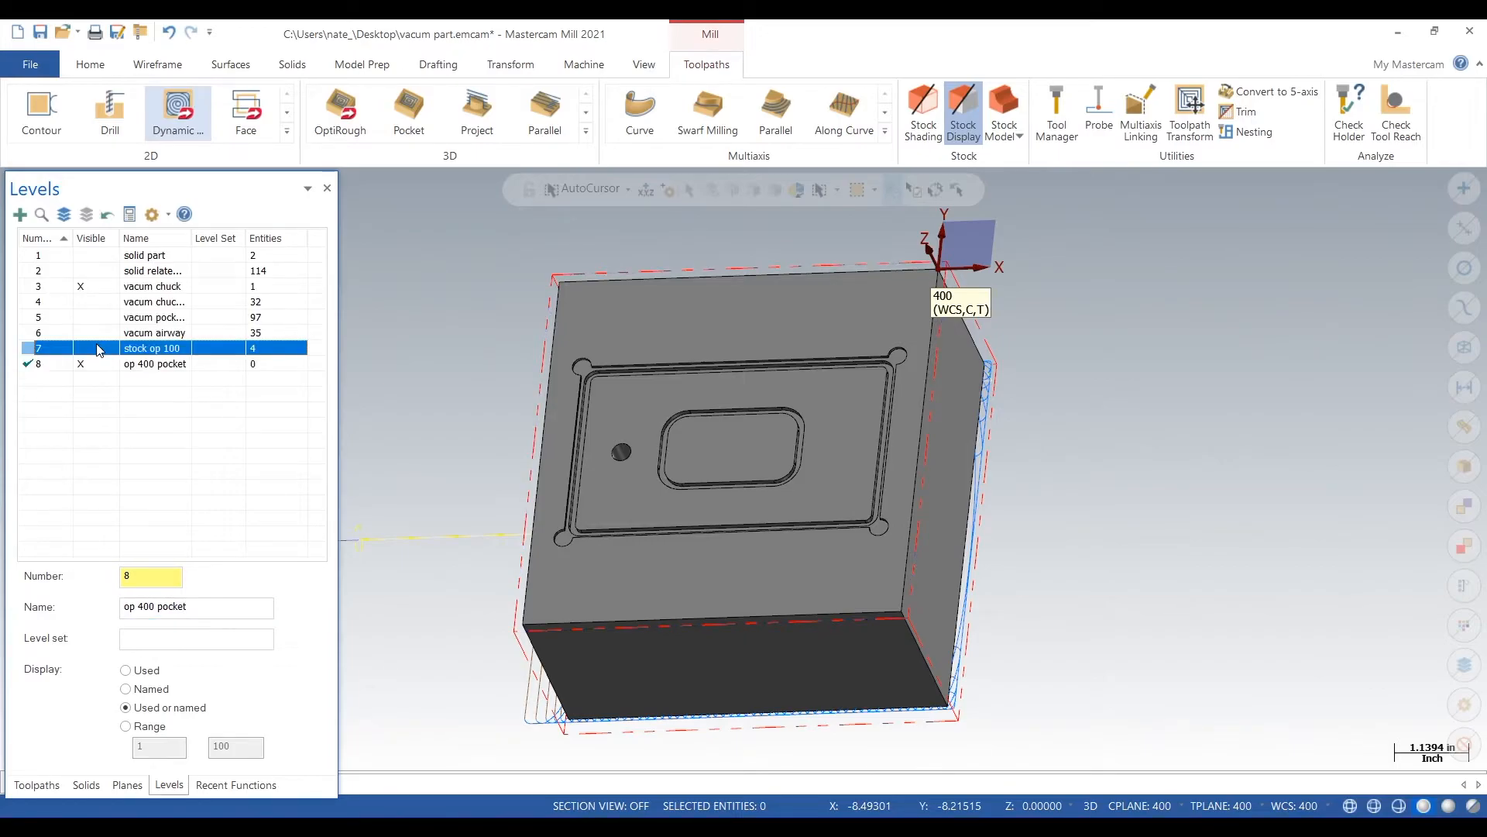
# Step: Make the vacum chuck level active and create curves on all edges of the vacuum chuck solid
pyautogui.click(64, 286)
pyautogui.moveTo(440, 249); pyautogui.dragTo(1105, 746)
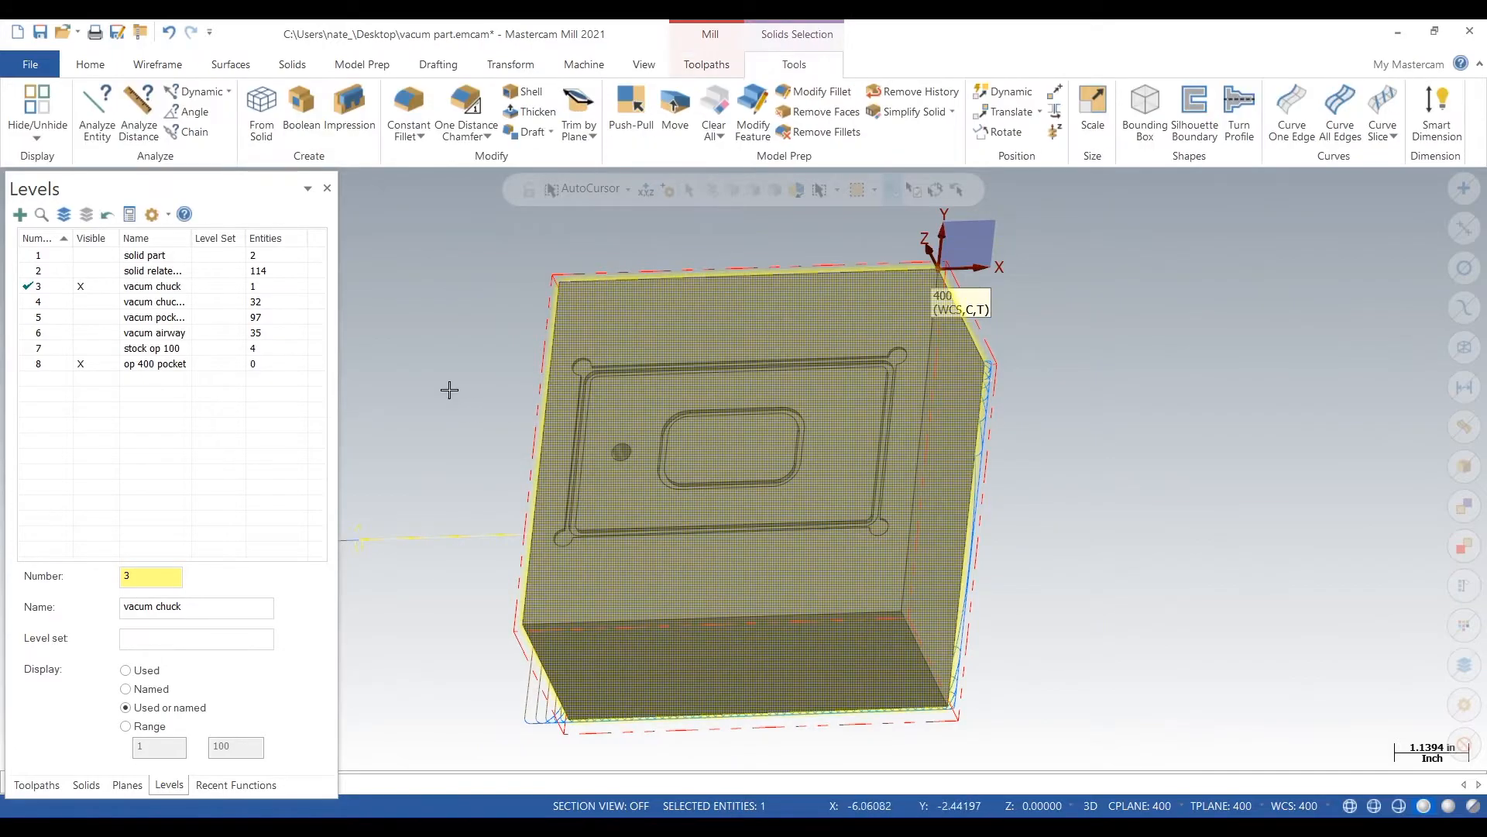
pyautogui.click(157, 65)
pyautogui.click(957, 113)
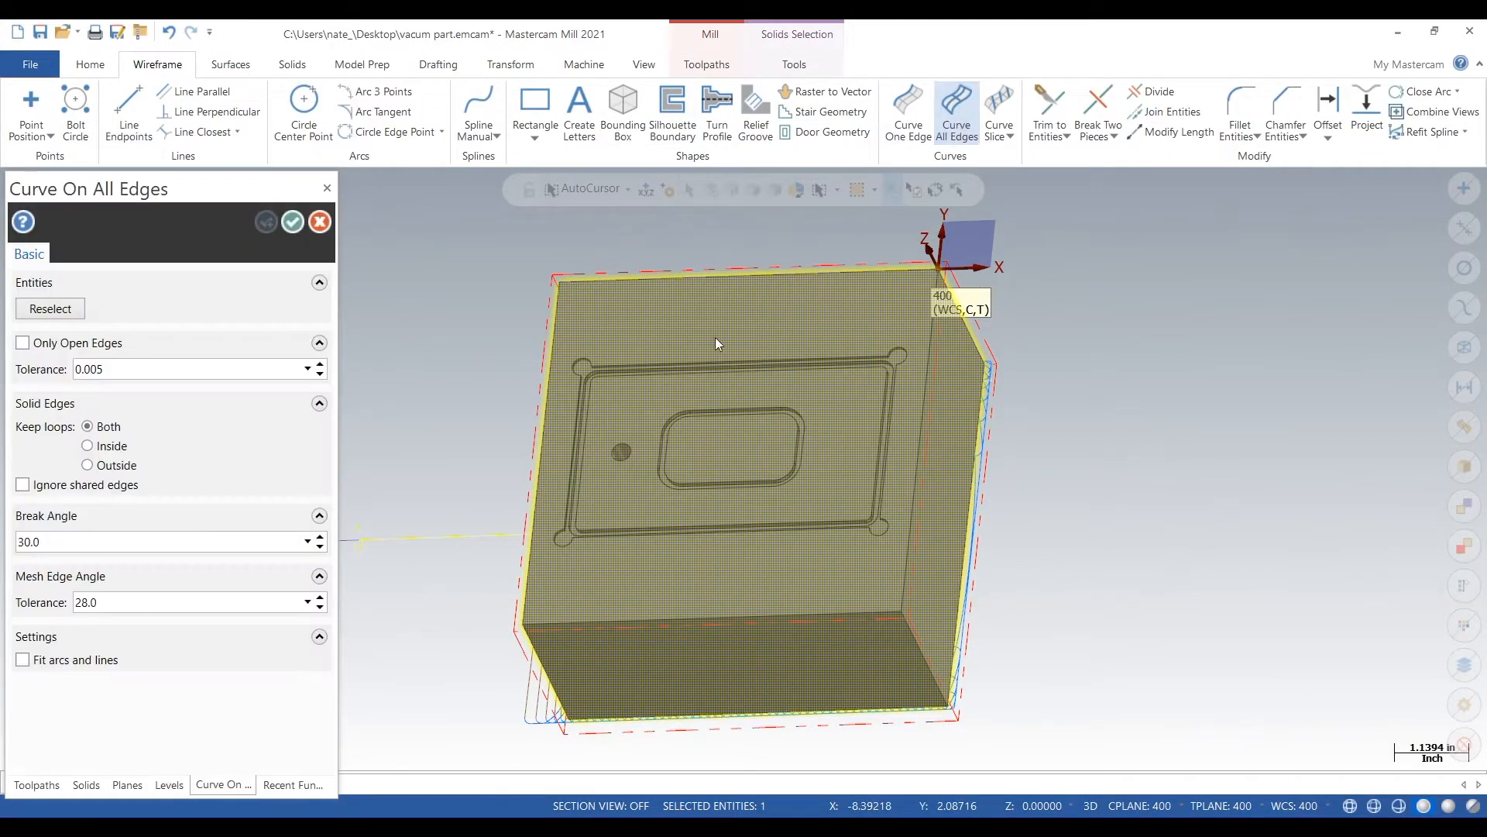
pyautogui.press('Return')
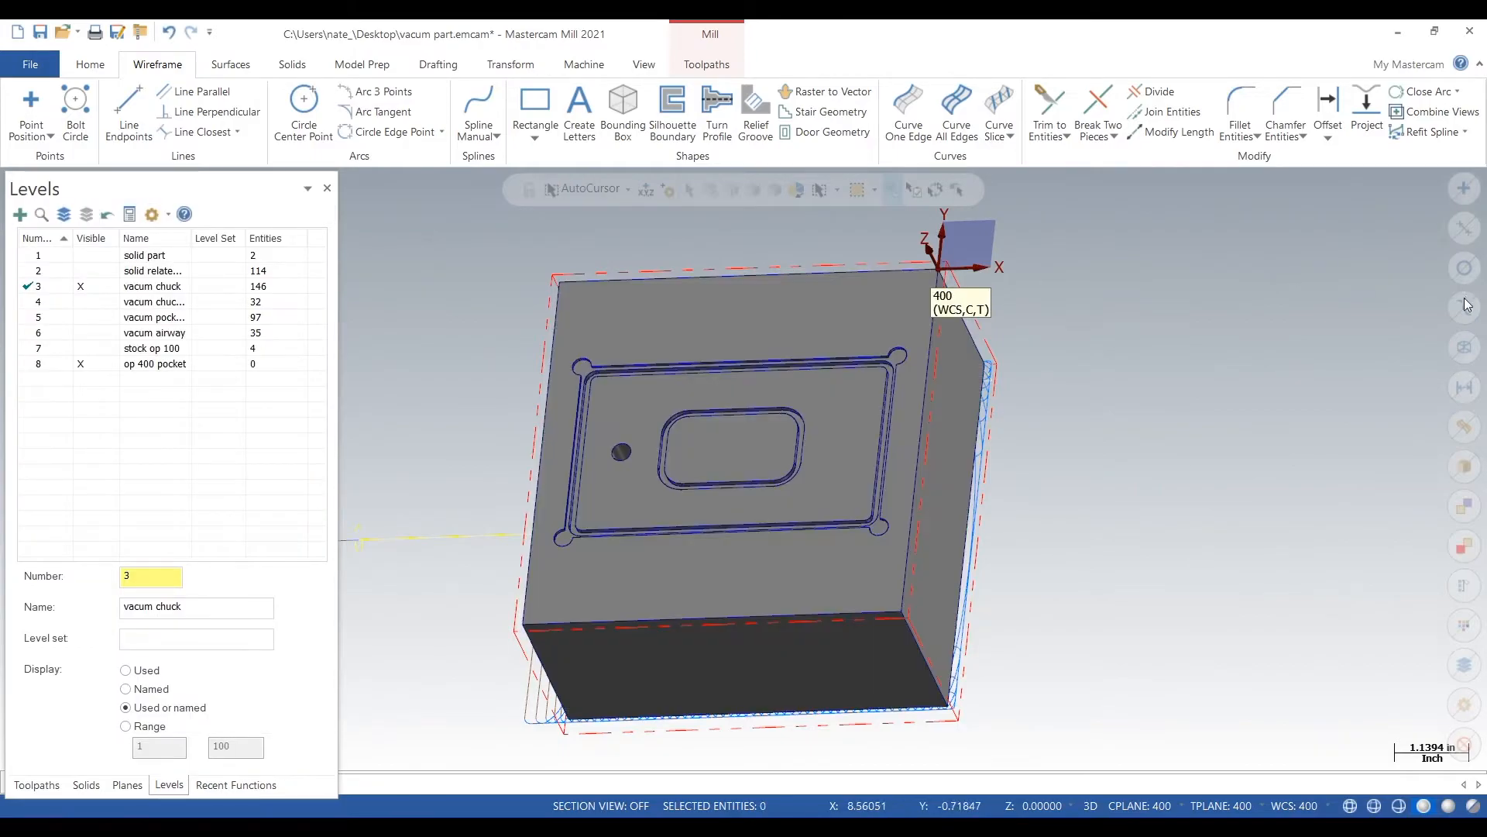
# Step: Select all the new edge curves and move them to level 8, op 400 pocket
pyautogui.hotkey('ctrl', 'a')
pyautogui.rightClick(1154, 348)
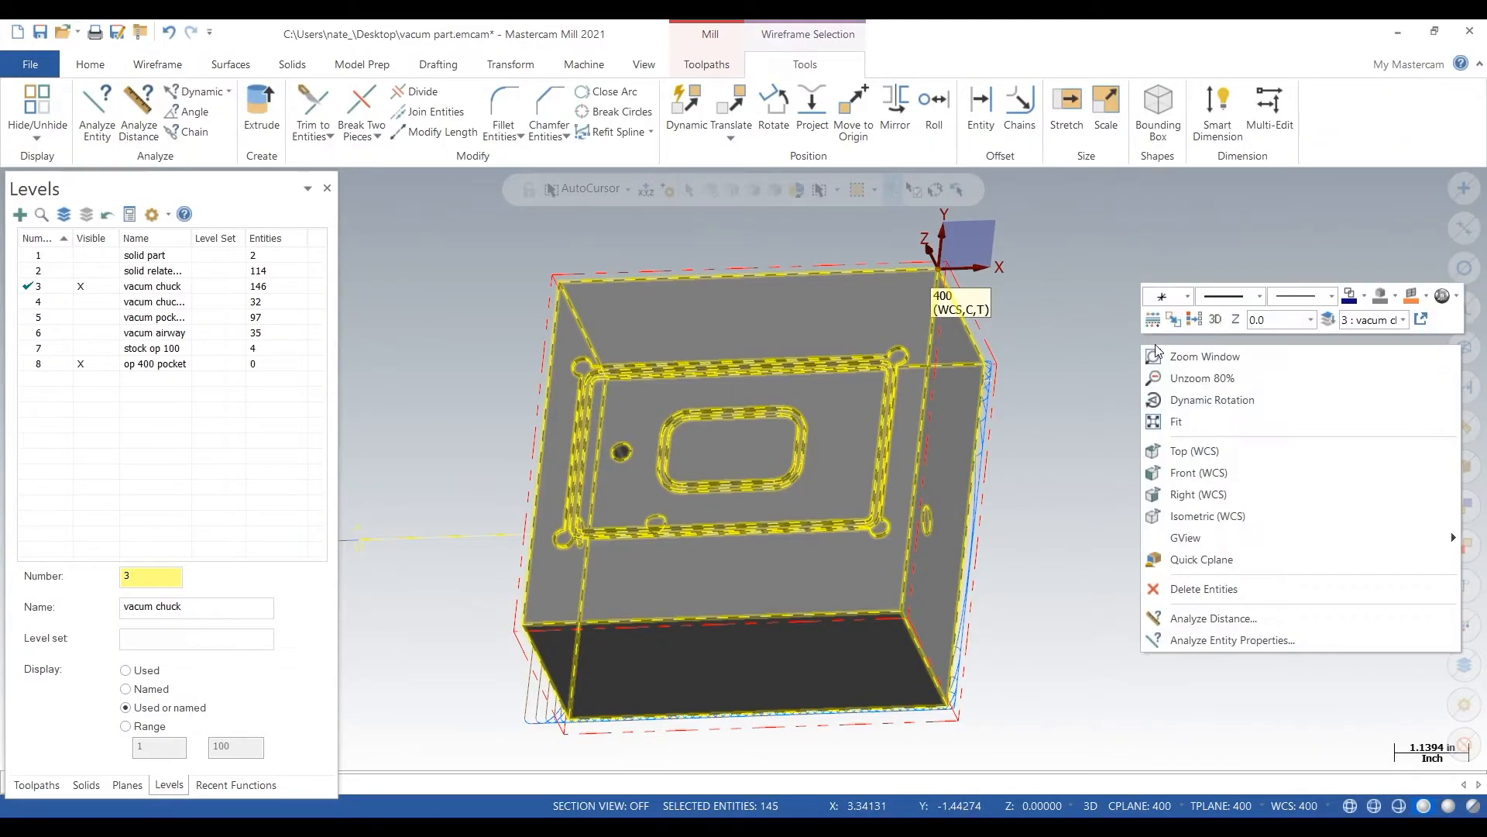
pyautogui.click(1329, 322)
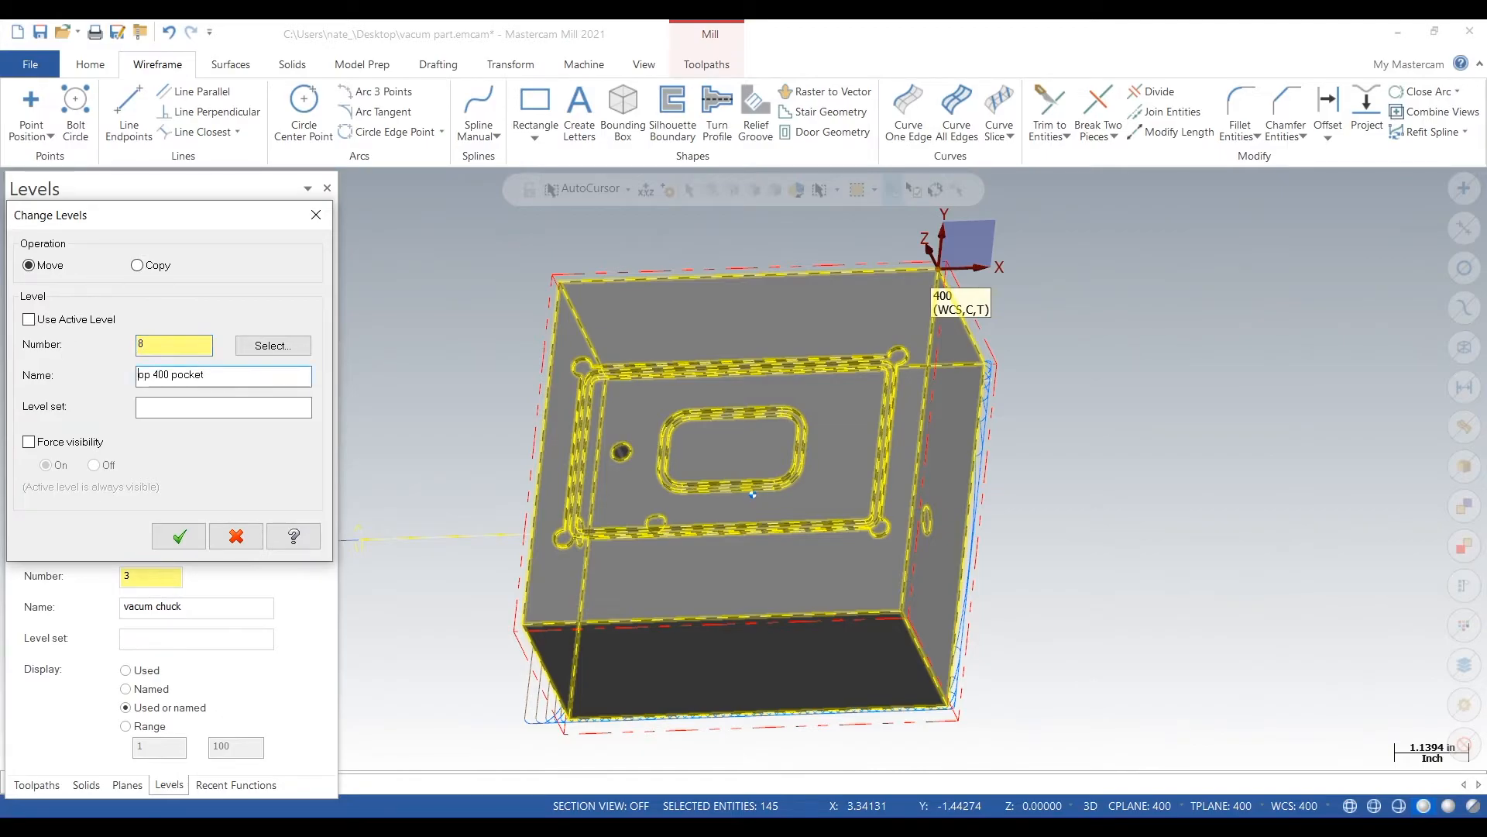
pyautogui.click(179, 536)
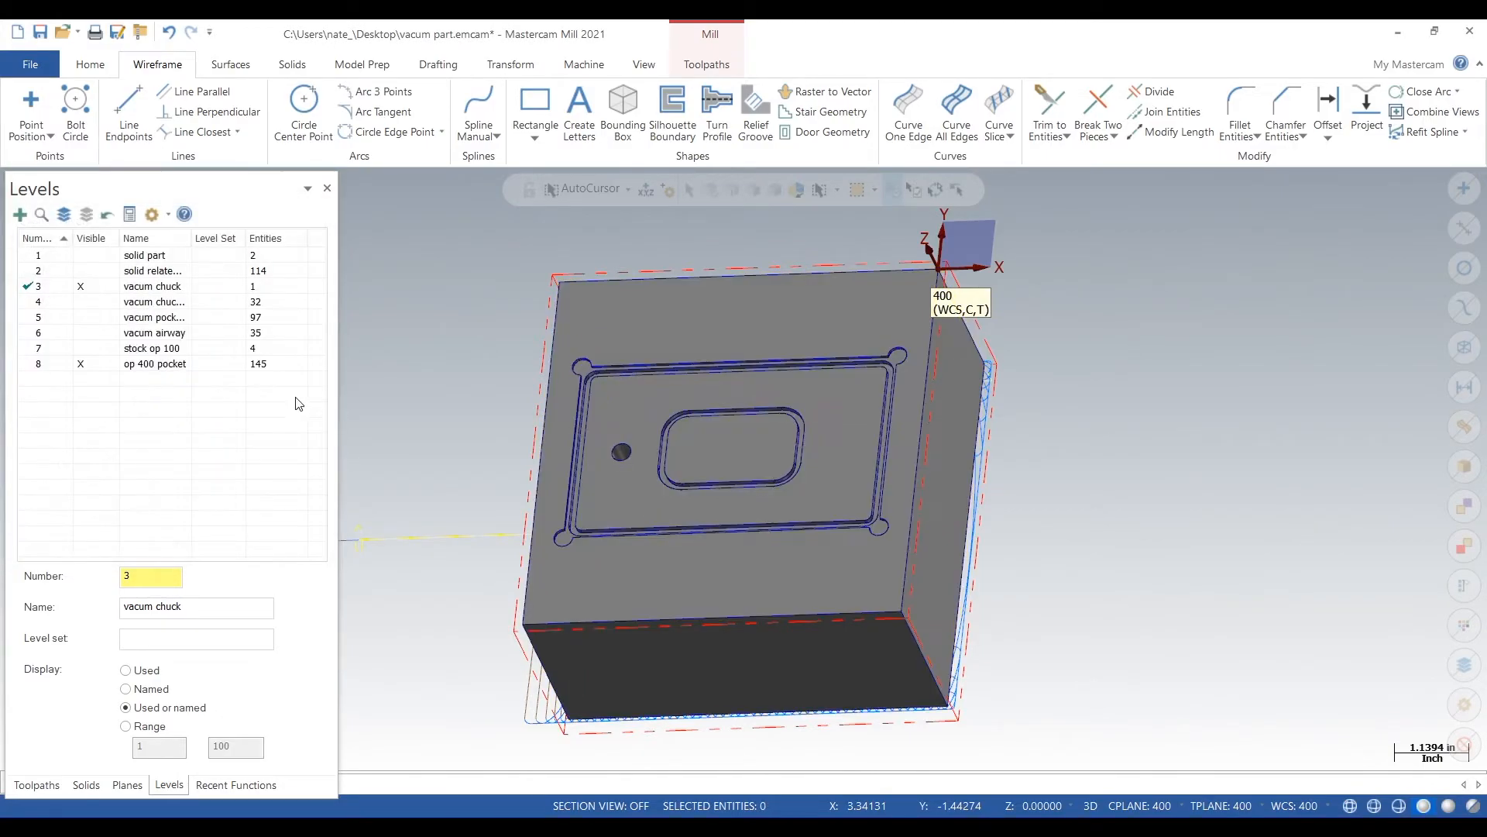
# Step: Make level 8 active, and hide the vacum chuck solid level briefly to check the moved wireframe before showing it again
pyautogui.click(67, 363)
pyautogui.click(101, 287)
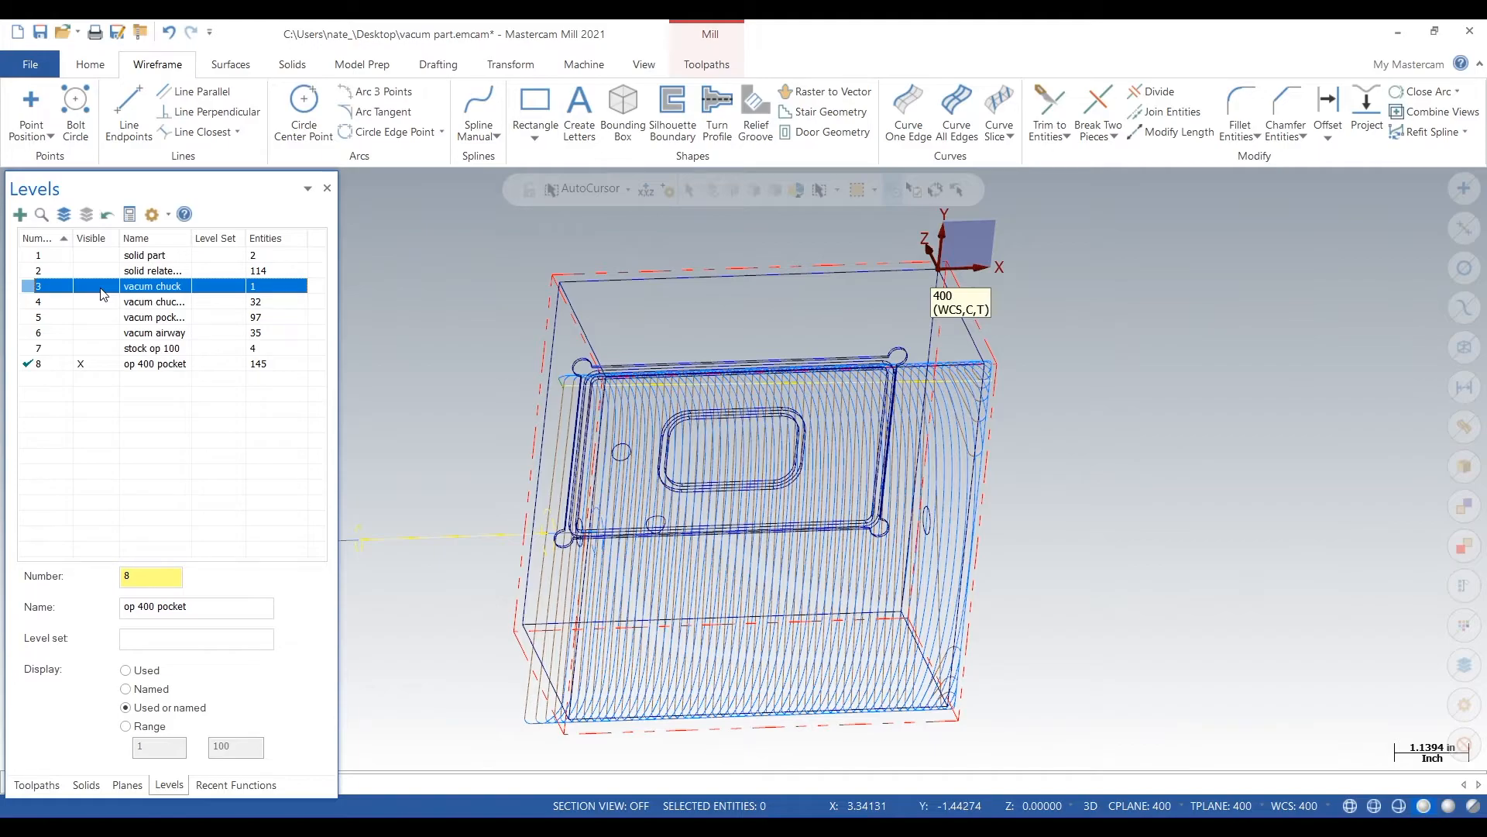
pyautogui.click(101, 290)
pyautogui.moveTo(451, 365); pyautogui.dragTo(473, 330, button='middle')
# Step: Add a toolpath group named 400 to the vacum chuck machine group
pyautogui.click(37, 785)
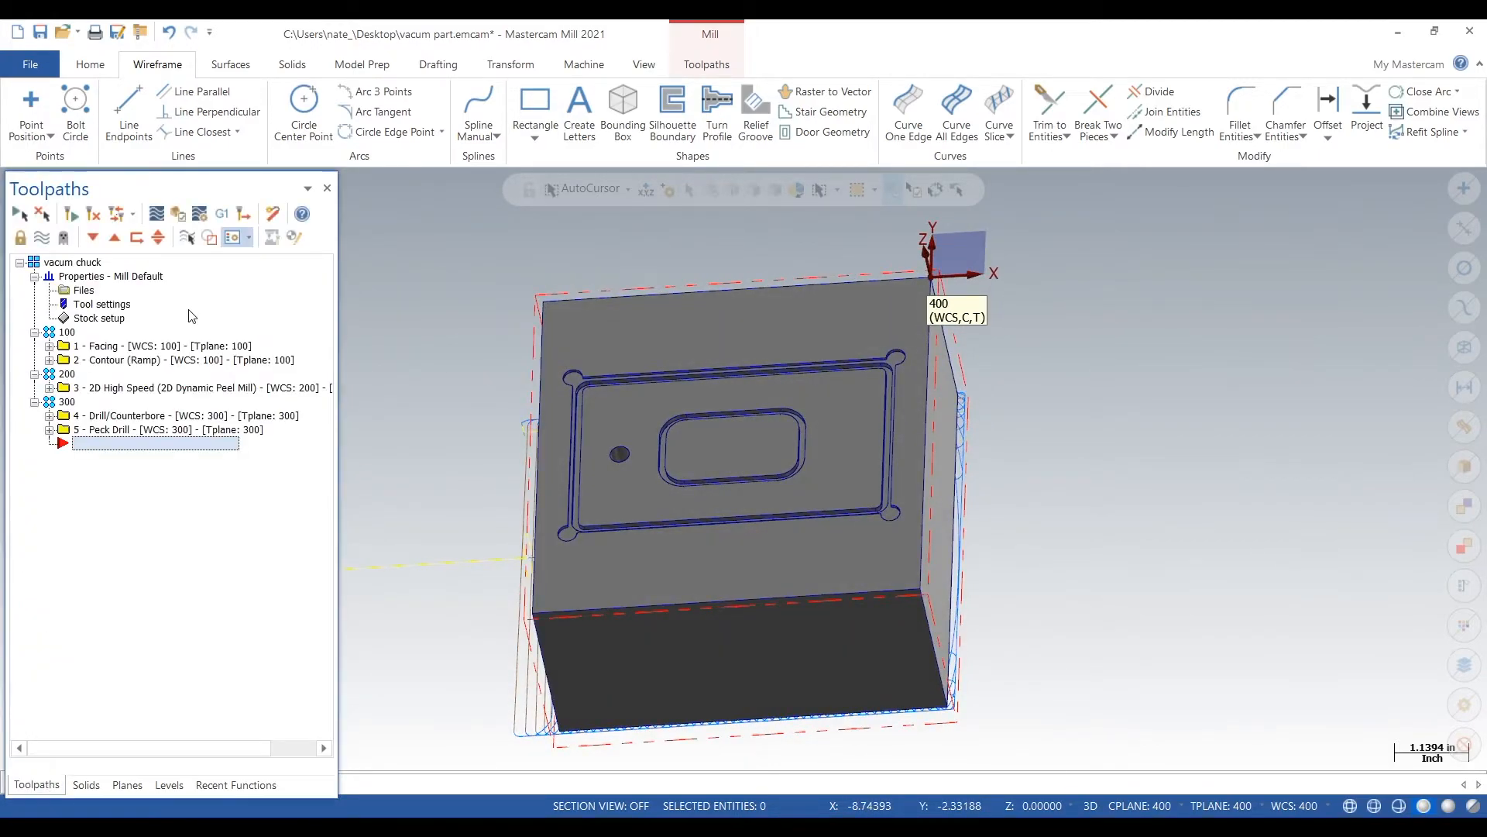
pyautogui.click(62, 261)
pyautogui.rightClick(77, 262)
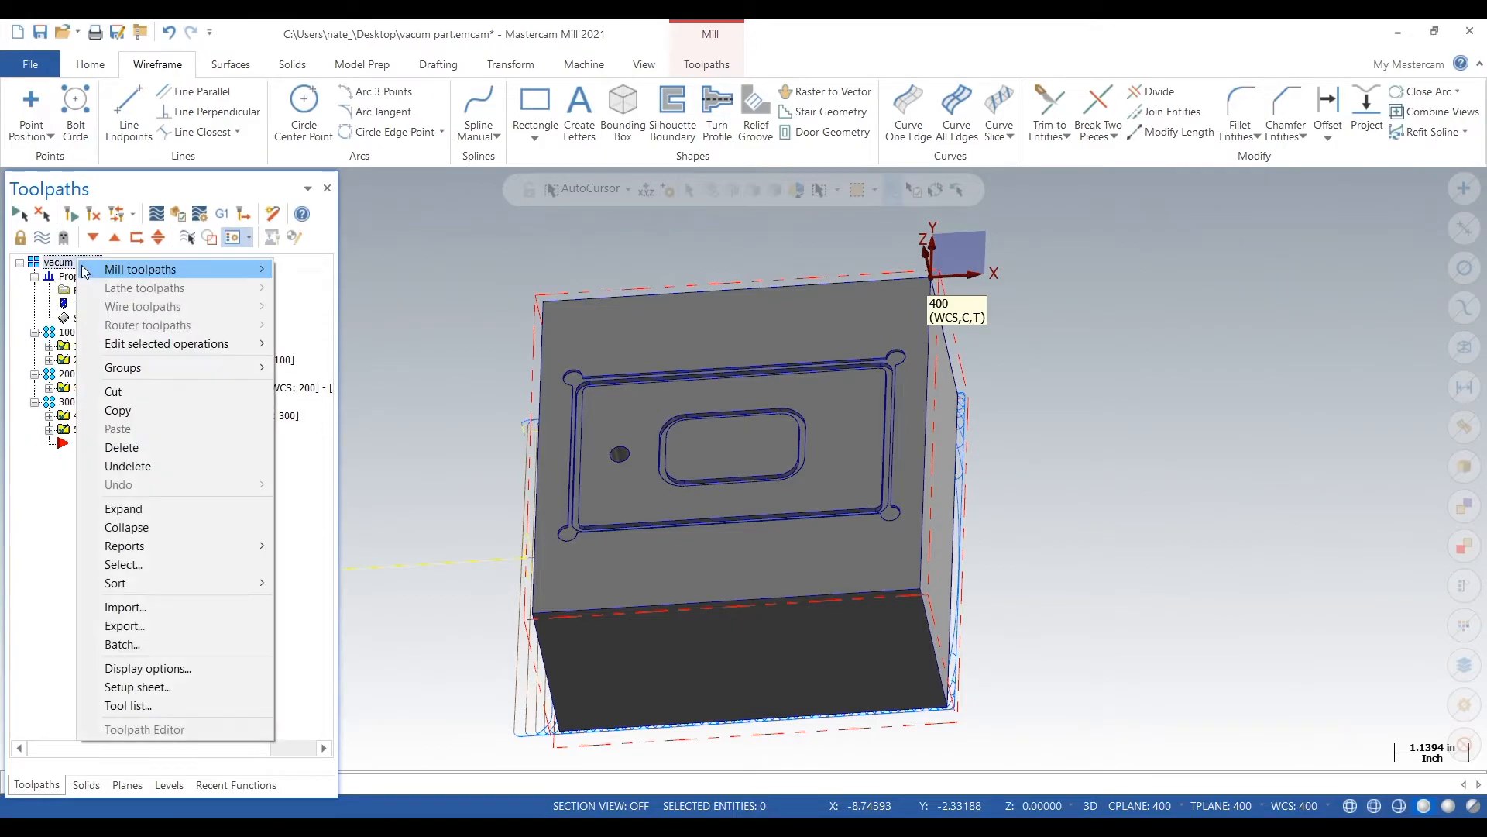
pyautogui.moveTo(114, 367)
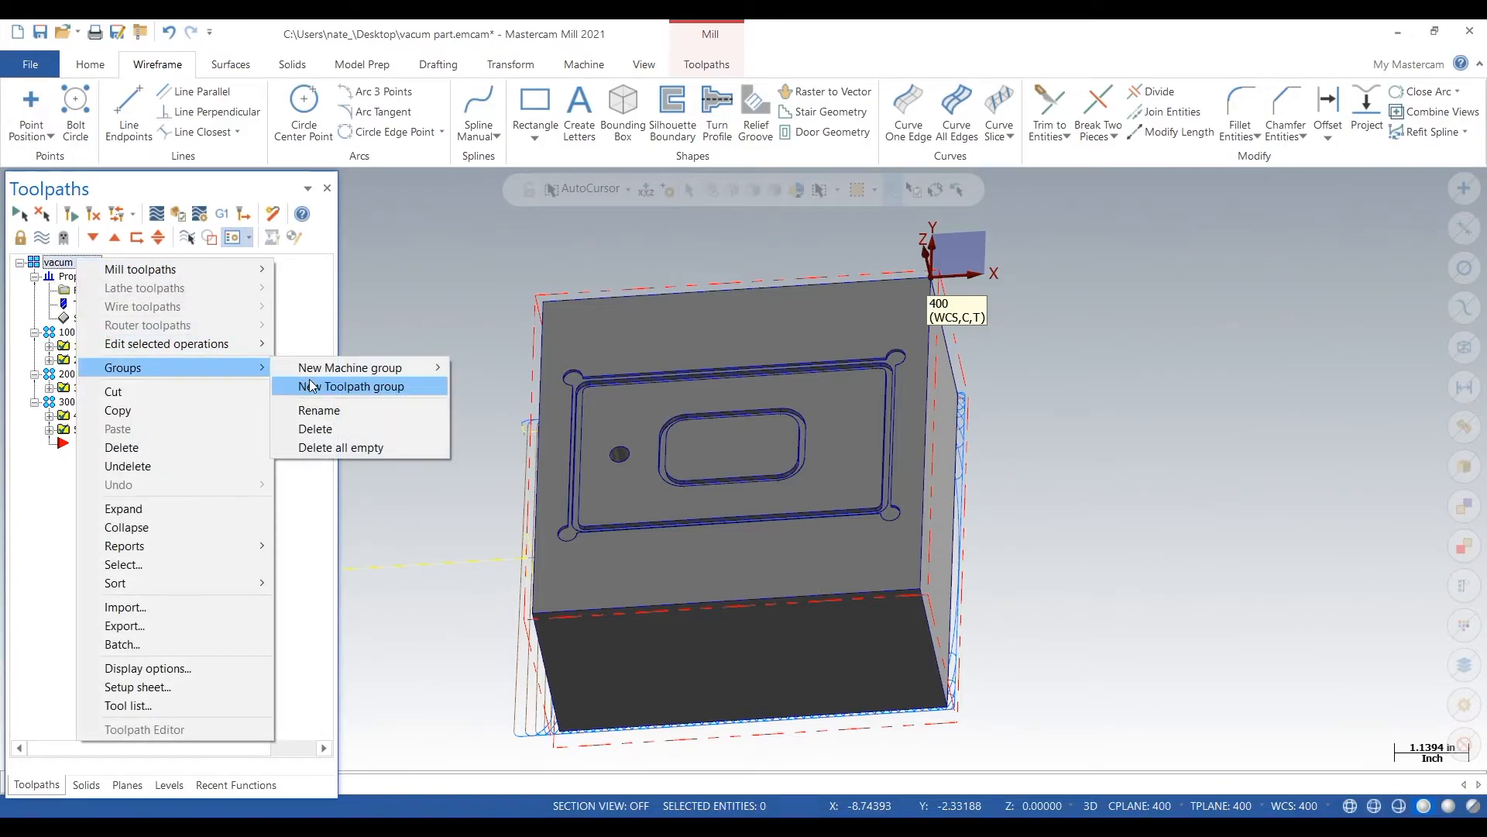
pyautogui.click(311, 386)
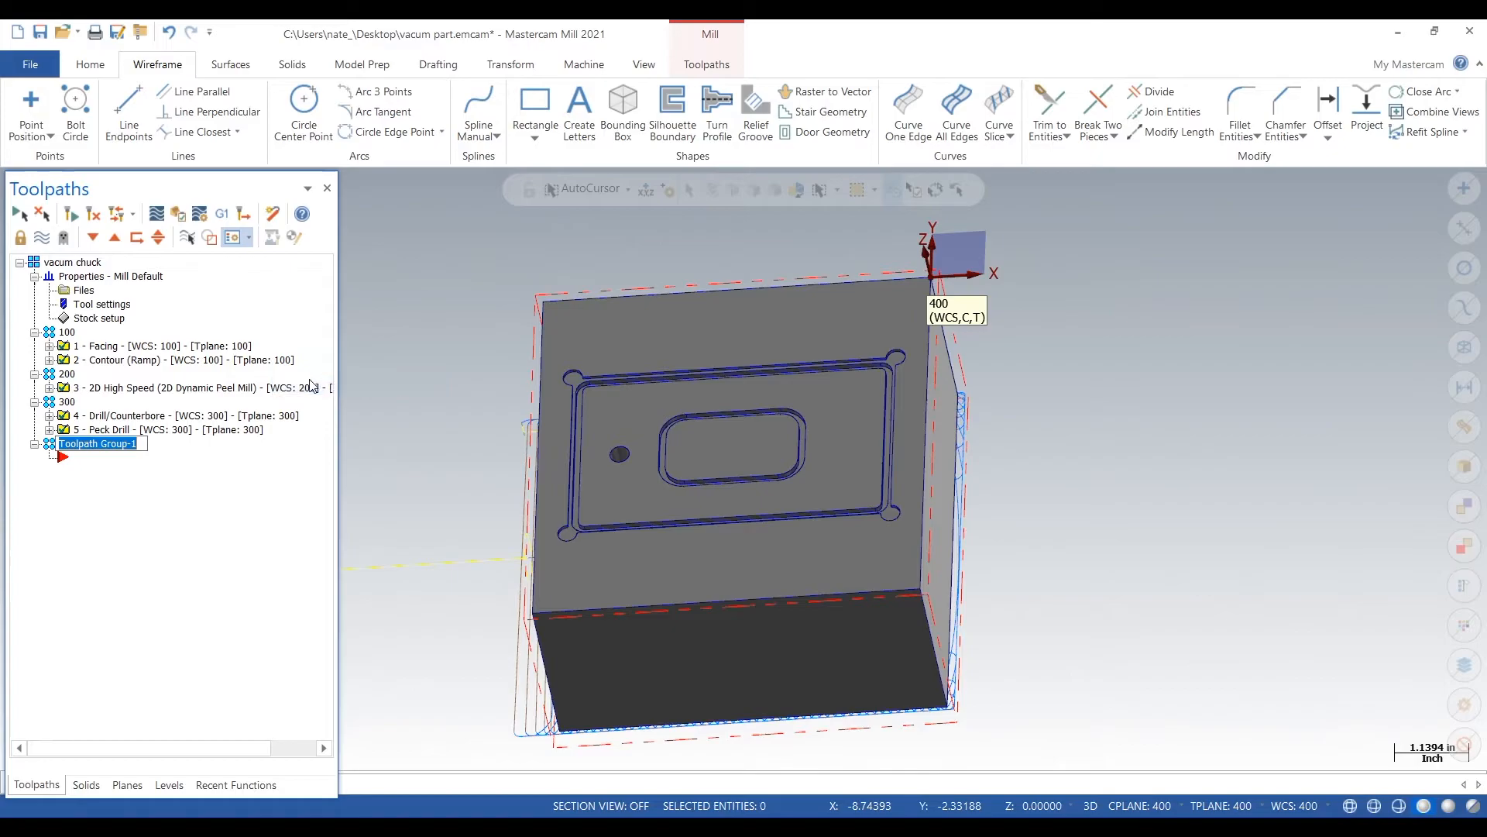
pyautogui.write('400')
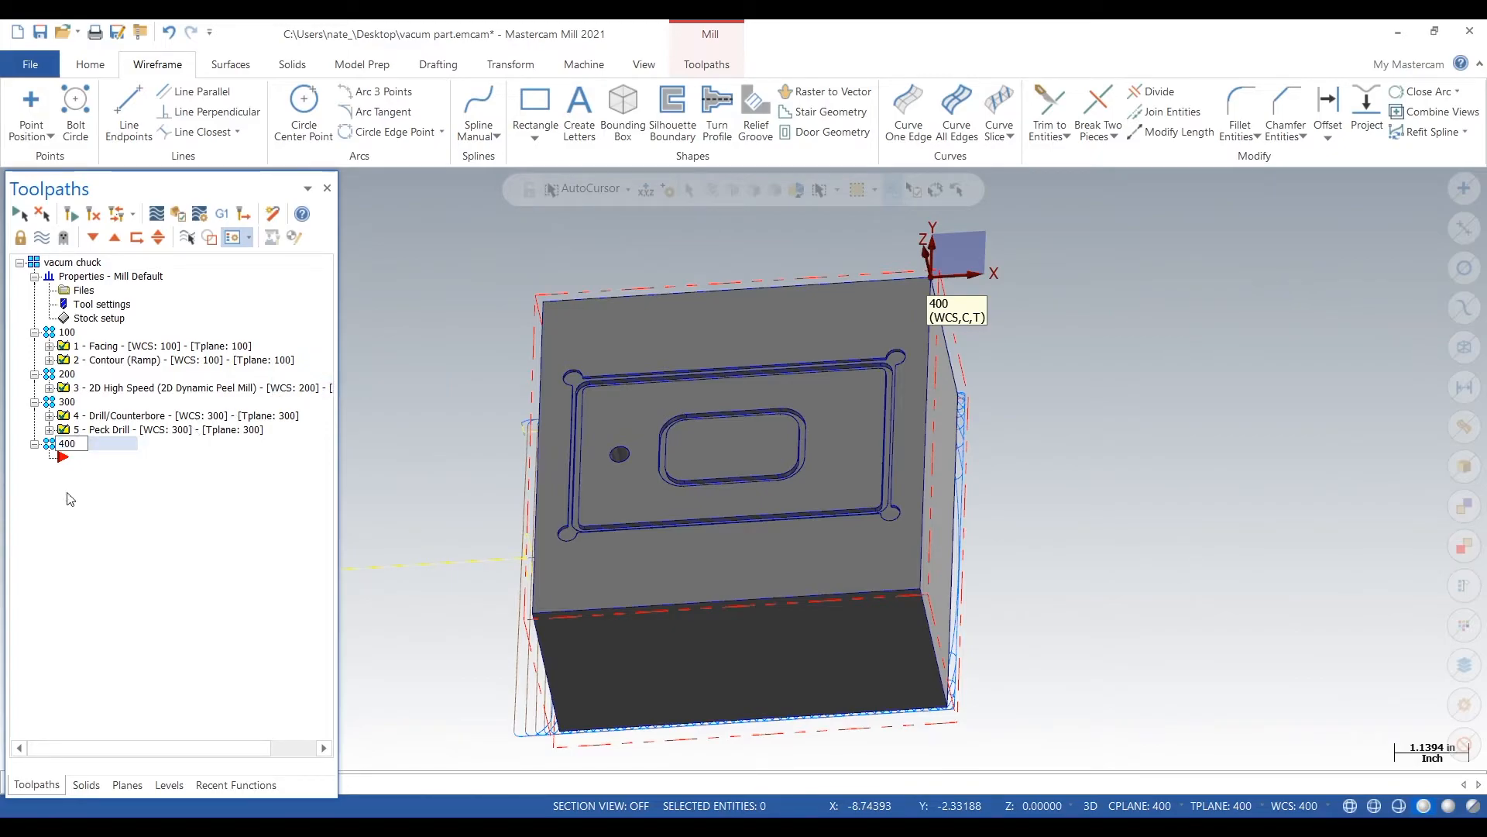
pyautogui.click(65, 460)
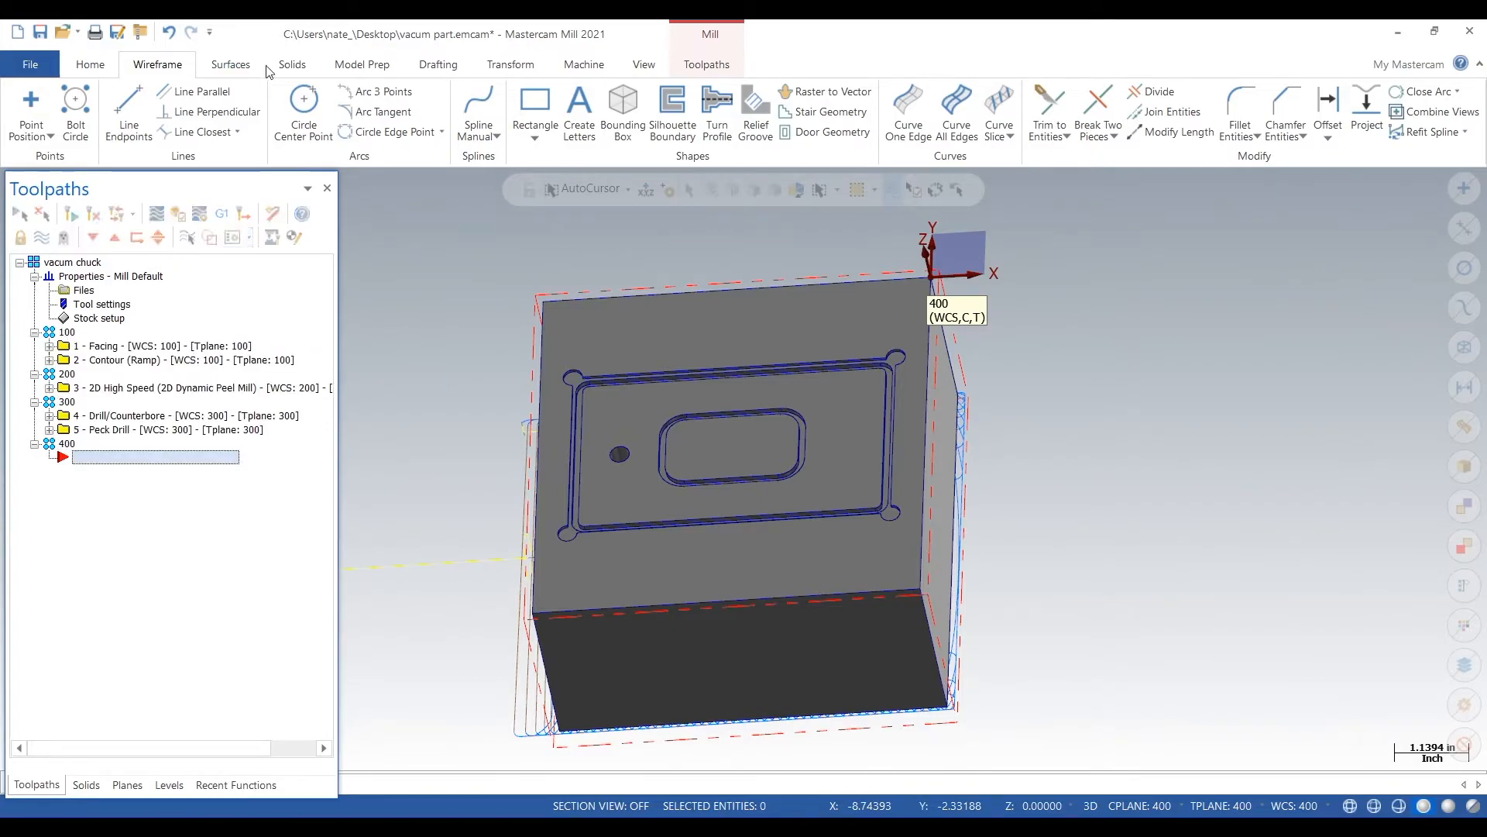
# Step: Start a 2D Dynamic Mill toolpath and pick the outer pocket's upper edge line as a machining chain, reversing its direction
pyautogui.click(688, 65)
pyautogui.click(178, 113)
pyautogui.scroll(1, 604, 373)
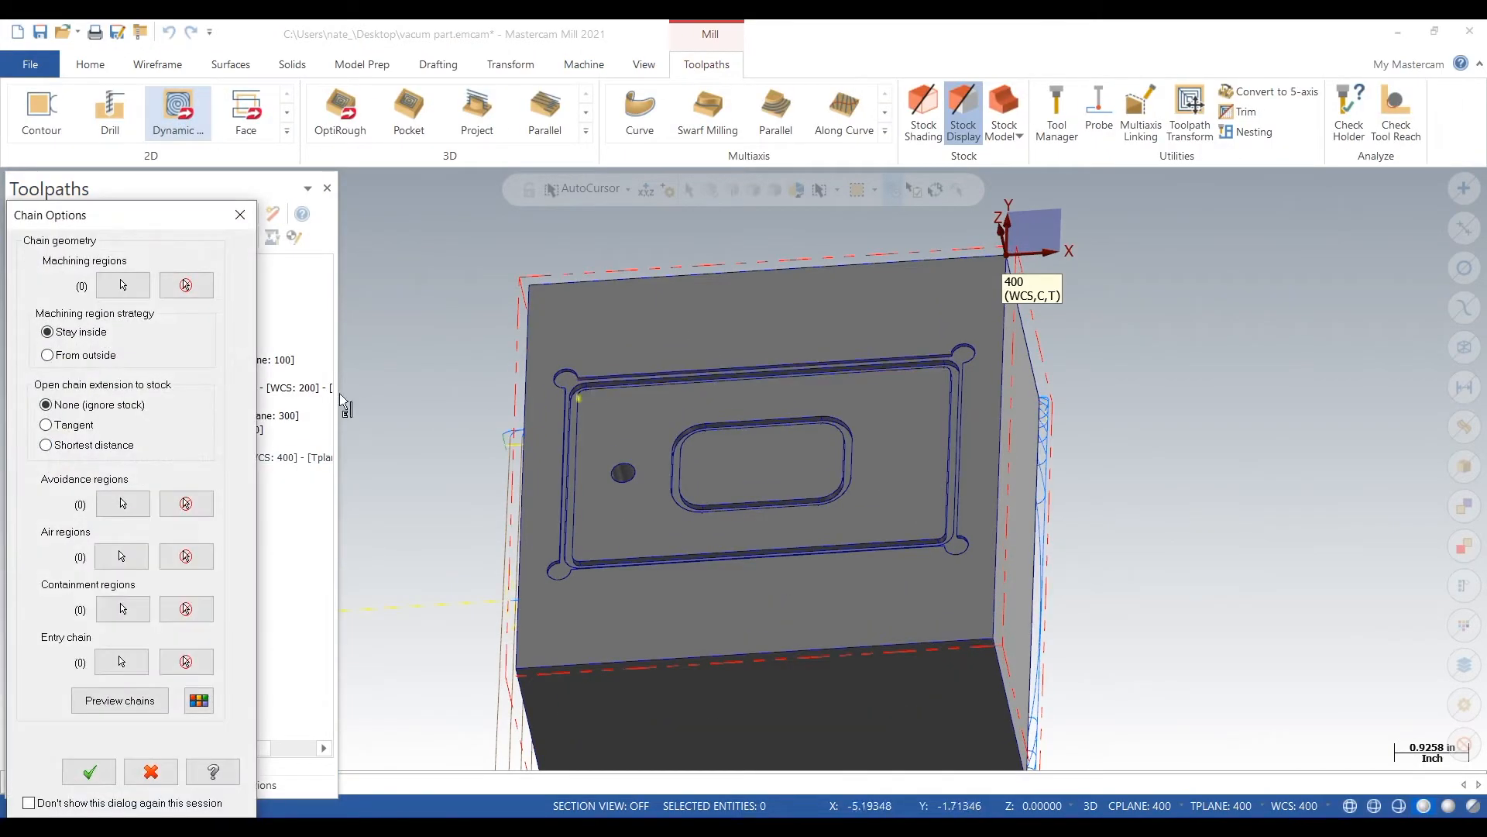
pyautogui.click(123, 286)
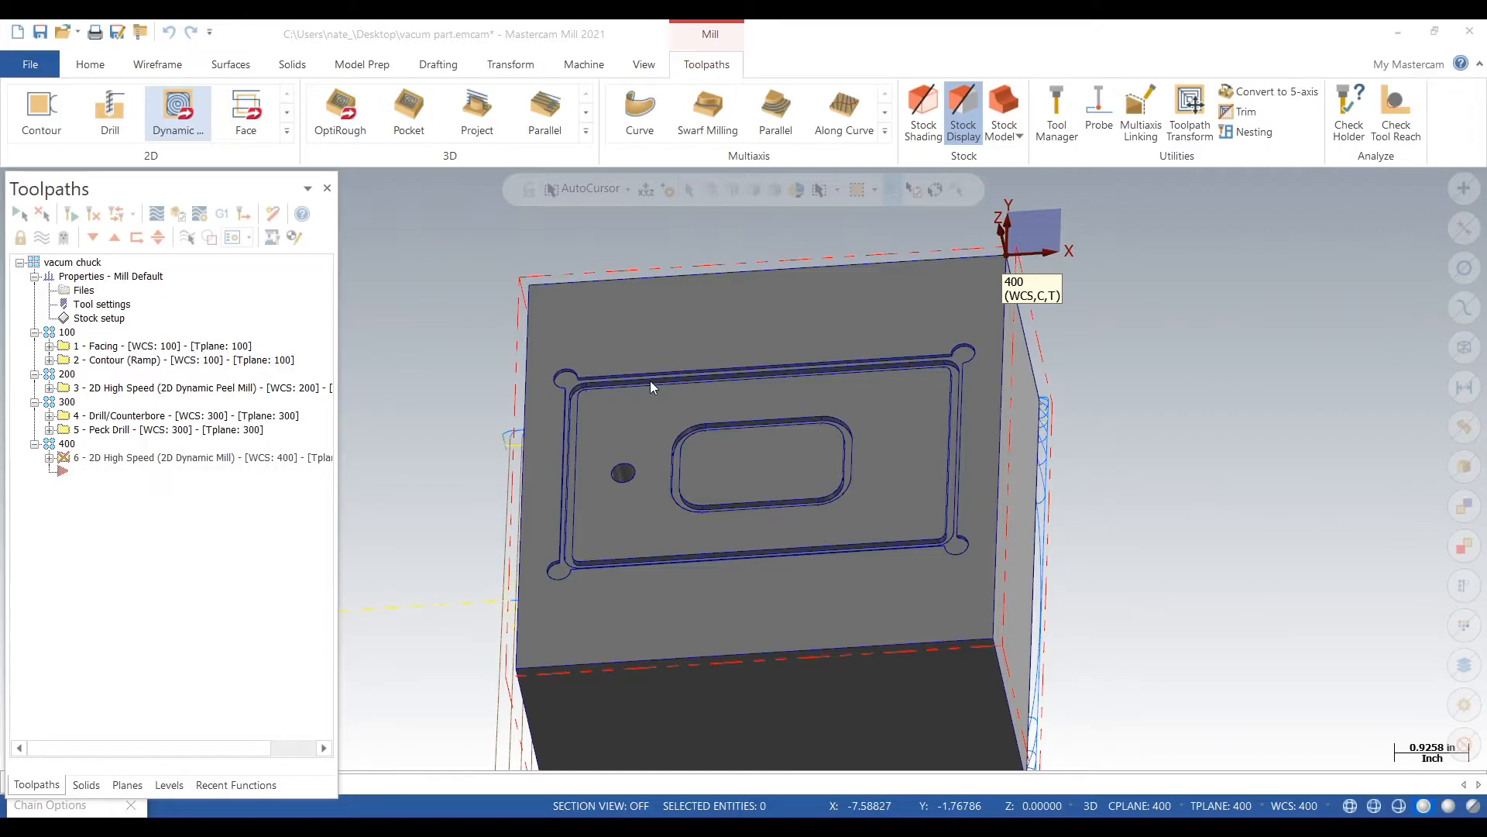
pyautogui.scroll(5, 670, 442)
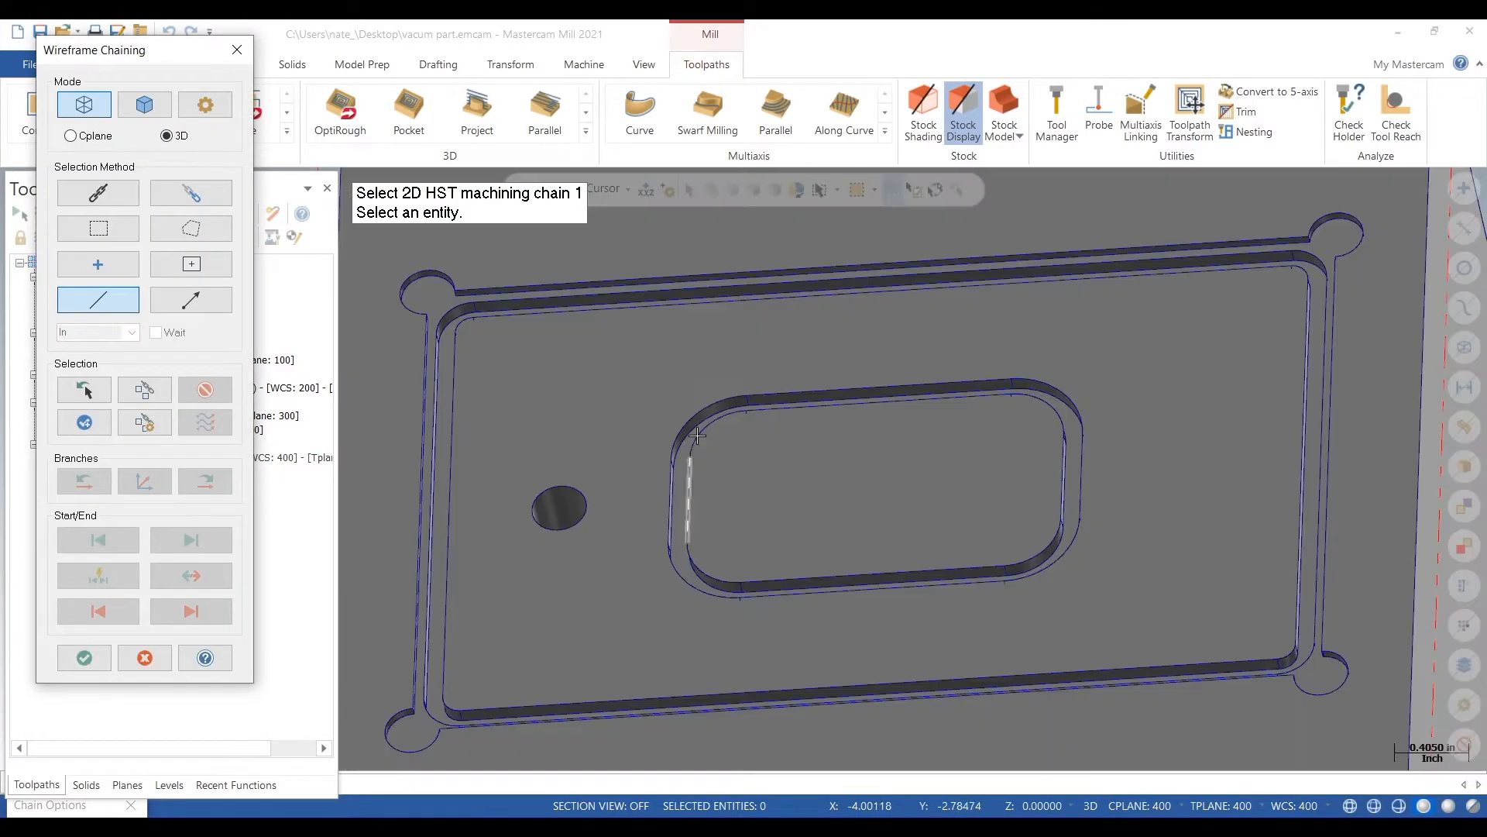
pyautogui.click(642, 283)
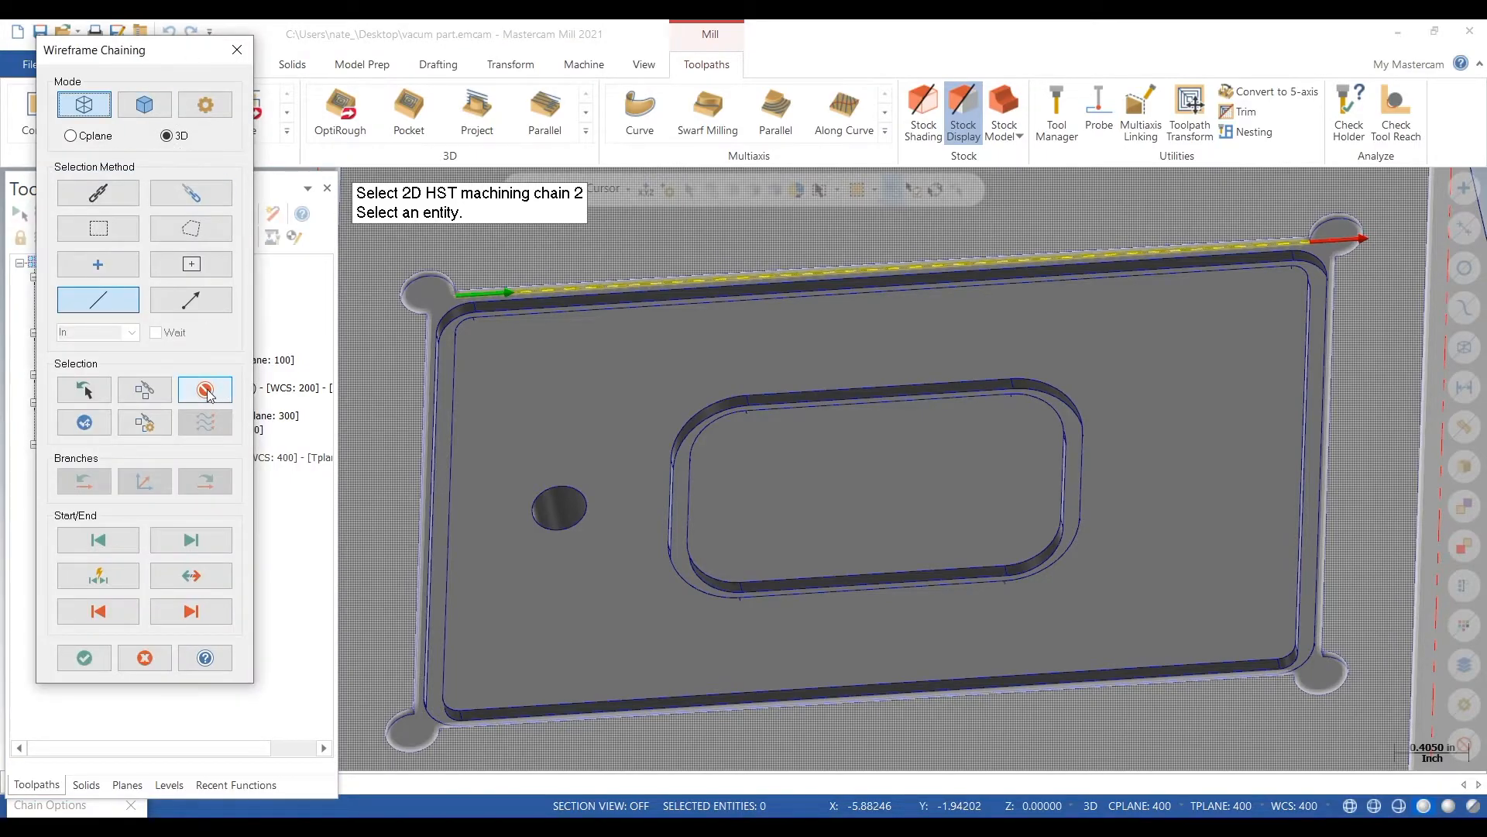
pyautogui.click(191, 574)
pyautogui.scroll(4, 462, 288)
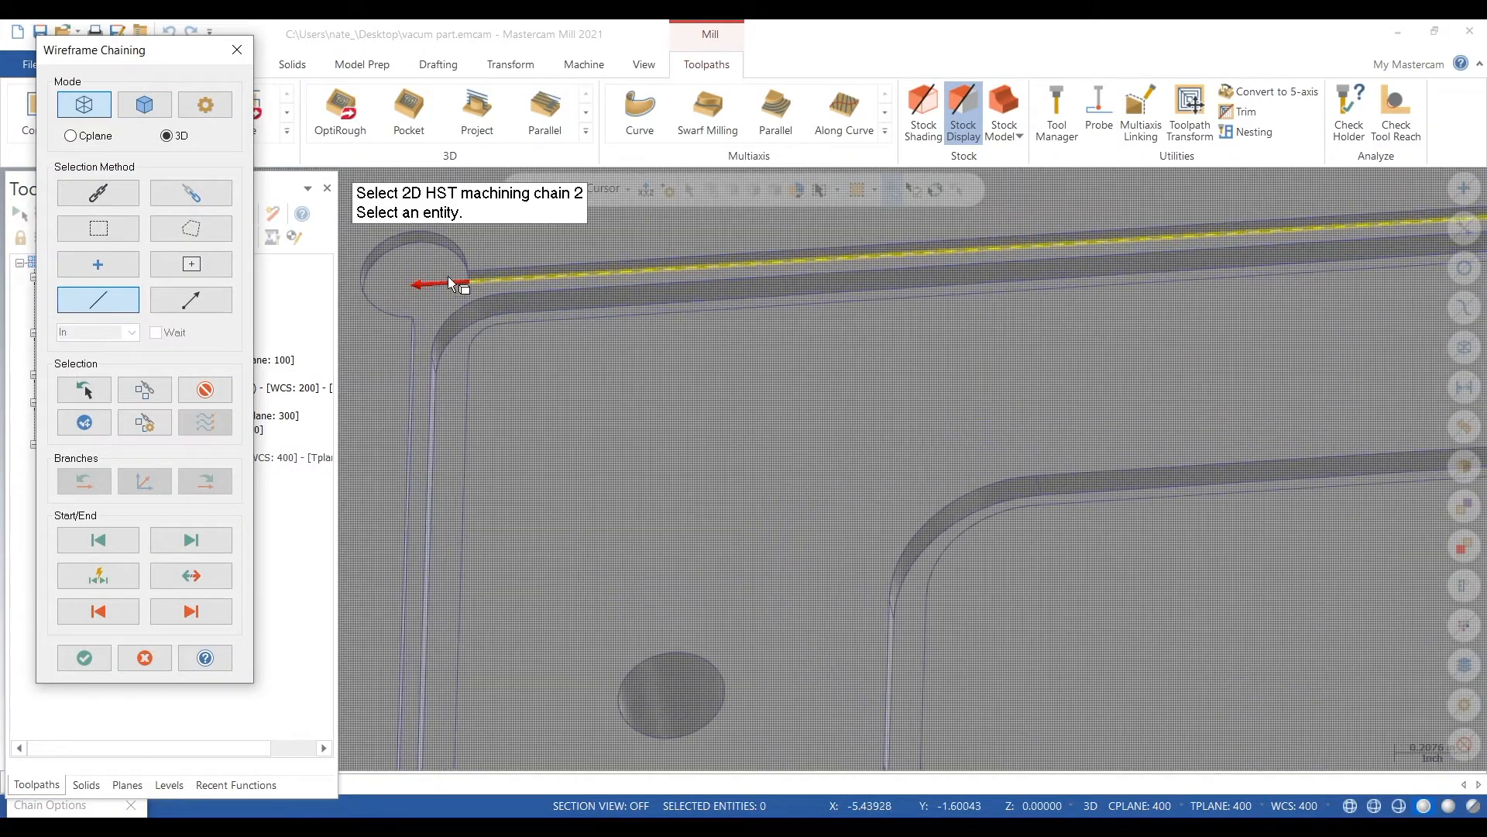
pyautogui.click(458, 264)
pyautogui.click(423, 363)
pyautogui.scroll(-3, 537, 225)
pyautogui.scroll(-3, 514, 378)
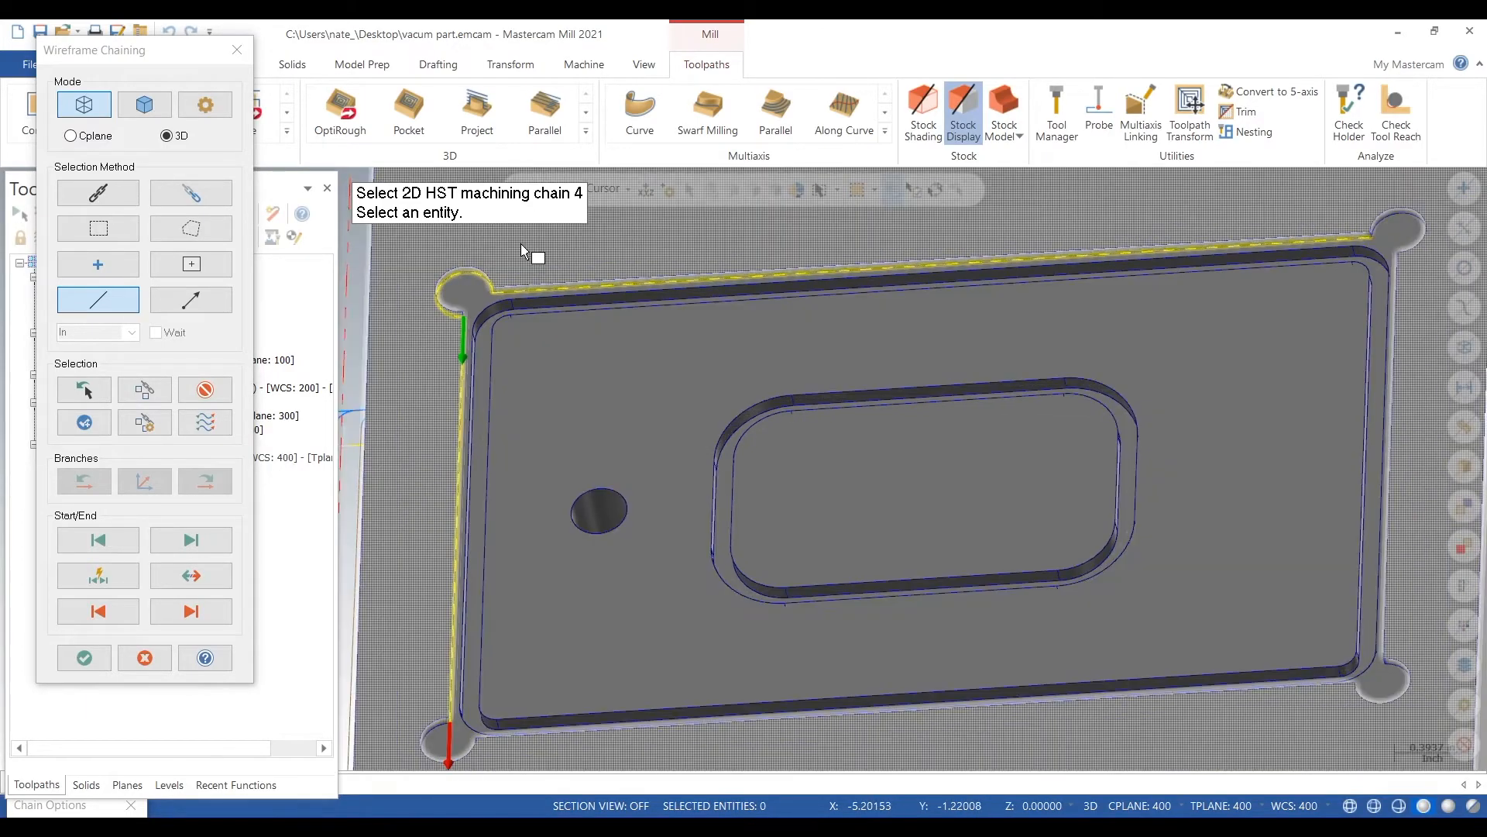
pyautogui.scroll(6, 481, 597)
pyautogui.scroll(6, 484, 552)
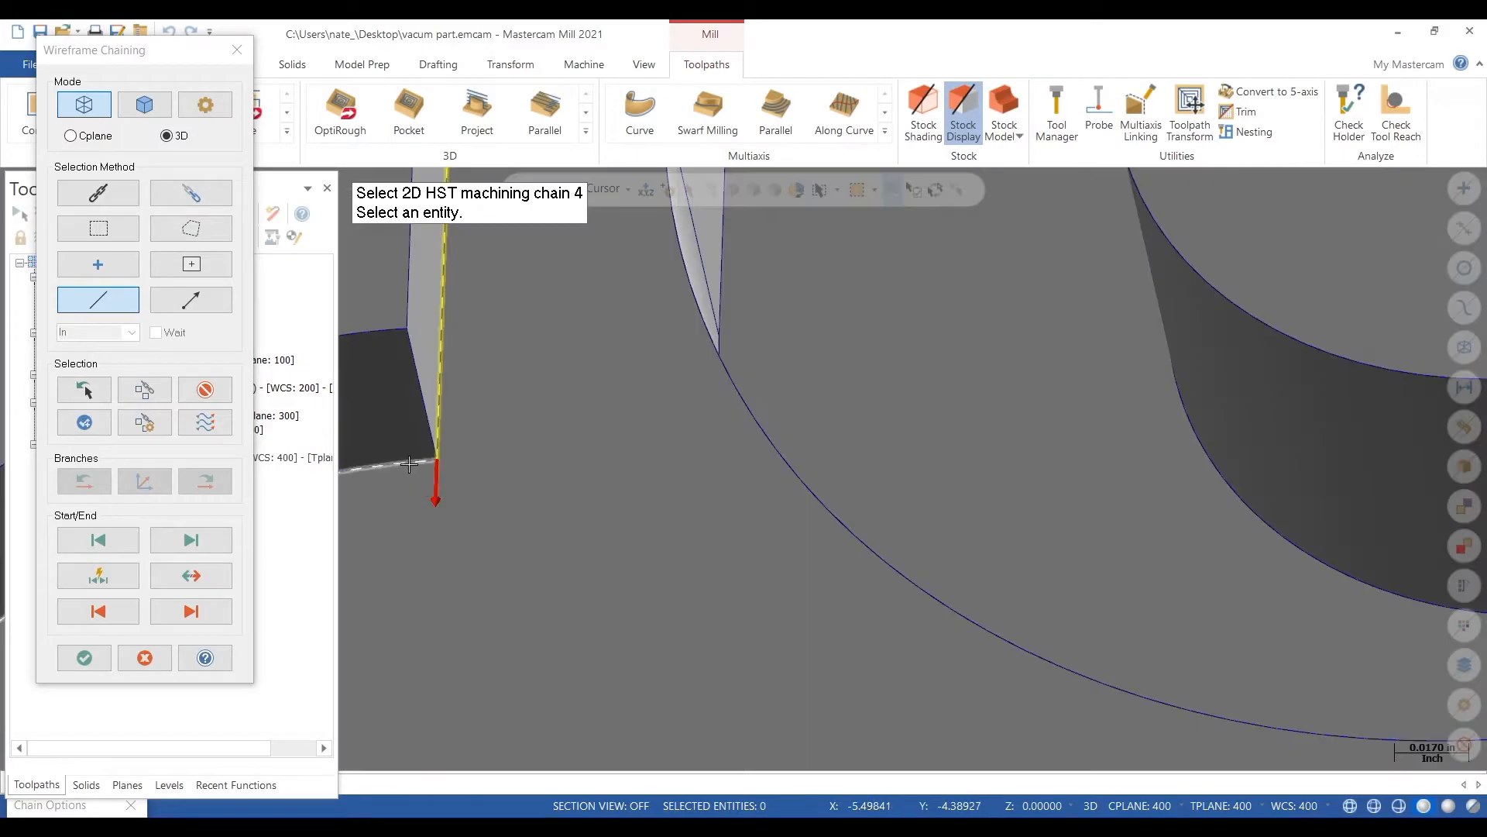
pyautogui.click(447, 470)
pyautogui.scroll(-5, 659, 434)
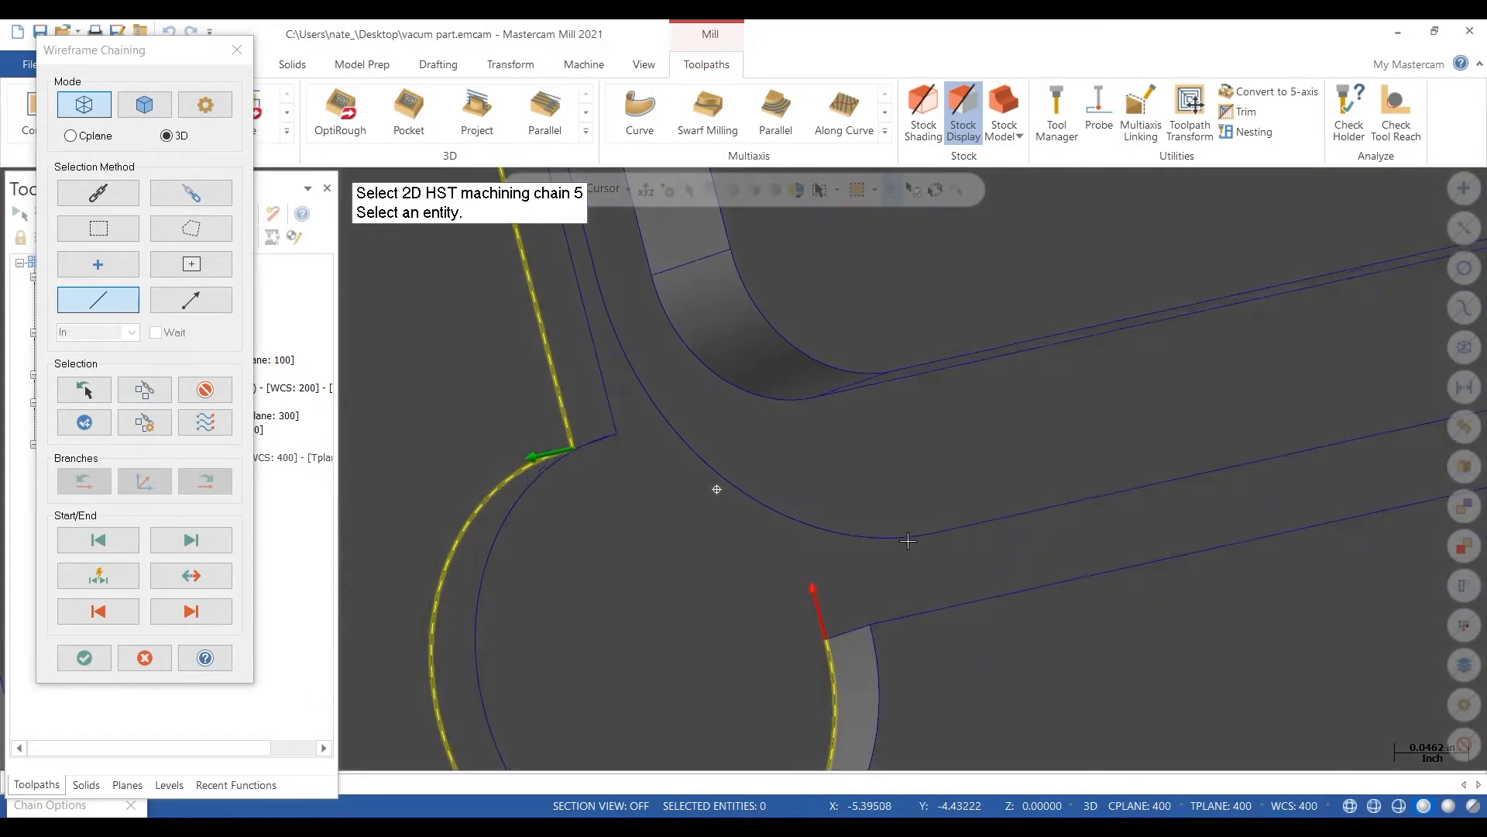
pyautogui.moveTo(908, 541); pyautogui.dragTo(929, 584, button='middle')
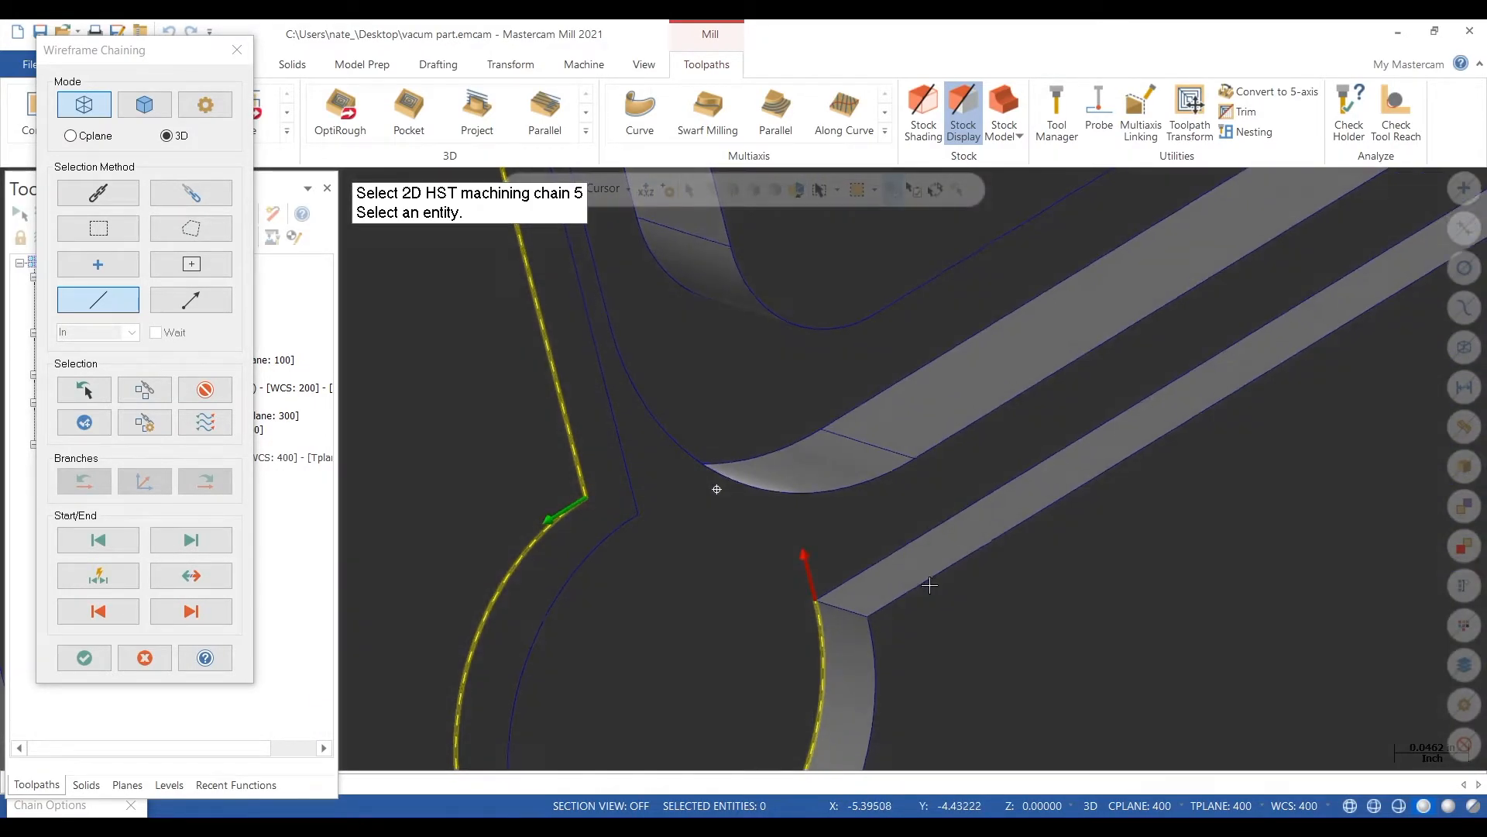
pyautogui.click(857, 568)
pyautogui.scroll(-8, 513, 589)
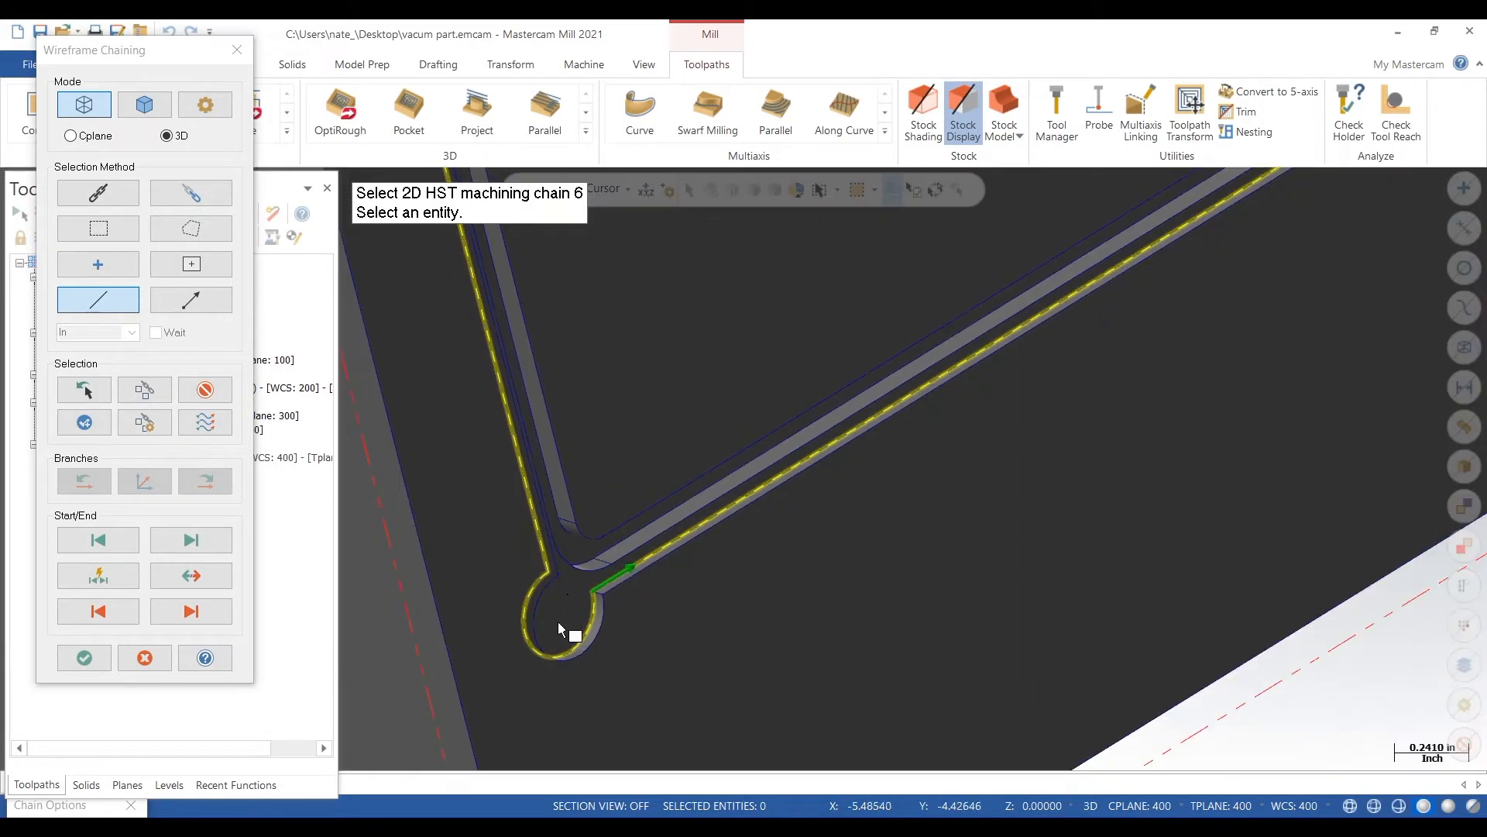
pyautogui.scroll(8, 1011, 324)
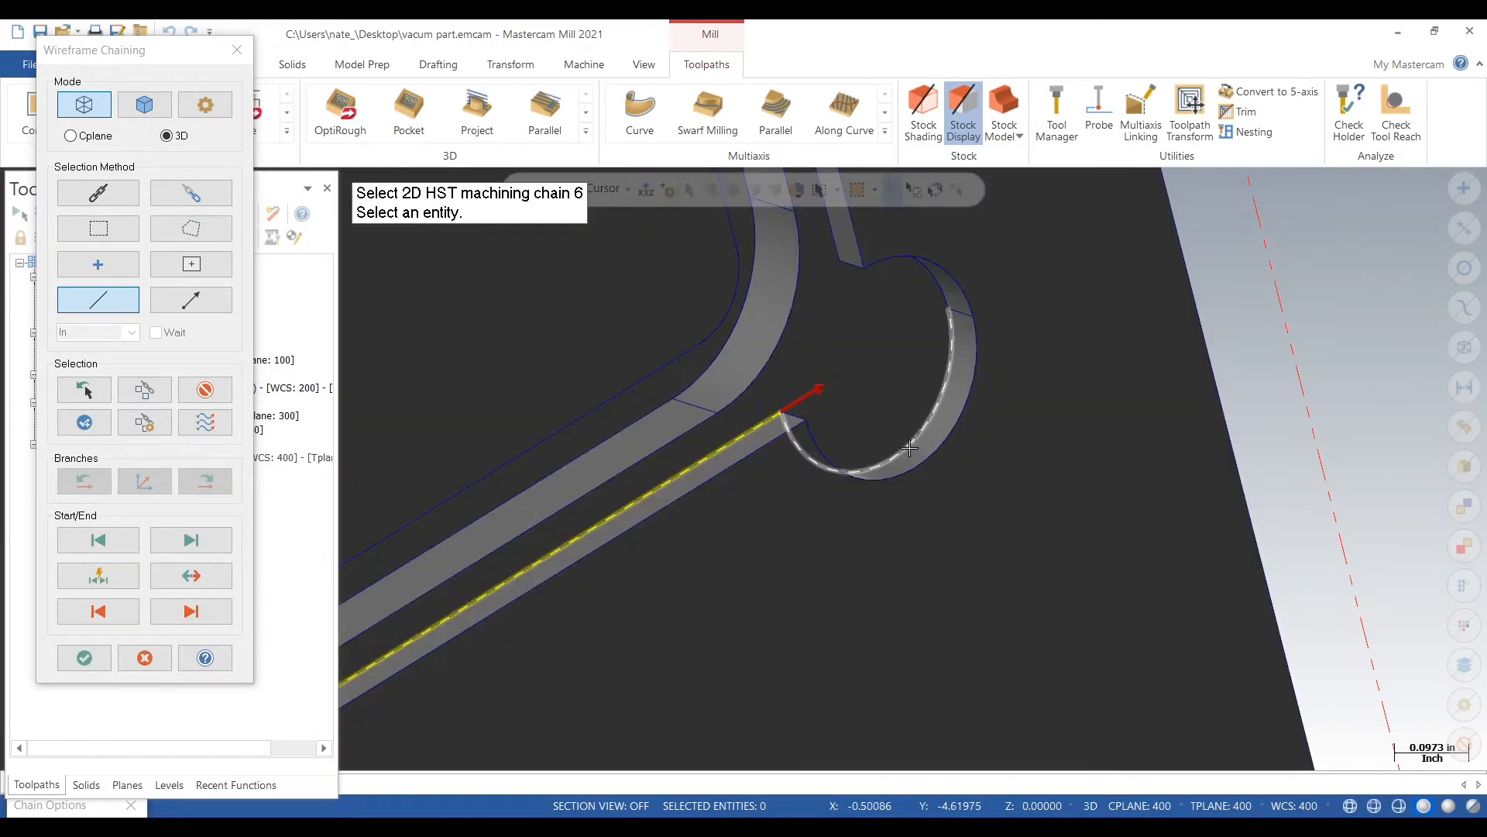
pyautogui.click(909, 448)
pyautogui.moveTo(909, 448); pyautogui.dragTo(918, 298, button='middle')
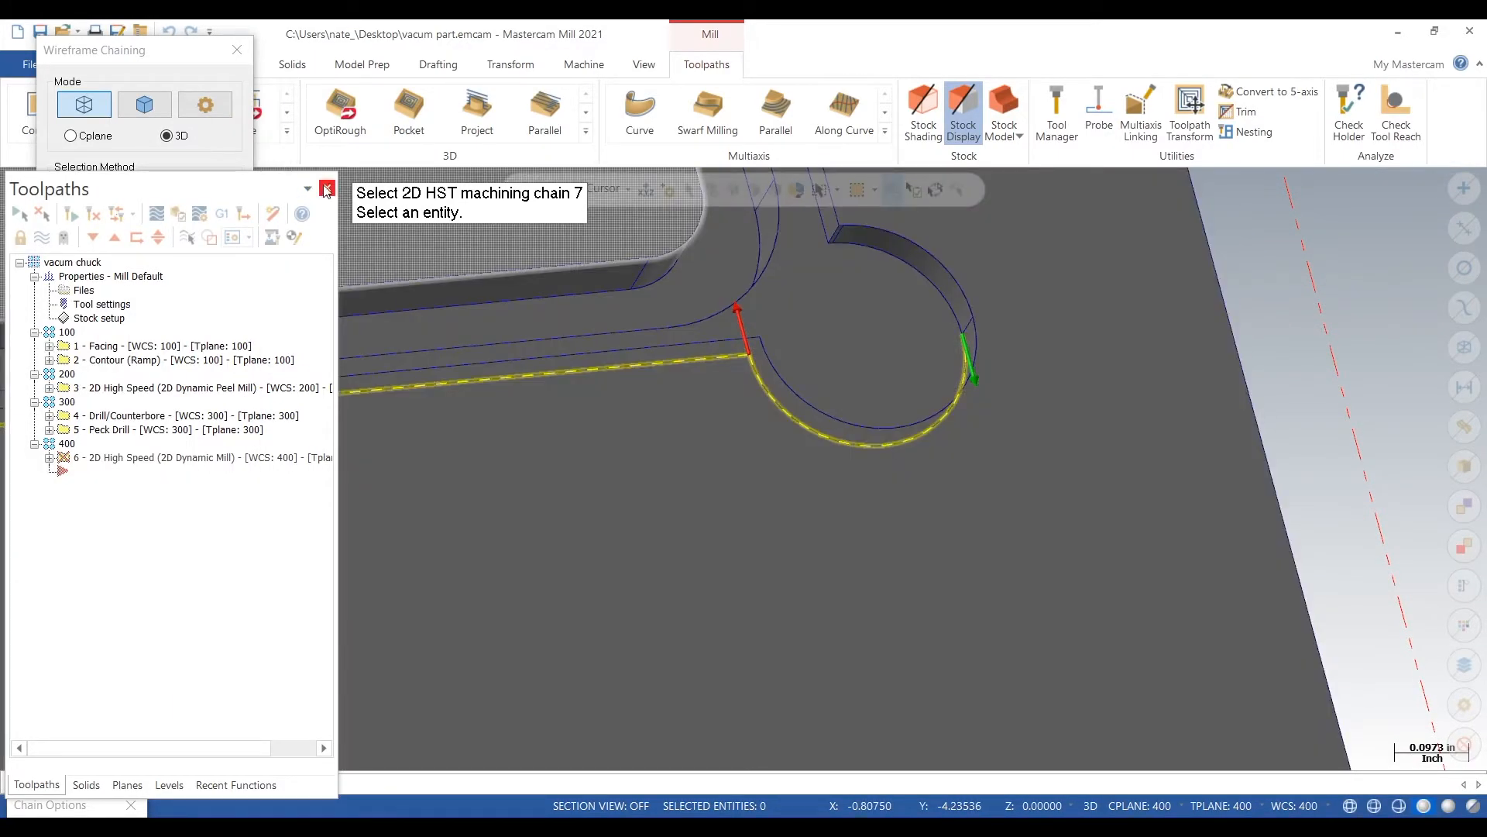
# Step: Discard the picked chains, cancel the chain options and keep the 2D Dynamic Mill operation in group 400
pyautogui.click(237, 49)
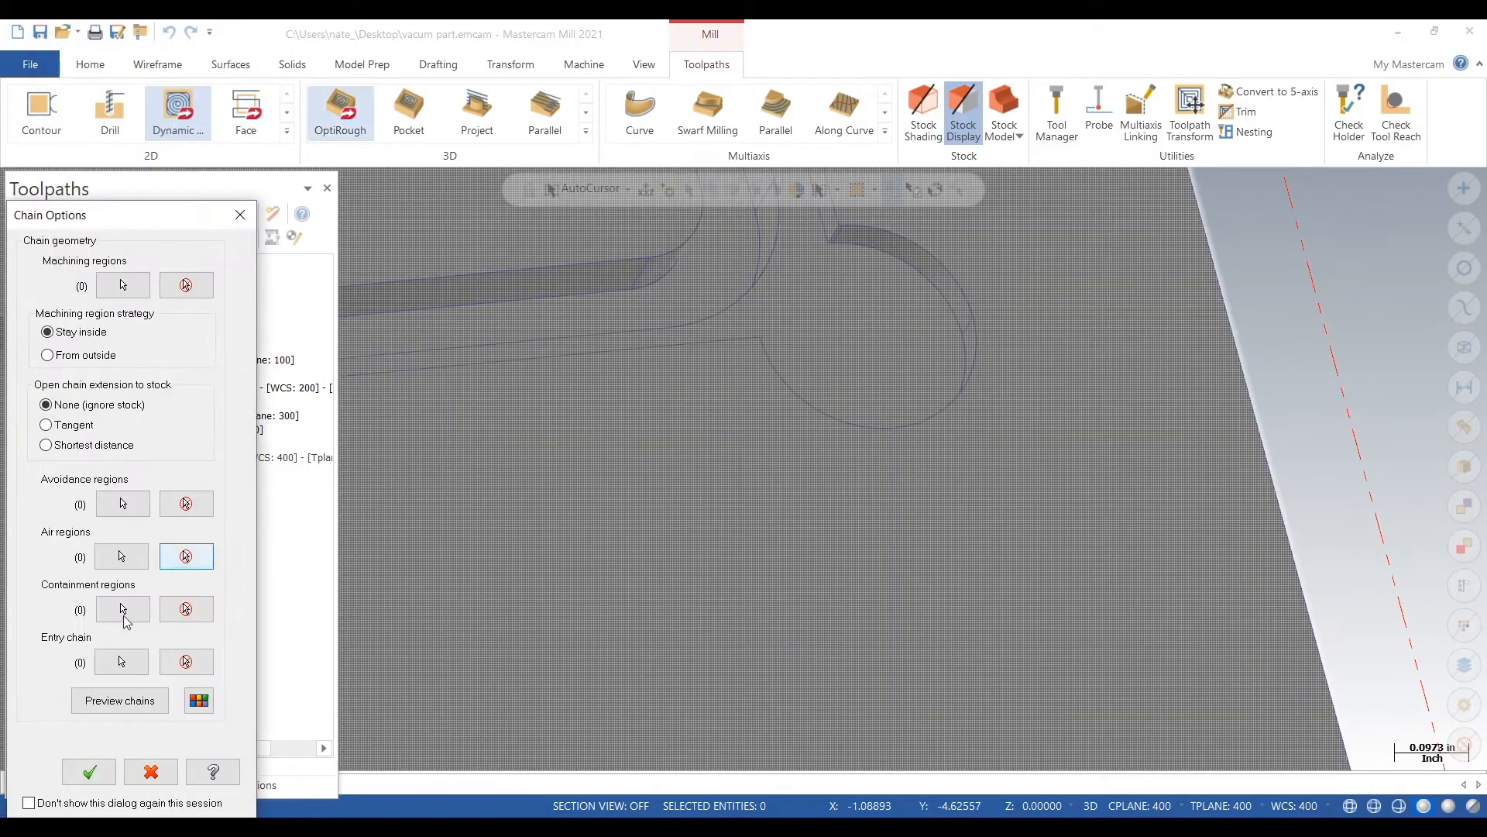
pyautogui.click(152, 773)
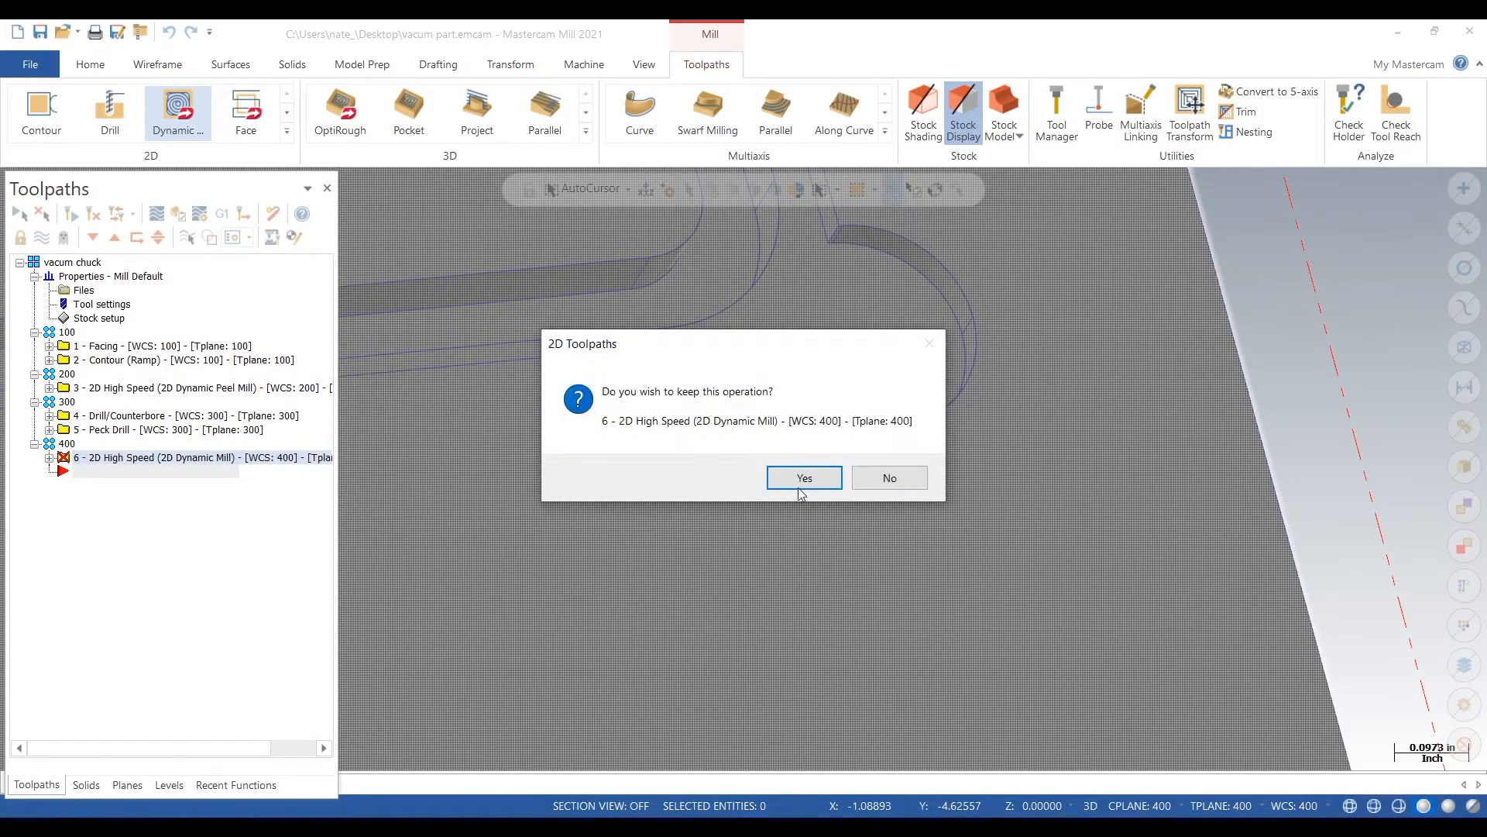
pyautogui.click(827, 473)
pyautogui.scroll(-4, 997, 473)
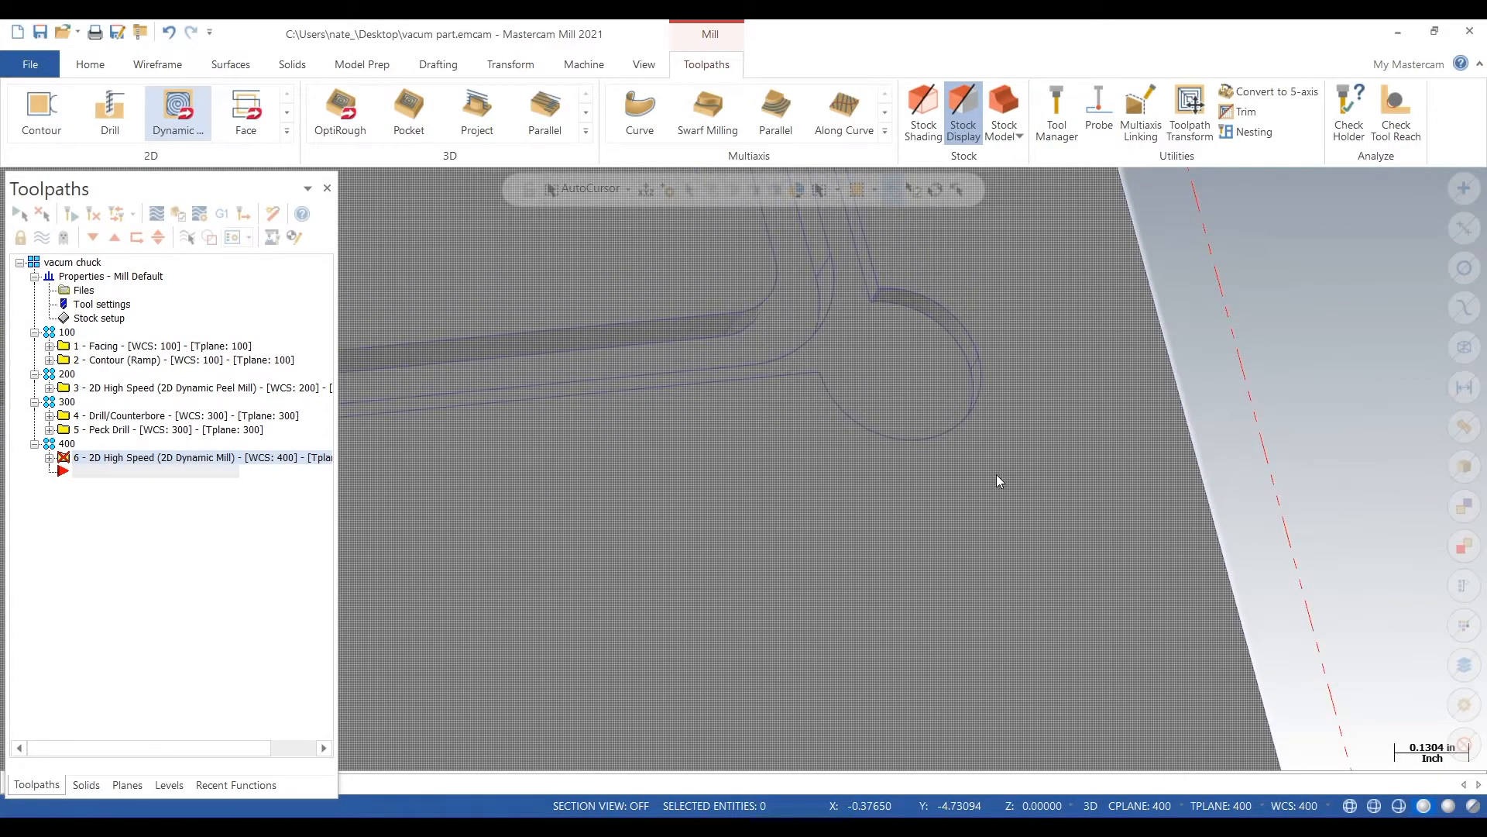
pyautogui.scroll(-5, 999, 470)
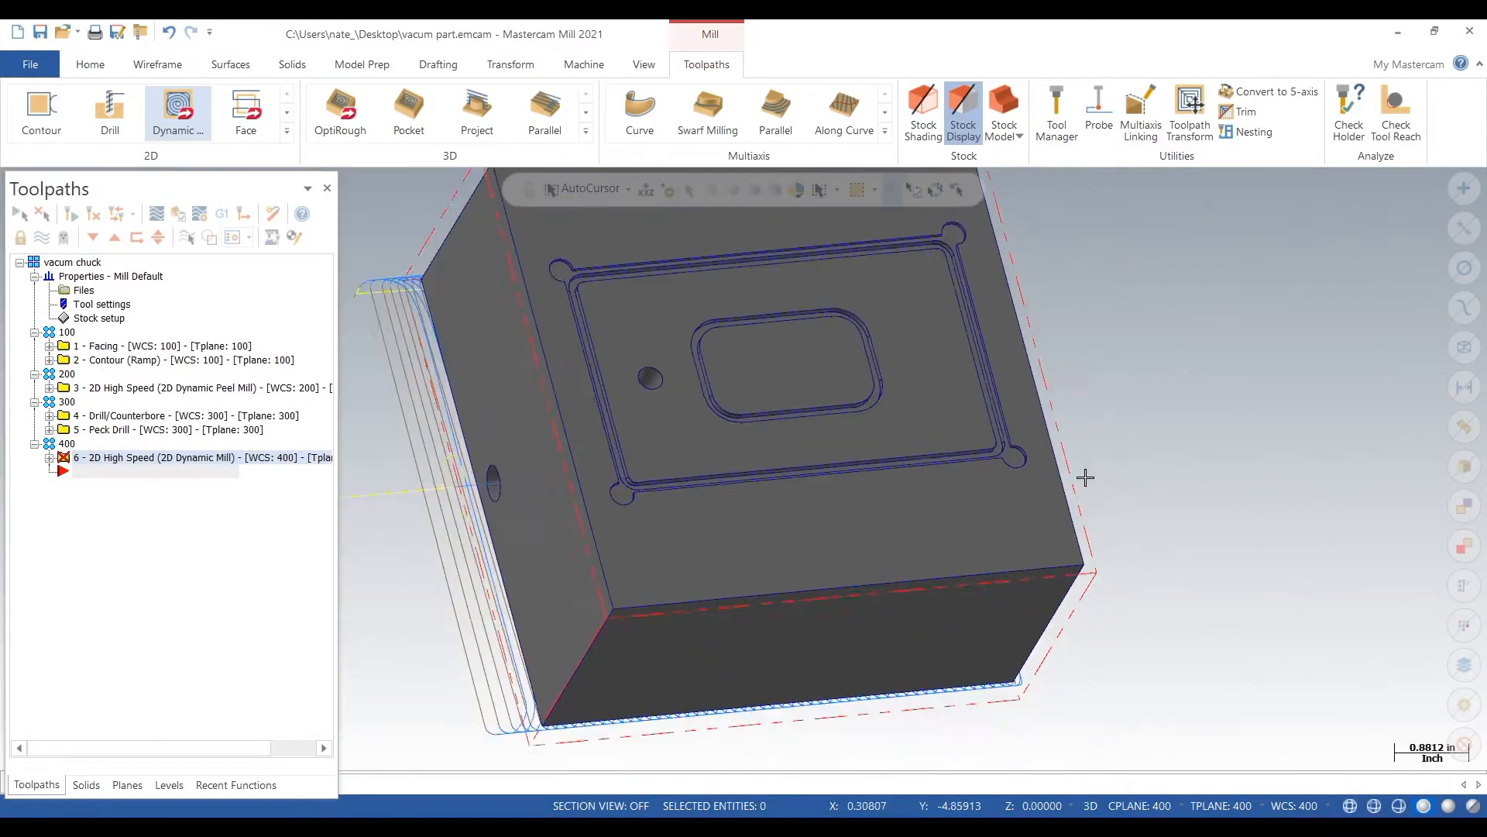
# Step: Hide the vacum chuck solid level, and turn off the toolpath display of all operations
pyautogui.click(170, 784)
pyautogui.click(112, 286)
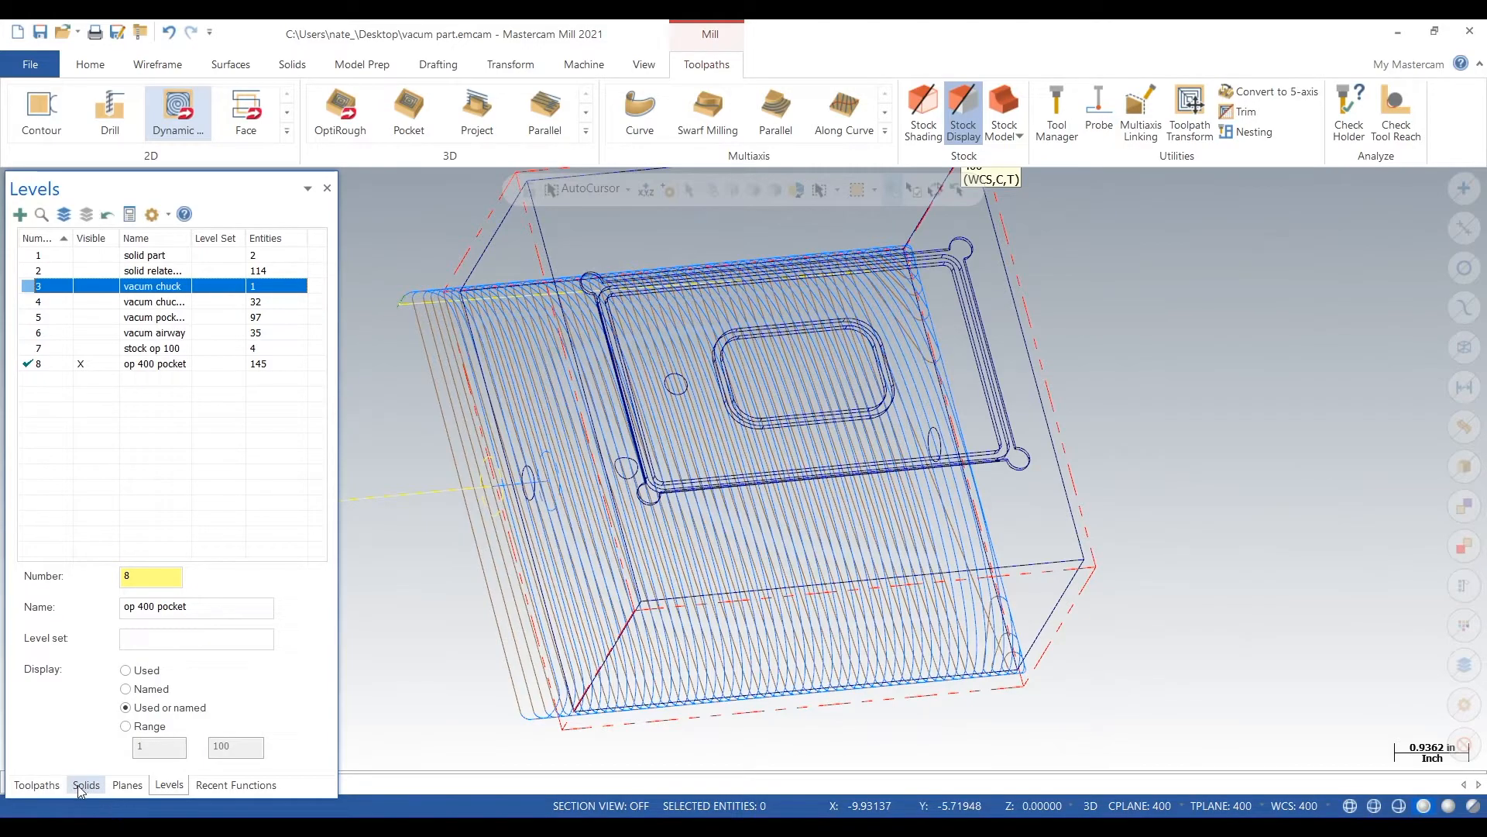
pyautogui.click(36, 785)
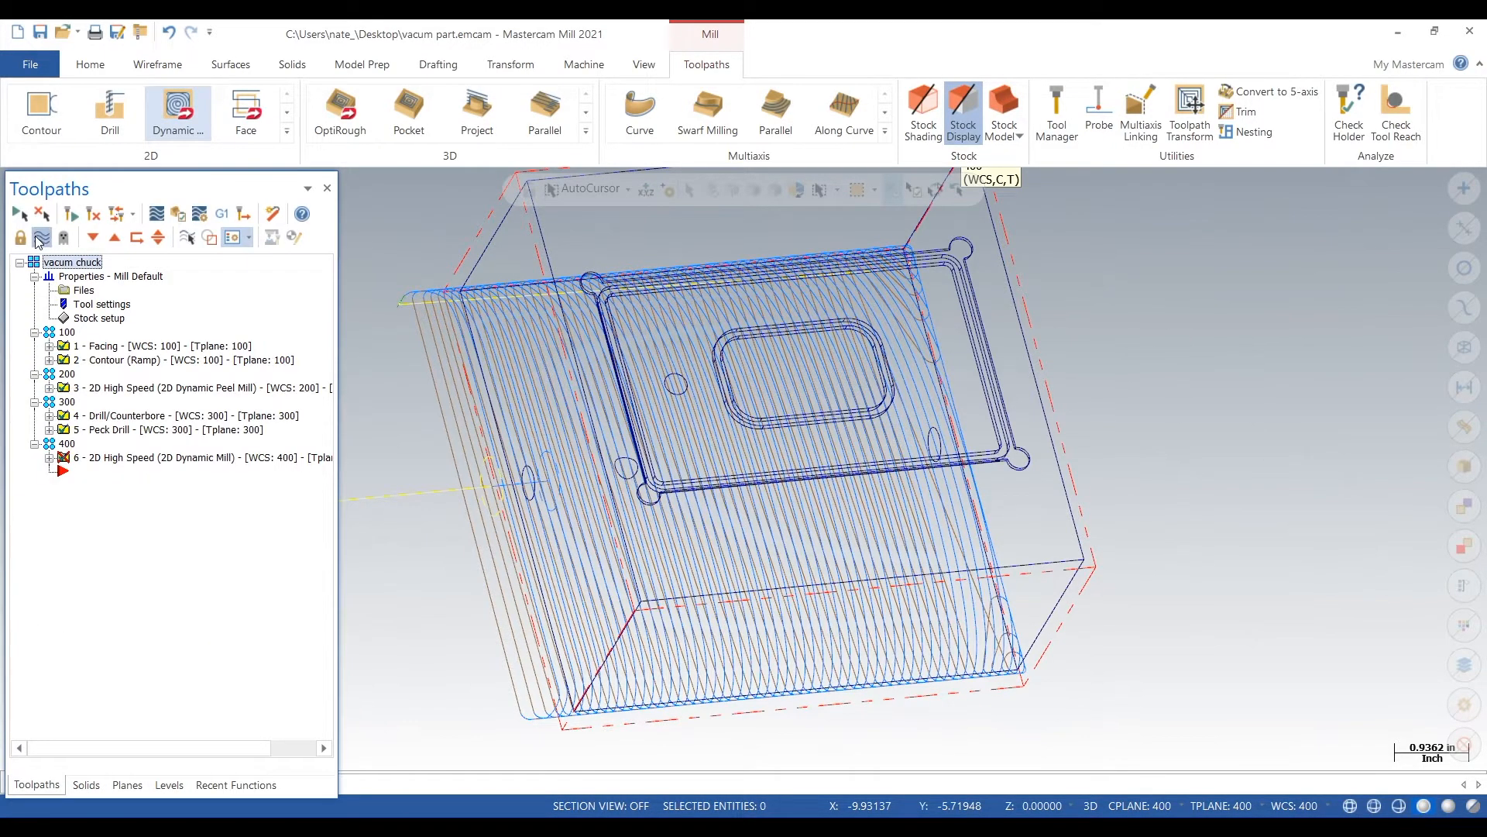
pyautogui.click(40, 240)
pyautogui.click(117, 457)
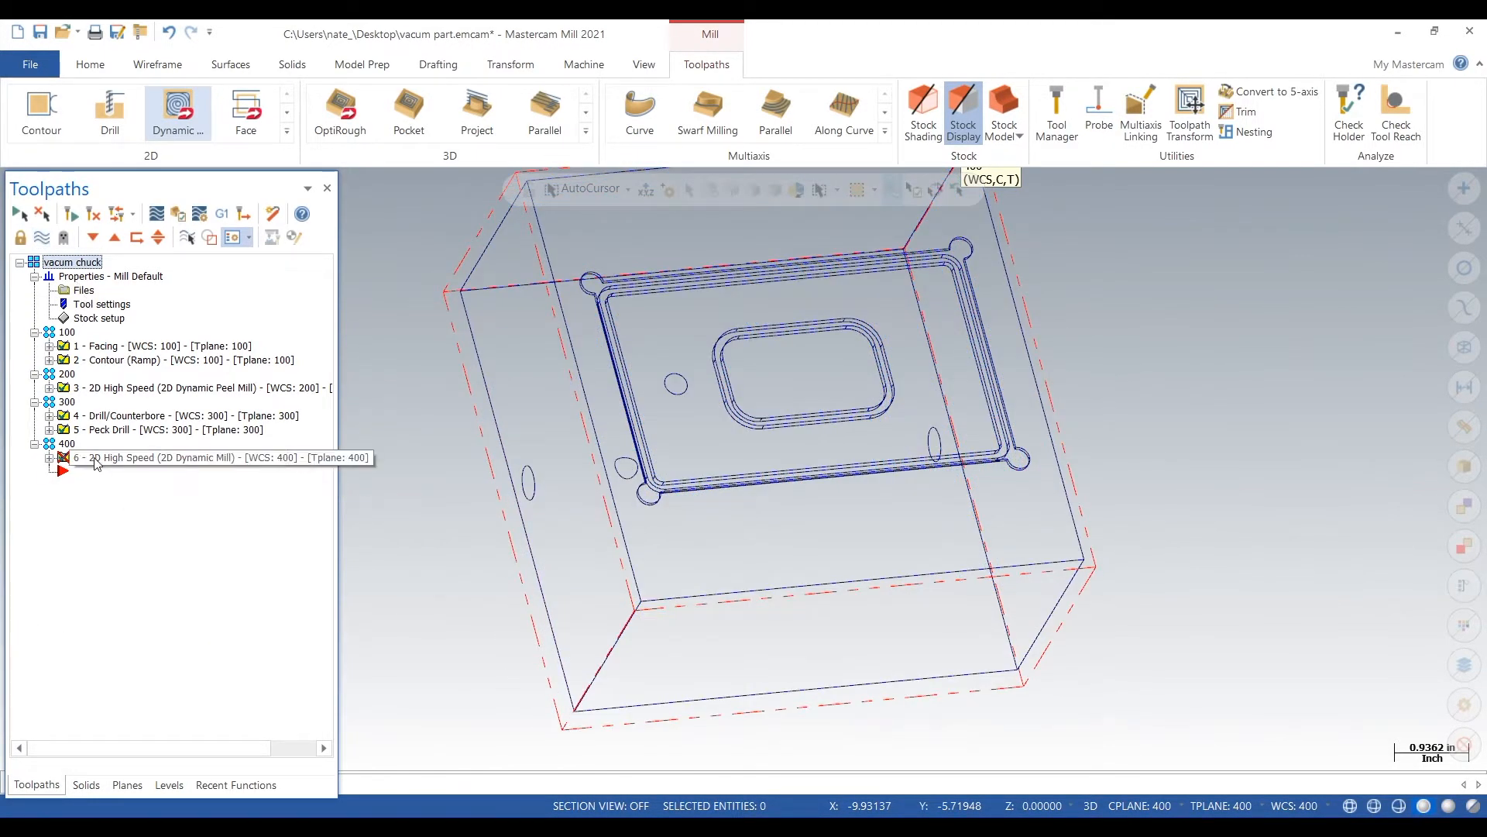
# Step: Reopen the Dynamic Mill operation's geometry and chain the first corner relief arc and adjoining long floor edge of the outer pocket as machining regions
pyautogui.click(49, 458)
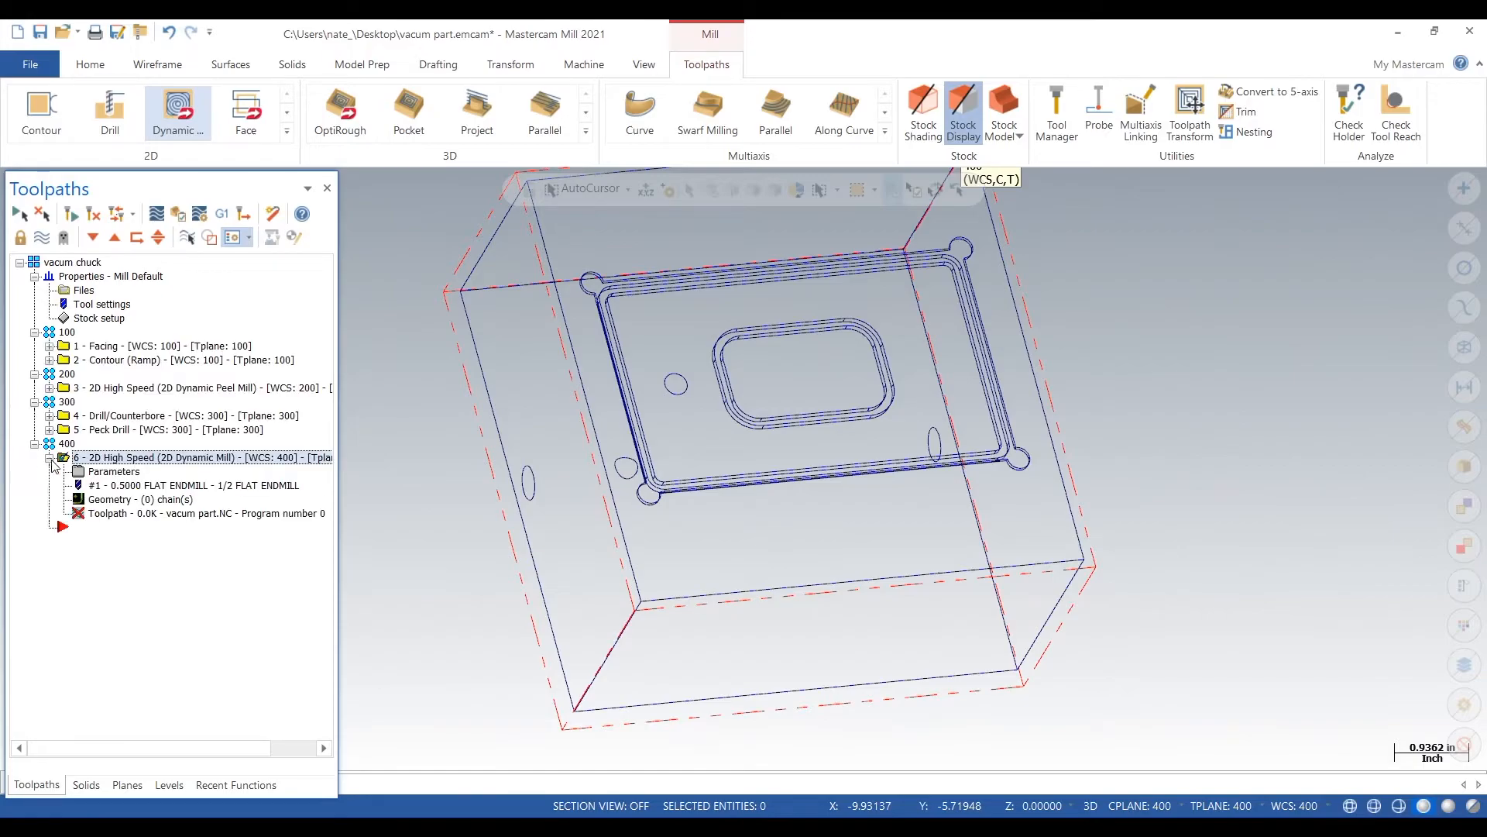
pyautogui.click(111, 499)
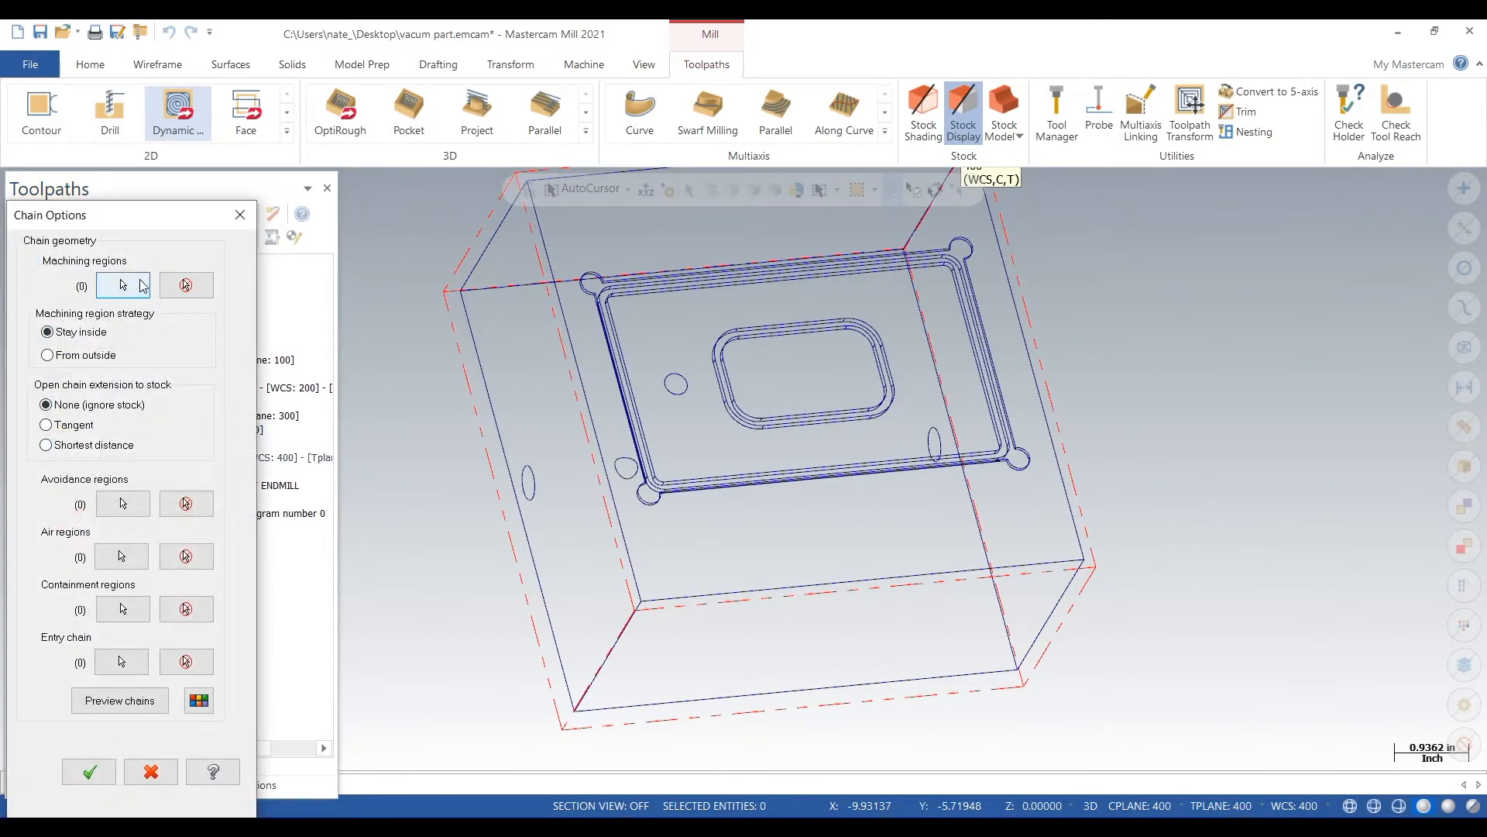
pyautogui.click(143, 285)
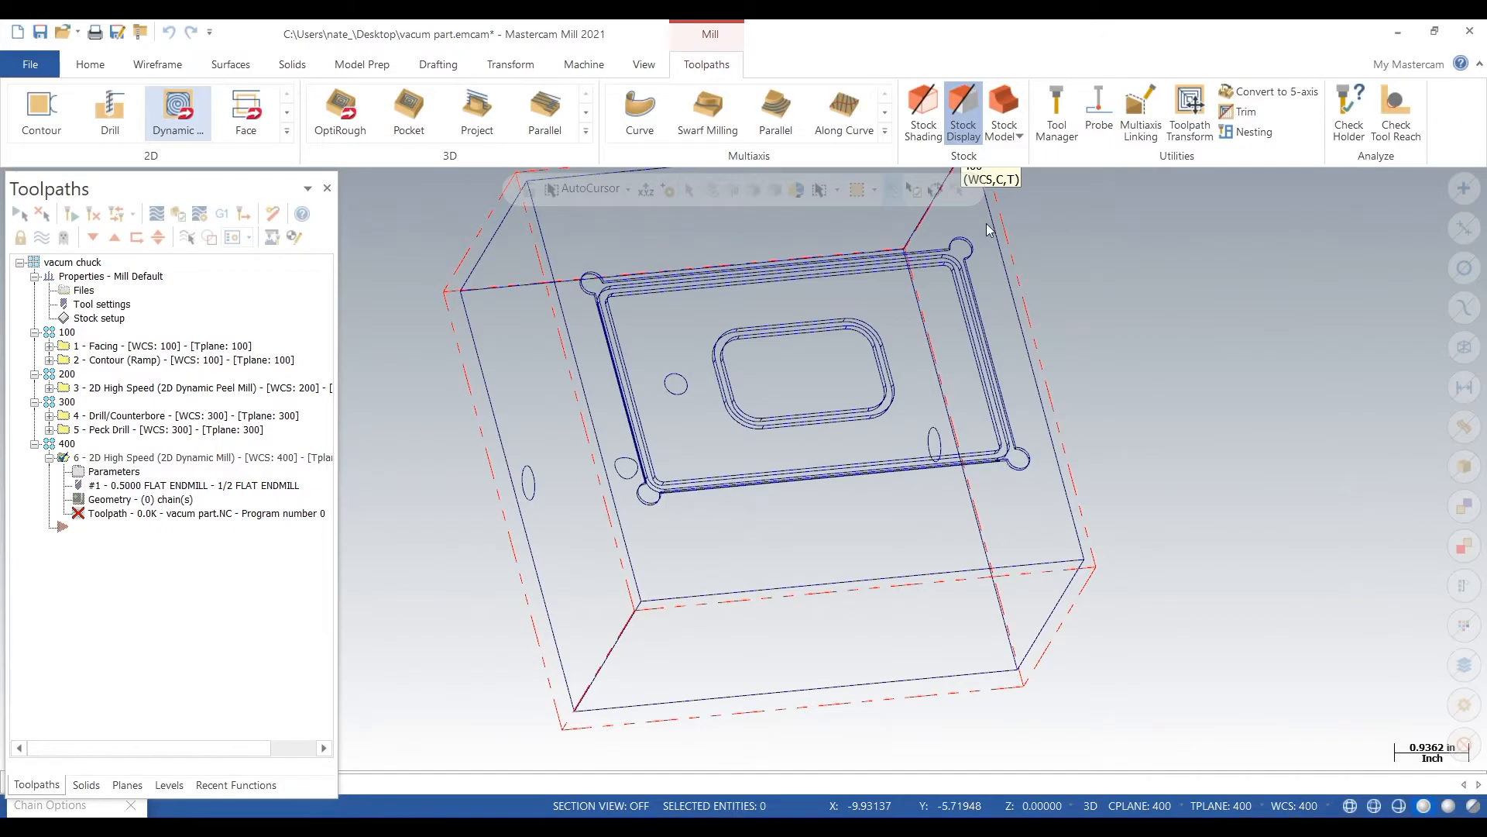
pyautogui.scroll(4, 996, 228)
pyautogui.scroll(4, 961, 233)
pyautogui.click(949, 235)
pyautogui.scroll(3, 934, 250)
pyautogui.click(798, 253)
pyautogui.scroll(-3, 1122, 315)
pyautogui.scroll(-3, 1123, 315)
pyautogui.scroll(-3, 853, 358)
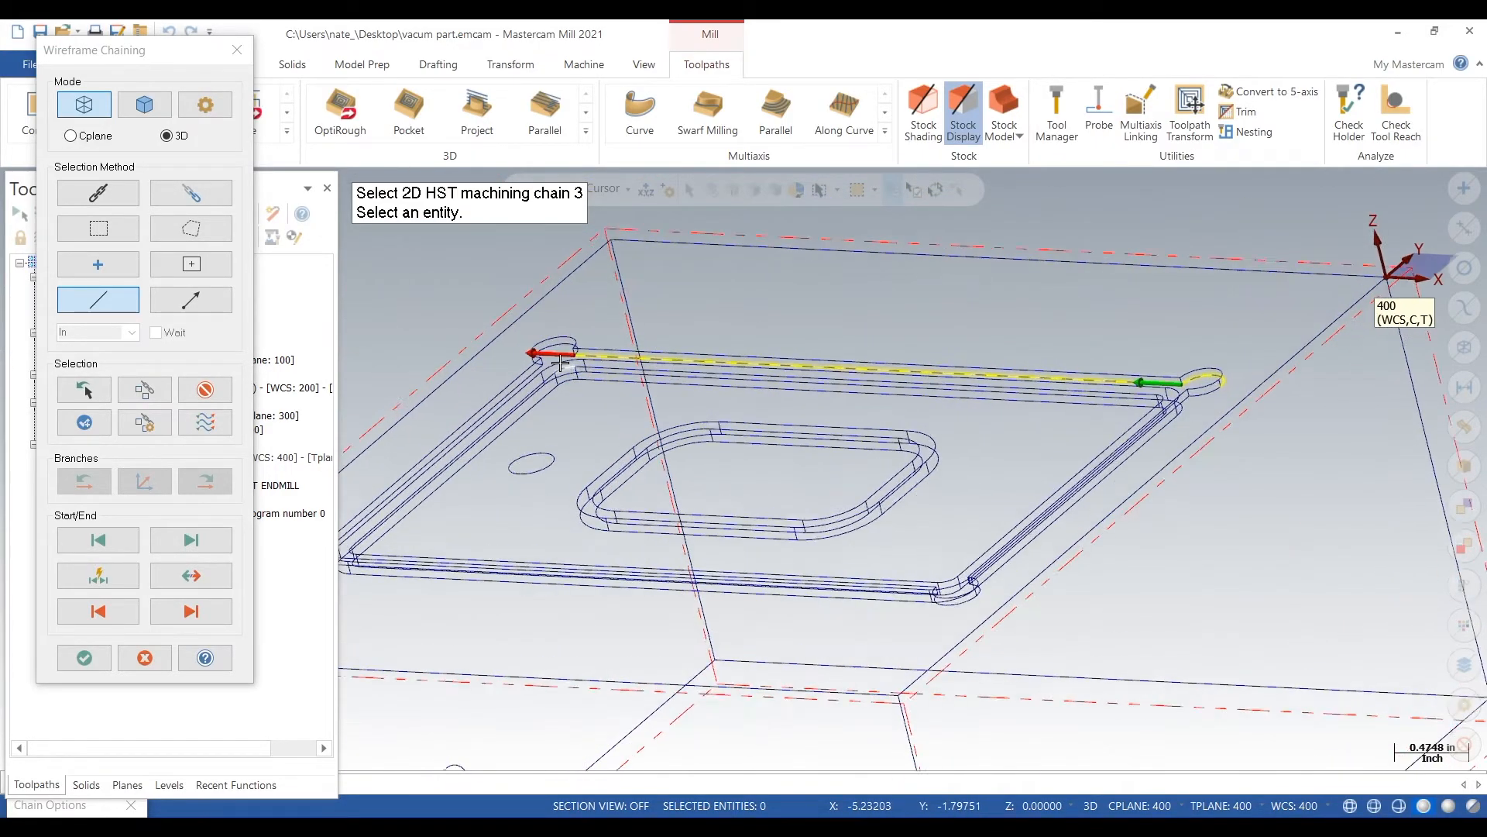
# Step: Add the second corner's relief arc and the short pocket edge beside the round hole to the machining chains
pyautogui.scroll(2, 560, 361)
pyautogui.click(593, 334)
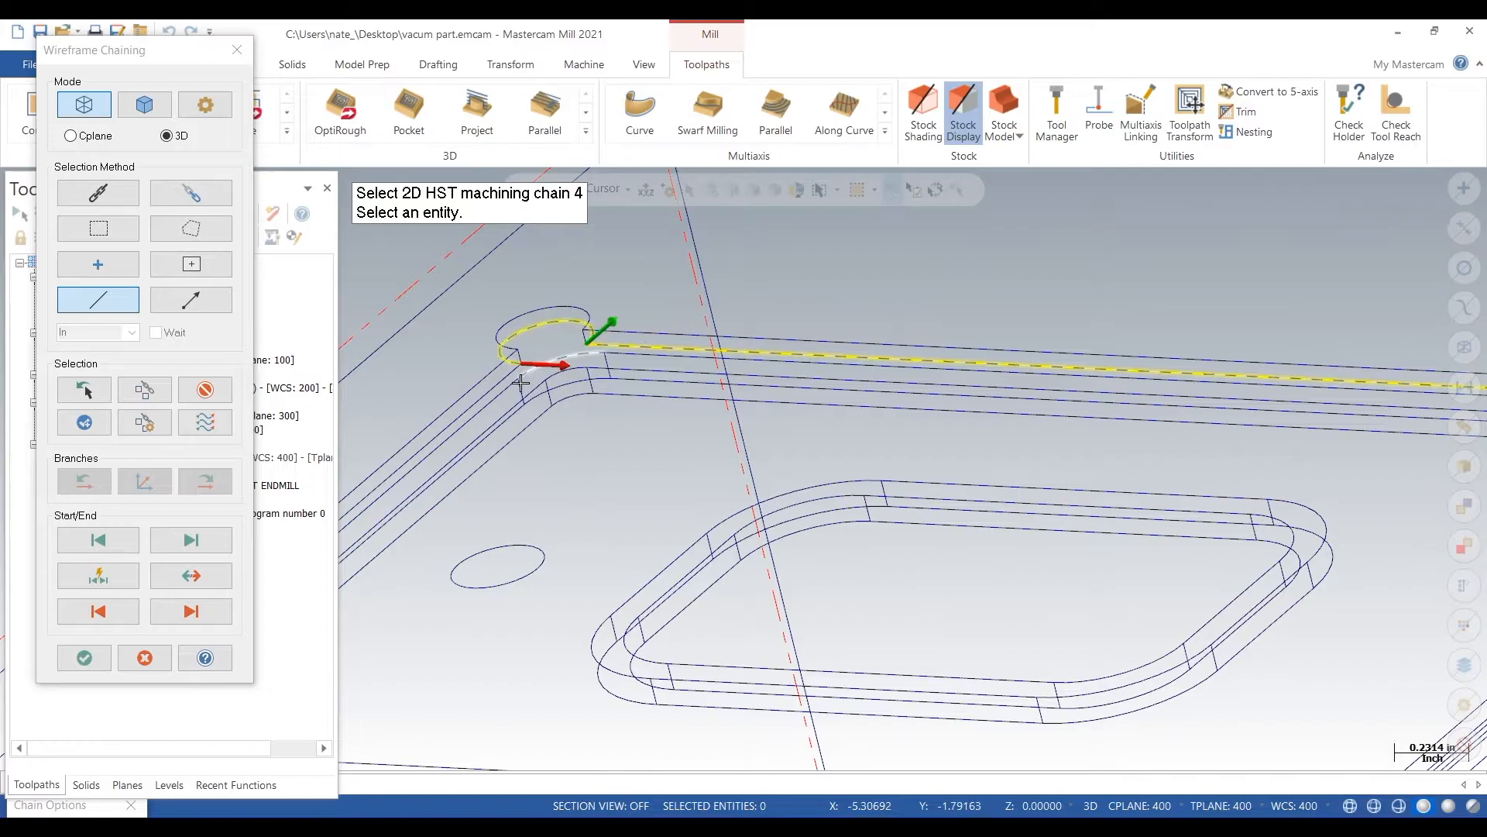
pyautogui.click(512, 374)
pyautogui.scroll(-3, 511, 374)
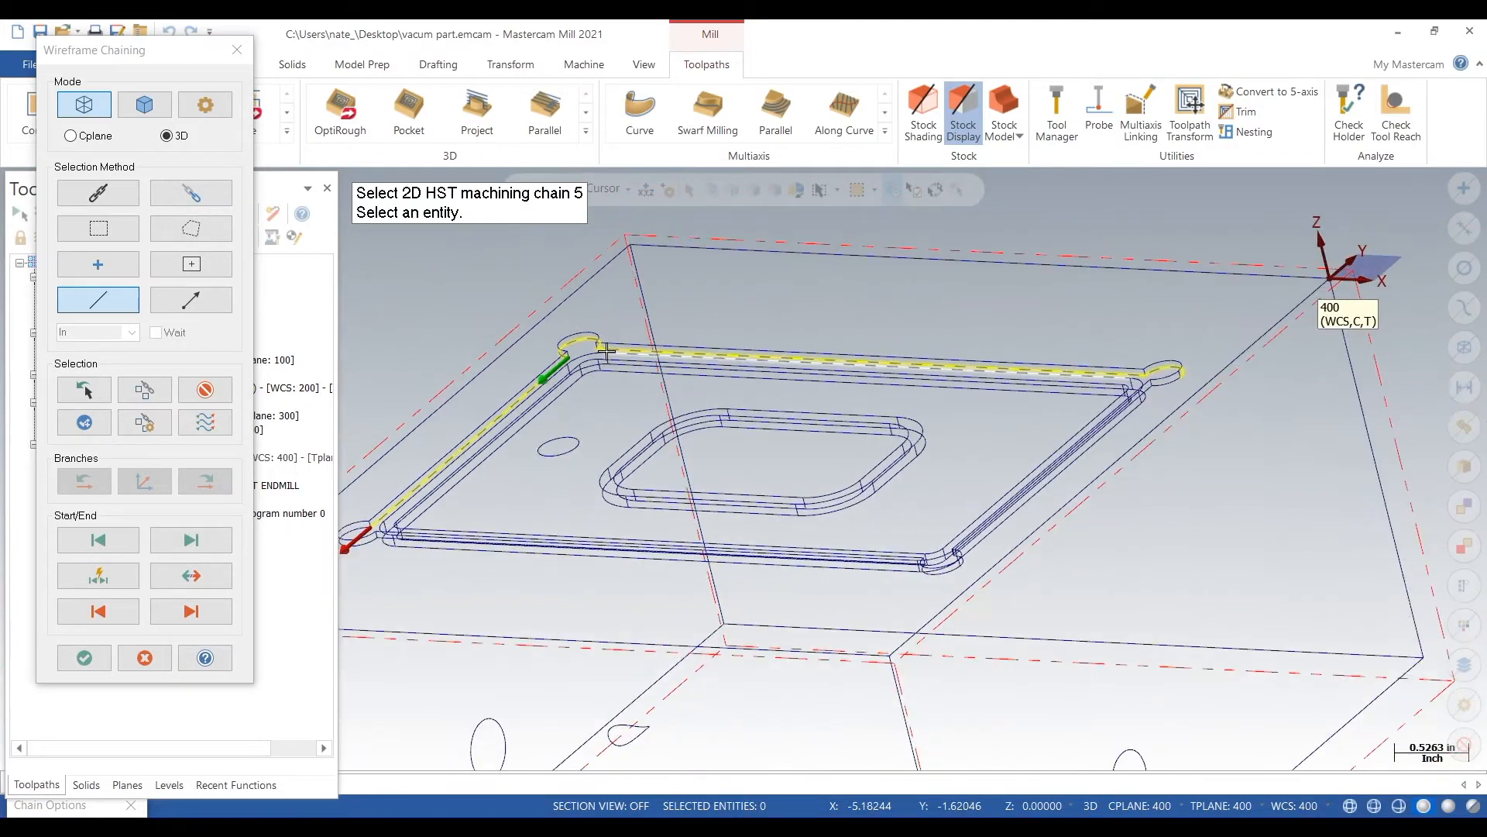
# Step: Add the third corner's relief arc and the second long pocket edge to the machining chains
pyautogui.moveTo(932, 356); pyautogui.dragTo(664, 264, button='middle')
pyautogui.scroll(3, 664, 264)
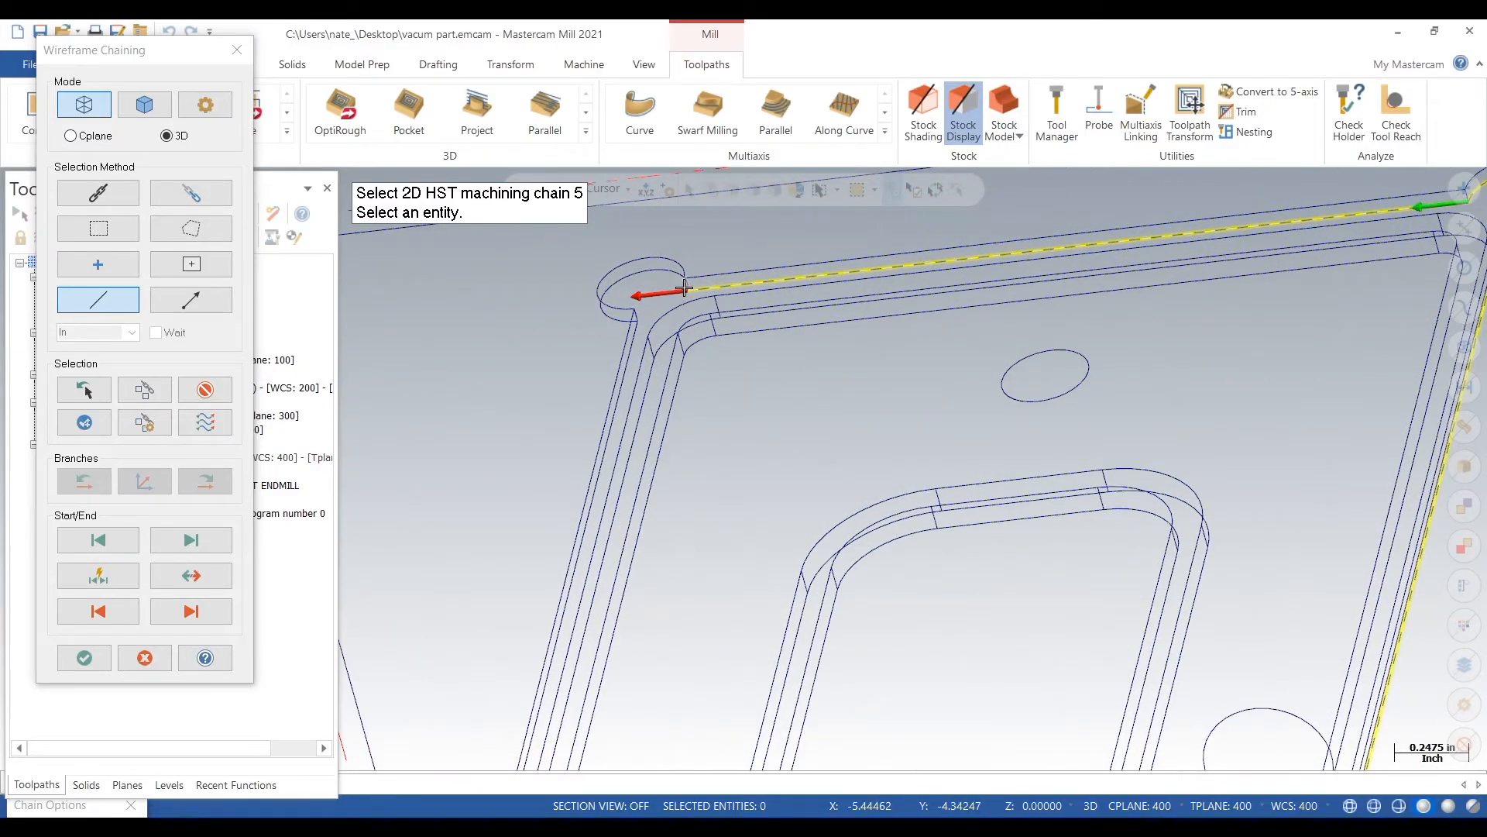
pyautogui.moveTo(685, 302); pyautogui.dragTo(628, 320, button='middle')
pyautogui.click(644, 315)
pyautogui.scroll(-5, 903, 332)
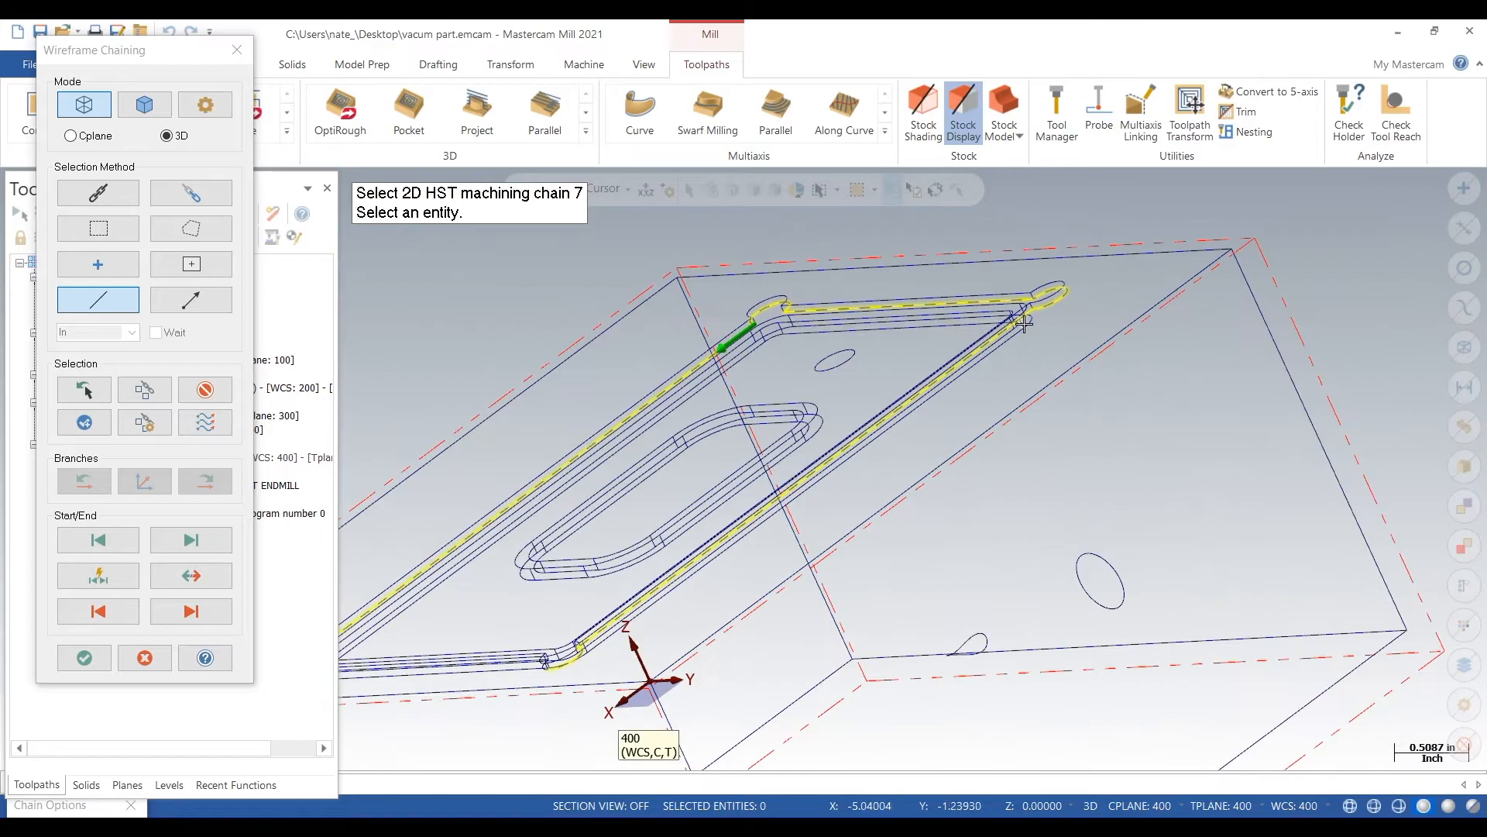
pyautogui.moveTo(1026, 325); pyautogui.dragTo(755, 473, button='middle')
pyautogui.scroll(-3, 824, 644)
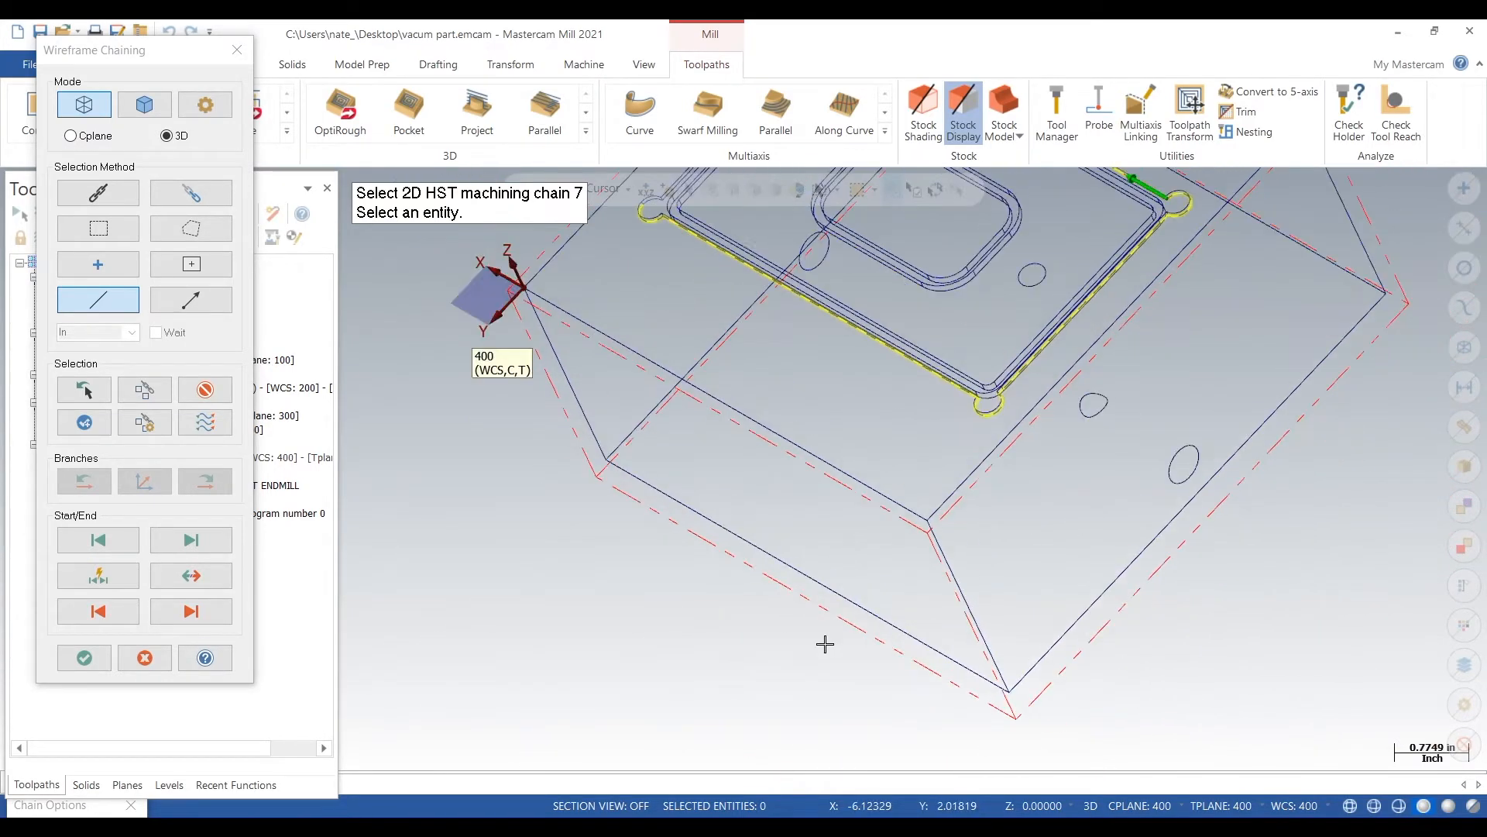
# Step: Chain the relief arc segments and tiny connecting segment at the fourth pocket corner, reversing the tiny segment's direction
pyautogui.scroll(1, 840, 241)
pyautogui.moveTo(904, 395); pyautogui.dragTo(845, 326, button='middle')
pyautogui.scroll(6, 839, 320)
pyautogui.click(839, 320)
pyautogui.moveTo(839, 320); pyautogui.dragTo(879, 294, button='middle')
pyautogui.scroll(2, 880, 294)
pyautogui.scroll(3, 819, 311)
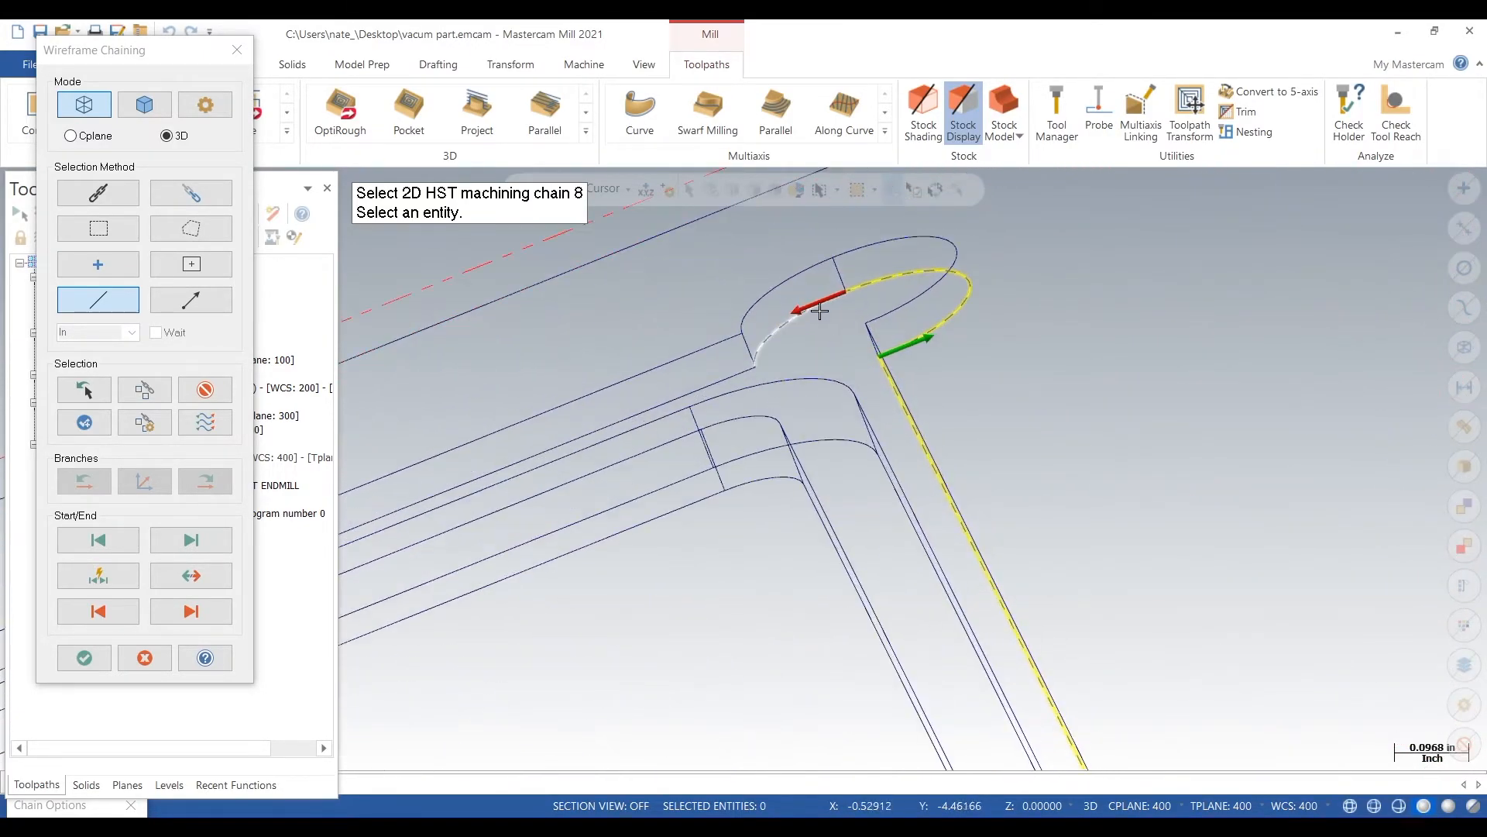
pyautogui.click(807, 318)
pyautogui.scroll(-3, 930, 353)
pyautogui.moveTo(1082, 336); pyautogui.dragTo(918, 369, button='middle')
pyautogui.scroll(-2, 917, 370)
pyautogui.scroll(6, 1232, 285)
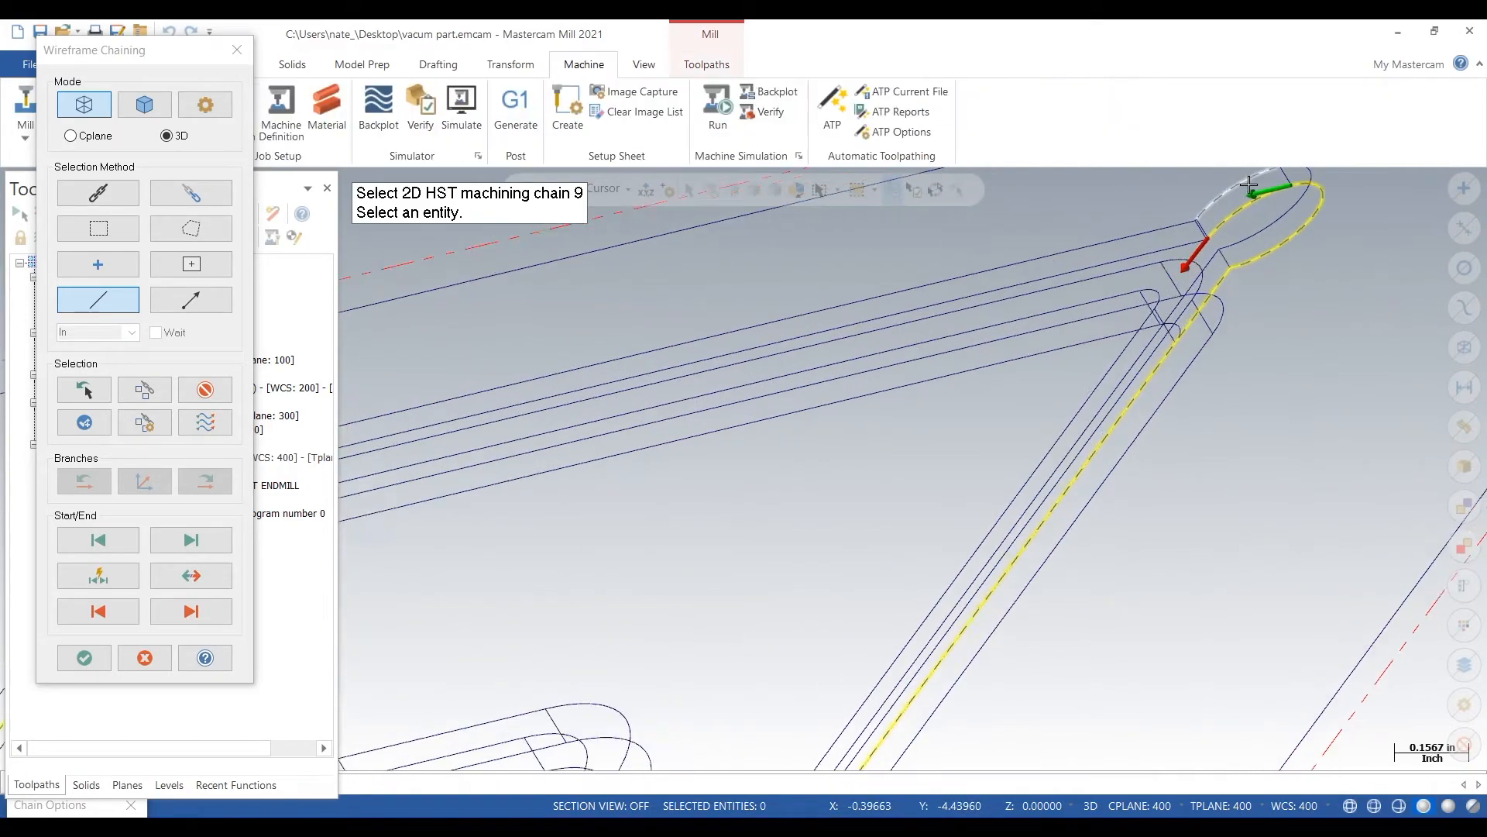
pyautogui.scroll(12, 1178, 282)
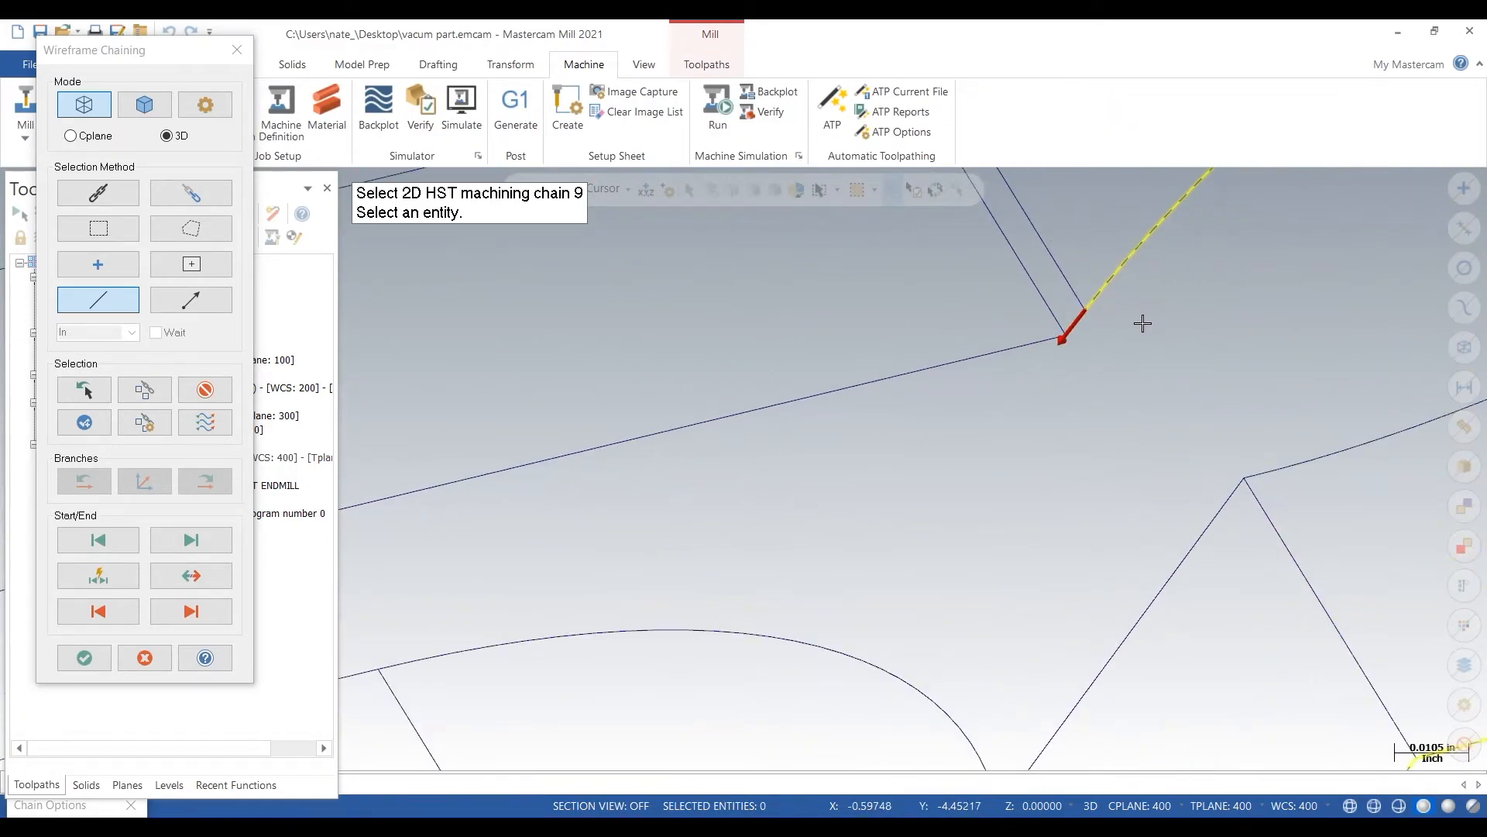
pyautogui.scroll(1, 1038, 333)
pyautogui.click(998, 335)
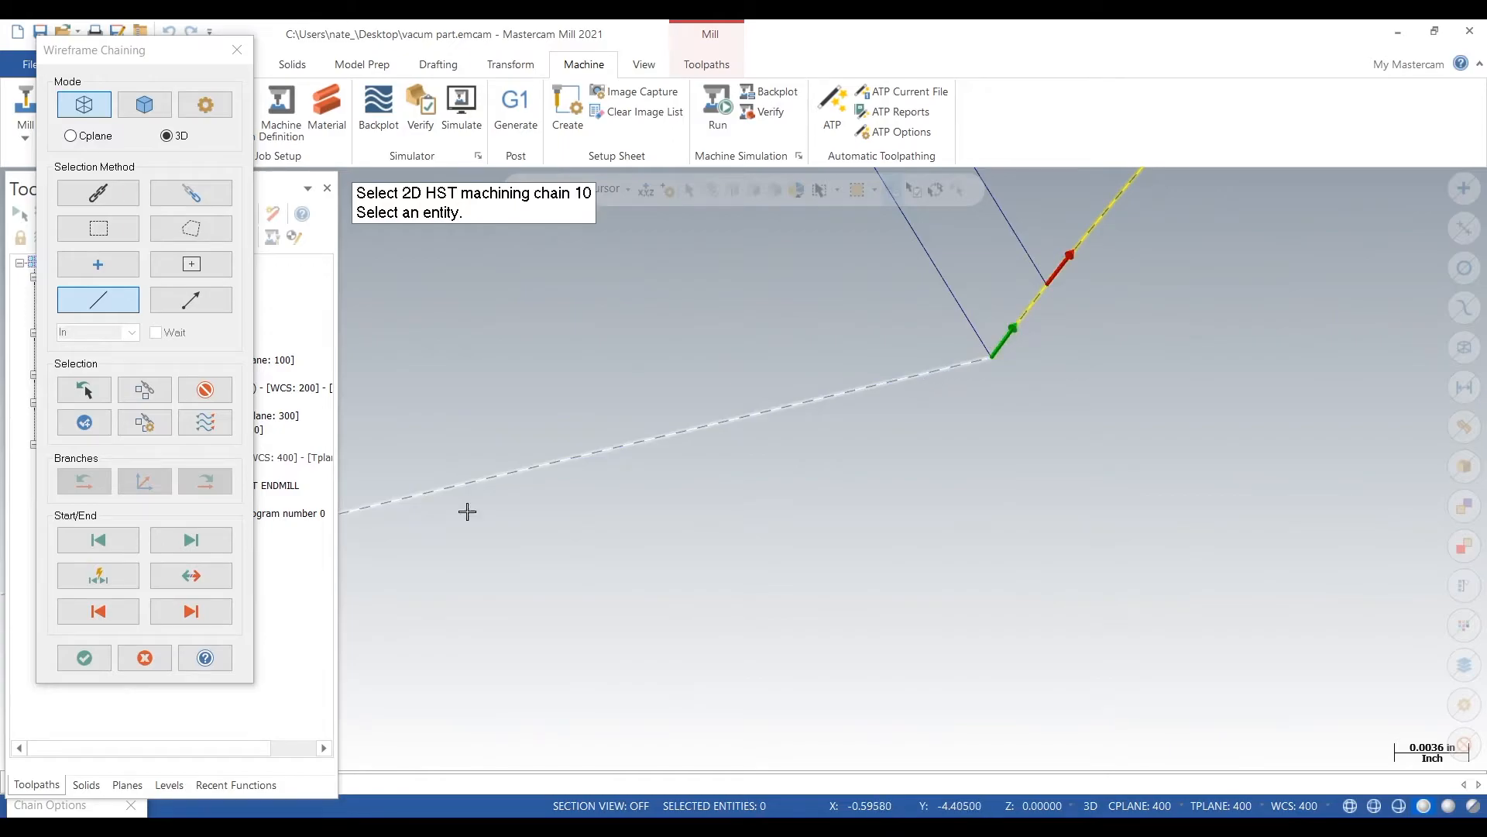
pyautogui.click(192, 76)
pyautogui.click(196, 575)
# Step: Chain the last short pocket edge and the remaining arc segment at the first corner to close the outline, and confirm the chains
pyautogui.click(897, 379)
pyautogui.scroll(-3, 1274, 407)
pyautogui.scroll(-9, 1274, 407)
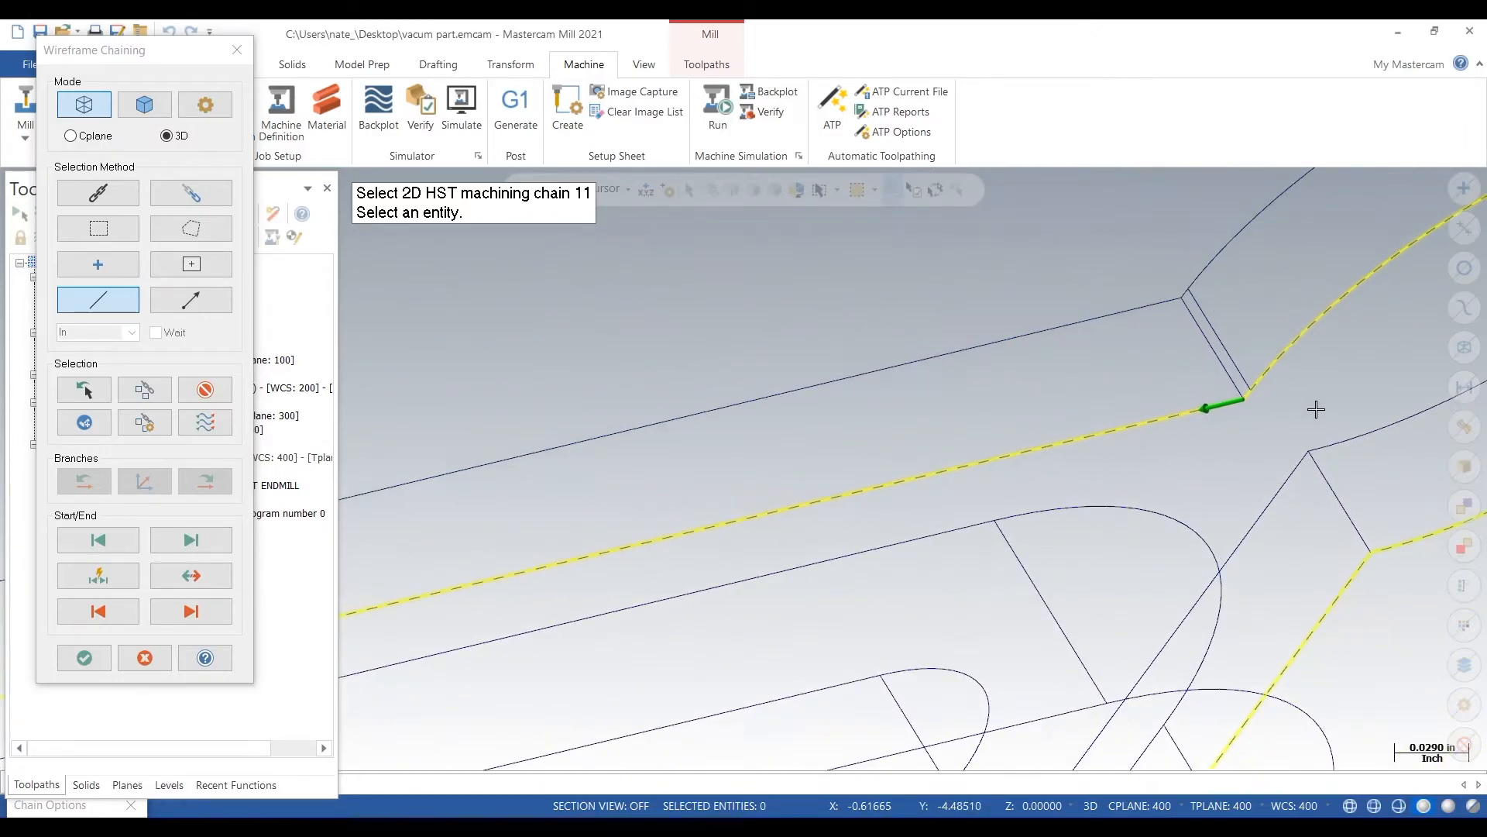
pyautogui.scroll(-3, 1316, 409)
pyautogui.scroll(4, 771, 525)
pyautogui.click(769, 511)
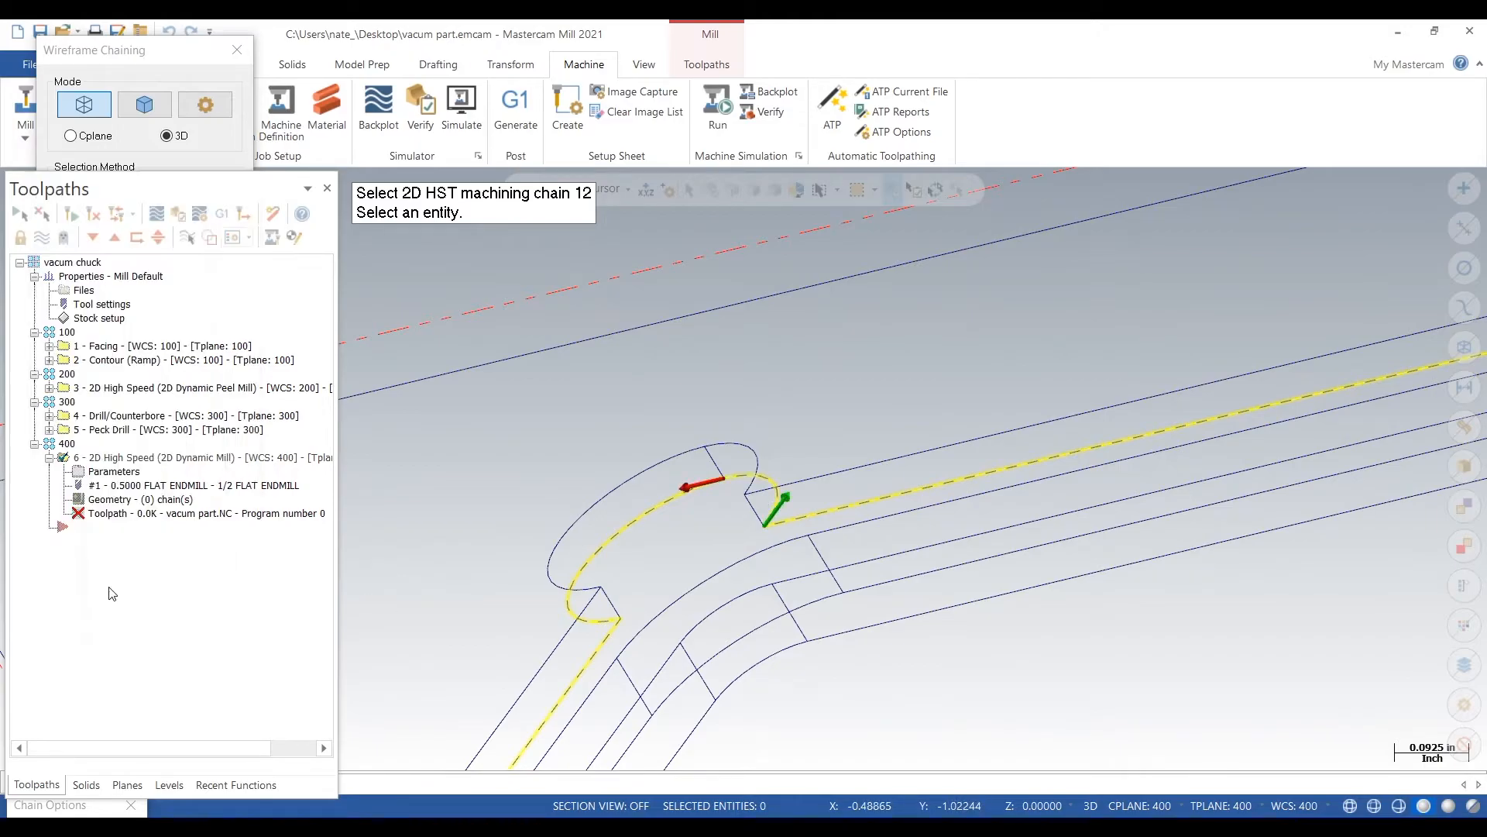
pyautogui.moveTo(128, 71)
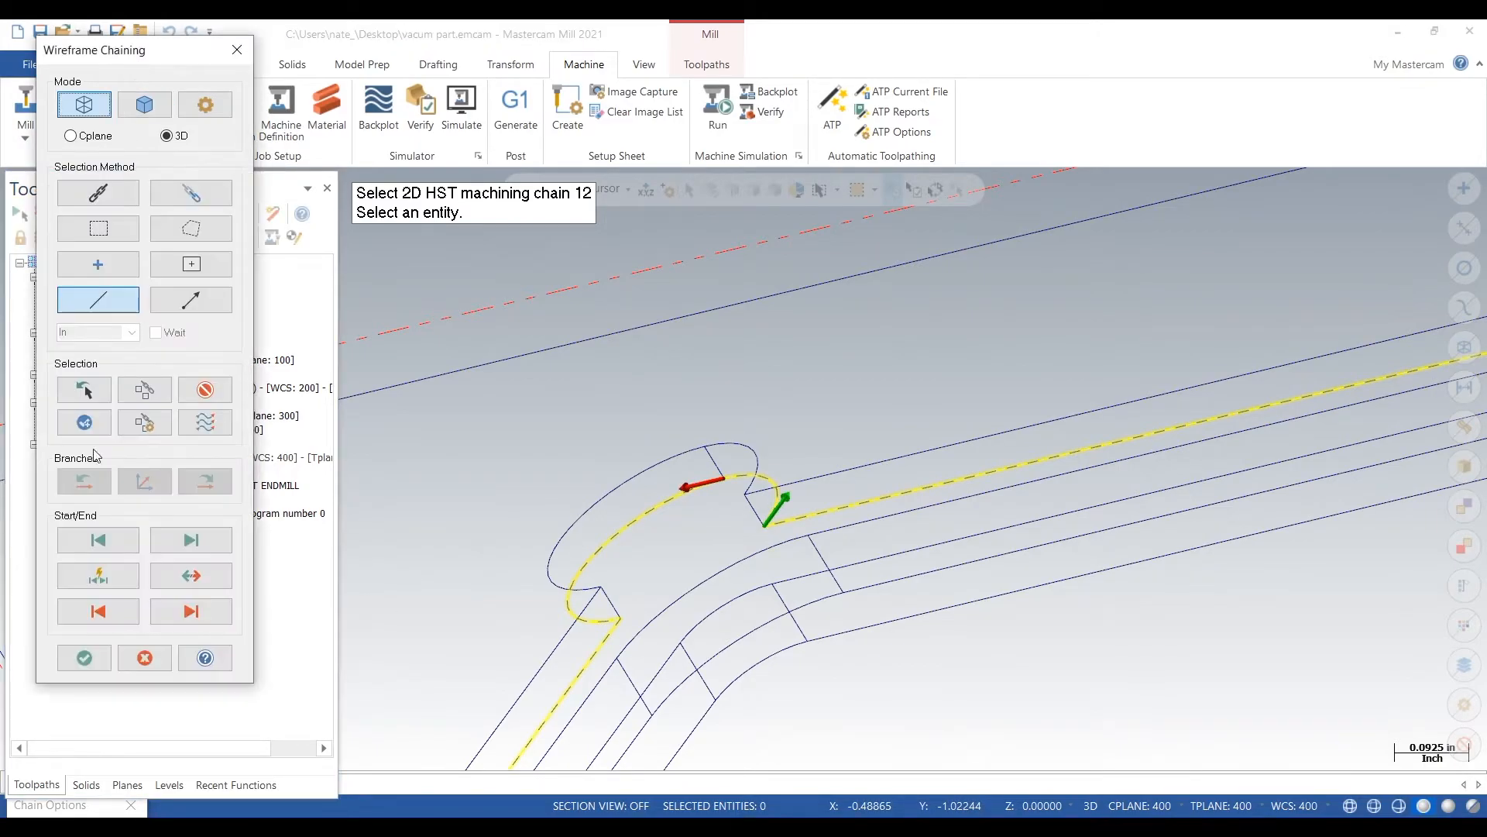
pyautogui.click(85, 662)
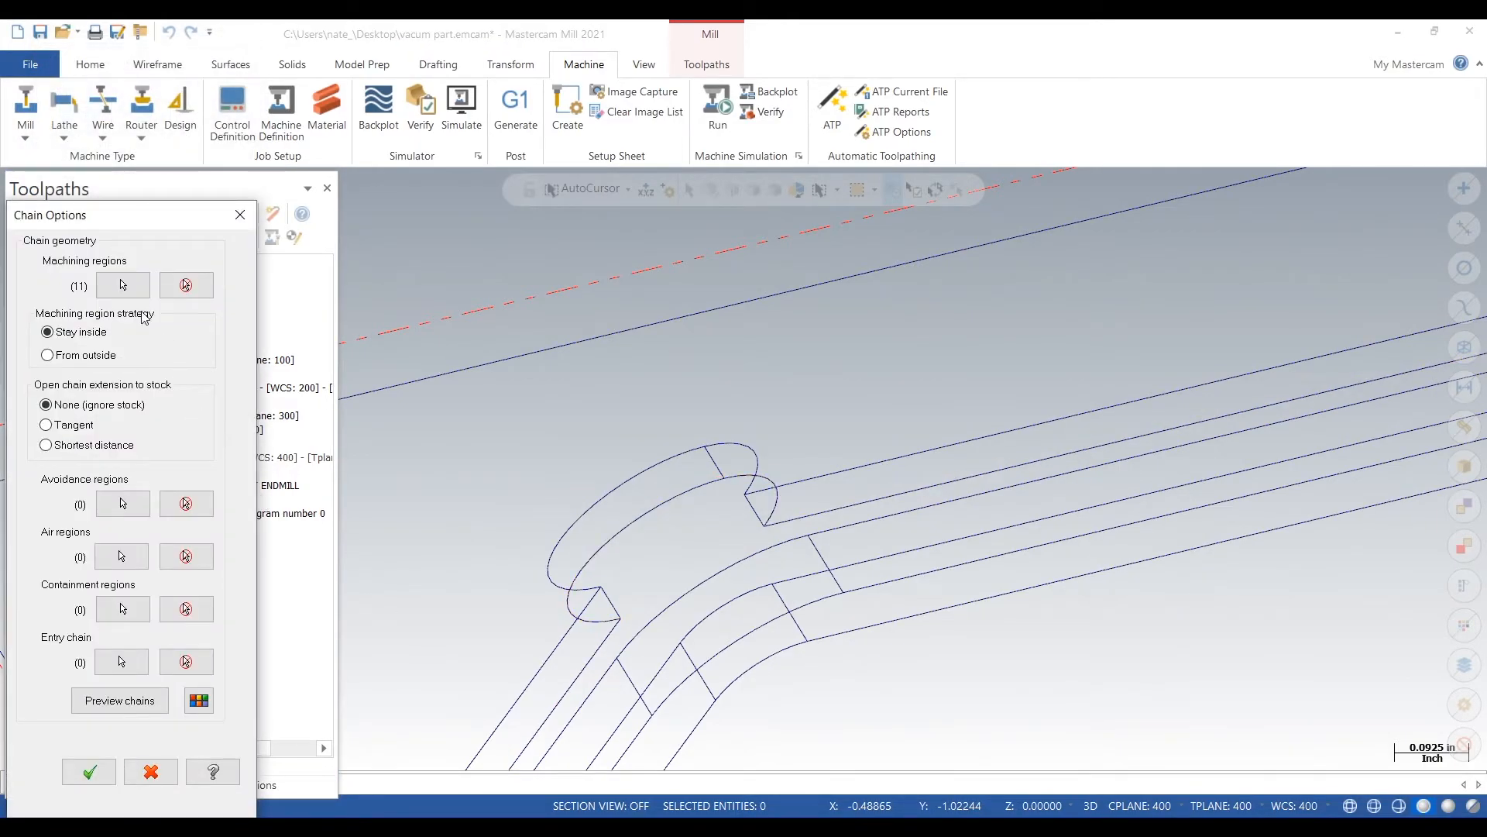
# Step: Accept the chain options with the Stay inside strategy for the Dynamic Mill operation
pyautogui.scroll(-5, 407, 322)
pyautogui.scroll(-5, 464, 333)
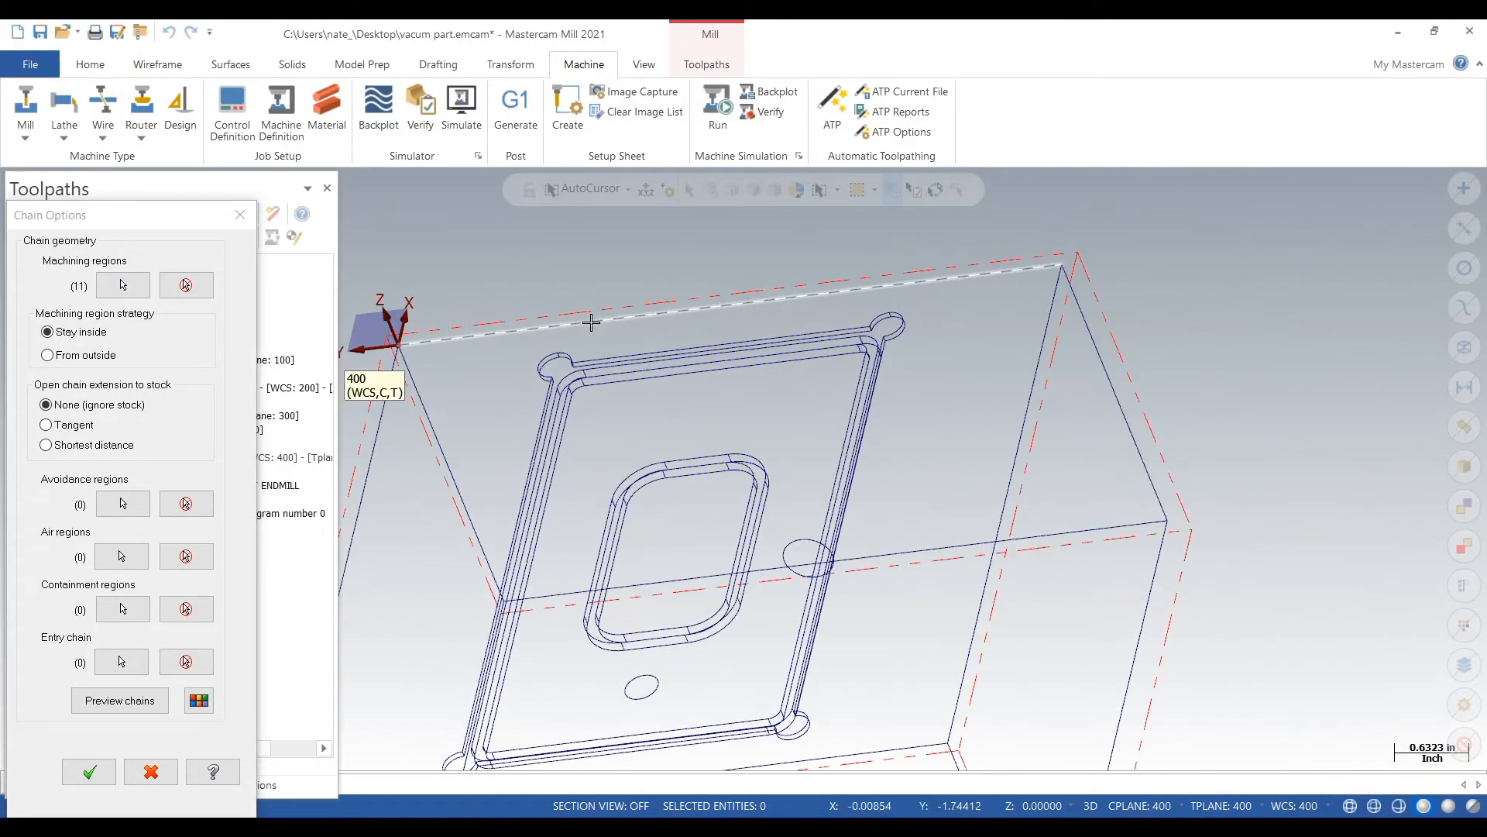
pyautogui.scroll(-2, 591, 322)
pyautogui.click(89, 771)
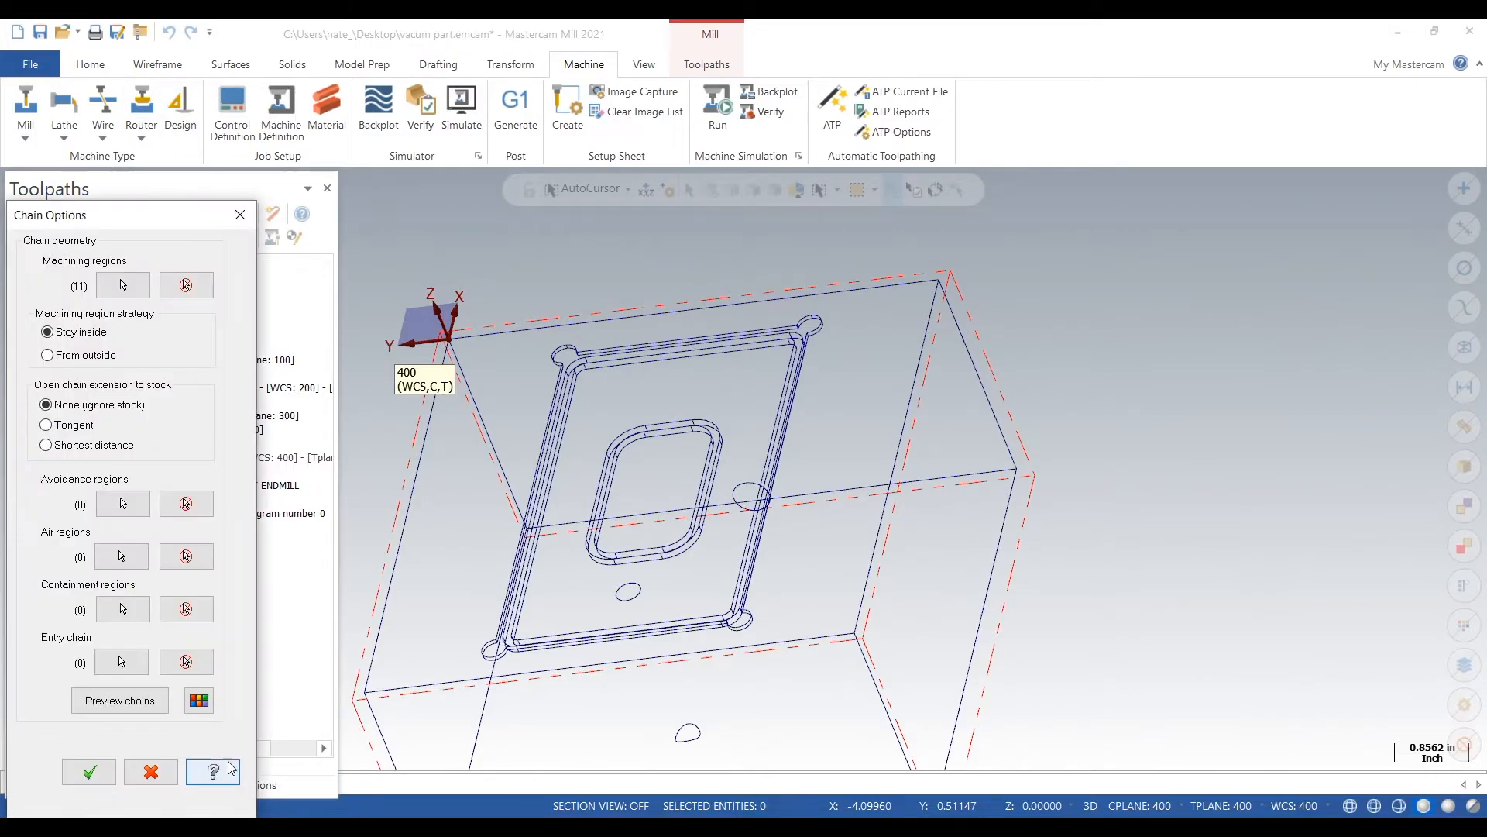
pyautogui.click(90, 771)
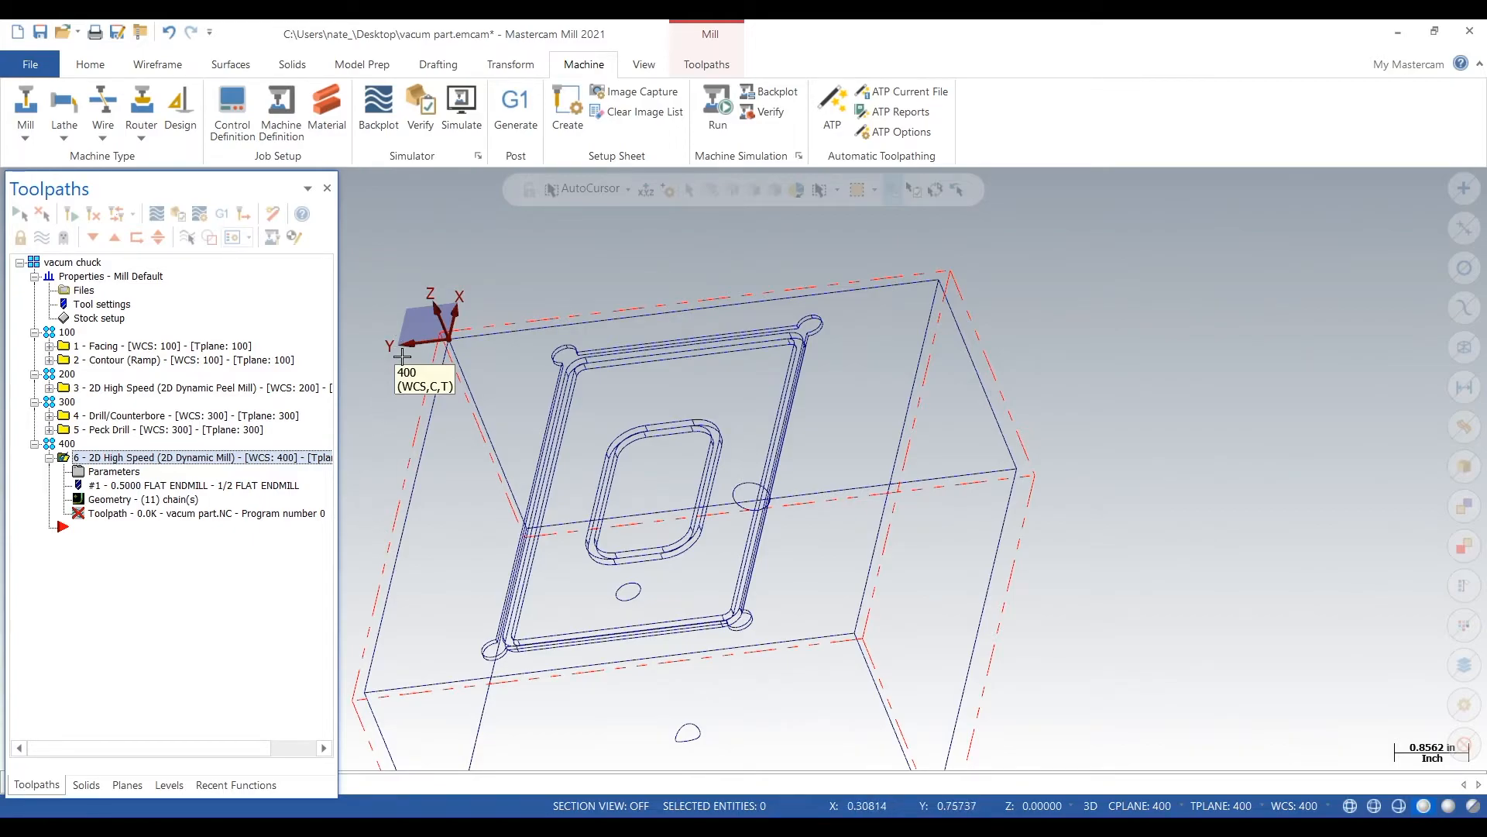
# Step: Assign the 1/4 FLAT ENDMILL from the tool library to the Dynamic Mill operation in group 400
pyautogui.click(114, 474)
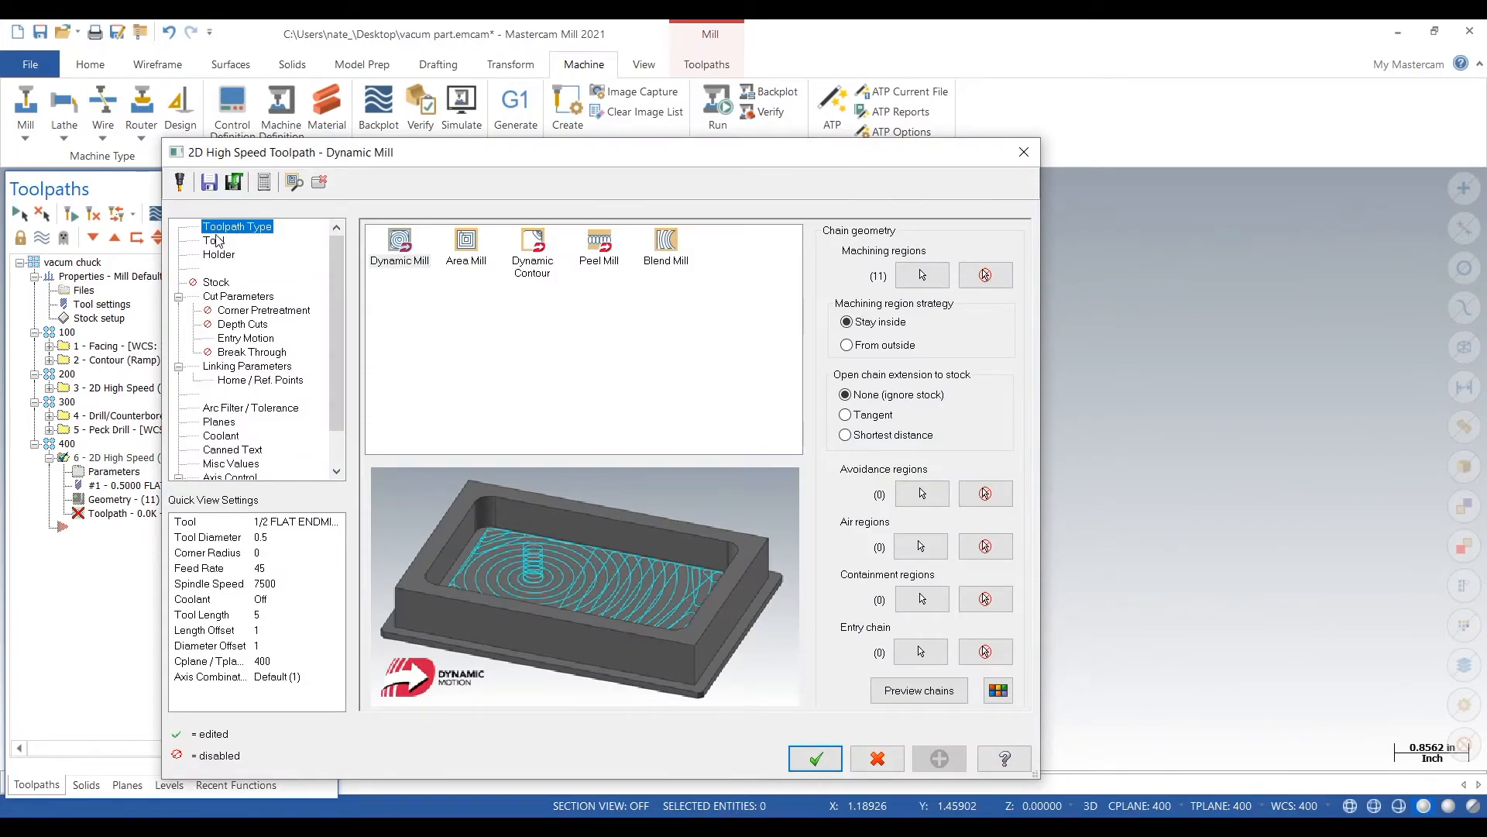
pyautogui.click(216, 244)
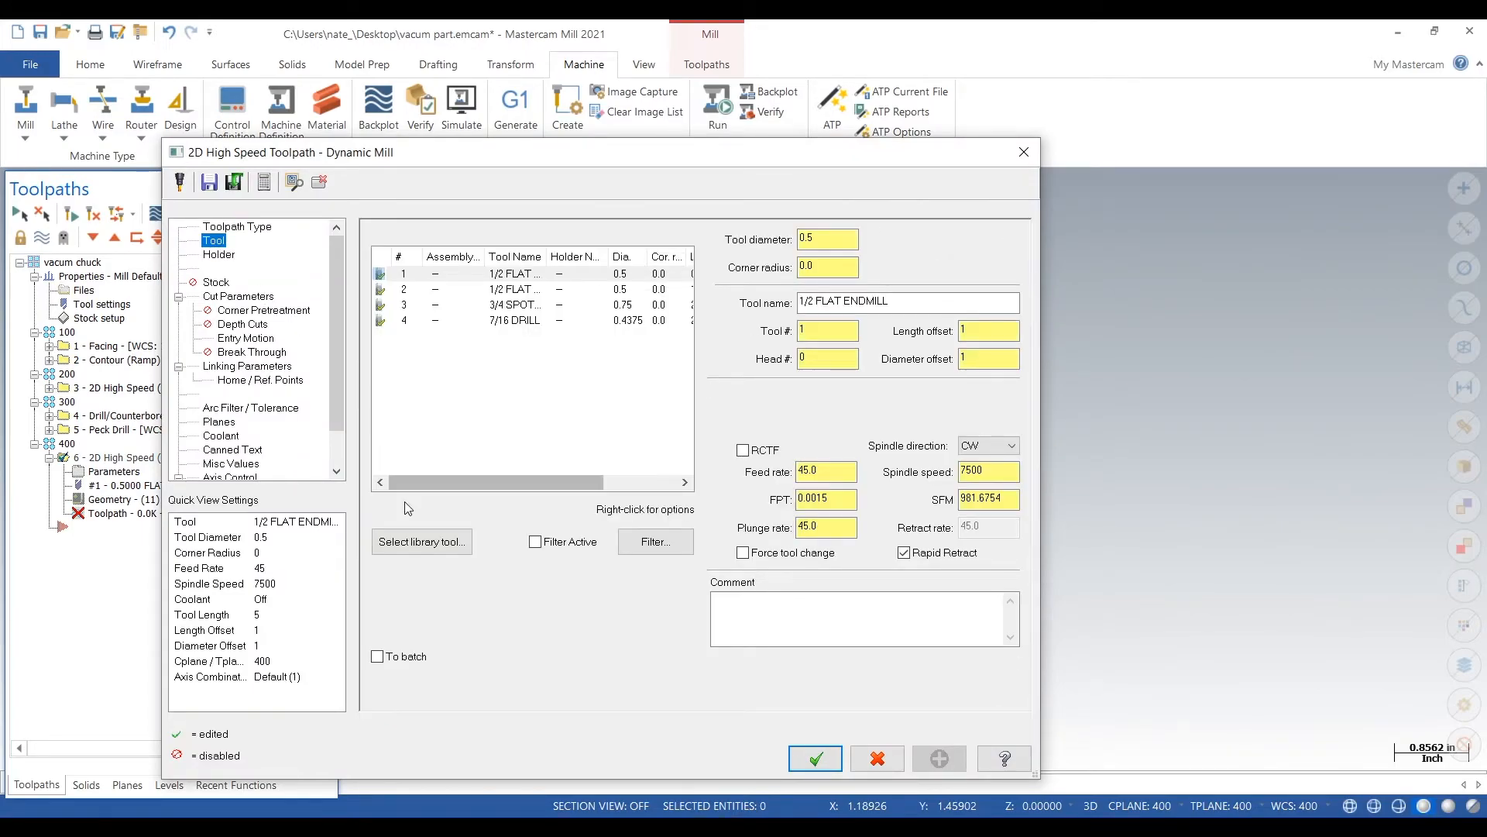
pyautogui.click(422, 541)
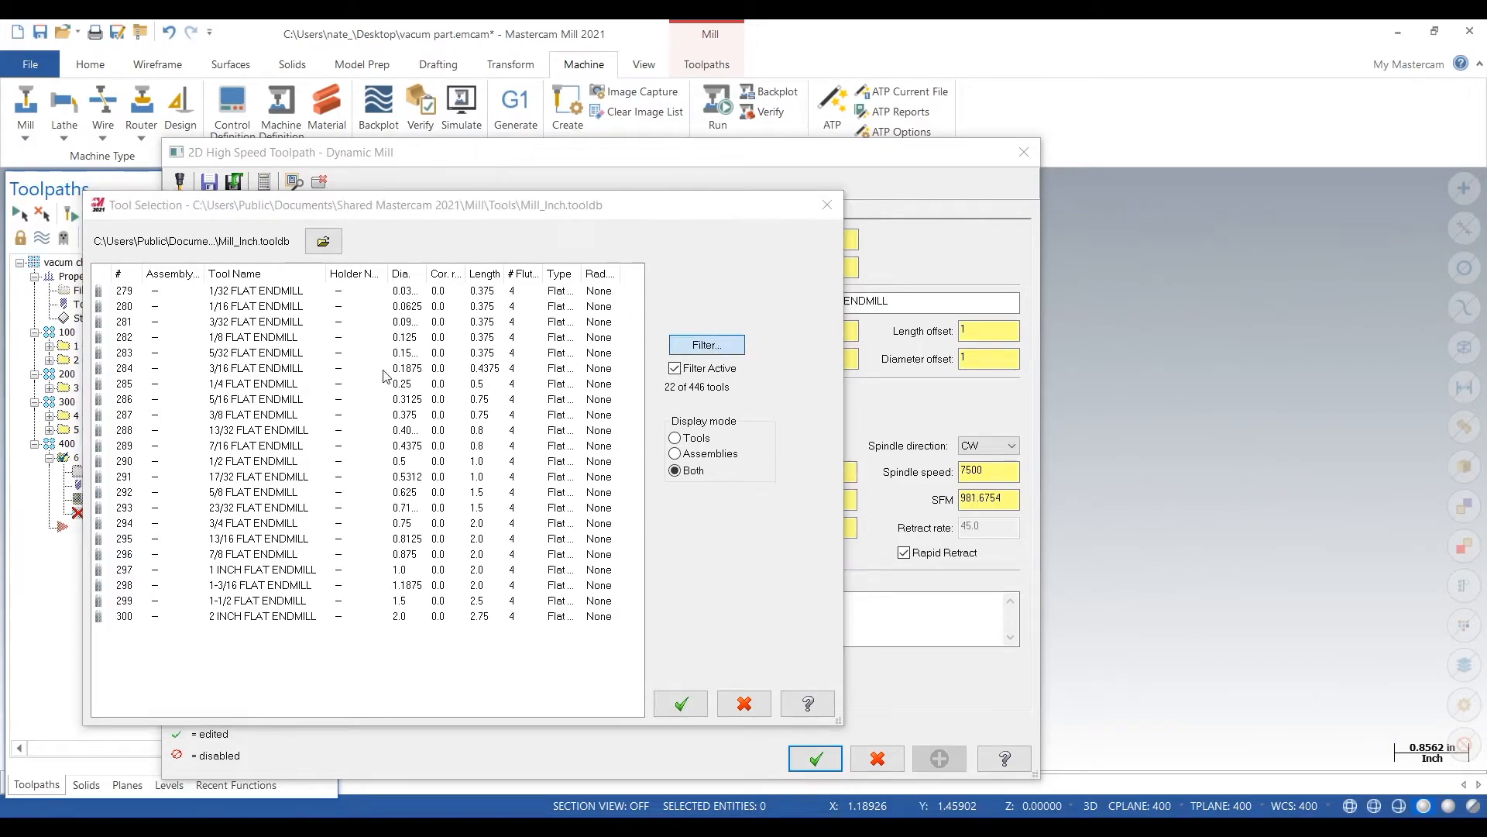
pyautogui.click(572, 630)
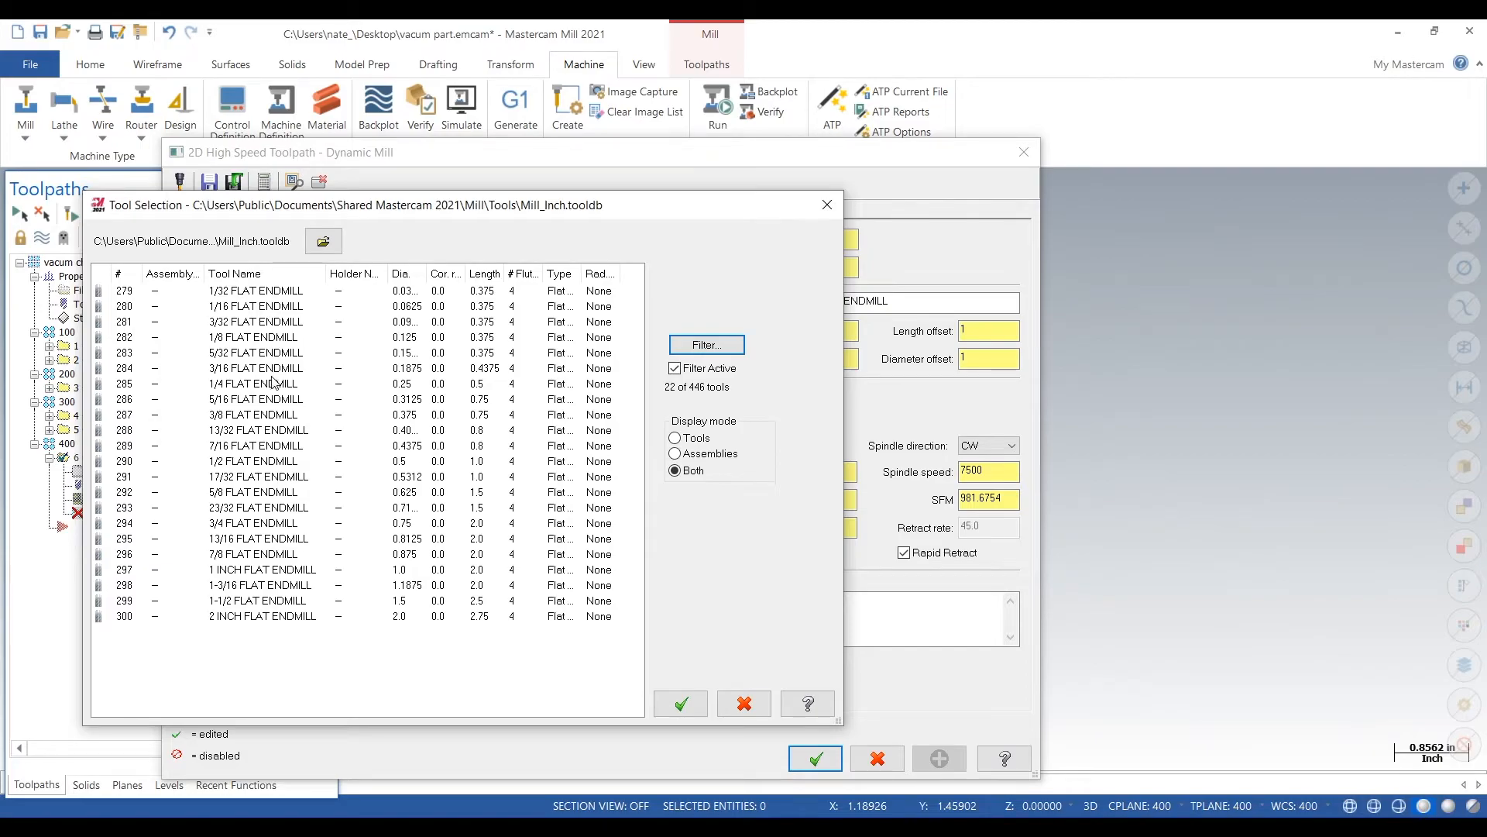
pyautogui.click(273, 382)
pyautogui.click(681, 702)
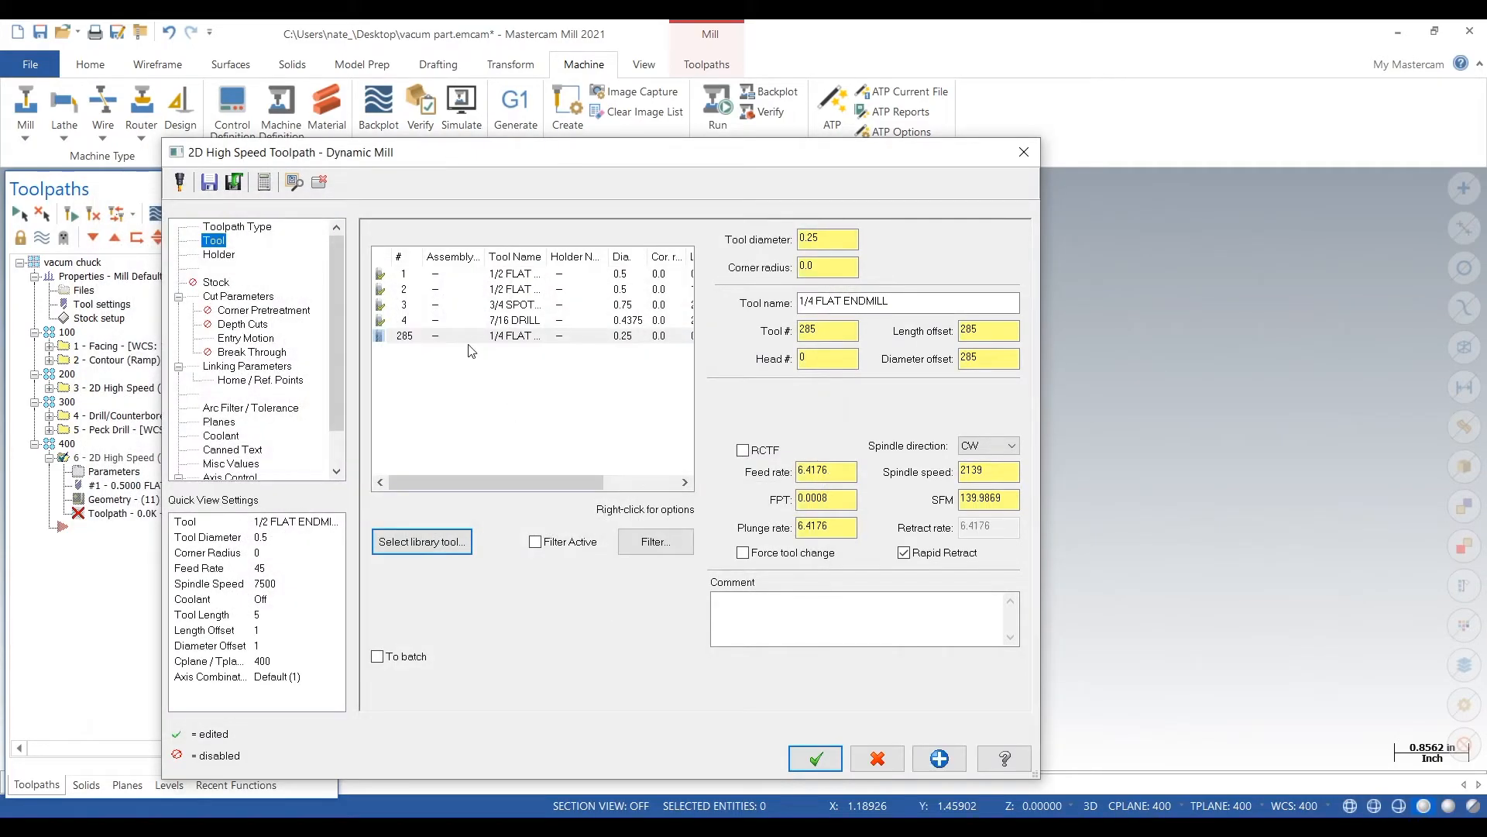
# Step: Edit the 1/4 flat endmill, setting its tool number, length offset and diameter offset to 5
pyautogui.rightClick(457, 336)
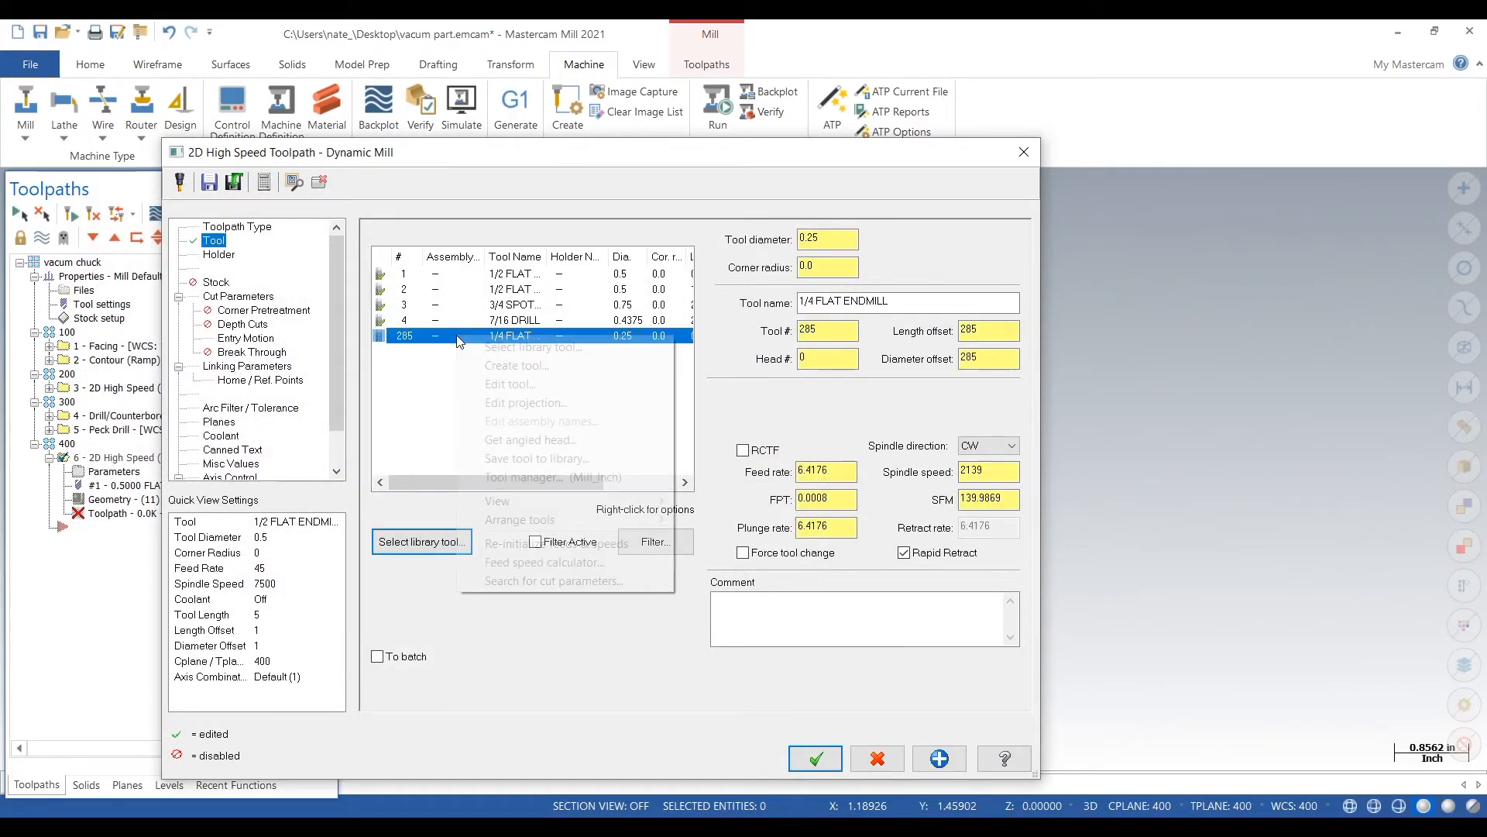
pyautogui.click(564, 389)
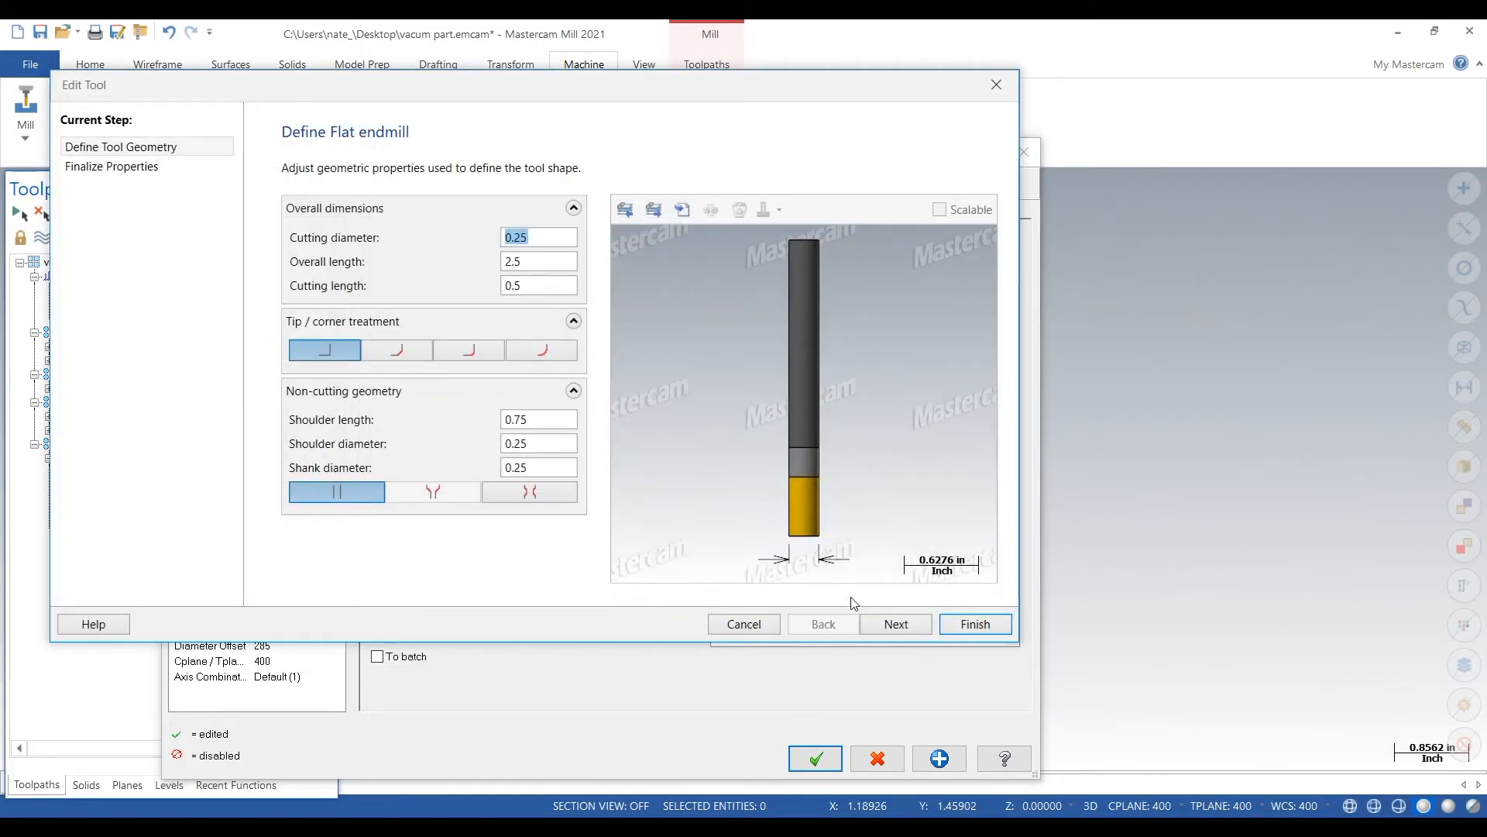
pyautogui.click(891, 622)
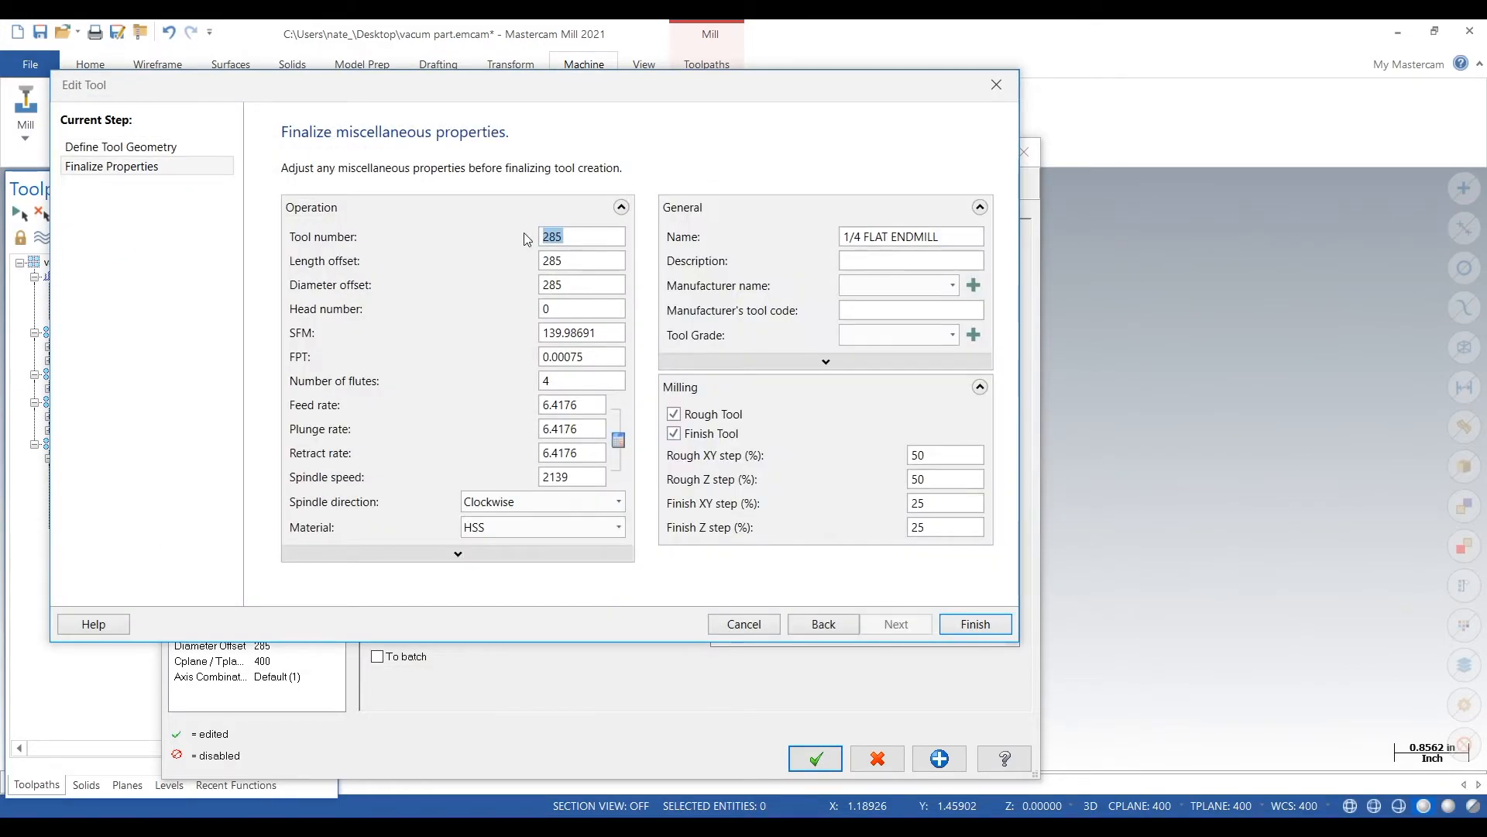
pyautogui.press('Tab')
pyautogui.press('Tab')
pyautogui.press('Tab')
pyautogui.press('Tab')
# Step: Switch to the Easy Speeds and Feeds page and set the aluminum milling calculator to 0.25 inch diameter and 700 SFM
pyautogui.hotkey('alt', 'Tab')
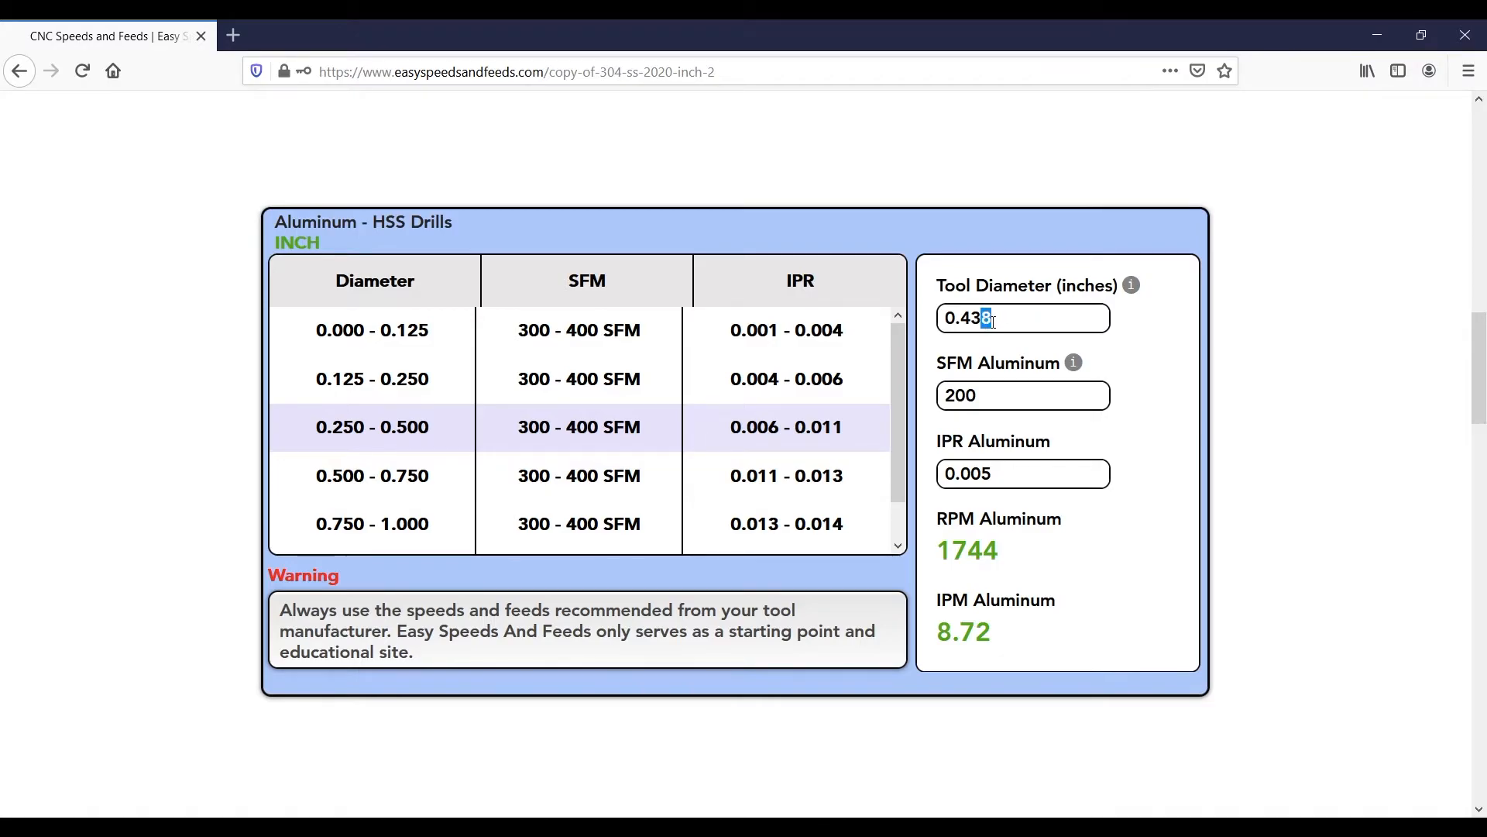
pyautogui.scroll(8, 996, 319)
pyautogui.scroll(1, 1007, 295)
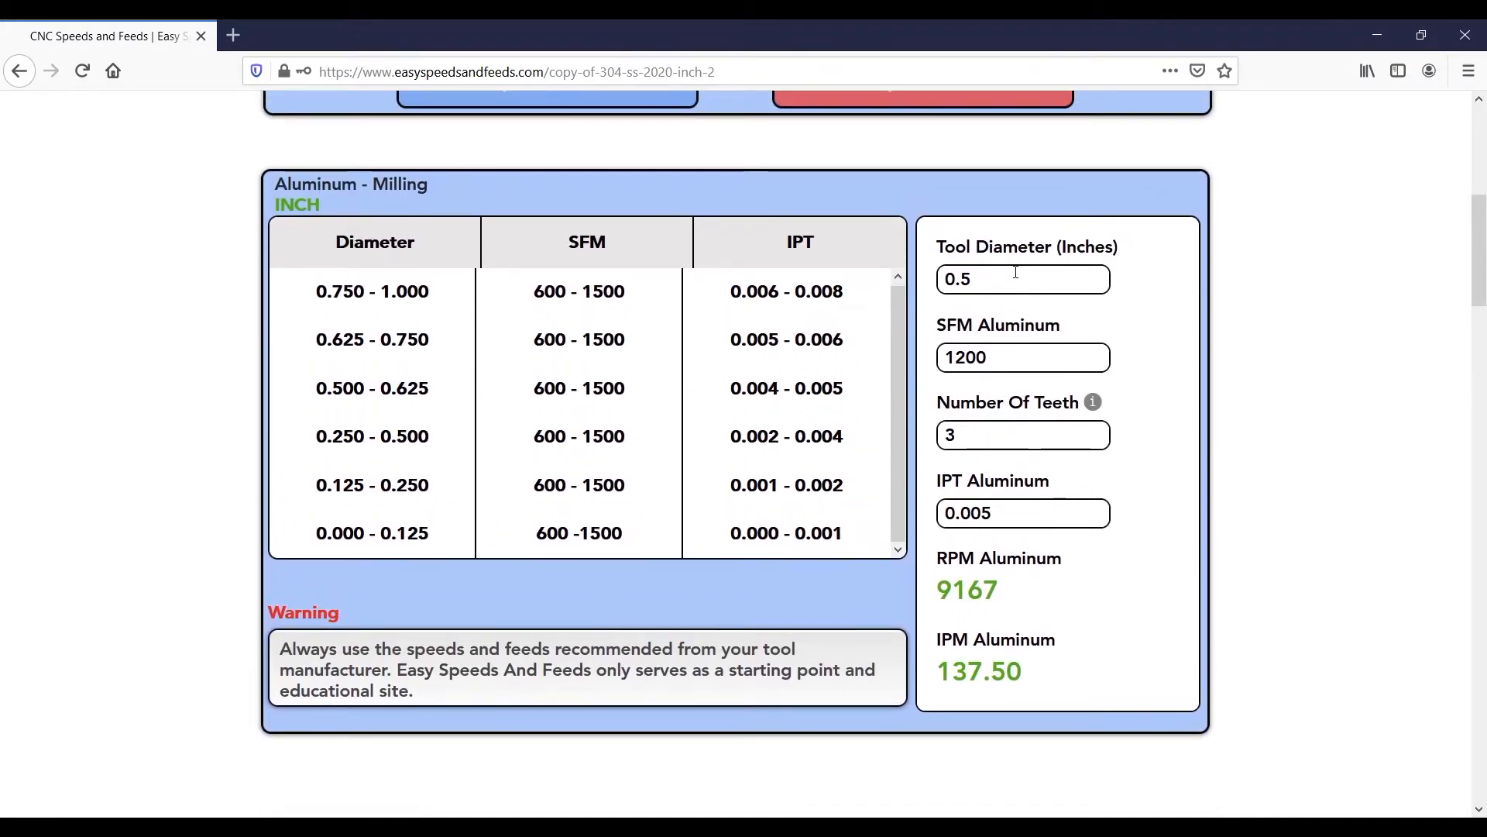
pyautogui.write('0.25')
pyautogui.press('Tab')
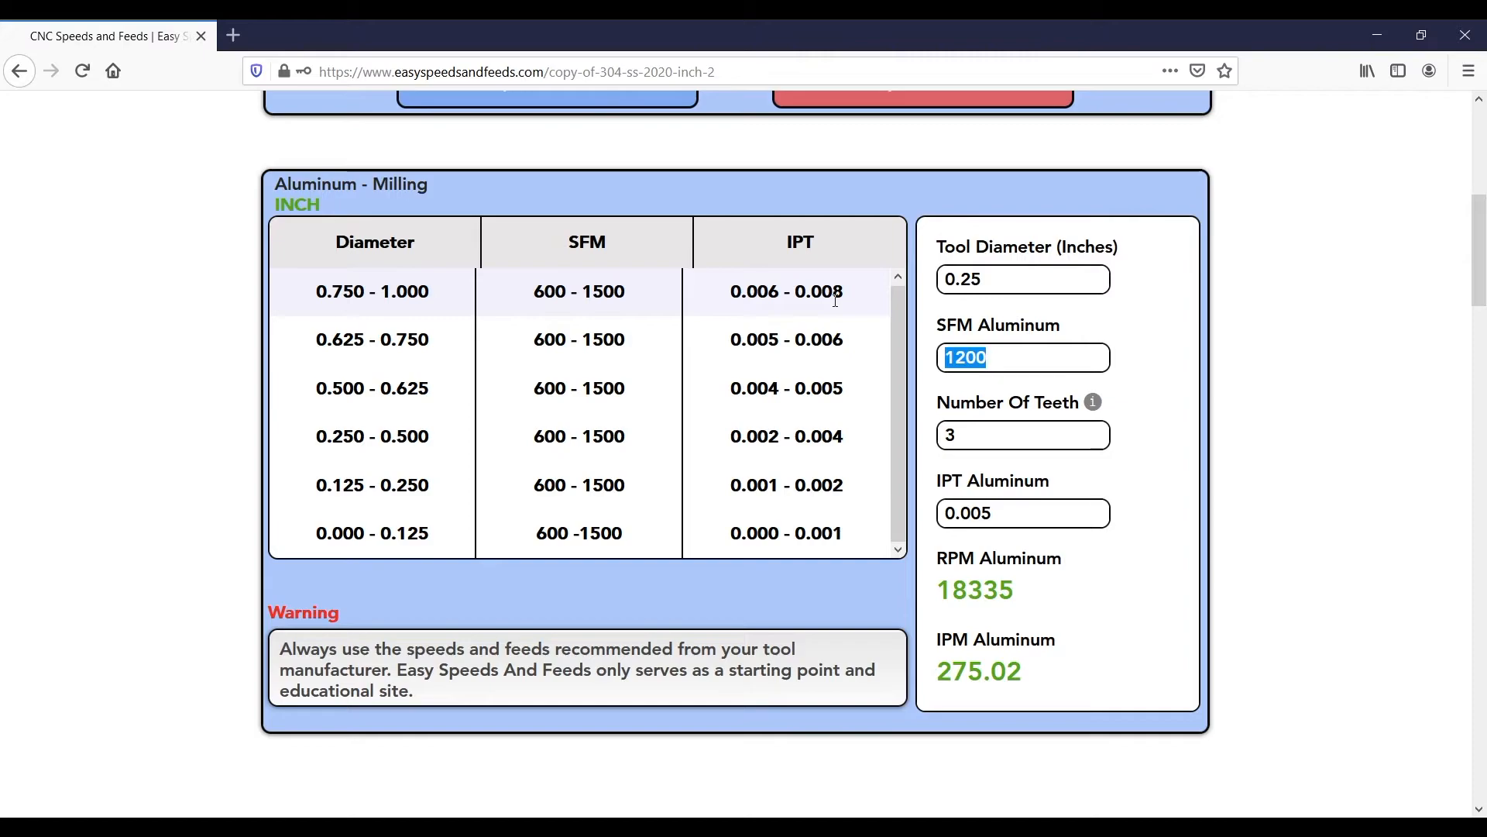
pyautogui.write('900')
pyautogui.press('BackSpace')
pyautogui.press('BackSpace')
pyautogui.press('BackSpace')
pyautogui.write('700')
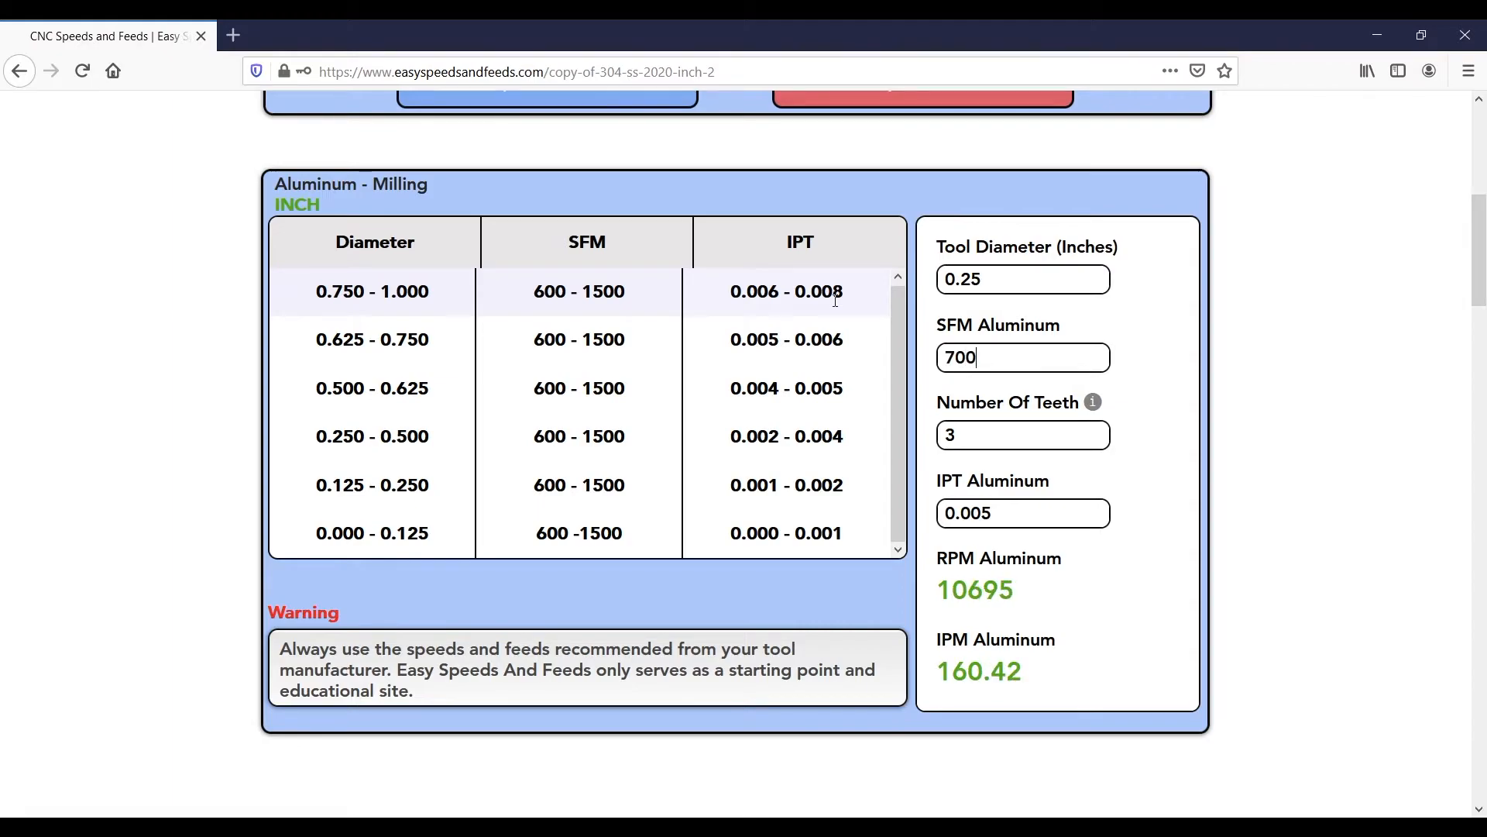
# Step: Set the IPT for aluminum milling to 0.0025, keeping three teeth
pyautogui.press('Tab')
pyautogui.press('Tab')
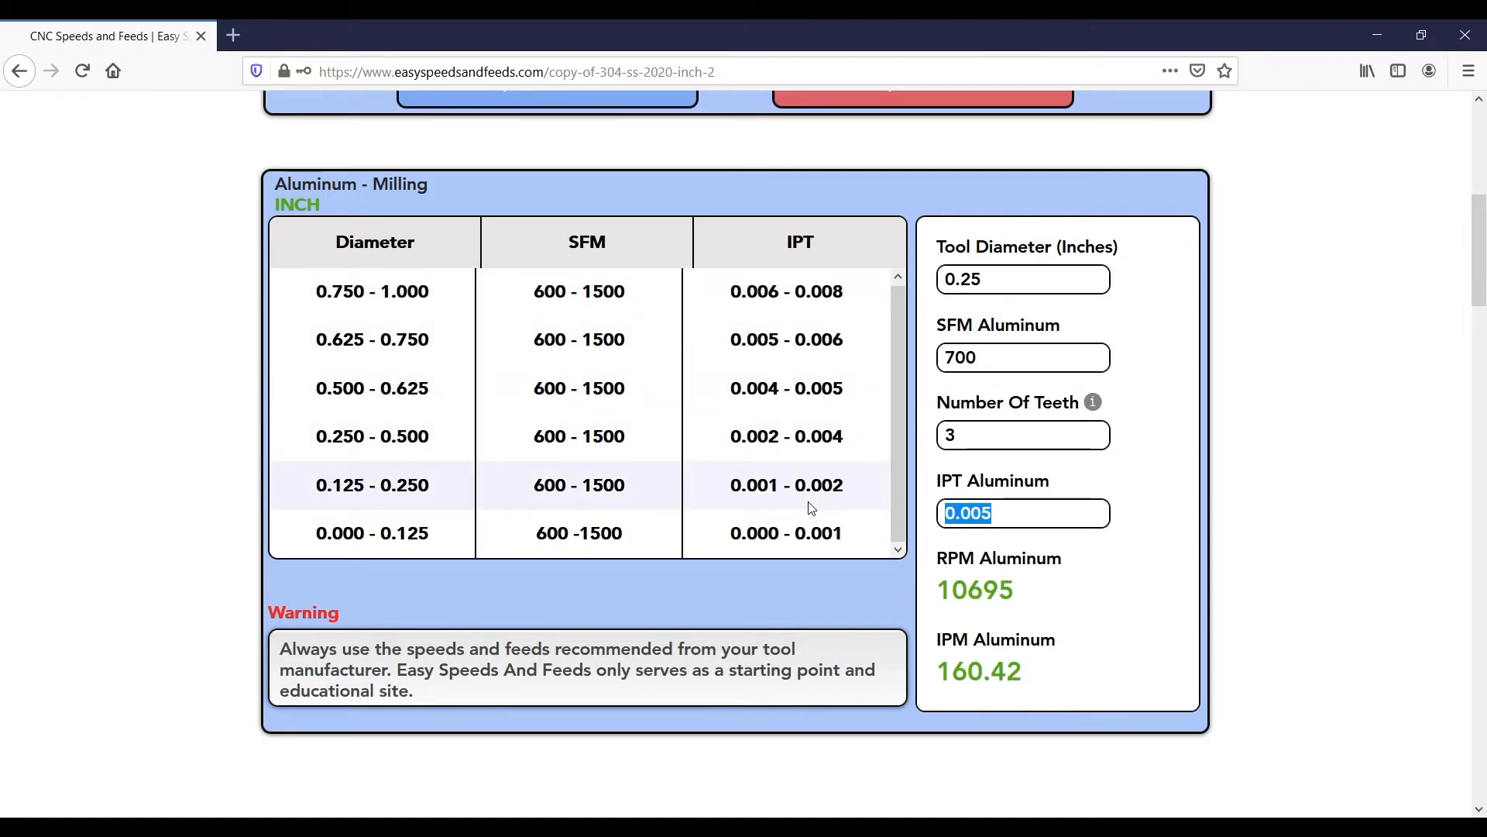
pyautogui.write('0.003')
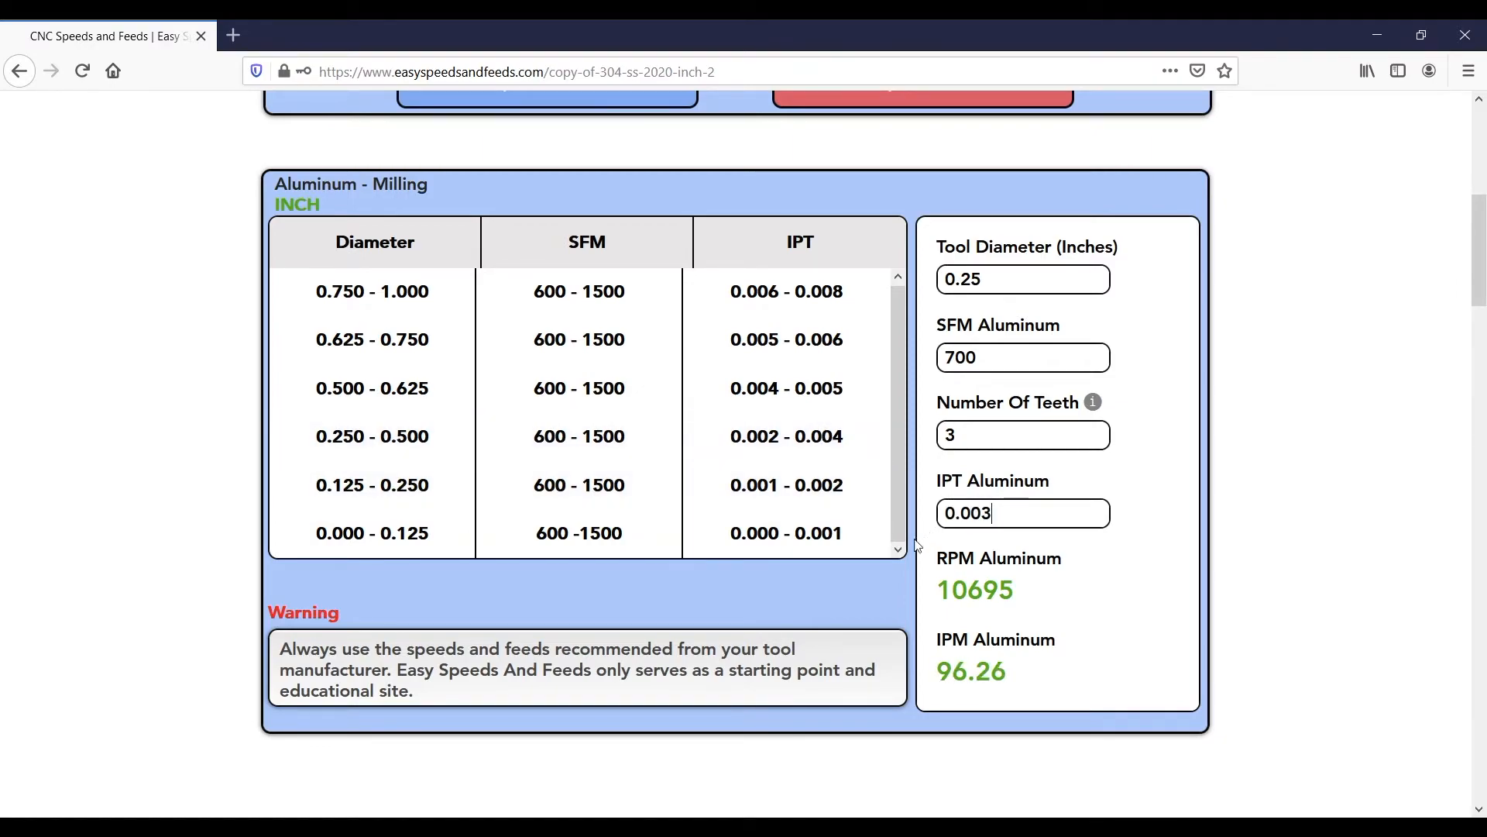
pyautogui.press('BackSpace')
pyautogui.write('25')
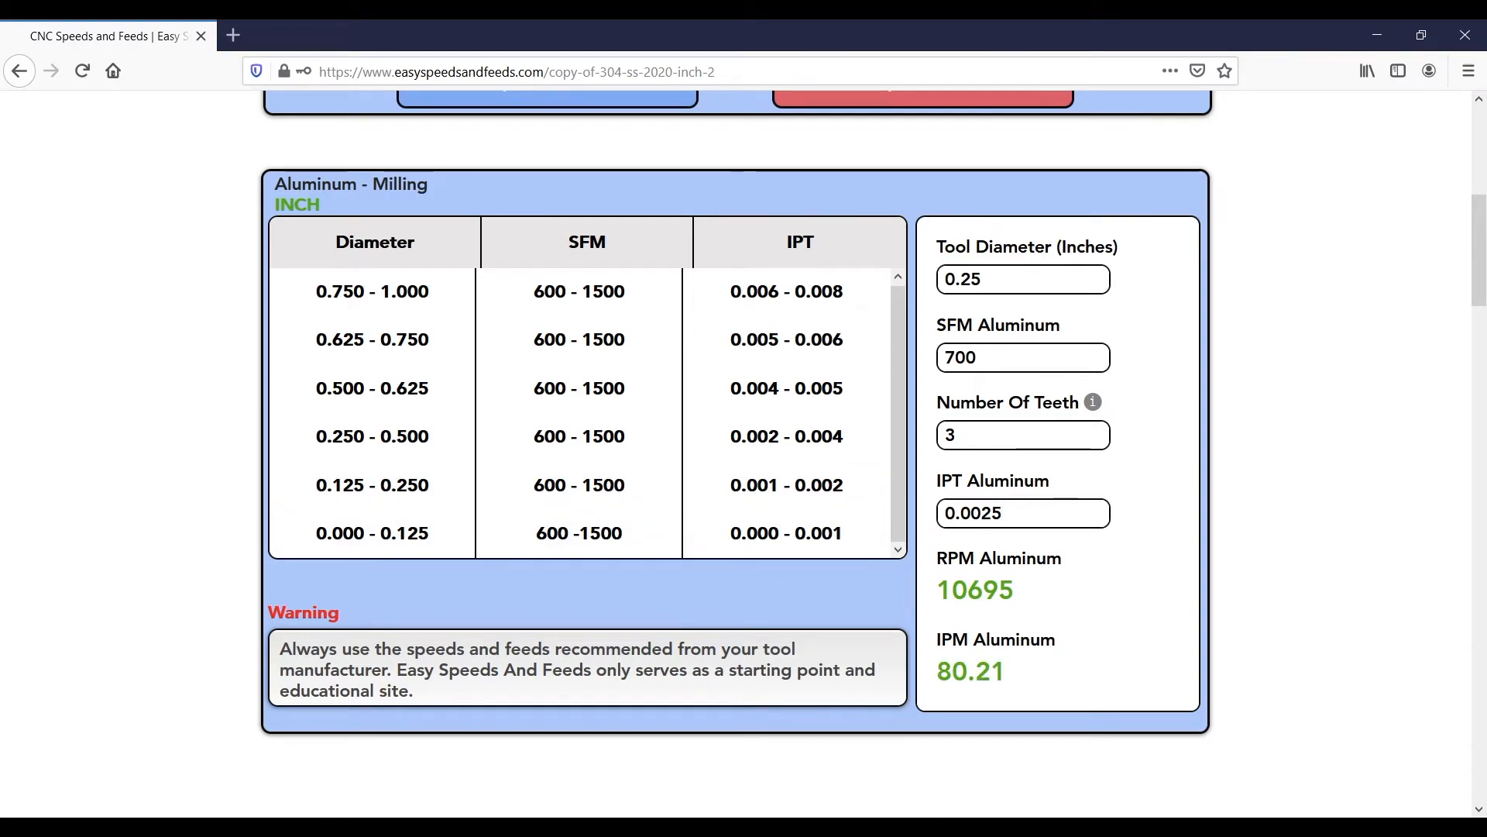
# Step: Return to Mastercam, set the endmill's feed, plunge and retract rates to 80 and spindle speed to 10000, and finish editing the tool
pyautogui.moveTo(842, 828)
pyautogui.click(791, 773)
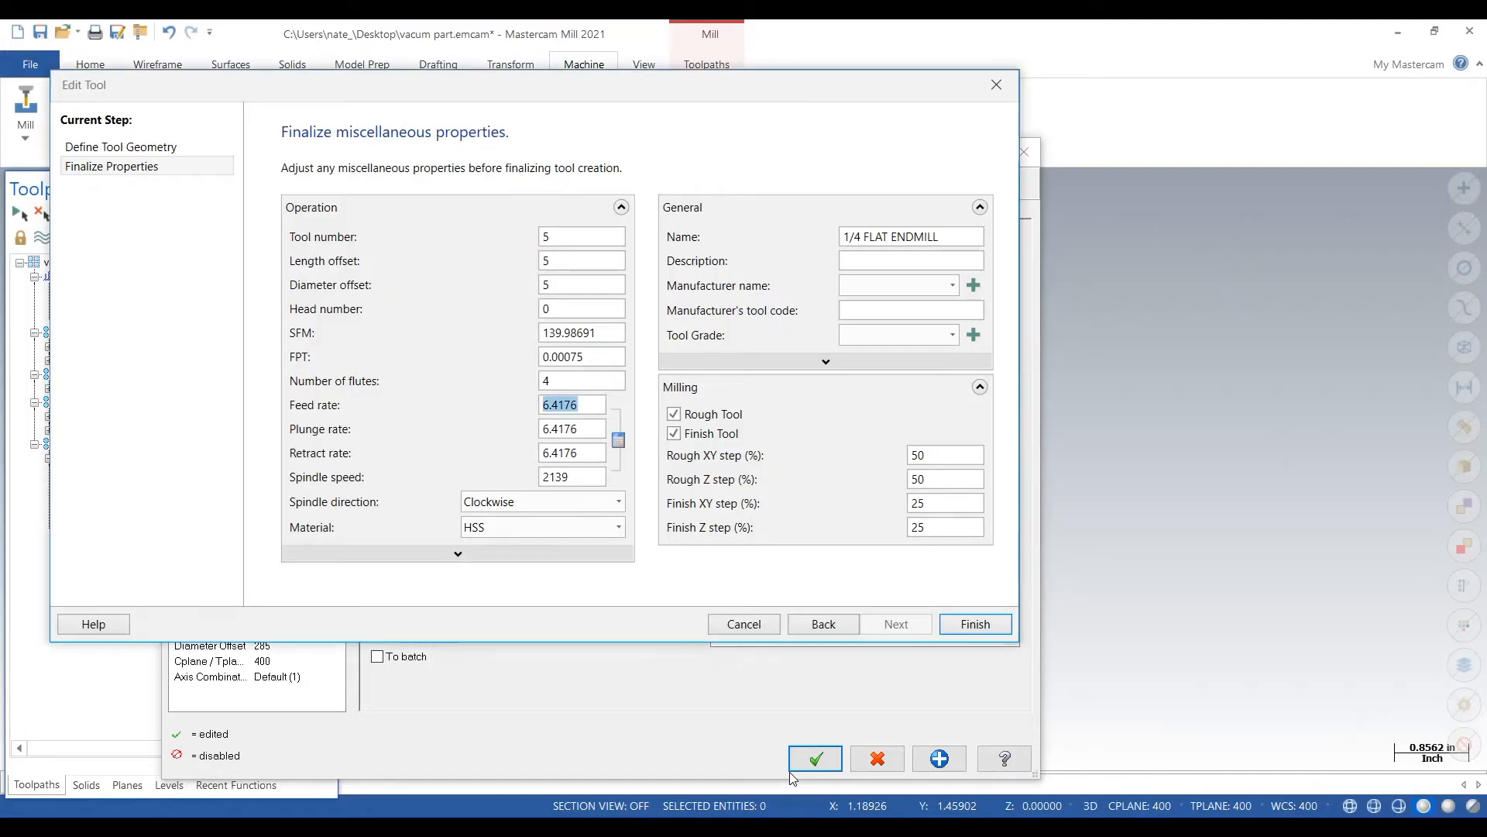
pyautogui.press('Tab')
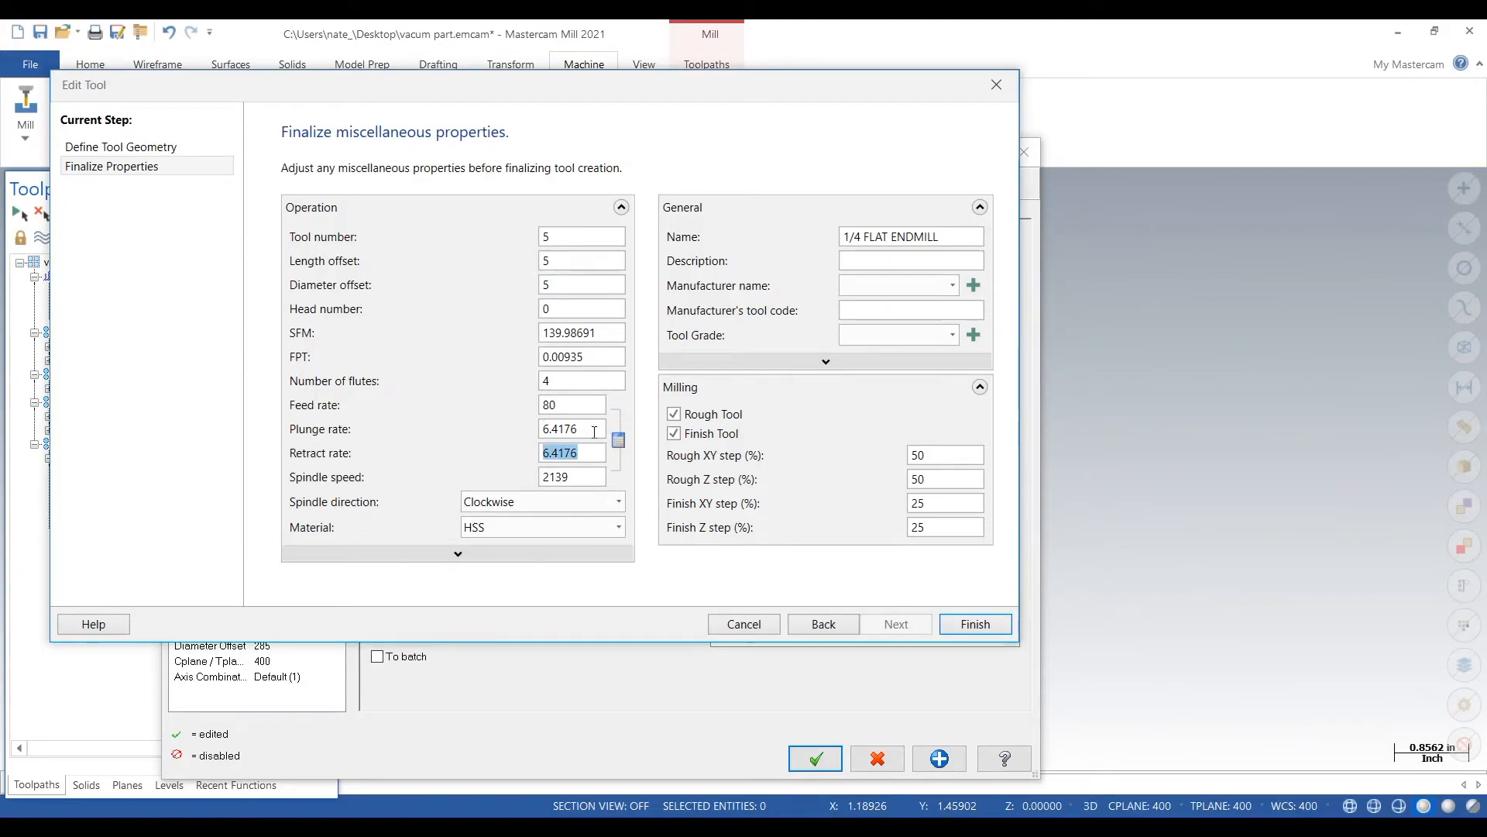
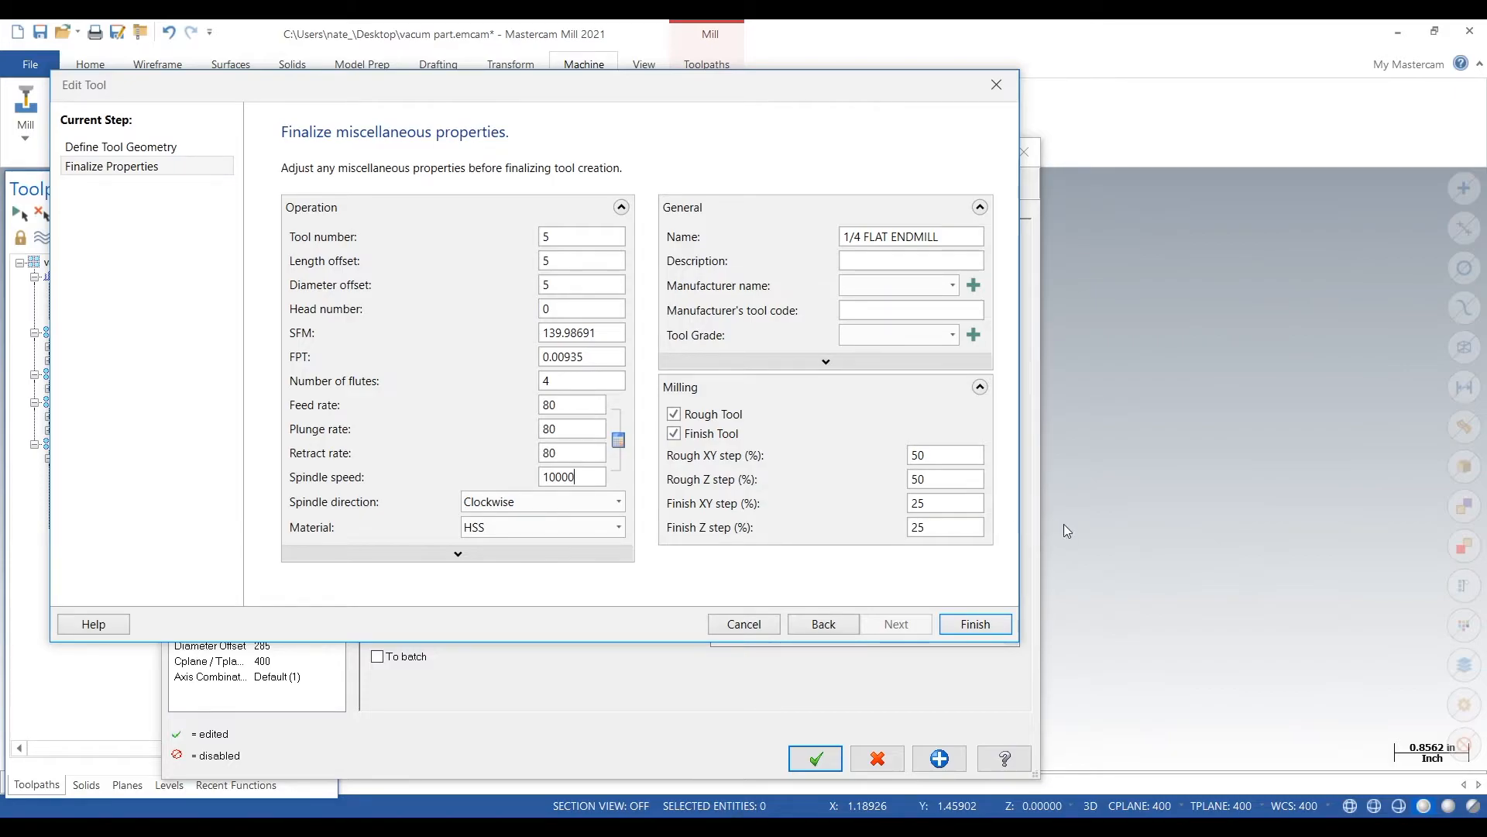
pyautogui.click(975, 623)
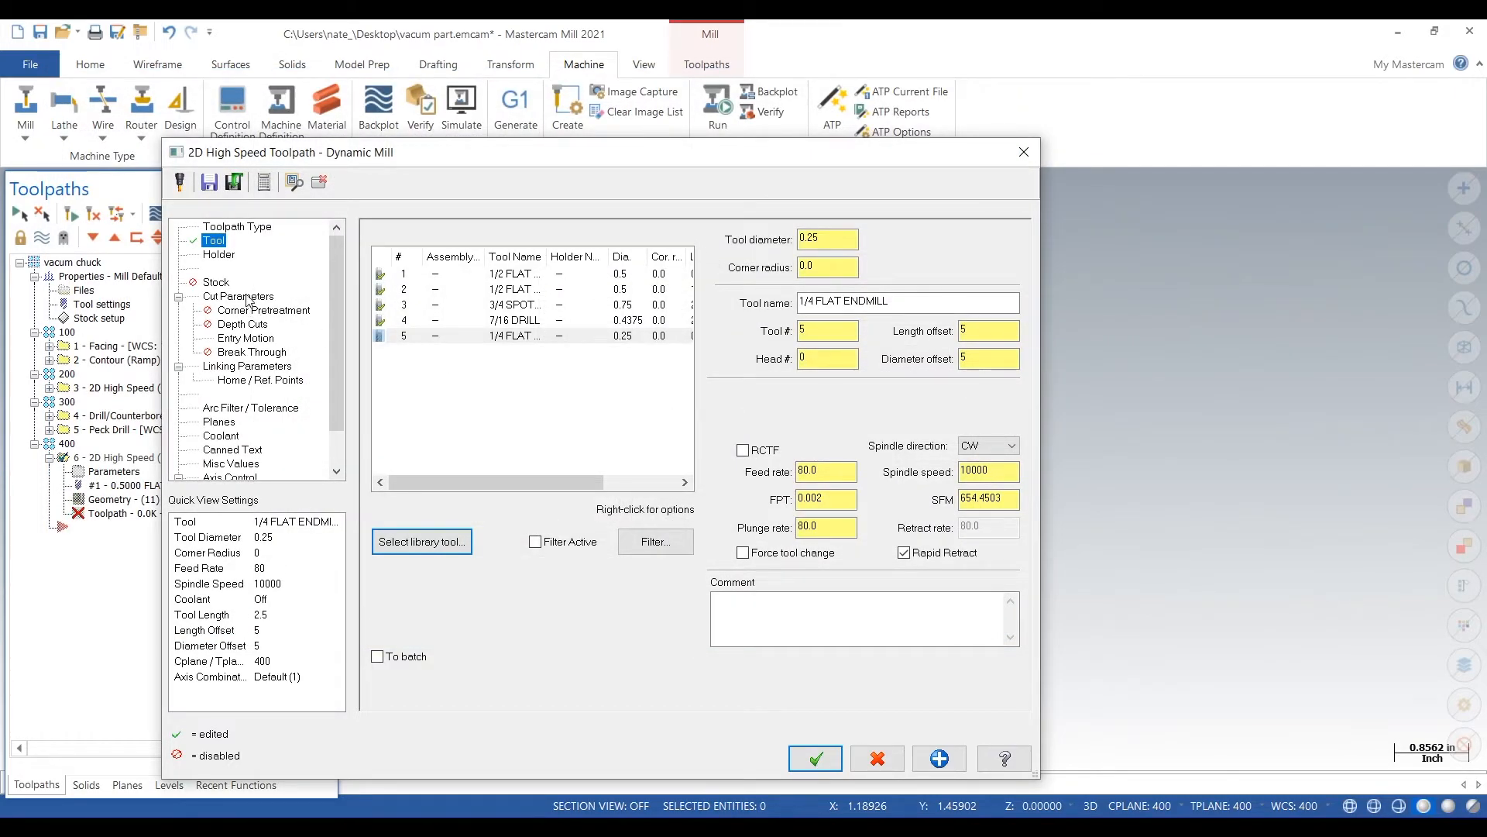
pyautogui.click(247, 297)
pyautogui.click(216, 241)
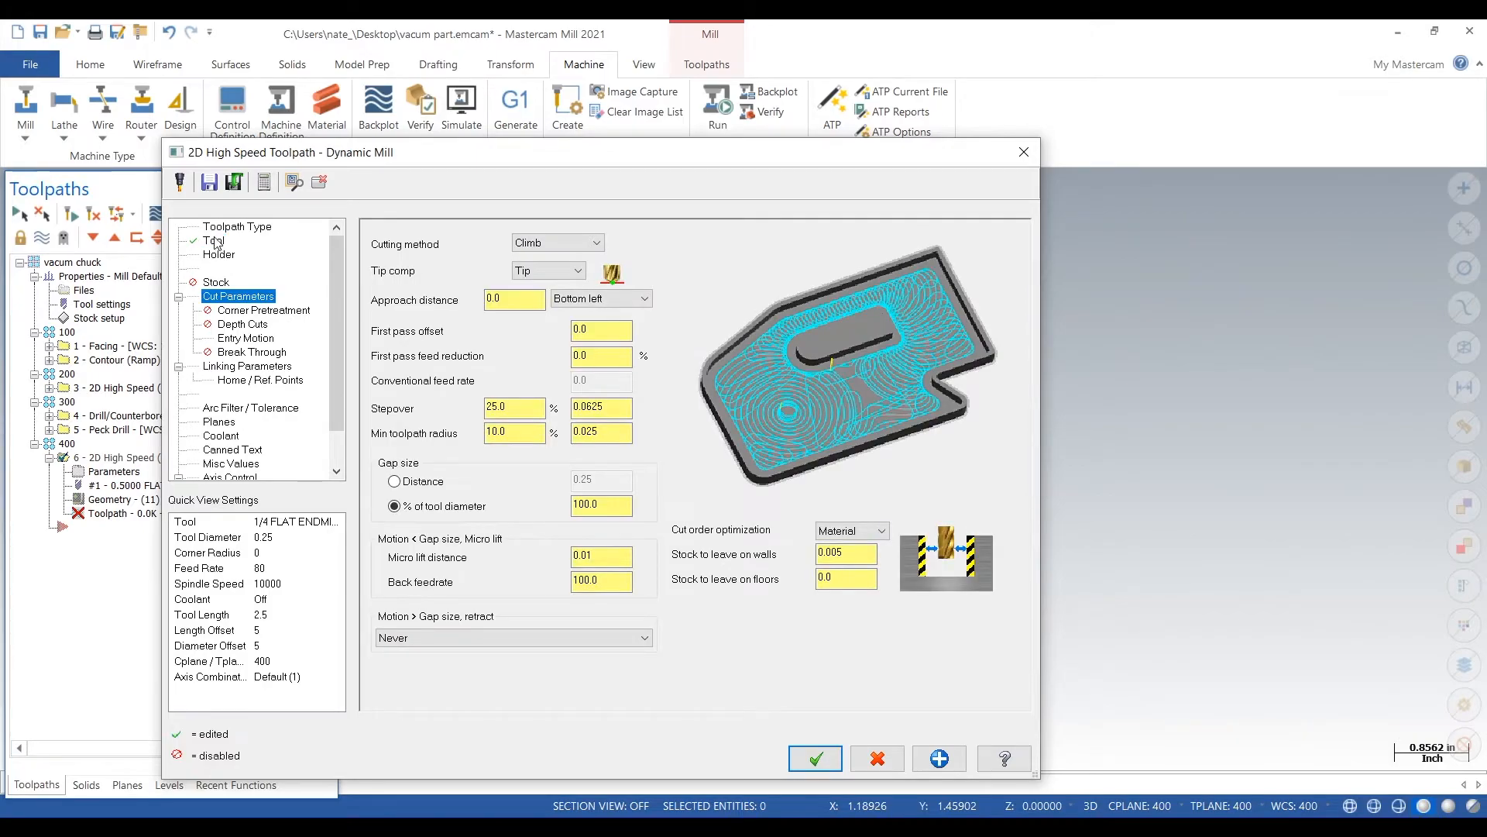
pyautogui.click(251, 297)
pyautogui.click(614, 405)
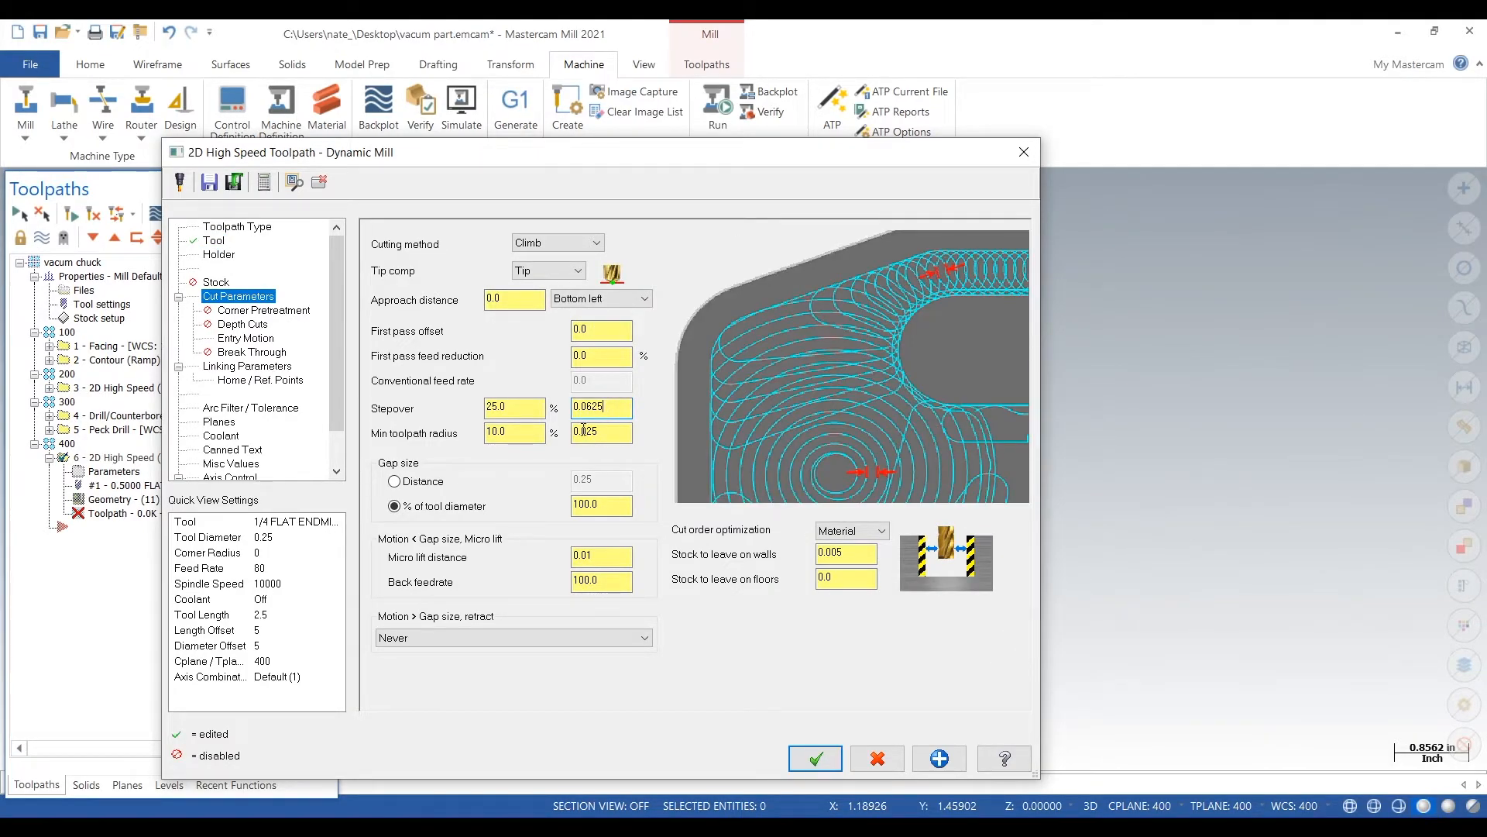
# Step: Set the cut depth to absolute -0.05 from a point on the inner rounded outline, and enable the clearance height
pyautogui.click(245, 366)
pyautogui.click(629, 592)
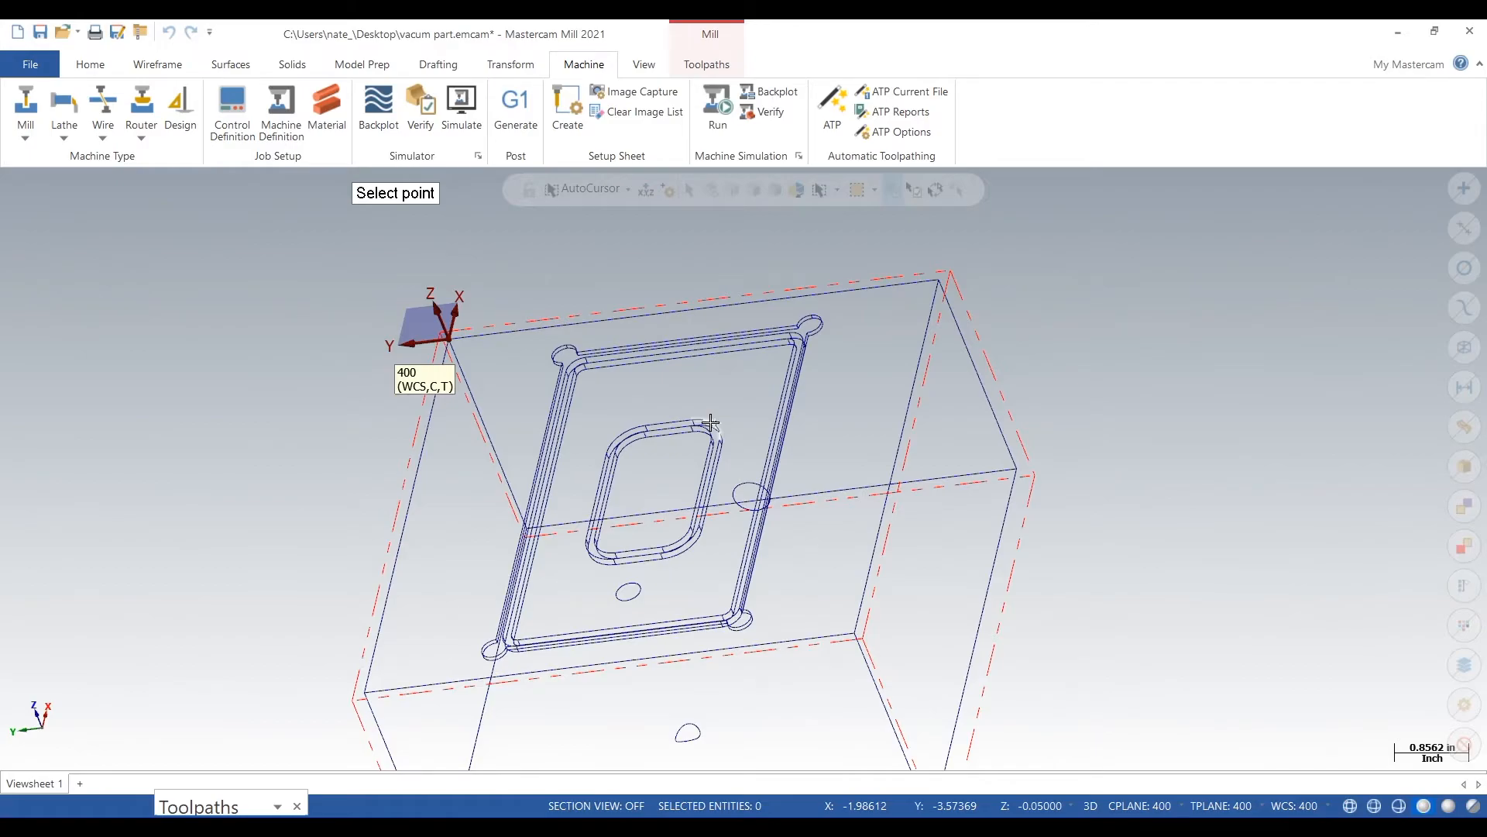
pyautogui.click(710, 423)
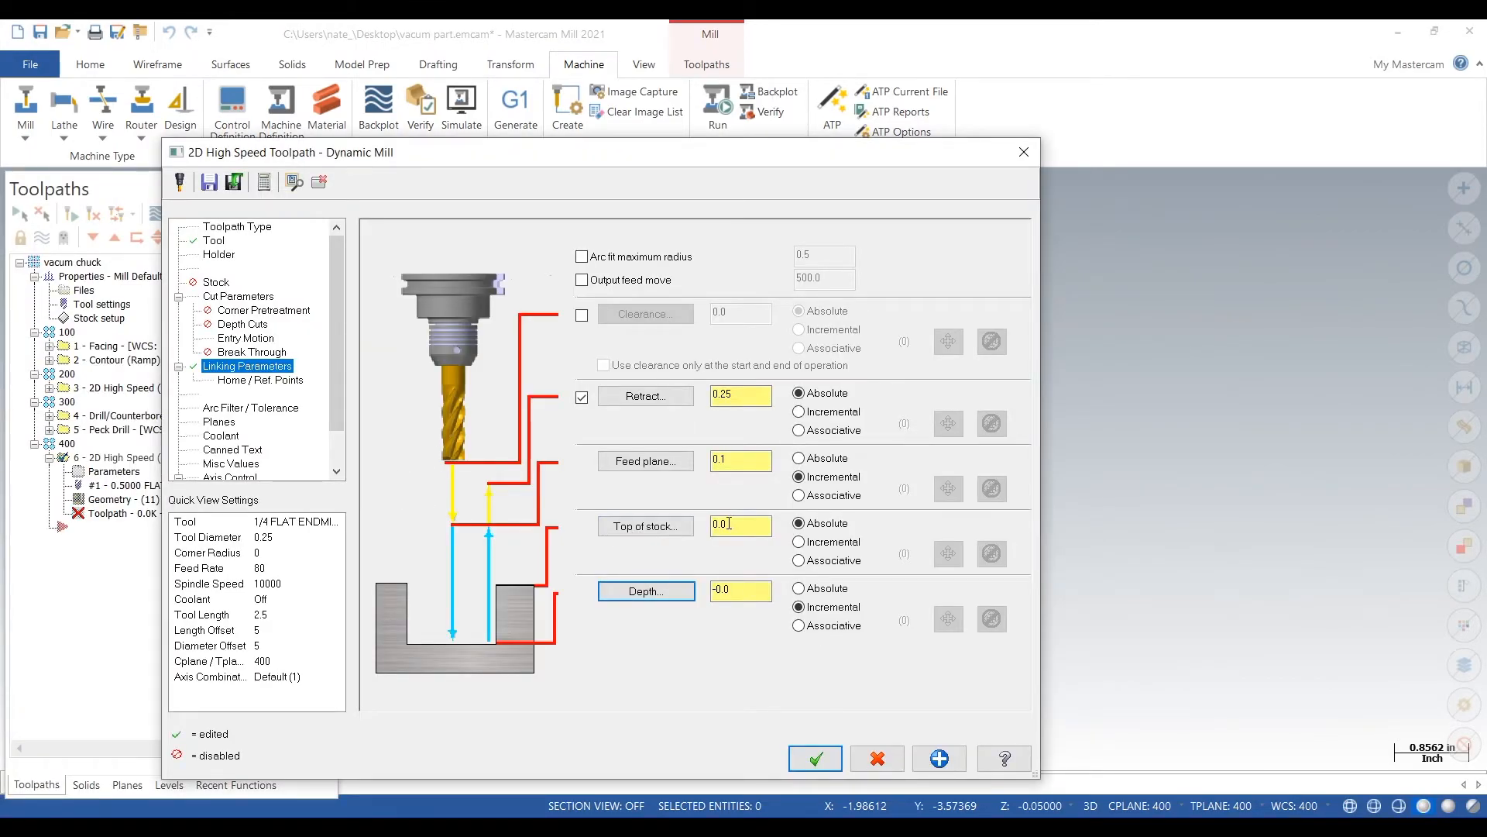
pyautogui.click(800, 591)
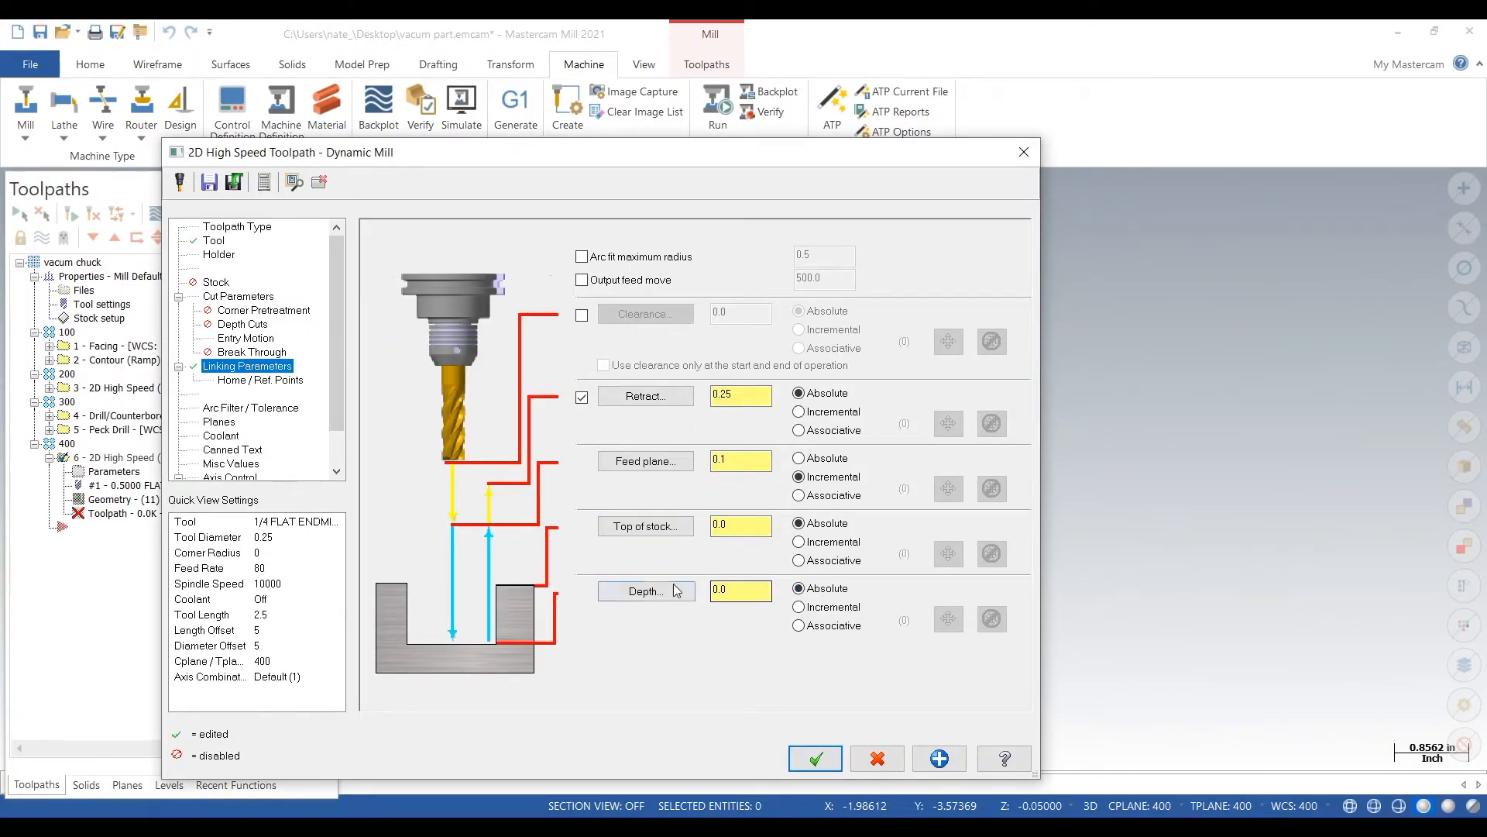
pyautogui.click(646, 592)
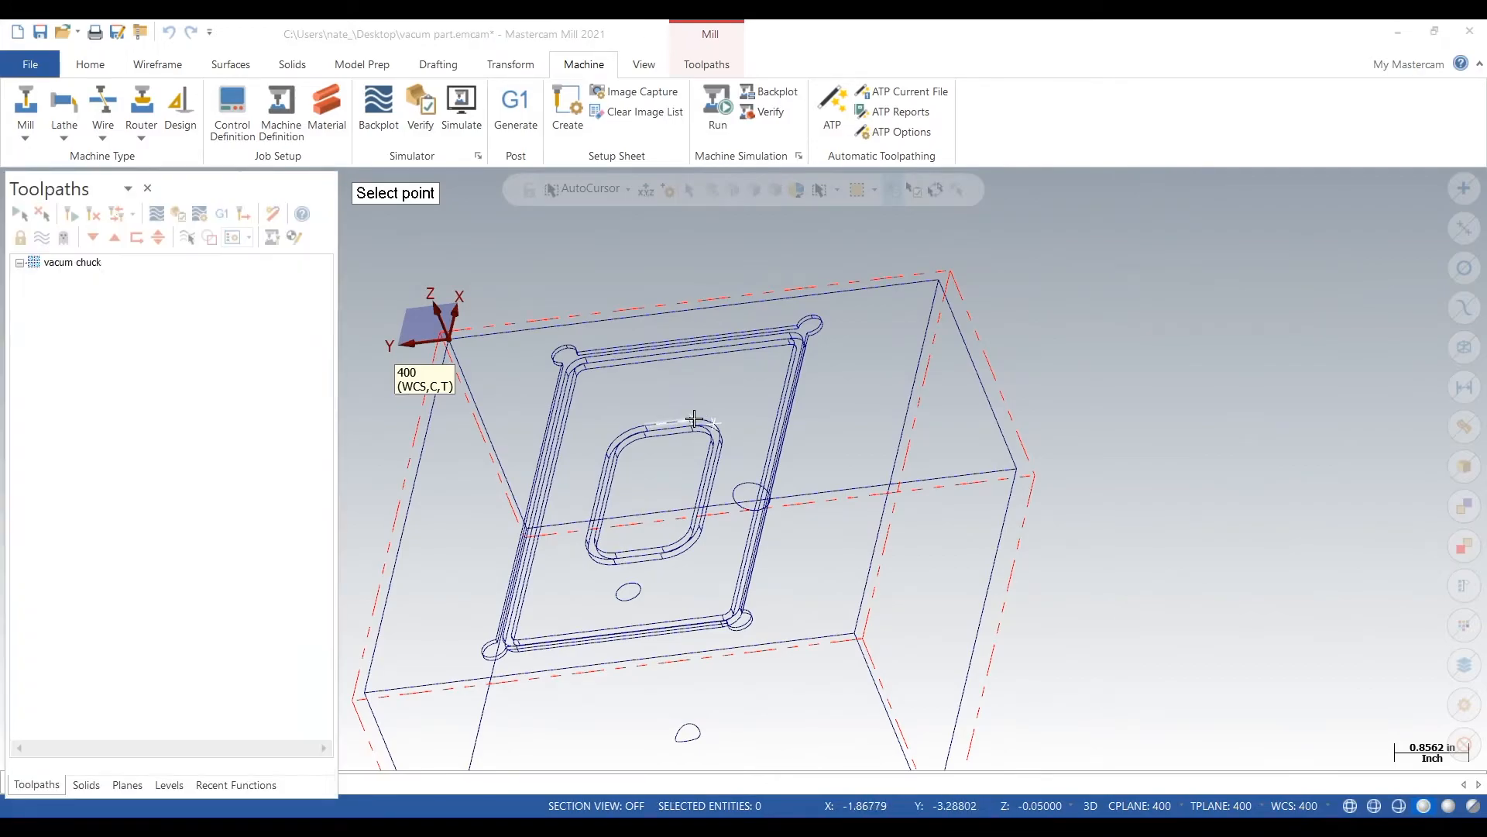
pyautogui.click(694, 419)
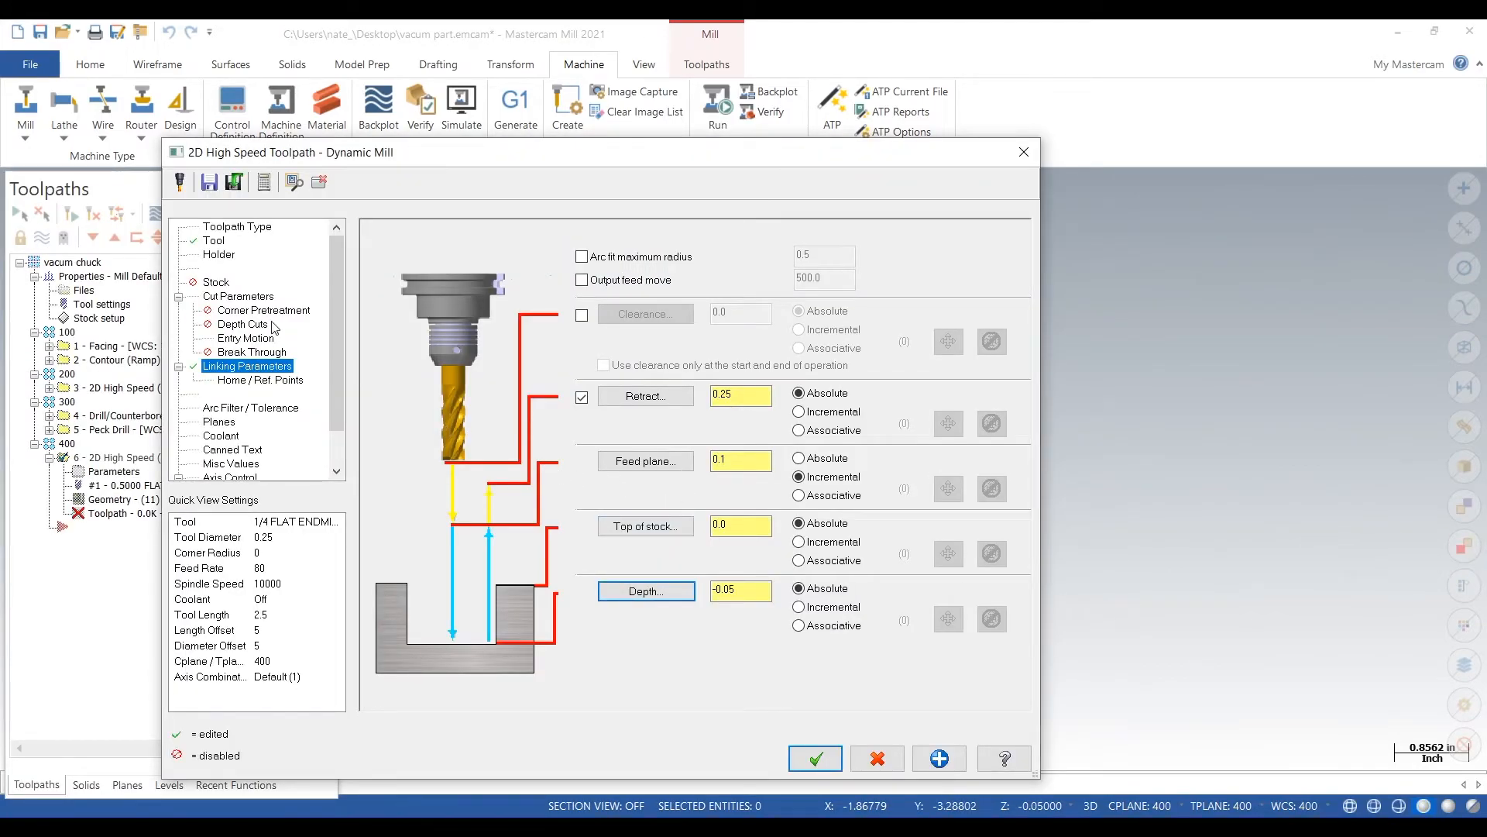
pyautogui.click(581, 314)
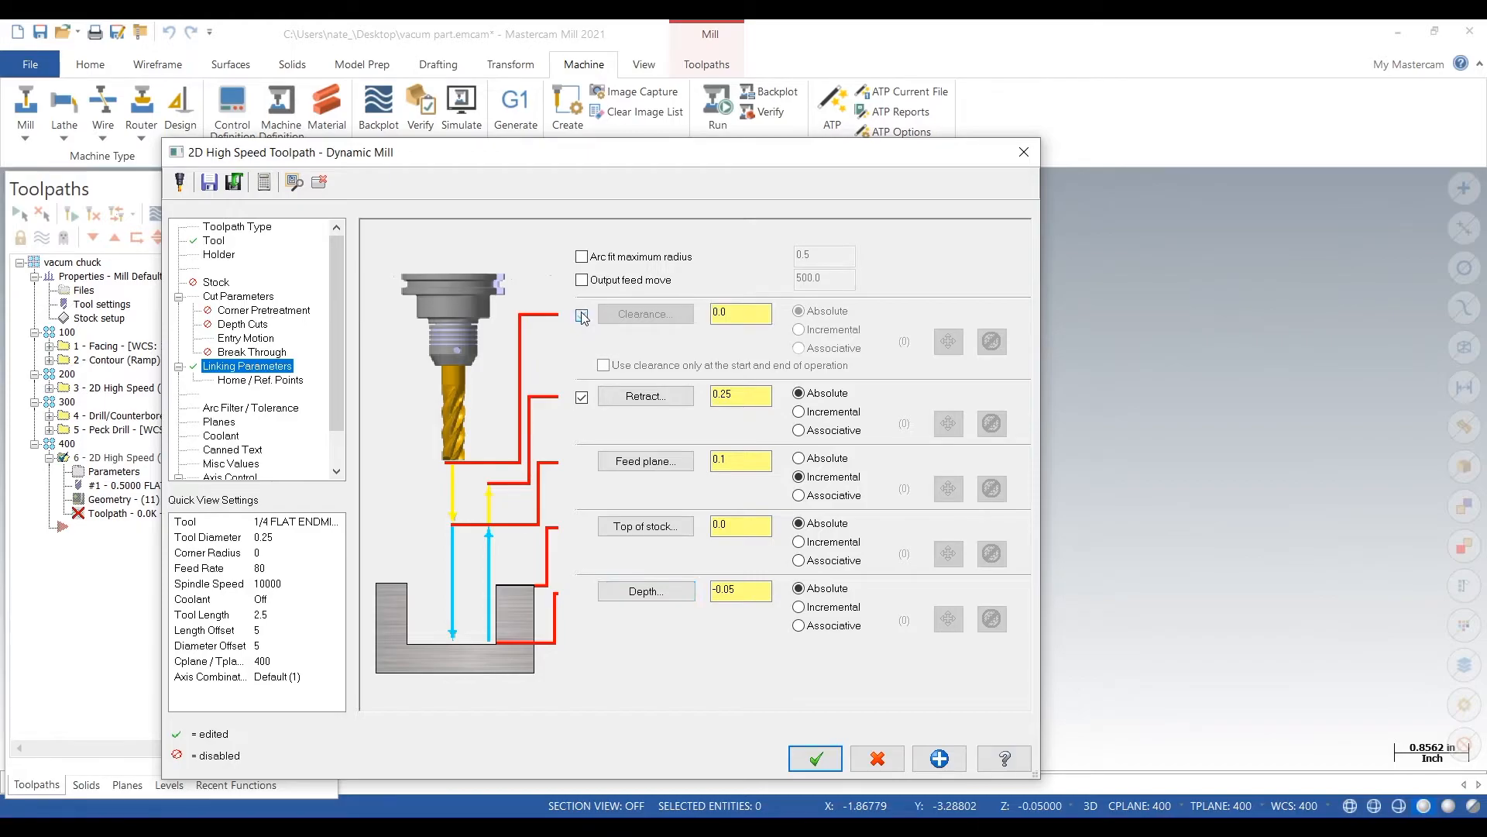
# Step: Set the plunge angle of the helix entry motion to 1 degree
pyautogui.click(245, 338)
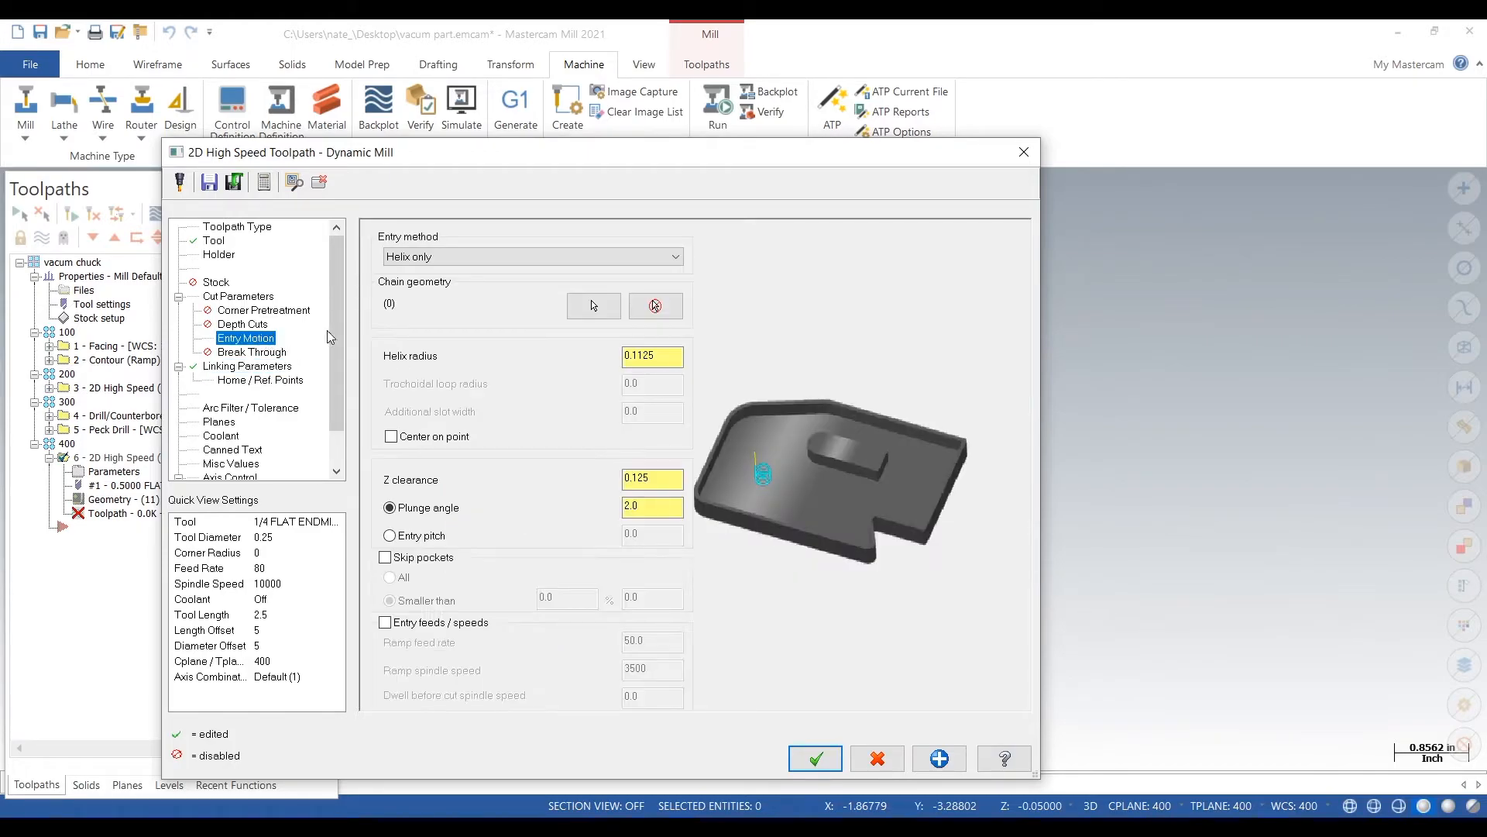
pyautogui.click(664, 354)
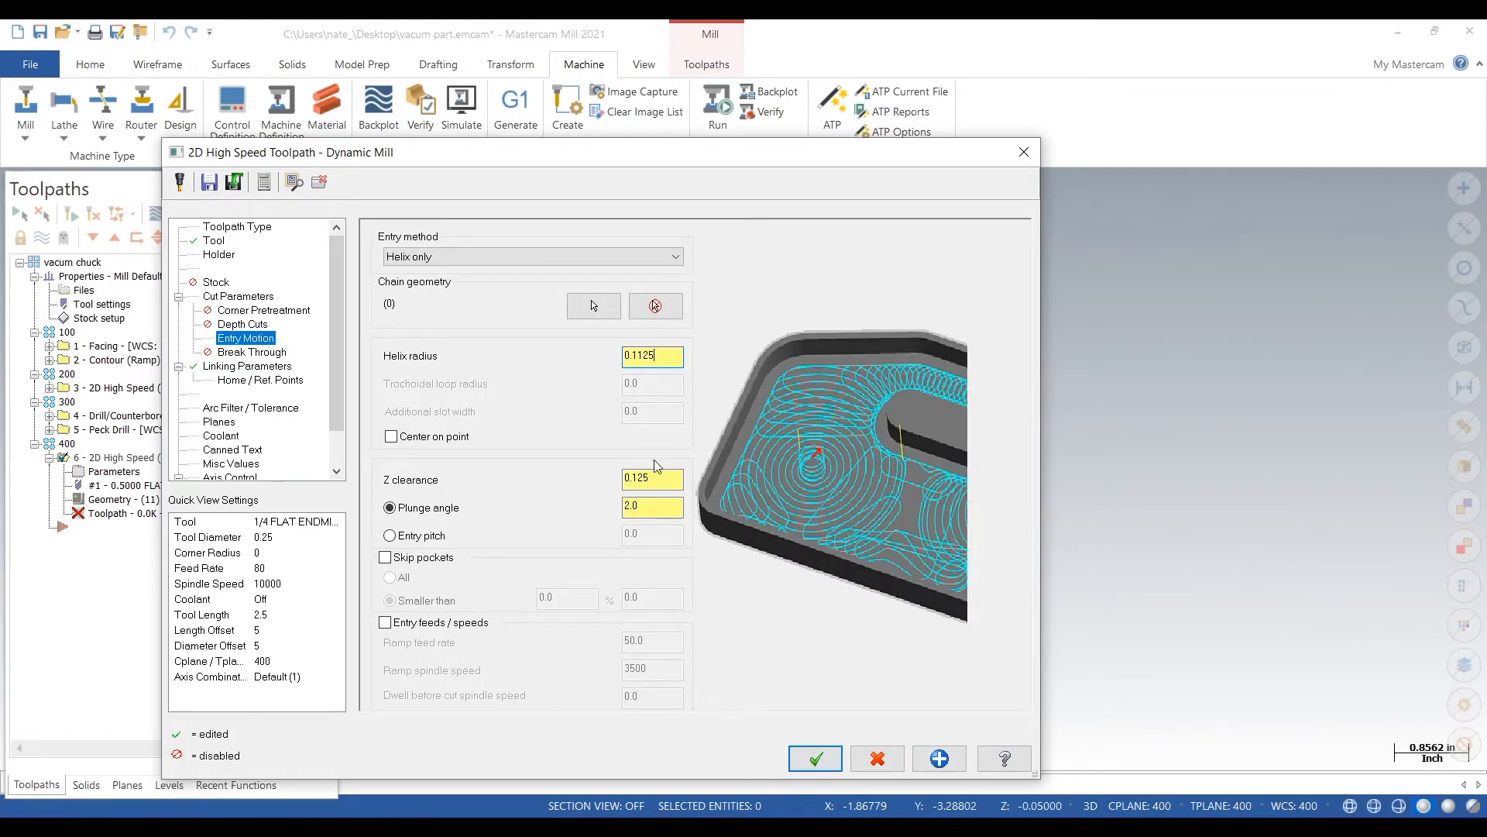
pyautogui.moveTo(654, 505); pyautogui.dragTo(601, 509)
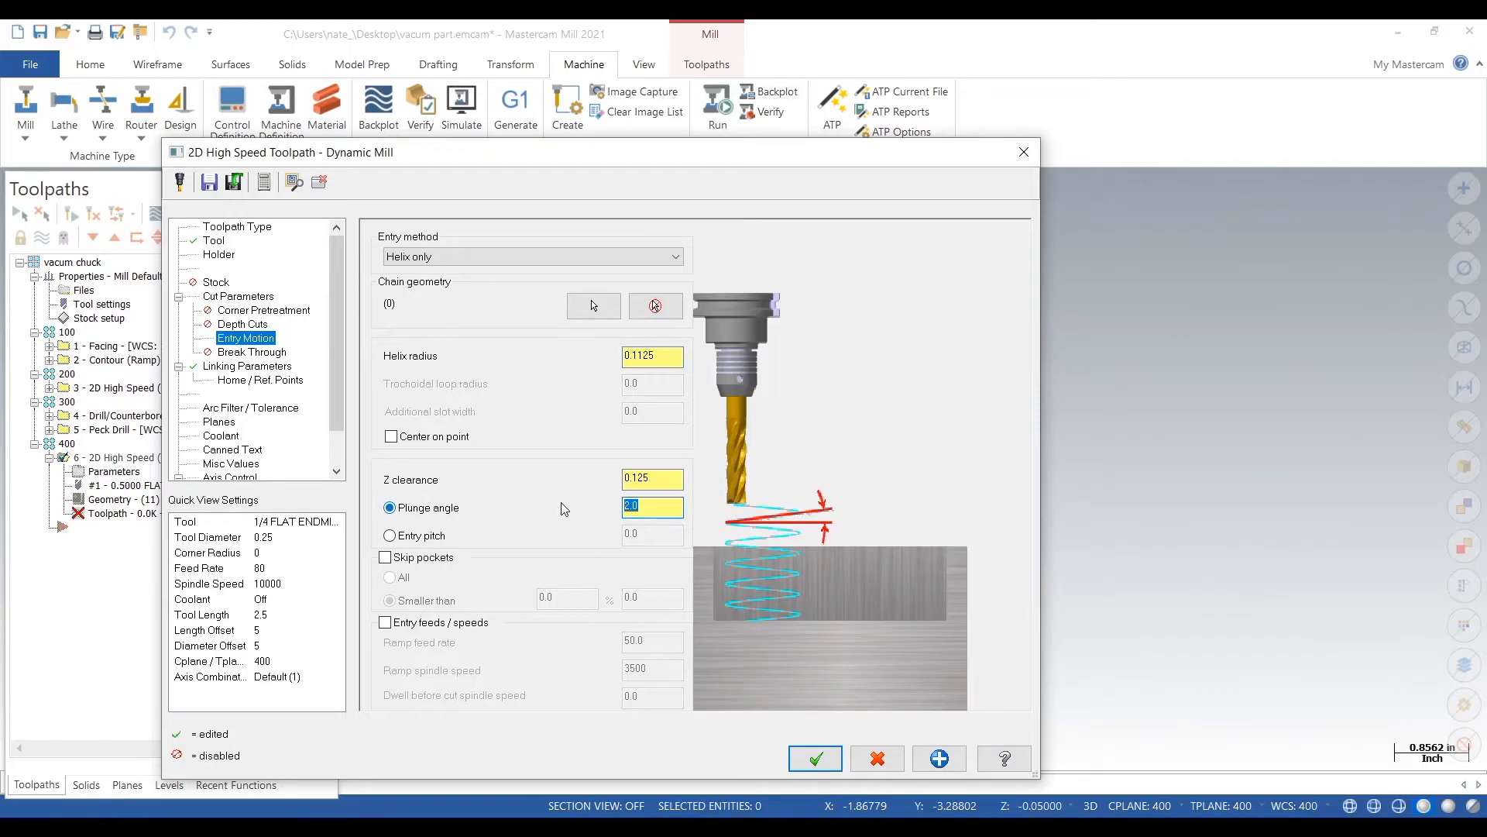
pyautogui.write('1')
pyautogui.hotkey('shift', 'Tab')
pyautogui.click(252, 296)
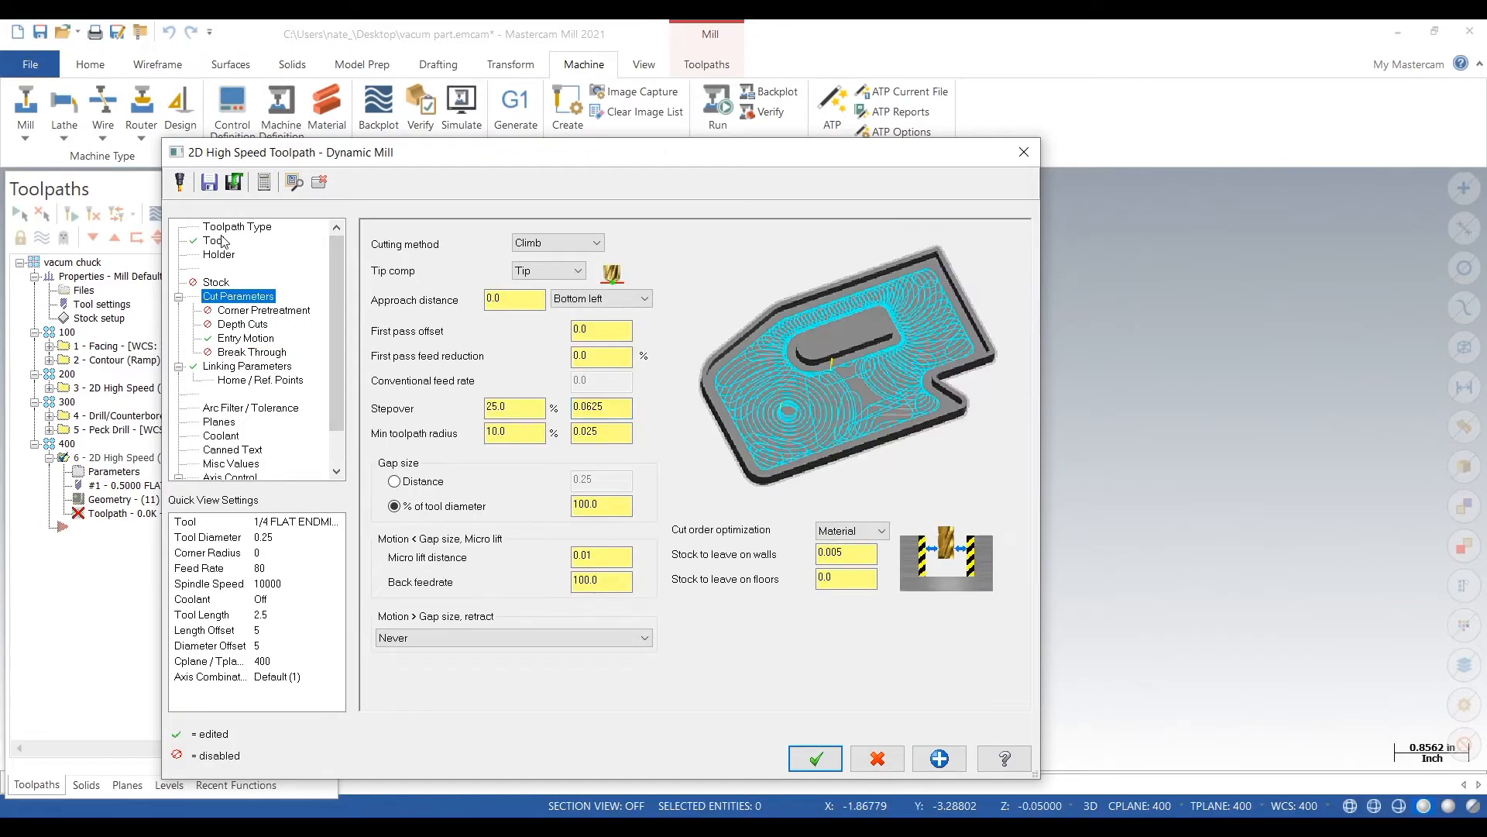
pyautogui.click(219, 241)
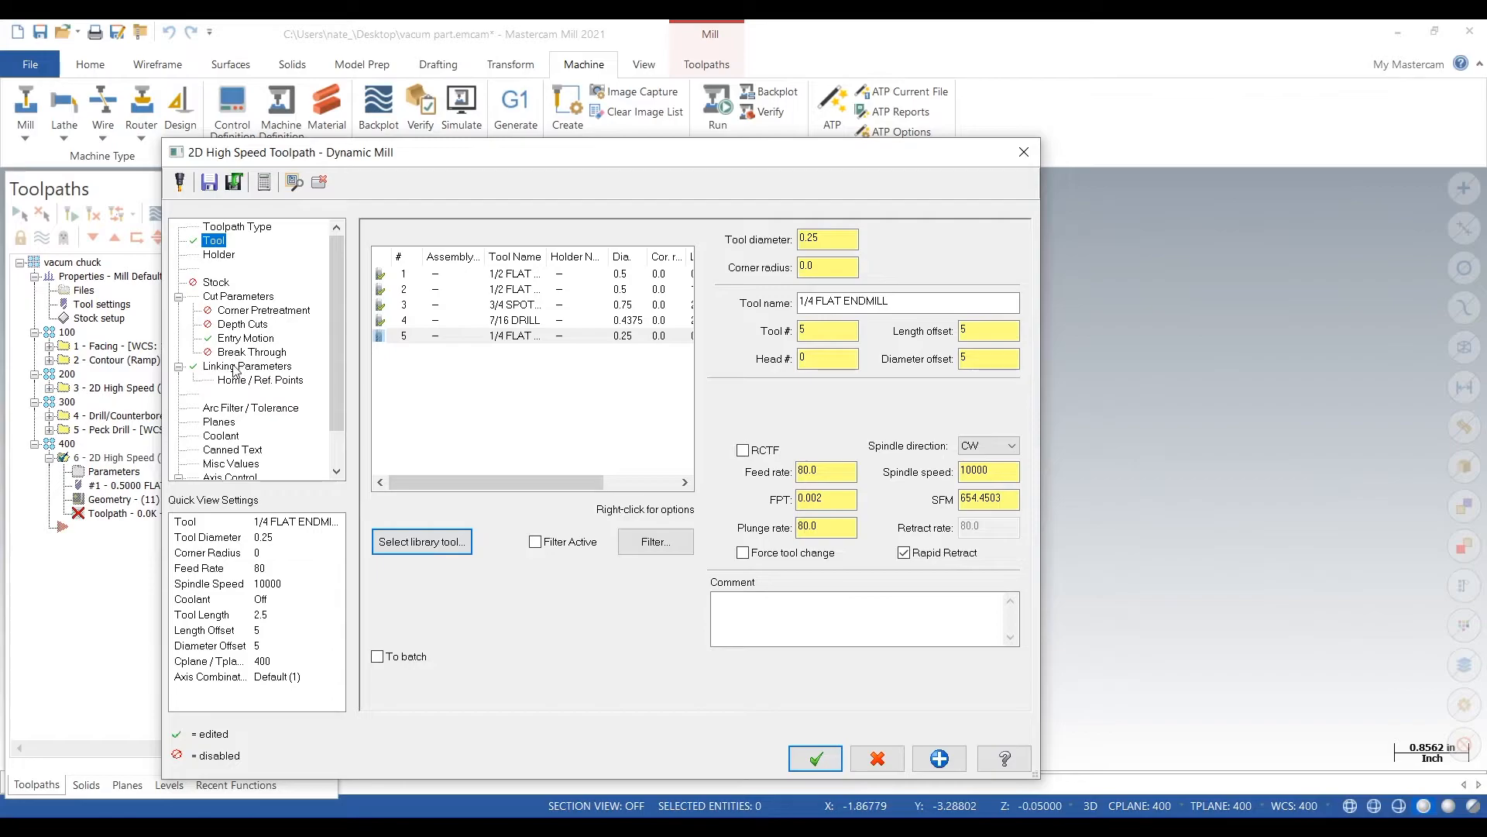
pyautogui.click(244, 367)
pyautogui.click(267, 299)
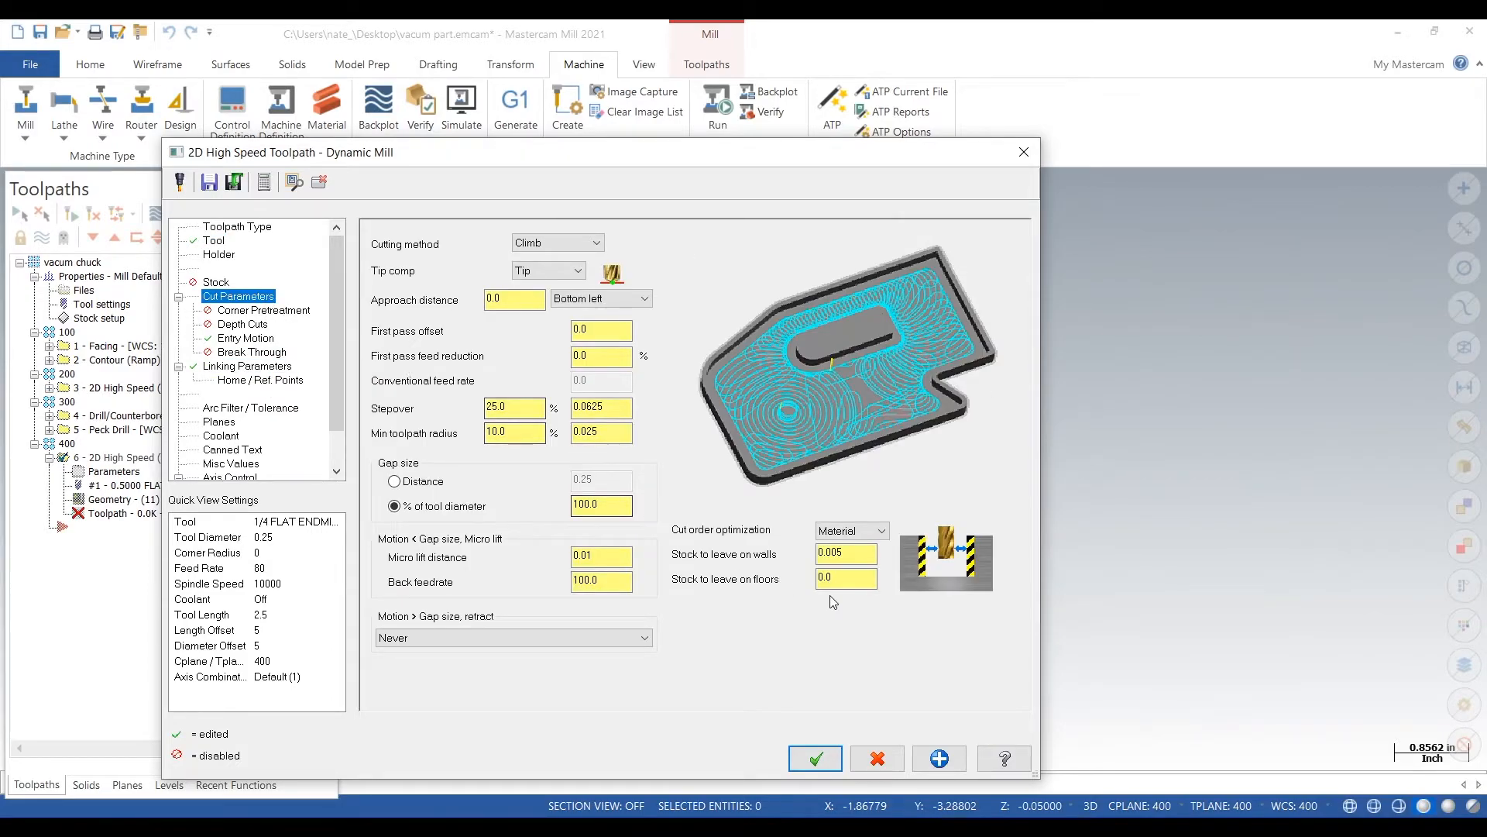
# Step: Enable depth cuts for the Dynamic Mill operation and accept the toolpath parameters
pyautogui.click(243, 324)
pyautogui.click(410, 232)
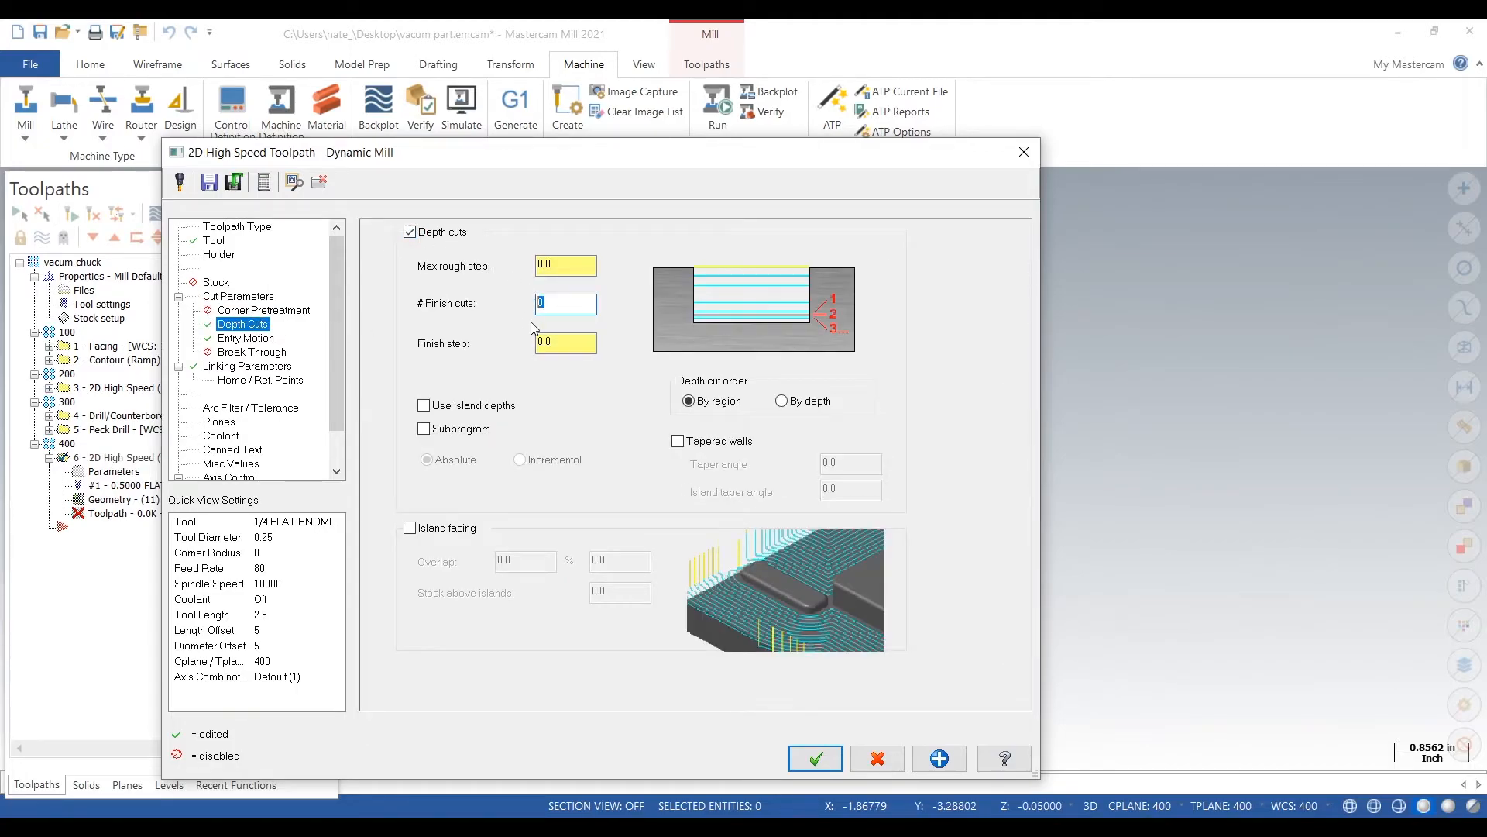
pyautogui.click(584, 348)
pyautogui.click(815, 757)
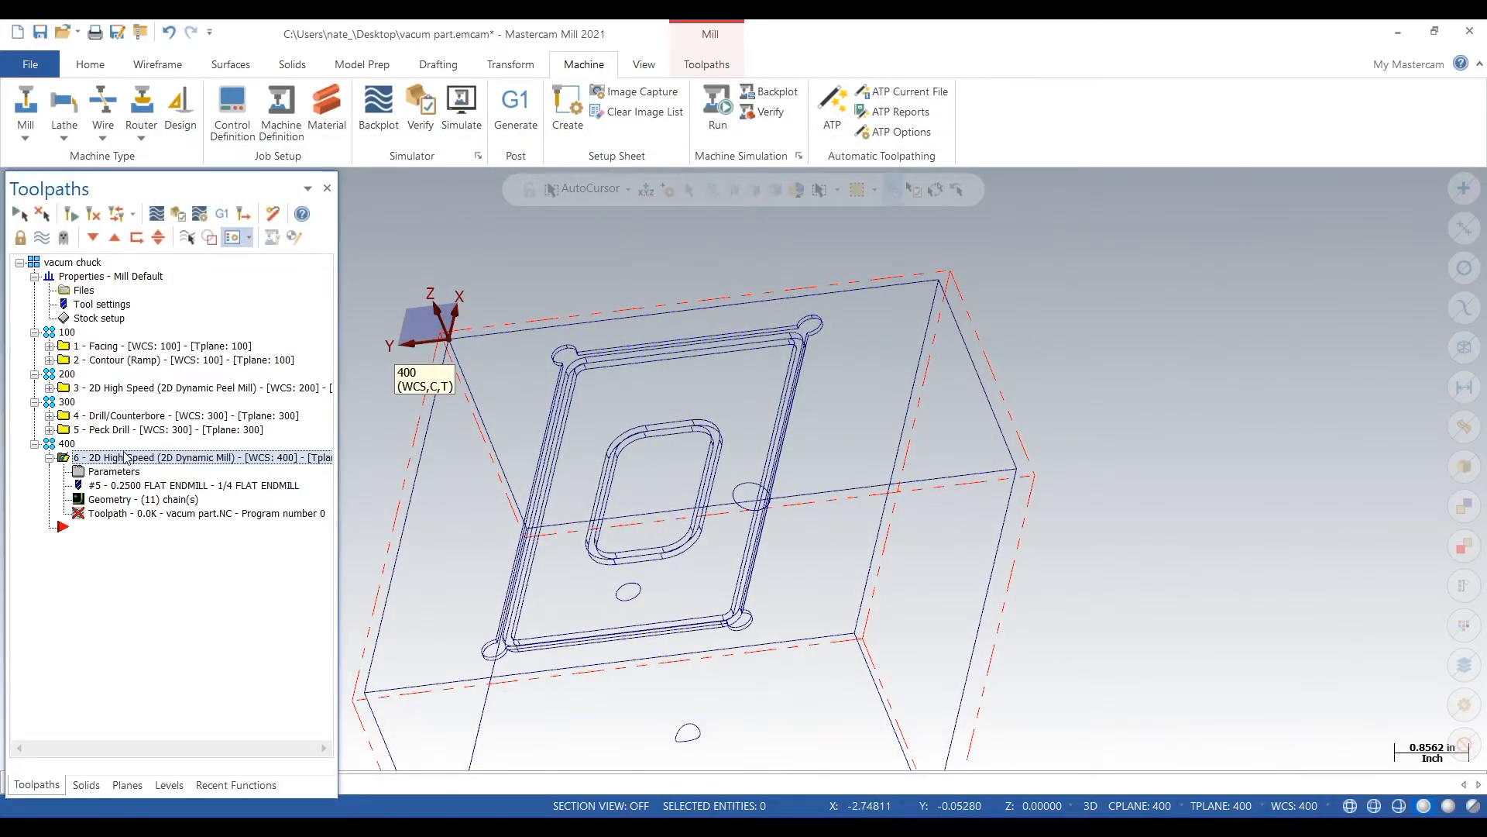
# Step: Try to regenerate the 2D Dynamic Mill toolpath, and reopen its chain geometry to reselect the machining regions
pyautogui.click(71, 214)
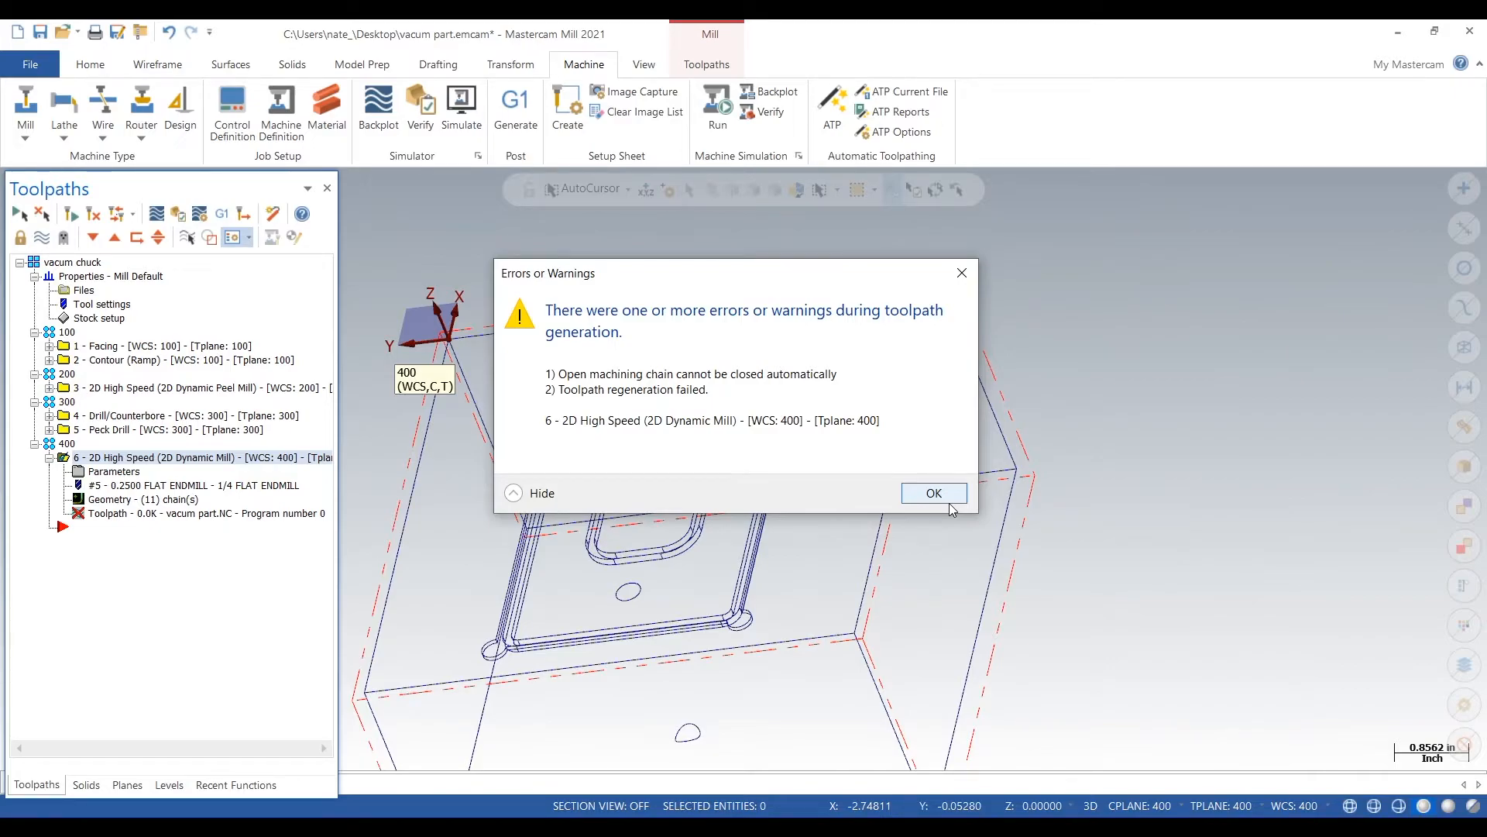
pyautogui.click(934, 494)
pyautogui.click(108, 500)
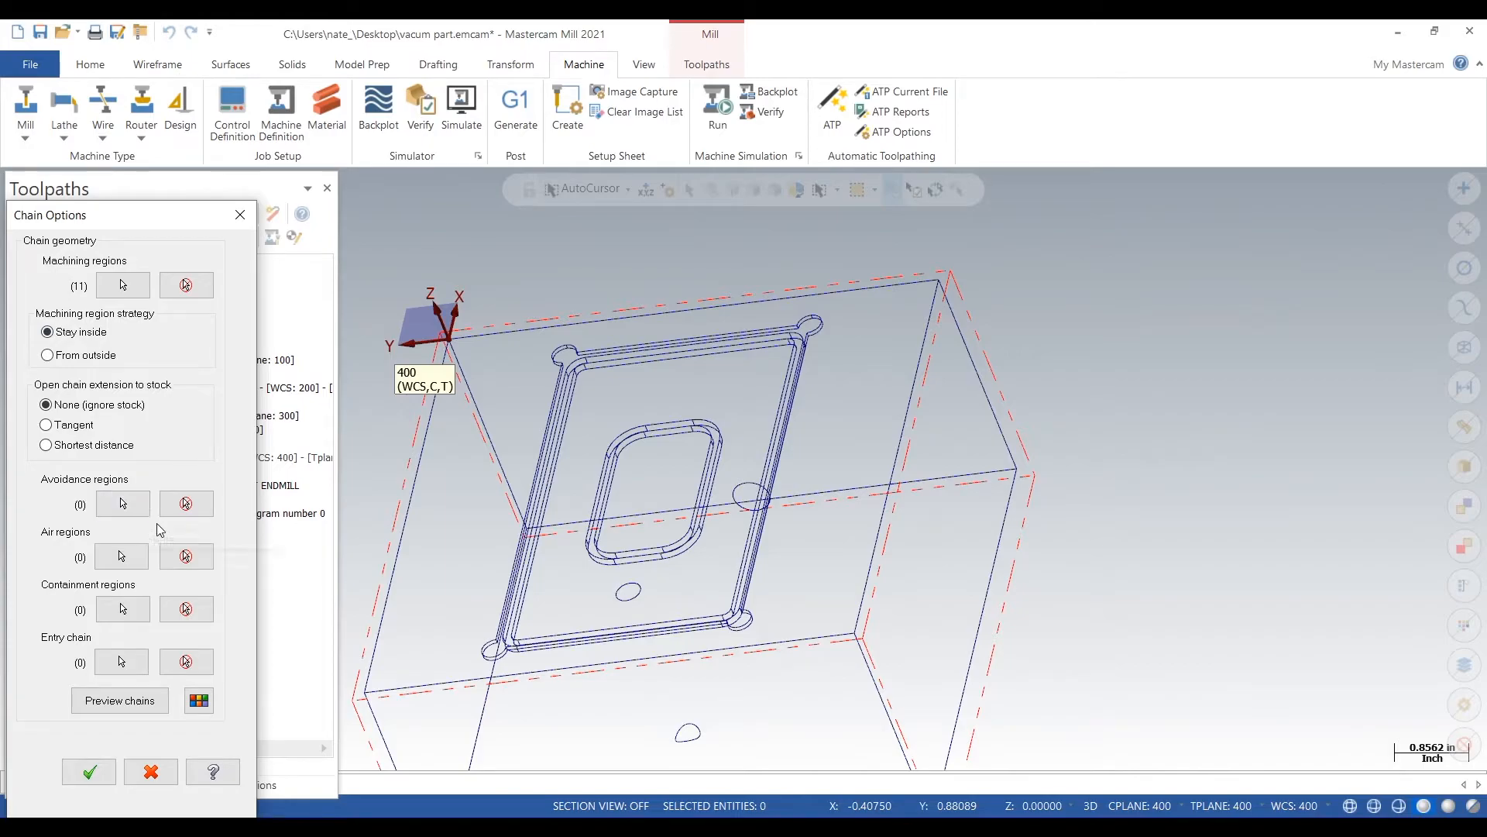
pyautogui.click(122, 285)
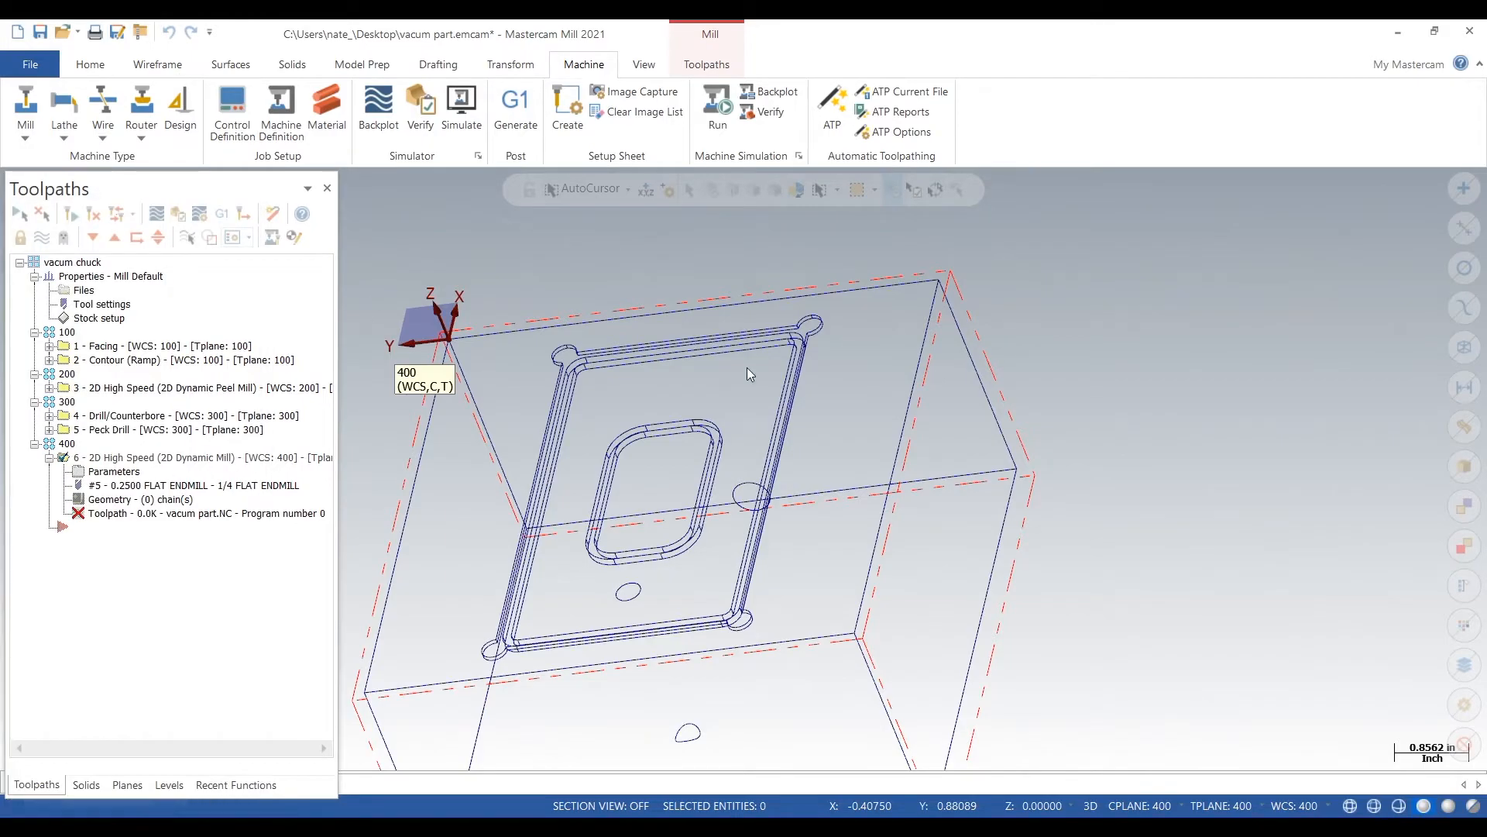
pyautogui.scroll(7, 640, 317)
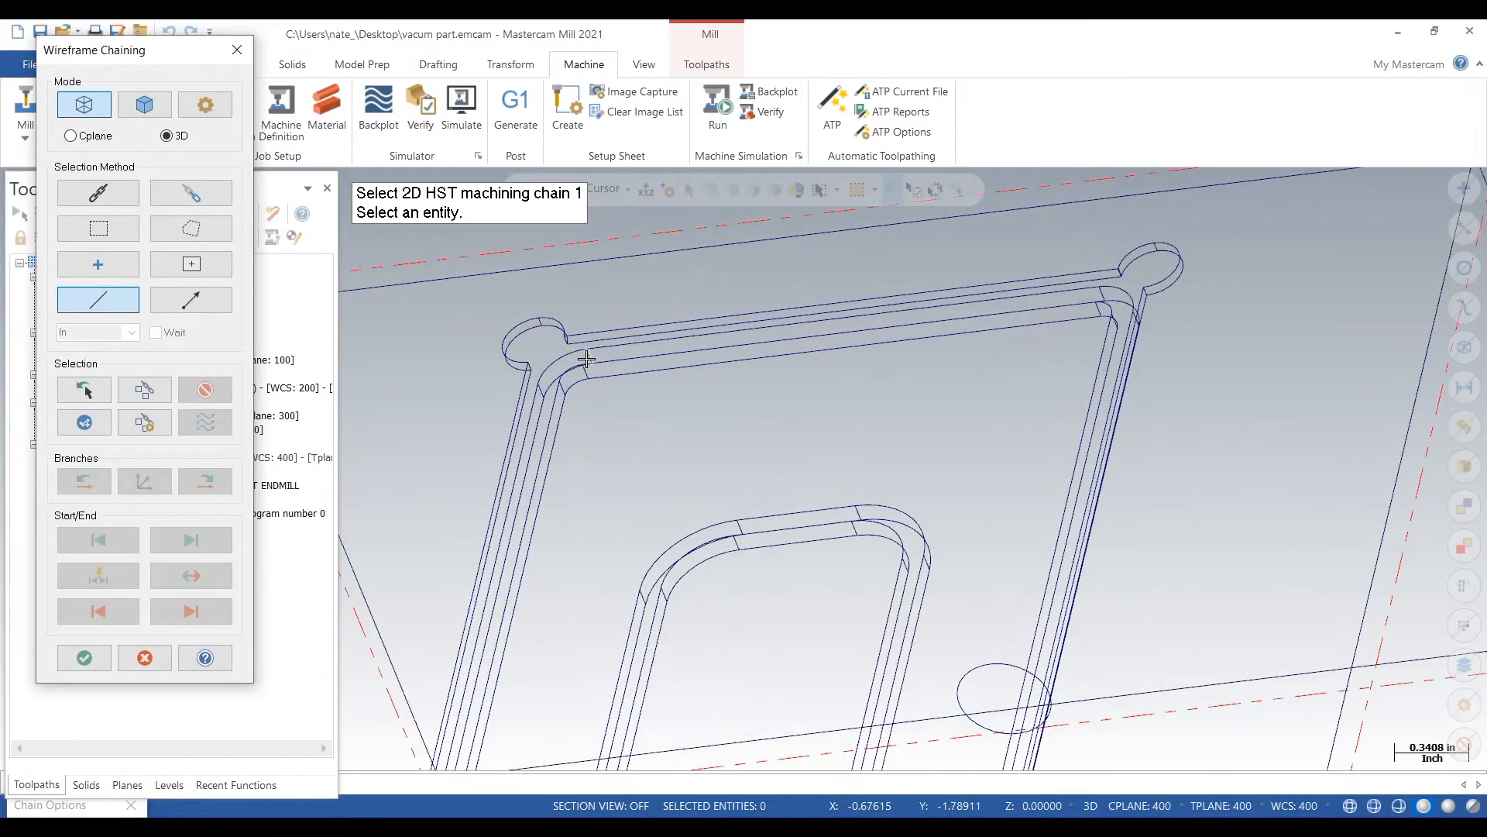
pyautogui.click(575, 334)
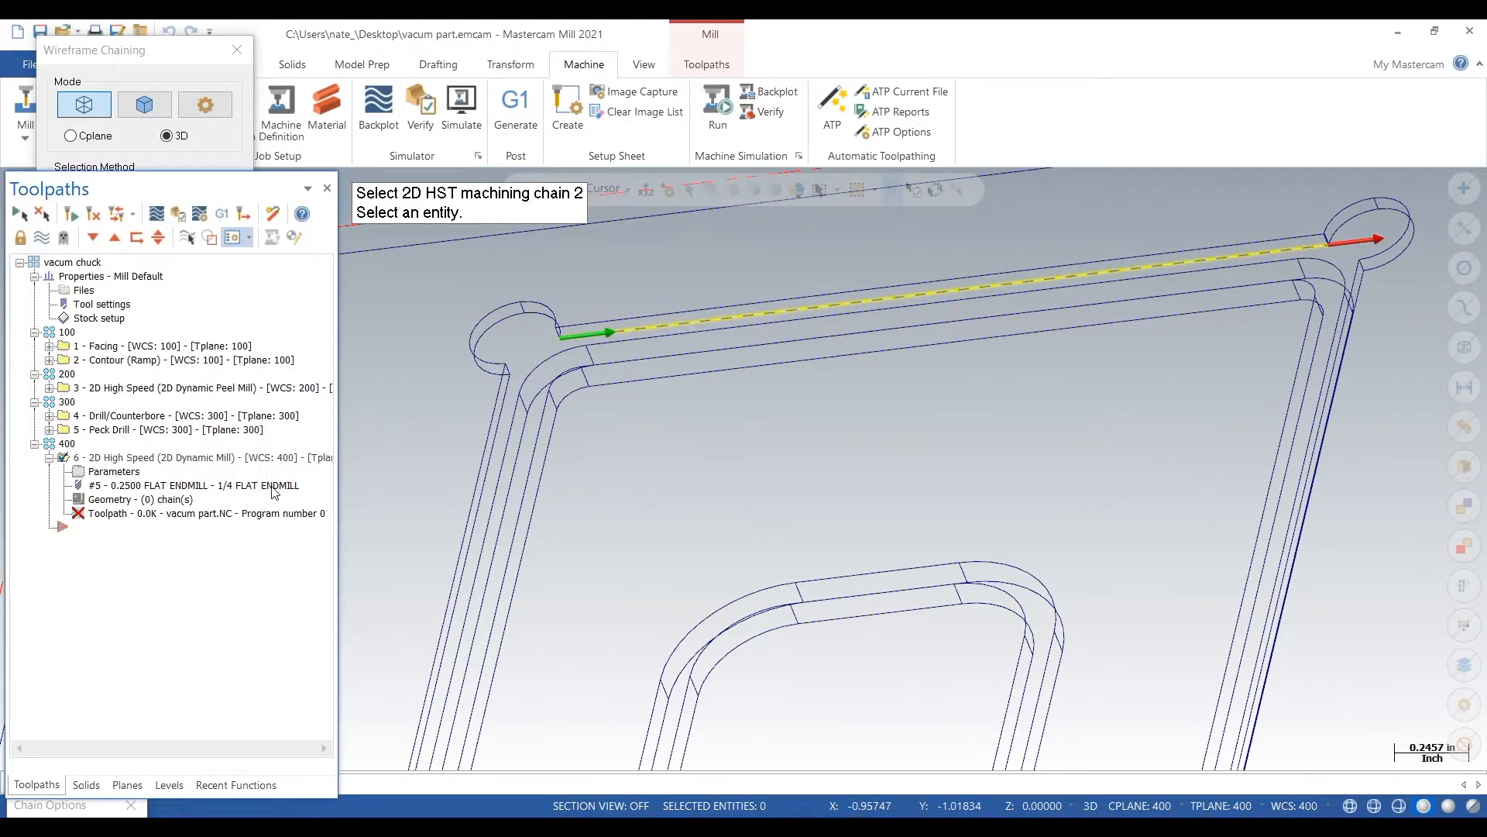
pyautogui.click(191, 576)
pyautogui.scroll(5, 584, 392)
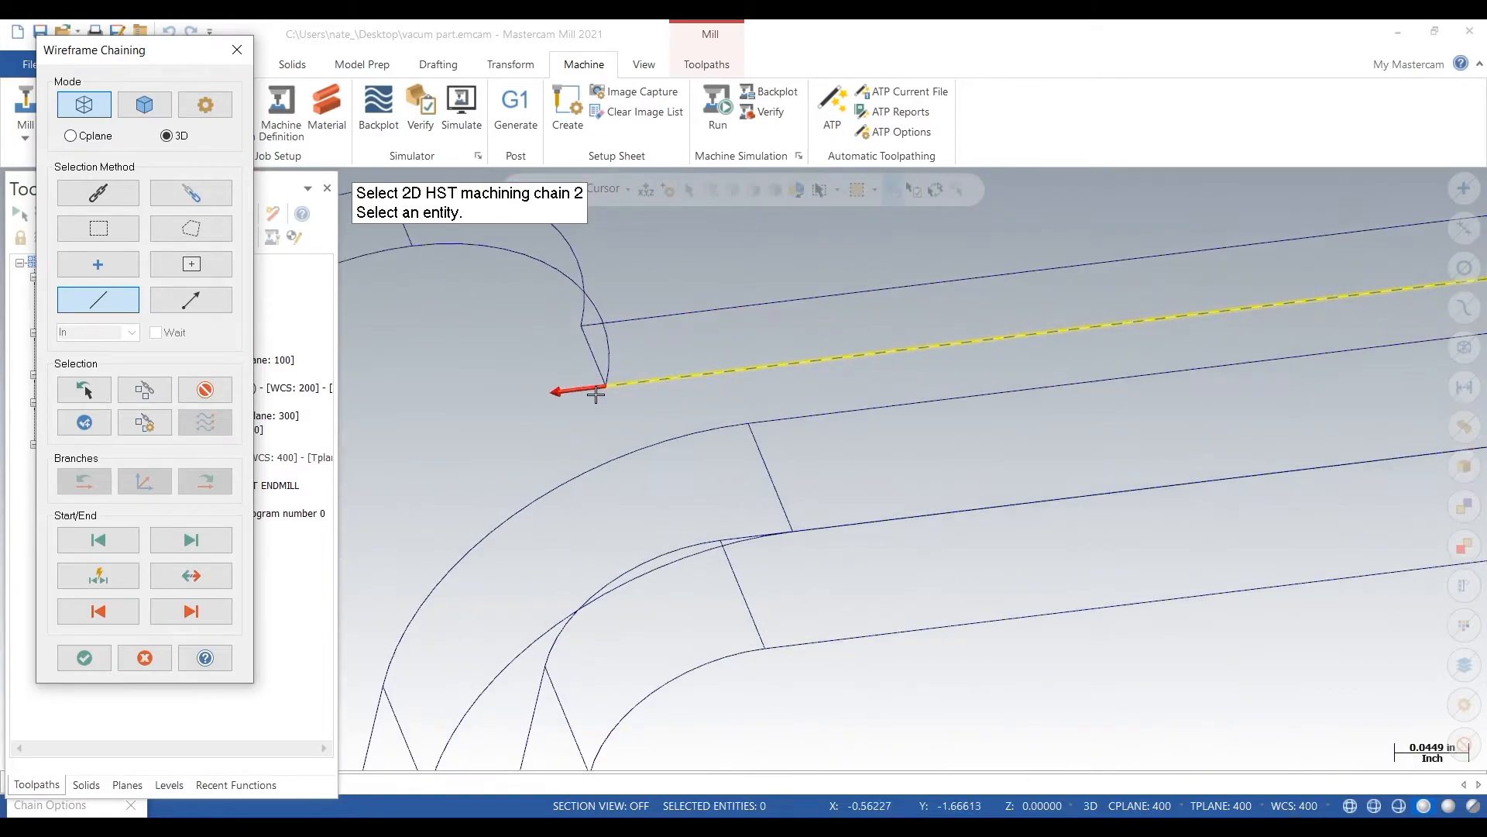
pyautogui.click(621, 358)
pyautogui.scroll(-2, 800, 422)
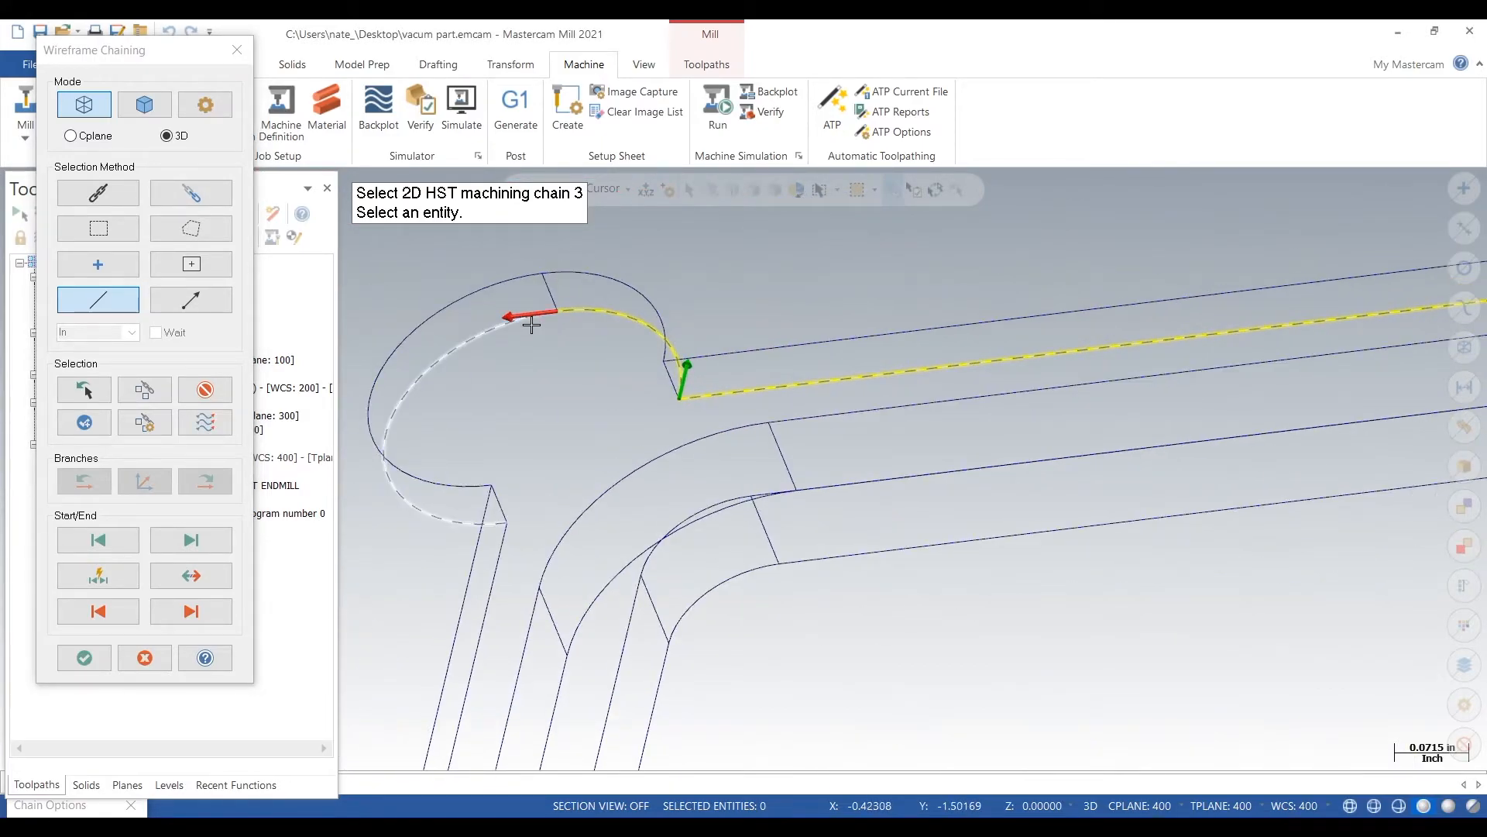
pyautogui.click(531, 324)
pyautogui.scroll(-2, 554, 388)
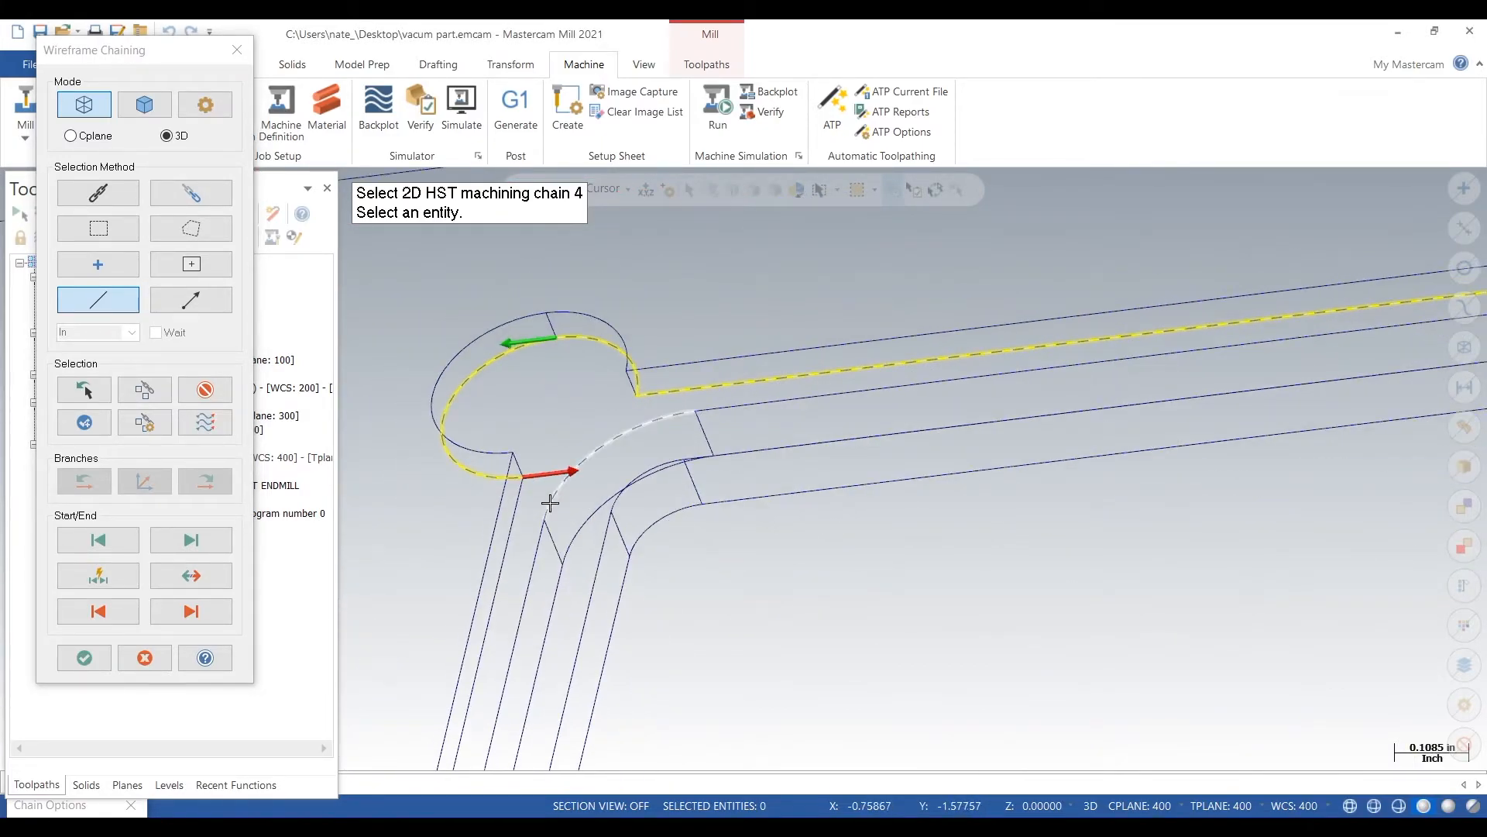
pyautogui.click(526, 502)
pyautogui.scroll(-7, 720, 282)
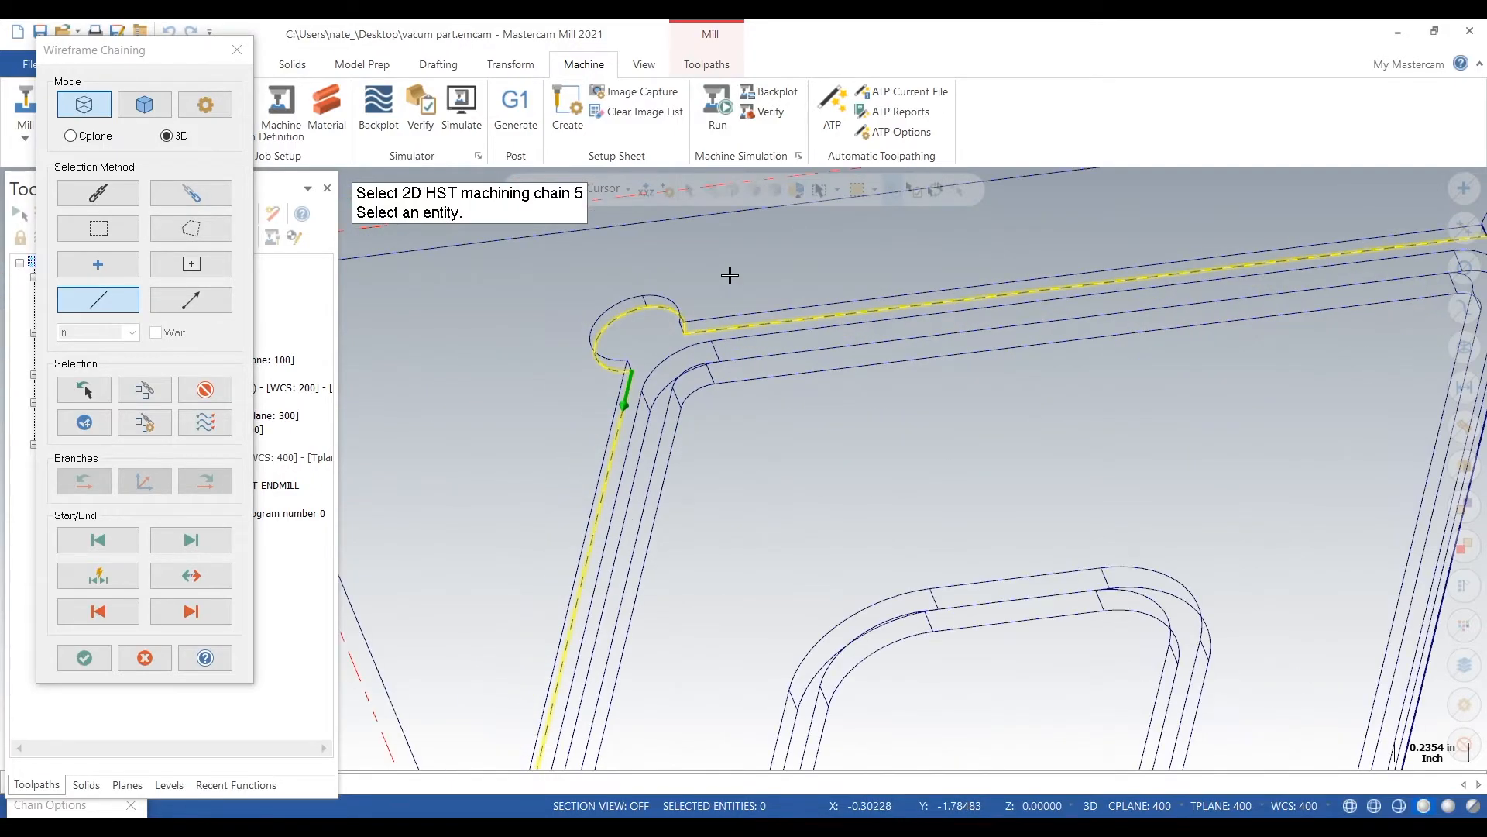
pyautogui.scroll(4, 658, 551)
pyautogui.scroll(1, 659, 552)
pyautogui.click(604, 532)
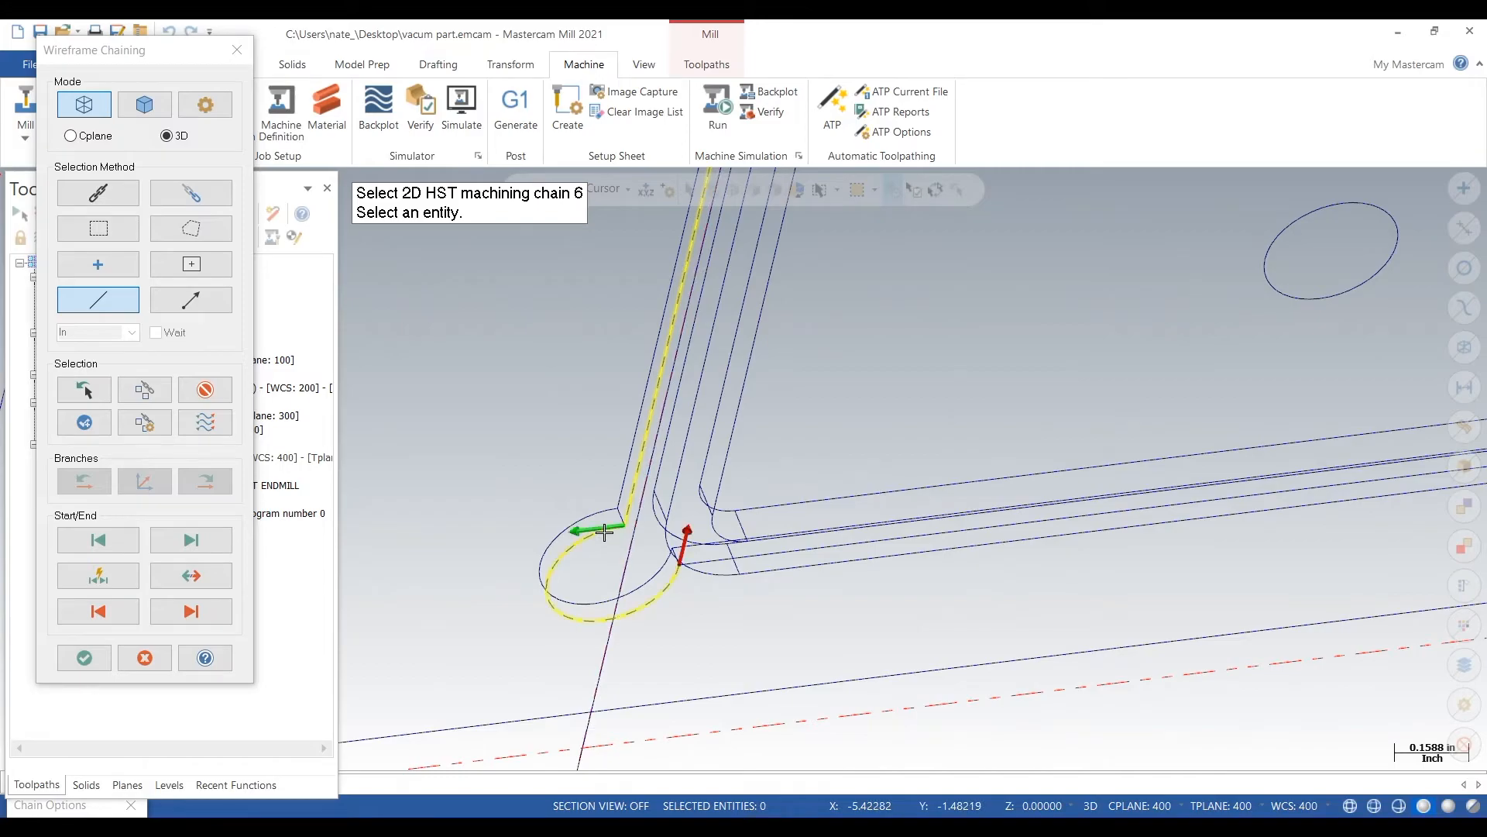
pyautogui.moveTo(570, 496); pyautogui.dragTo(1178, 591, button='middle')
pyautogui.click(1133, 578)
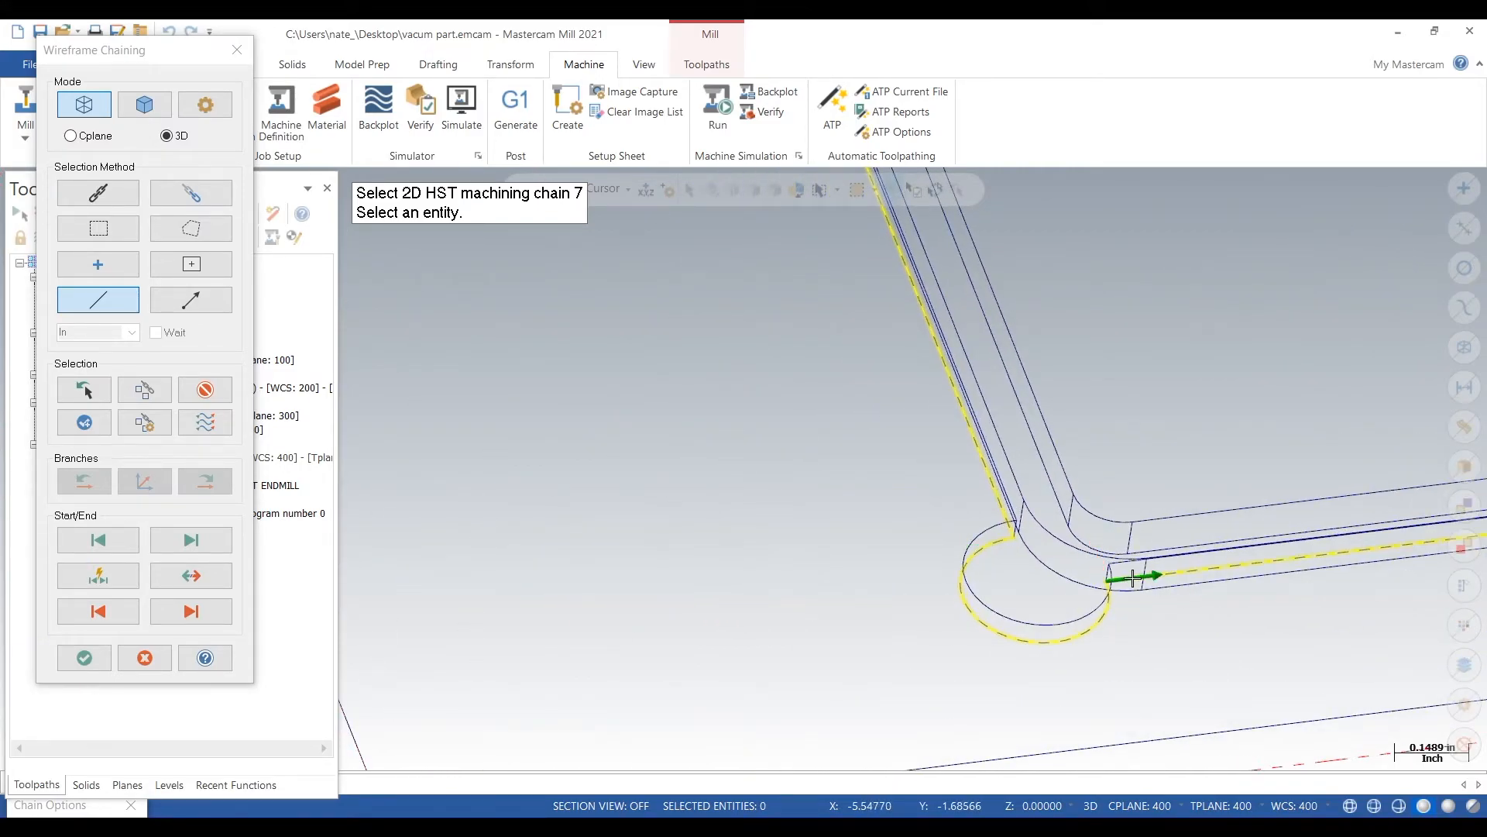
pyautogui.scroll(-5, 641, 509)
pyautogui.scroll(5, 1255, 442)
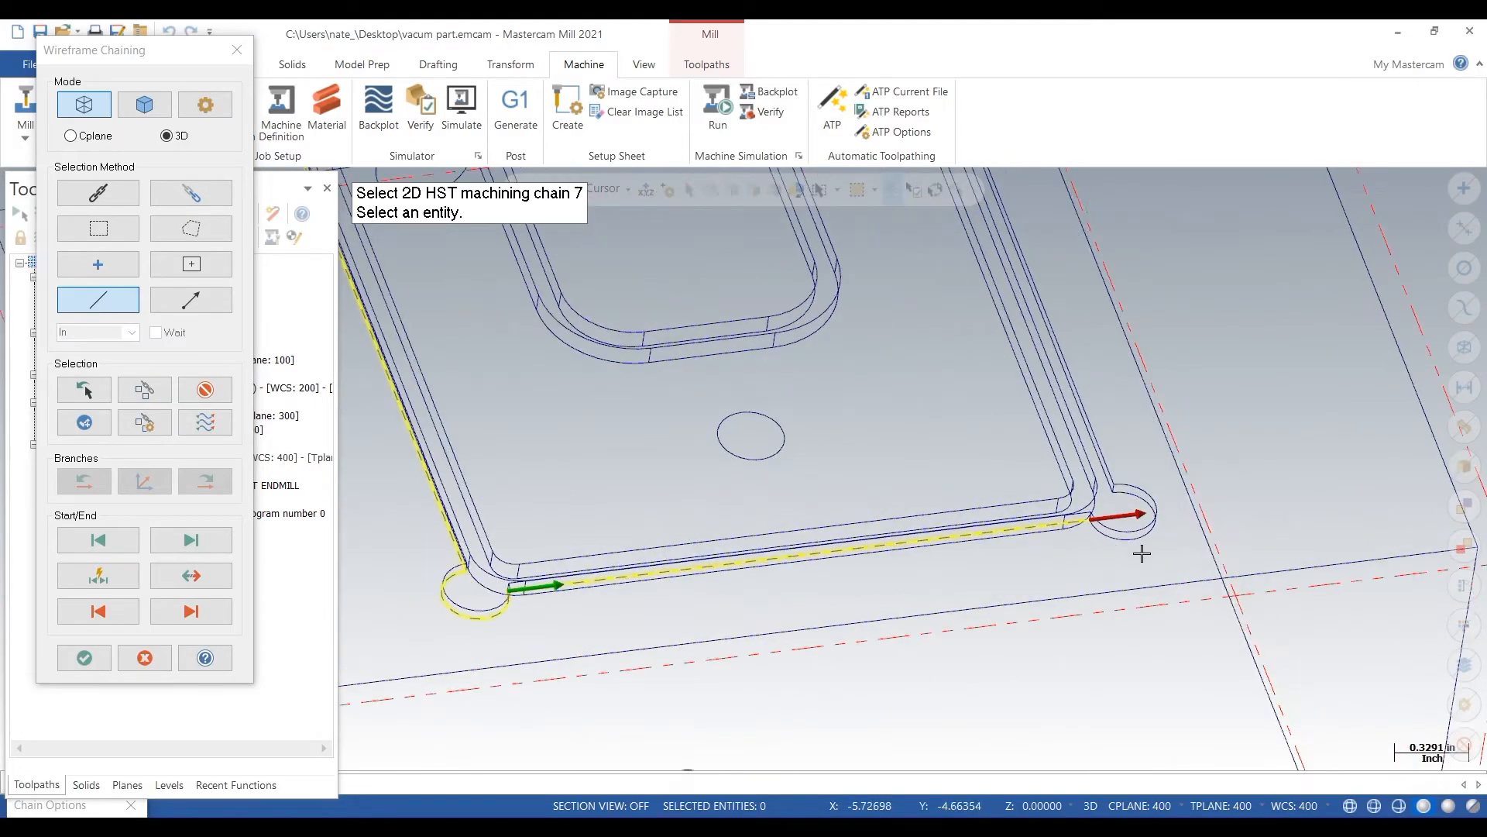
pyautogui.scroll(2, 1072, 519)
pyautogui.click(1035, 484)
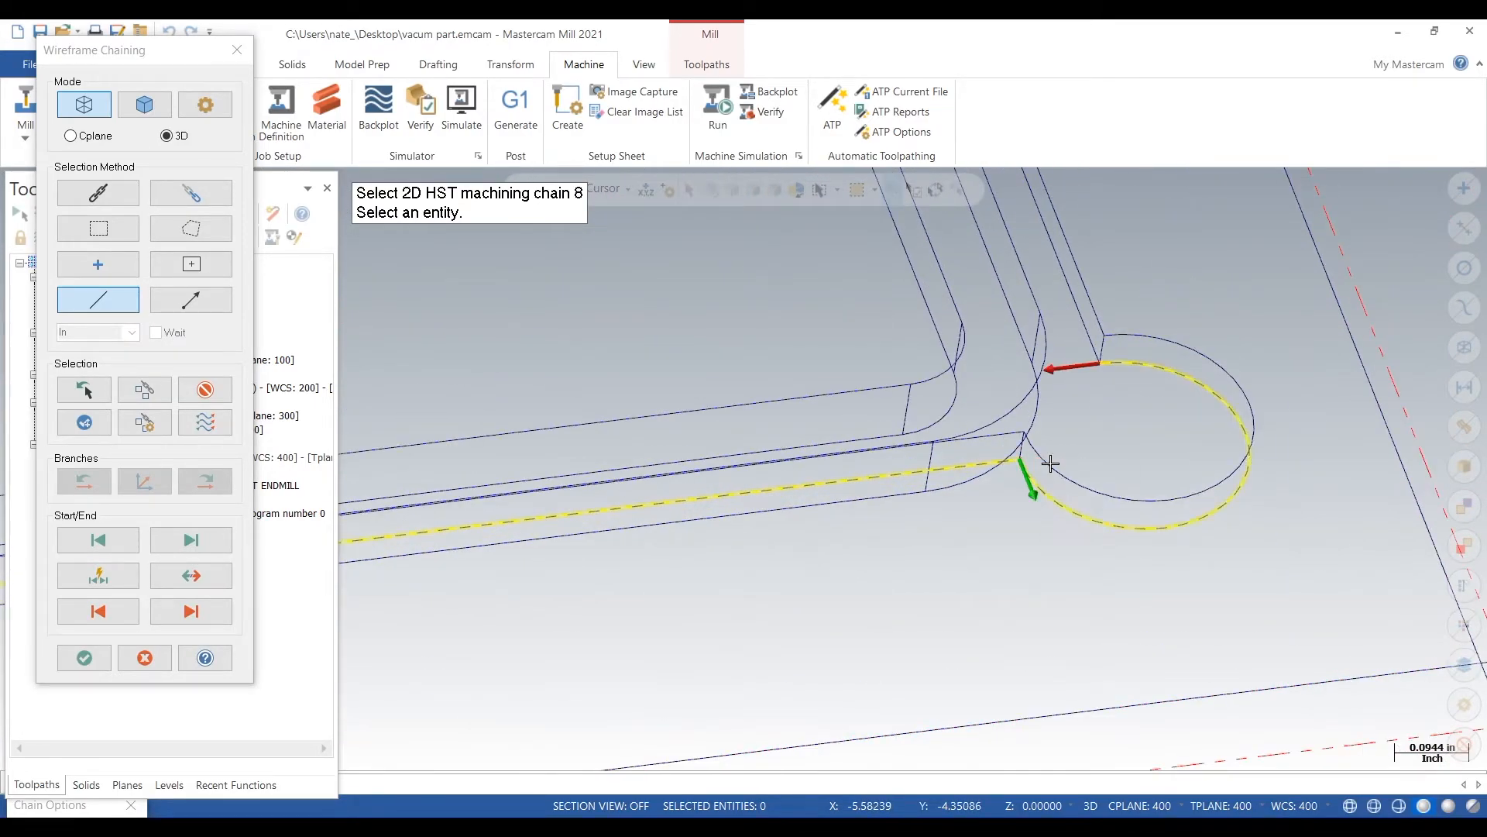
pyautogui.click(1085, 345)
pyautogui.scroll(-2, 1022, 620)
pyautogui.scroll(-8, 1011, 649)
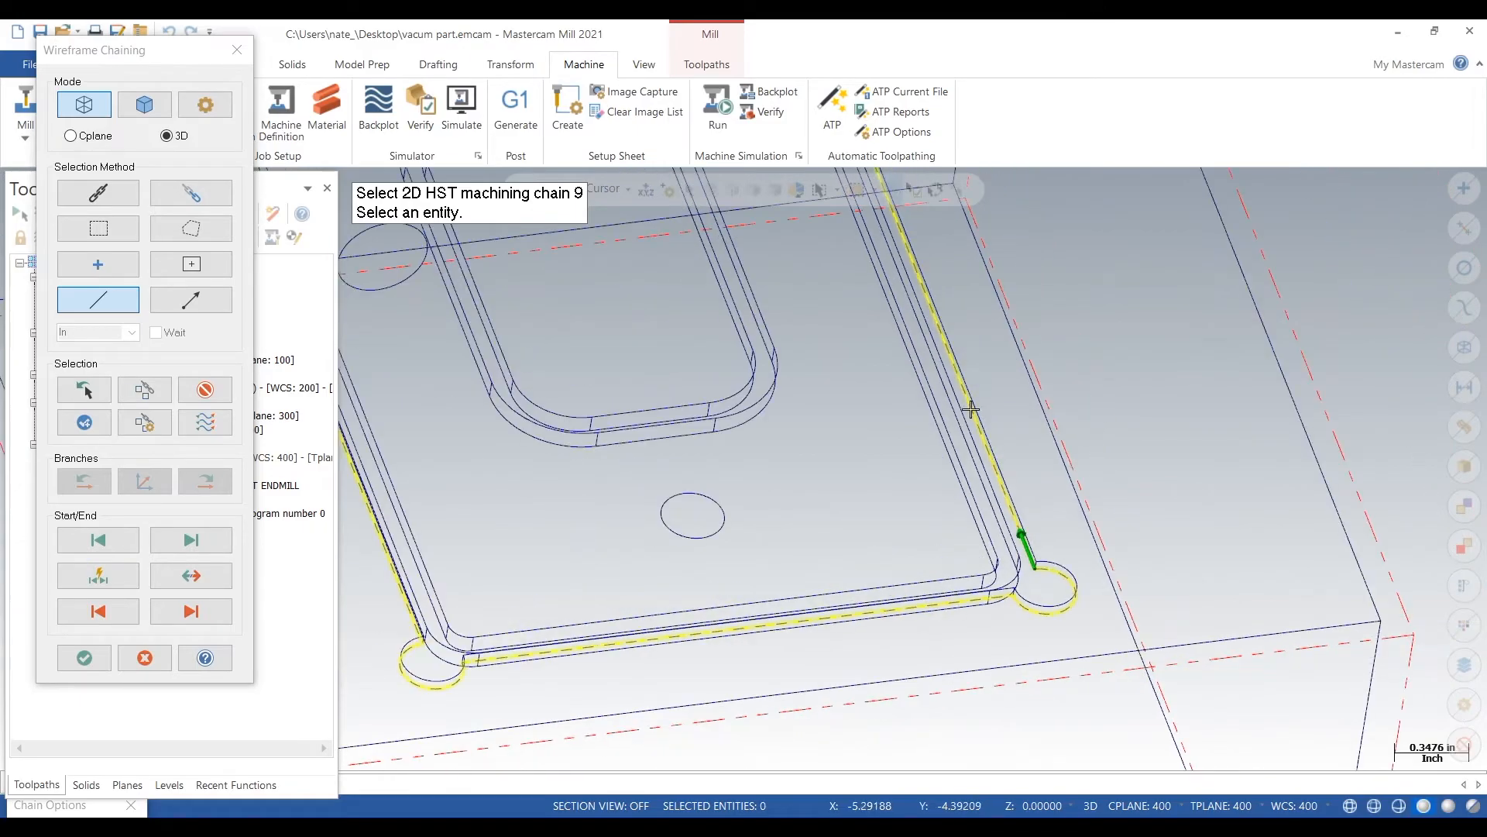
pyautogui.scroll(5, 808, 331)
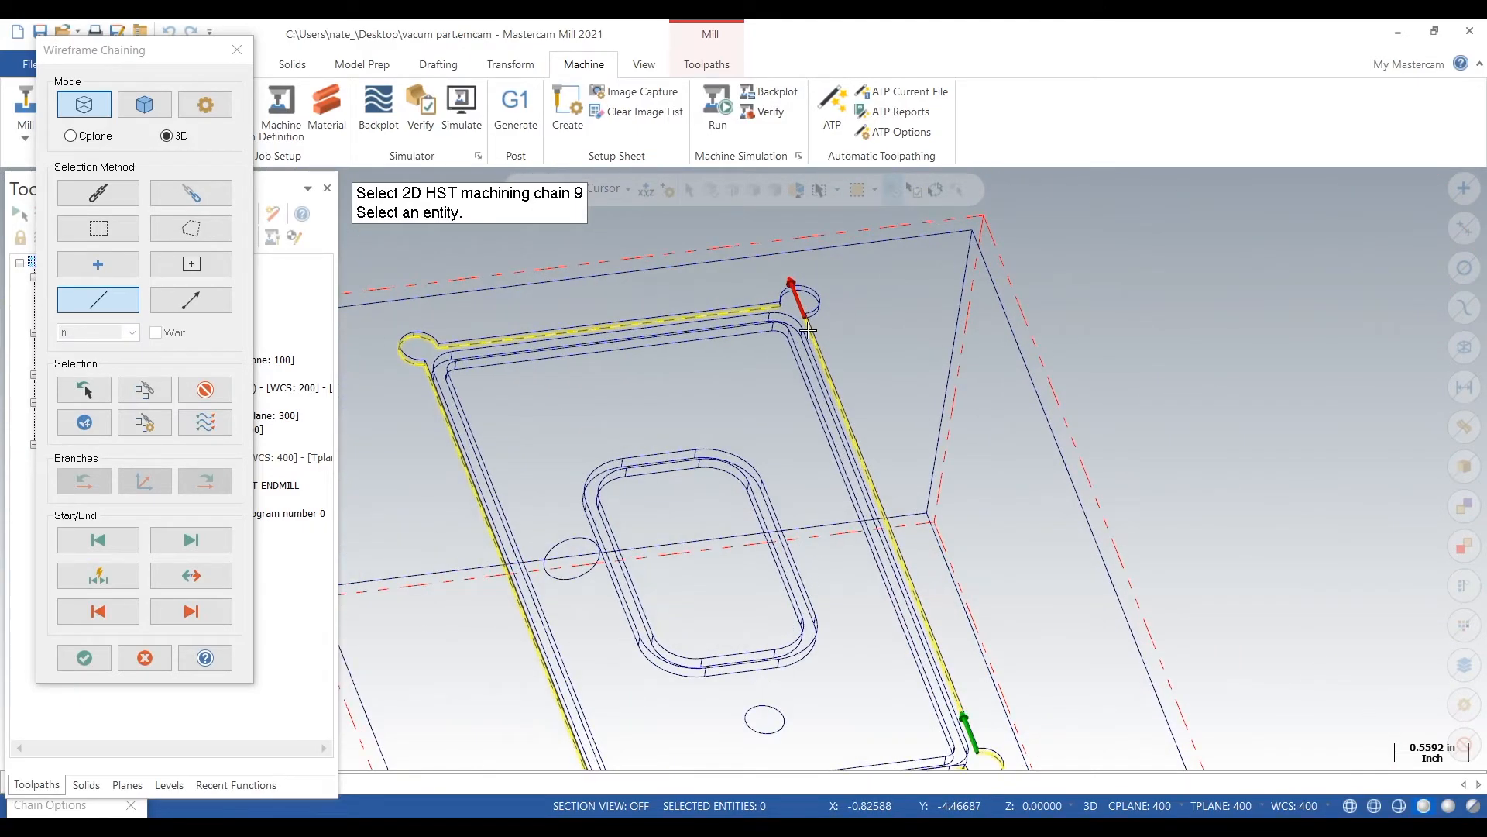
pyautogui.click(790, 256)
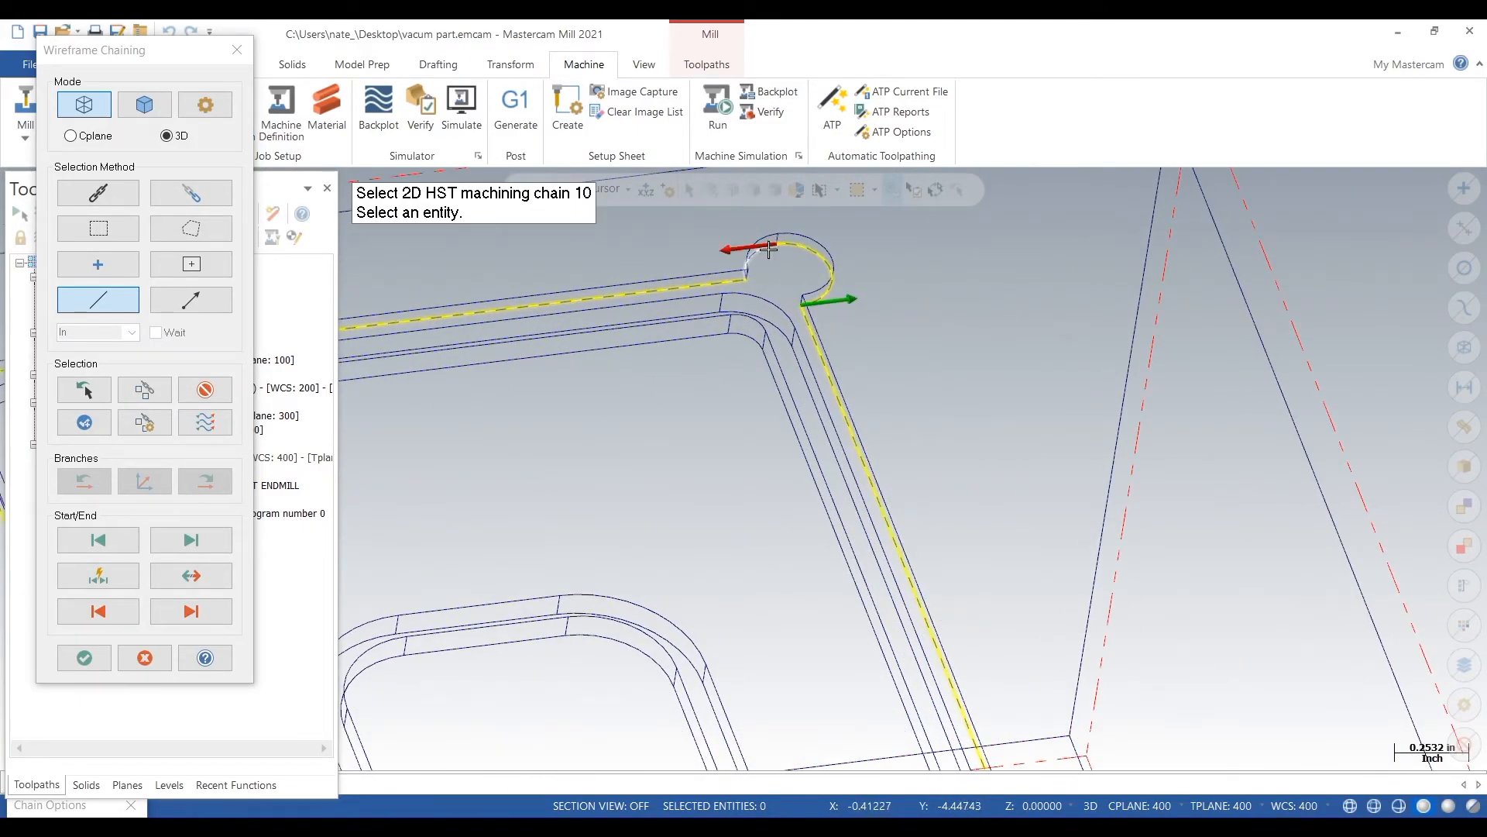
pyautogui.click(776, 252)
pyautogui.moveTo(825, 260); pyautogui.dragTo(717, 282, button='middle')
pyautogui.scroll(8, 723, 275)
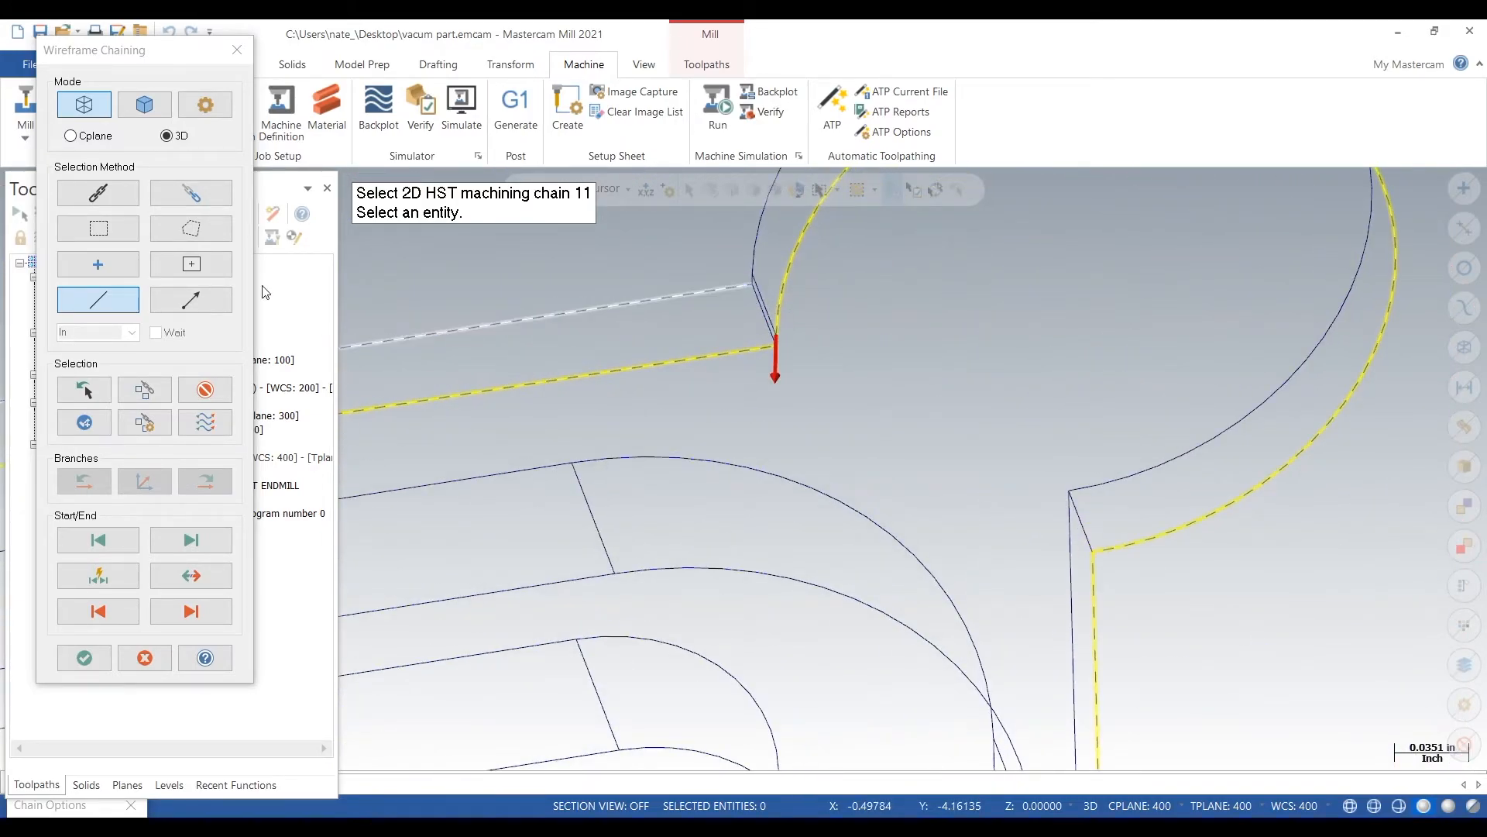
# Step: Switch wireframe chaining to the Chain method and restart the machining region selection from a short side of the outer pocket outline
pyautogui.click(166, 51)
pyautogui.click(107, 194)
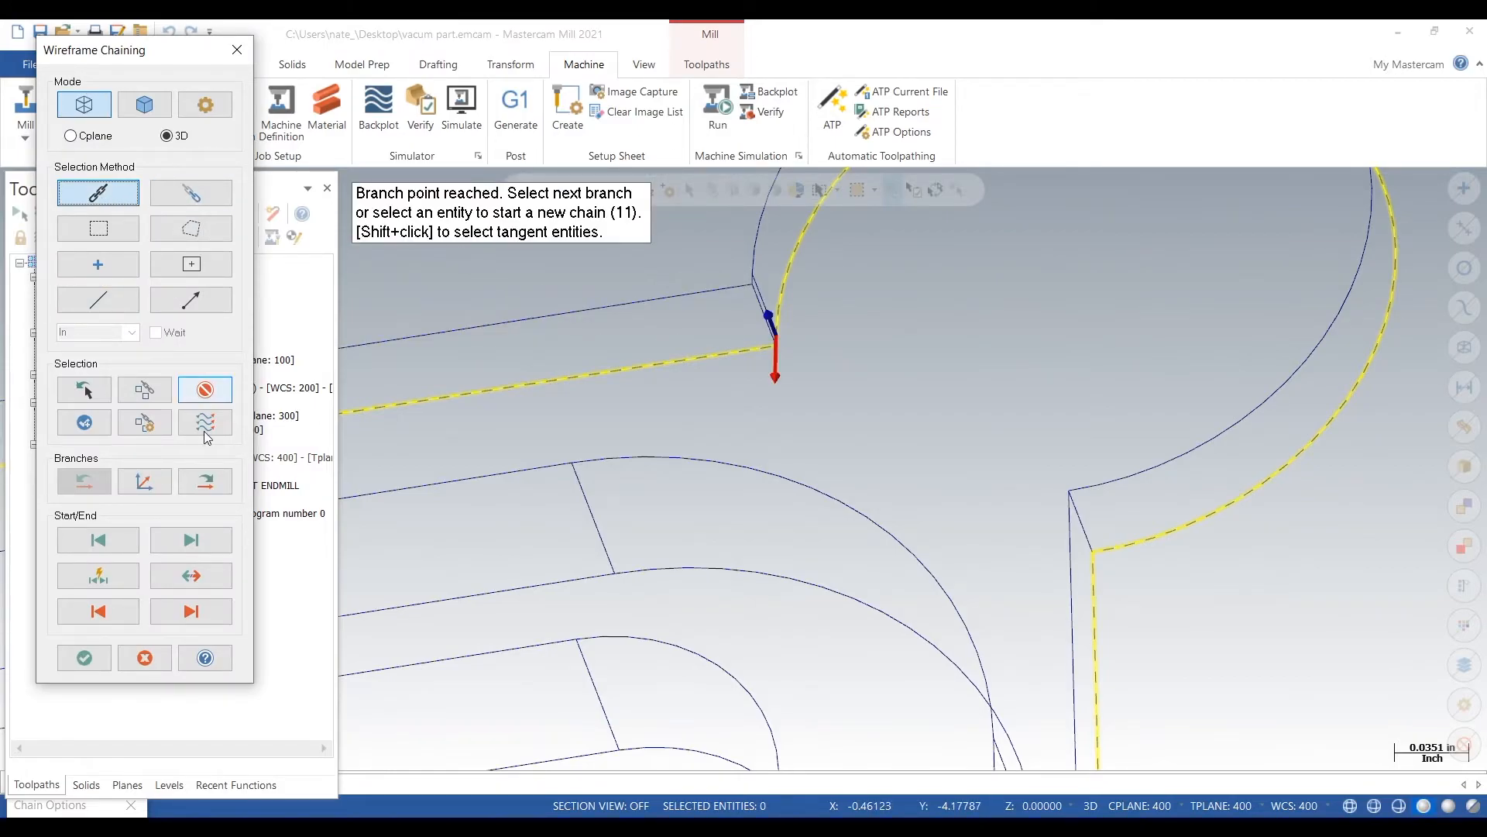
pyautogui.click(145, 658)
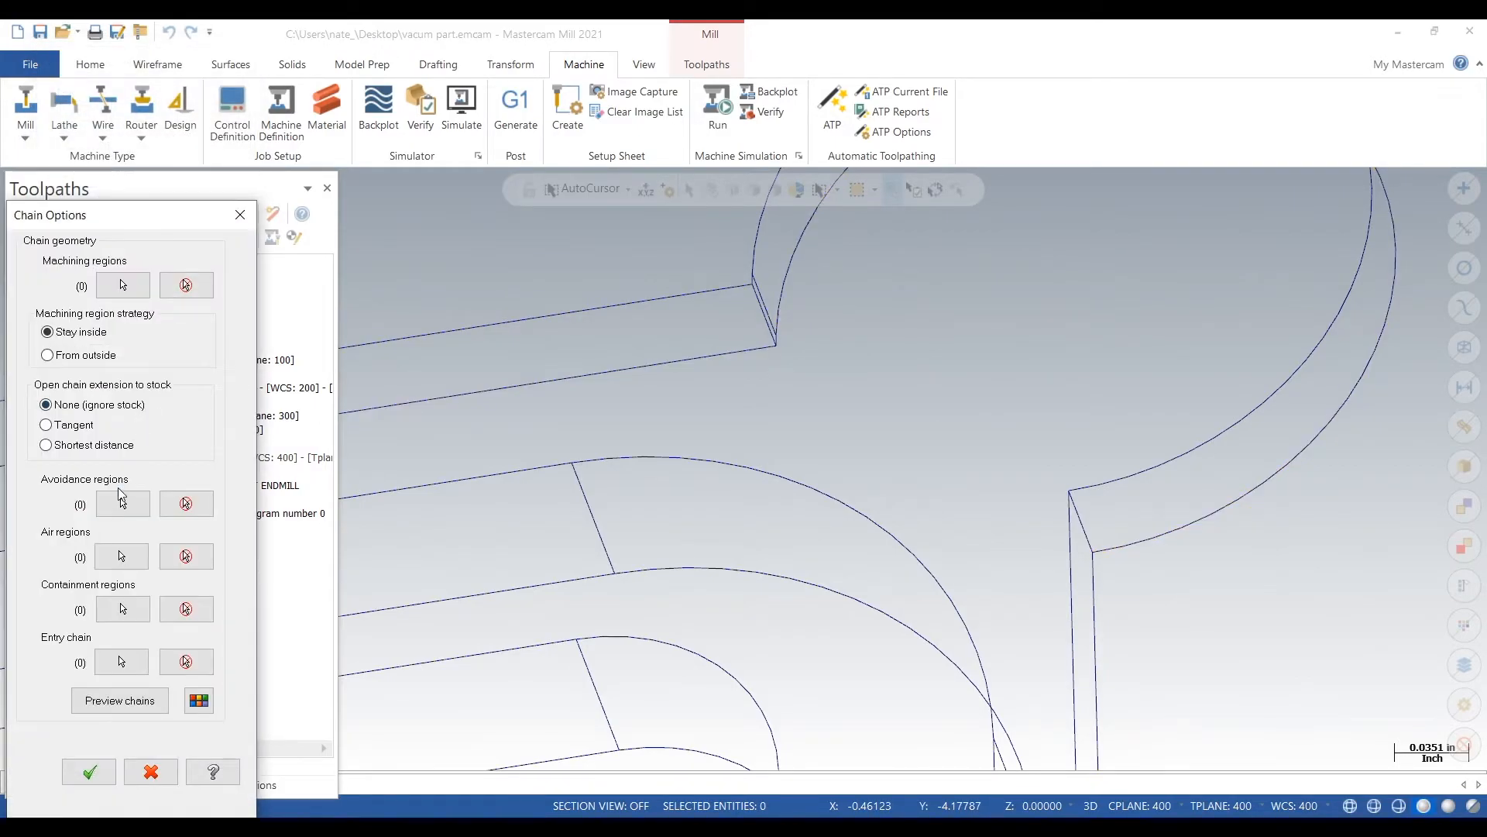
pyautogui.click(139, 281)
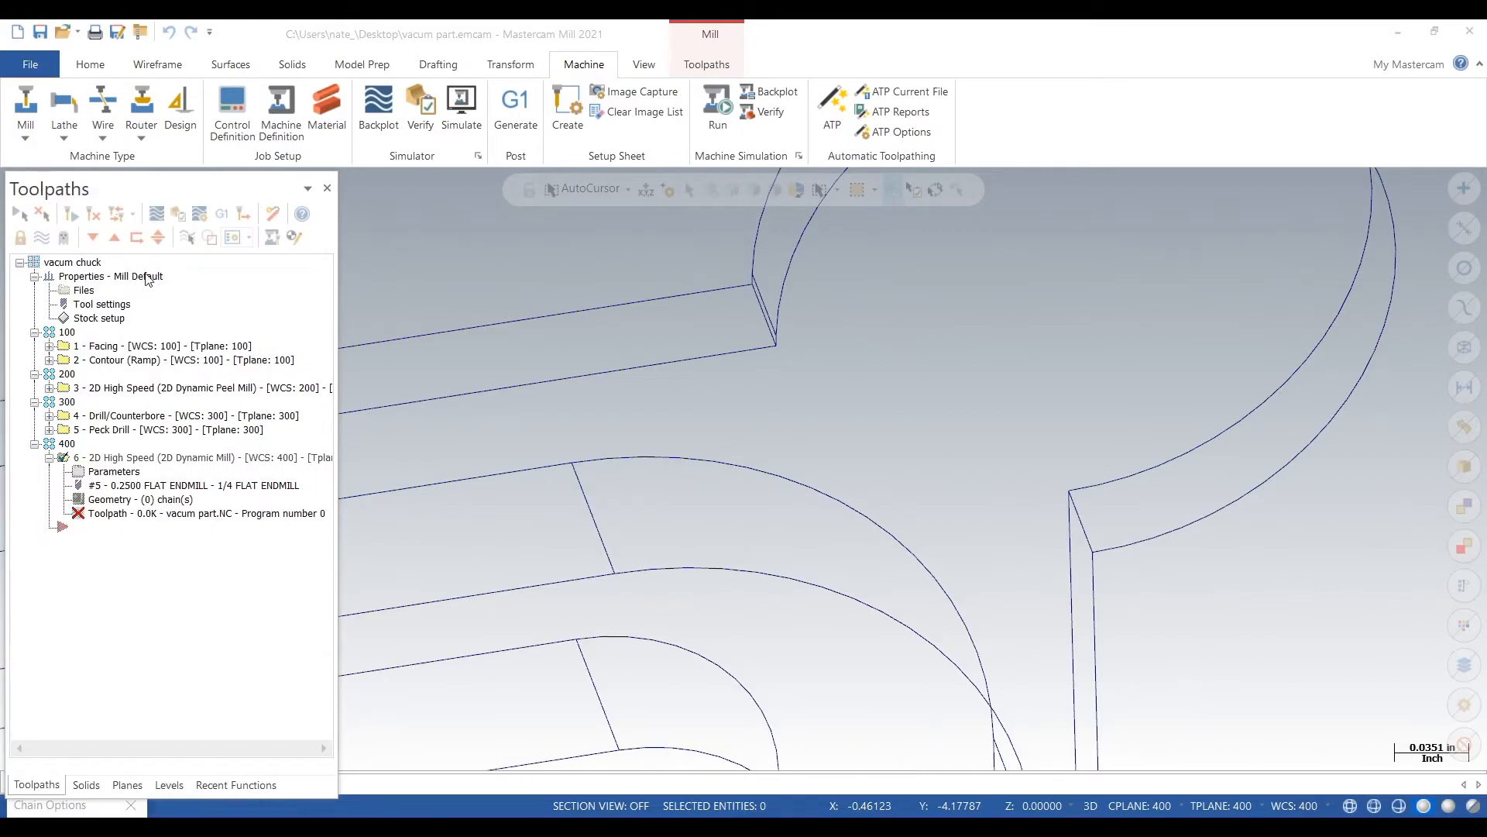
pyautogui.click(687, 364)
# Step: Extend the chain around the first round corner relief and onto the adjoining long side of the pocket outline
pyautogui.scroll(-5, 1056, 359)
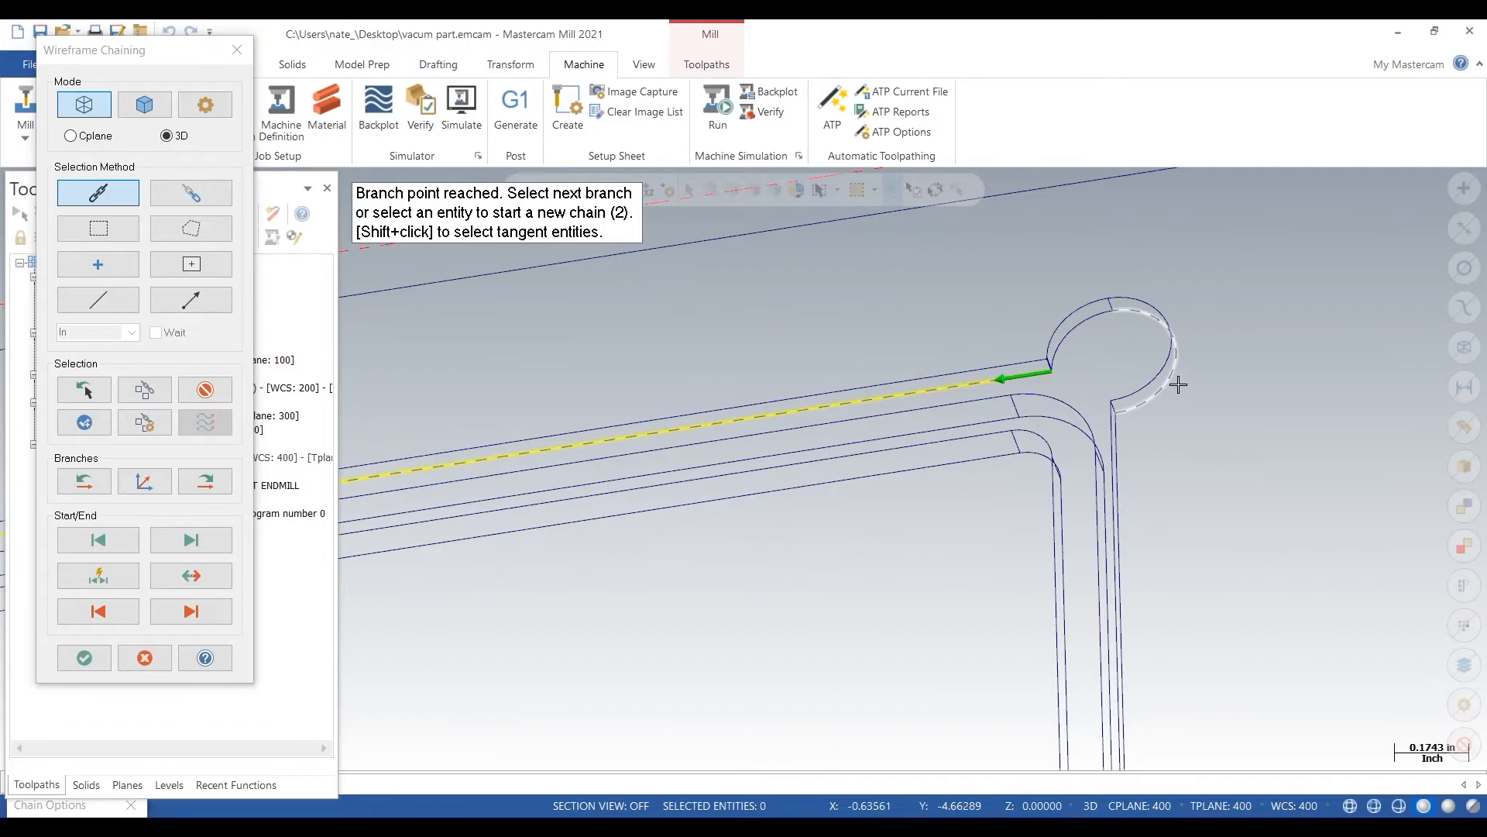
pyautogui.scroll(-2, 1176, 385)
pyautogui.scroll(-2, 1106, 512)
pyautogui.scroll(2, 426, 510)
pyautogui.scroll(4, 698, 488)
pyautogui.click(721, 381)
pyautogui.click(537, 373)
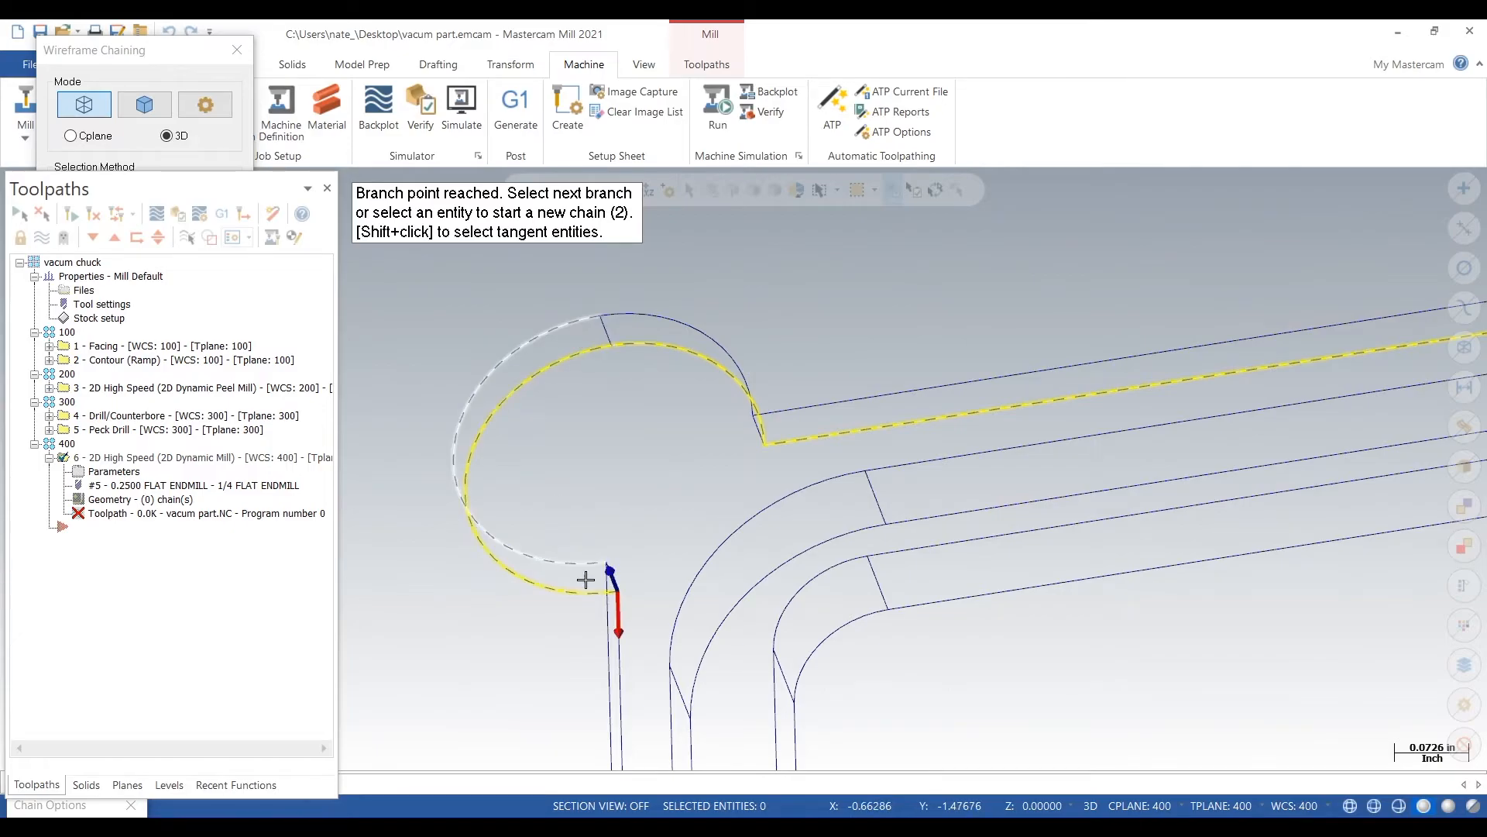
pyautogui.click(628, 645)
# Step: Continue the chain around the second corner relief and along the opposite short side of the pocket outline
pyautogui.scroll(-6, 707, 330)
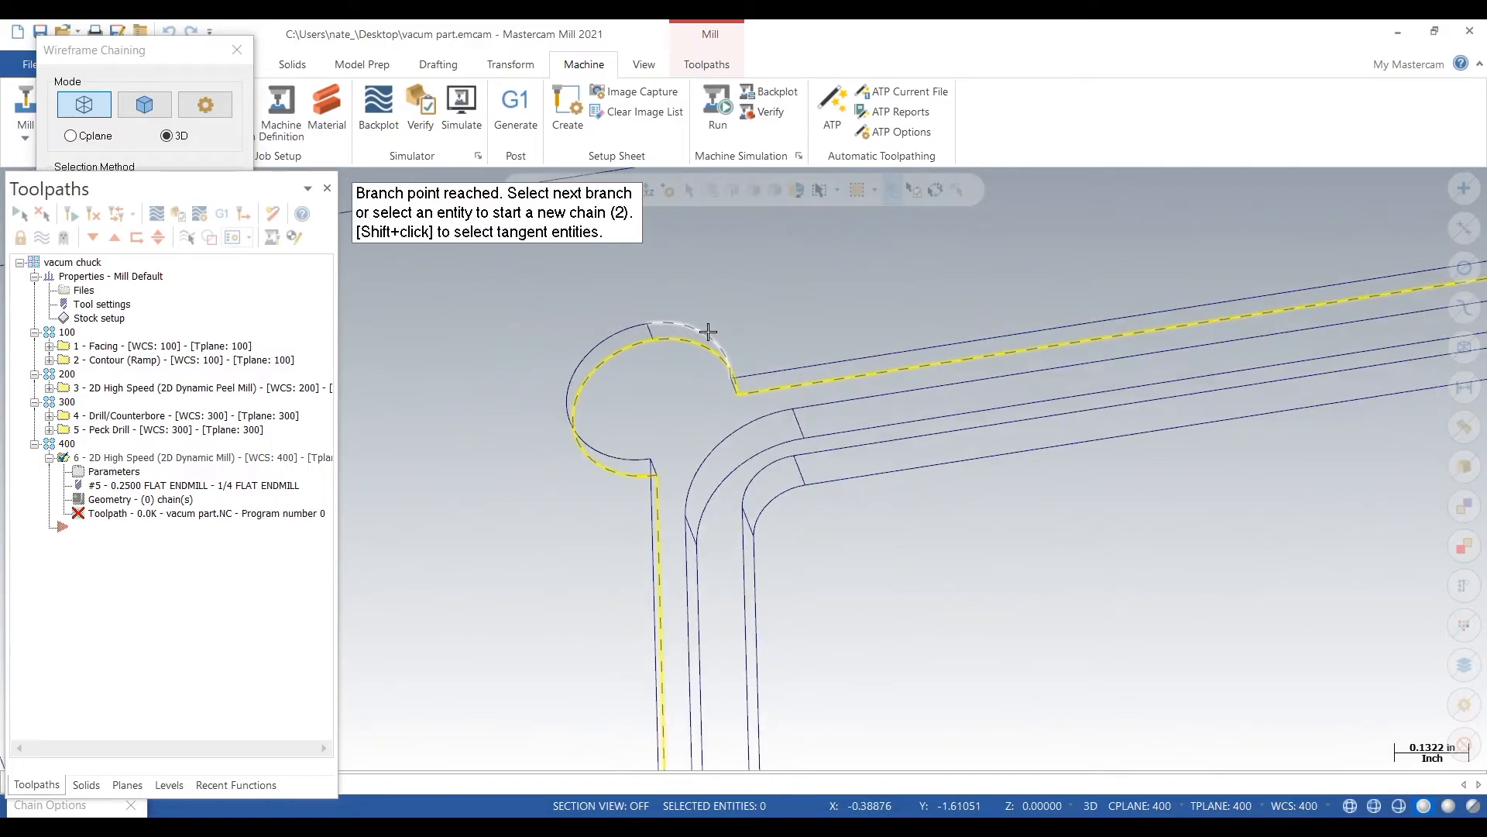
pyautogui.scroll(3, 720, 565)
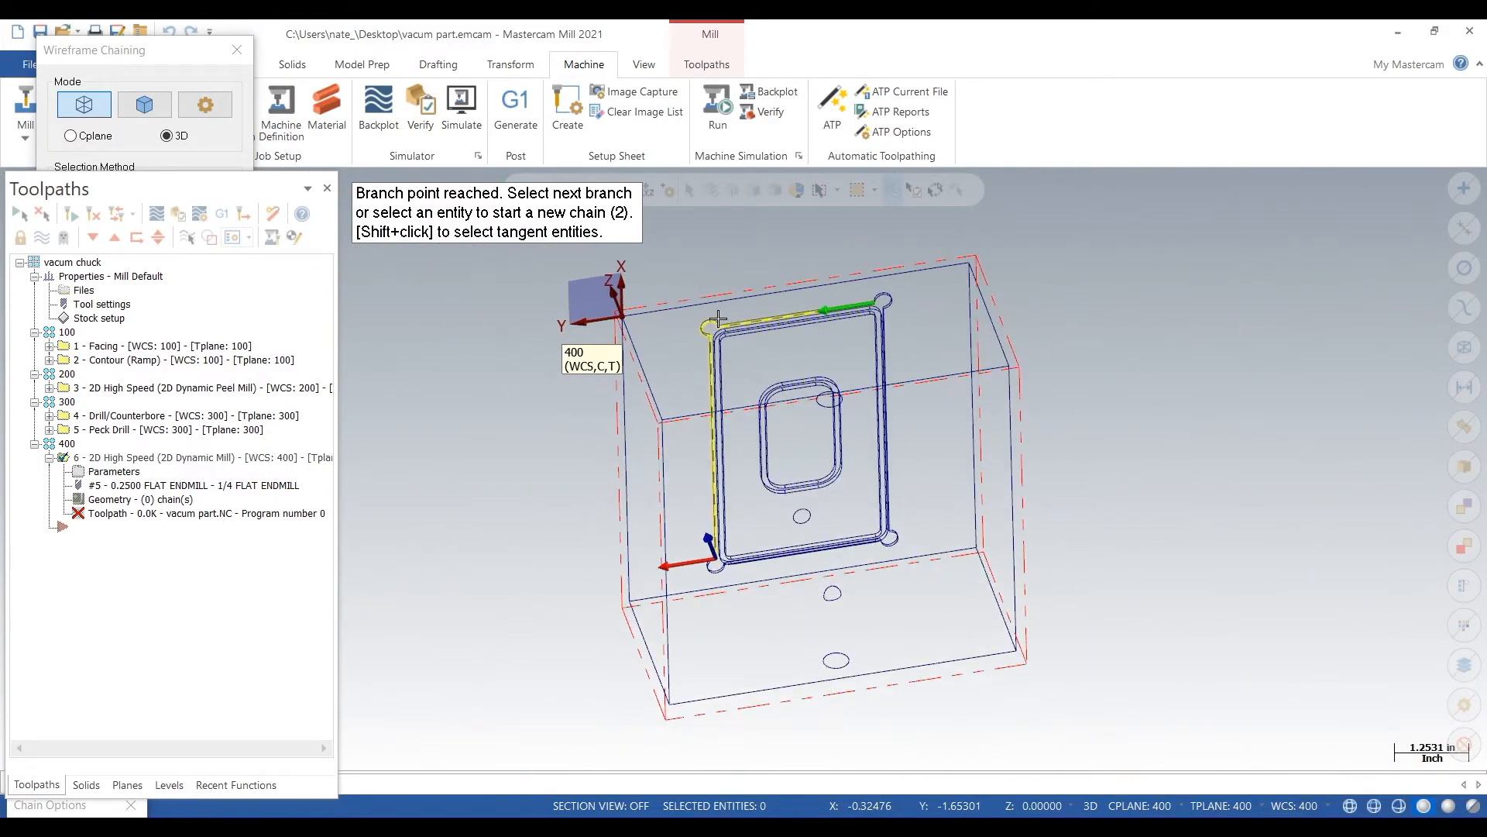
pyautogui.click(748, 520)
pyautogui.scroll(2, 815, 509)
pyautogui.click(803, 491)
pyautogui.scroll(-5, 528, 601)
pyautogui.scroll(8, 1116, 515)
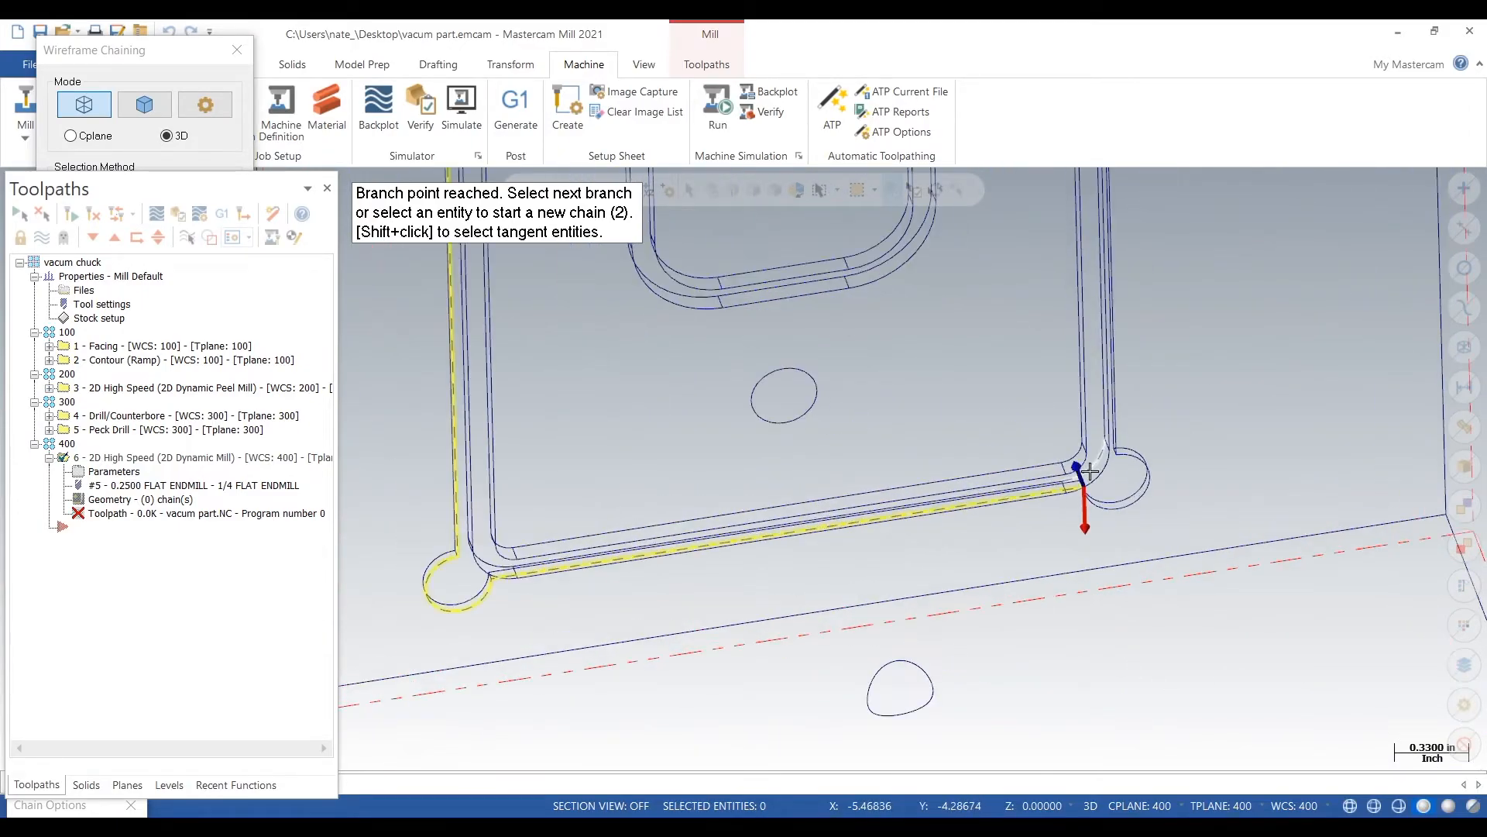
# Step: Continue the chain around the third corner relief and along the remaining long side of the pocket outline
pyautogui.scroll(1, 1104, 515)
pyautogui.click(1099, 509)
pyautogui.scroll(-5, 989, 631)
pyautogui.scroll(3, 1118, 422)
pyautogui.scroll(4, 805, 325)
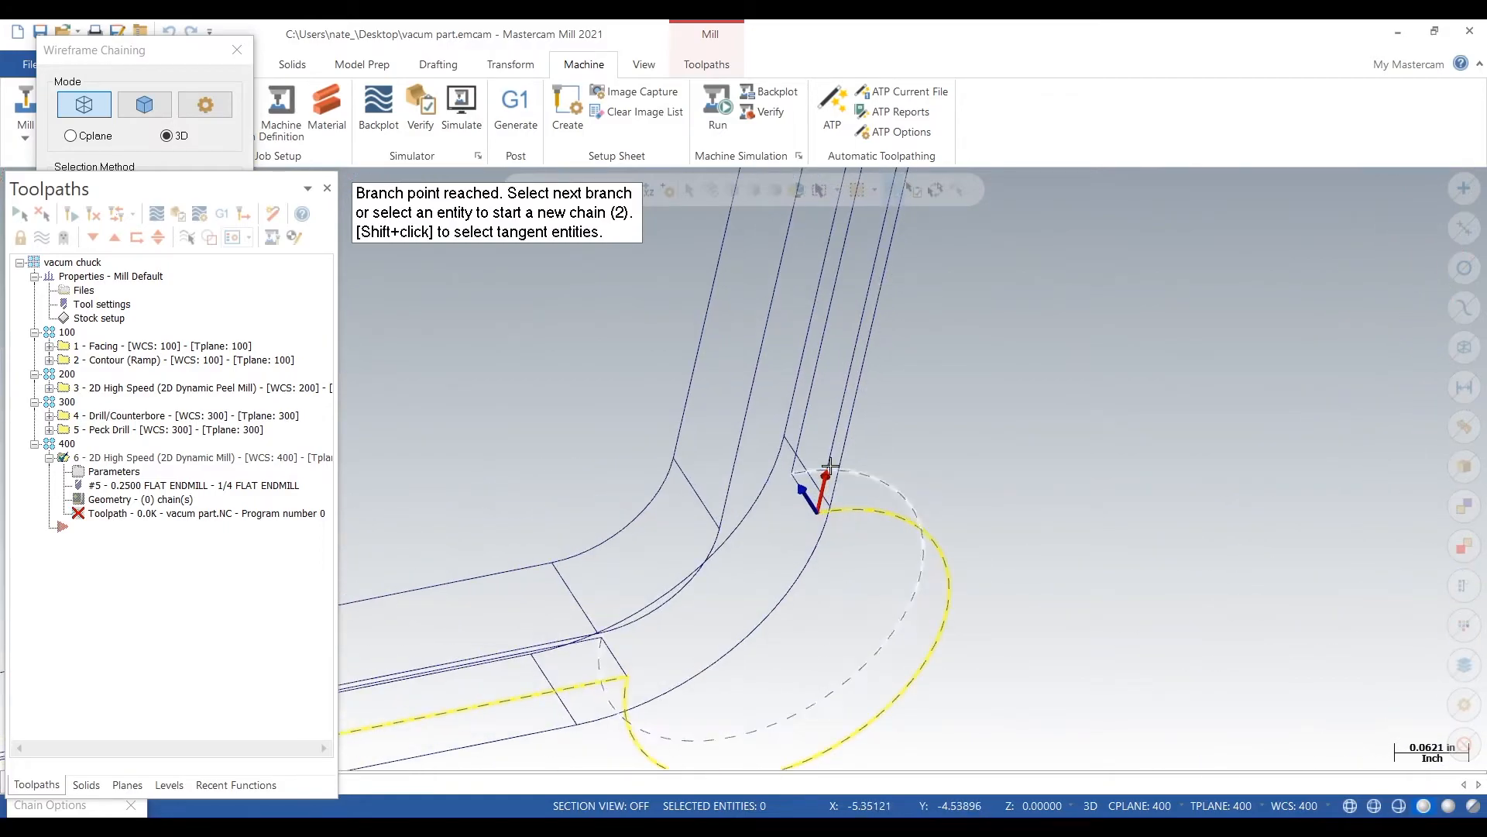
pyautogui.click(831, 427)
pyautogui.scroll(-2, 831, 659)
pyautogui.scroll(-8, 844, 635)
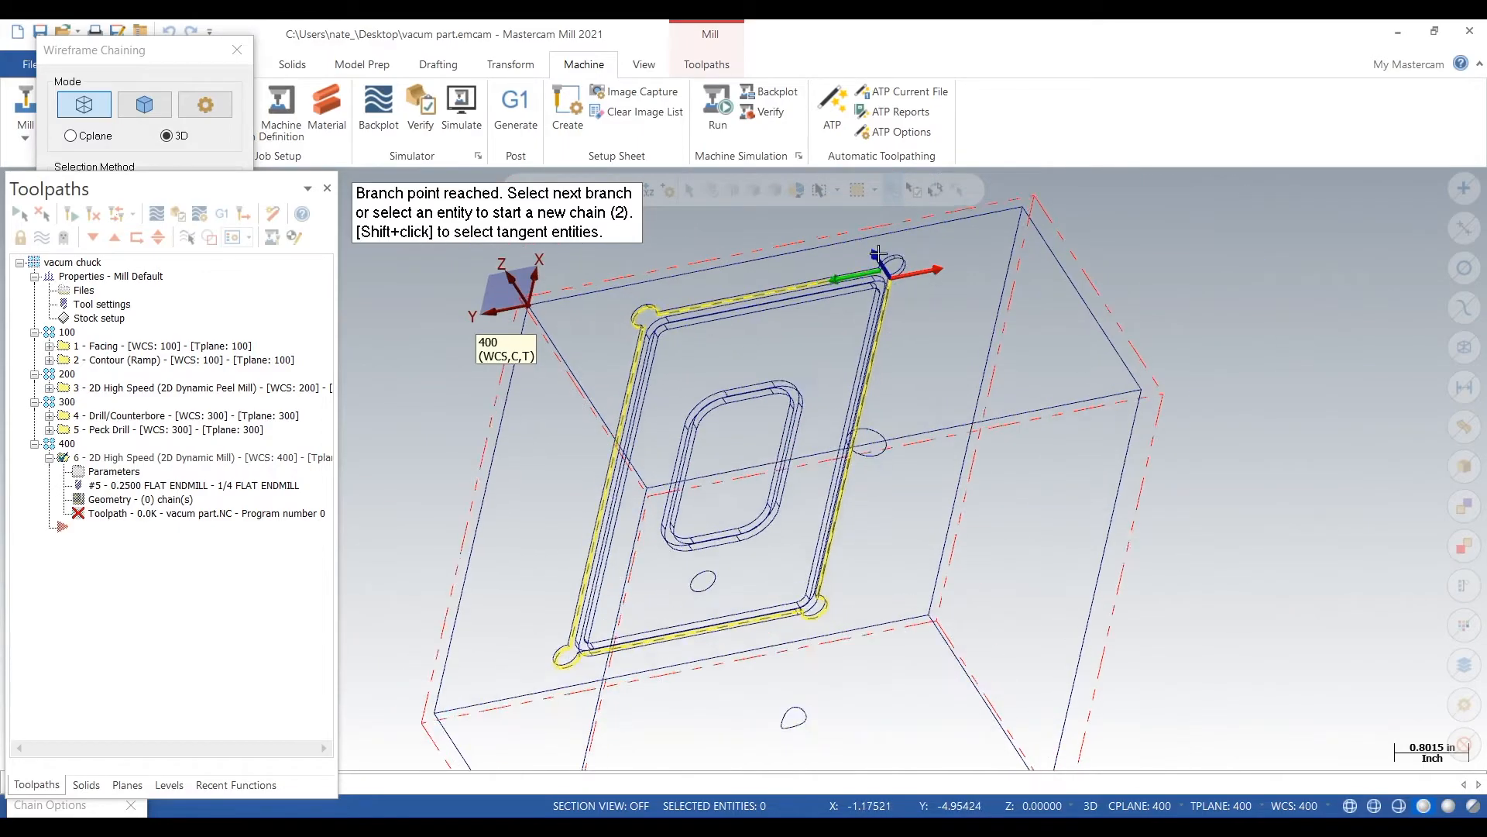
# Step: Close the chain around the last corner relief and accept it as the single machining region, keeping the Stay inside strategy
pyautogui.scroll(7, 910, 233)
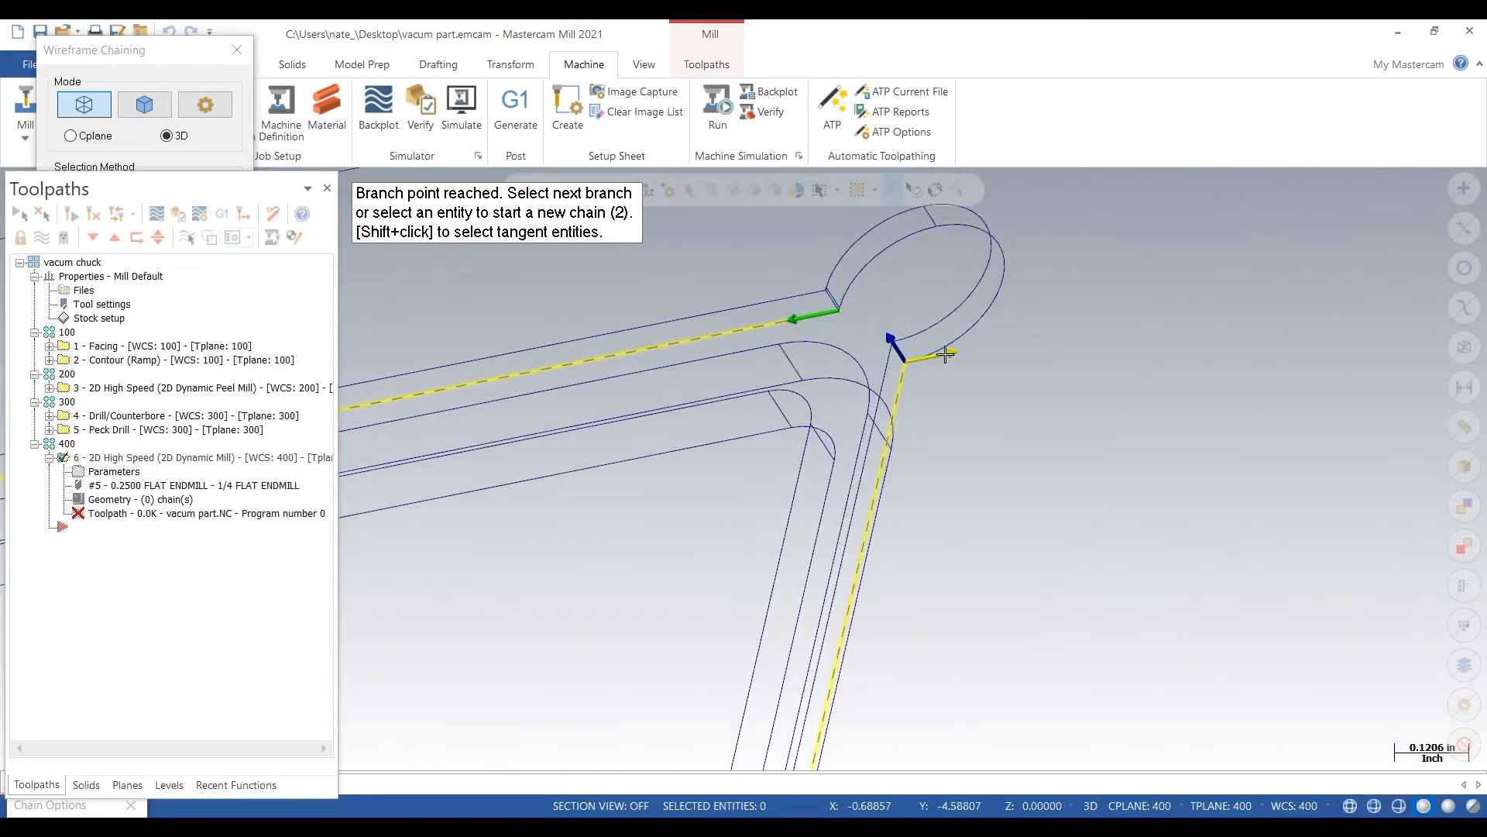
pyautogui.click(958, 337)
pyautogui.scroll(1, 833, 300)
pyautogui.scroll(12, 833, 301)
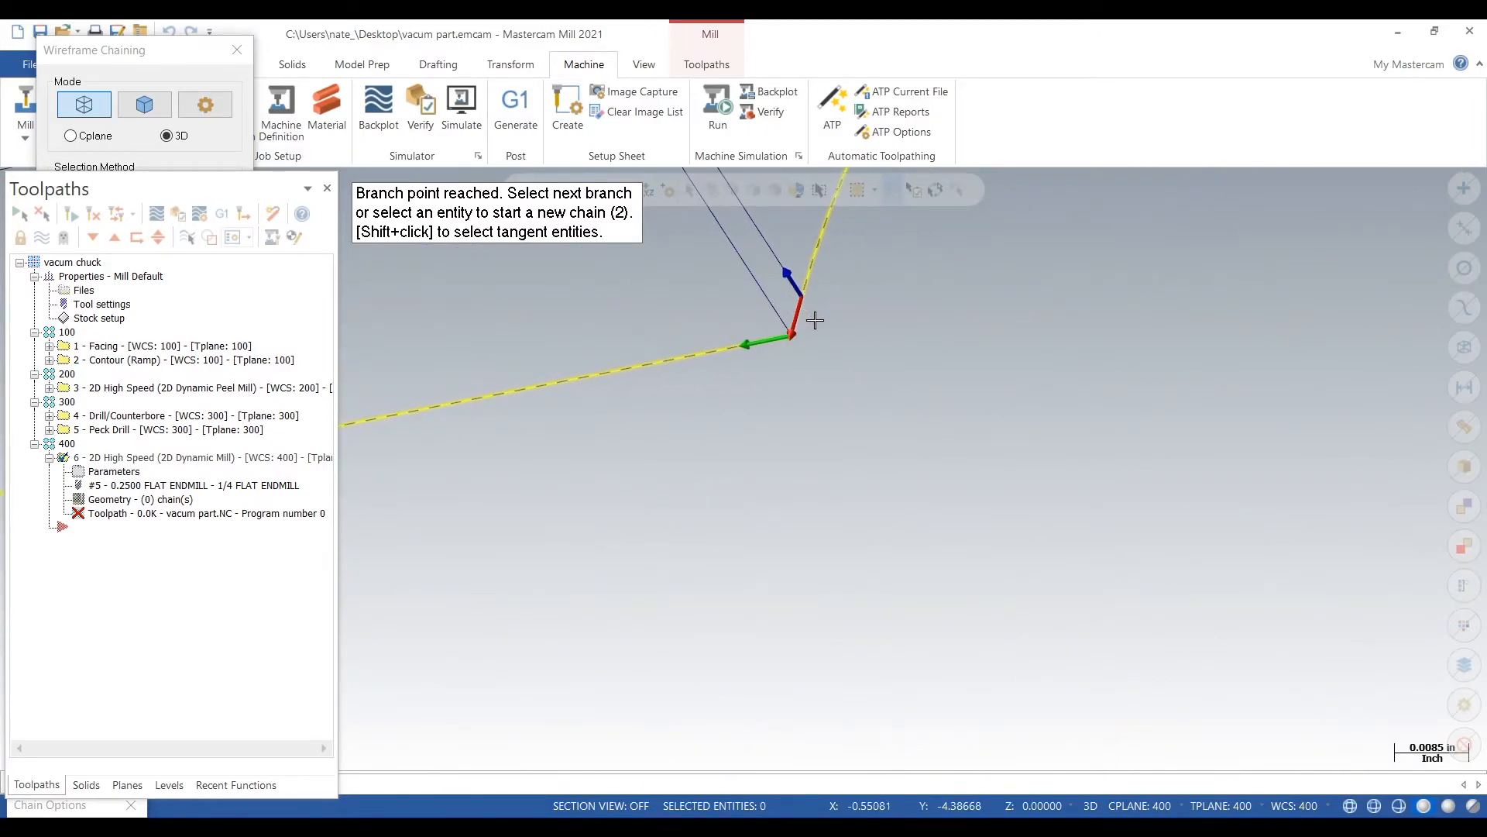
pyautogui.scroll(-5, 798, 320)
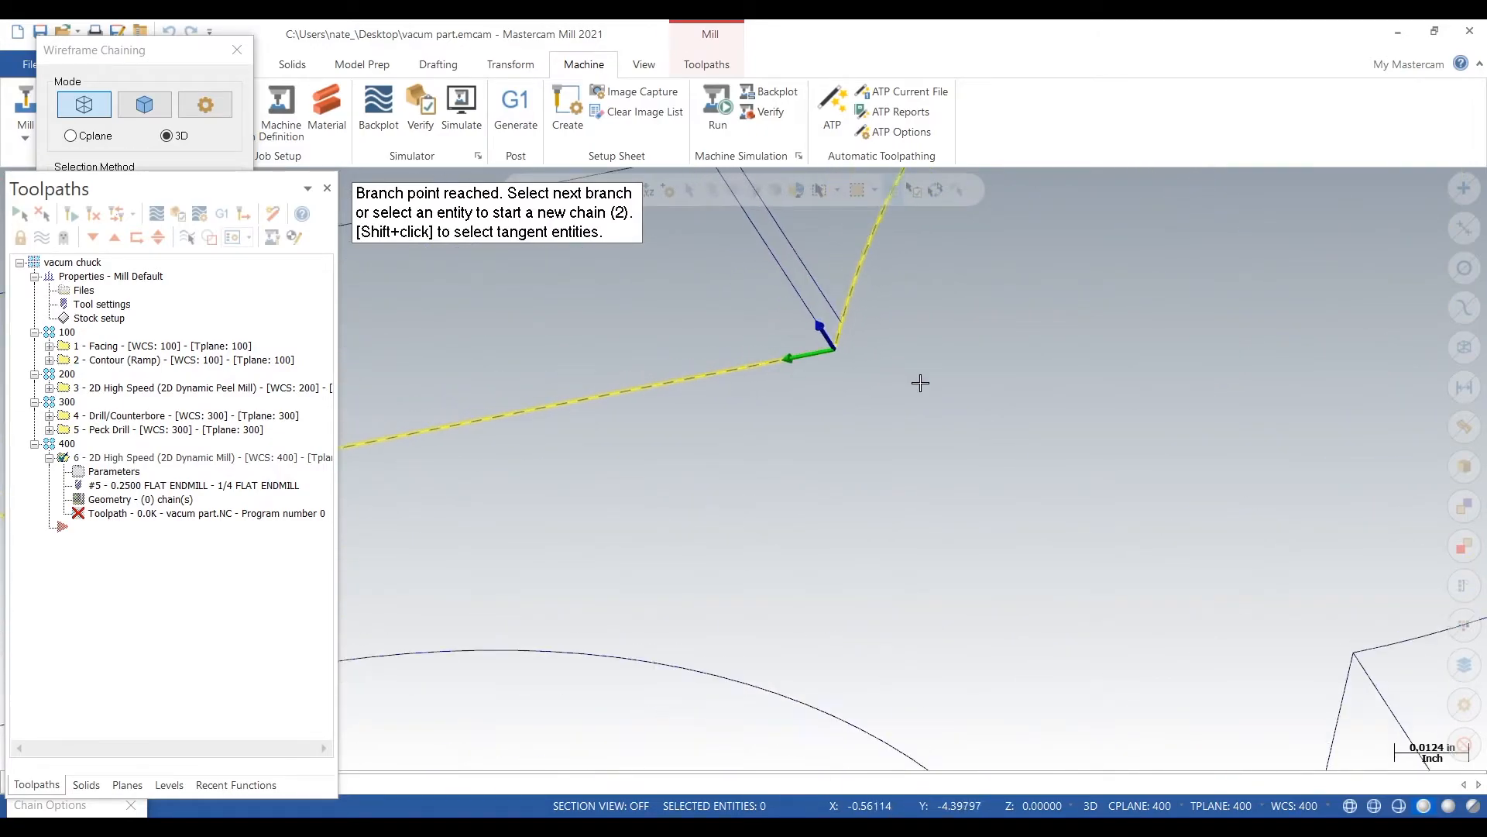
pyautogui.click(157, 49)
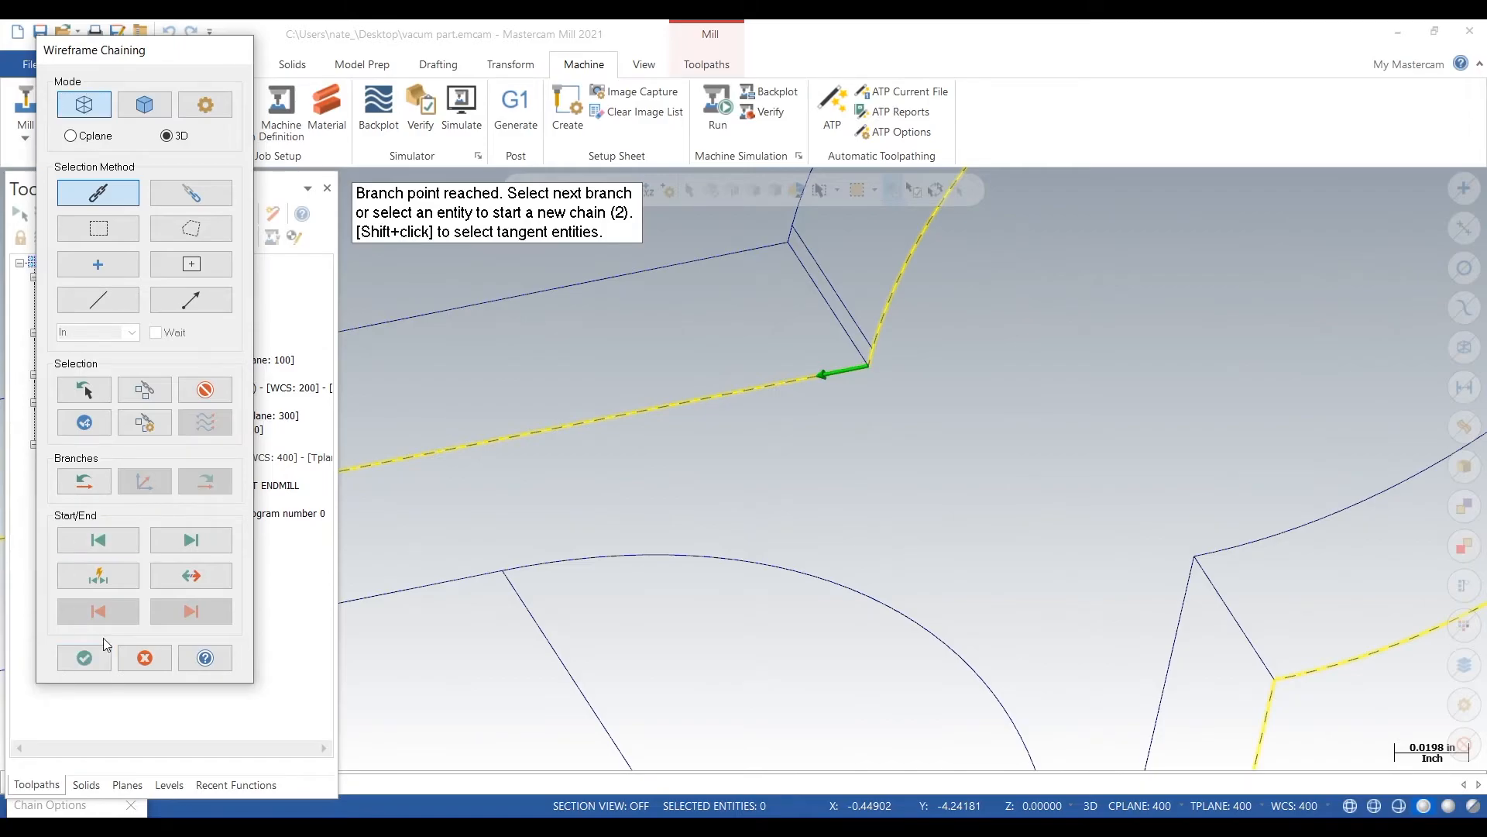
pyautogui.click(83, 658)
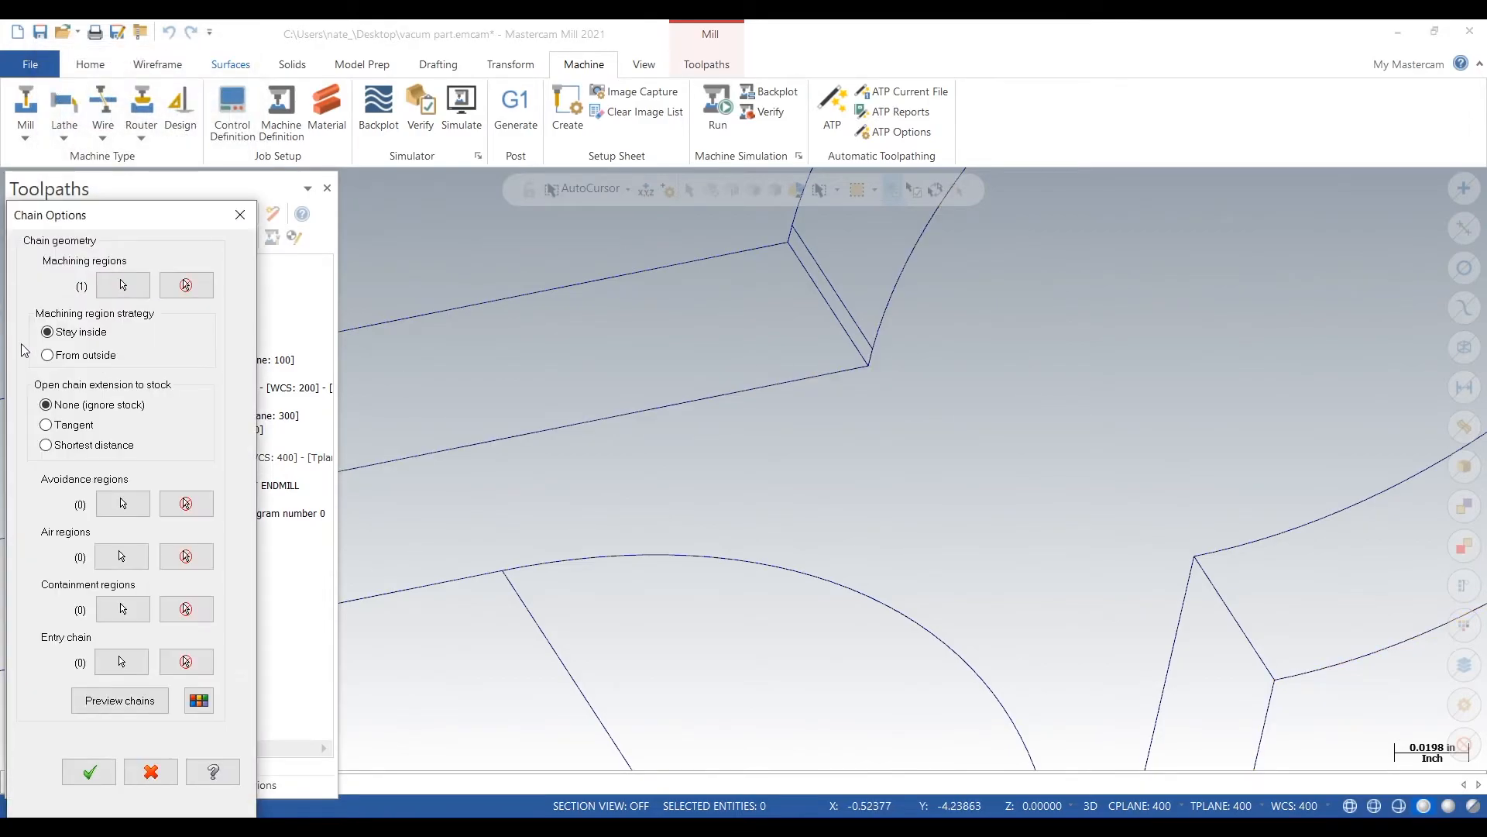
pyautogui.click(88, 771)
# Step: Regenerate the 2D Dynamic Mill operation in group 400 with the closed pocket chain
pyautogui.scroll(-10, 917, 388)
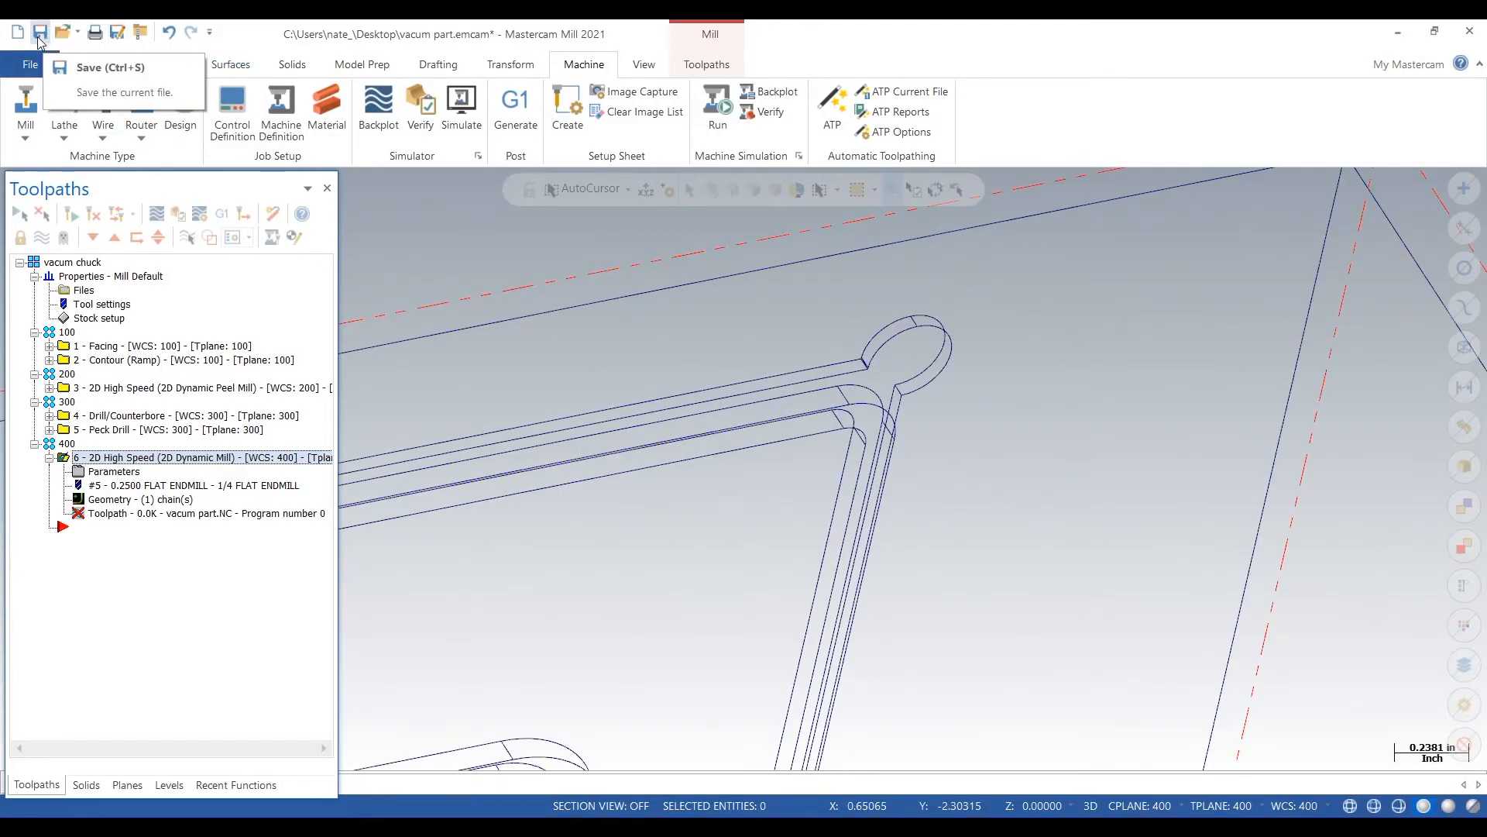
pyautogui.click(70, 215)
pyautogui.scroll(-5, 819, 347)
pyautogui.moveTo(874, 349); pyautogui.dragTo(932, 299, button='middle')
pyautogui.scroll(-2, 933, 299)
pyautogui.scroll(2, 976, 588)
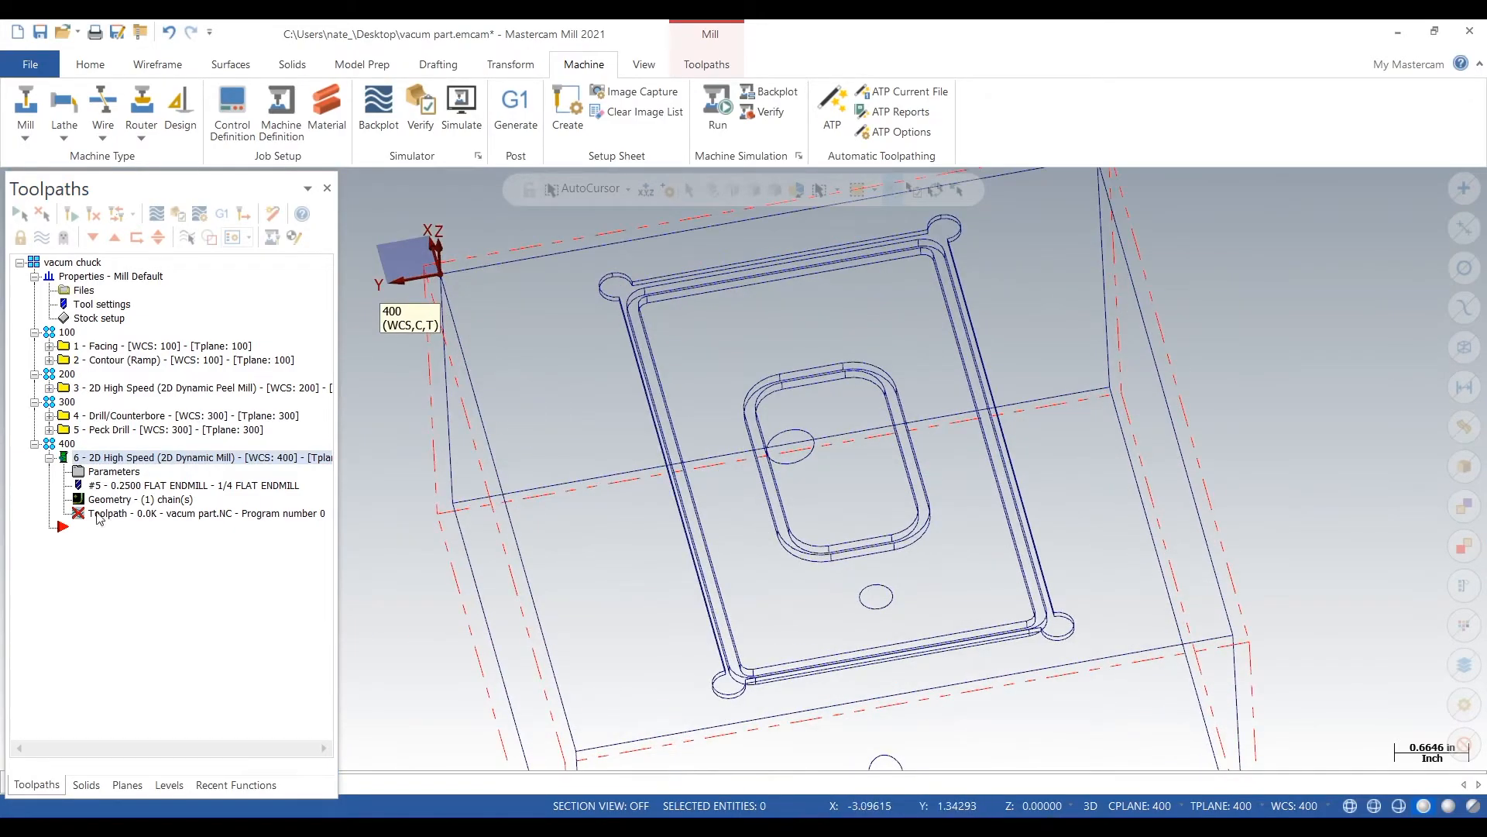
pyautogui.click(71, 215)
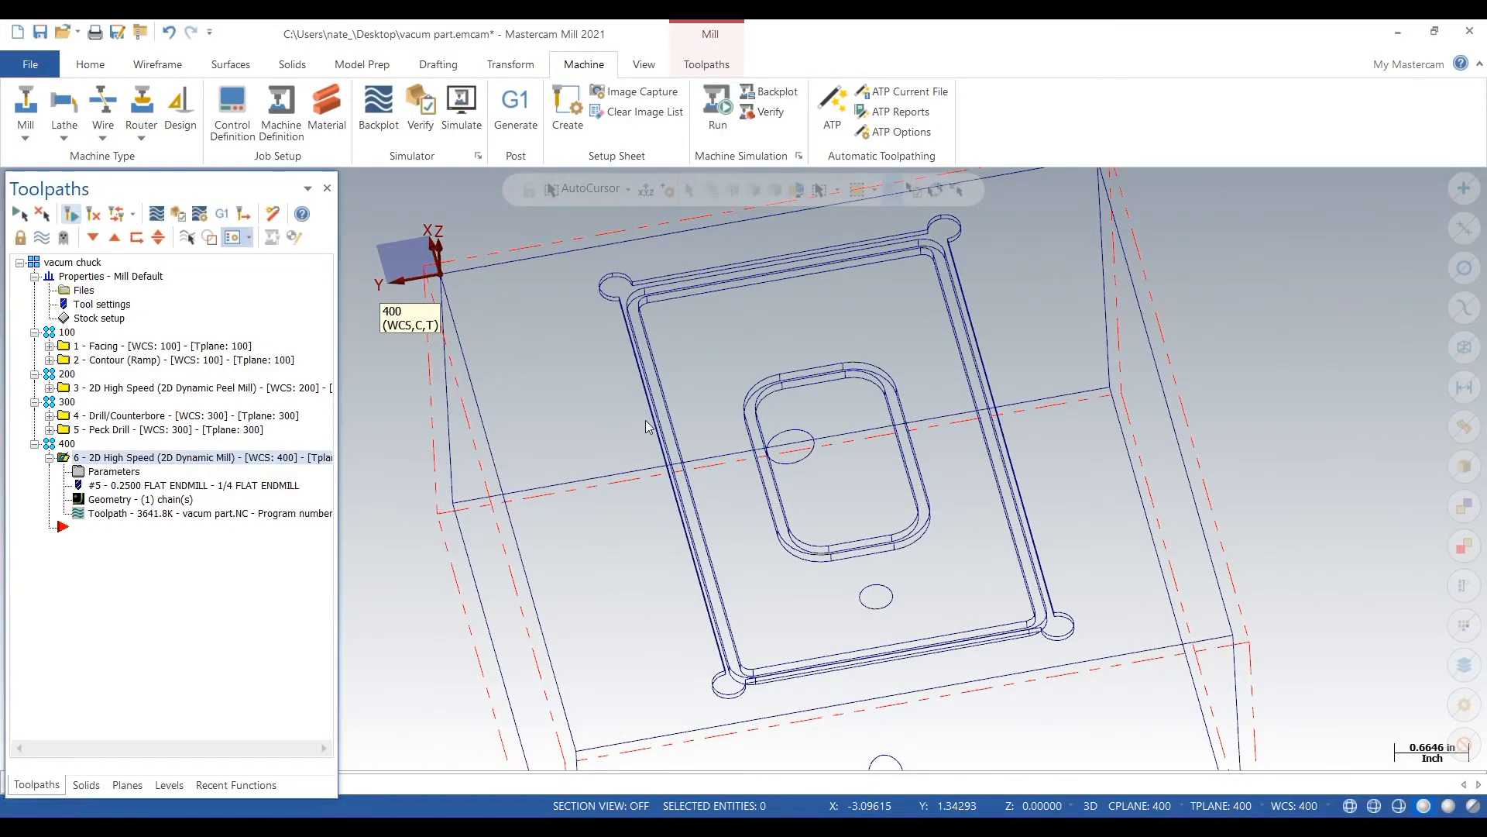
# Step: Display the toolpath of the 2D Dynamic Mill operation in group 400 over the pocket for inspection, and hide it again
pyautogui.click(42, 238)
pyautogui.click(44, 237)
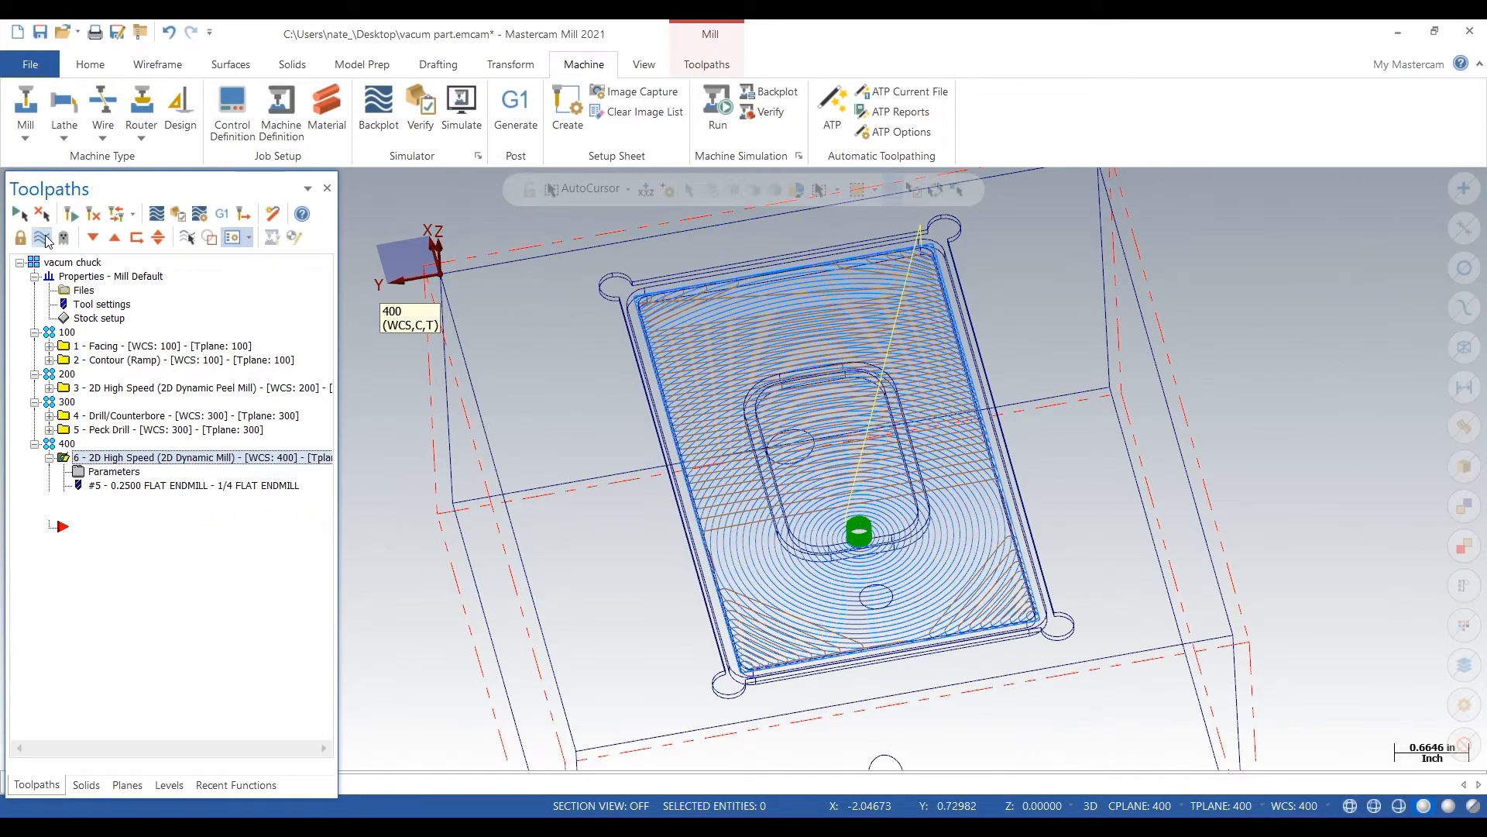
# Step: Measure the distance between the two endpoints where one corner relief arc opens into the pocket outline
pyautogui.click(162, 66)
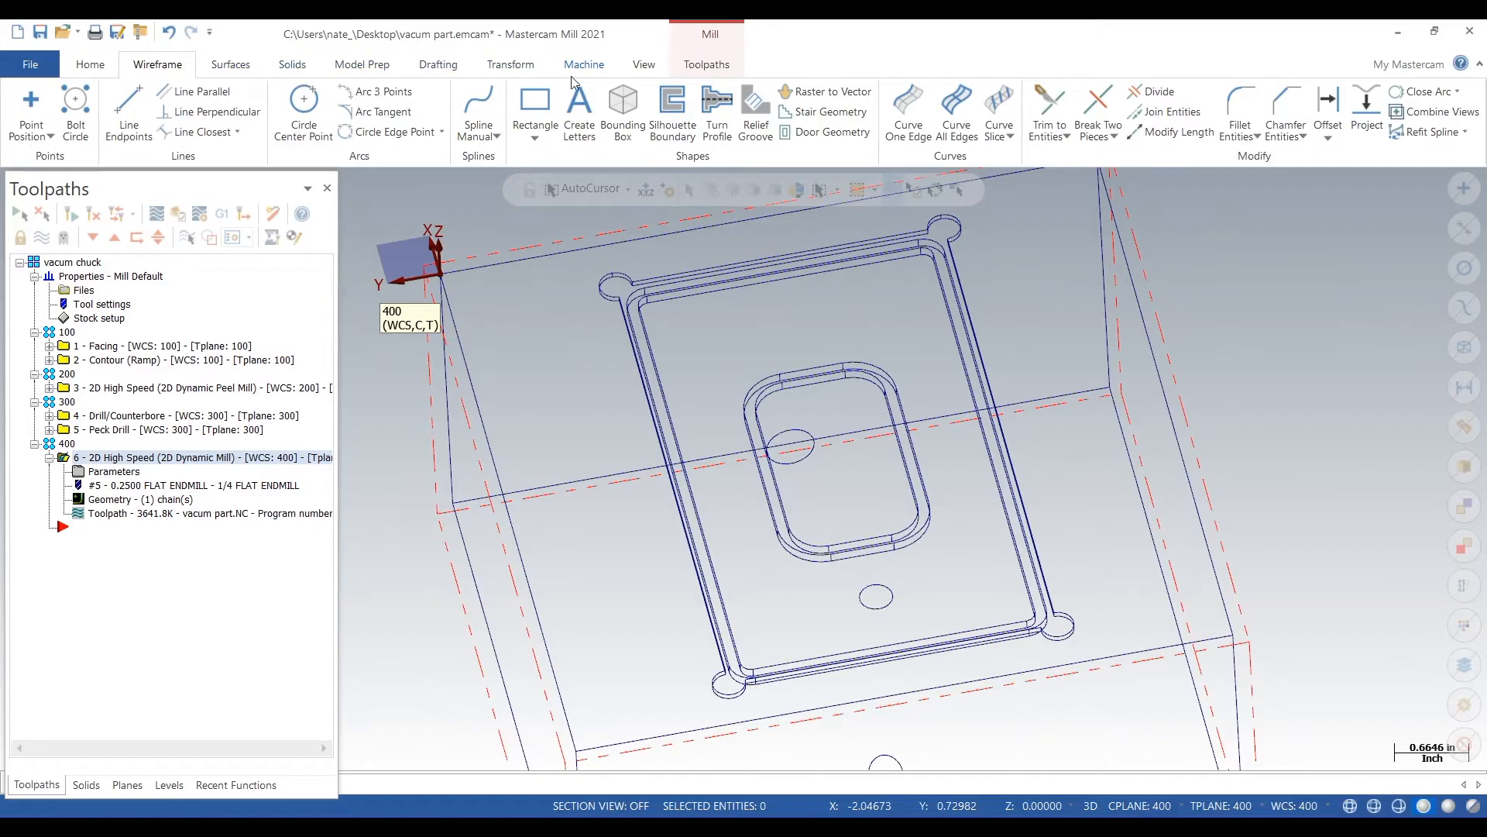
pyautogui.click(715, 65)
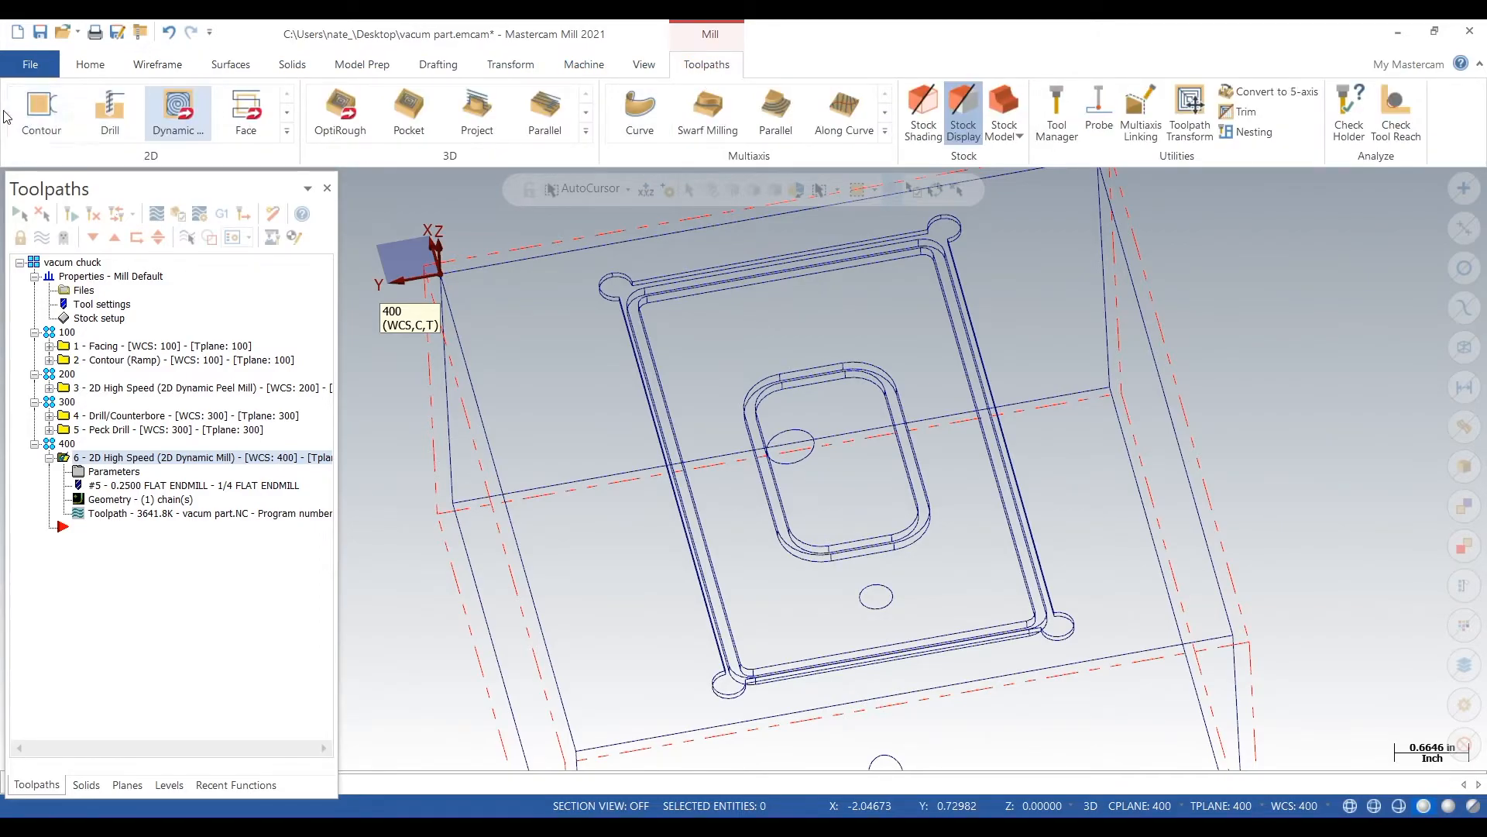
pyautogui.scroll(8, 974, 251)
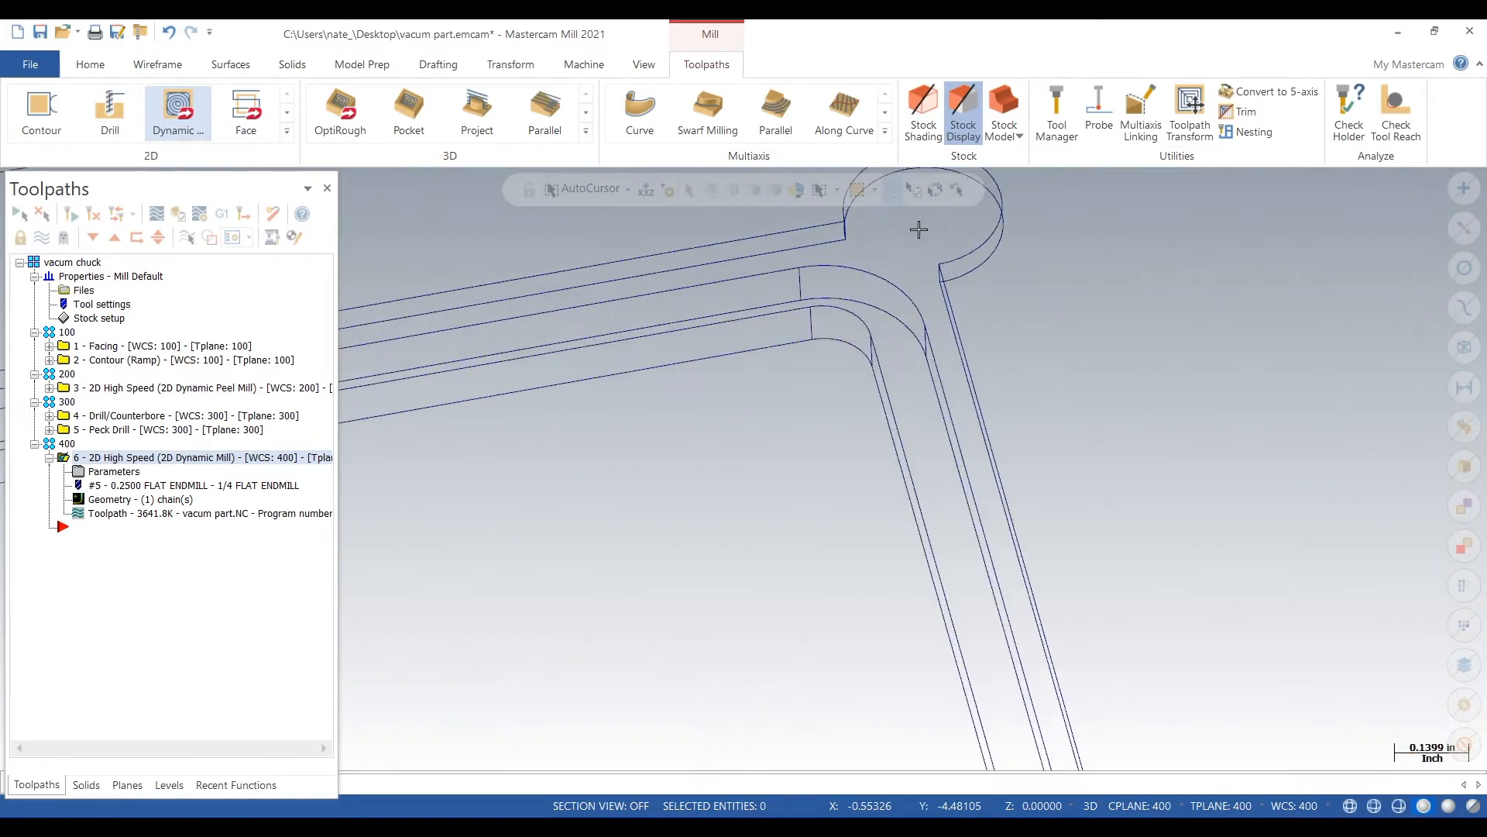
pyautogui.click(110, 69)
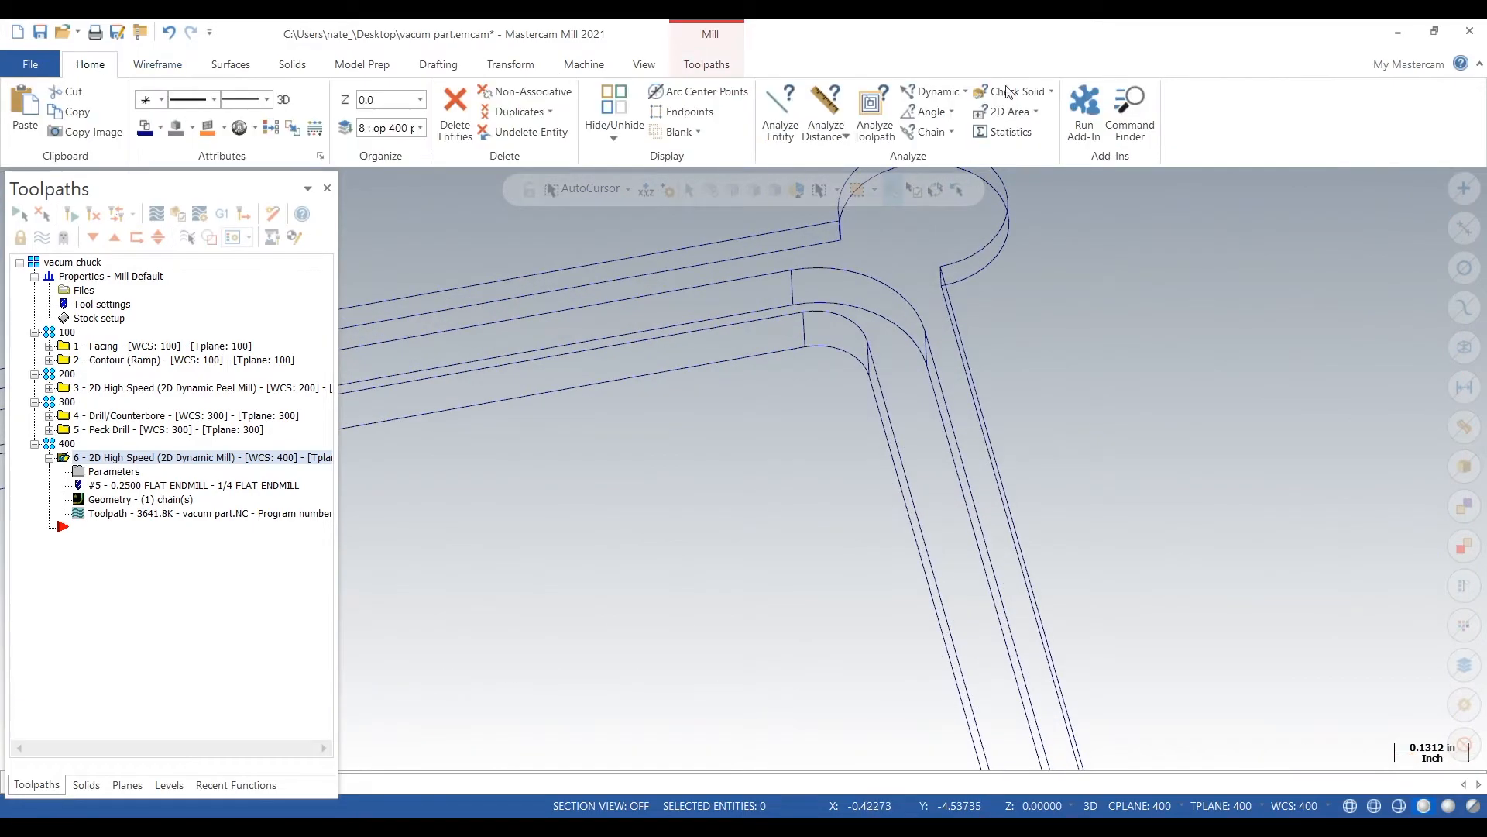
pyautogui.click(826, 105)
pyautogui.click(941, 267)
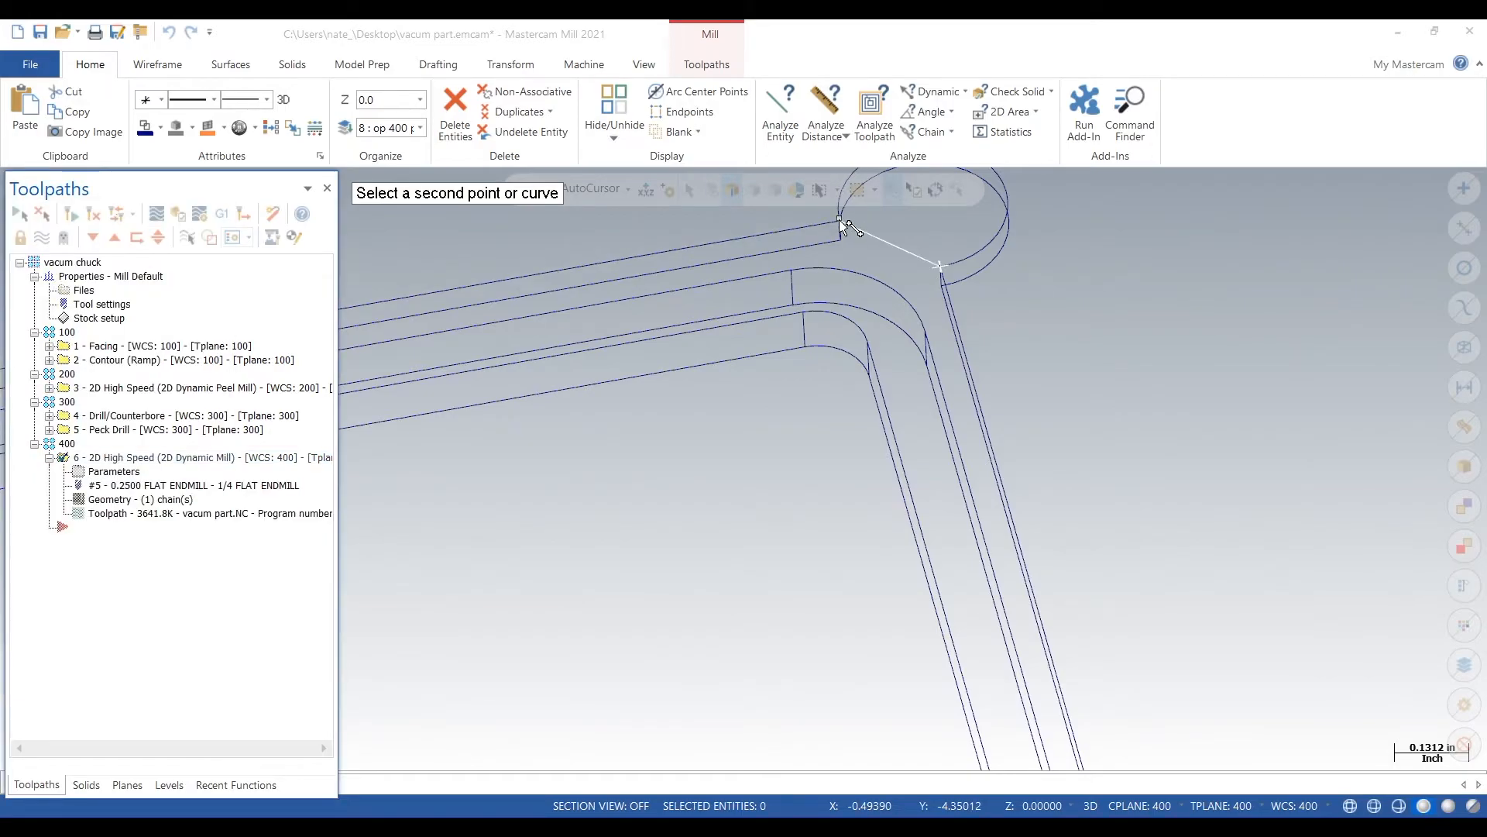
pyautogui.click(839, 220)
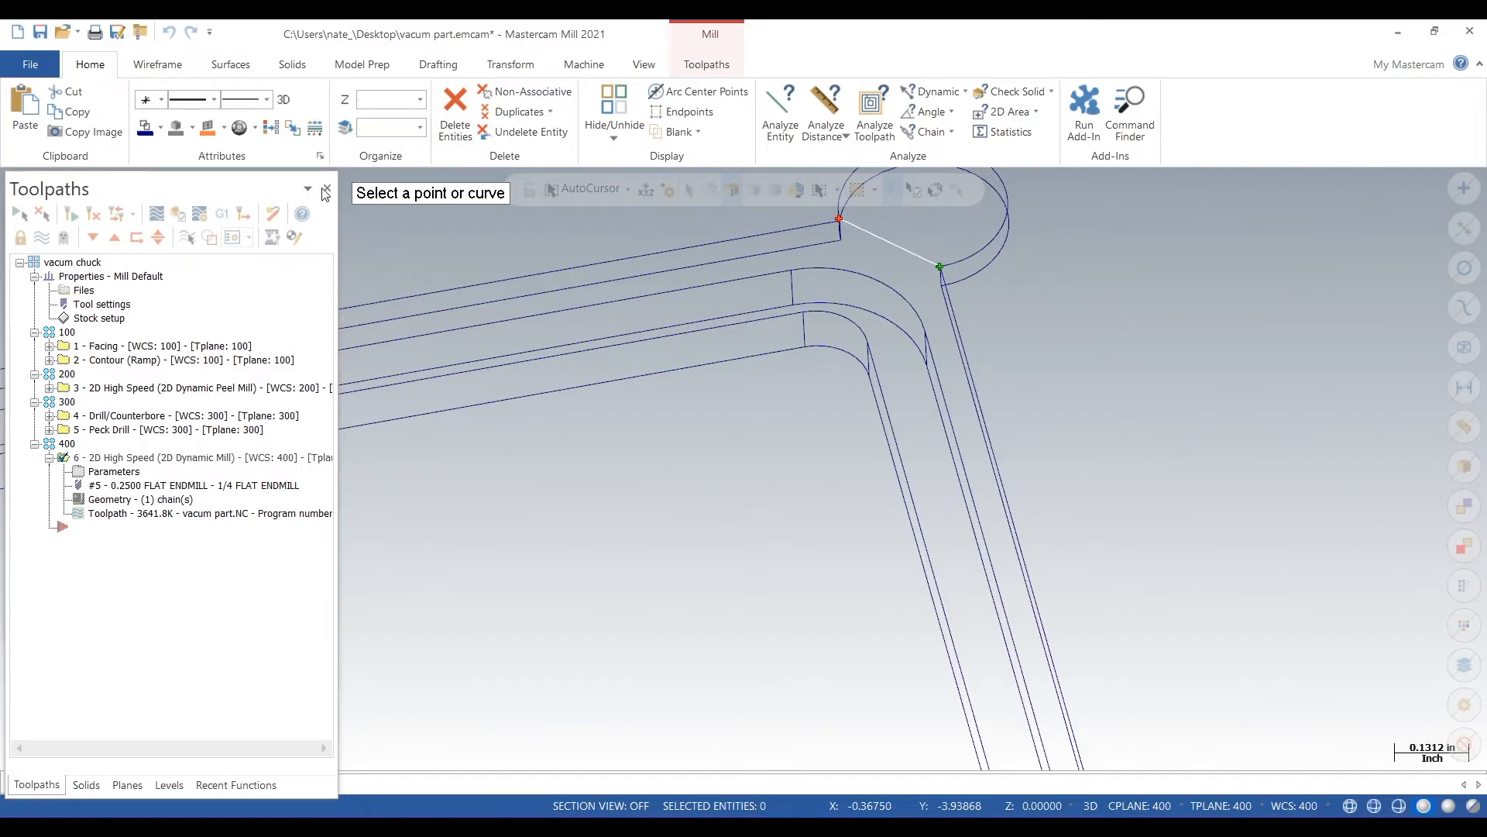
pyautogui.press('Escape')
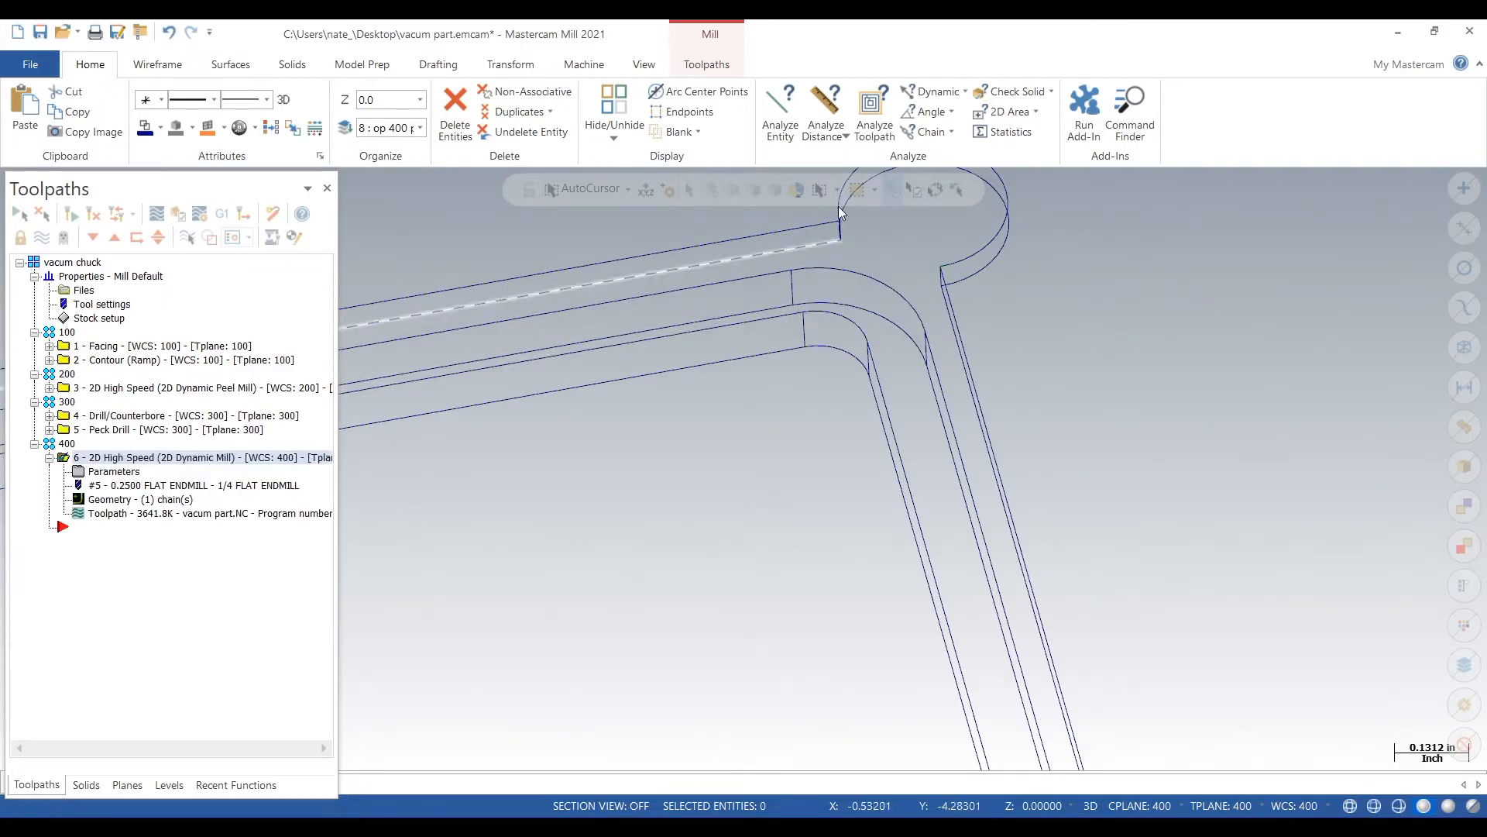
# Step: Measure the distance between the two corner points at the opening of the rounded corner relief
pyautogui.click(822, 106)
pyautogui.scroll(-2, 800, 457)
pyautogui.scroll(3, 917, 224)
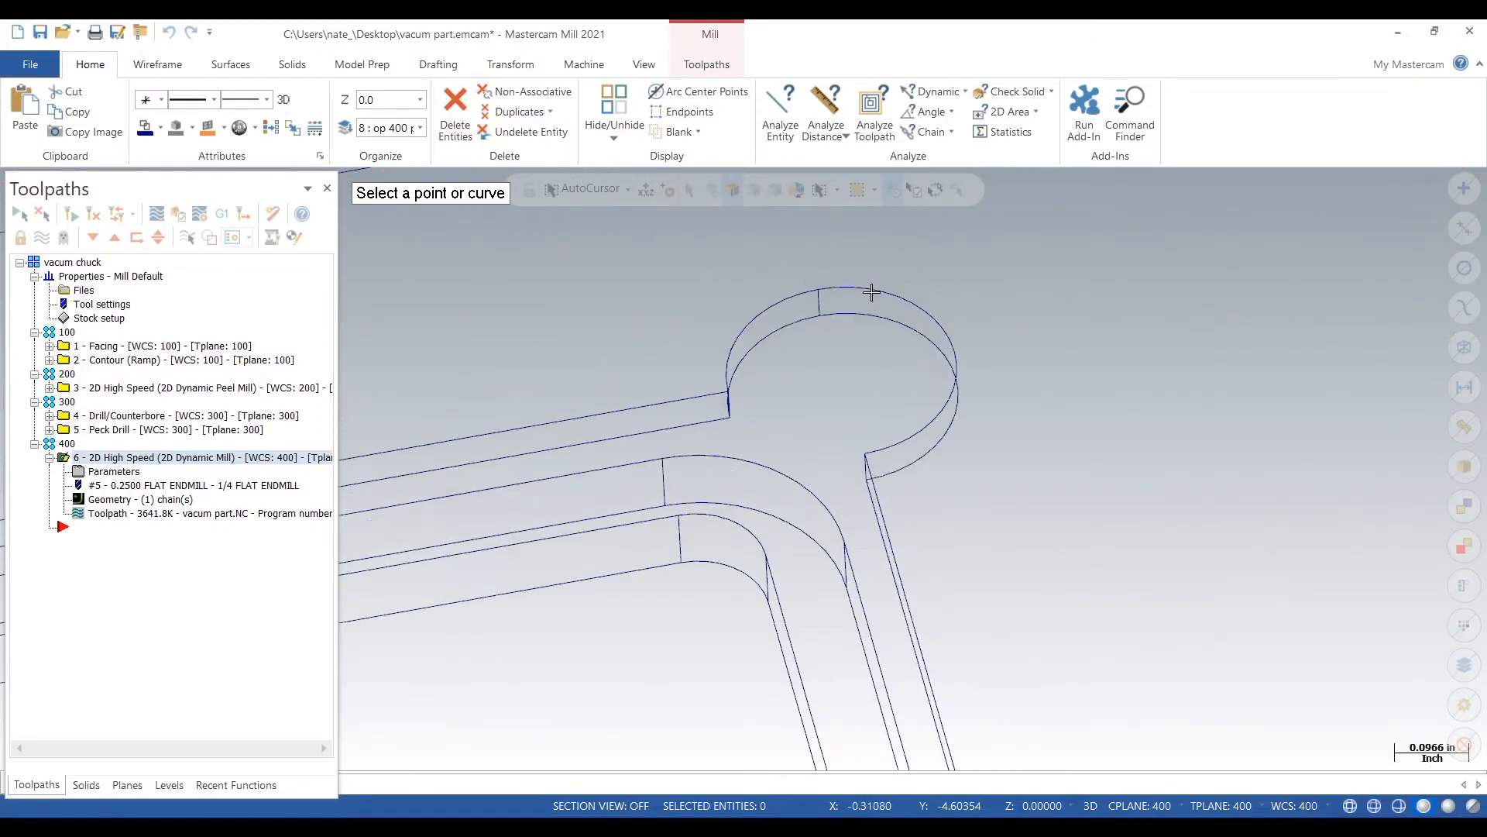
pyautogui.click(866, 454)
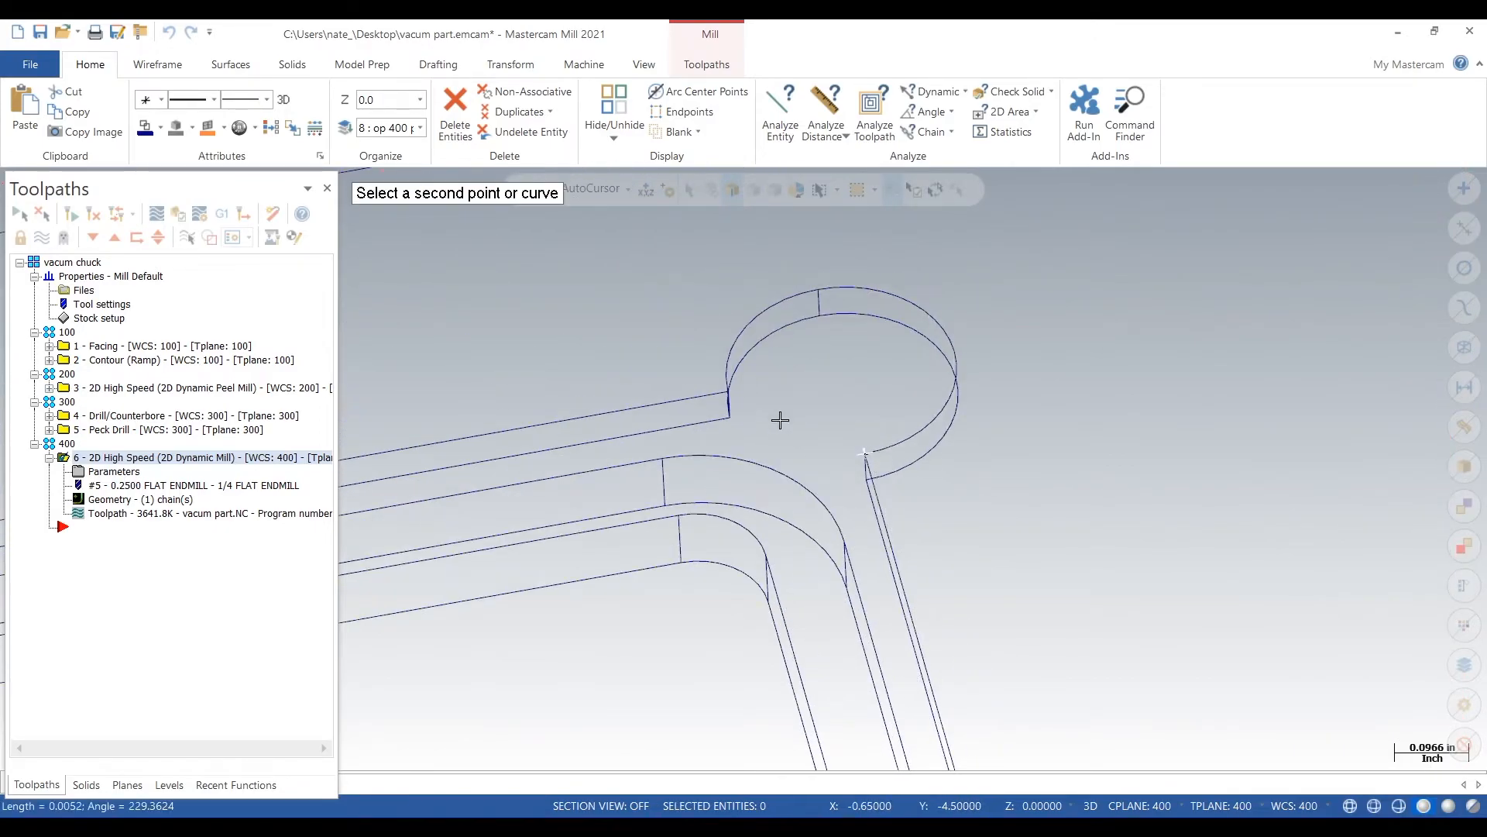
pyautogui.click(727, 390)
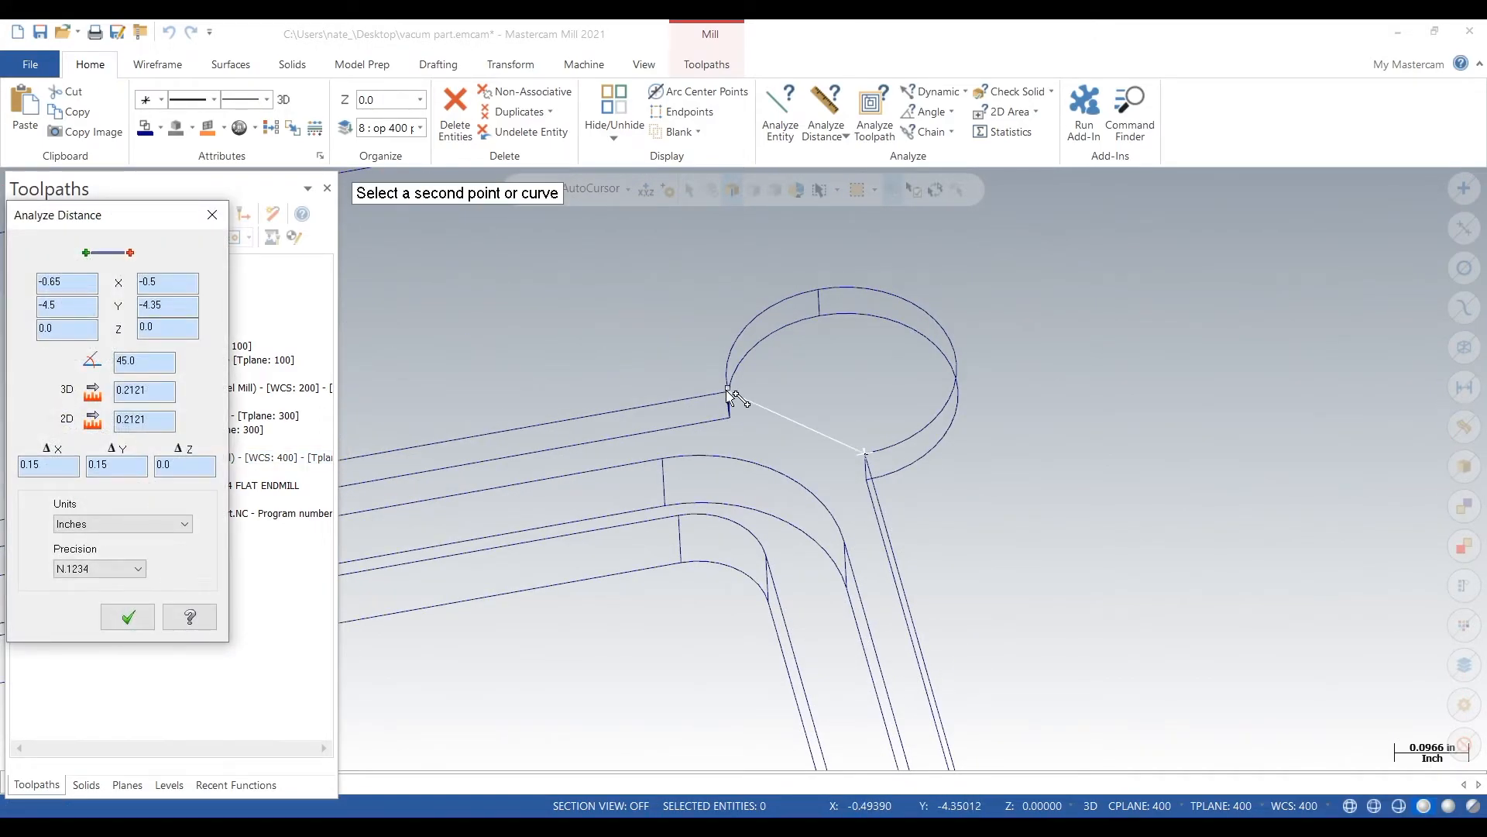
pyautogui.press('Escape')
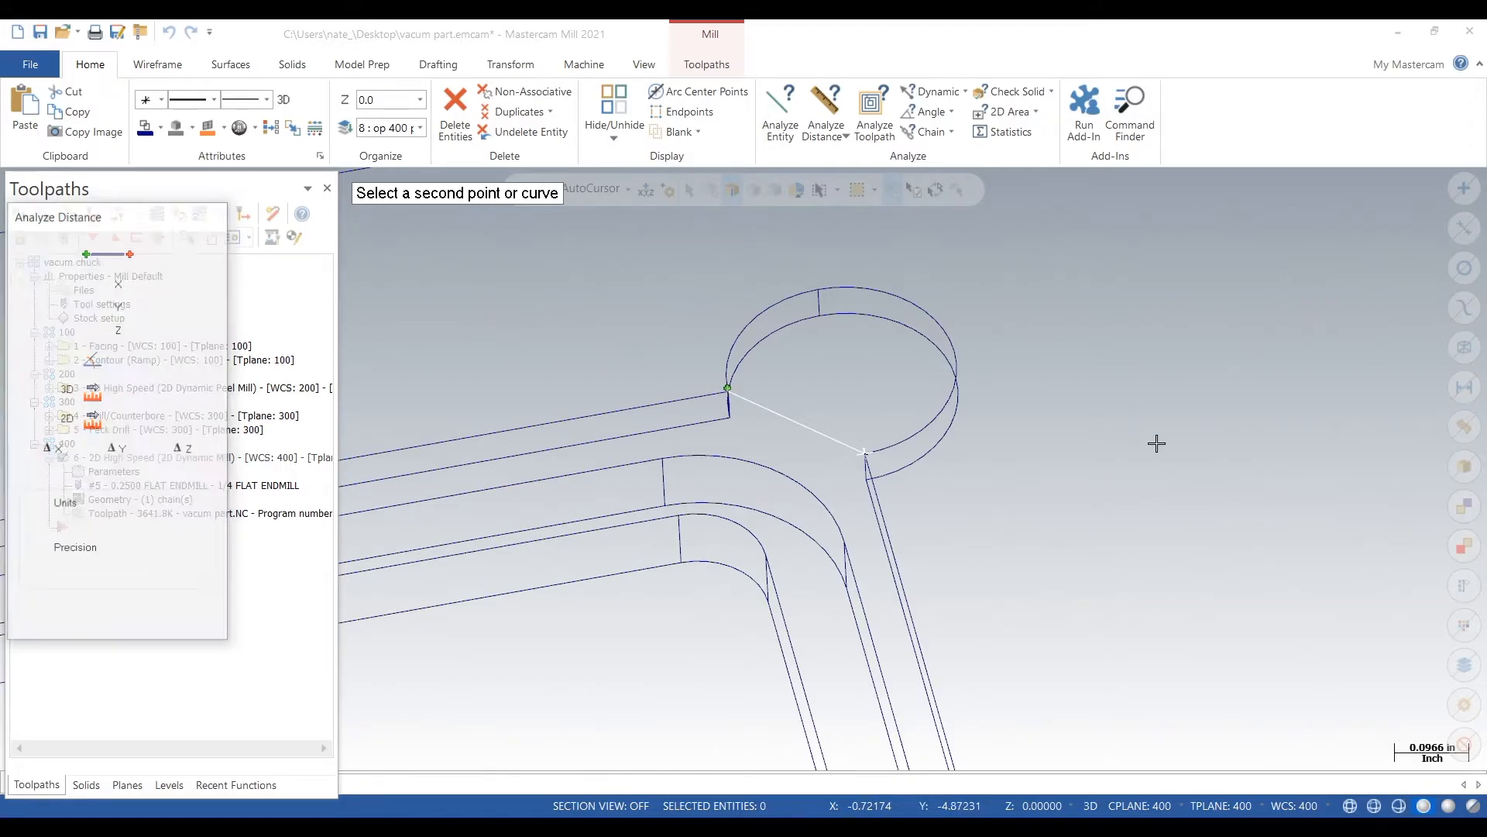
pyautogui.scroll(-1, 1148, 443)
pyautogui.scroll(-1, 1148, 443)
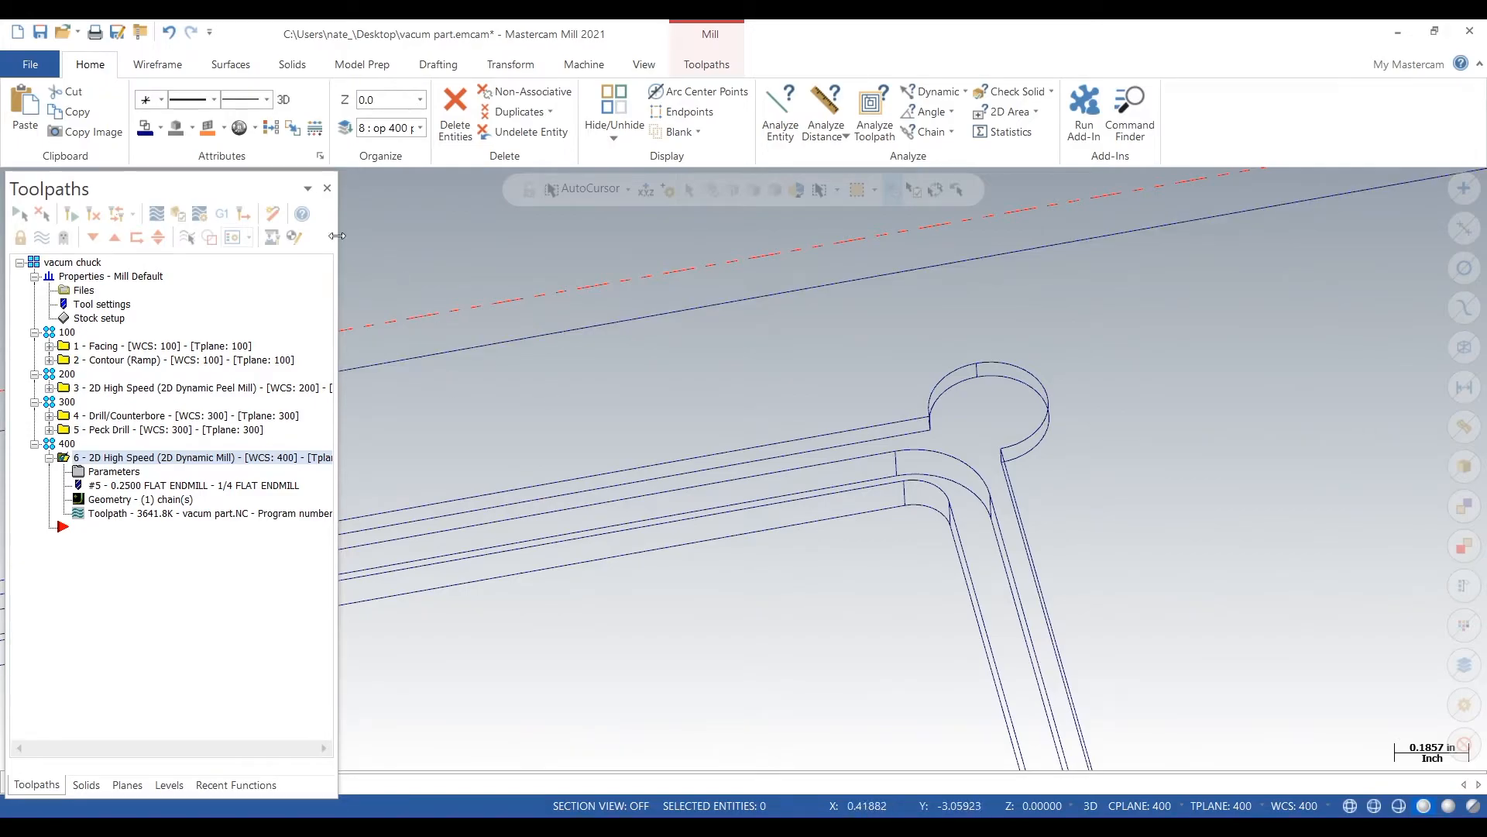
# Step: Start a Contour toolpath on plane 400 and chain the recess's outer top edge around the first corner relief onto the adjoining side
pyautogui.click(728, 68)
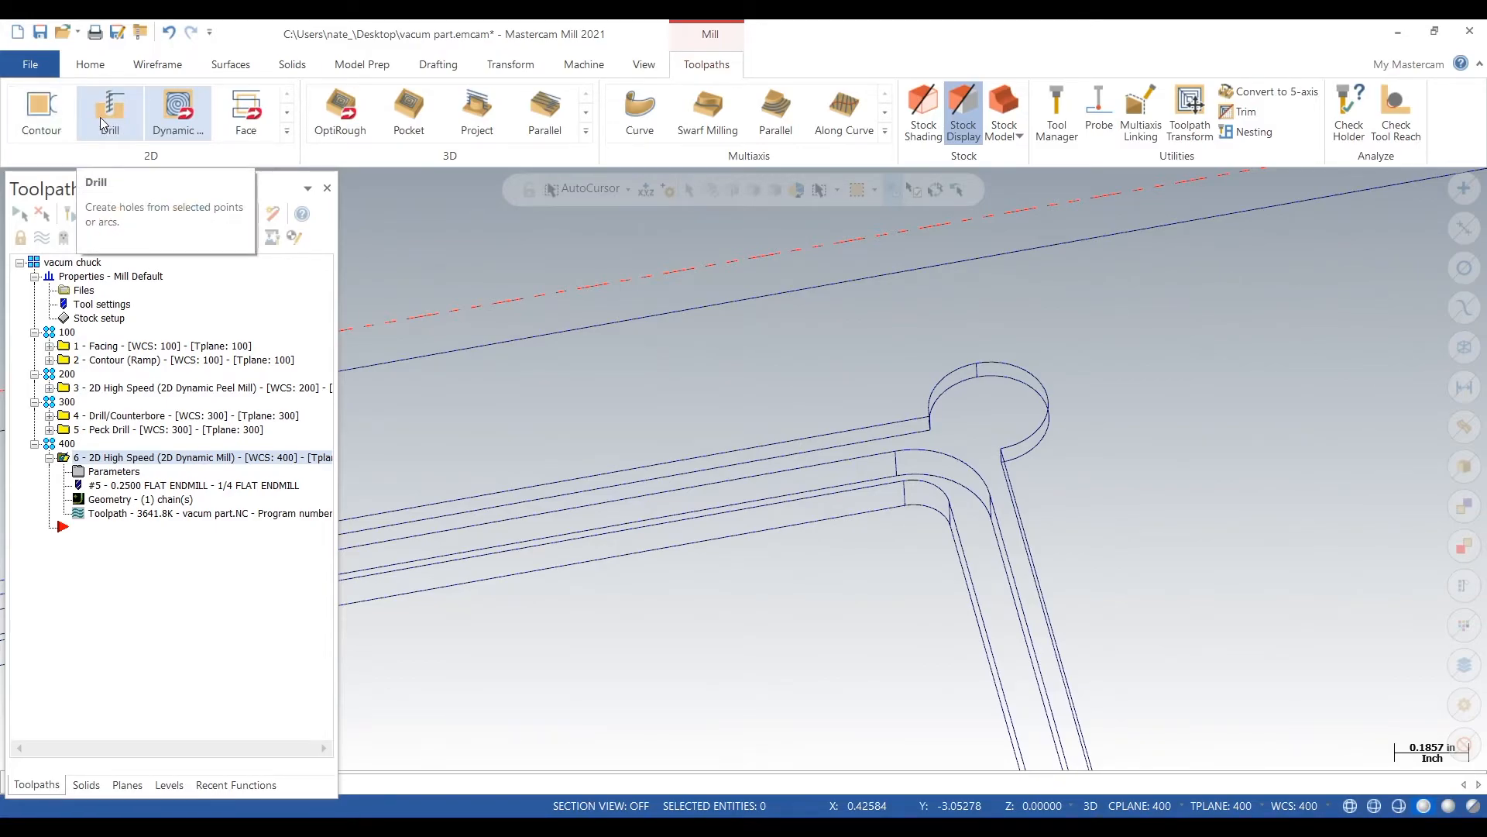
pyautogui.click(62, 124)
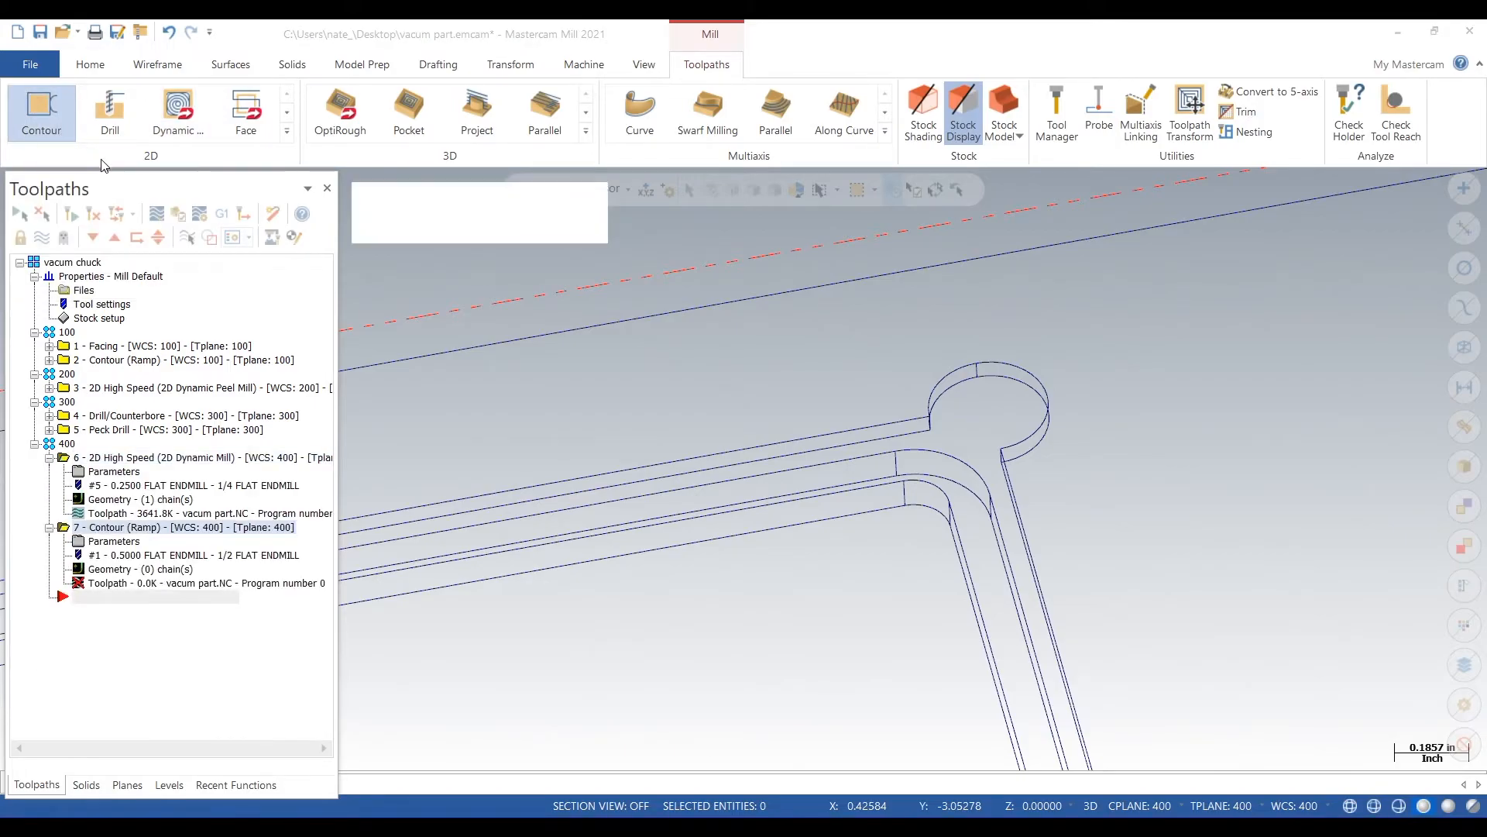
pyautogui.click(871, 428)
pyautogui.scroll(-2, 1083, 387)
pyautogui.scroll(-3, 1084, 388)
pyautogui.scroll(2, 601, 468)
pyautogui.scroll(4, 687, 459)
pyautogui.click(705, 429)
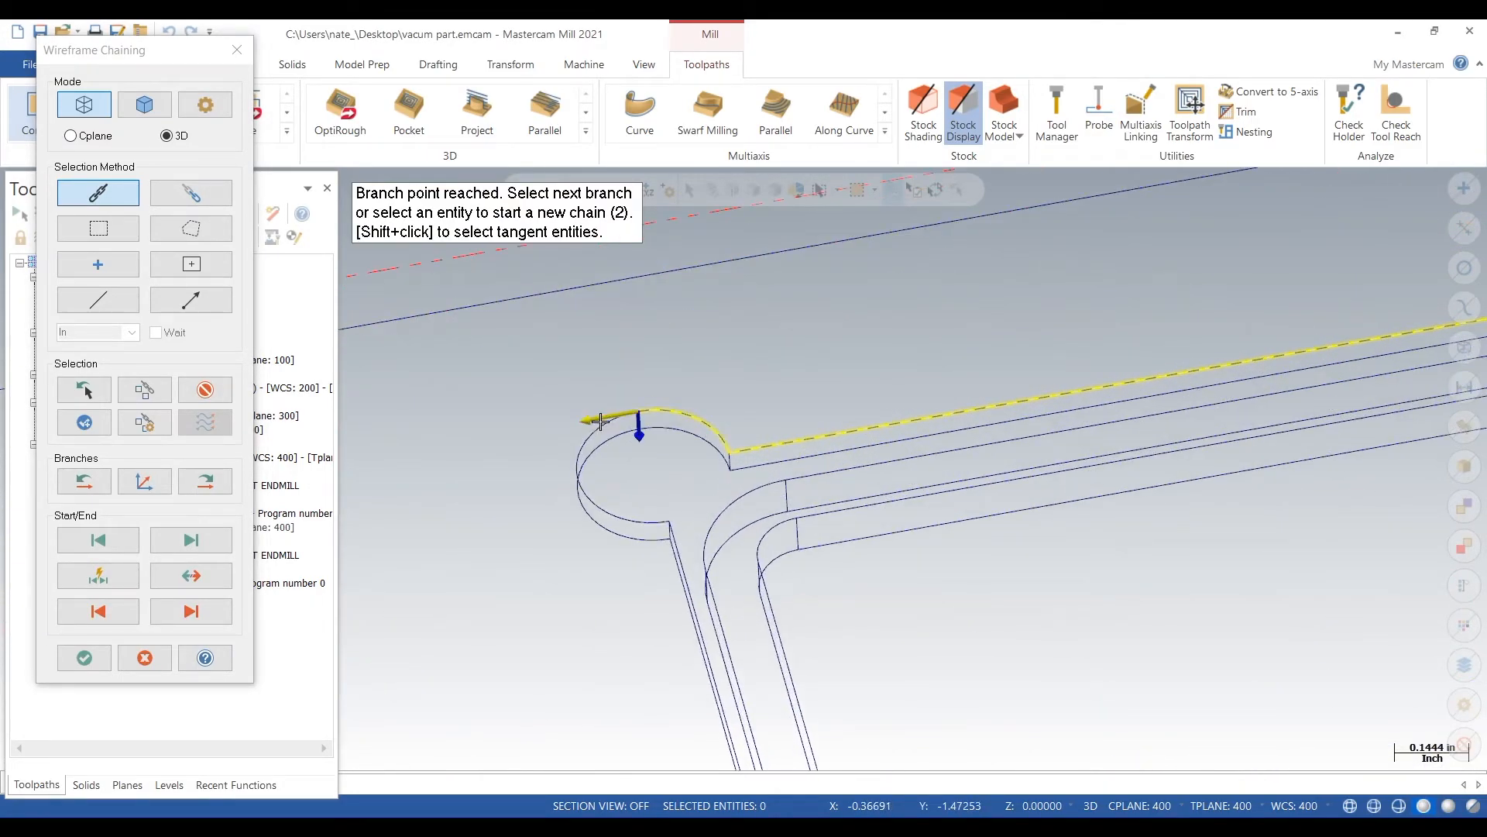
pyautogui.click(581, 430)
pyautogui.click(690, 581)
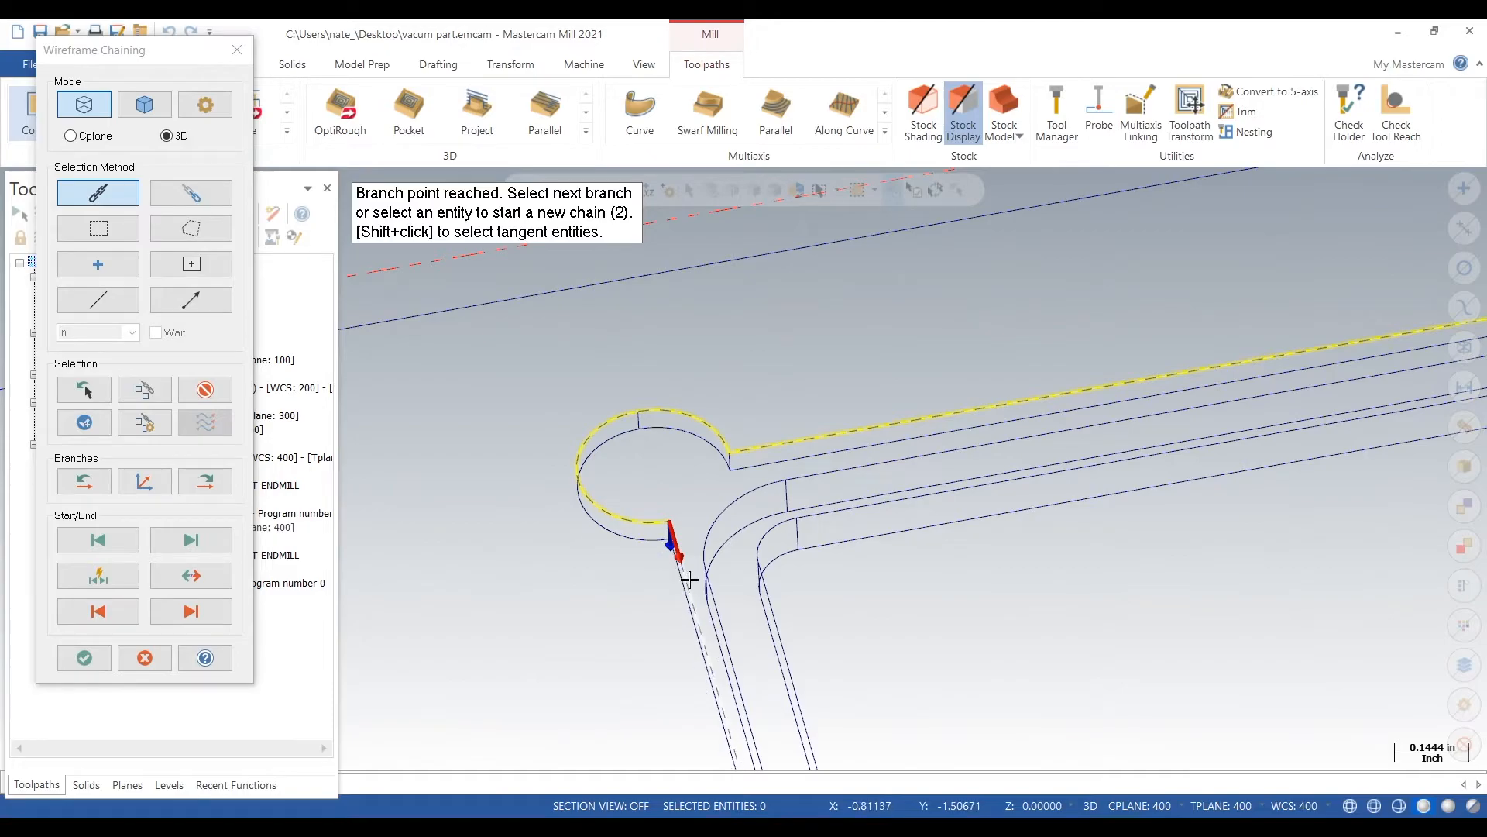
# Step: Extend the chain around the second corner relief and onto the next outer edge of the recess
pyautogui.scroll(-1, 669, 375)
pyautogui.scroll(-4, 669, 375)
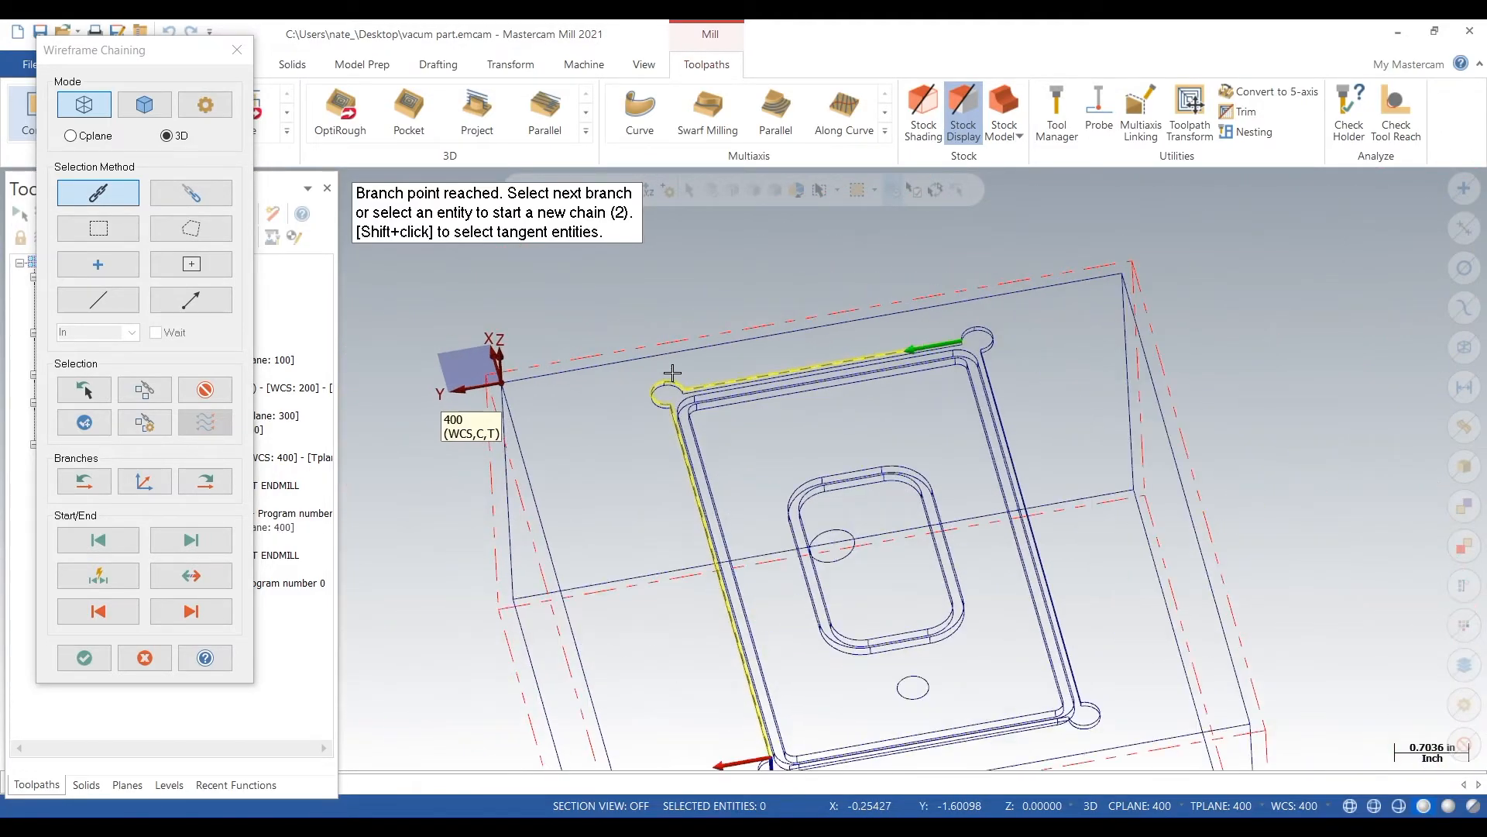
pyautogui.scroll(5, 728, 686)
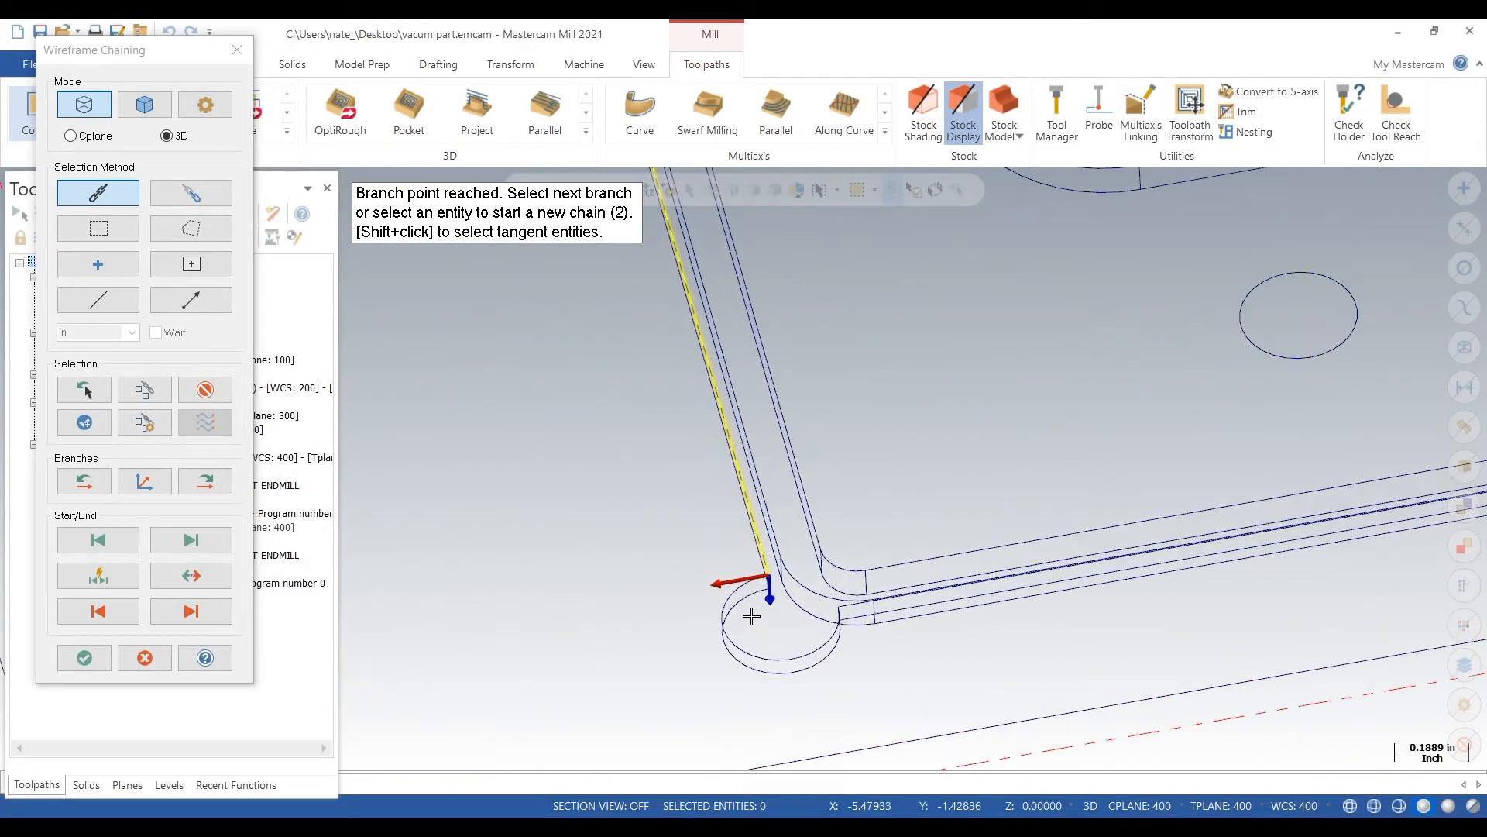
pyautogui.click(732, 601)
pyautogui.scroll(3, 881, 607)
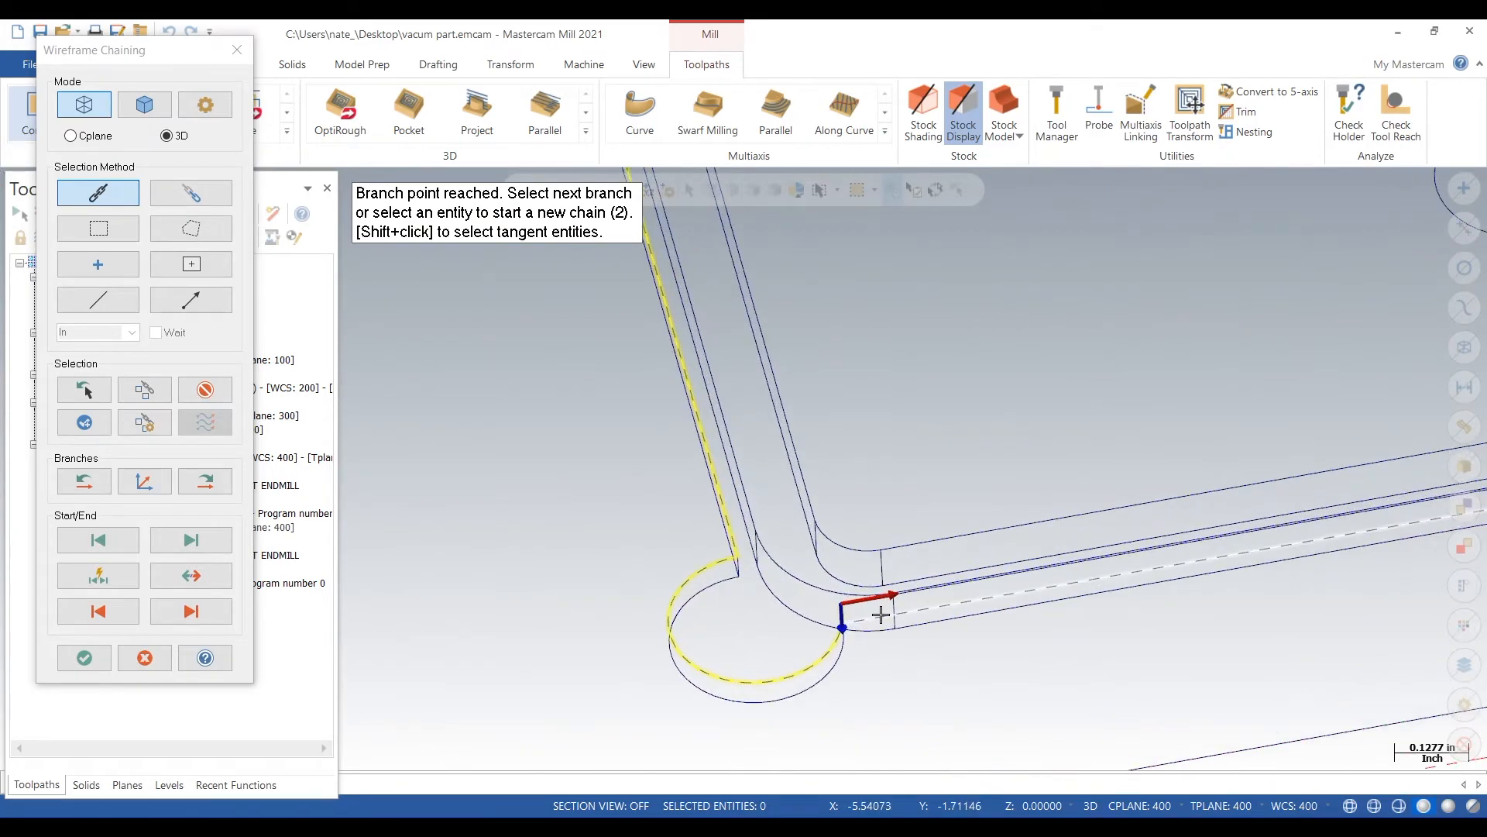
pyautogui.click(887, 587)
pyautogui.scroll(-4, 568, 602)
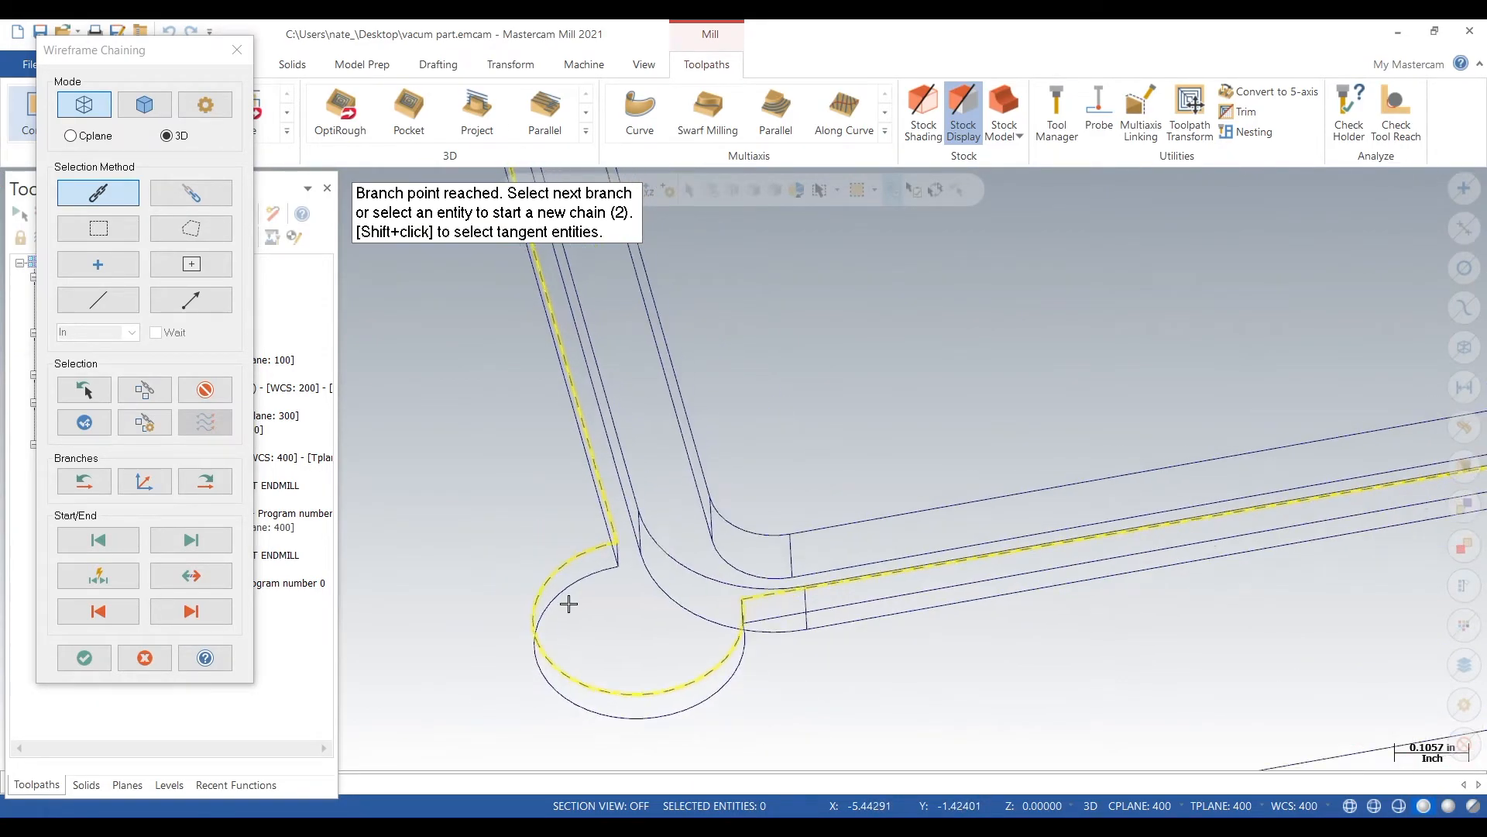
# Step: Continue the chain around the third corner relief, along the remaining side and around the last relief, and accept it
pyautogui.scroll(-2, 774, 562)
pyautogui.scroll(3, 1146, 536)
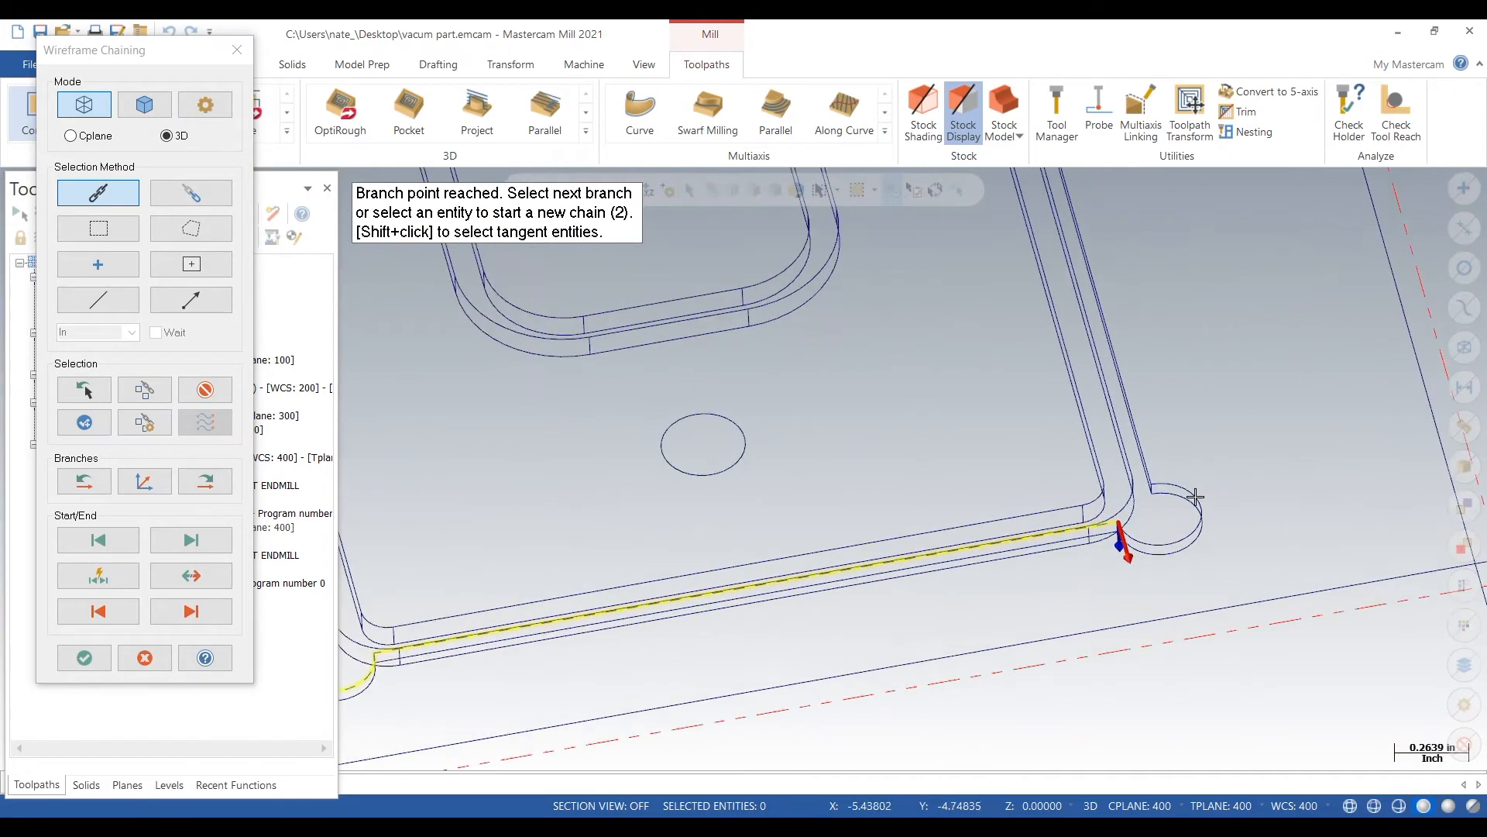
pyautogui.click(1153, 539)
pyautogui.moveTo(1228, 418); pyautogui.dragTo(1240, 410, button='middle')
pyautogui.click(1245, 372)
pyautogui.scroll(-7, 1047, 595)
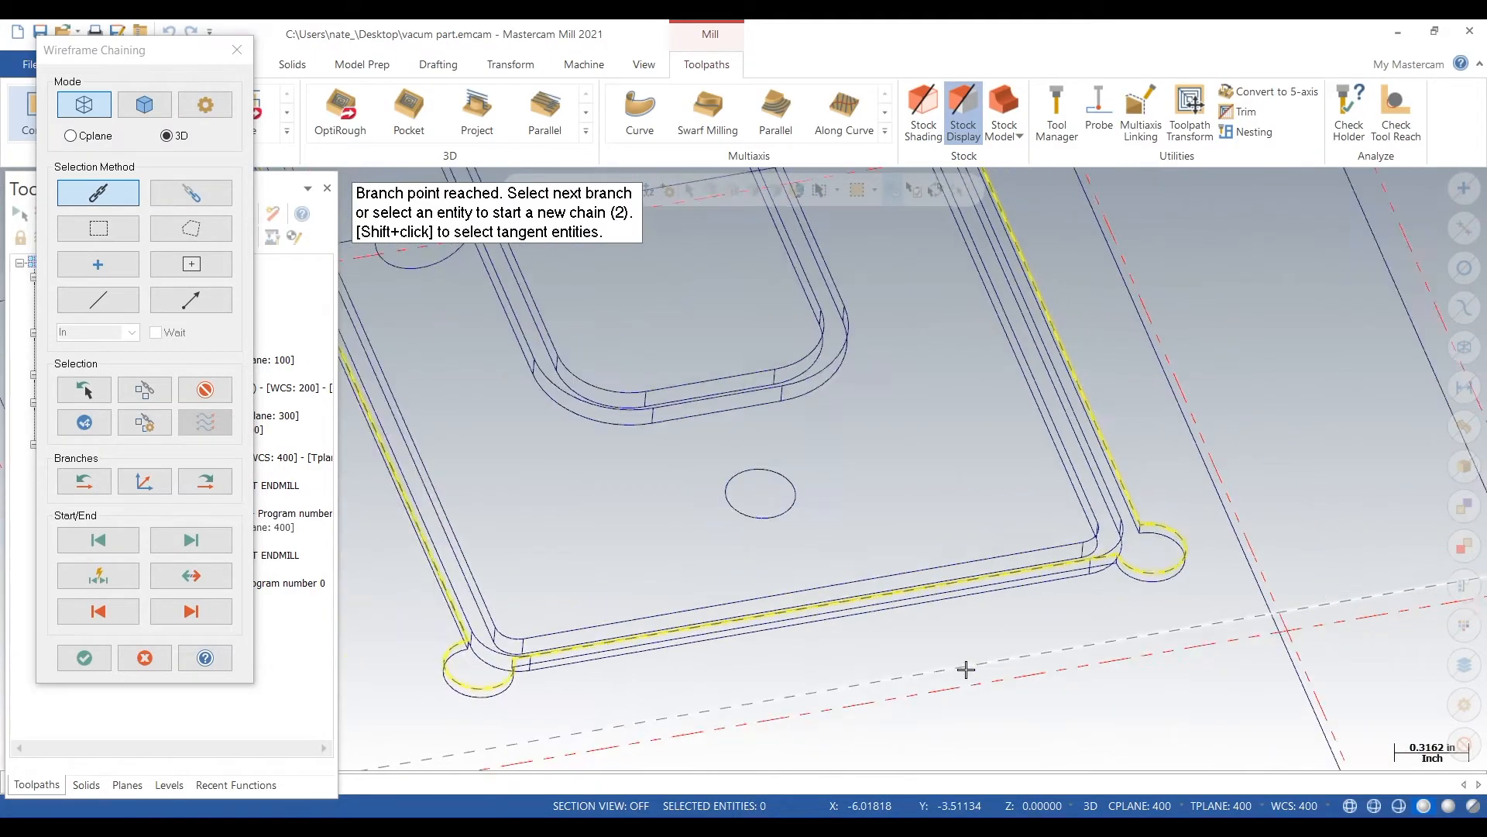
pyautogui.scroll(7, 929, 303)
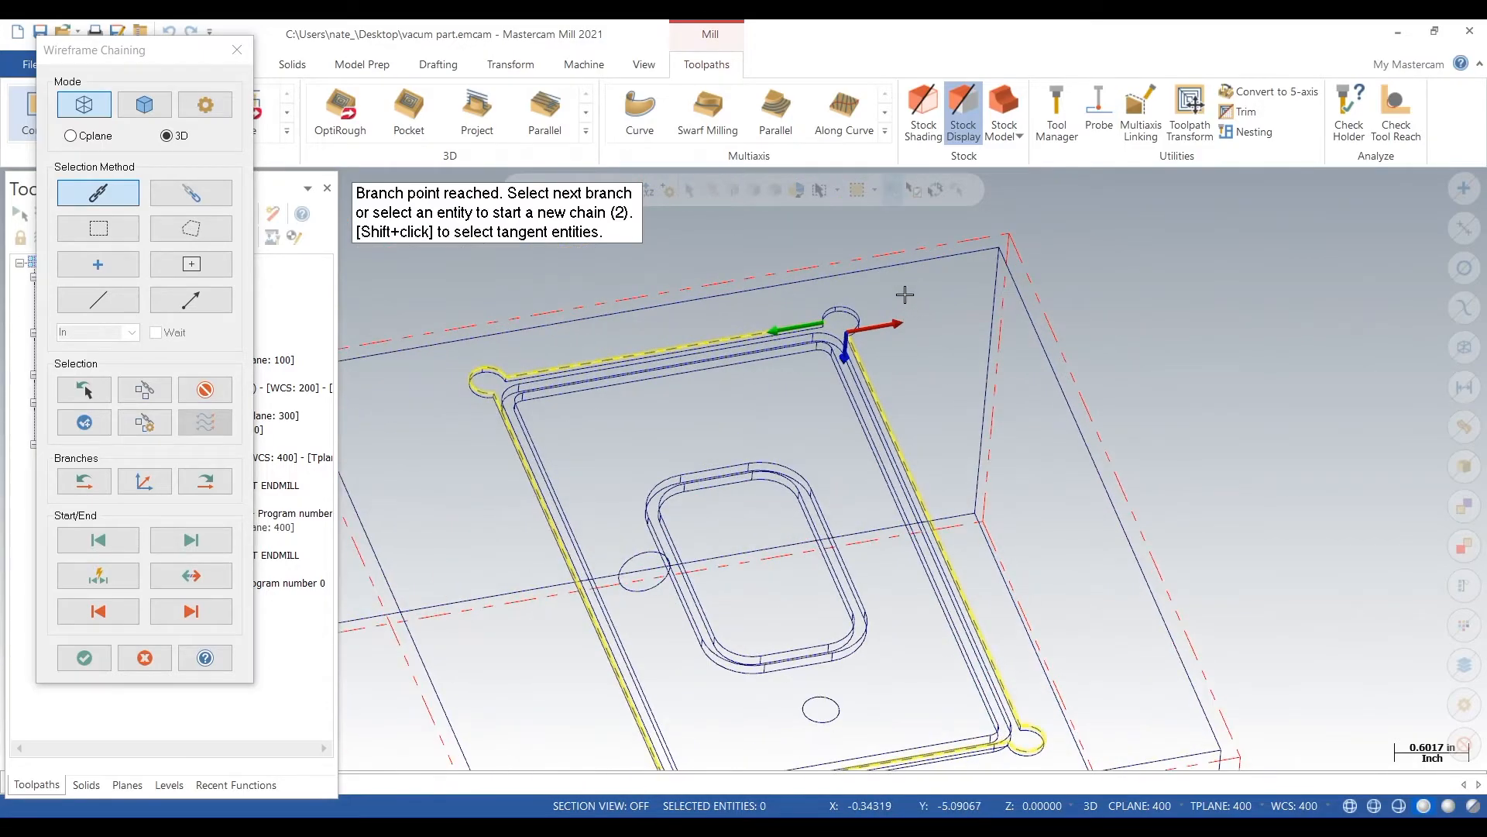
pyautogui.click(829, 375)
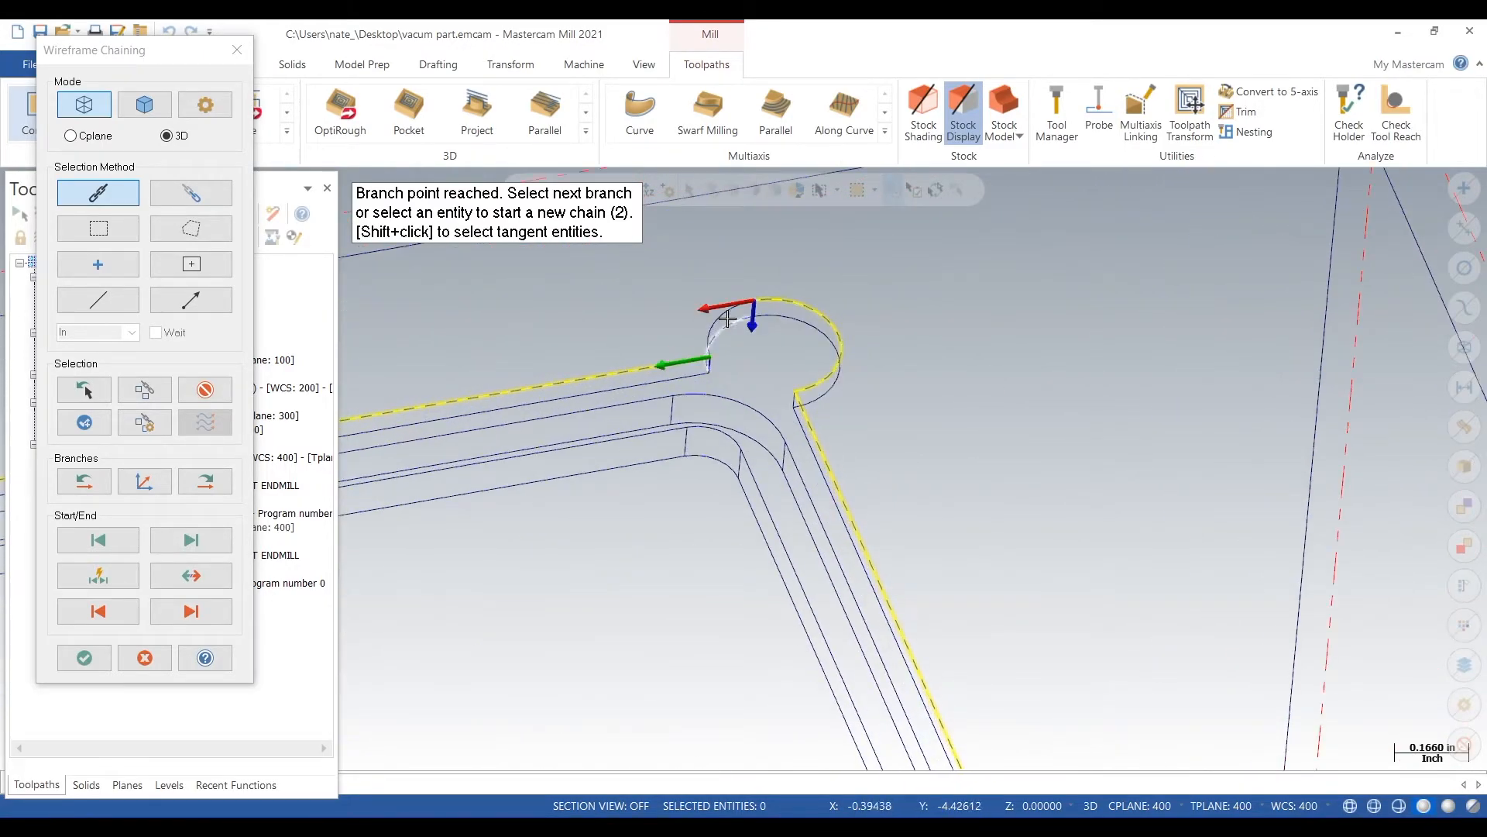
pyautogui.click(722, 318)
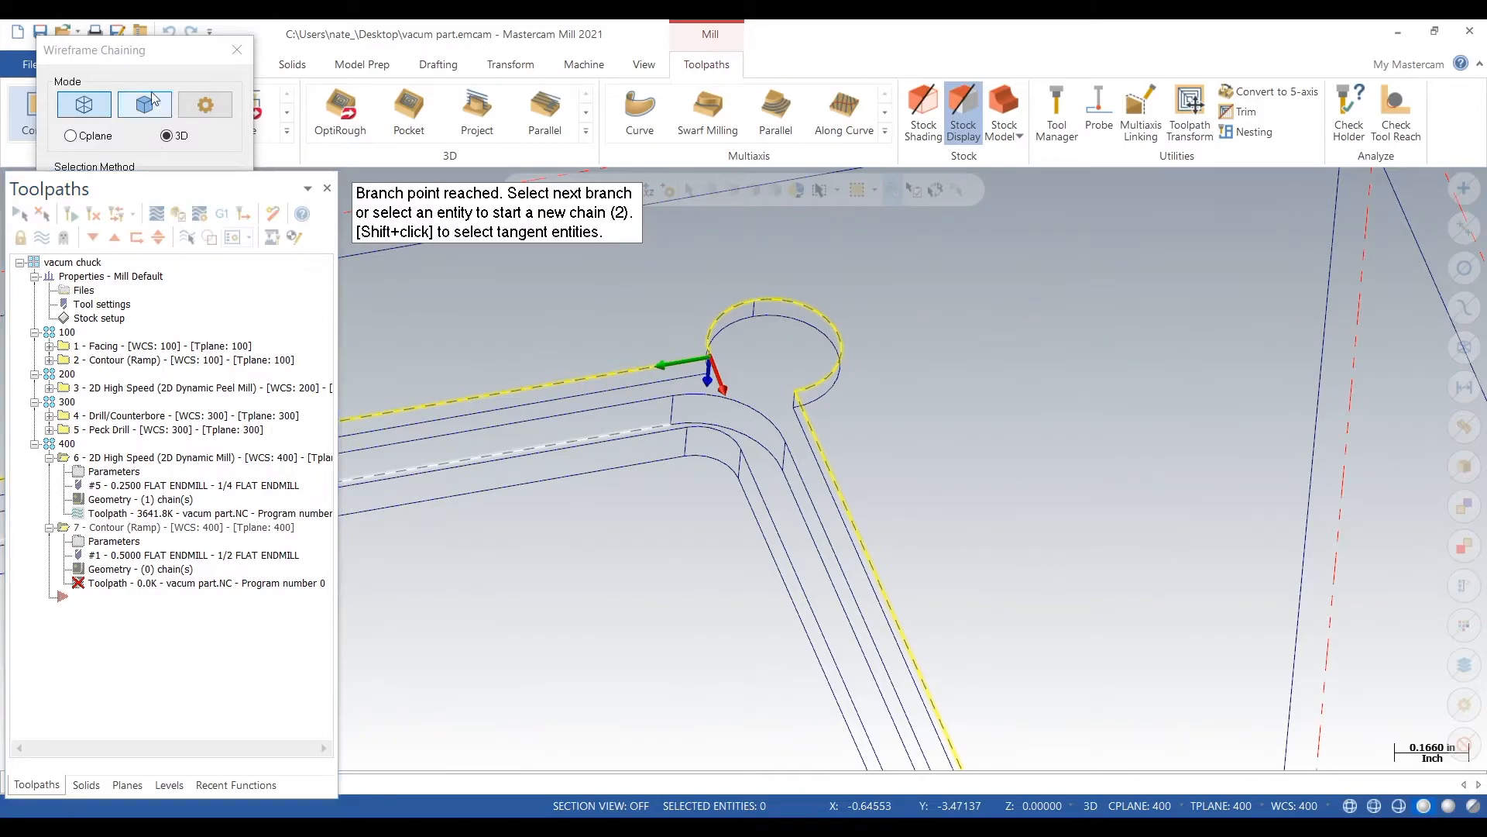
pyautogui.click(165, 54)
pyautogui.click(84, 657)
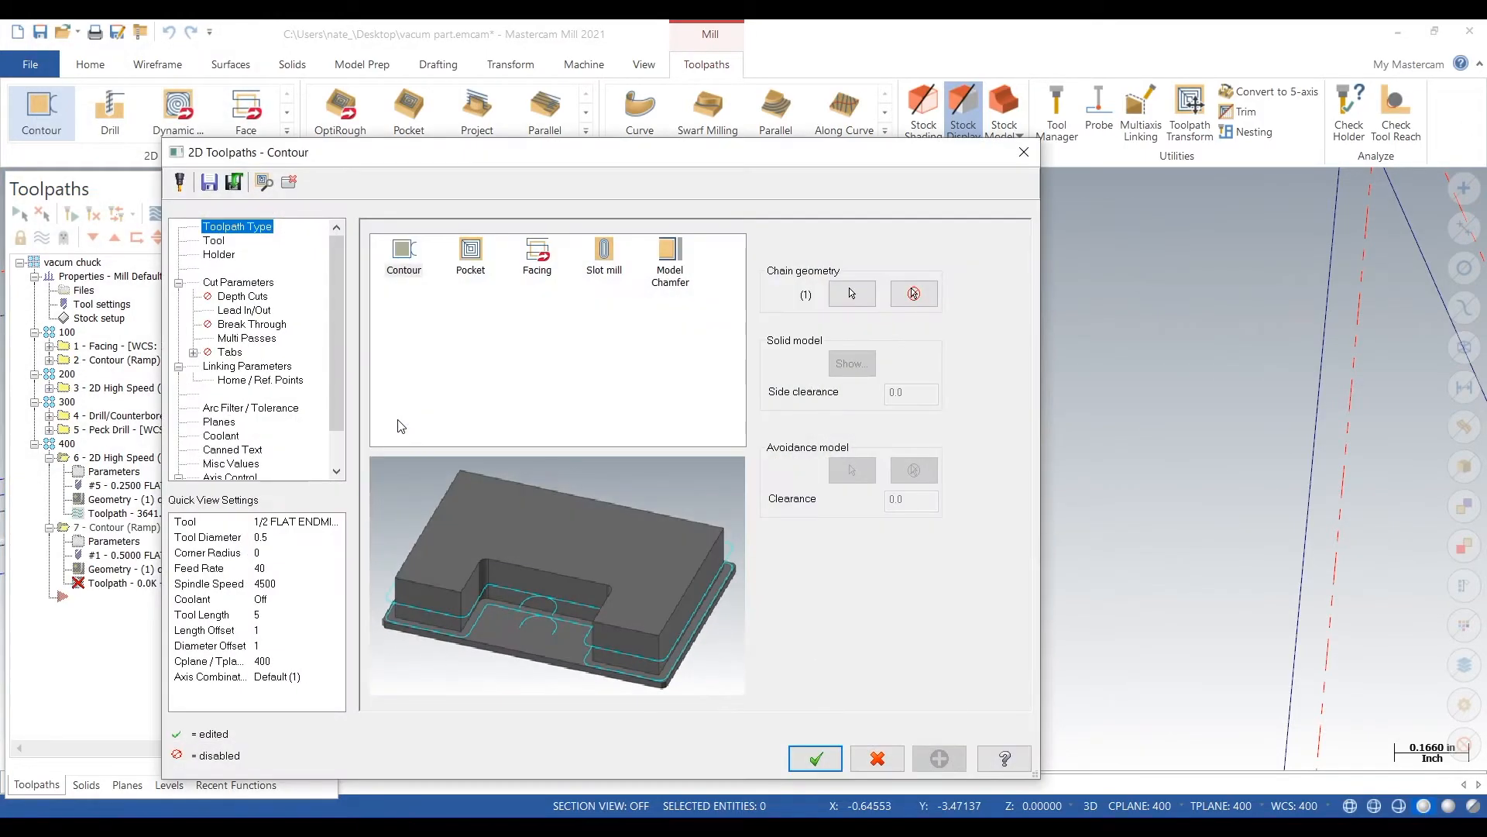
# Step: Filter the tool library to flat endmills and select the 1/8 FLAT ENDMILL for the contour
pyautogui.click(221, 240)
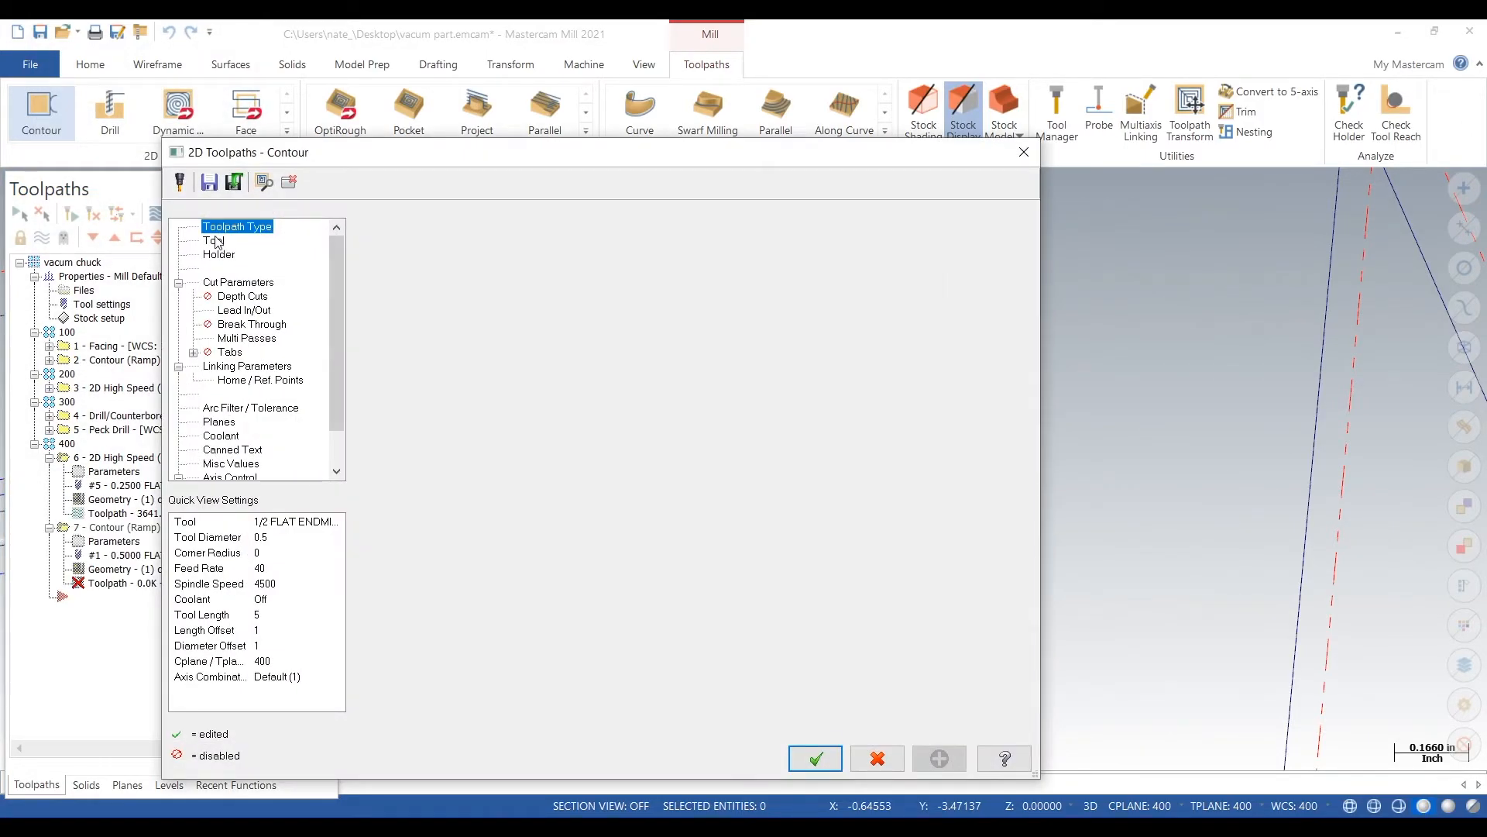
pyautogui.click(444, 556)
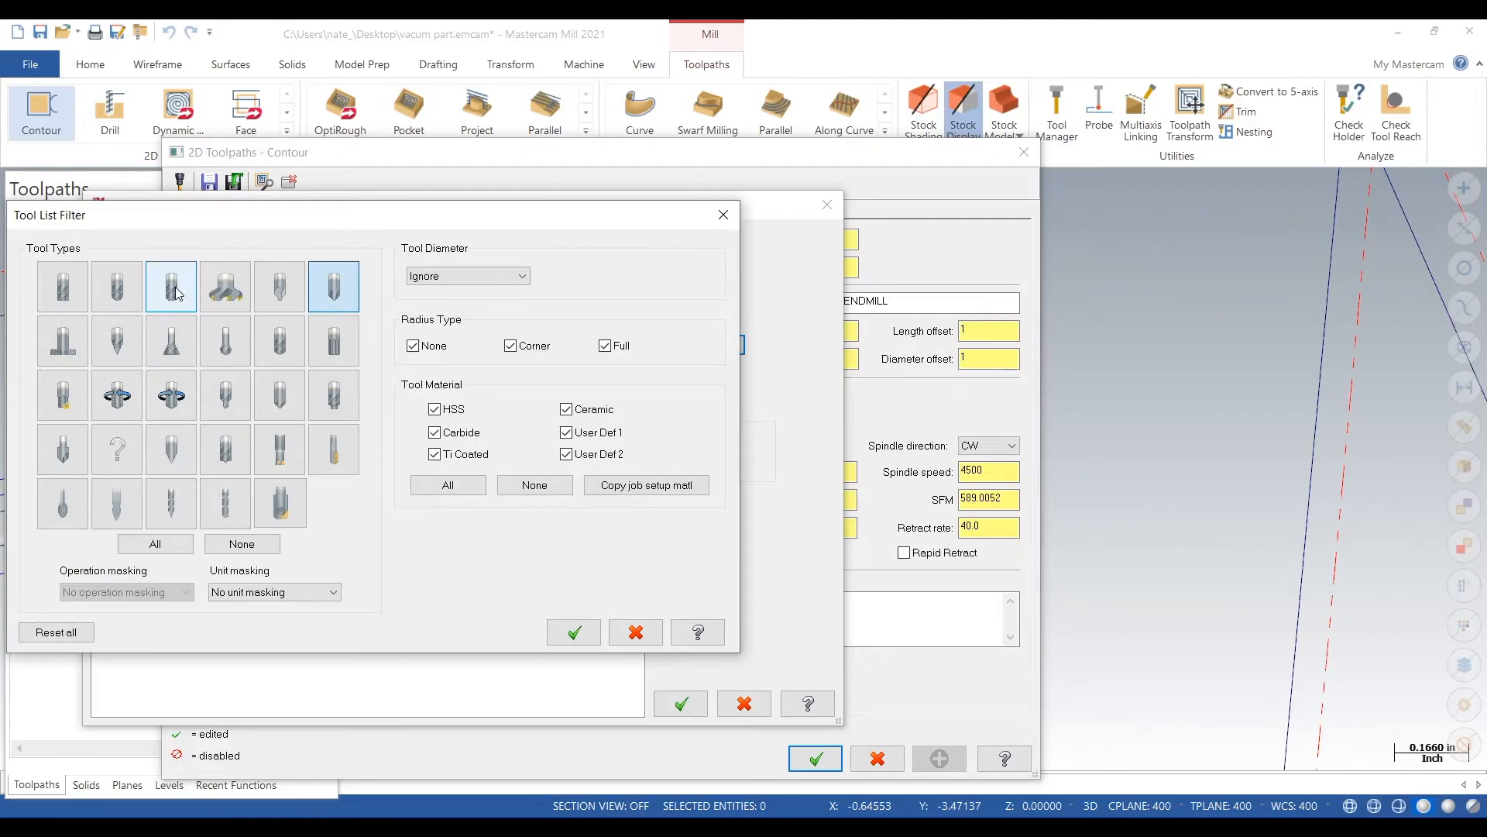
pyautogui.click(171, 288)
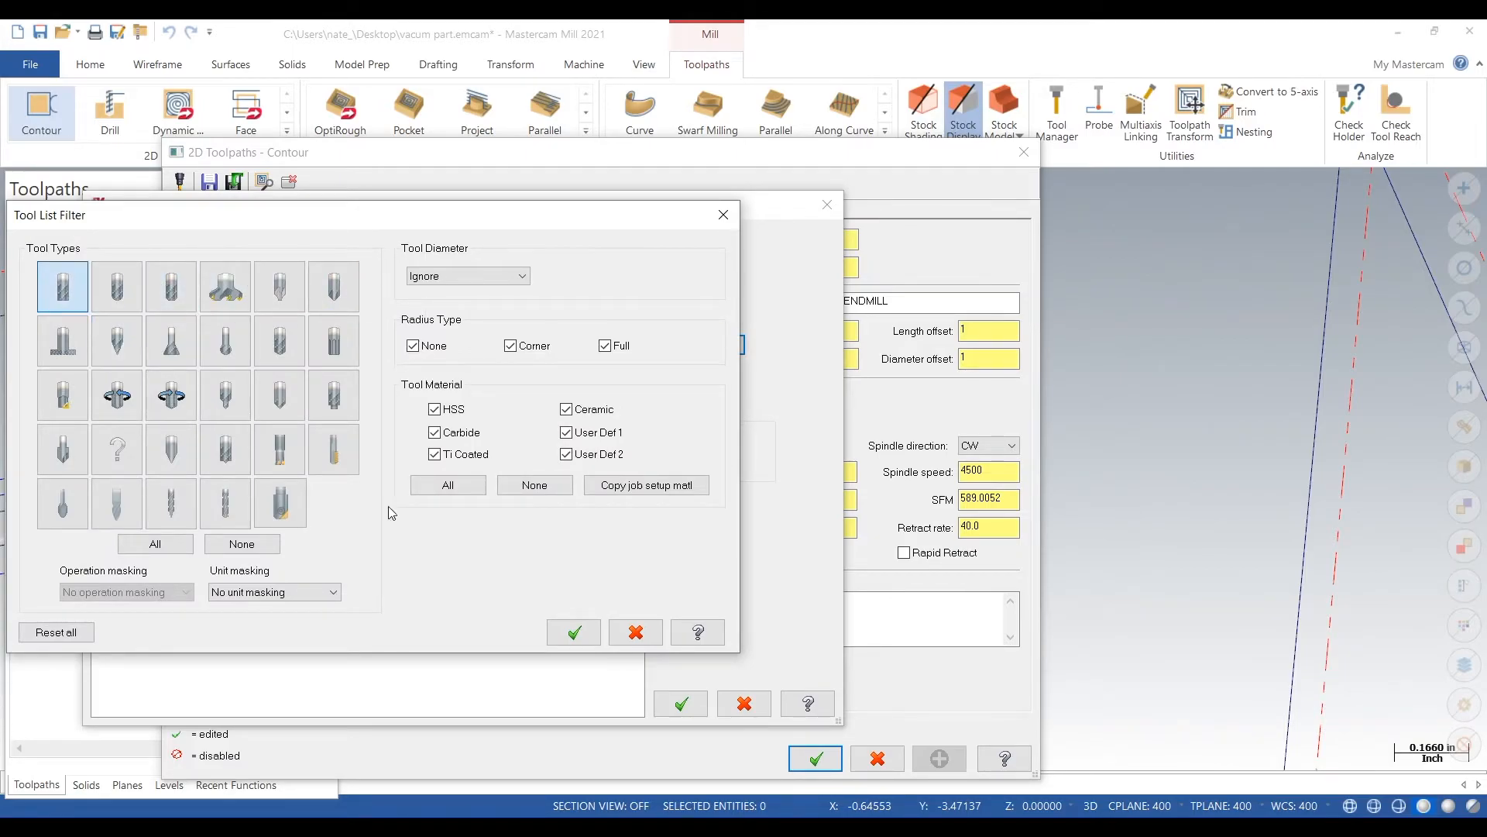
pyautogui.click(571, 629)
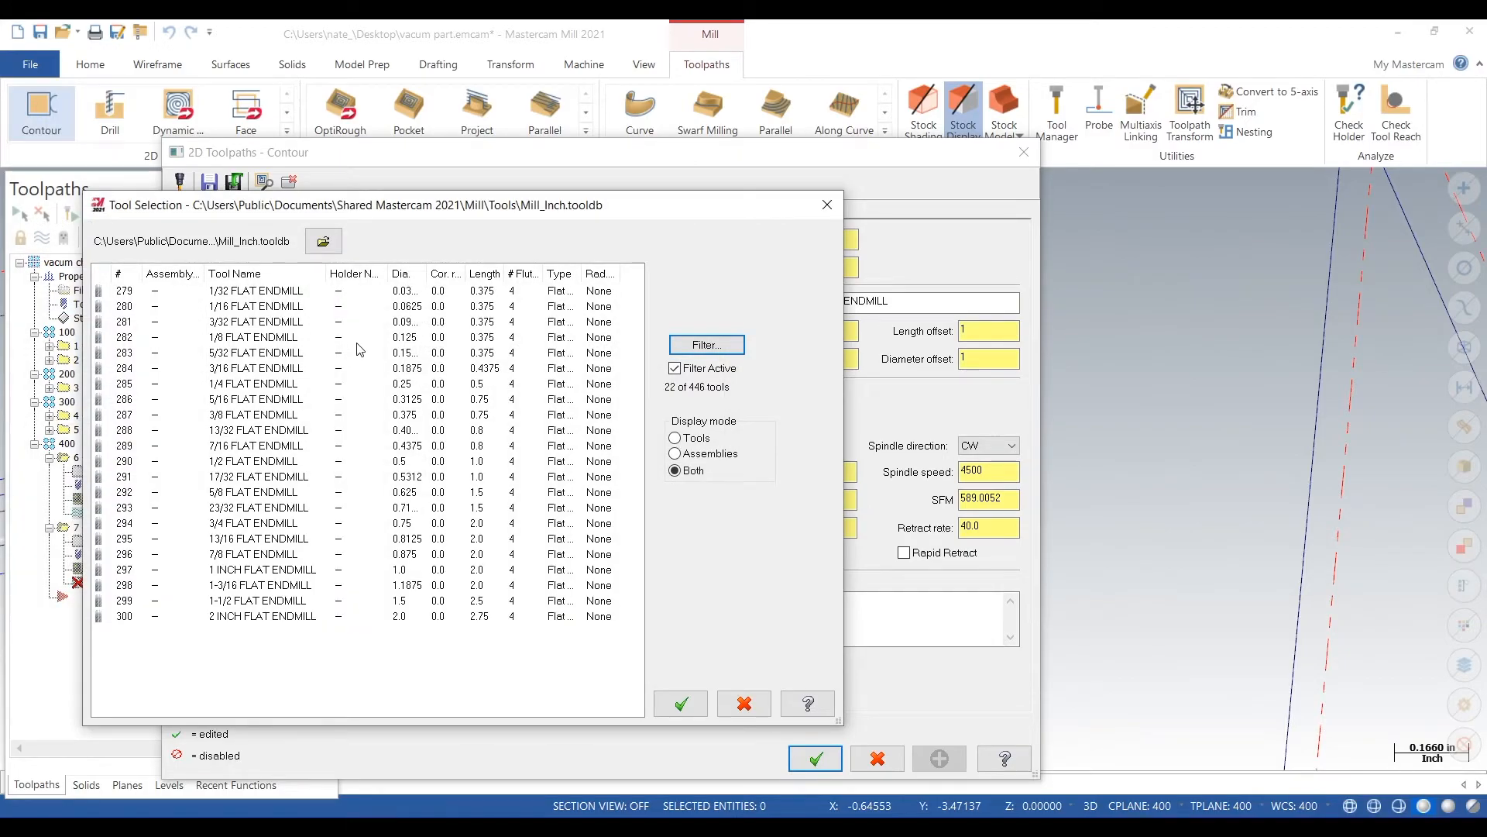
pyautogui.click(343, 357)
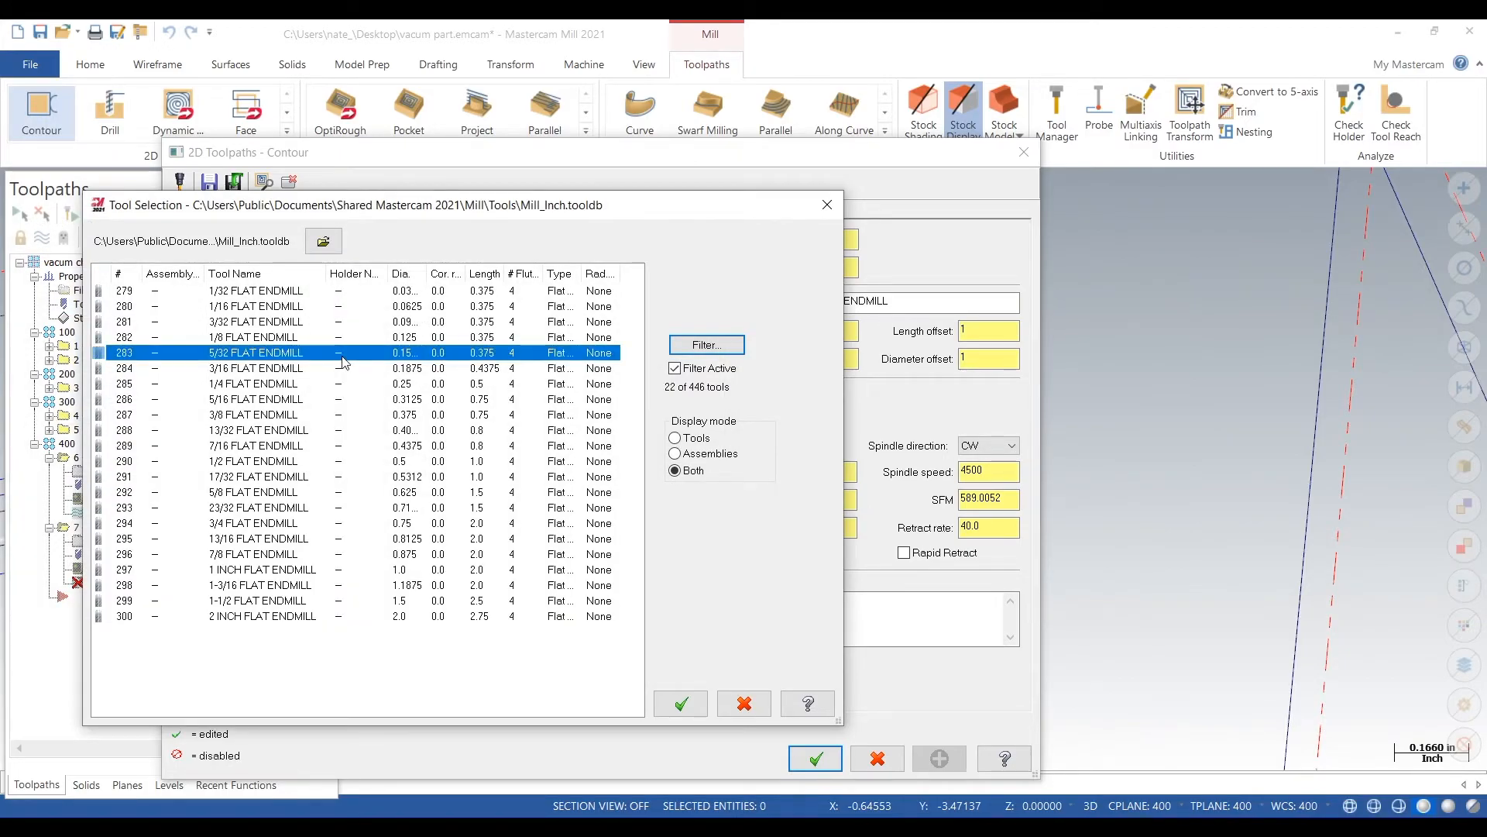
pyautogui.click(321, 341)
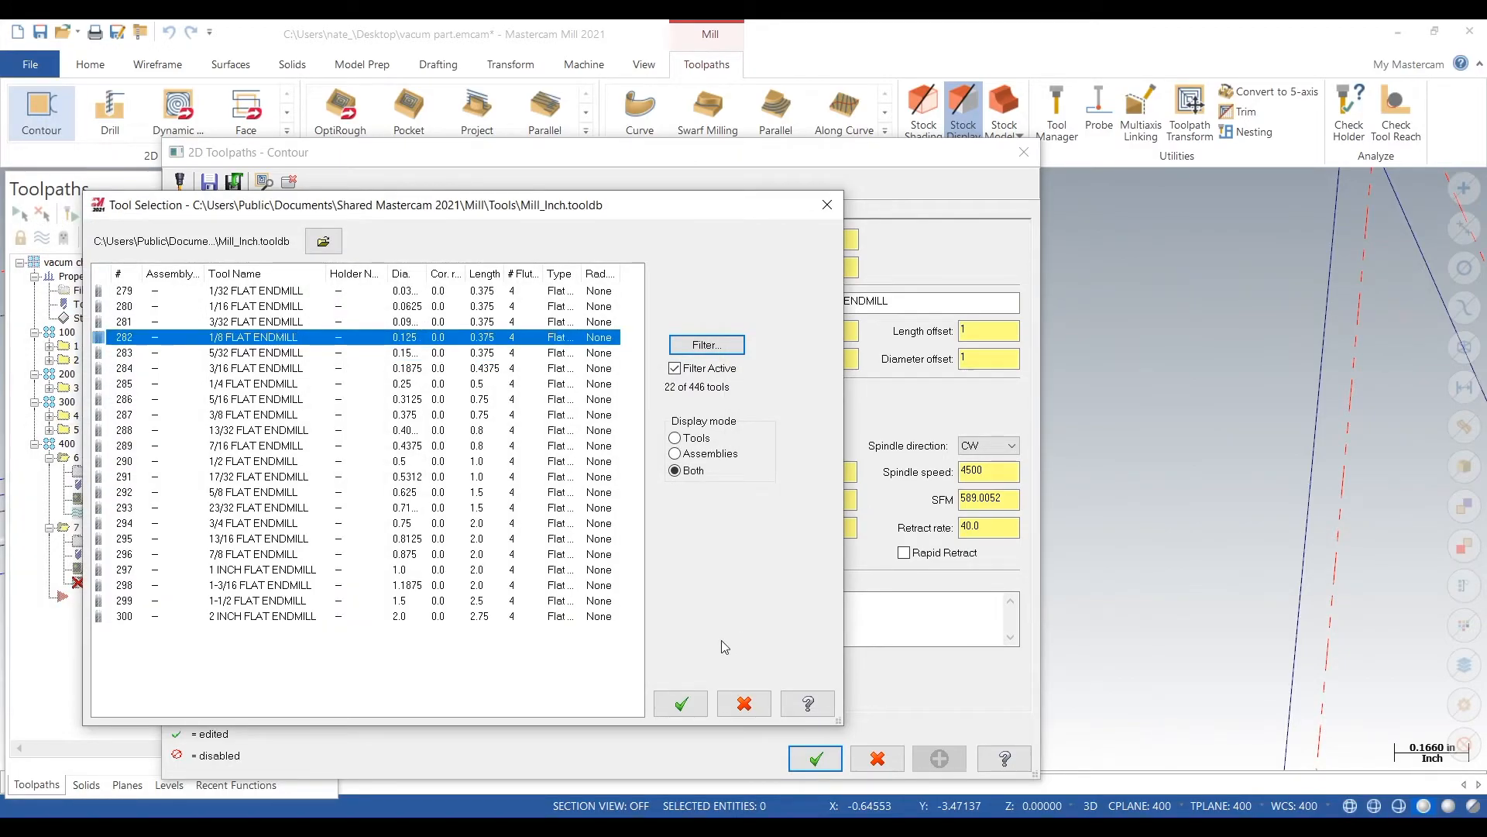
pyautogui.click(699, 714)
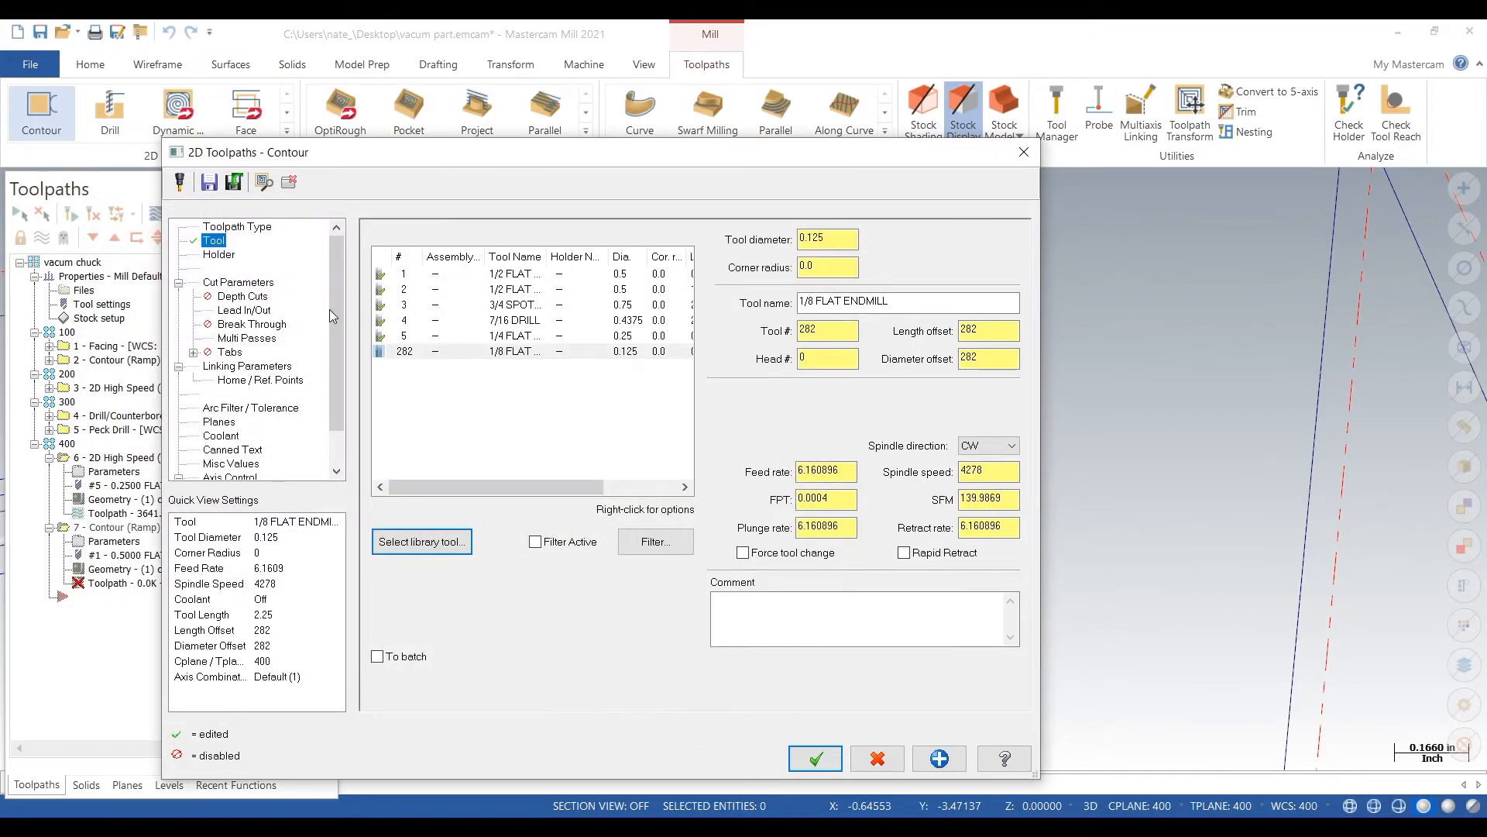
# Step: Edit the 1/8 flat endmill to use tool number 6 with length and diameter offsets of 6
pyautogui.rightClick(432, 358)
pyautogui.click(505, 403)
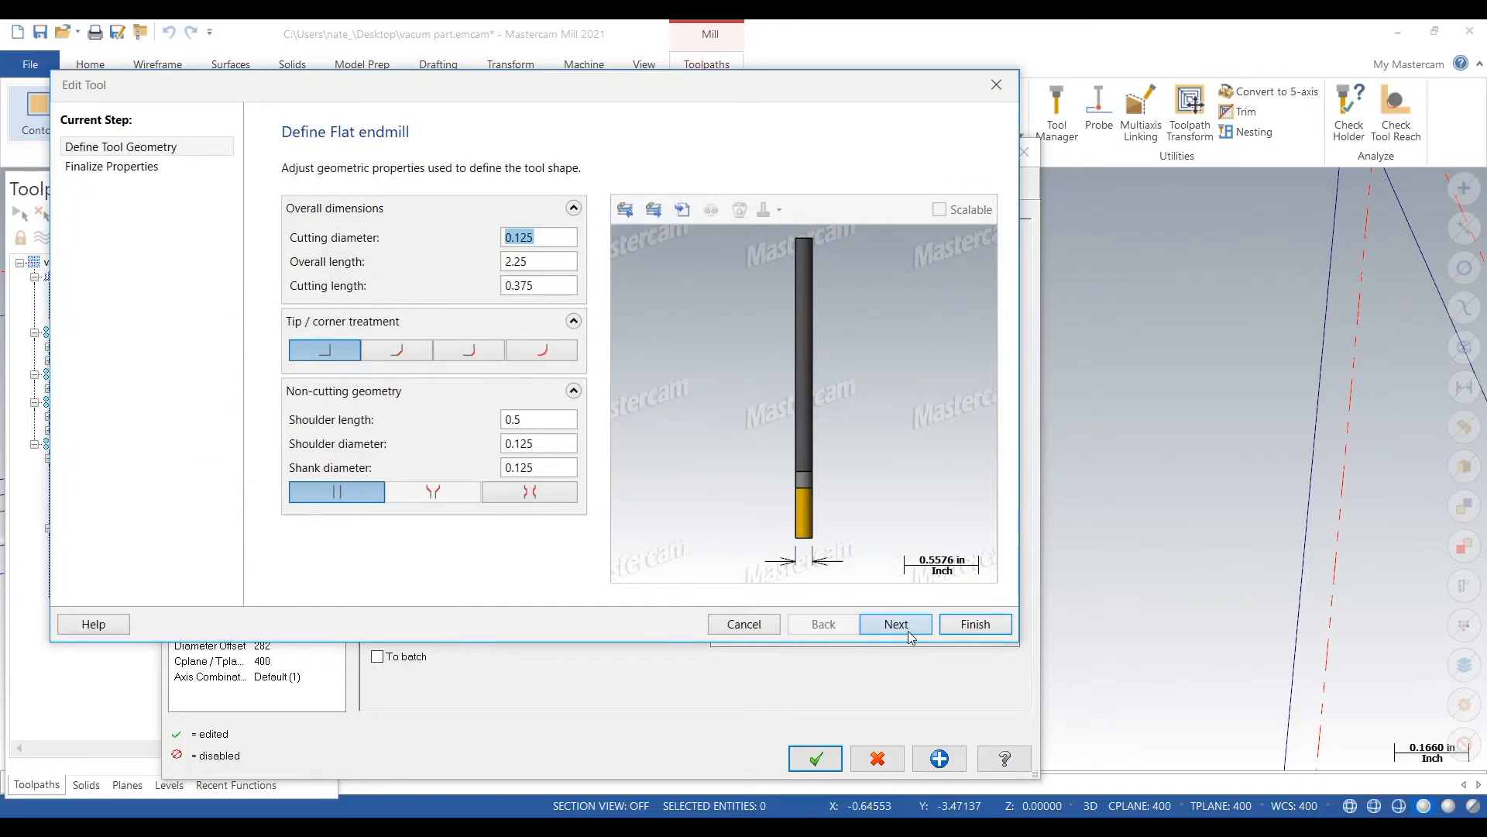
pyautogui.click(897, 626)
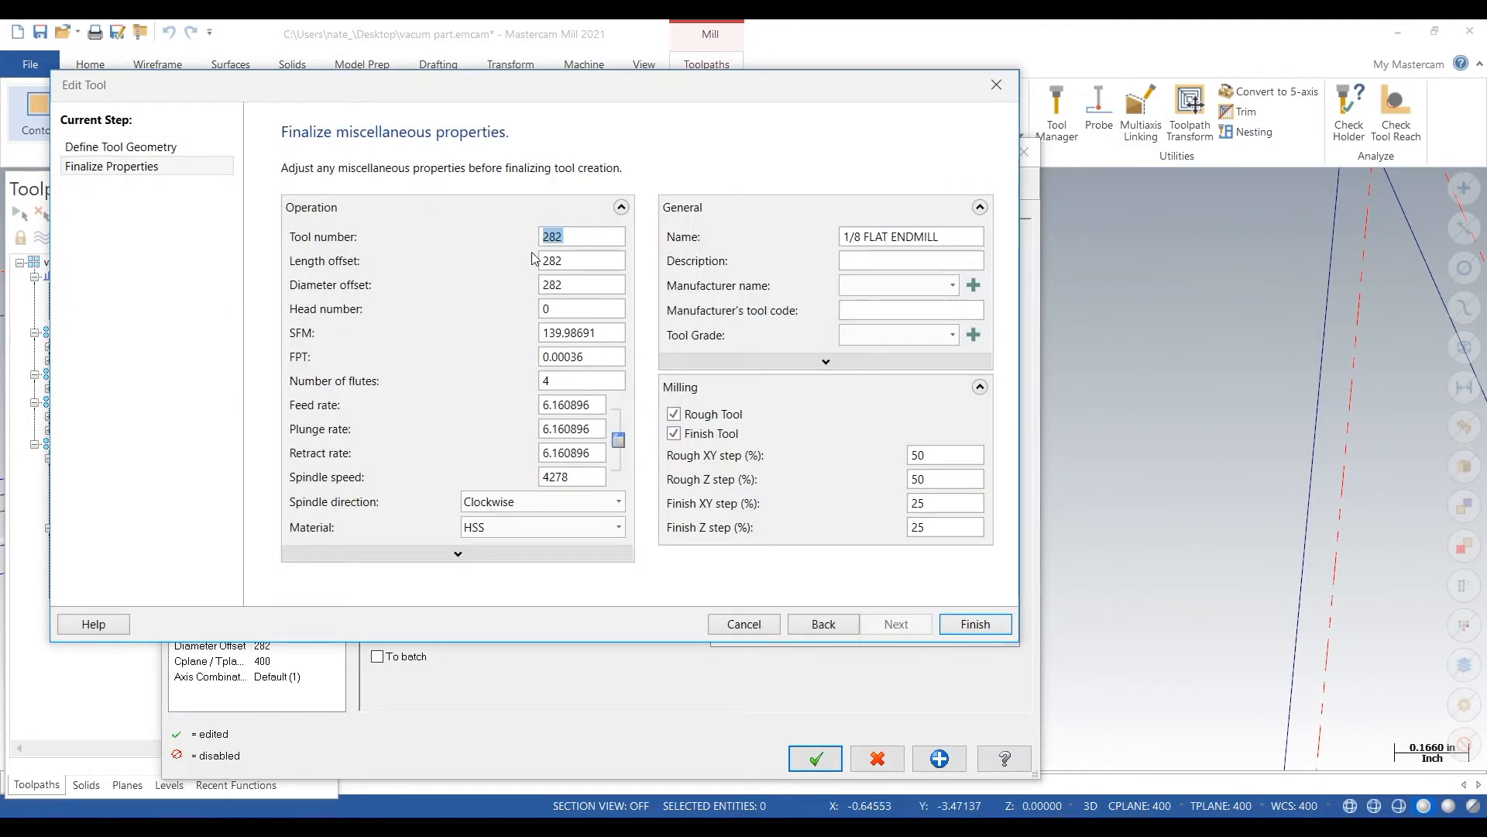
pyautogui.press('Tab')
pyautogui.press('Tab')
pyautogui.press('Tab')
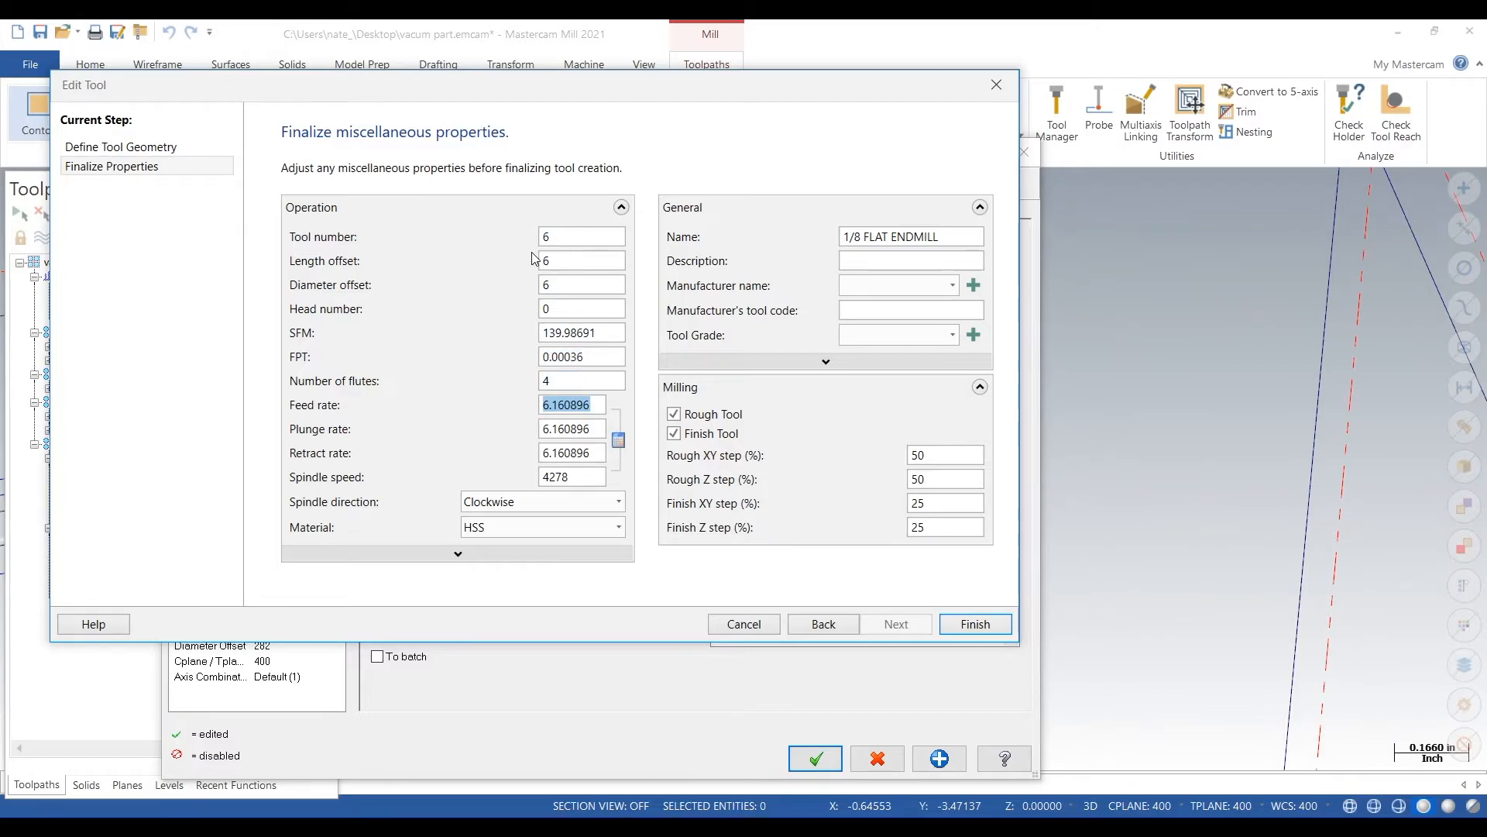
# Step: Switch to the browser's aluminum milling calculator and set the tool diameter to 0.125 and the SFM to 350
pyautogui.hotkey('alt', 'Tab')
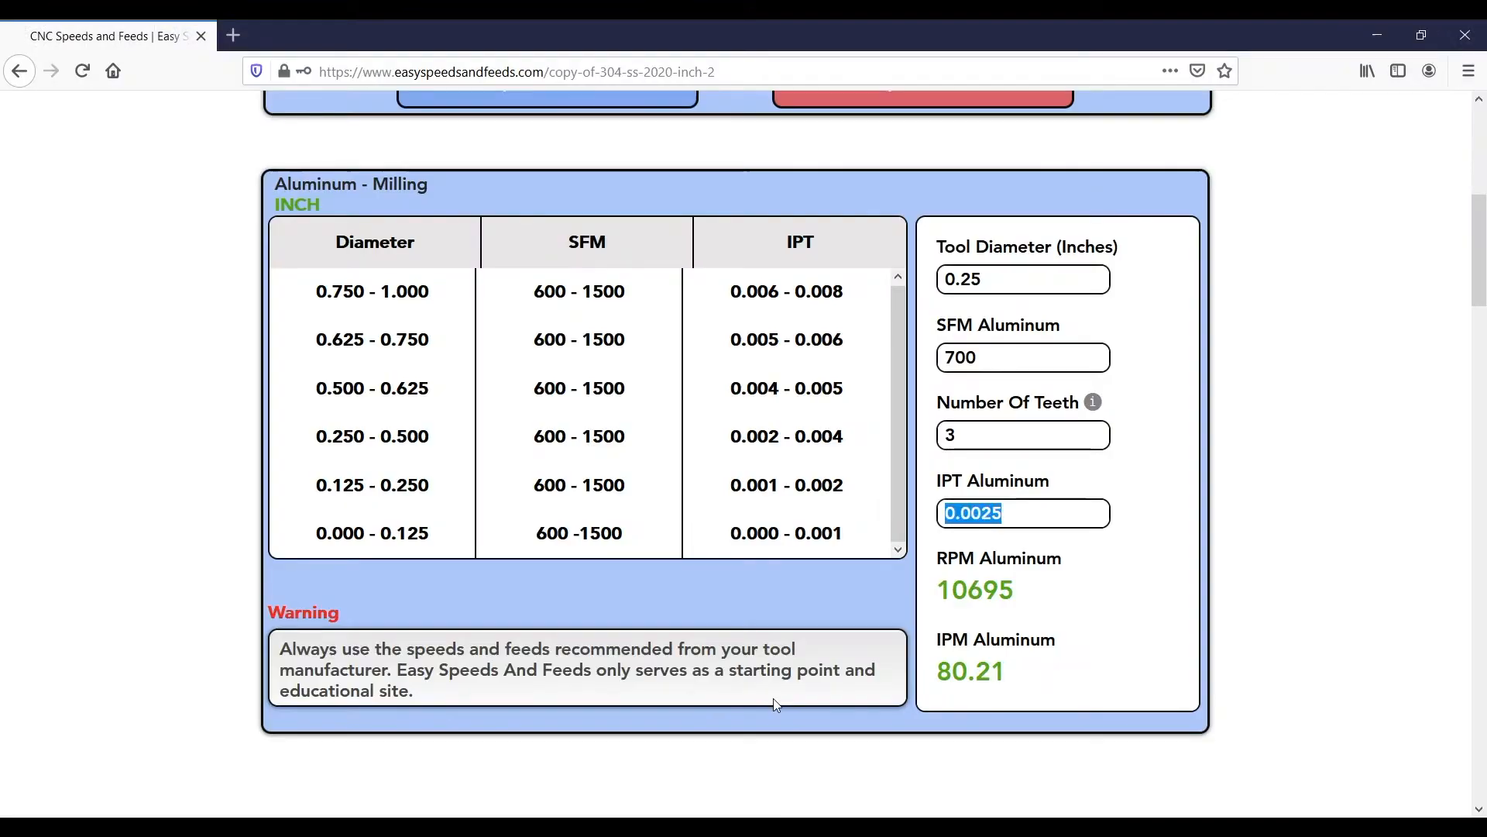
pyautogui.doubleClick(964, 279)
pyautogui.write('0')
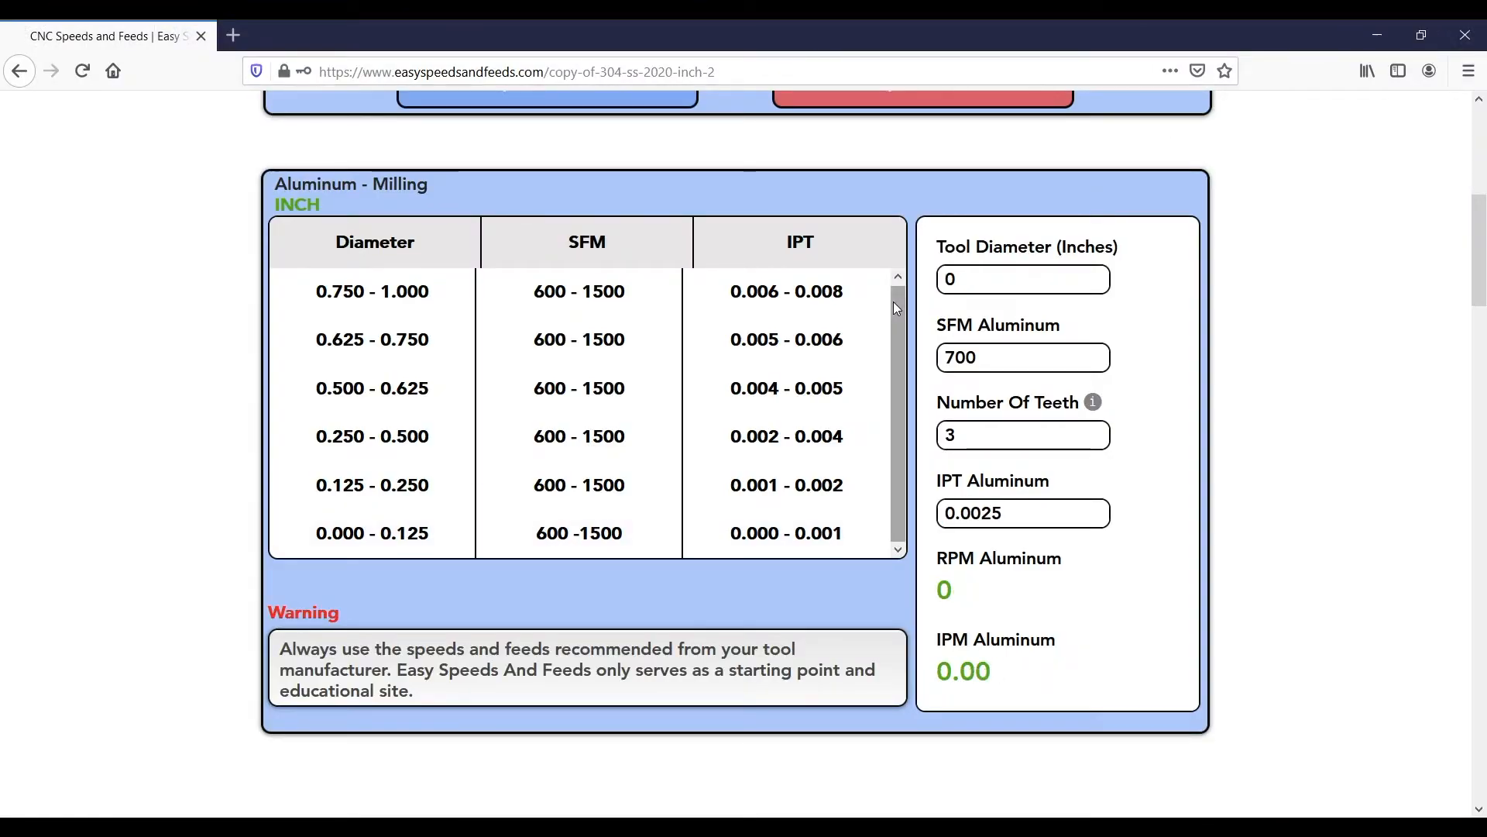
pyautogui.write('.125')
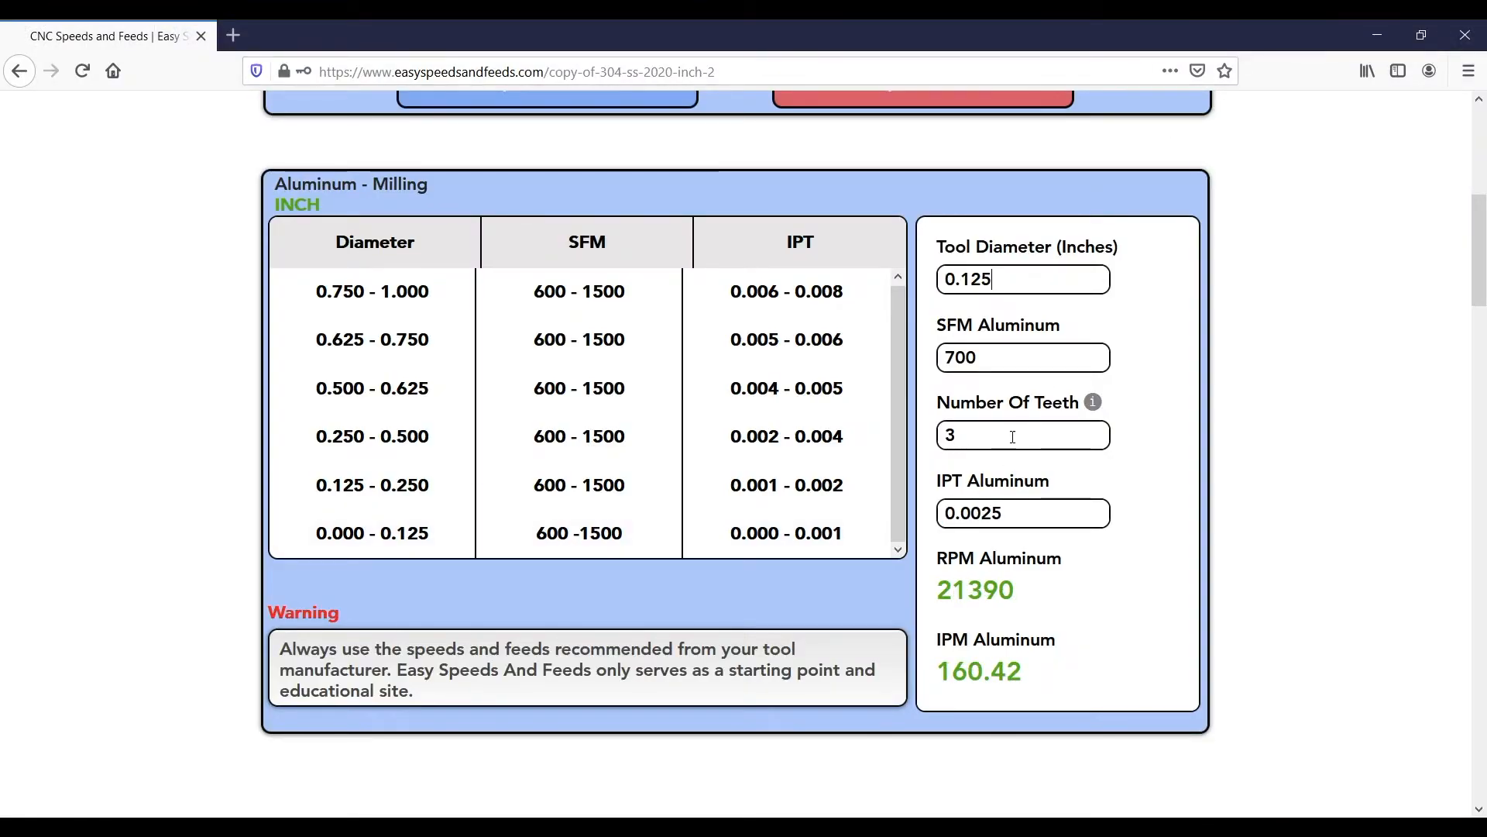
pyautogui.write('350')
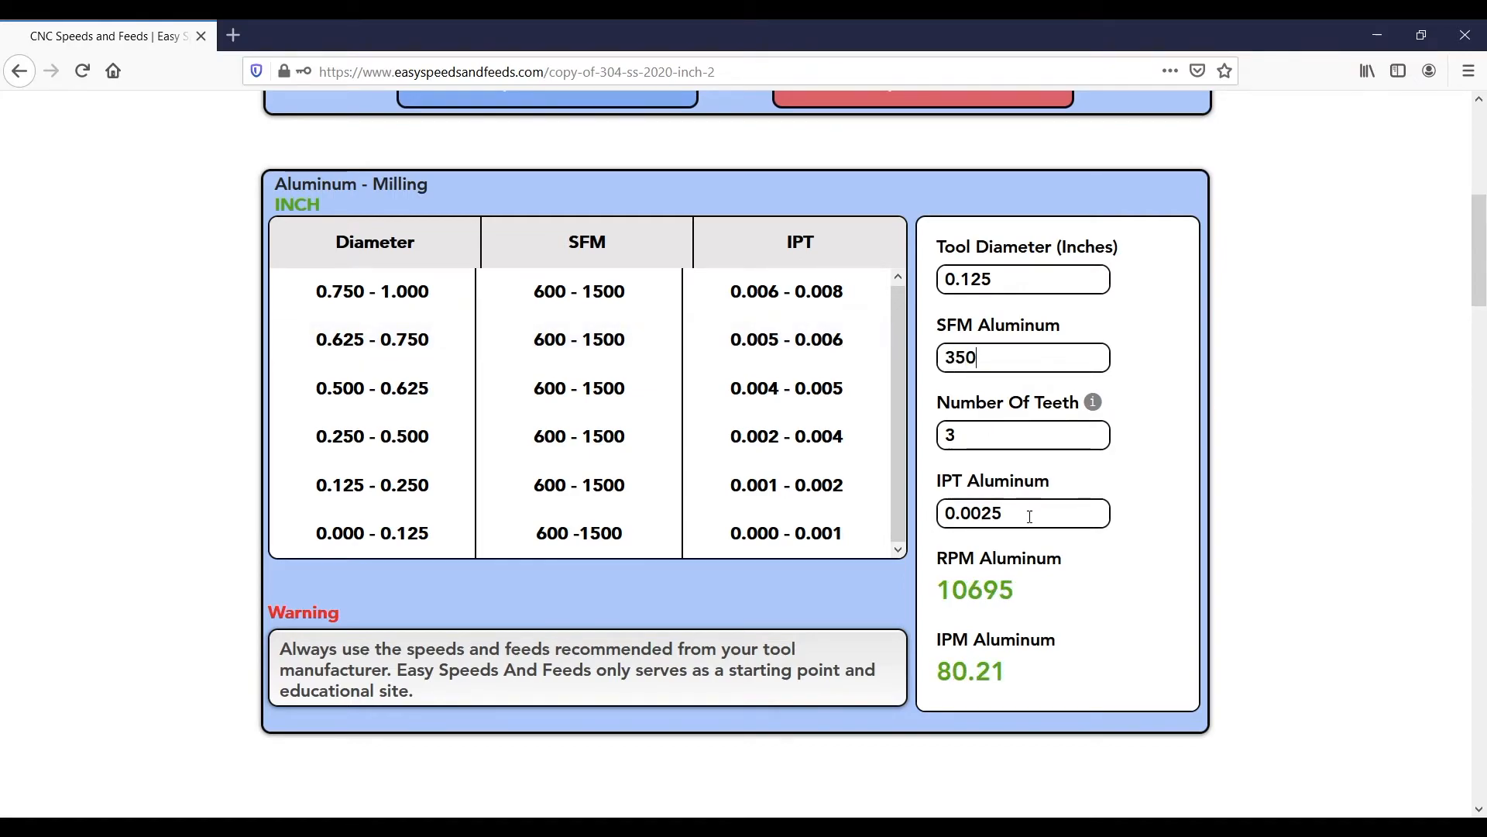
# Step: Set the calculator's IPT to 0.001, switch back to Mastercam and give the endmill feed, plunge and retract rates of 30 and spindle speed 10000
pyautogui.click(985, 514)
pyautogui.write('0')
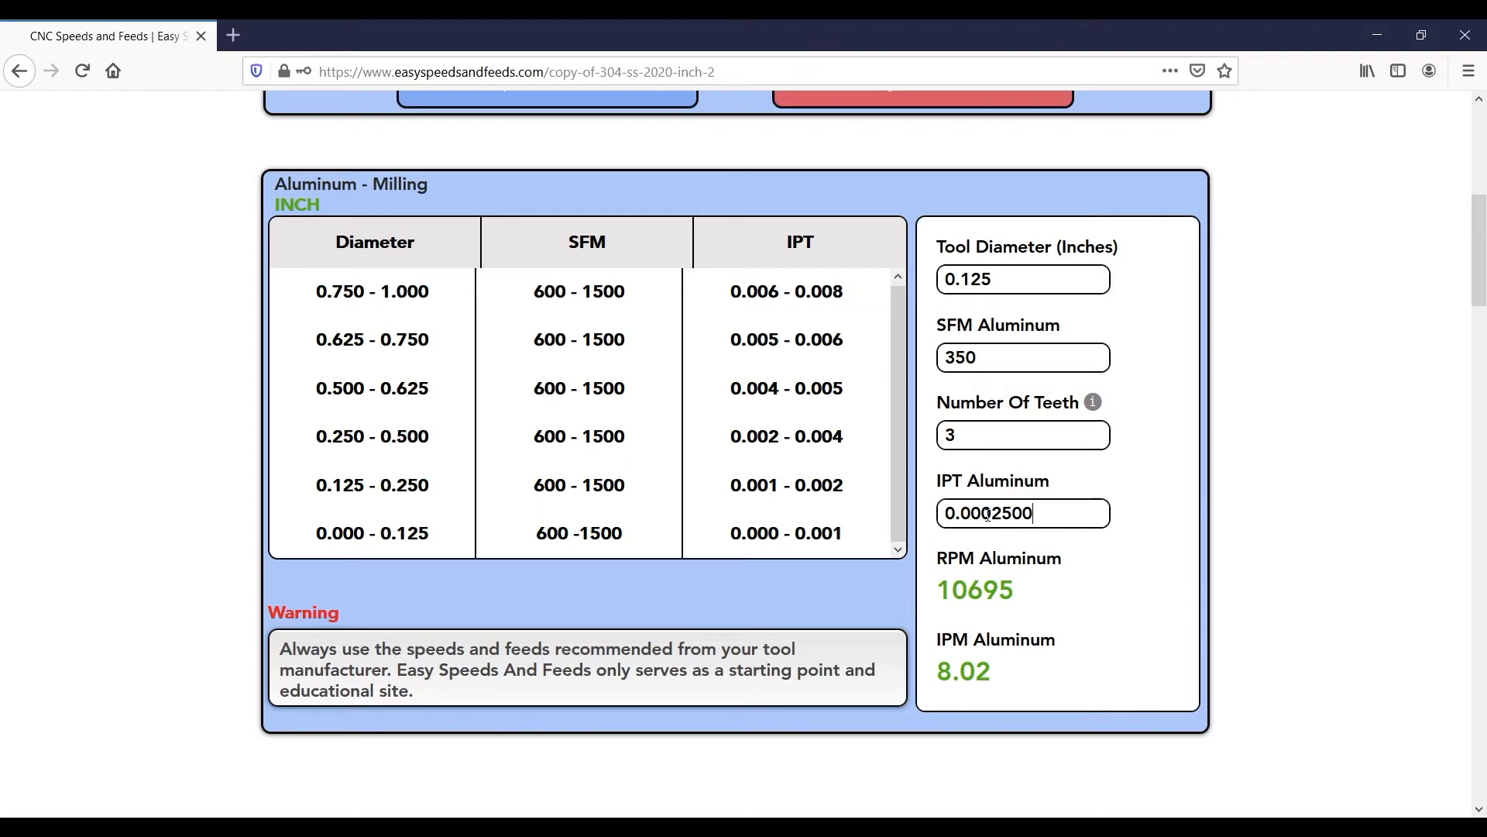
pyautogui.doubleClick(1031, 512)
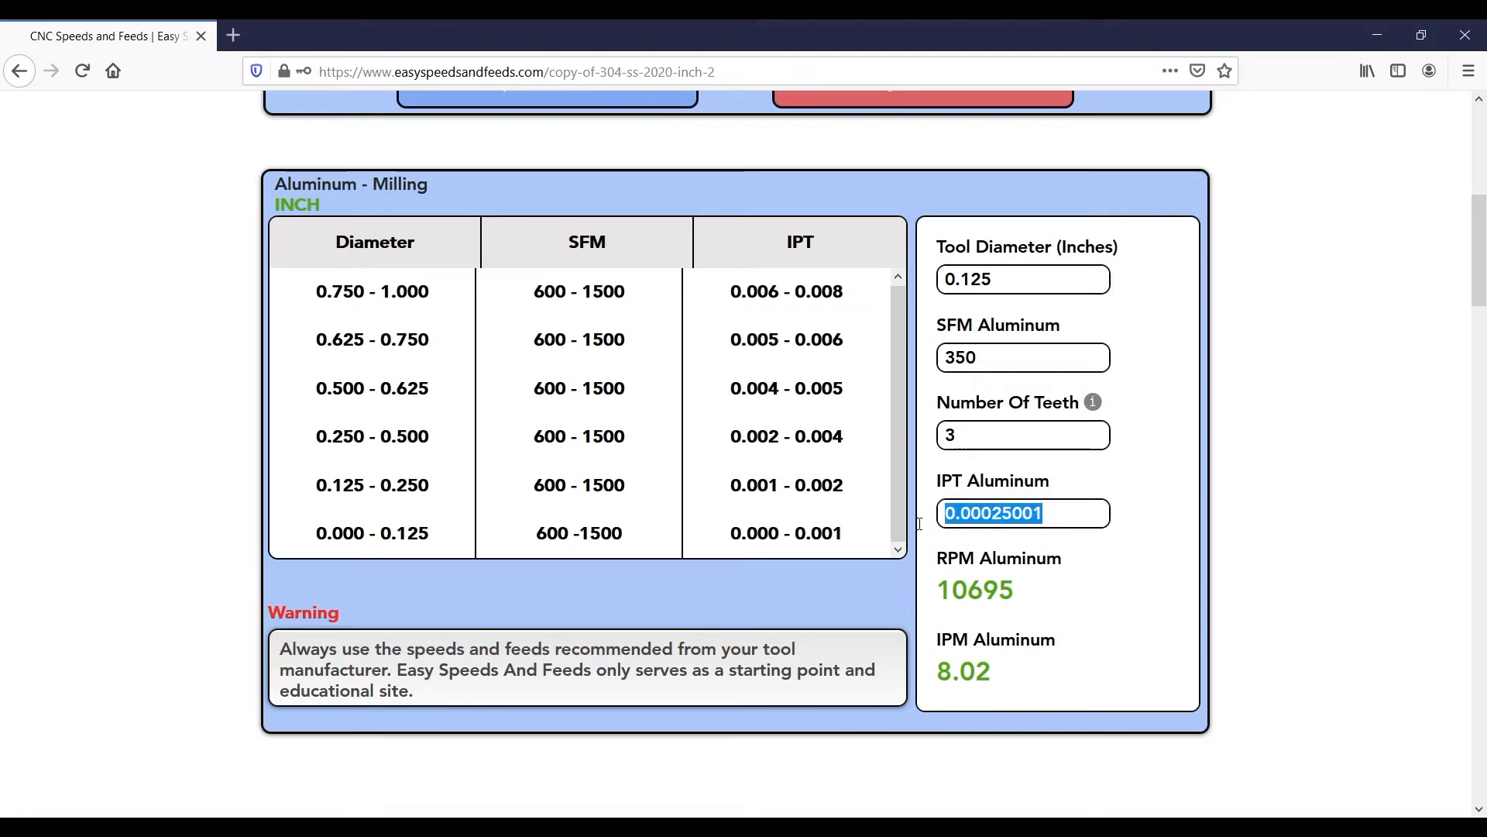
pyautogui.write('0.001')
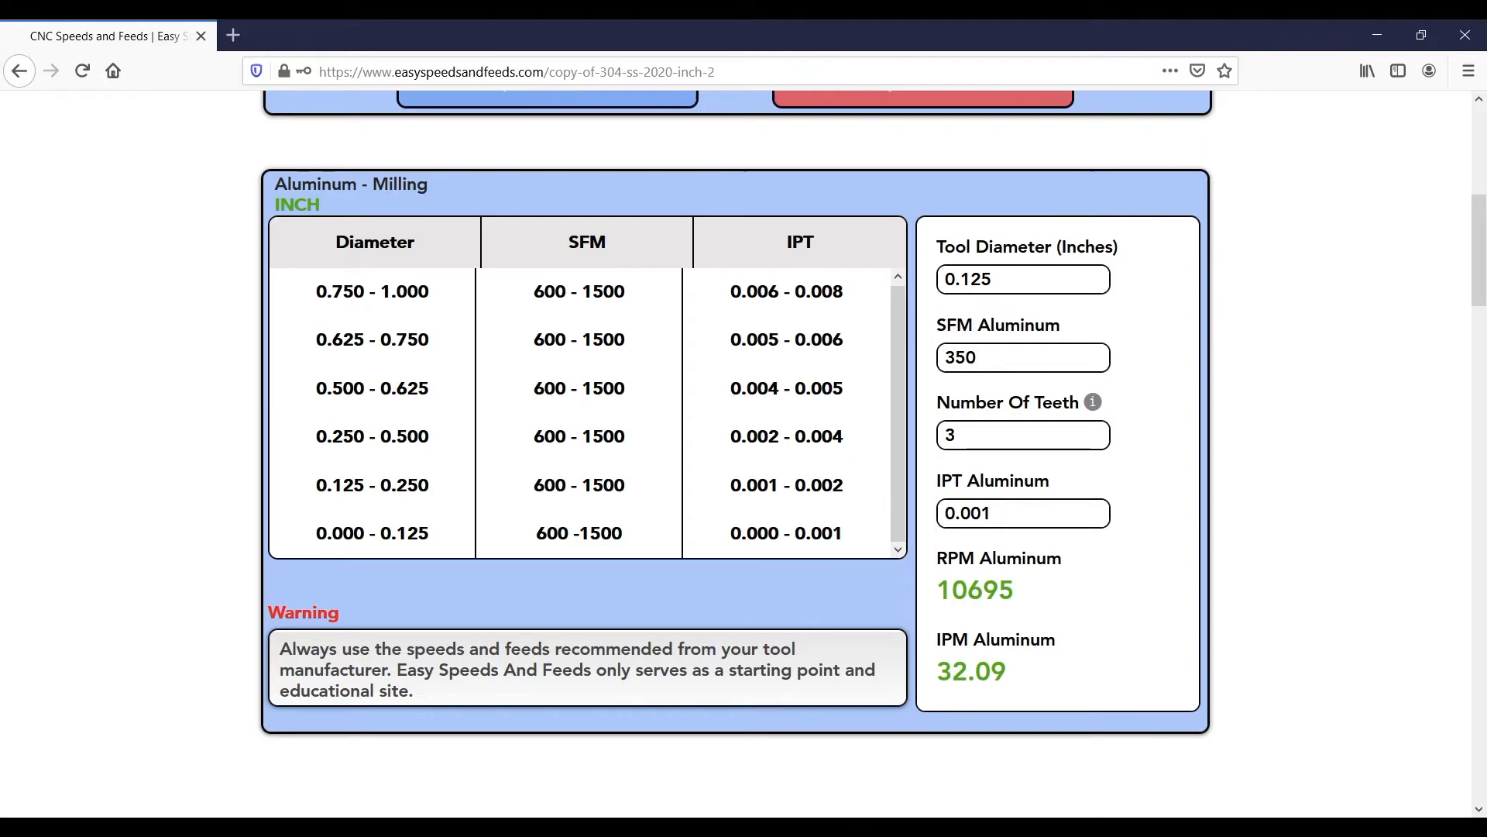
pyautogui.click(785, 761)
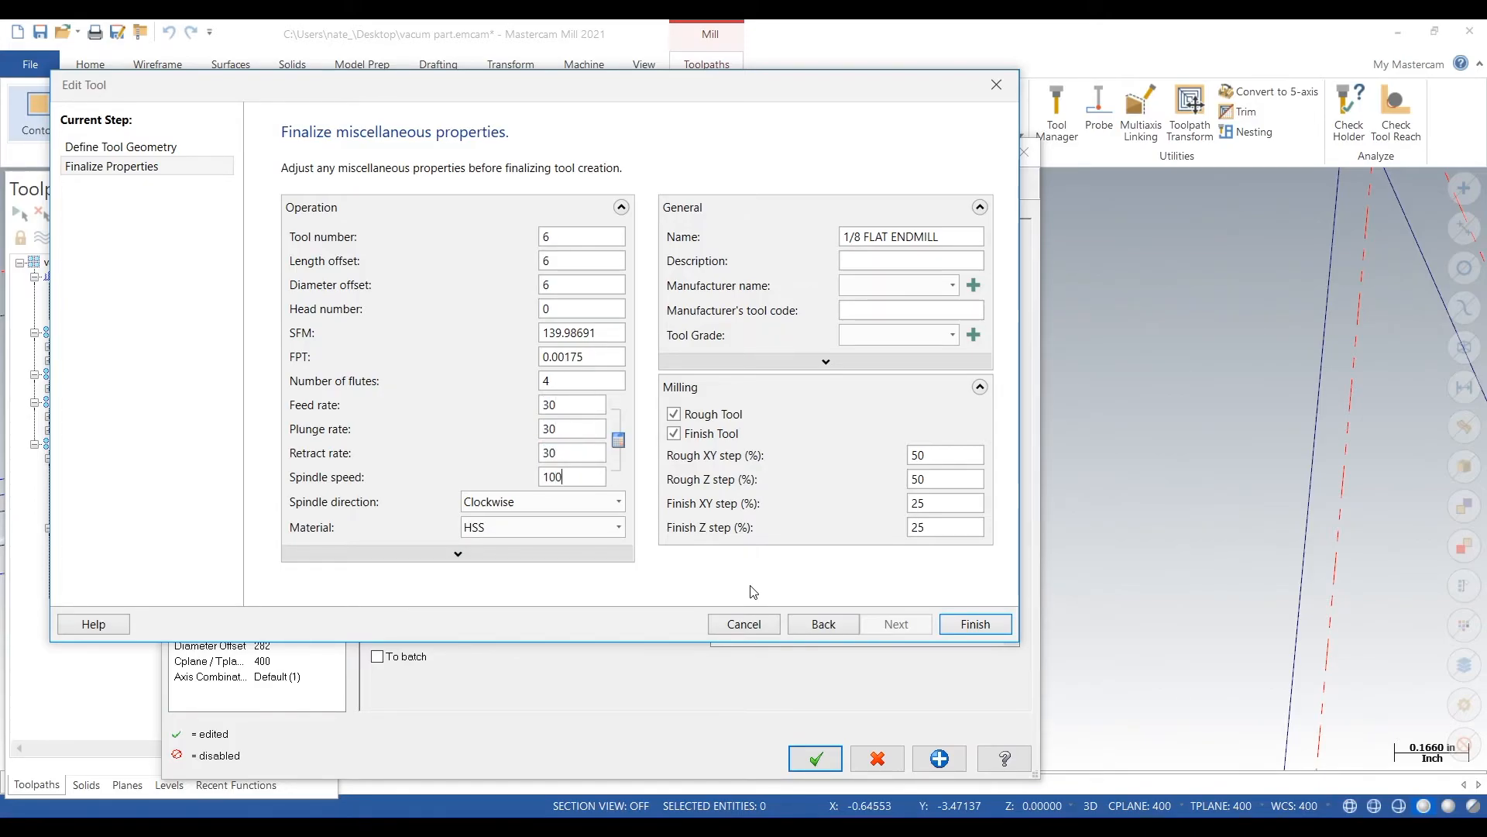
pyautogui.click(976, 624)
# Step: Change the contour type to 2D and take the cutting depth from the arc endpoint at the recess's inner corner
pyautogui.click(258, 285)
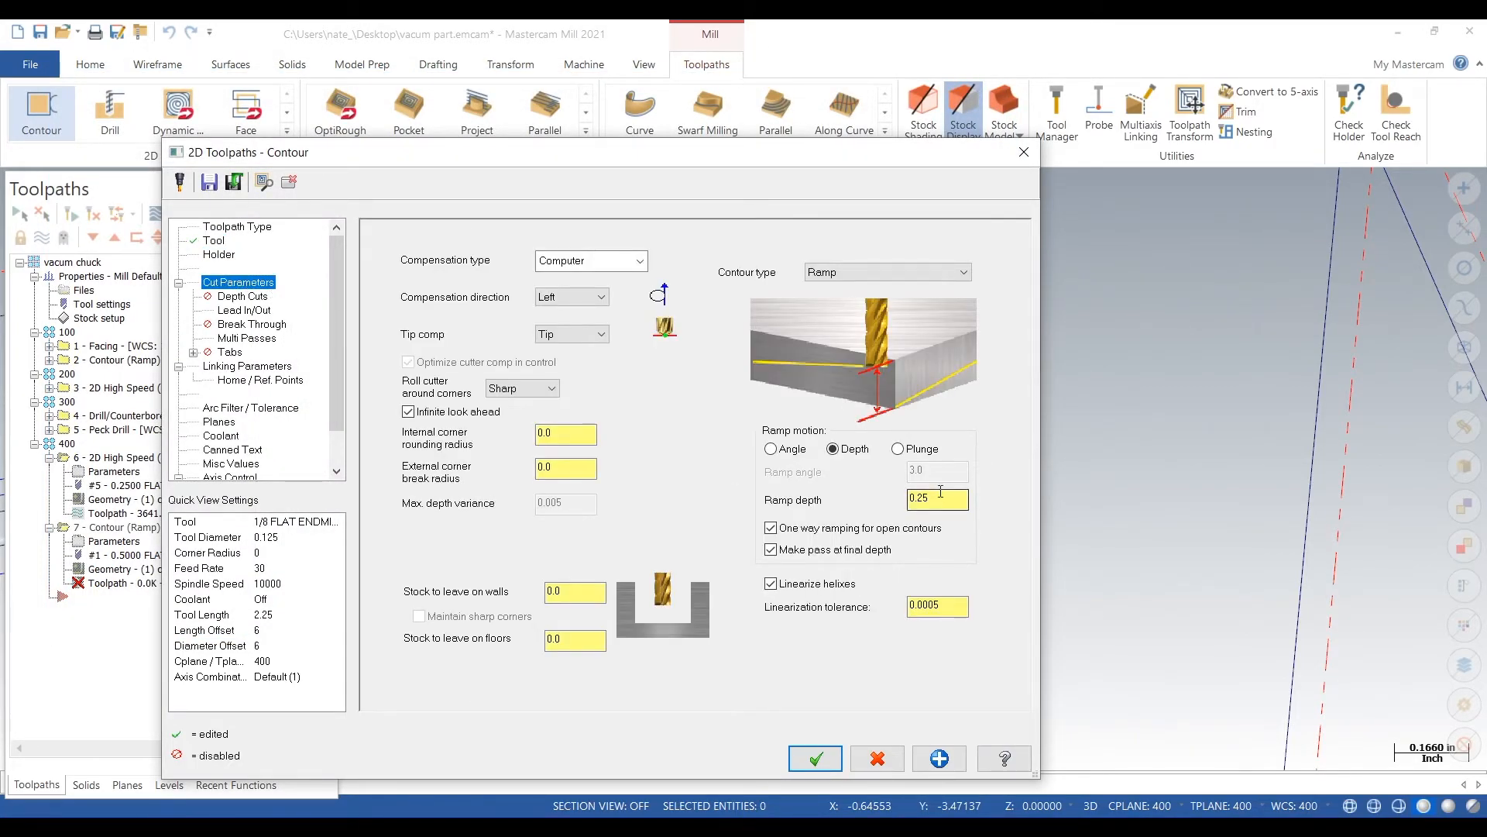
pyautogui.click(852, 272)
pyautogui.click(863, 290)
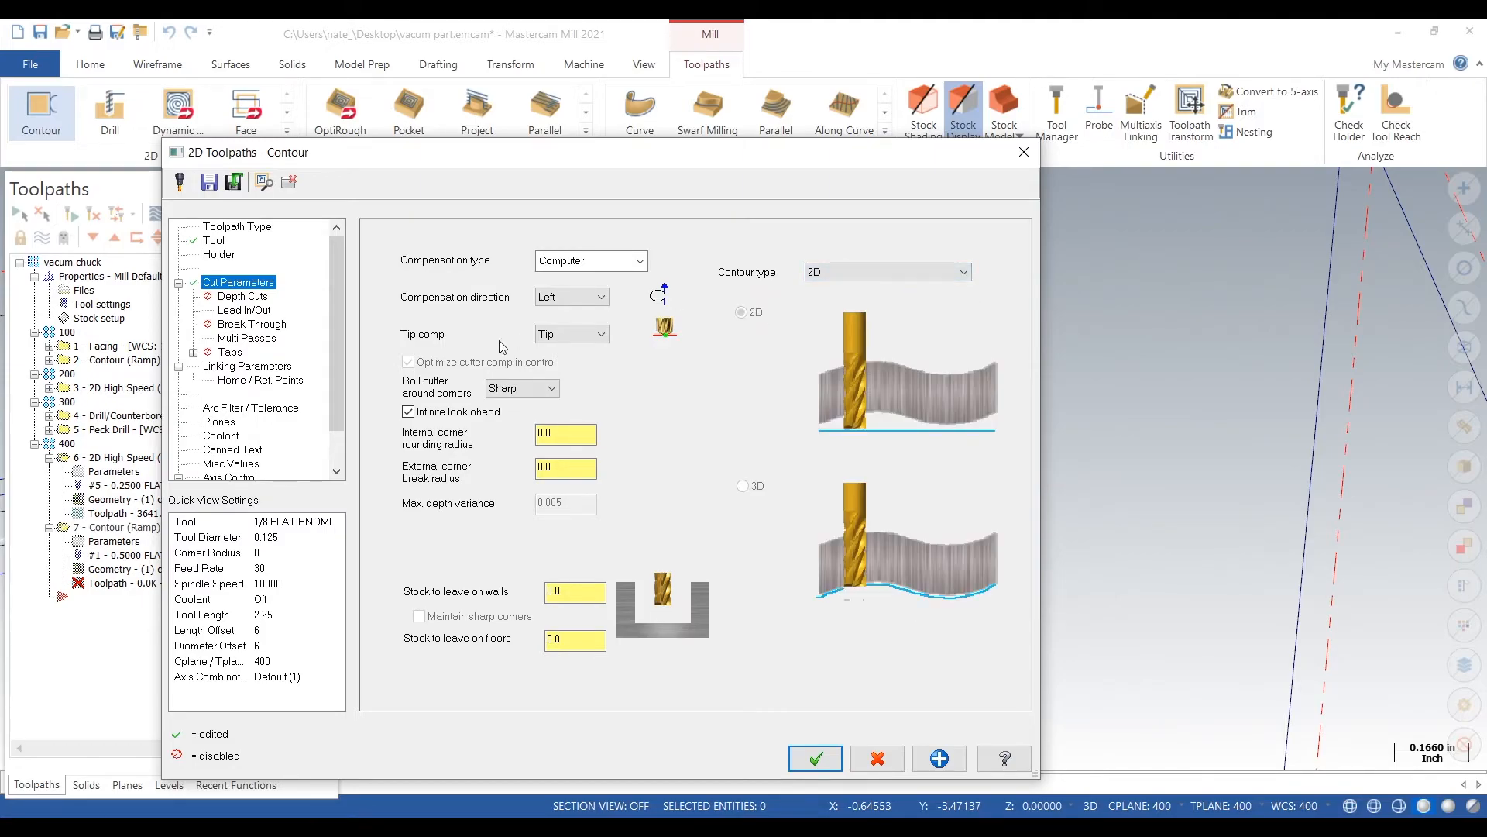
pyautogui.click(278, 368)
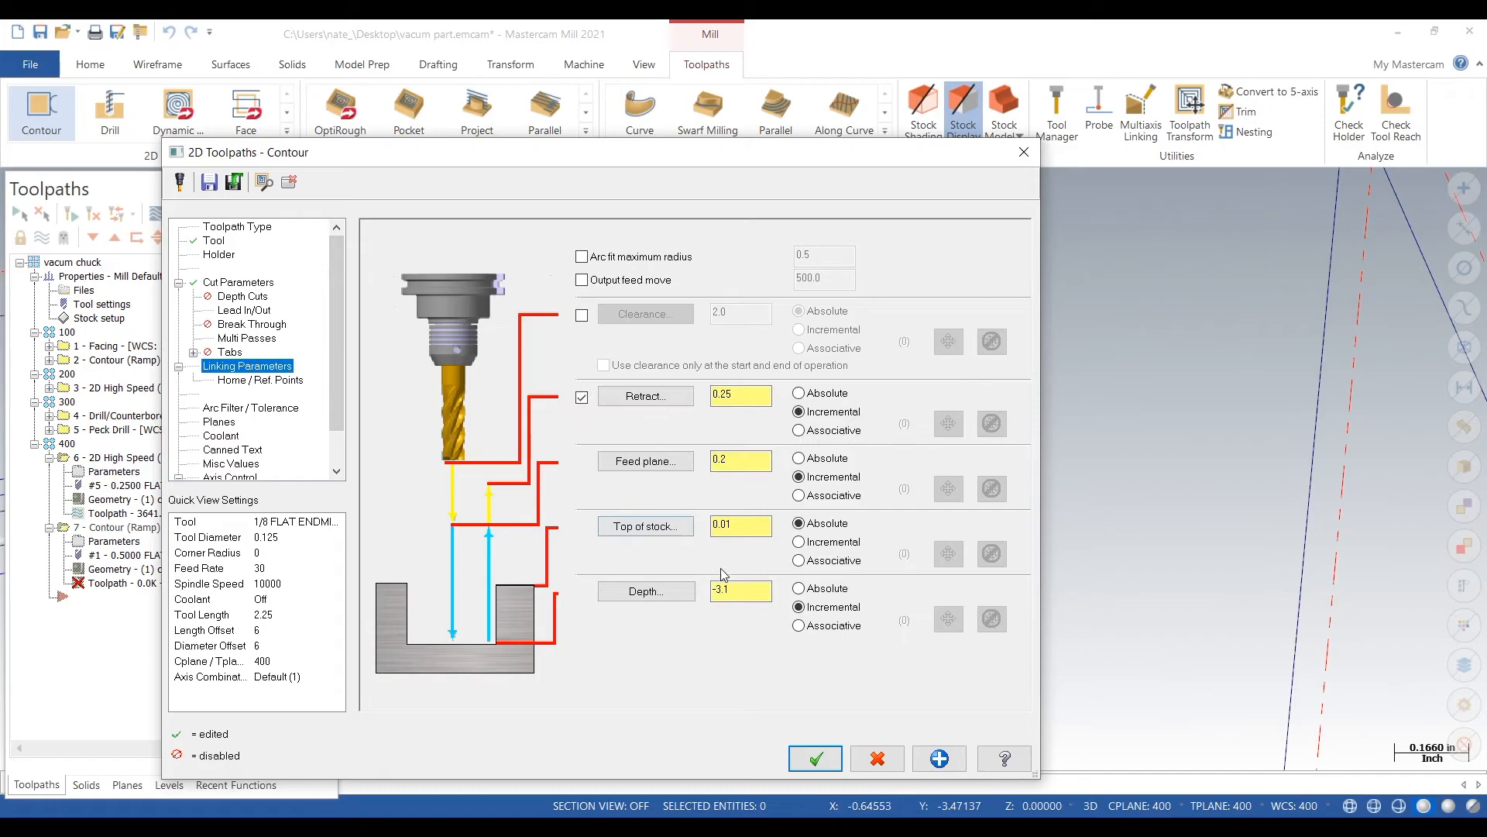
pyautogui.click(682, 592)
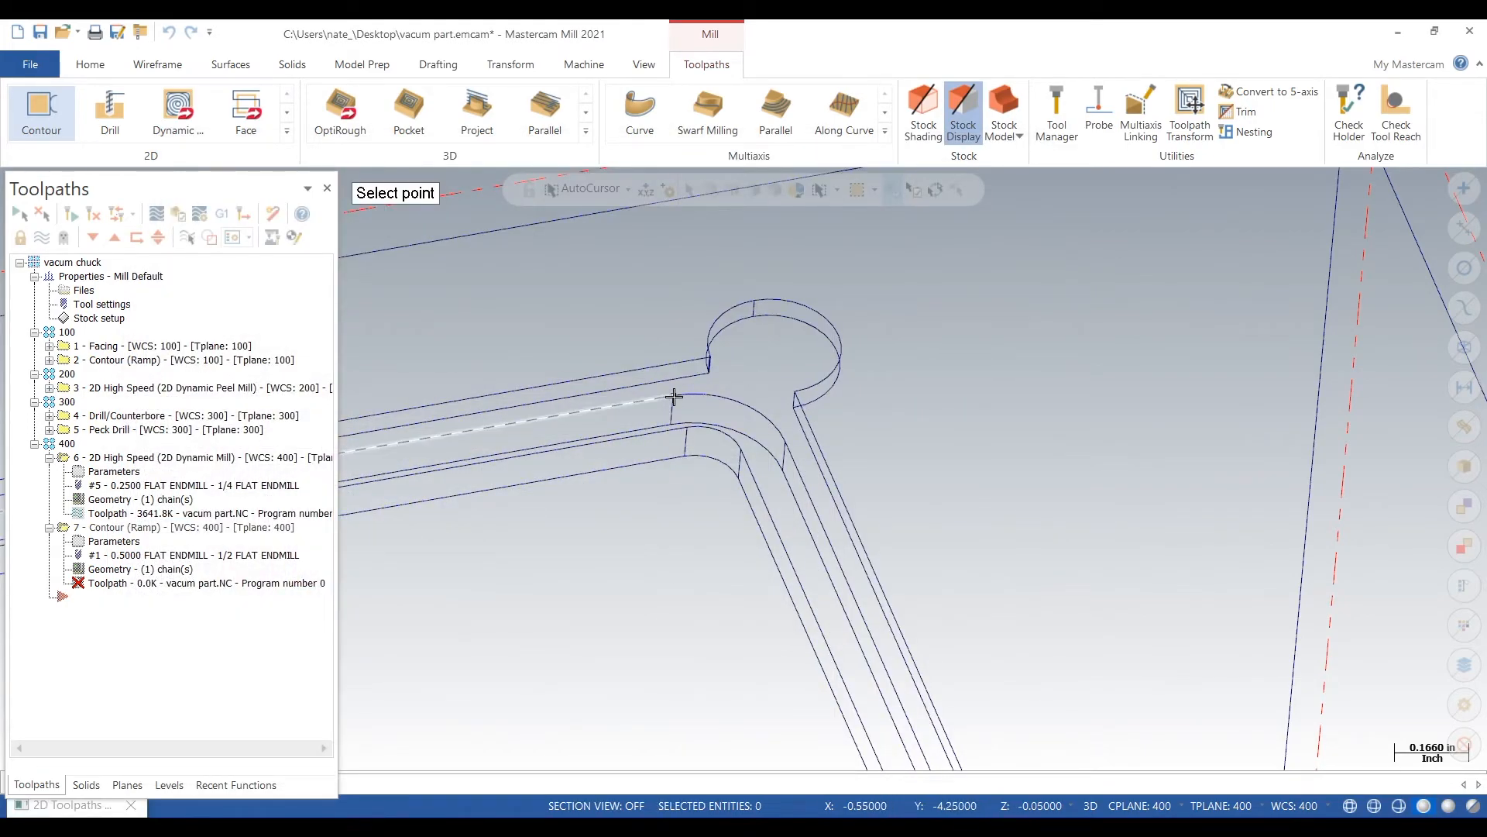
pyautogui.click(674, 396)
# Step: Enable multi passes with one rough pass and one finish pass at 0.01 spacing, and generate the contour toolpath
pyautogui.click(247, 339)
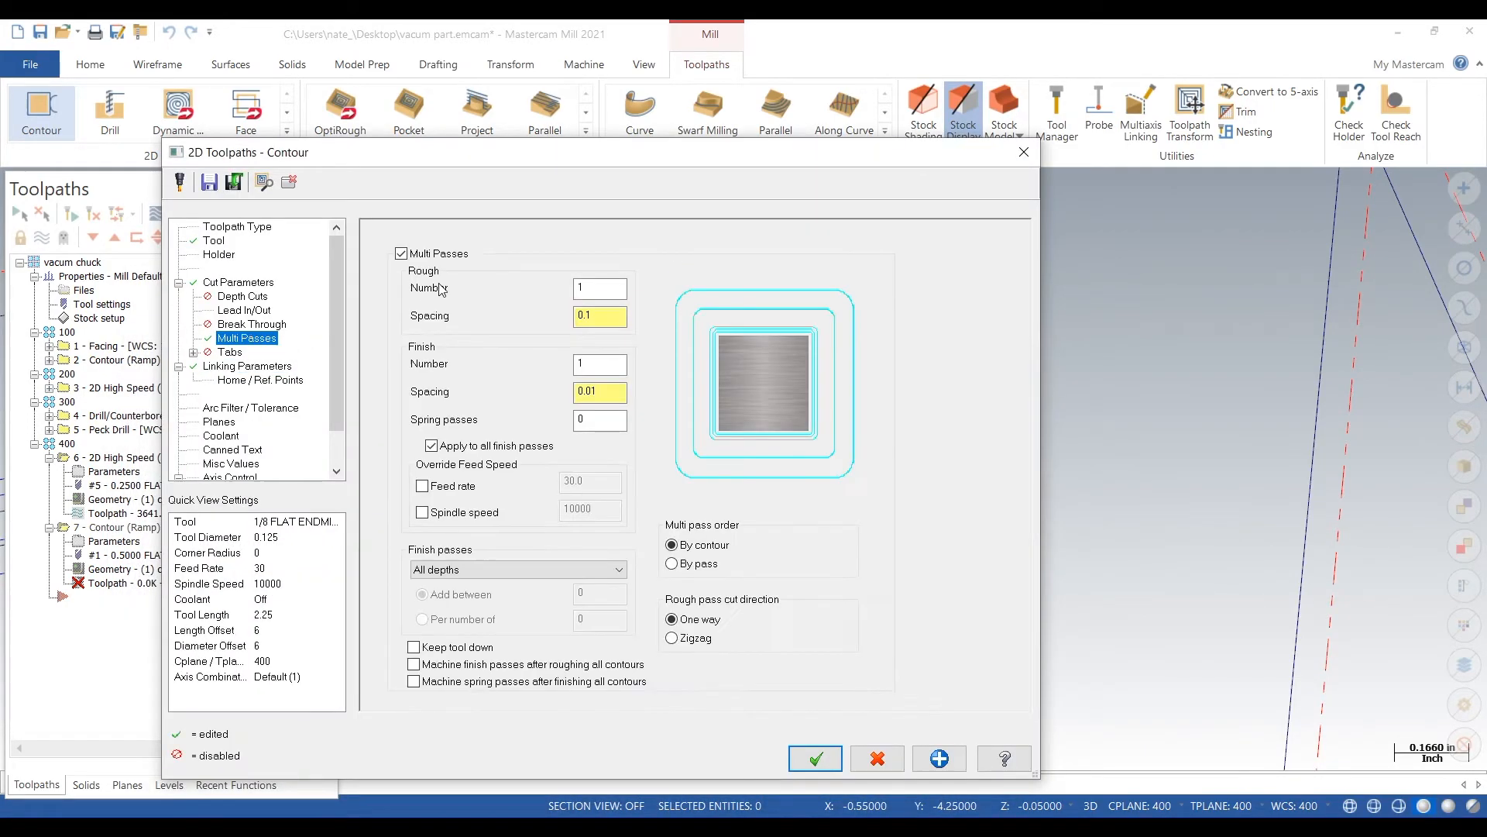
pyautogui.click(263, 297)
pyautogui.click(263, 283)
pyautogui.click(225, 239)
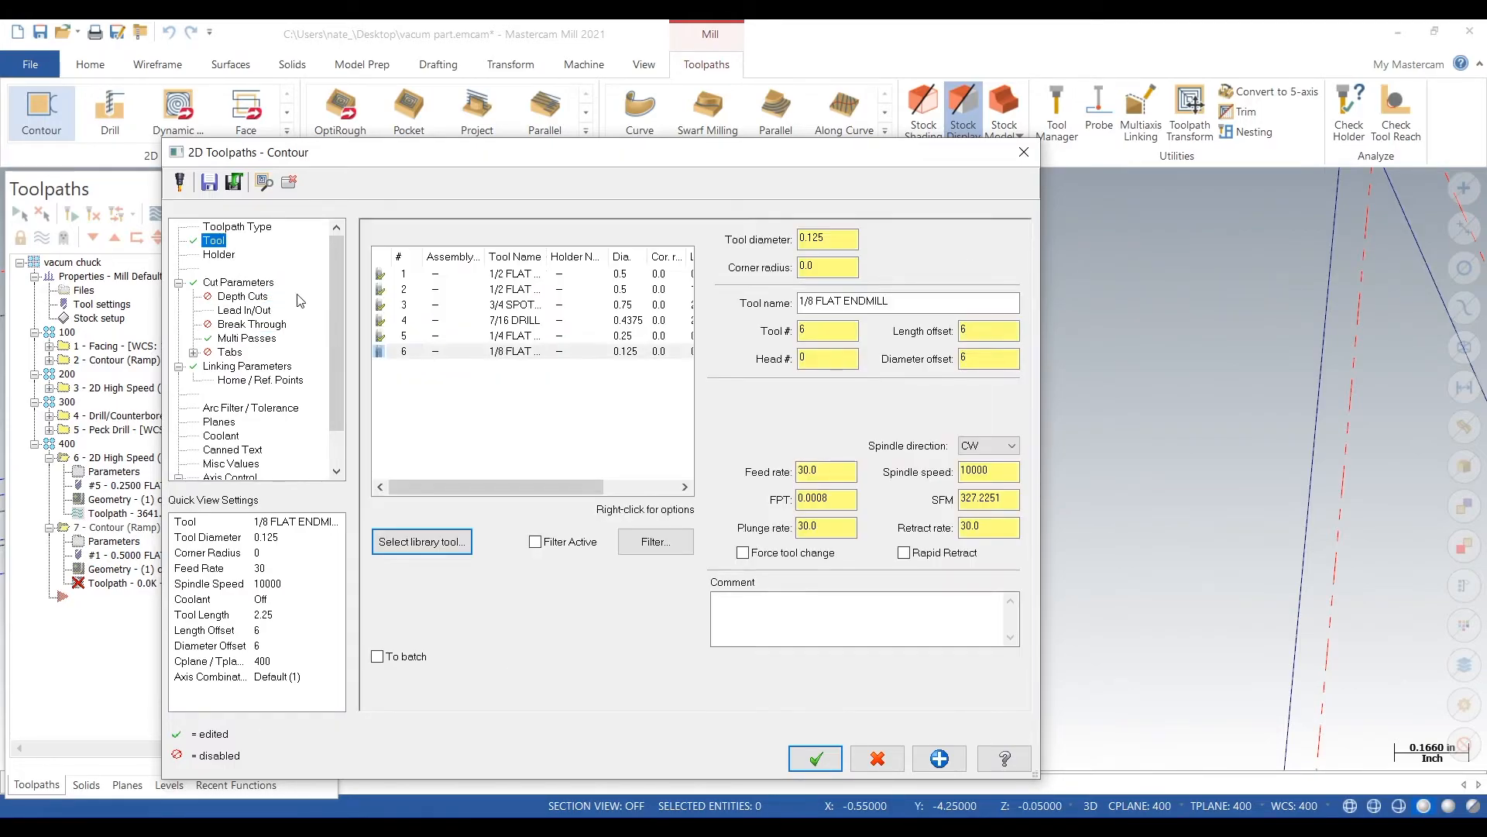
pyautogui.click(815, 758)
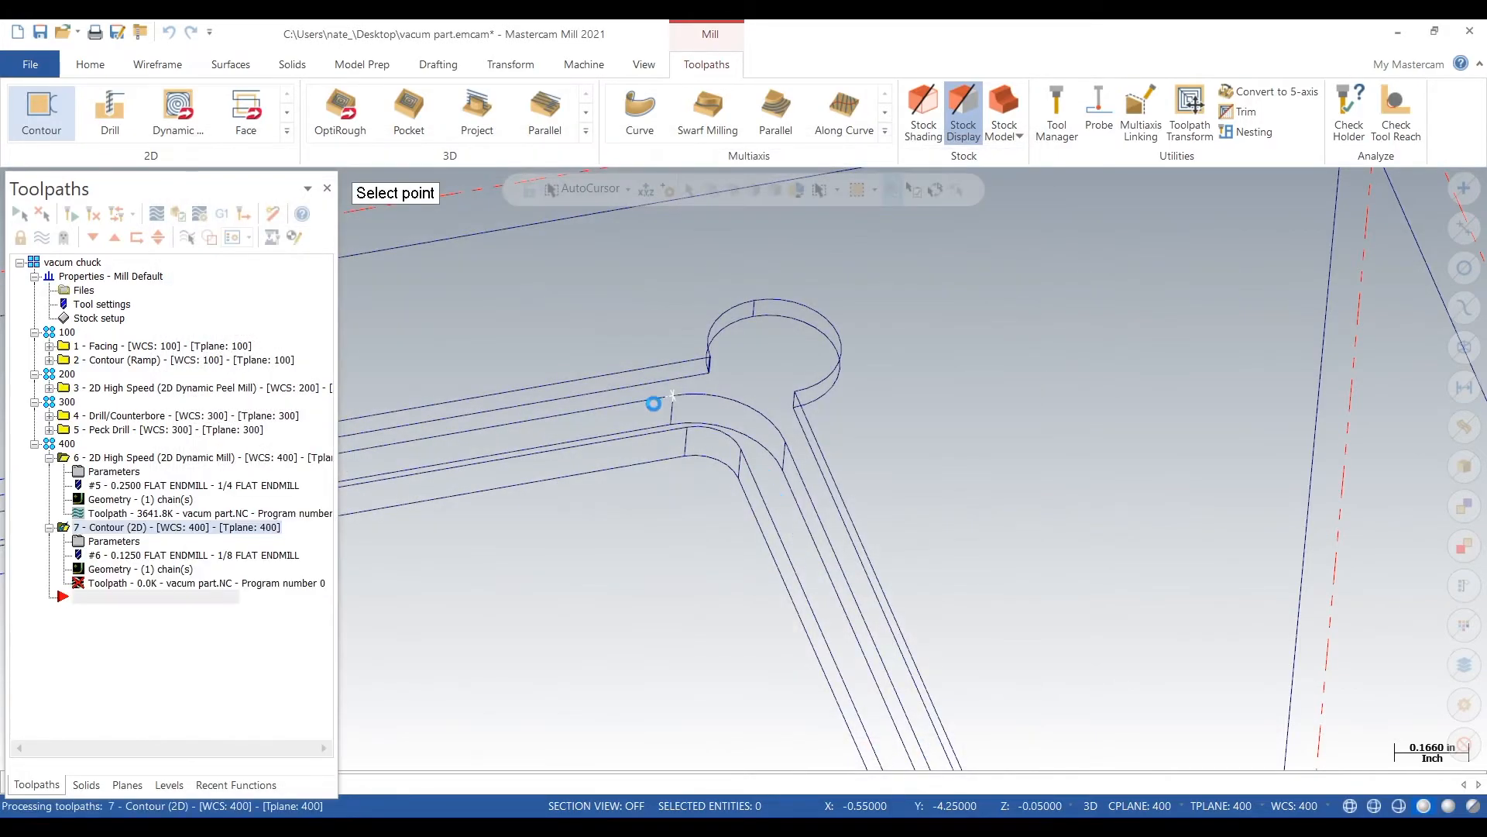
# Step: Turn off the contour's lead in/out moves and regenerate the toolpath
pyautogui.scroll(-3, 591, 301)
pyautogui.scroll(6, 591, 302)
pyautogui.scroll(4, 671, 350)
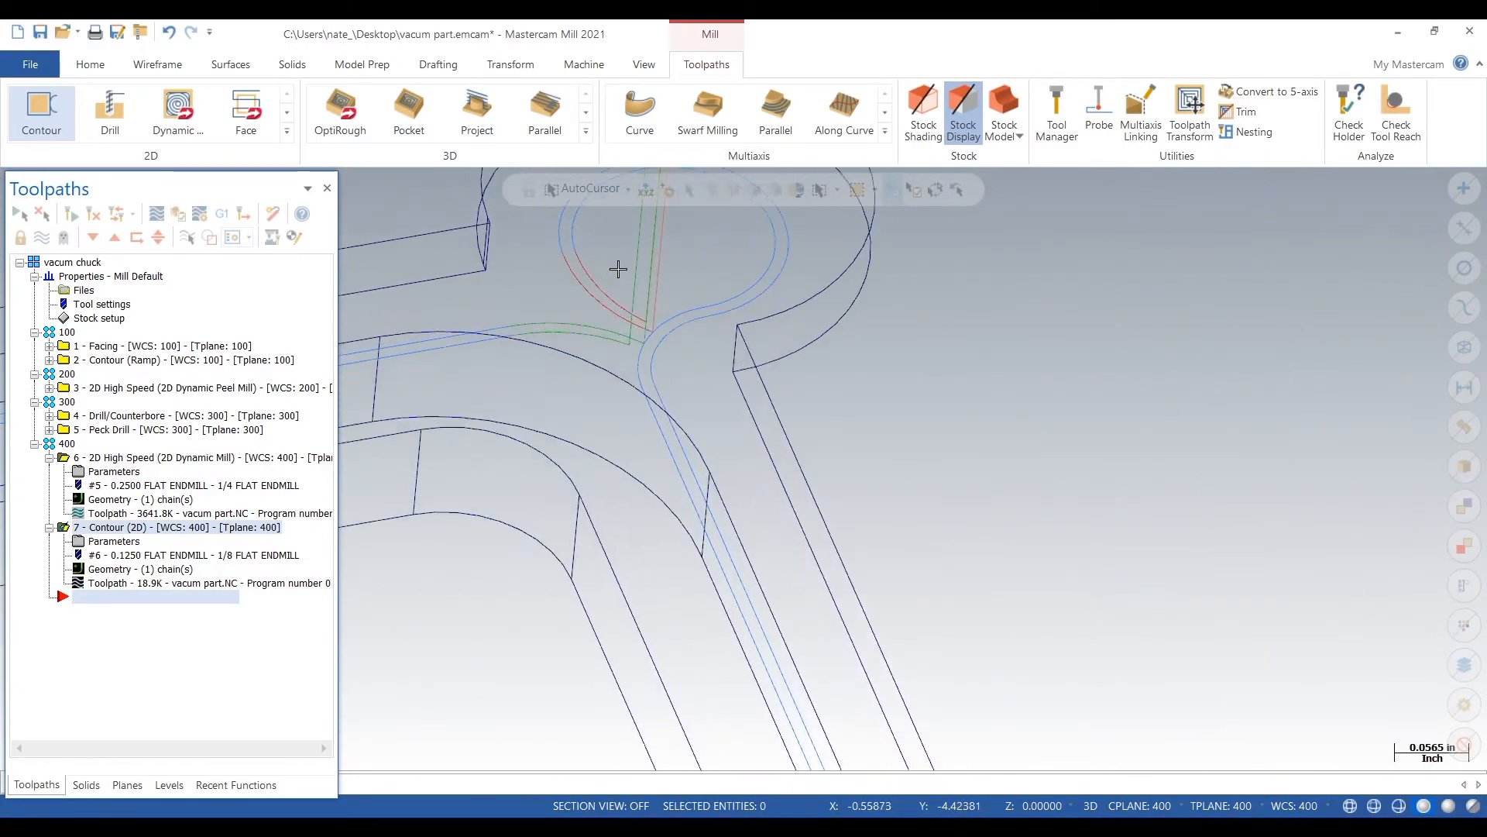
pyautogui.scroll(-5, 628, 386)
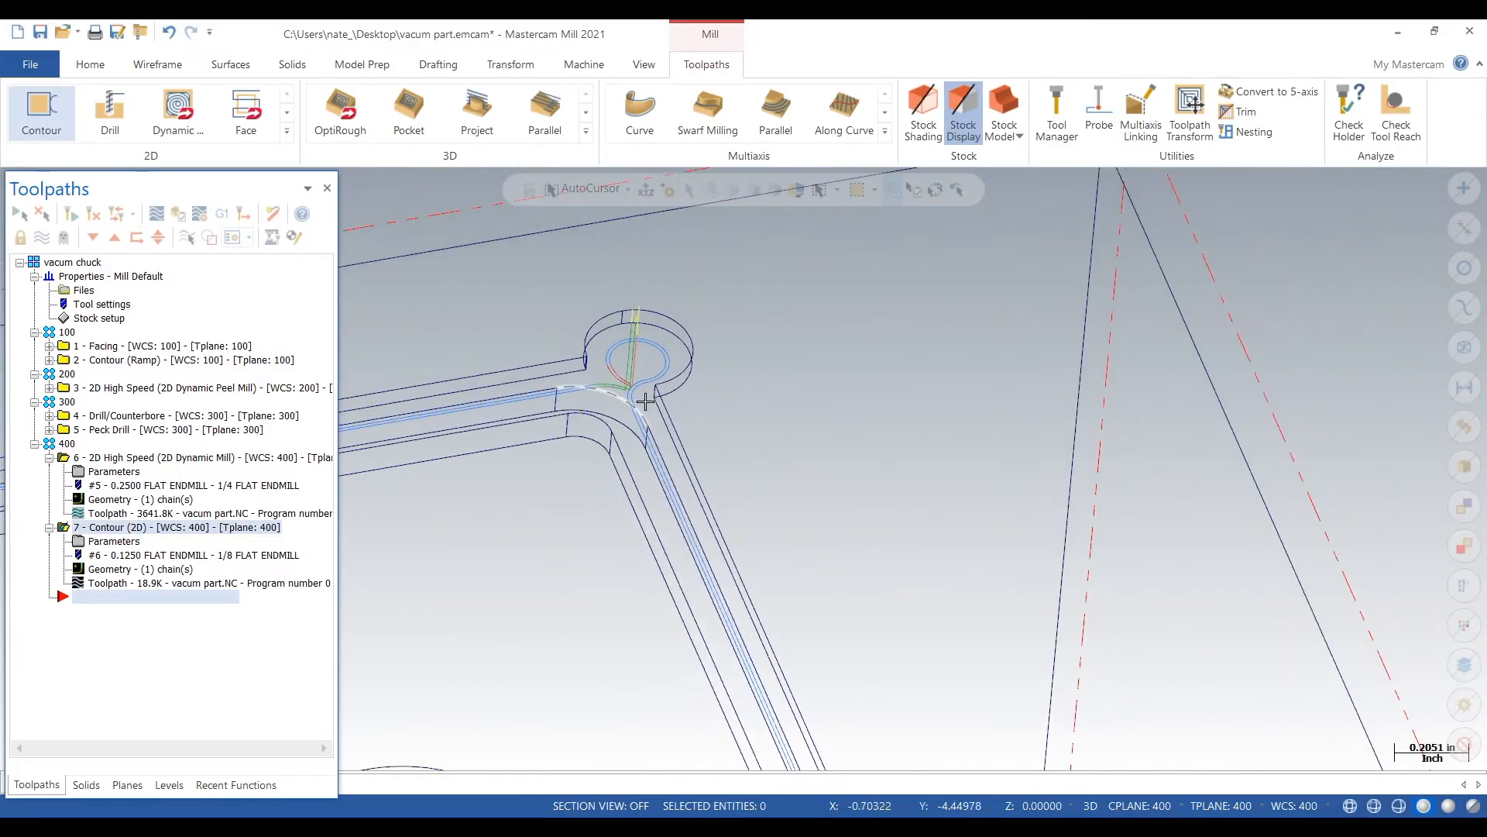
pyautogui.click(122, 541)
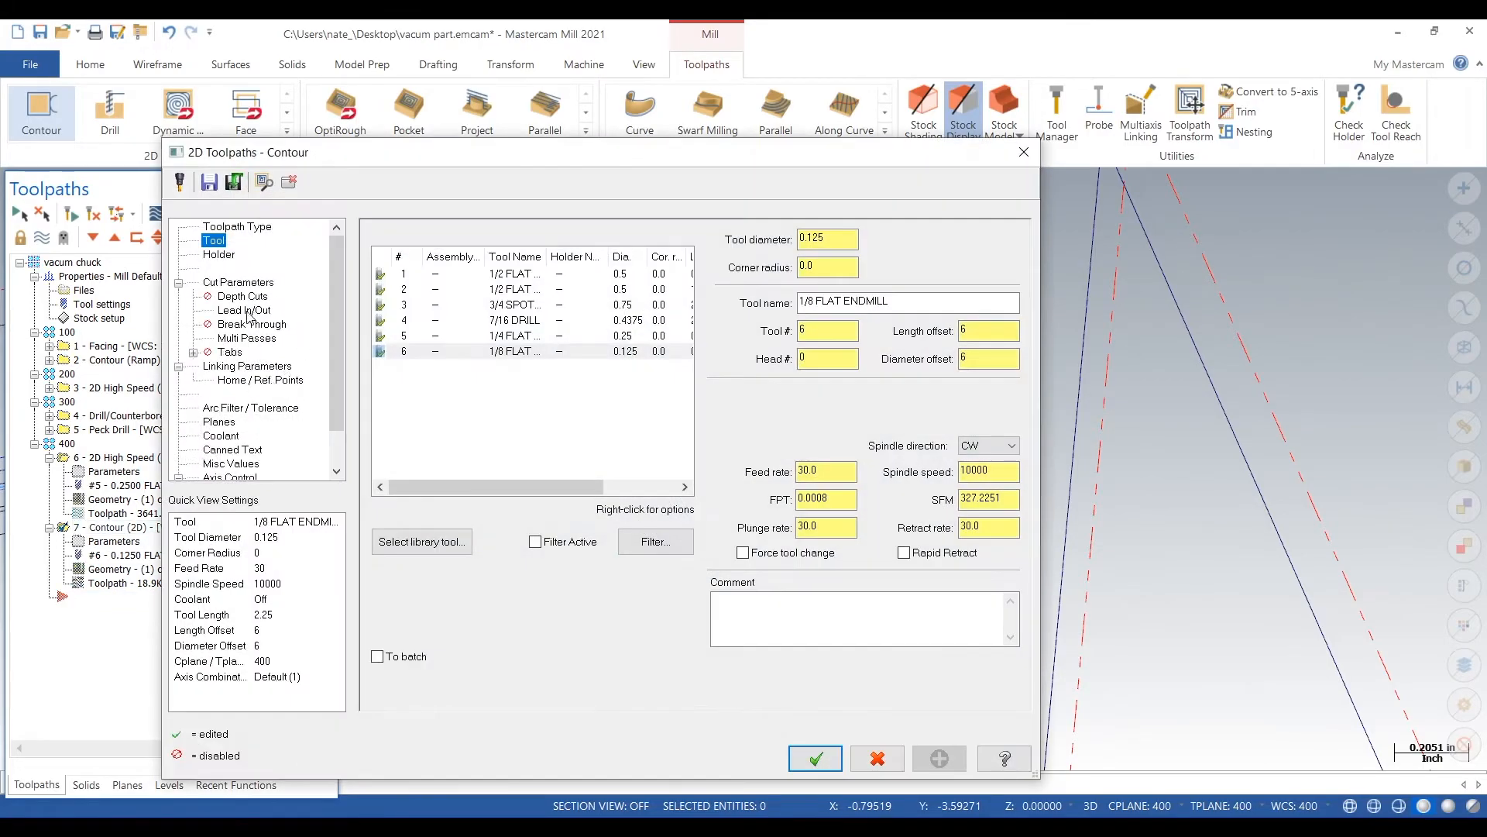
pyautogui.click(248, 311)
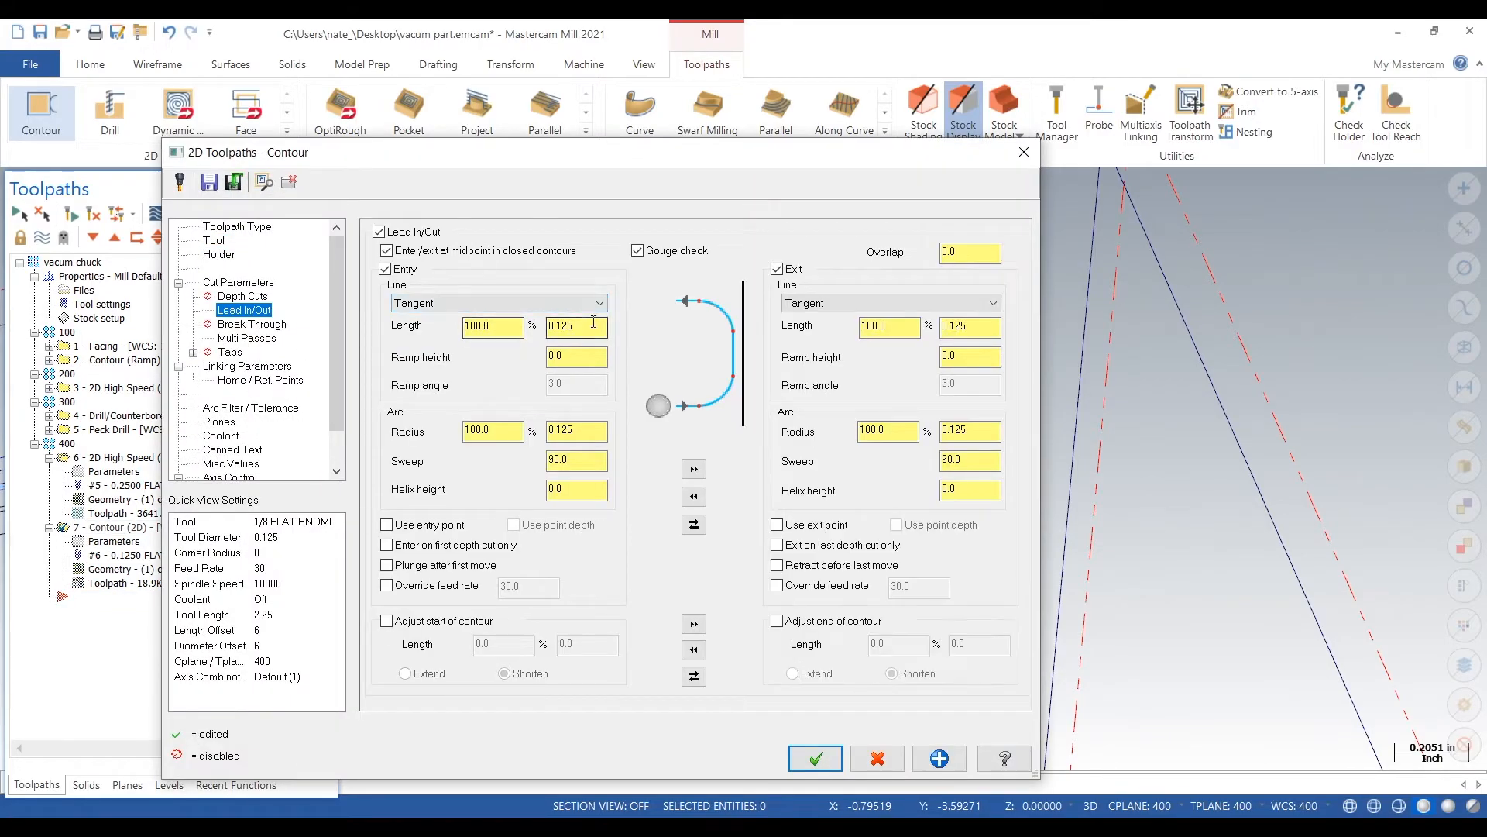
pyautogui.click(379, 231)
pyautogui.click(816, 759)
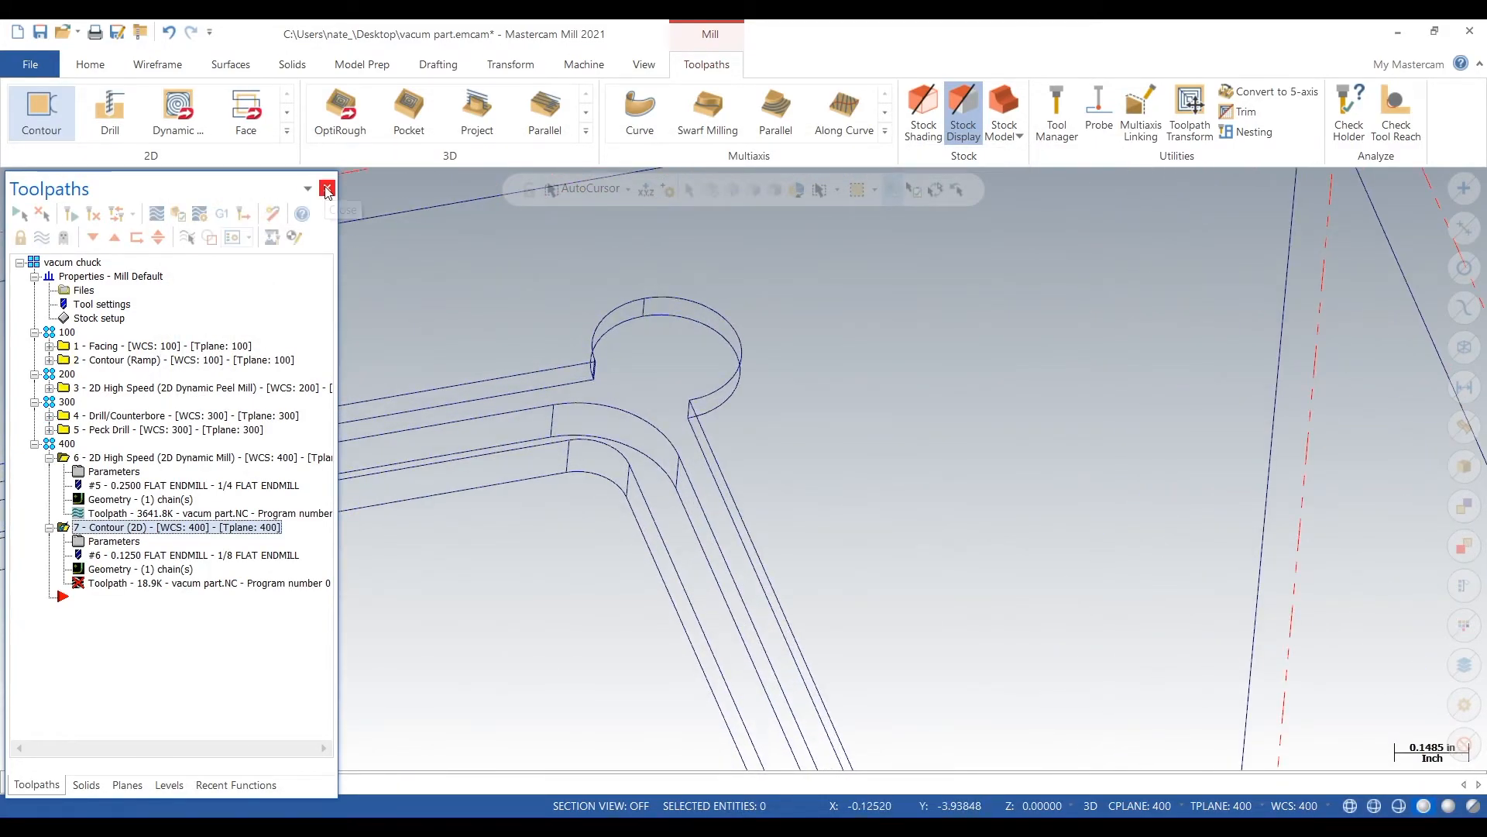
pyautogui.click(75, 215)
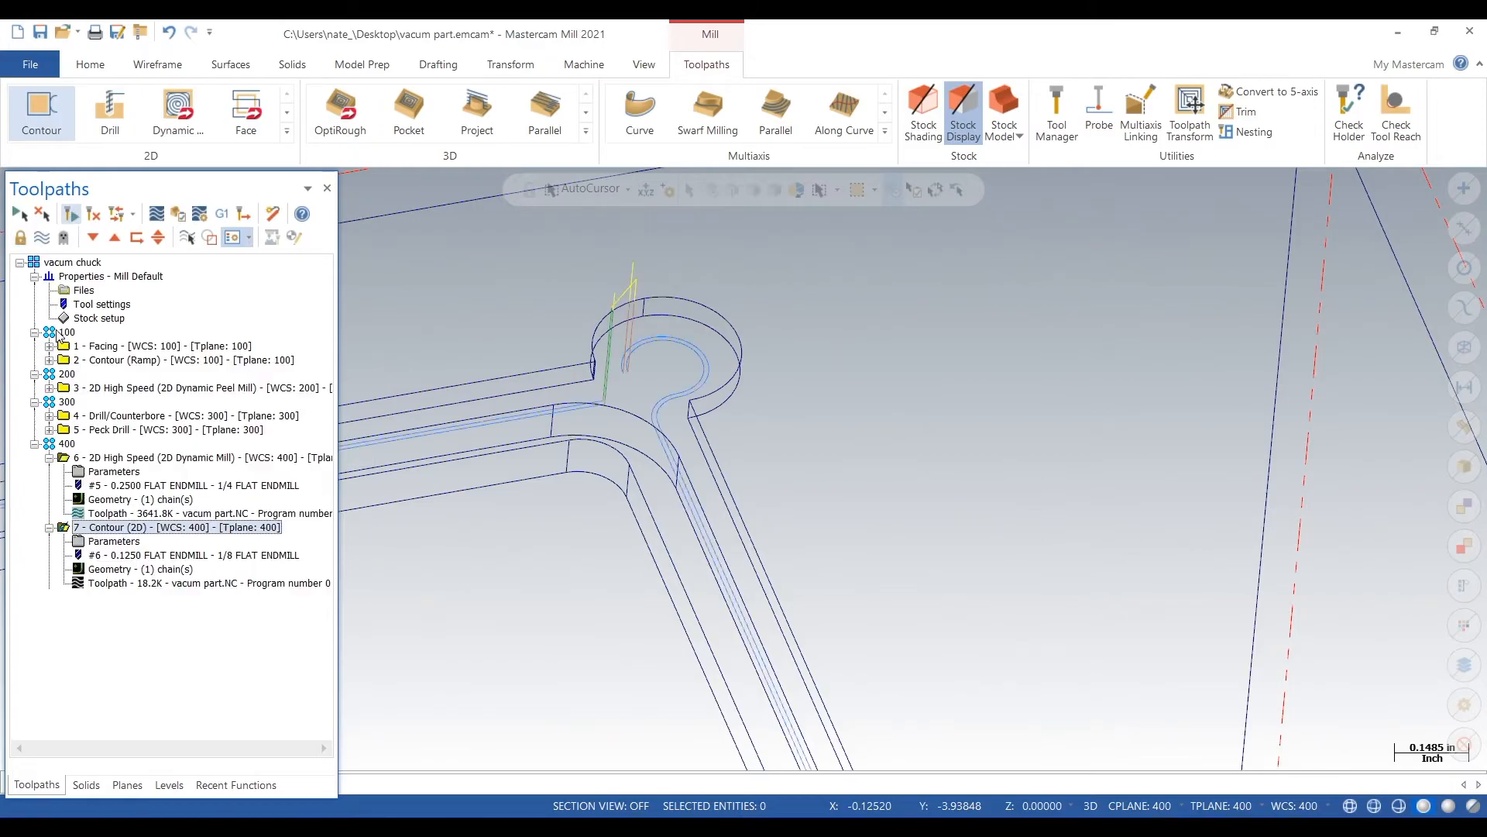
# Step: Verify all operations of the vacuum chuck group by playing the full machining simulation
pyautogui.click(73, 264)
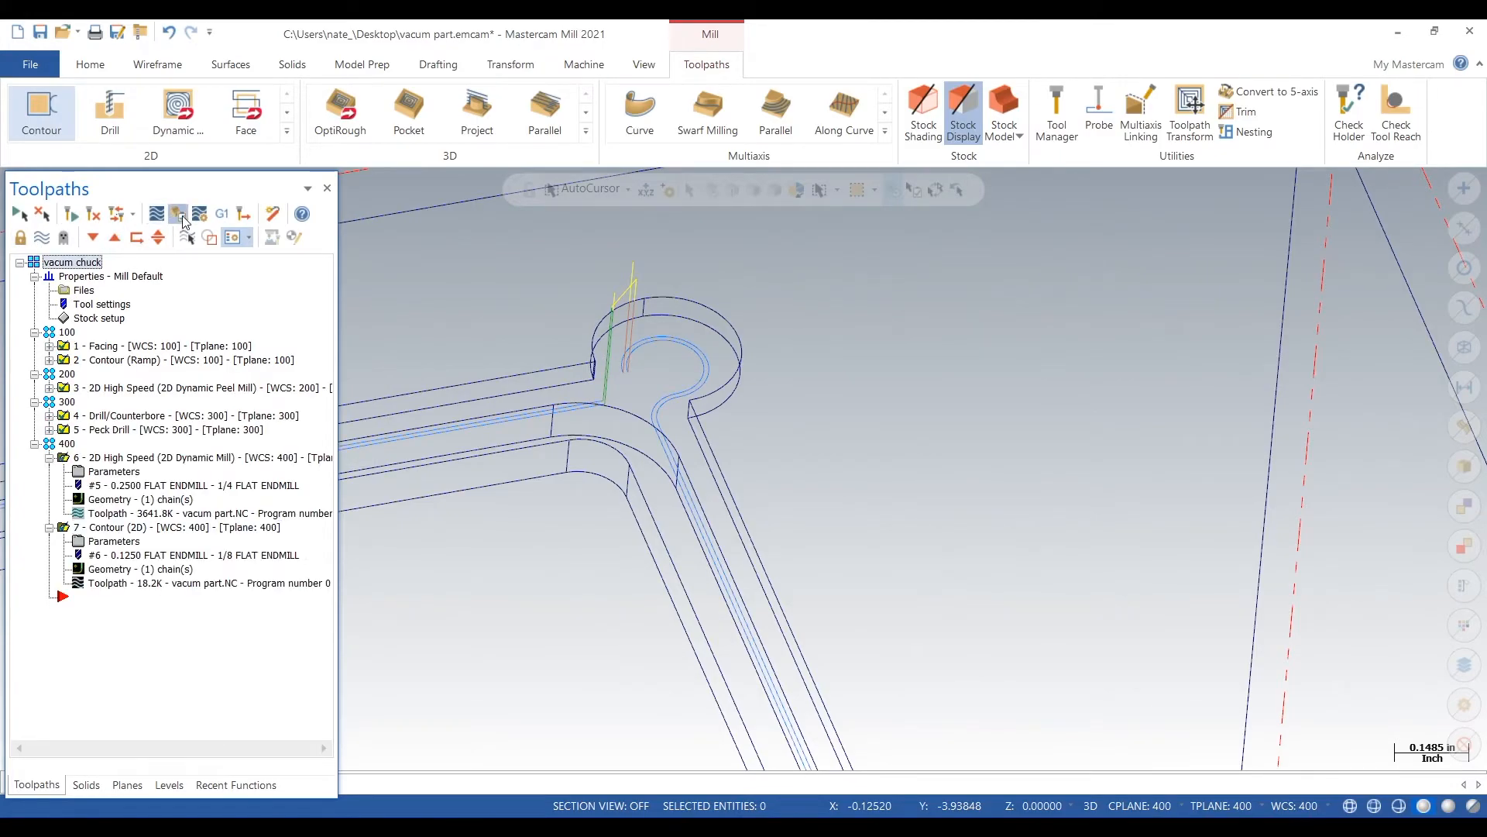
pyautogui.click(182, 215)
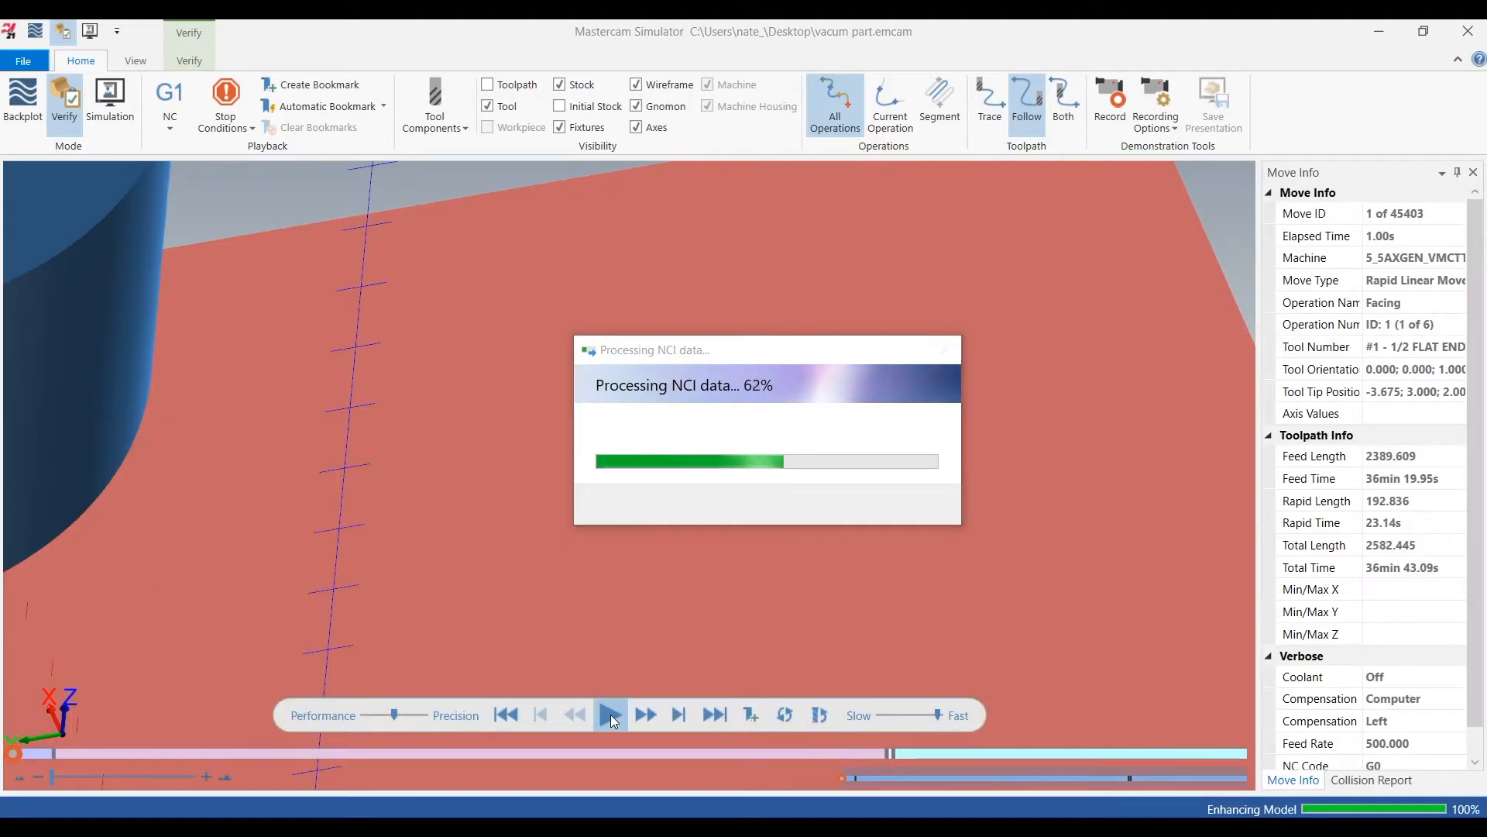
pyautogui.click(611, 714)
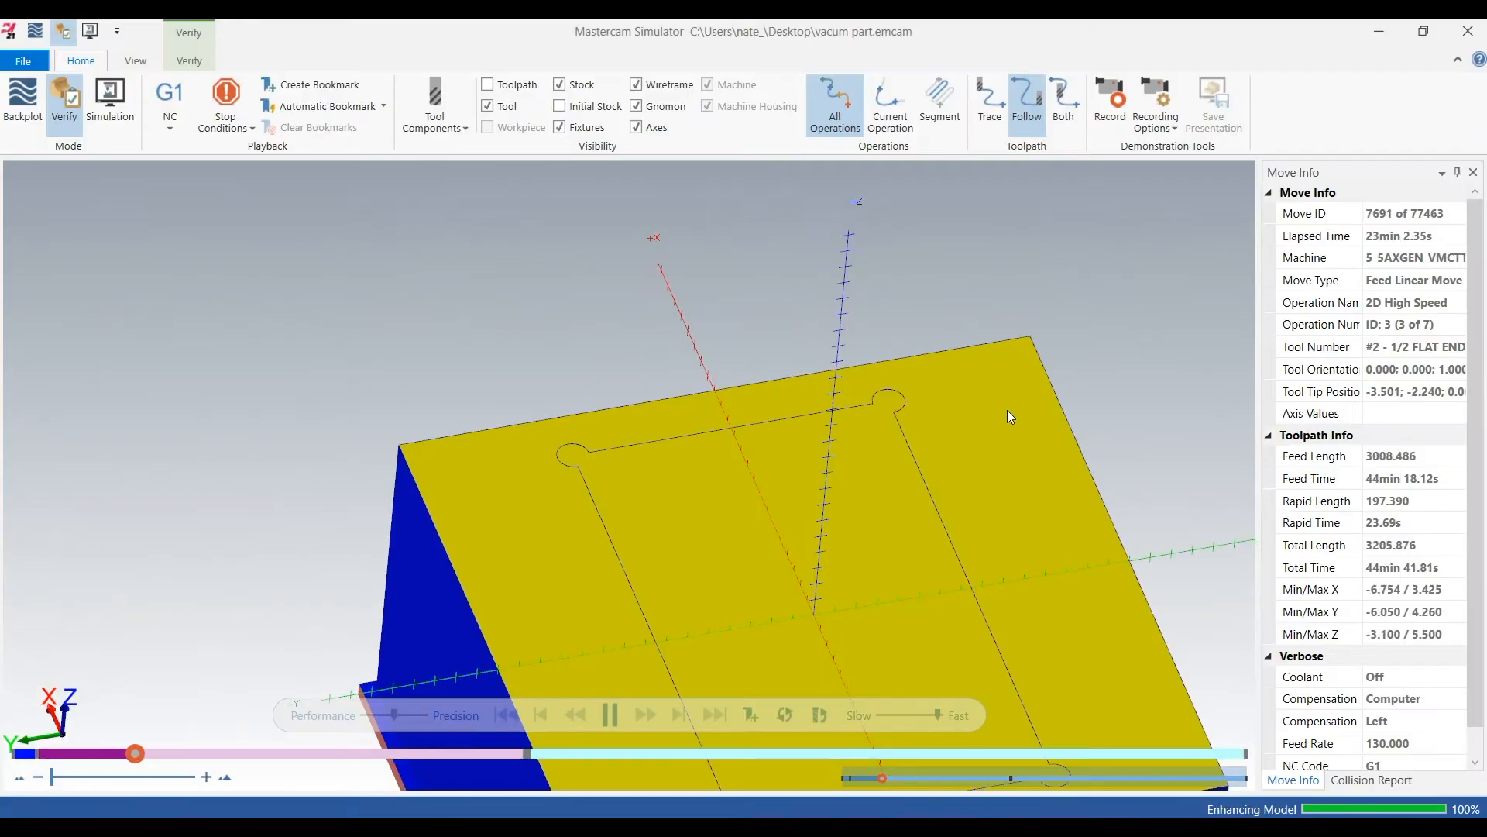
pyautogui.scroll(-4, 469, 243)
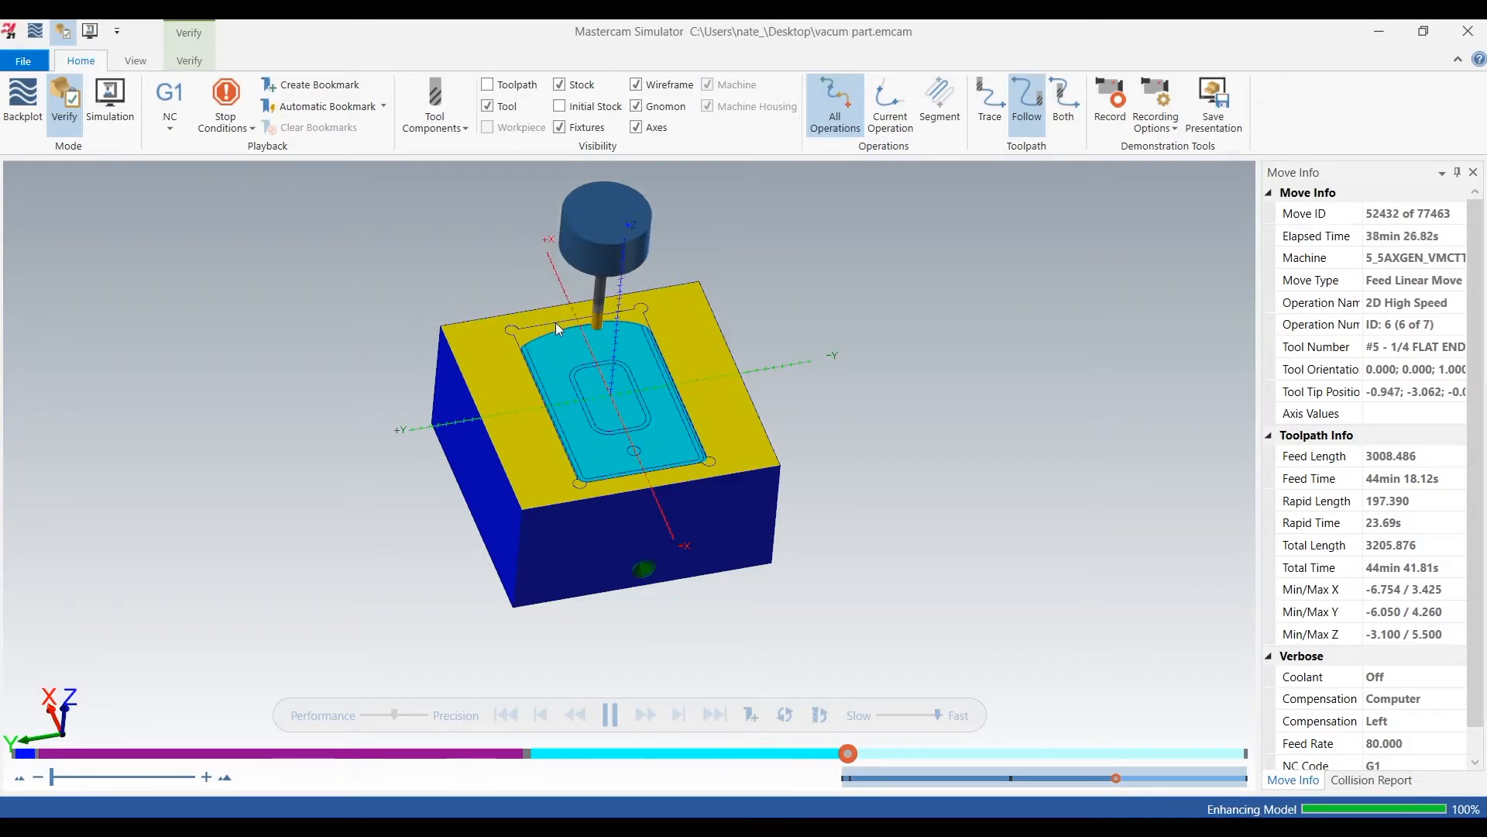
pyautogui.scroll(4, 635, 406)
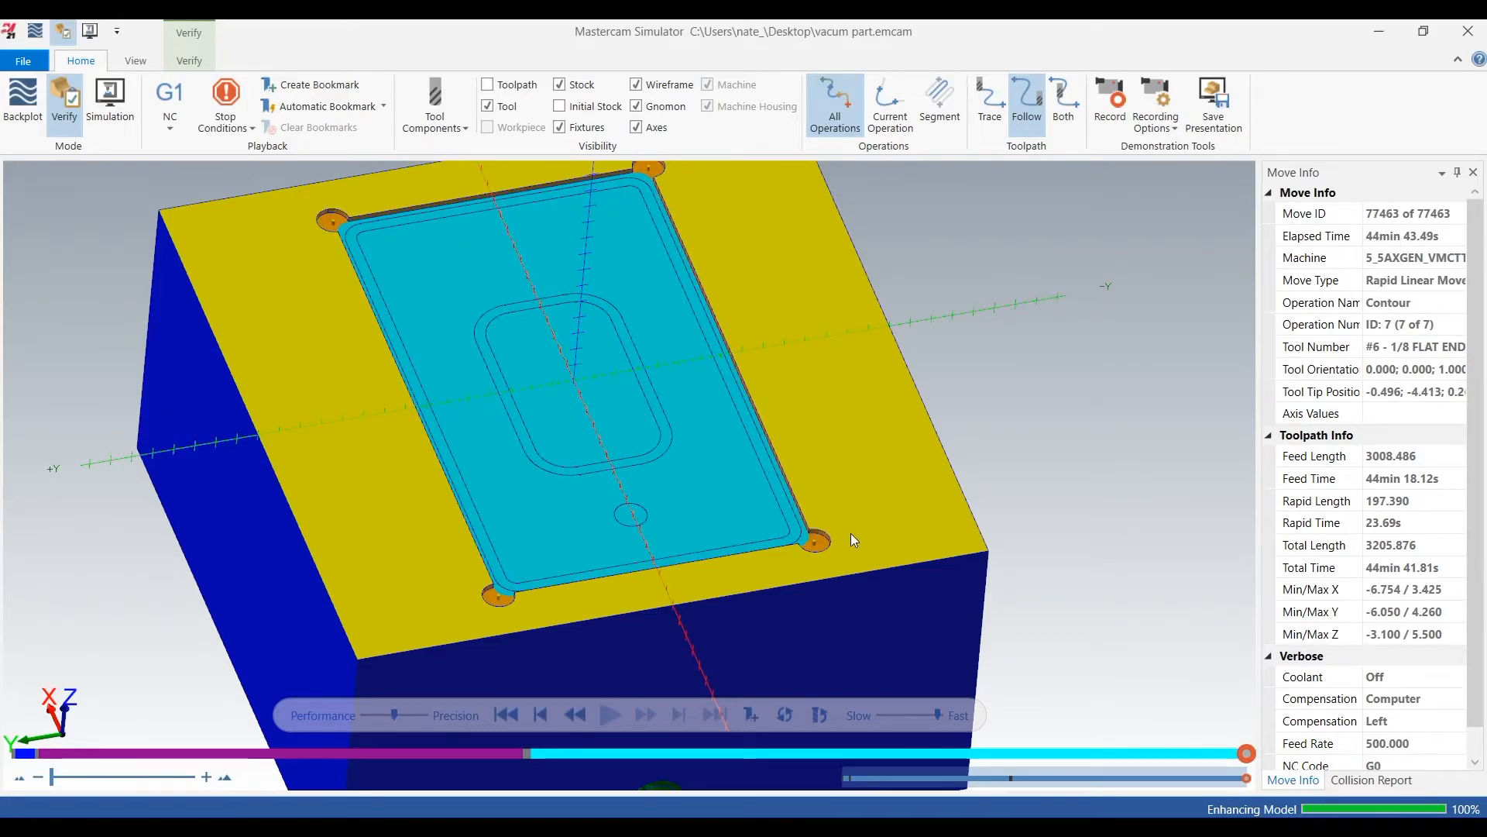
# Step: Examine the simulated recess walls and corner reliefs for remaining material, and close the simulator
pyautogui.scroll(3, 840, 539)
pyautogui.scroll(4, 829, 542)
pyautogui.scroll(-7, 743, 561)
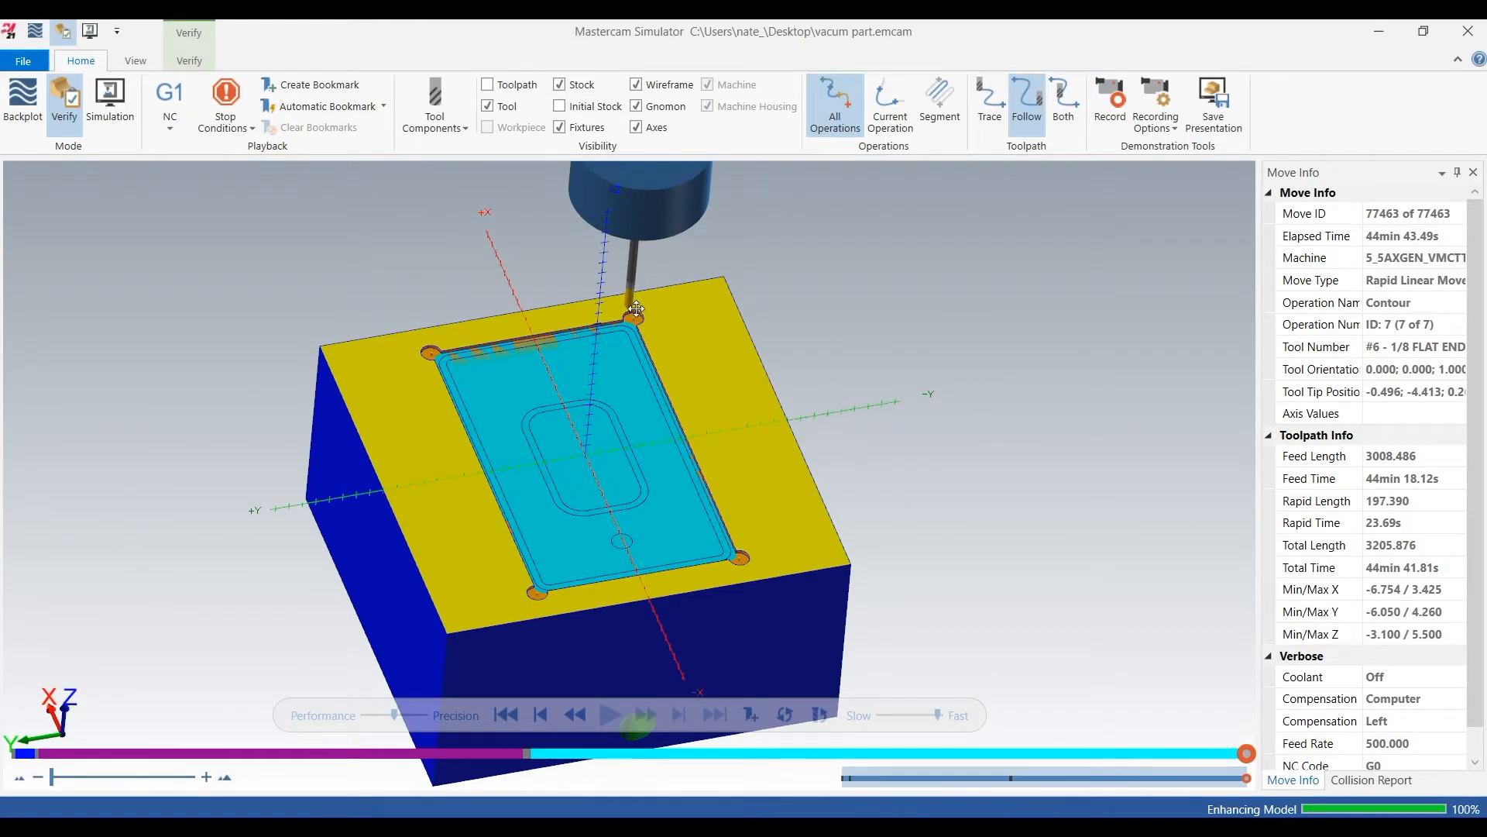
pyautogui.scroll(4, 637, 310)
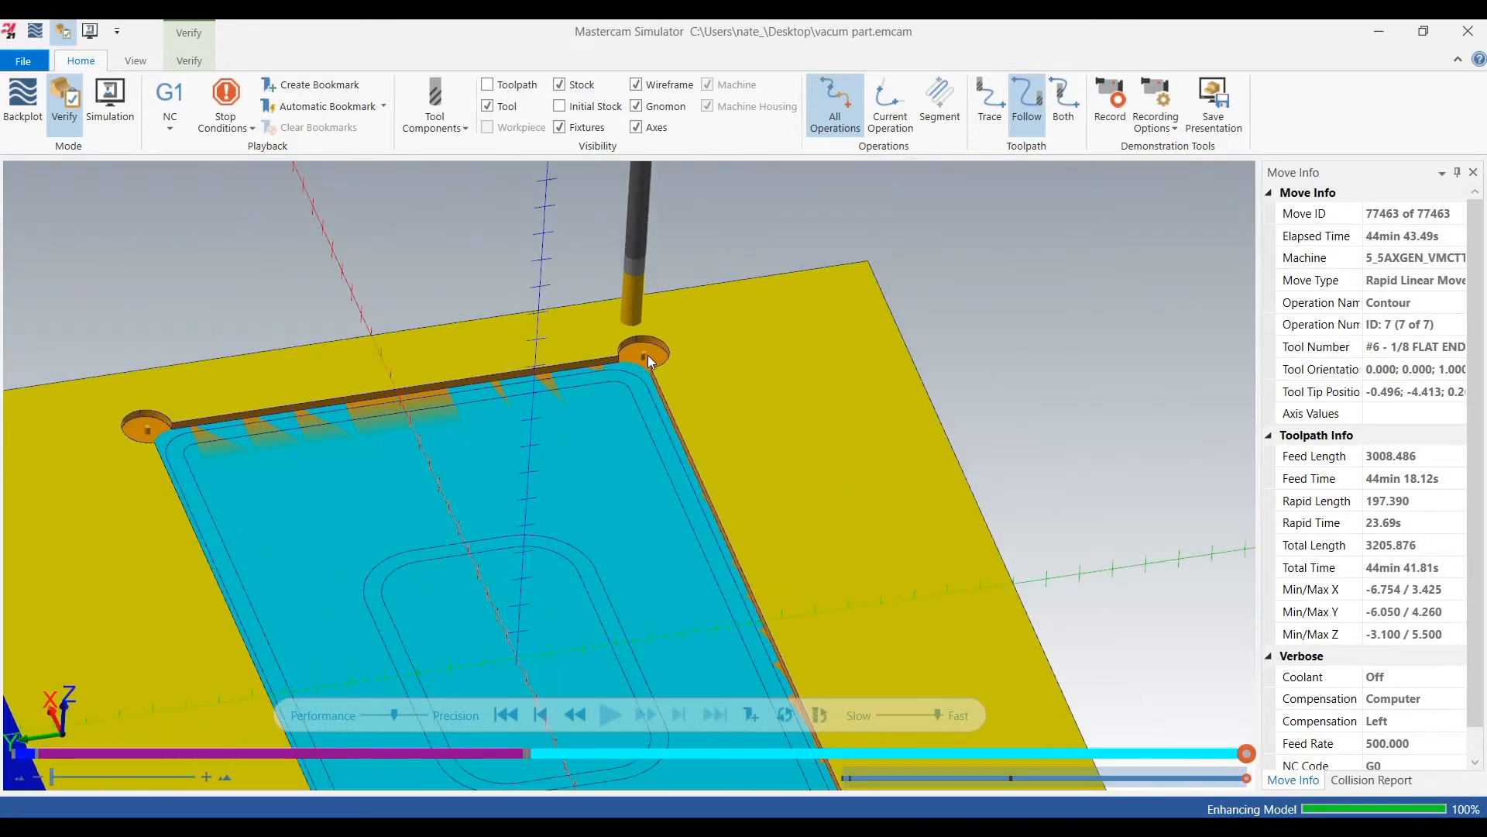
pyautogui.scroll(-2, 648, 355)
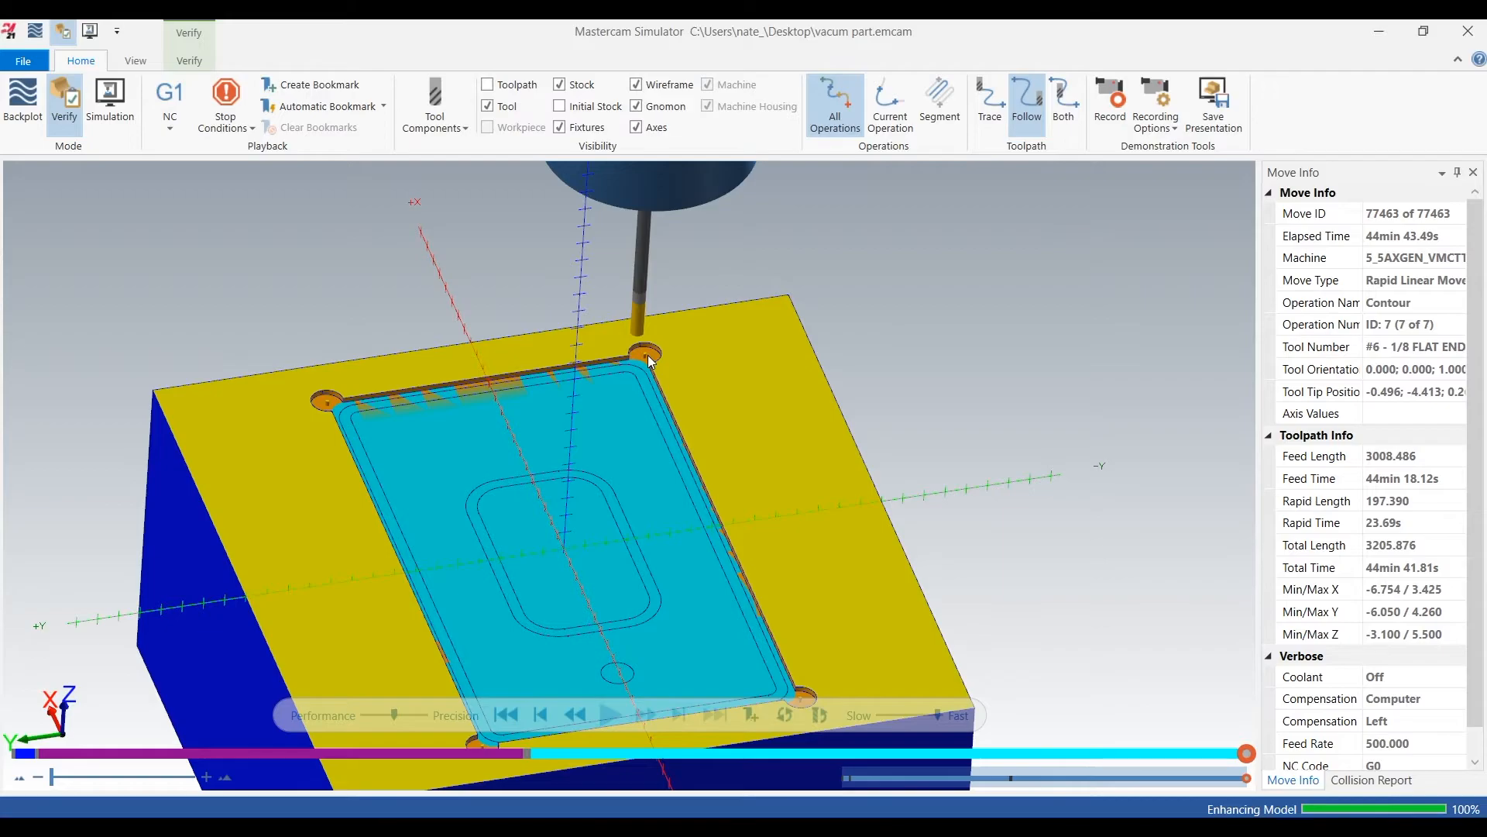
pyautogui.scroll(-2, 649, 361)
pyautogui.scroll(5, 731, 583)
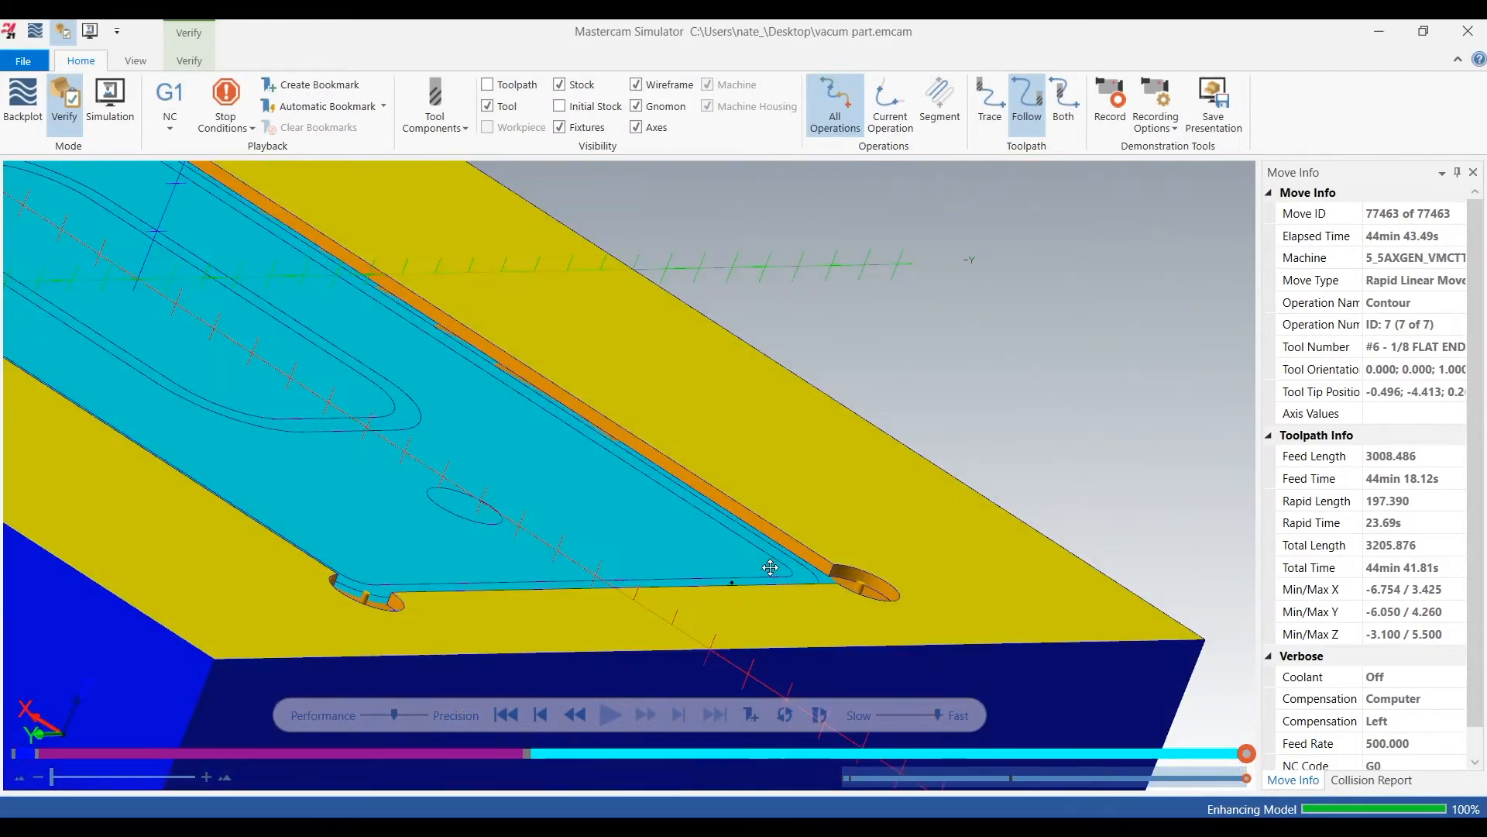
pyautogui.scroll(-5, 747, 587)
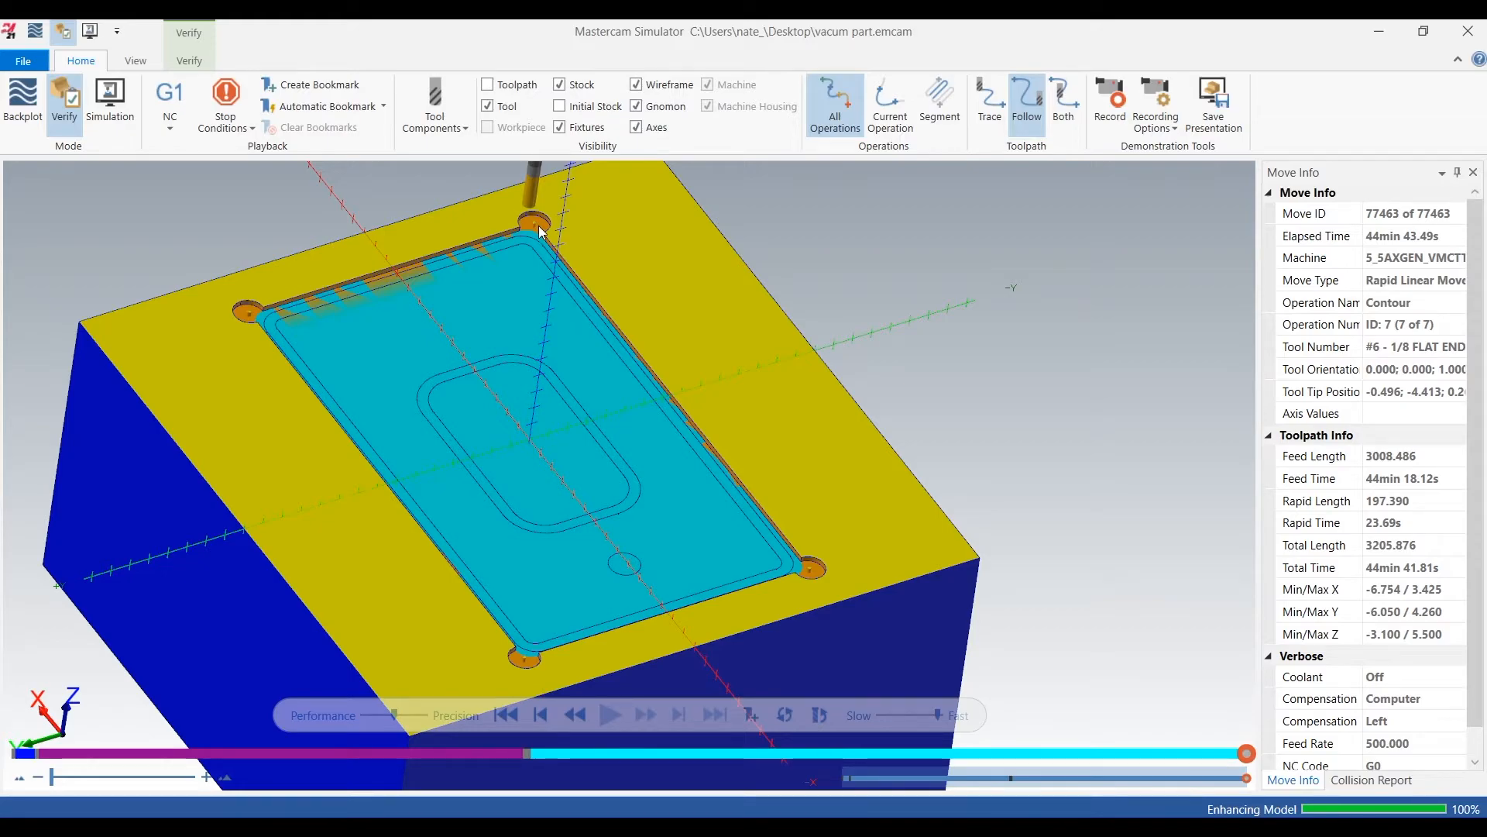
pyautogui.click(1468, 31)
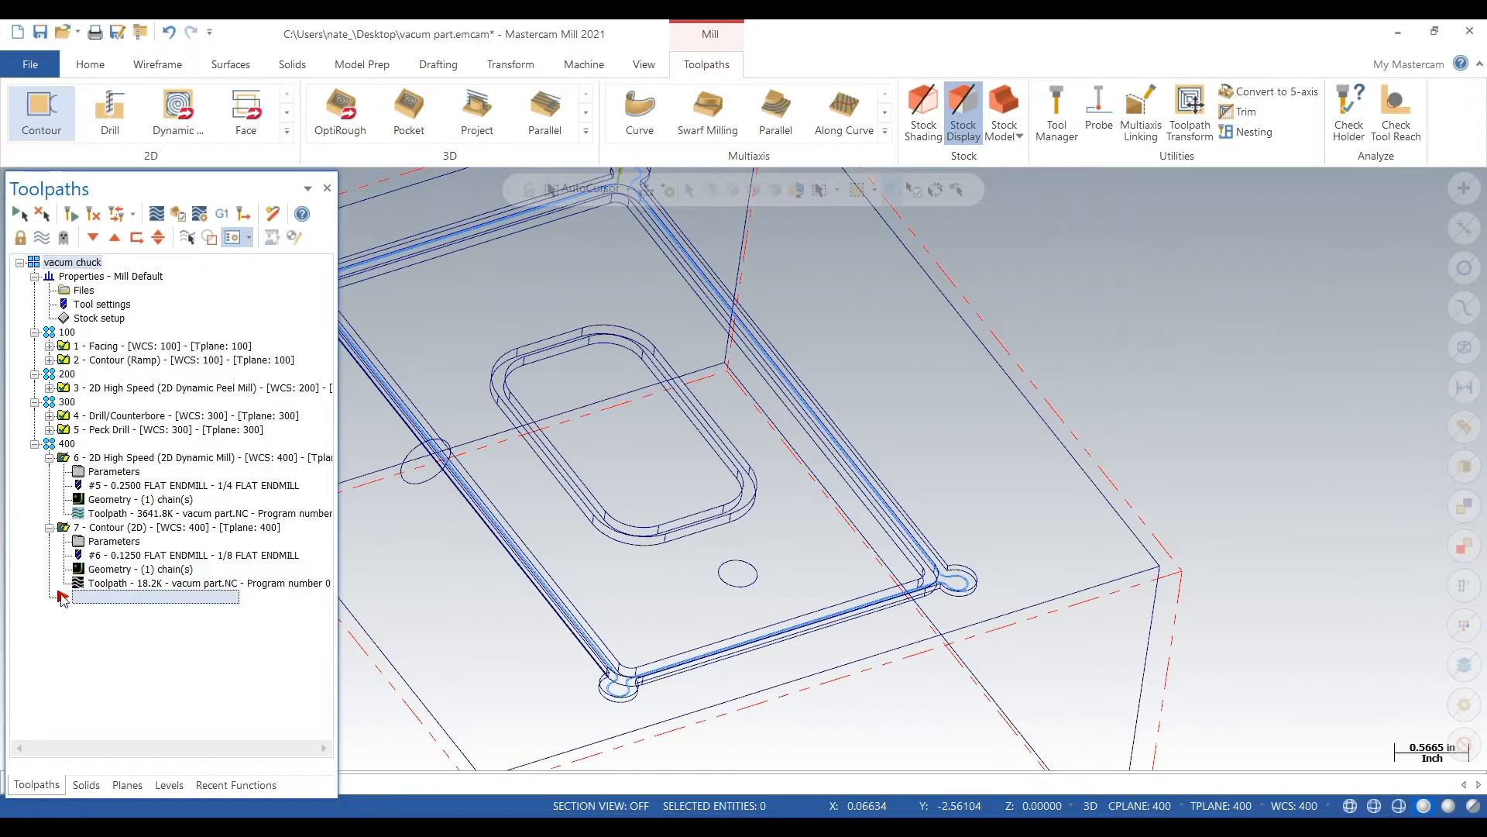
# Step: Start a drill toolpath on the four 0.3 diameter relief arcs at the recess corners and accept the hole selection
pyautogui.click(101, 527)
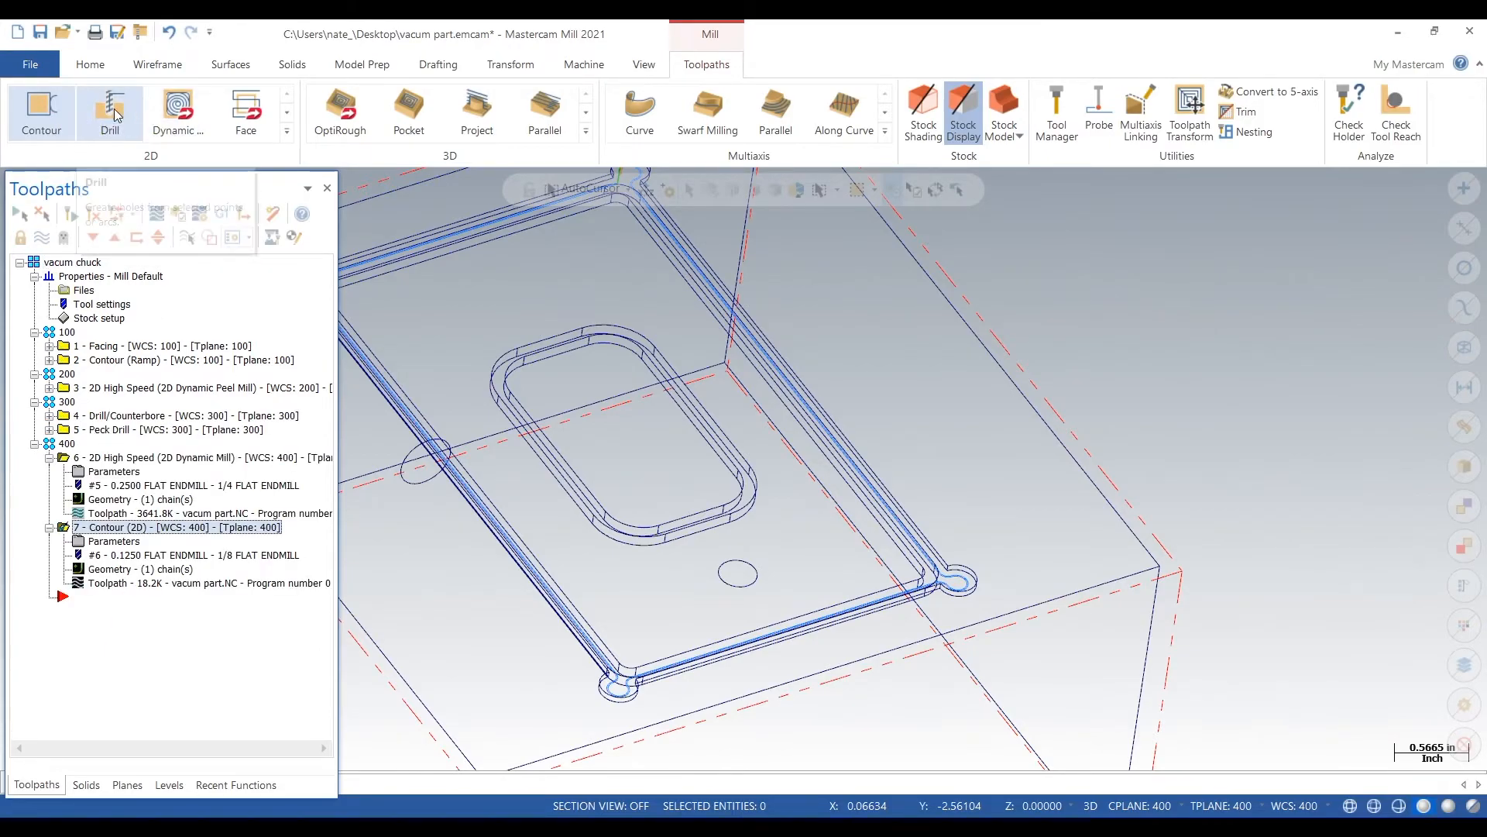
pyautogui.press('Delete')
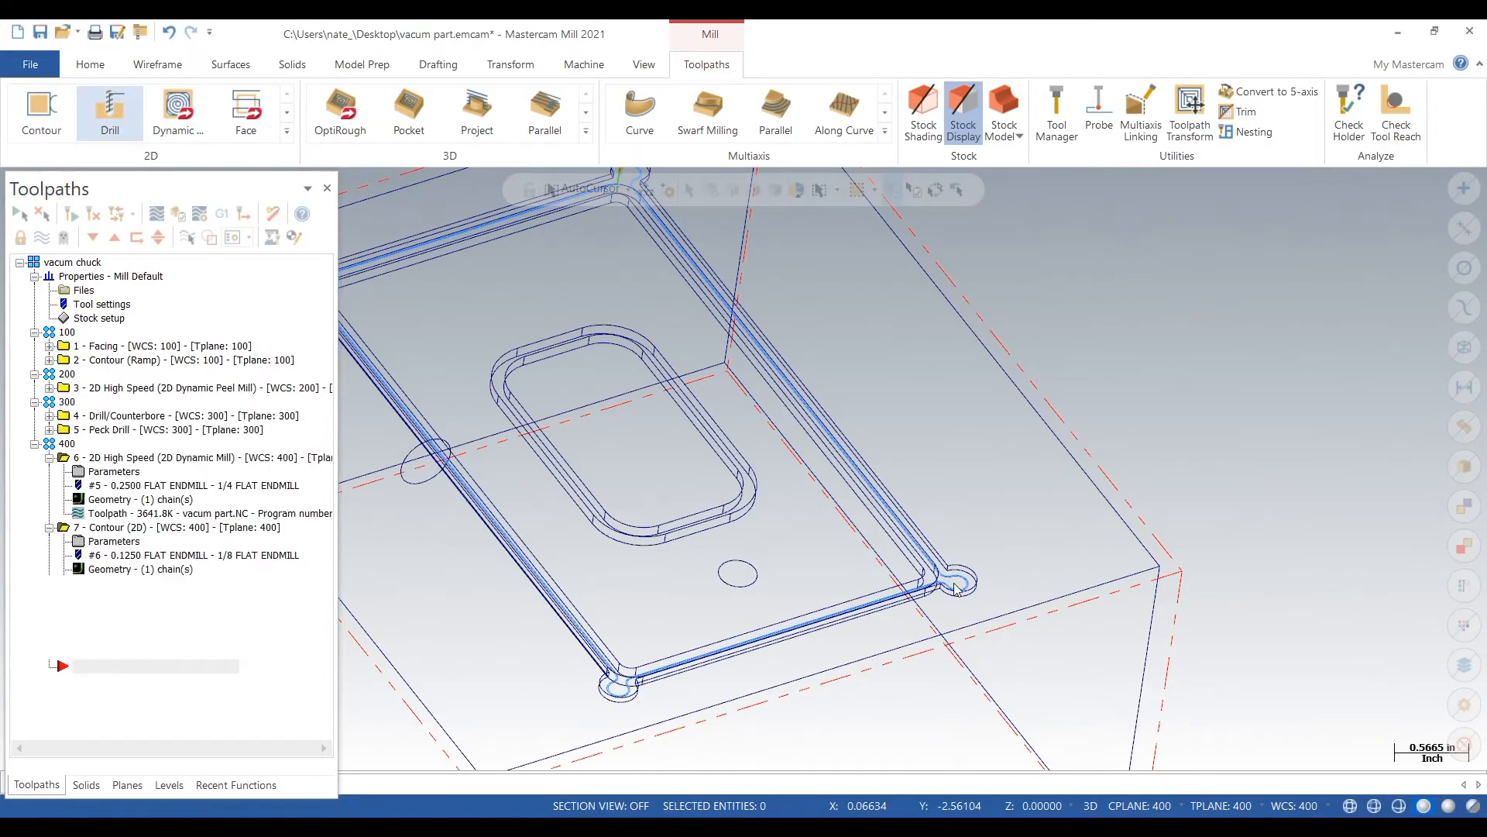
pyautogui.scroll(3, 964, 577)
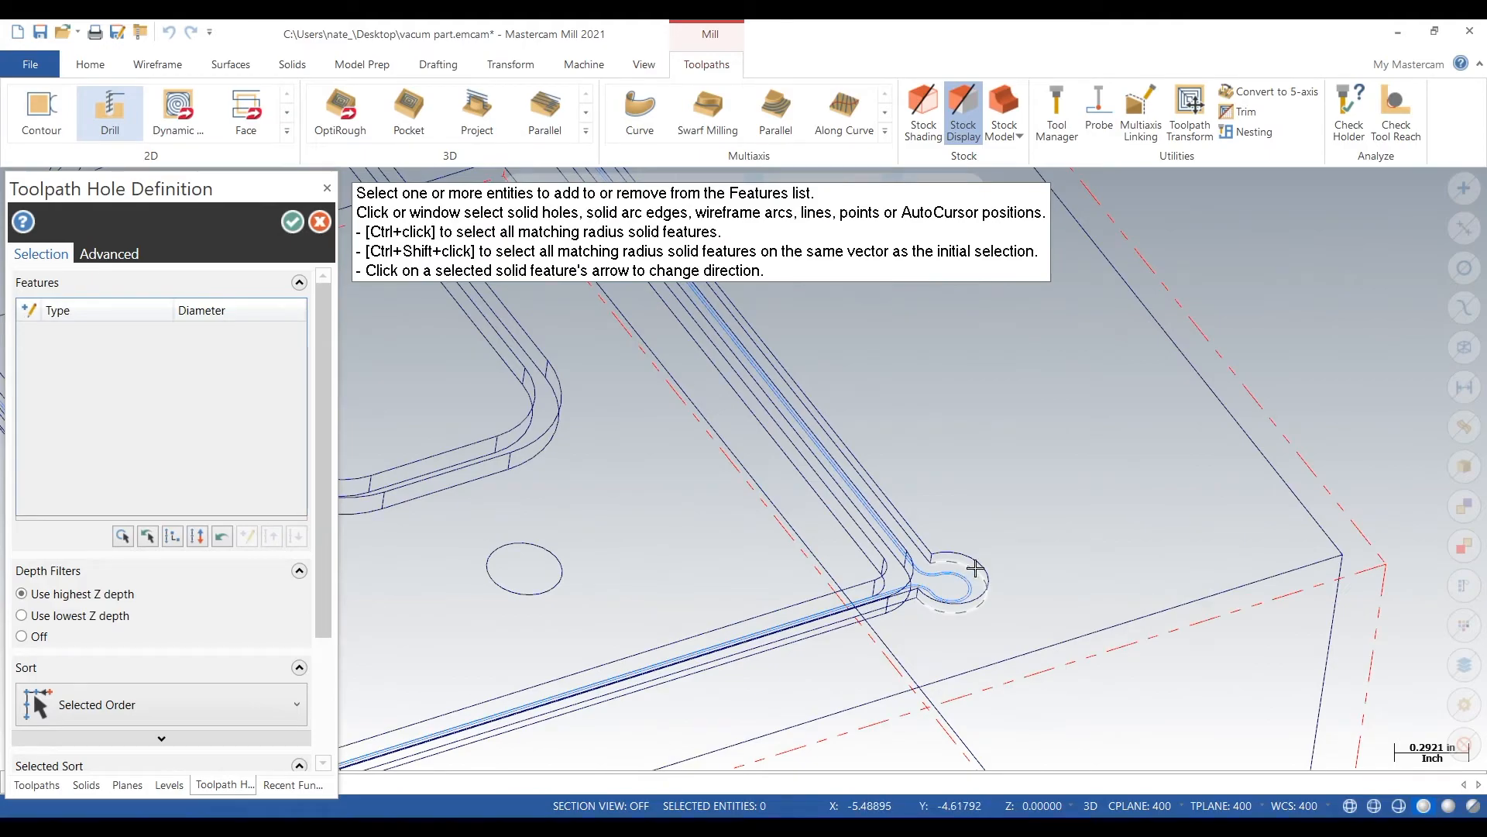
pyautogui.click(974, 570)
pyautogui.scroll(-3, 975, 567)
pyautogui.scroll(3, 611, 702)
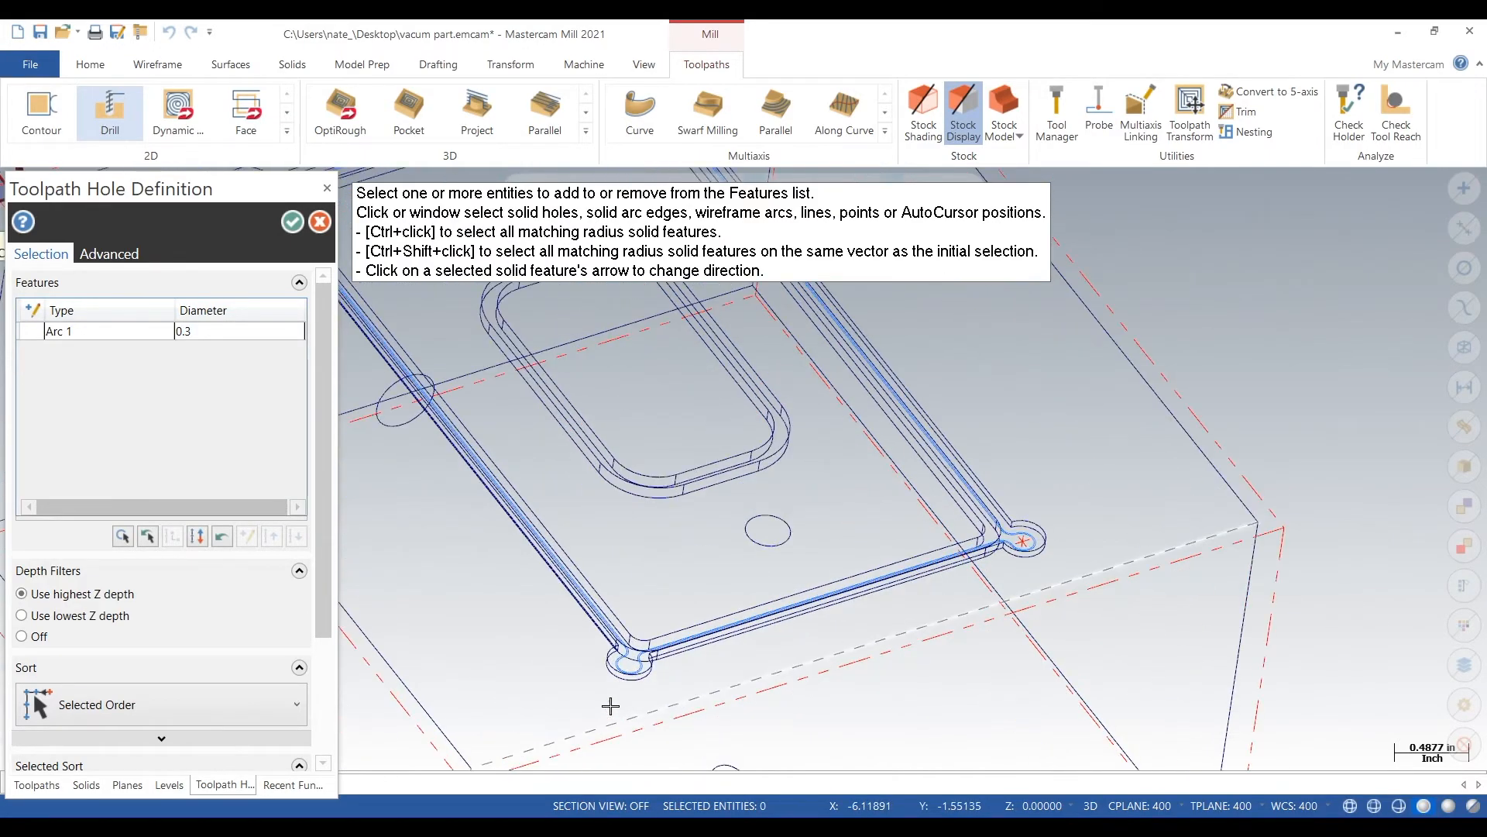
pyautogui.click(651, 669)
pyautogui.scroll(-5, 651, 670)
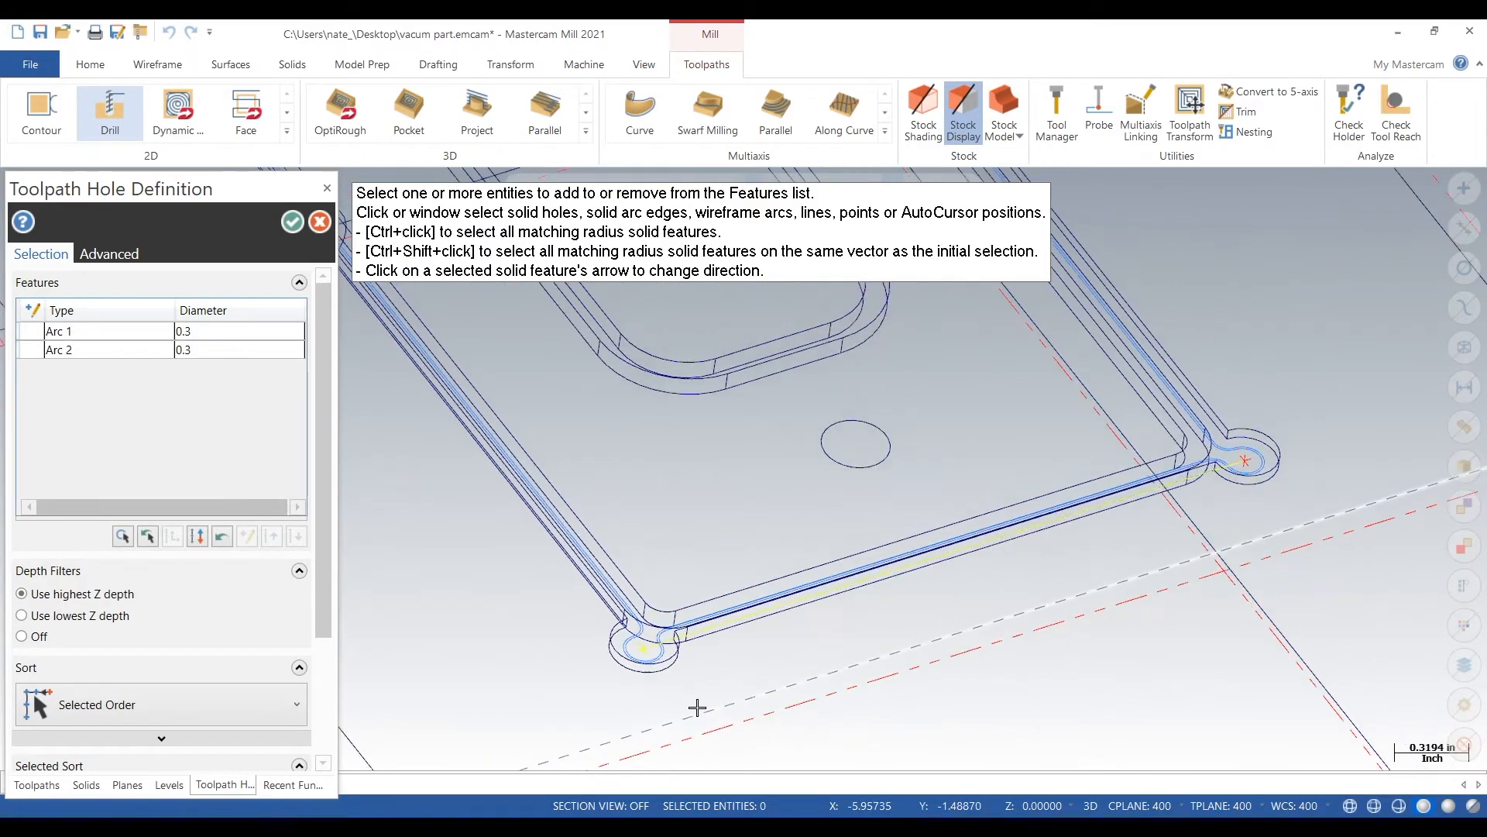
pyautogui.scroll(3, 476, 378)
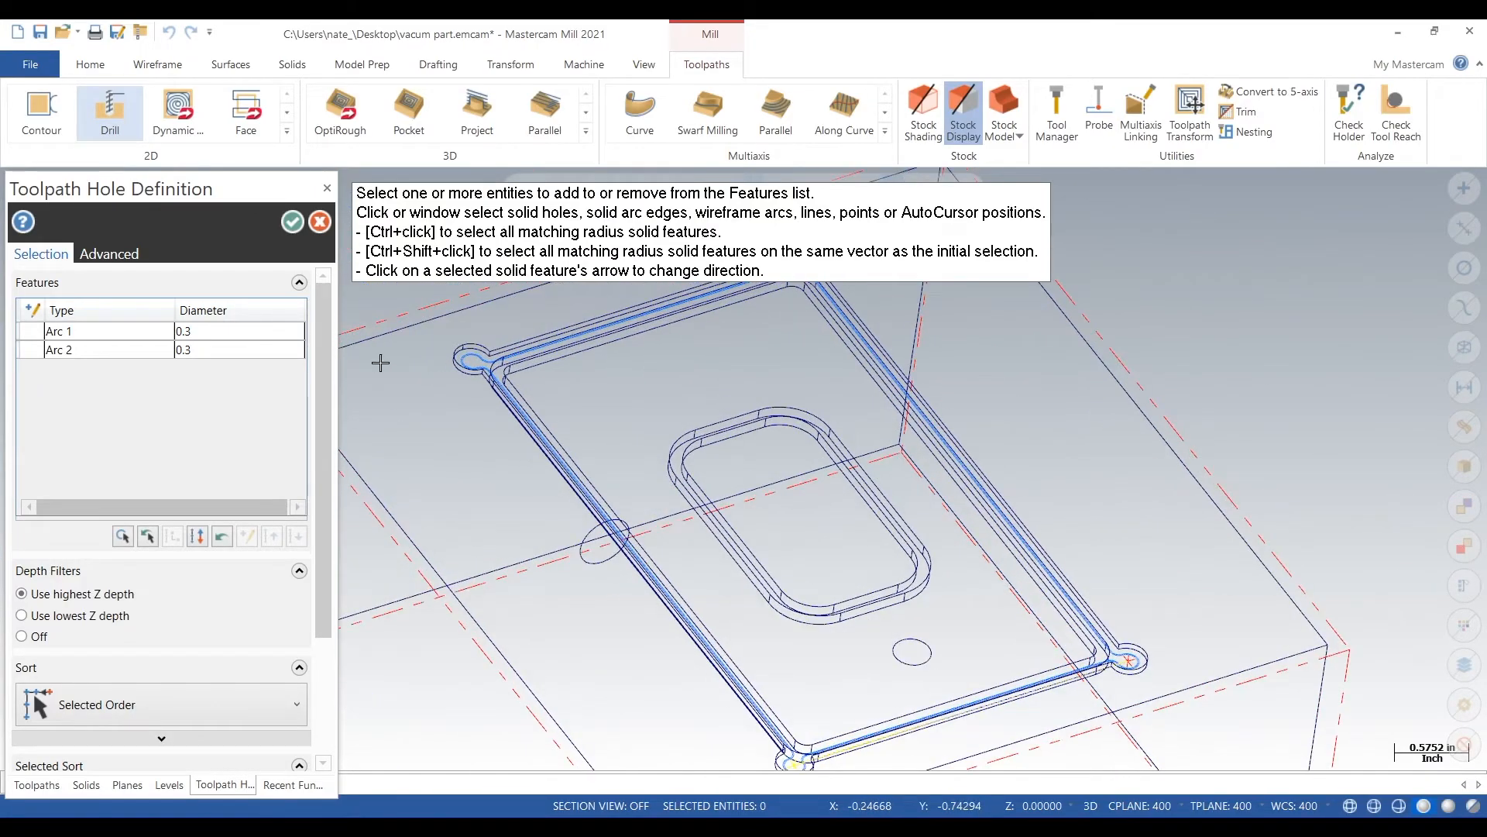
pyautogui.click(456, 374)
pyautogui.scroll(-4, 488, 471)
pyautogui.scroll(4, 846, 302)
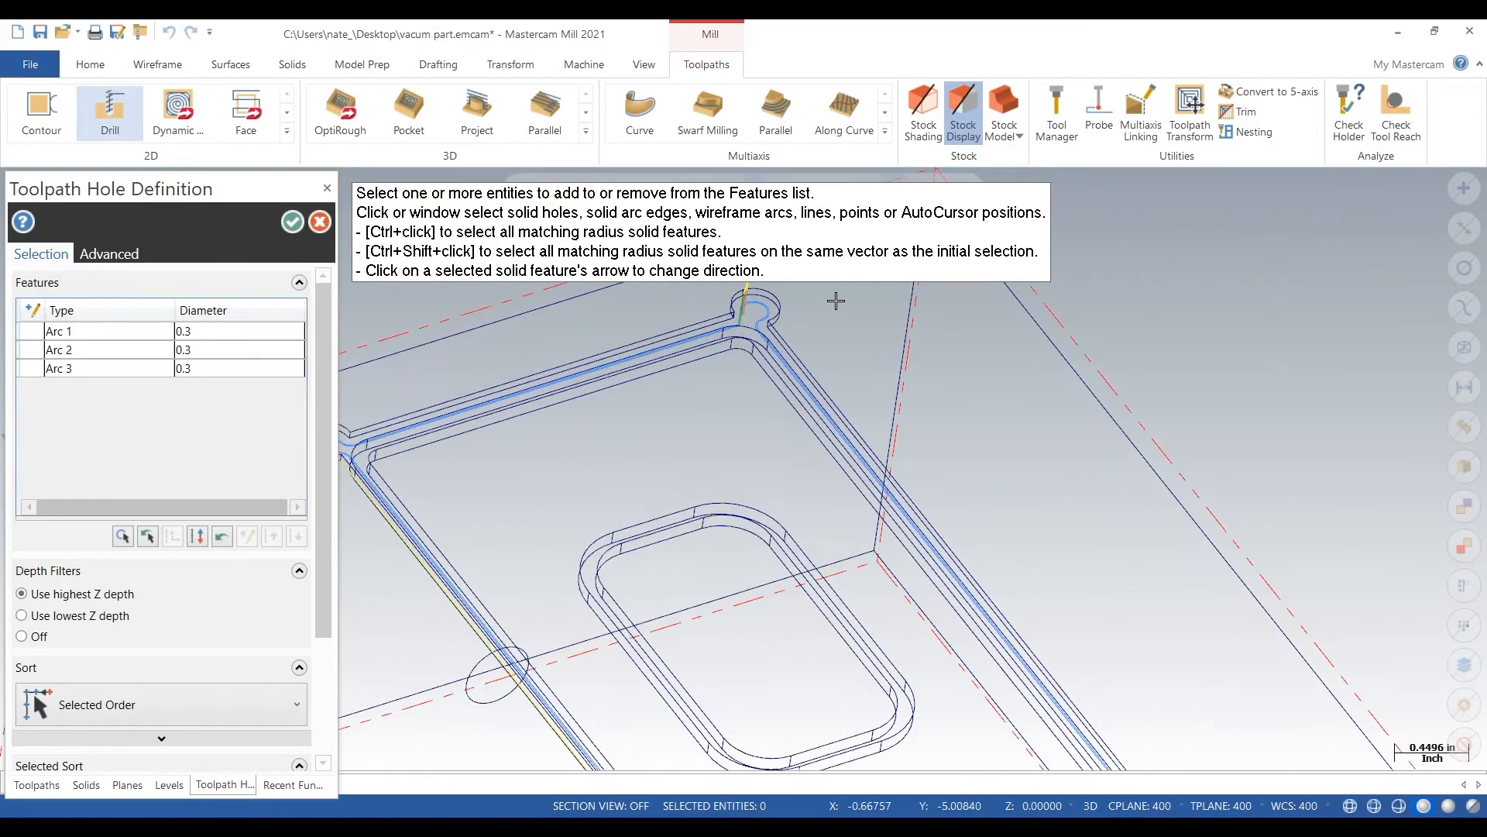
pyautogui.click(770, 332)
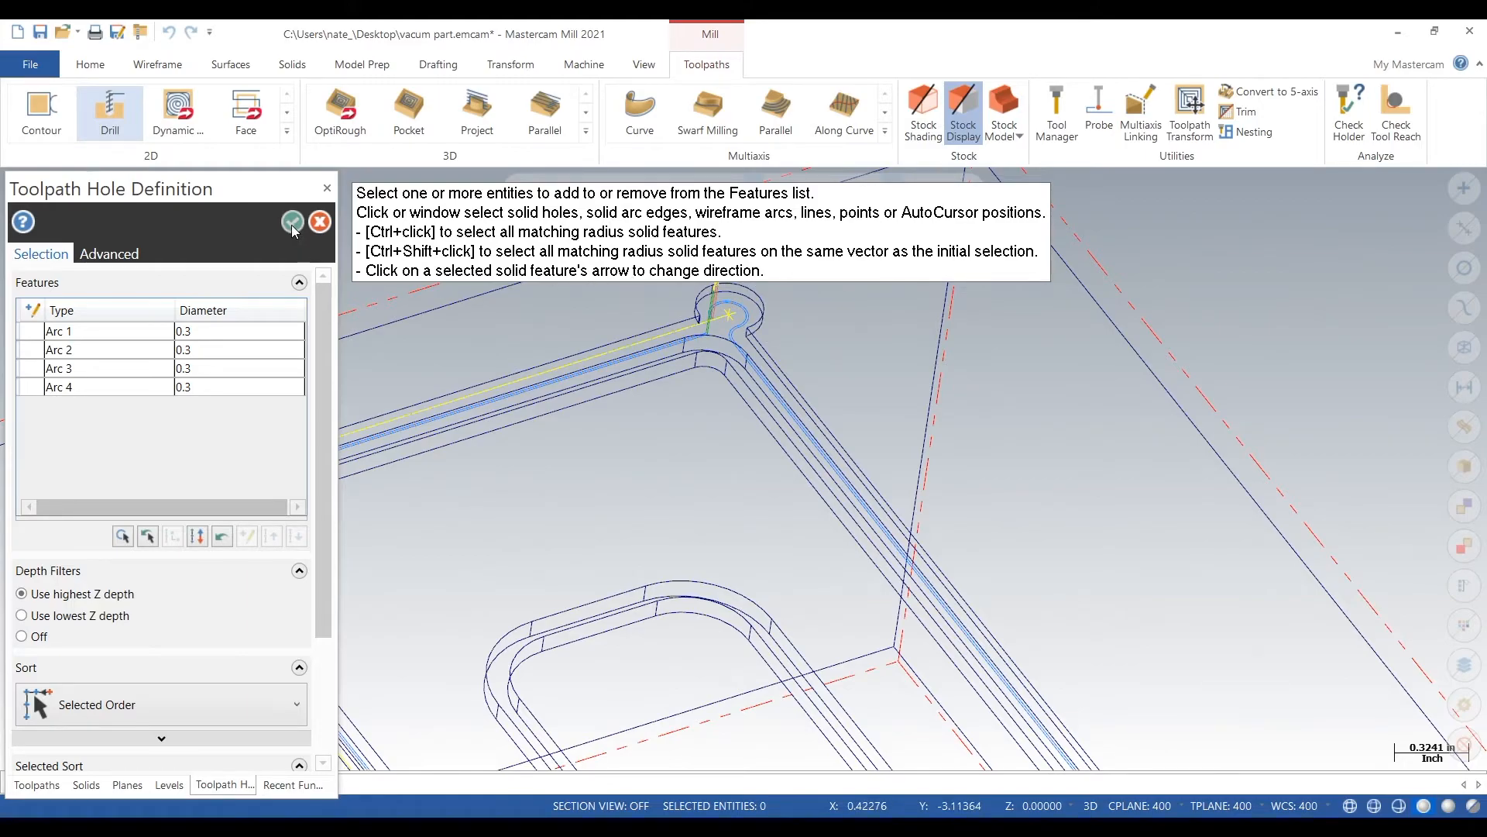
pyautogui.click(292, 222)
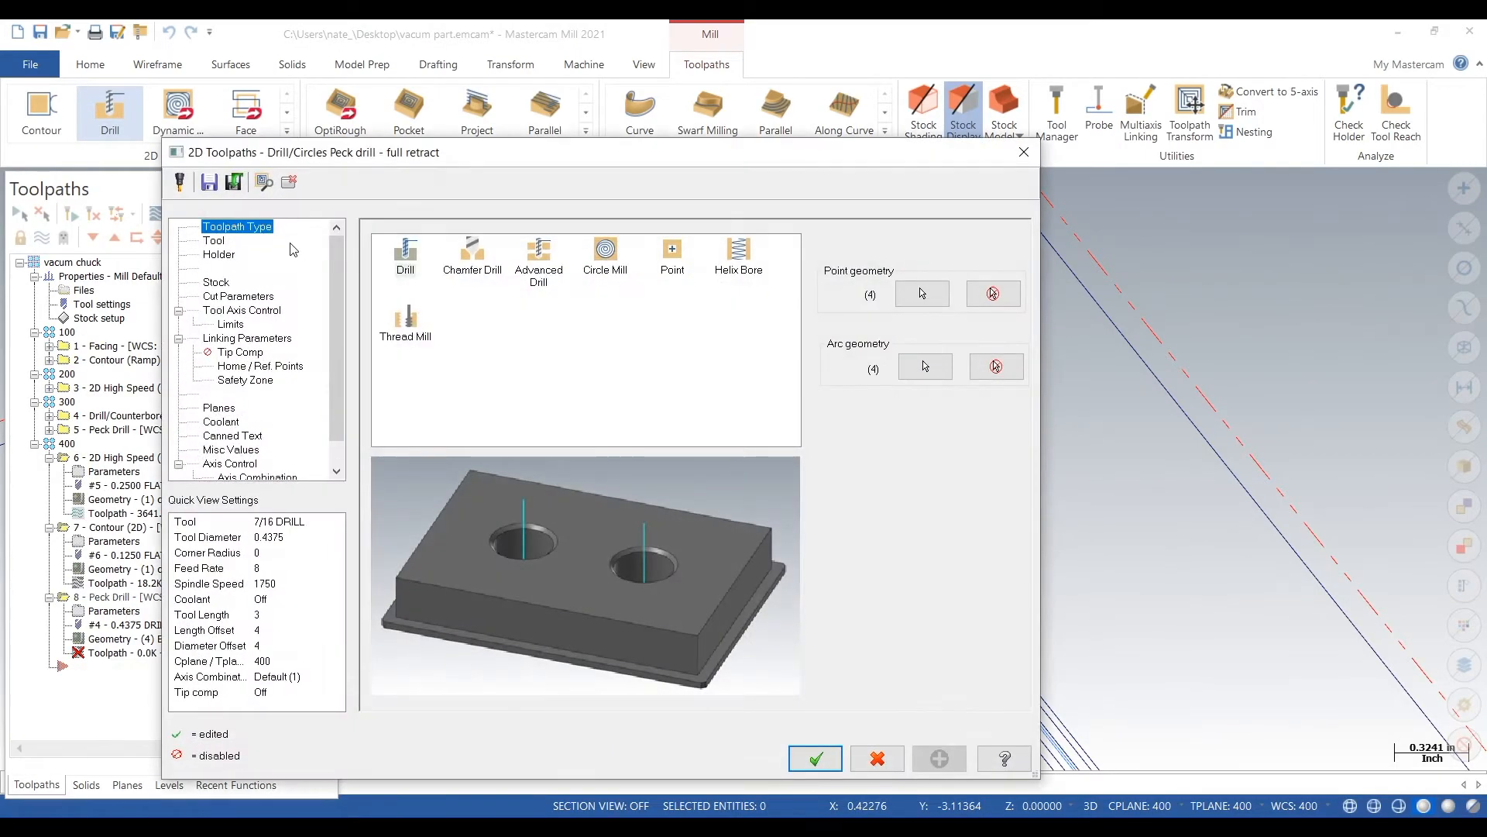
# Step: Choose tool 5, the 1/4 flat endmill, for the drill operation and set its feed rate to 3
pyautogui.click(221, 244)
pyautogui.click(486, 338)
pyautogui.click(476, 351)
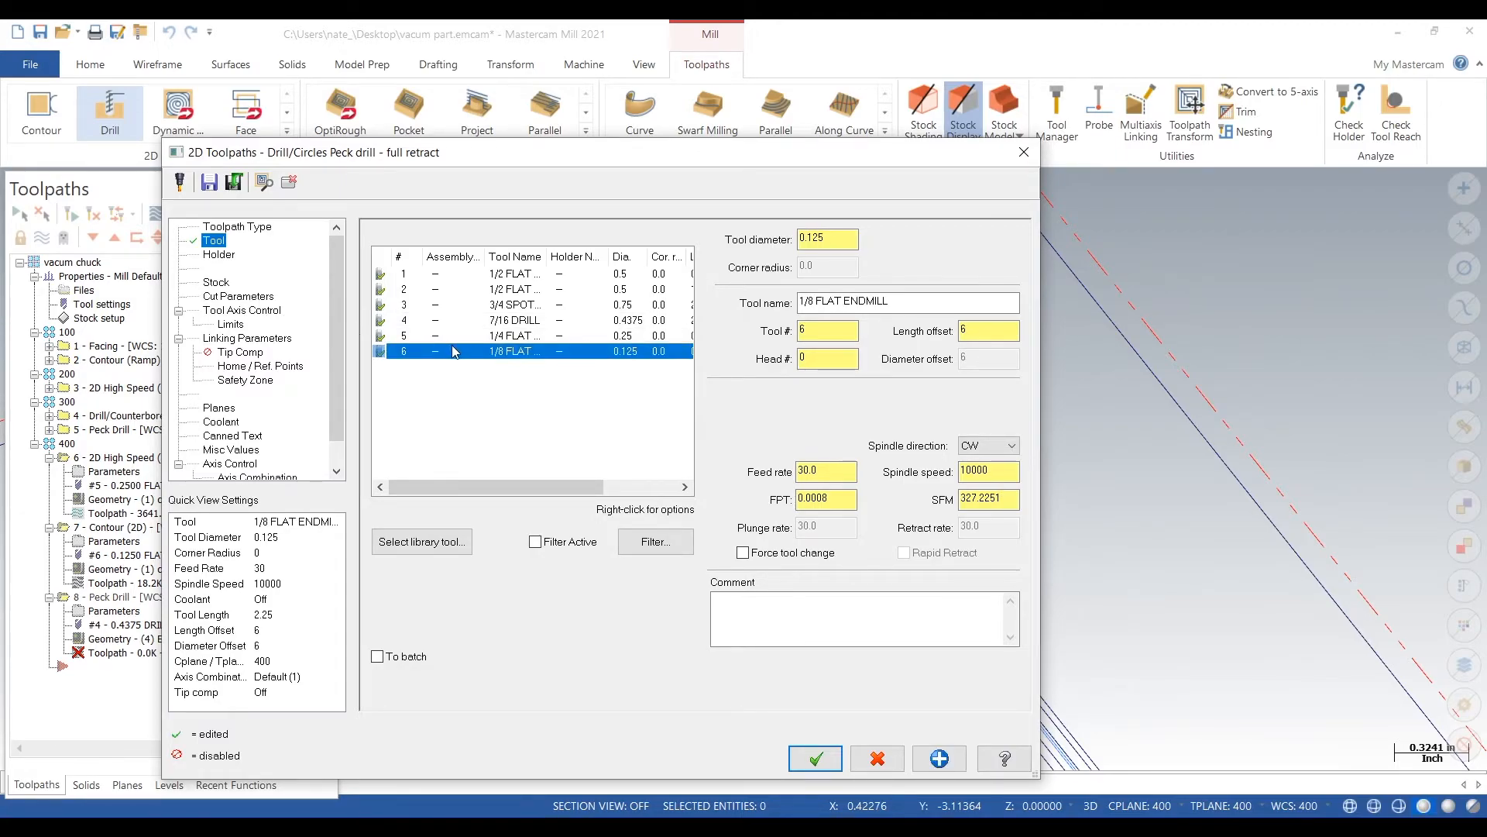
pyautogui.click(455, 336)
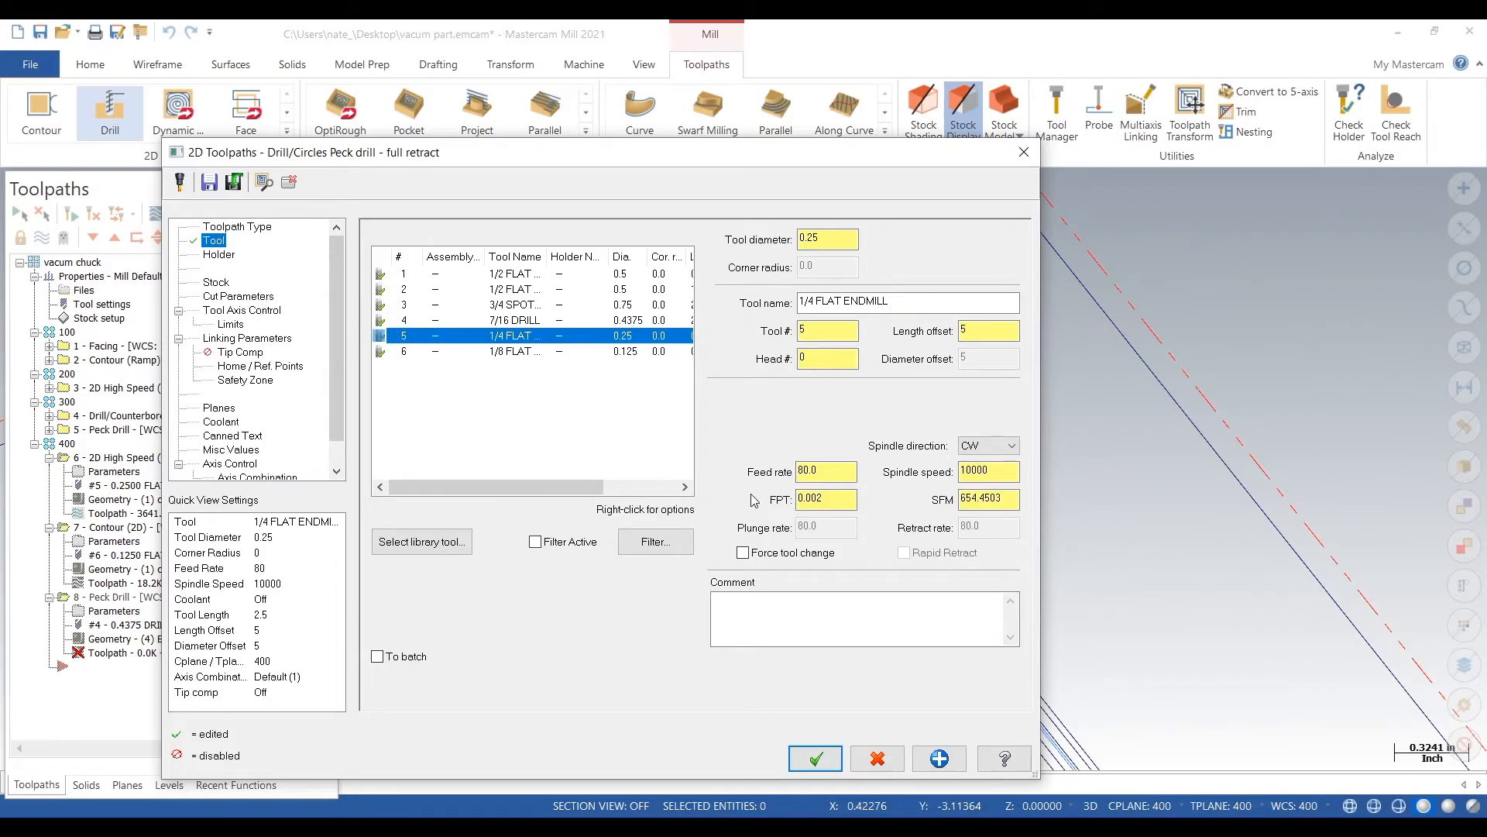
pyautogui.doubleClick(835, 476)
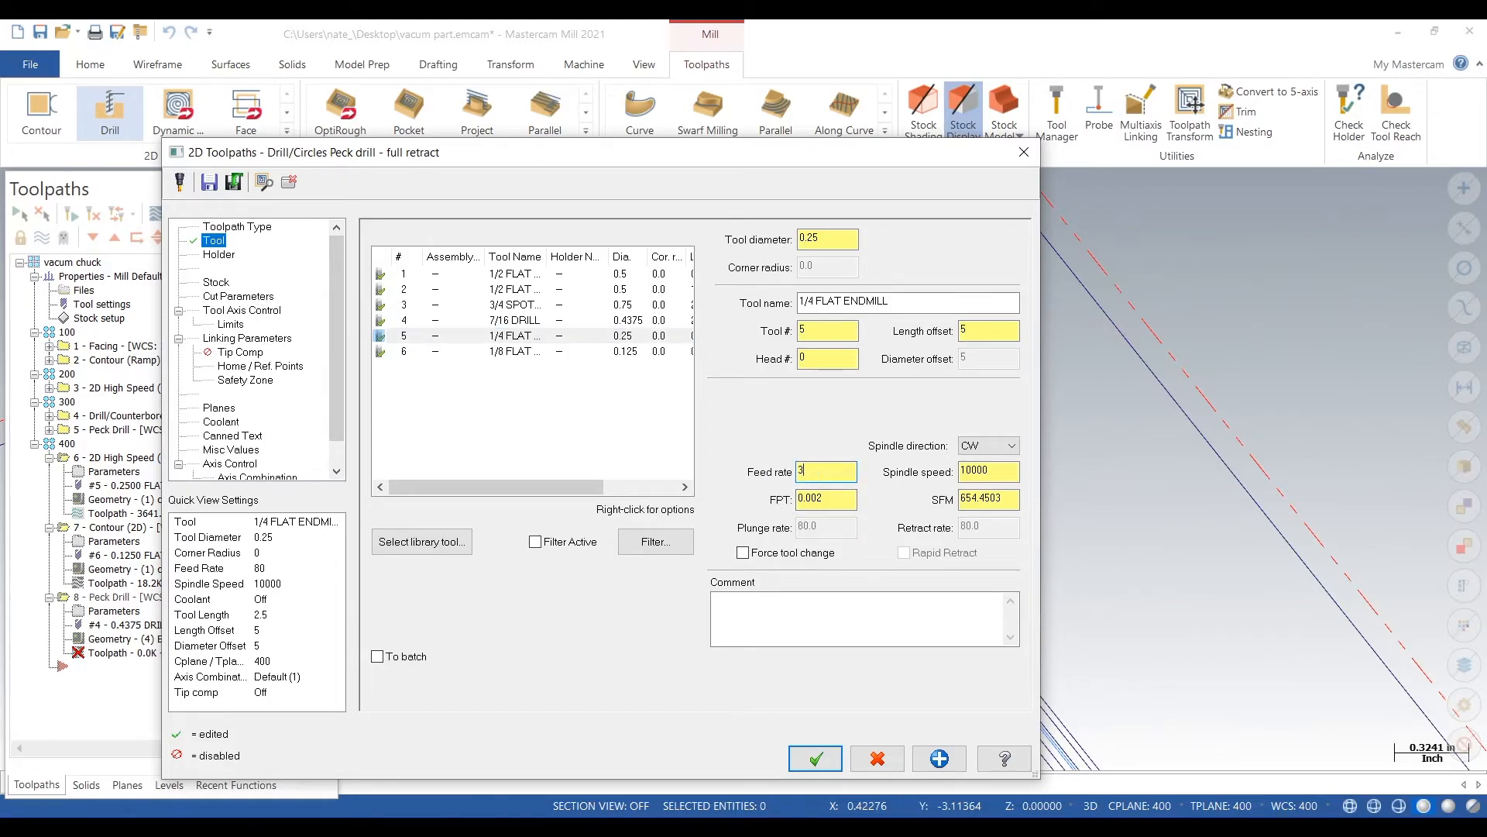
# Step: Check the linking depths, change the cycle from Peck Drill to Drill/Counterbore, and generate the drill toolpath
pyautogui.click(245, 338)
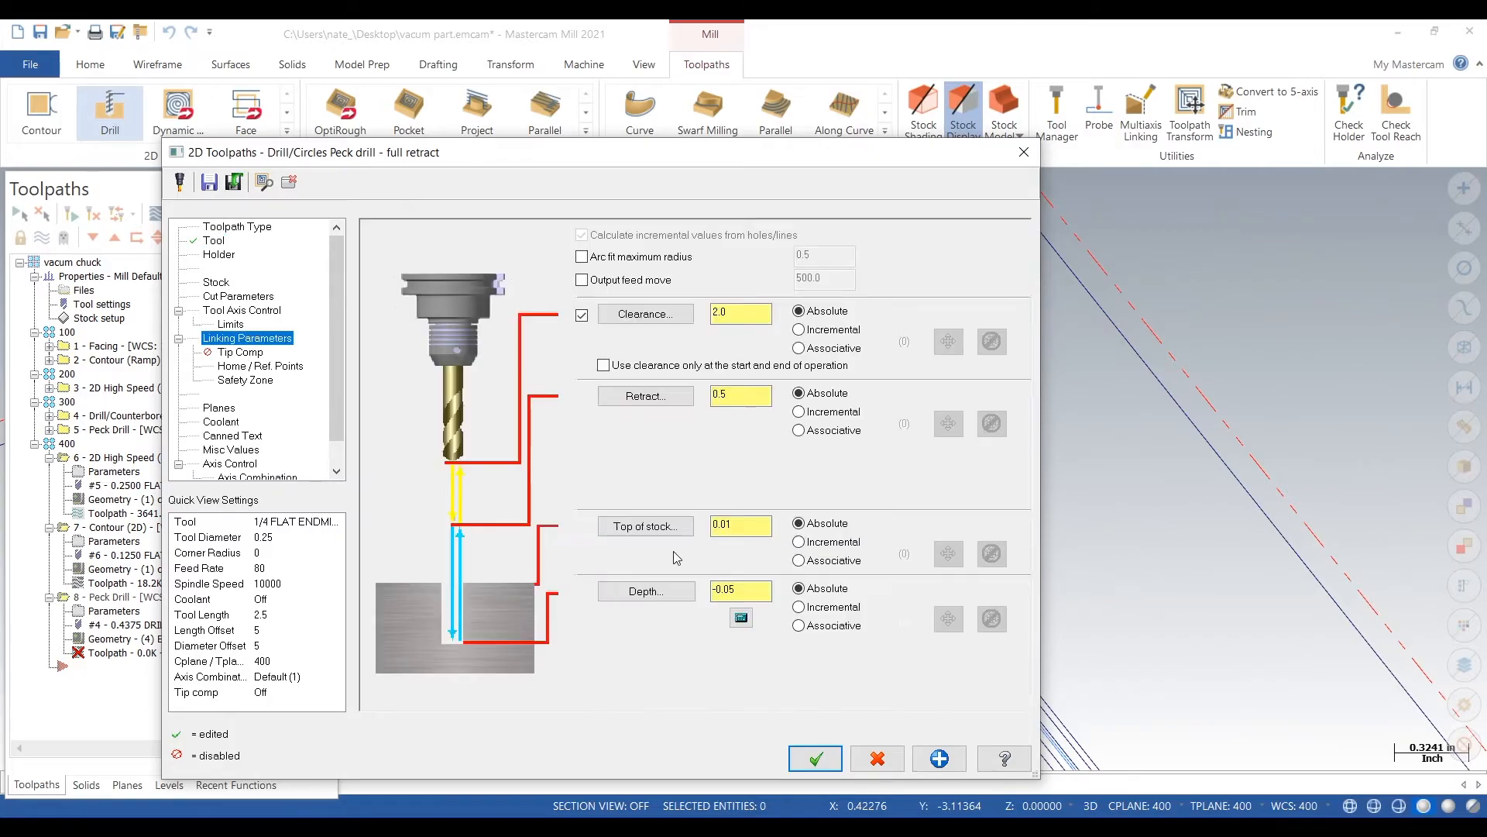
pyautogui.click(255, 297)
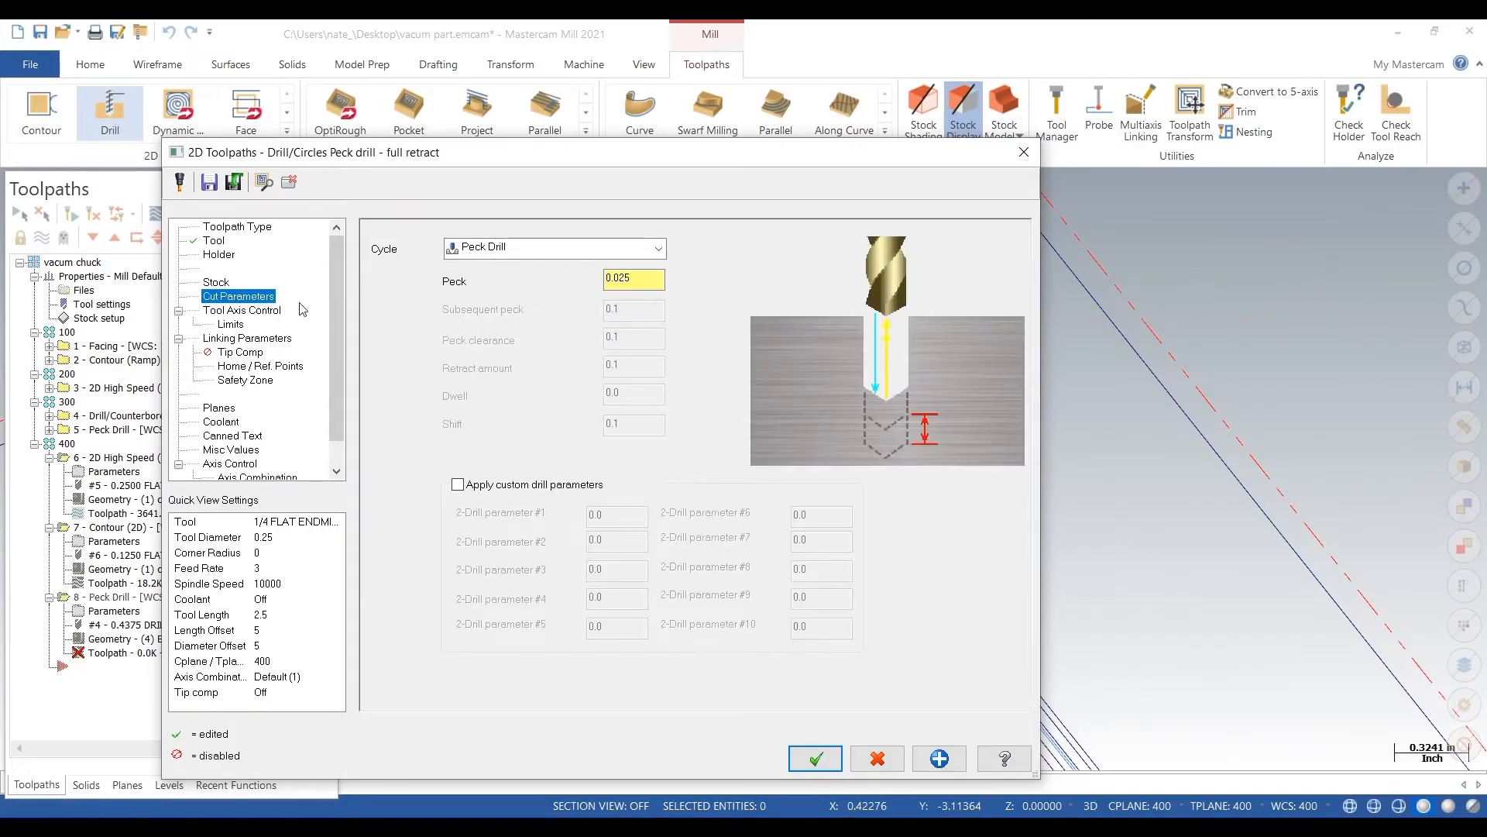
pyautogui.click(535, 246)
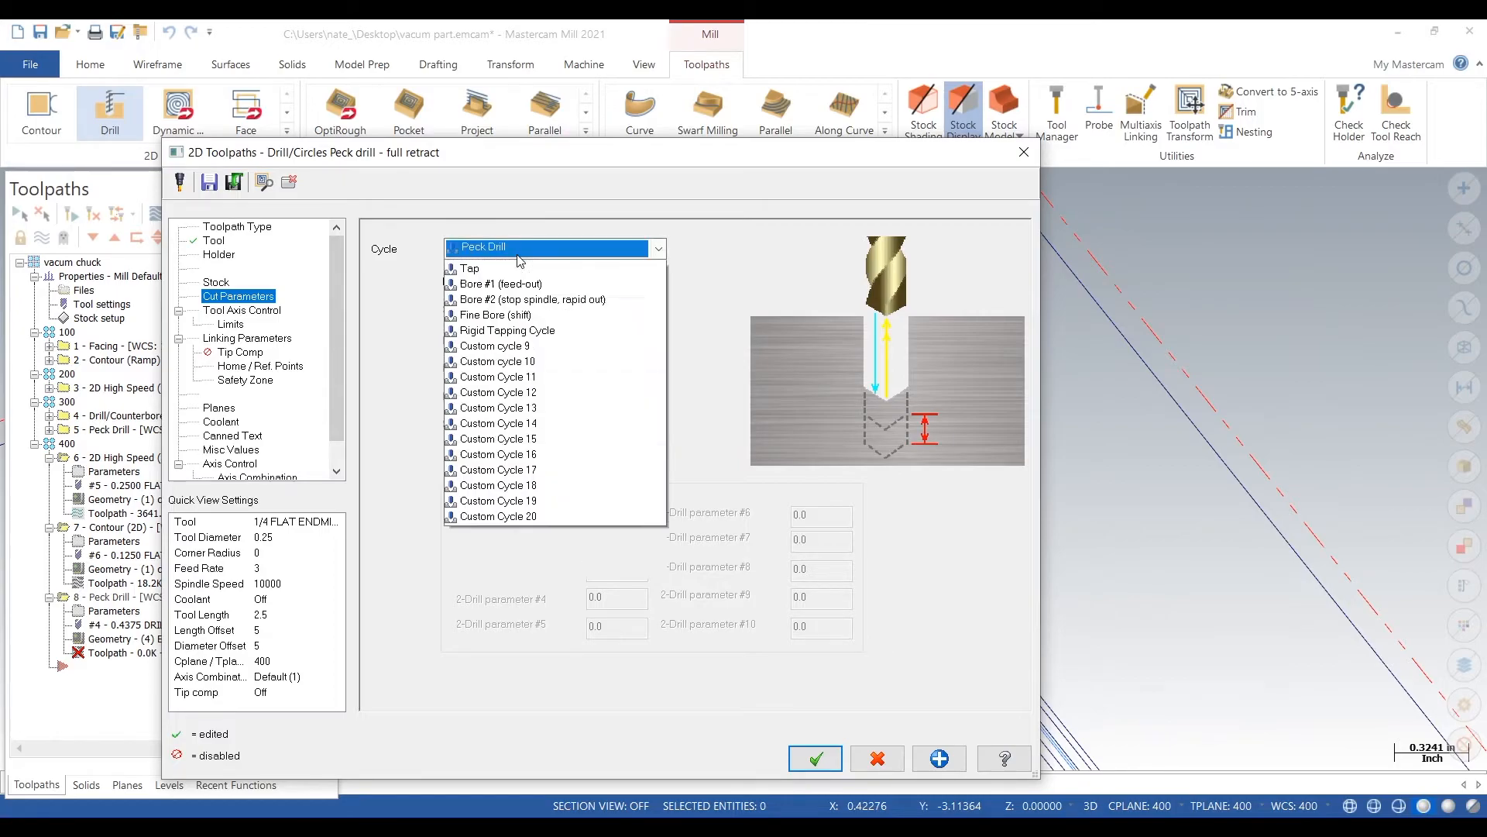
pyautogui.click(511, 264)
pyautogui.click(248, 339)
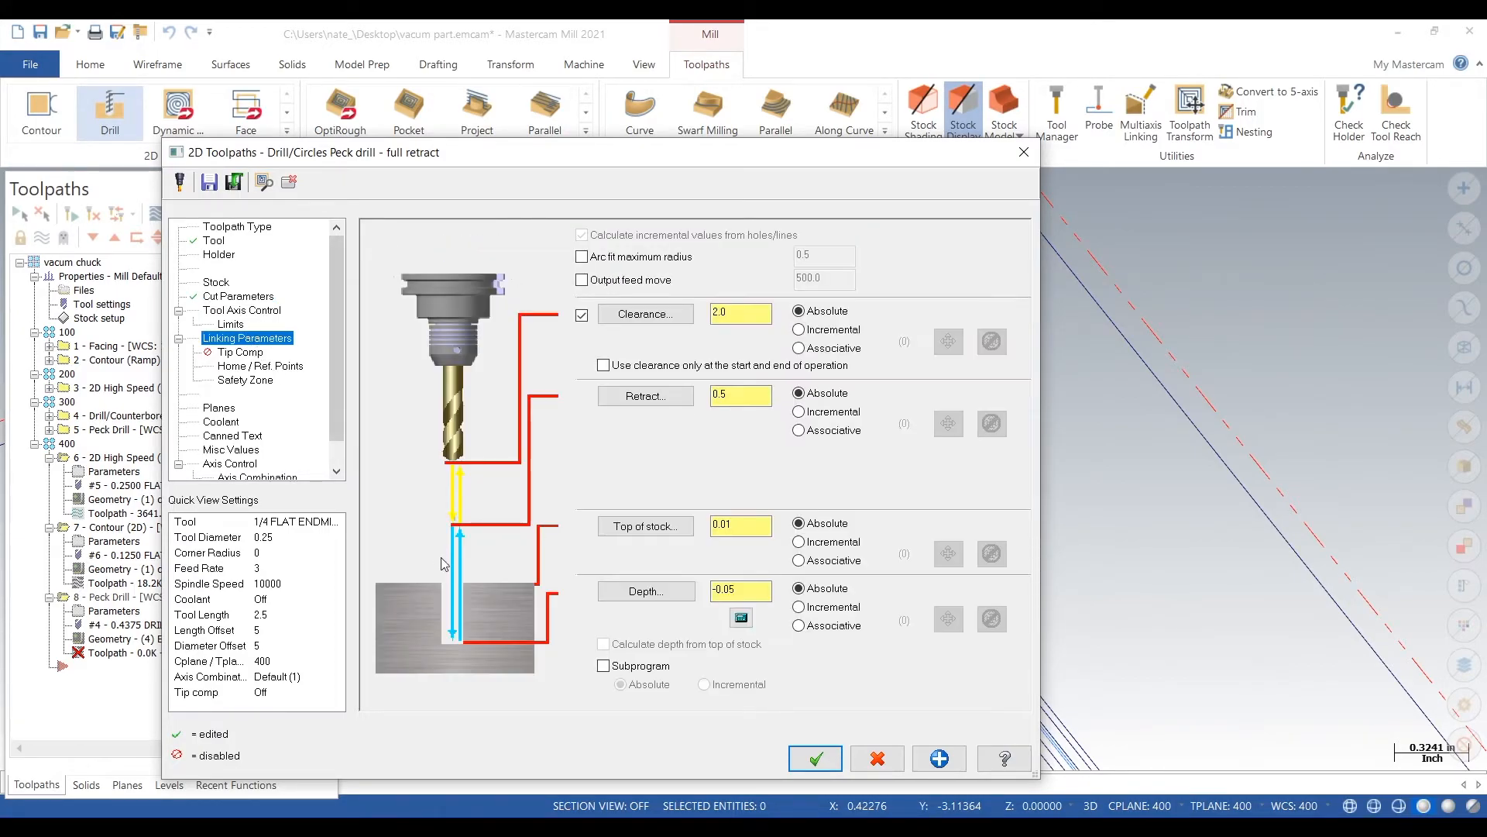
pyautogui.click(816, 758)
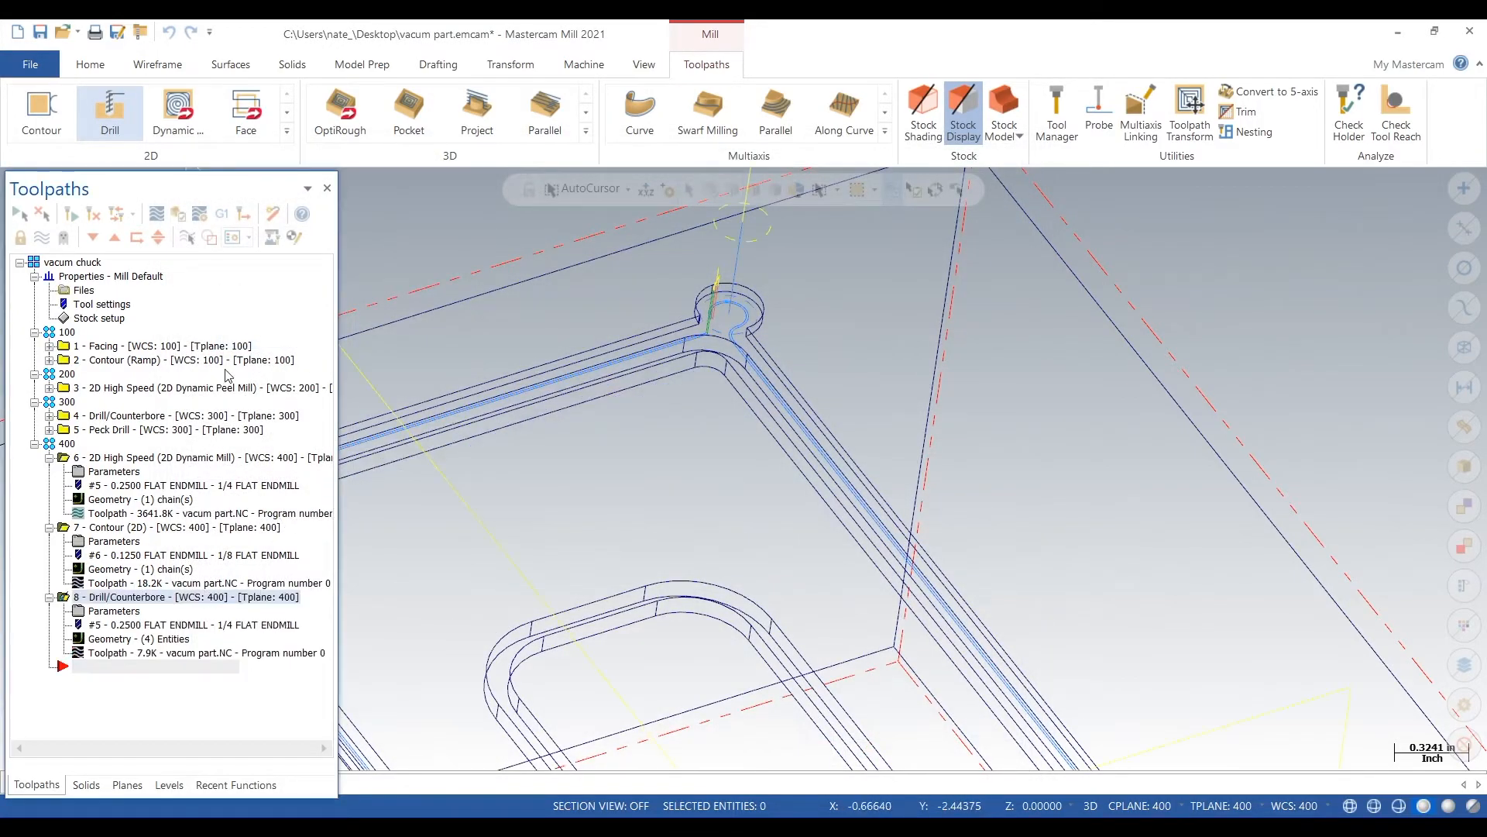
# Step: Verify all operations of the vacuum chuck group by playing the simulation with the corner drilling included
pyautogui.scroll(-5, 510, 323)
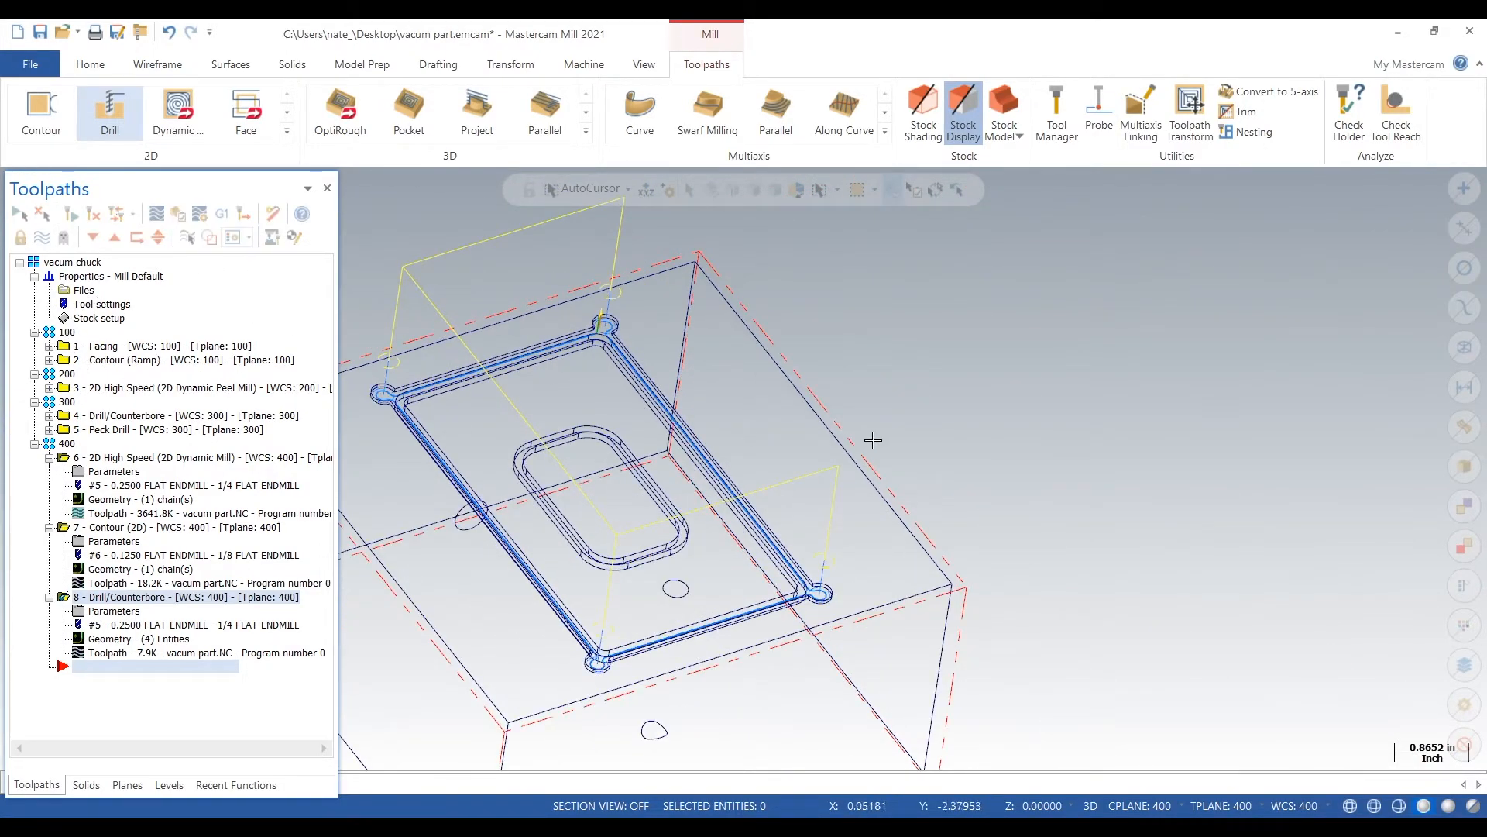
pyautogui.scroll(-2, 840, 434)
pyautogui.click(65, 263)
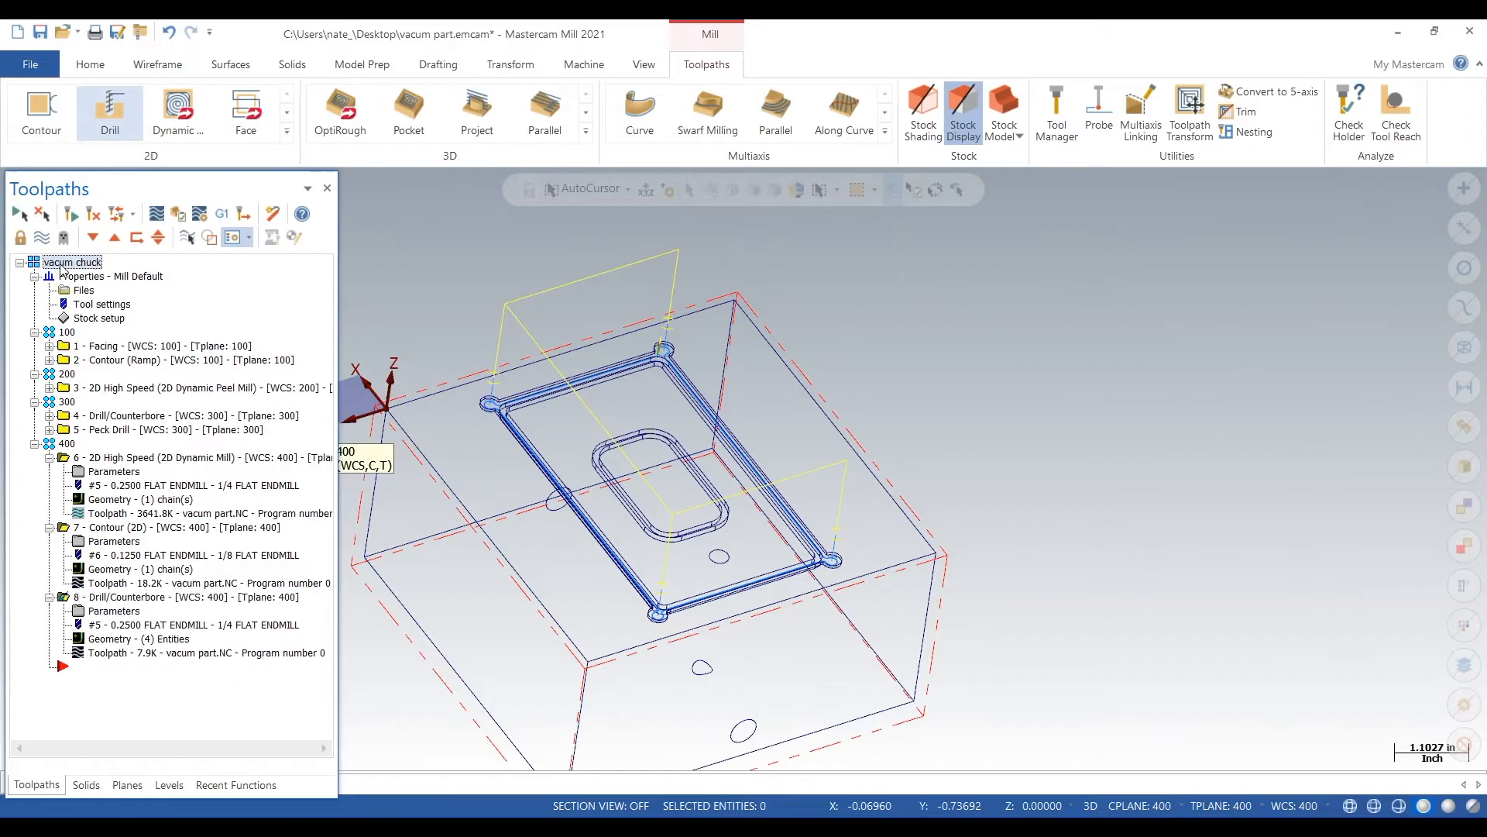
pyautogui.click(179, 215)
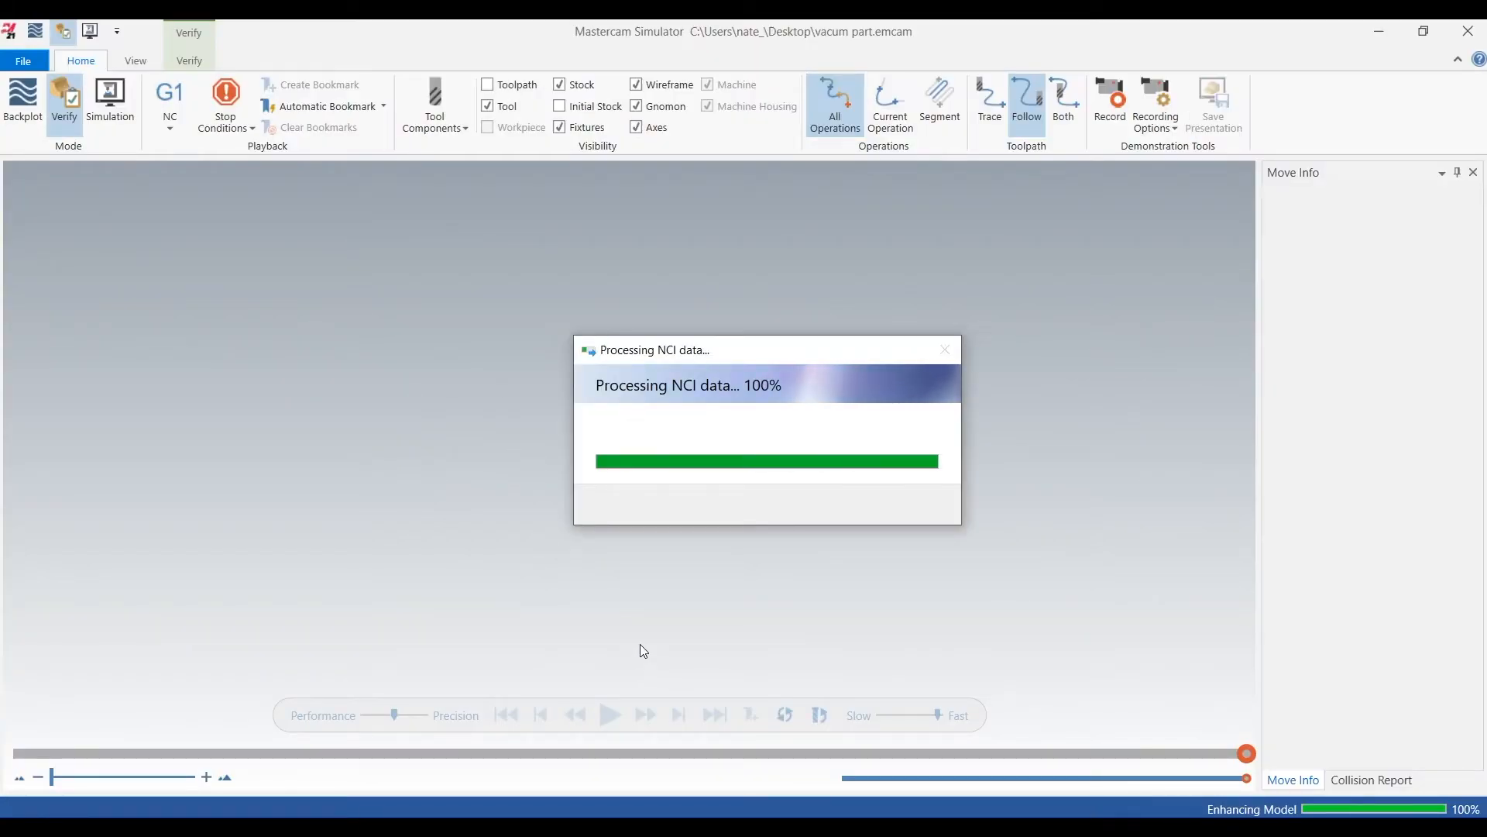
pyautogui.click(611, 714)
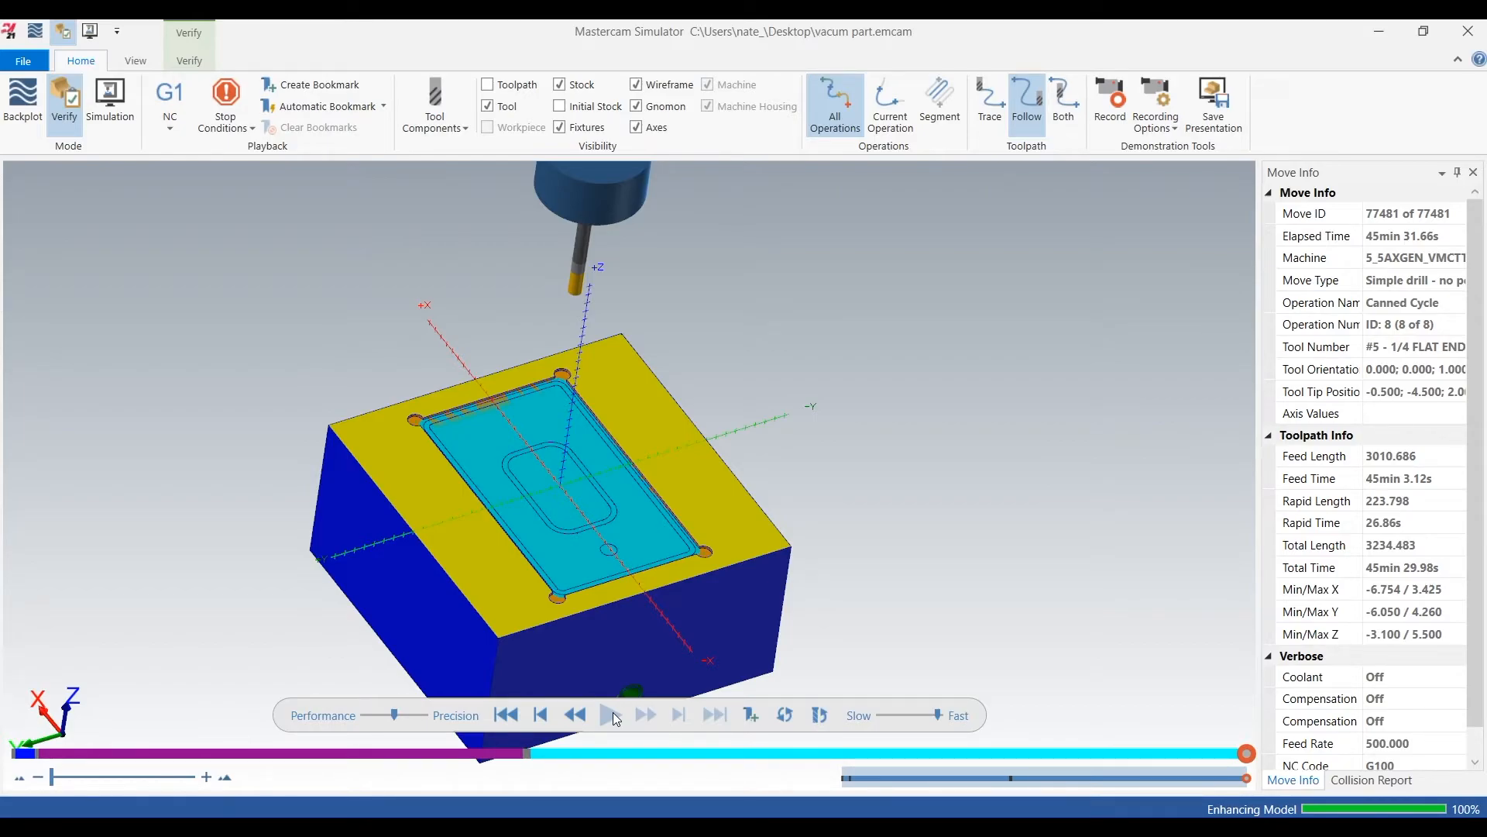
# Step: Examine the drilled corner reliefs and the recess walls in the simulated stock, and close the simulator
pyautogui.scroll(5, 581, 343)
pyautogui.scroll(2, 581, 342)
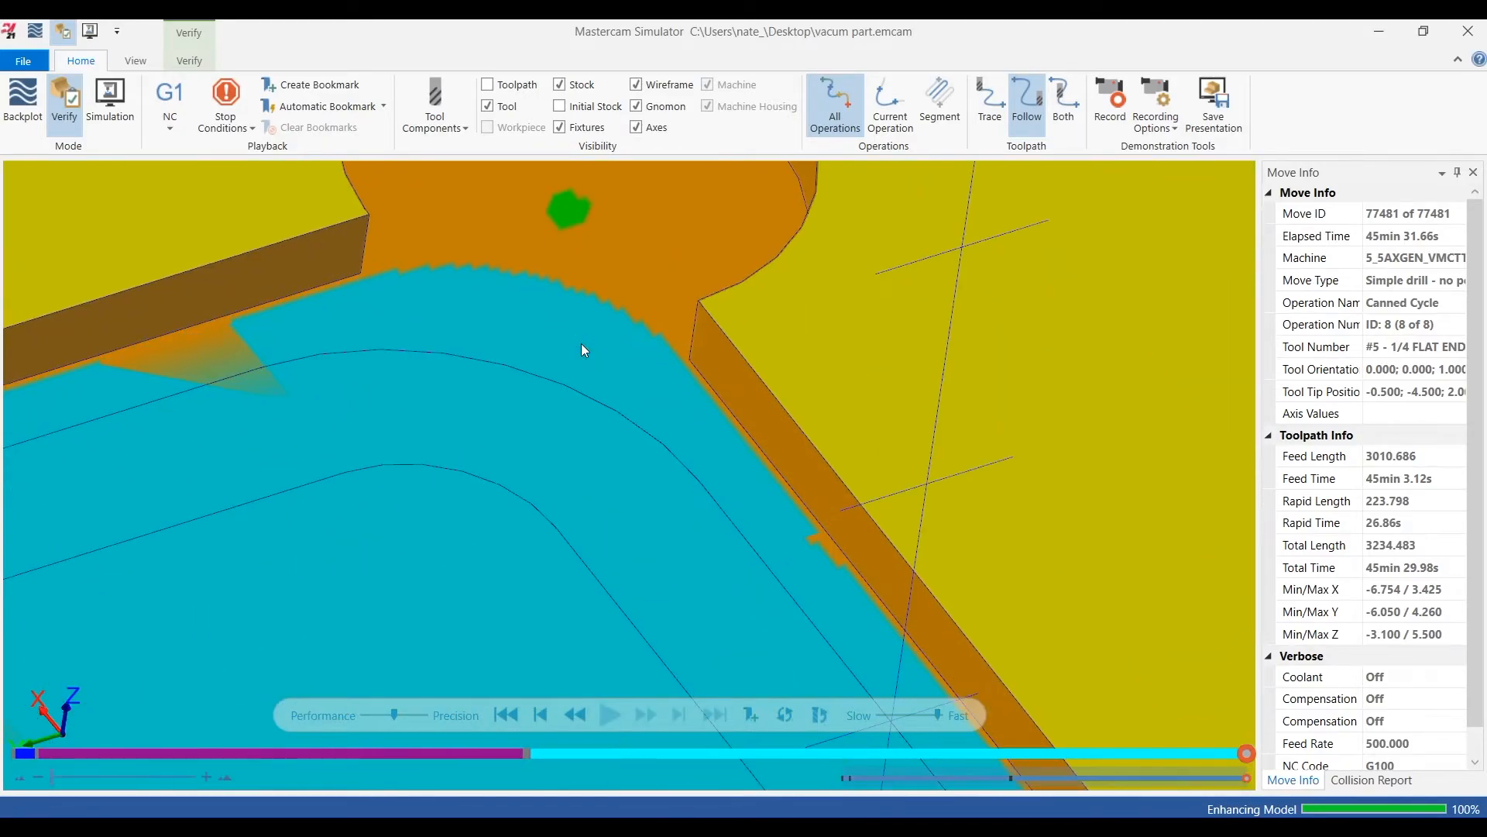
pyautogui.scroll(-8, 581, 342)
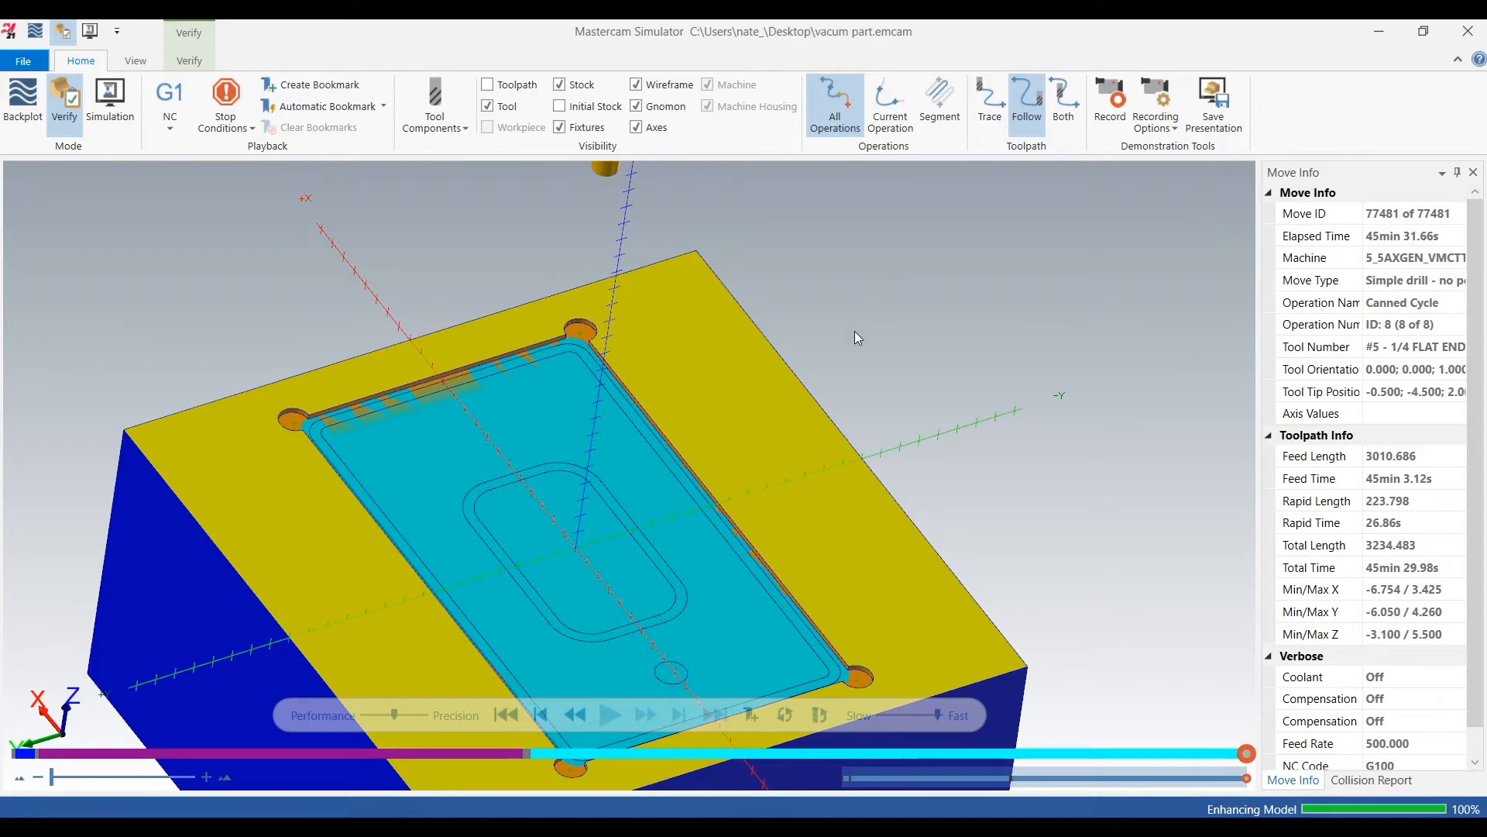
pyautogui.moveTo(829, 363); pyautogui.dragTo(837, 351, button='middle')
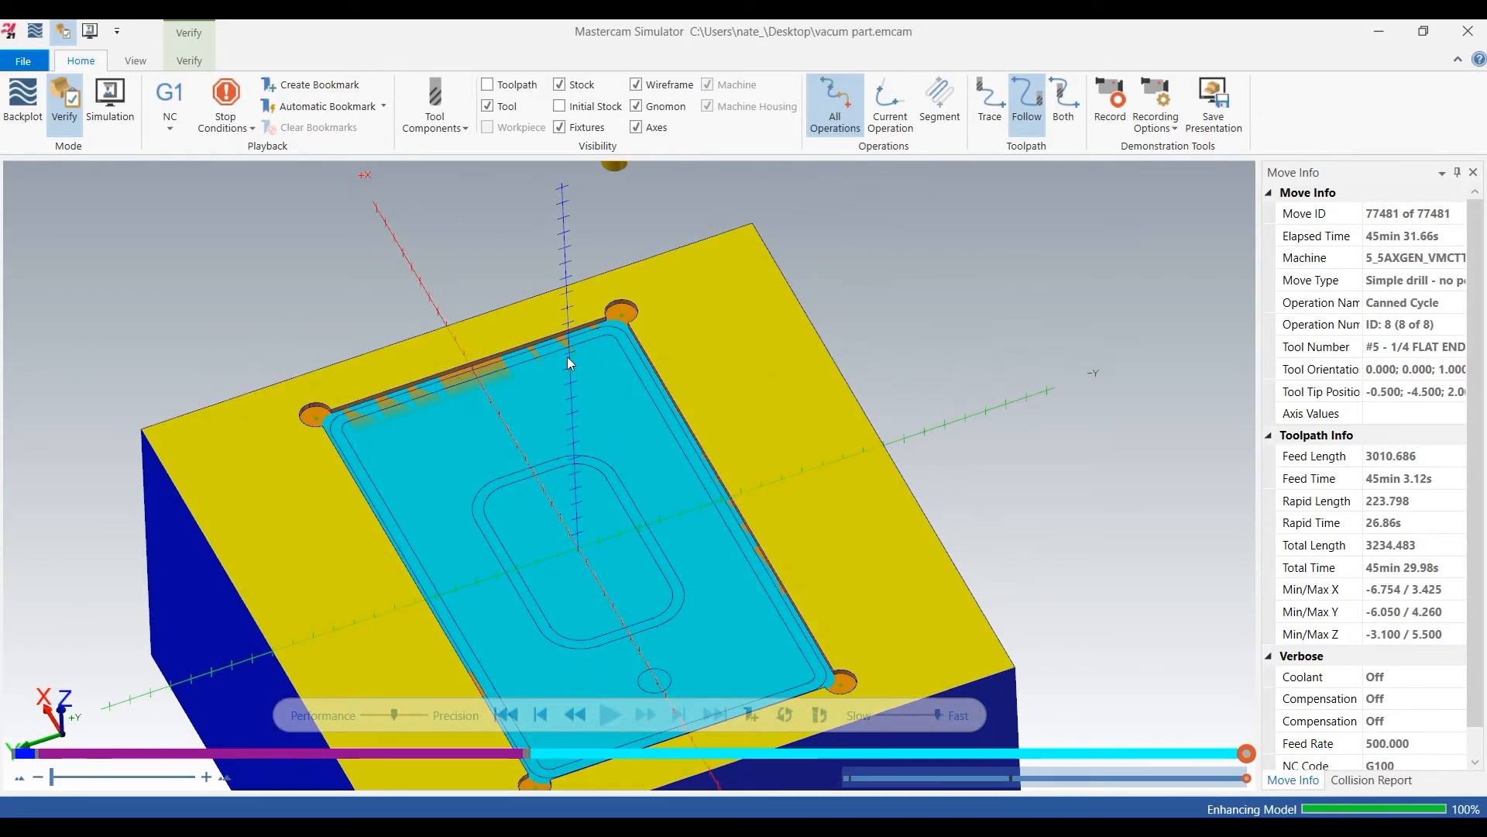
pyautogui.scroll(3, 605, 341)
pyautogui.click(1468, 31)
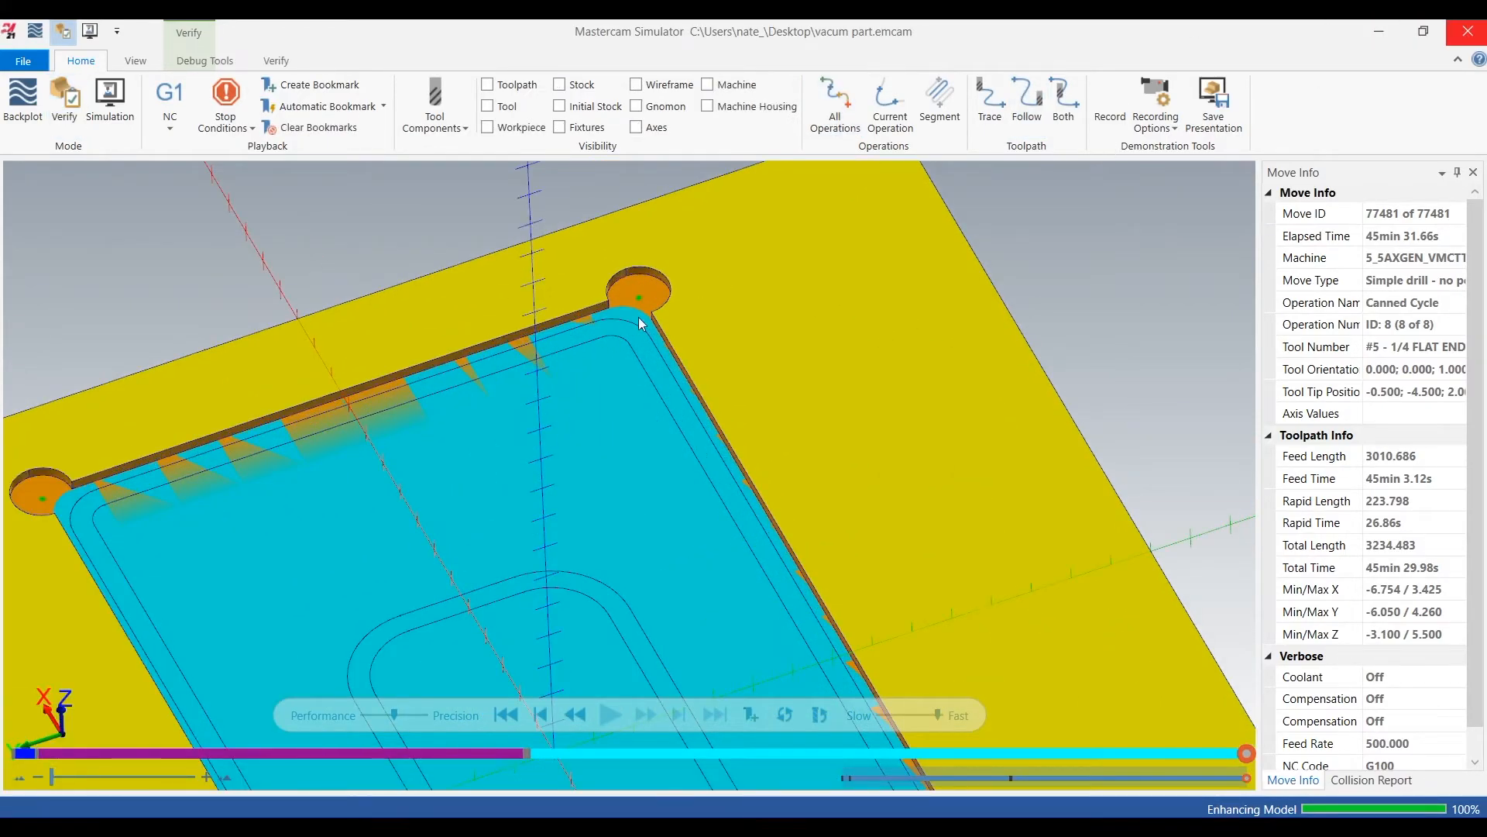
# Step: Collapse operations 6 and 7 in the operations tree and start a new contour toolpath after the corner drilling
pyautogui.click(232, 236)
pyautogui.click(49, 457)
pyautogui.click(49, 471)
pyautogui.click(78, 485)
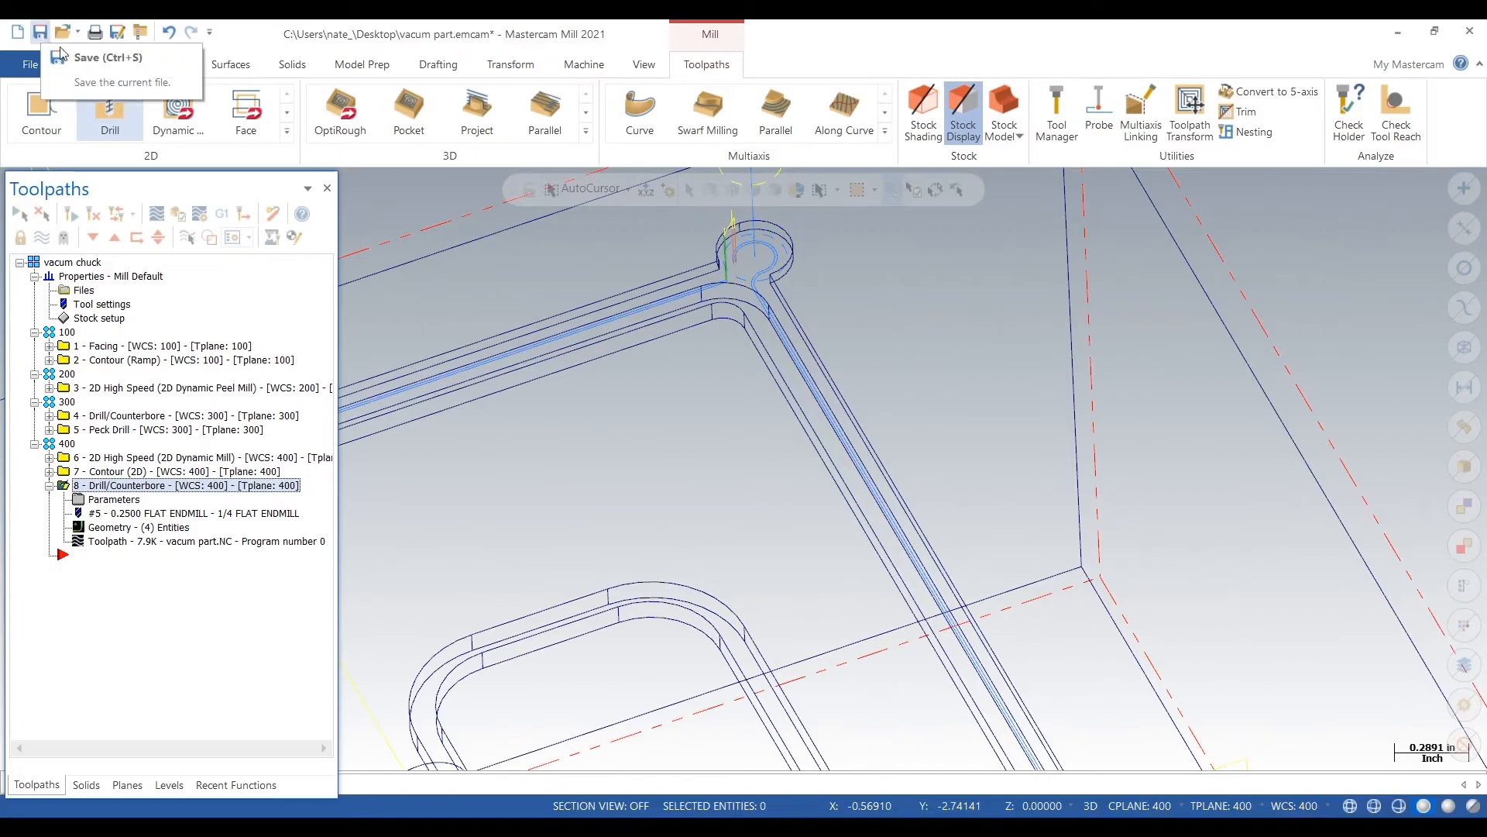
pyautogui.click(58, 113)
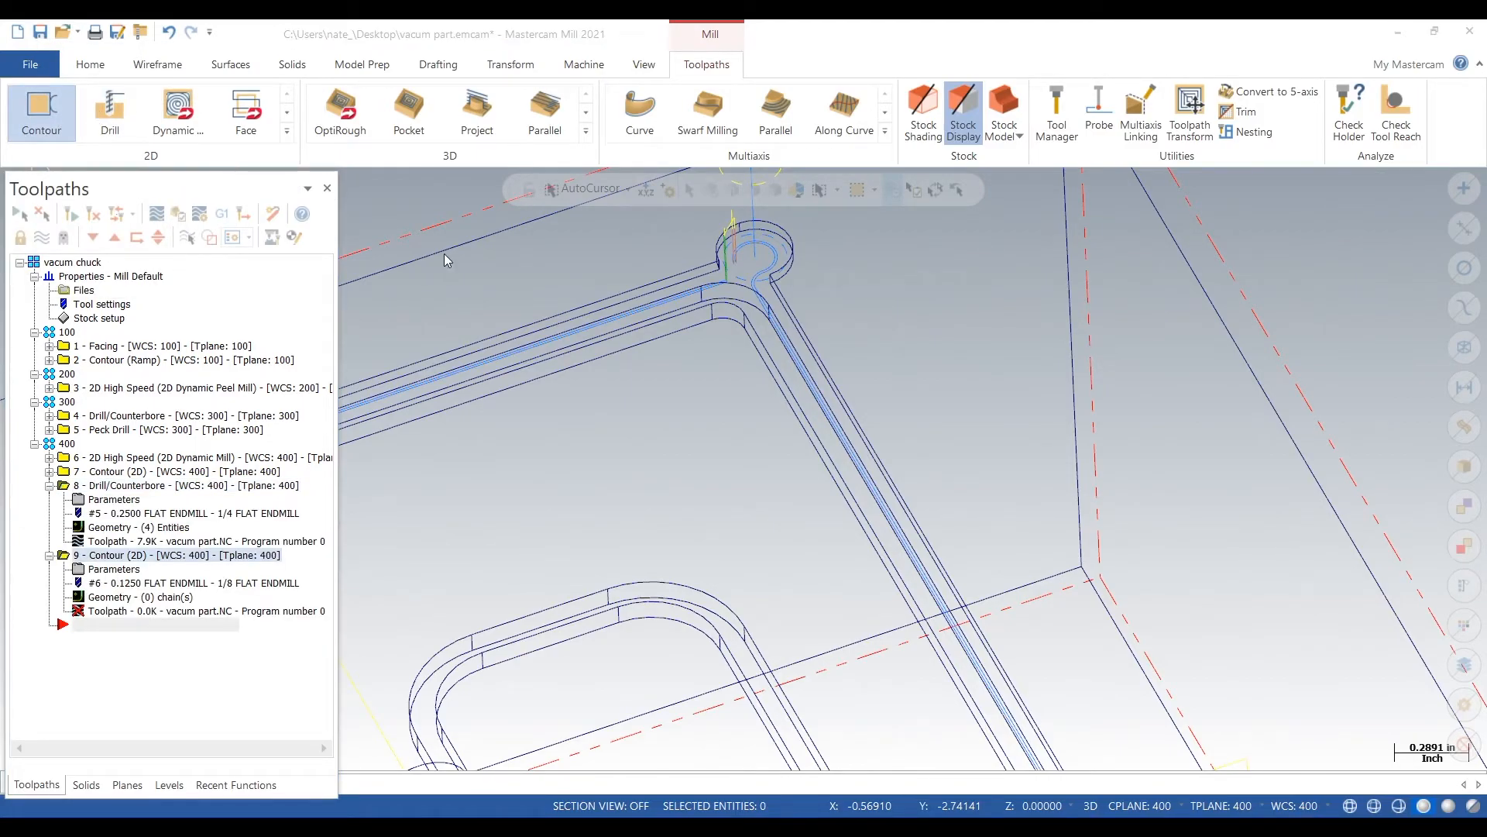
pyautogui.scroll(-3, 611, 374)
pyautogui.moveTo(690, 364); pyautogui.dragTo(607, 403, button='middle')
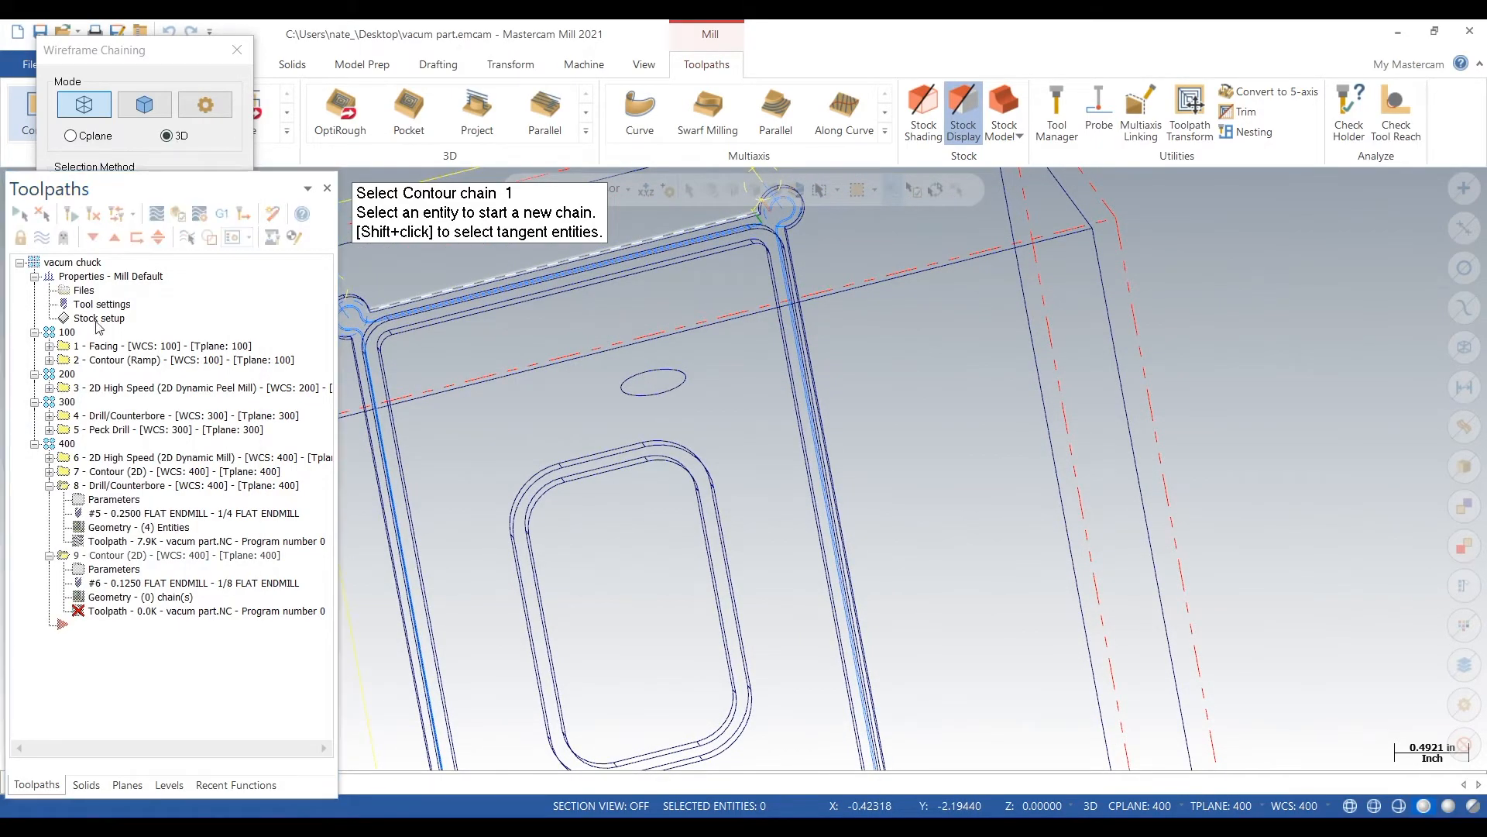
# Step: Make level 3 with the vacuum chuck solid visible and bring the wireframe chaining dialog to the front
pyautogui.click(126, 785)
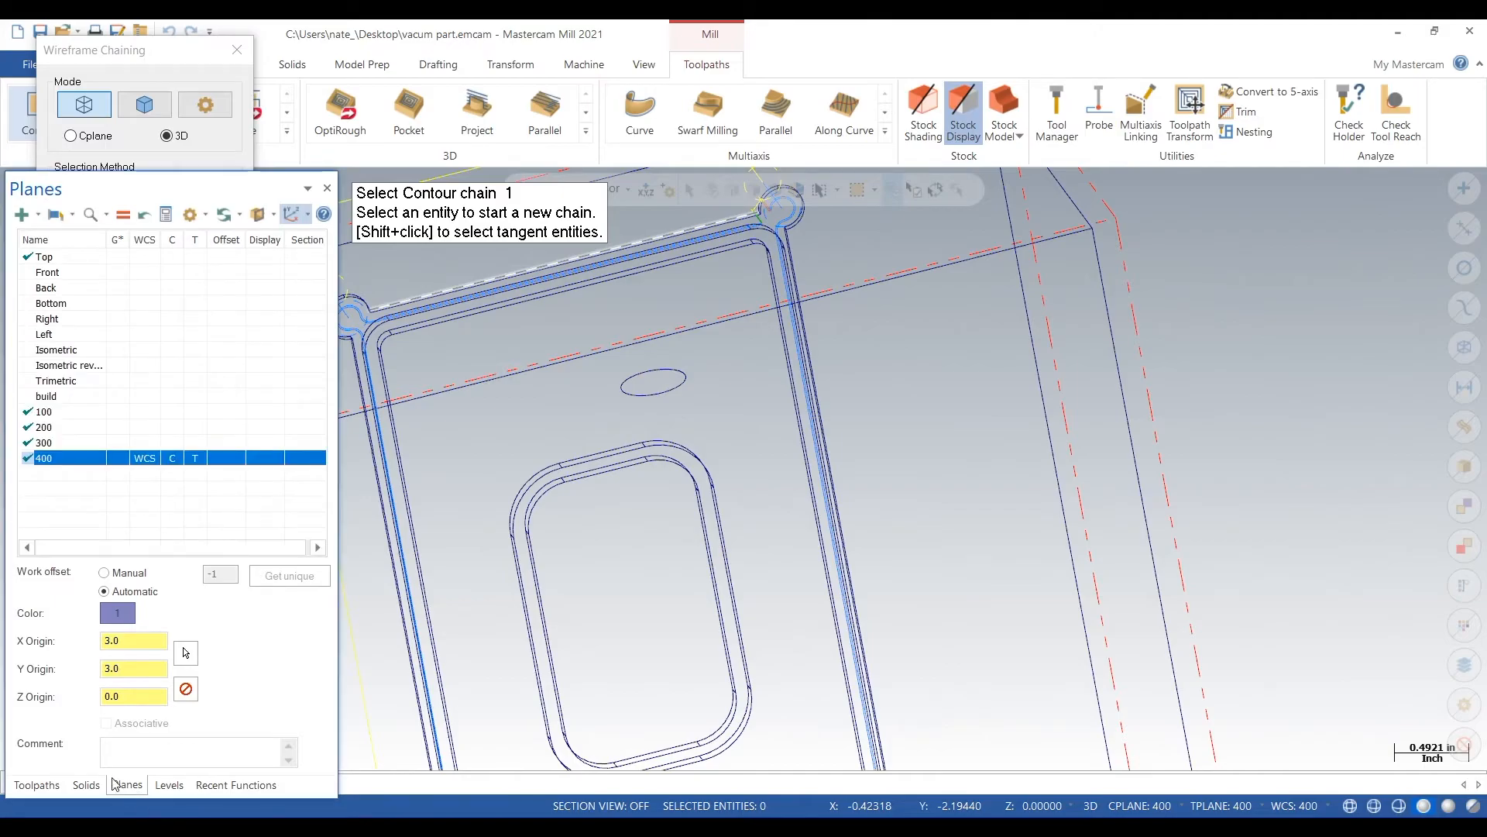
pyautogui.click(169, 785)
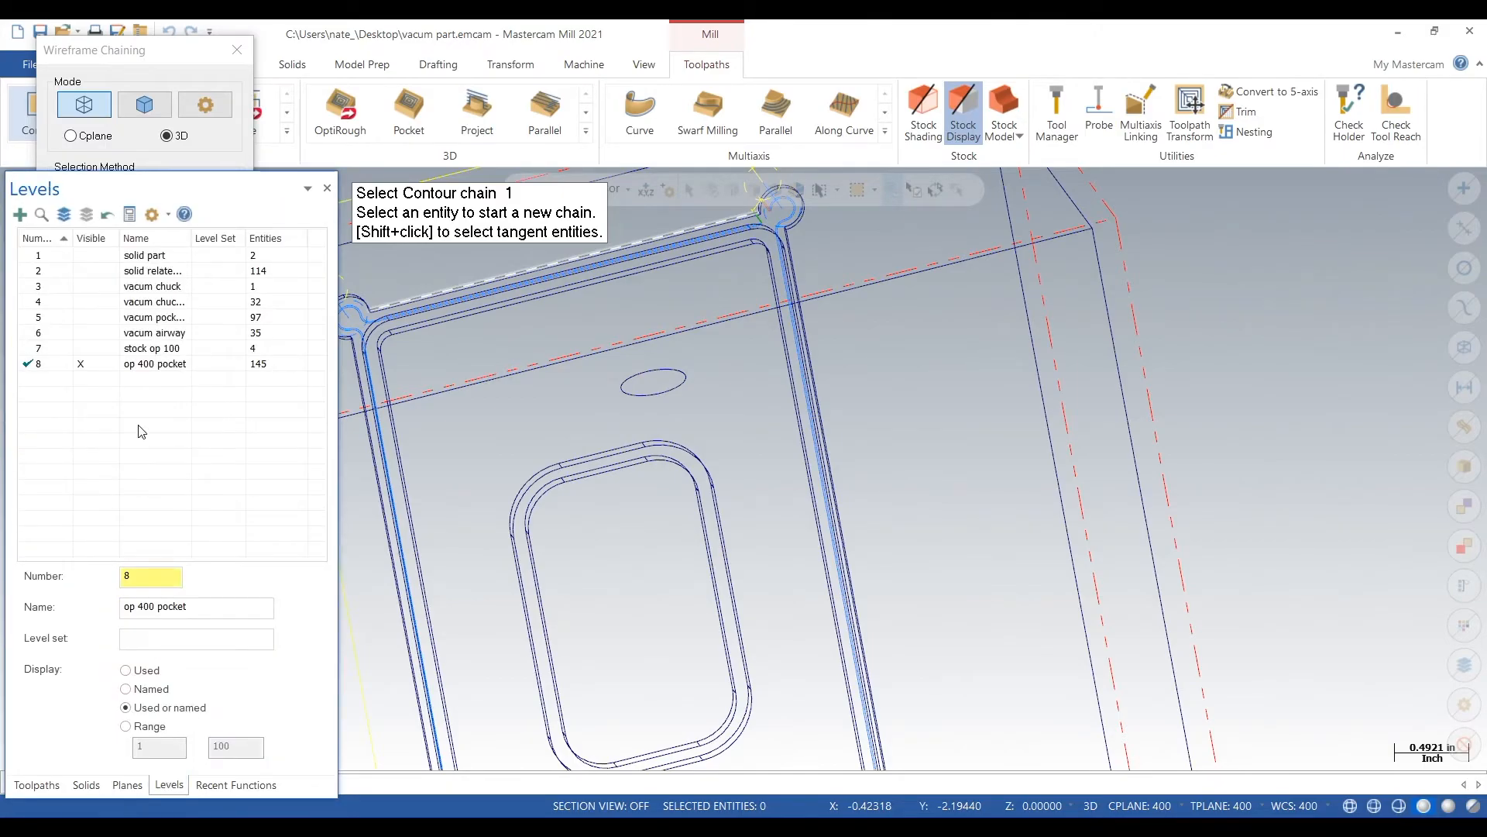
pyautogui.click(96, 286)
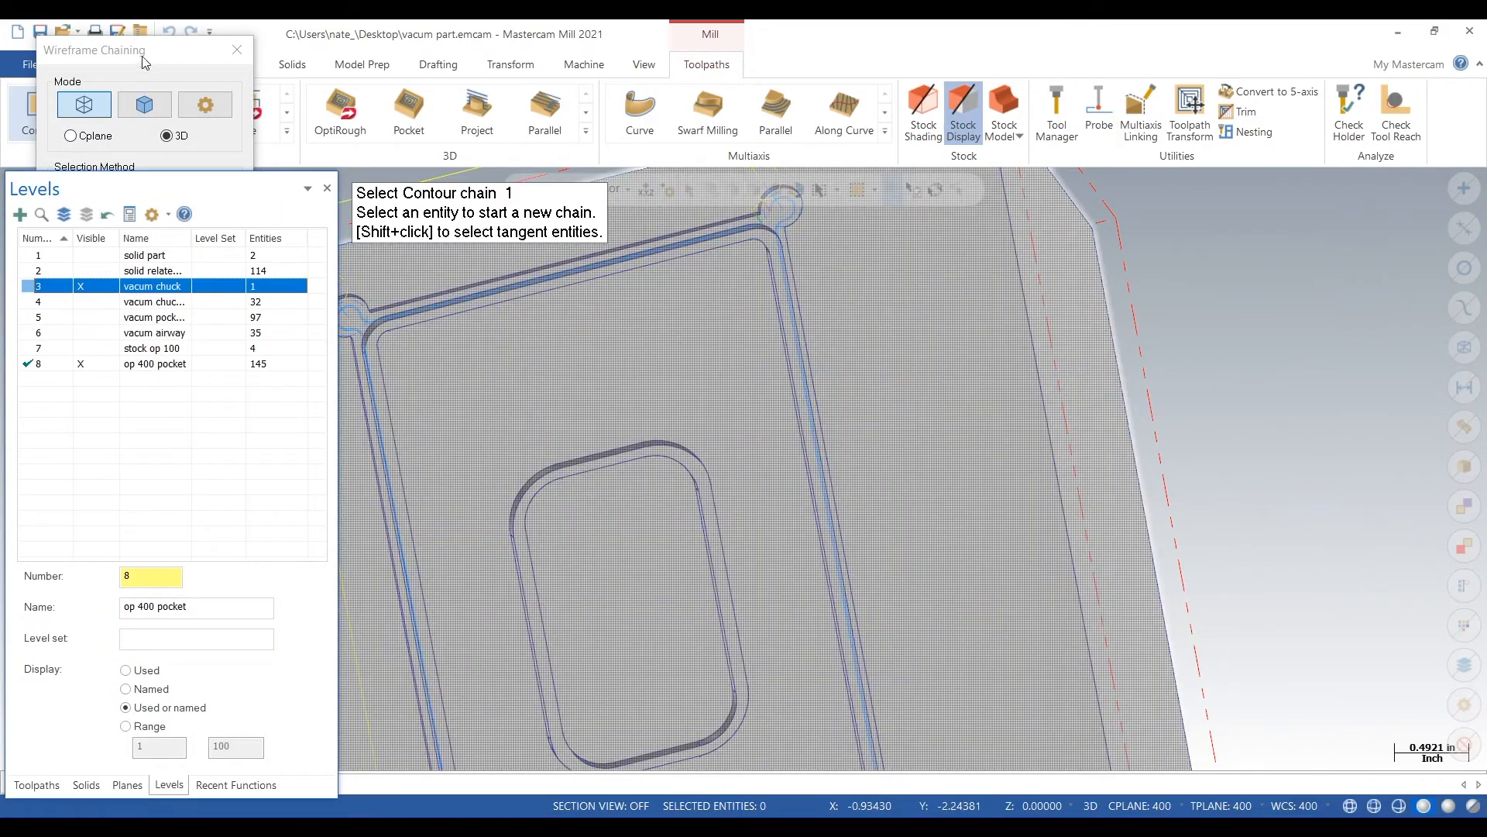
pyautogui.click(143, 56)
pyautogui.moveTo(646, 399); pyautogui.dragTo(608, 326, button='middle')
# Step: Start the contour chain on the short edge of the recess step and extend it around the first rounded corner
pyautogui.scroll(1, 607, 325)
pyautogui.scroll(1, 616, 283)
pyautogui.scroll(1, 616, 288)
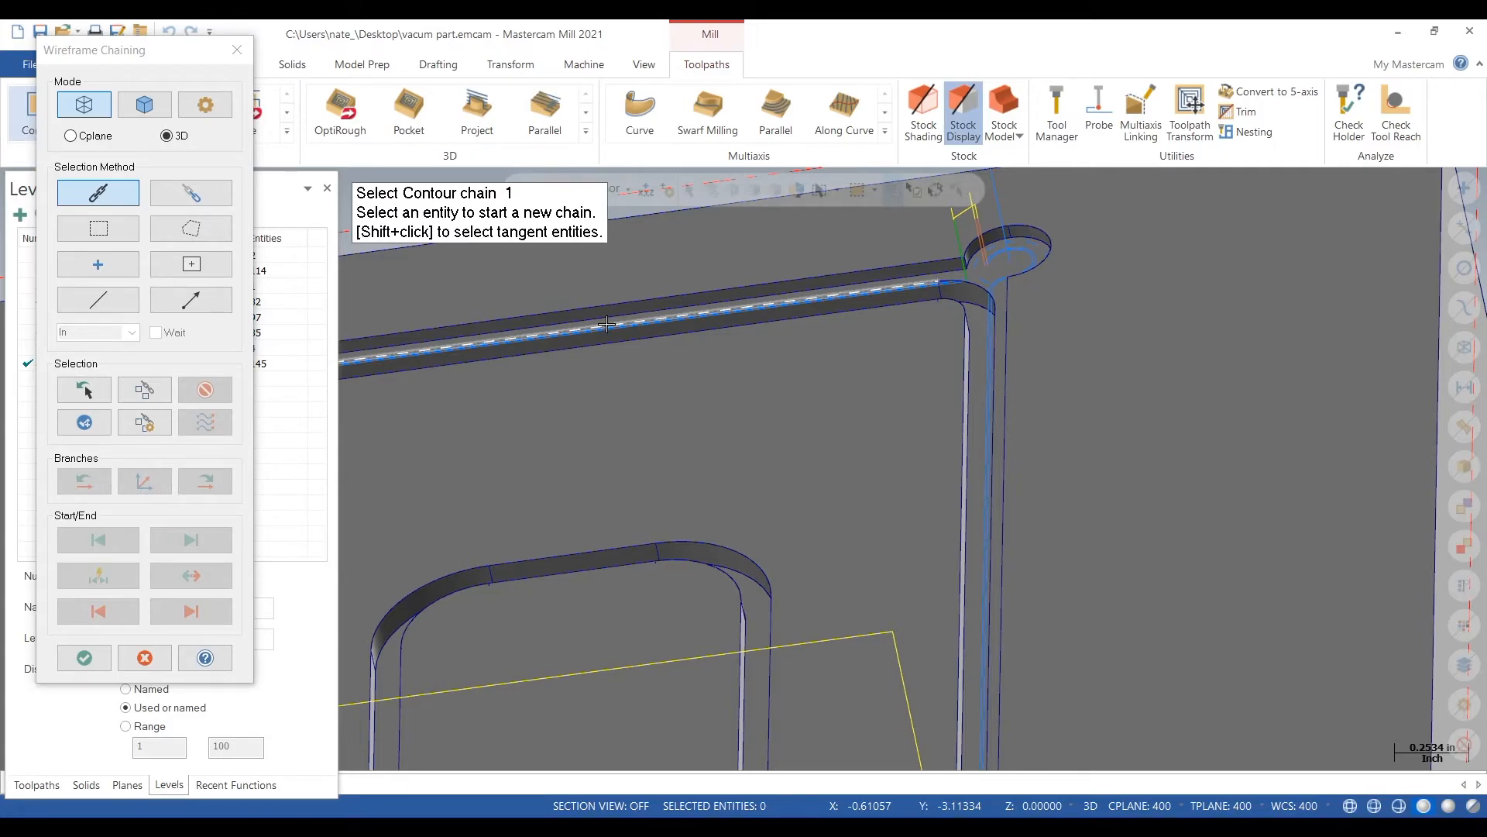
pyautogui.click(607, 324)
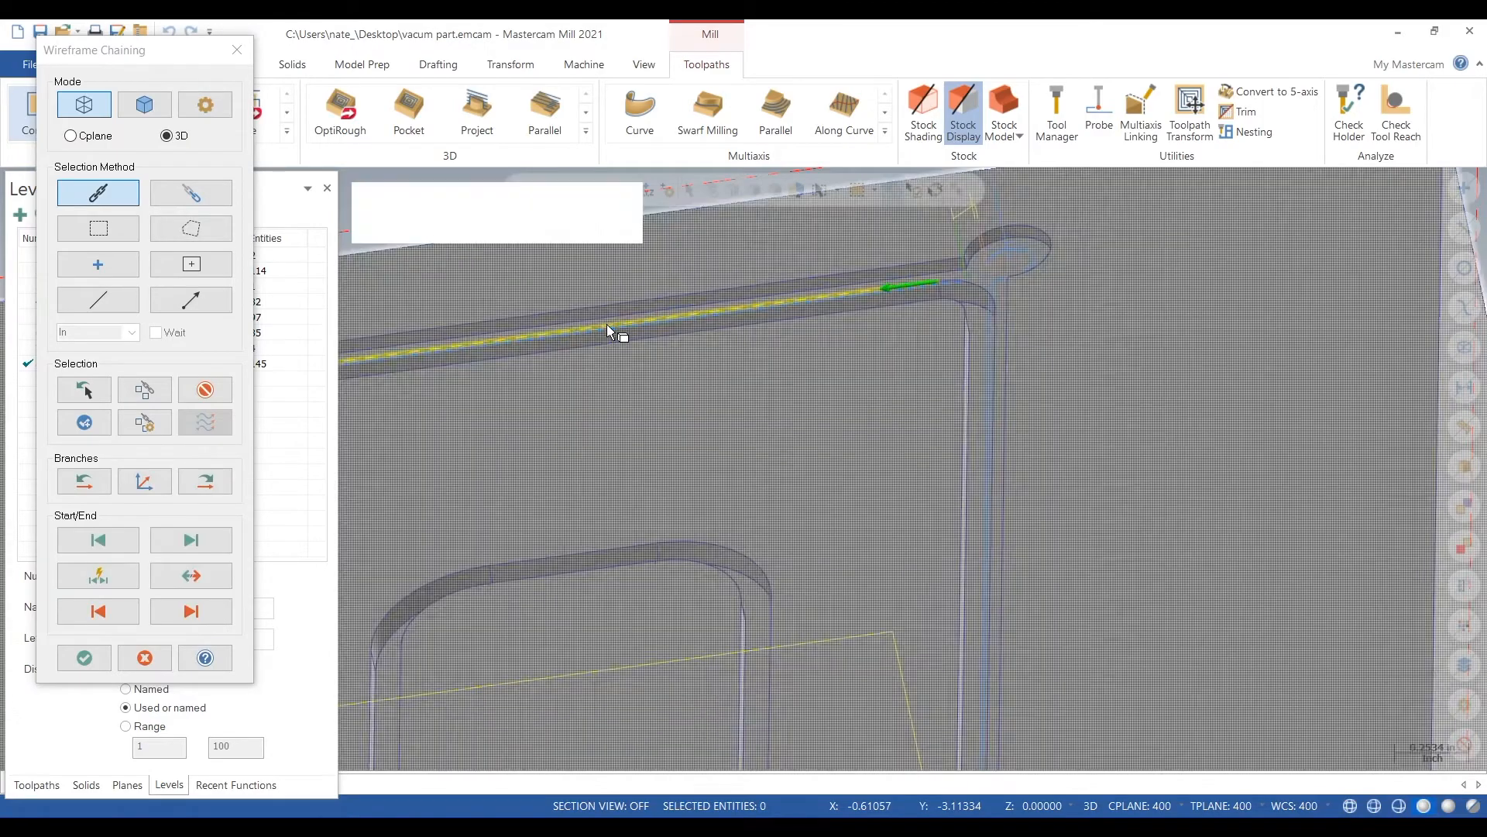
pyautogui.scroll(-2, 774, 398)
pyautogui.scroll(1, 515, 376)
pyautogui.scroll(1, 515, 376)
pyautogui.click(512, 369)
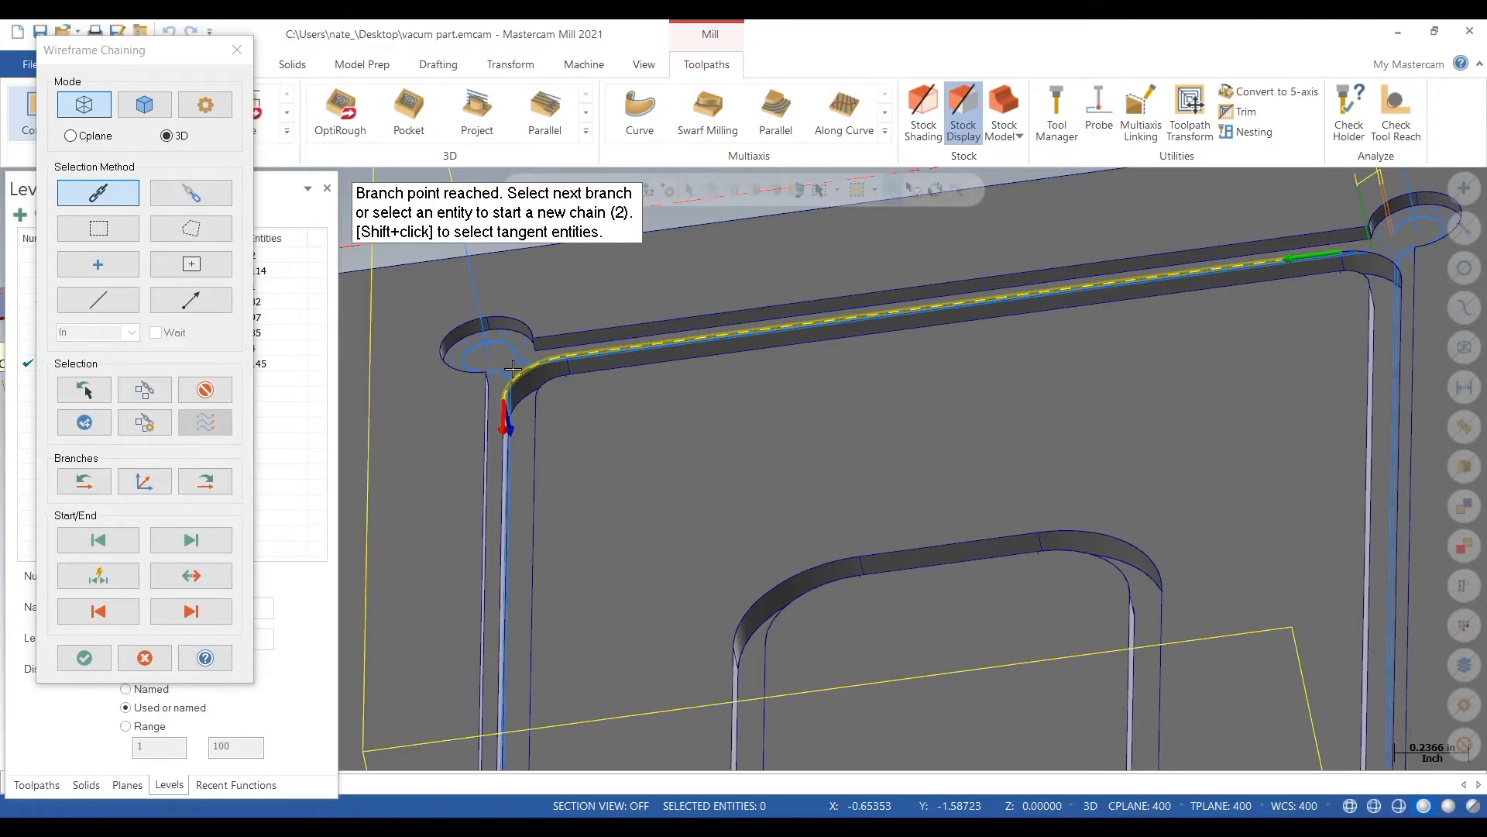
# Step: Extend the contour chain along the adjoining long step edge and around the second rounded corner
pyautogui.scroll(-3, 512, 370)
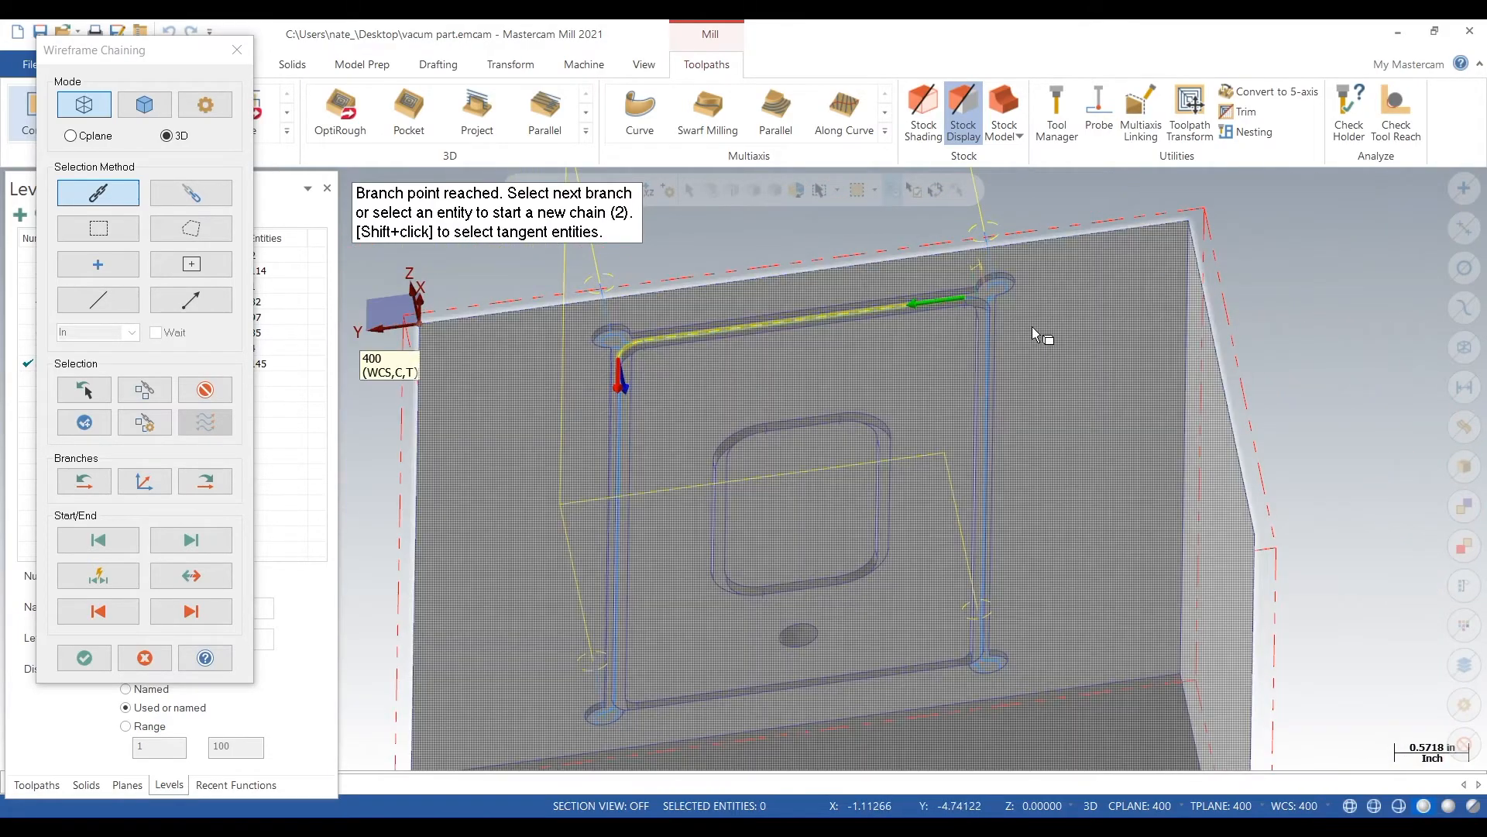
pyautogui.moveTo(1034, 334); pyautogui.dragTo(1082, 362, button='middle')
pyautogui.scroll(3, 872, 351)
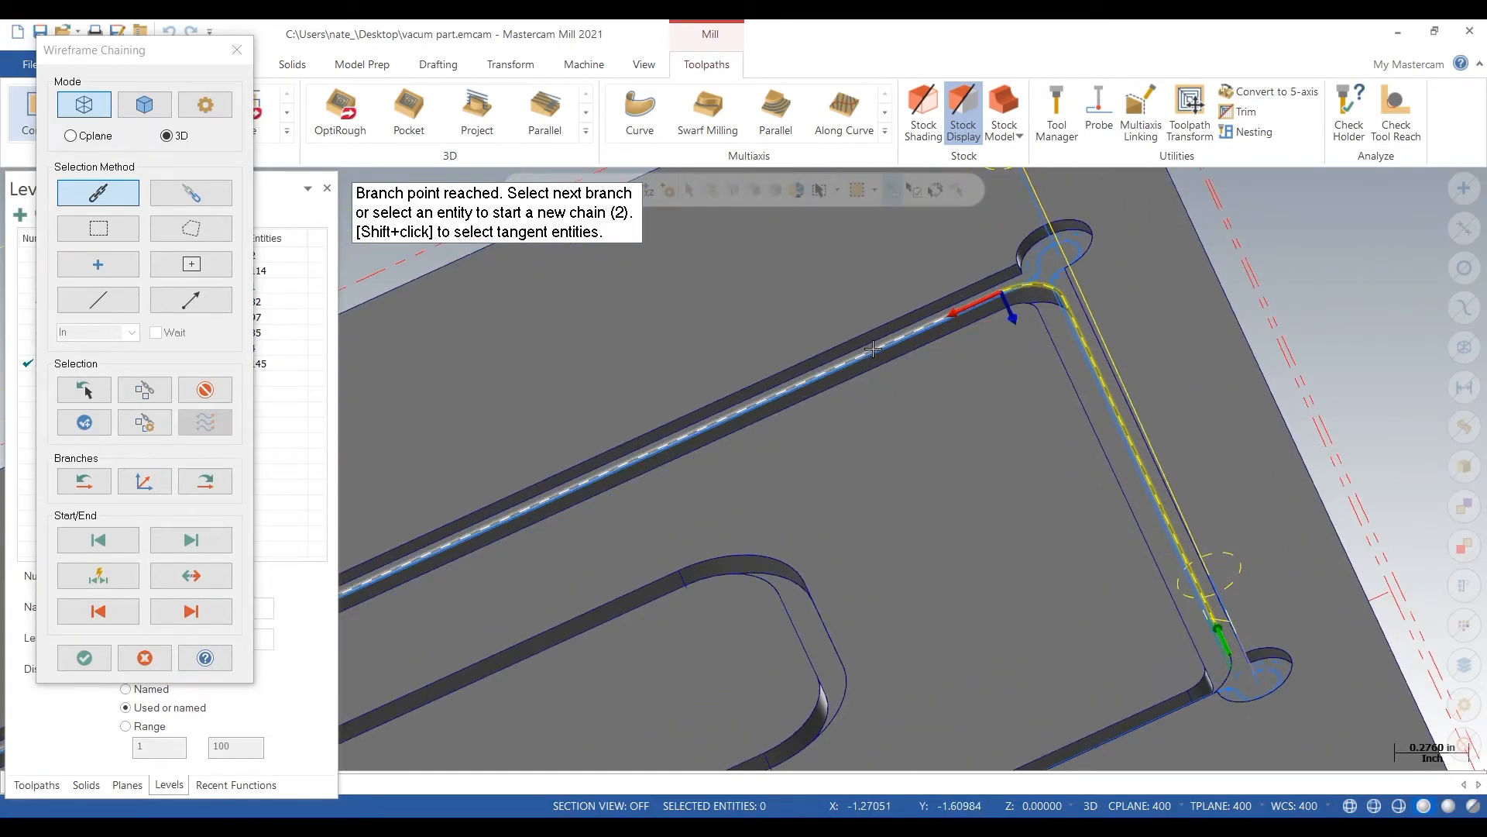
pyautogui.scroll(-4, 874, 350)
pyautogui.moveTo(1039, 342); pyautogui.dragTo(756, 335, button='middle')
pyautogui.scroll(4, 690, 391)
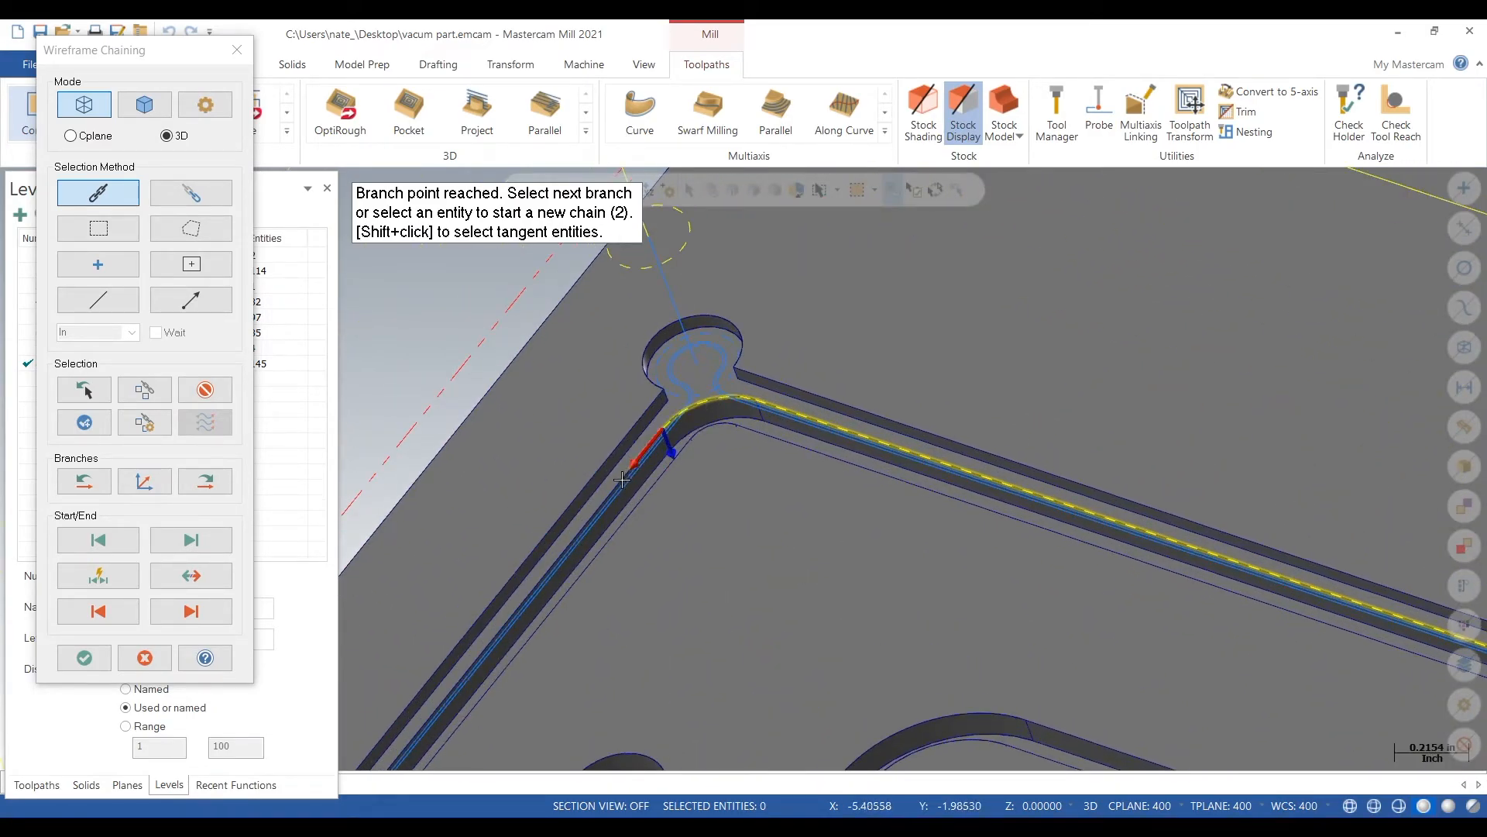
# Step: Continue the contour chain along the opposite short step edge up to the third rounded corner
pyautogui.scroll(-5, 681, 404)
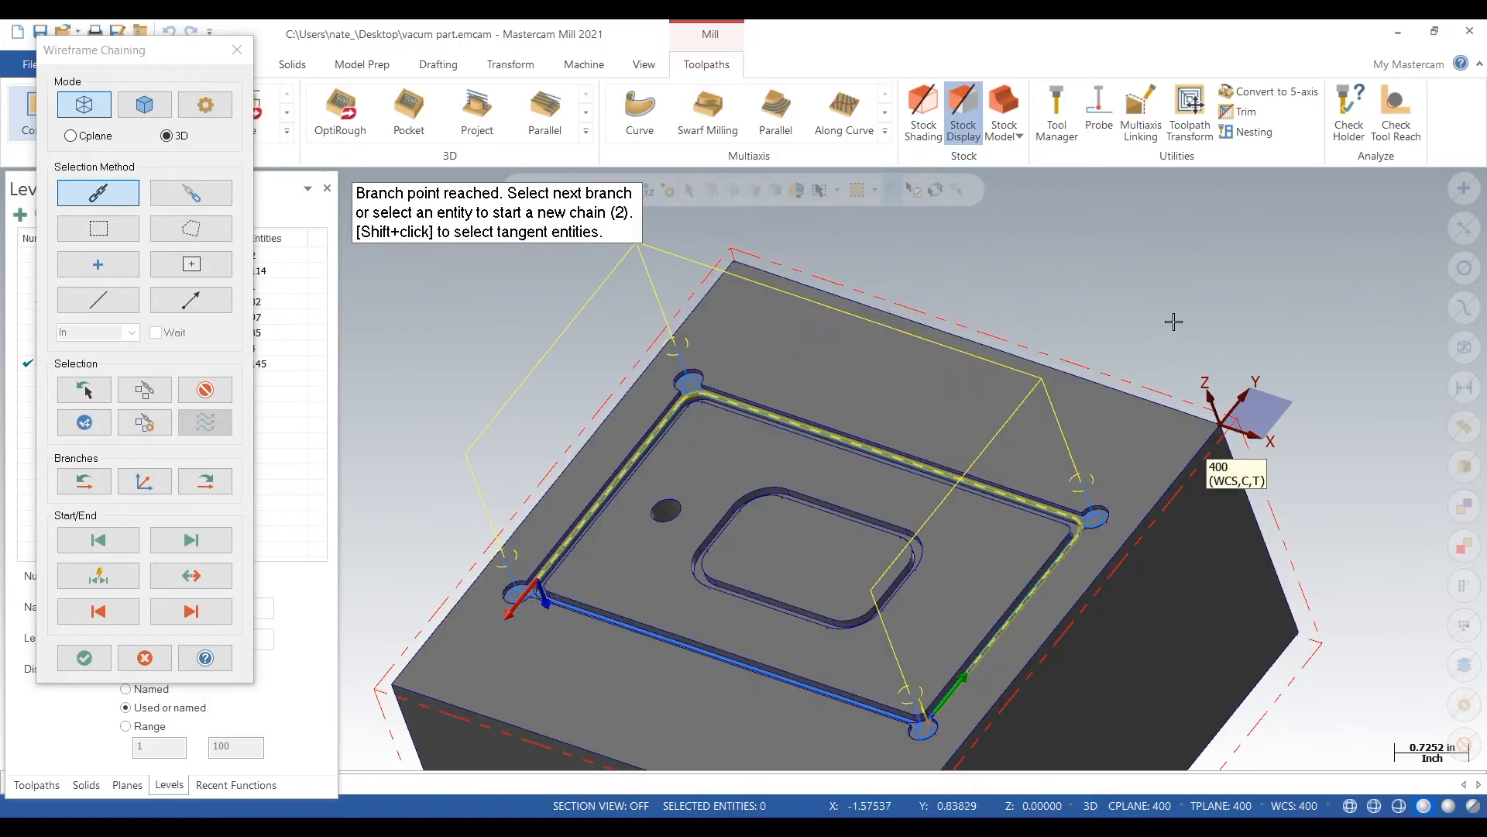
pyautogui.moveTo(1174, 322); pyautogui.dragTo(701, 325, button='middle')
pyautogui.scroll(4, 687, 342)
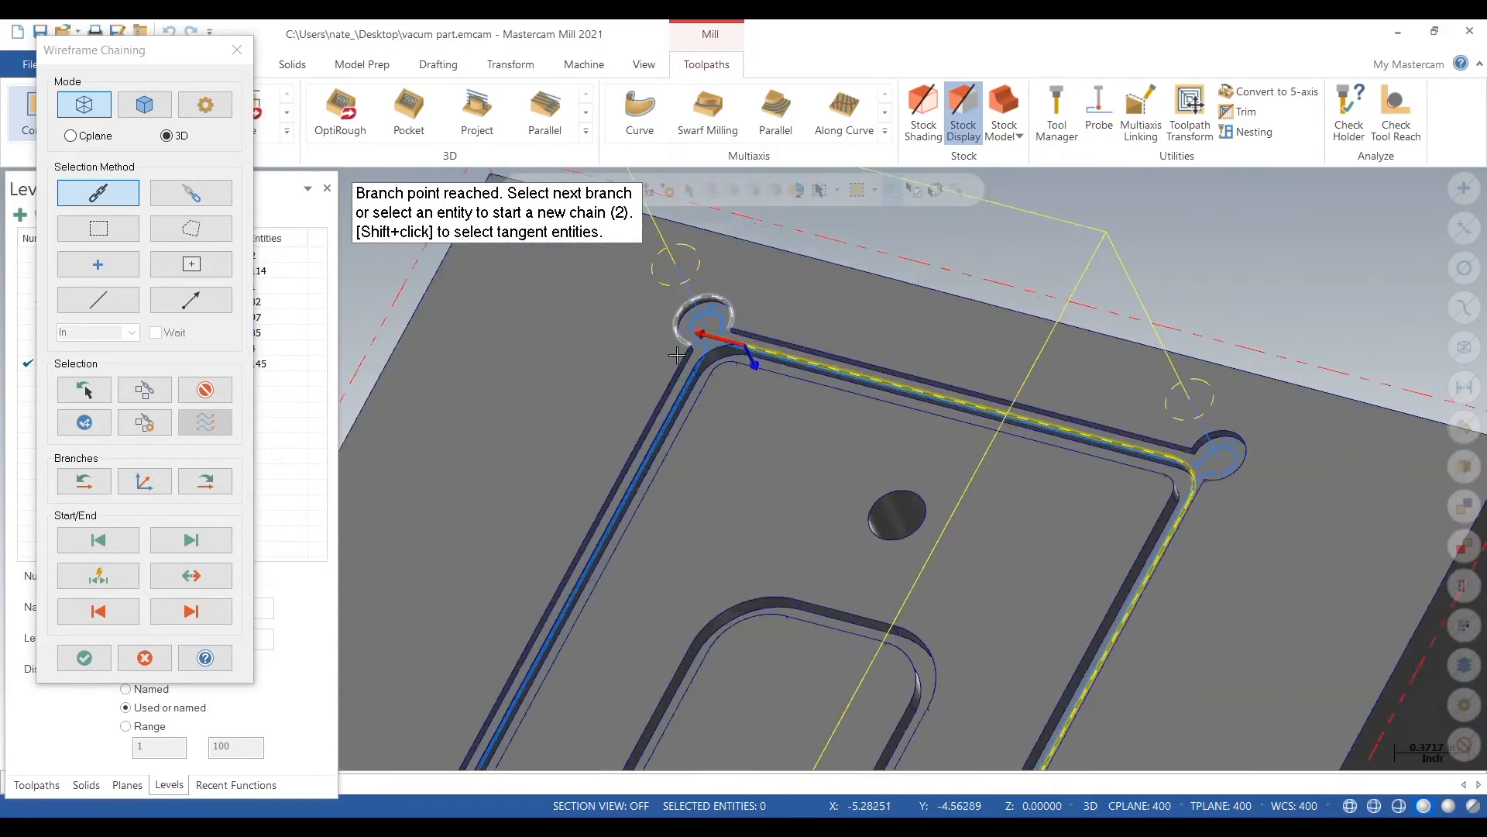
pyautogui.scroll(-4, 728, 348)
pyautogui.moveTo(728, 348); pyautogui.dragTo(644, 360, button='middle')
pyautogui.scroll(3, 644, 360)
# Step: Chain the remaining long step edge, close the loop at the starting corner and accept the chain
pyautogui.click(912, 357)
pyautogui.scroll(-3, 1076, 348)
pyautogui.scroll(3, 554, 488)
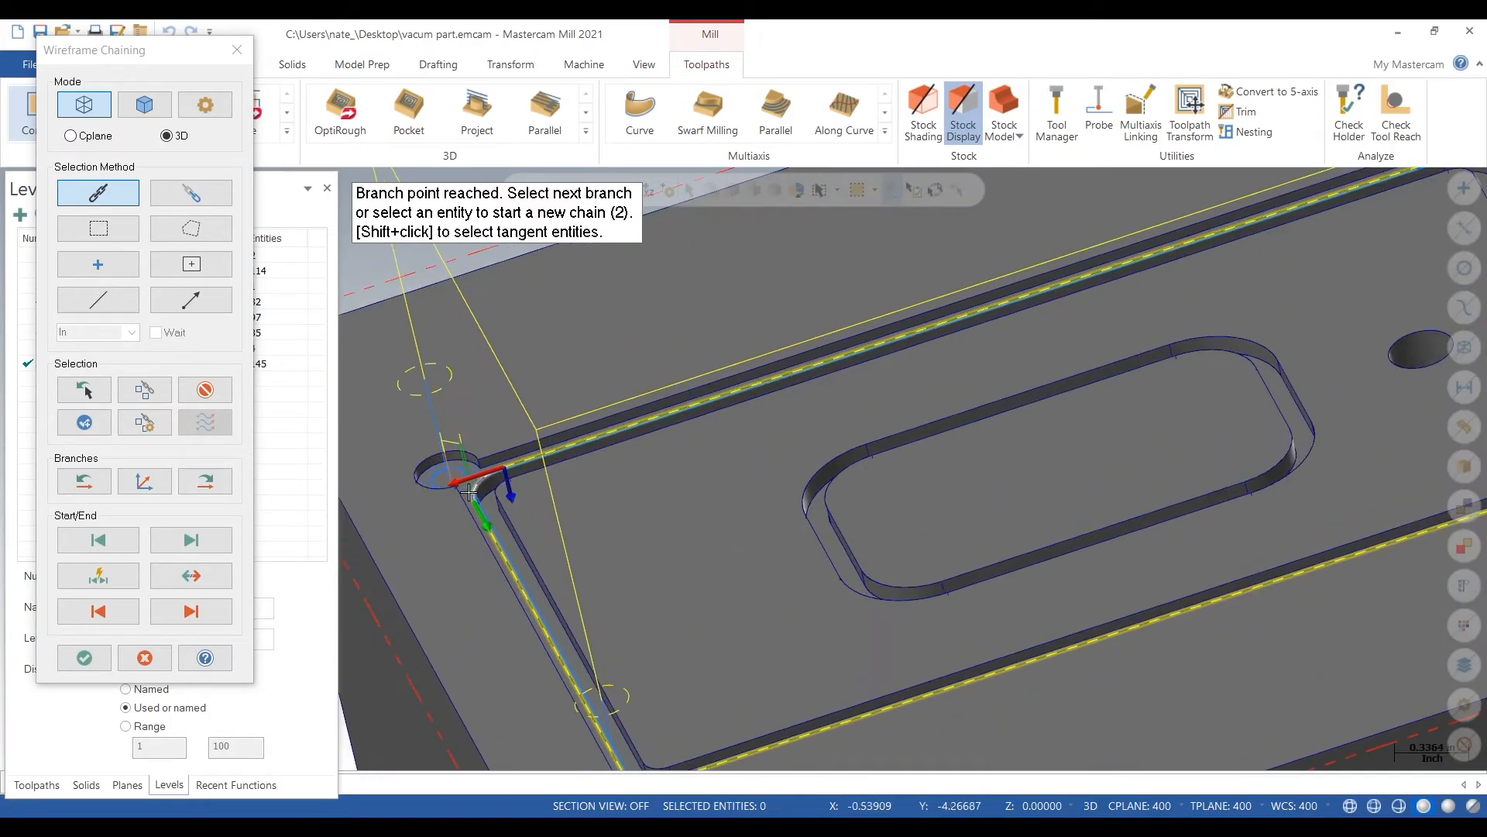
pyautogui.scroll(2, 468, 491)
pyautogui.click(490, 474)
pyautogui.scroll(-5, 484, 481)
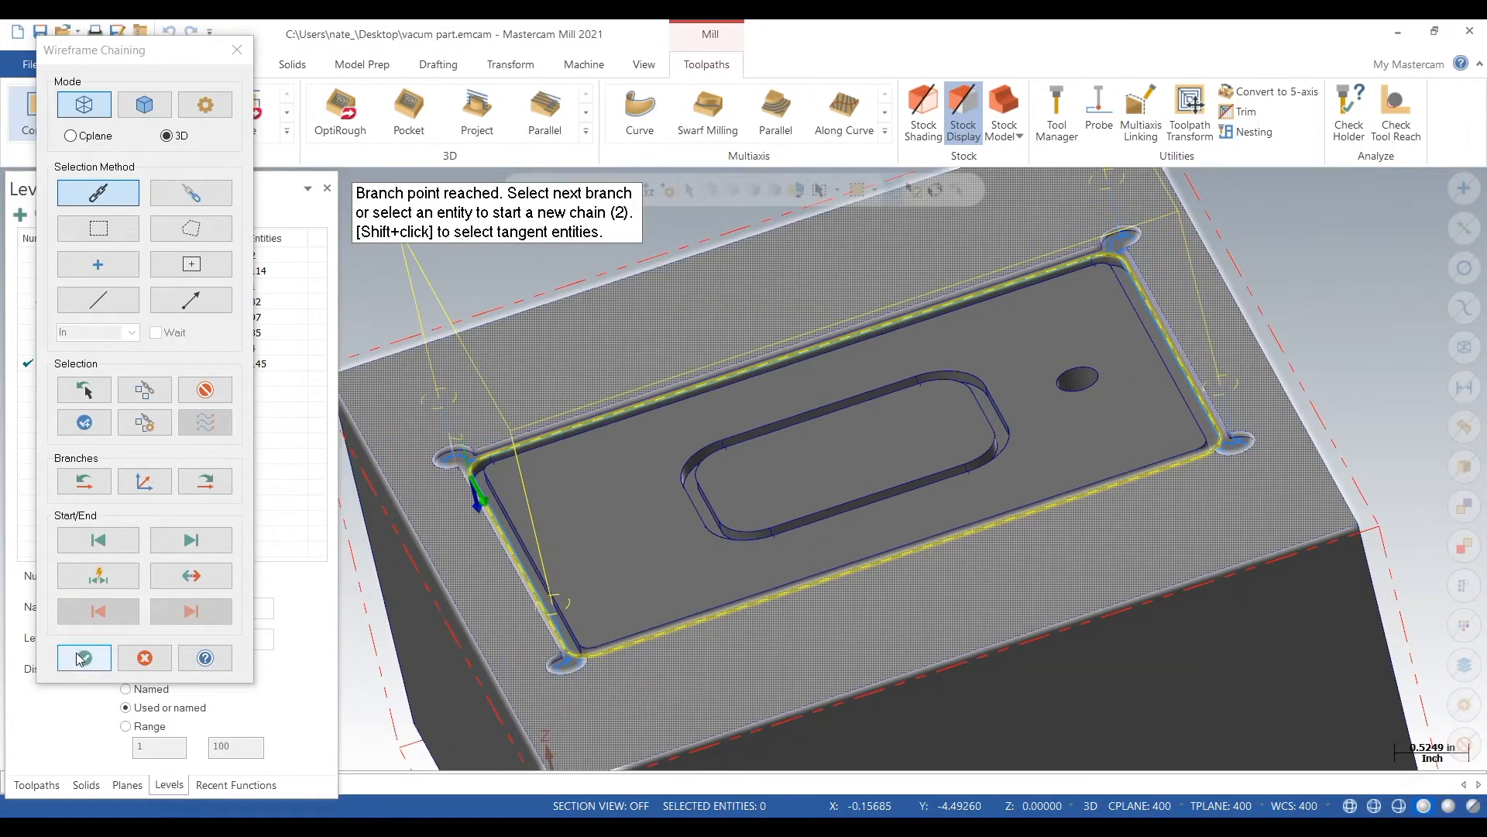
pyautogui.click(83, 658)
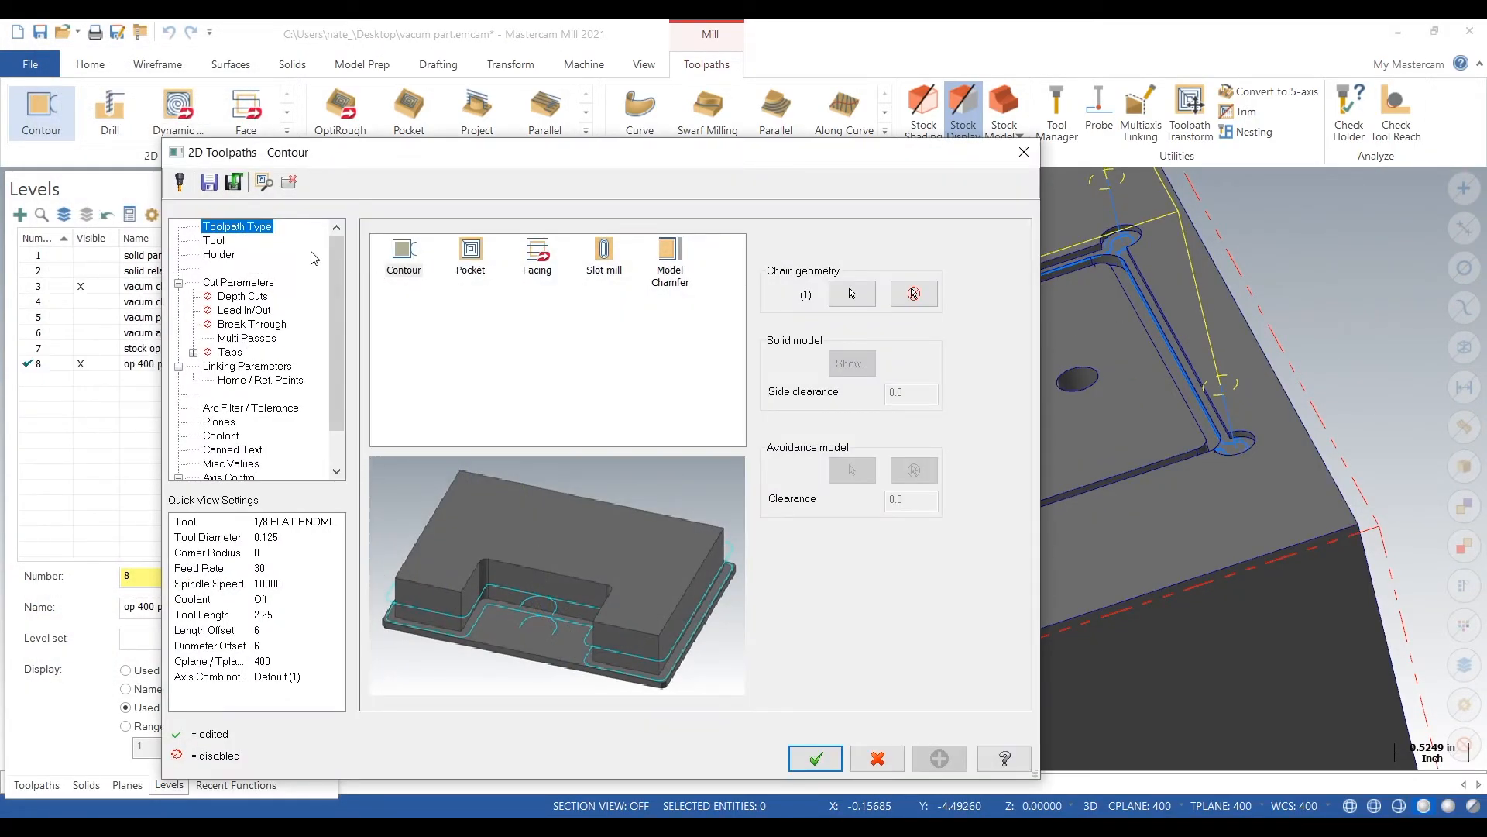
# Step: Choose the 3/32 flat endmill from the tool library for the contour toolpath
pyautogui.click(216, 242)
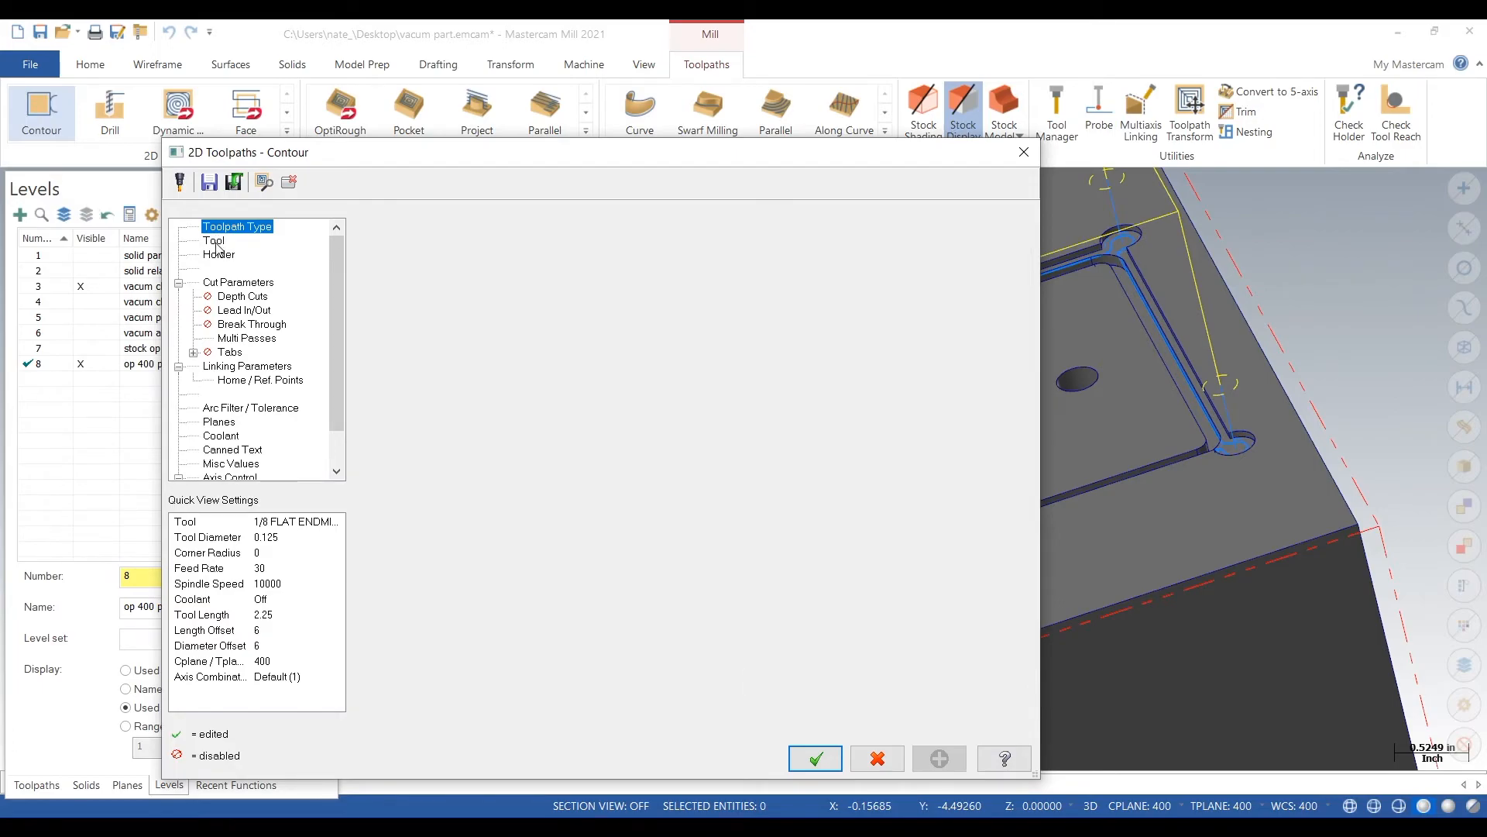
pyautogui.click(452, 542)
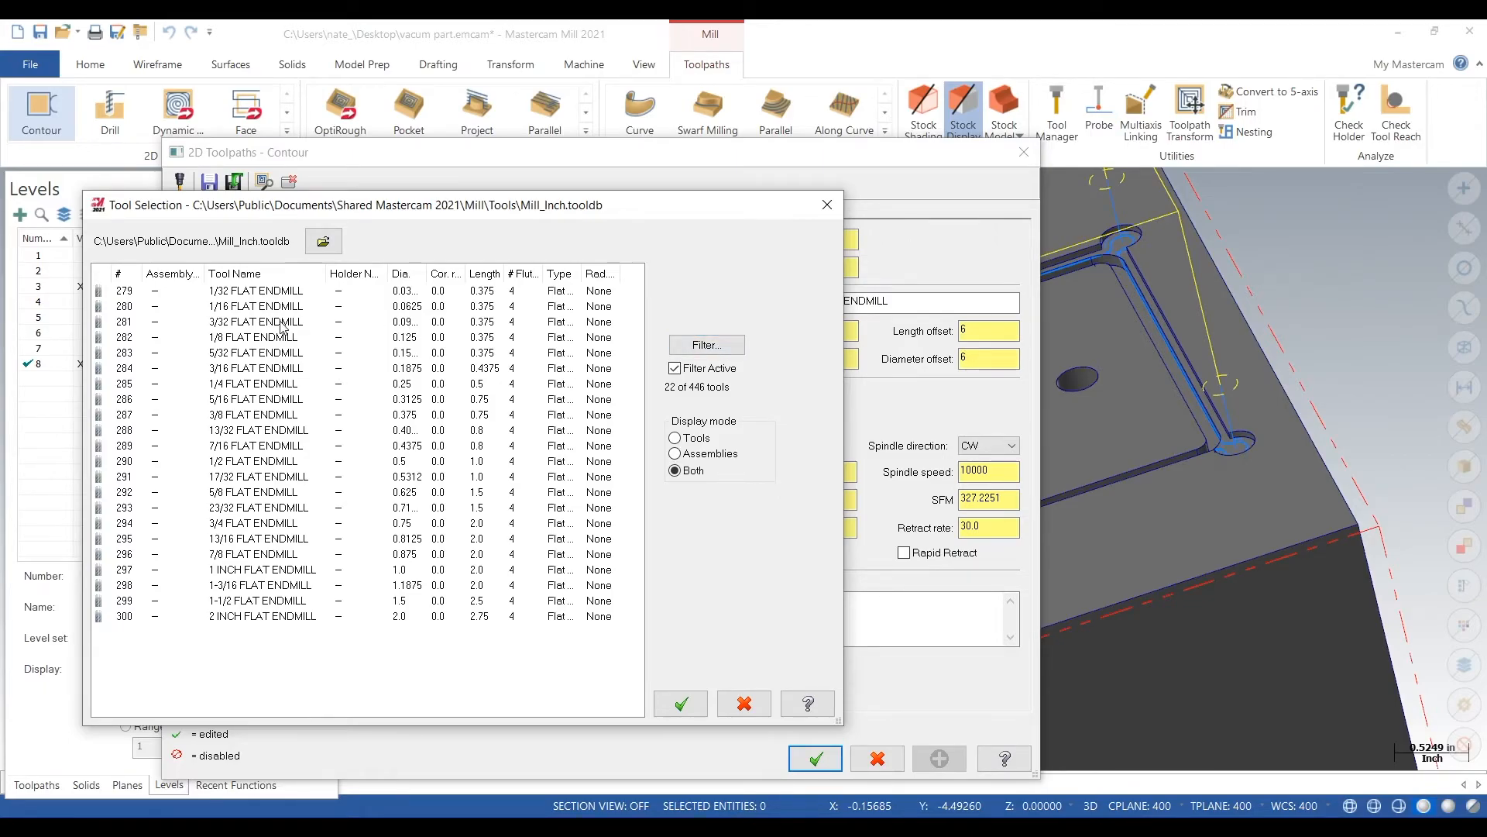
pyautogui.doubleClick(365, 322)
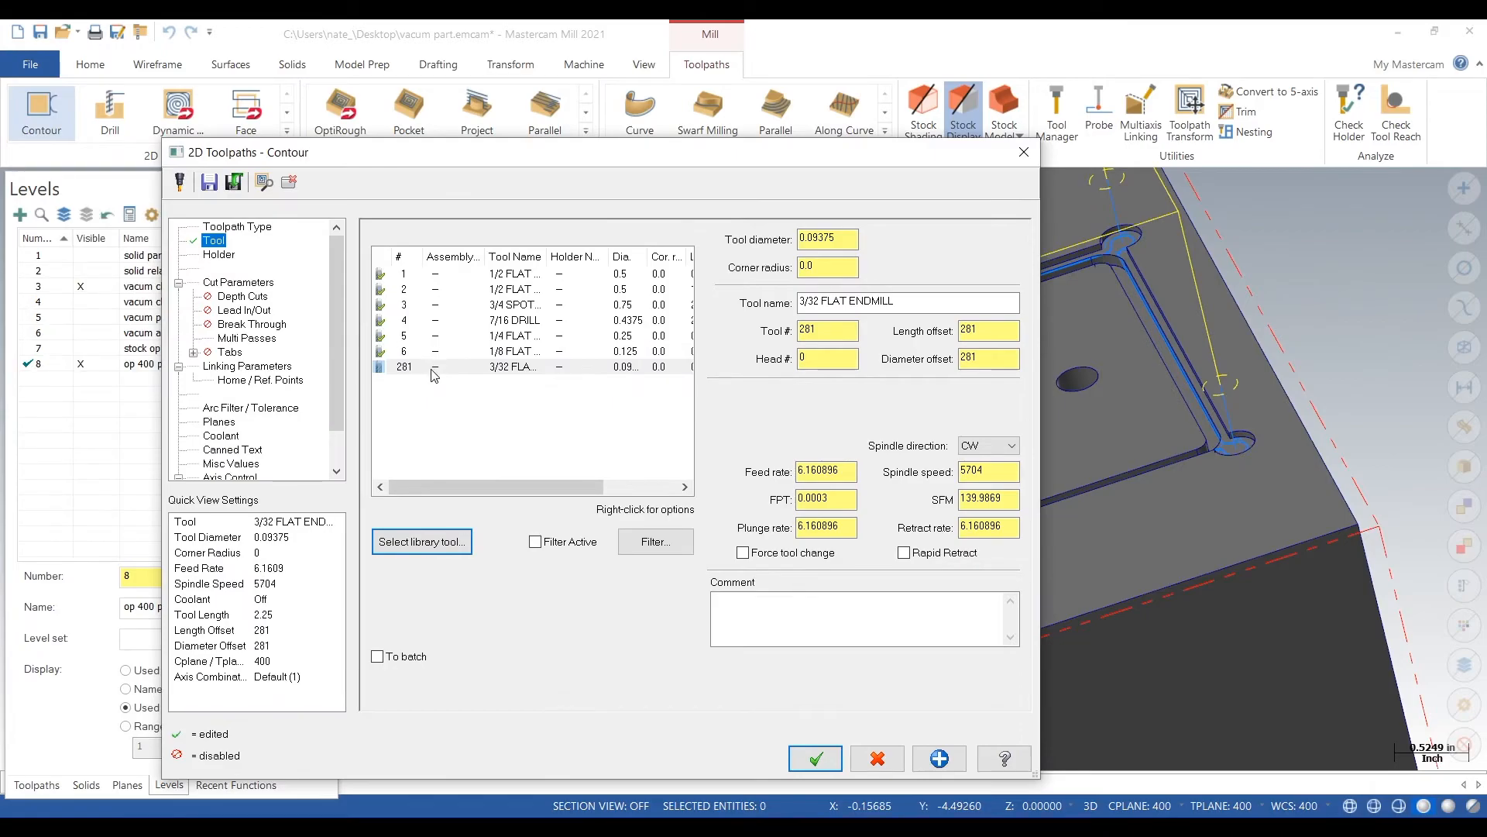
# Step: Edit the 3/32 flat endmill and set its tool number, length offset and diameter offset to 7
pyautogui.rightClick(433, 375)
pyautogui.click(486, 414)
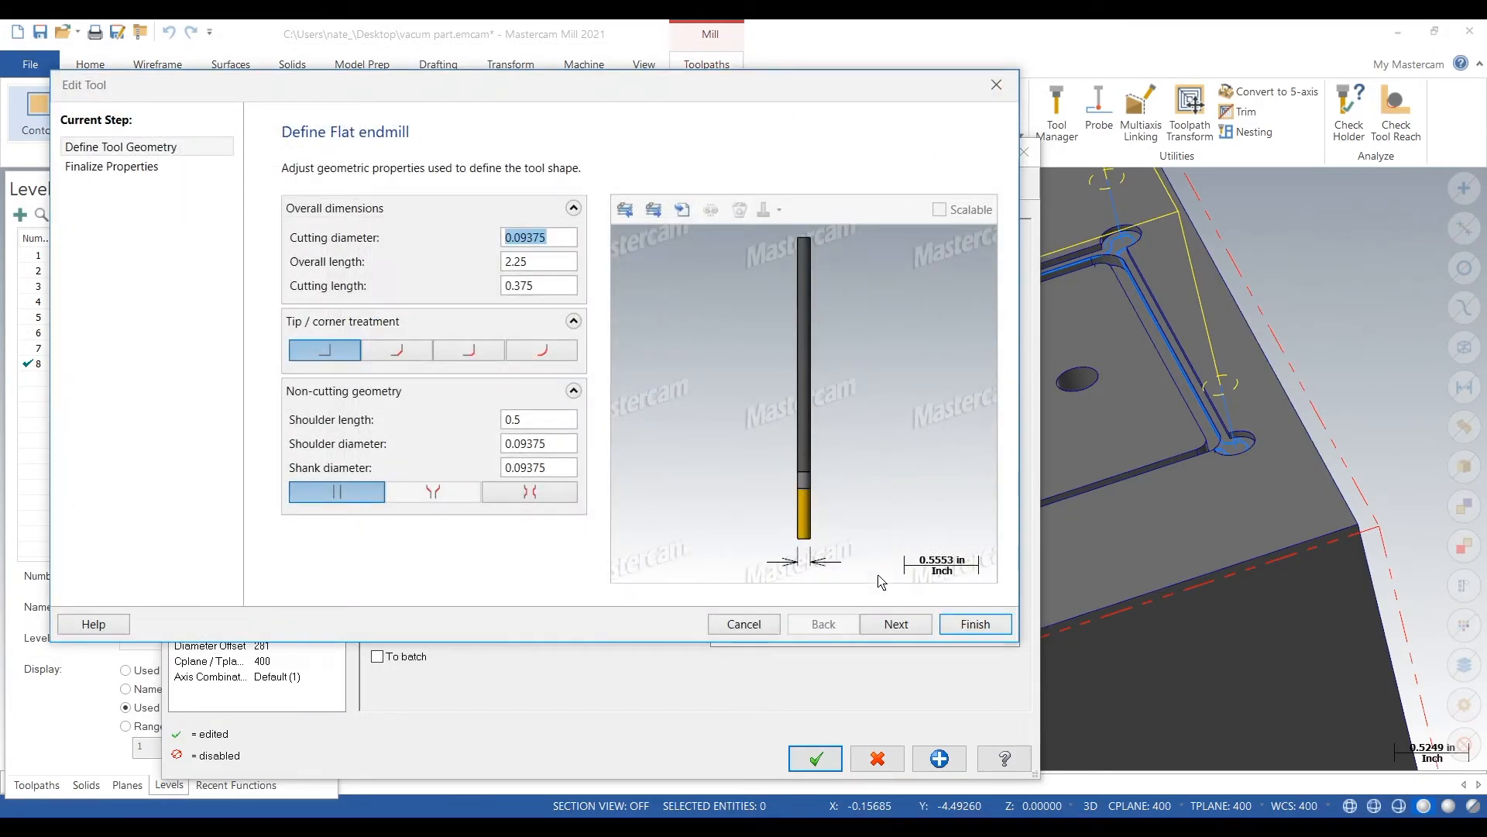
pyautogui.click(896, 624)
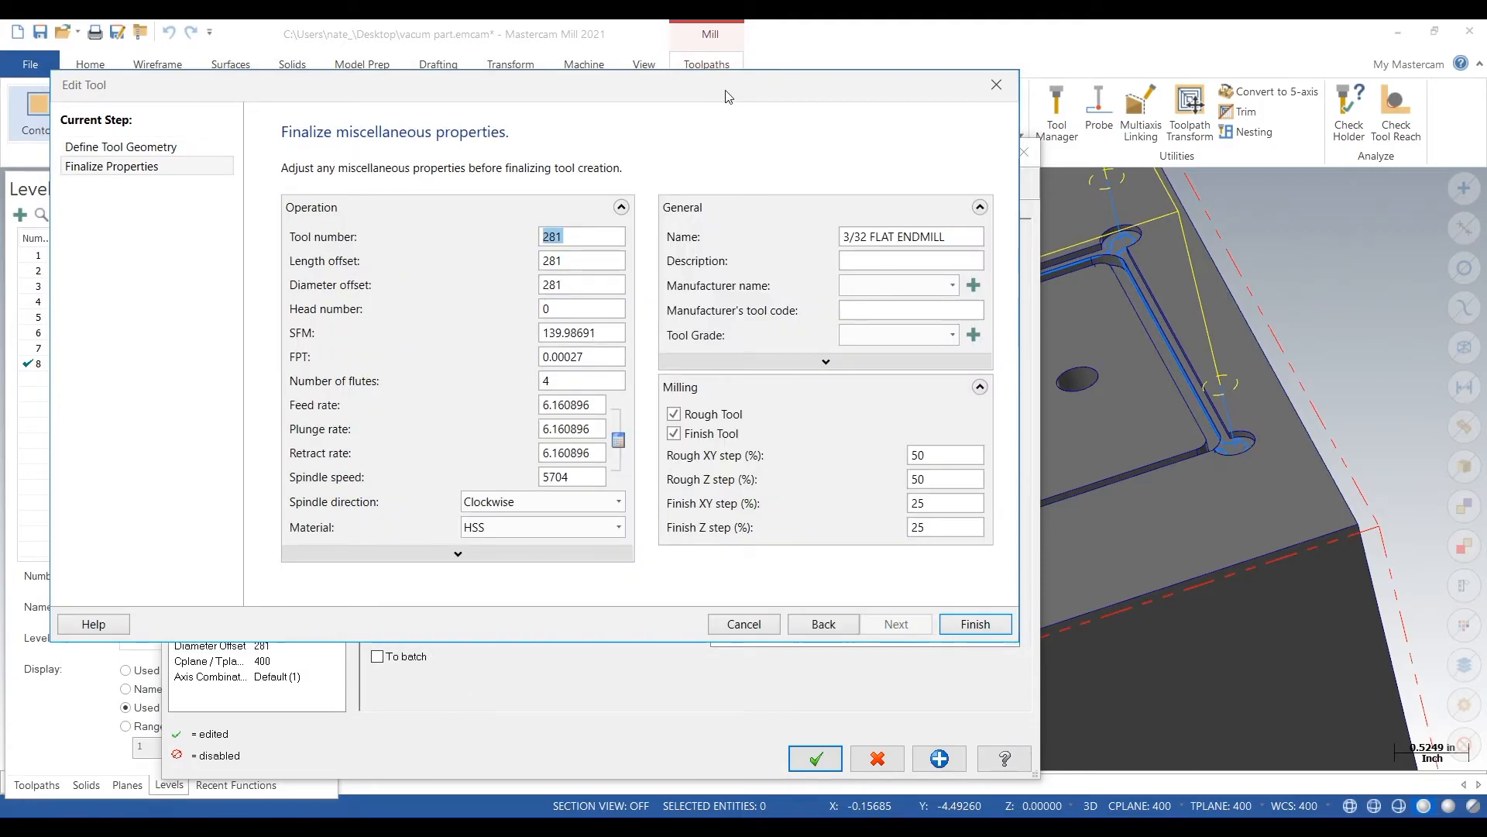
pyautogui.moveTo(728, 91); pyautogui.dragTo(786, 128)
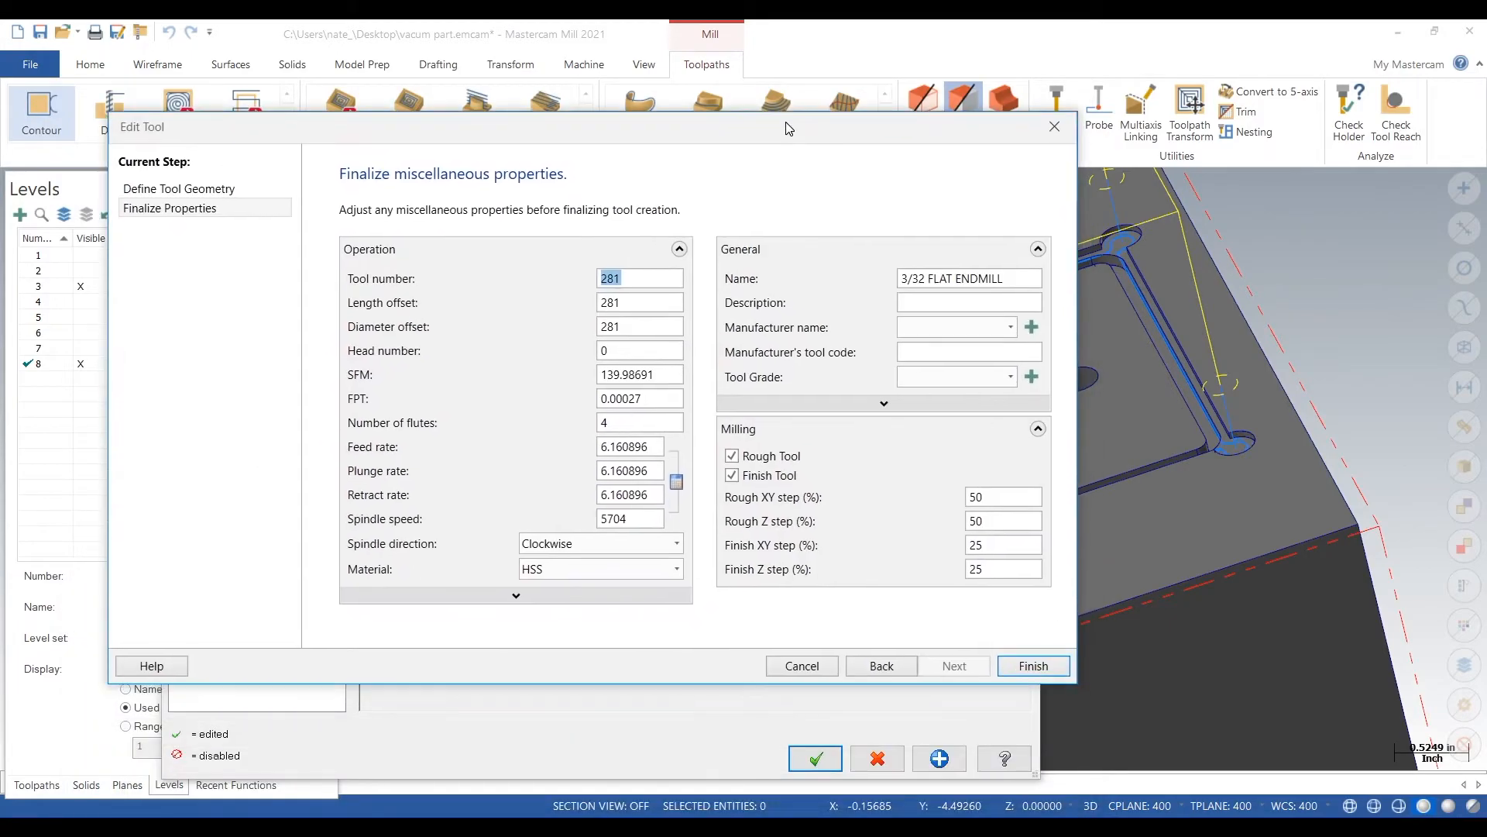
pyautogui.press('Tab')
pyautogui.press('Tab')
pyautogui.press('Tab')
pyautogui.press('Tab')
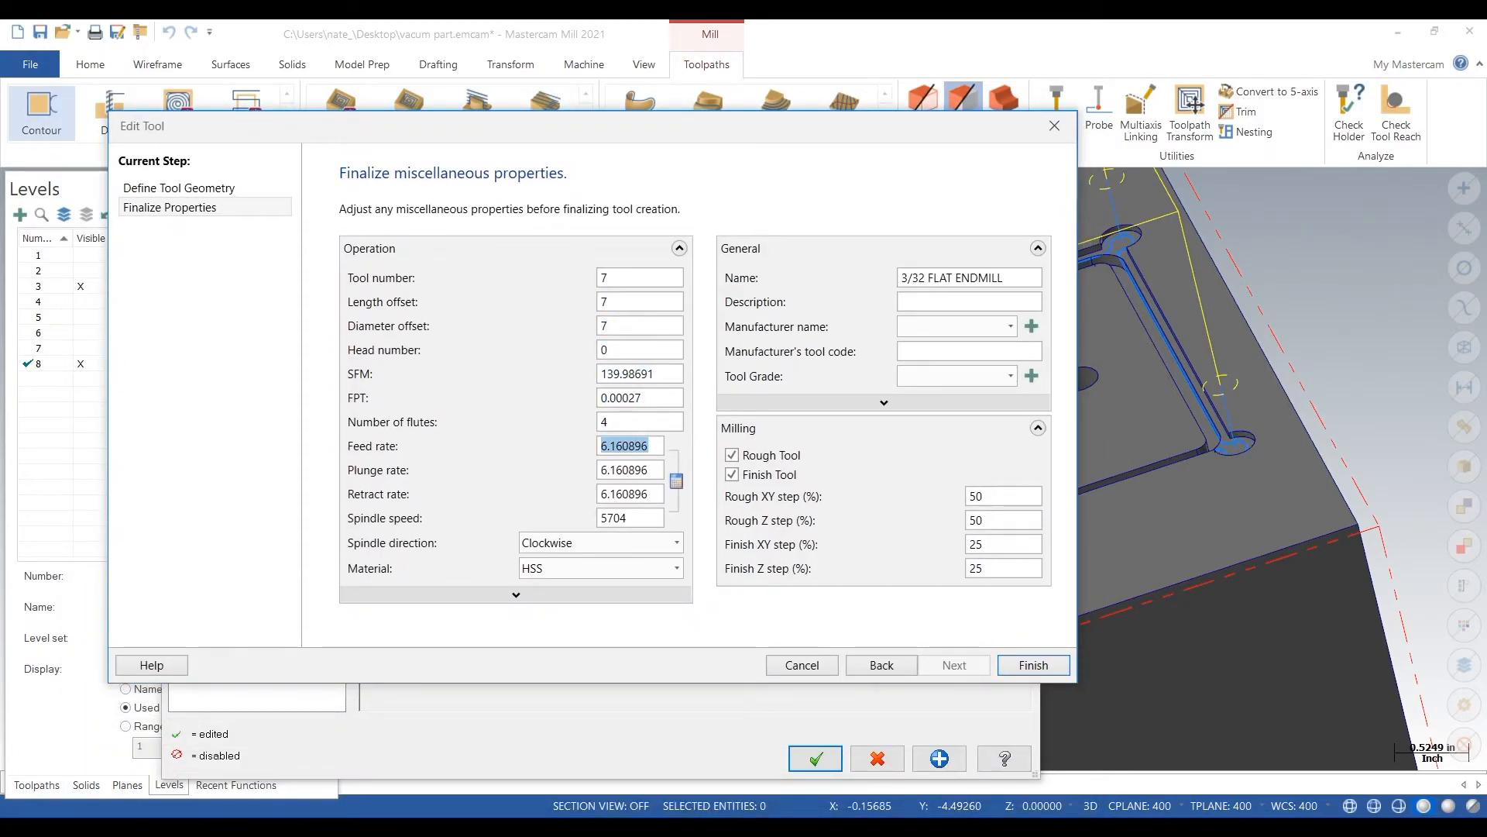
# Step: Switch to the speeds and feeds calculator in the browser and calculate with tool diameter 0.09375, SFM 250 and IPT 0.0005
pyautogui.hotkey('alt', 'Tab')
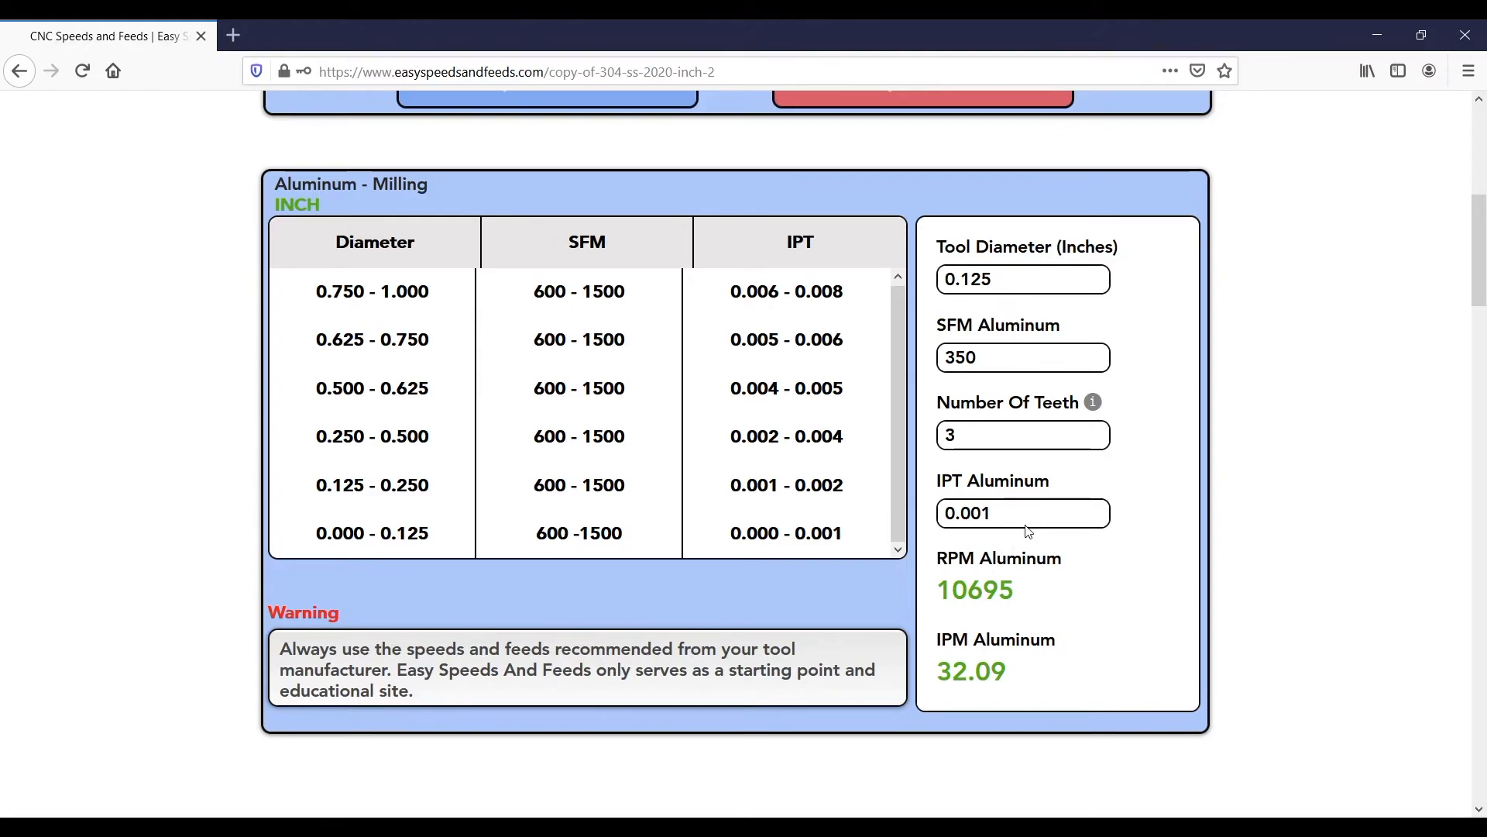
pyautogui.doubleClick(1033, 351)
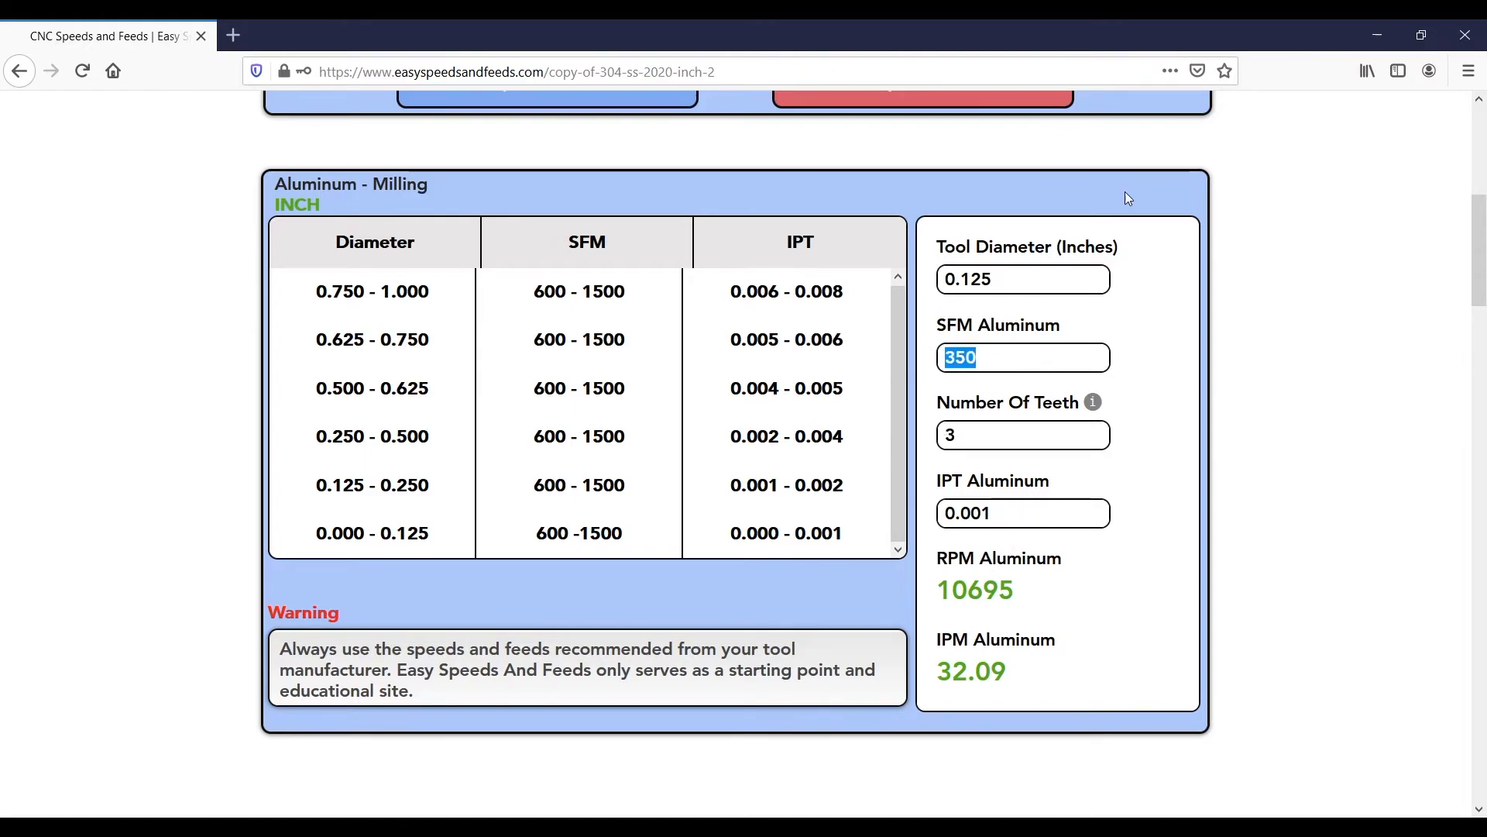
pyautogui.doubleClick(1019, 279)
pyautogui.write('0.09375')
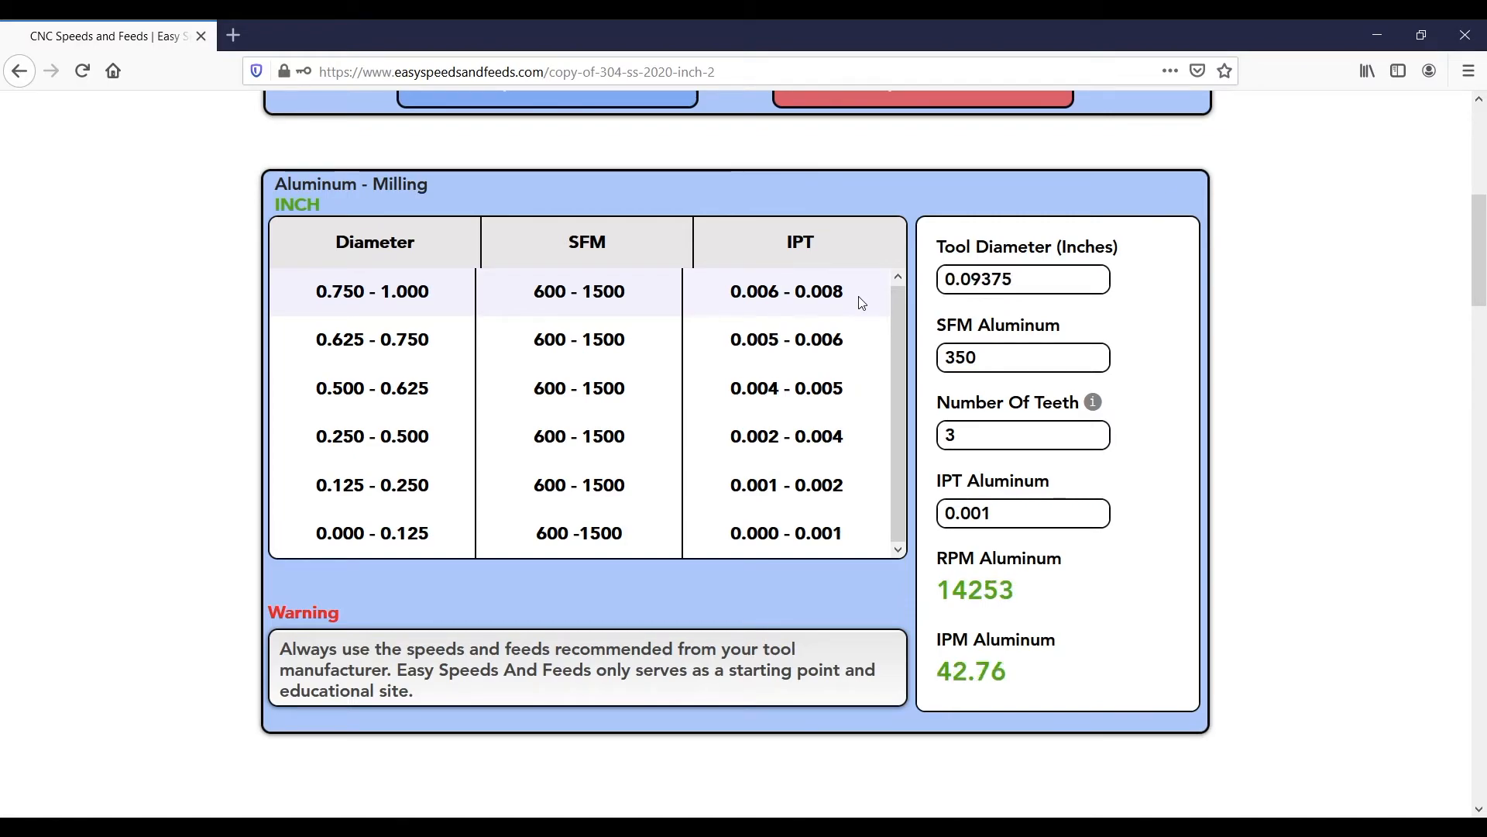
pyautogui.press('Tab')
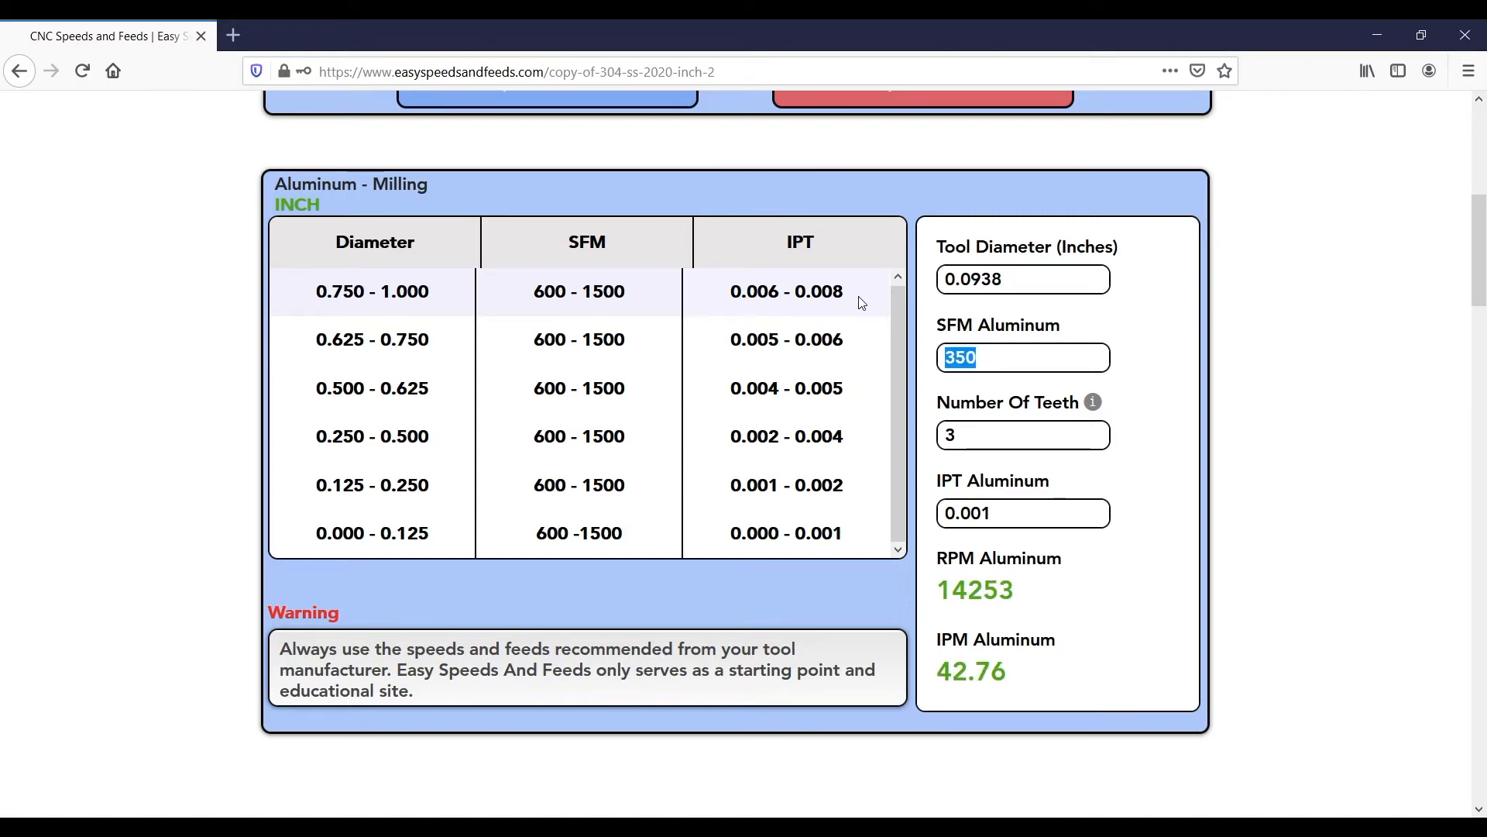
pyautogui.write('200')
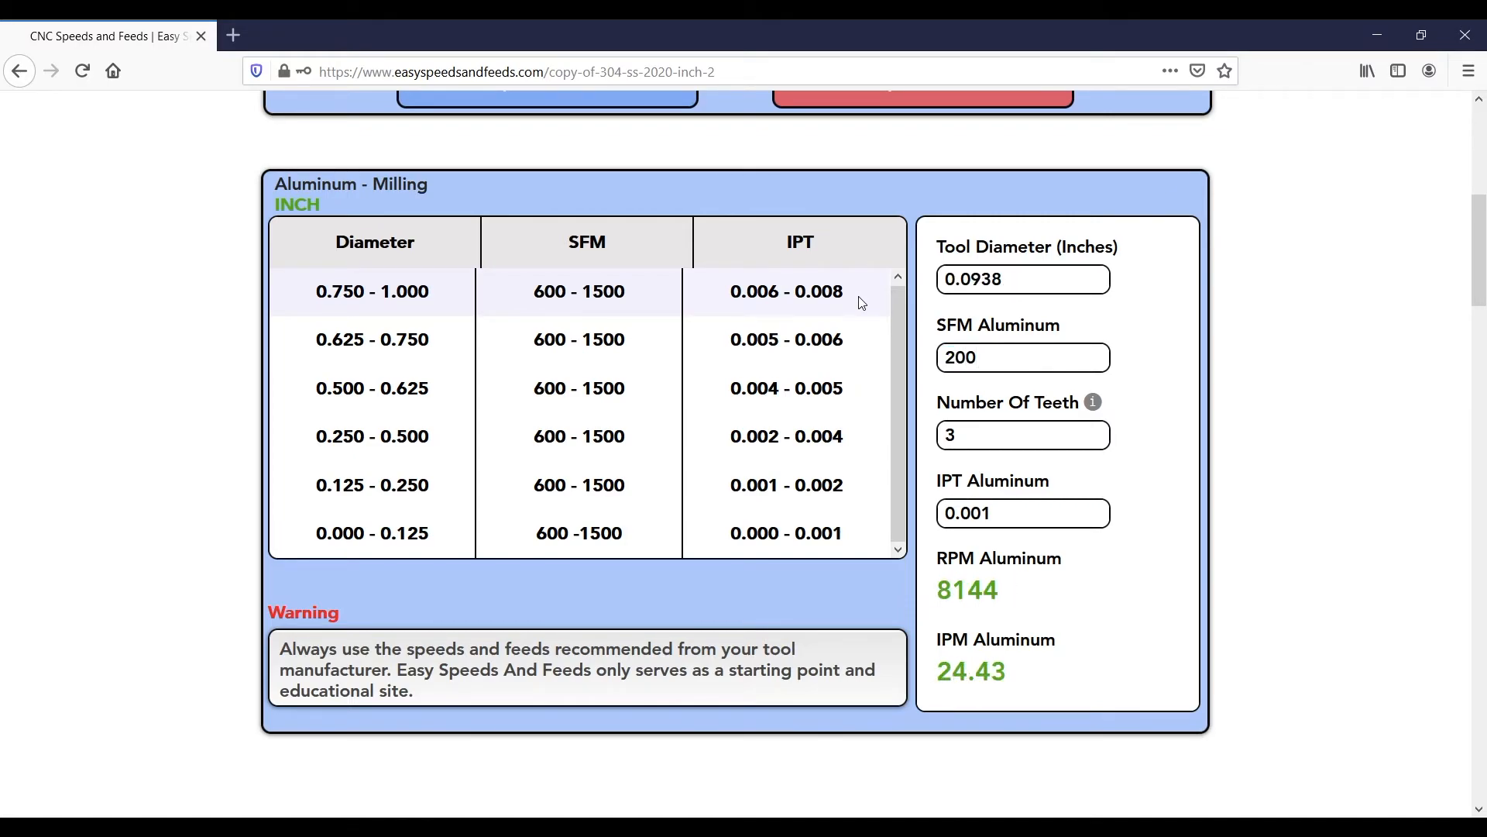
pyautogui.press('BackSpace')
pyautogui.press('BackSpace')
pyautogui.write('50')
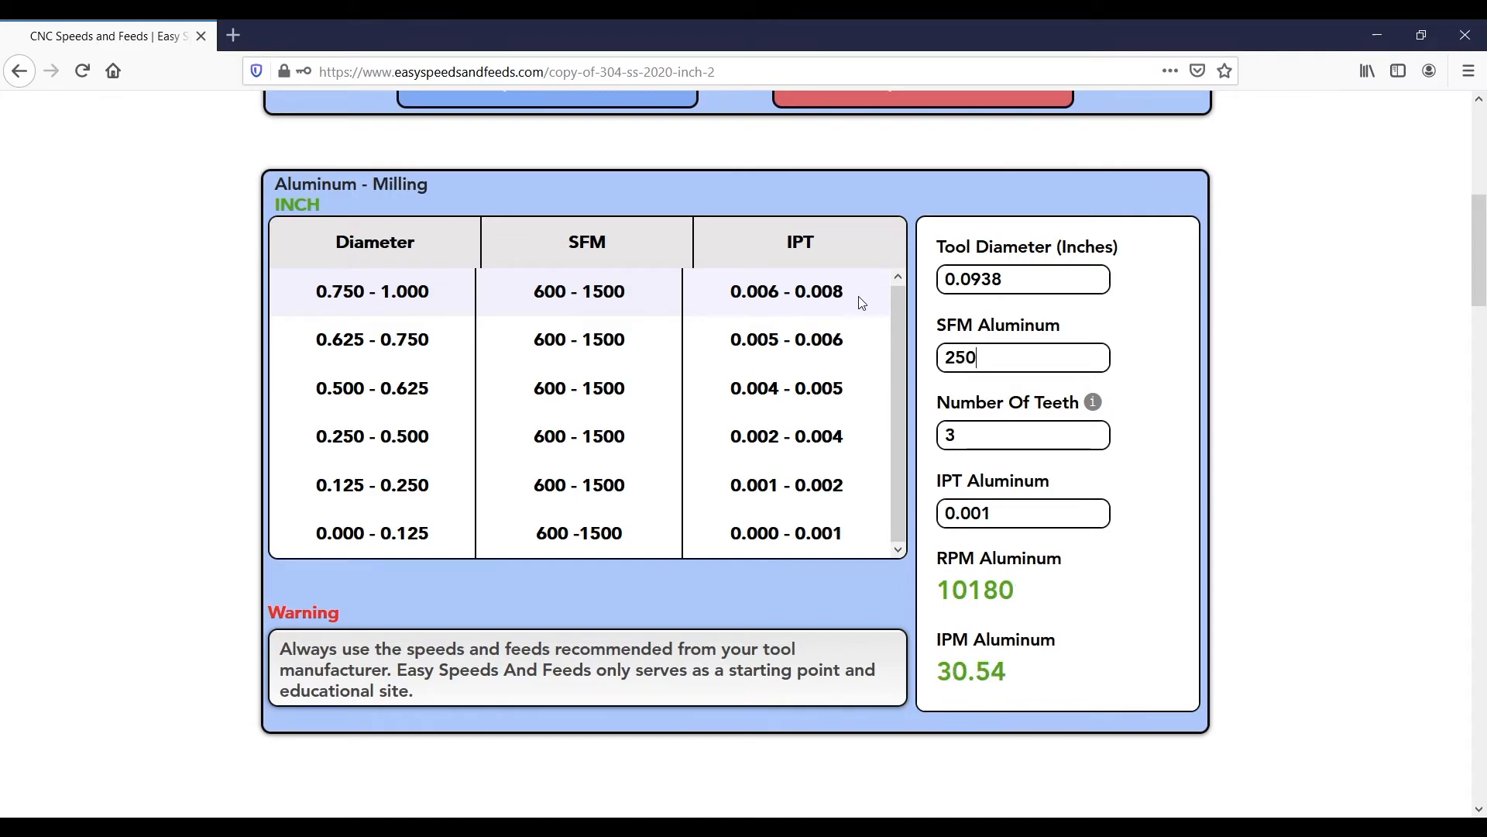
pyautogui.press('Tab')
pyautogui.press('Tab')
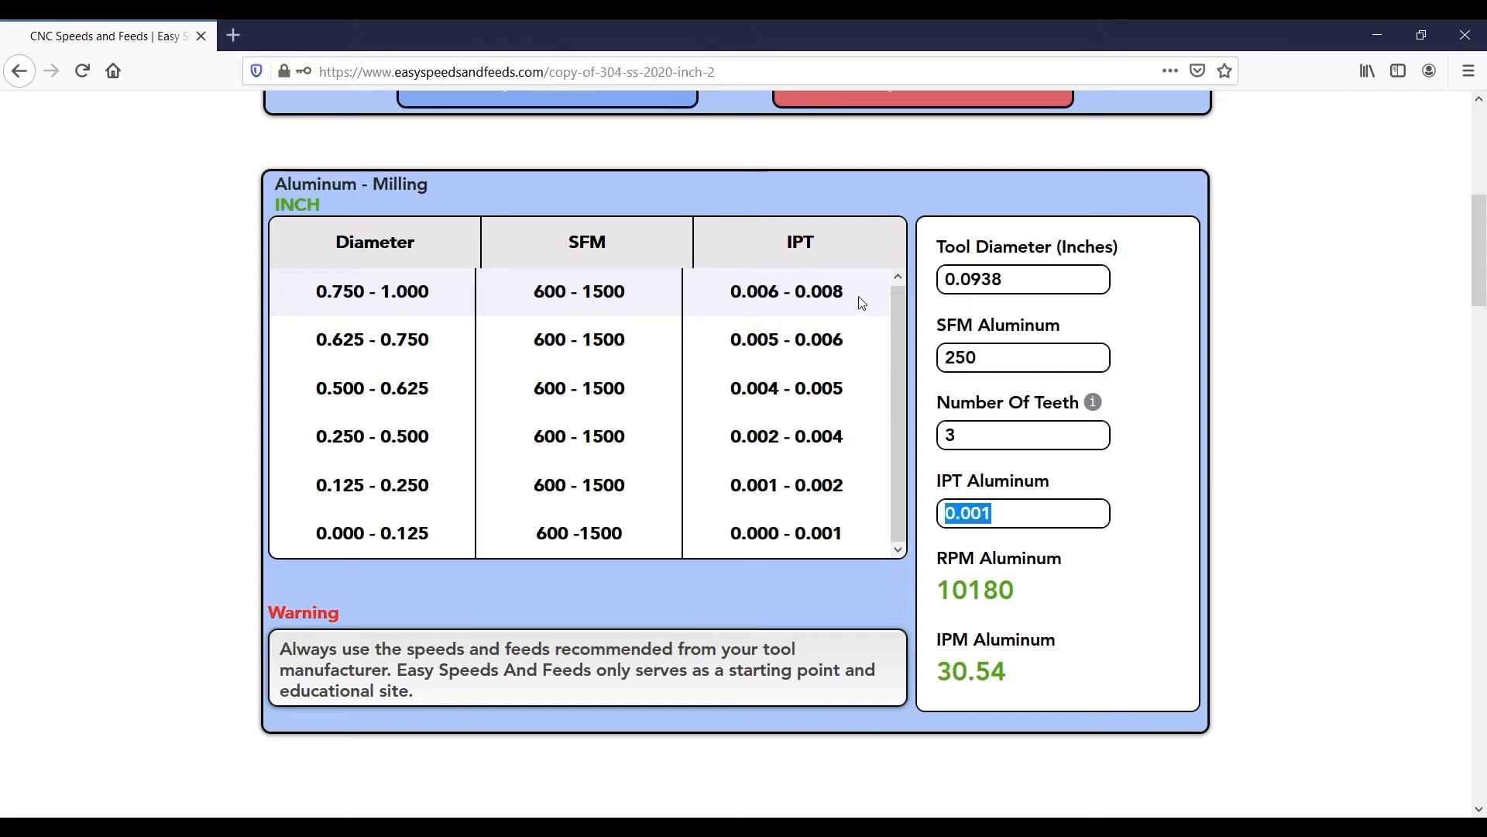
pyautogui.write('0.0005')
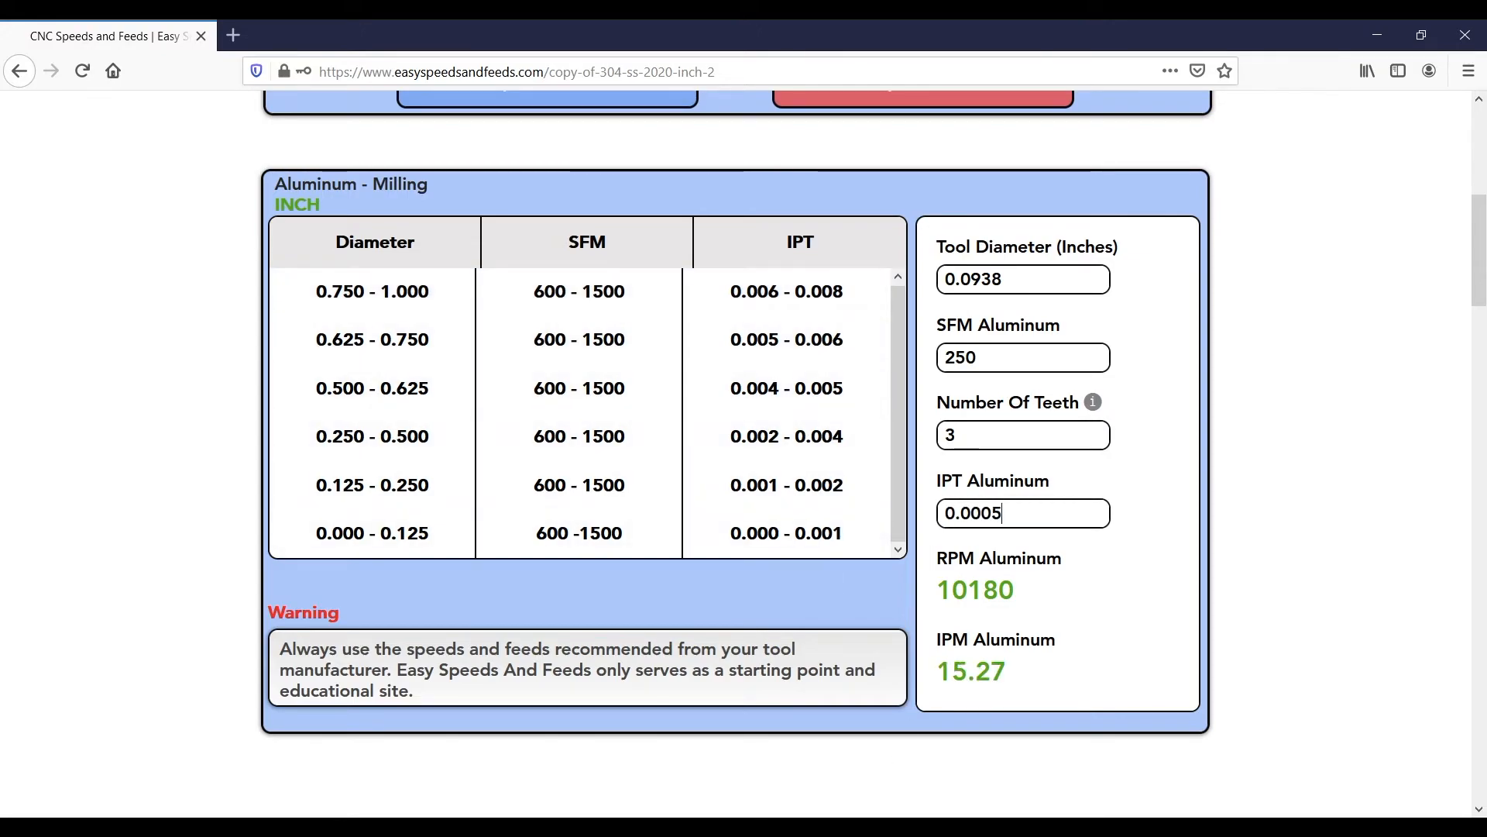
# Step: Return to Mastercam and set the endmill's feed, plunge and retract rates to 15 and spindle speed to 10000, finishing the tool edit
pyautogui.click(761, 755)
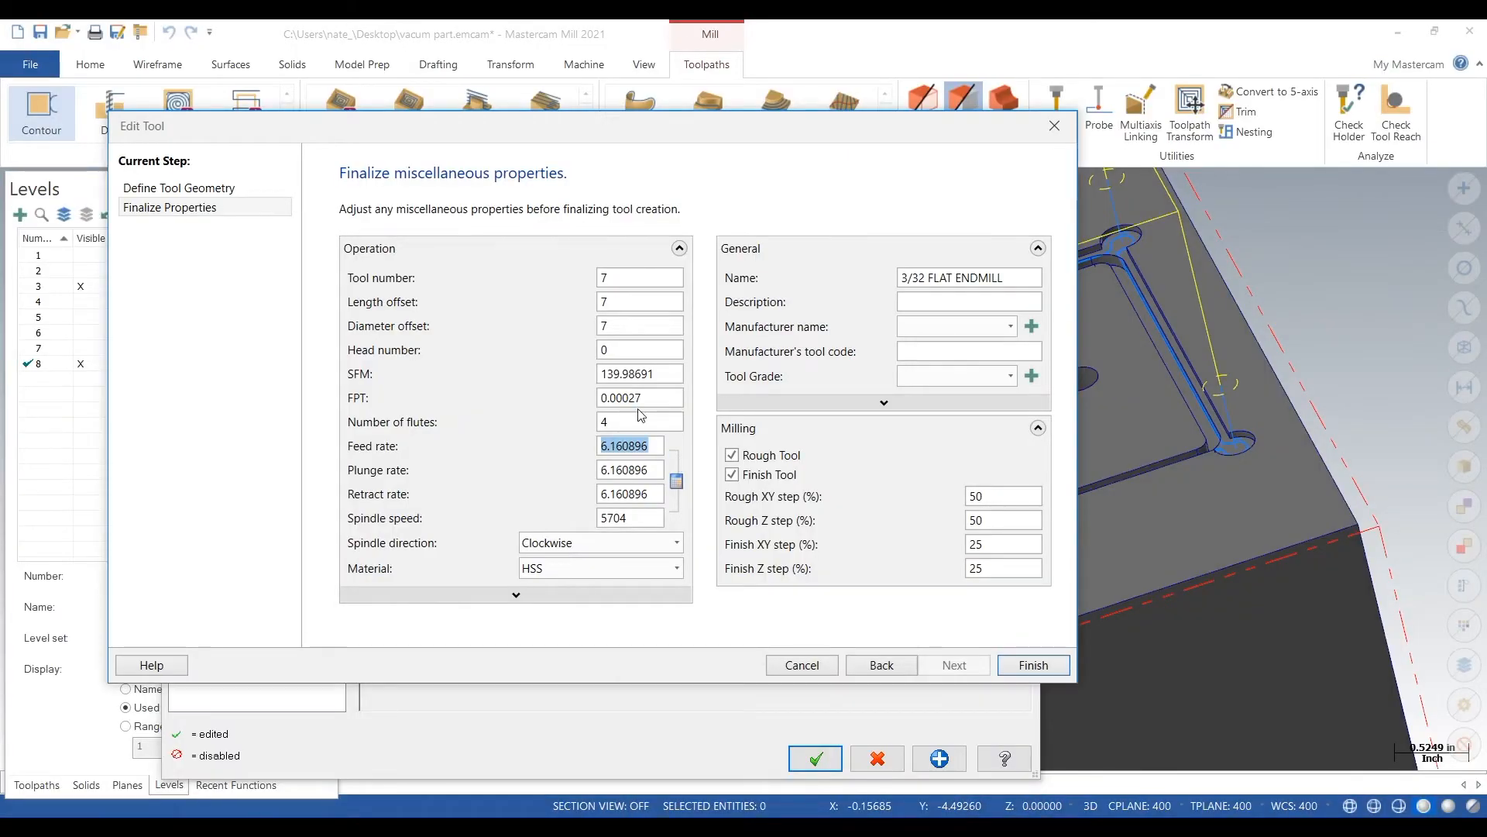
pyautogui.write('15')
pyautogui.press('Tab')
pyautogui.write('1')
pyautogui.press('Tab')
pyautogui.write('1')
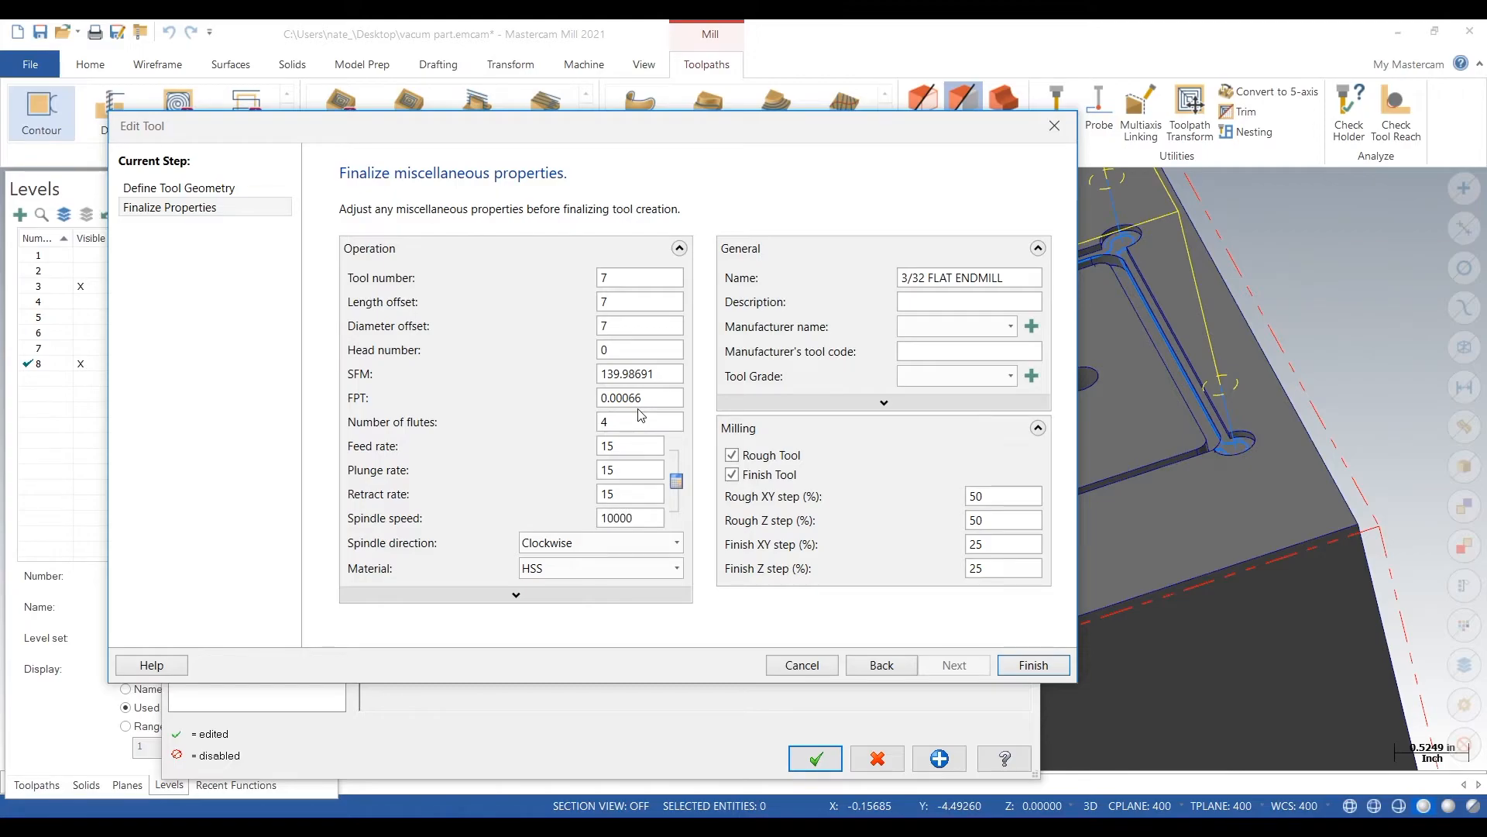
pyautogui.click(1033, 664)
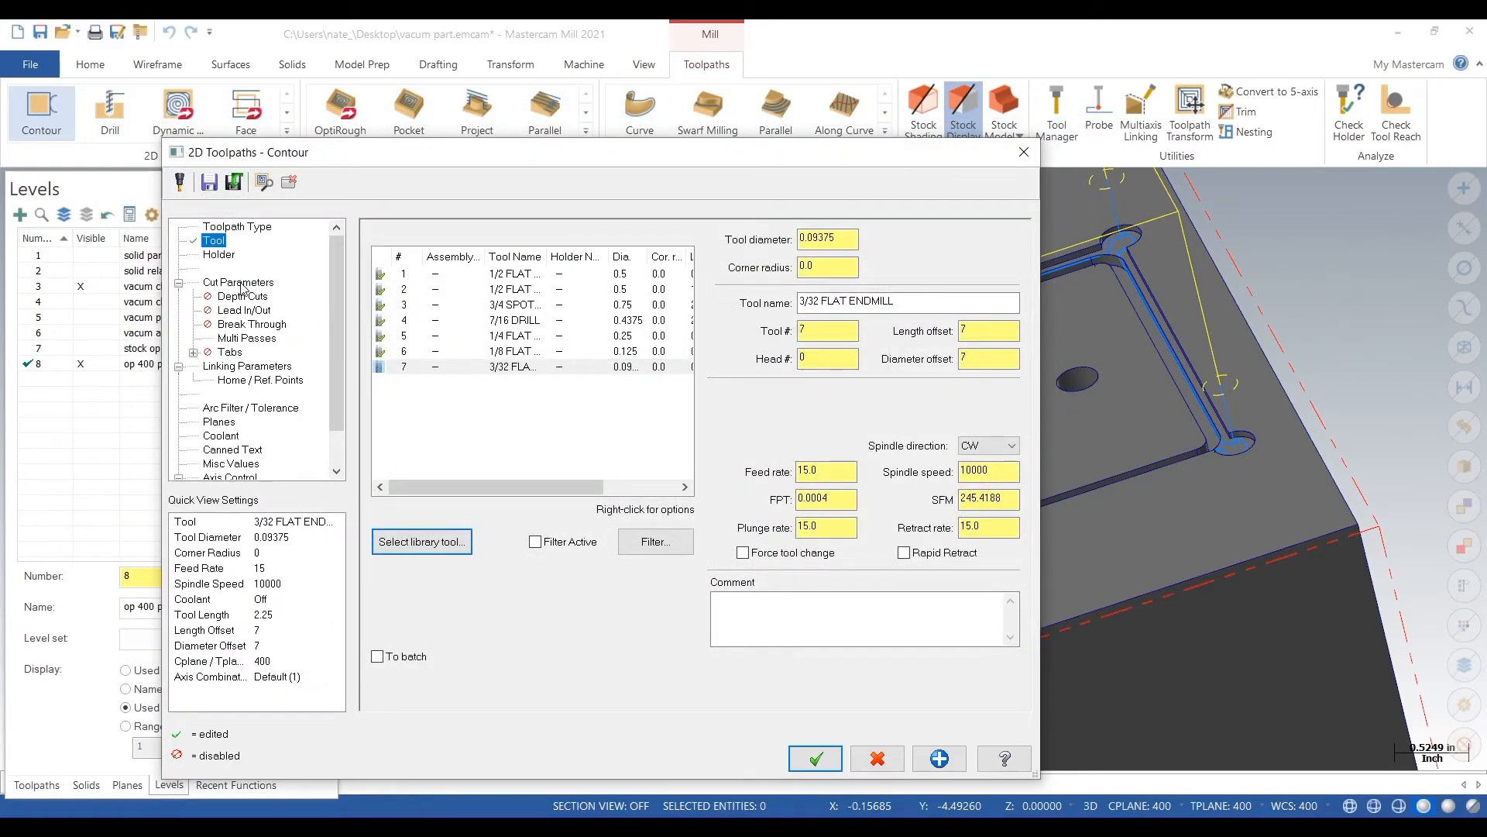
# Step: Set the contour type to Ramp in the toolpath's cut parameters
pyautogui.click(210, 281)
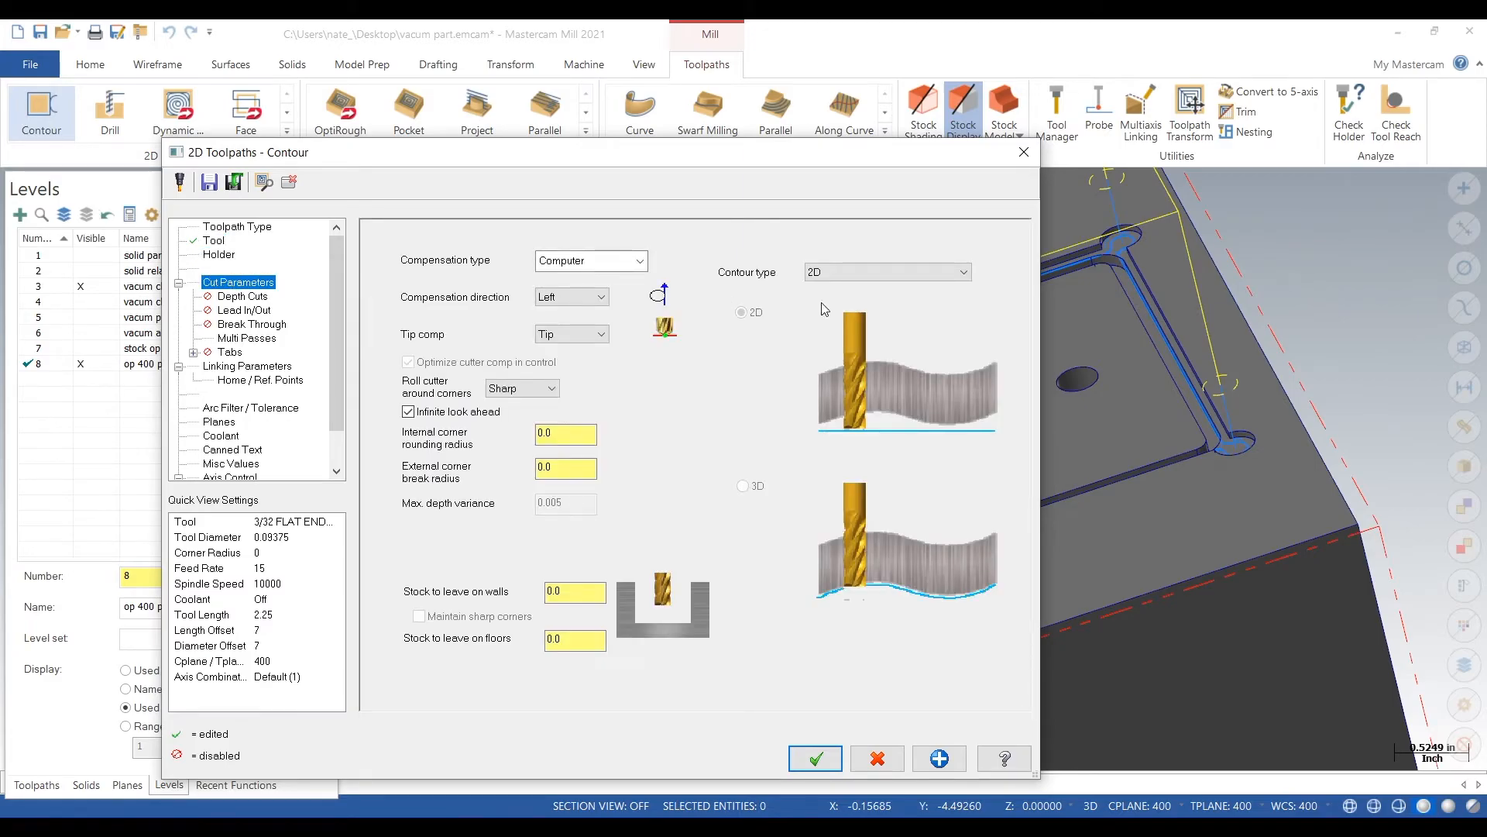
pyautogui.click(878, 272)
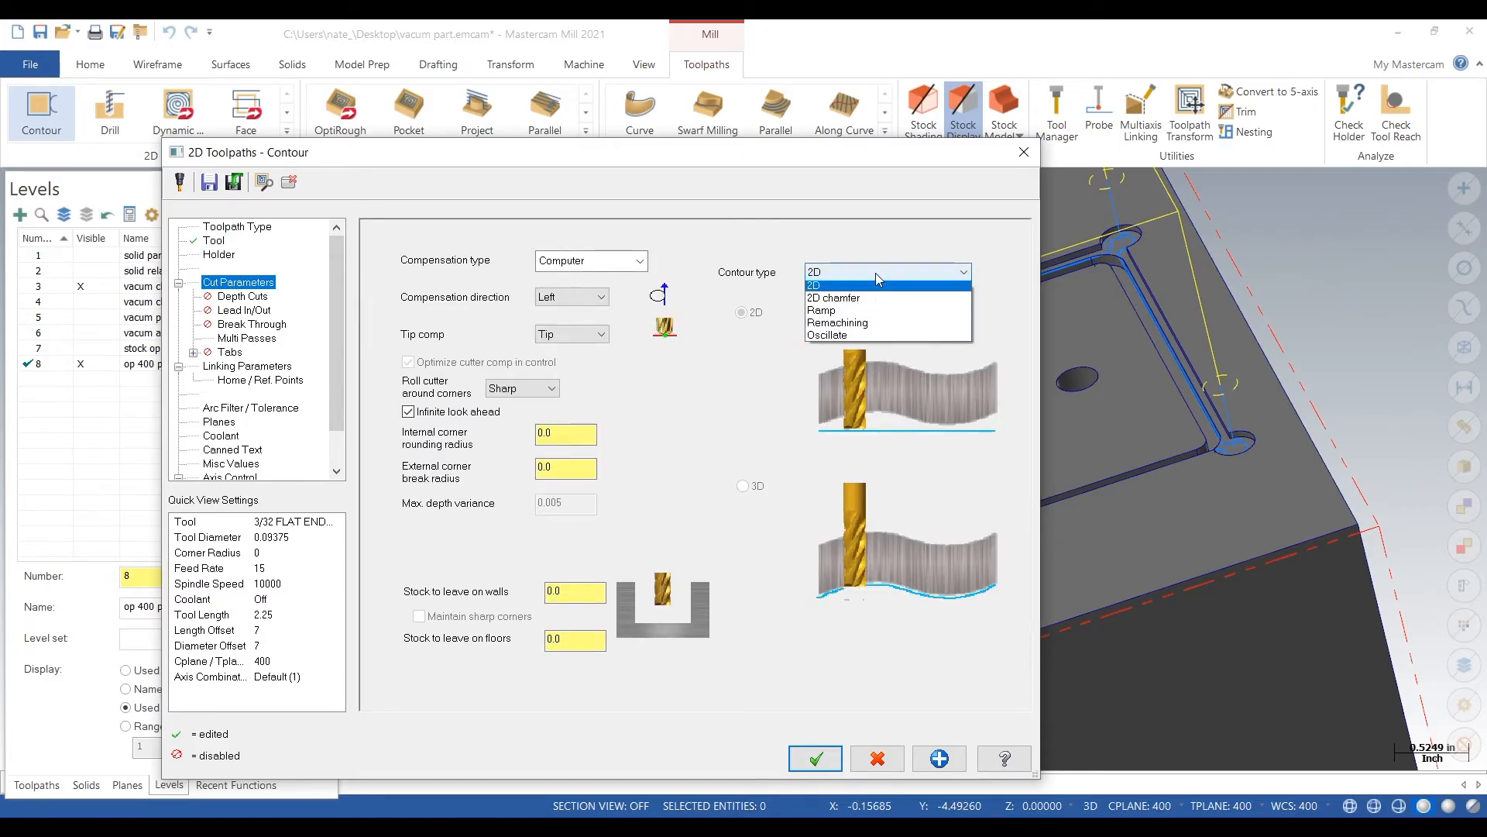
pyautogui.click(840, 310)
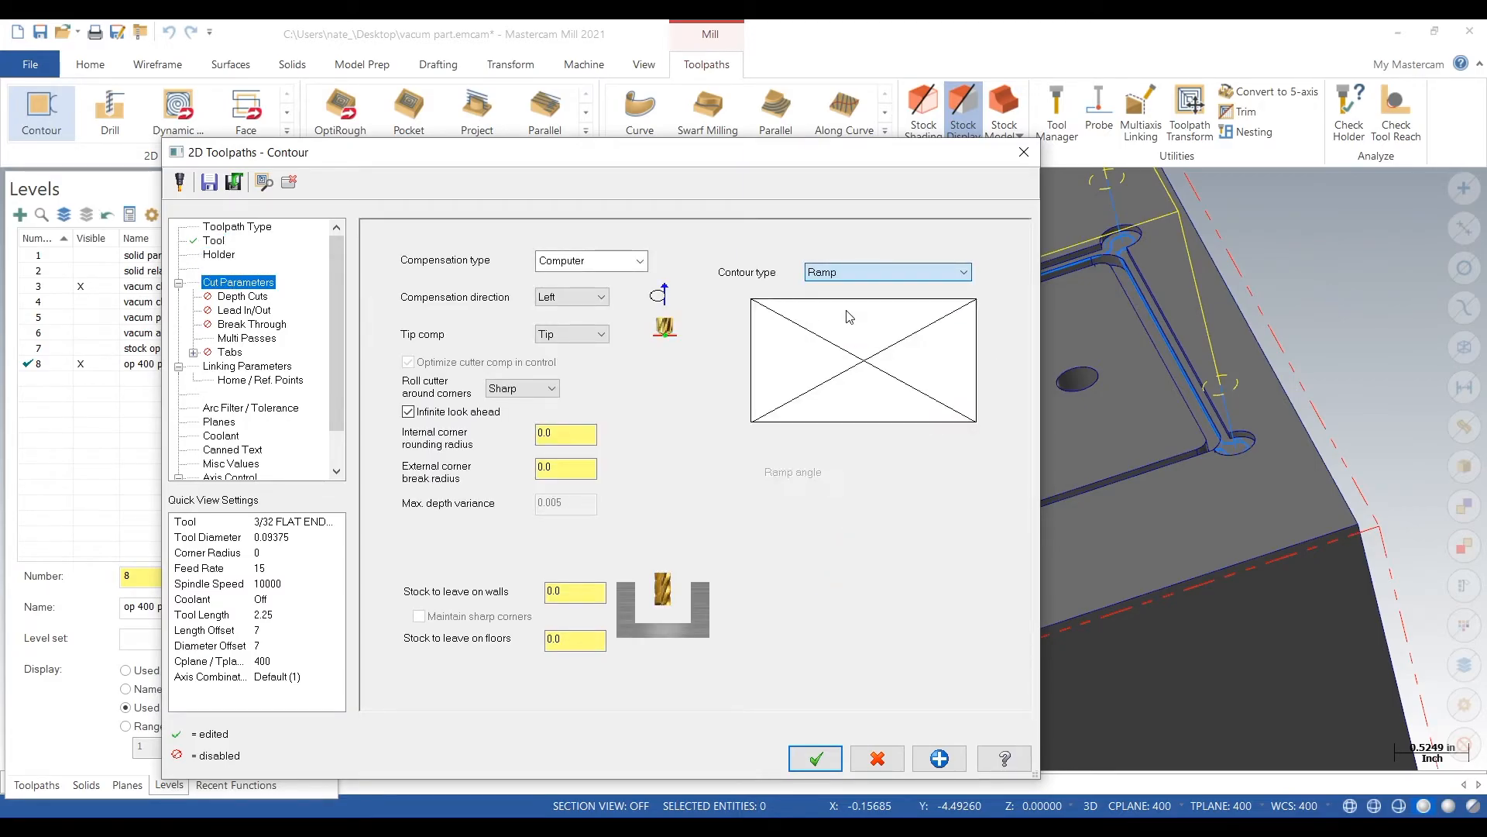
# Step: Set the contour's linking depth from the end of the chained step edge beside the drilled corner relief
pyautogui.click(246, 367)
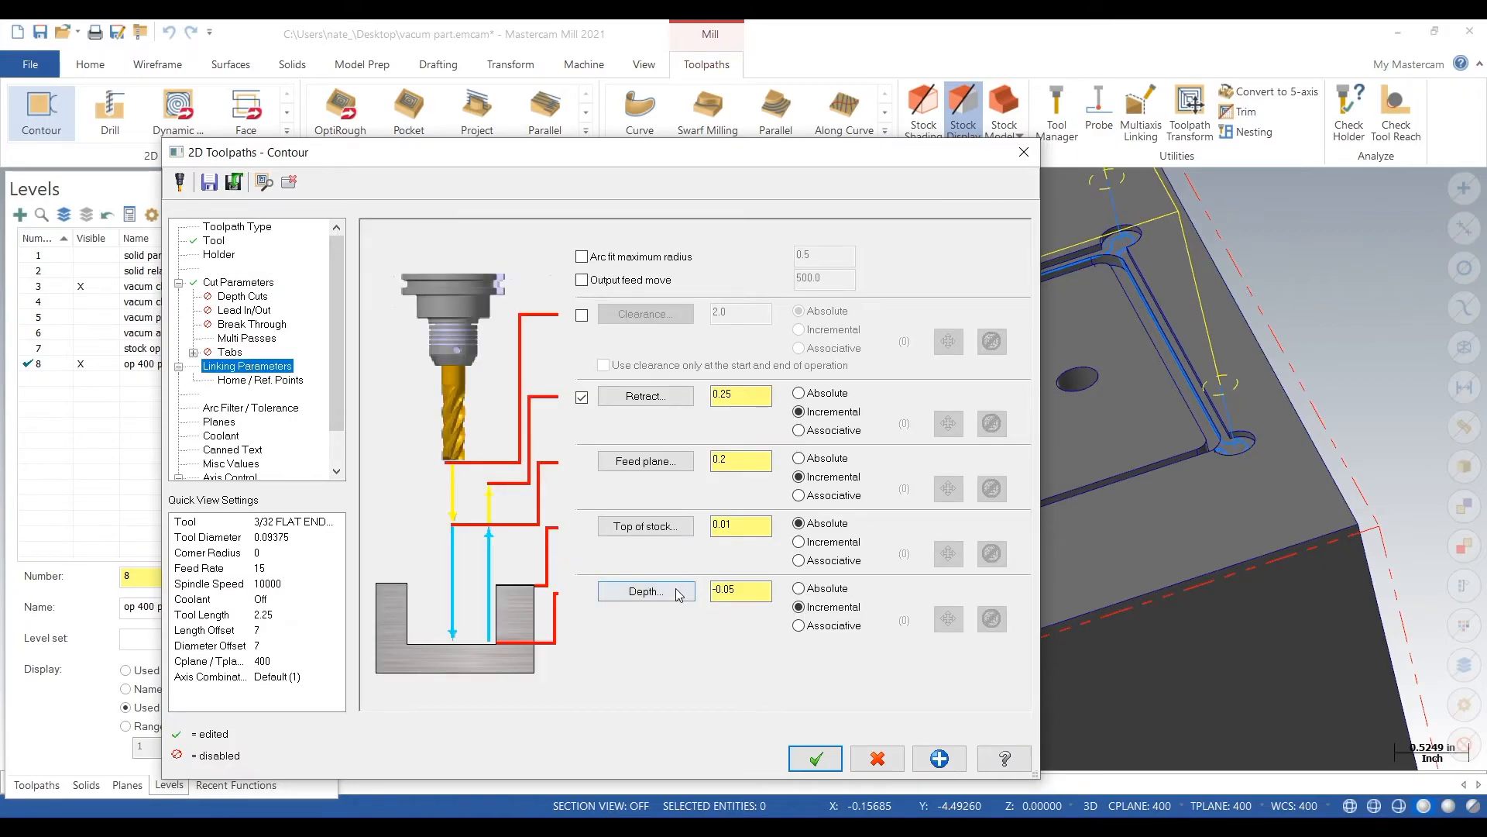
pyautogui.click(646, 592)
pyautogui.scroll(1, 1221, 437)
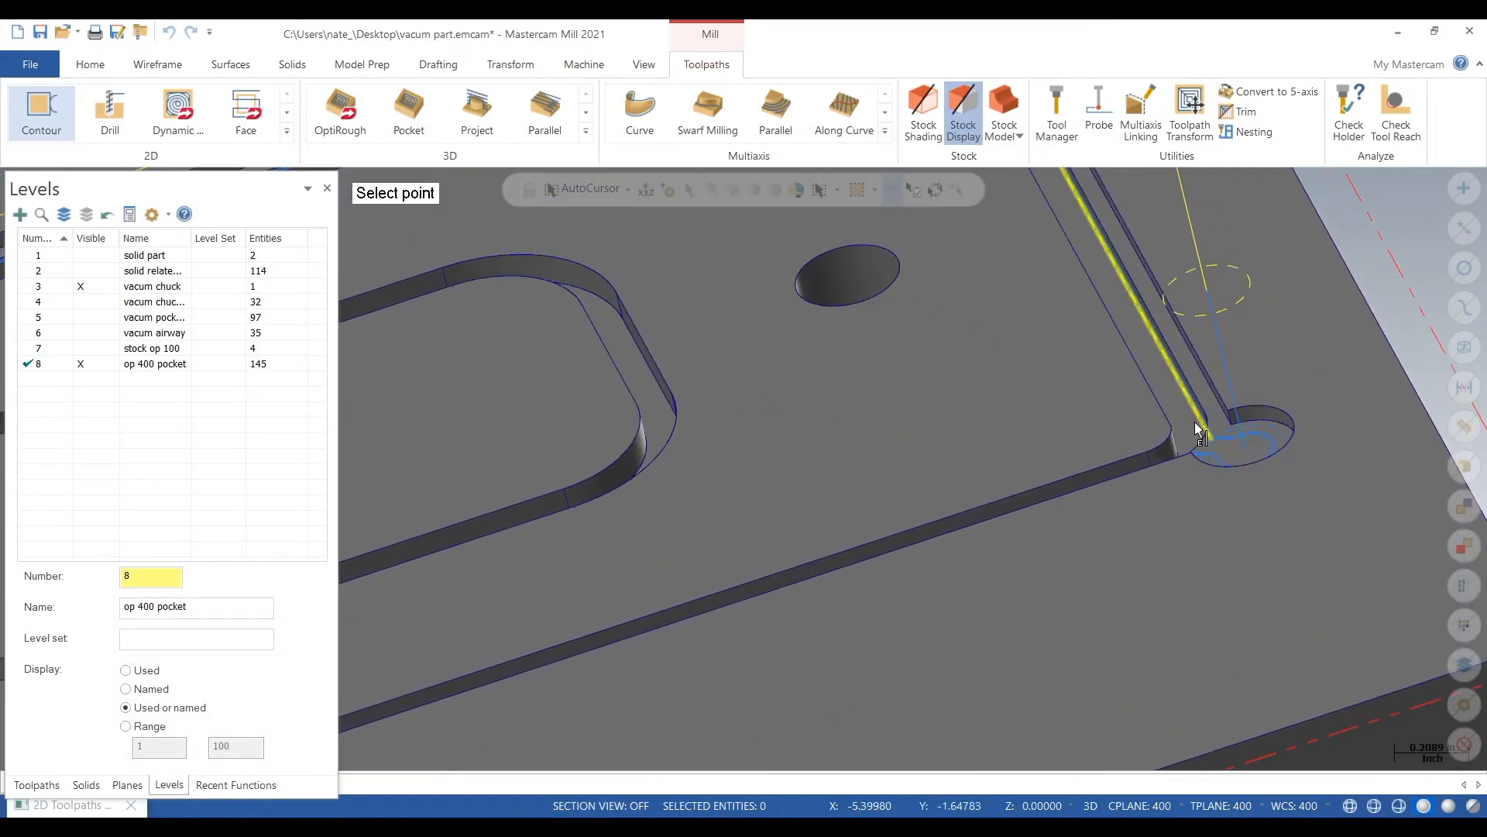
pyautogui.click(1201, 420)
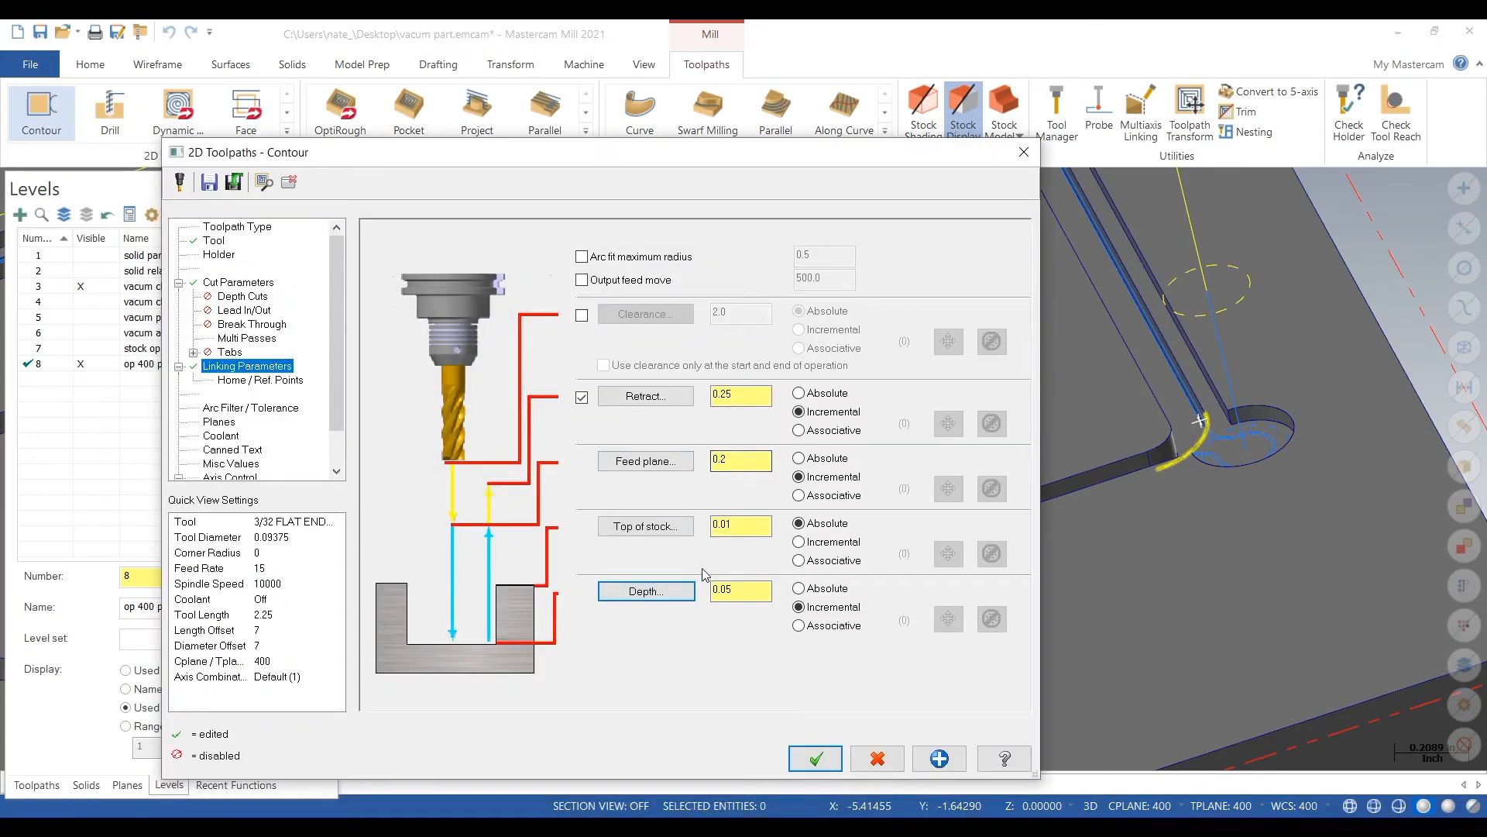
# Step: Set the linking depth to absolute -0.14 from the rounded corner's lower edge and the top of stock to 0.0 from the corner relief's upper edge
pyautogui.click(798, 588)
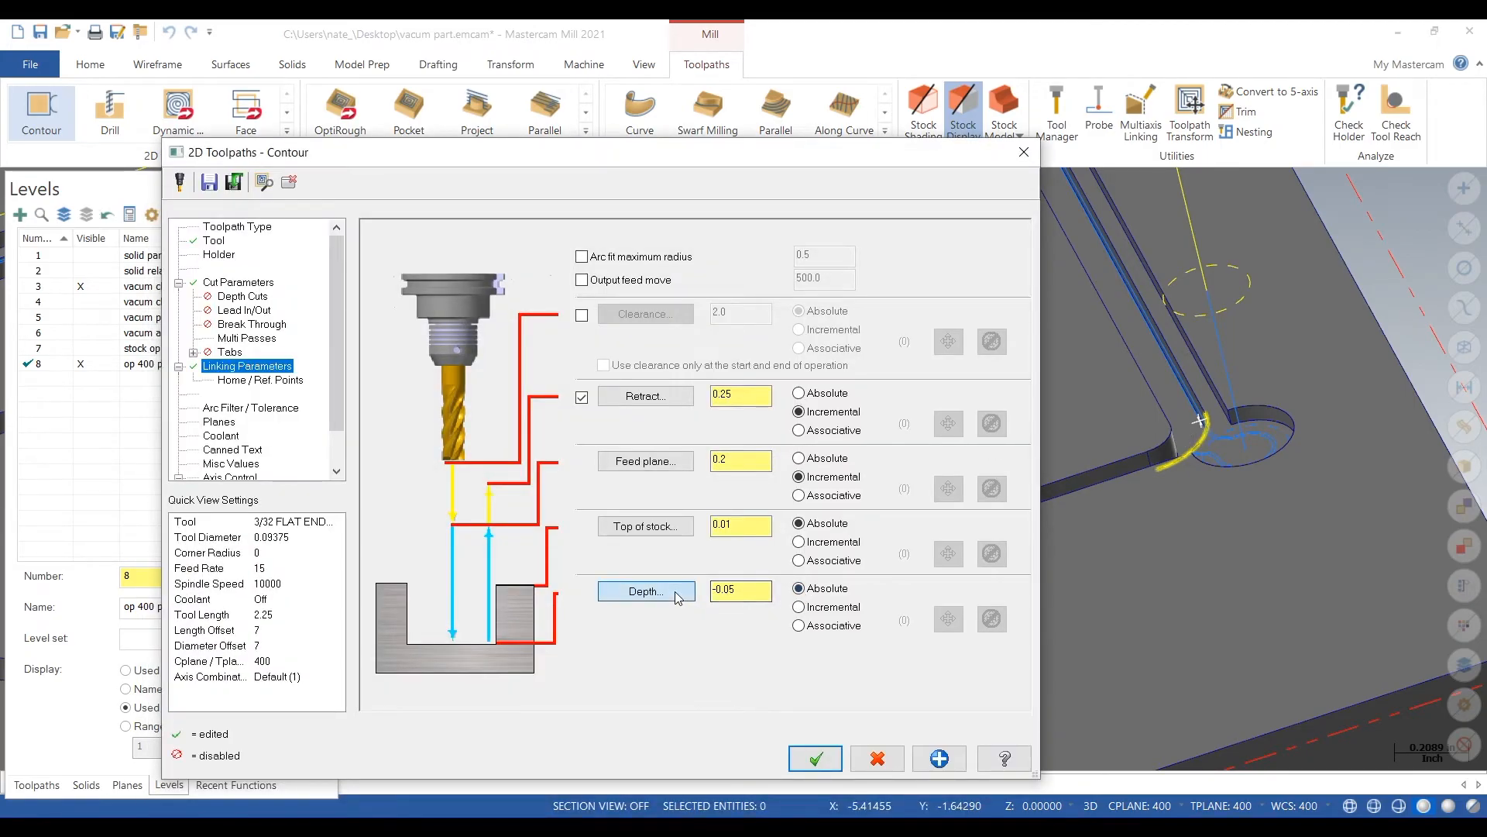
pyautogui.click(678, 593)
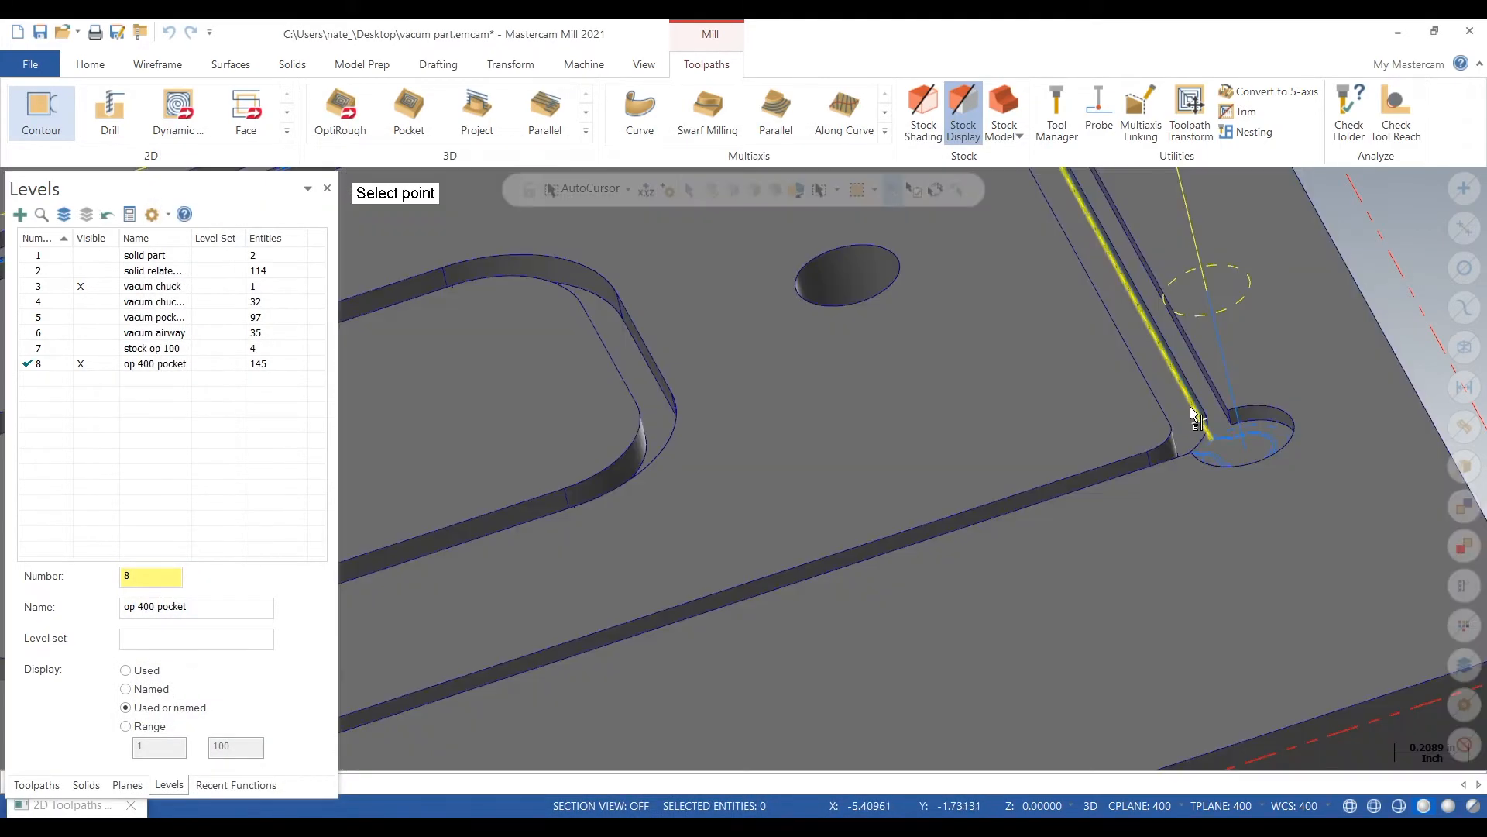
pyautogui.click(1190, 406)
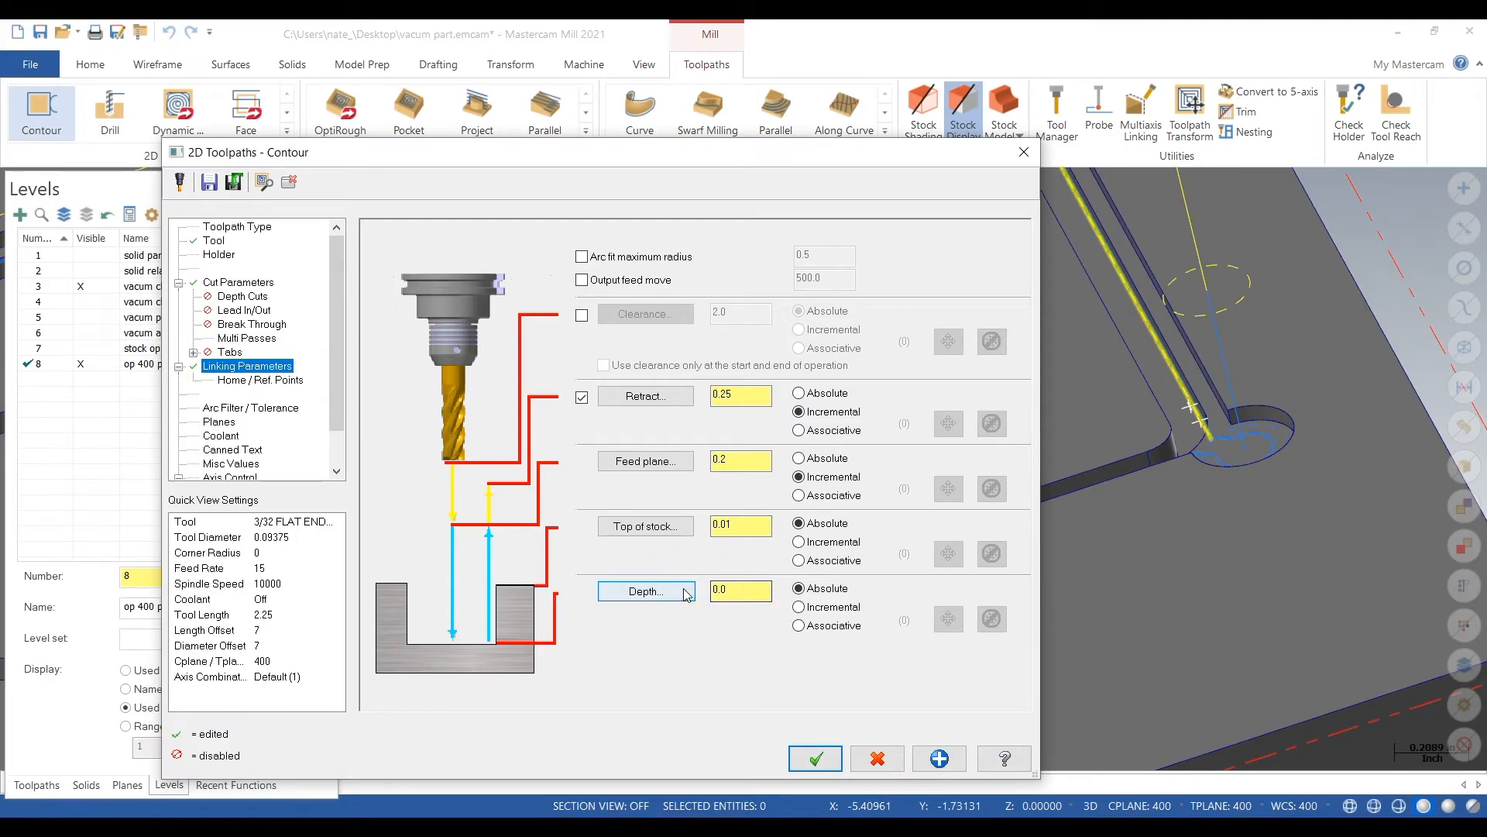
pyautogui.click(646, 592)
pyautogui.scroll(1, 1237, 442)
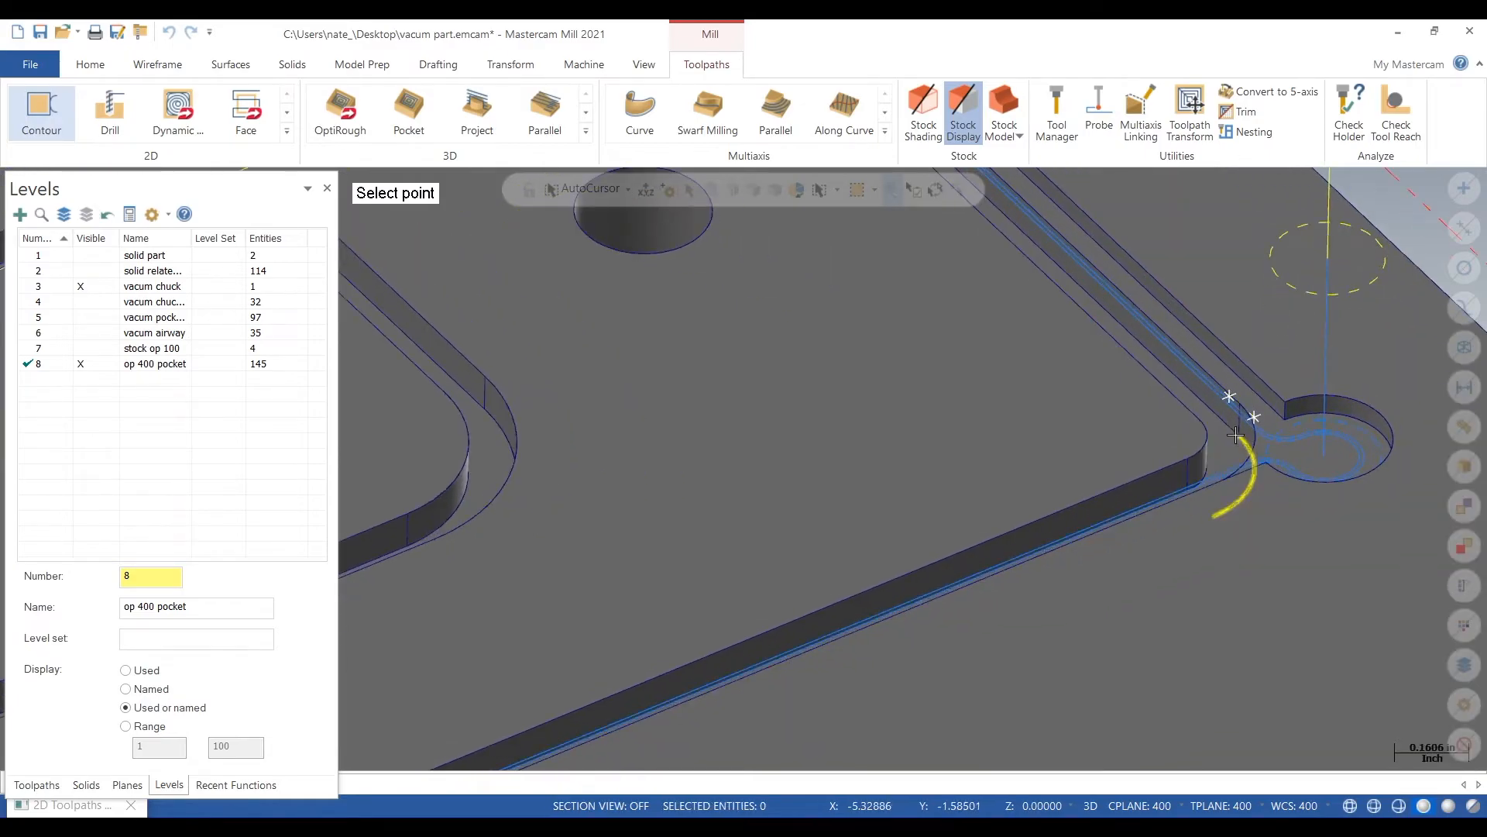
pyautogui.click(1236, 434)
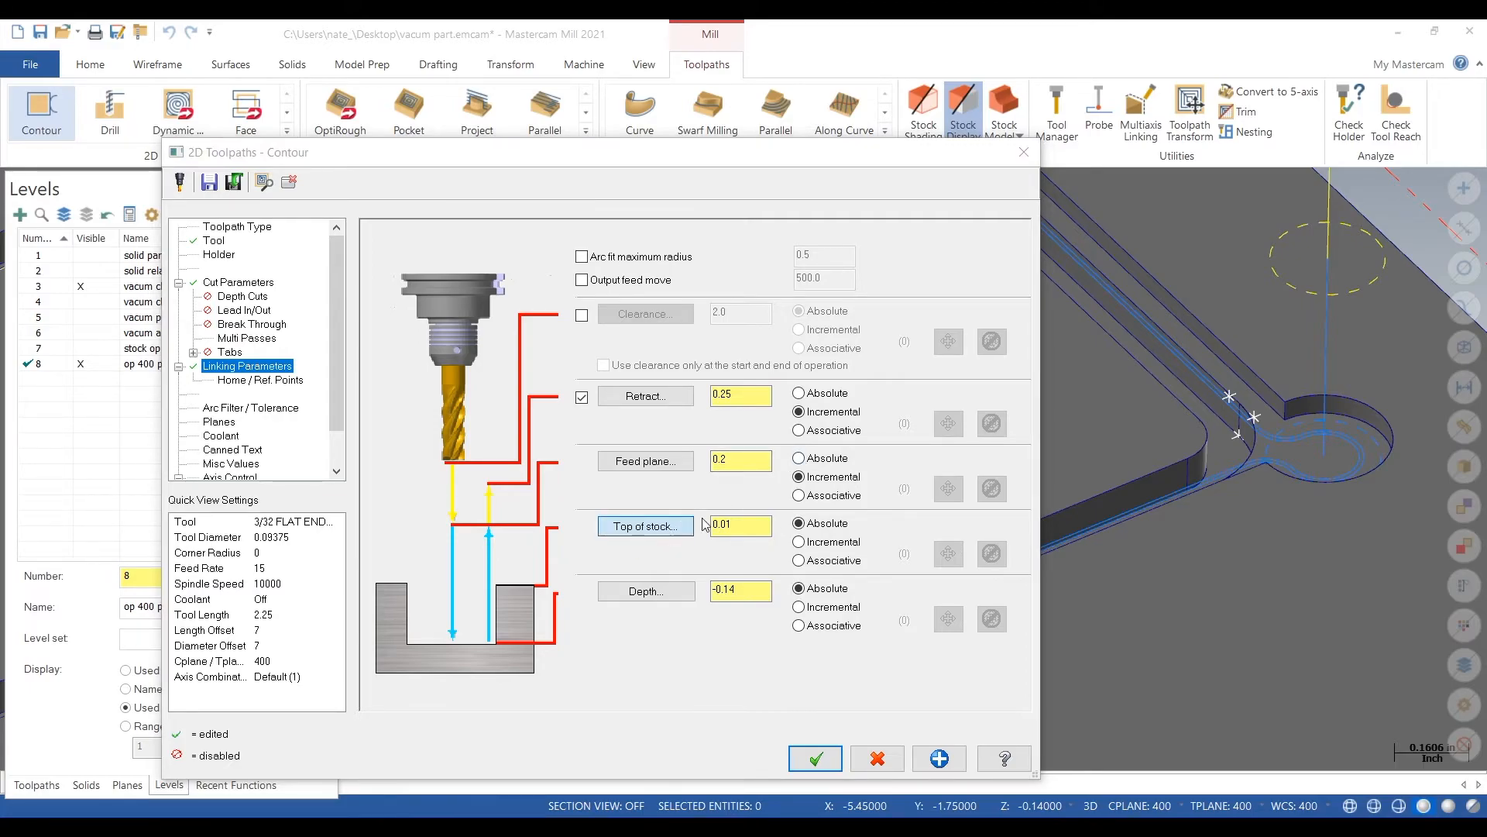
pyautogui.click(655, 528)
pyautogui.click(1286, 403)
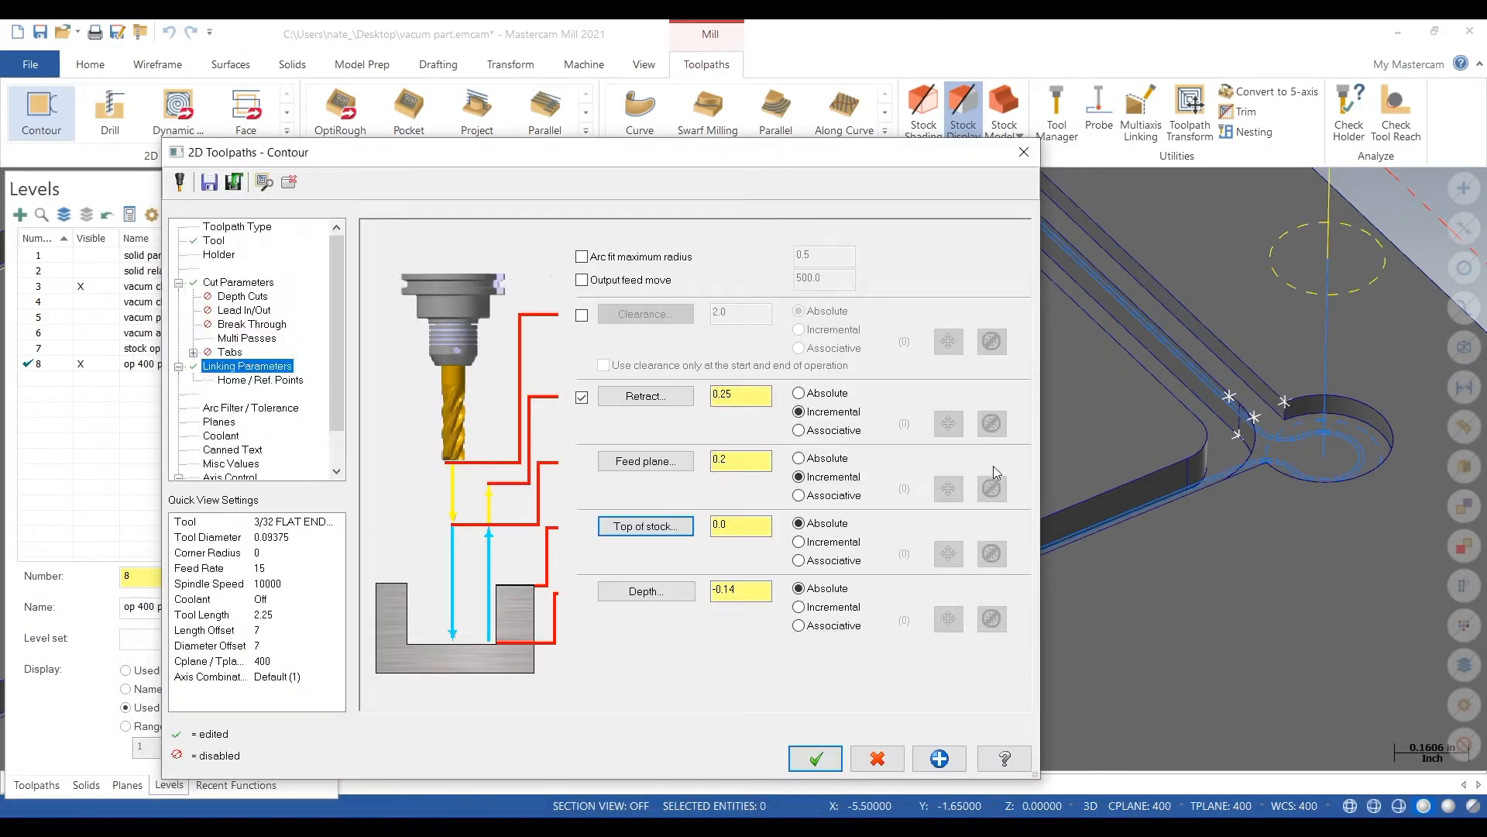
# Step: Turn off Multi Passes for the ramp contour and accept the parameters to generate the toolpath
pyautogui.click(244, 283)
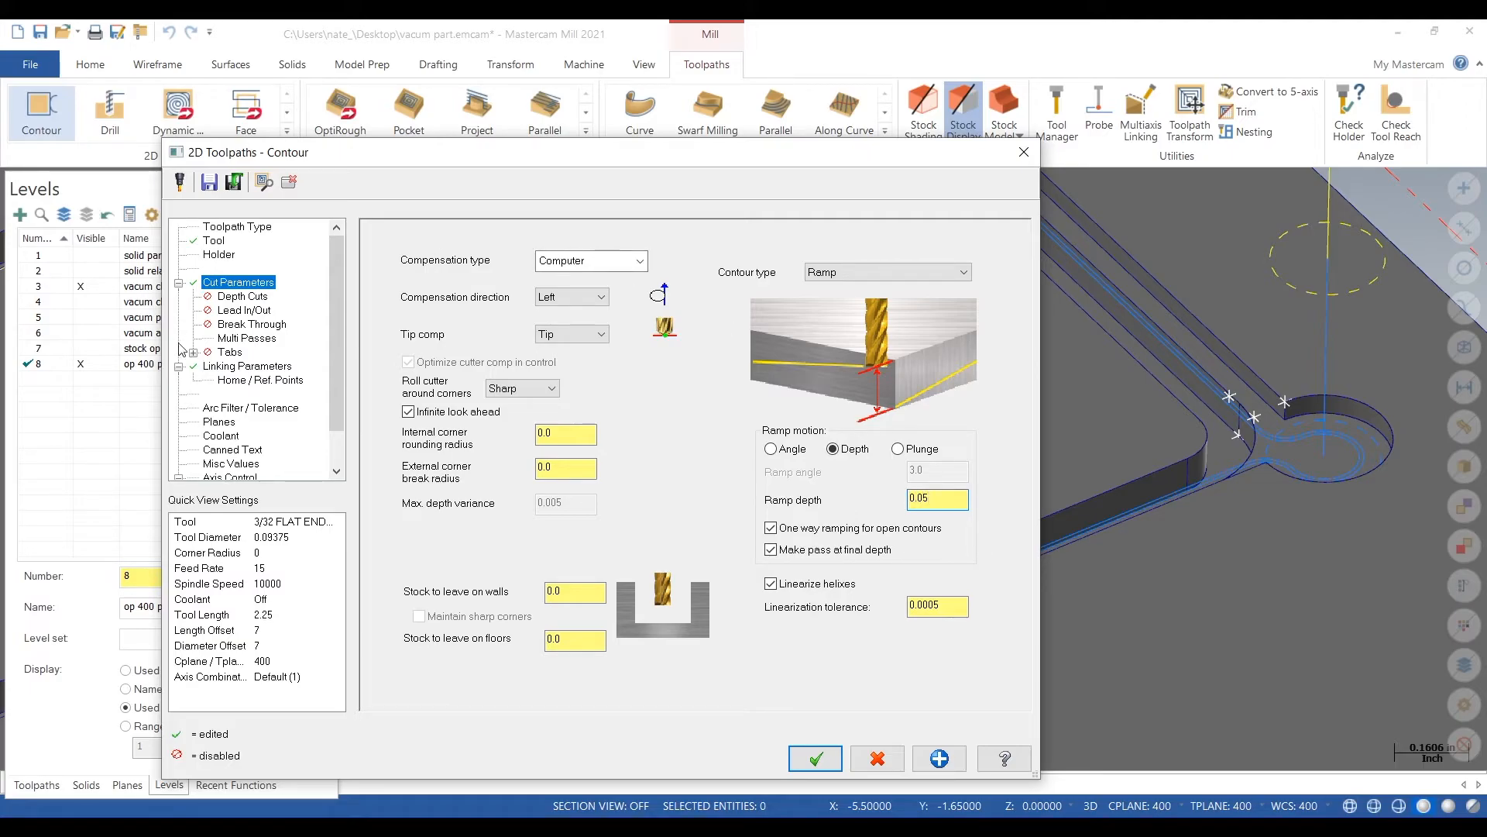
pyautogui.click(207, 366)
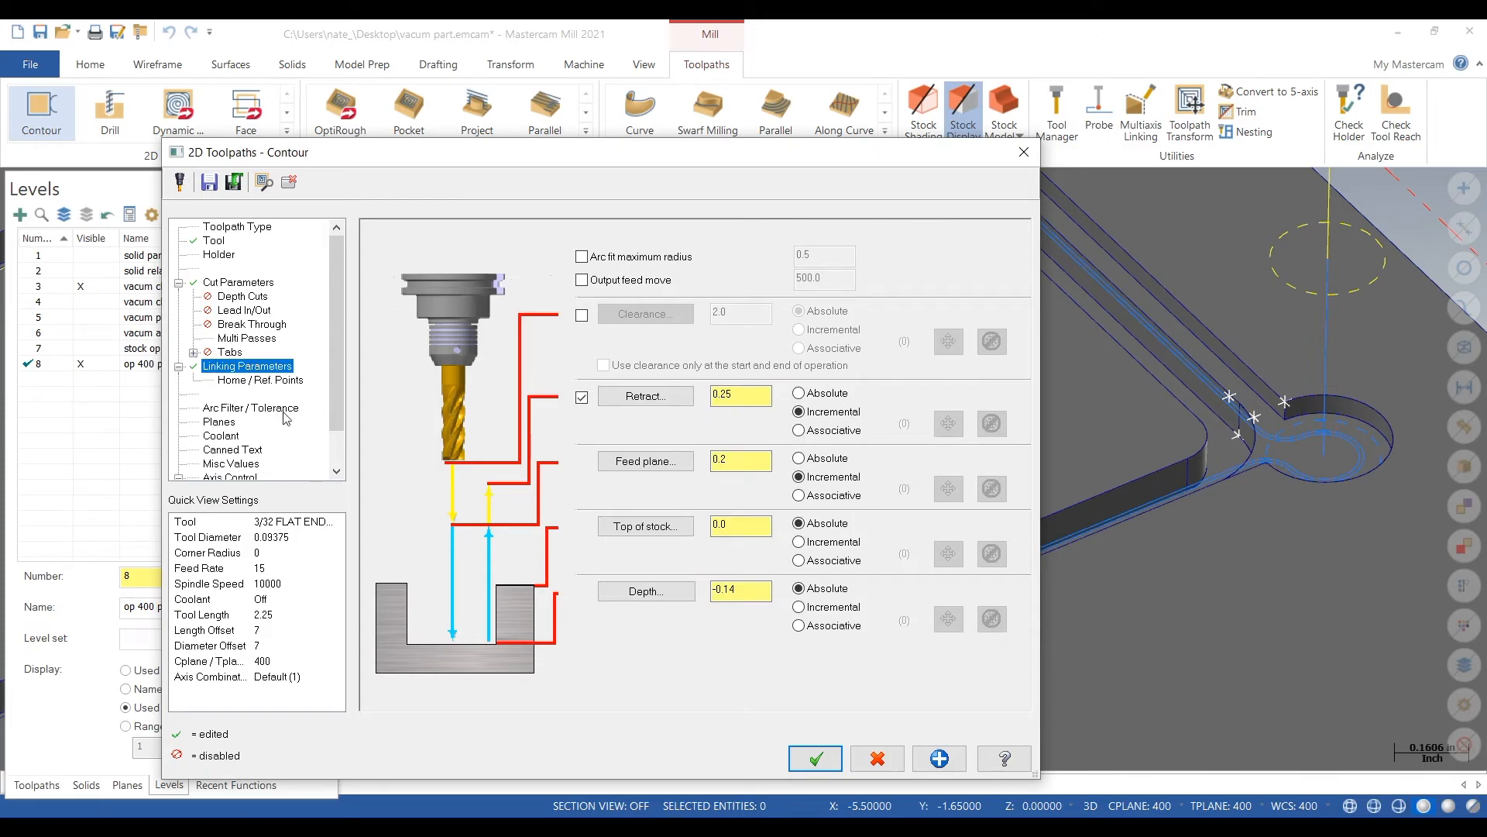
pyautogui.click(243, 336)
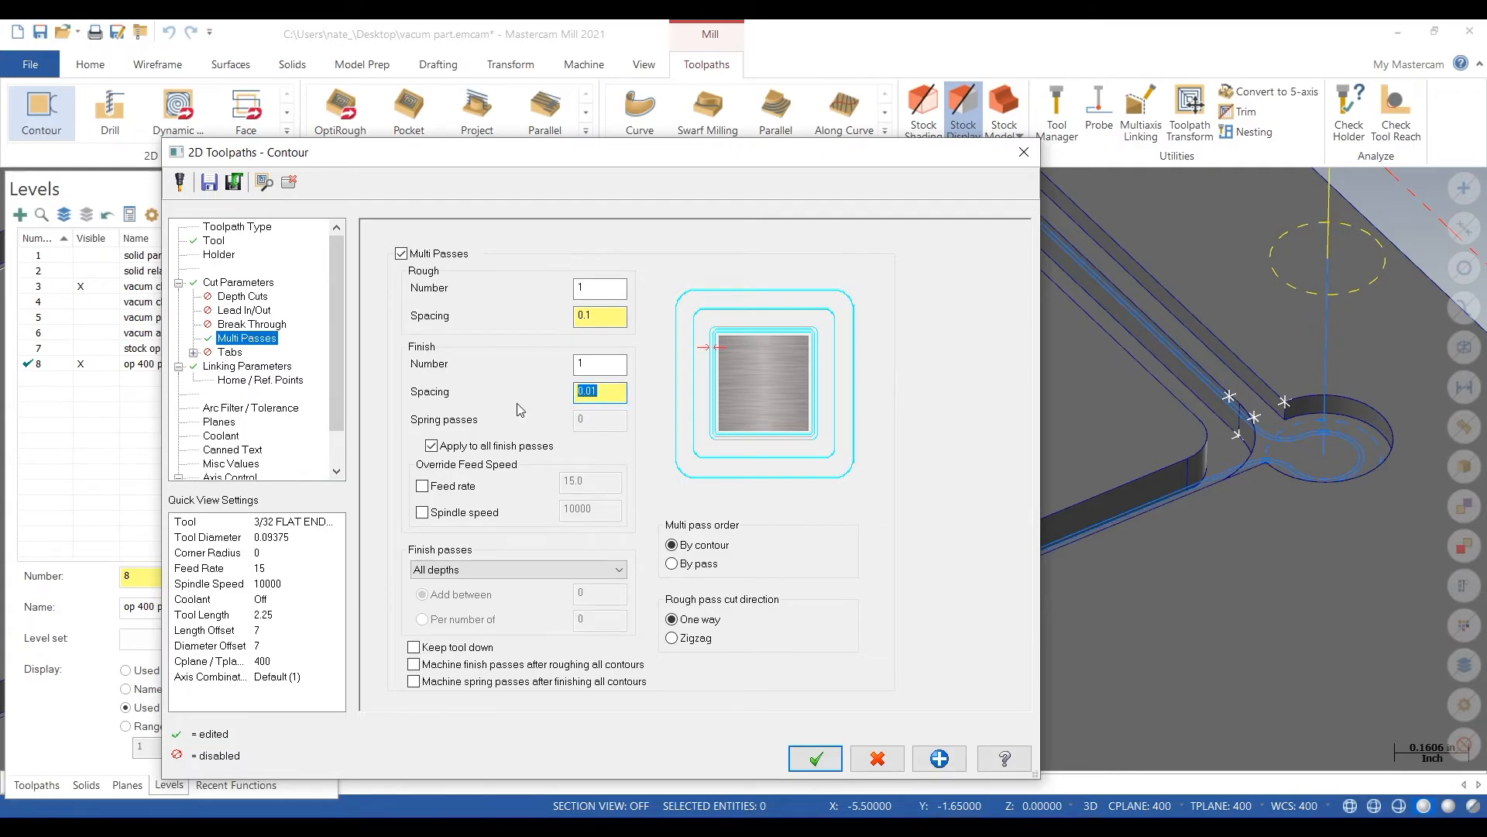
pyautogui.click(401, 253)
pyautogui.click(238, 282)
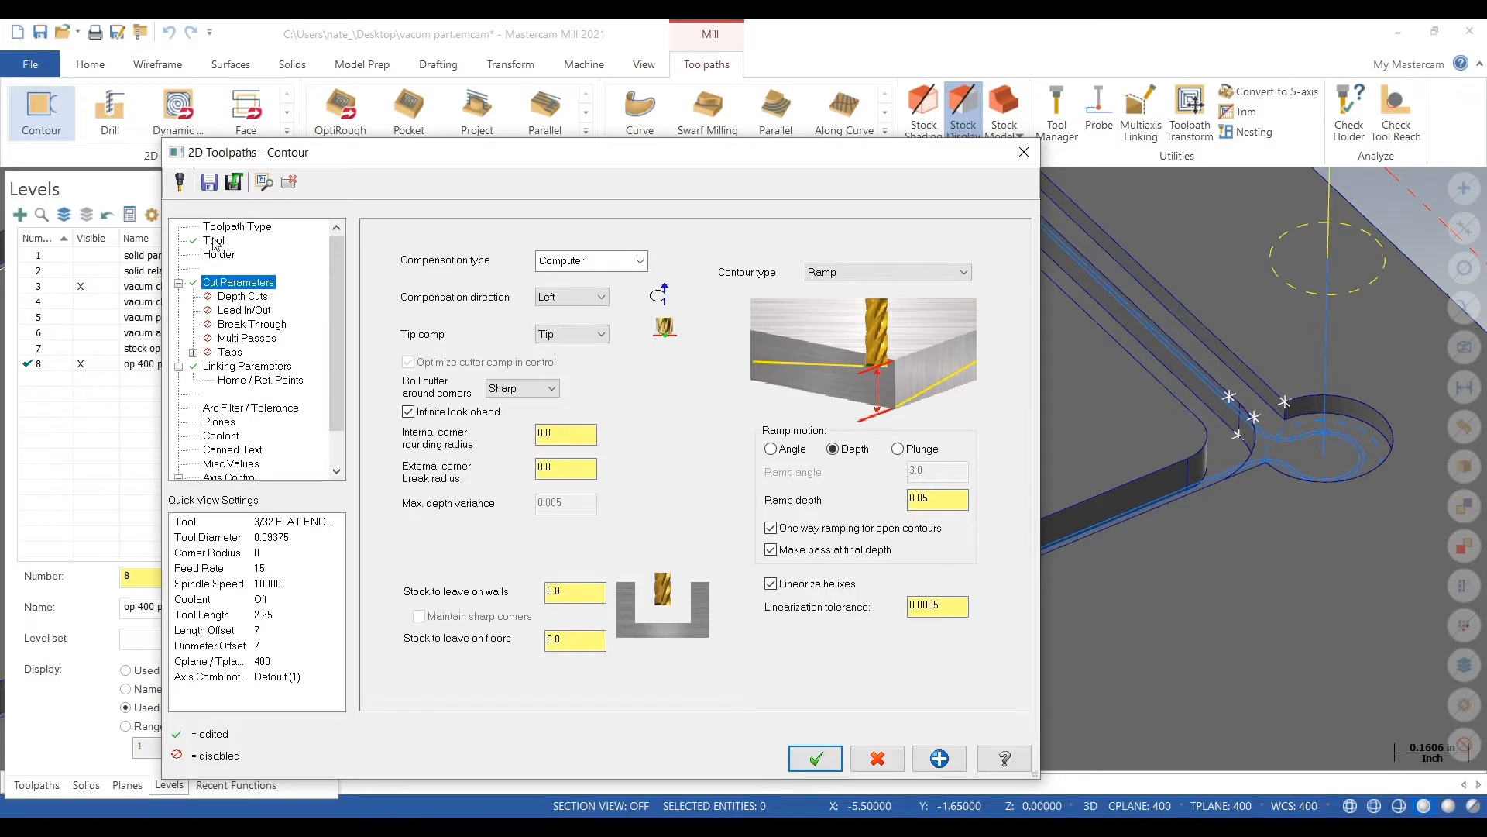
pyautogui.click(214, 241)
pyautogui.click(816, 758)
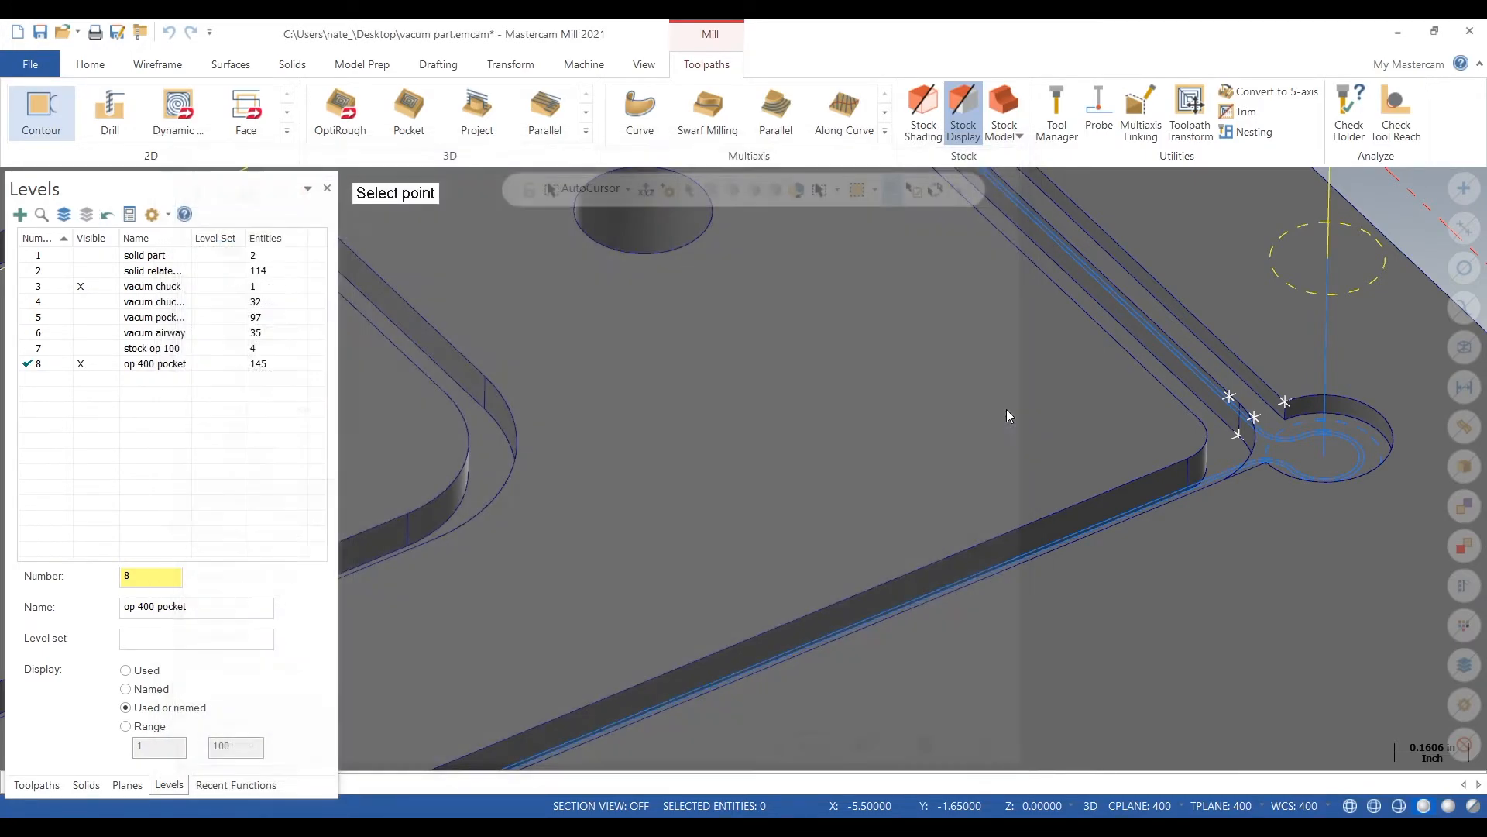
# Step: Start an additional geometry chain for operation 9's ramp contour on the groove's inner edge along one long side, and reverse its direction
pyautogui.scroll(-4, 1018, 425)
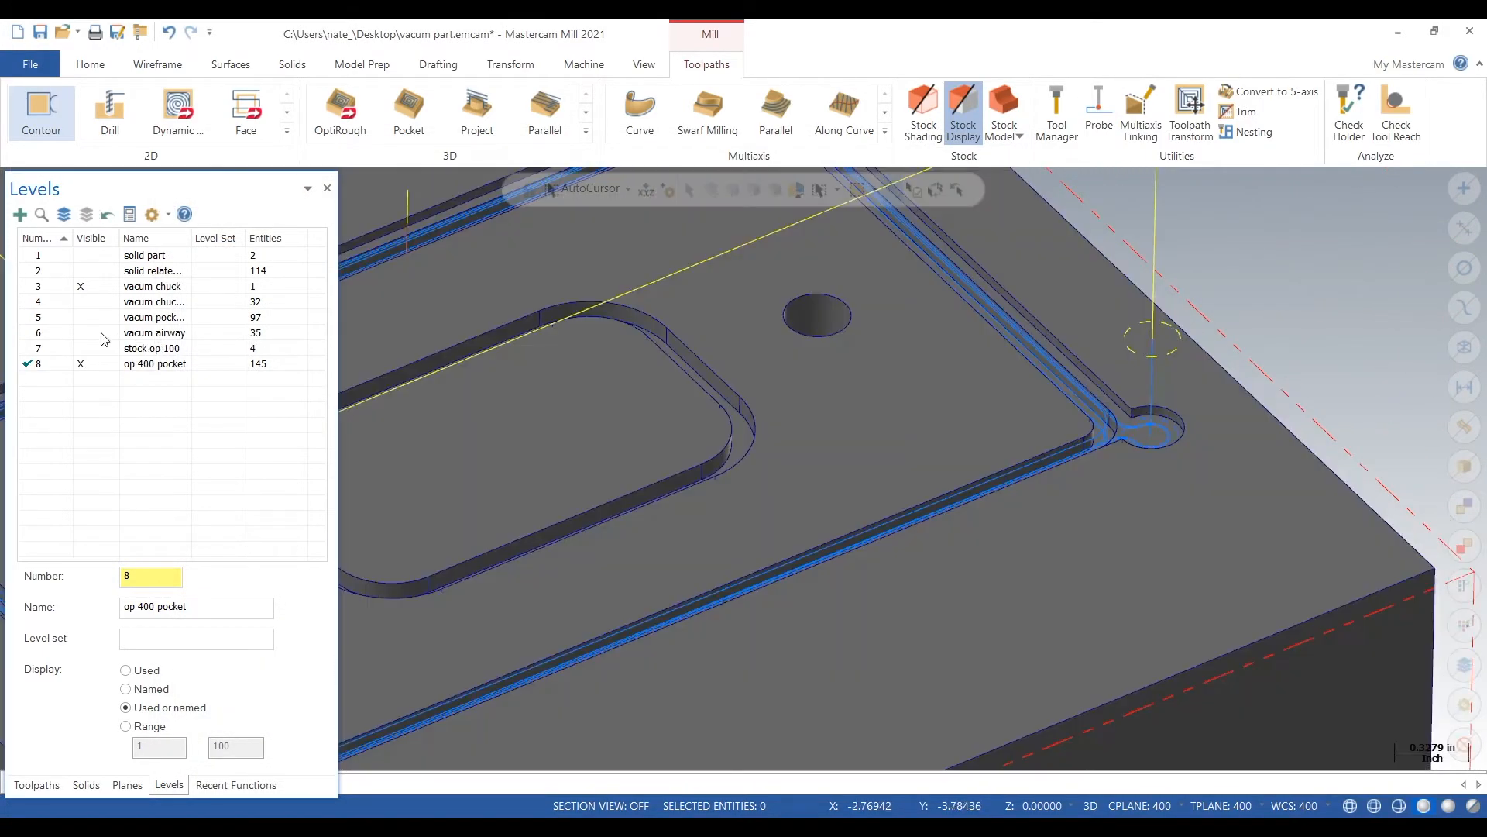
pyautogui.click(36, 784)
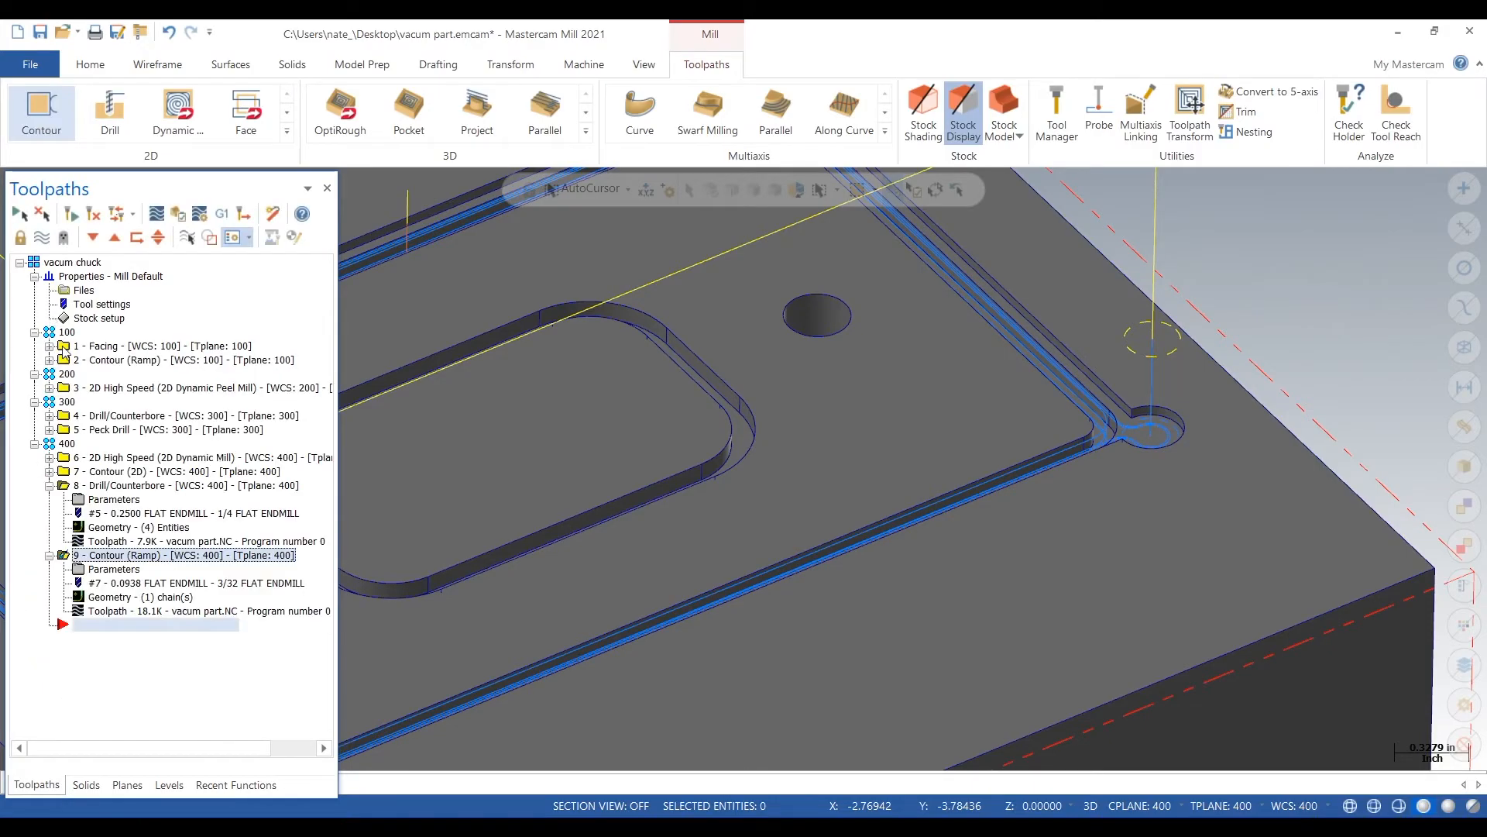
pyautogui.click(139, 602)
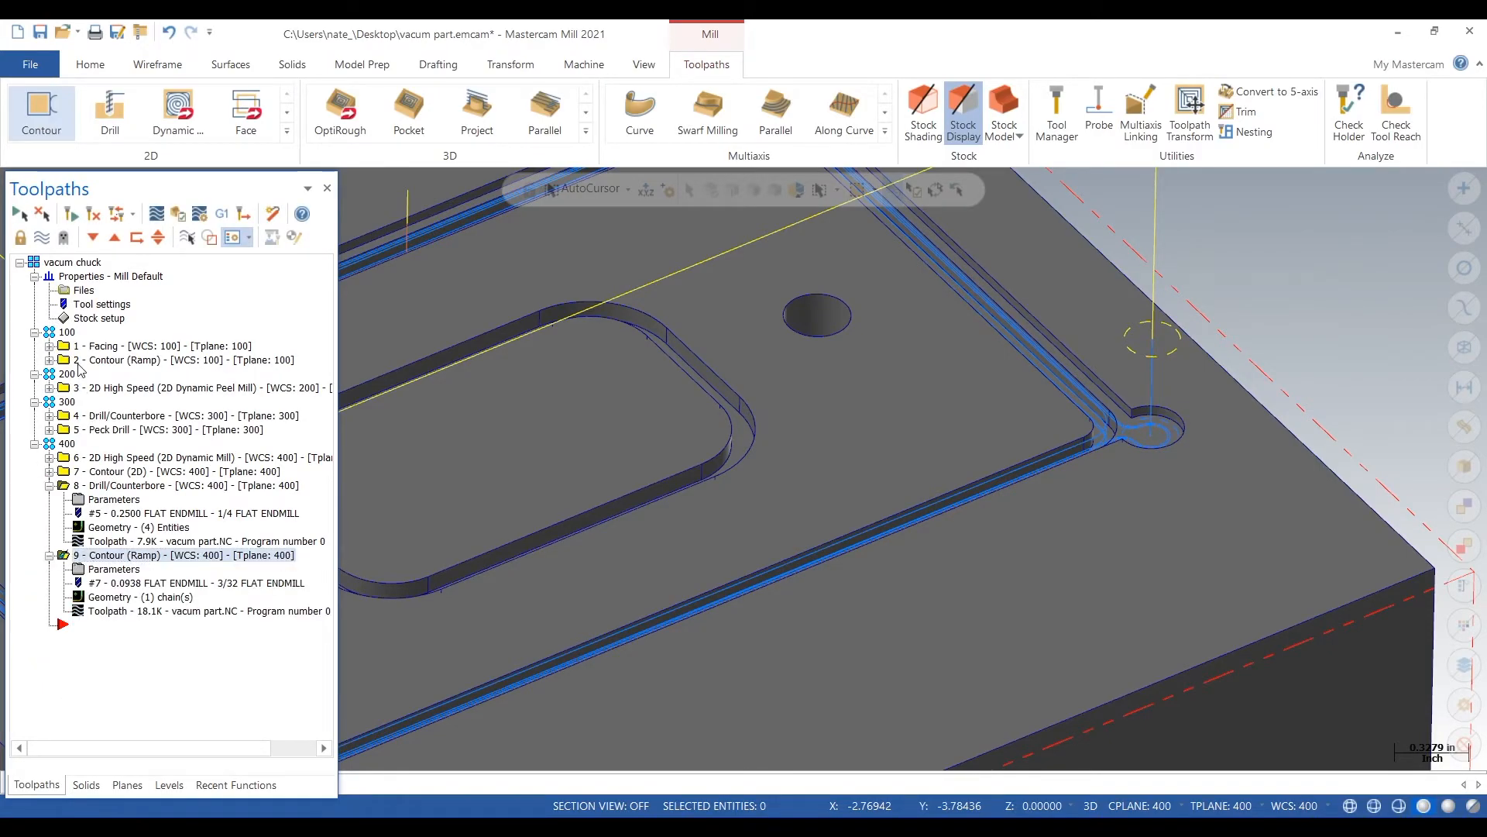
pyautogui.rightClick(116, 365)
pyautogui.click(133, 359)
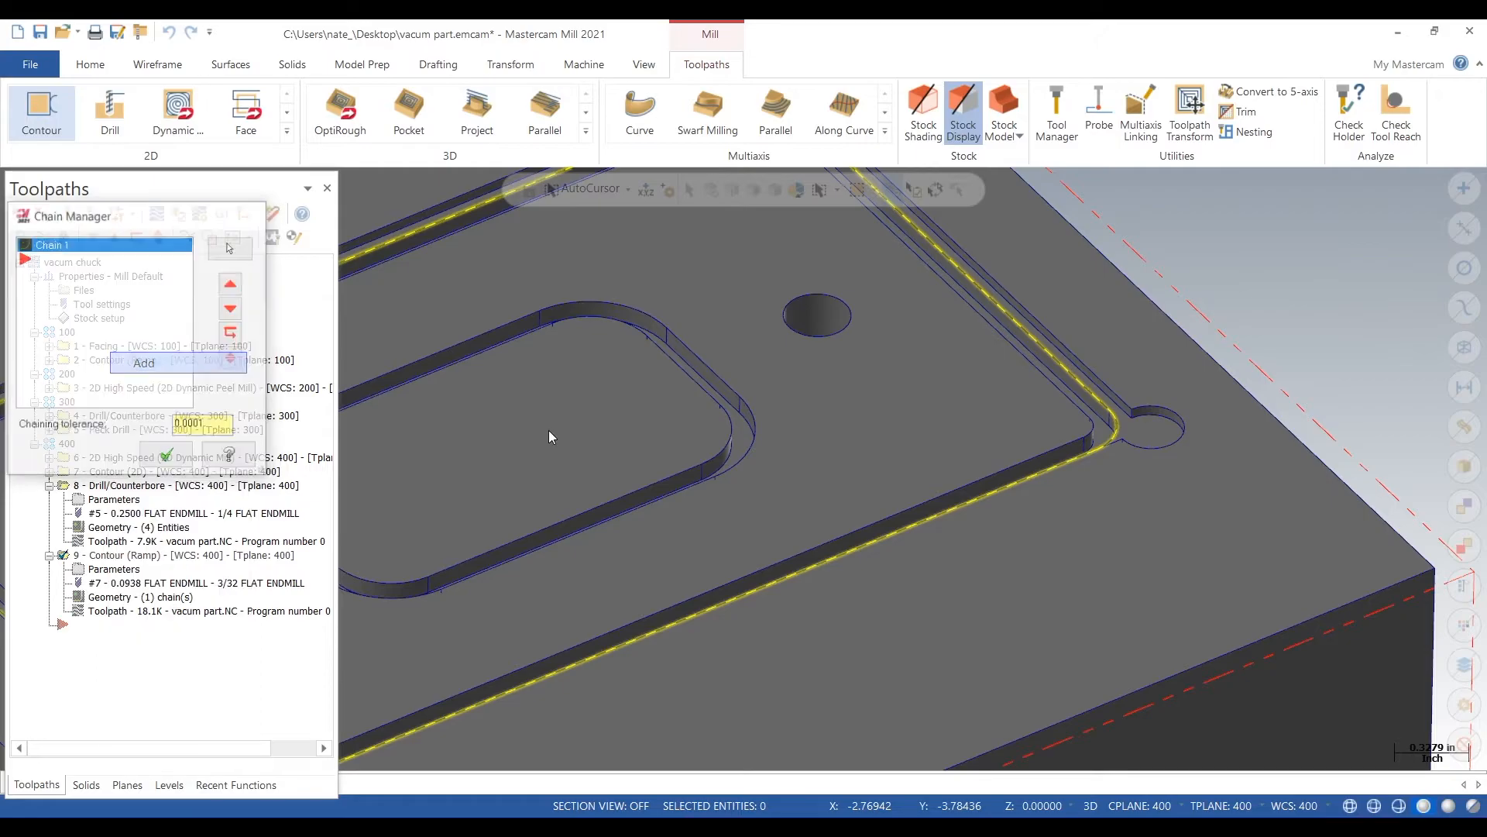
pyautogui.scroll(-3, 1188, 513)
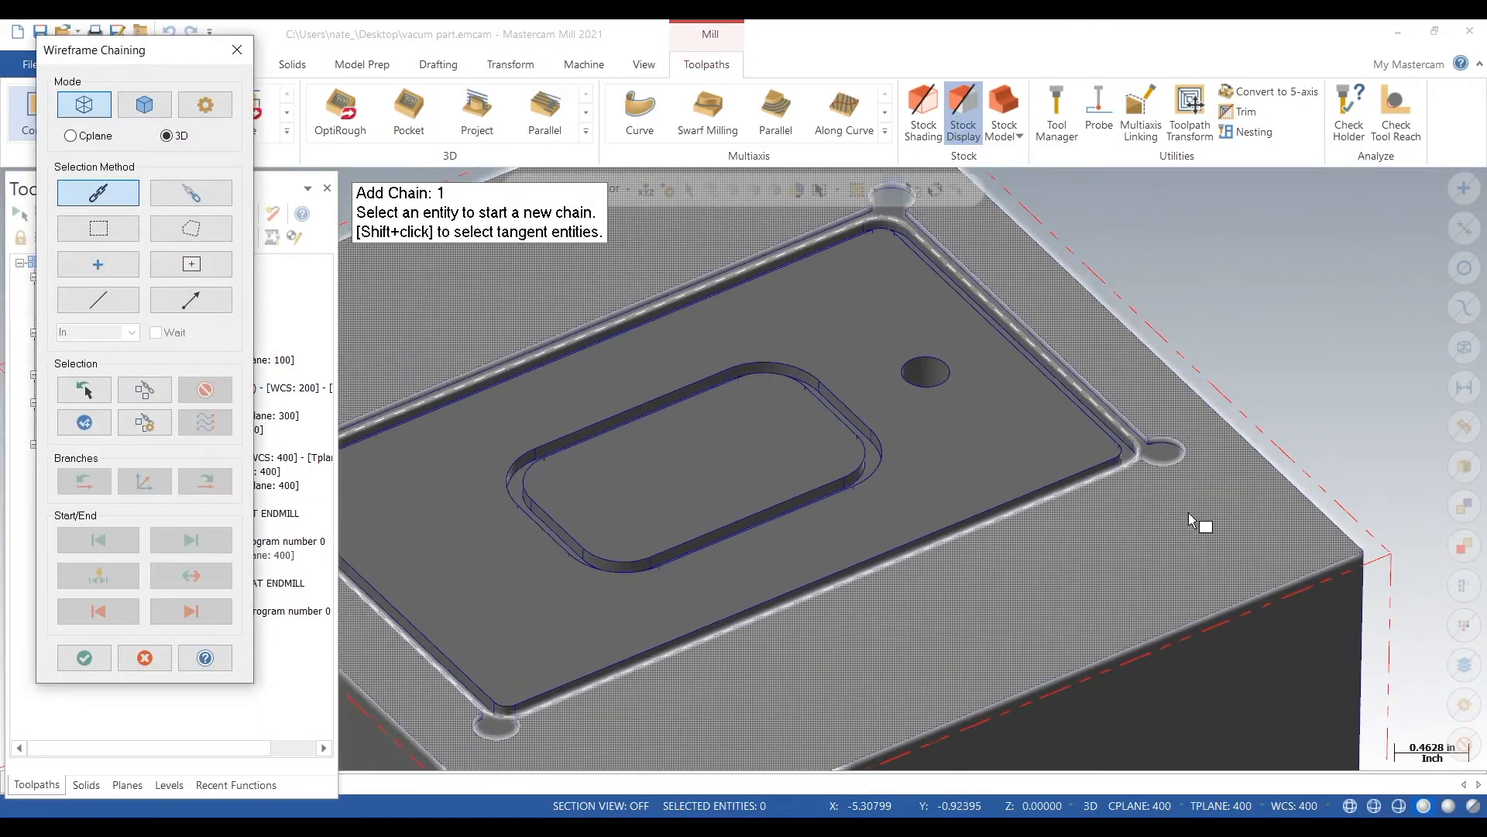
pyautogui.scroll(2, 749, 391)
pyautogui.moveTo(738, 374); pyautogui.dragTo(700, 402, button='middle')
pyautogui.scroll(2, 700, 399)
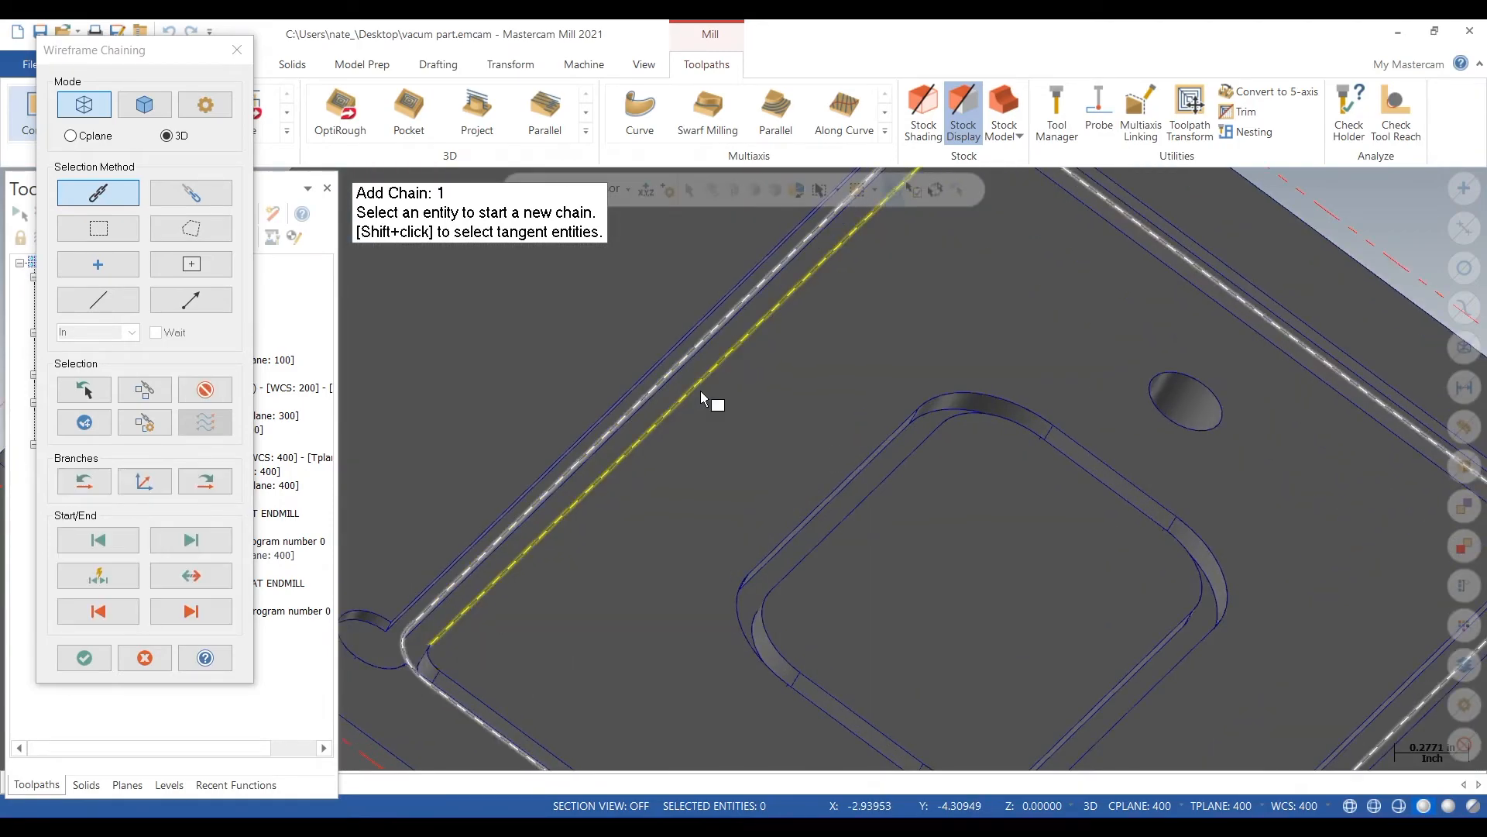
pyautogui.click(701, 392)
pyautogui.scroll(-1, 807, 365)
pyautogui.moveTo(180, 42); pyautogui.dragTo(424, 176)
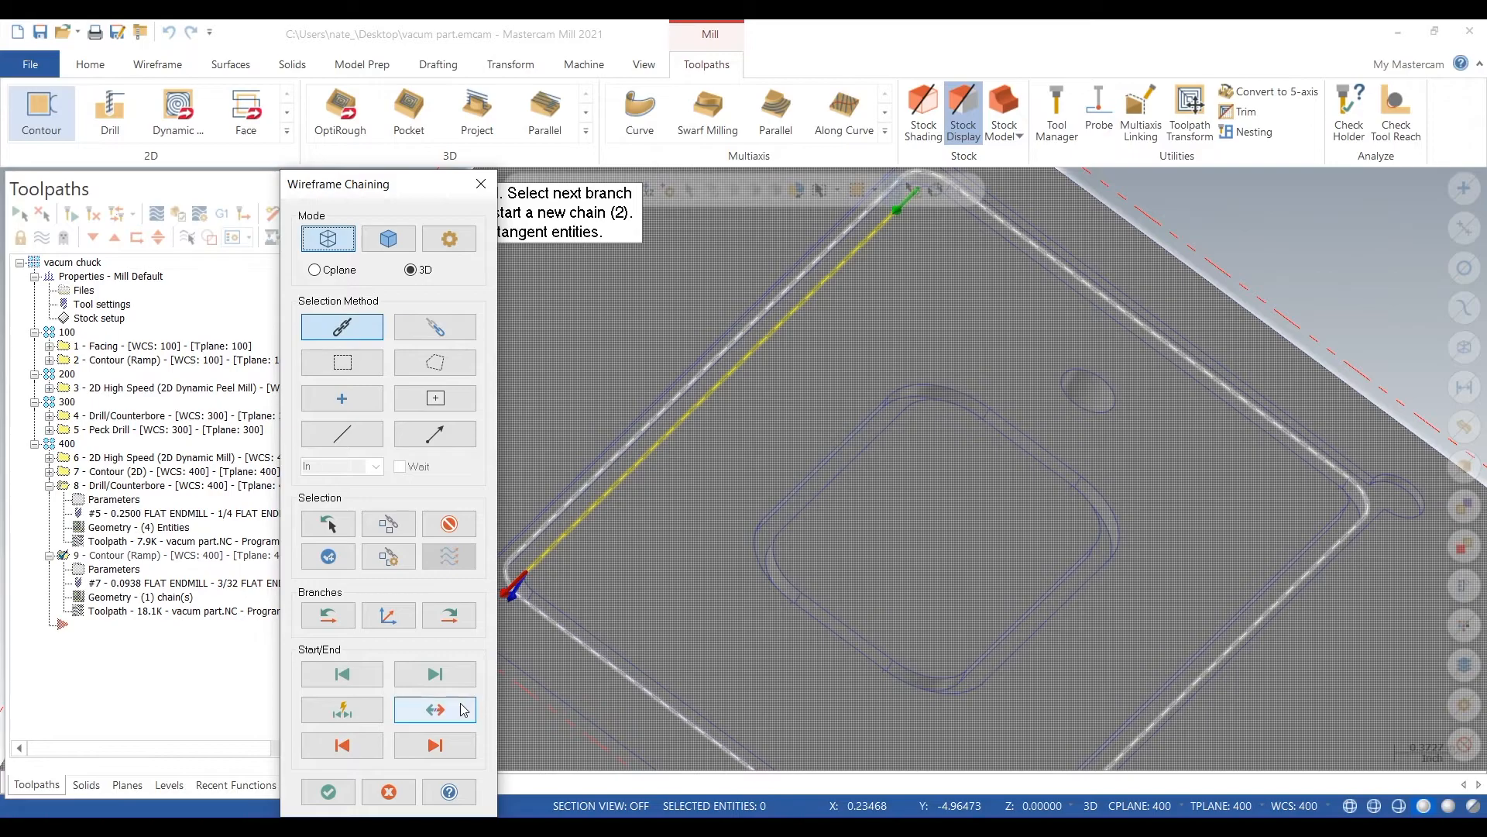
pyautogui.scroll(-1, 885, 415)
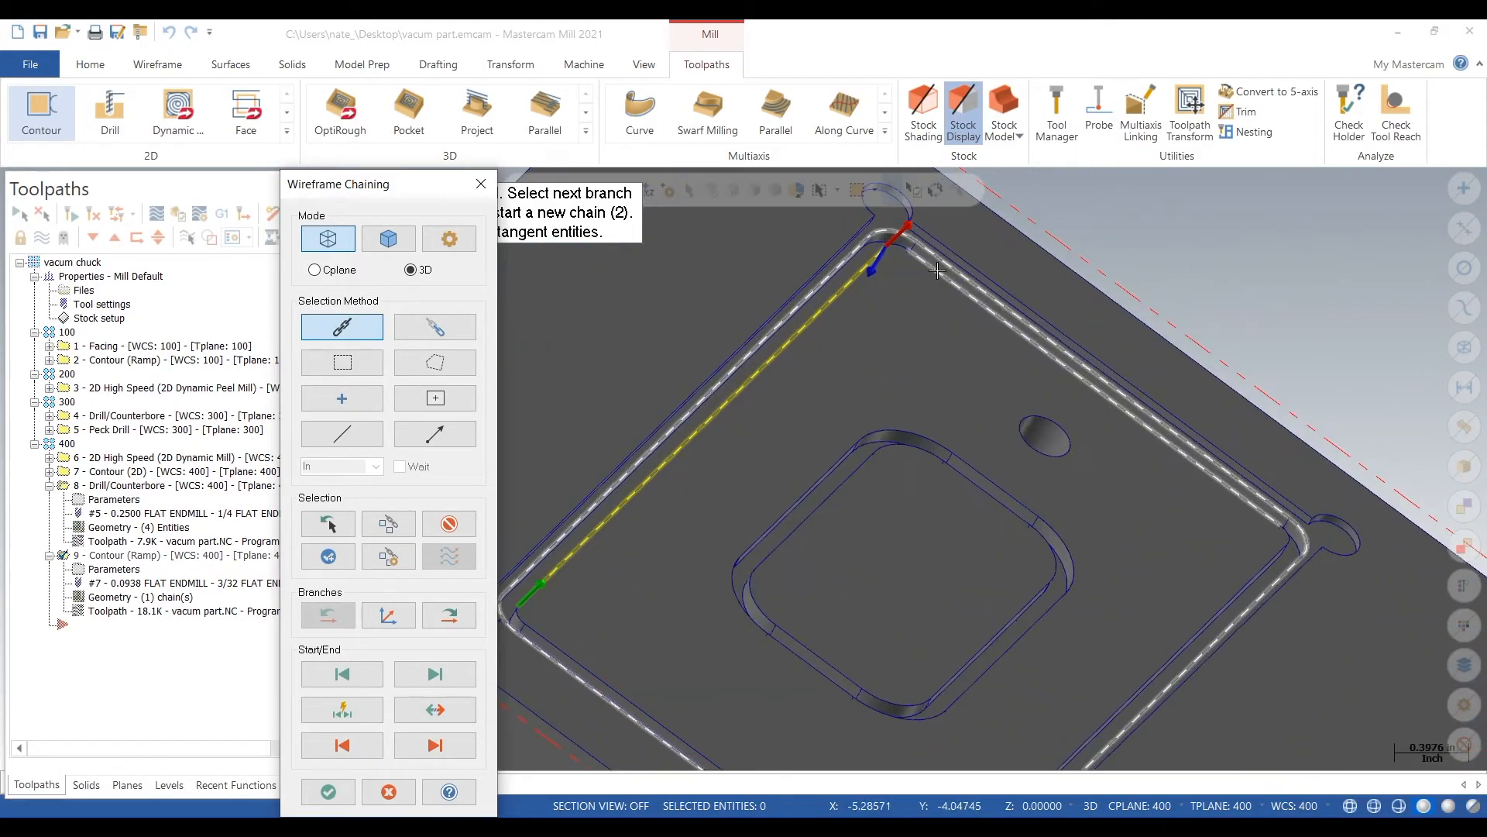
# Step: Extend the chain along the groove's inner edge across the short side, around the next rounded corner and onto the opposite long side
pyautogui.click(955, 294)
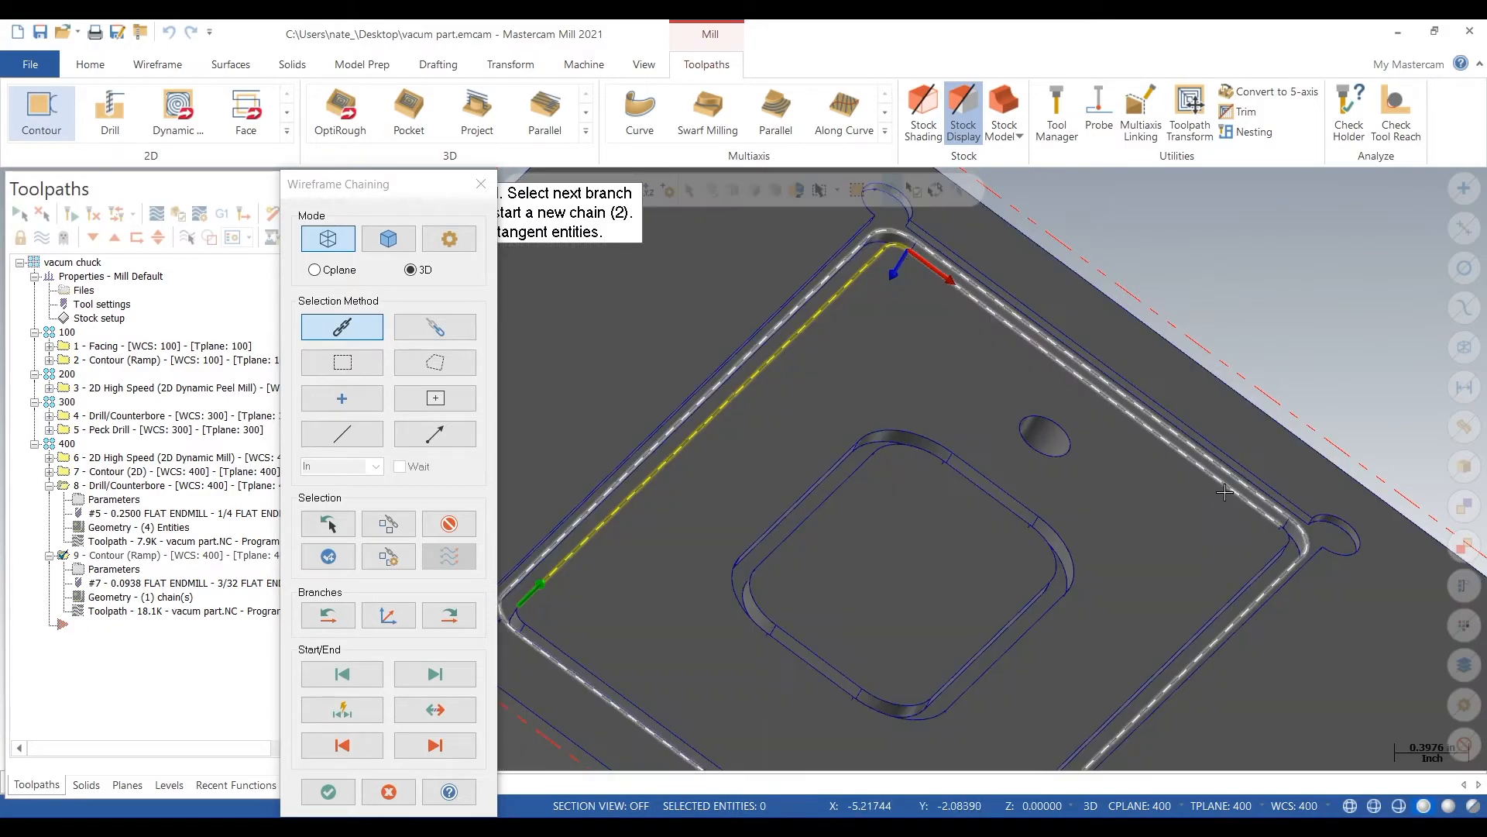
pyautogui.click(1224, 489)
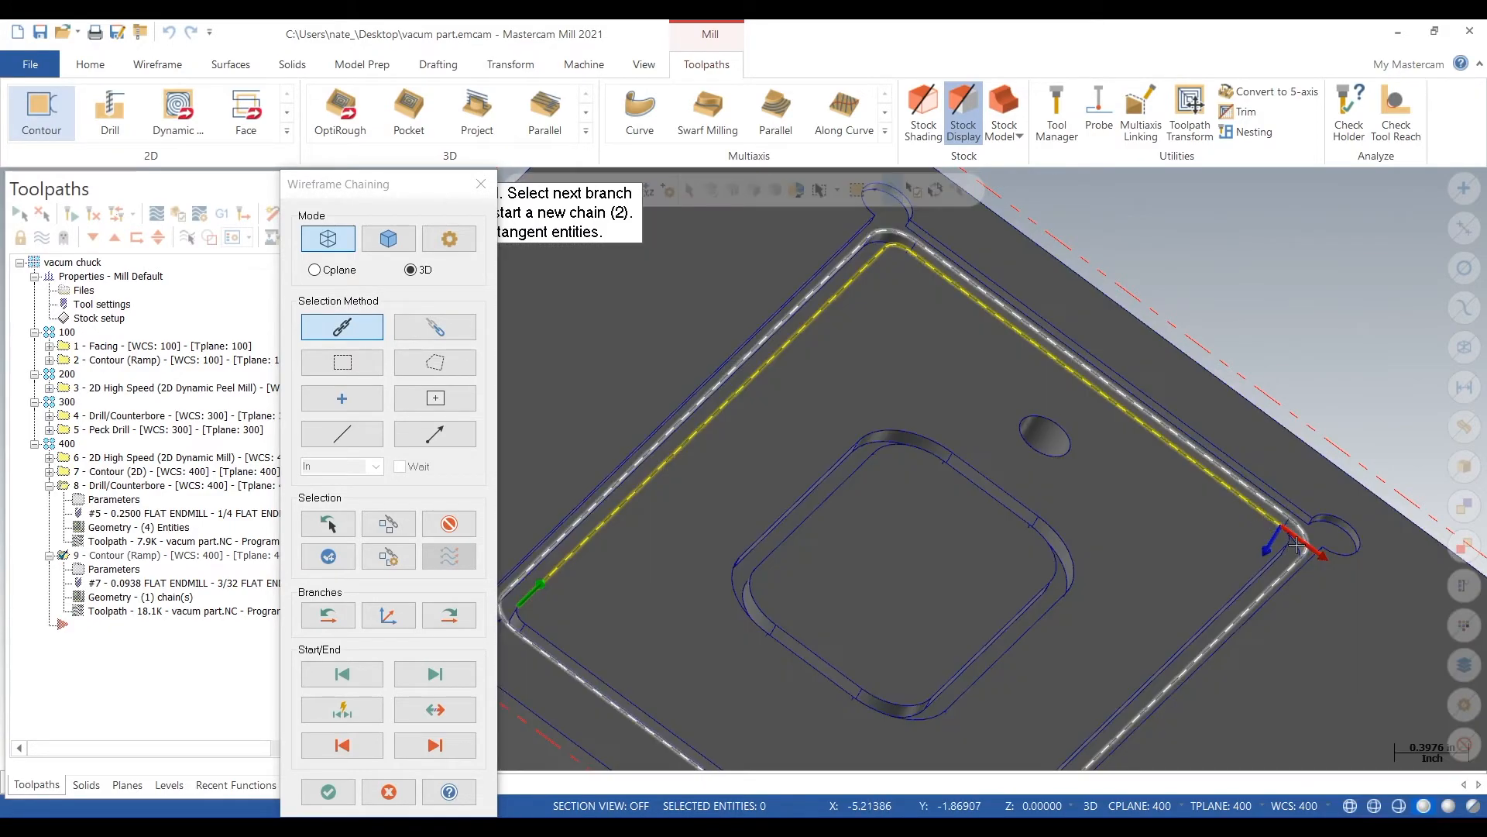
pyautogui.scroll(3, 1295, 563)
pyautogui.scroll(1, 1278, 535)
pyautogui.click(1257, 509)
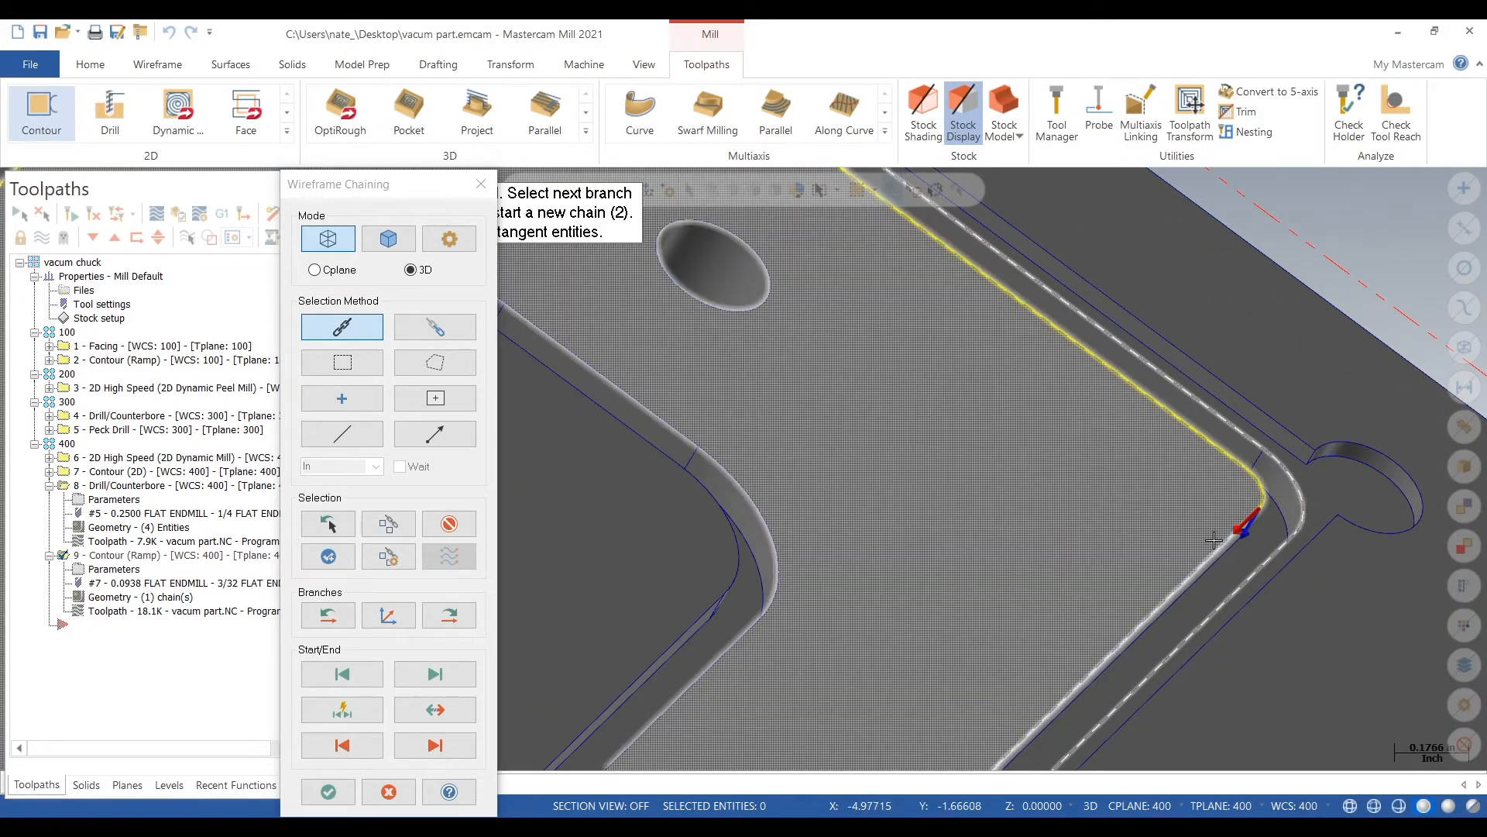
pyautogui.click(1214, 540)
# Step: Close the chain along the remaining short side of the groove's inner edge and accept it
pyautogui.scroll(-6, 1378, 422)
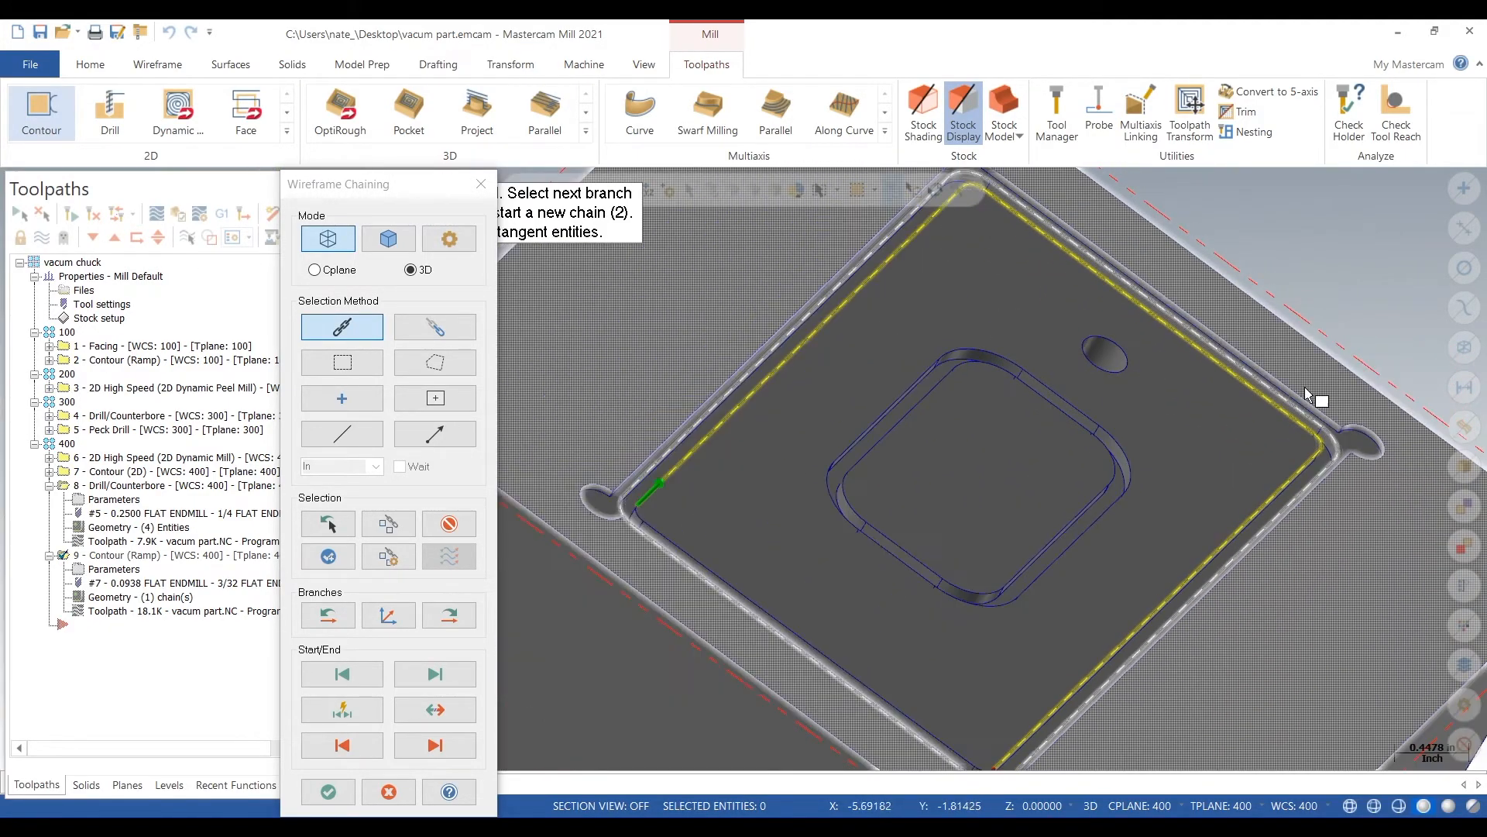
pyautogui.scroll(4, 953, 713)
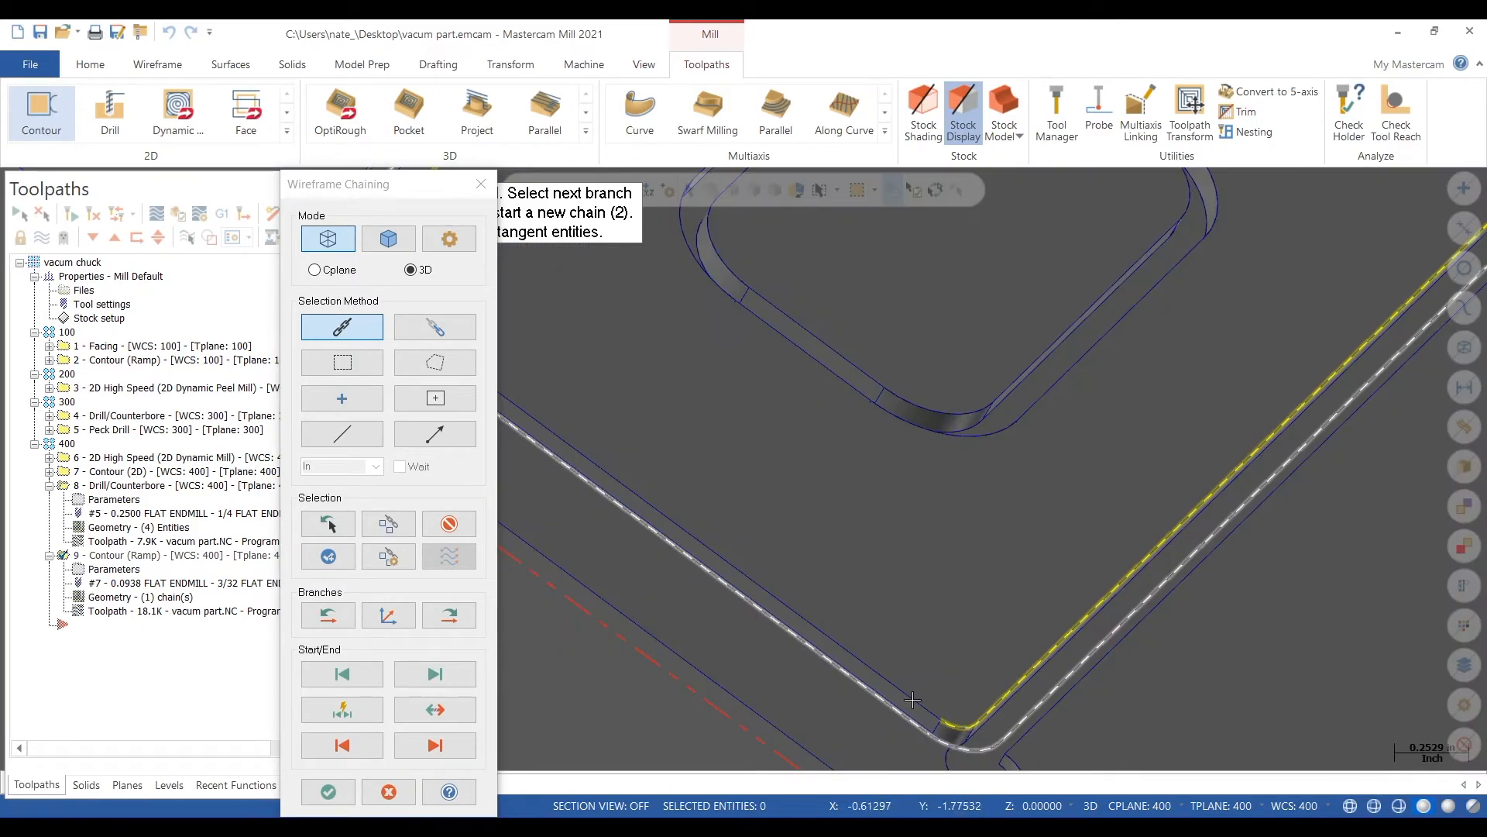
pyautogui.click(905, 692)
pyautogui.scroll(-3, 914, 695)
pyautogui.scroll(6, 666, 496)
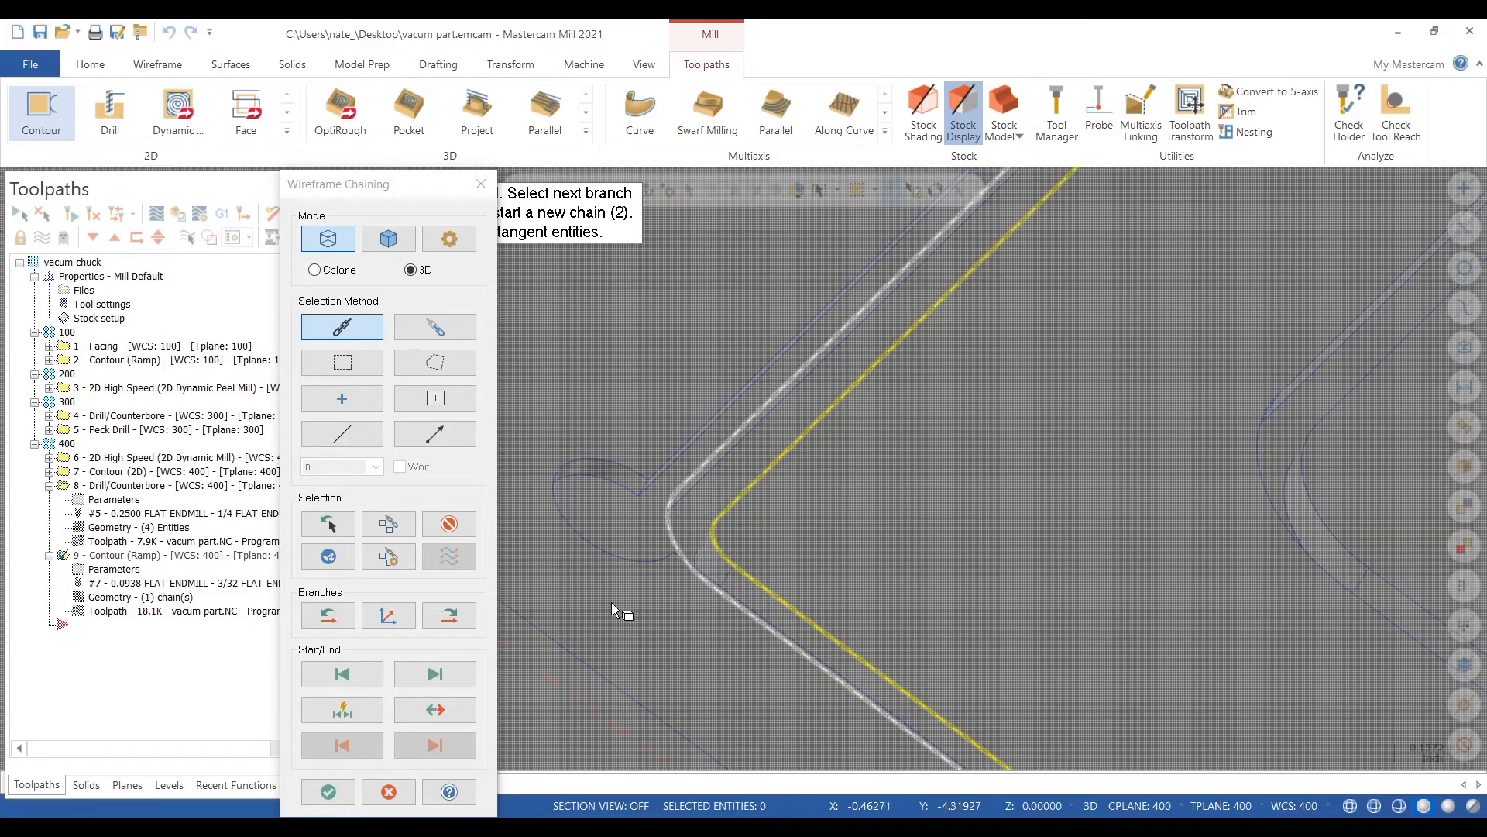
pyautogui.moveTo(280, 785); pyautogui.dragTo(335, 785)
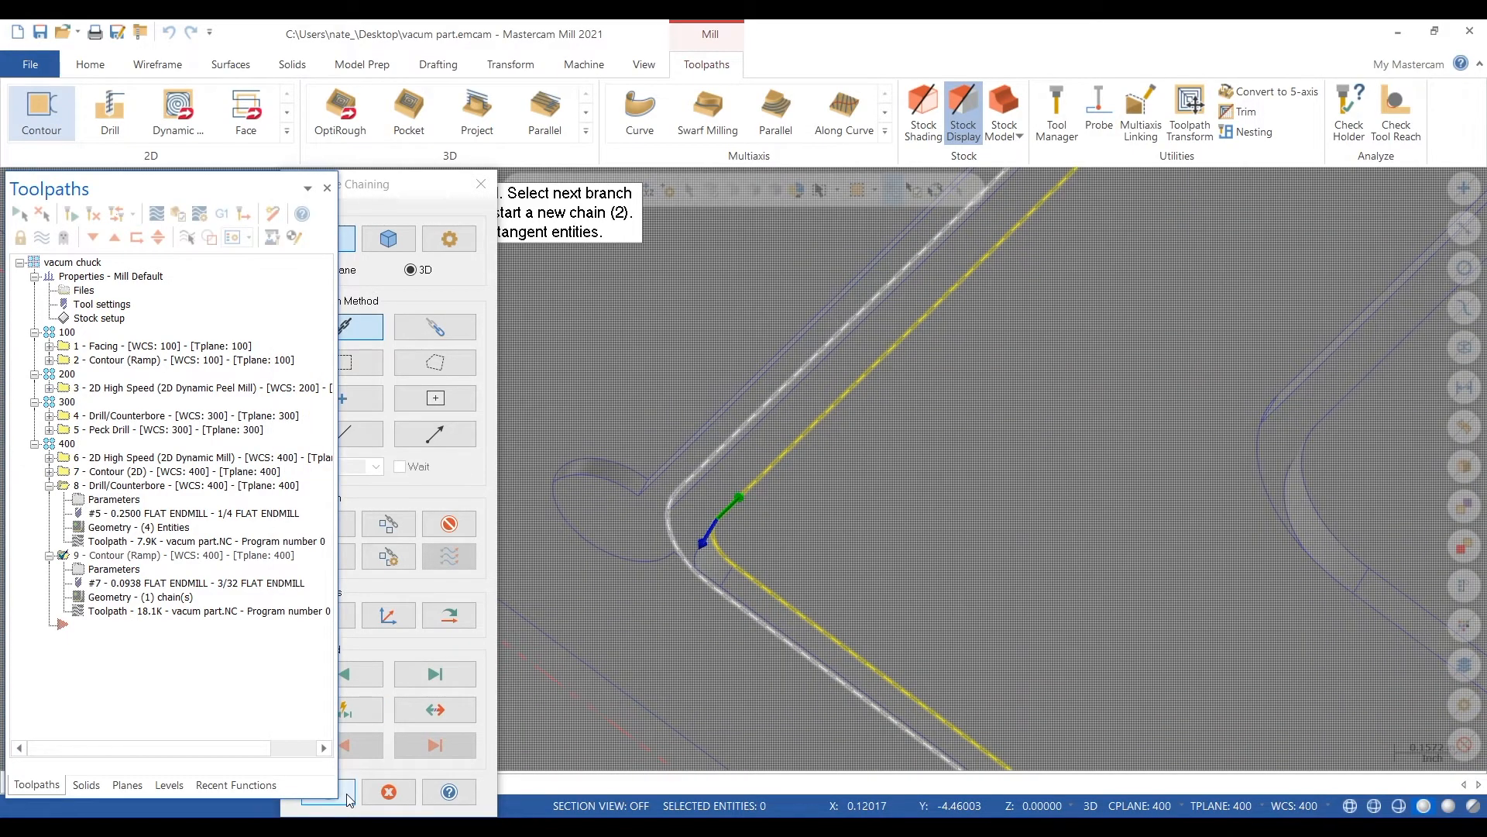
pyautogui.click(348, 799)
# Step: Add another chain to the ramp contour on the central pocket's upper edge, reverse it, and continue it around the first corner and long side
pyautogui.rightClick(97, 344)
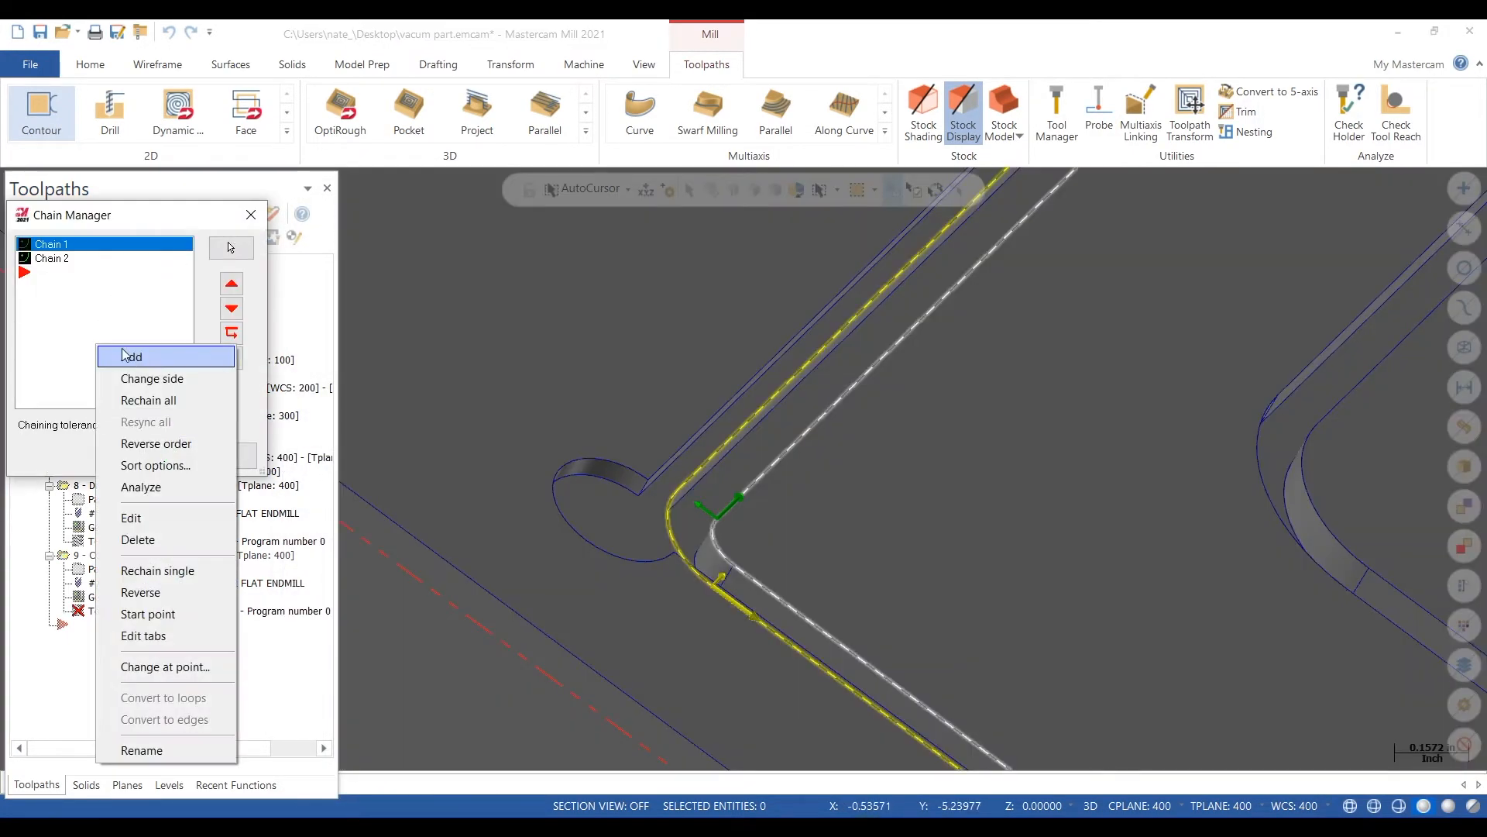
pyautogui.click(128, 356)
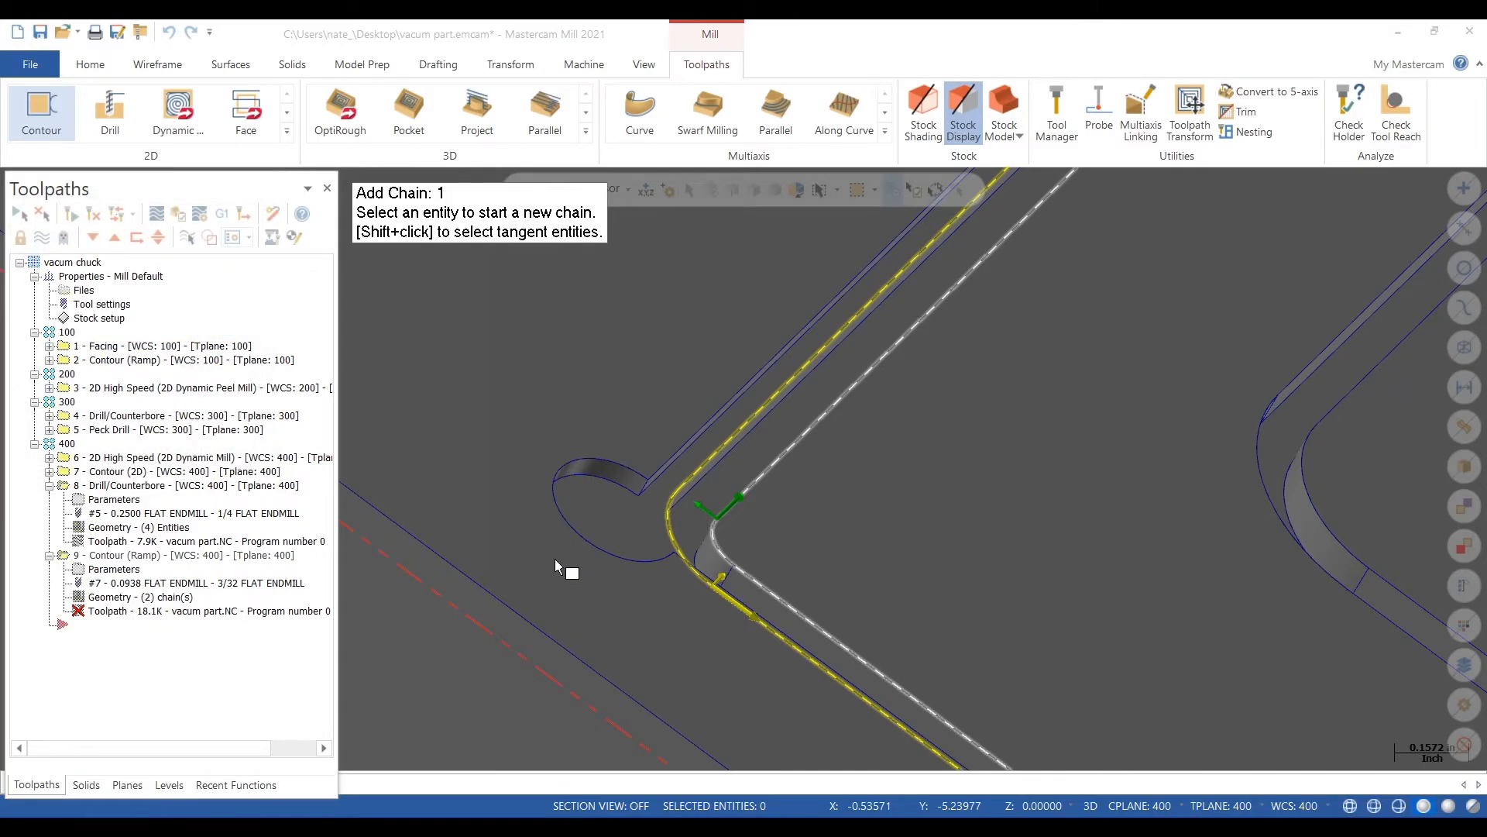
pyautogui.scroll(-5, 555, 559)
pyautogui.scroll(3, 963, 374)
pyautogui.scroll(2, 962, 374)
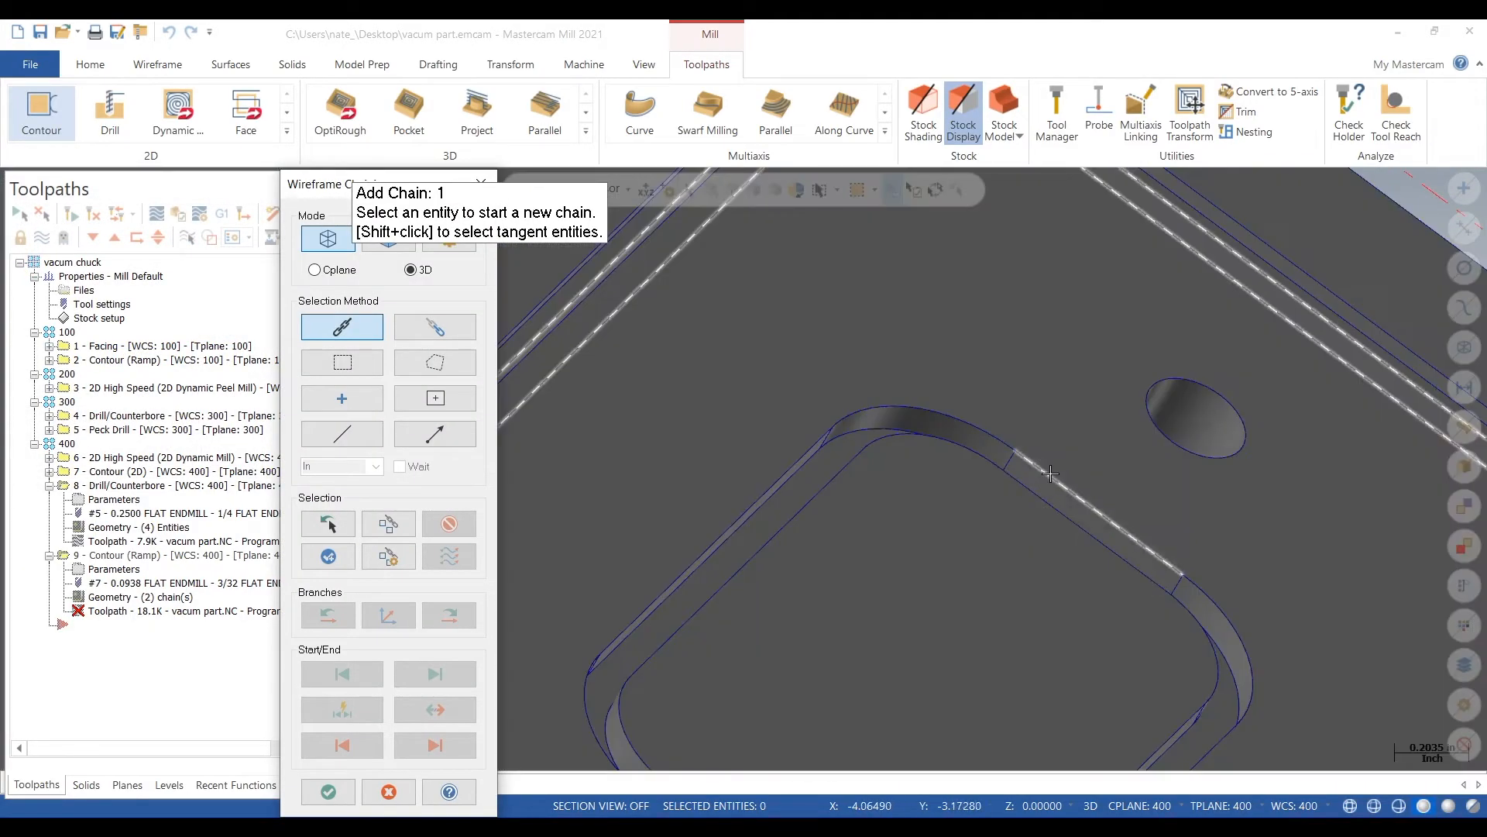
pyautogui.click(1084, 503)
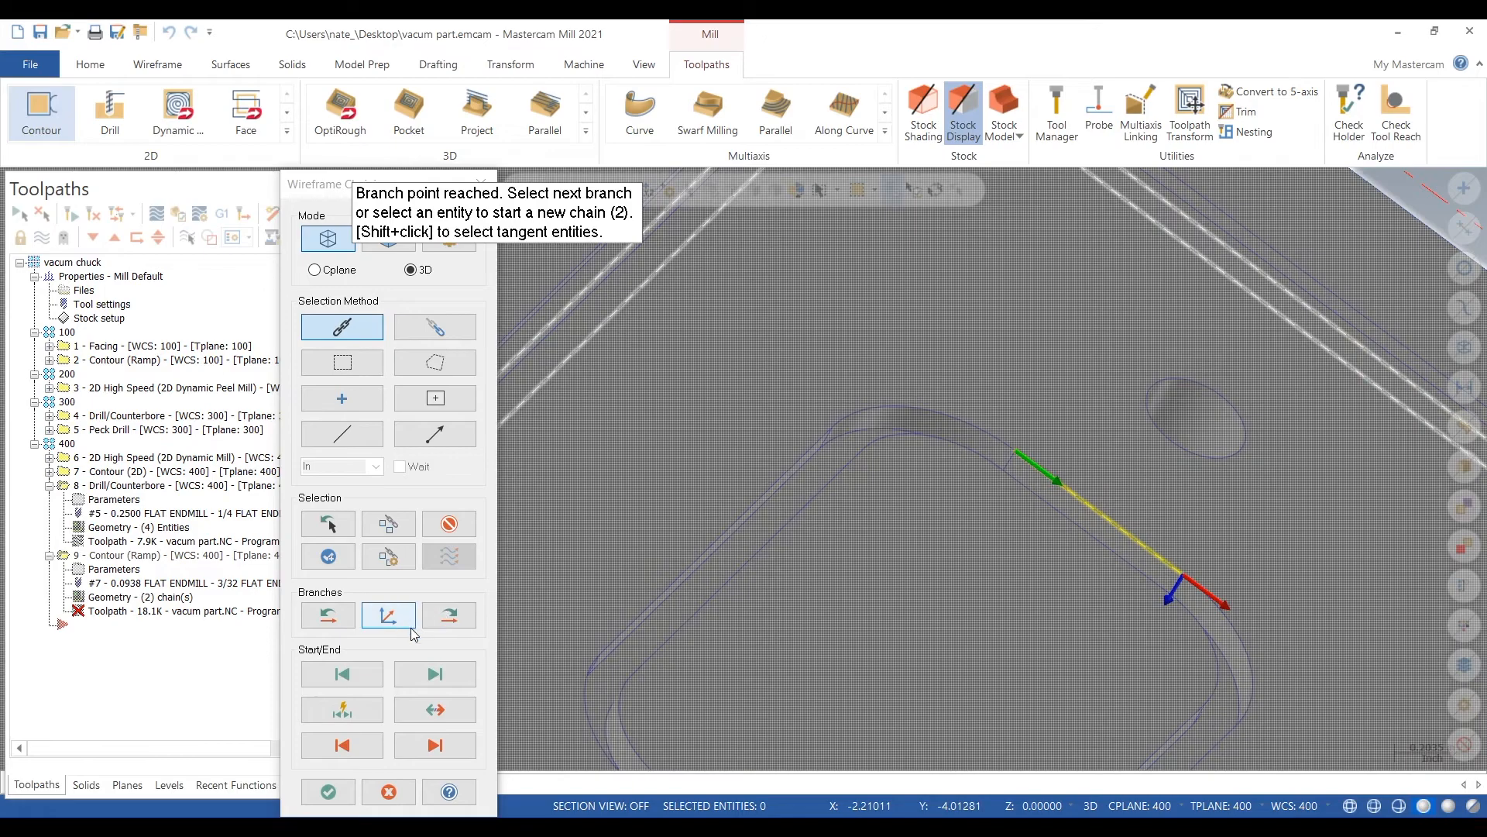
pyautogui.click(435, 709)
pyautogui.click(917, 402)
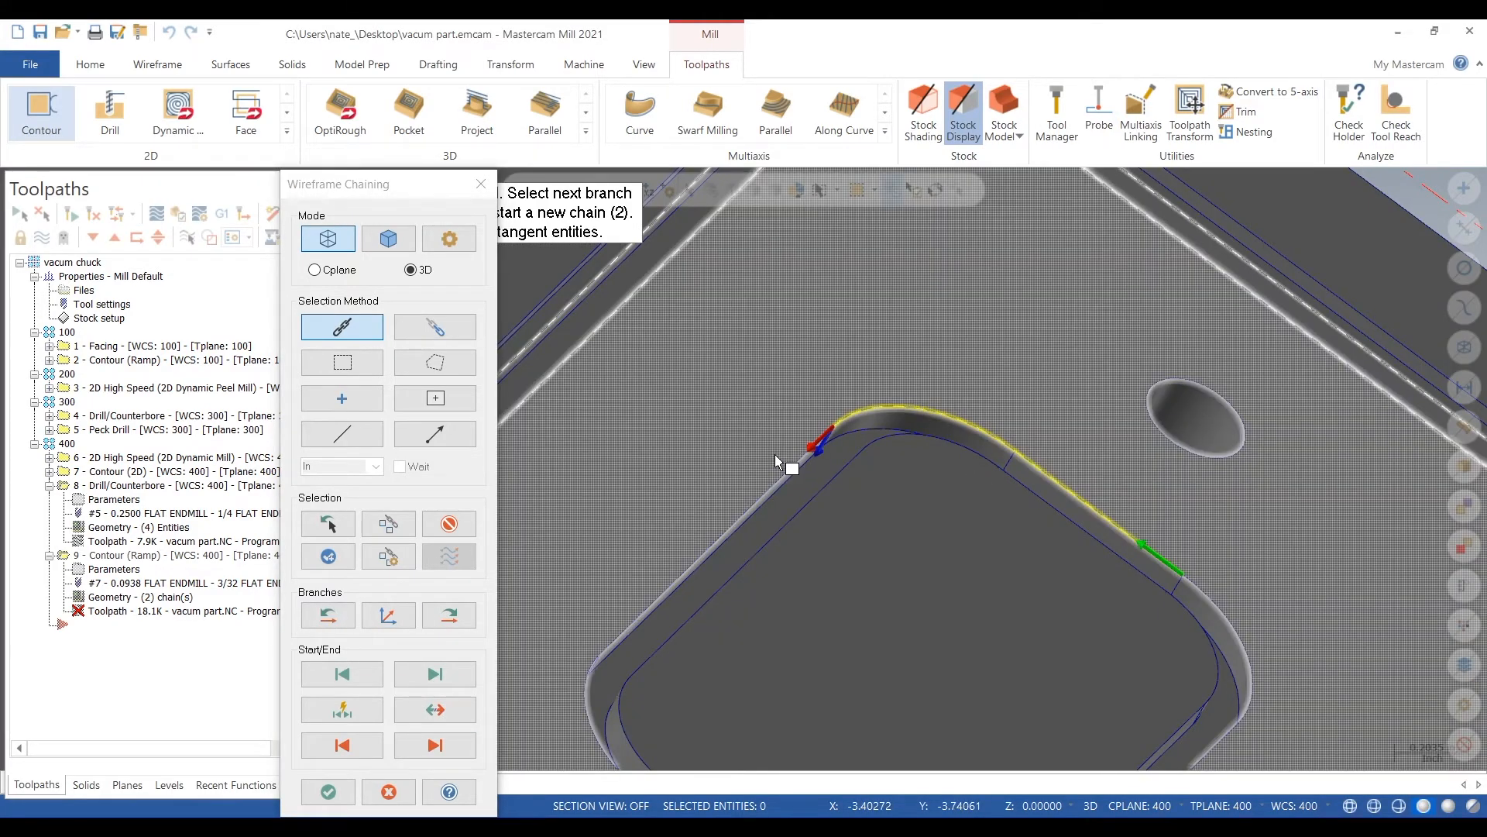
pyautogui.click(773, 473)
# Step: Continue the chain around the central pocket's remaining sides and rounded corners until the loop closes
pyautogui.moveTo(792, 406); pyautogui.dragTo(1035, 357, button='middle')
pyautogui.scroll(-1, 1035, 362)
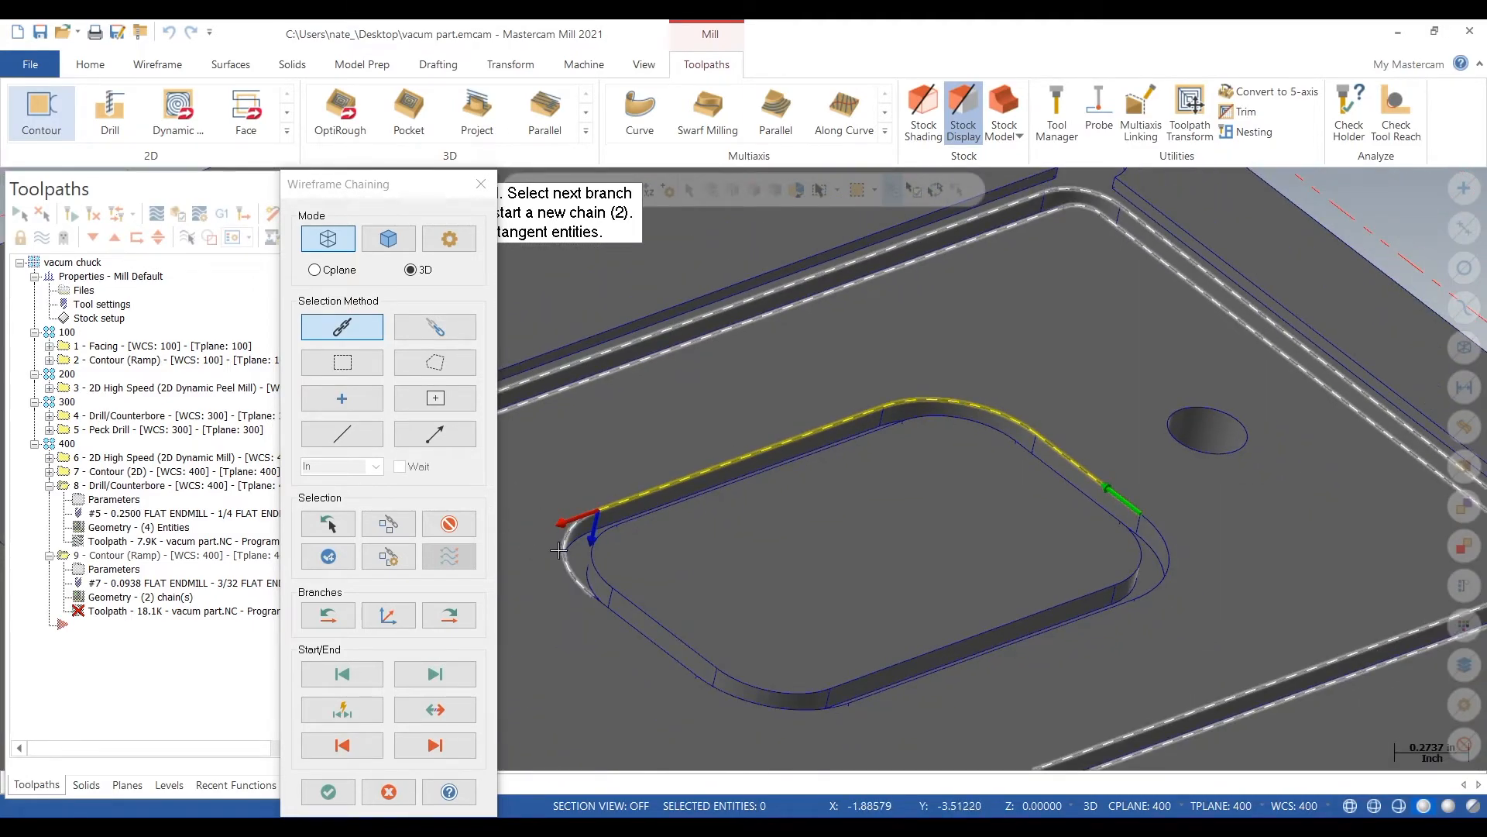
pyautogui.click(562, 552)
pyautogui.click(647, 633)
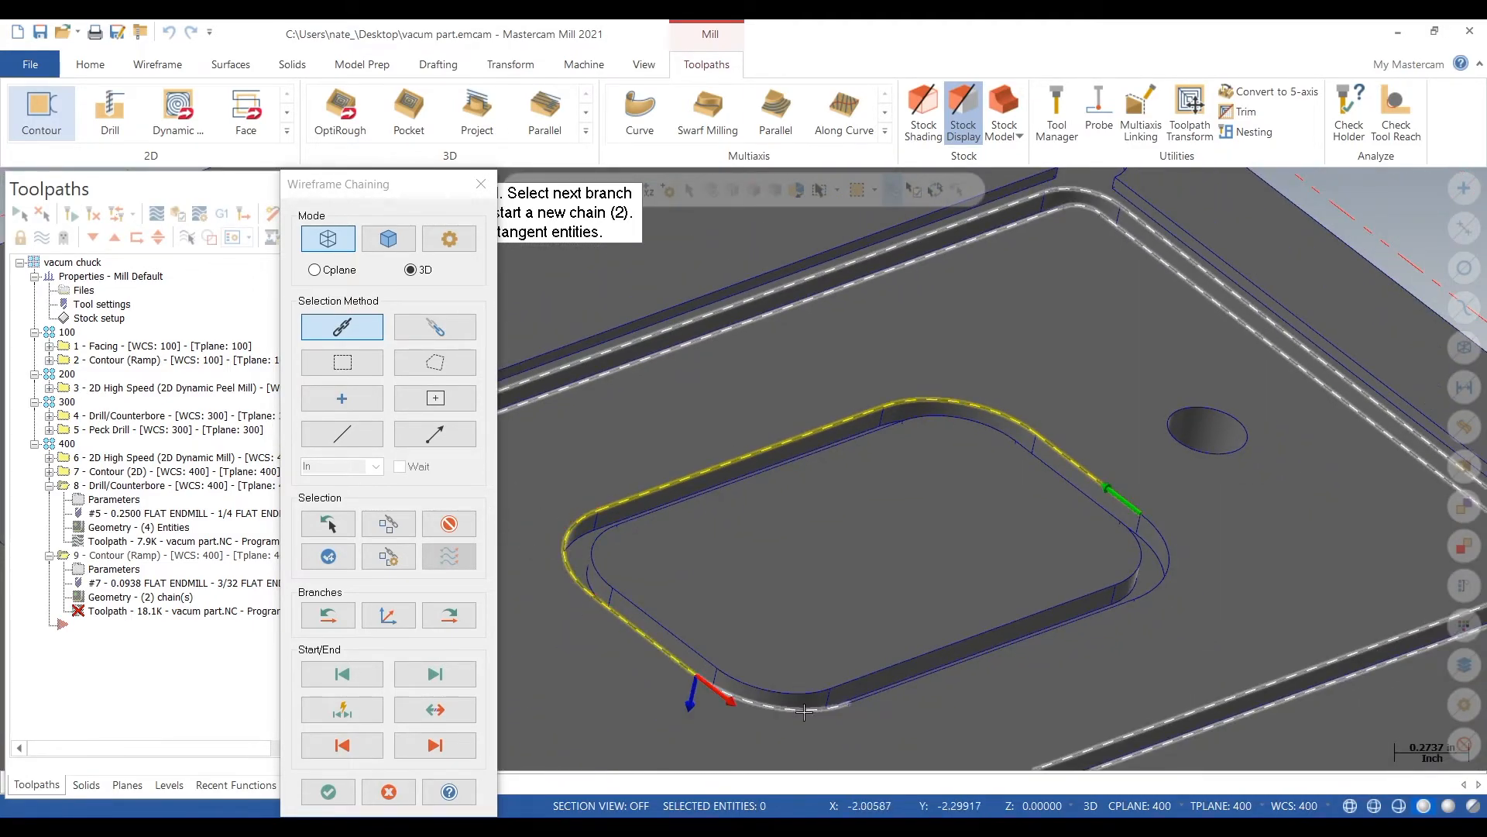
pyautogui.click(810, 709)
pyautogui.click(1102, 633)
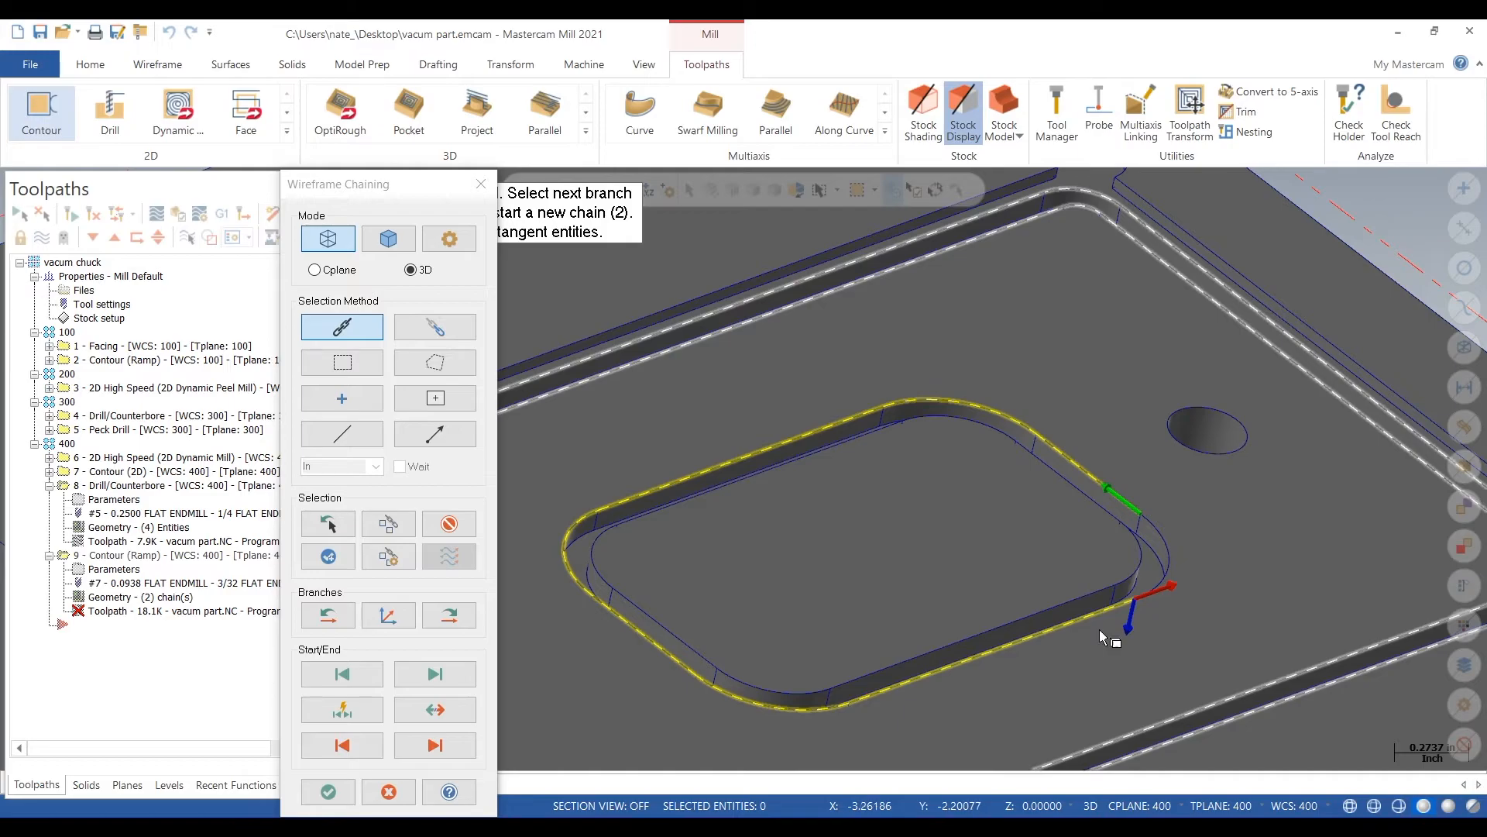
pyautogui.click(1179, 550)
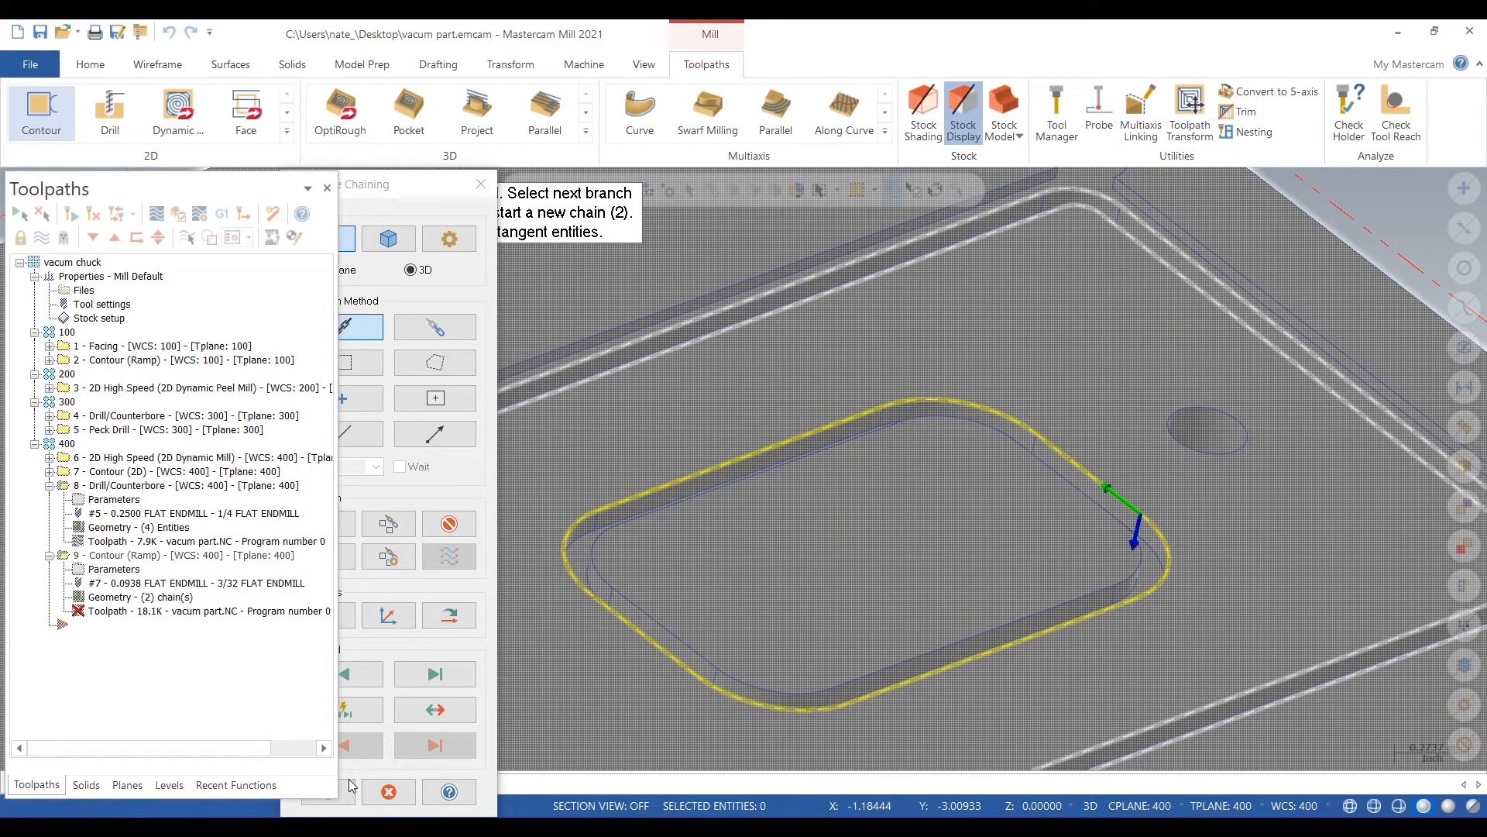
# Step: Accept the central groove's outer-edge chain and start another ramp contour chain on a long side of its inner edge
pyautogui.click(328, 791)
pyautogui.rightClick(65, 346)
pyautogui.click(87, 353)
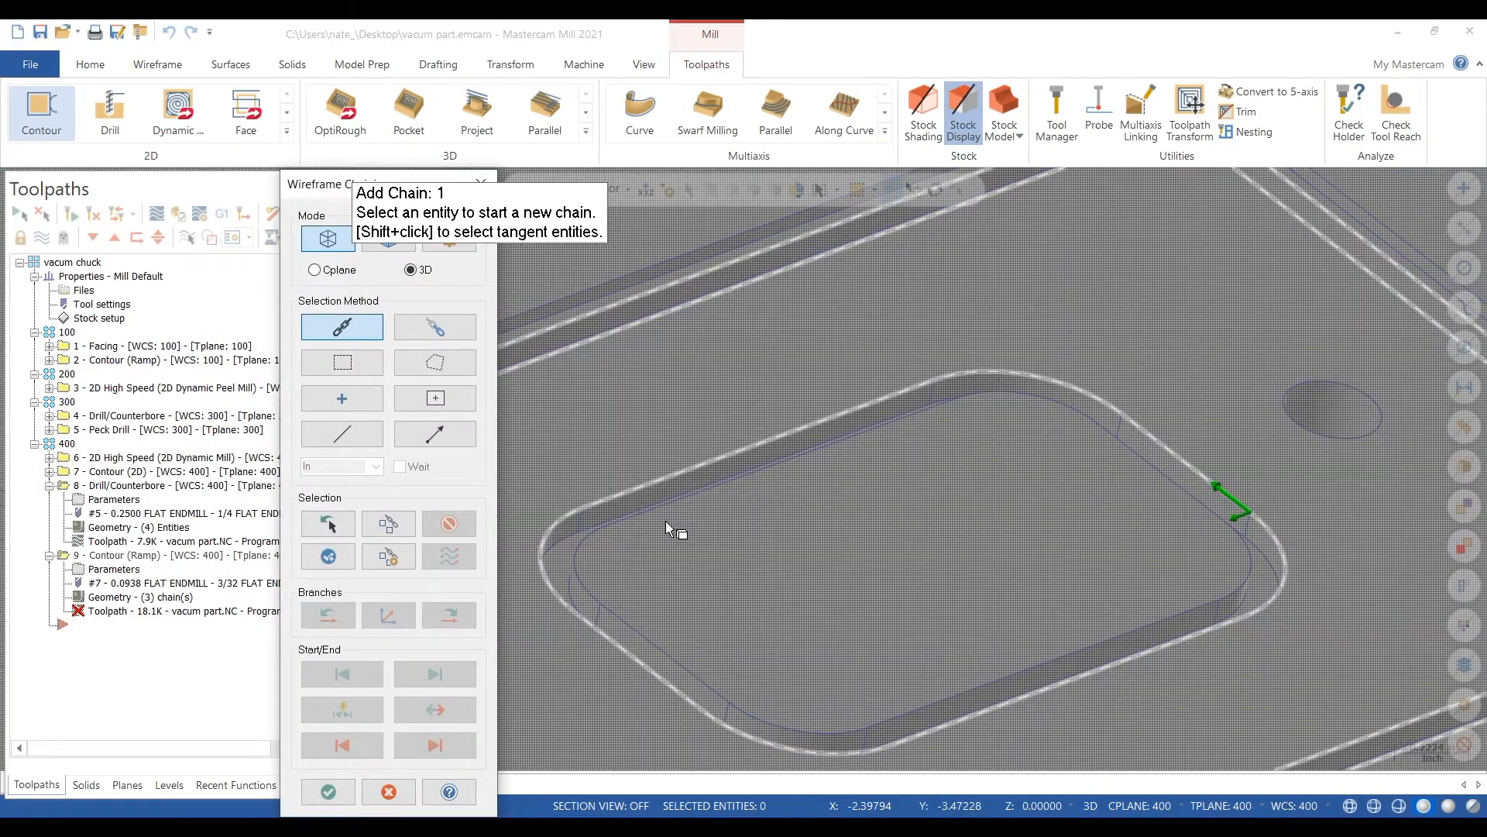
pyautogui.scroll(2, 666, 521)
pyautogui.click(717, 487)
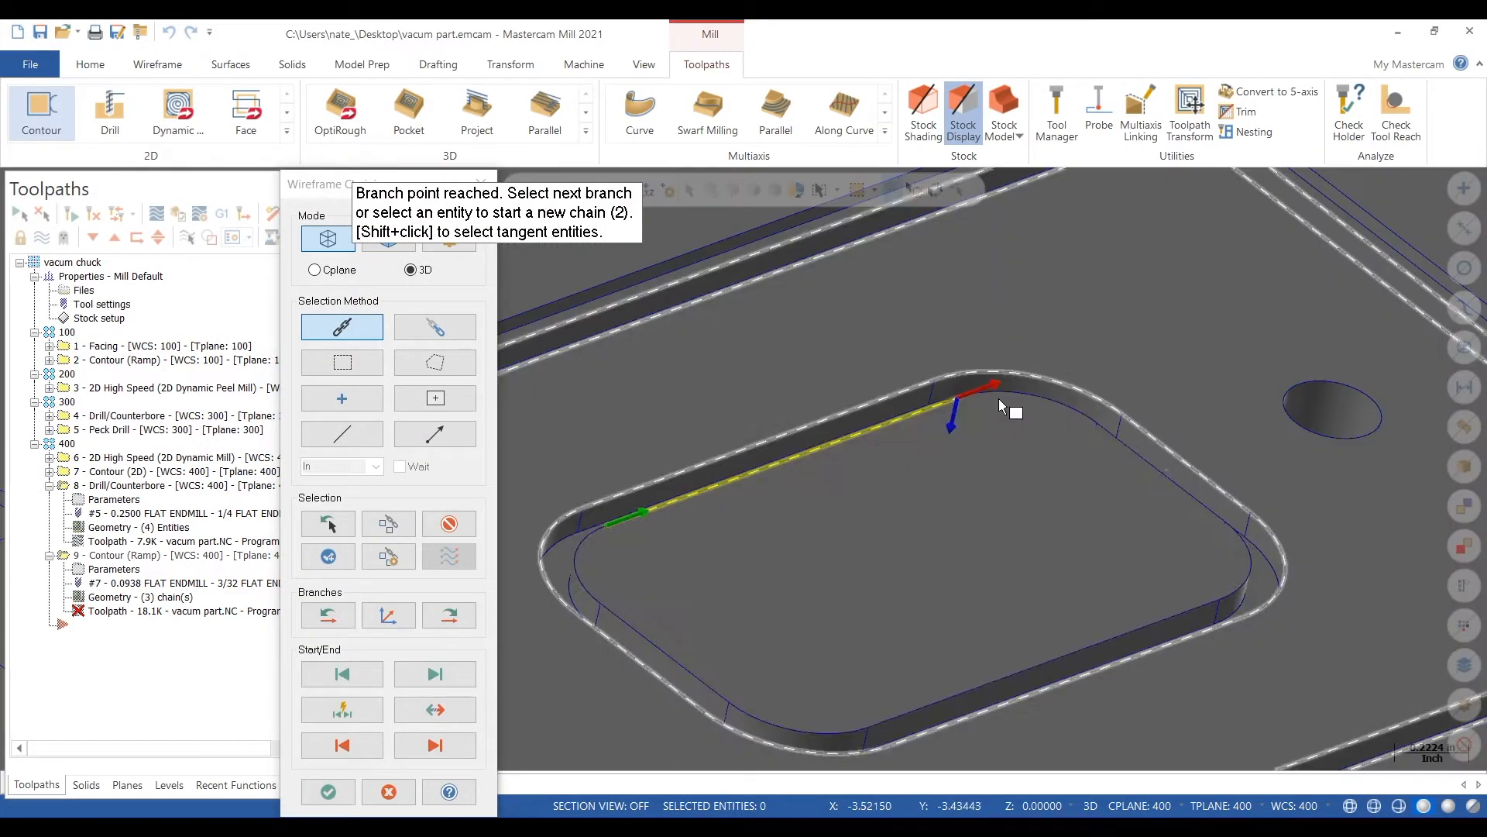
# Step: Continue the chain around the corners and remaining sides of the central groove's inner edge until the loop closes
pyautogui.click(1005, 388)
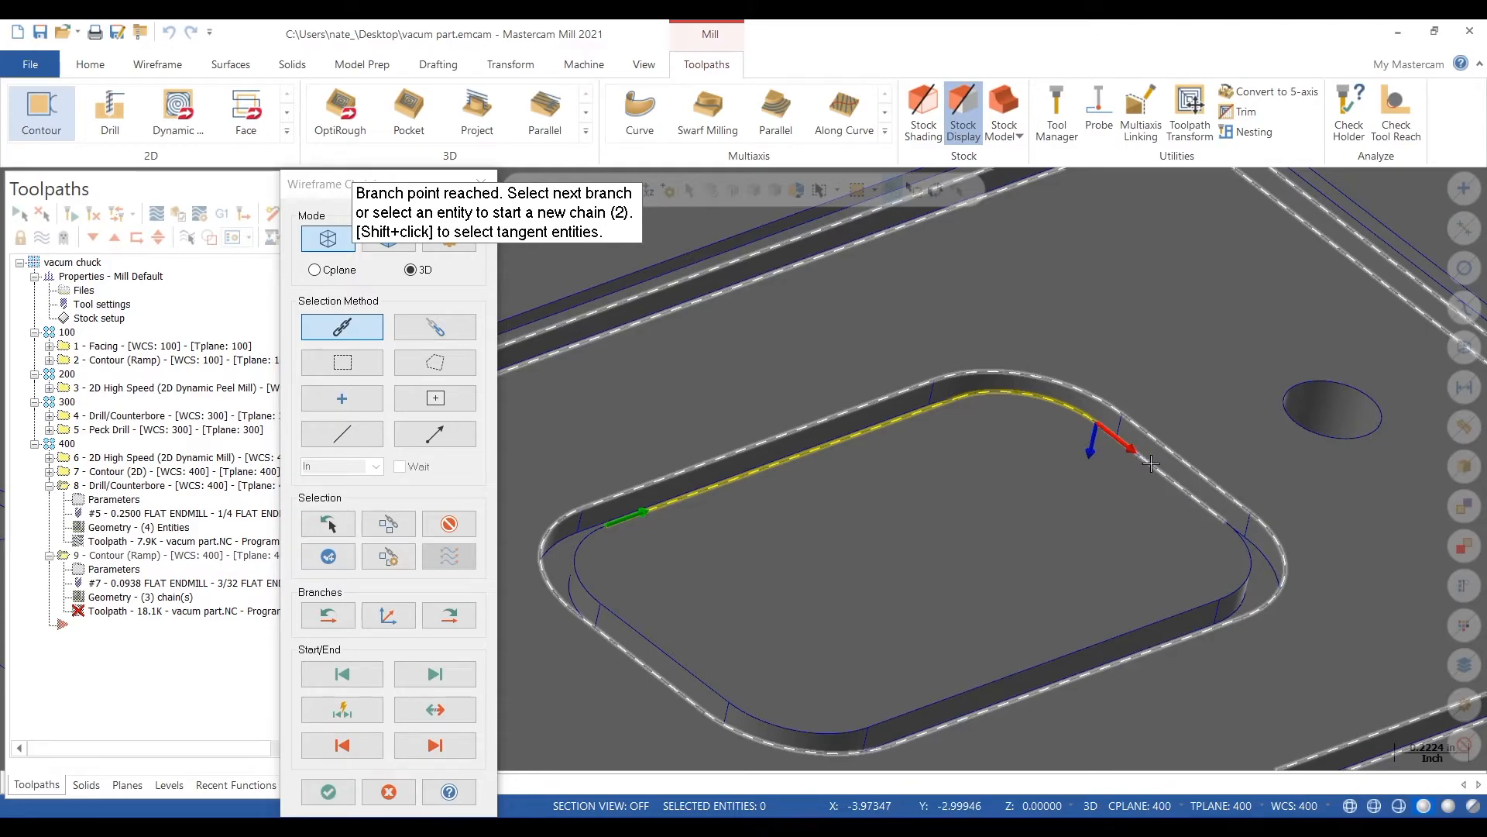
pyautogui.click(1151, 464)
pyautogui.click(1240, 560)
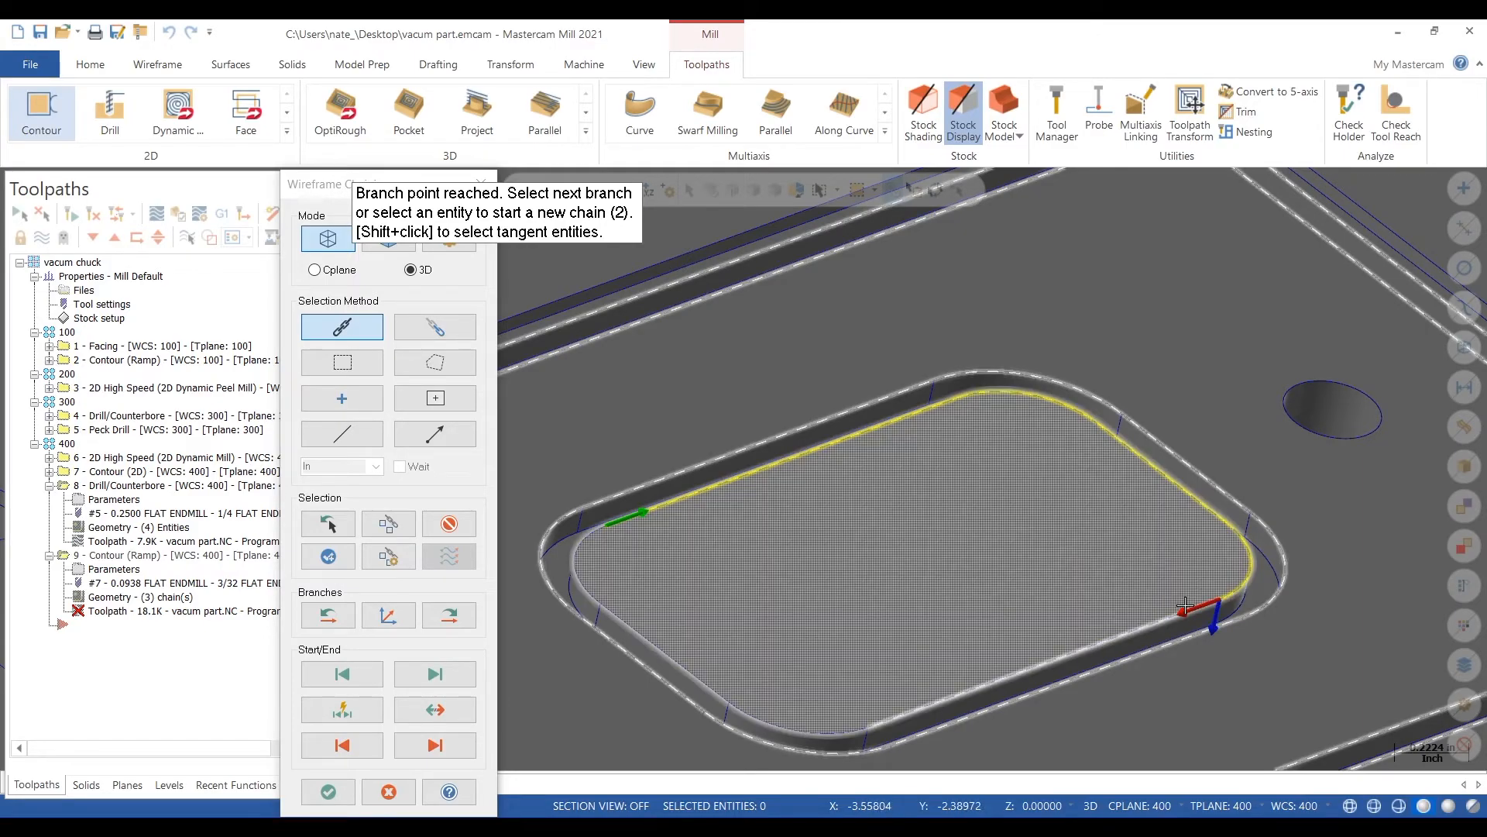
pyautogui.click(1137, 628)
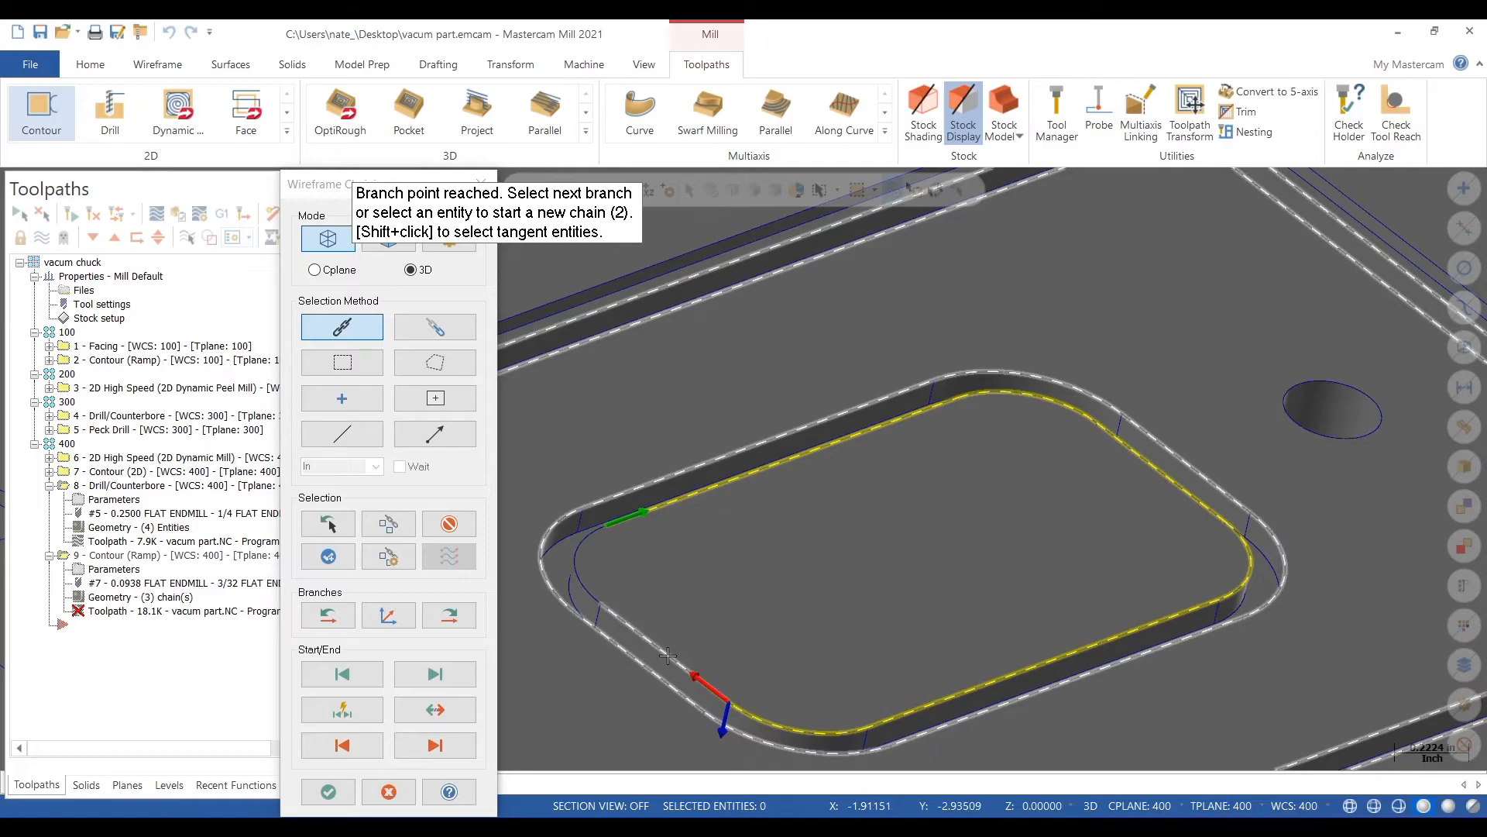
pyautogui.click(636, 637)
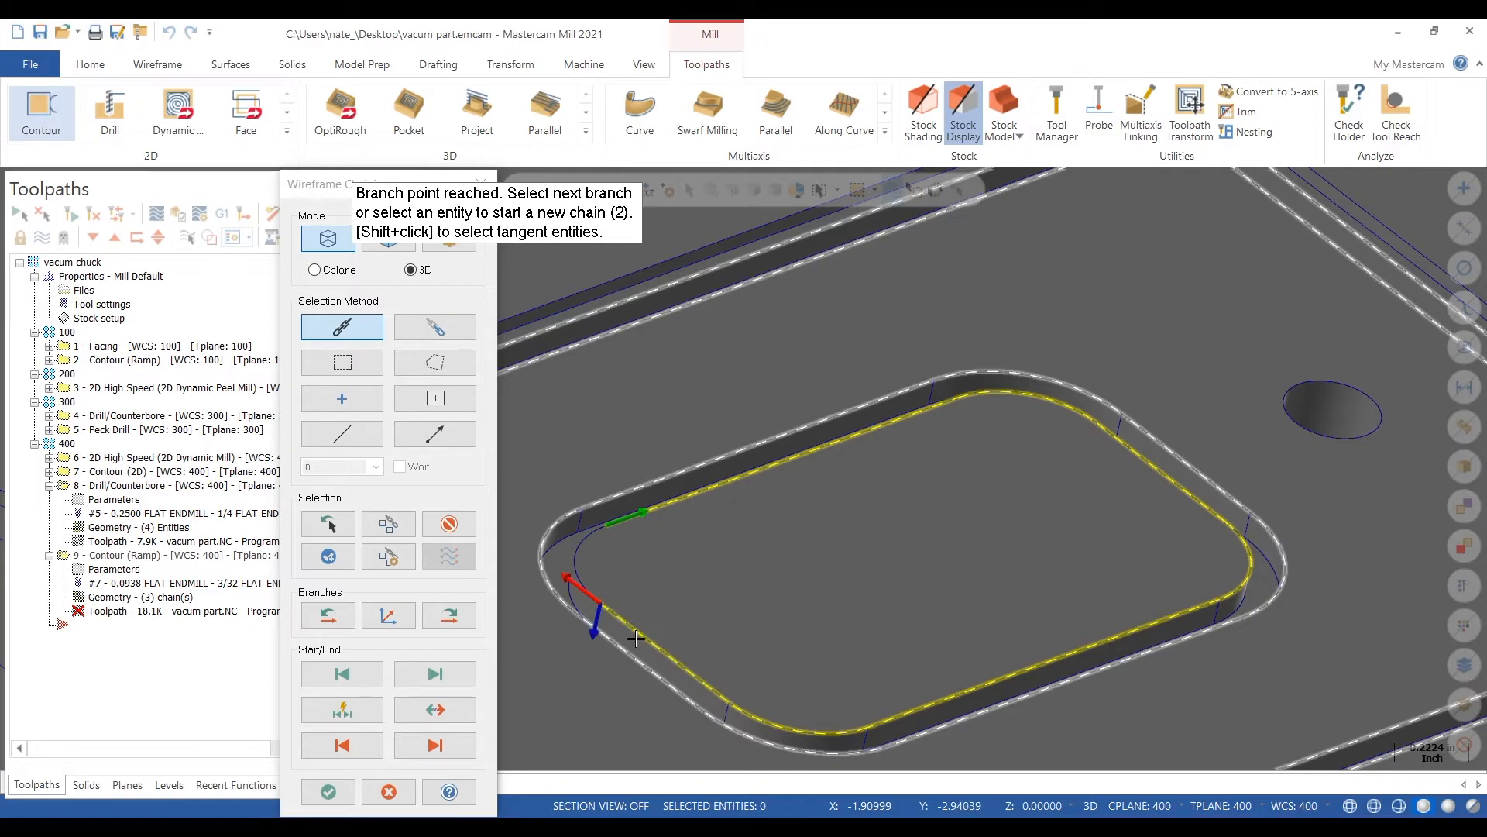
pyautogui.click(574, 558)
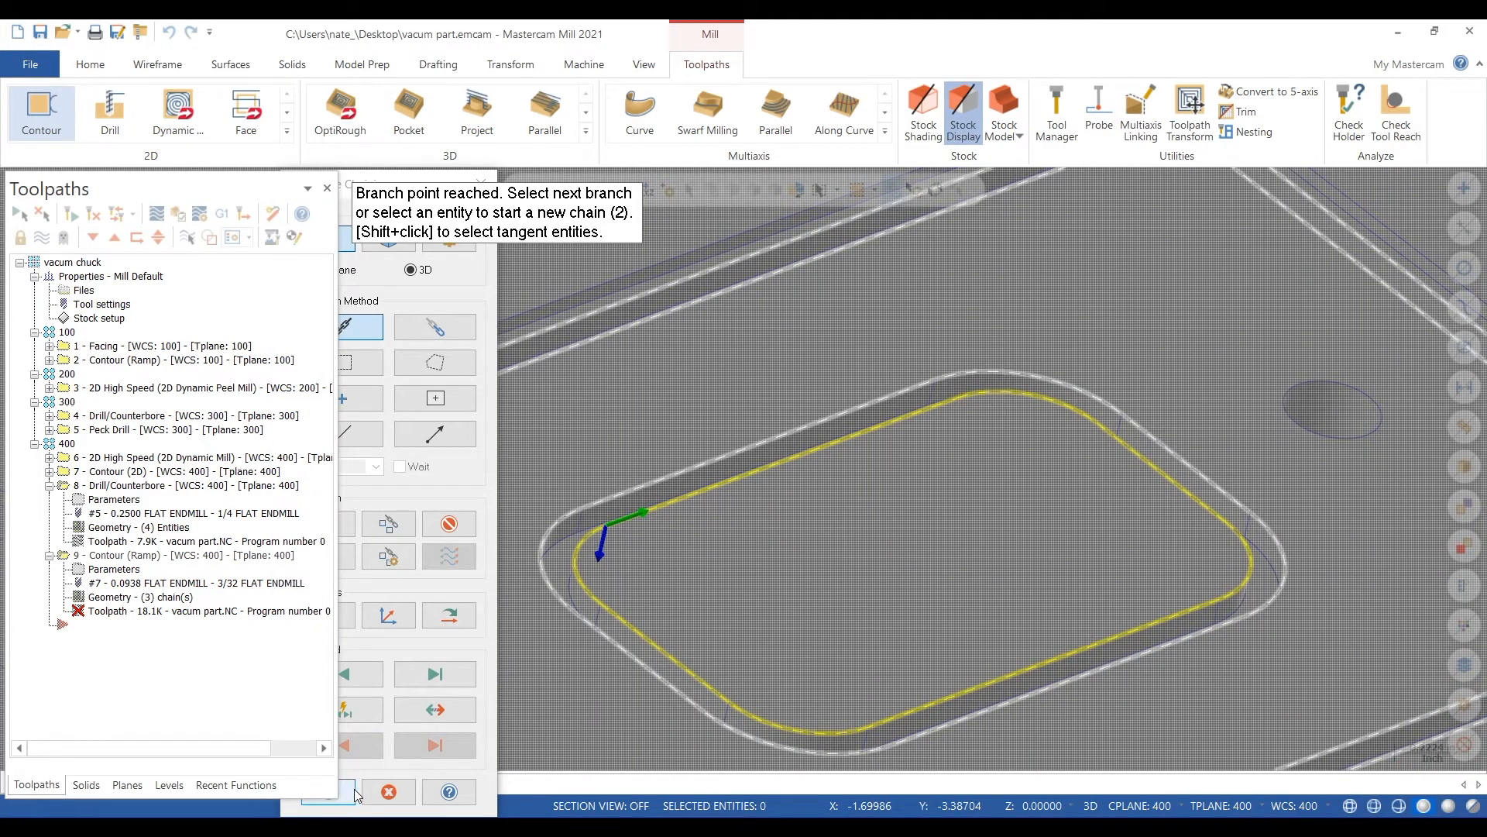
# Step: Accept the four-chain geometry and regenerate the 3/32 flat endmill ramp contour toolpath
pyautogui.click(352, 790)
pyautogui.click(167, 456)
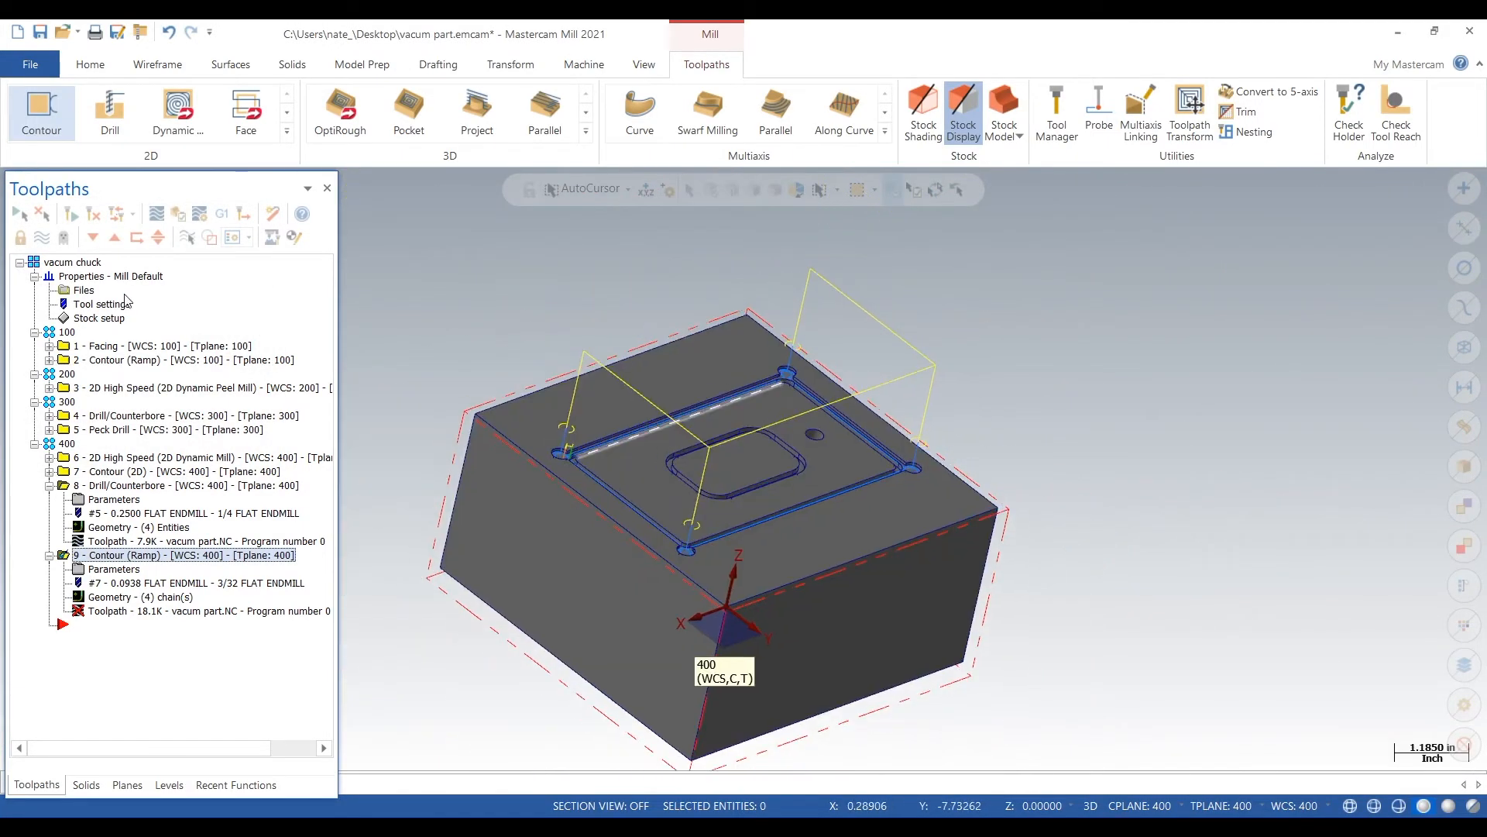
pyautogui.click(70, 214)
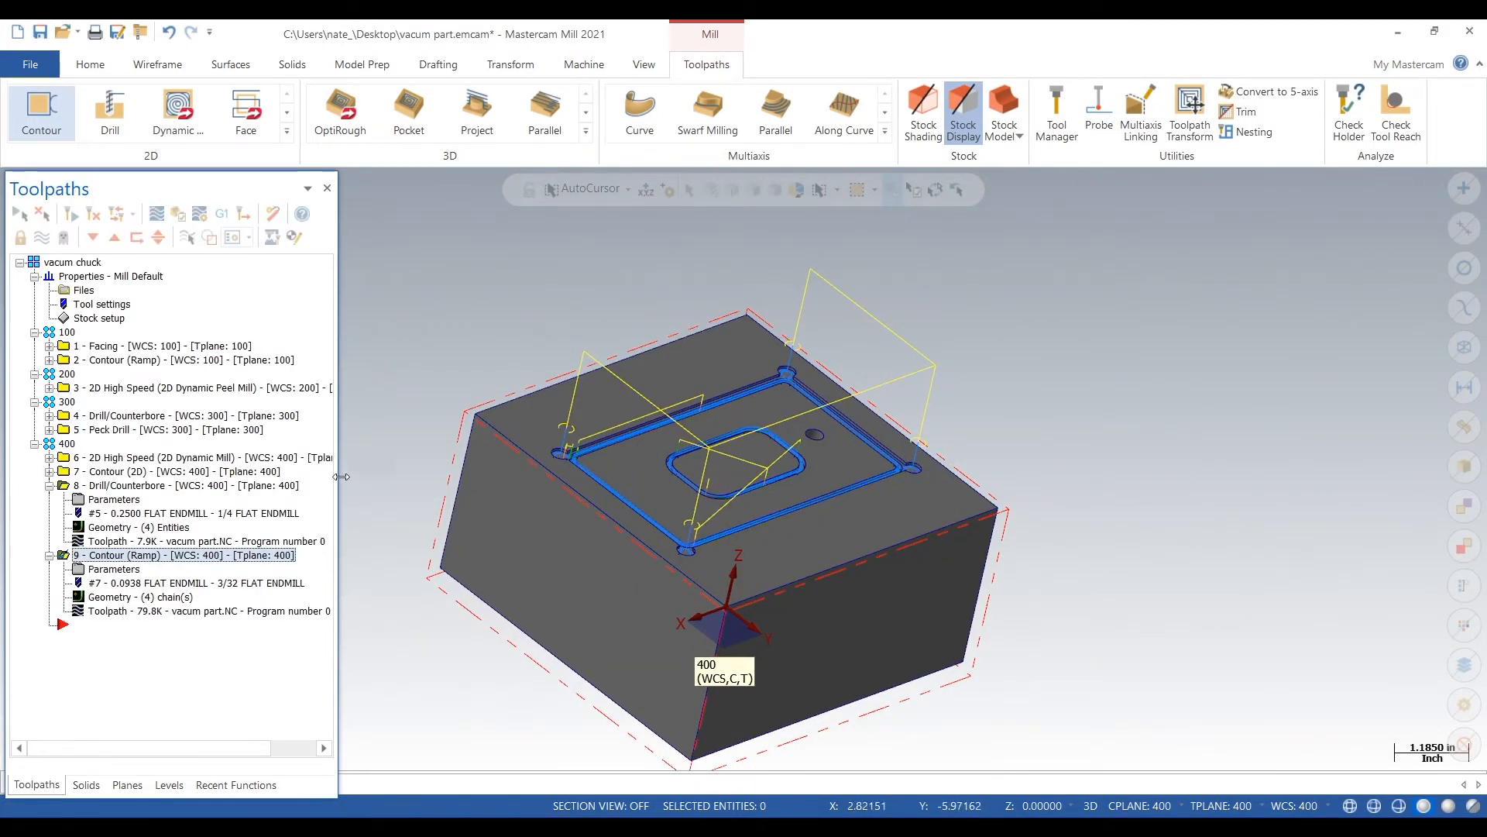
# Step: Verify all operations of the vacuum chuck machine group by playing the complete machining simulation
pyautogui.click(74, 263)
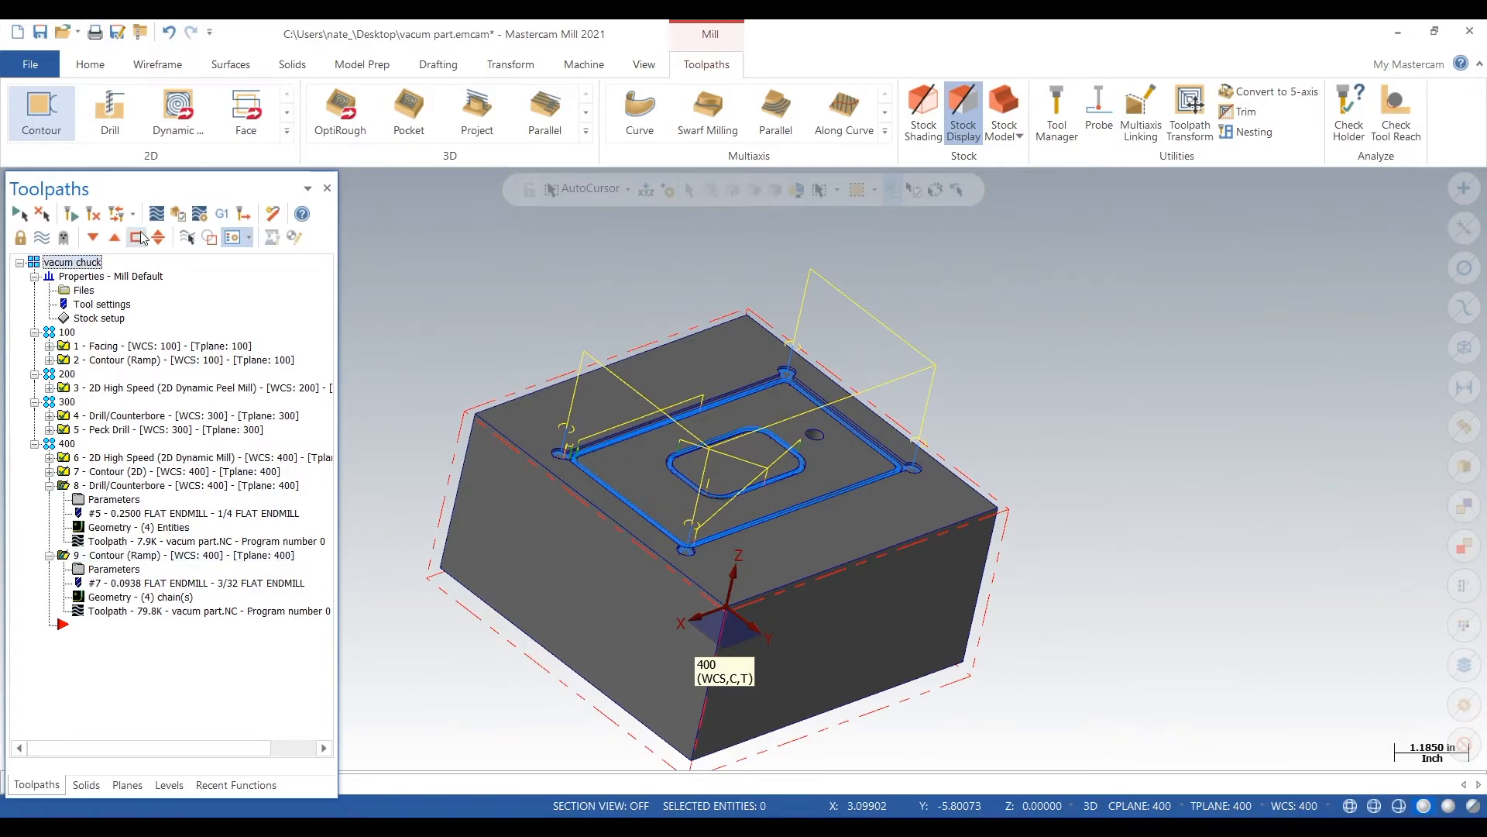
pyautogui.click(180, 216)
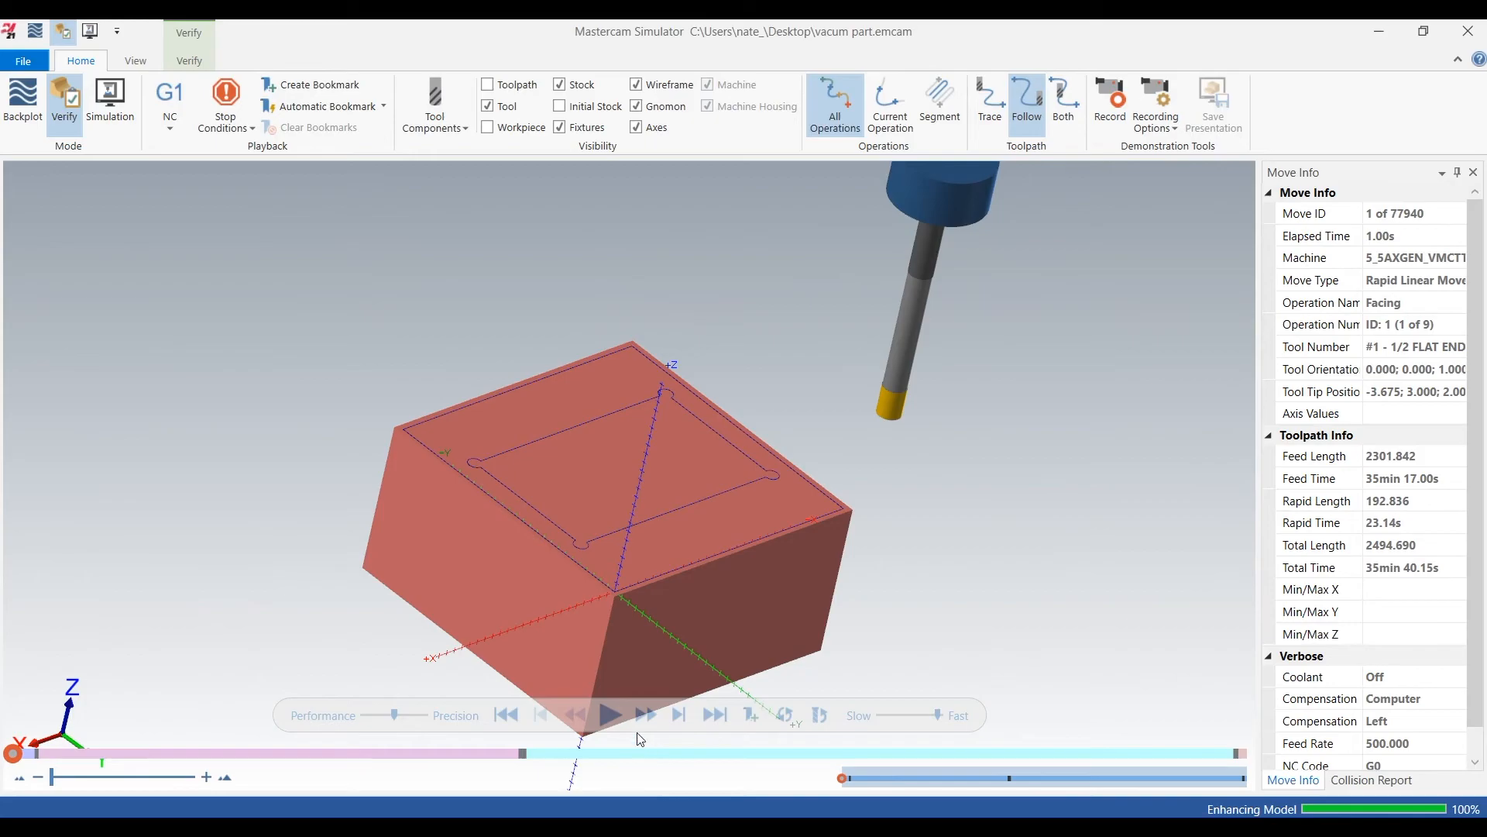
pyautogui.click(607, 714)
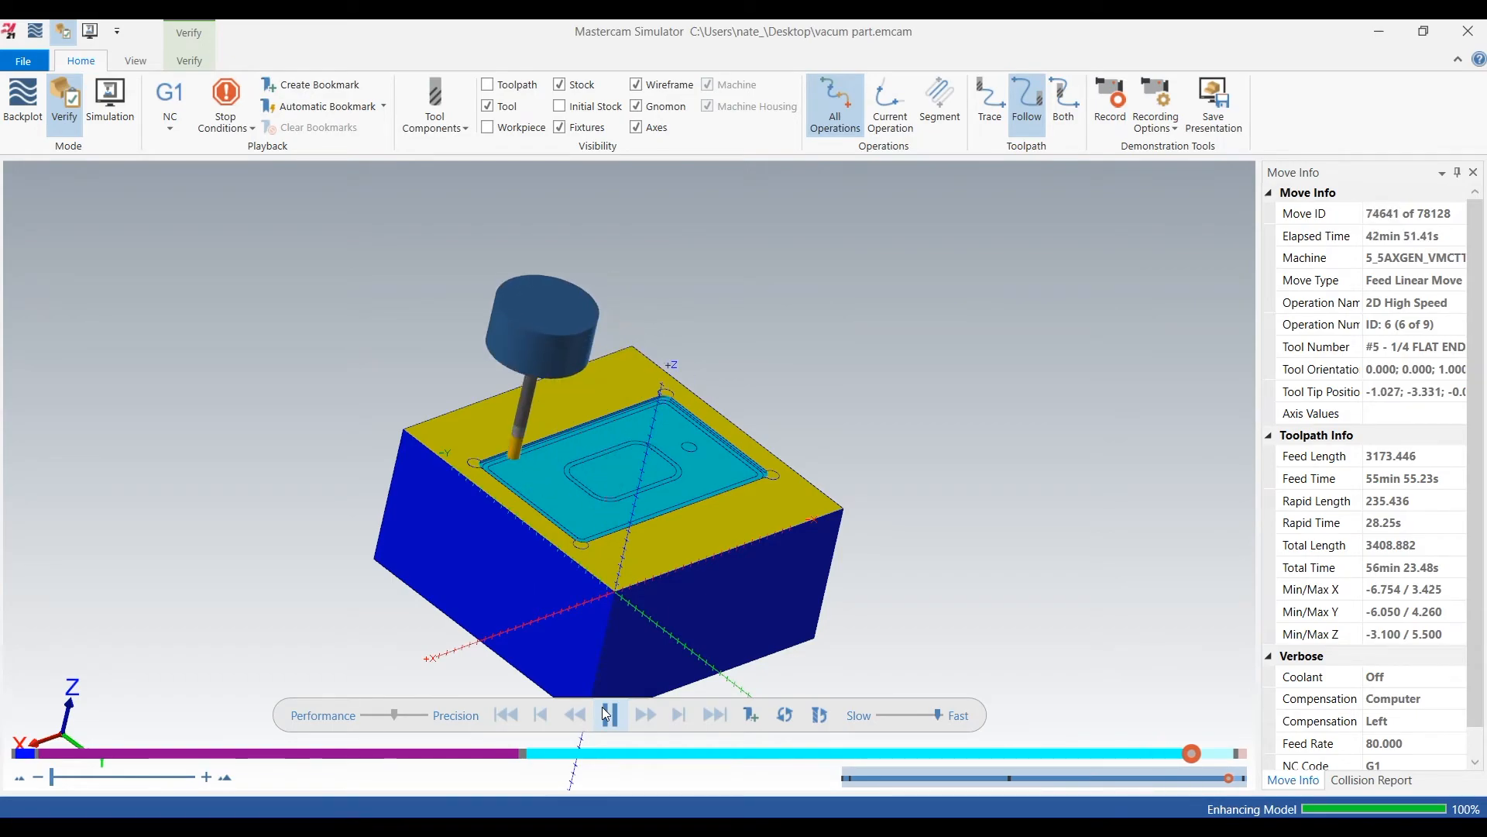
# Step: Examine the simulated stock around the perimeter and central grooves from several angles, and close the simulator
pyautogui.scroll(4, 586, 465)
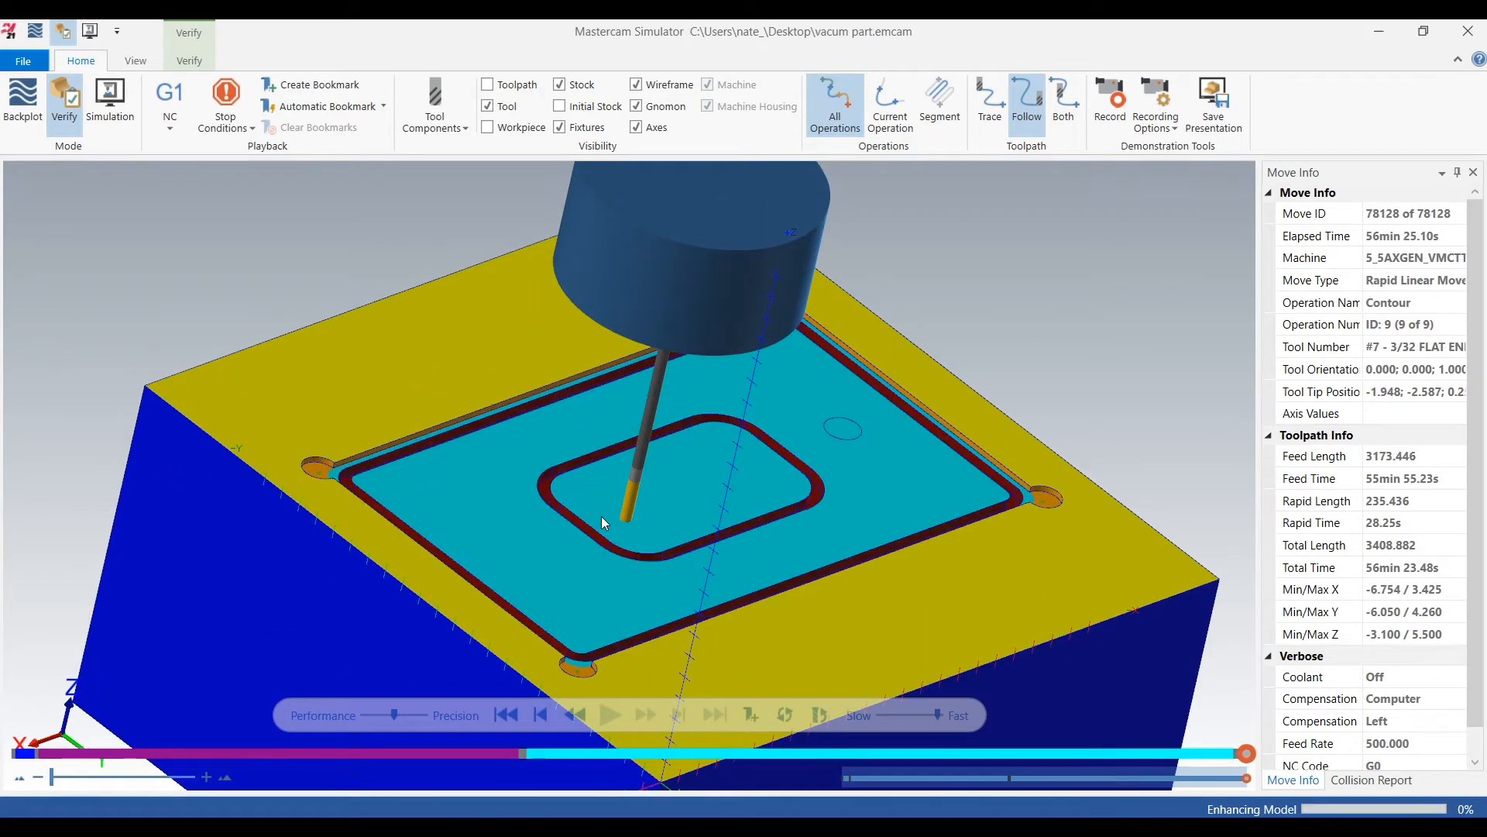
pyautogui.moveTo(663, 521); pyautogui.dragTo(623, 395, button='middle')
pyautogui.scroll(6, 593, 504)
pyautogui.scroll(-5, 602, 481)
pyautogui.scroll(-3, 618, 301)
pyautogui.scroll(-2, 850, 490)
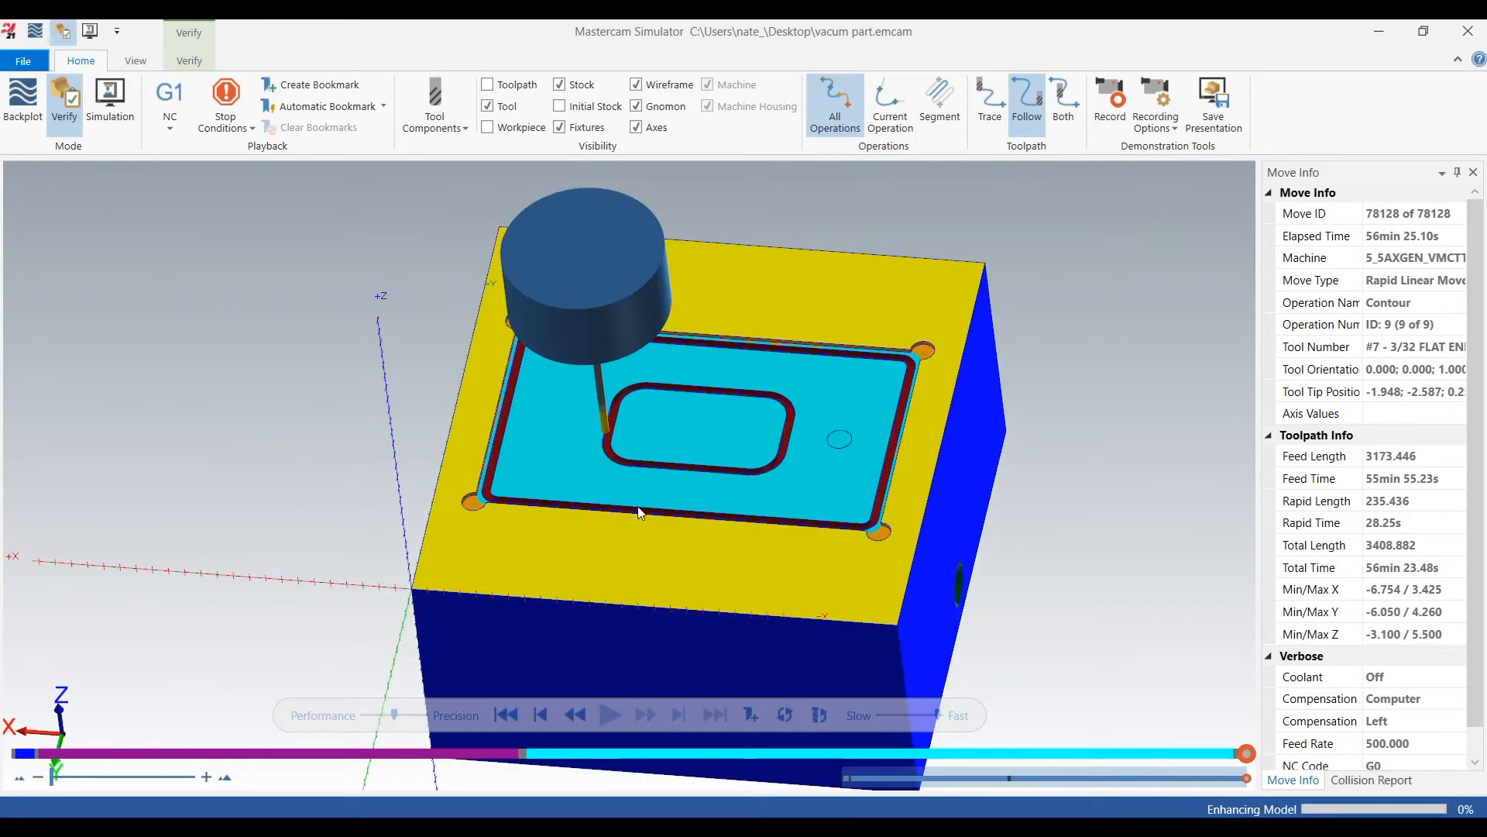
pyautogui.moveTo(643, 422); pyautogui.dragTo(723, 445, button='middle')
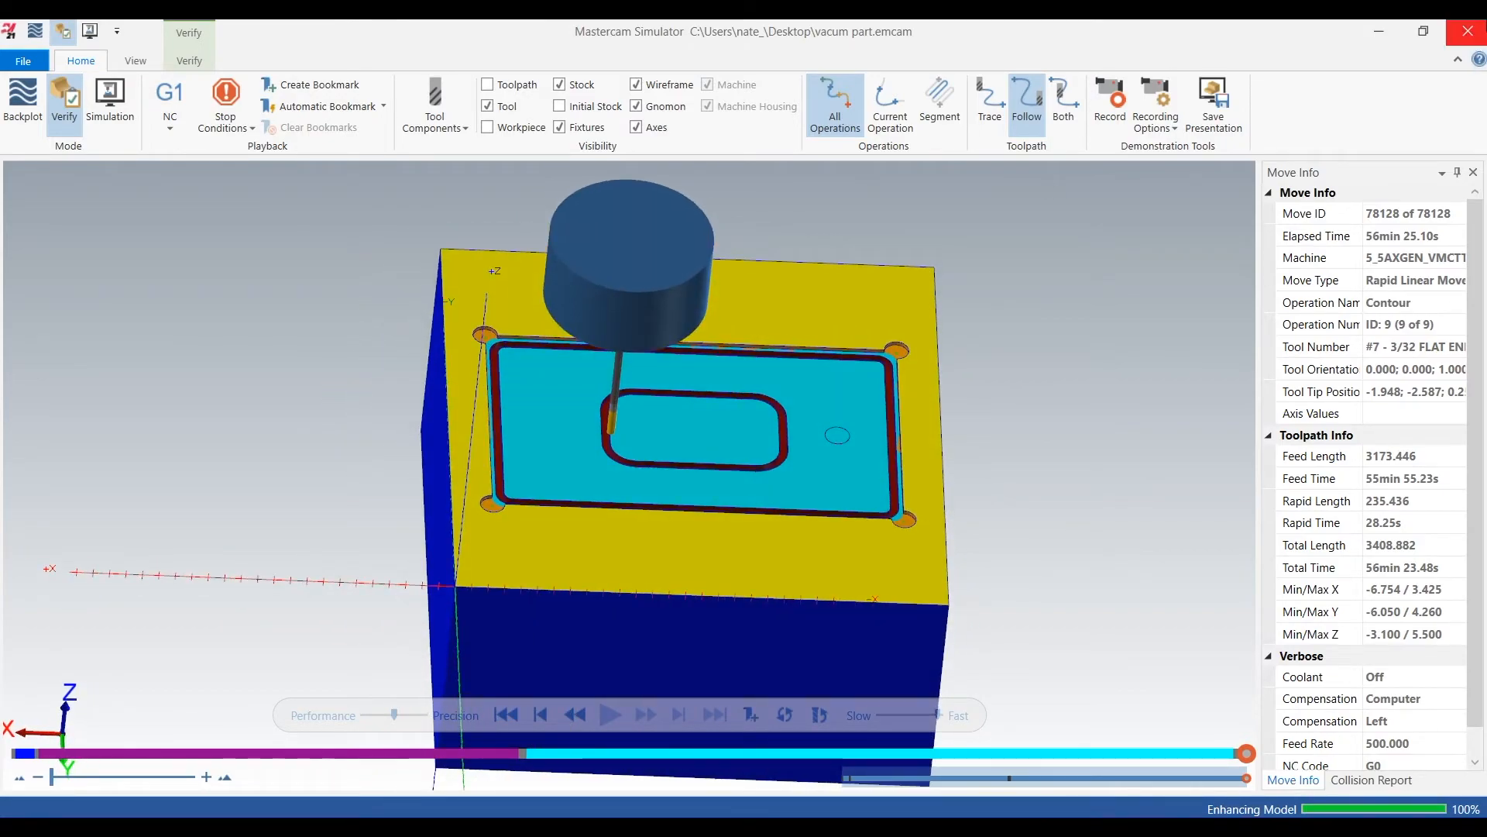
pyautogui.click(1475, 29)
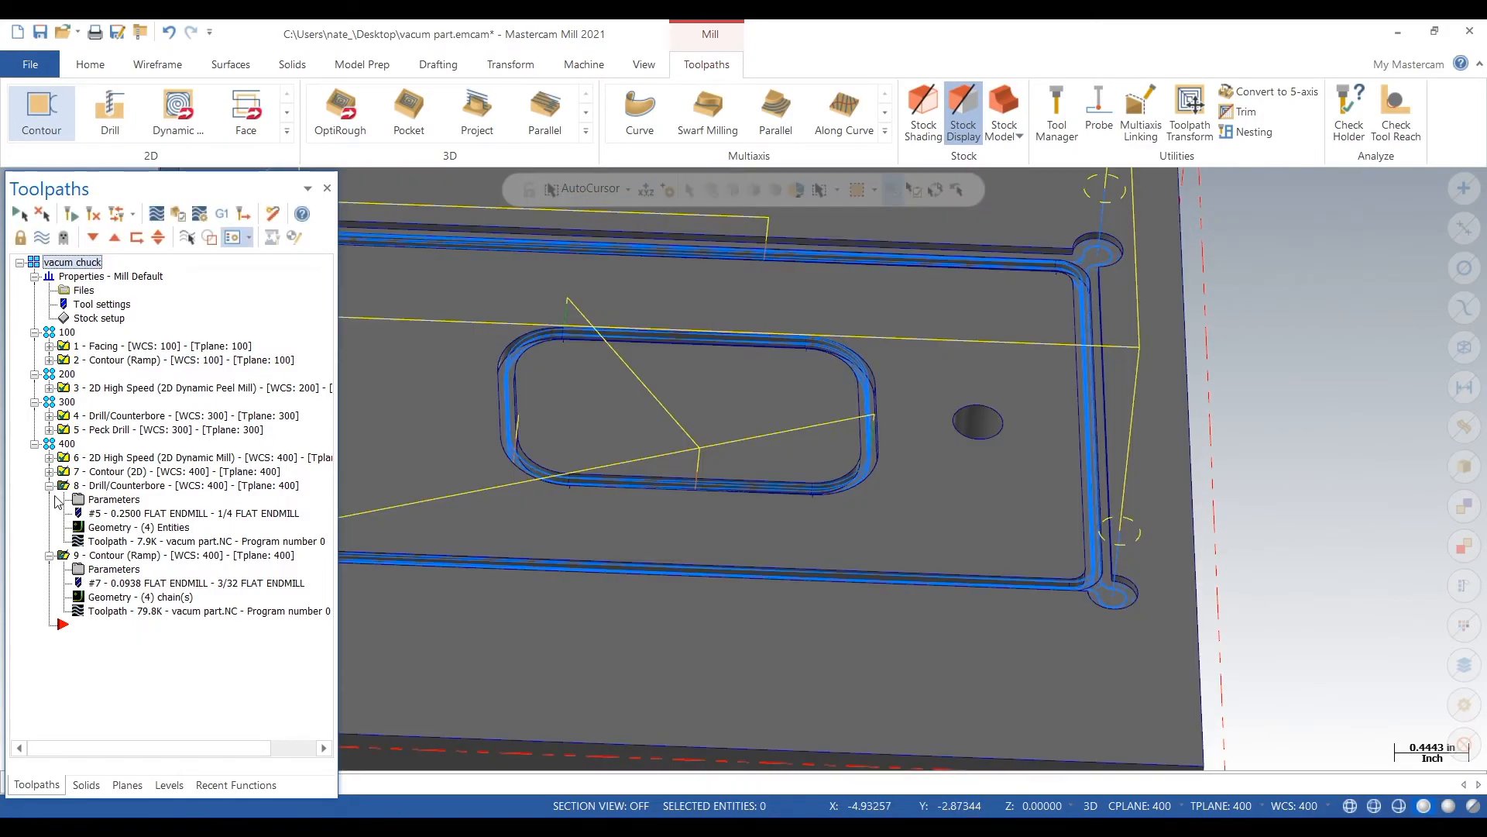
# Step: Create a drill toolpath on the single round hole beside the central groove
pyautogui.click(49, 486)
pyautogui.click(66, 575)
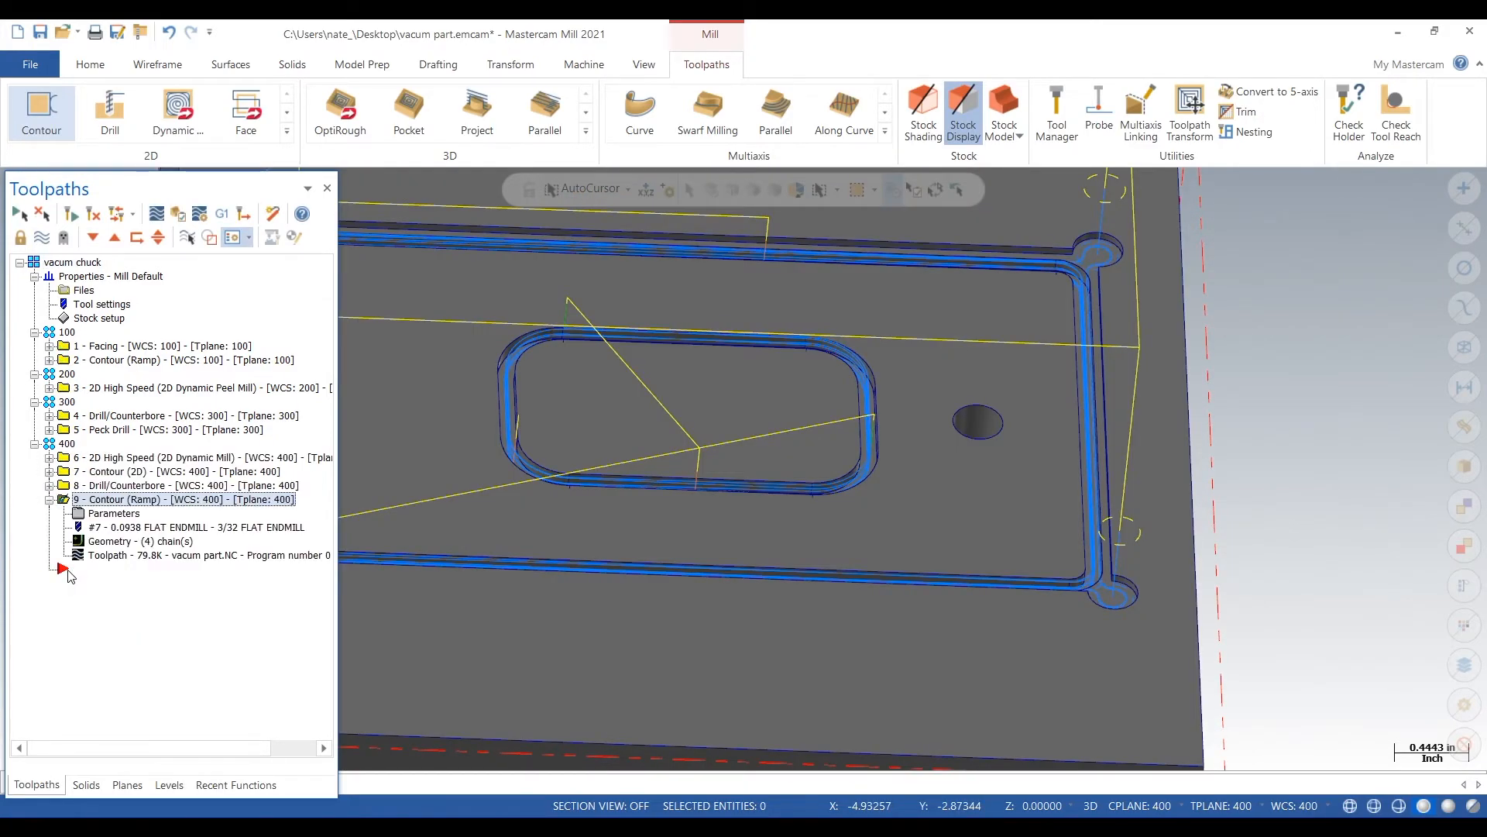
pyautogui.click(100, 110)
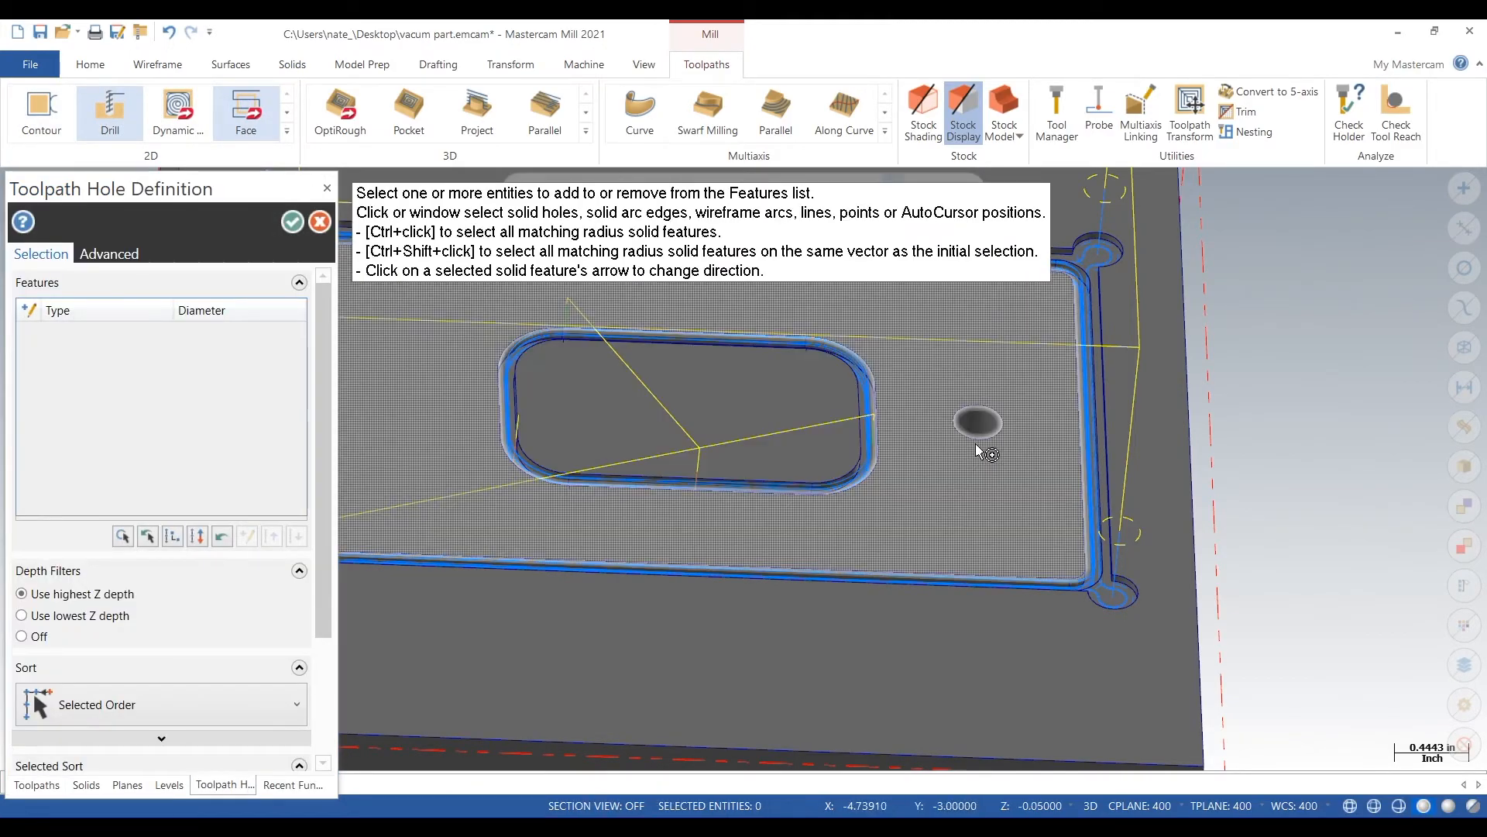
pyautogui.click(977, 425)
pyautogui.click(292, 221)
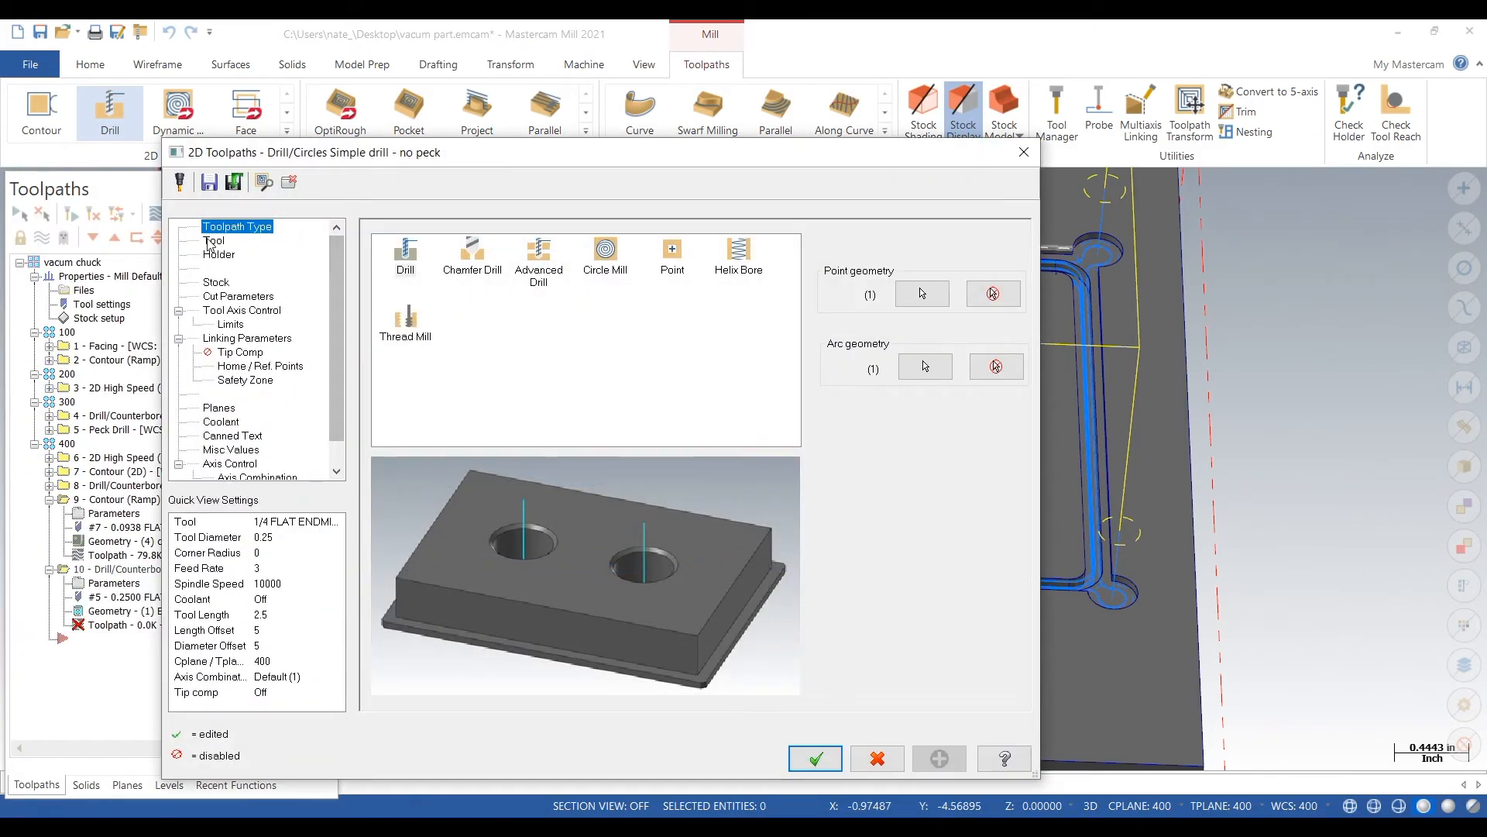
# Step: Choose the 3/4 spot drill for the hole and check its Drill/Counterbore cycle
pyautogui.click(212, 242)
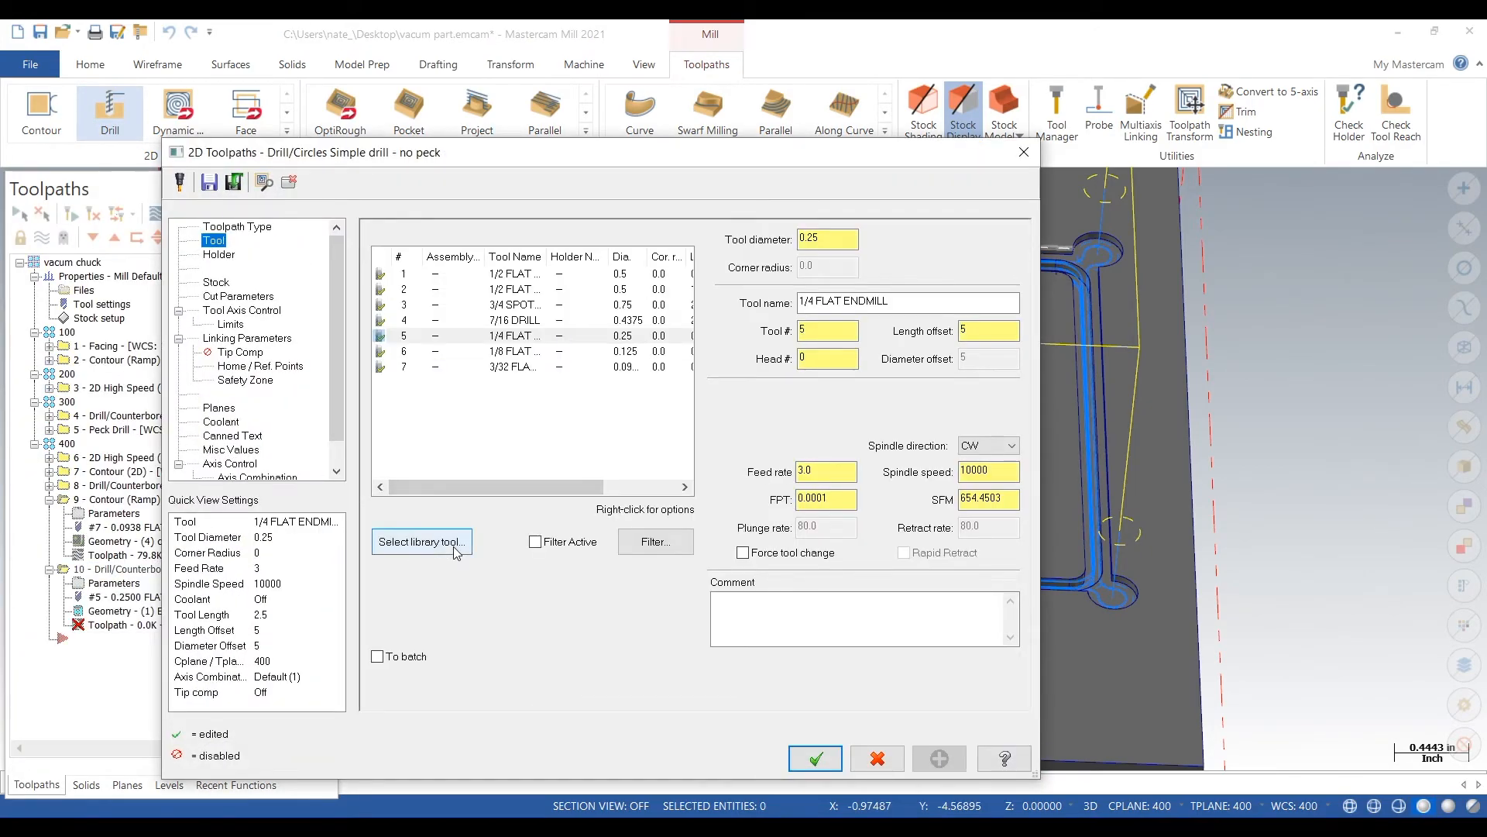
pyautogui.click(473, 306)
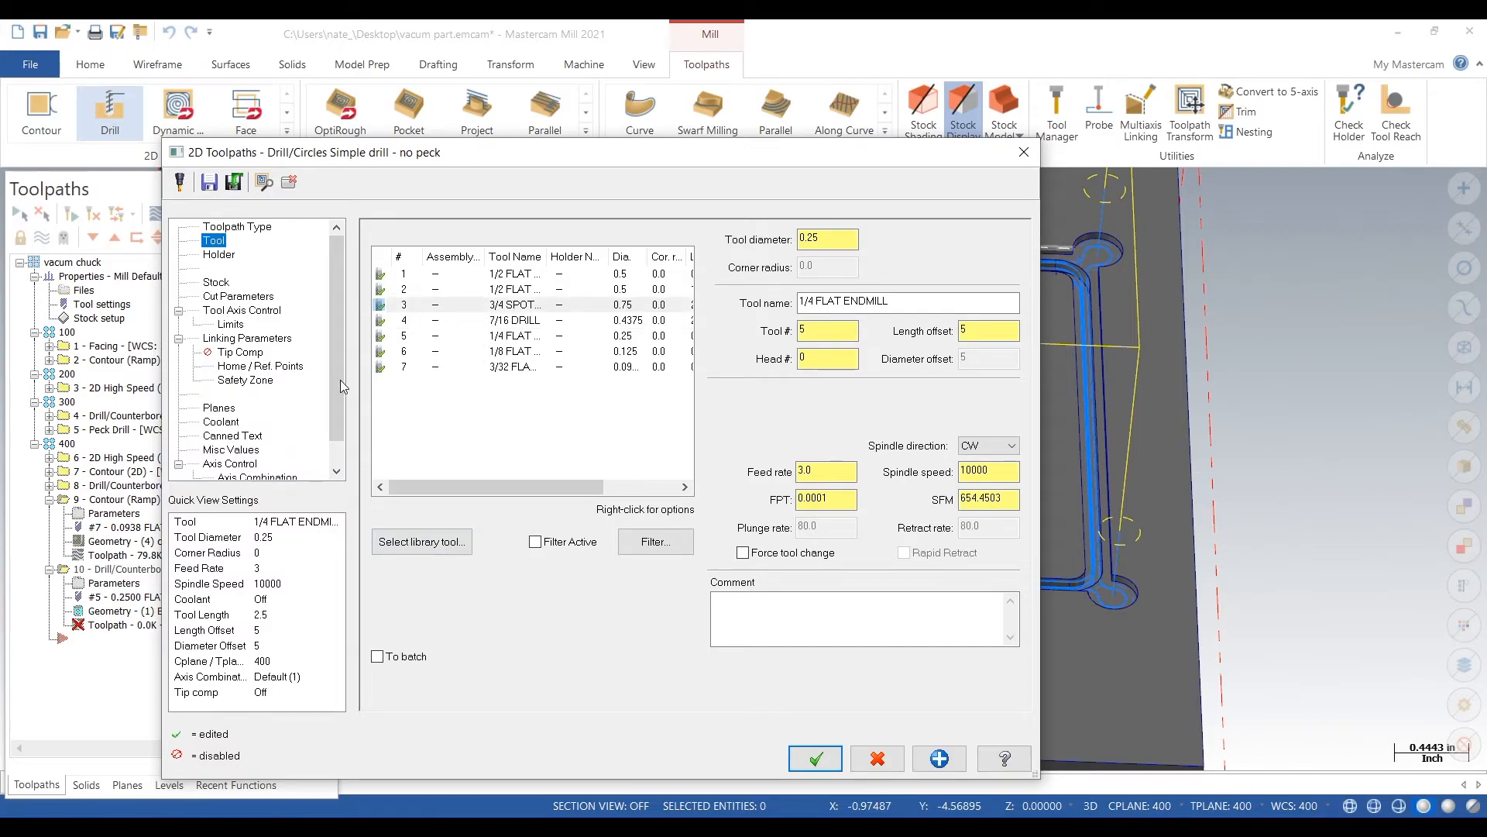
pyautogui.click(266, 297)
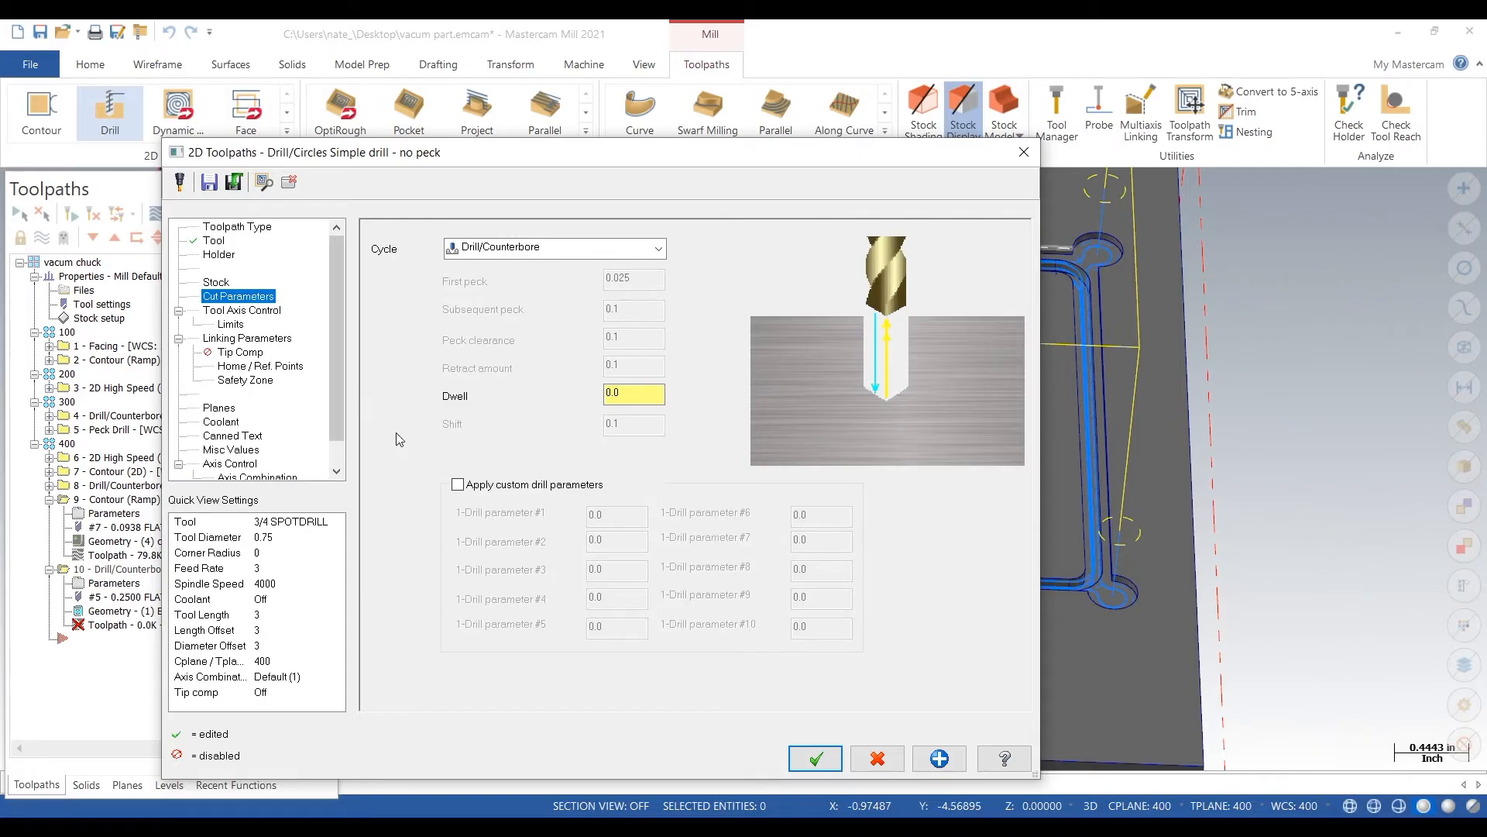
# Step: Set the spot drill depth to -0.225 by adding a 0.35 finish diameter's calculated depth to the hole's picked top edge, and accept the toolpath
pyautogui.click(261, 338)
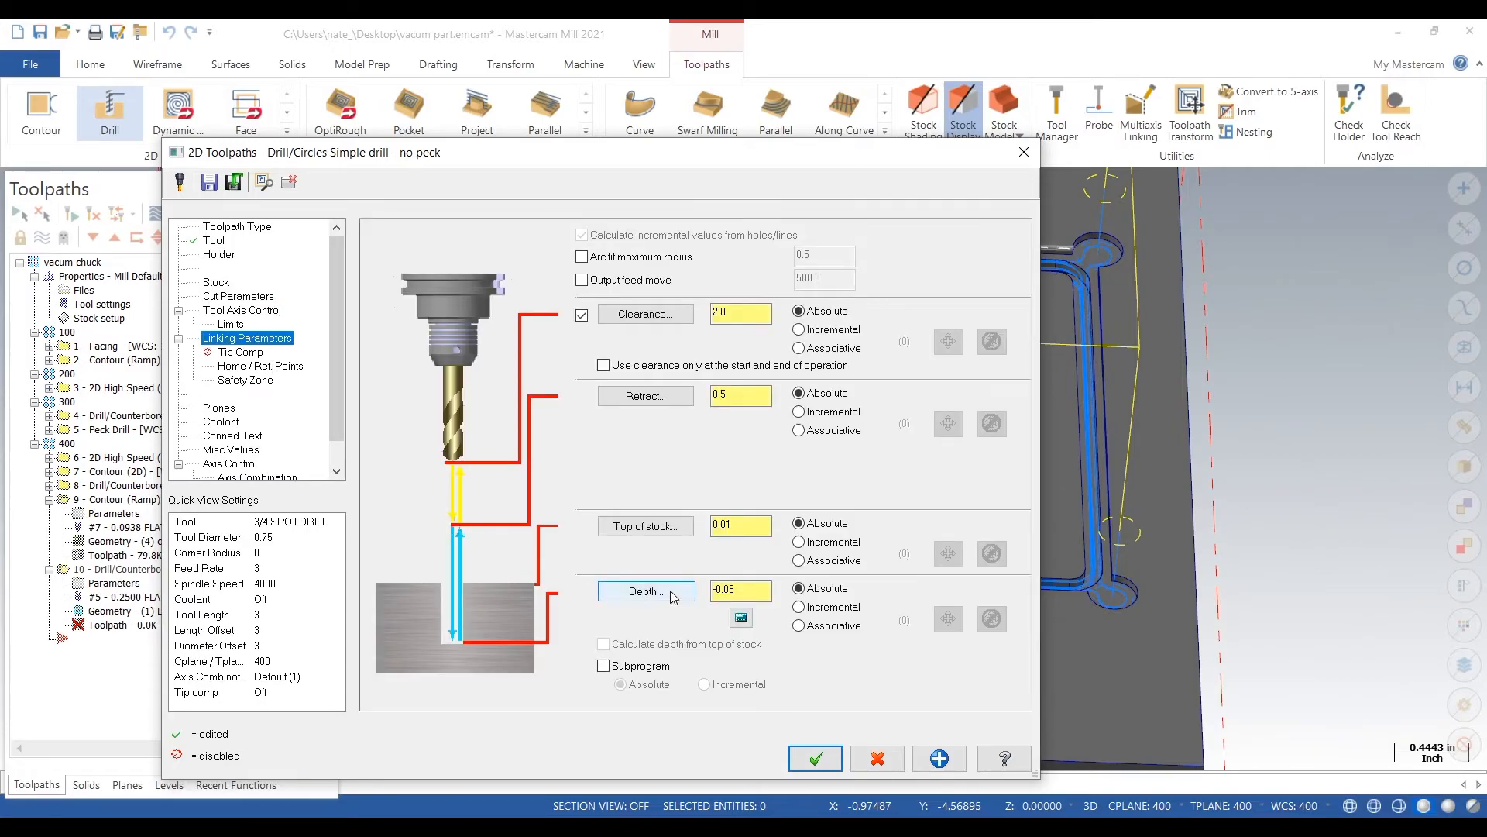
pyautogui.click(624, 593)
pyautogui.click(984, 403)
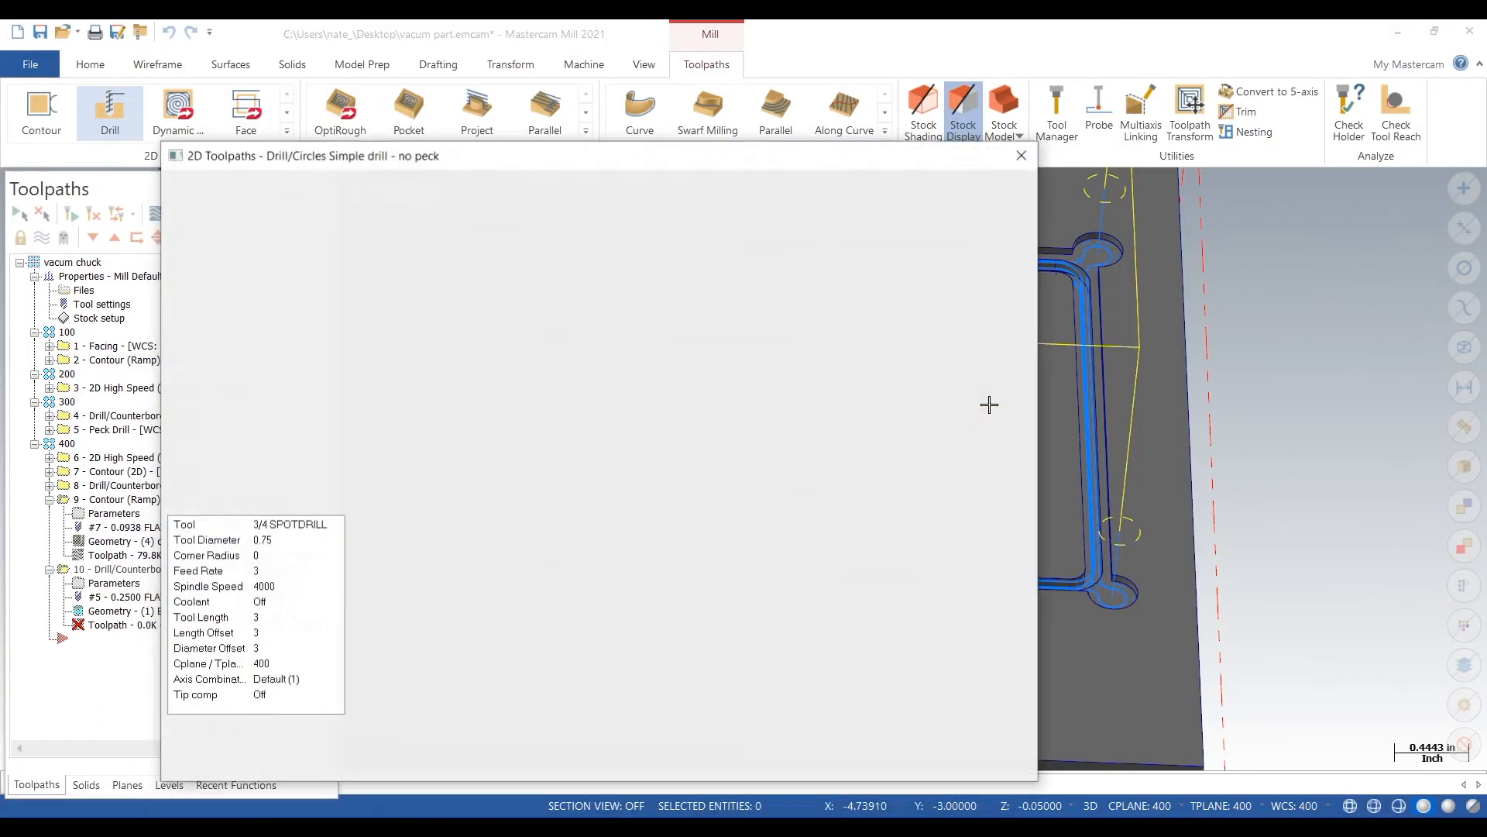
pyautogui.click(741, 616)
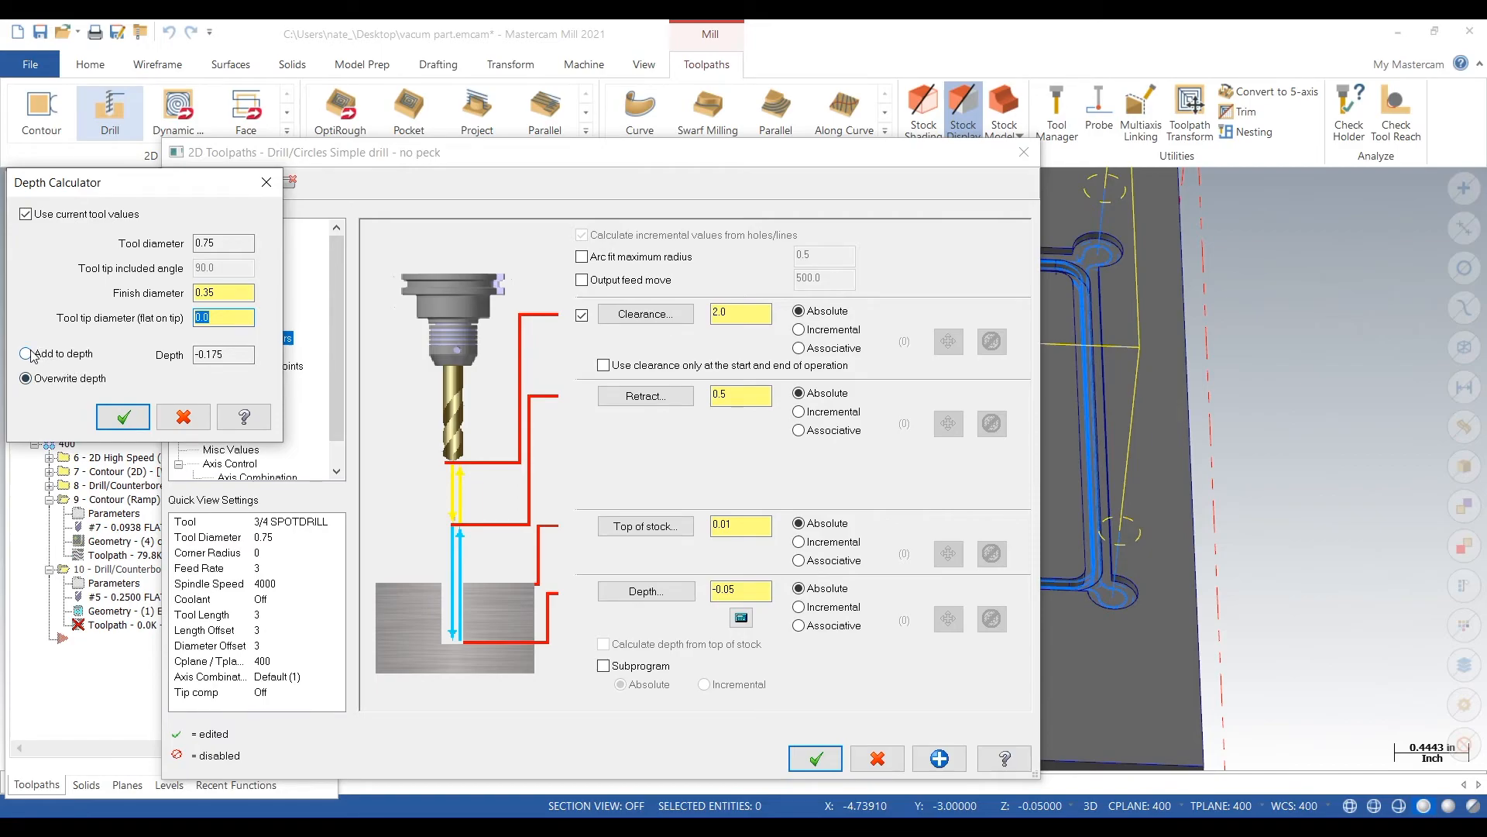
pyautogui.click(137, 422)
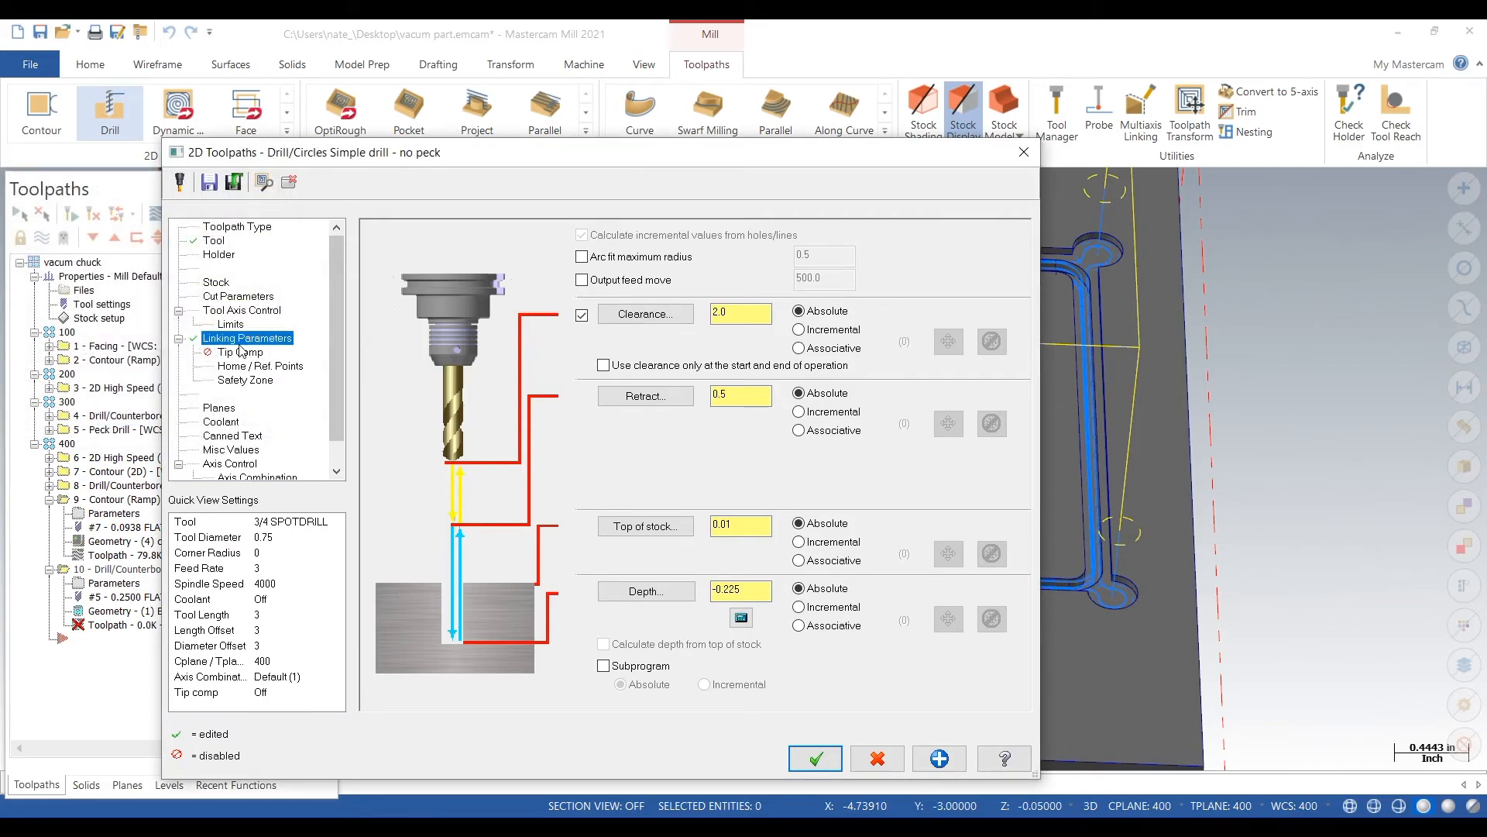
pyautogui.click(255, 298)
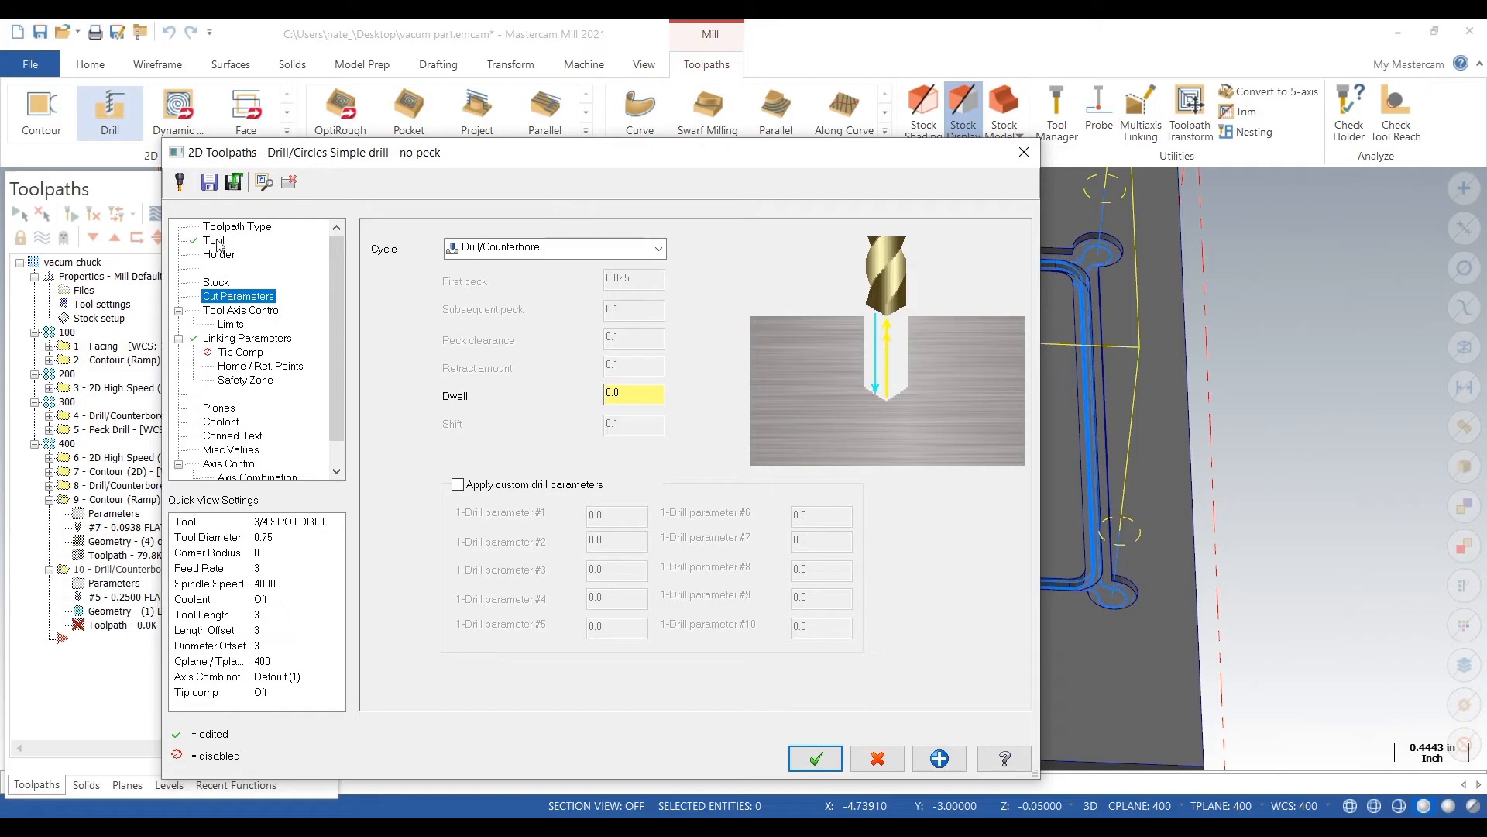
pyautogui.click(214, 241)
pyautogui.click(815, 759)
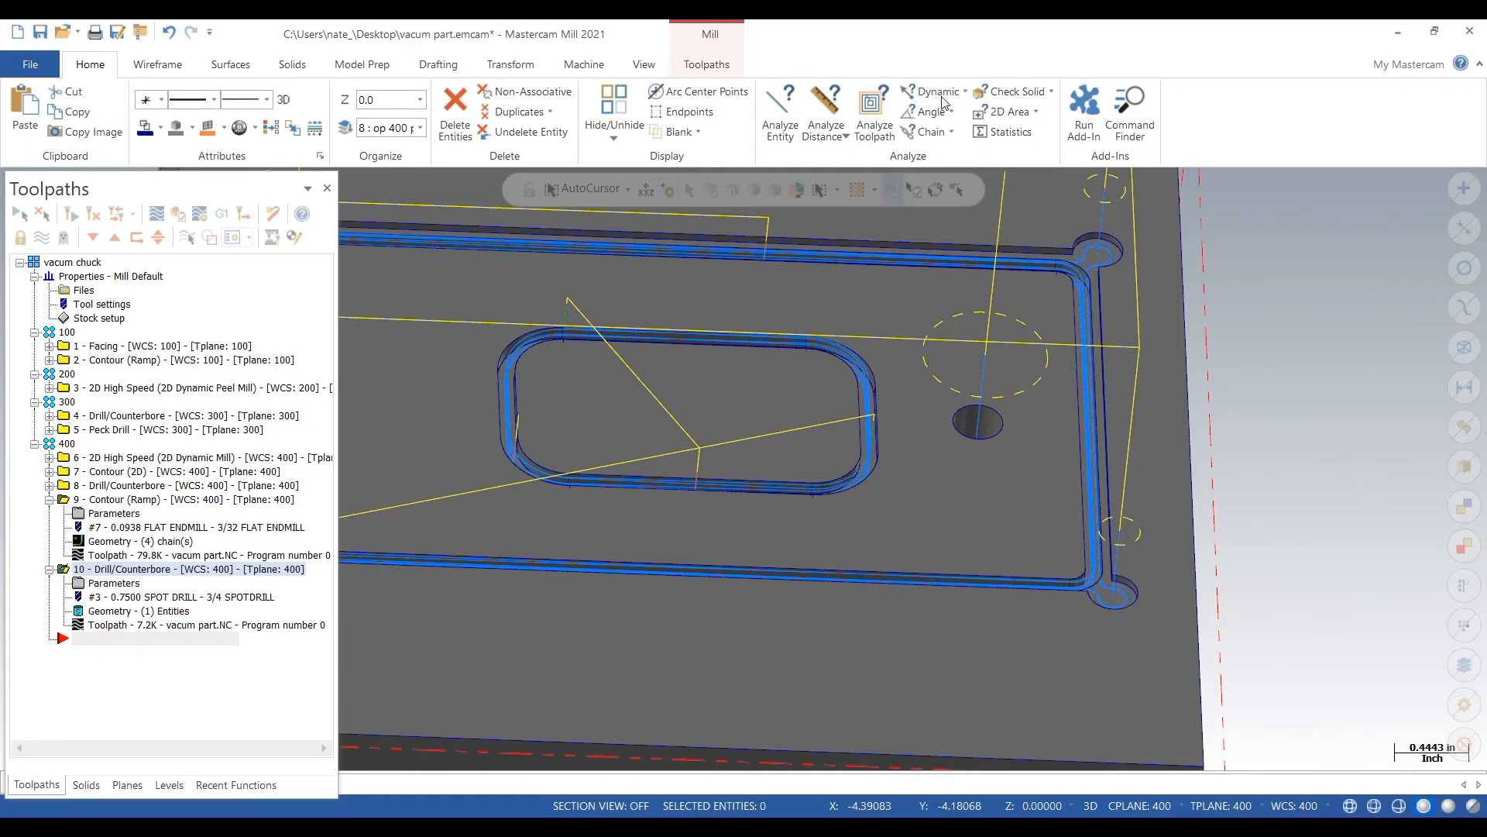
# Step: Measure the round hole's diameter with dynamic analysis on its top edge, and exit the analysis
pyautogui.click(941, 94)
pyautogui.scroll(2, 1007, 422)
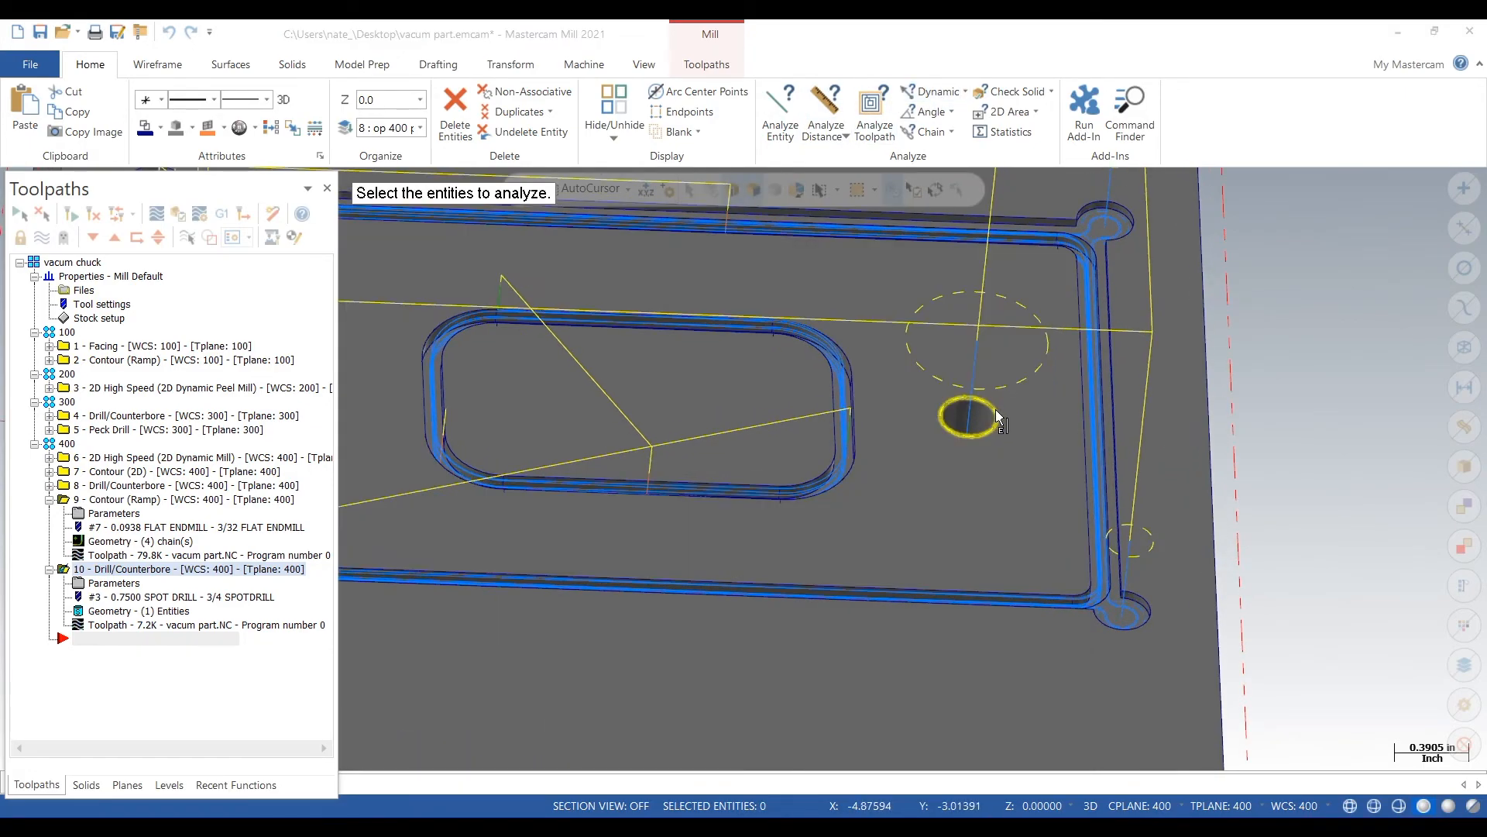
pyautogui.click(997, 409)
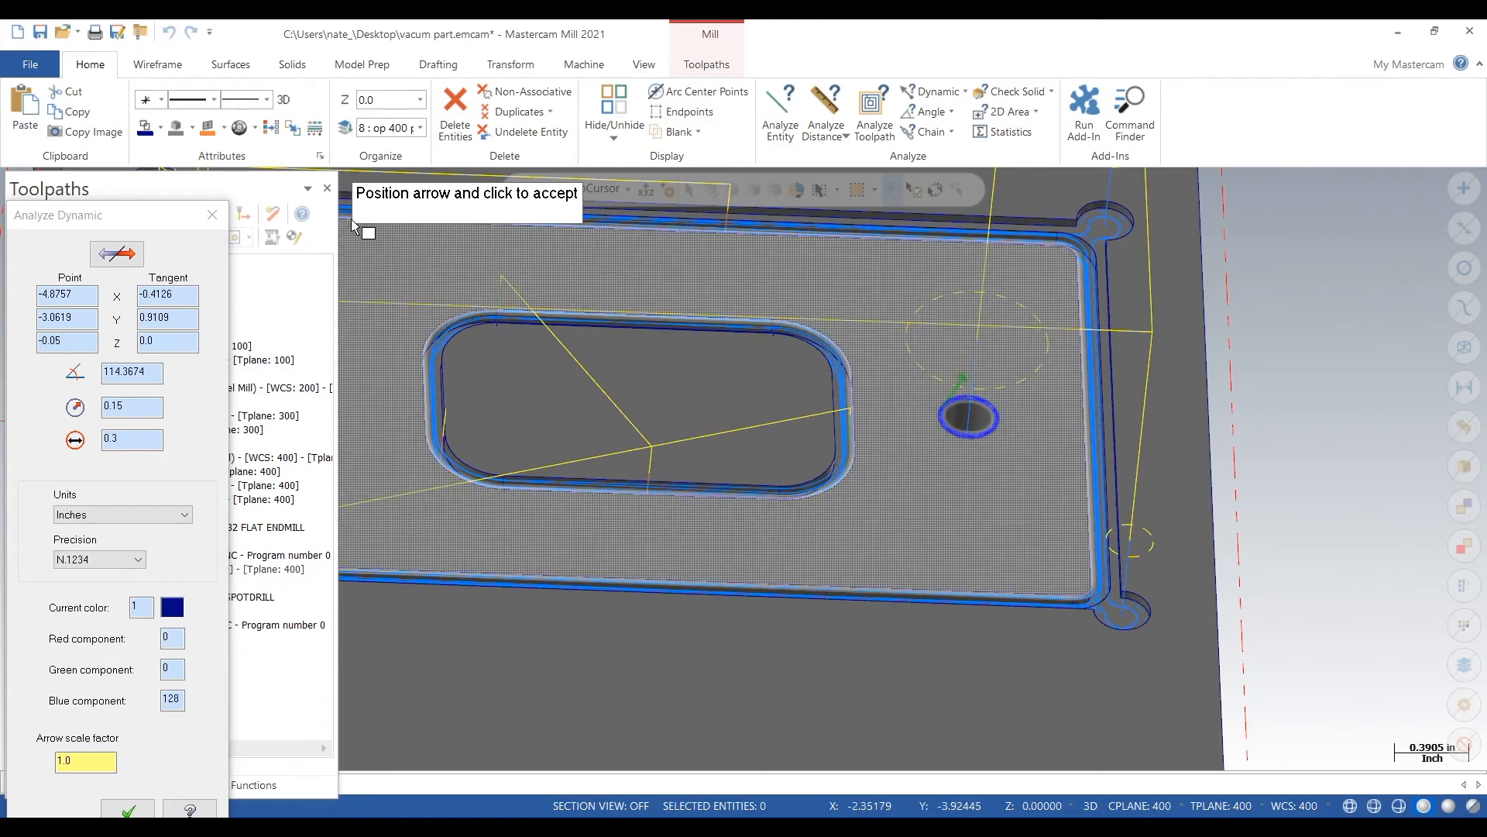
pyautogui.click(211, 215)
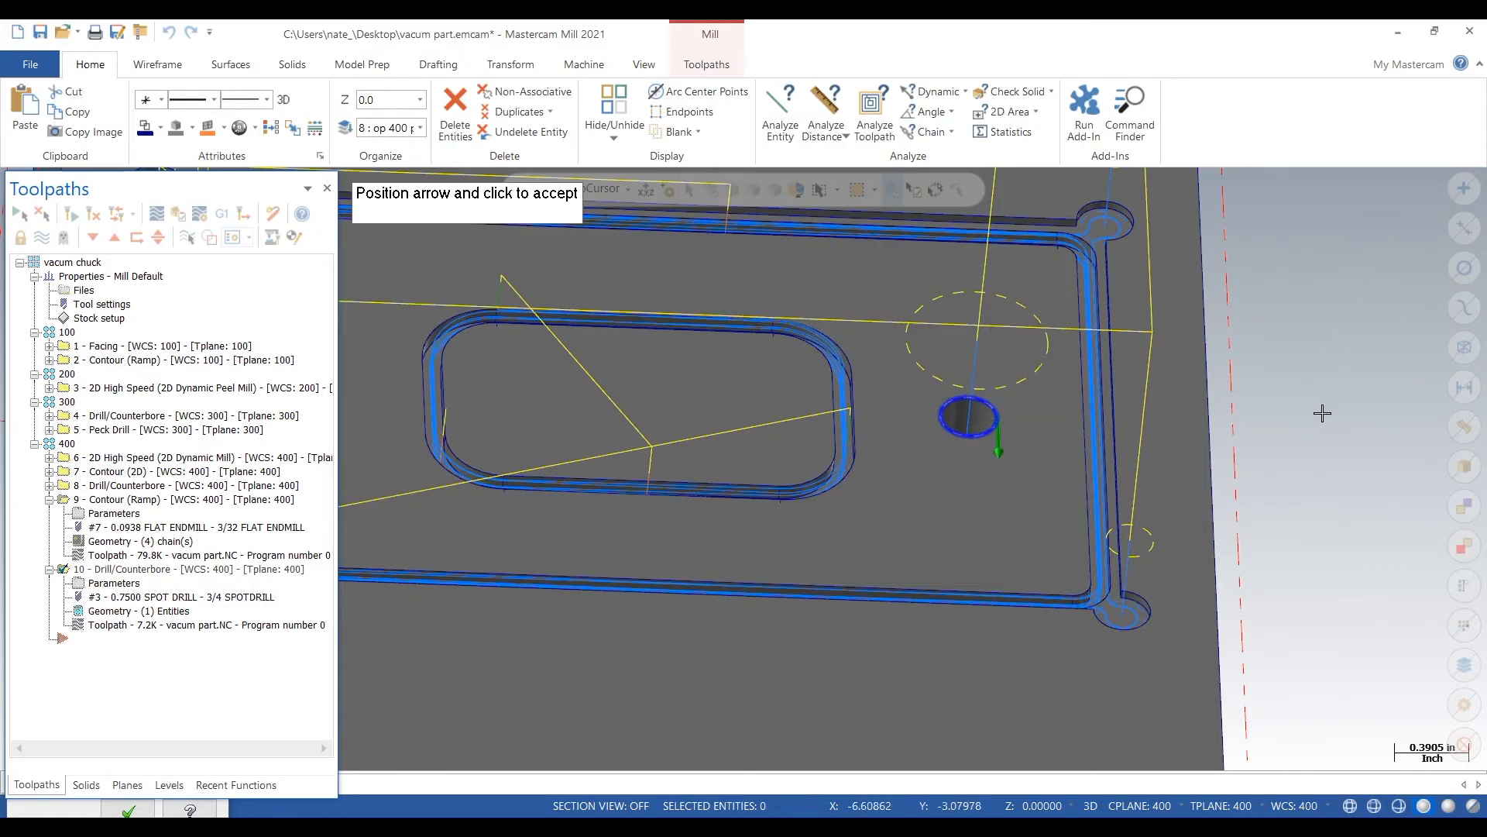
pyautogui.scroll(-4, 1266, 408)
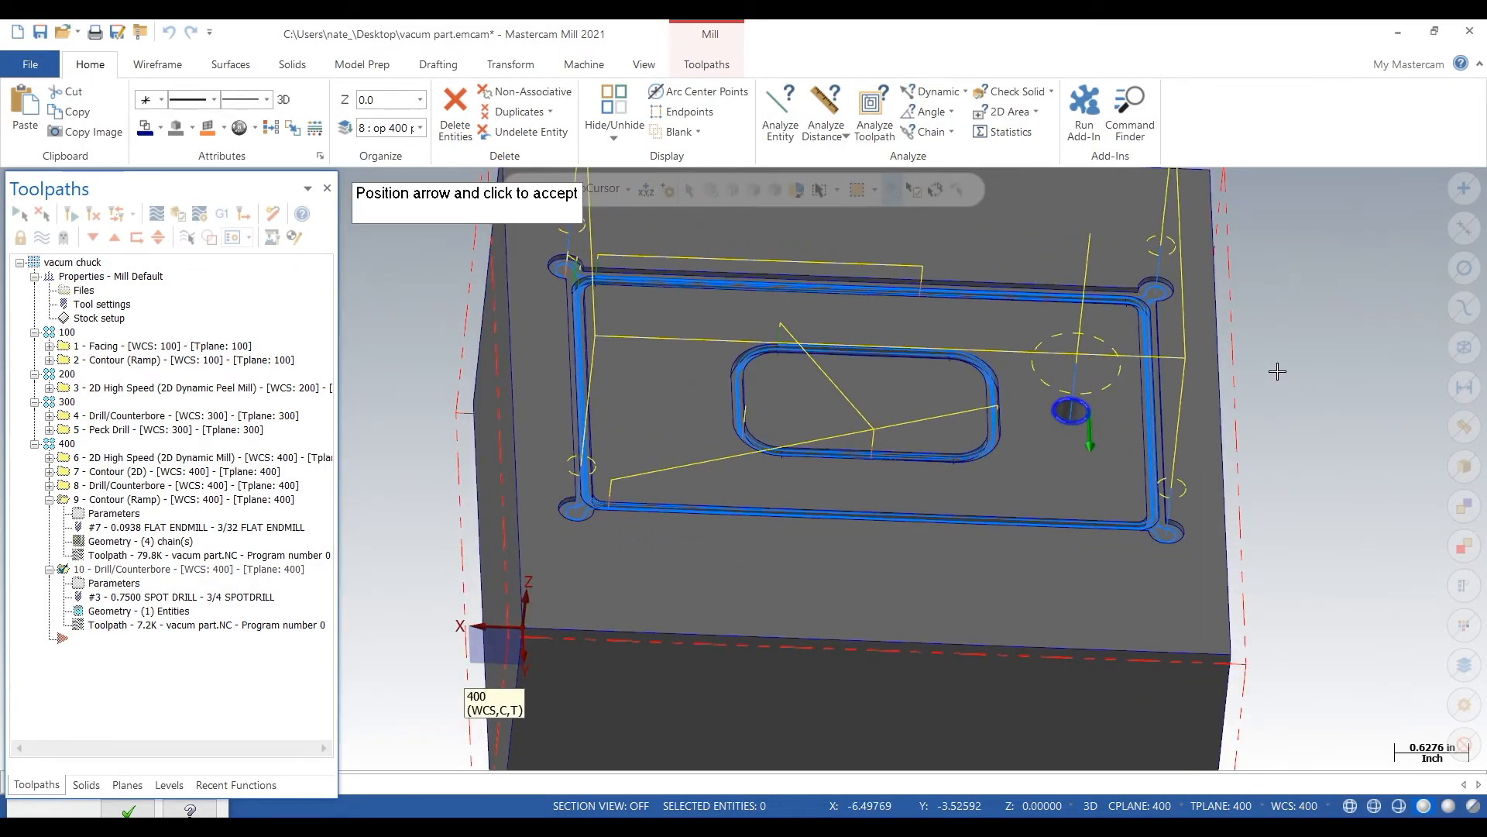
pyautogui.click(156, 66)
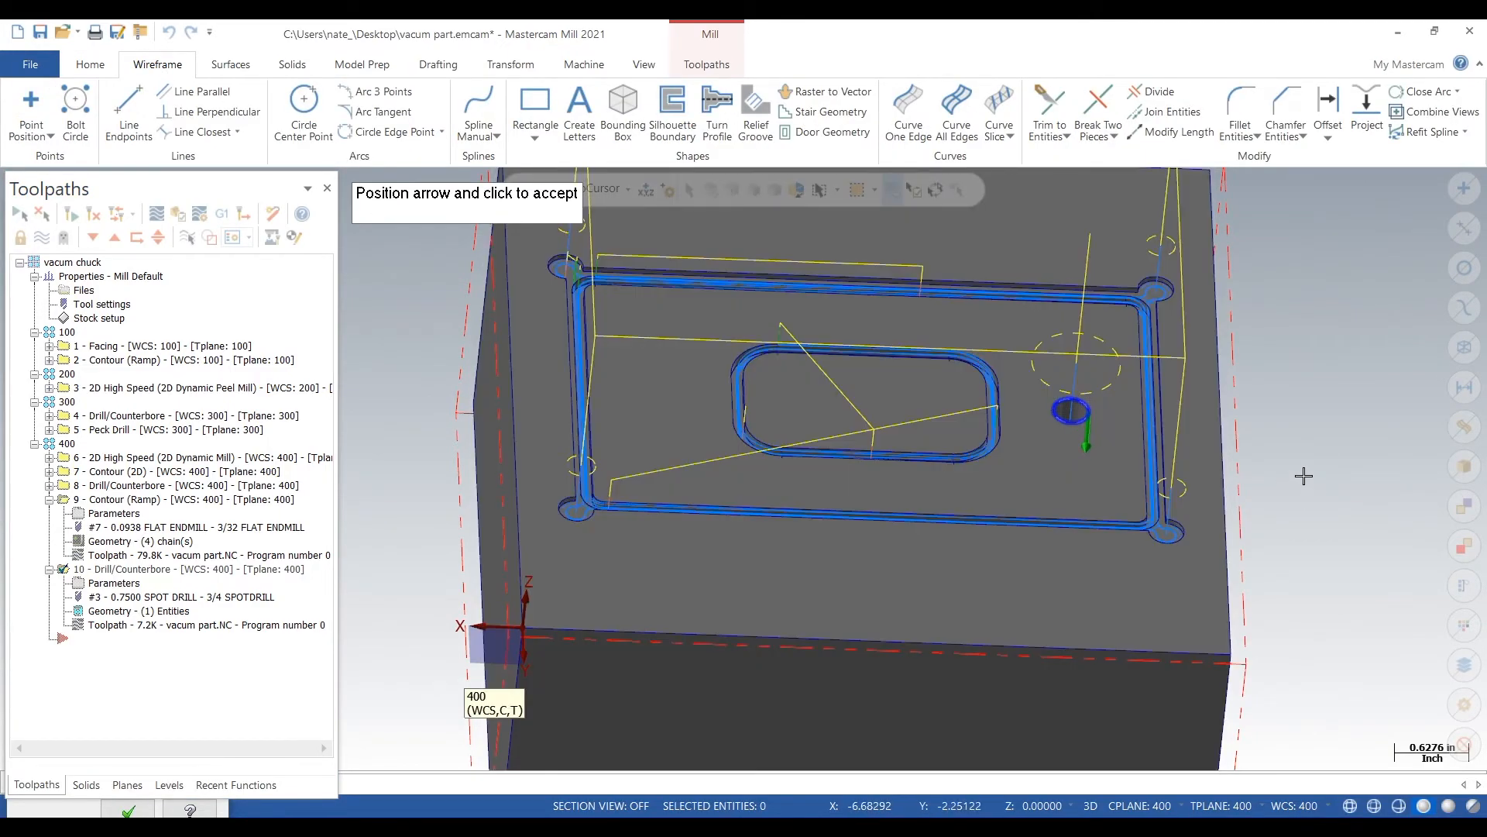
pyautogui.click(1303, 476)
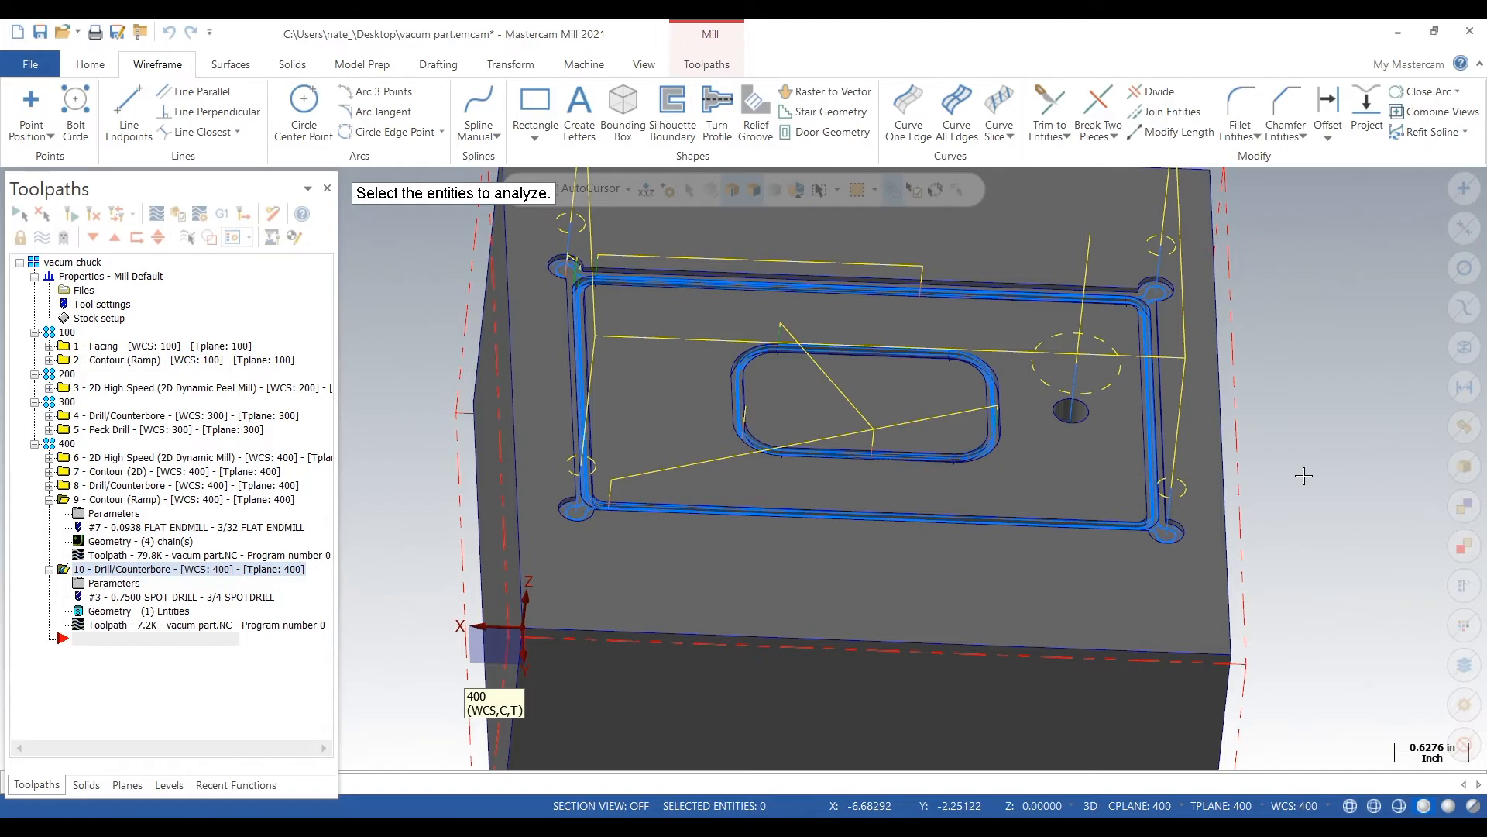
pyautogui.press('Escape')
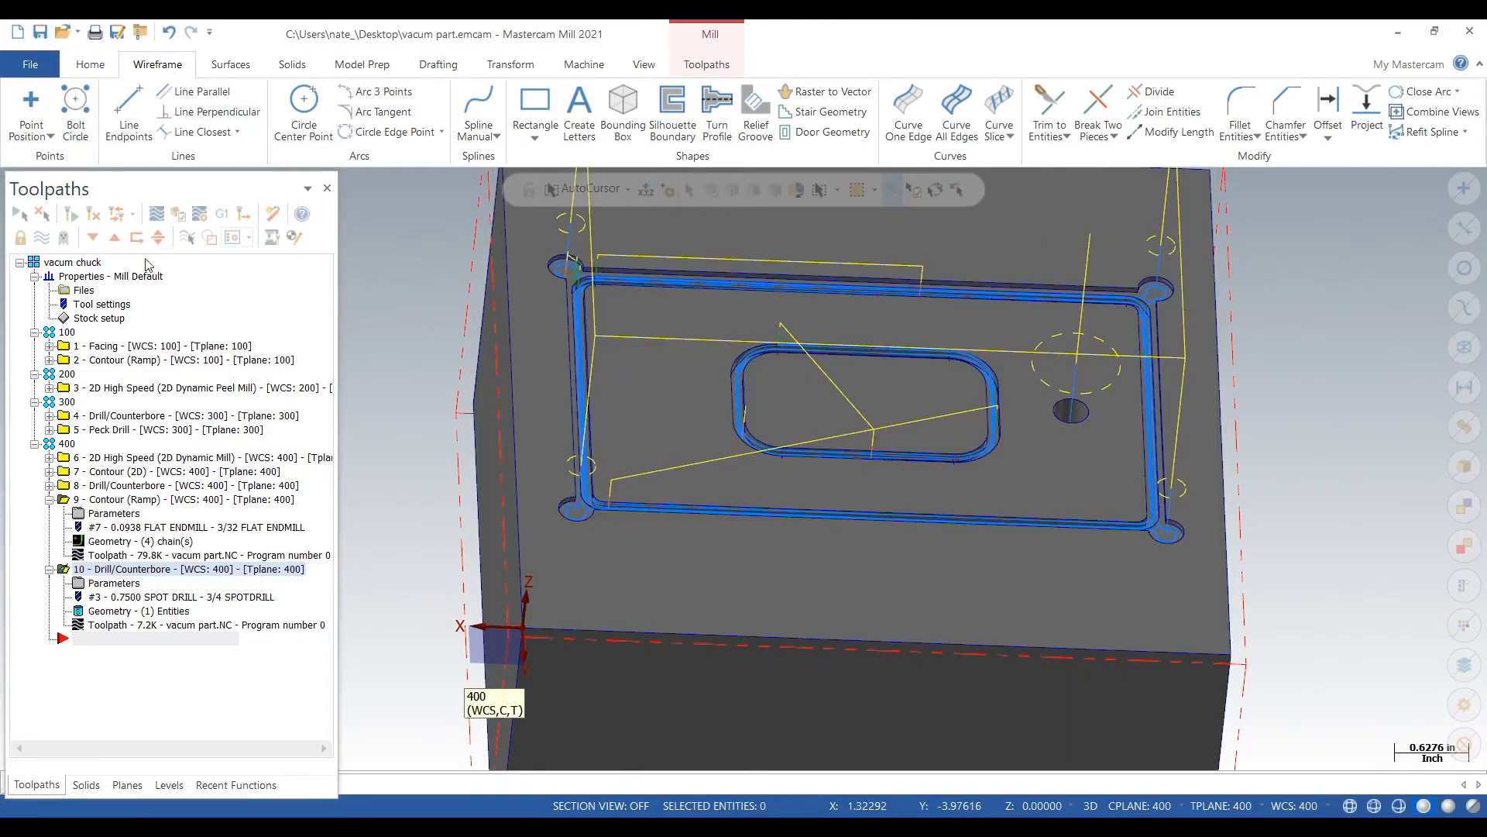
# Step: Create a second drill toolpath on the round hole beside the central groove, selecting its top edge
pyautogui.click(49, 500)
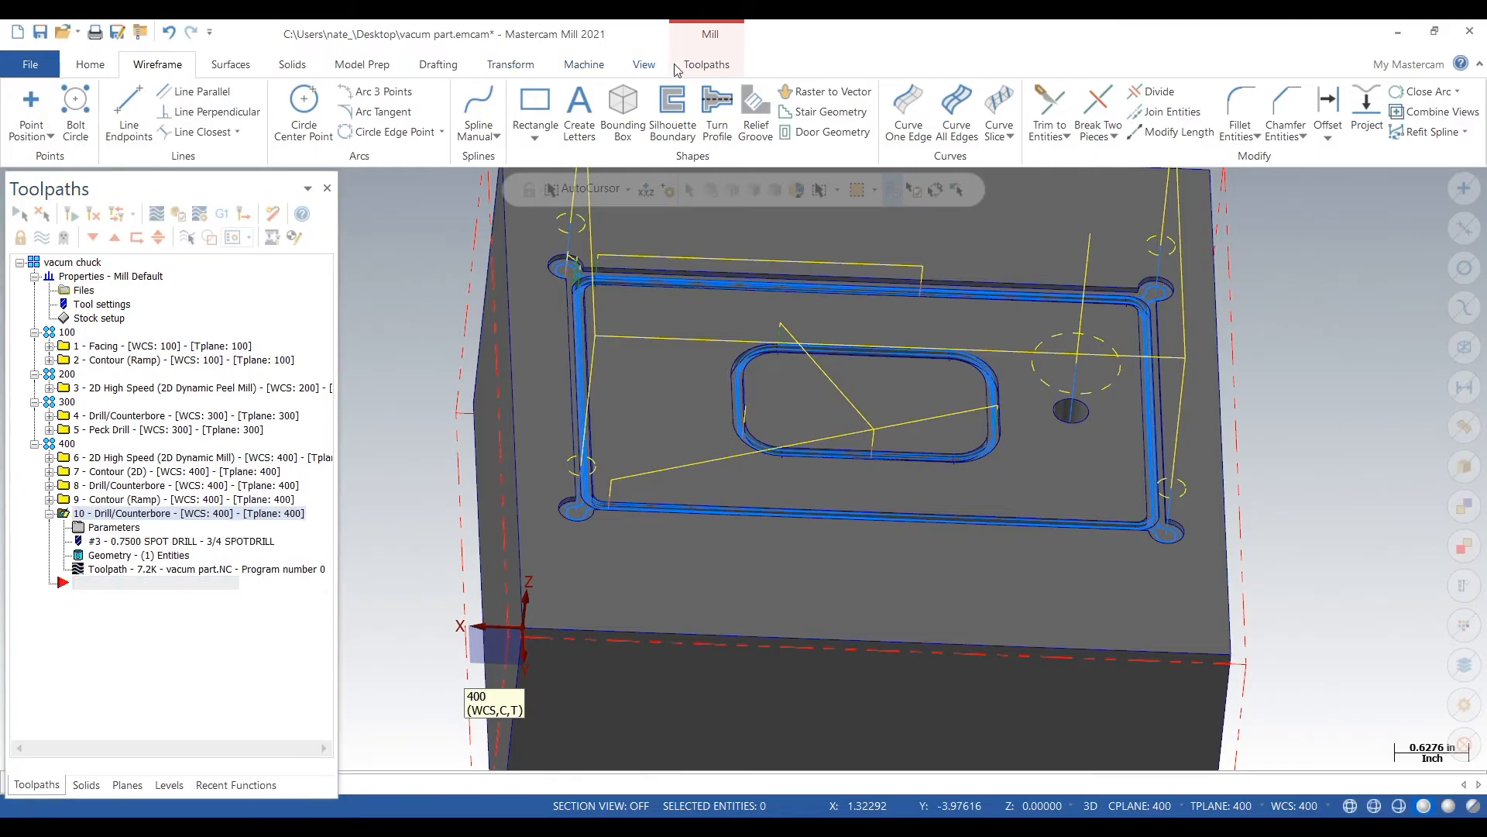
pyautogui.click(706, 69)
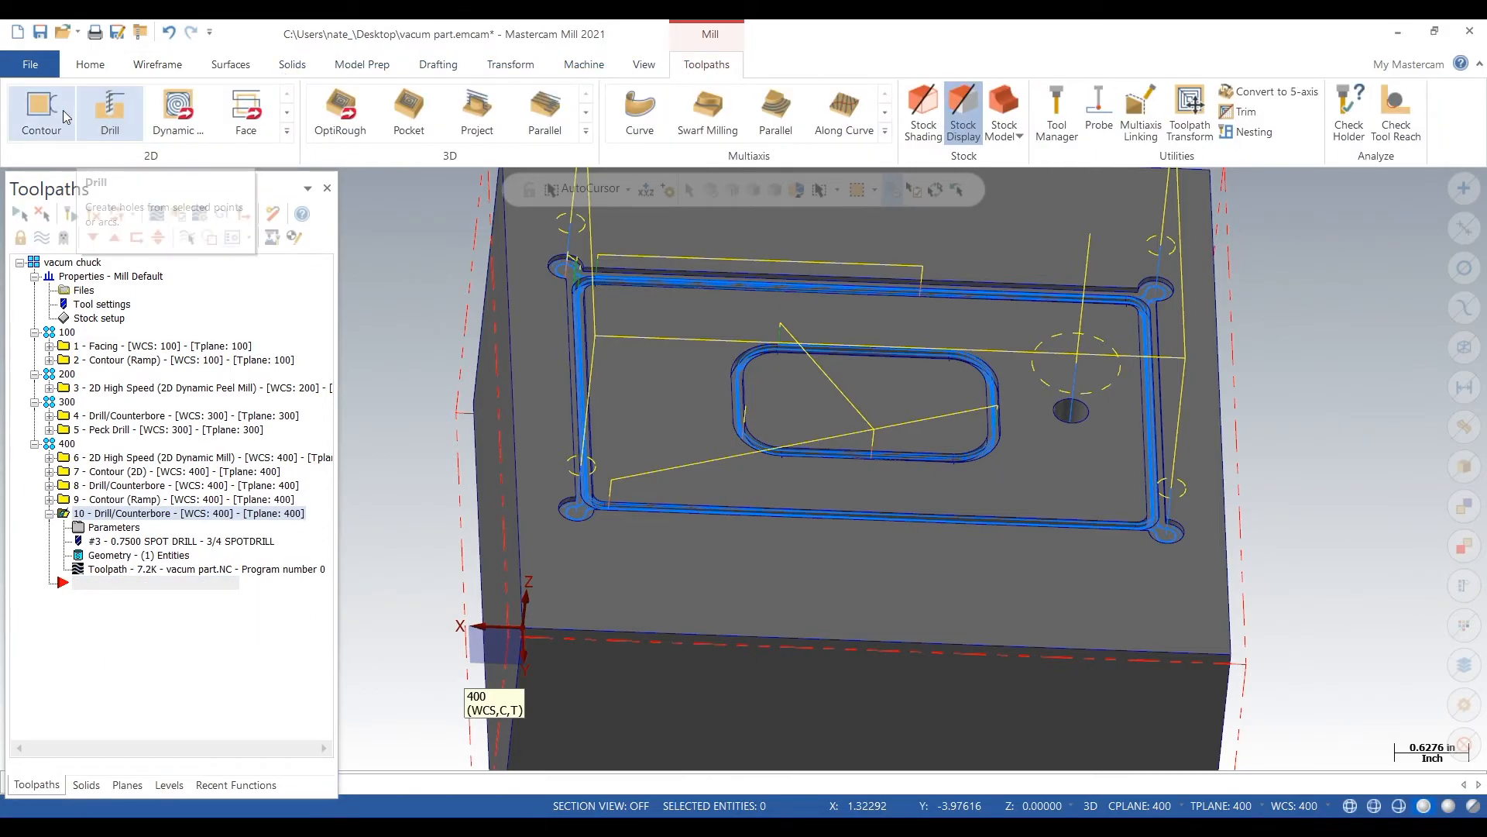
pyautogui.click(104, 110)
pyautogui.scroll(2, 1093, 416)
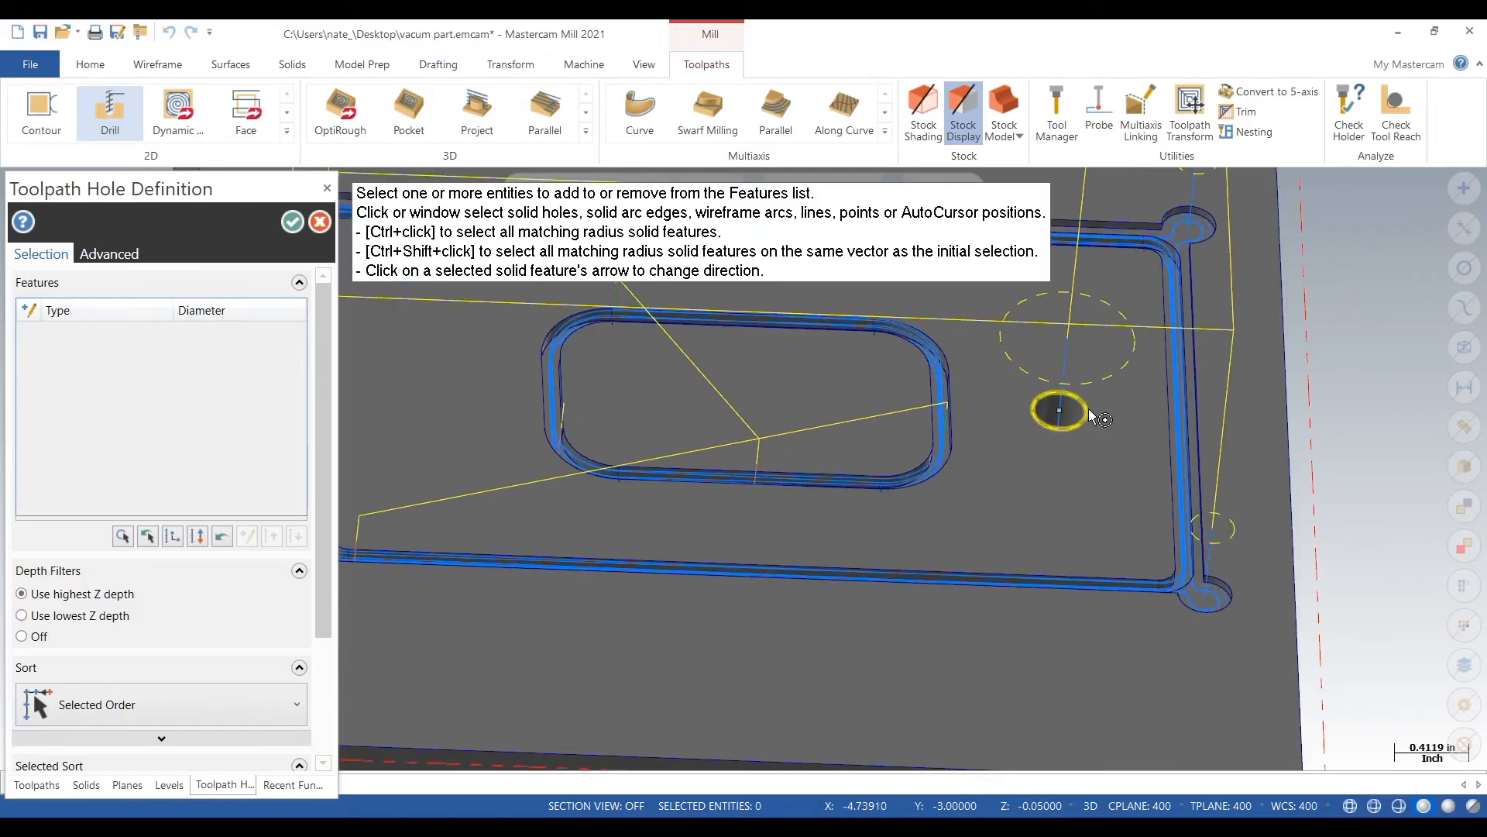
pyautogui.click(1091, 416)
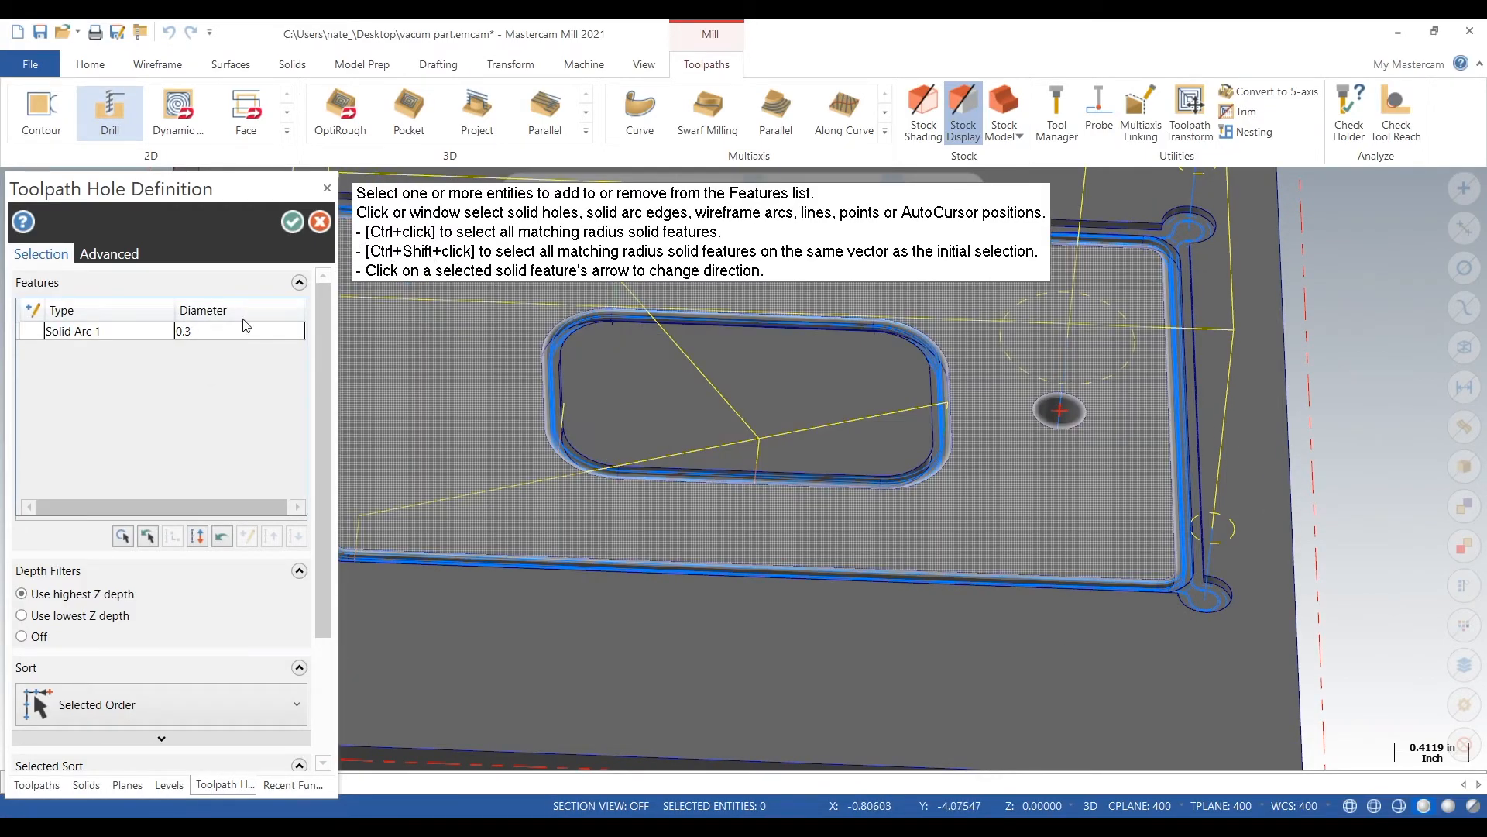
pyautogui.click(292, 223)
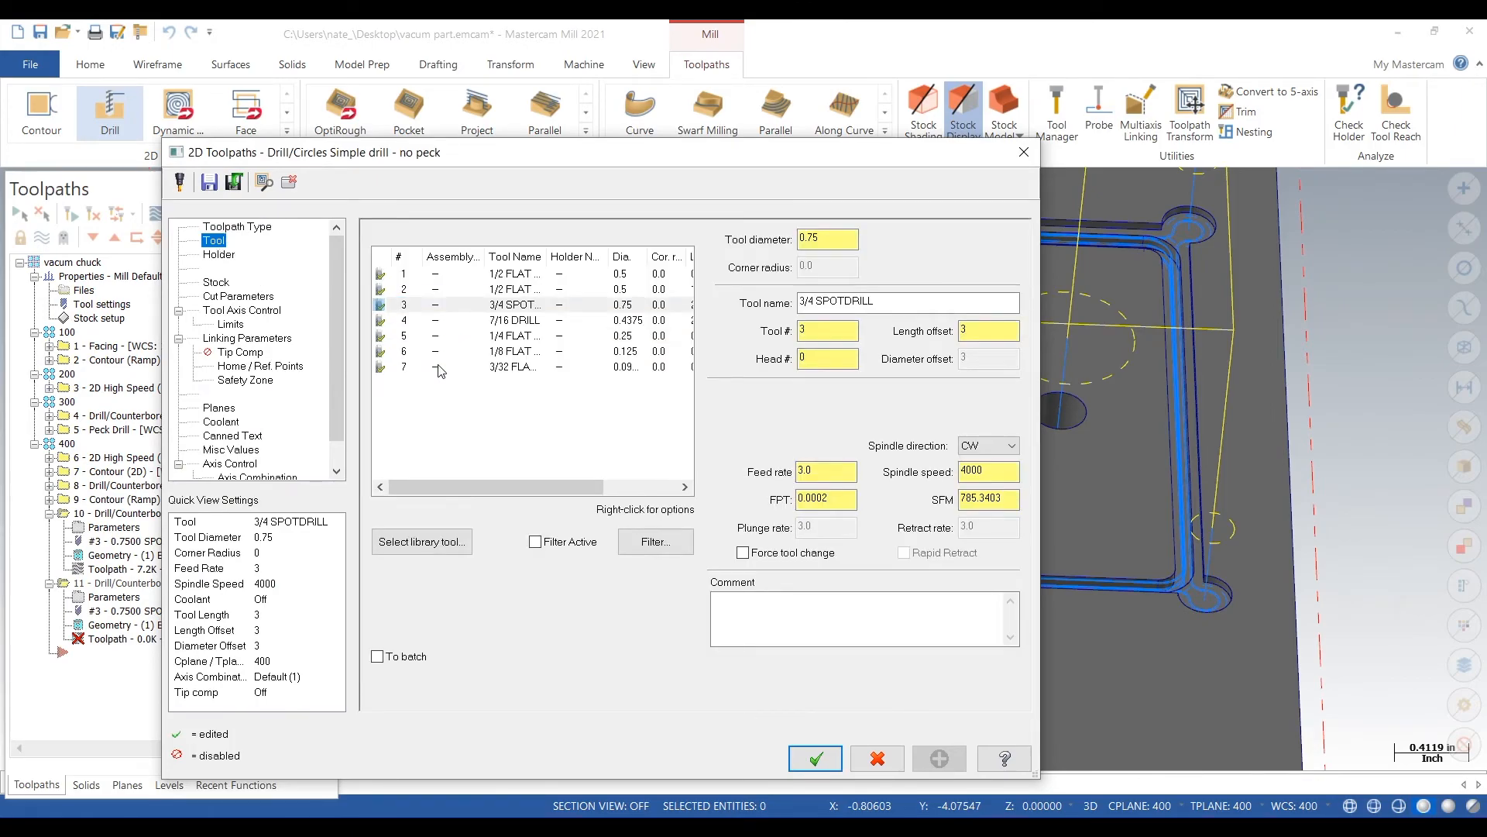
# Step: Filter the tool library to drills and choose the 0.302 LTR. N DRILL for the hole
pyautogui.click(421, 542)
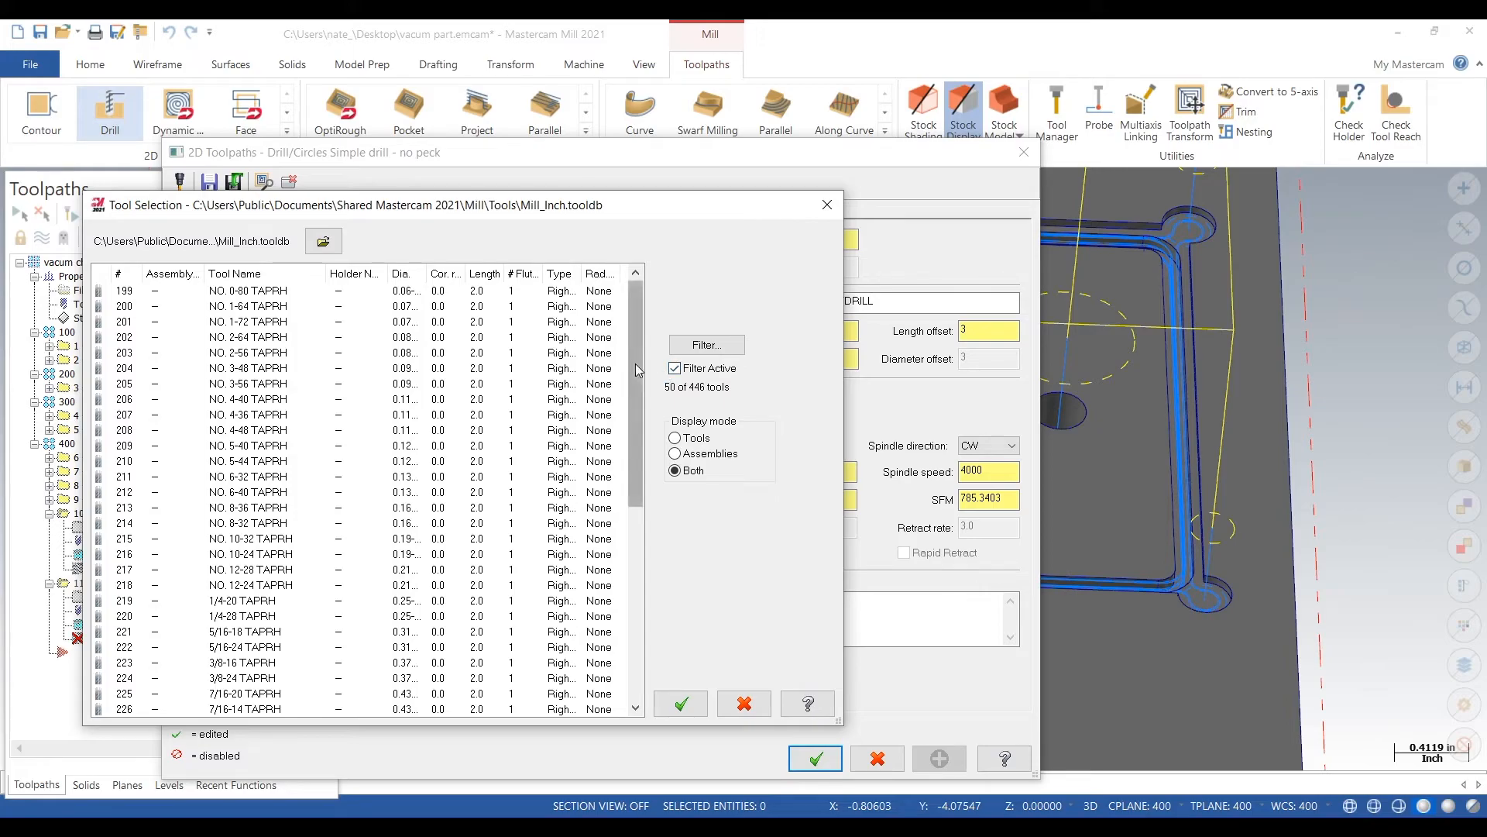
pyautogui.click(704, 339)
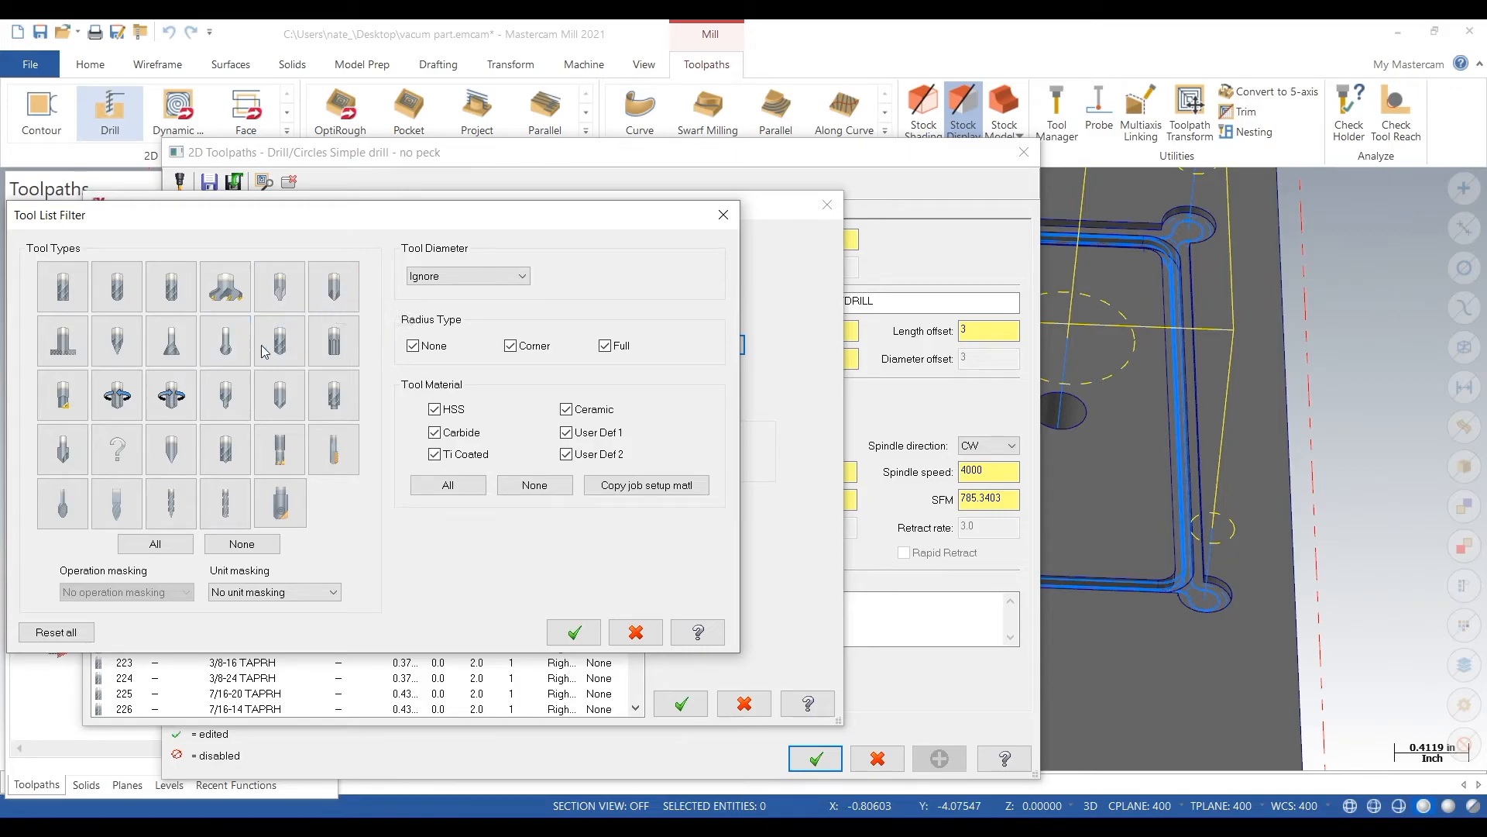
pyautogui.click(288, 346)
pyautogui.click(572, 632)
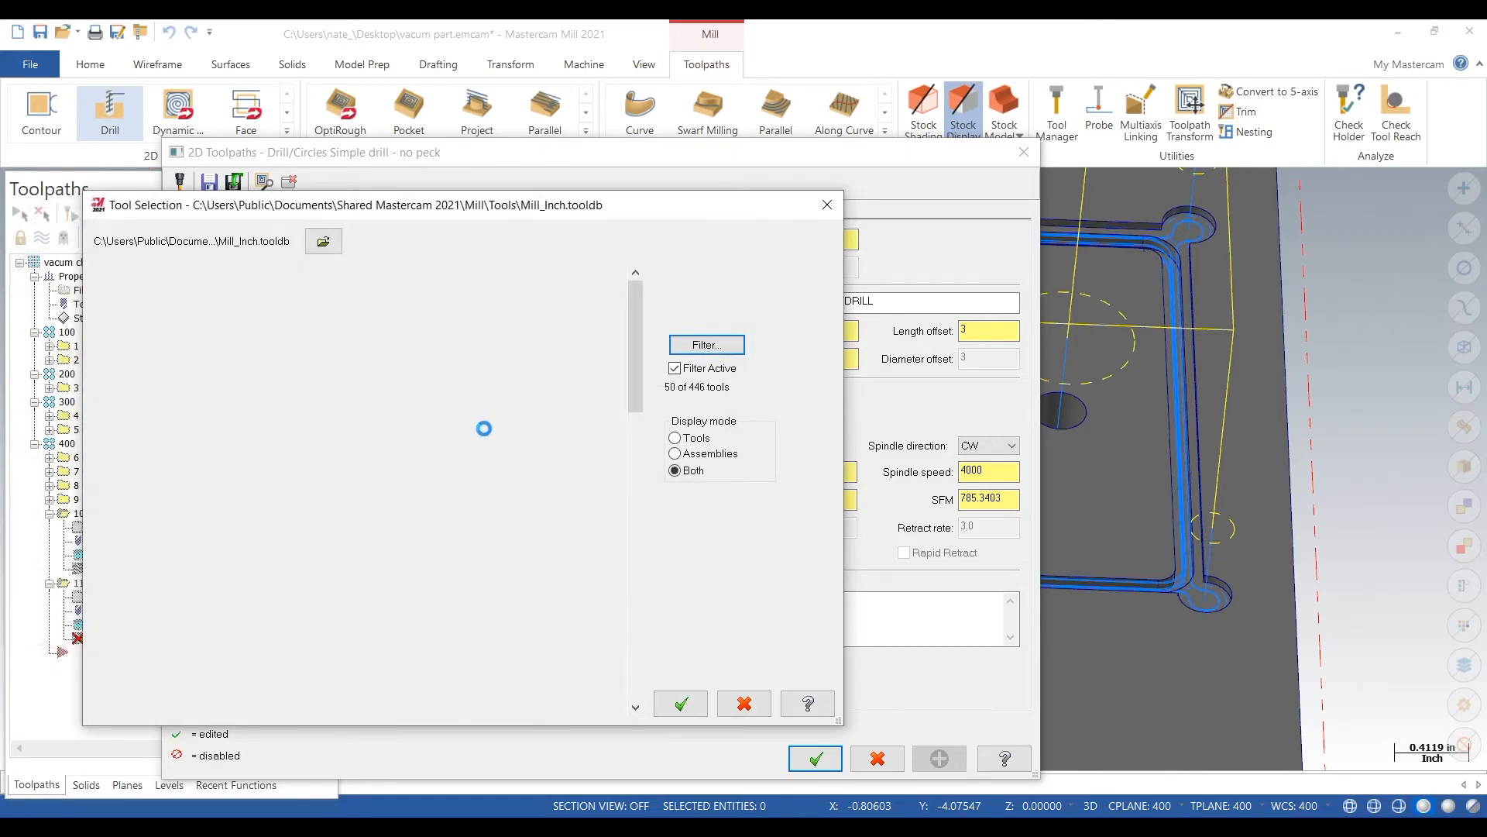
pyautogui.scroll(-20, 413, 424)
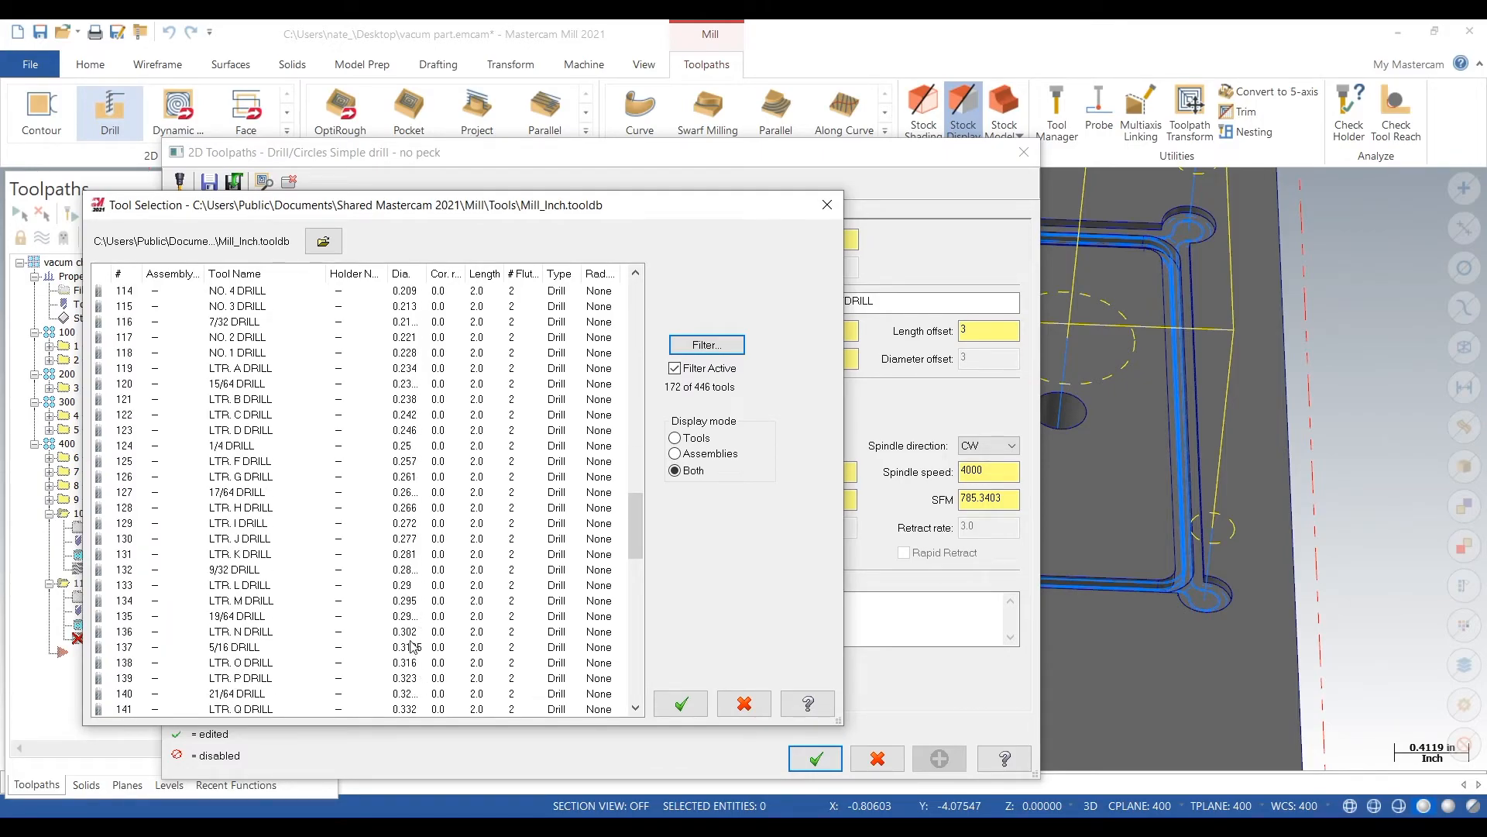
pyautogui.doubleClick(415, 623)
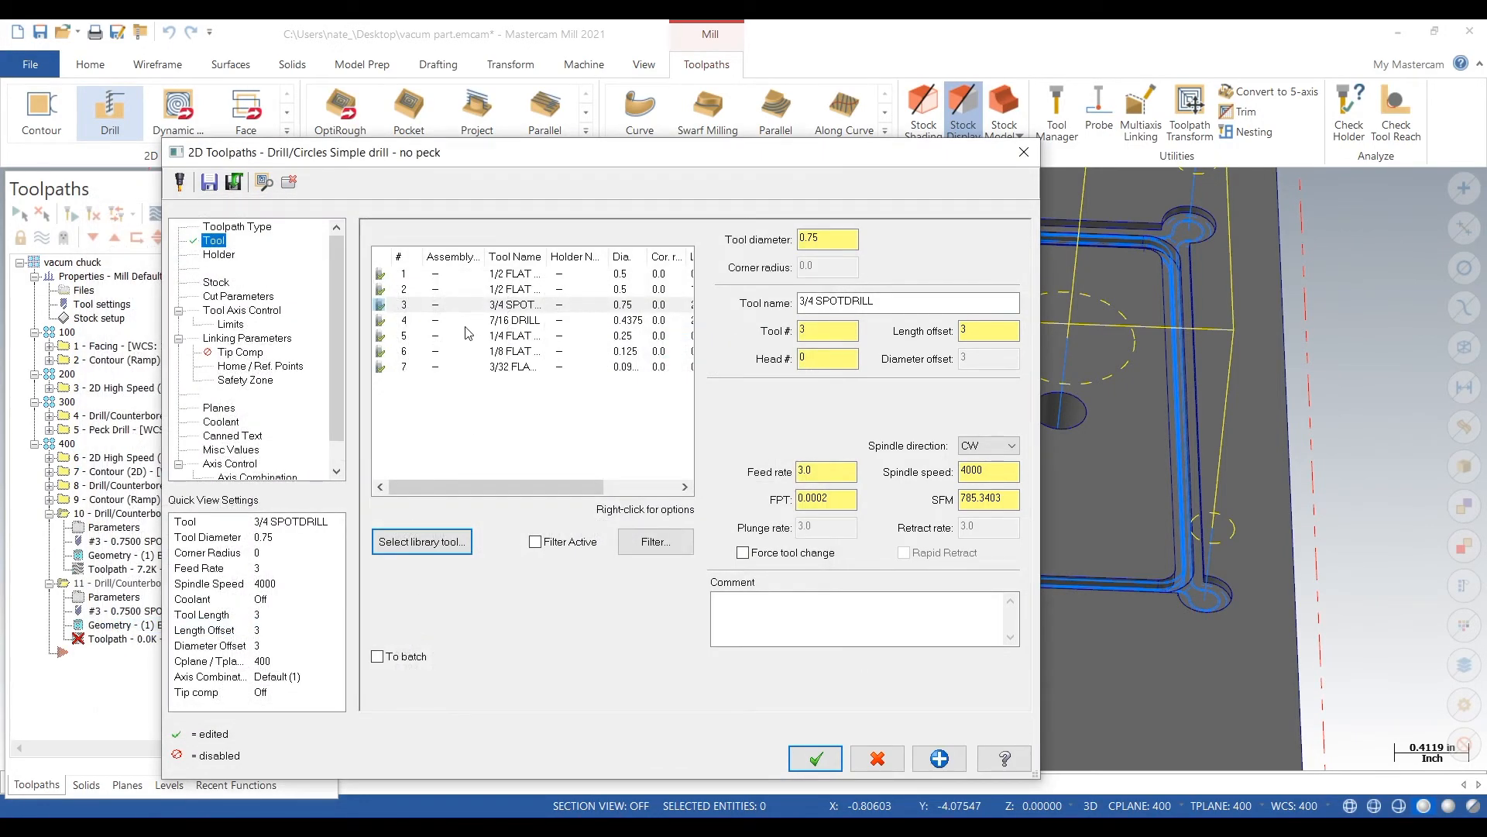
# Step: Edit the letter N drill's properties, setting its tool number and length and diameter offsets to 8
pyautogui.rightClick(478, 385)
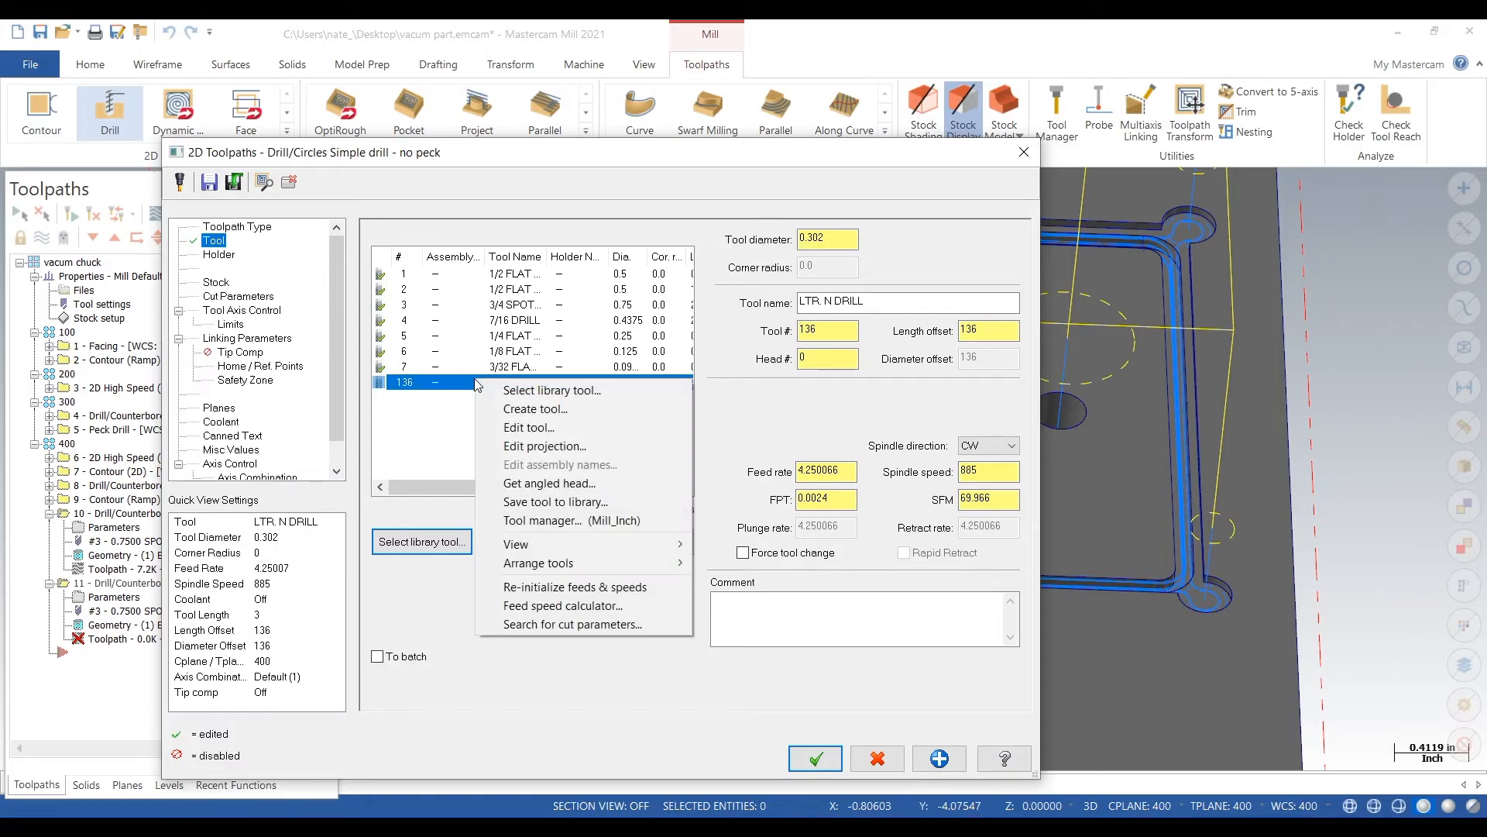
pyautogui.click(522, 422)
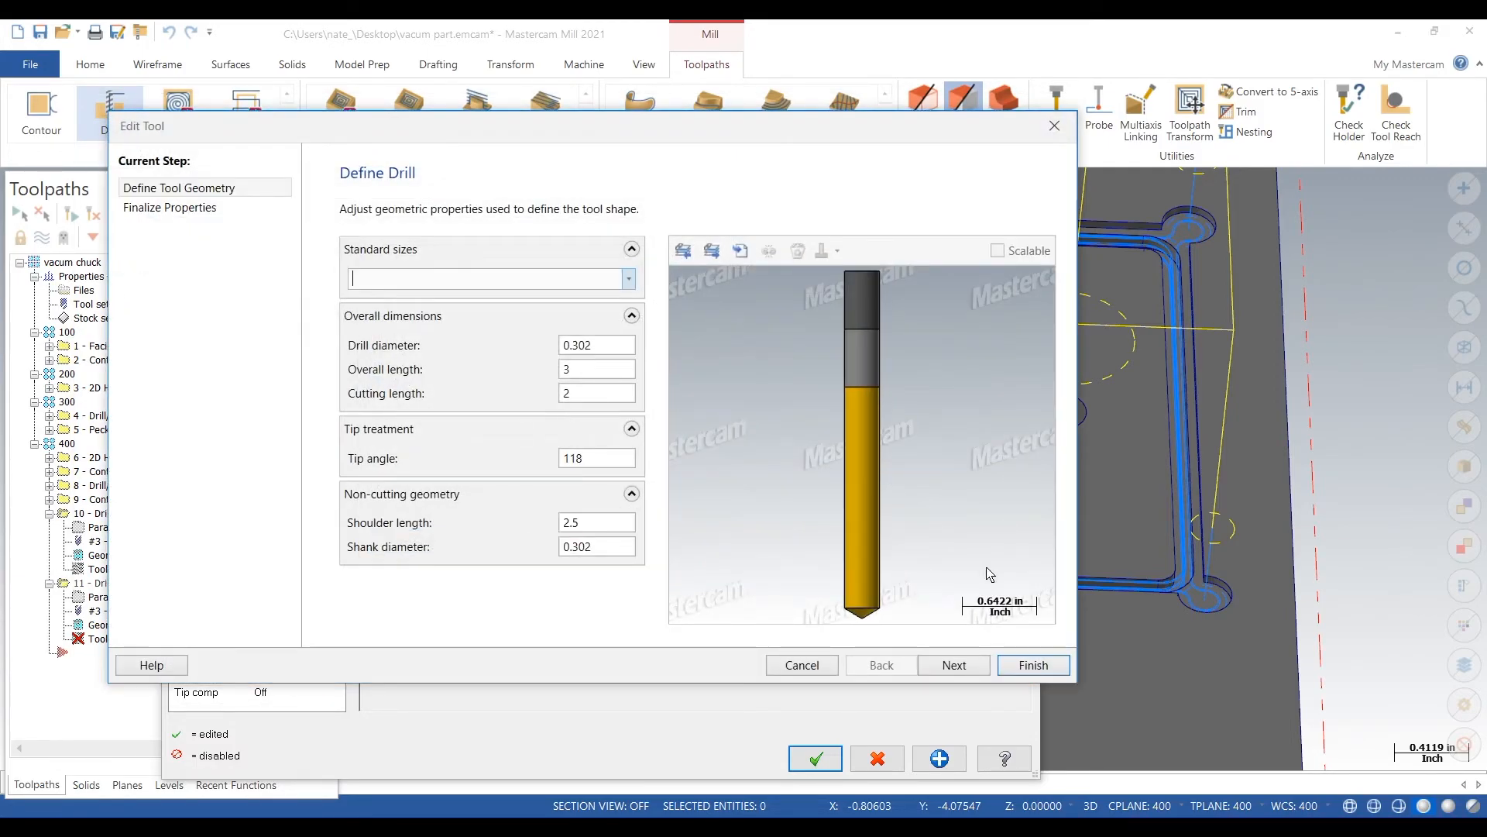
pyautogui.click(956, 666)
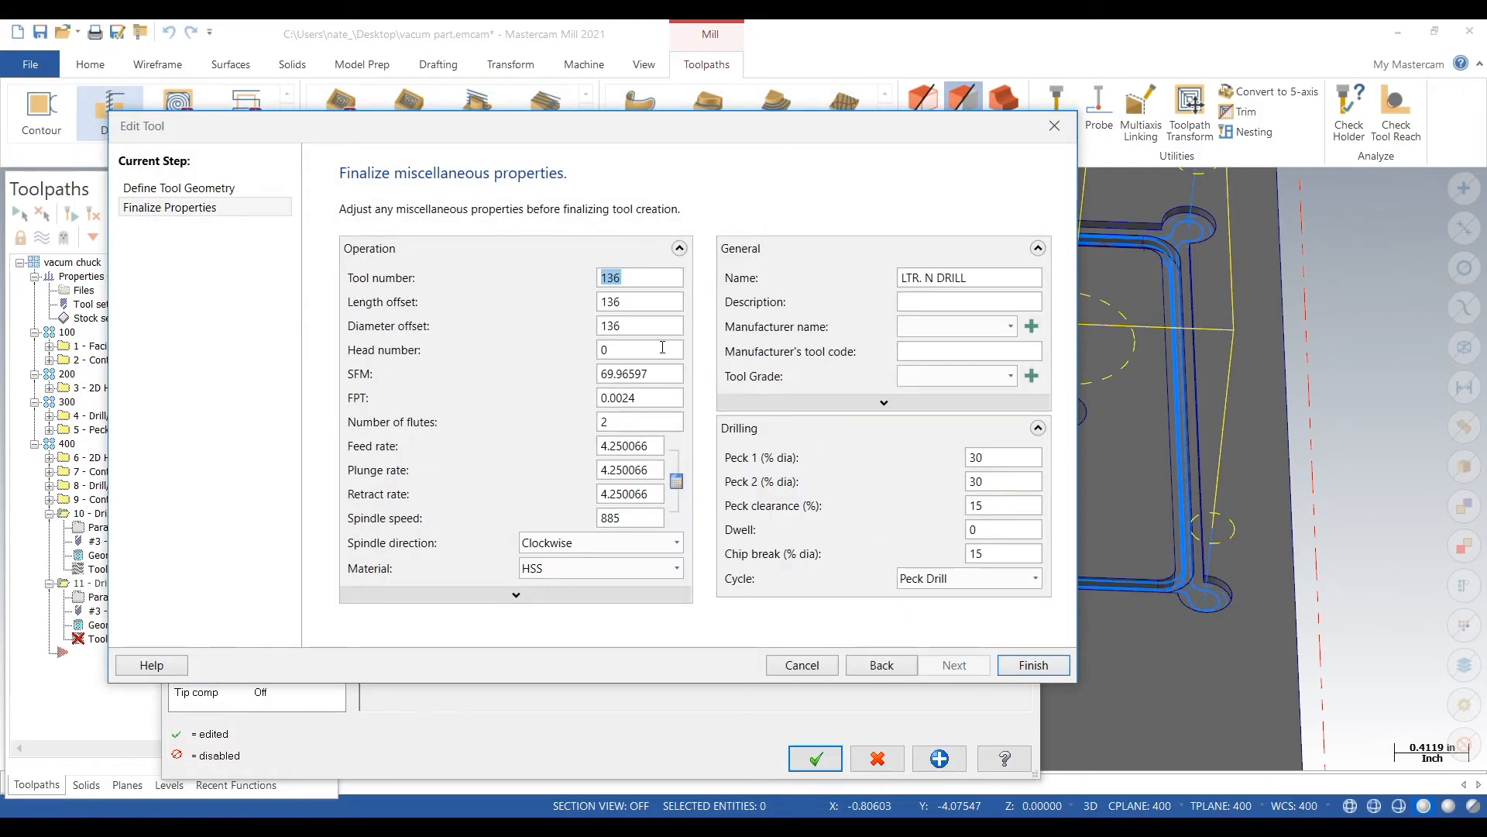
pyautogui.press('Tab')
pyautogui.press('Tab')
# Step: Switch to the speeds and feeds website and calculate the aluminum HSS drill values for a 0.3 diameter at 400 SFM
pyautogui.hotkey('alt', 'Tab')
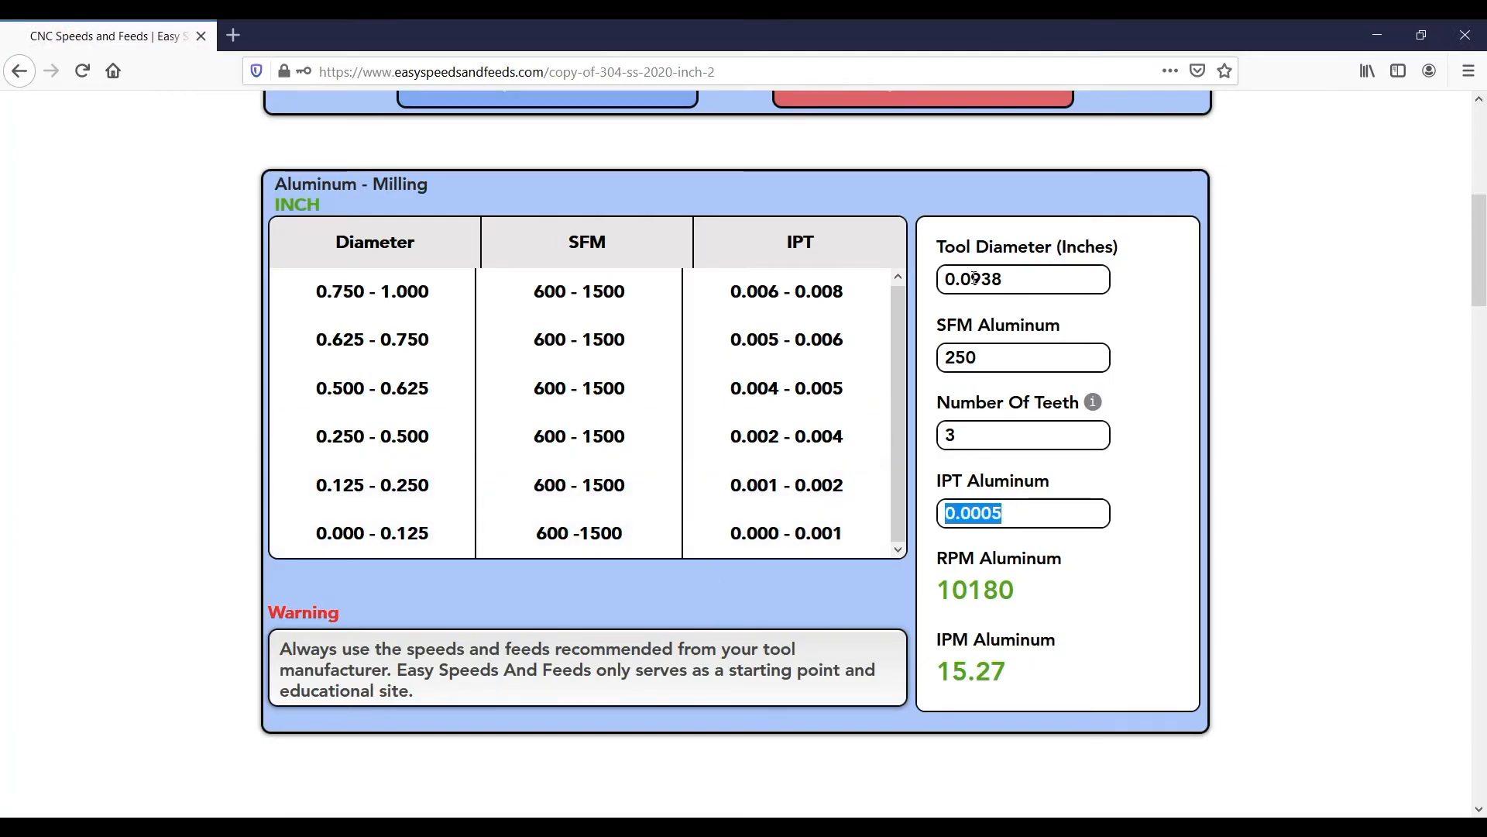
pyautogui.scroll(-6, 891, 436)
pyautogui.moveTo(999, 523); pyautogui.dragTo(975, 512)
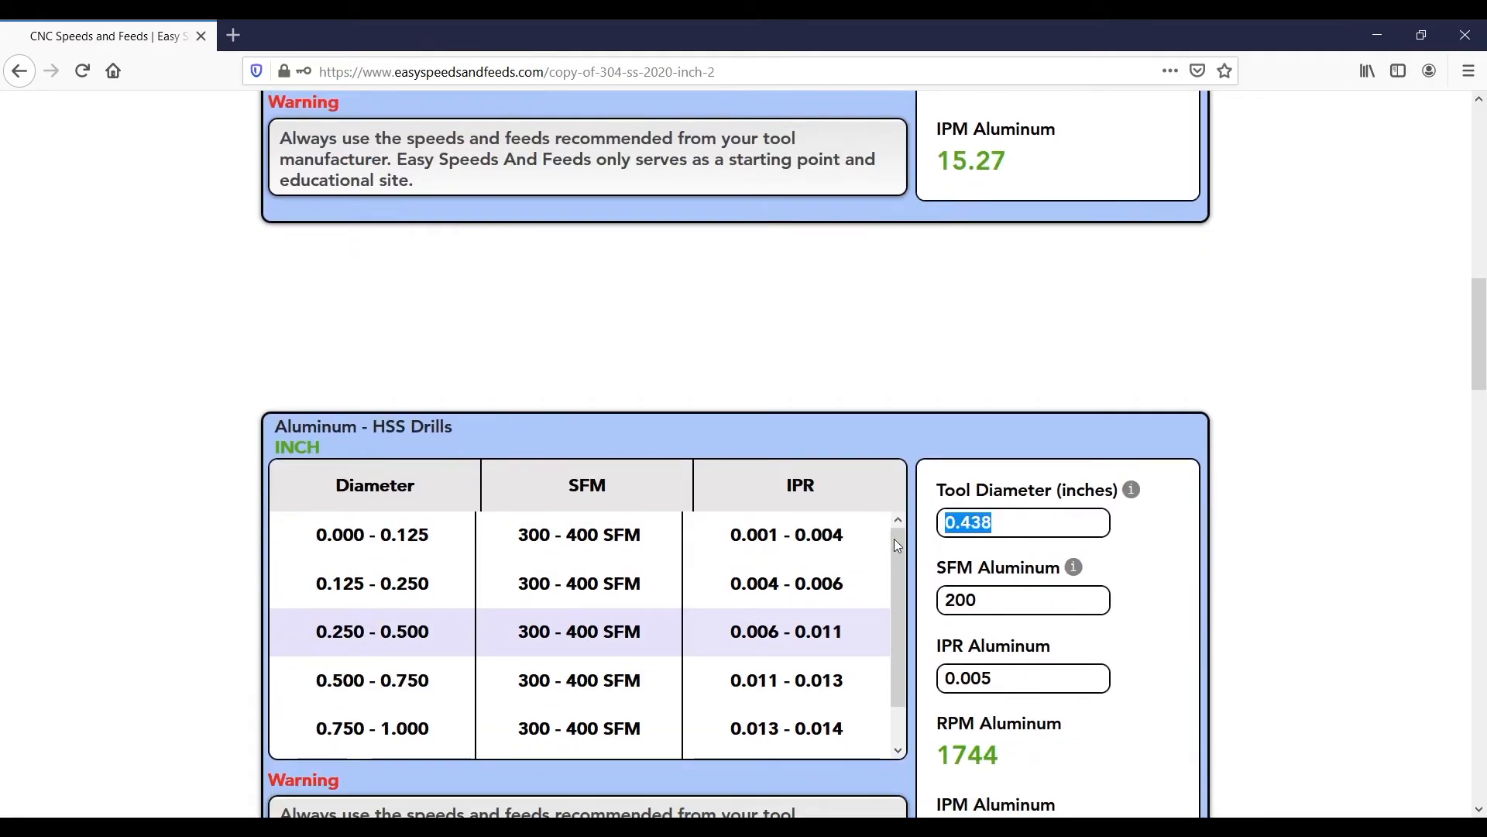
pyautogui.write('0.3')
pyautogui.press('Tab')
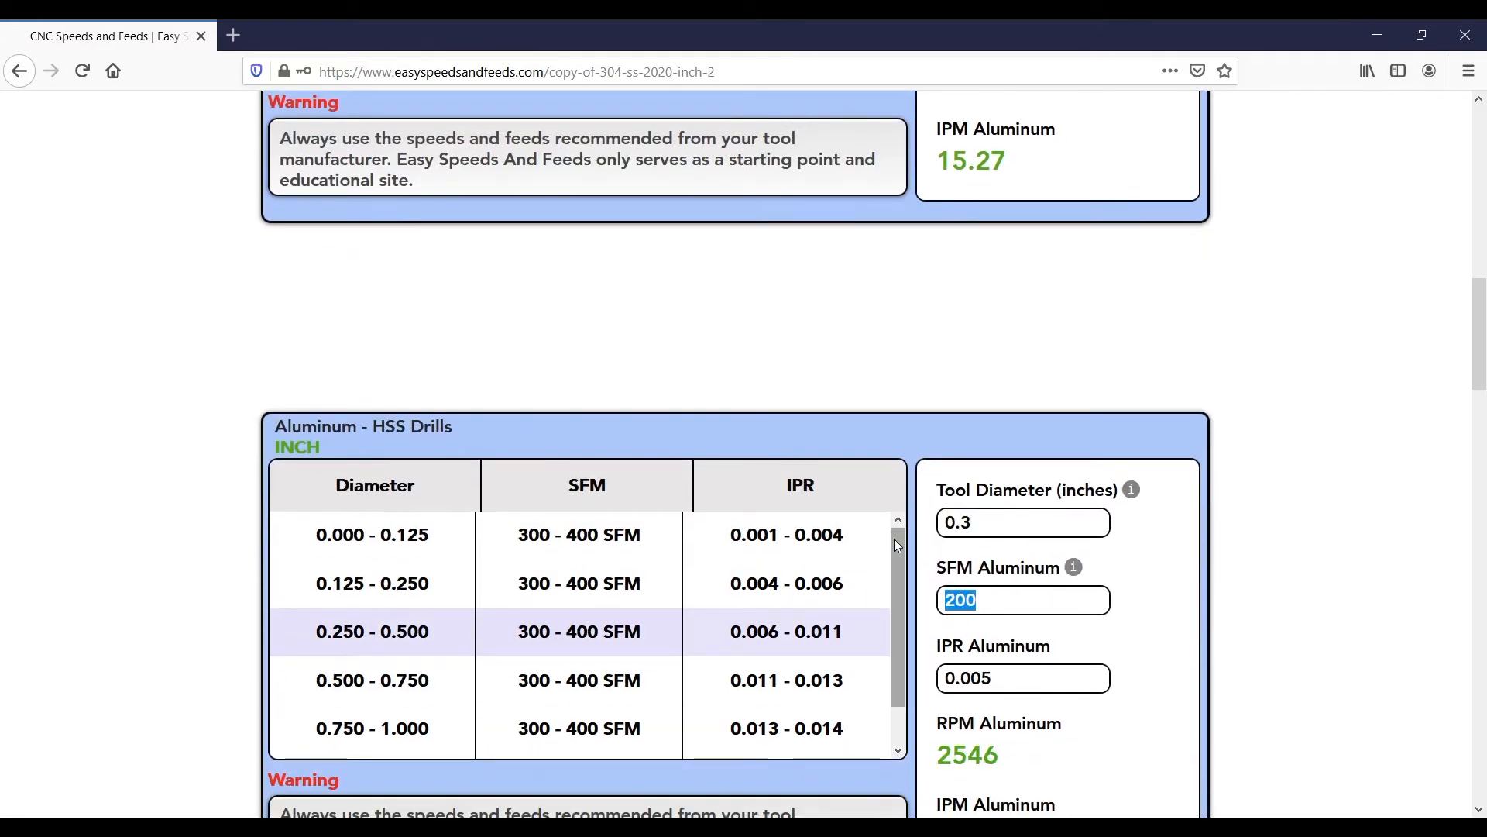
pyautogui.scroll(-2, 1218, 565)
pyautogui.write('400')
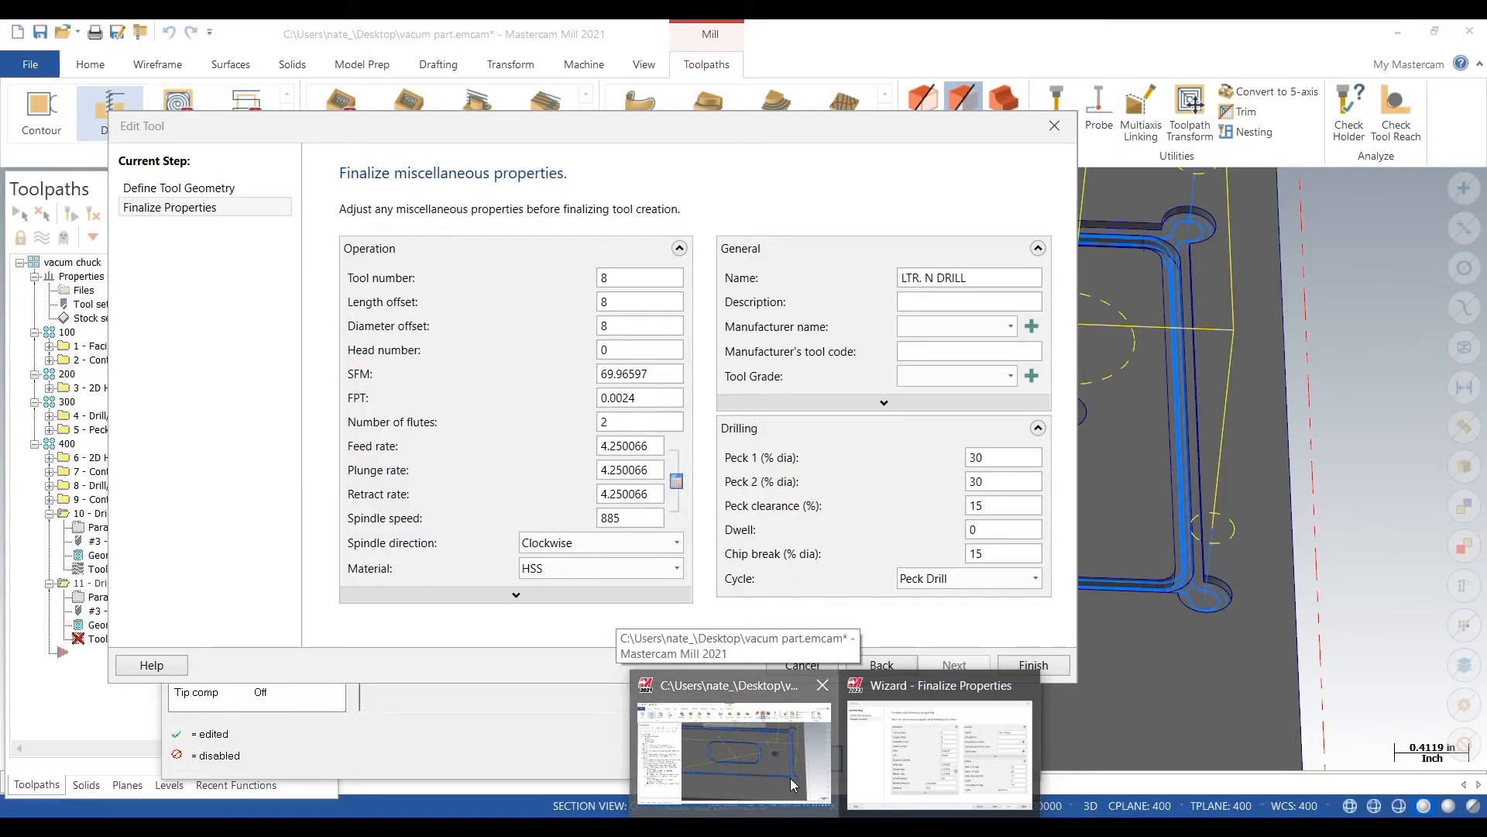
# Step: Return to Mastercam and set the letter N drill's feed rate to 25 and spindle speed to 5000, finishing the tool edit
pyautogui.click(790, 778)
pyautogui.write('25')
pyautogui.press('Tab')
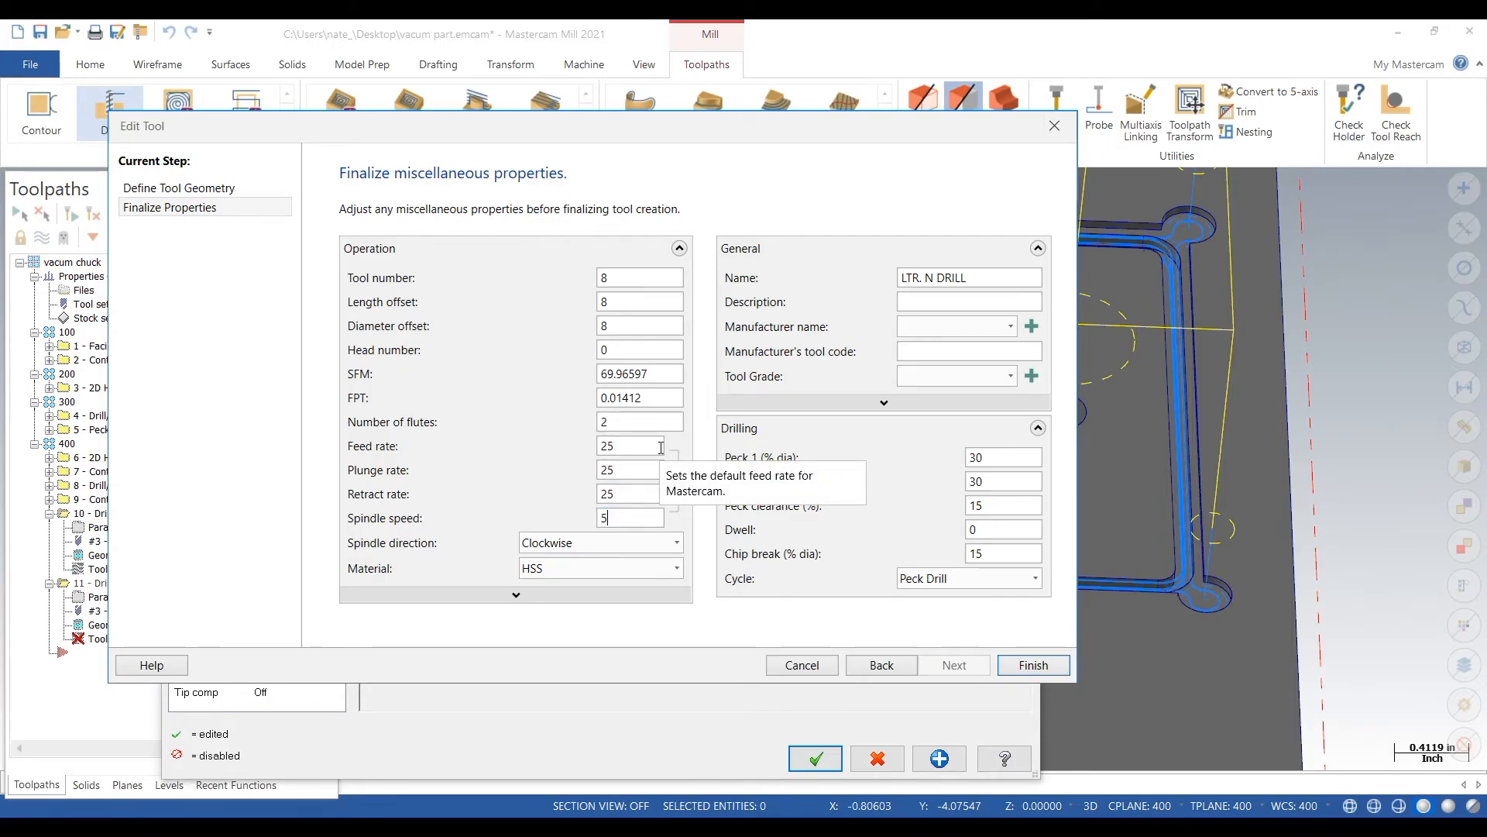
pyautogui.click(1034, 665)
# Step: Change the letter N drill's cycle to Peck Drill with a 0.025 peck
pyautogui.click(225, 296)
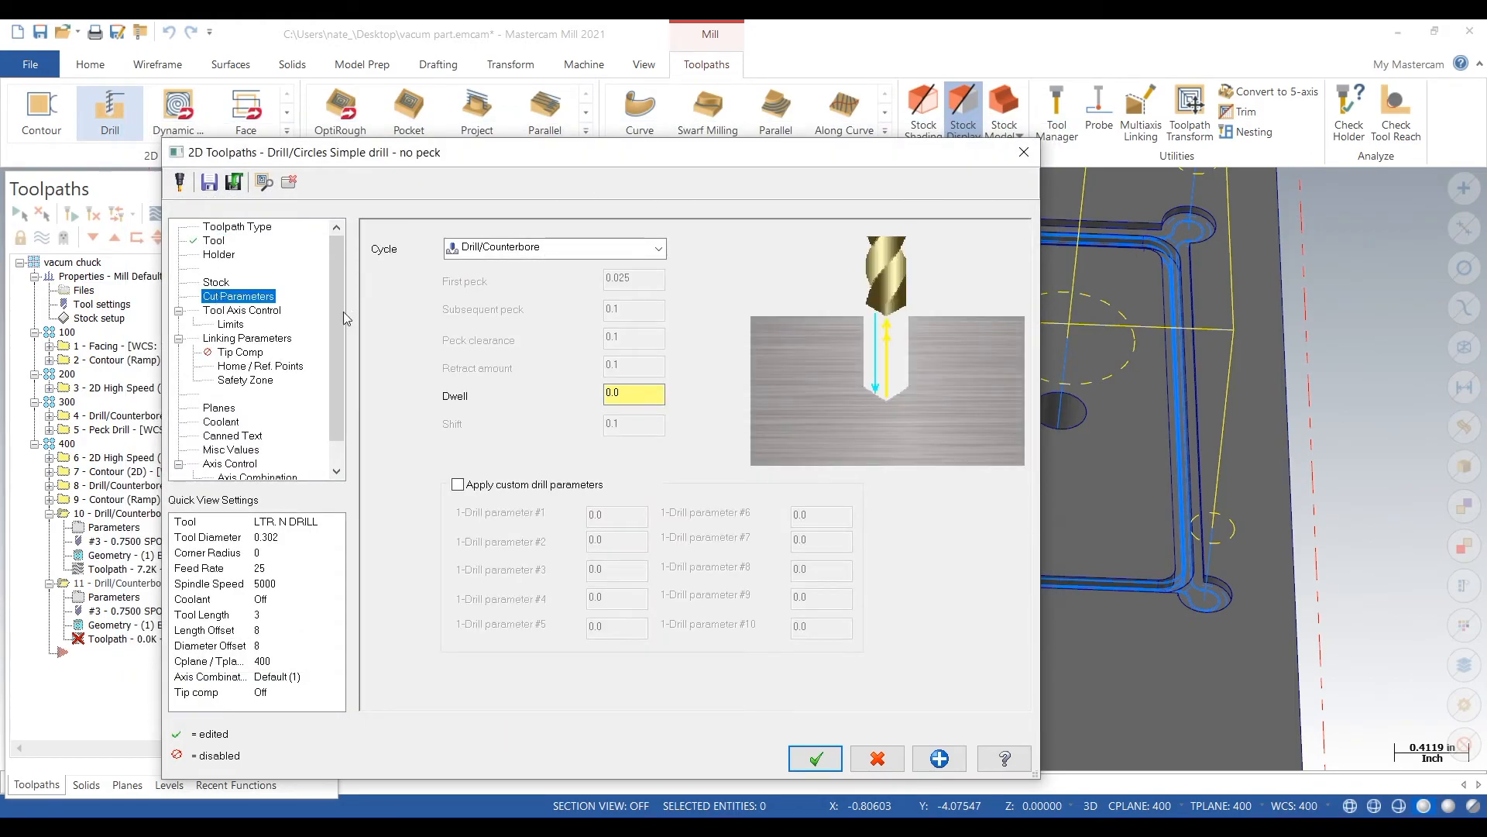
pyautogui.click(566, 248)
pyautogui.click(542, 282)
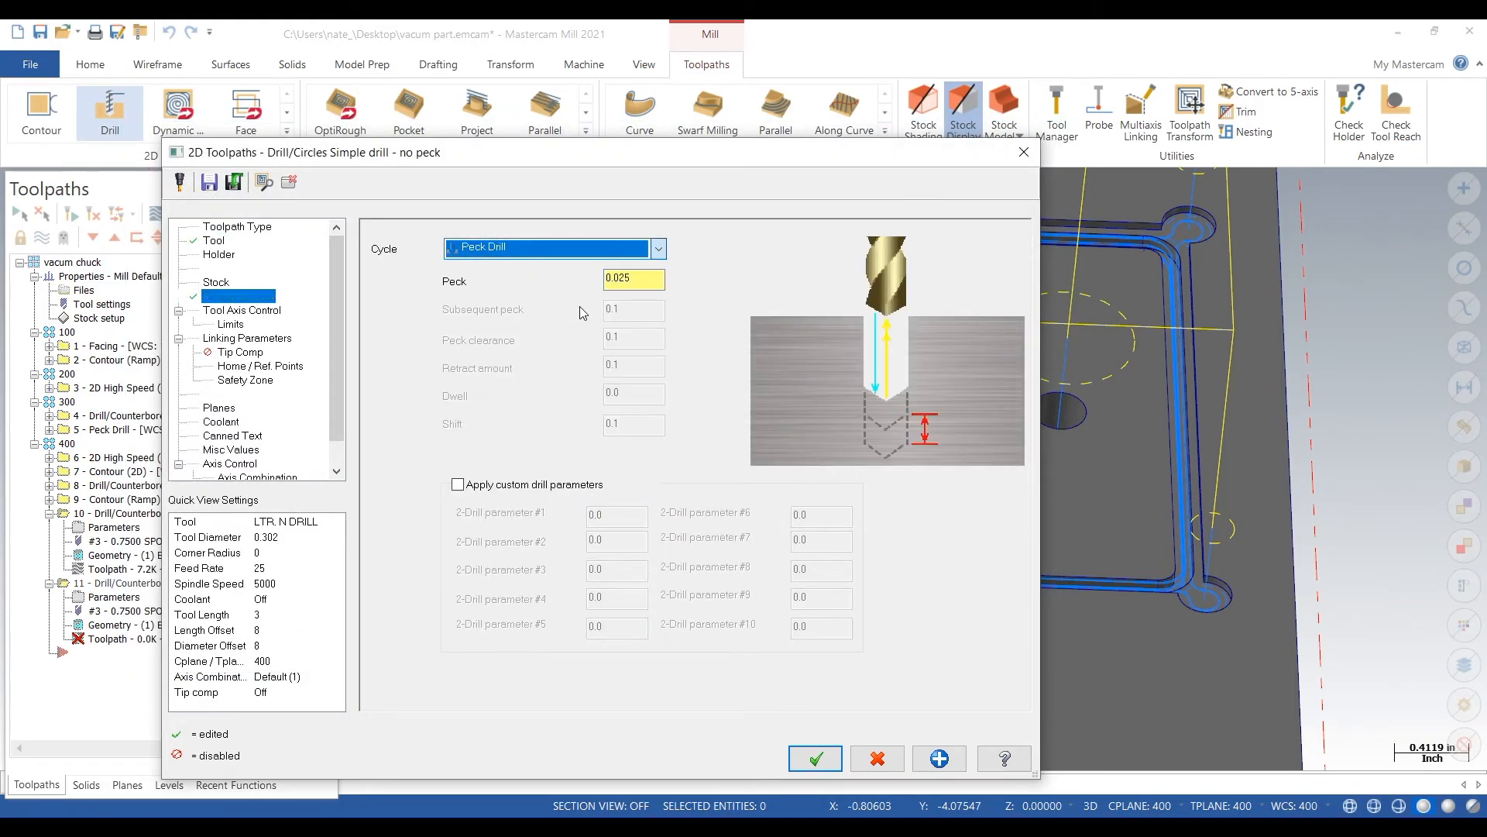
pyautogui.click(625, 274)
# Step: Set the drilling depth to -2.5 by picking the side face hole's center, recheck the cut parameters, and accept the toolpath
pyautogui.click(276, 339)
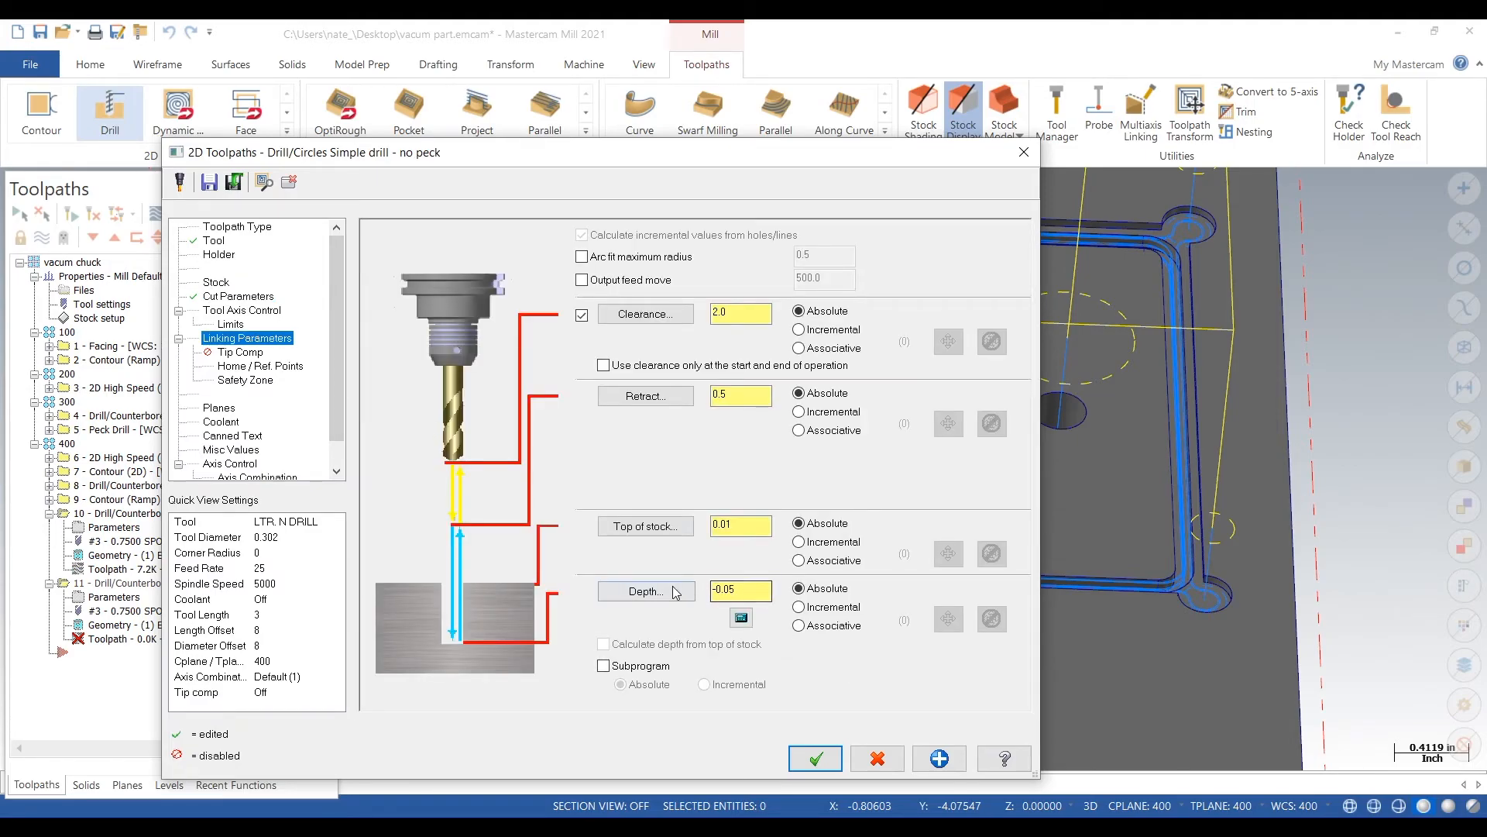
pyautogui.click(647, 591)
pyautogui.scroll(5, 670, 332)
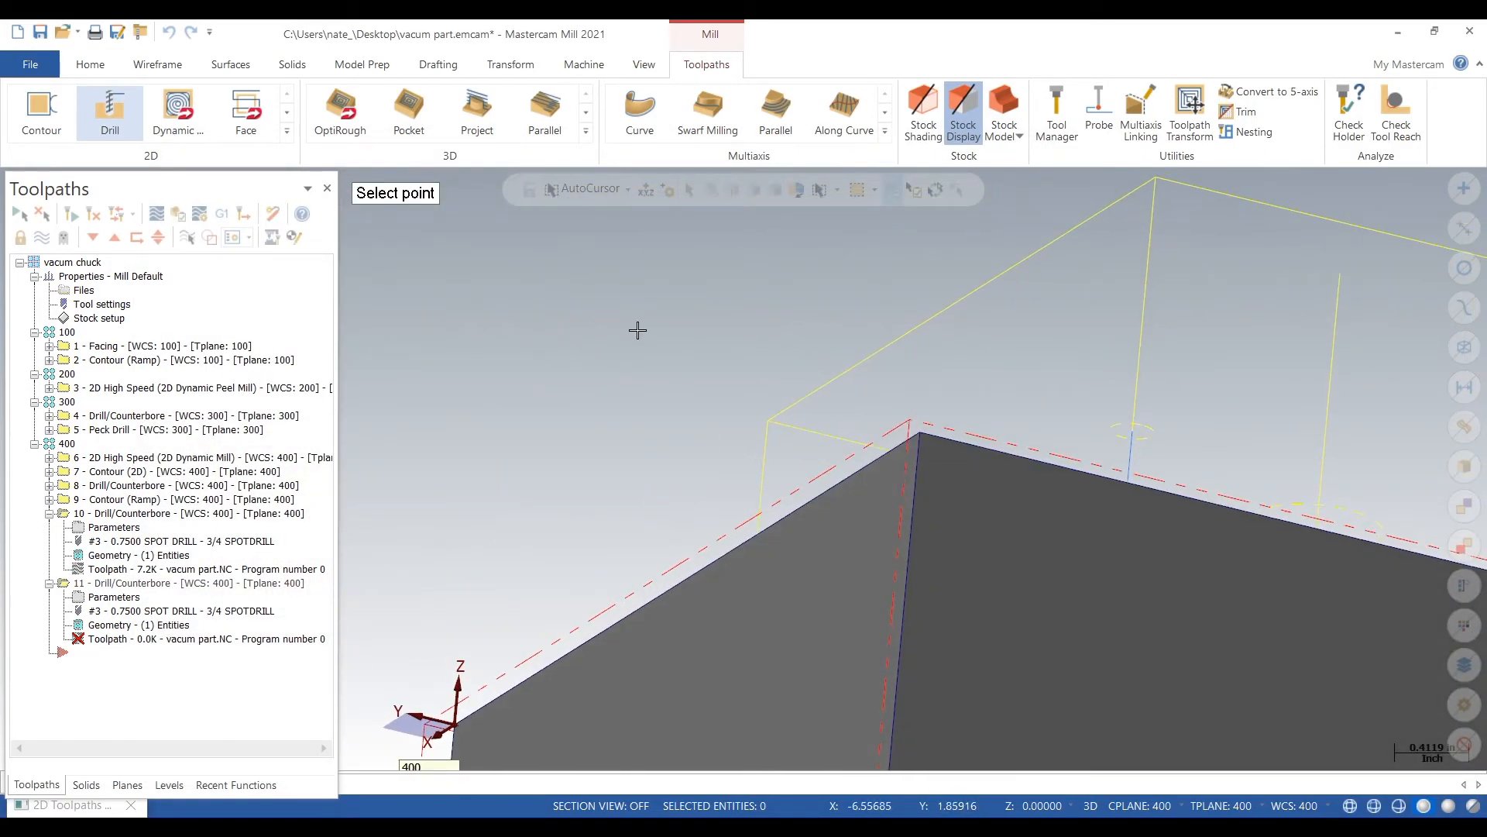
pyautogui.scroll(-5, 670, 331)
pyautogui.scroll(3, 1007, 662)
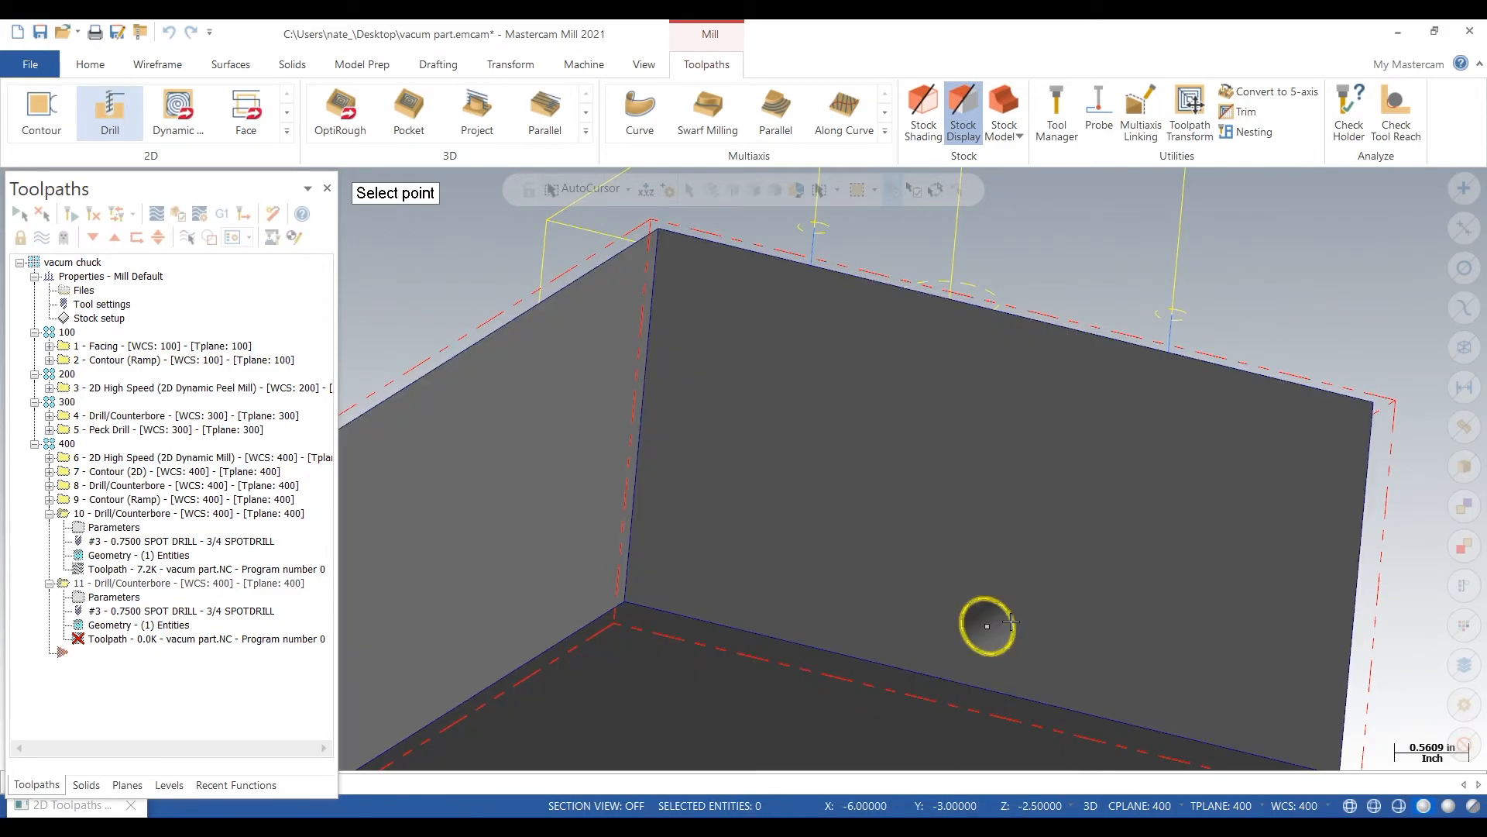
pyautogui.click(988, 626)
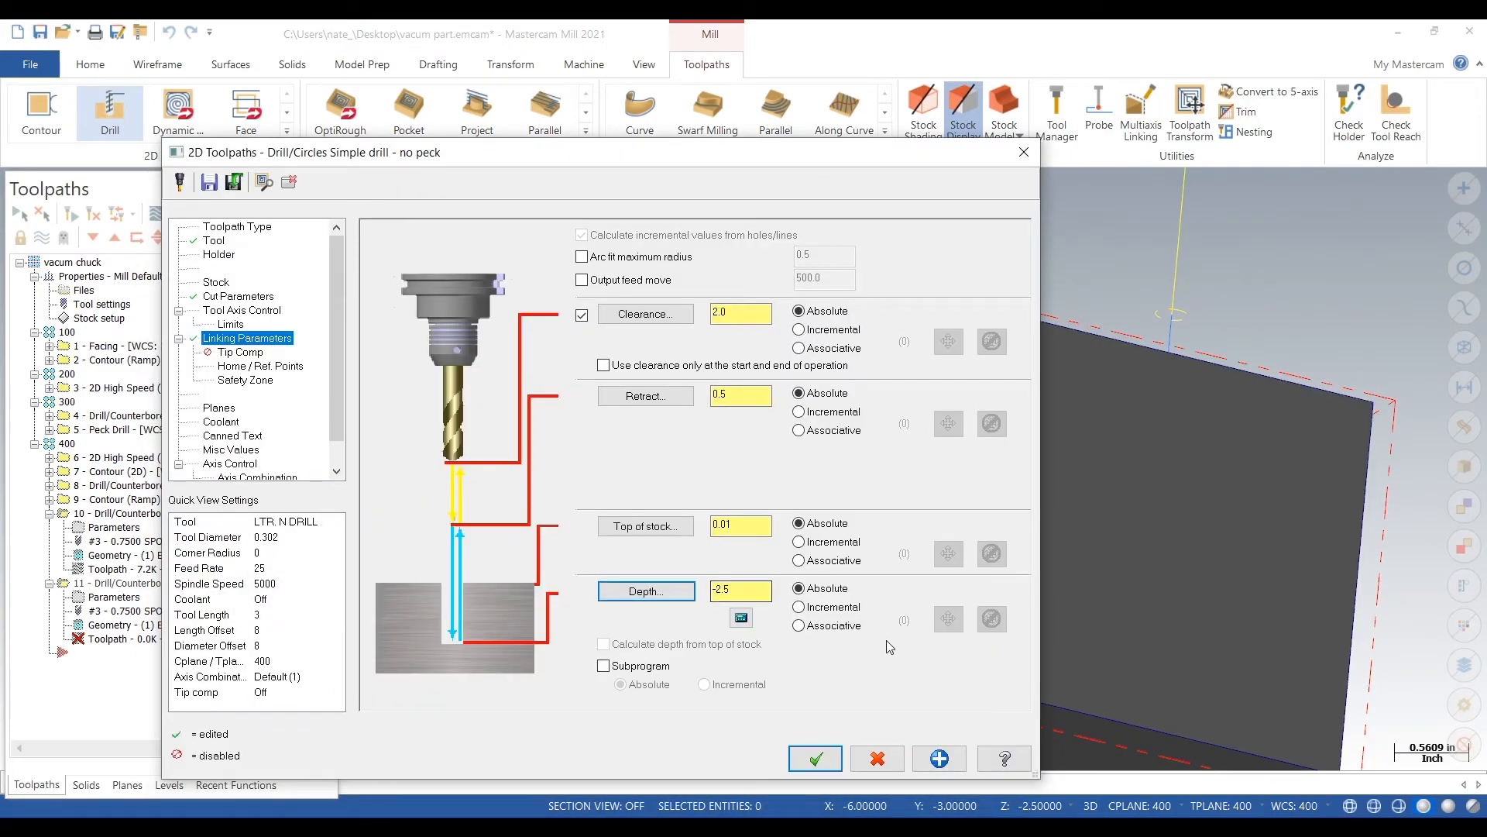
pyautogui.click(227, 296)
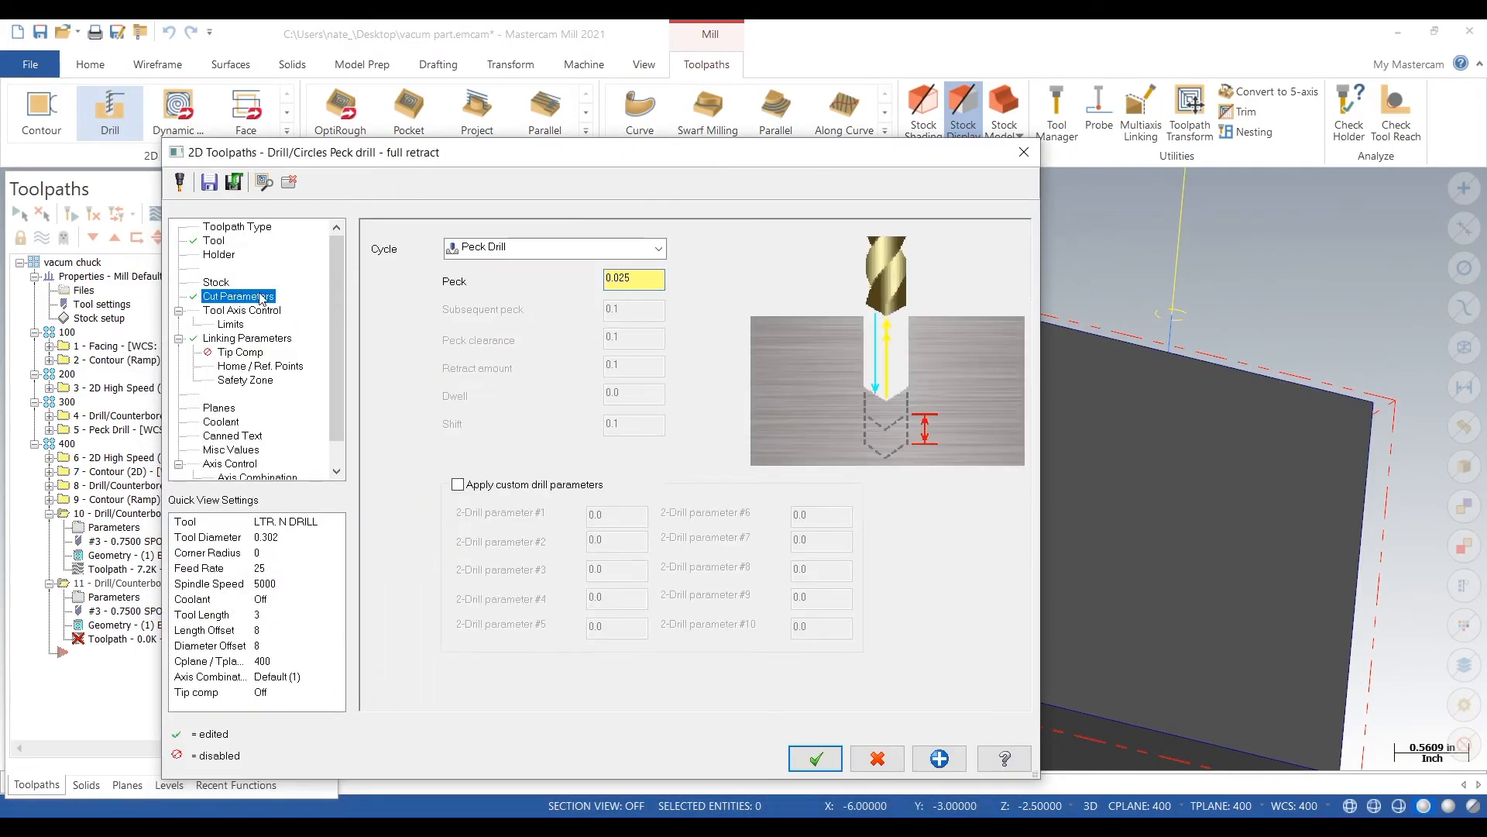
pyautogui.click(815, 758)
# Step: Select all of the vacum chuck group's operations and play their full Verify simulation
pyautogui.moveTo(913, 366); pyautogui.dragTo(638, 547, button='middle')
pyautogui.click(87, 263)
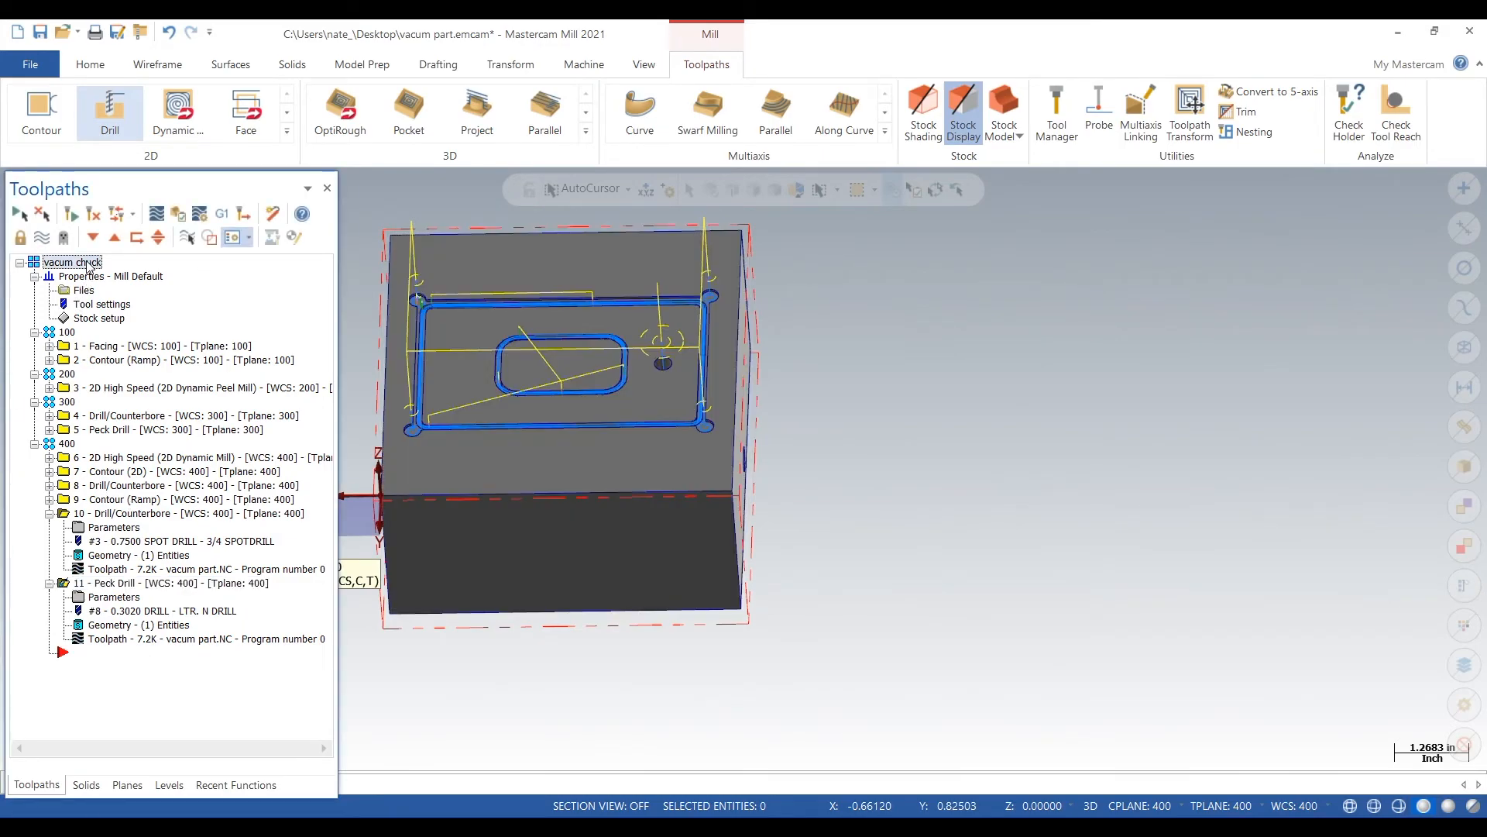
pyautogui.click(178, 214)
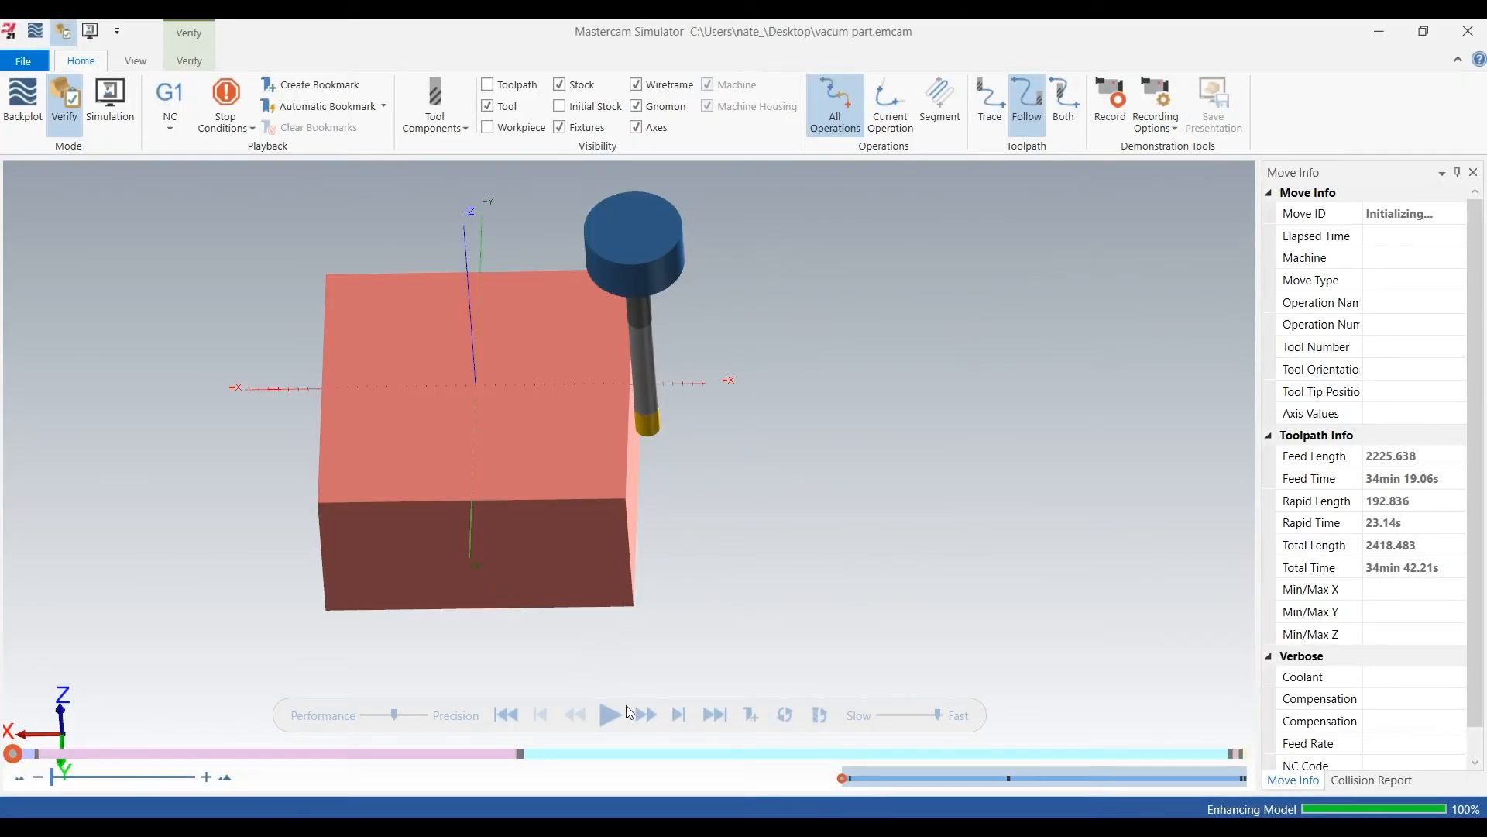
pyautogui.click(612, 712)
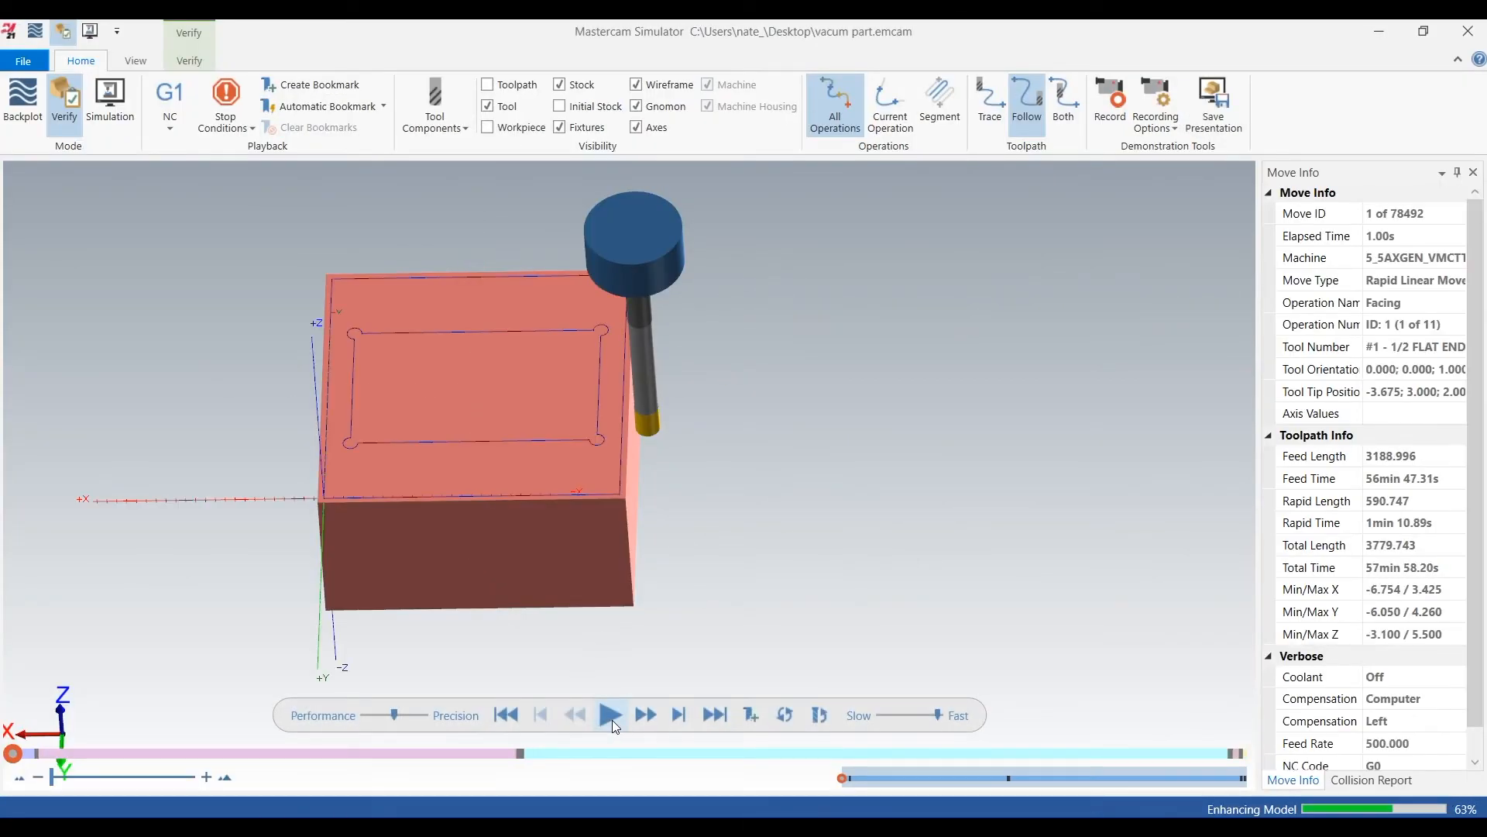
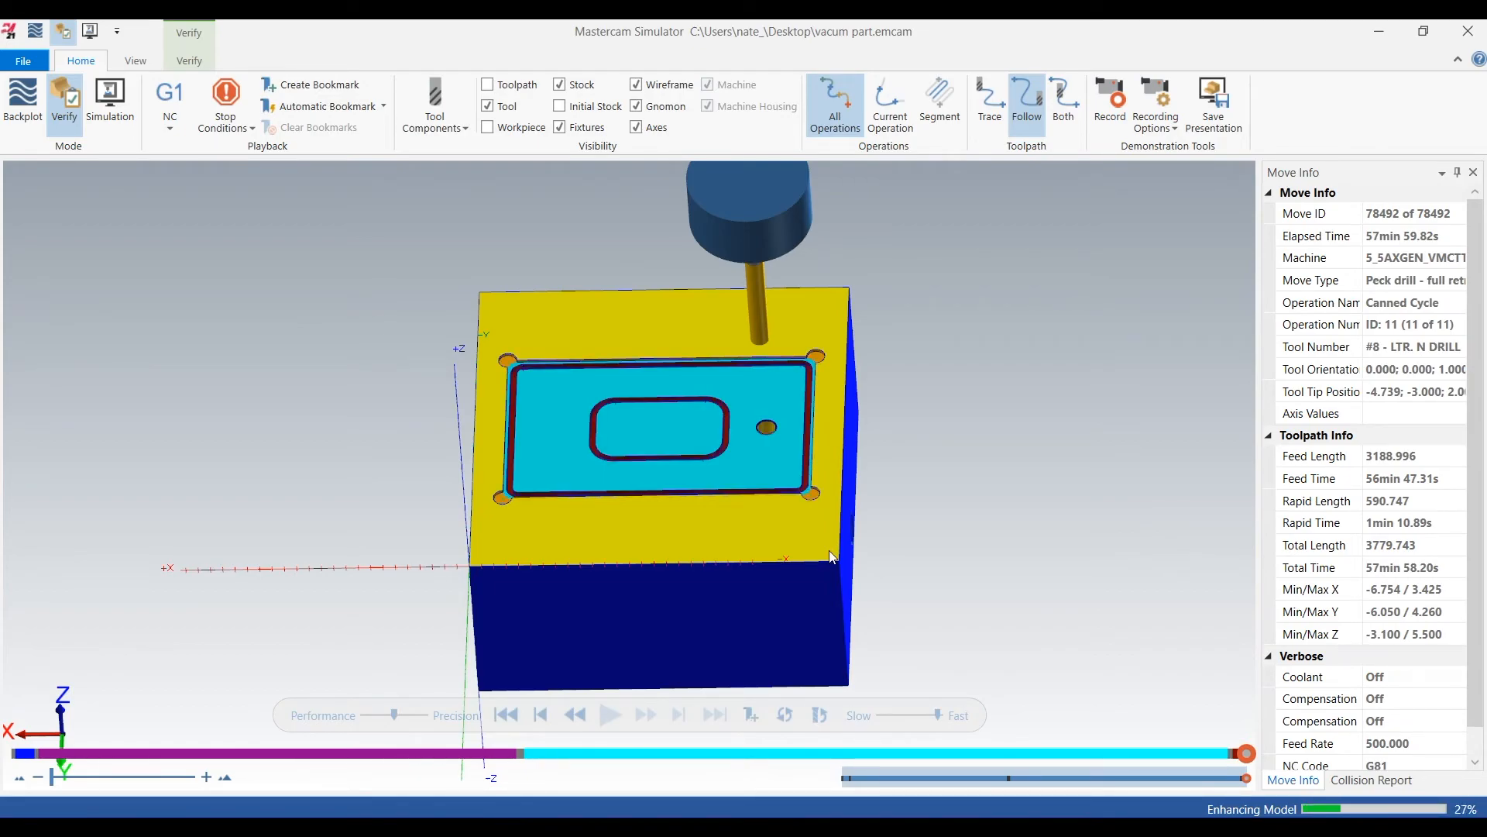
# Step: Examine the simulated block's side face hole up close, and close the simulator
pyautogui.moveTo(870, 428); pyautogui.dragTo(832, 463, button='middle')
pyautogui.scroll(10, 831, 462)
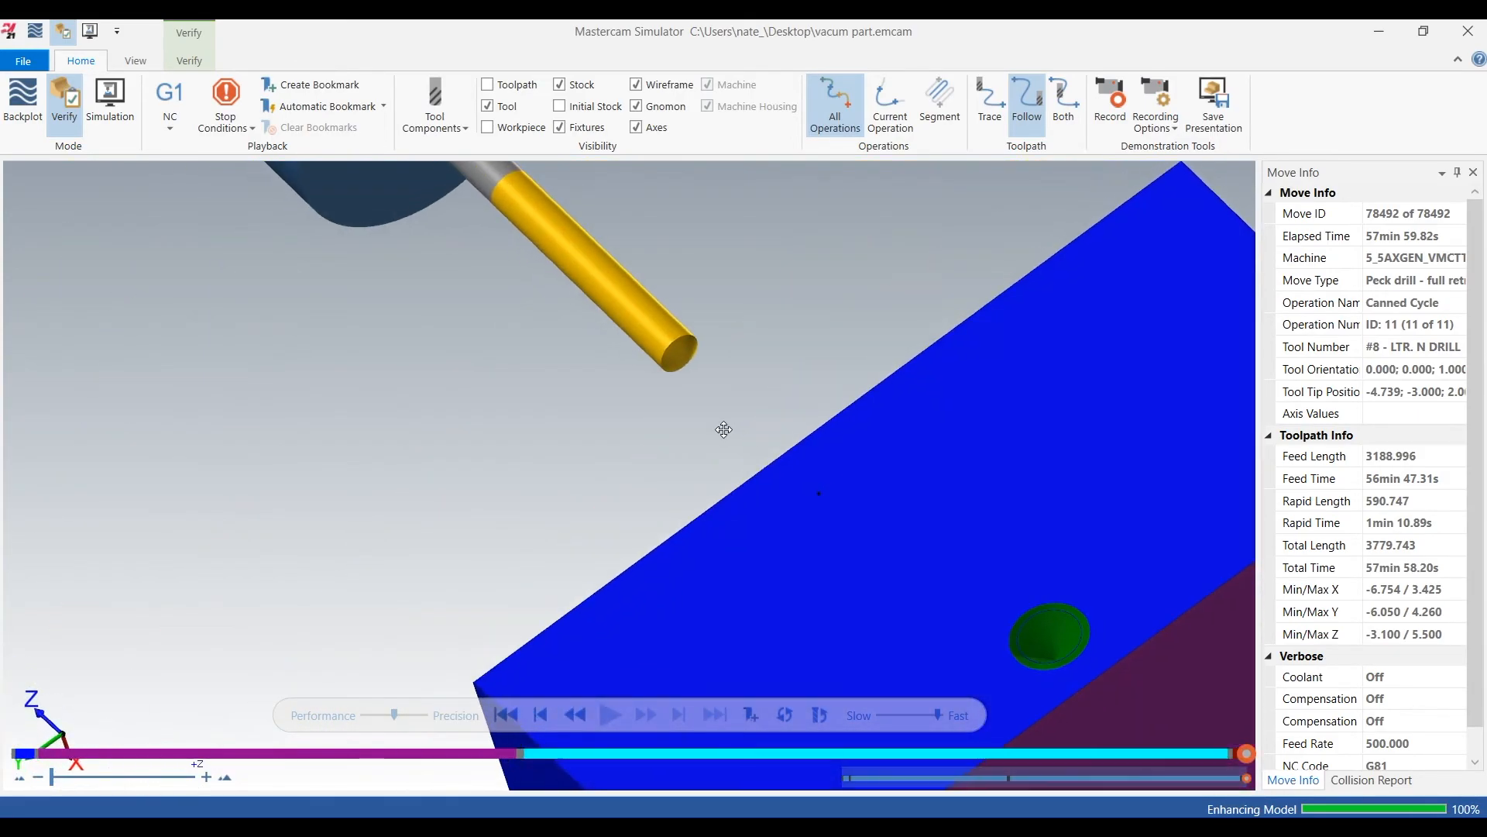
pyautogui.moveTo(742, 456); pyautogui.dragTo(846, 365, button='middle')
pyautogui.scroll(-4, 844, 368)
pyautogui.moveTo(997, 497); pyautogui.dragTo(921, 514, button='middle')
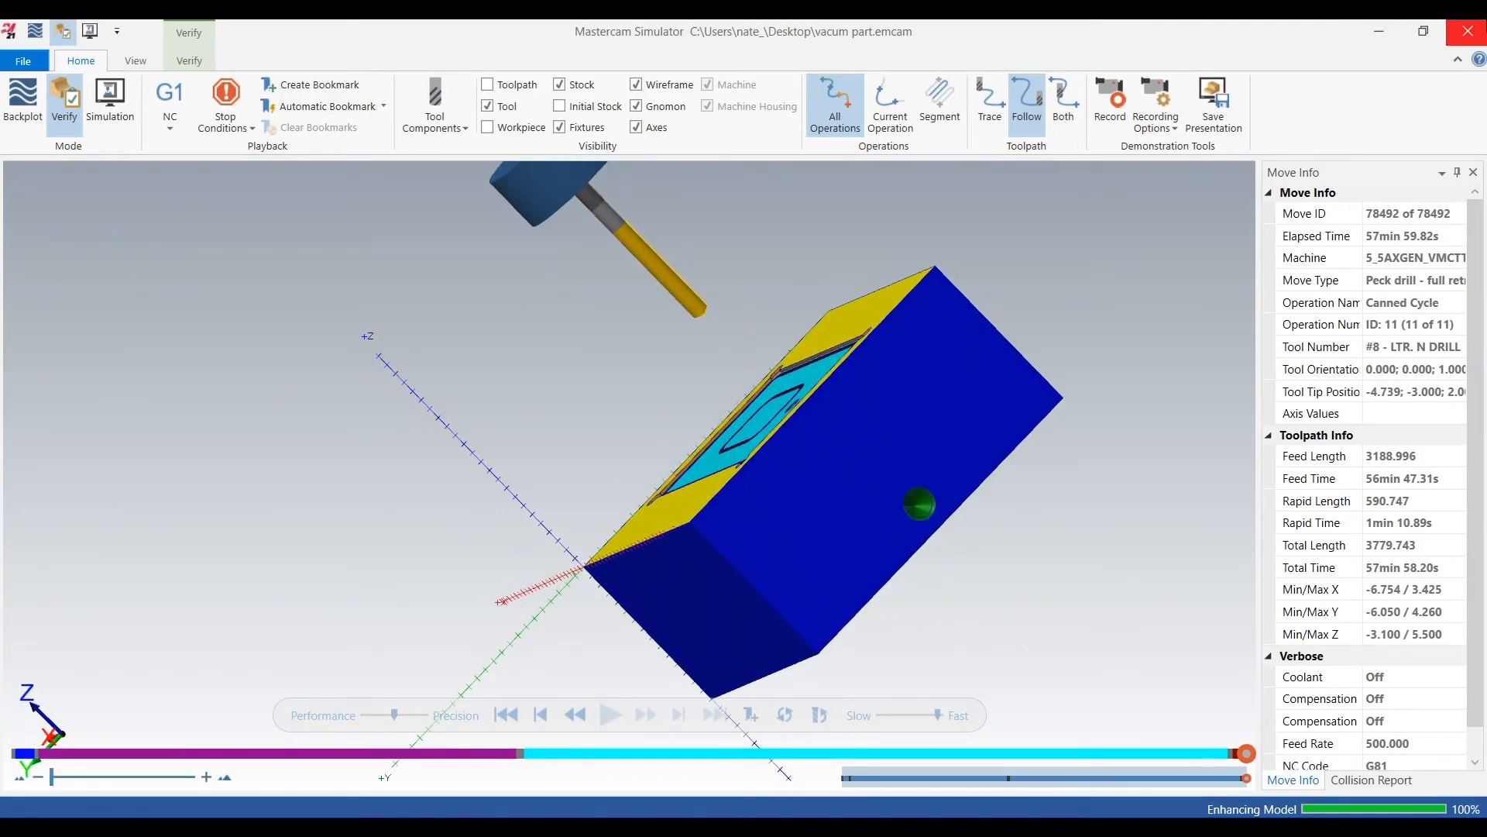
pyautogui.click(1482, 27)
# Step: Set the depth of operation 5's 7/16 peck drill to -5.5 in its linking parameters and accept the settings
pyautogui.click(49, 430)
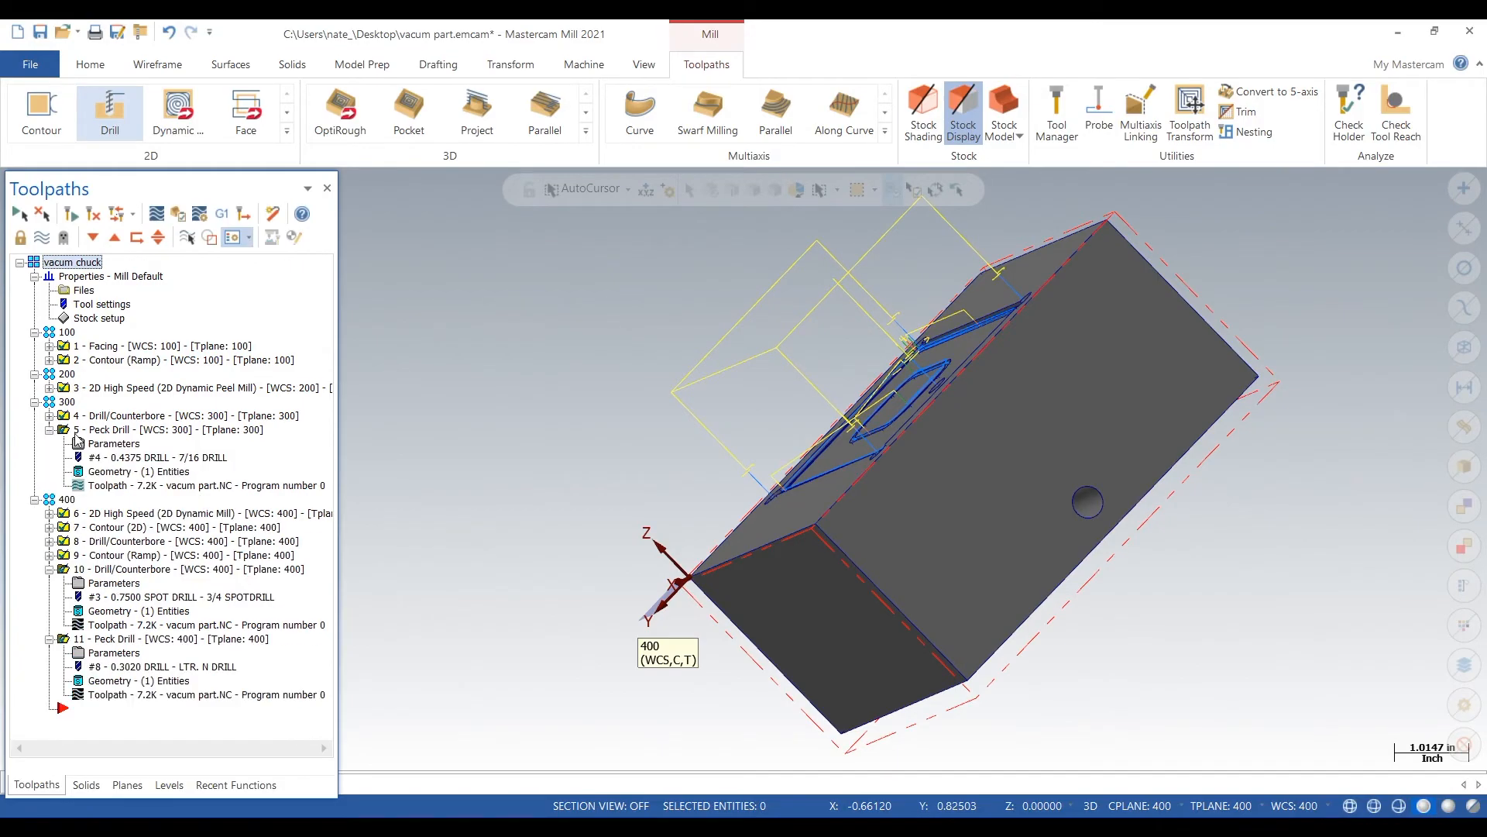
pyautogui.click(114, 444)
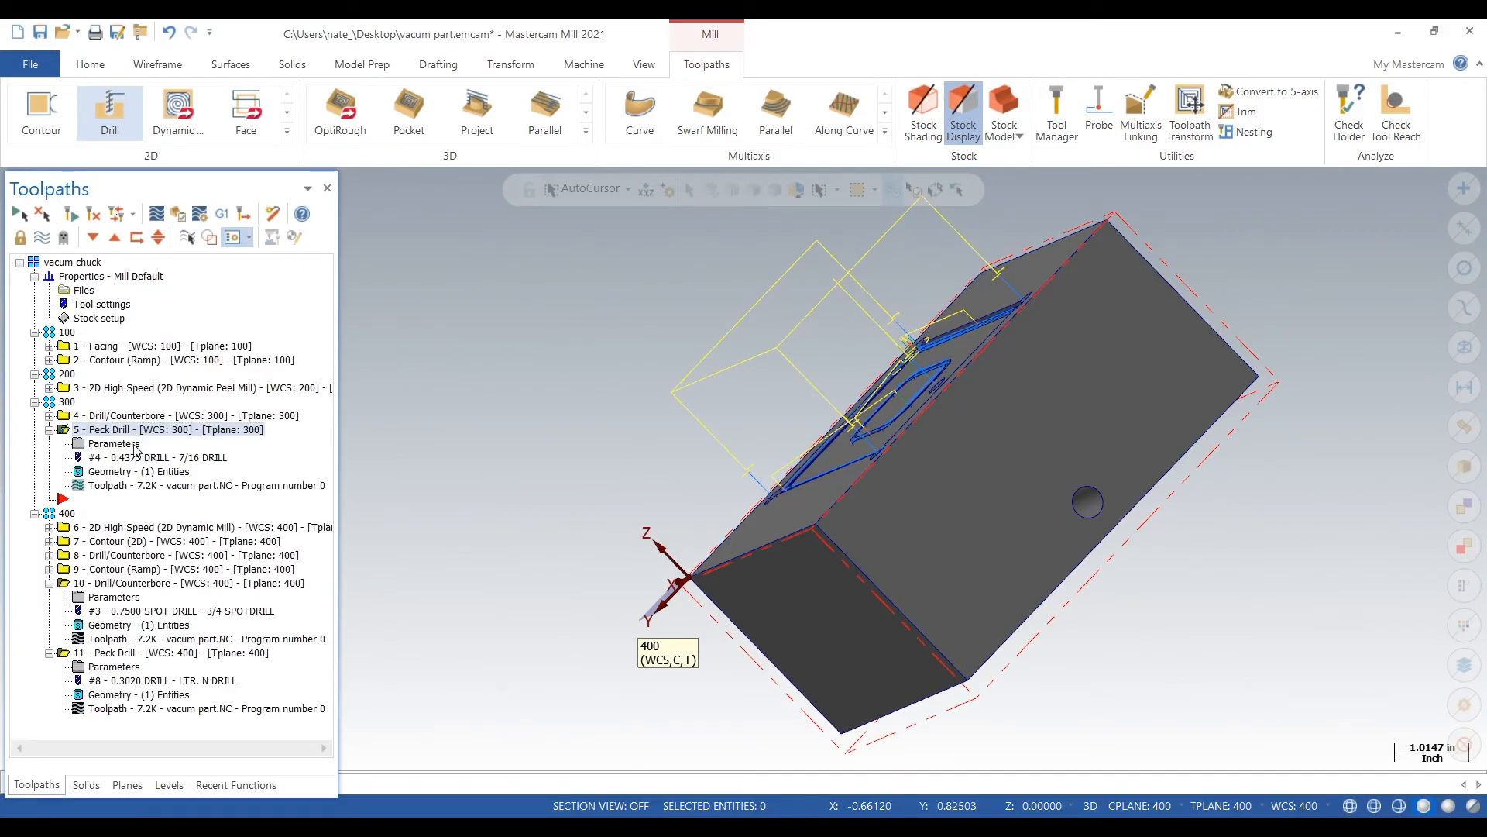
pyautogui.click(135, 445)
pyautogui.click(264, 345)
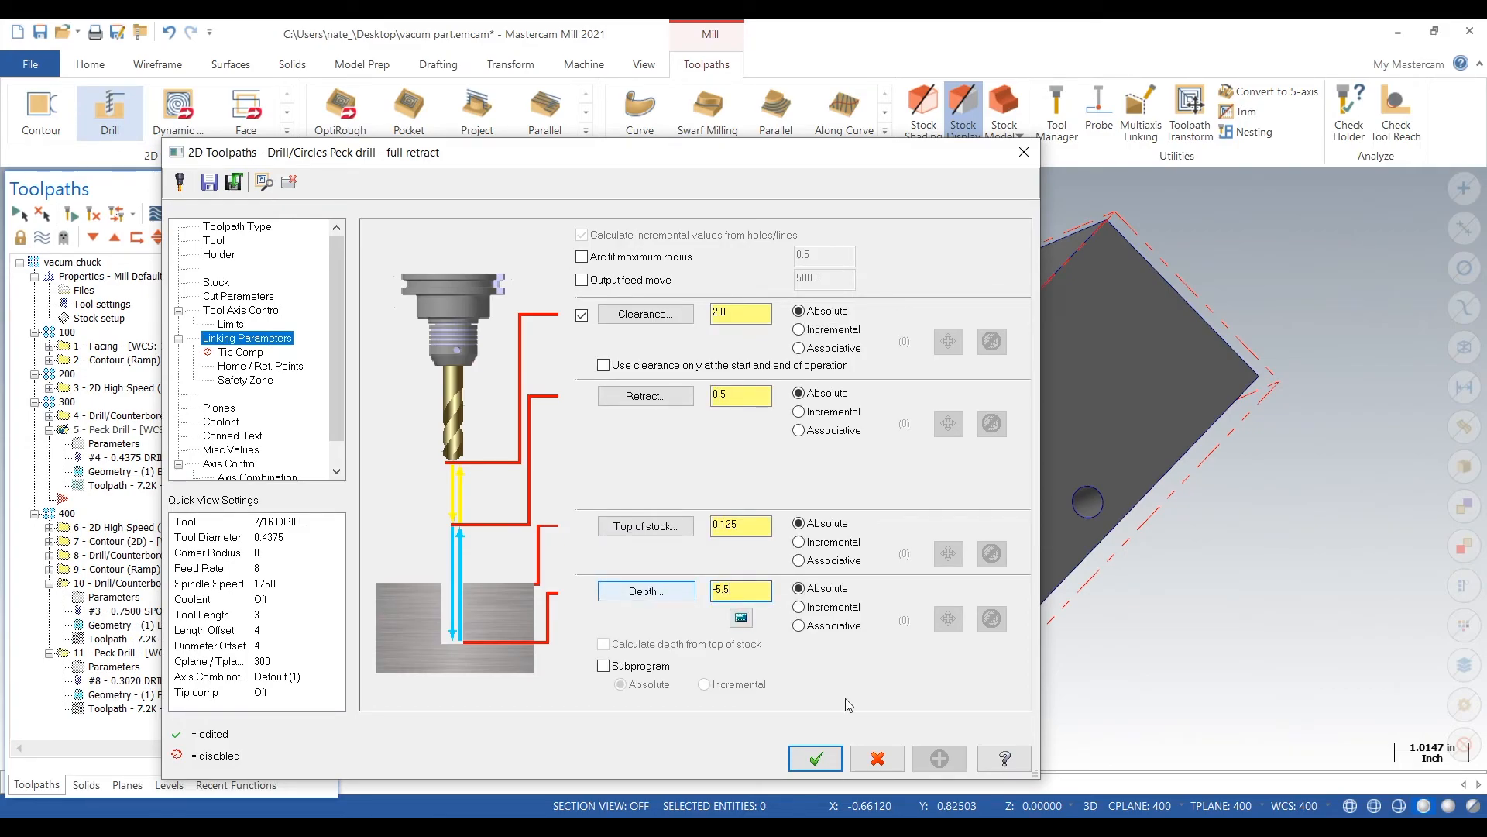
pyautogui.click(816, 758)
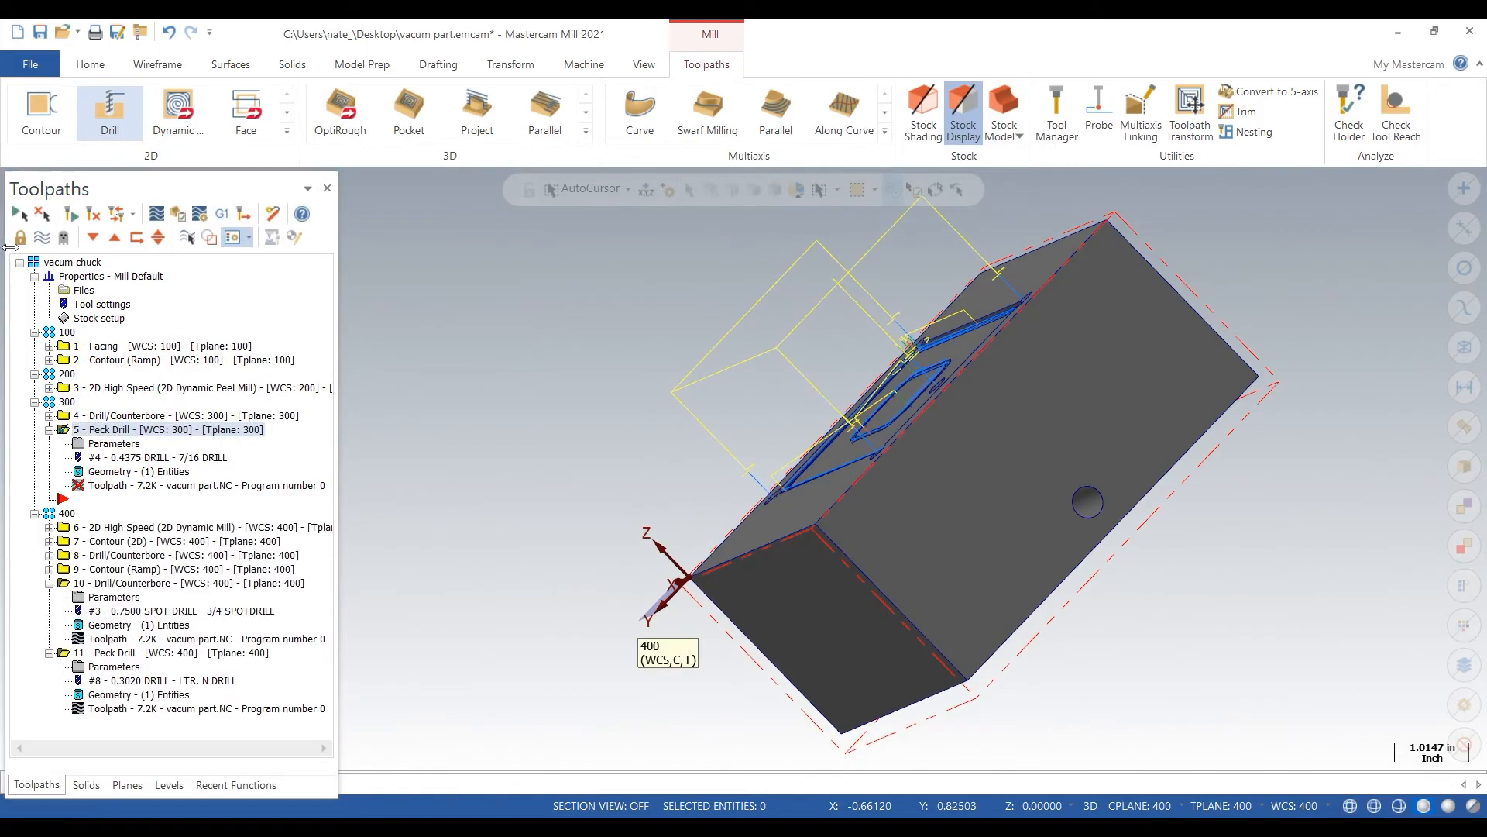
# Step: Regenerate operation 5, play the Verify simulation of all the vacum chuck group's operations, and close the simulator
pyautogui.click(74, 216)
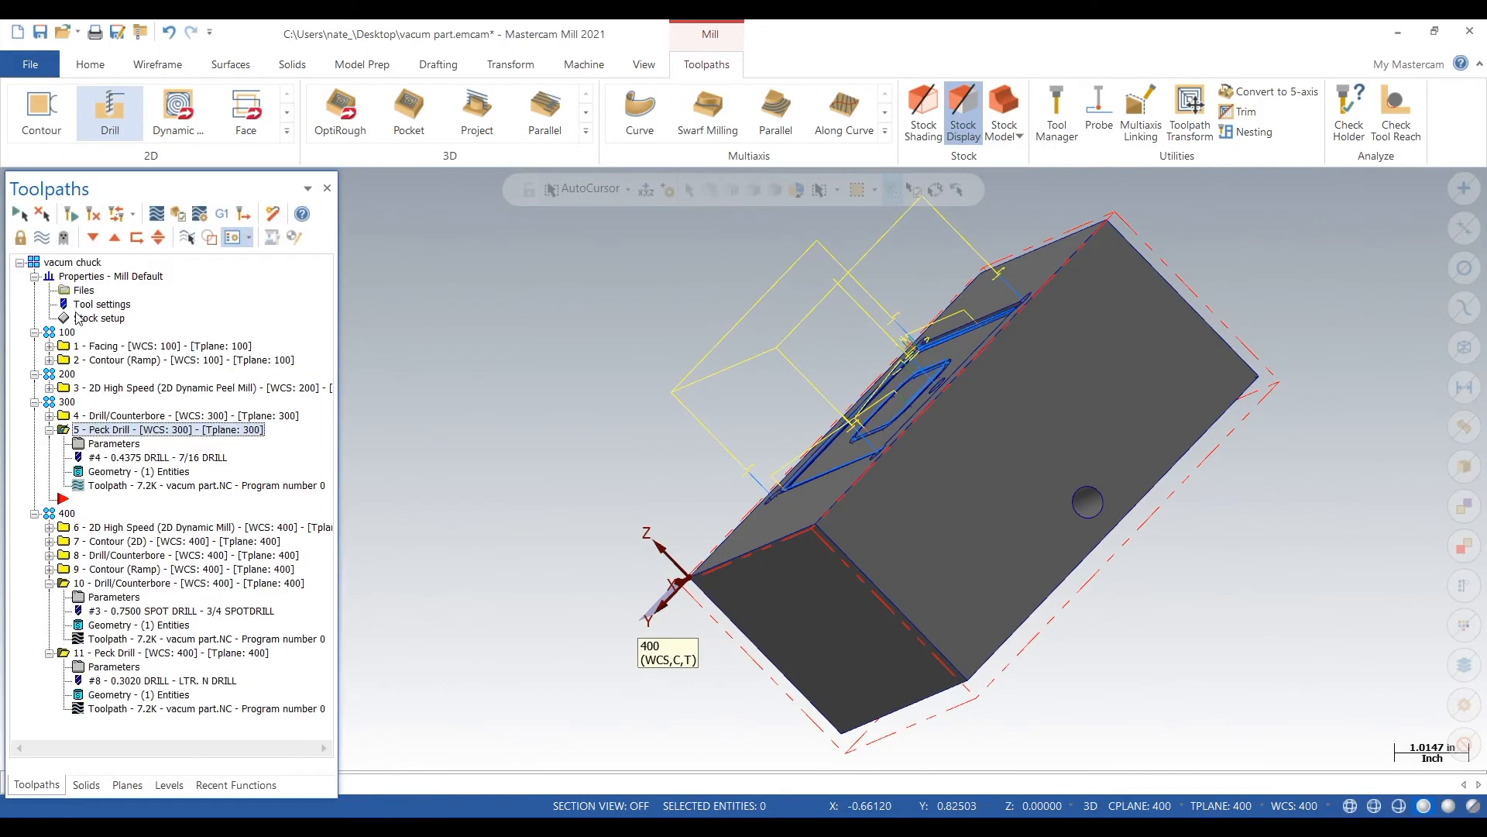
pyautogui.click(78, 264)
pyautogui.click(185, 218)
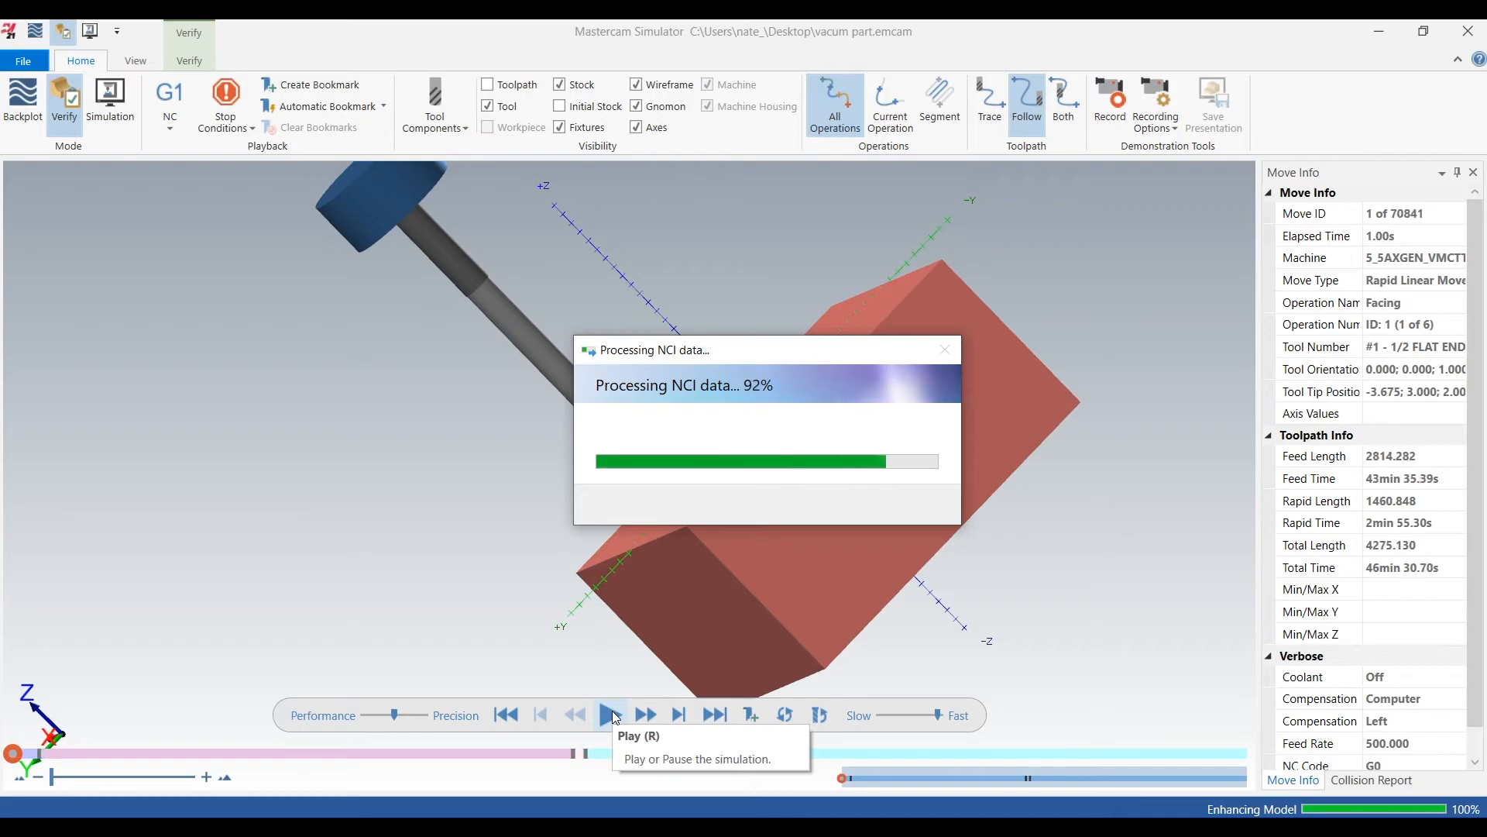
pyautogui.click(612, 714)
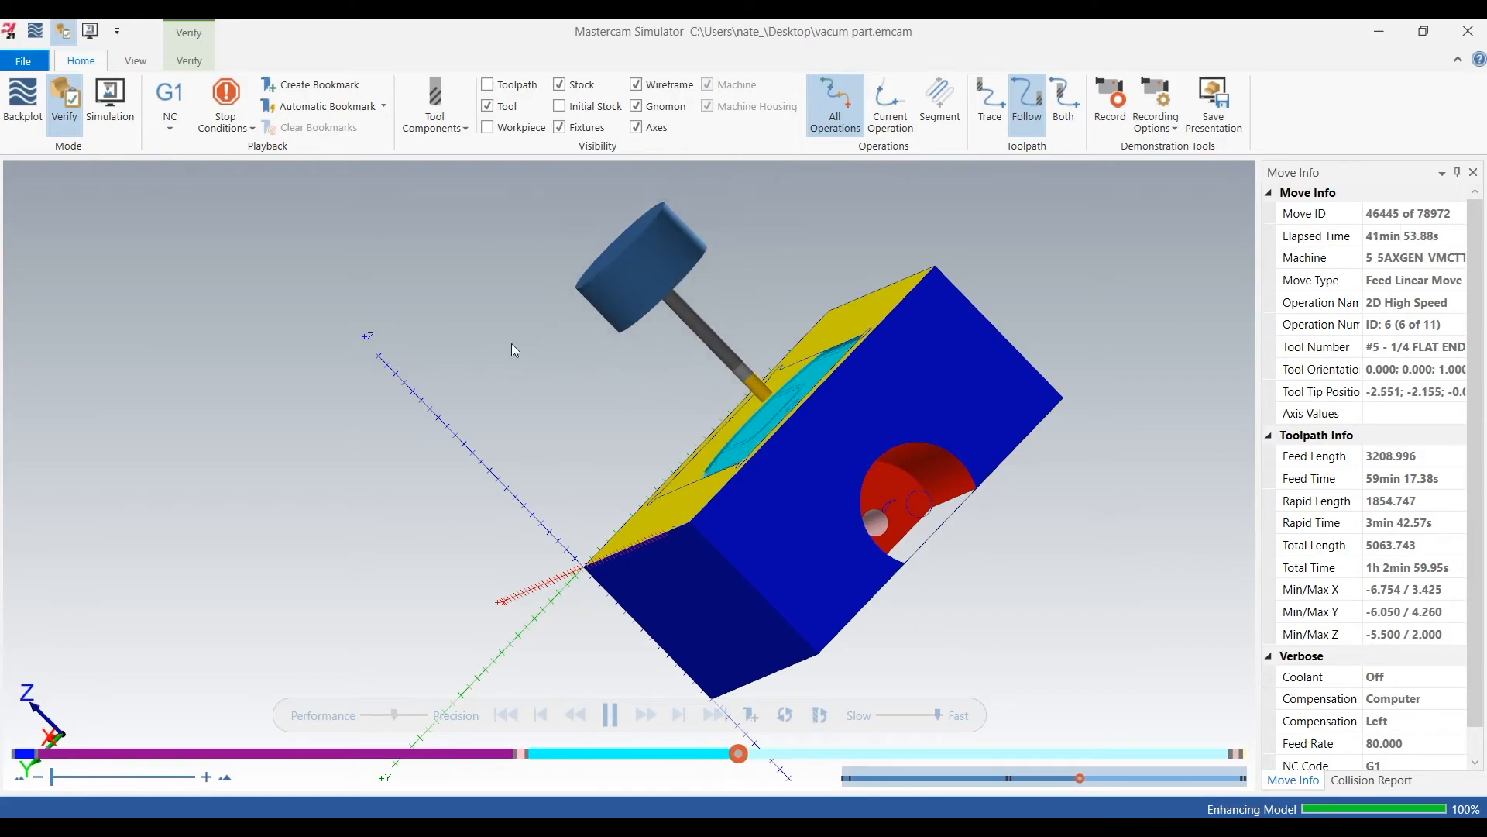
pyautogui.click(1467, 31)
# Step: Edit the 7/16 drill of operation 5's peck drill, setting its overall length to 7, and accept the changes
pyautogui.click(122, 447)
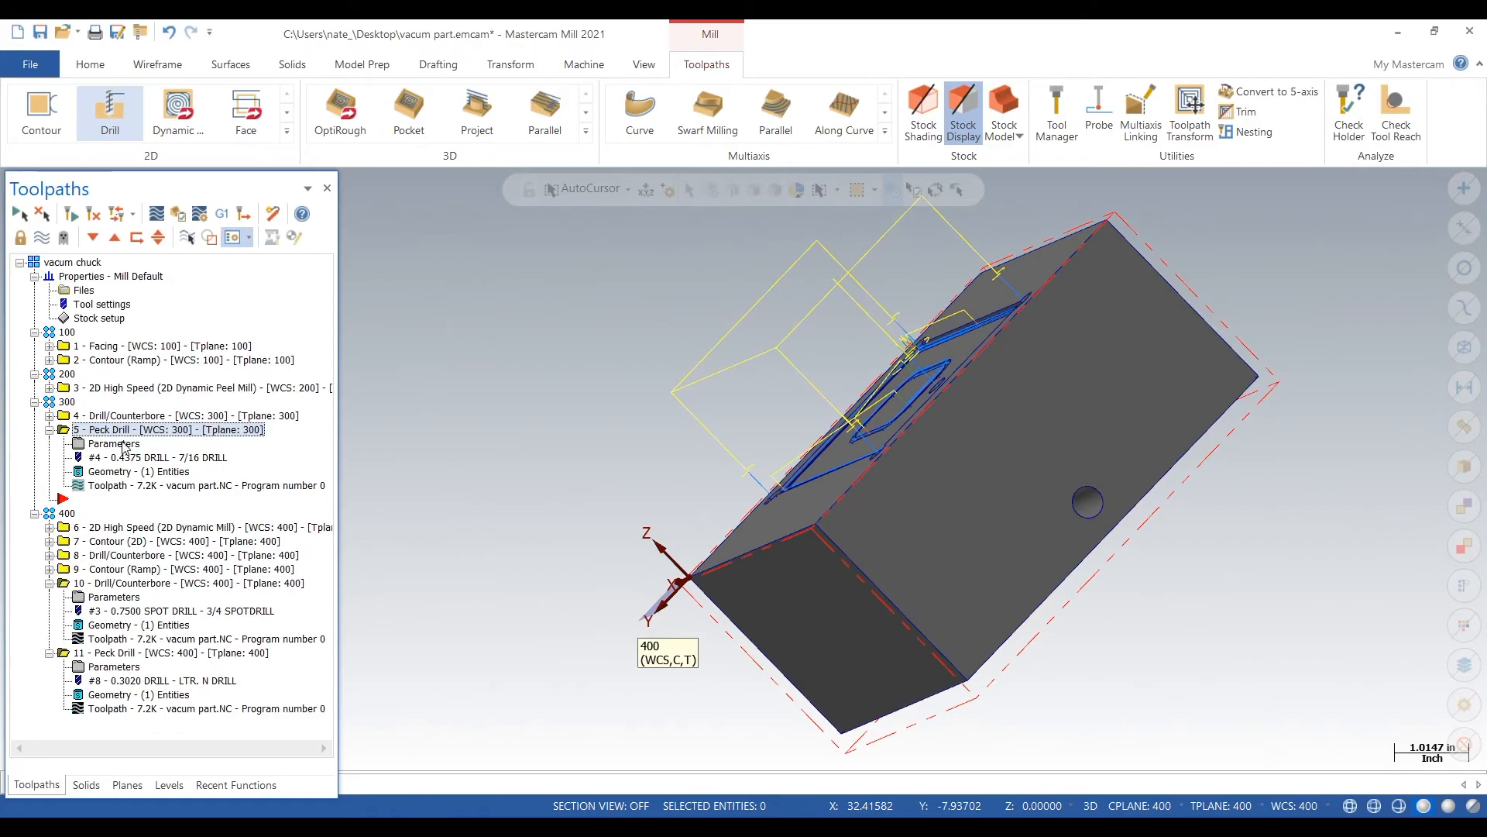
pyautogui.click(134, 447)
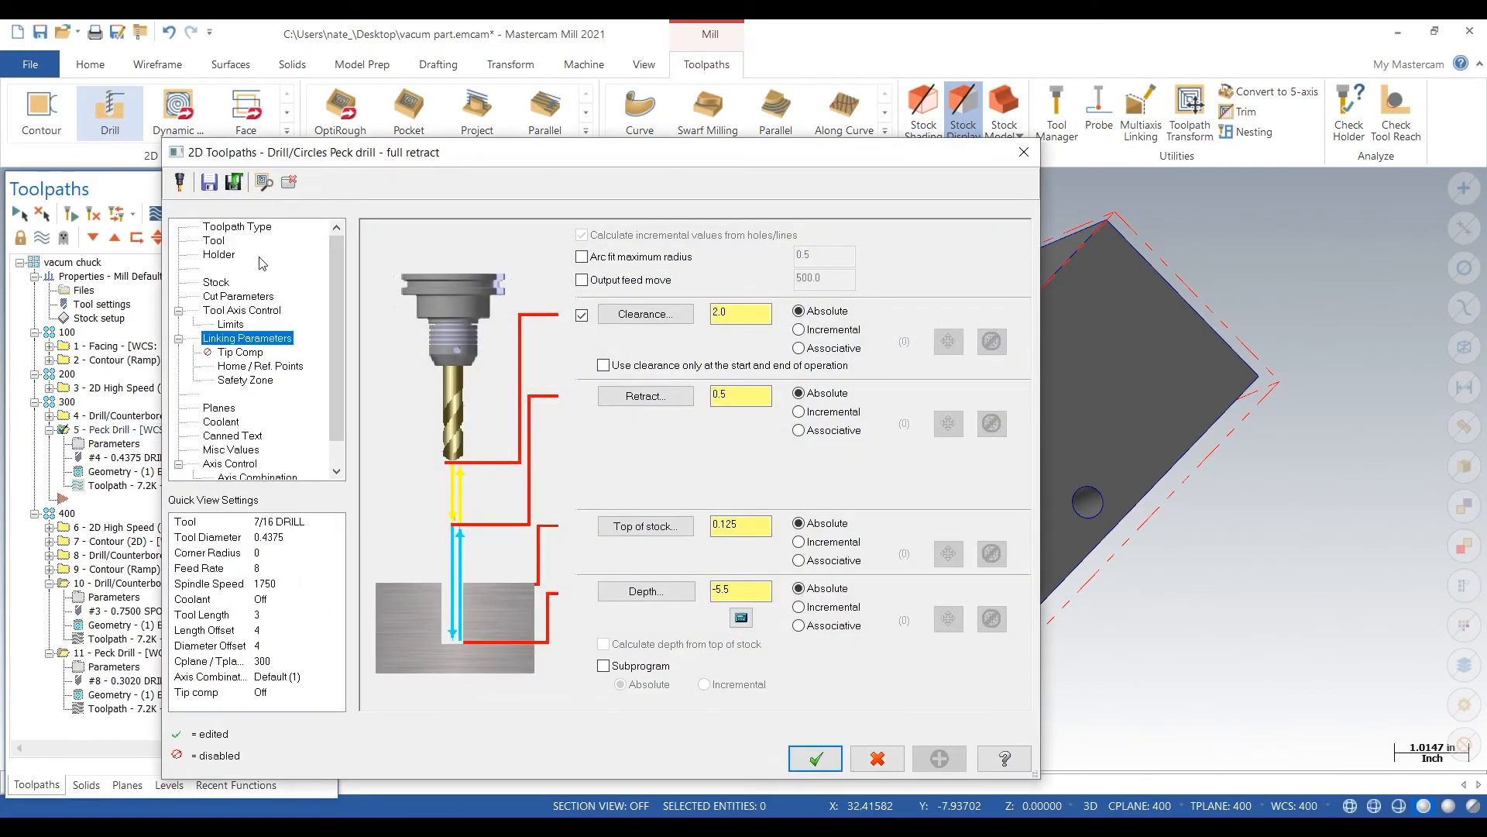
pyautogui.click(216, 247)
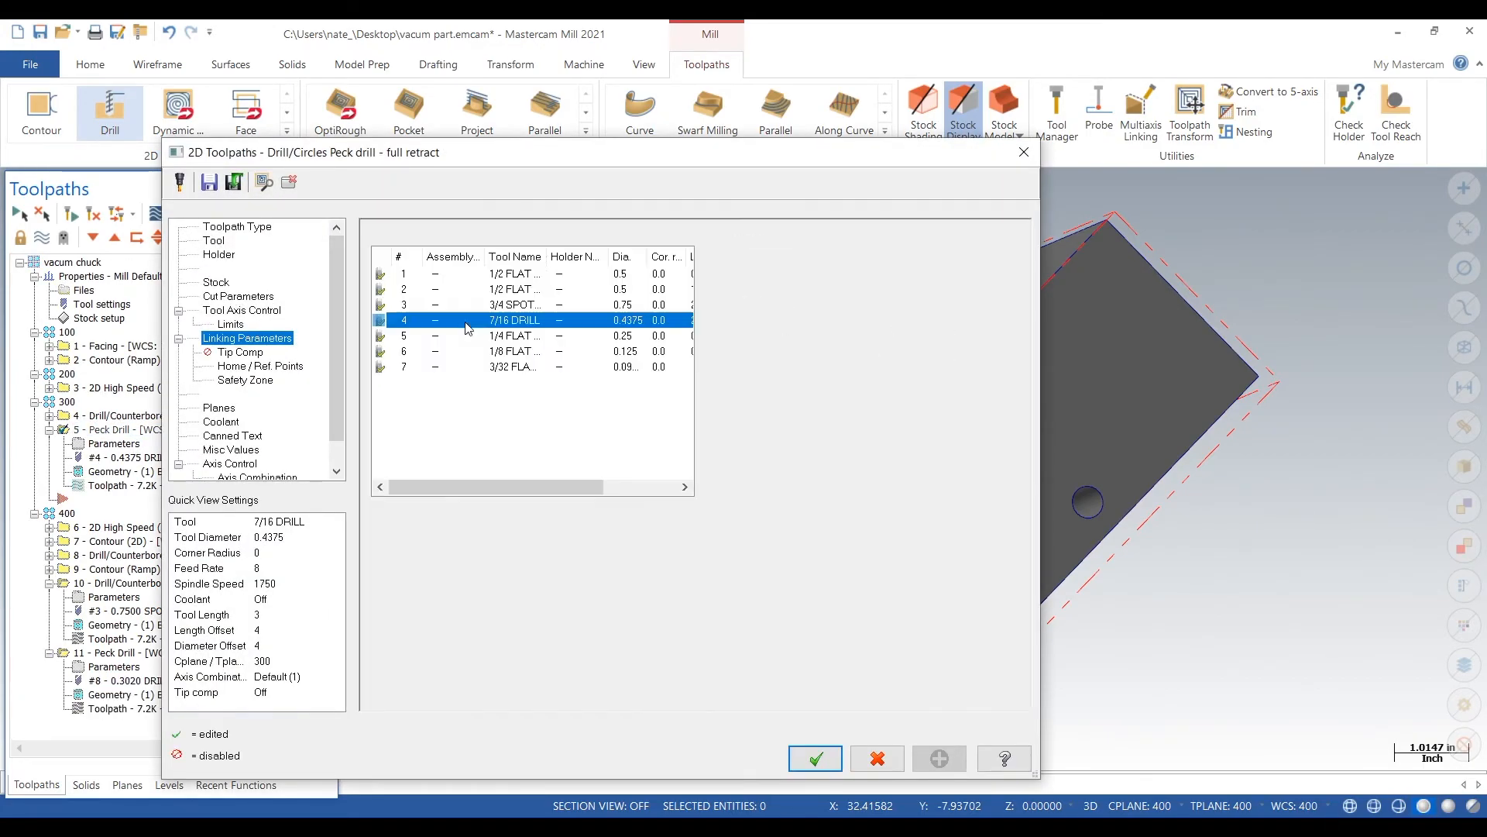
pyautogui.rightClick(471, 331)
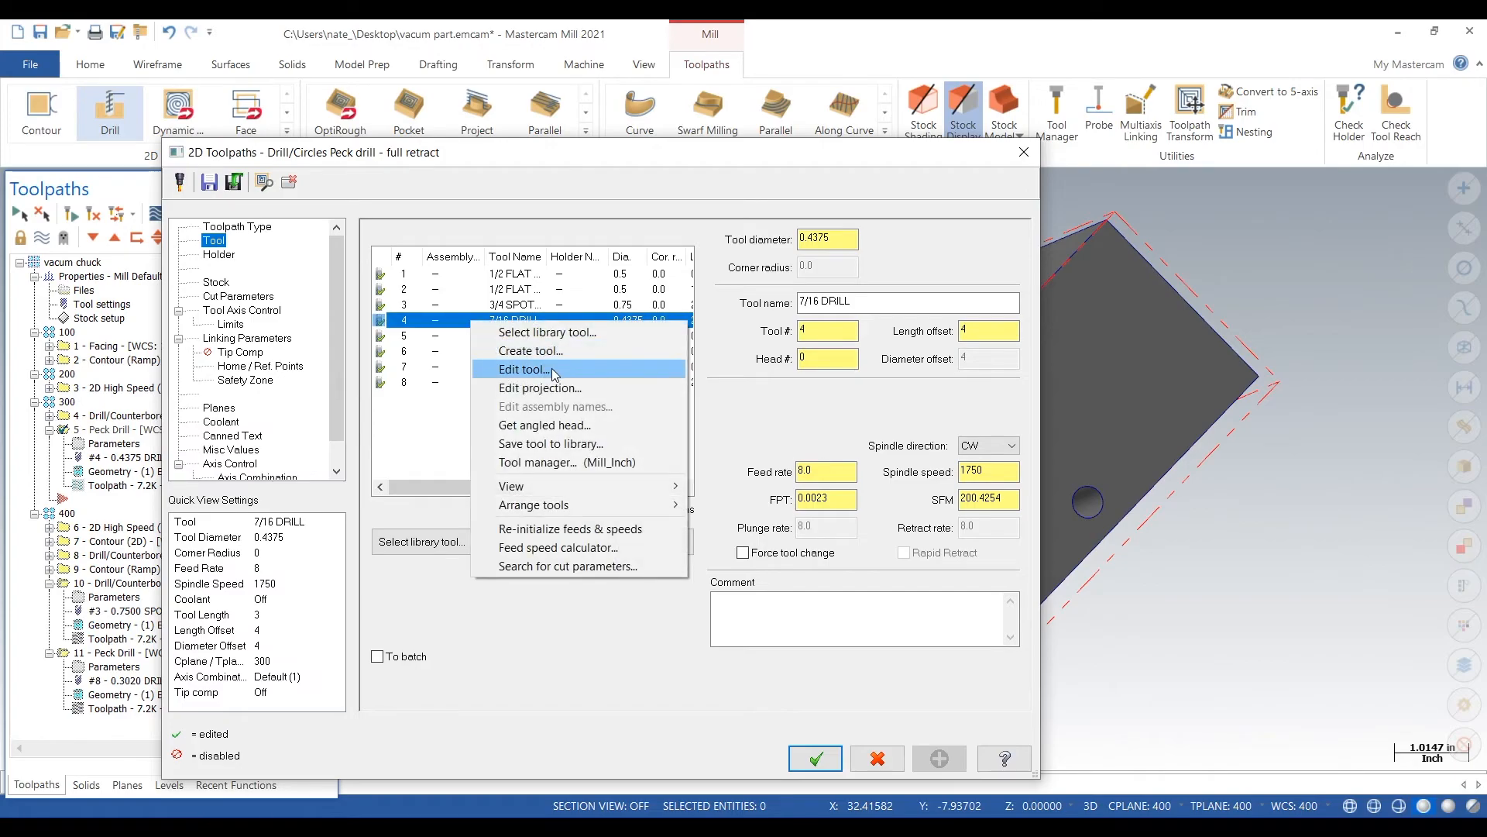
pyautogui.click(573, 376)
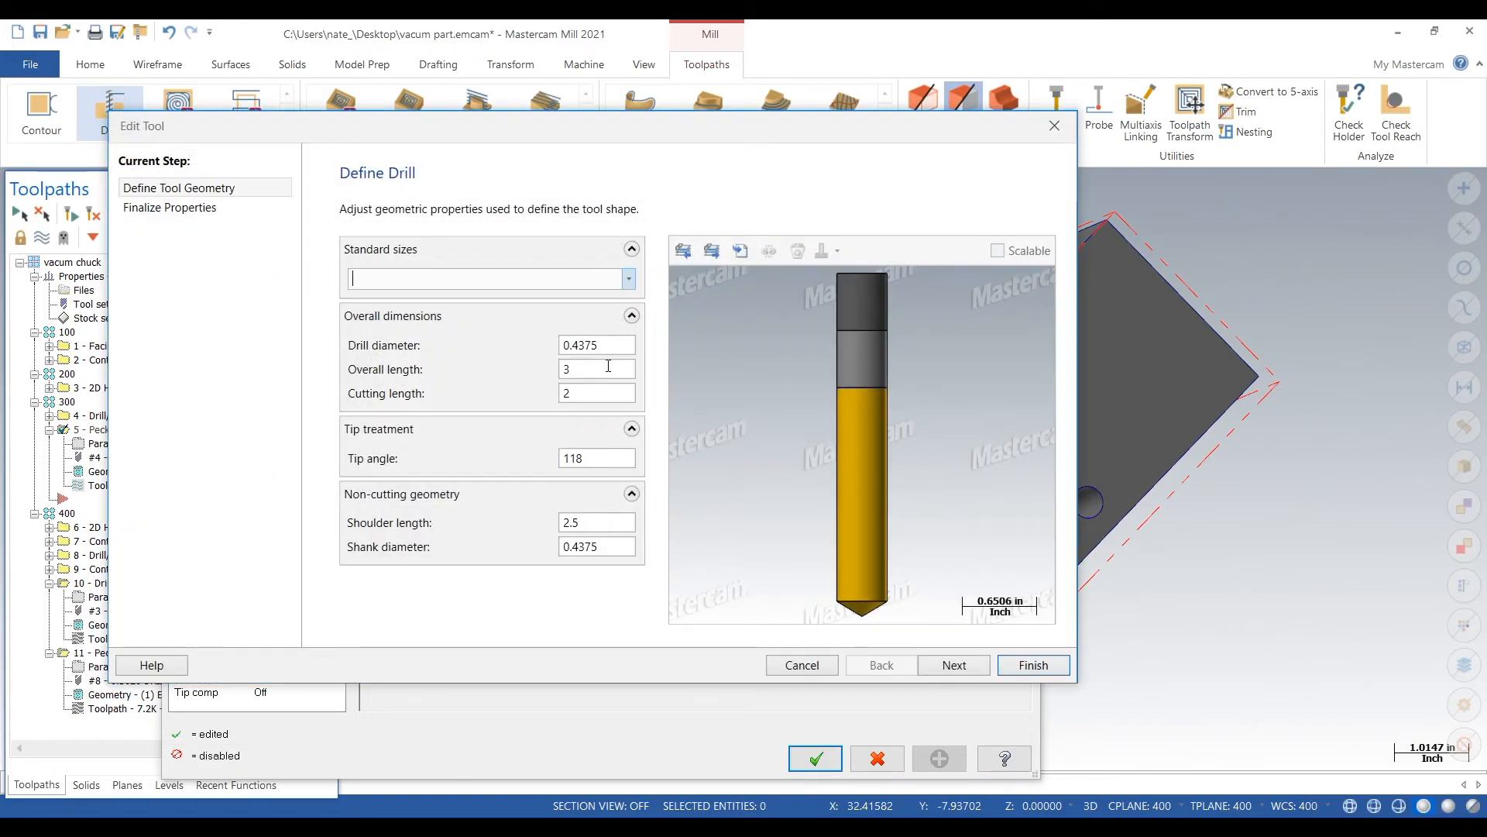
pyautogui.doubleClick(608, 367)
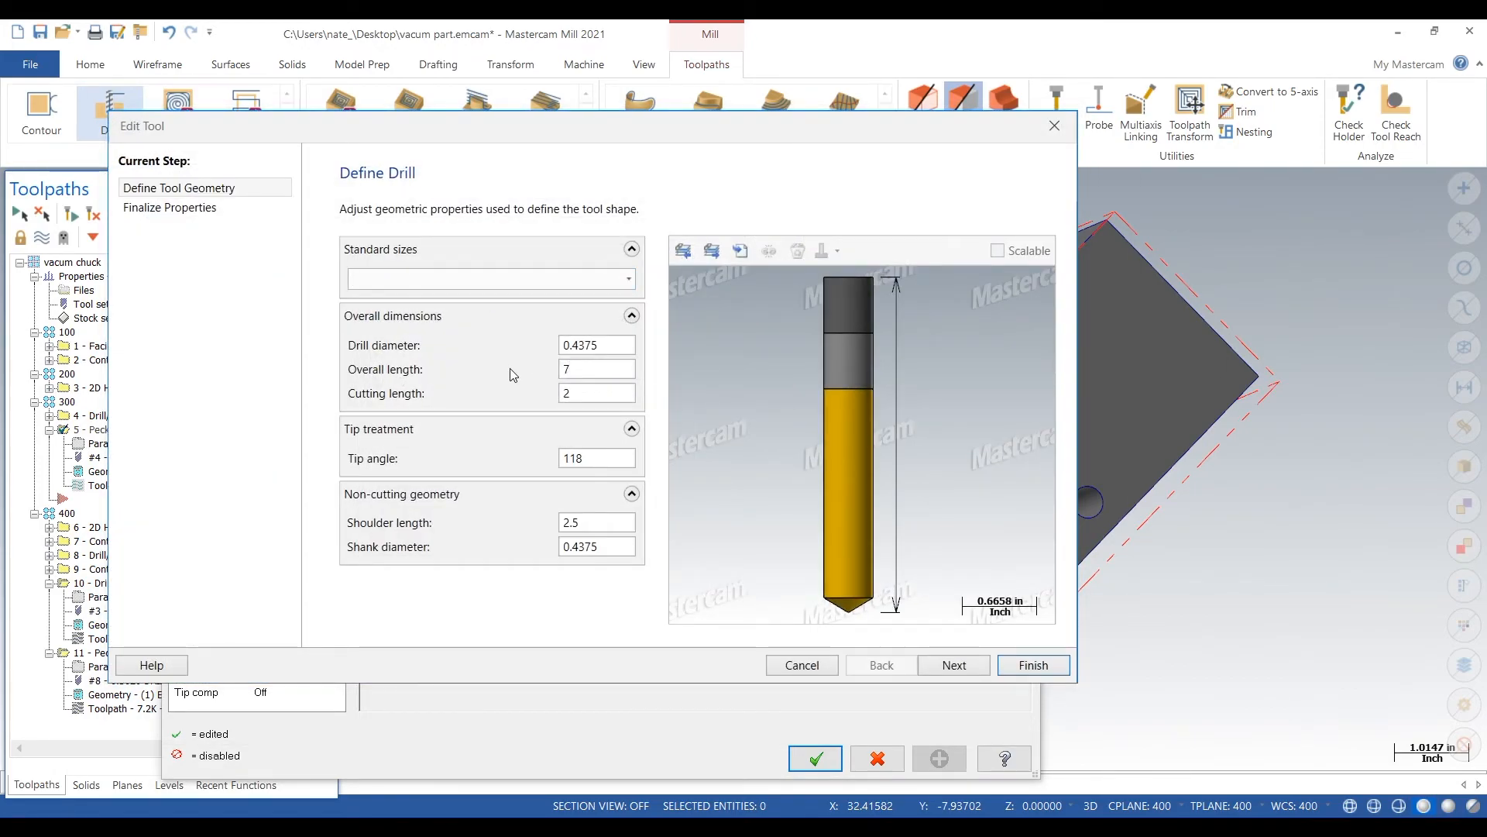
pyautogui.click(620, 397)
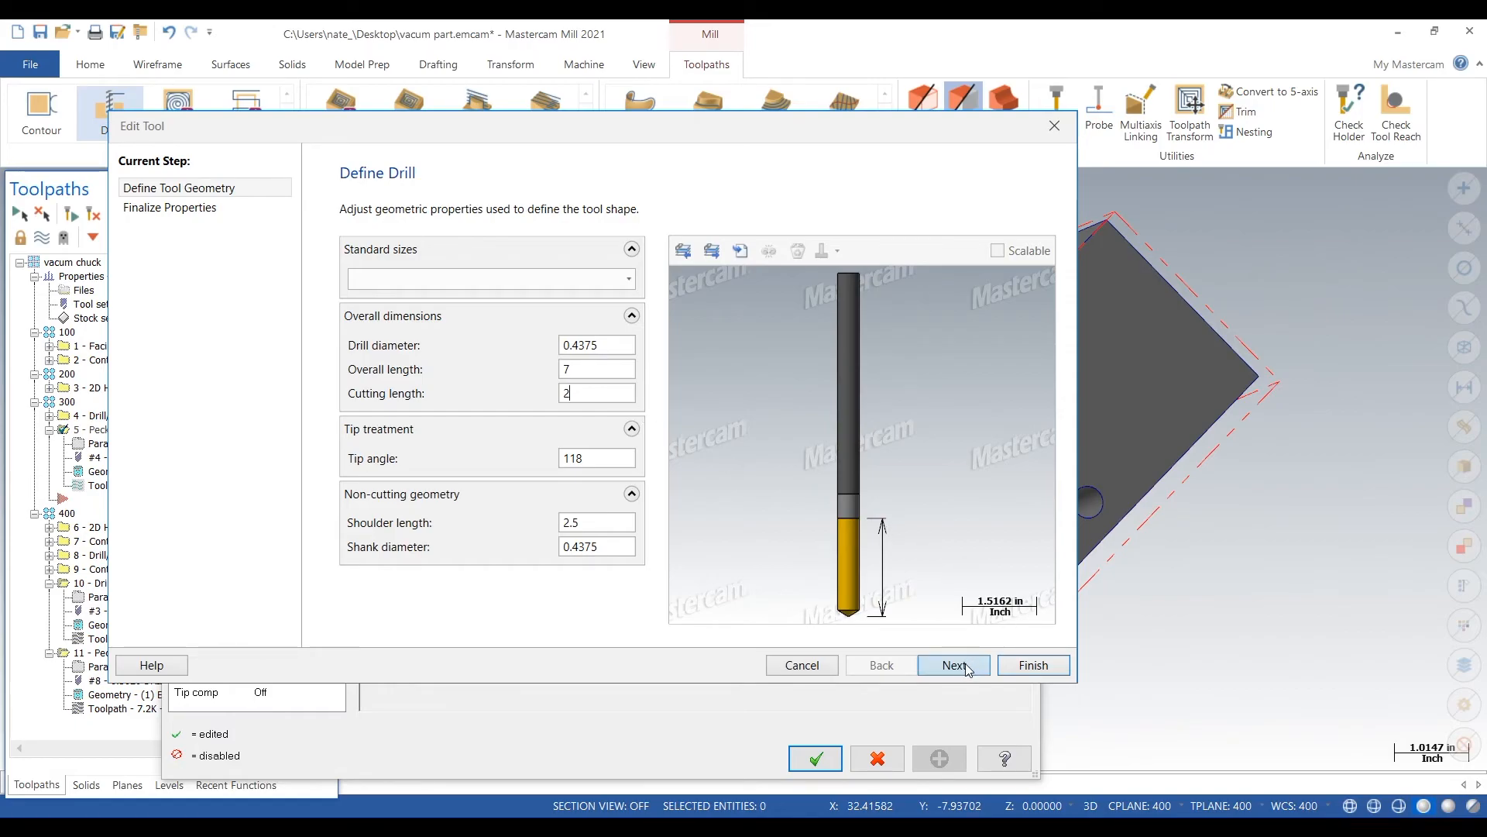
pyautogui.click(1002, 668)
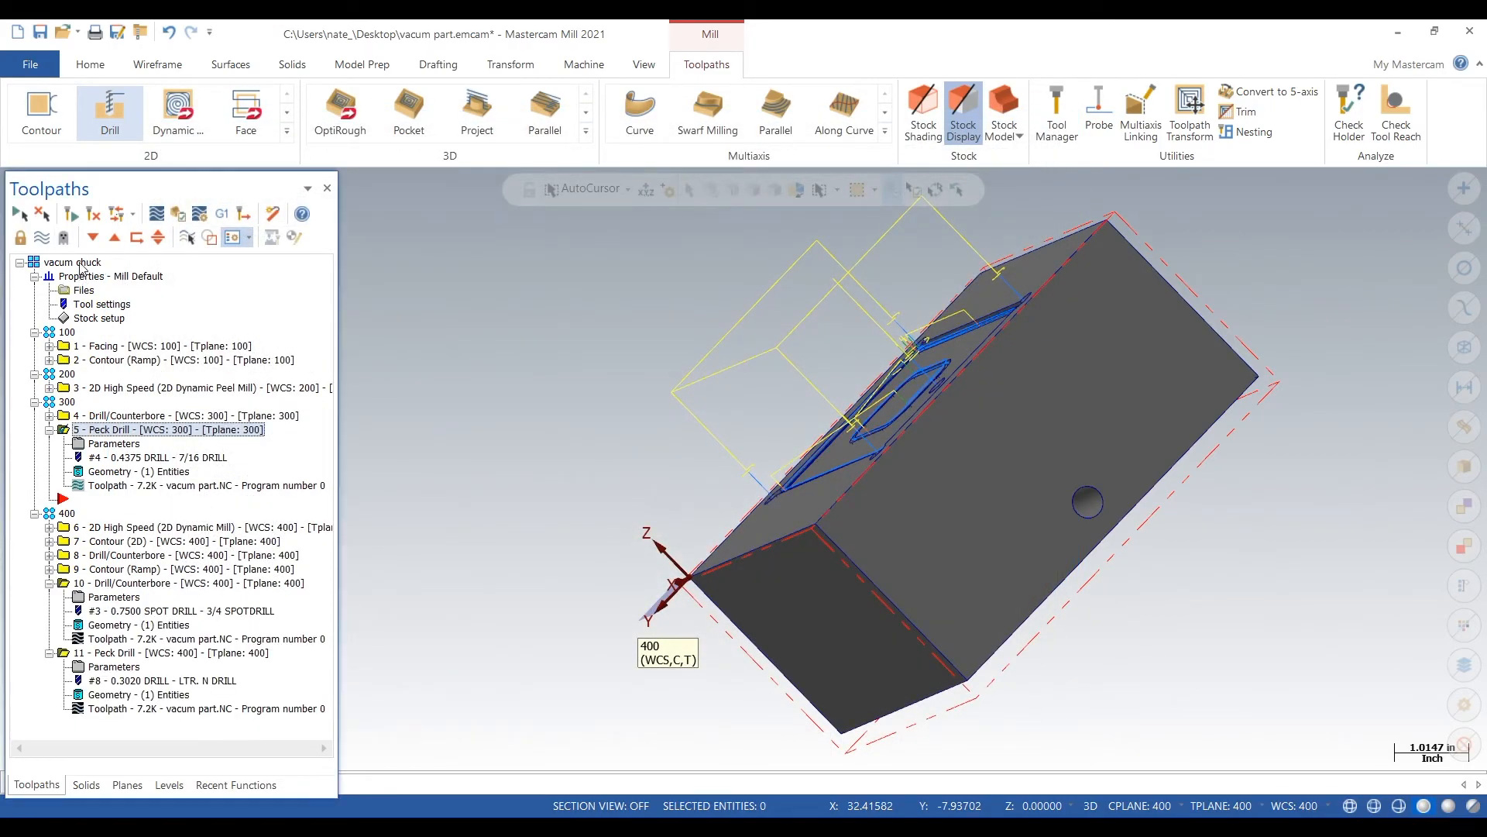
# Step: Replay the Verify simulation of all operations, hide the tool holder in it, and close the simulator
pyautogui.click(77, 262)
pyautogui.click(180, 215)
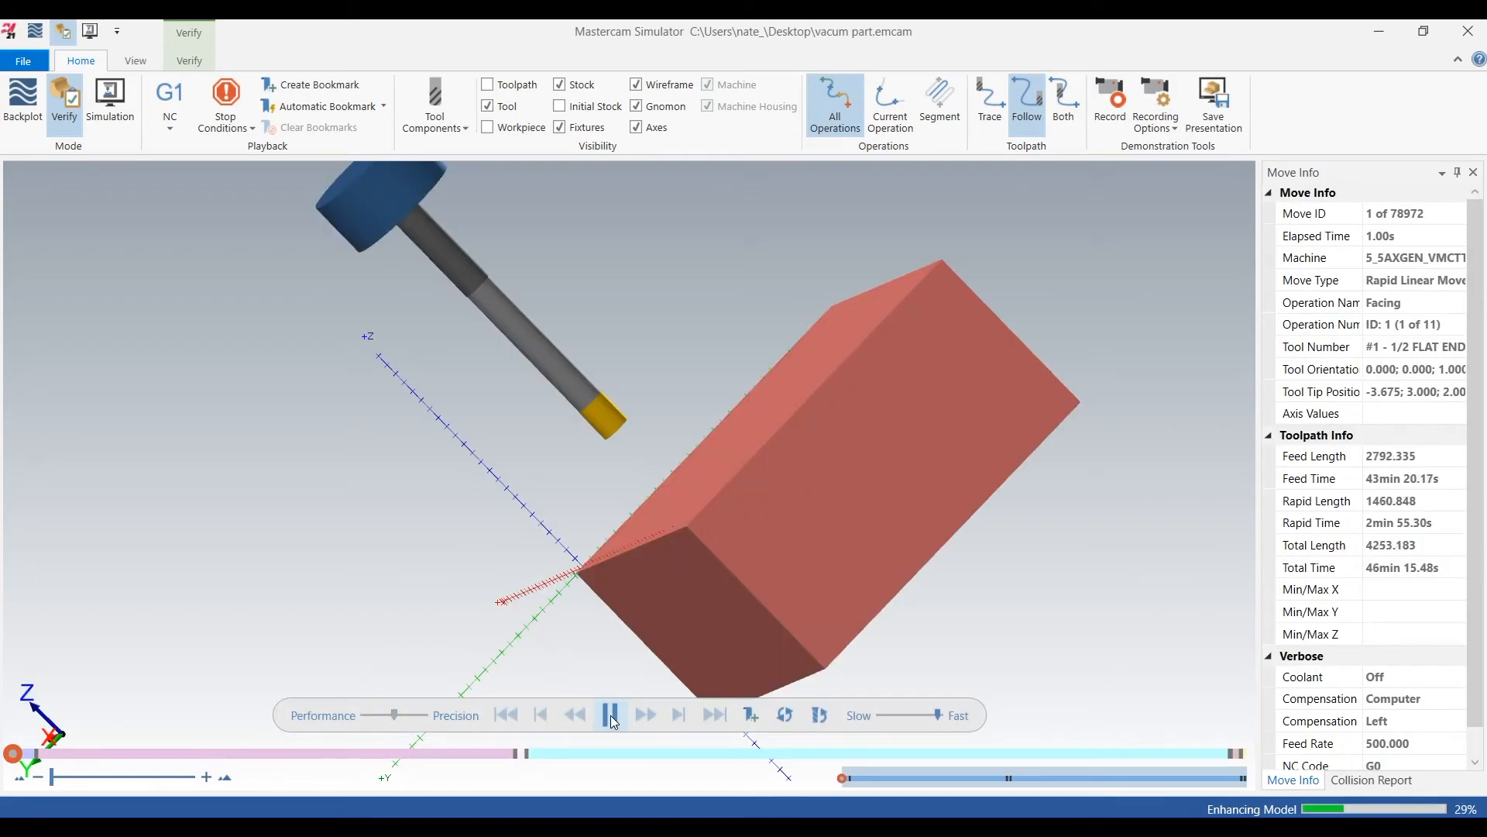
pyautogui.click(610, 714)
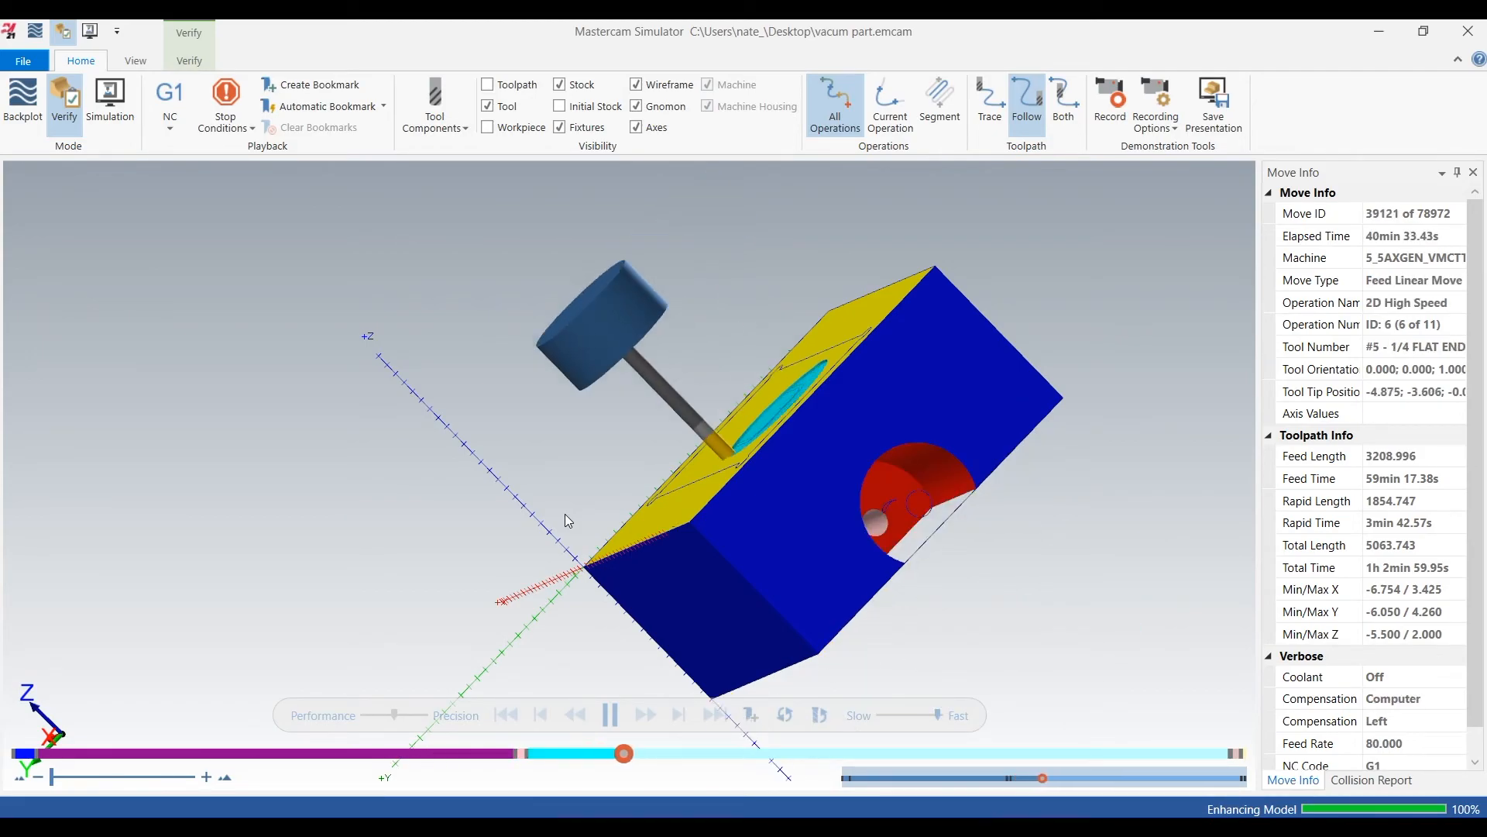
pyautogui.click(449, 134)
pyautogui.click(434, 175)
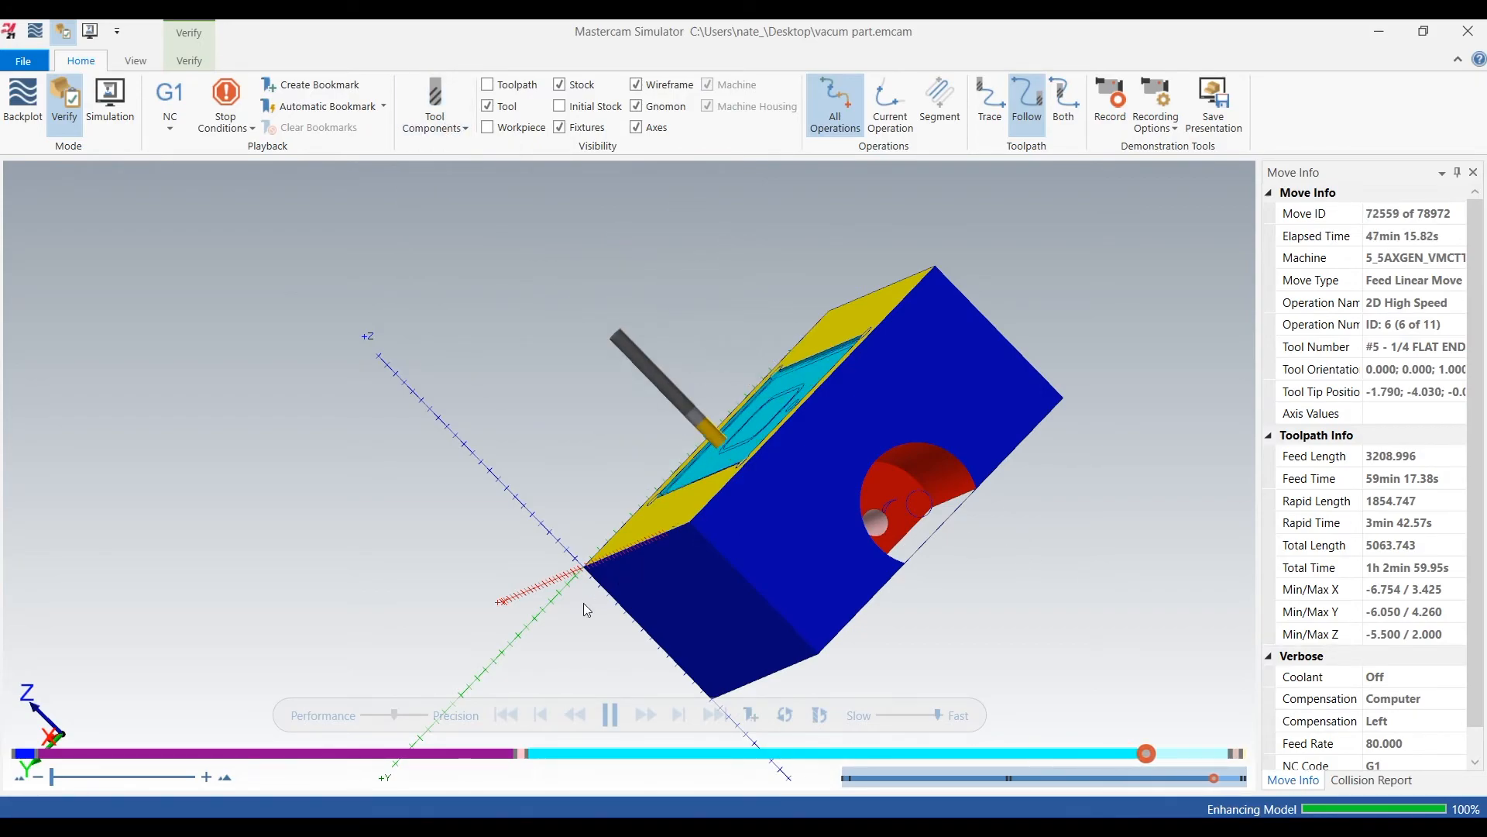
pyautogui.click(1468, 31)
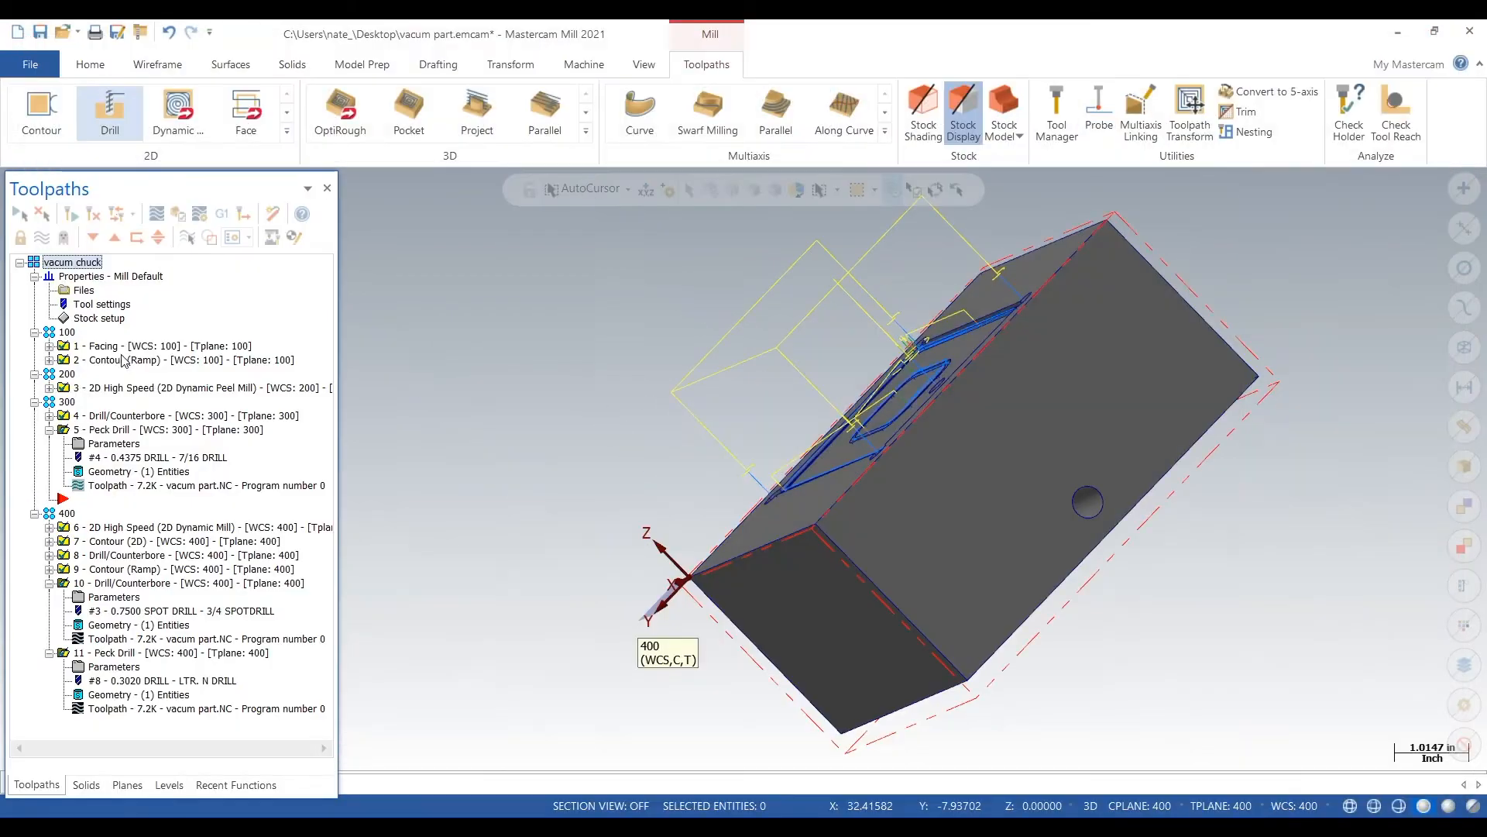
# Step: Set the 7/16 drill's cutting length to 6.5 in operation 5, accept the changes, and regenerate the toolpath
pyautogui.click(113, 445)
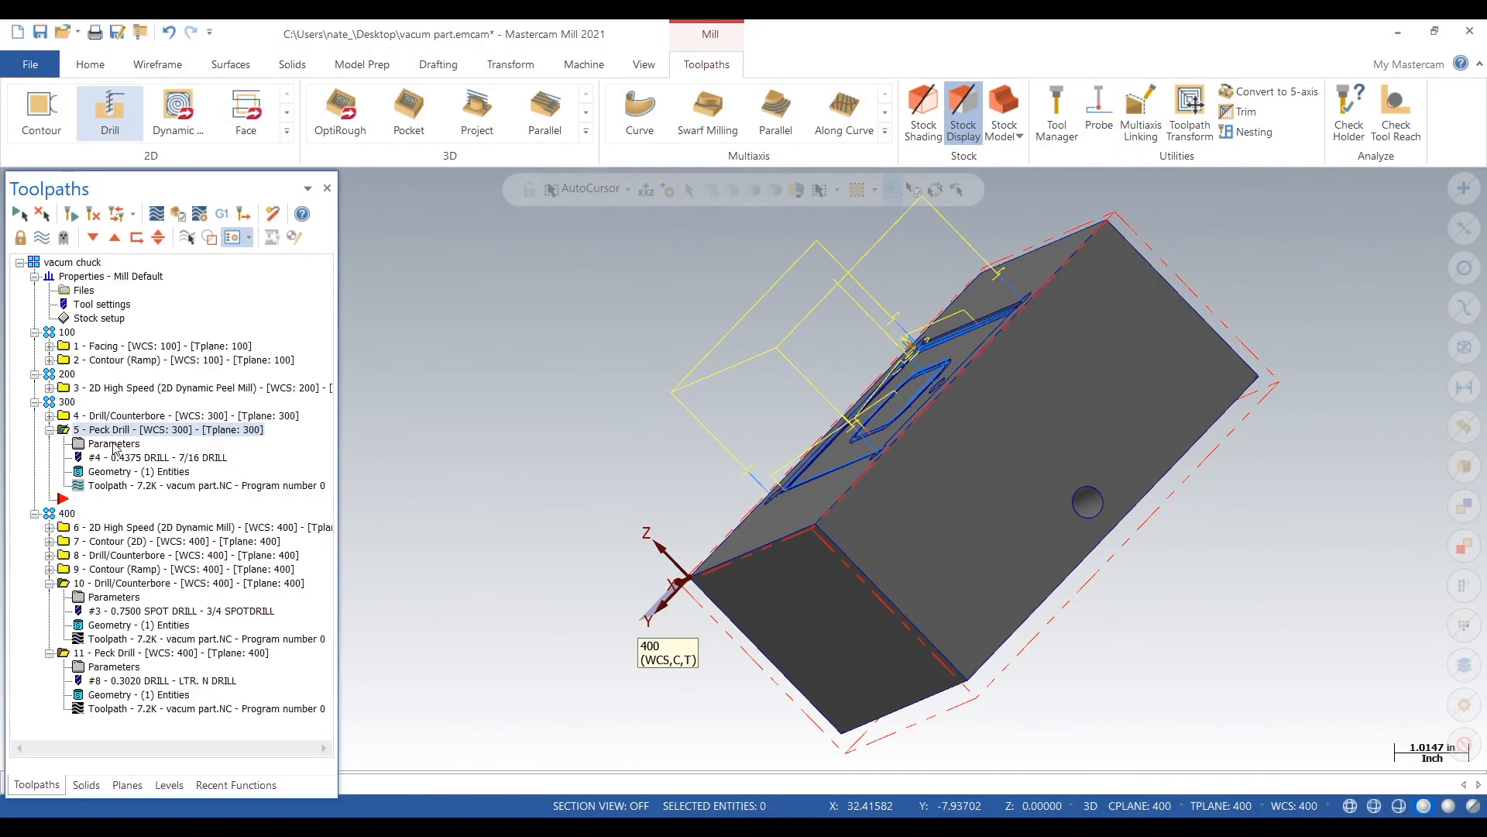
pyautogui.click(113, 445)
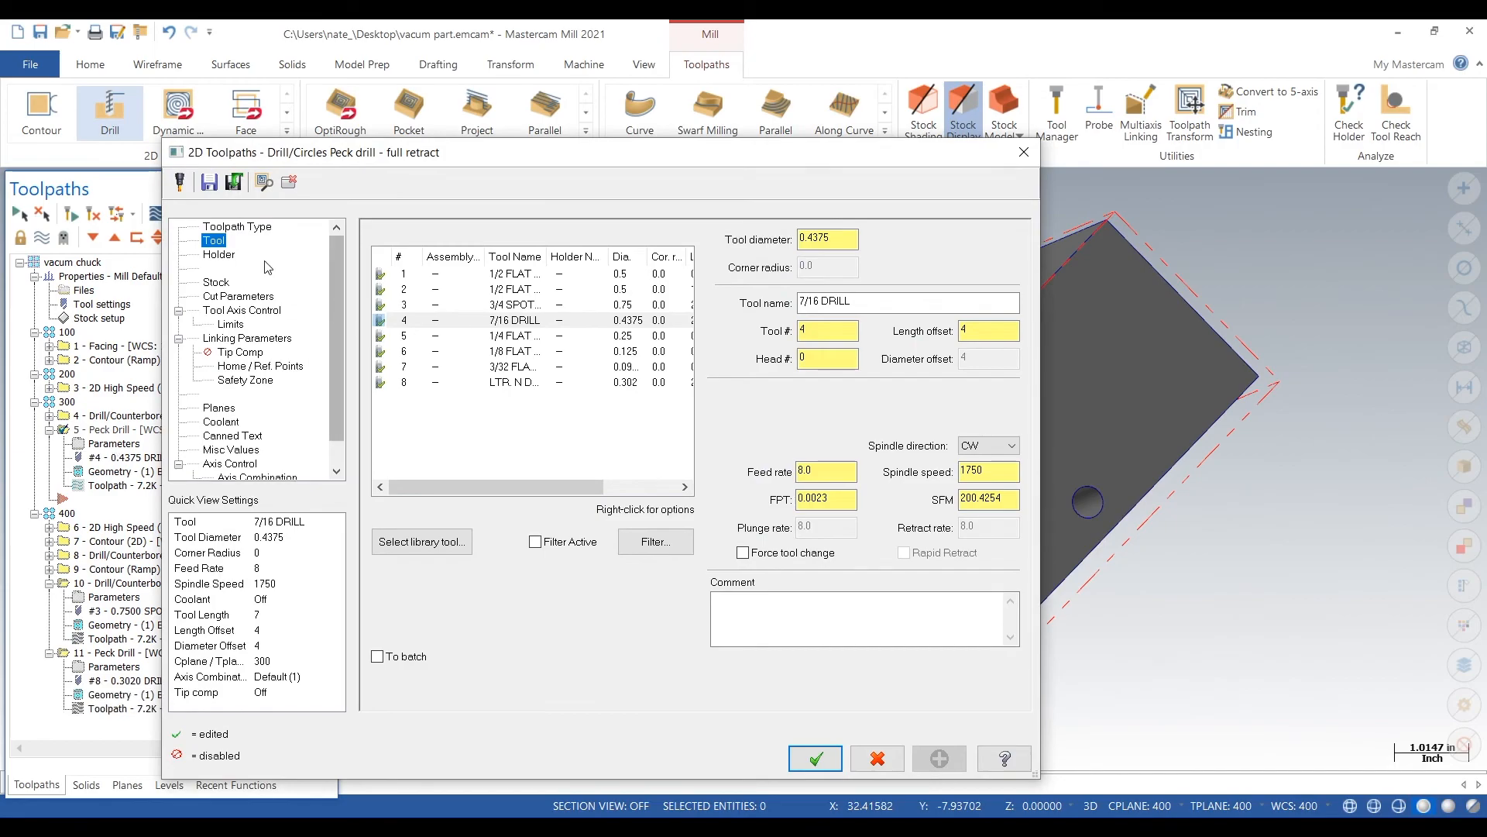
pyautogui.click(236, 297)
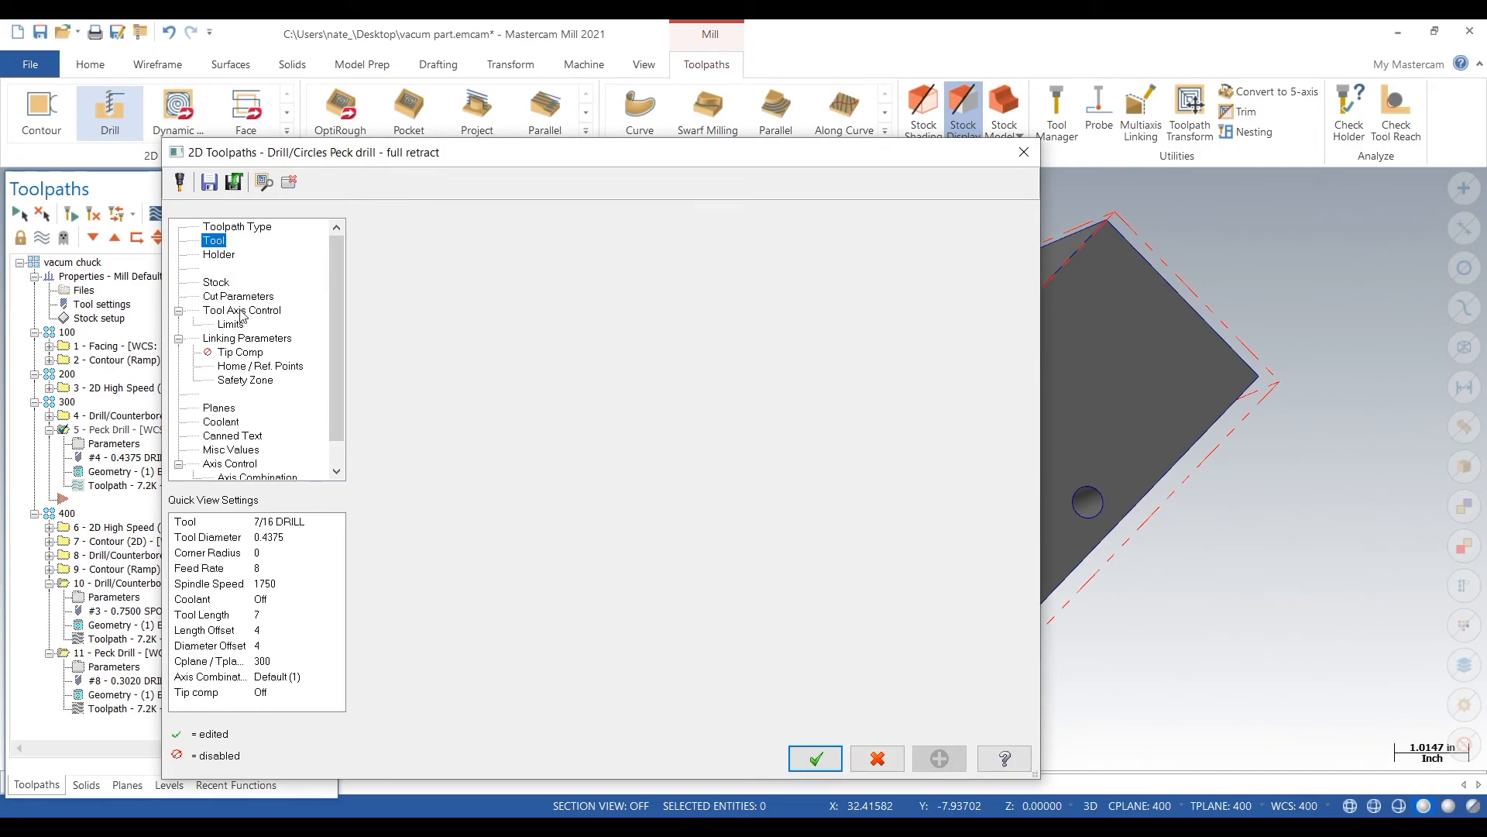
pyautogui.click(214, 240)
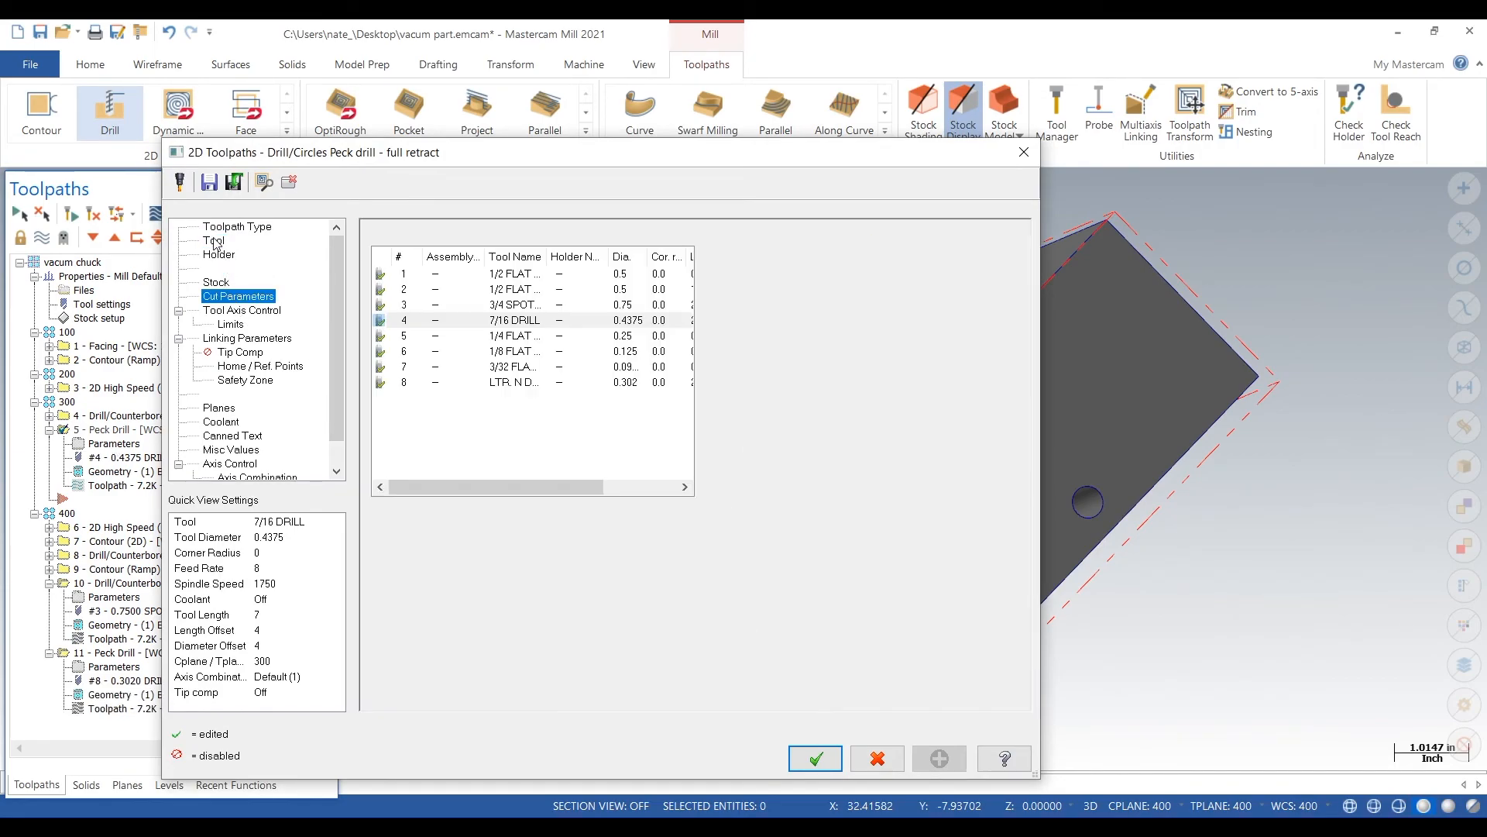
pyautogui.rightClick(432, 321)
pyautogui.click(462, 360)
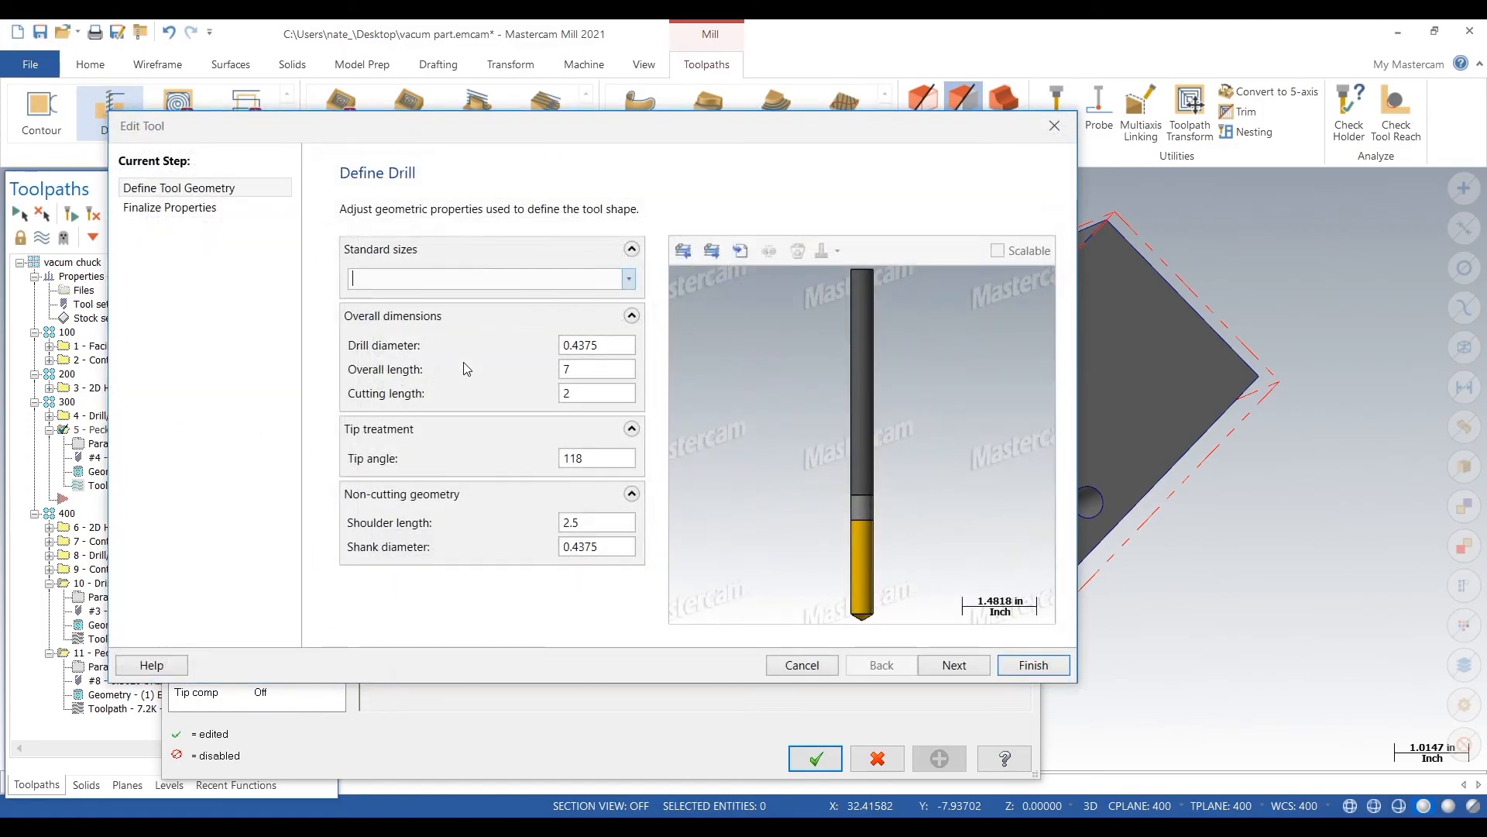
pyautogui.click(604, 370)
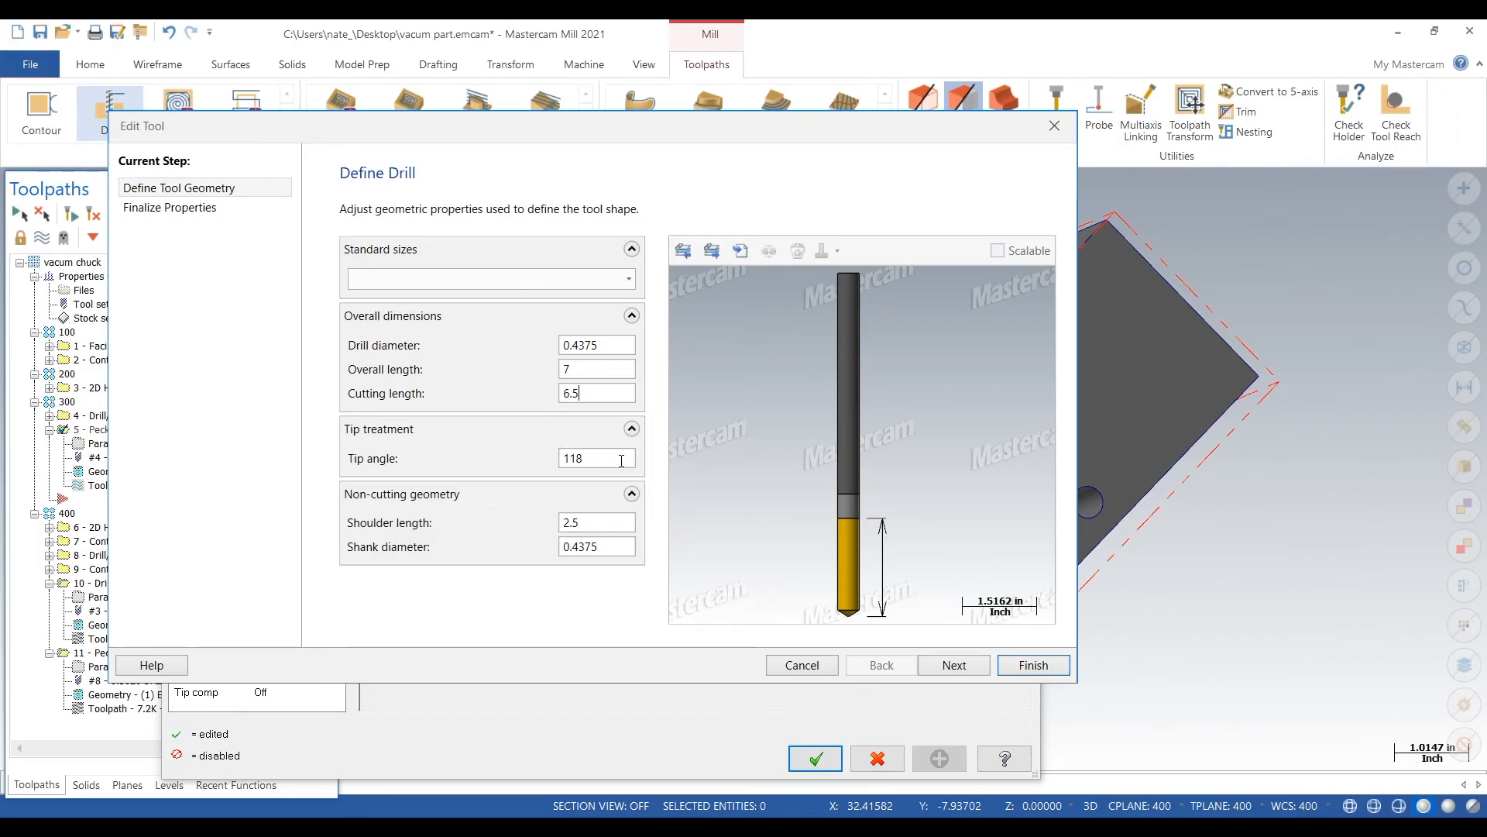
pyautogui.click(1035, 665)
pyautogui.click(815, 758)
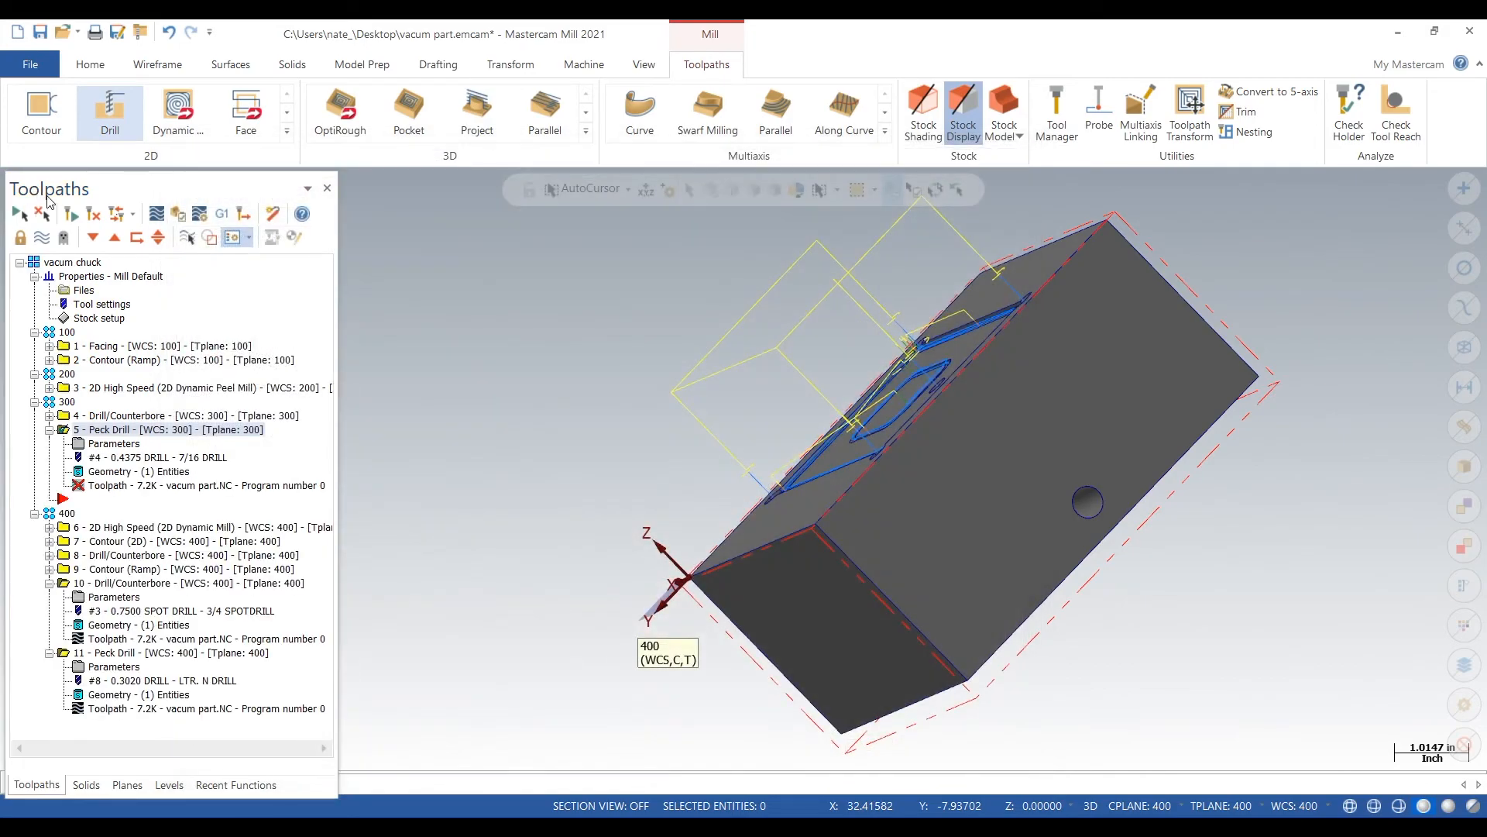
pyautogui.click(71, 214)
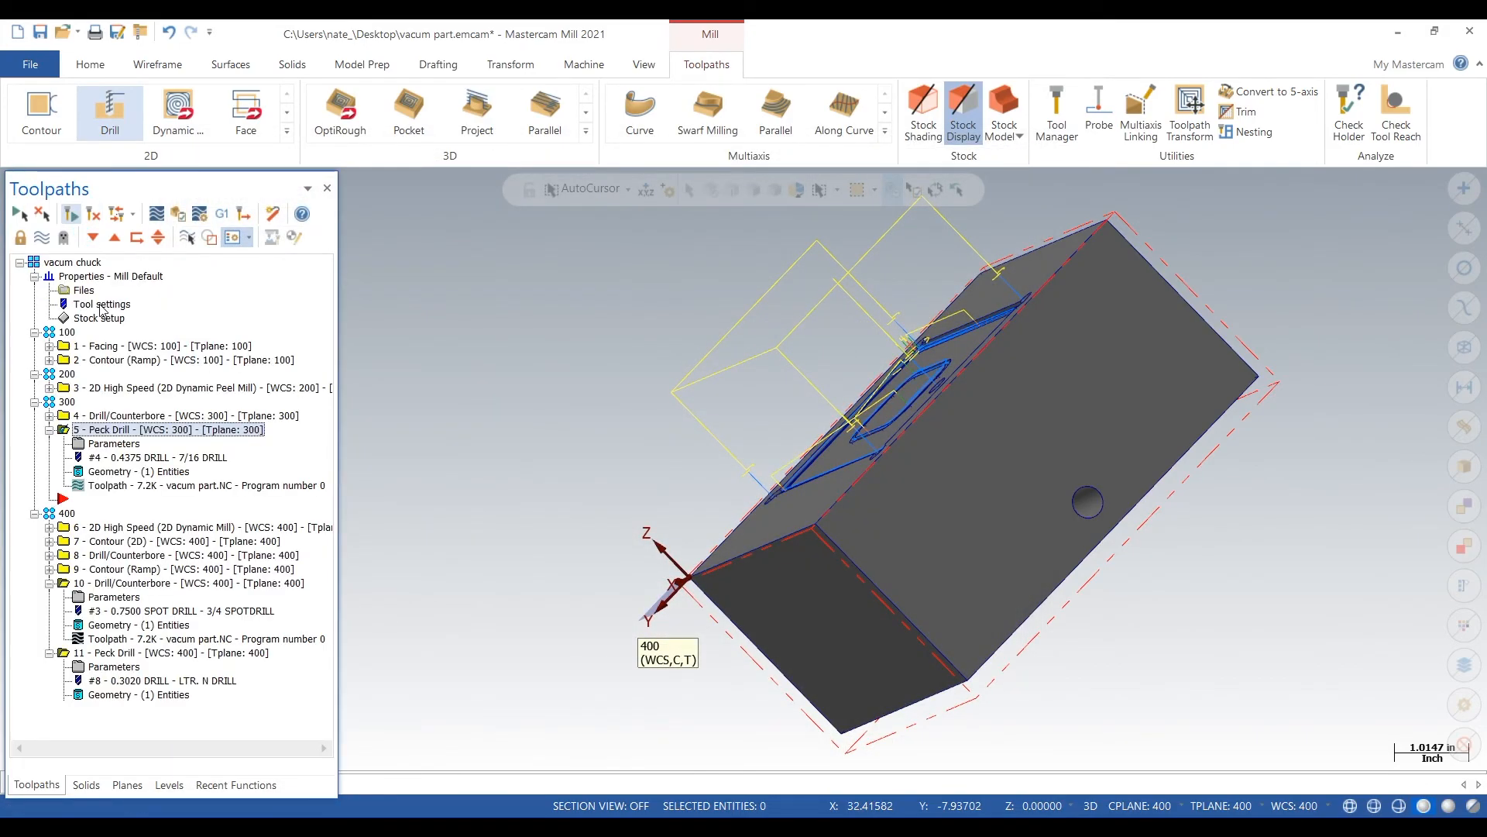
# Step: Verify all operations again, examine the simulated pocket, grooves and holes up close, and close the simulator
pyautogui.click(87, 262)
pyautogui.click(179, 214)
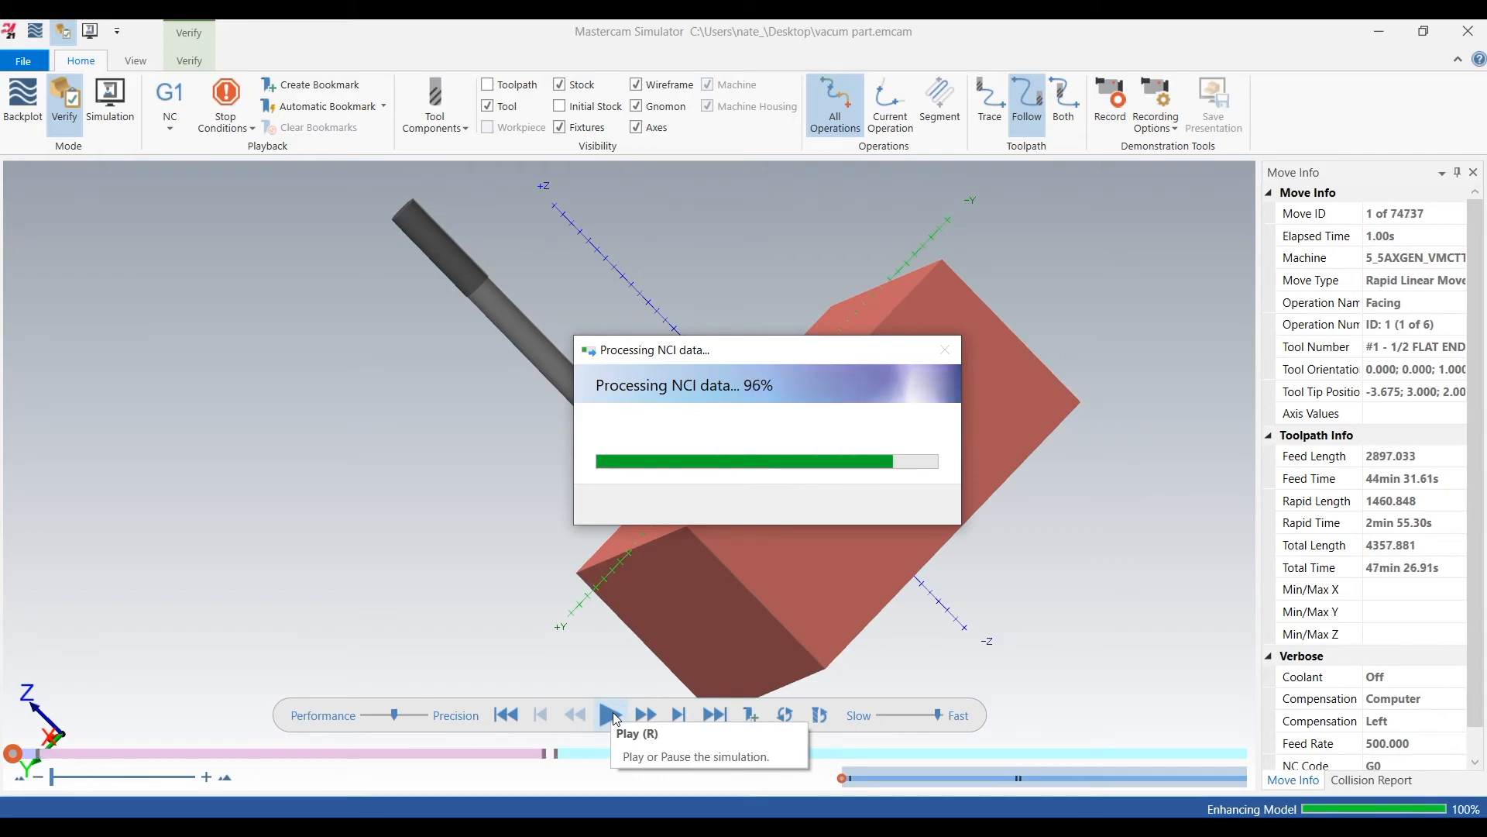
pyautogui.click(612, 715)
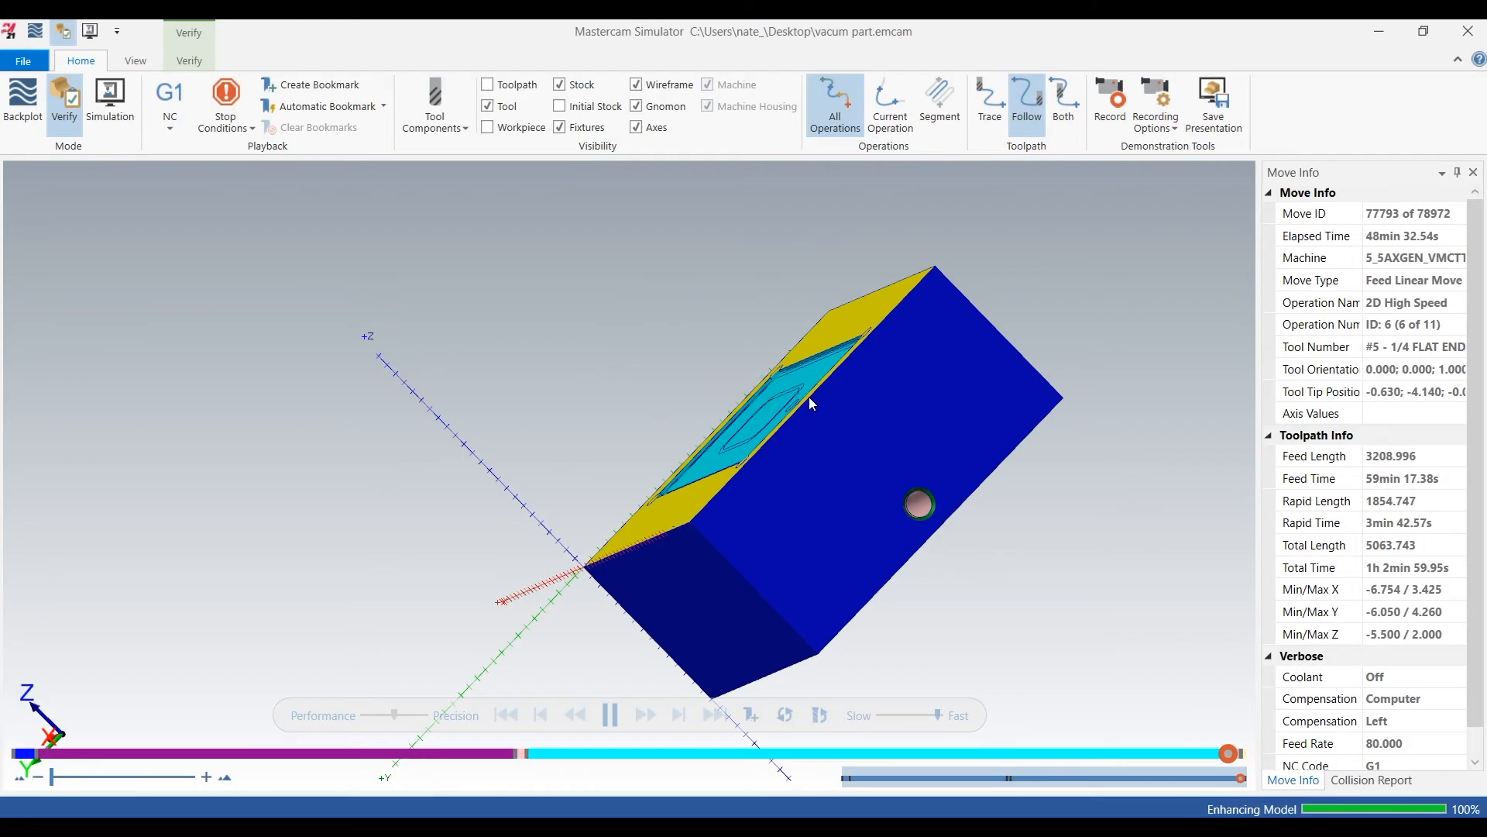
pyautogui.moveTo(809, 396); pyautogui.dragTo(828, 406, button='middle')
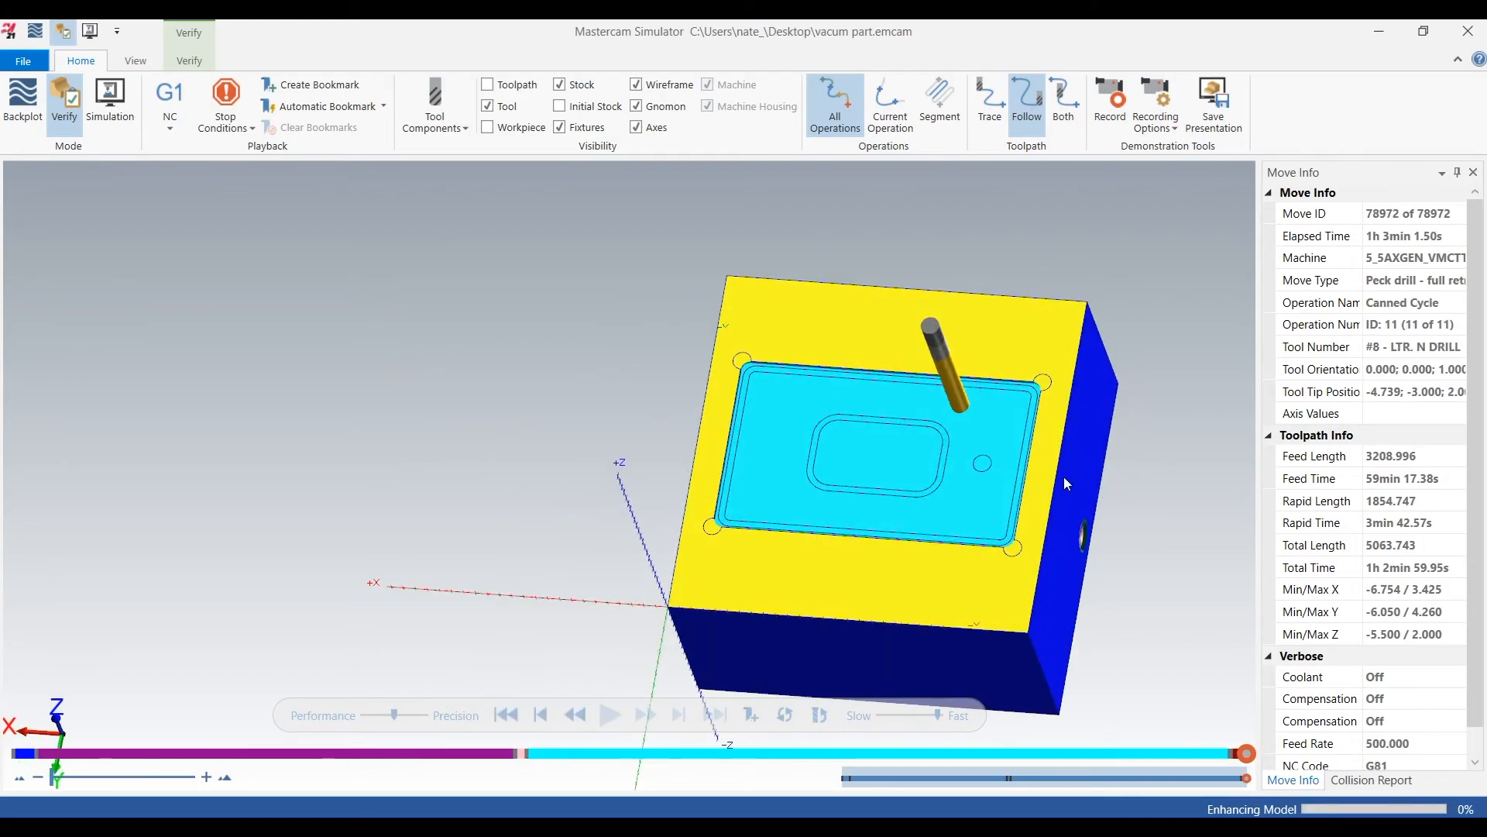
pyautogui.moveTo(1072, 486); pyautogui.dragTo(953, 482, button='middle')
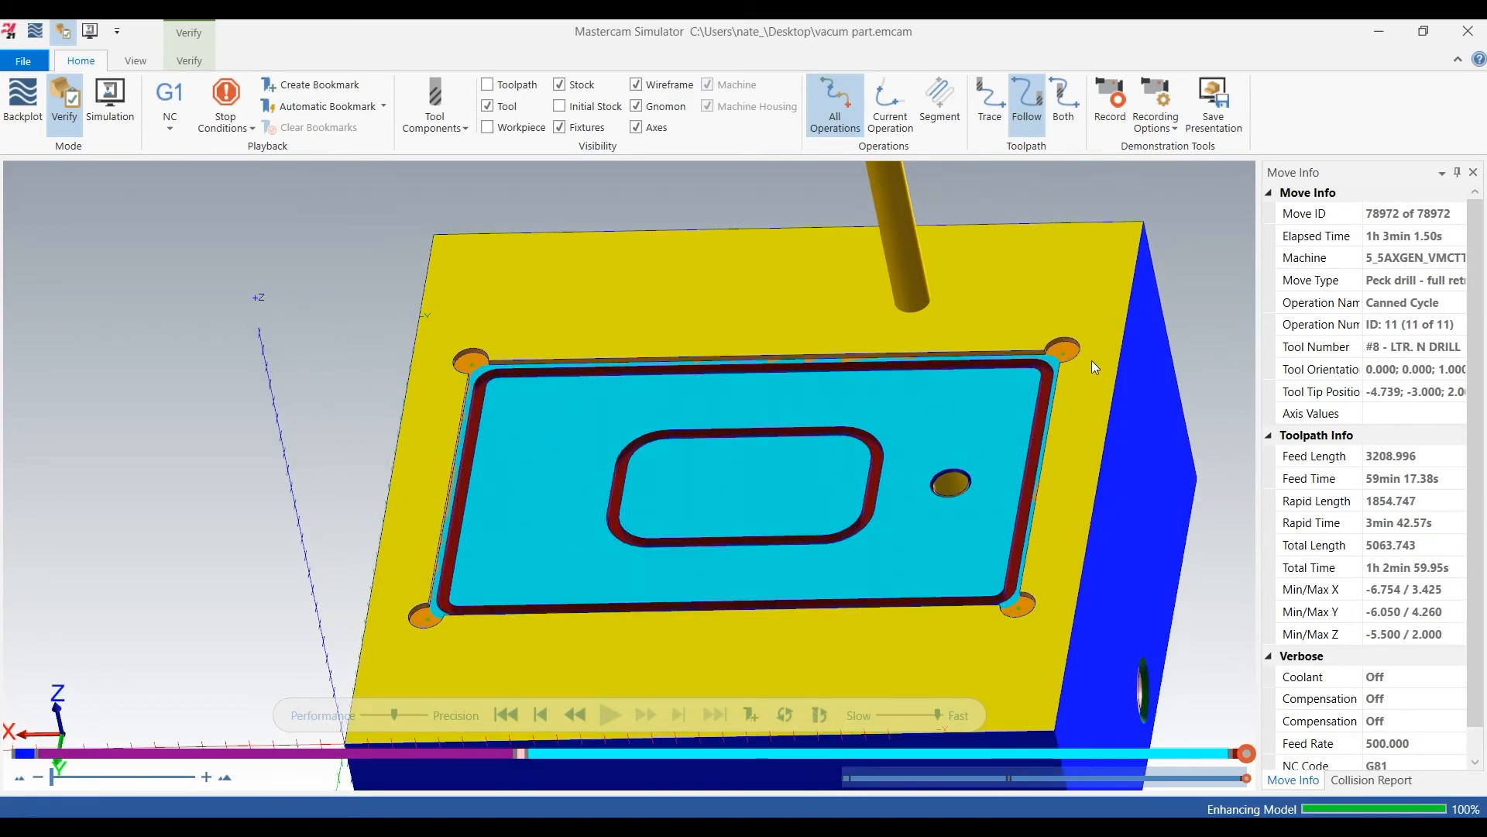
pyautogui.click(1468, 31)
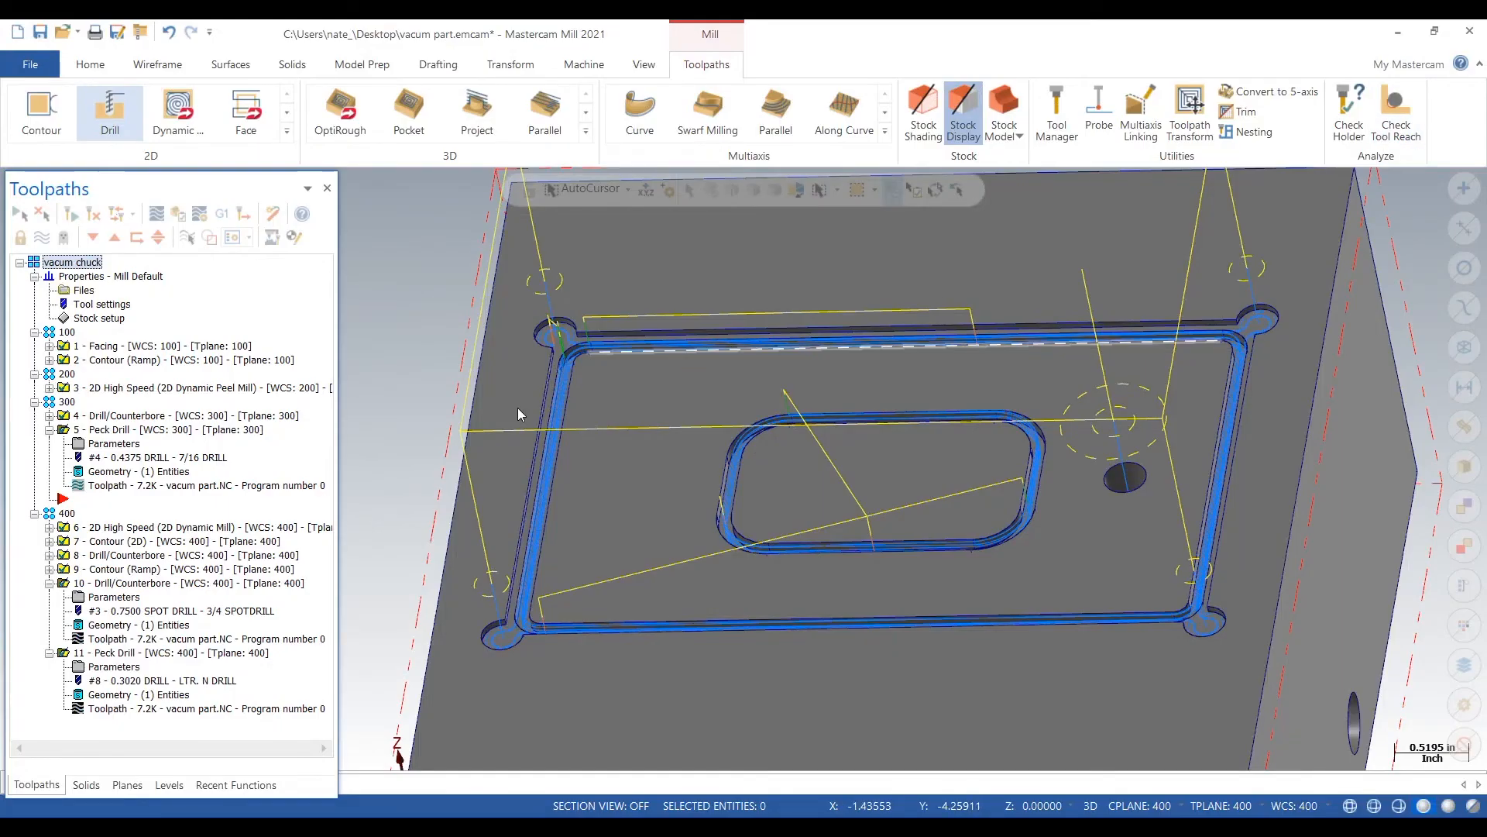
# Step: Collapse operation groups 100, 200 and 300 and the expanded drilling operations of group 400, and save the file
pyautogui.click(49, 430)
pyautogui.click(35, 331)
pyautogui.click(35, 346)
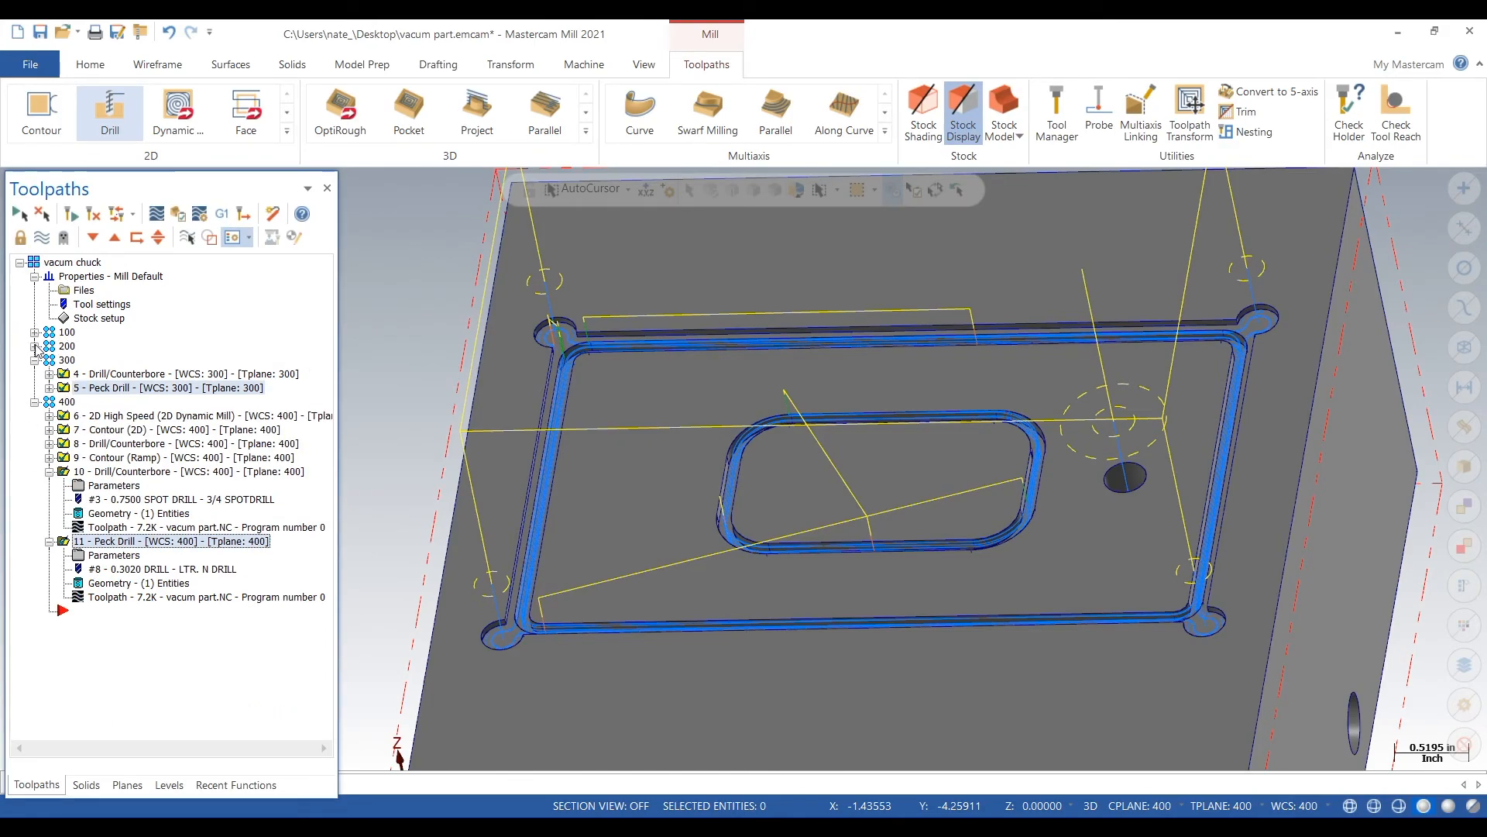
pyautogui.click(35, 359)
pyautogui.click(49, 443)
pyautogui.click(49, 457)
pyautogui.click(39, 32)
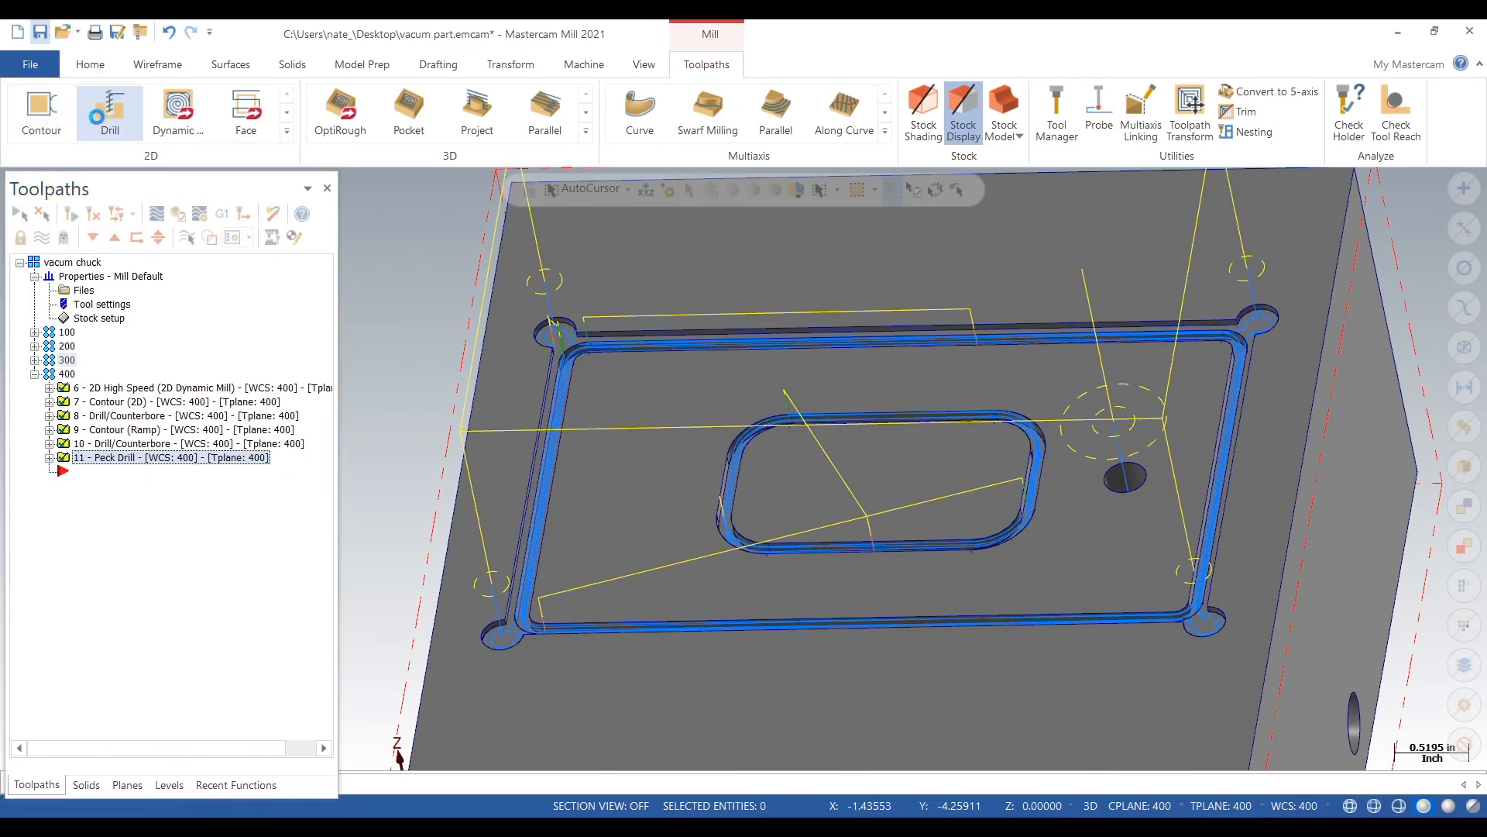
# Step: Start a Contour toolpath in group 400, show level 6 (vacum airway) as the active level, and hide level 8 (op 400 pocket)
pyautogui.click(34, 112)
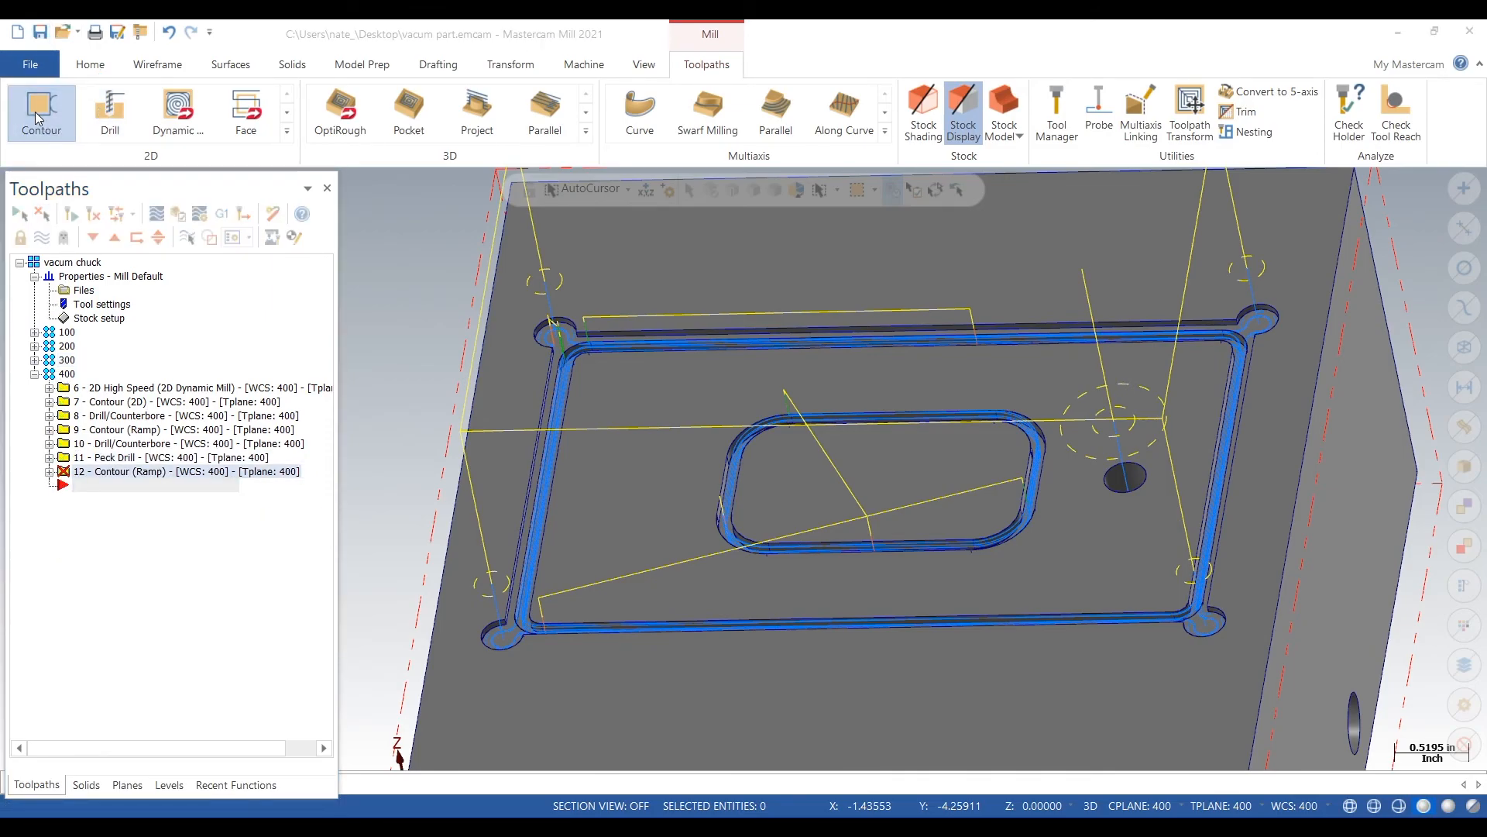
pyautogui.click(169, 785)
pyautogui.click(82, 333)
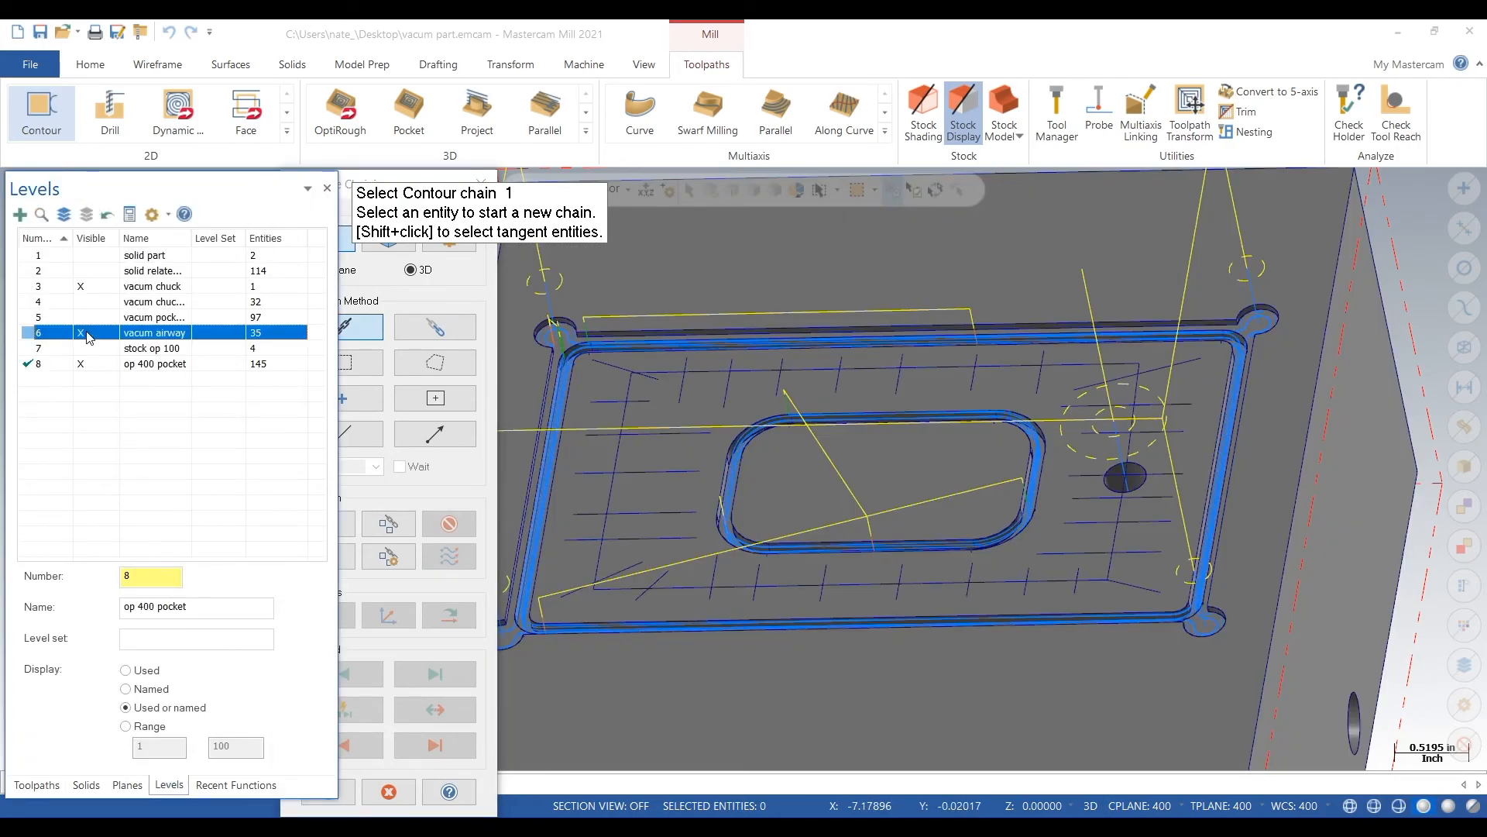
pyautogui.click(101, 365)
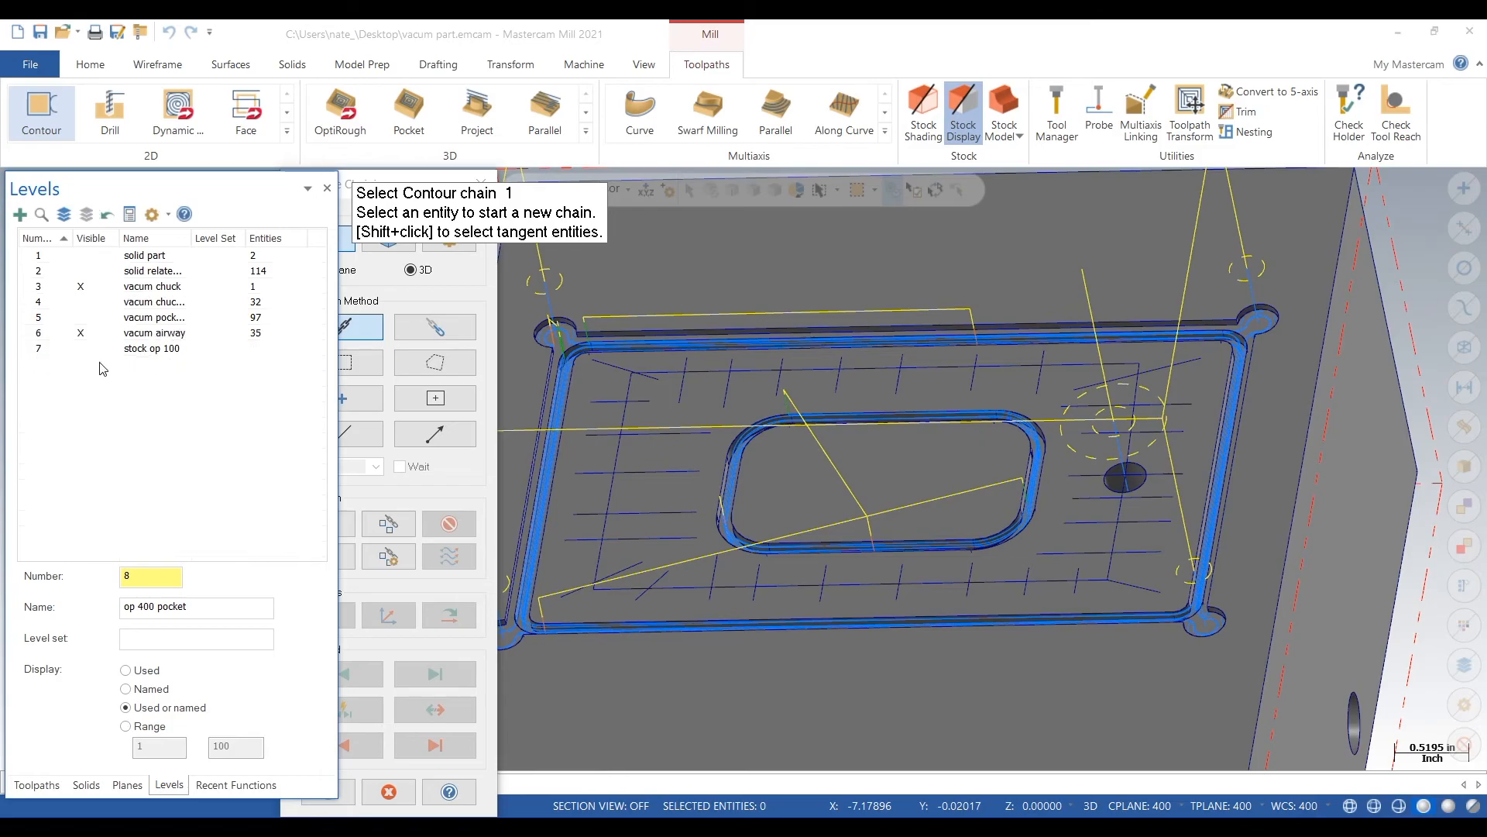
pyautogui.click(70, 333)
pyautogui.click(101, 365)
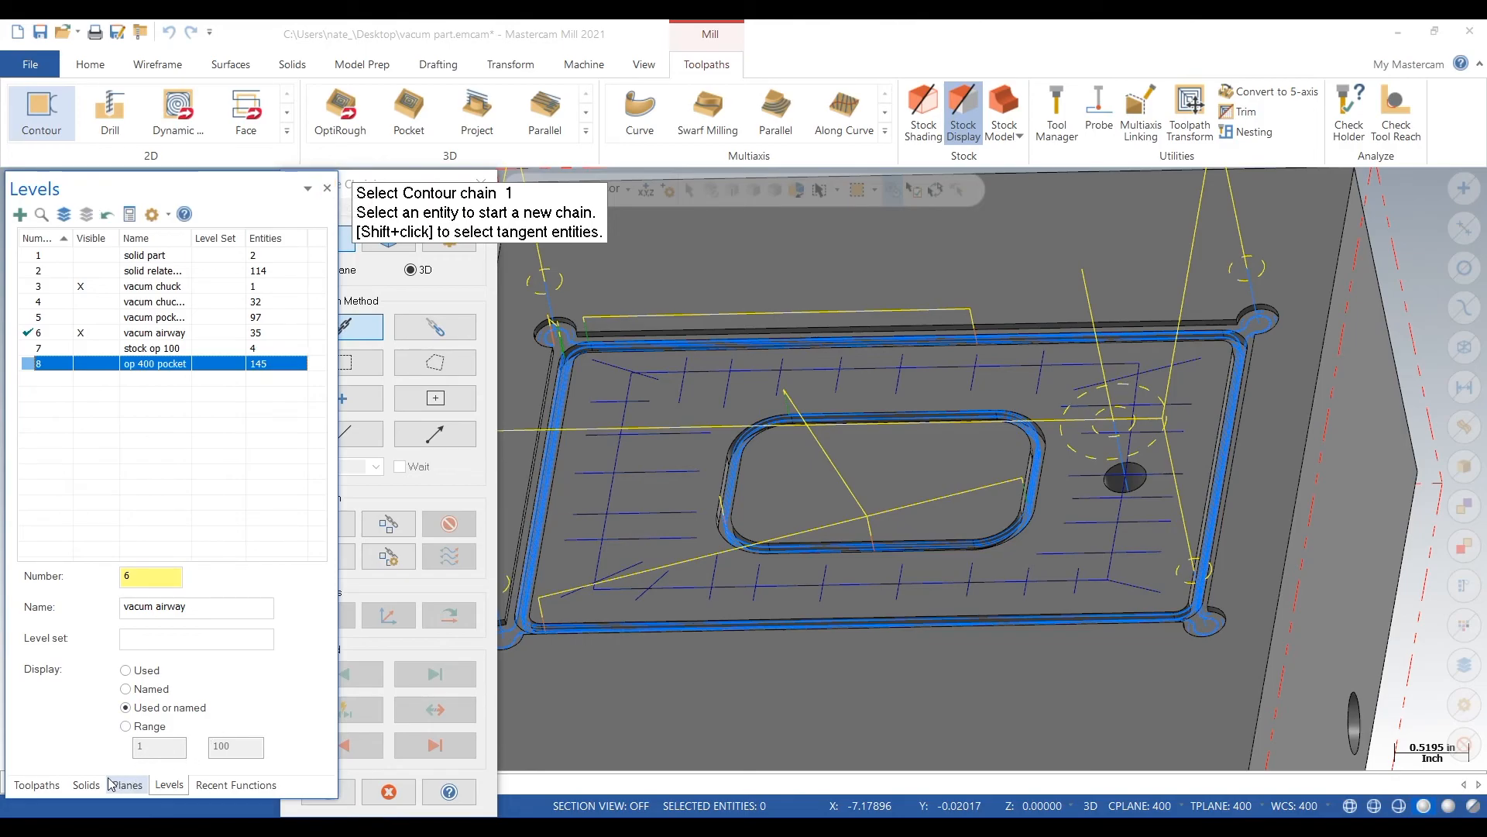
pyautogui.click(48, 785)
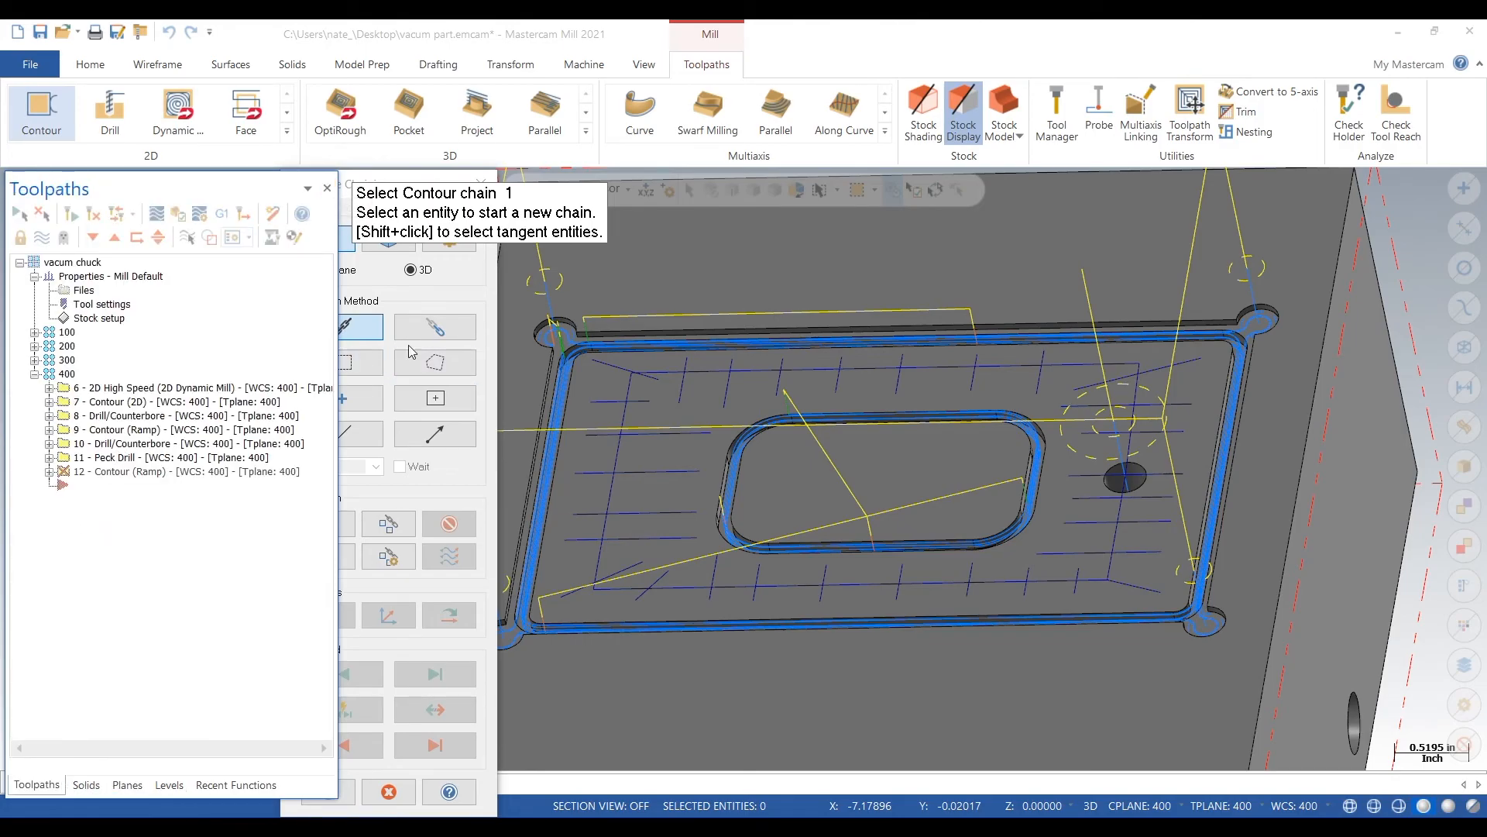
# Step: Chain the vacuum airway's long main line and the short airway lines along the pocket's upper edge, starting with the upper-left diagonal
pyautogui.moveTo(447, 183); pyautogui.dragTo(472, 186)
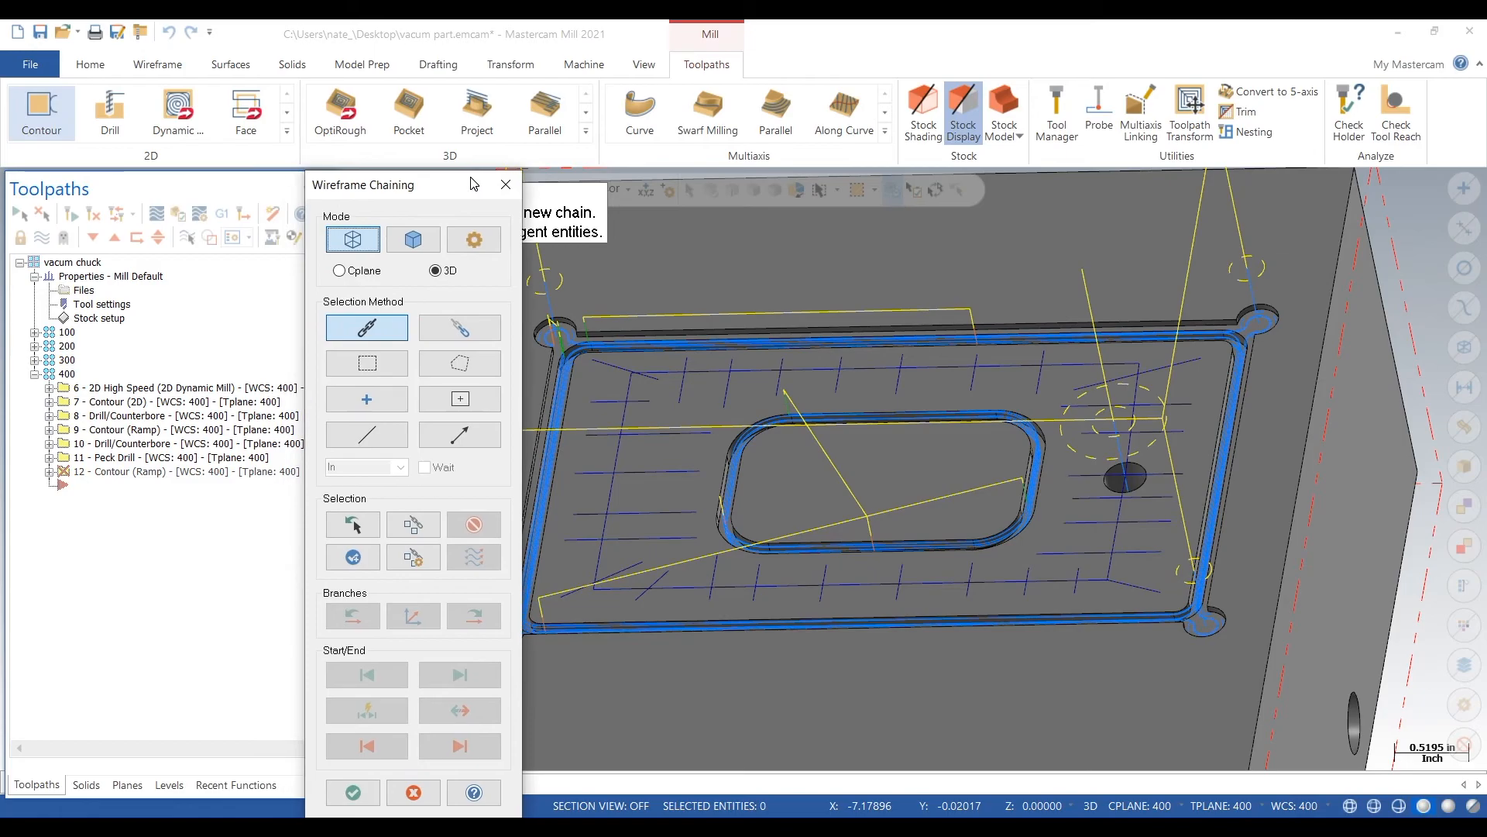
pyautogui.scroll(2, 595, 409)
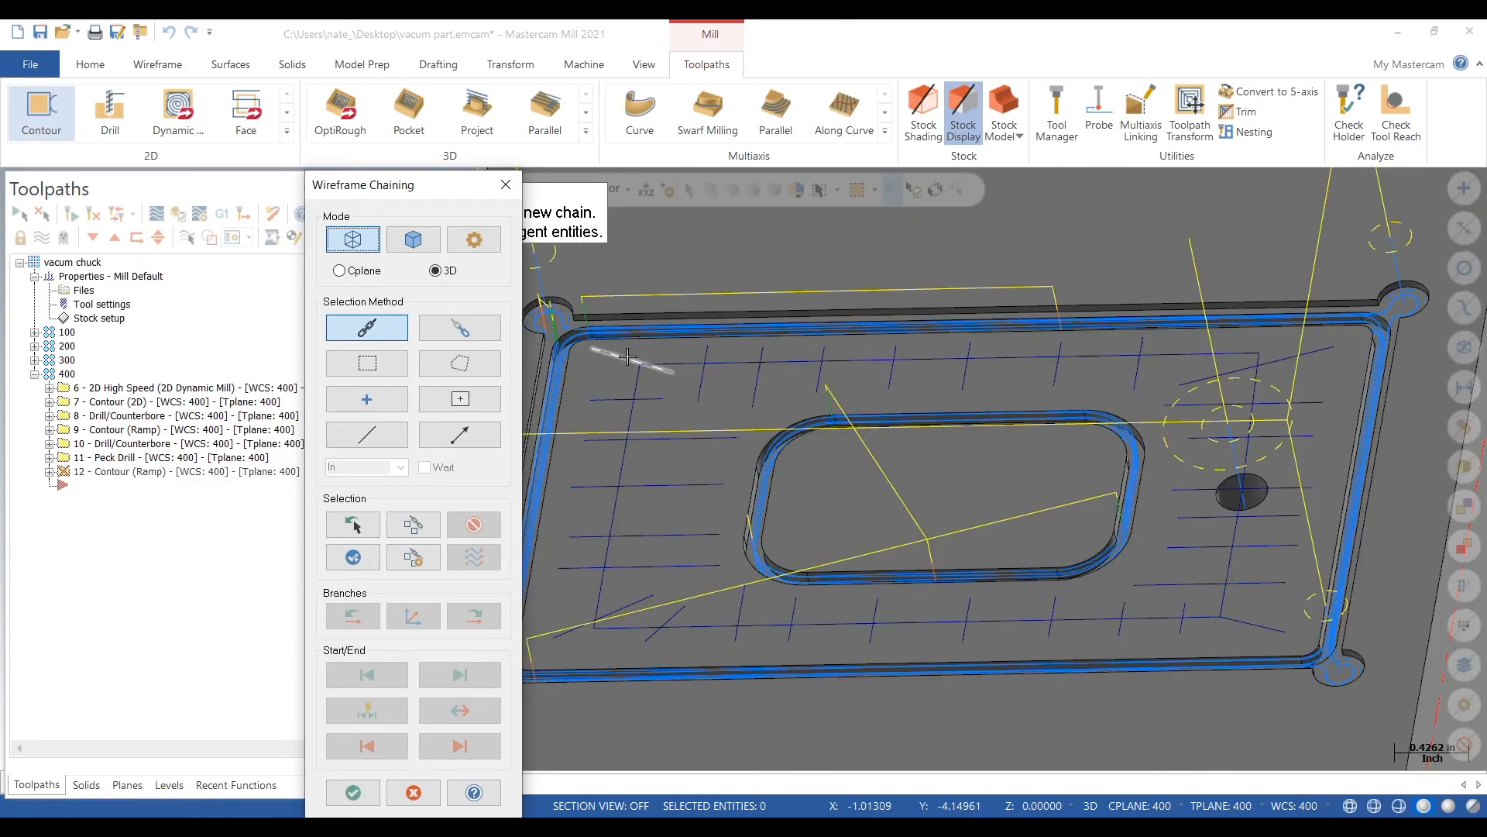
pyautogui.click(624, 359)
pyautogui.click(680, 357)
pyautogui.click(756, 387)
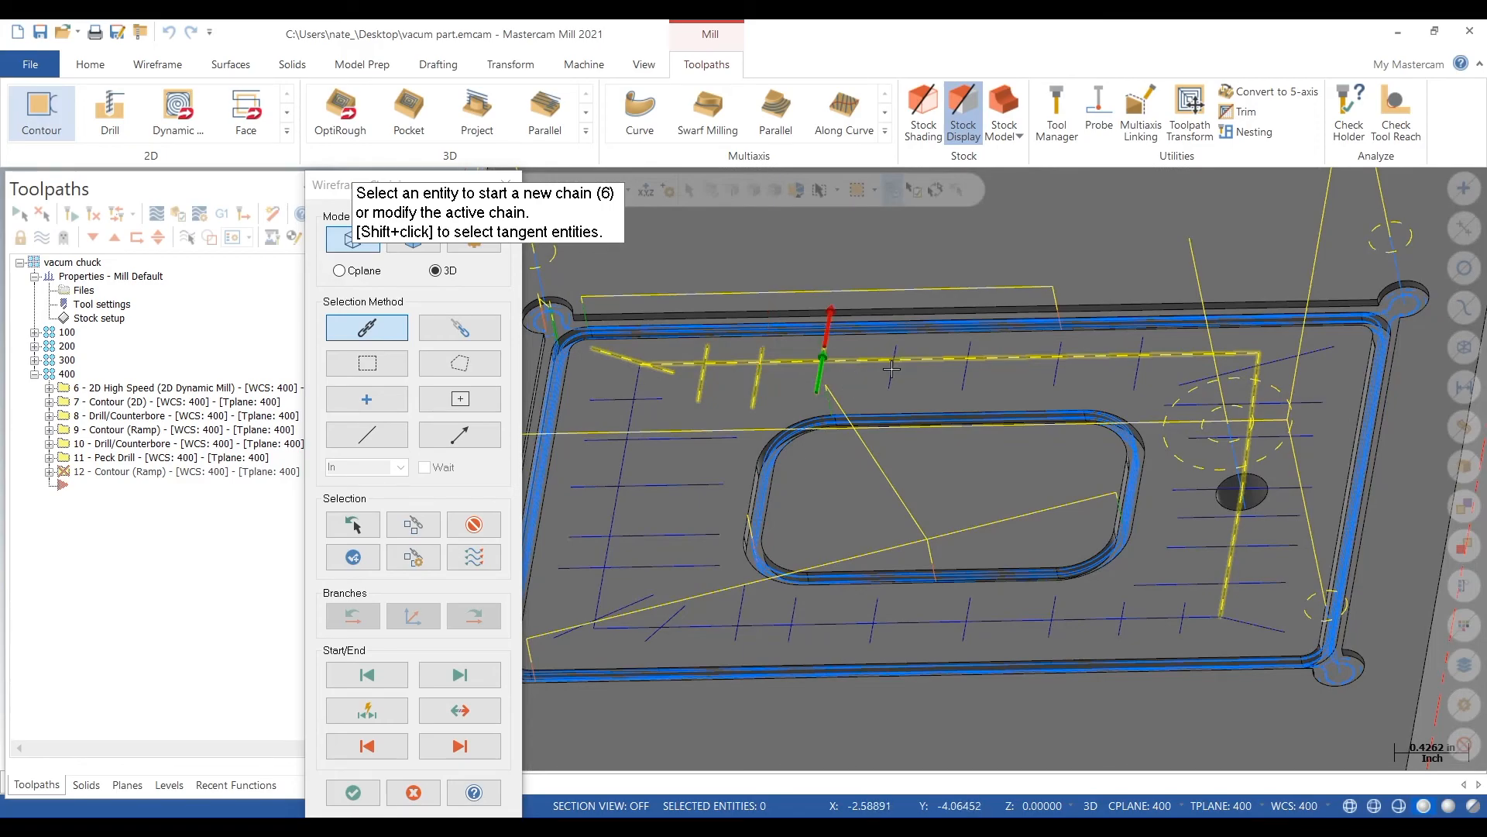
pyautogui.click(966, 375)
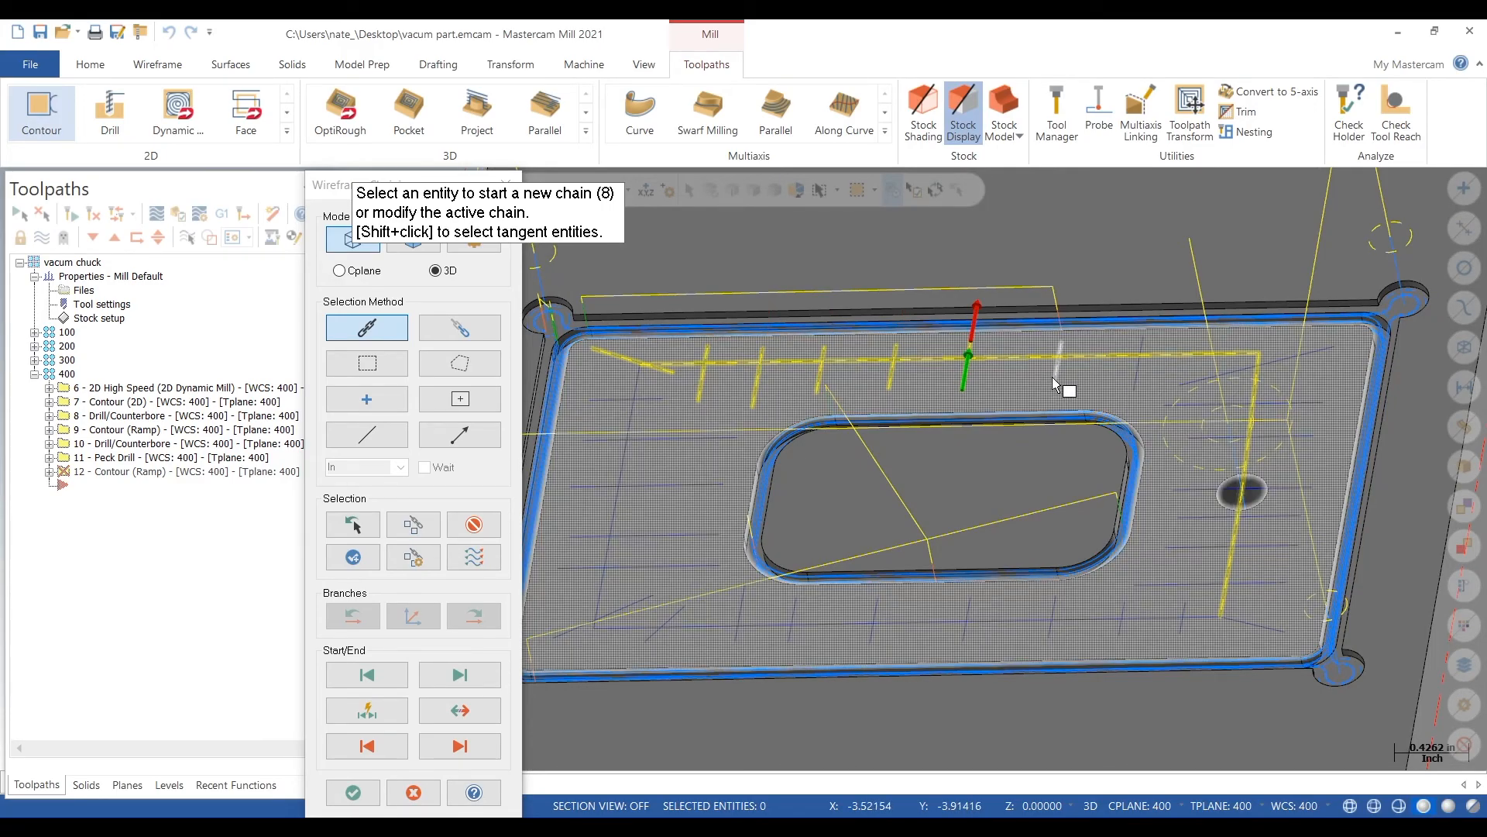
pyautogui.click(1055, 380)
pyautogui.click(1138, 364)
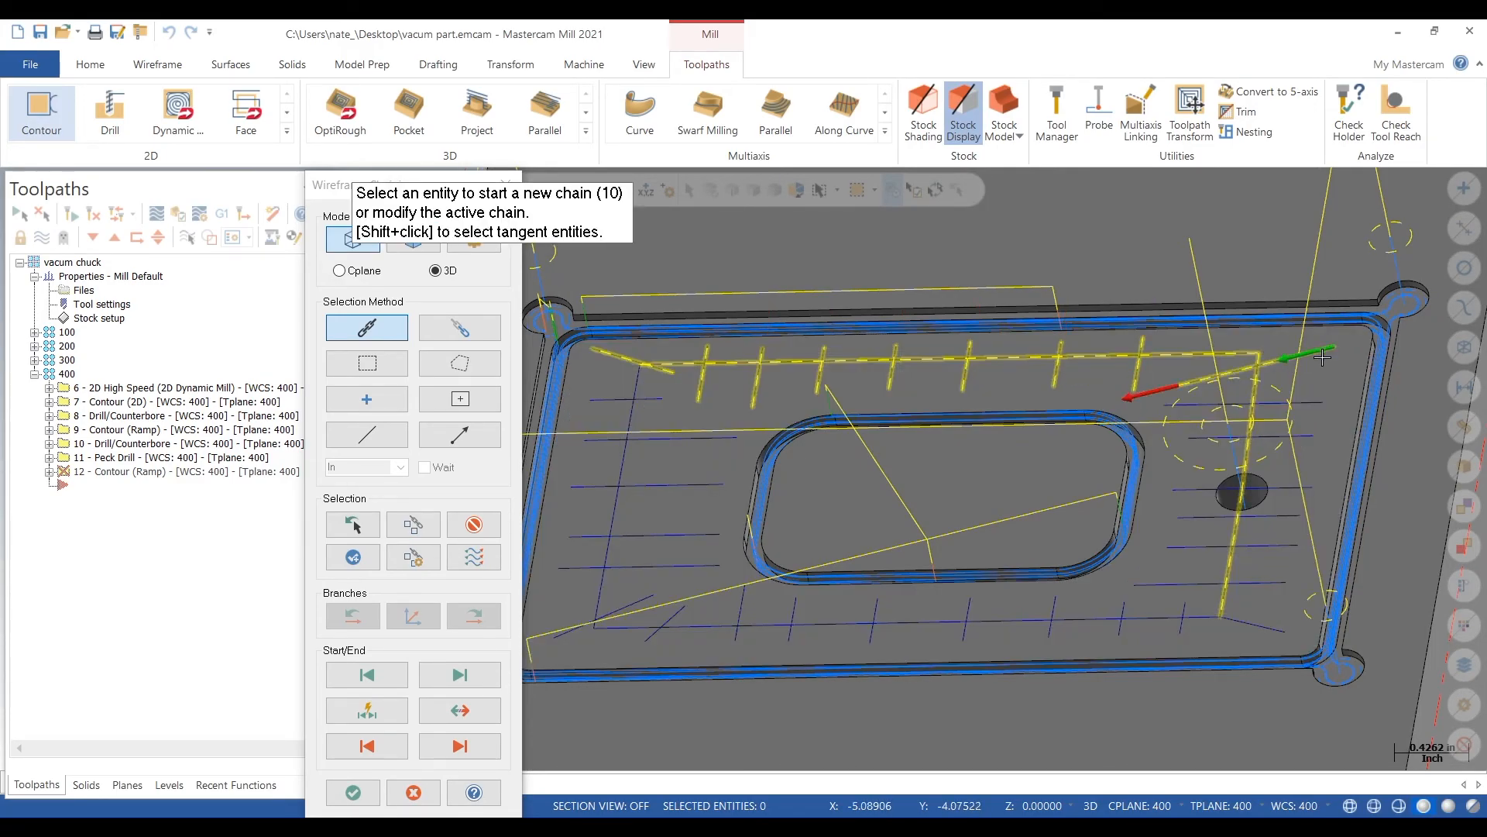
# Step: Add the upper-right diagonal, the short crosswise airway lines on the pocket's right side, and the lower-right diagonal to the chains
pyautogui.click(1319, 353)
pyautogui.click(1309, 403)
pyautogui.click(1312, 468)
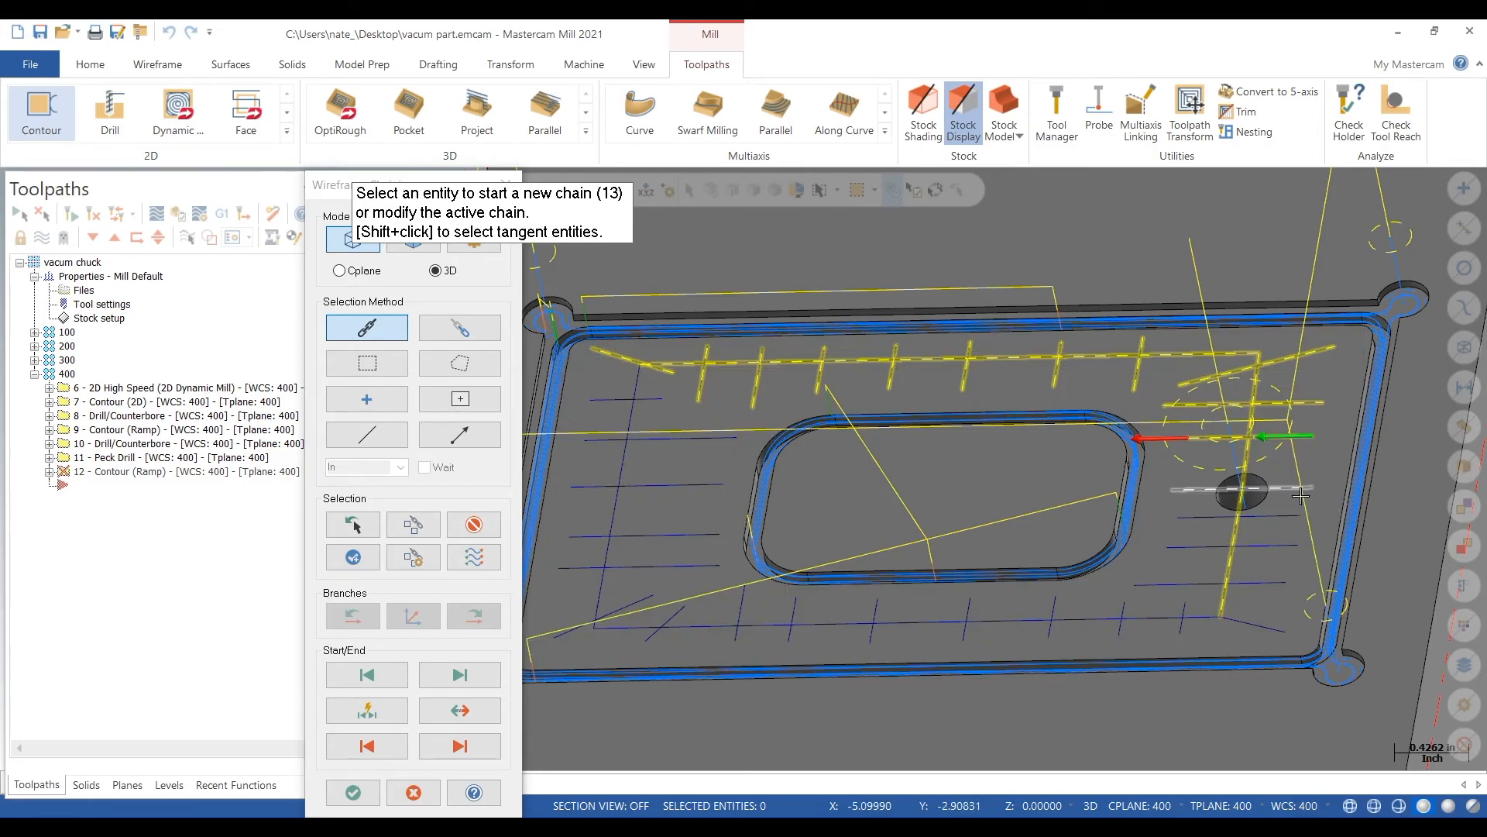
pyautogui.click(1300, 490)
pyautogui.click(1296, 515)
pyautogui.click(1287, 547)
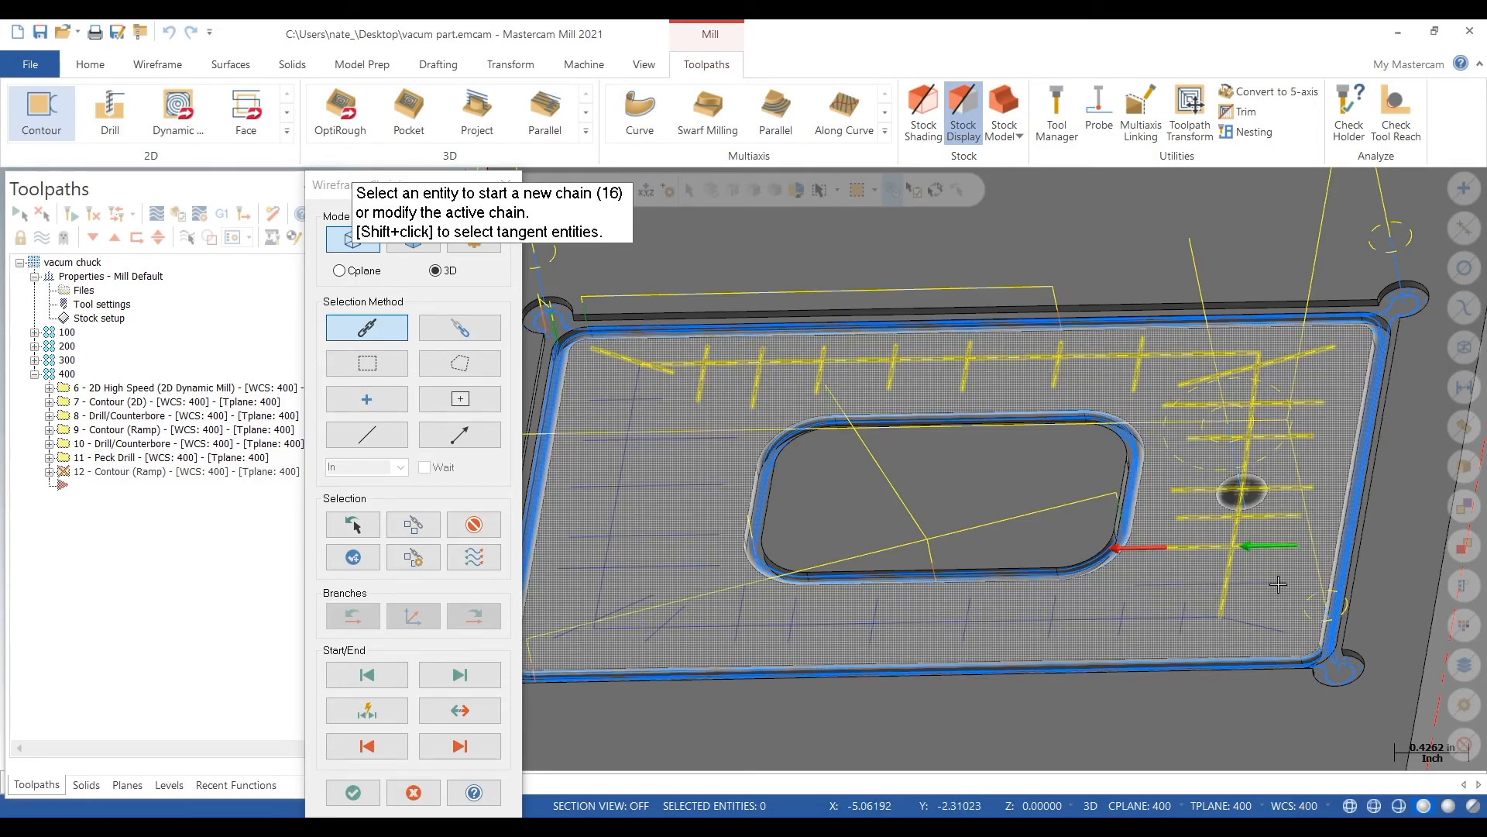
pyautogui.click(1276, 585)
pyautogui.click(1233, 624)
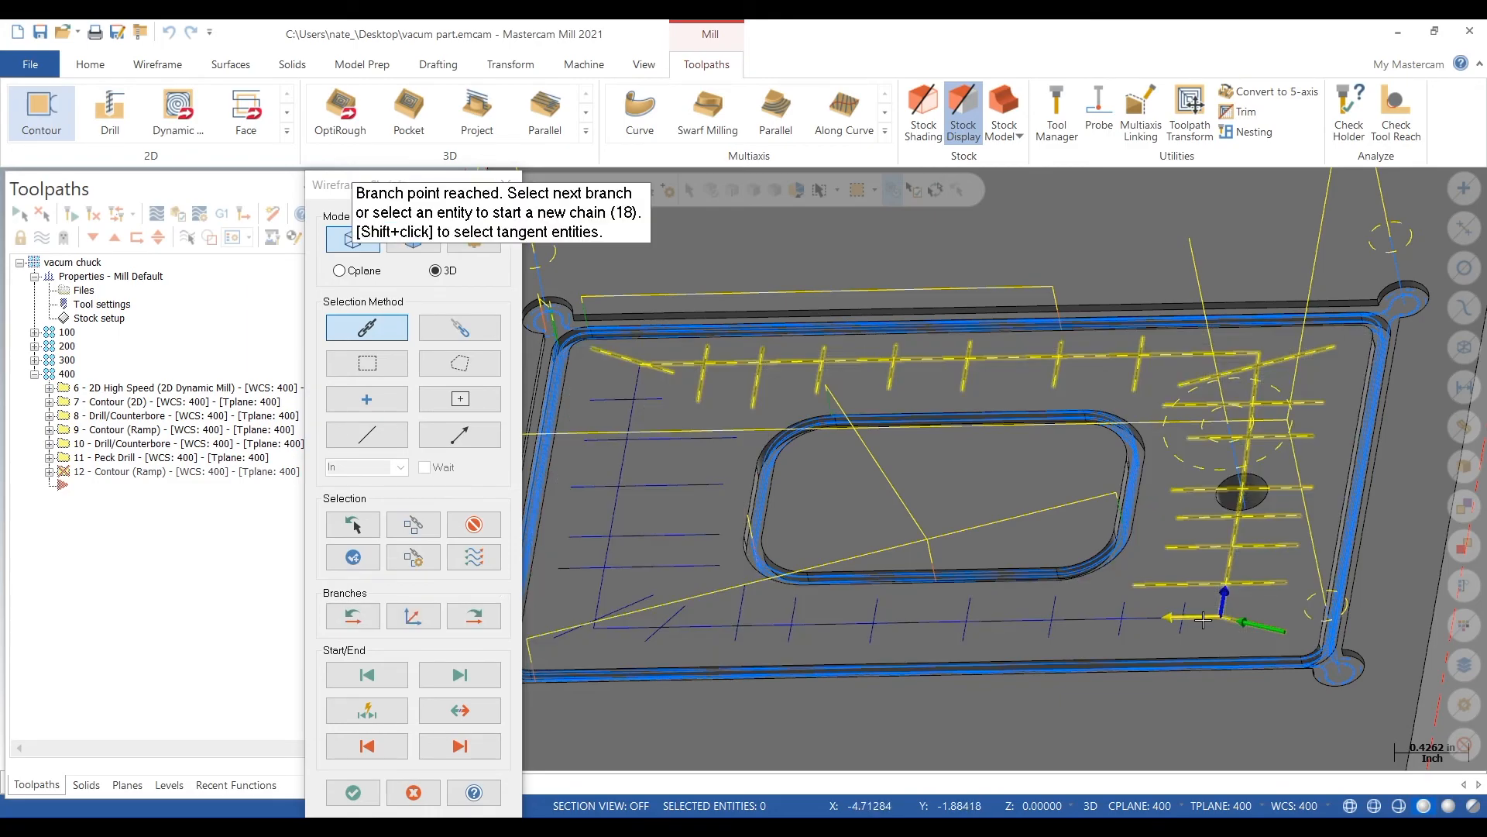
# Step: Chain the main airway line along the pocket's lower and left sides, plus the short cross lines along the lower edge
pyautogui.click(1145, 619)
pyautogui.click(1179, 624)
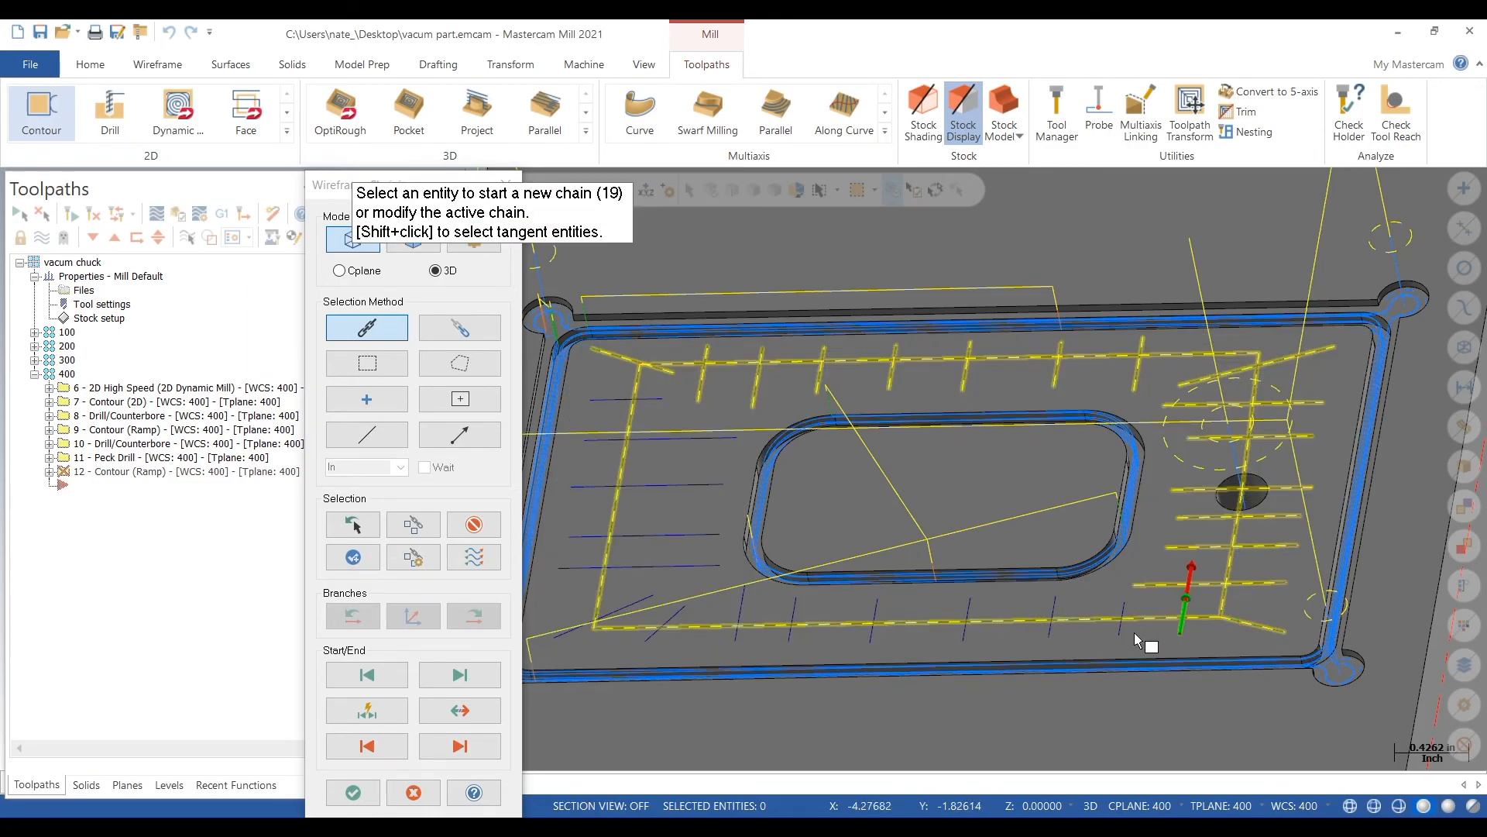
pyautogui.click(1121, 633)
pyautogui.click(1042, 636)
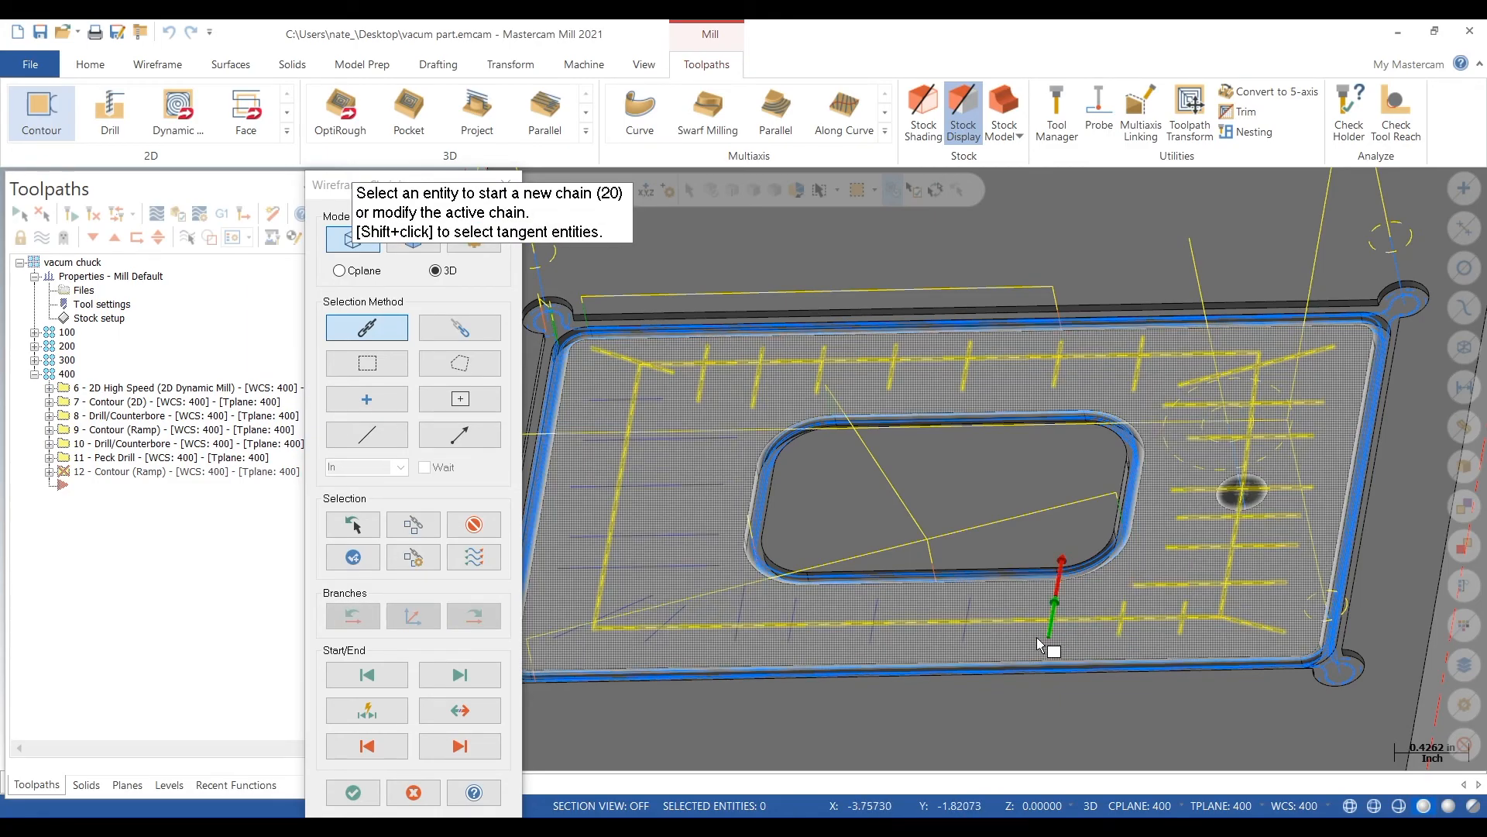
pyautogui.click(963, 631)
pyautogui.click(874, 634)
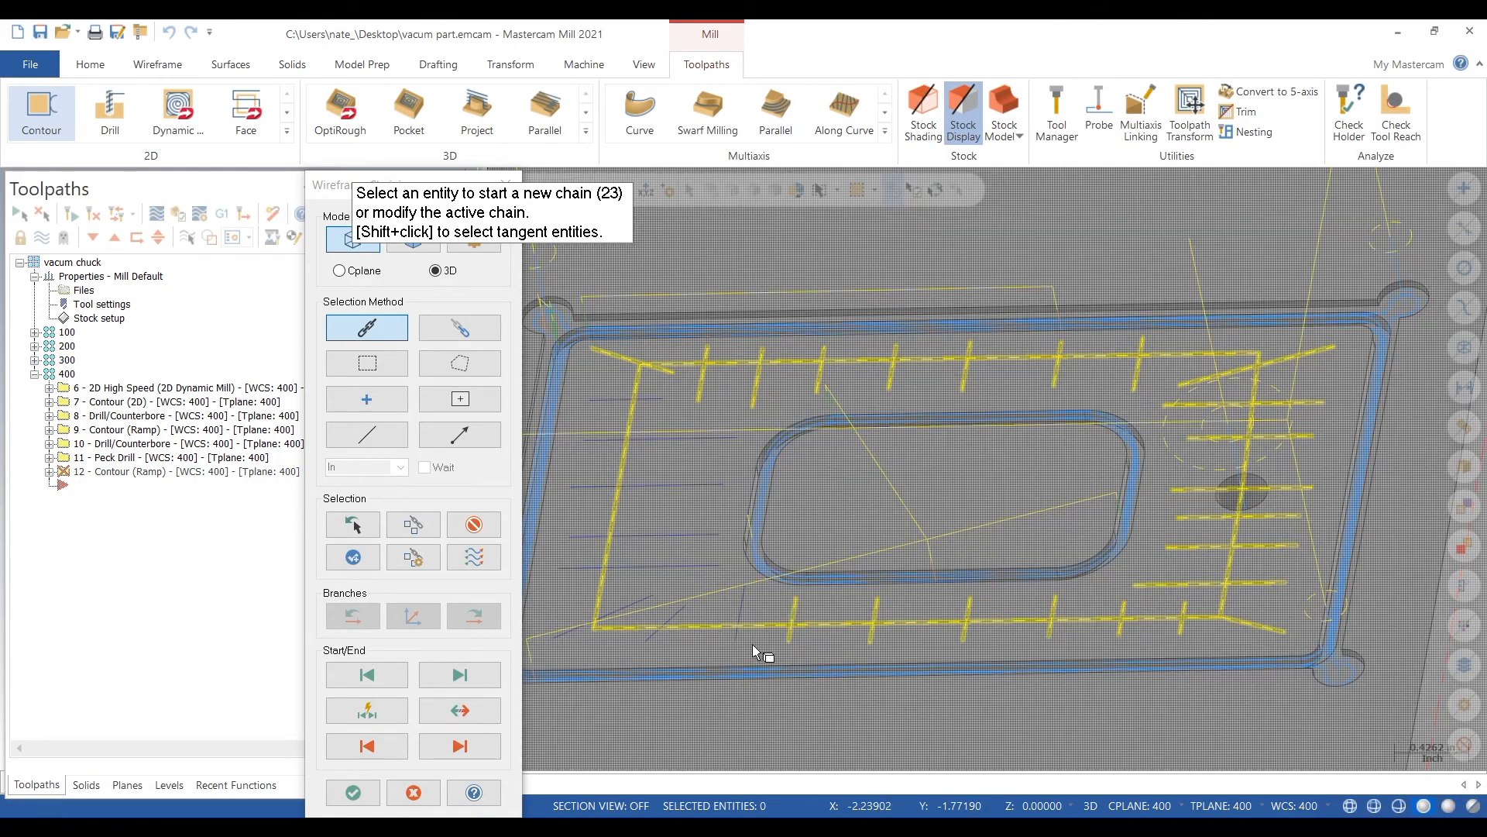
pyautogui.click(792, 631)
pyautogui.click(739, 616)
# Step: Chain the remaining airway lines at the pocket's lower-left corner and along its left side, and accept the chain selection
pyautogui.click(620, 609)
pyautogui.click(654, 566)
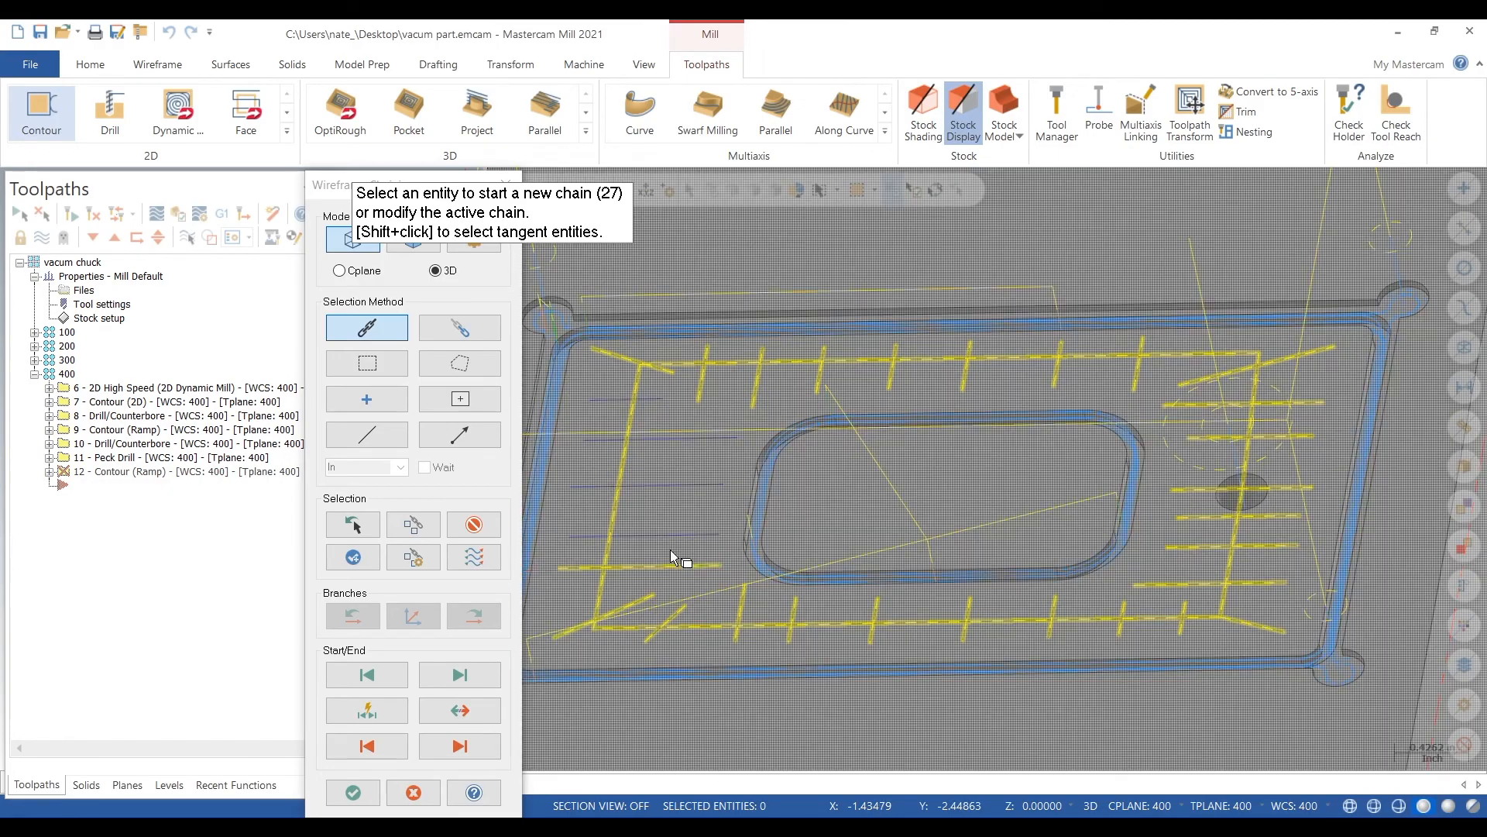
pyautogui.click(691, 535)
pyautogui.click(693, 484)
pyautogui.click(709, 436)
pyautogui.click(709, 436)
pyautogui.click(658, 400)
pyautogui.click(370, 790)
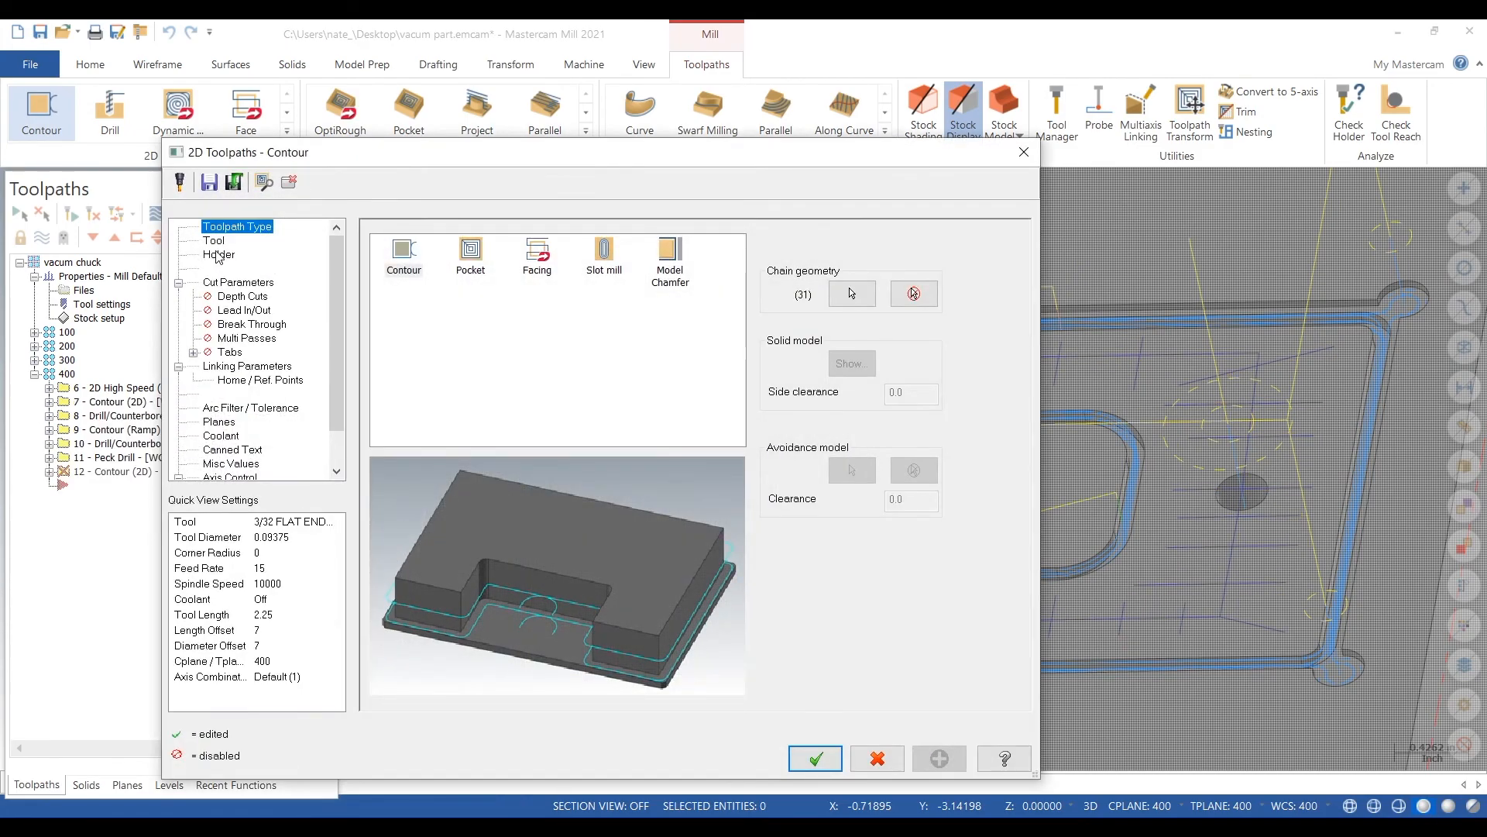
# Step: Filter the tool library to ball endmills and choose the 3/32 BALL ENDMILL for the contour
pyautogui.click(215, 241)
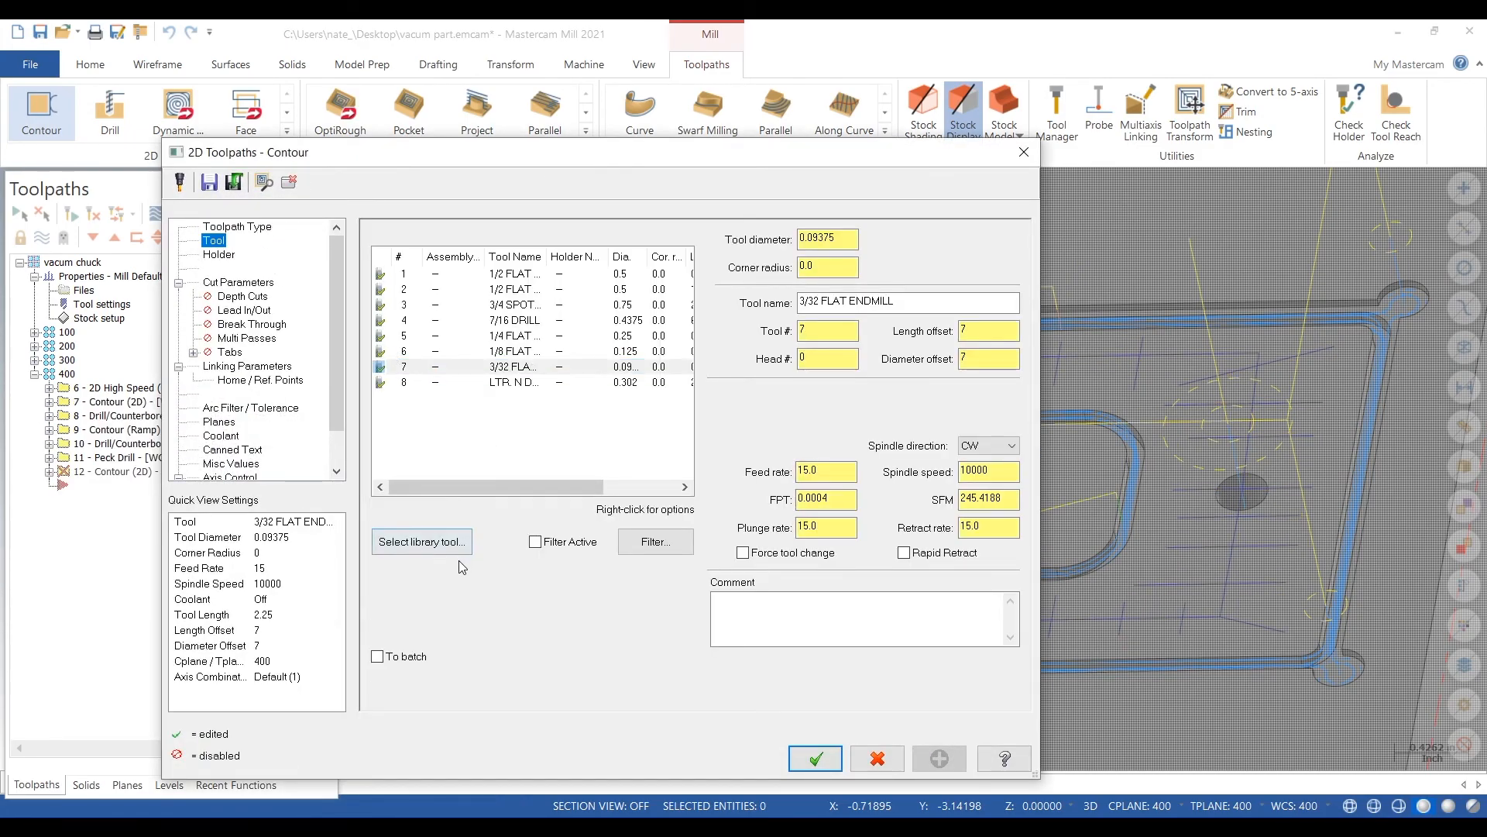
pyautogui.click(452, 549)
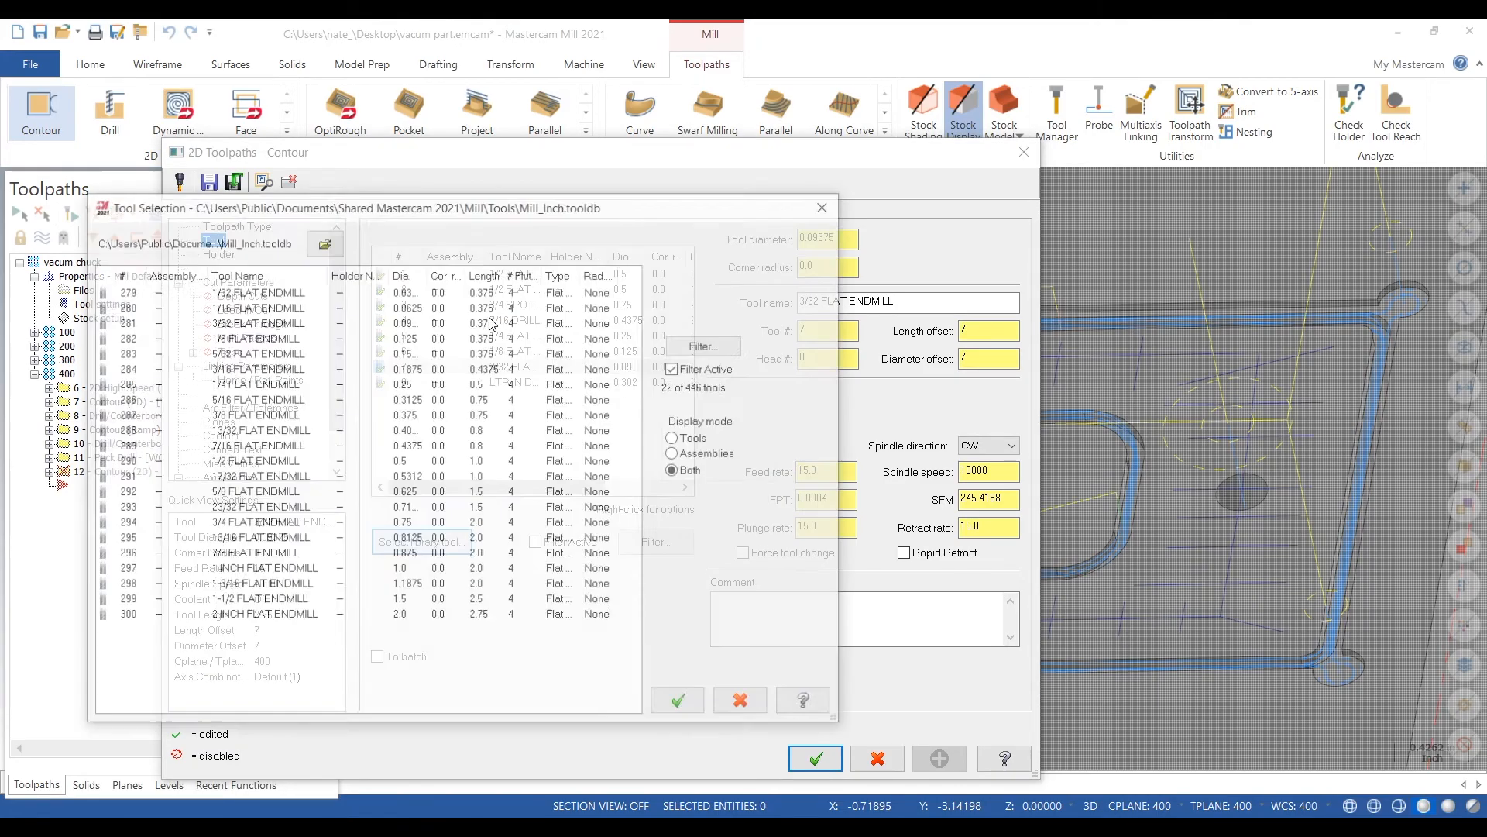
pyautogui.click(730, 350)
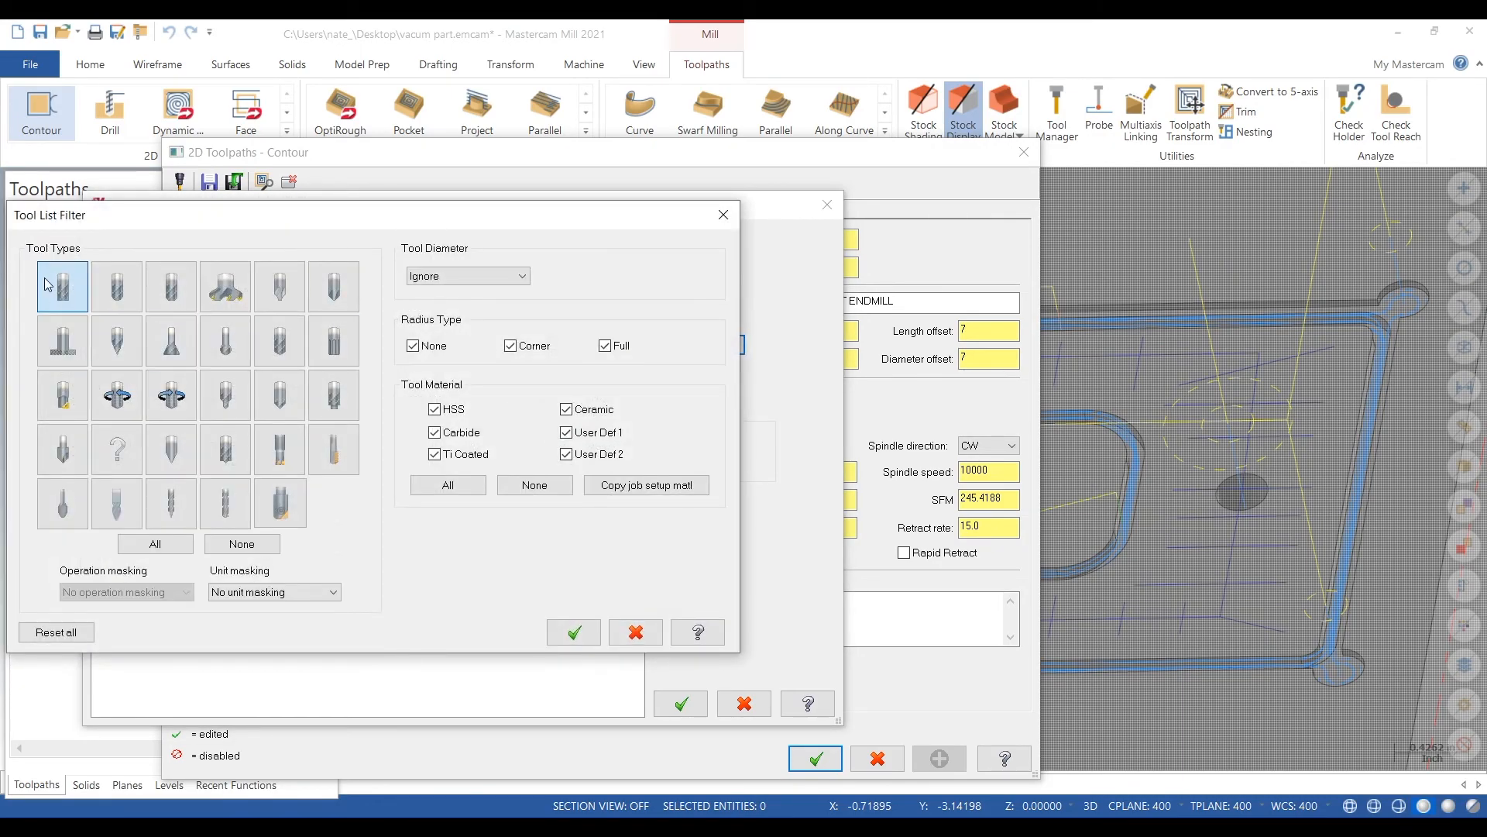
pyautogui.click(121, 293)
pyautogui.click(574, 632)
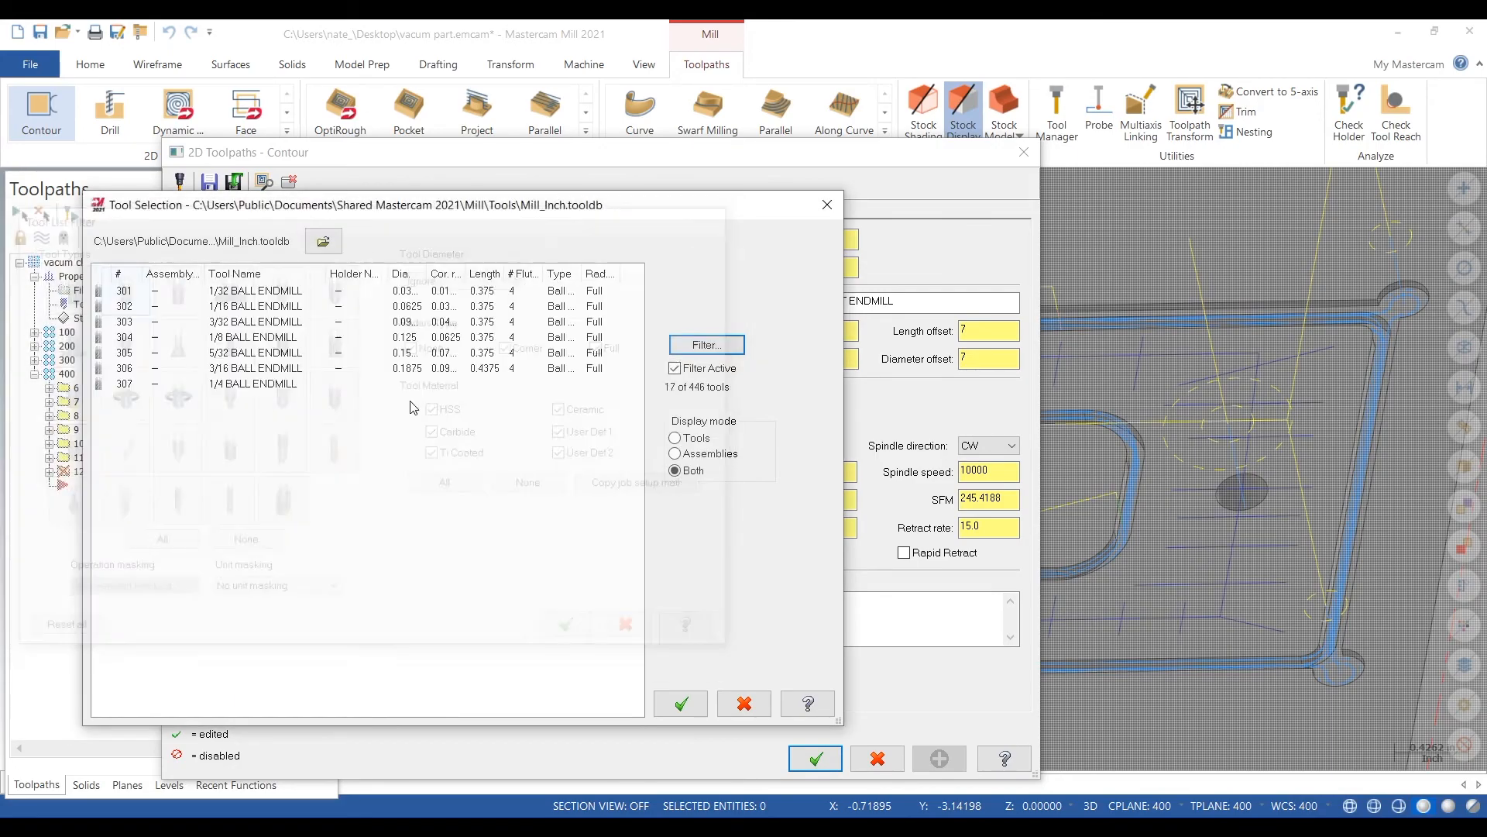
pyautogui.click(254, 323)
pyautogui.click(681, 703)
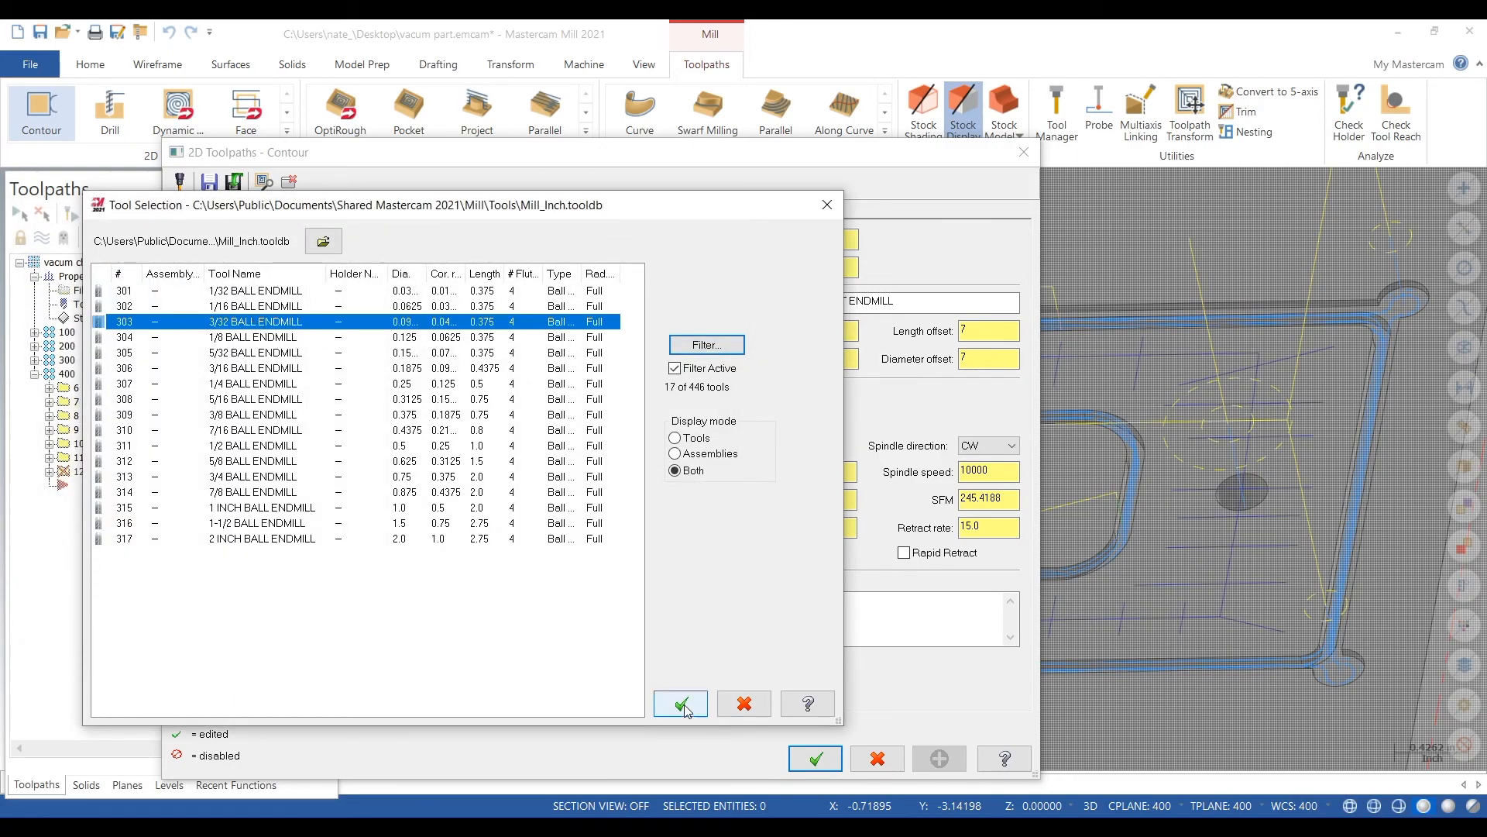
# Step: Edit the 3/32 ball endmill: tool number and offsets 9, feed, plunge and retract rates 5, spindle speed 7500
pyautogui.rightClick(438, 399)
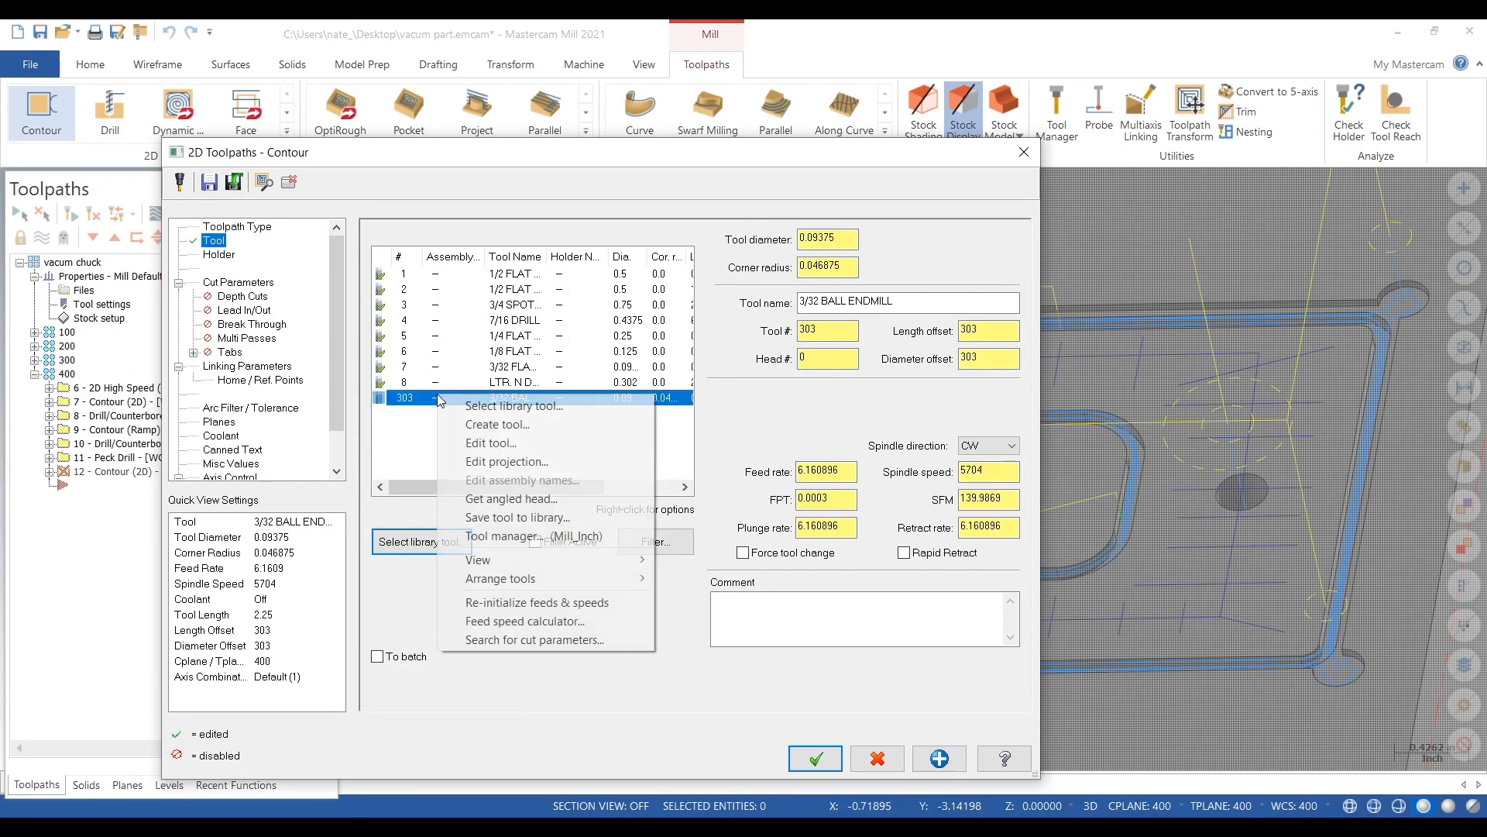
pyautogui.click(481, 442)
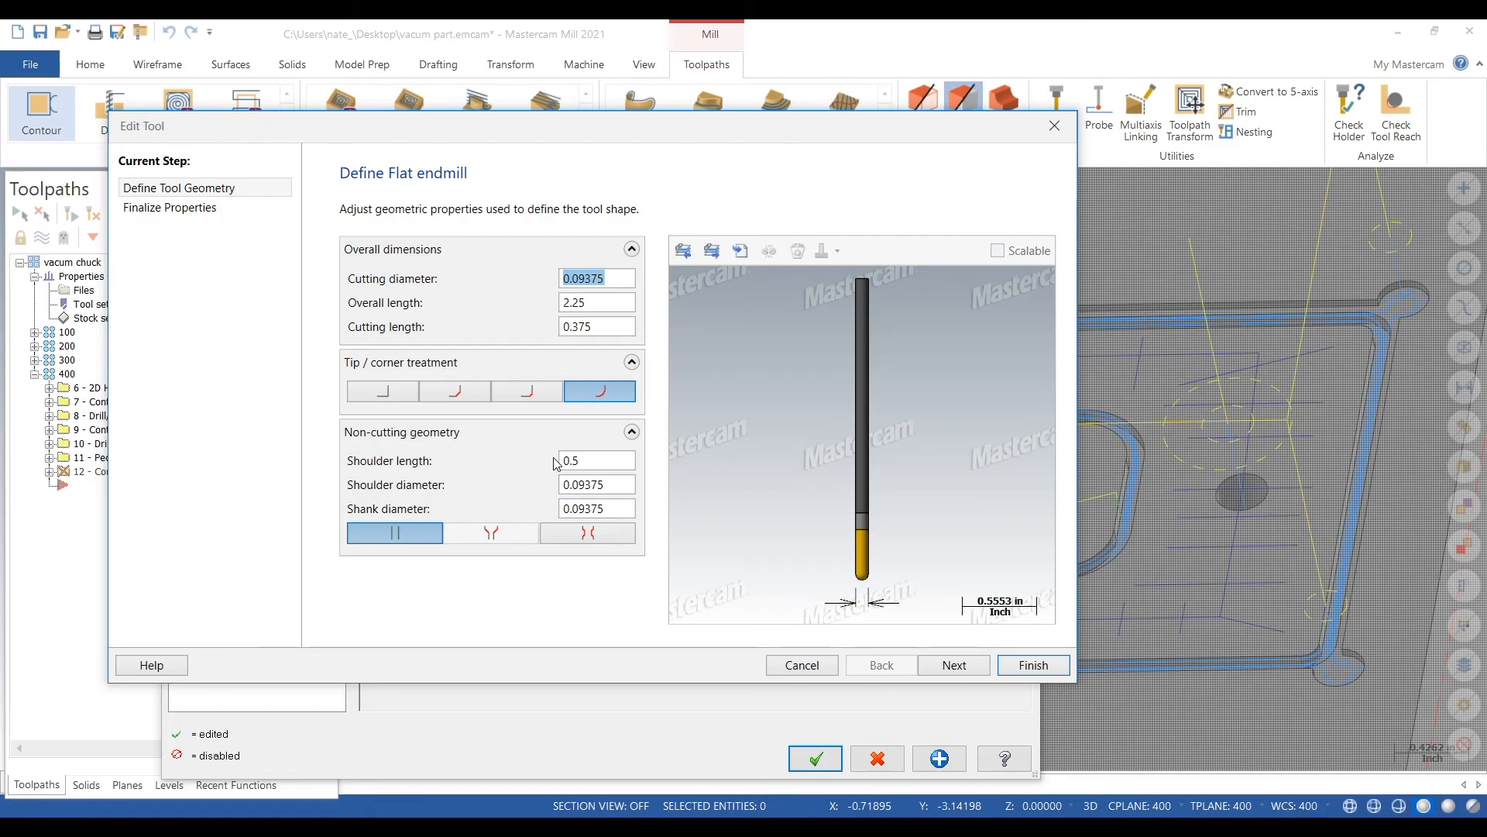
pyautogui.click(614, 329)
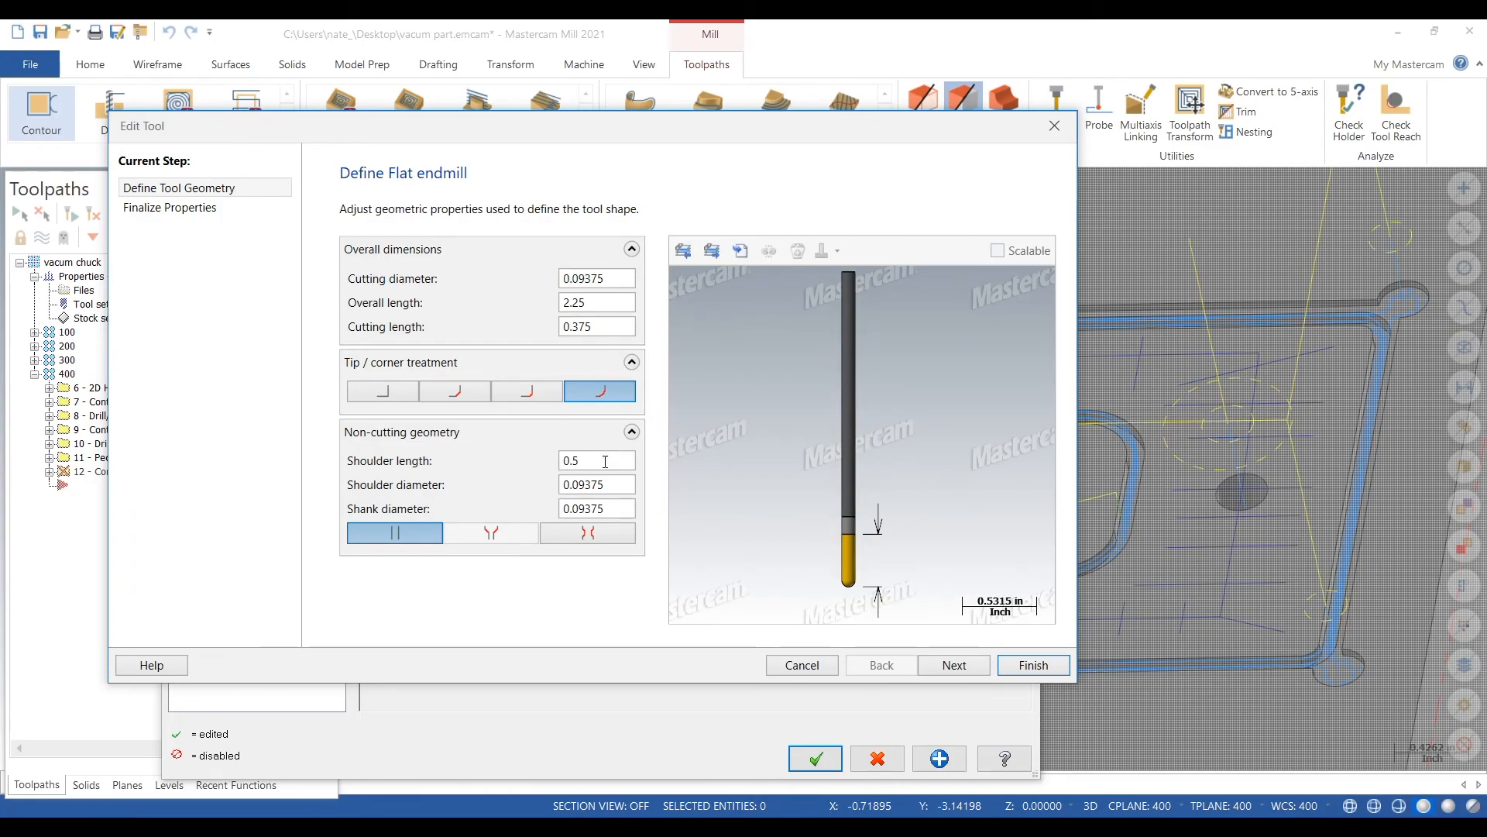
pyautogui.click(611, 487)
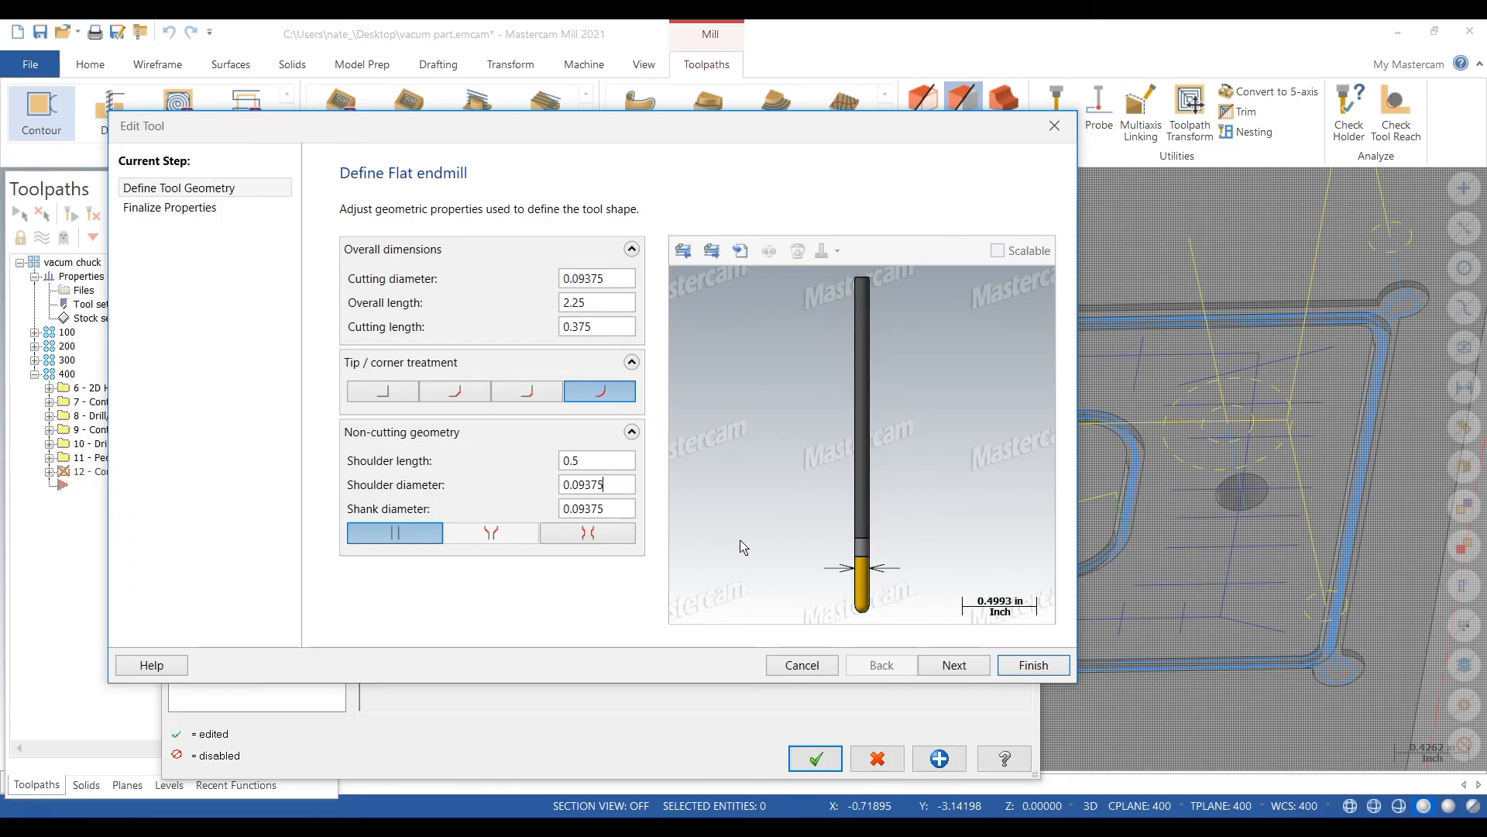
pyautogui.click(966, 671)
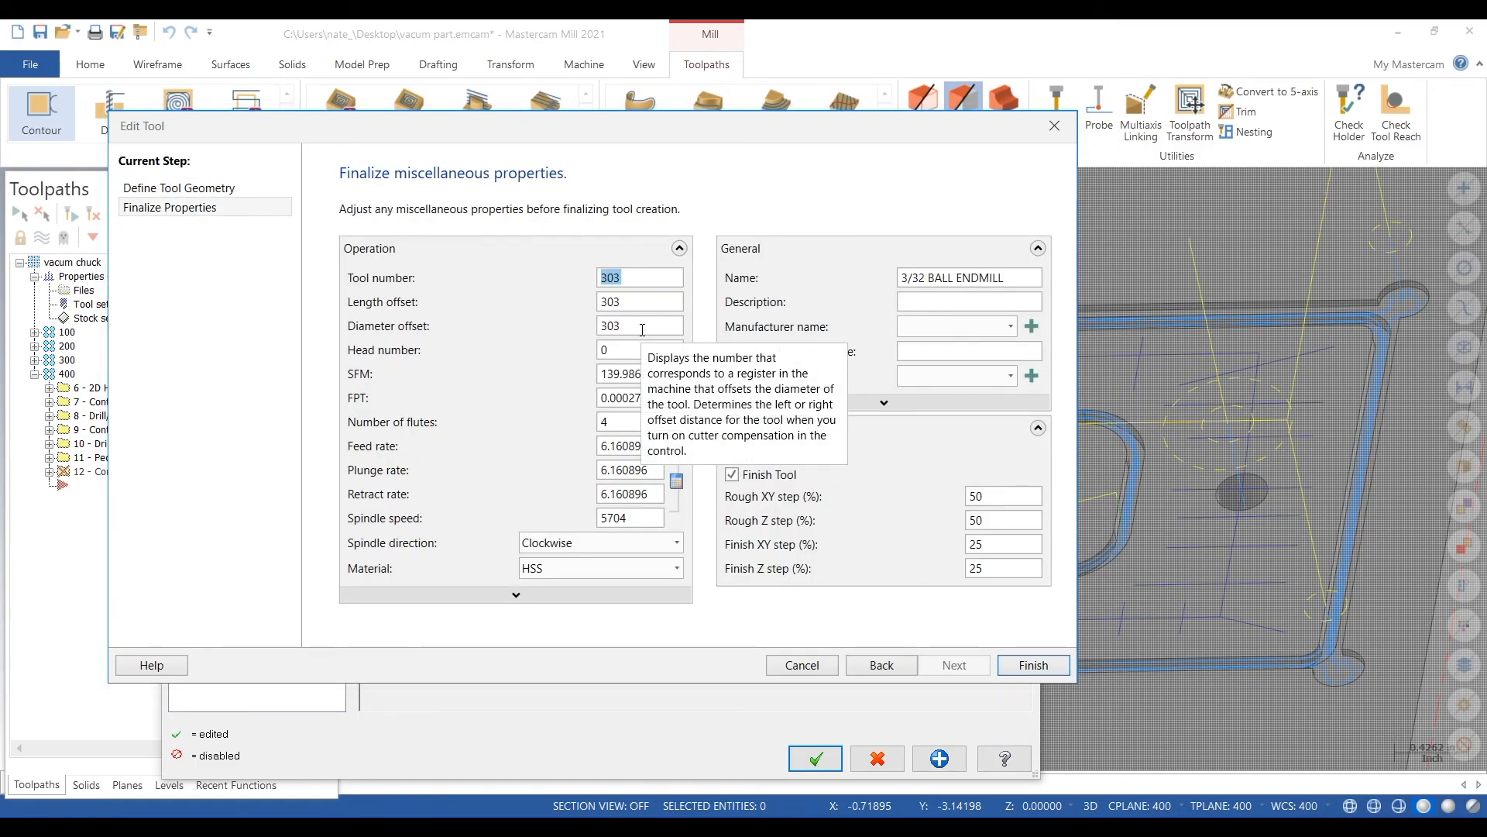
pyautogui.moveTo(569, 125); pyautogui.dragTo(629, 186)
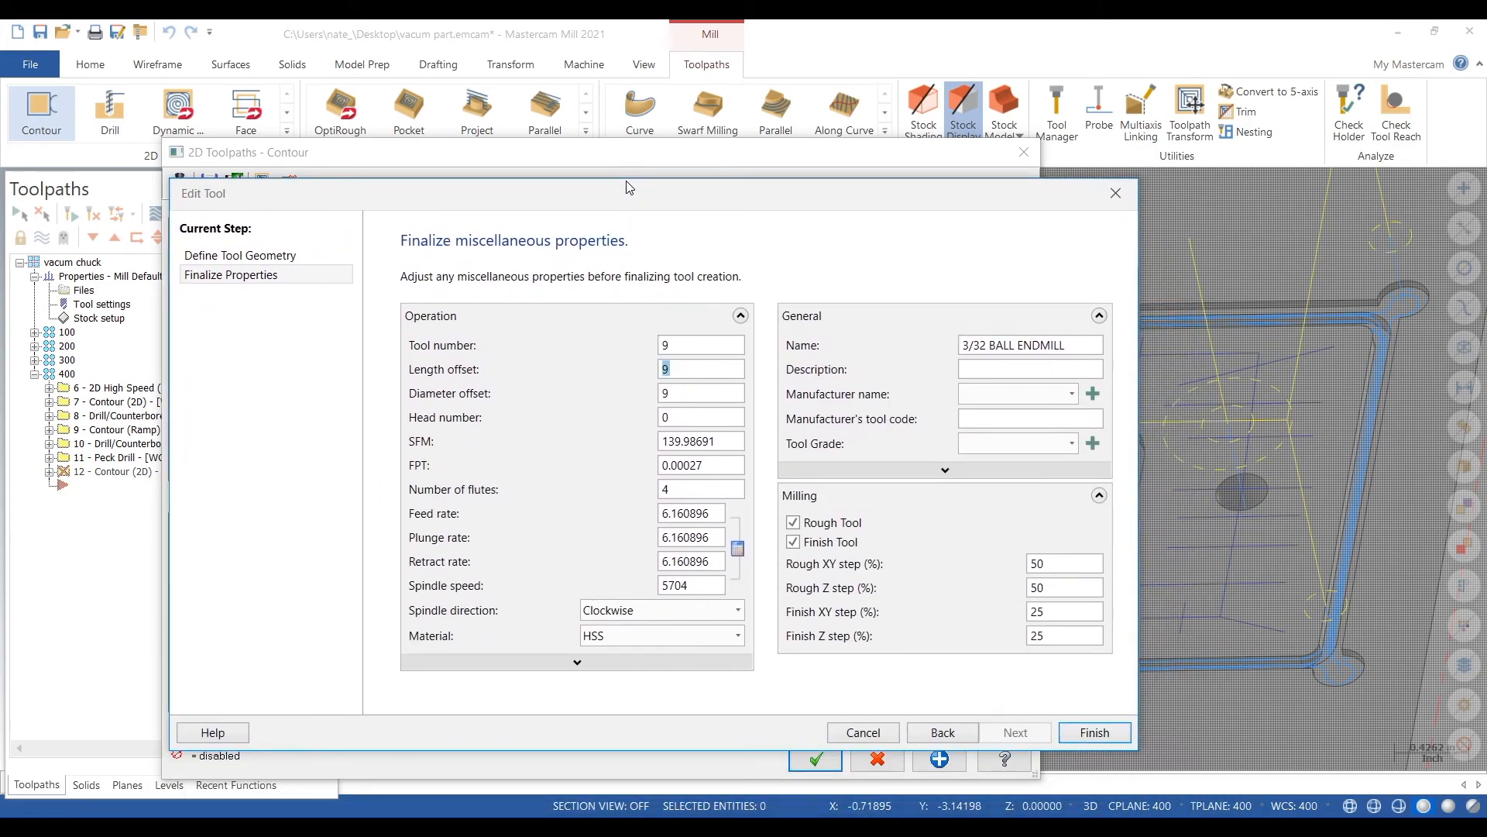
pyautogui.press('Tab')
pyautogui.press('Tab')
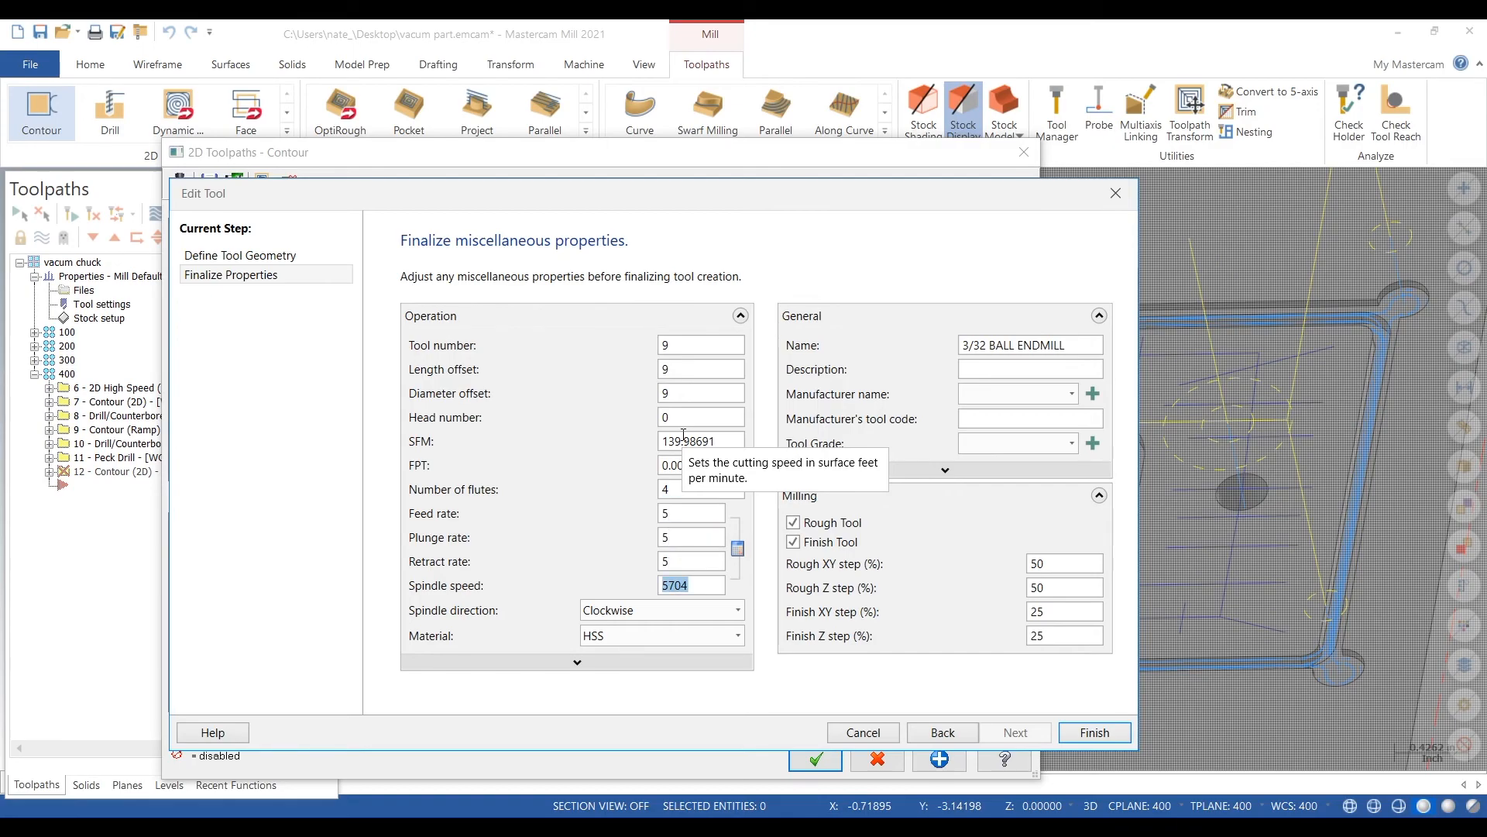
pyautogui.write('7500')
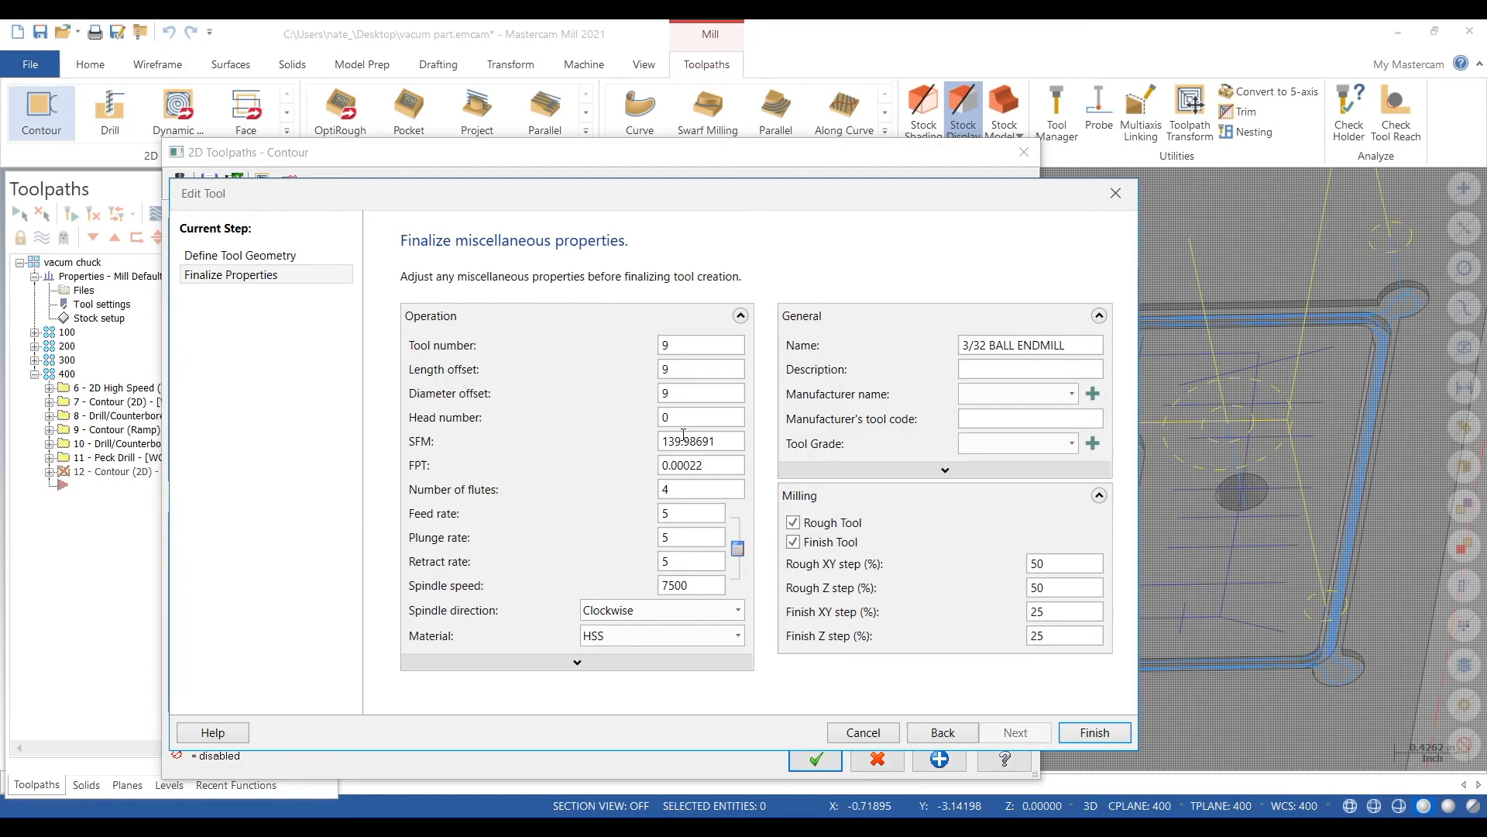
pyautogui.click(1095, 732)
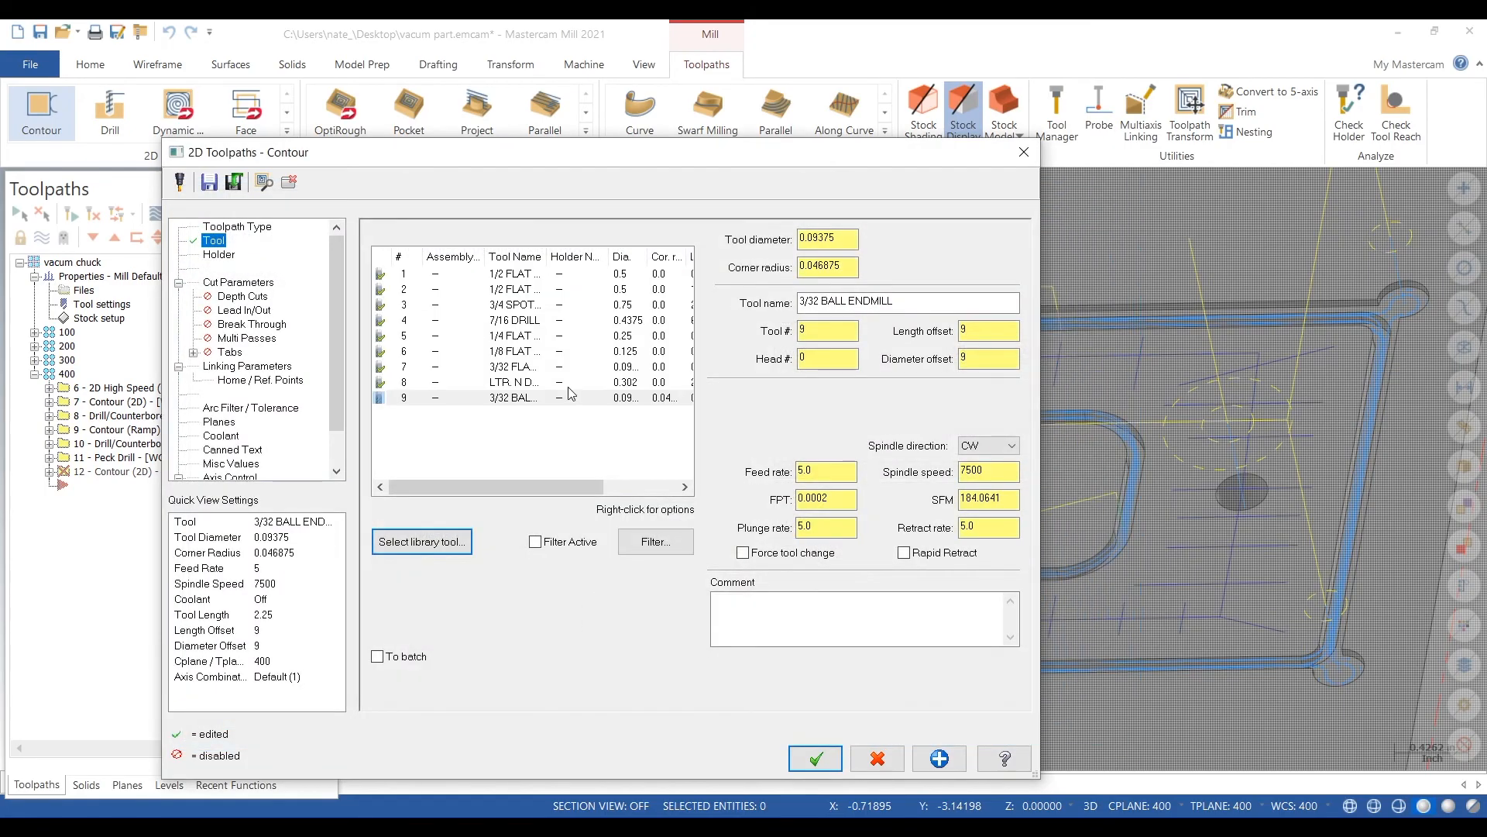
# Step: Set the contour's retract and feed plane to absolute and its depth to -0.09, and generate the toolpath
pyautogui.click(258, 294)
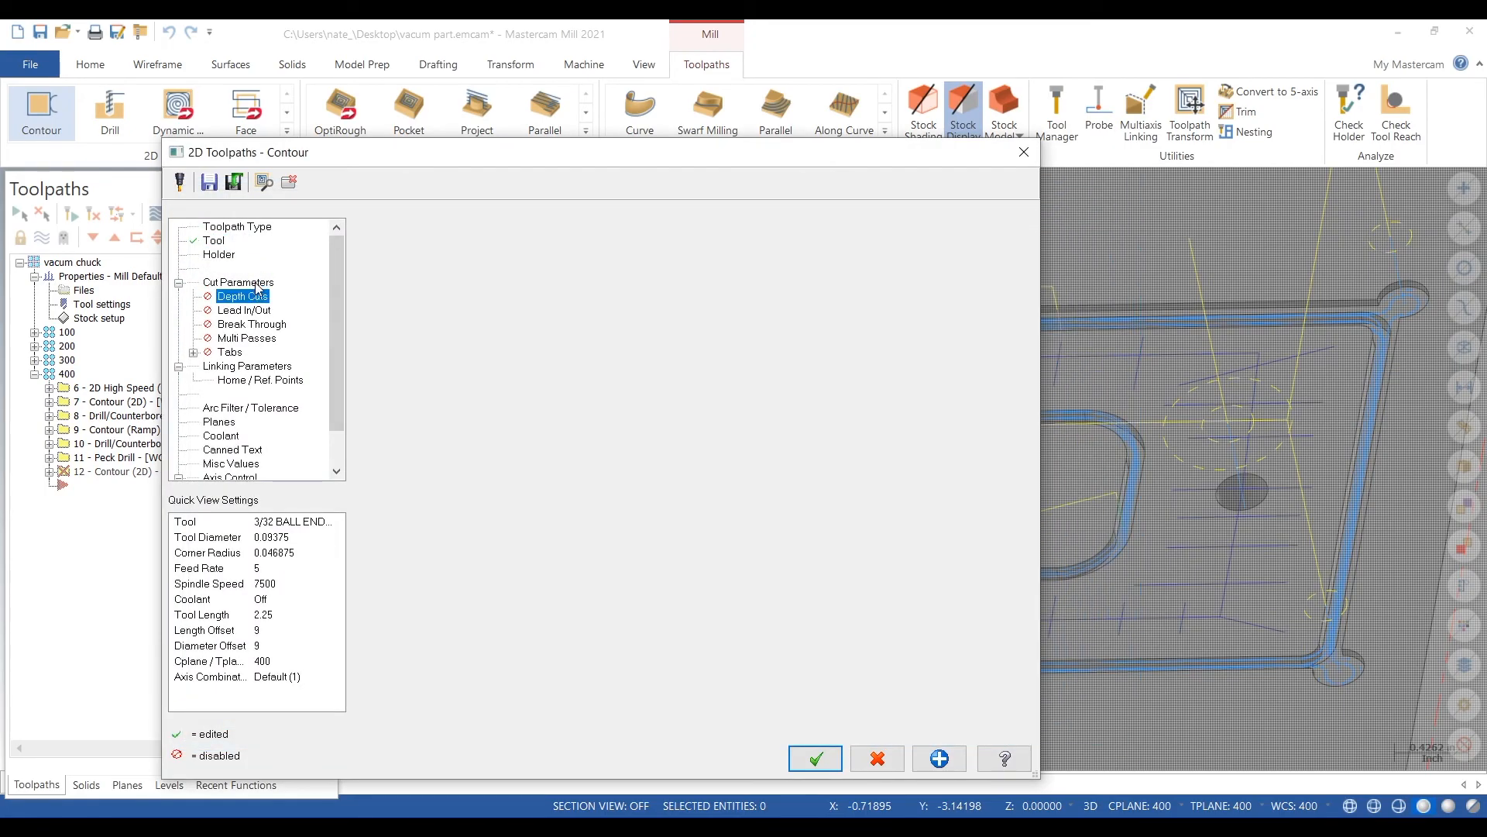
pyautogui.click(233, 284)
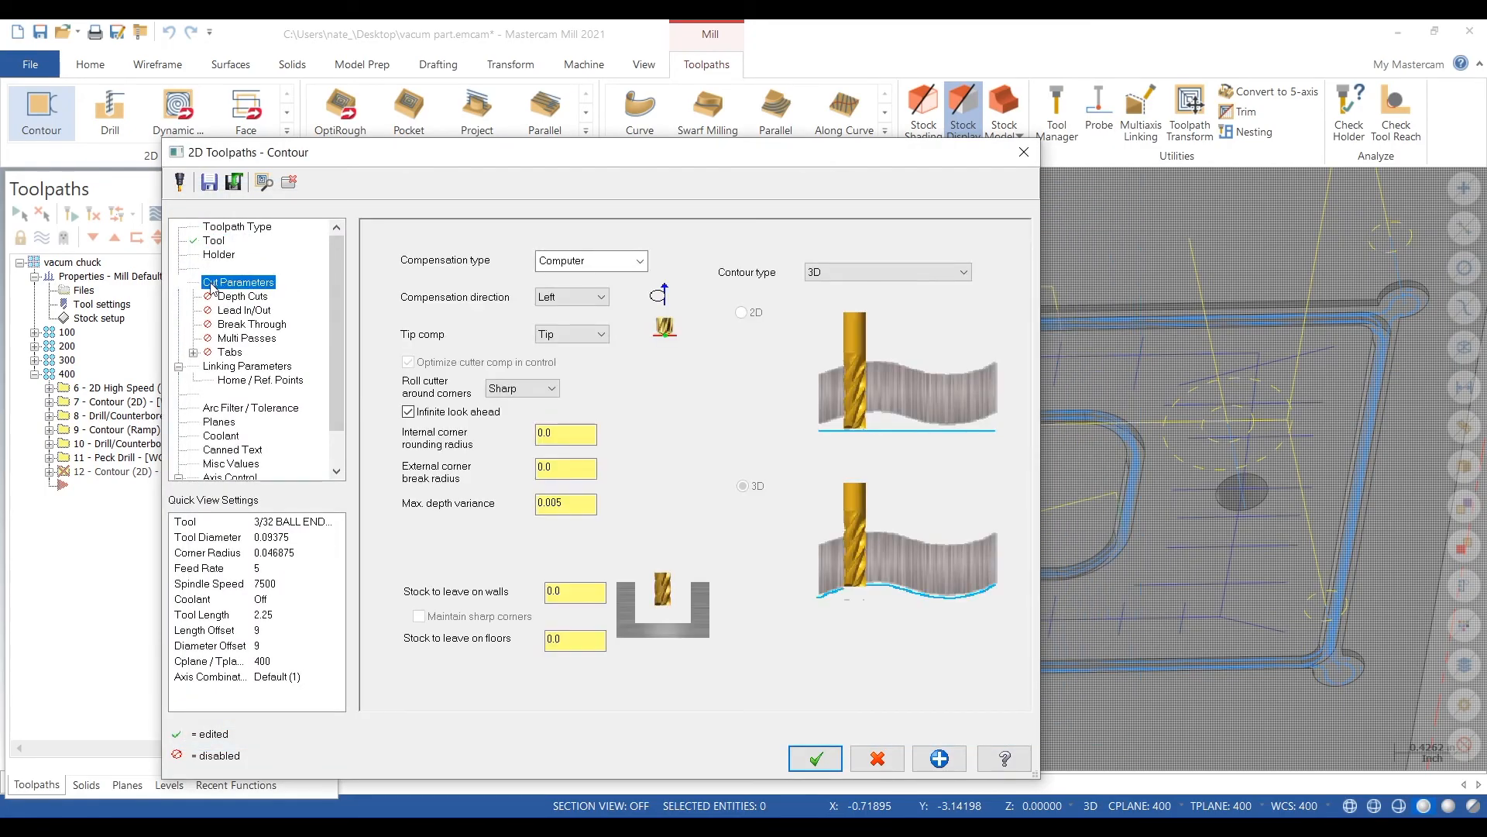
pyautogui.click(268, 369)
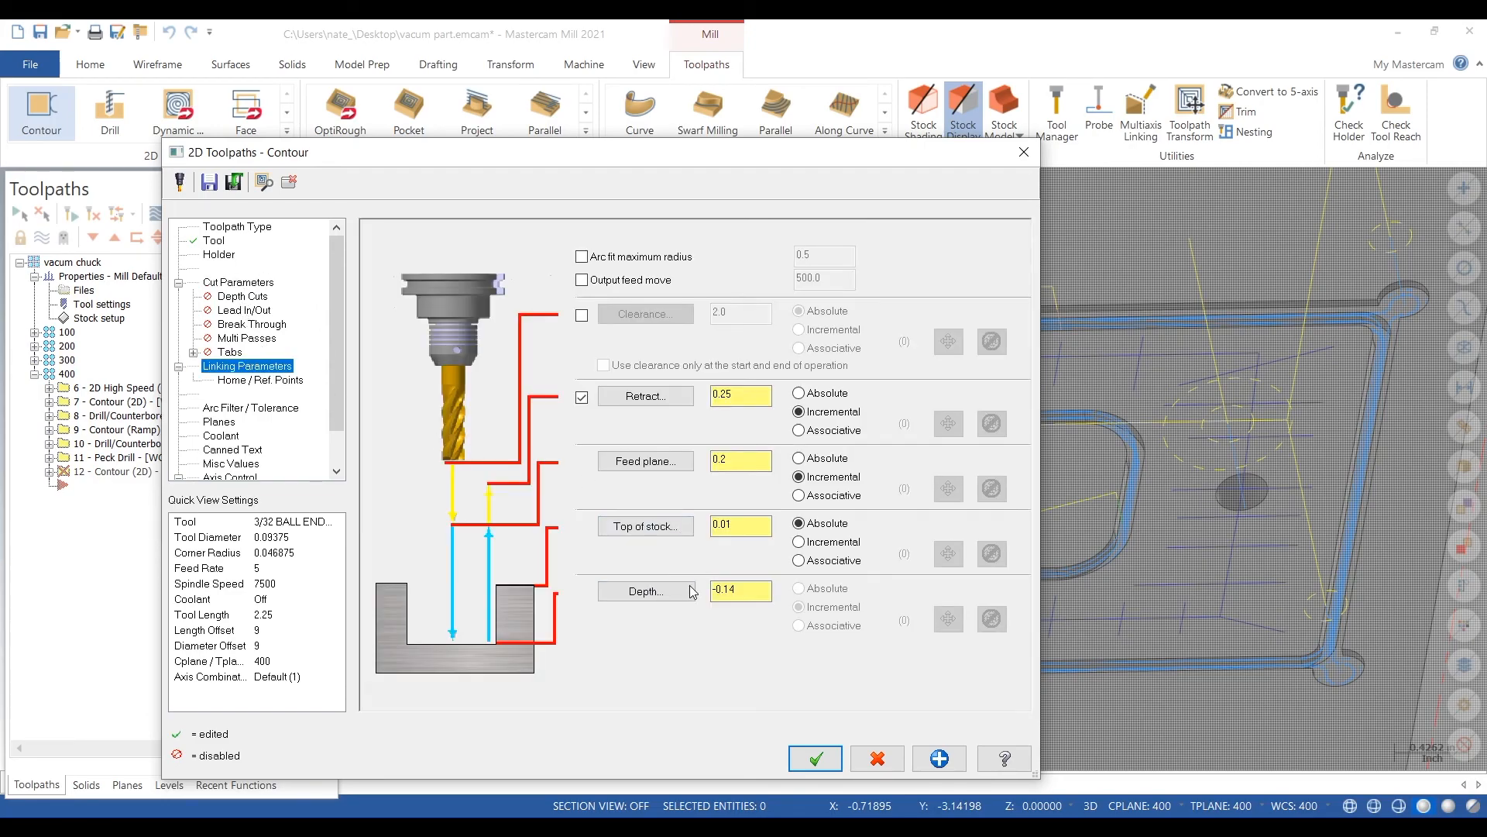
pyautogui.click(685, 591)
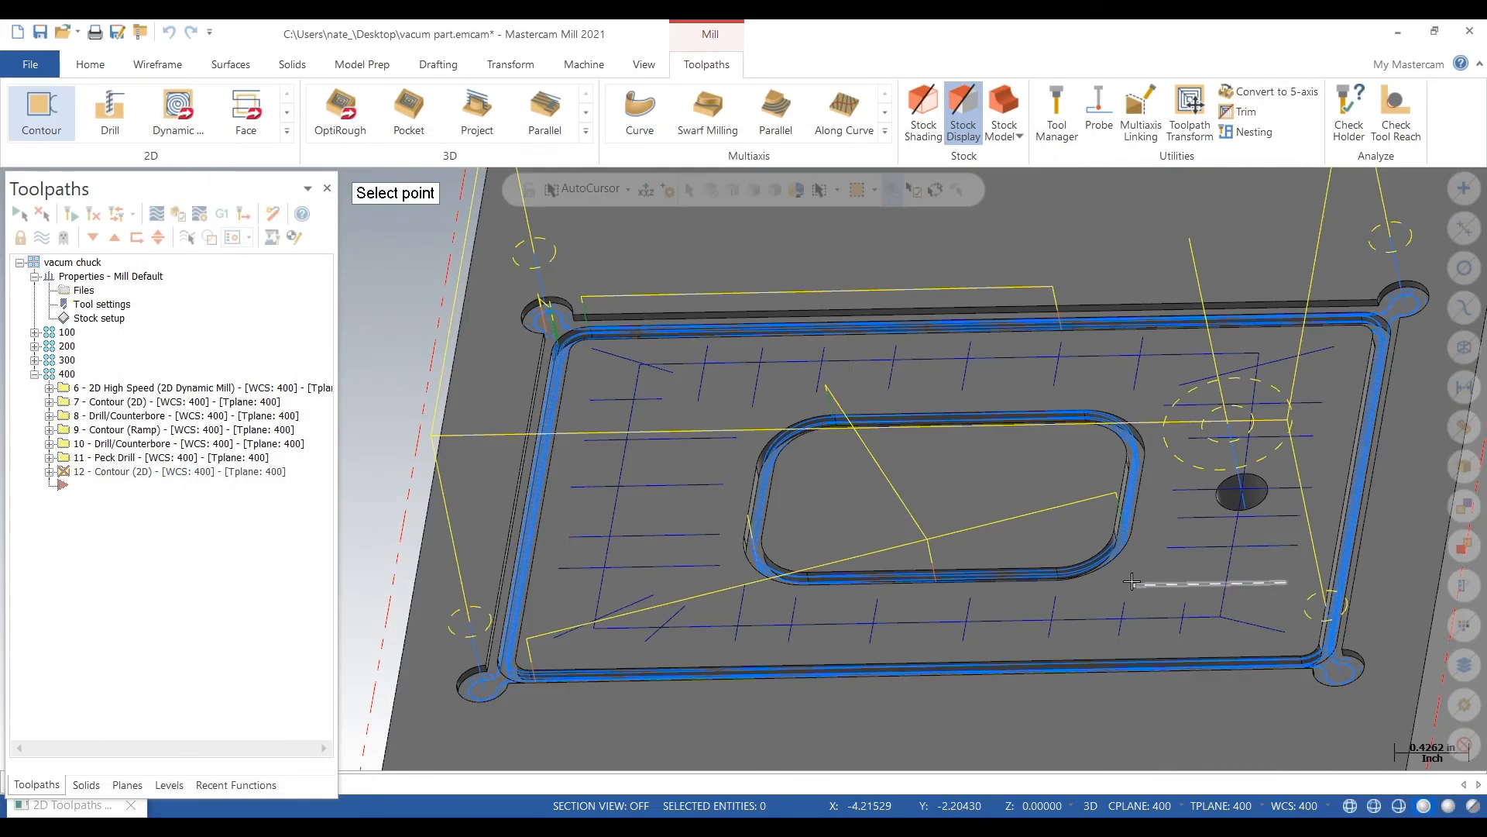
pyautogui.click(1132, 581)
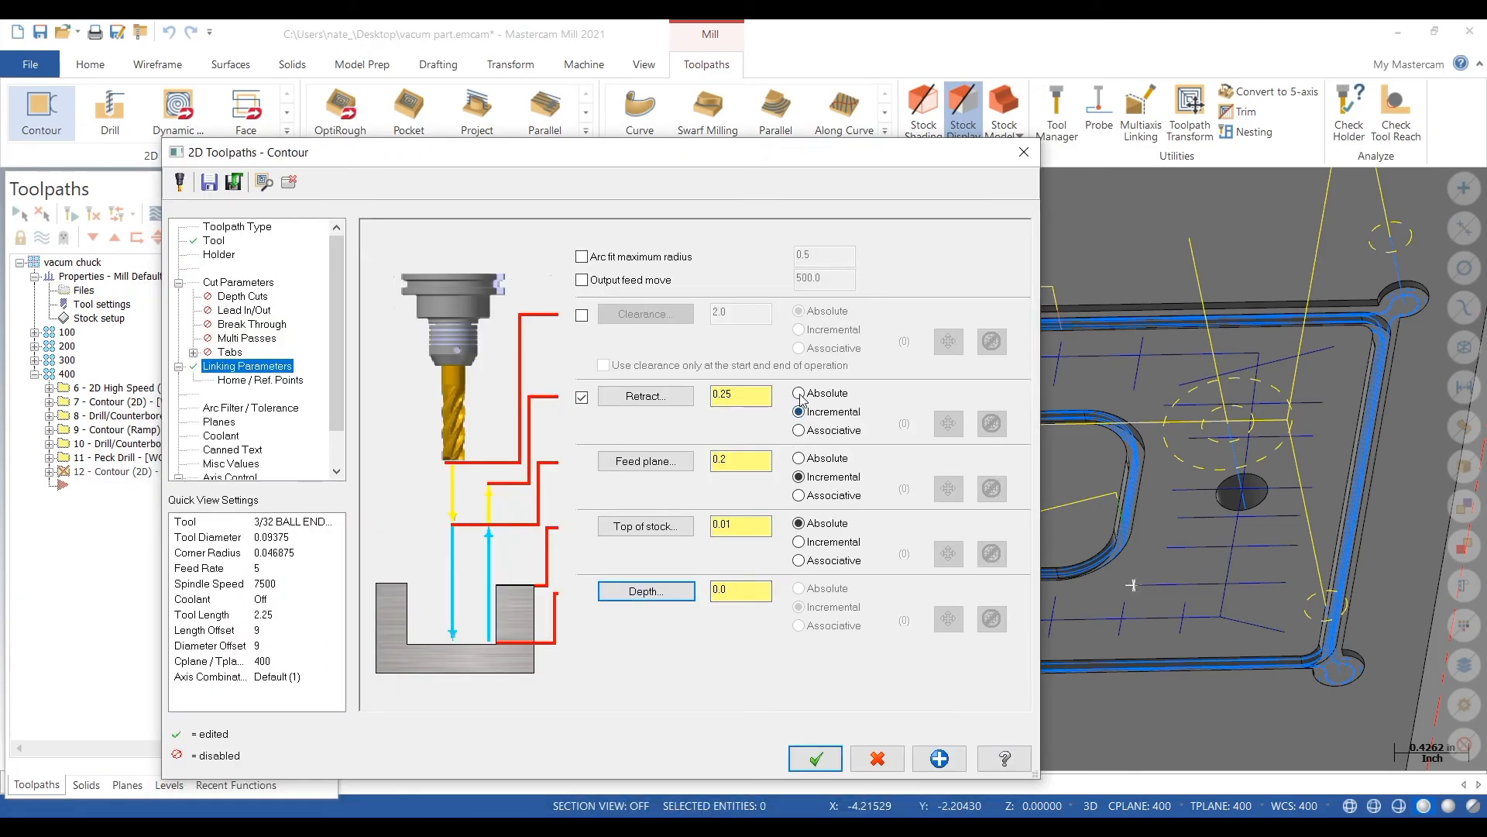
pyautogui.moveTo(749, 588); pyautogui.dragTo(685, 599)
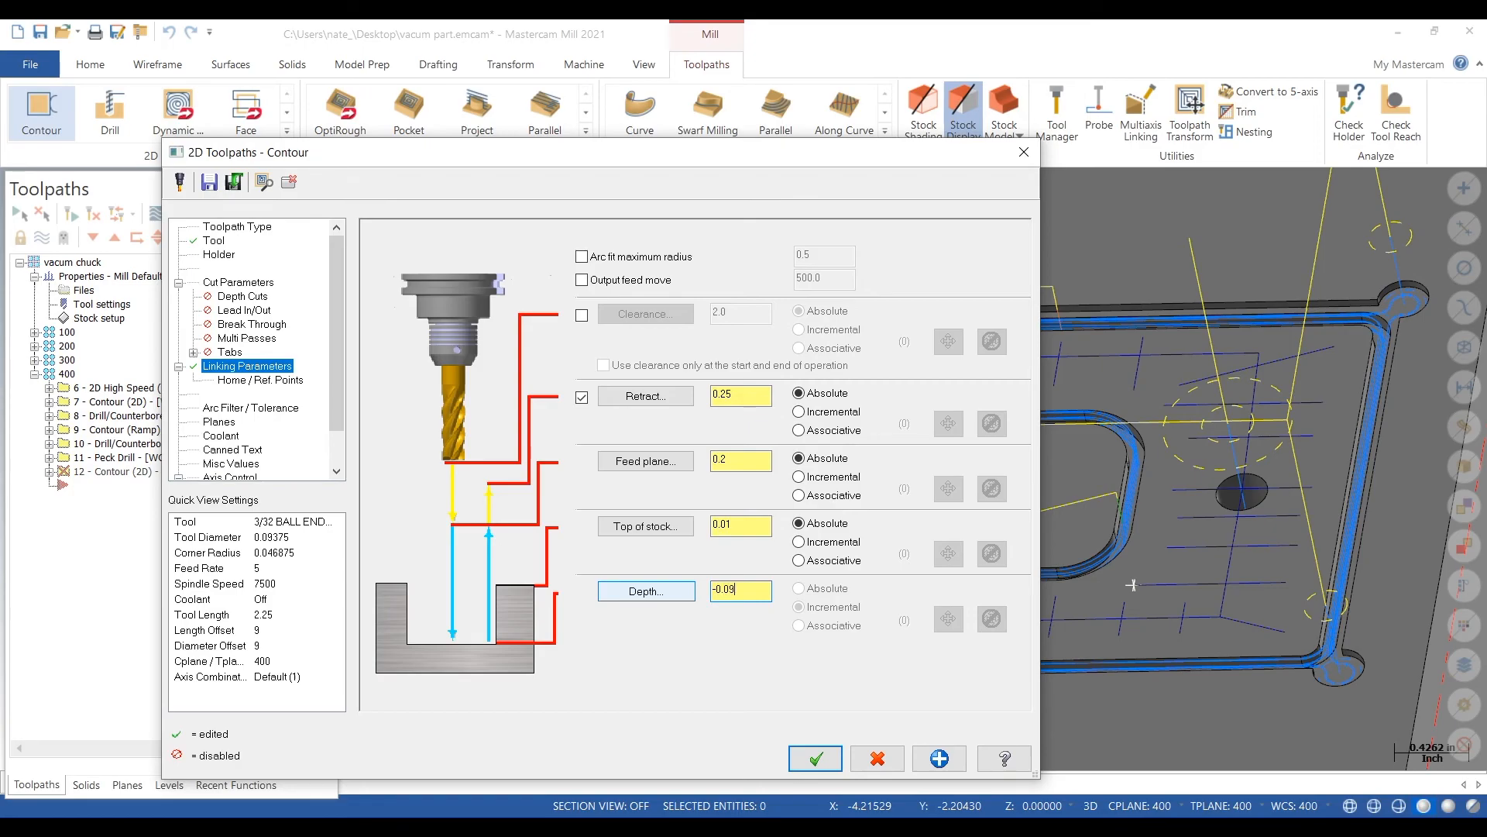
pyautogui.click(815, 758)
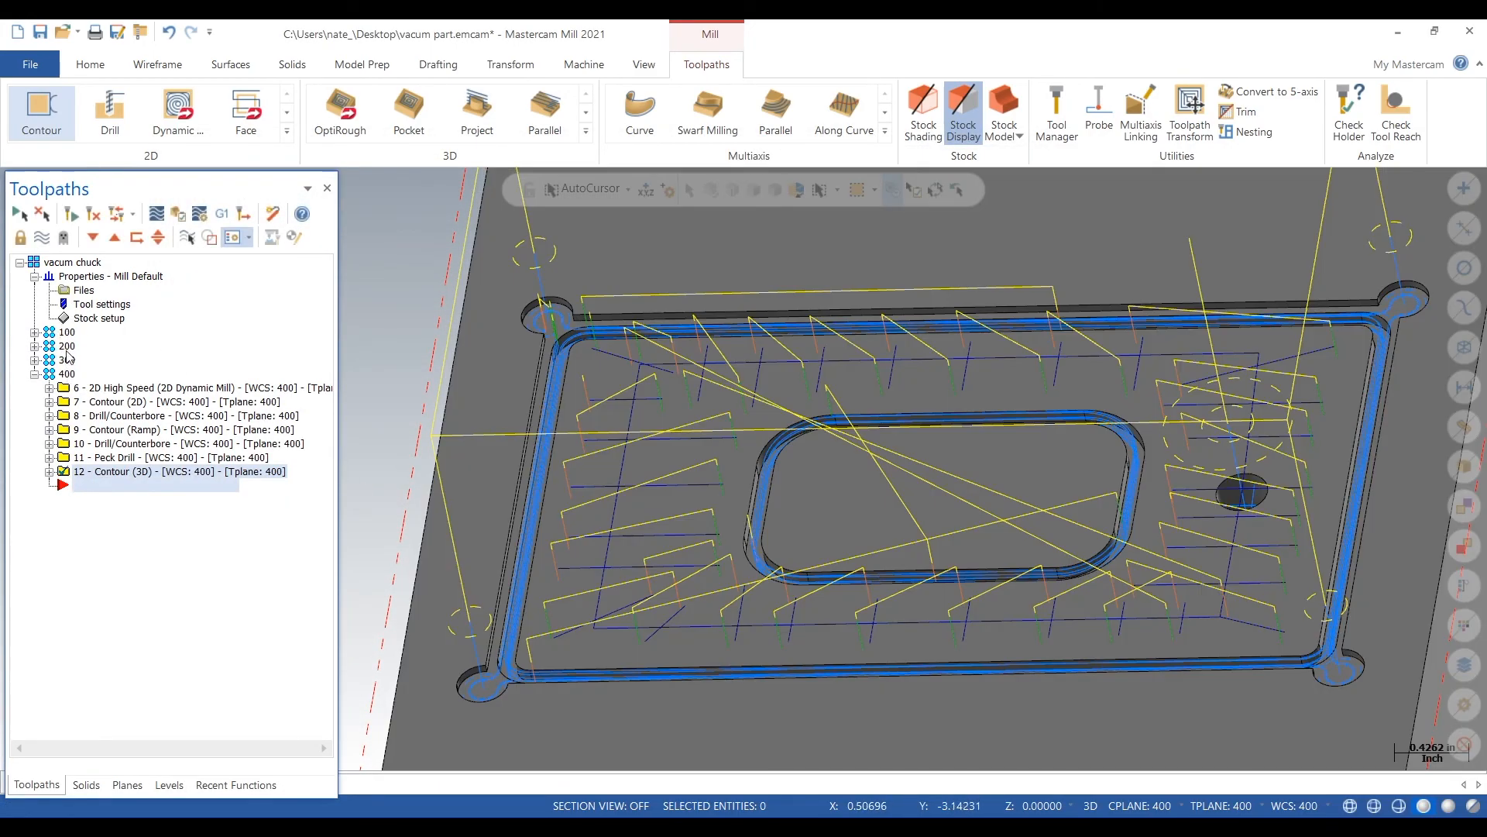
pyautogui.click(71, 264)
pyautogui.click(177, 217)
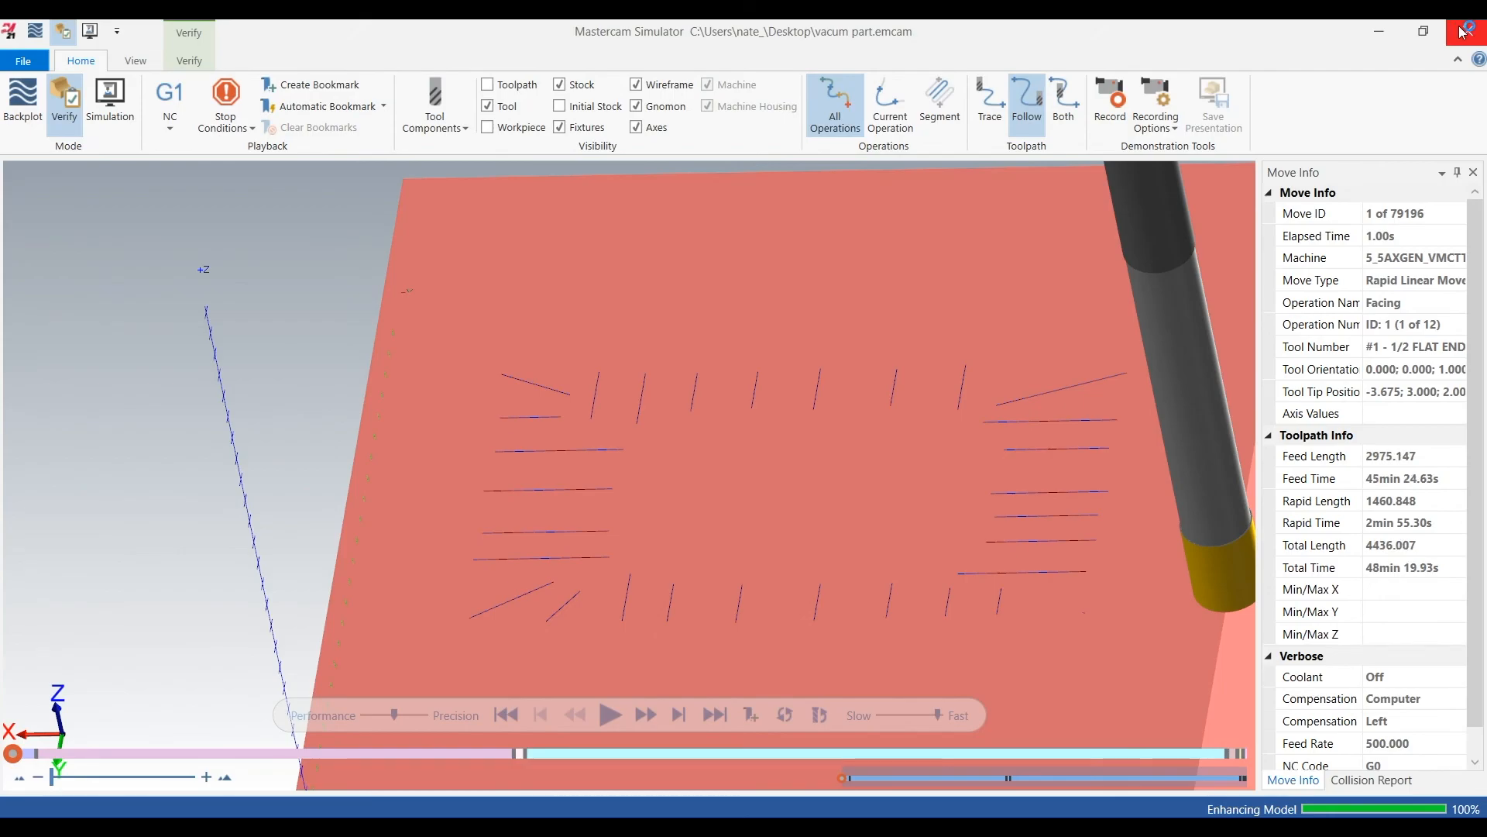
pyautogui.click(1464, 36)
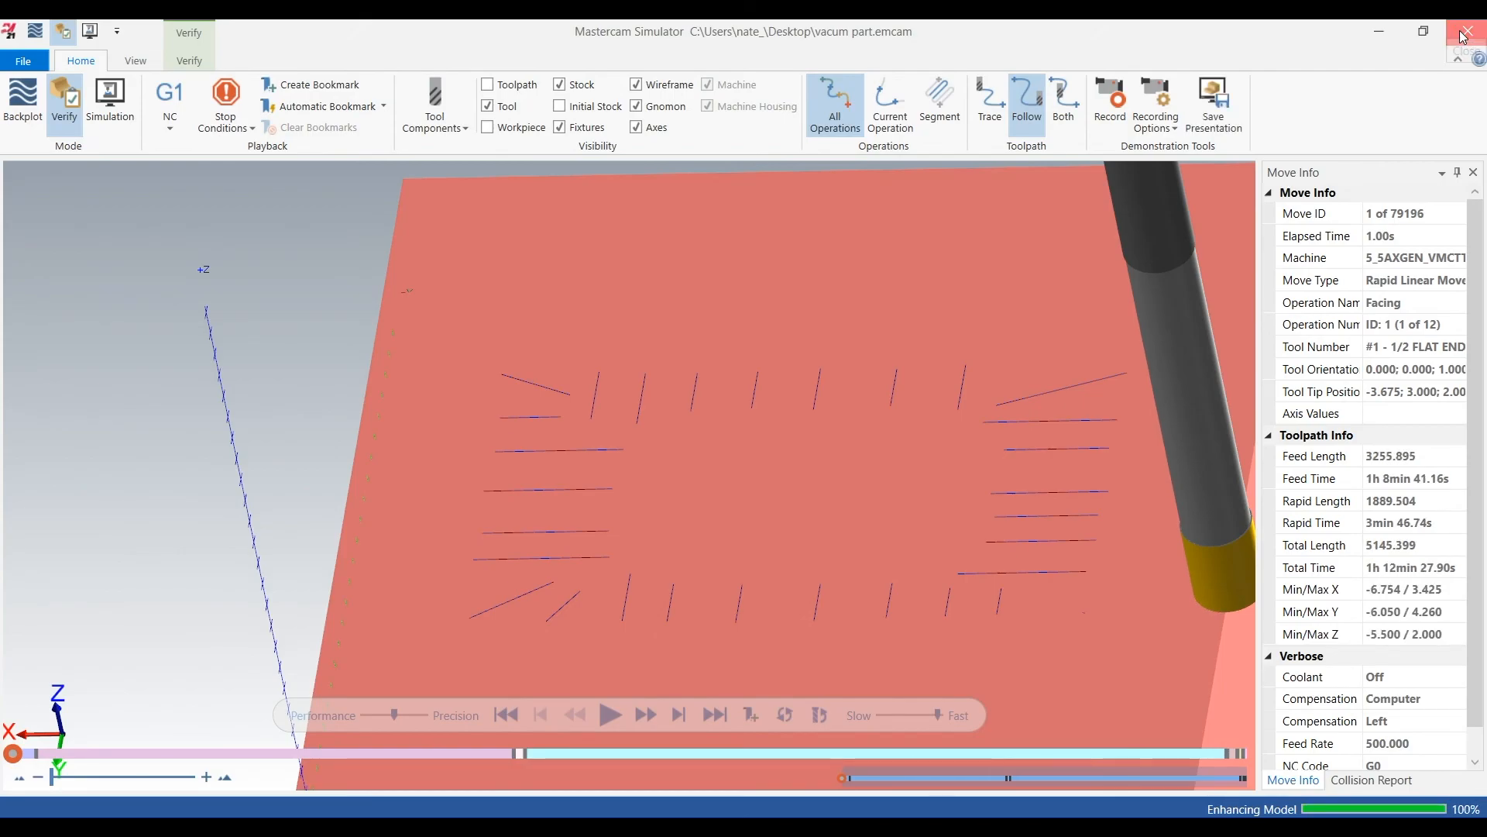
# Step: Set the 3D airway contour's compensation type to Off, check its lead in/out settings, and regenerate the toolpath
pyautogui.click(50, 471)
pyautogui.click(99, 472)
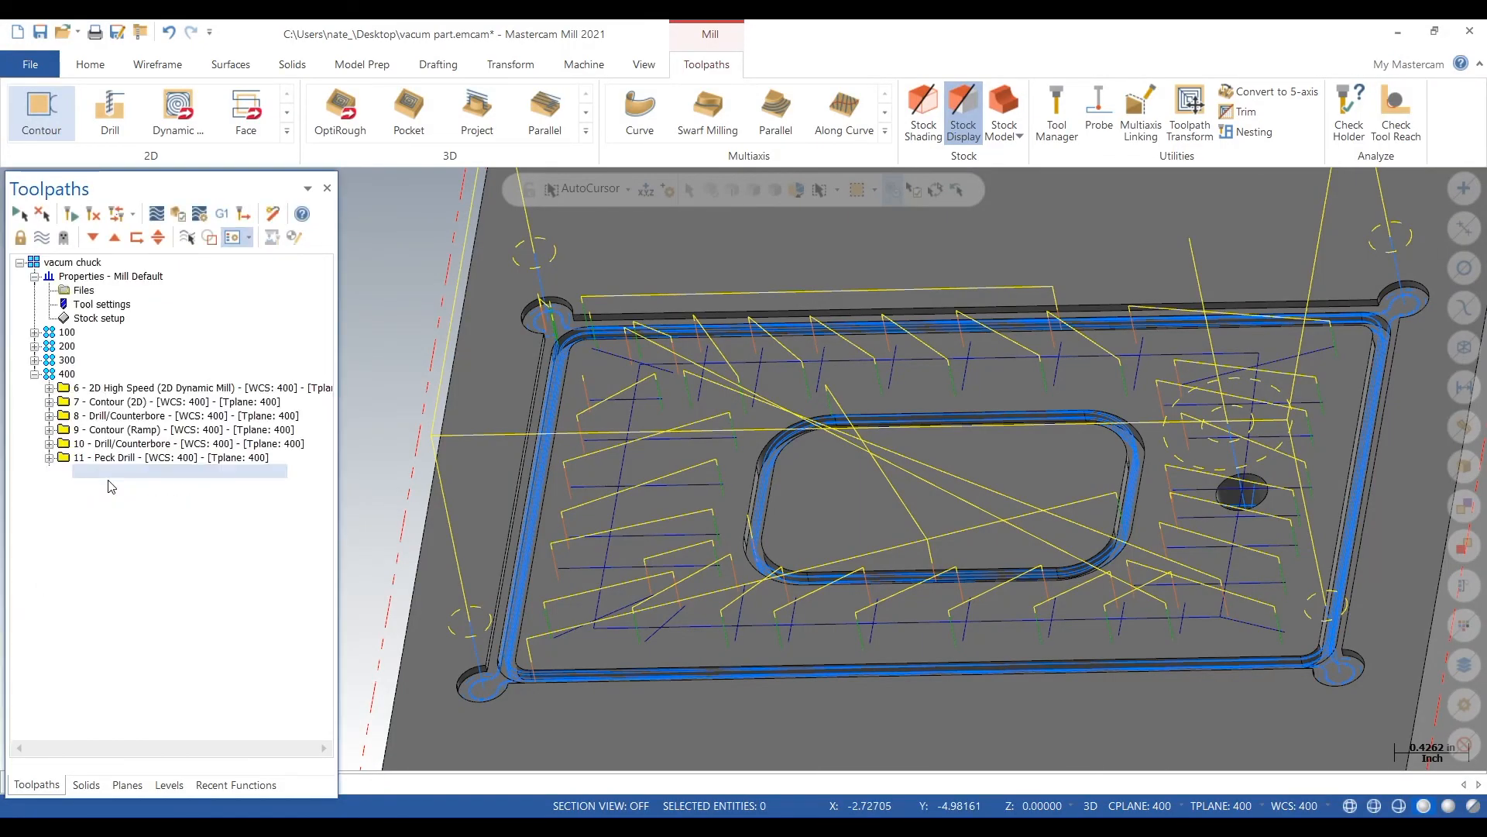
pyautogui.click(111, 485)
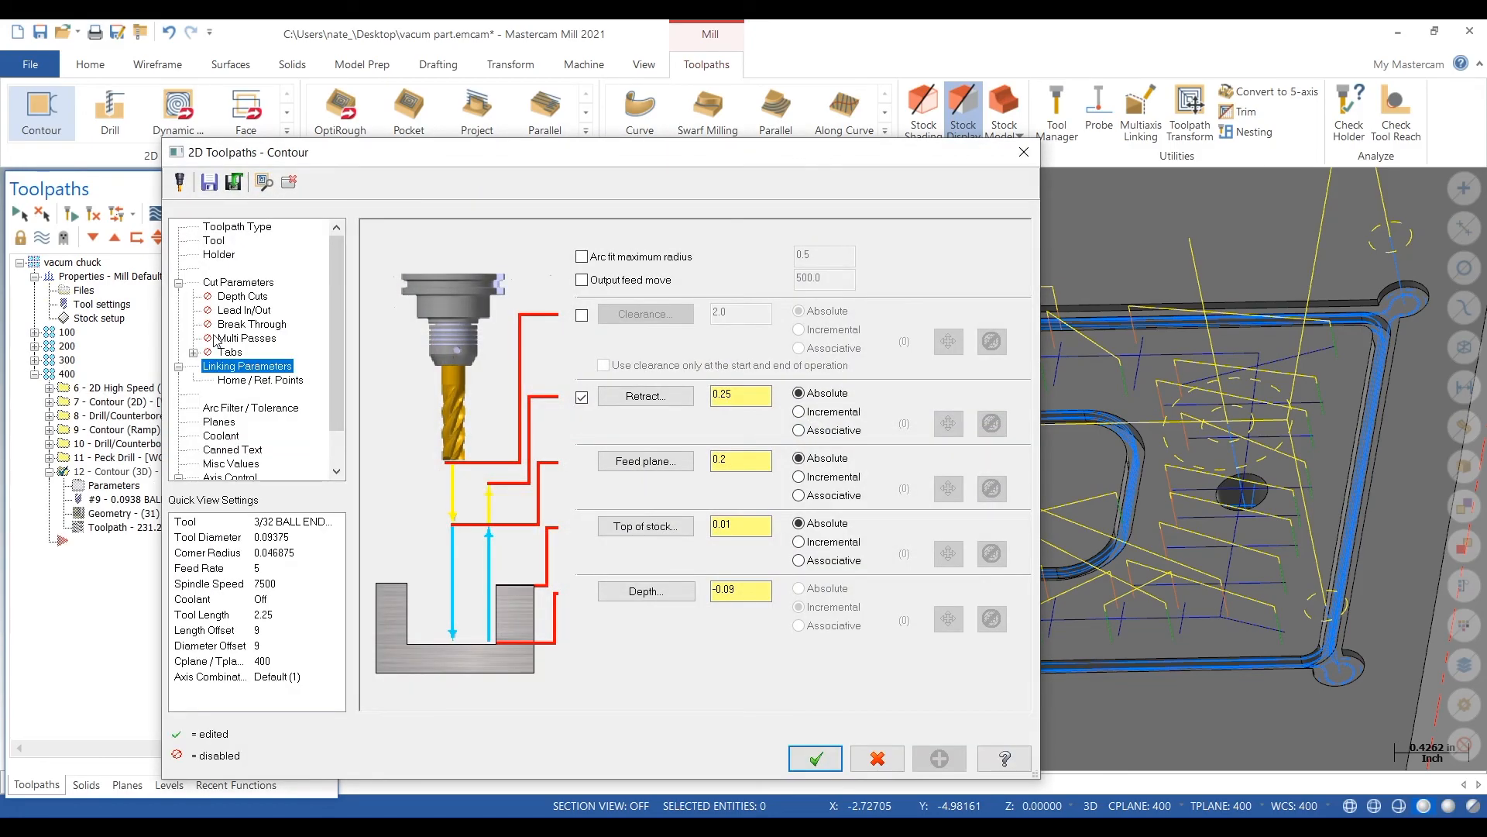
pyautogui.click(224, 283)
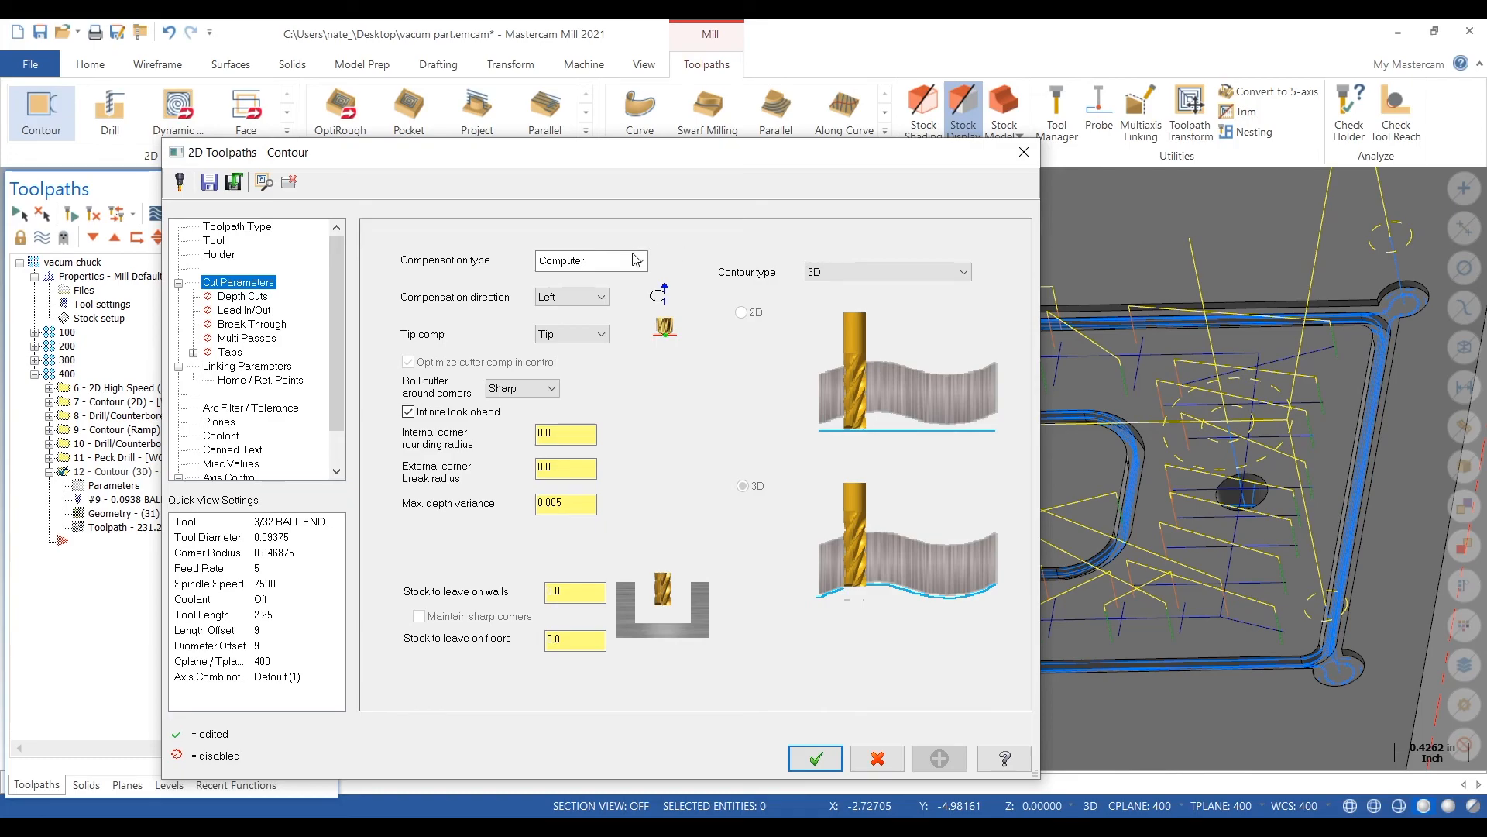
pyautogui.click(639, 256)
pyautogui.click(566, 345)
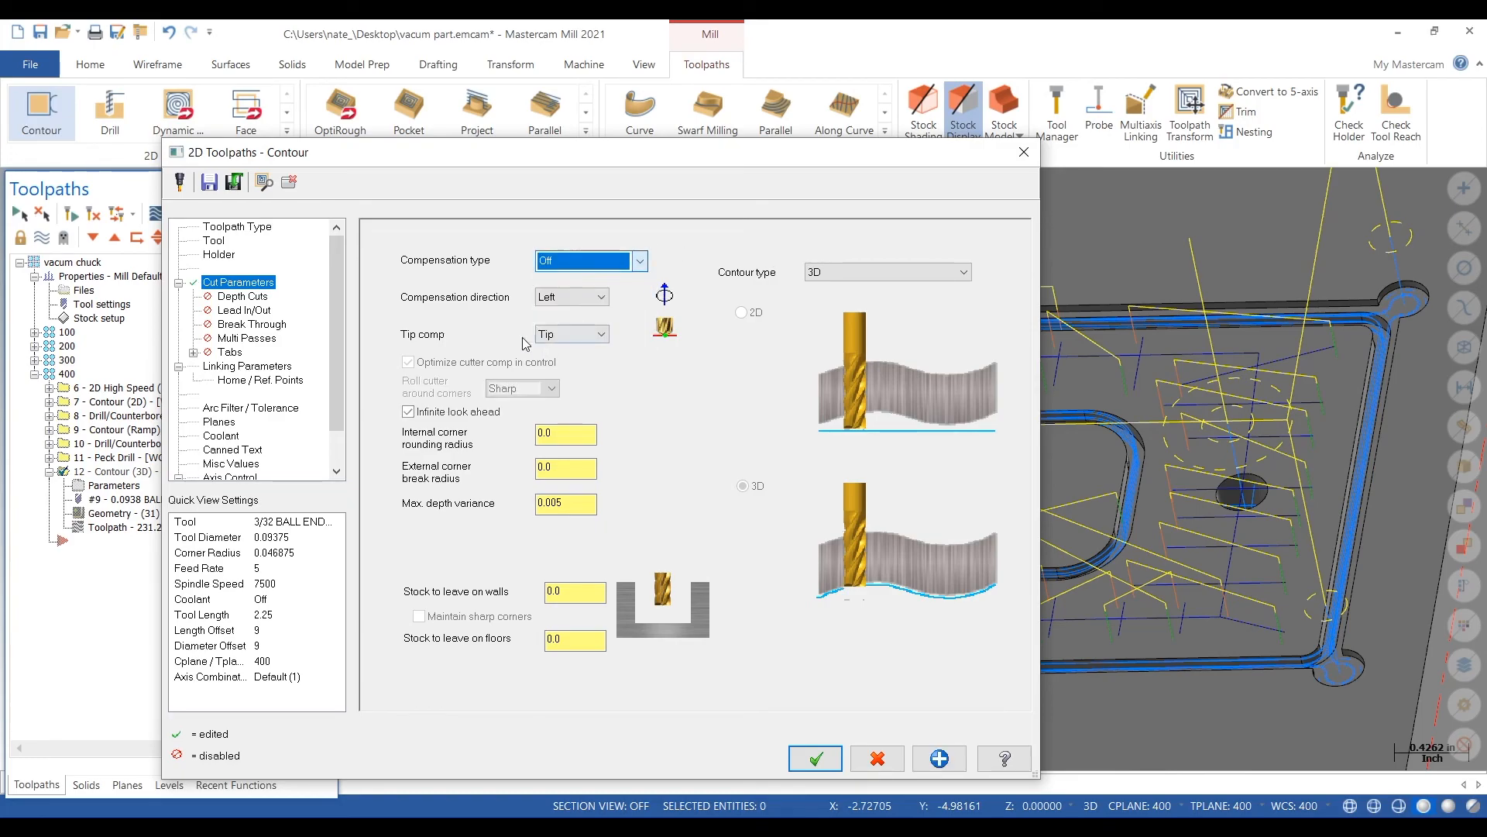
pyautogui.click(264, 309)
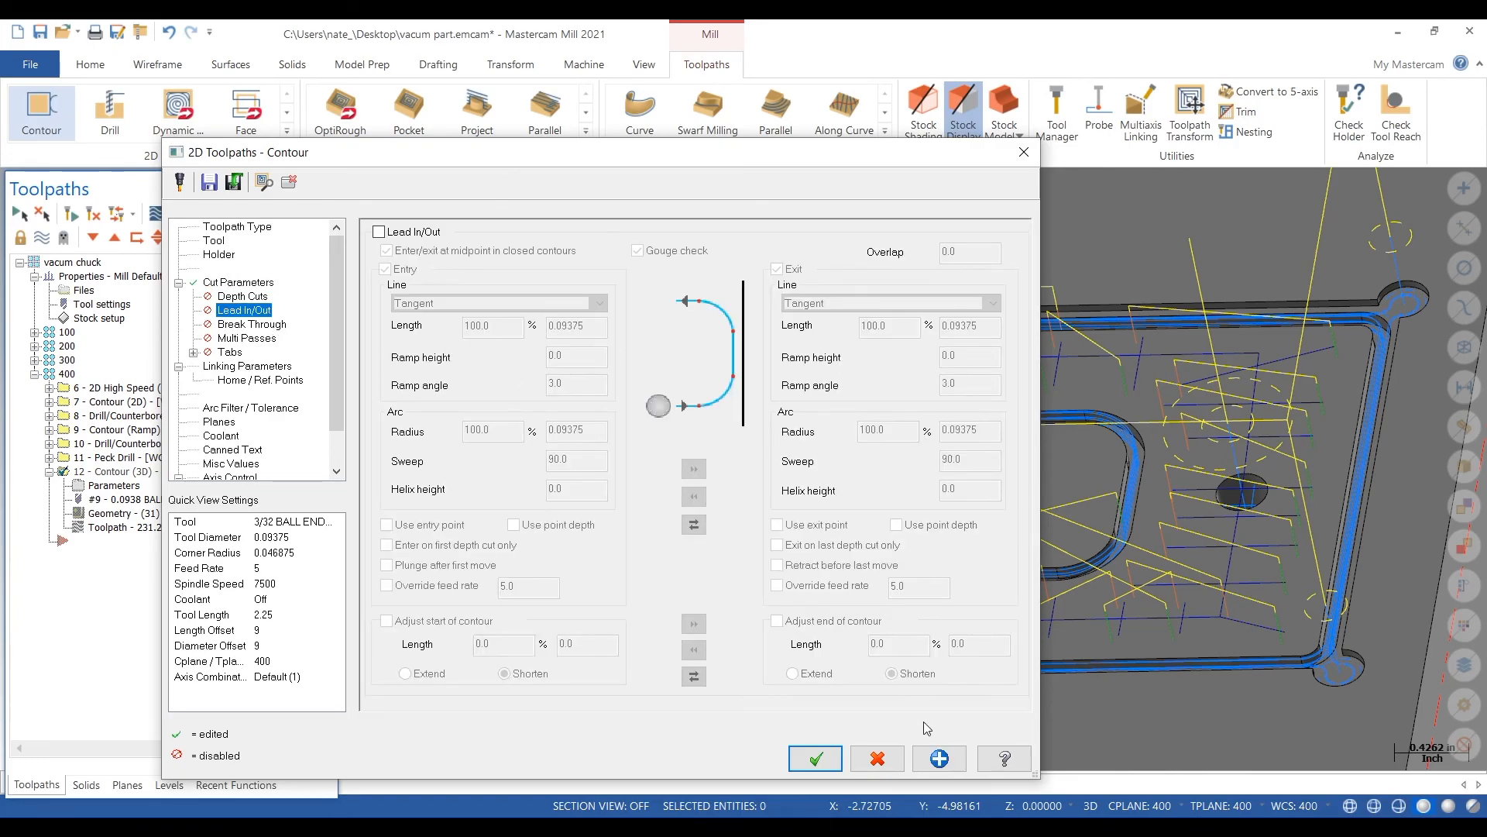
pyautogui.click(816, 758)
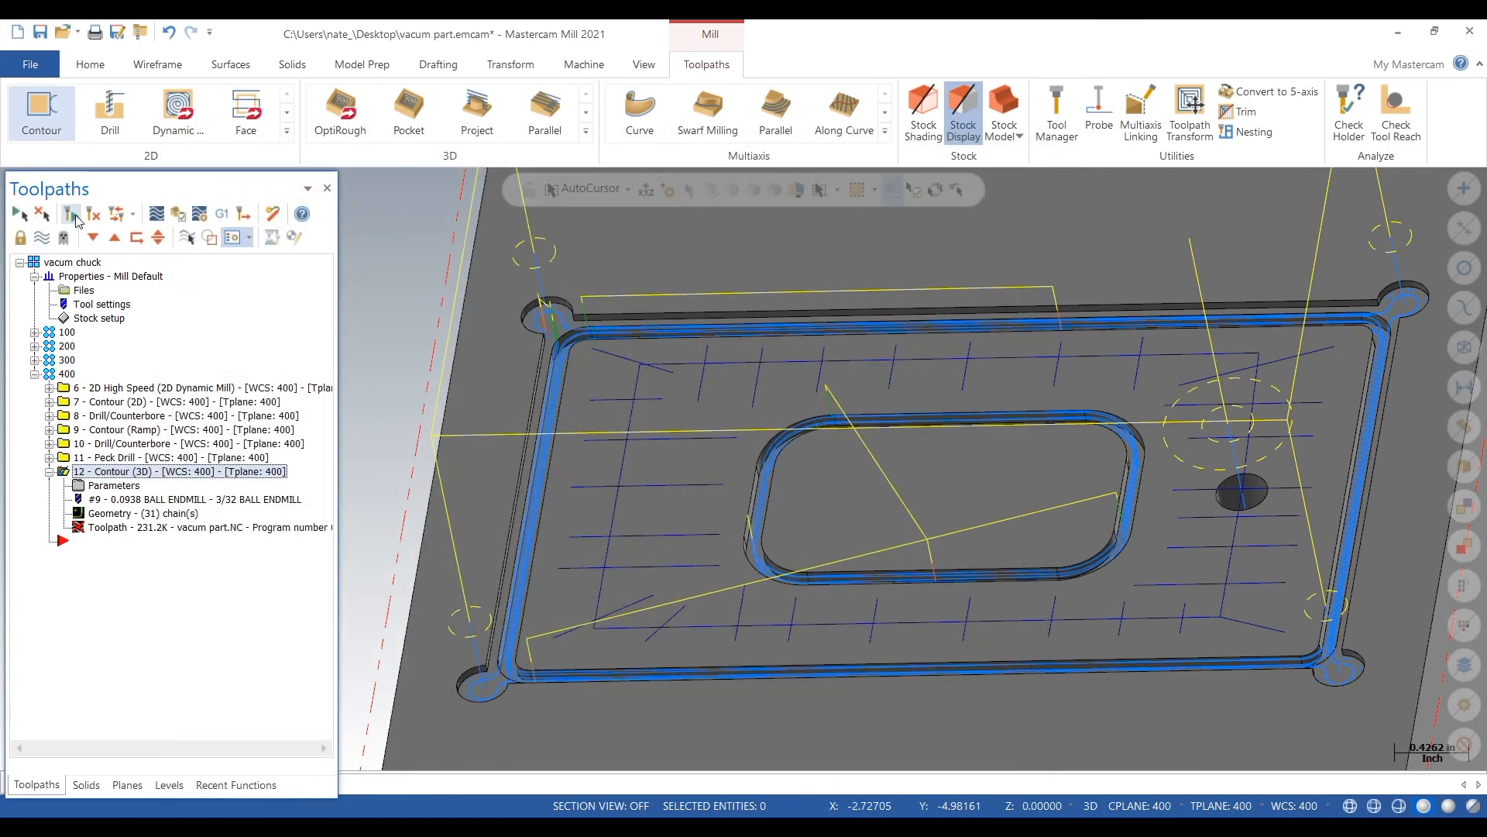
# Step: Backplot the 3D airway contour and watch its tool motion from the Top (WCS) view, with the backplot details expanded
pyautogui.click(158, 218)
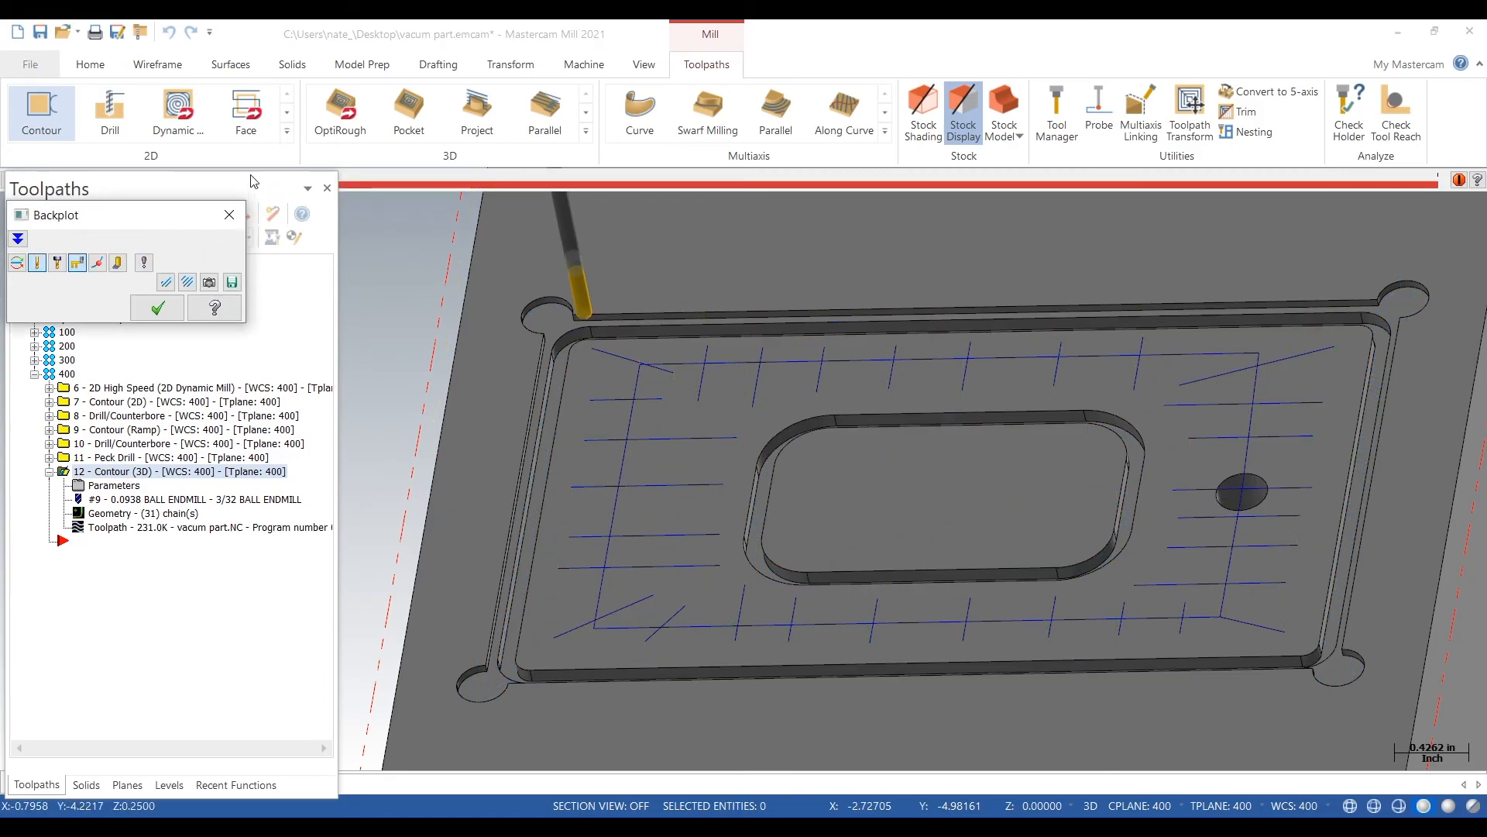
pyautogui.moveTo(252, 182); pyautogui.dragTo(273, 235)
pyautogui.click(10, 181)
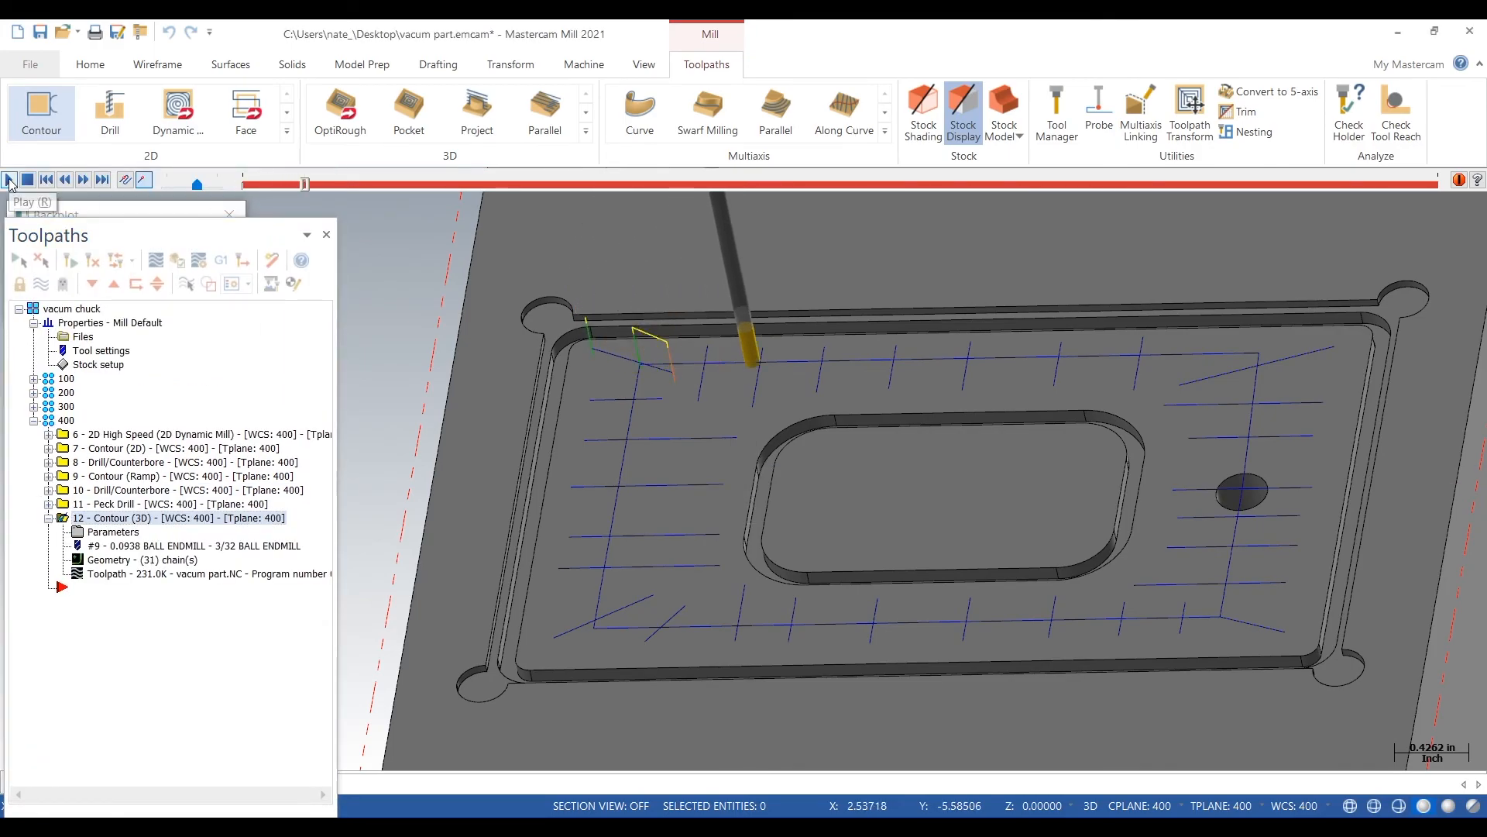
pyautogui.rightClick(676, 494)
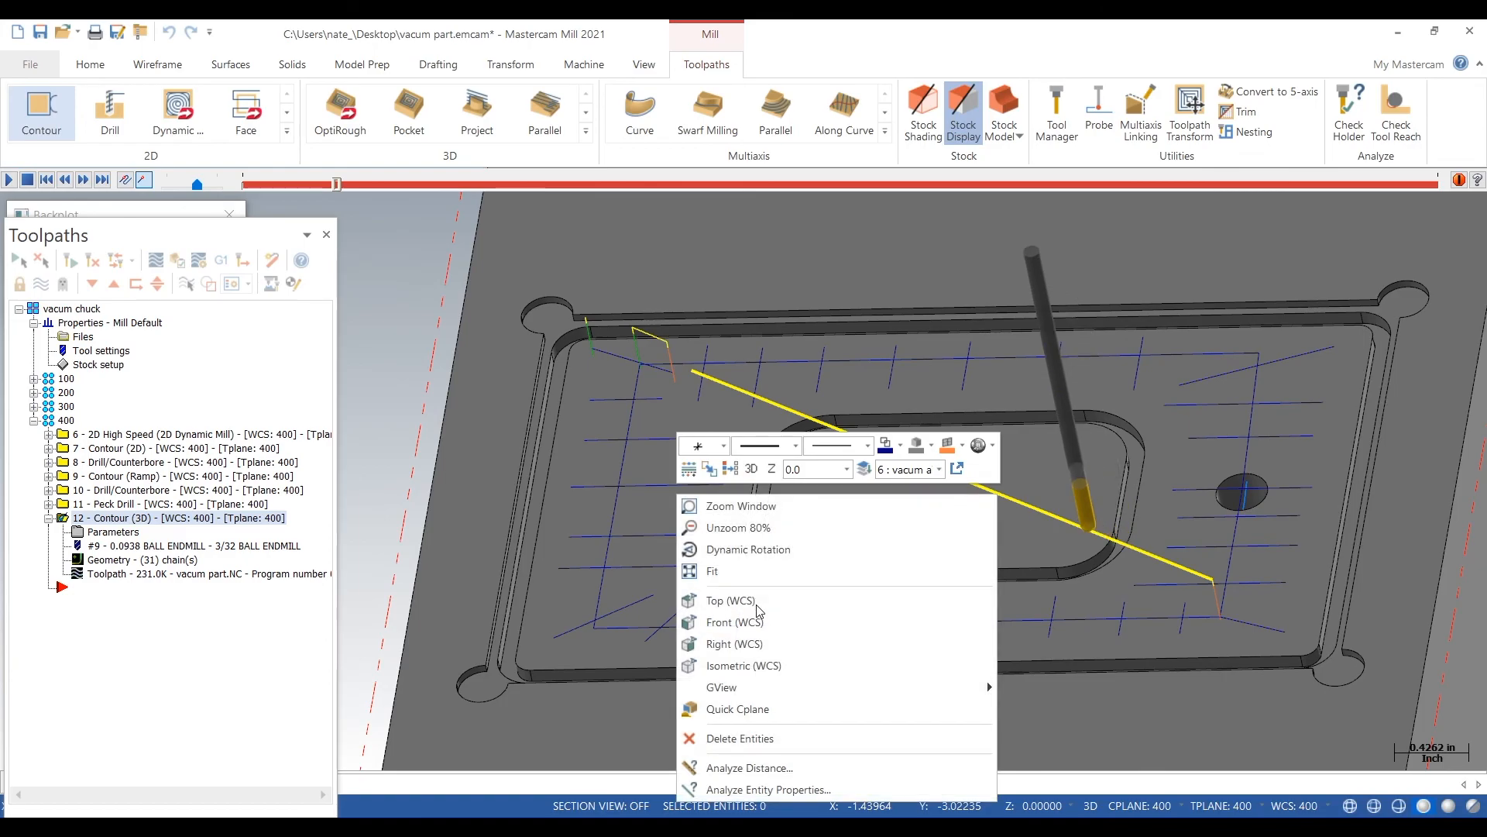
pyautogui.click(743, 598)
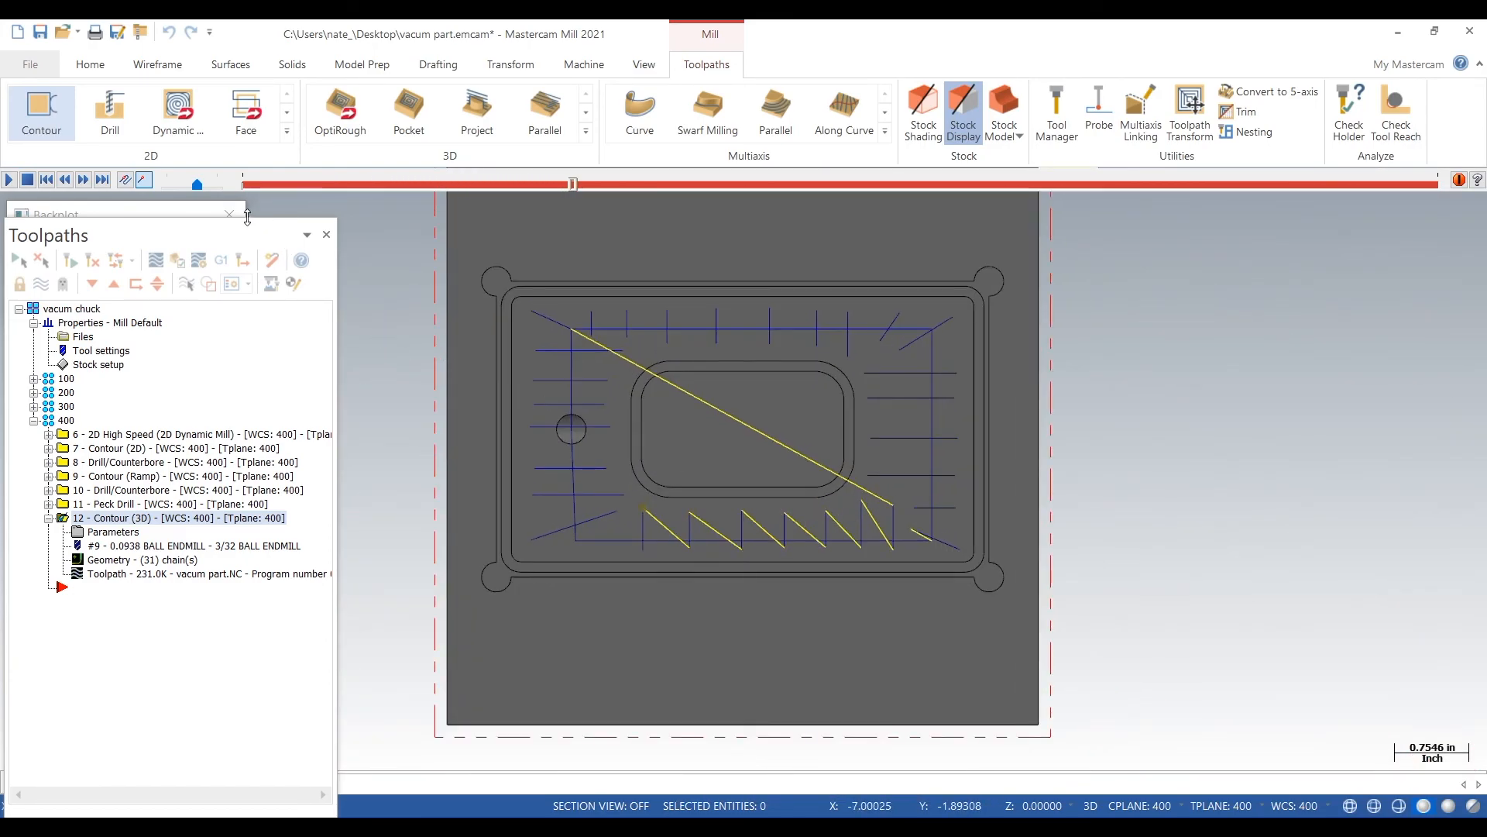
pyautogui.click(155, 214)
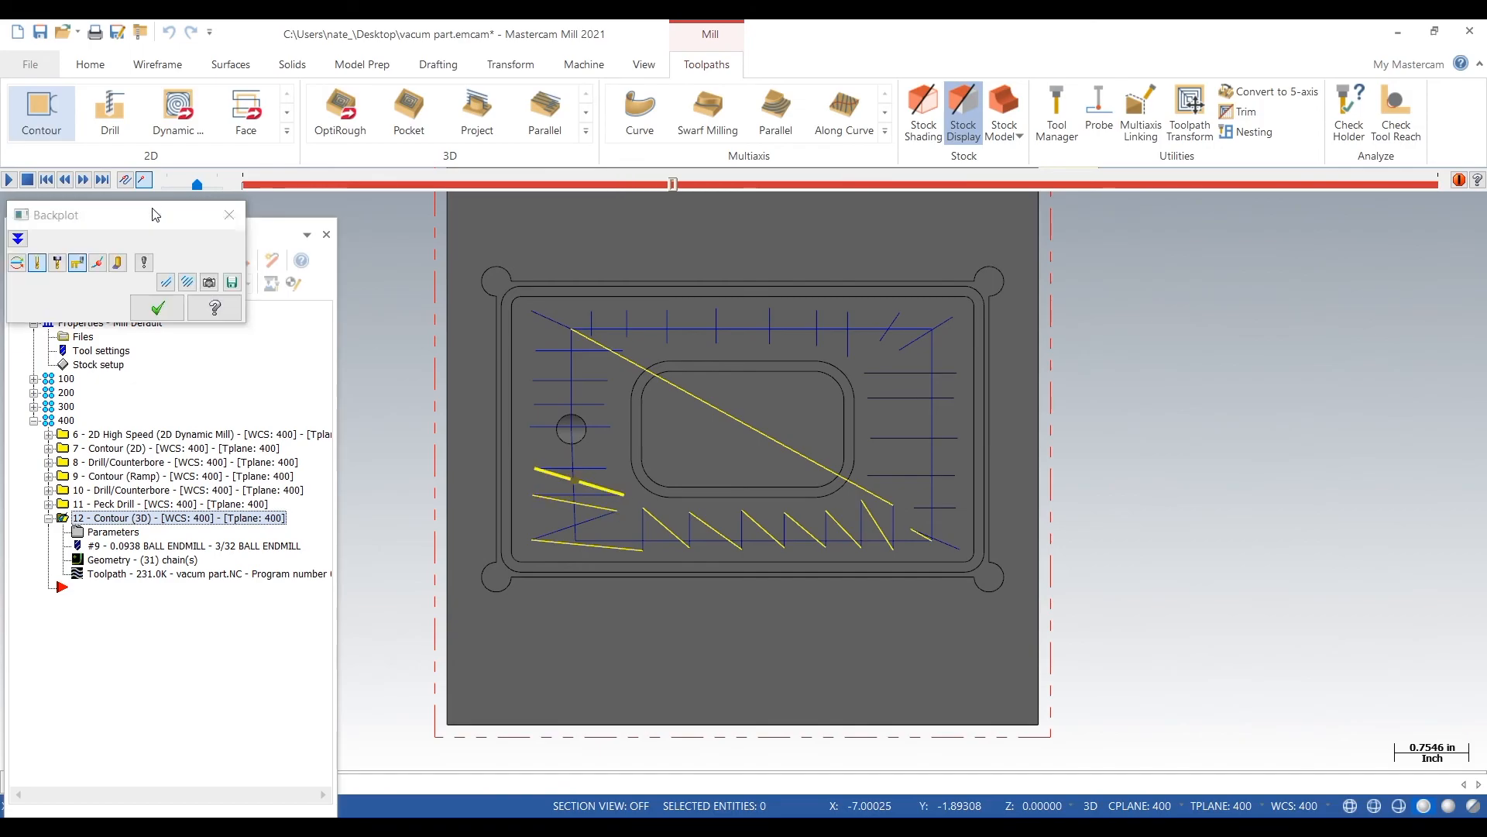
pyautogui.click(19, 241)
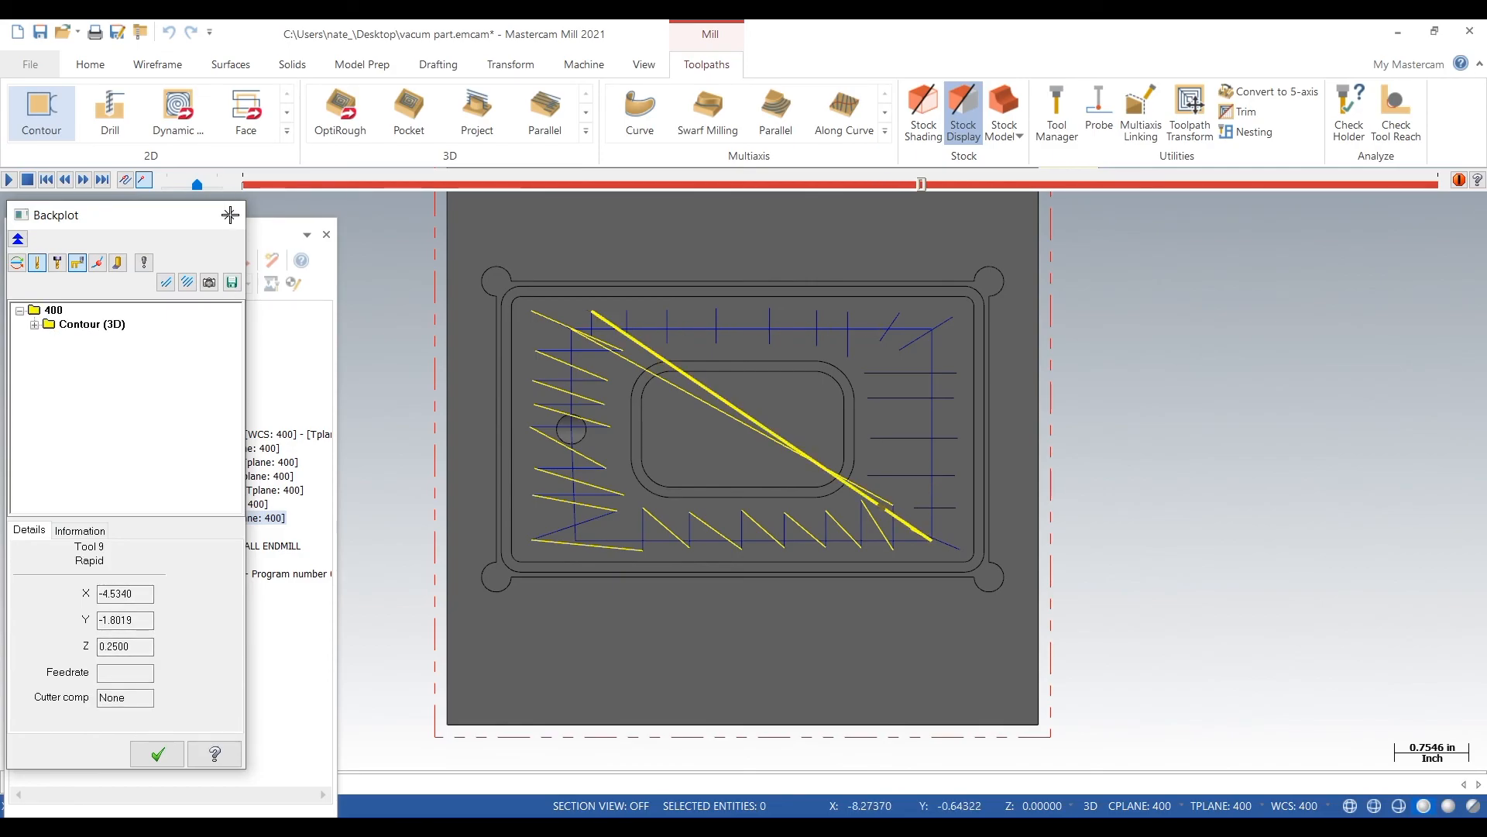
pyautogui.press('Escape')
pyautogui.moveTo(223, 204); pyautogui.dragTo(239, 190)
# Step: Verify all of the vacuum chuck's operations together by playing the full machining simulation
pyautogui.click(88, 264)
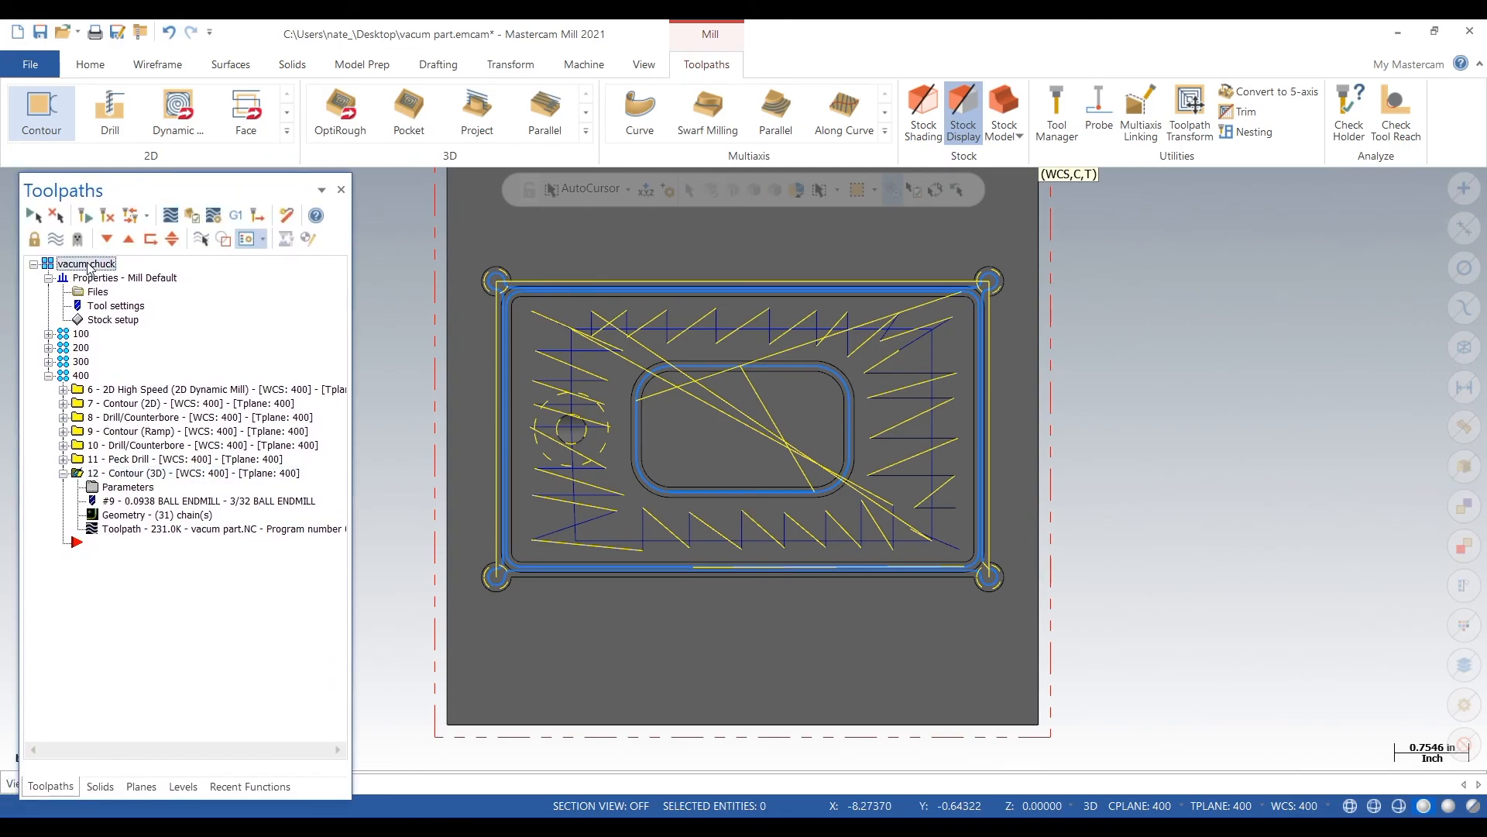
pyautogui.click(193, 216)
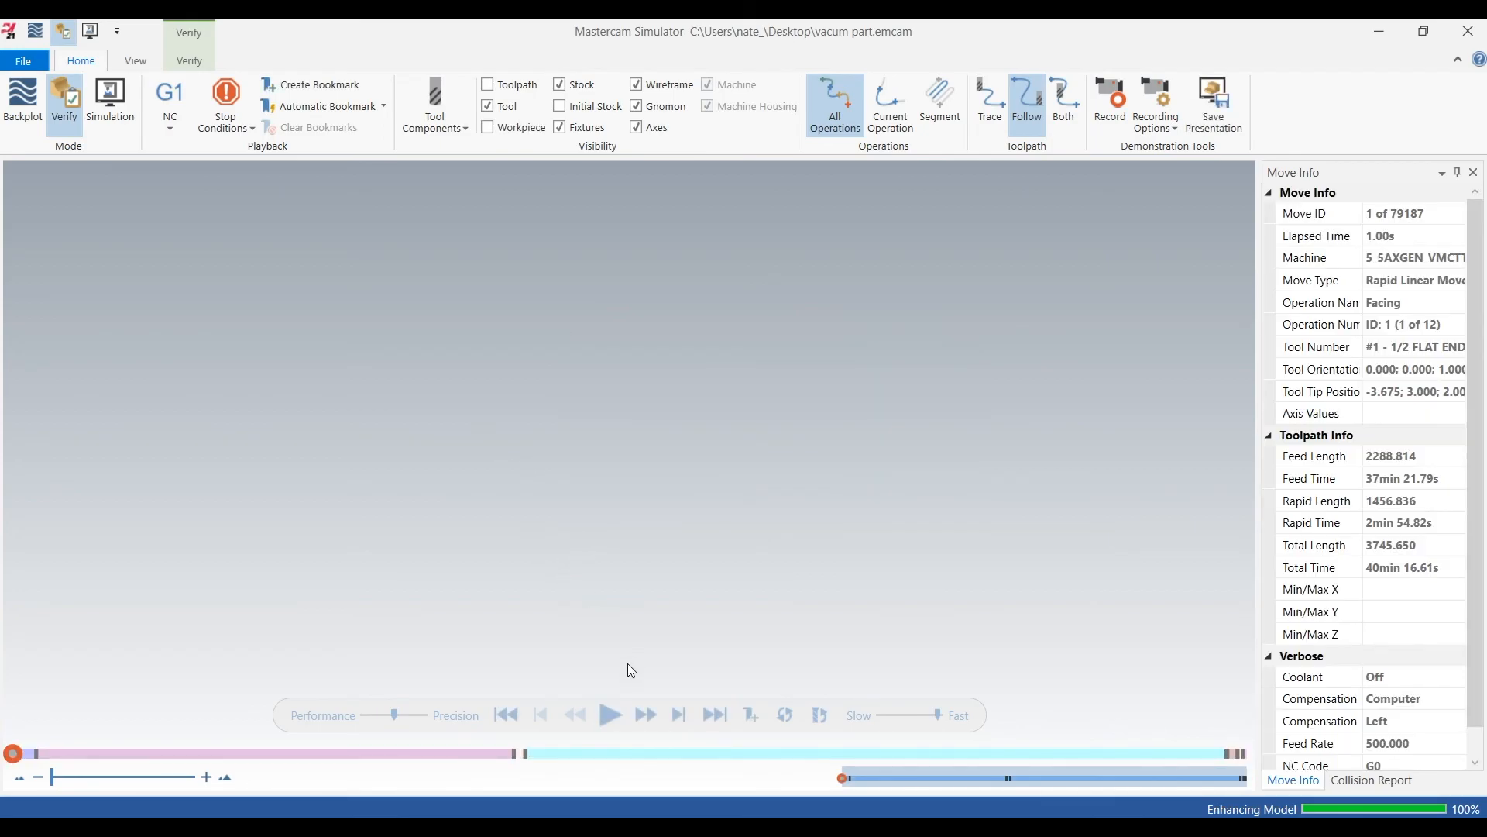
pyautogui.click(609, 714)
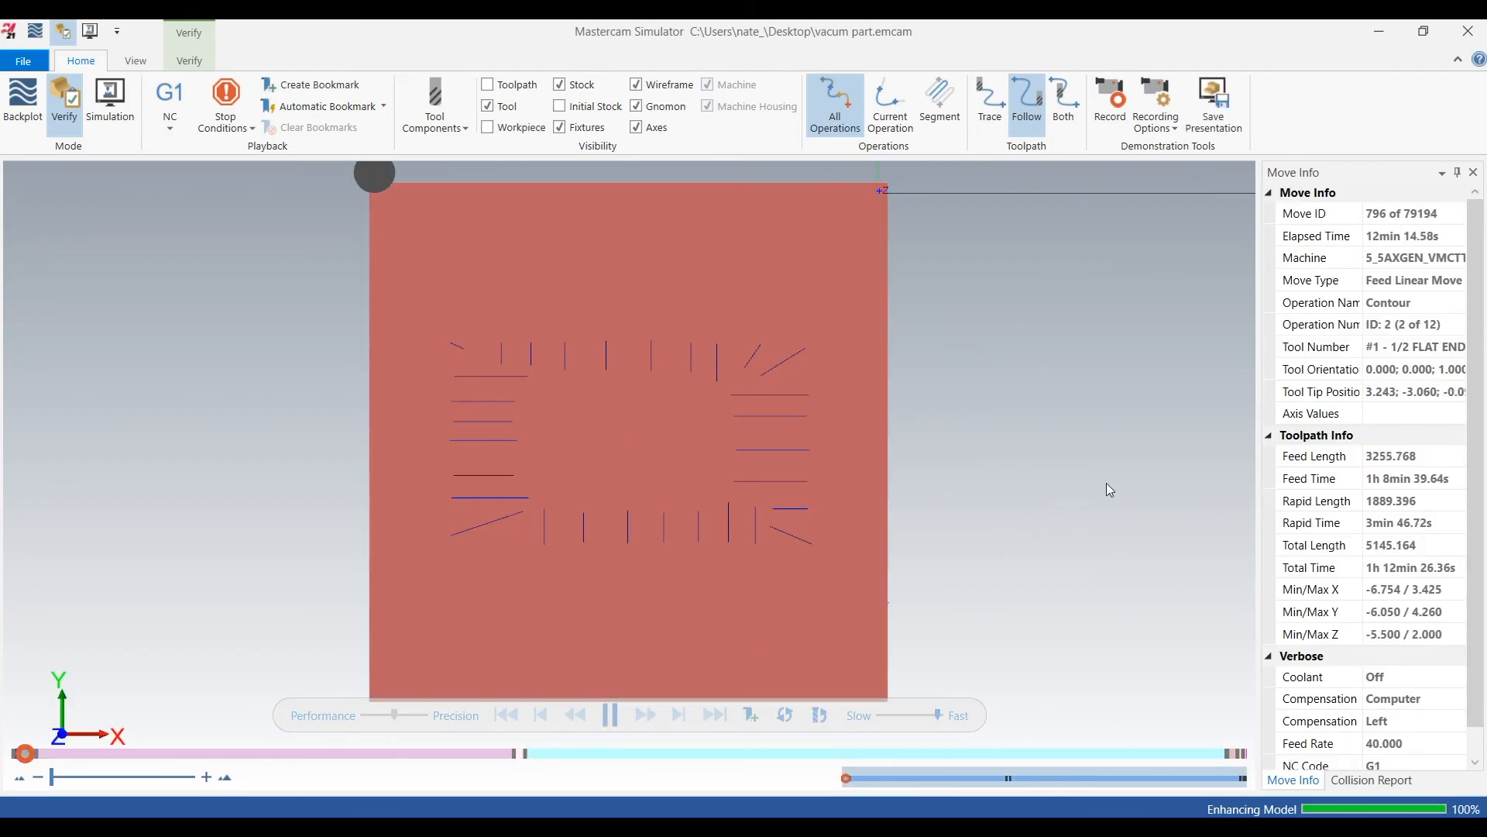
pyautogui.moveTo(975, 550); pyautogui.dragTo(1015, 495, button='middle')
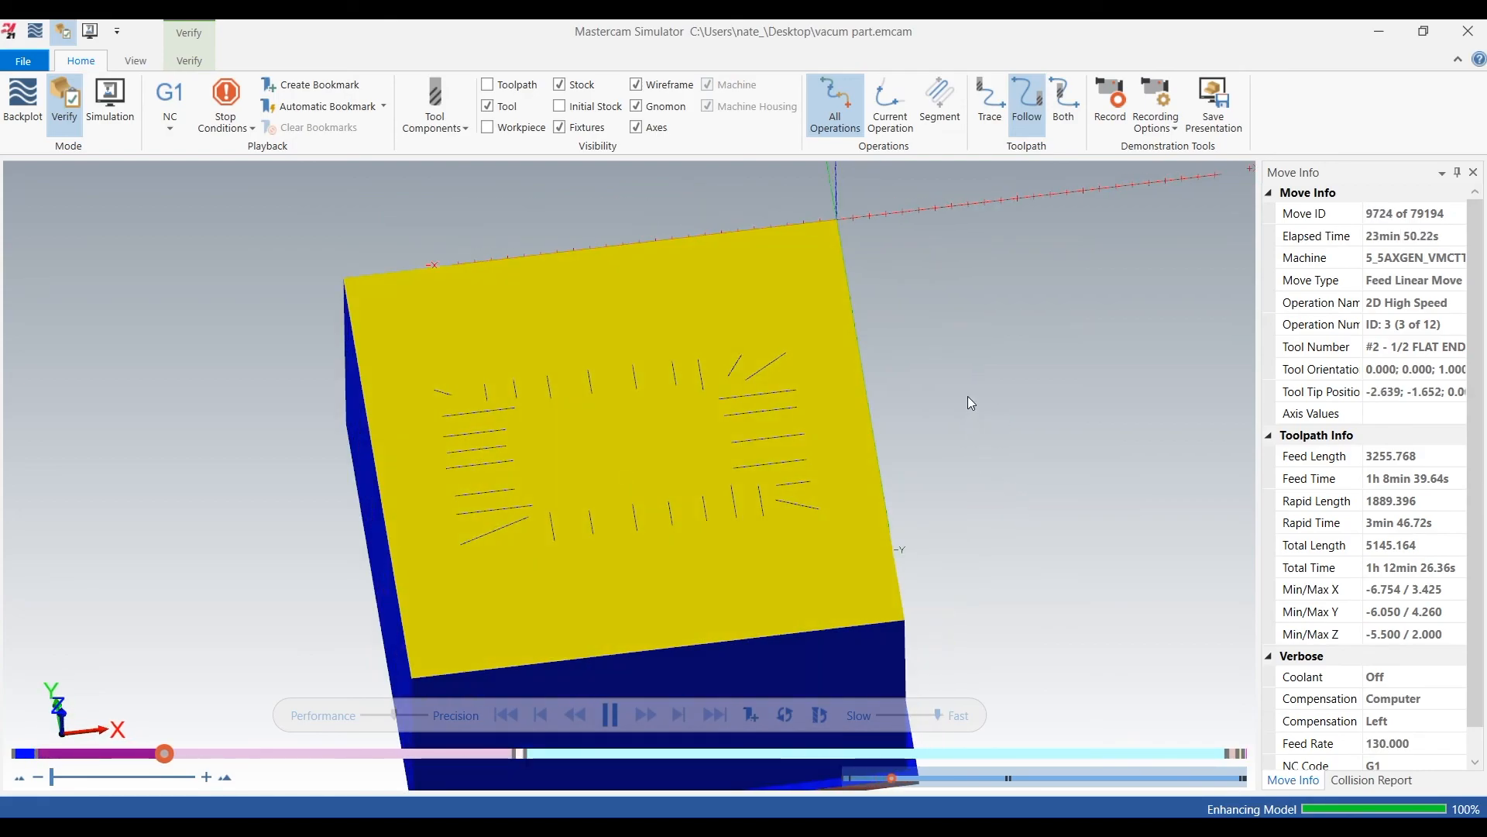
pyautogui.scroll(-2, 969, 396)
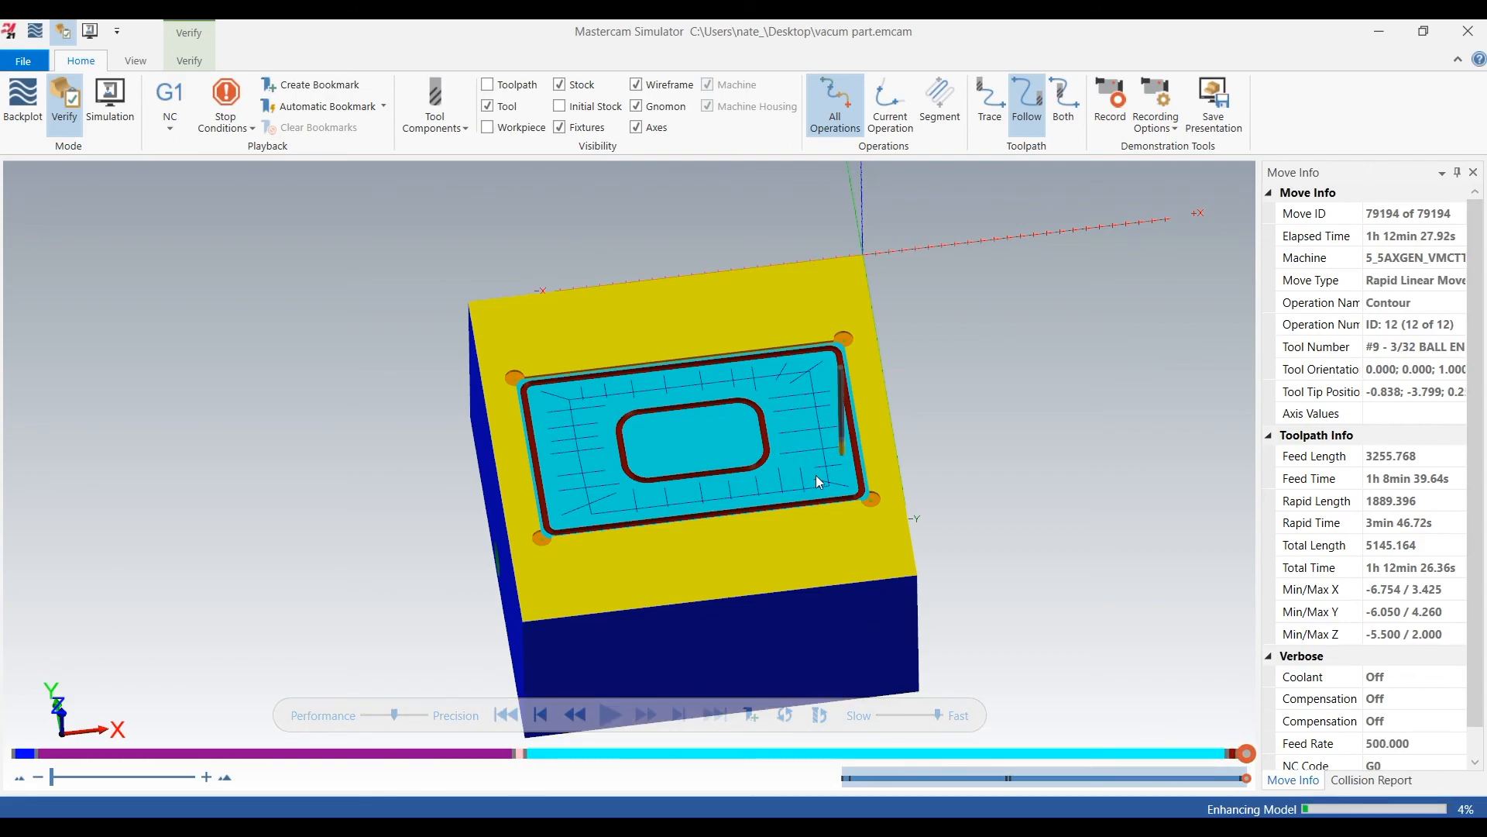
# Step: Examine the simulated airway grooves up close, around the pocket's corners and the vacuum hole
pyautogui.scroll(5, 816, 475)
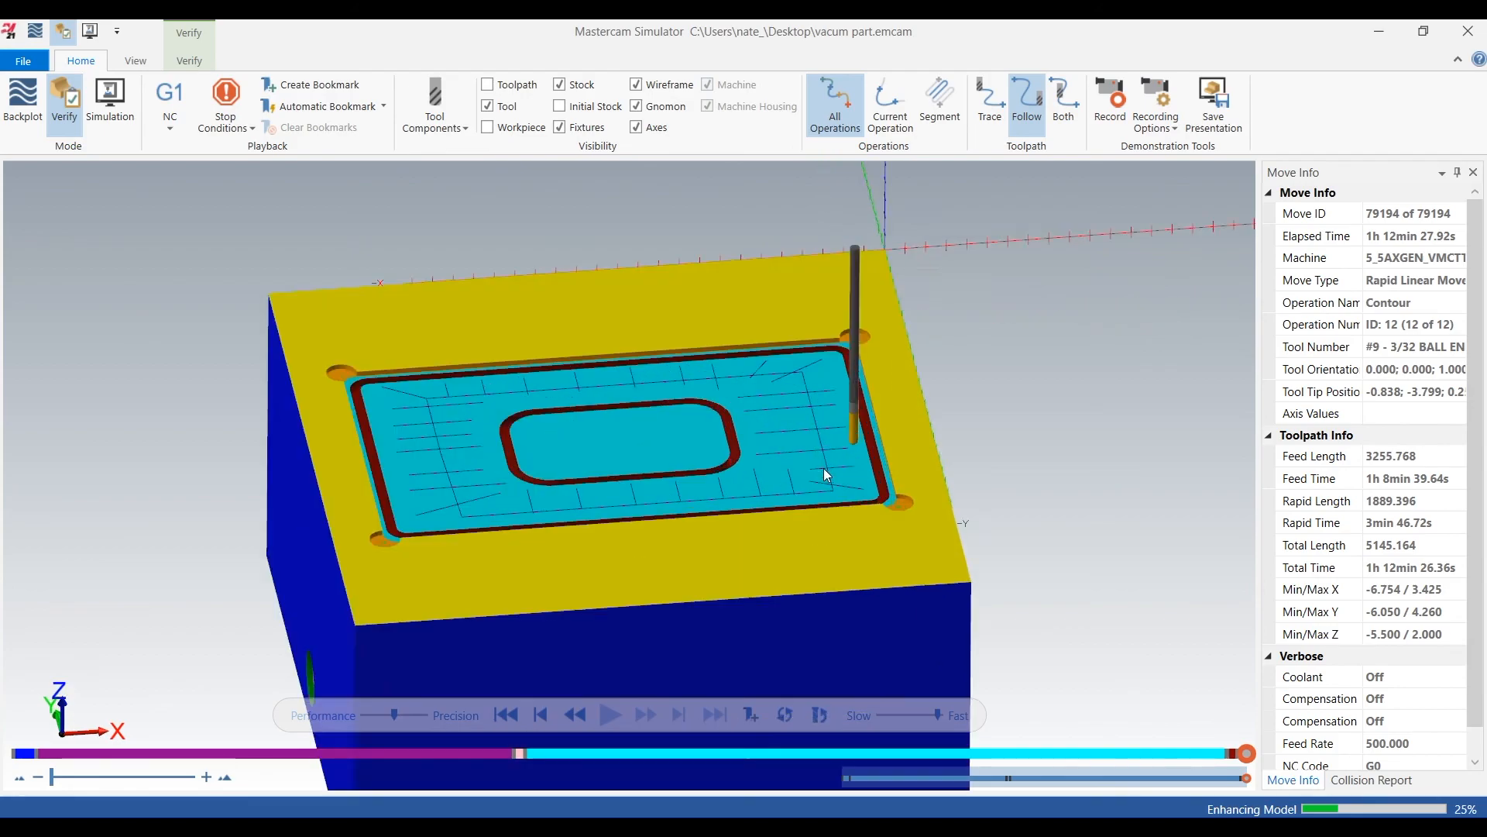
pyautogui.scroll(-8, 825, 467)
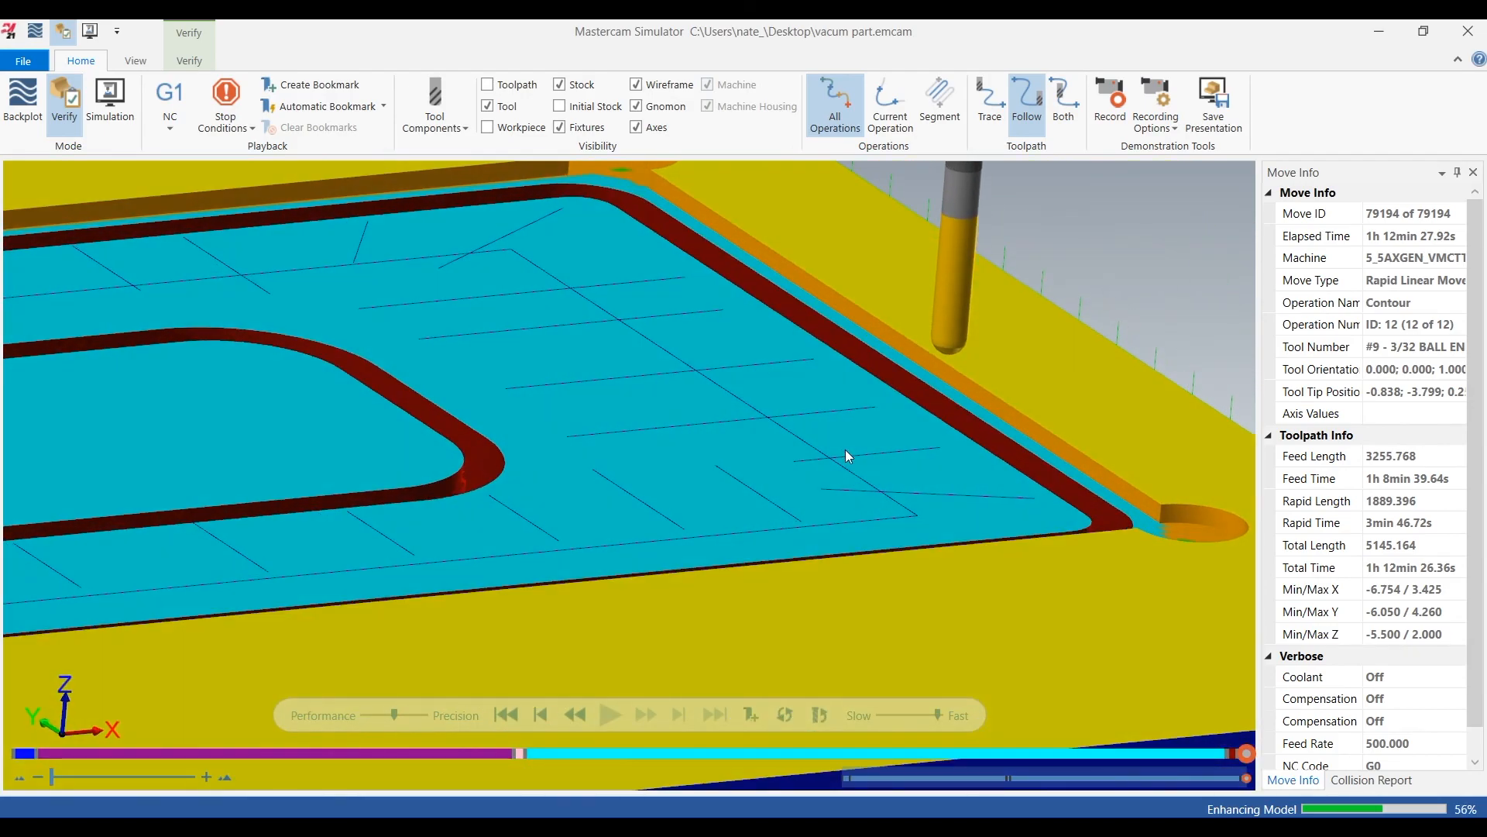
pyautogui.scroll(-5, 895, 446)
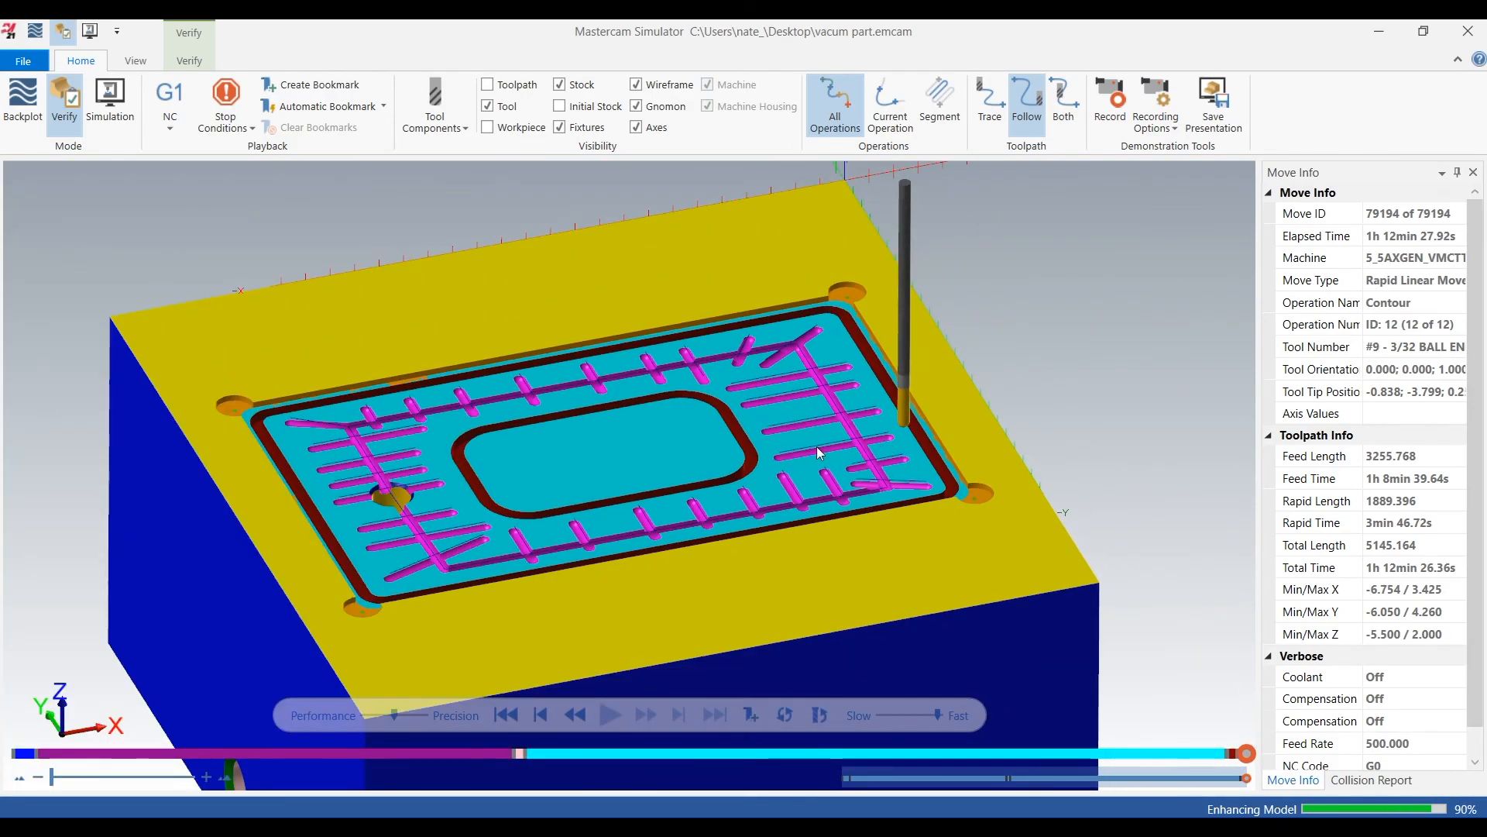
pyautogui.moveTo(375, 491); pyautogui.dragTo(361, 463, button='middle')
pyautogui.scroll(8, 361, 464)
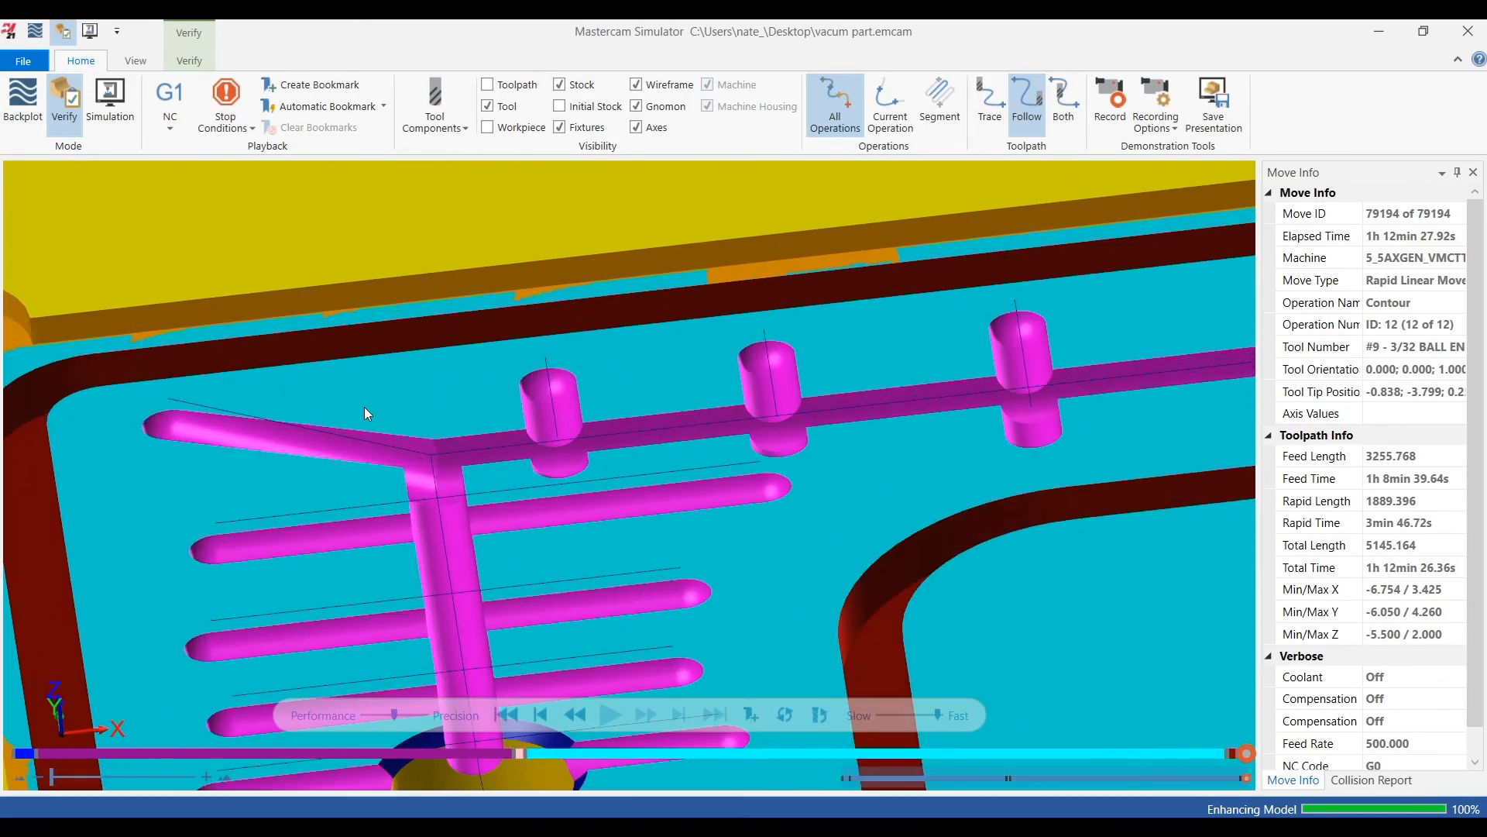
pyautogui.scroll(-6, 379, 411)
pyautogui.scroll(-2, 598, 459)
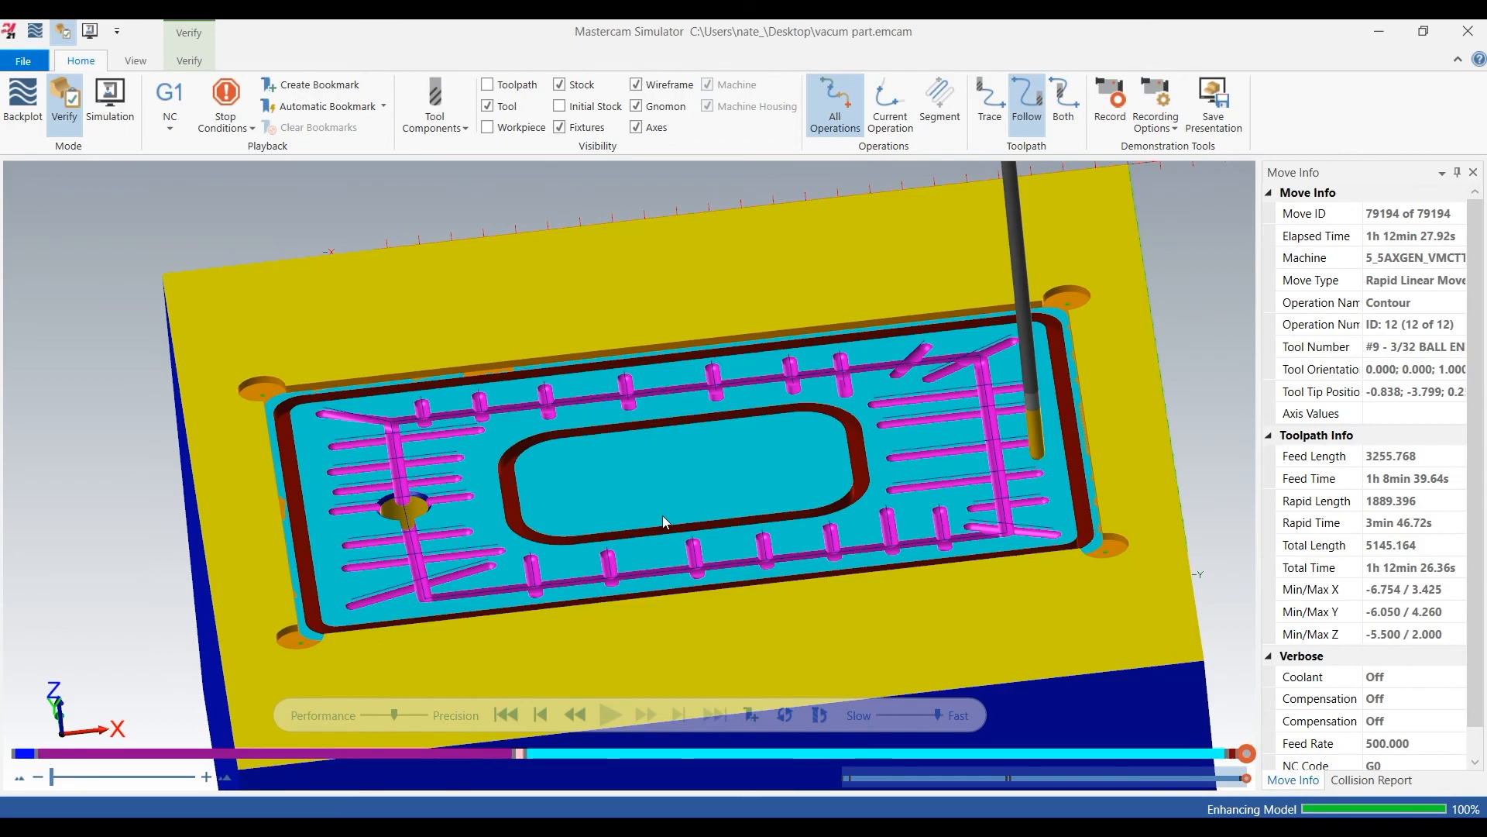
pyautogui.scroll(-2, 234, 380)
# Step: Inspect the machined chuck from the Top (WCS) view and from several angles, and close the simulation
pyautogui.rightClick(234, 380)
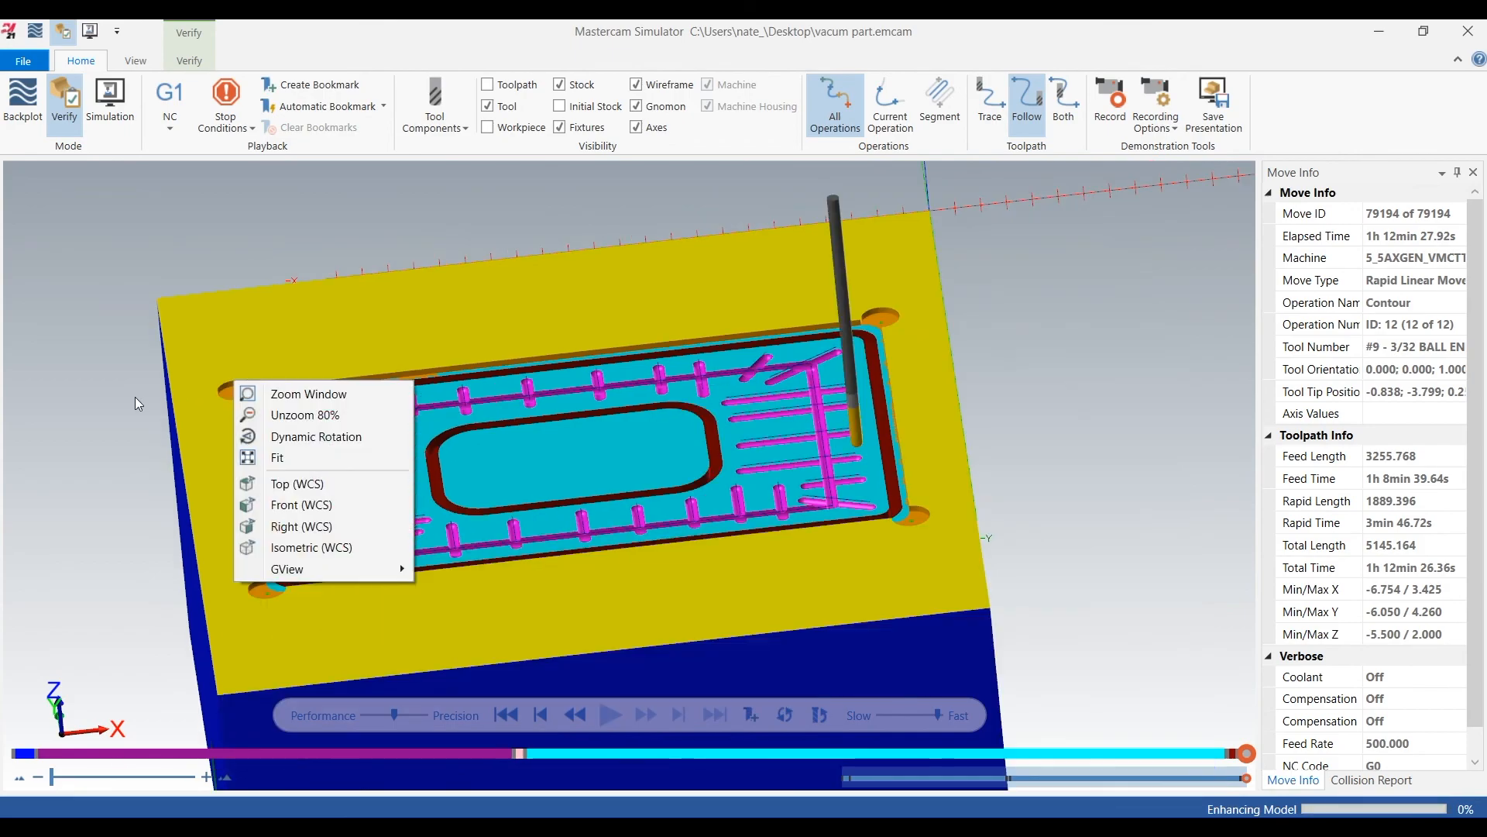
pyautogui.click(327, 486)
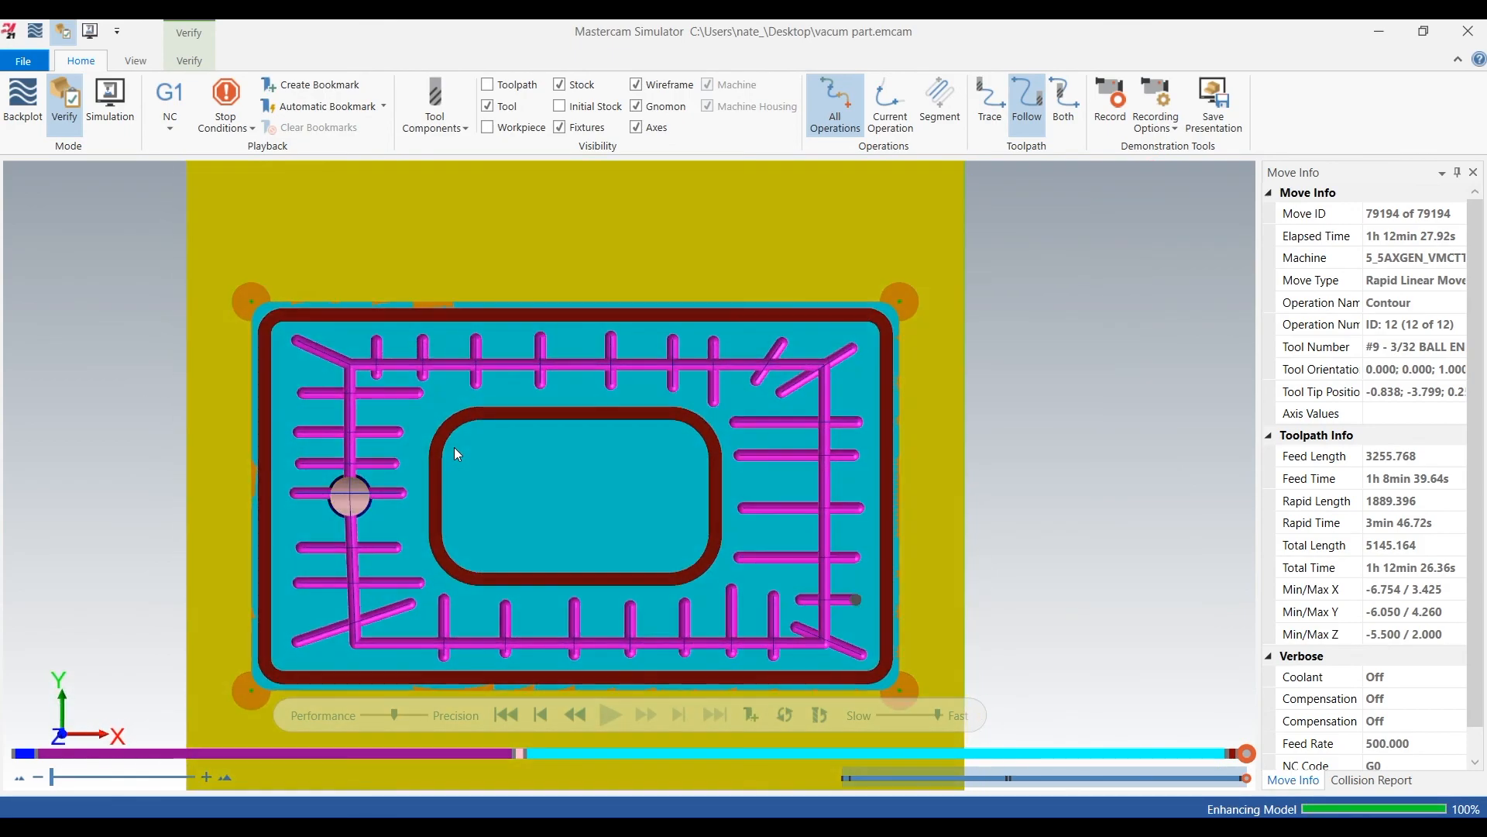
pyautogui.scroll(-3, 1088, 279)
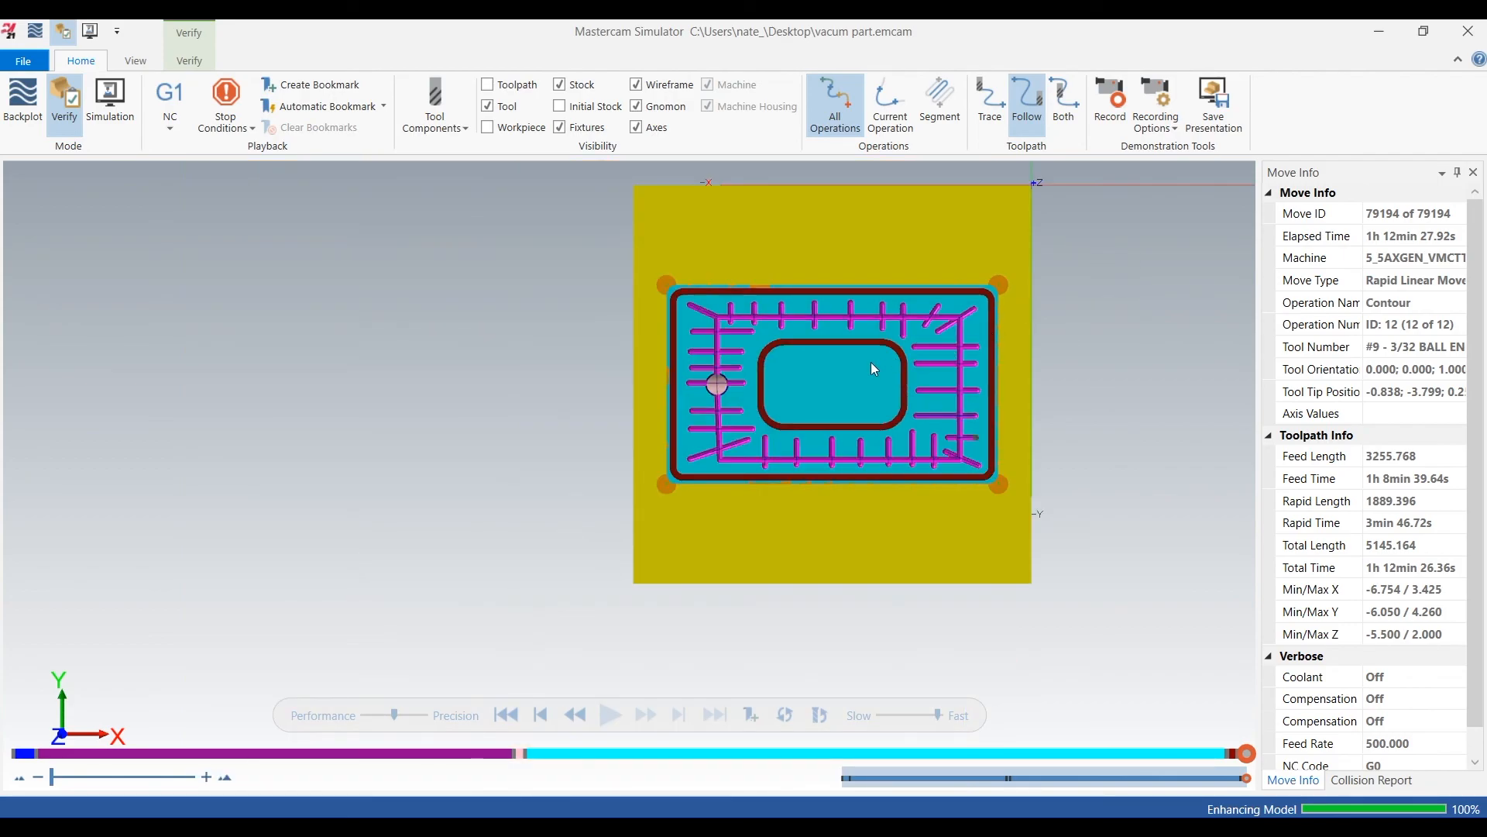
pyautogui.scroll(2, 872, 363)
pyautogui.moveTo(982, 519); pyautogui.dragTo(943, 418, button='middle')
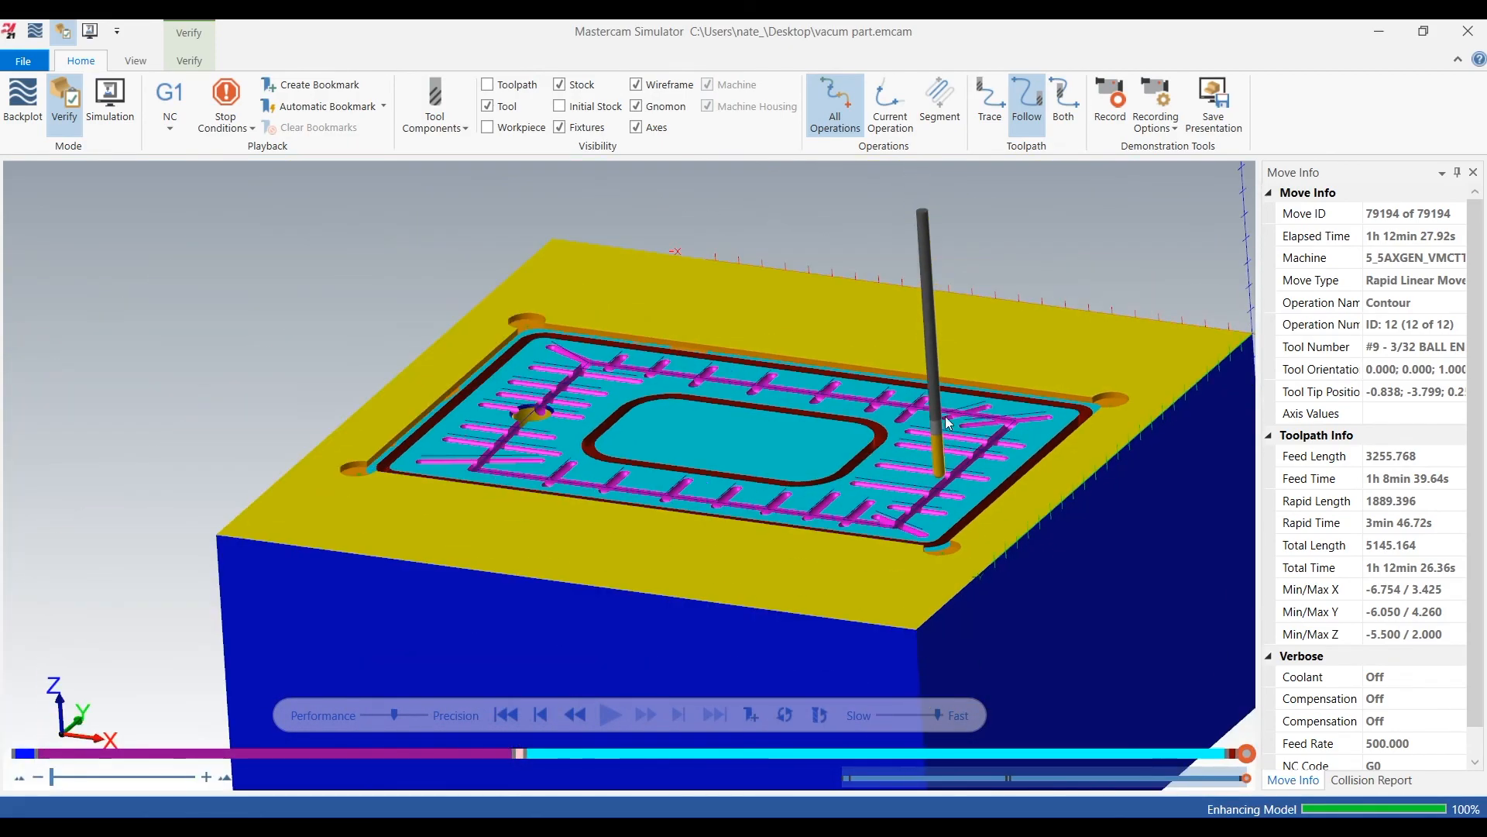
pyautogui.moveTo(771, 447)
pyautogui.mouseDown(button='middle')
pyautogui.moveTo(810, 459)
pyautogui.moveTo(784, 482)
pyautogui.moveTo(790, 509)
pyautogui.moveTo(768, 432)
pyautogui.mouseUp(button='middle')
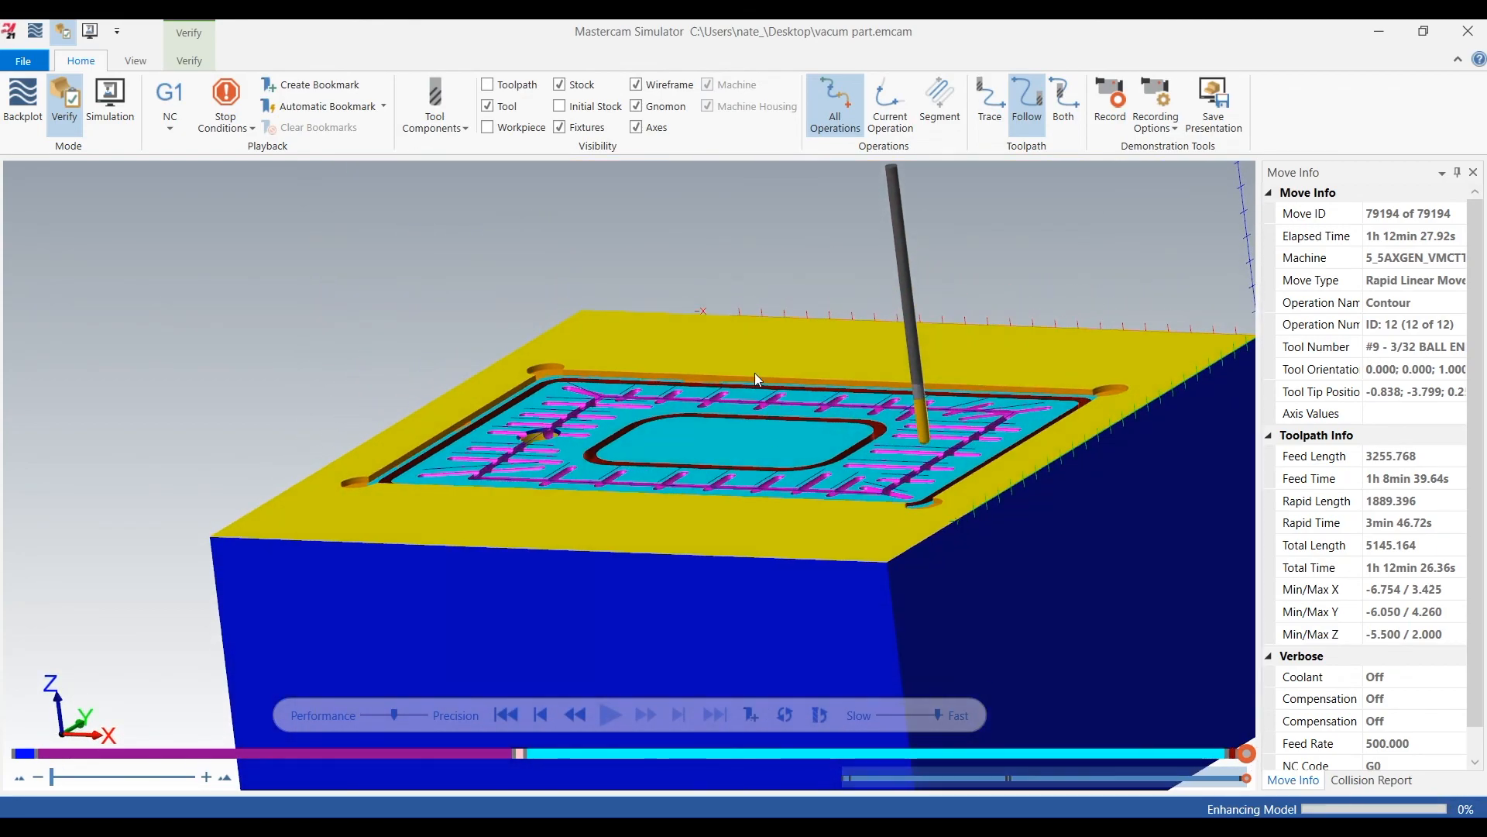
pyautogui.moveTo(709, 432); pyautogui.dragTo(682, 449, button='middle')
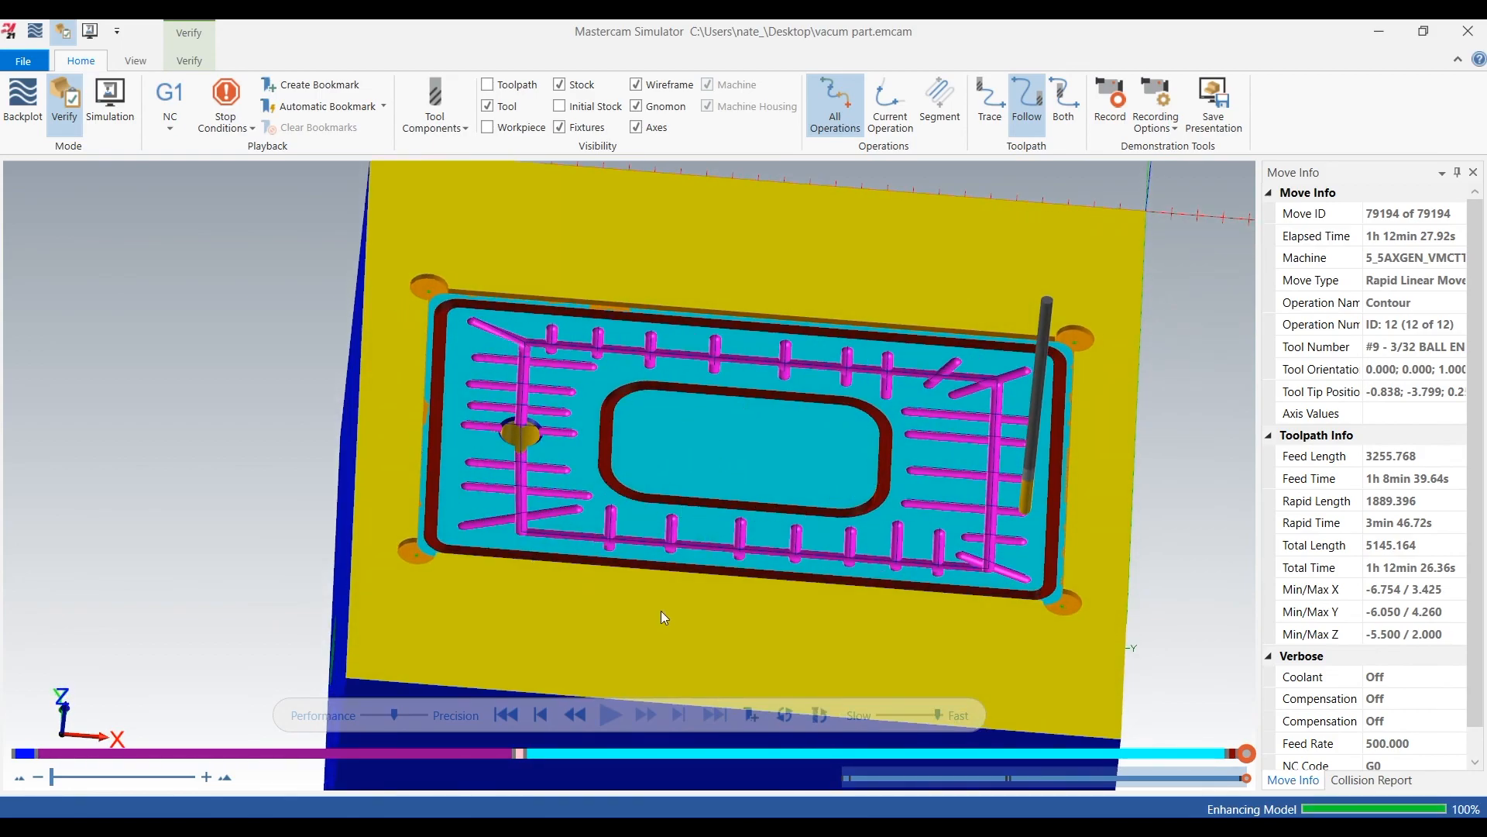
pyautogui.scroll(-3, 260, 400)
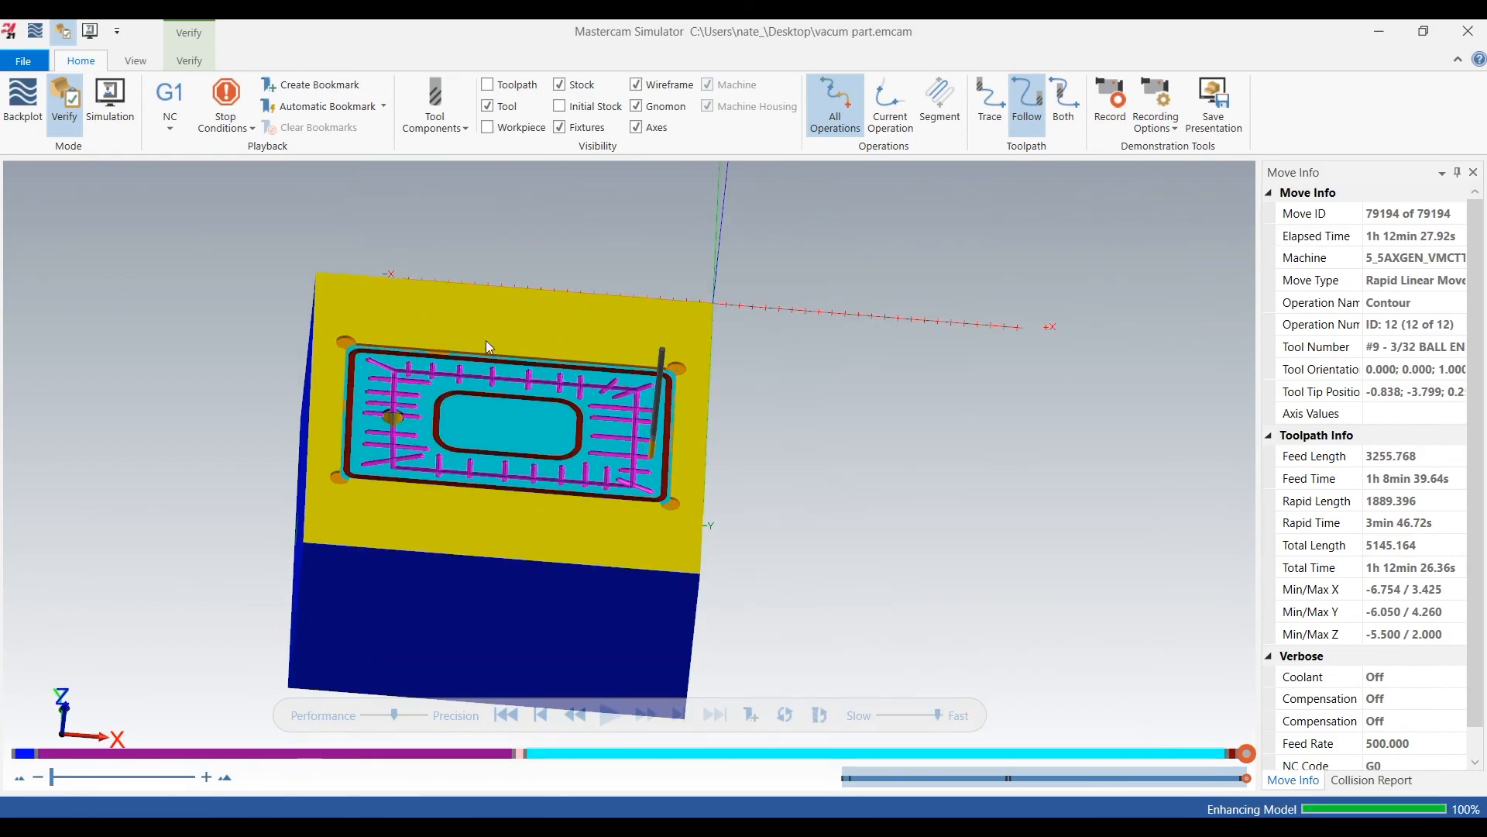
pyautogui.click(1468, 31)
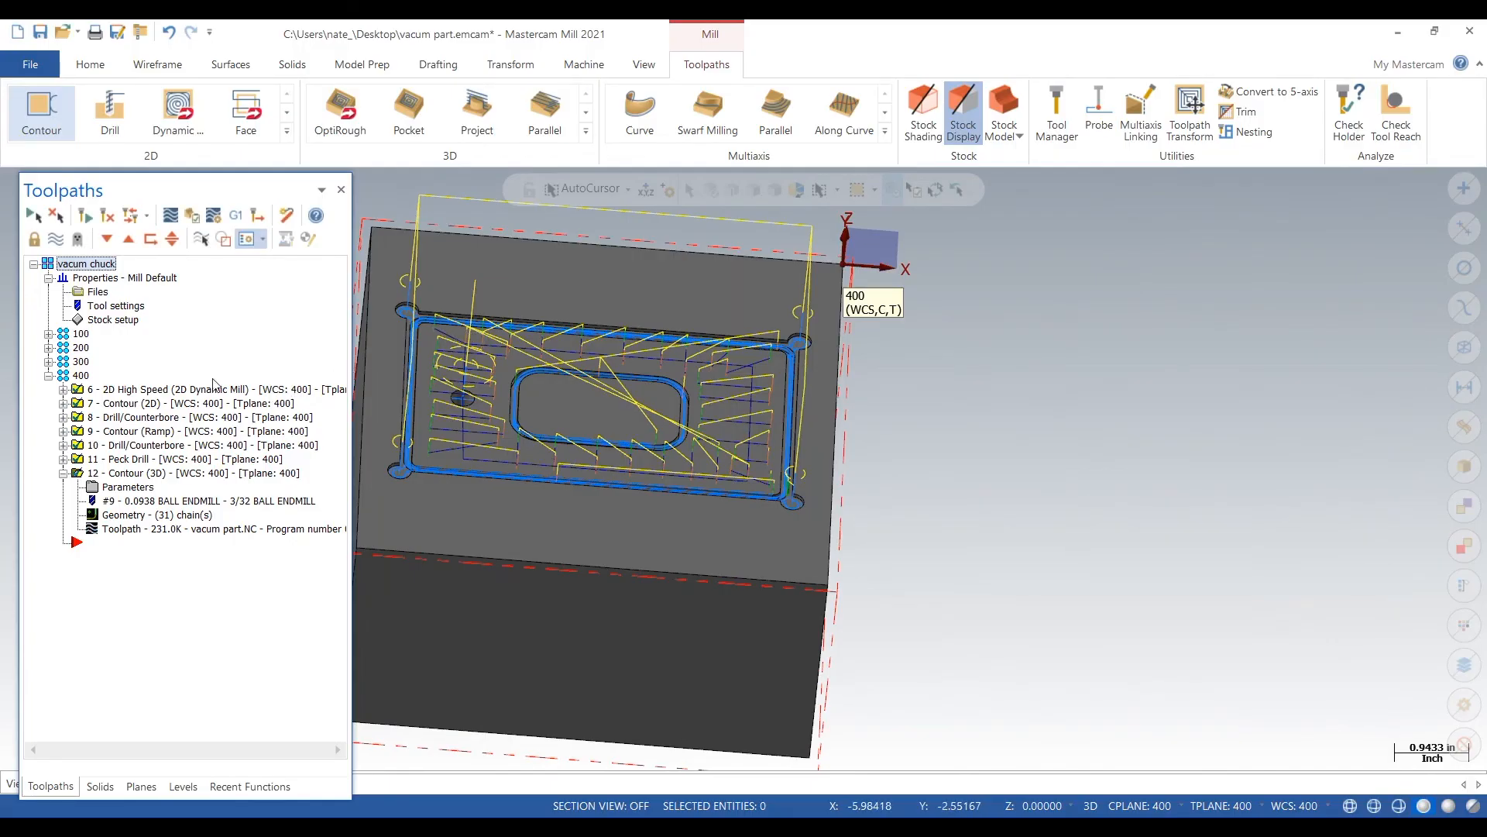
# Step: Make level 1, the solid part, visible on the vacuum chuck and return to the list of toolpath operations
pyautogui.click(184, 786)
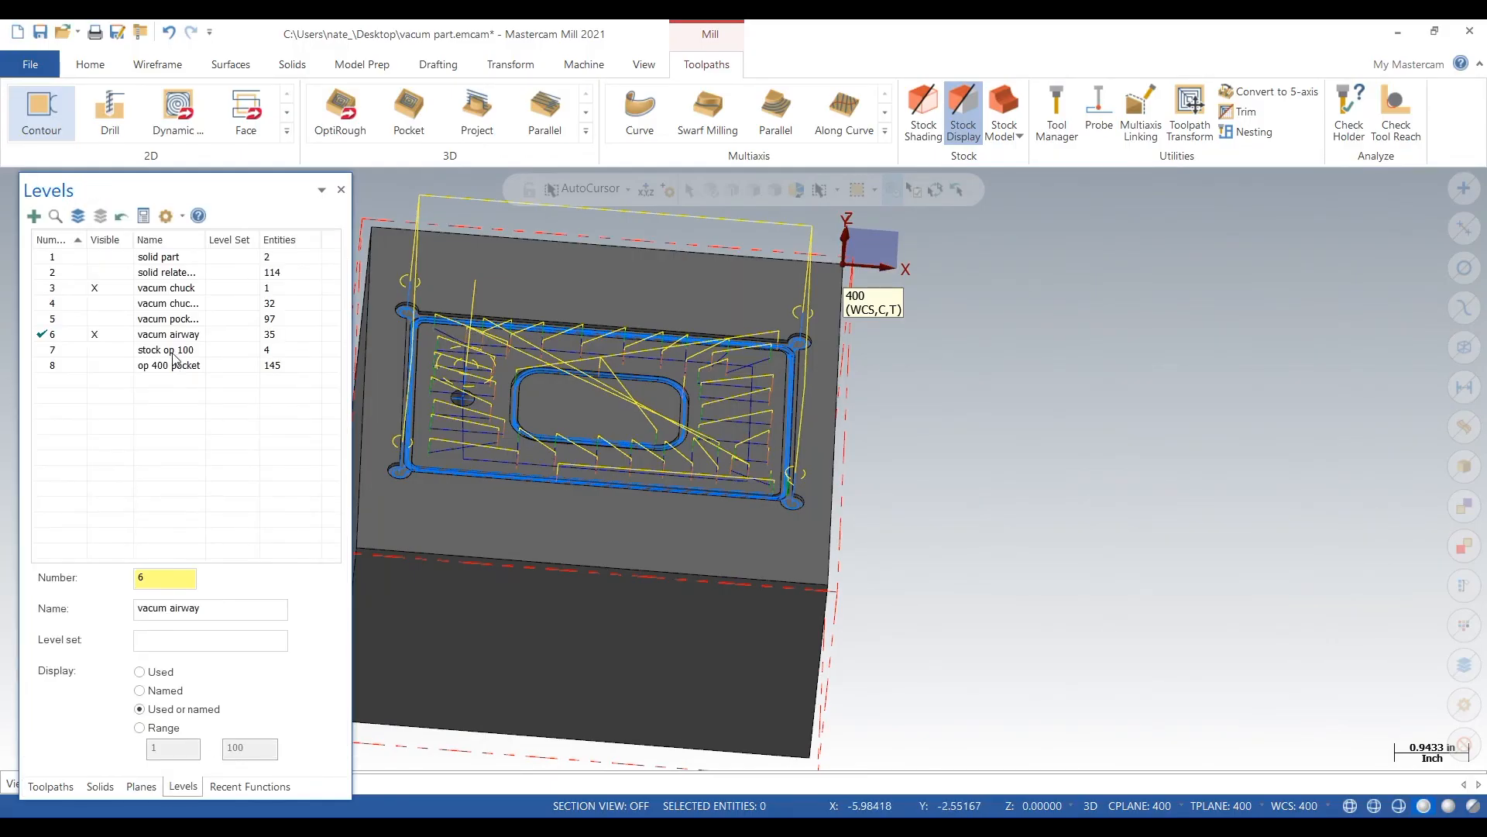
pyautogui.click(108, 256)
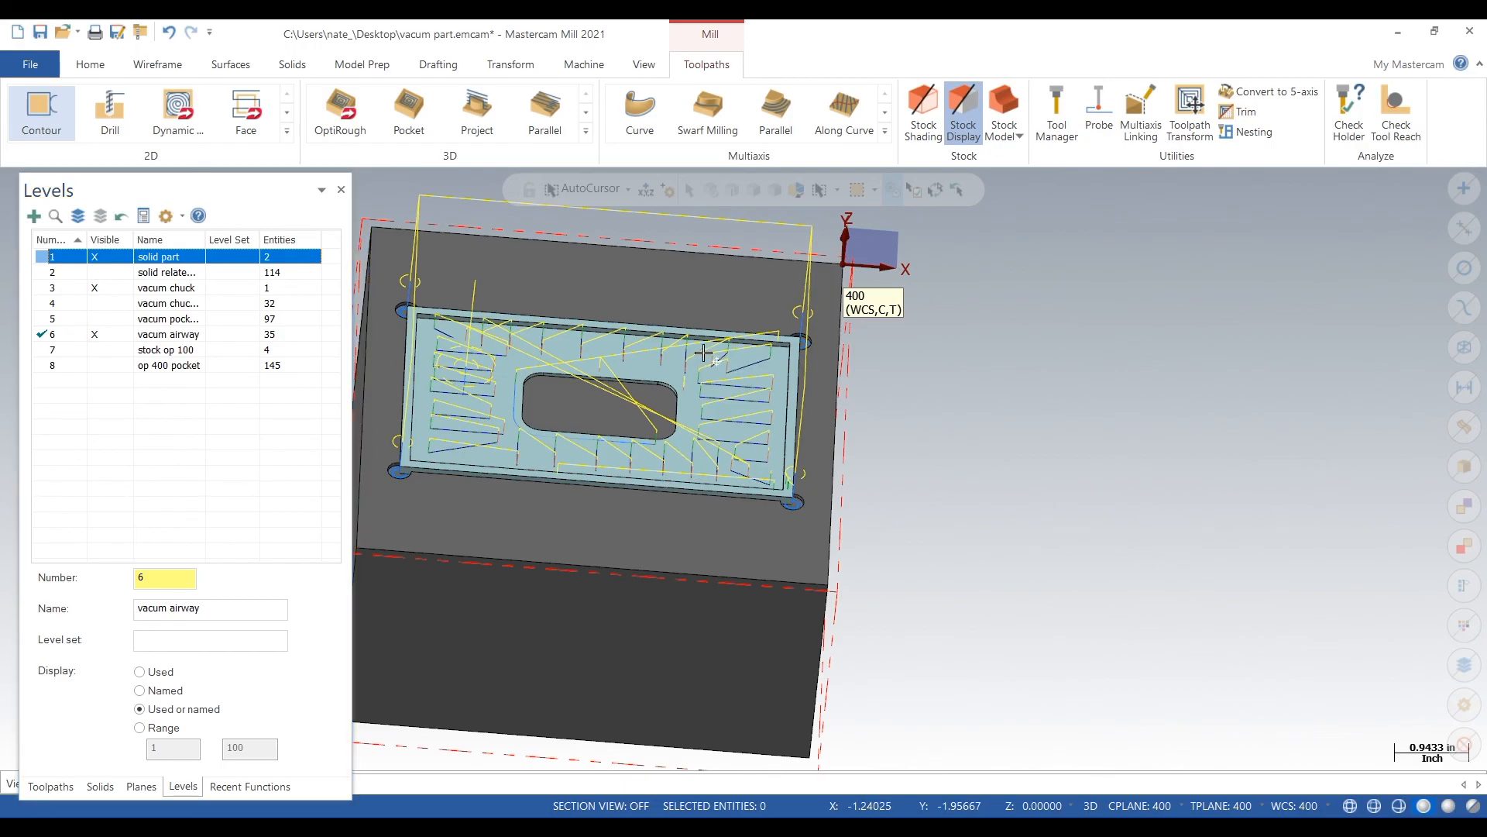
pyautogui.moveTo(704, 351); pyautogui.dragTo(431, 360, button='middle')
pyautogui.click(65, 787)
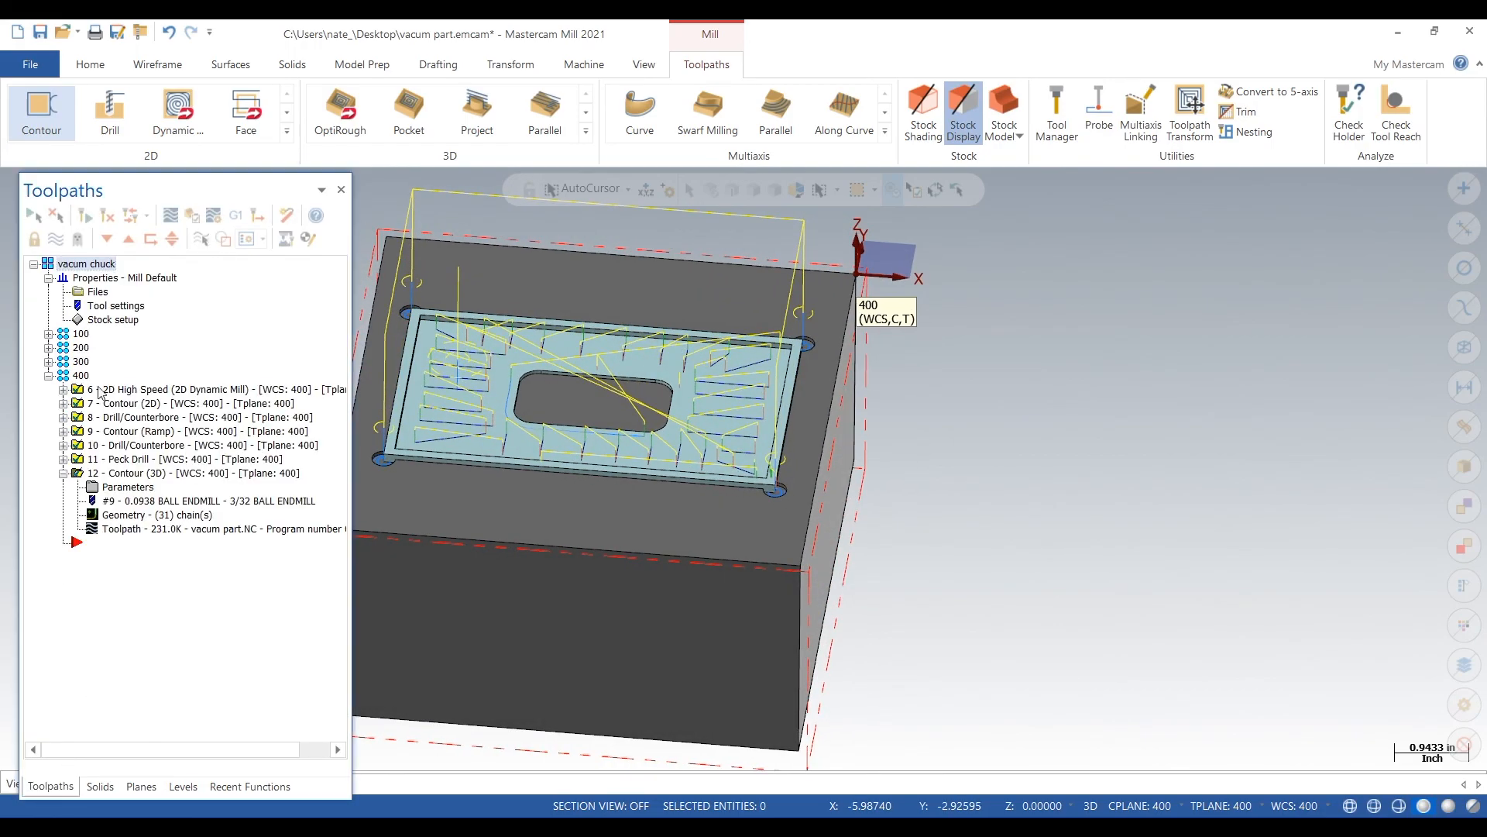
# Step: Hide the displayed toolpaths of all operations in the vacuum chuck machine group
pyautogui.click(89, 264)
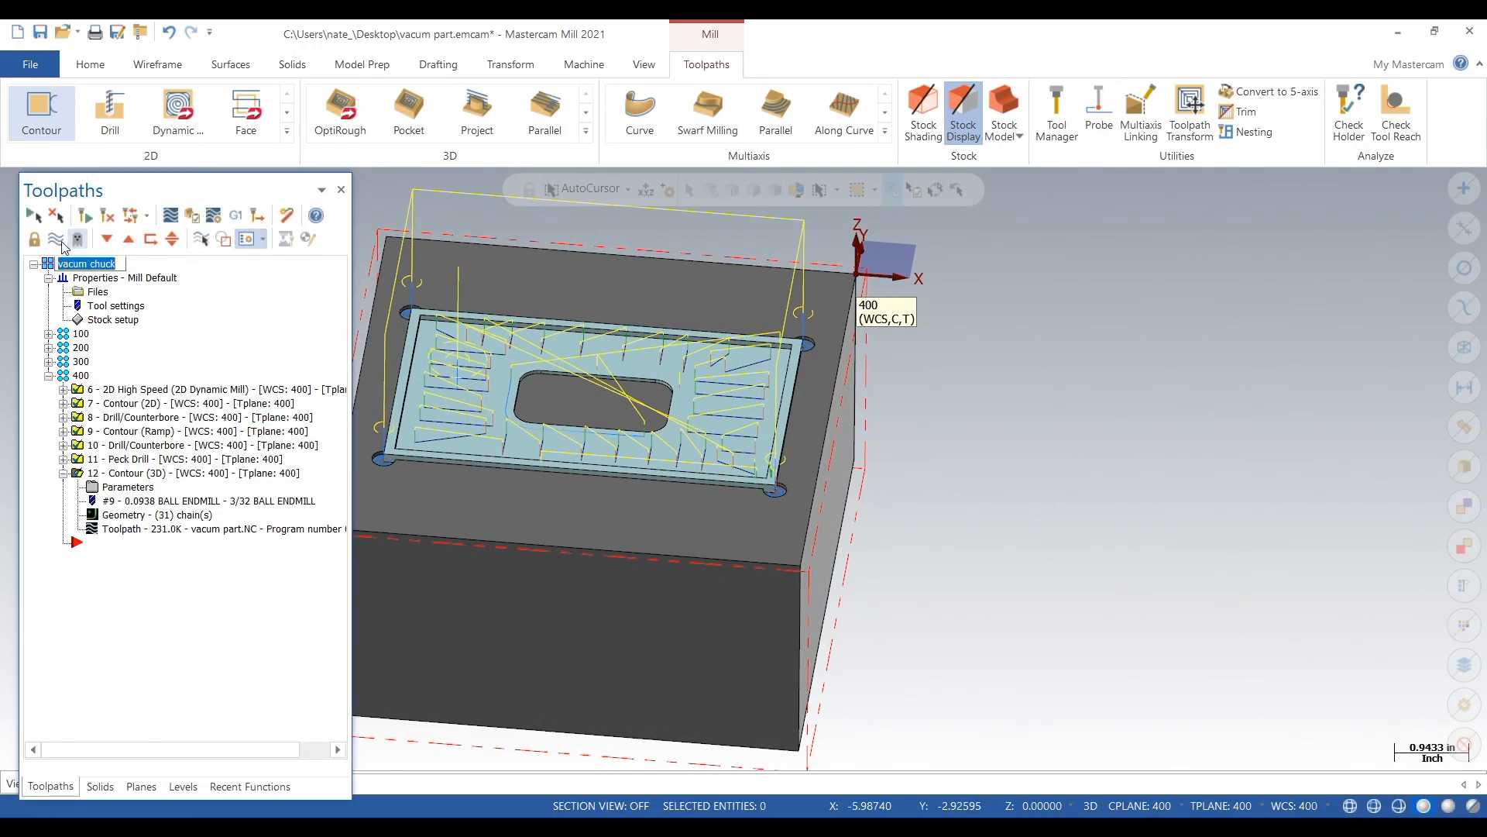
pyautogui.click(58, 239)
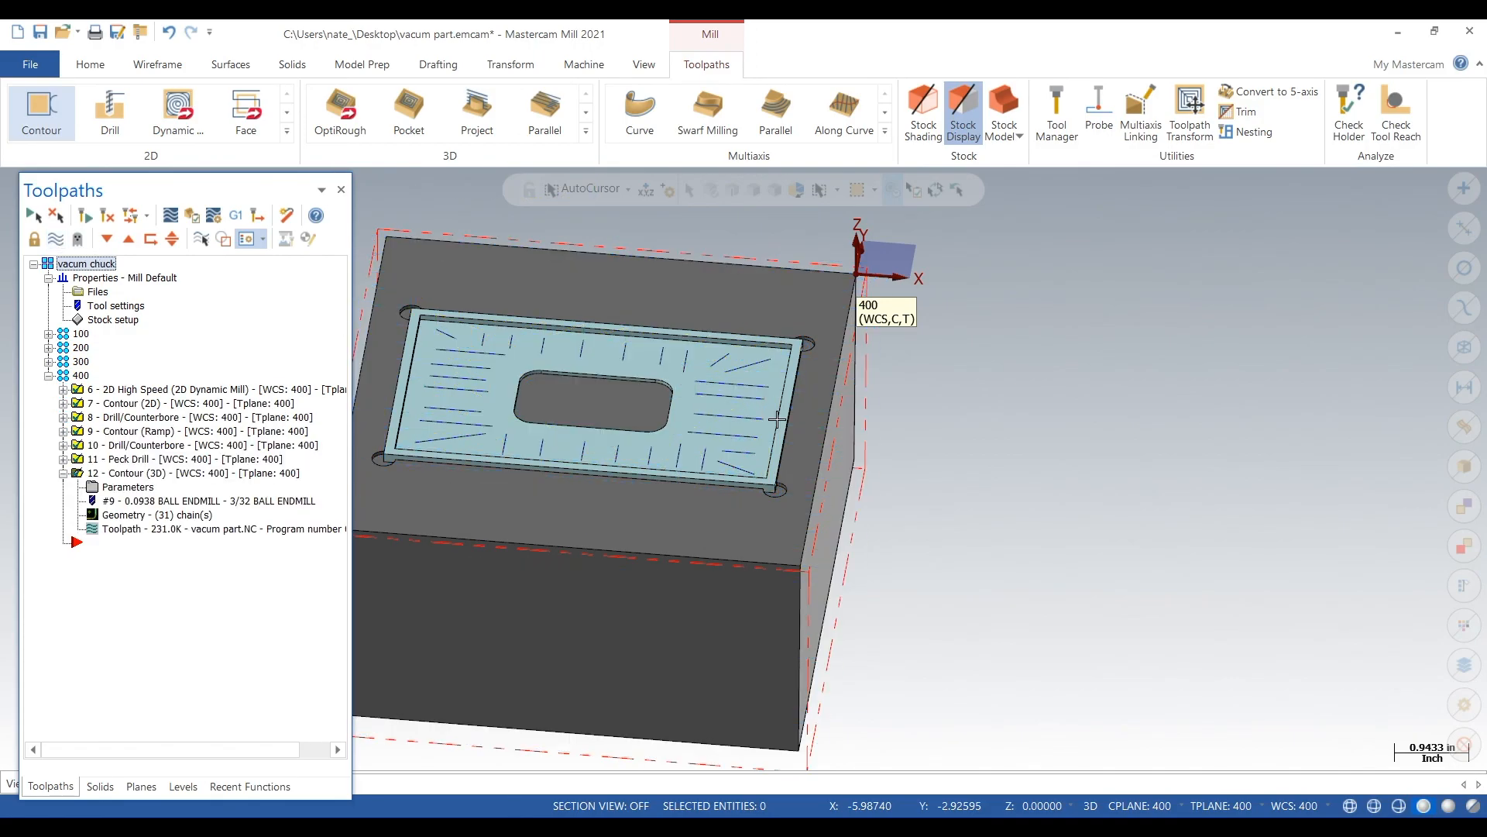
# Step: Examine the part seated on the vacuum chuck from several angles, including the side with the vacuum hole
pyautogui.scroll(-1, 992, 452)
pyautogui.scroll(2, 612, 415)
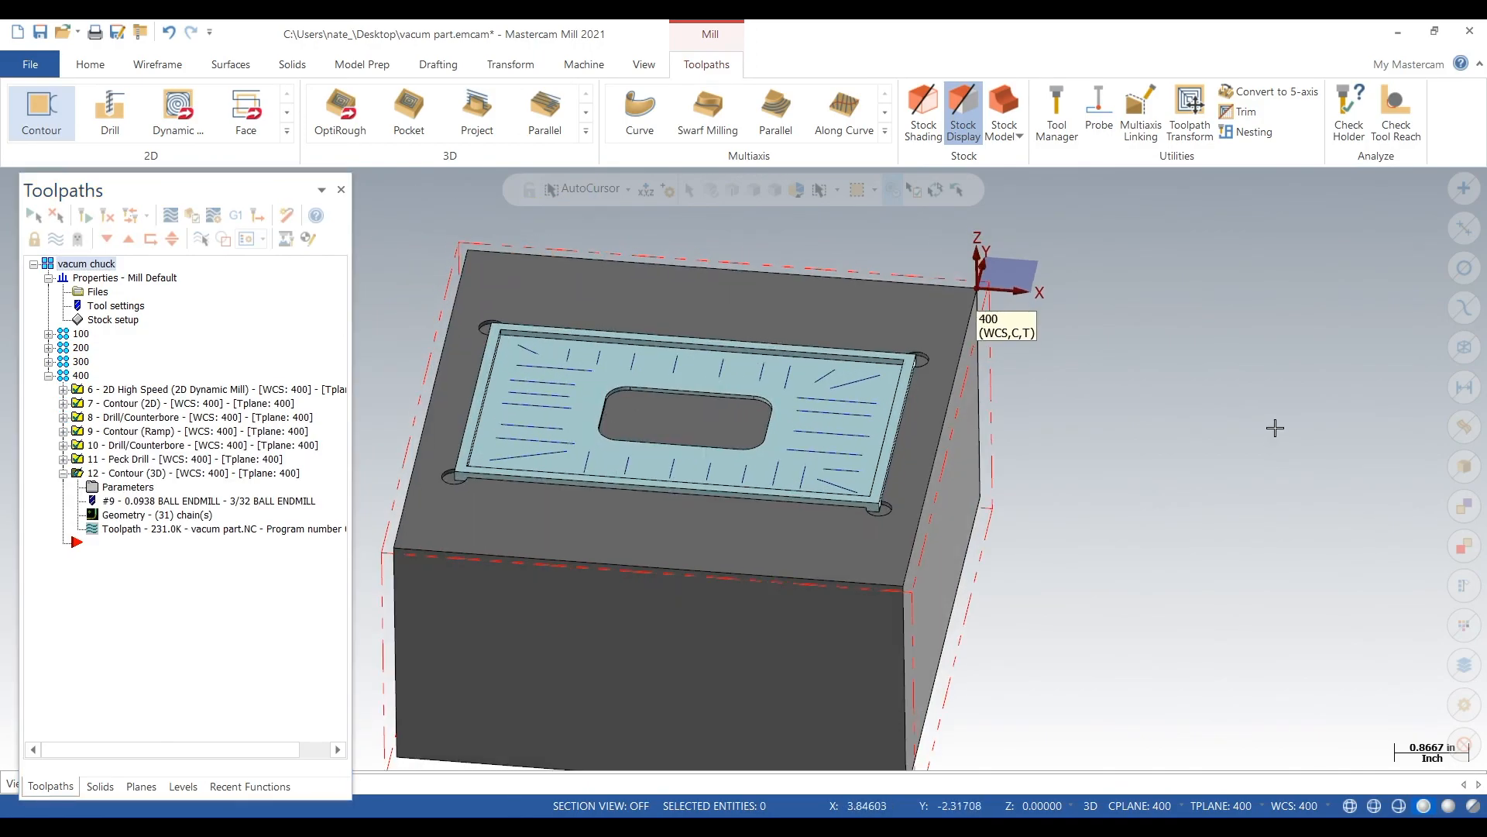
pyautogui.scroll(-1, 1275, 428)
pyautogui.scroll(1, 1157, 406)
pyautogui.moveTo(1152, 411)
pyautogui.mouseDown(button='middle')
pyautogui.moveTo(1185, 401)
pyautogui.moveTo(1182, 427)
pyautogui.mouseUp(button='middle')
pyautogui.moveTo(1101, 416); pyautogui.dragTo(1279, 416, button='middle')
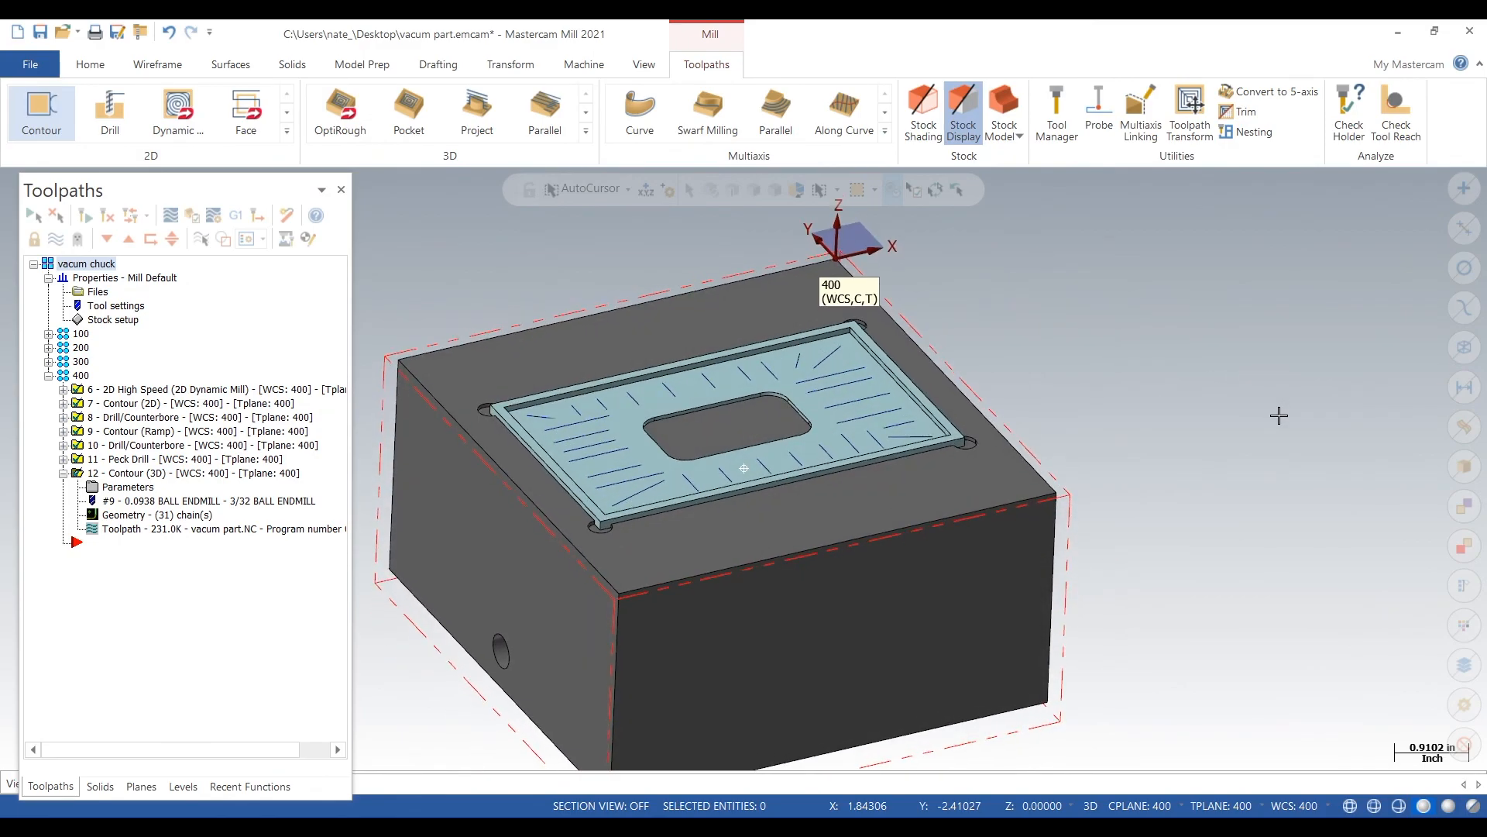
pyautogui.moveTo(1183, 398); pyautogui.dragTo(1240, 424, button='middle')
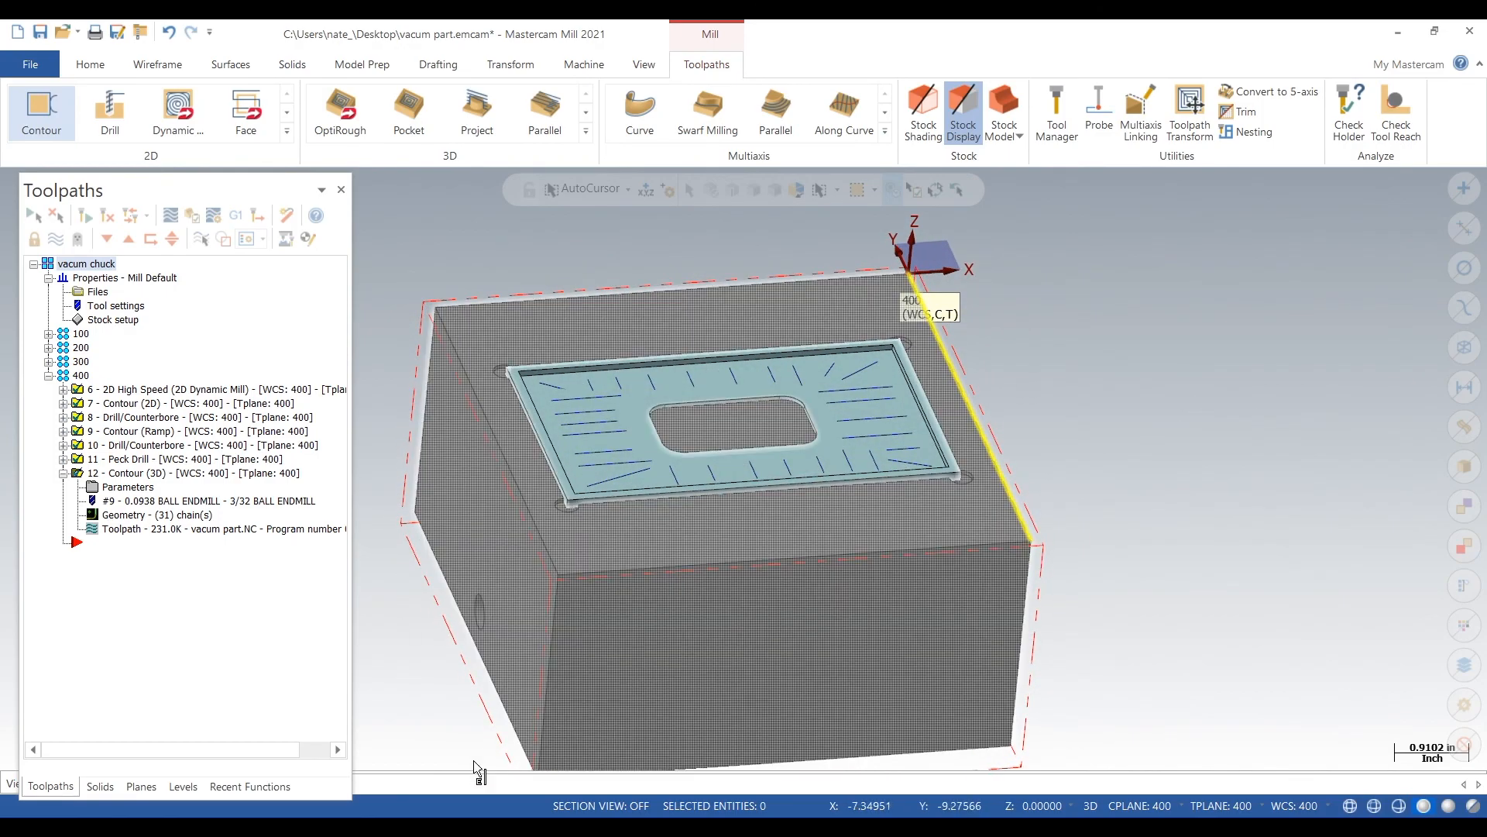
pyautogui.scroll(-2, 1119, 454)
pyautogui.moveTo(1118, 455); pyautogui.dragTo(1159, 440, button='middle')
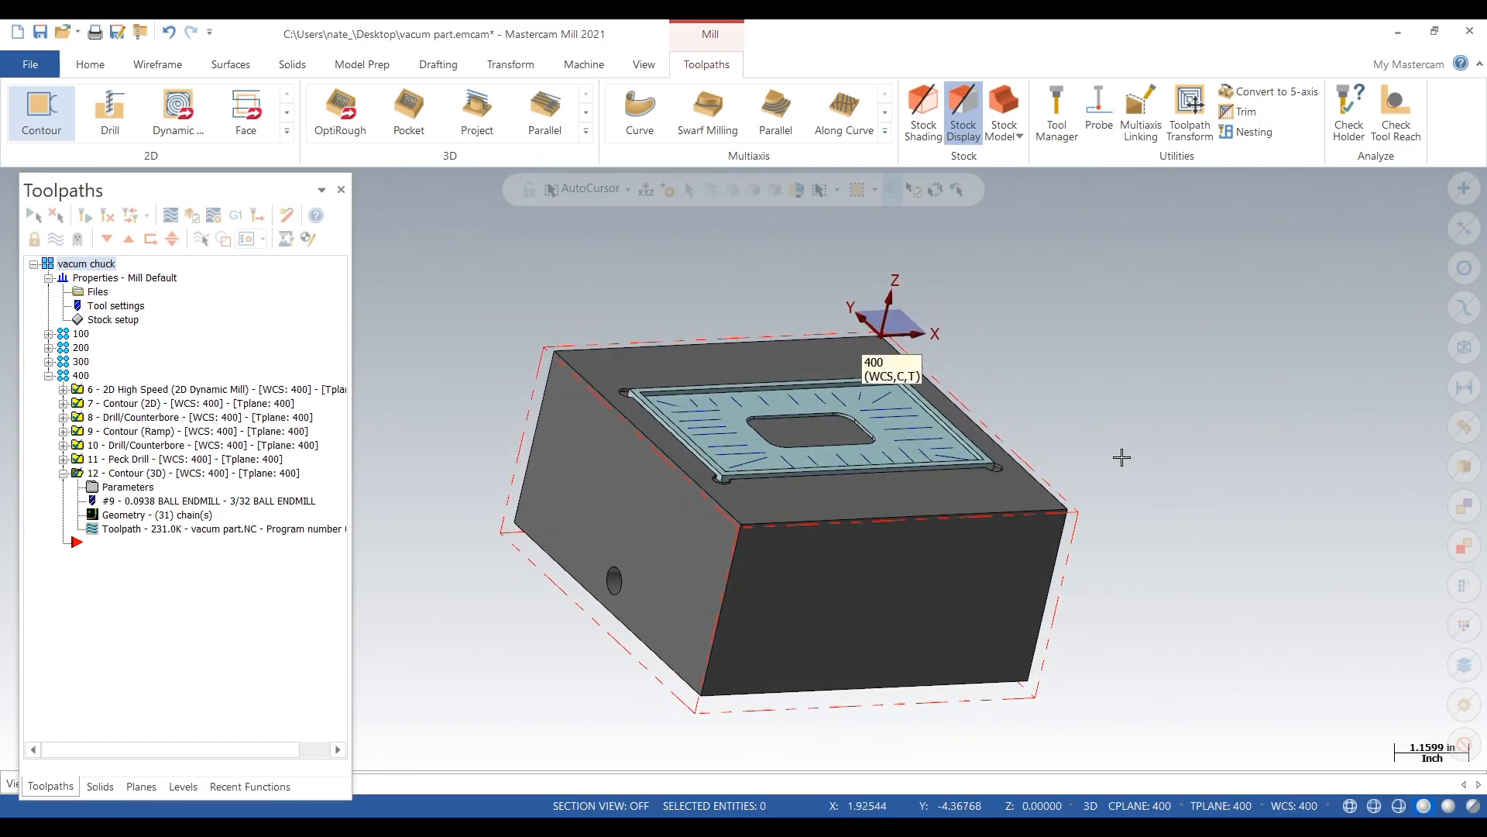